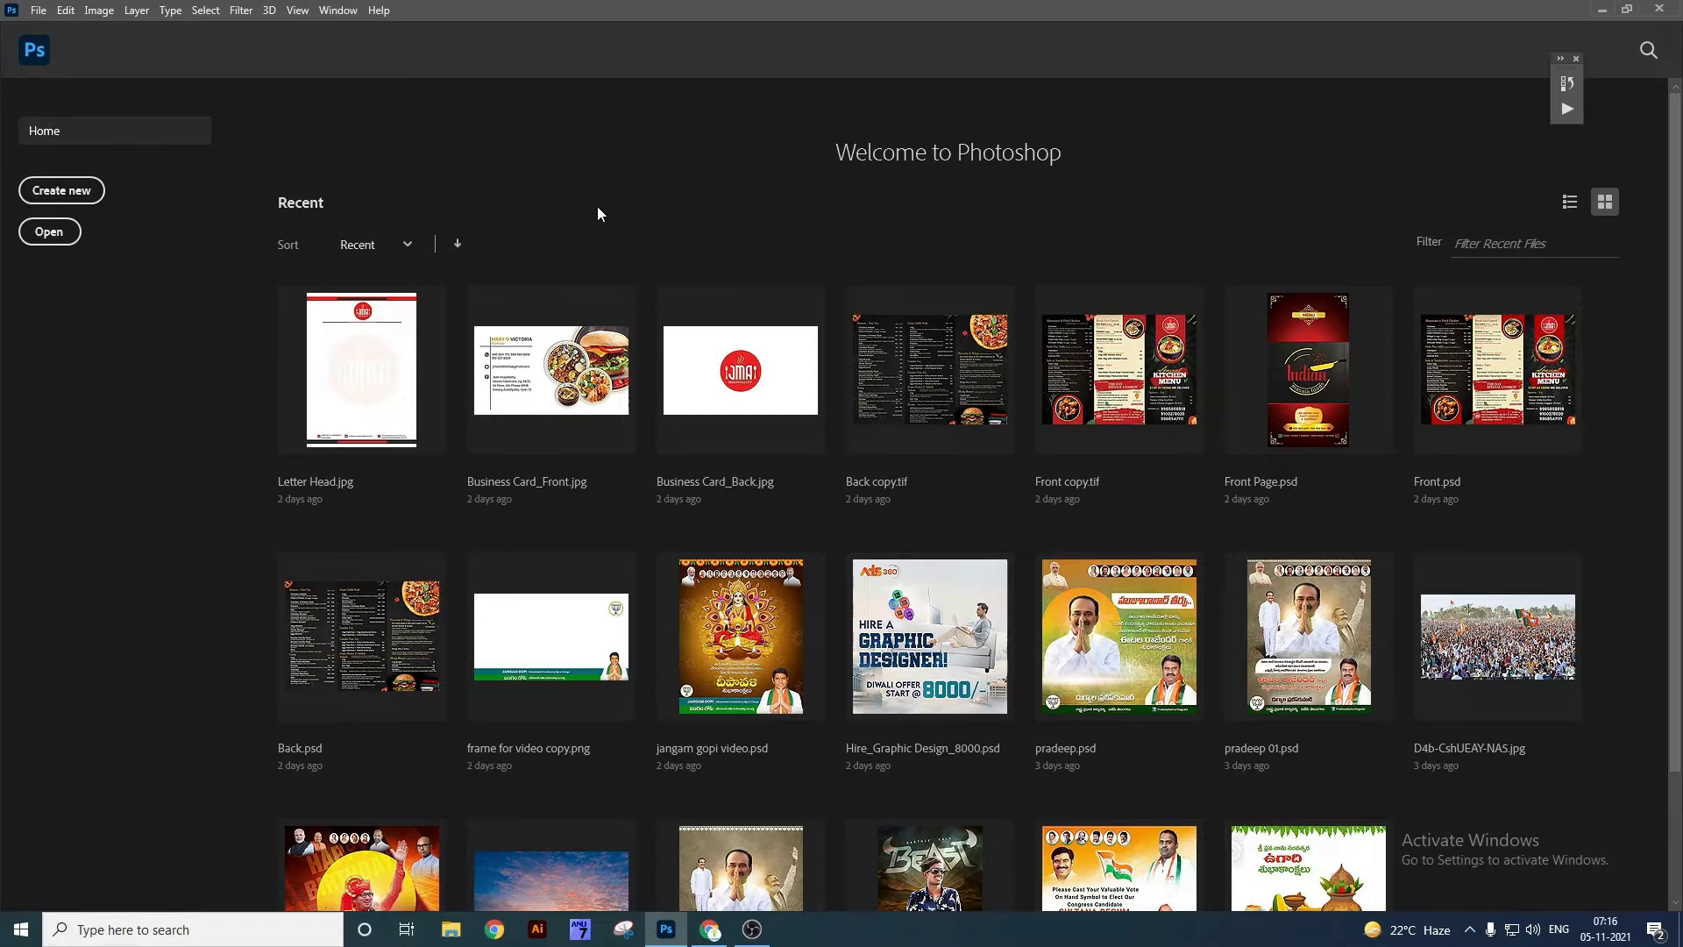
Create a blank 4 × 4 inch, 300 ppi document from the Home screen's recent preset.
left_click(89, 195)
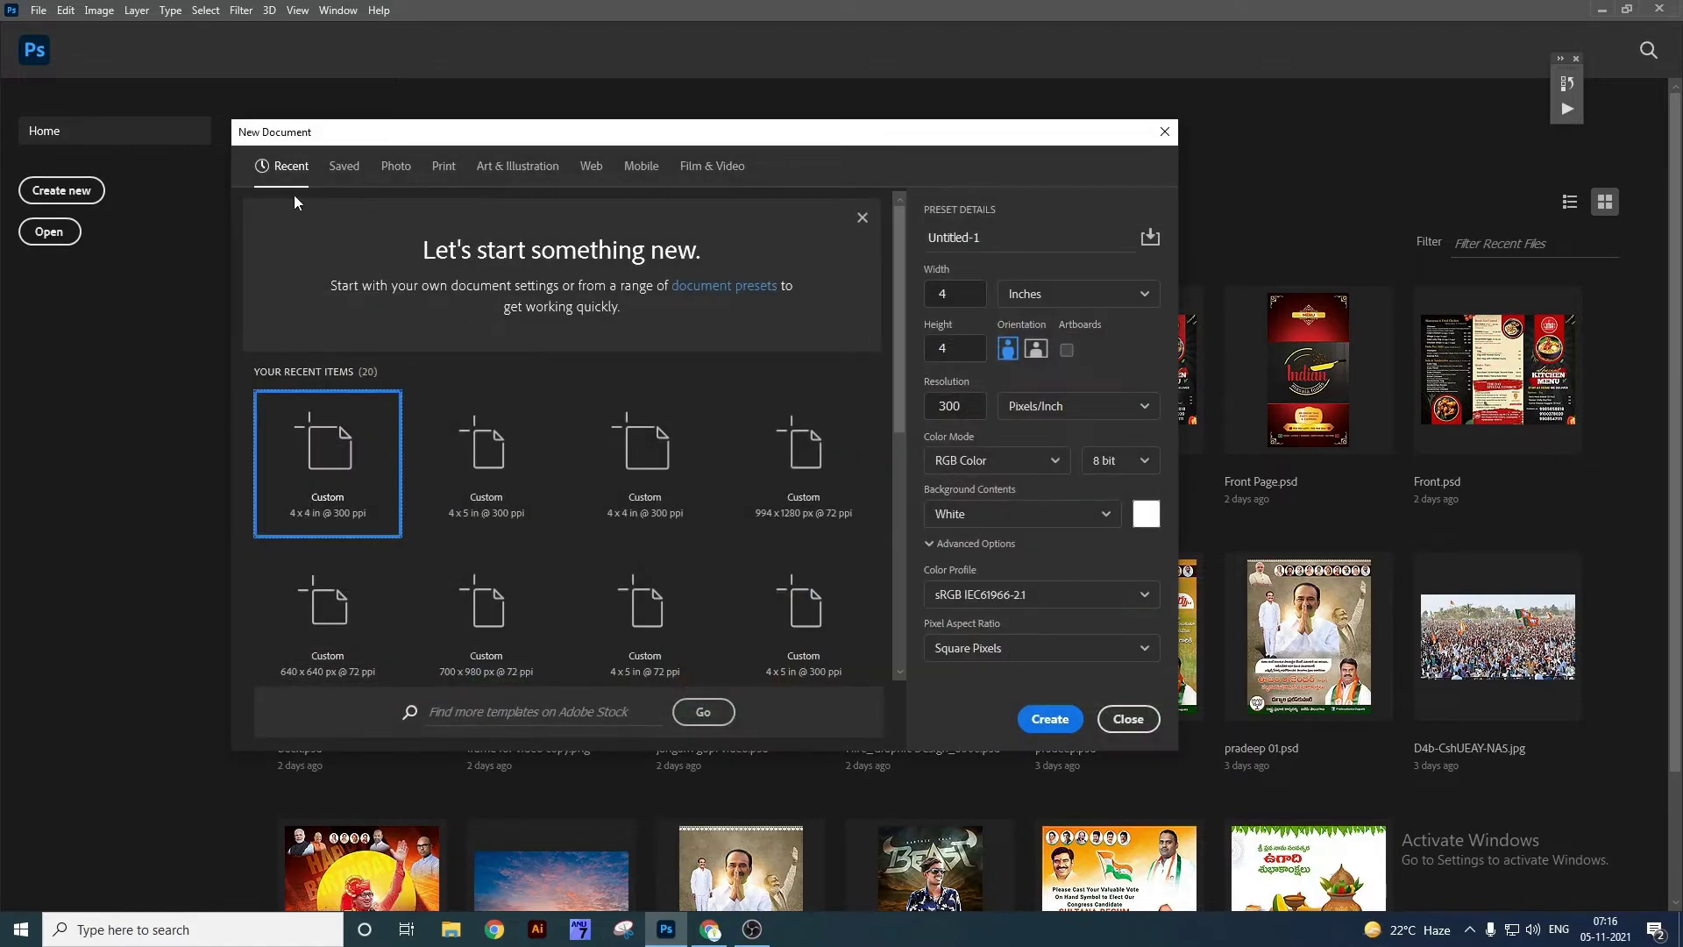
left_click(1165, 133)
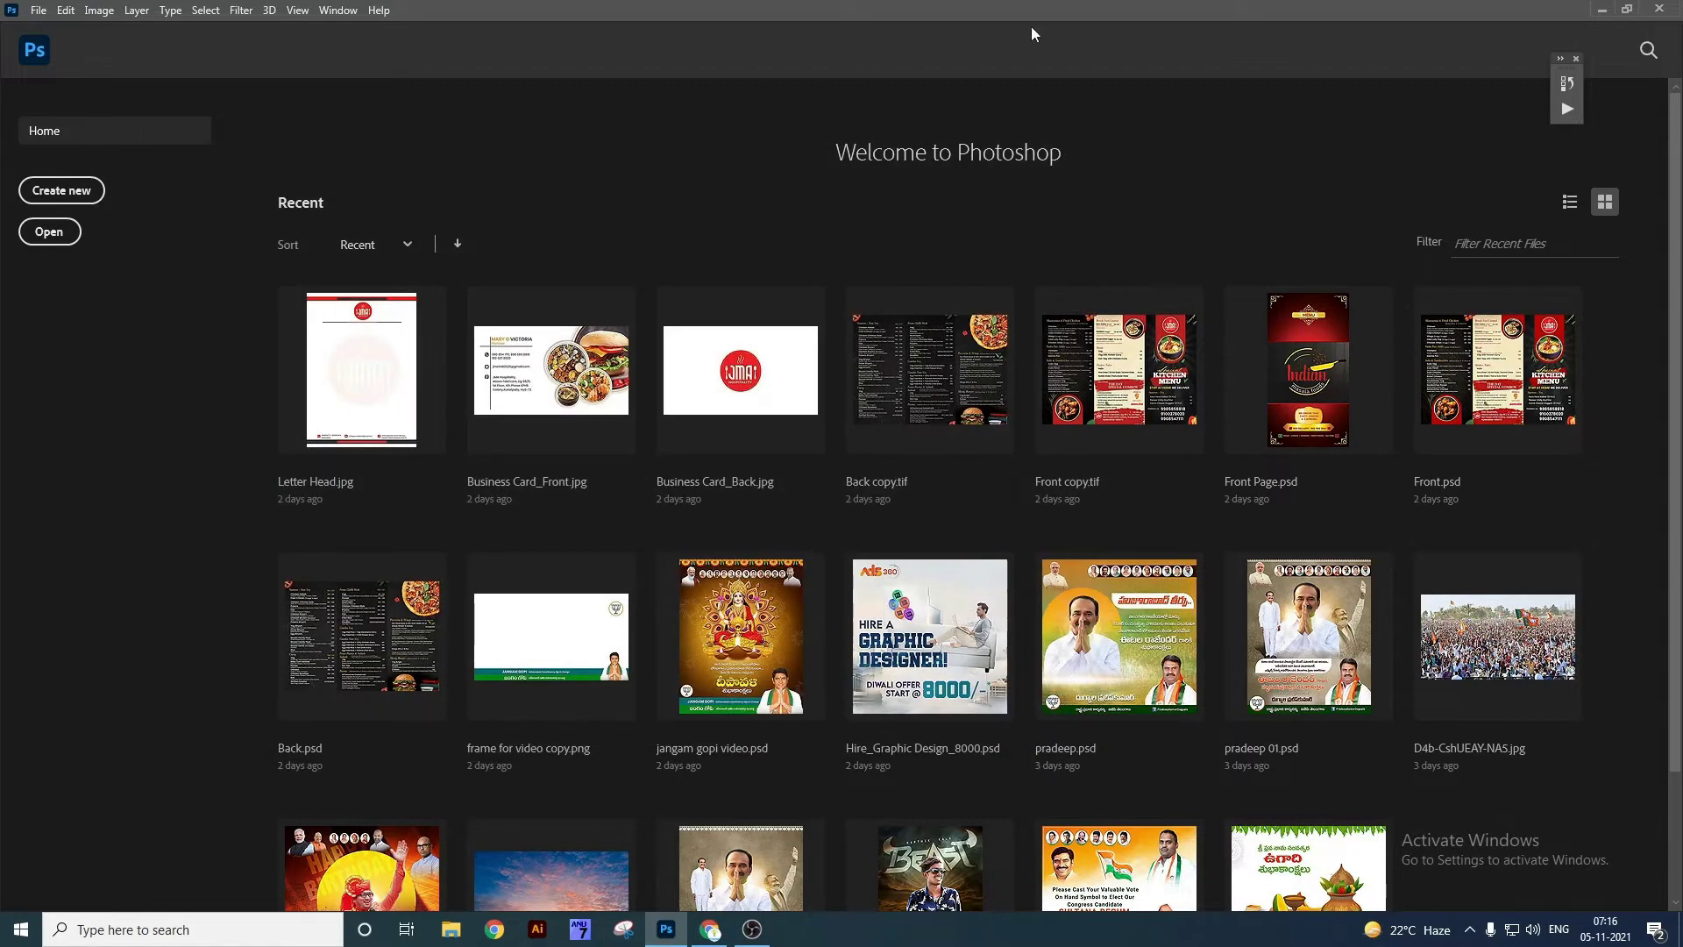
left_click(63, 191)
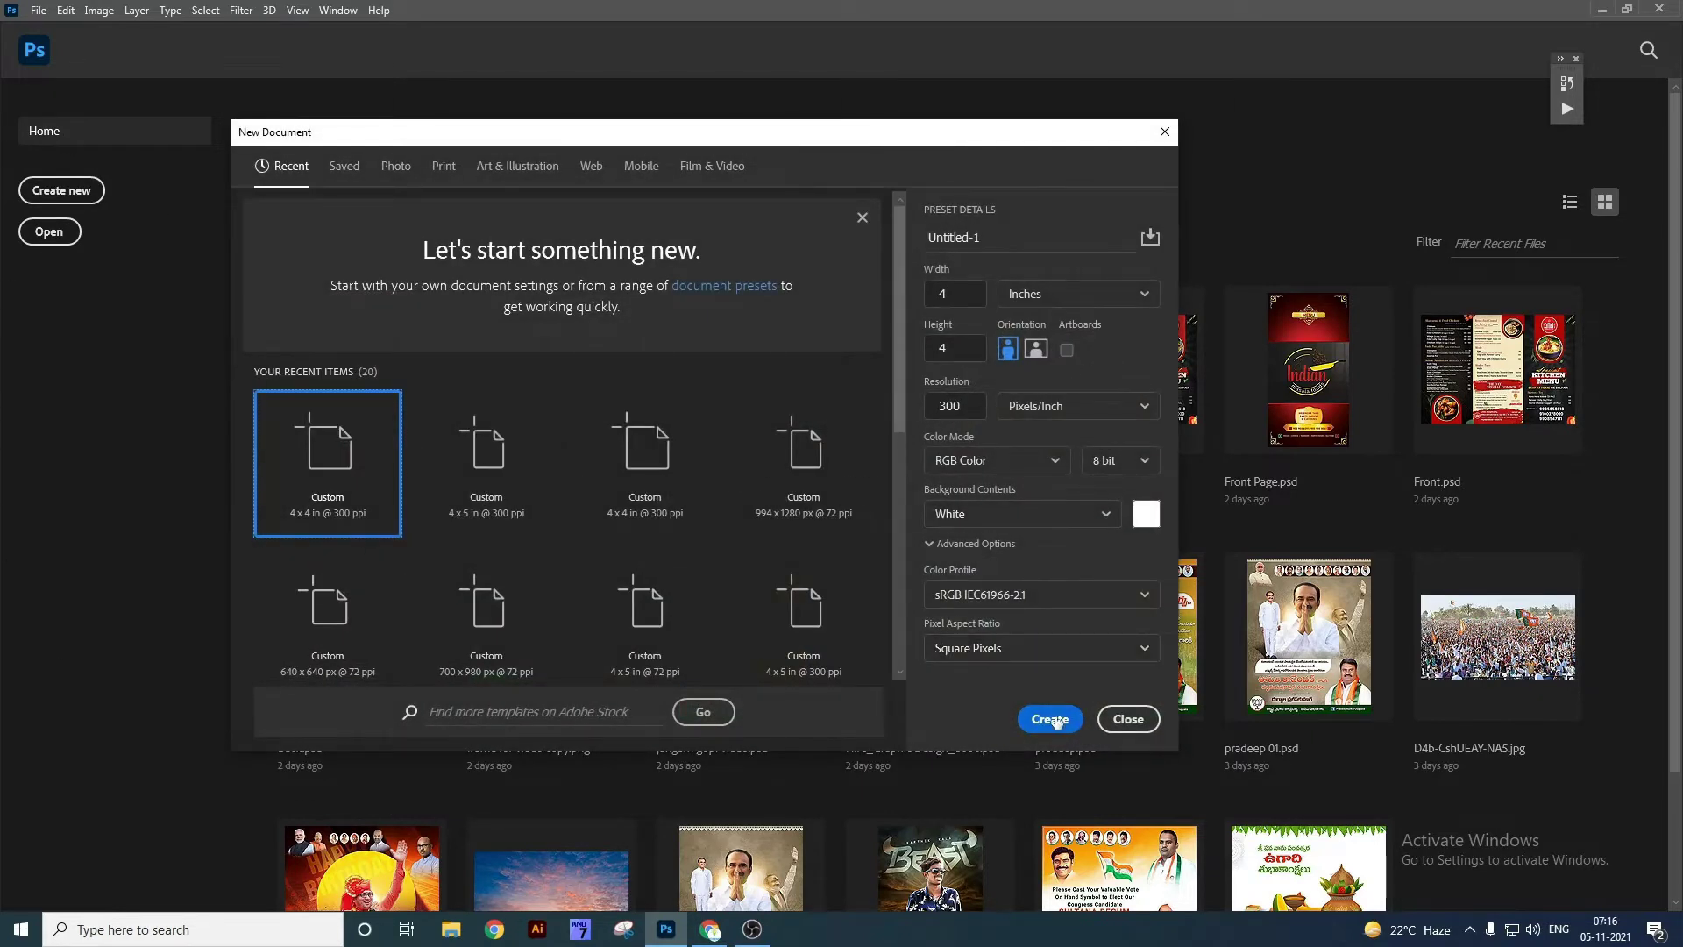
left_click(1052, 720)
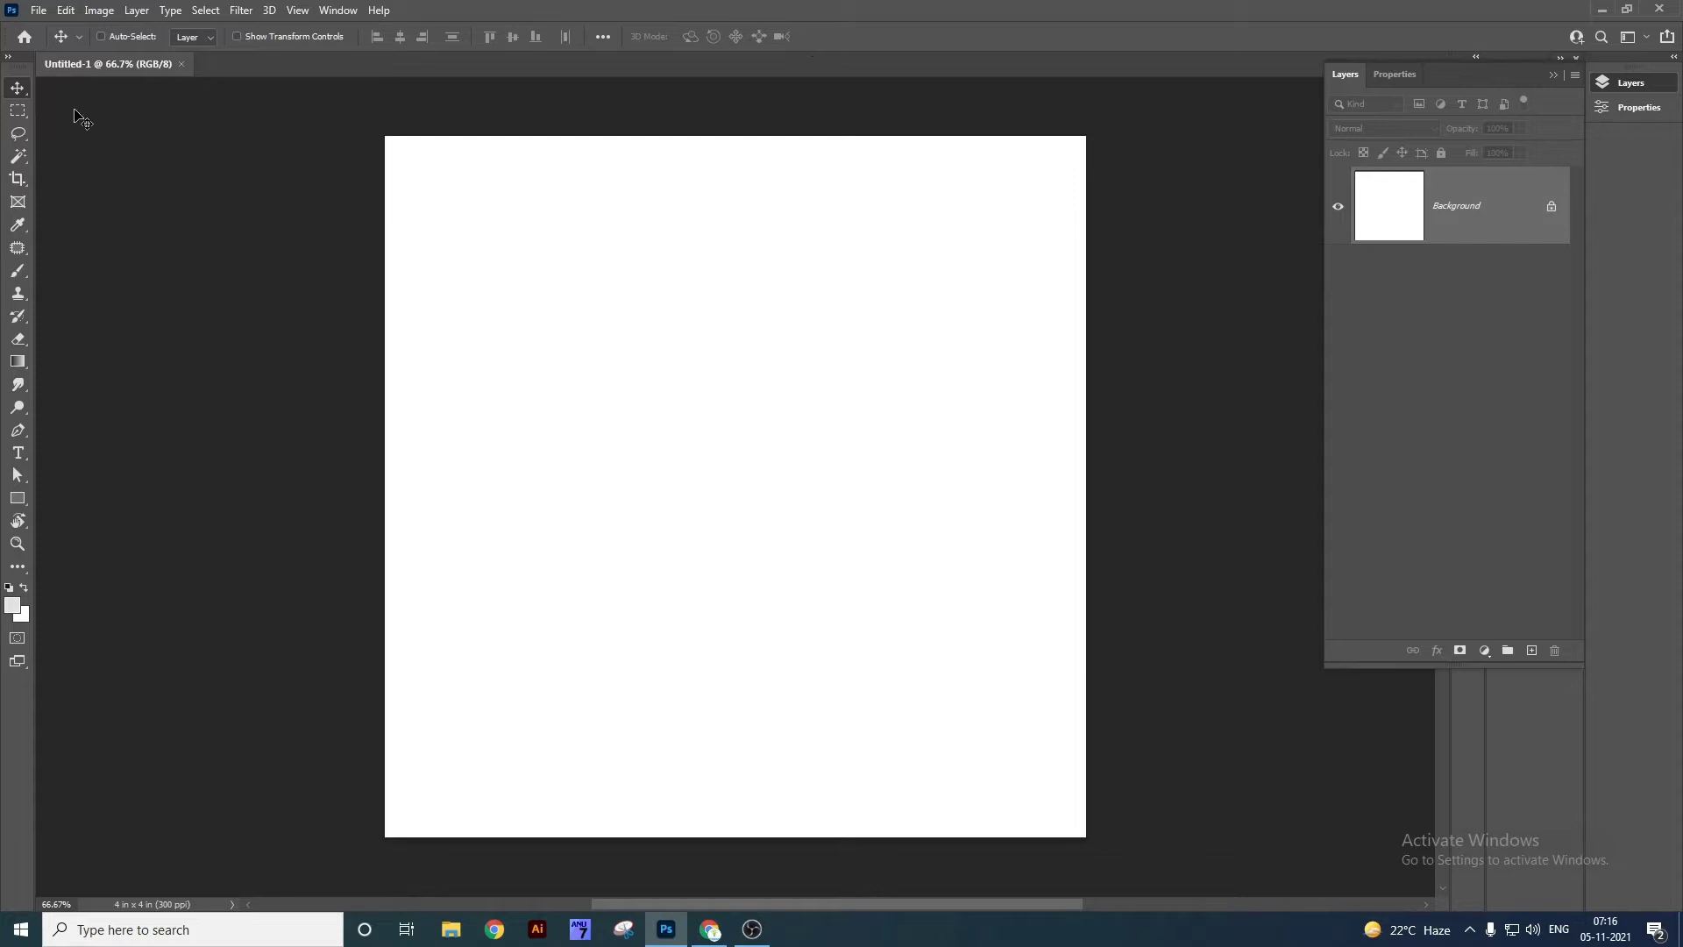
Toggle the toolbar between two columns and one, leaving it as a single column.
left_click(8, 57)
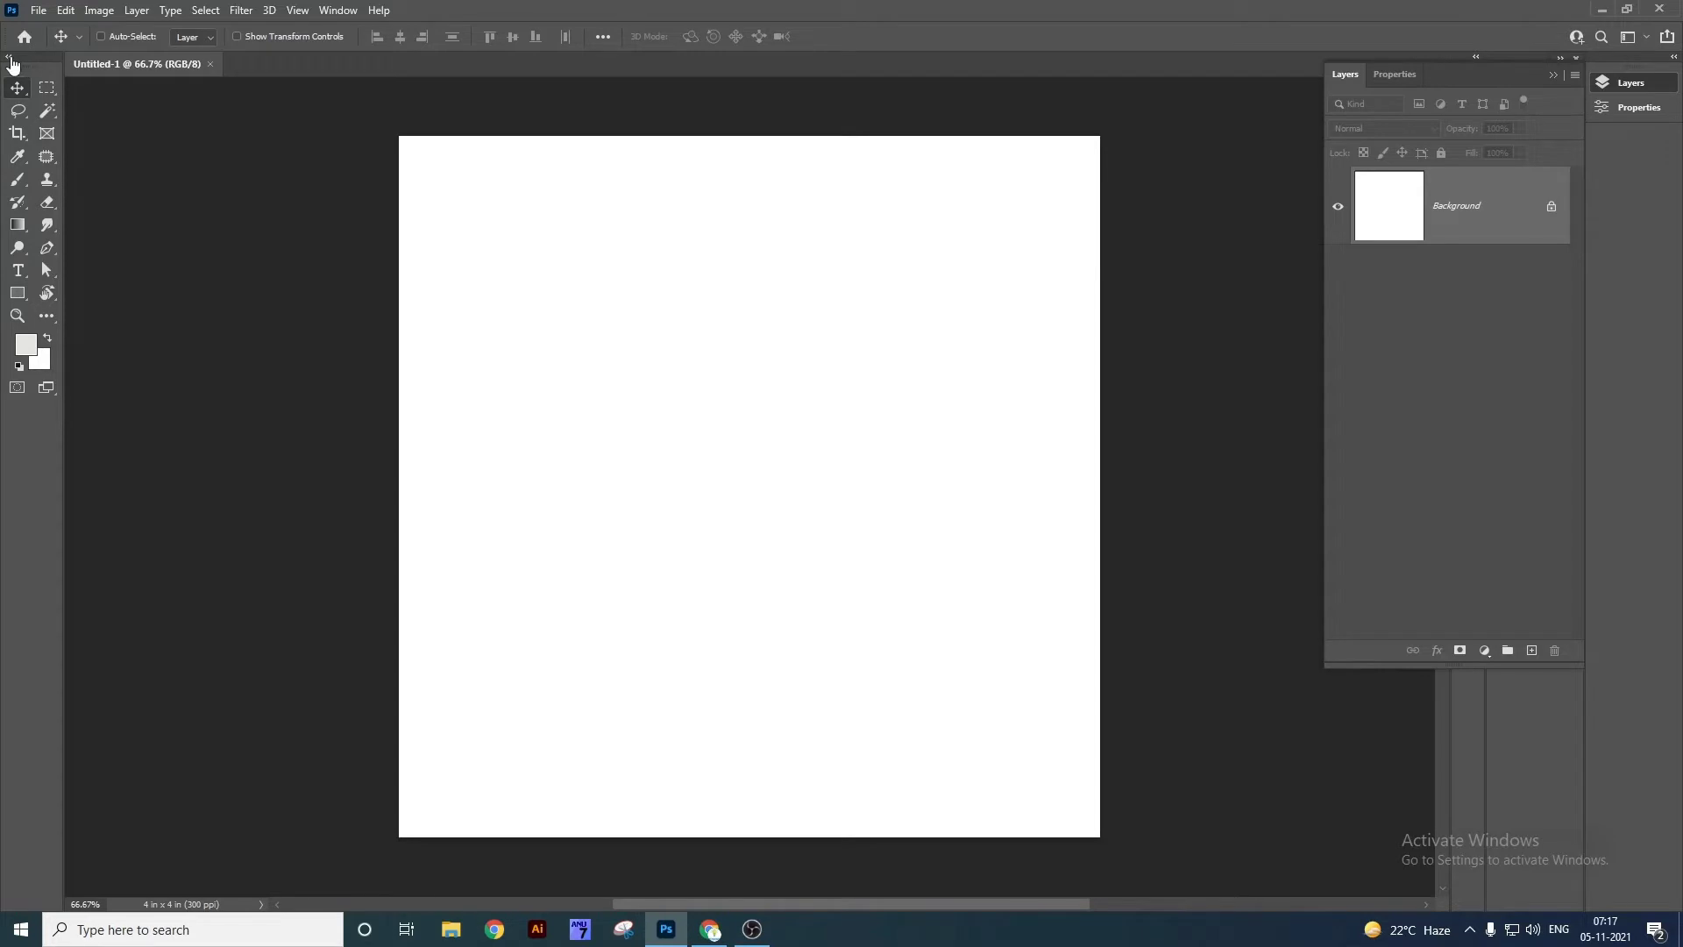
left_click(11, 61)
left_click(10, 61)
left_click(10, 61)
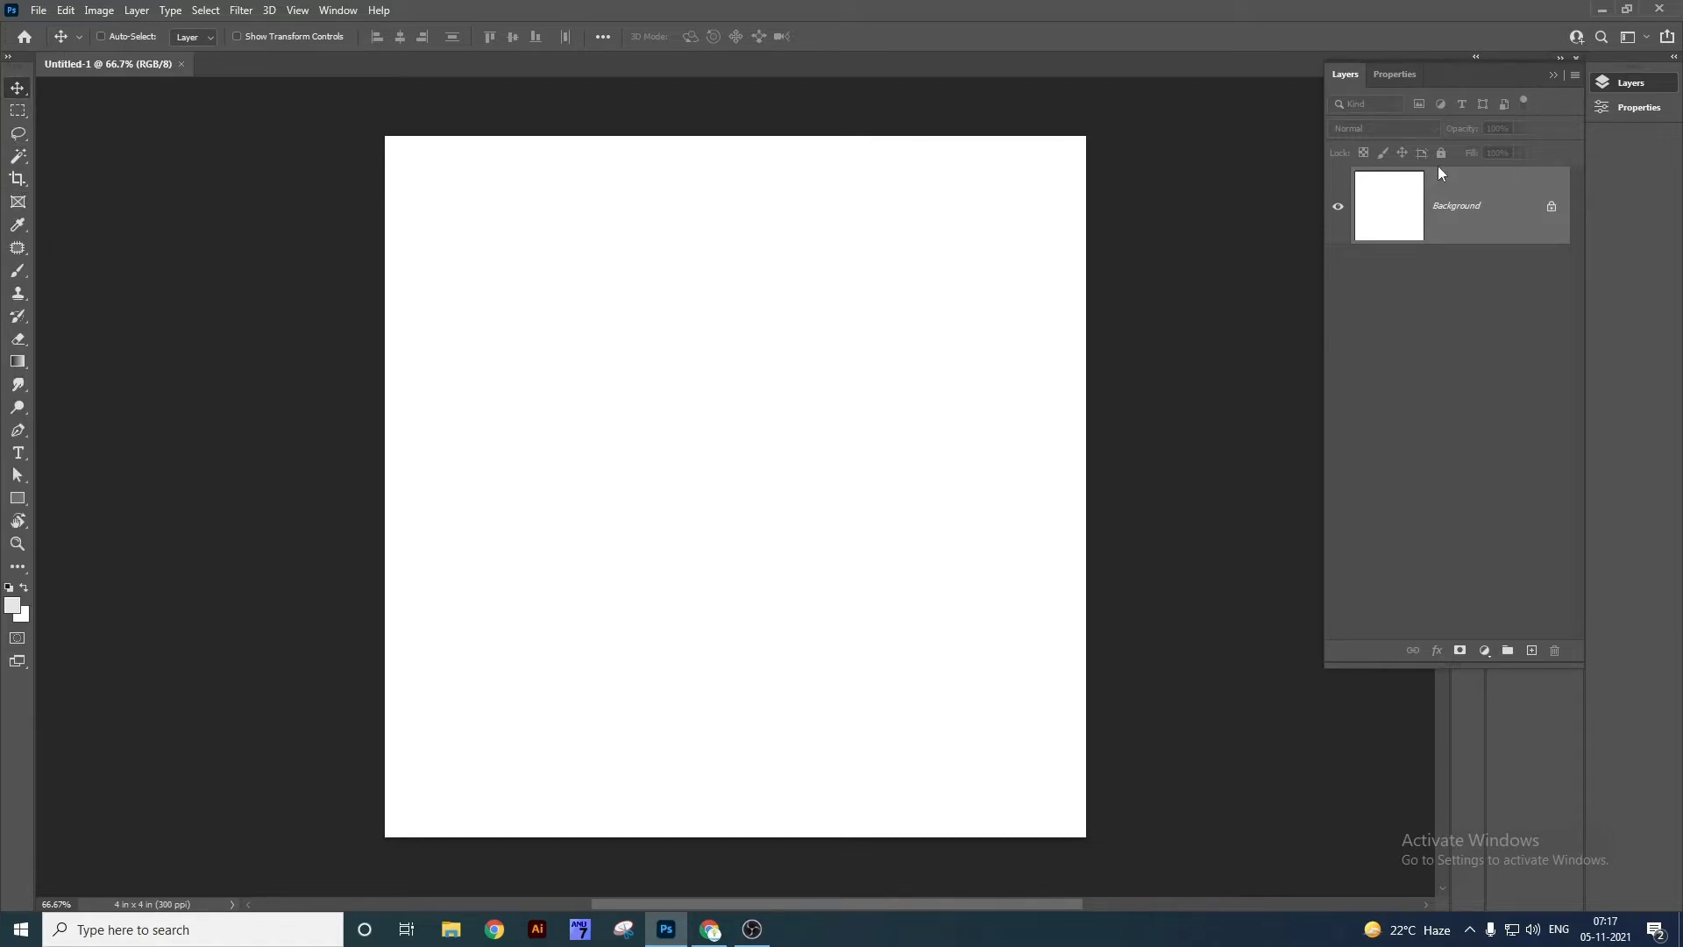
Collapse Layers and Properties, then show Swatches, Channels, Layers and Properties from the widened dock.
left_click(1557, 74)
left_click(1577, 60)
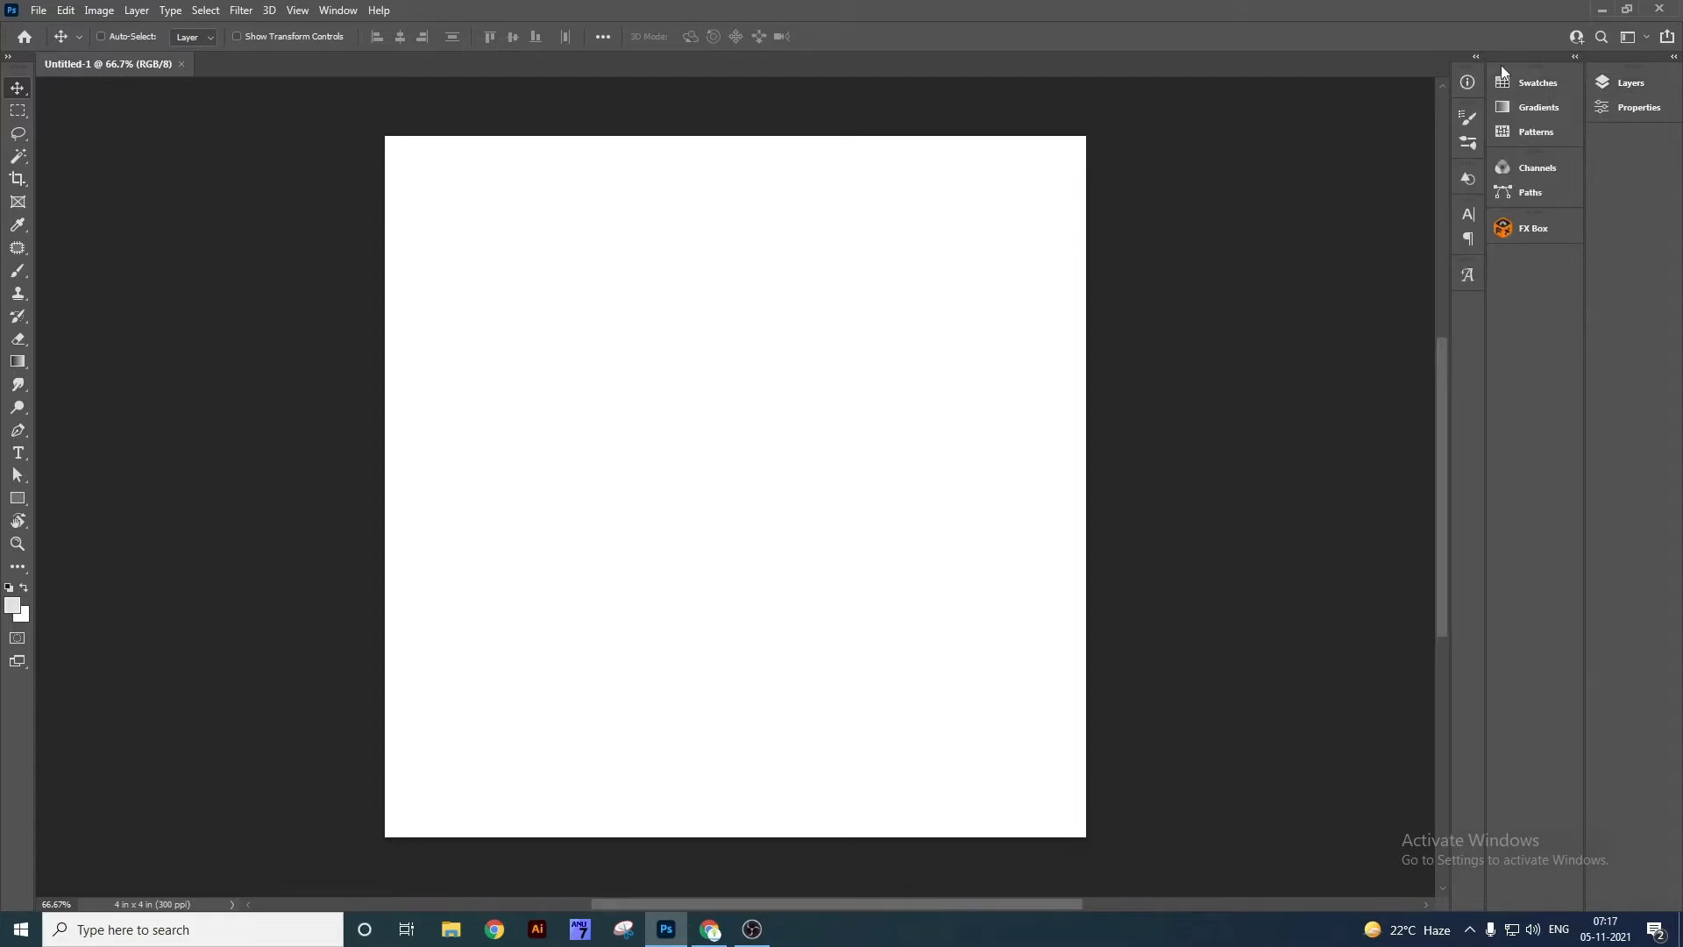
left_click(1540, 89)
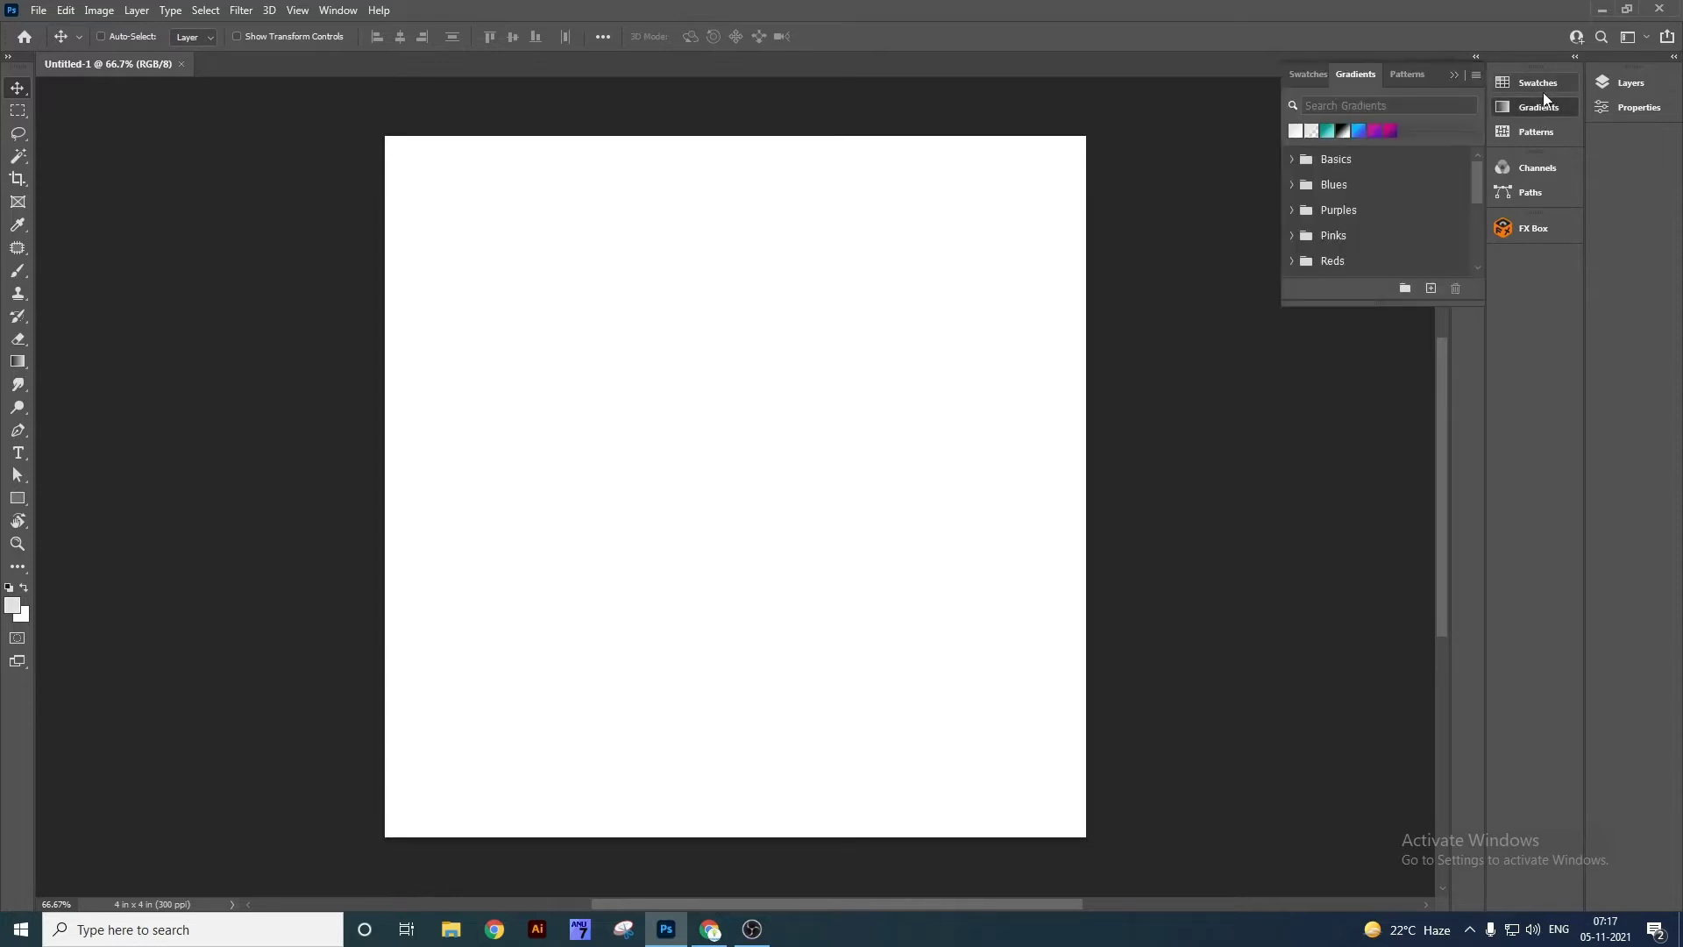
left_click(1554, 166)
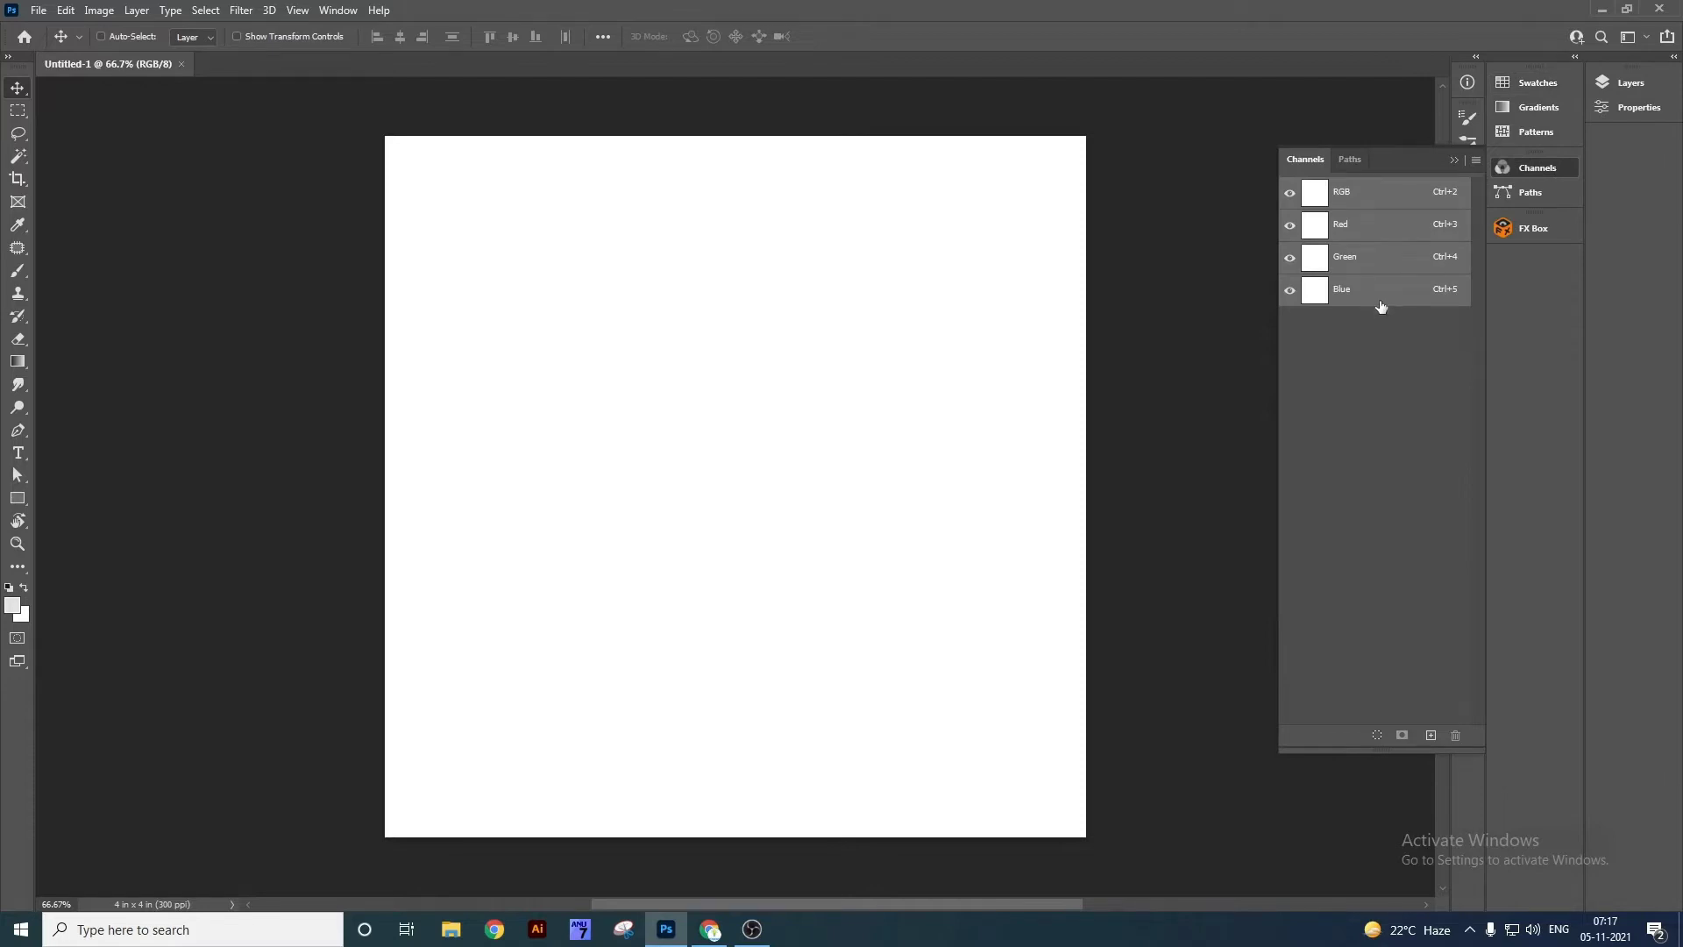
left_click(1620, 91)
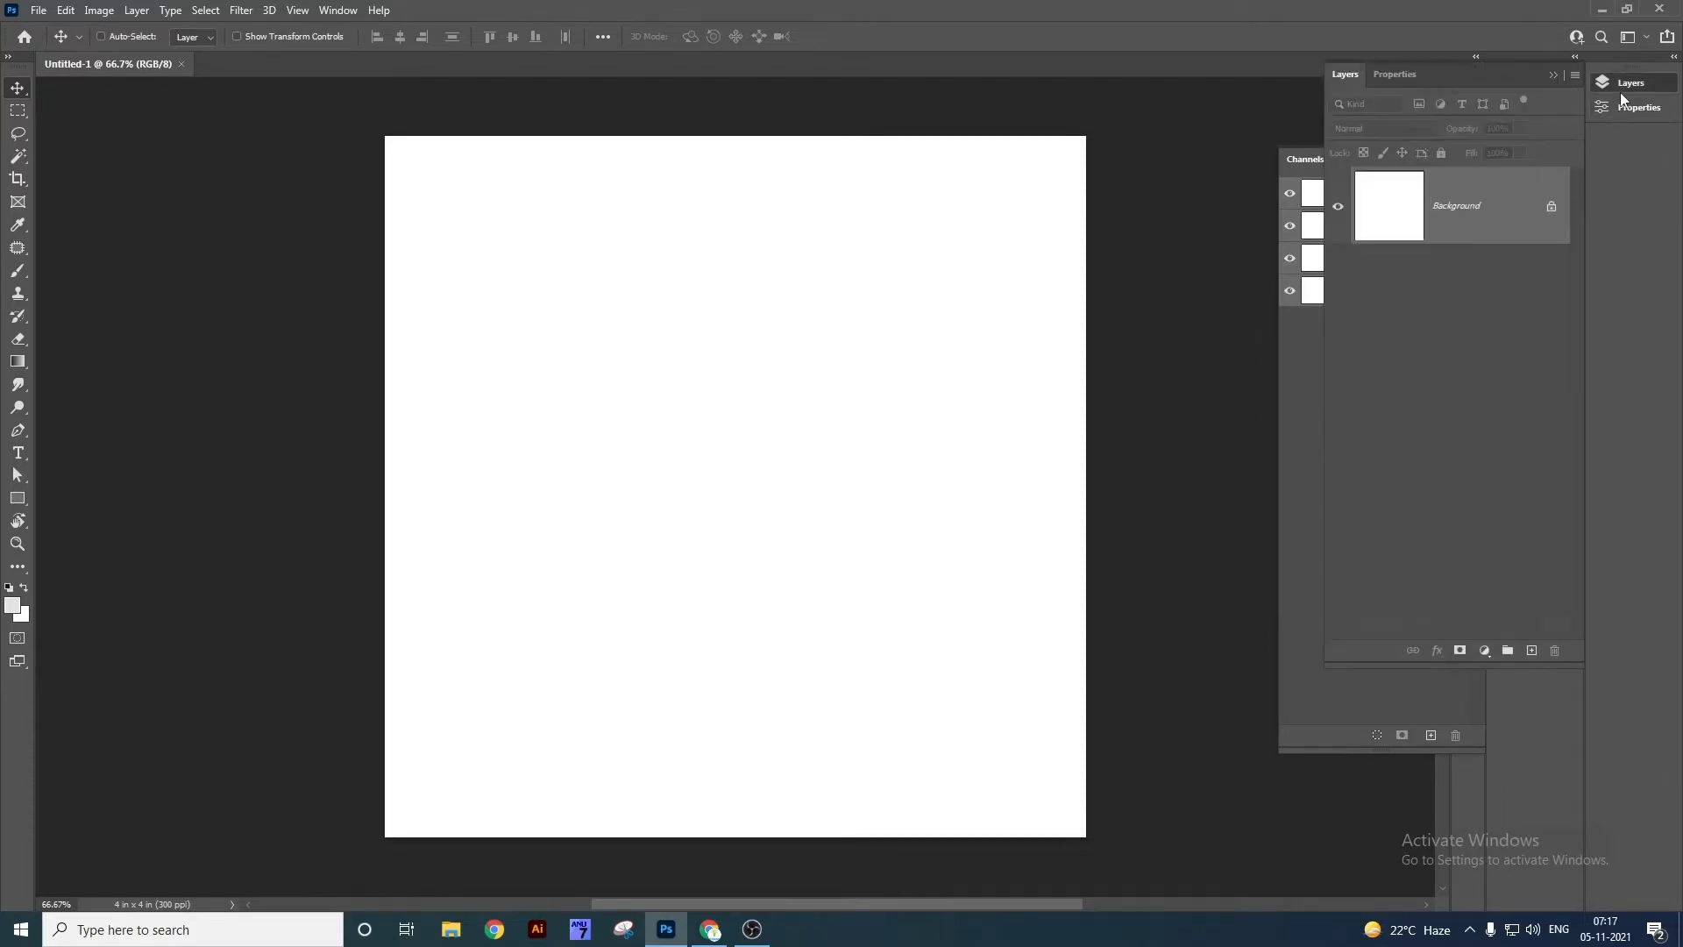
left_click(1641, 107)
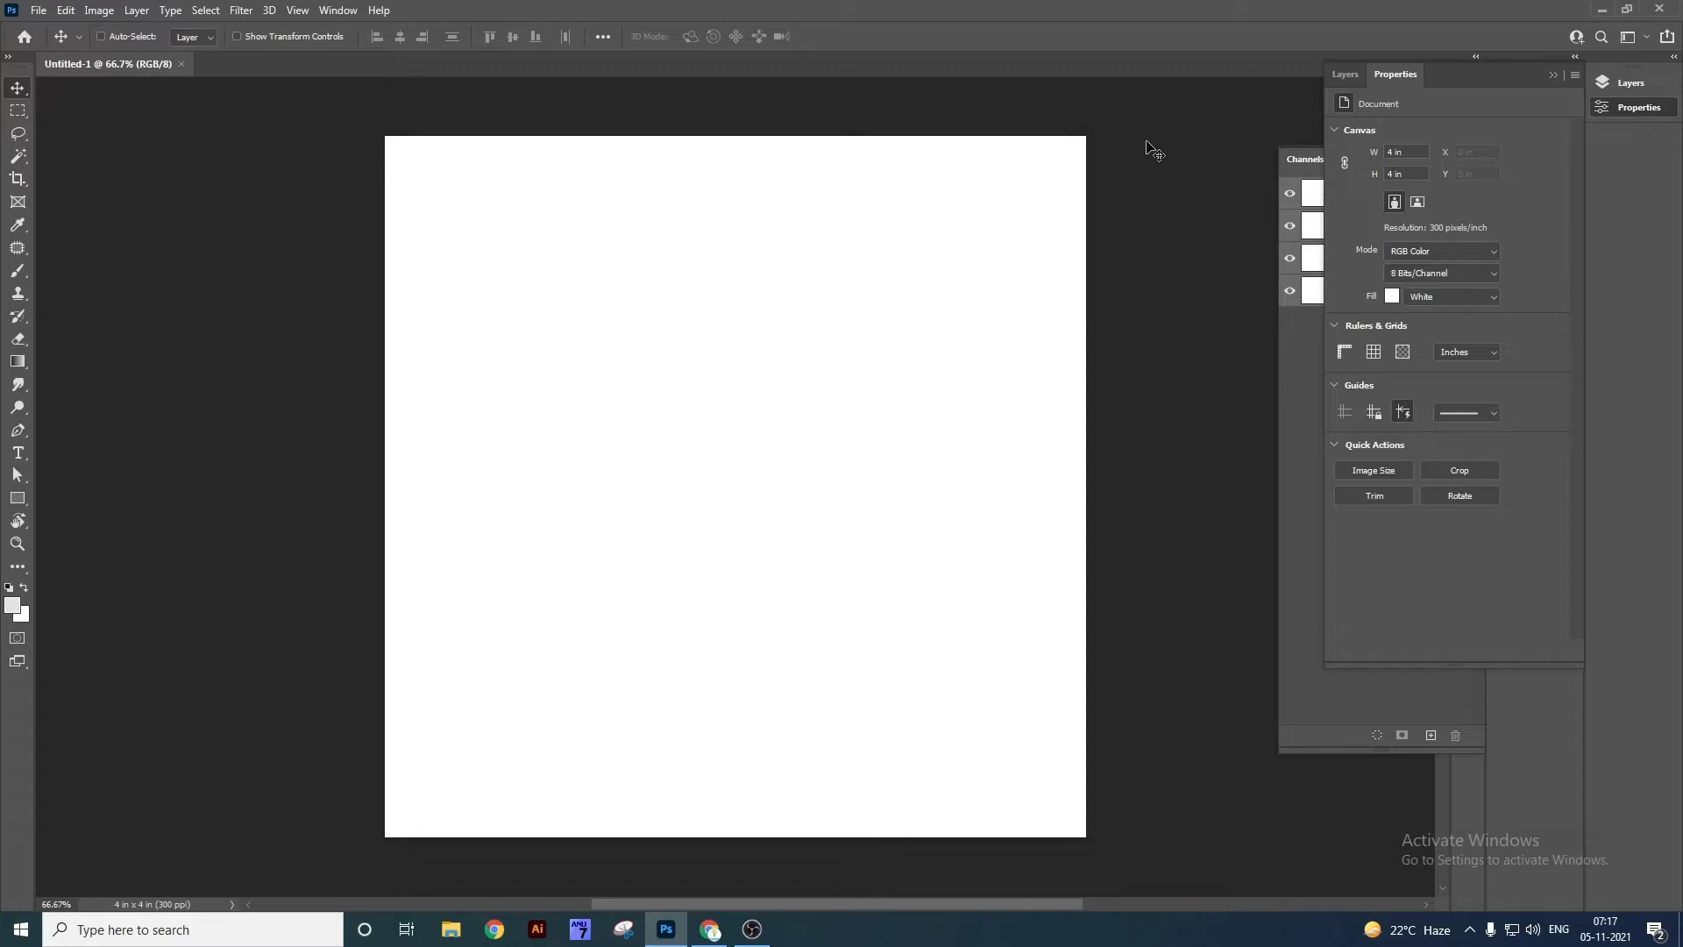
Zoom the canvas in and back out to 66.67%, then expand and collapse the panel dock.
key("ctrl+0")
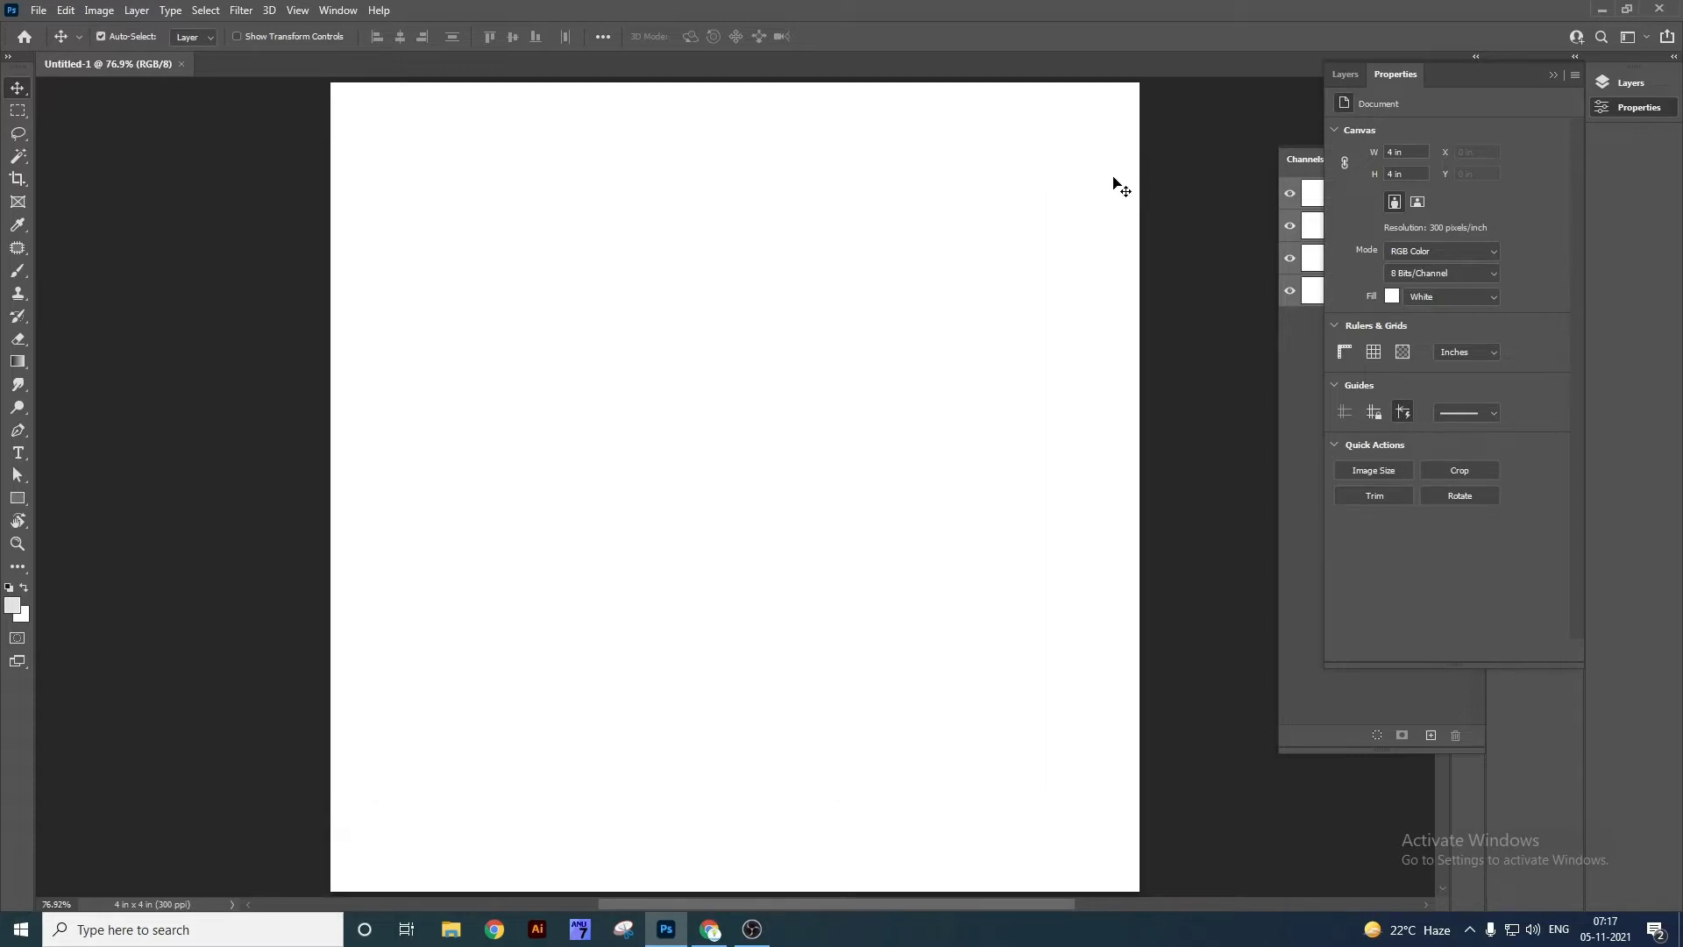
key("ctrl+minus")
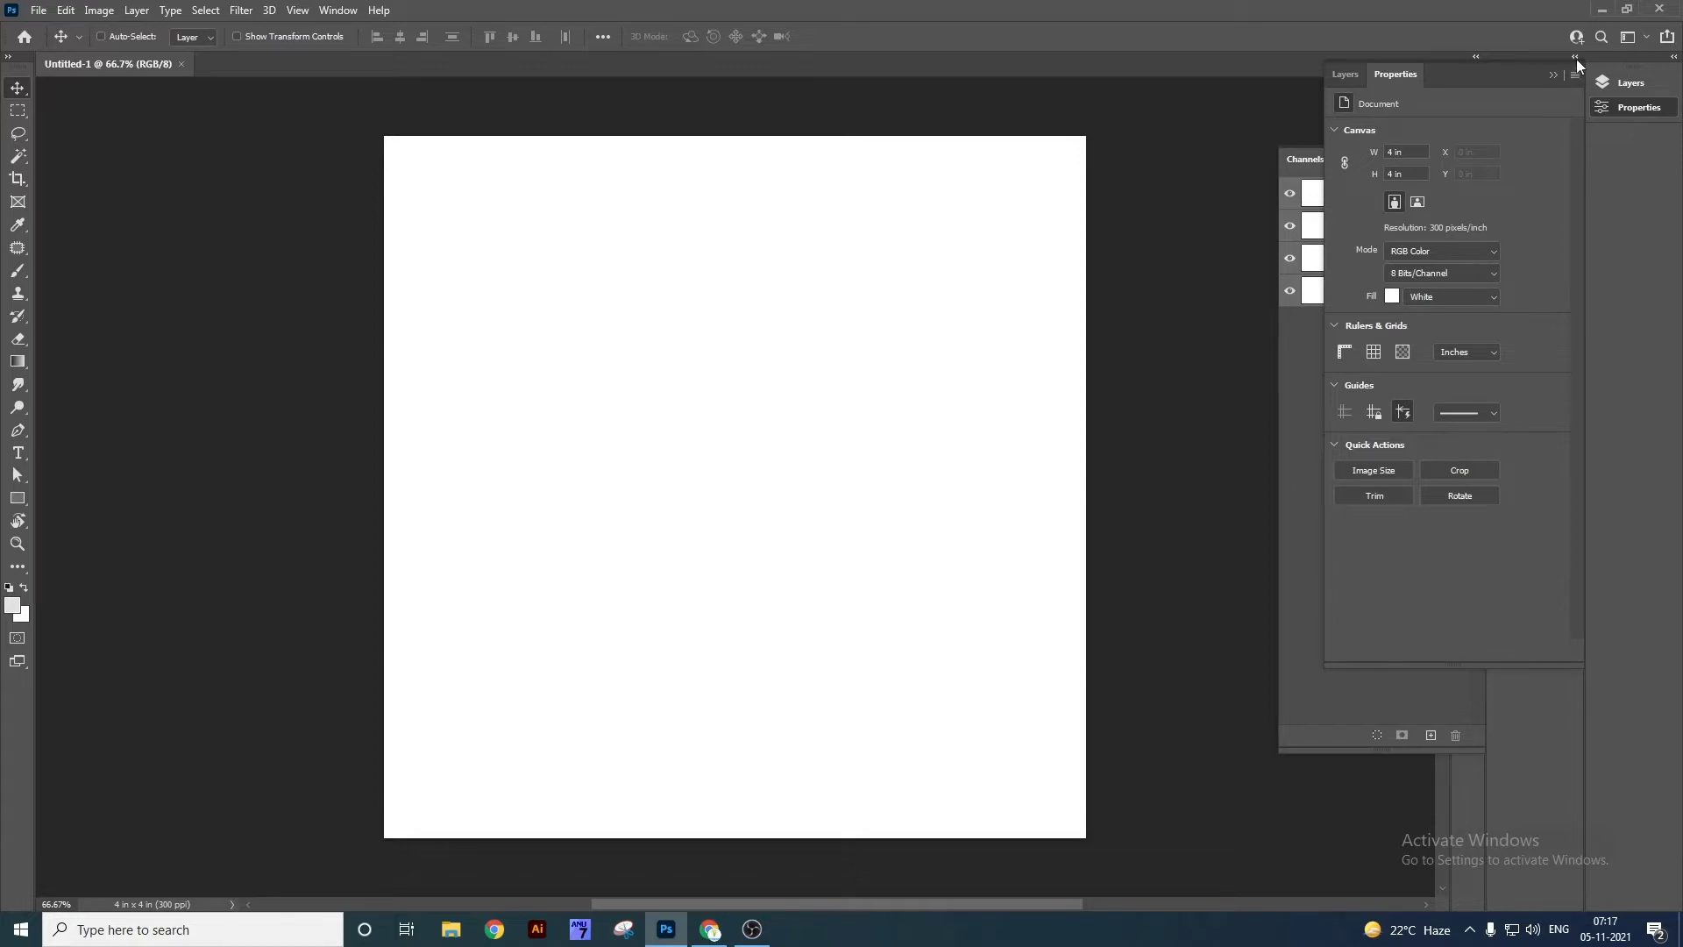
left_click(1672, 56)
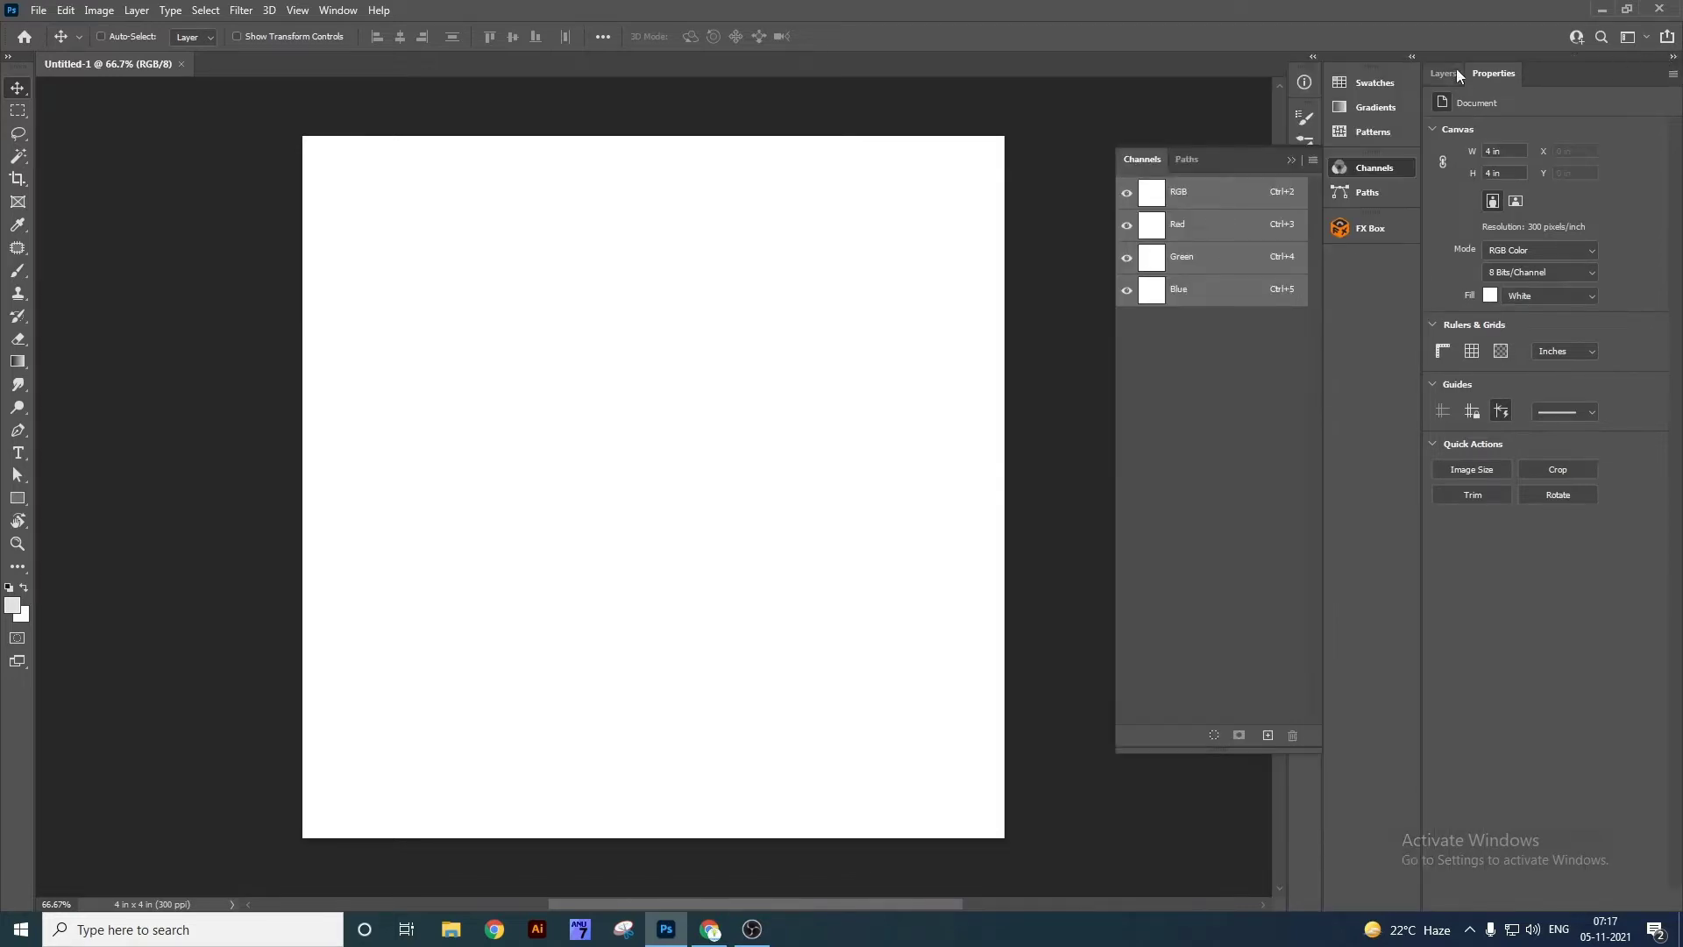
left_click(1672, 56)
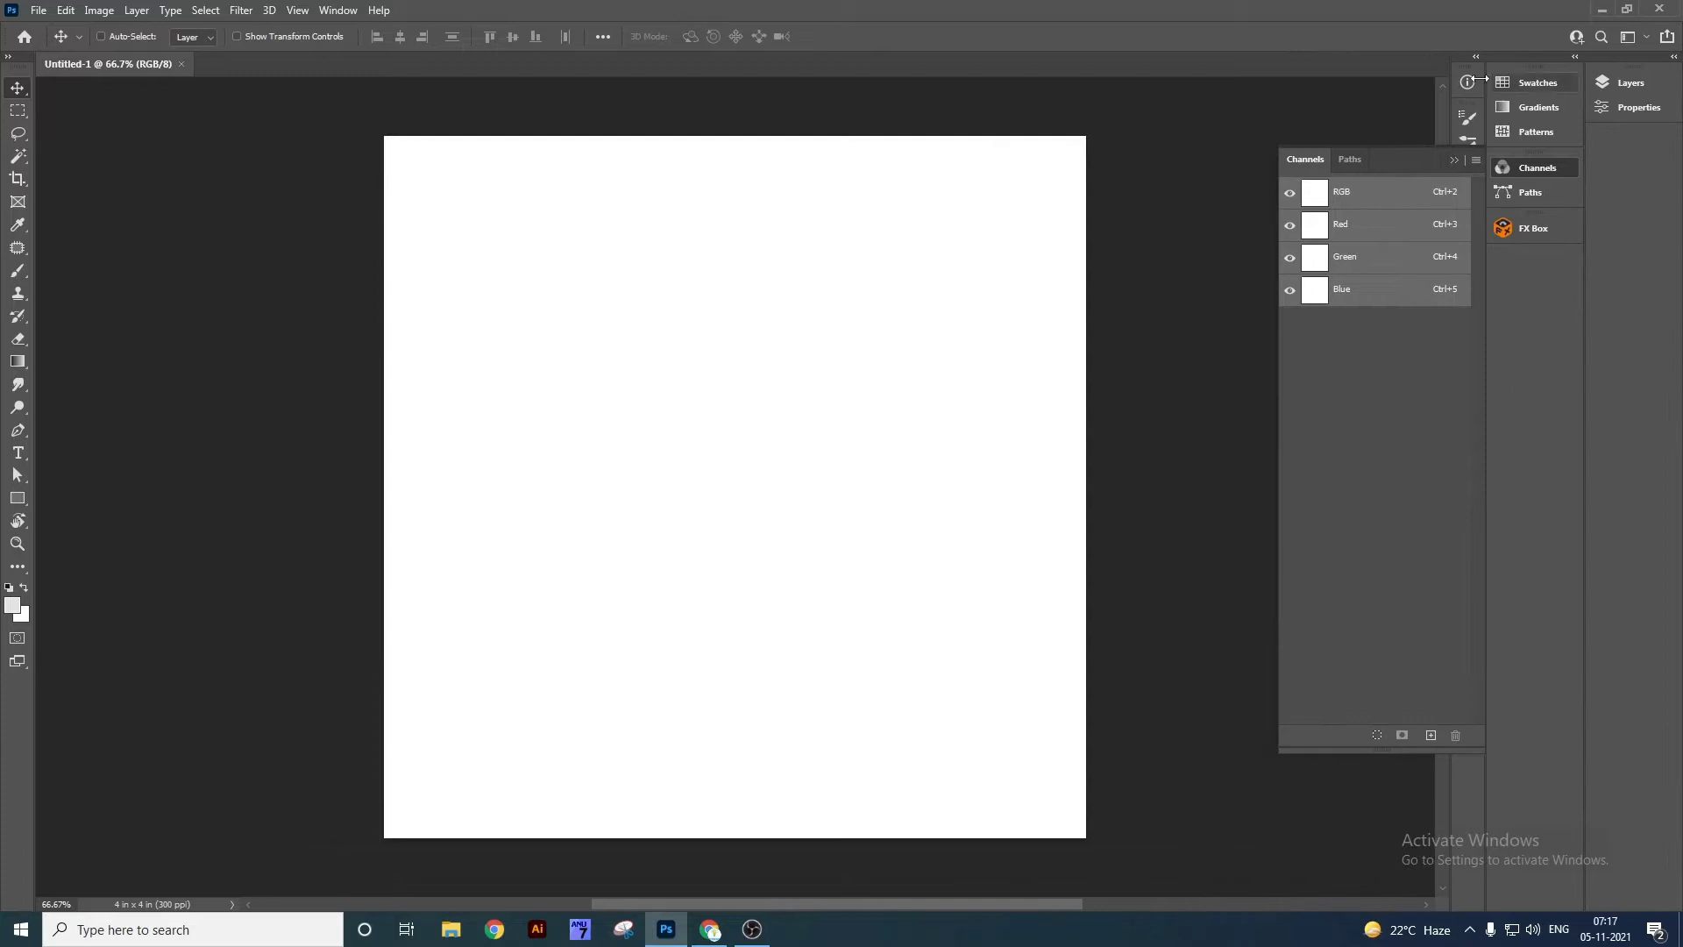
left_click(351, 11)
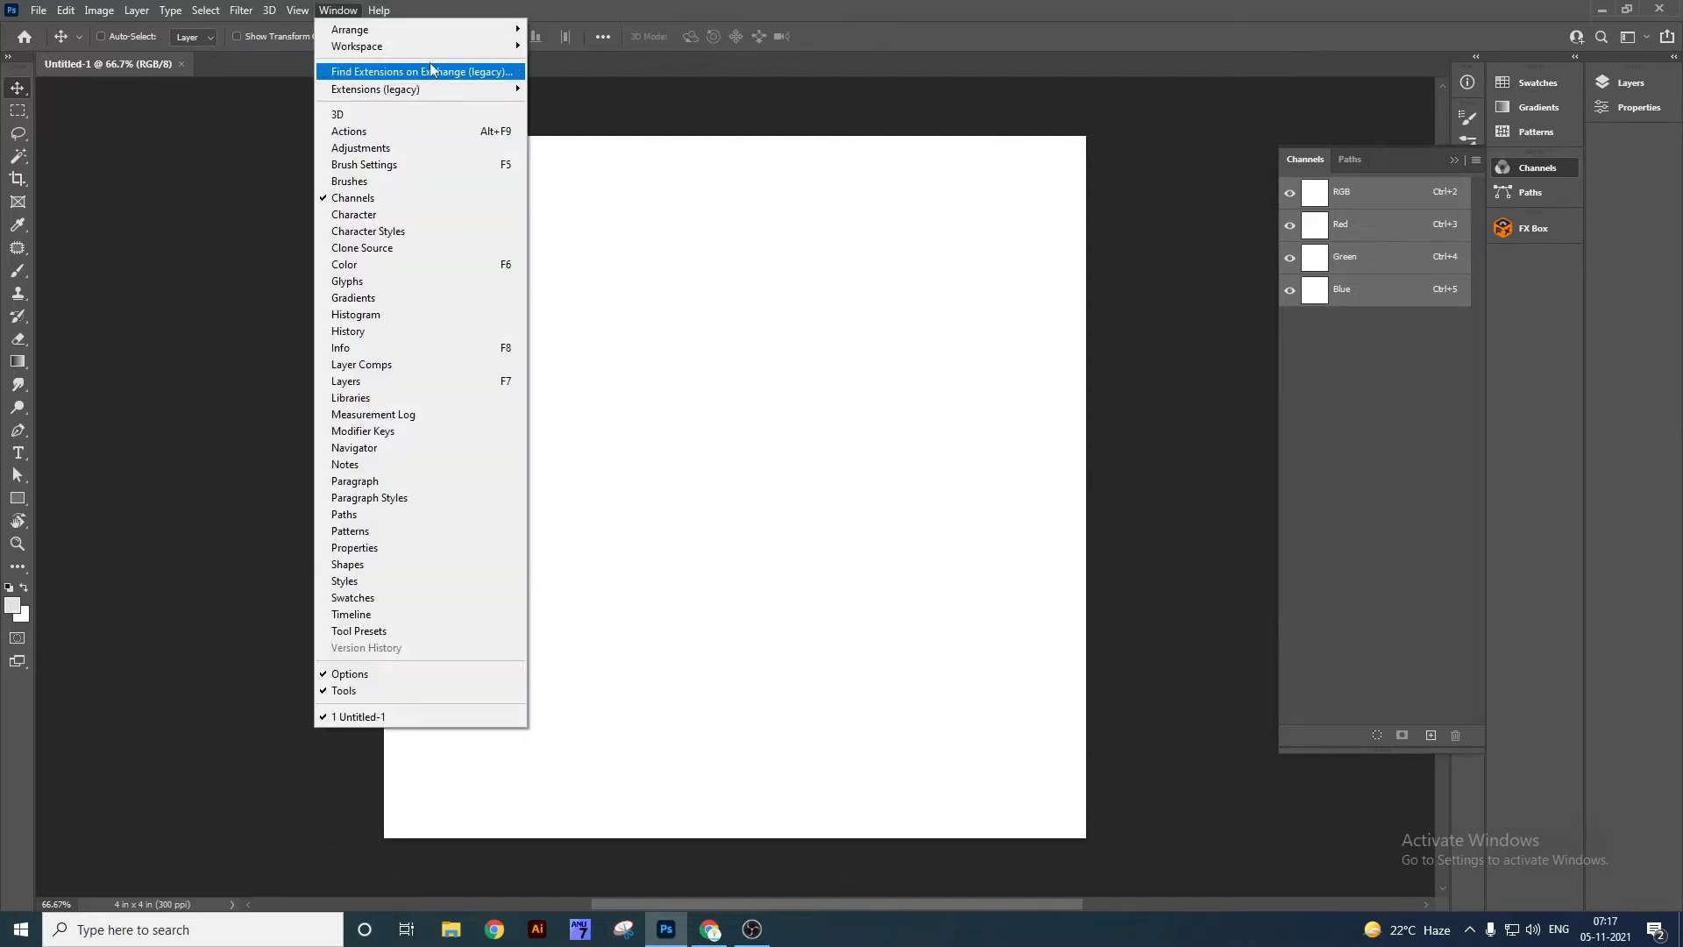
Reset the workspace to Essentials, then float the document window and dock it back as a tab.
mouse_move(431, 49)
left_click(576, 155)
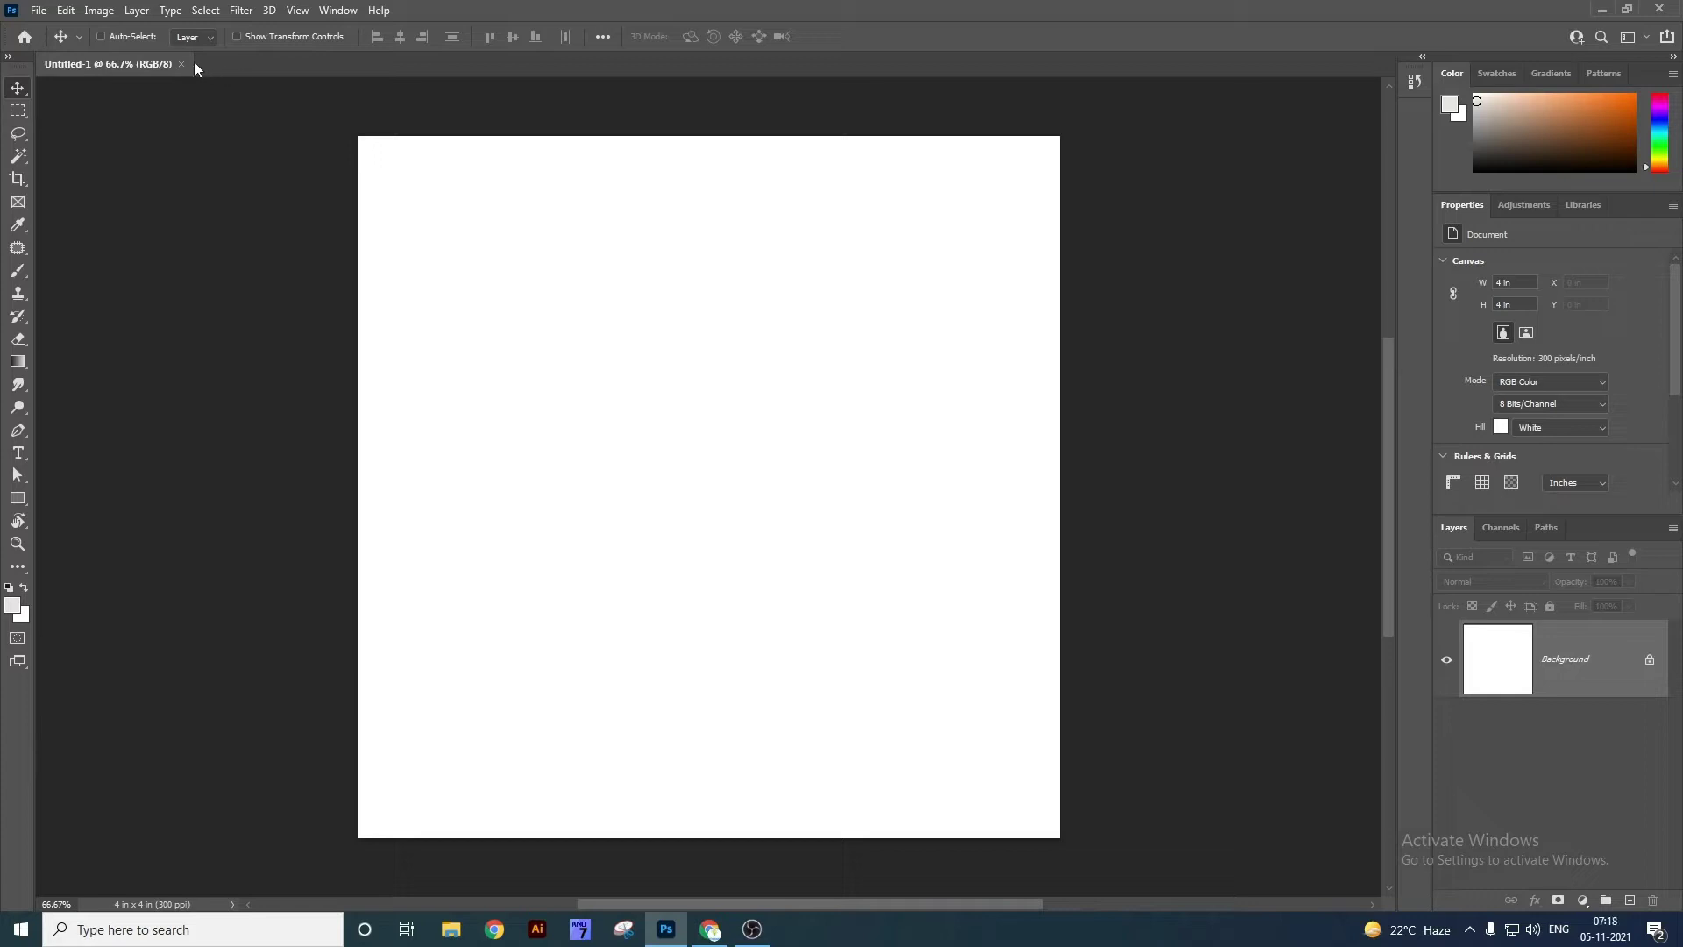
left_click_drag(167, 64, 226, 124)
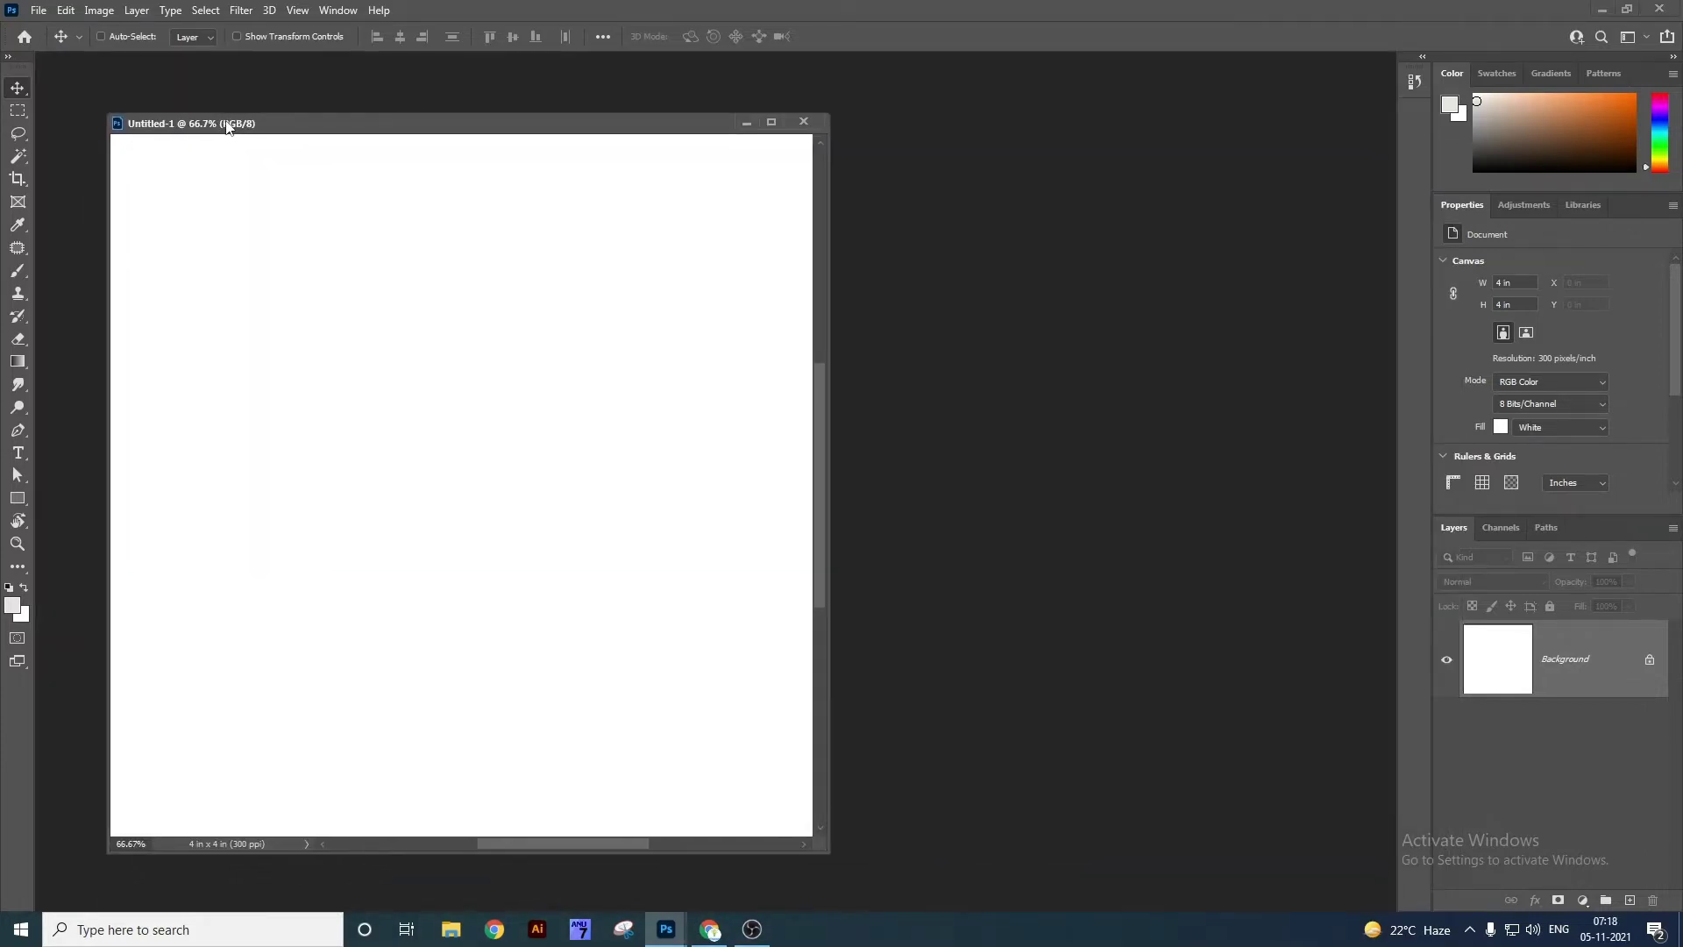
double_click(273, 132)
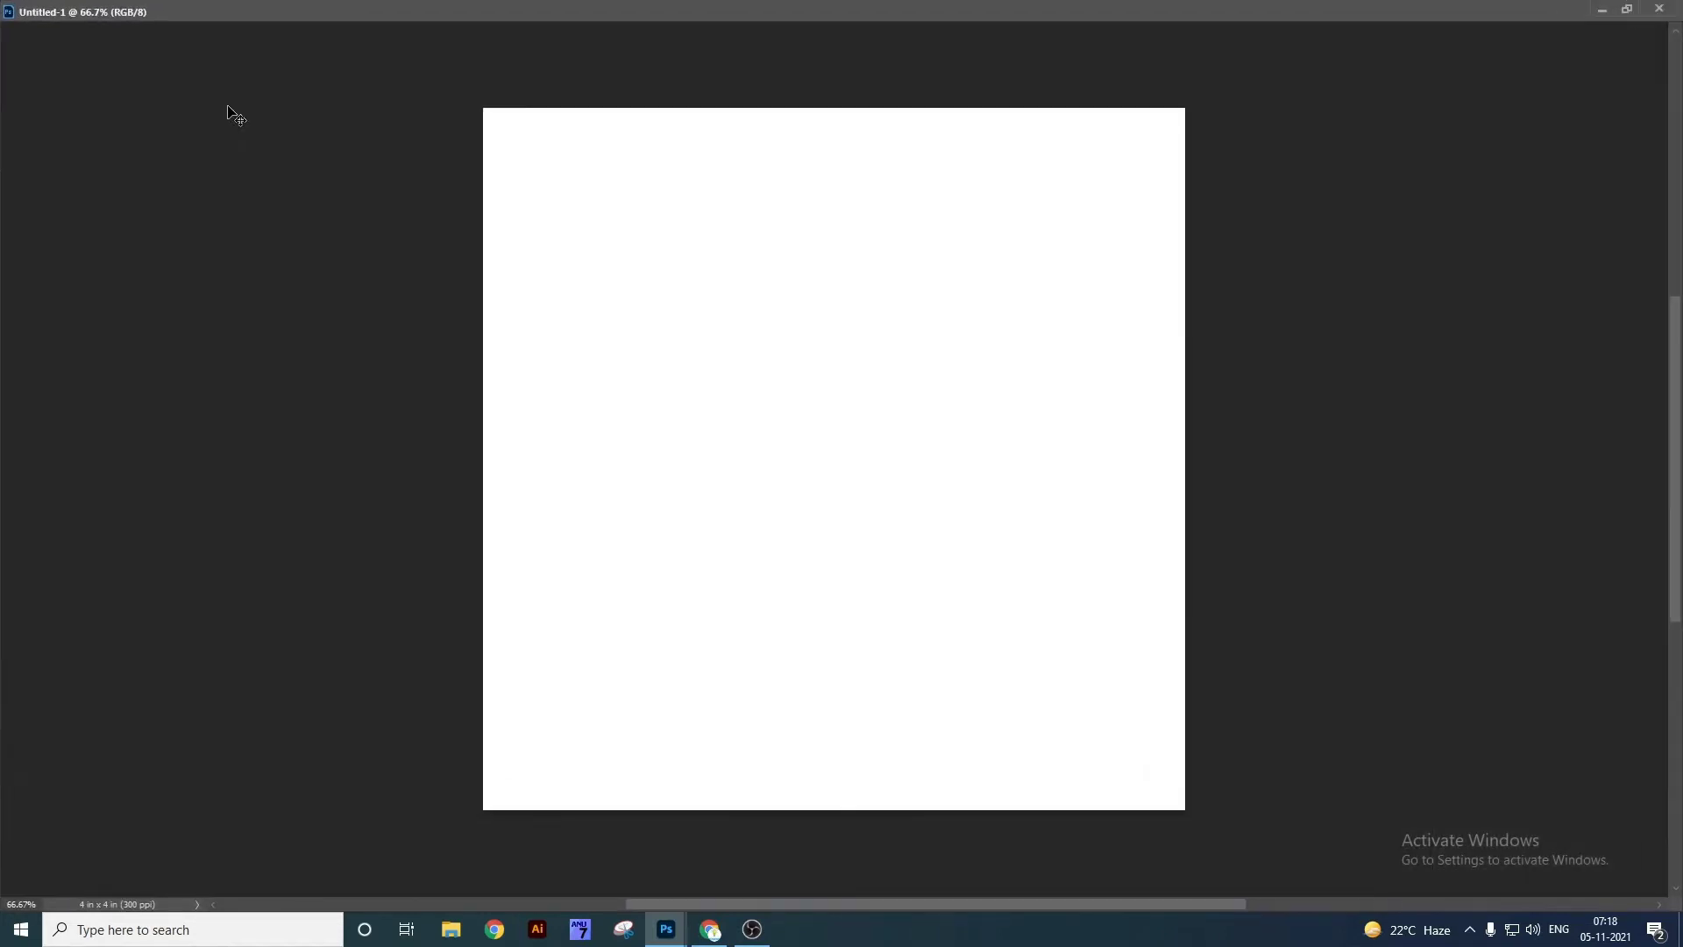
double_click(149, 25)
left_click_drag(267, 127, 233, 63)
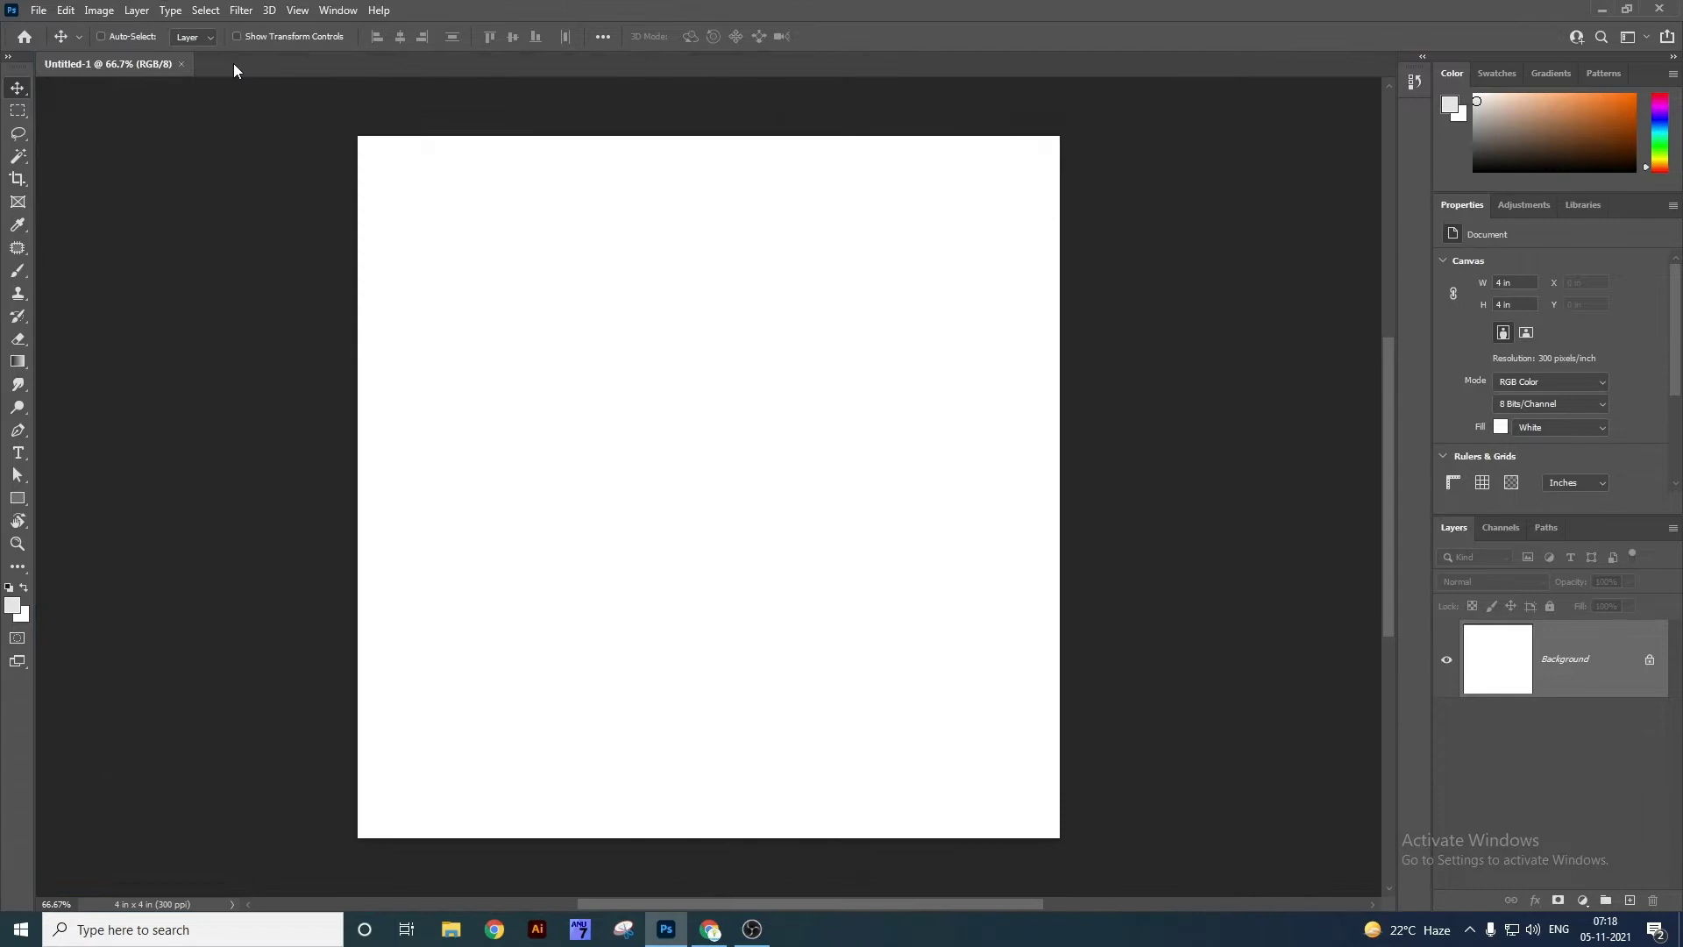
Create a second 4 × 4 inch, 300 ppi document, Untitled-2, compare tabs, then close it.
key("ctrl+n")
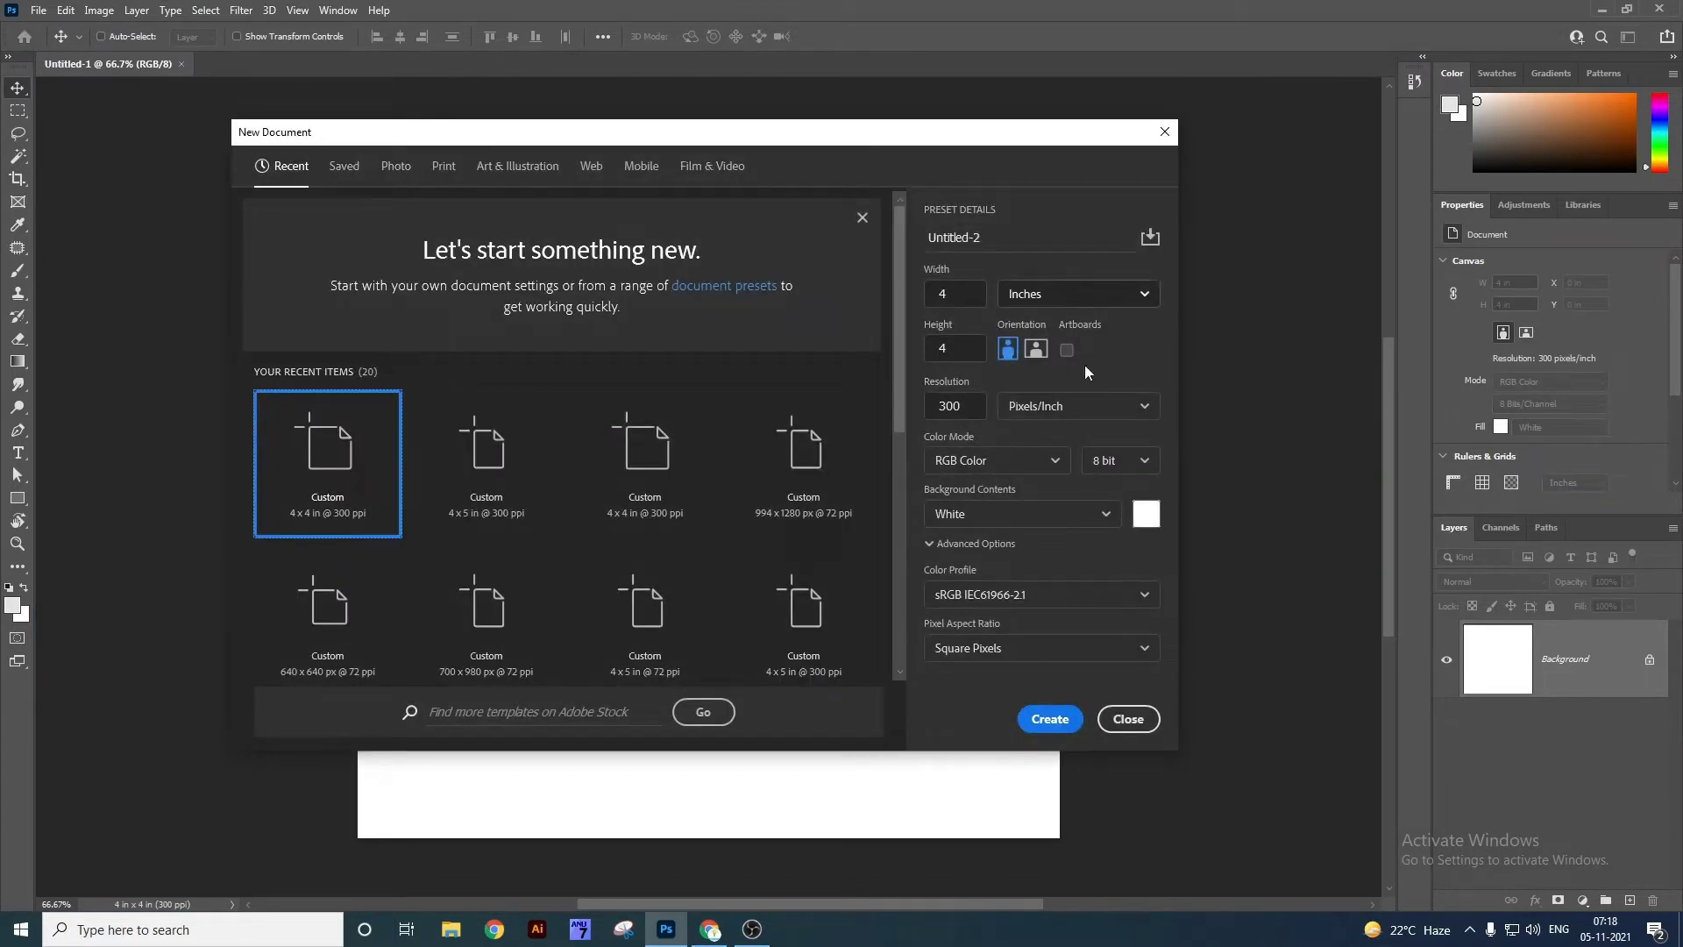
left_click(1050, 719)
left_click(151, 70)
left_click(245, 68)
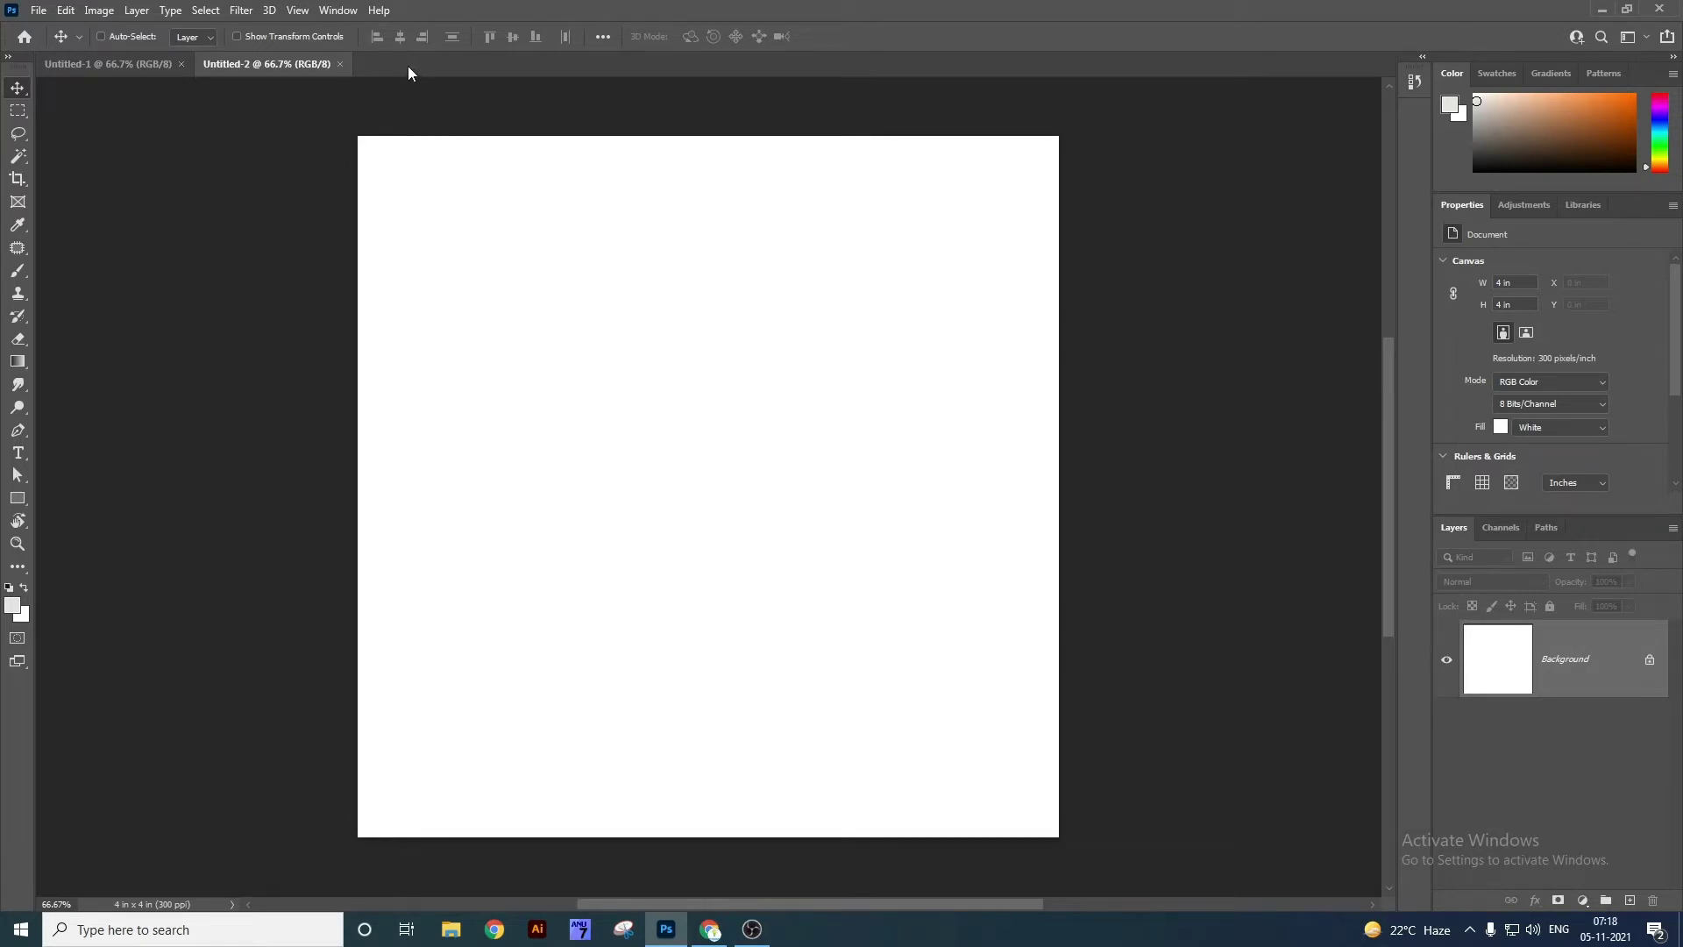
left_click(341, 64)
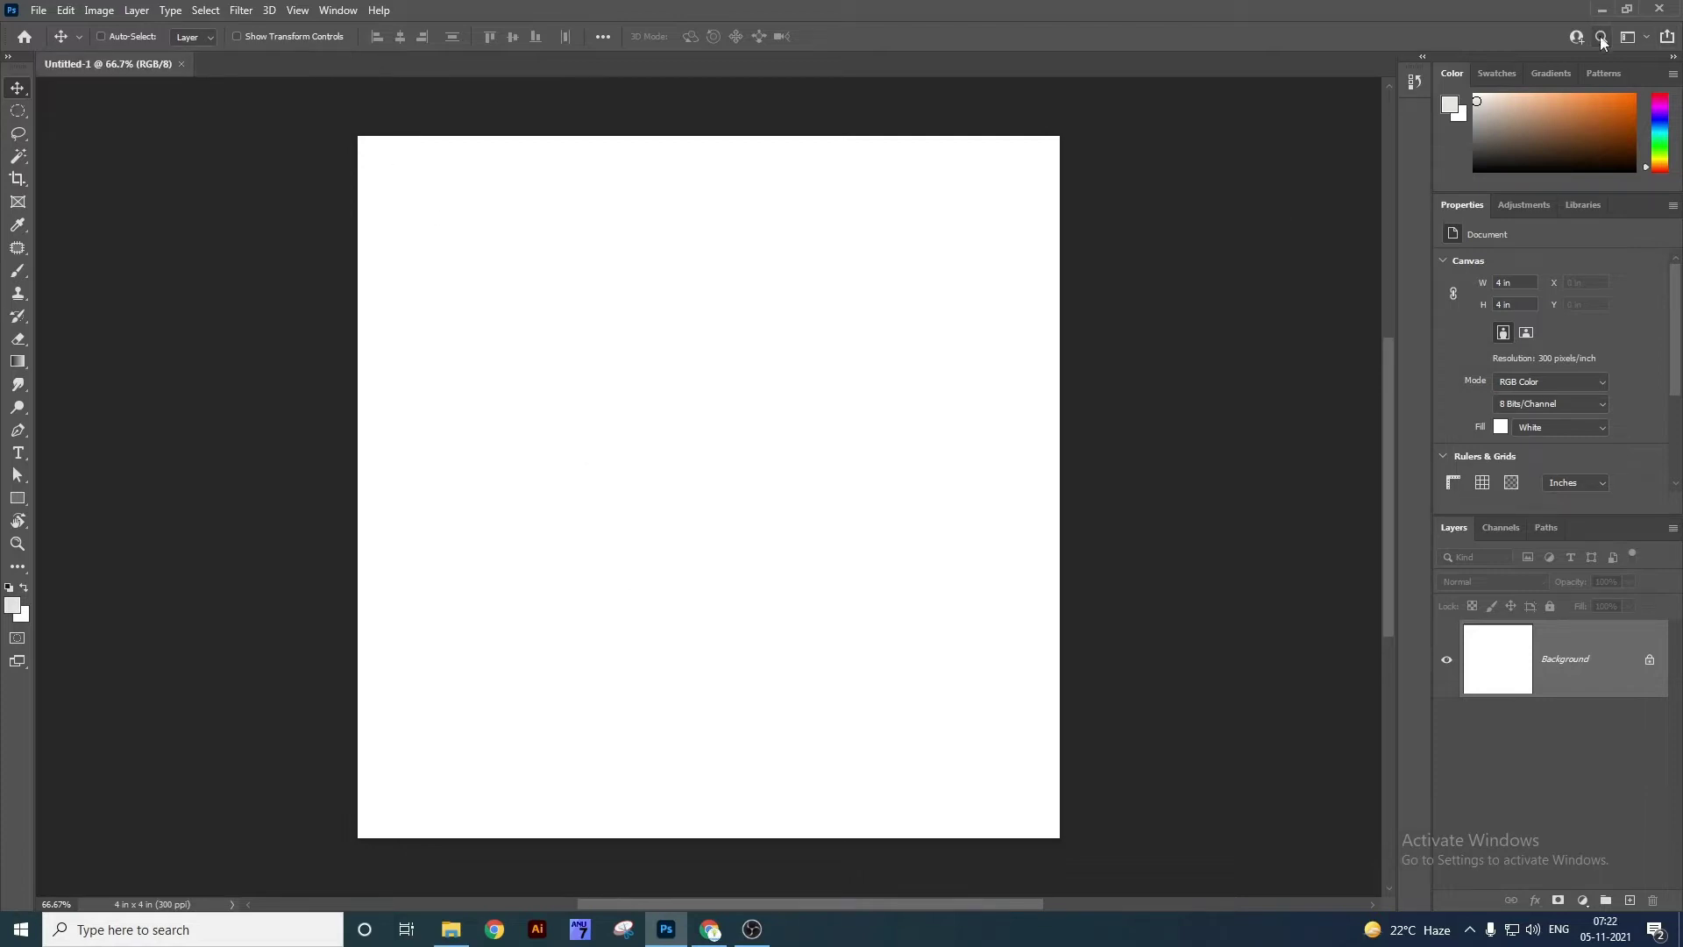
Search the tools for 'marquee' and choose the Elliptical Marquee Tool from the results.
left_click(1601, 37)
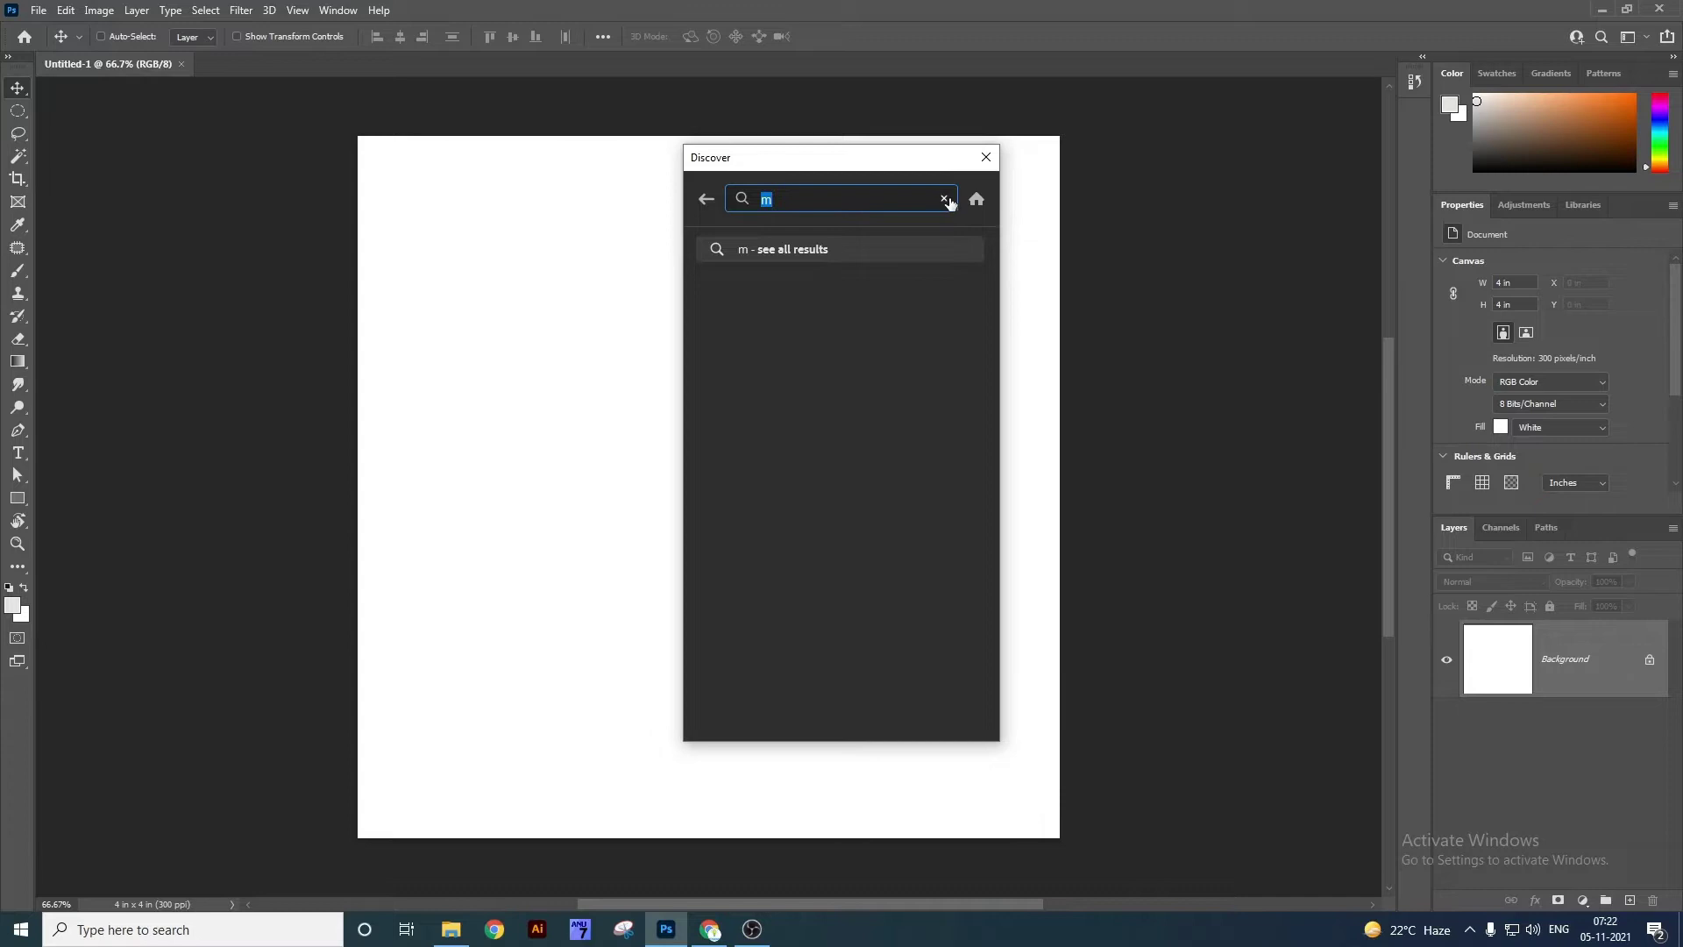
left_click(944, 199)
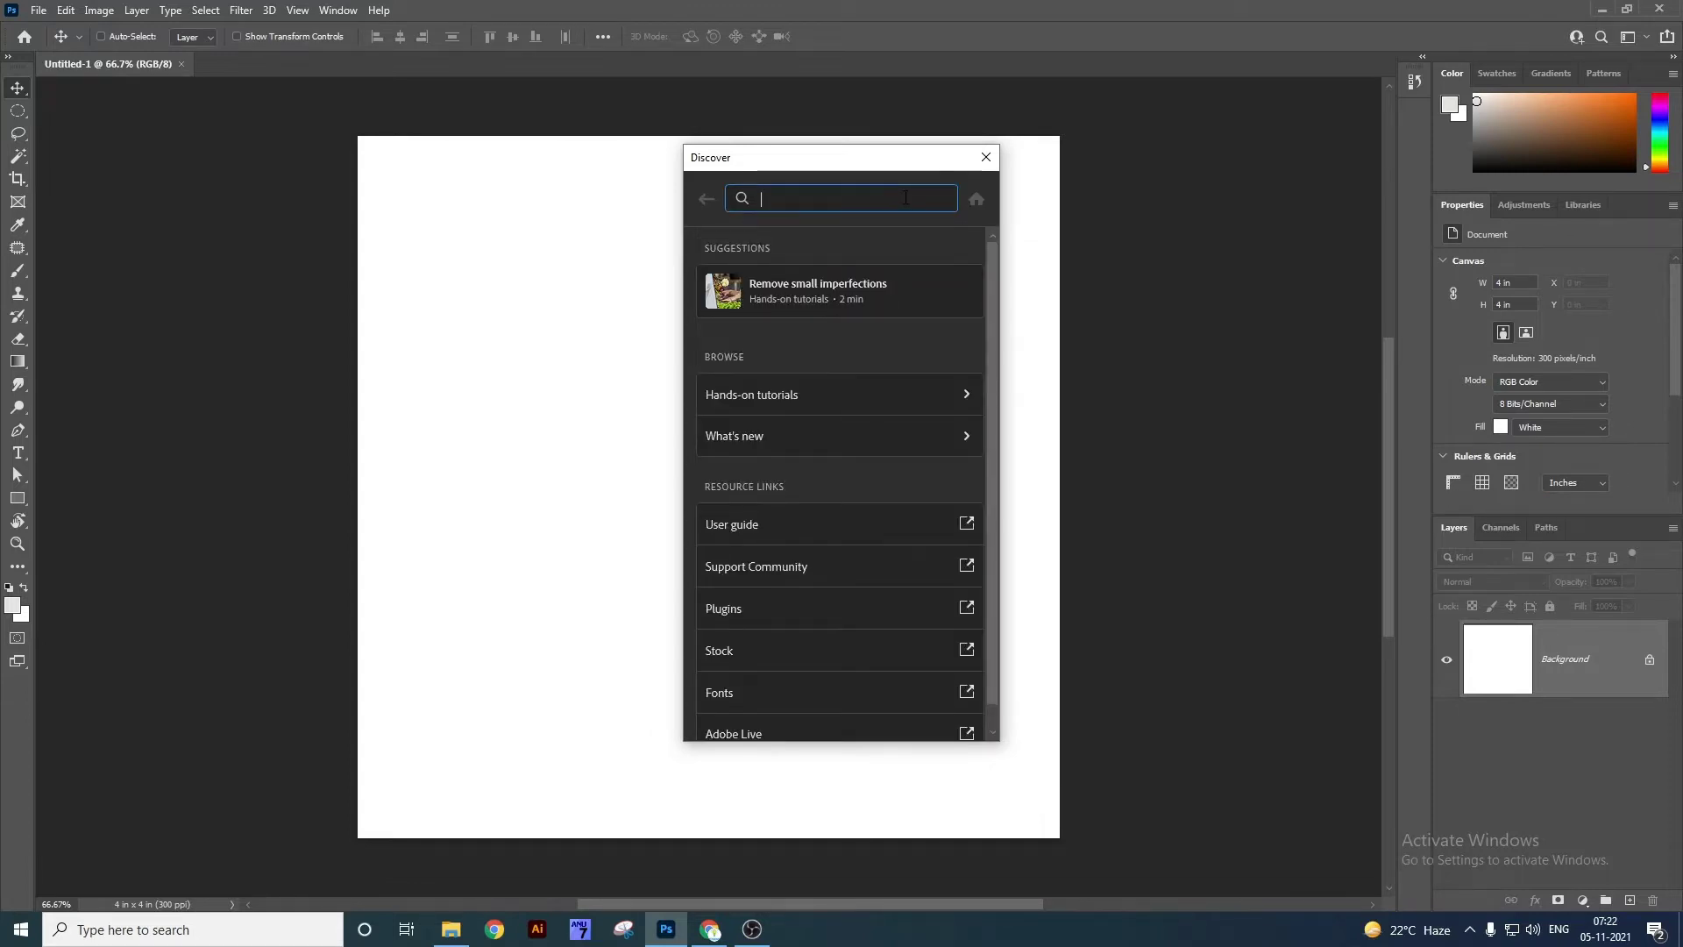
type("marquee")
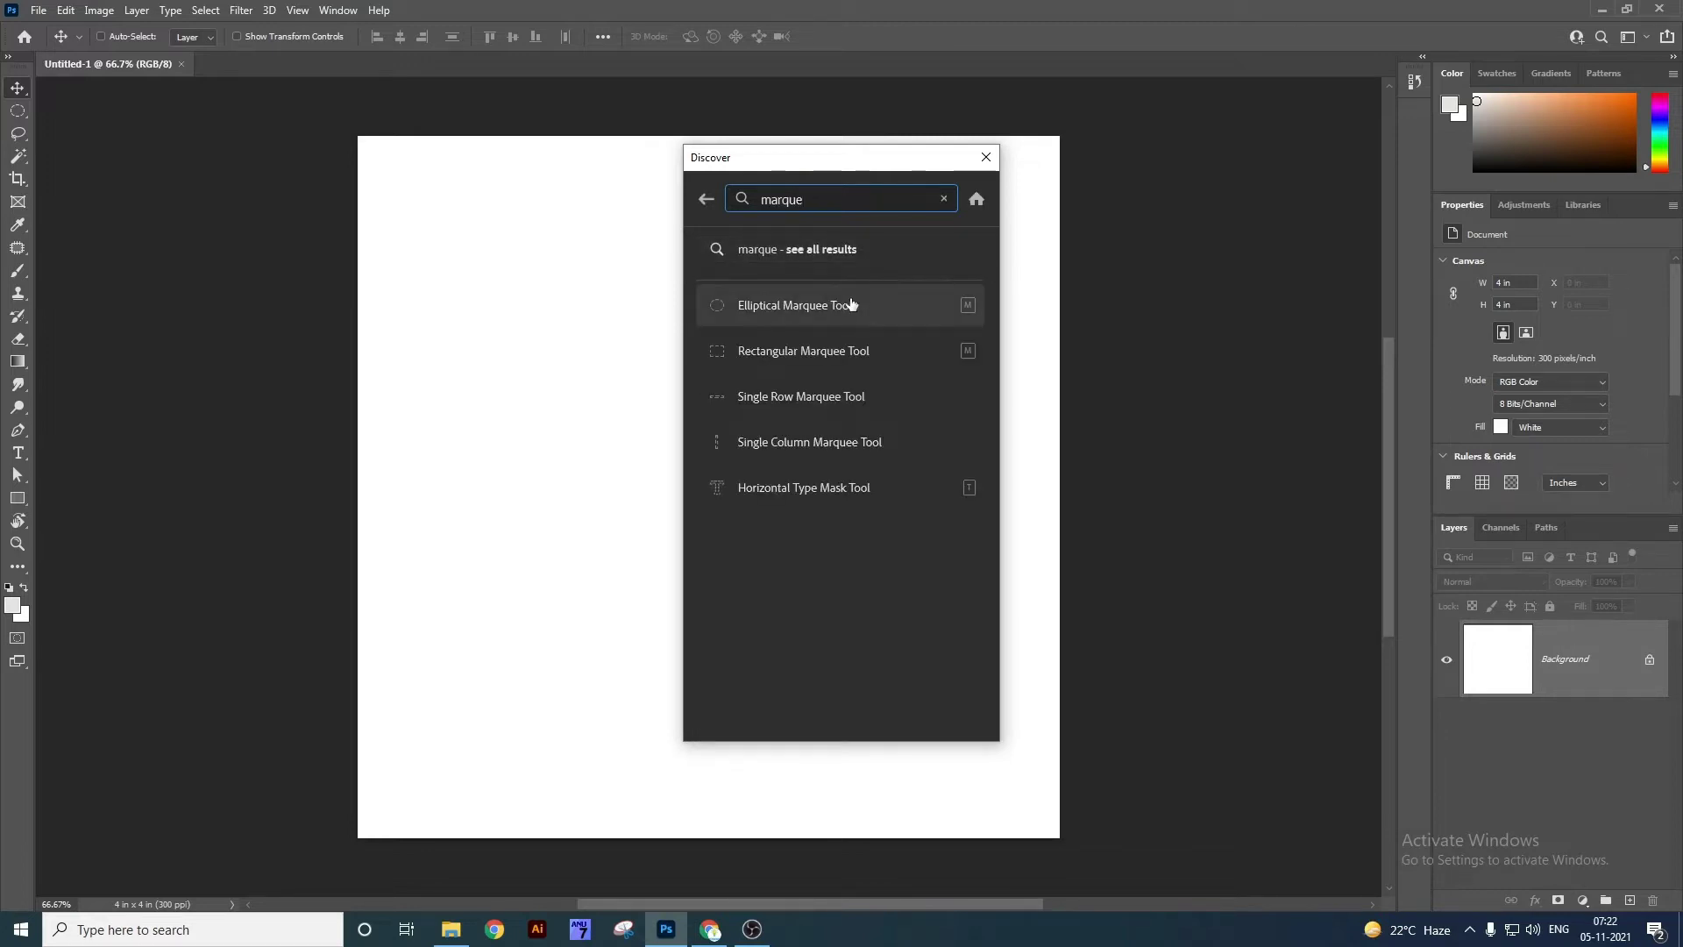
left_click(846, 304)
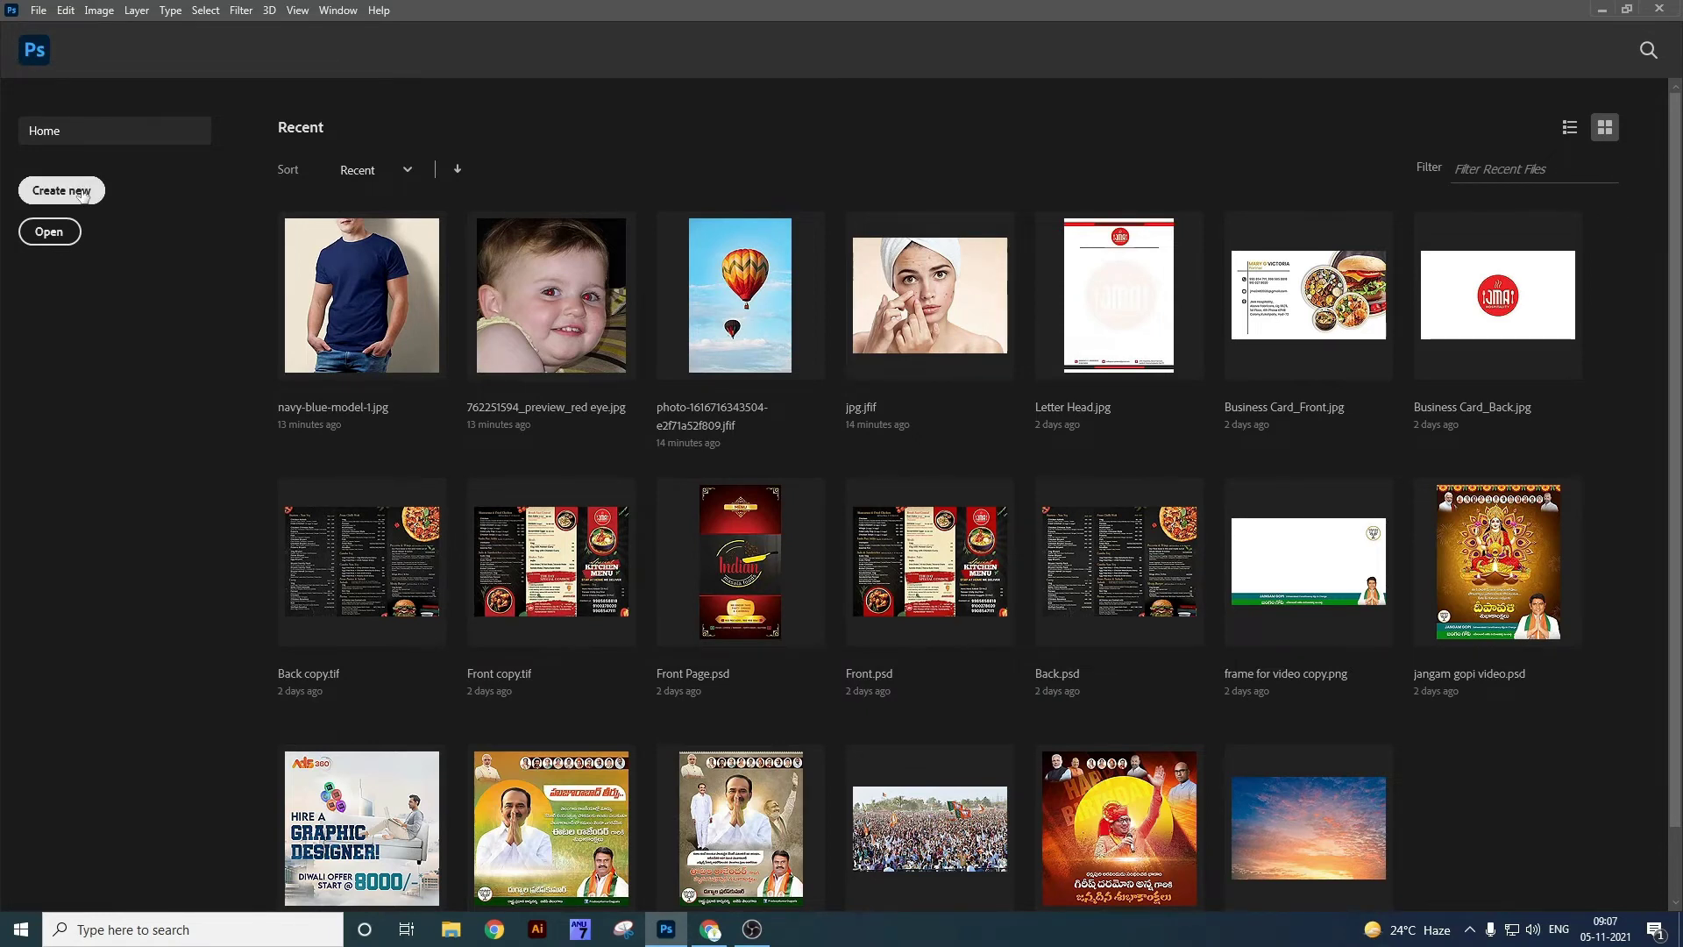
Open New Document, browse the Photo, Print, Saved and Recent presets, and select the width value.
left_click(81, 193)
left_click_drag(751, 139, 786, 115)
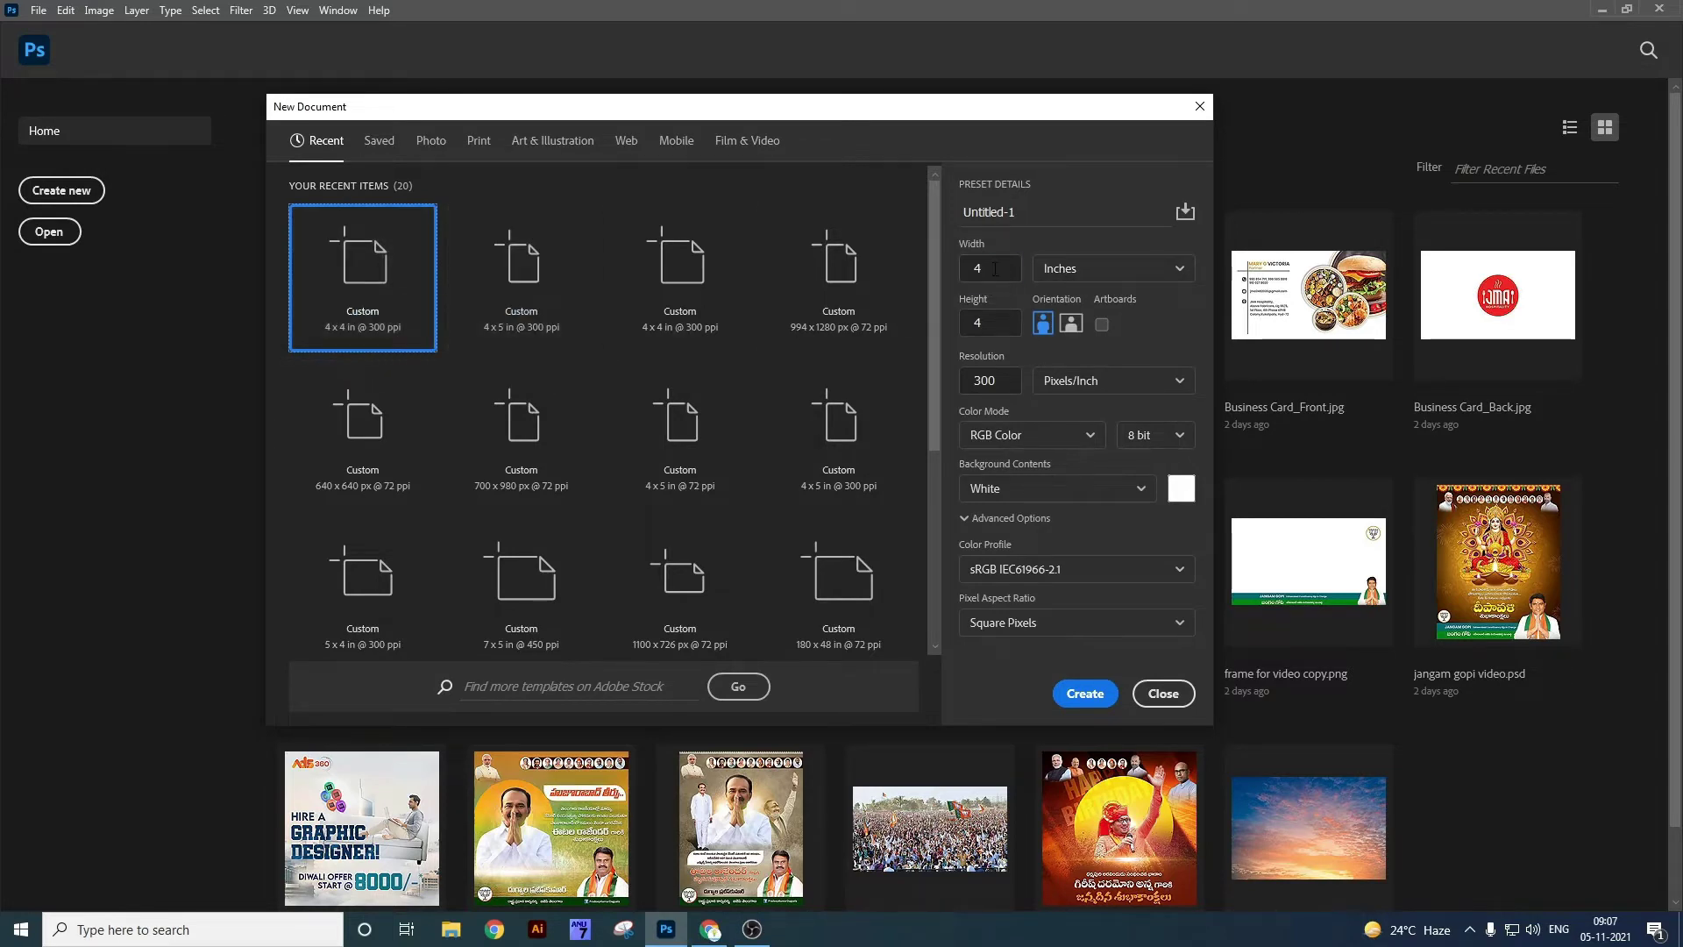
left_click_drag(995, 268, 579, 187)
left_click(431, 142)
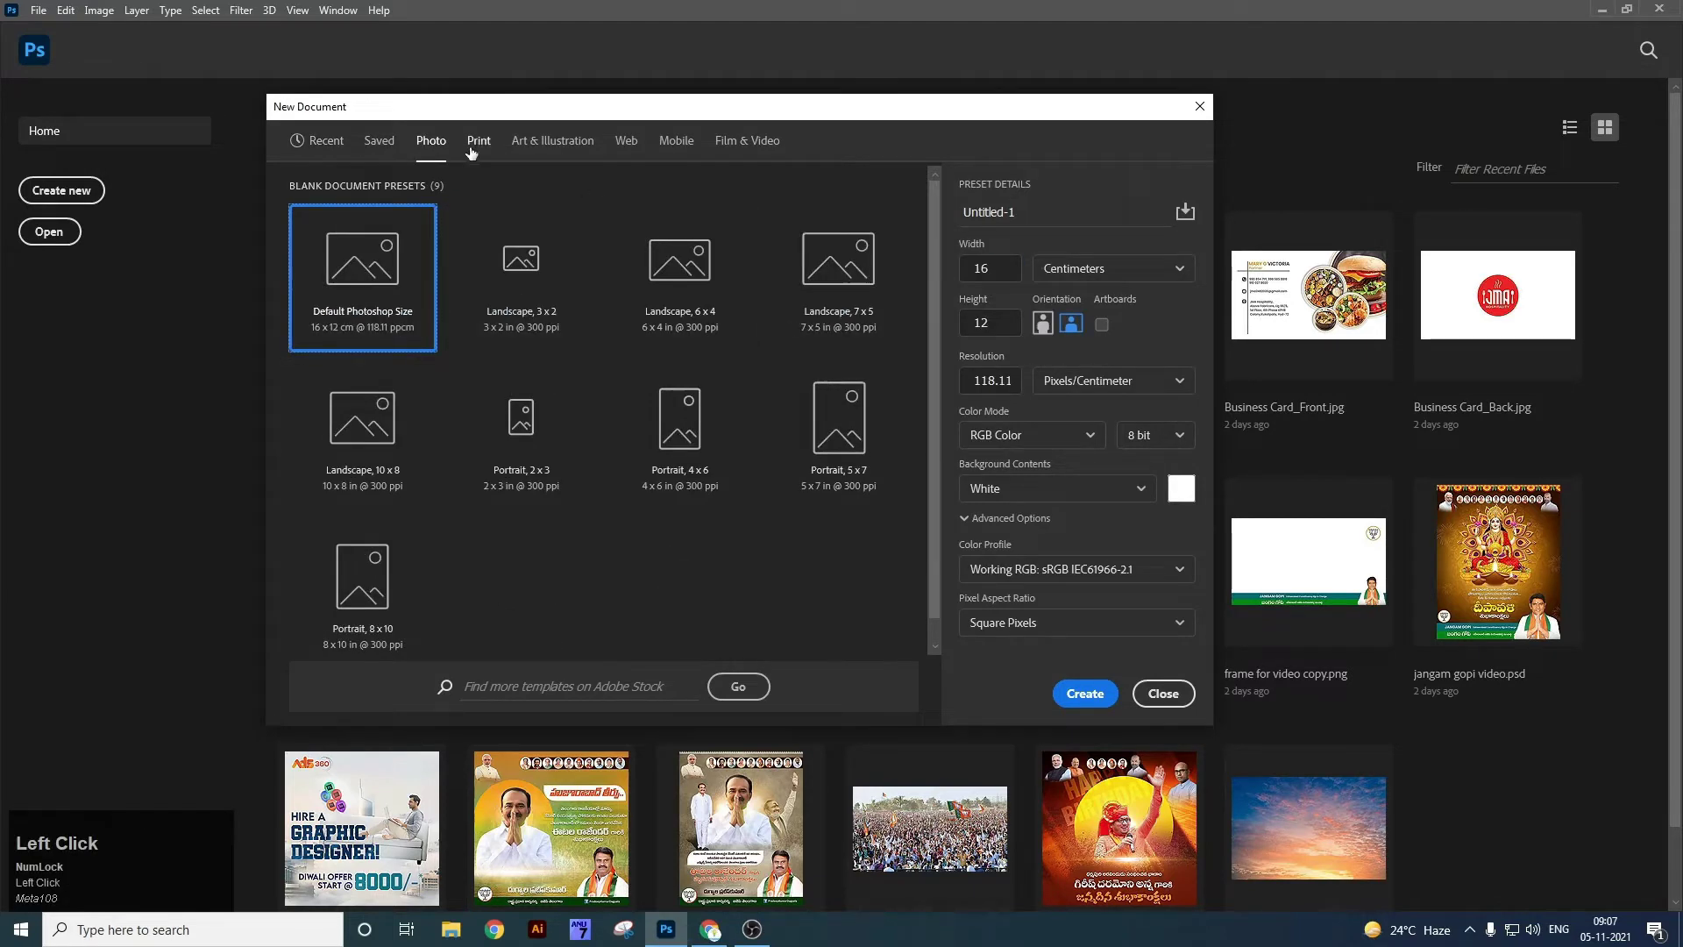
left_click(479, 146)
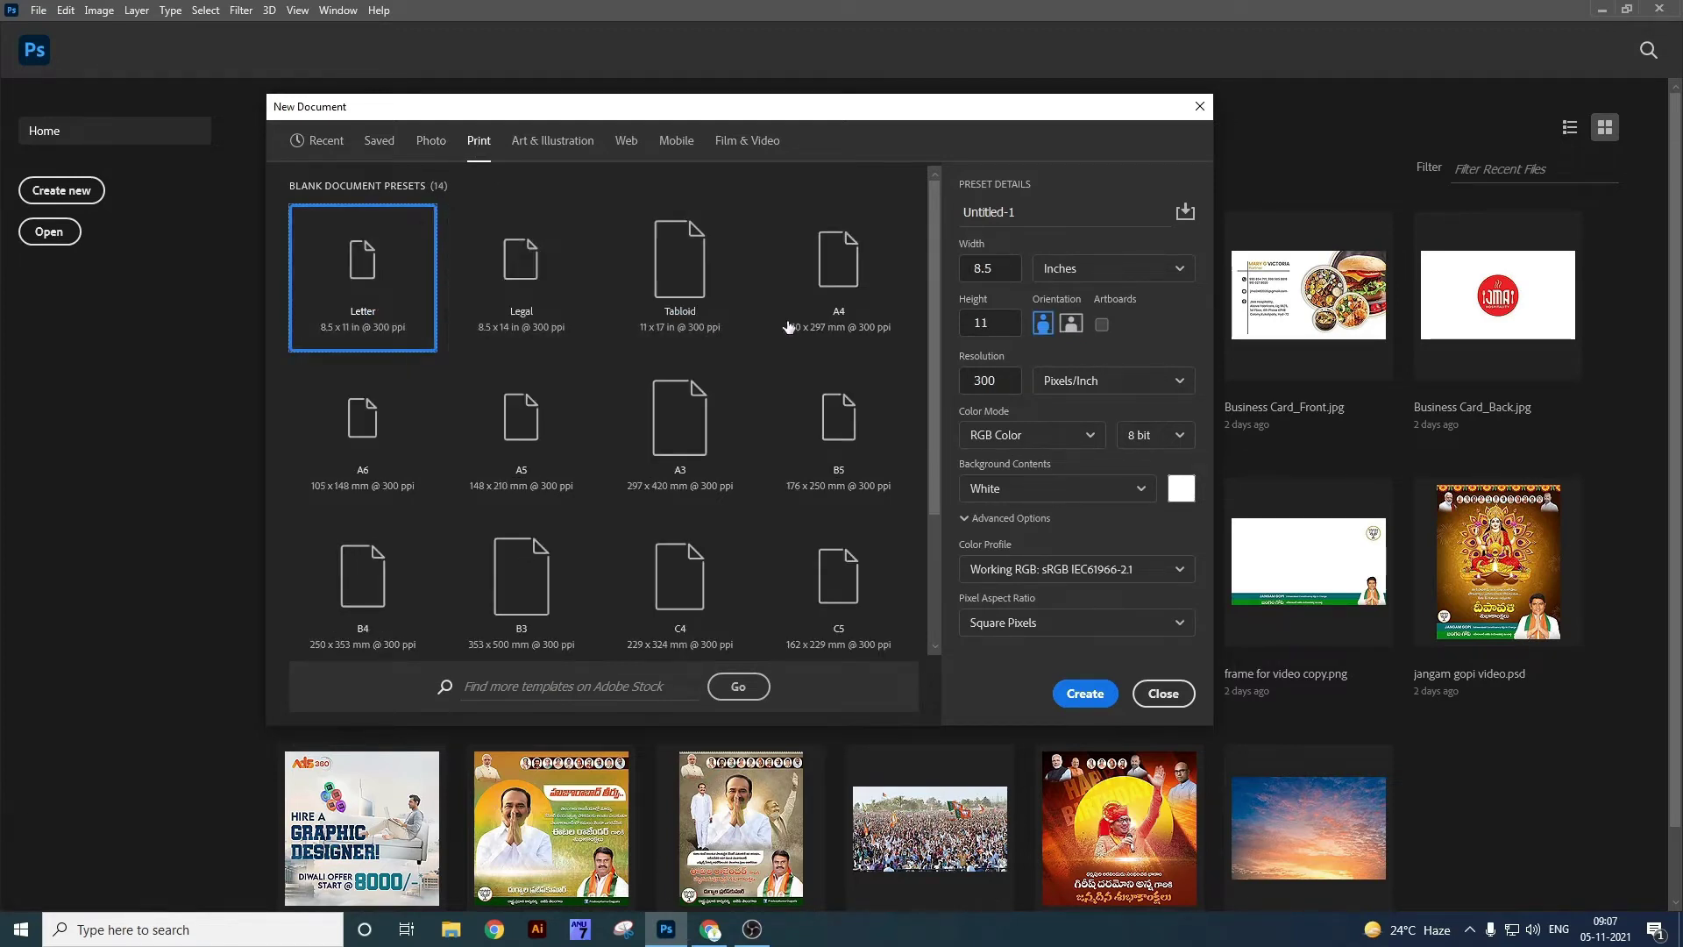
left_click(379, 141)
left_click(329, 141)
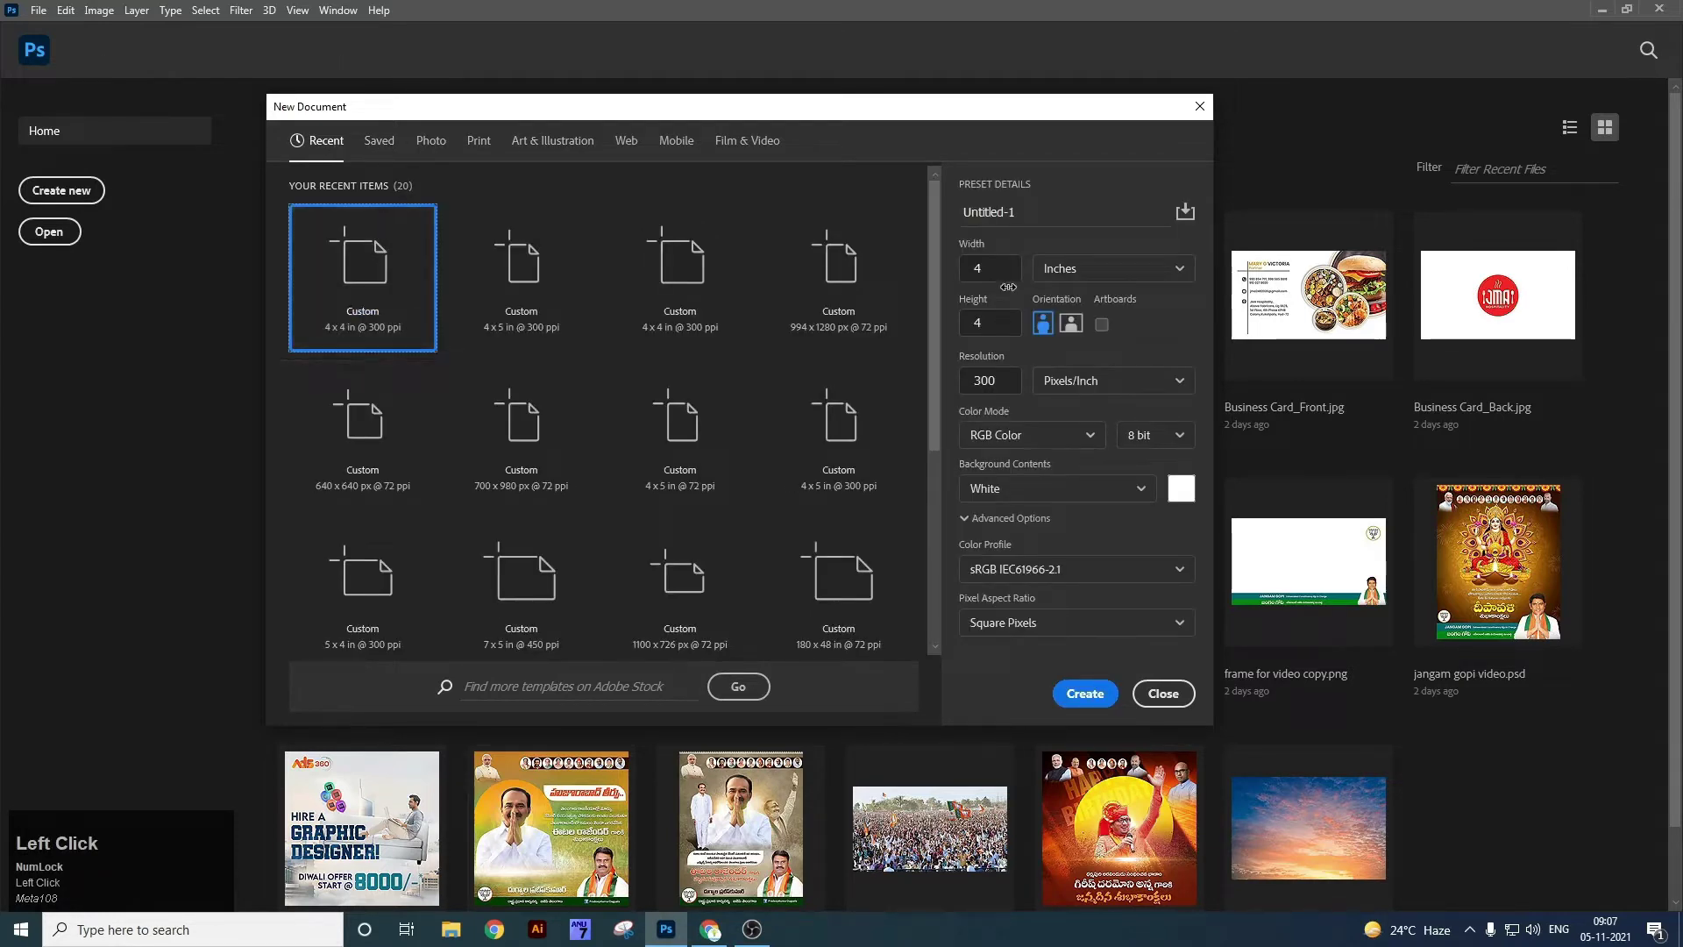
left_click_drag(991, 268, 949, 276)
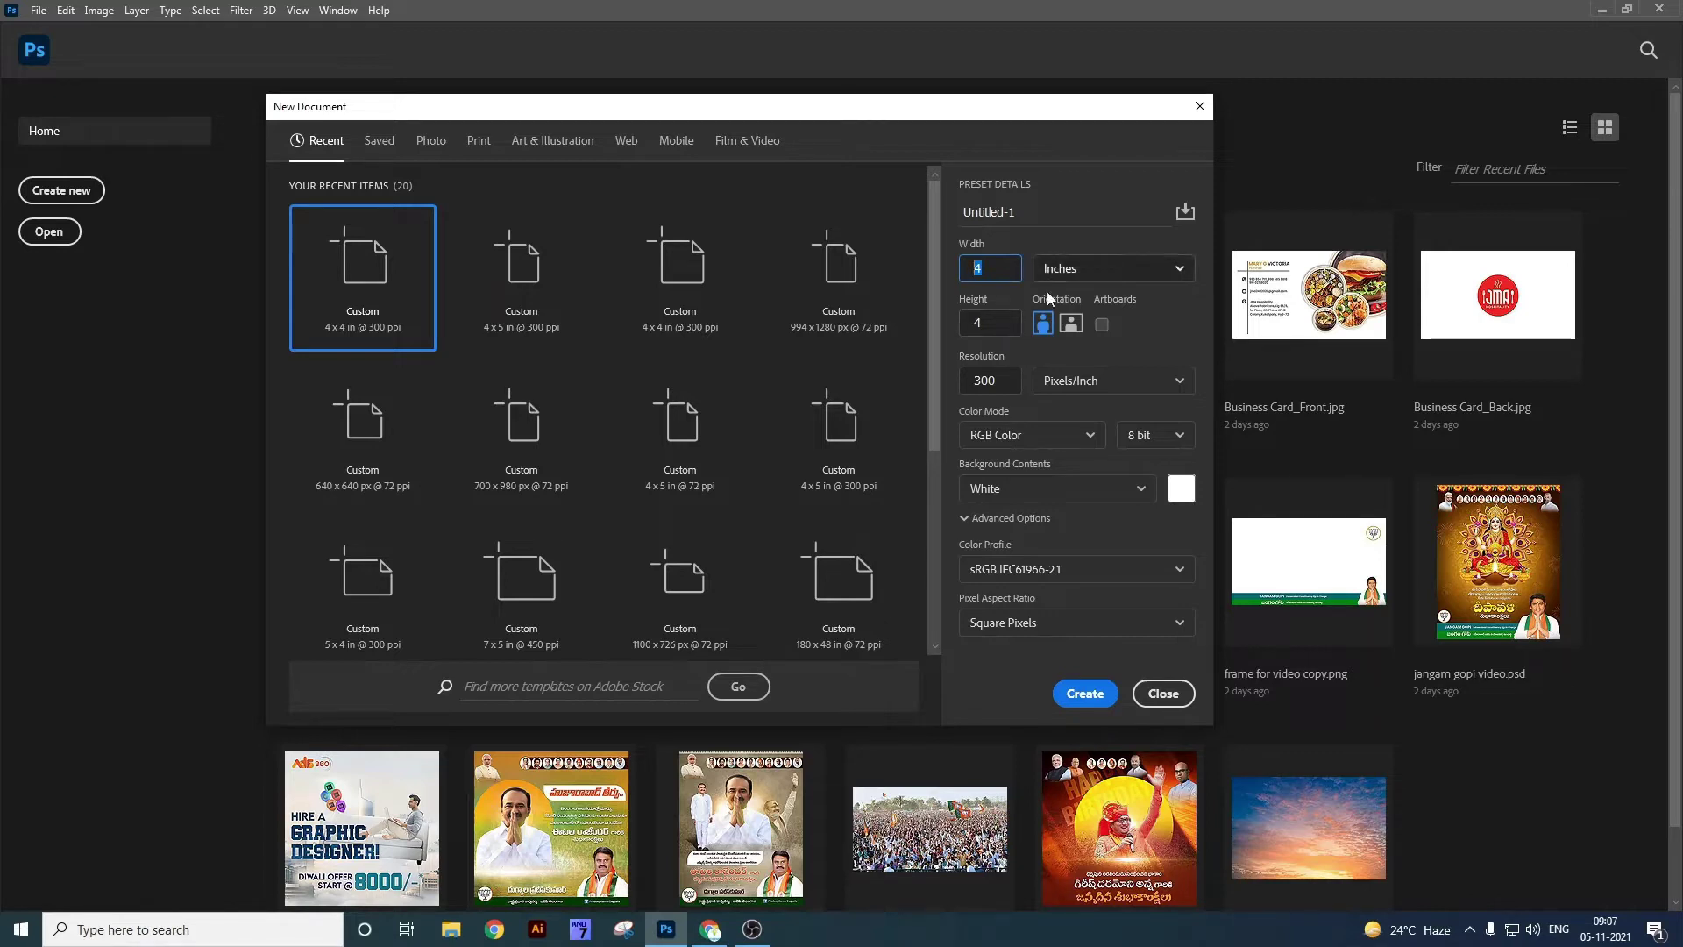
Enter a custom document name and keep 4 × 4 in at 300 Pixels/Inch.
left_click_drag(1032, 213, 964, 212)
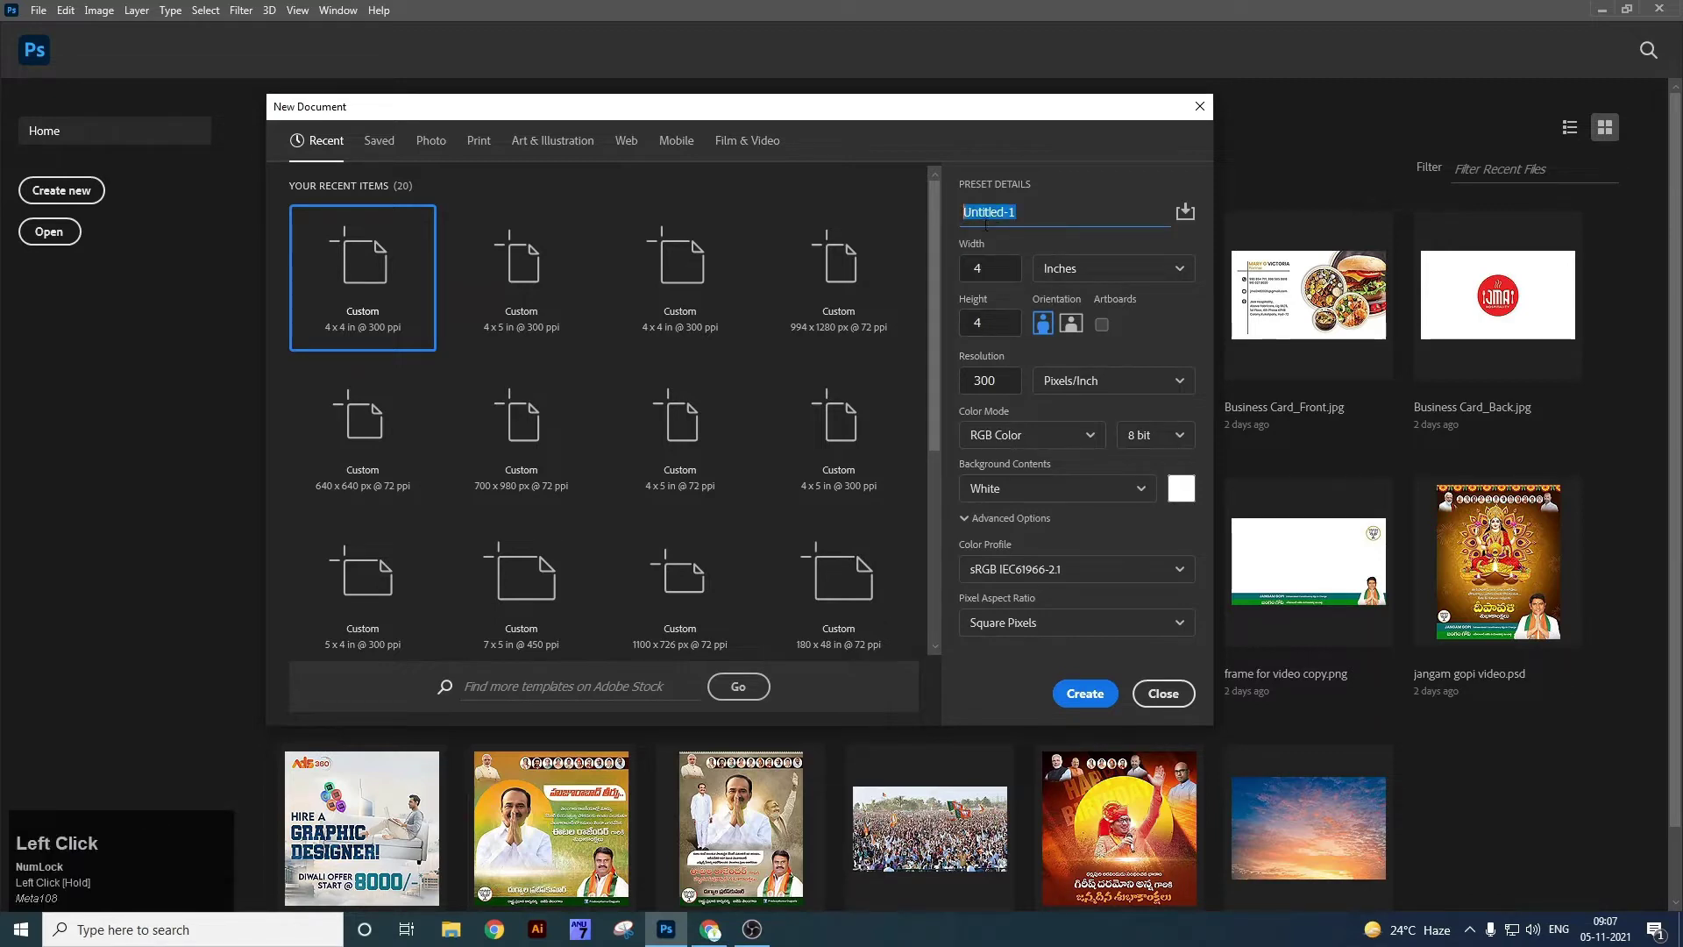
type("Shiva")
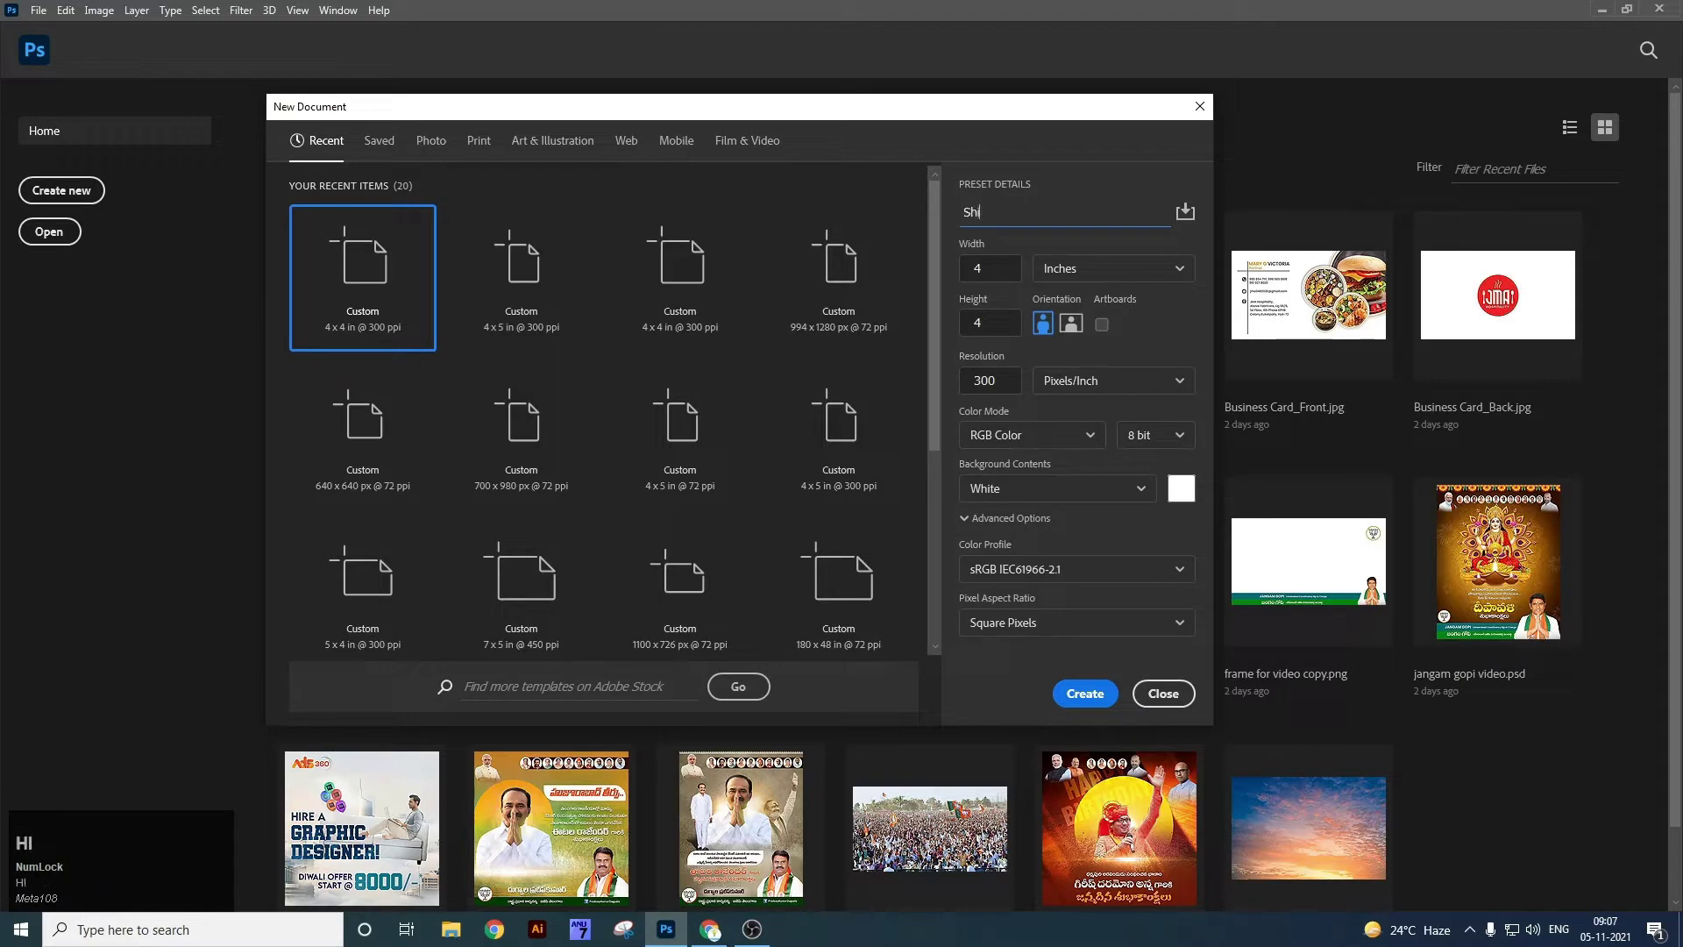
key("shift+Left")
key("shift+Left")
key("shift+Left")
key("shift+Left")
left_click(994, 270)
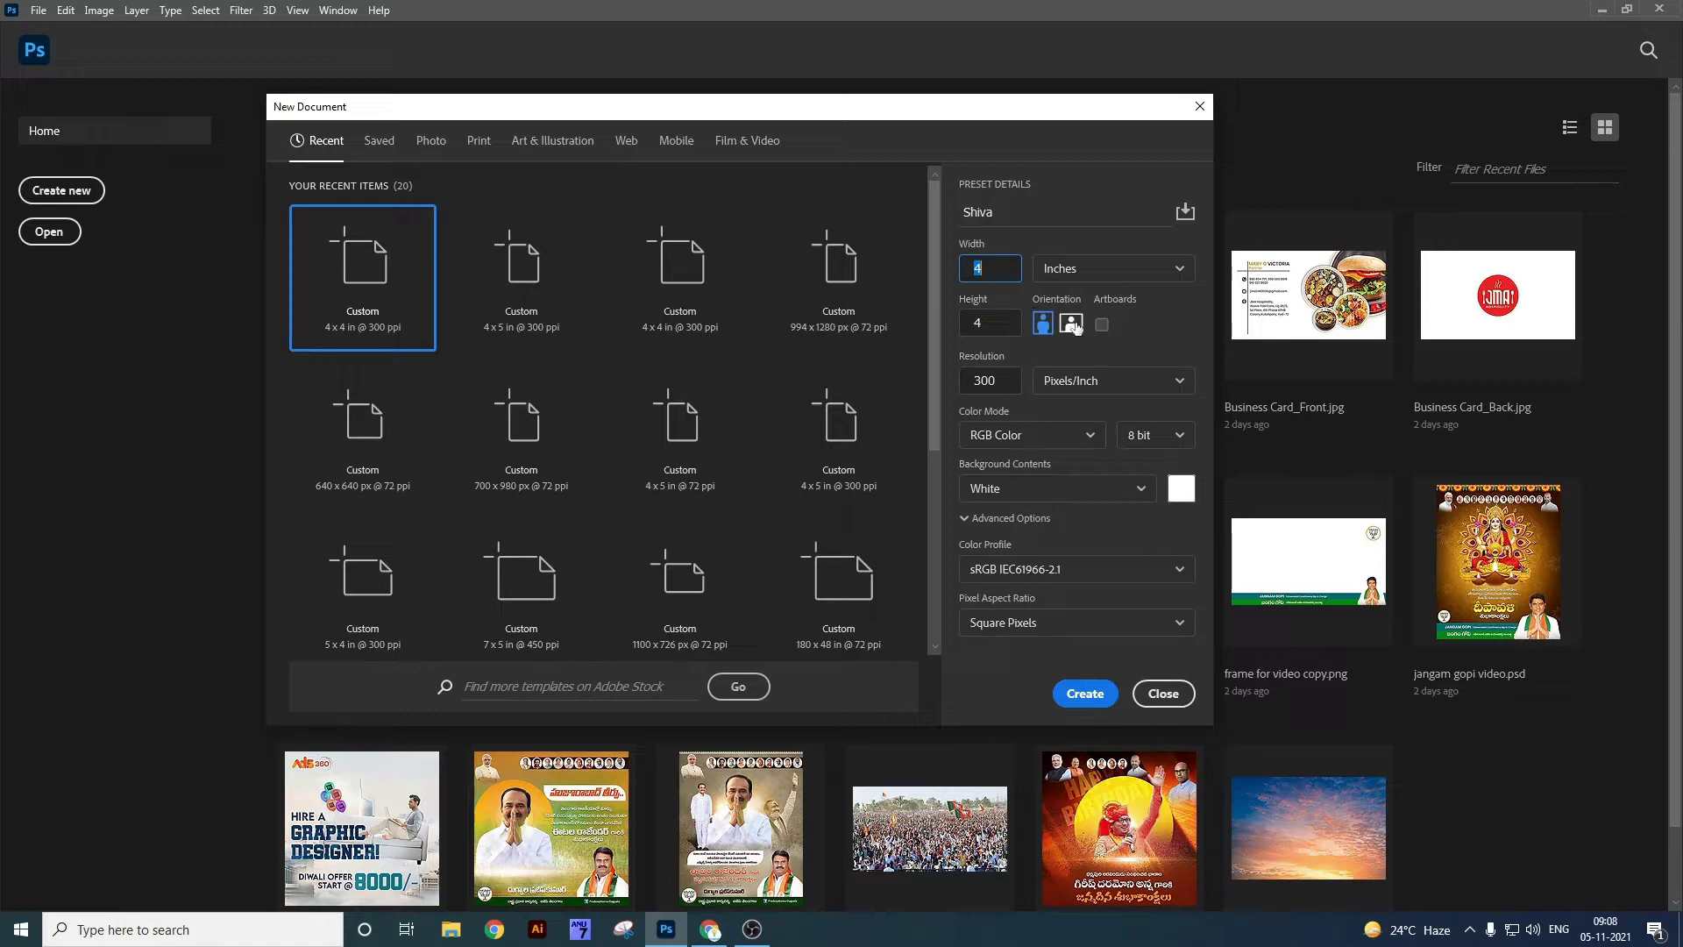
left_click(987, 380)
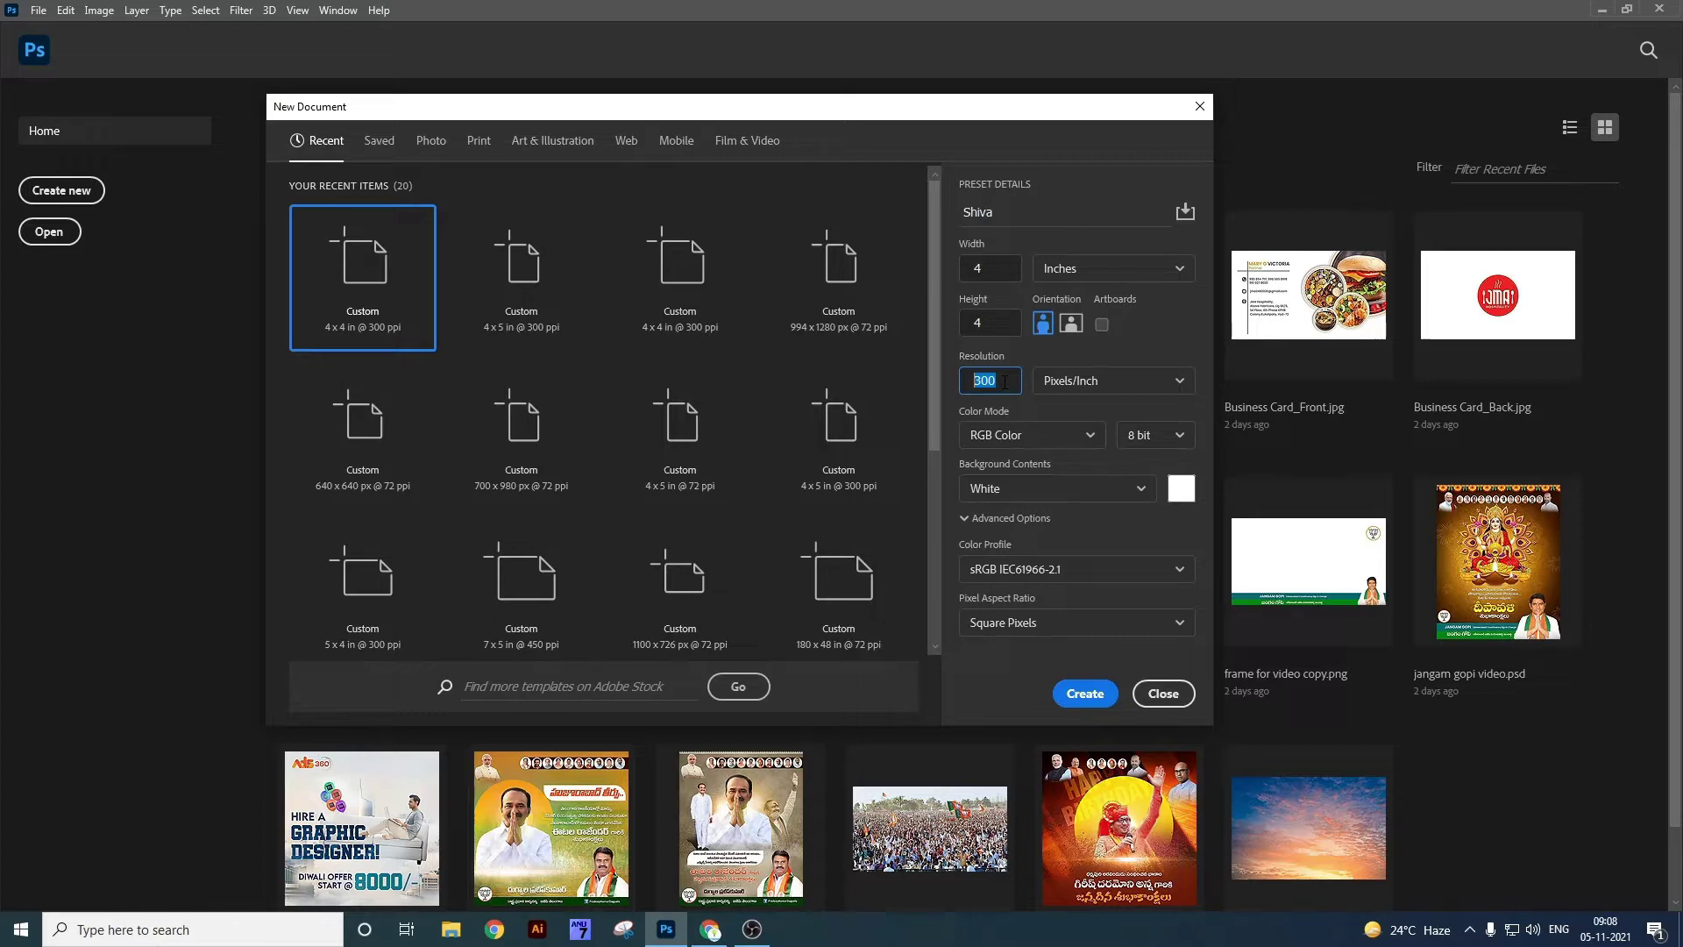
left_click(1110, 389)
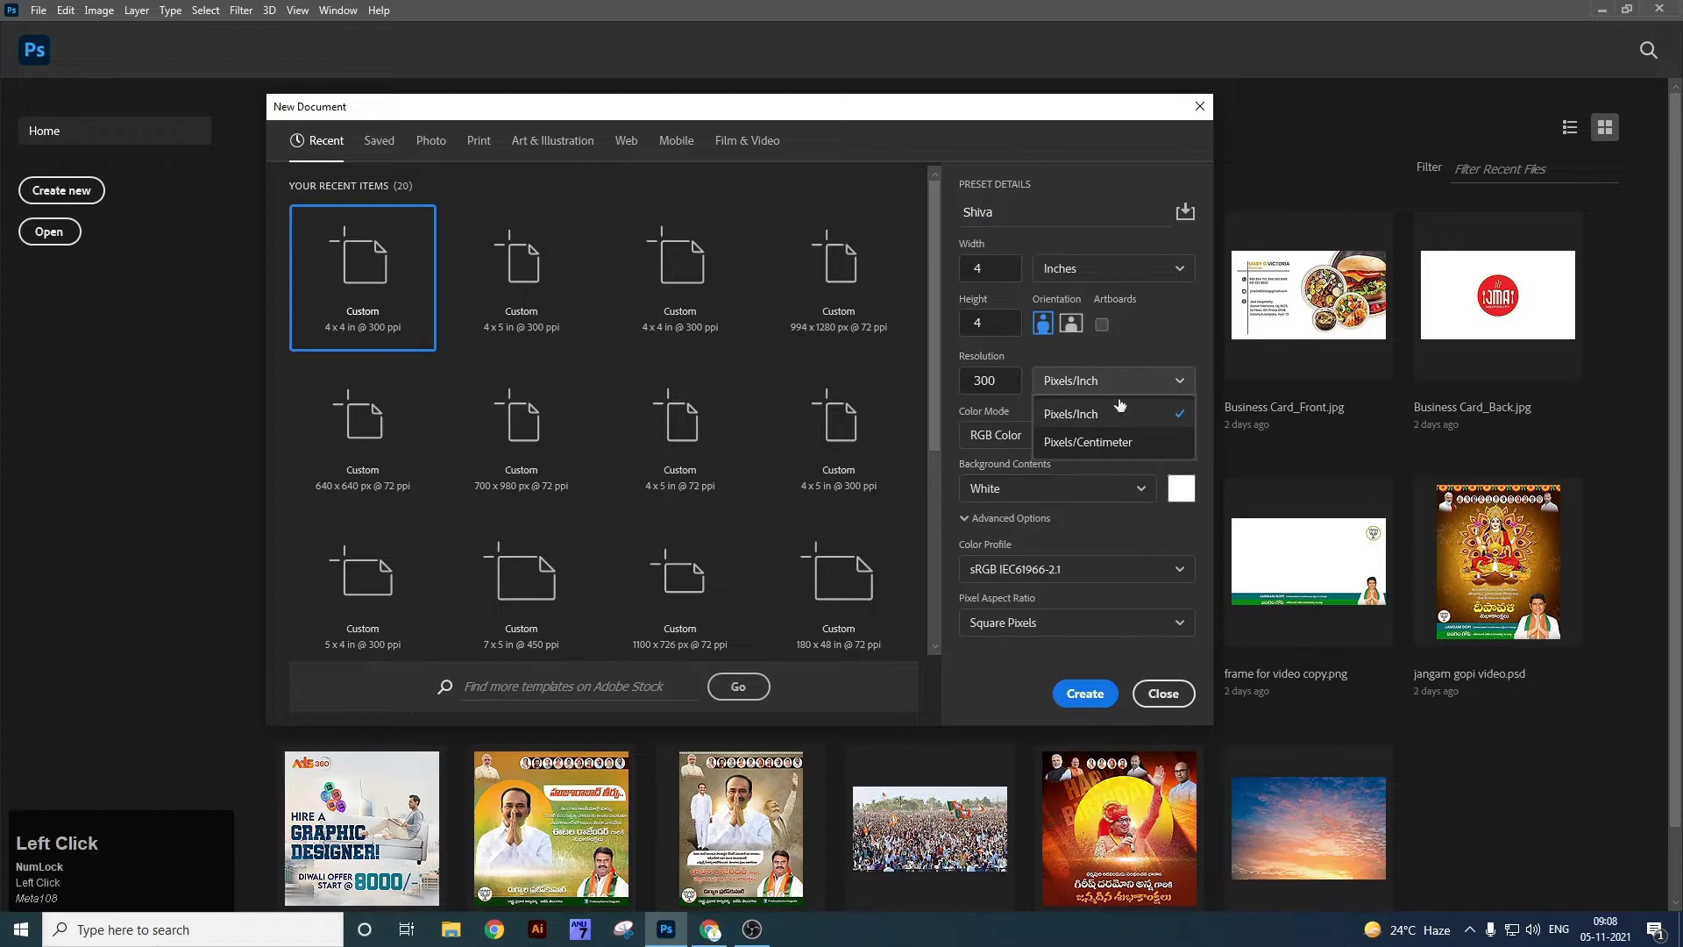
left_click(1125, 414)
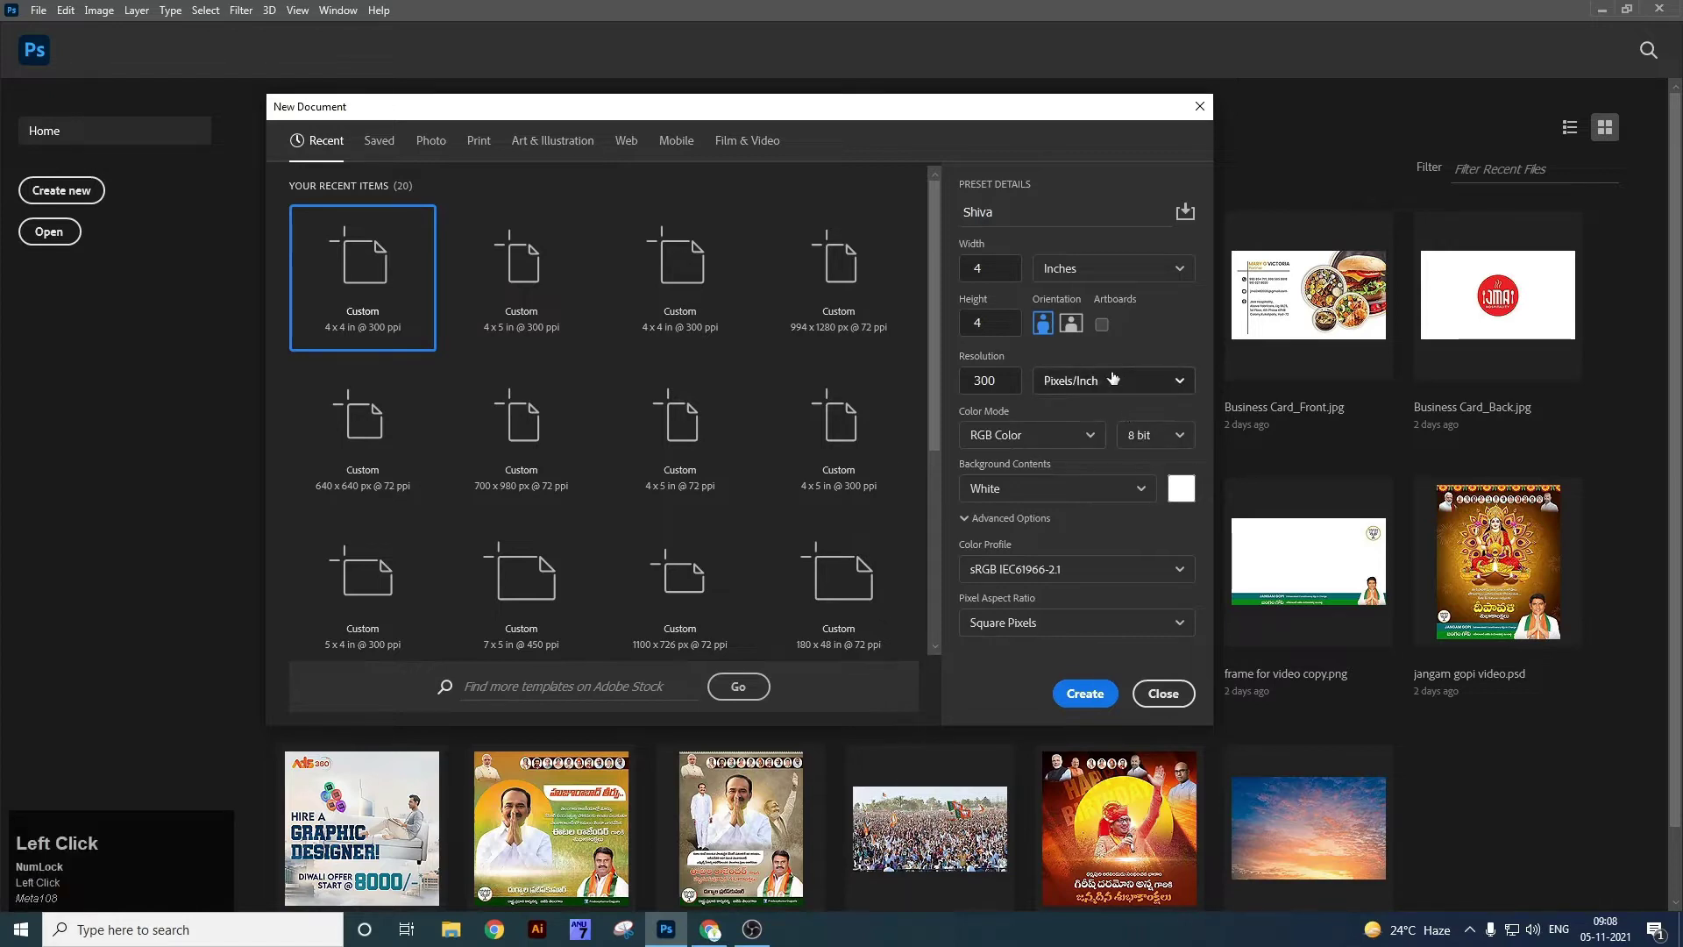
Try CMYK, return to RGB Color, keep a White background, and create the document.
left_click(1042, 435)
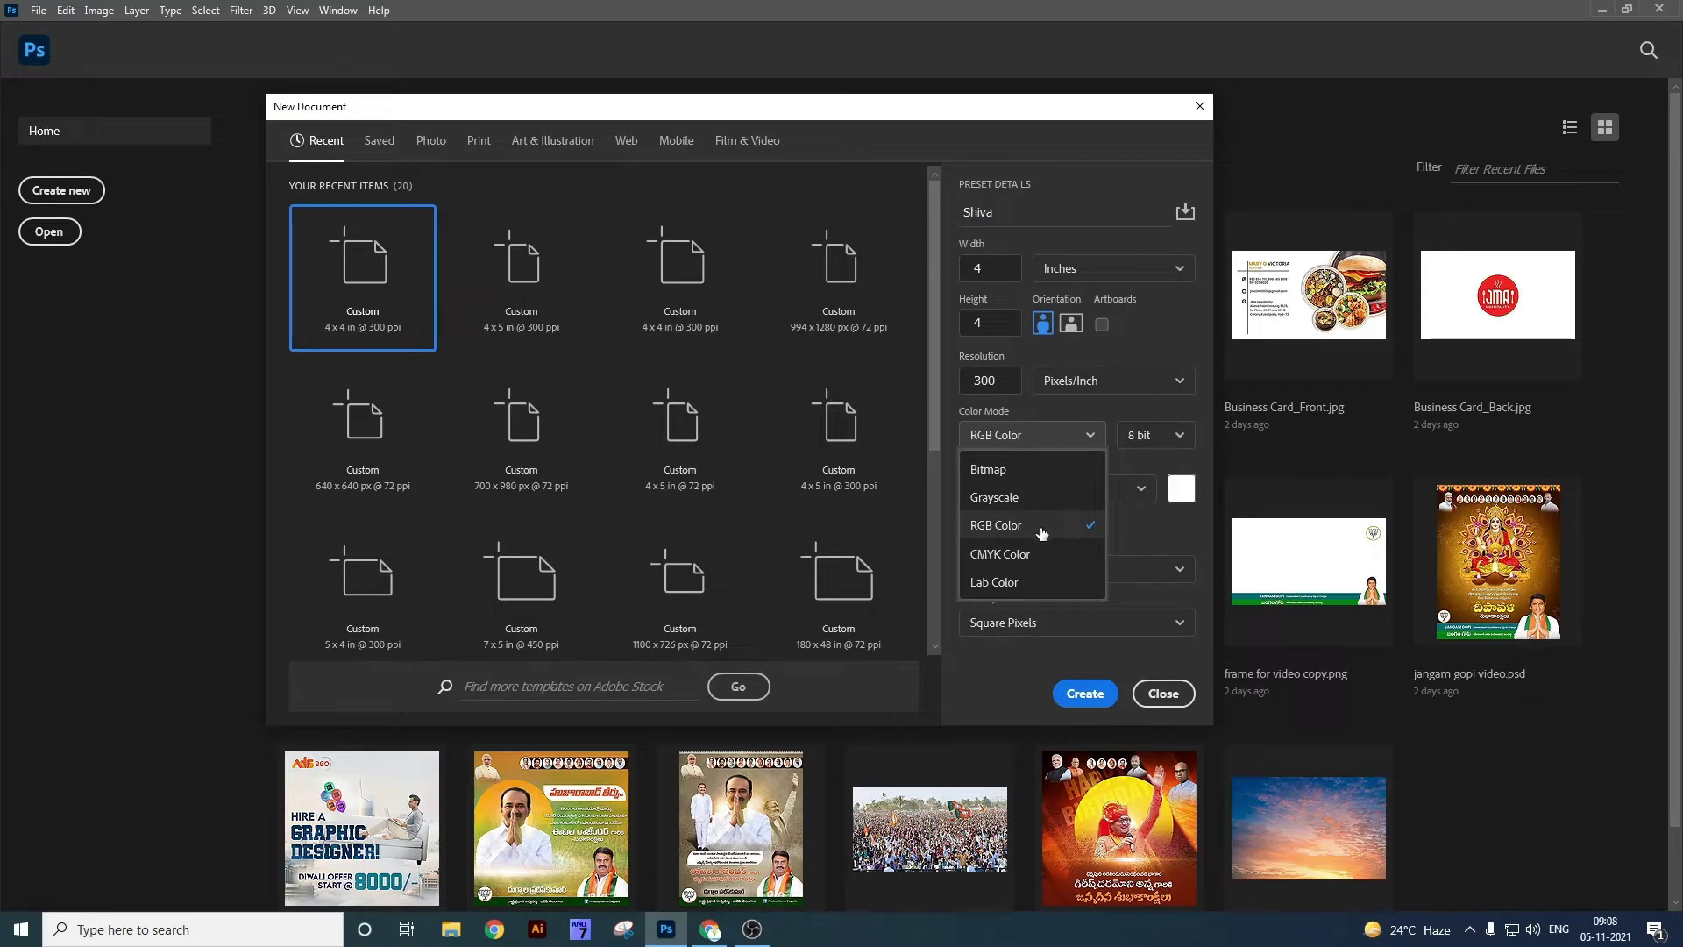
left_click(1041, 530)
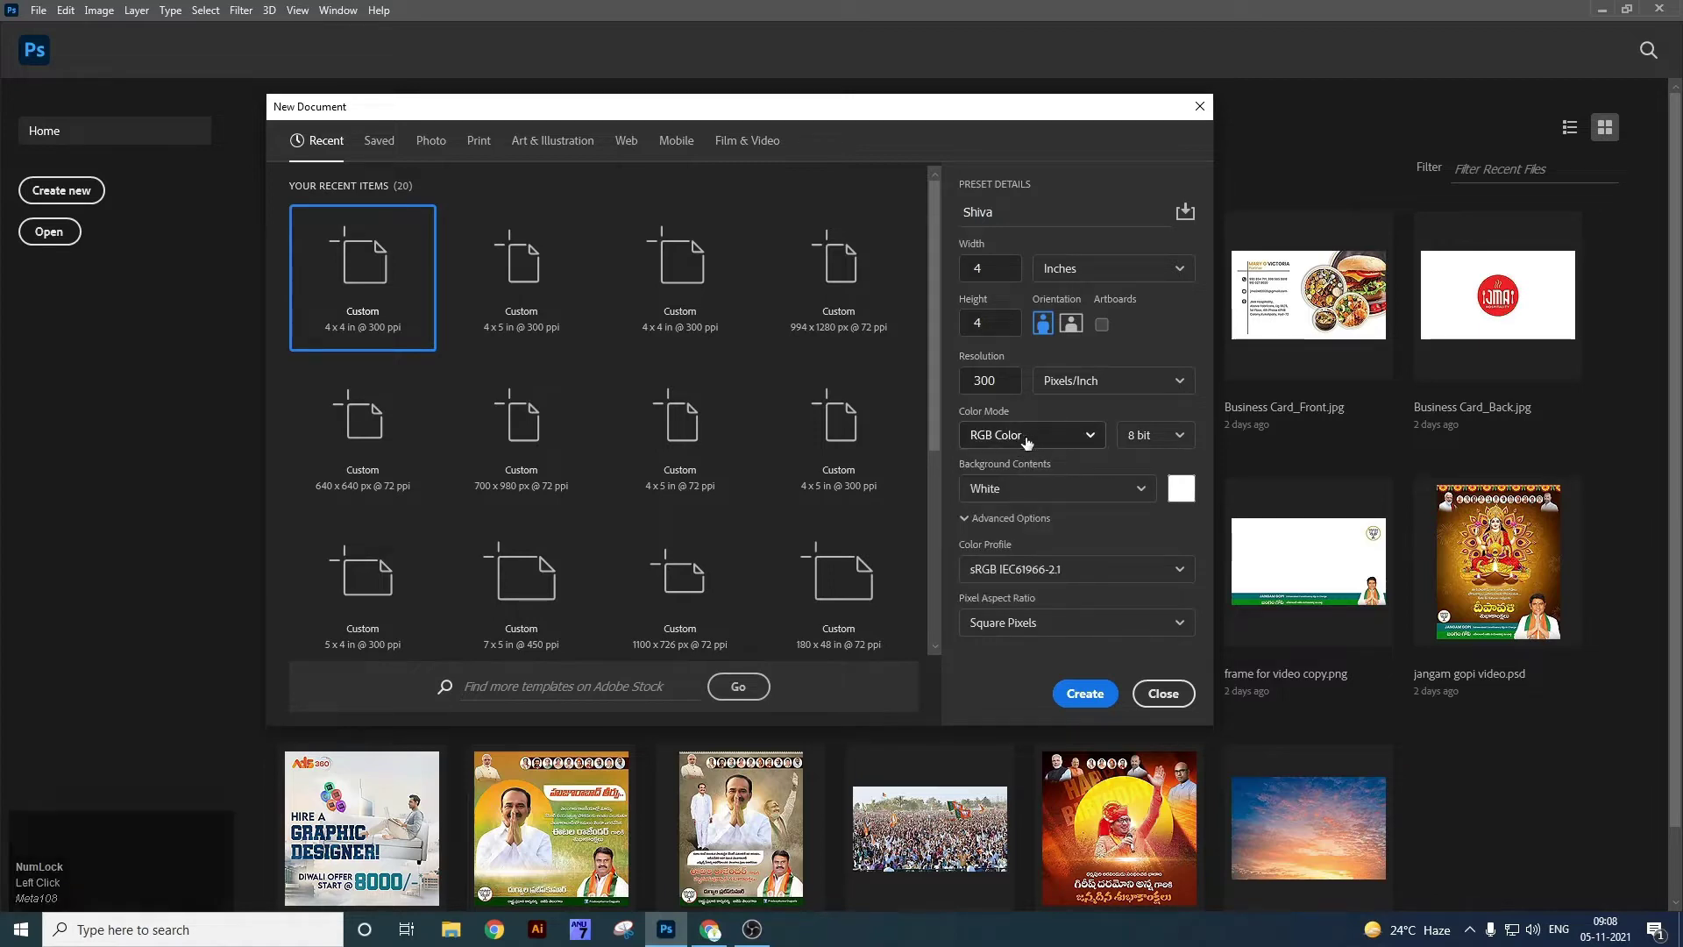
left_click(1071, 439)
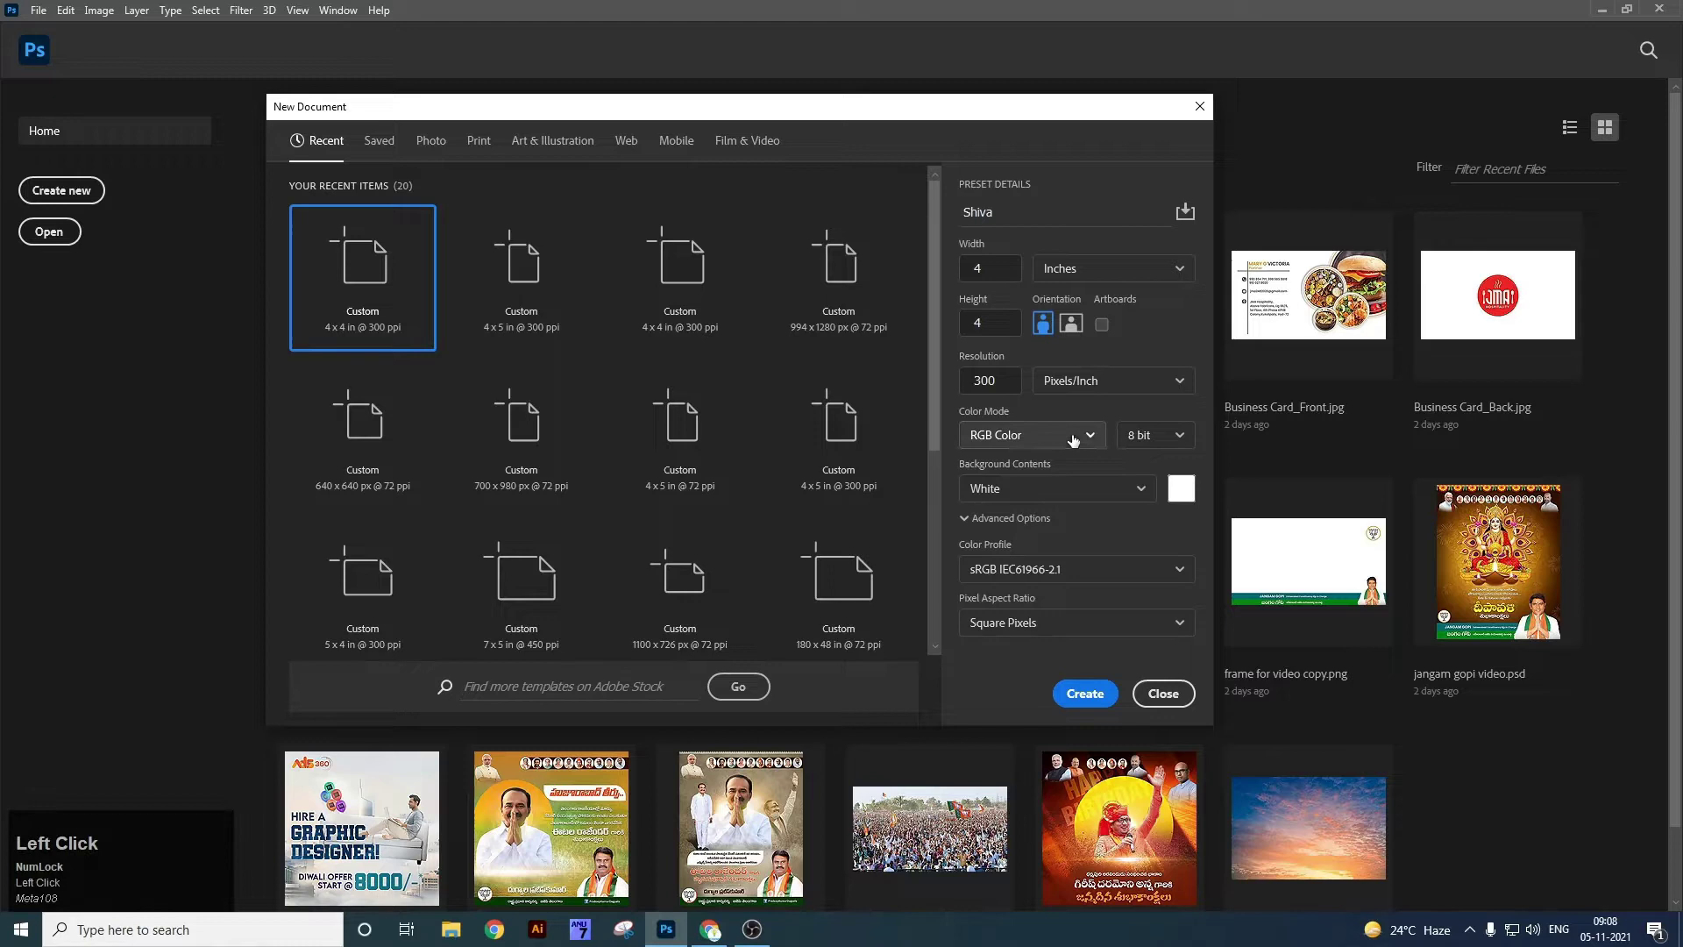
left_click(1038, 552)
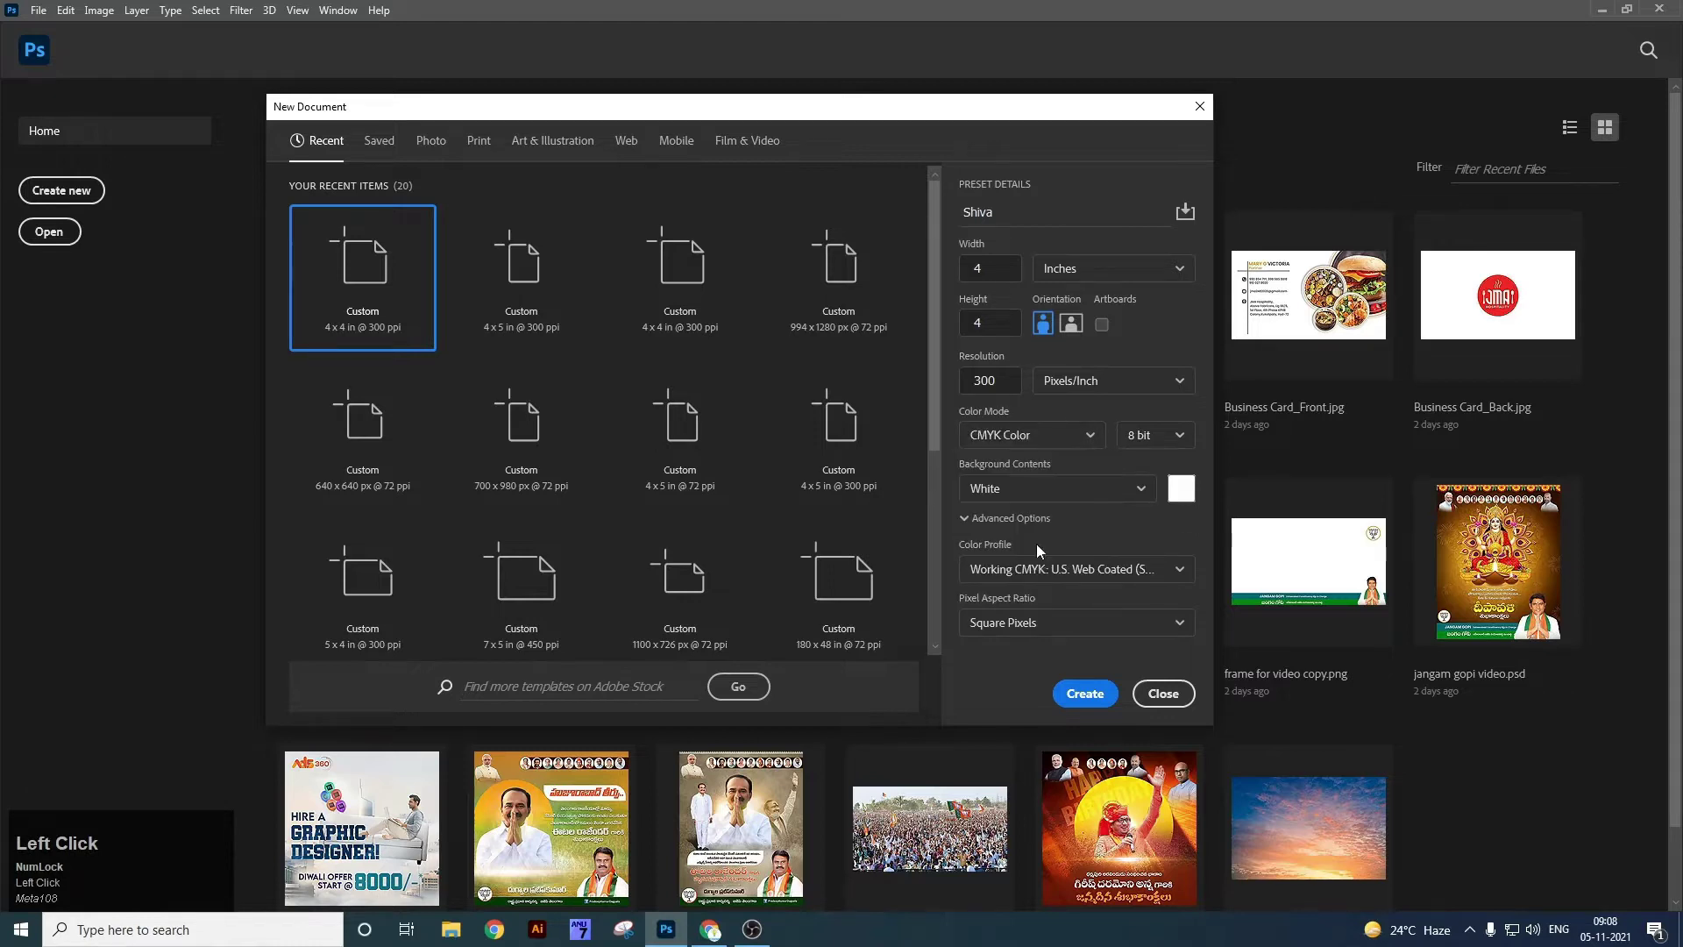
left_click(1035, 438)
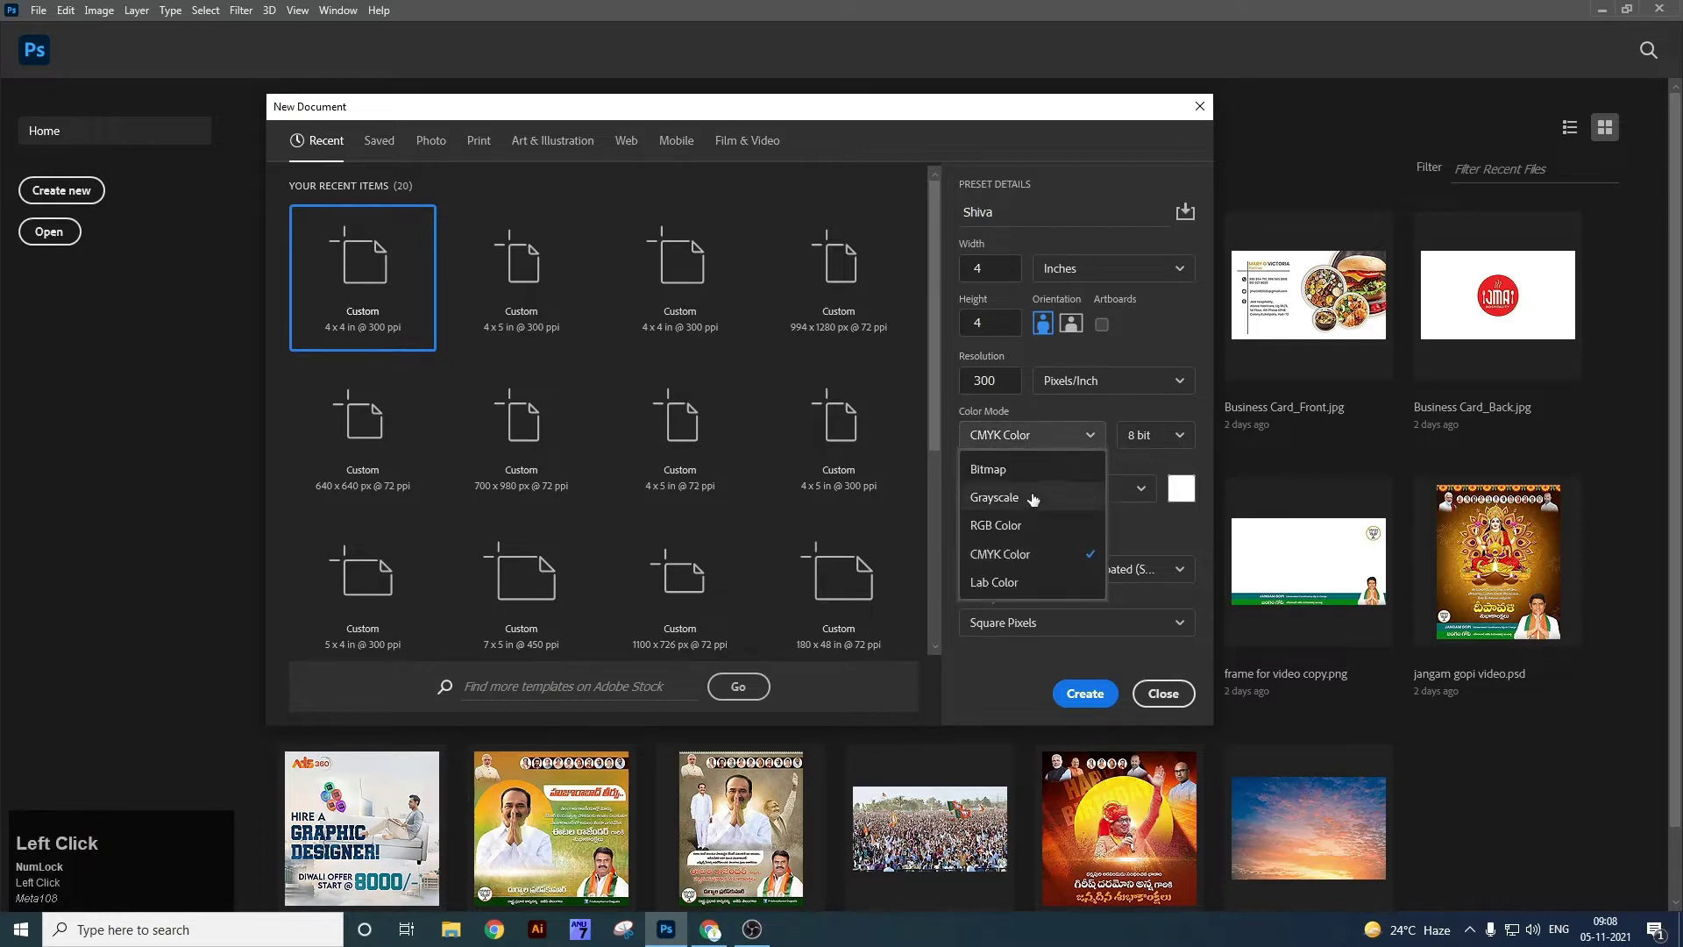
left_click(1040, 526)
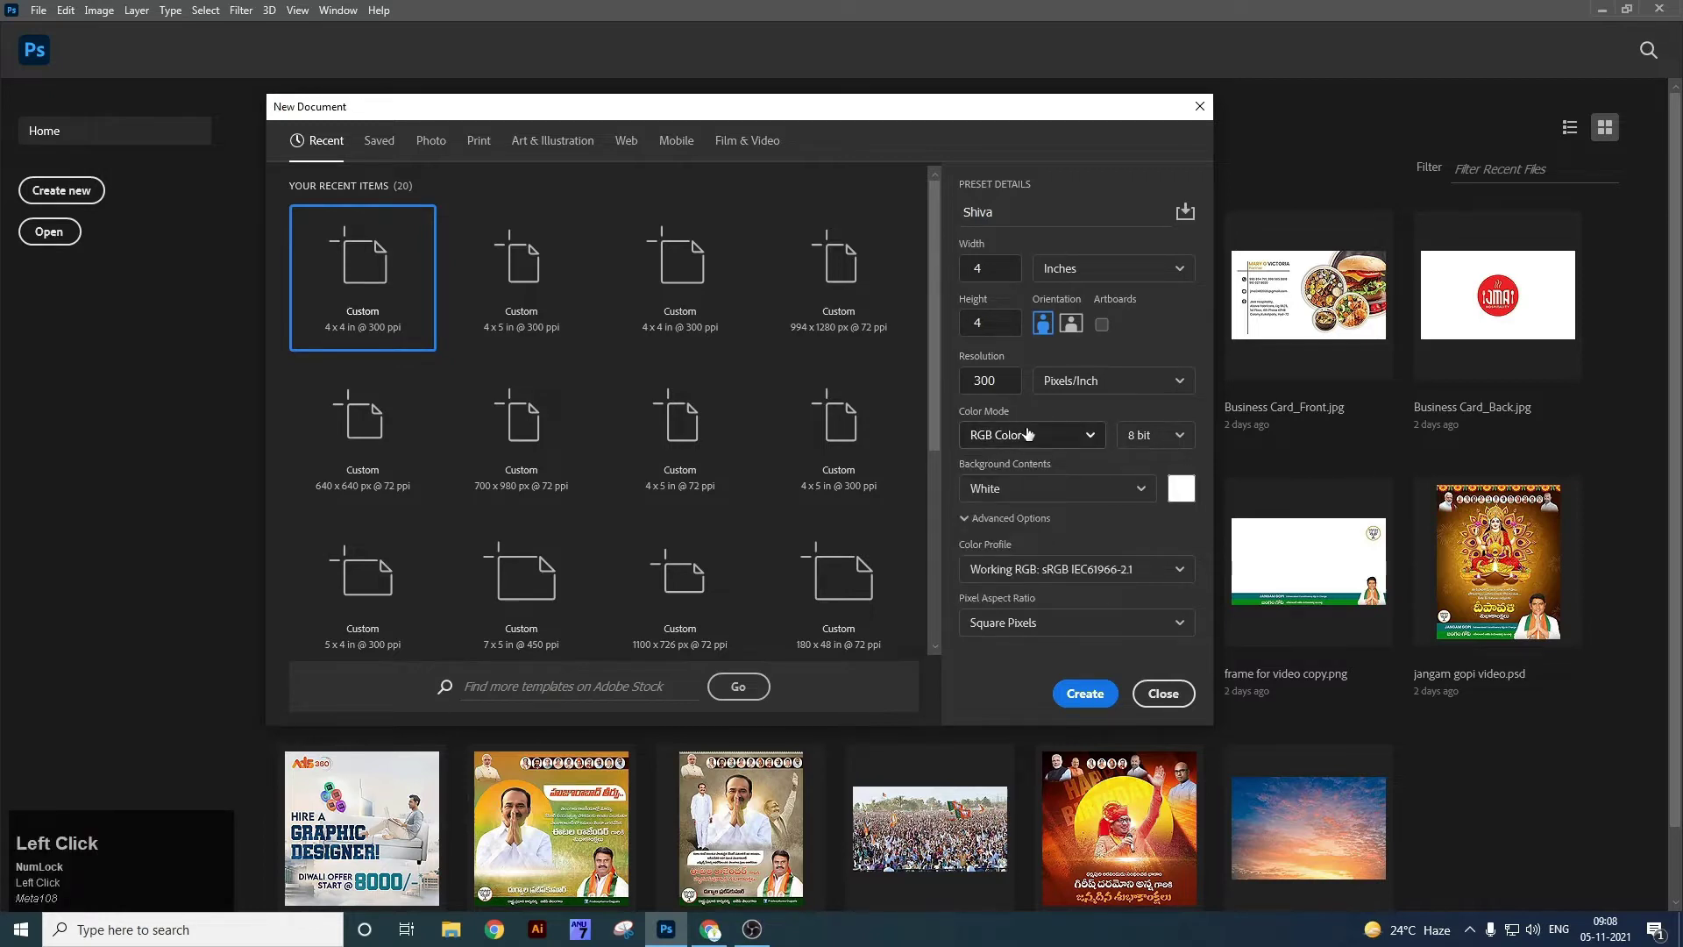
left_click(1068, 491)
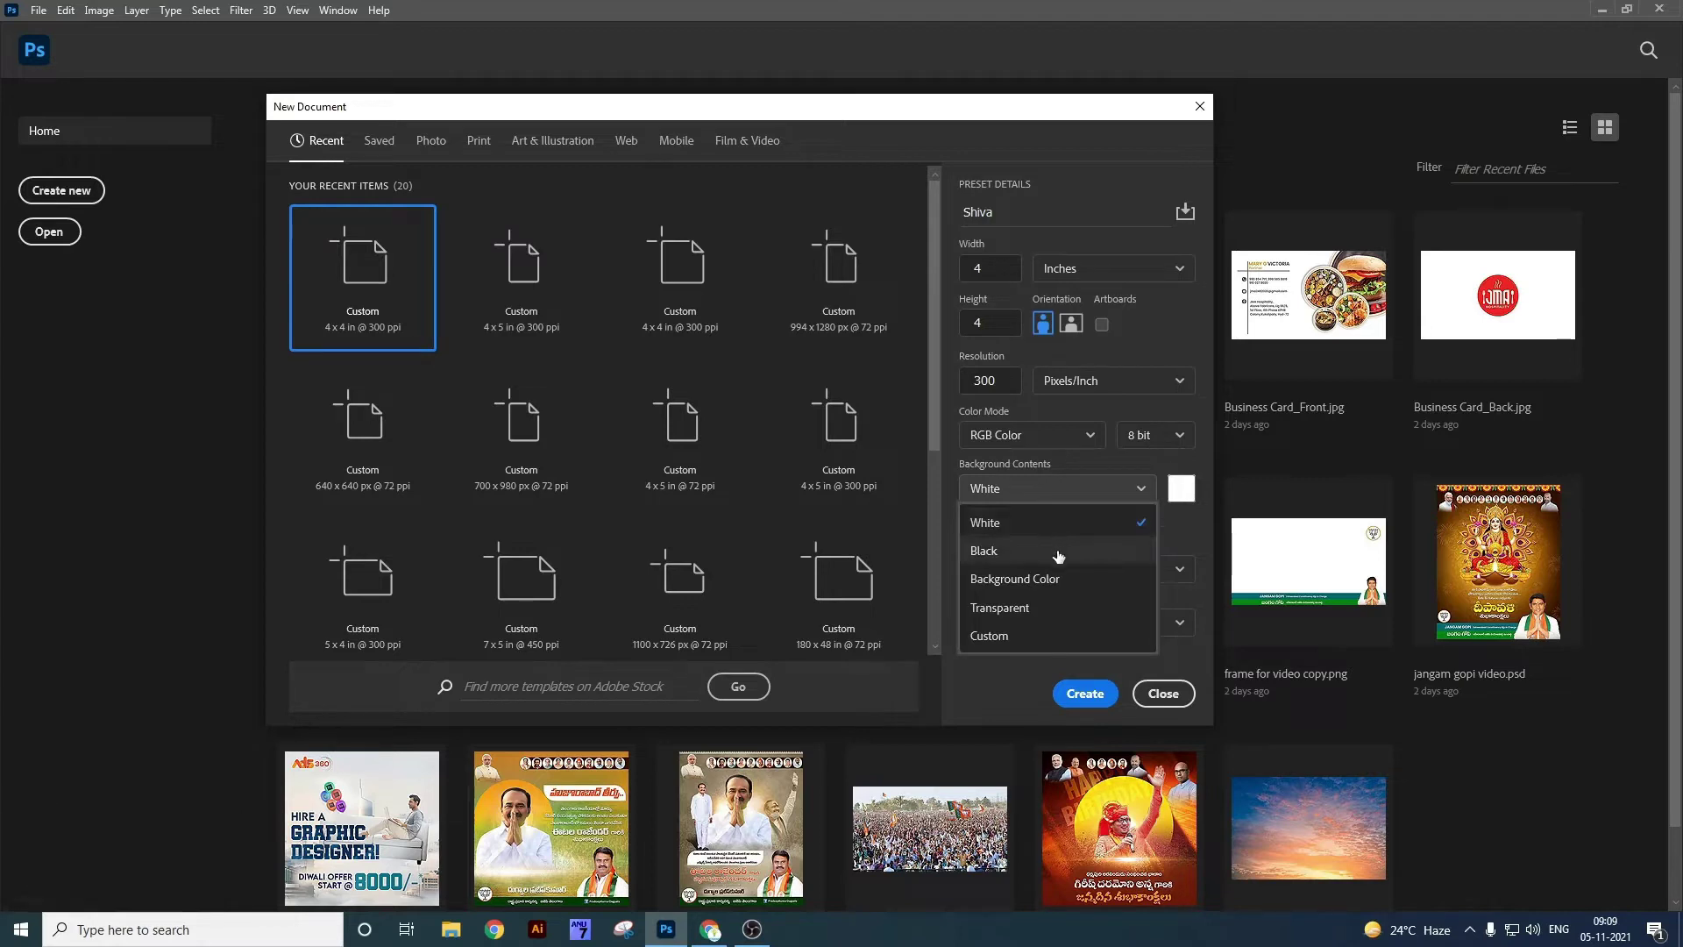
left_click(1037, 523)
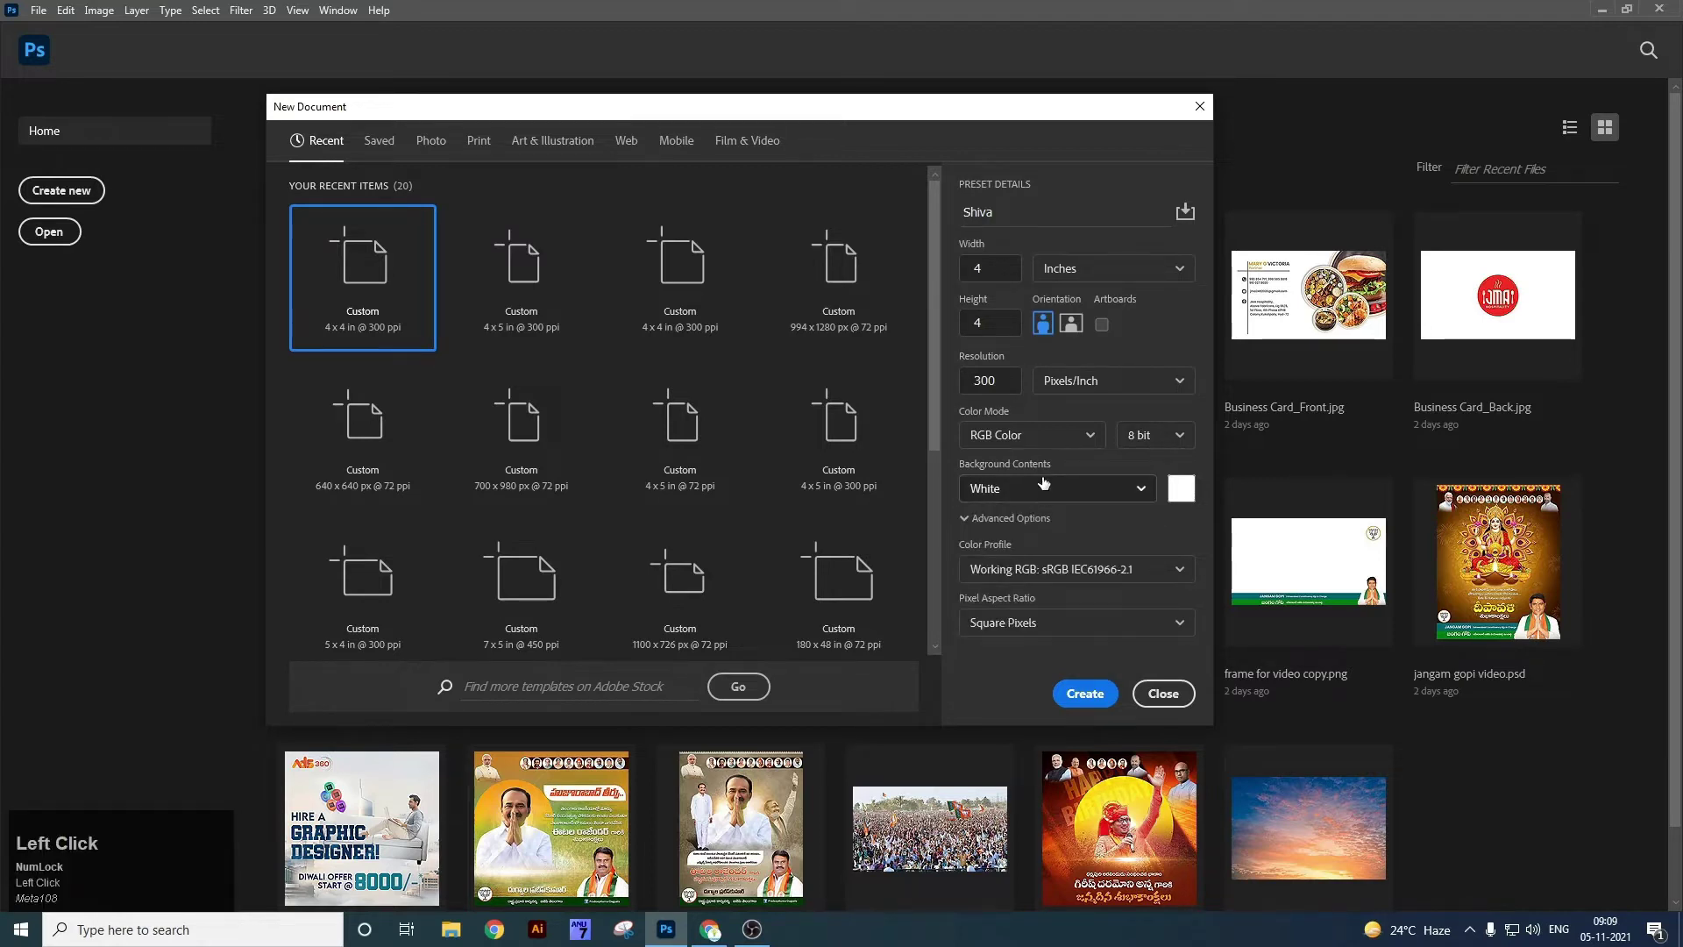
left_click(1085, 694)
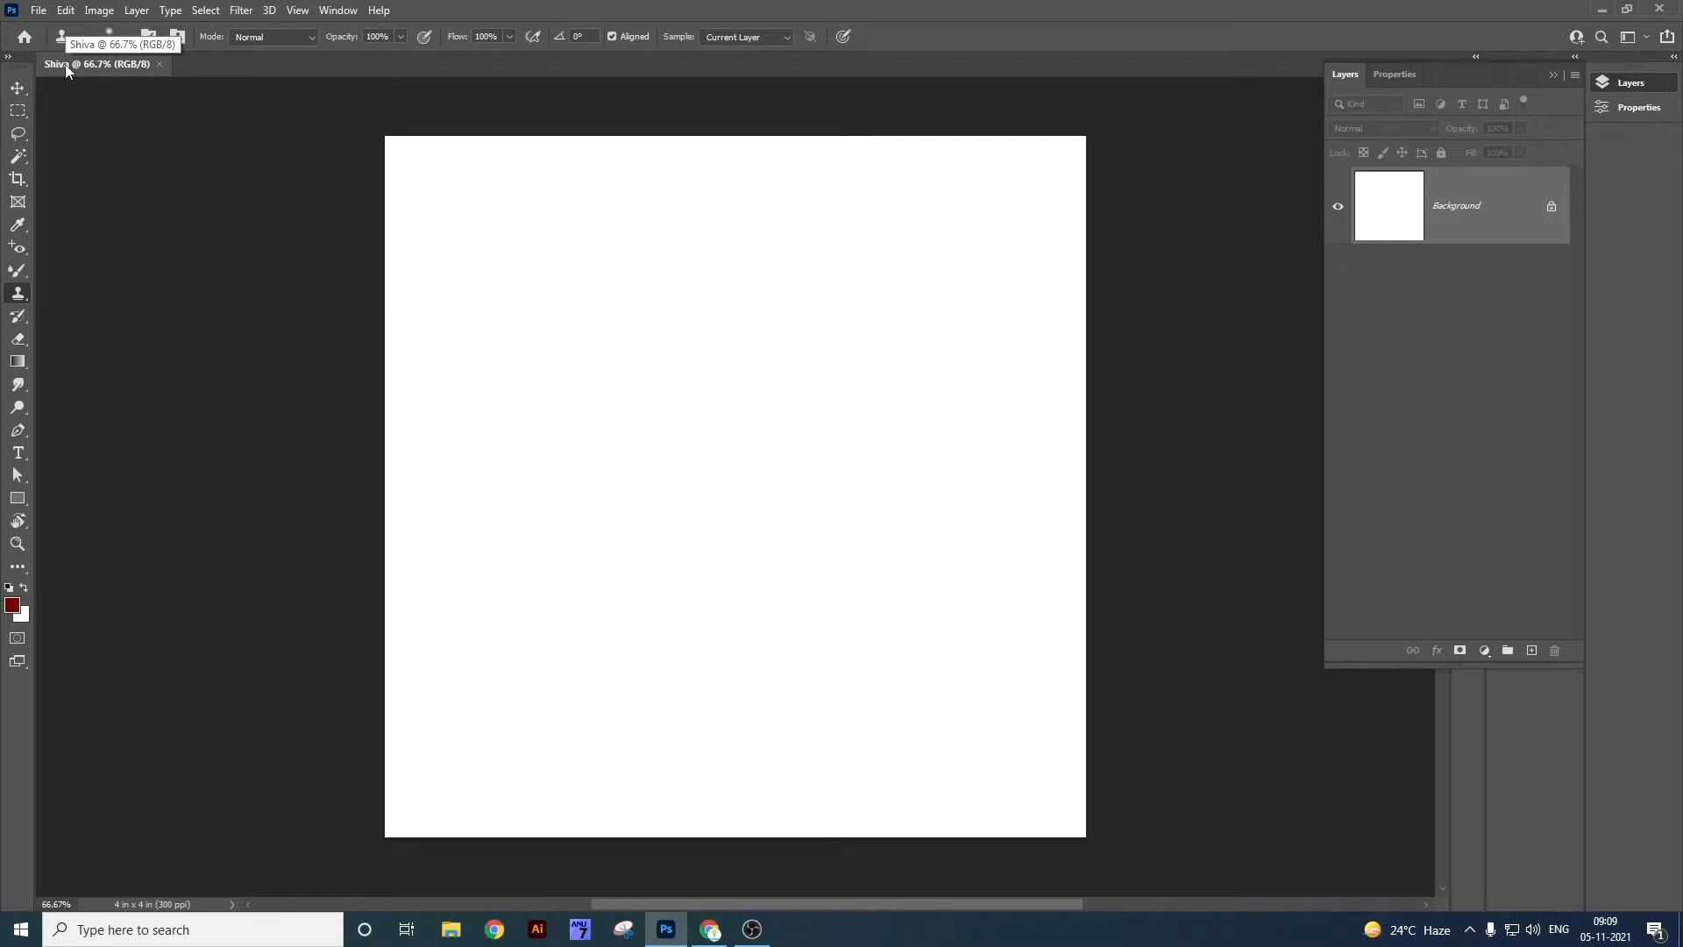
Open the File menu for the blank document.
left_click(41, 12)
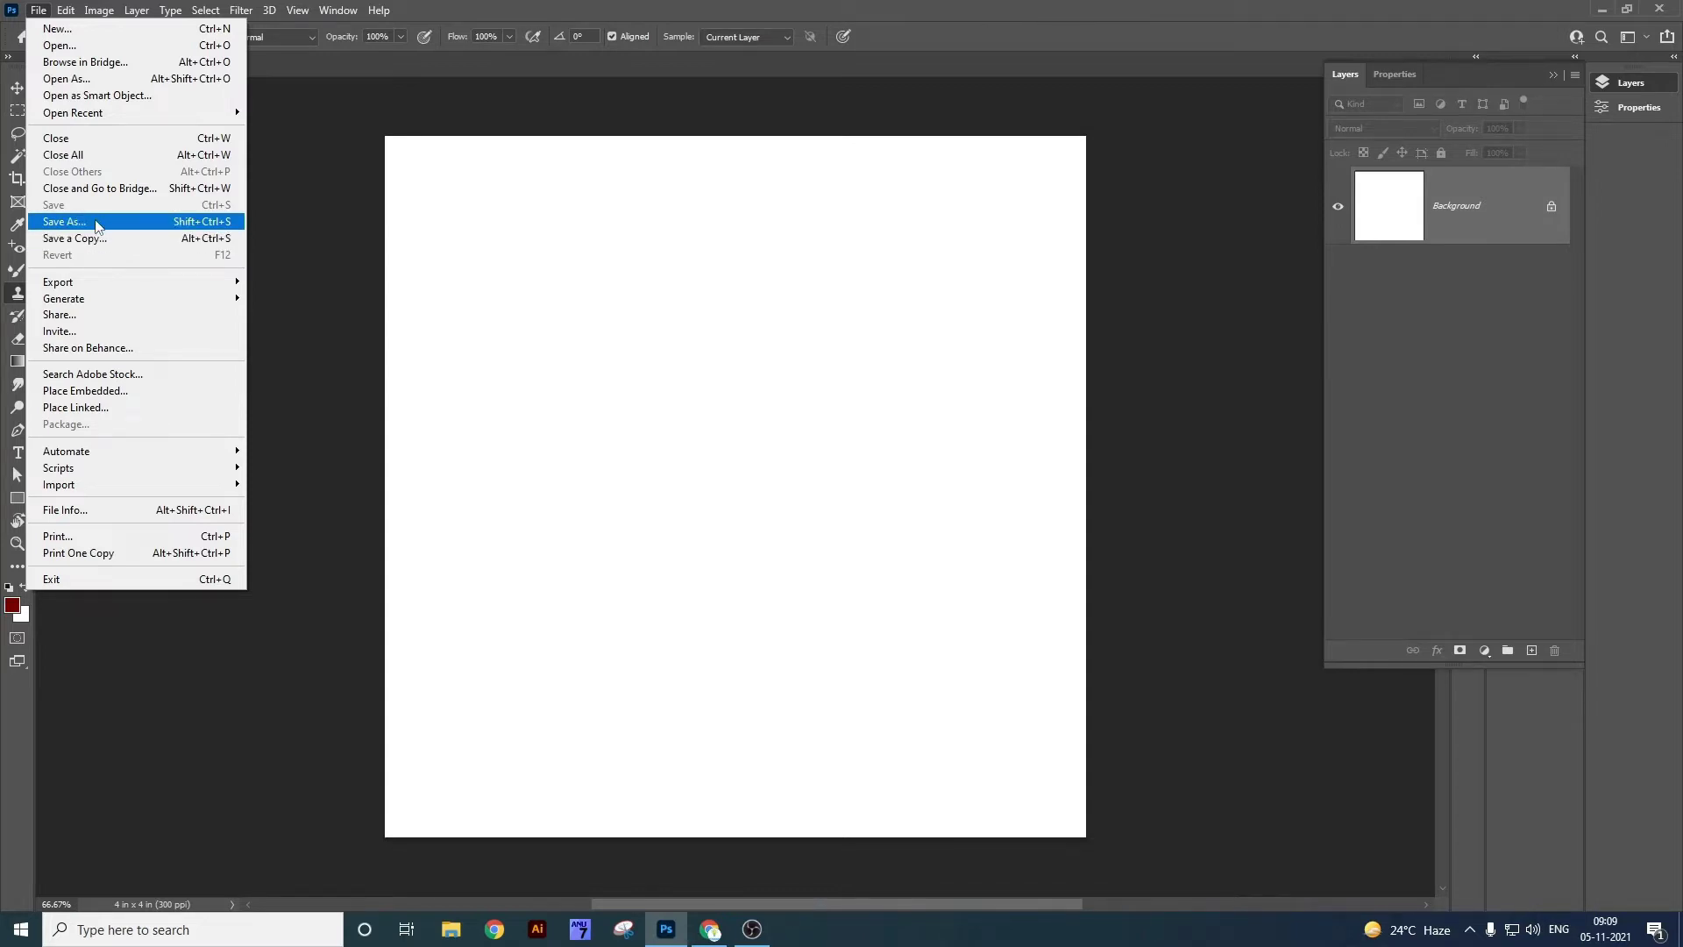
Cancel Save As and dismiss the File menu's Export options, leaving the blank canvas unsaved.
left_click(97, 226)
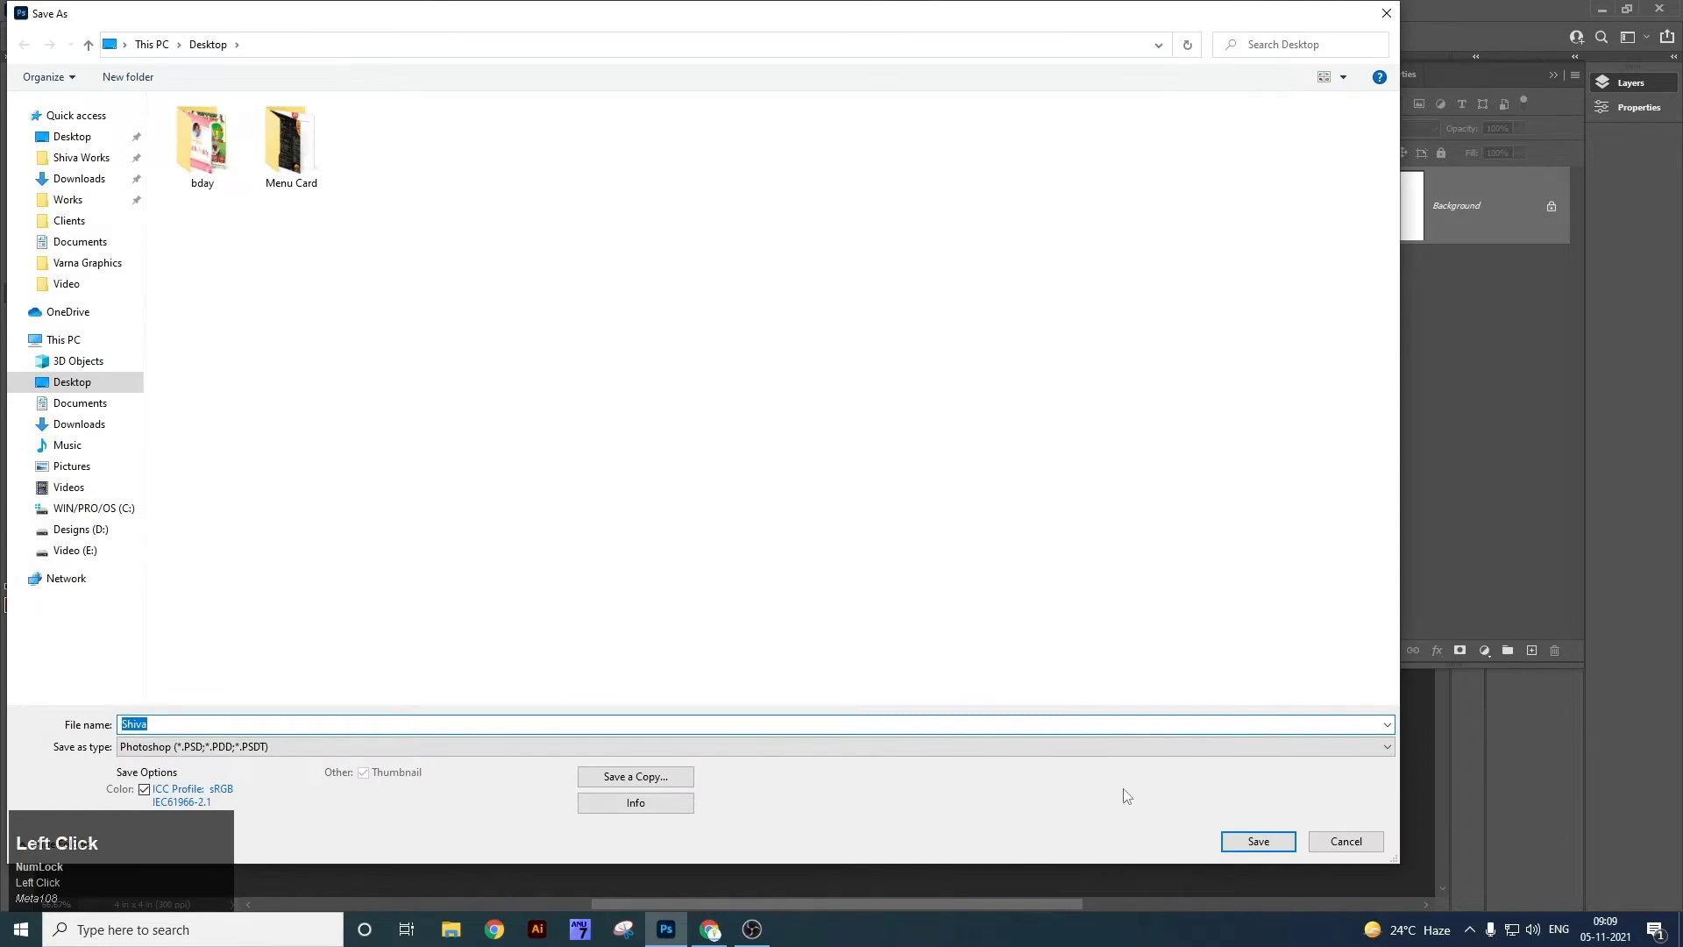
left_click(1333, 840)
left_click(39, 10)
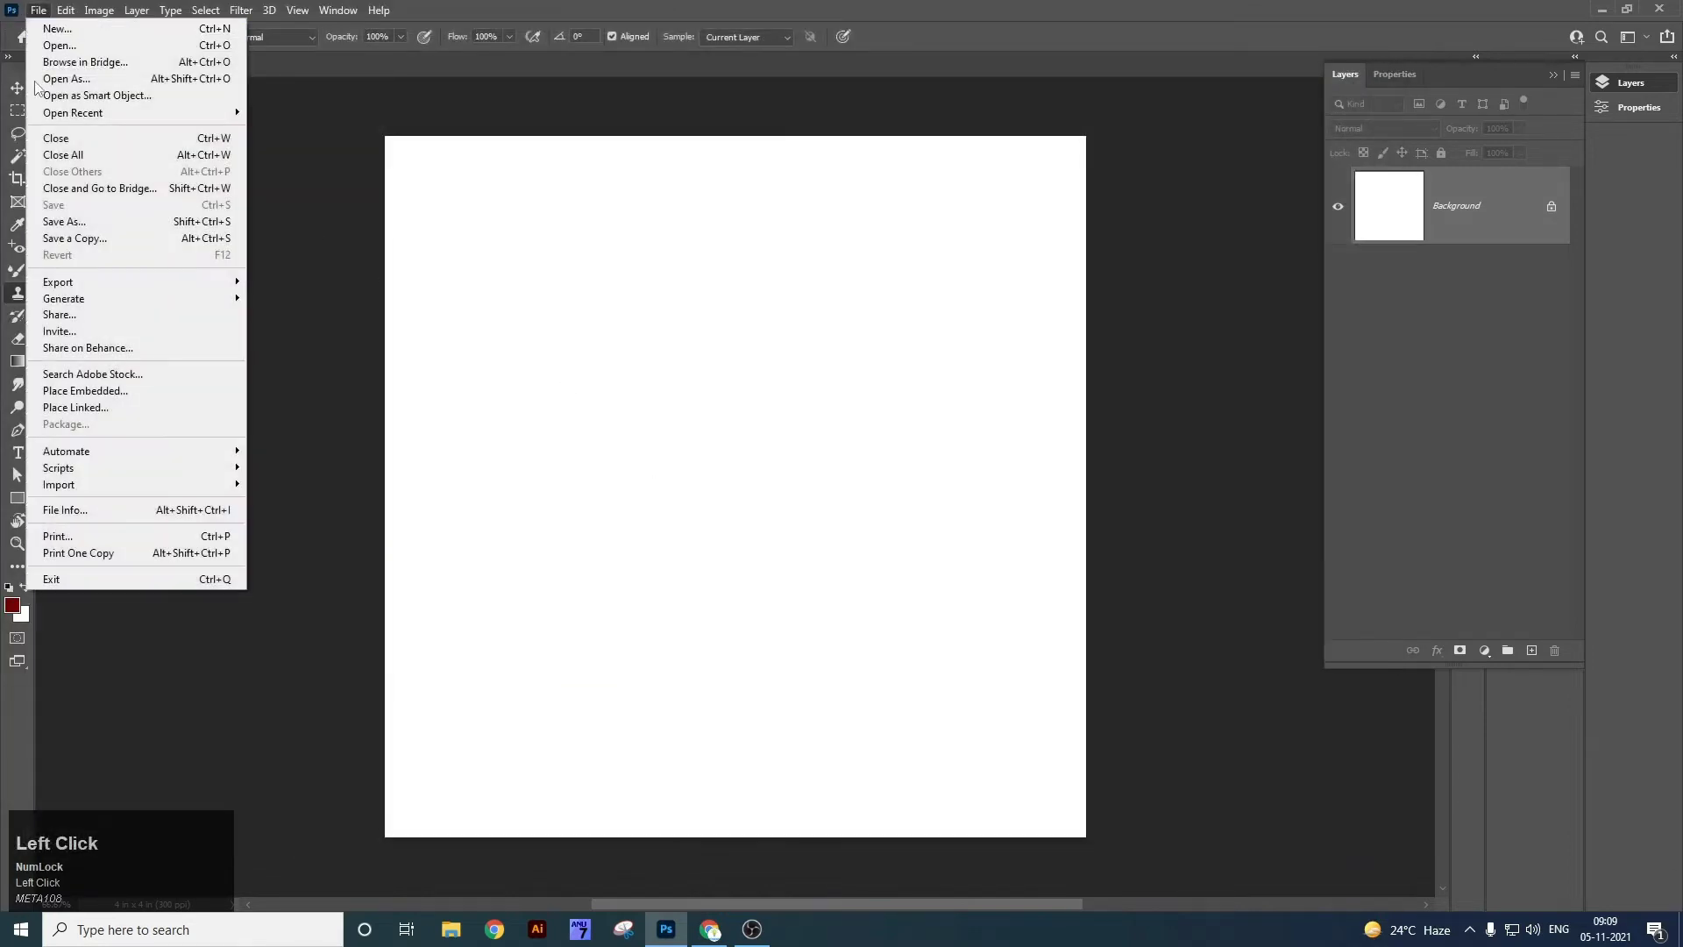
mouse_move(90, 294)
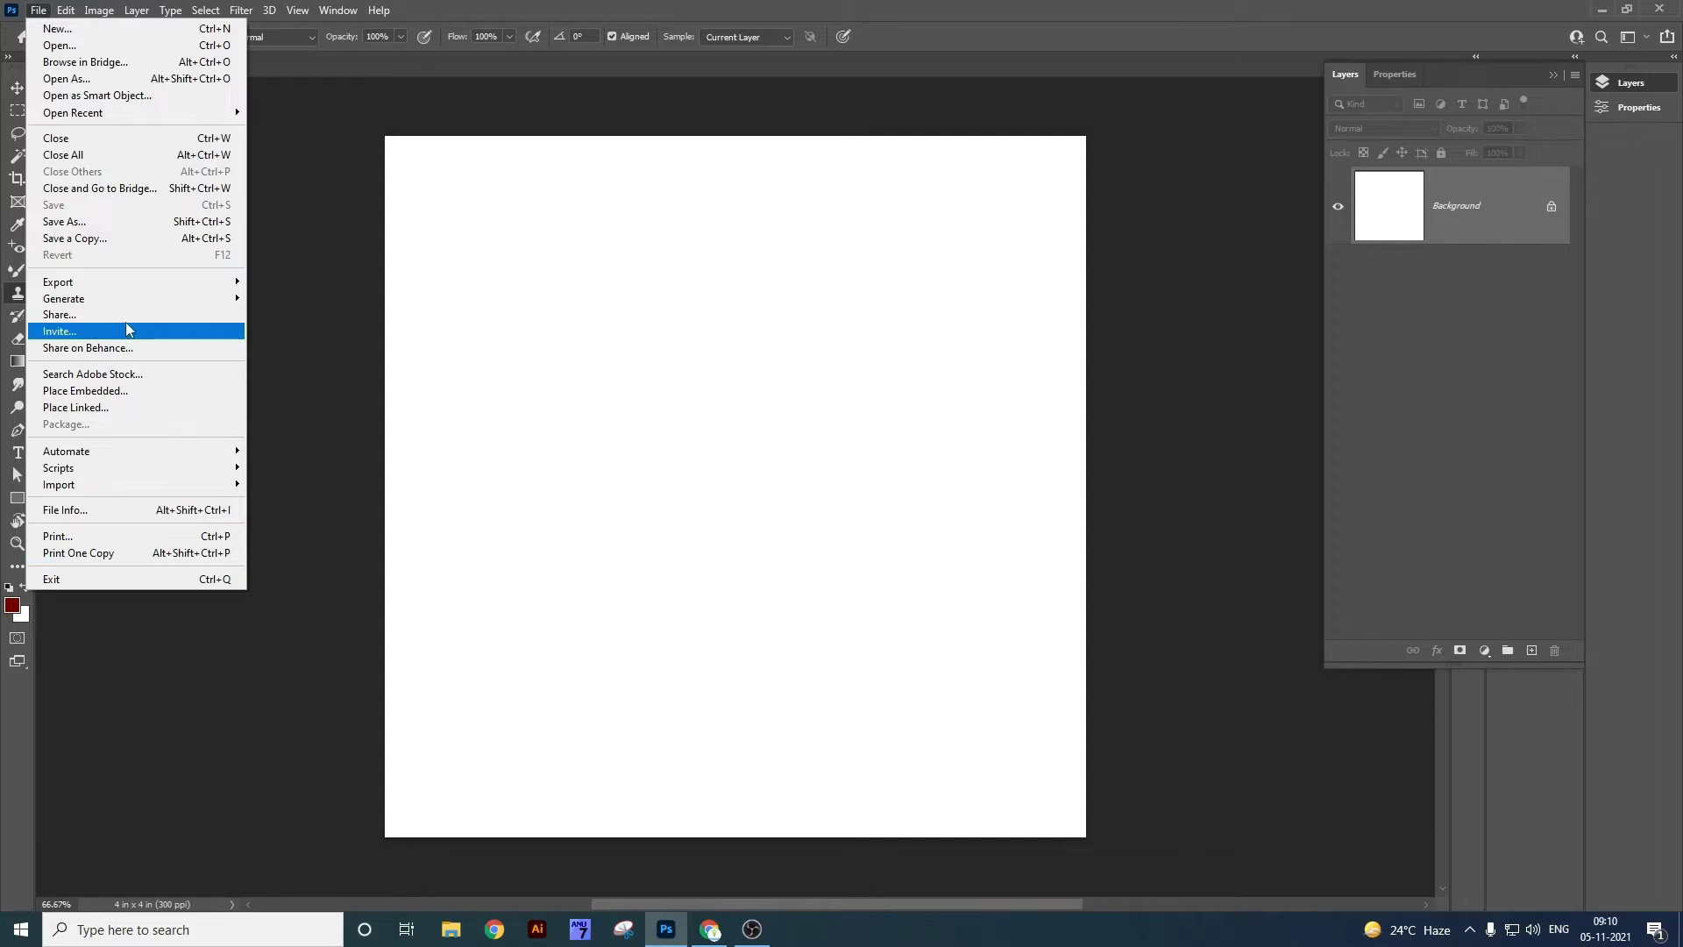
left_click(480, 228)
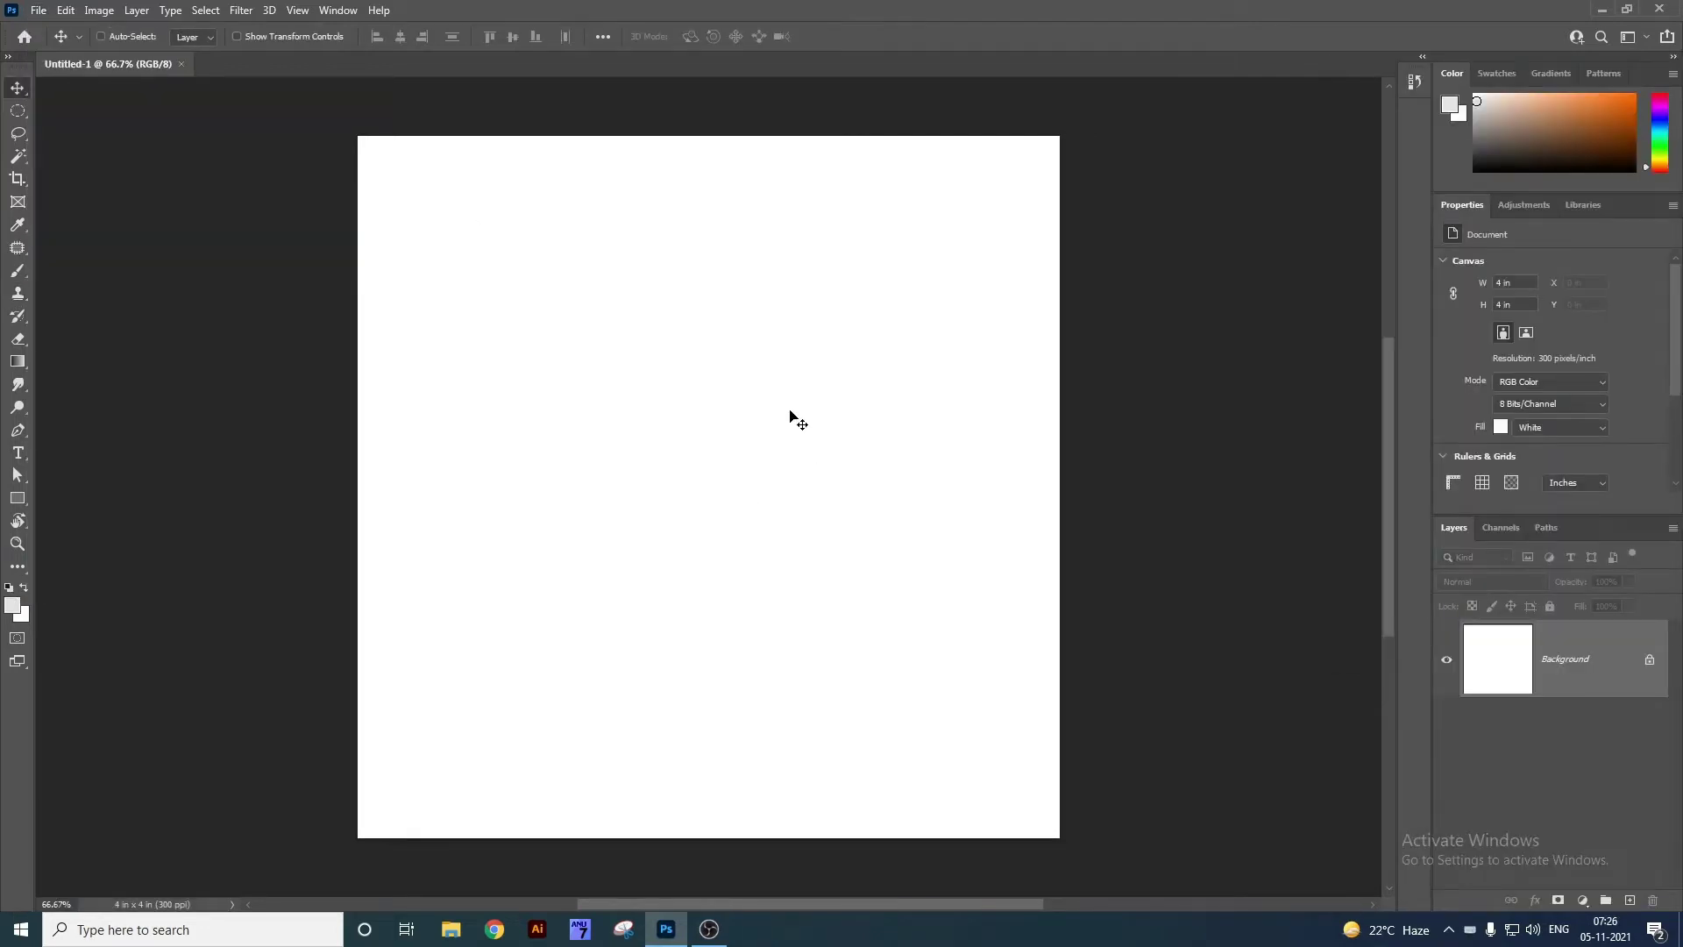
Browse the move, marquee, lasso, quick selection, crop, eyedropper and healing tool groups.
left_click(8, 58)
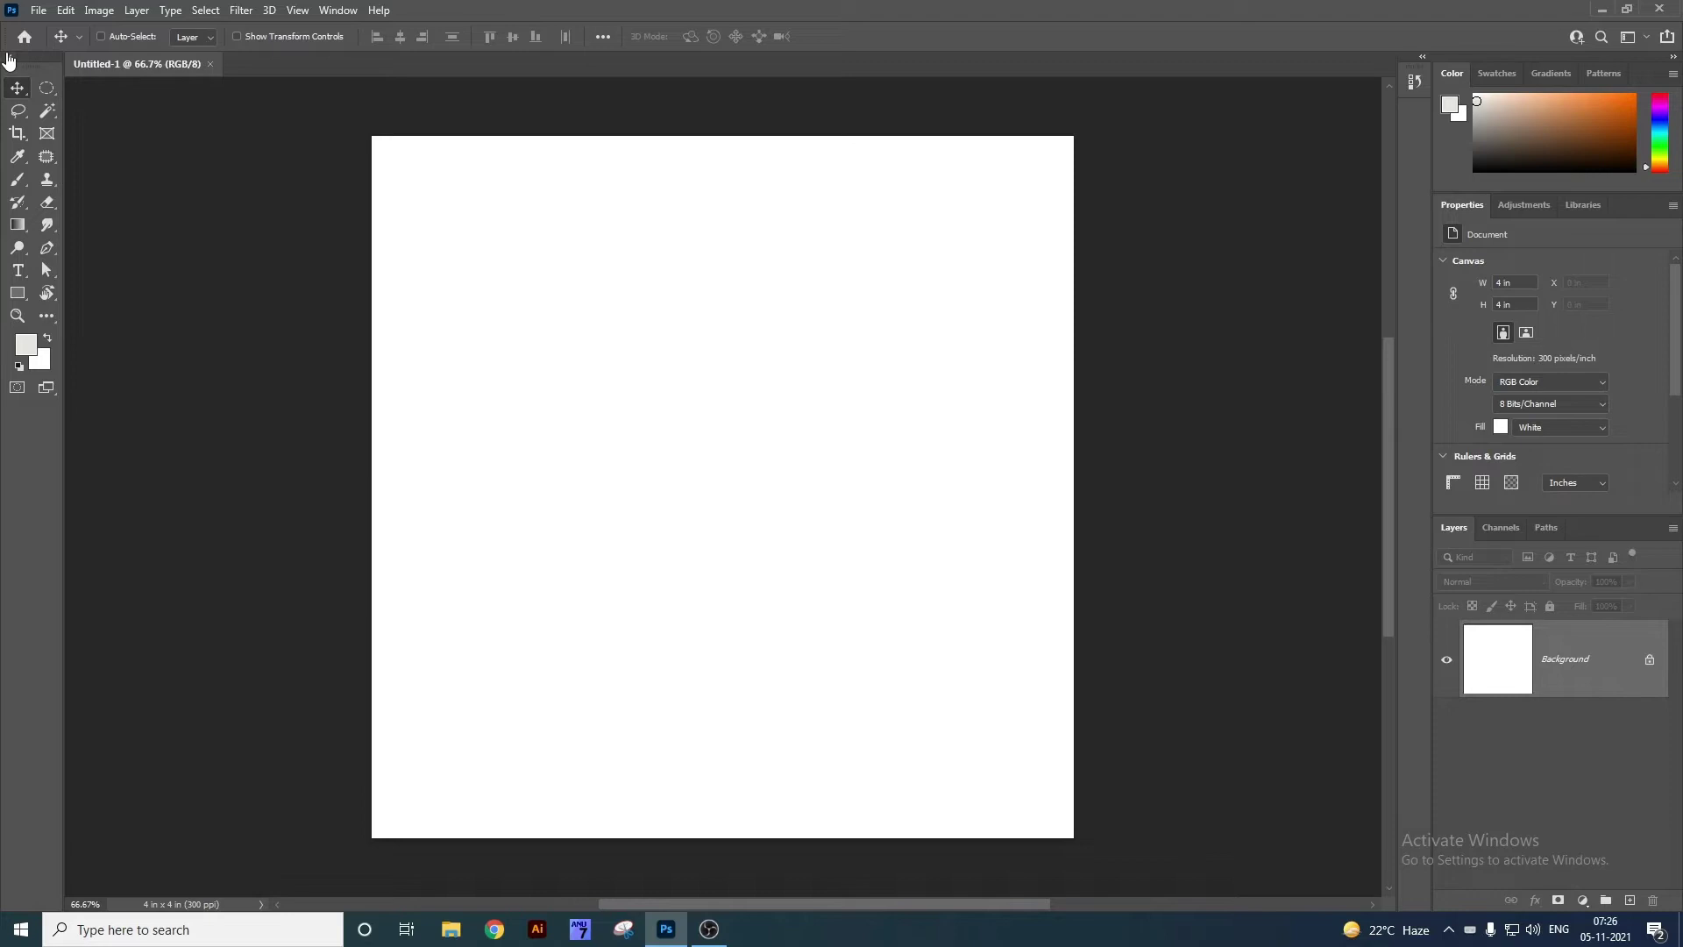
left_click(8, 58)
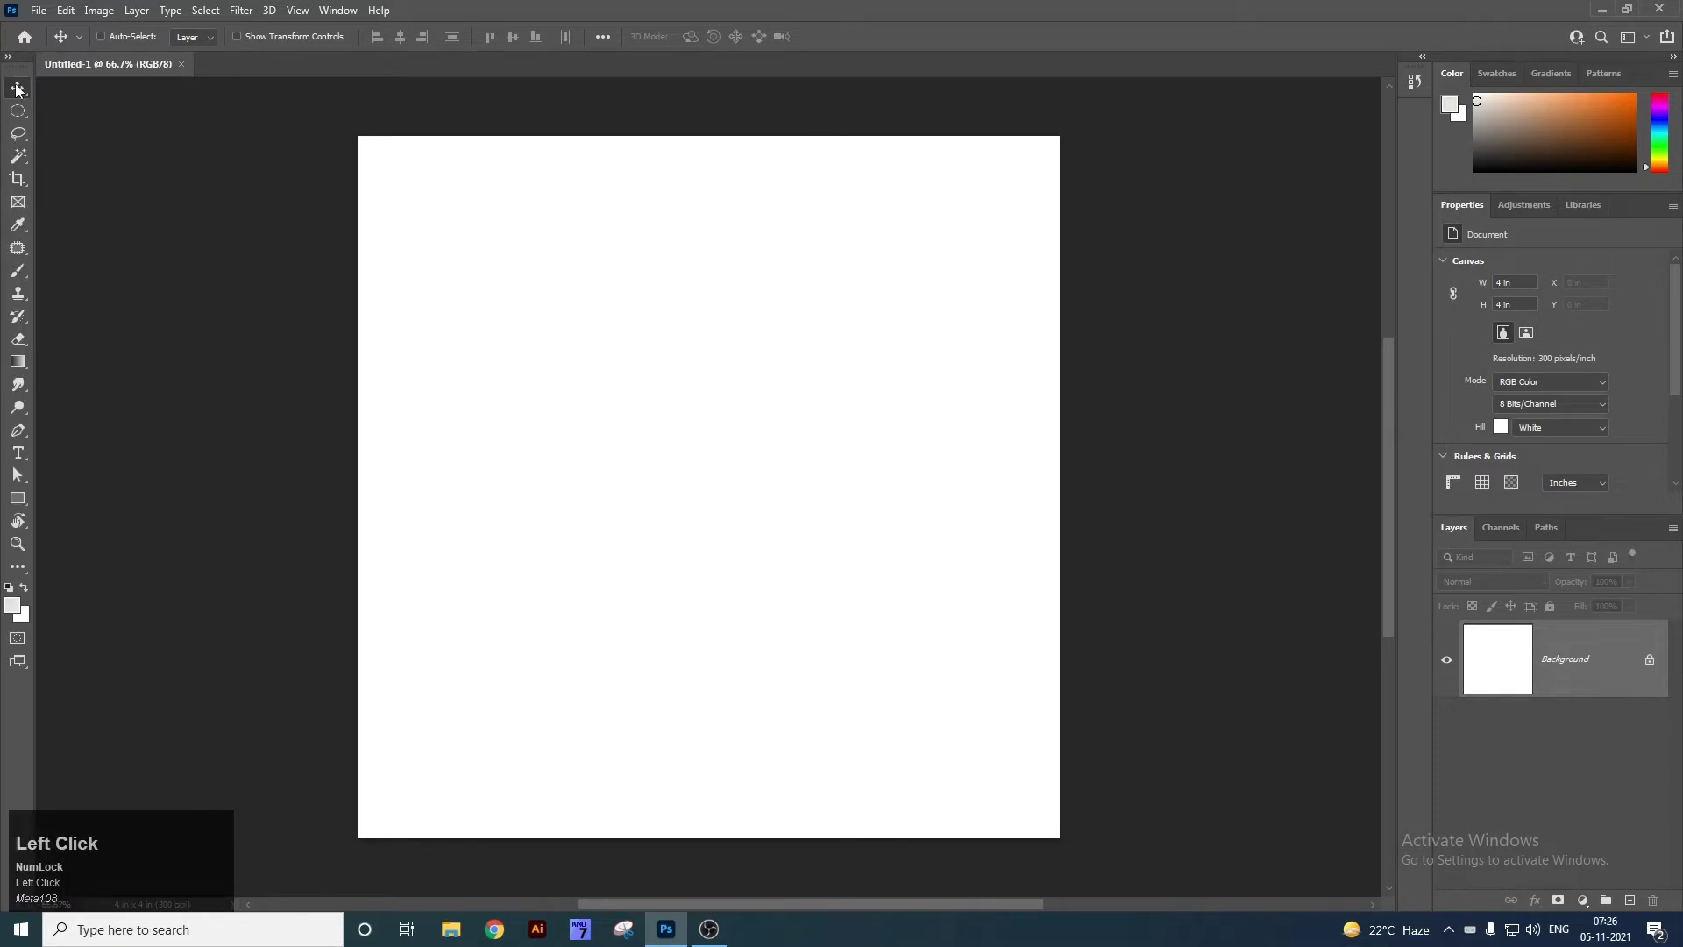
right_click(17, 88)
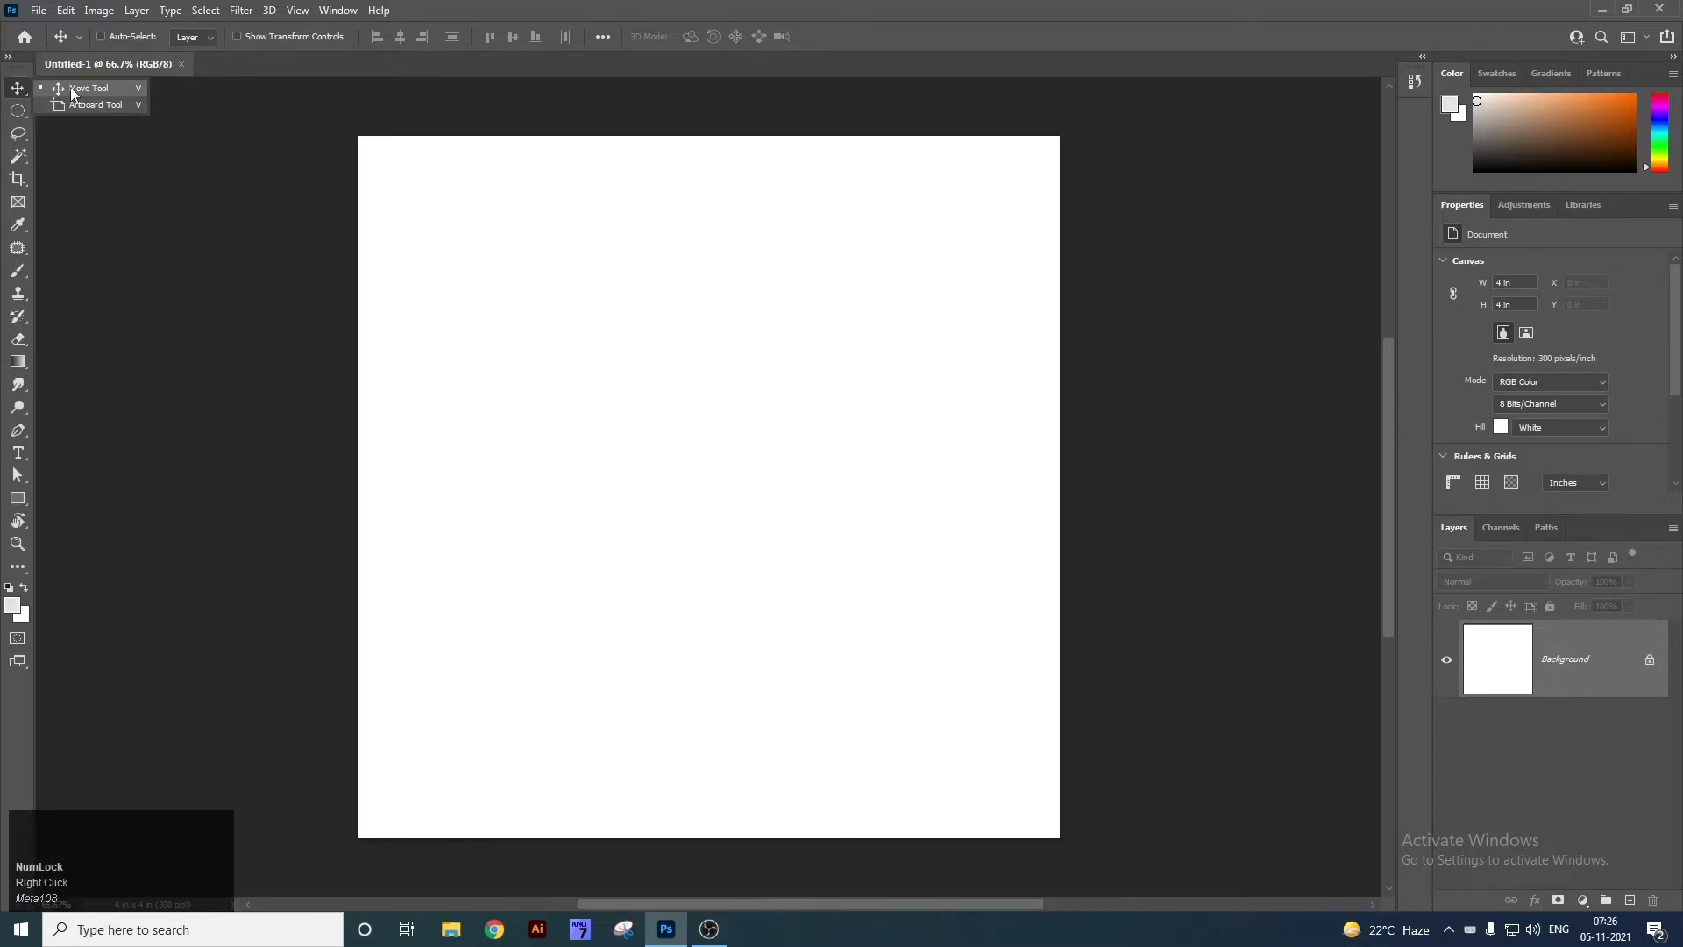
right_click(18, 110)
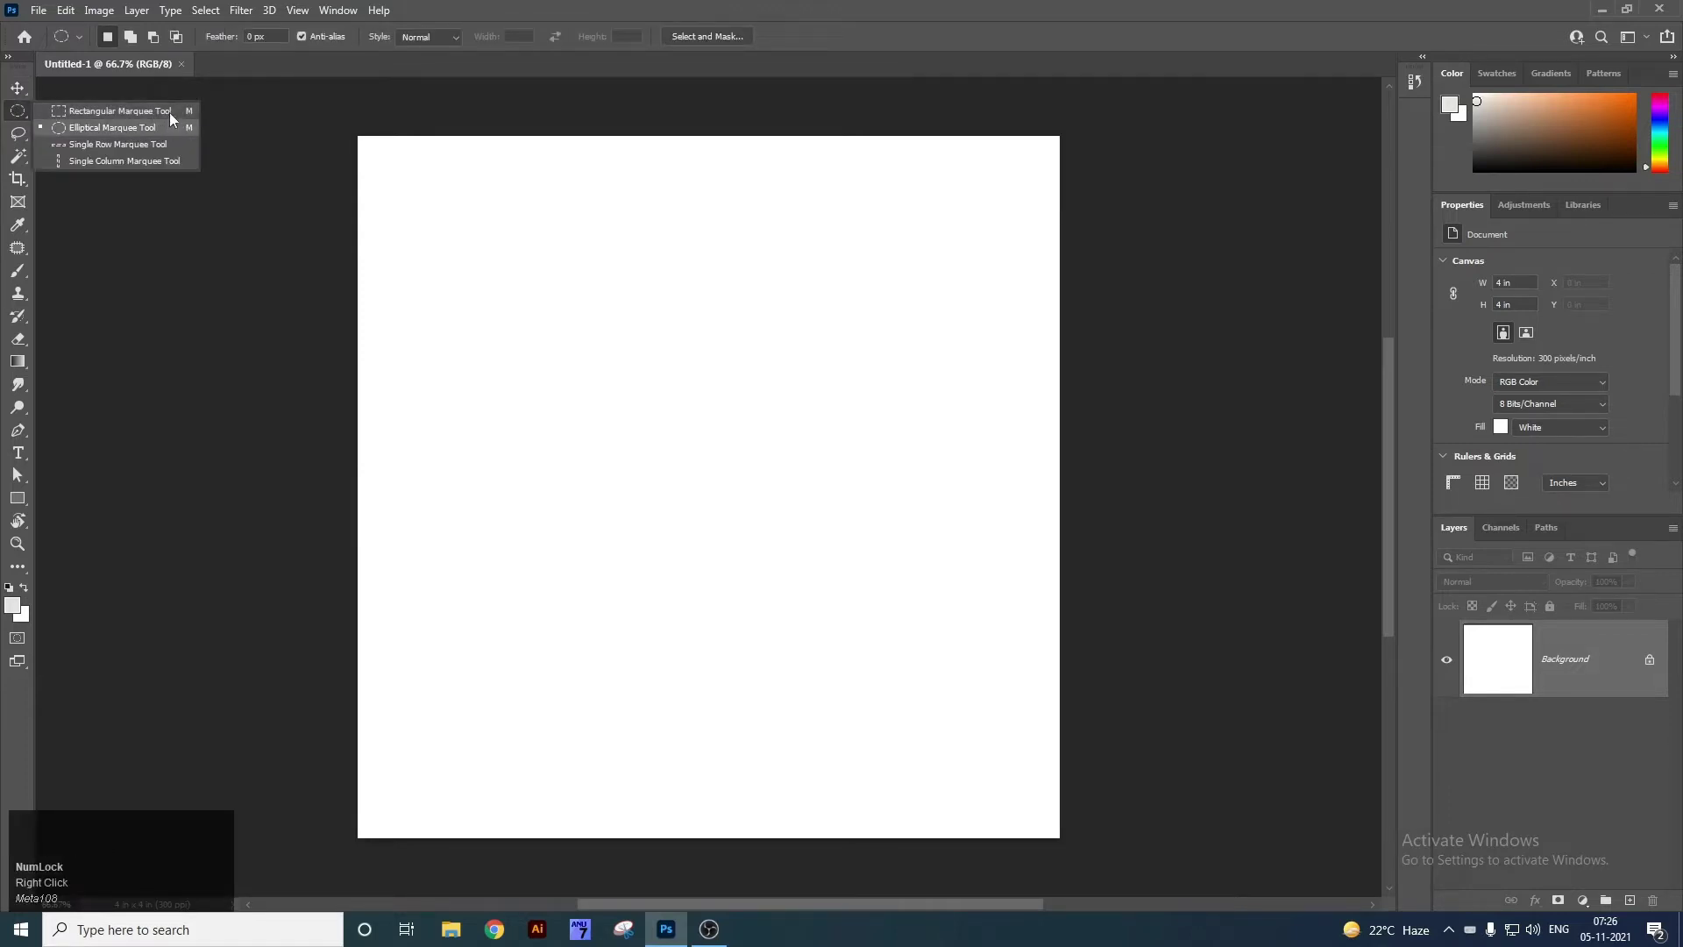
right_click(18, 88)
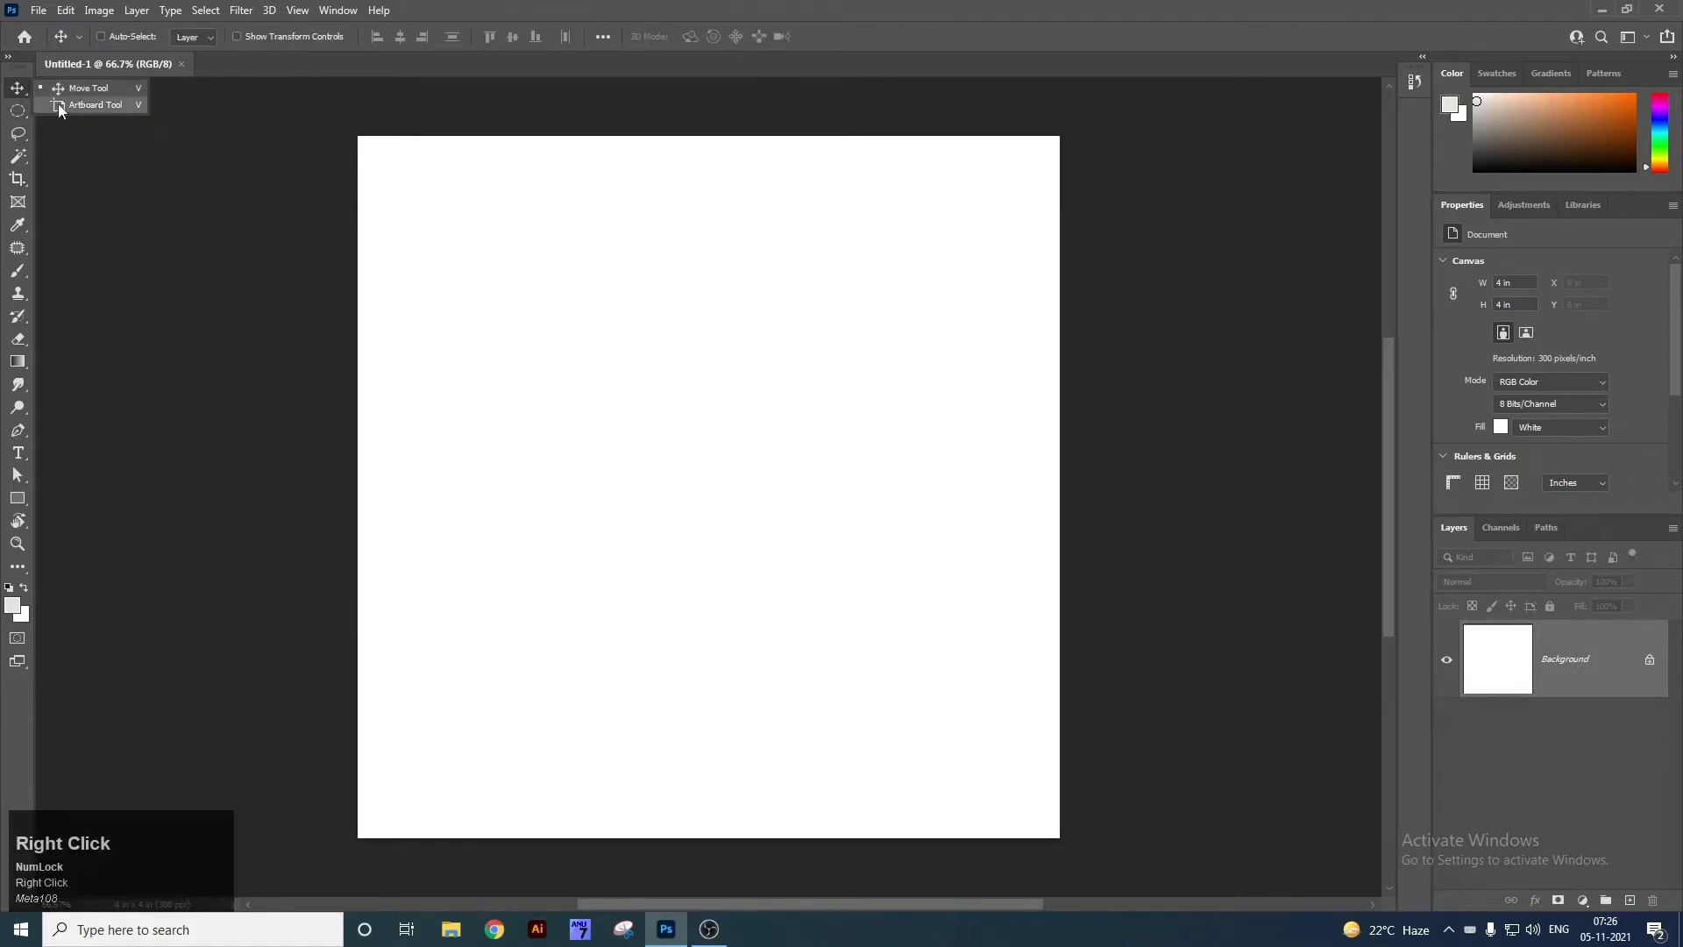
right_click(17, 110)
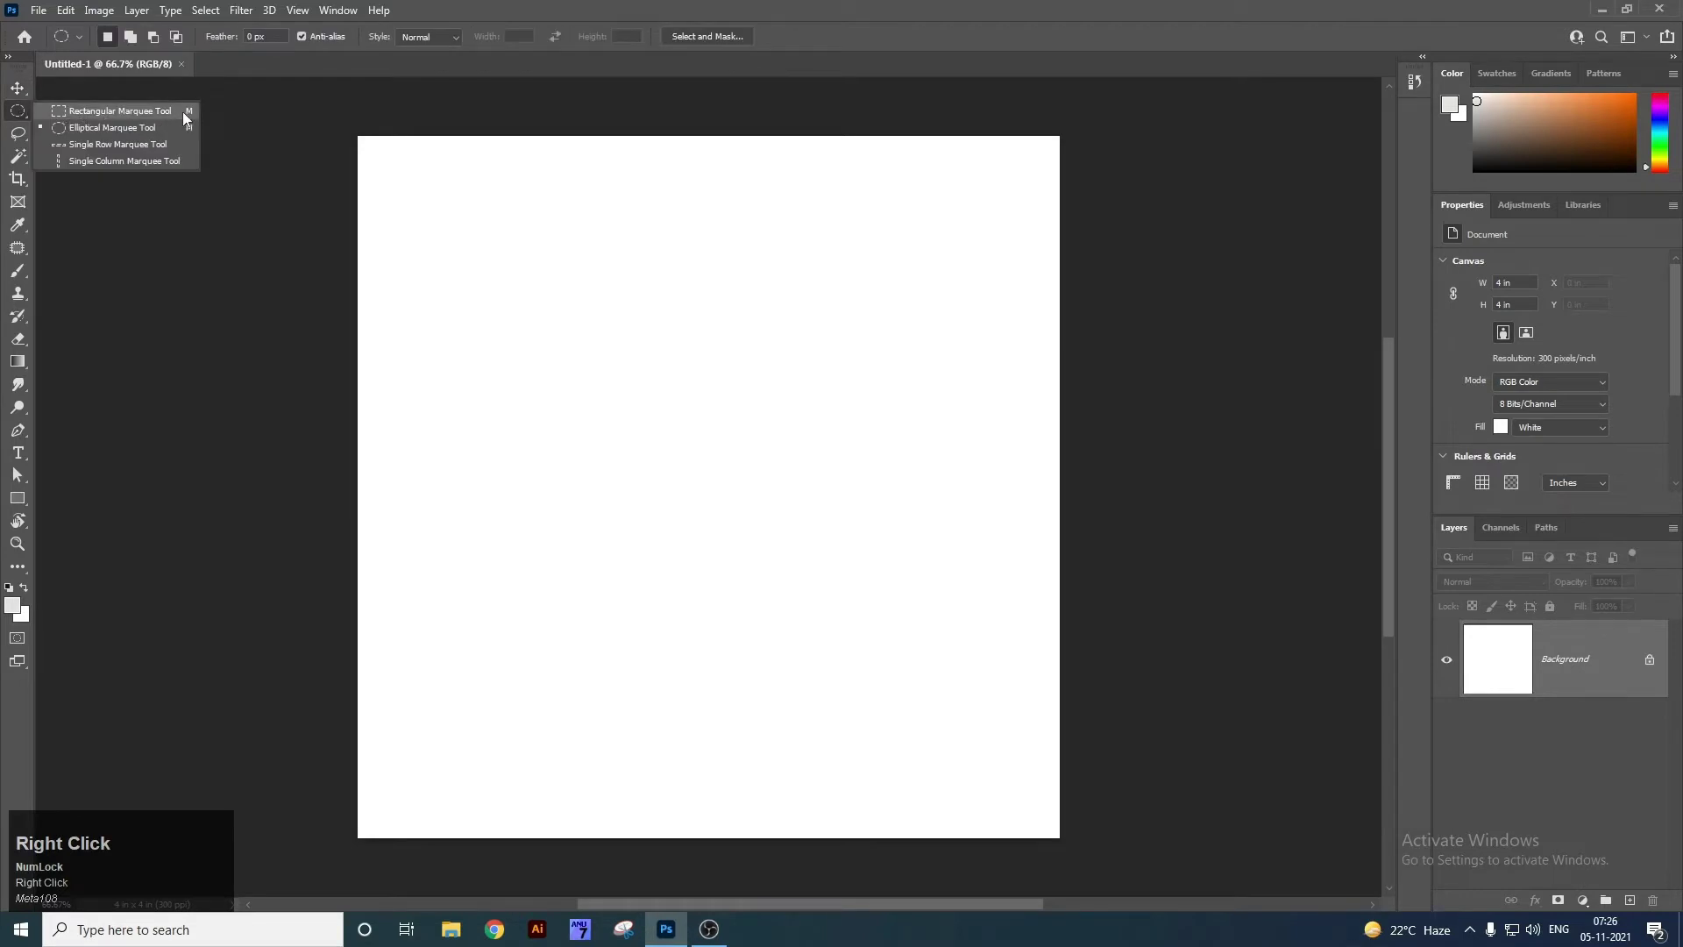
right_click(17, 134)
right_click(17, 156)
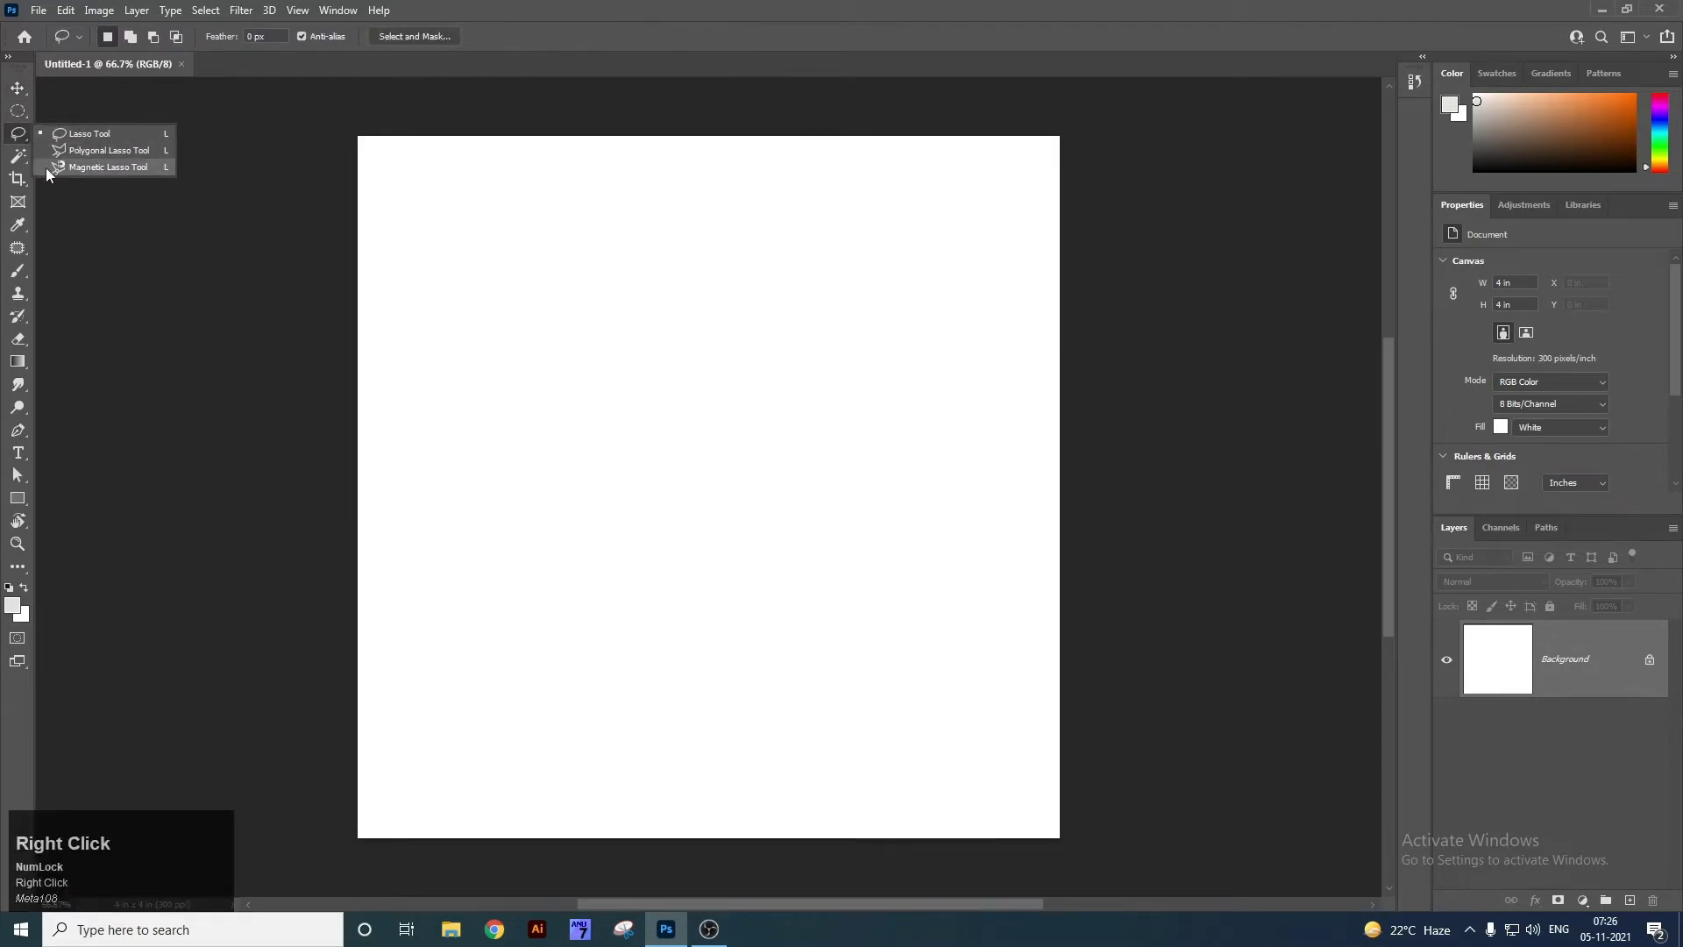
right_click(18, 179)
right_click(18, 202)
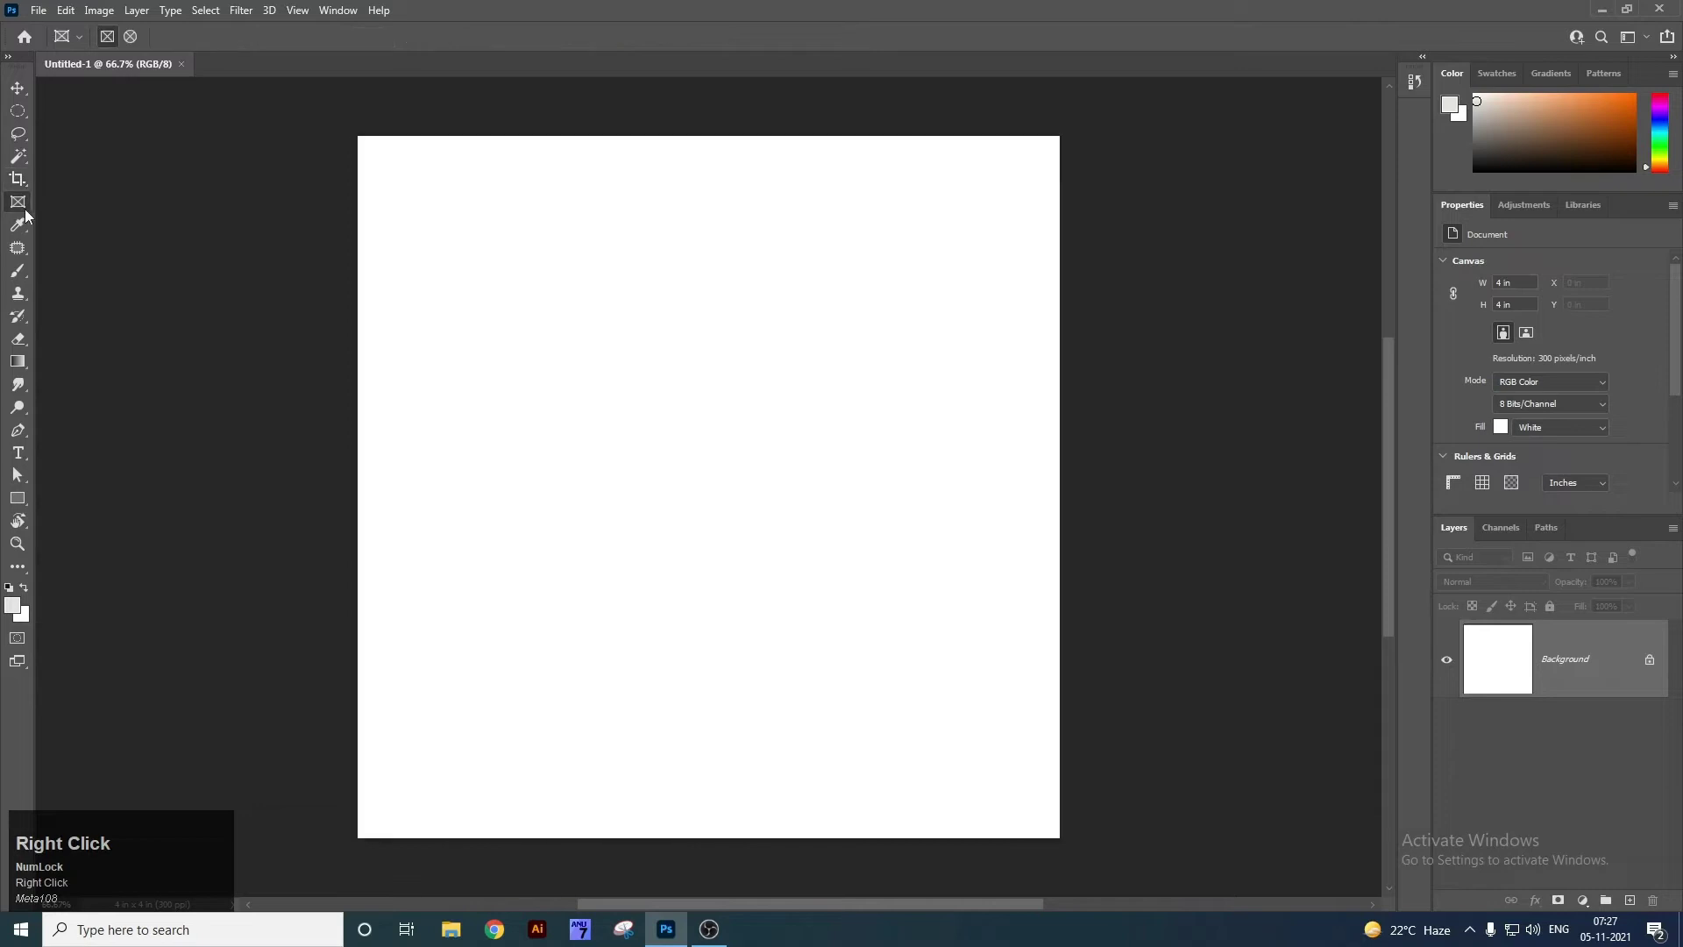
right_click(18, 225)
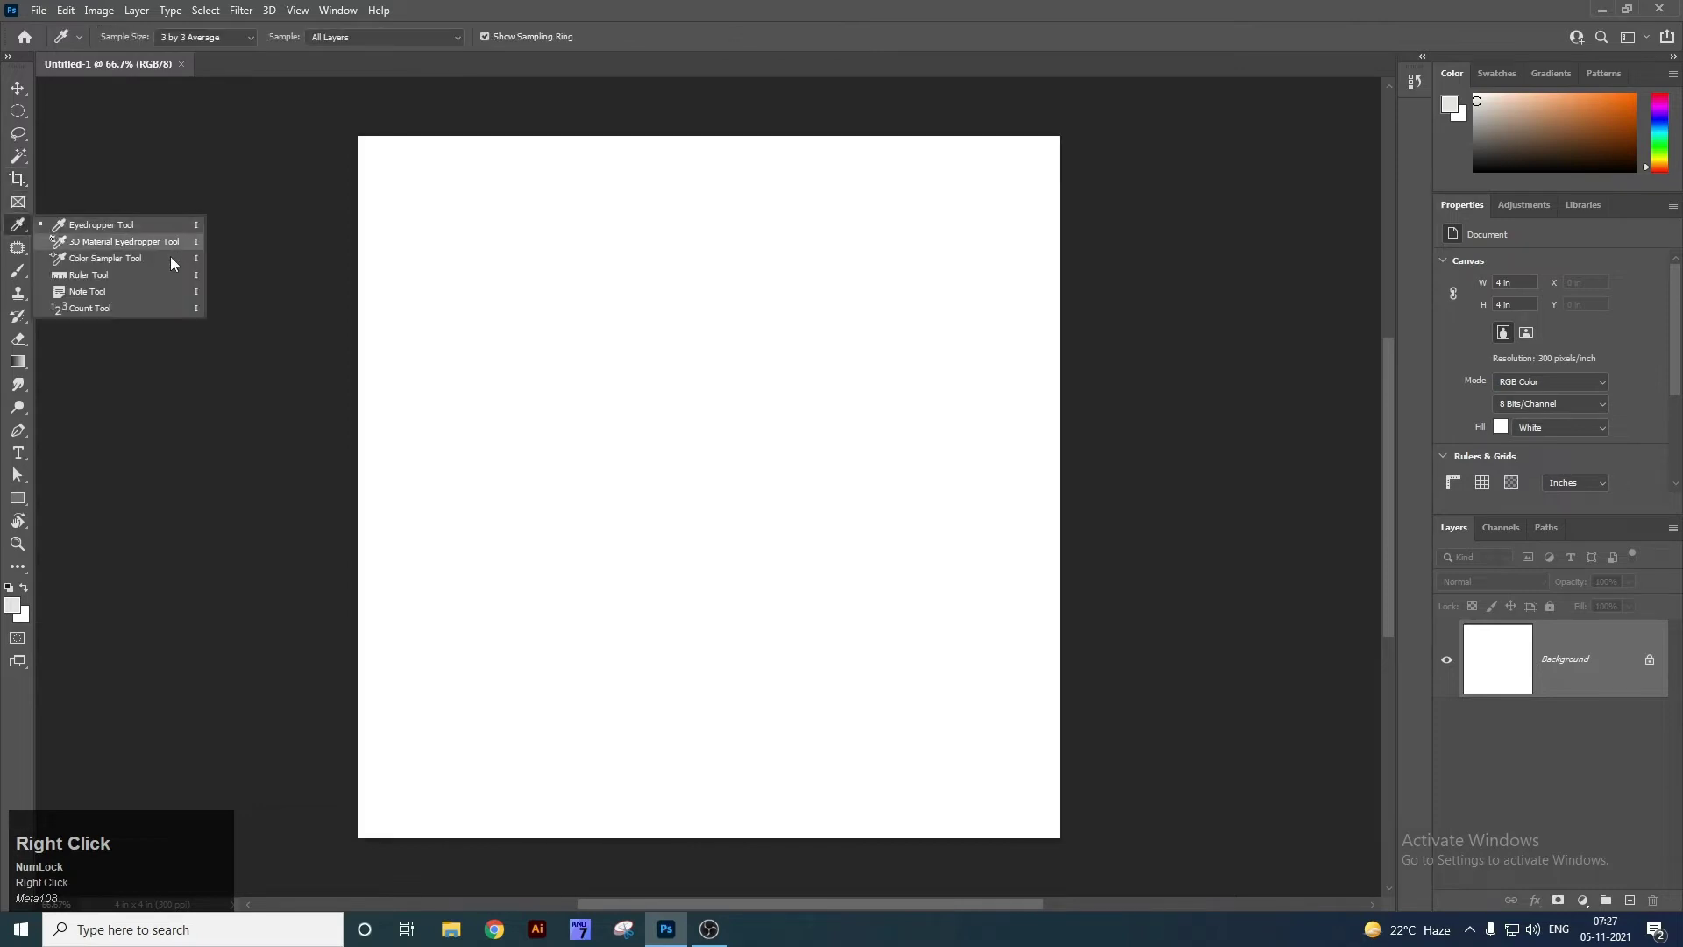
right_click(18, 247)
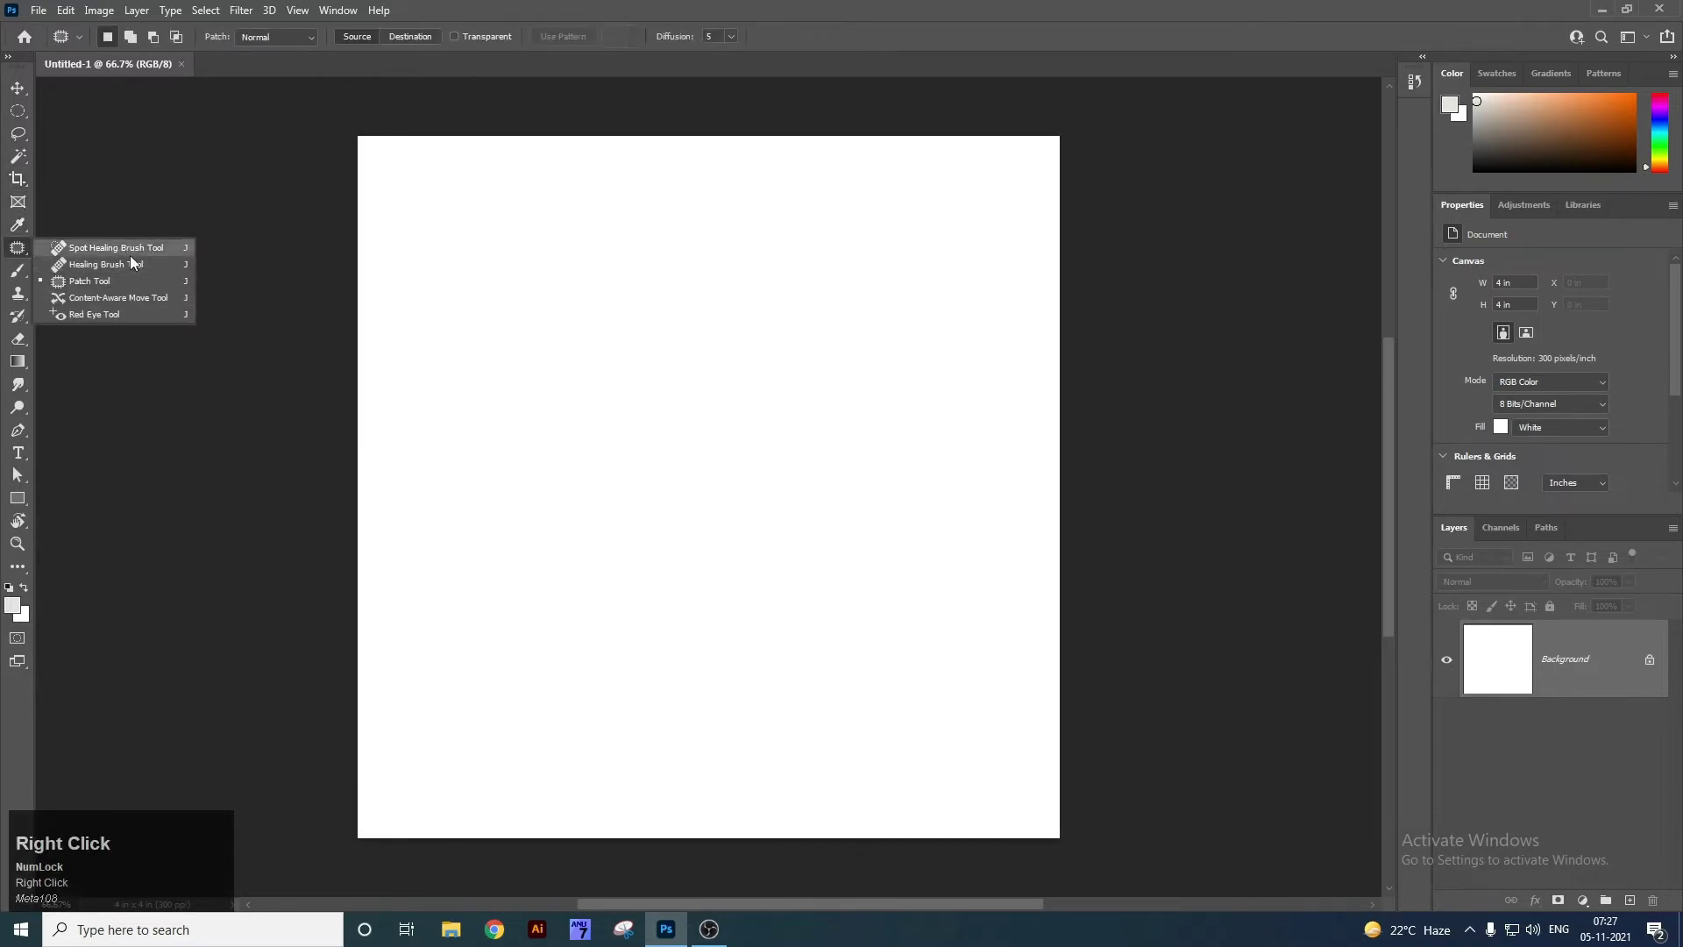
Make the Move Tool active again with V and its tool group, then show the desktop.
left_click(19, 94)
right_click(18, 100)
left_click(18, 100)
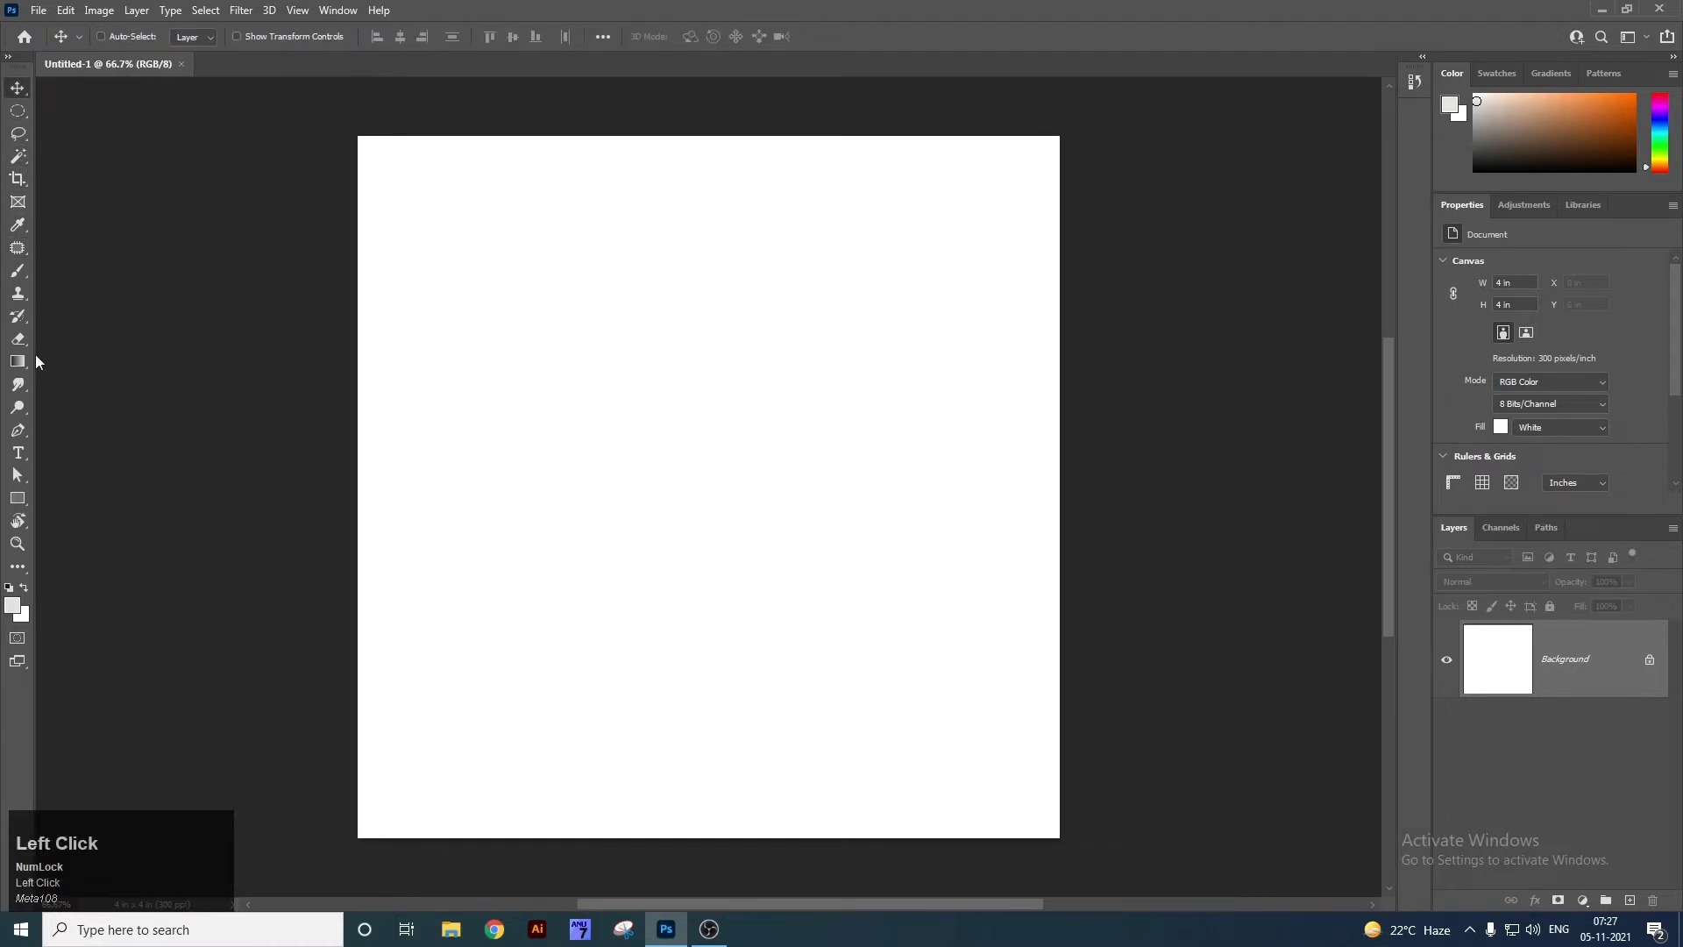
left_click(18, 110)
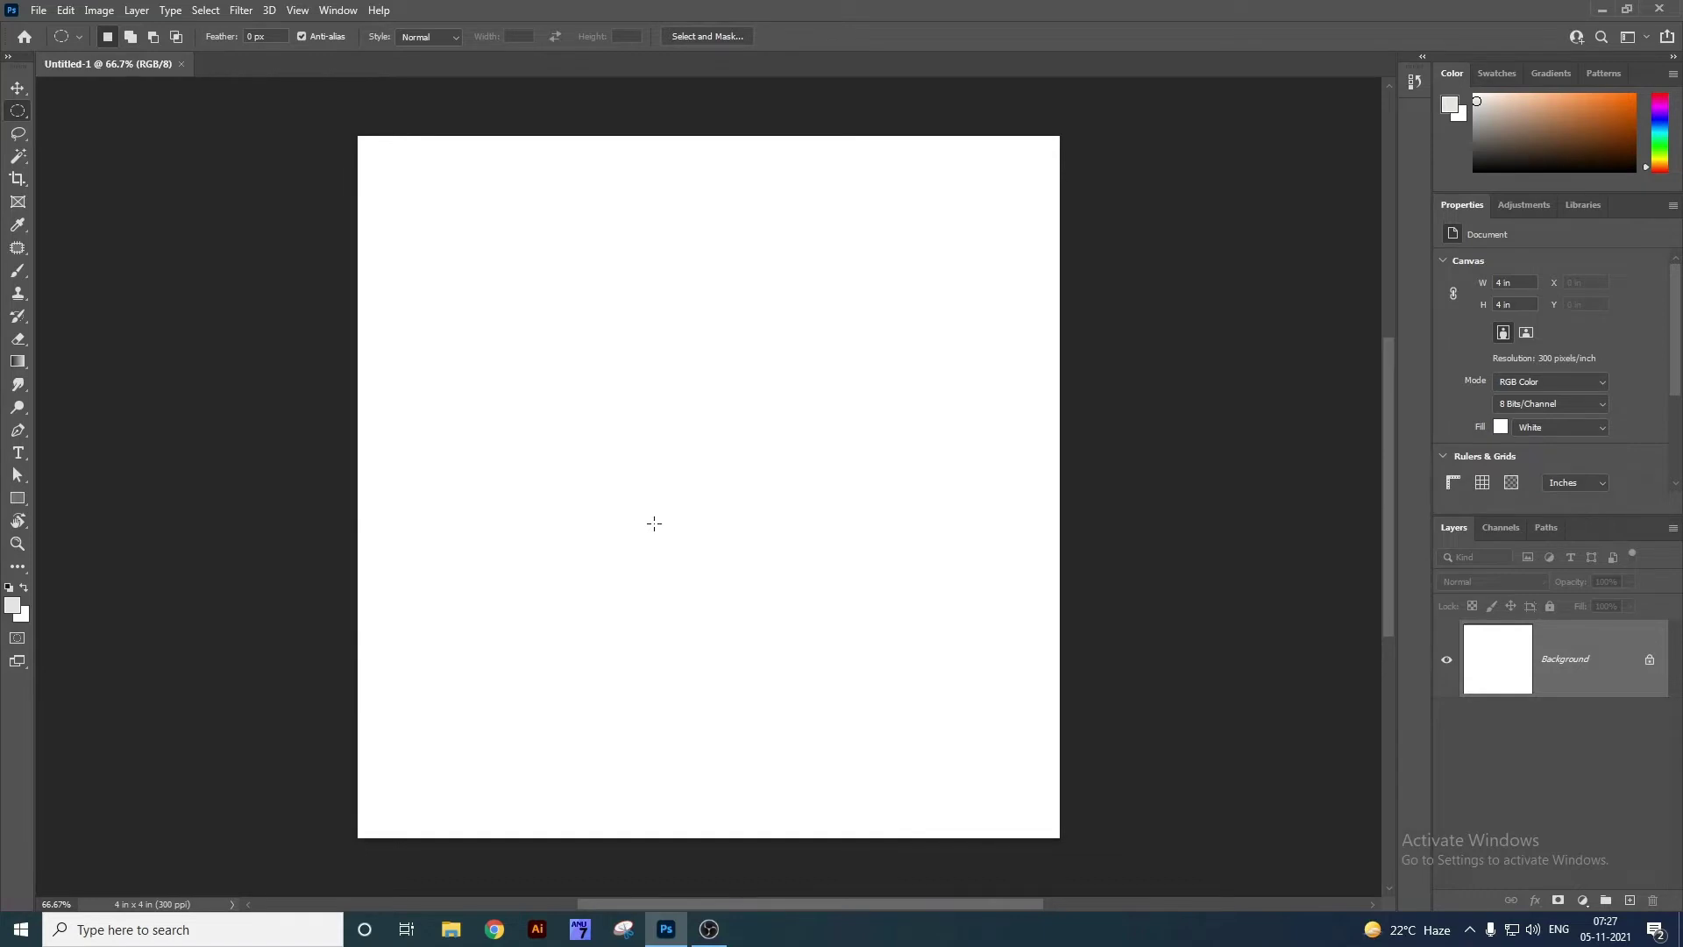
key("v")
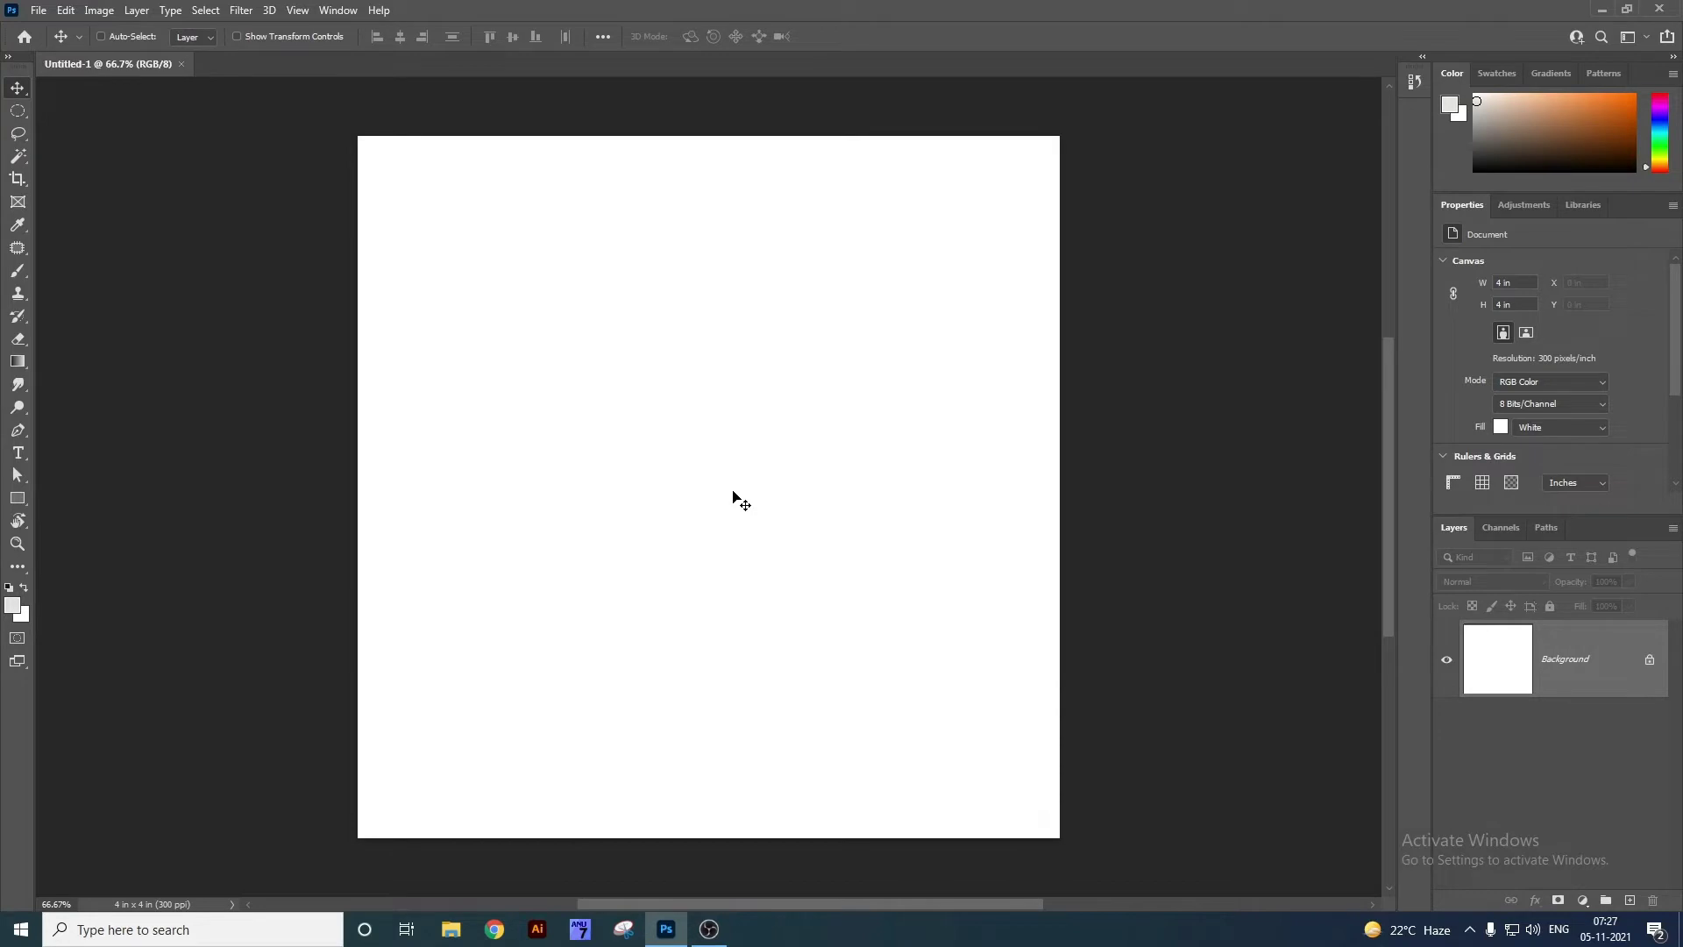
right_click(28, 92)
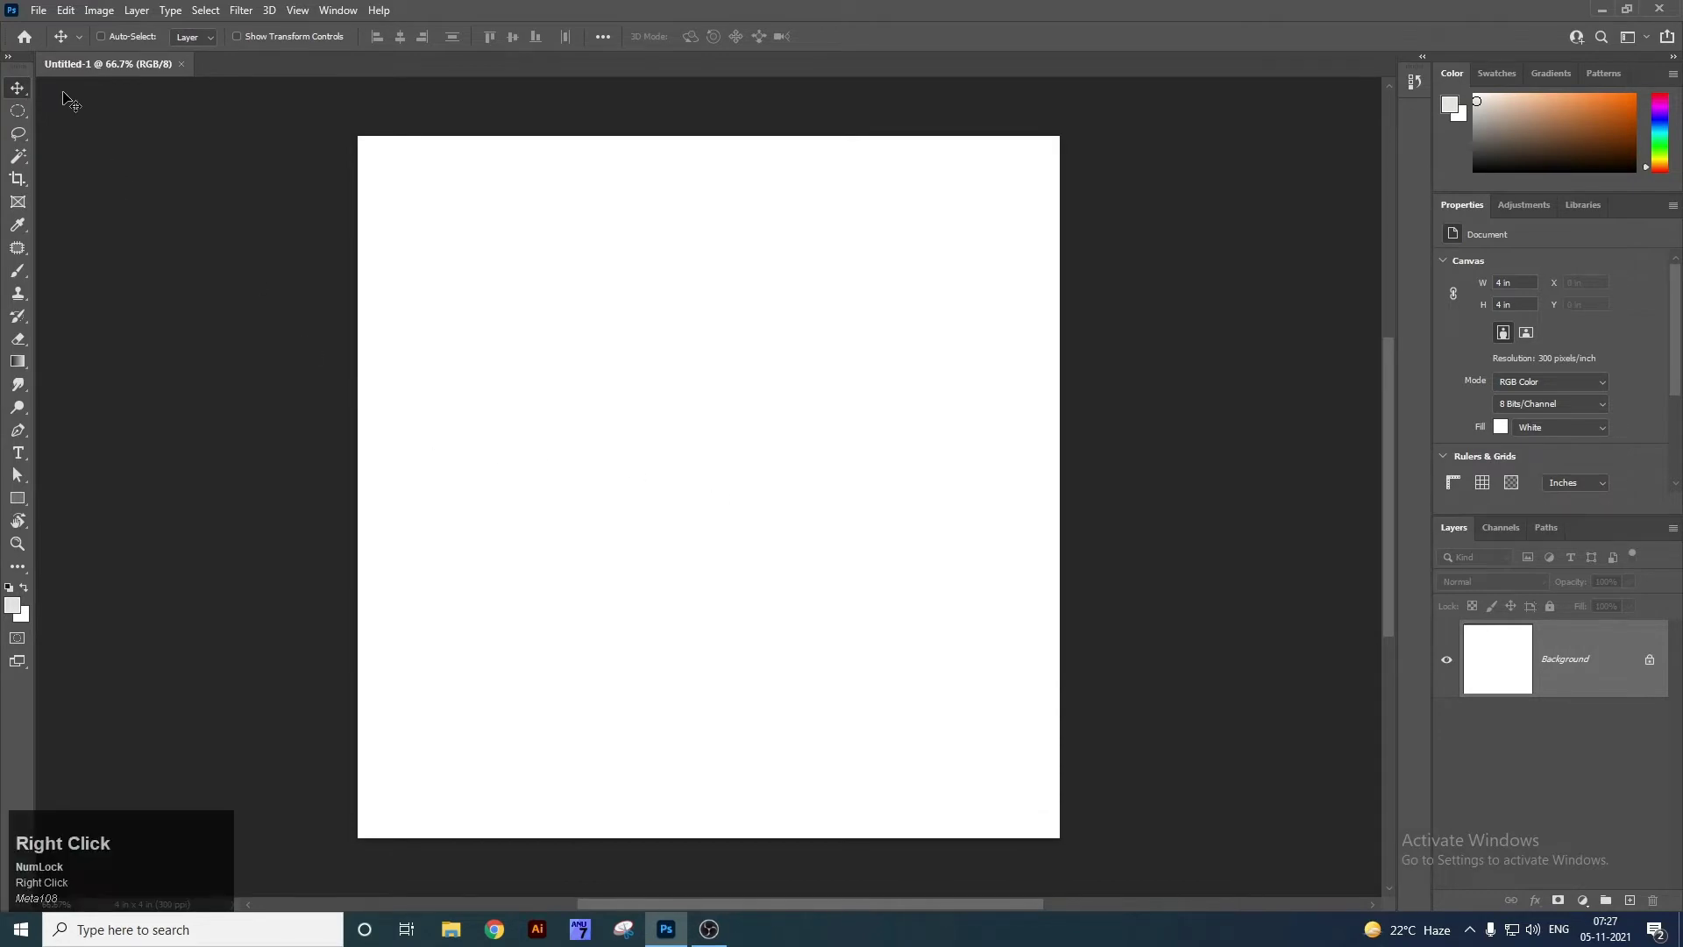
left_click(63, 97)
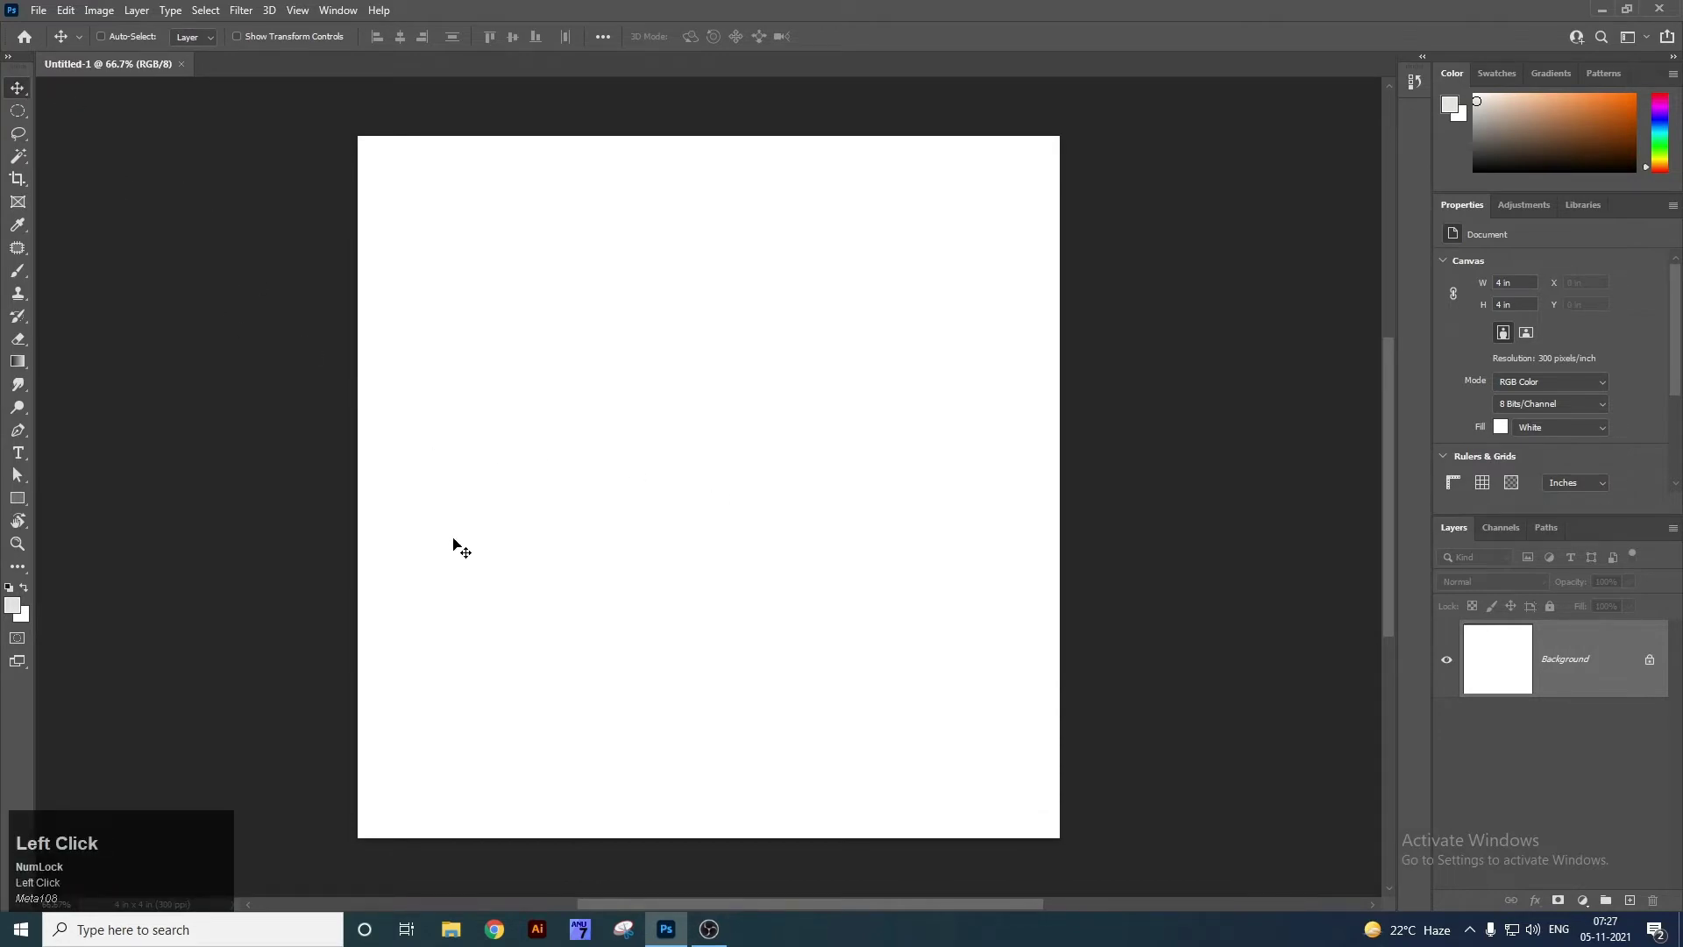
left_click(161, 424)
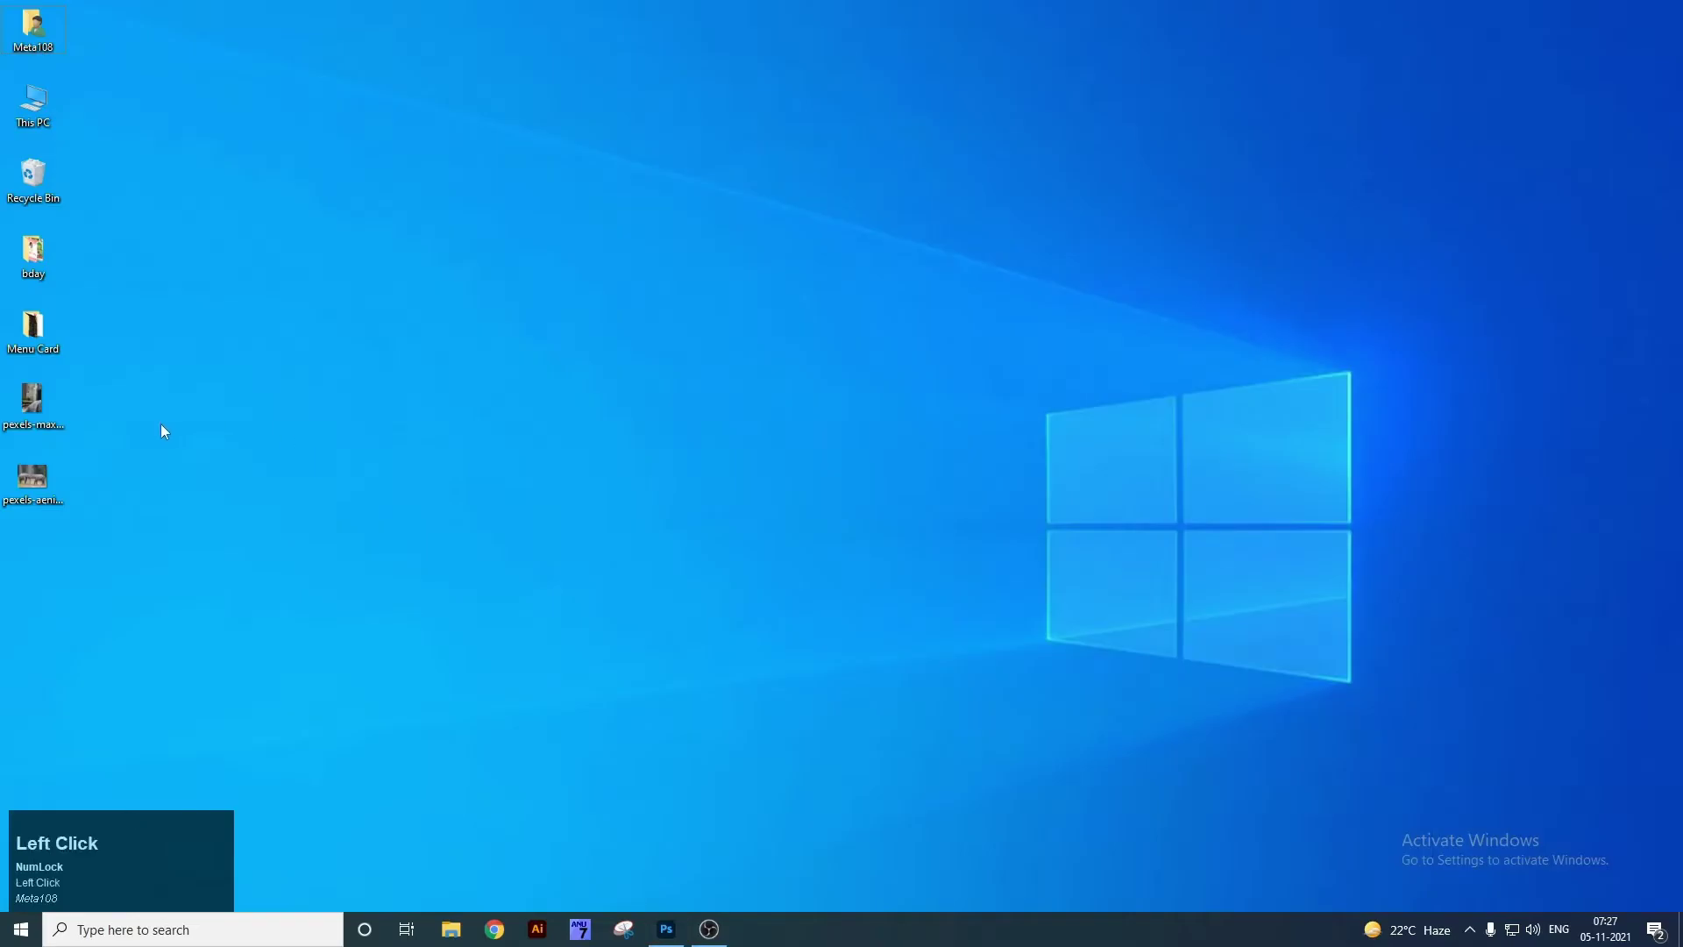
Open pexels-aenic-visuals-3551498.jpg, zoom to 63.3%, enable Auto-Select, and fit the photo on screen.
left_click_drag(35, 477, 586, 72)
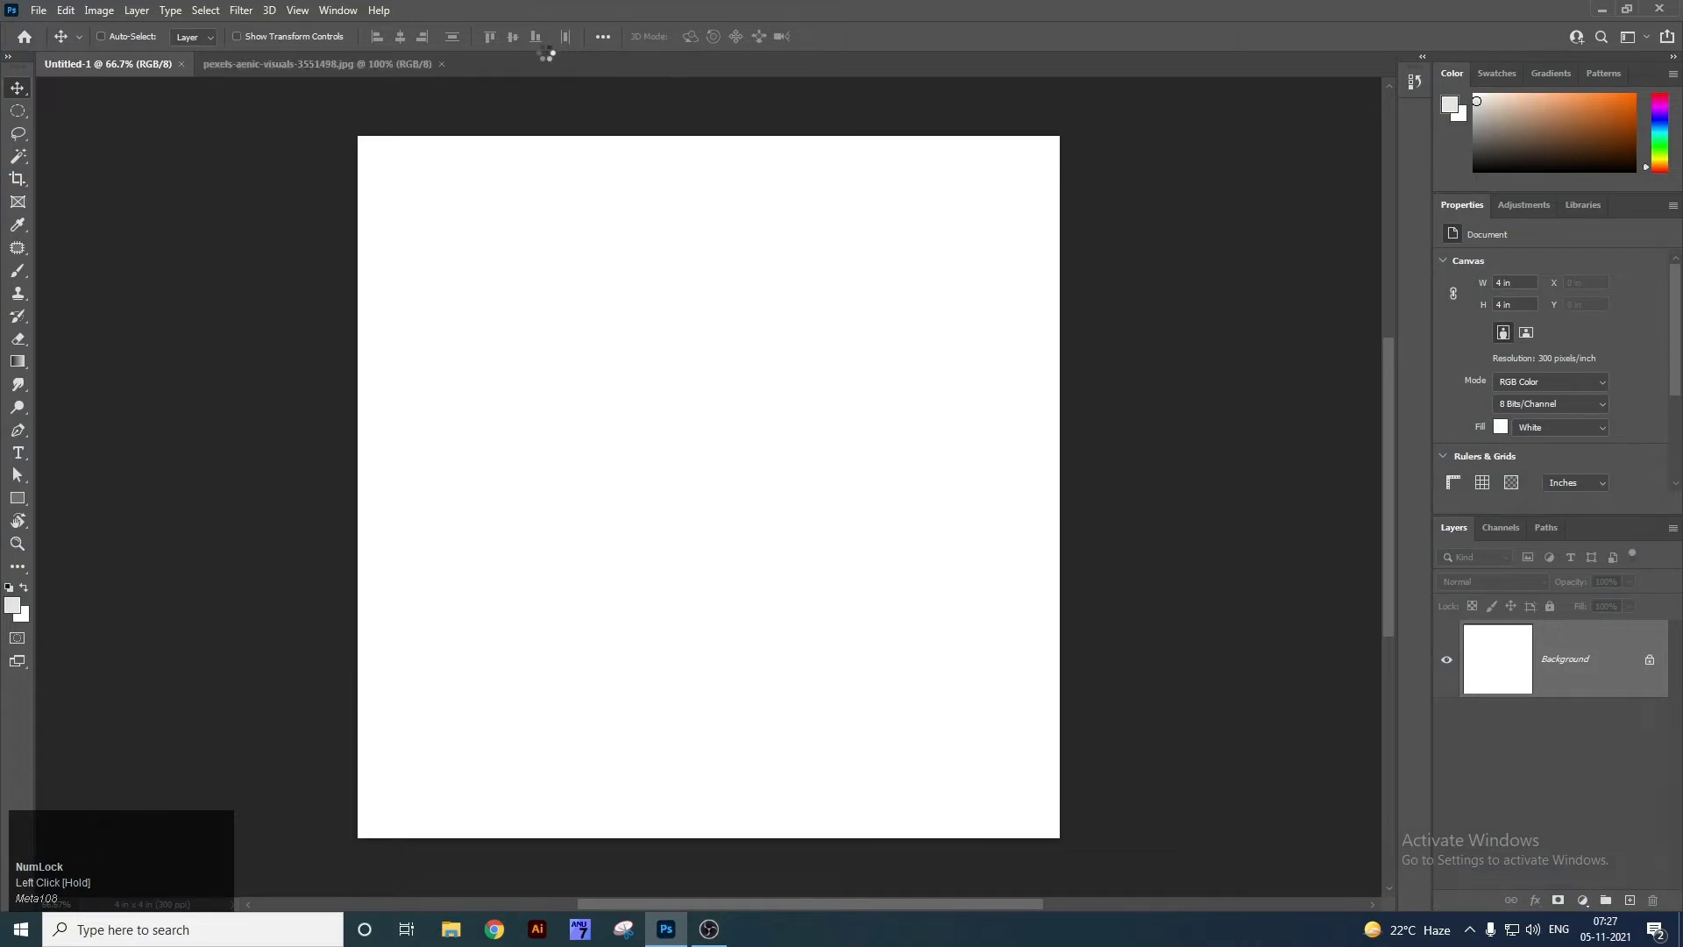
key("z")
left_click_drag(615, 443, 676, 538)
key("v")
left_click(101, 36)
key("ctrl+0")
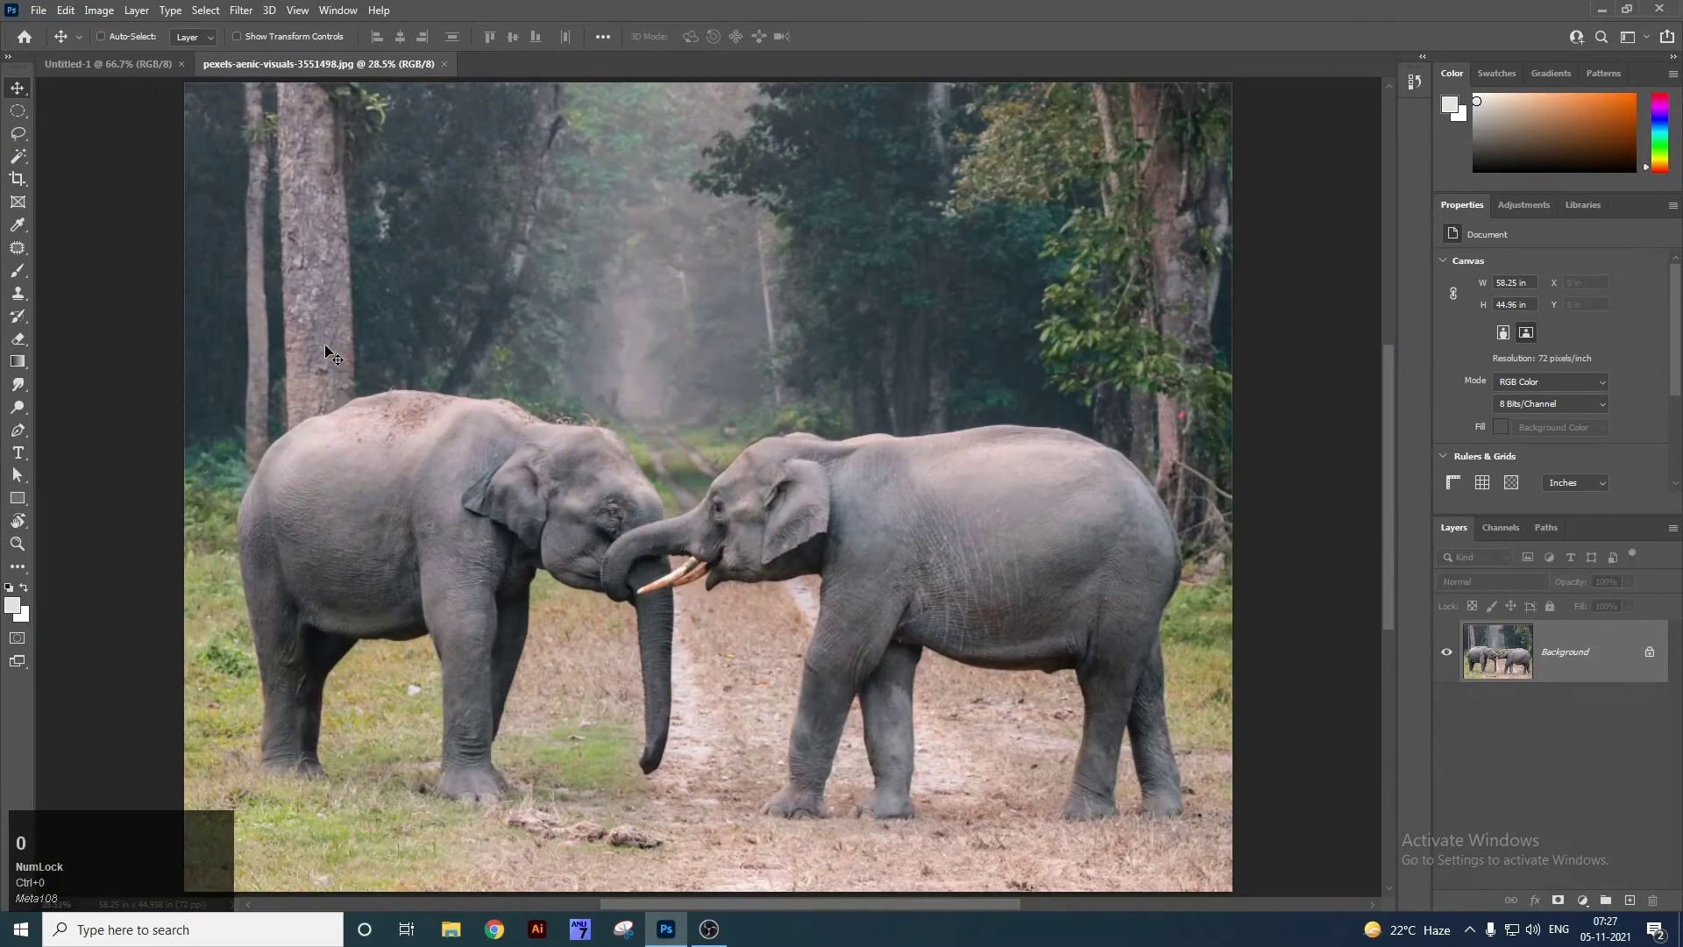
right_click(598, 377)
left_click(612, 383)
Draw a dark brown Ellipse Tool circle, move it over the right elephant, then select Background.
right_click(21, 497)
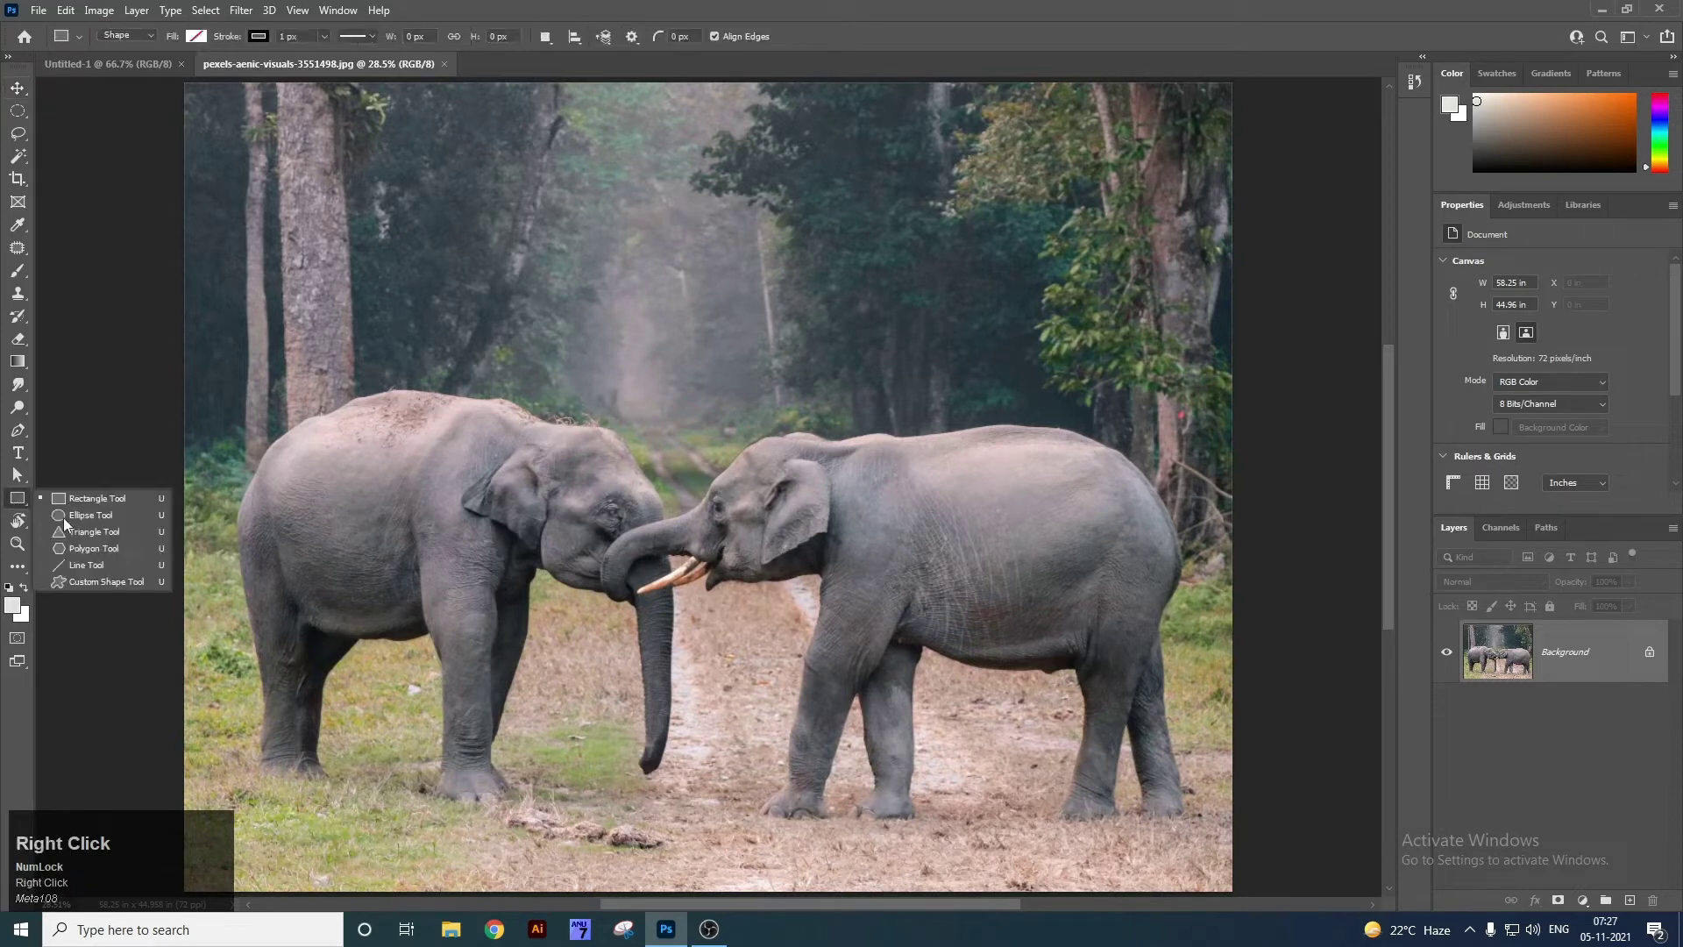
left_click(92, 514)
left_click_drag(498, 320, 847, 692)
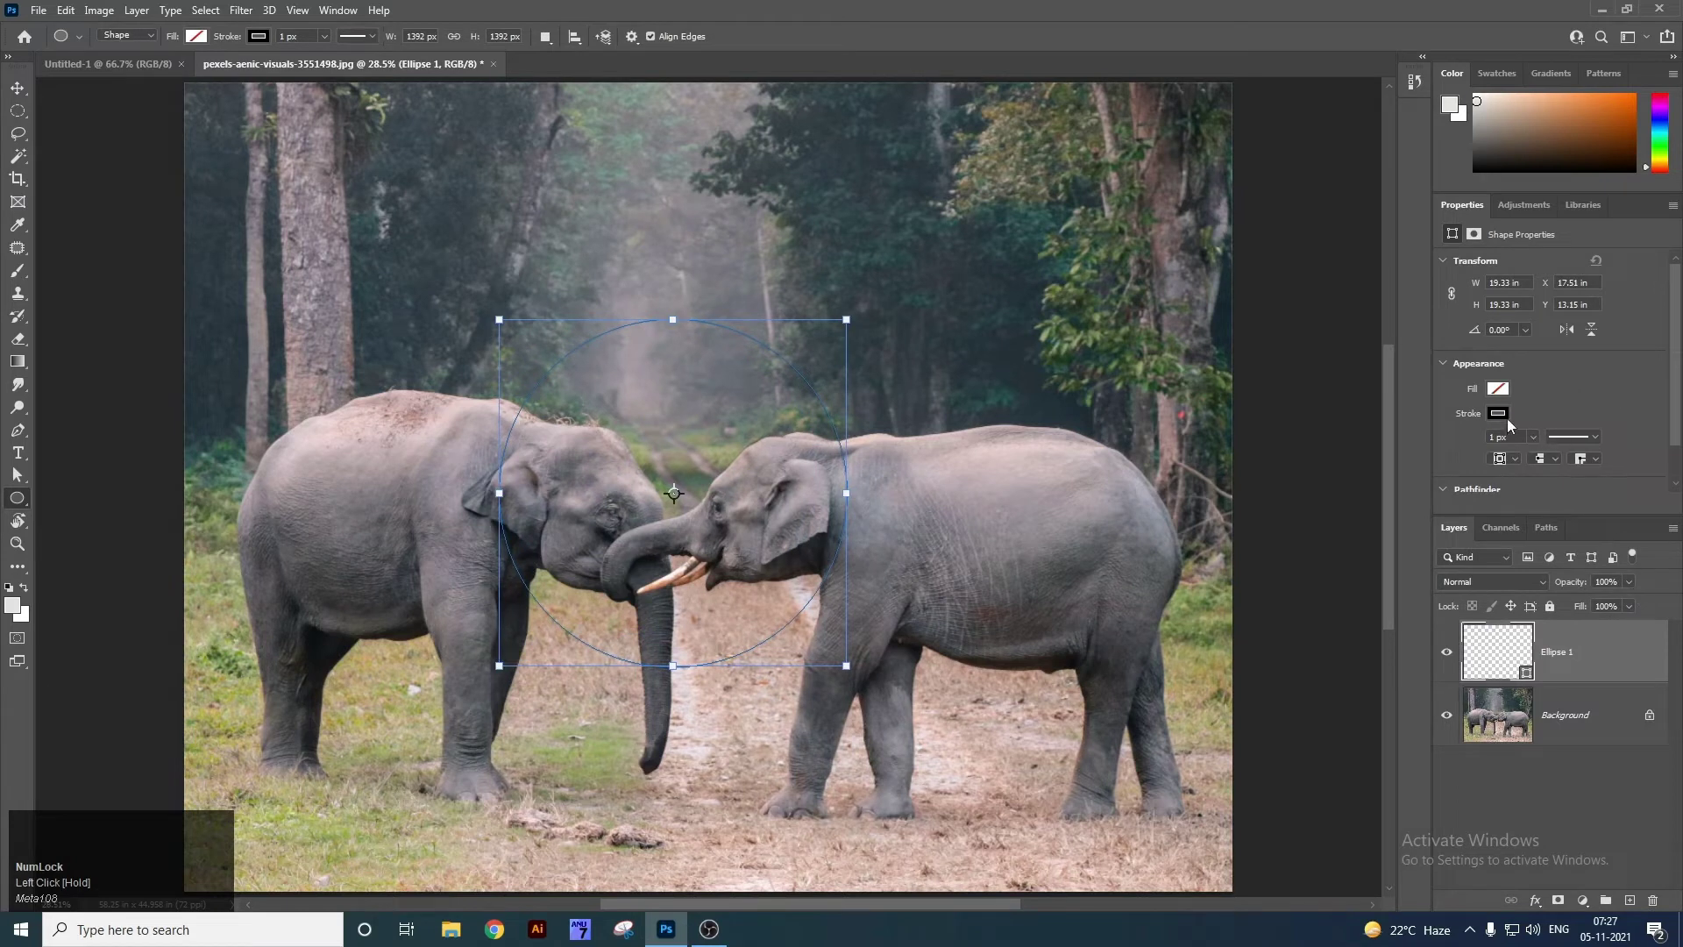
left_click(1499, 414)
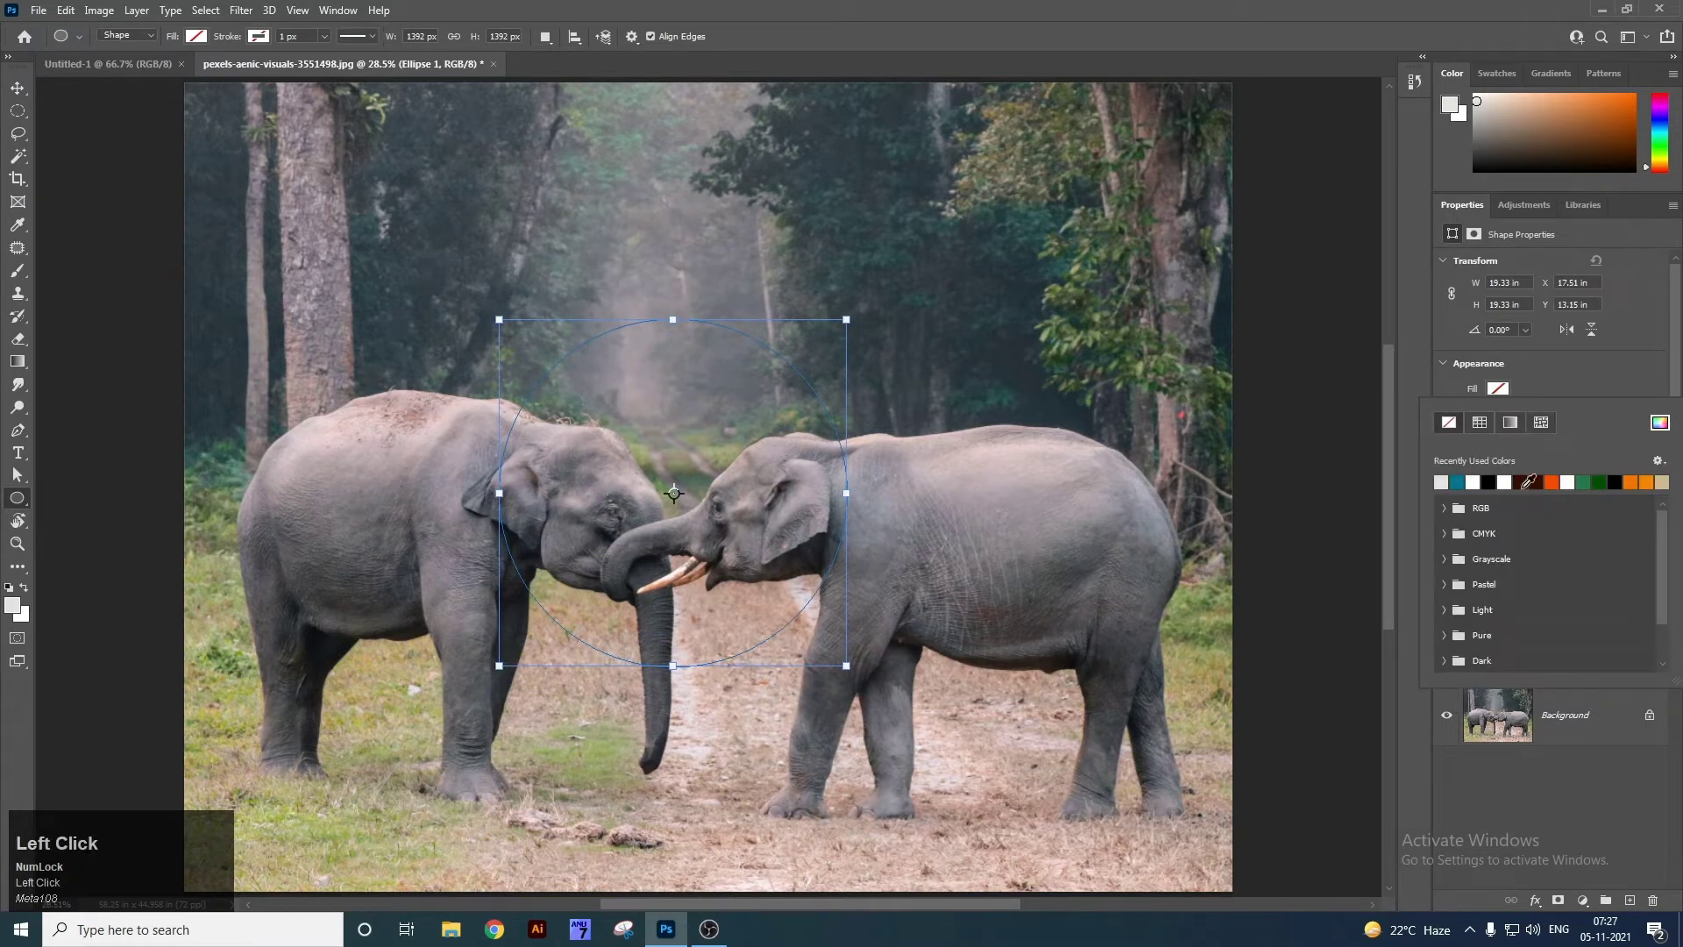
left_click(674, 493)
key("v")
left_click_drag(712, 427, 1083, 405)
right_click(601, 391)
left_click(643, 412)
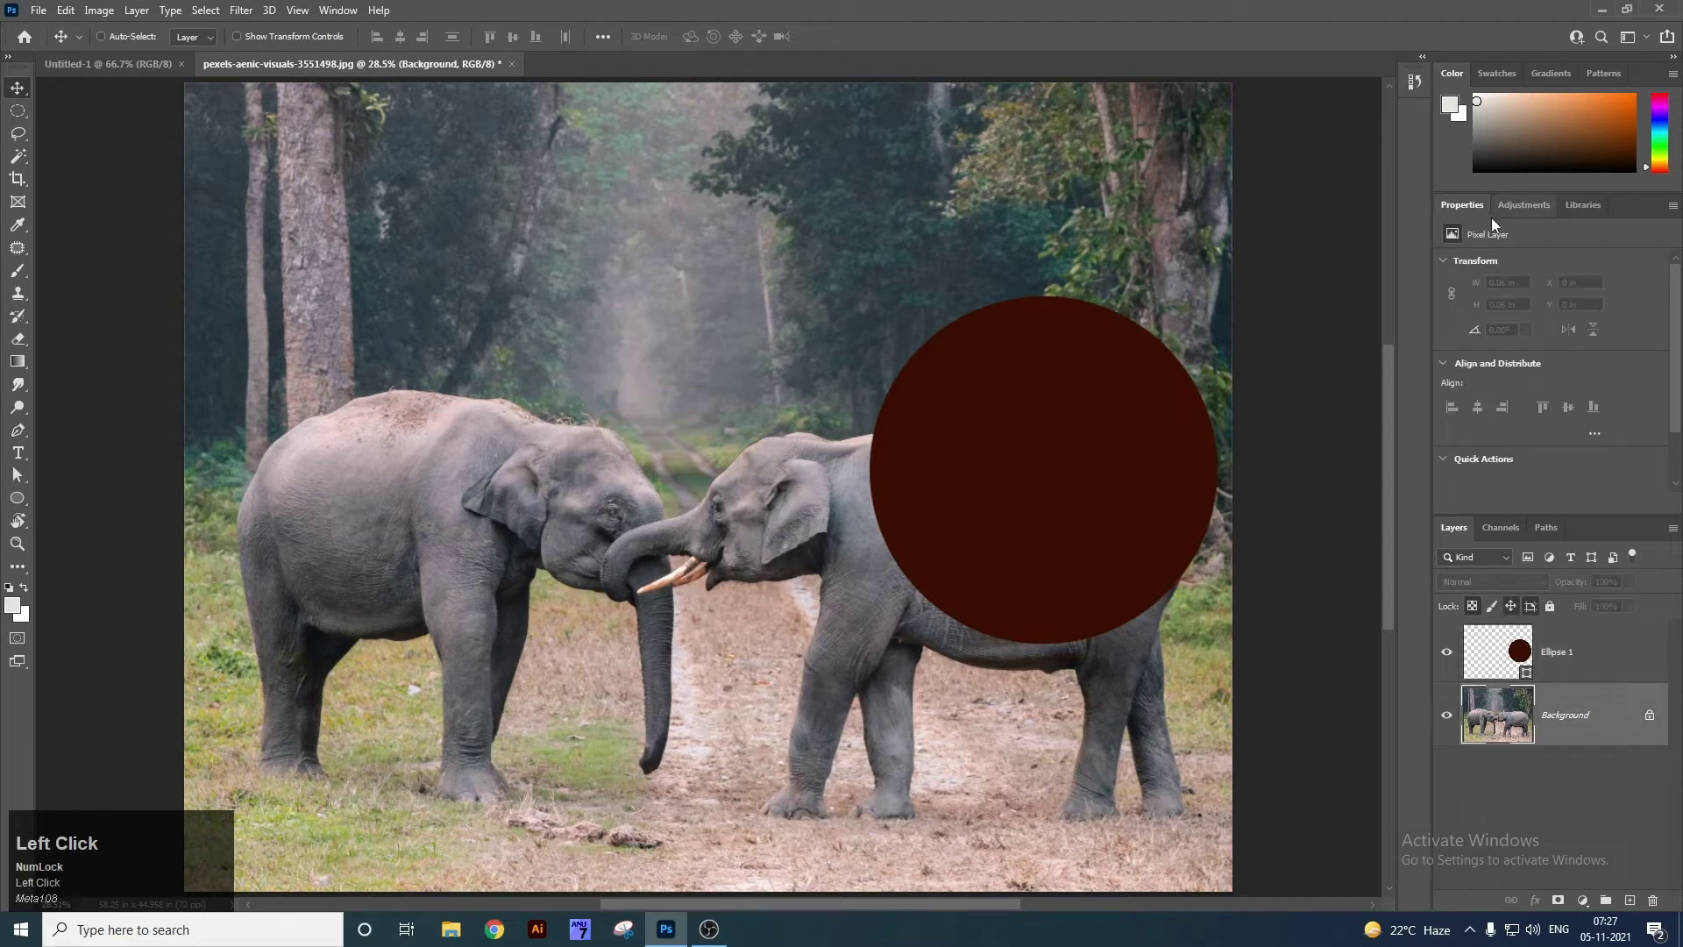
Unlock the Background layer into Layer 0 and nudge the elephant photo on the canvas.
left_click(1674, 57)
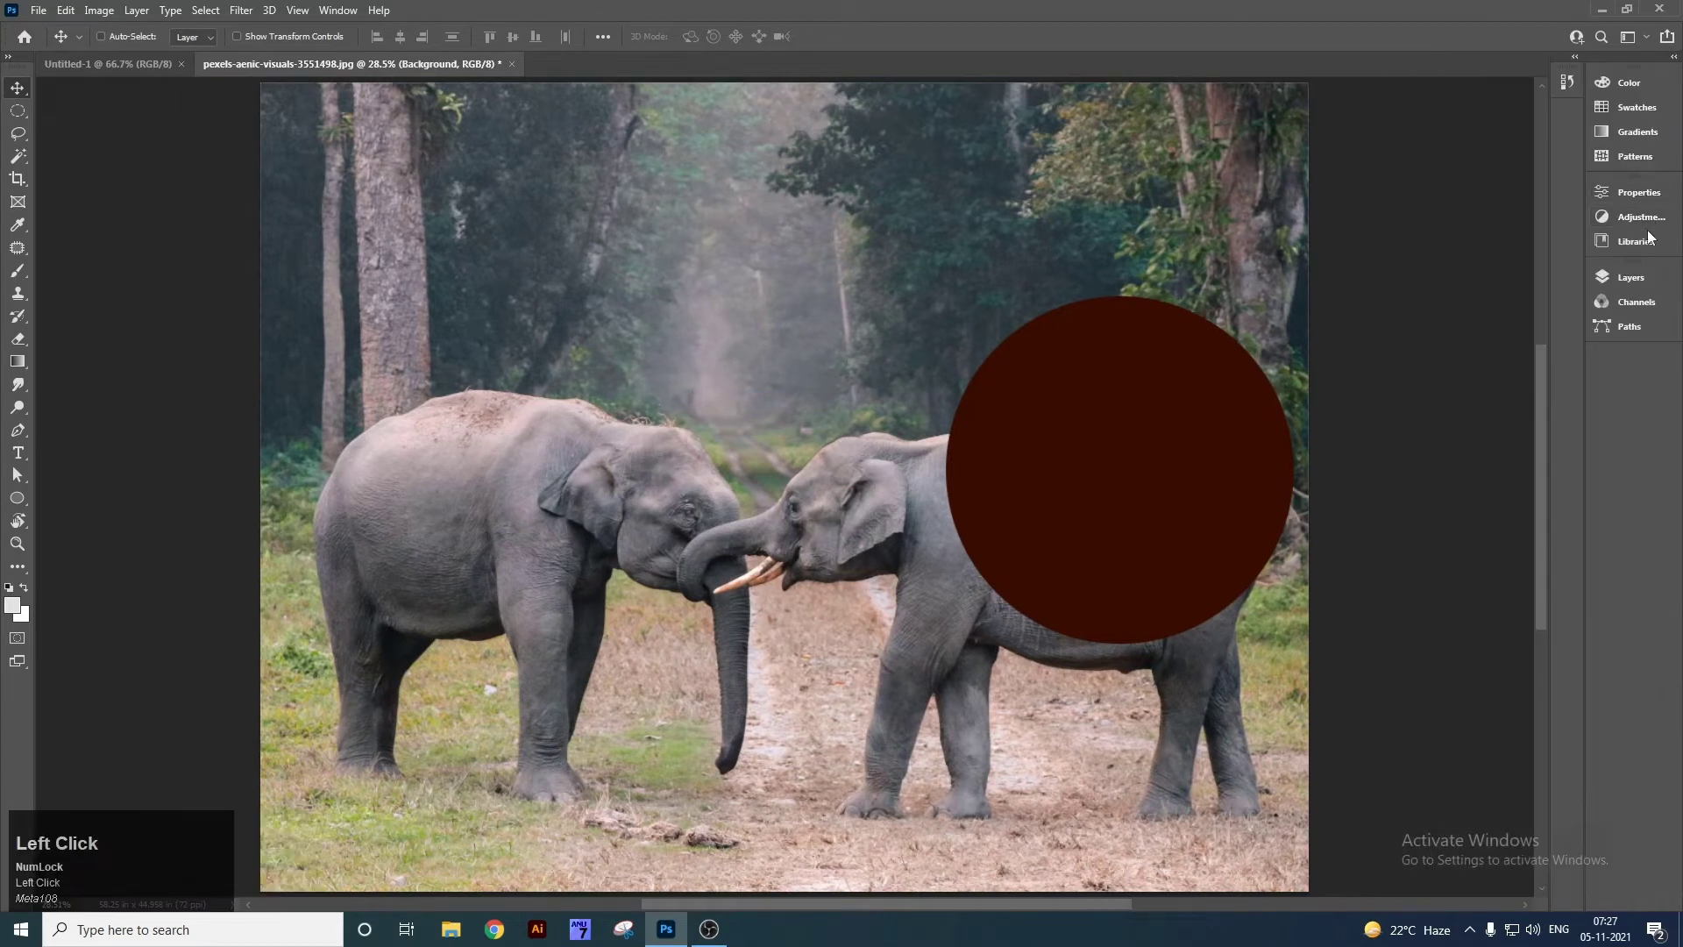
left_click(1632, 278)
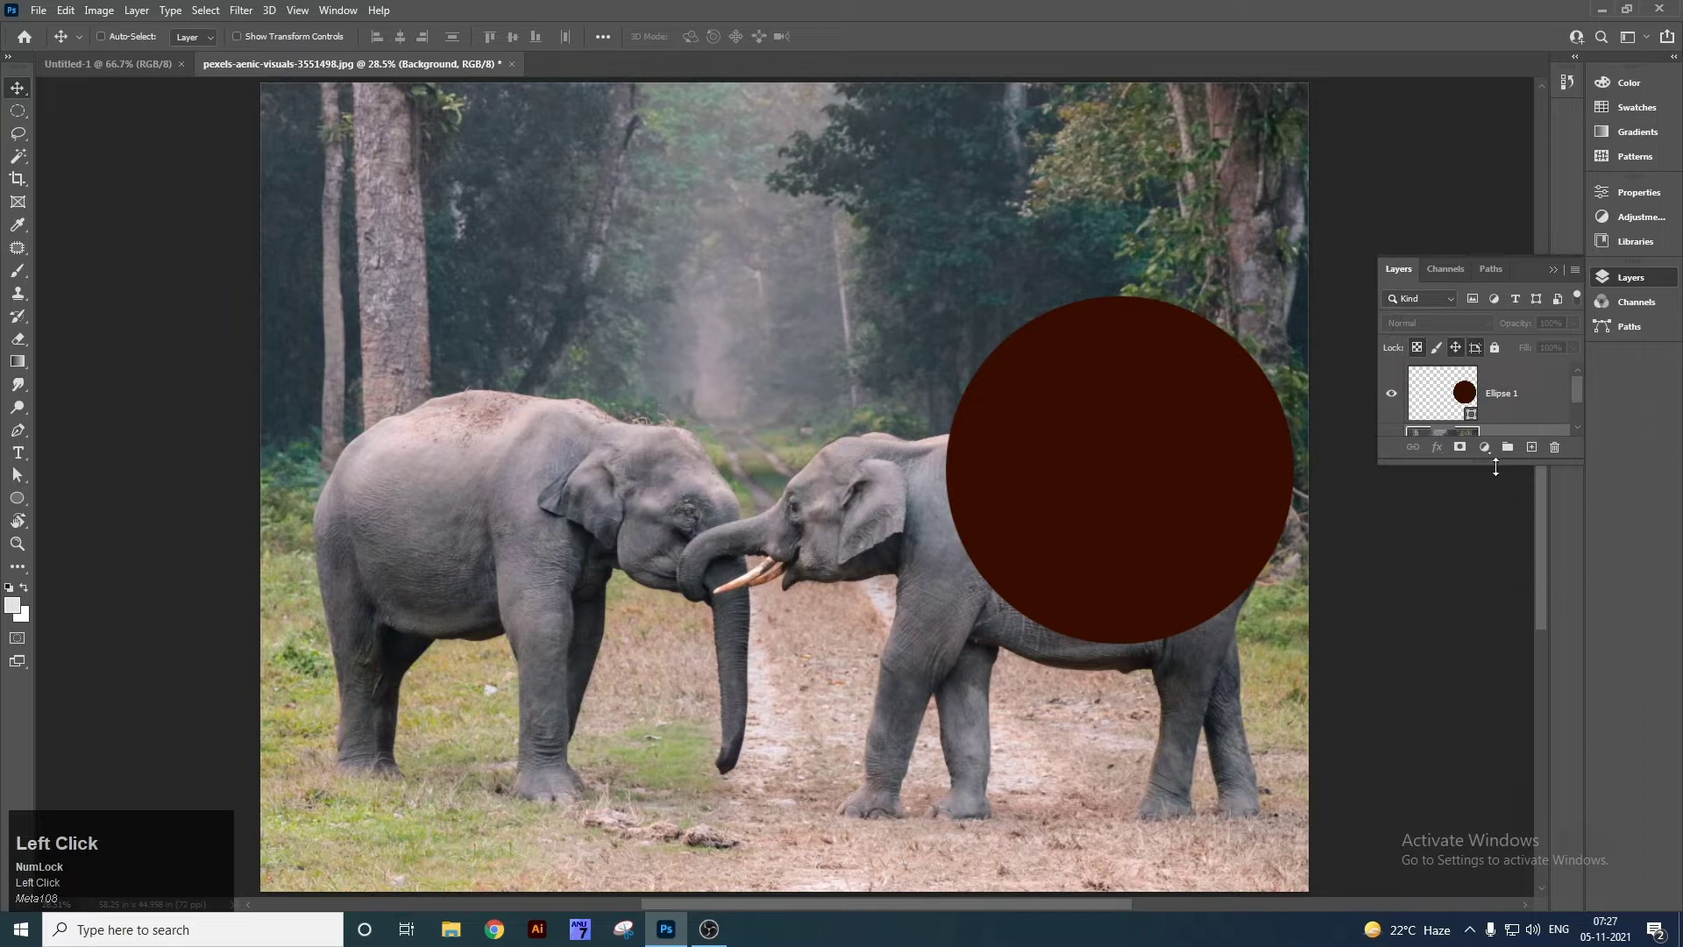
left_click_drag(1503, 463, 1506, 766)
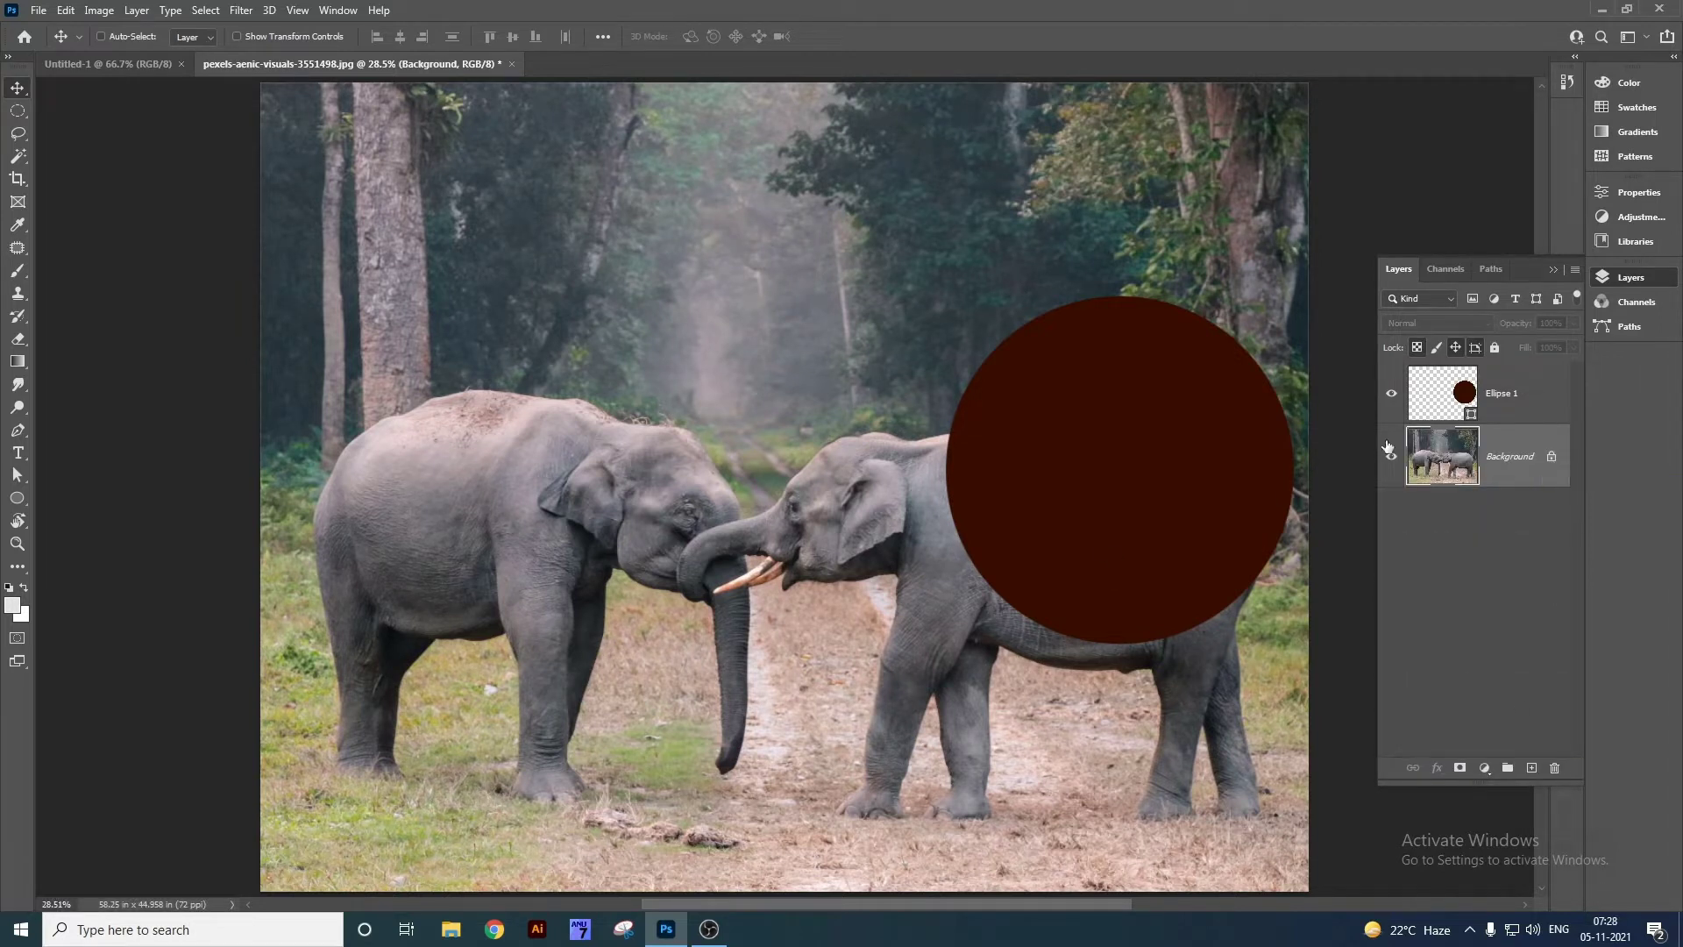
left_click(1551, 457)
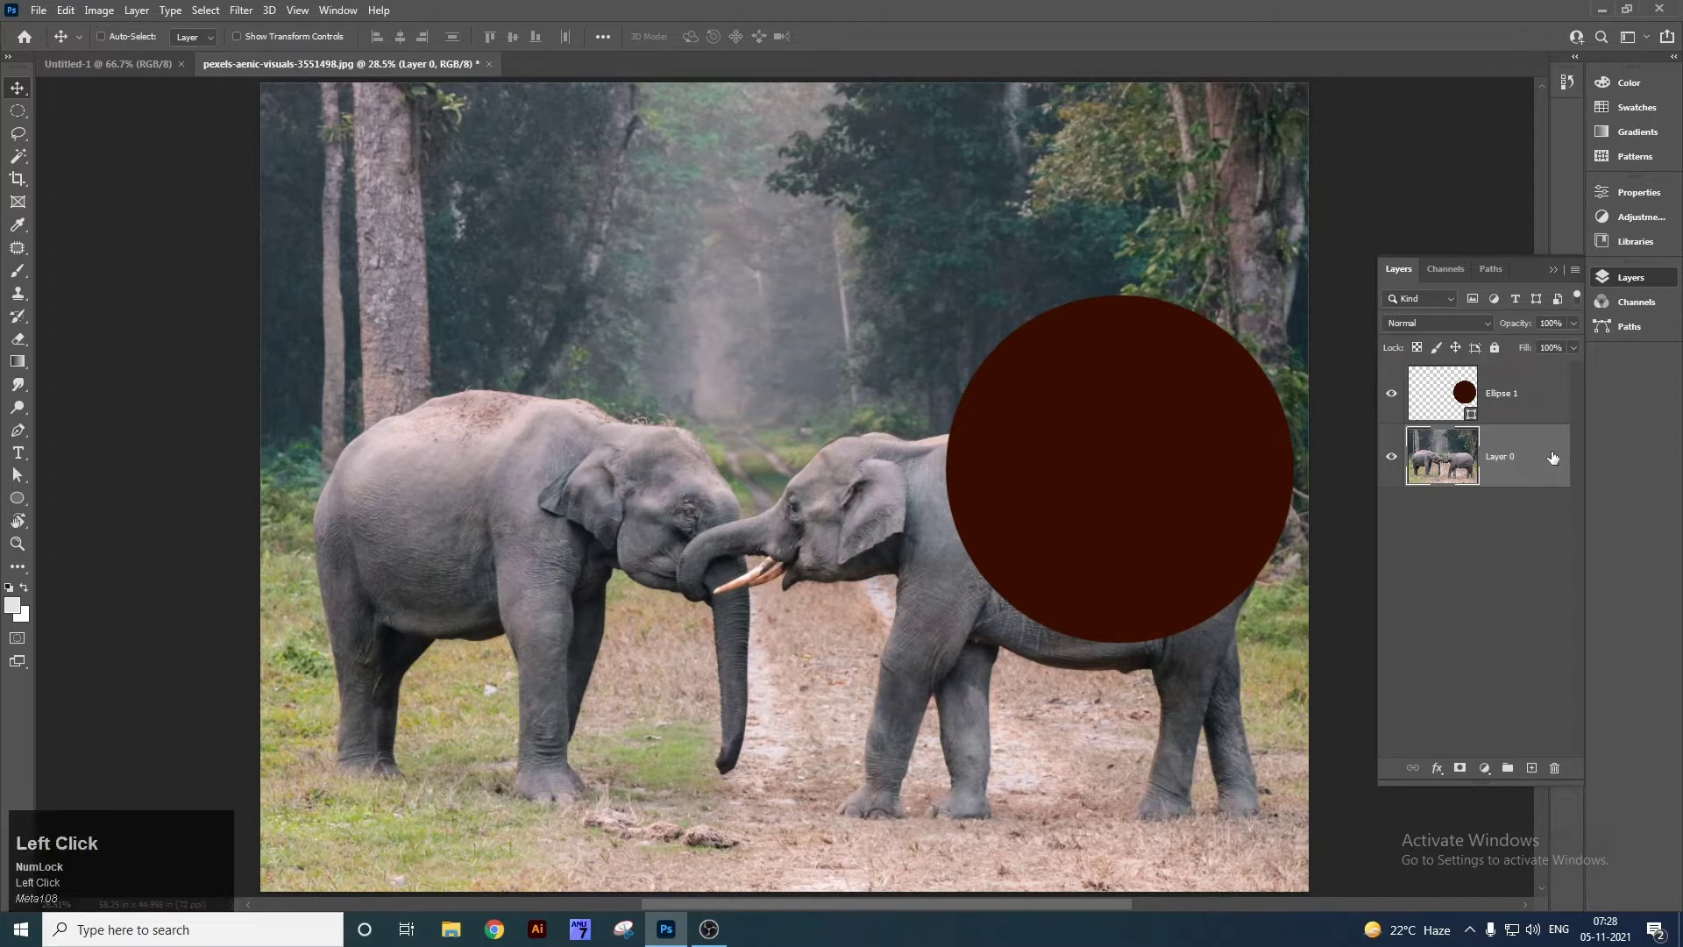
left_click_drag(561, 397, 562, 347)
Draw a small new Artboard 1 with the Artboard Tool.
right_click(60, 86)
left_click(65, 103)
right_click(524, 255)
left_click(551, 265)
left_click_drag(711, 264, 717, 310)
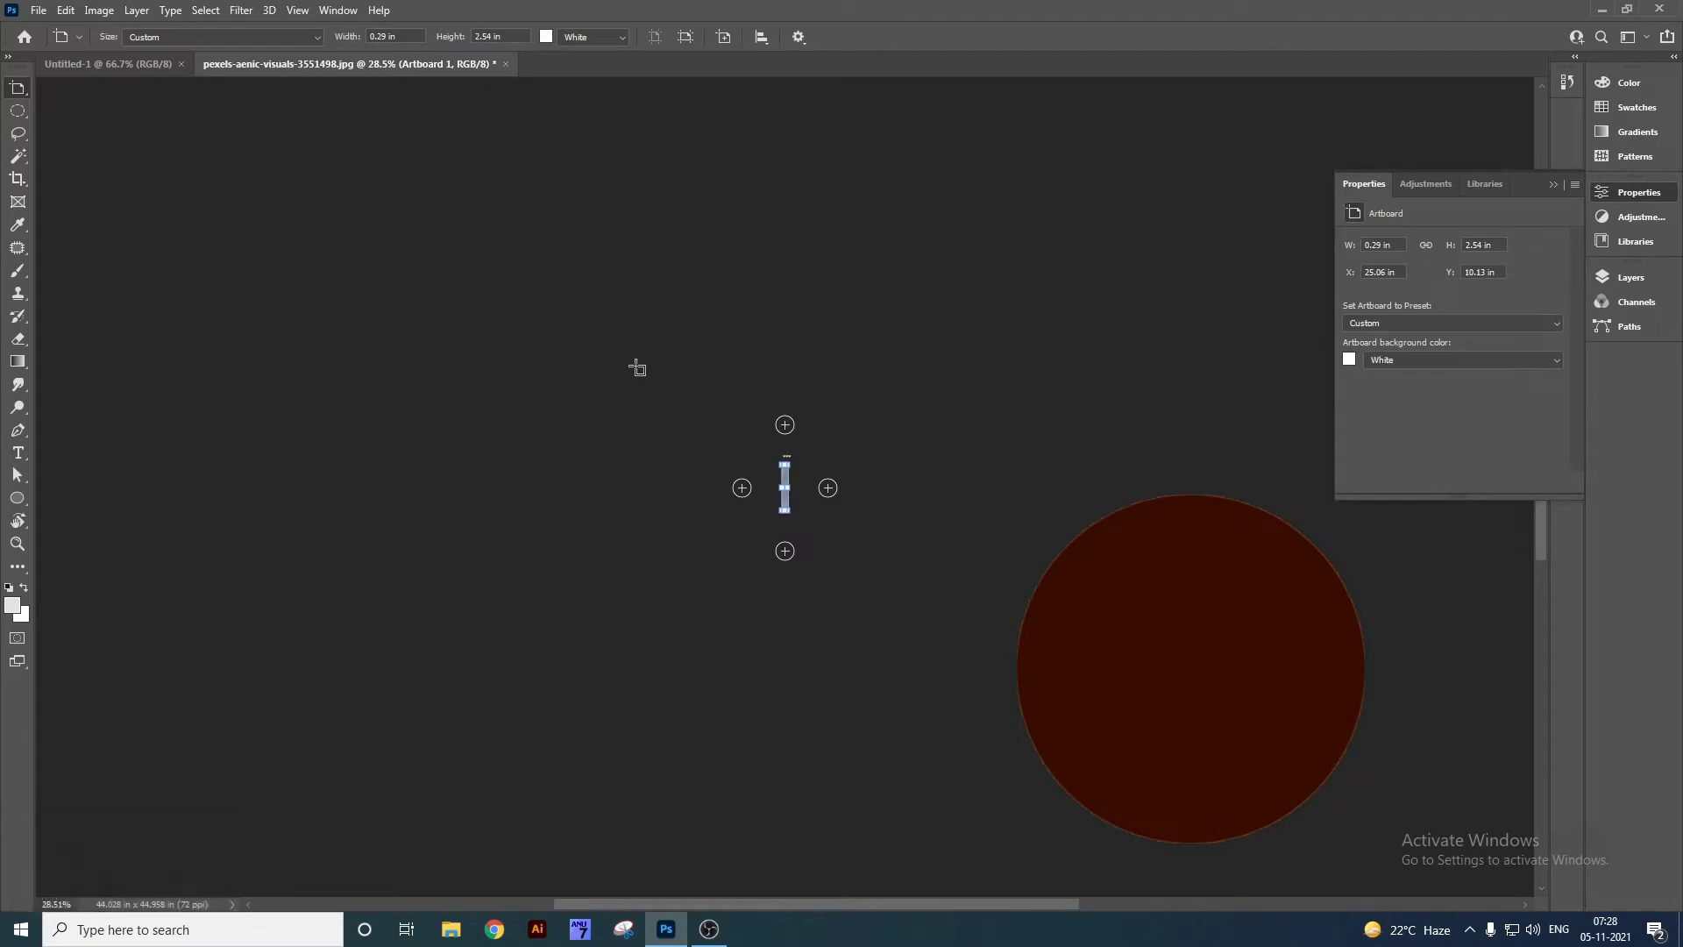
Undo the artboard, fit the photo in view, and move Layer 0 left and down.
key("ctrl+z")
key("v")
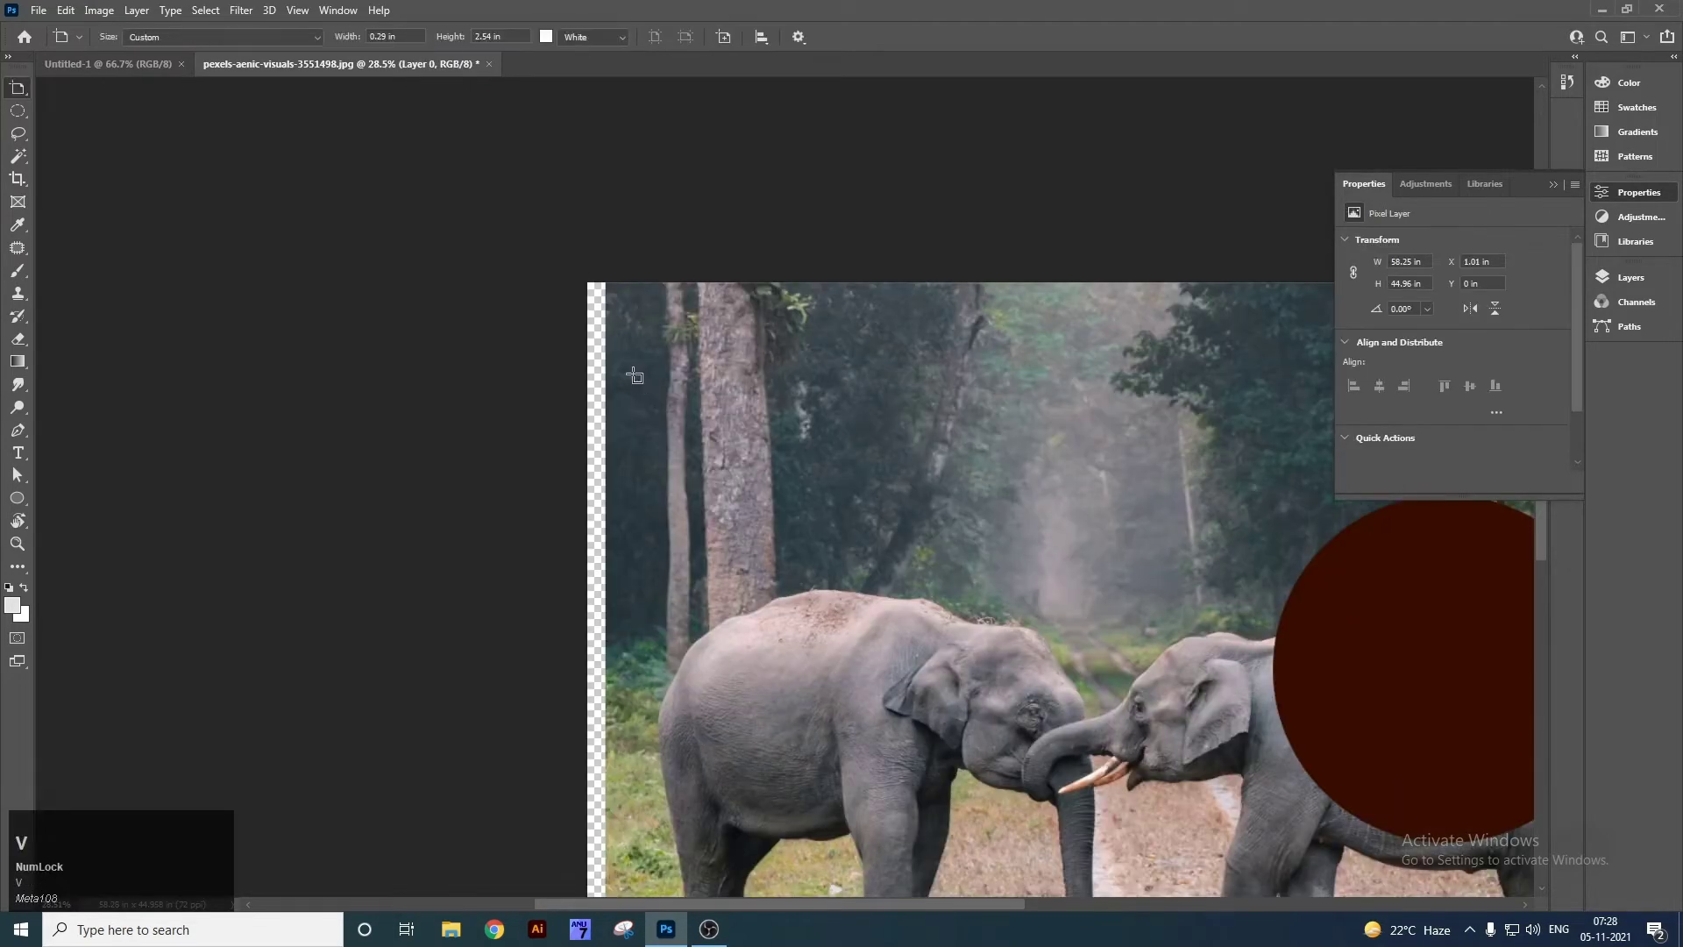
key("ctrl+0")
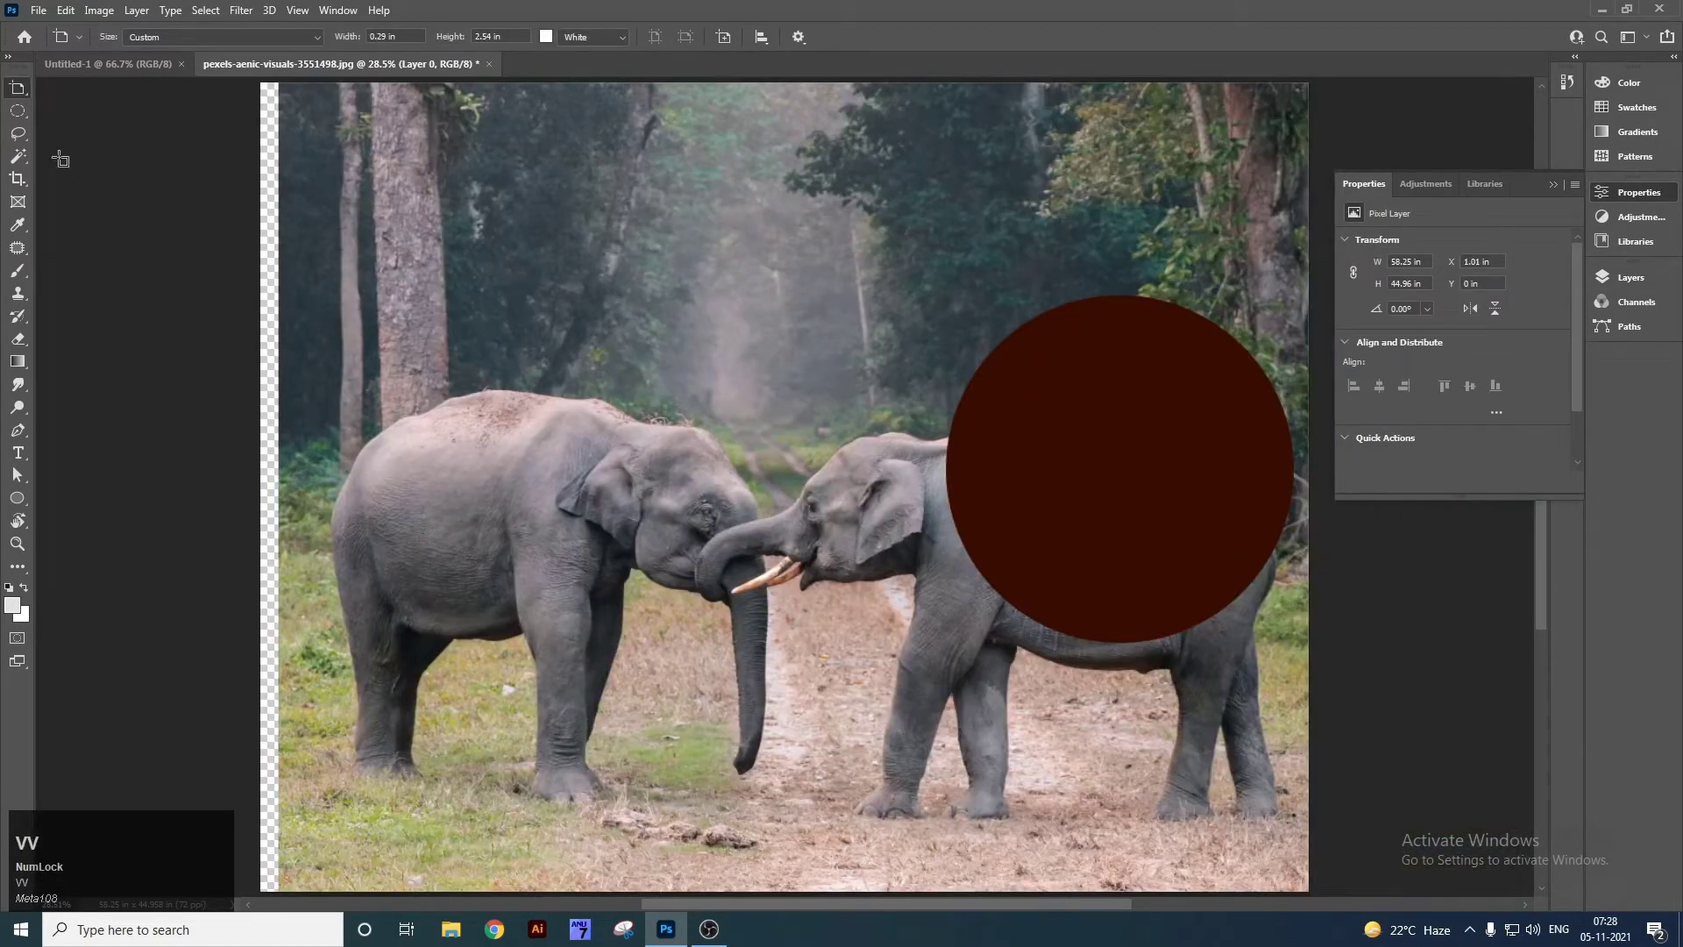
right_click(14, 93)
left_click(58, 88)
right_click(489, 274)
left_click(519, 286)
left_click_drag(554, 265, 607, 287)
Reposition the Layer 0 photo and place the Ellipse 1 circle between the two elephants.
right_click(1112, 406)
right_click(1081, 407)
left_click(1109, 415)
left_click_drag(1095, 426, 721, 619)
right_click(863, 429)
left_click(927, 442)
left_click_drag(1035, 386, 978, 394)
right_click(787, 522)
left_click(805, 537)
left_click_drag(774, 535, 954, 525)
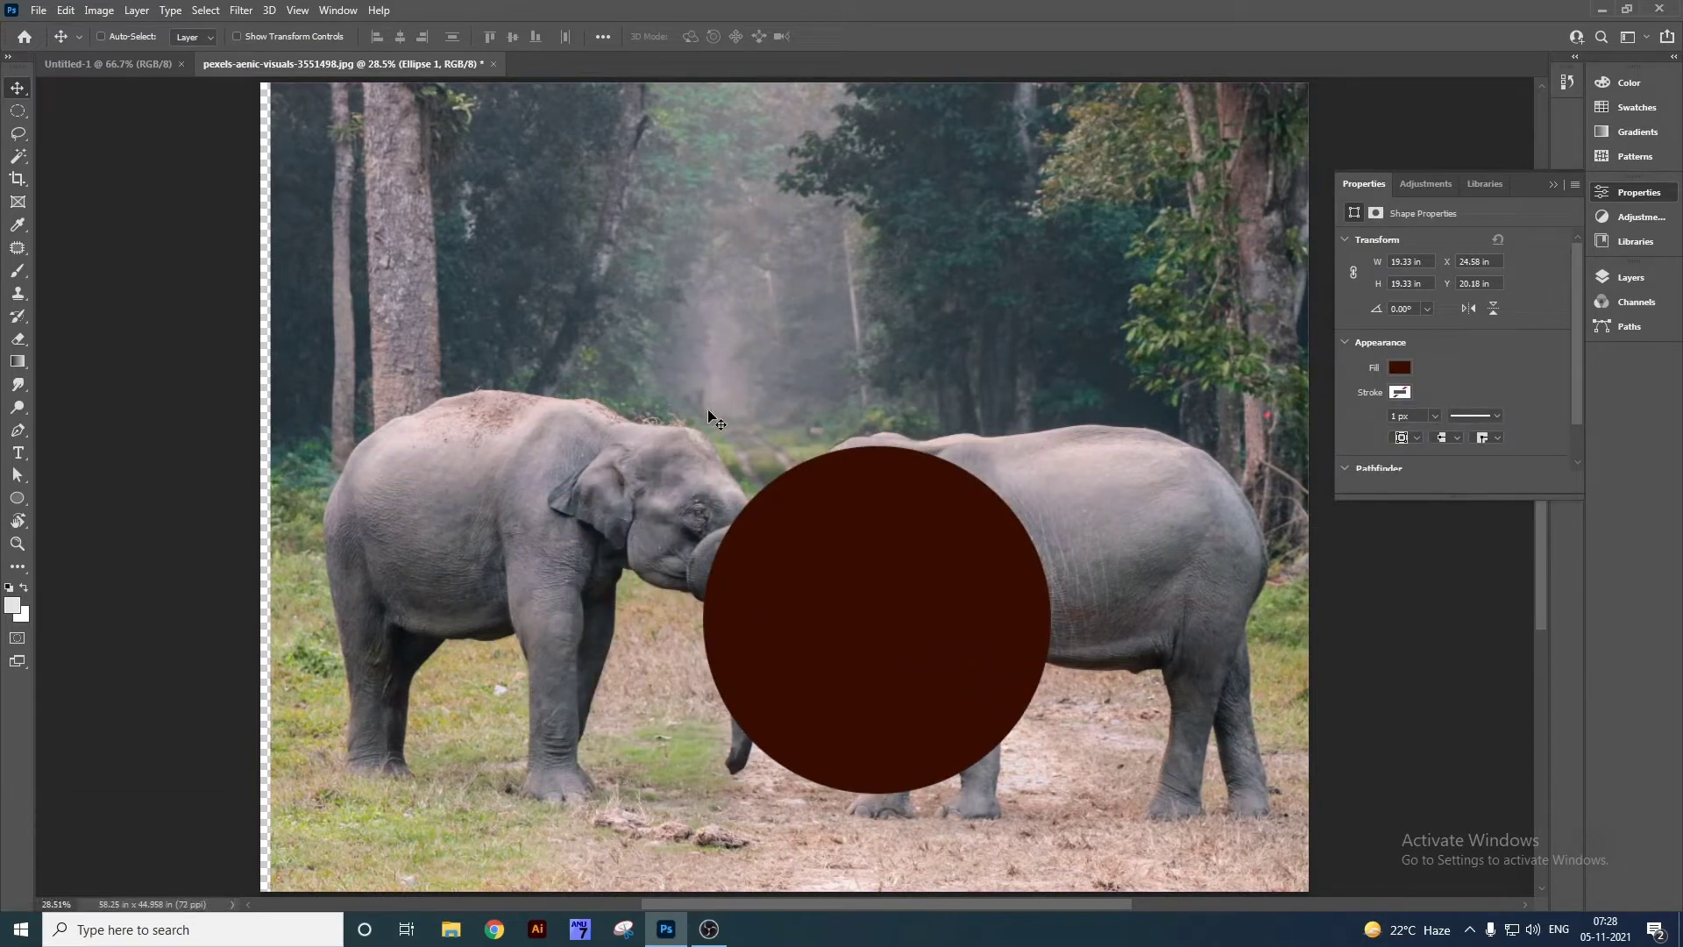
Close the elephant photo without saving changes and pick the Artboard Tool.
key("ctrl+w")
left_click(834, 345)
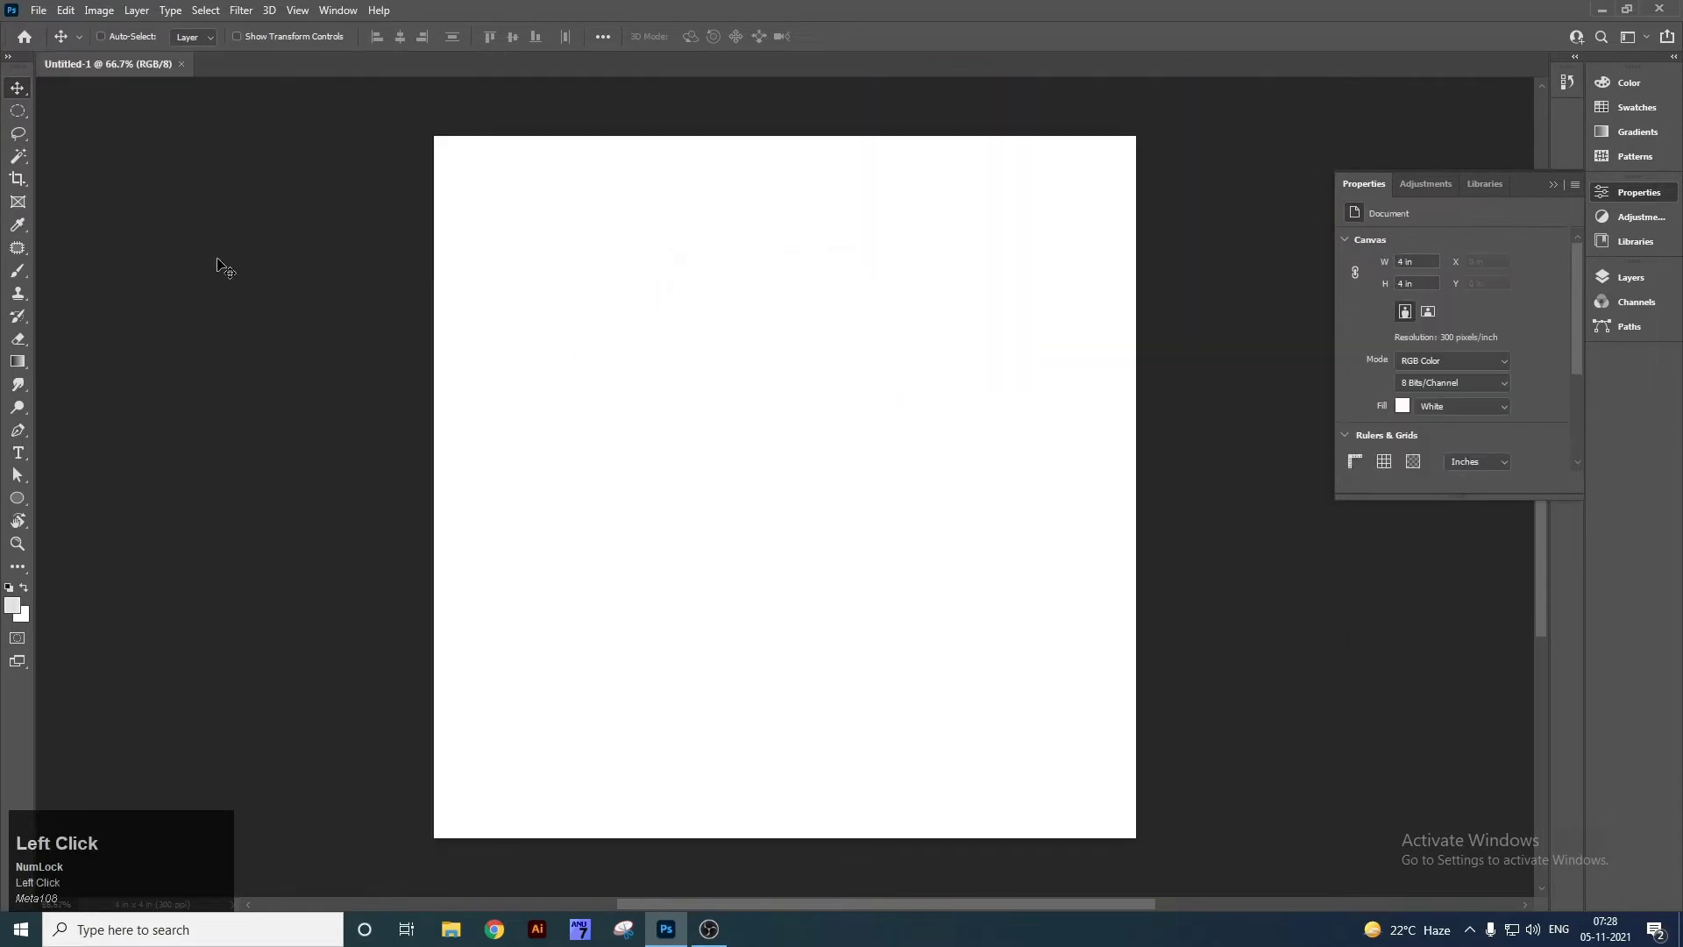
right_click(18, 112)
right_click(18, 88)
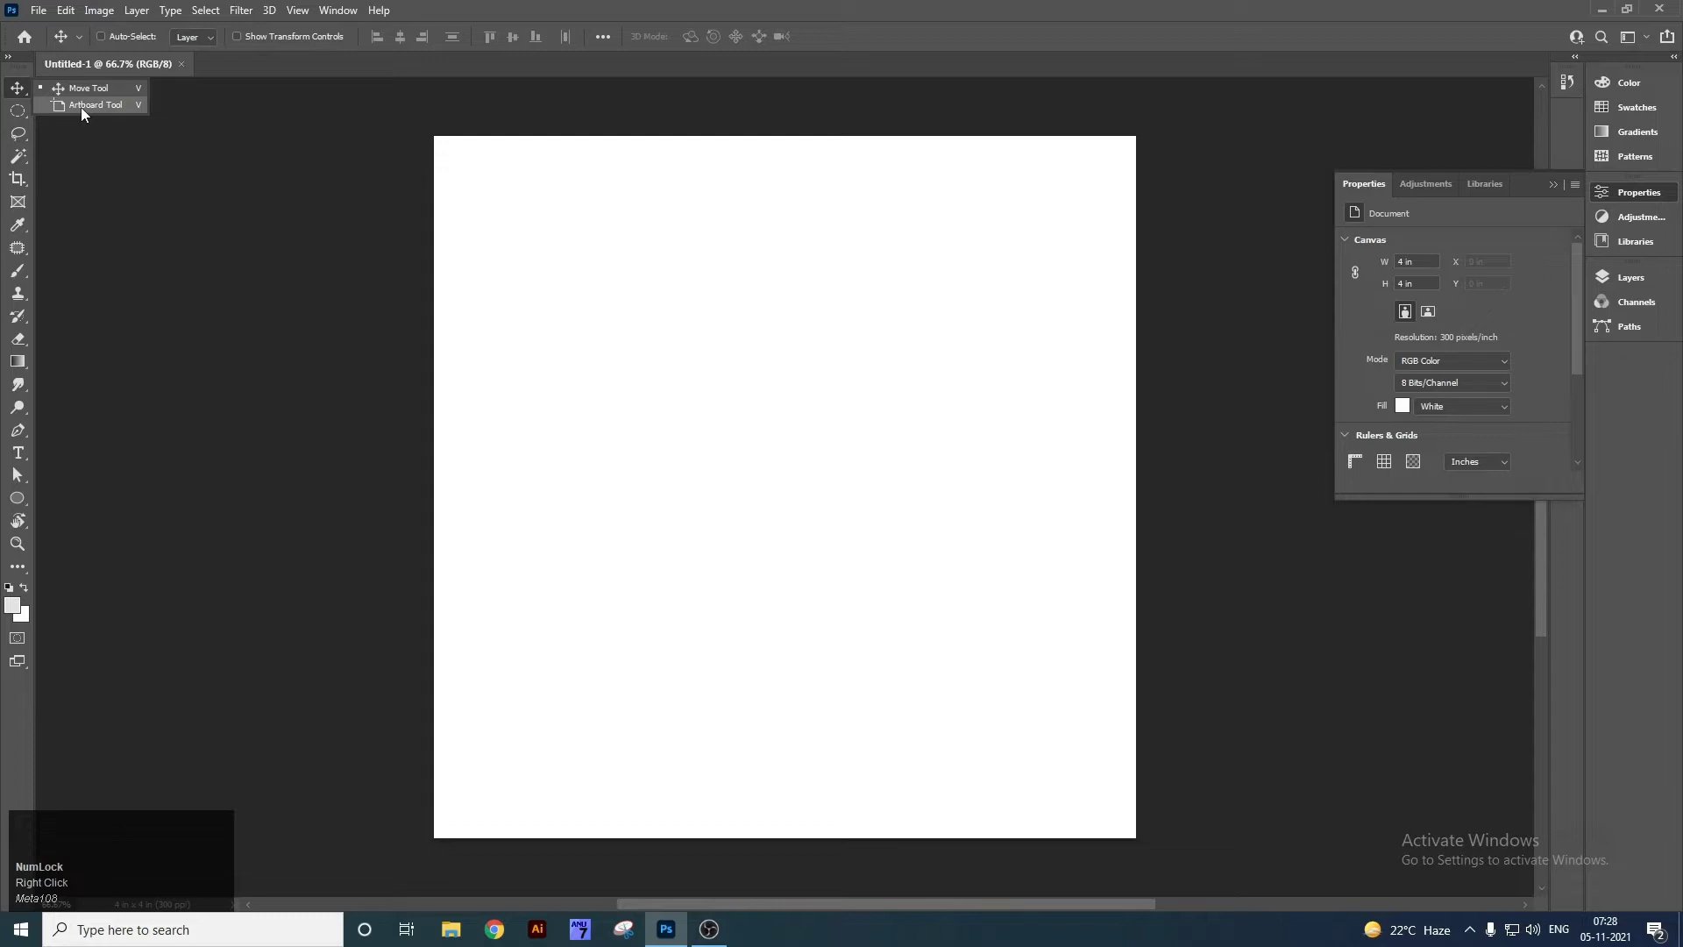
left_click(81, 107)
right_click(18, 88)
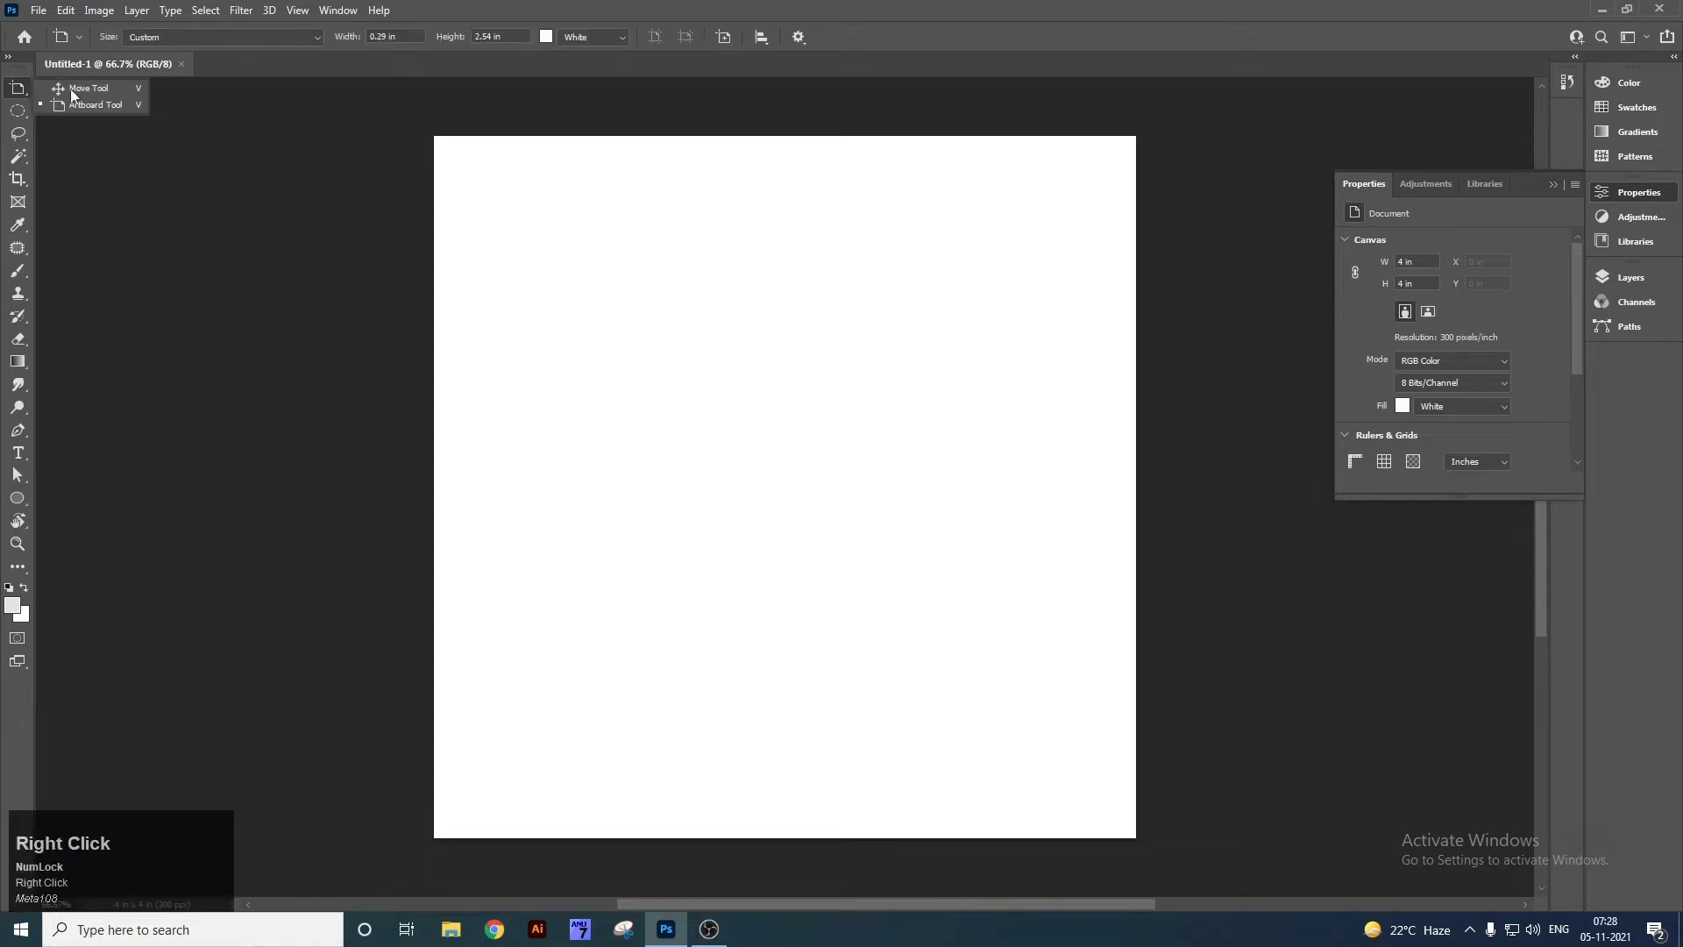
left_click(105, 102)
Toggle between the Move and Artboard tools, finishing on the Artboard Tool.
right_click(19, 89)
left_click(68, 89)
right_click(14, 86)
left_click(75, 88)
right_click(19, 89)
left_click(86, 106)
right_click(8, 93)
left_click(79, 107)
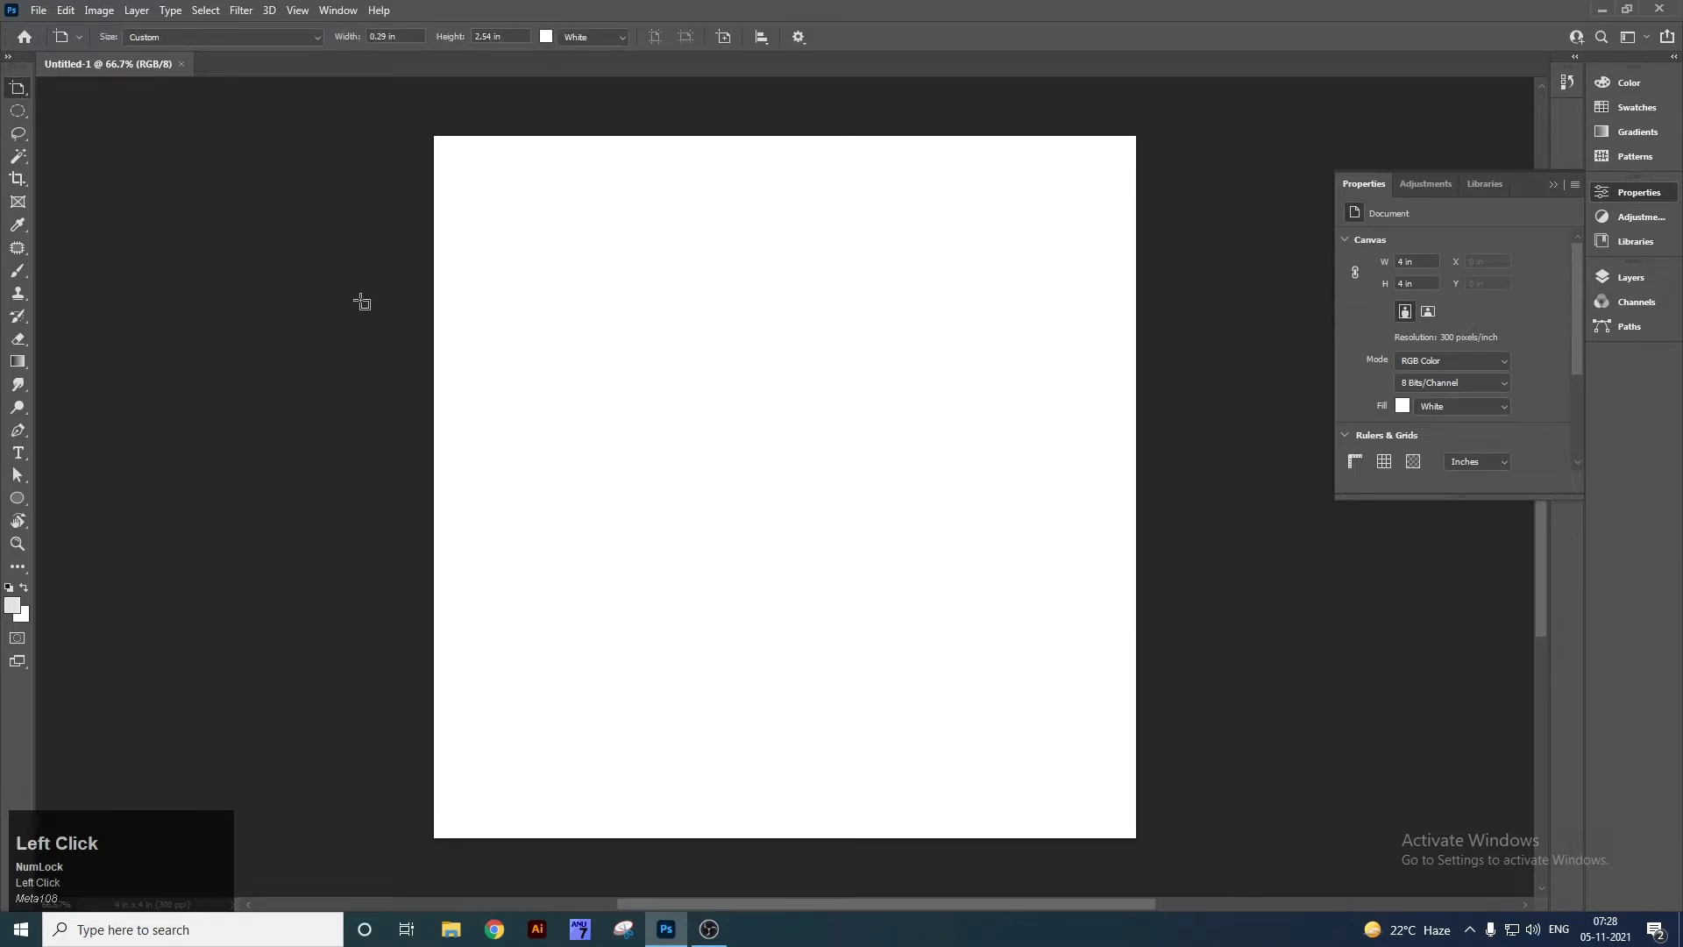
Zoom out to 50%, hide the panels, and draw an artboard over the blank Untitled-1 canvas.
key("ctrl+minus")
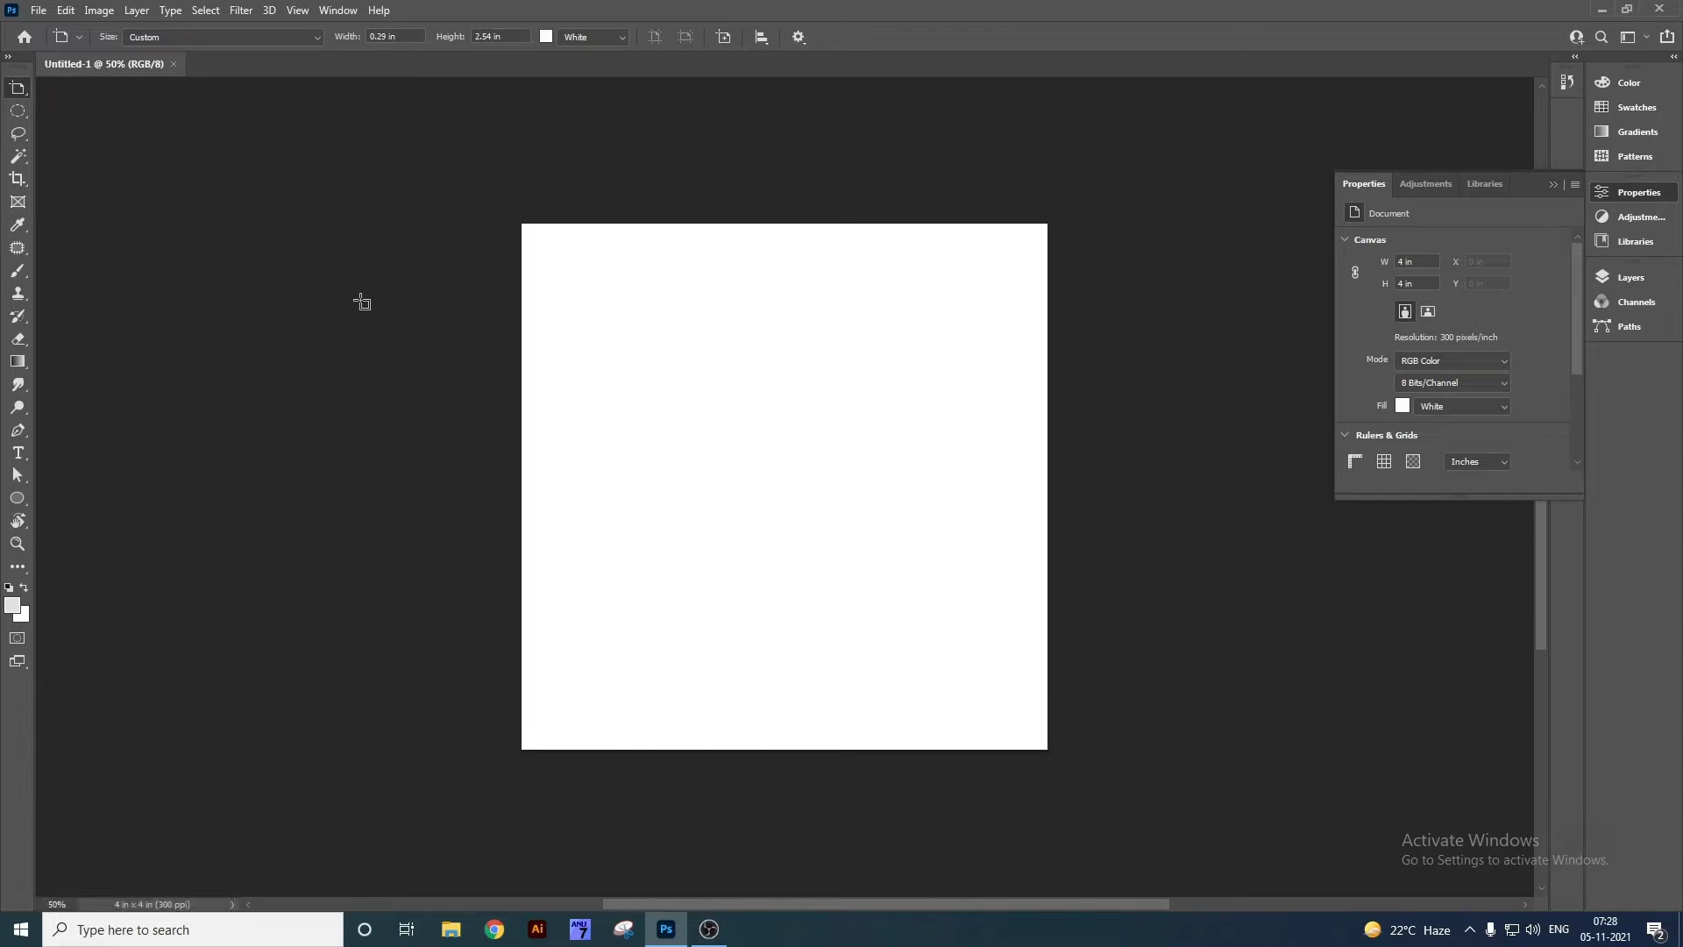
key("space")
left_click_drag(256, 296, 590, 301)
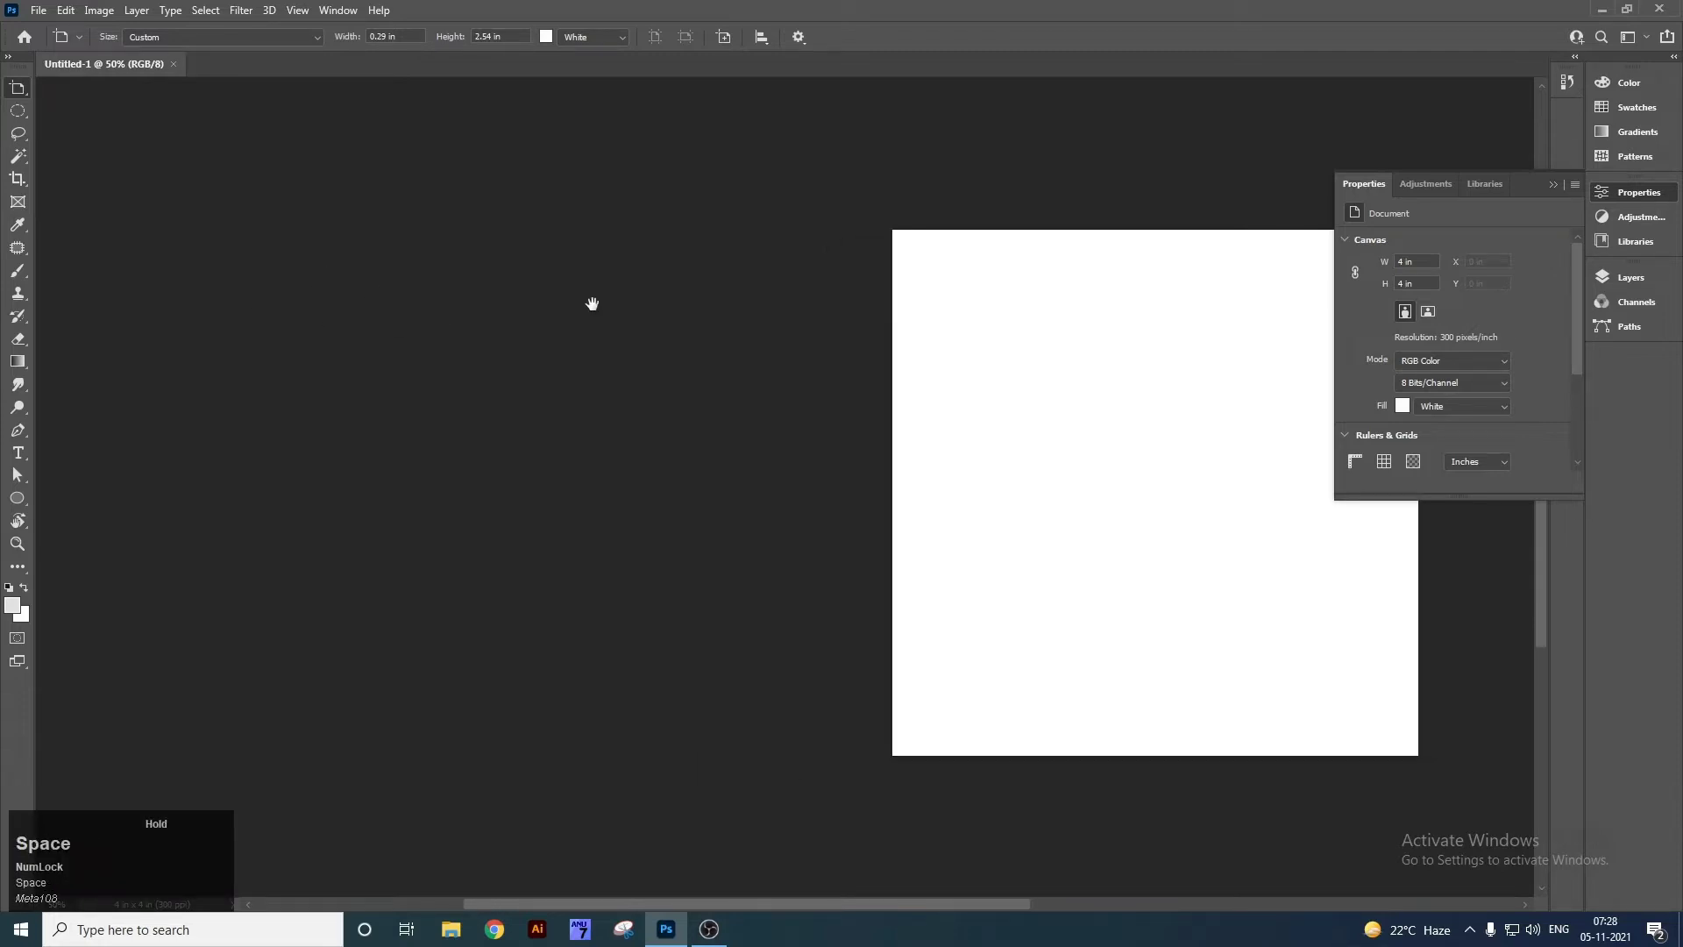
key("Tab")
left_click_drag(35, 201, 541, 748)
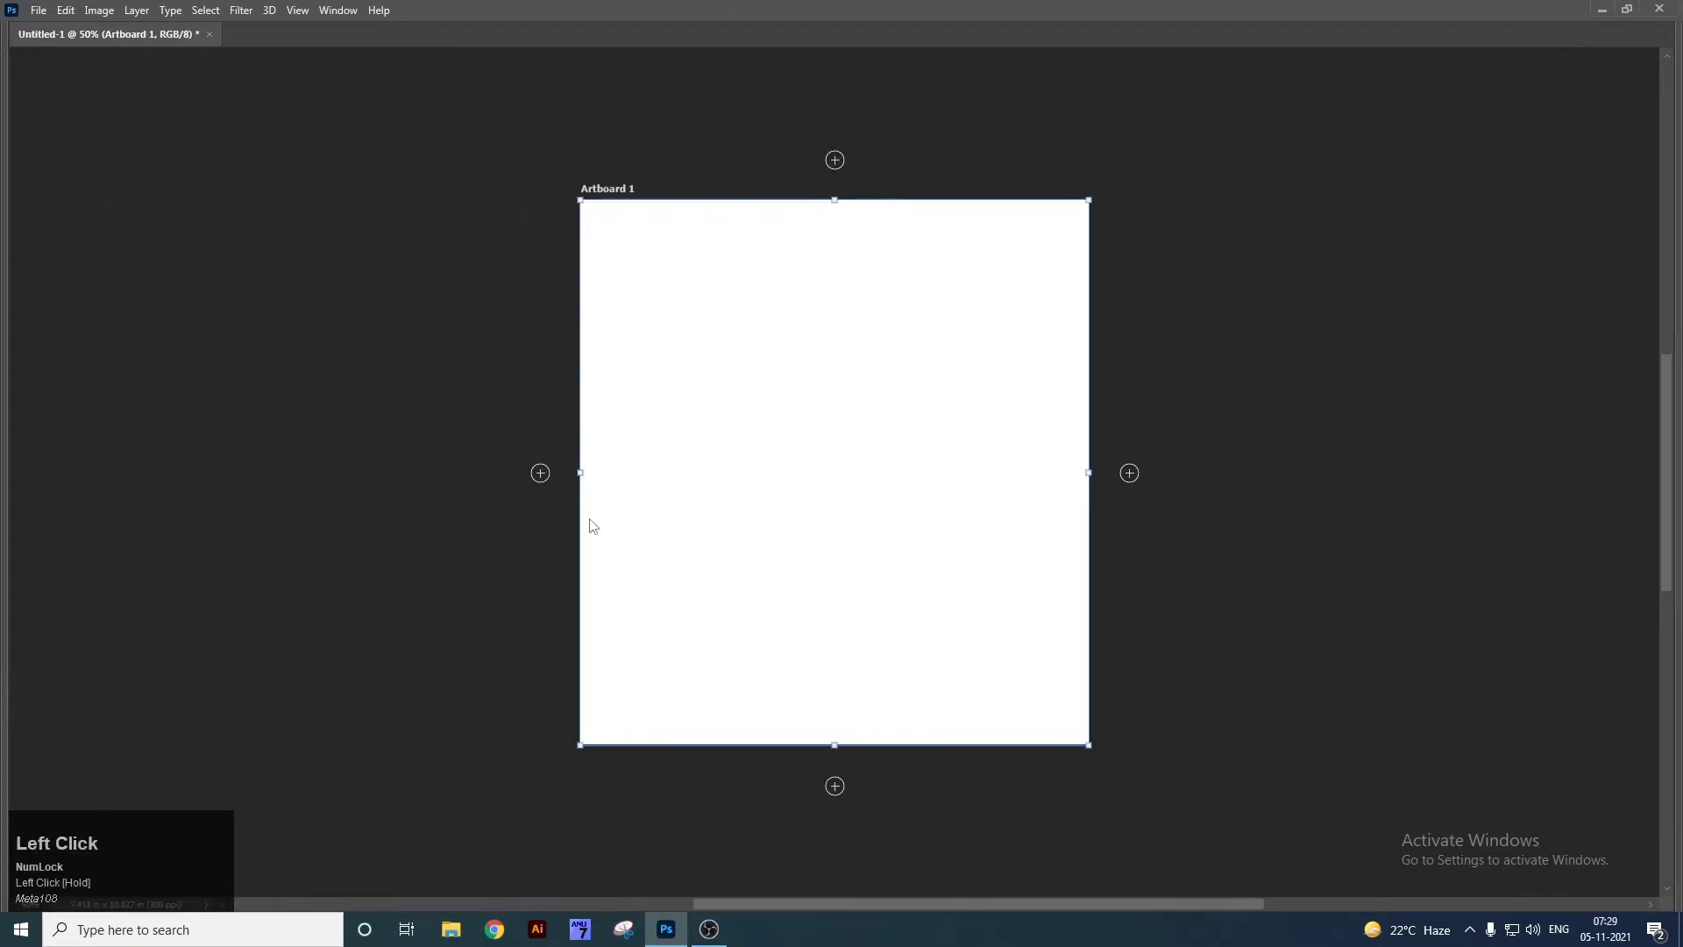
Zoom out to 33.3% and add Artboards 2 and 3 to the right of Artboard 1.
key("ctrl+minus")
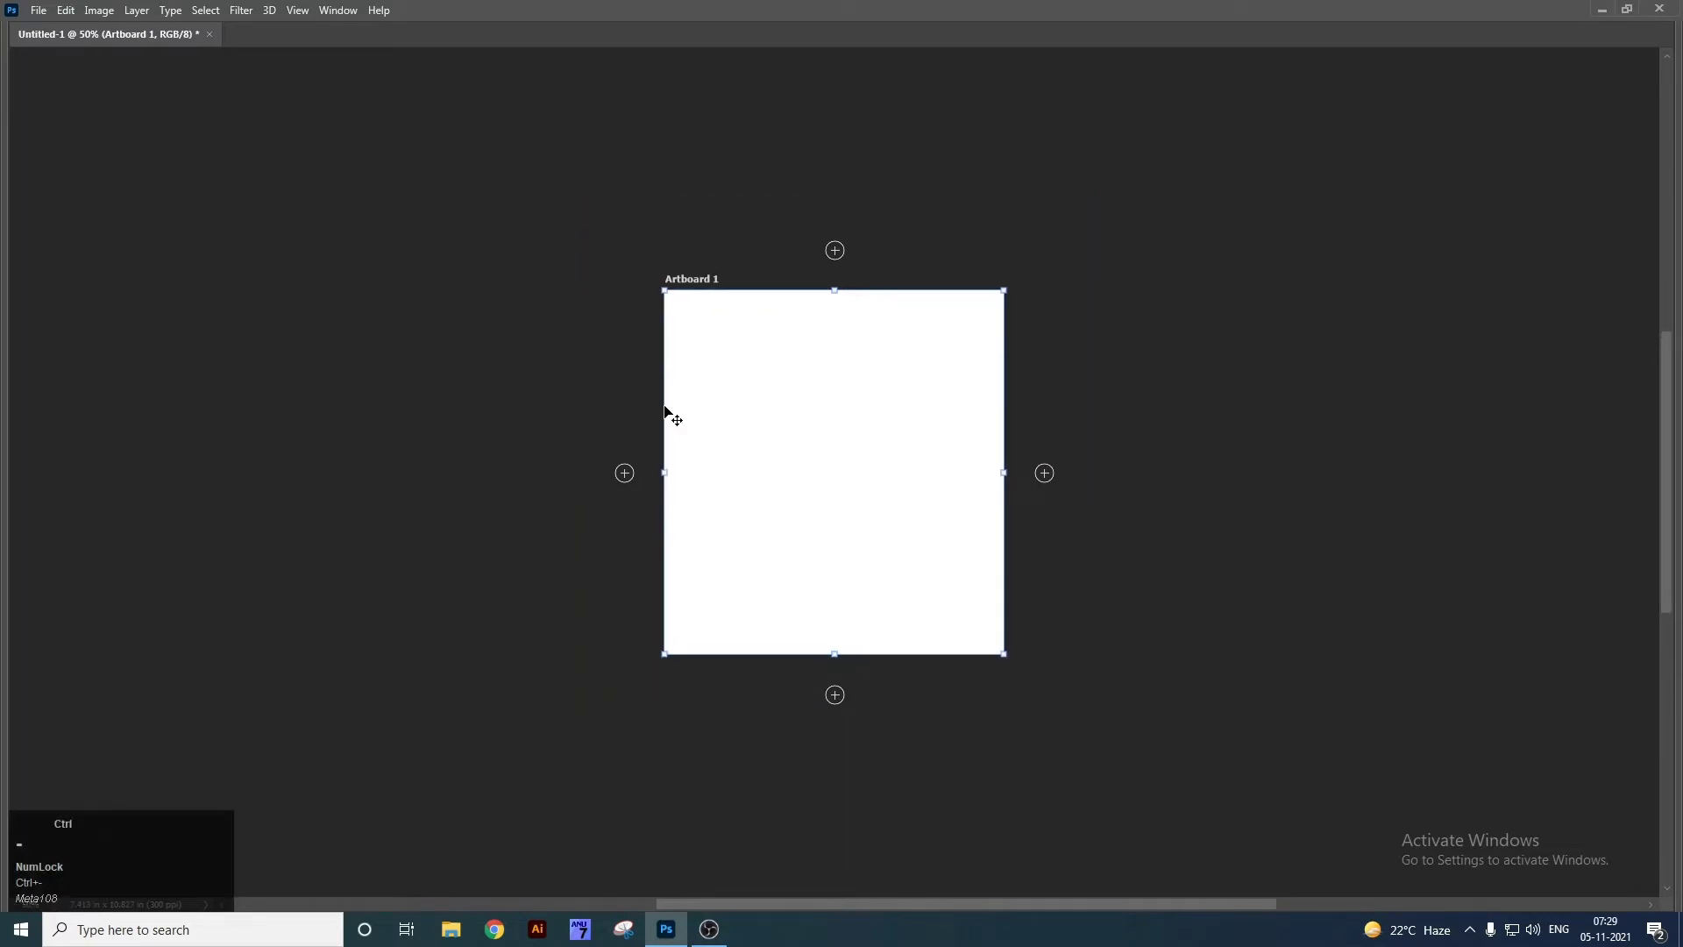
left_click(1045, 473)
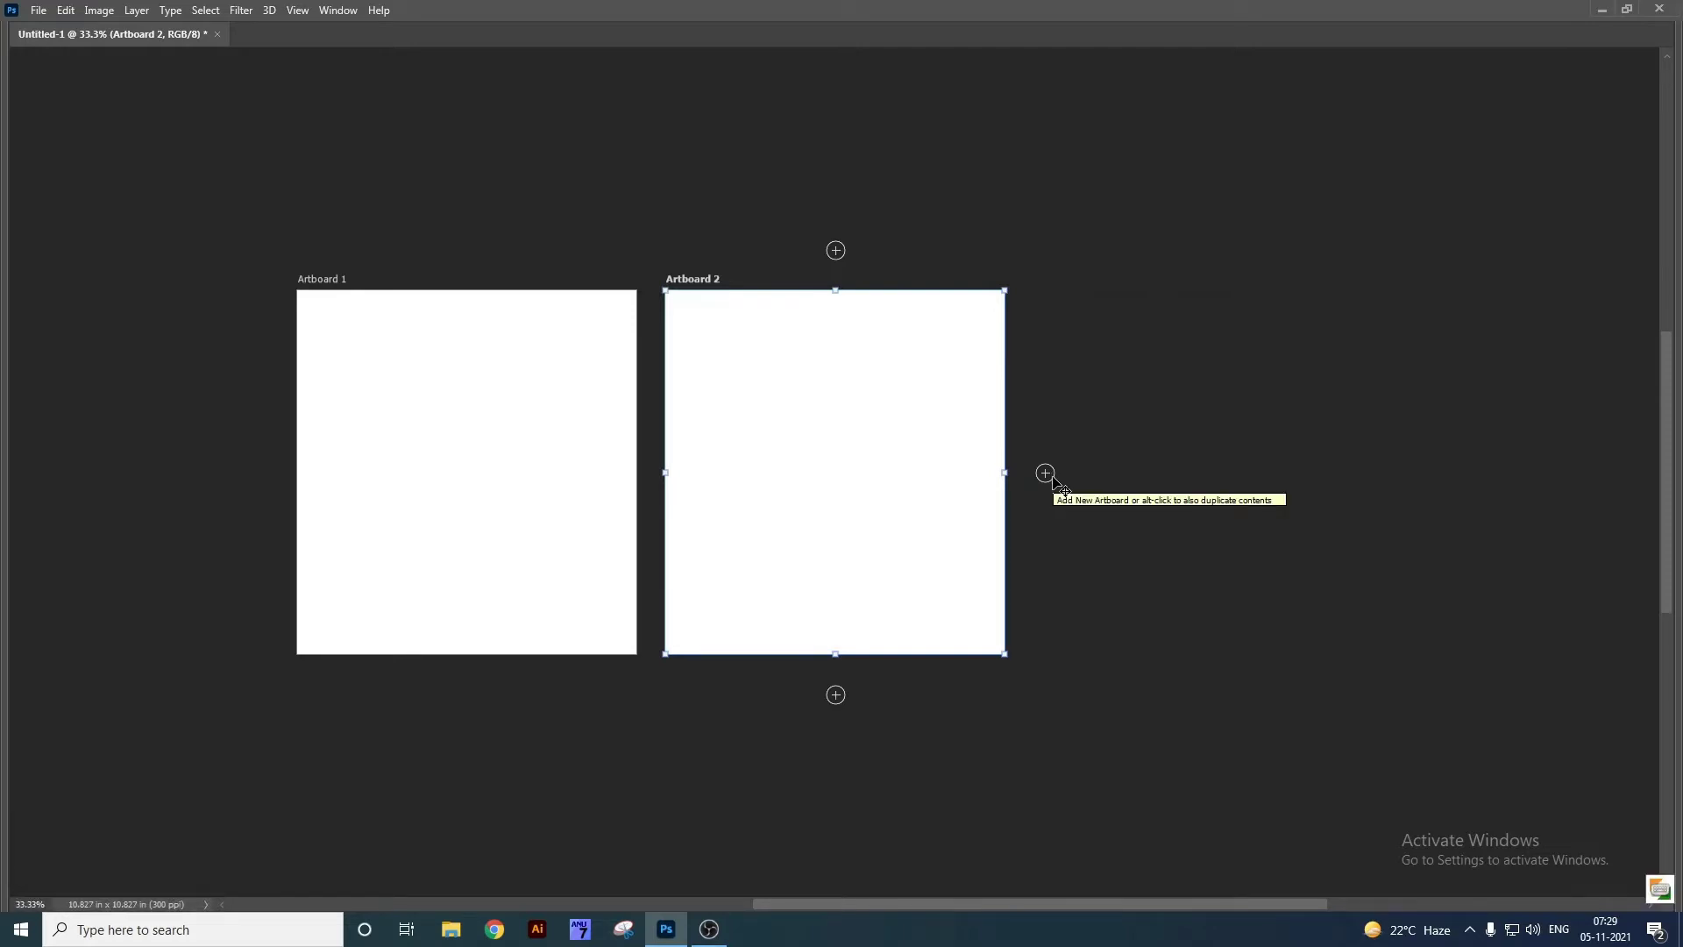
left_click(1046, 474)
key("space")
left_click_drag(489, 217, 782, 226)
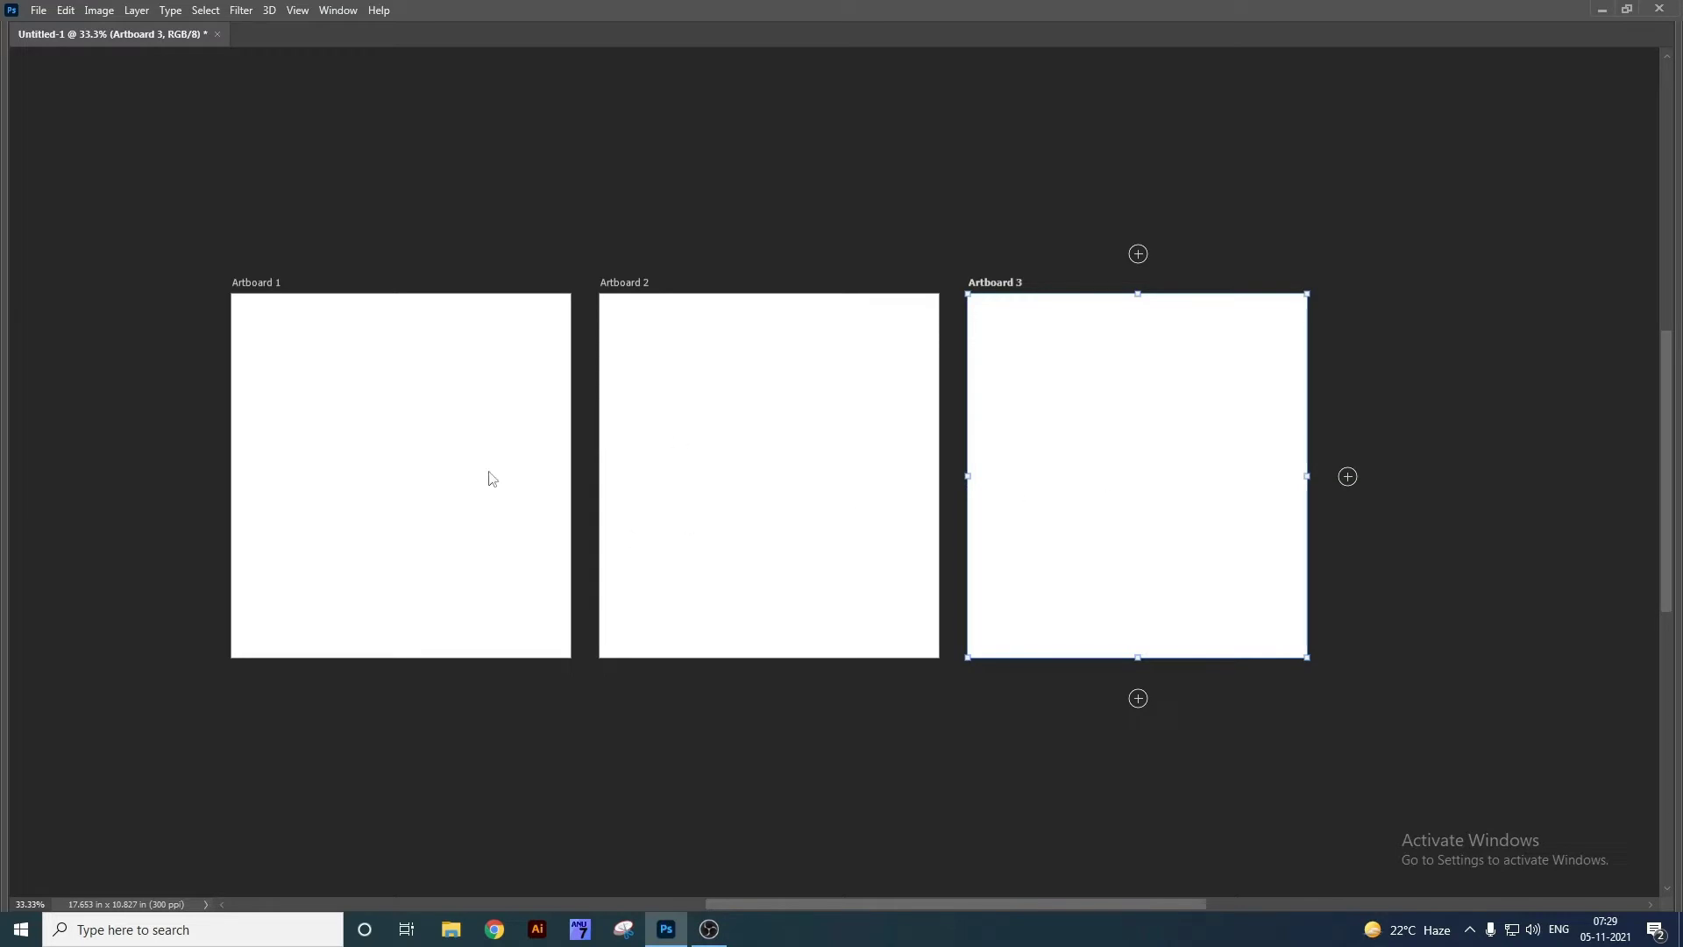
Bring back the panels, add Artboard 4 right of Artboard 3, and close Untitled-1.
left_click(1345, 477)
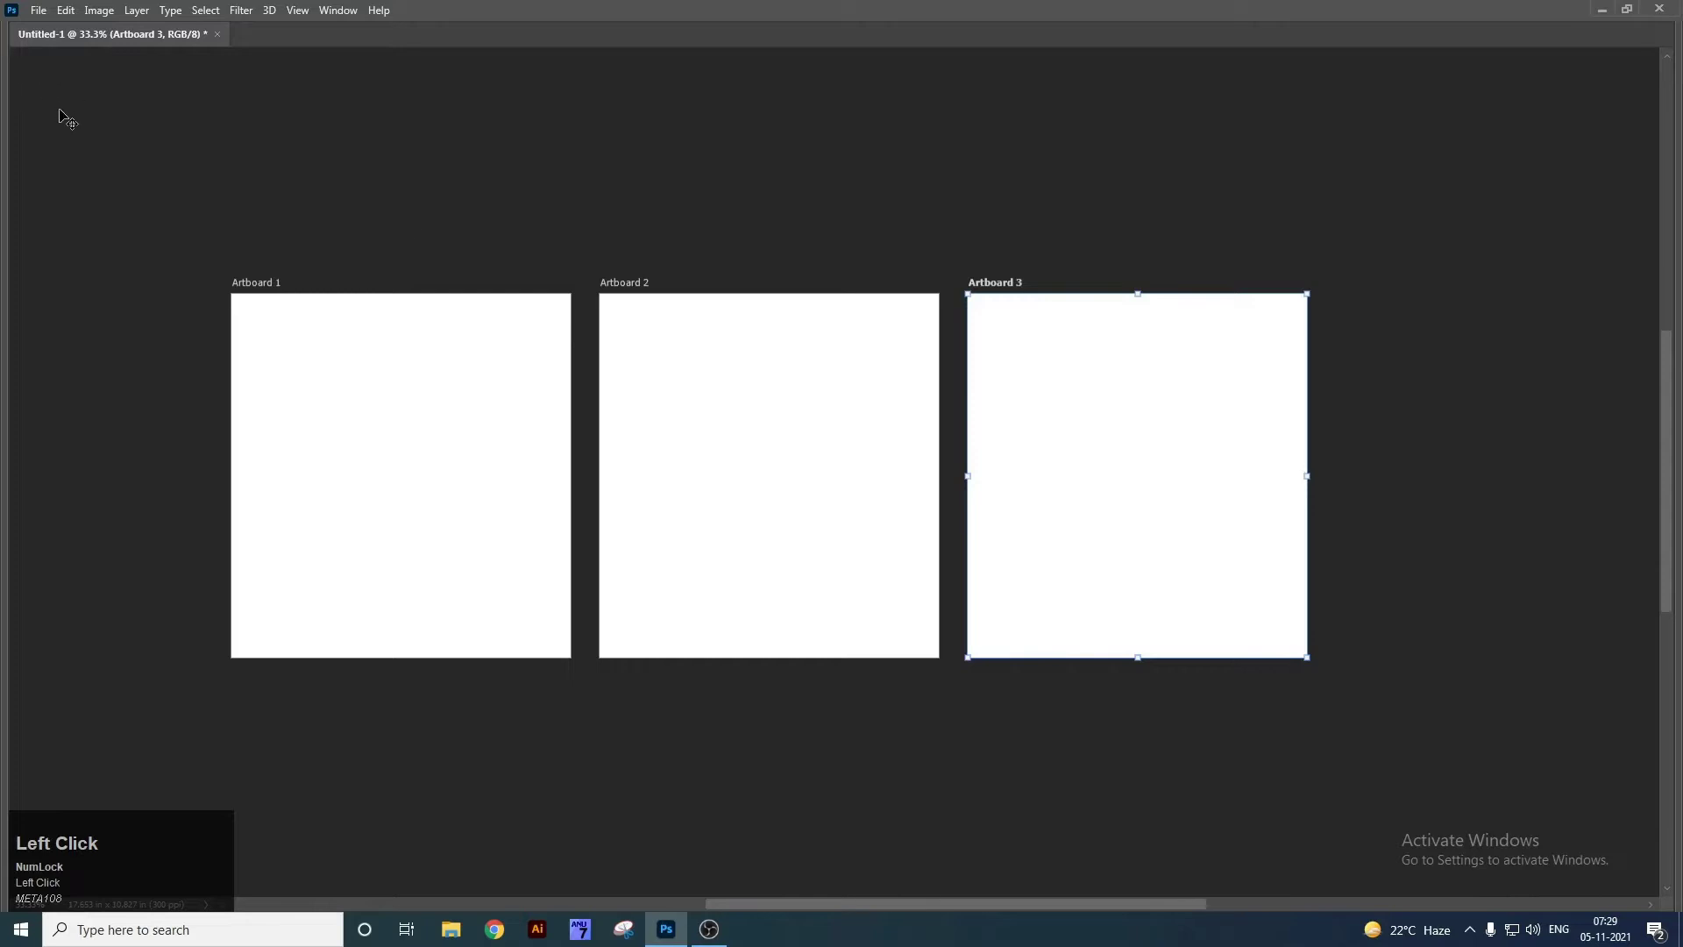
key("Tab")
right_click(18, 88)
left_click(87, 106)
left_click(1374, 507)
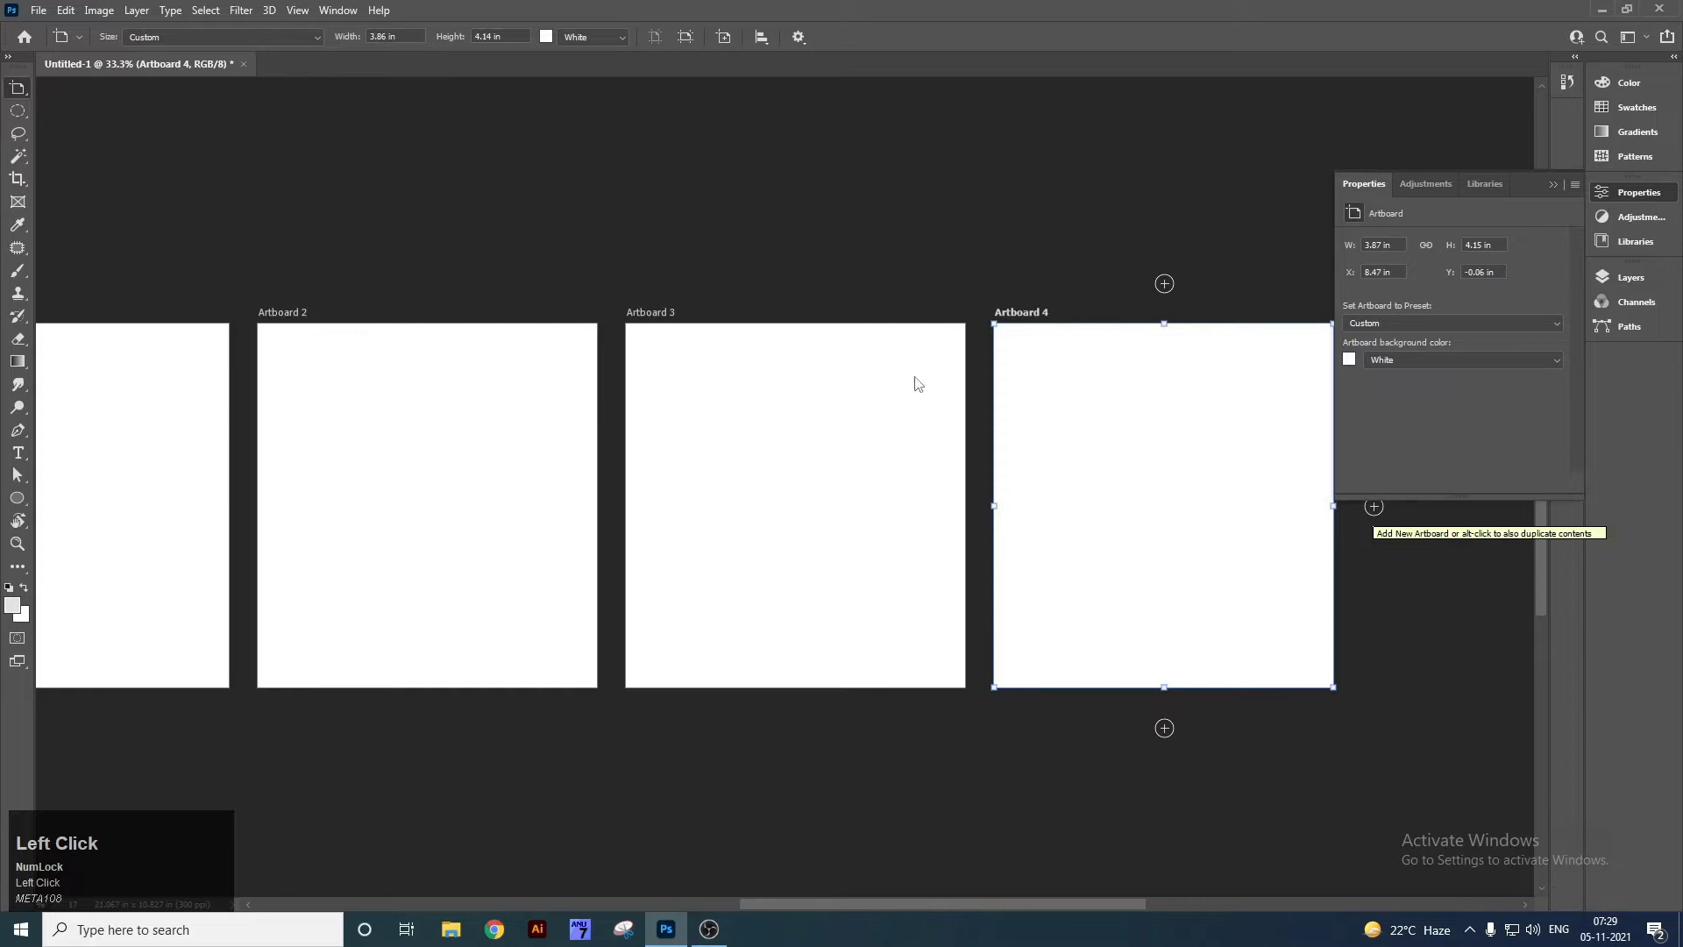
left_click(246, 65)
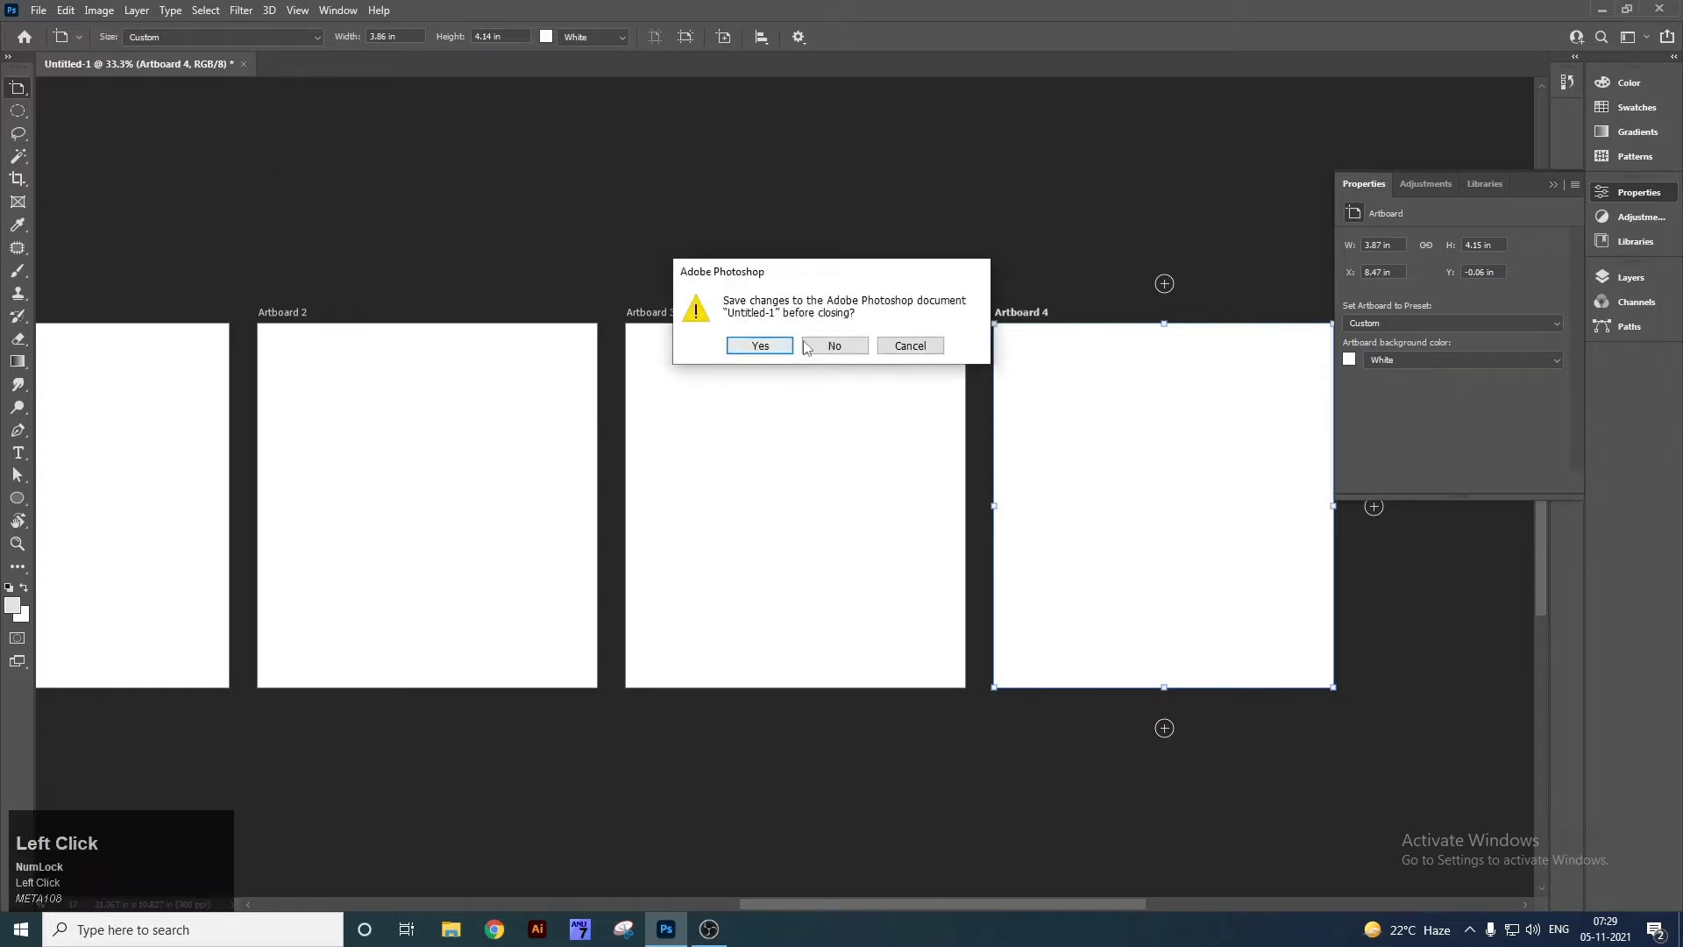
Open pexels-aenic-visuals-3551498.jpg in Photoshop from the desktop and dismiss the search panel.
key("super+d")
left_click_drag(32, 481, 742, 479)
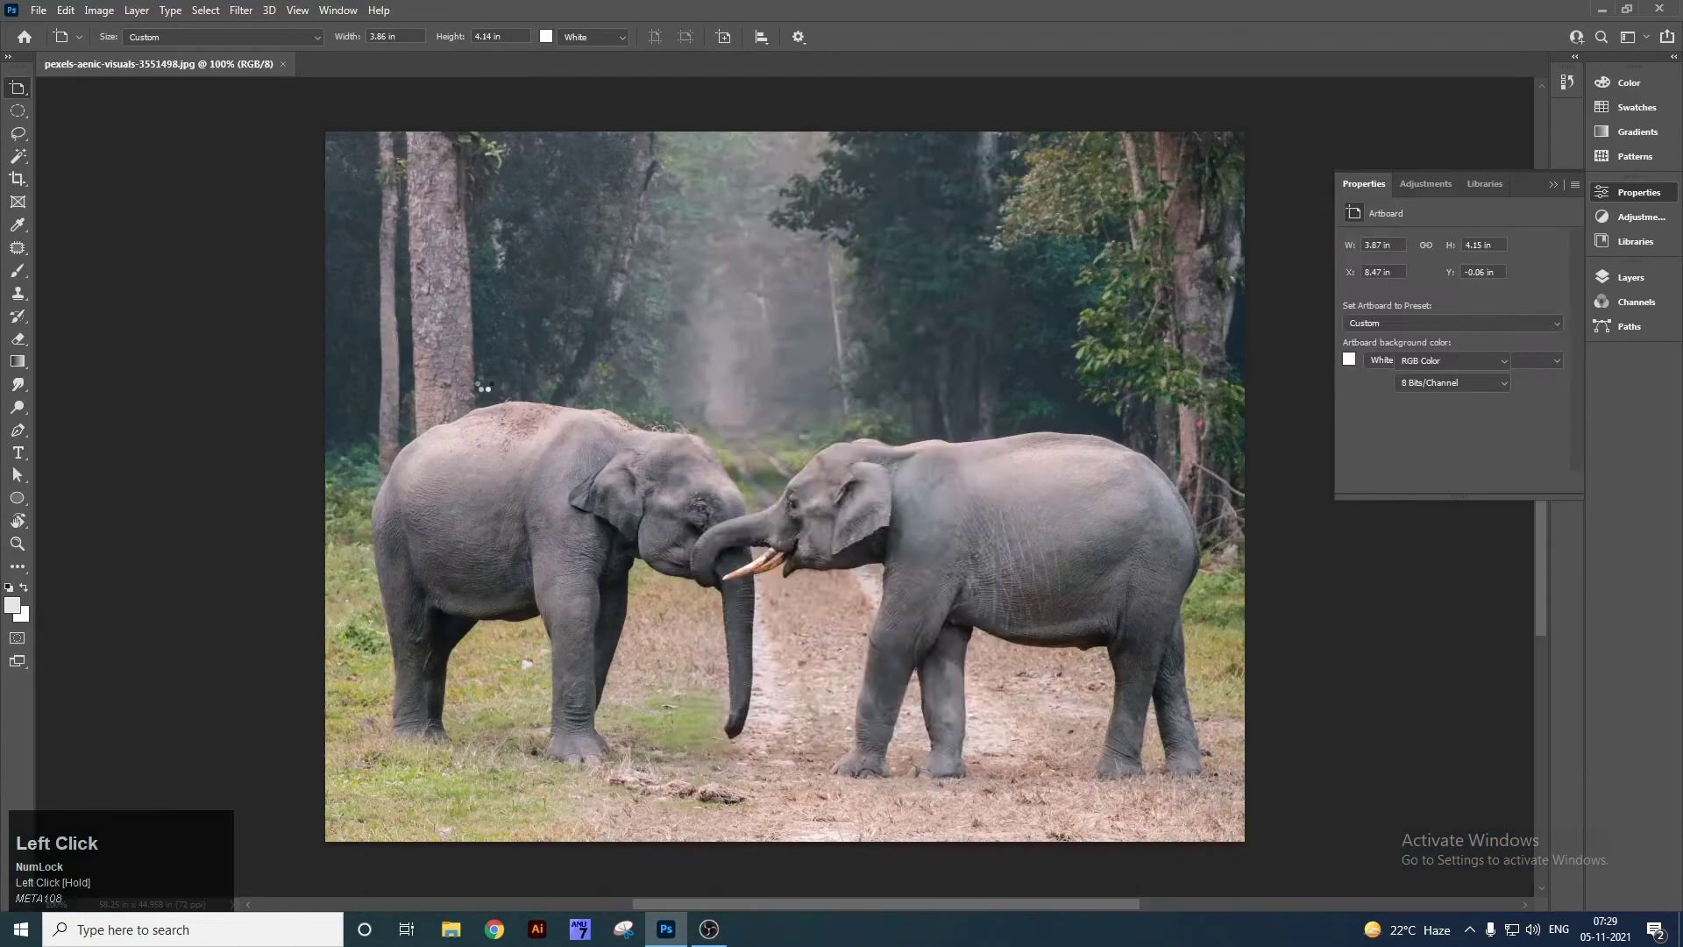
key("ctrl+f")
left_click(997, 145)
Choose the Rectangular Marquee Tool from the marquee tool group.
key("v")
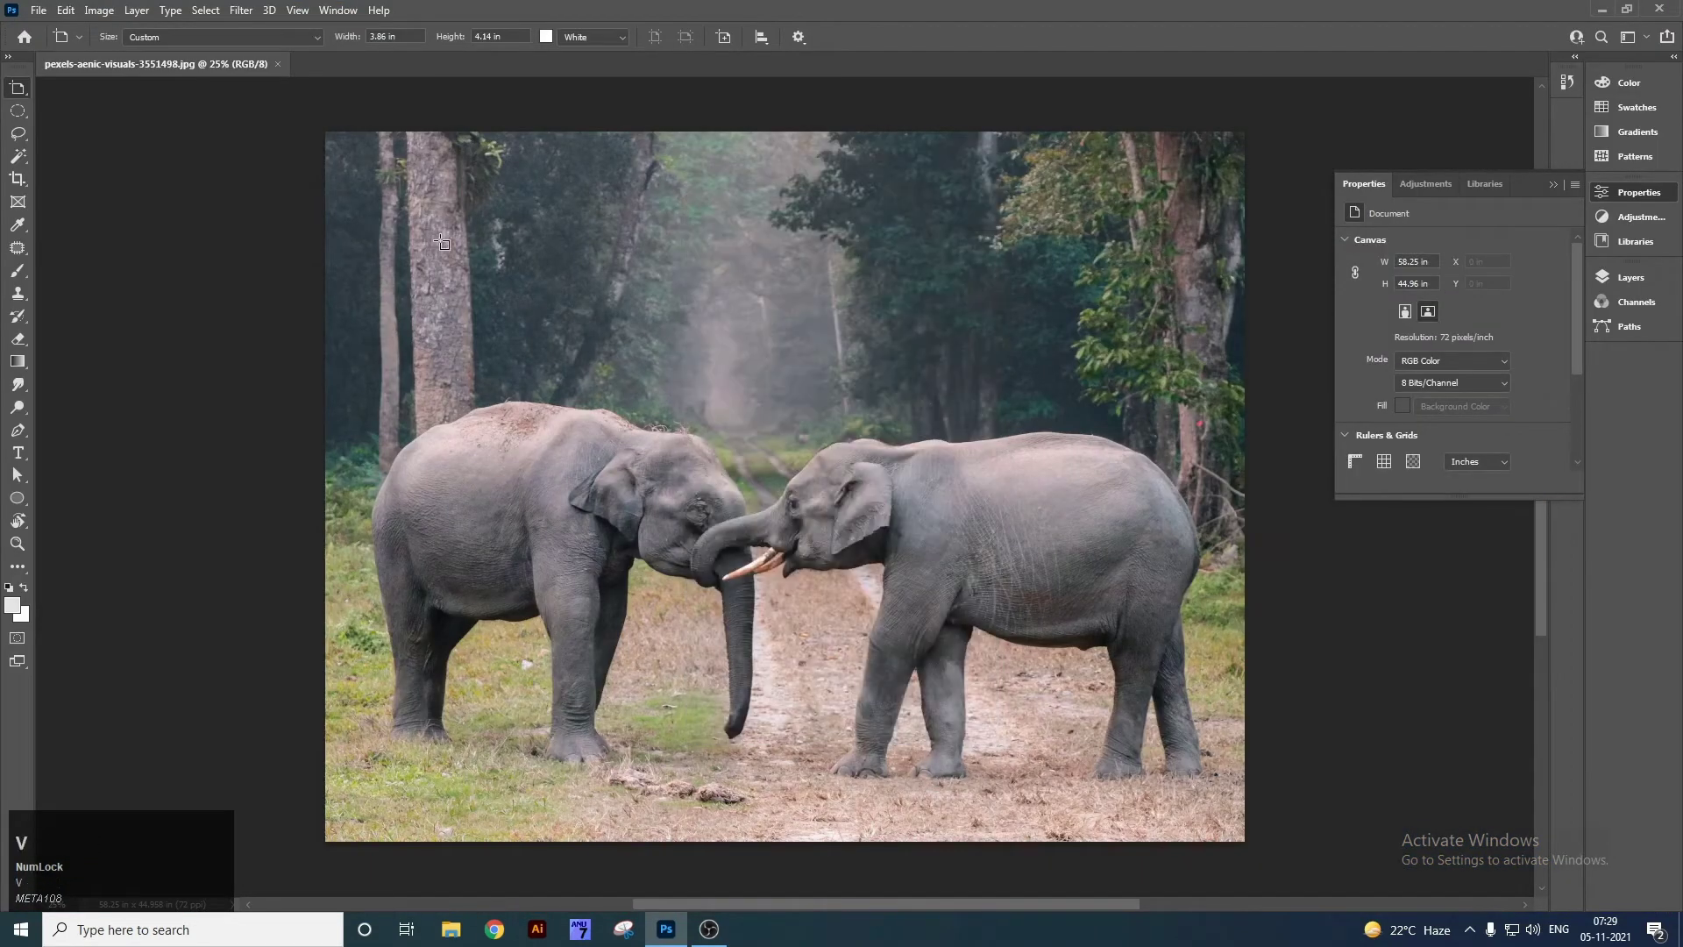
right_click(18, 87)
left_click(17, 111)
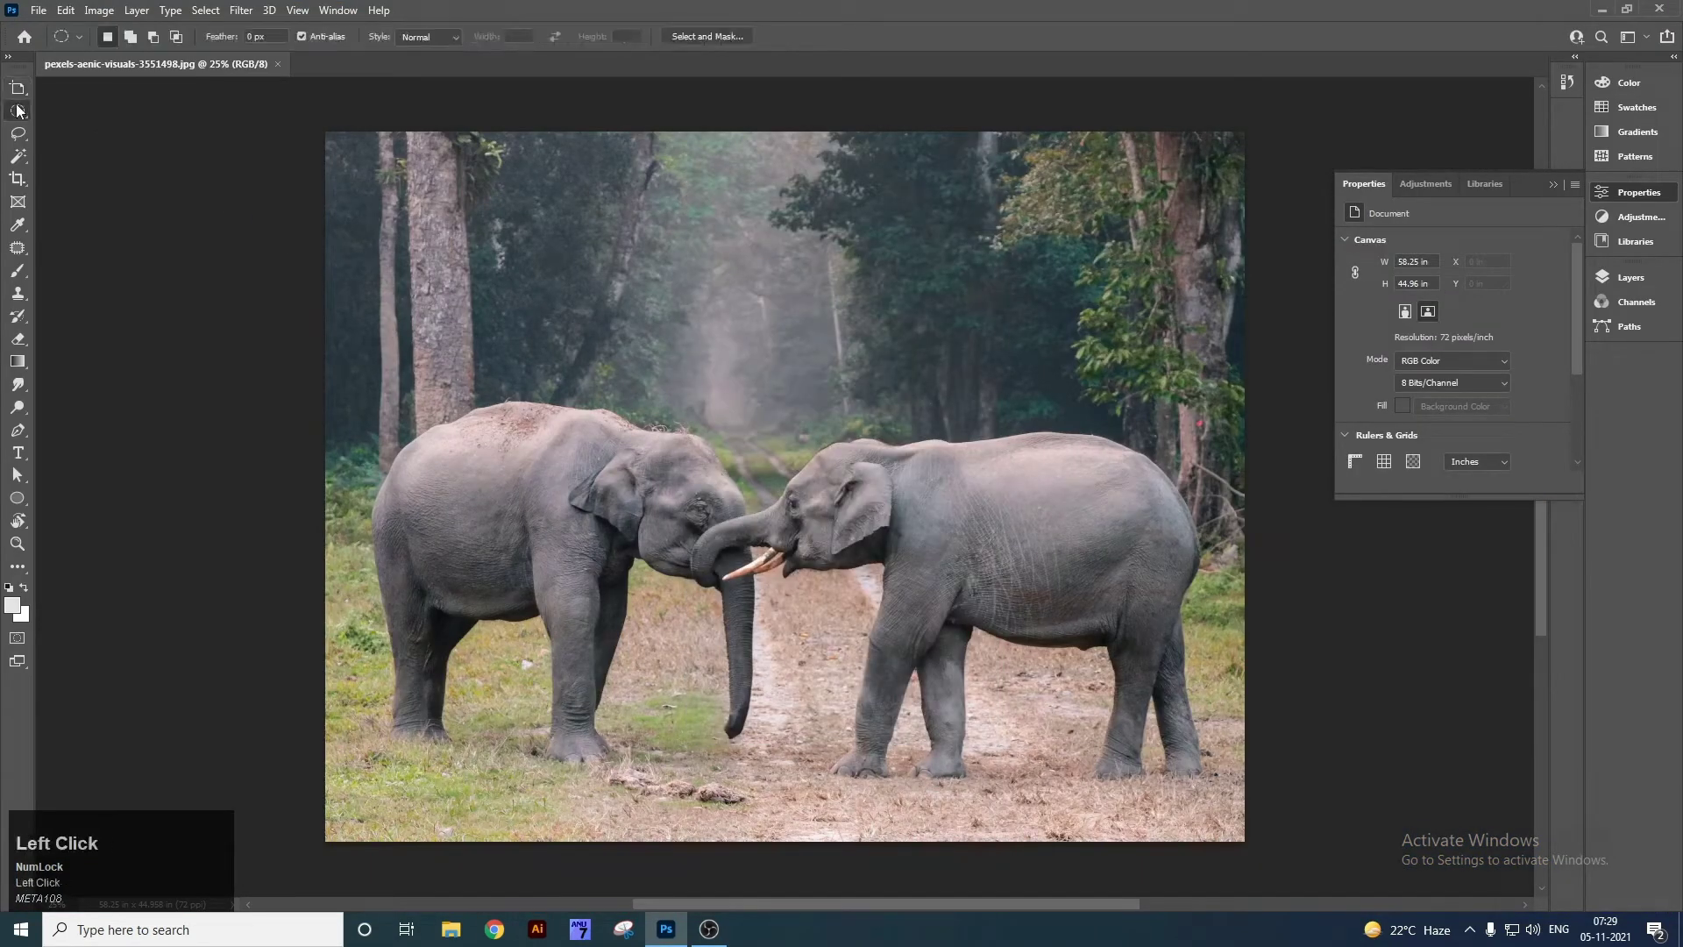
right_click(18, 110)
left_click(89, 119)
right_click(24, 109)
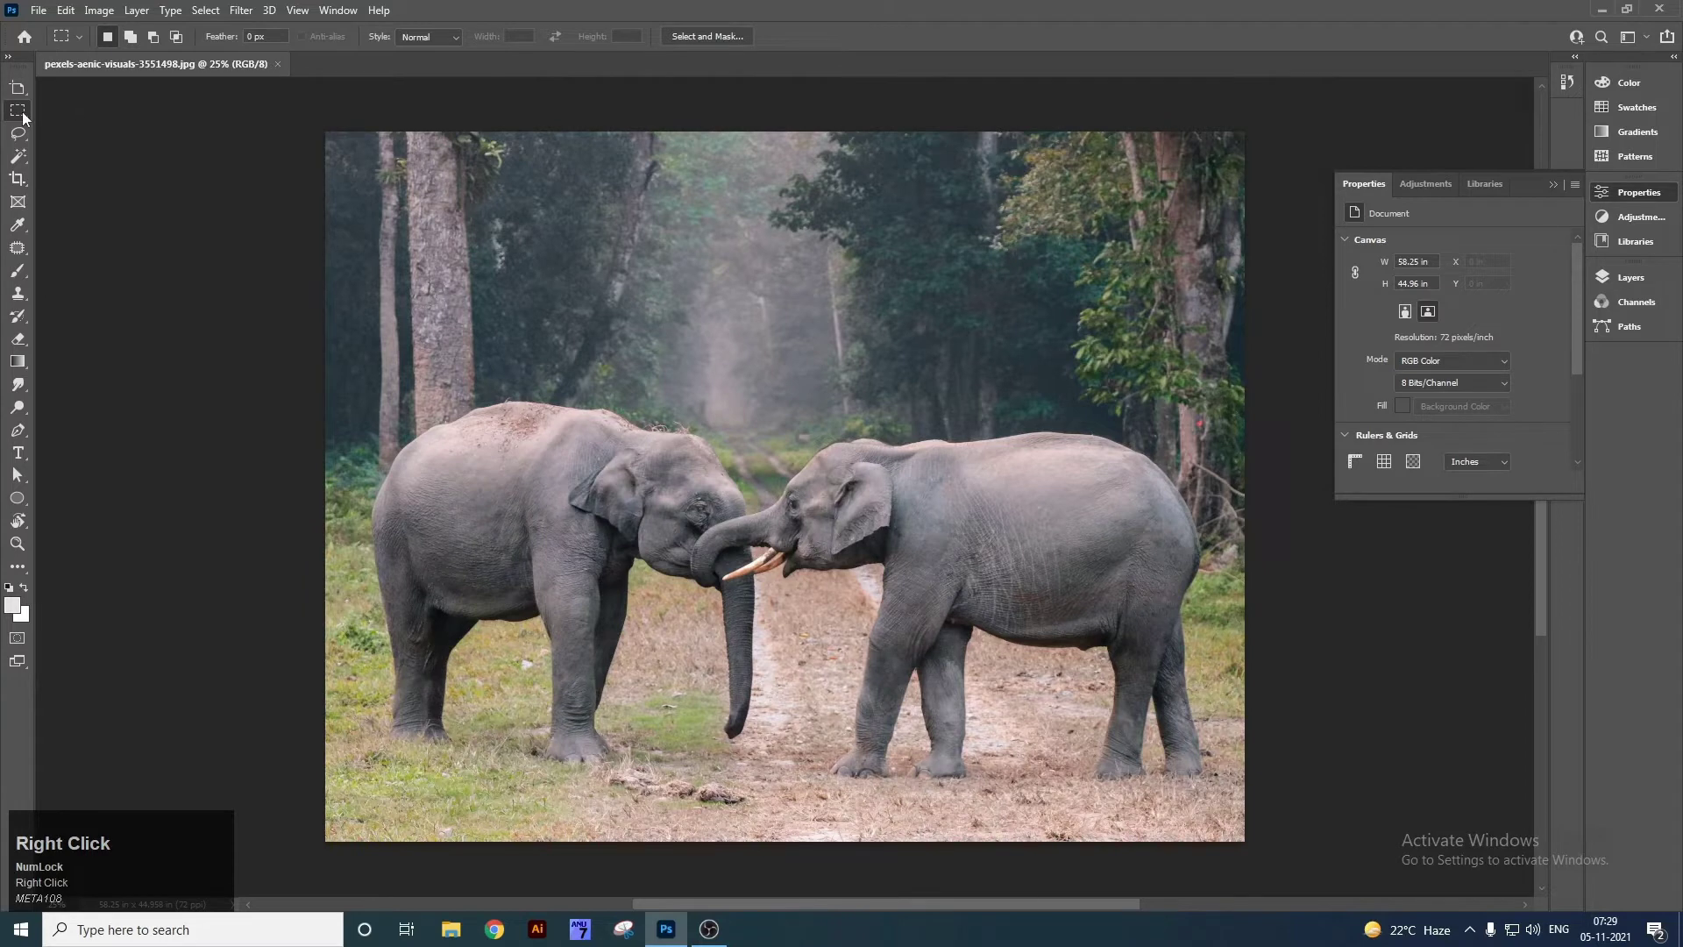
left_click(97, 118)
Select a rectangle over the left elephant's head, cut it, and paste it as a new layer.
left_click_drag(433, 262, 846, 704)
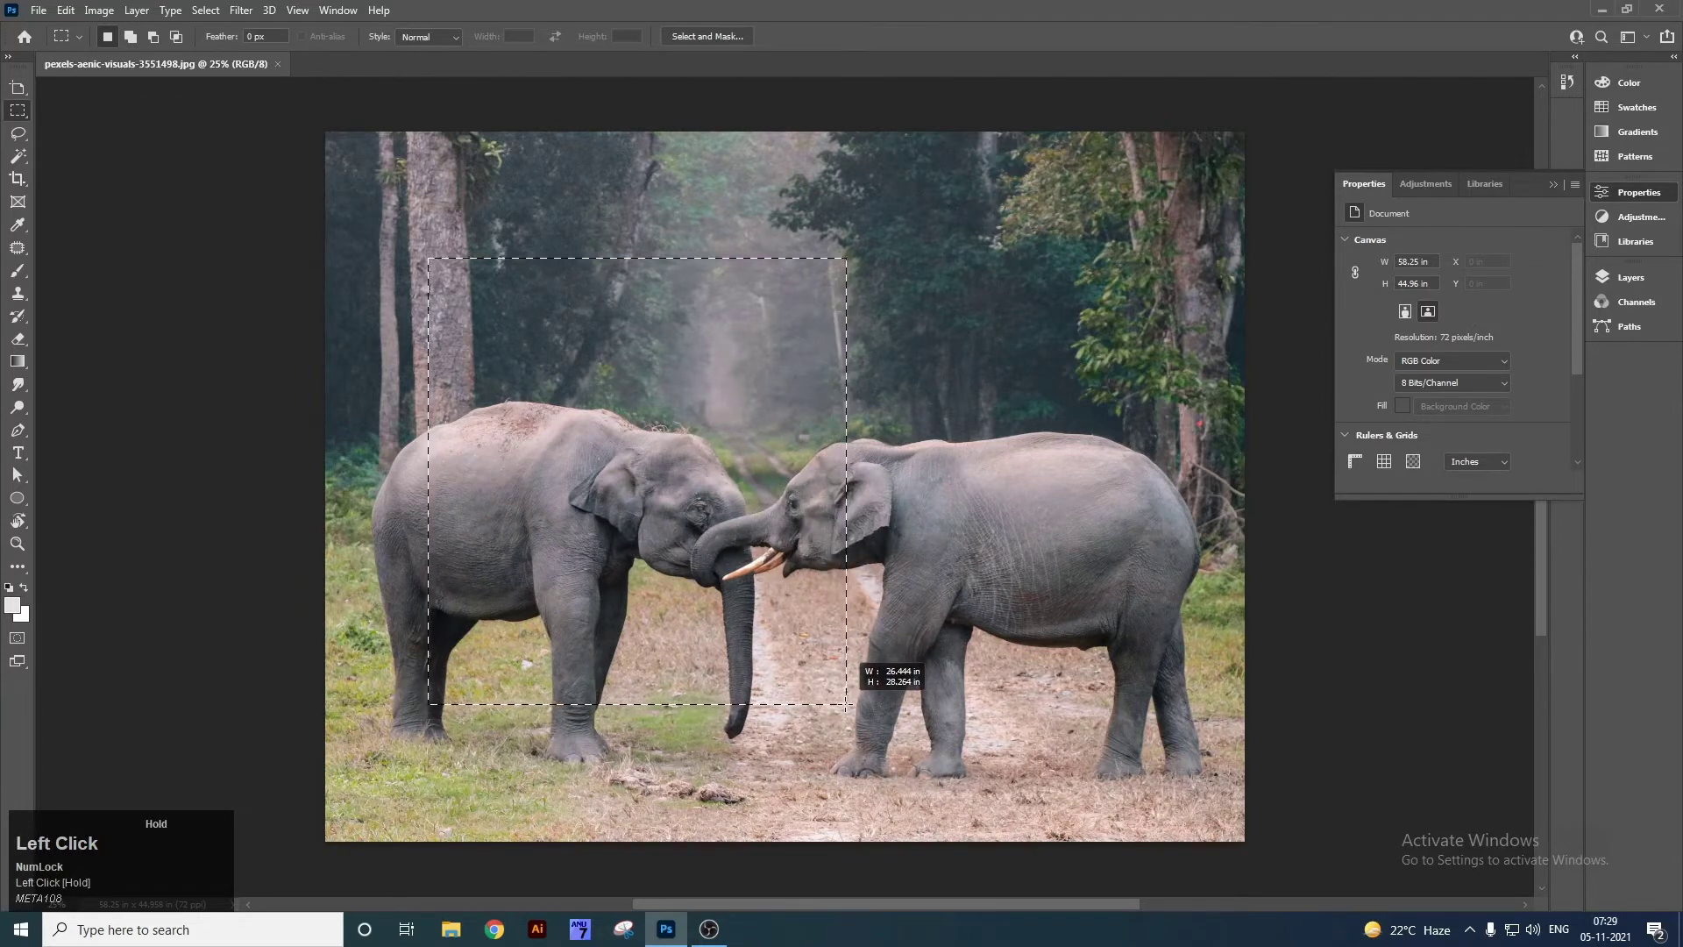
left_click_drag(846, 704, 846, 704)
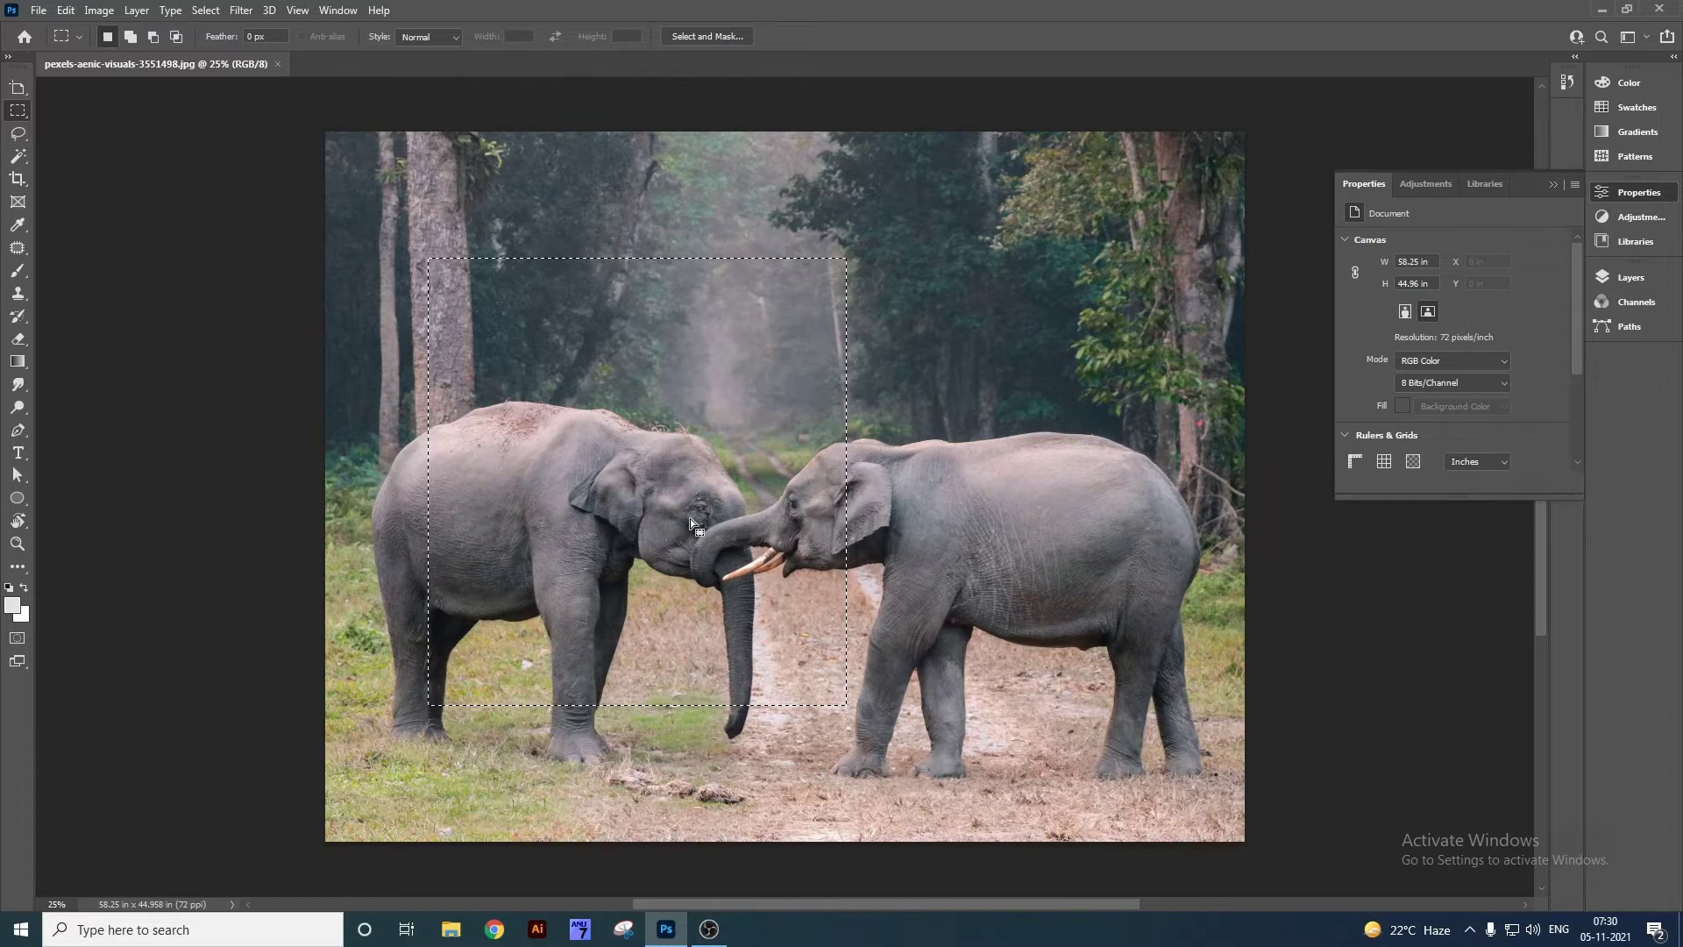
key("ctrl")
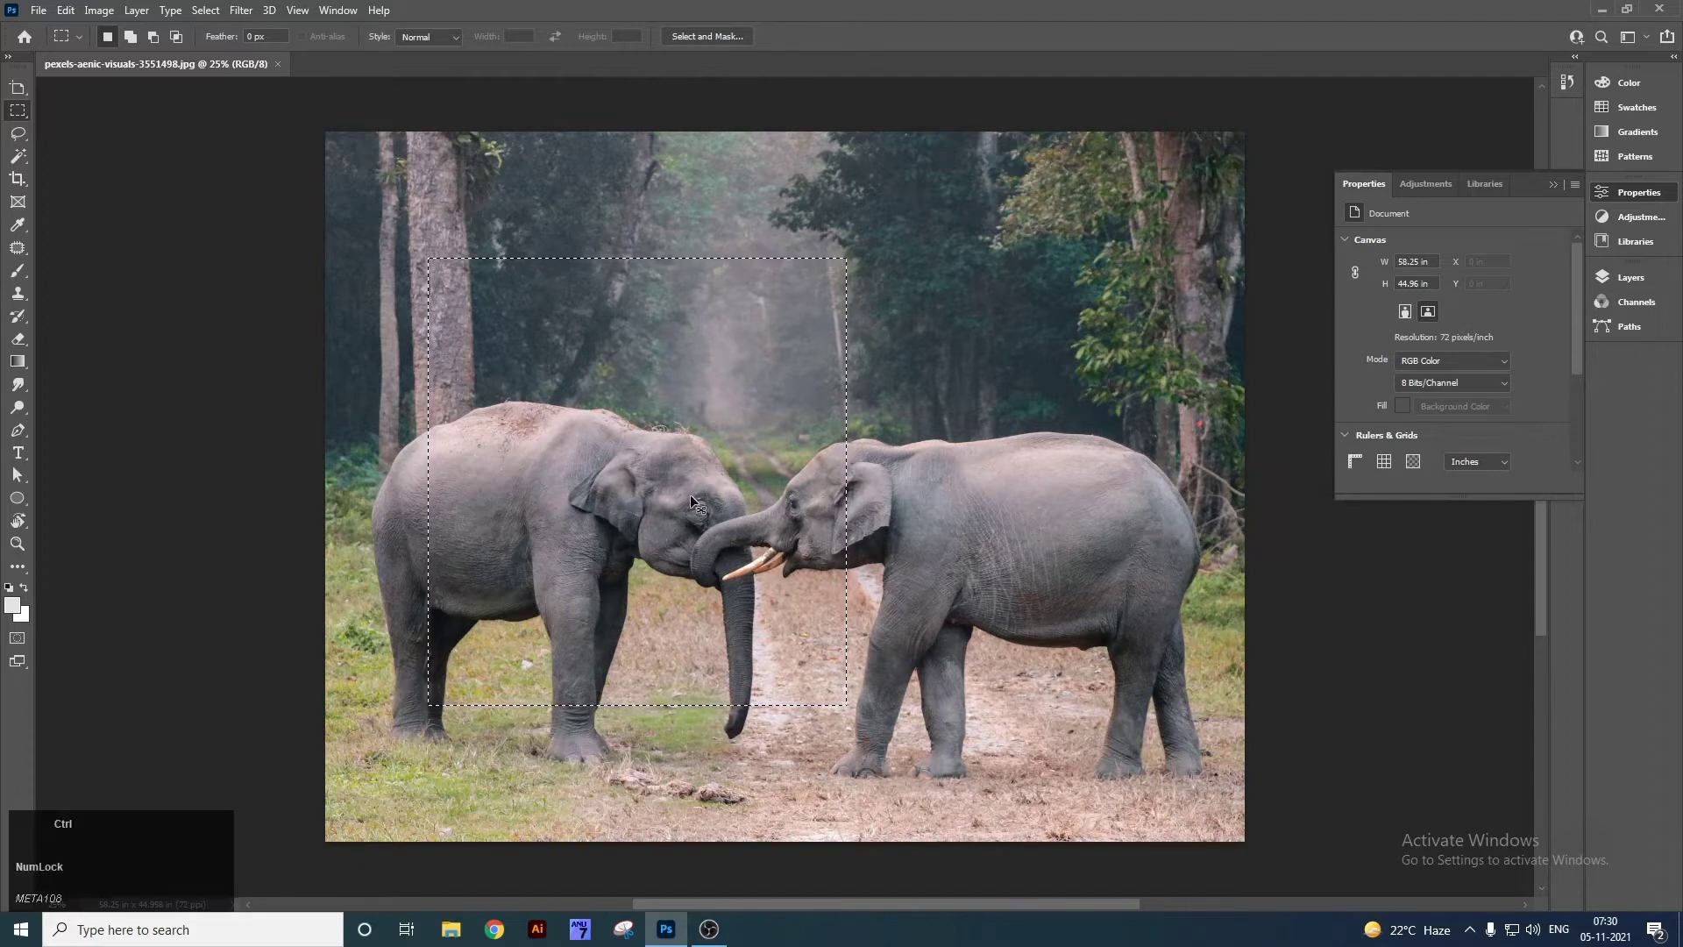
key("ctrl+x")
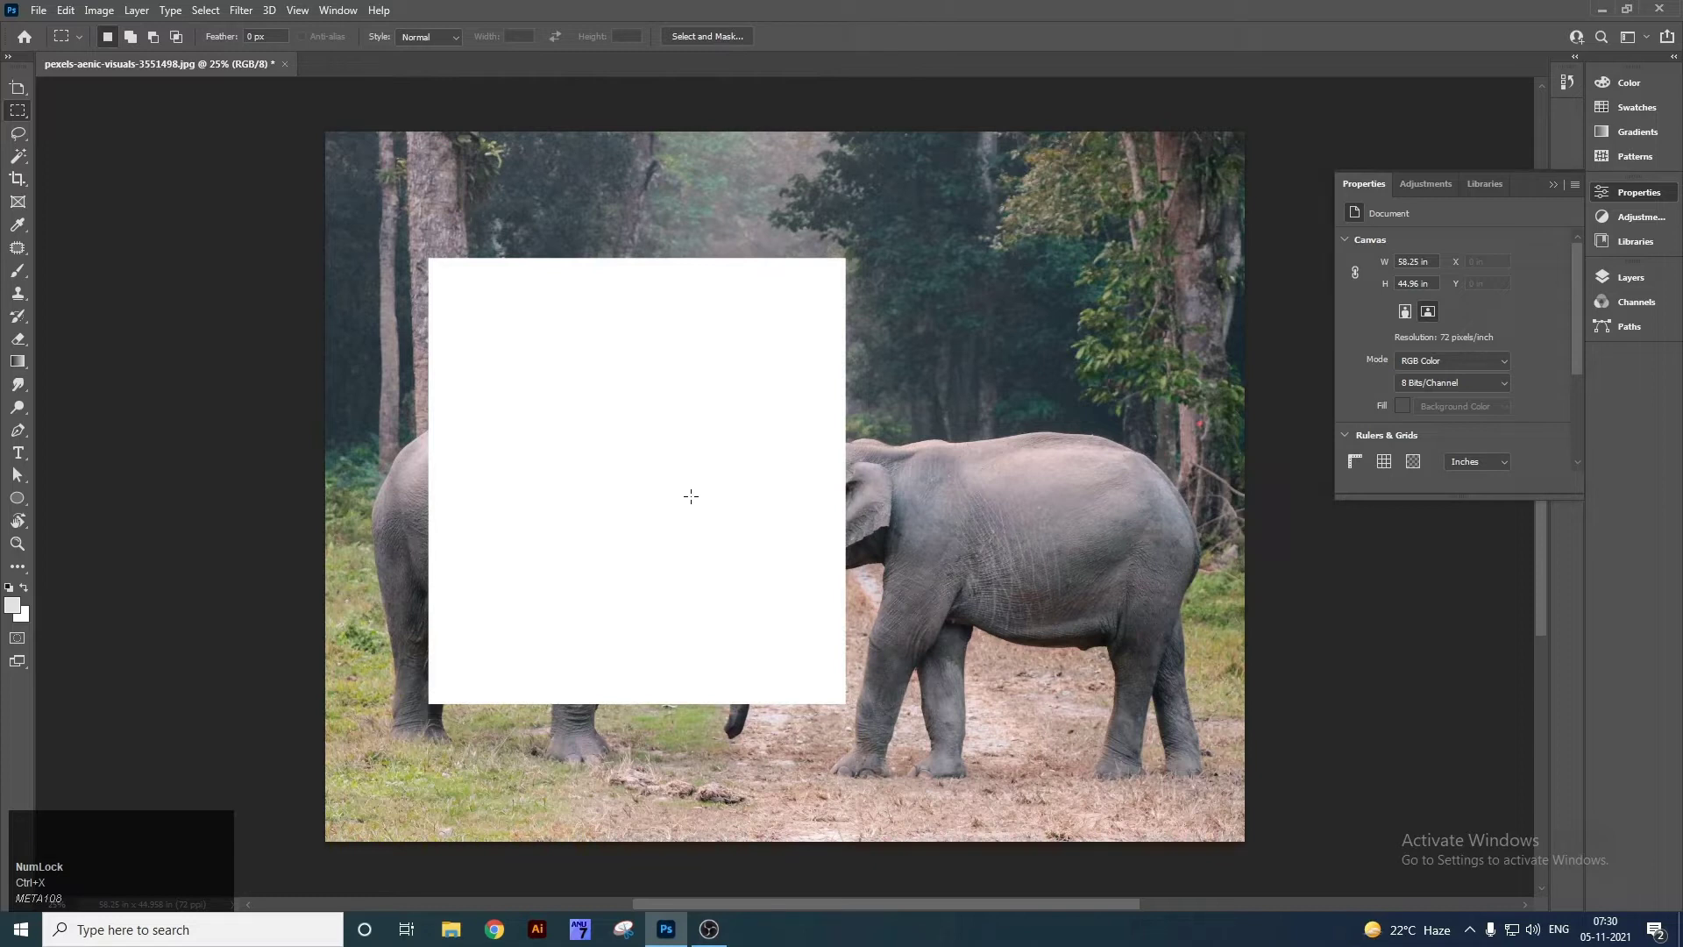
key("ctrl")
key("ctrl+v")
Shift the pasted Layer 1 rectangle to the right with the Move tool.
key("v")
right_click(763, 433)
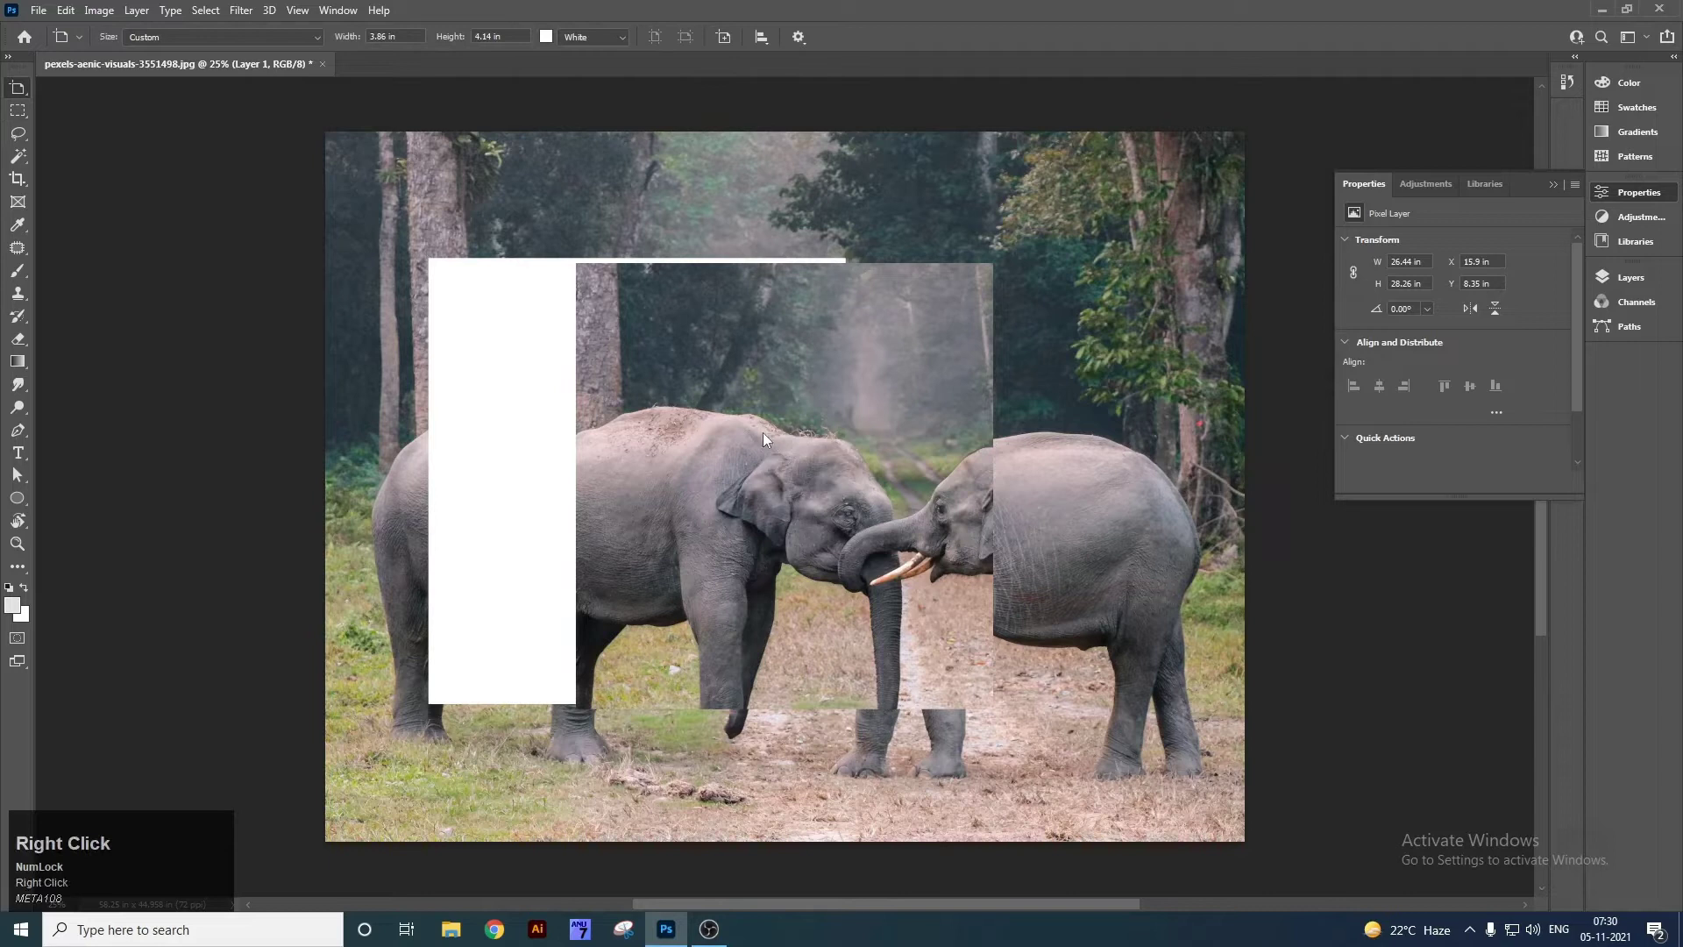
left_click(36, 84)
right_click(783, 448)
left_click(808, 458)
left_click_drag(765, 480, 839, 513)
right_click(18, 110)
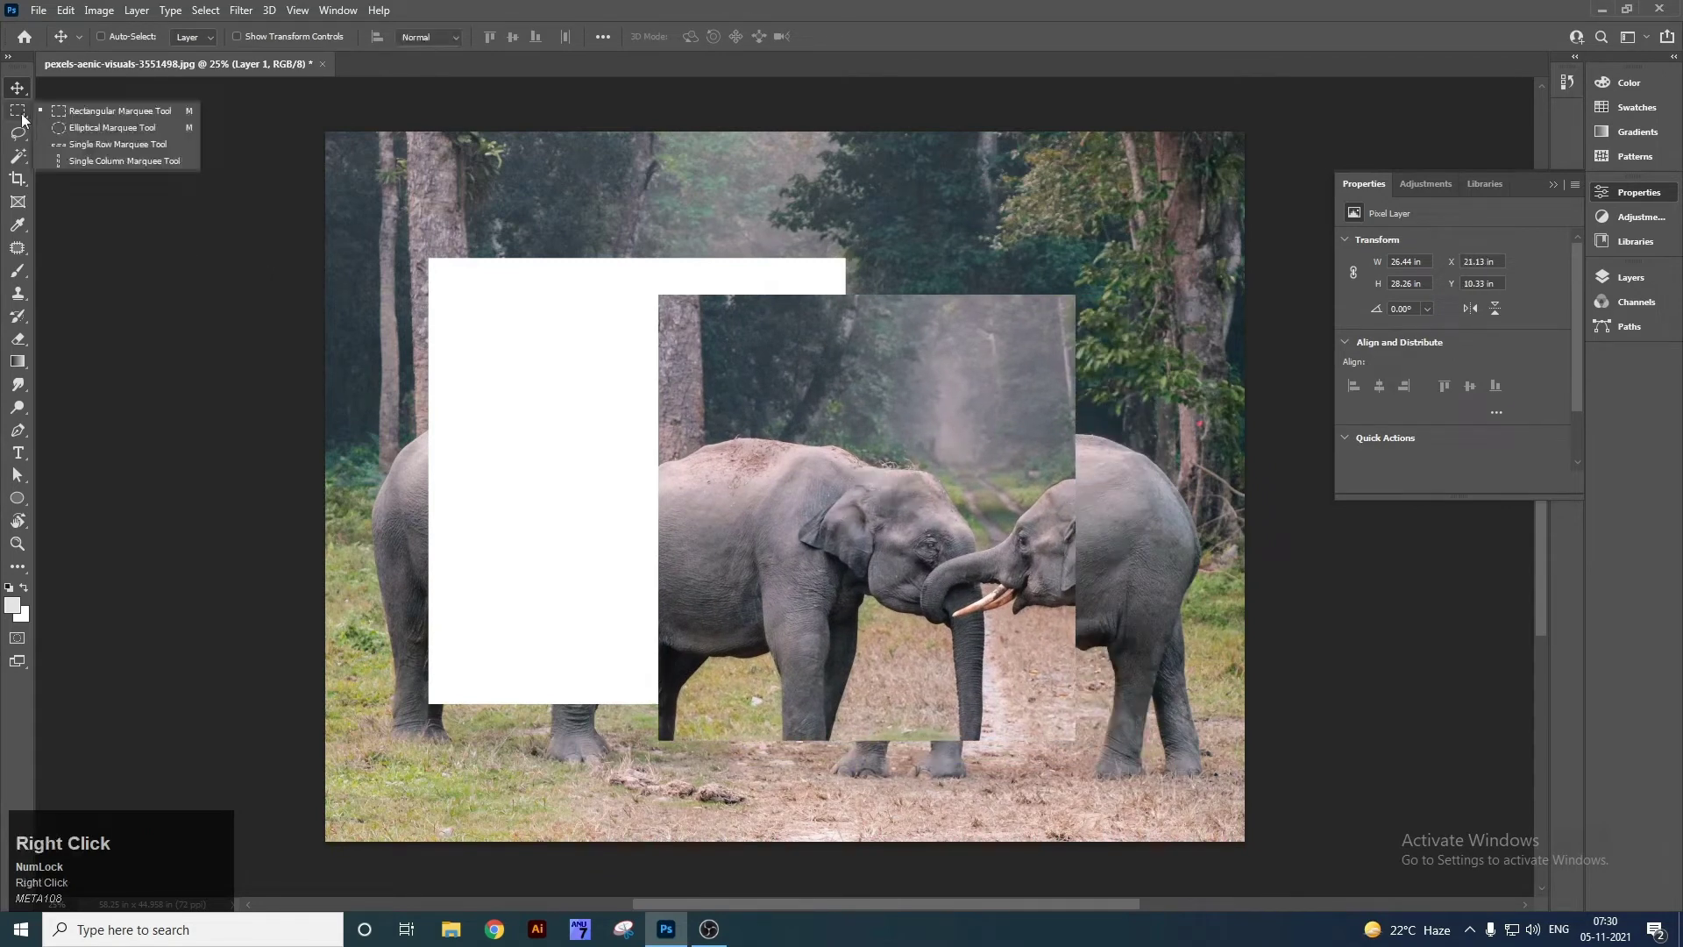
left_click(72, 118)
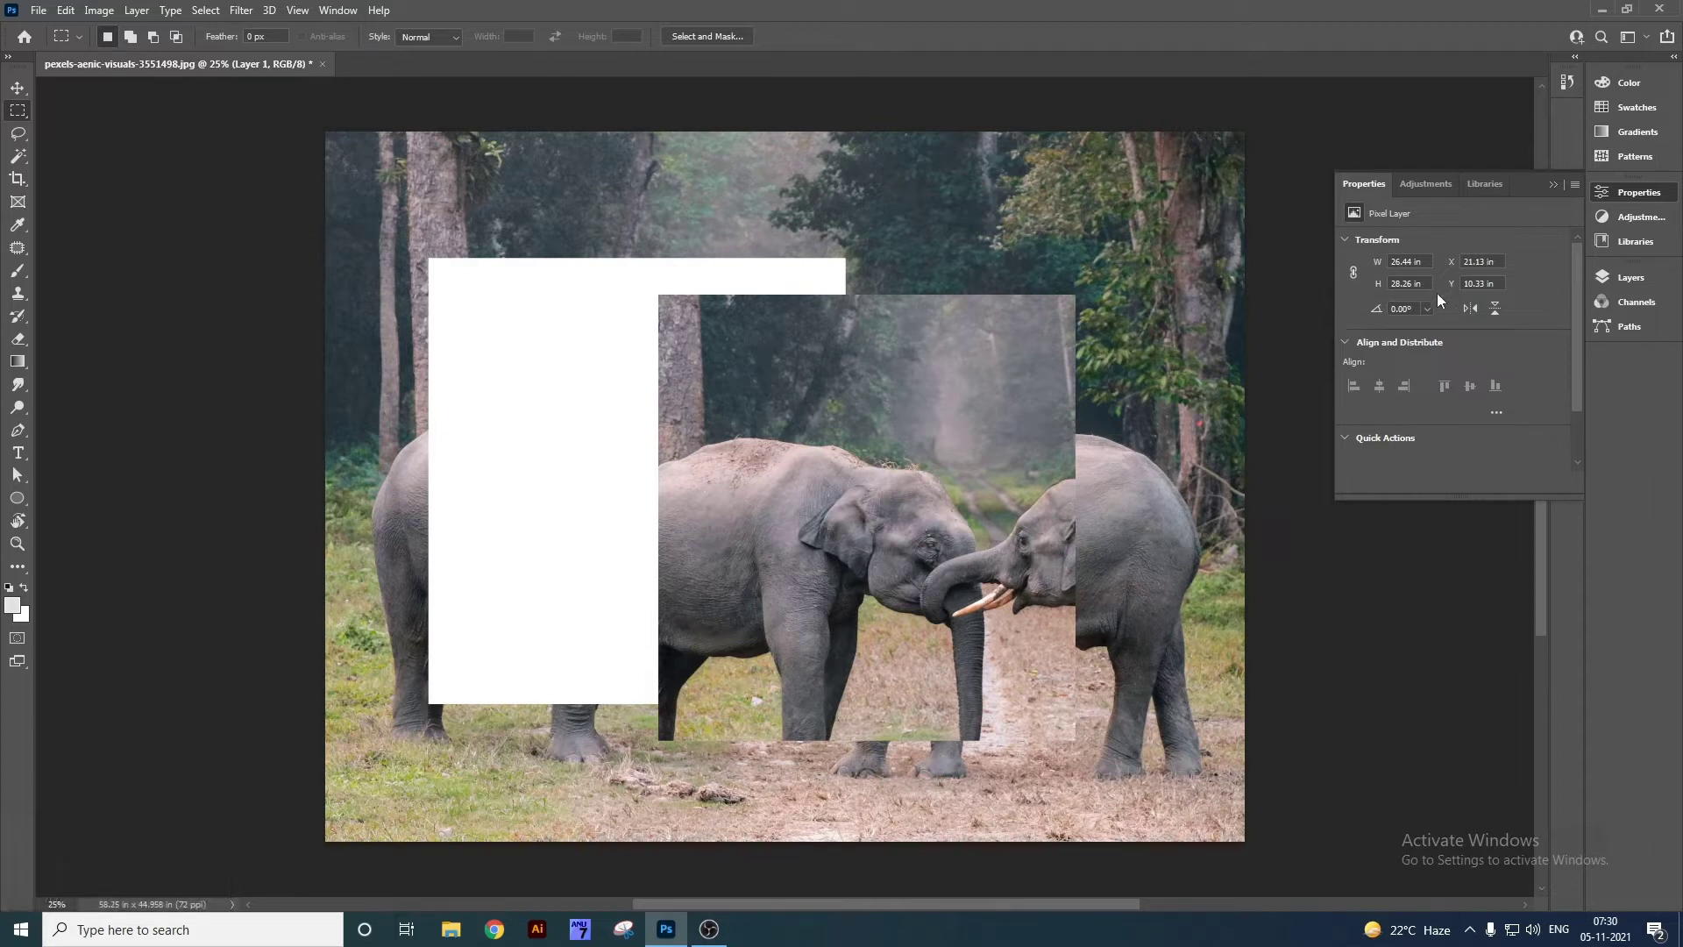
left_click(1625, 277)
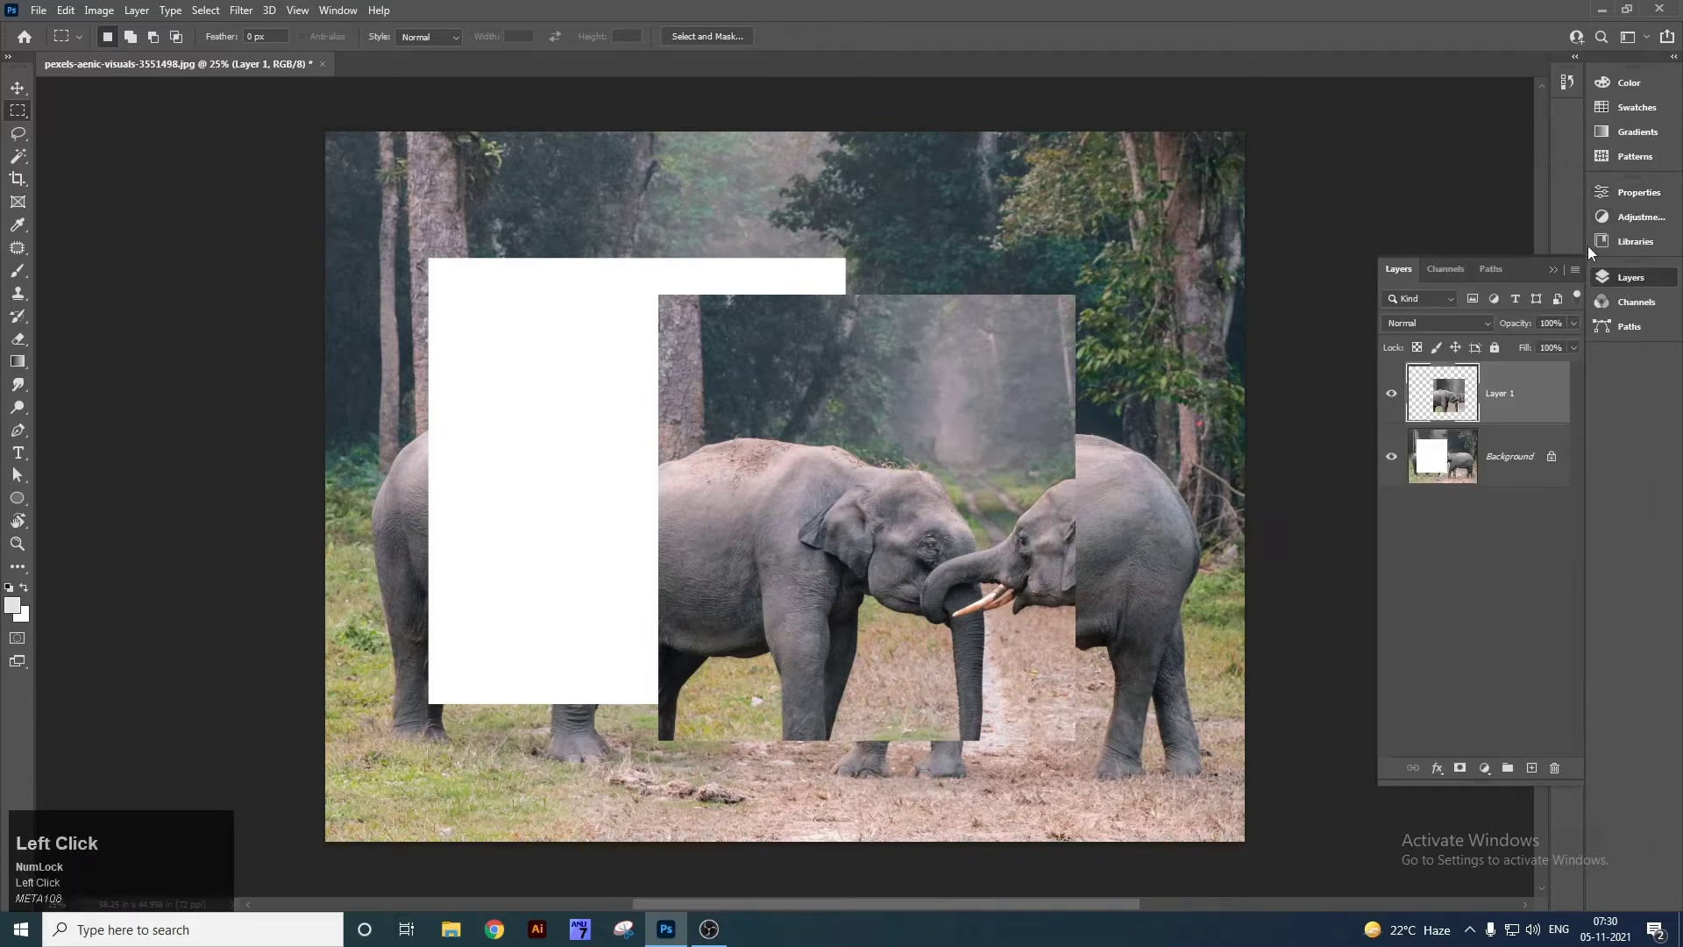
Unlock the Background into Layer 0 and marquee a tall rectangle around the elephants.
left_click(1552, 458)
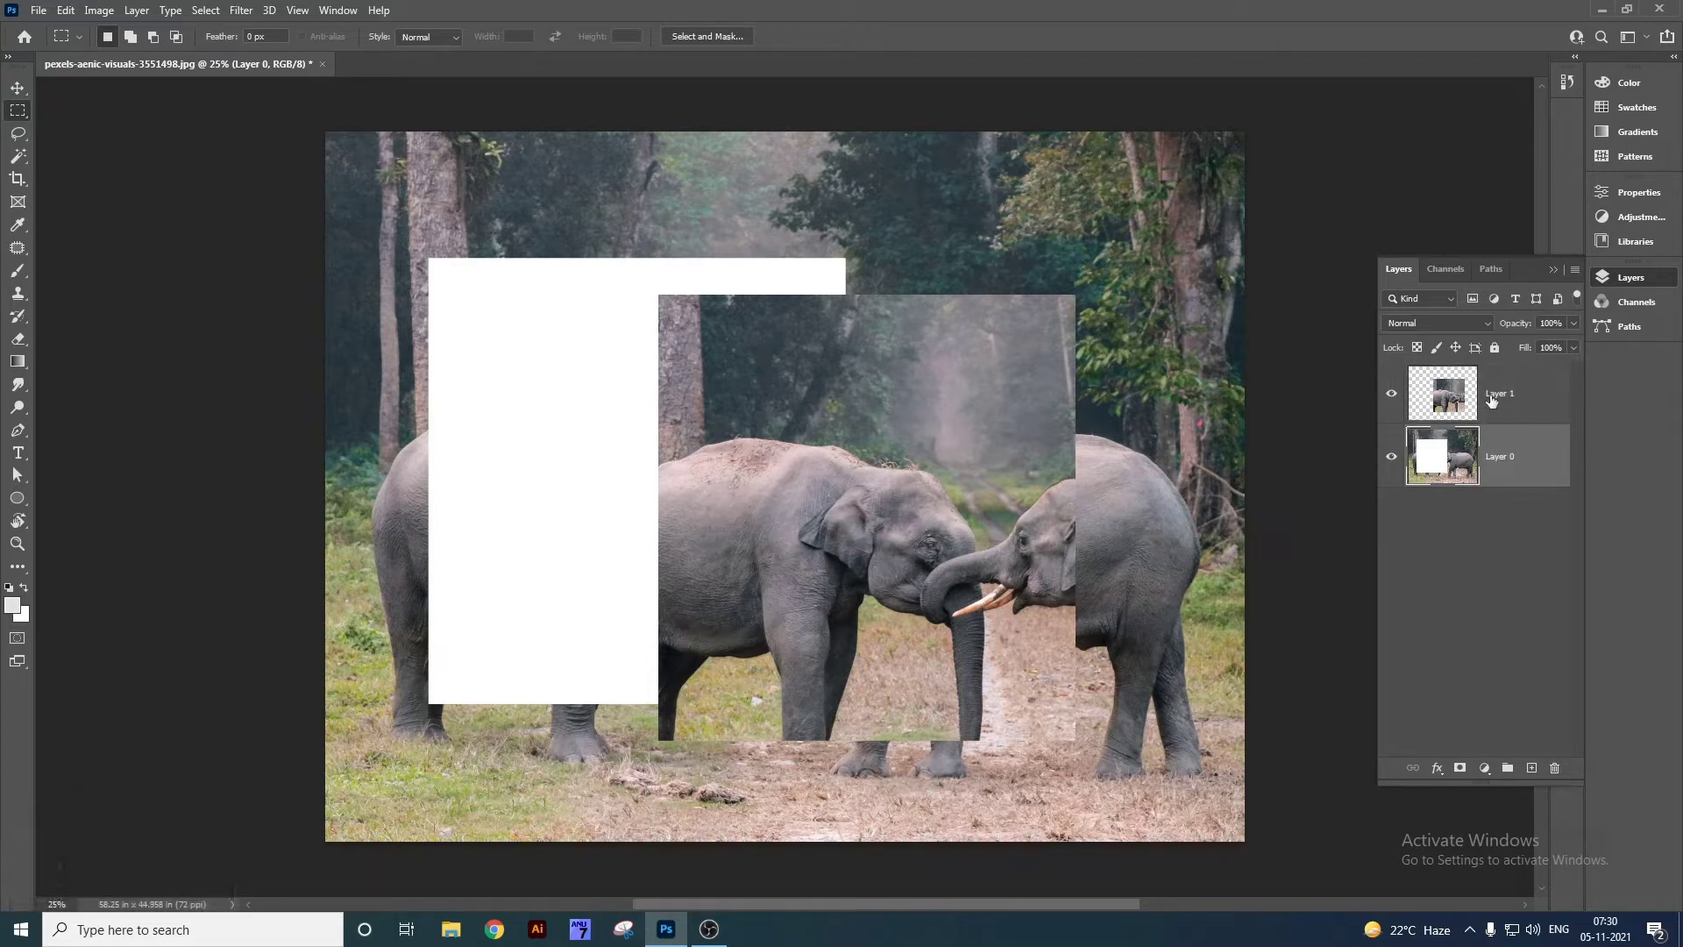
left_click(1522, 394)
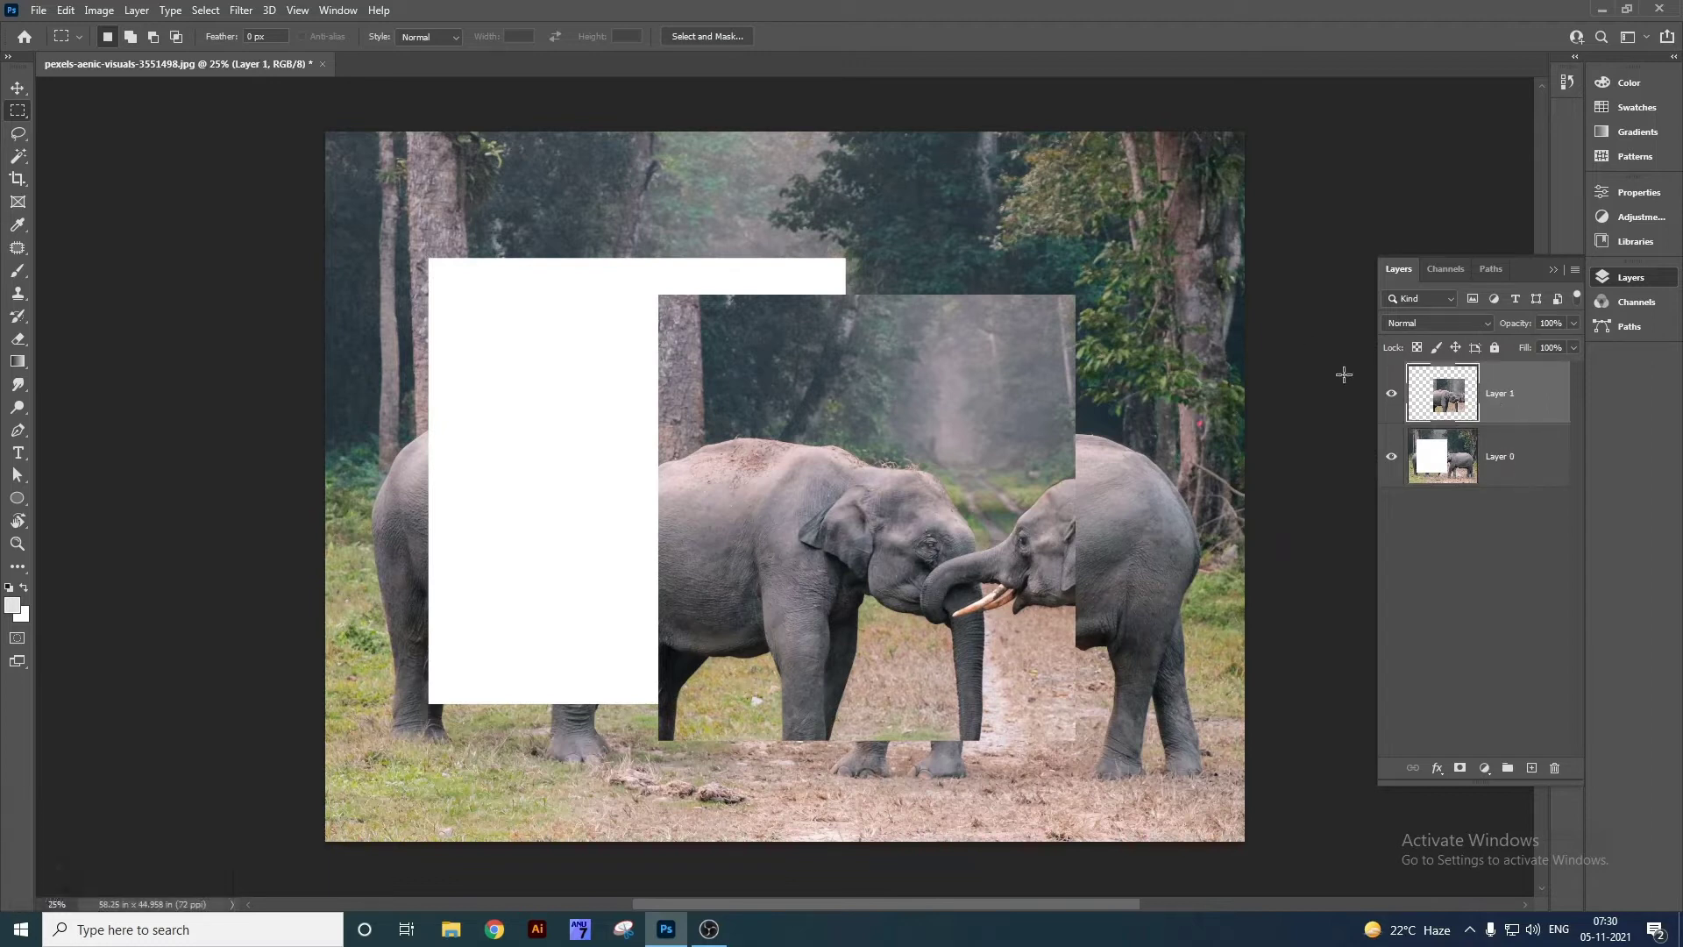
left_click(1511, 399)
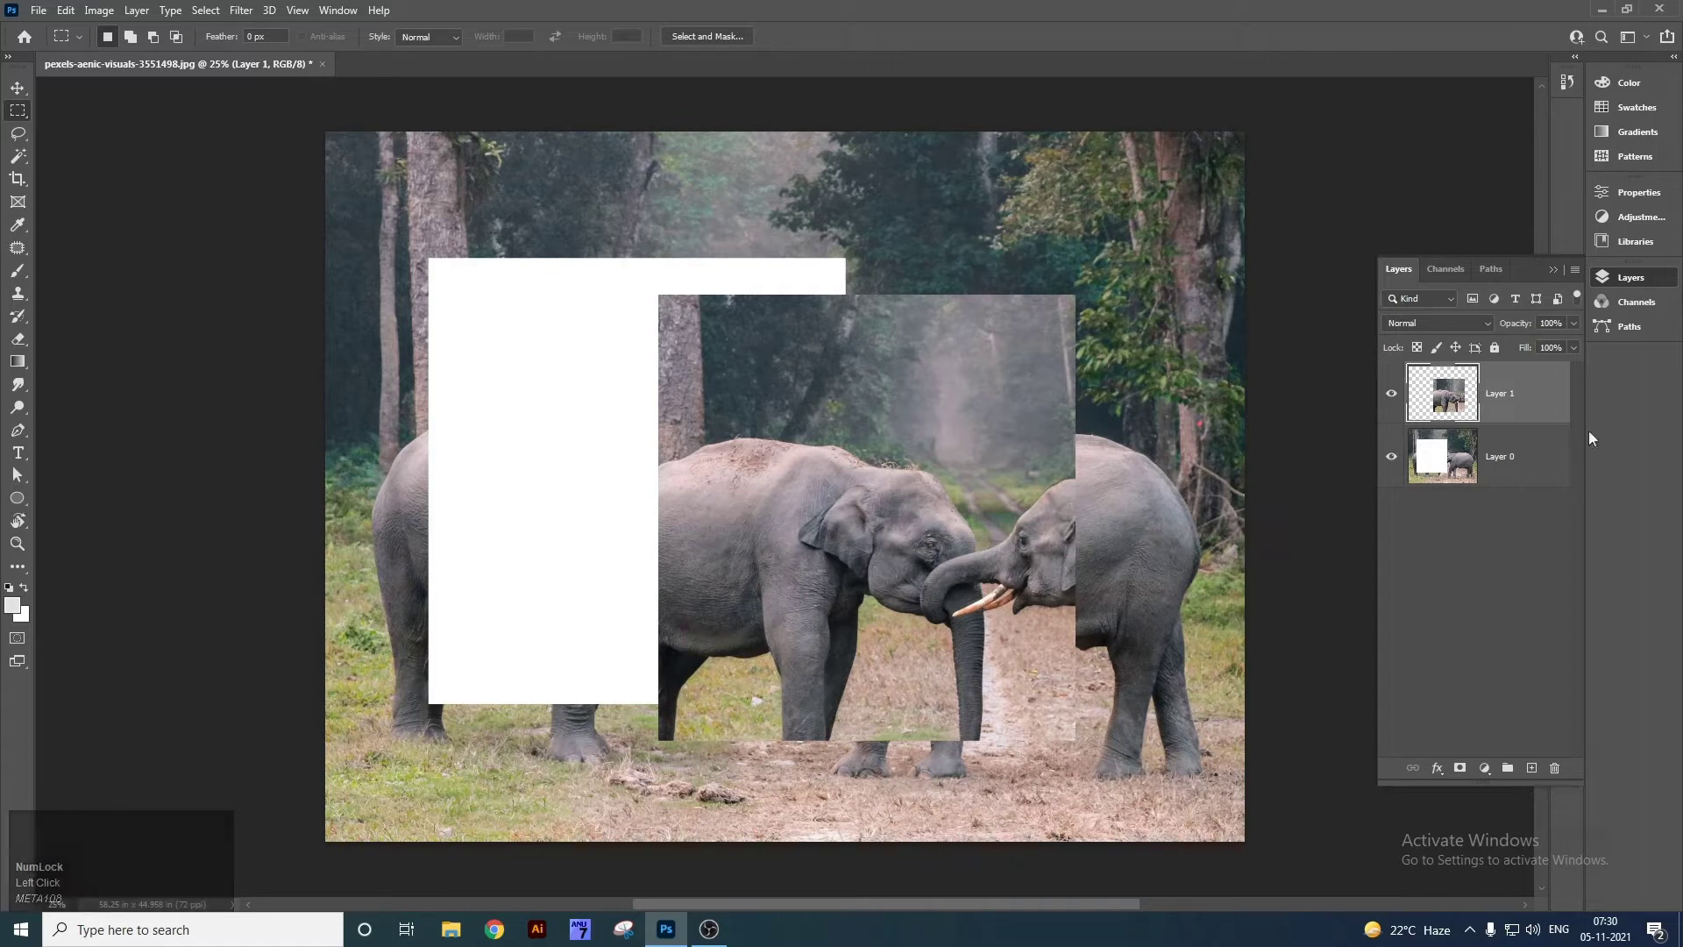
left_click_drag(702, 367, 1027, 621)
left_click_drag(1024, 558, 1029, 677)
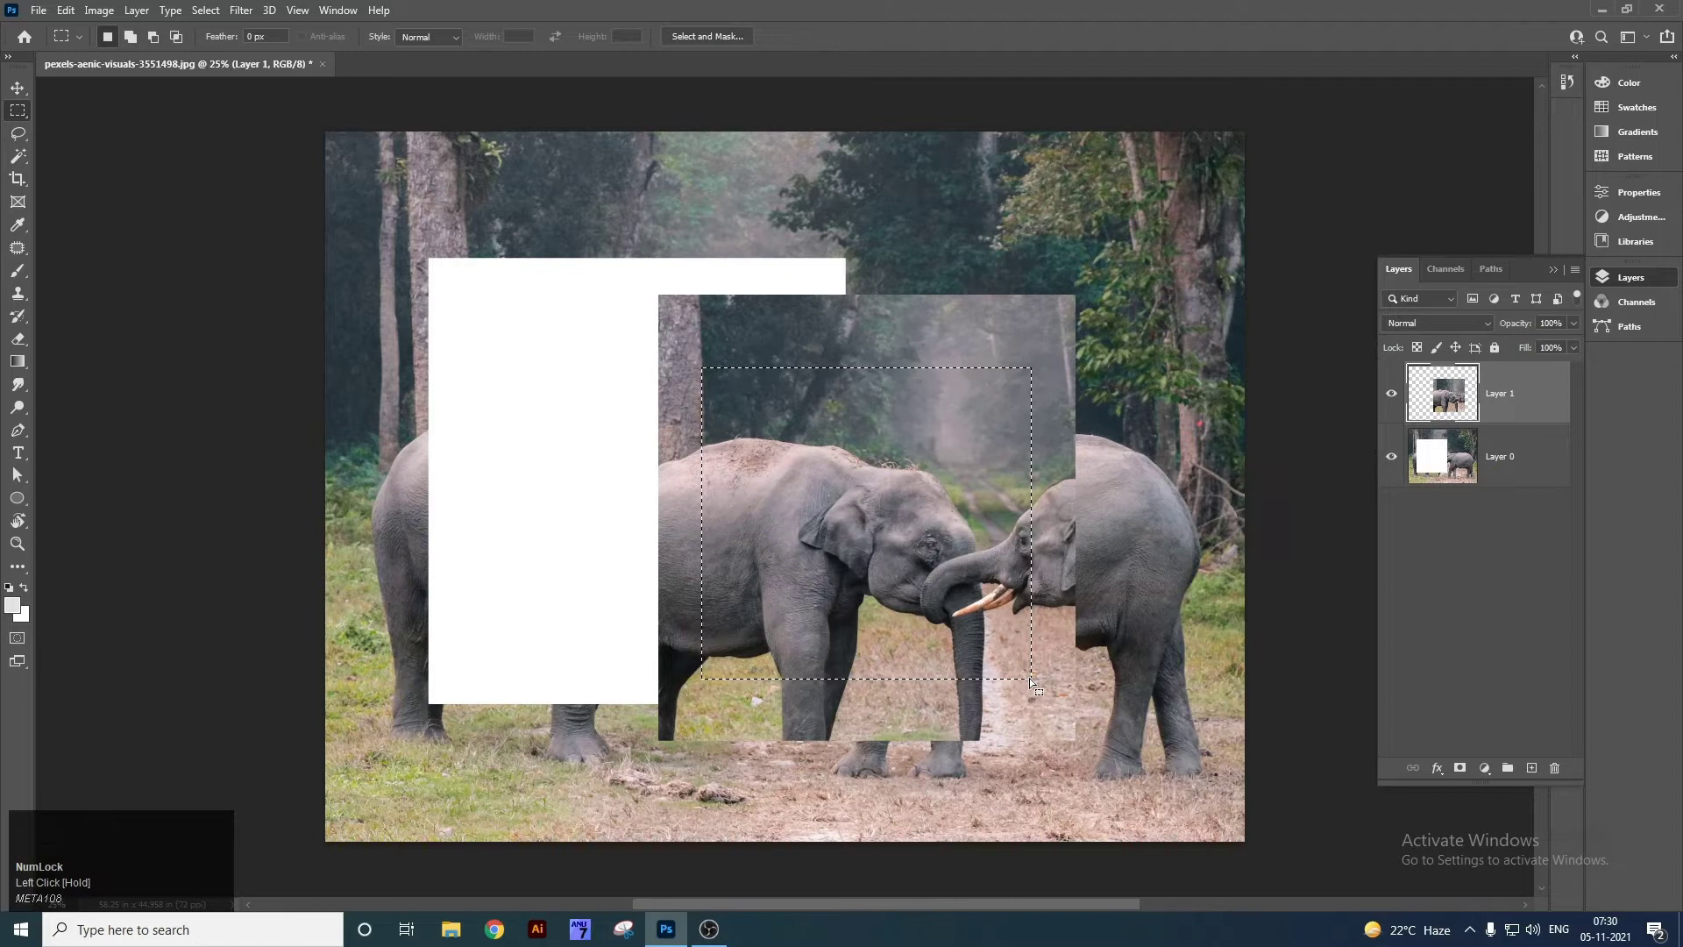
Cut the selection, paste it as a new layer, and move the piece up and left.
key("ctrl")
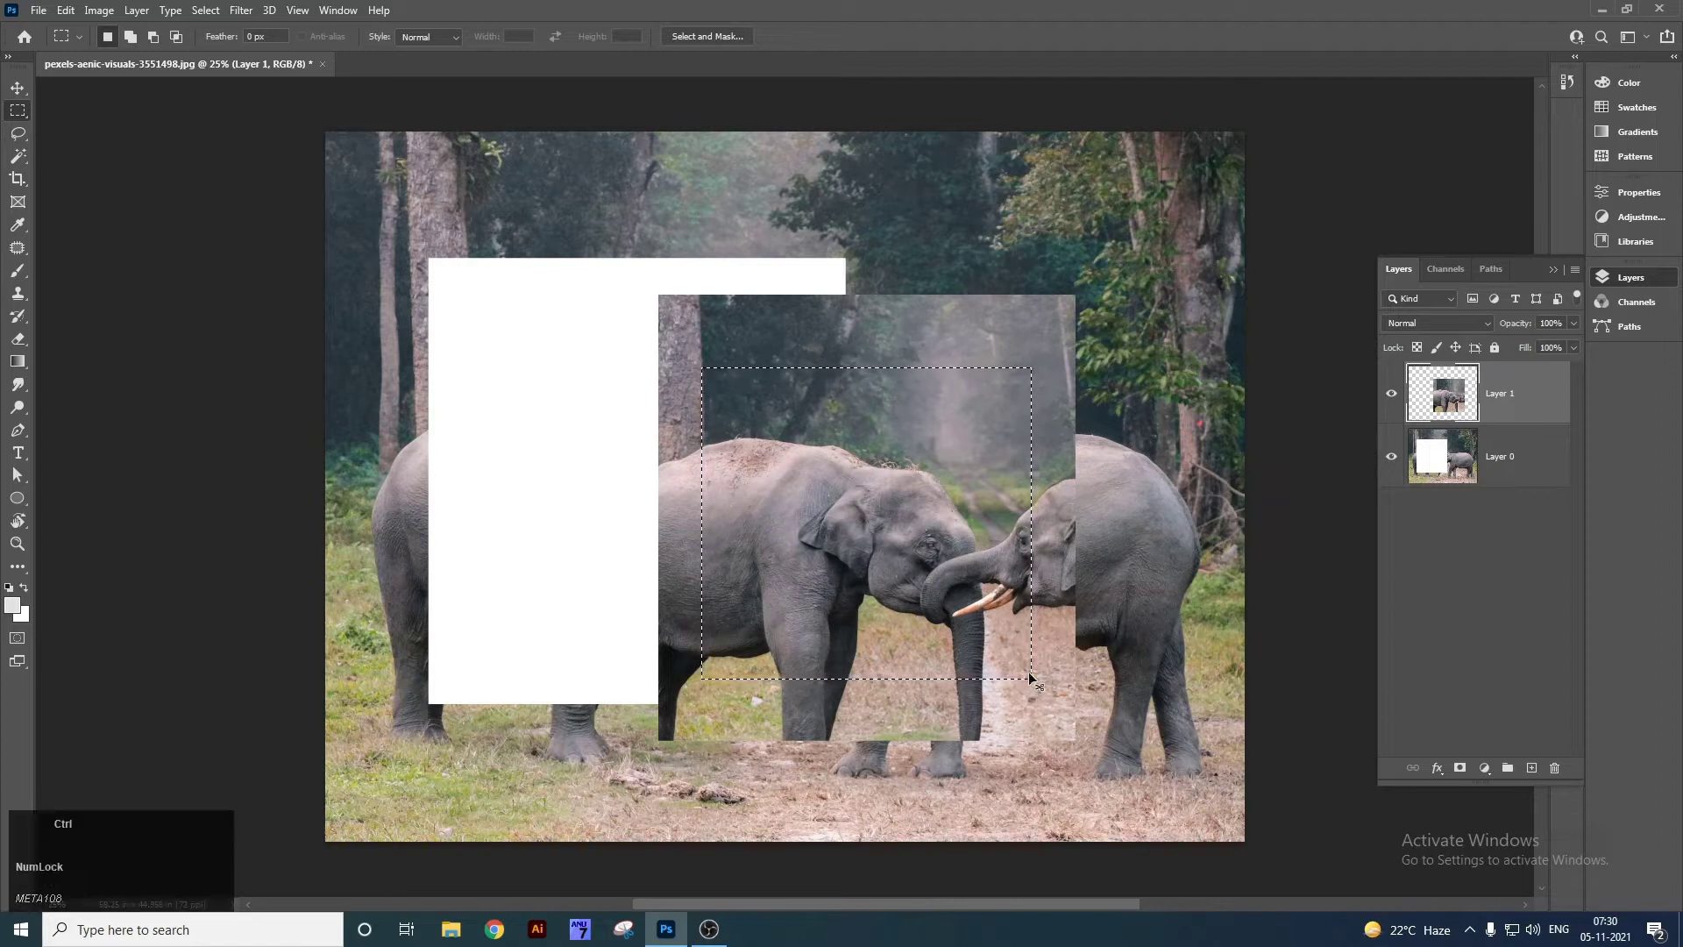
key("ctrl+x")
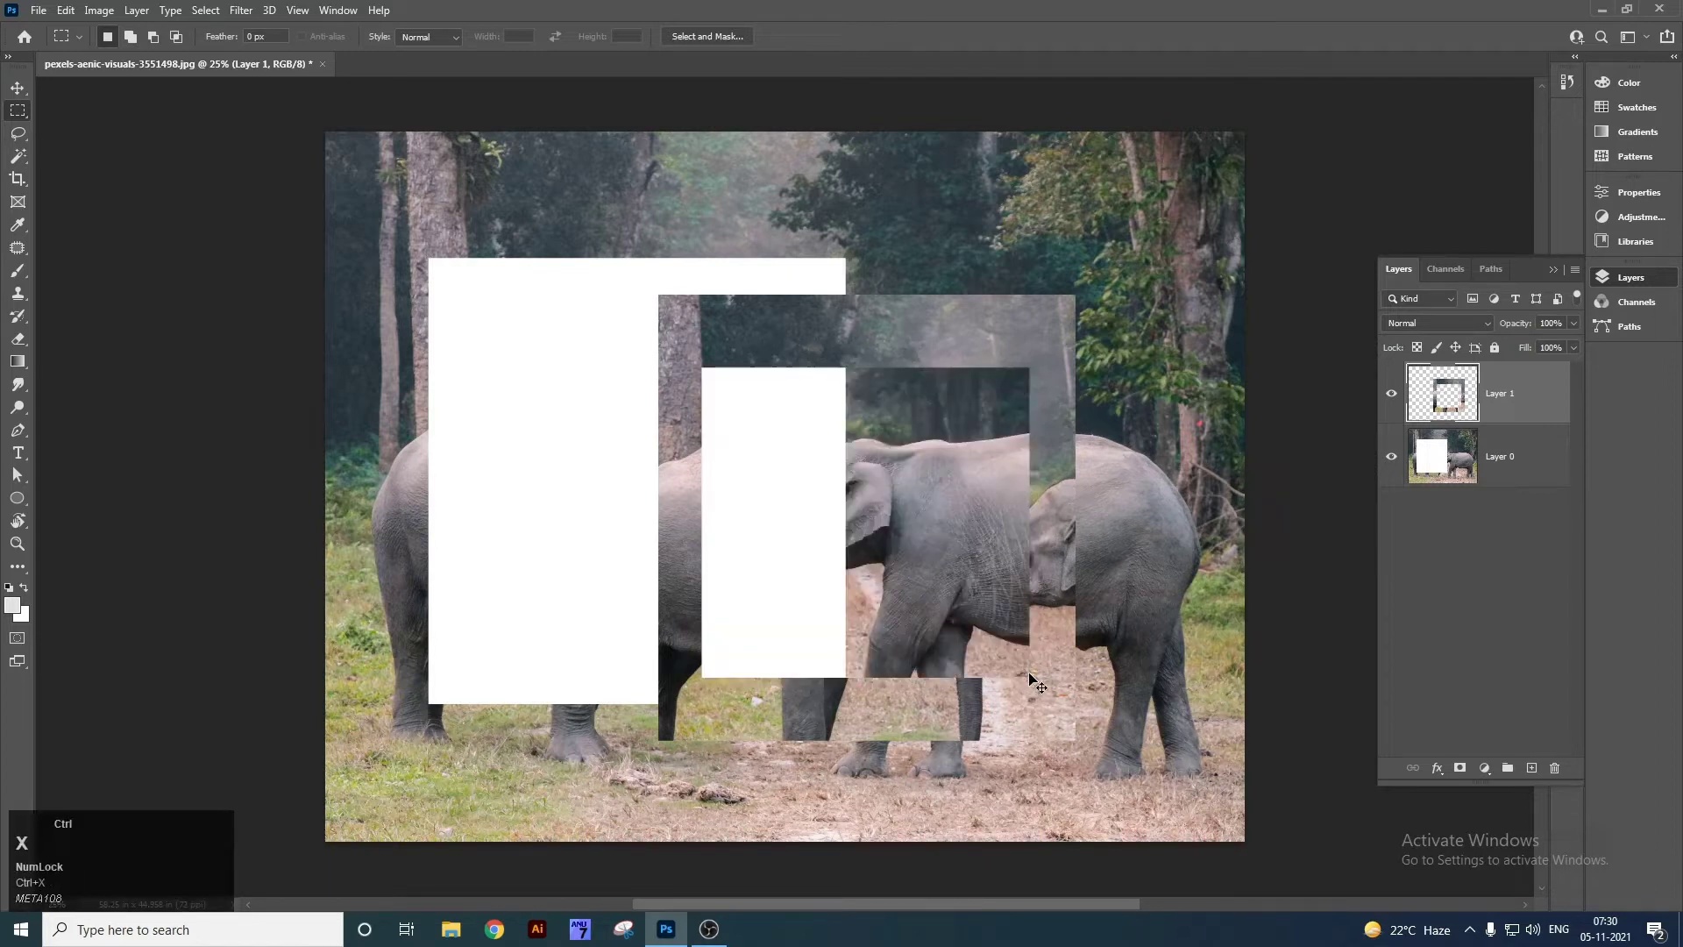
key("ctrl+v")
key("v")
left_click_drag(896, 428, 991, 473)
Undo the paste and move, deselect, and step back to the single Background layer.
key("ctrl")
key("ctrl+z")
key("ctrl+z")
key("ctrl+z")
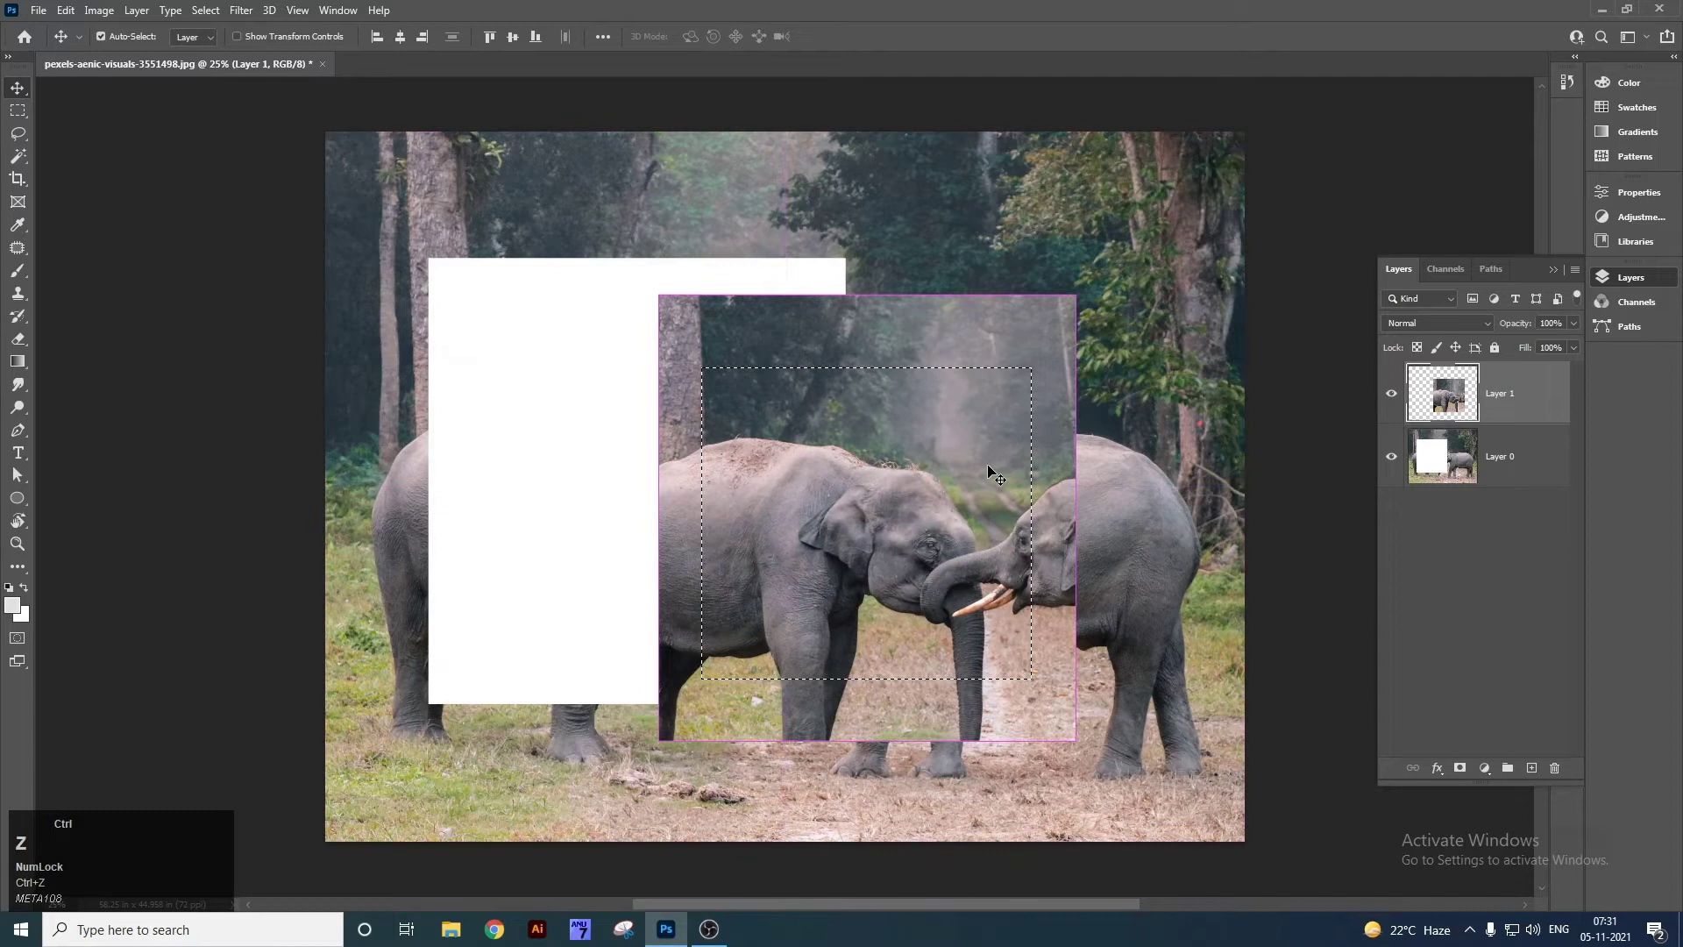
key("ctrl+d")
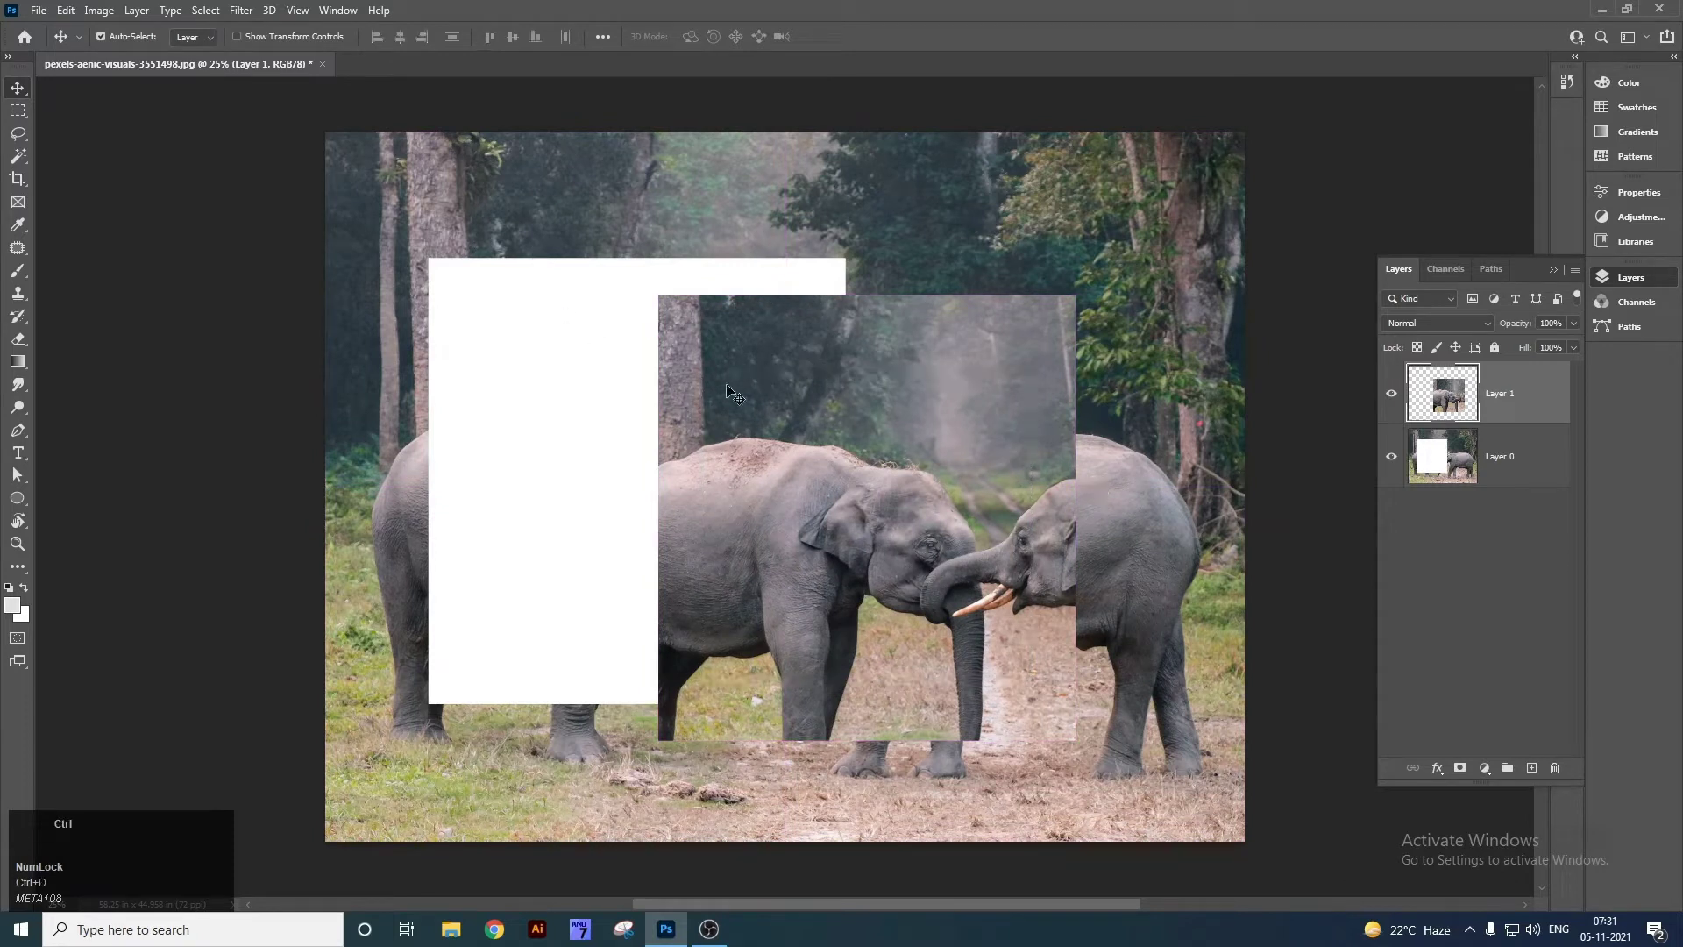
key("ctrl+z")
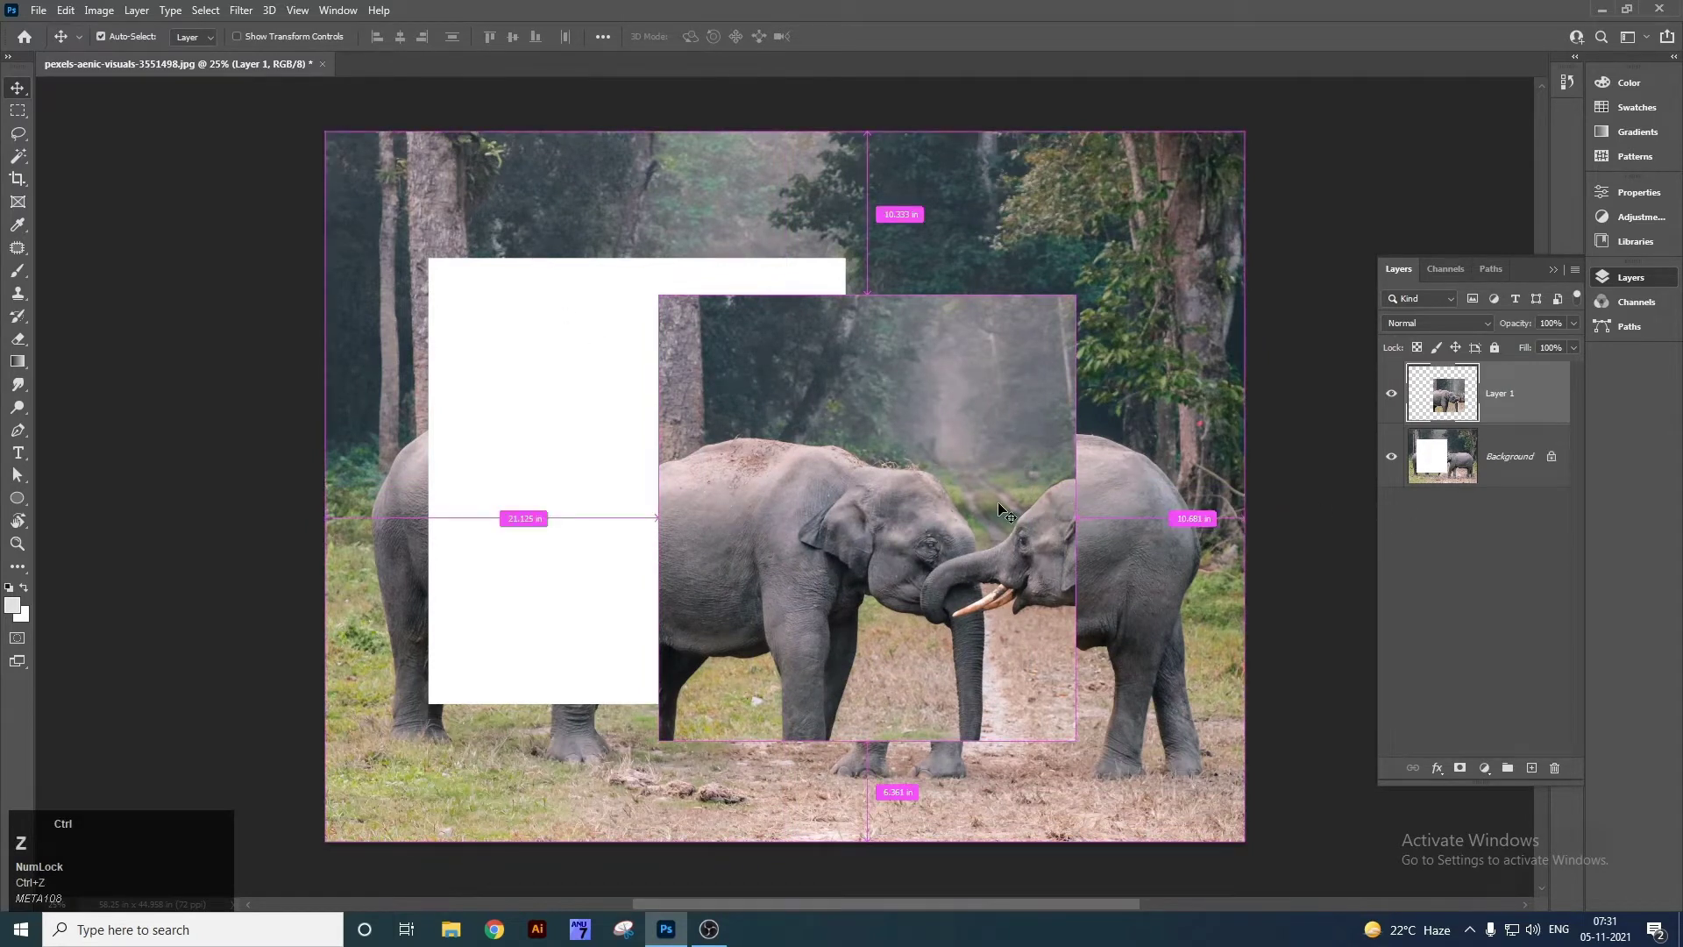
key("ctrl+z")
key("ctrl+z")
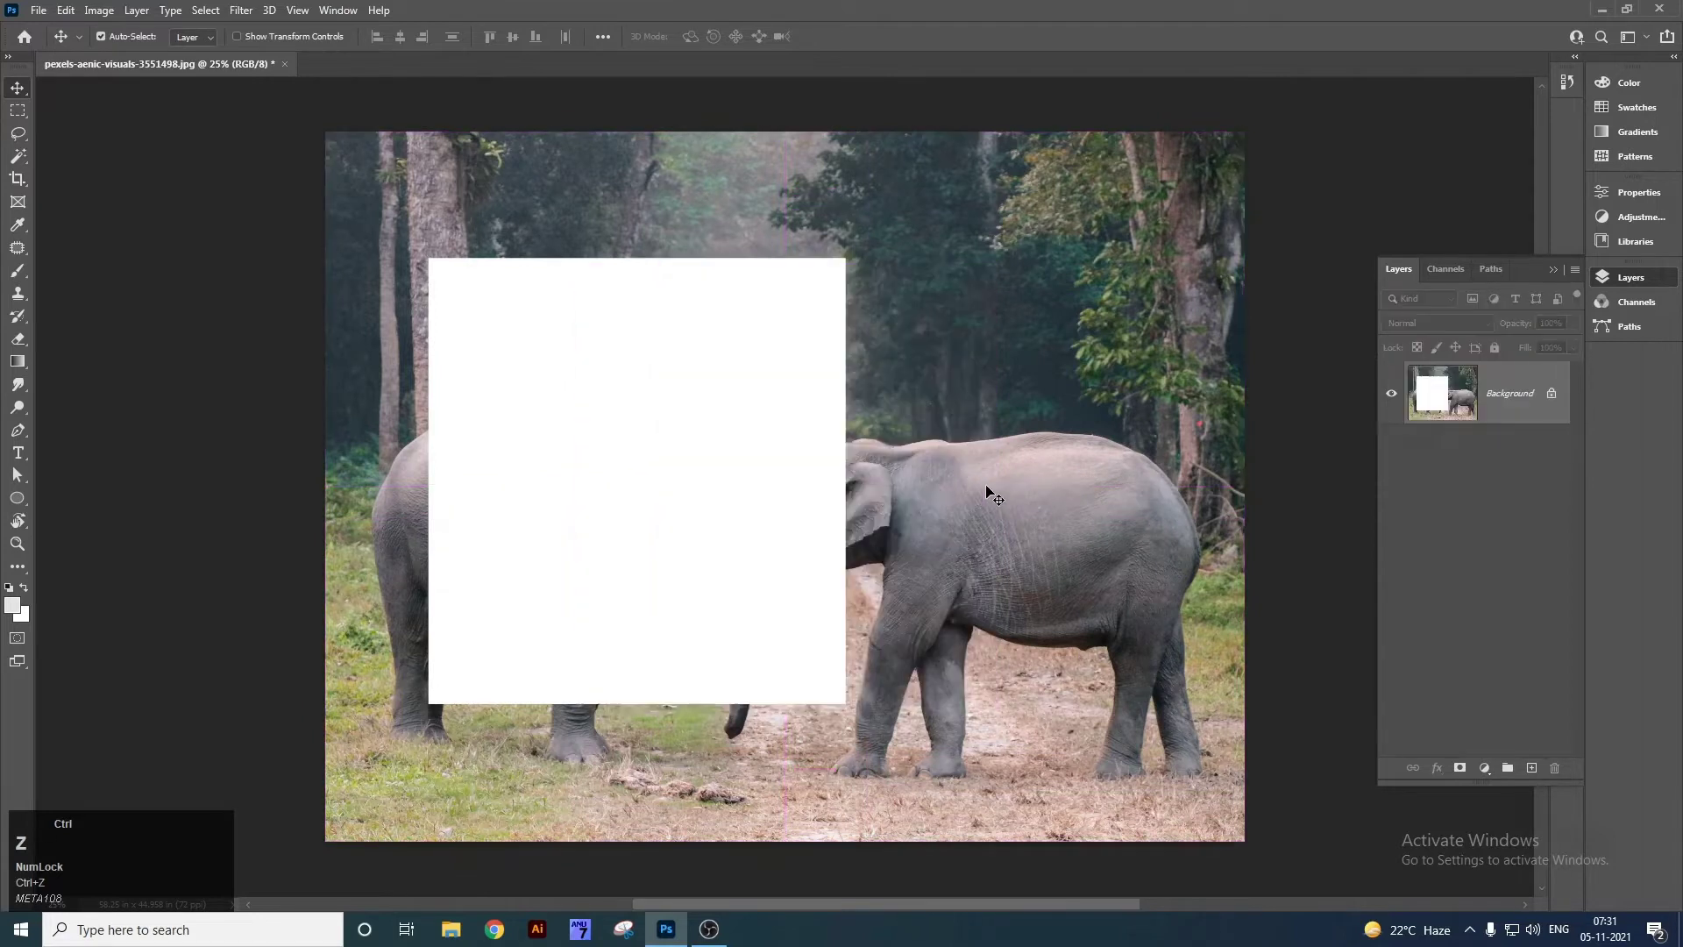
key("ctrl+z")
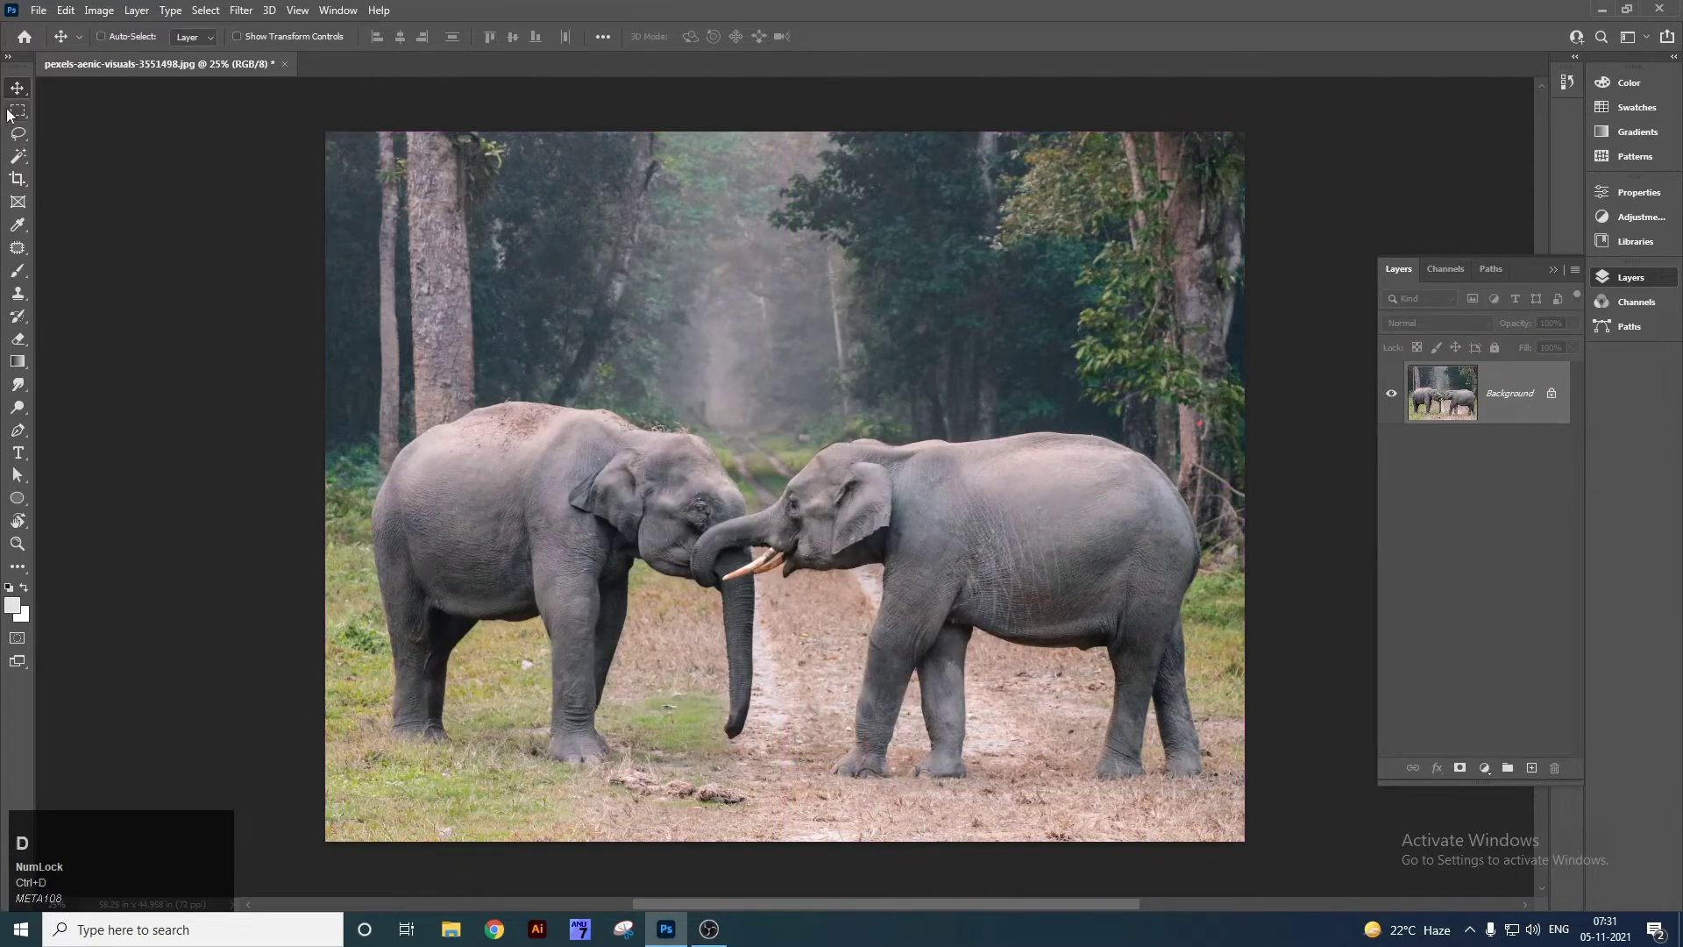
right_click(18, 111)
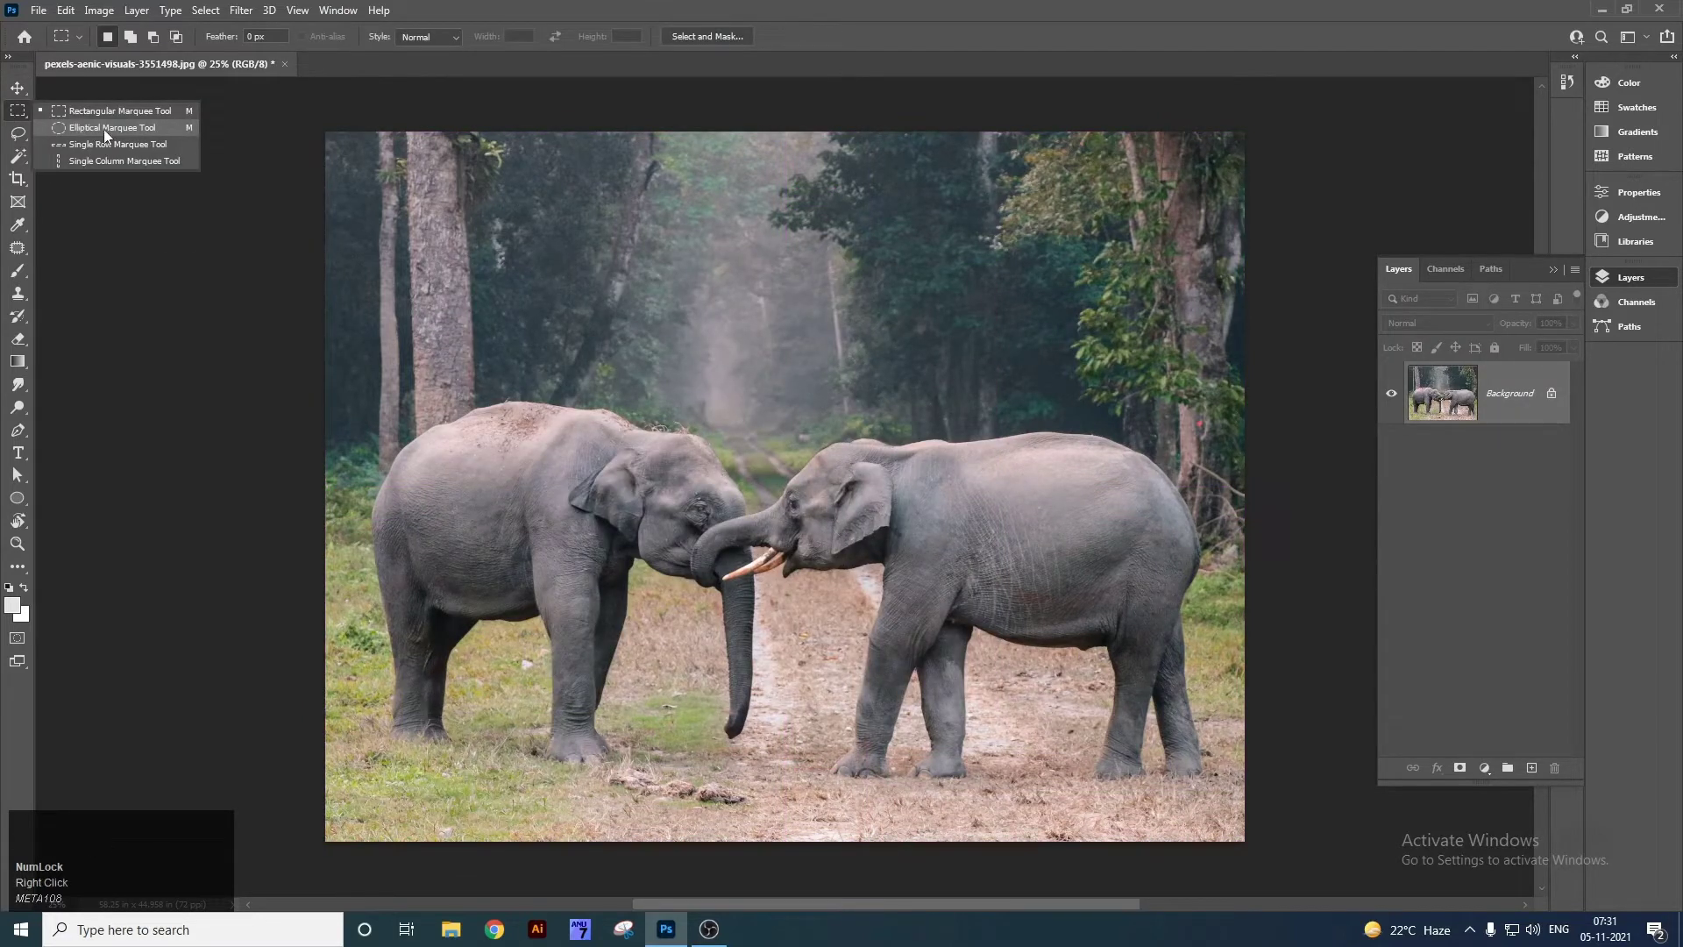
left_click(107, 129)
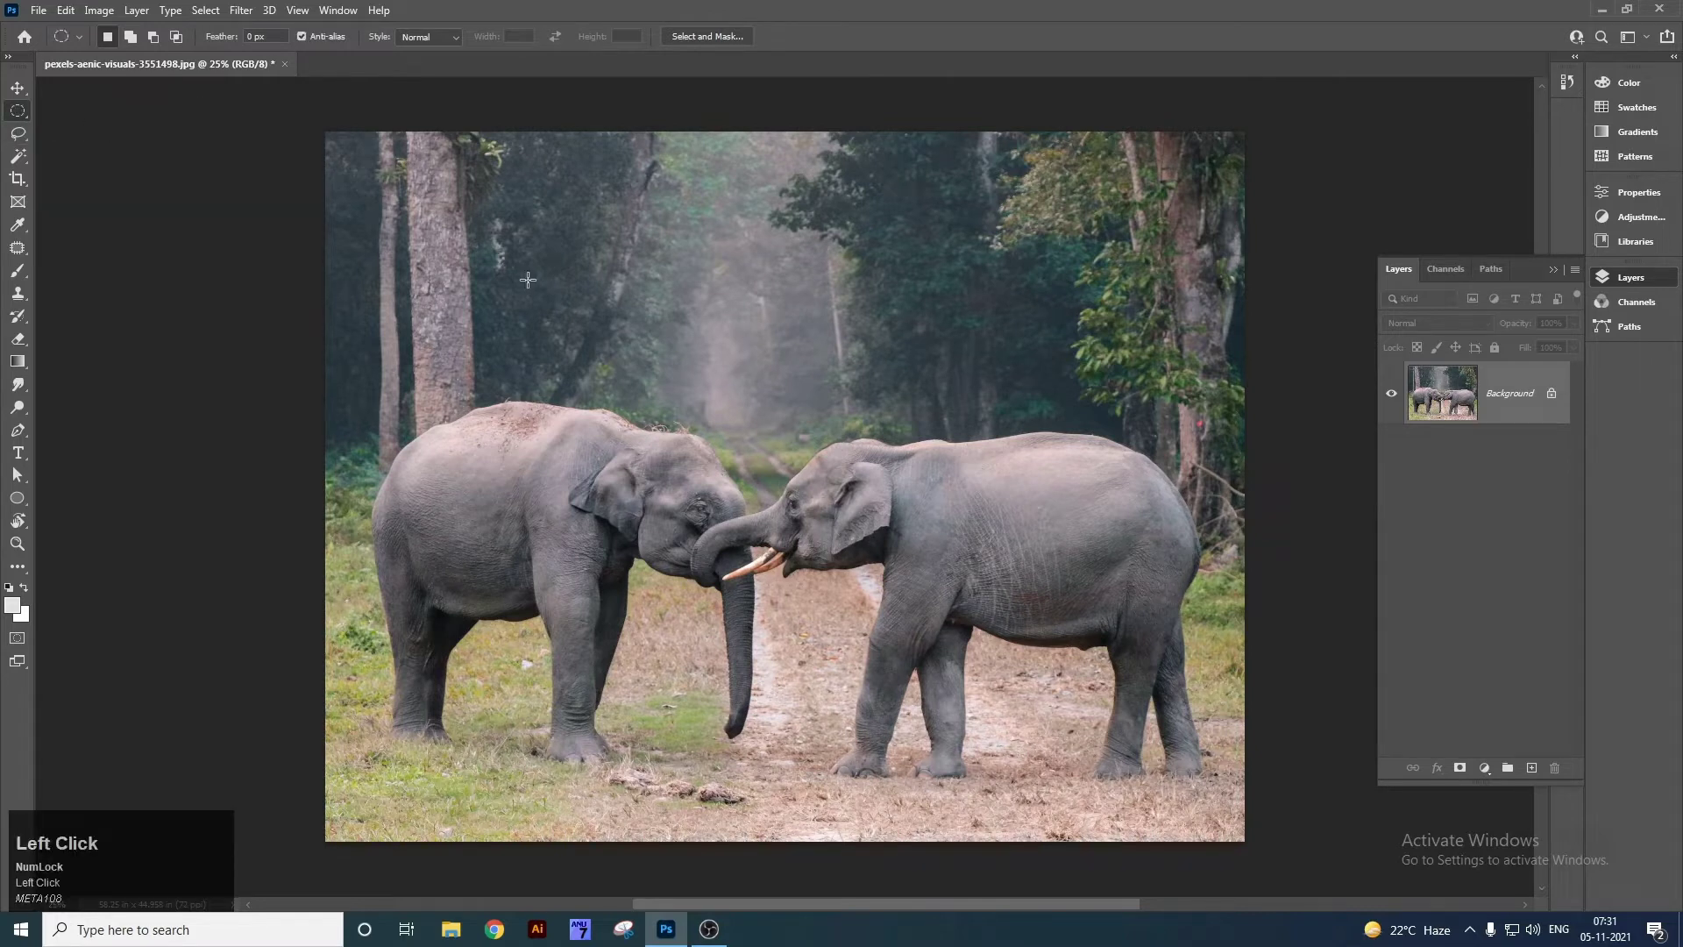
left_click_drag(493, 243, 1026, 770)
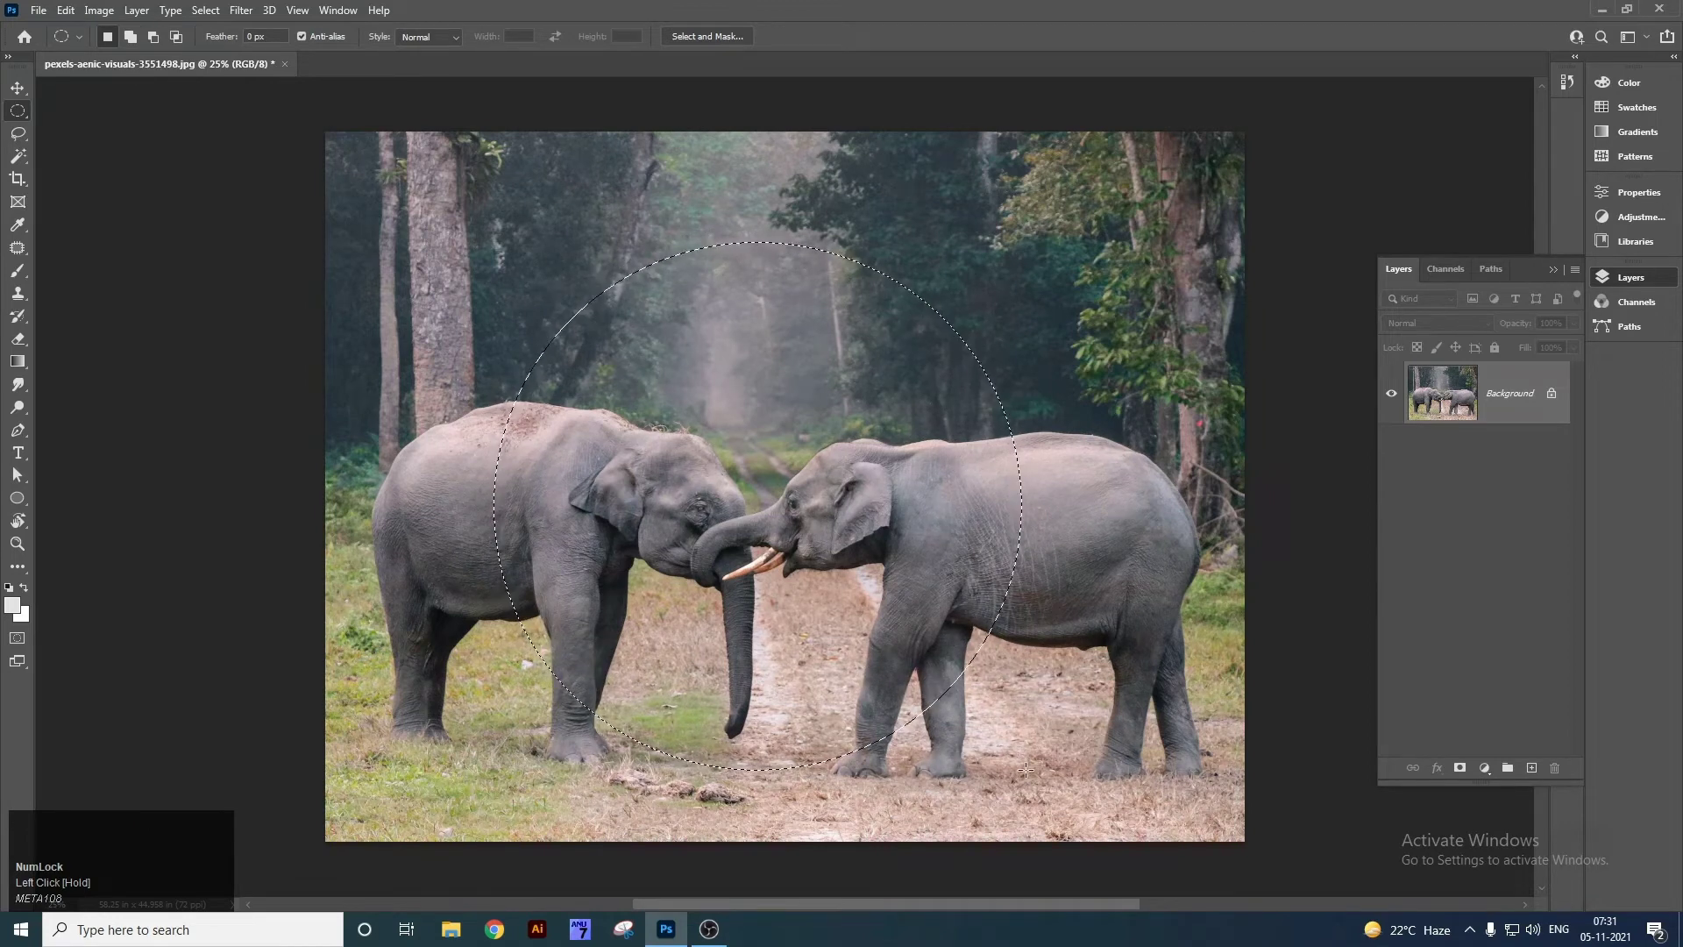
left_click(1551, 392)
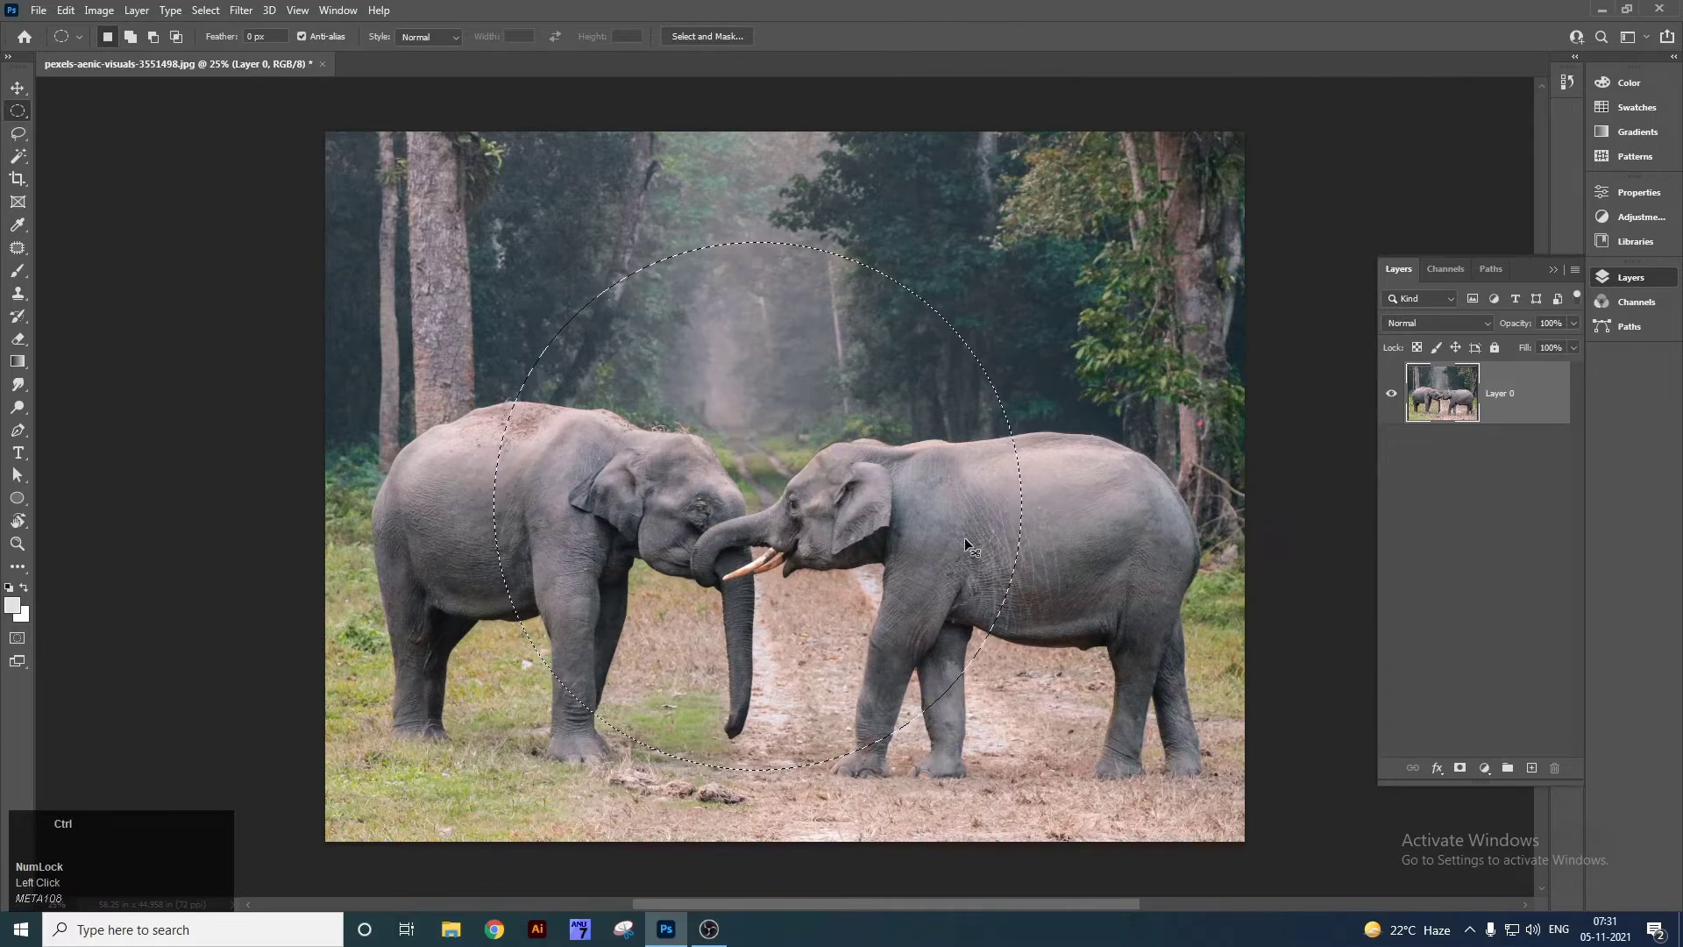
key("ctrl+x")
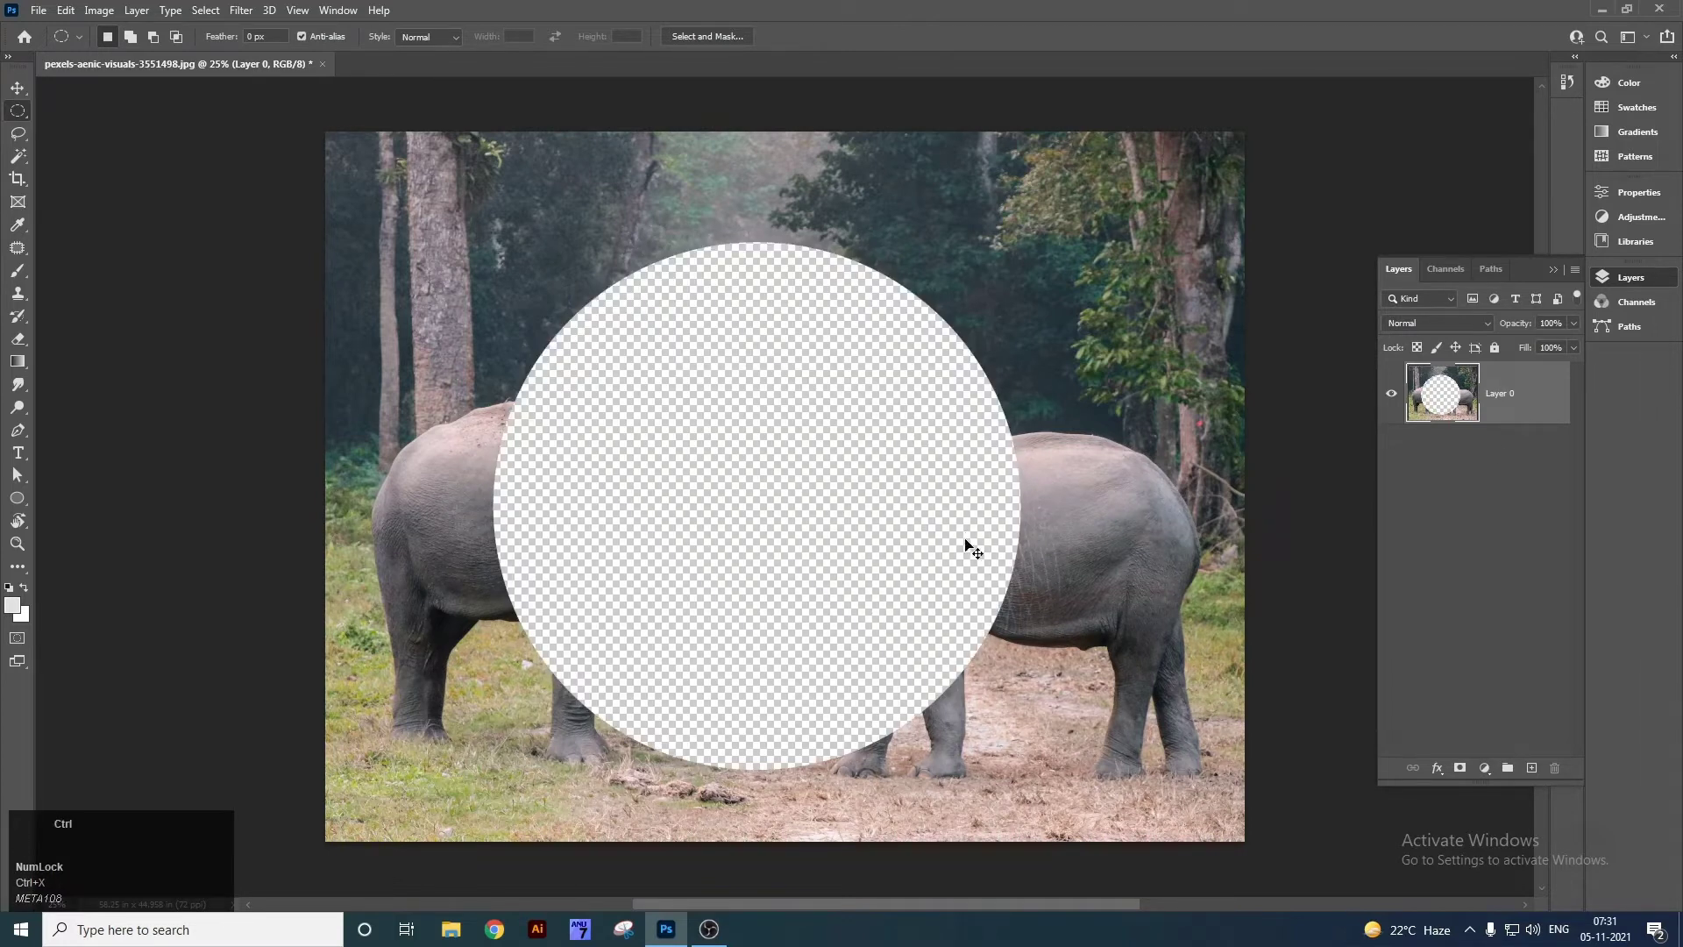
key("ctrl+v")
key("v")
left_click_drag(935, 495, 904, 530)
key("ctrl+z")
key("ctrl+z")
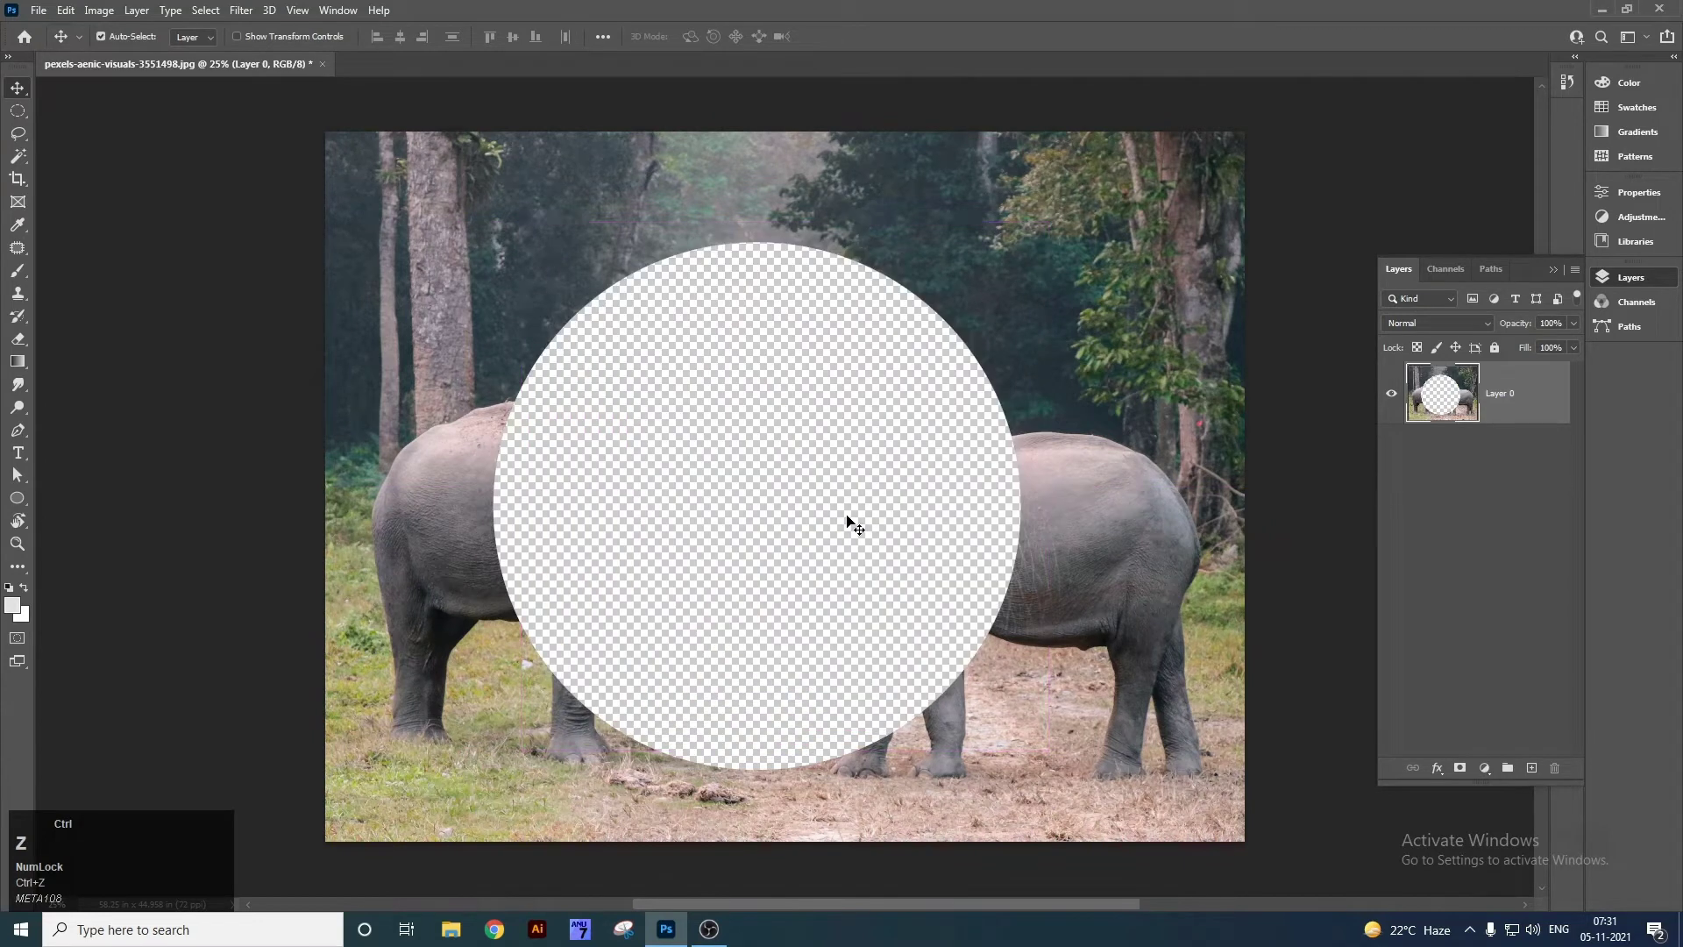
key("ctrl+z")
key("ctrl+d")
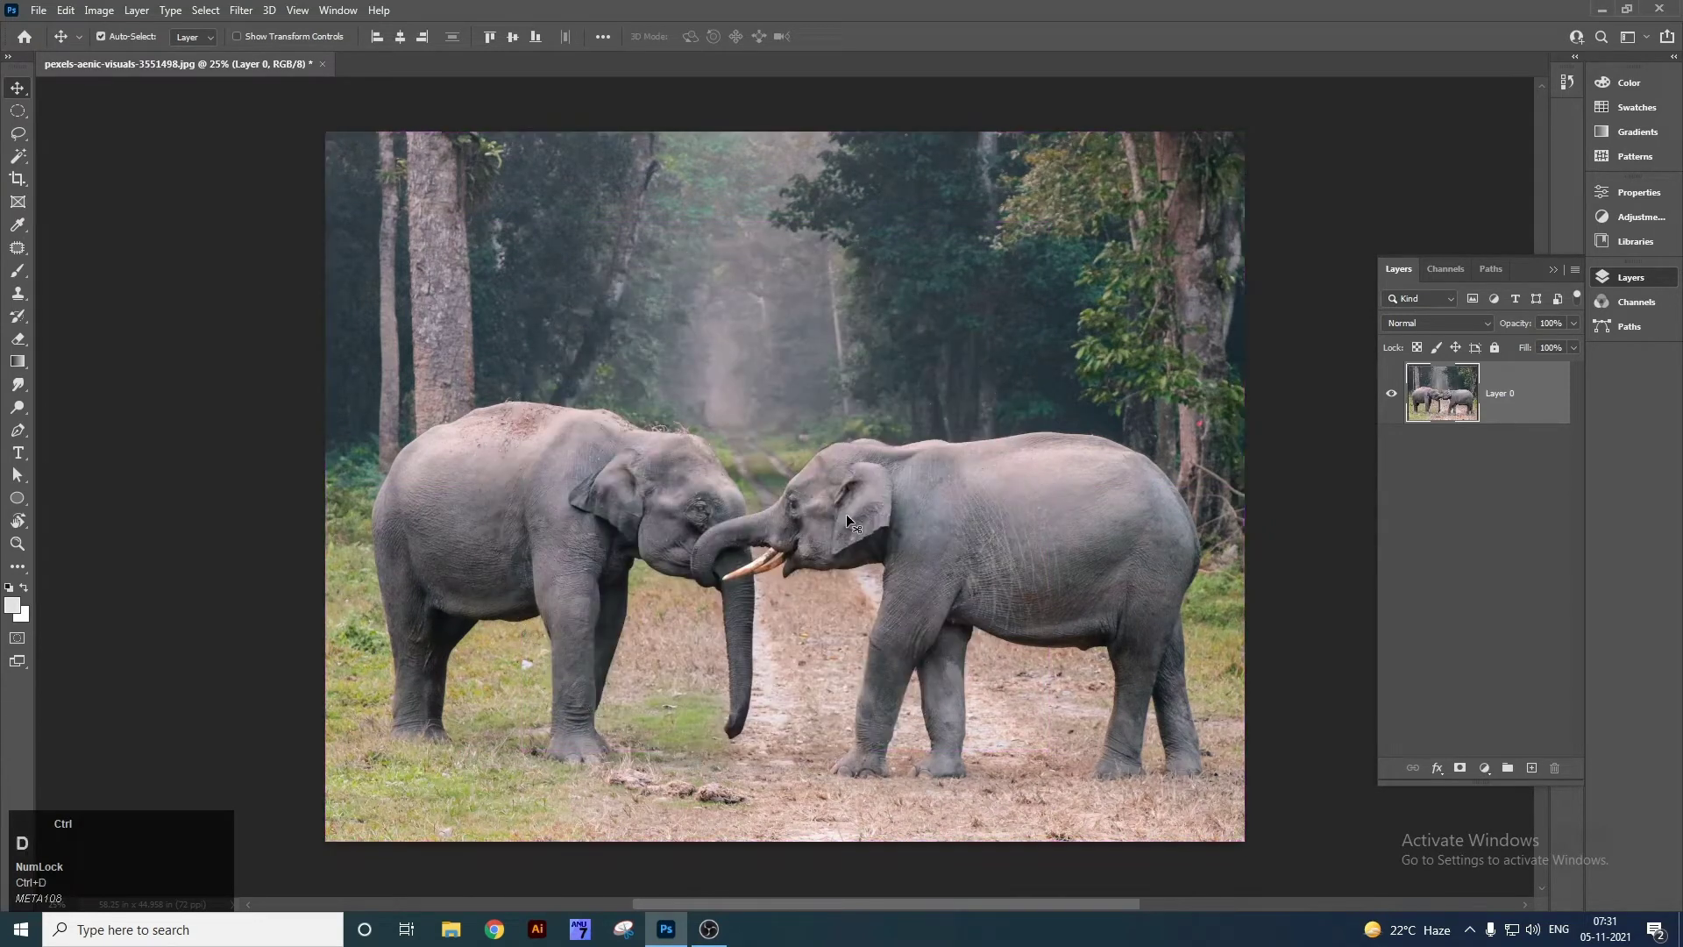
right_click(12, 112)
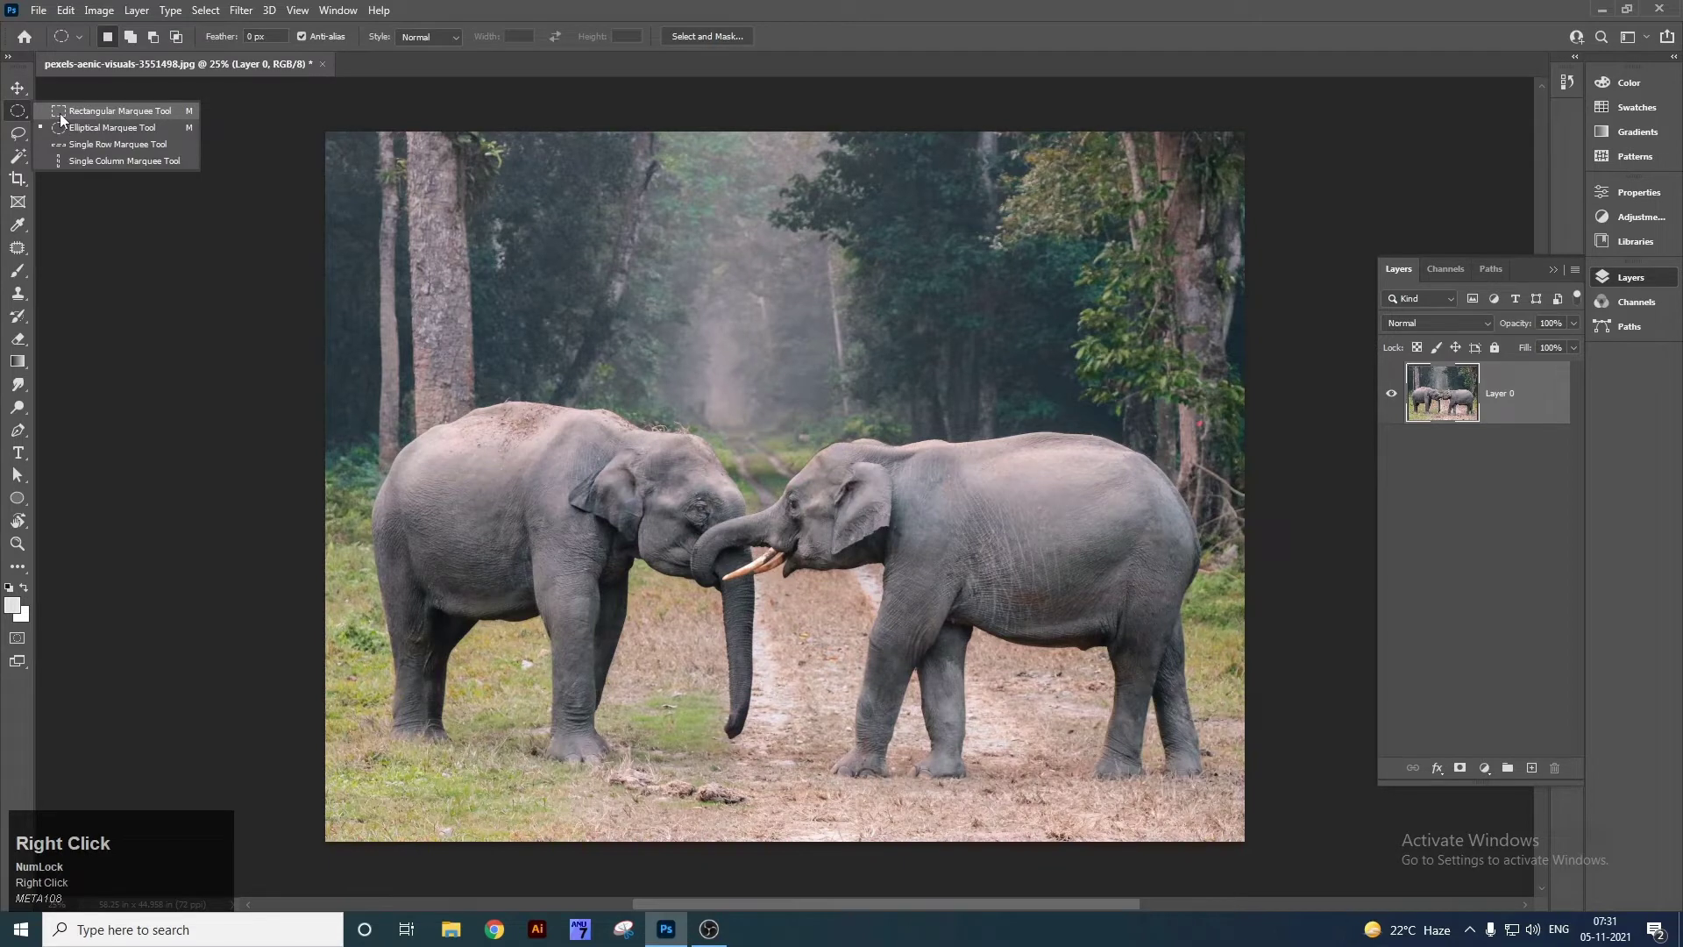
left_click(131, 112)
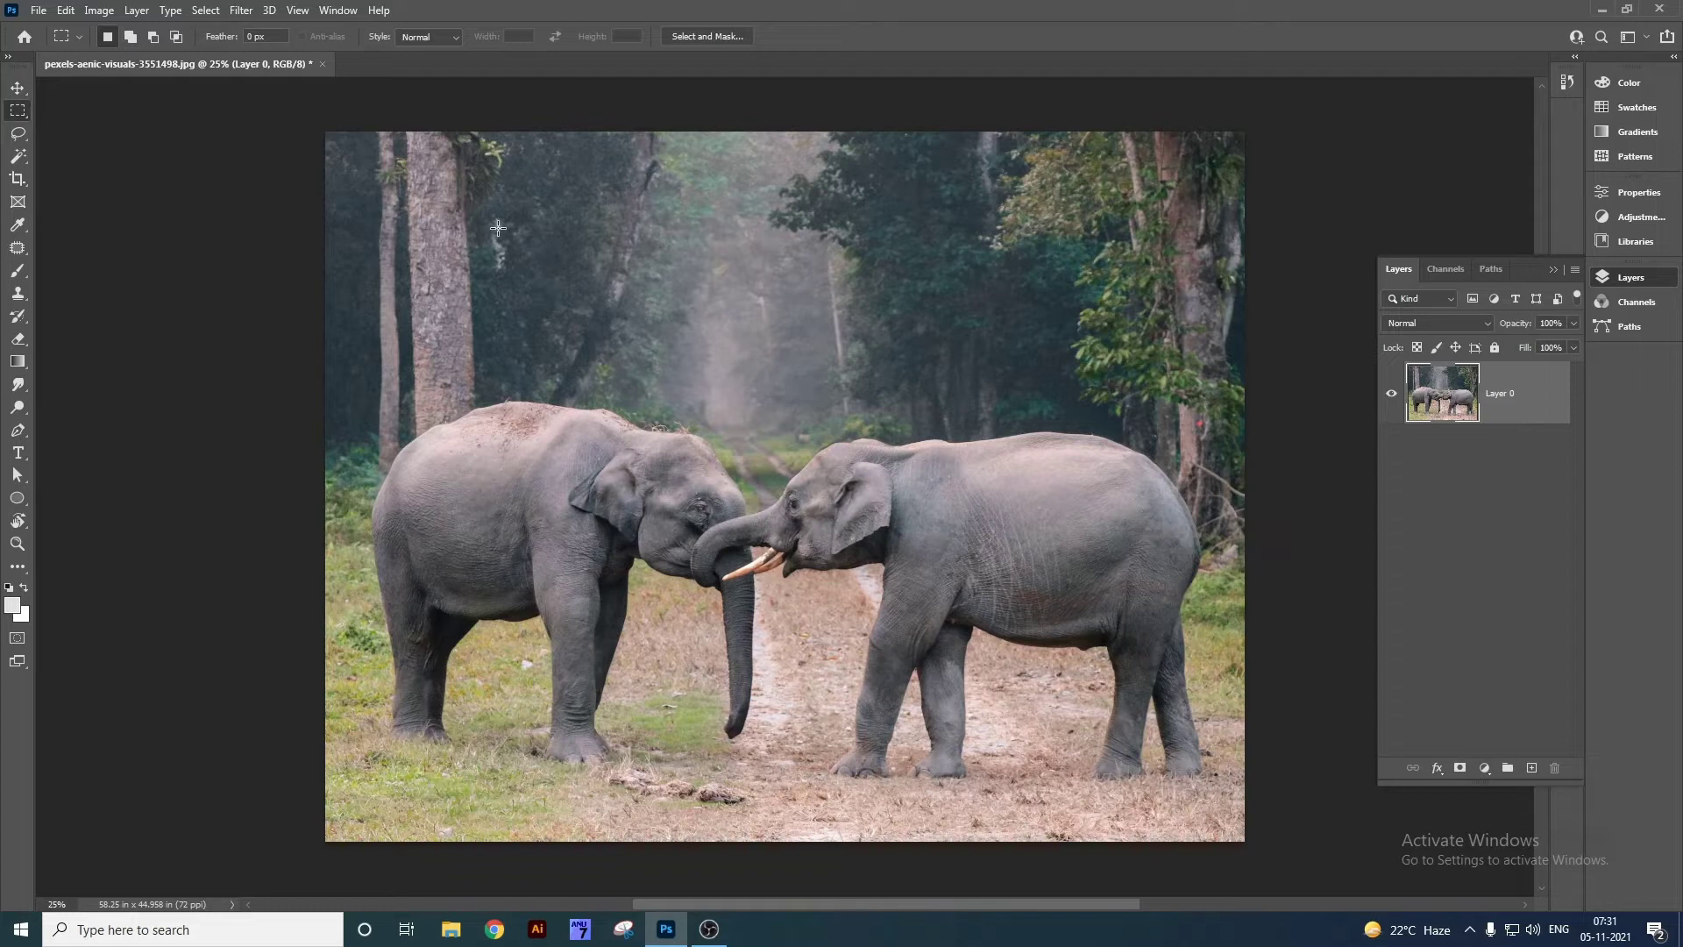
left_click_drag(465, 191, 1031, 638)
key("ctrl+d")
right_click(23, 110)
left_click(84, 128)
left_click_drag(489, 239, 954, 706)
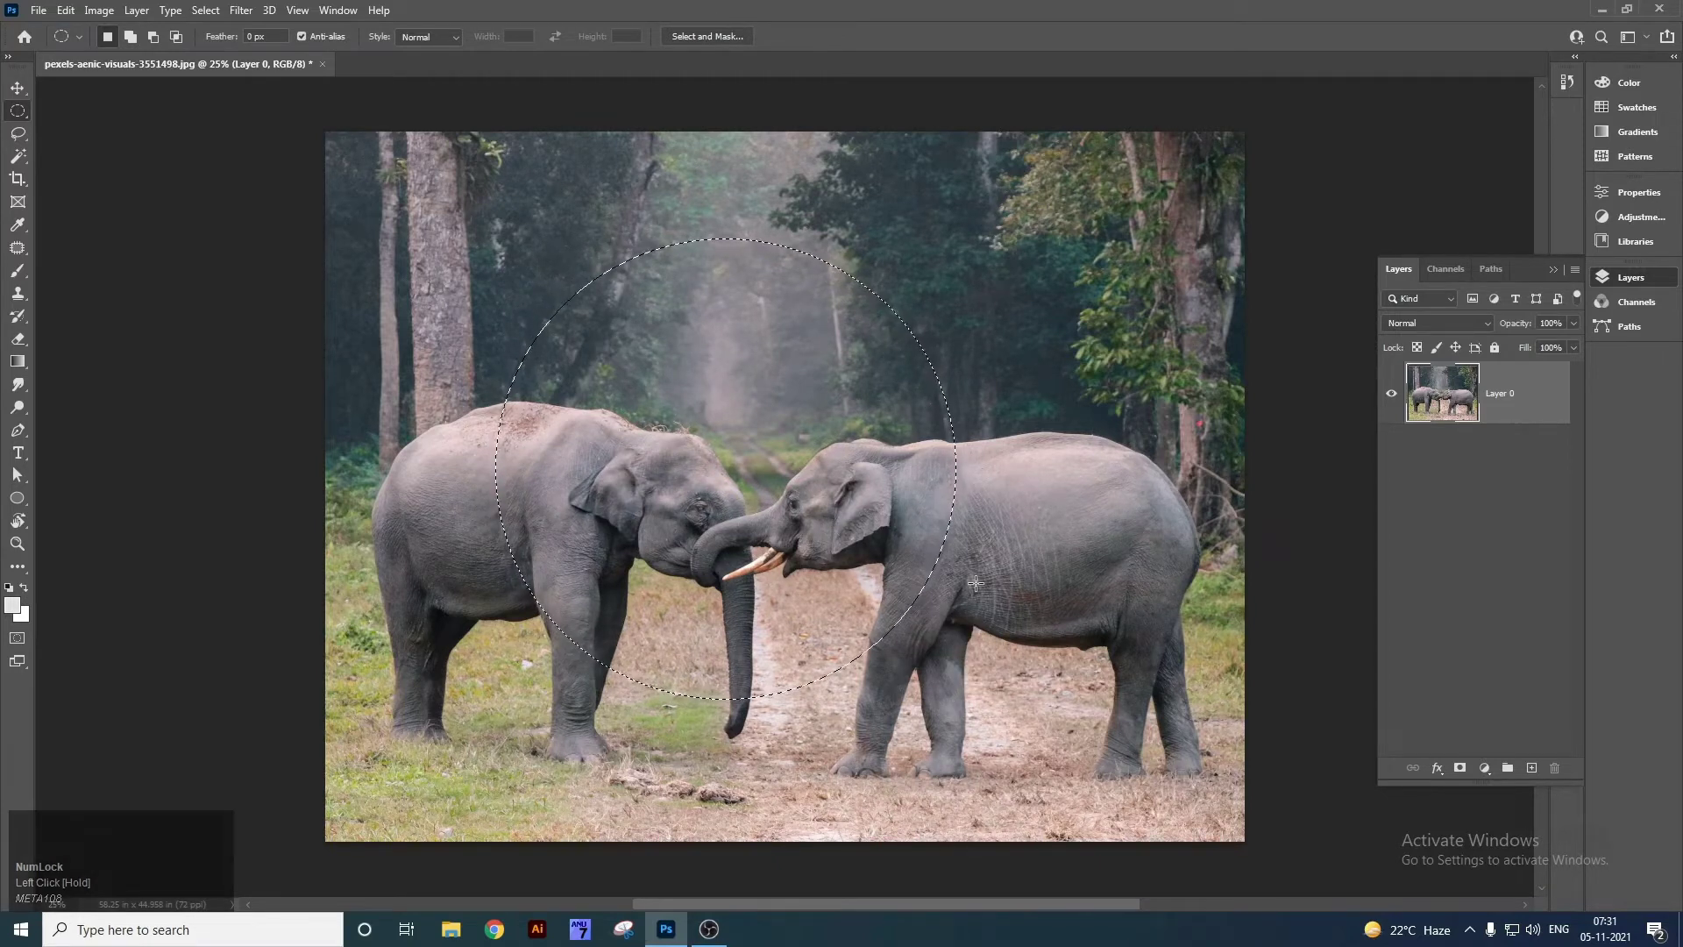
key("ctrl+x")
key("ctrl+v")
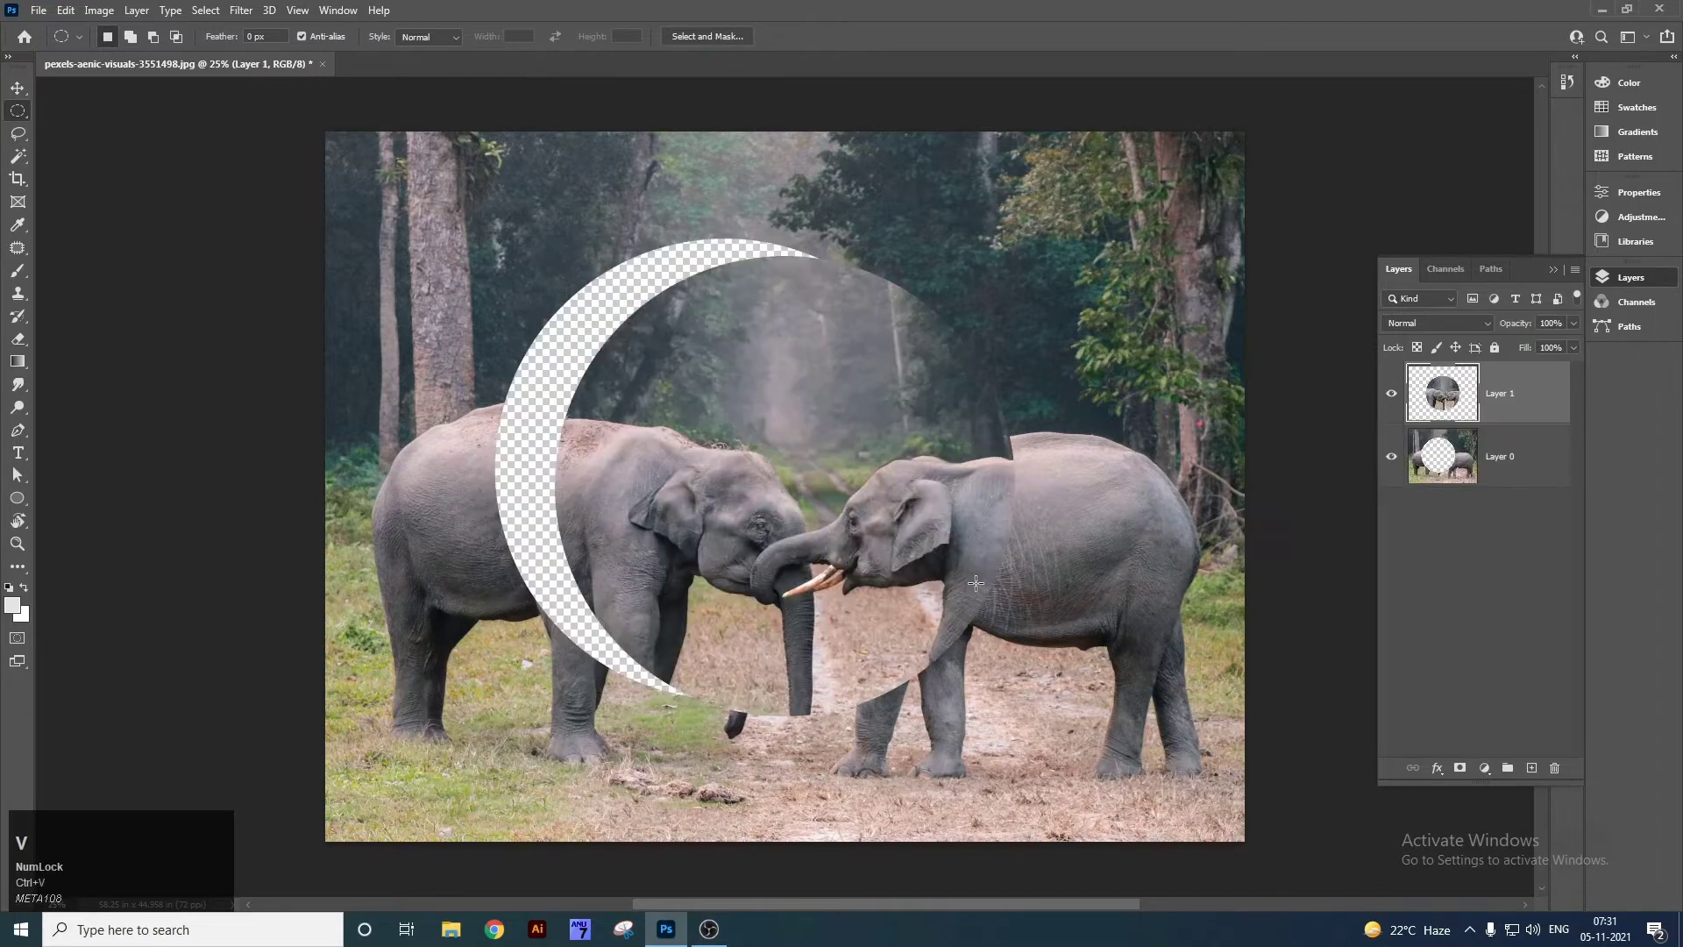
key("ctrl+z")
key("ctrl+z")
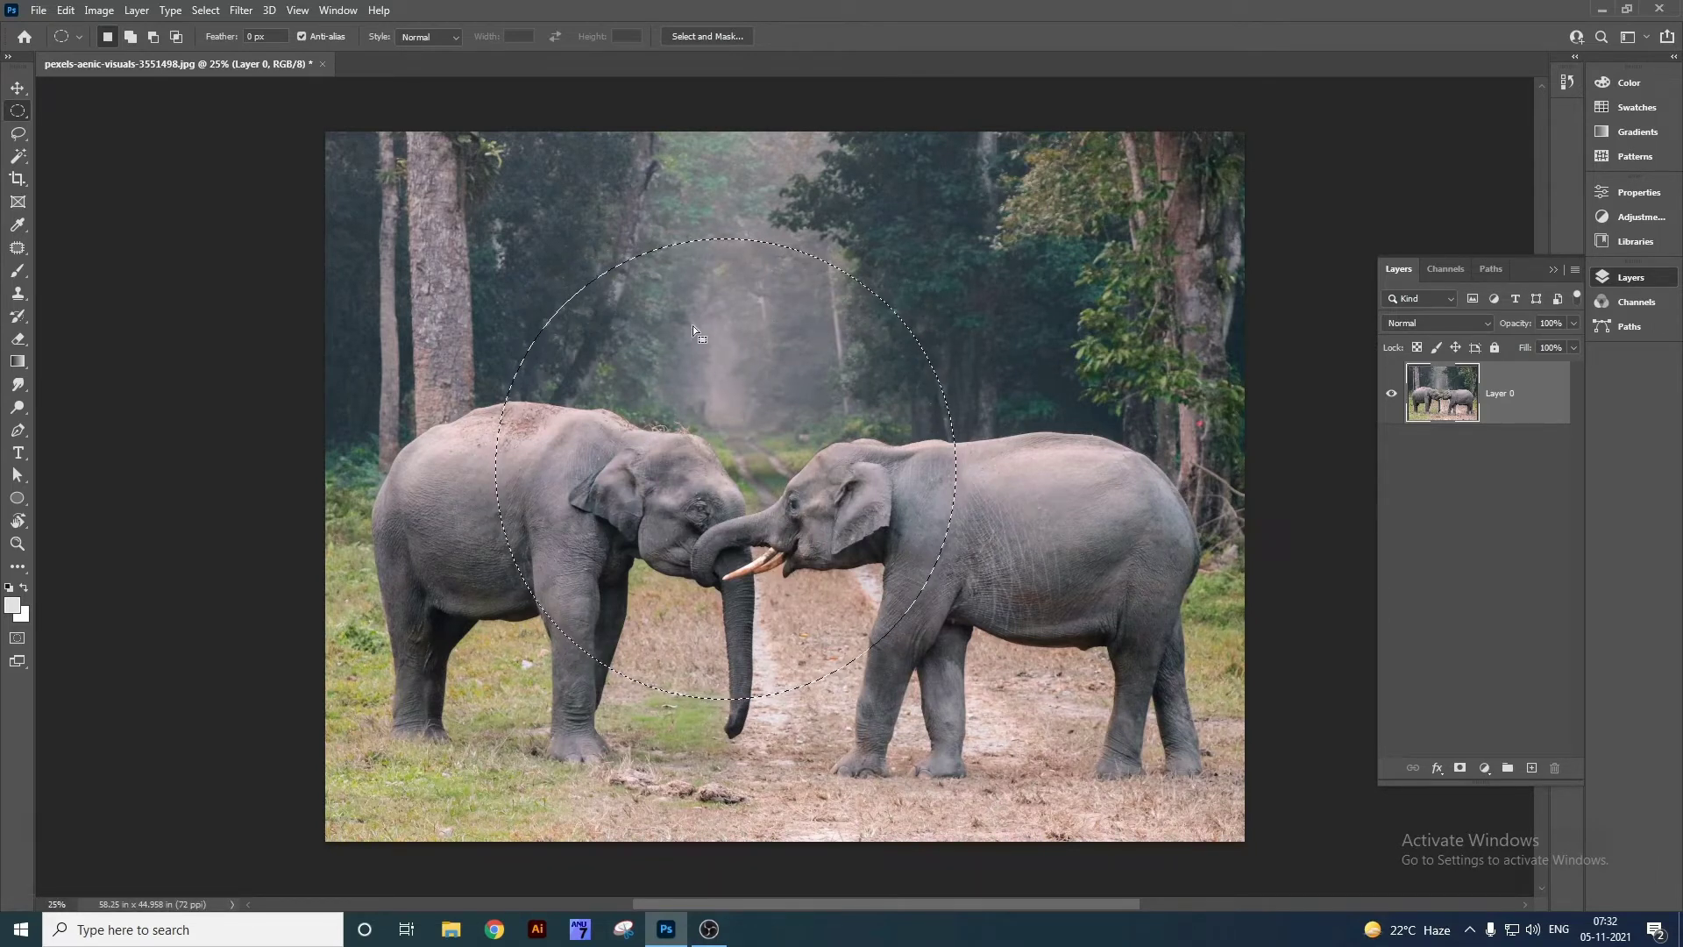
key("ctrl")
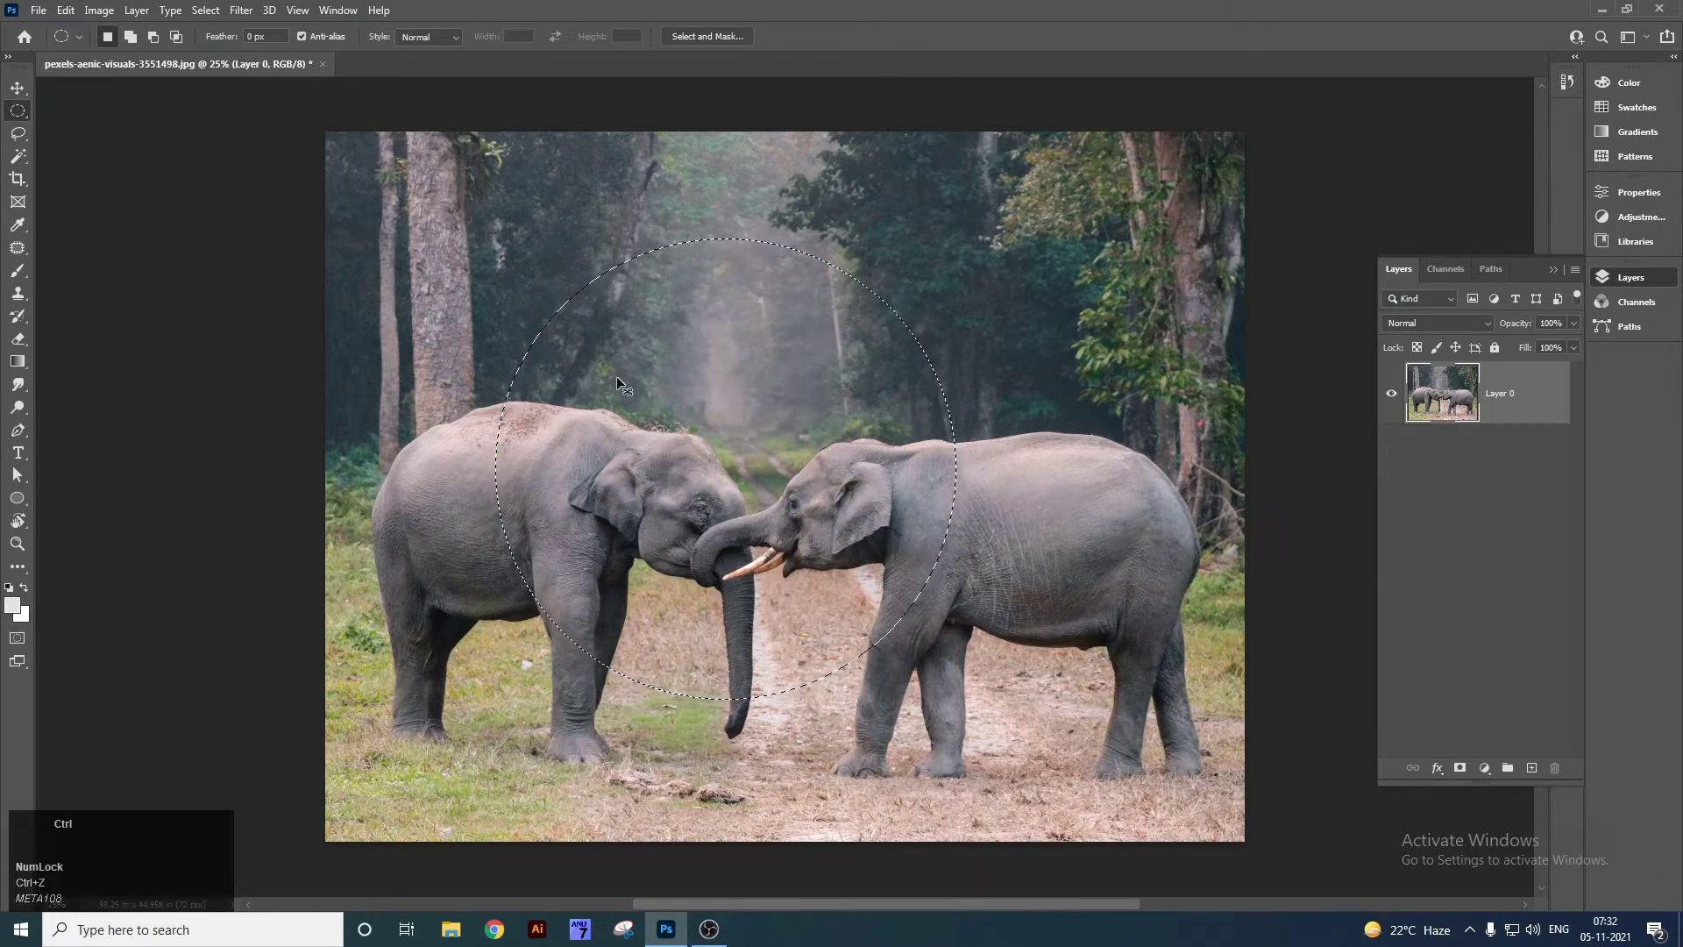
key("ctrl+d")
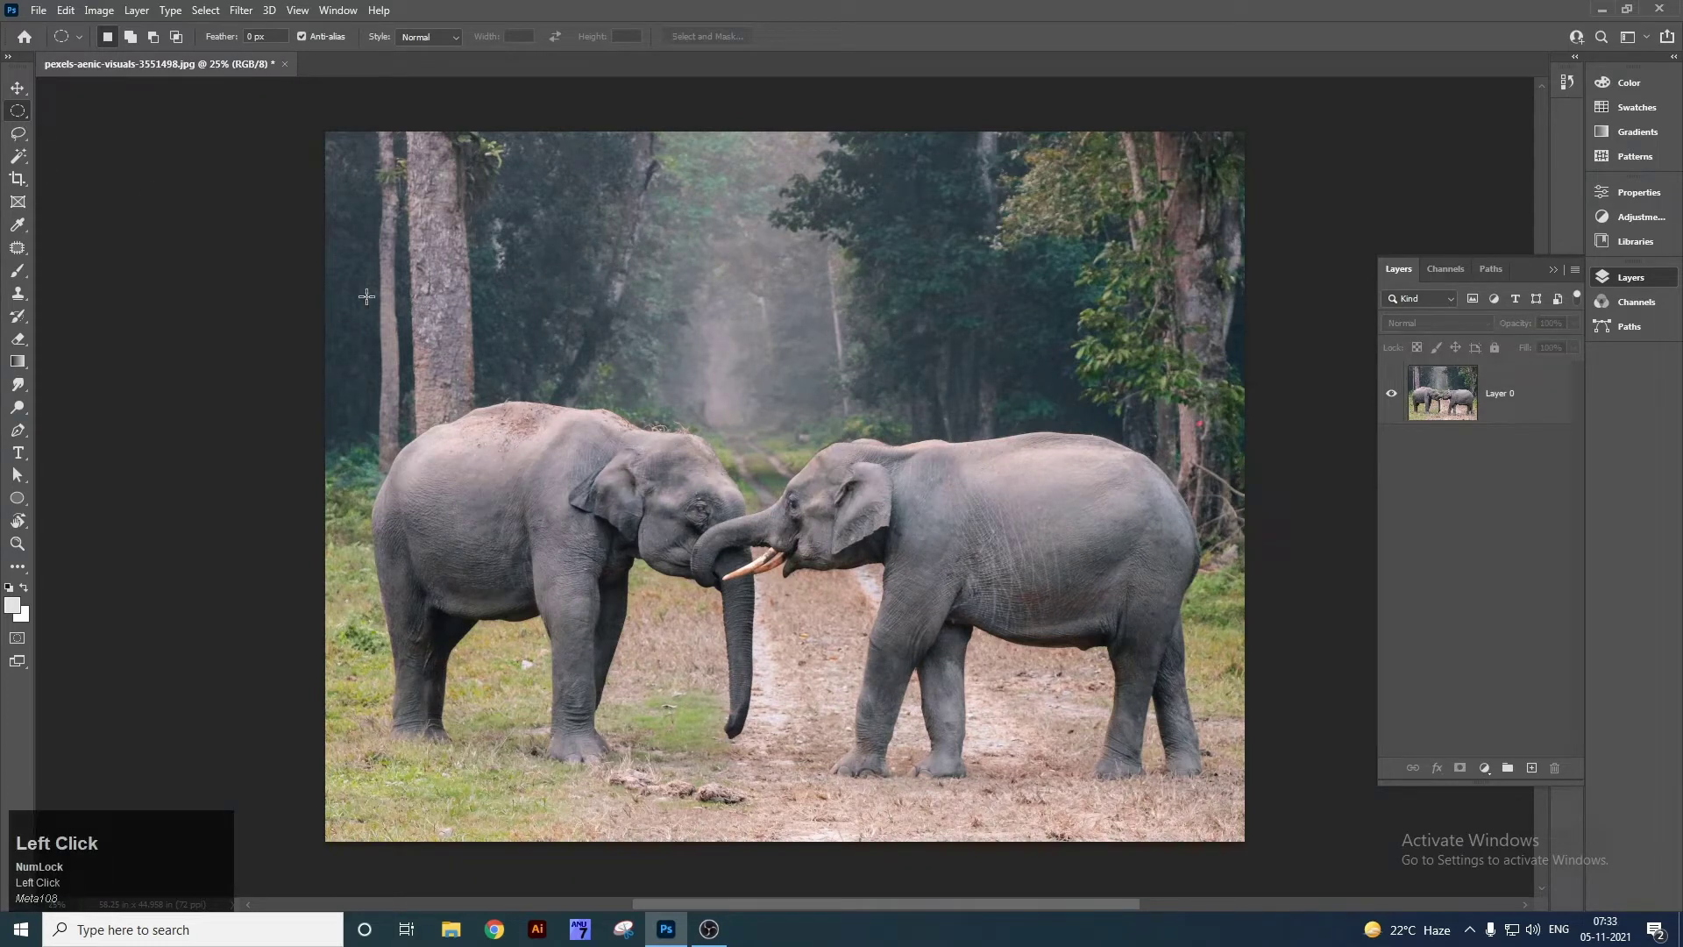
left_click_drag(386, 299, 820, 696)
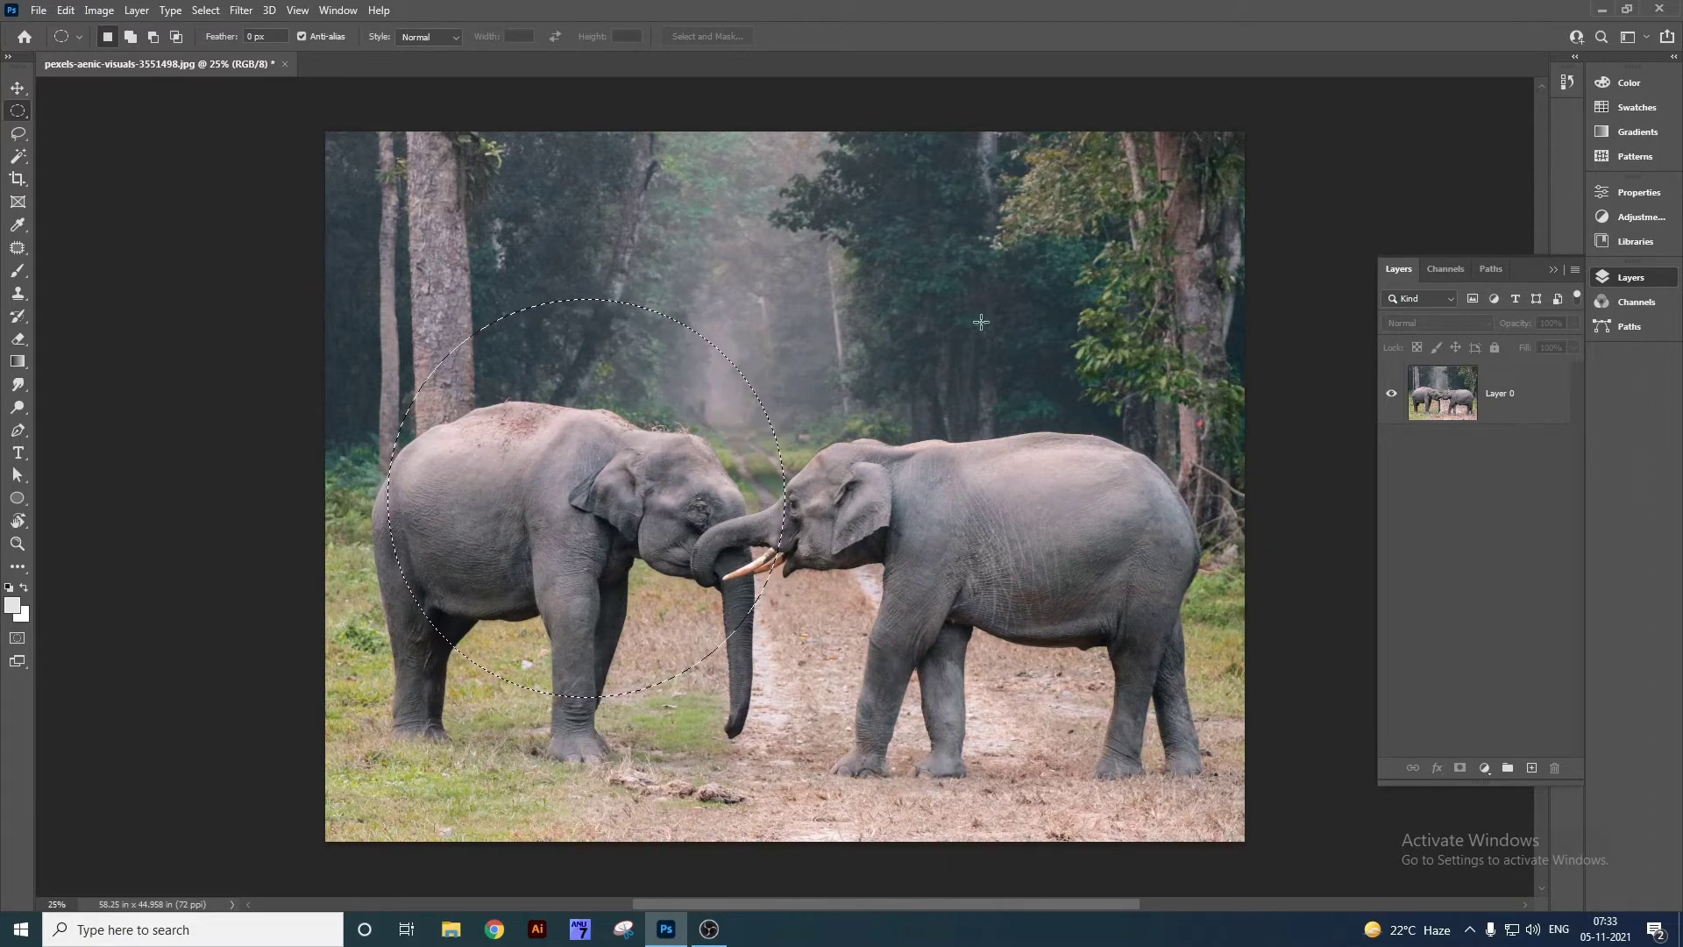
key("ctrl")
key("ctrl+v")
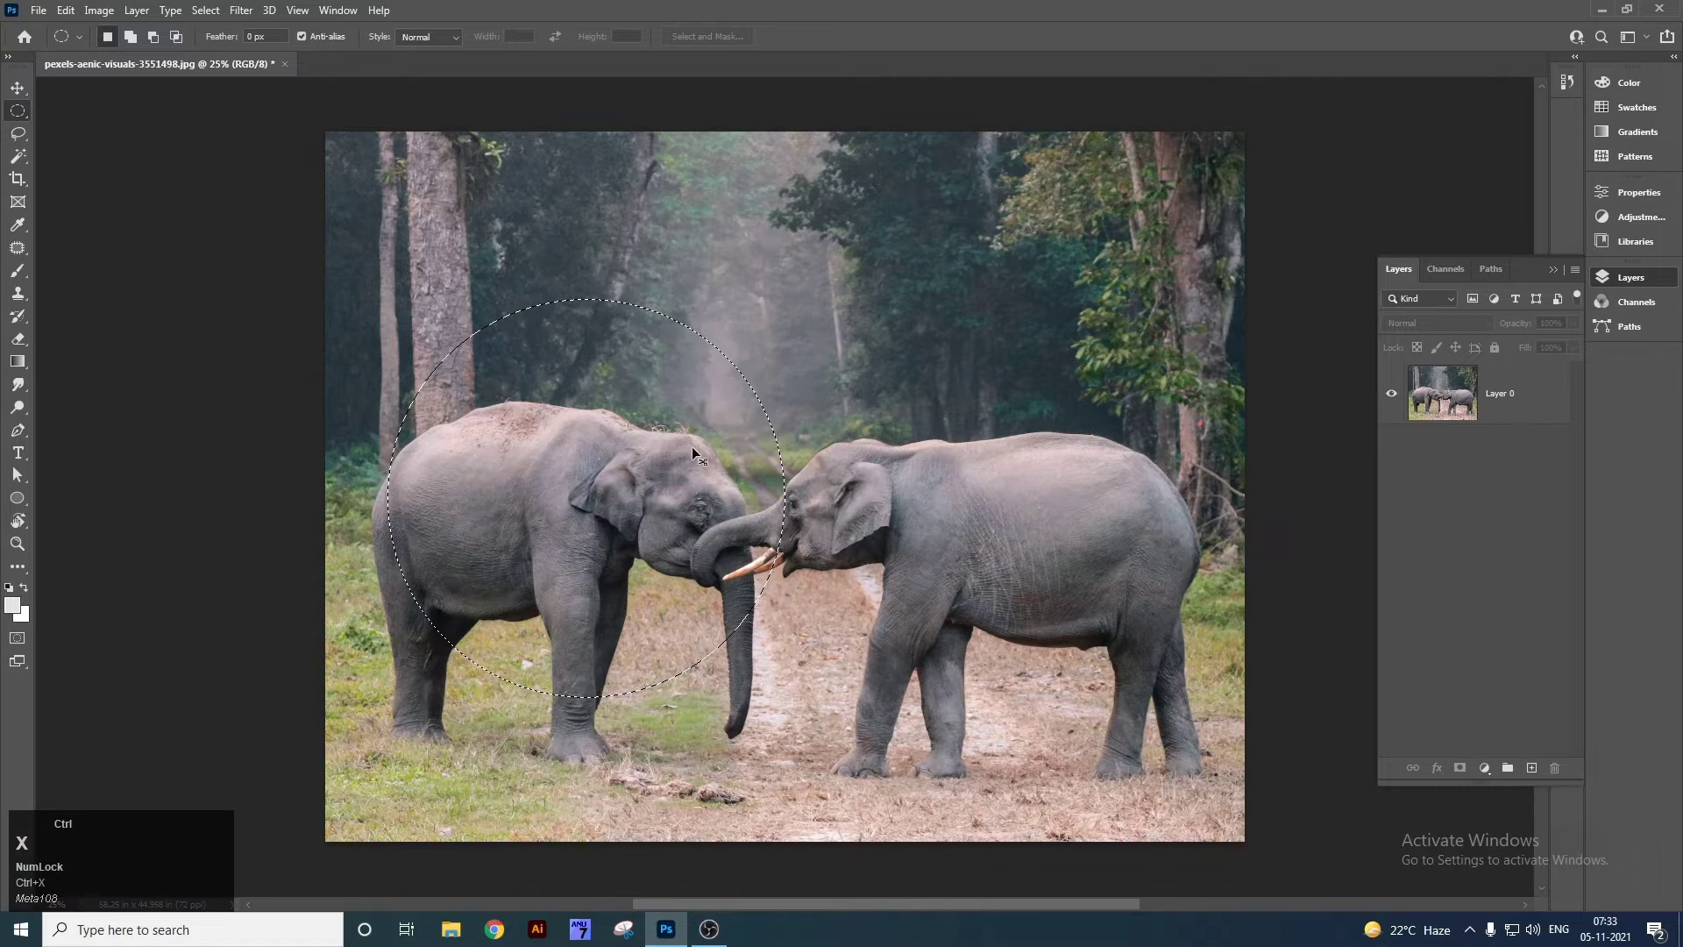
key("ctrl+z")
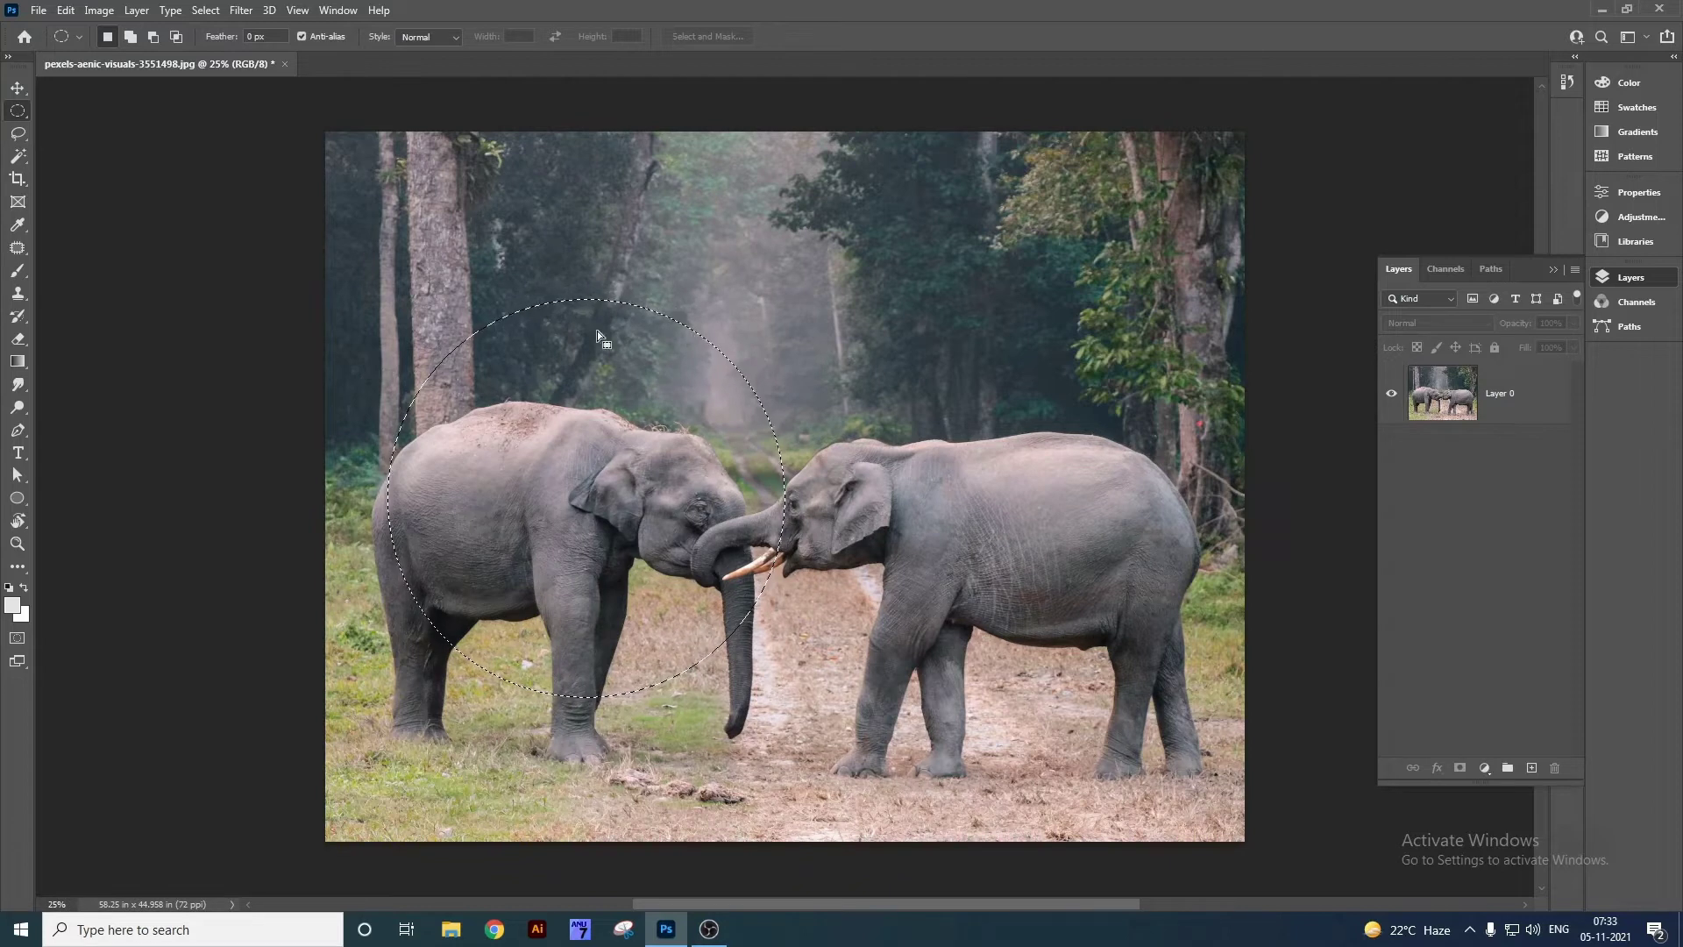
key("ctrl+d")
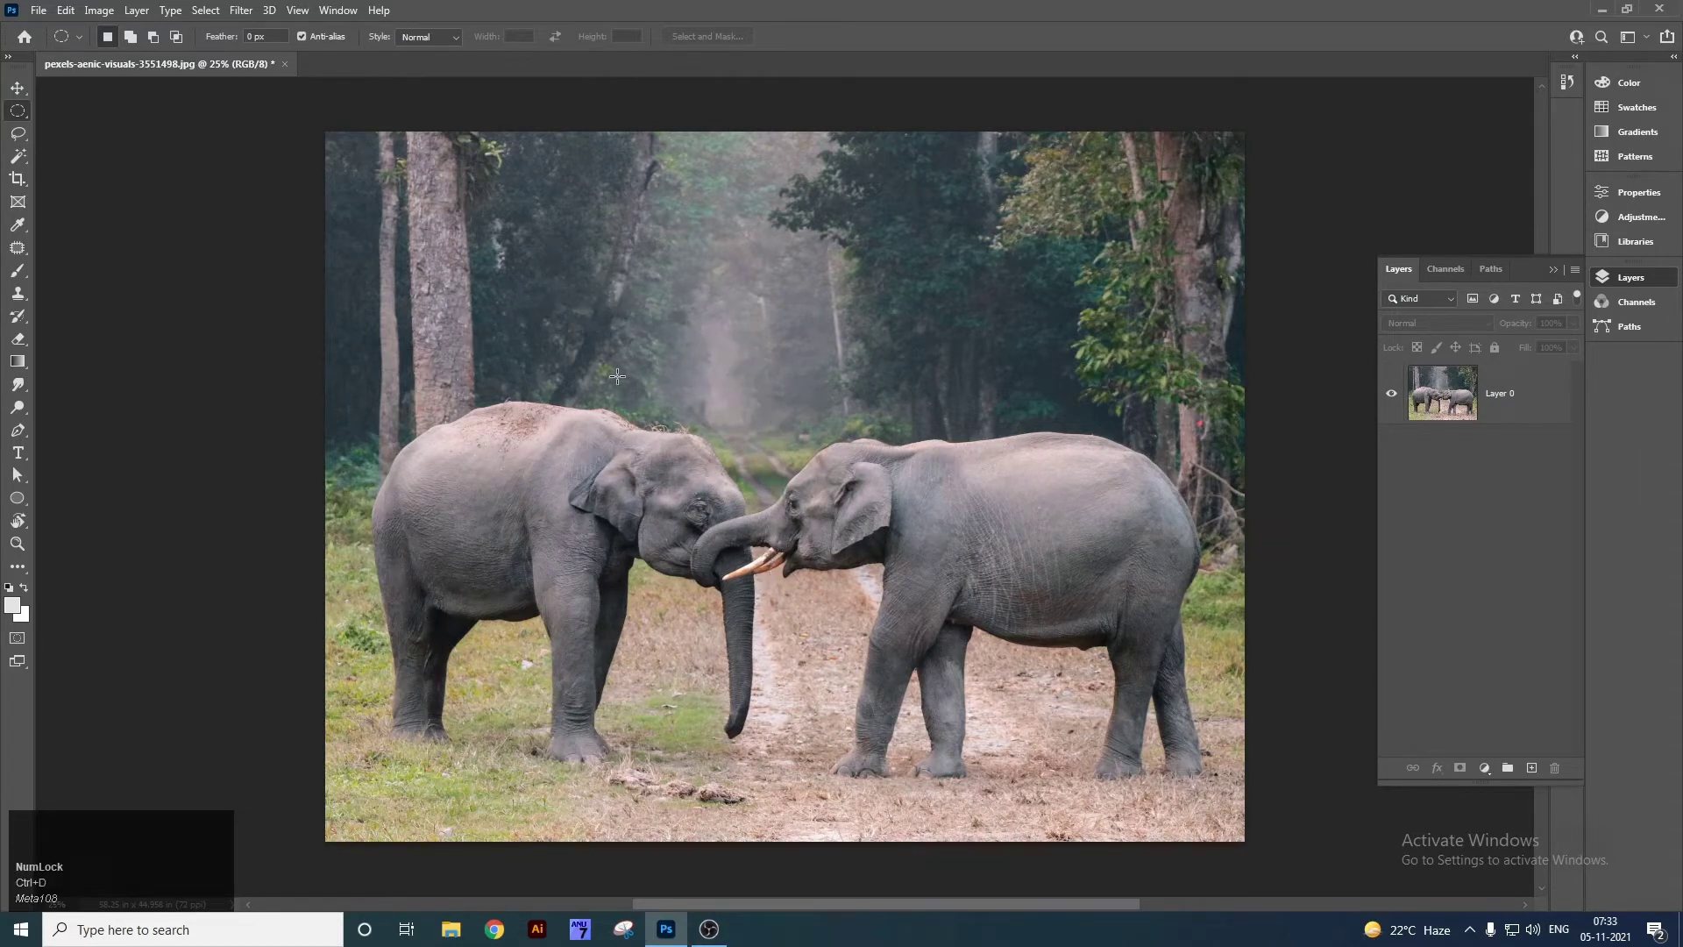
left_click_drag(548, 265, 872, 555)
key("ctrl+d")
left_click_drag(611, 258, 868, 596)
key("ctrl+d")
key("ctrl+d")
Select a one-pixel row across the photo with the Single Row Marquee and zoom in on it.
right_click(28, 113)
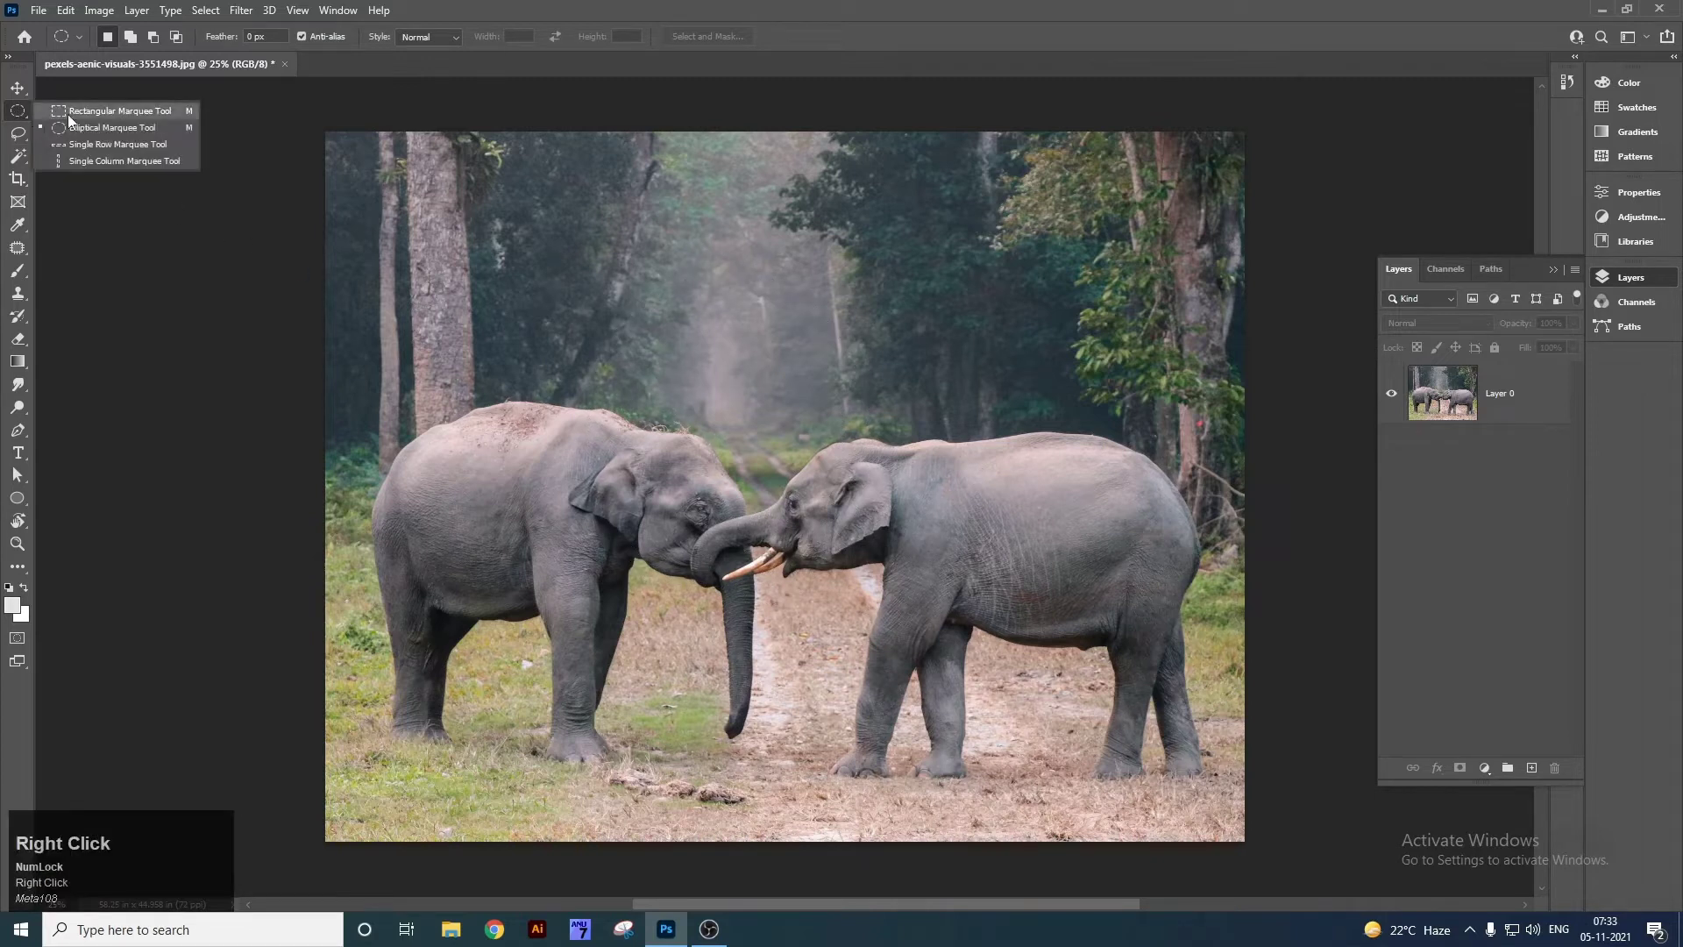
left_click(144, 145)
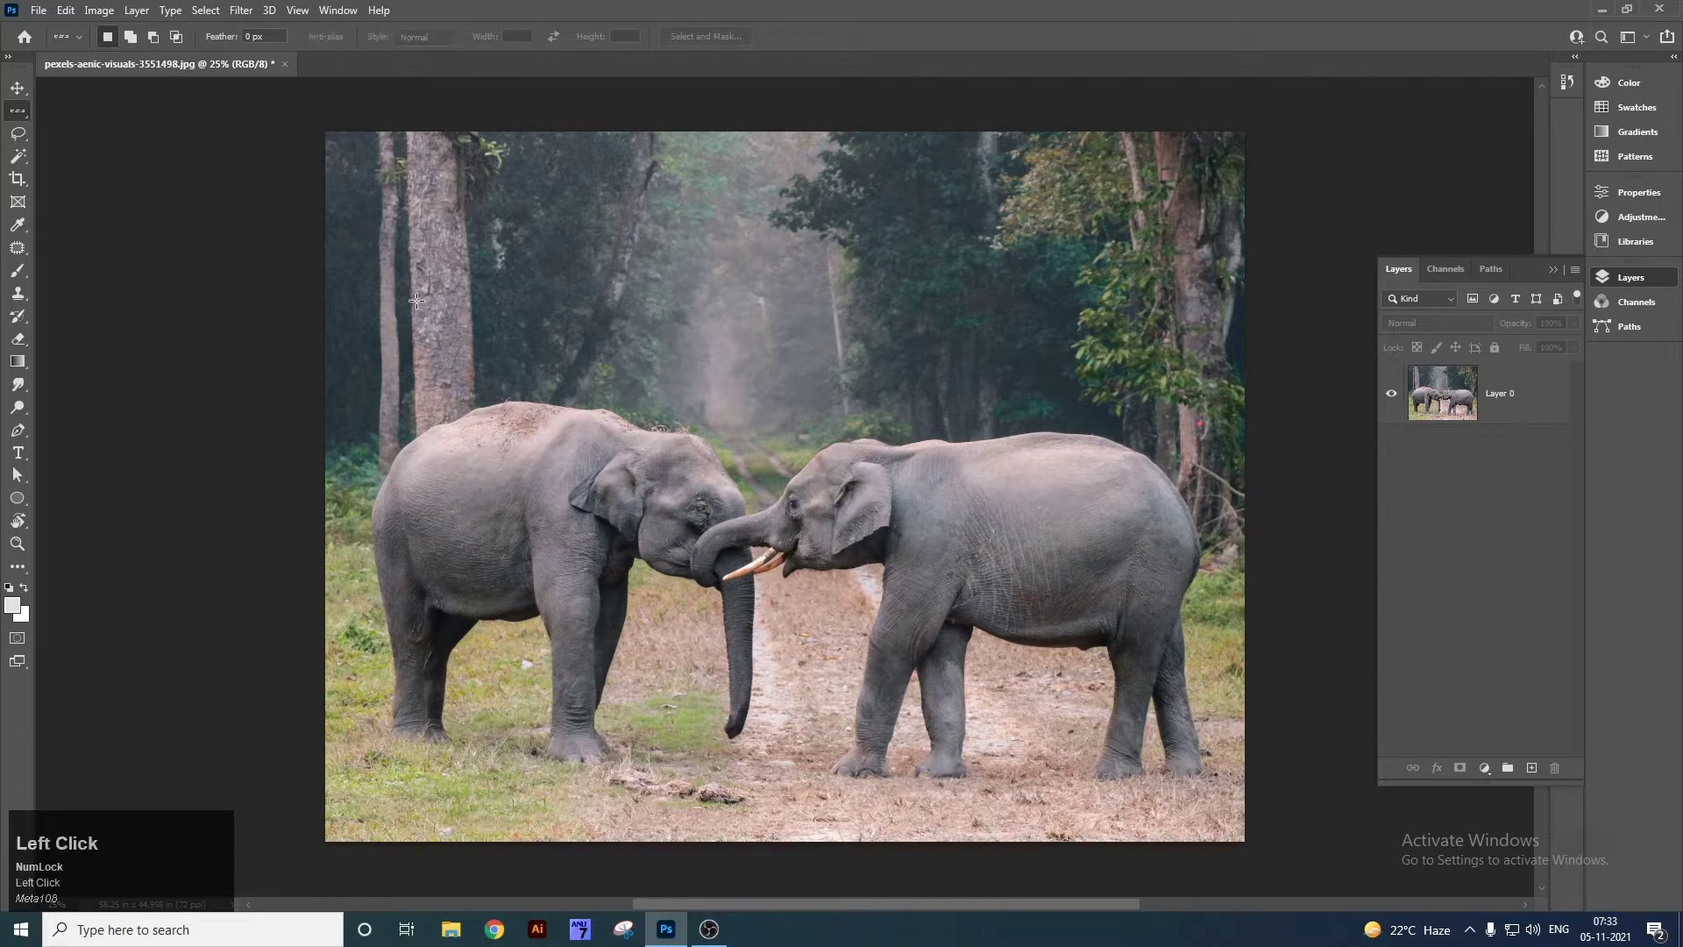
left_click(680, 283)
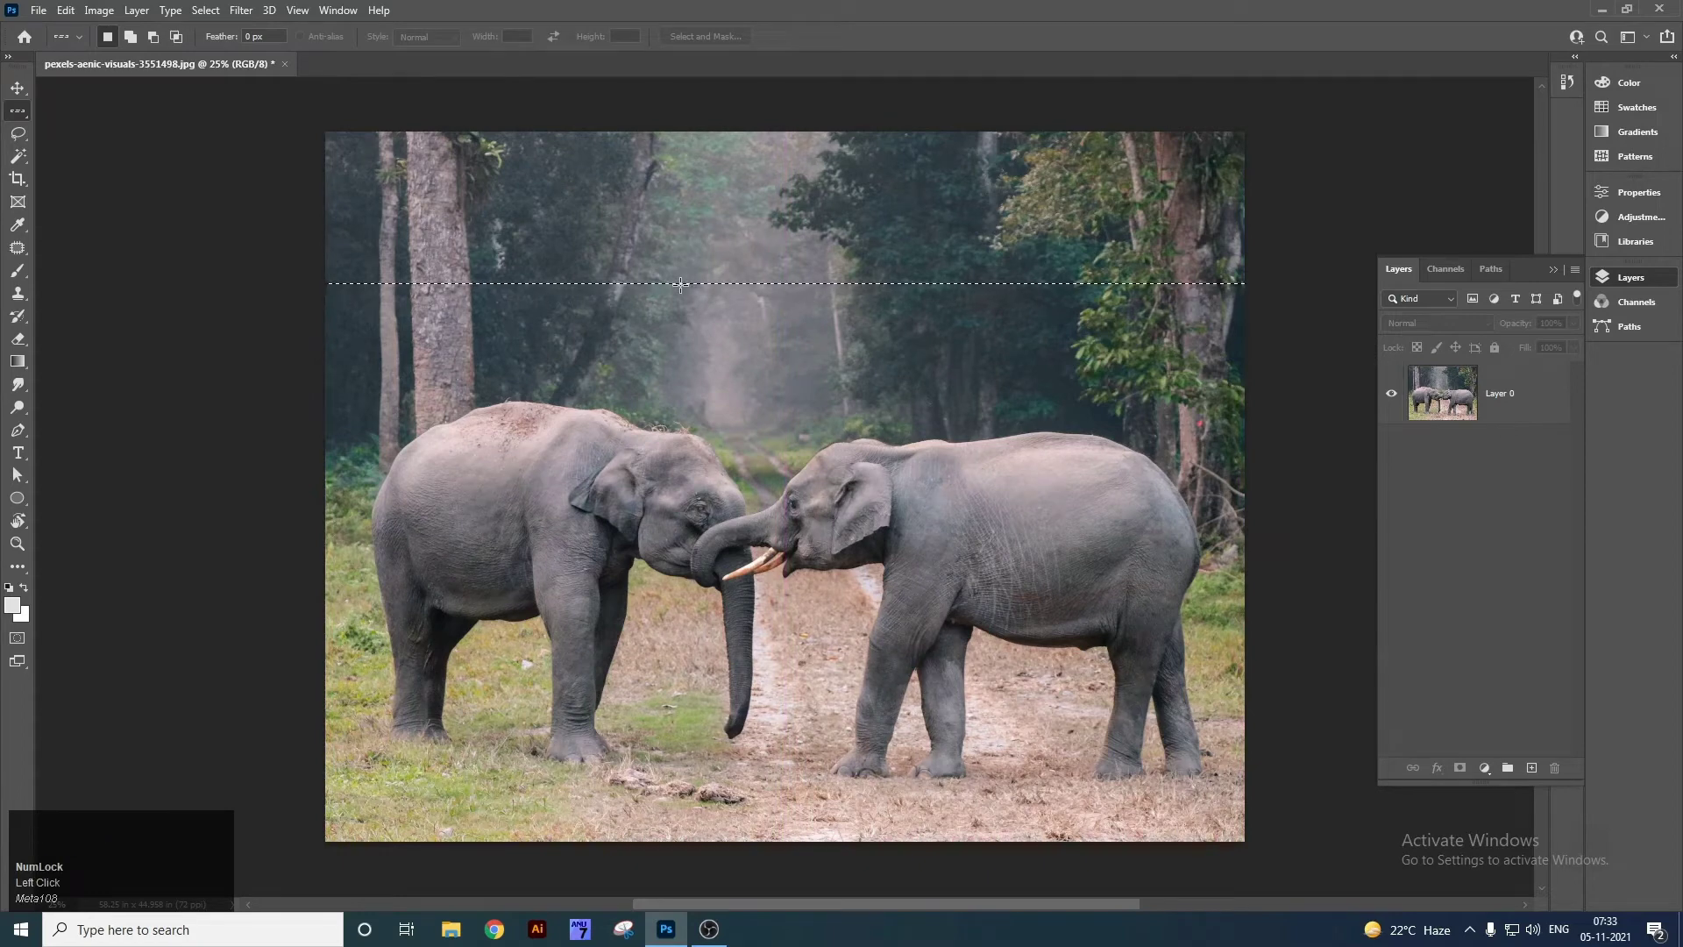
key("z")
left_click_drag(693, 268, 883, 451)
left_click_drag(722, 582, 847, 431)
key("space")
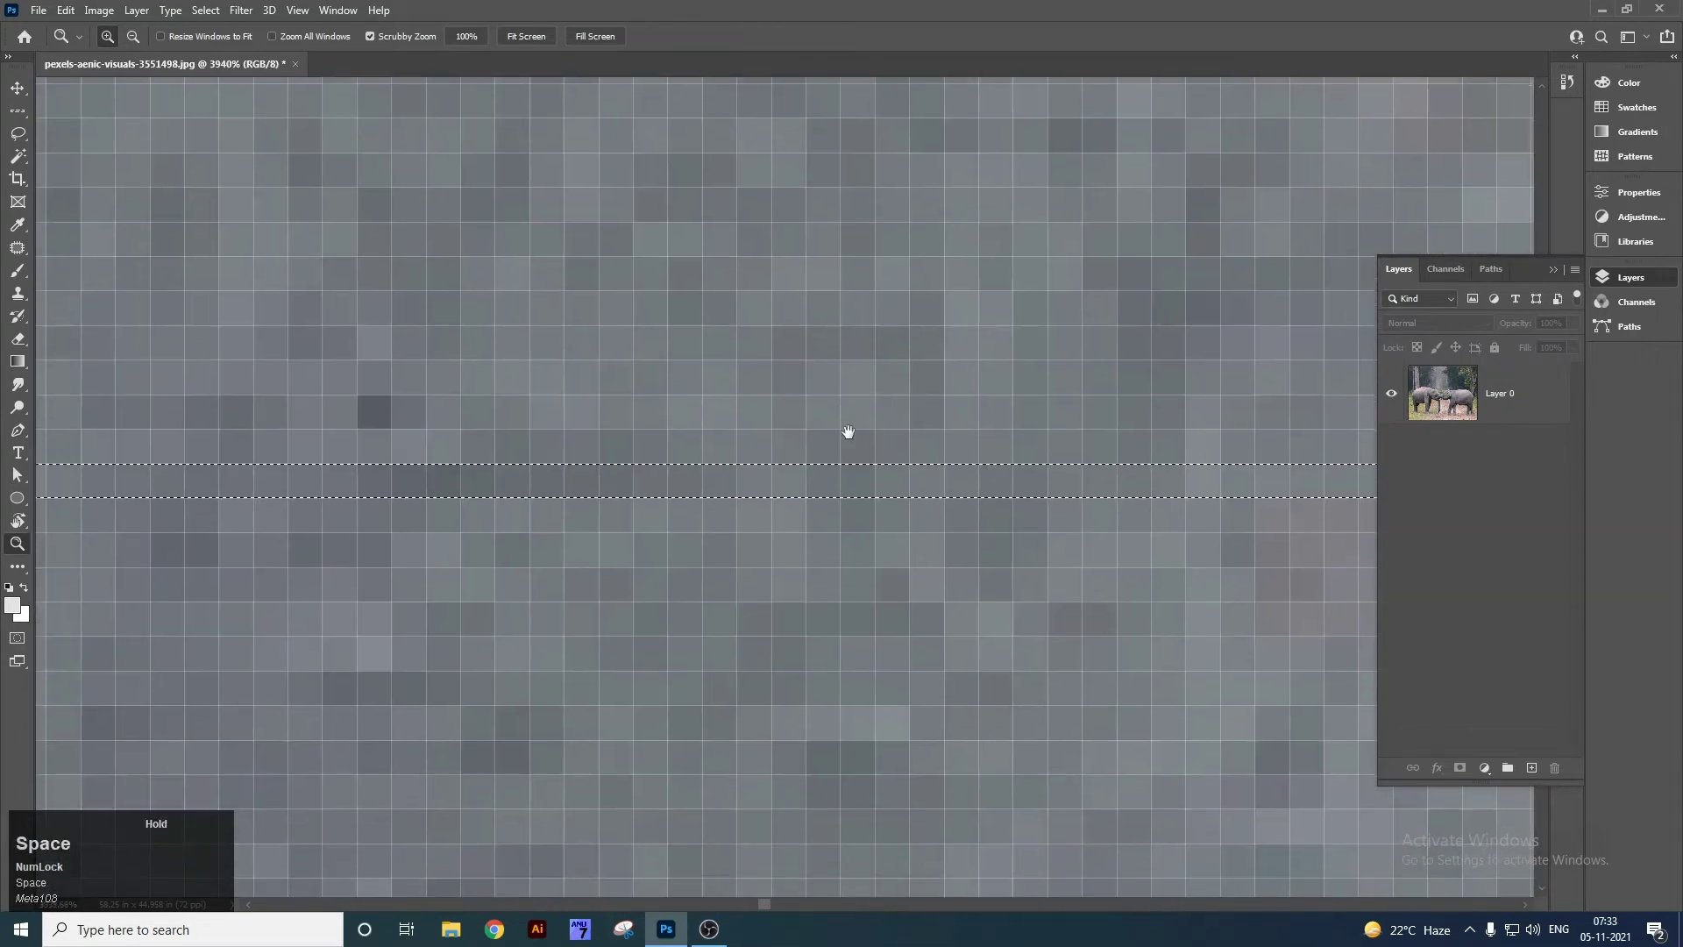
left_click_drag(777, 512, 814, 483)
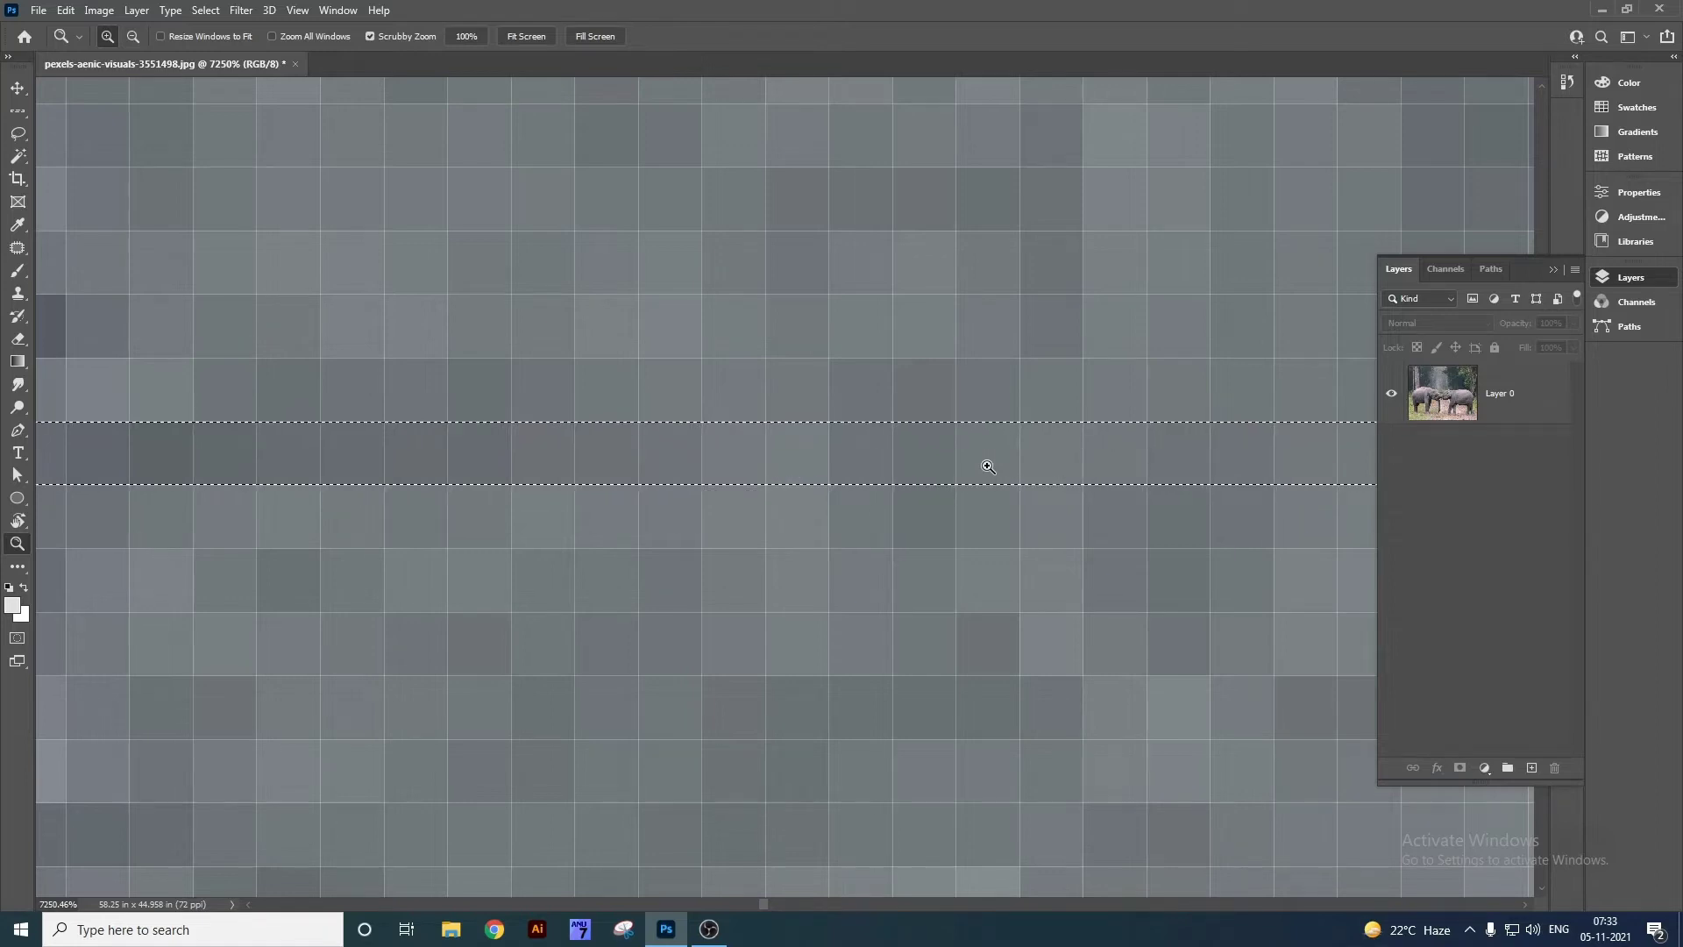
key("ctrl")
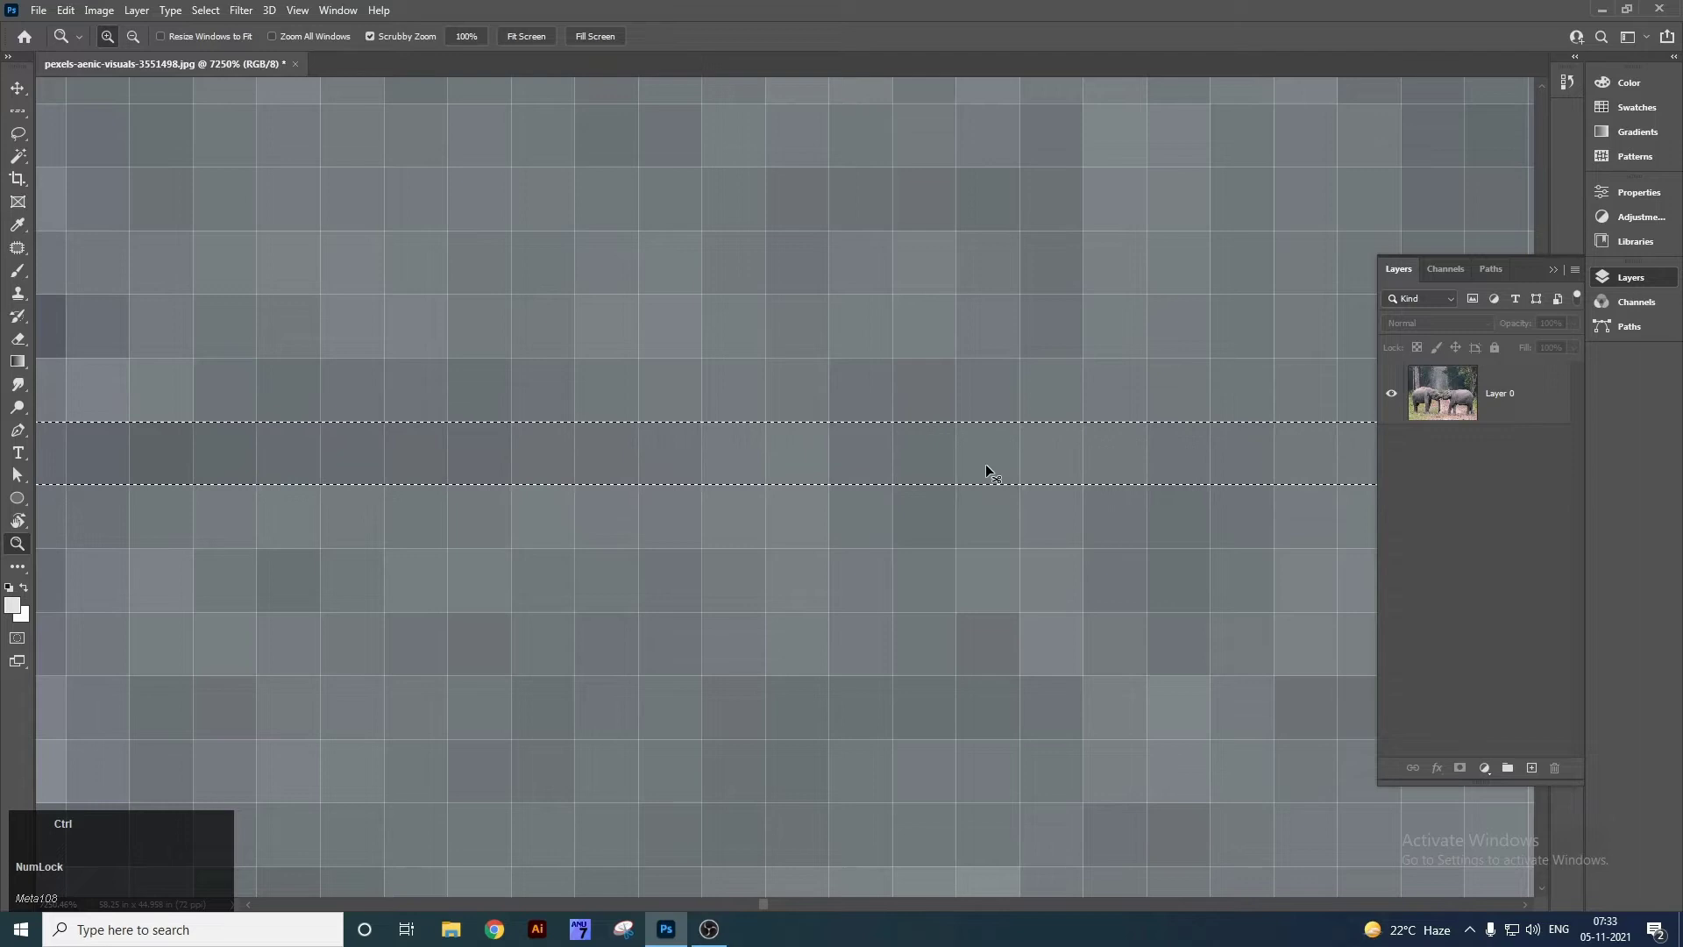
key("ctrl+0")
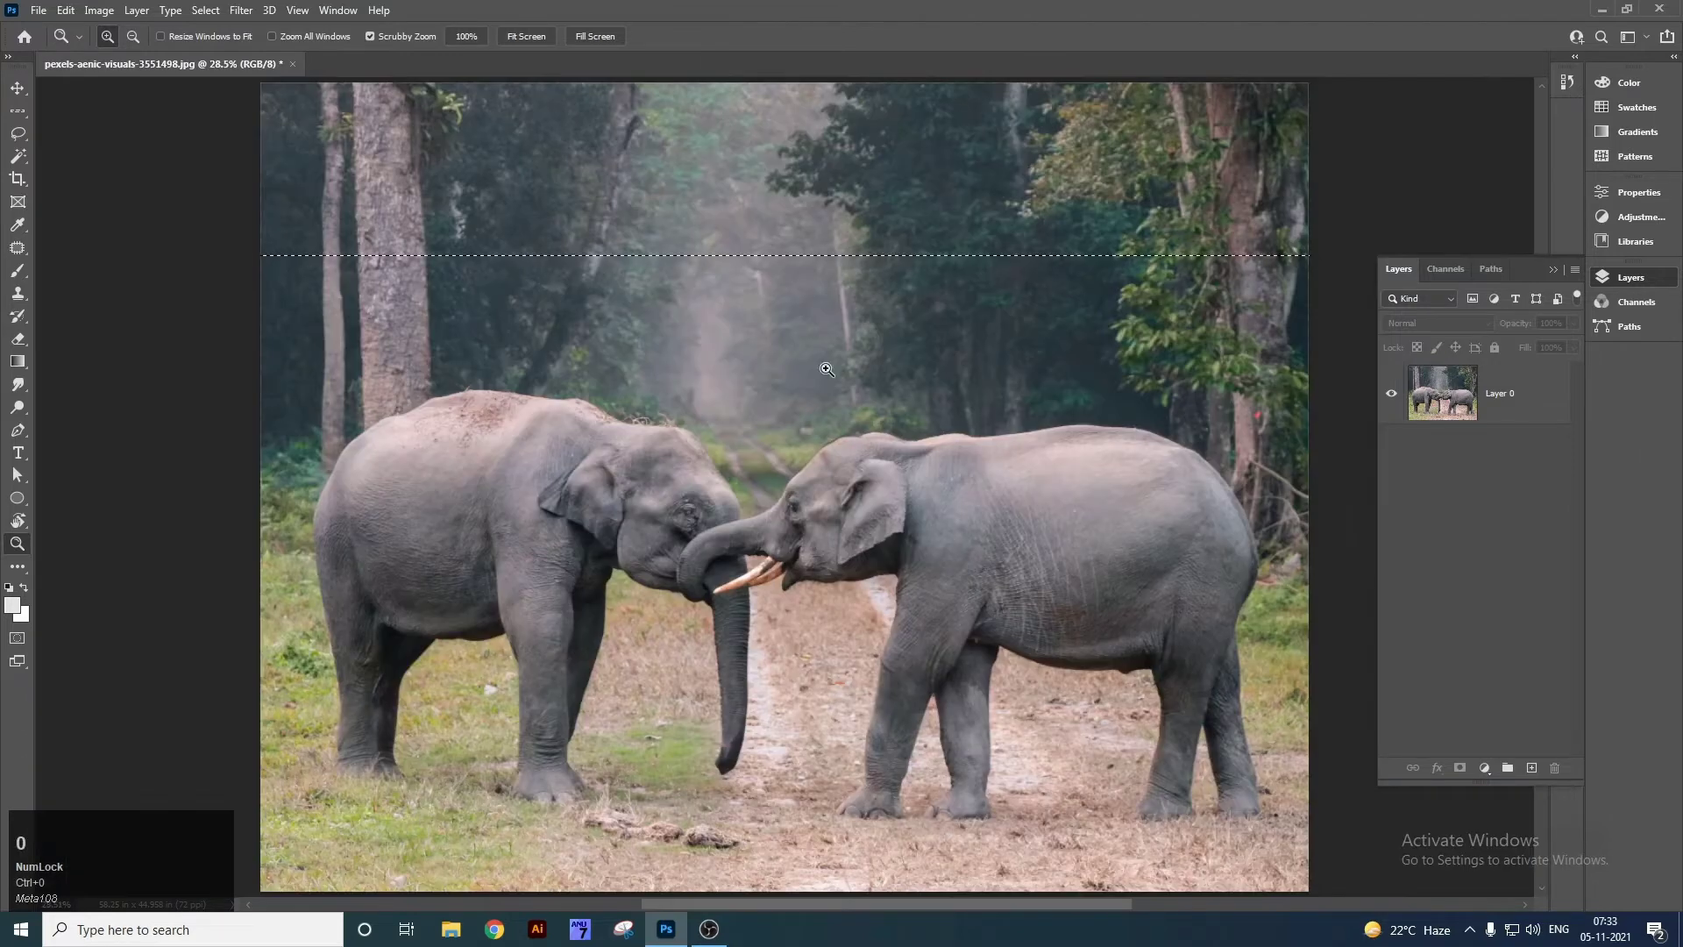
Refit the photo and zoom in closely on the selected row again.
left_click_drag(689, 259, 1052, 473)
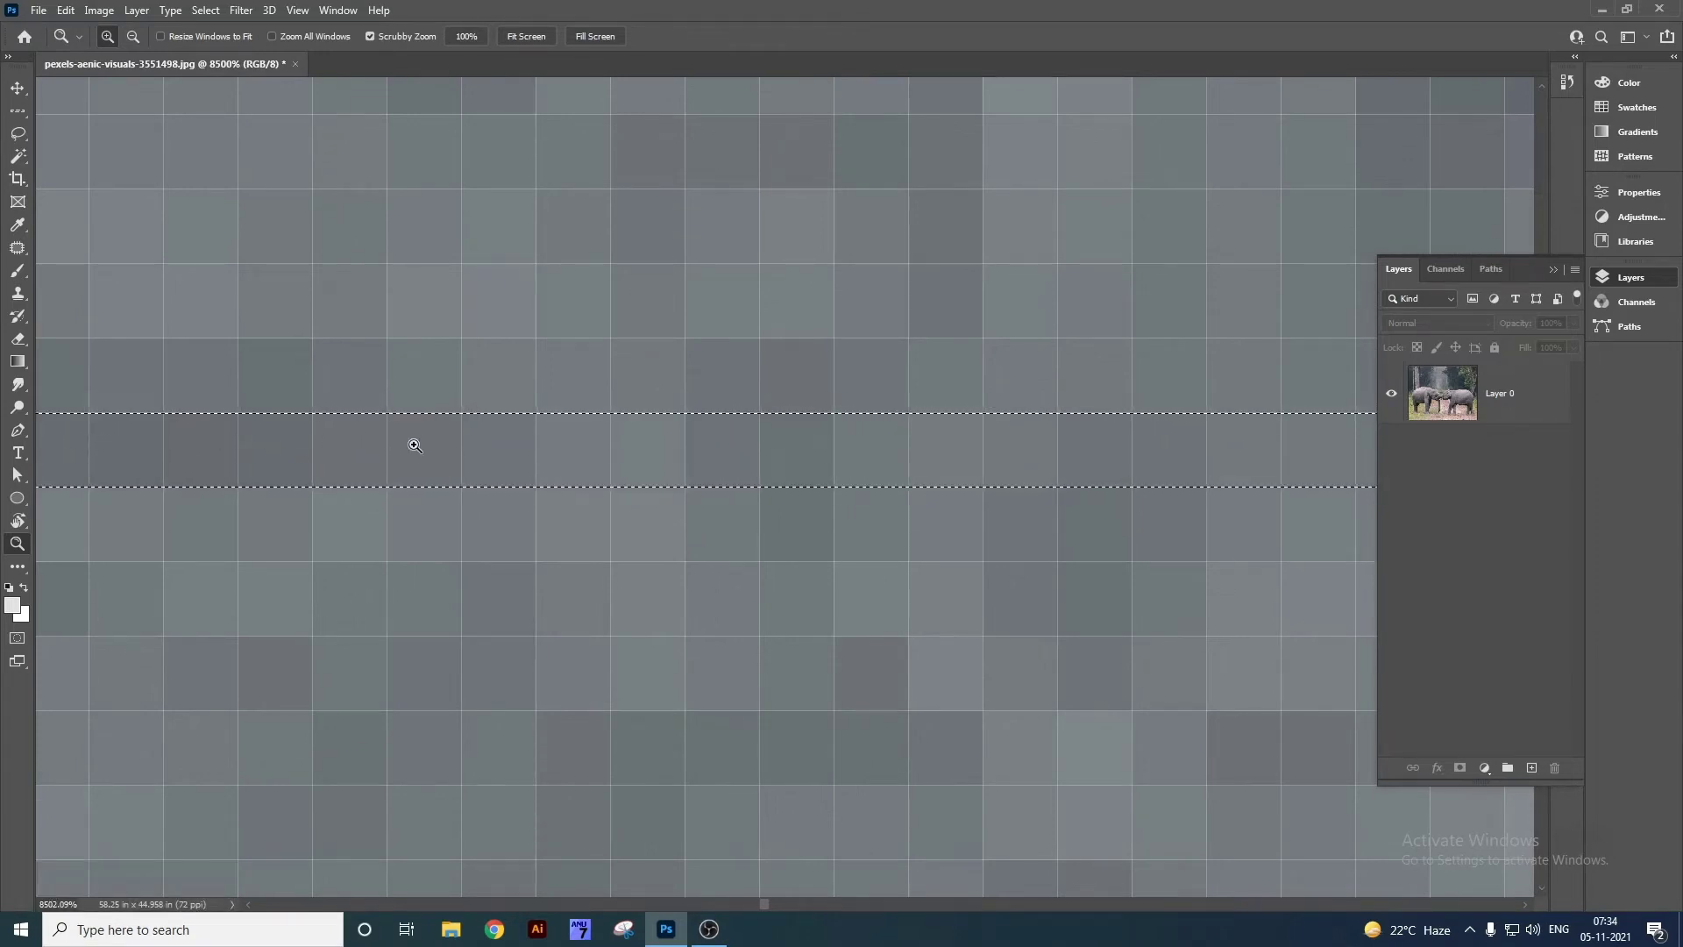
left_click(822, 473, "ctrl")
key("ctrl+0")
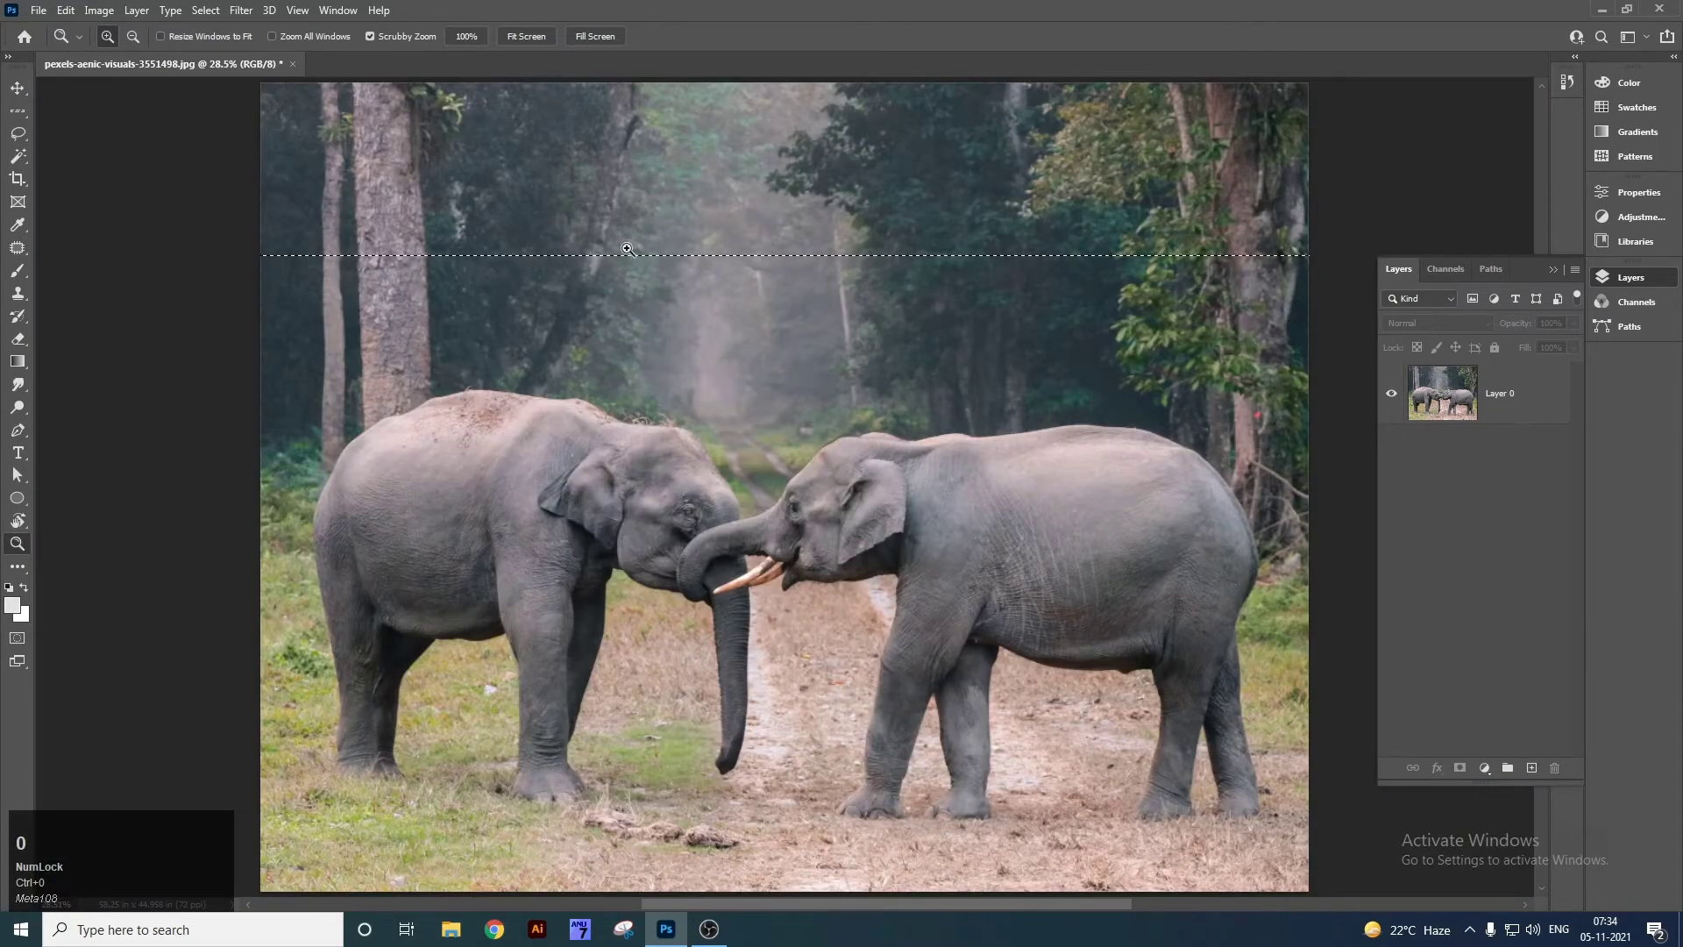
left_click_drag(627, 249, 898, 372)
left_click_drag(797, 613, 759, 252)
left_click_drag(829, 428, 833, 254)
left_click_drag(795, 460, 785, 286)
Cut the one-pixel strip from Layer 0, undo the cut, deselect, and fit the photo.
key("v")
right_click(786, 290)
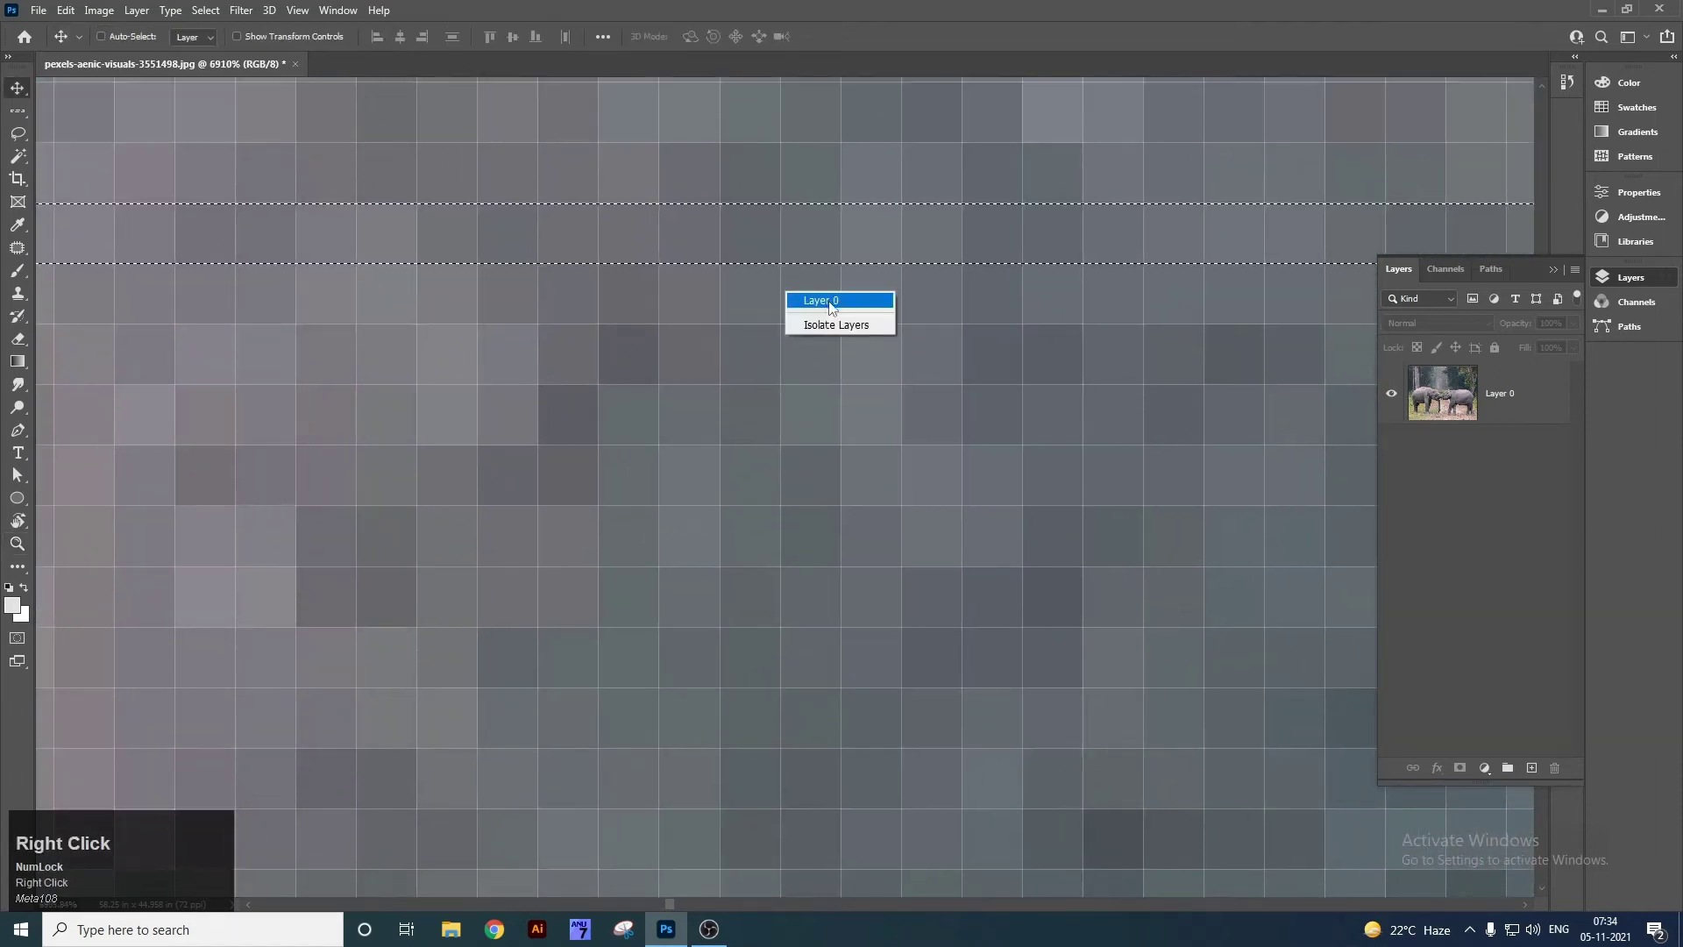
left_click(831, 302)
key("ctrl+x")
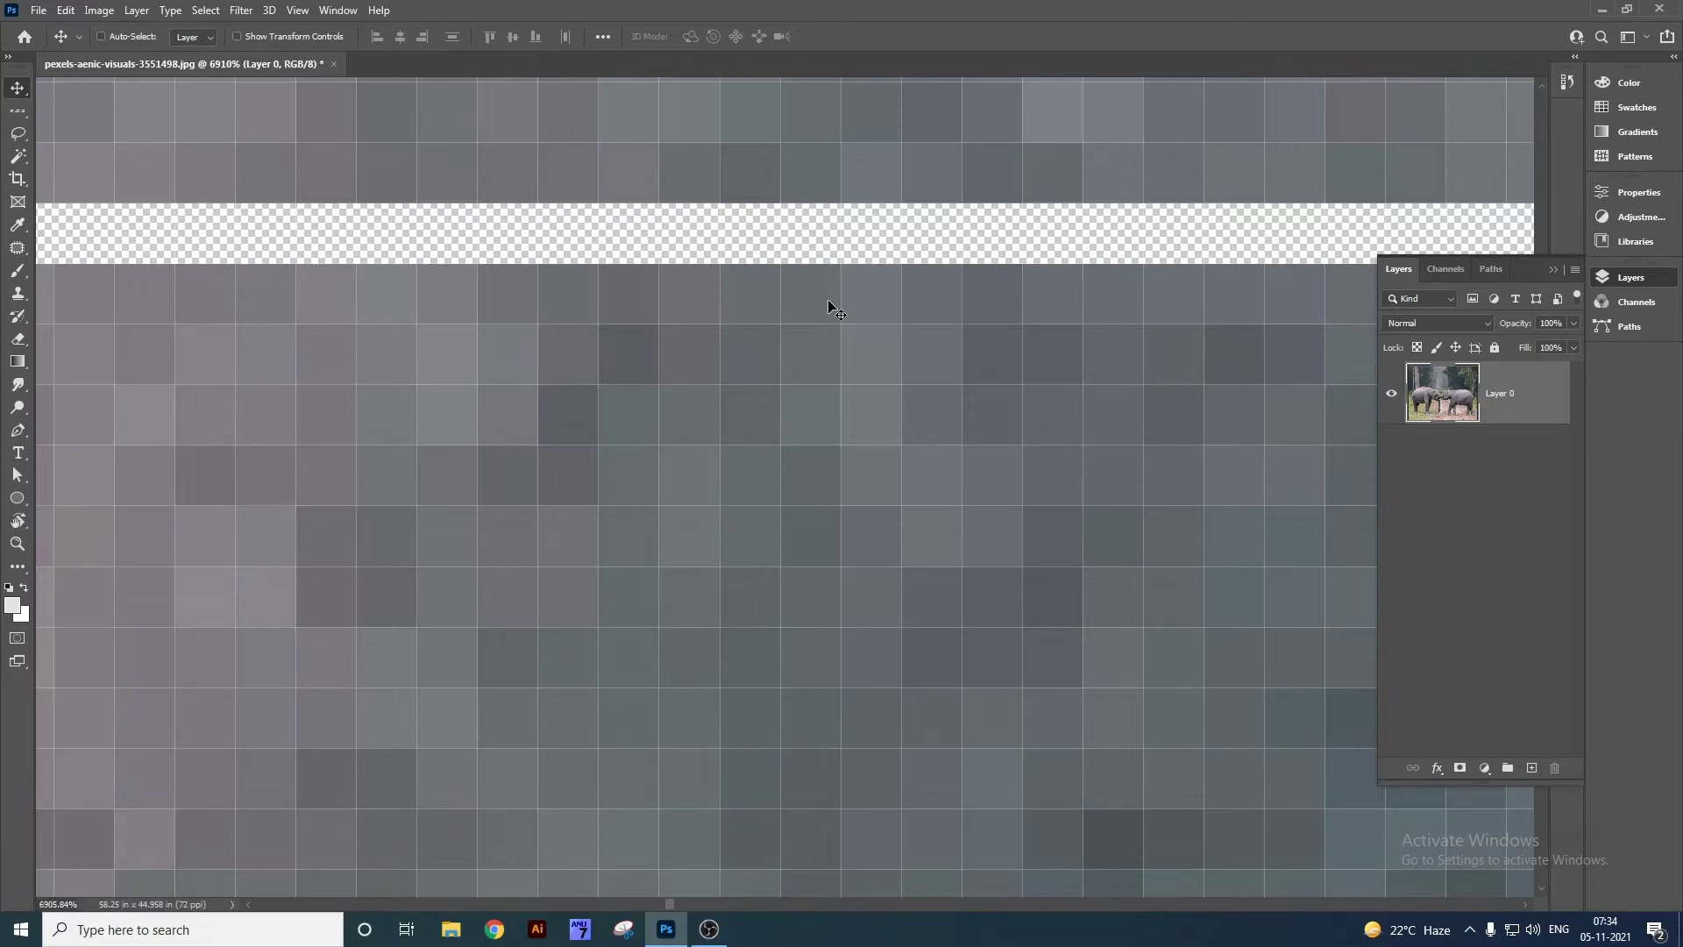
key("ctrl+z")
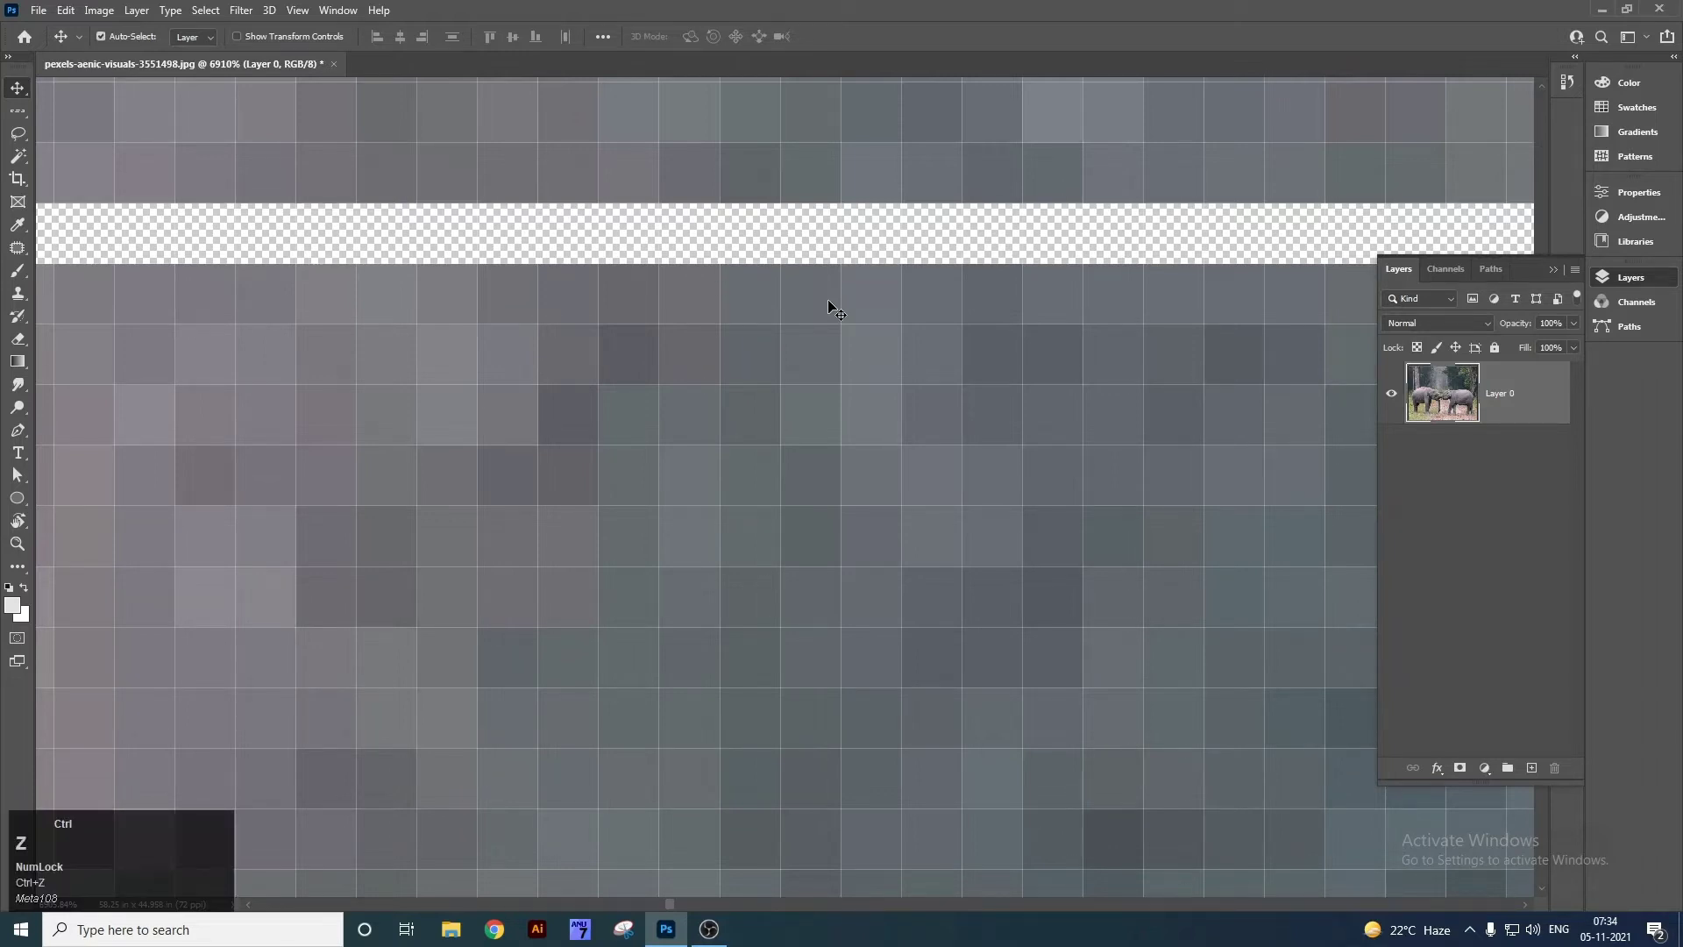
key("ctrl+d")
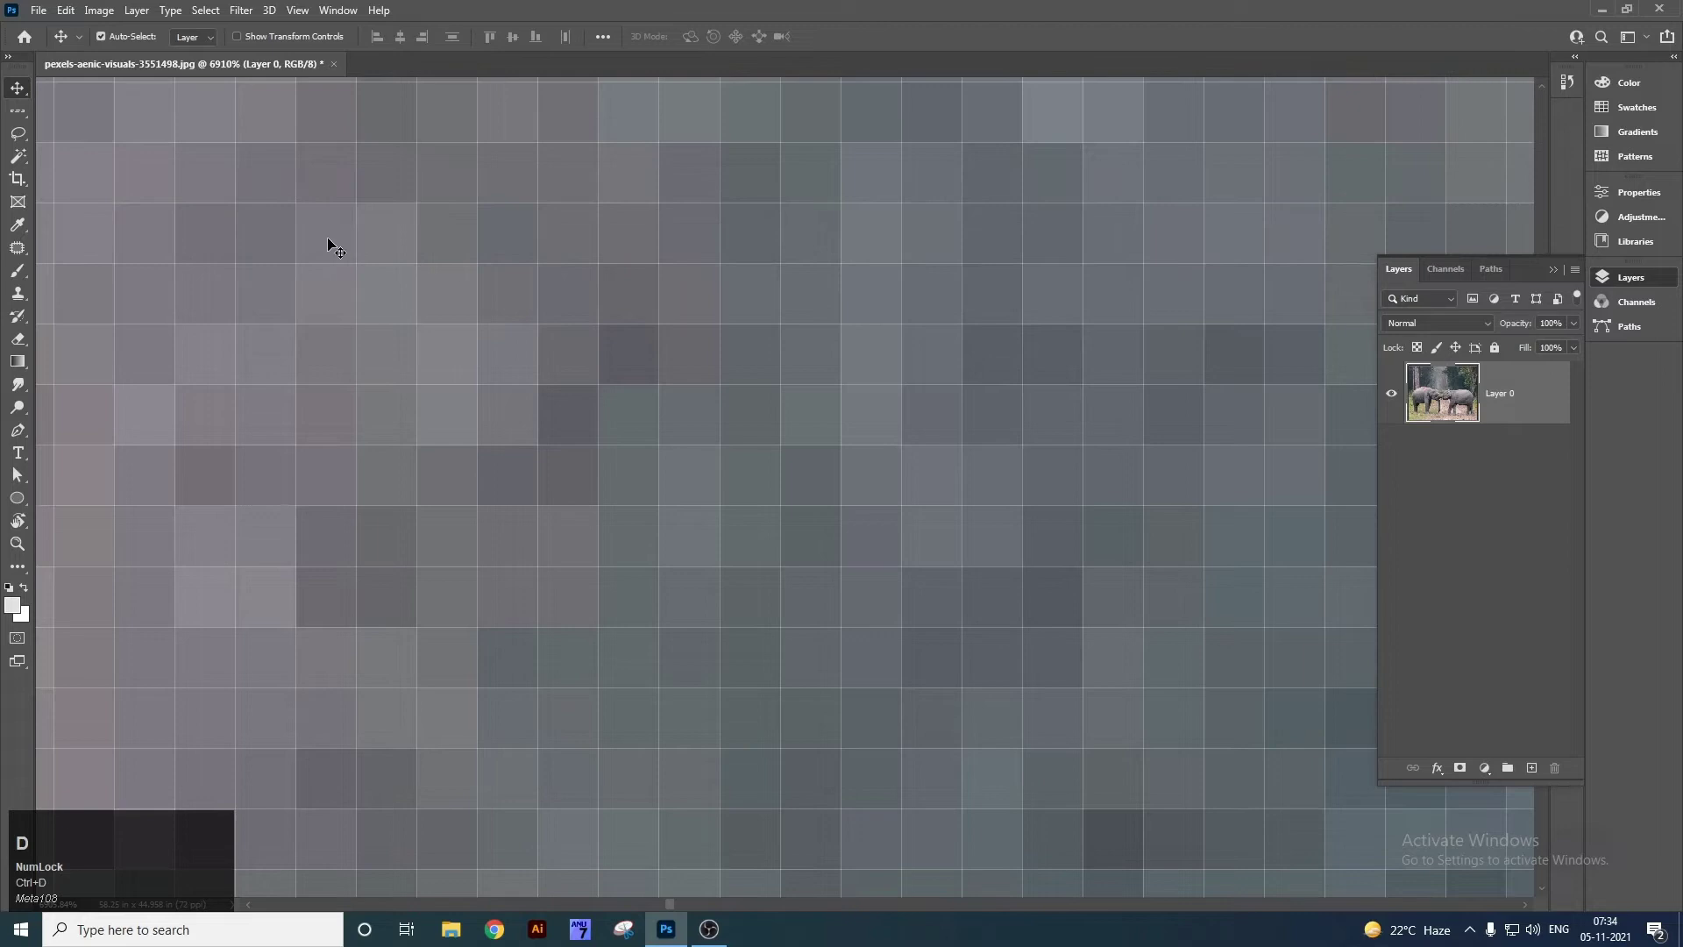
key("ctrl+0")
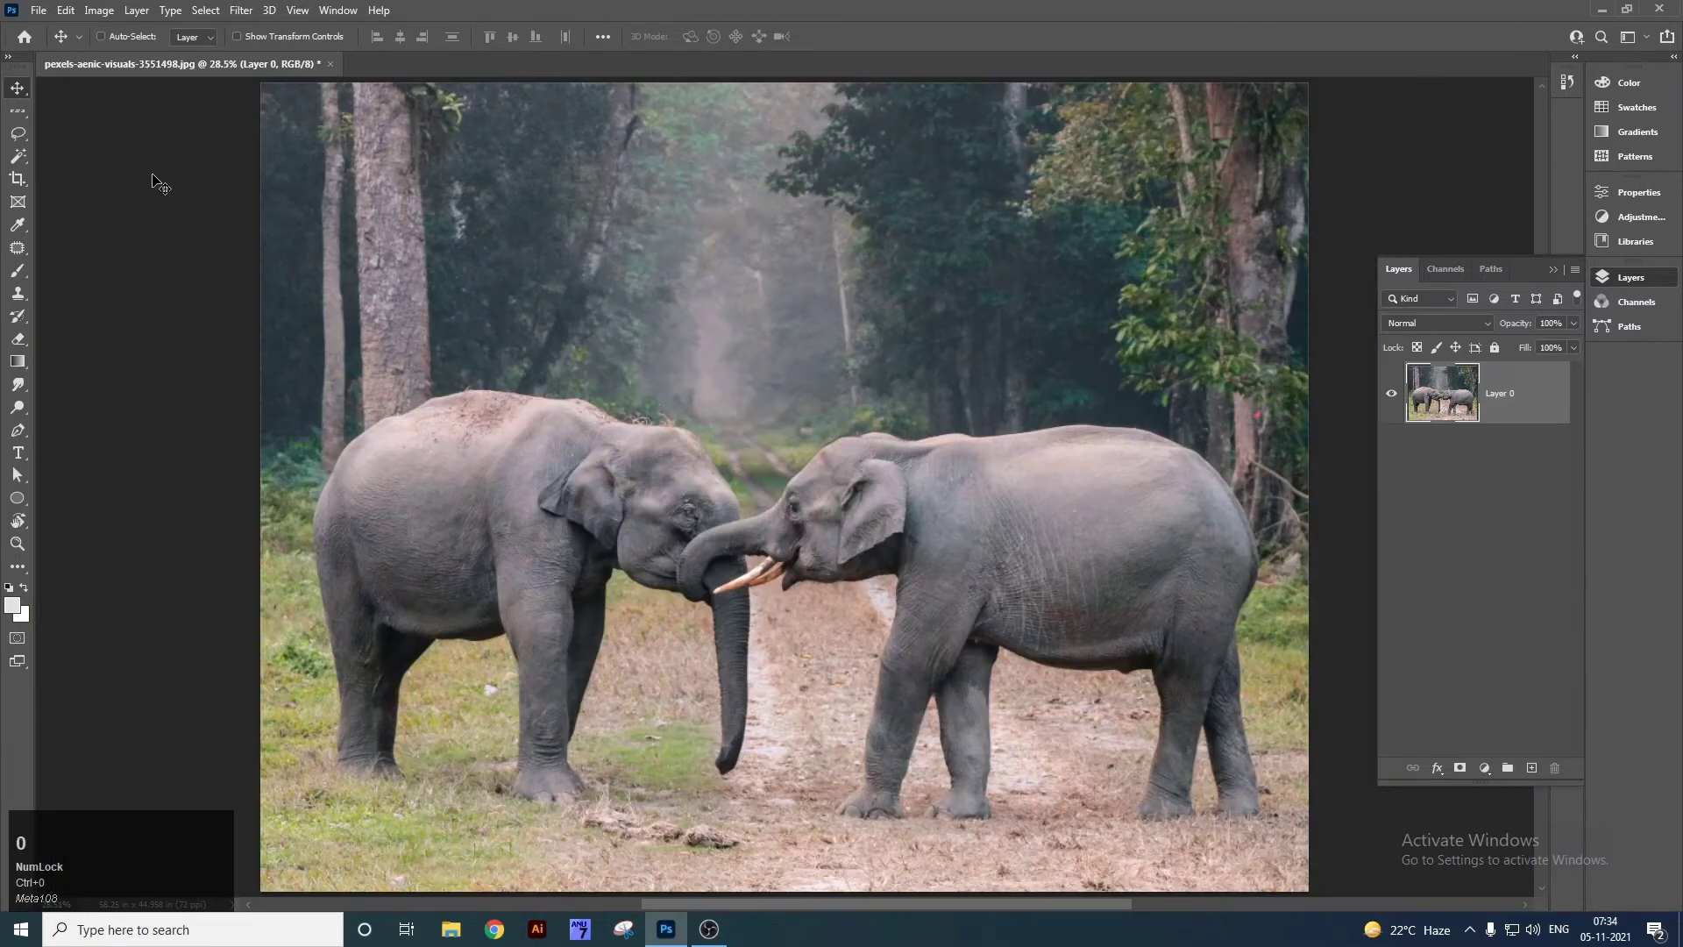
Inspect a Single Column Marquee selection up close, then deselect and fit the photo.
right_click(19, 112)
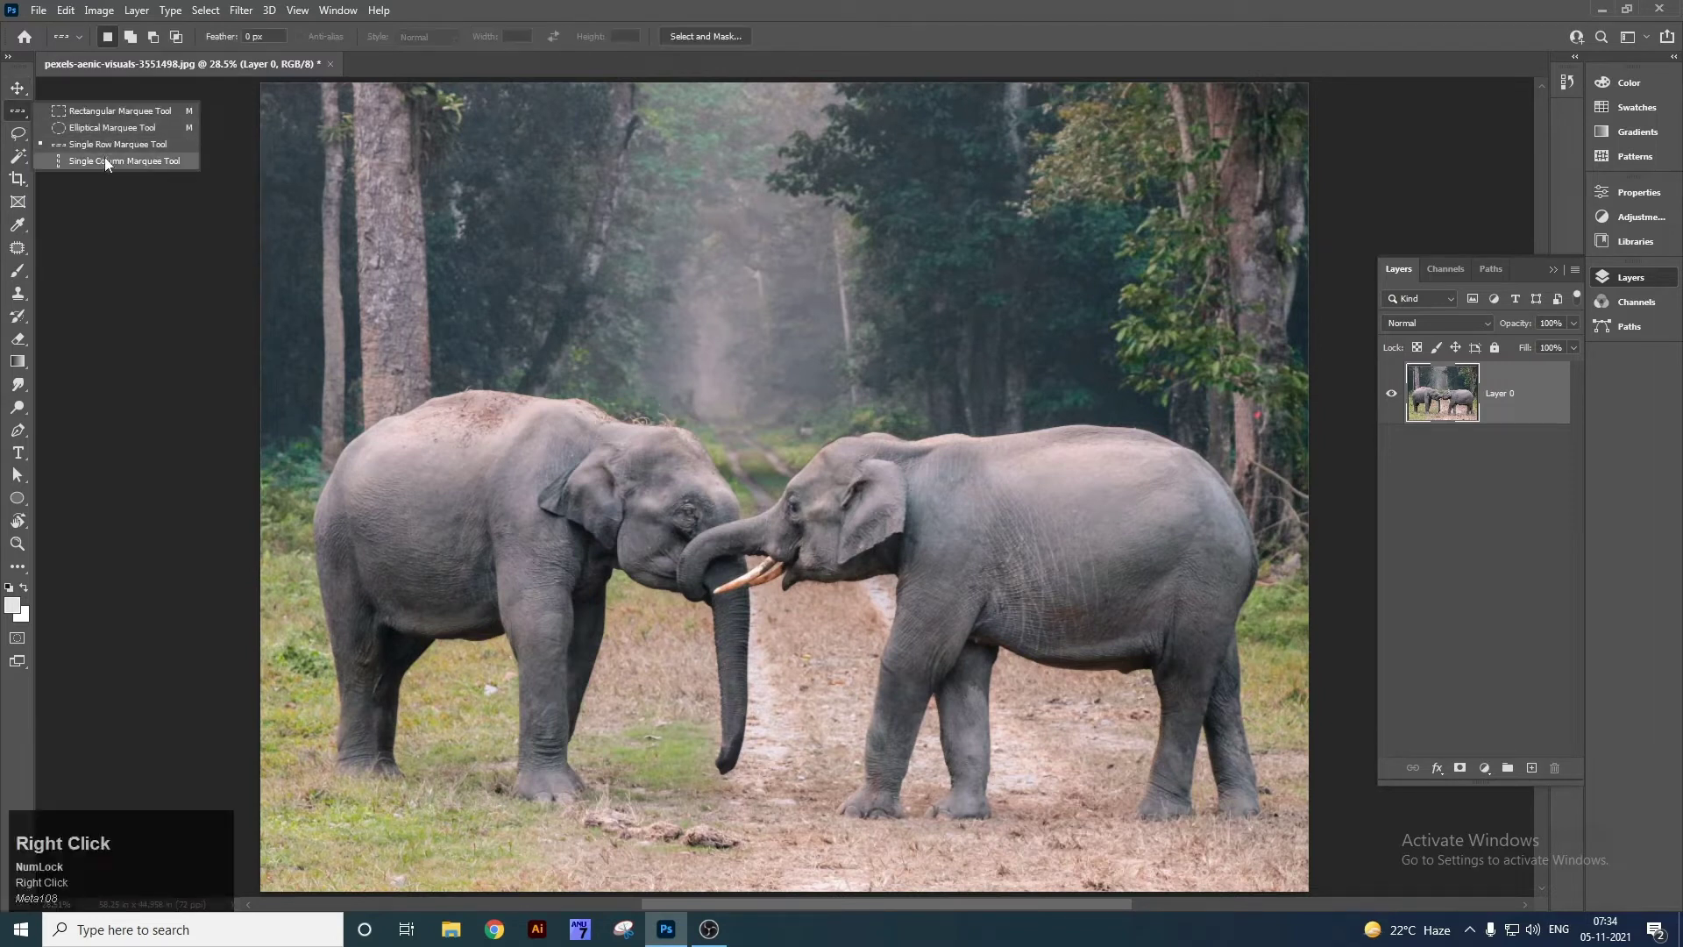
left_click(106, 160)
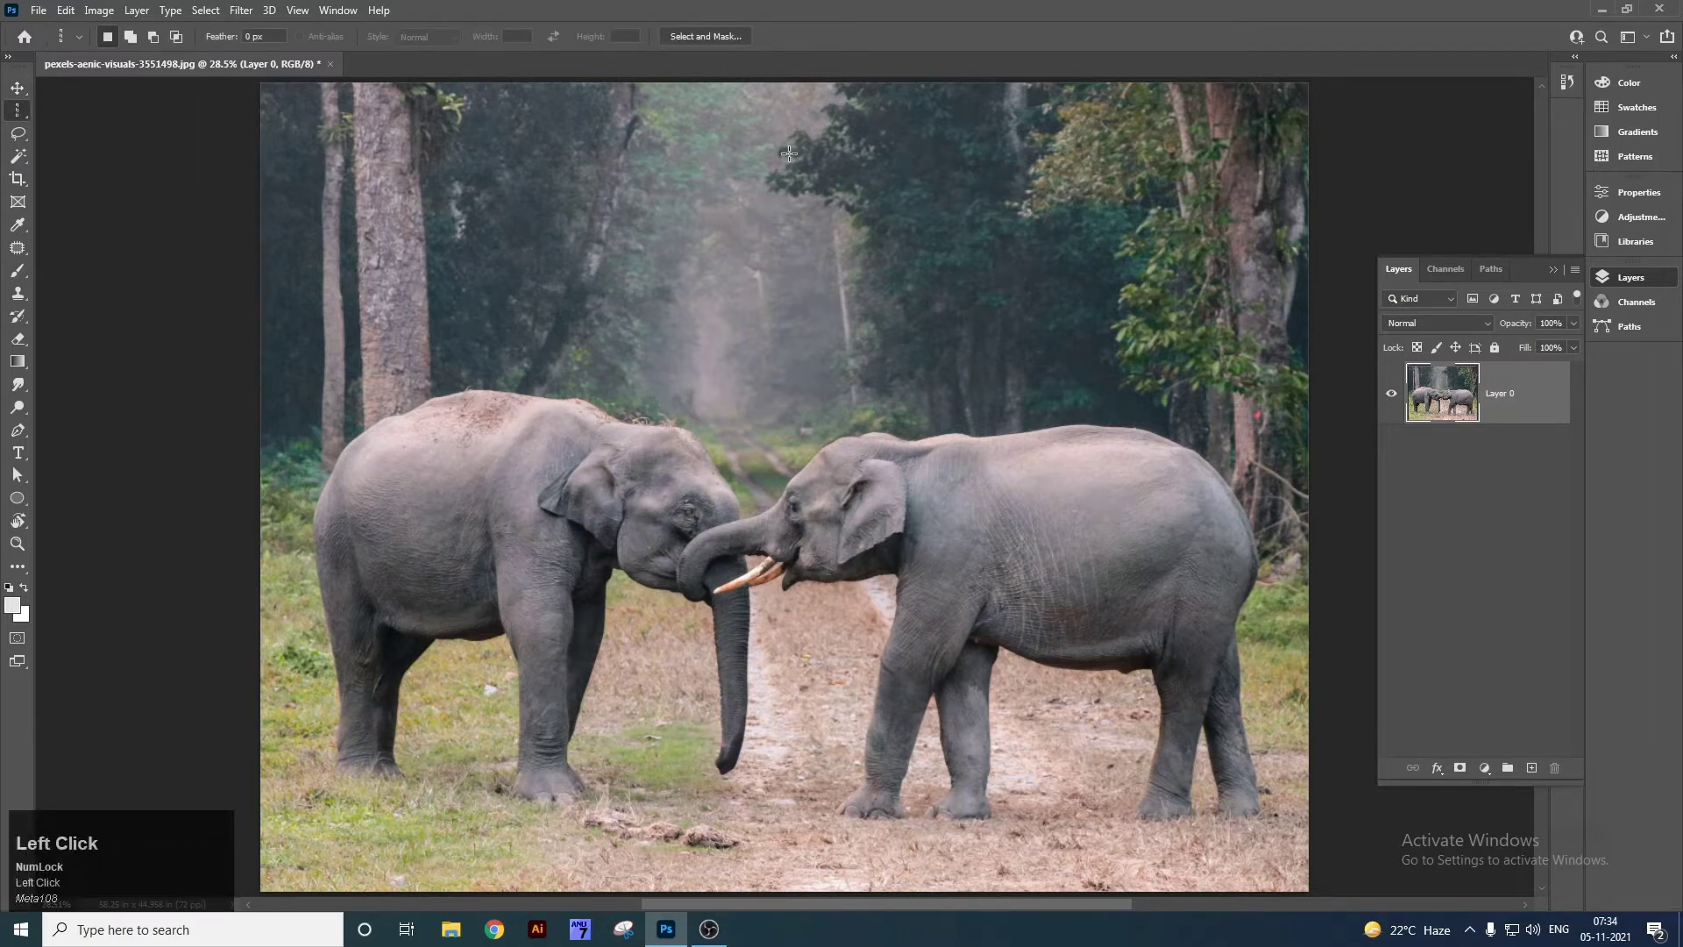
key("z")
left_click_drag(773, 151, 296, 419)
left_click_drag(865, 380, 465, 456)
left_click_drag(677, 393, 759, 391)
left_click_drag(683, 361, 655, 377)
key("space")
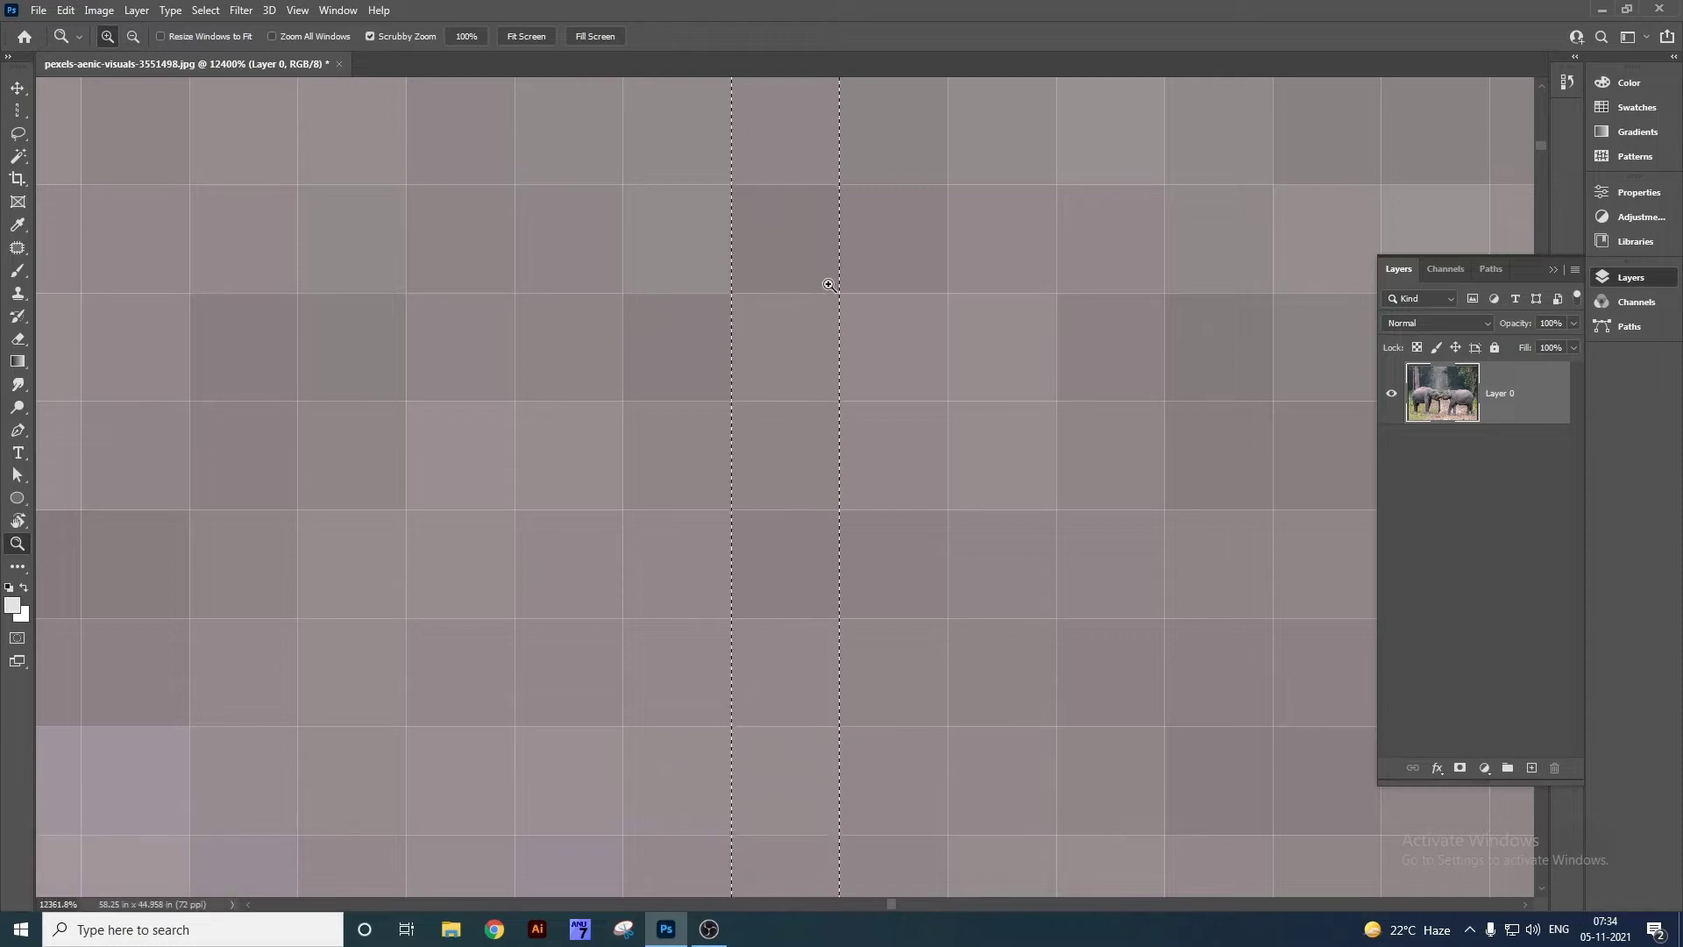
key("ctrl+d")
key("ctrl+0")
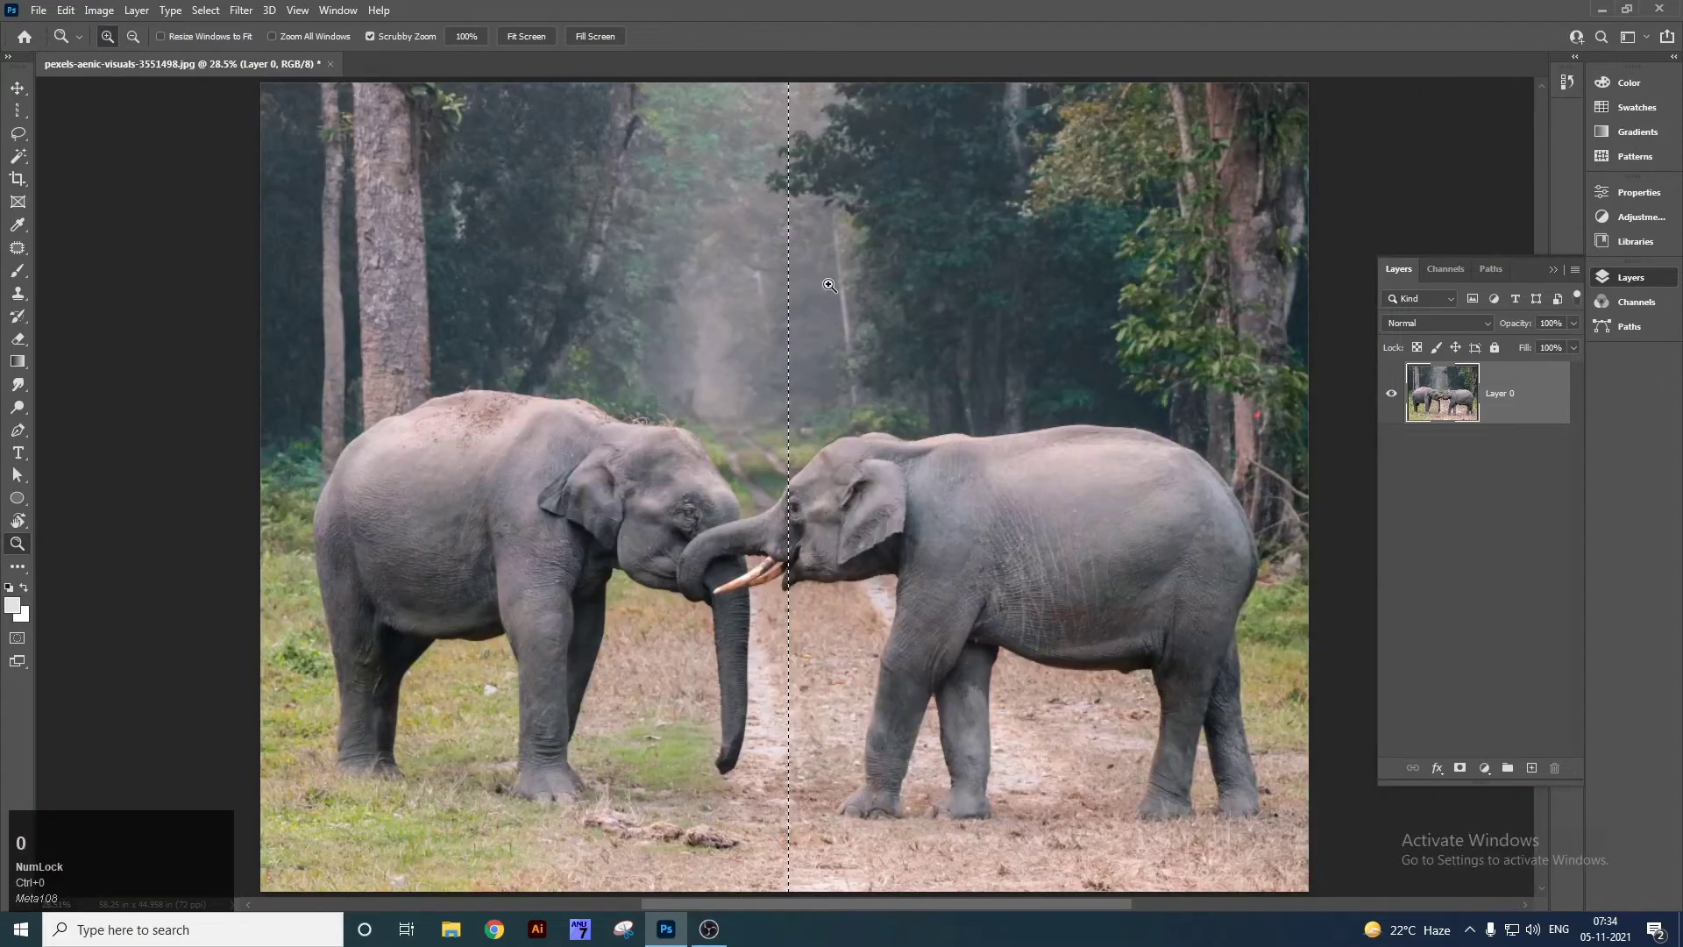
right_click(18, 111)
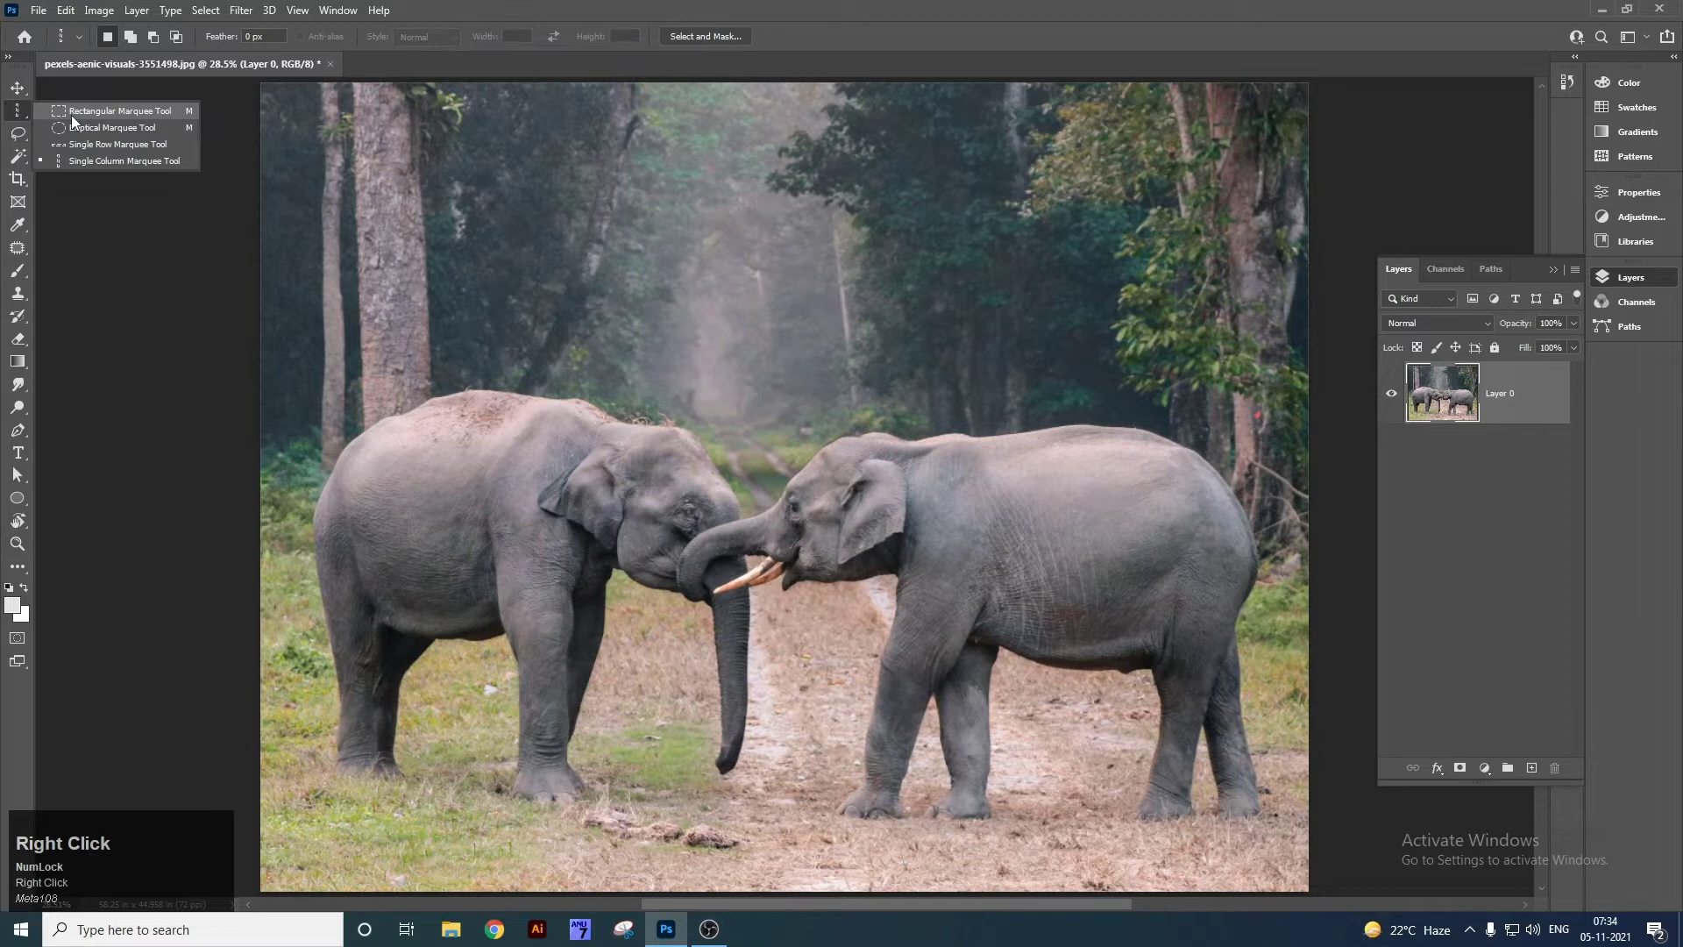
Draw a rectangular selection around the elephants' heads.
left_click(74, 114)
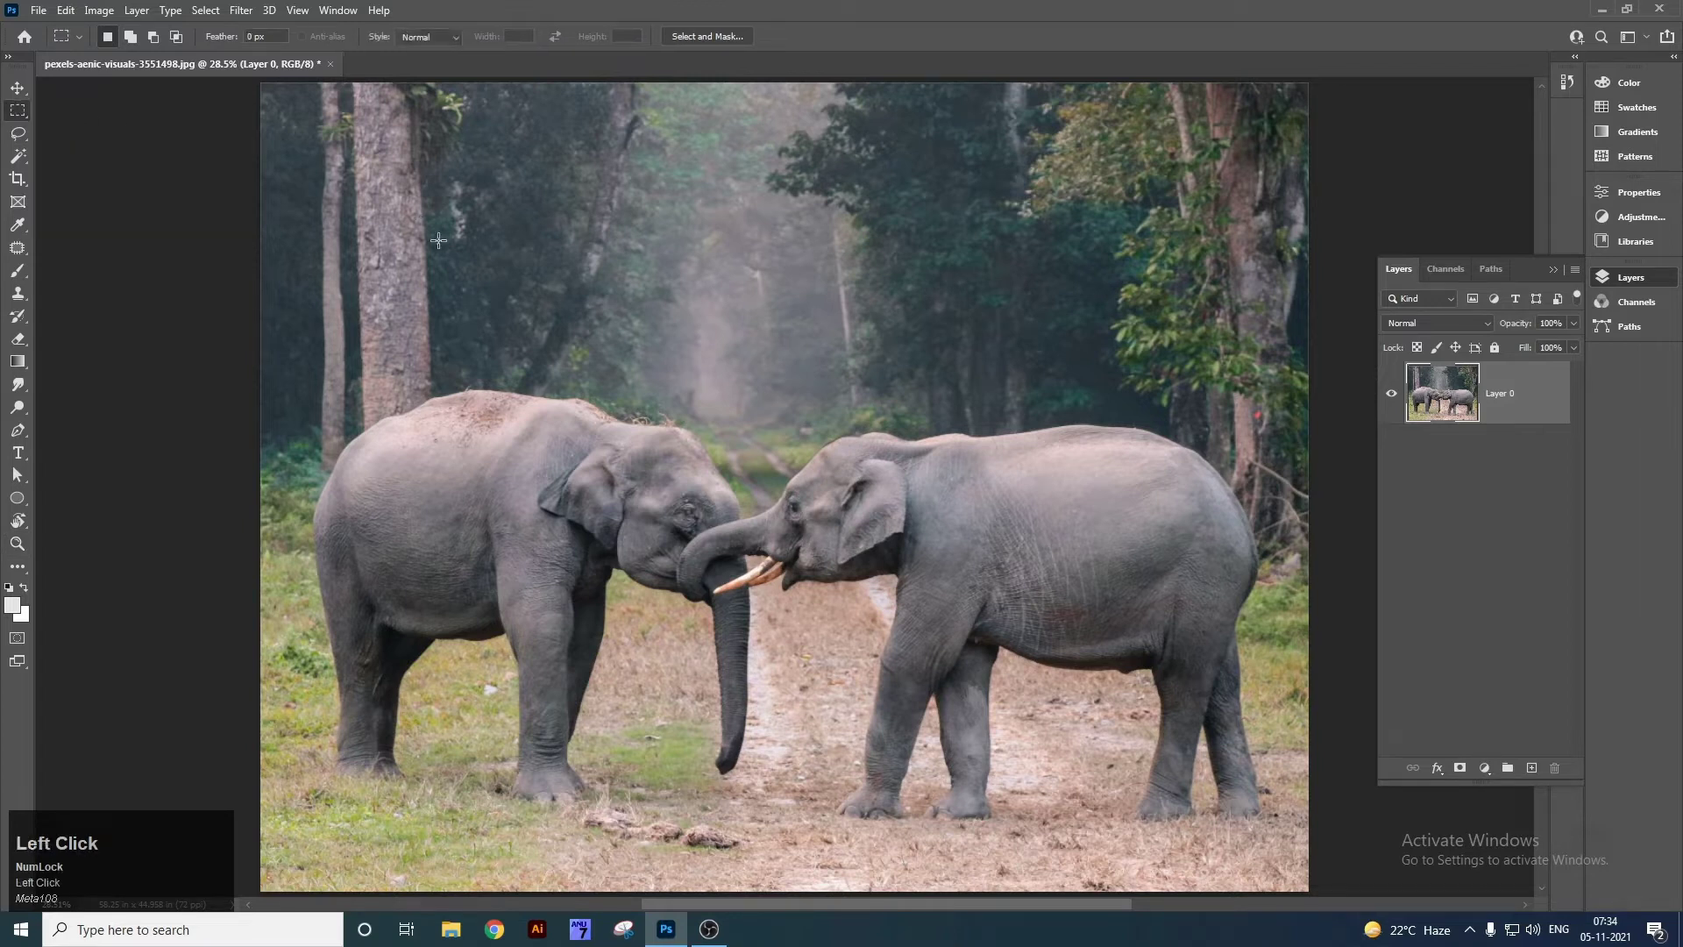
left_click_drag(463, 152, 881, 580)
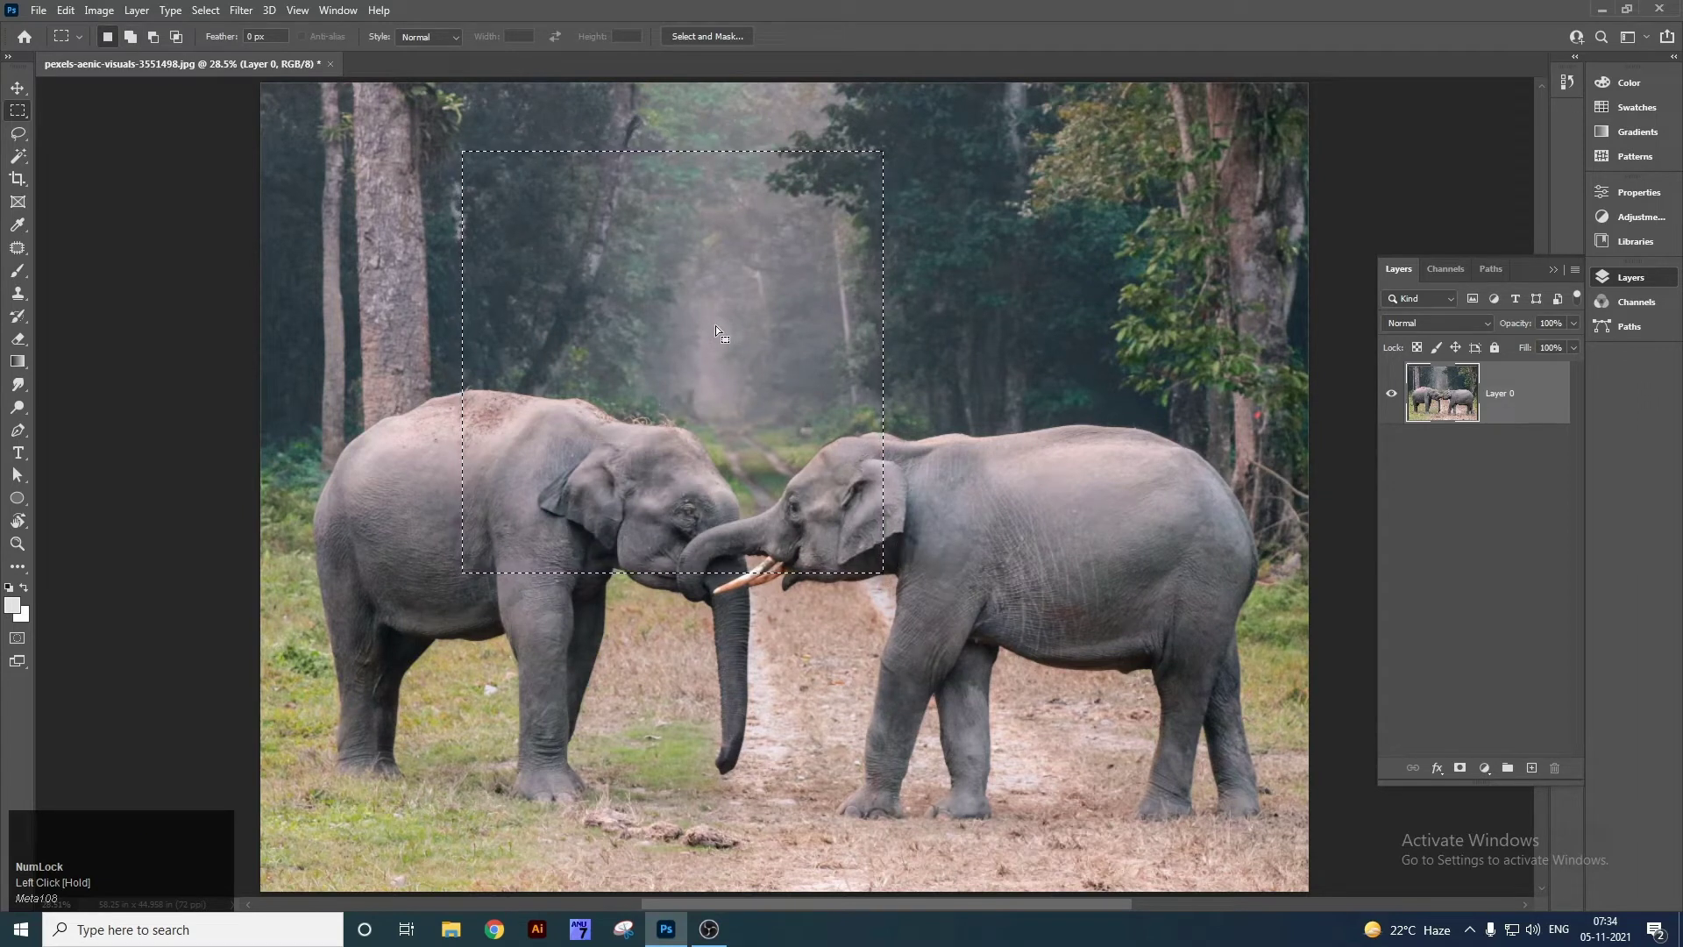
key("ctrl+shift+n")
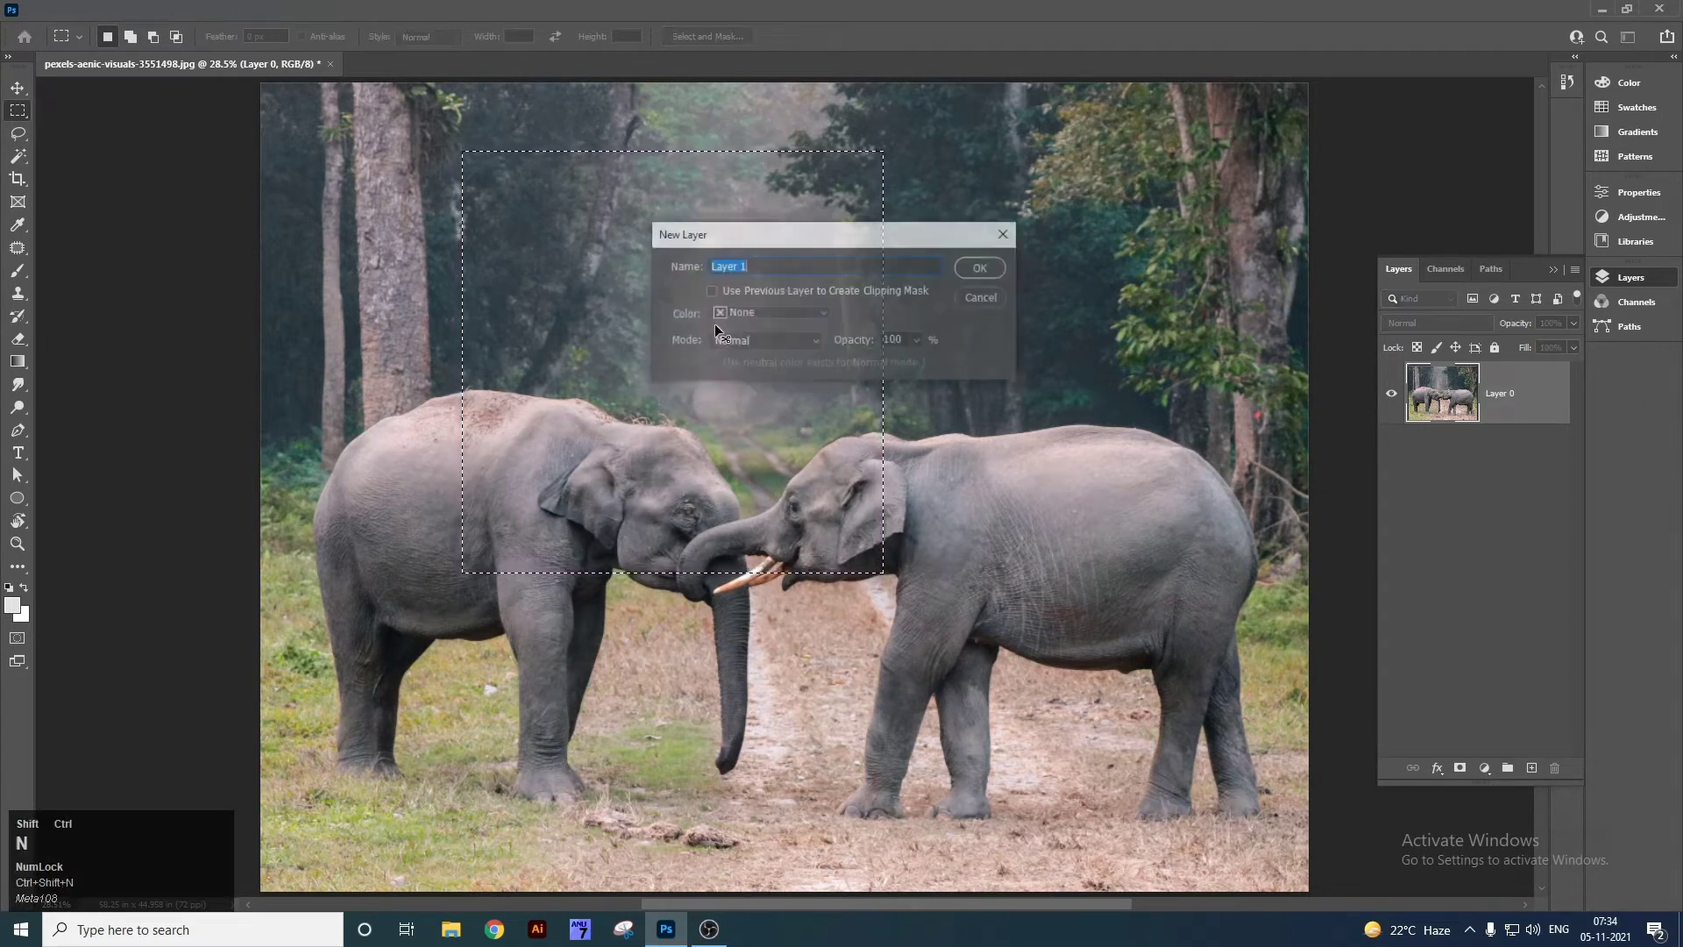
key("Escape")
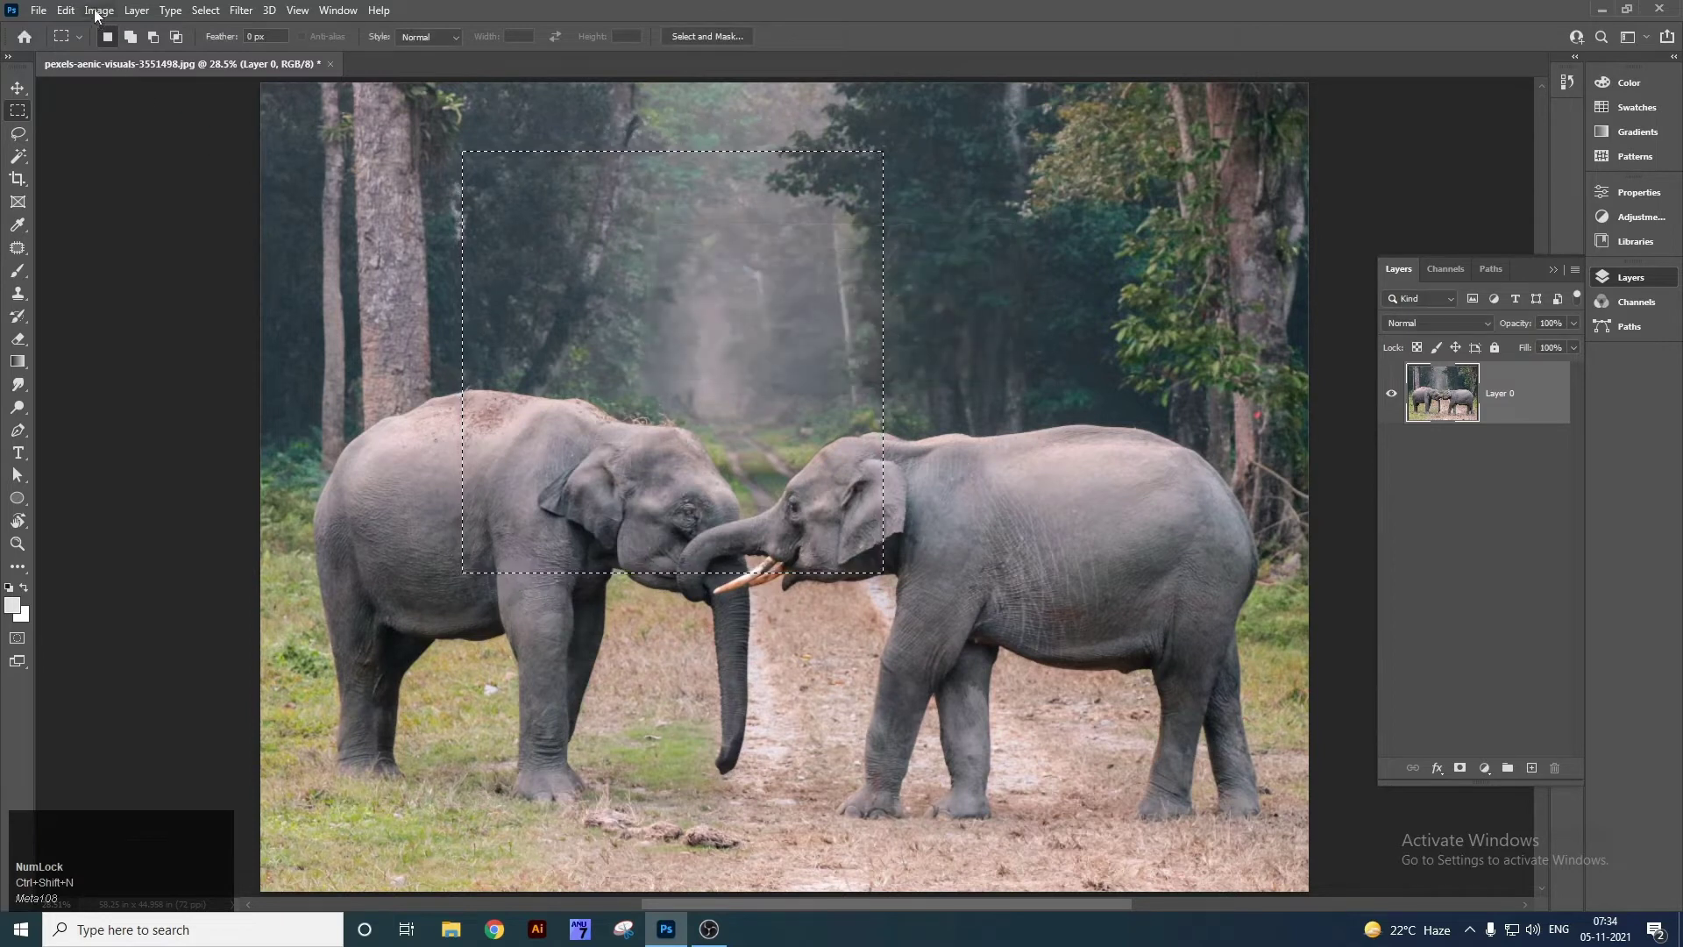
Add a new empty layer named 'Rectangle' through Layer > New > Layer.
left_click(70, 9)
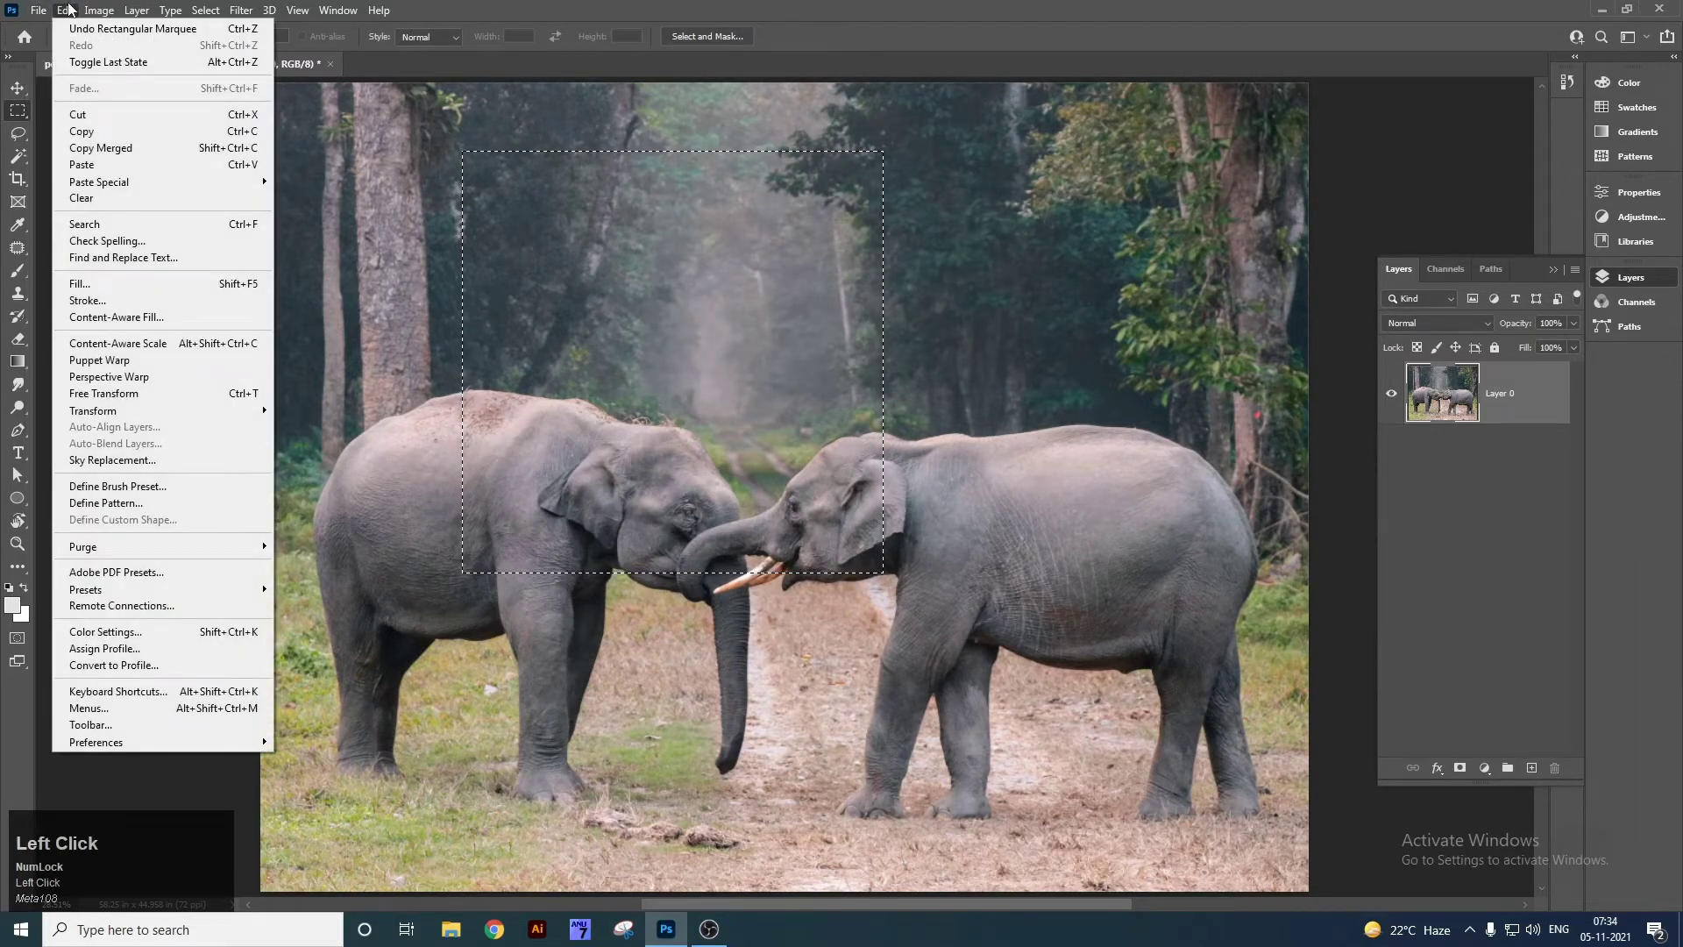
mouse_move(136, 10)
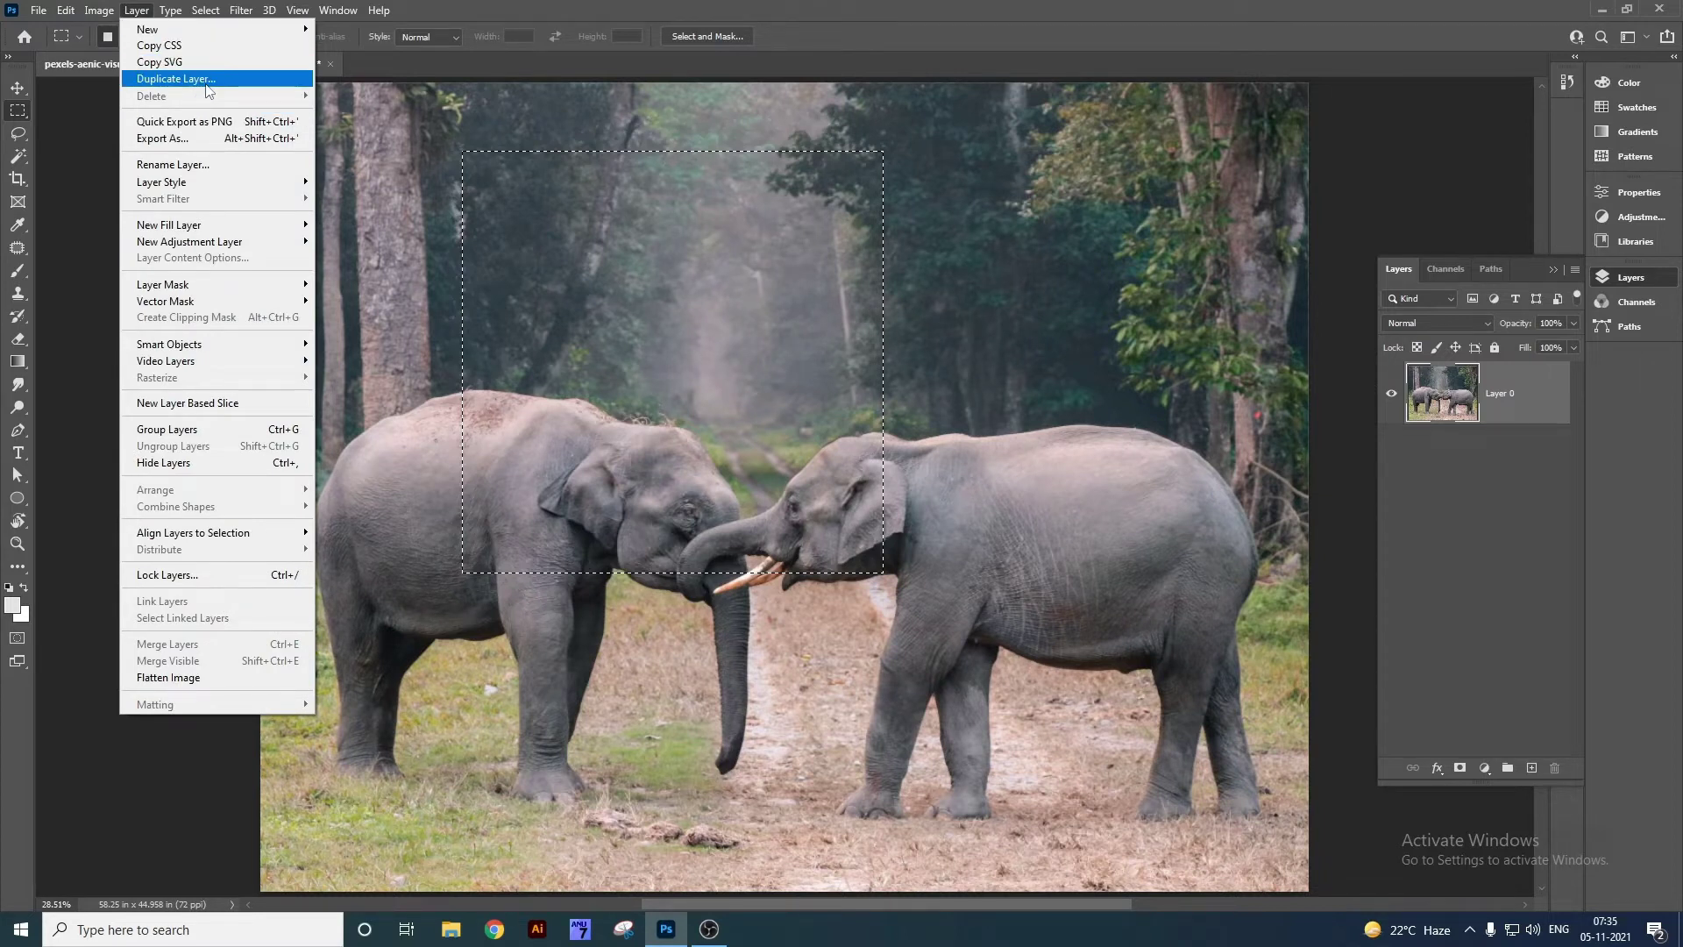
left_click(166, 30)
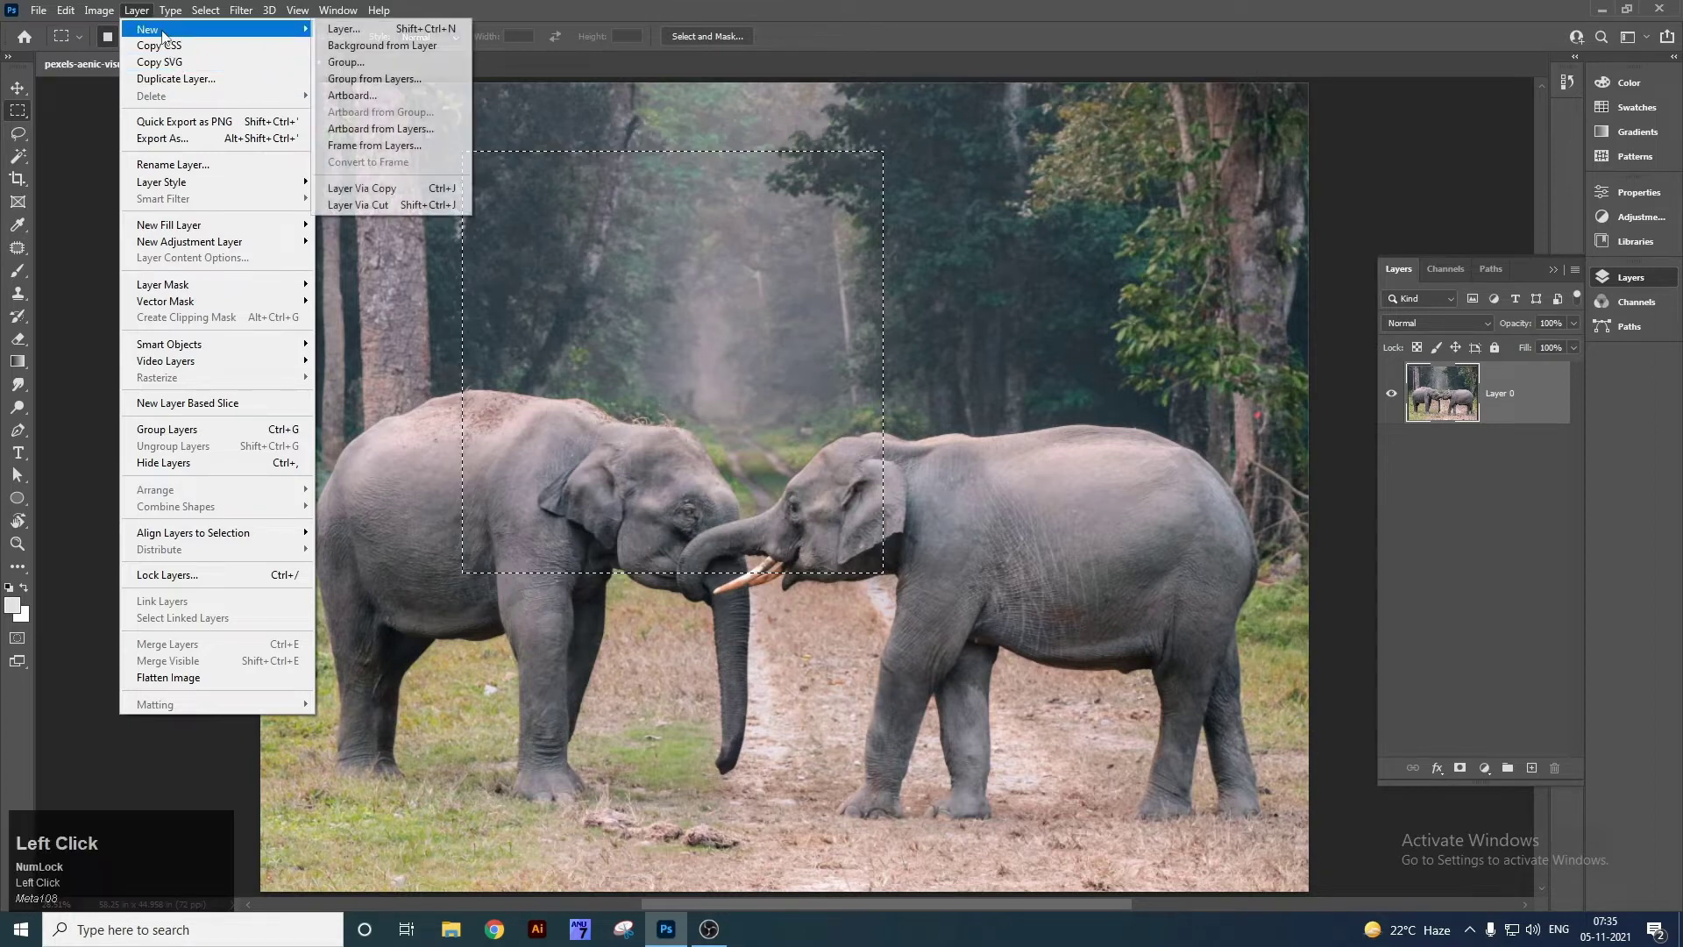
left_click(351, 35)
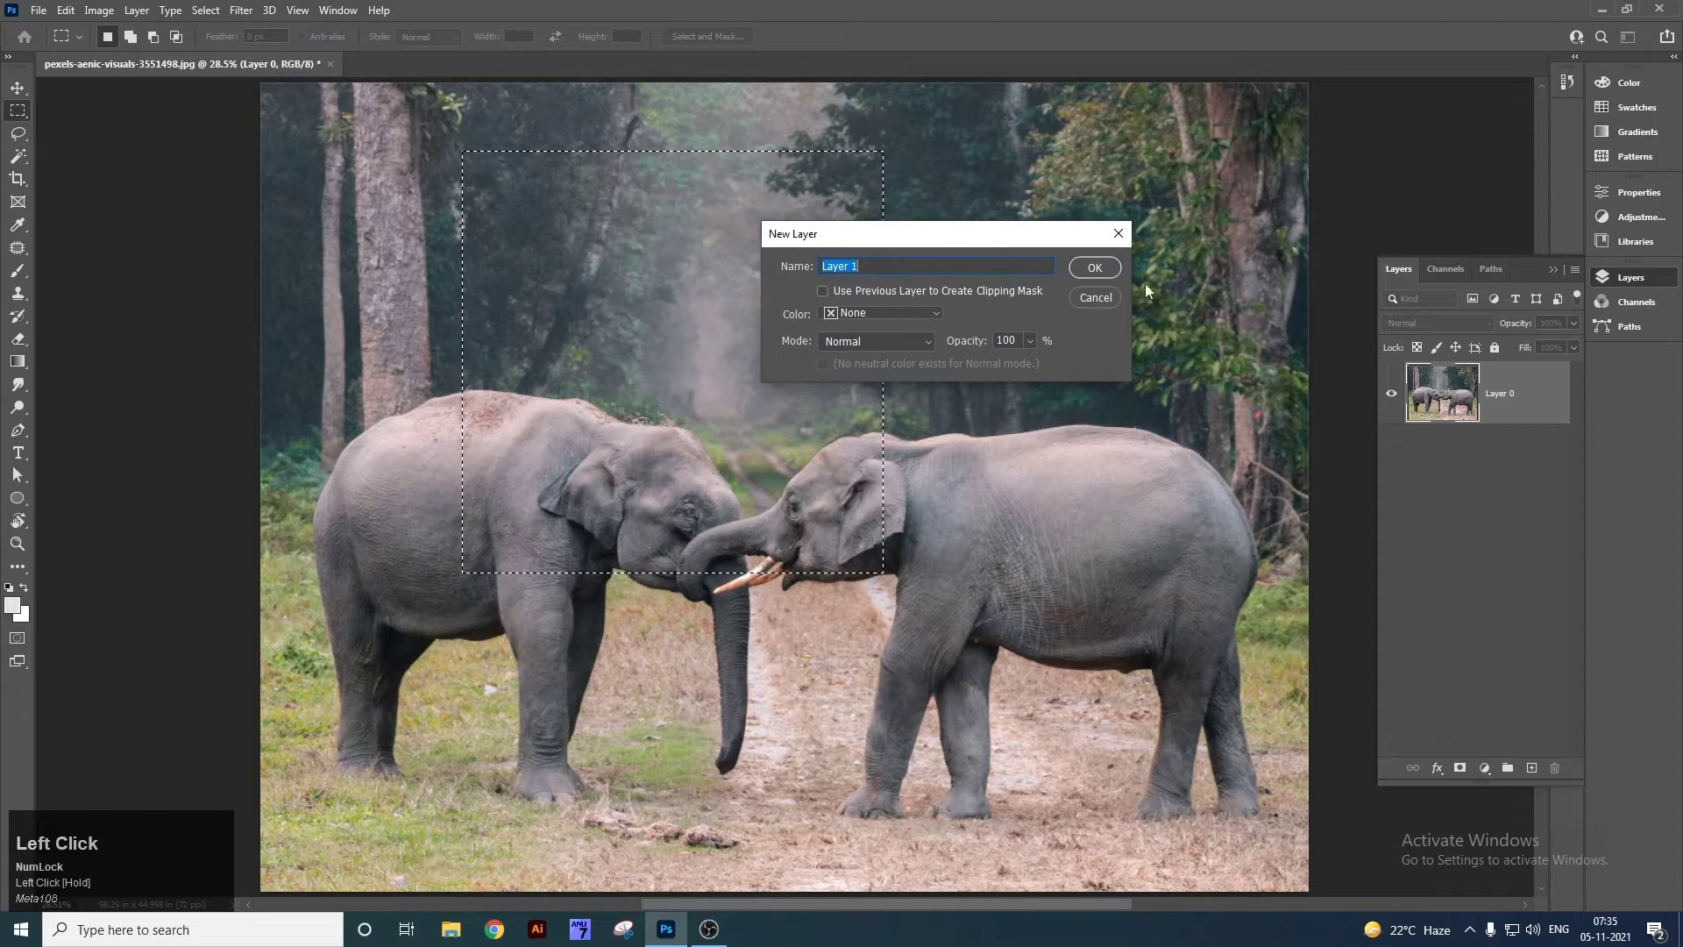
left_click_drag(879, 268, 780, 270)
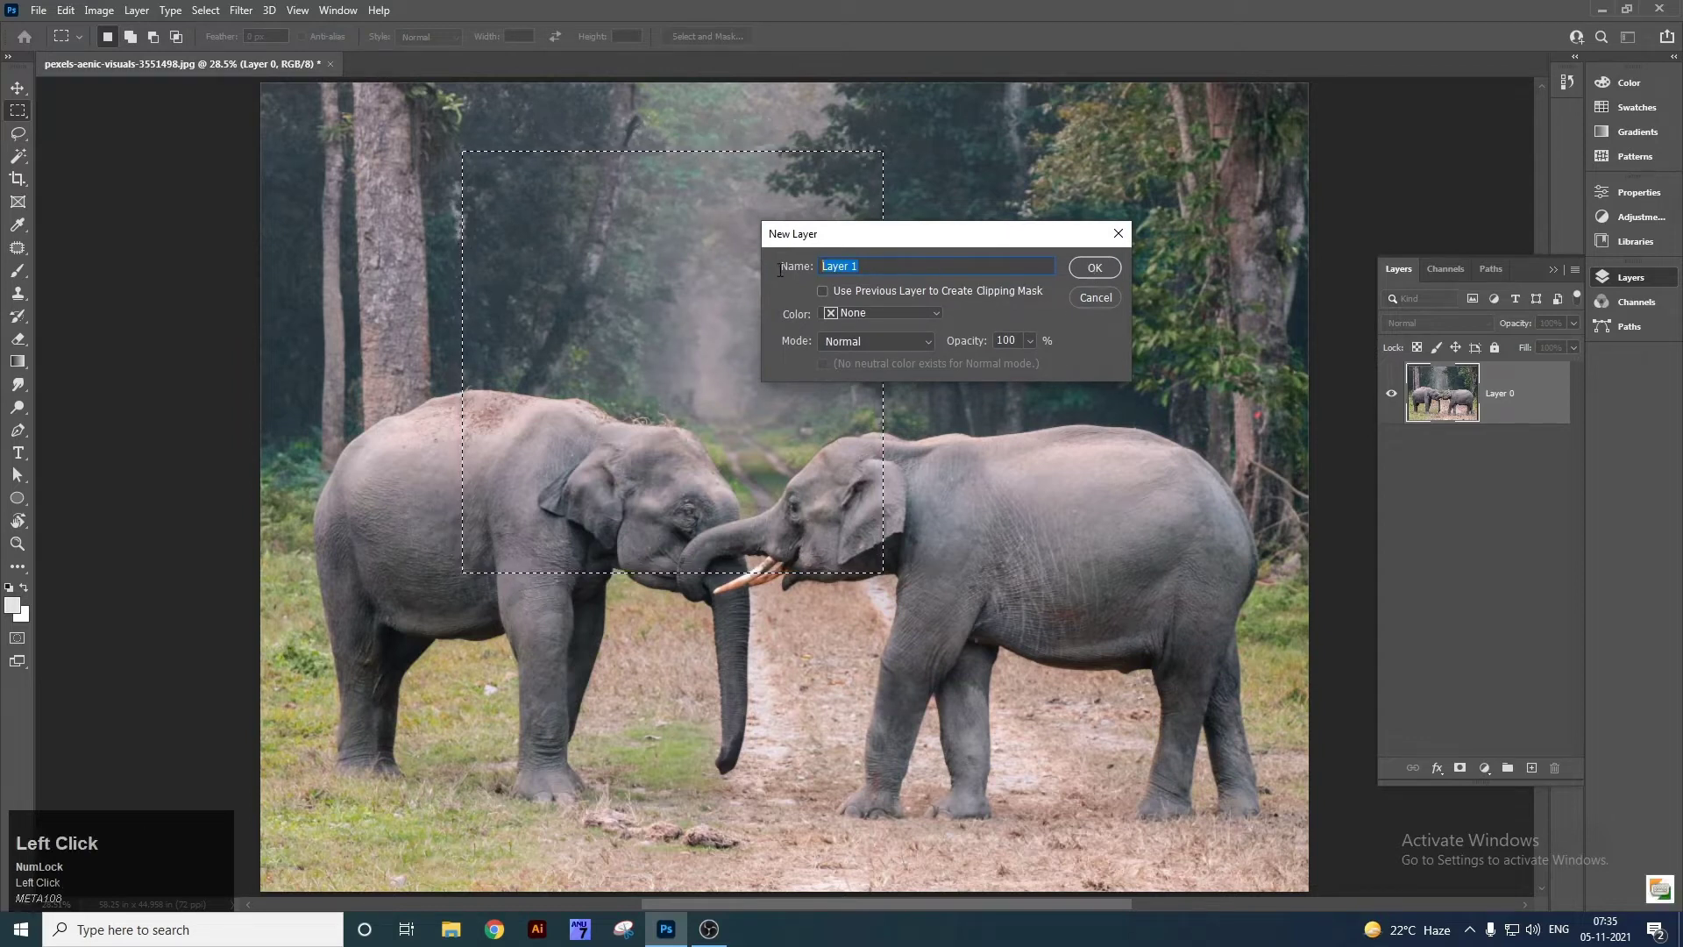
type("Re")
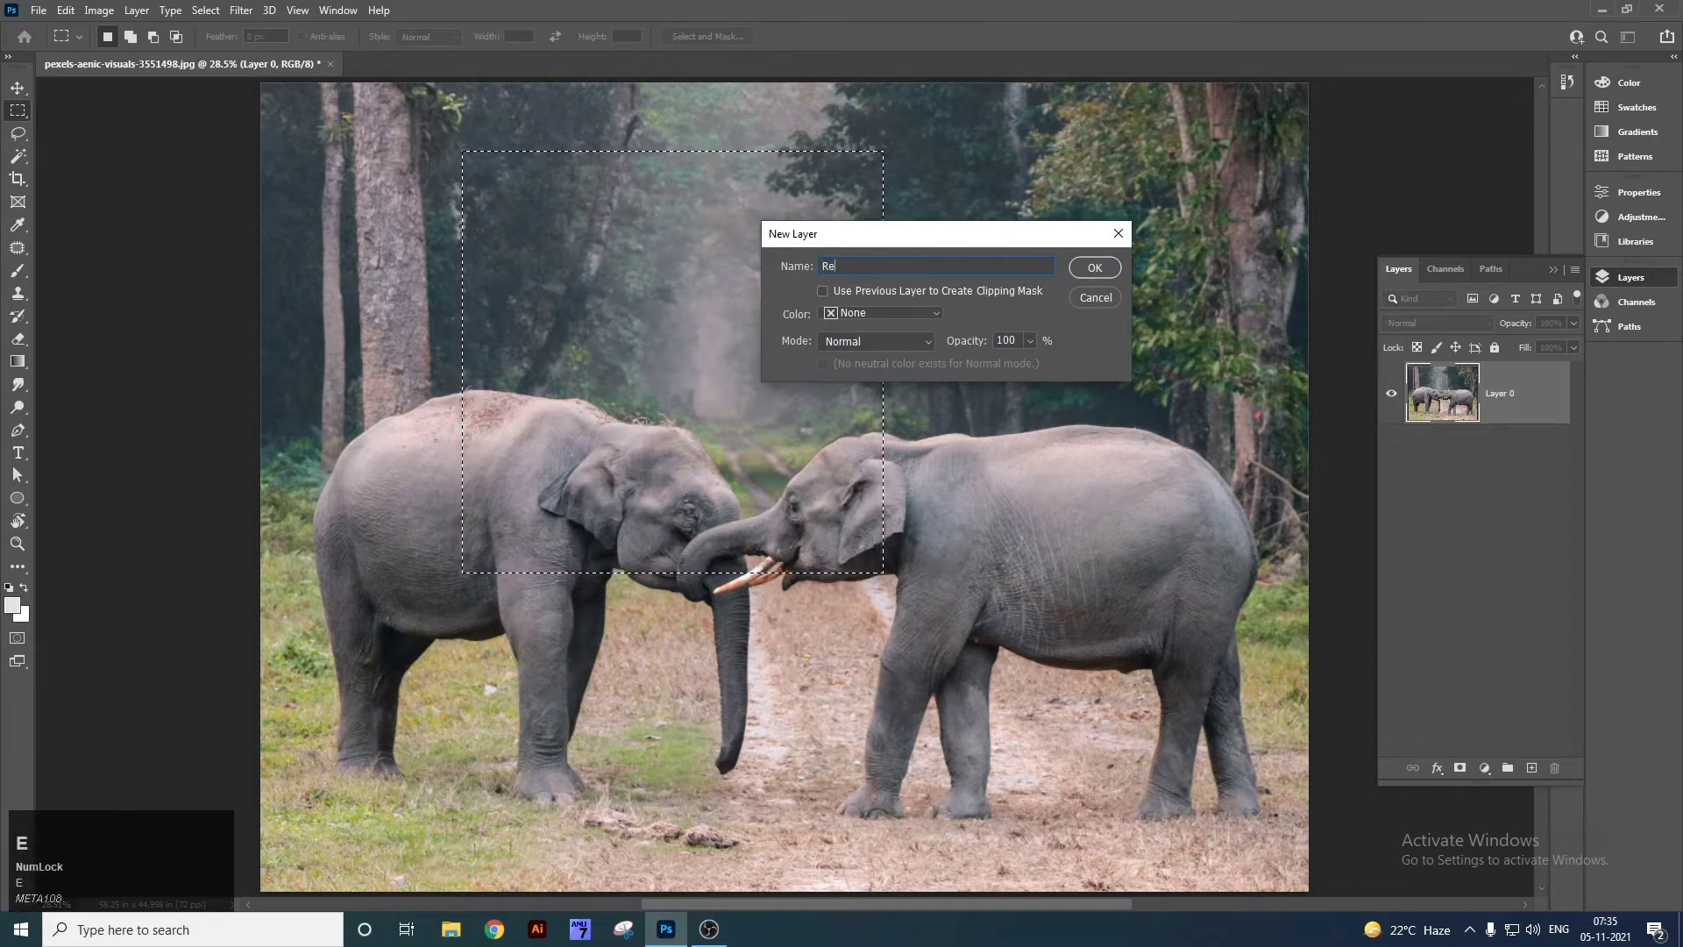
type("ctangle")
left_click(1091, 272)
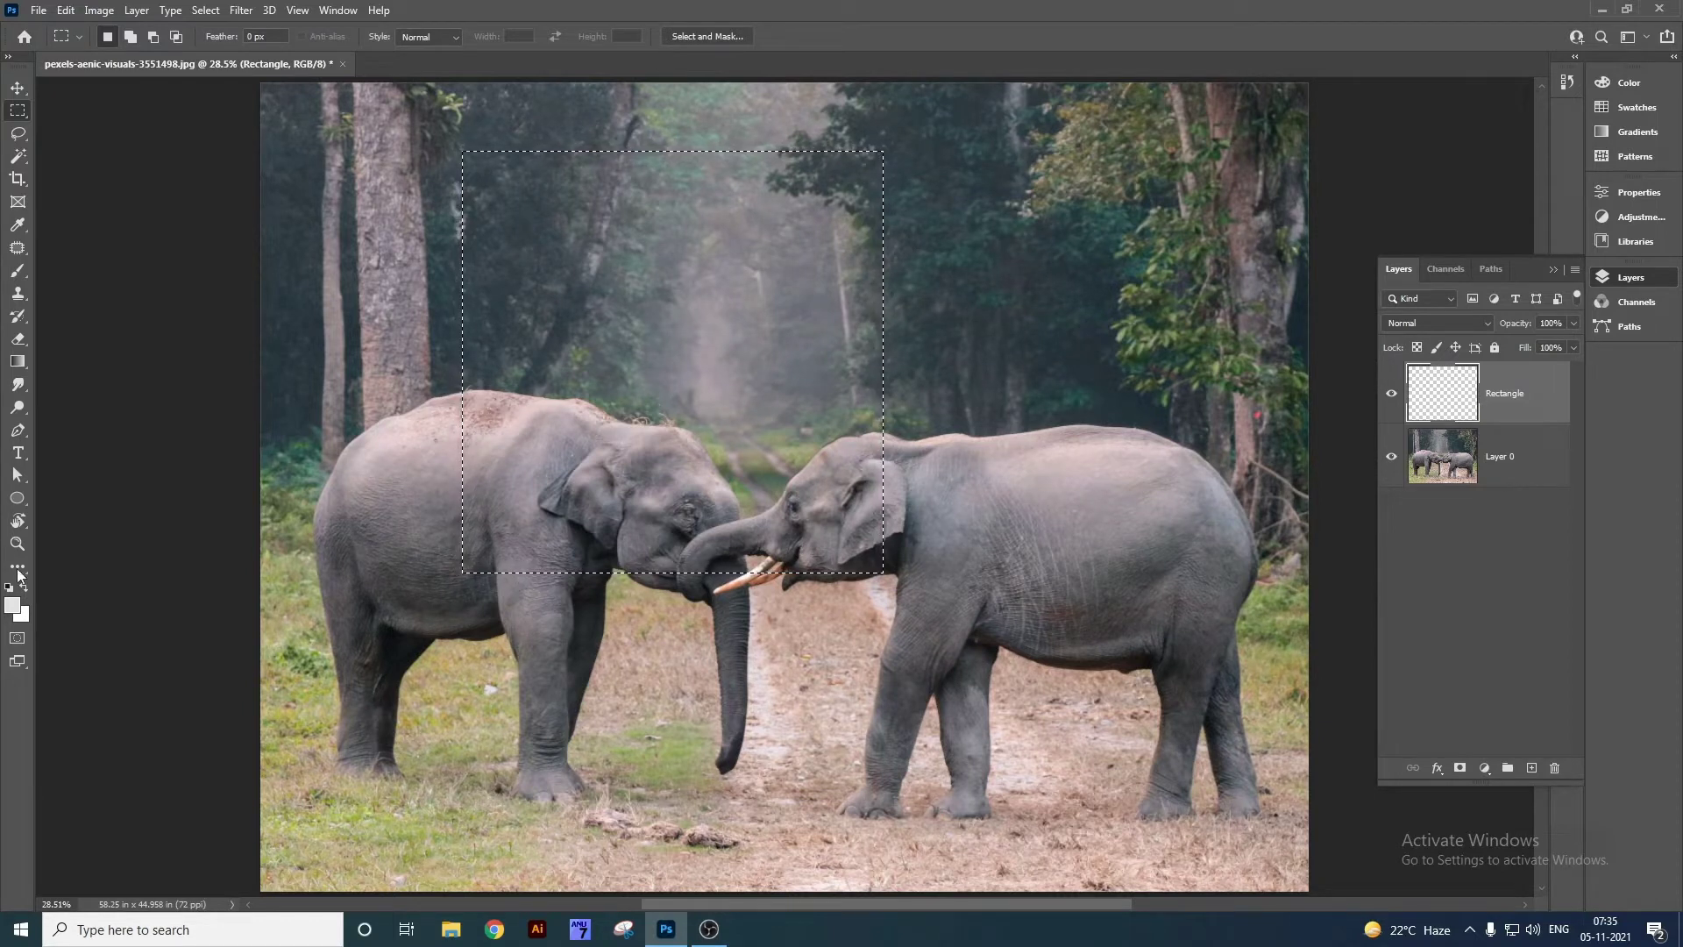
left_click(12, 604)
Fill the rectangular selection with orange-brown #b44b00.
left_click_drag(1180, 650, 1203, 622)
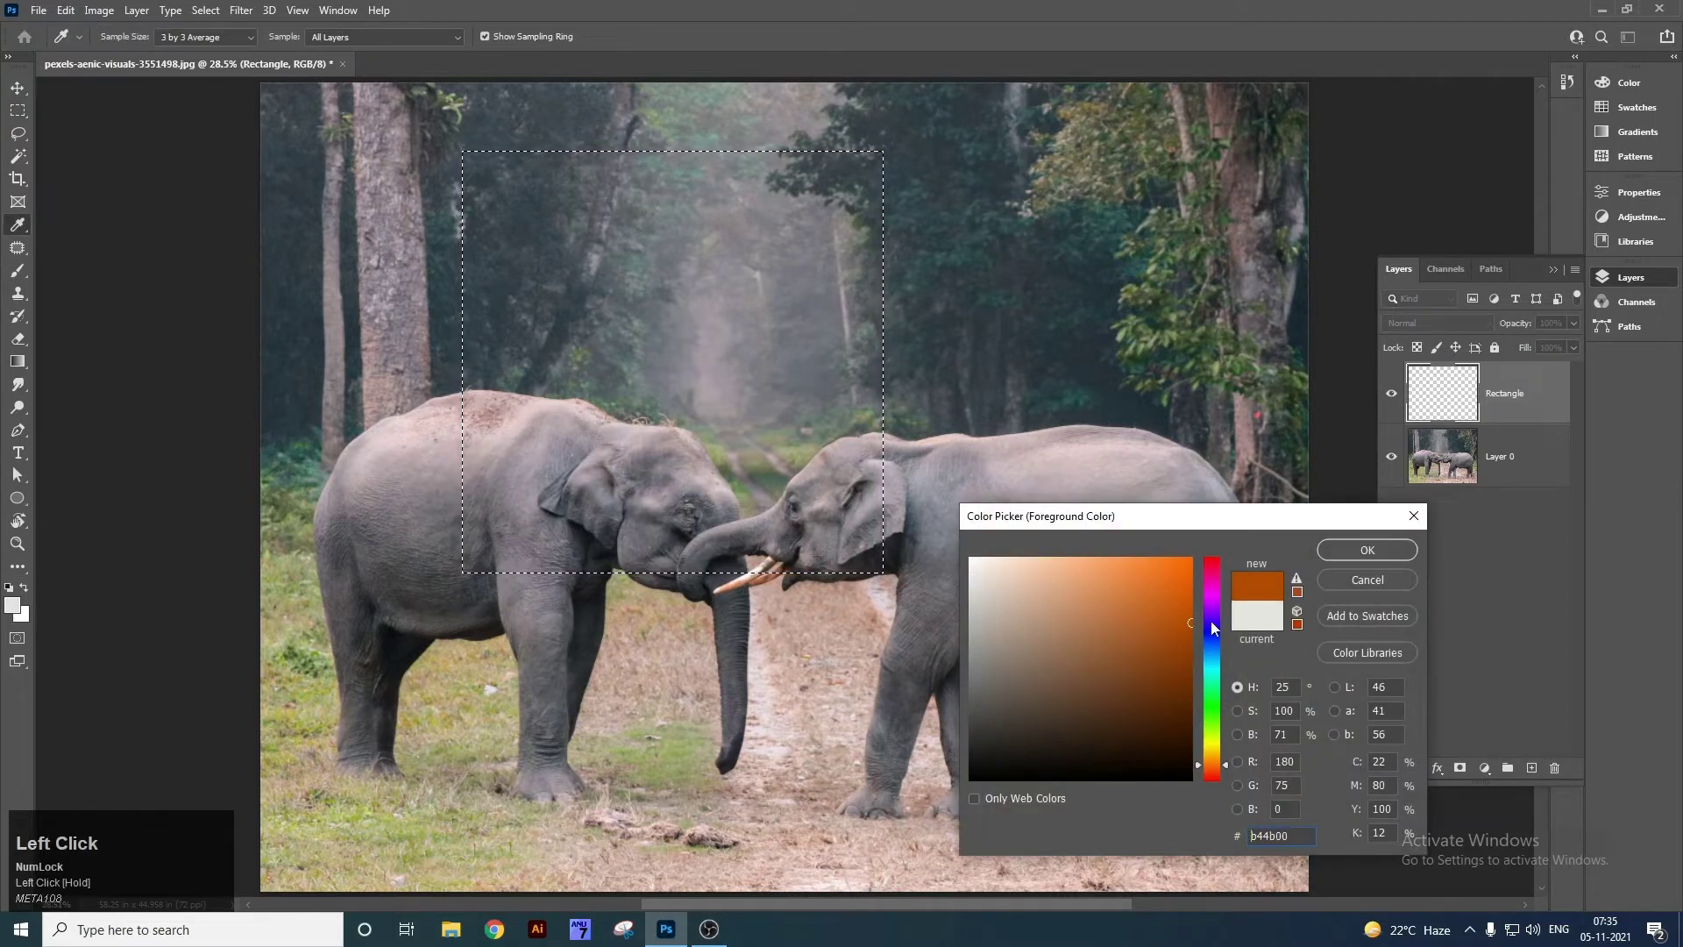
left_click(1358, 550)
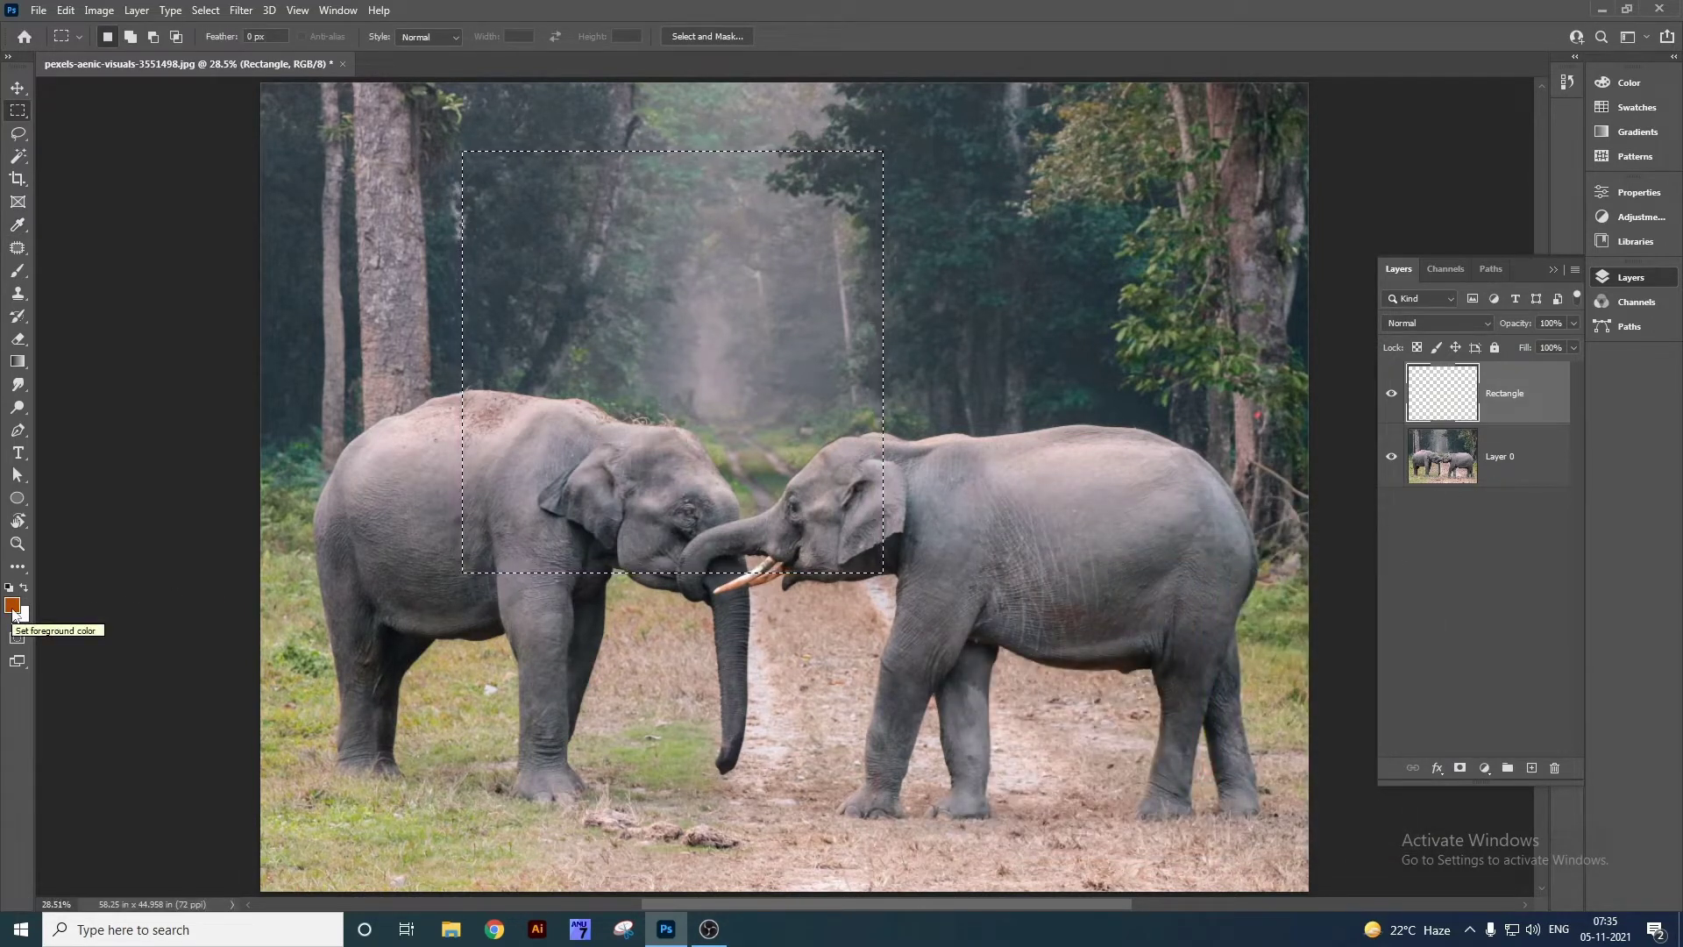
key("alt")
key("alt+BackSpace")
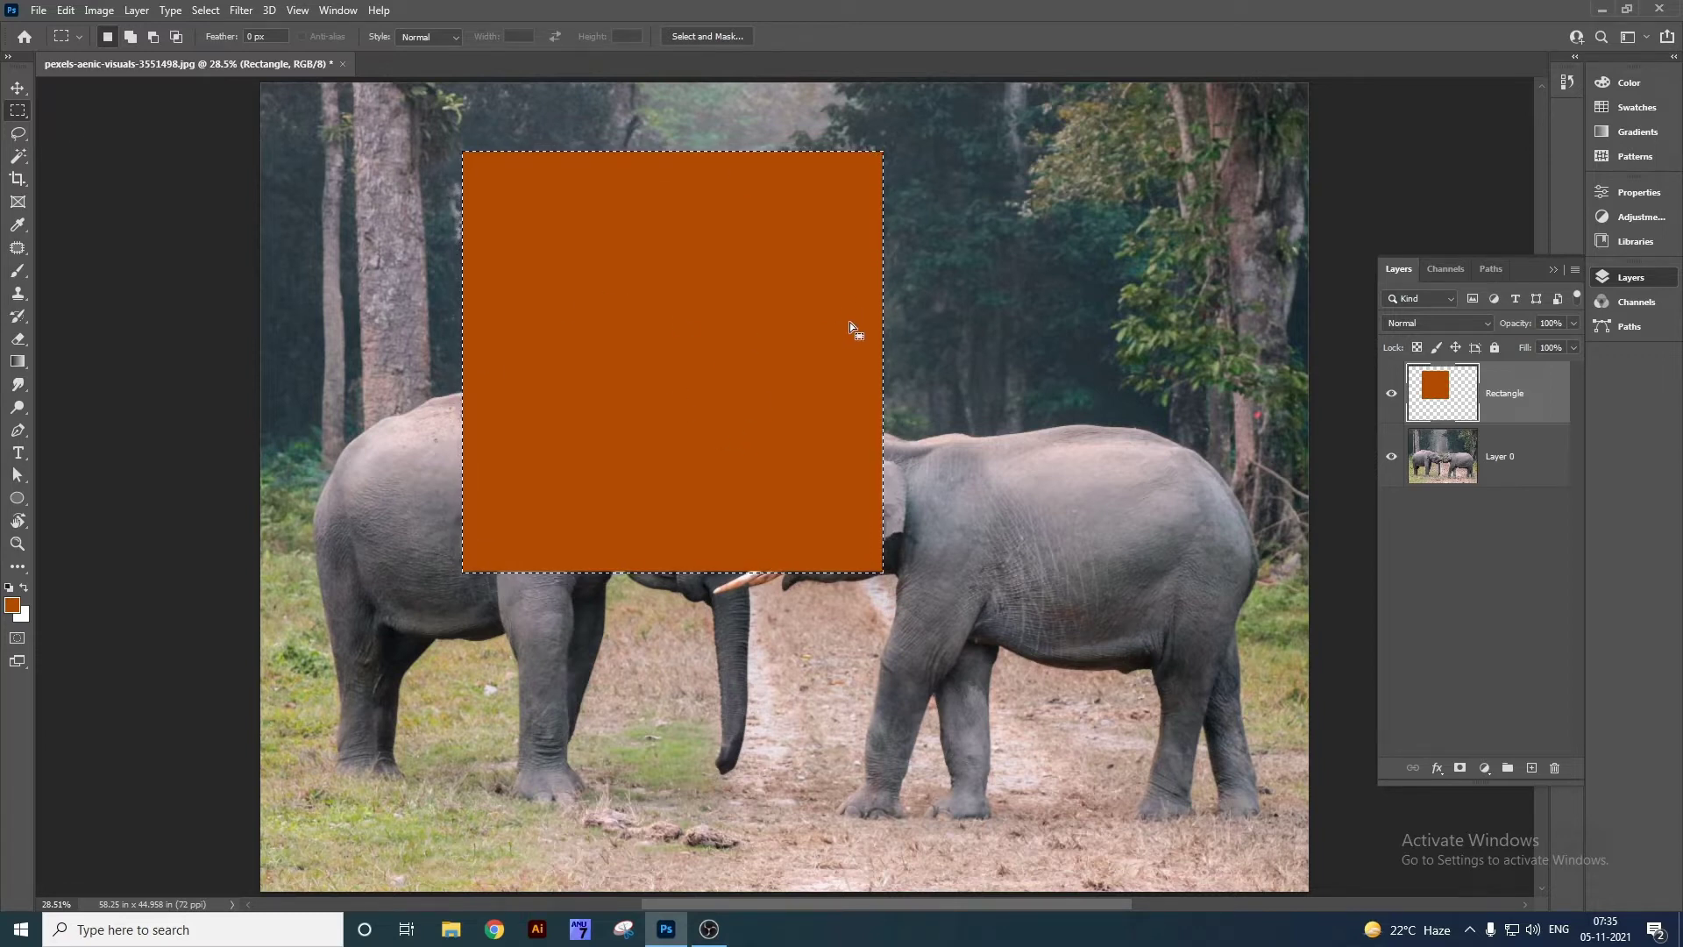
Deselect, shift the orange rectangle to the right, then delete the Rectangle layer.
key("ctrl")
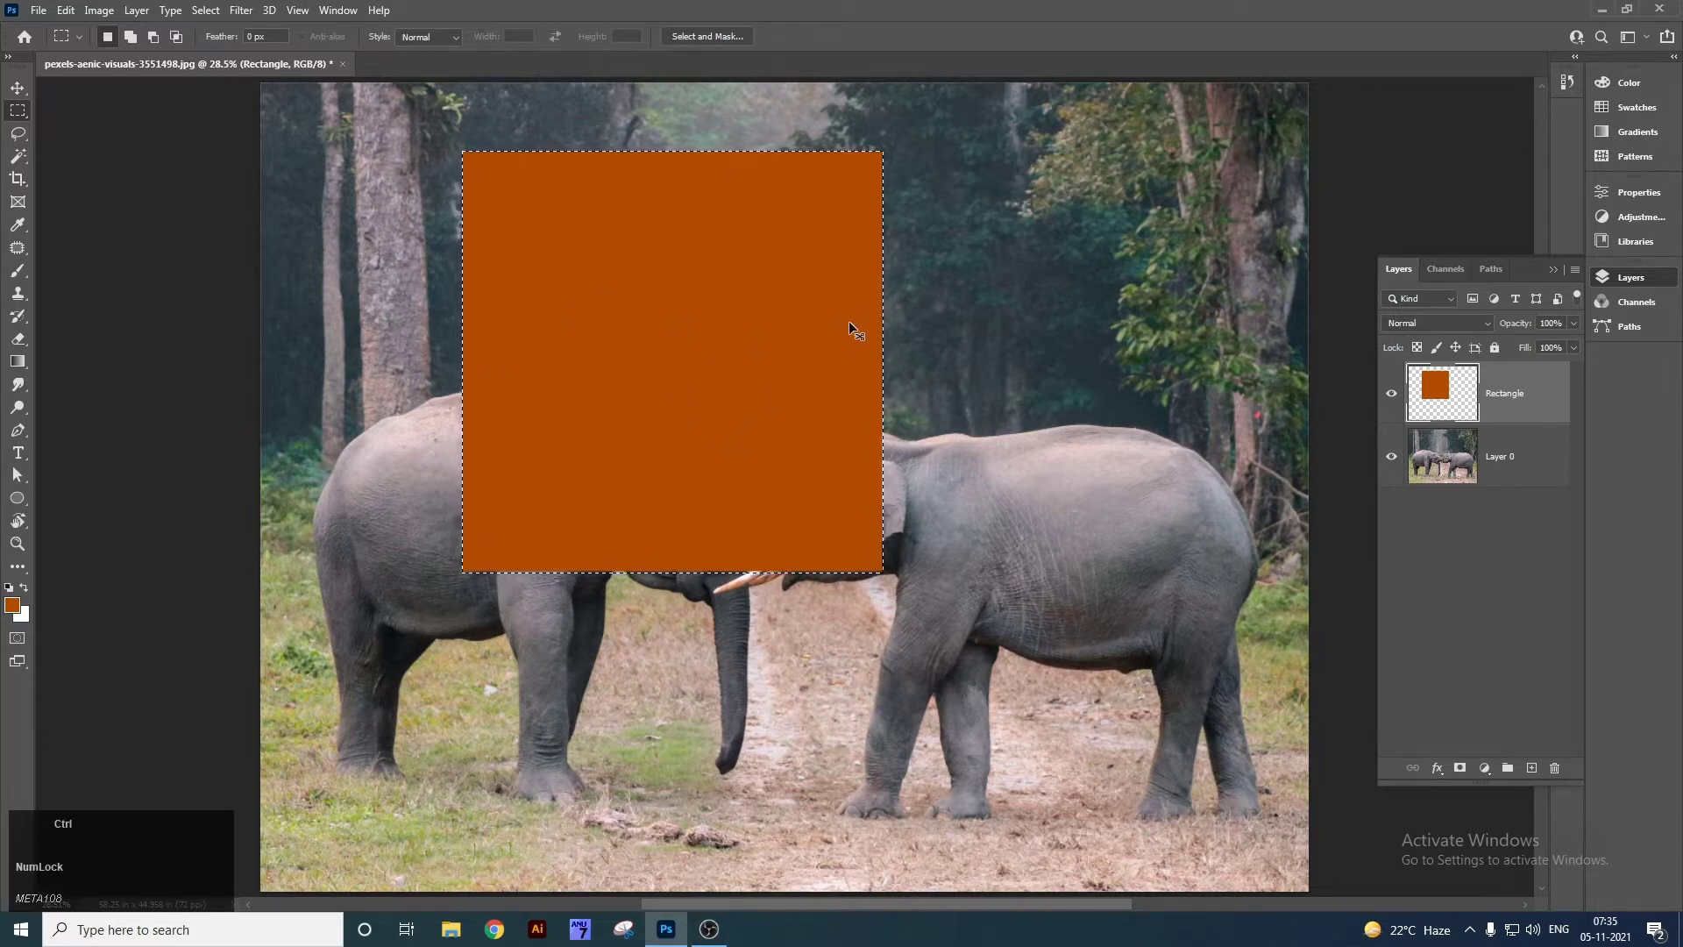
key("ctrl+d")
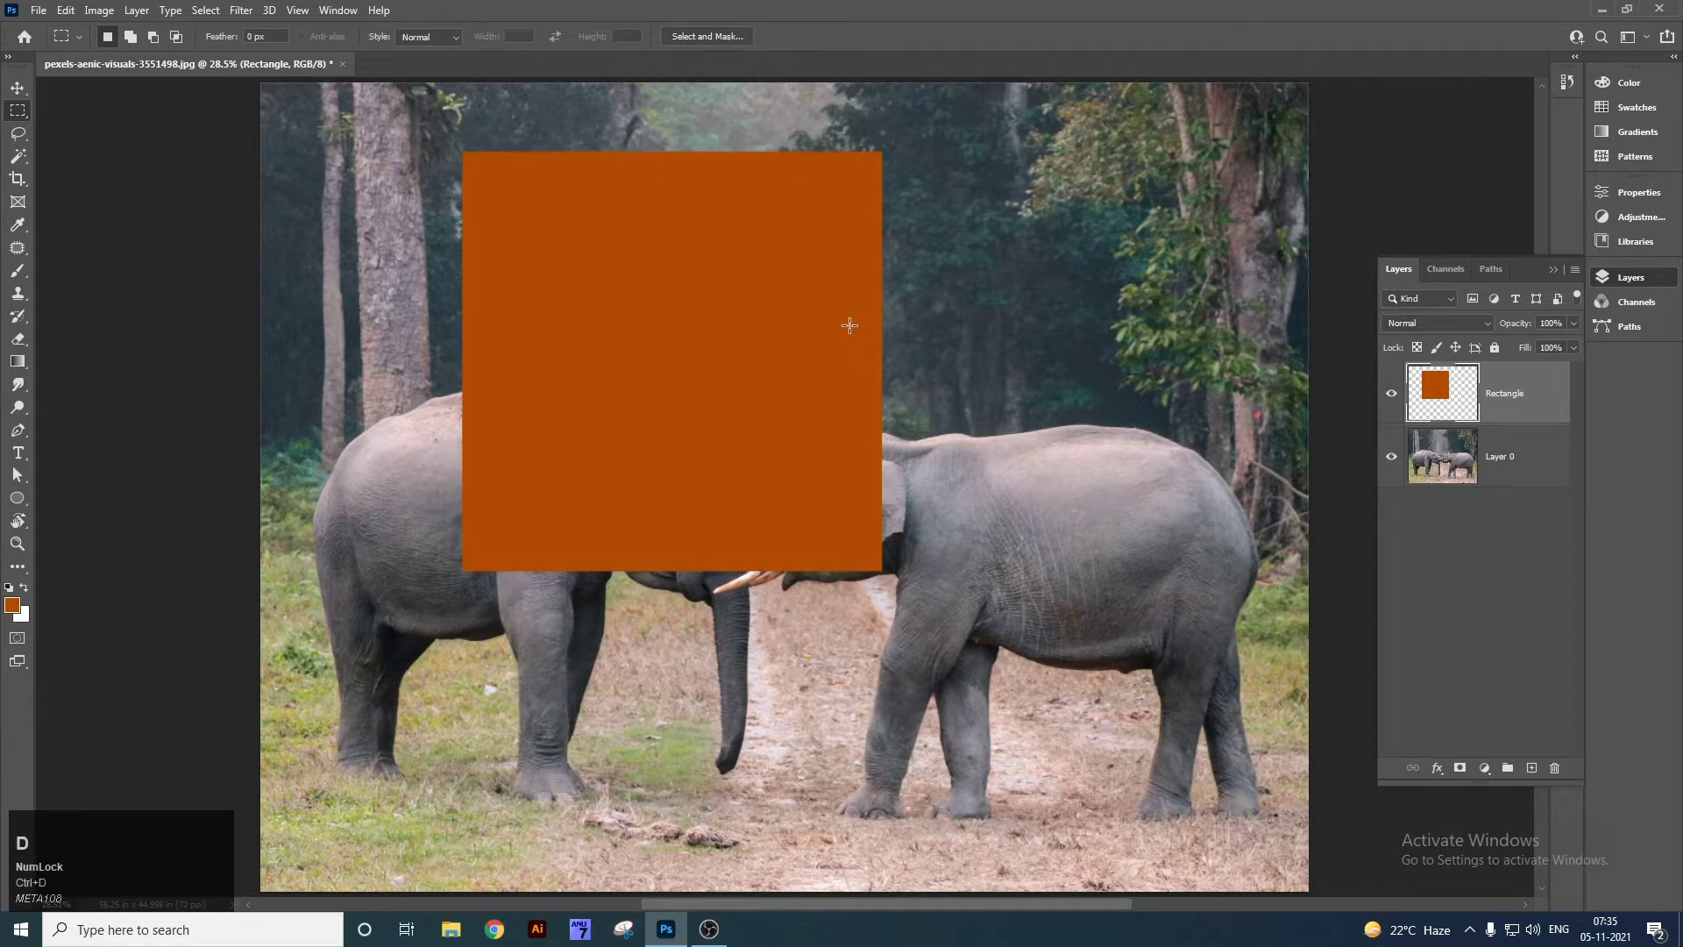
key("v")
left_click_drag(850, 325, 903, 396)
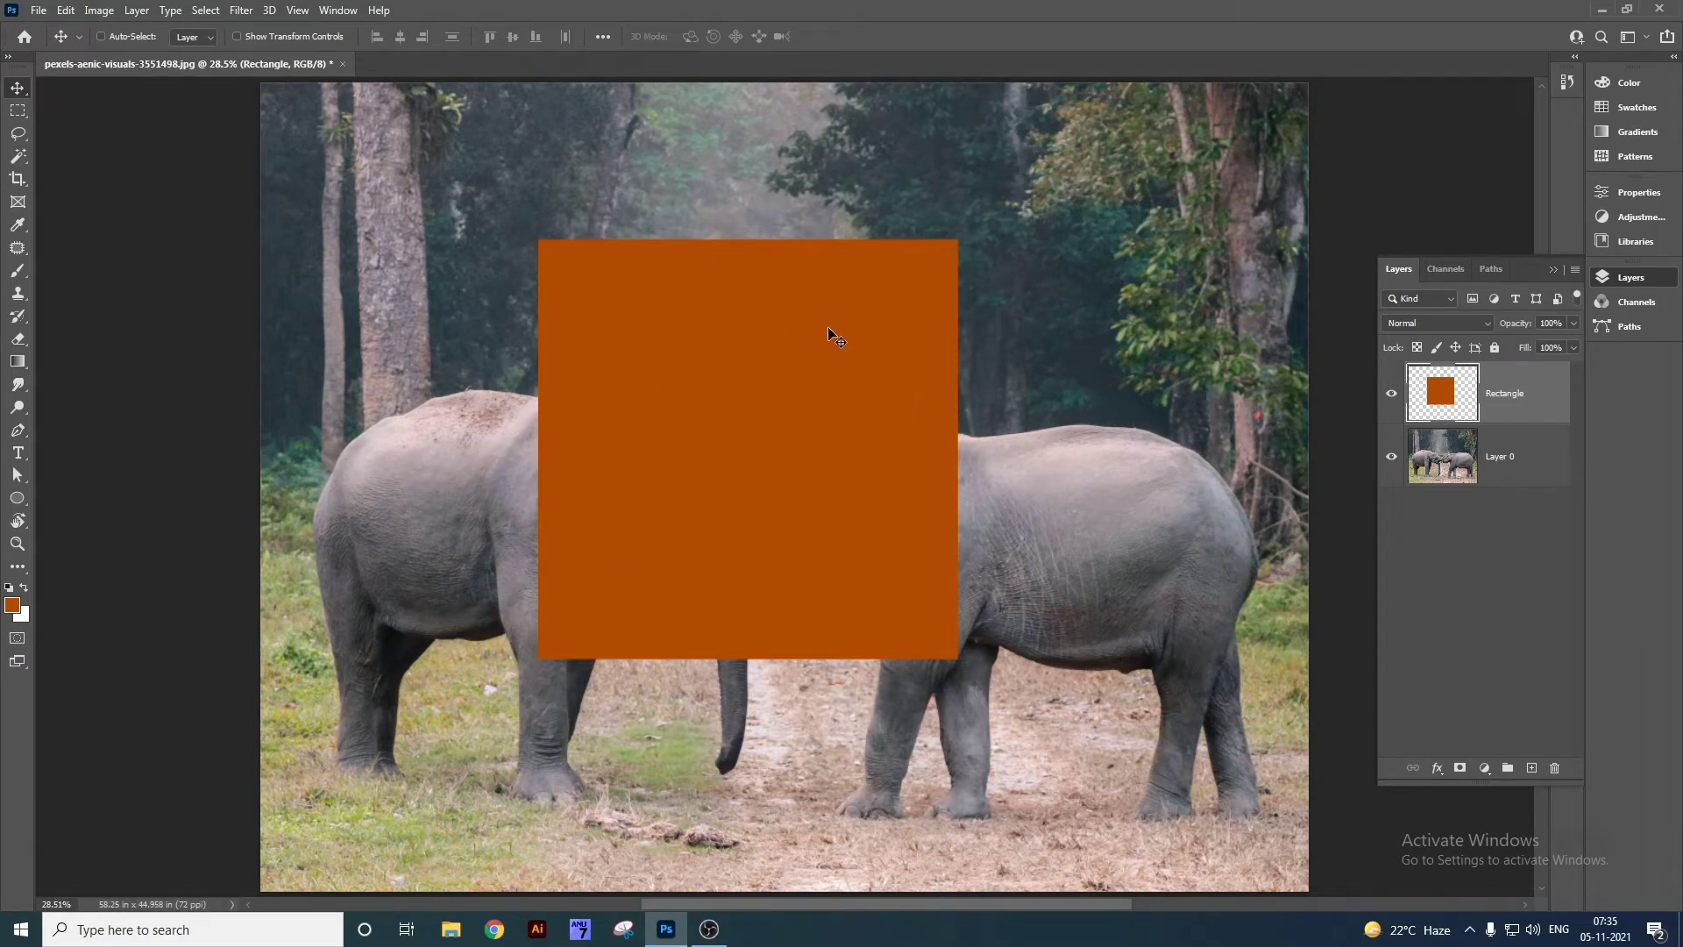
key("Delete")
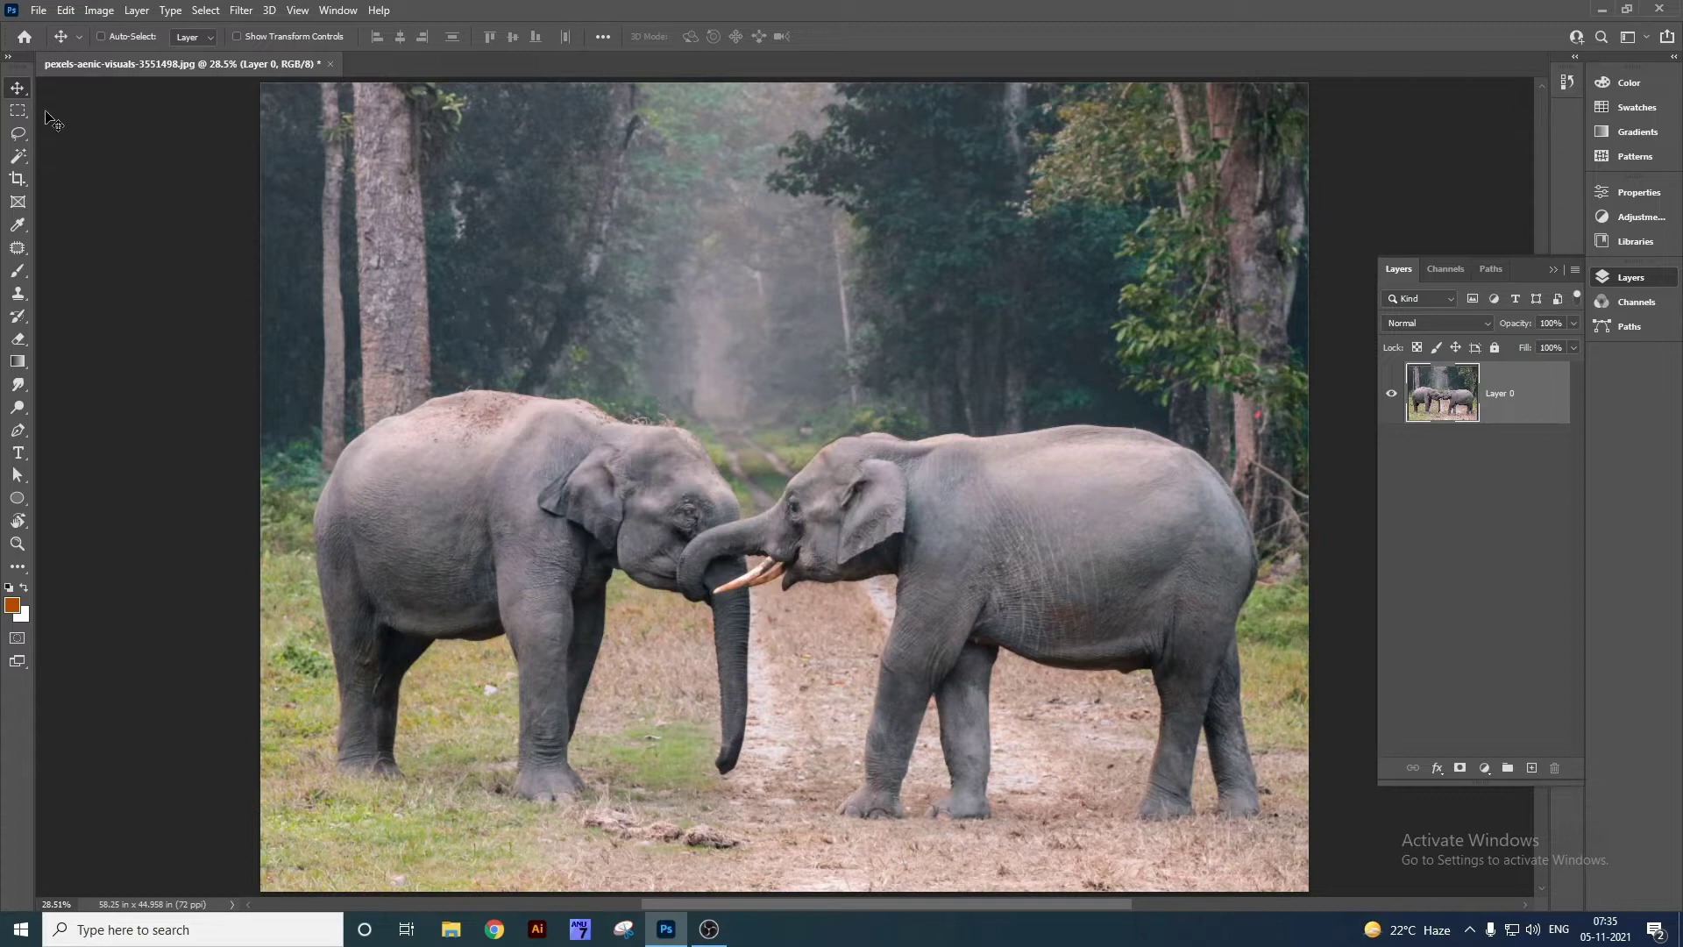
Draw a circular elliptical selection over the elephants' heads and add an empty Layer 1.
right_click(17, 110)
left_click(66, 128)
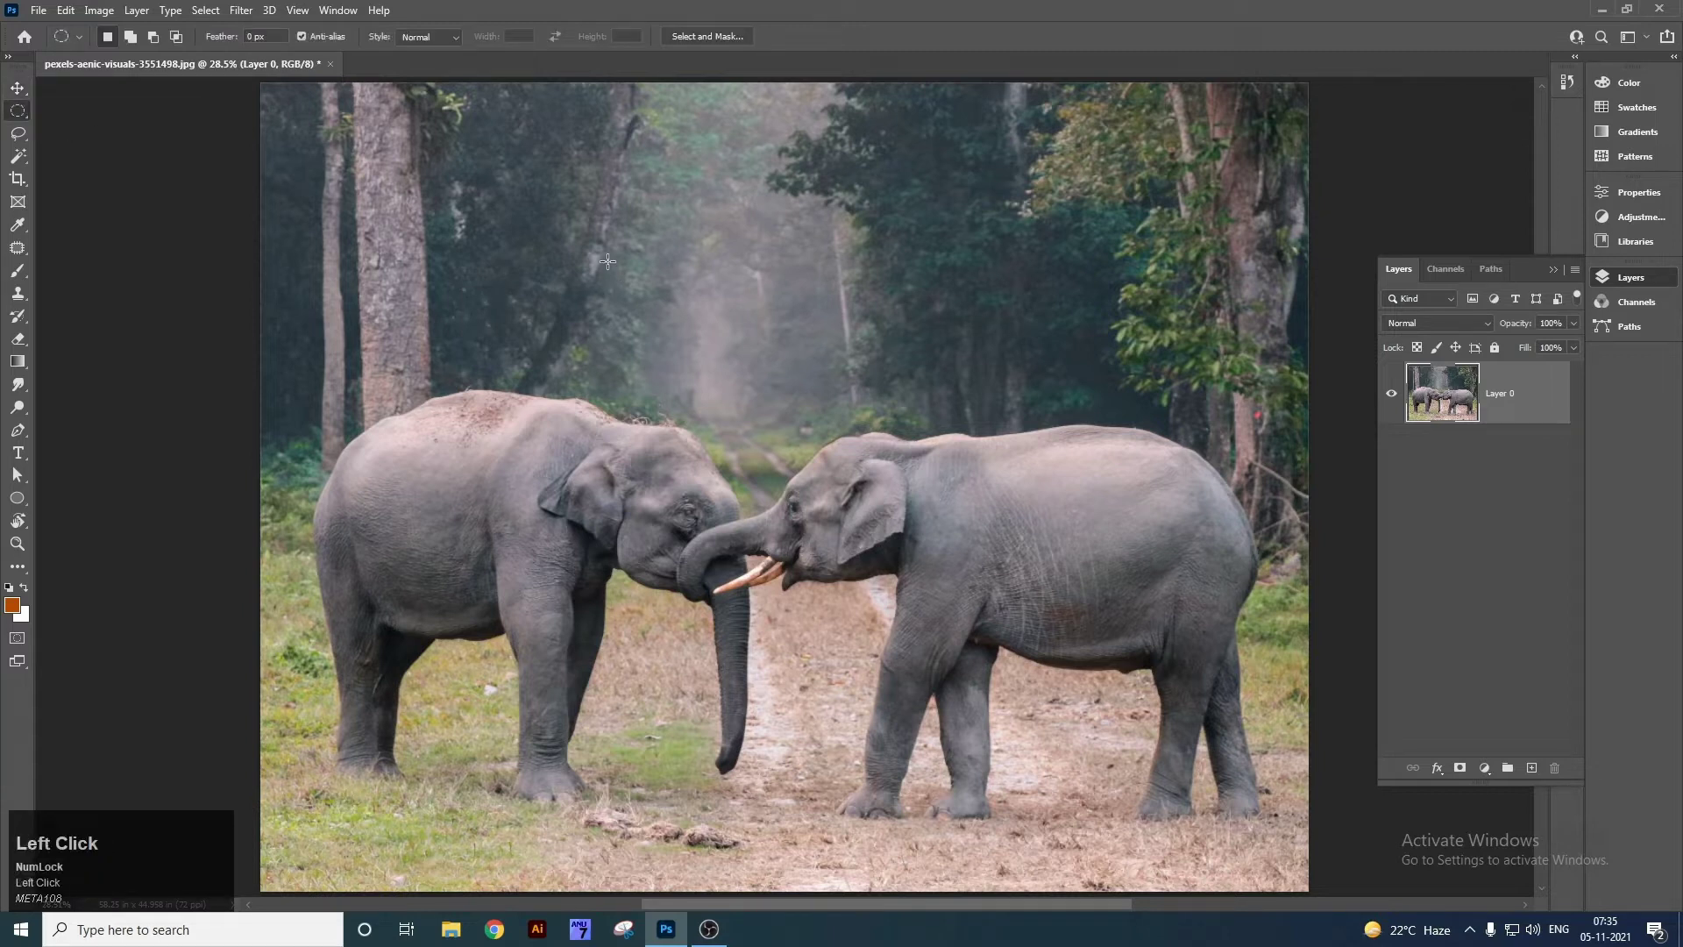
left_click_drag(524, 232, 1036, 769)
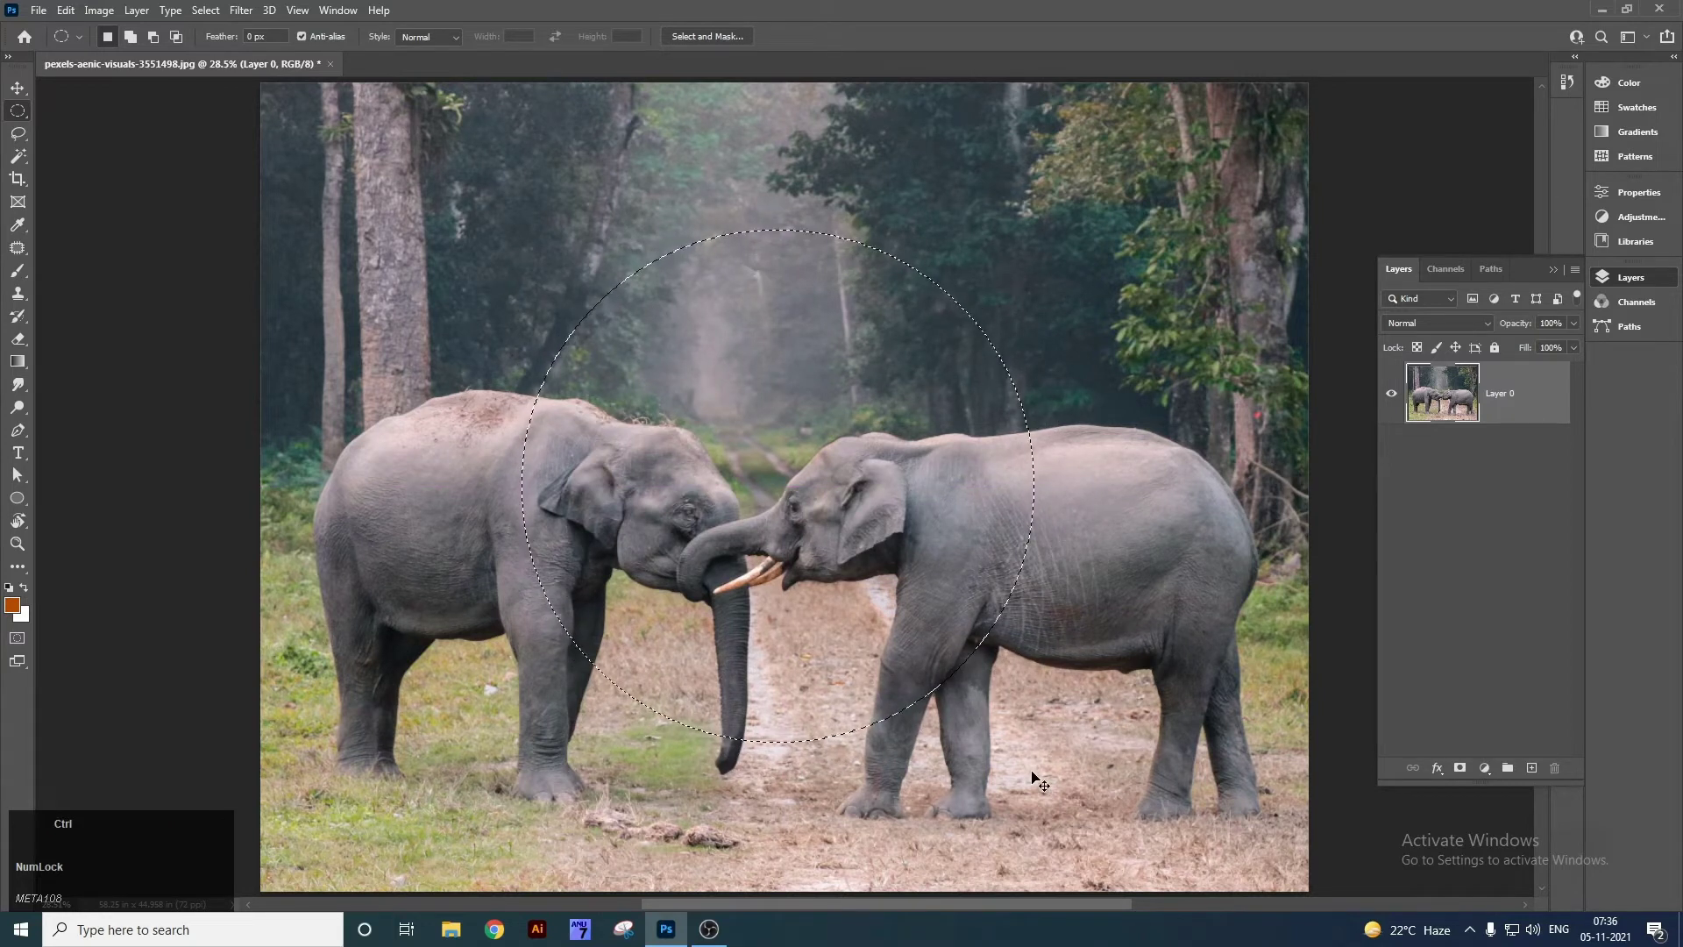
key("ctrl+shift+n")
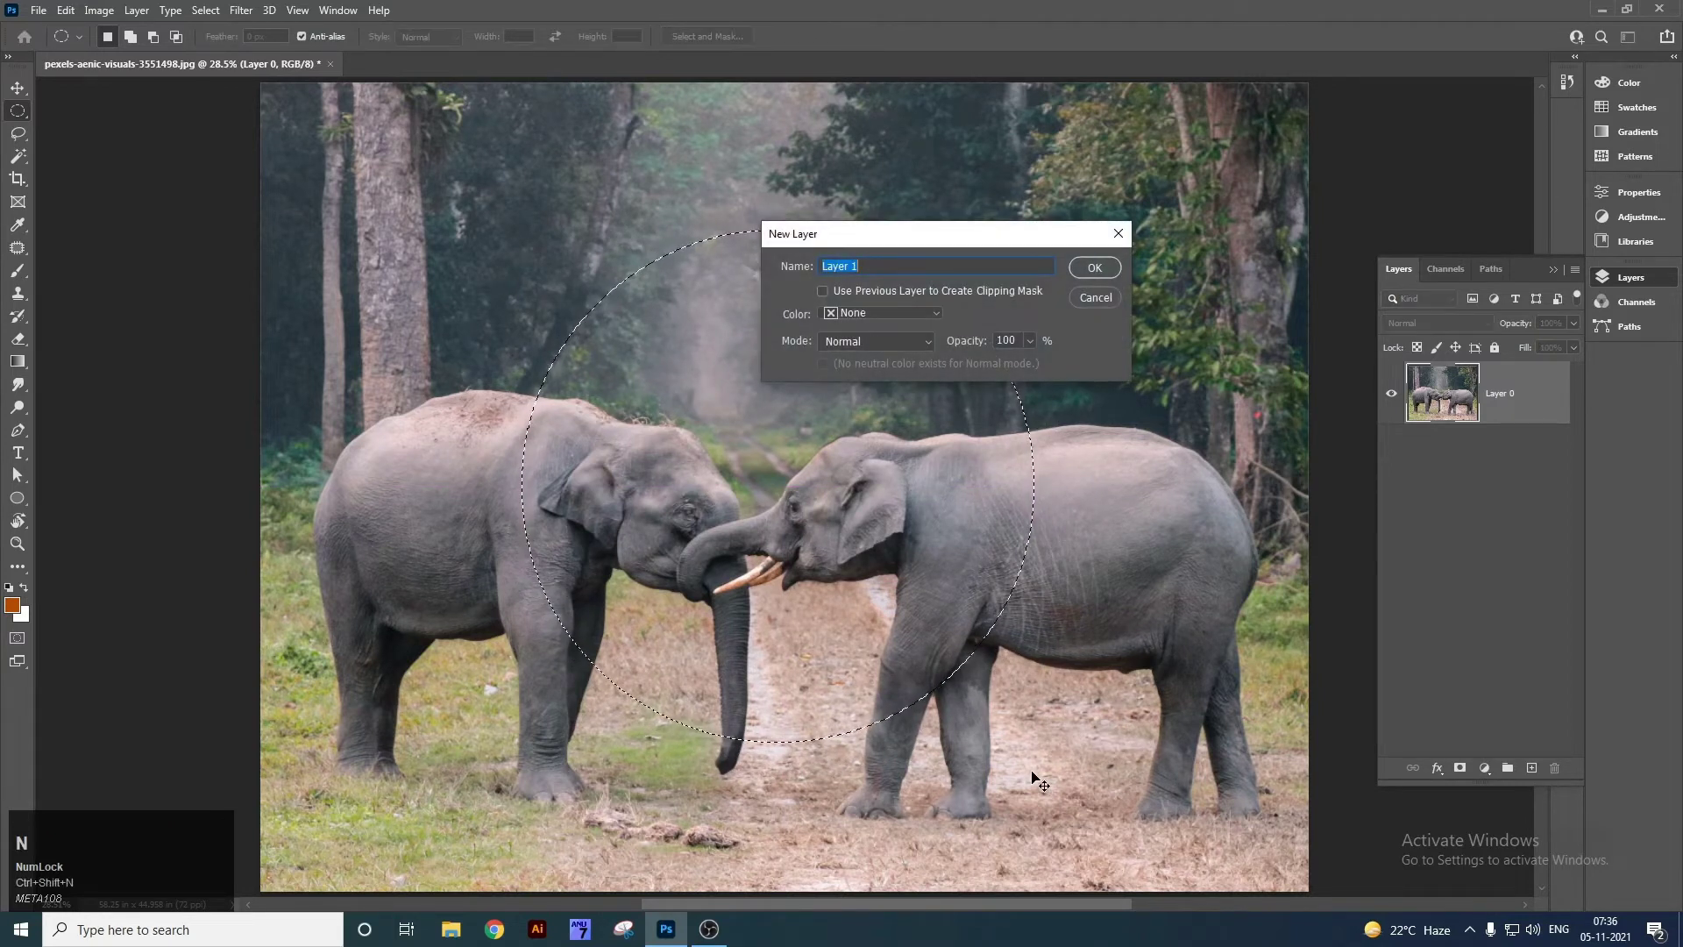
key("Return")
Fill the circle with orange-brown, deselect, nudge it right, then delete the layer.
key("alt")
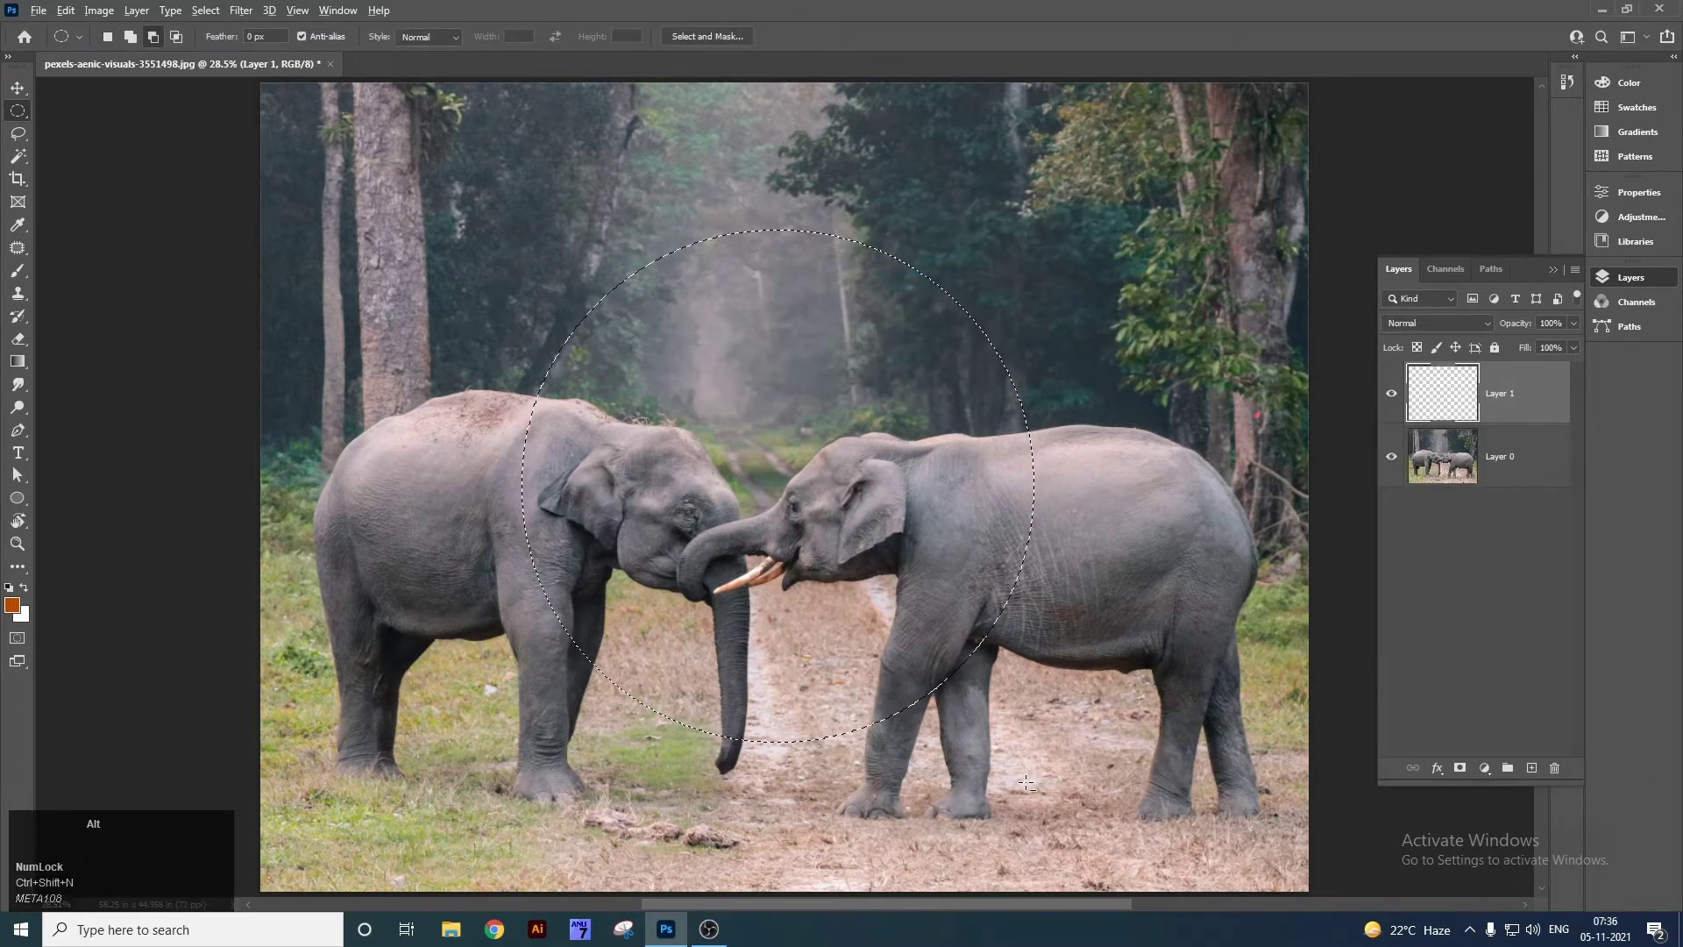
key("alt+BackSpace")
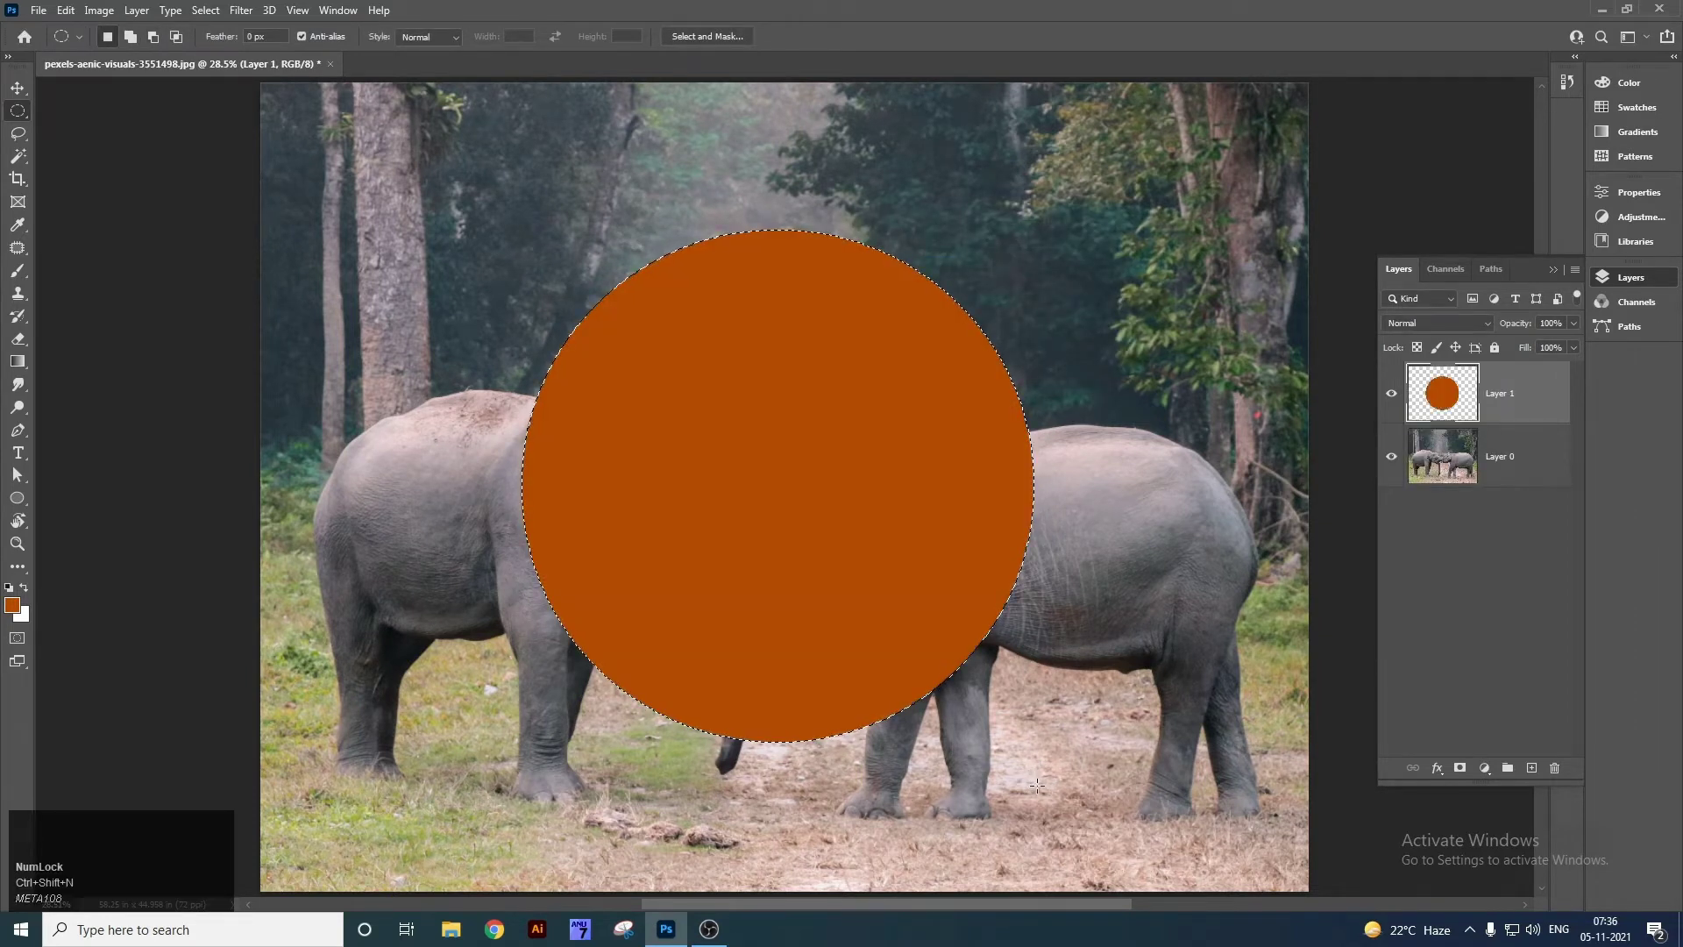
key("ctrl")
key("ctrl+d")
key("v")
mouse_move(888, 479)
left_mouse_down()
mouse_move(819, 502)
mouse_move(960, 422)
mouse_move(792, 582)
mouse_move(883, 440)
mouse_move(887, 575)
mouse_move(876, 429)
mouse_move(894, 492)
left_mouse_up()
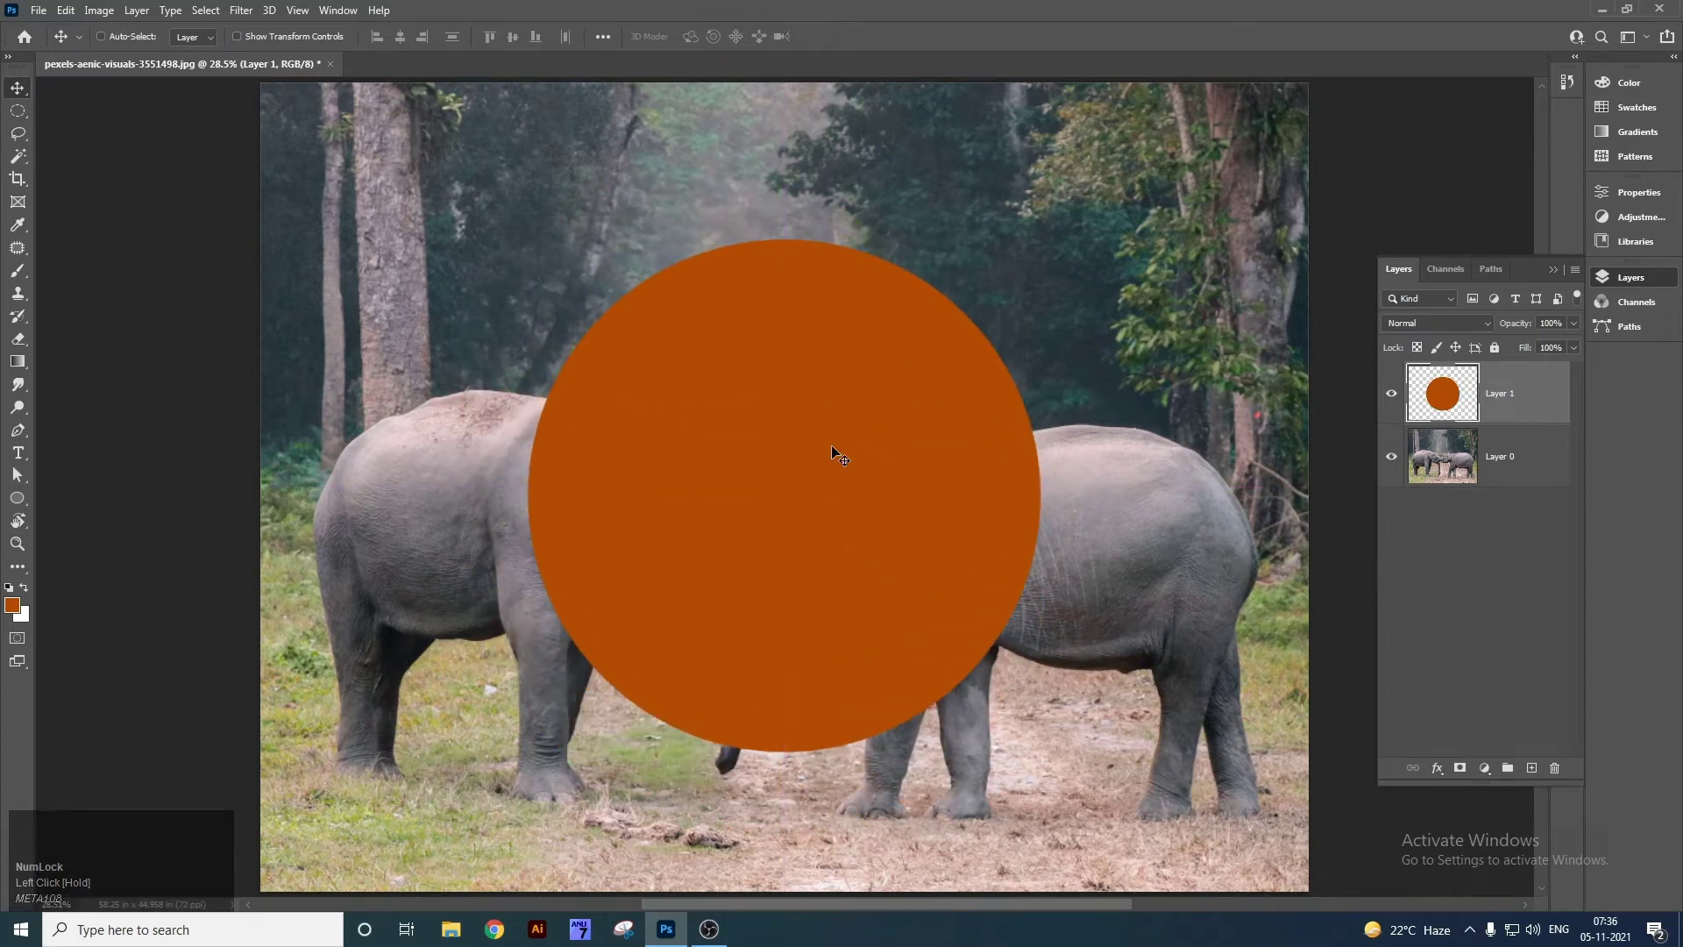
key("Delete")
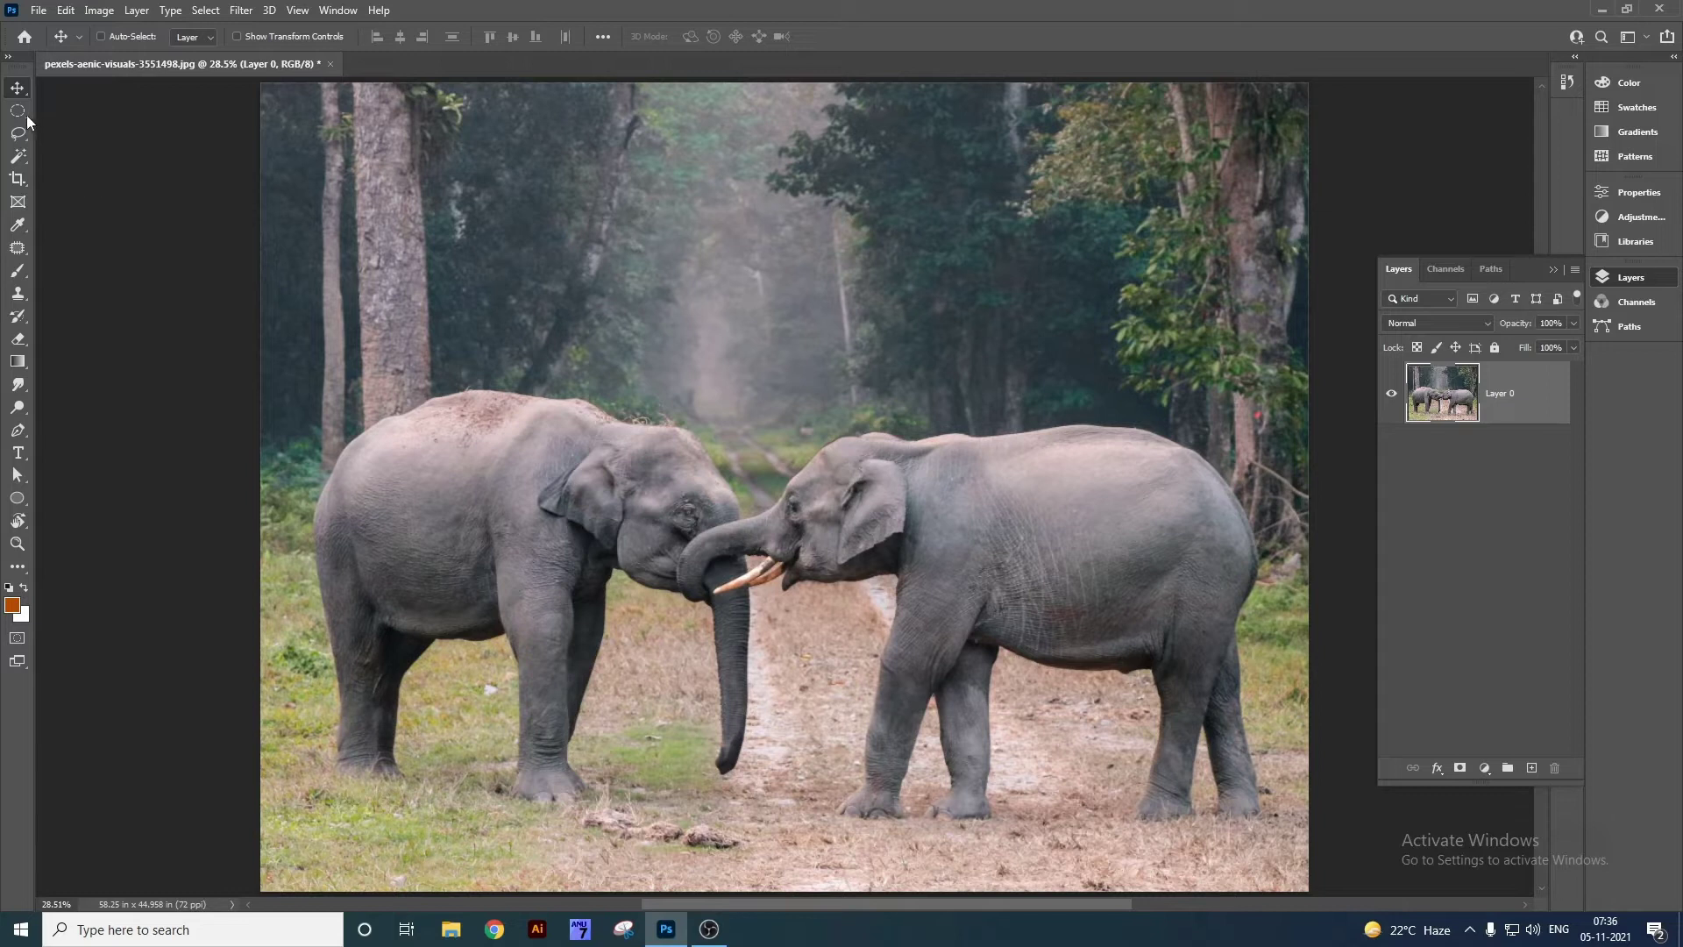
Select a one-pixel-high row across the upper photo with Single Row Marquee on a new Layer 1.
right_click(21, 114)
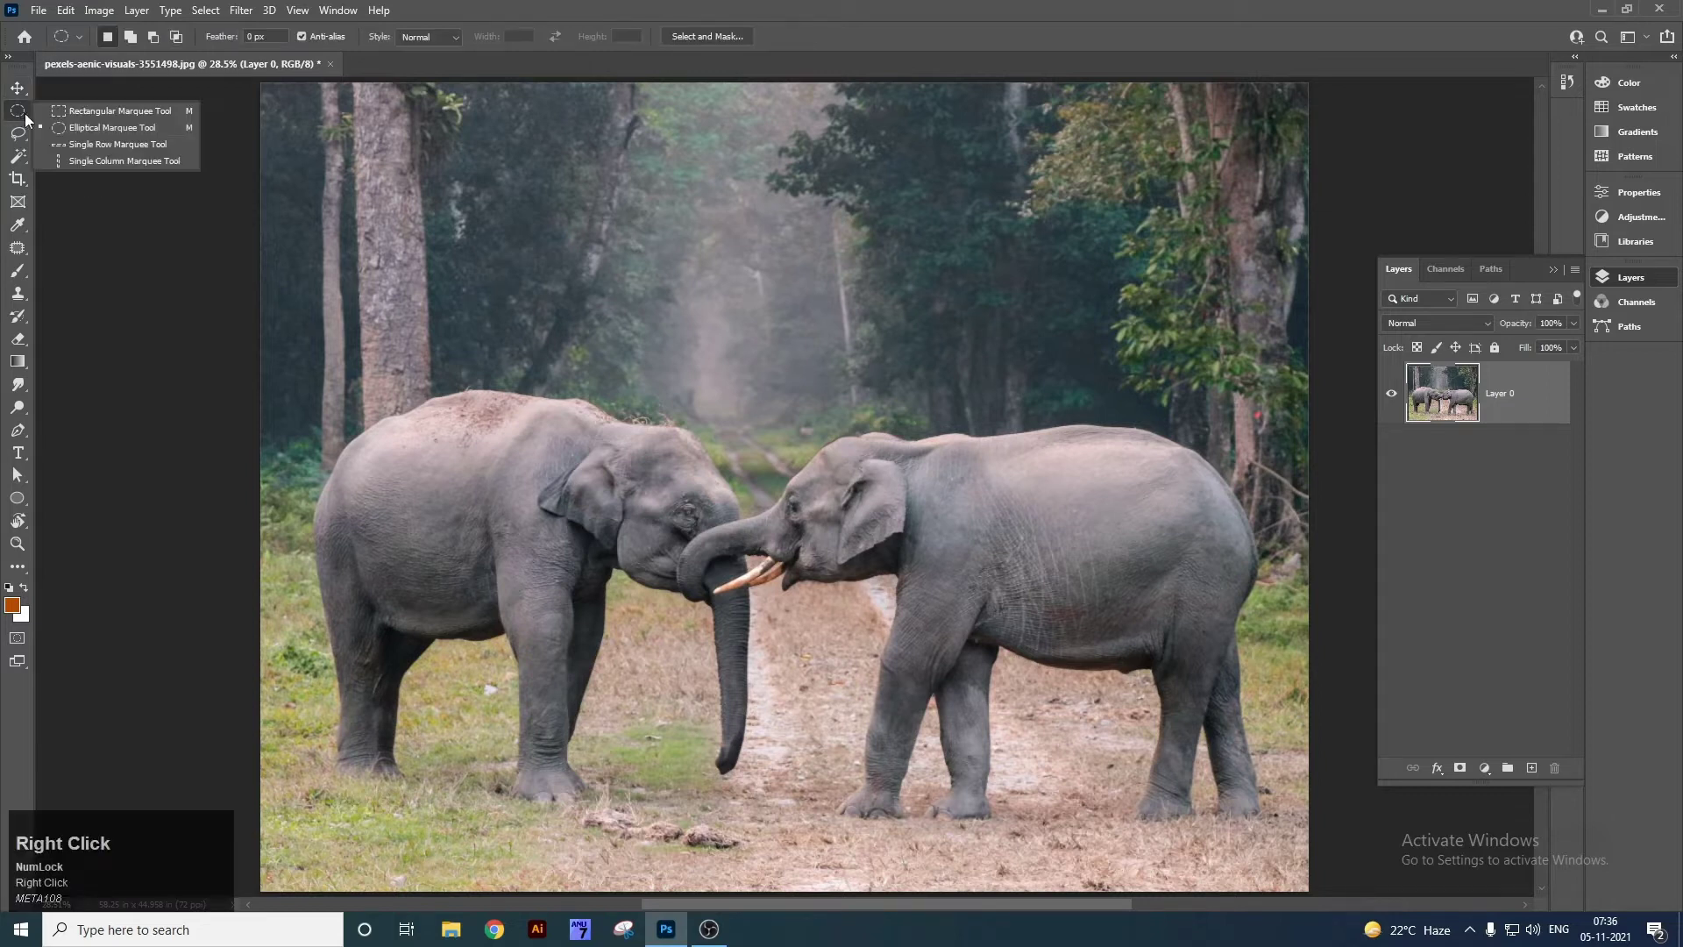
left_click(82, 144)
left_click(497, 214)
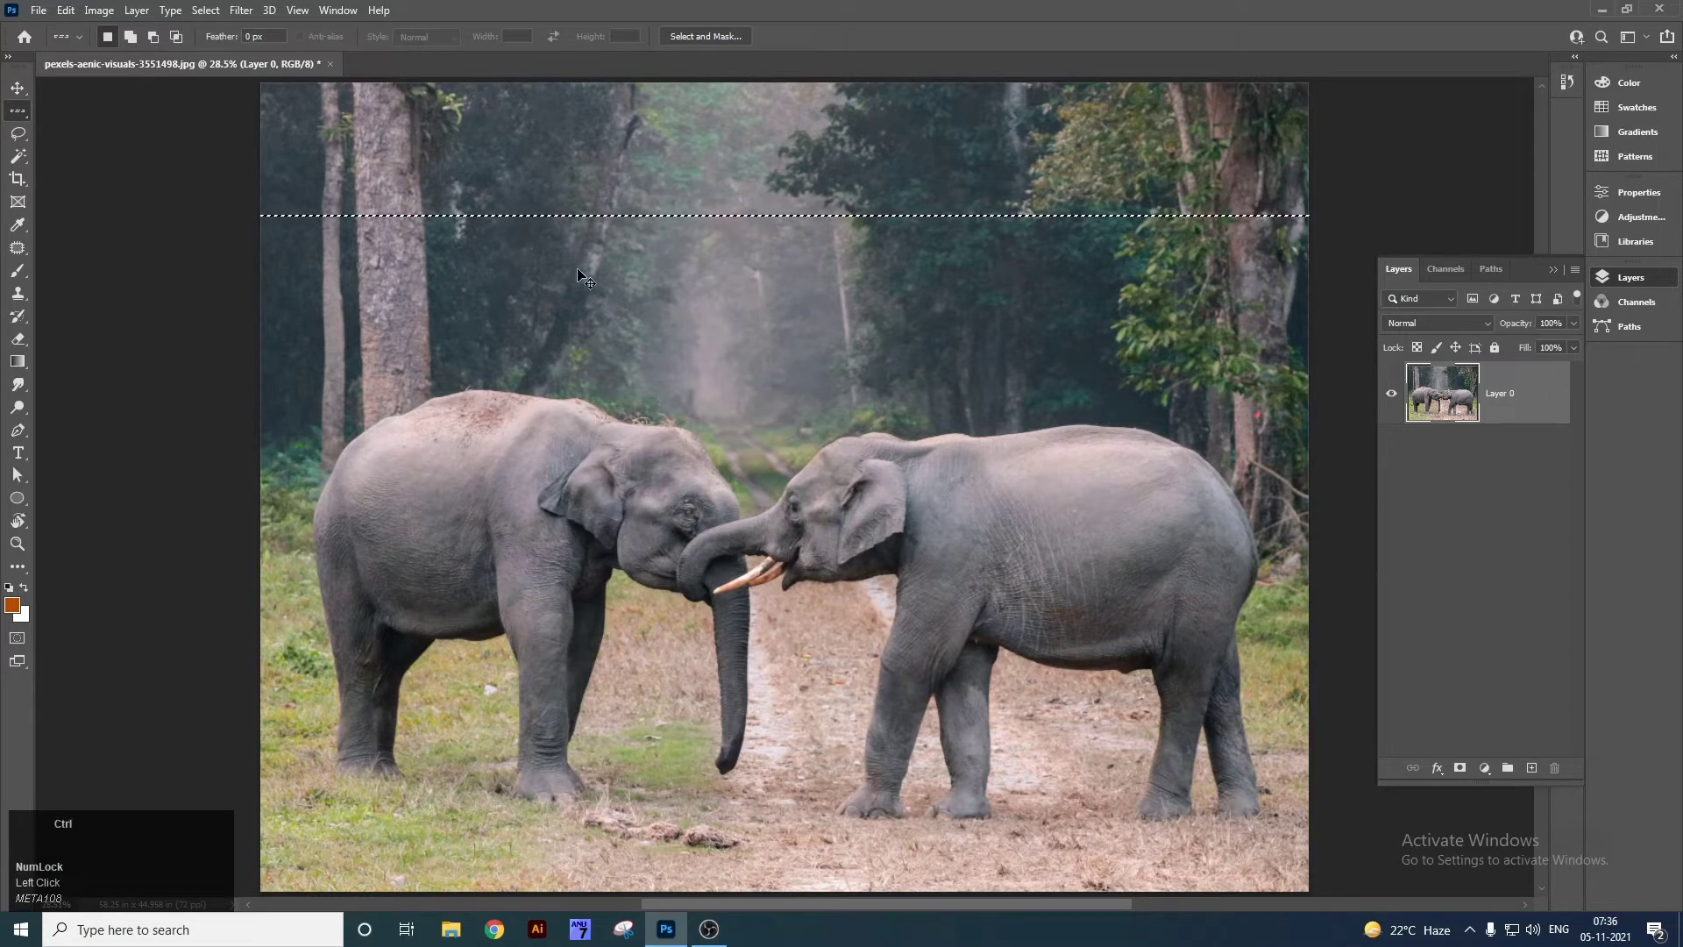
key("ctrl+shift+n")
key("Return")
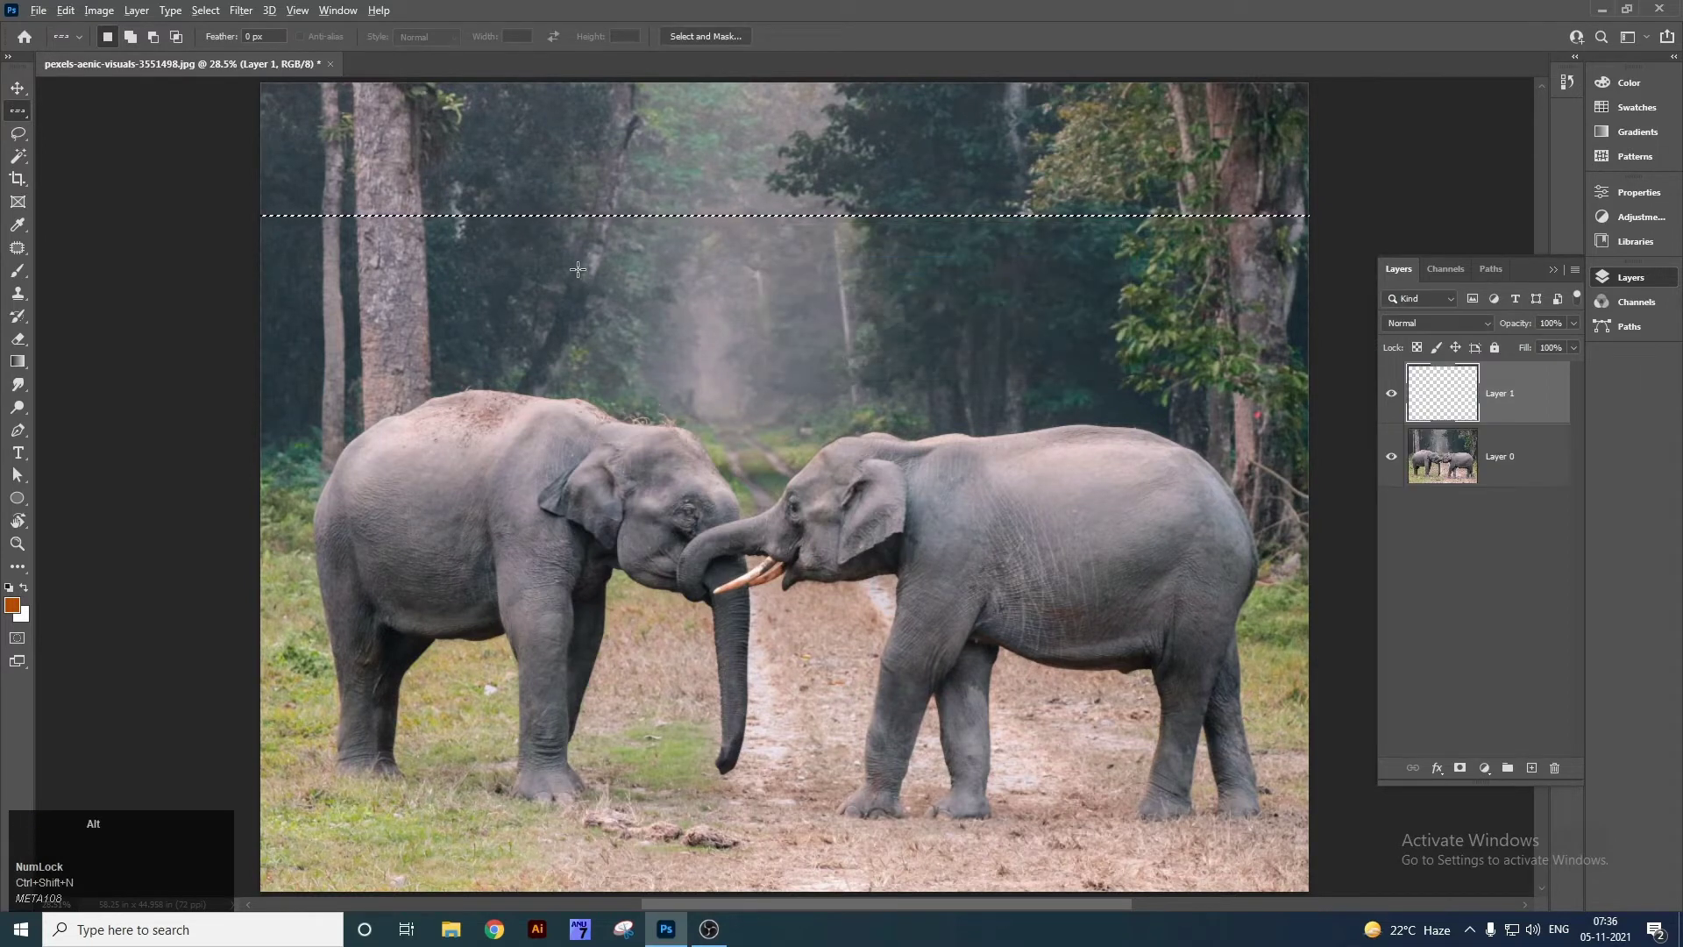
Zoom in to inspect the thin orange line, fit the photo back, then delete the layer.
key("z")
left_click_drag(625, 208, 865, 406)
left_click_drag(738, 473, 718, 409)
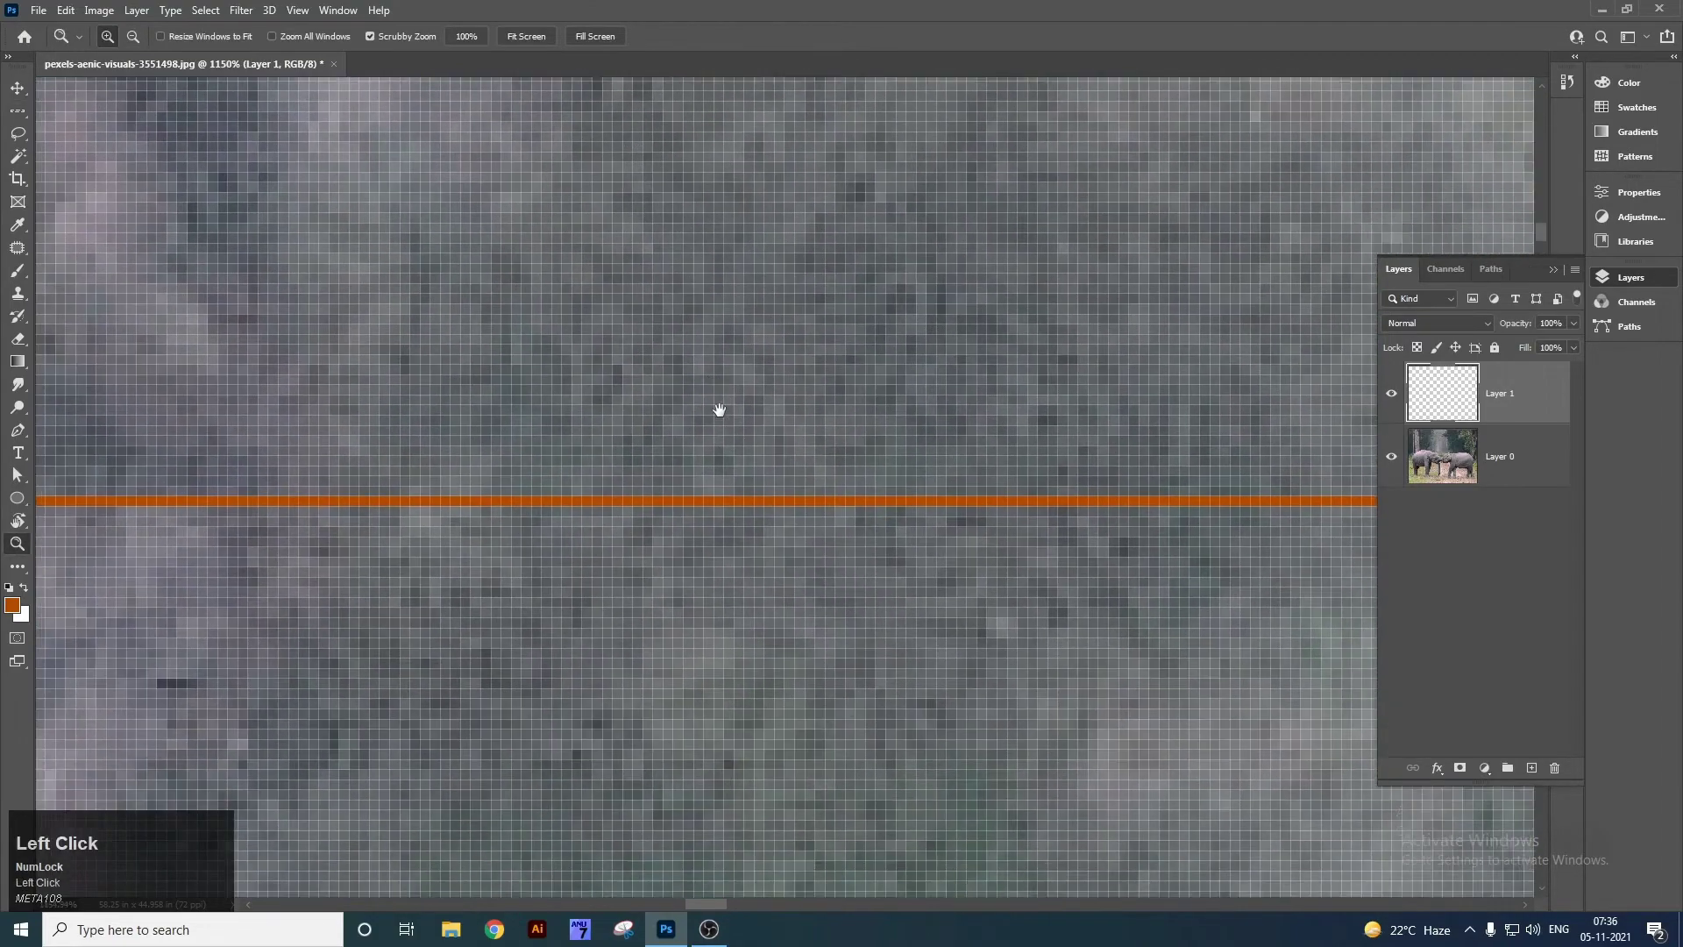
left_click_drag(736, 473, 774, 507)
key("v")
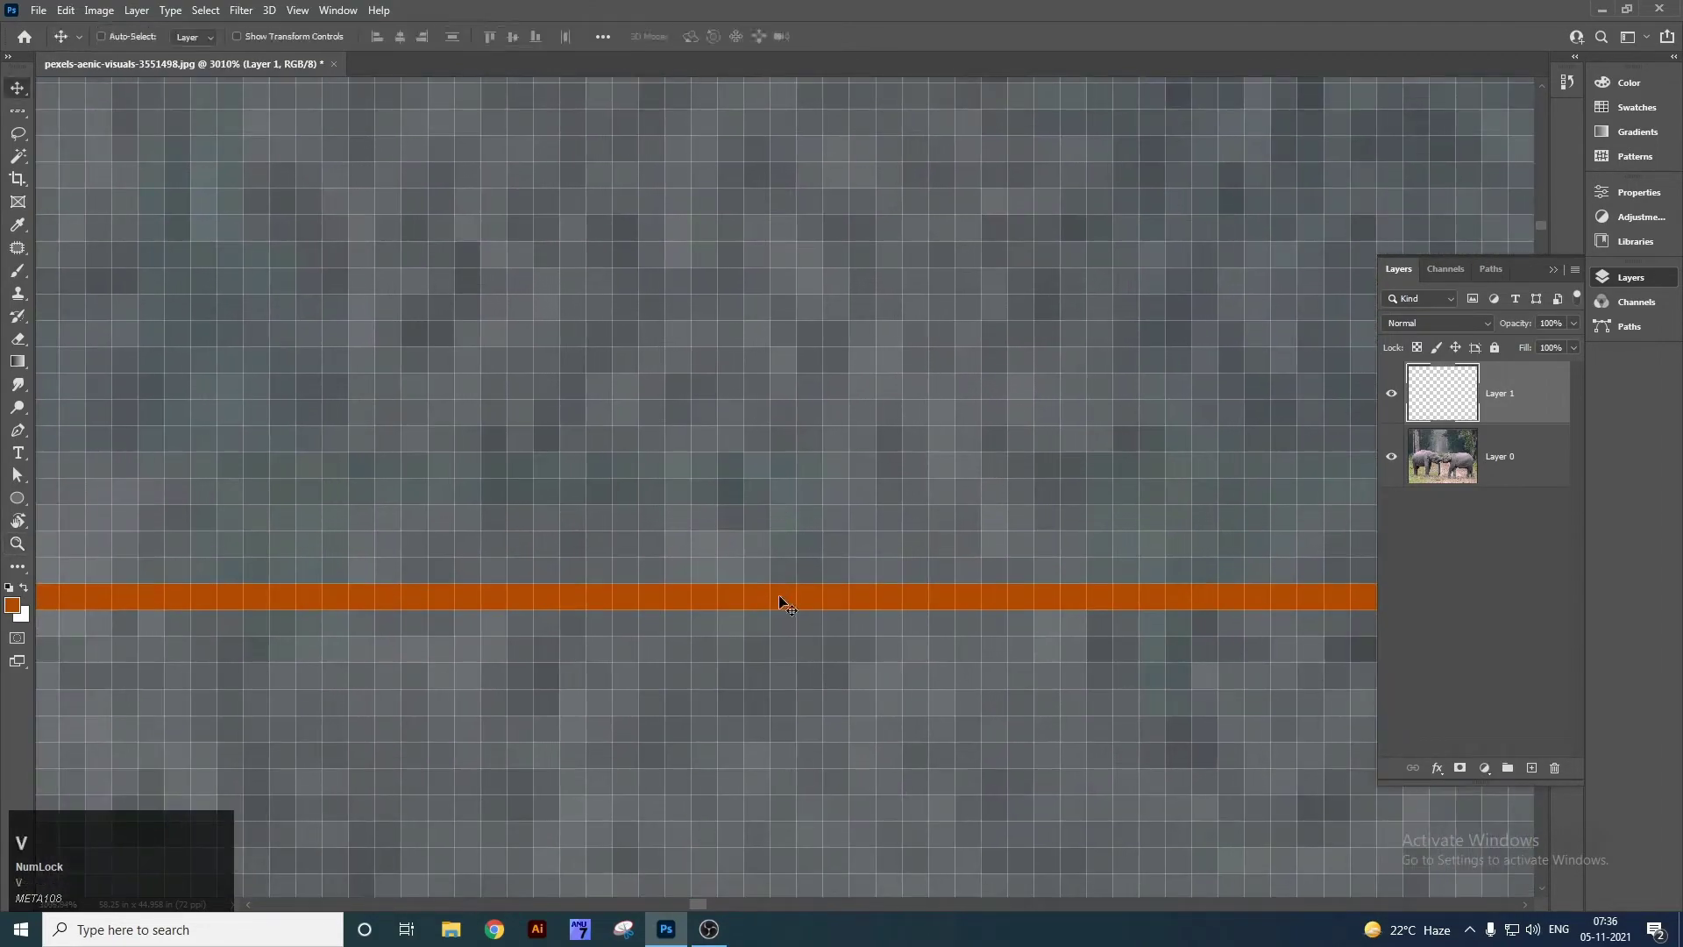
key("ctrl+0")
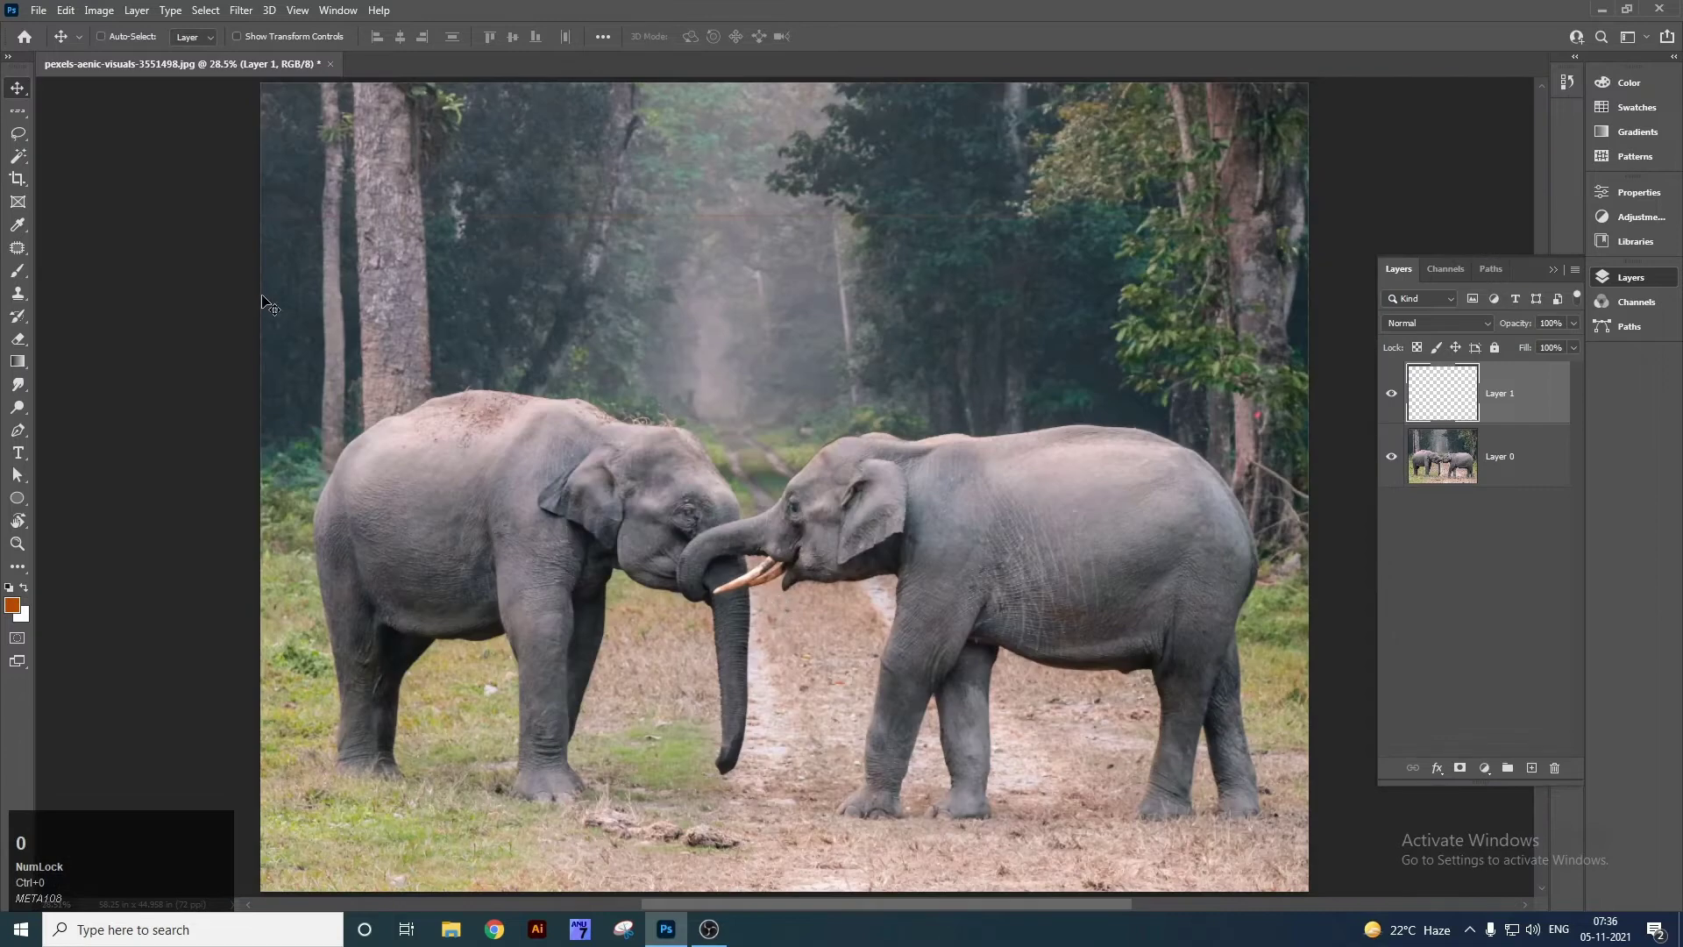
key("Delete")
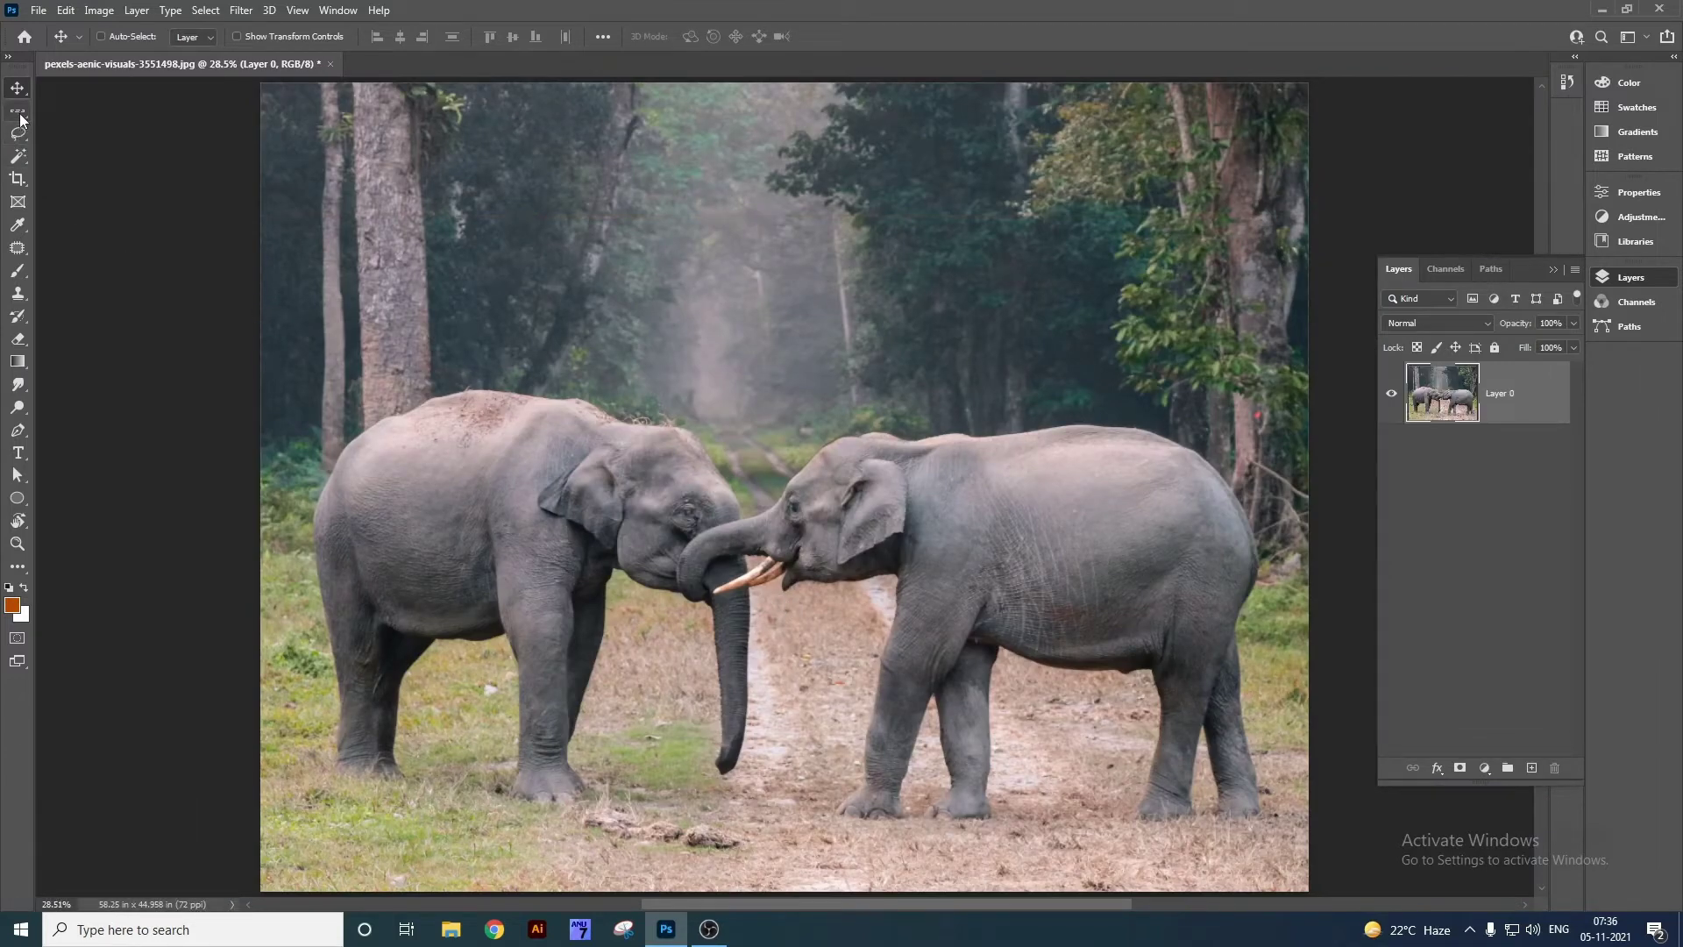
right_click(19, 113)
left_click(18, 132)
right_click(18, 133)
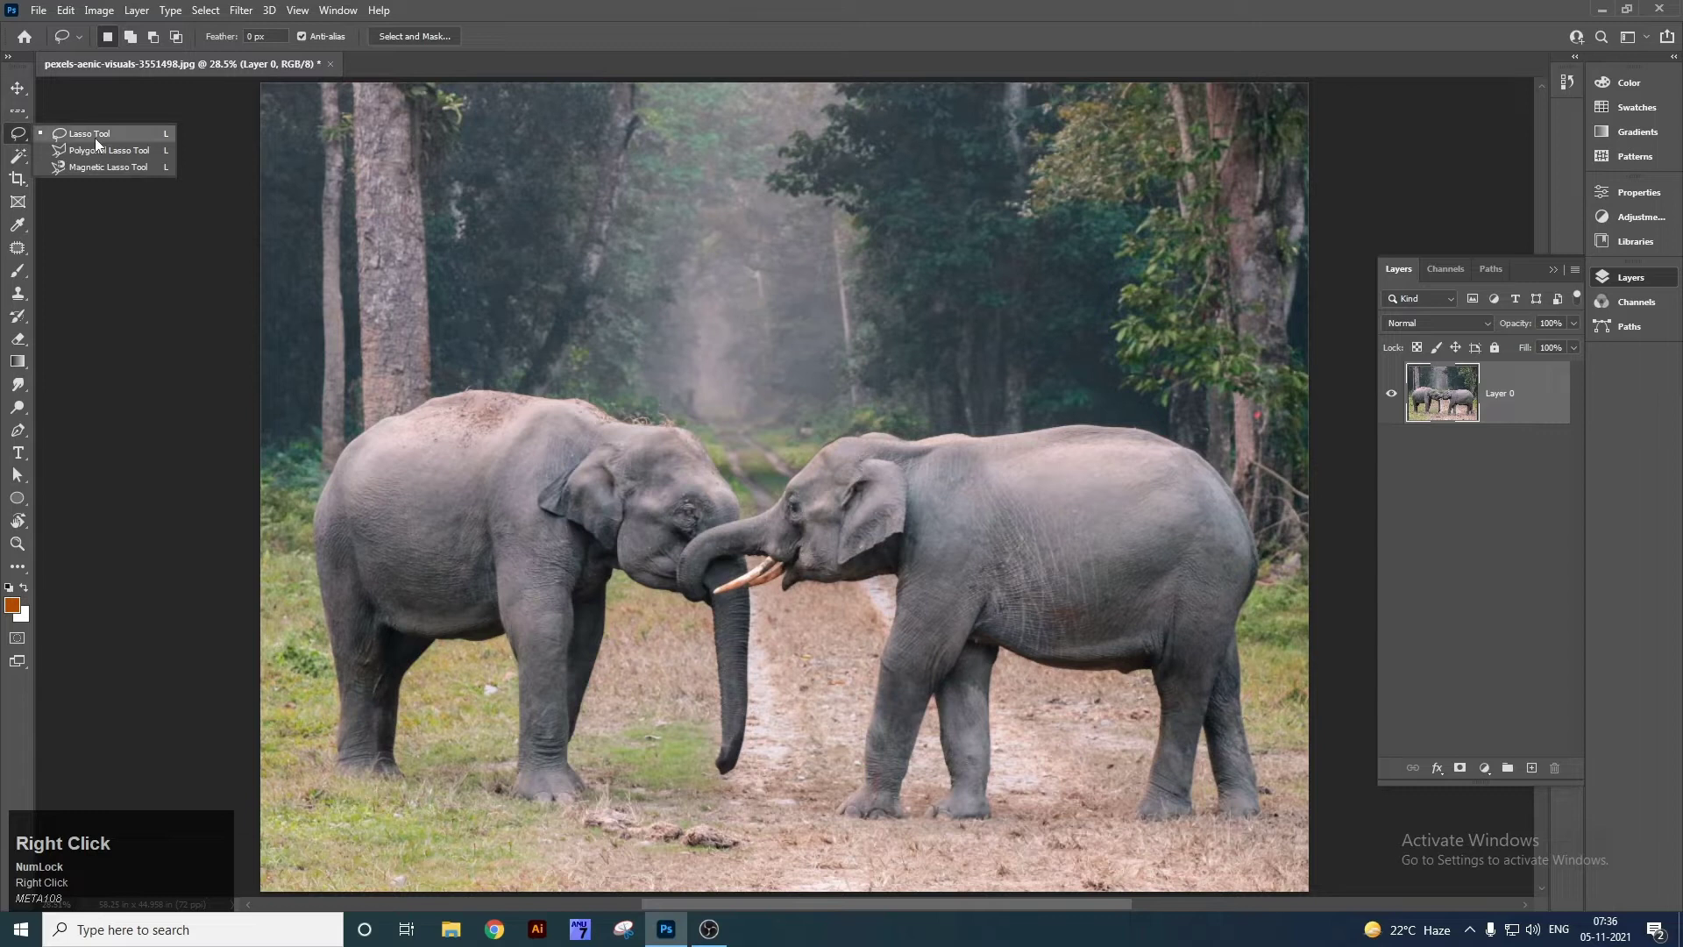
left_click(95, 139)
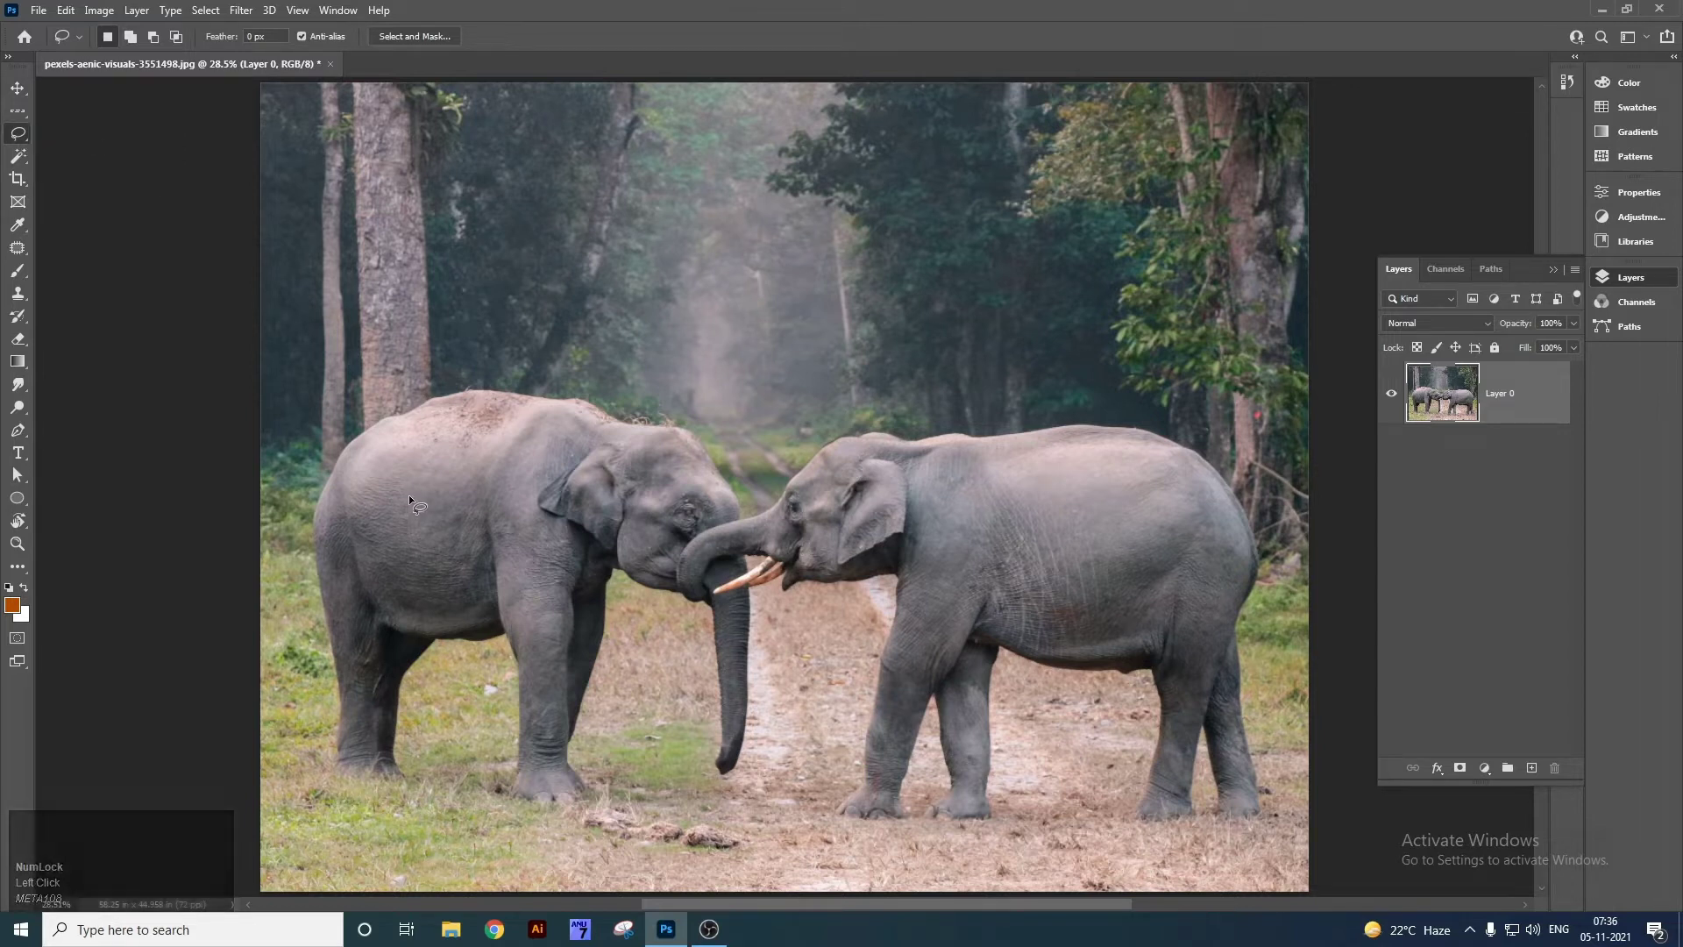
key("z")
left_click_drag(365, 765, 462, 815)
right_click(16, 136)
left_click(80, 129)
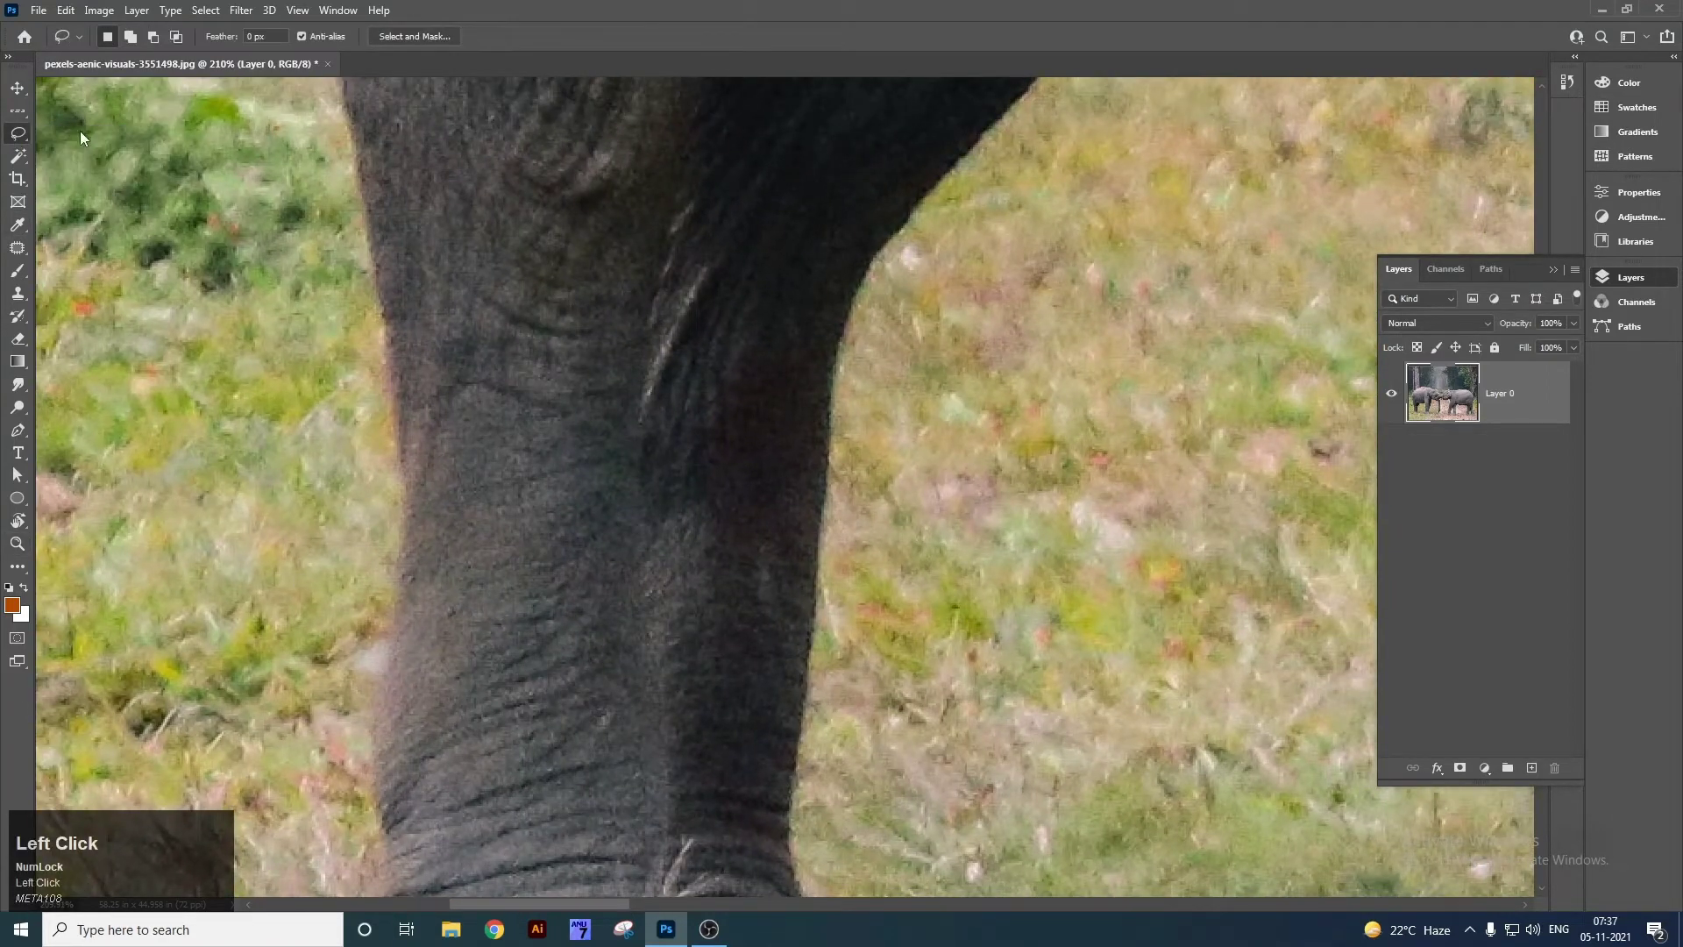
key("space")
left_click_drag(363, 645, 462, 391)
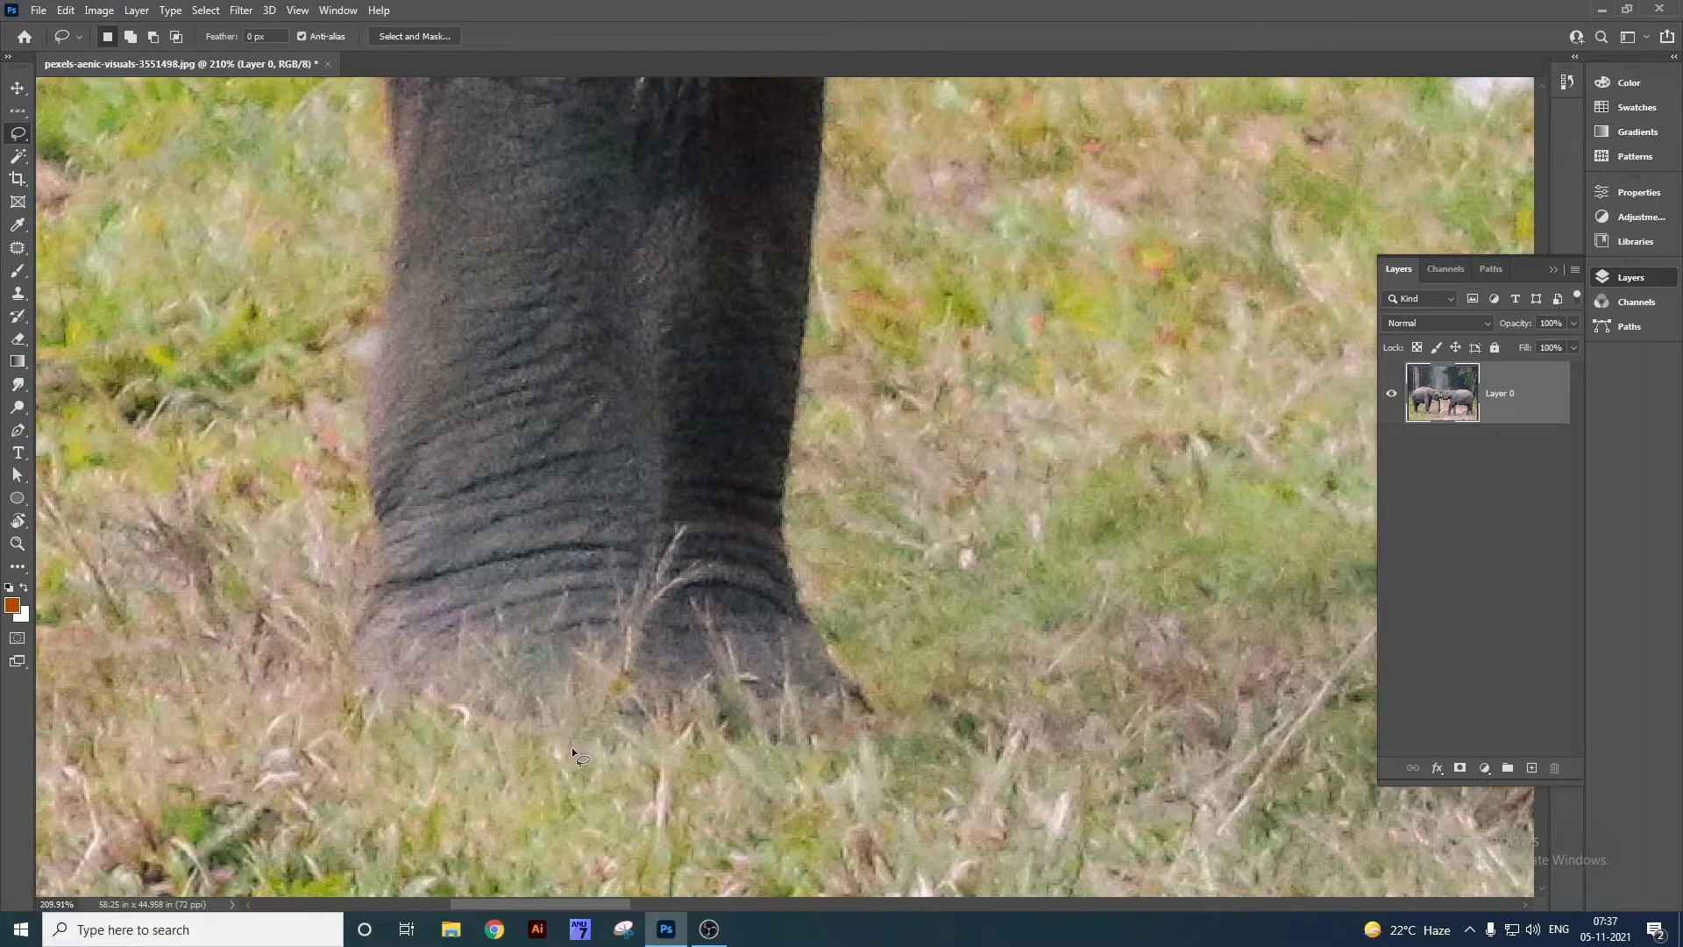
left_click_drag(575, 743, 533, 766)
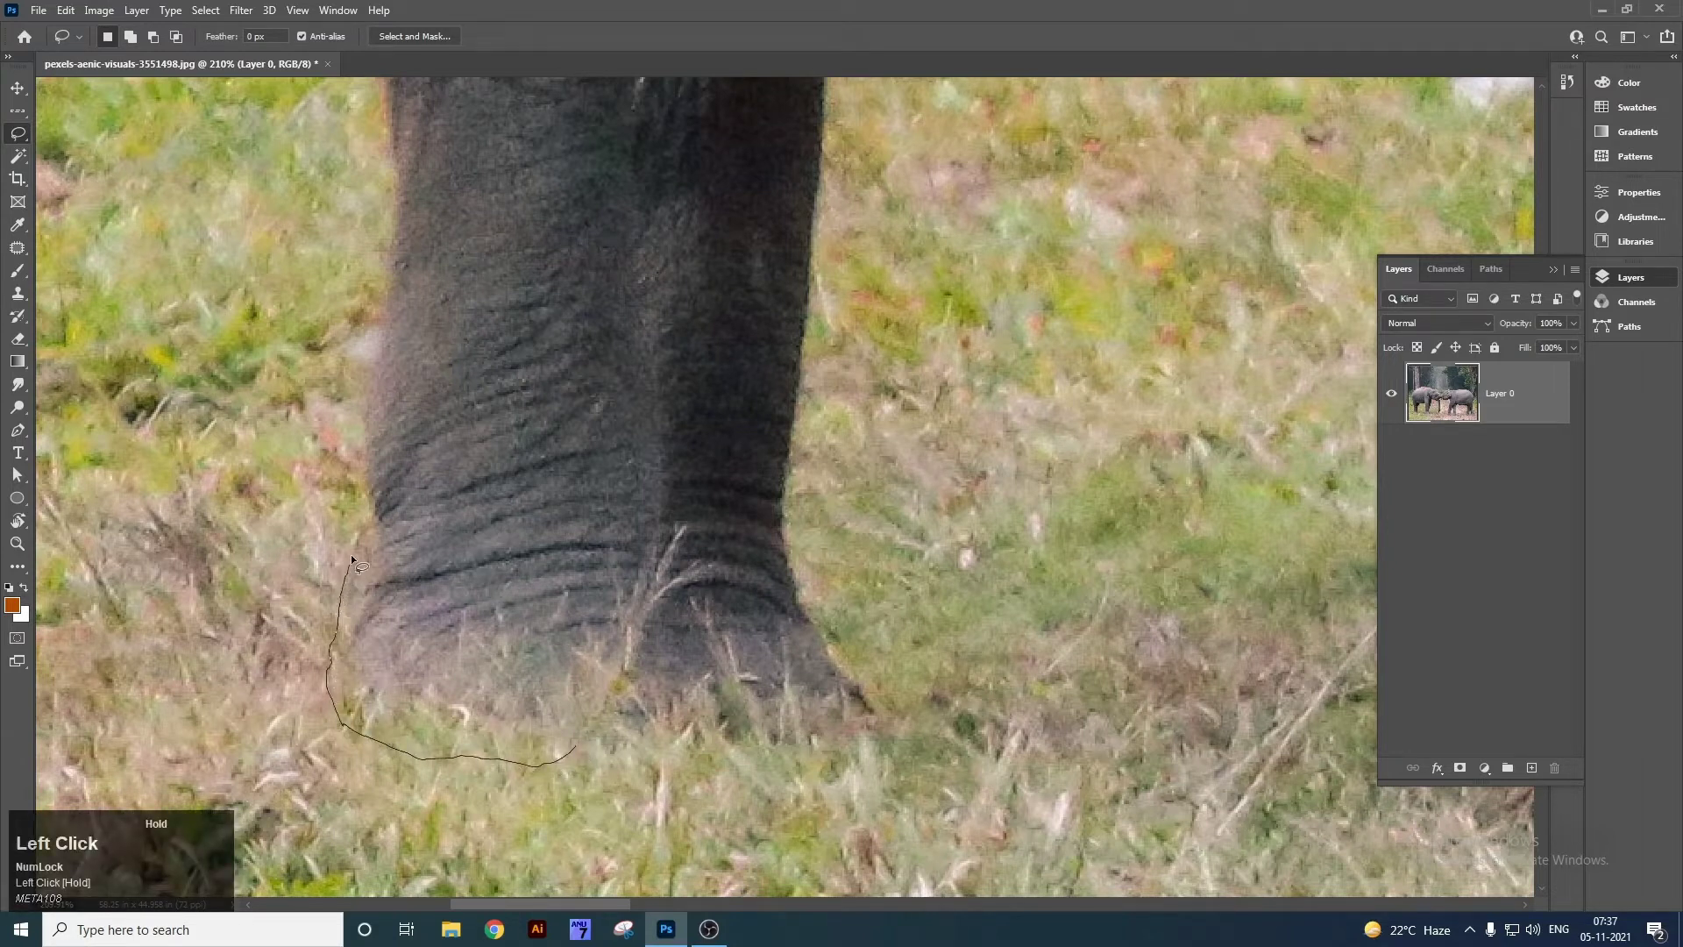
left_click_drag(361, 480, 365, 379)
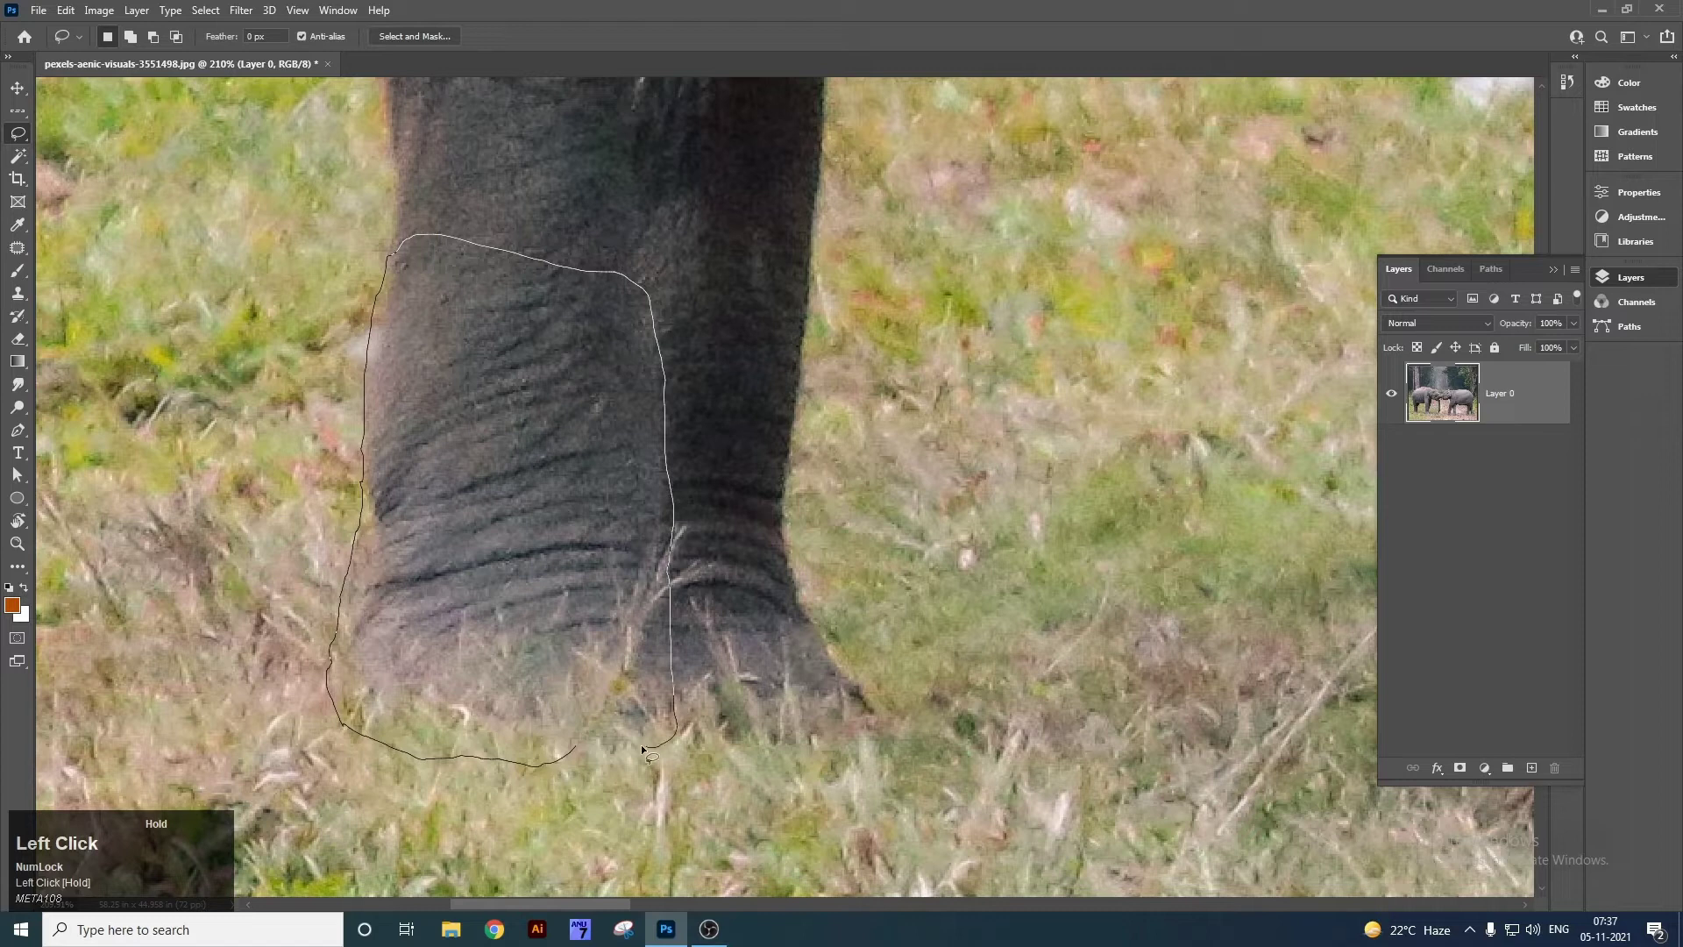
left_click_drag(579, 769, 562, 768)
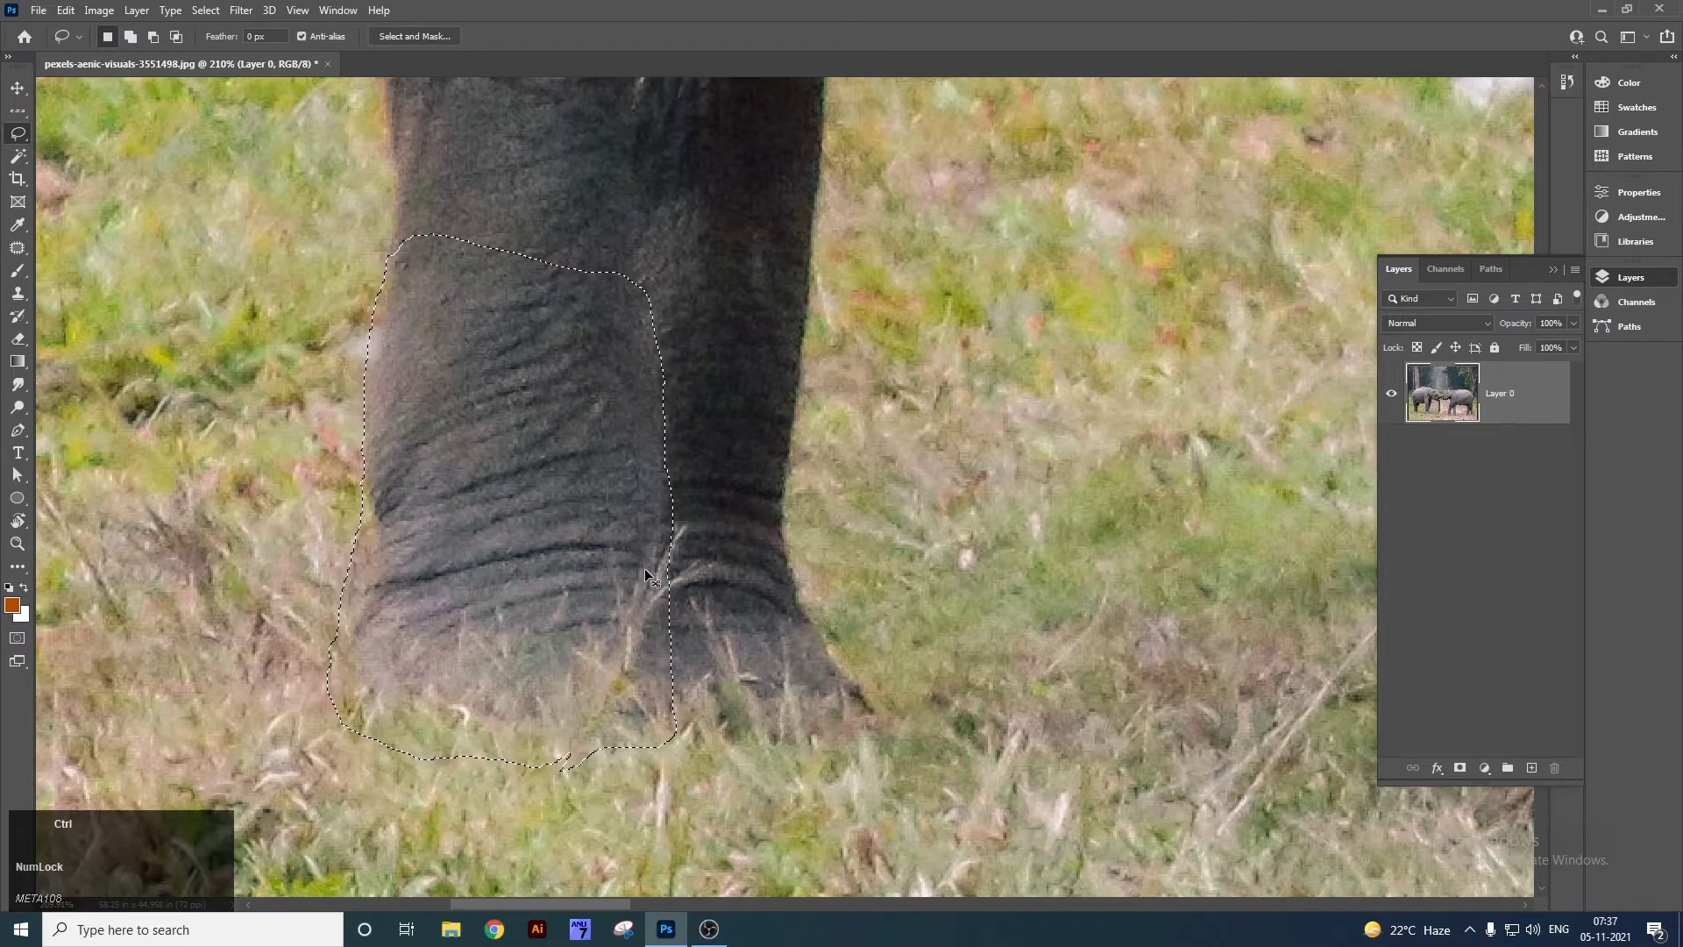
key("ctrl+x")
key("ctrl+v")
left_click_drag(797, 485, 530, 500)
key("ctrl+z")
key("ctrl+z")
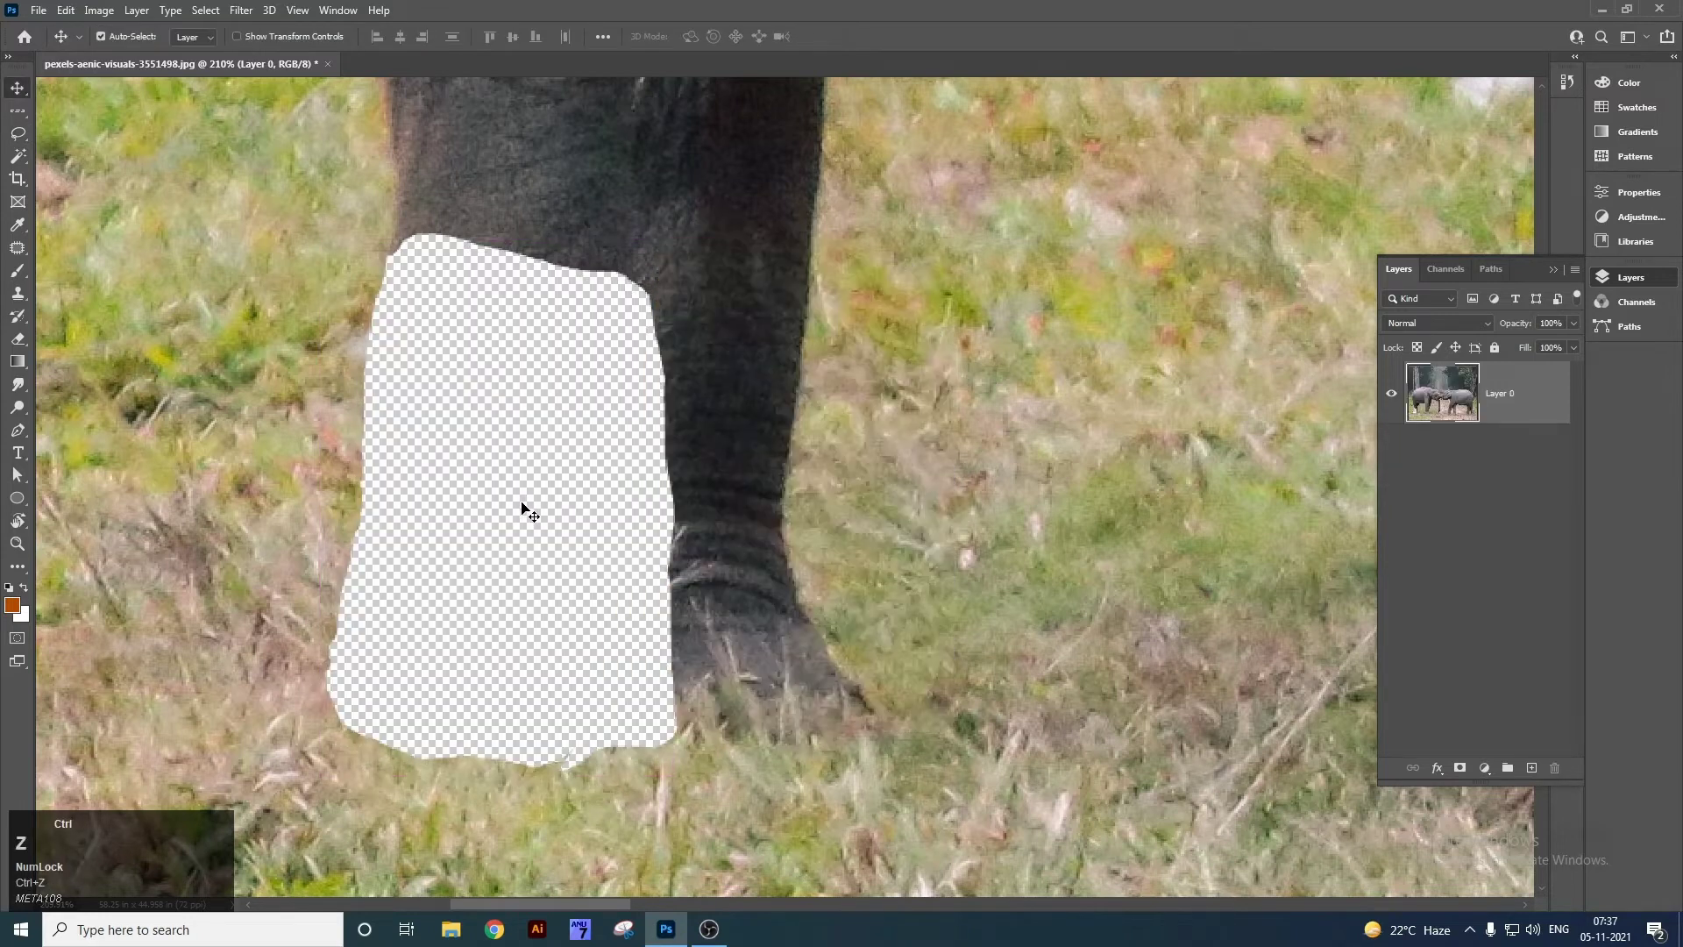
key("ctrl+z")
key("ctrl+0")
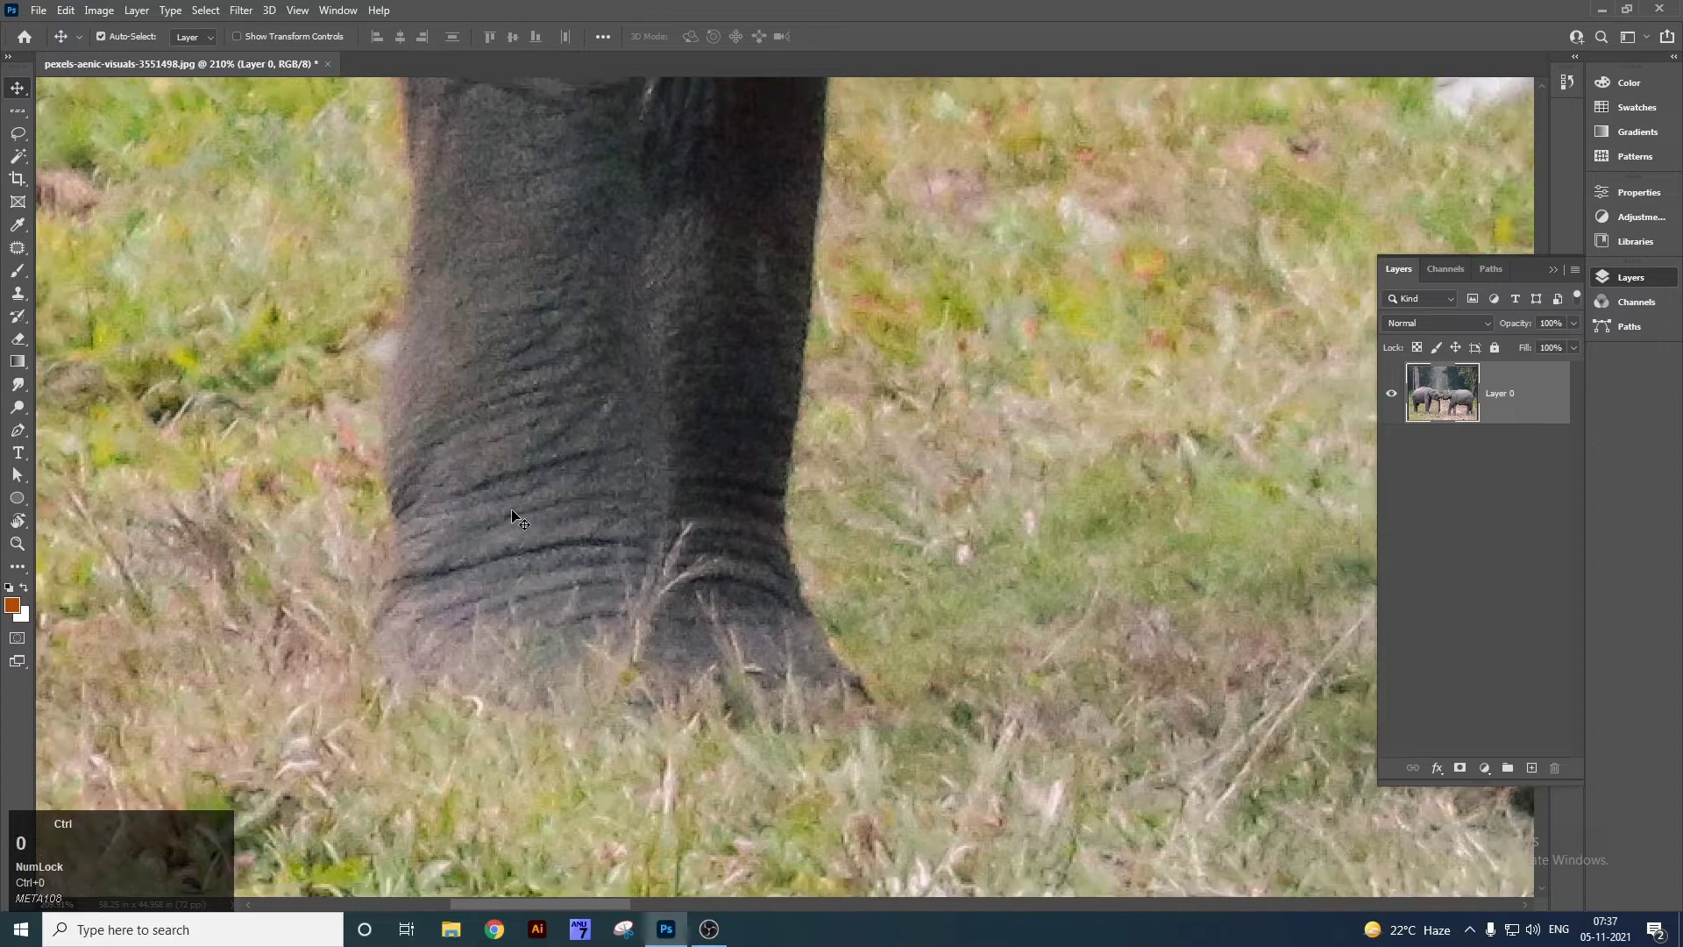
key("z")
Zoom onto the tusks and outline the upper tusk with the Lasso tool, undoing an accidental nudge.
left_click_drag(714, 519, 841, 618)
left_click_drag(931, 656, 884, 551)
left_click_drag(886, 553, 833, 394)
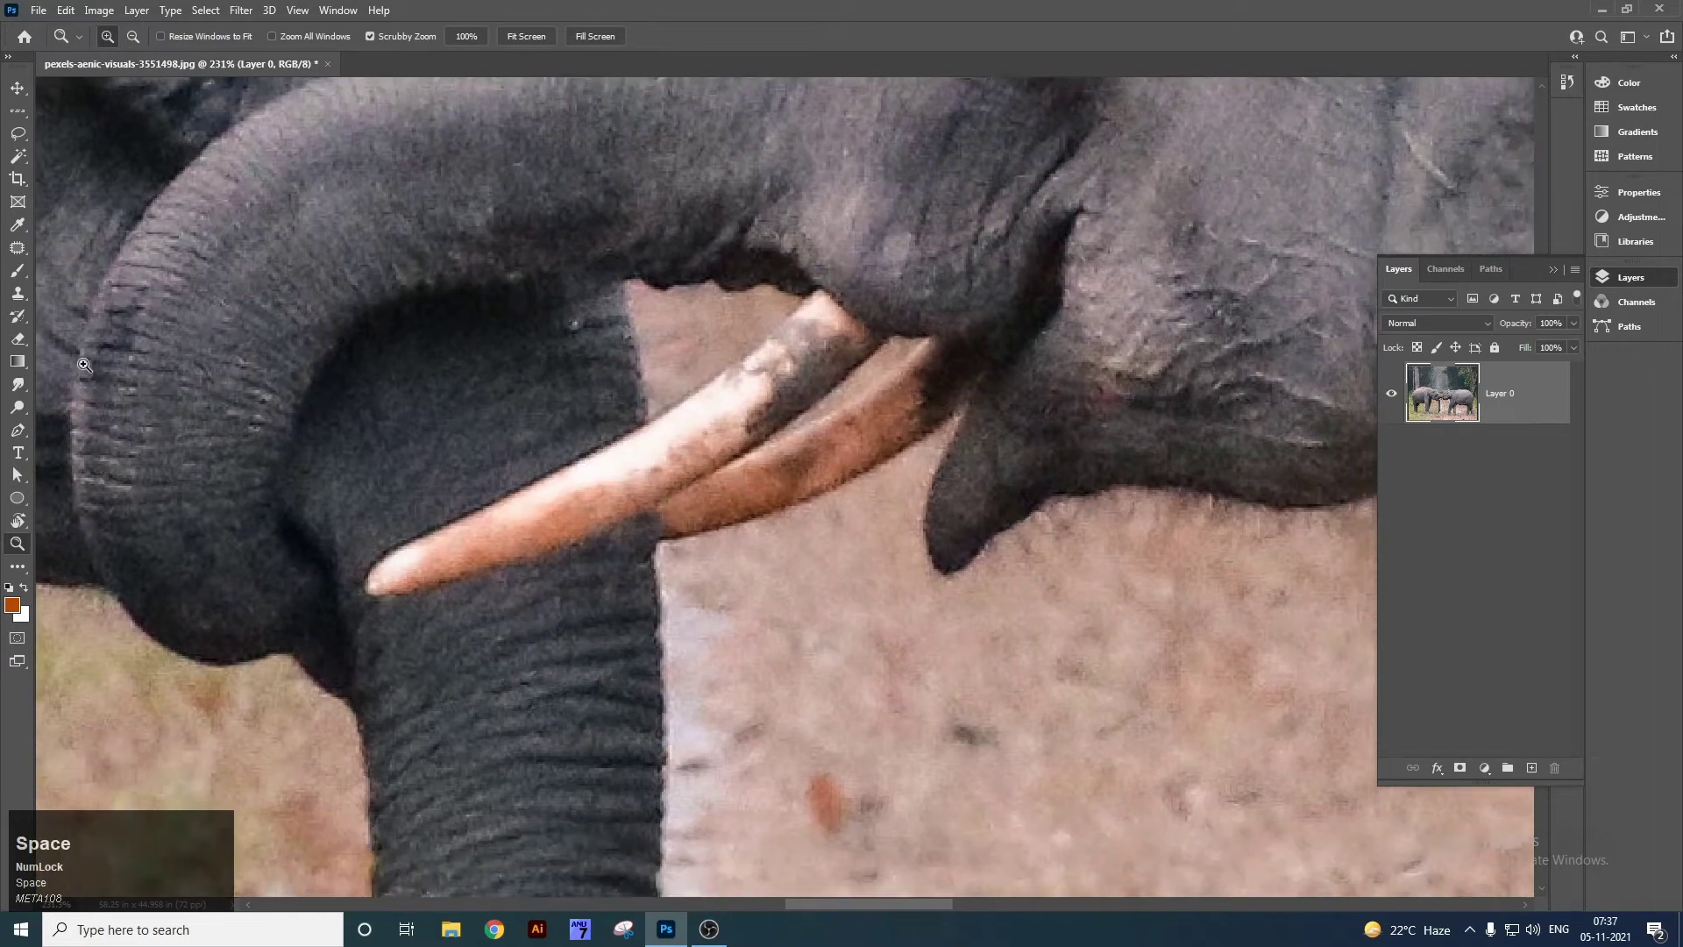
right_click(11, 139)
left_click(67, 139)
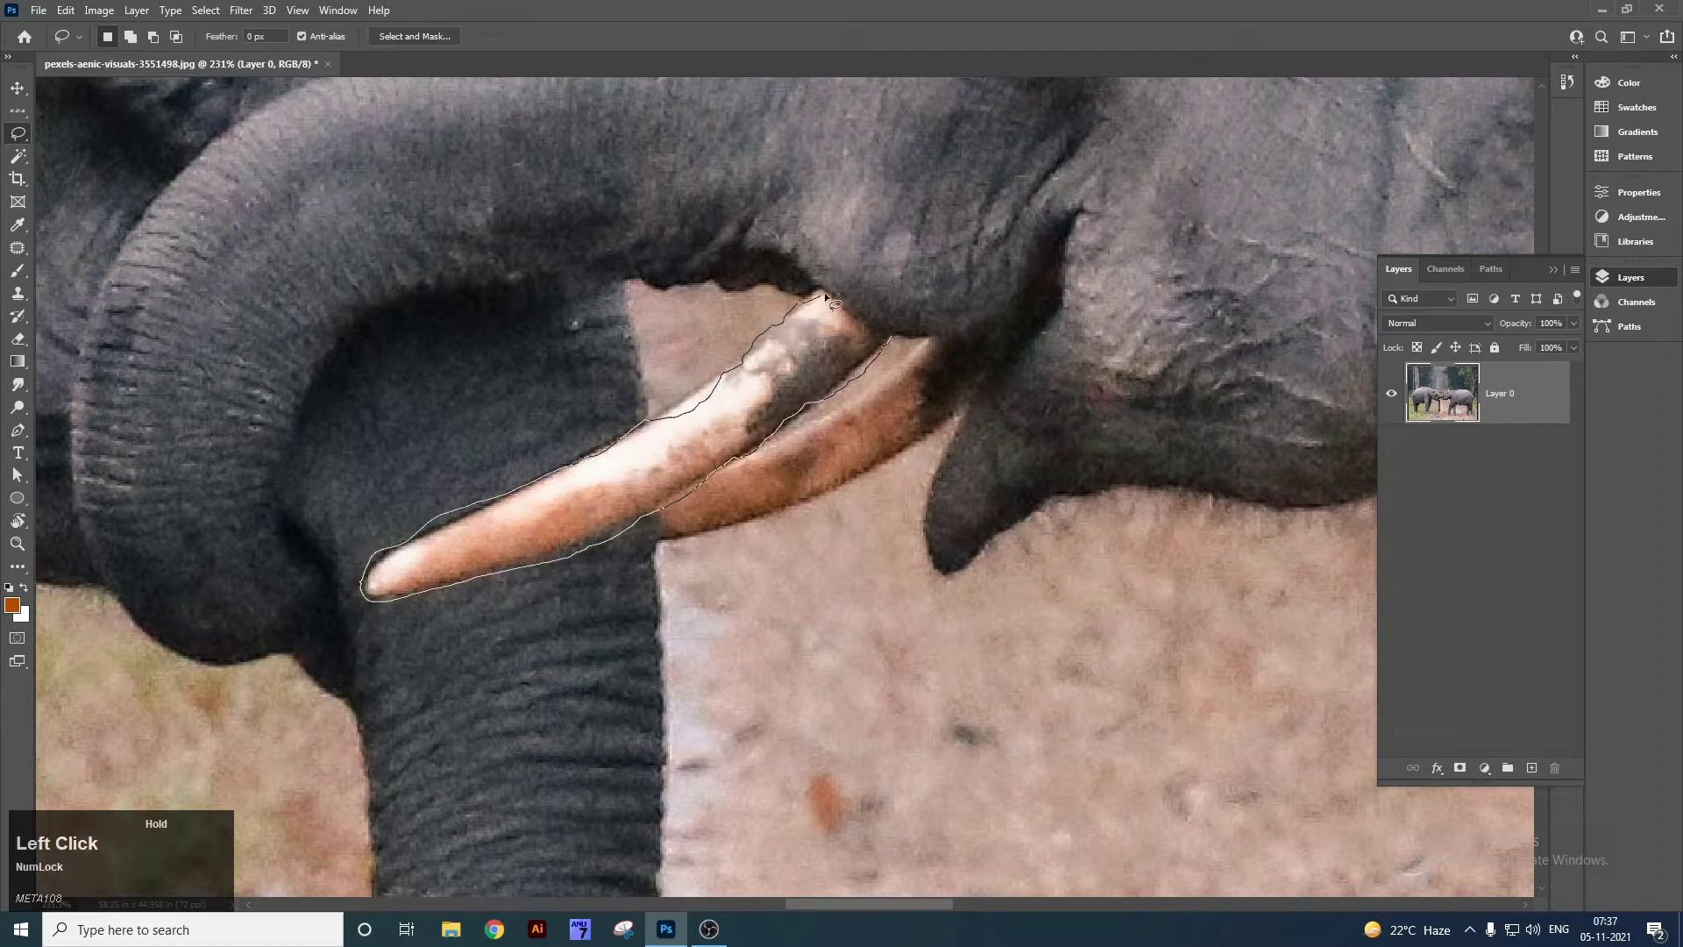
left_click_drag(891, 338, 891, 340)
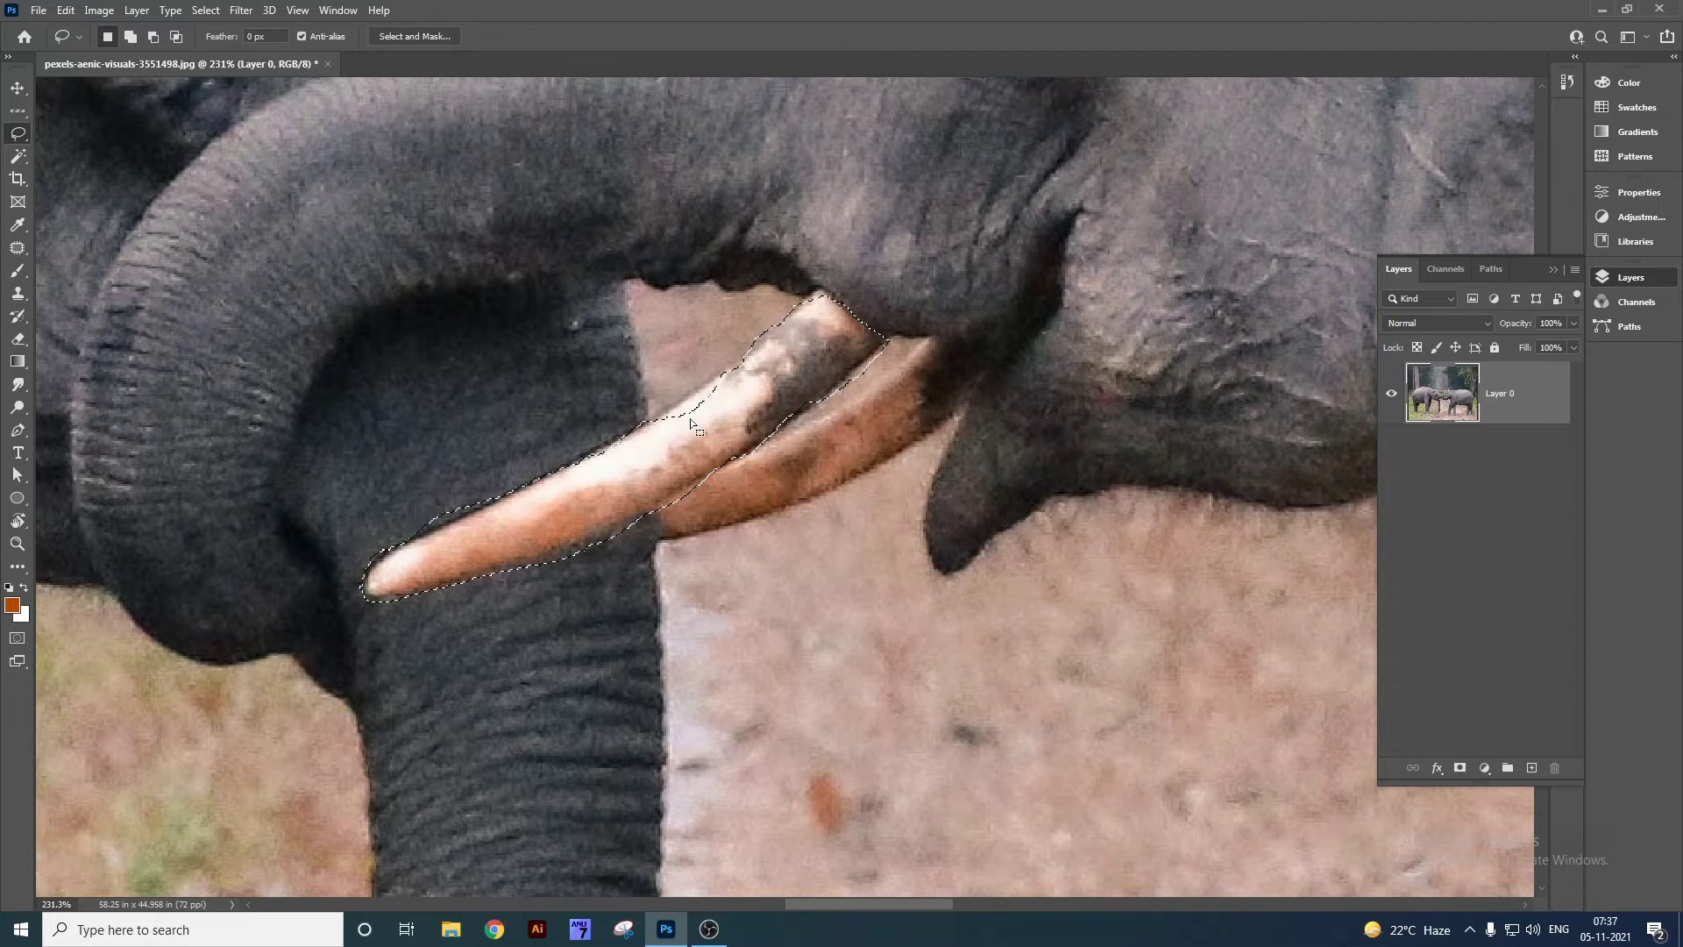
key("Num_Lock")
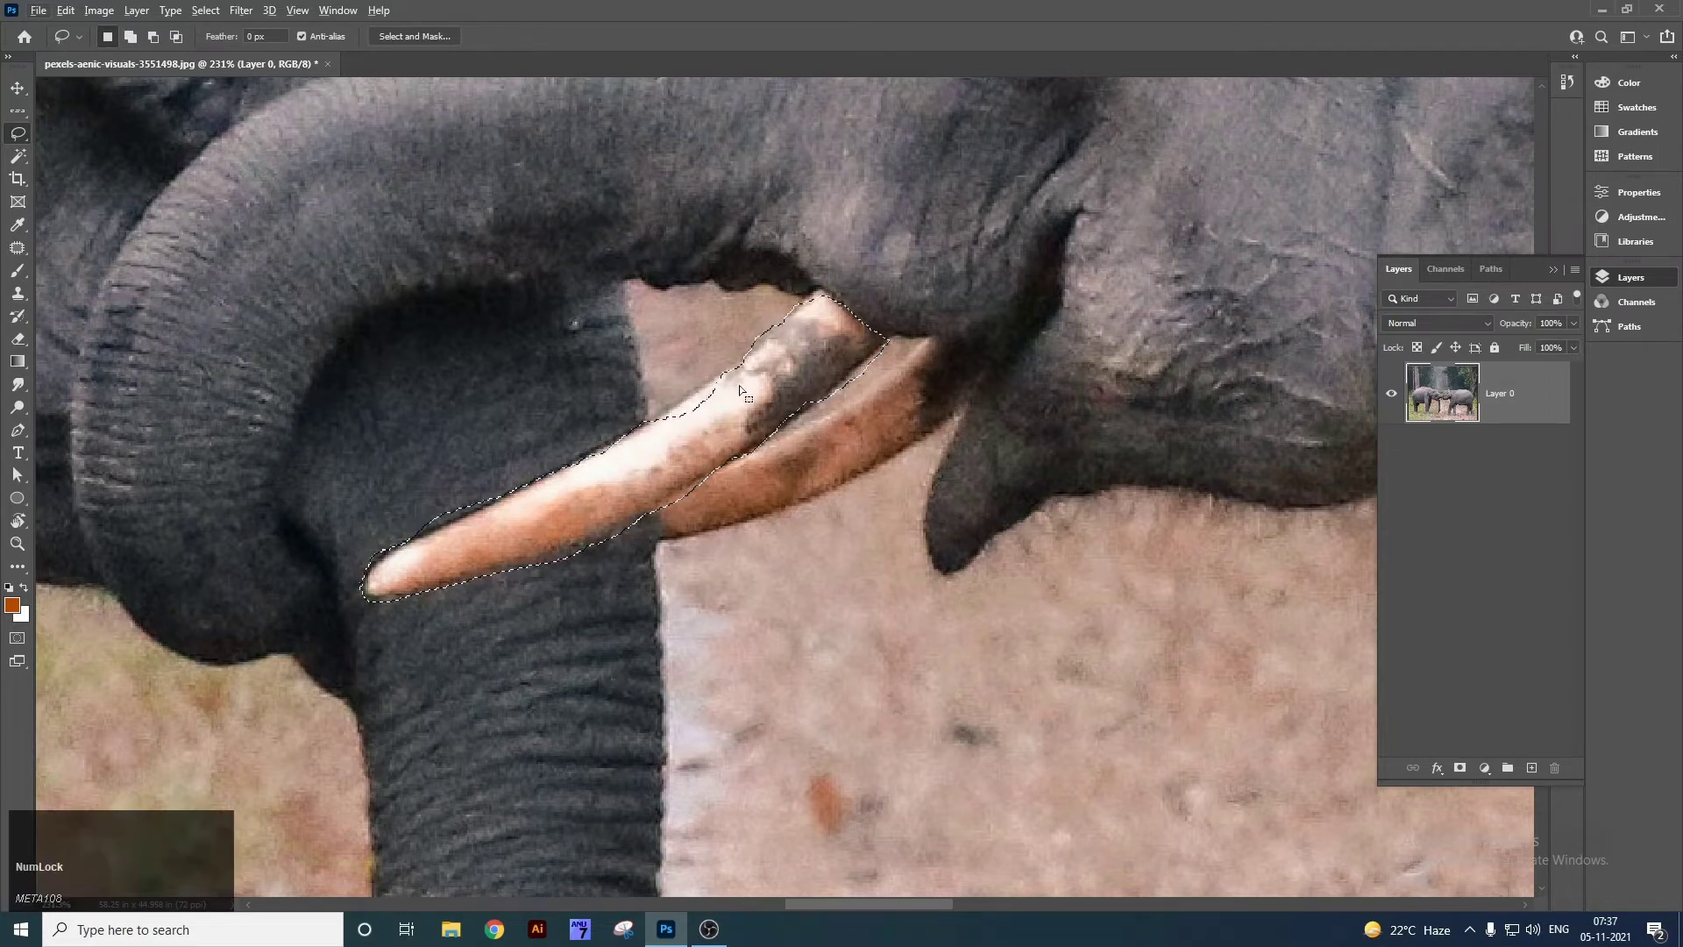
left_click(730, 384, "alt")
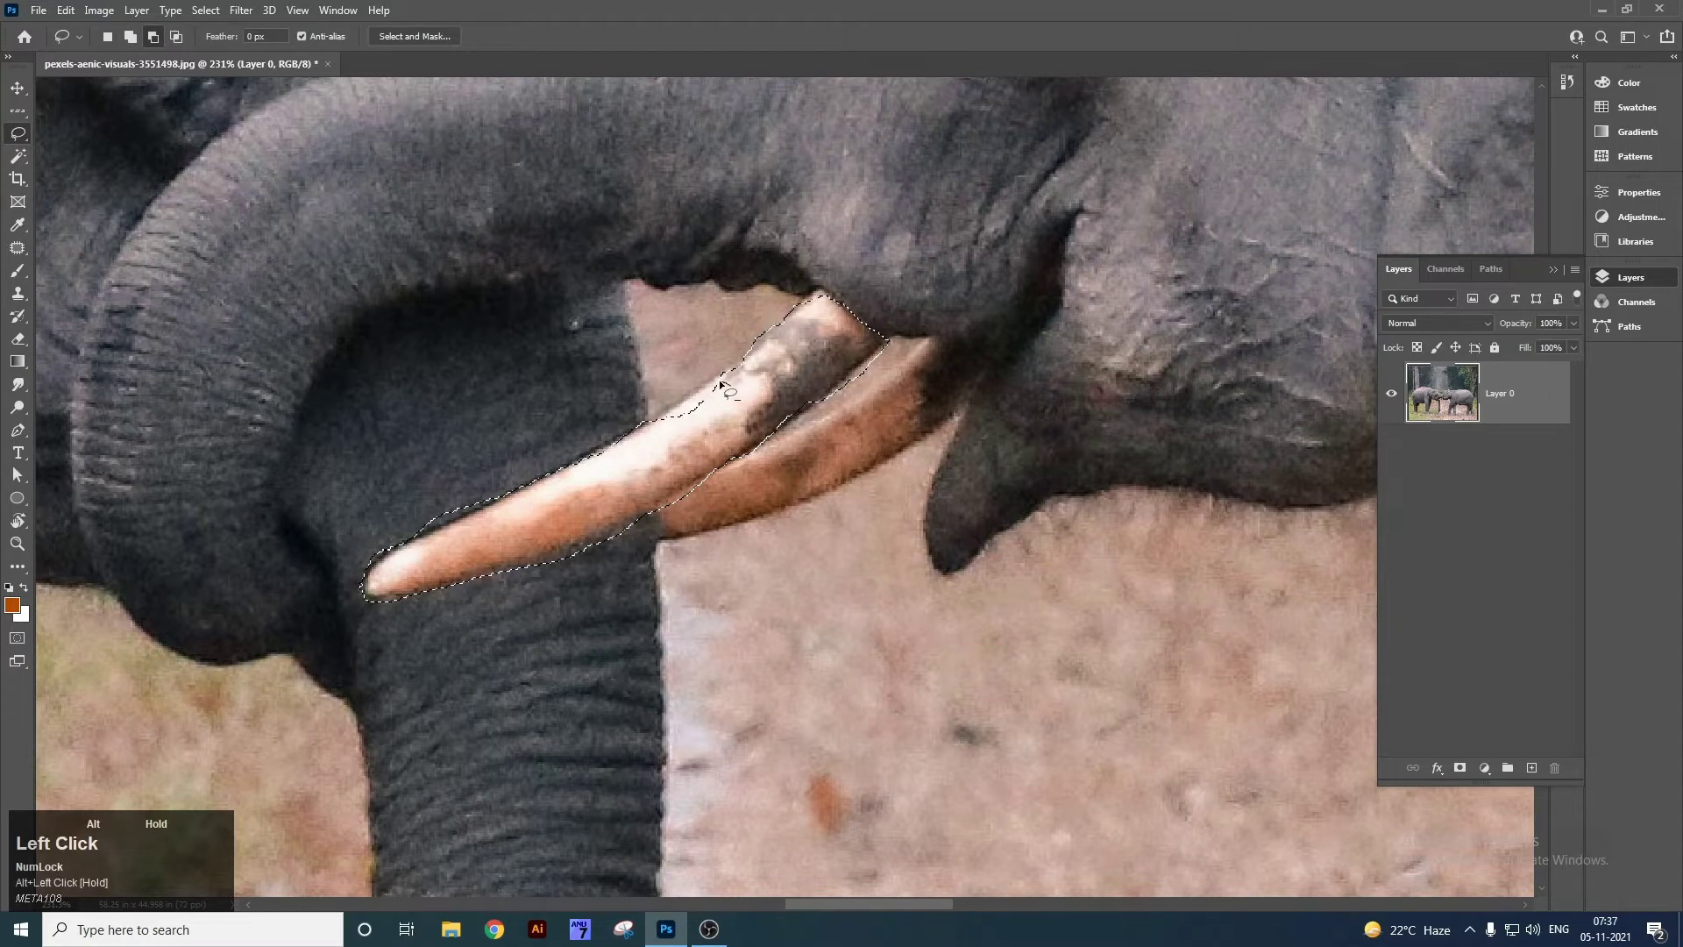
left_click(728, 382, "ctrl")
key("ctrl+z")
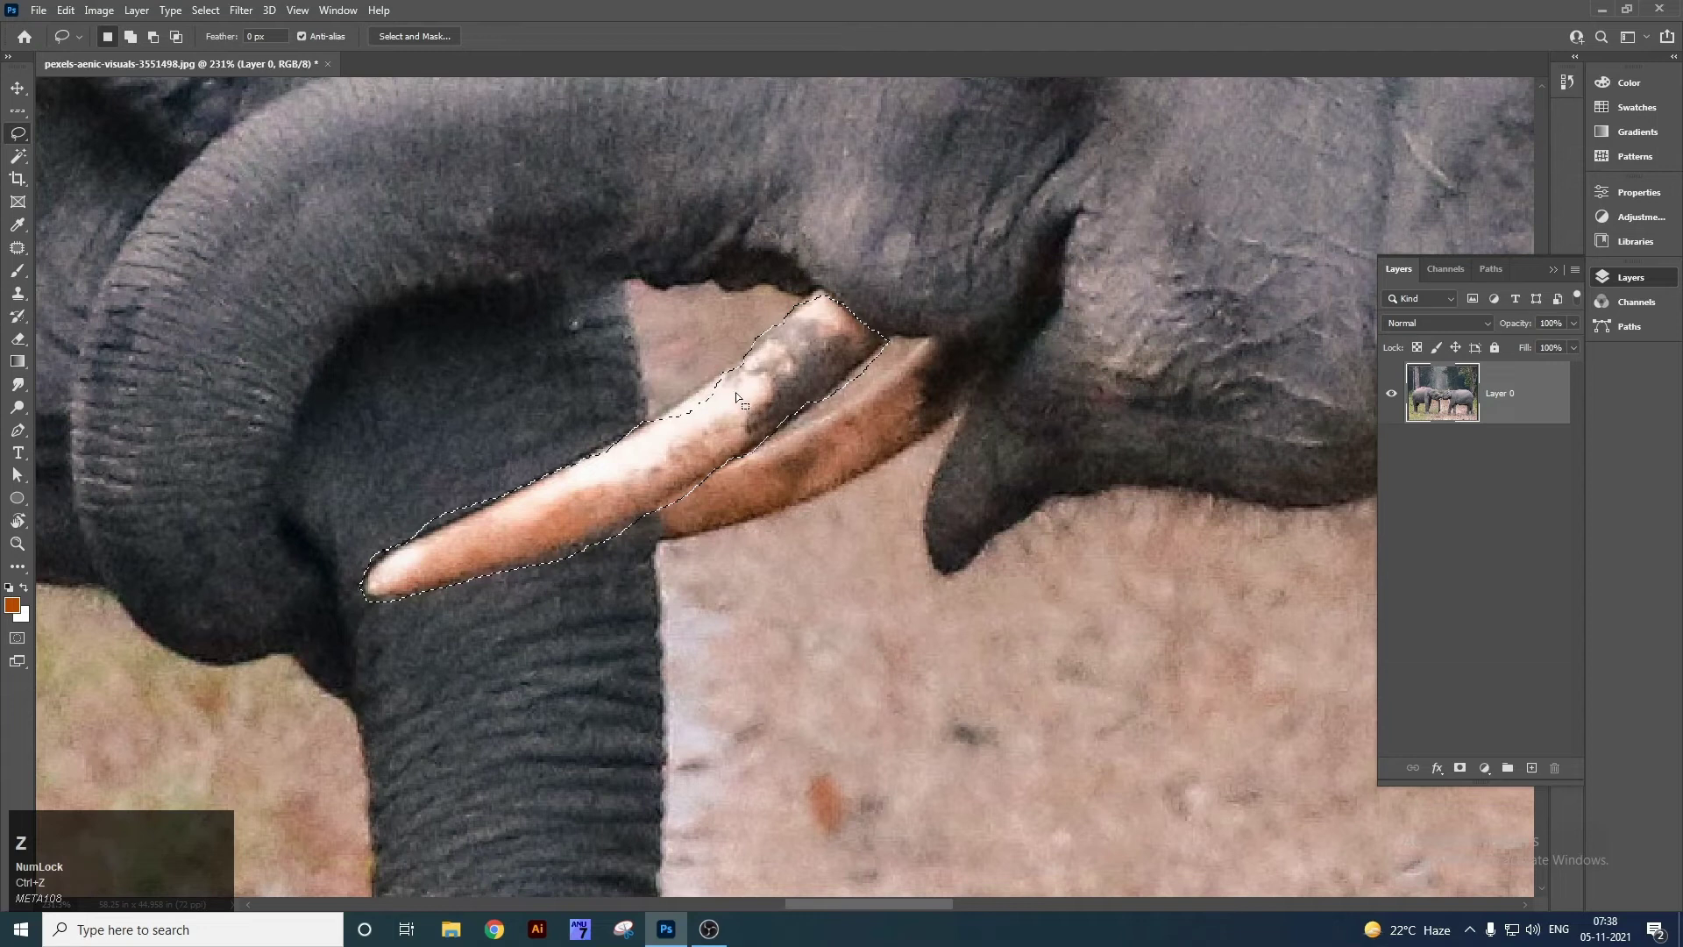
Add the missed area to the tusk selection with extra lasso loops, undoing an accidental move.
right_click(21, 135)
left_click_drag(725, 379, 712, 387)
key("ctrl+z")
left_click_drag(729, 395, 716, 382)
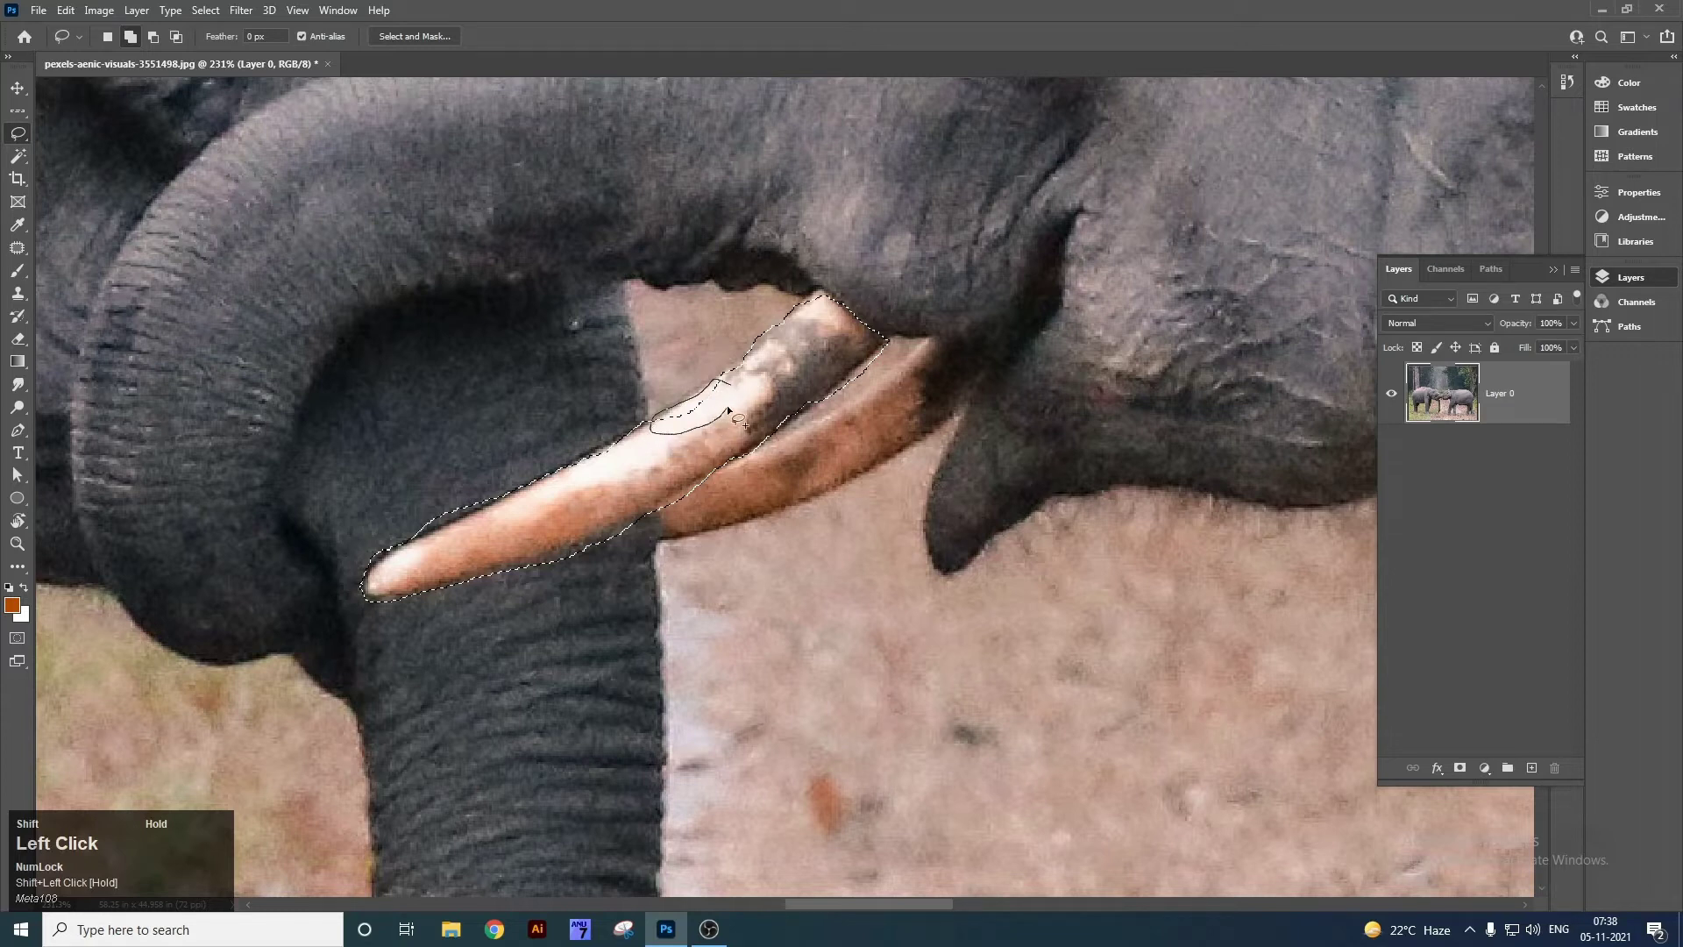
left_click_drag(733, 389, 739, 386)
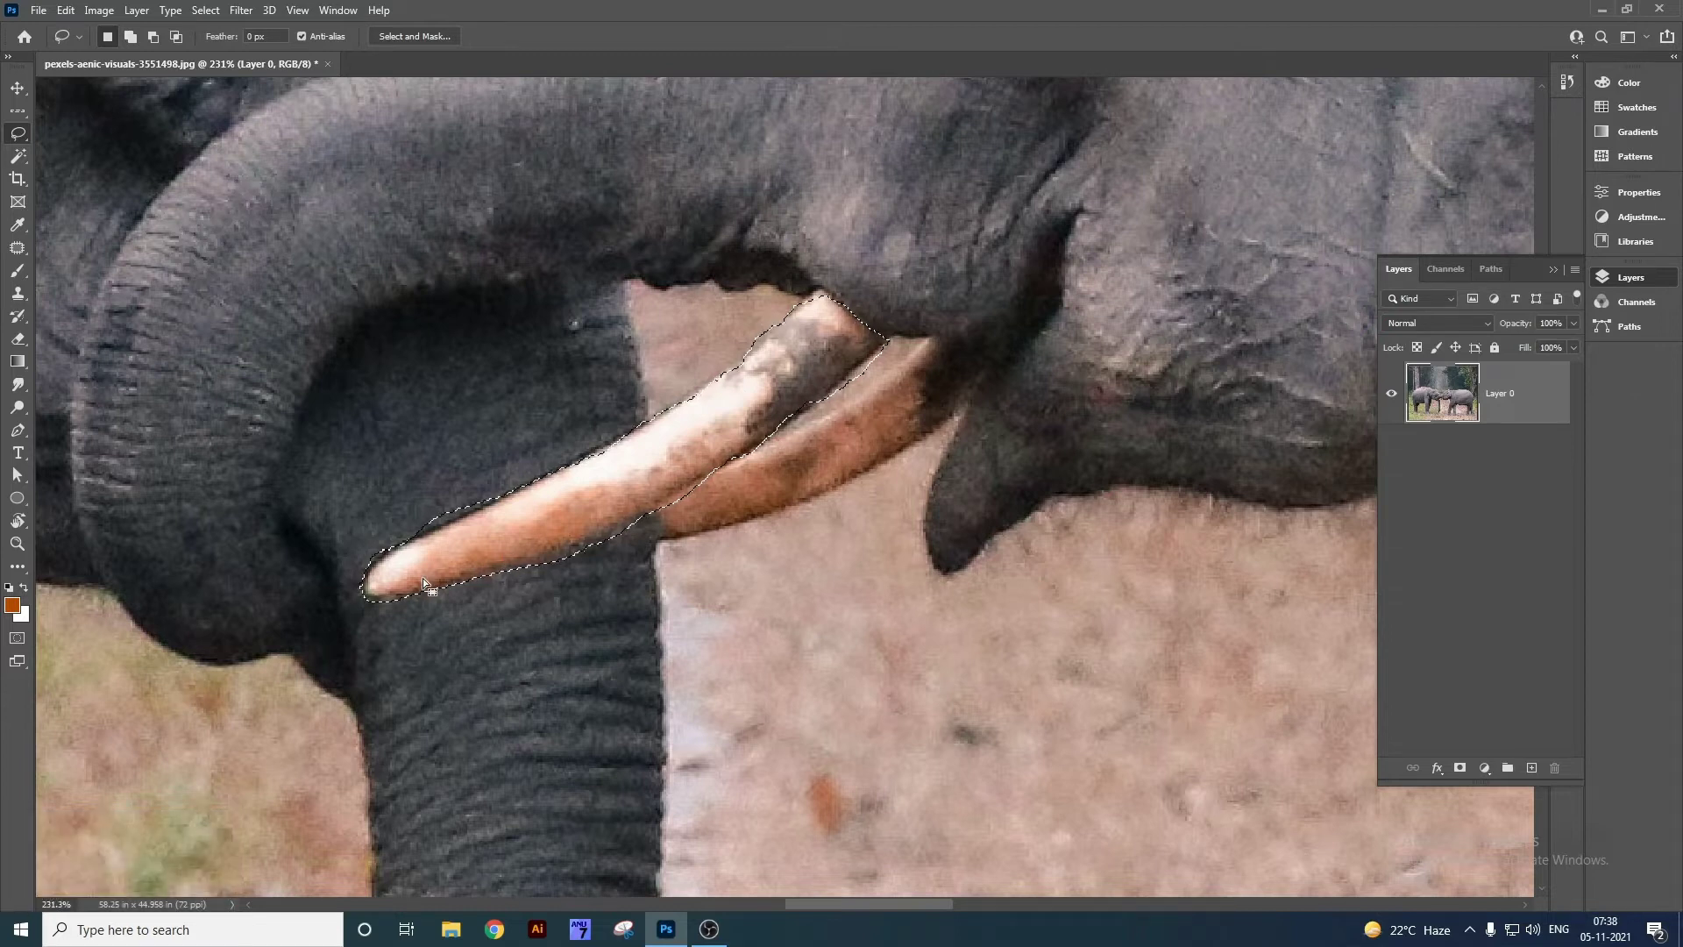
Trial-cut, paste and move the tusk, then undo it, deselect and fit the photo on screen.
key("ctrl+x")
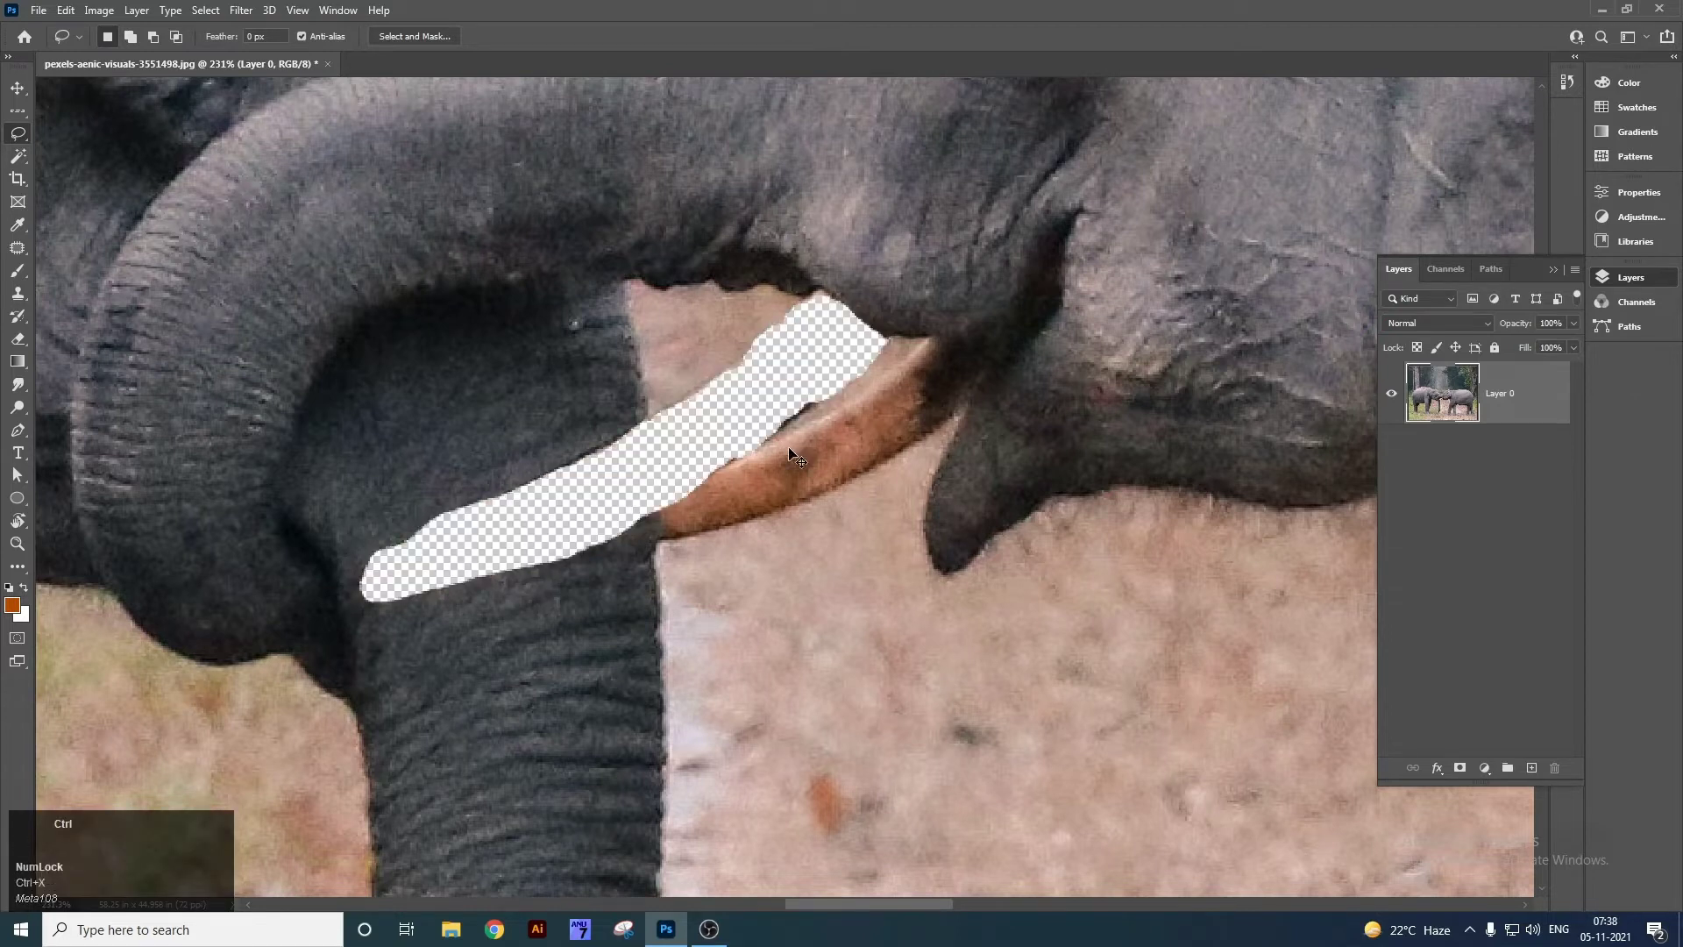
key("ctrl+v")
key("v")
left_click_drag(801, 456, 712, 425)
key("ctrl+z")
key("ctrl+z")
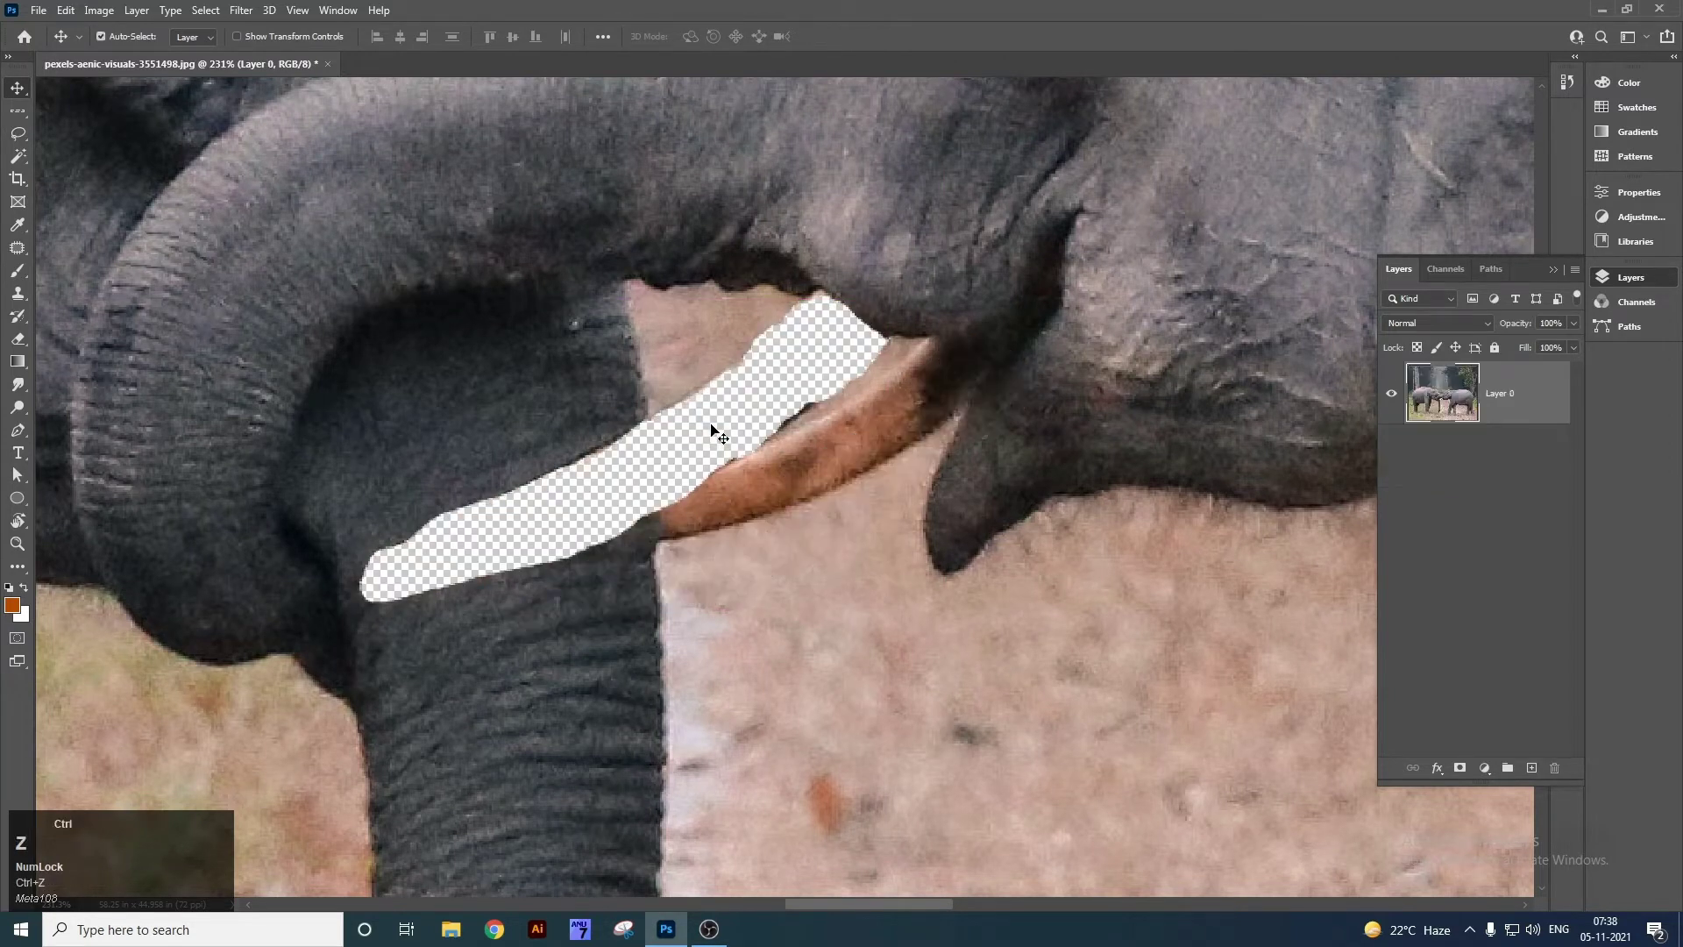
key("ctrl+z")
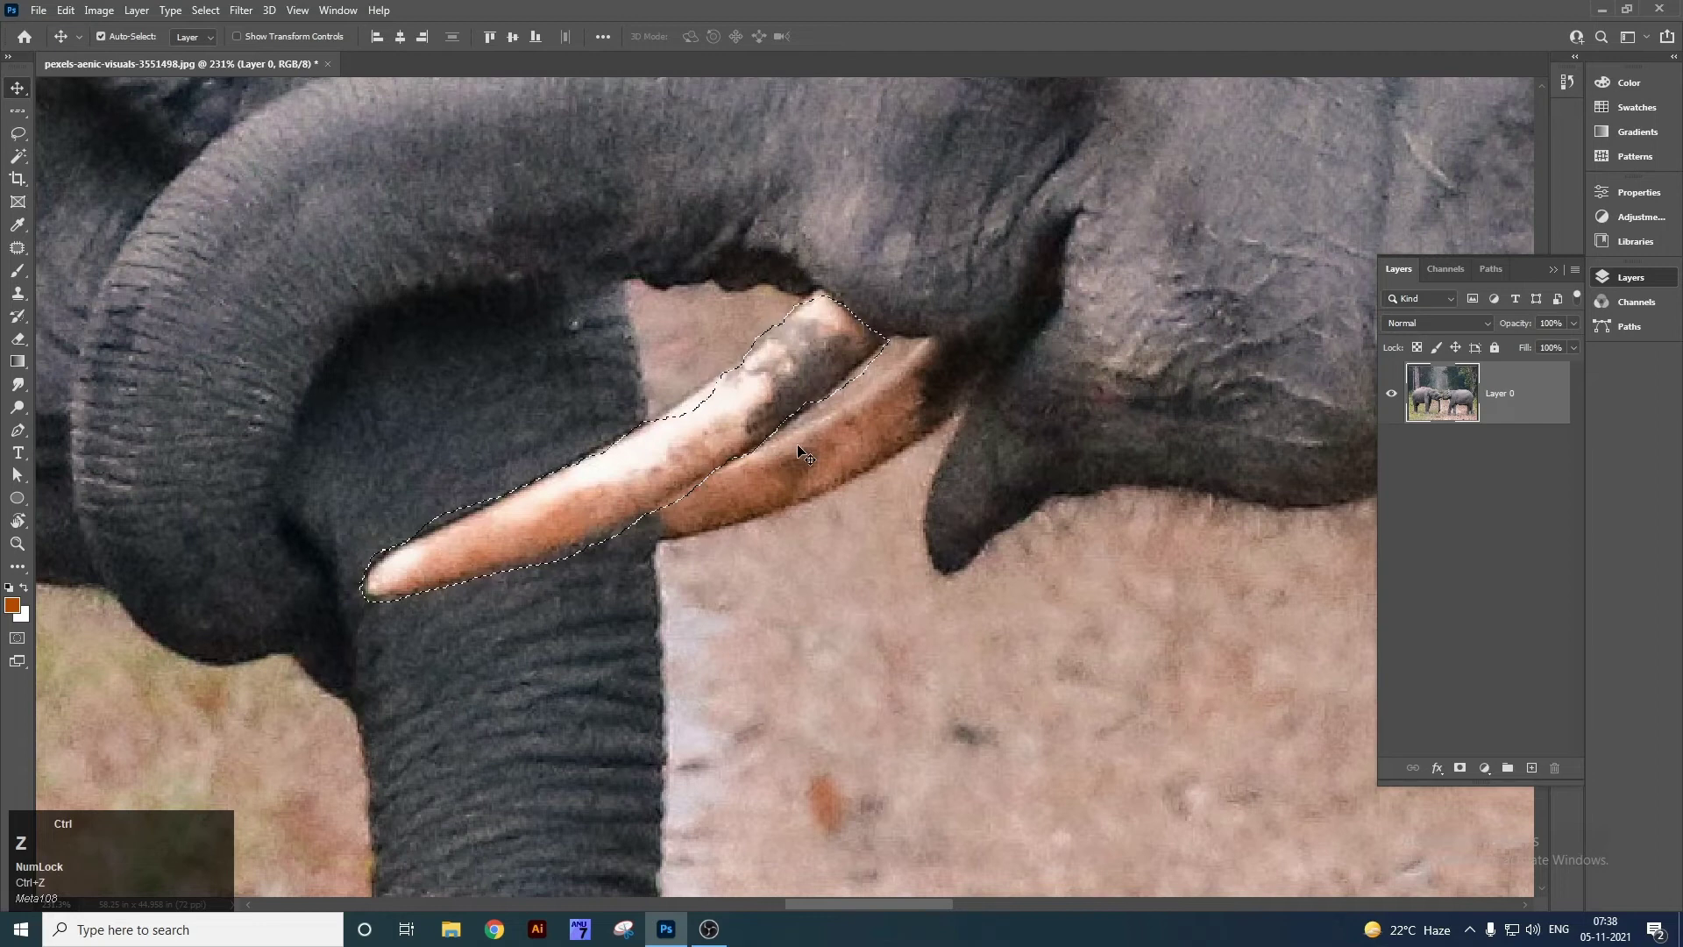
key("ctrl+d")
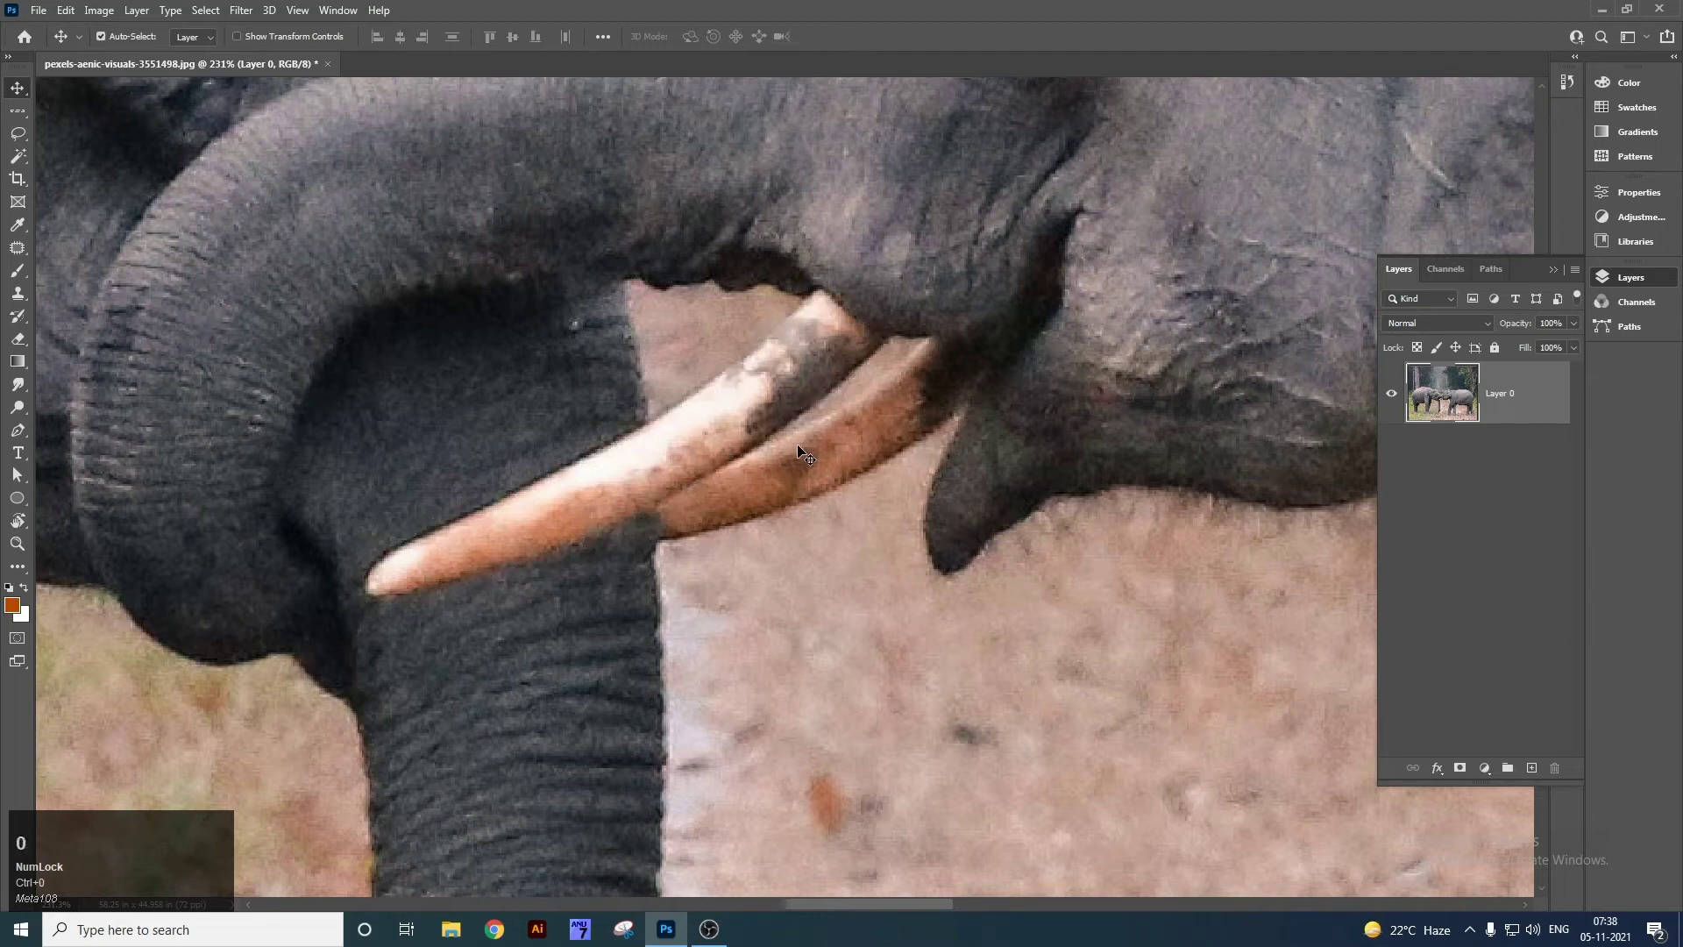
left_click(794, 444)
key("ctrl+0")
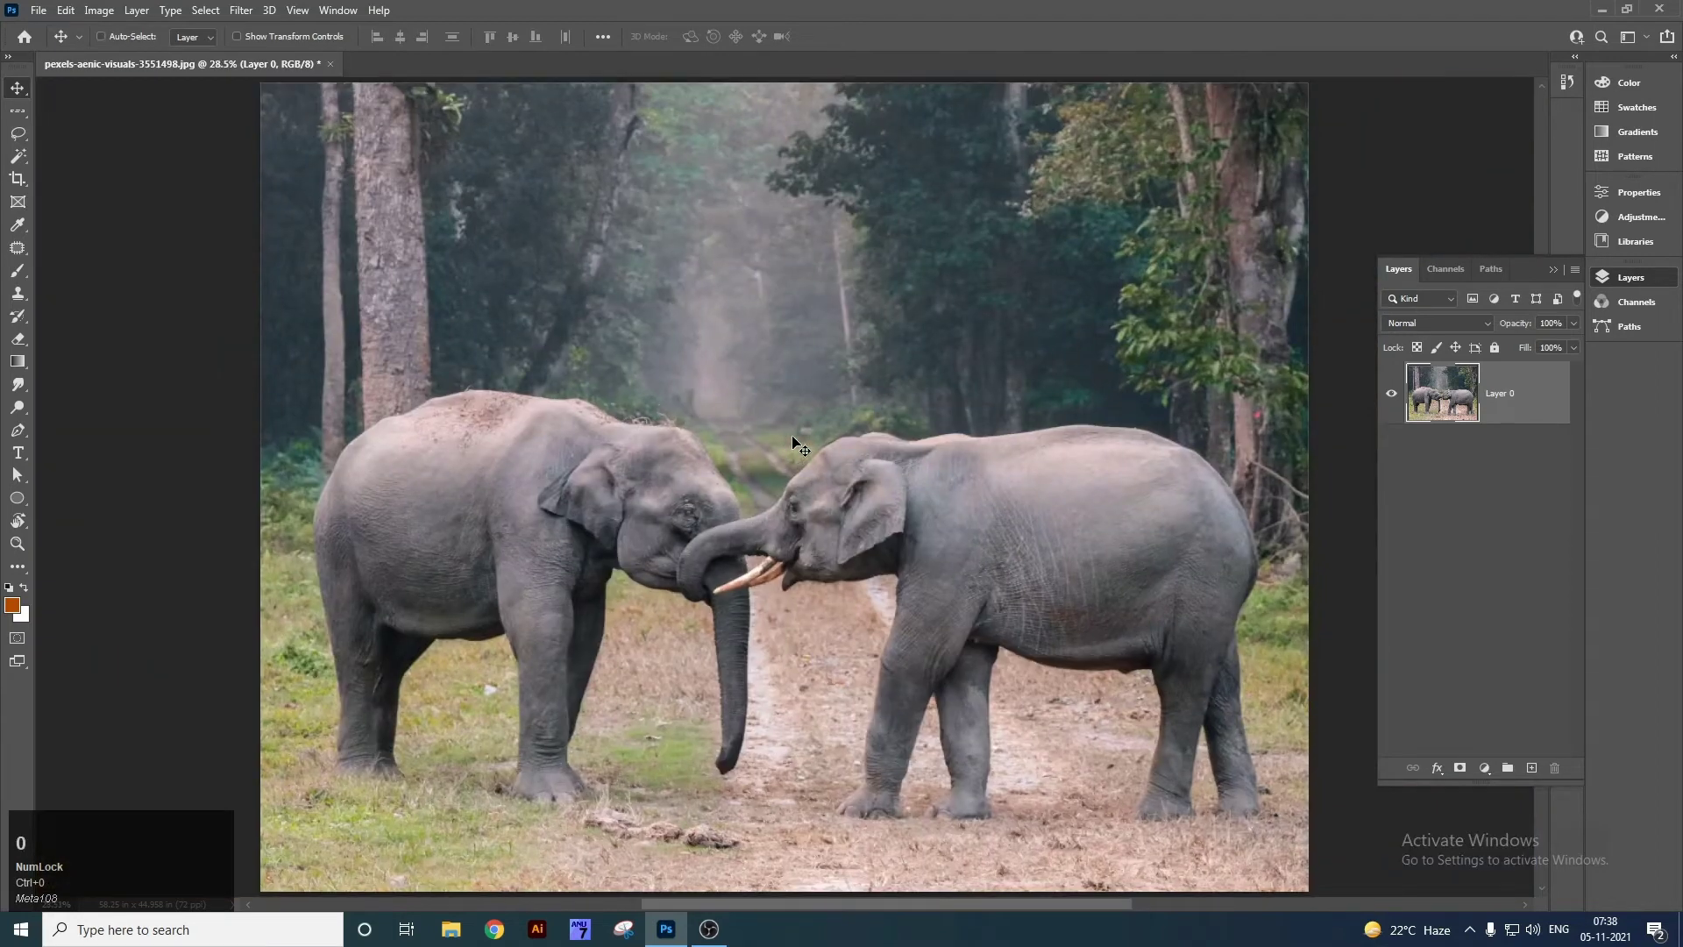
Switch to the Polygonal Lasso tool and zoom in on the trunk and tusks.
right_click(18, 133)
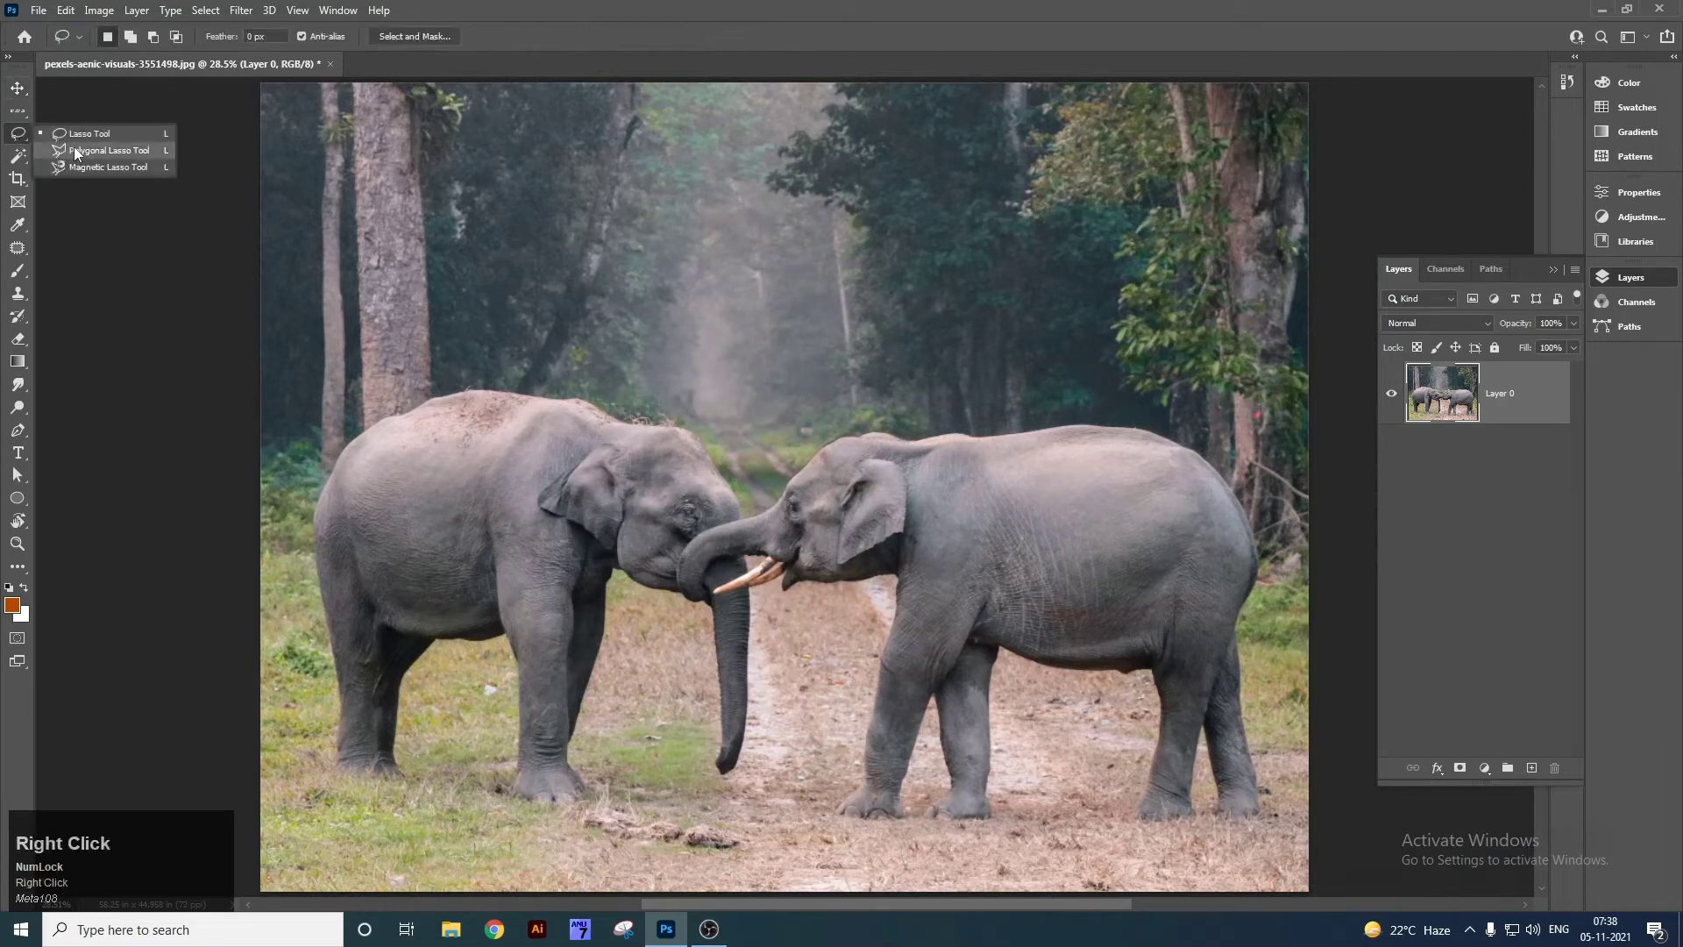
left_click(129, 152)
key("z")
left_click_drag(705, 515, 691, 353)
key("space")
left_click_drag(802, 464, 1066, 284)
key("space")
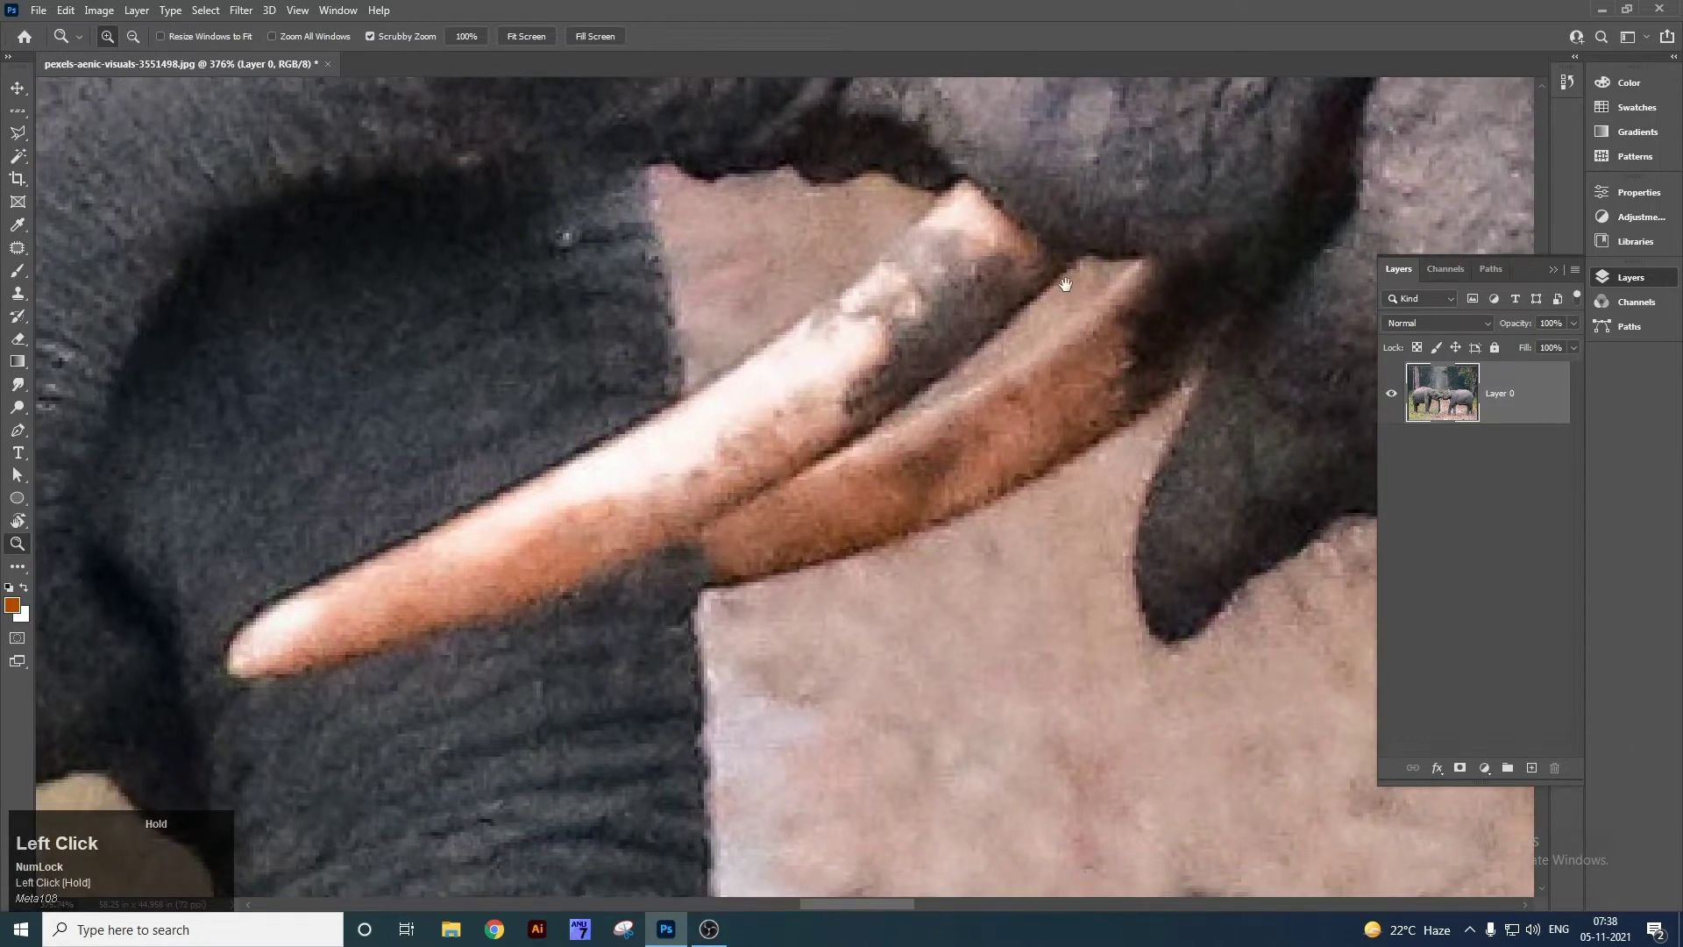
right_click(17, 132)
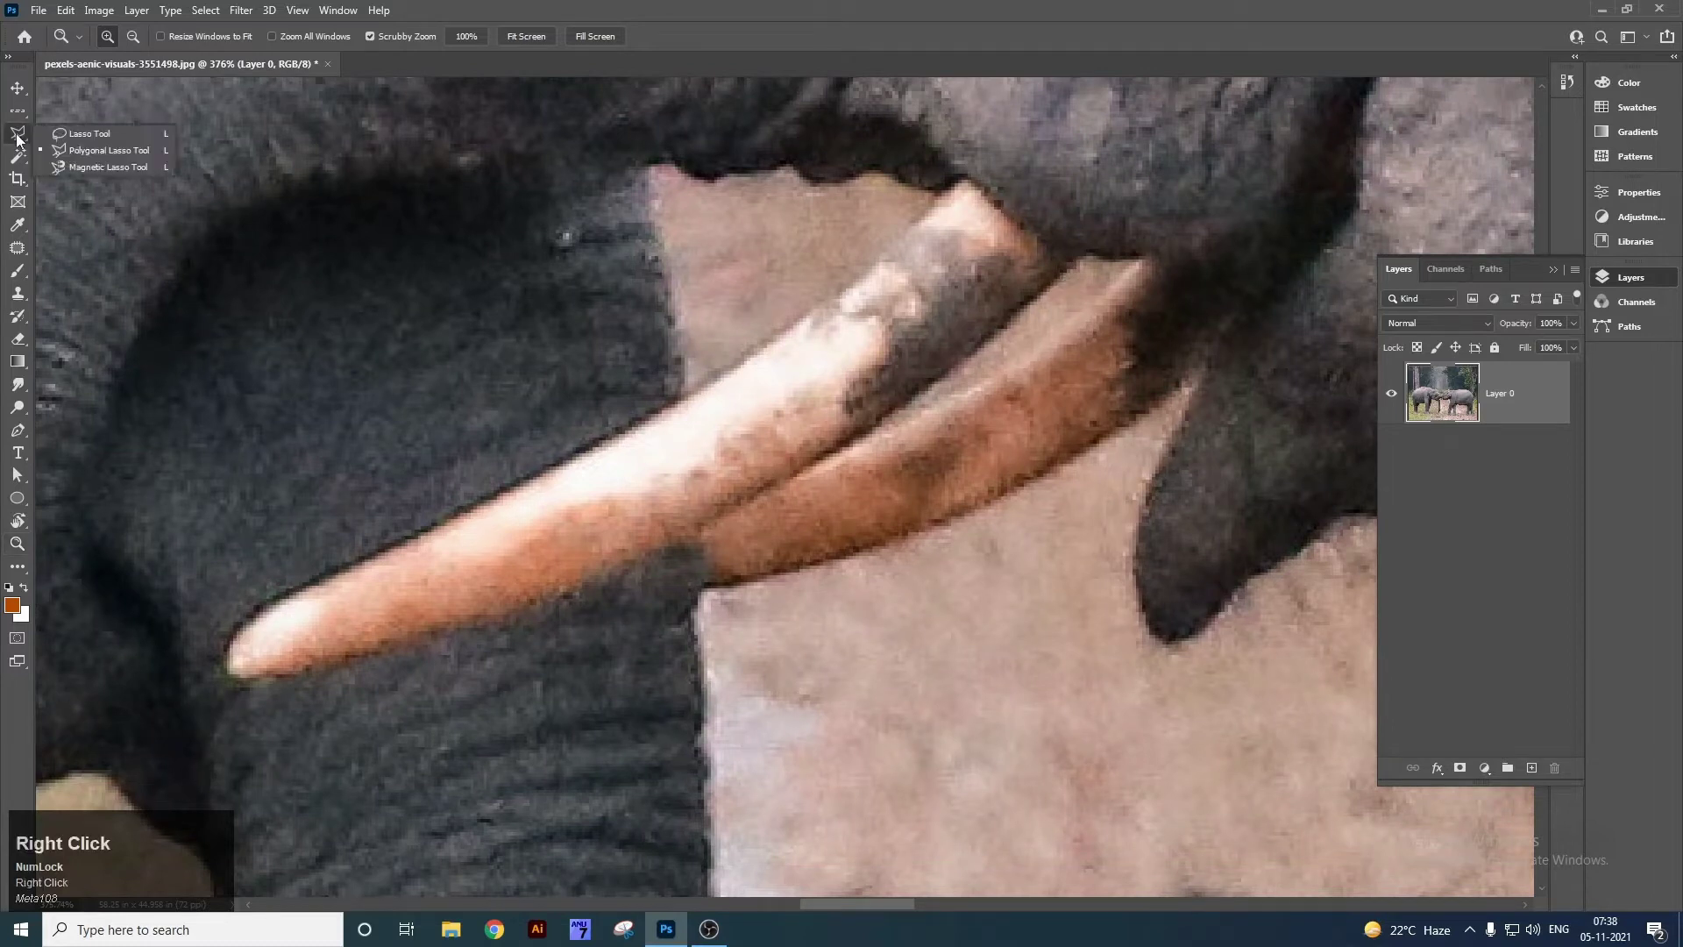
left_click(112, 151)
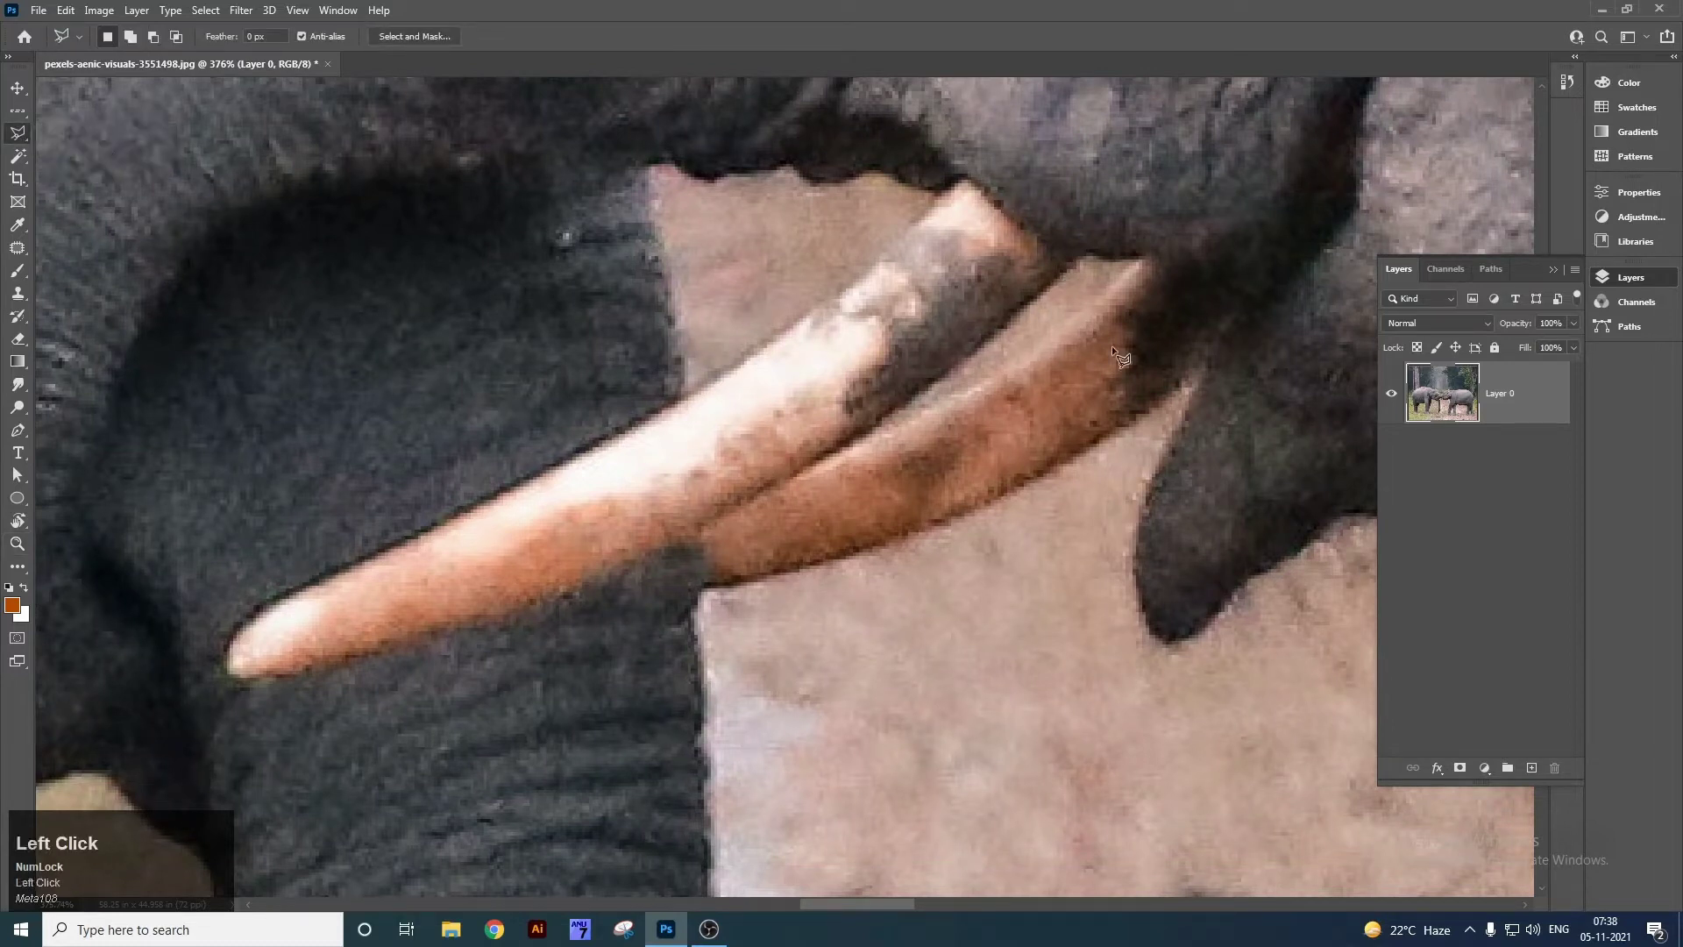
Place polygon corners around the upper tusk, close the outline, and fit the photo on screen.
left_click(1082, 256)
left_click(861, 440)
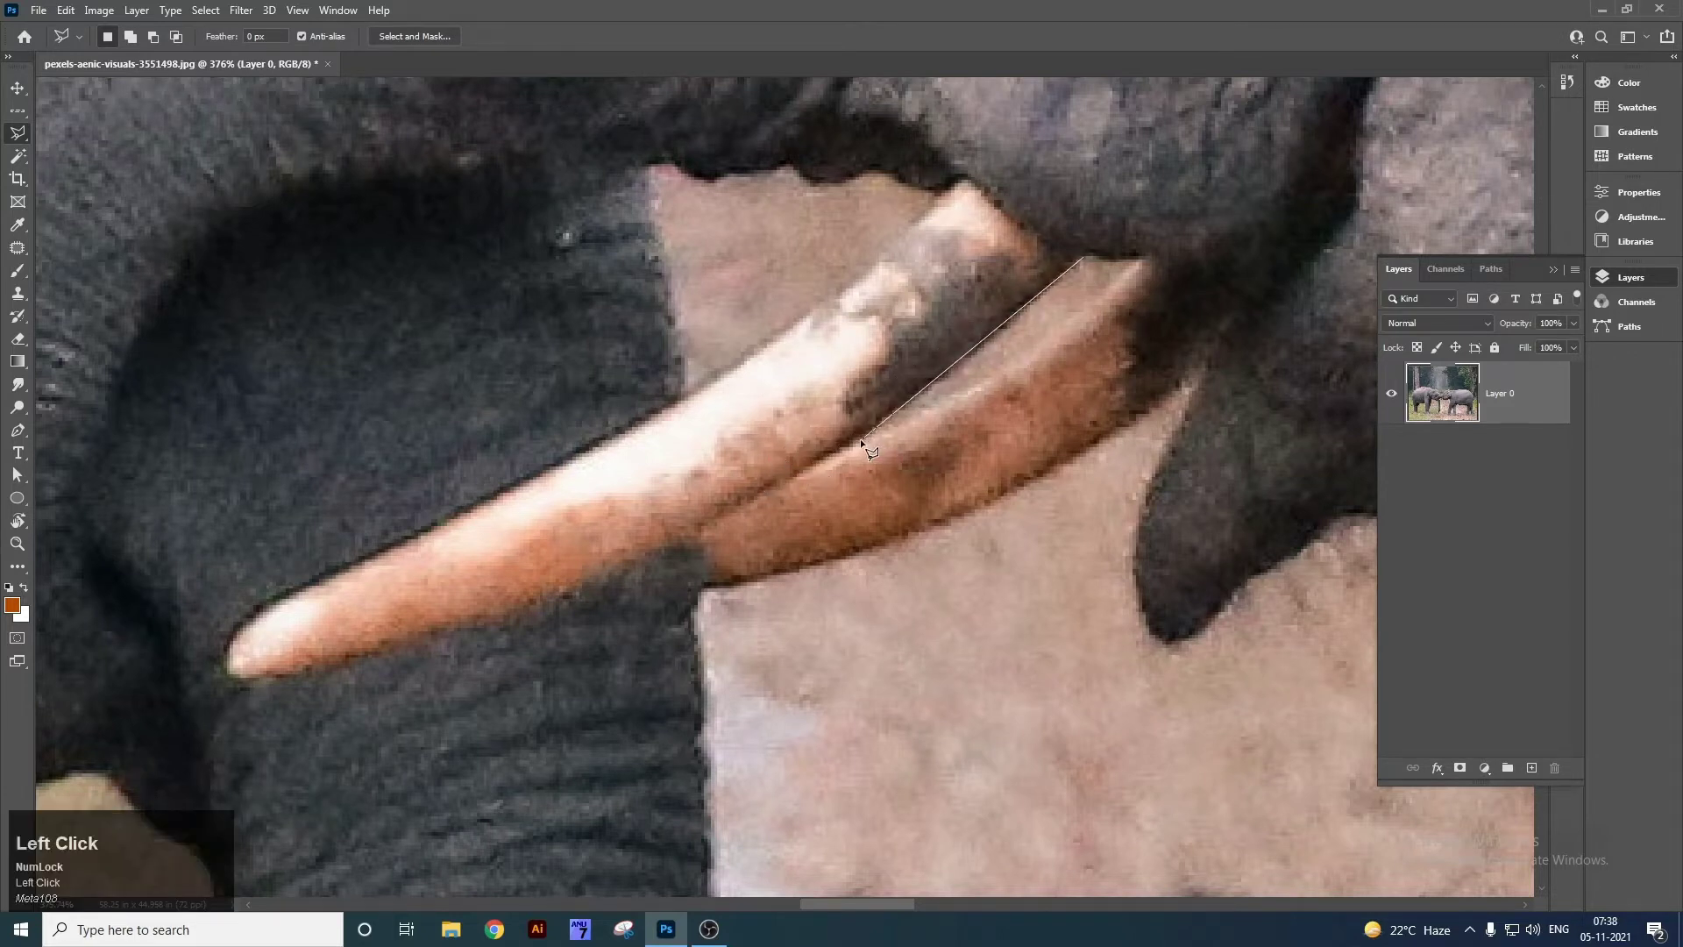
left_click(667, 546)
left_click(434, 634)
left_click_drag(263, 607, 246, 620)
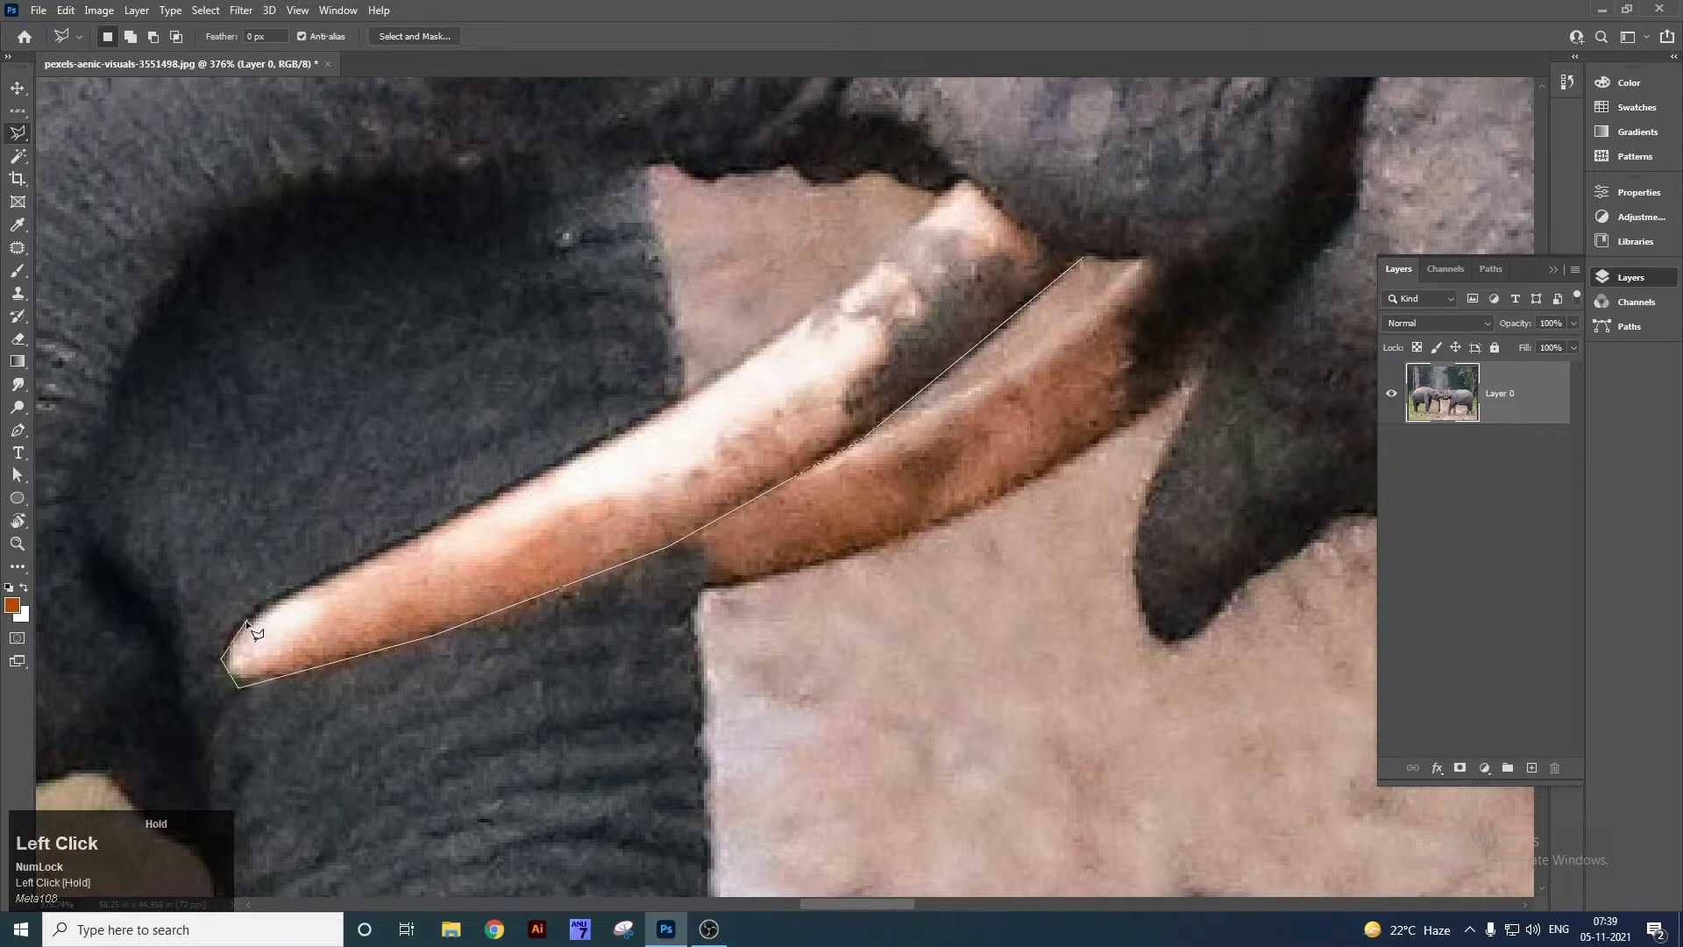
left_click(305, 585)
left_click(590, 457)
left_click(798, 322)
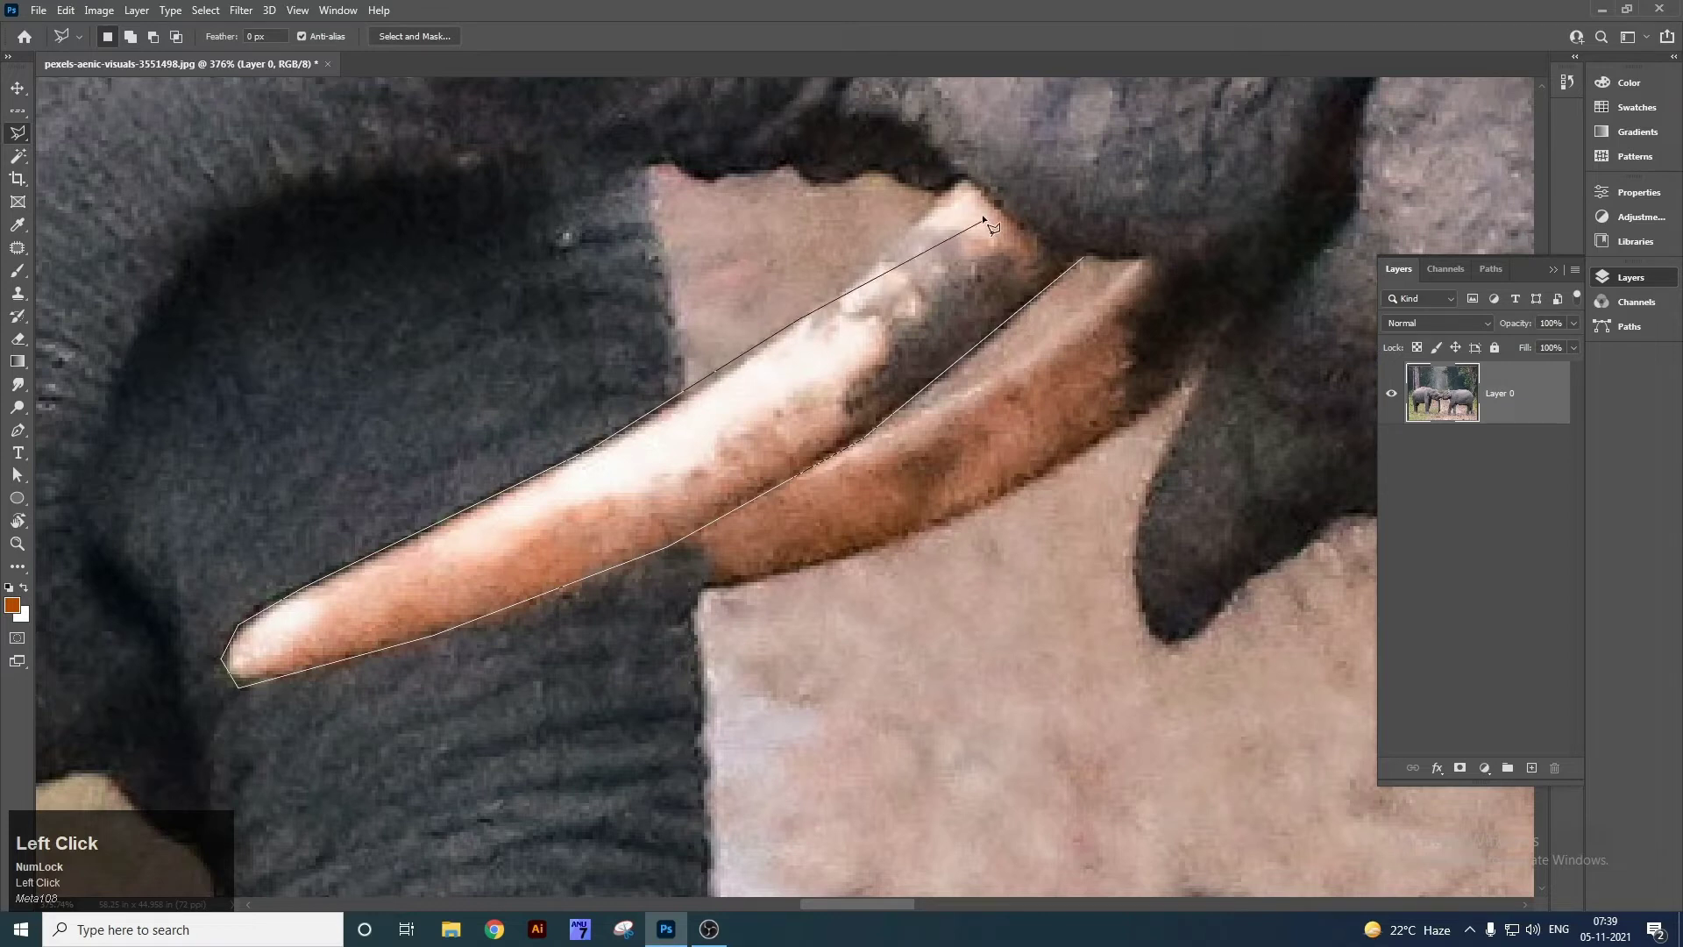
left_click(1023, 219)
left_click(1085, 255)
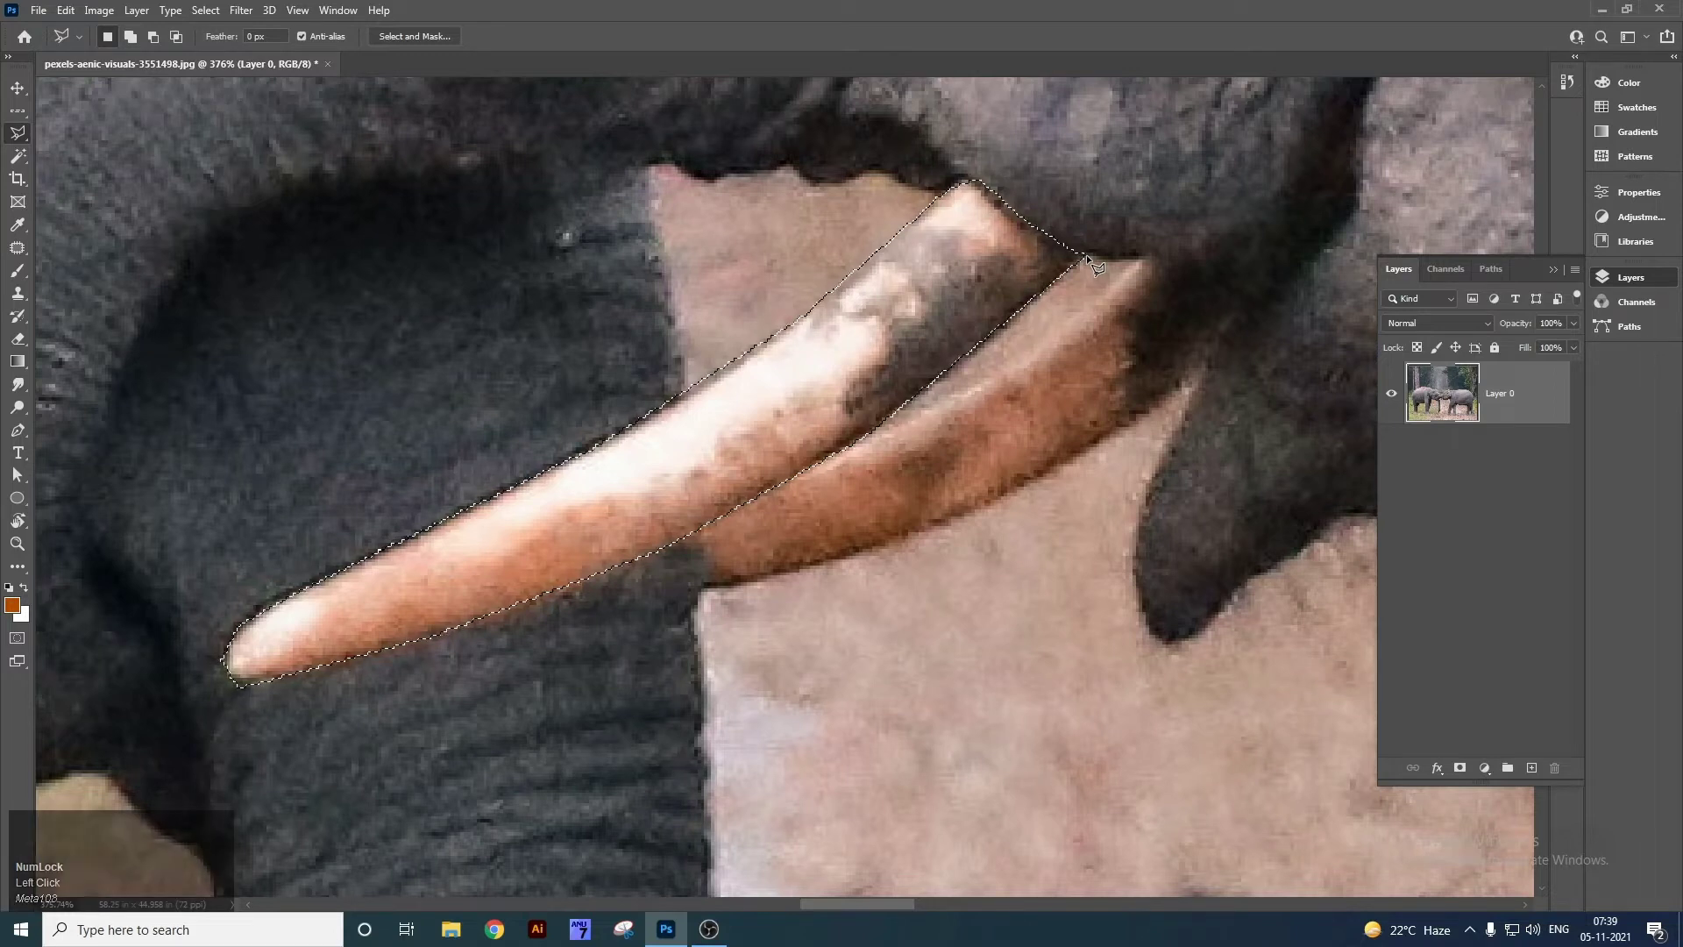
key("ctrl+0")
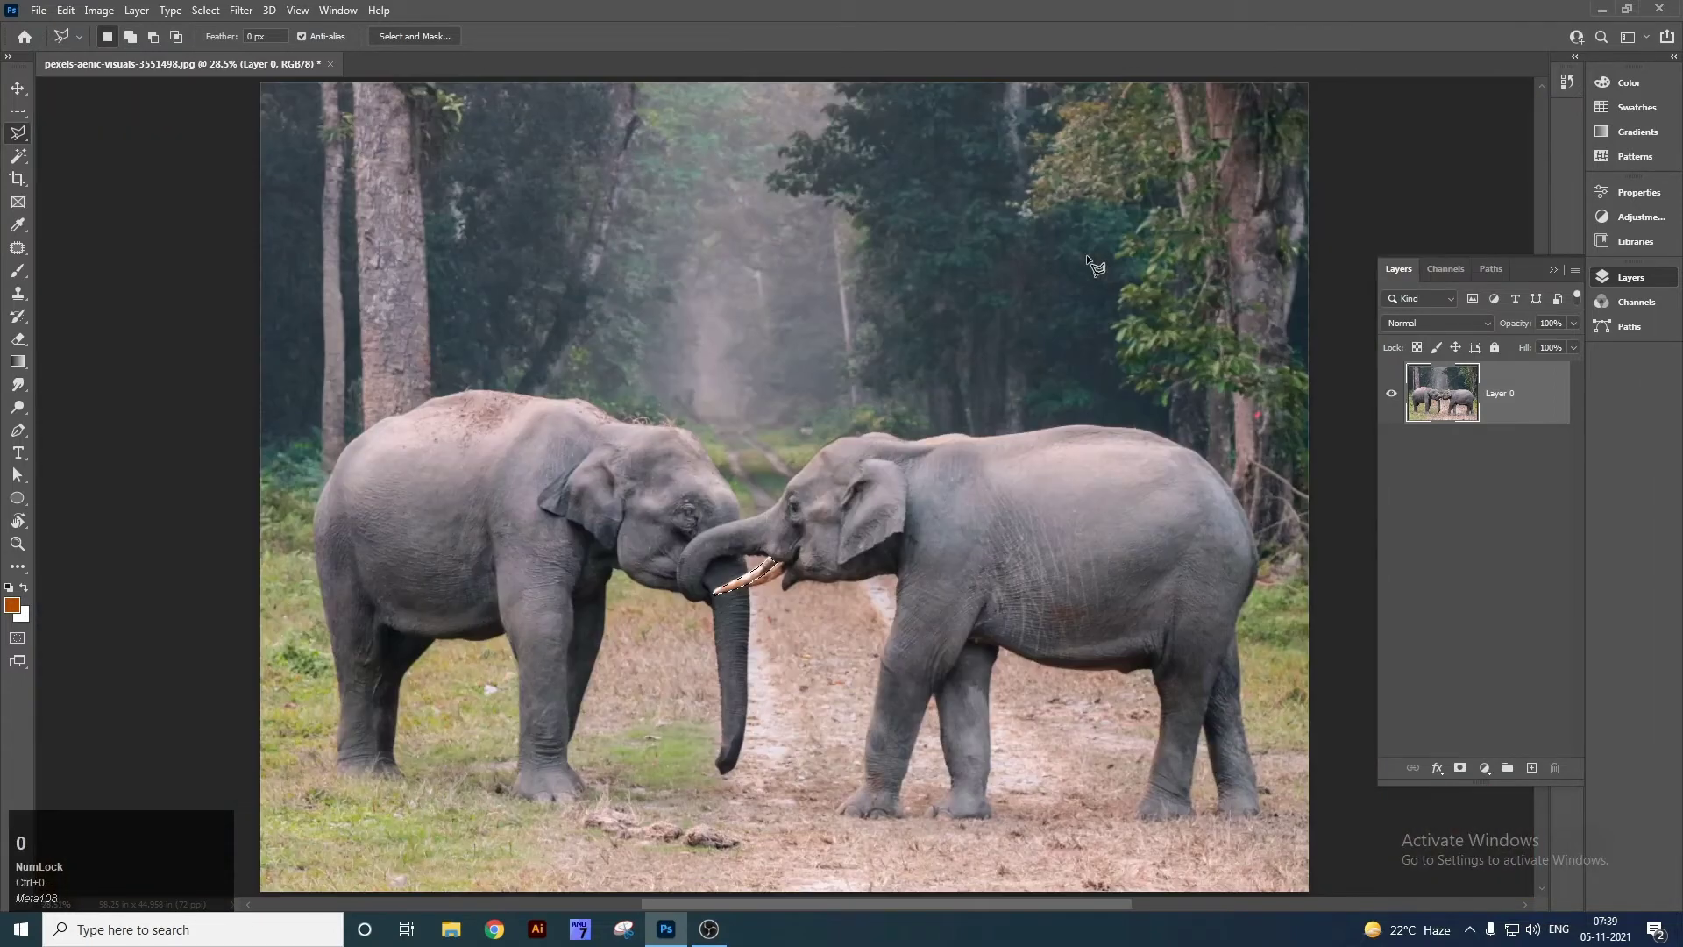
Clear the polygon selection, zoom onto the tusks, and switch to the Magnetic Lasso tool.
key("z")
left_click_drag(759, 571, 922, 670)
key("ctrl+d")
right_click(34, 137)
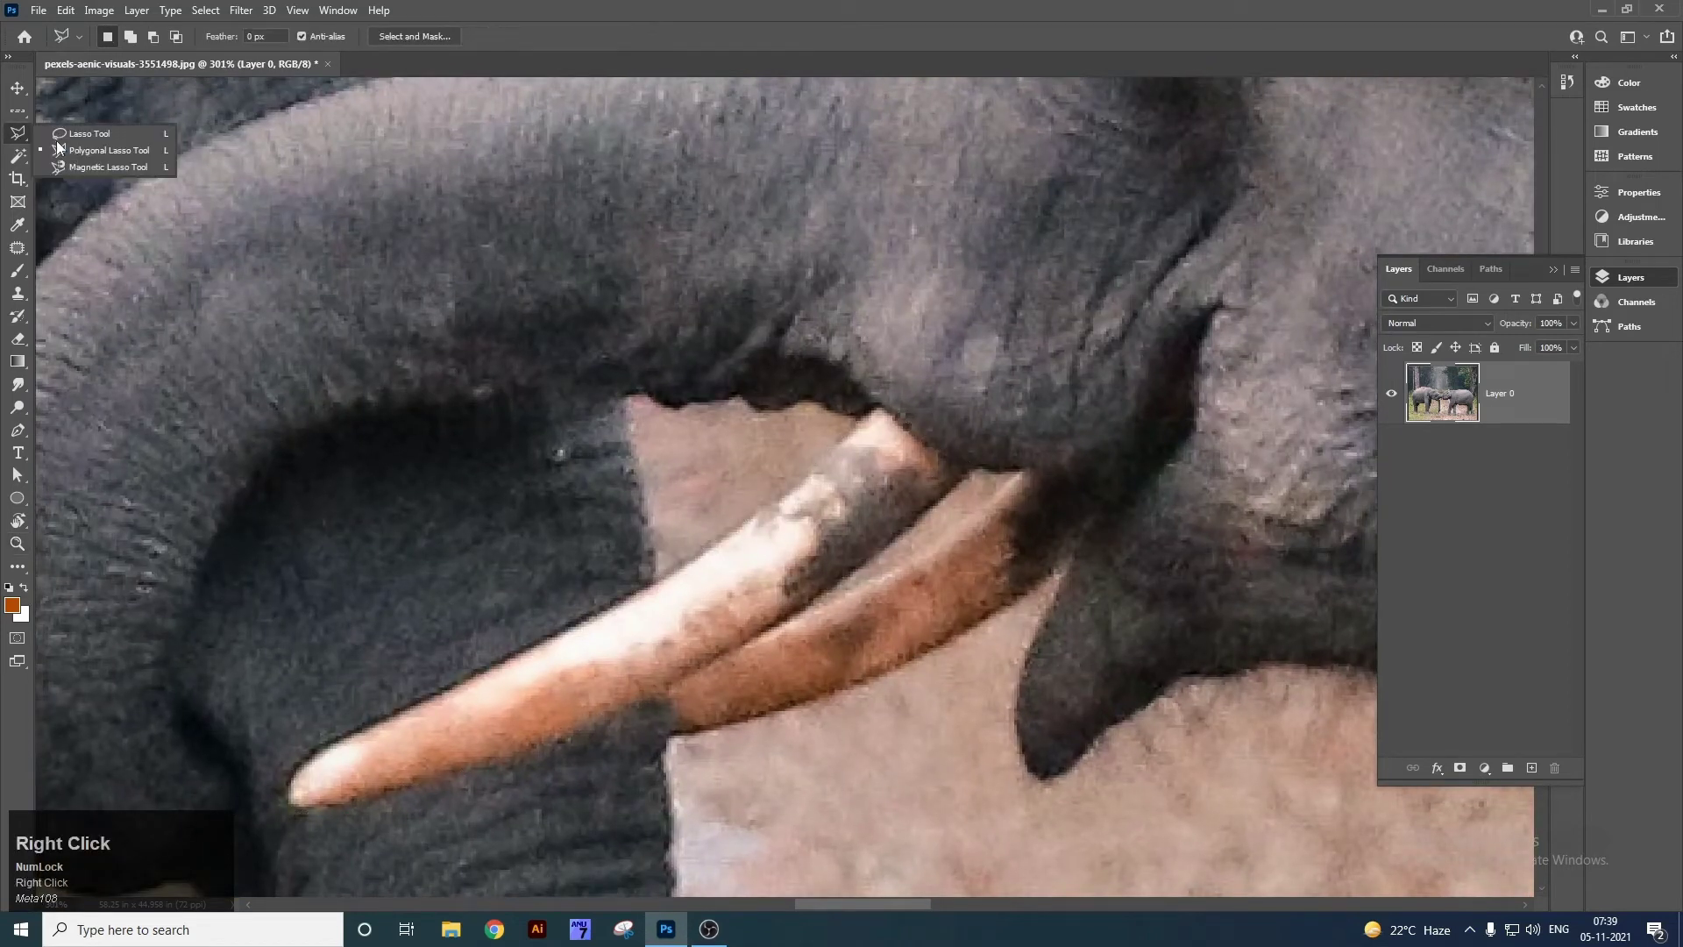
left_click(130, 165)
key("space")
left_click_drag(786, 451, 776, 305)
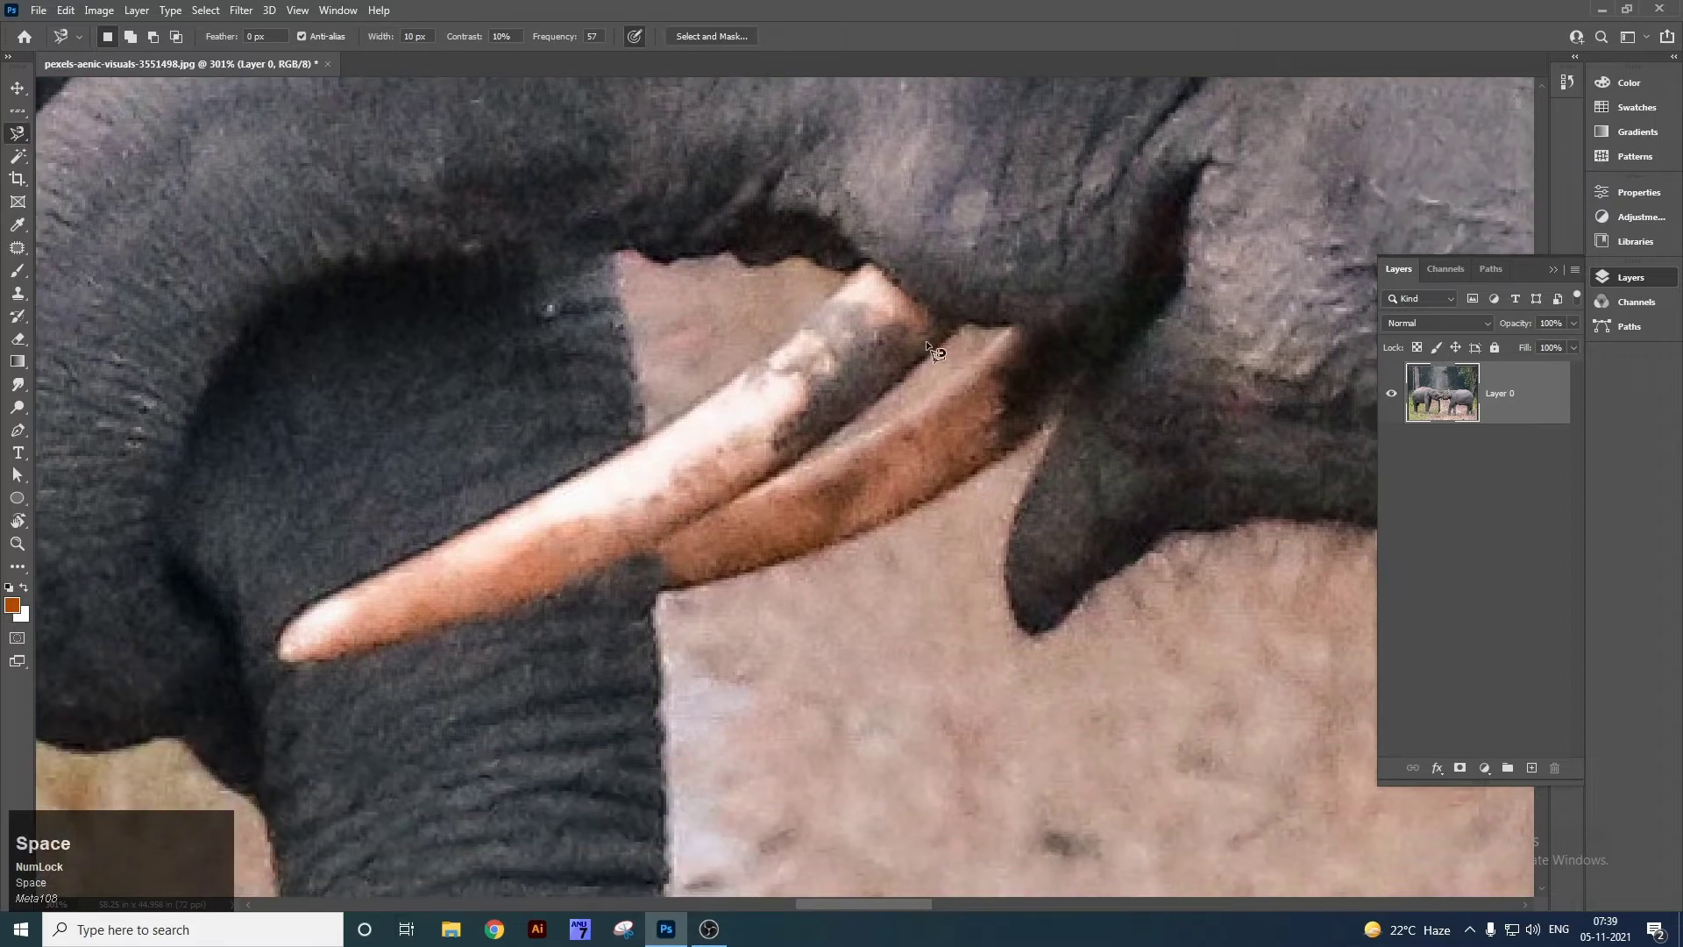
Trace the upper tusk's edges with the Magnetic Lasso and close the outline.
left_click(960, 323)
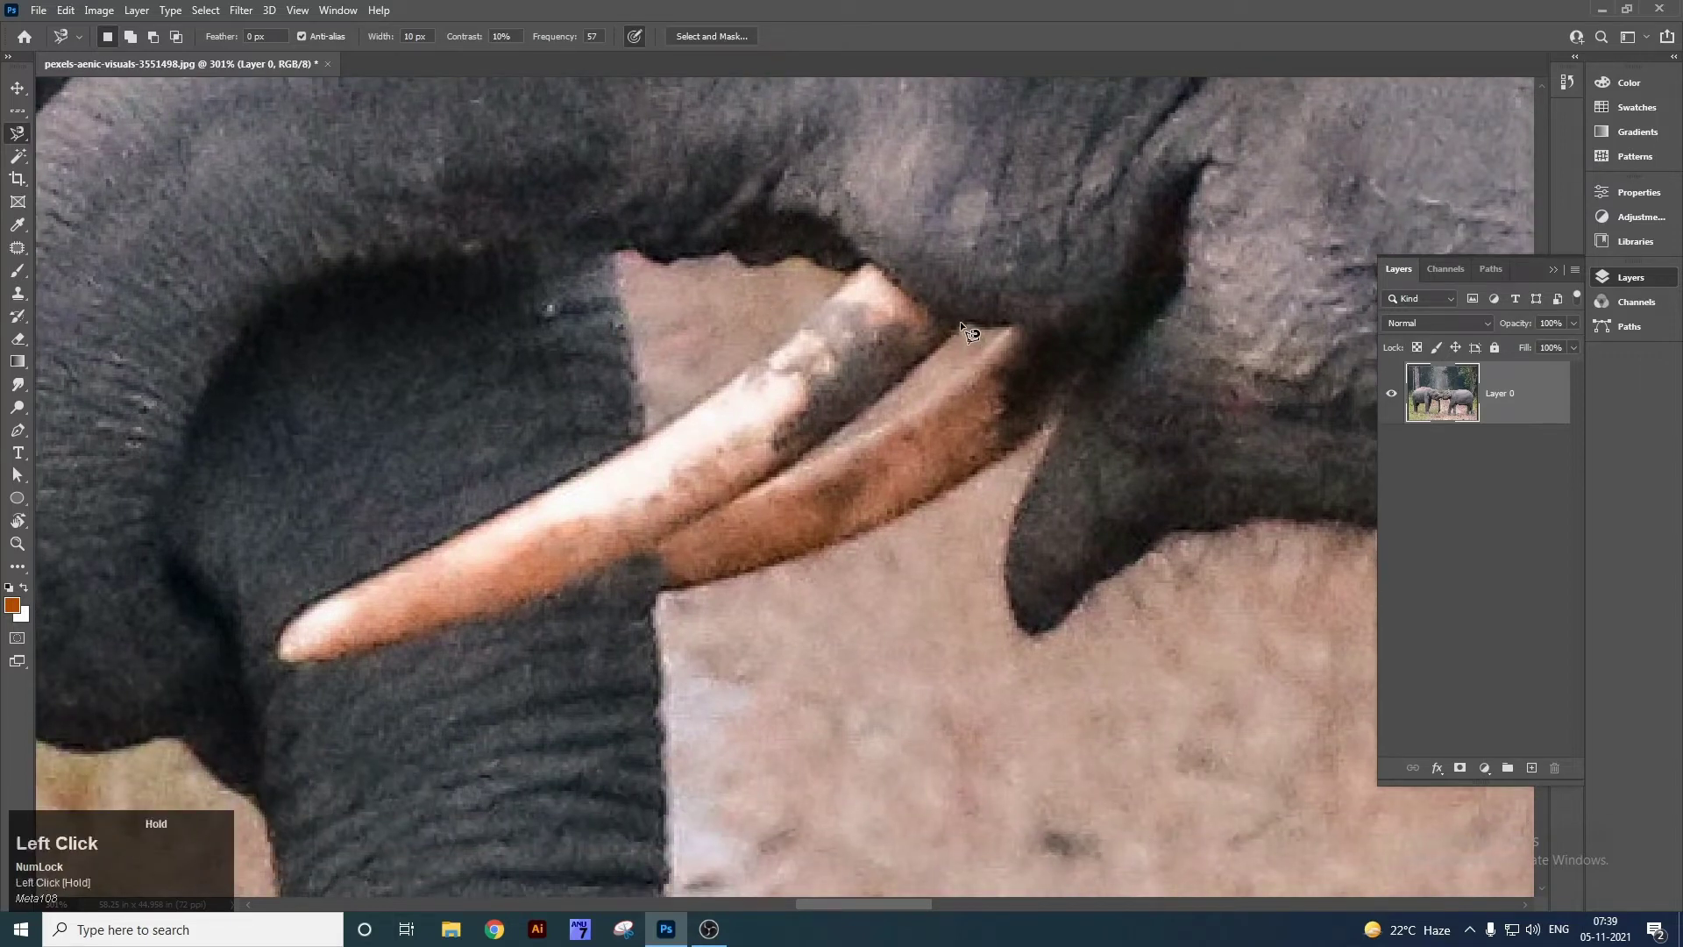
left_click_drag(952, 339, 946, 365)
left_click_drag(777, 474, 749, 498)
mouse_move(428, 631)
left_mouse_down()
mouse_move(275, 664)
mouse_move(315, 605)
left_mouse_up()
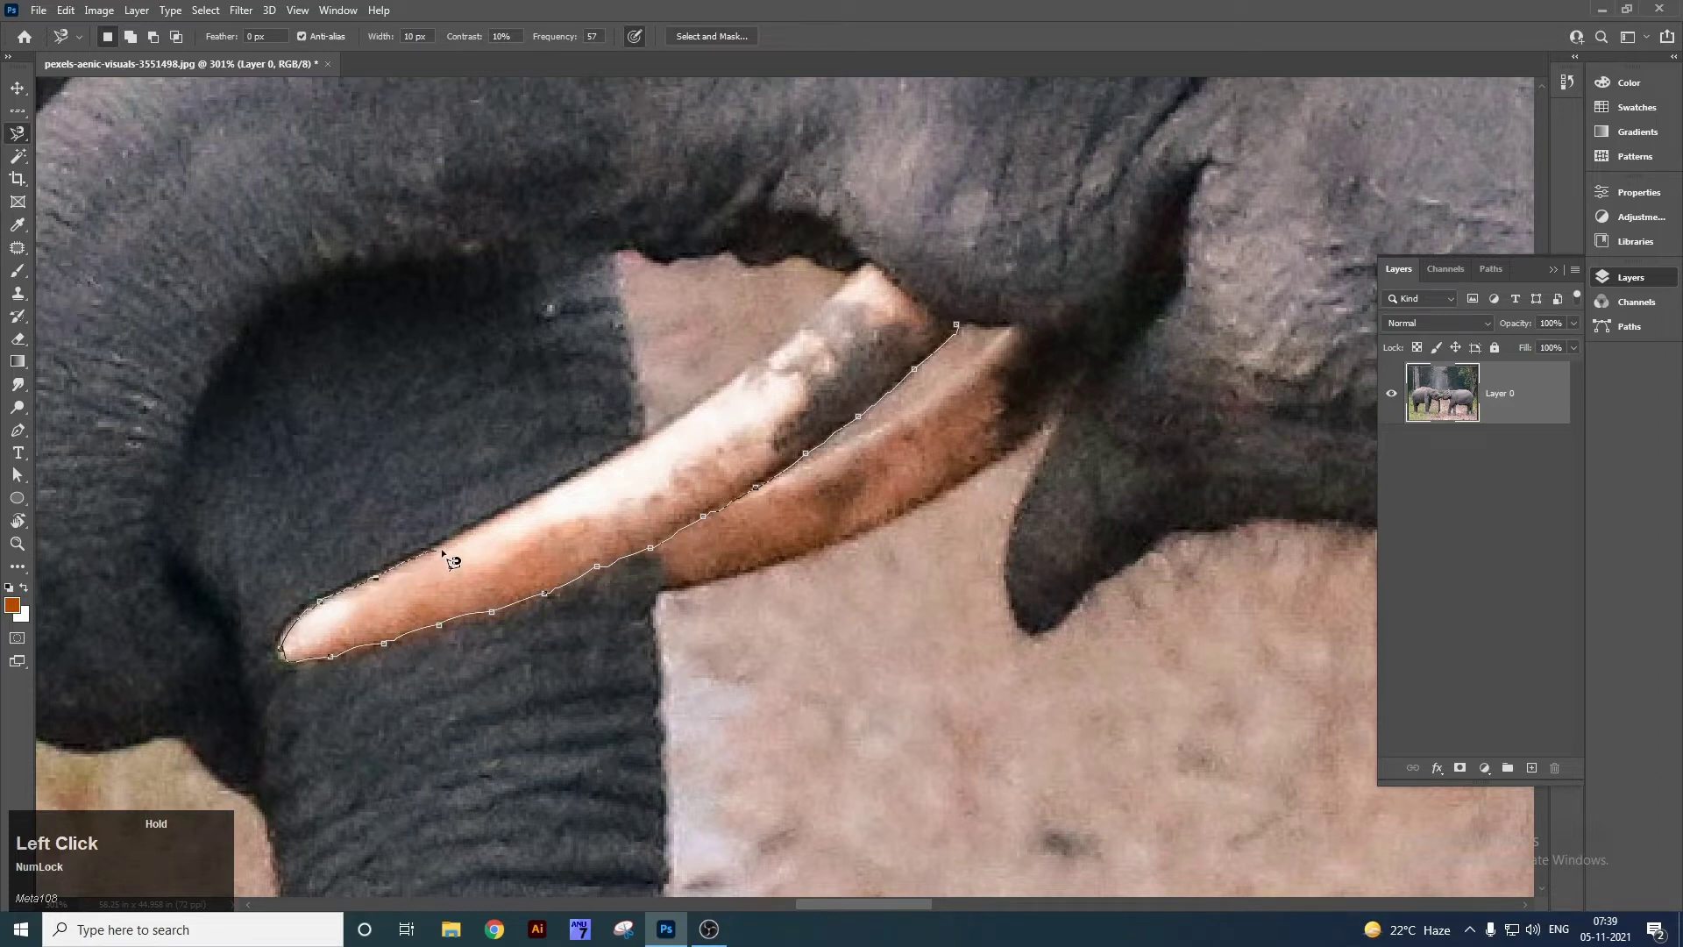
mouse_move(472, 524)
left_mouse_down()
mouse_move(642, 477)
mouse_move(674, 426)
mouse_move(723, 396)
left_mouse_up()
left_click_drag(884, 273, 959, 325)
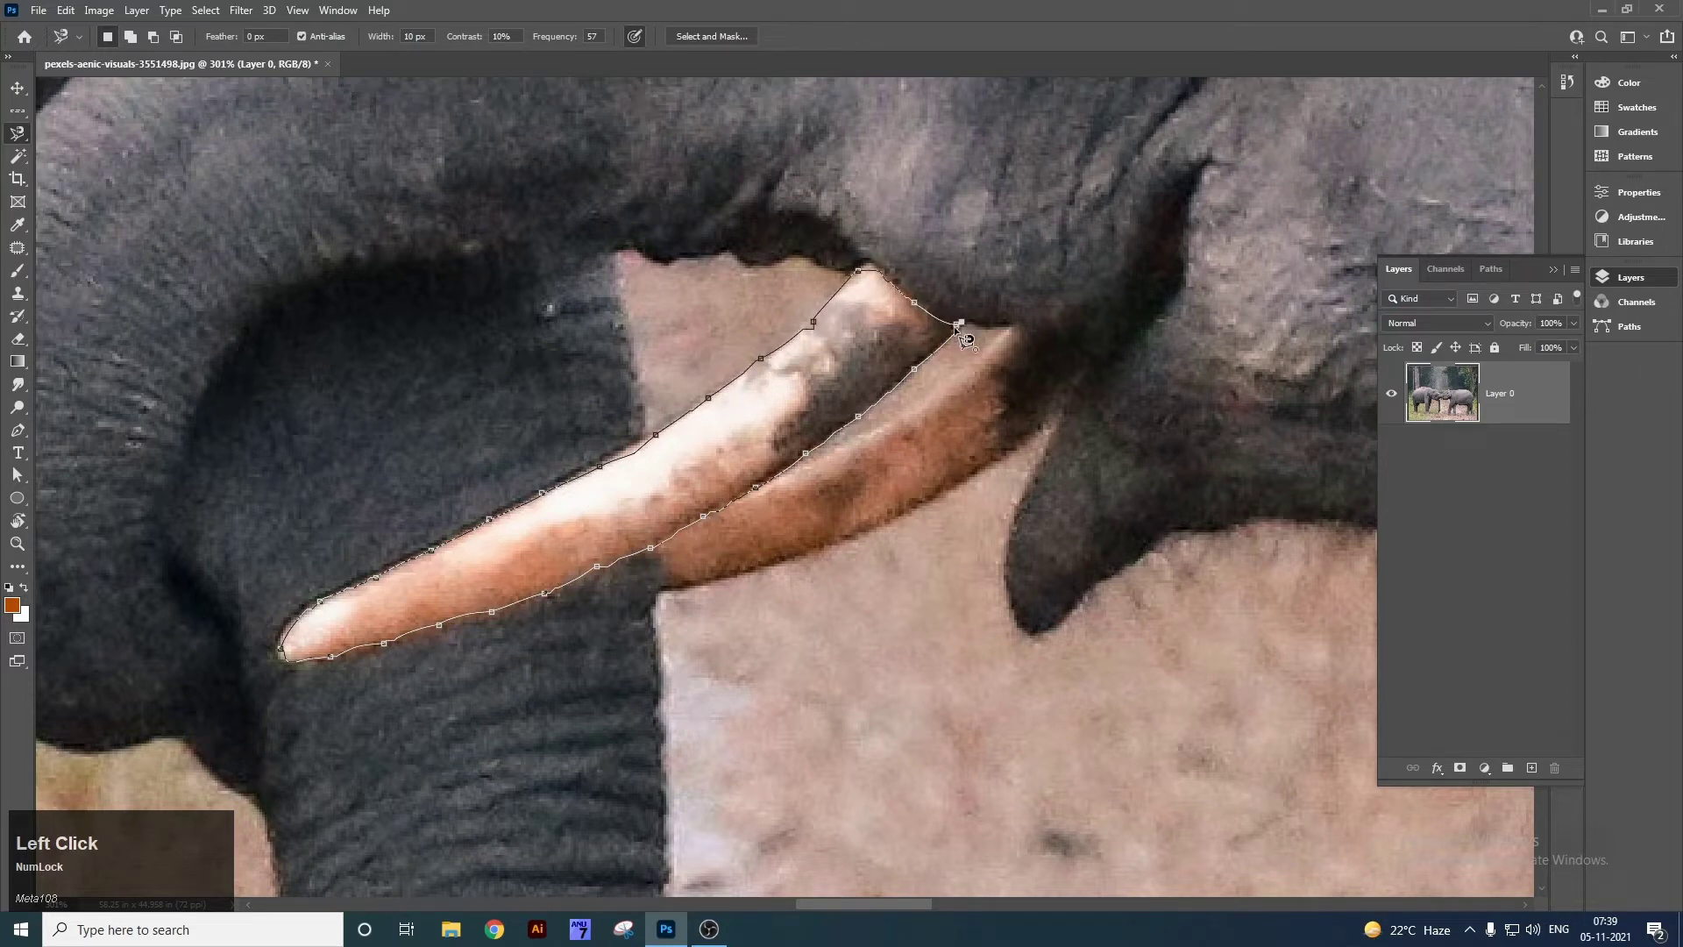
double_click(963, 329)
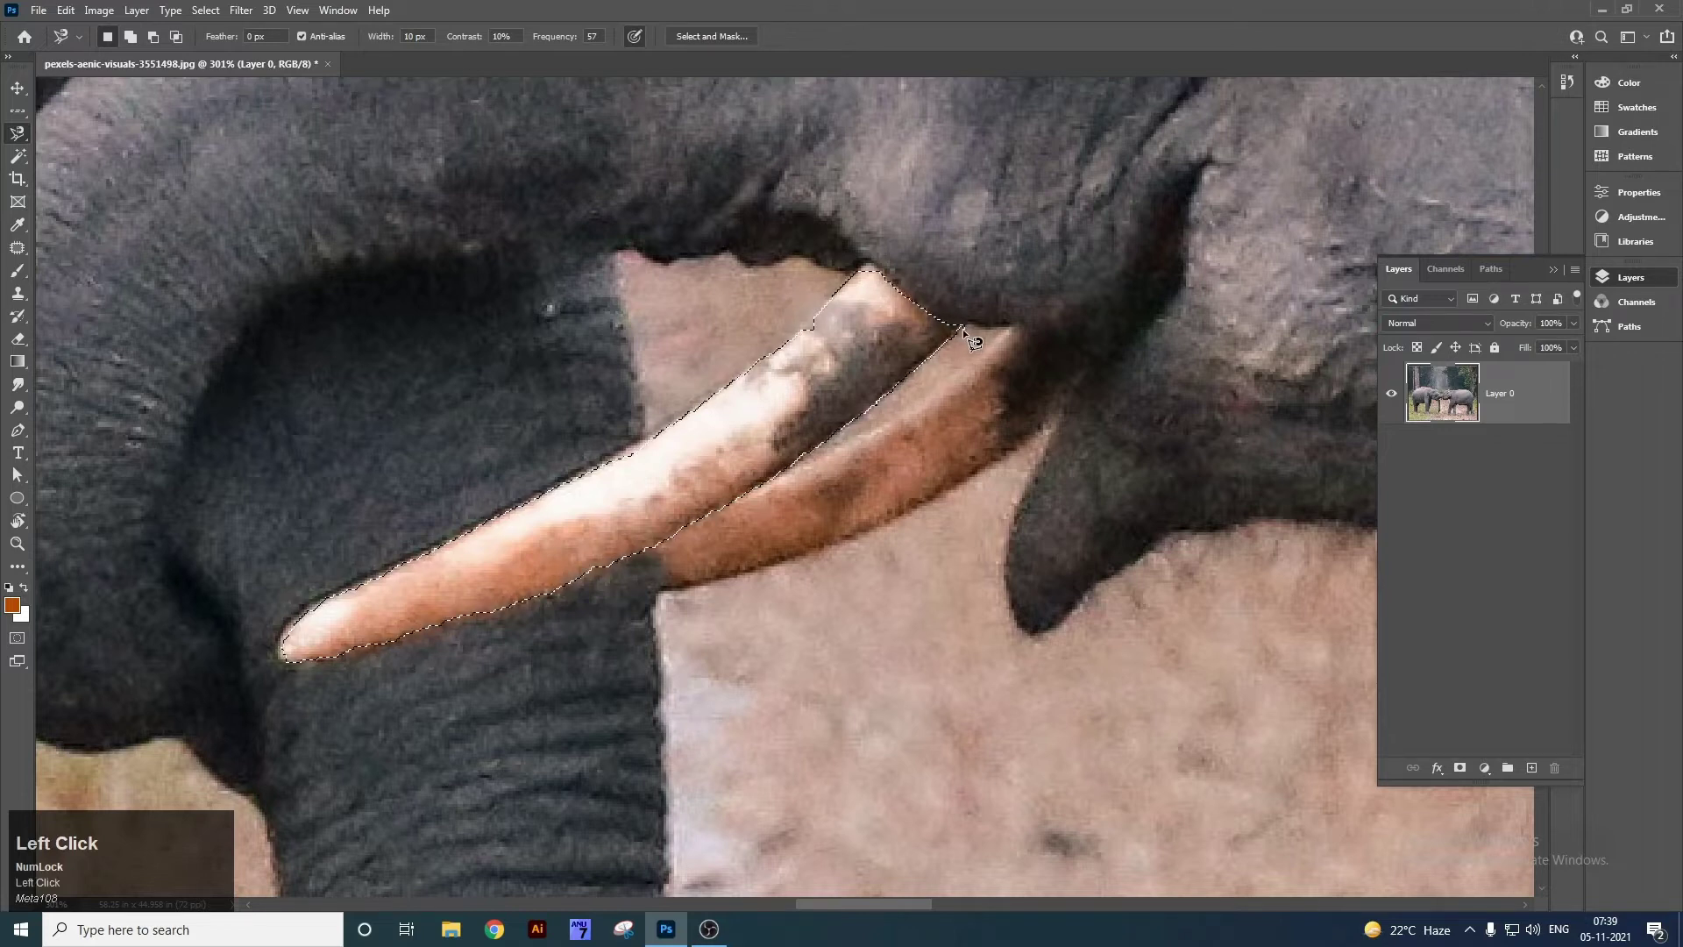
Trial-cut and paste the tusk, undo it, deselect, and fit the photo on screen.
key("ctrl+x")
key("ctrl+v")
key("ctrl+z")
key("ctrl+z")
key("ctrl+d")
key("ctrl+0")
left_click(17, 156)
right_click(18, 156)
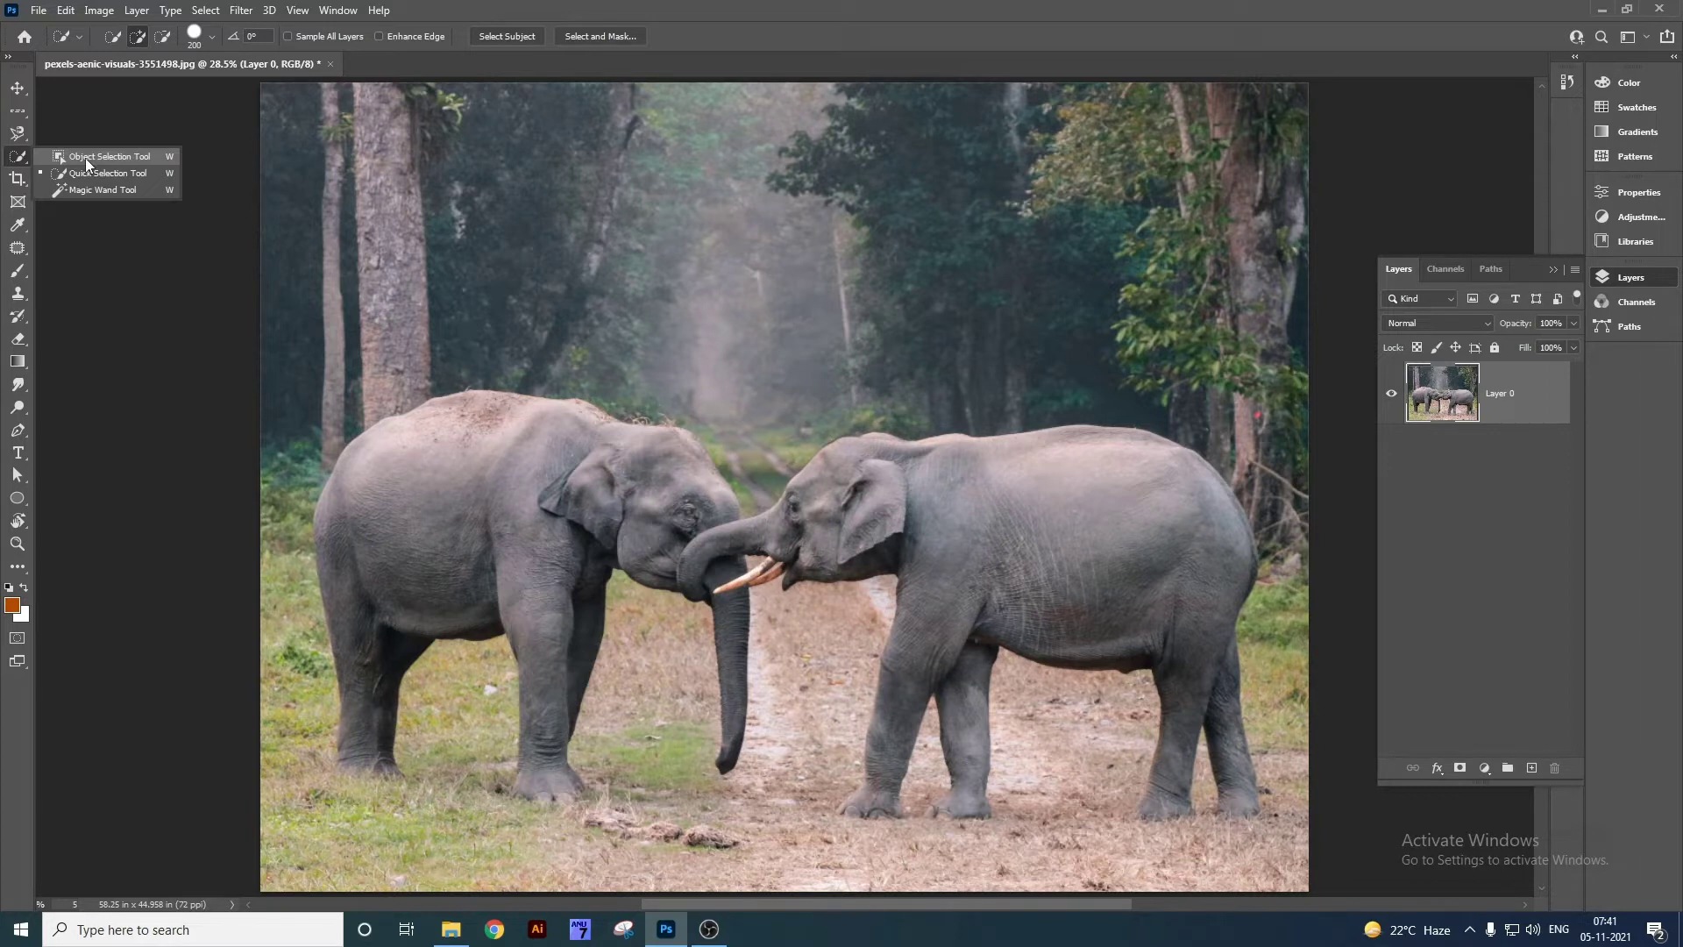
Open the interior photo pexels-max-vakhtbovych-5998046.jpg from the desktop in Photoshop.
left_click(119, 154)
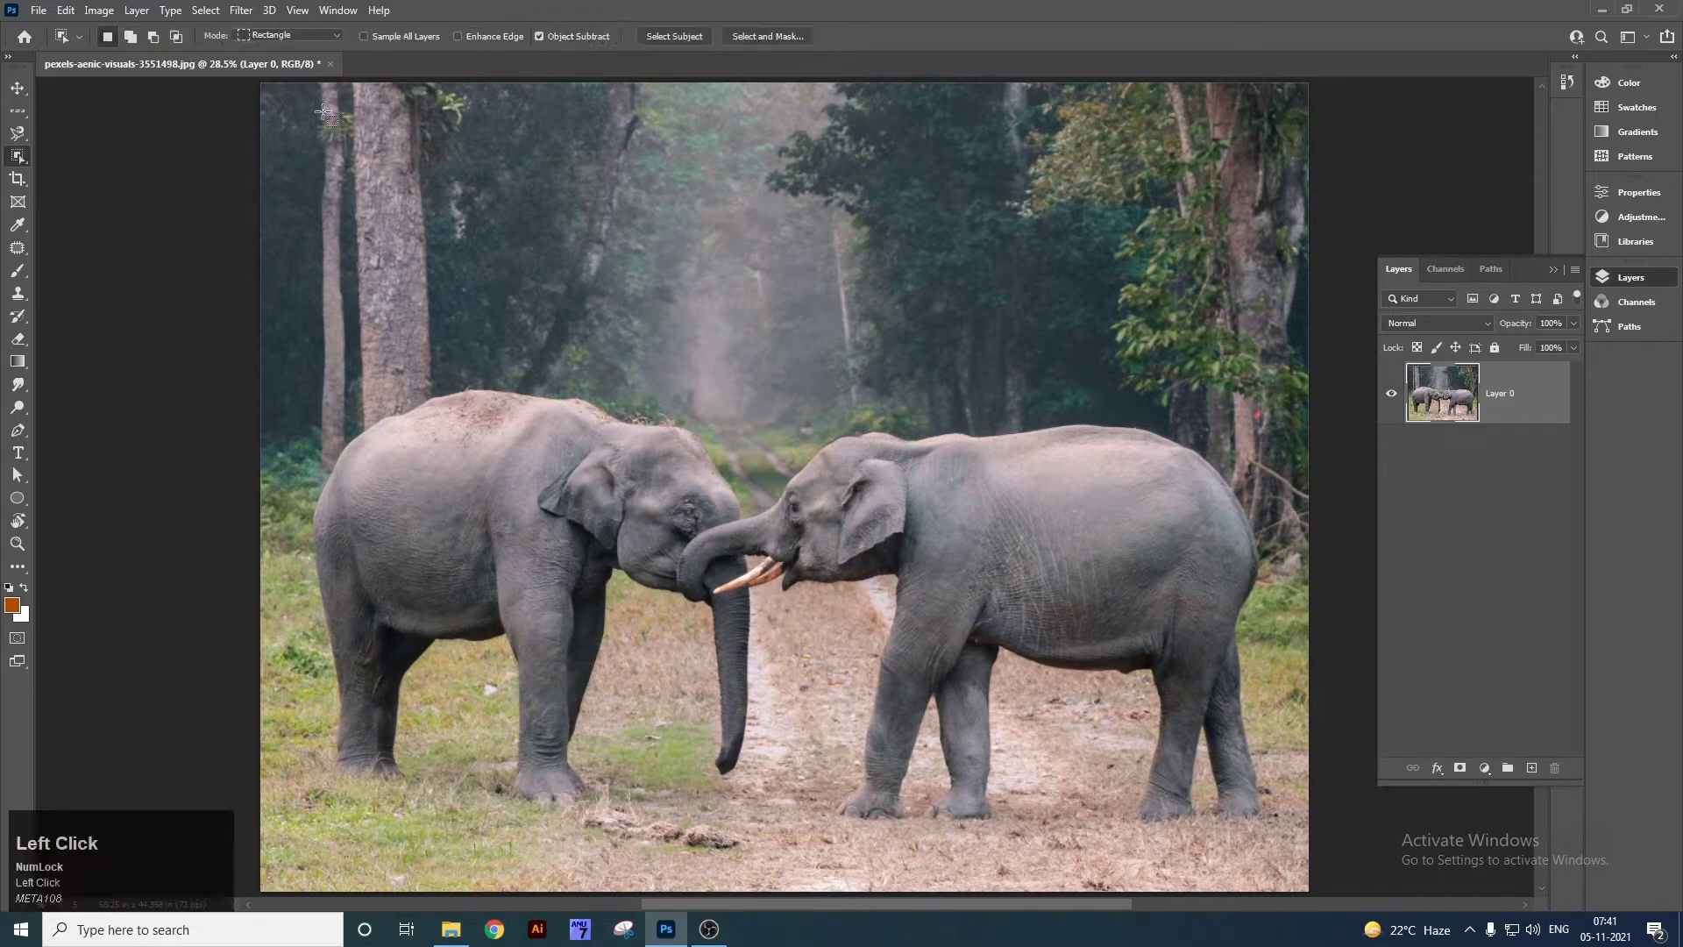
key("super+d")
left_click_drag(36, 399, 520, 67)
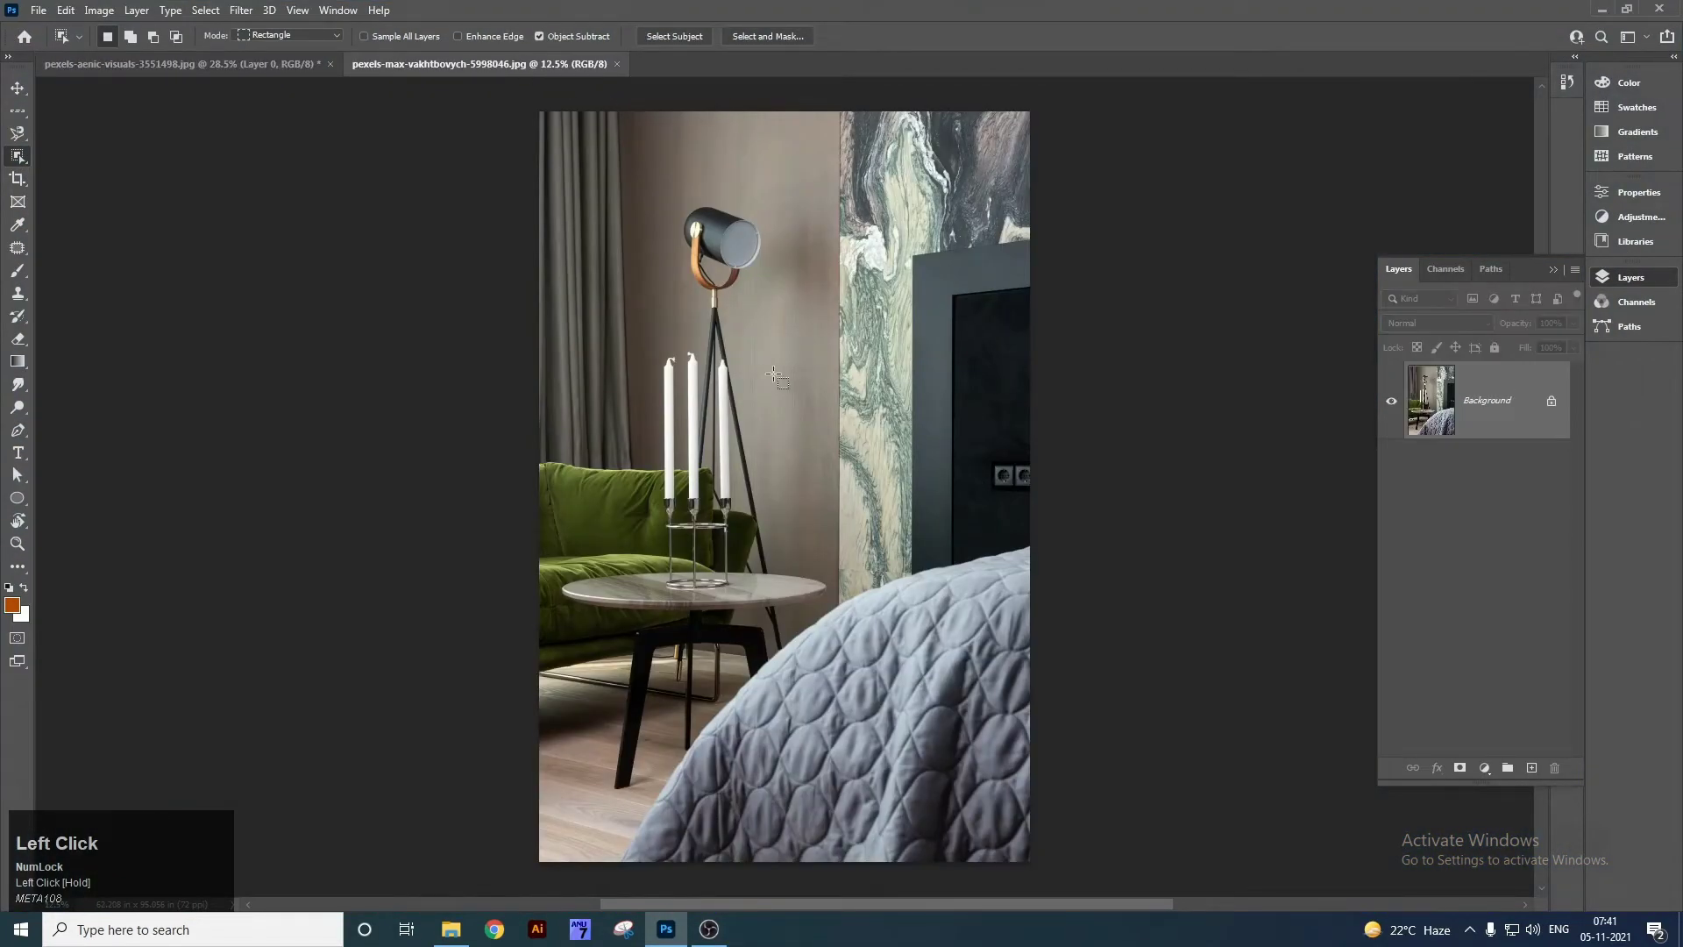
Box the lamp head with Object Selection, zoom in to check it, then deselect.
right_click(19, 158)
right_click(21, 159)
right_click(20, 163)
left_click(109, 157)
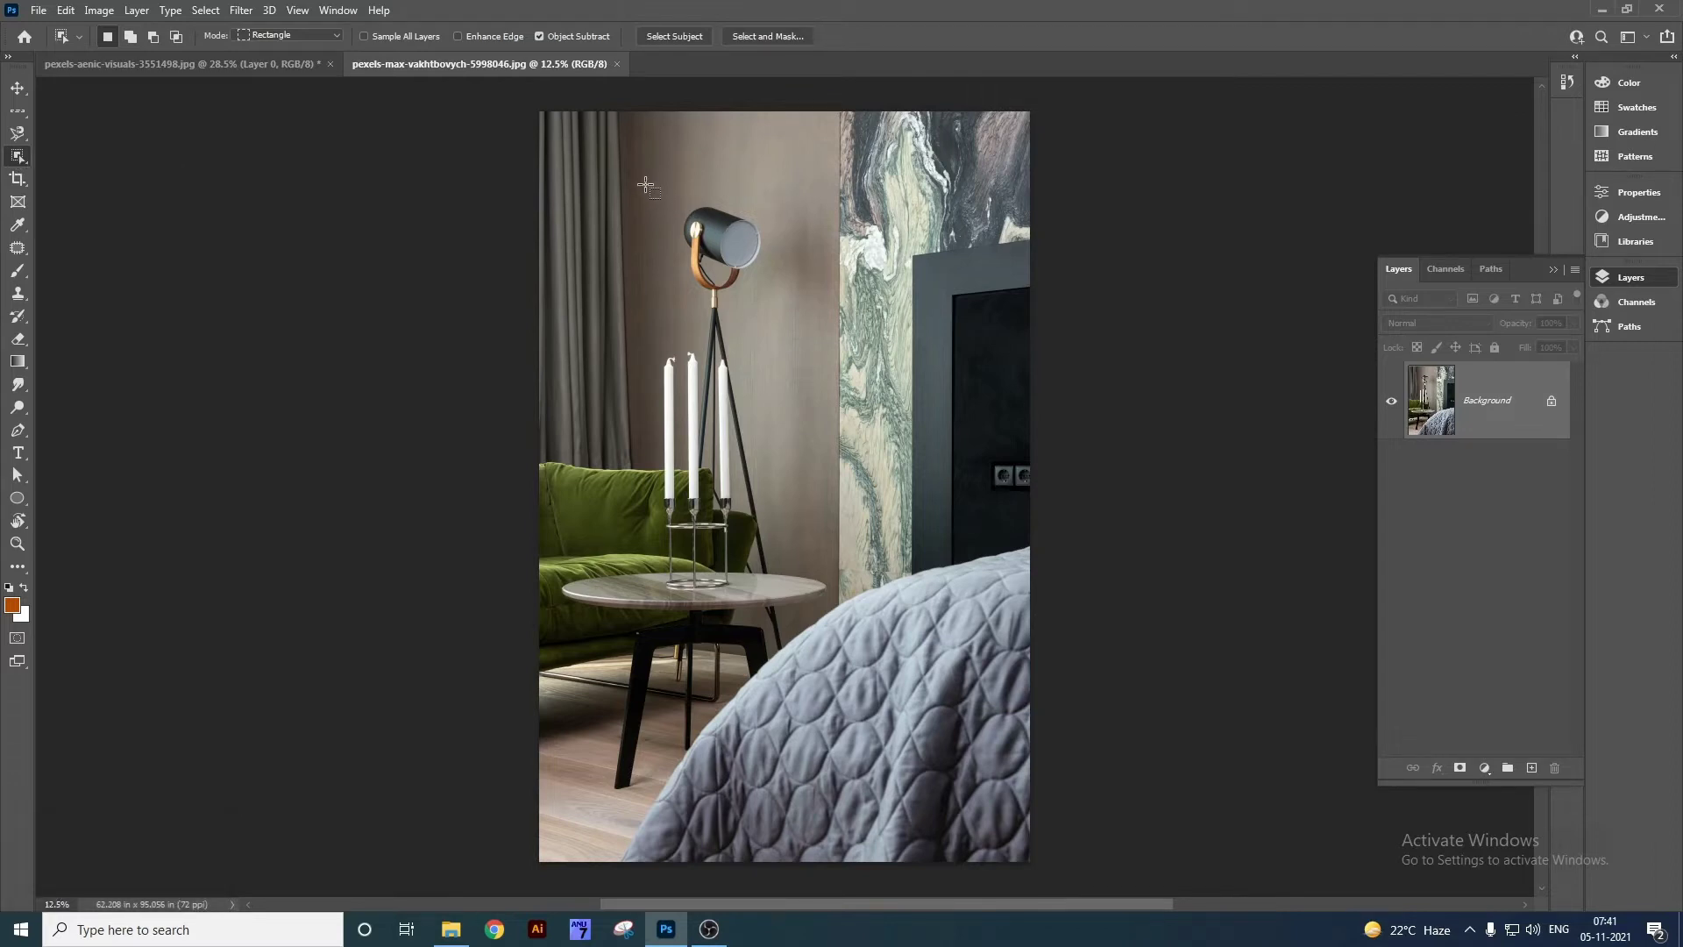
left_click_drag(645, 184, 798, 323)
key("z")
left_click_drag(688, 199, 778, 337)
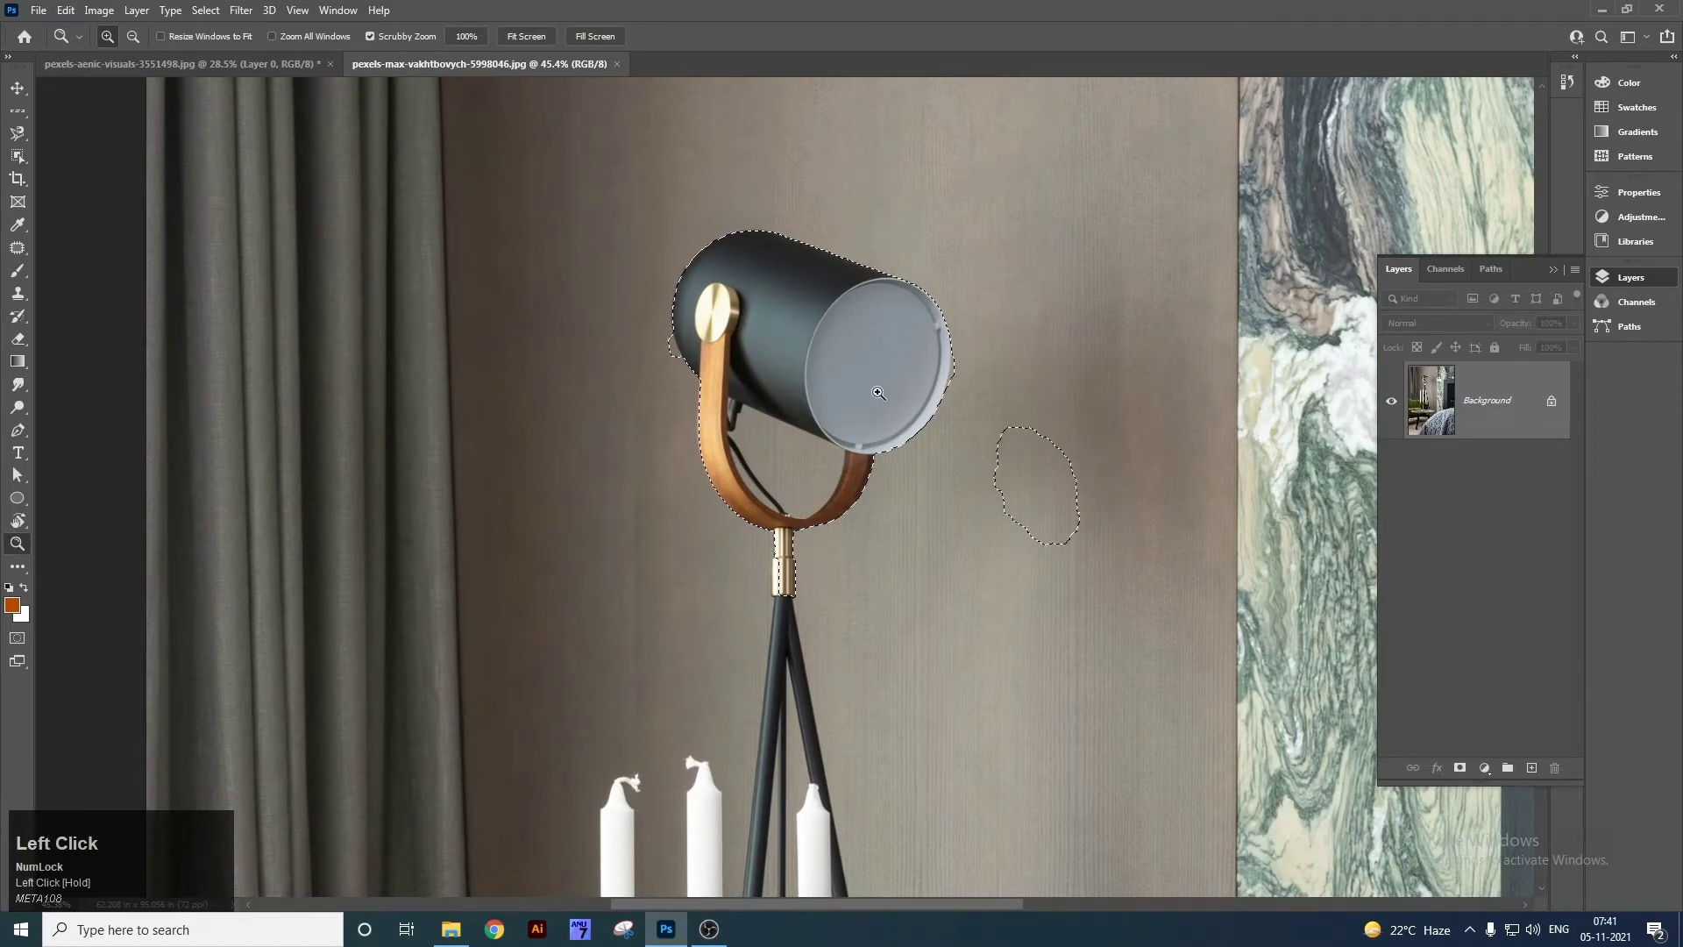
key("ctrl+d")
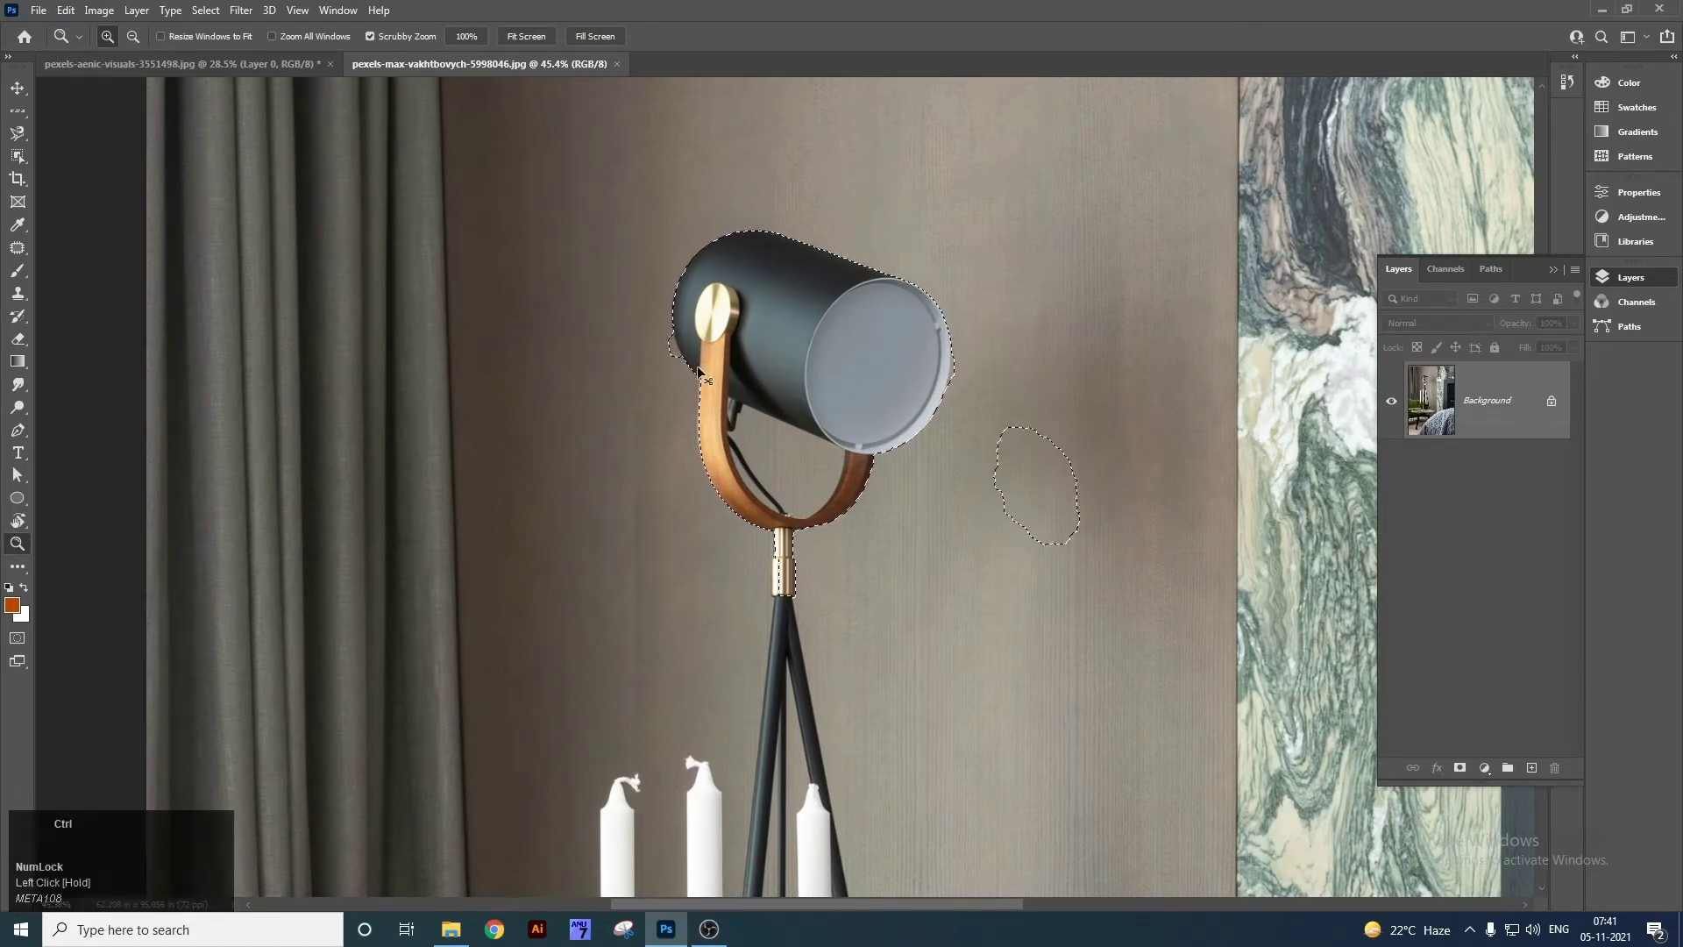
Reselect the lamp head with Object Selection, adding the brass knob.
right_click(28, 162)
left_click(83, 159)
key("space")
left_click_drag(864, 642, 704, 609)
left_click_drag(511, 169, 824, 431)
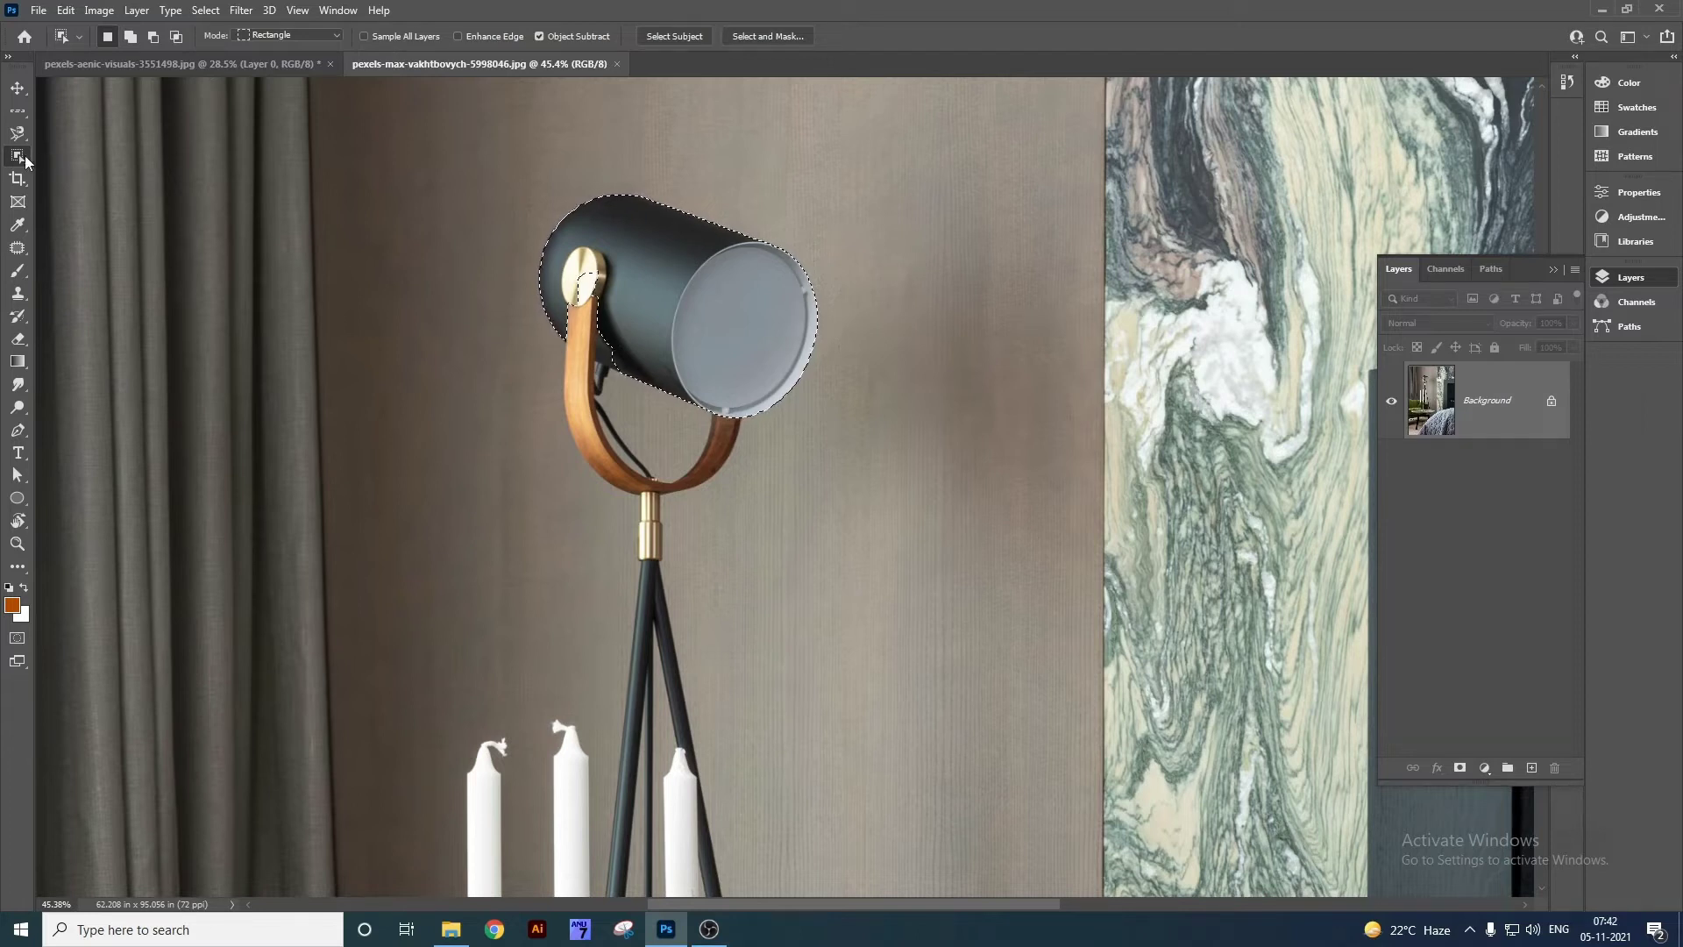
mouse_move(551, 265)
left_mouse_down("shift")
mouse_move(596, 333)
mouse_move(610, 328)
mouse_move(630, 386)
left_mouse_up("shift")
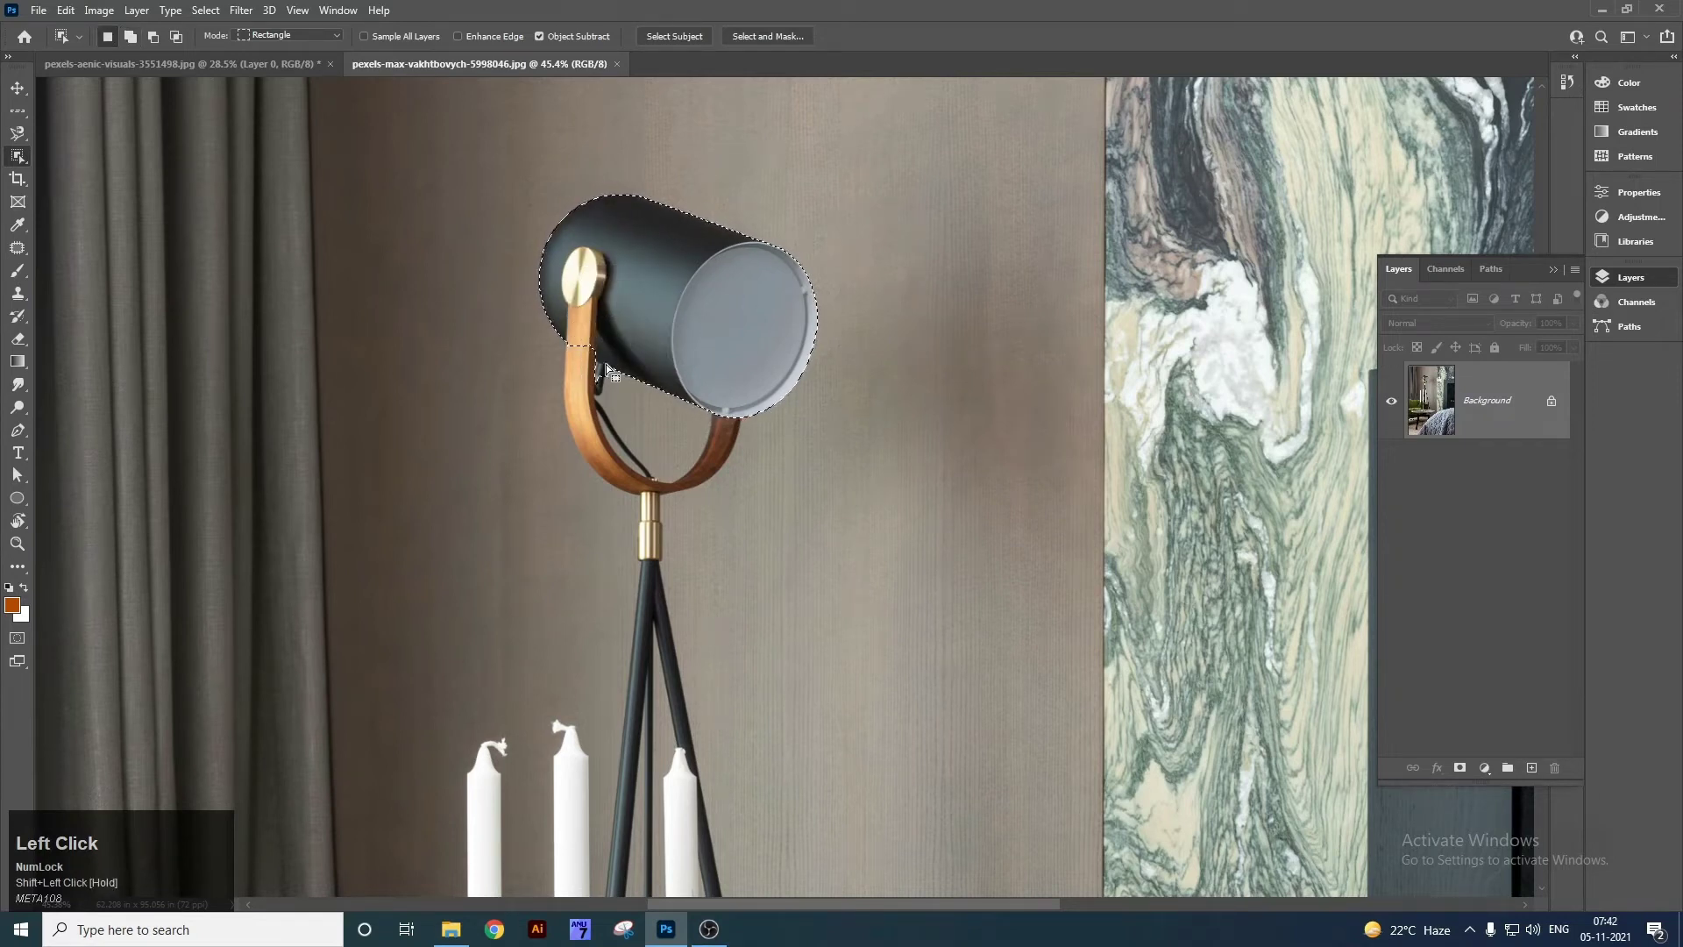
Trial-cut the lamp head, undo the cut, and clear the selection.
key("ctrl+x")
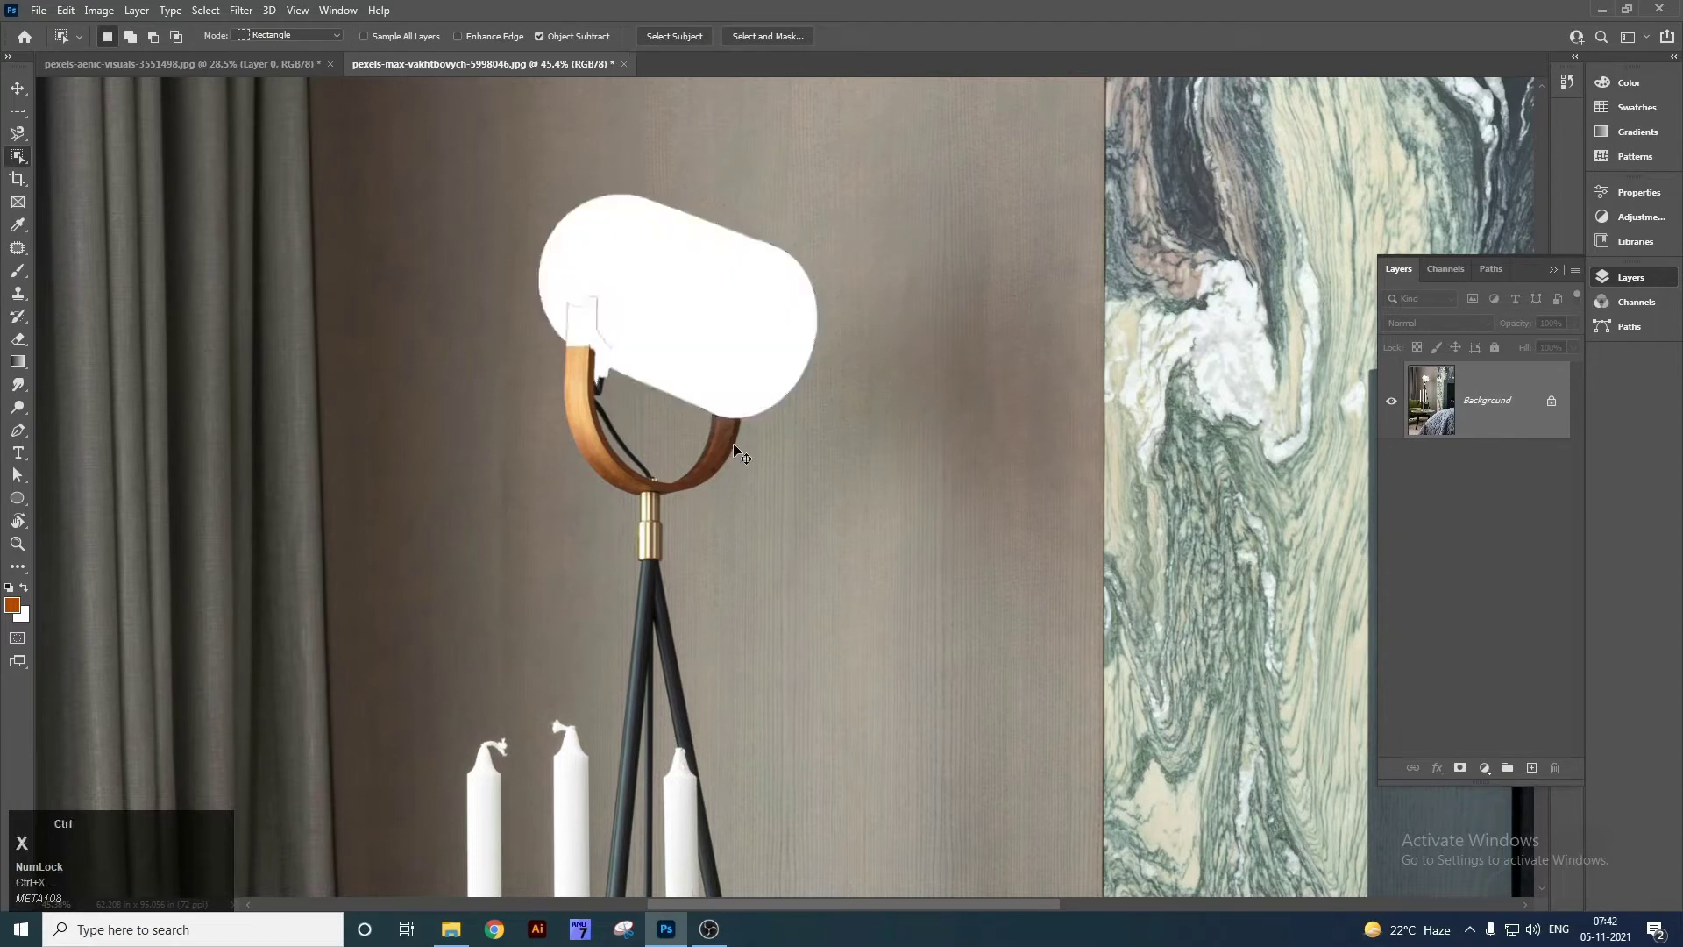
key("ctrl+z")
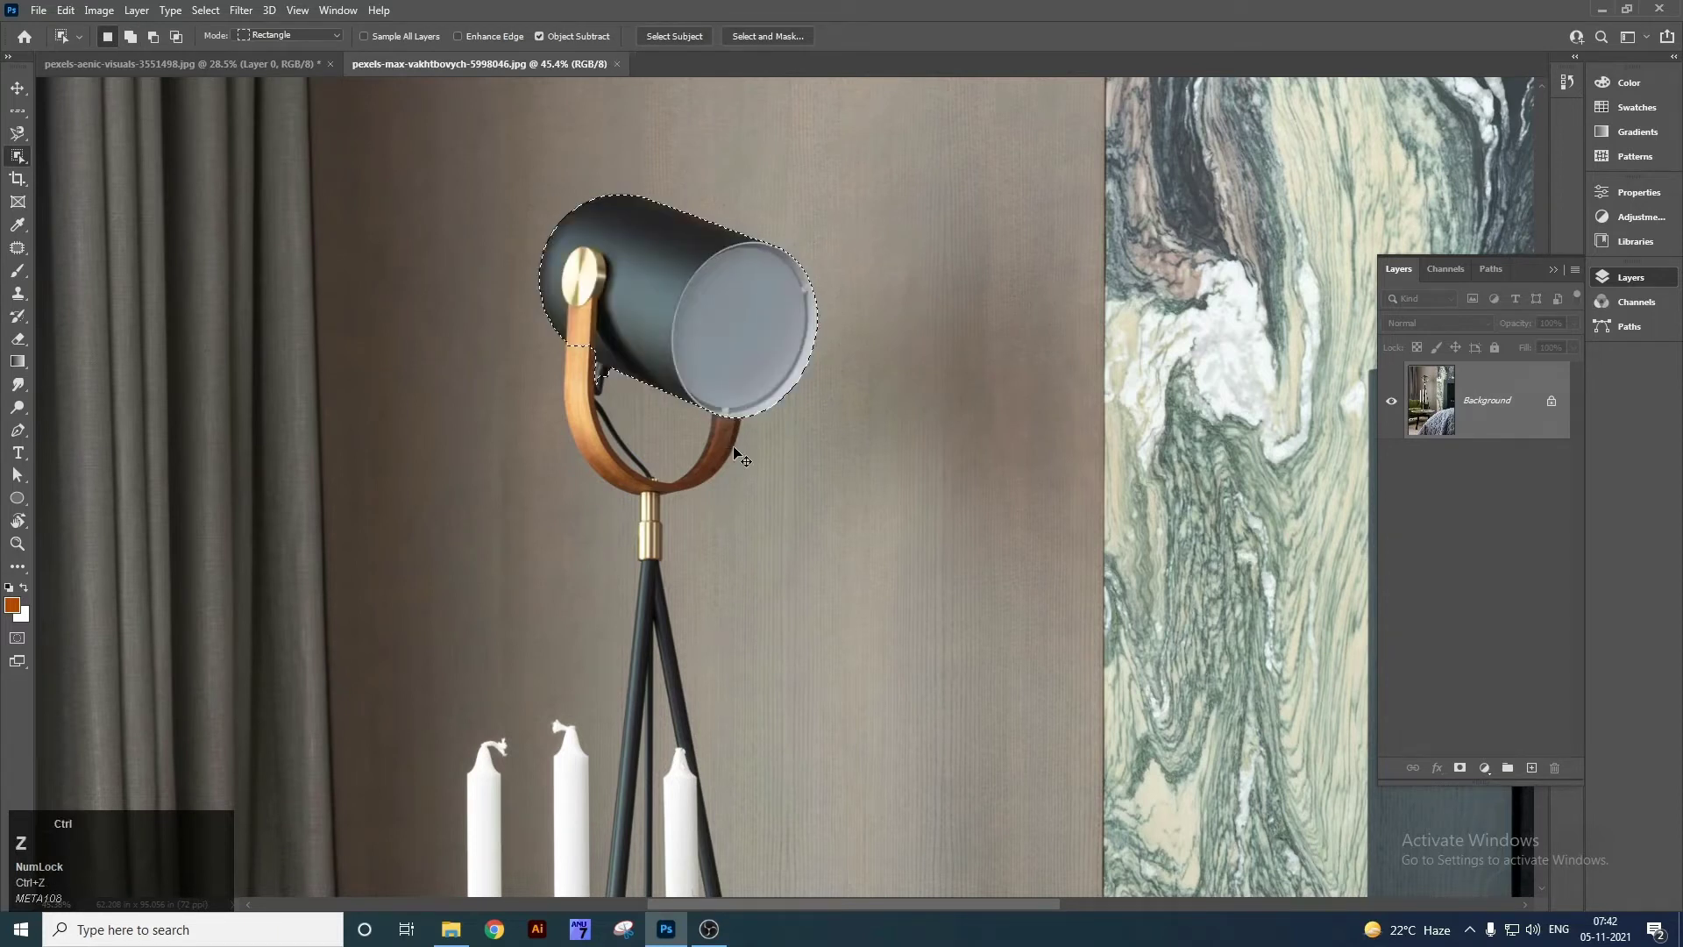
key("ctrl+d")
right_click(18, 157)
left_click(107, 172)
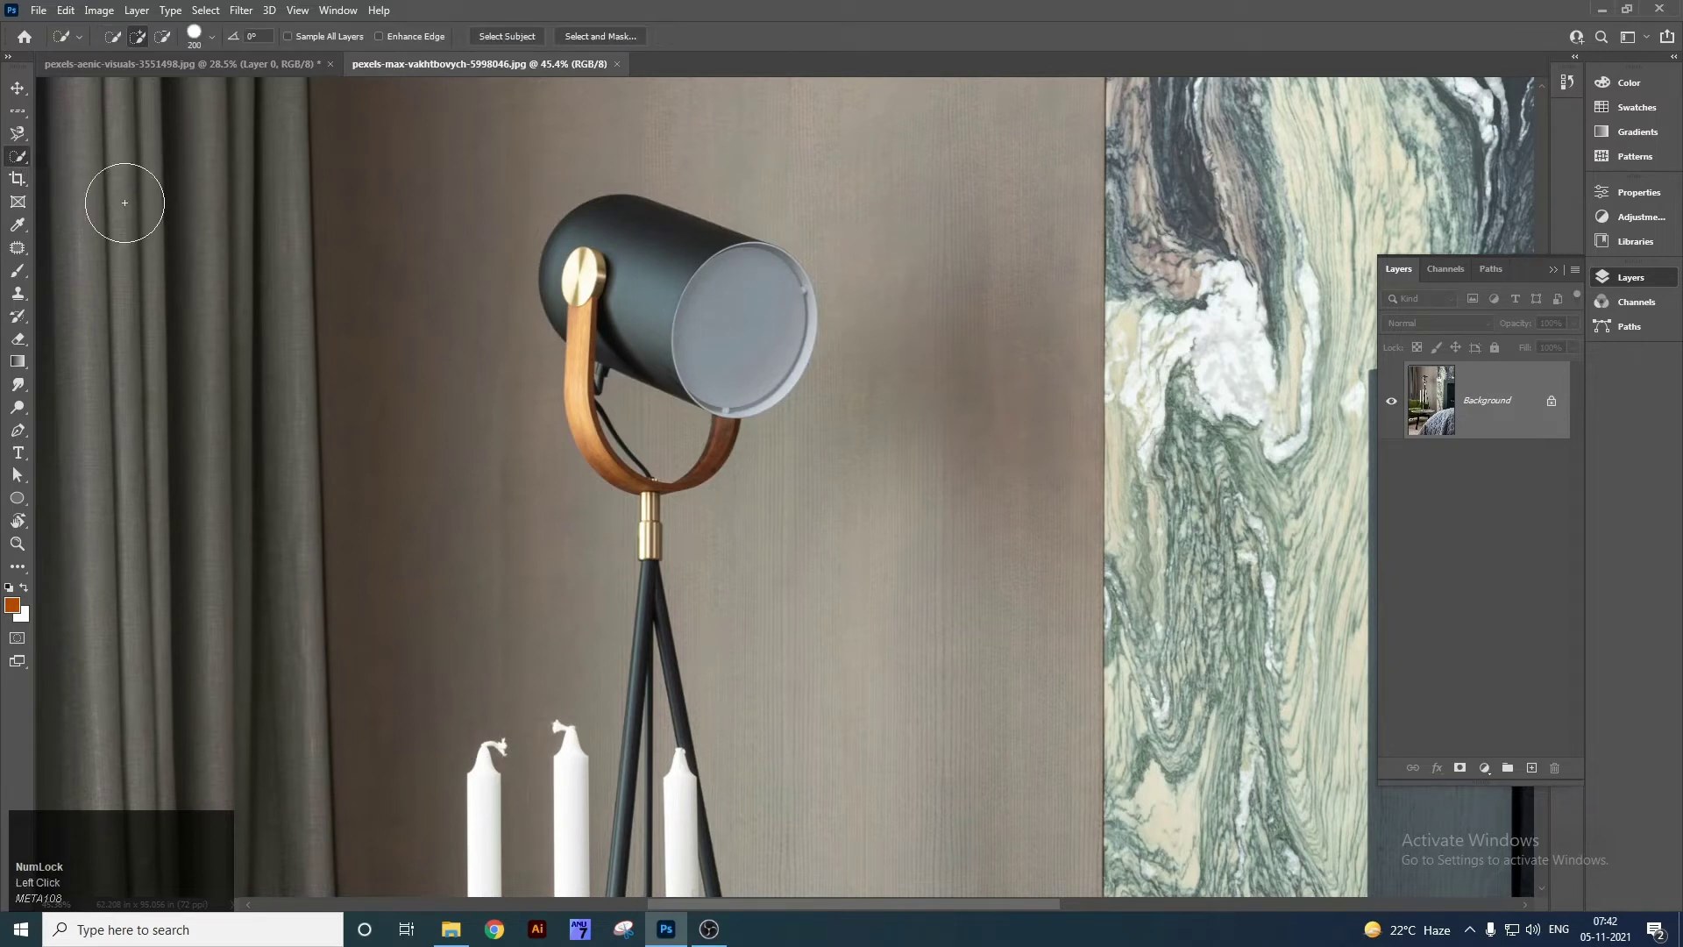
key("ctrl+0")
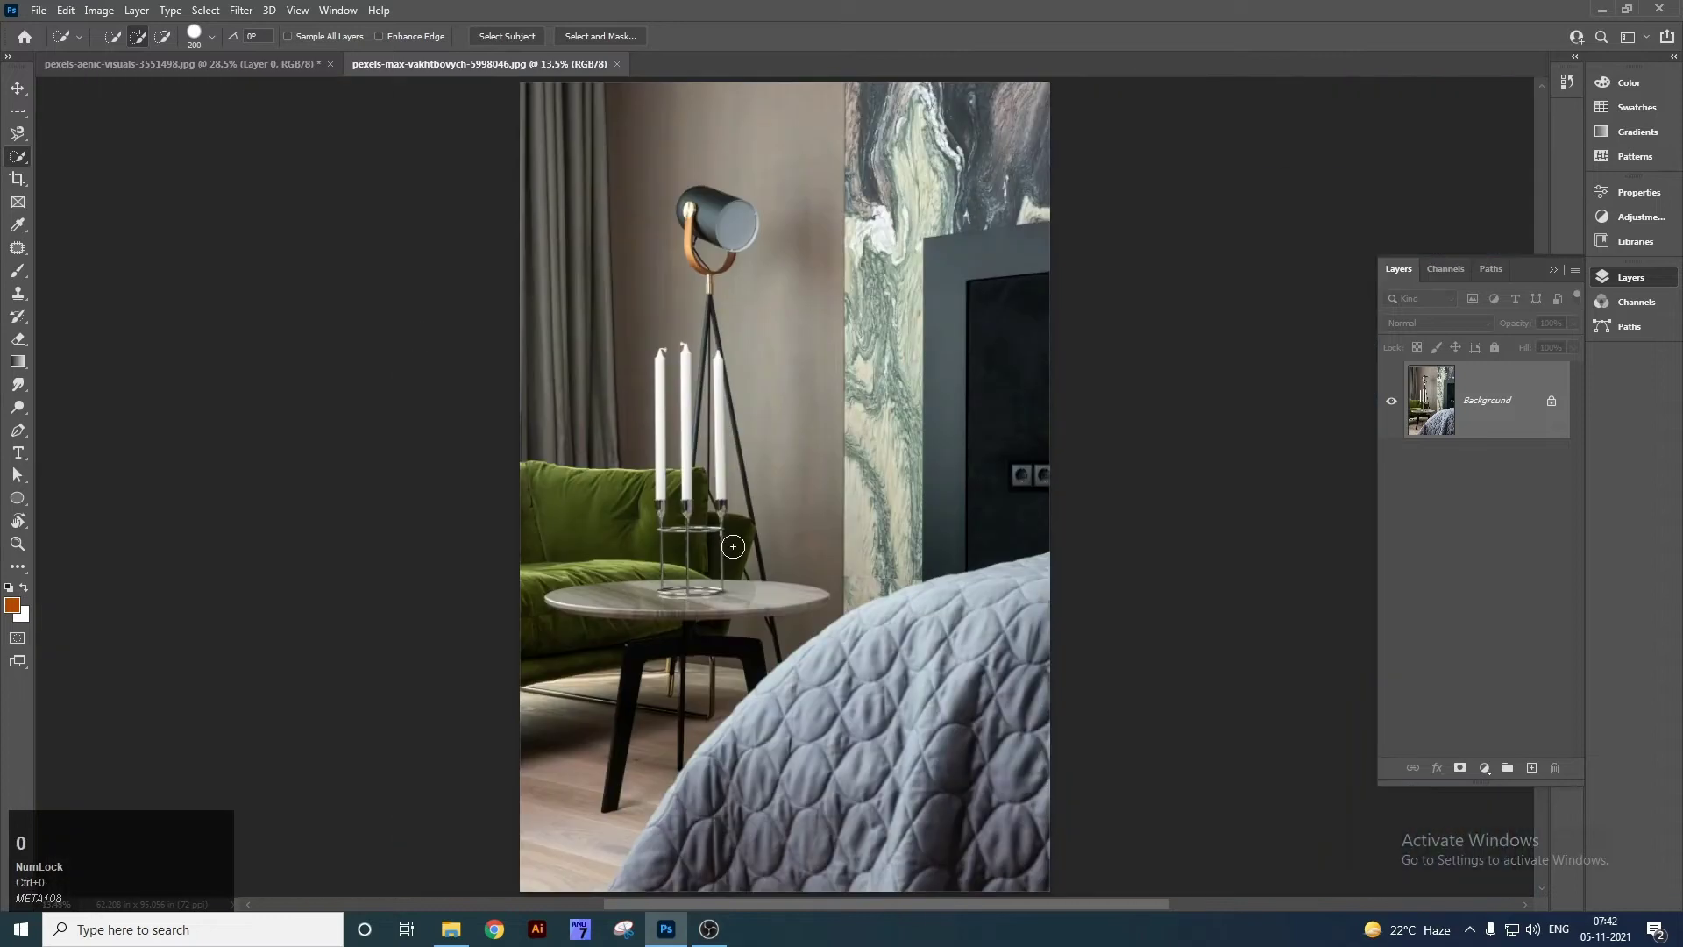
key("z")
left_click_drag(552, 537, 656, 390)
right_click(13, 154)
left_click(104, 171)
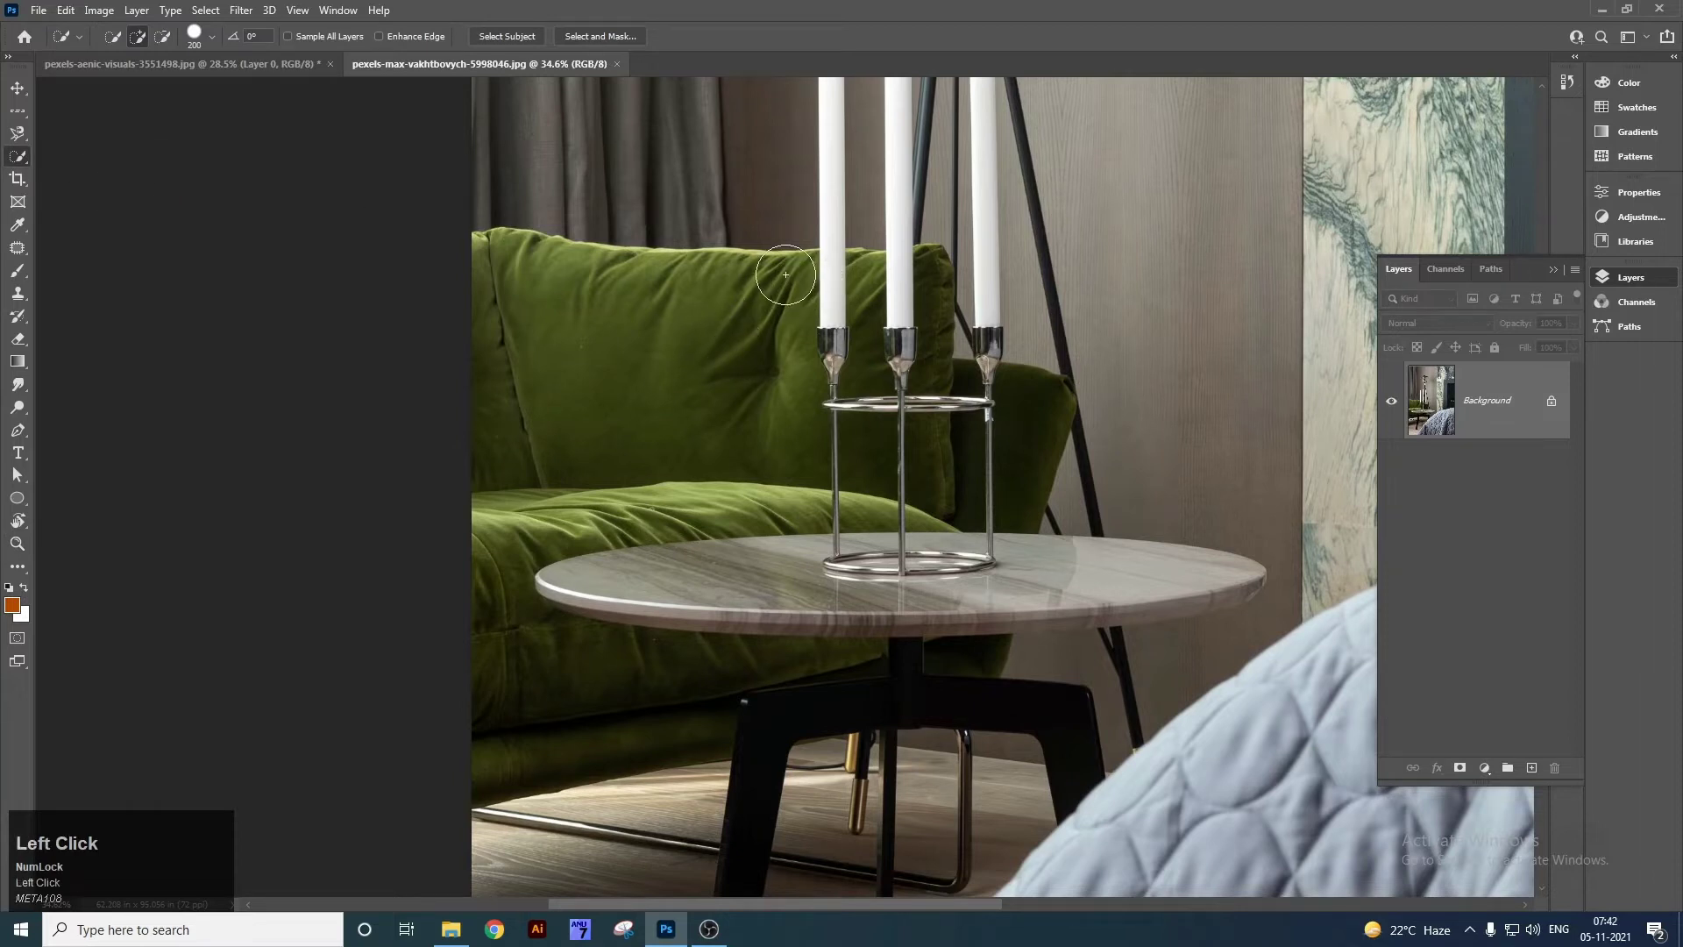
mouse_move(782, 290)
left_mouse_down()
mouse_move(630, 331)
mouse_move(505, 565)
mouse_move(505, 641)
mouse_move(525, 664)
mouse_move(608, 668)
left_mouse_up()
mouse_move(633, 493)
left_mouse_down()
mouse_move(693, 496)
mouse_move(812, 439)
mouse_move(866, 447)
mouse_move(868, 472)
left_mouse_up()
mouse_move(861, 383)
left_mouse_down()
mouse_move(877, 326)
mouse_move(938, 289)
mouse_move(939, 413)
mouse_move(1019, 435)
mouse_move(1033, 413)
mouse_move(984, 481)
left_mouse_up()
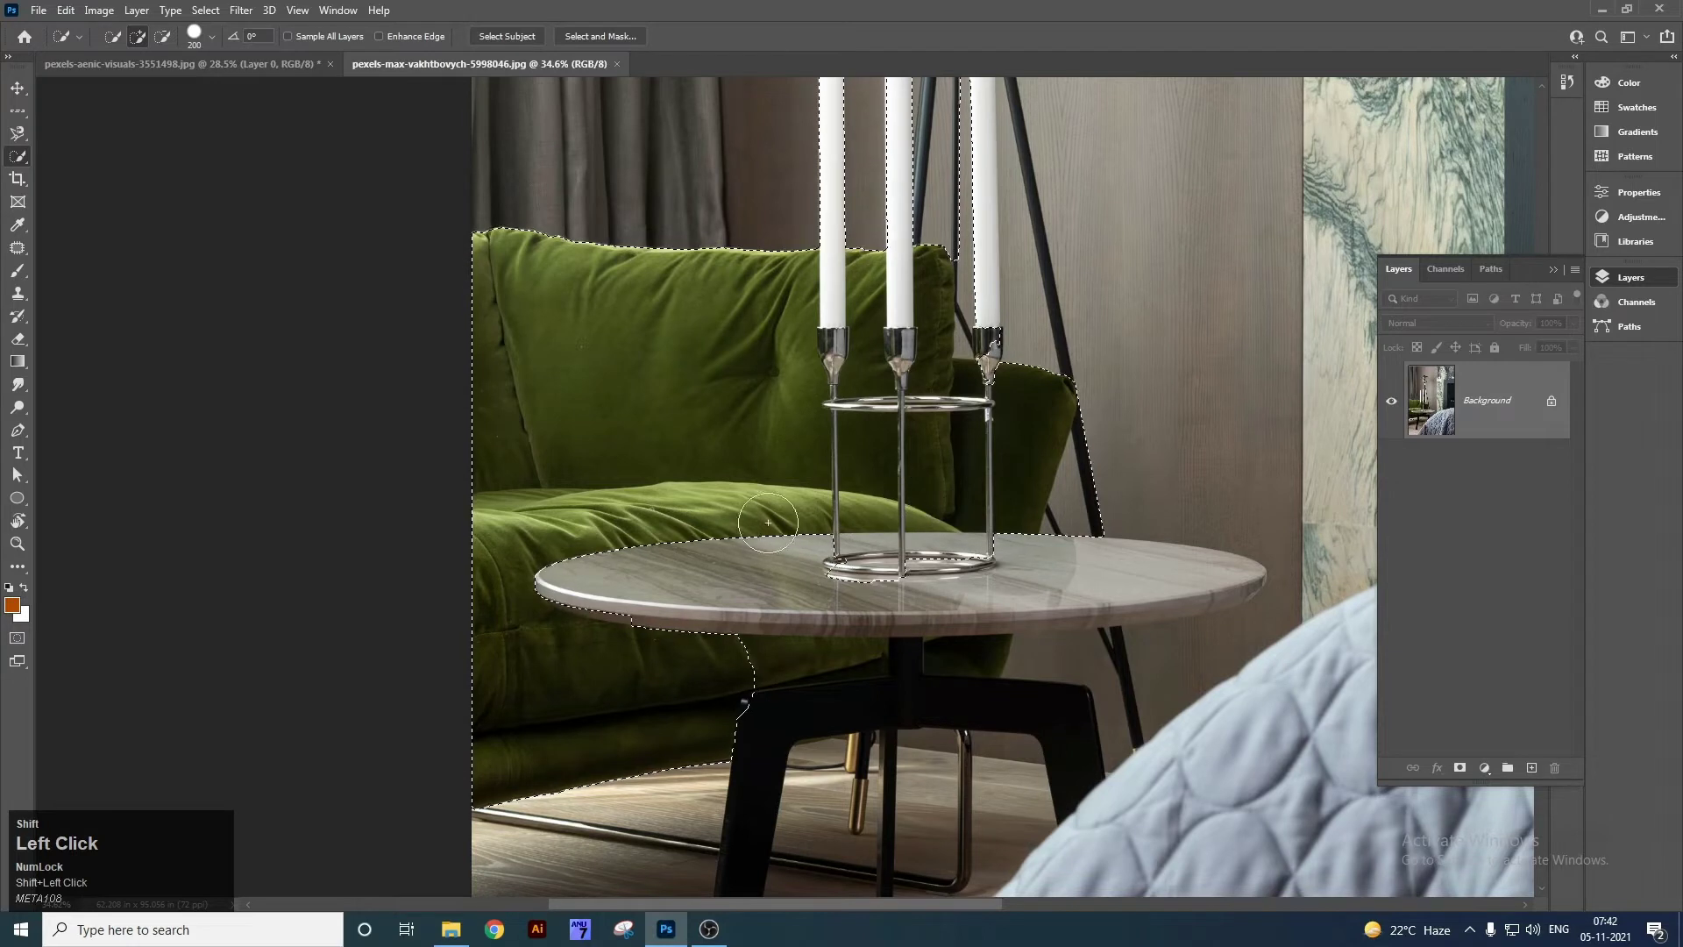
mouse_move(768, 526)
left_mouse_down()
mouse_move(789, 553)
mouse_move(992, 580)
left_mouse_up()
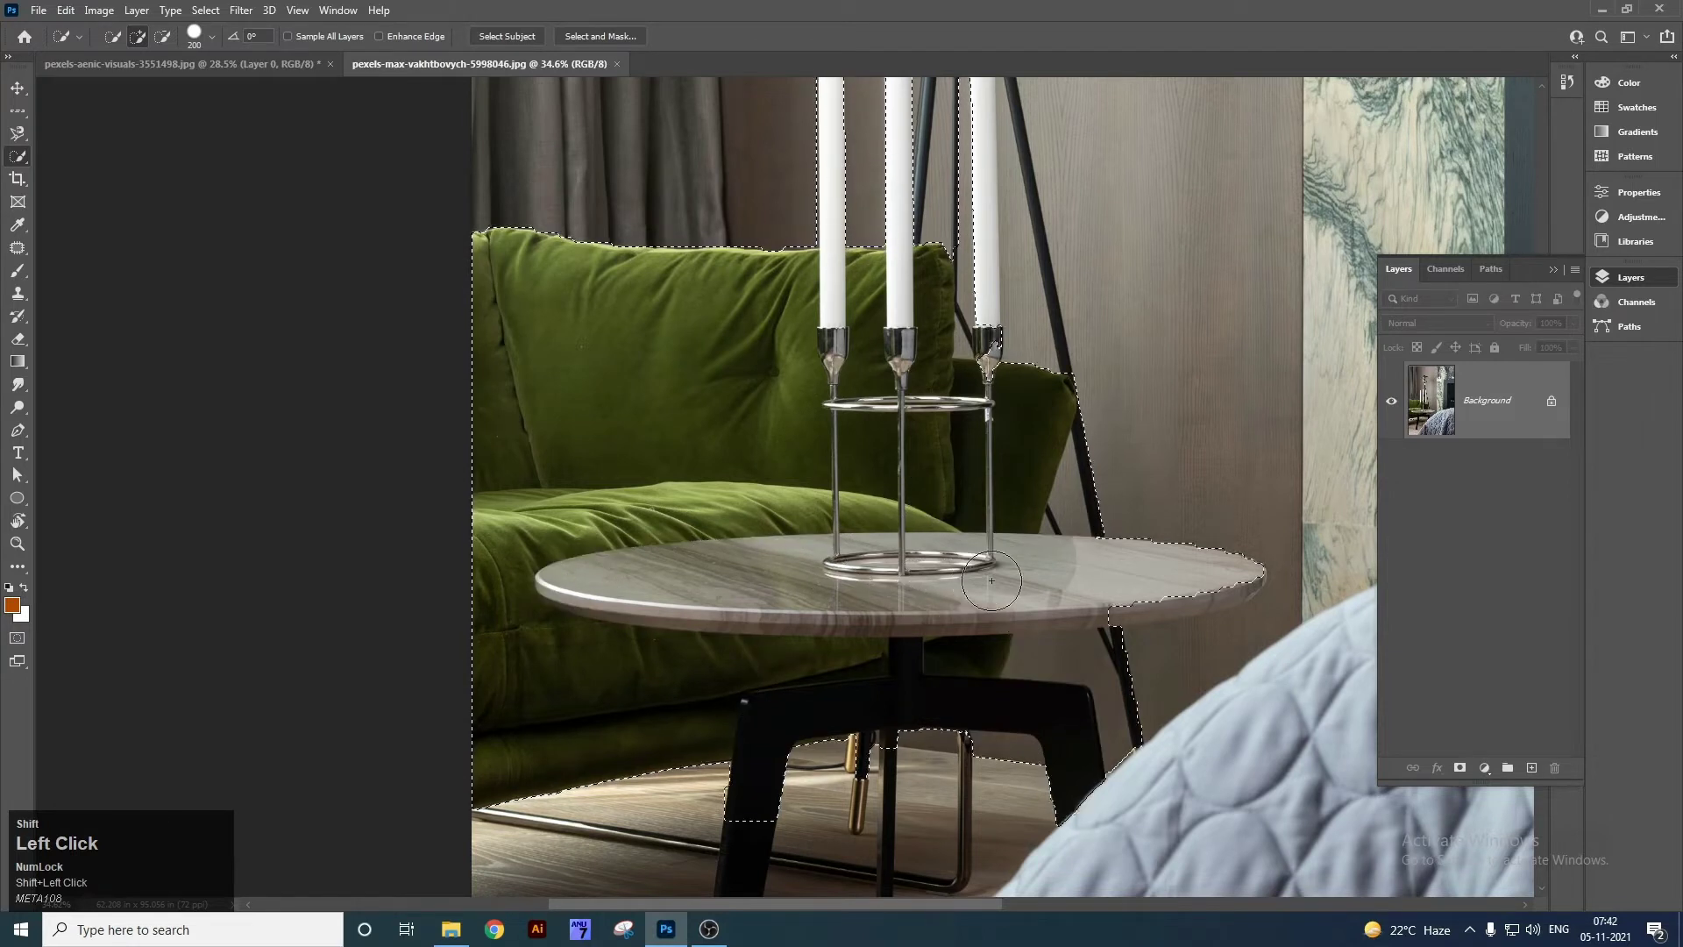
scroll(890, 669, "down", 1)
left_click_drag(747, 754, 743, 783)
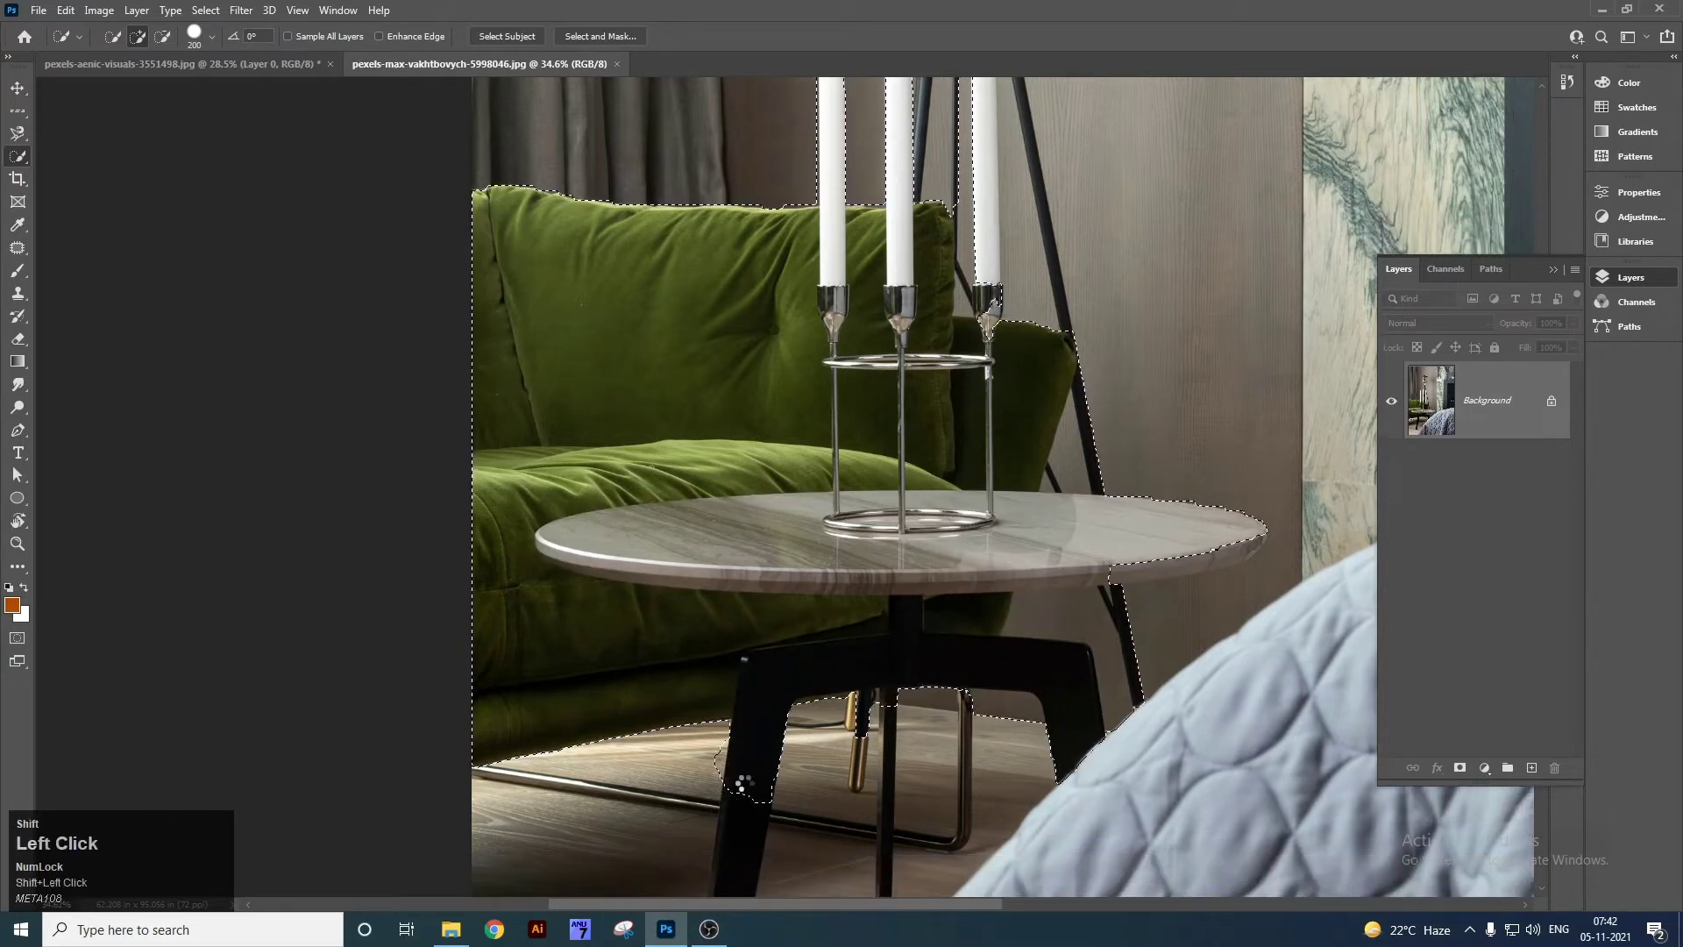
scroll(743, 783, "down", 3)
left_click(737, 728)
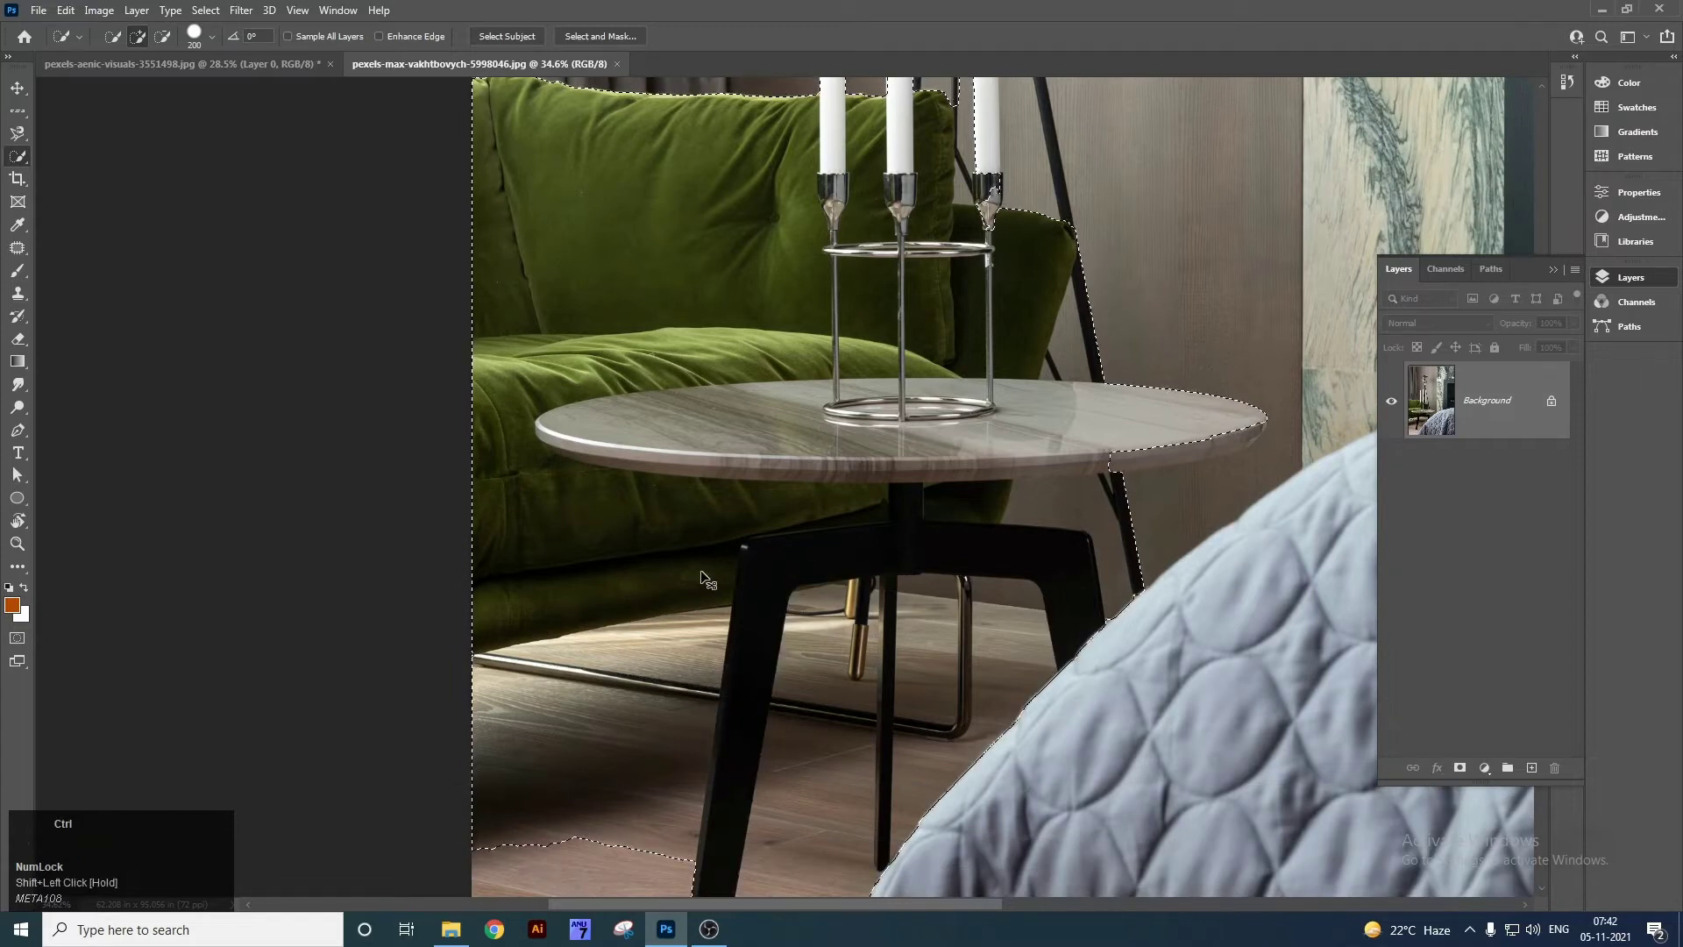
left_click_drag(829, 418, 732, 769)
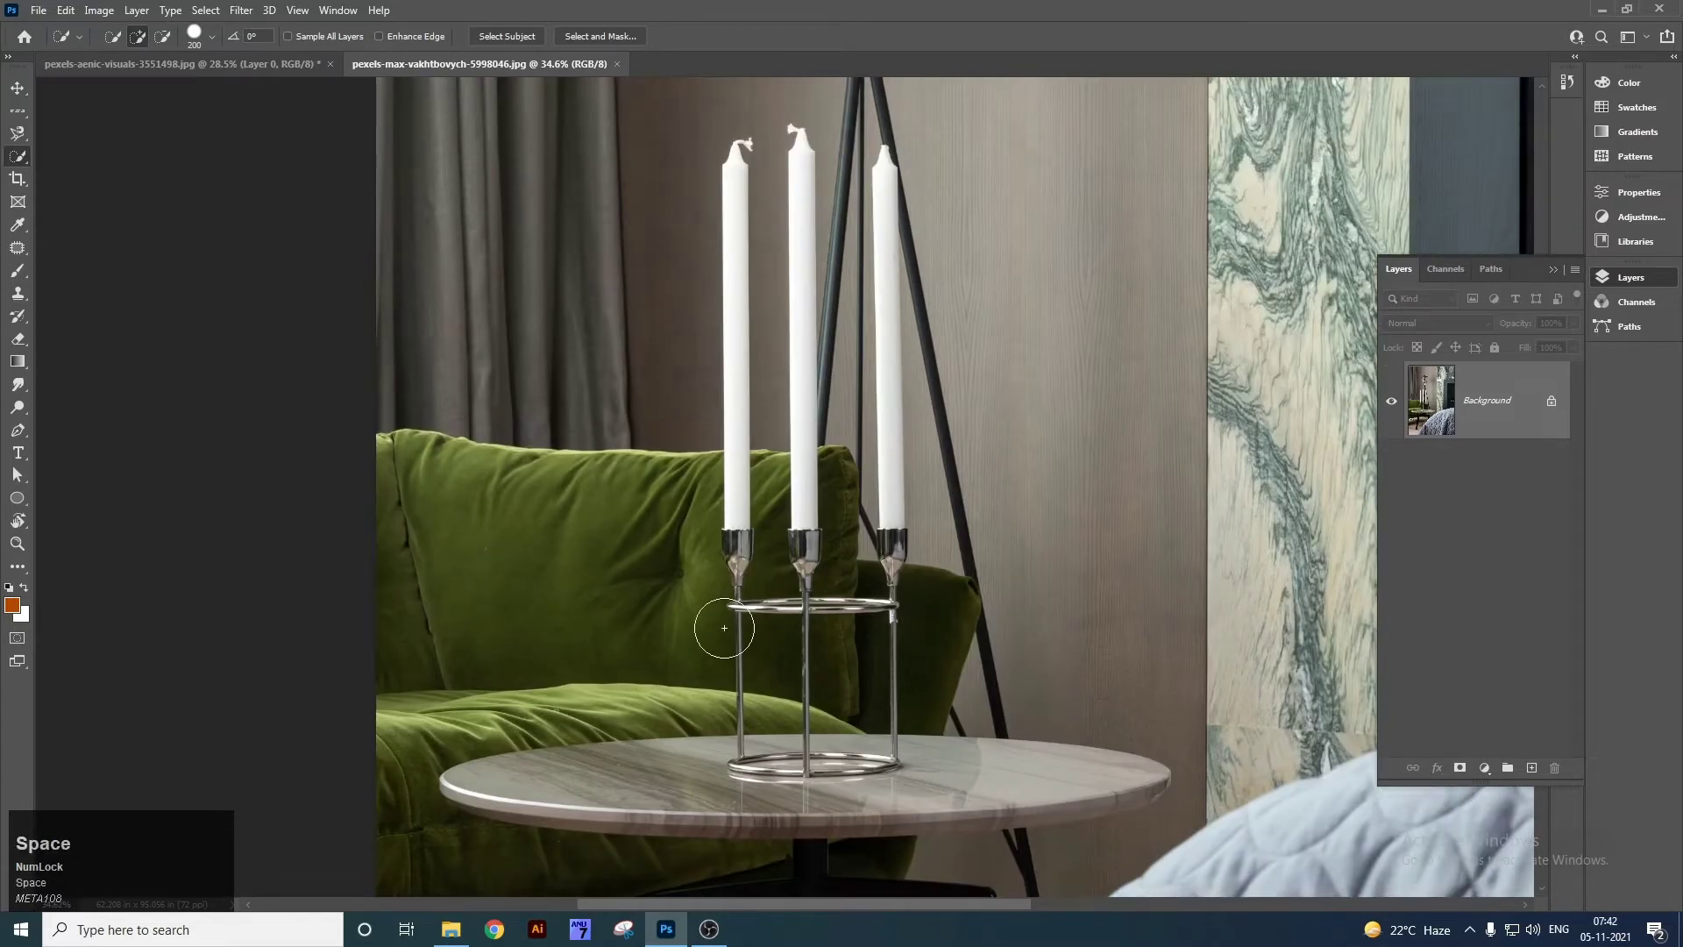
key("ctrl+0")
key("z")
left_click_drag(691, 166, 787, 382)
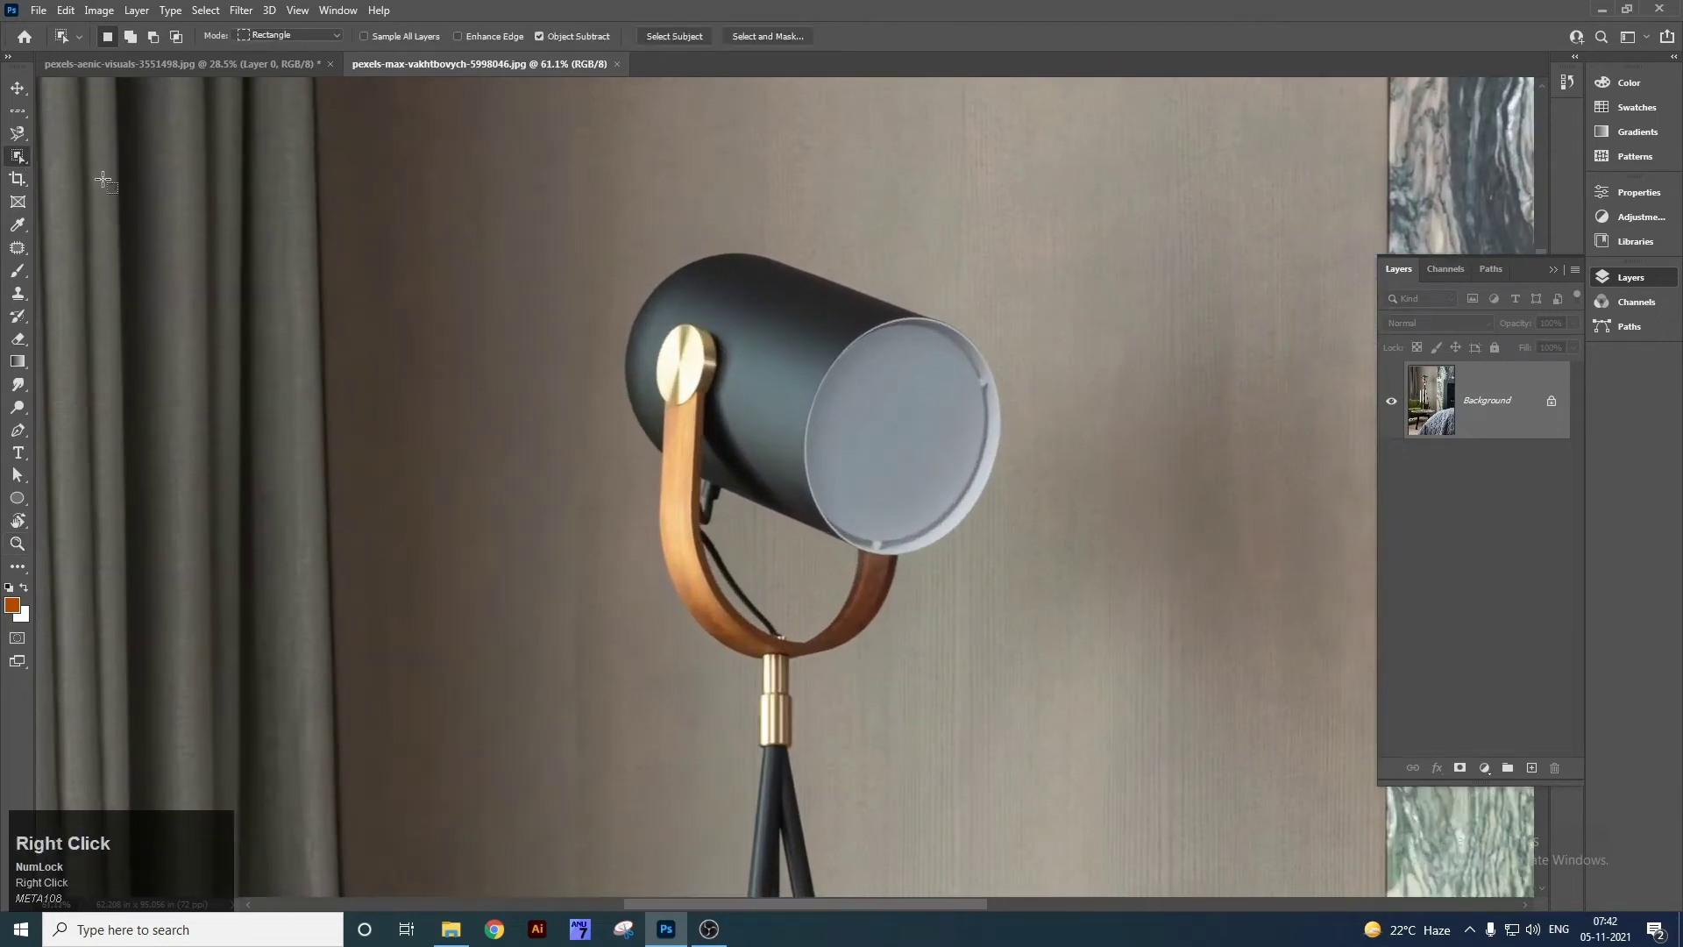
right_click(19, 160)
left_click(64, 178)
mouse_move(700, 344)
left_mouse_down()
mouse_move(774, 375)
mouse_move(795, 415)
mouse_move(862, 414)
mouse_move(876, 447)
left_mouse_up()
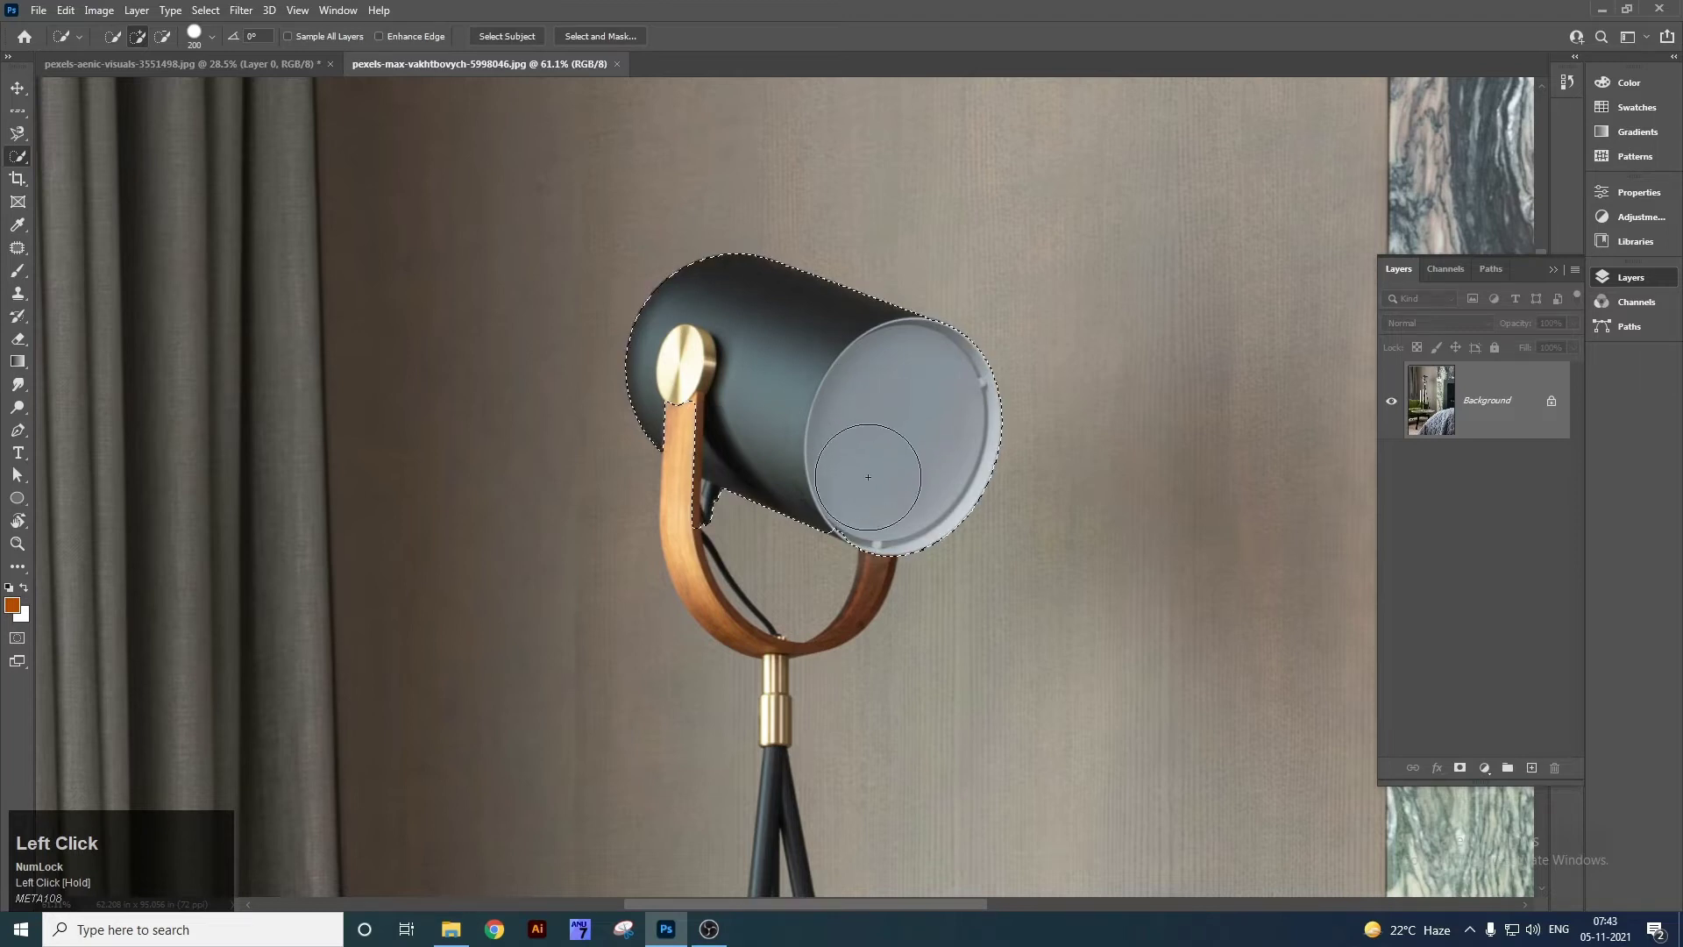
left_click(694, 418)
key("BackSpace")
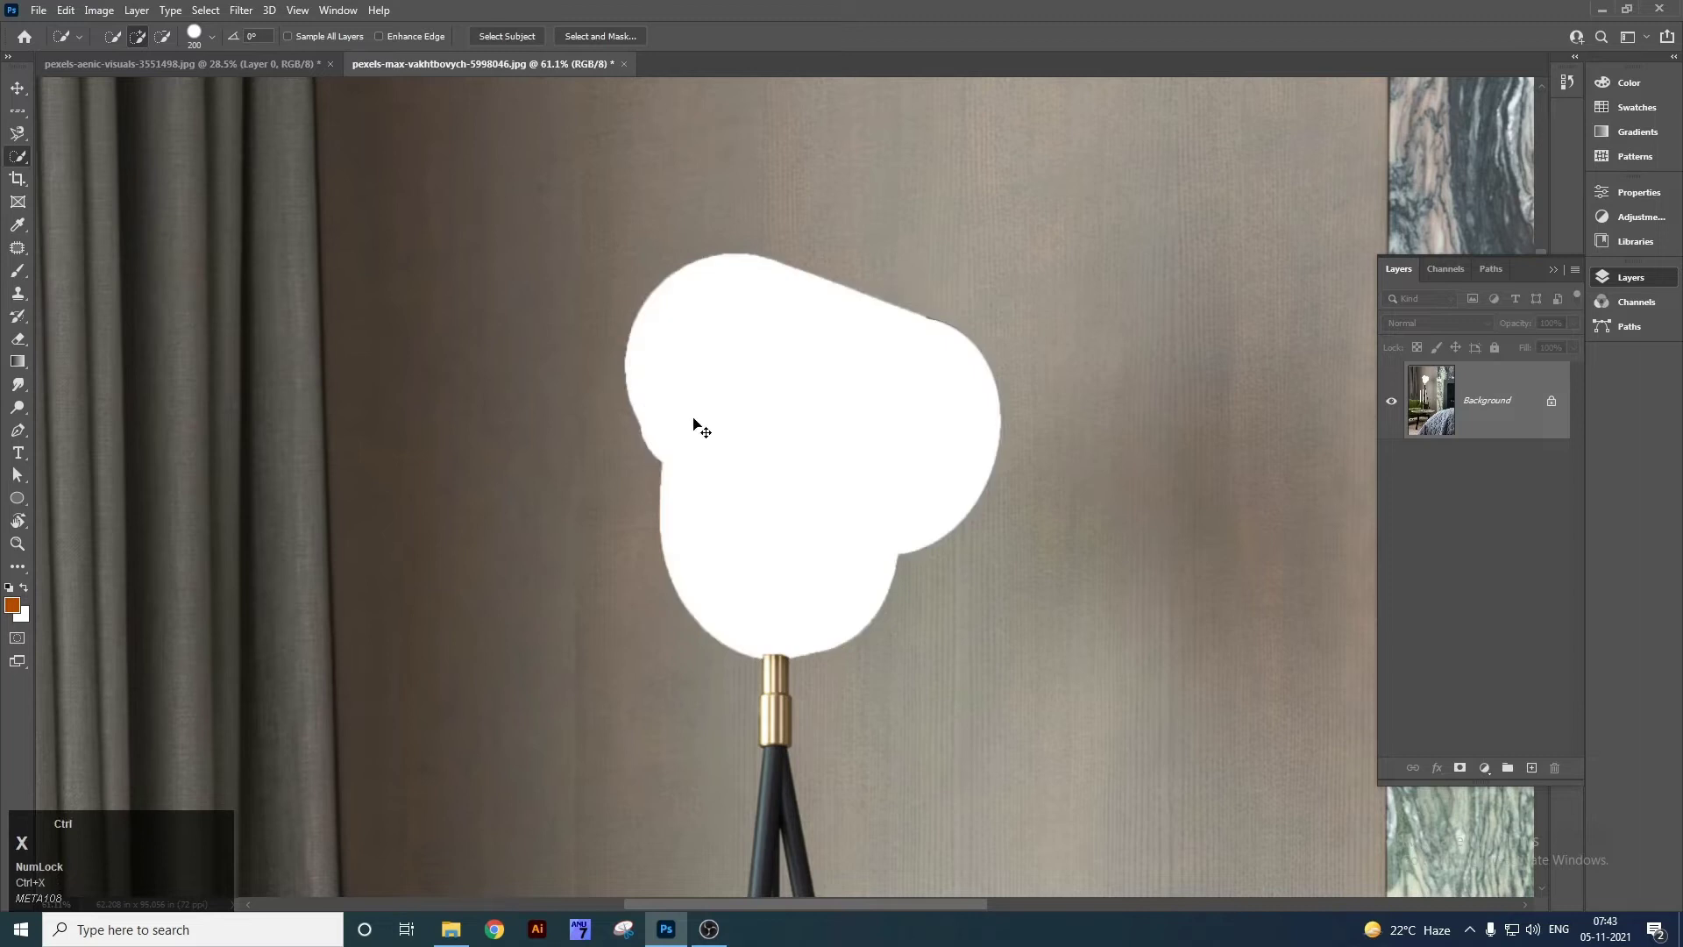
key("ctrl+z")
key("ctrl+d")
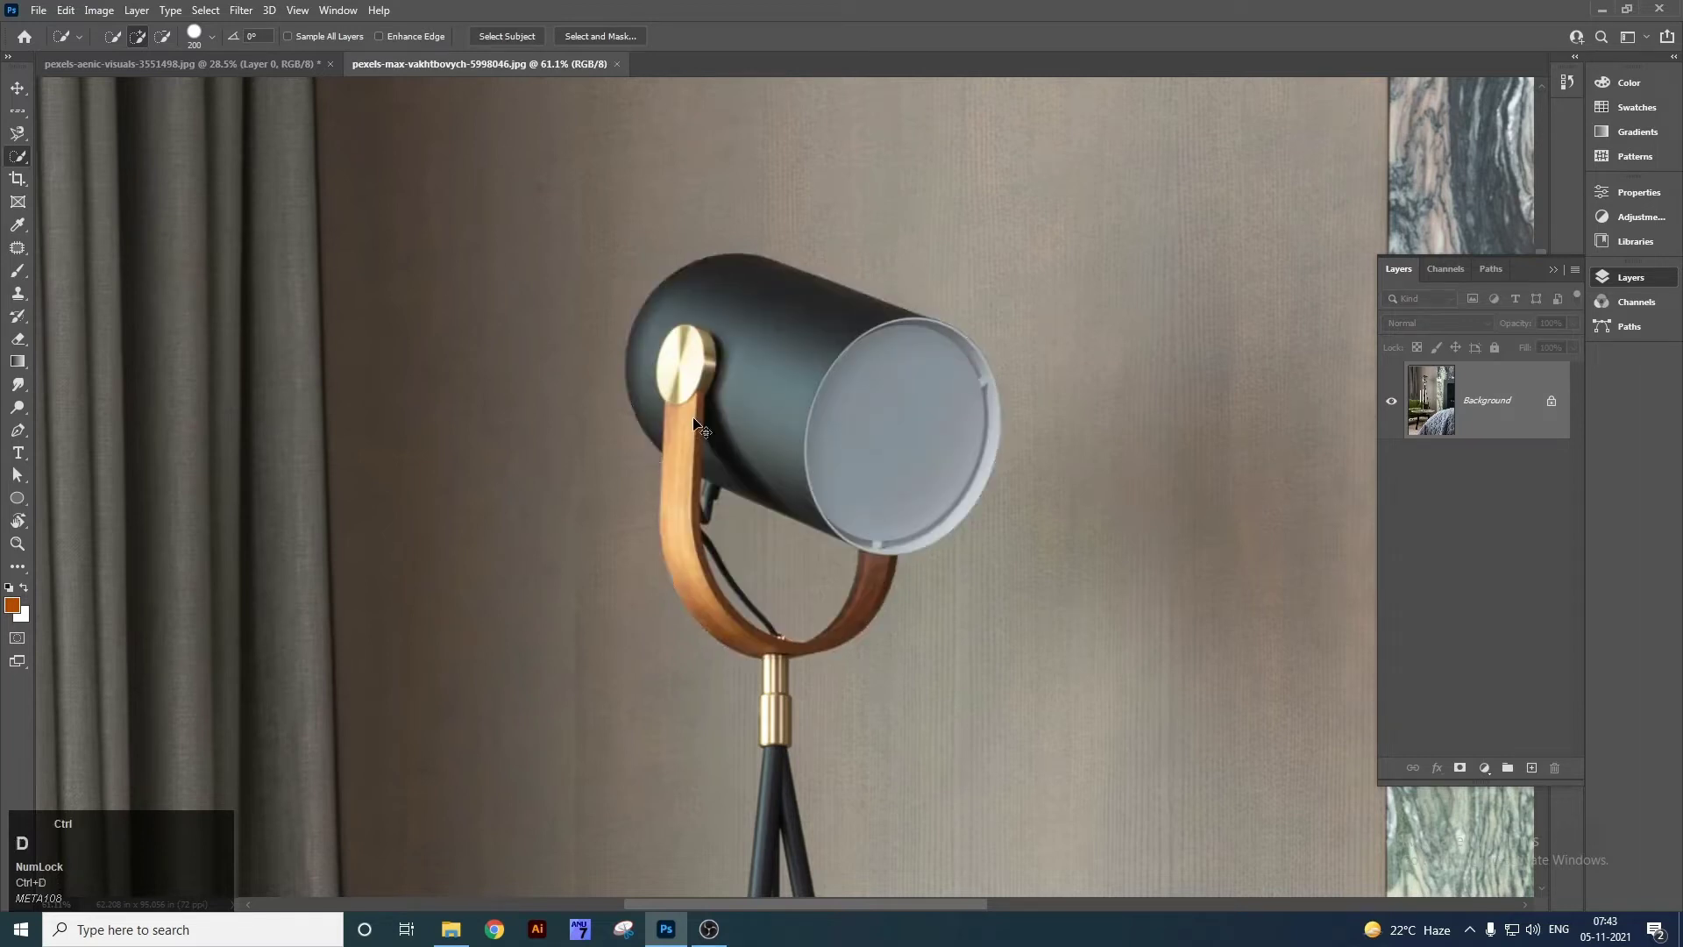
key("v")
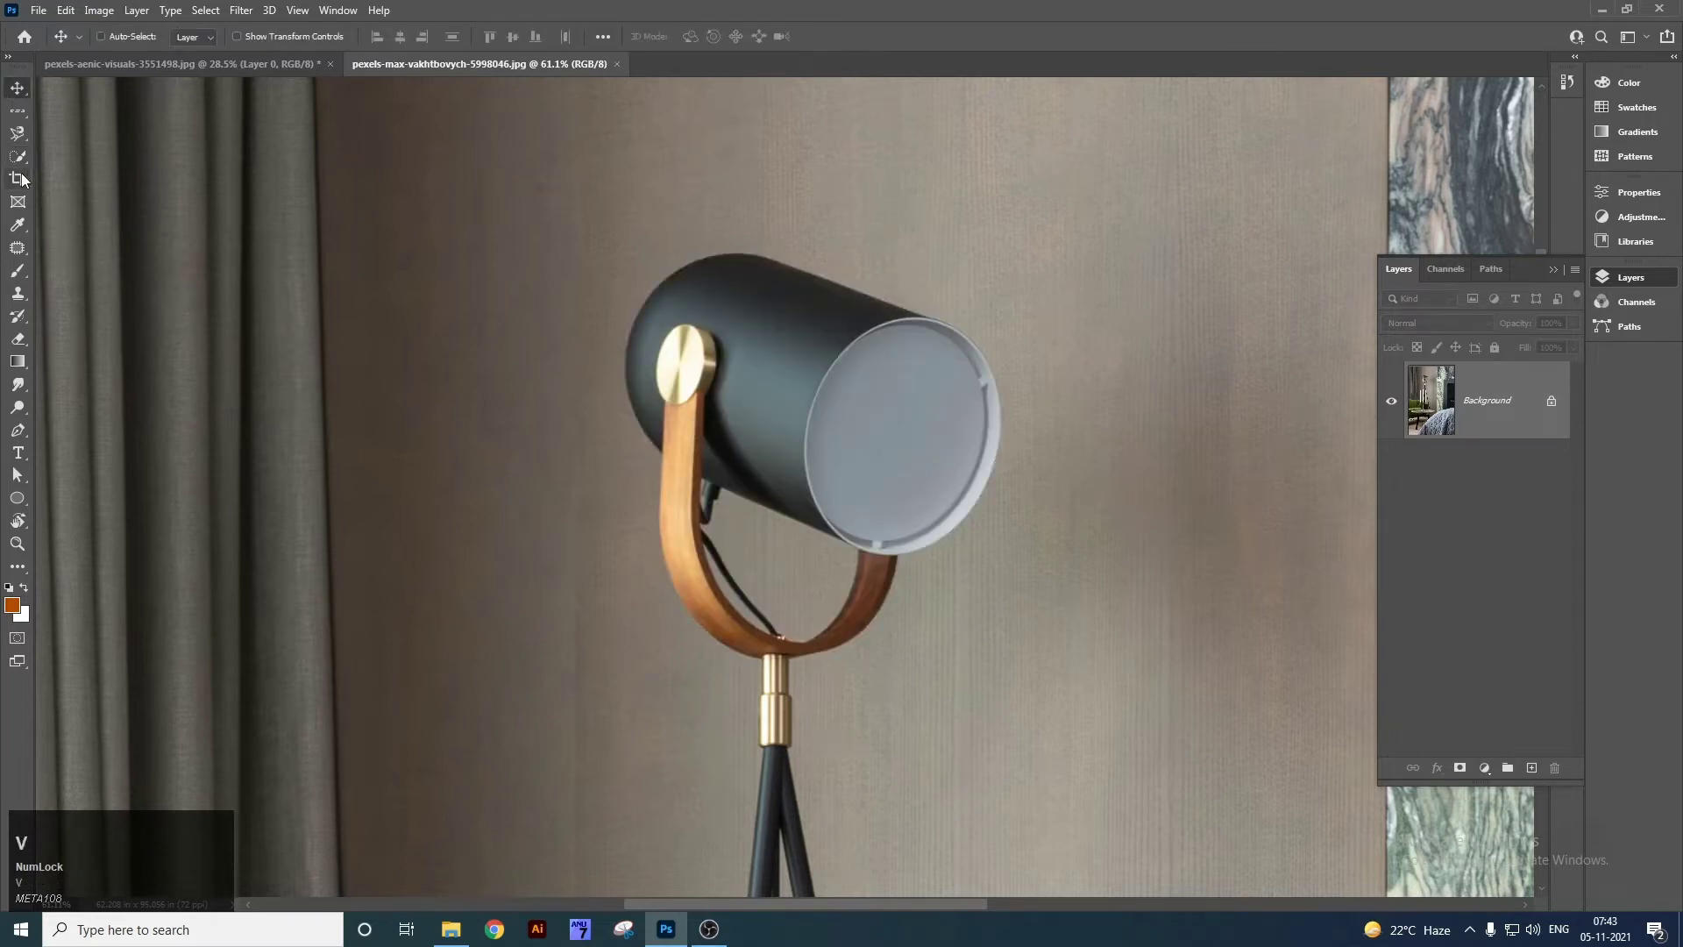
right_click(18, 156)
left_click(79, 156)
right_click(19, 162)
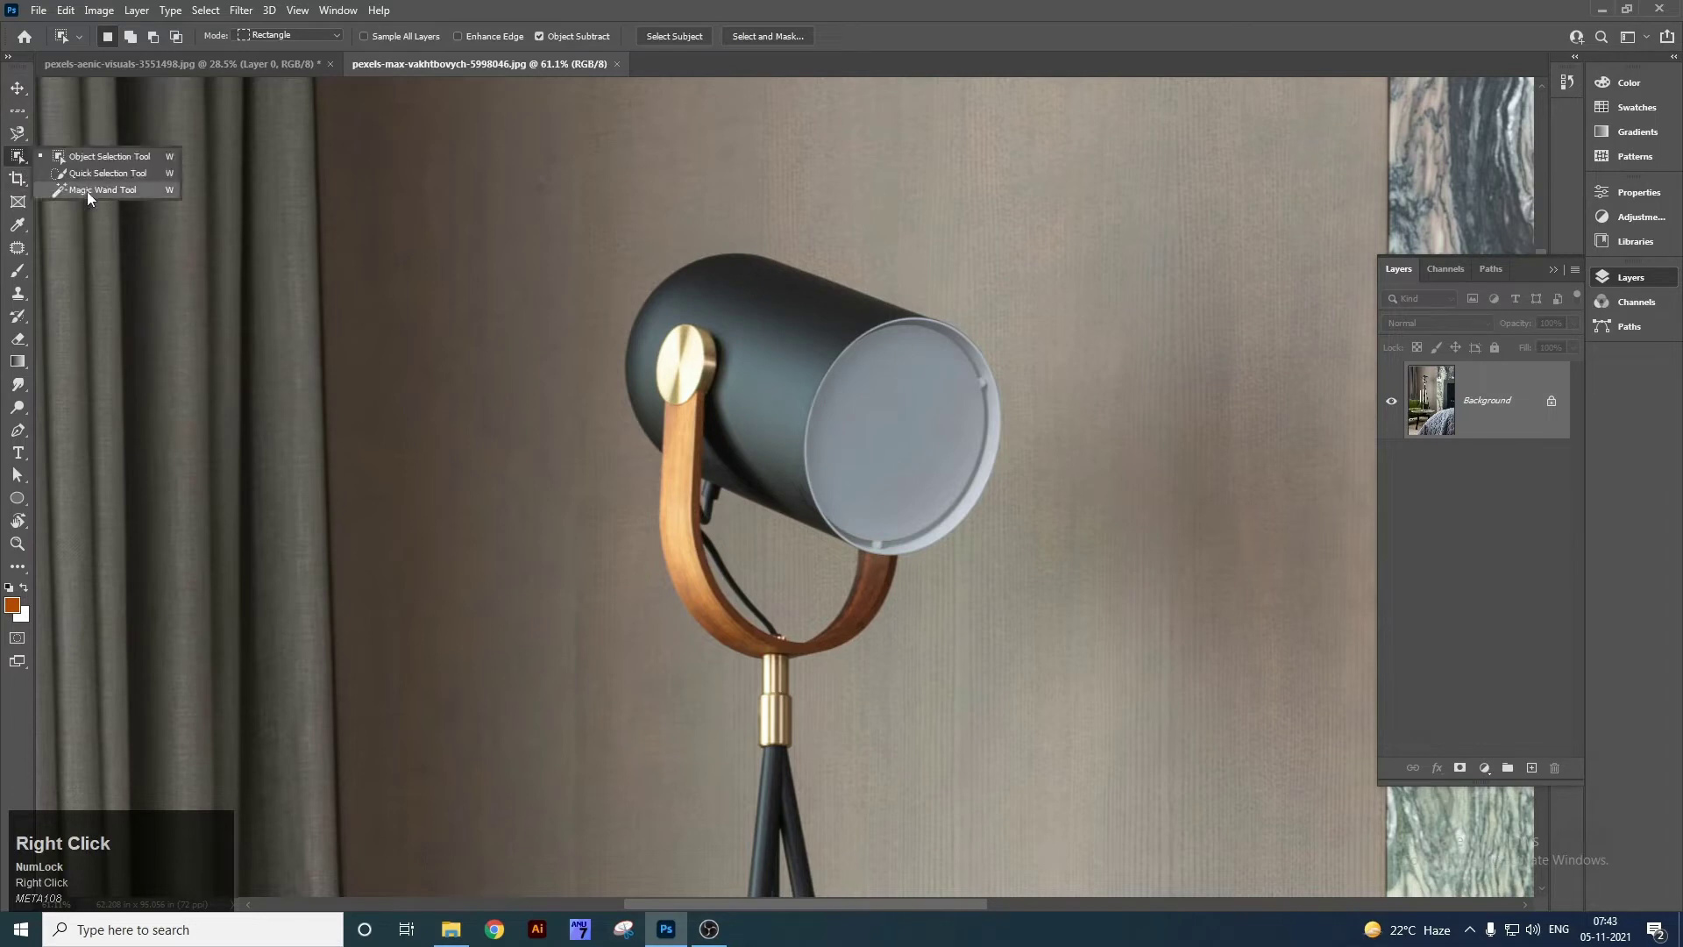
With the Magic Wand at tolerance 49, fit the photo and click the dark wall panel by the bed.
left_click(87, 191)
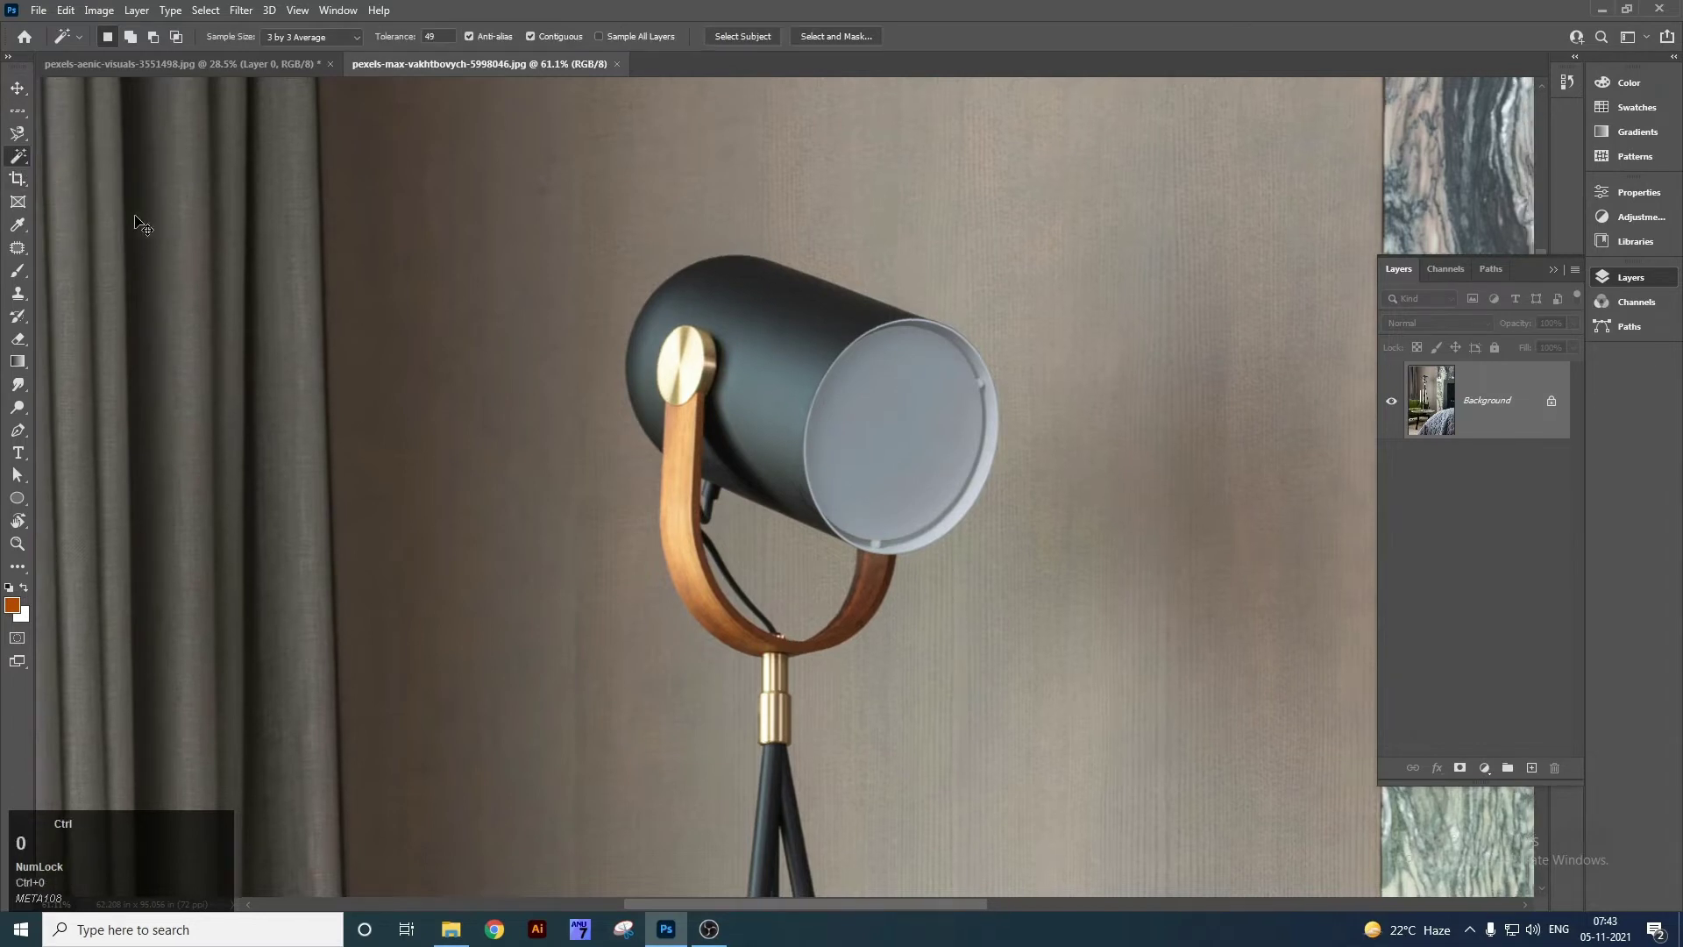
key("ctrl+0")
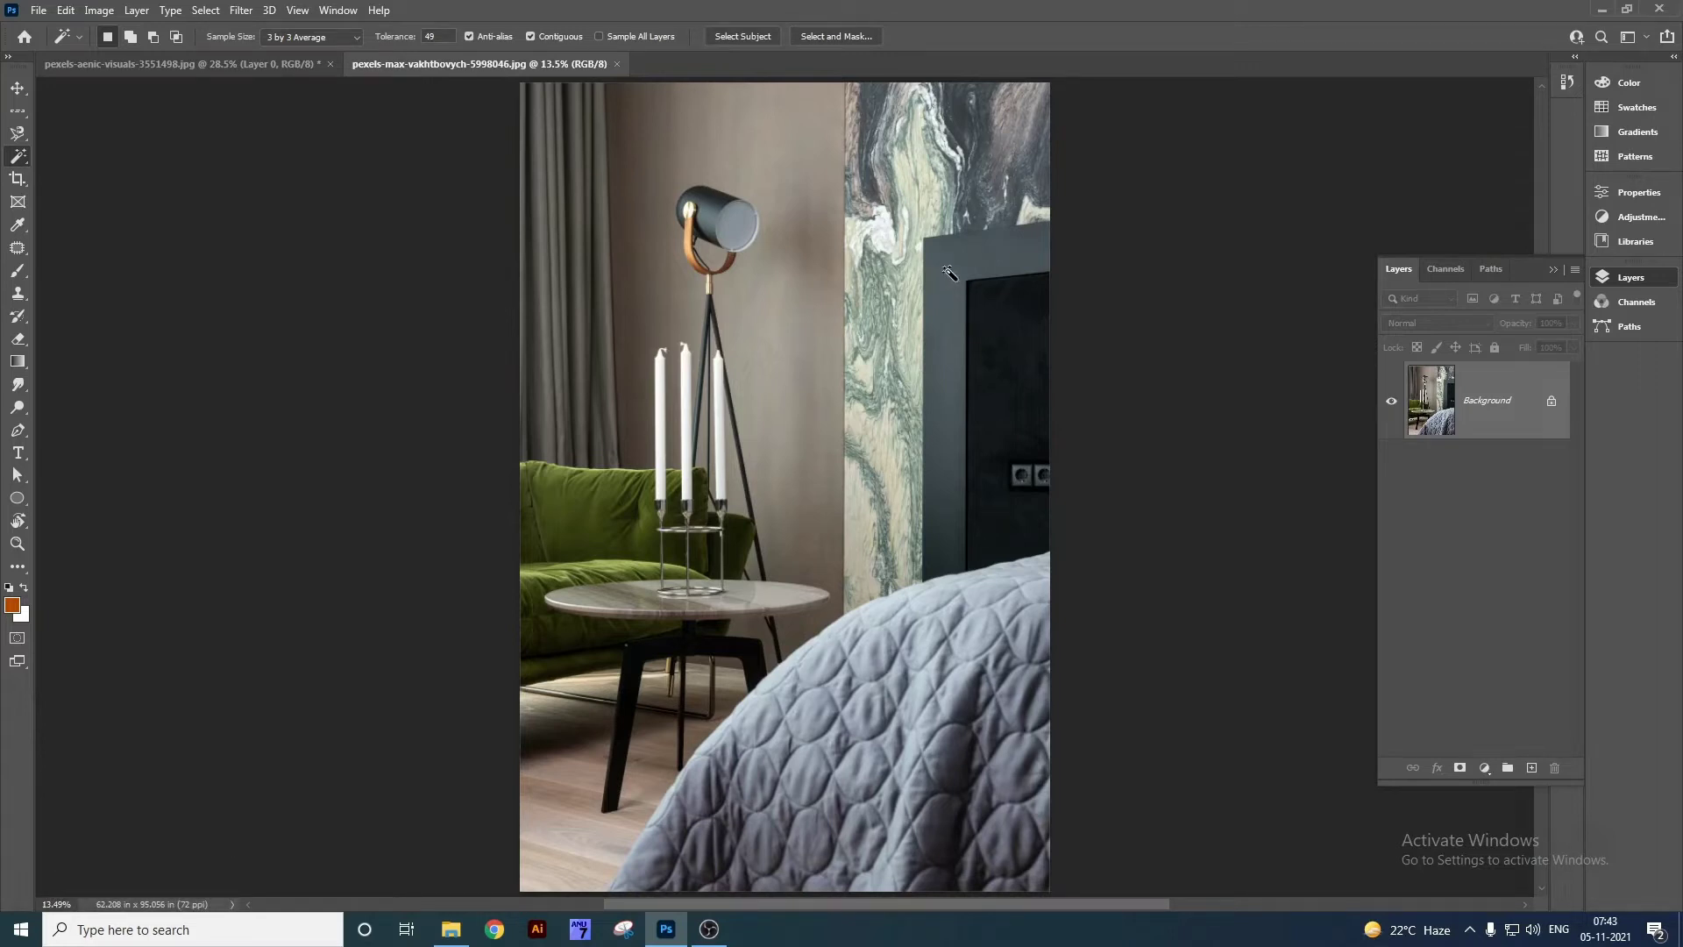
left_click(948, 272)
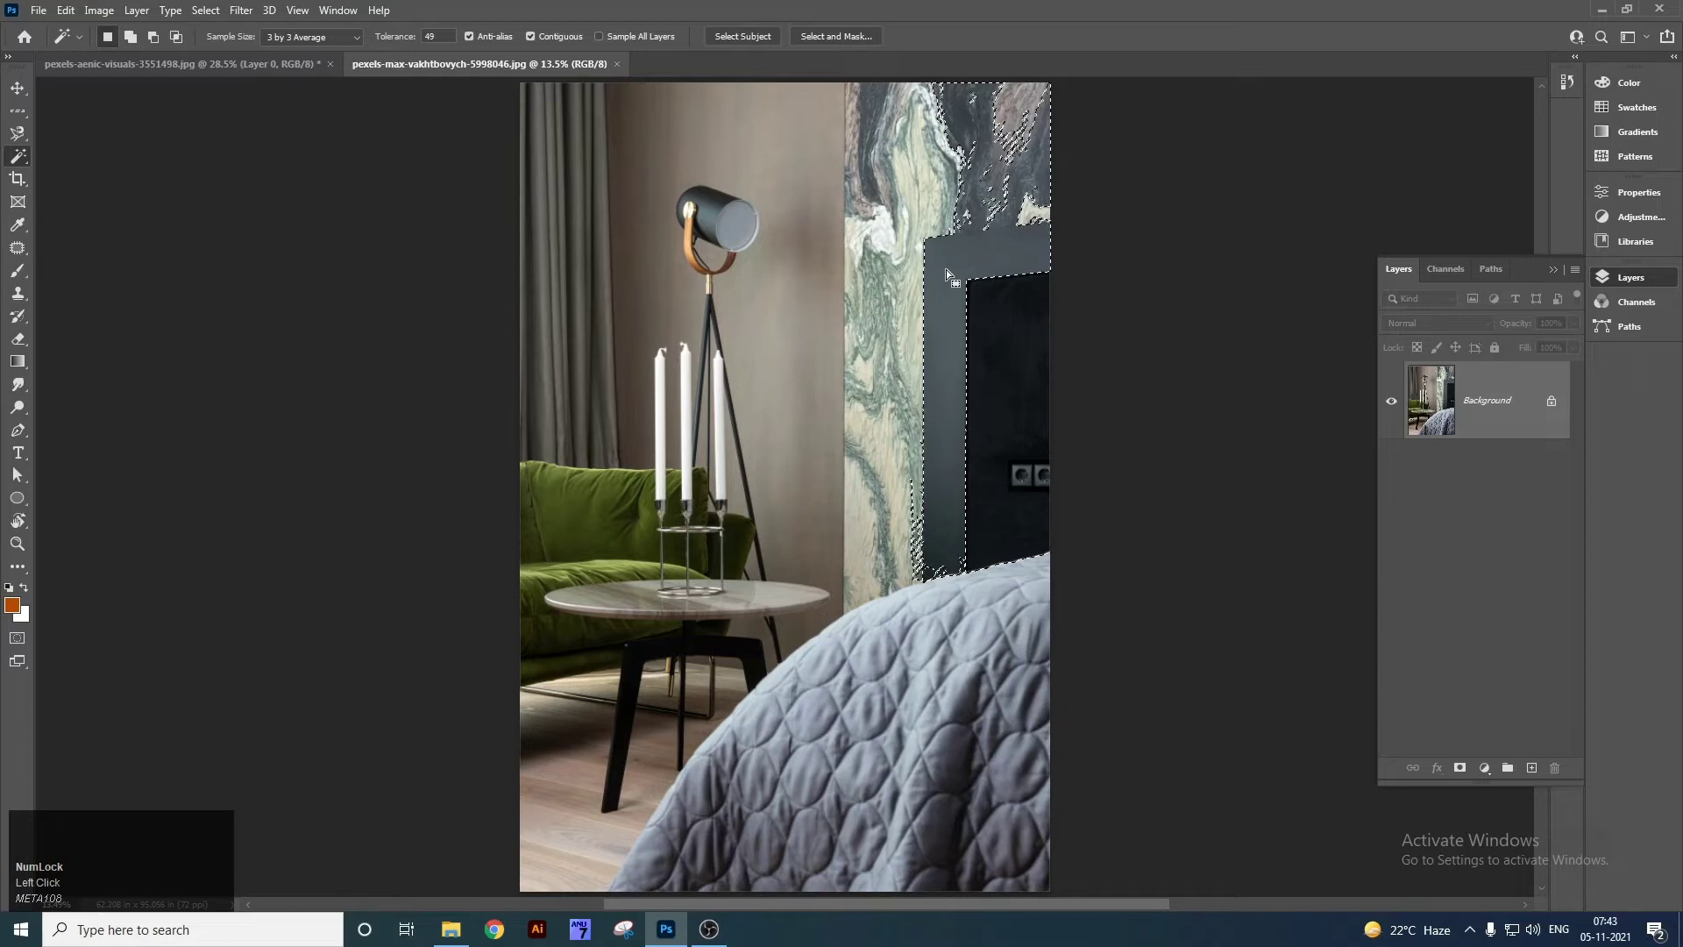
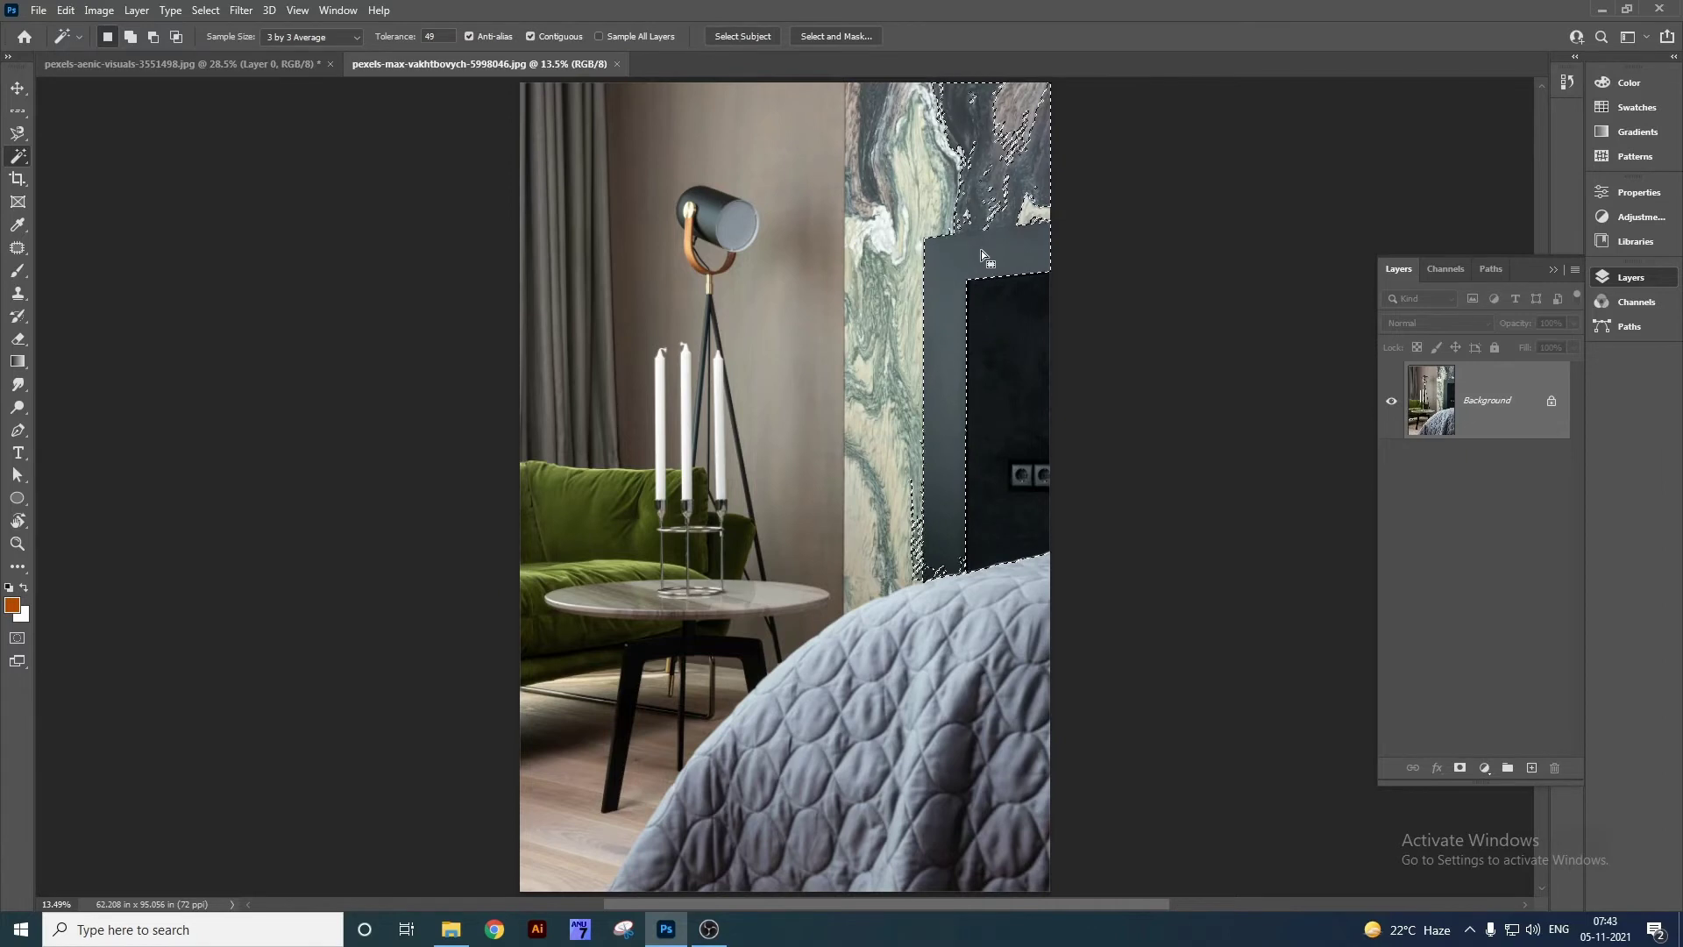
Clear the selection and zoom in on the lamp.
key("ctrl+d")
key("z")
left_click_drag(717, 205, 757, 229)
Click the lamp shade with the Magic Wand and set its tolerance to 10.
key("w")
left_click(777, 225)
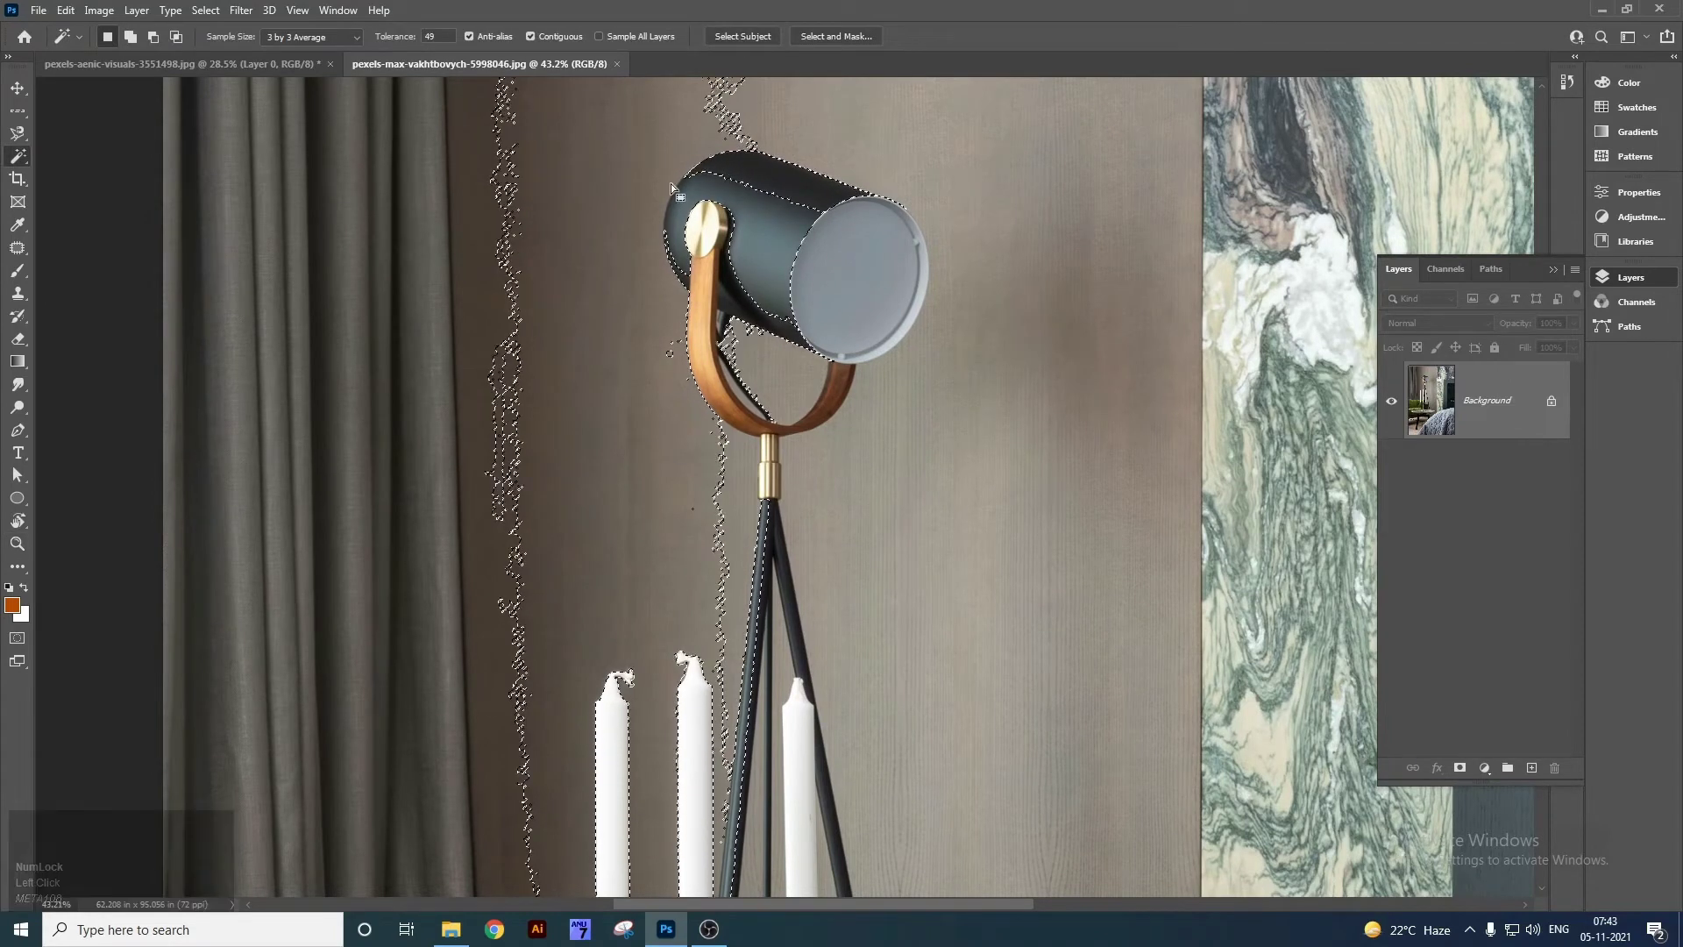
left_click(428, 35)
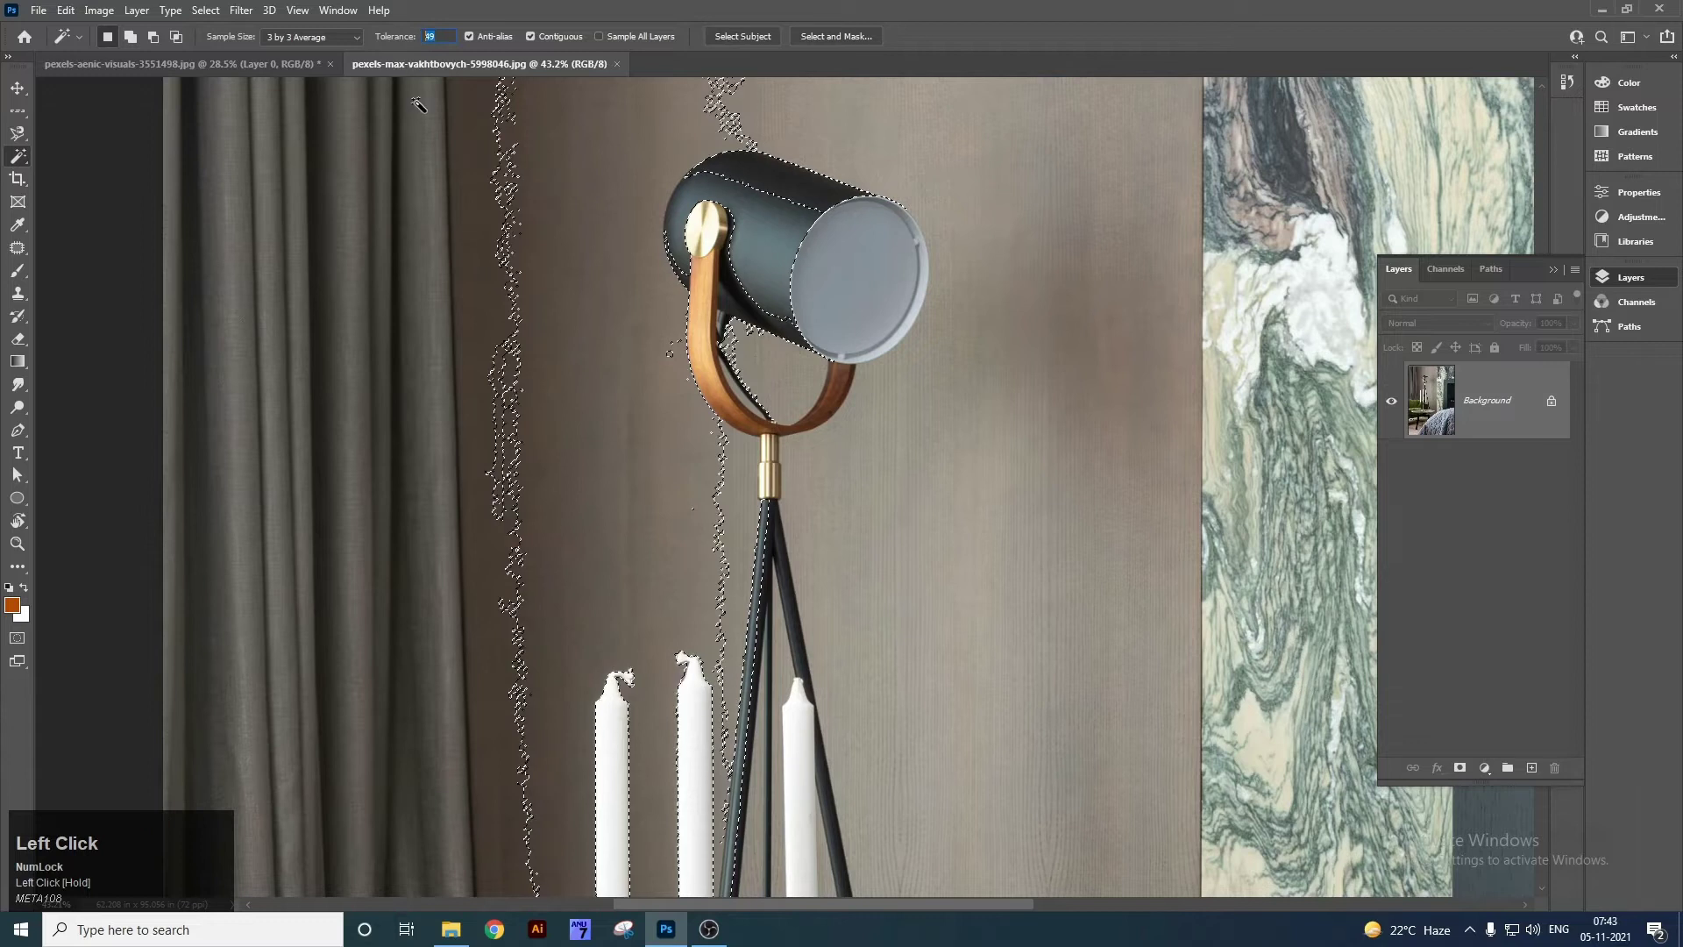
type("10")
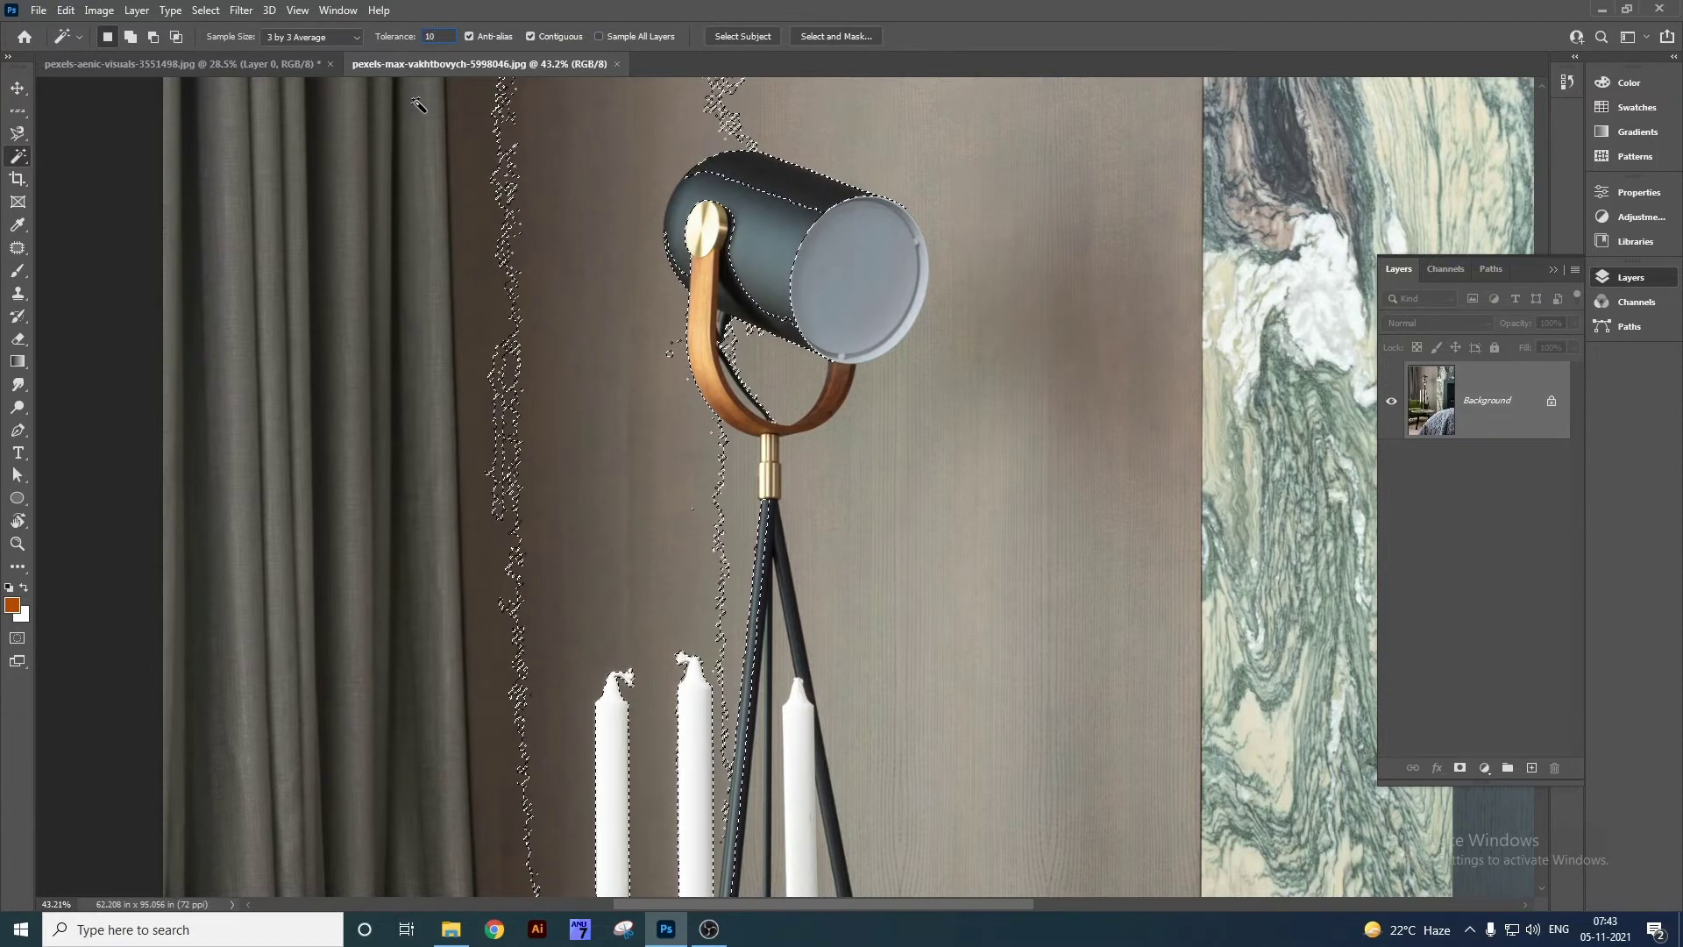
left_click(441, 36)
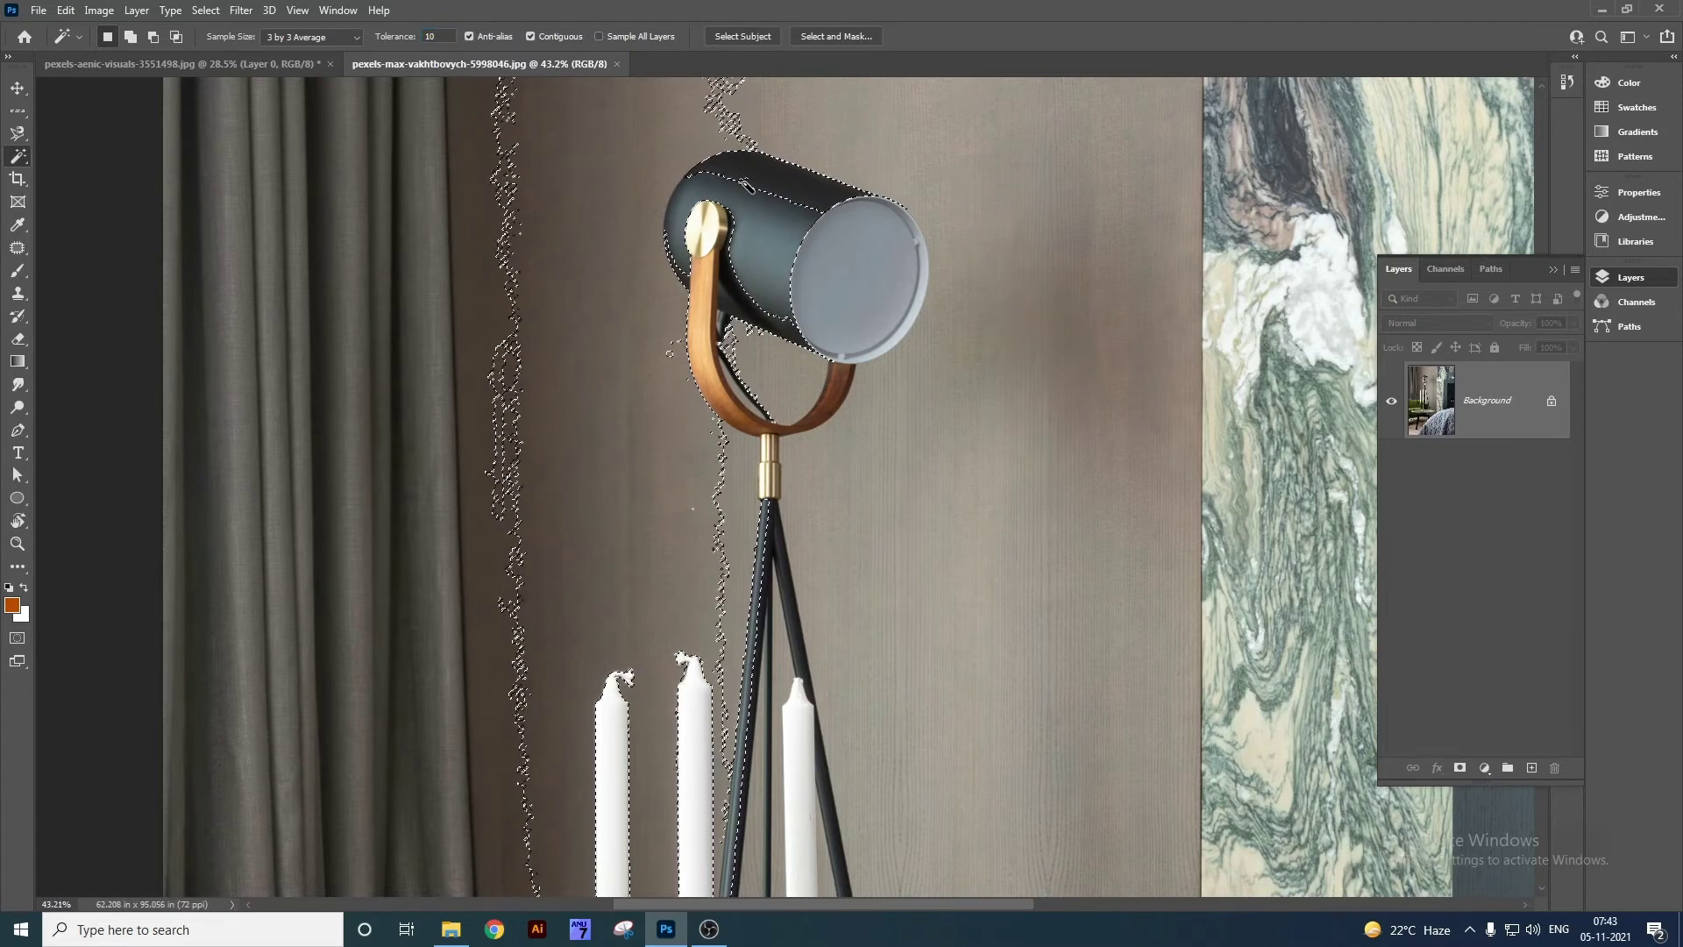
Reselect the lamp body in small patches, undoing an accidental selection move.
key("ctrl+d")
left_click(767, 257)
left_click_drag(769, 259, 768, 233)
key("ctrl+z")
left_click(770, 265, "shift")
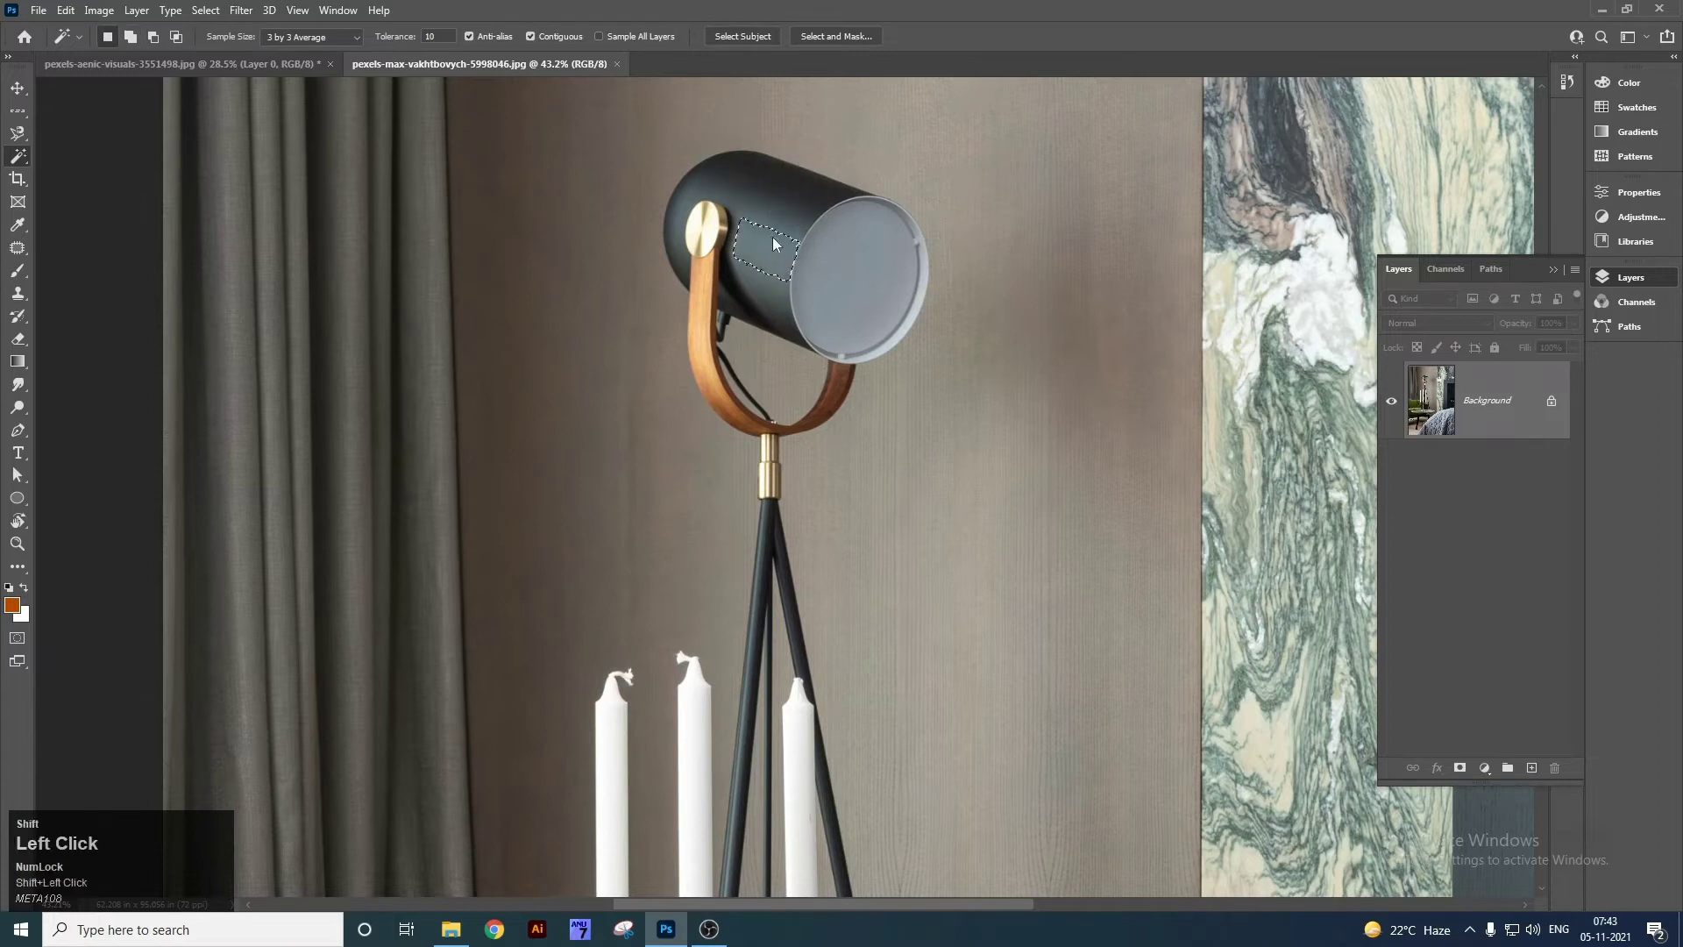
left_click(773, 260, "shift")
left_click(774, 254, "shift")
Clear the selection, set tolerance to 25, and select the whole lamp body.
key("ctrl+d")
left_click(390, 41)
left_click(768, 256)
left_click(761, 210, "shift")
left_click(746, 256, "shift")
left_click(753, 263, "shift")
Add the grey lens and its rim to the selection, then close the lamp photo.
left_click(860, 270, "shift")
left_click(919, 304, "shift")
left_click(853, 288, "shift")
left_click(889, 207, "shift")
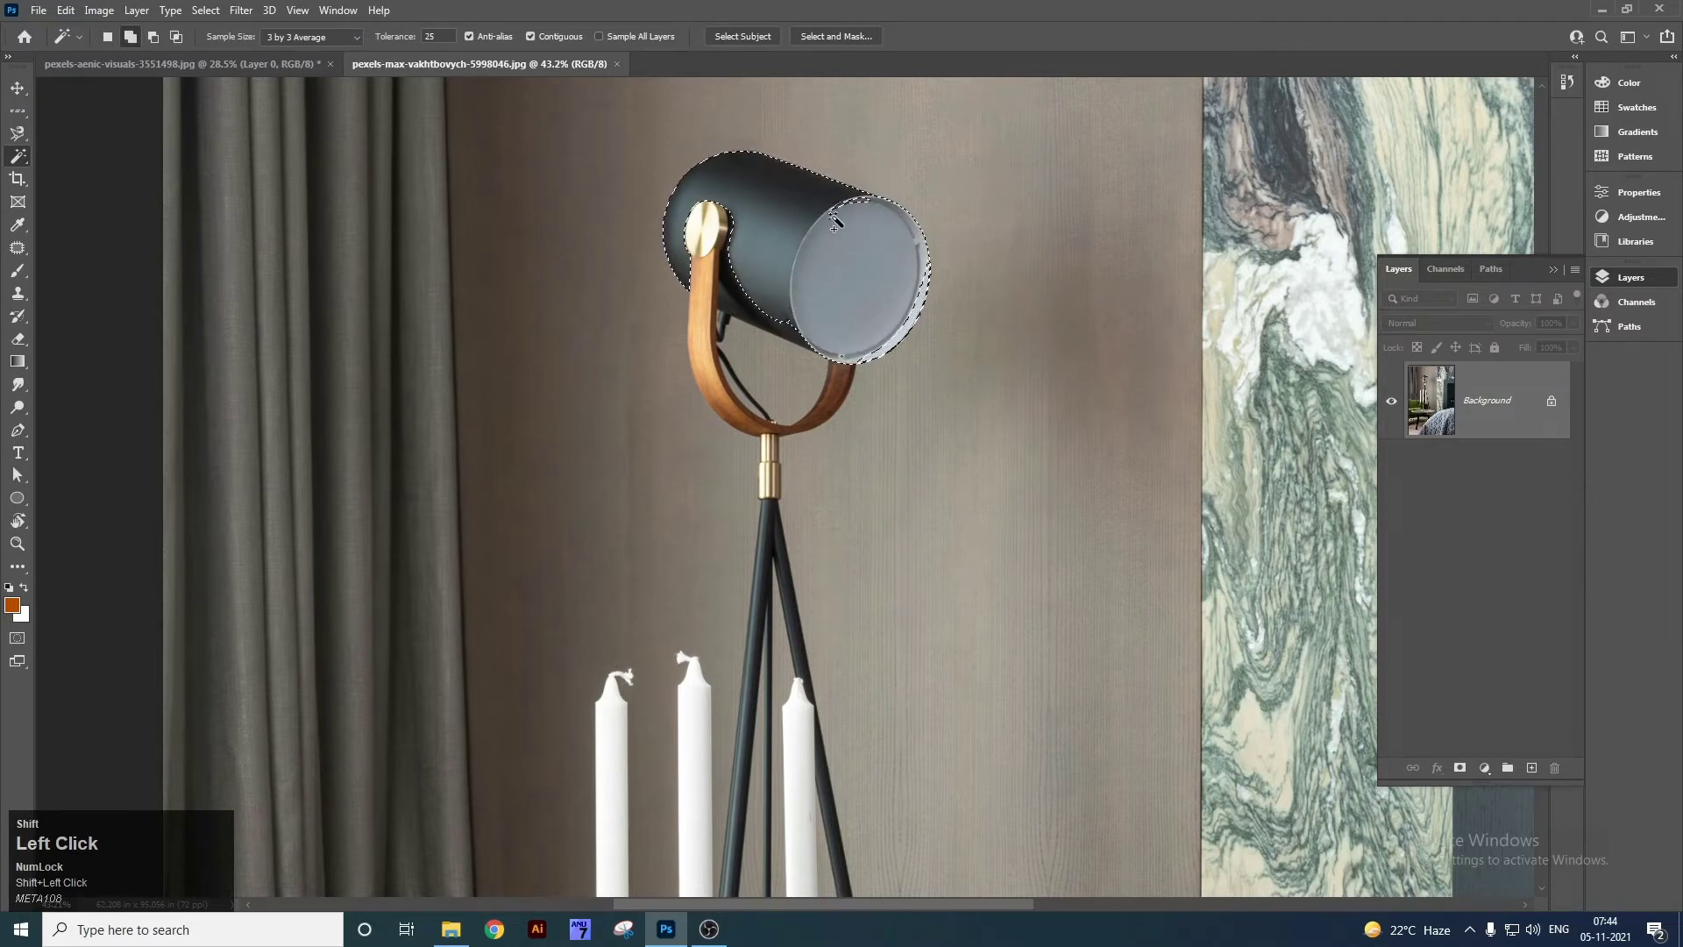
left_click(617, 64)
right_click(18, 156)
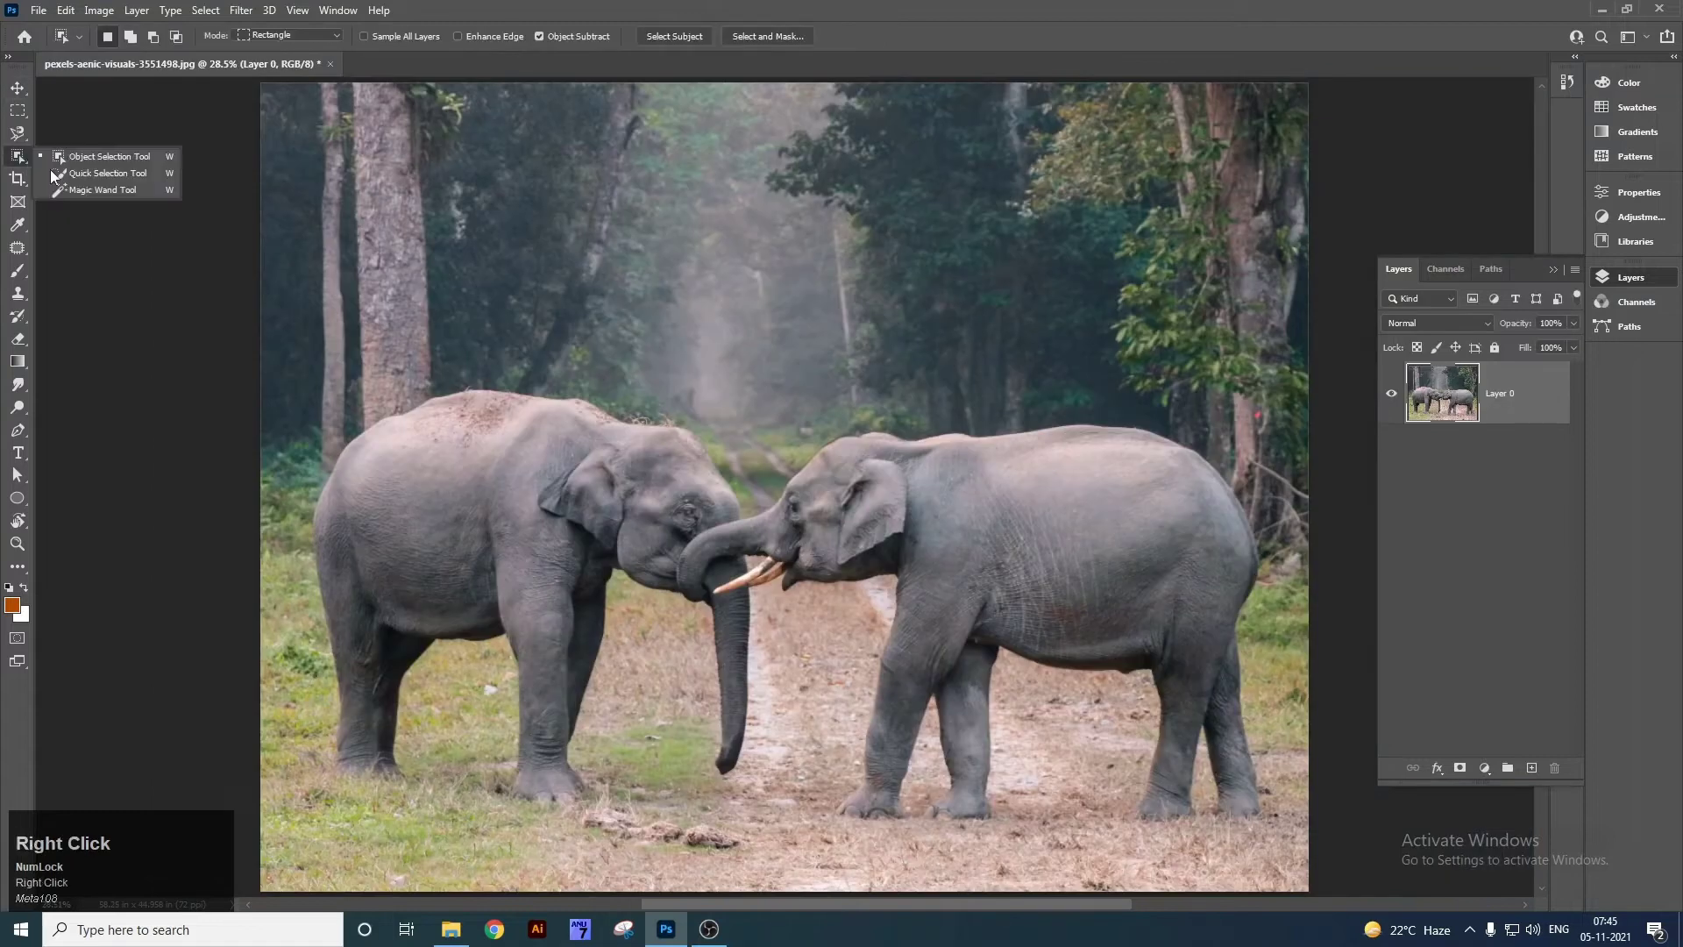
left_click(88, 191)
right_click(19, 157)
left_click(103, 188)
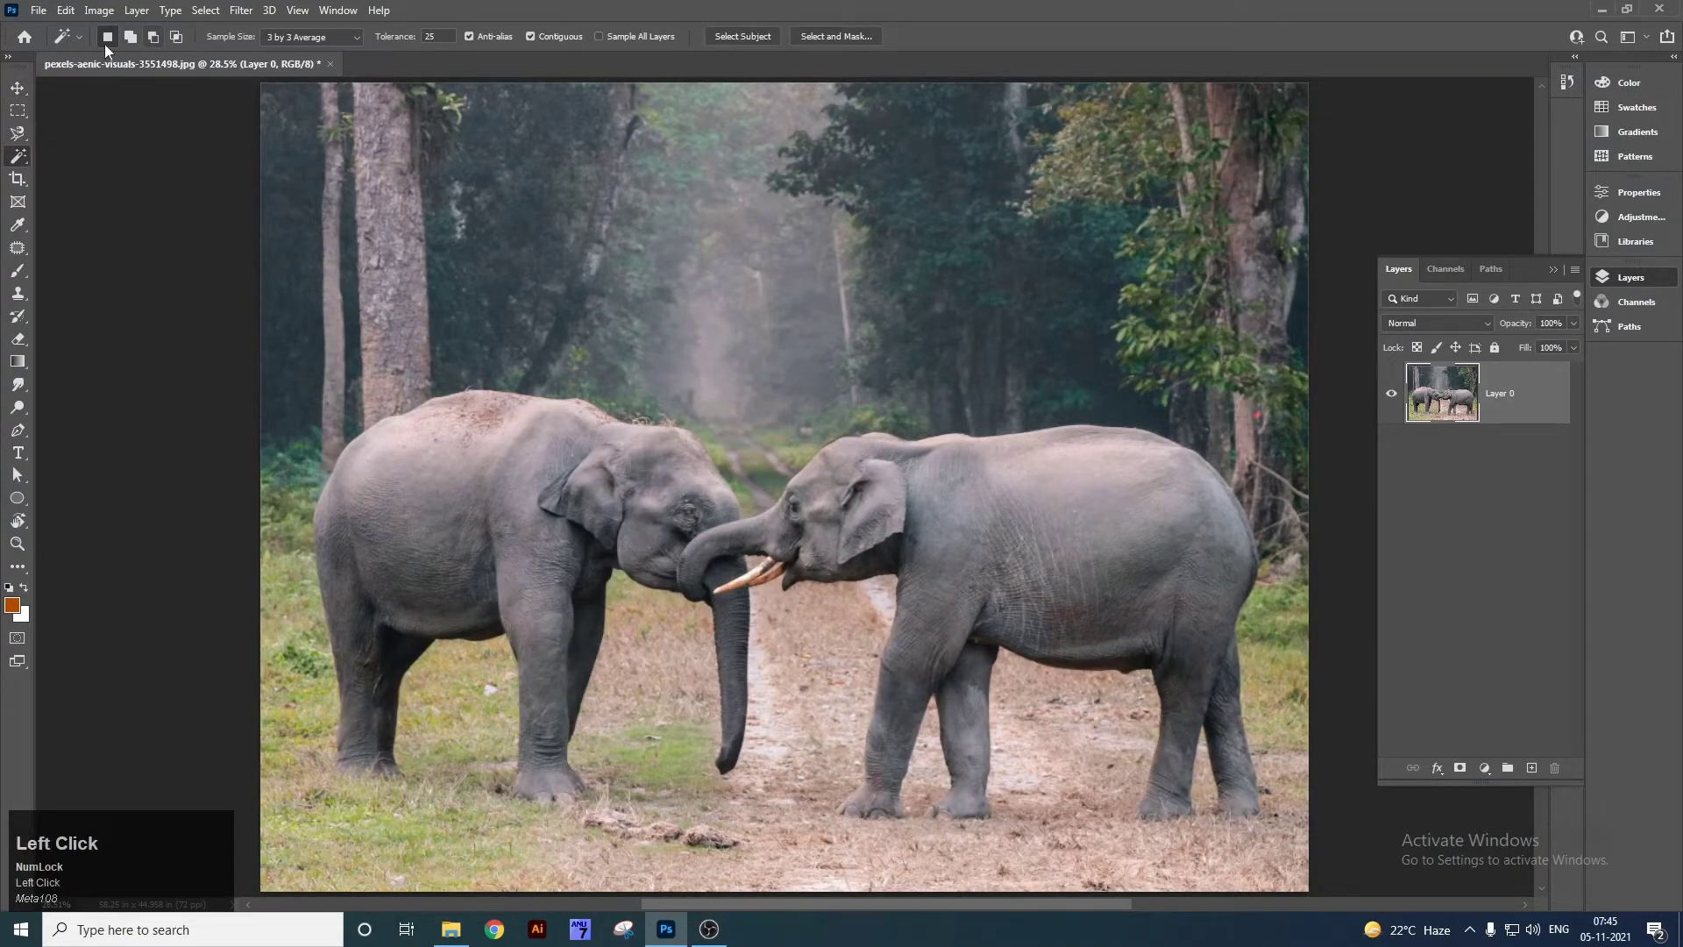
left_click(442, 35)
type("50")
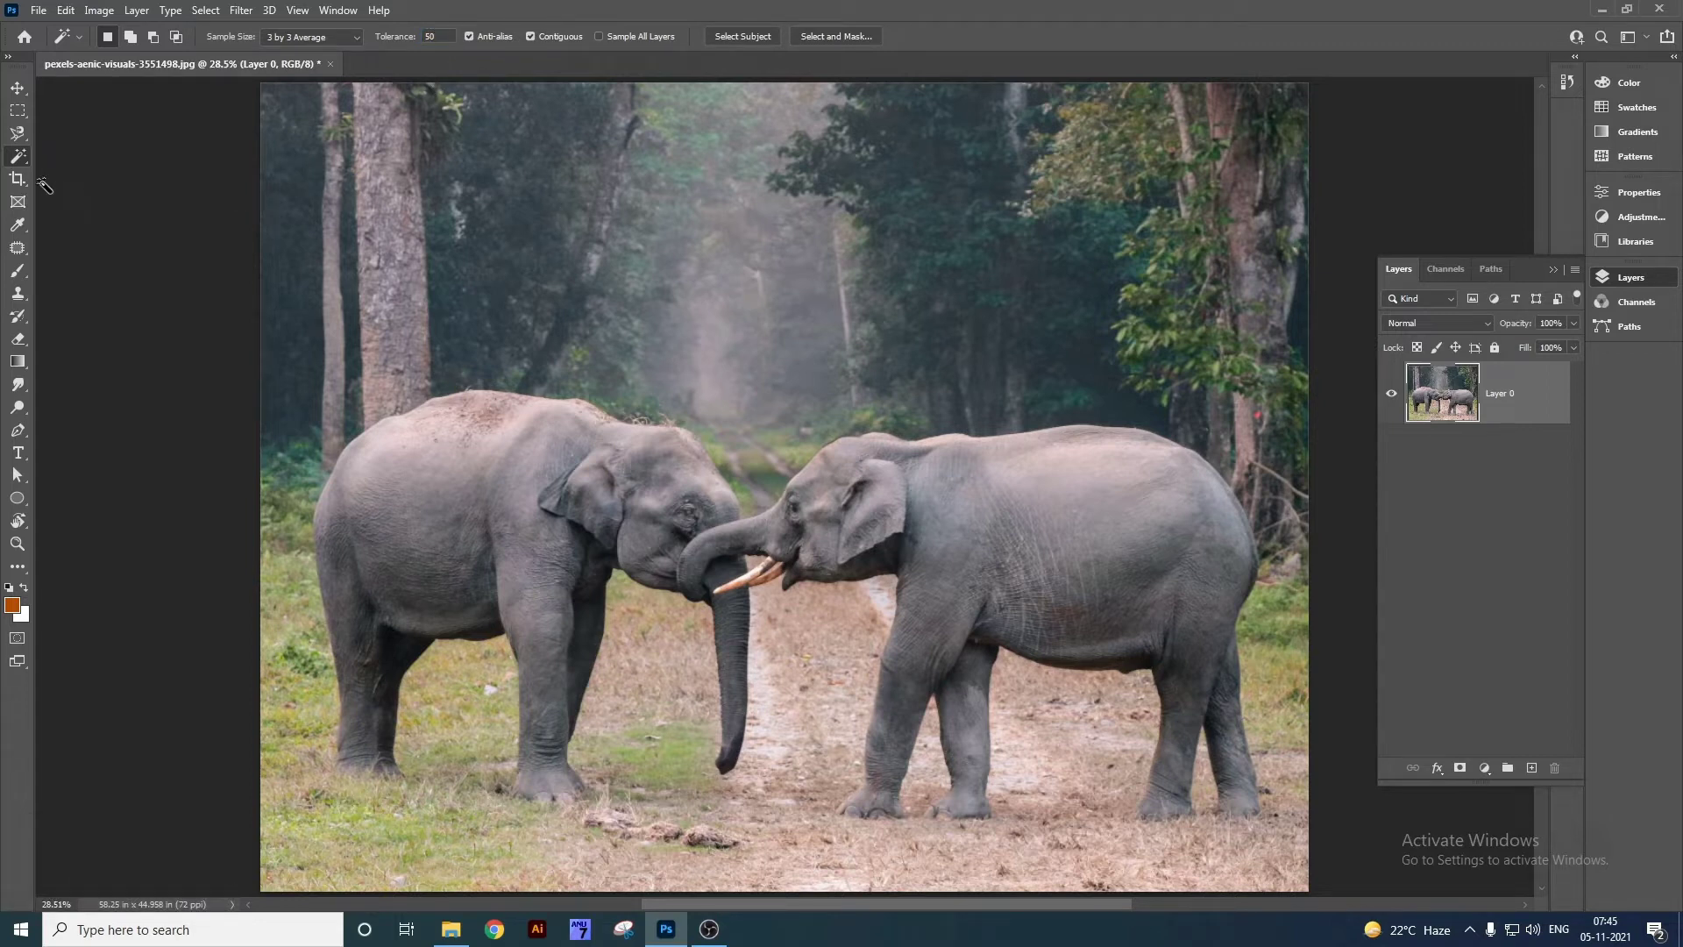
left_click(716, 405)
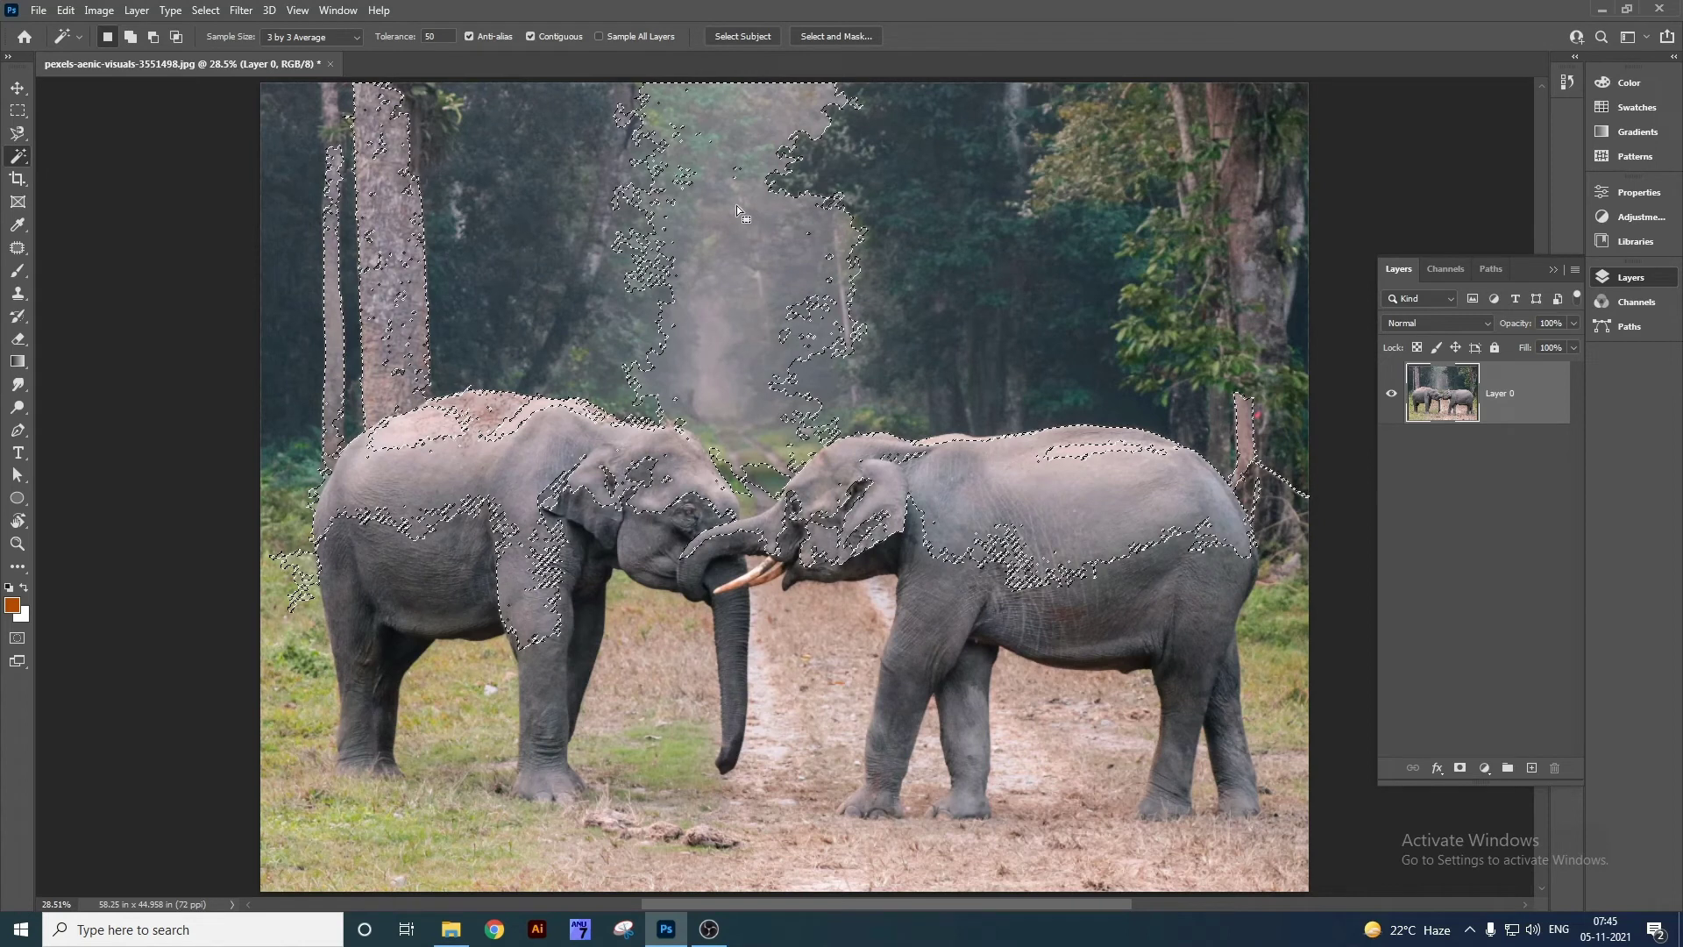
key("ctrl+d")
left_click_drag(458, 40, 415, 43)
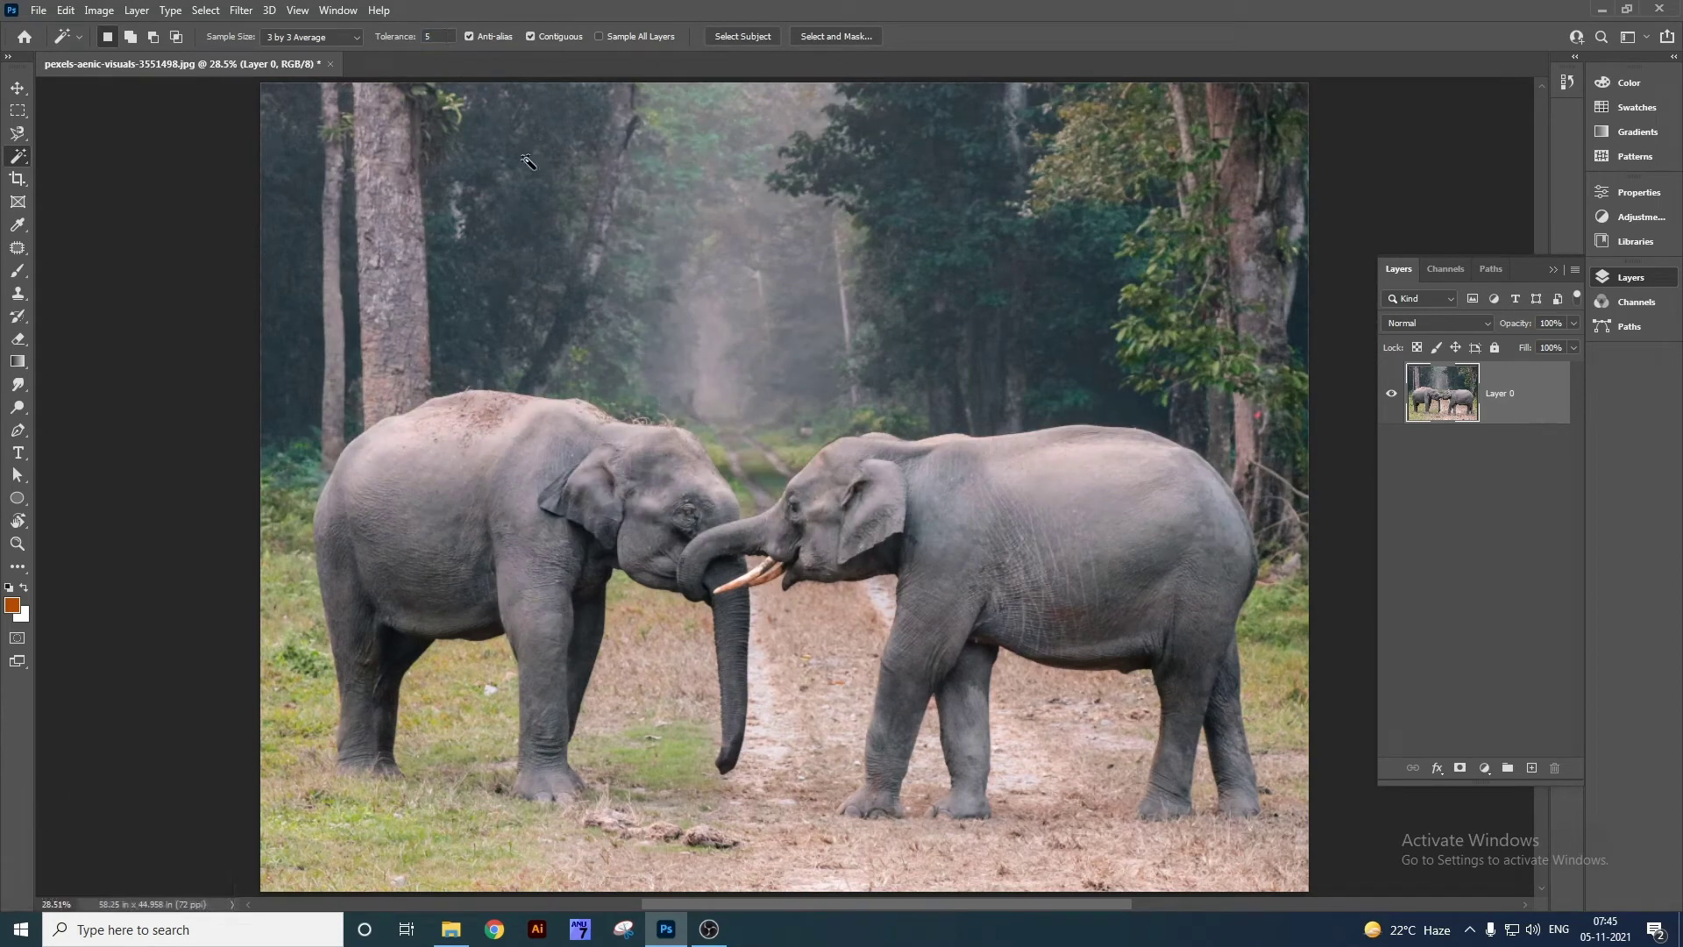
left_click(717, 317)
key("ctrl+d")
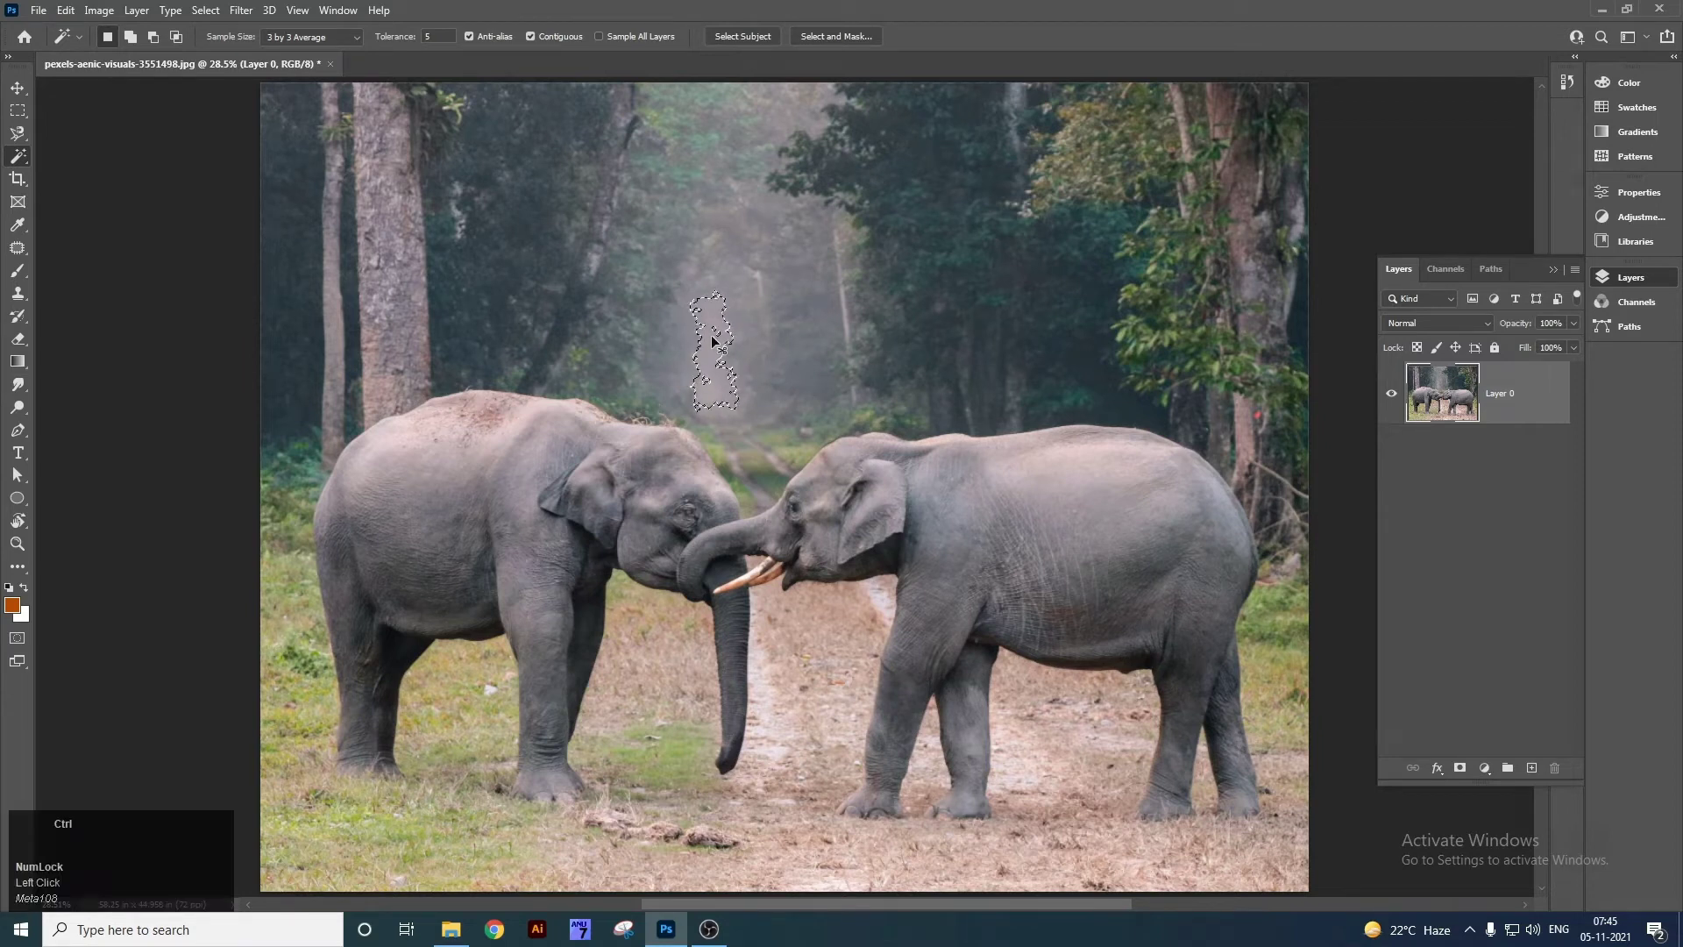
left_click(396, 42)
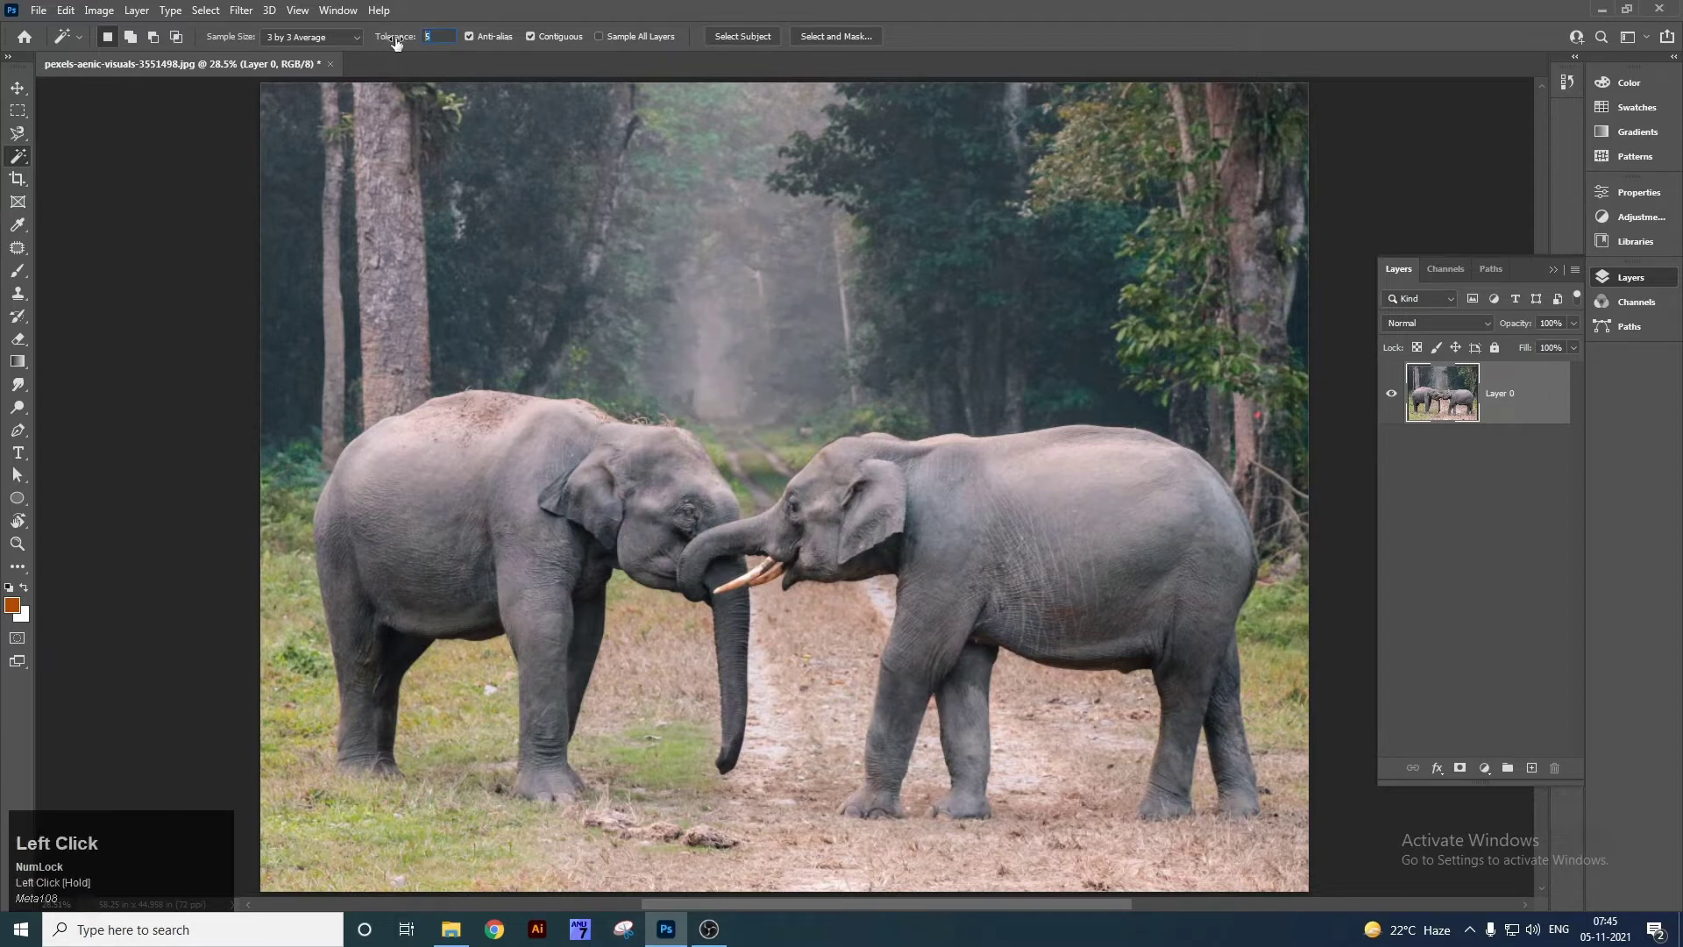
type("50")
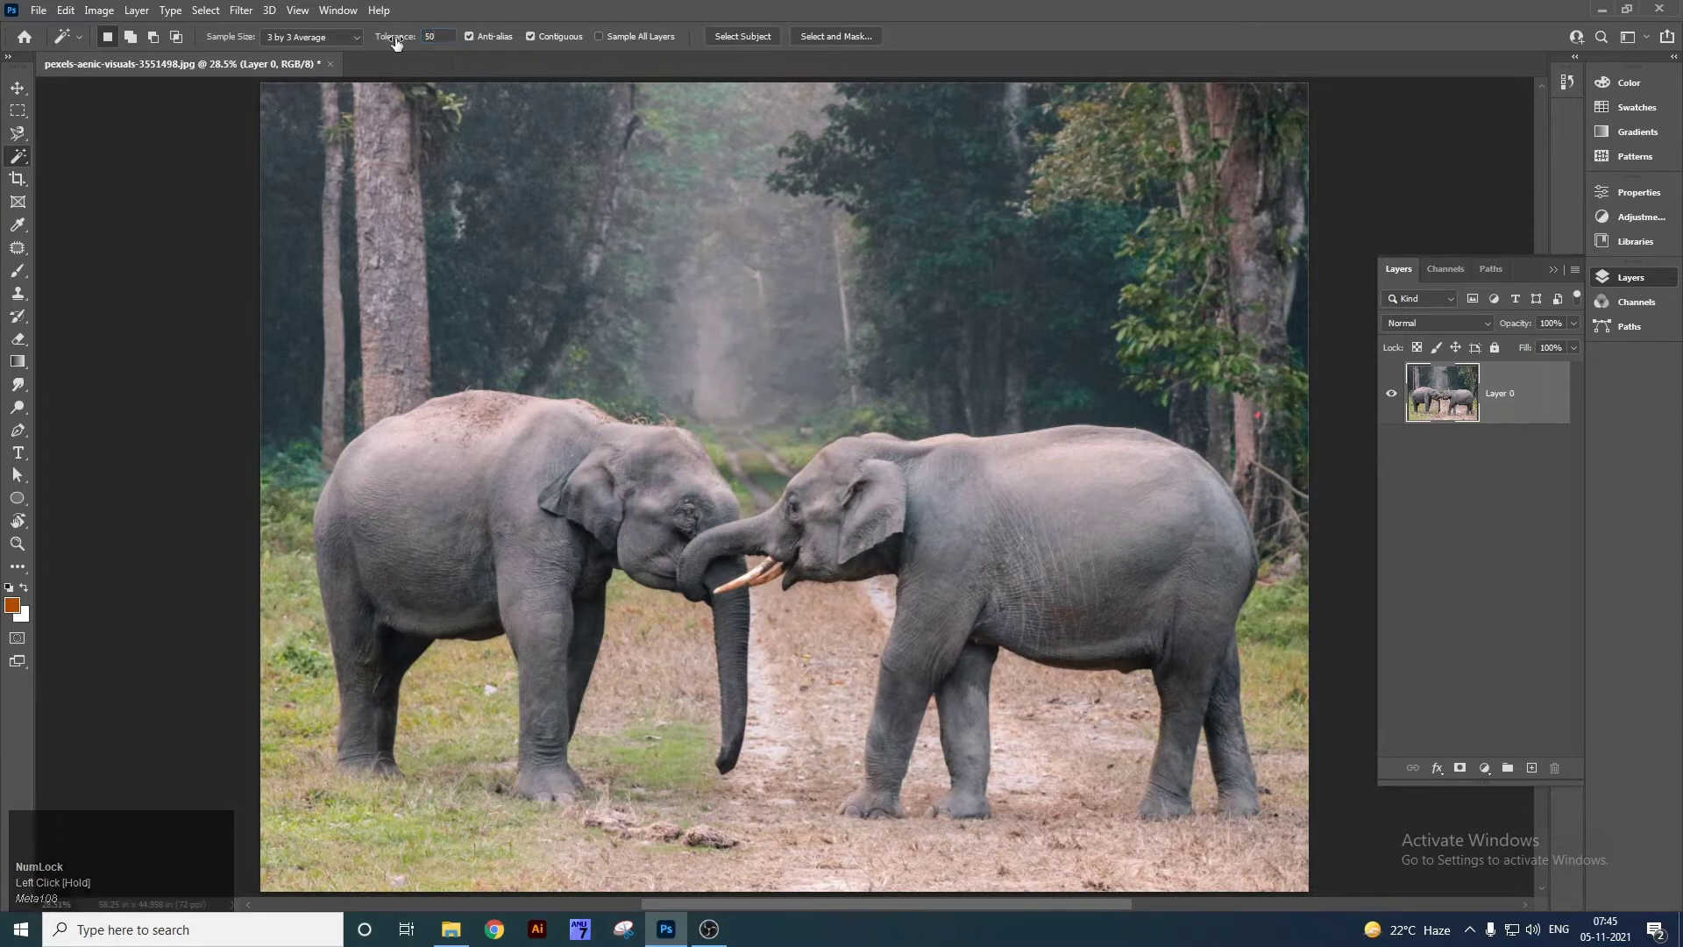
left_click(695, 329)
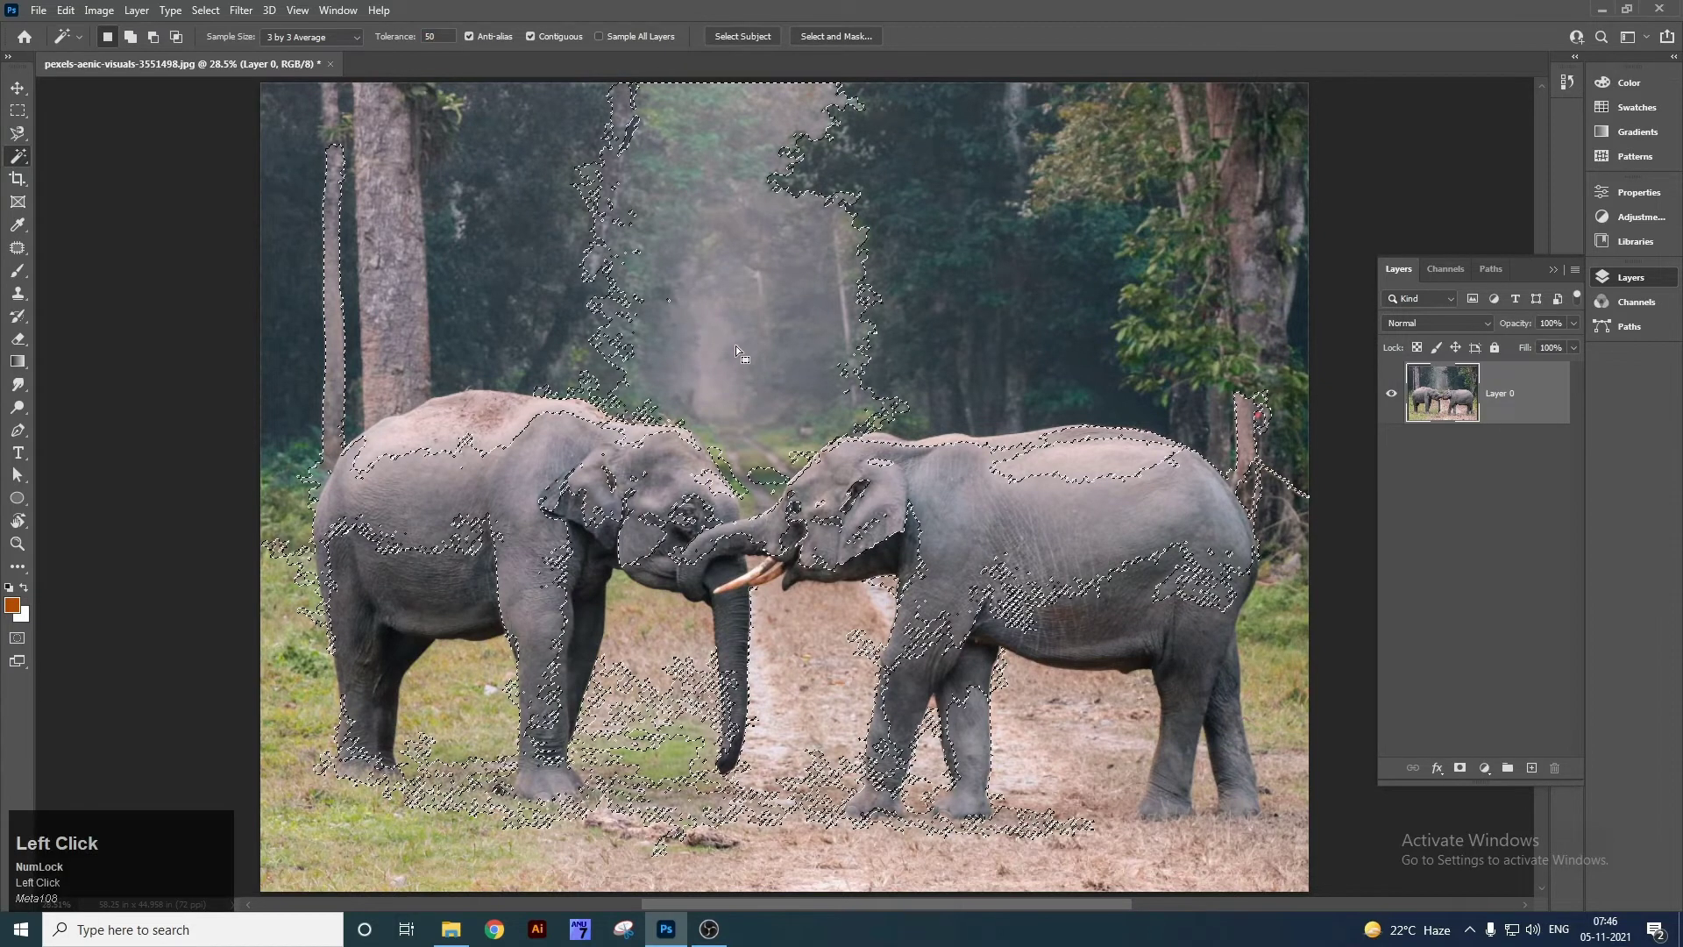
key("ctrl+d")
right_click(12, 163)
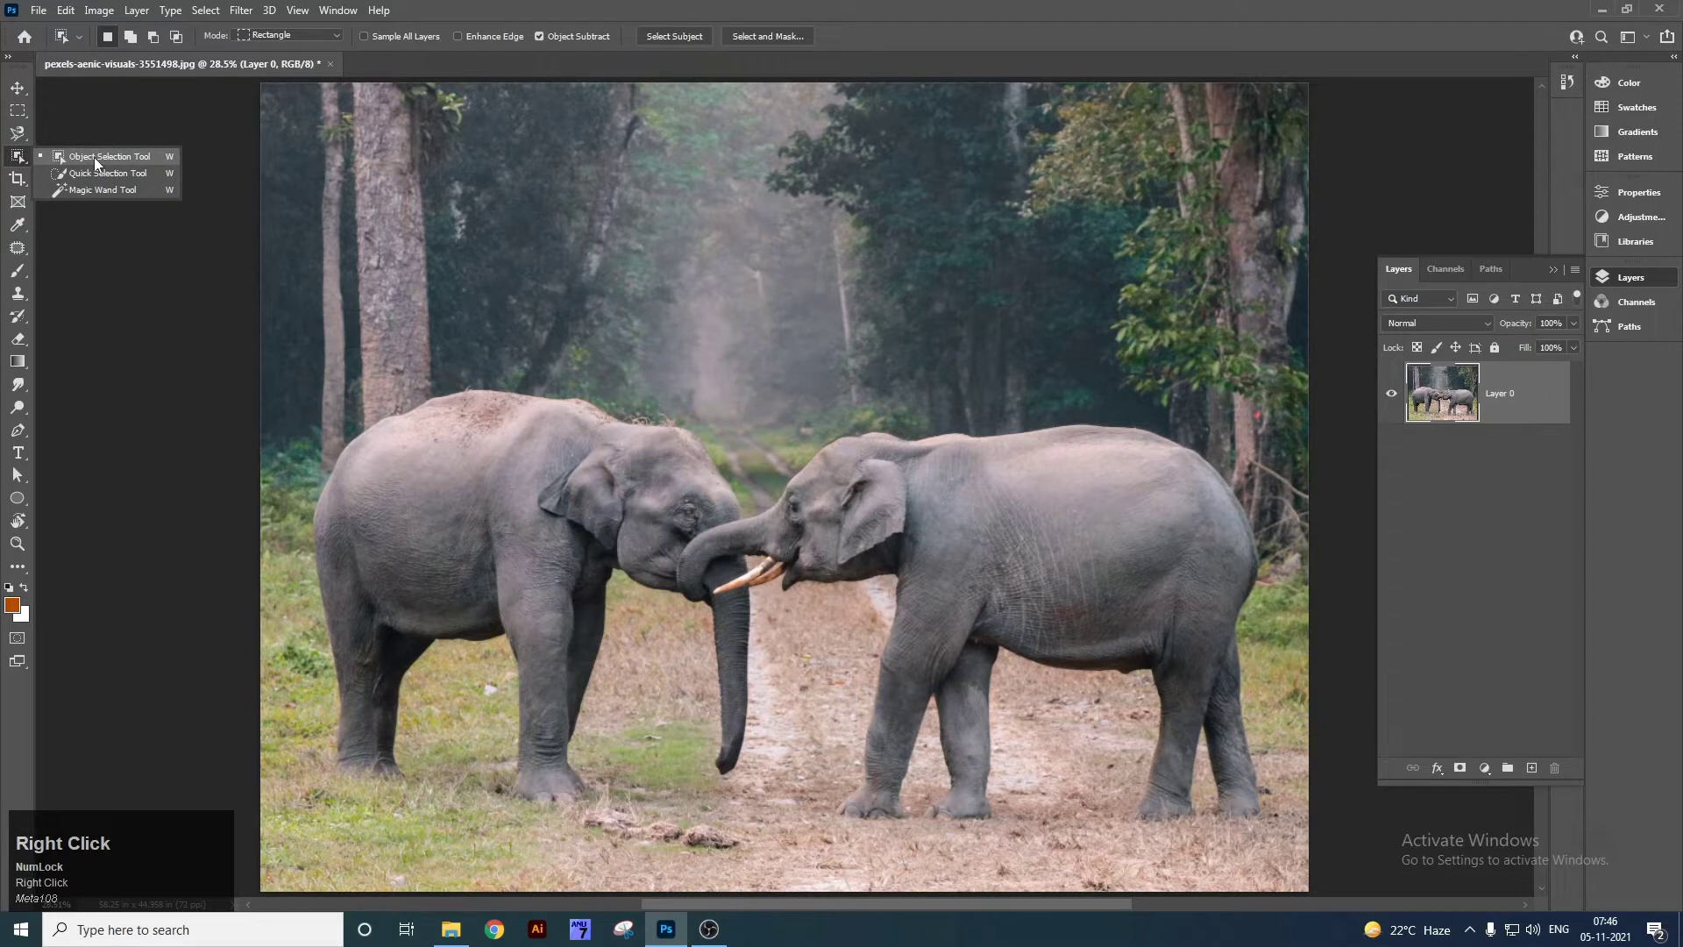
left_click(114, 156)
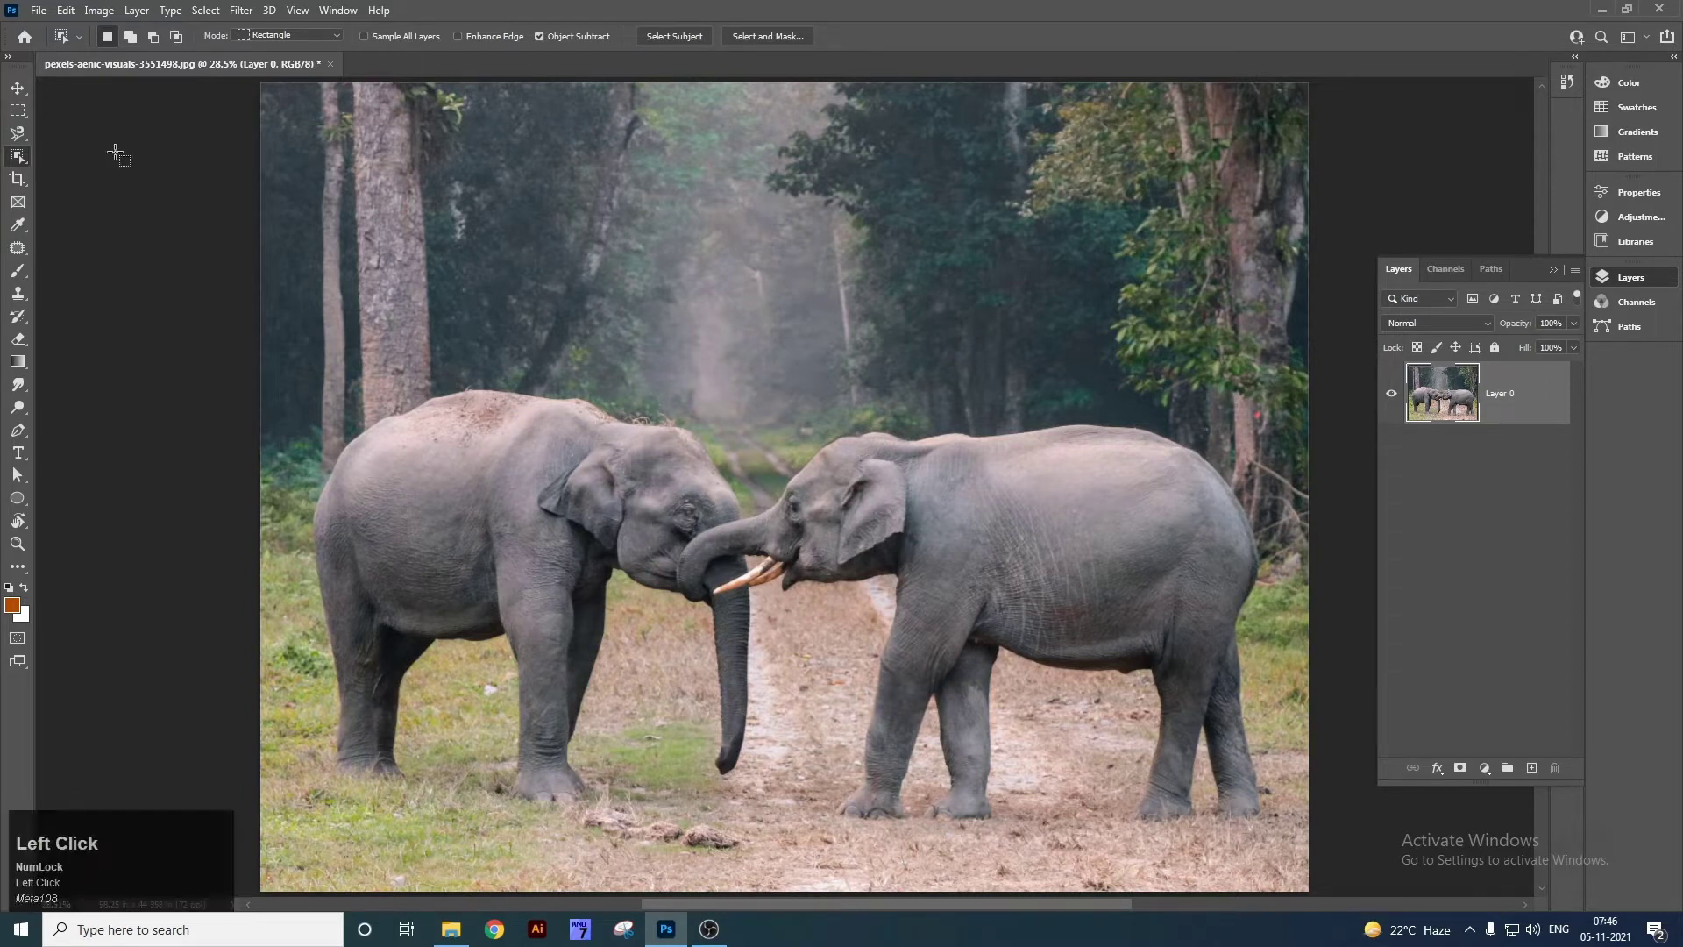
left_click(338, 33)
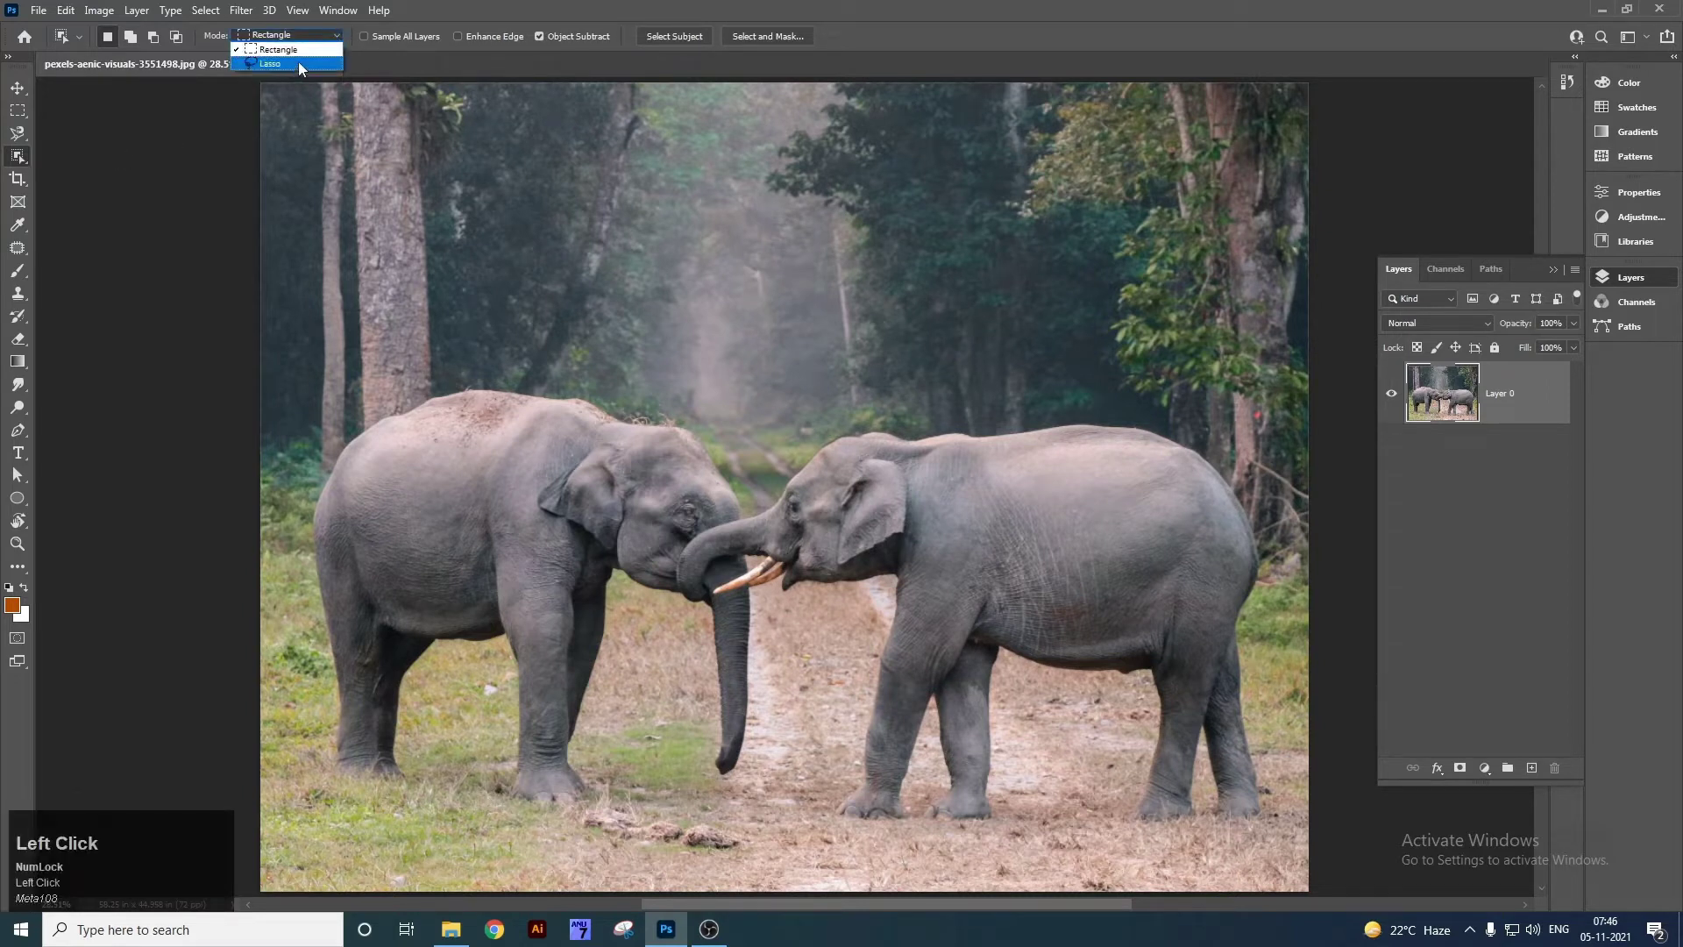
left_click(300, 62)
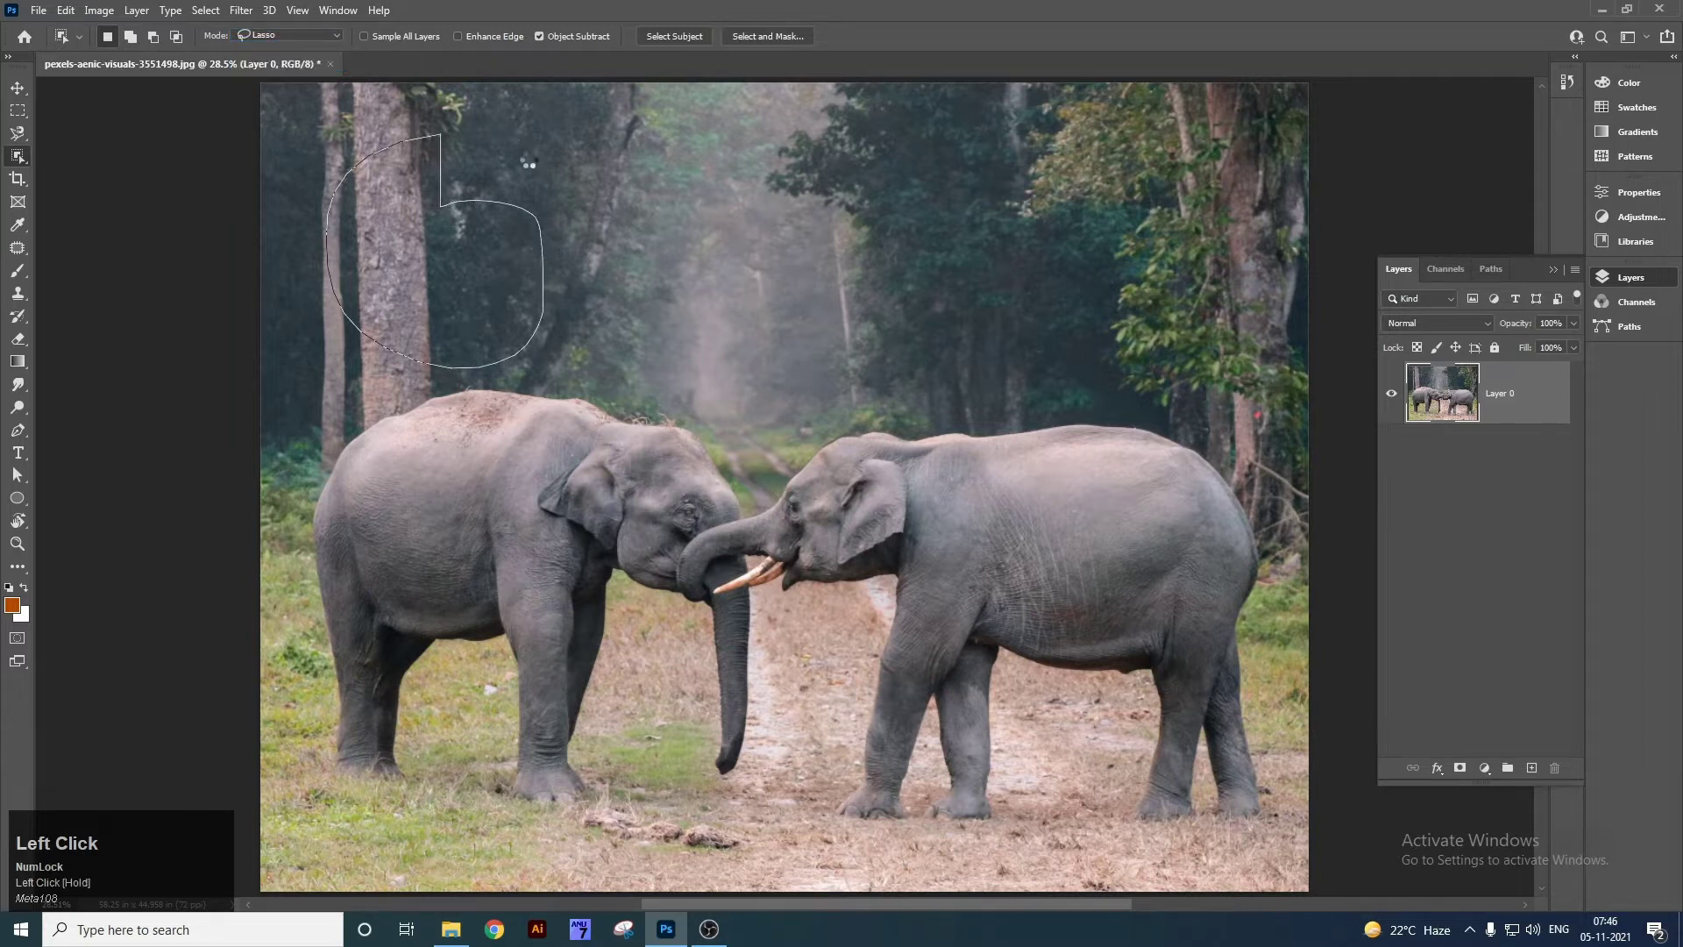
key("ctrl+d")
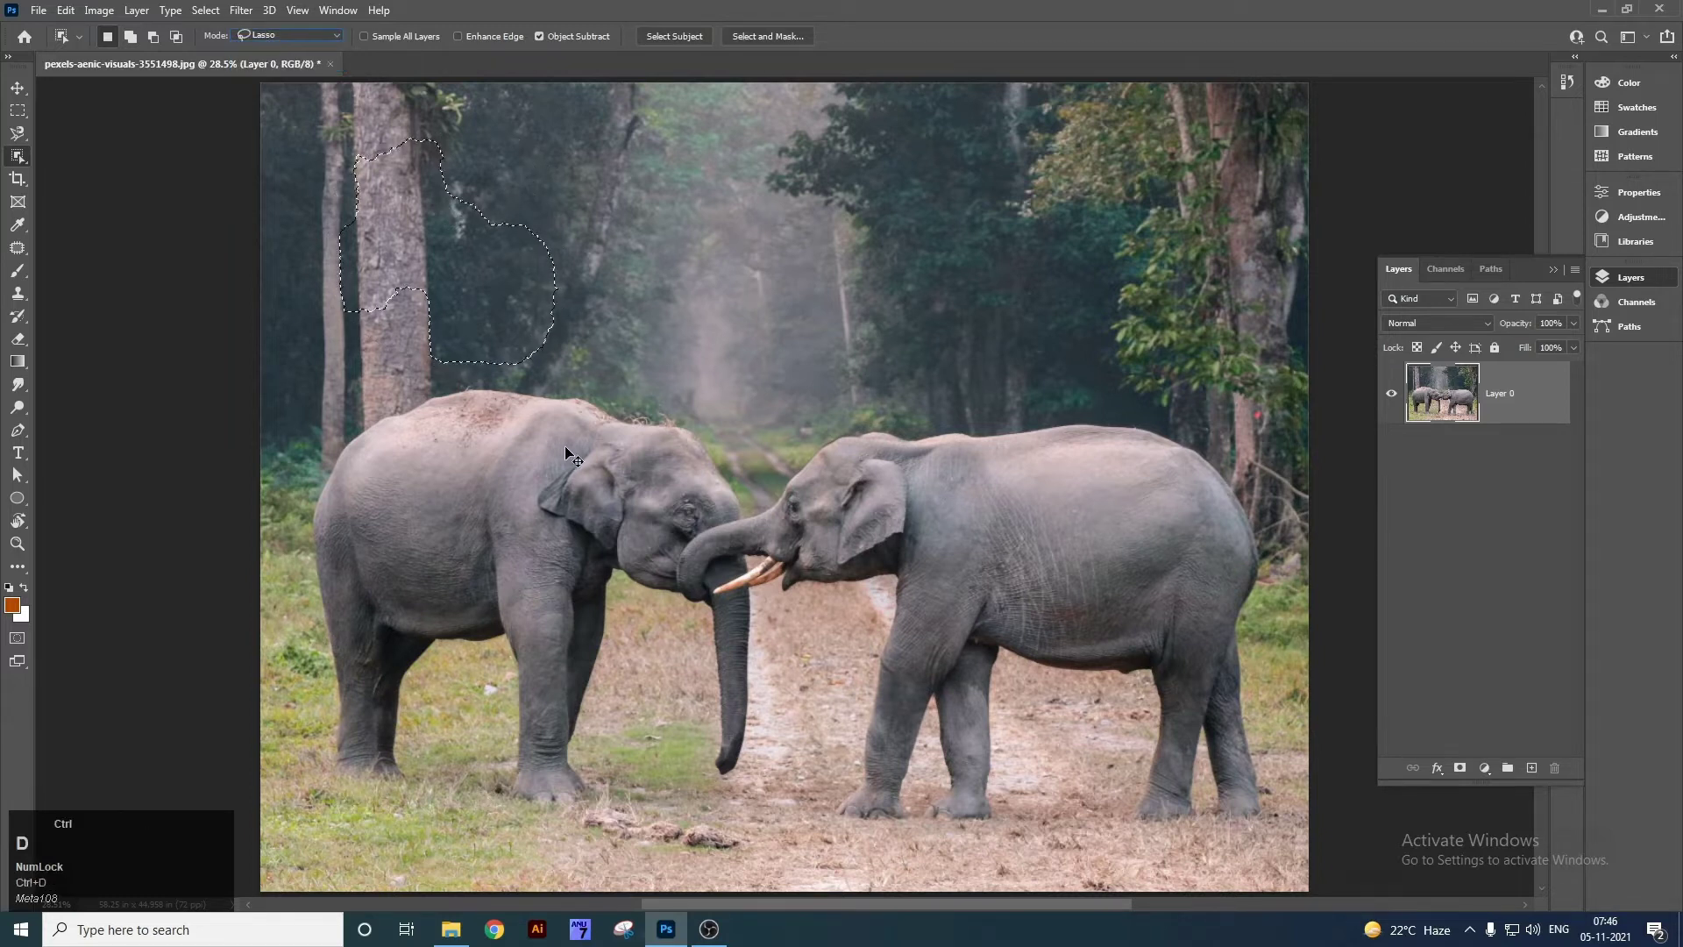
mouse_move(398, 422)
left_mouse_down()
mouse_move(490, 393)
mouse_move(554, 407)
left_mouse_up()
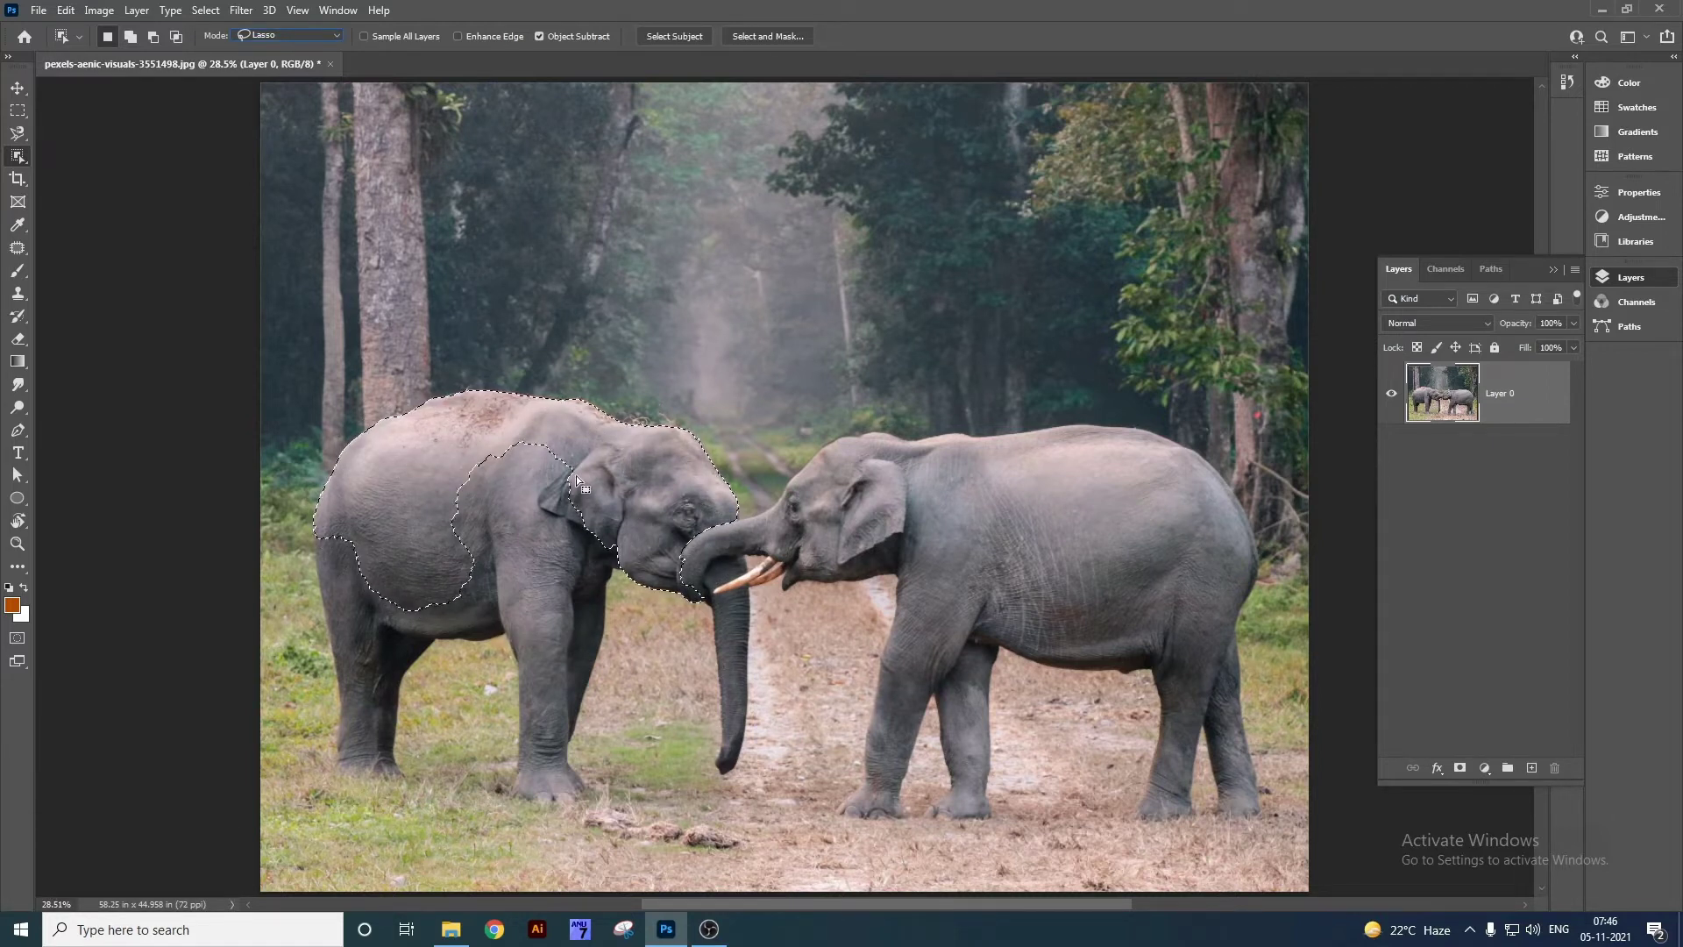
right_click(19, 156)
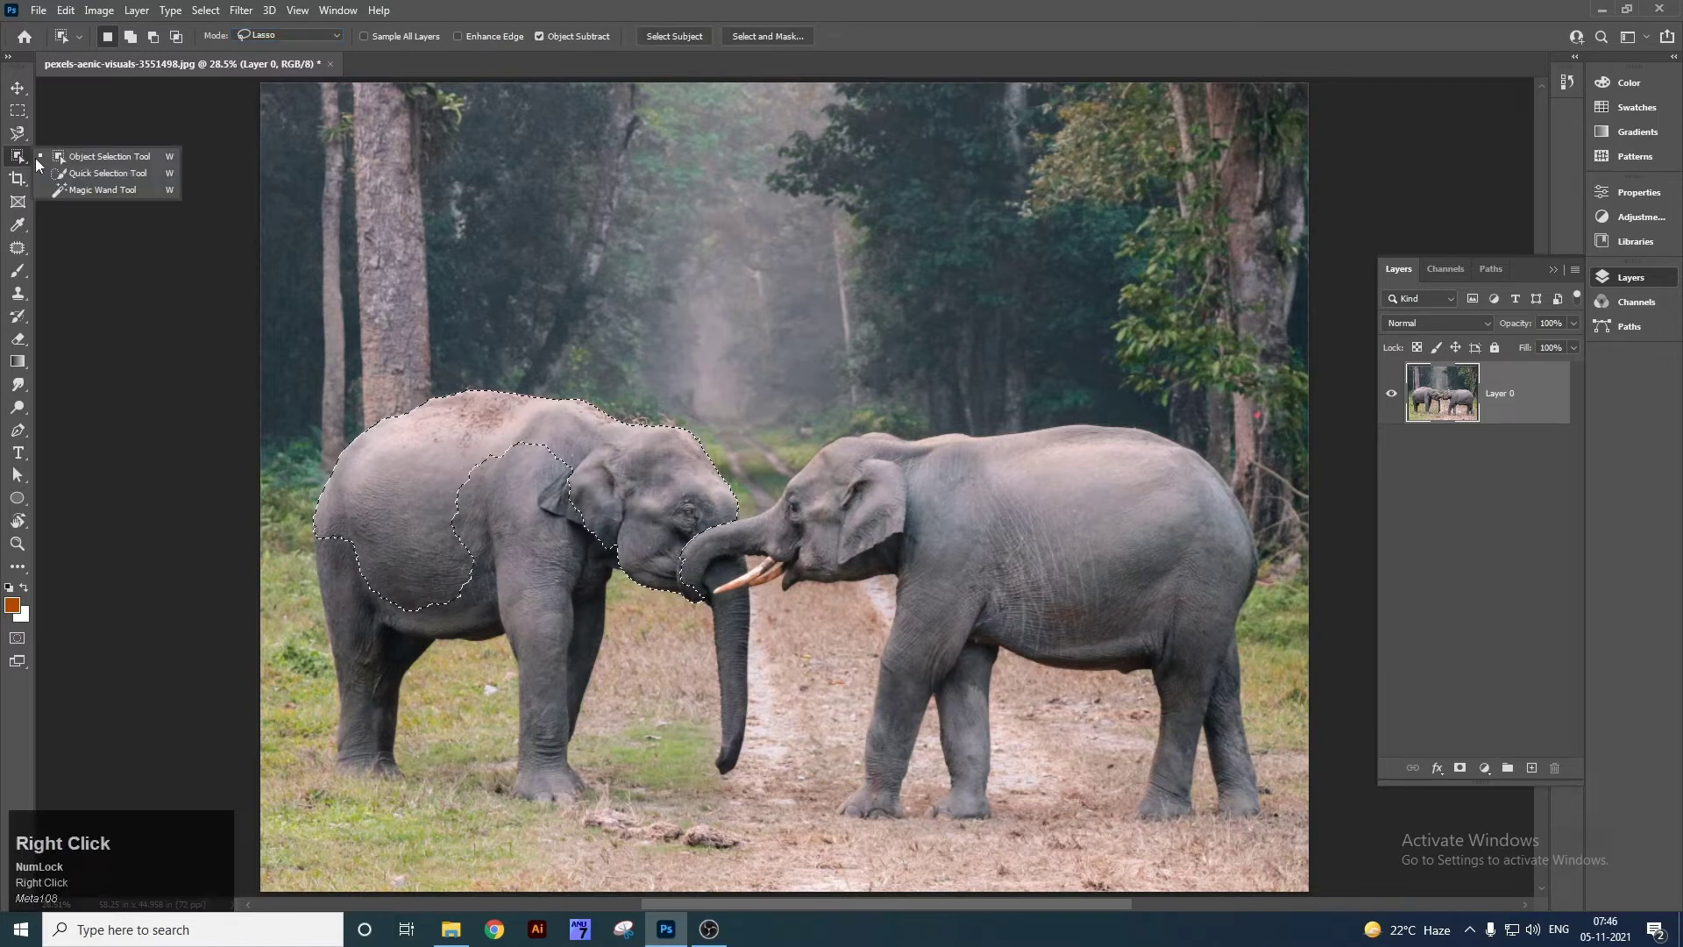
left_click(88, 171)
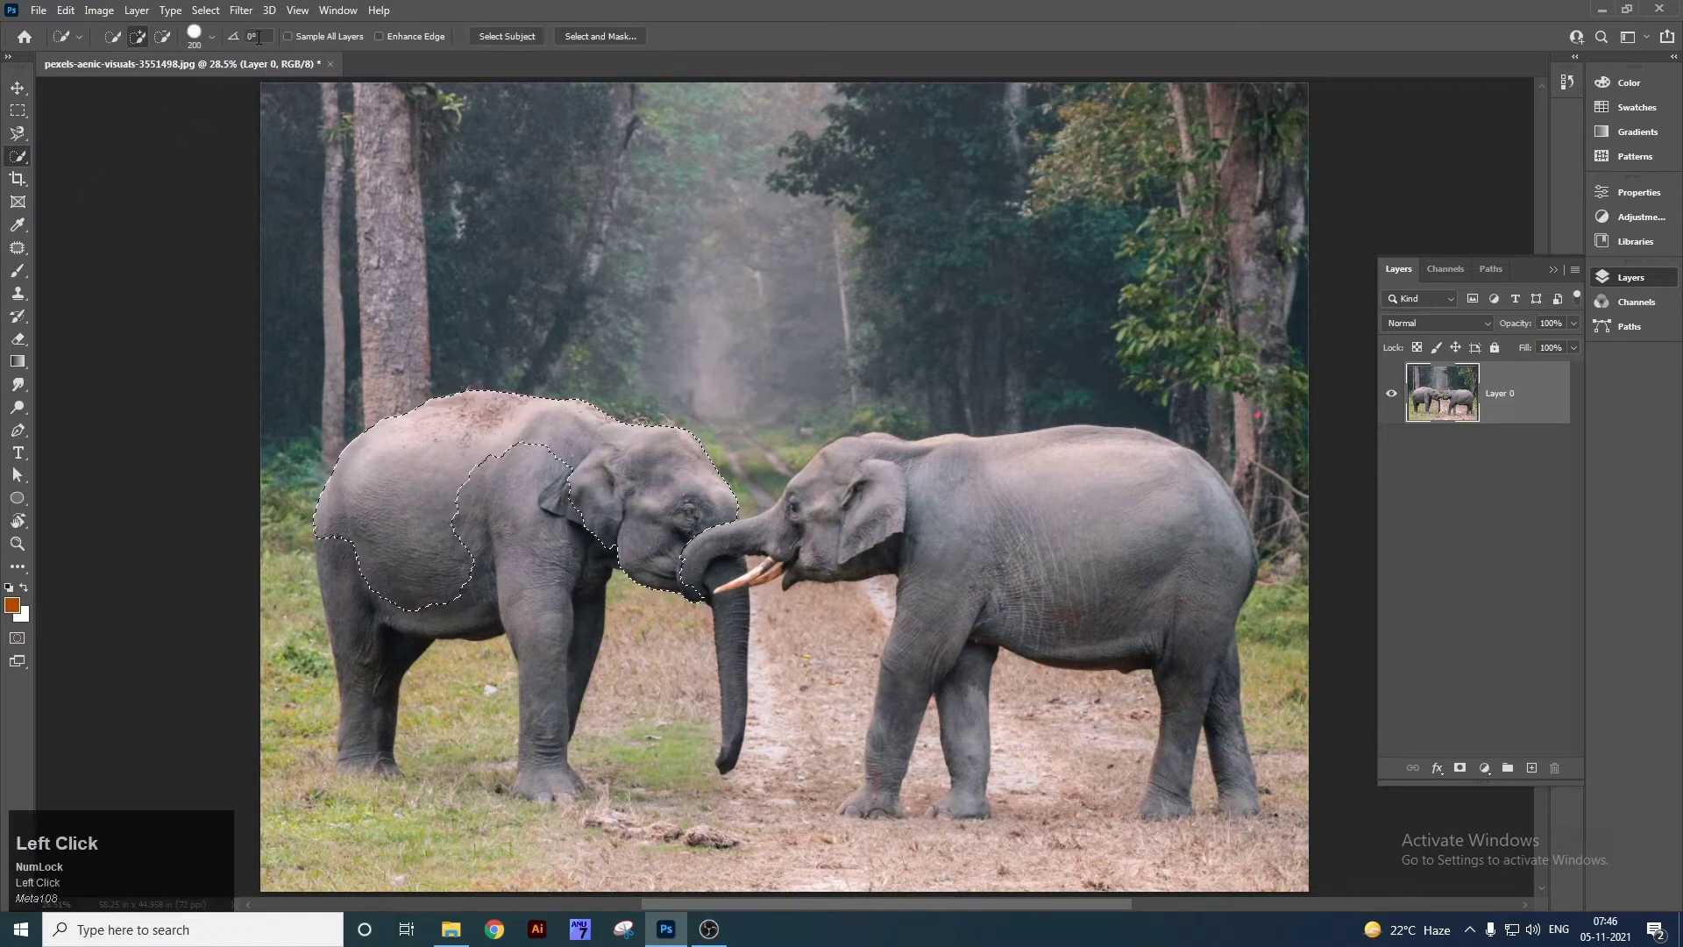
key("ctrl+d")
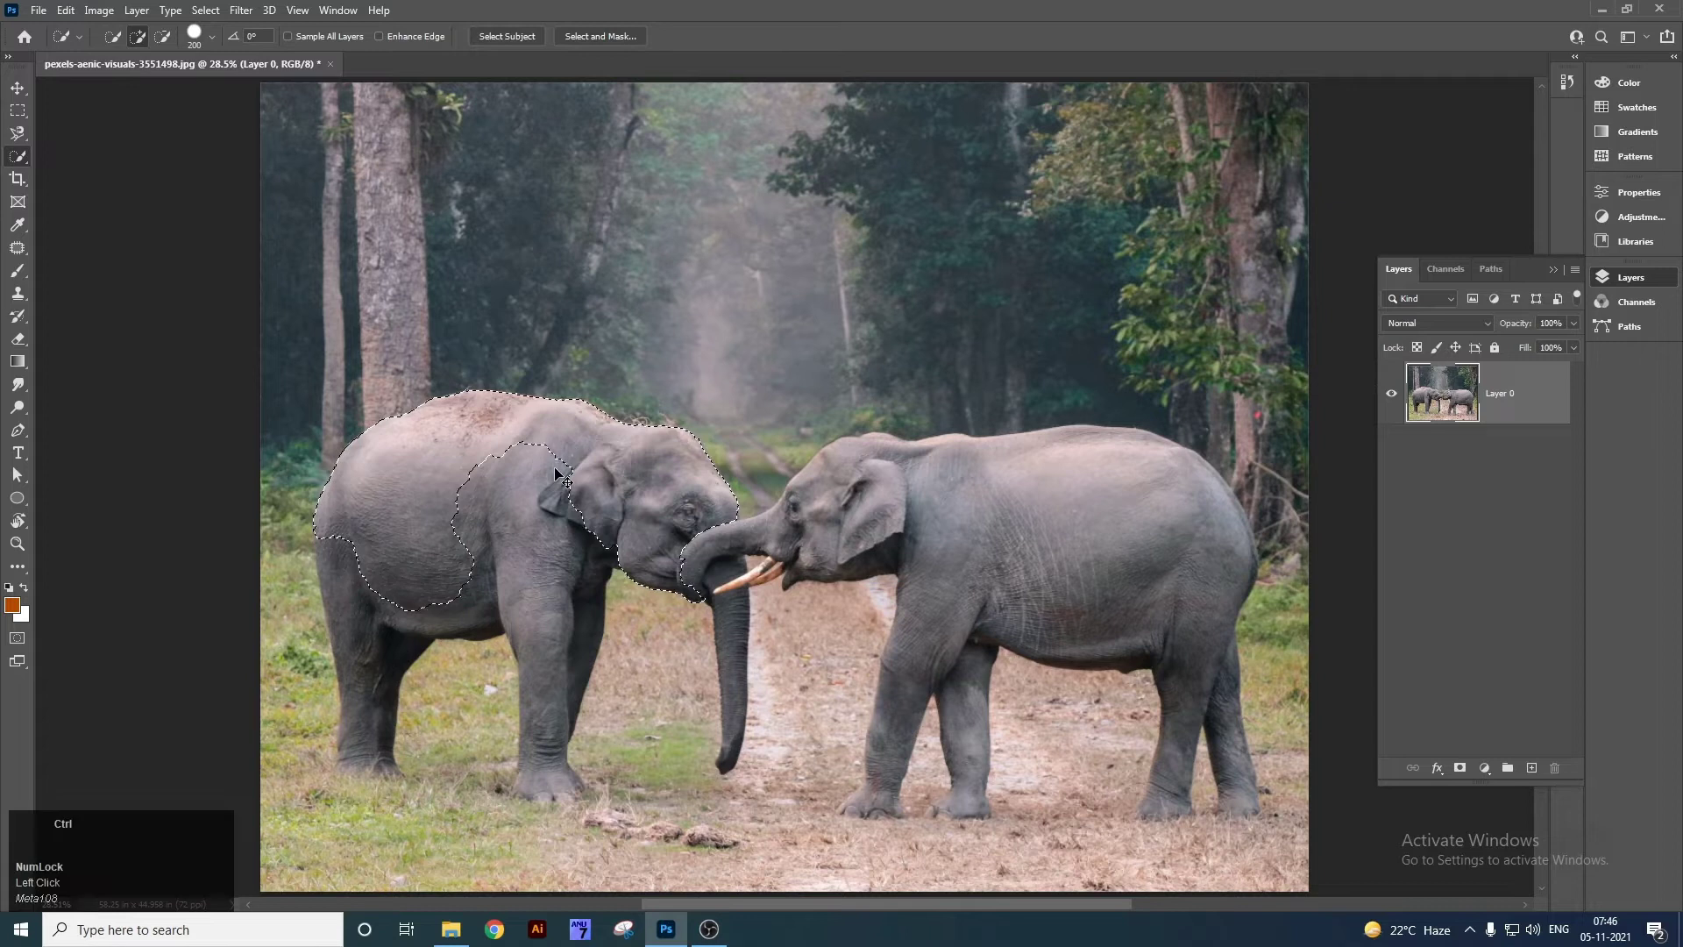
right_click(22, 164)
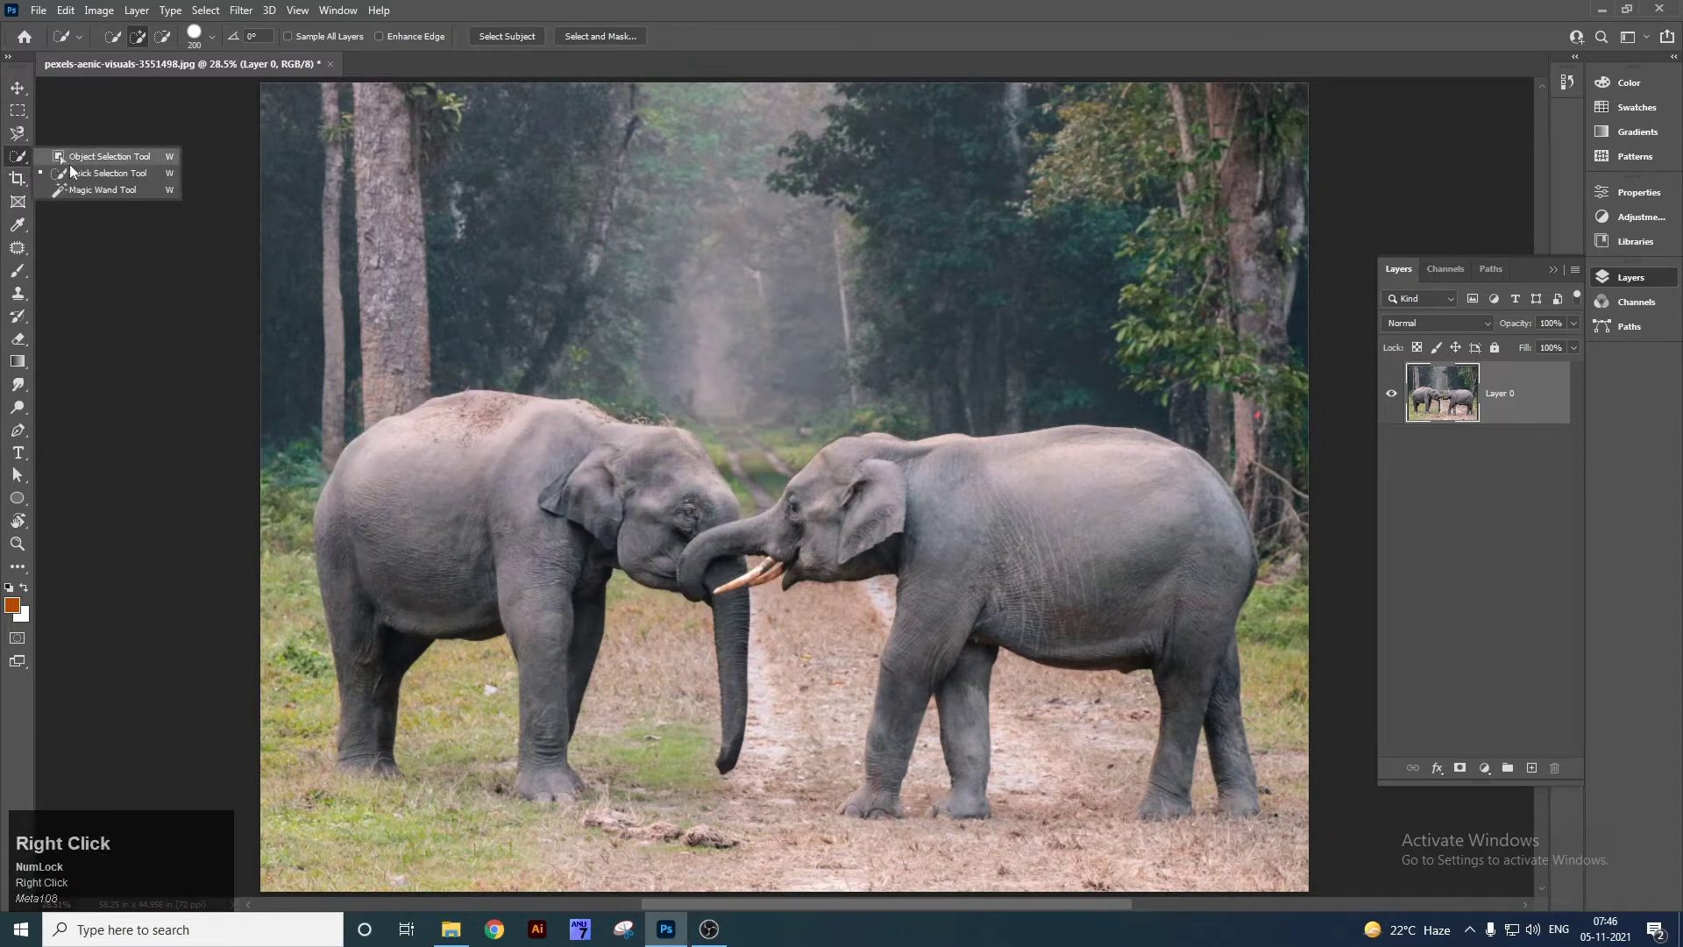
left_click(88, 190)
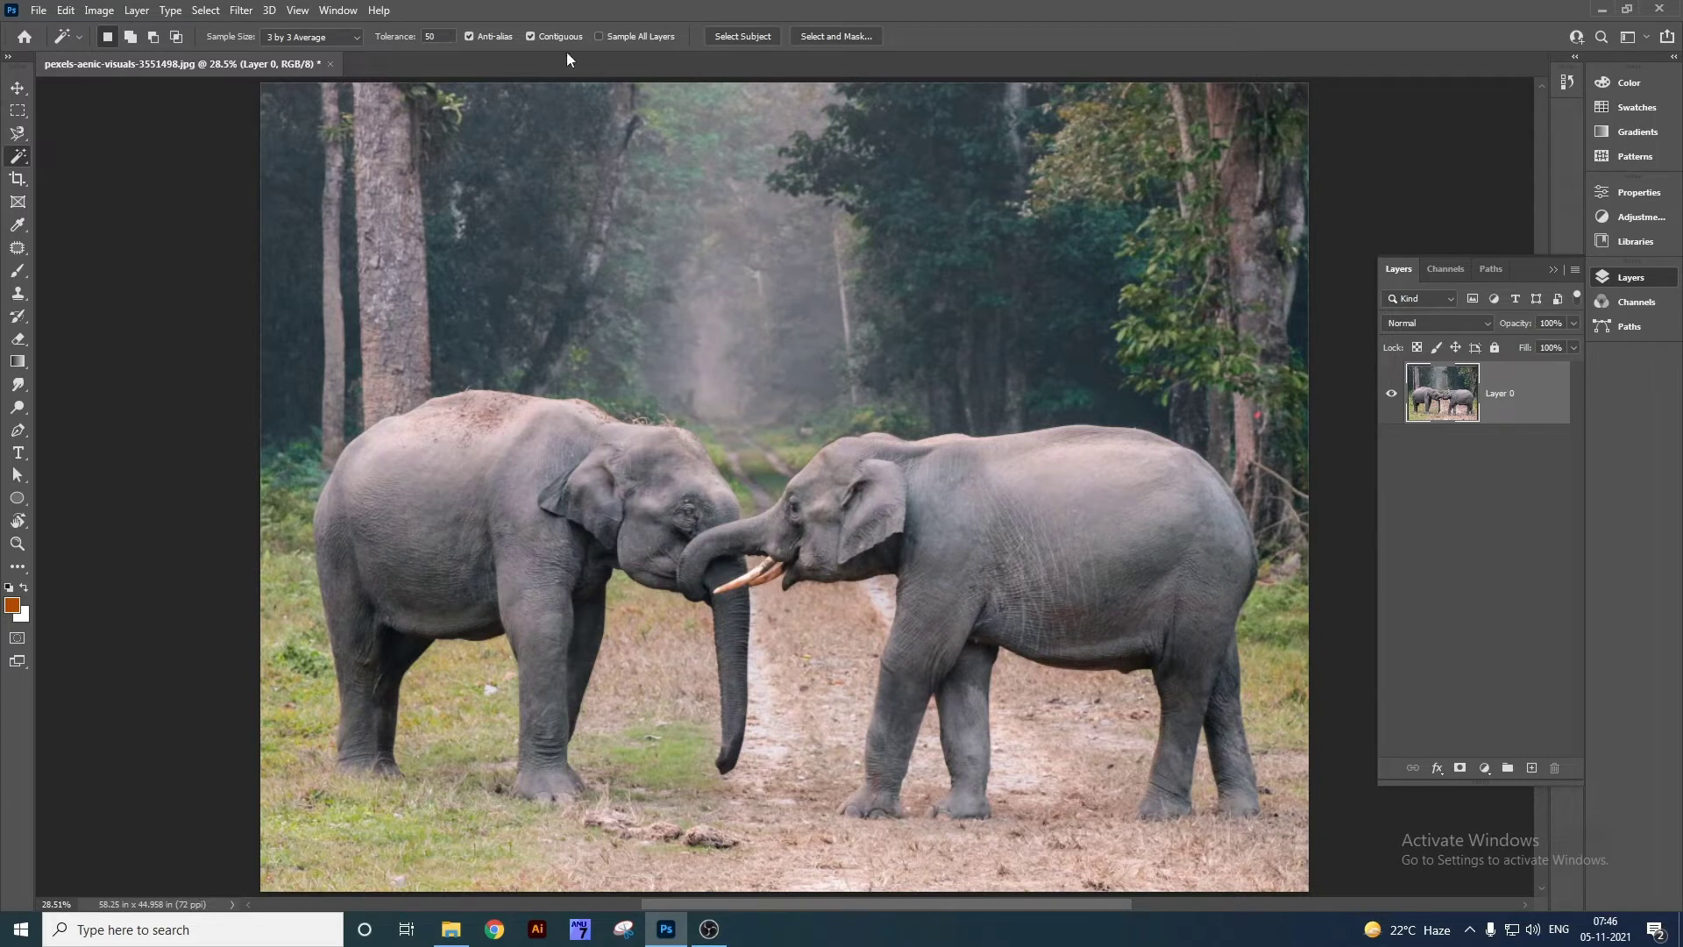
Try the Lasso tool, then switch to the Rectangular Marquee tool.
right_click(19, 133)
left_click(86, 134)
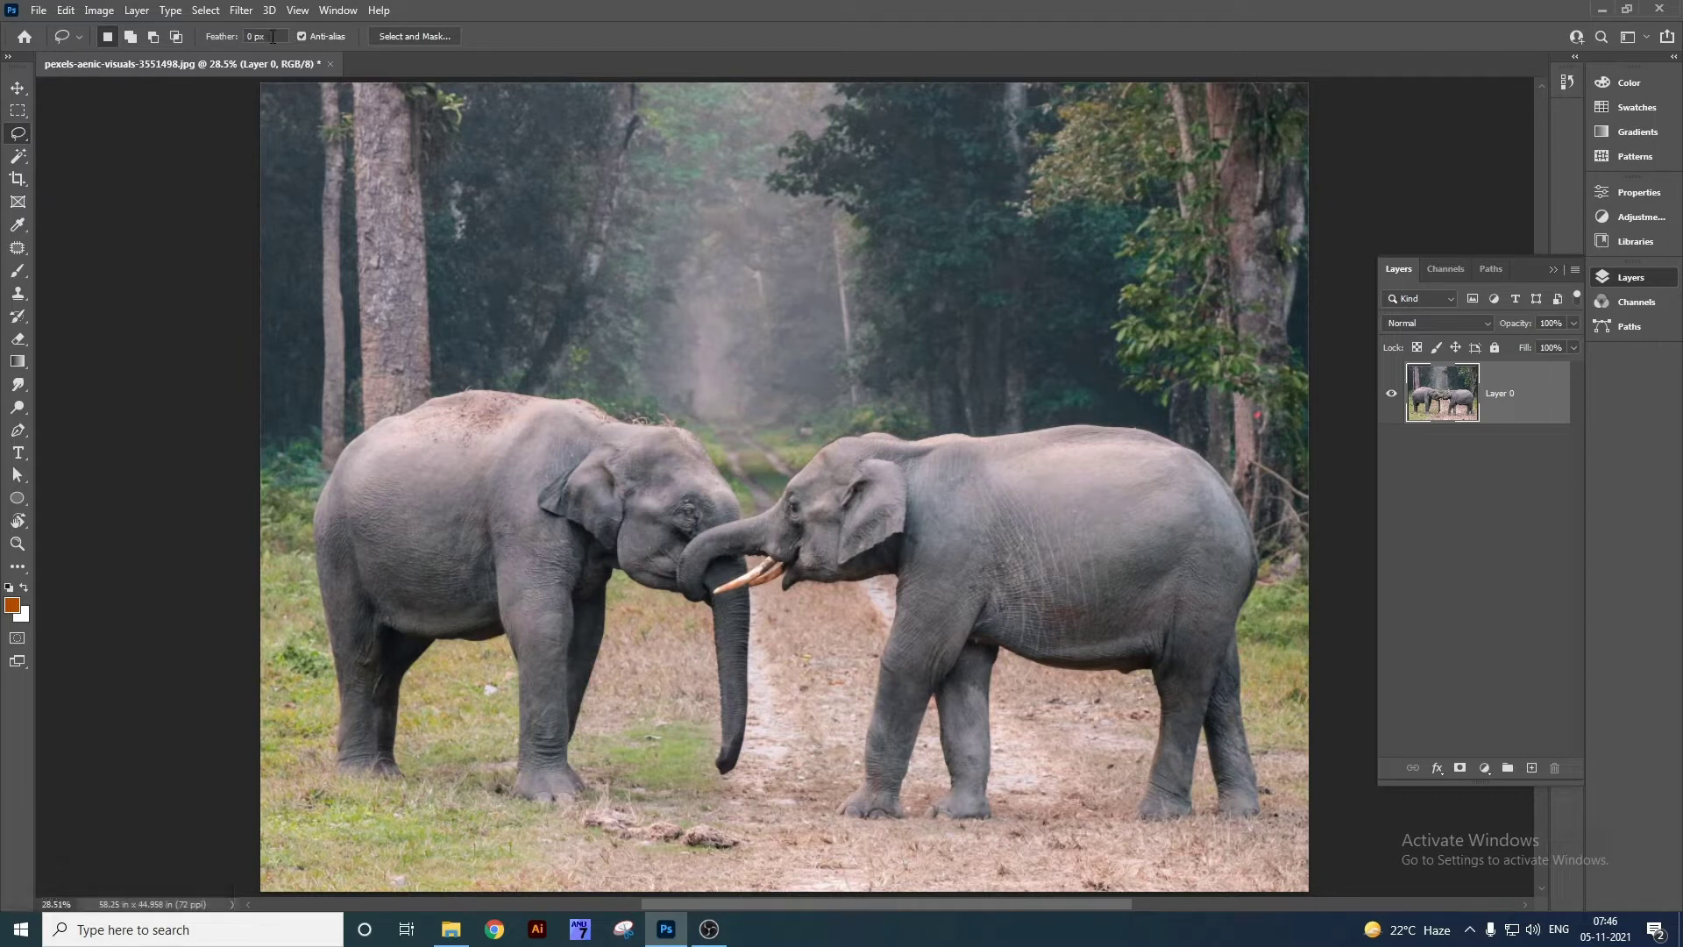
right_click(18, 111)
left_click(71, 112)
right_click(21, 112)
left_click(78, 111)
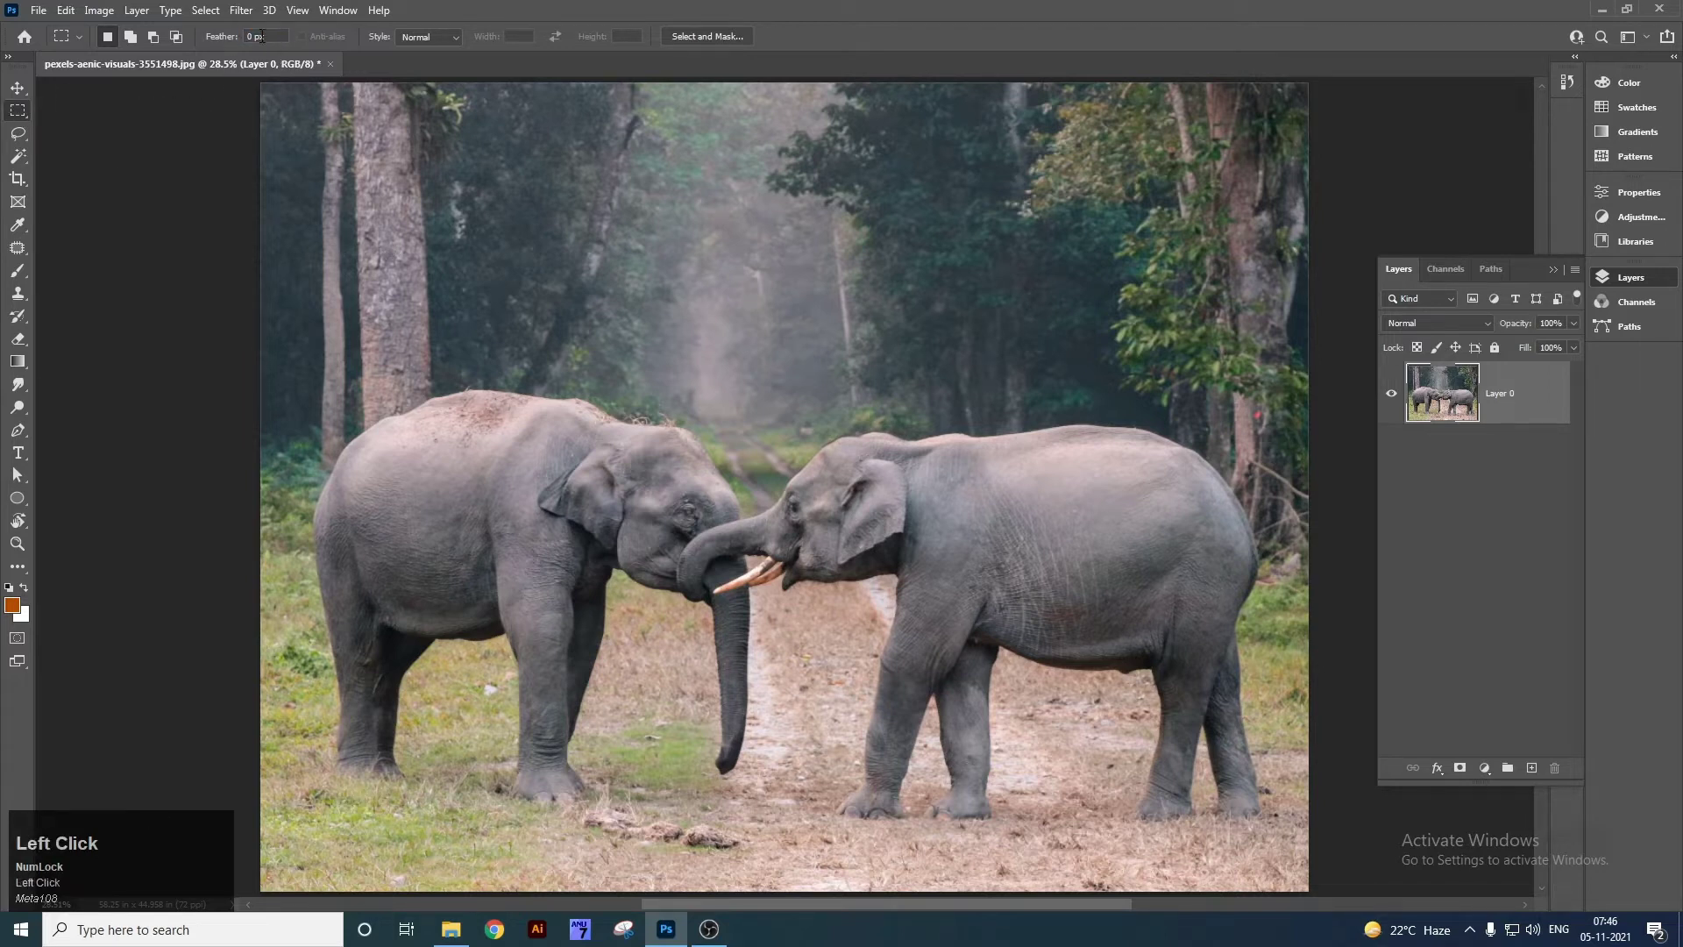
Cut a rectangle over the elephants out of the photo, then undo the cut and deselect.
left_click_drag(292, 212, 626, 571)
key("ctrl+x")
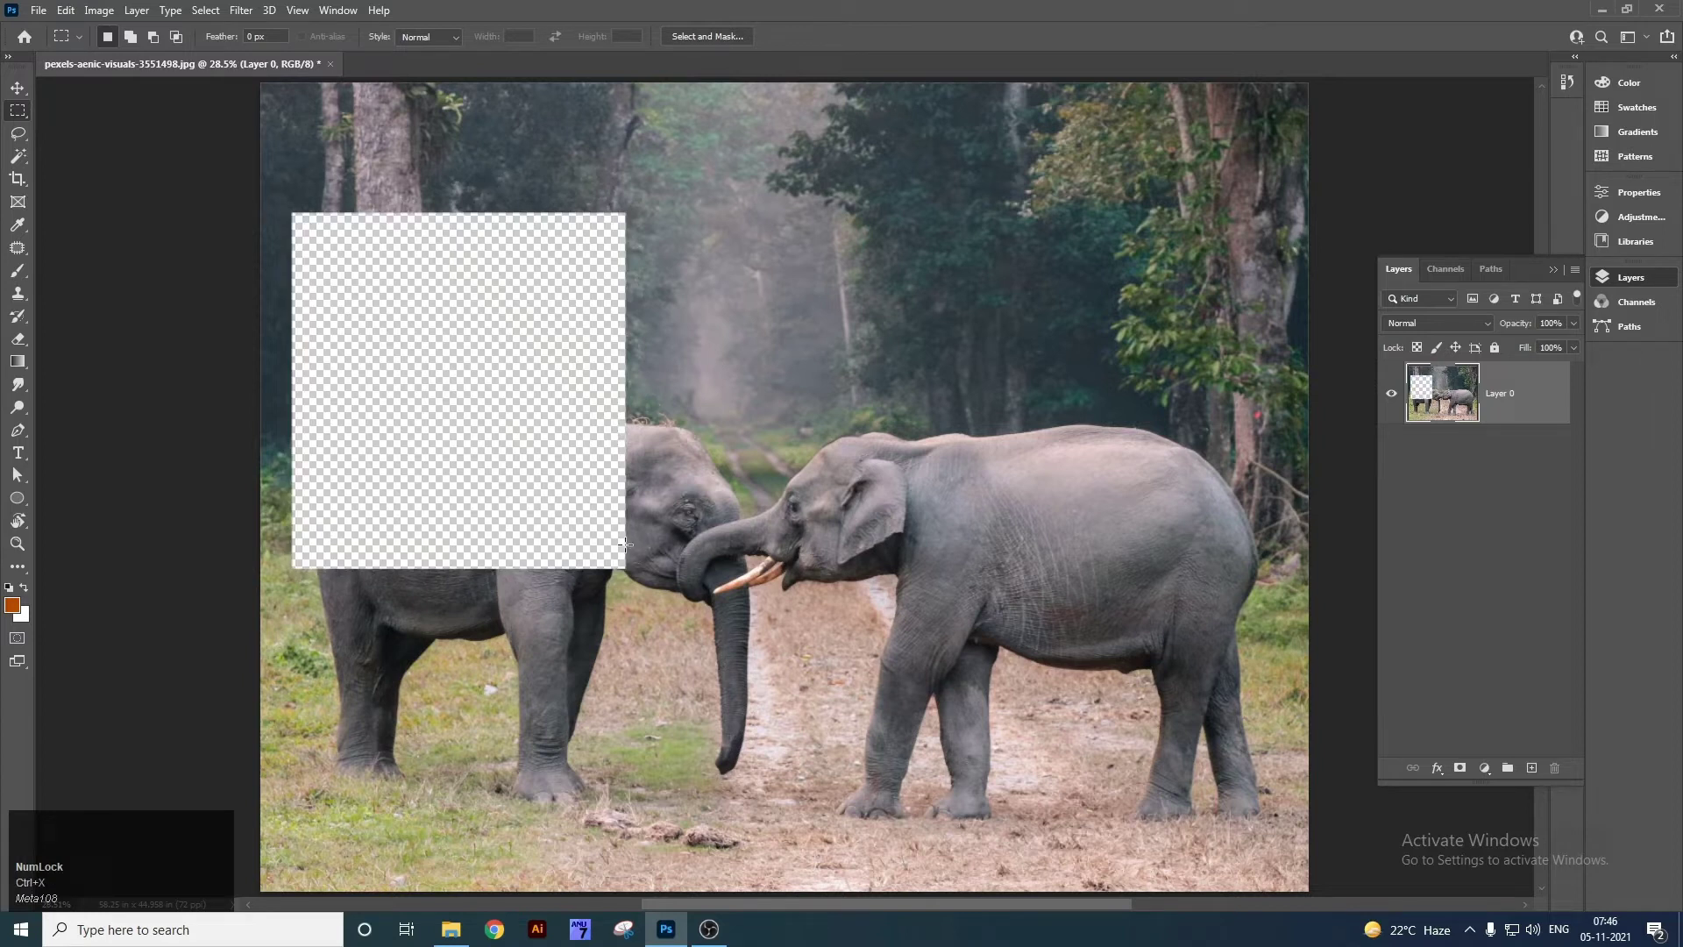
key("ctrl+z")
key("ctrl+d")
left_click(154, 39)
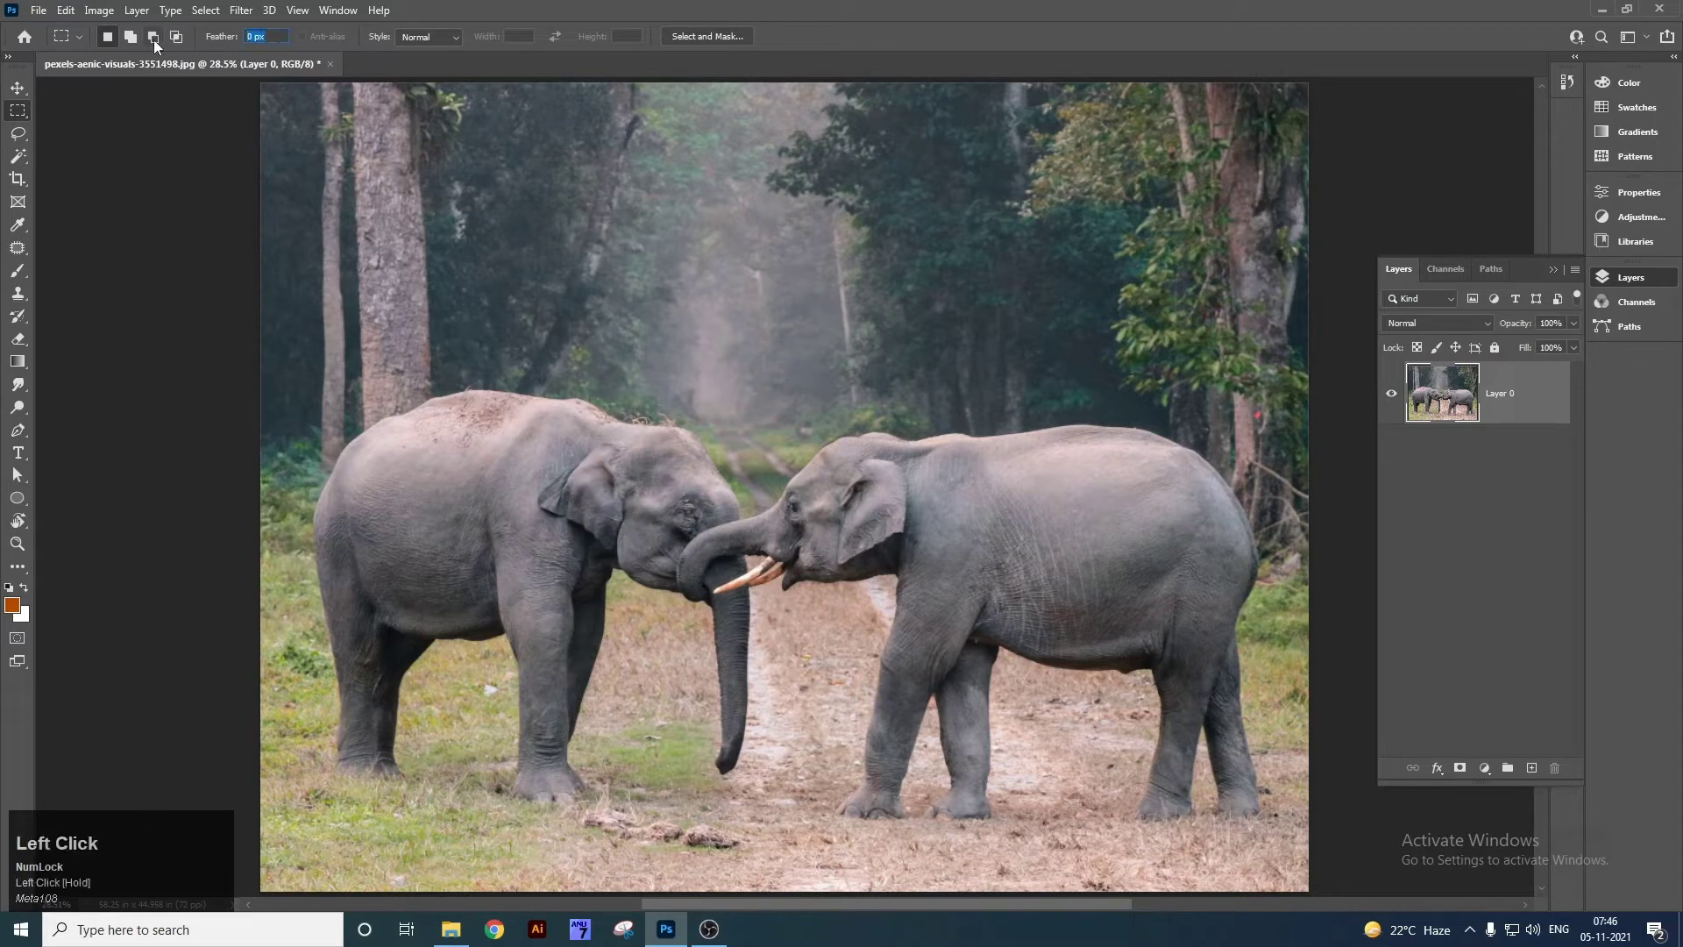
left_click_drag(407, 246, 800, 653)
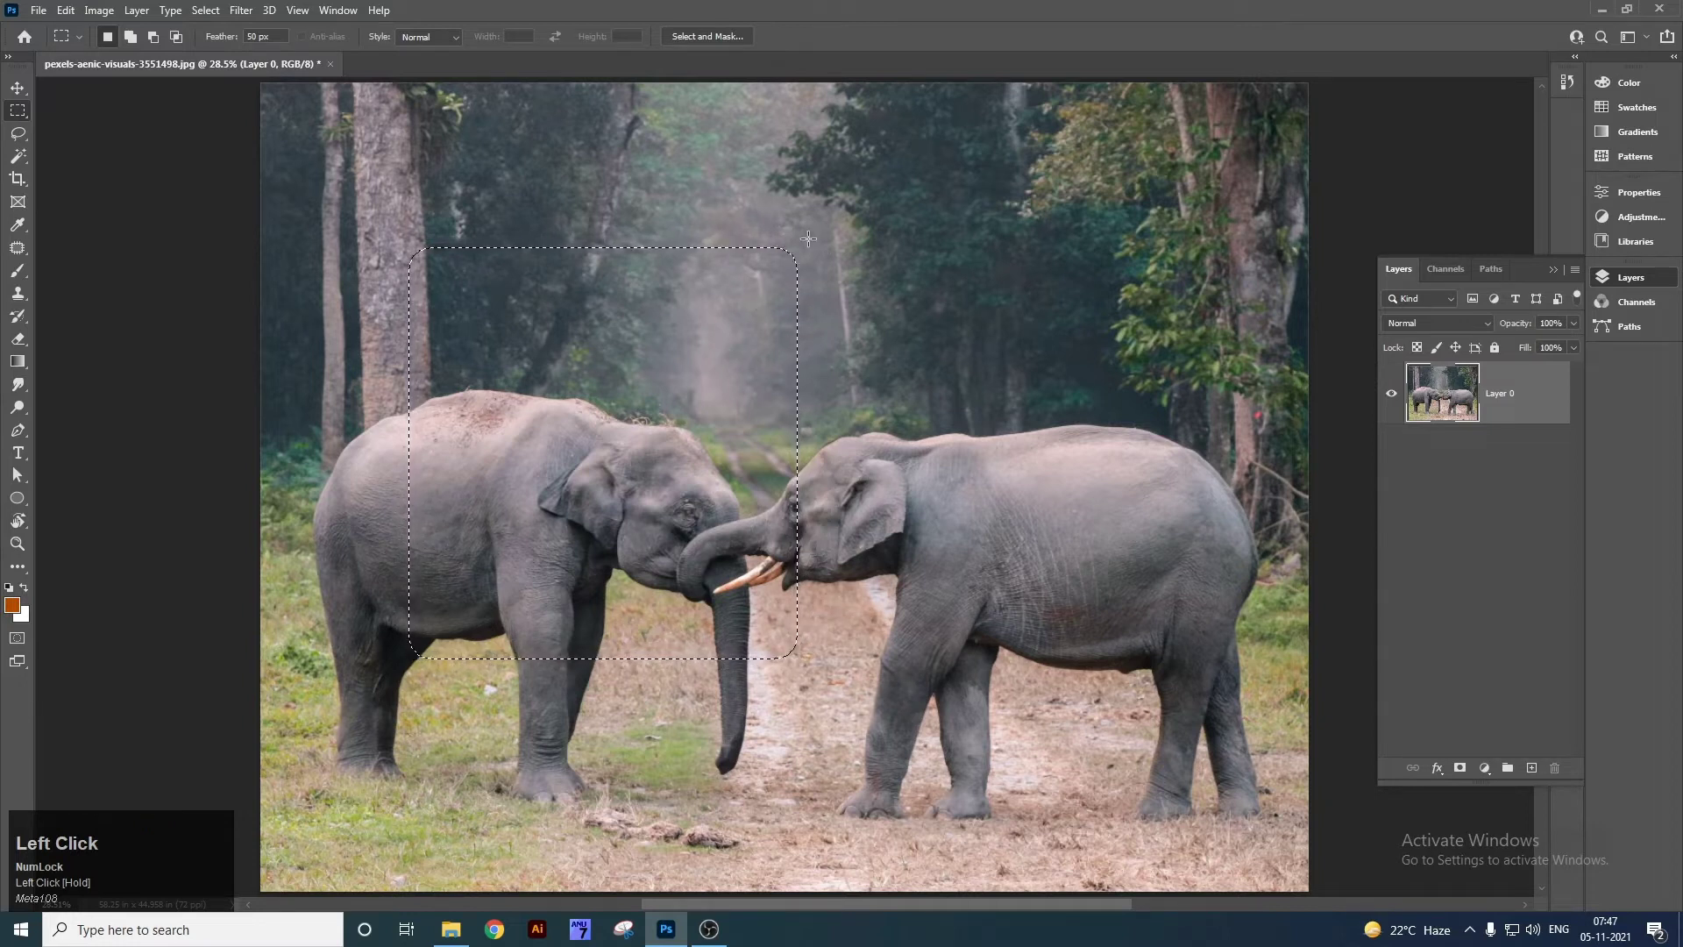
key("ctrl+x")
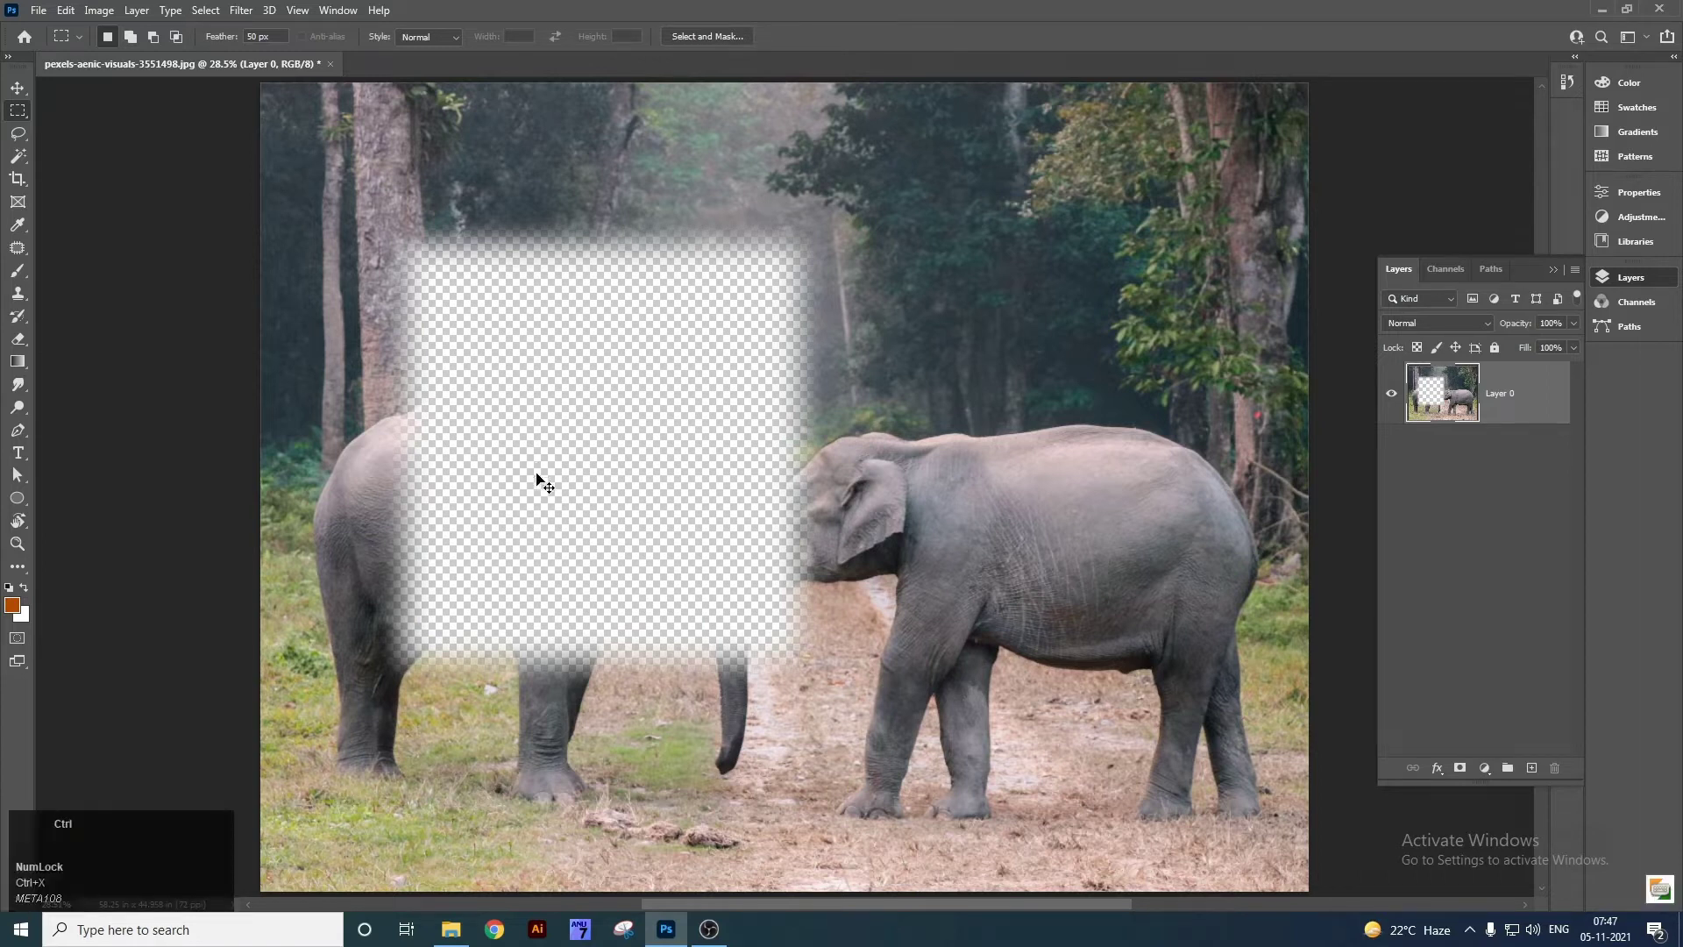
key("ctrl+v")
key("v")
left_click_drag(537, 478, 594, 429)
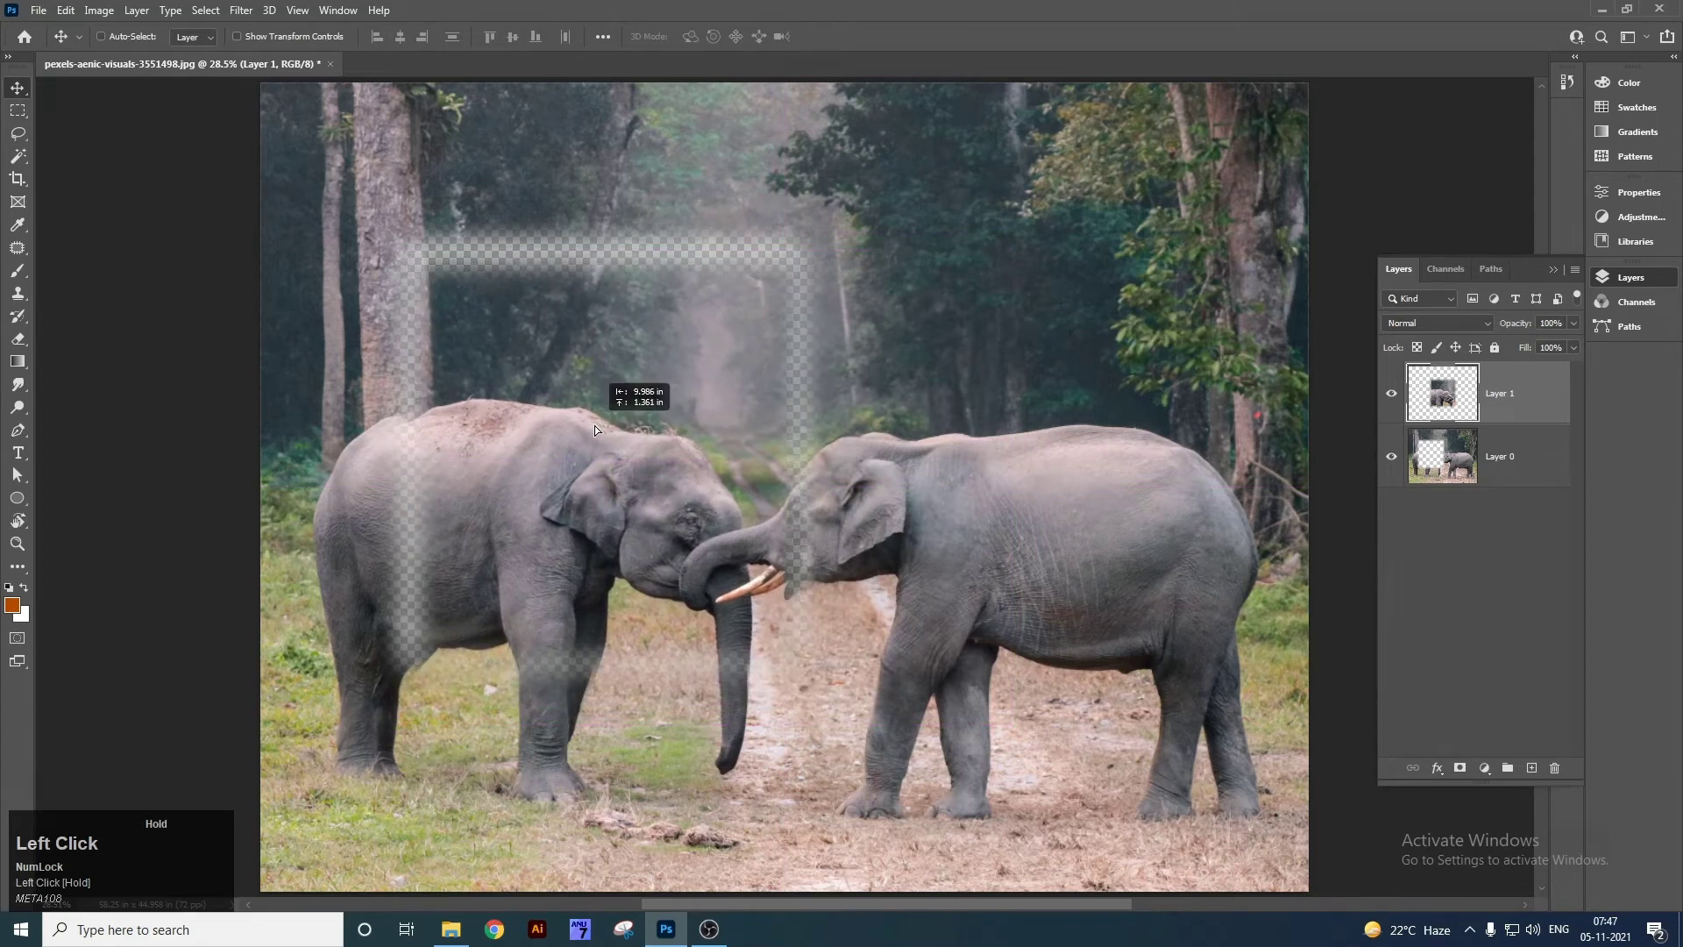
key("ctrl")
key("ctrl+z")
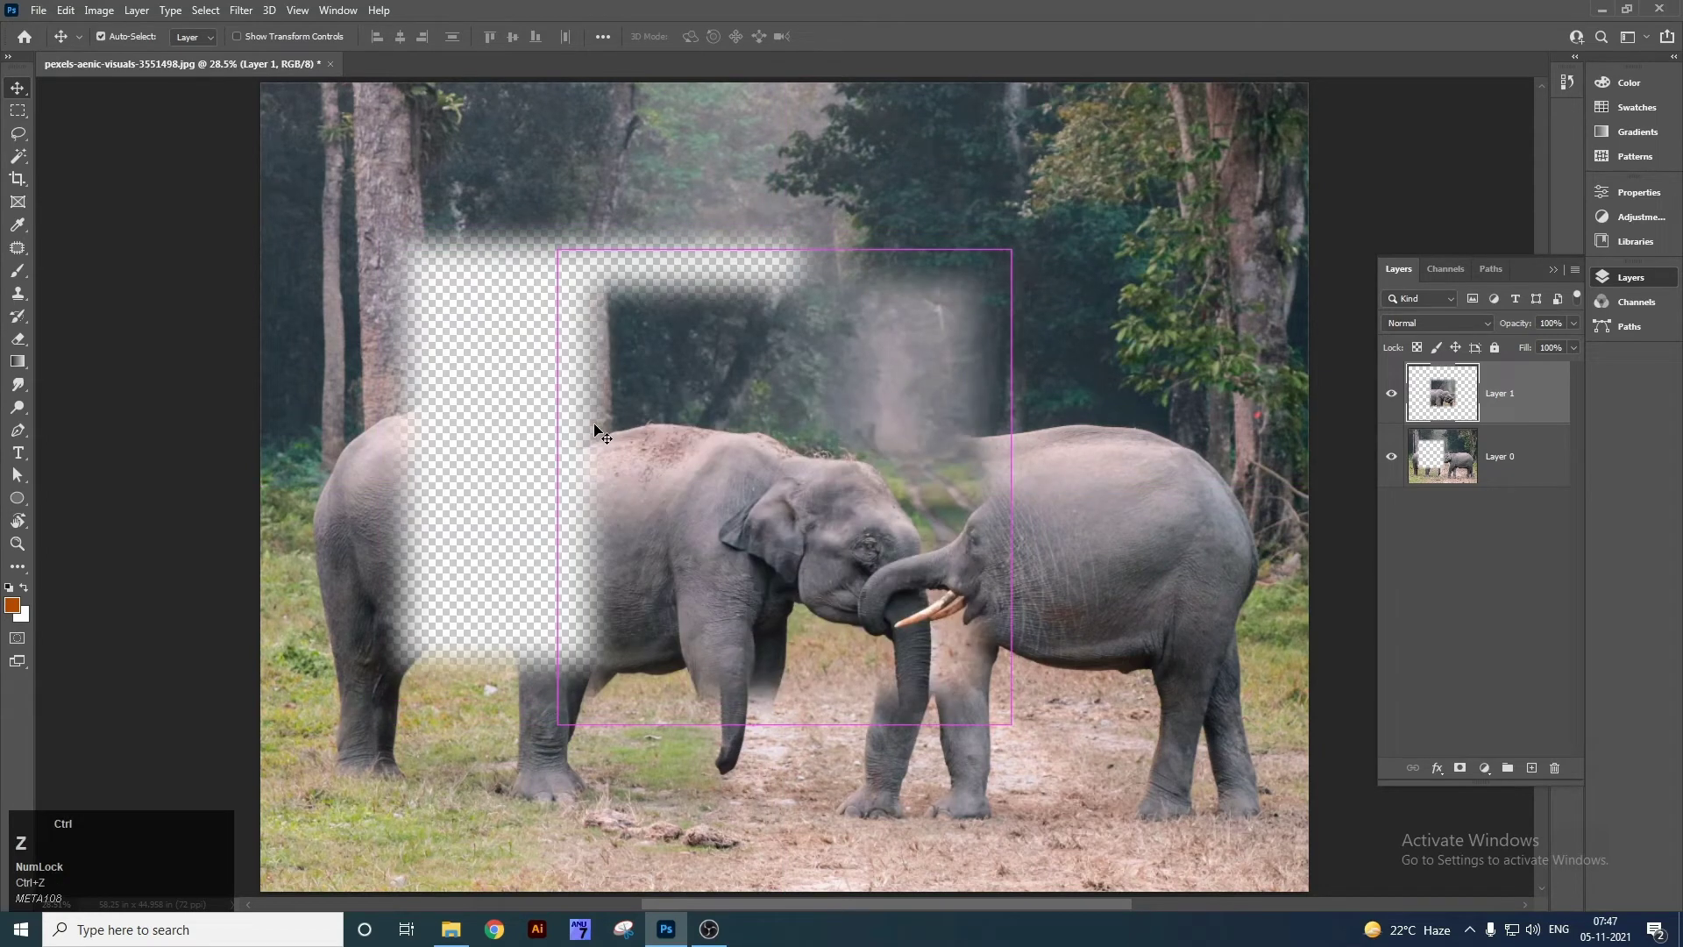
key("ctrl+z")
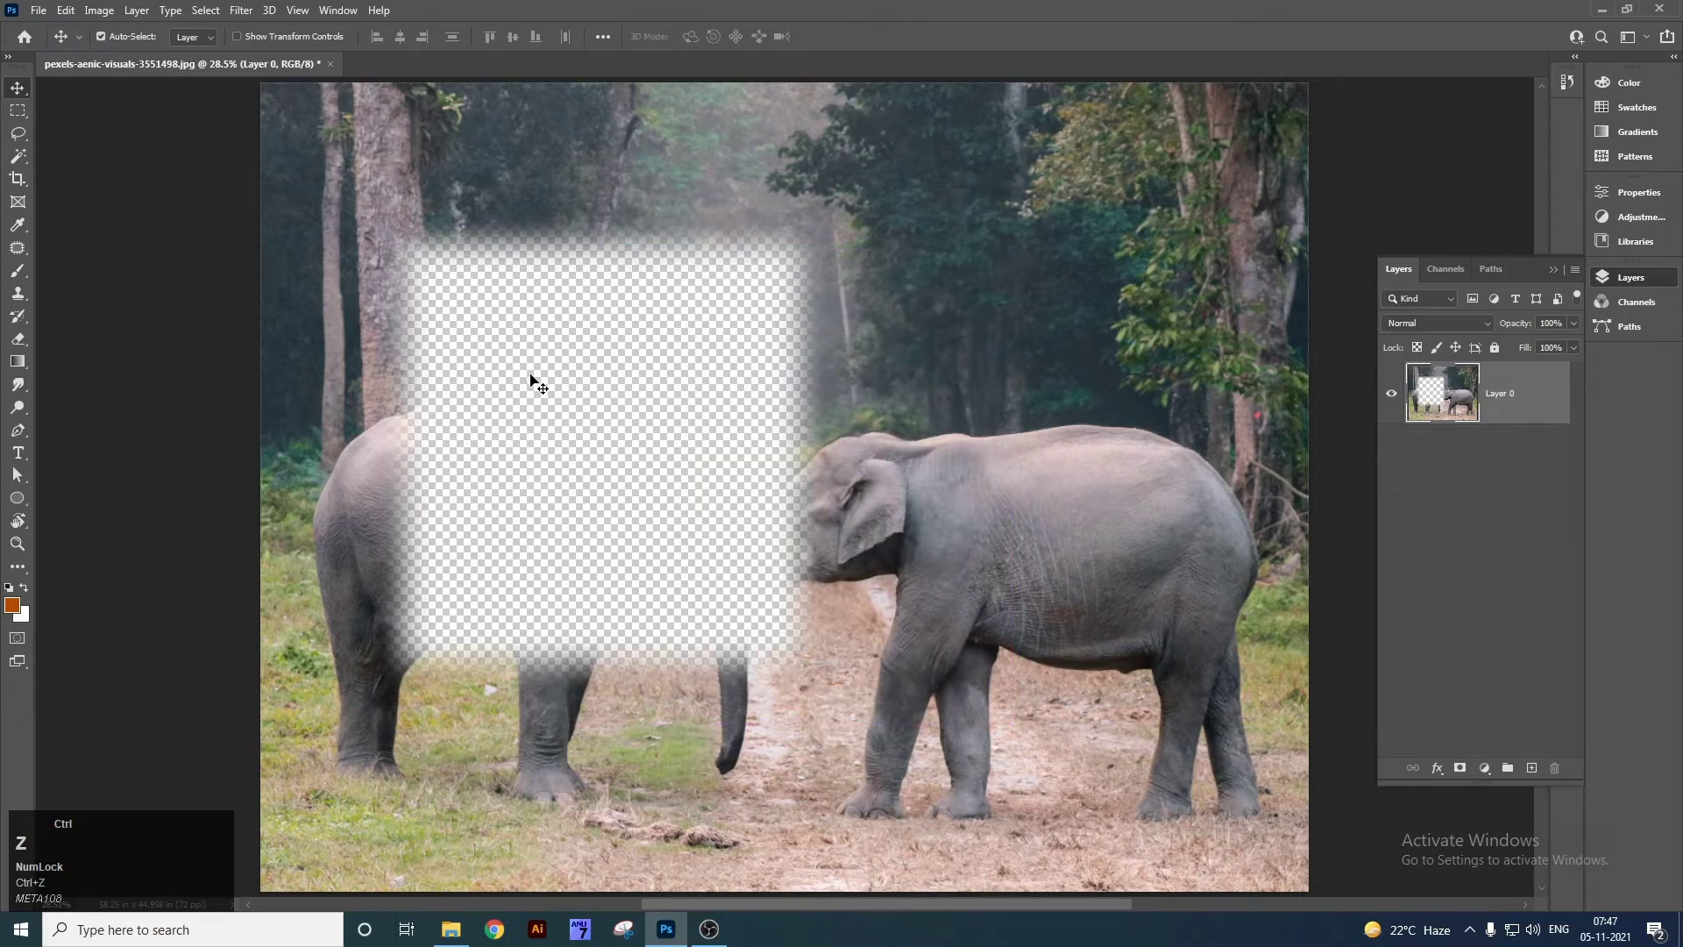
key("ctrl+z")
key("ctrl+d")
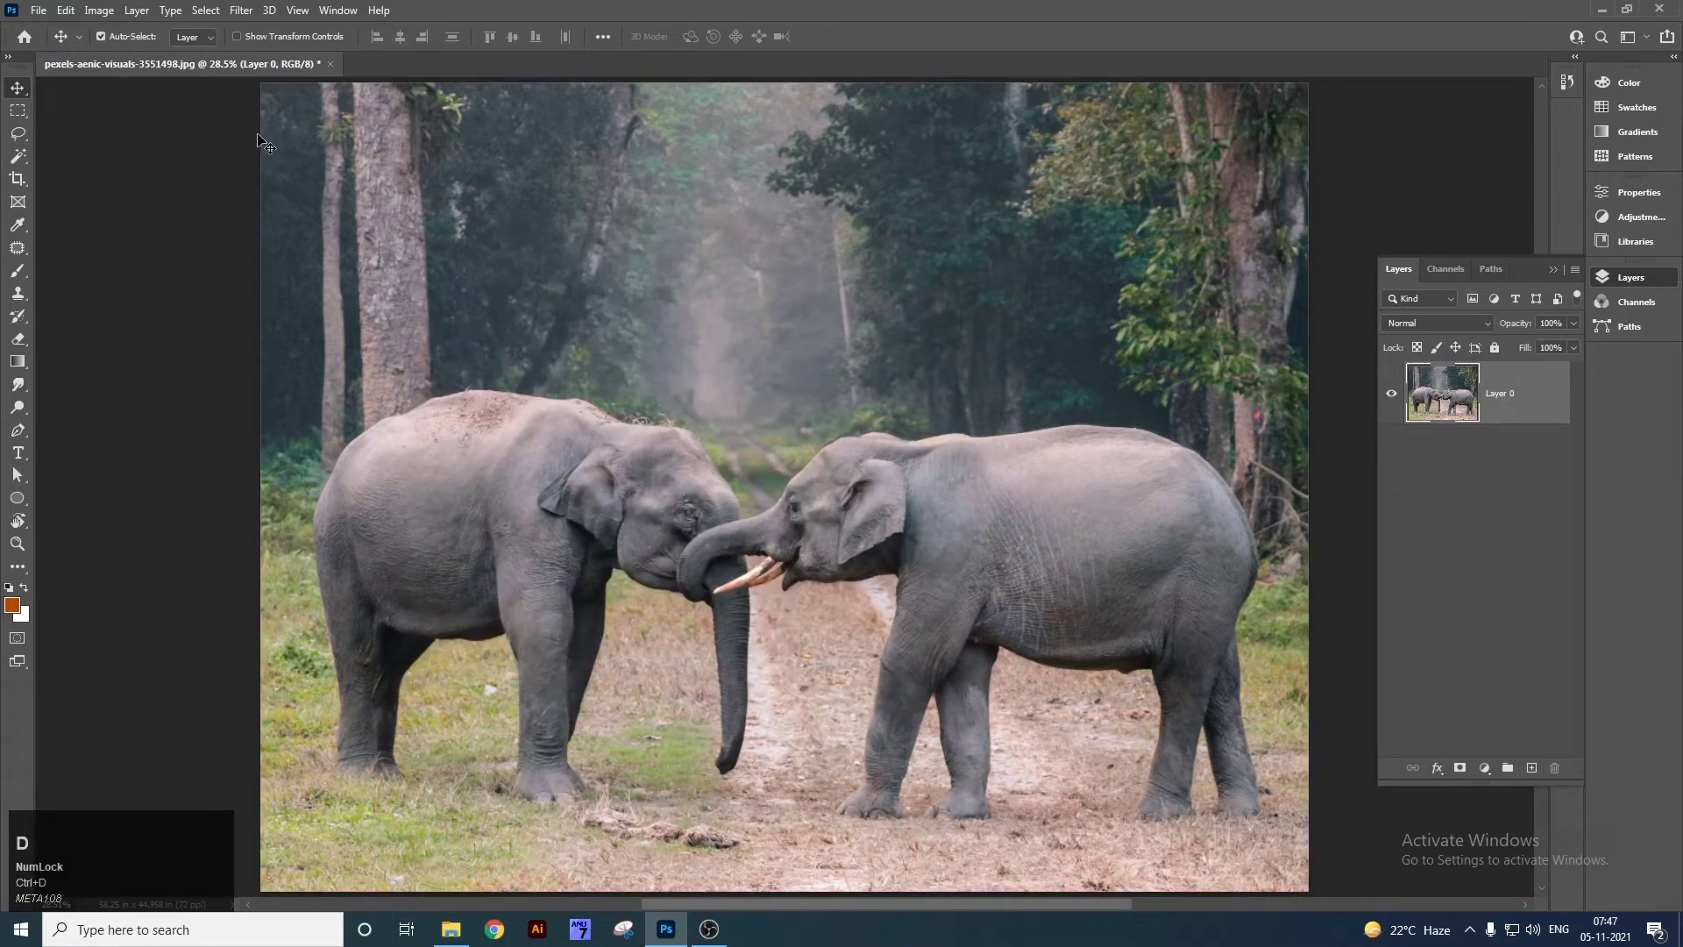
right_click(19, 112)
left_click(89, 113)
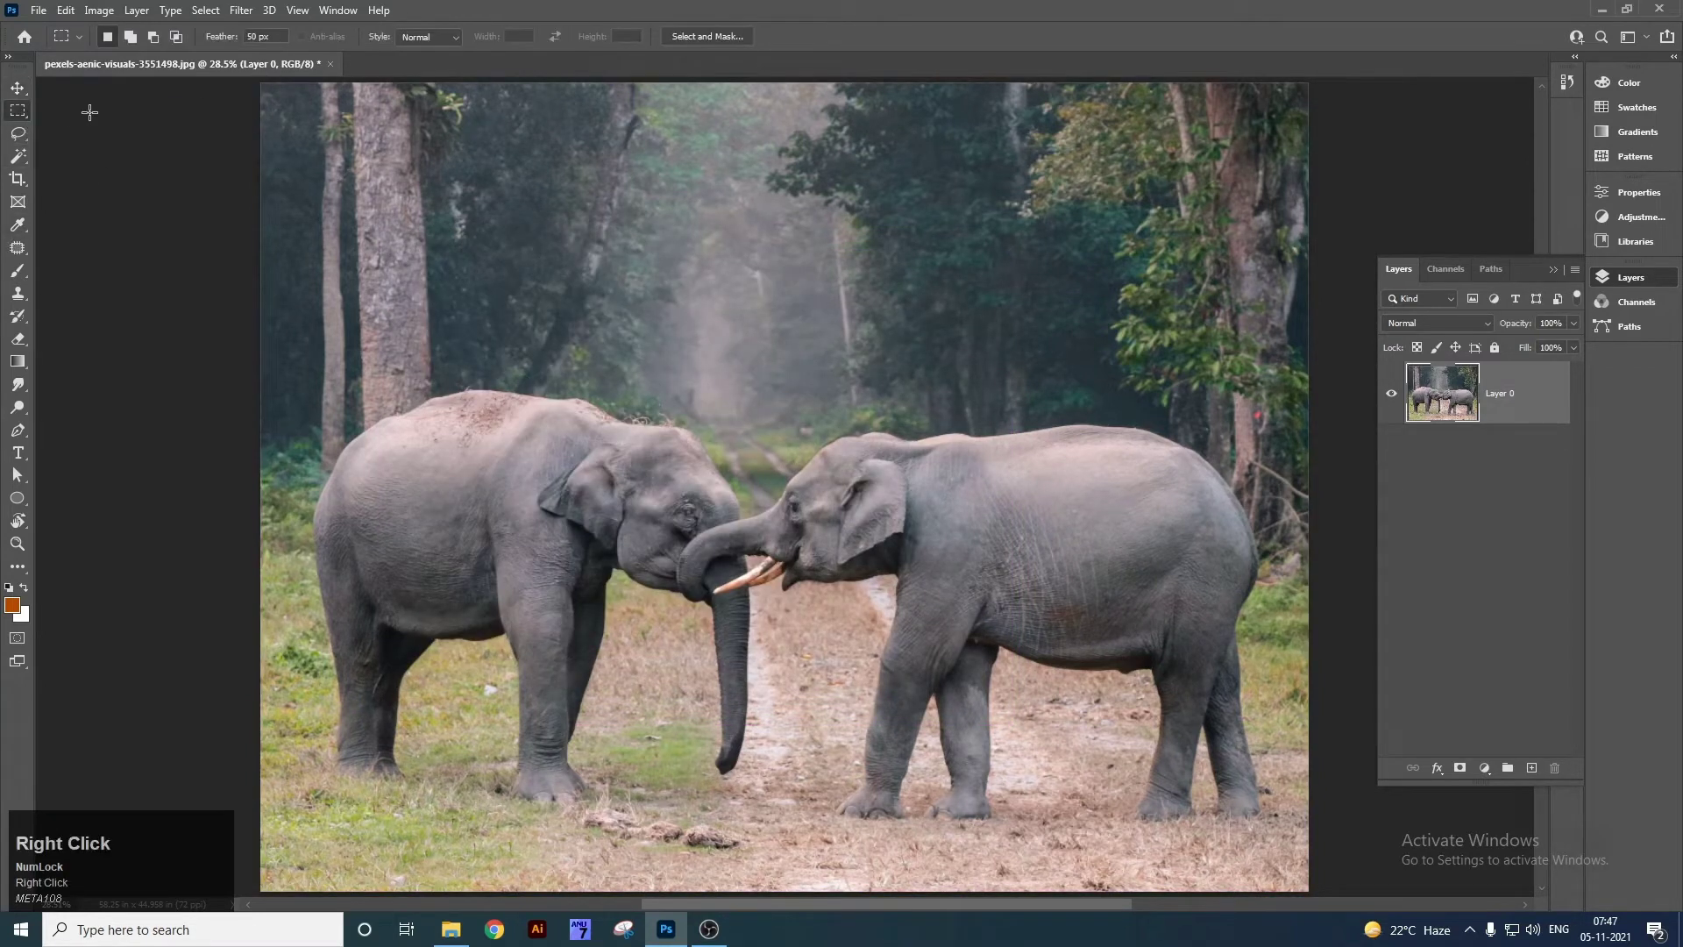
left_click(270, 42)
left_click_drag(484, 306, 897, 664)
key("ctrl+x")
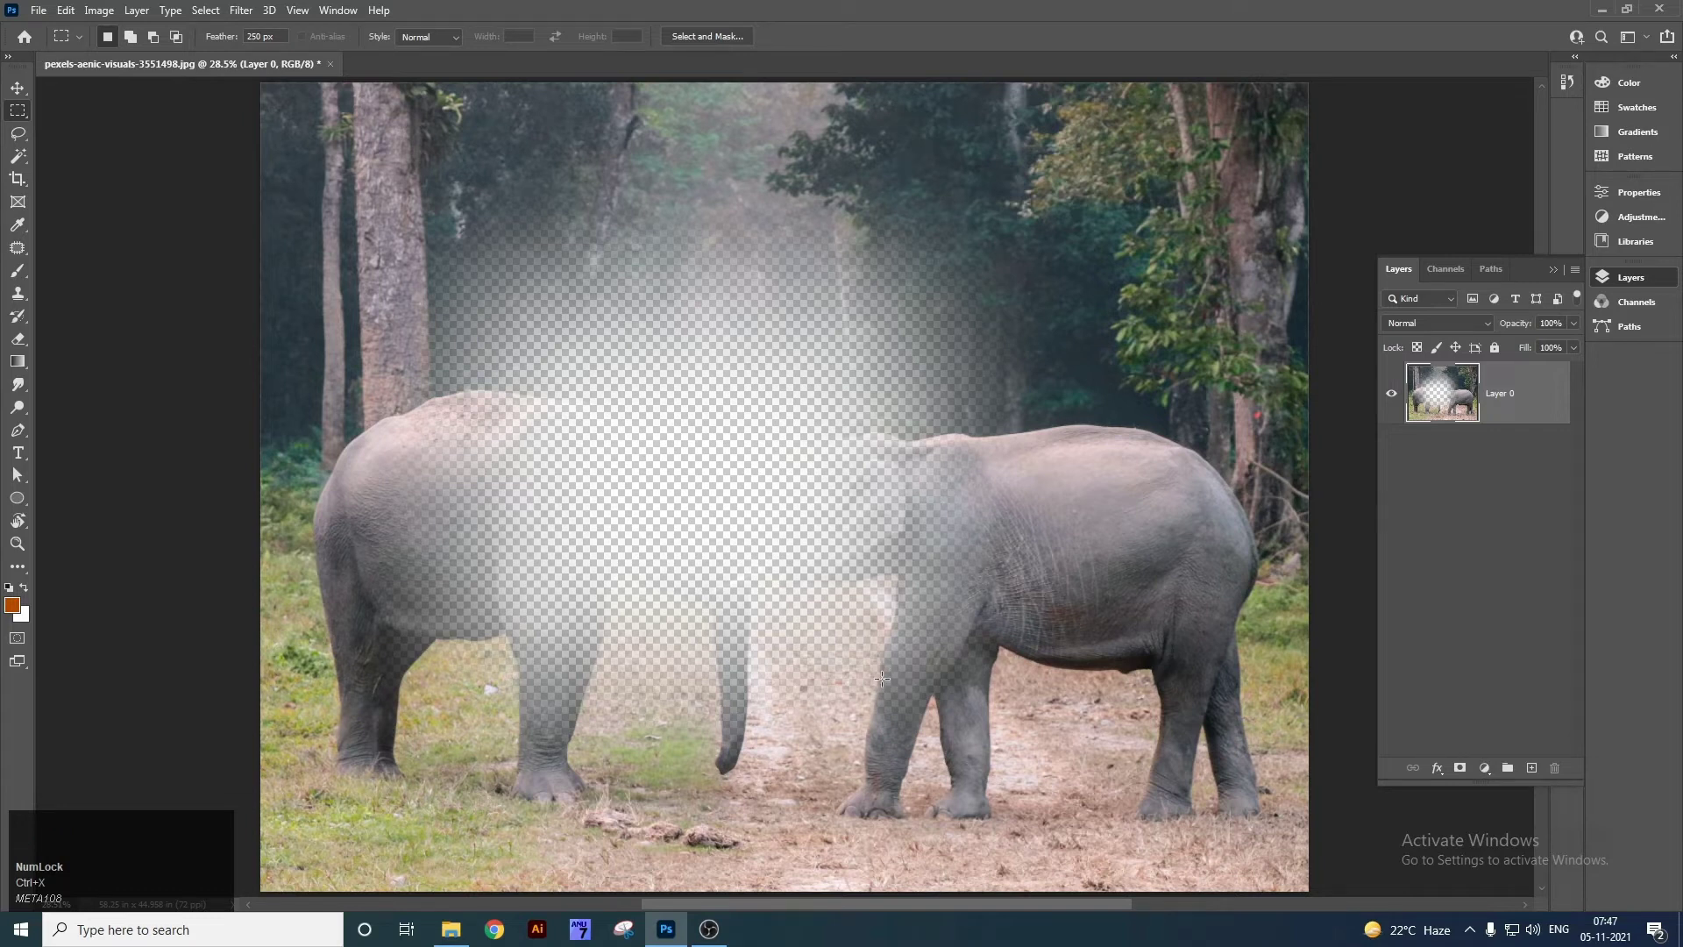
key("ctrl+z")
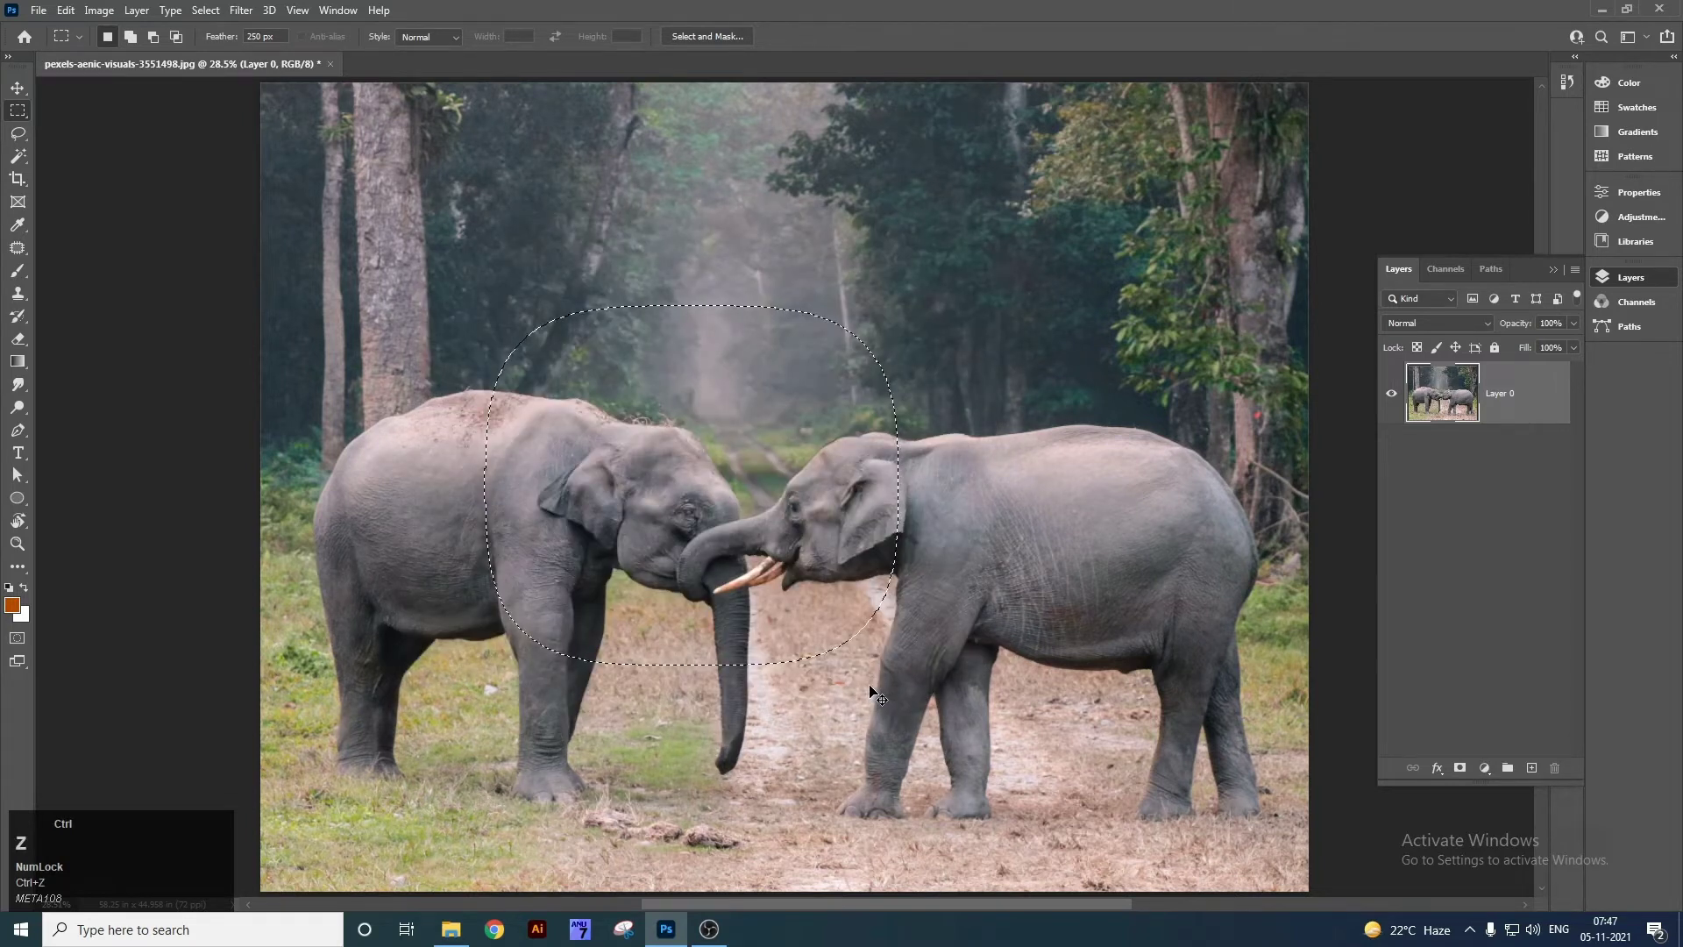
key("ctrl+d")
right_click(25, 156)
left_click(19, 180)
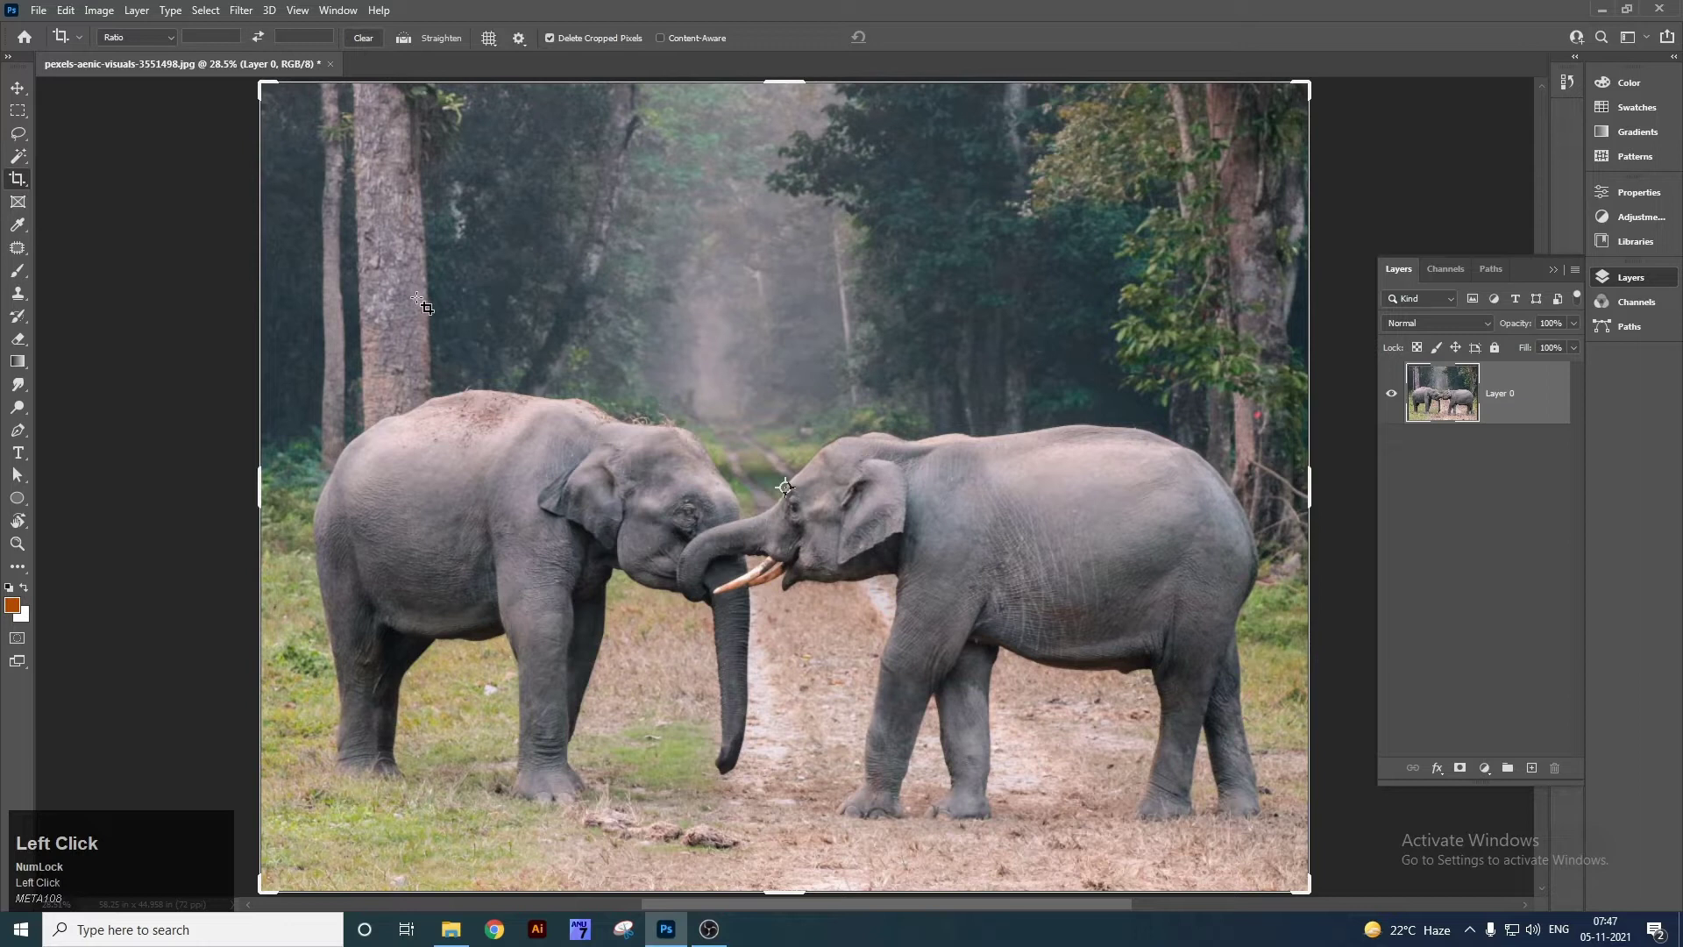
key("ctrl+minus")
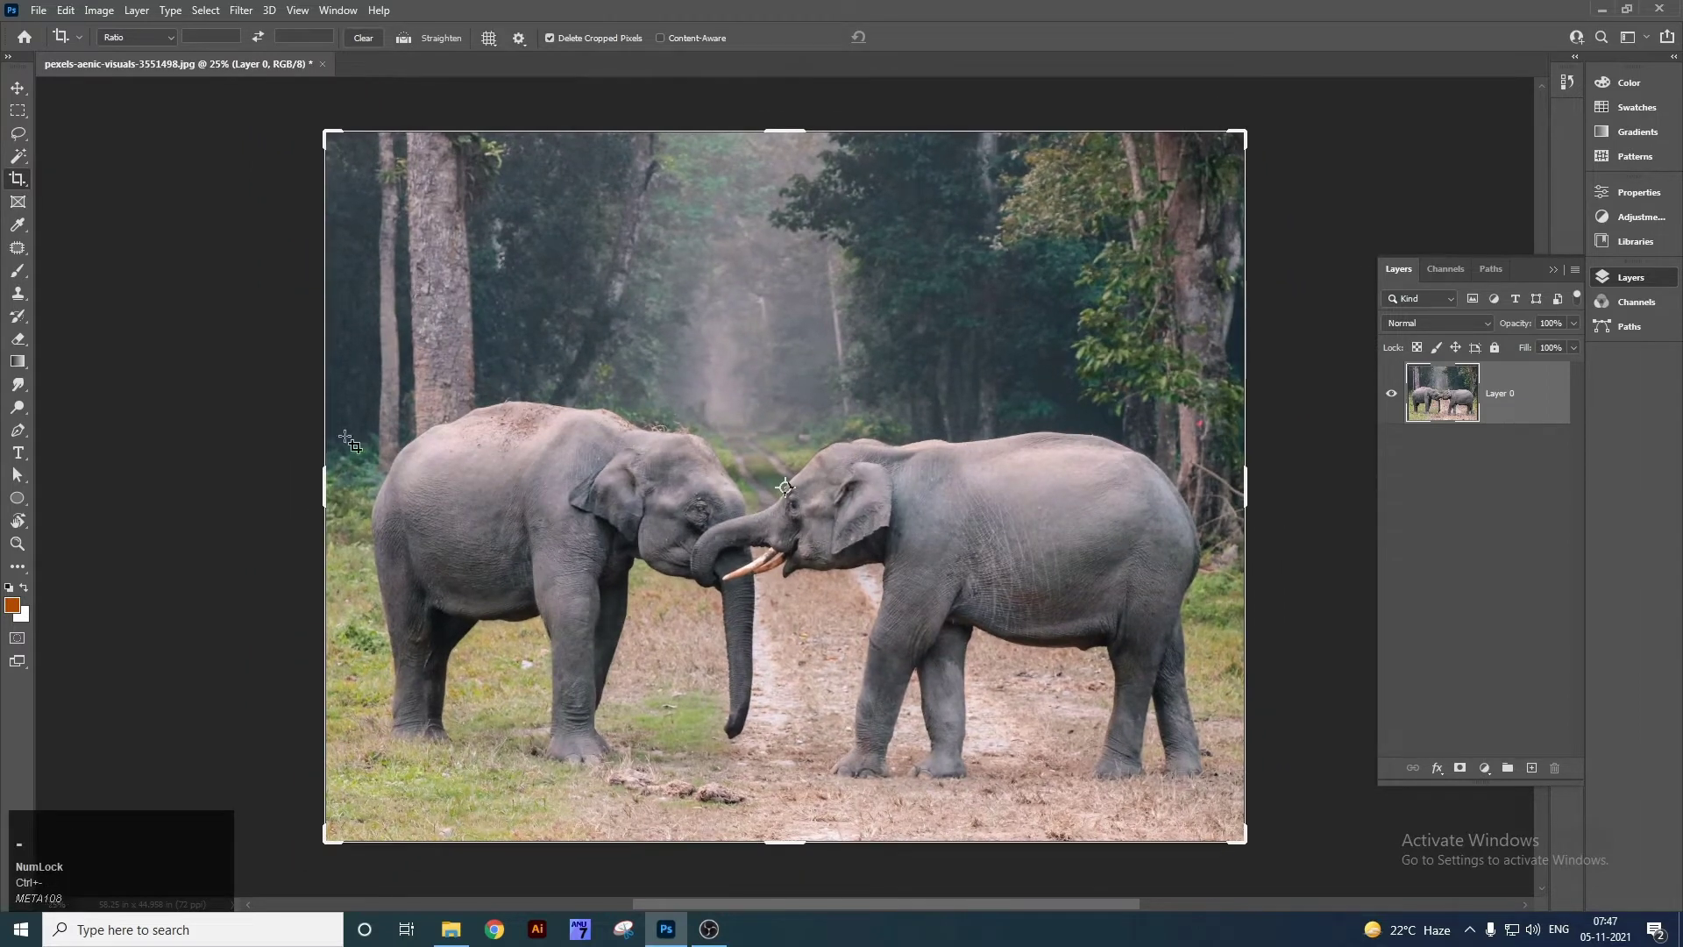
left_click_drag(326, 478, 542, 514)
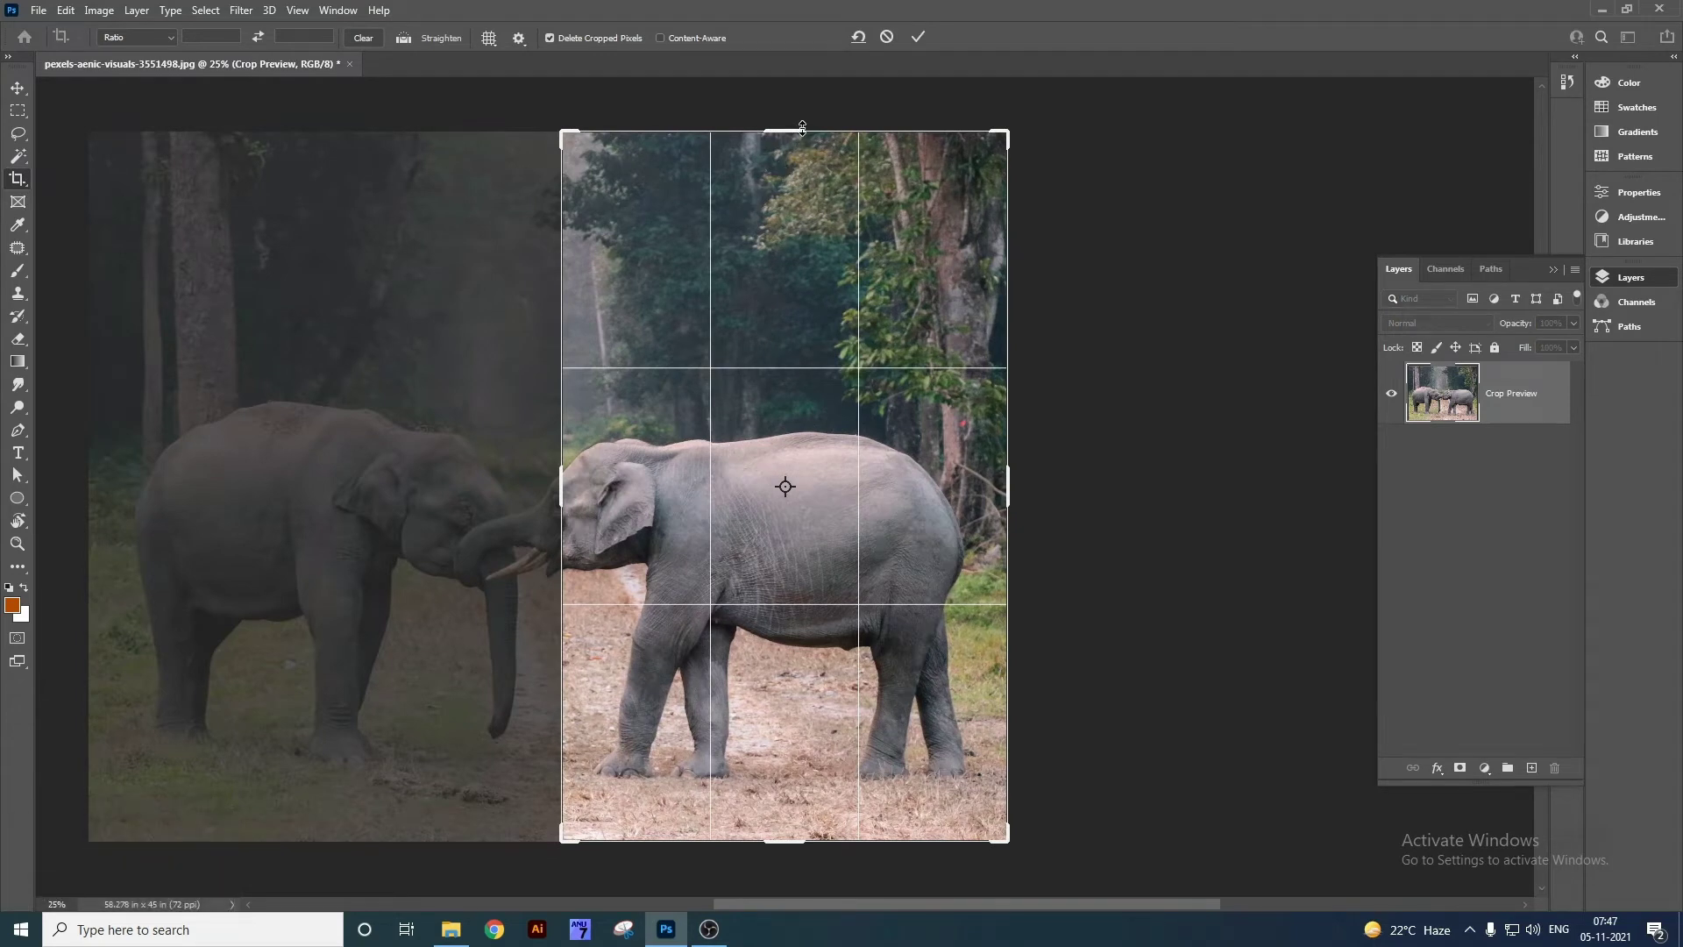
left_click_drag(802, 127, 802, 343)
left_click_drag(787, 738, 787, 712)
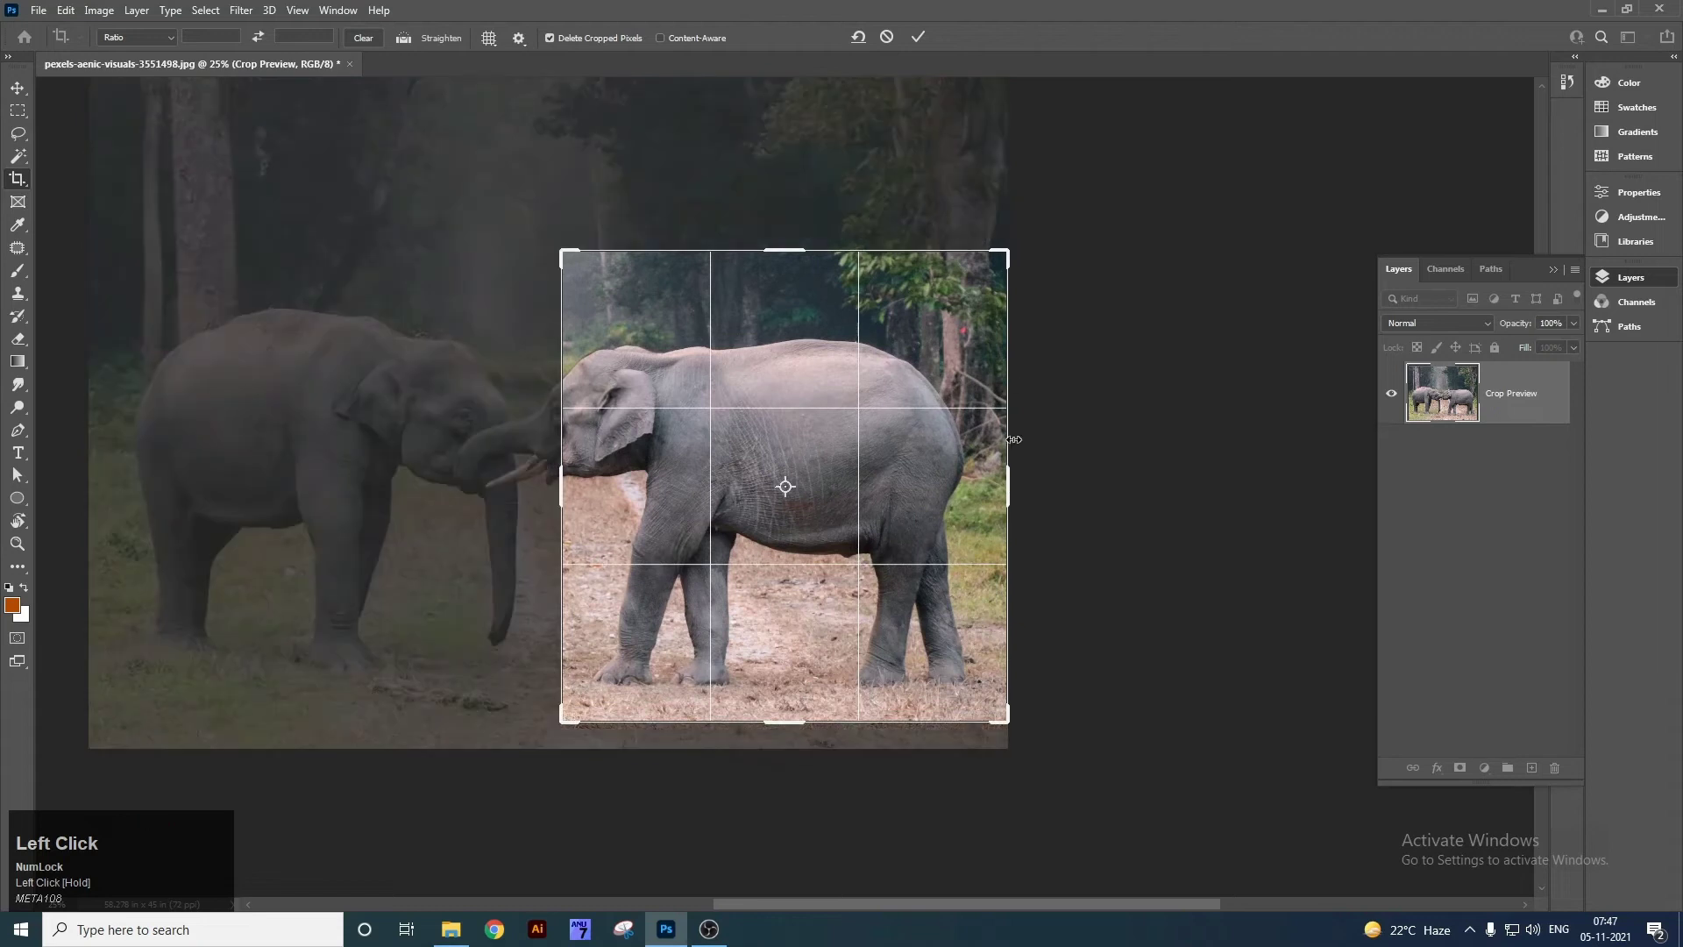
left_click_drag(1012, 487, 999, 514)
left_click_drag(581, 472, 486, 485)
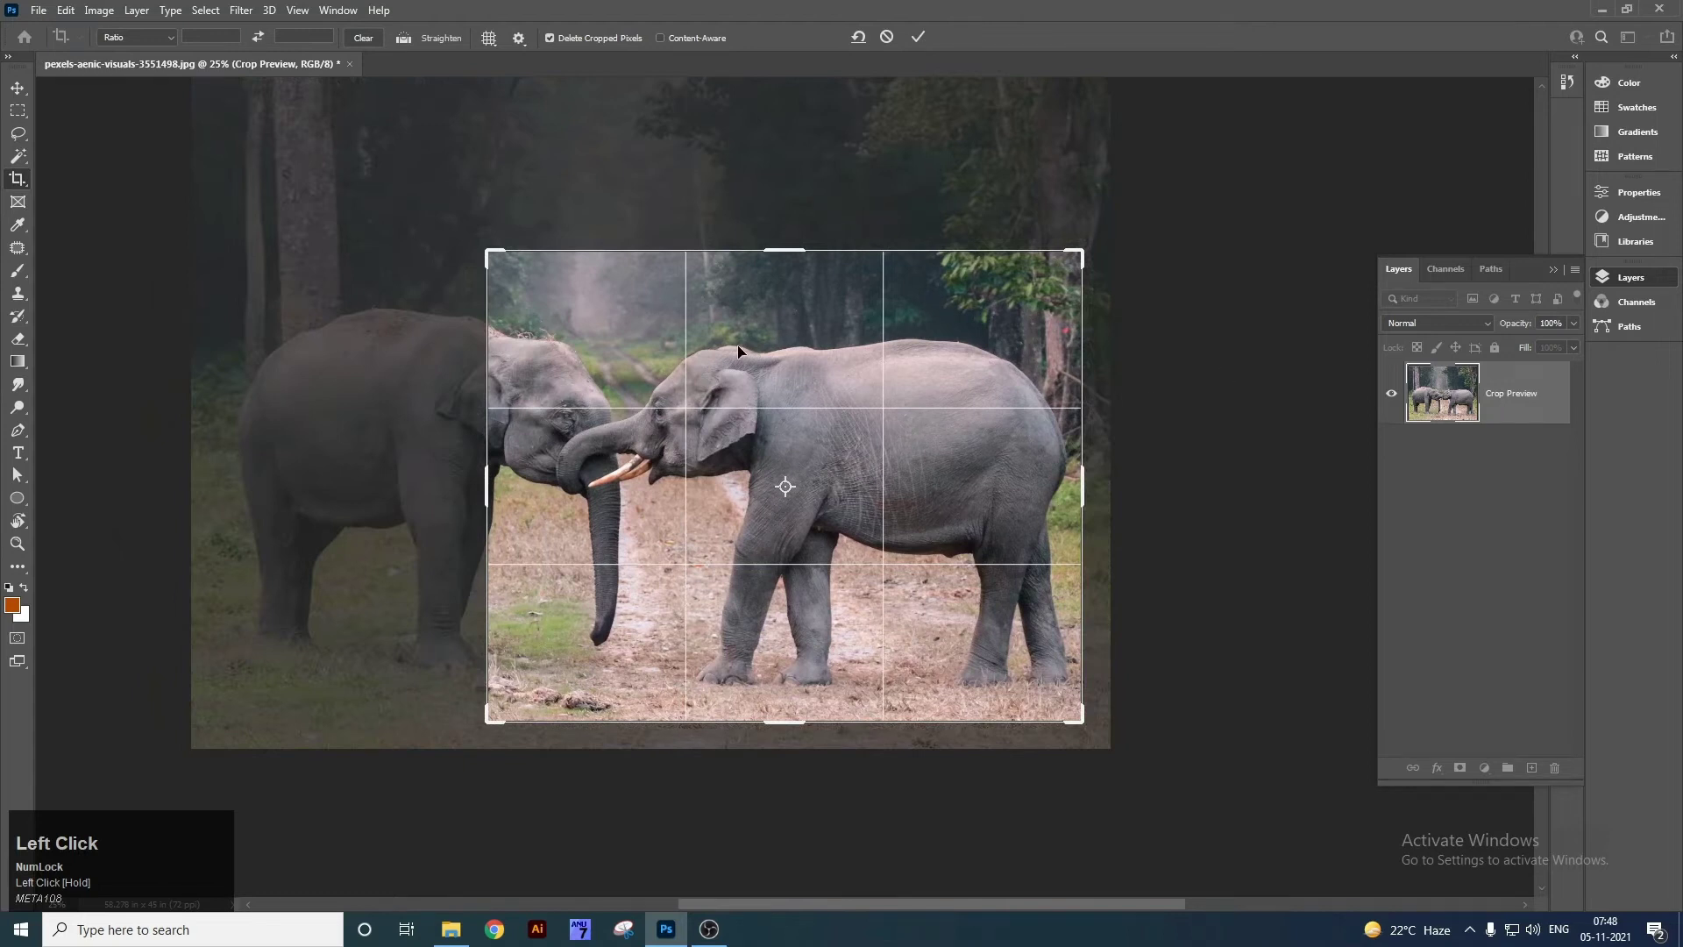
left_click(918, 36)
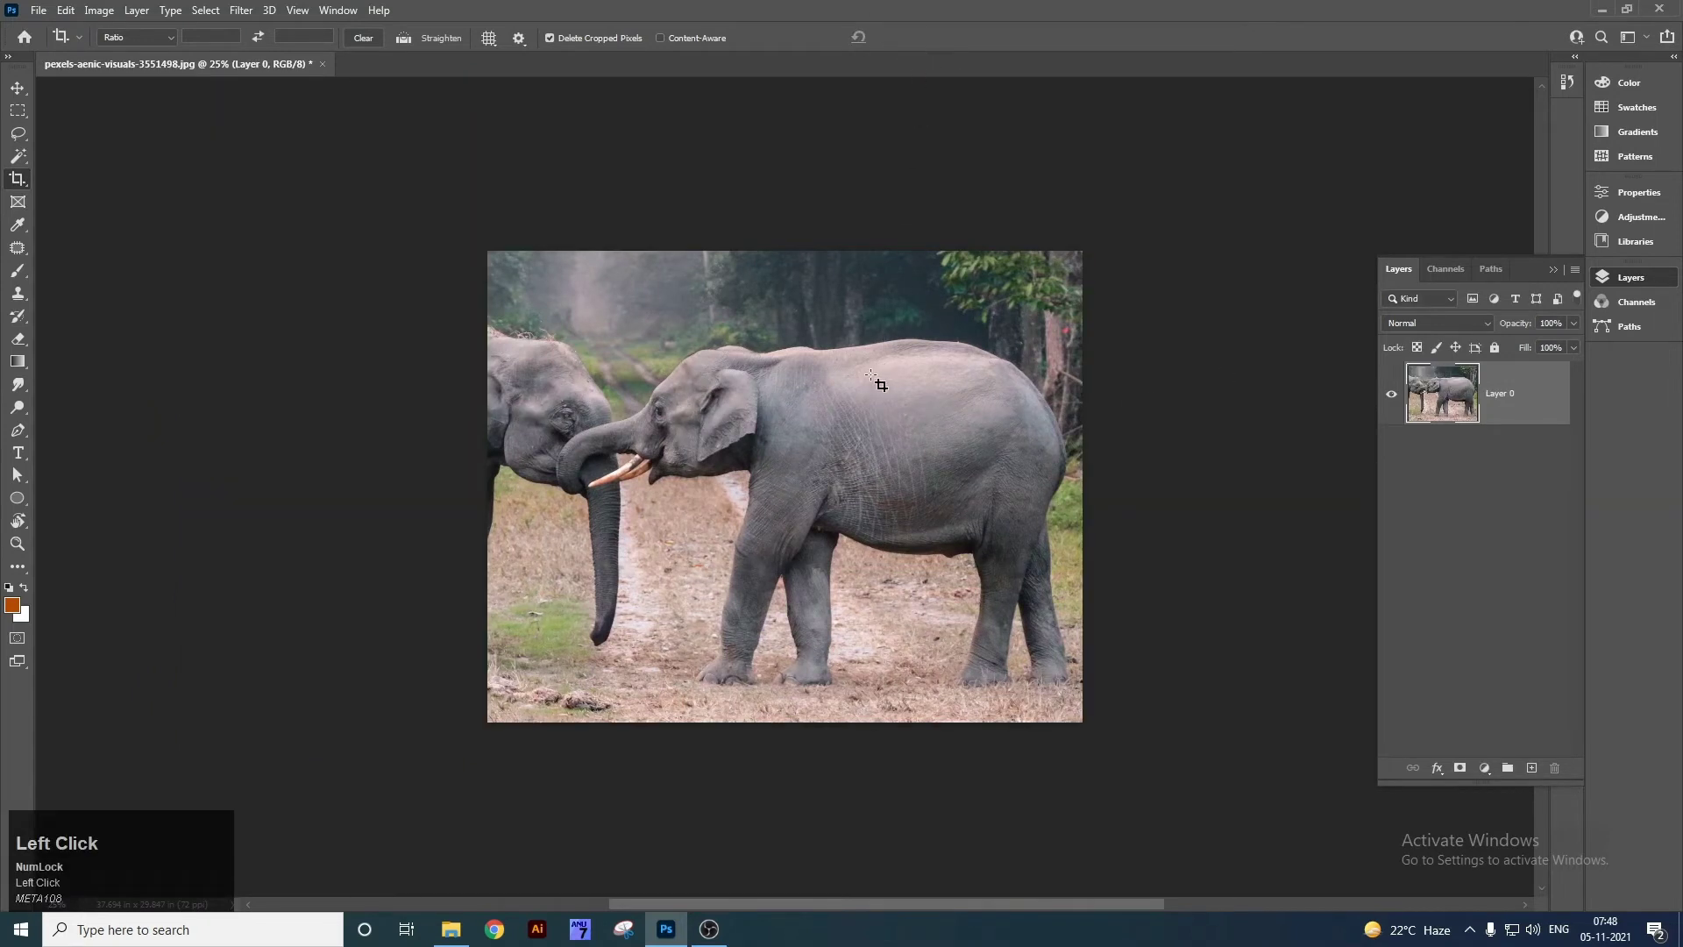
key("ctrl+z")
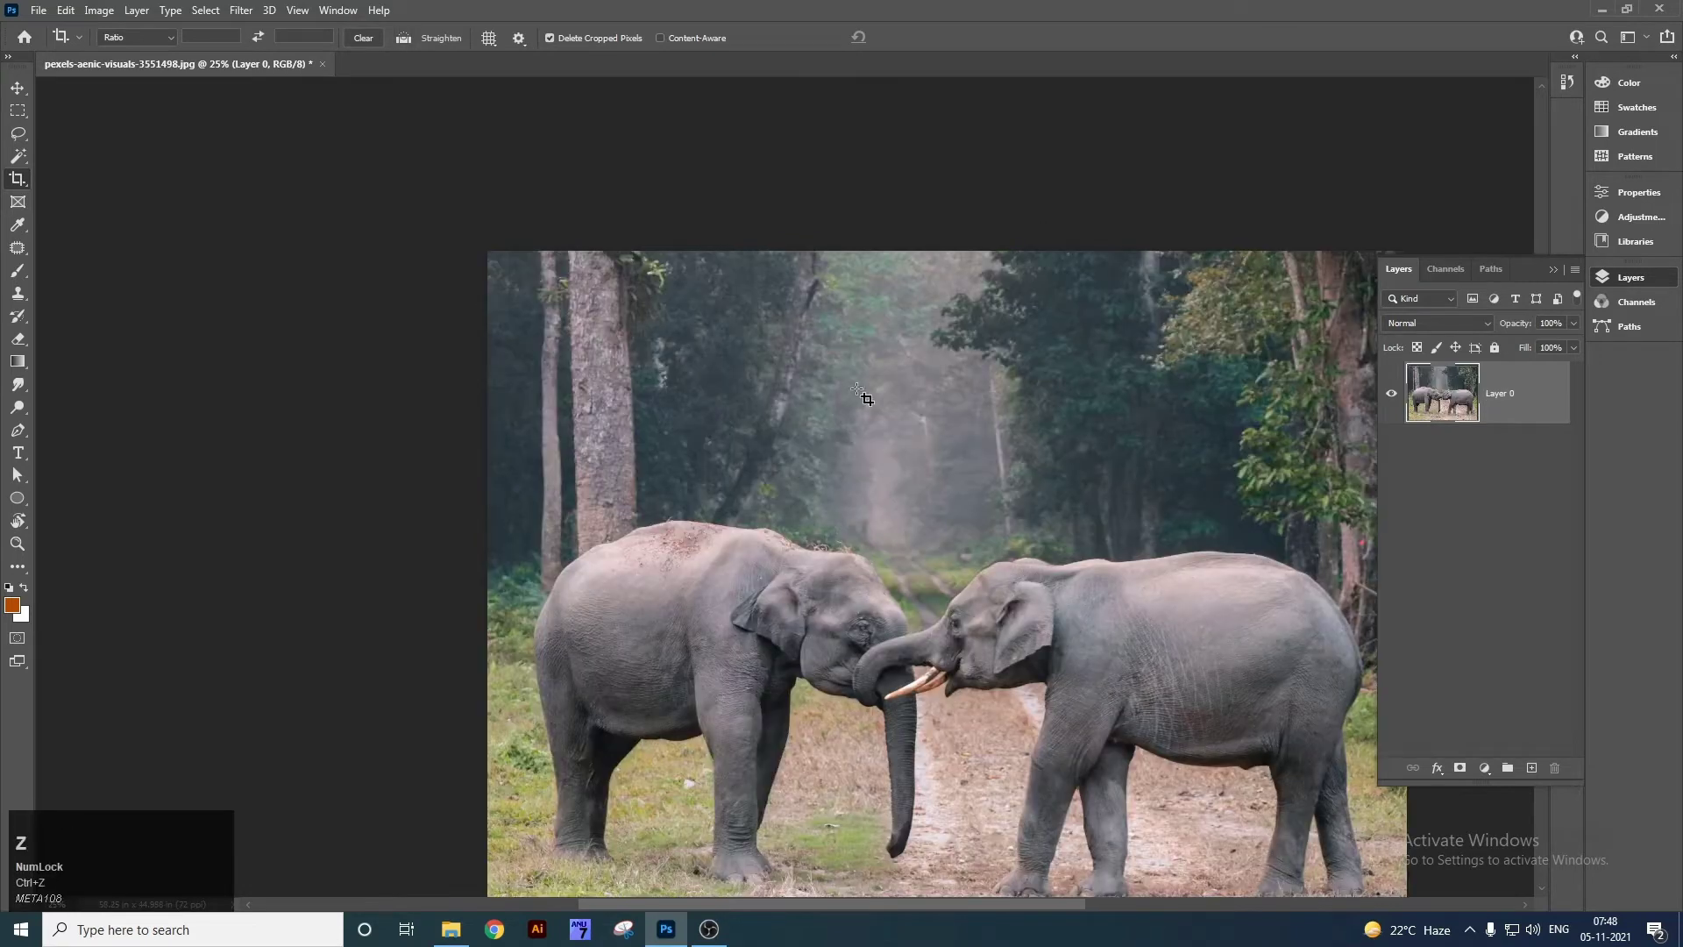
key("ctrl")
key("ctrl+0")
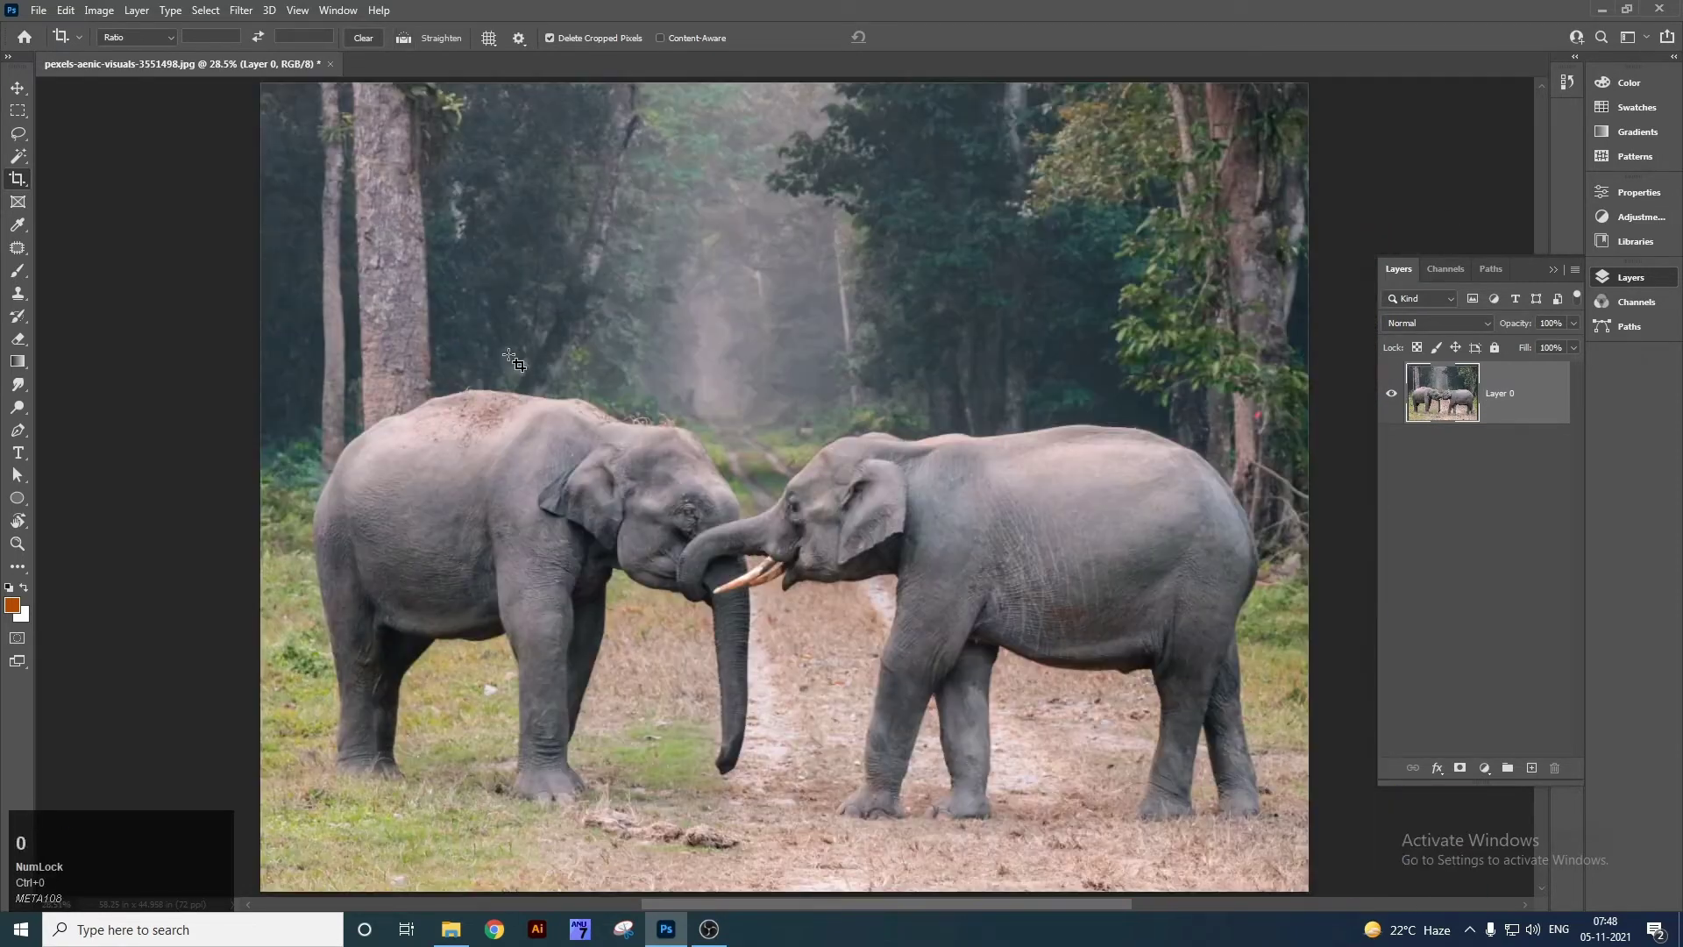
right_click(16, 181)
left_click(59, 182)
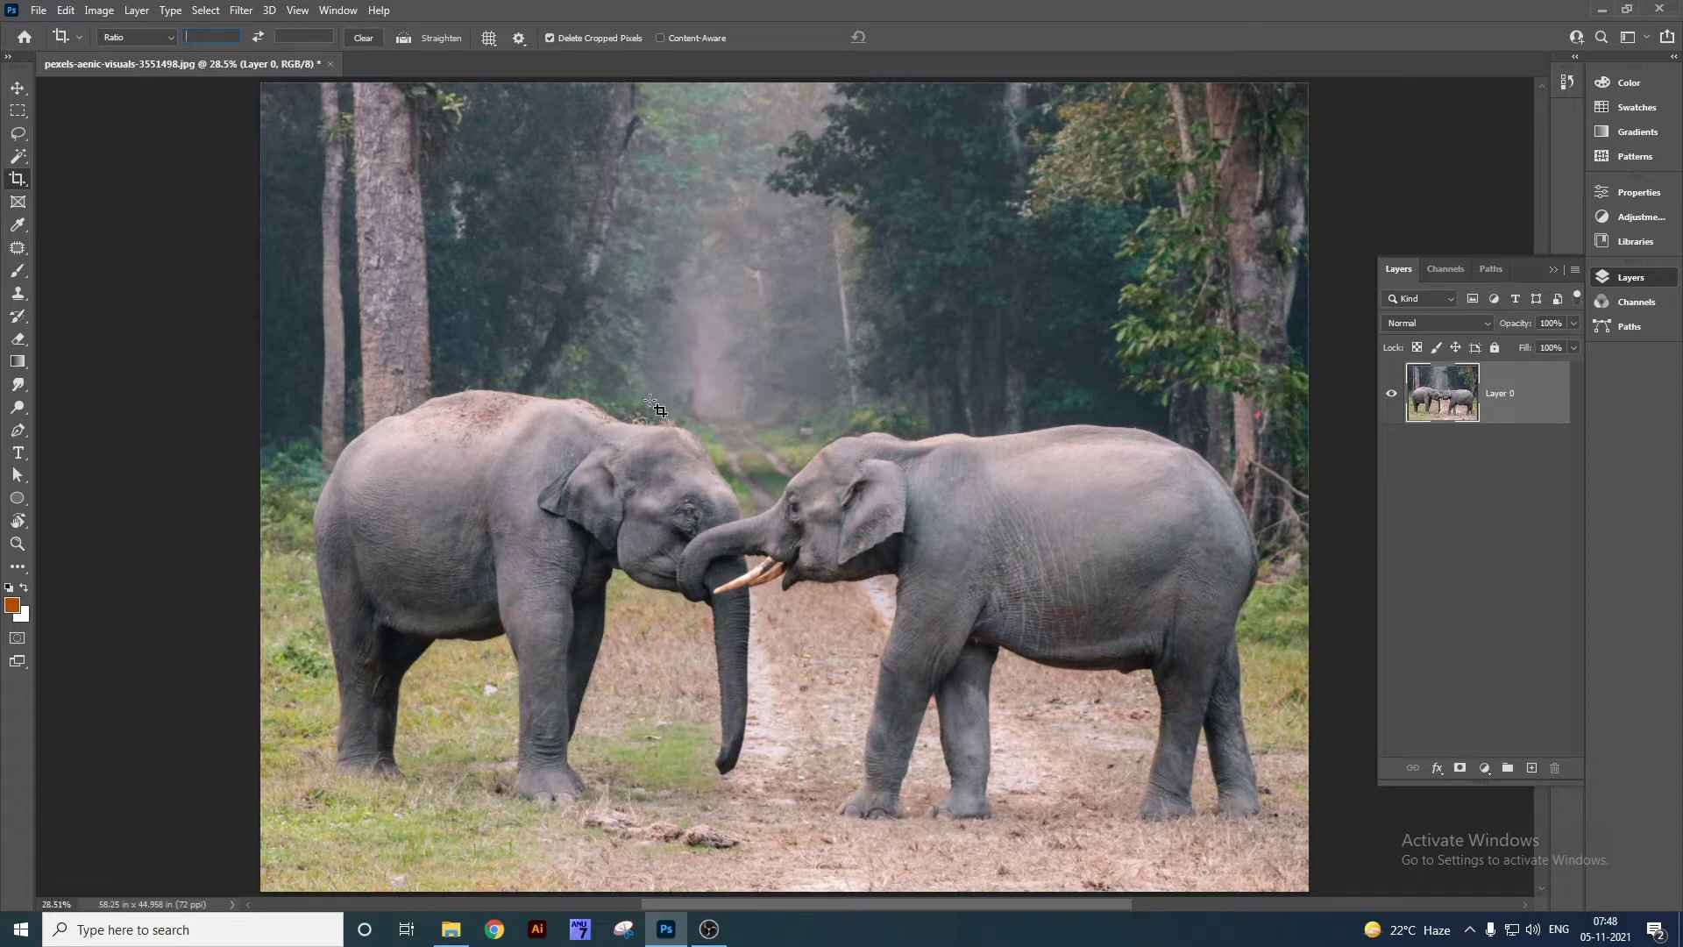
key("v")
right_click(634, 317)
left_click(669, 334)
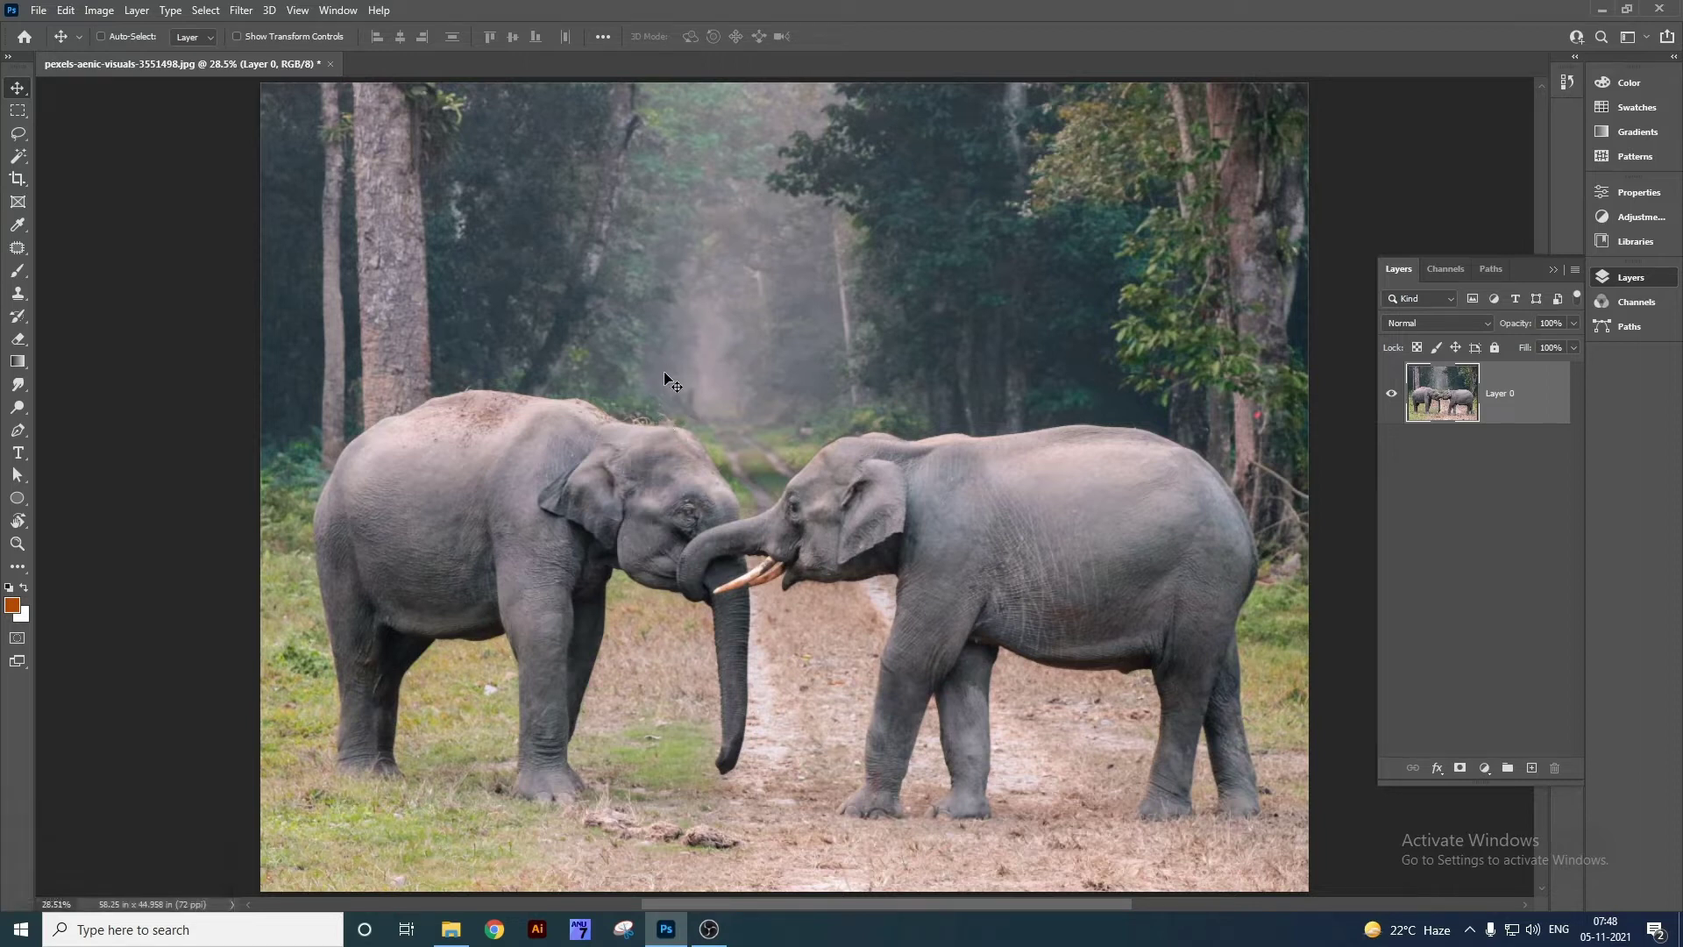
left_click(99, 11)
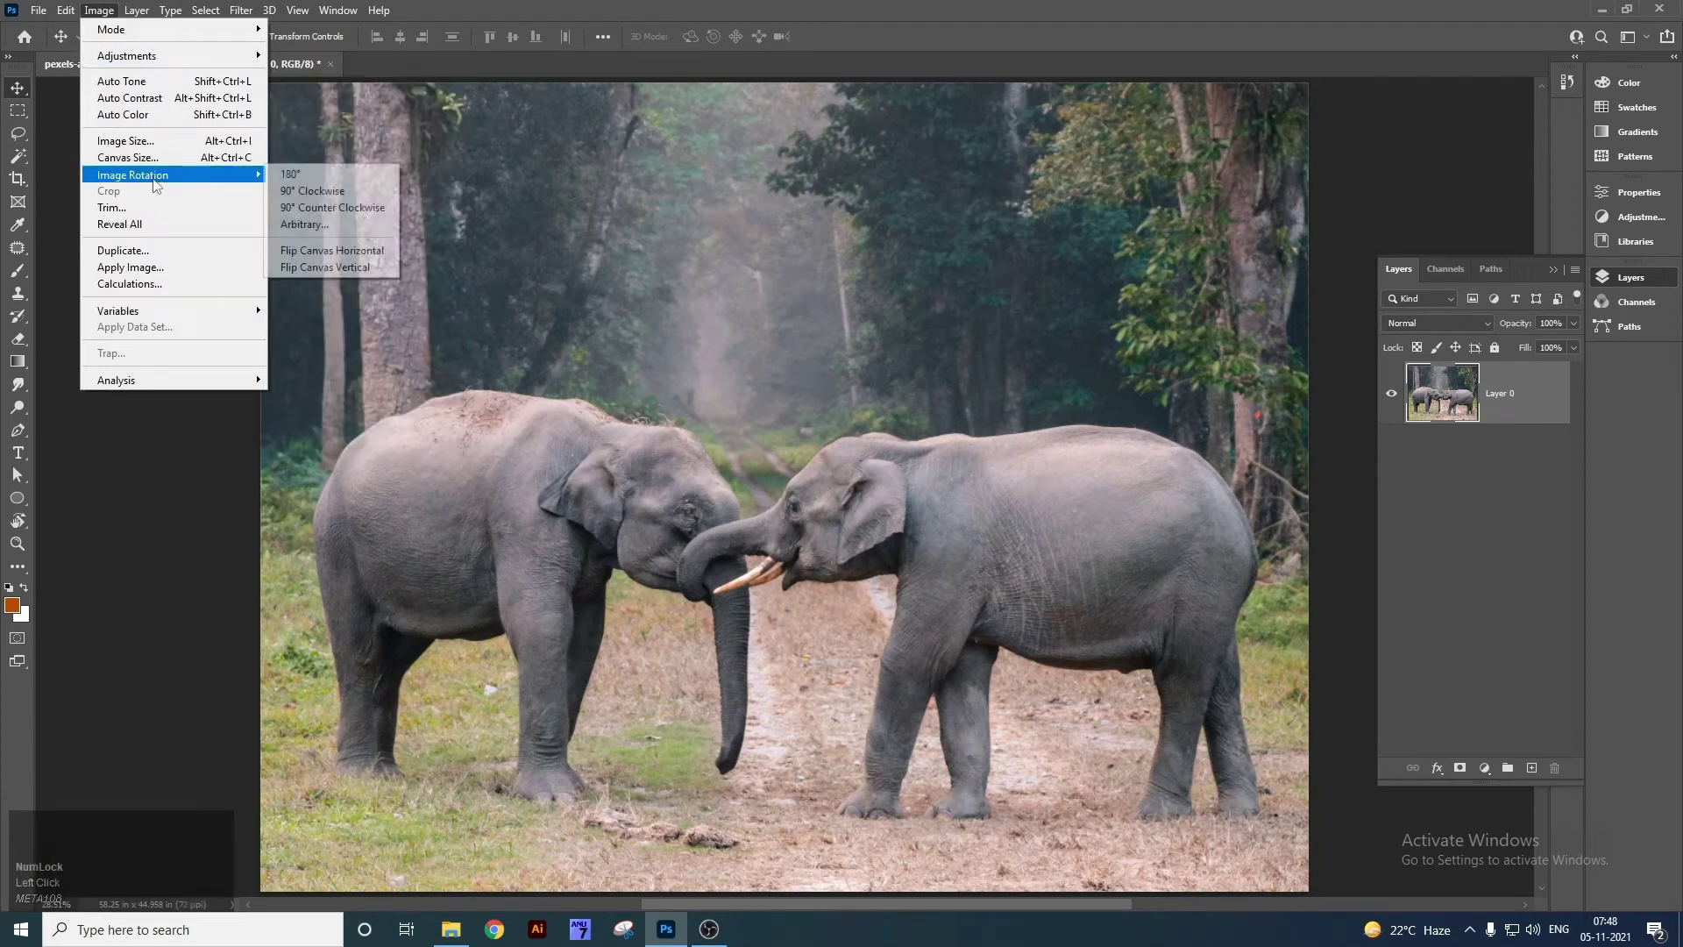
left_click(158, 143)
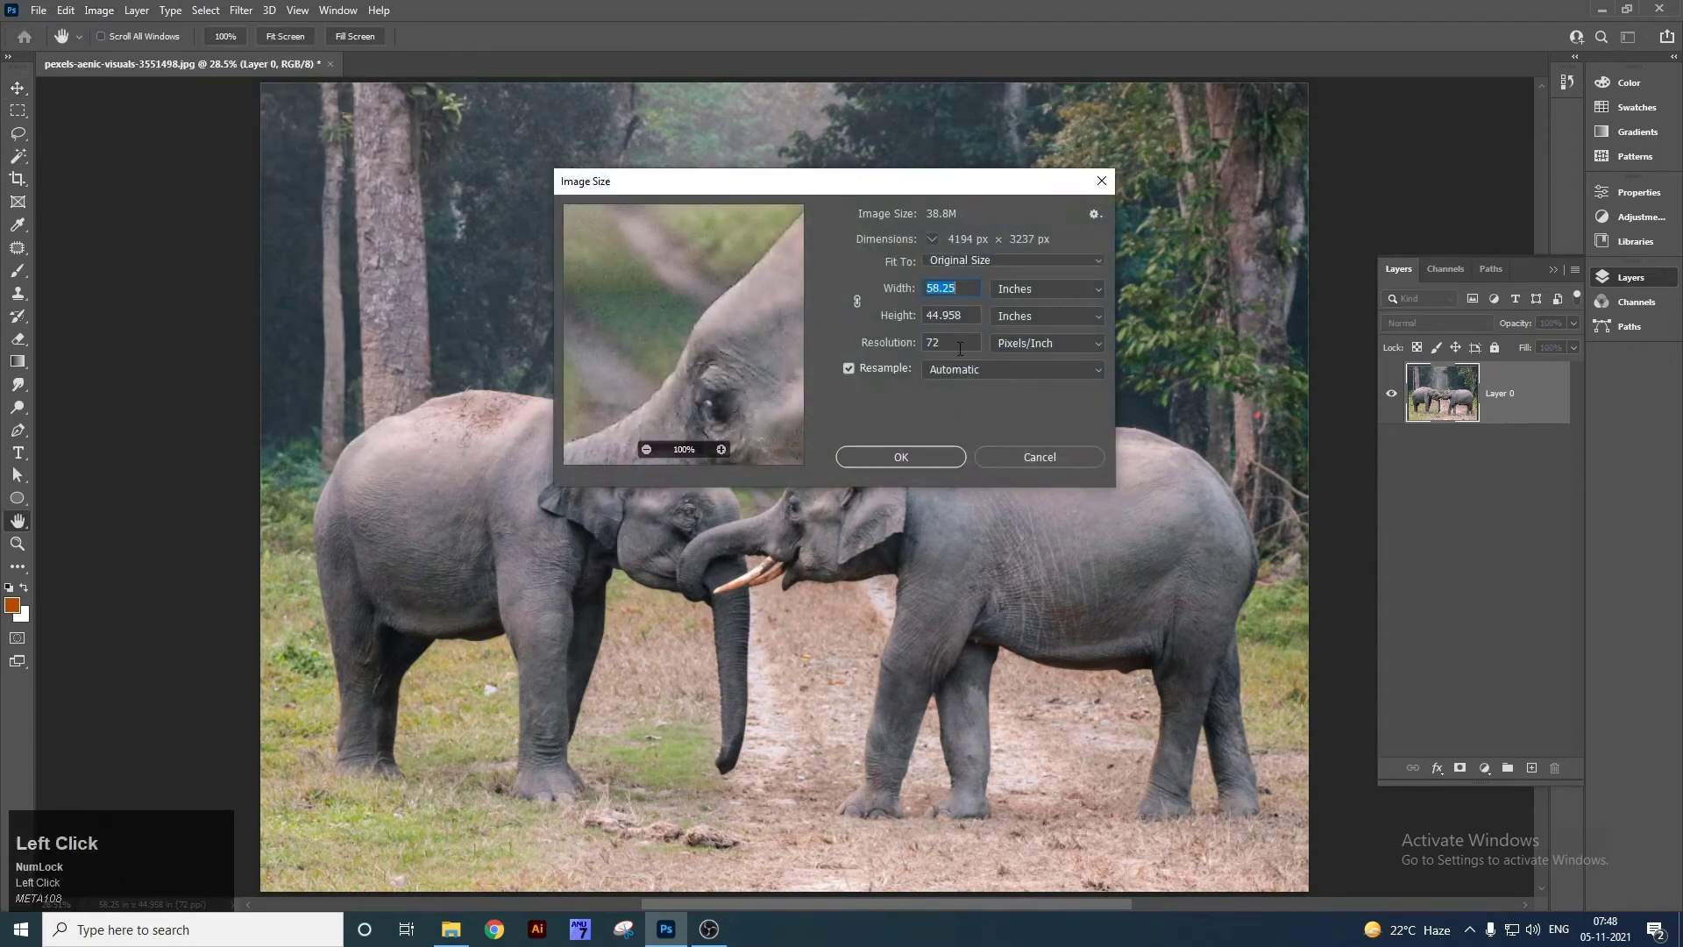
left_click_drag(959, 349, 931, 344)
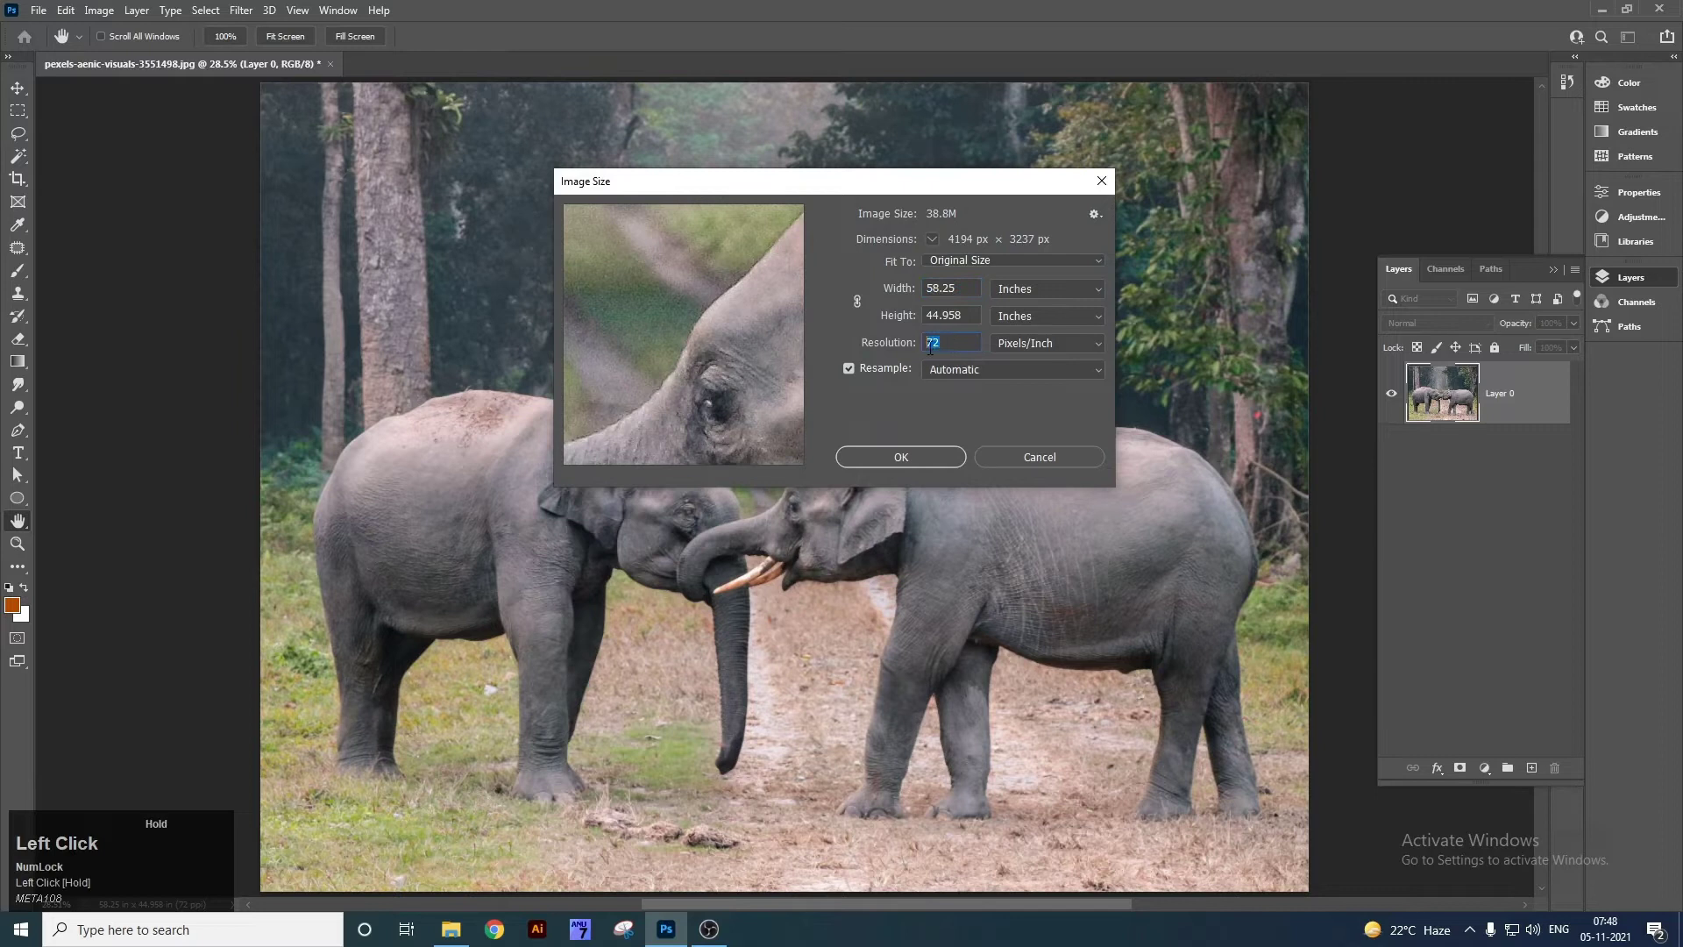
left_click_drag(970, 291, 922, 349)
left_click_drag(962, 290, 896, 349)
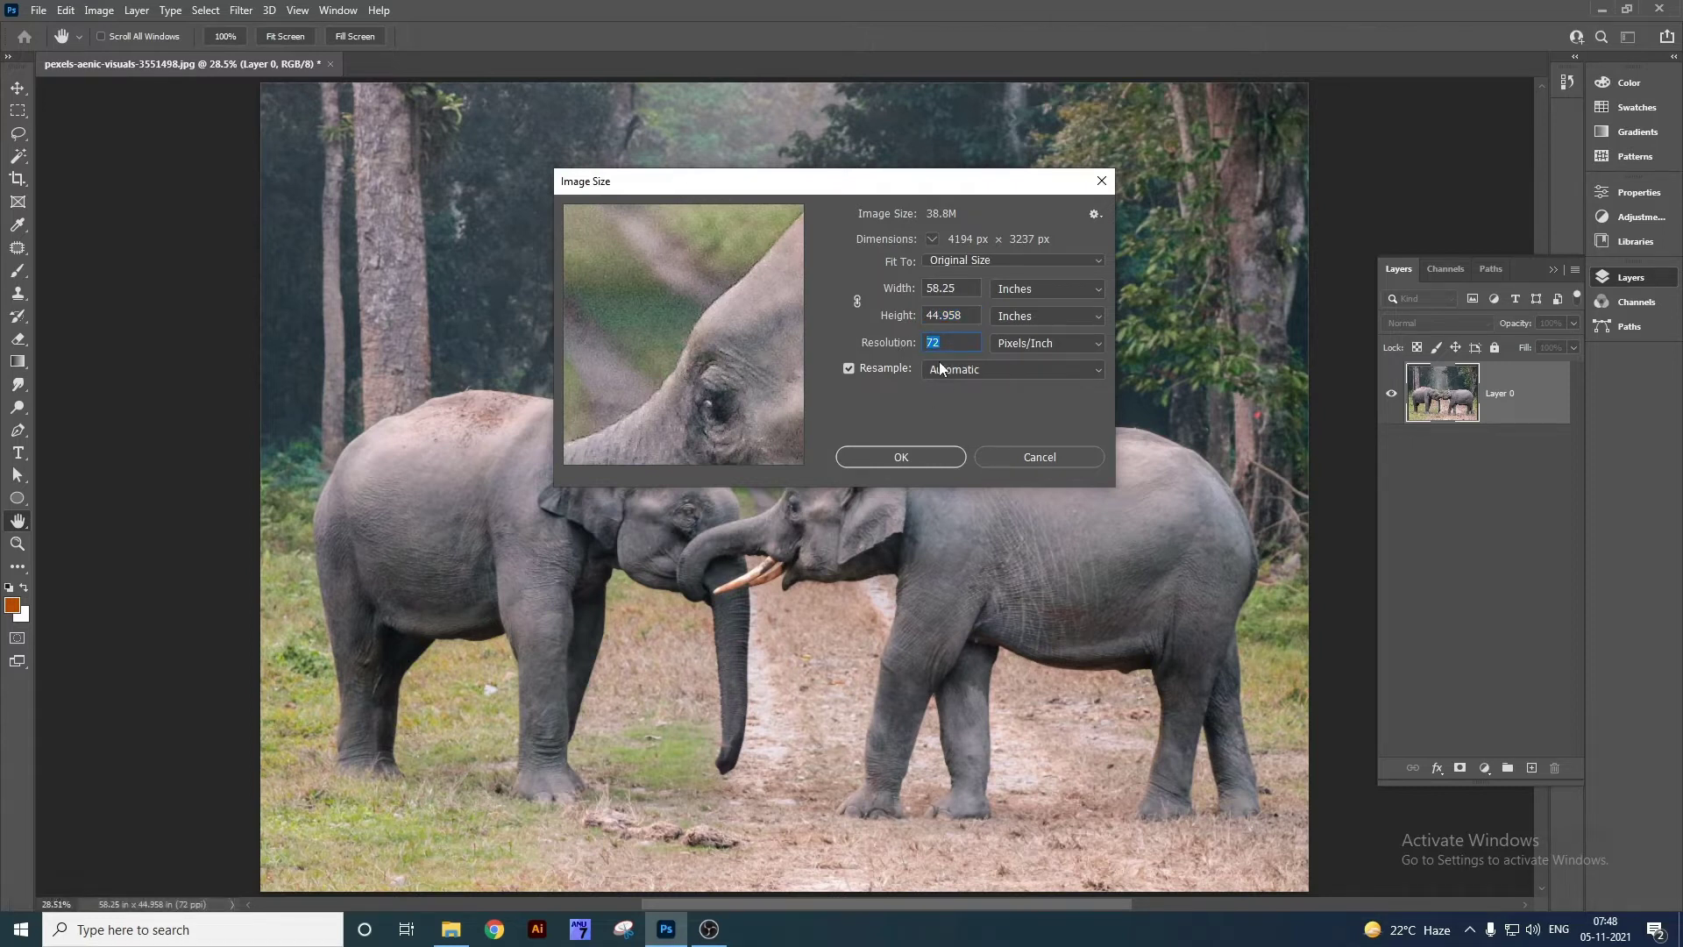
left_click(1039, 455)
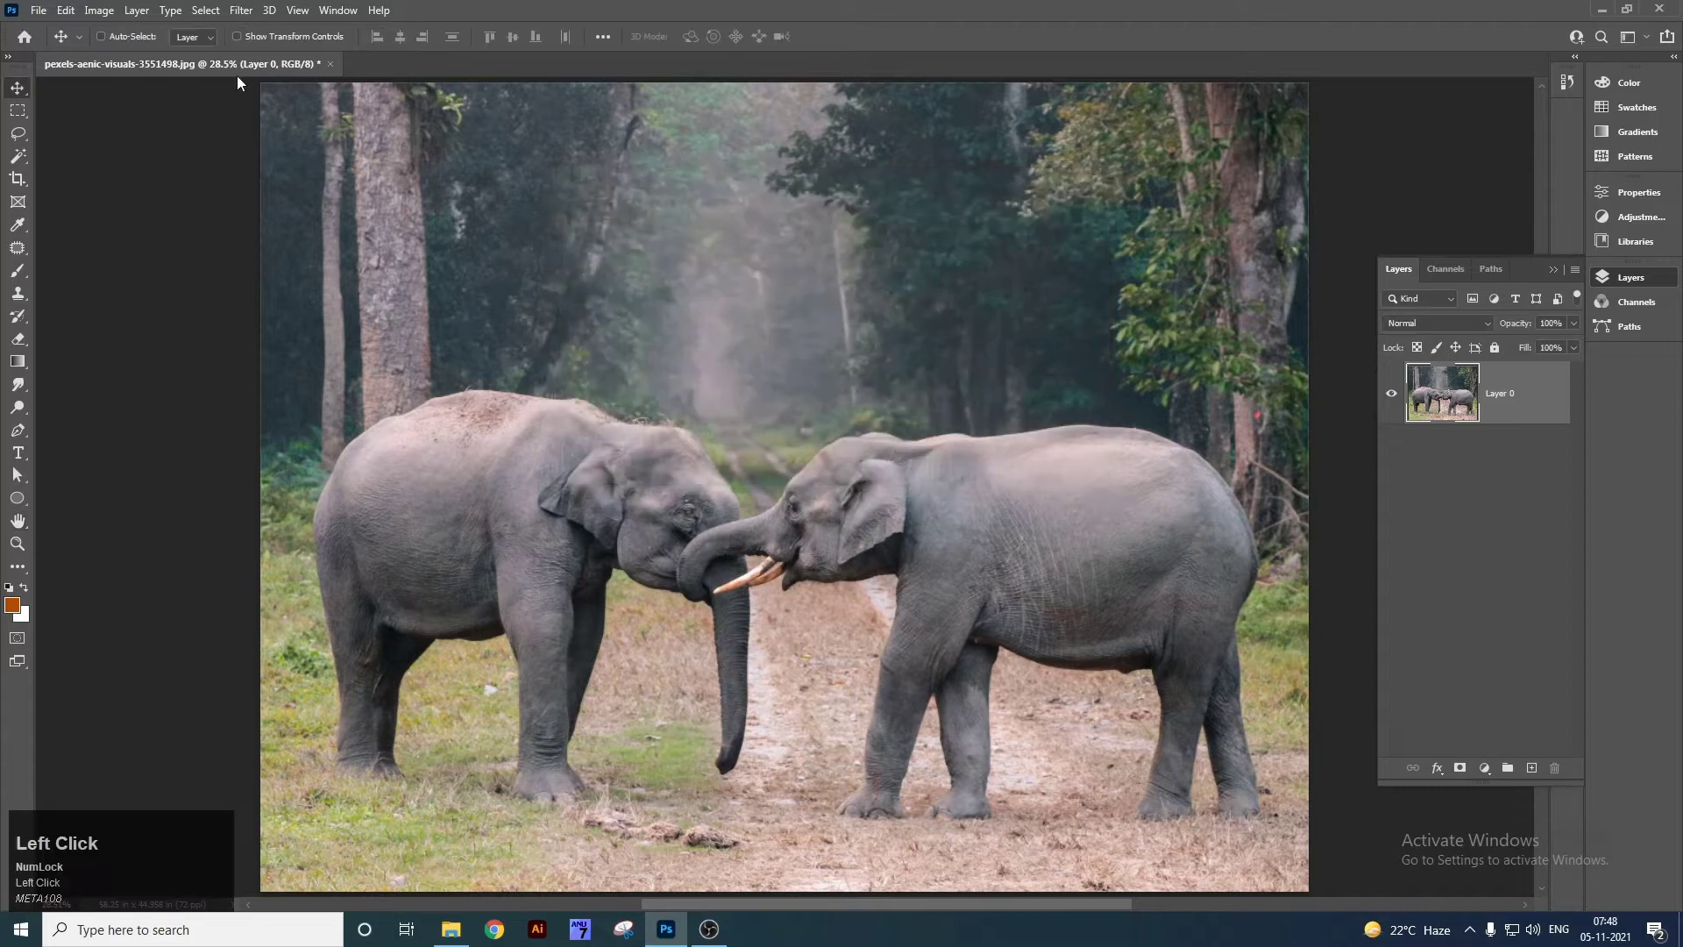
Give the Crop tool a fixed 50:25 ratio.
left_click(16, 179)
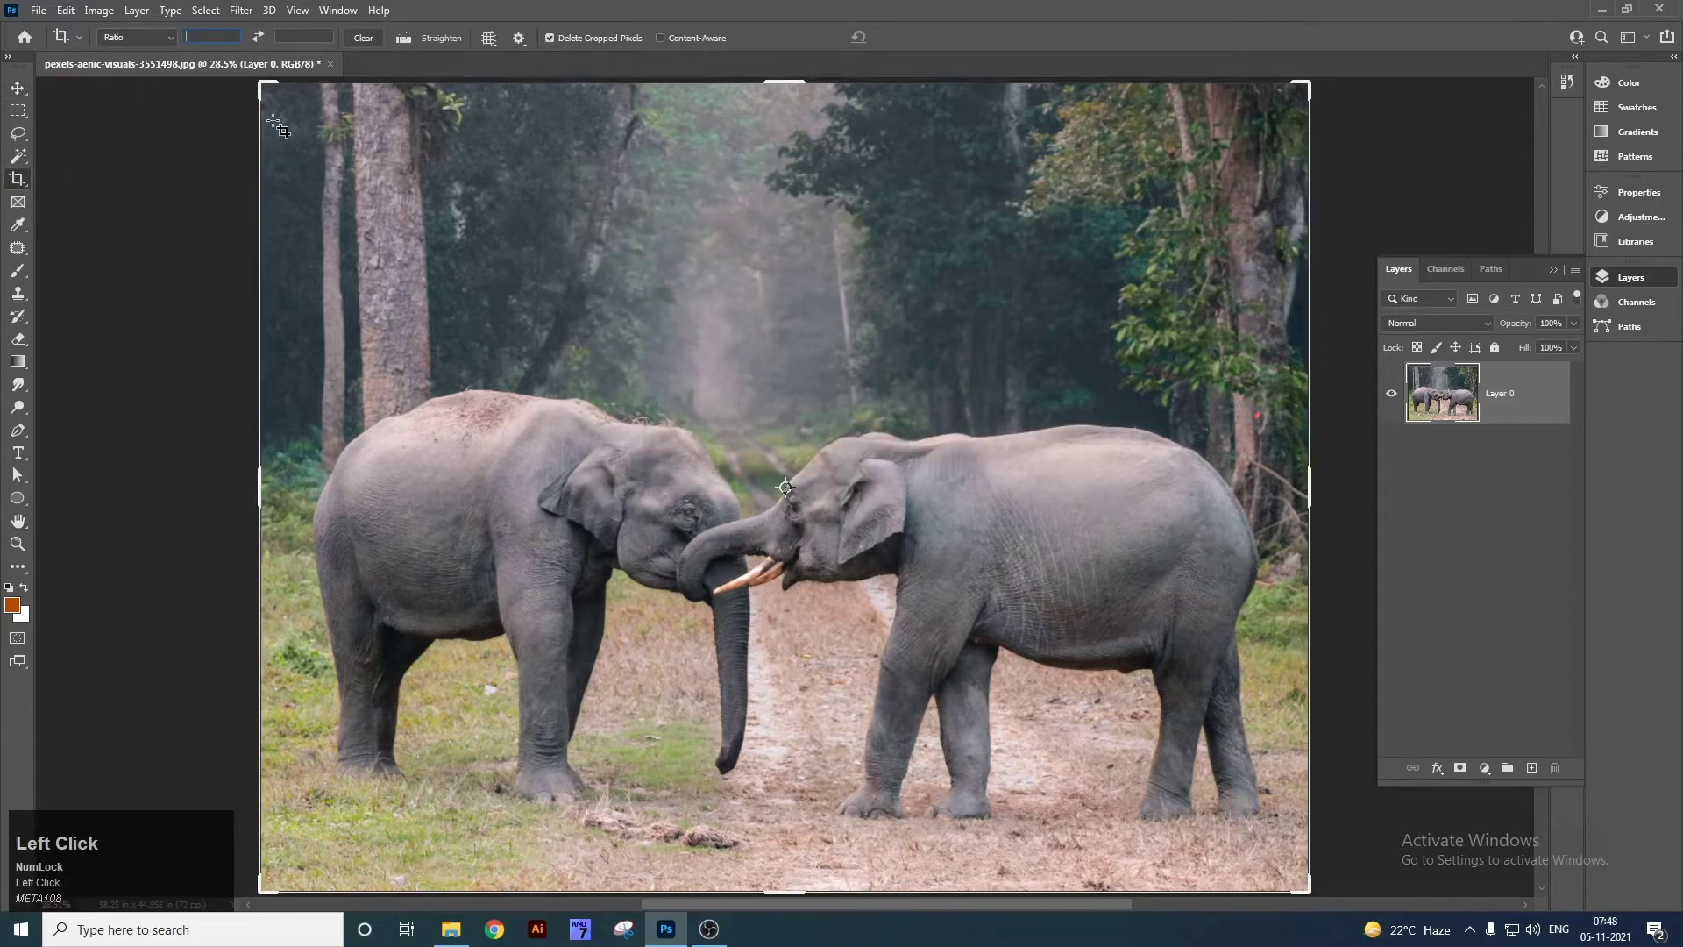
type("50")
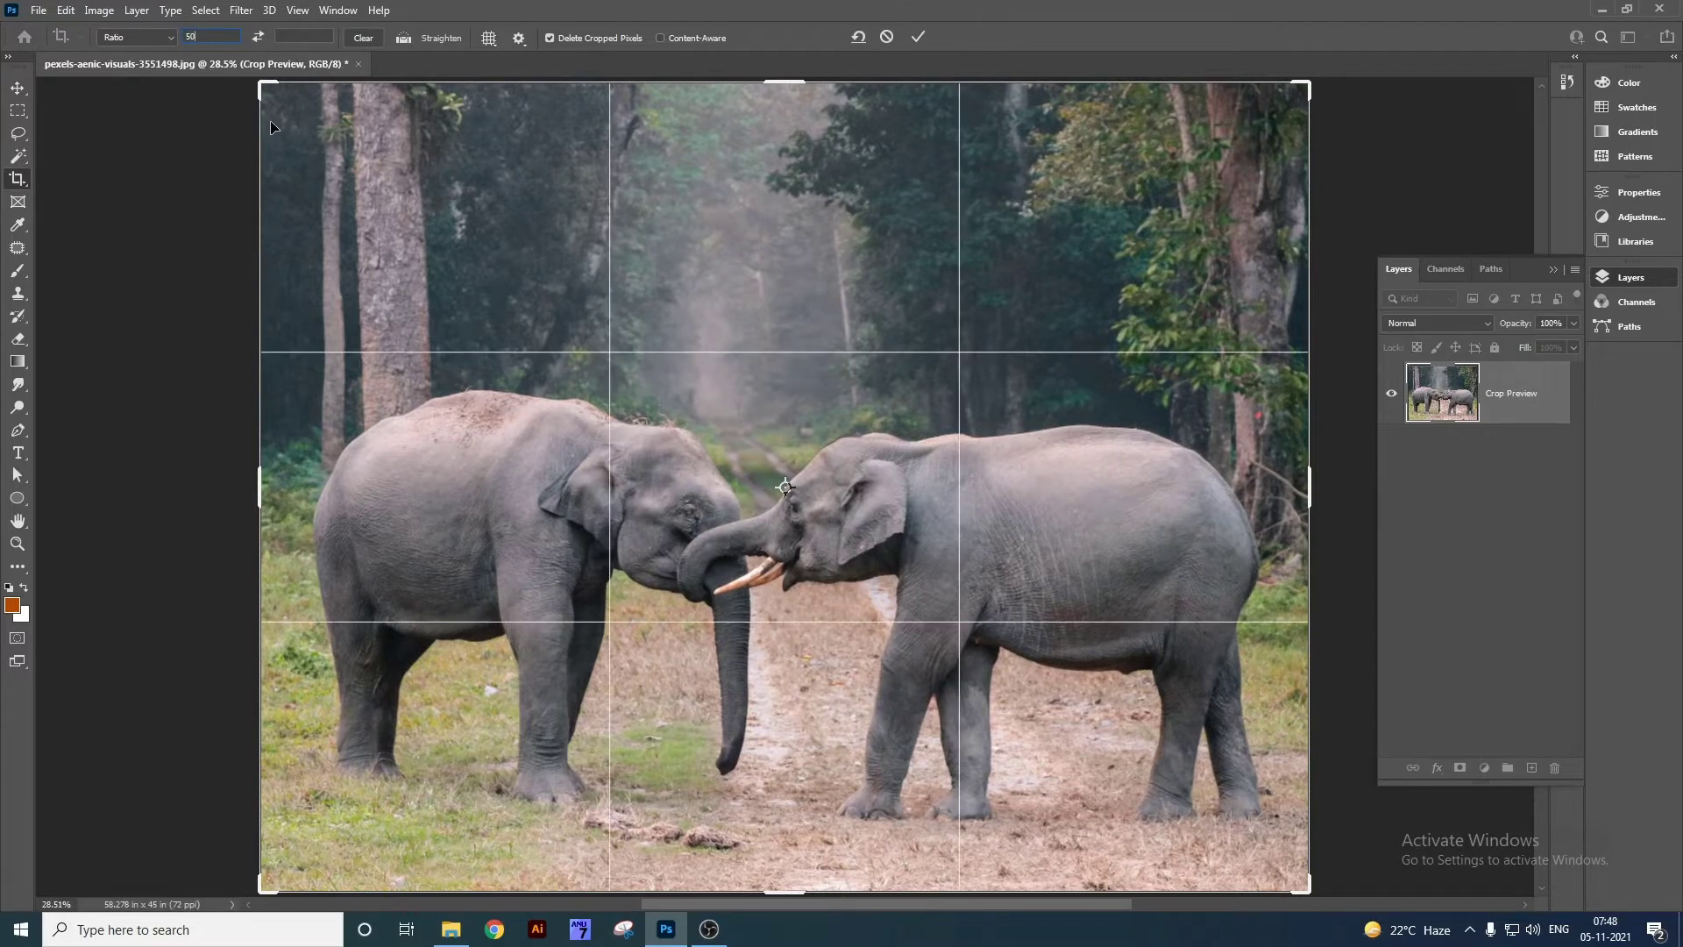
key("Tab")
type("2")
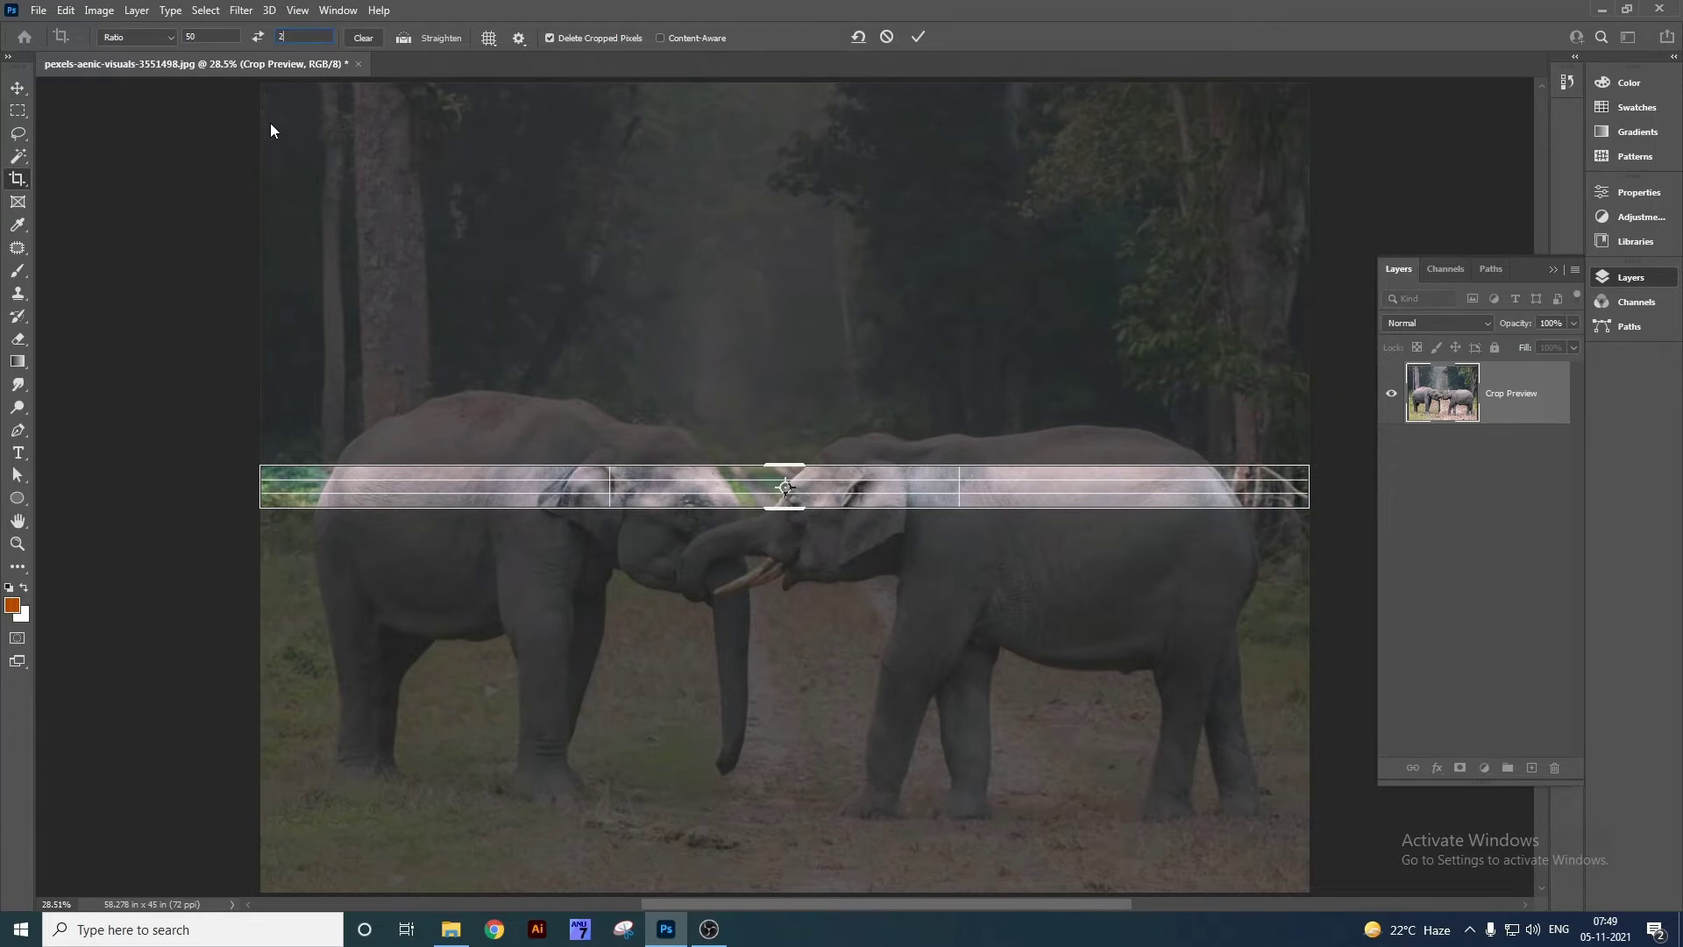
type("5")
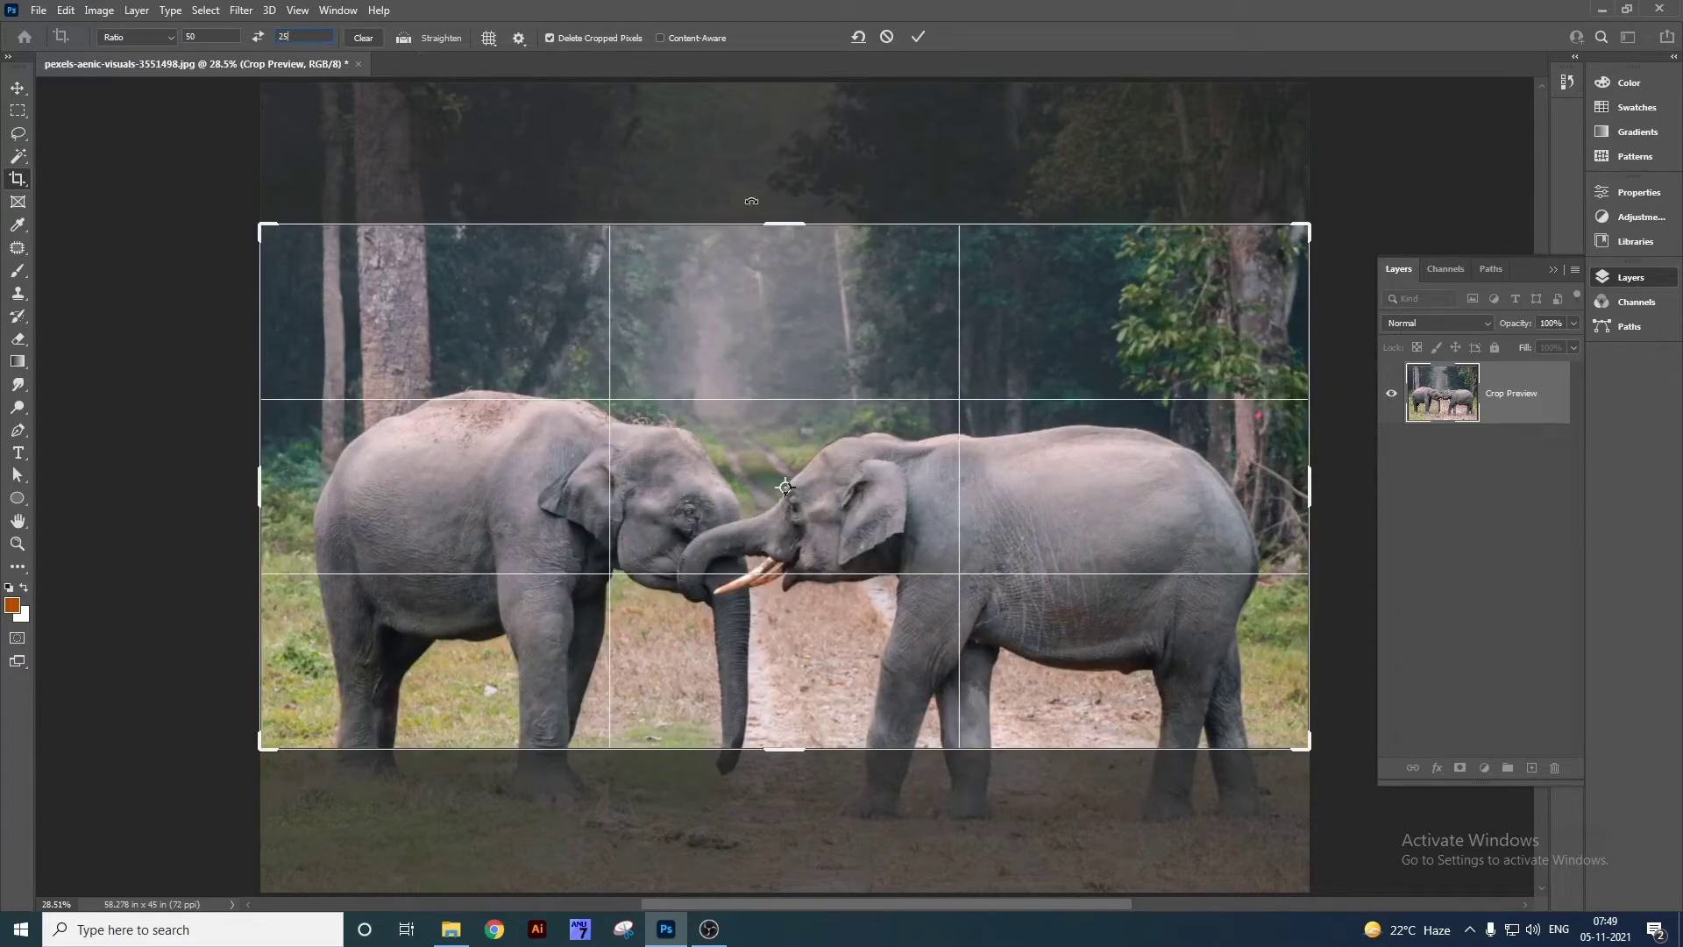
left_click(909, 38)
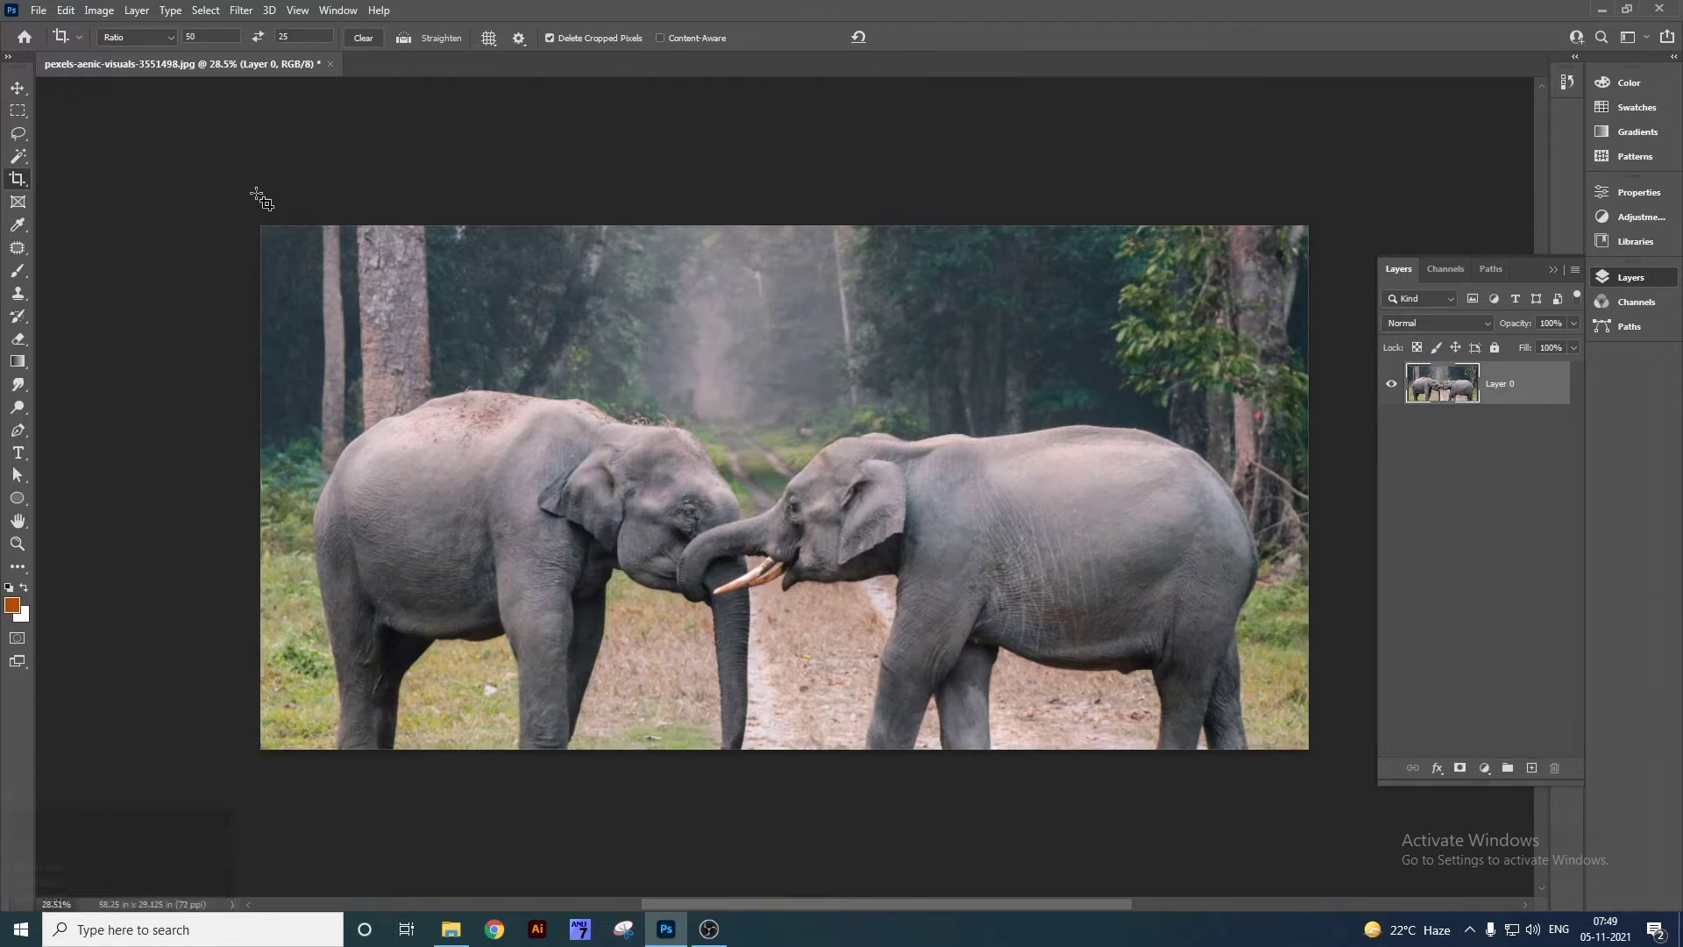
Preview a 50:25 crop of the fitted photo, then cancel it and clear the ratio values.
key("ctrl+0")
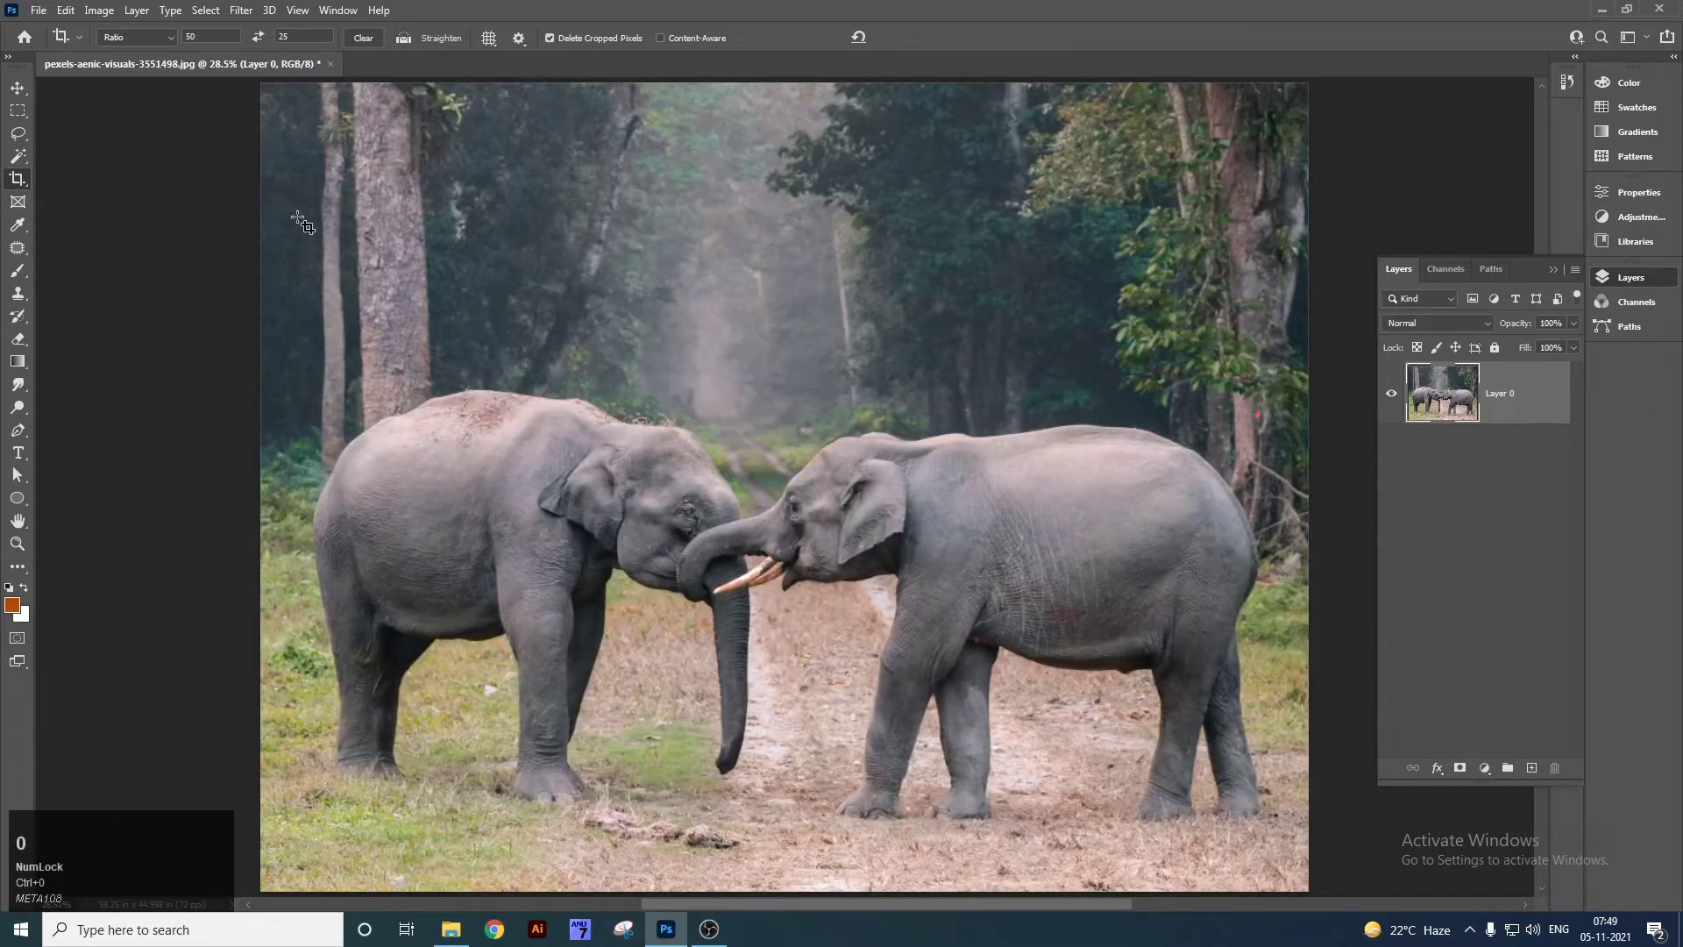
left_click(296, 243)
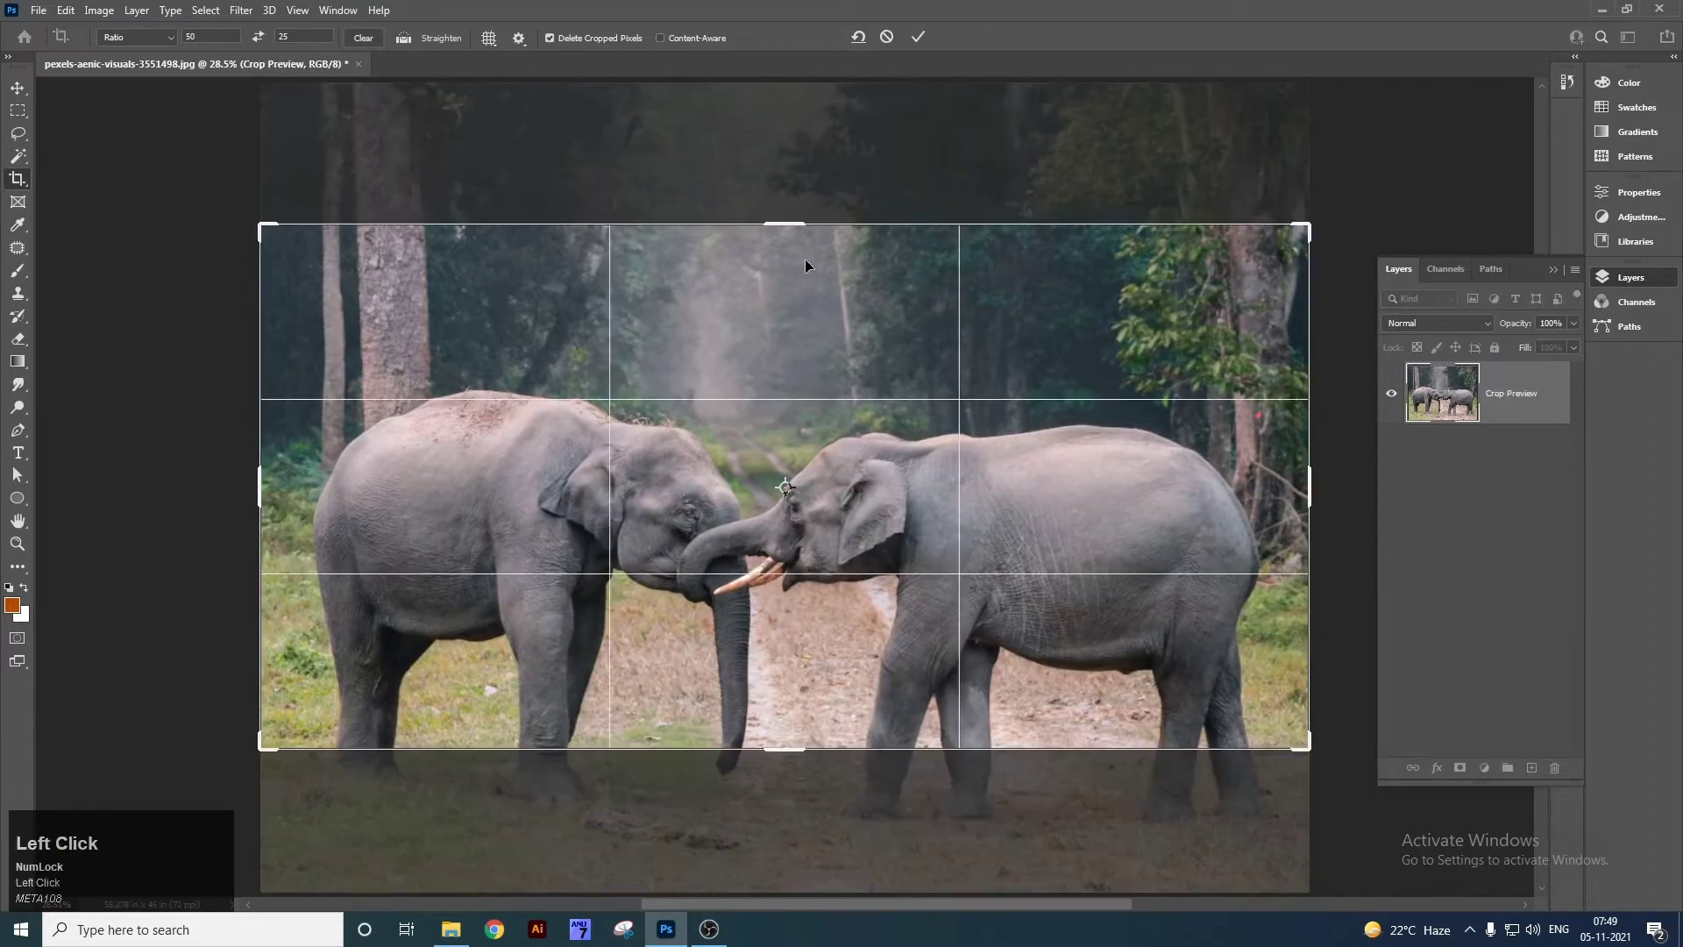
left_click_drag(805, 292, 788, 368)
key("Escape")
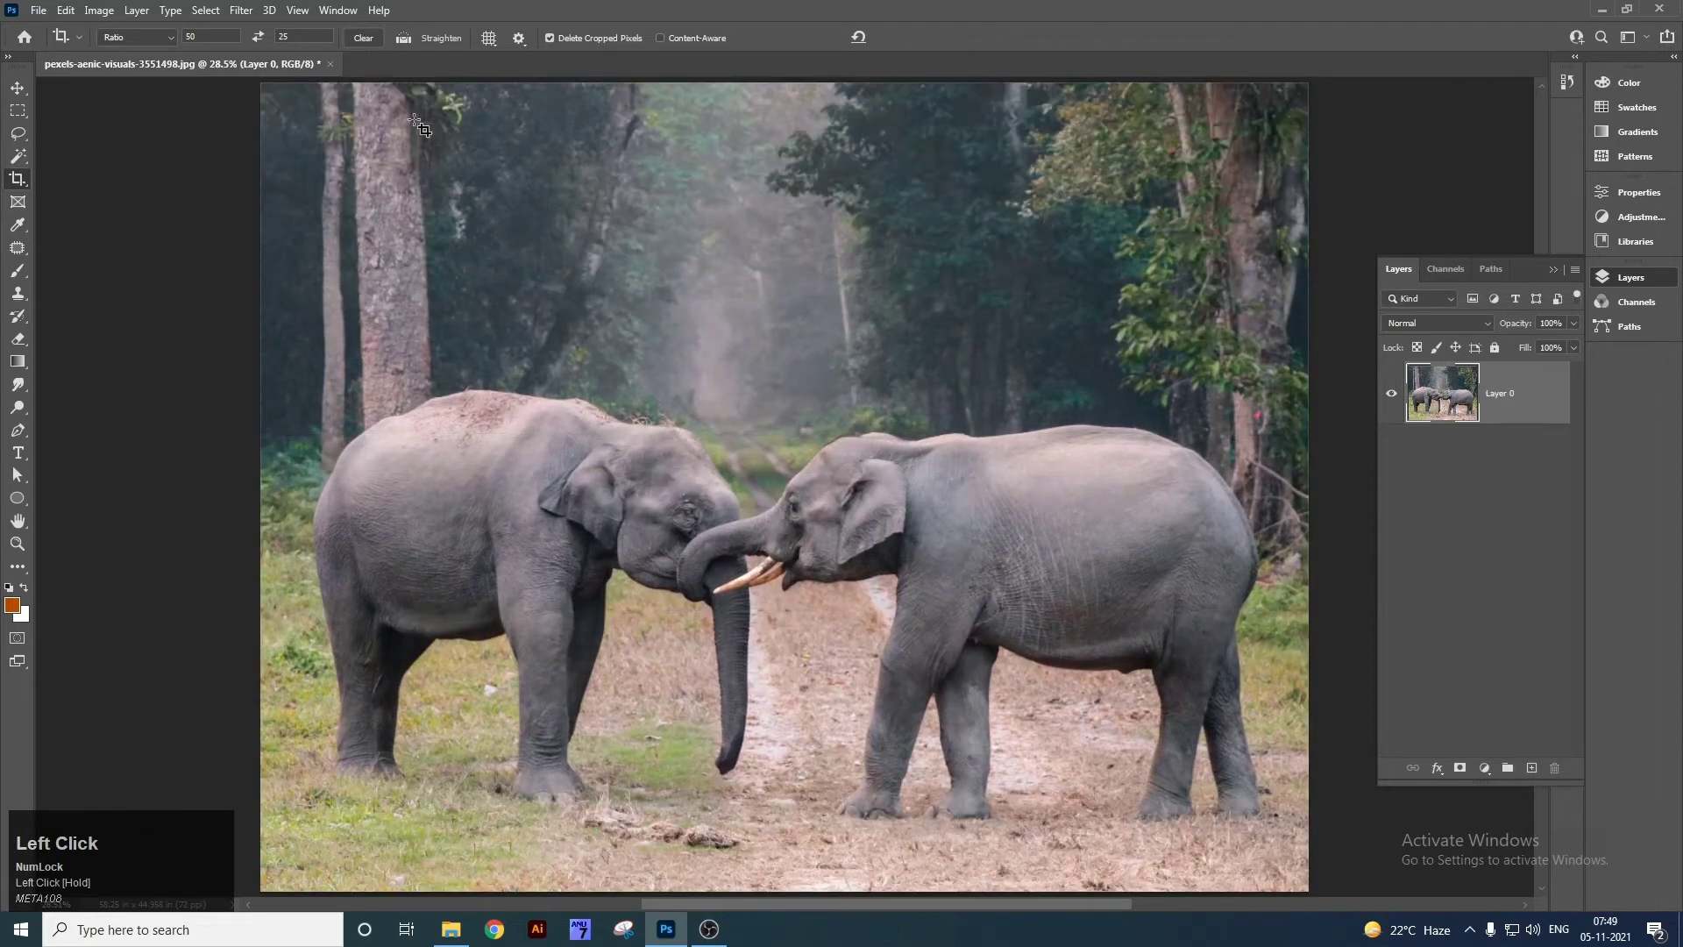
left_click(374, 38)
right_click(19, 179)
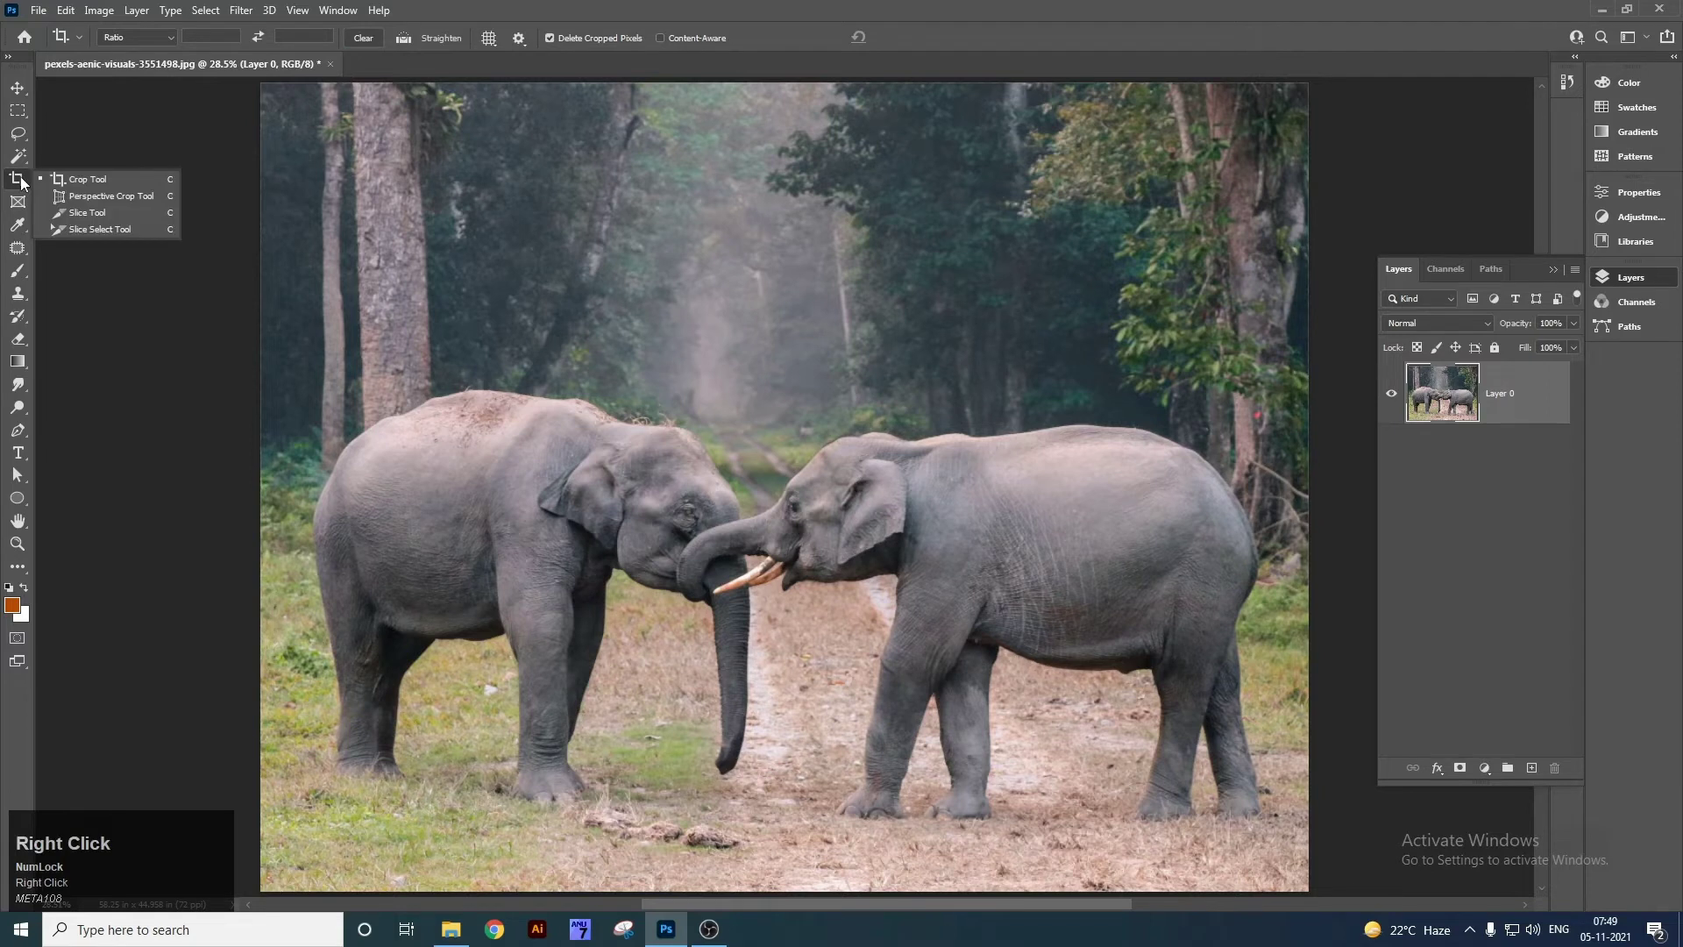
left_click(77, 197)
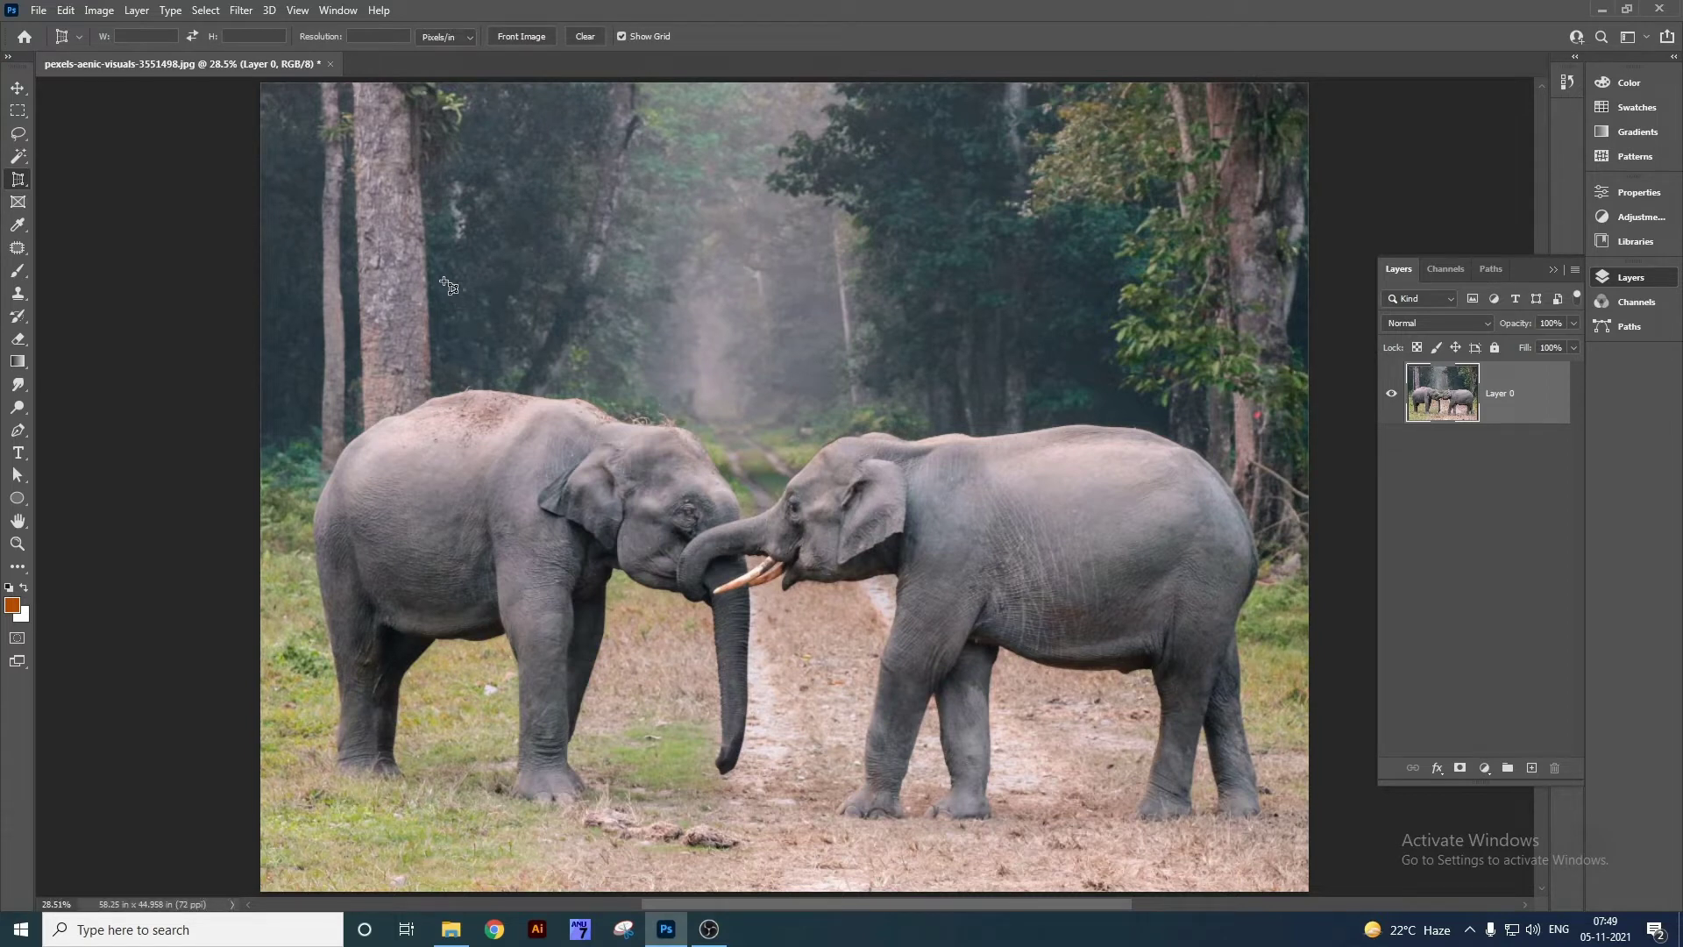
left_click_drag(423, 248, 1169, 802)
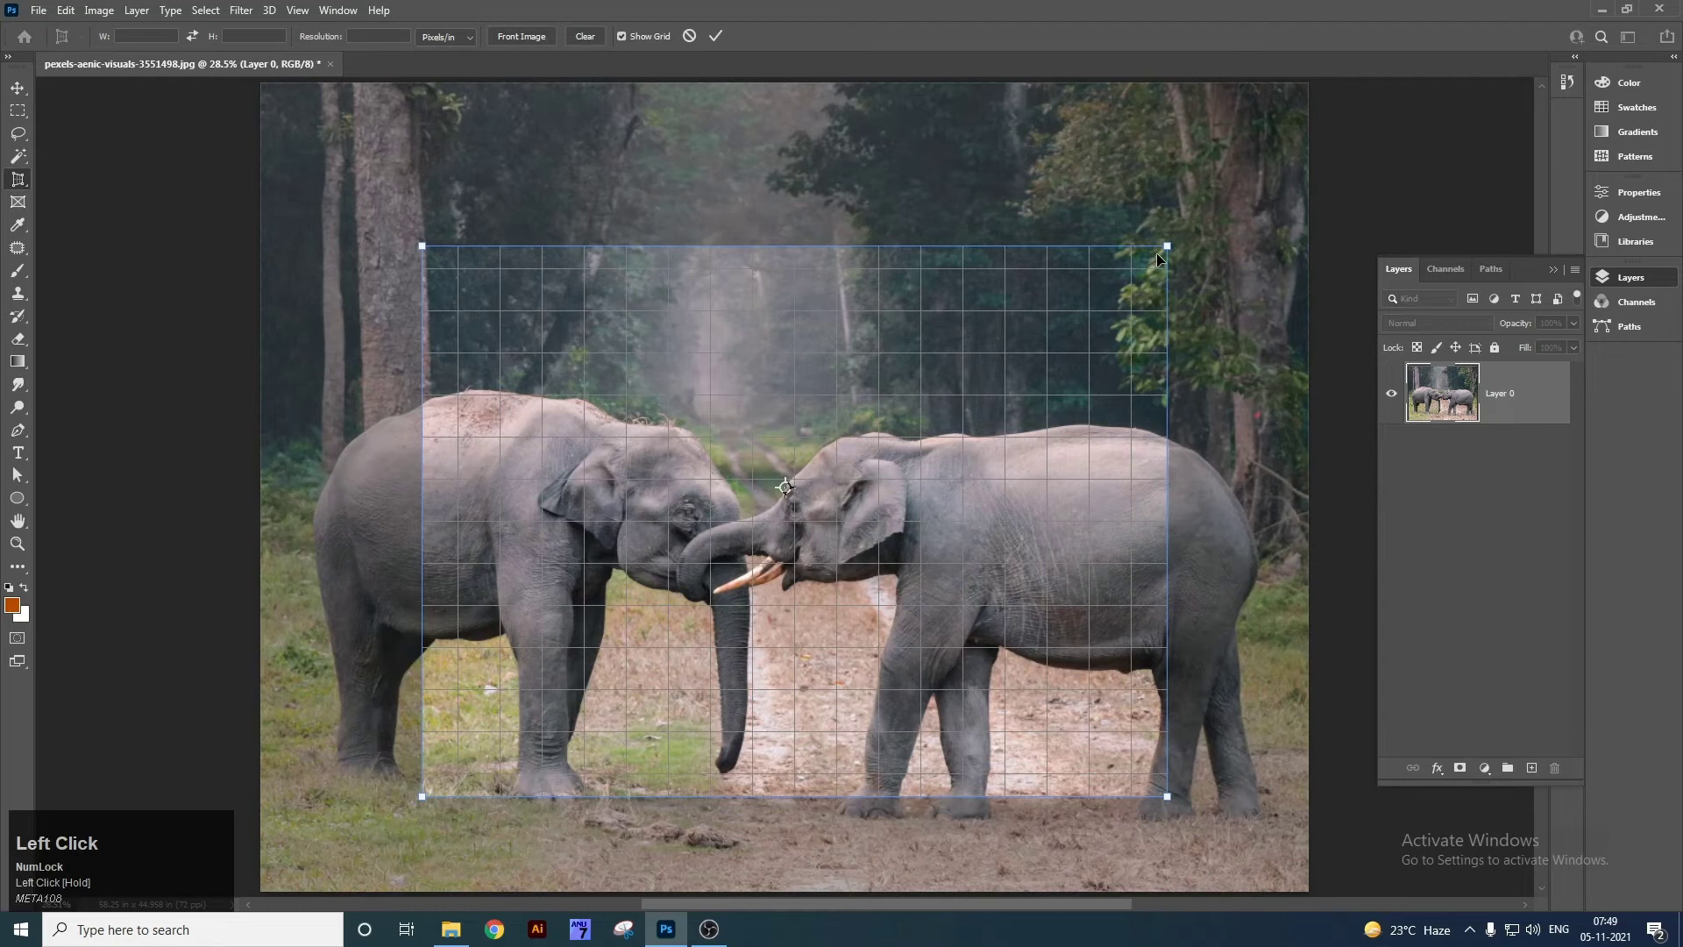
left_click_drag(1169, 249, 894, 428)
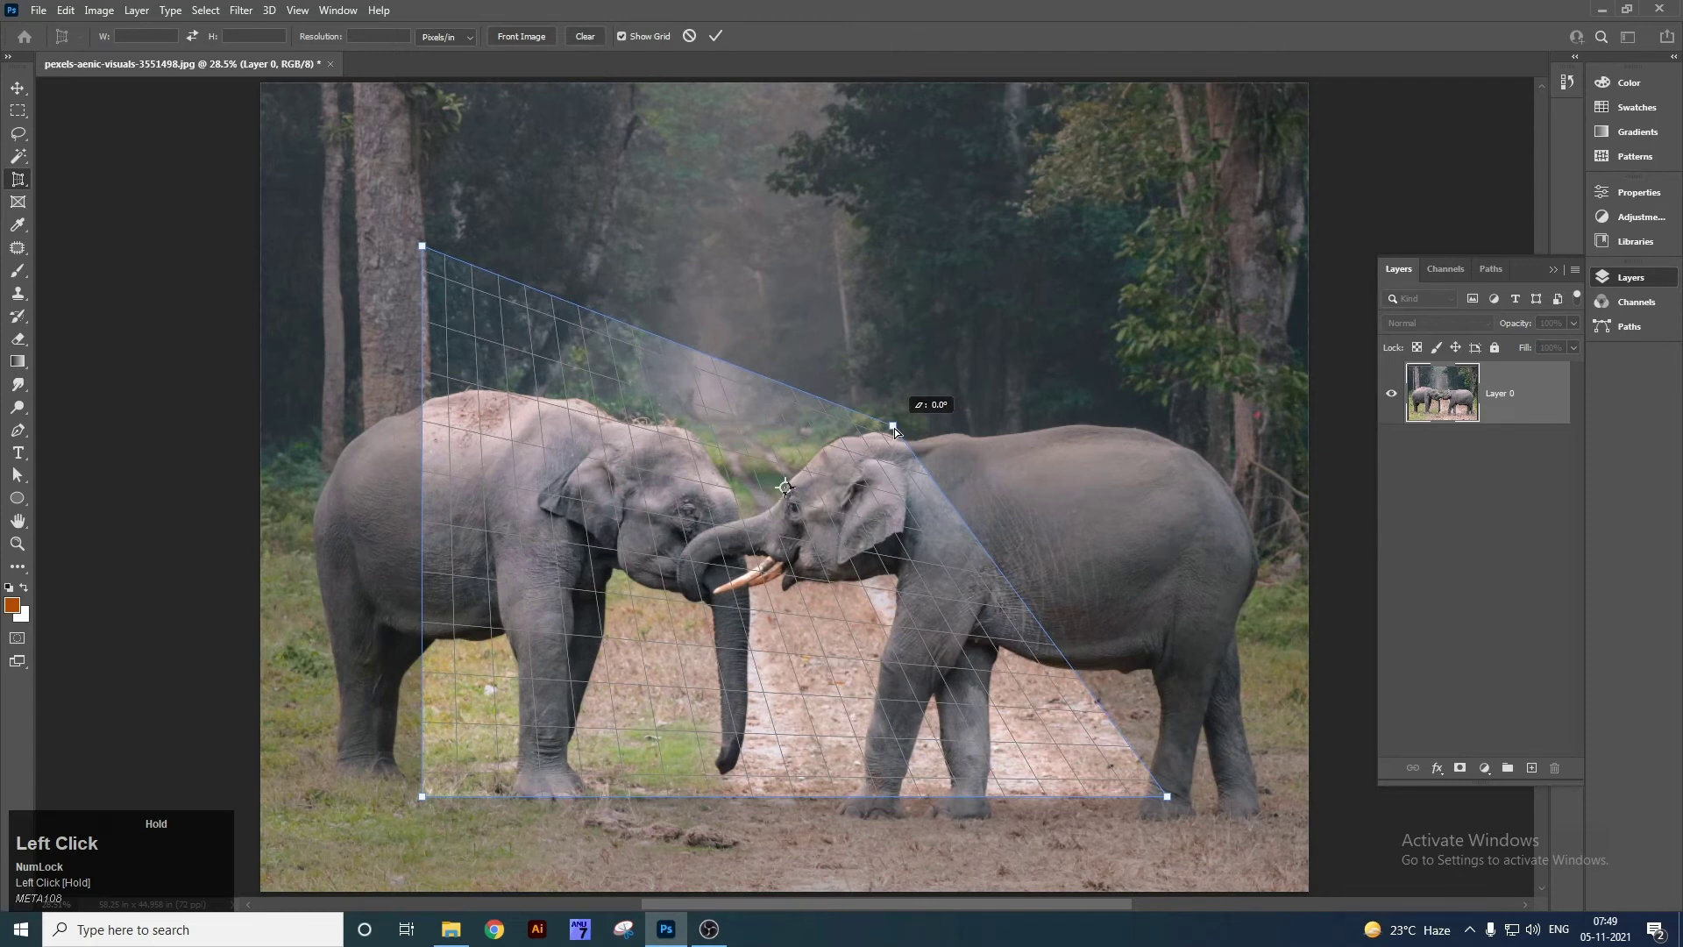
key("Return")
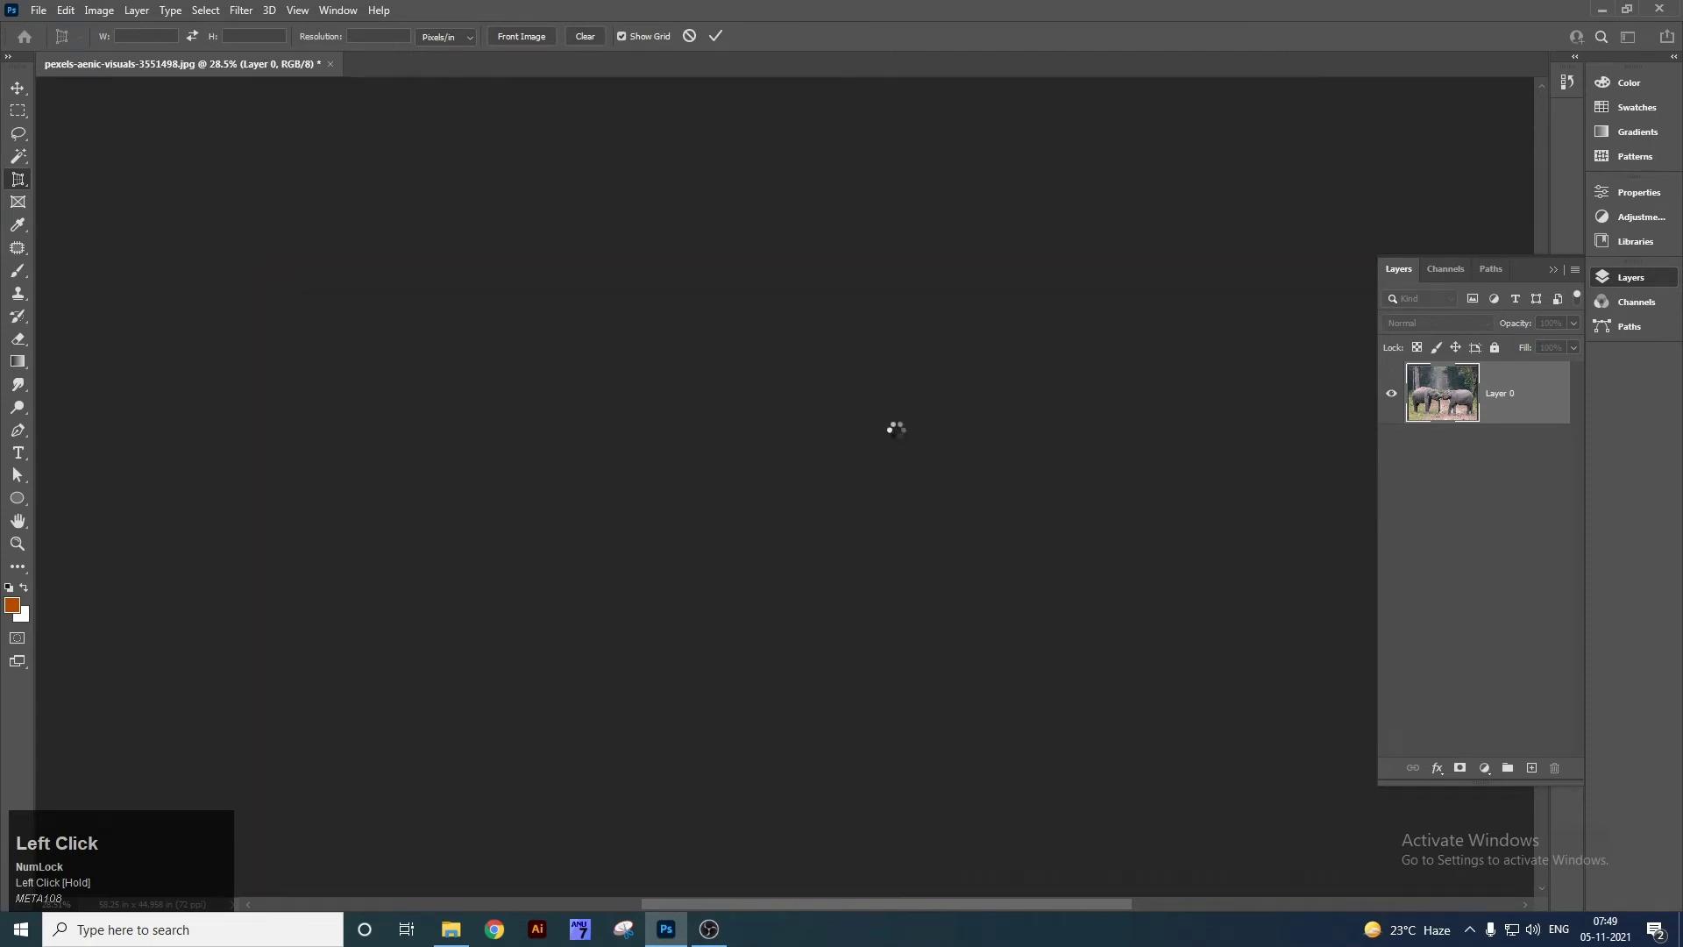
key("ctrl+0")
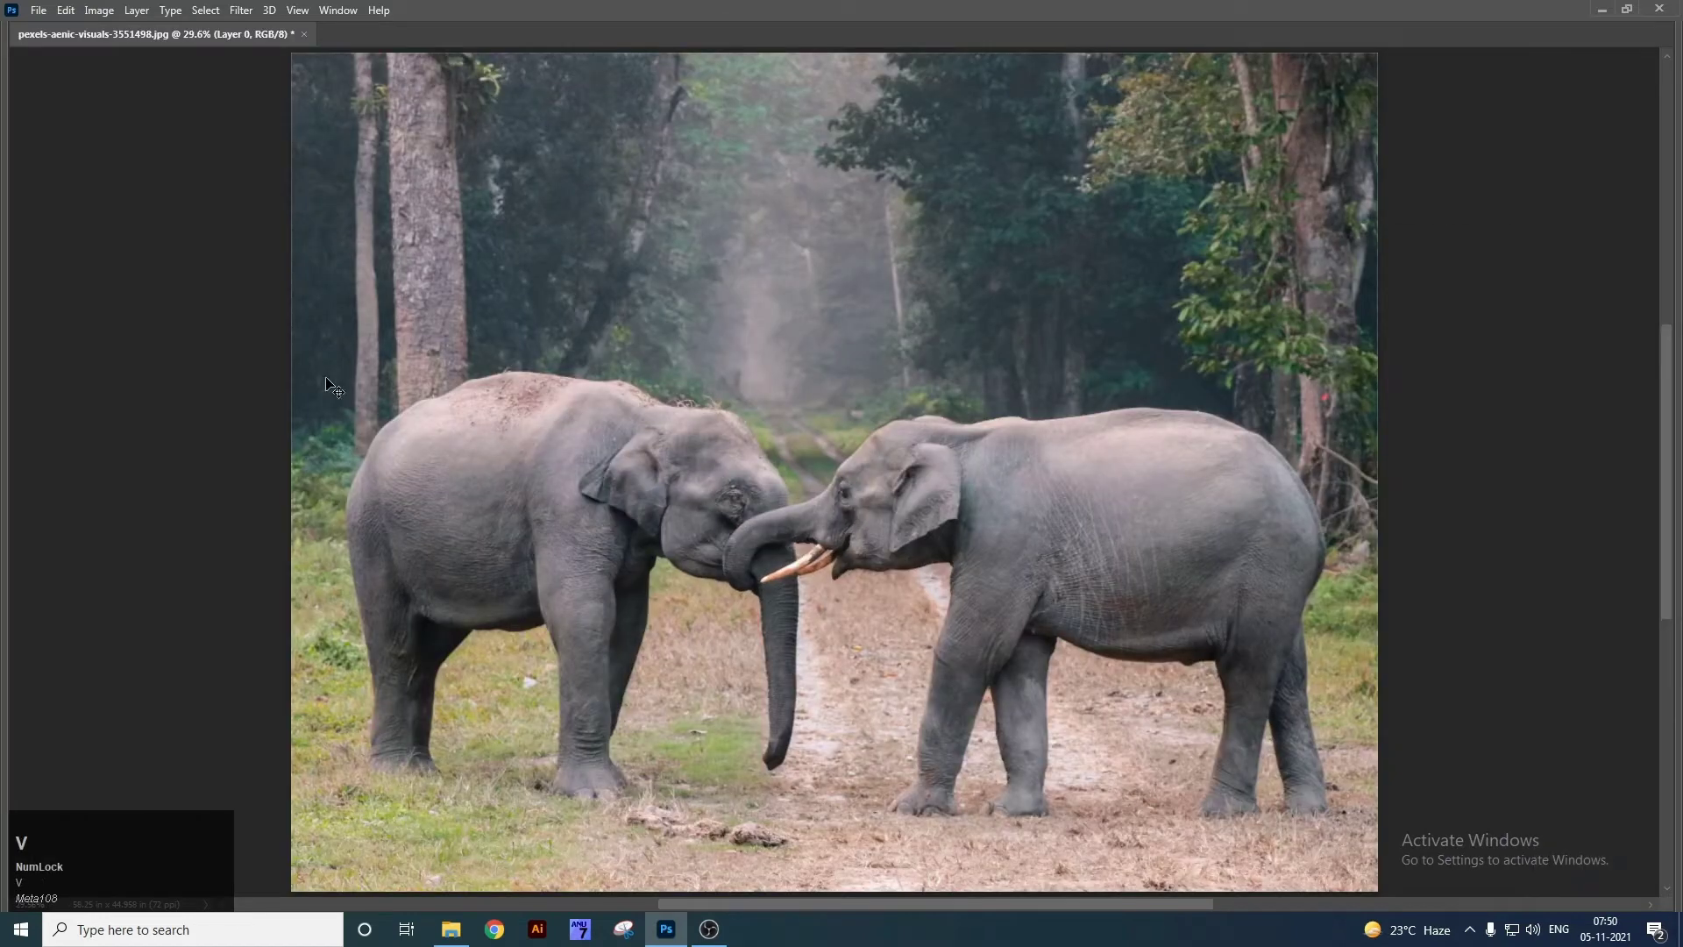
key("Tab")
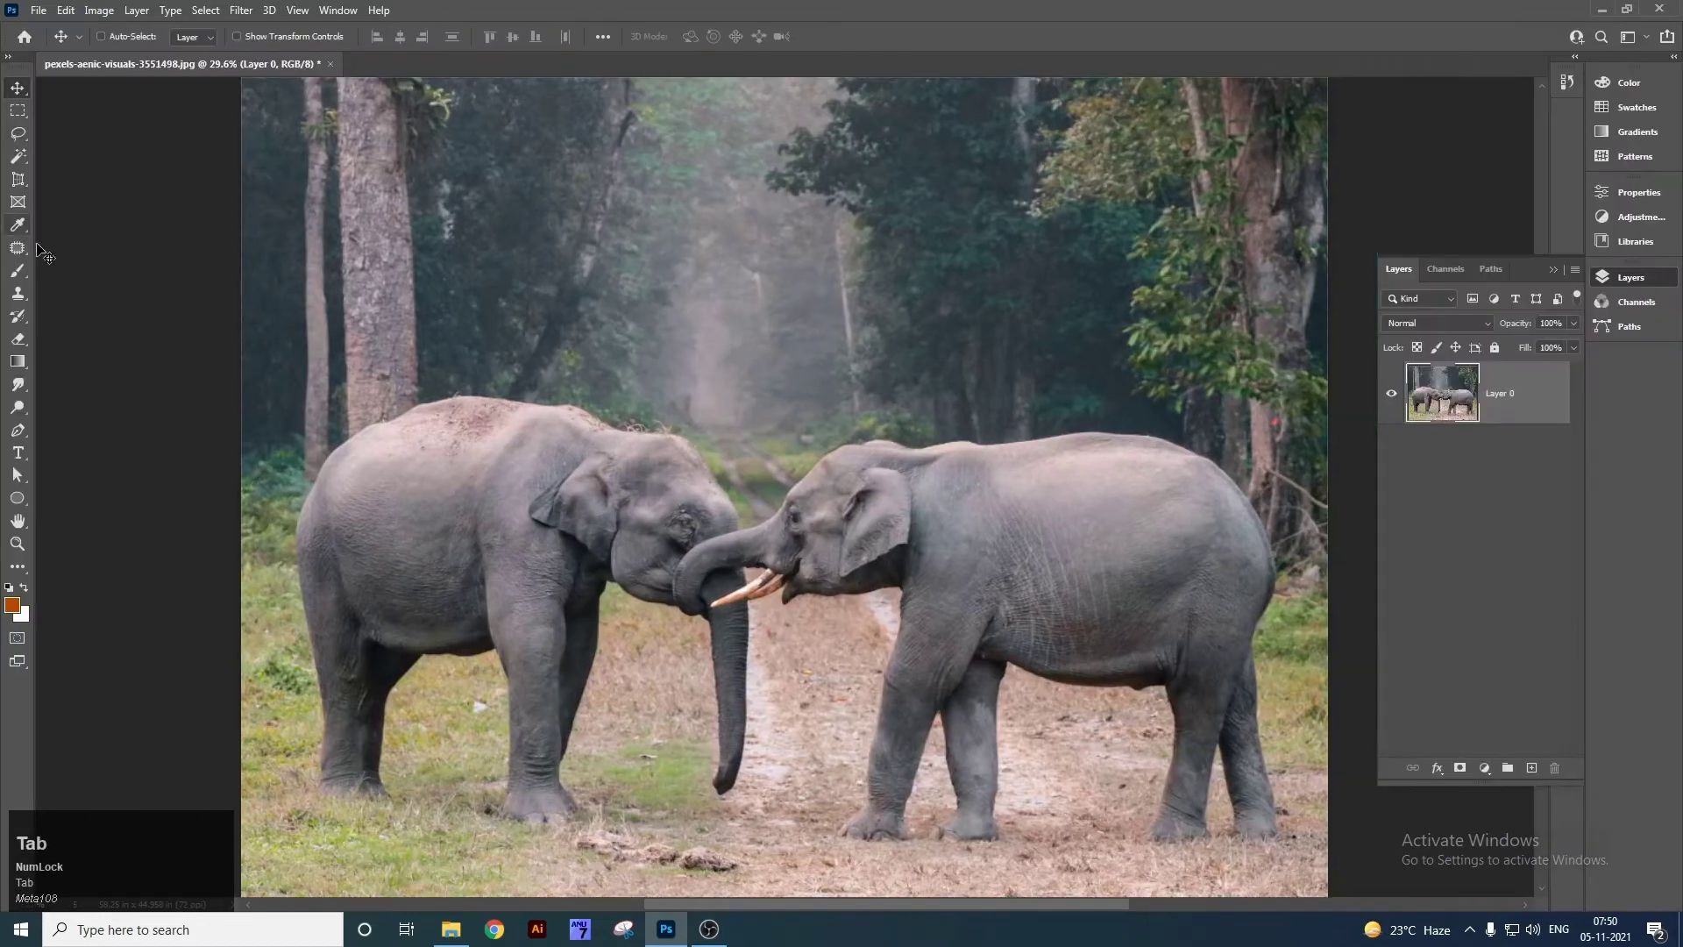
Drag a Slice Tool rectangle around the two elephants.
right_click(17, 180)
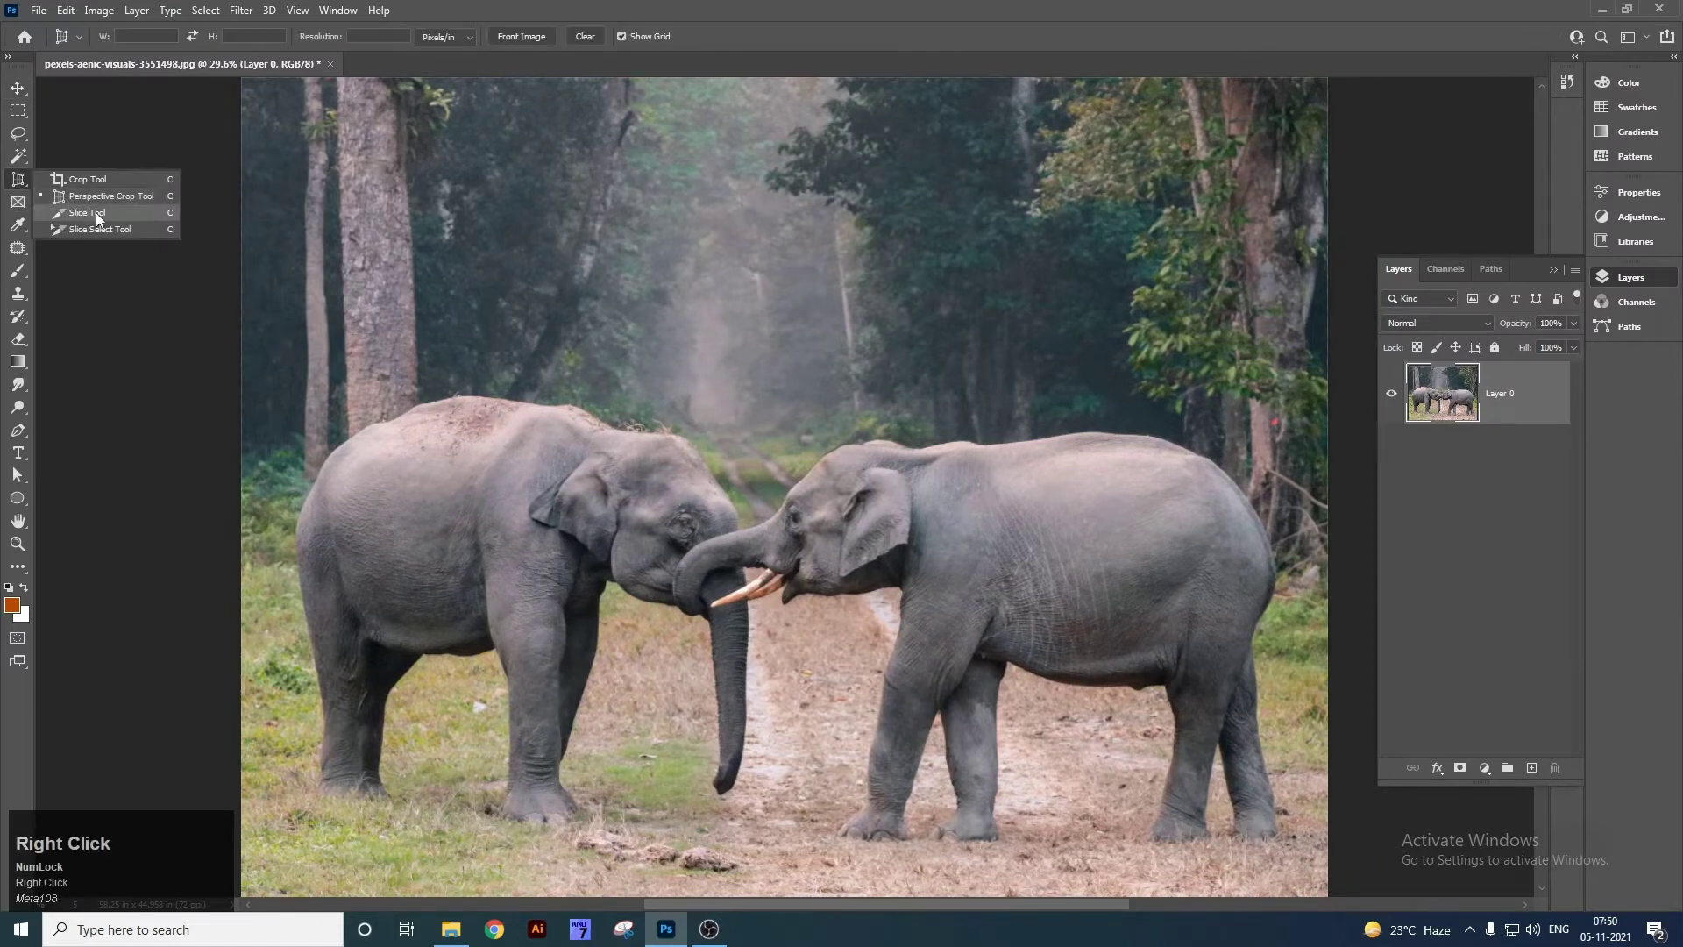
left_click(96, 213)
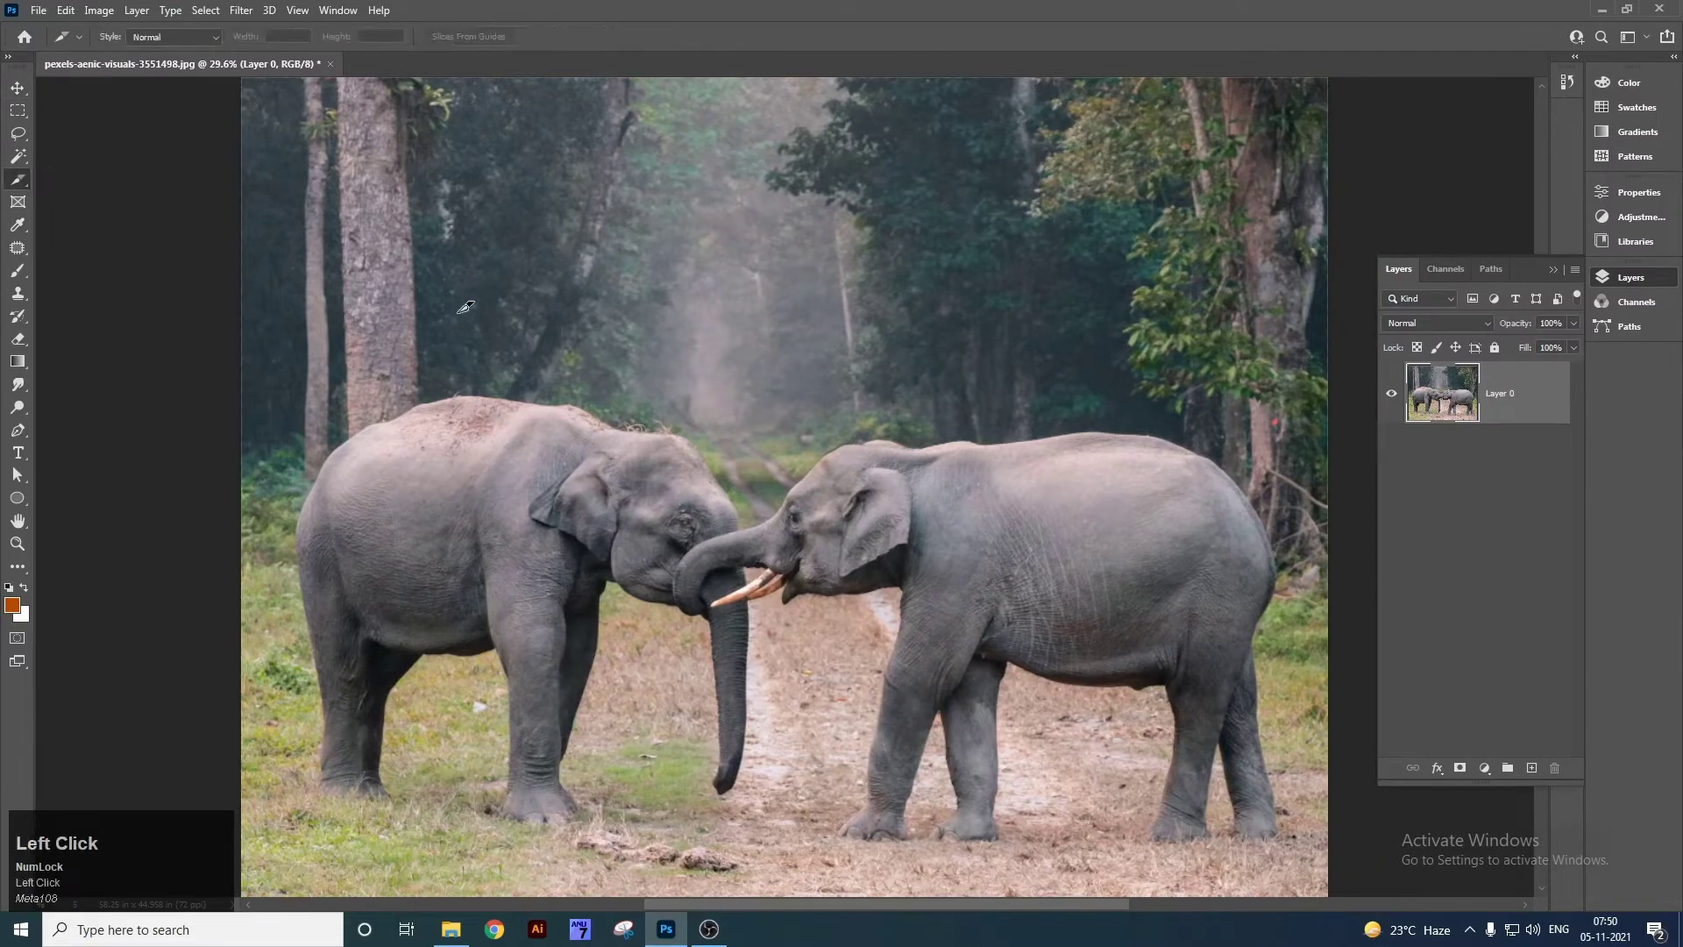
left_click_drag(320, 240, 1287, 842)
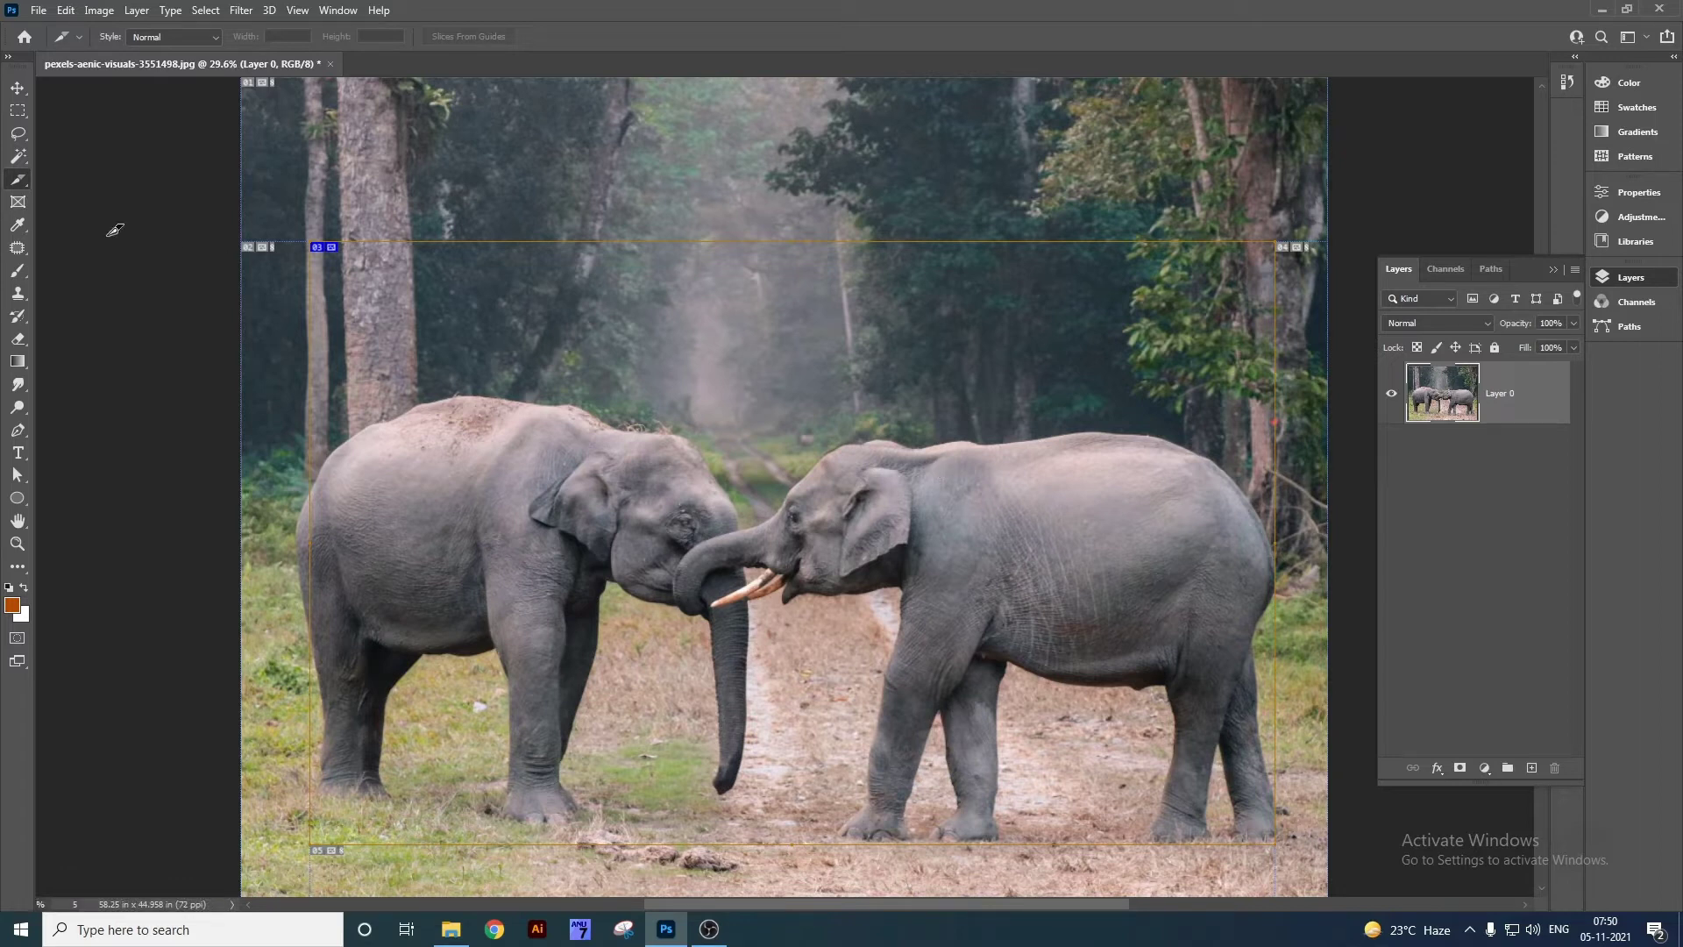
right_click(12, 186)
left_click(67, 188)
right_click(23, 180)
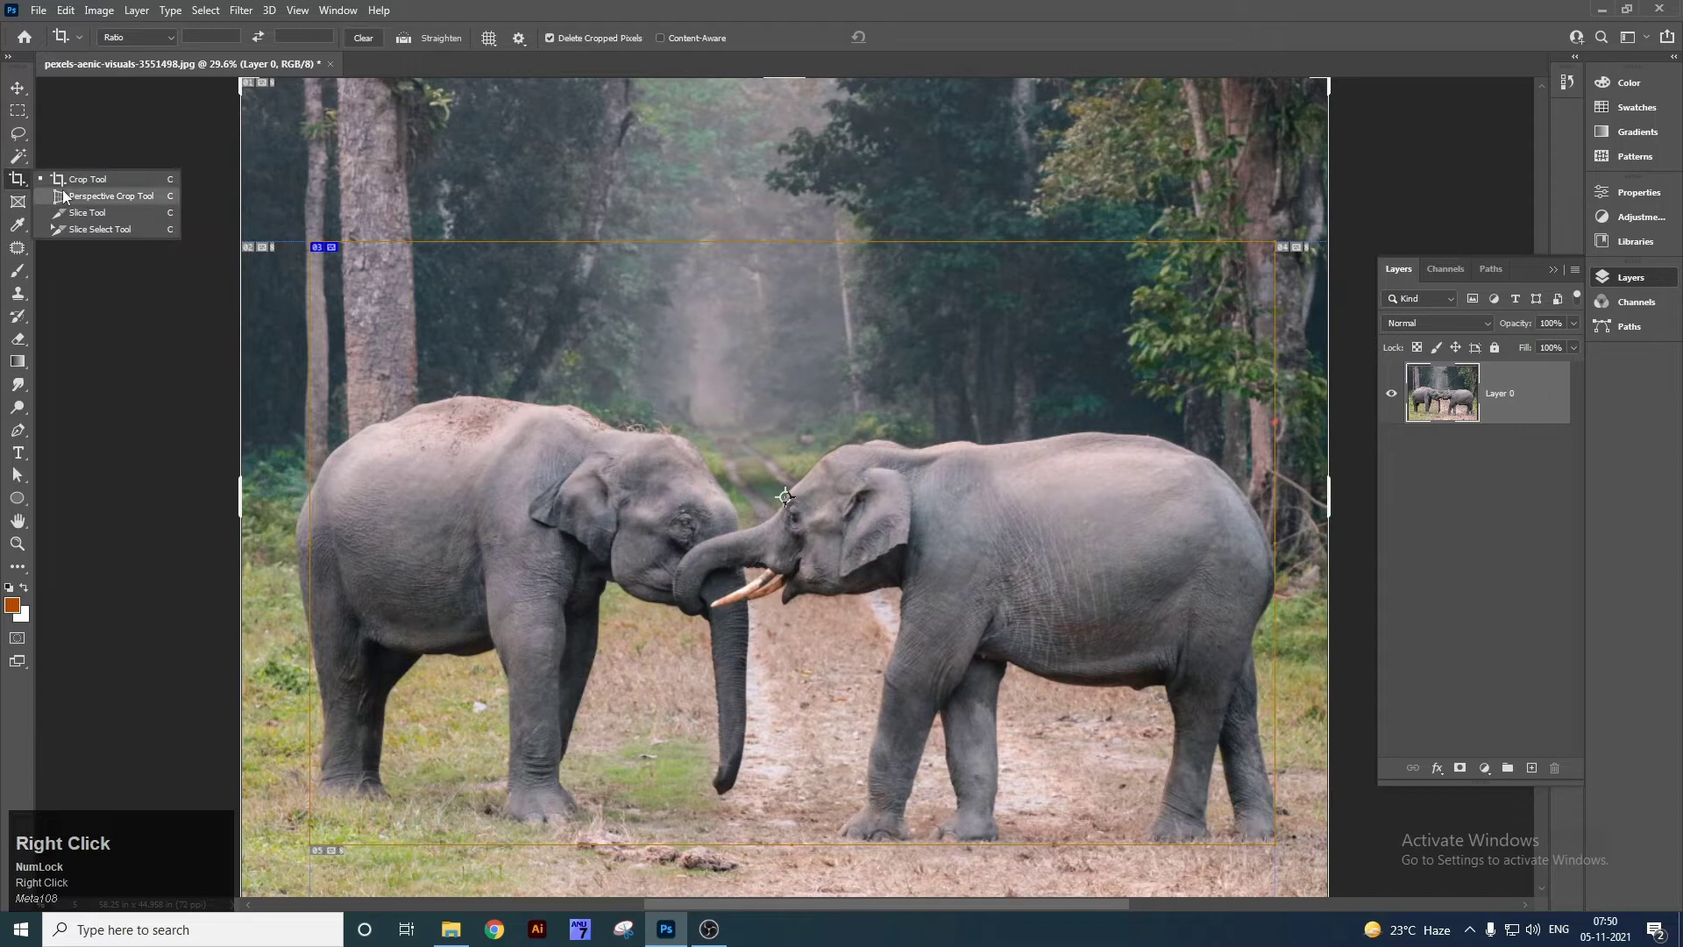
left_click(96, 219)
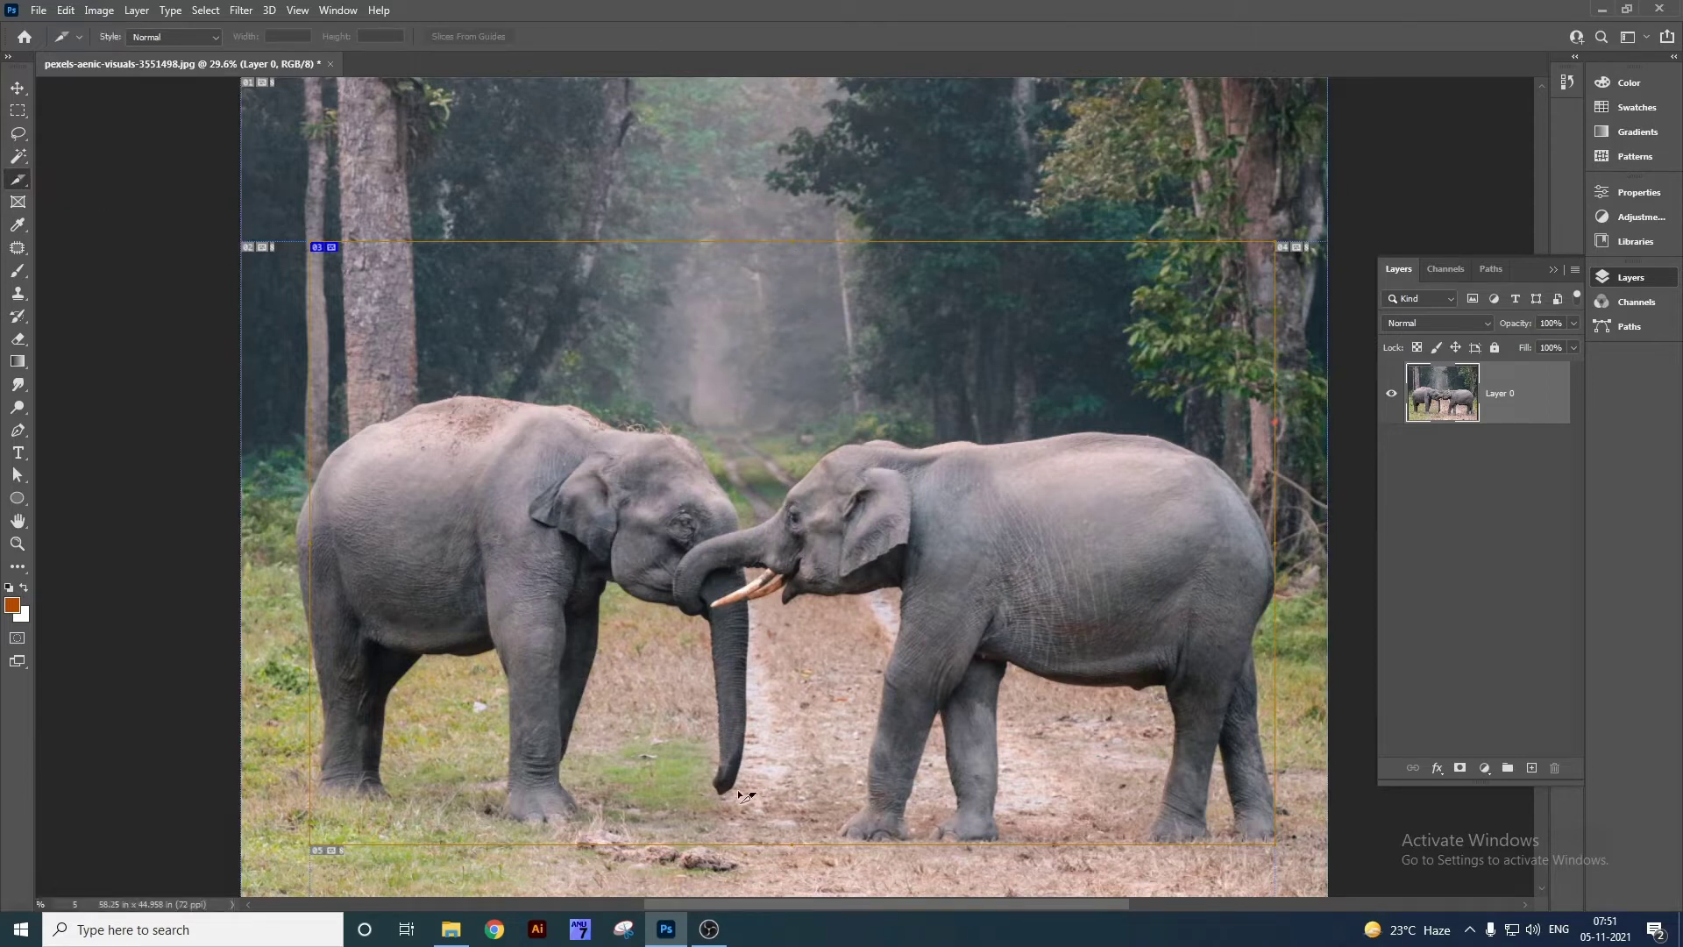
left_click(494, 930)
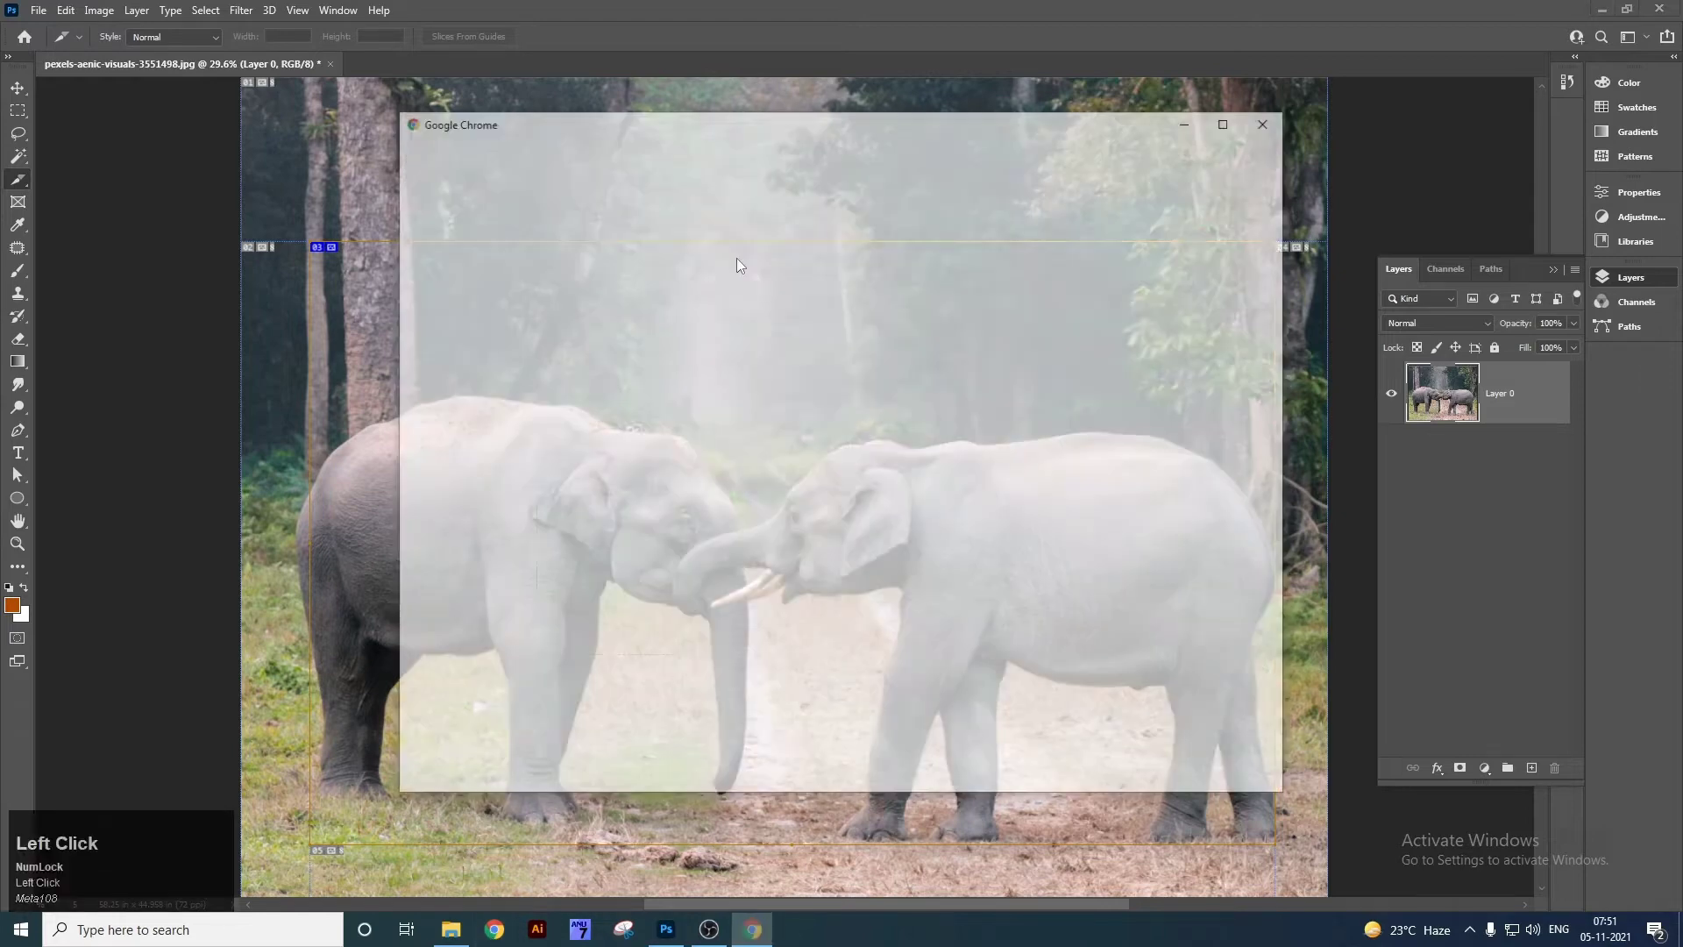
Open a Chrome profile and load the Google homepage.
left_click(1232, 121)
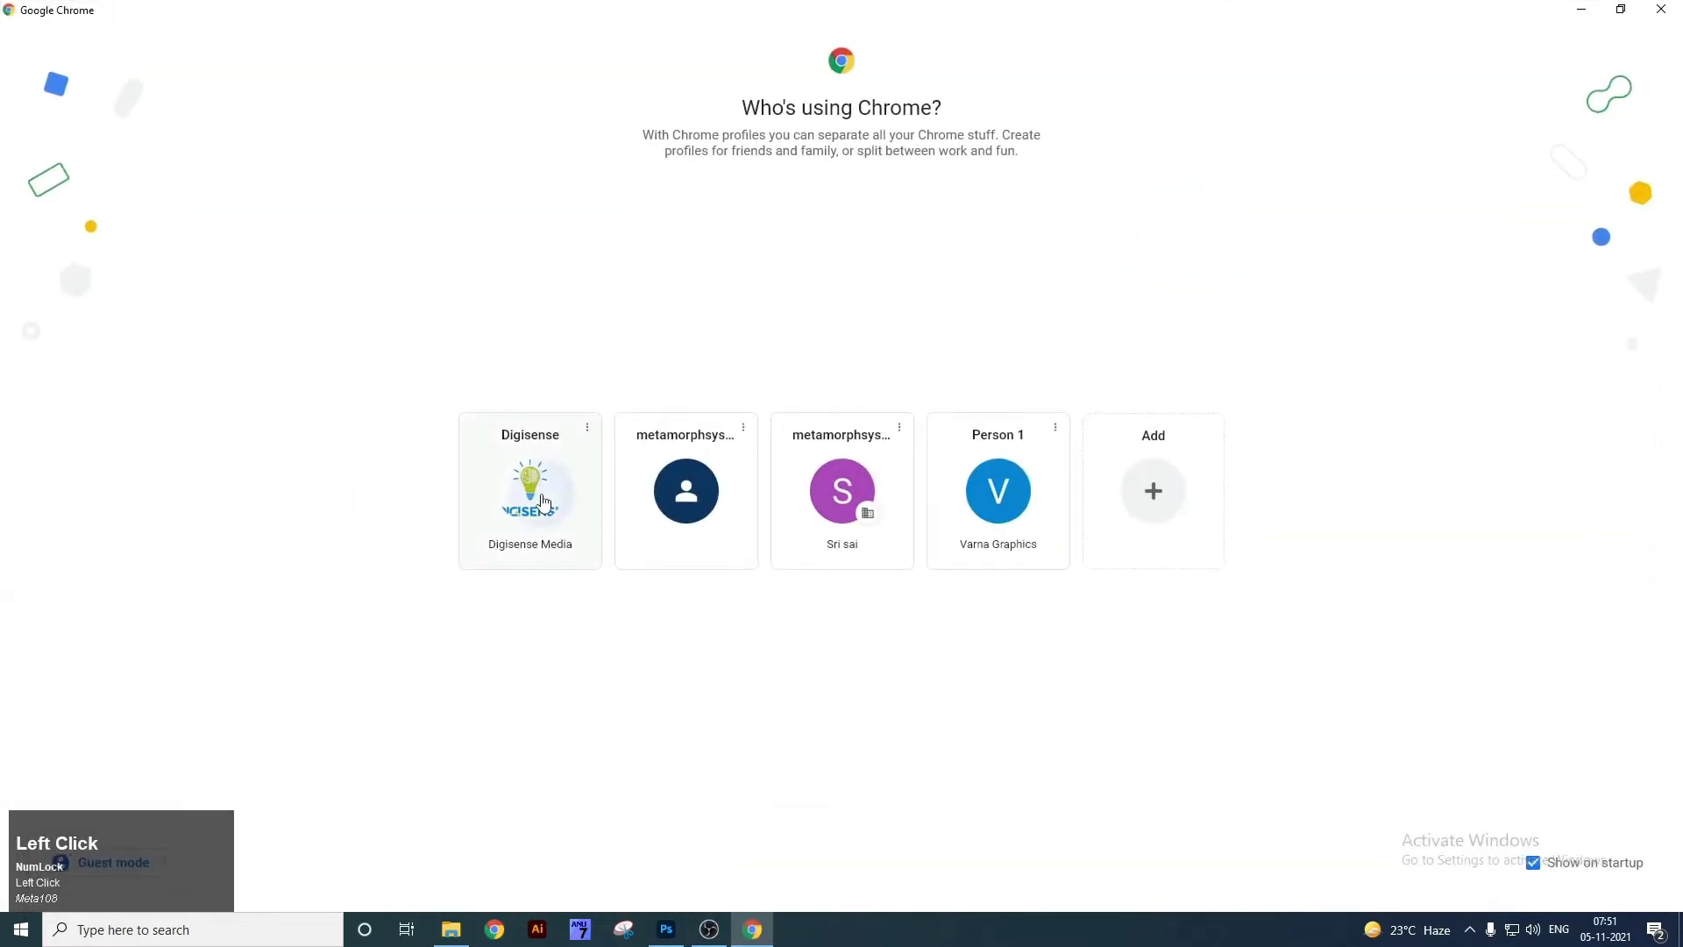
left_click(543, 491)
left_click(430, 45)
type("google")
key("Return")
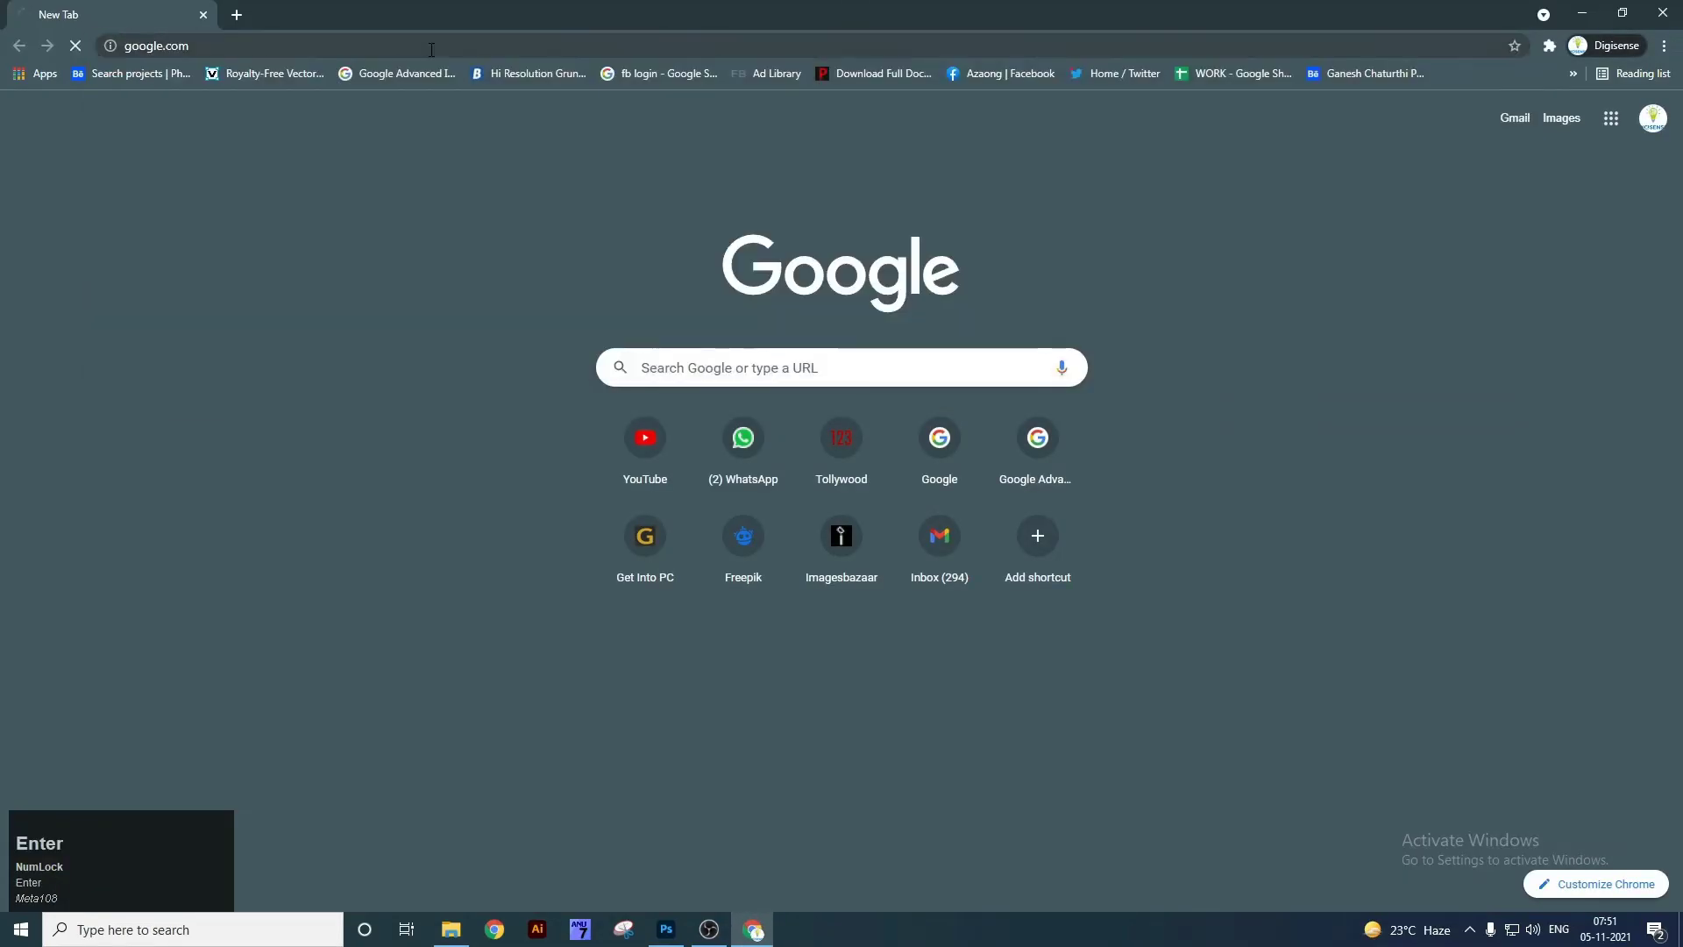
Search Google for 'web design templates'.
type("webs")
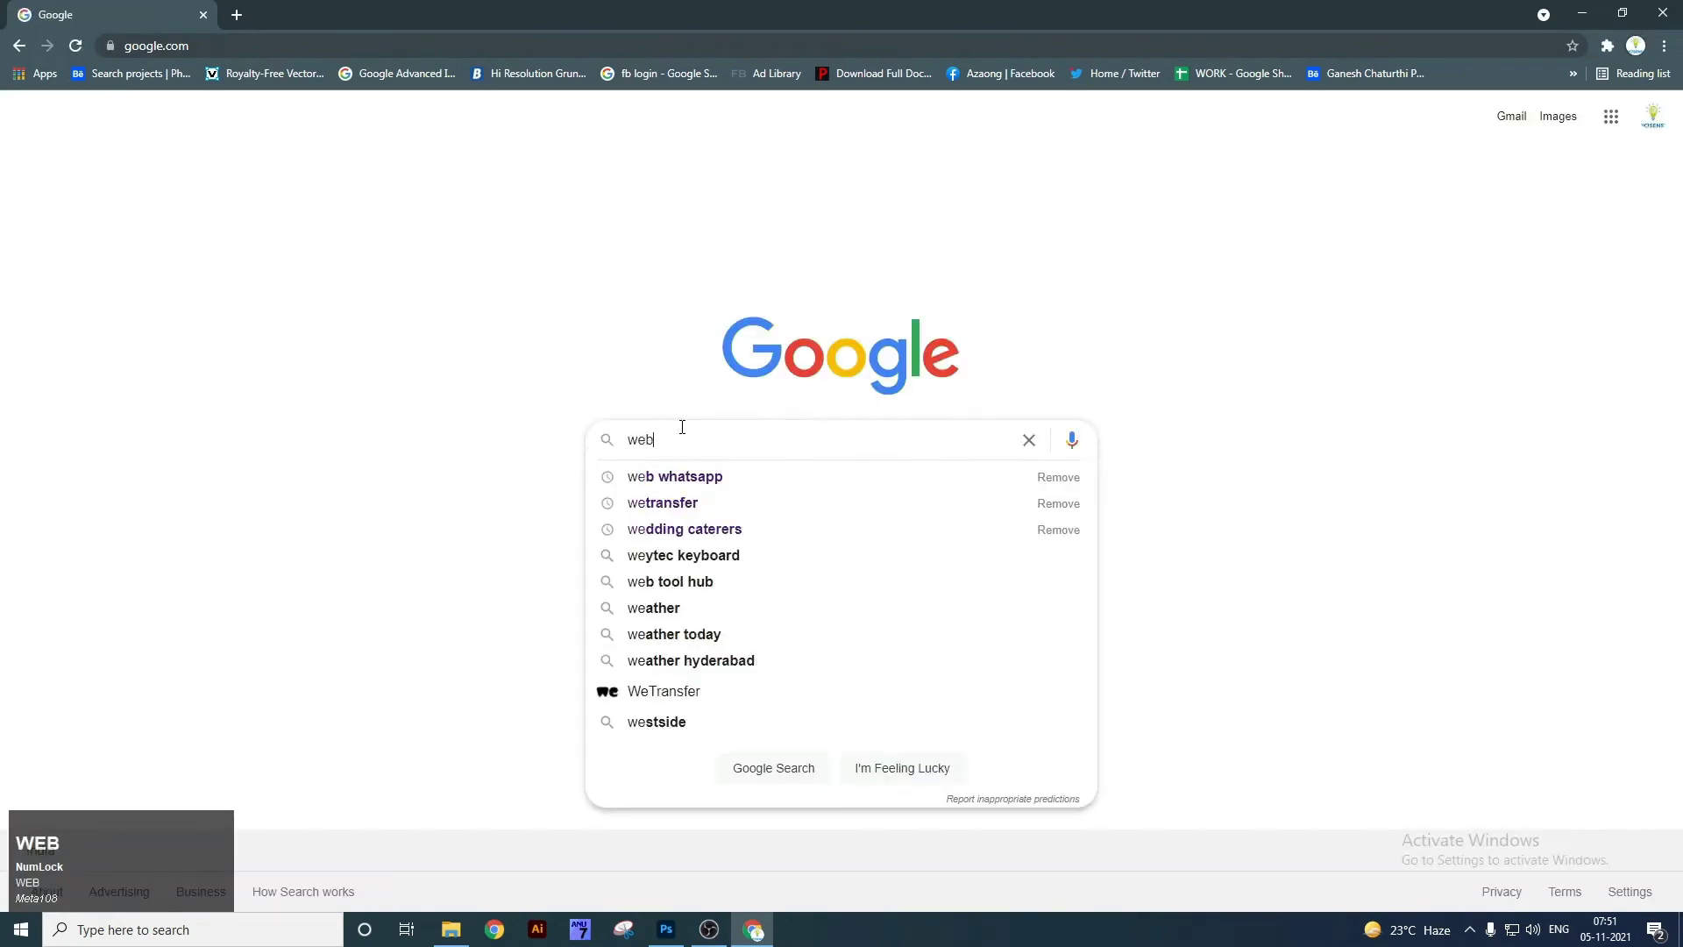
key("BackSpace")
type("design")
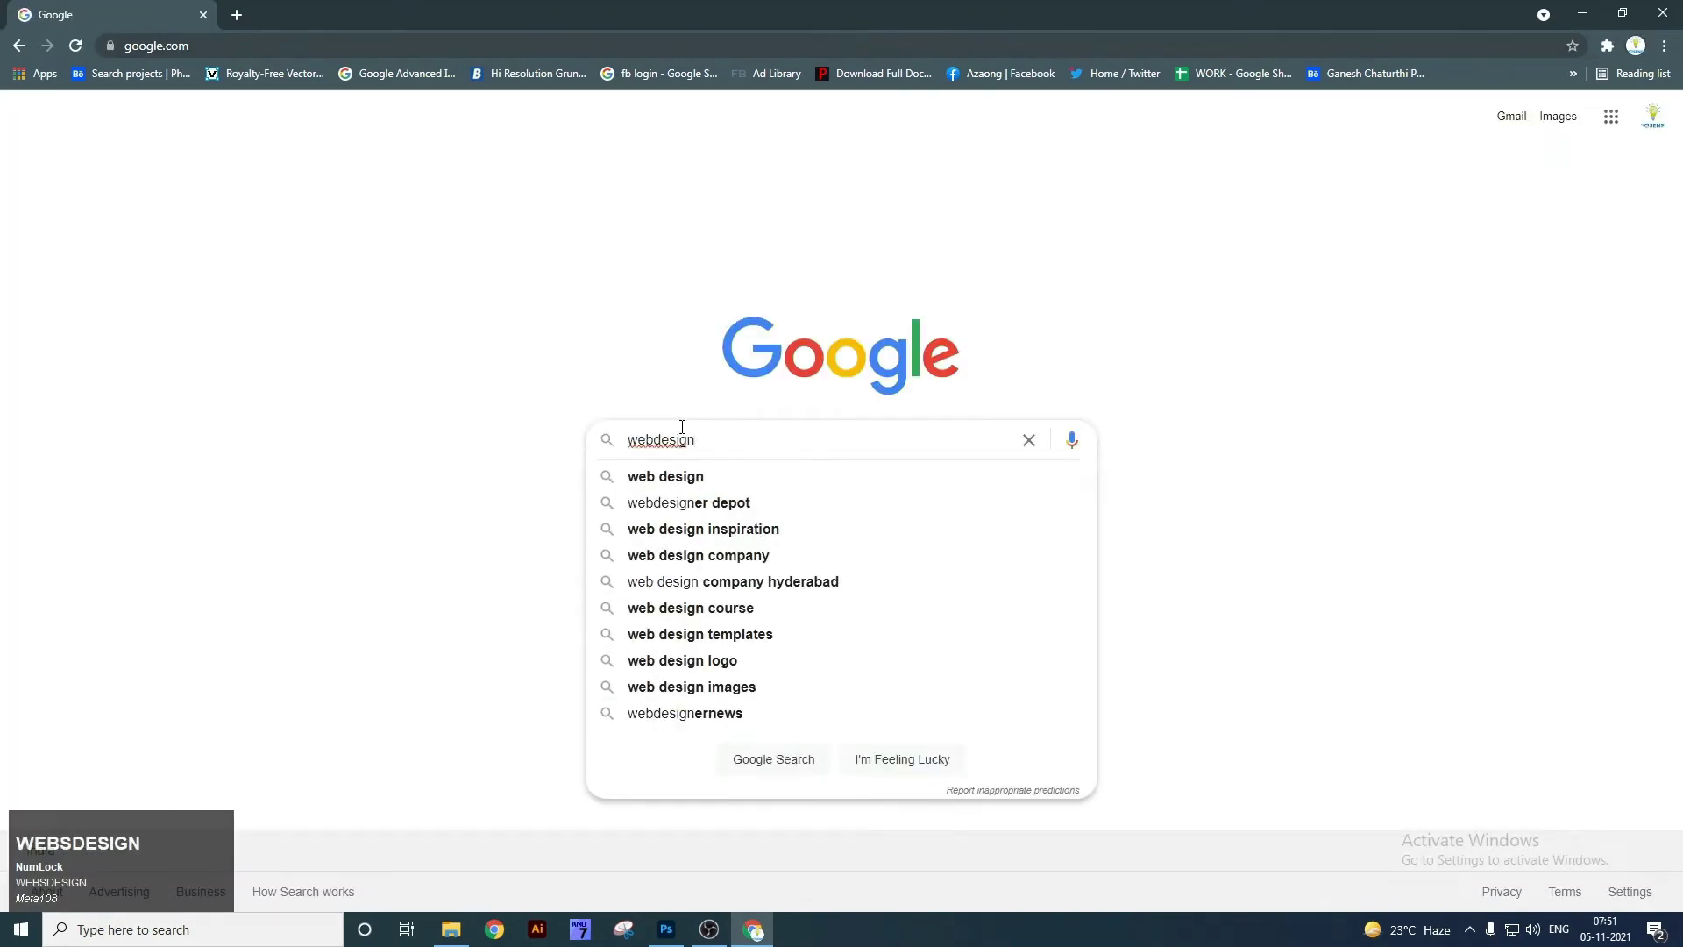
key("Down")
type("temp")
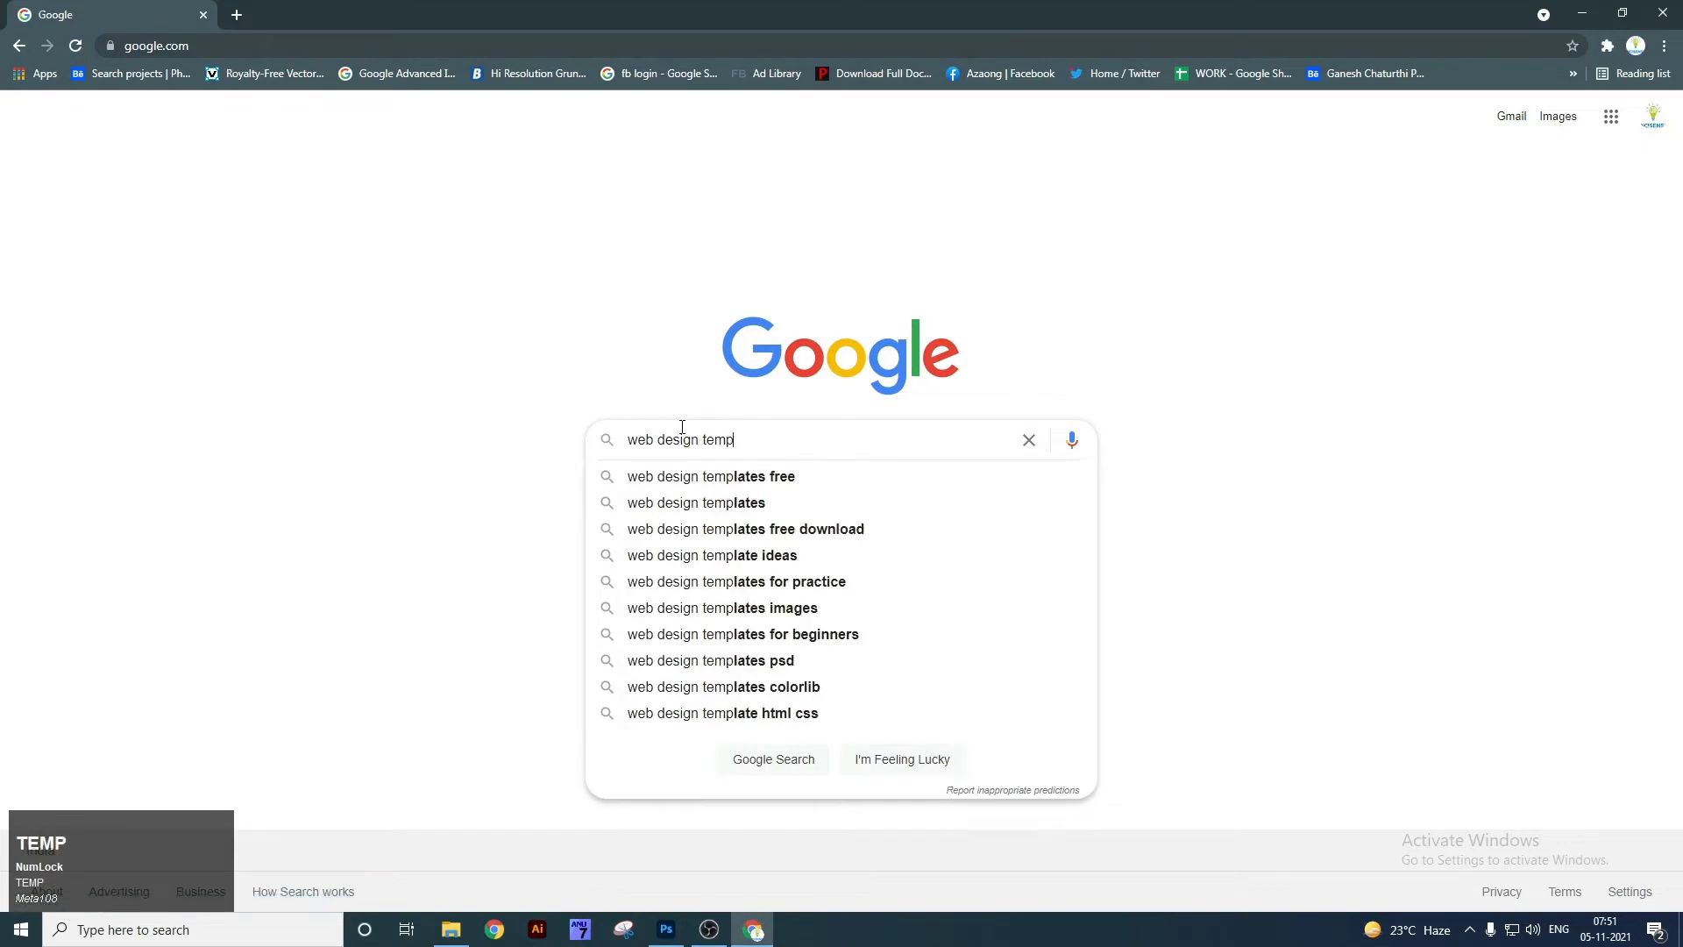
key("Down")
key("ctrl+shift+Left")
key("BackSpace")
key("Return")
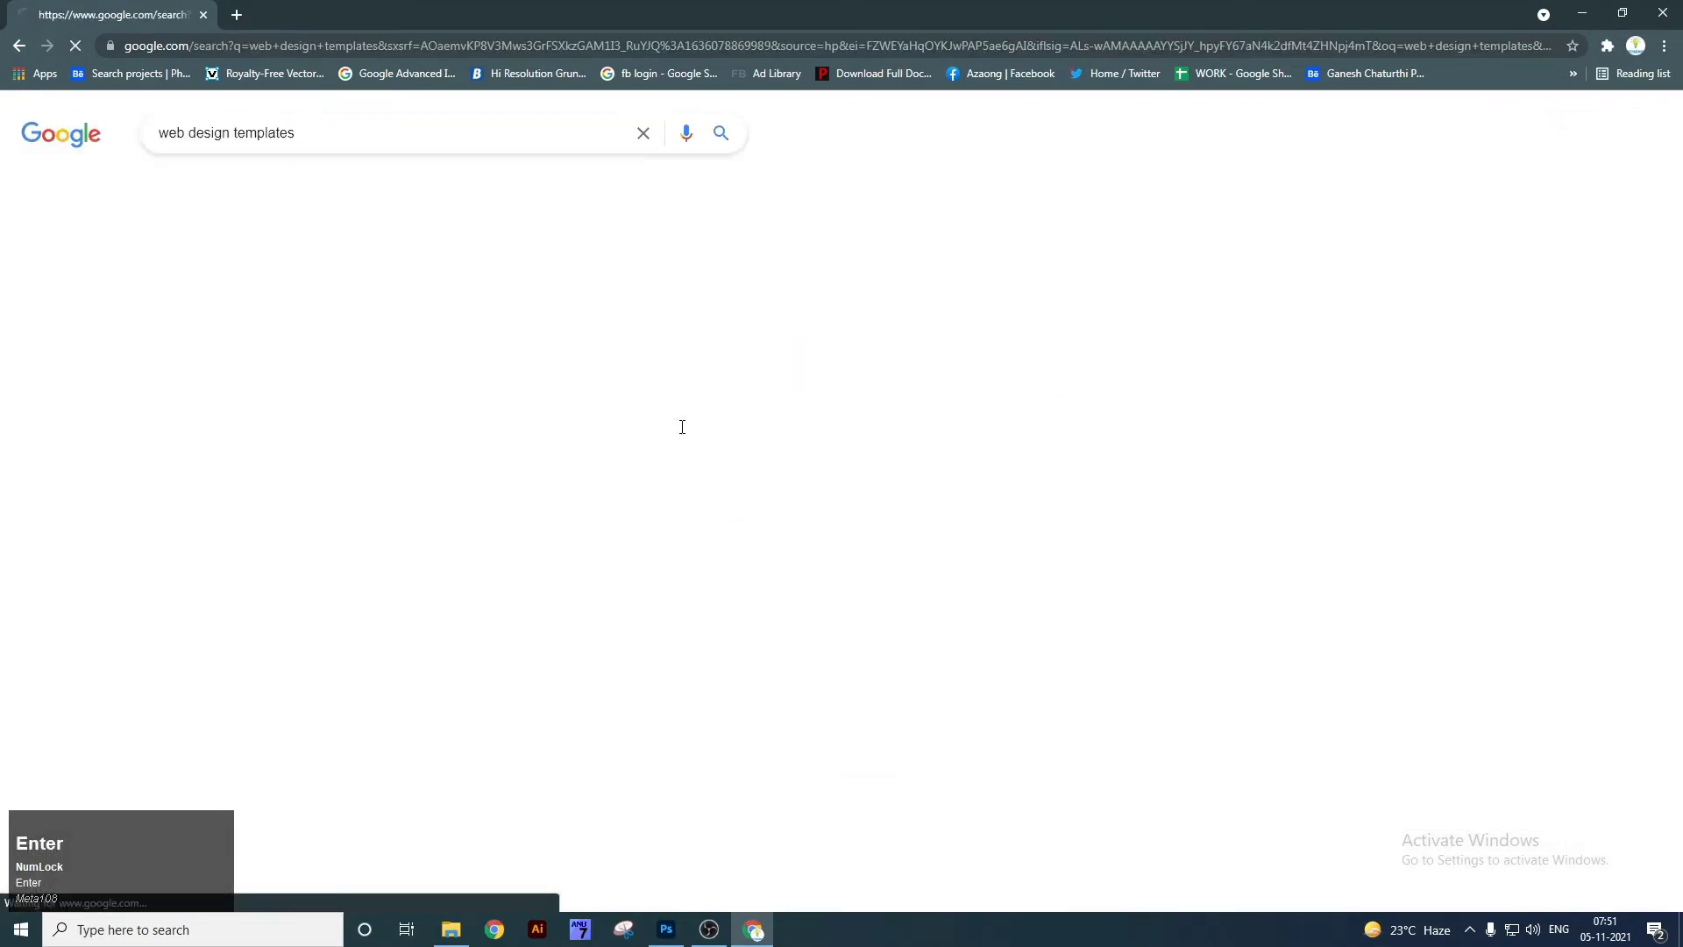
In image results, copy the 'We're a digital agency' template image.
left_click(258, 192)
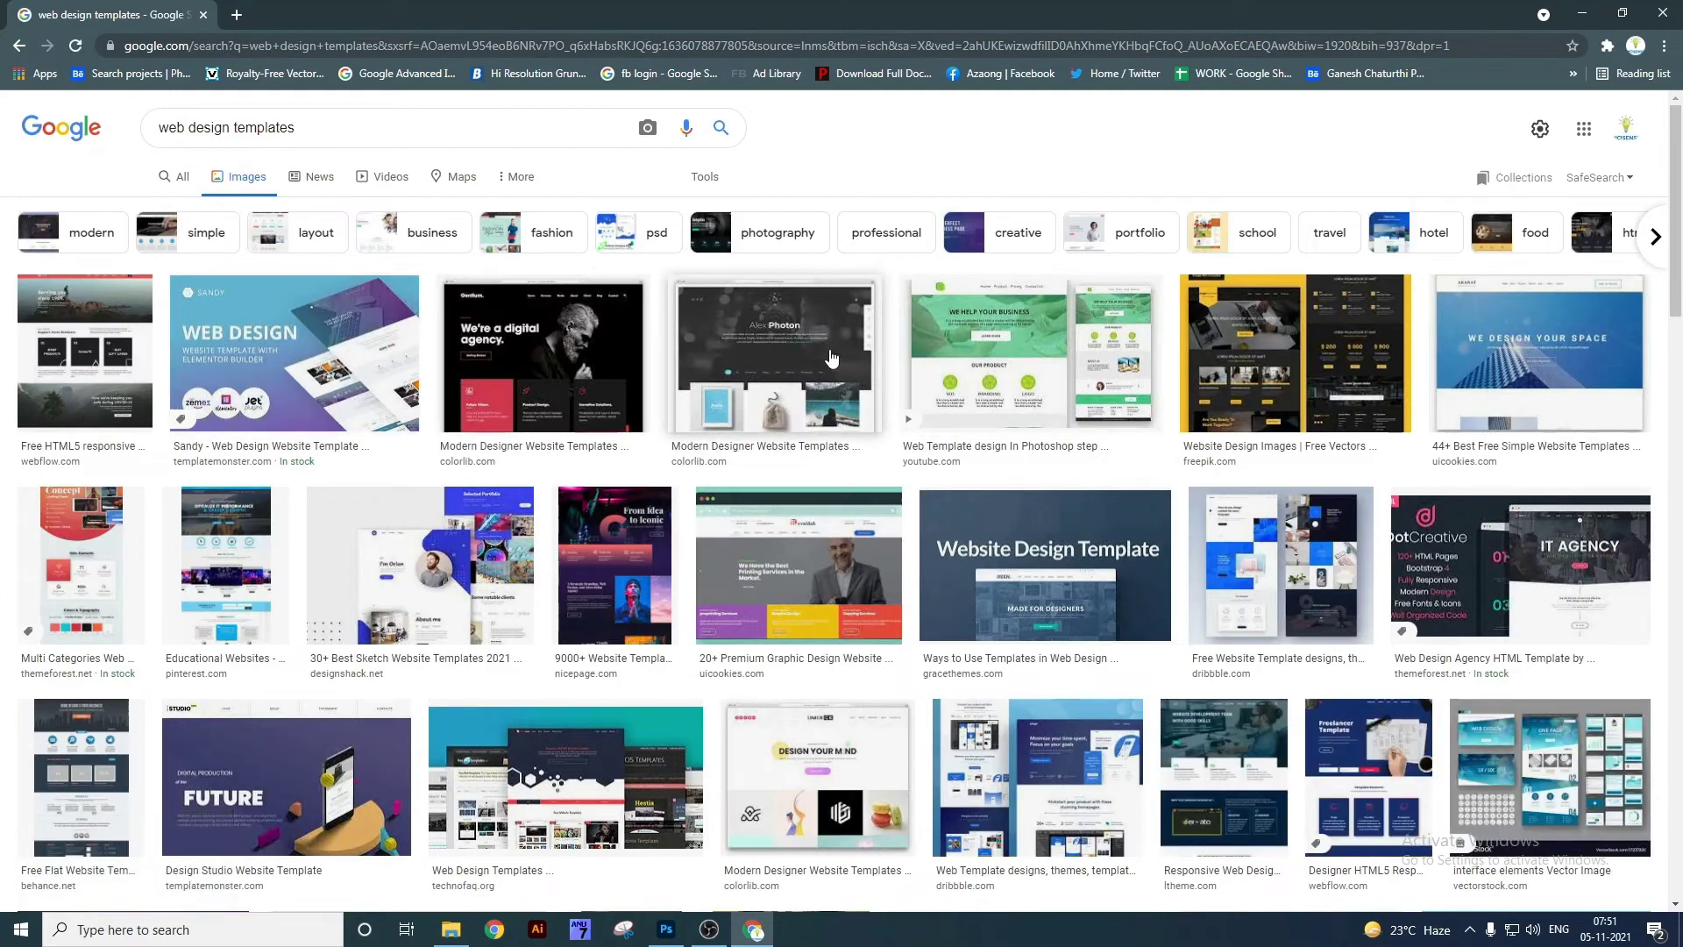
left_click(829, 359)
right_click(1189, 372)
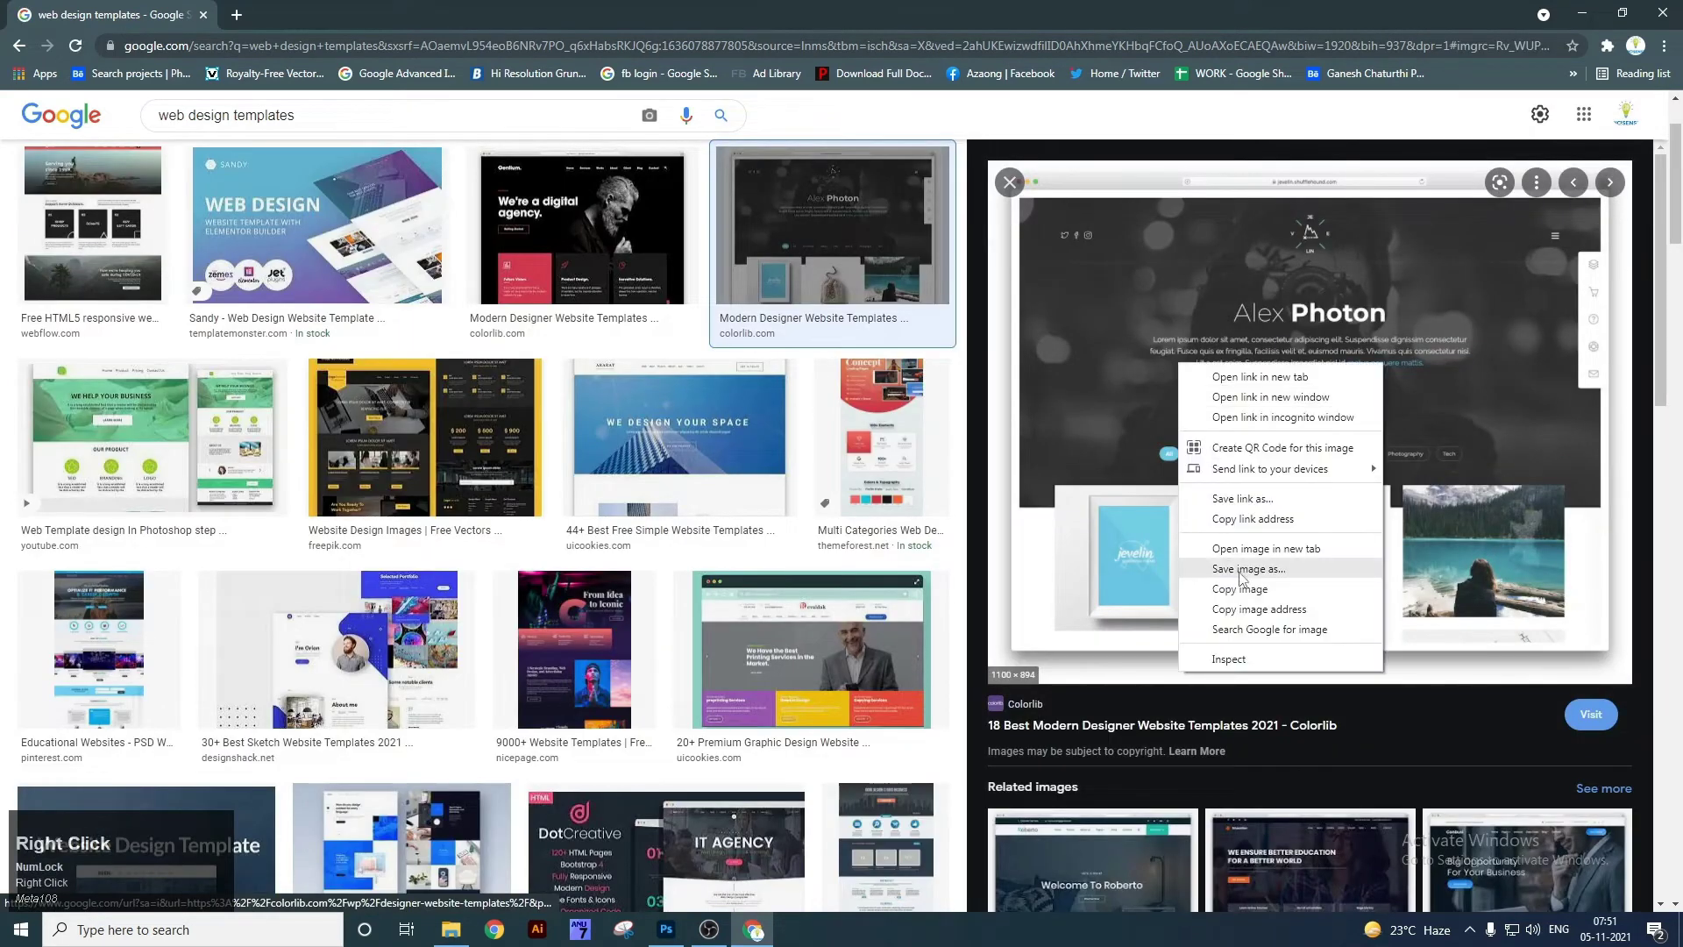
left_click(1243, 603)
key("Left")
right_click(1196, 331)
left_click(1250, 554)
key("alt+Tab")
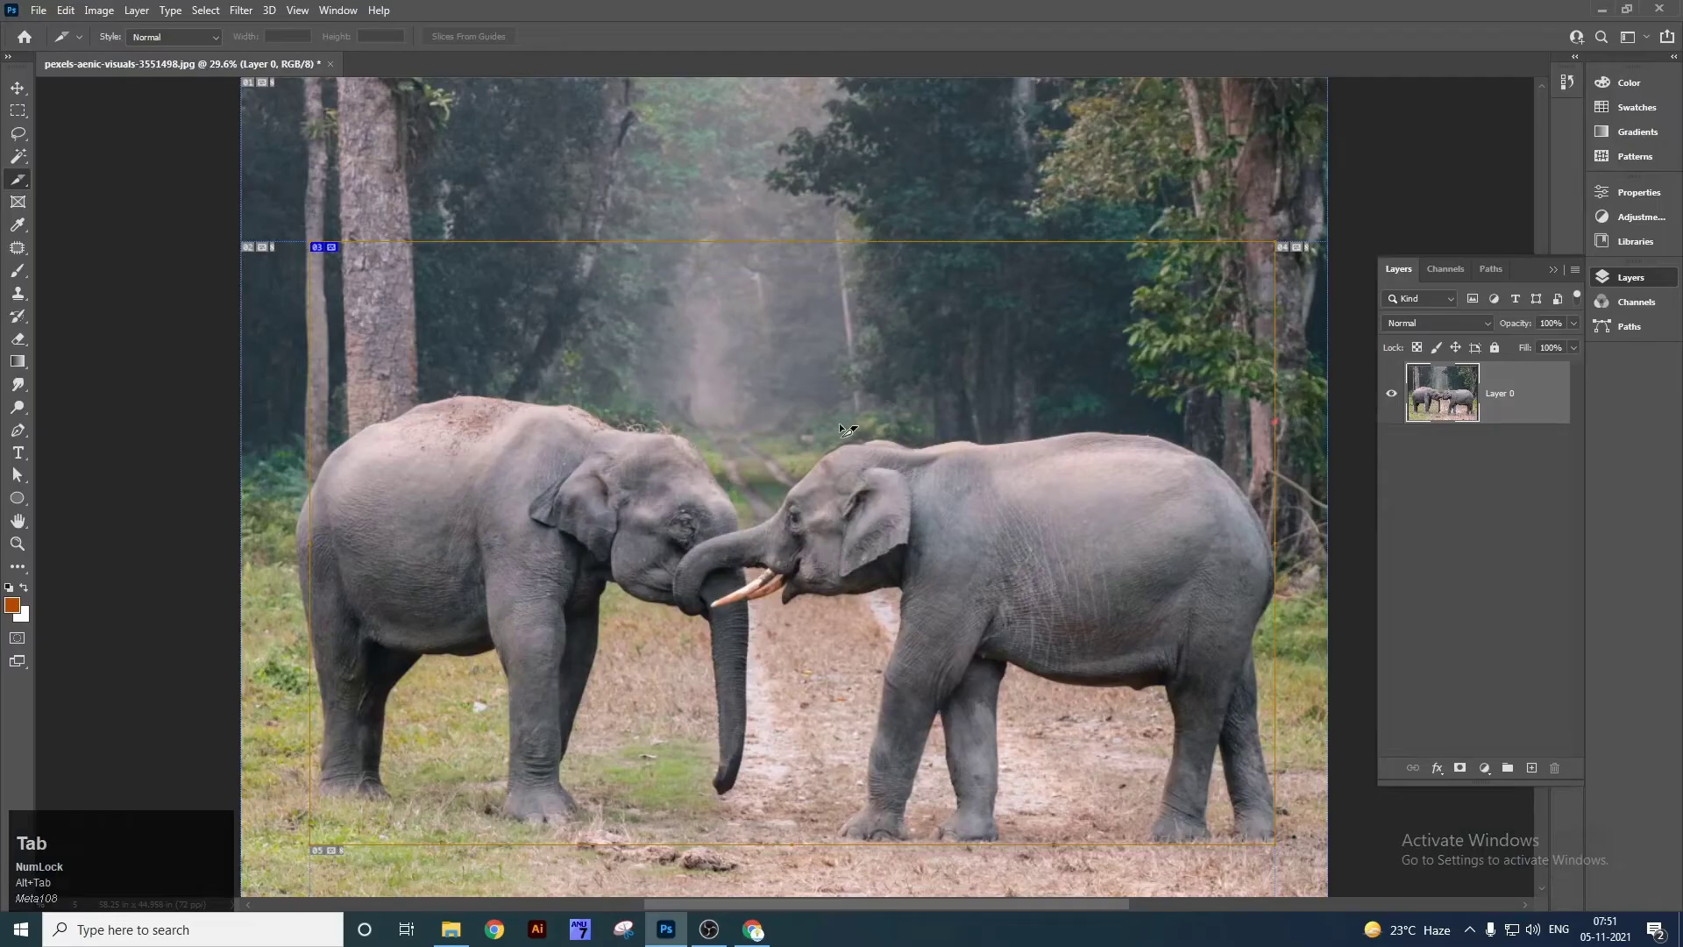
Paste the template into the elephant photo, then close that photo without saving.
key("ctrl+v")
key("v")
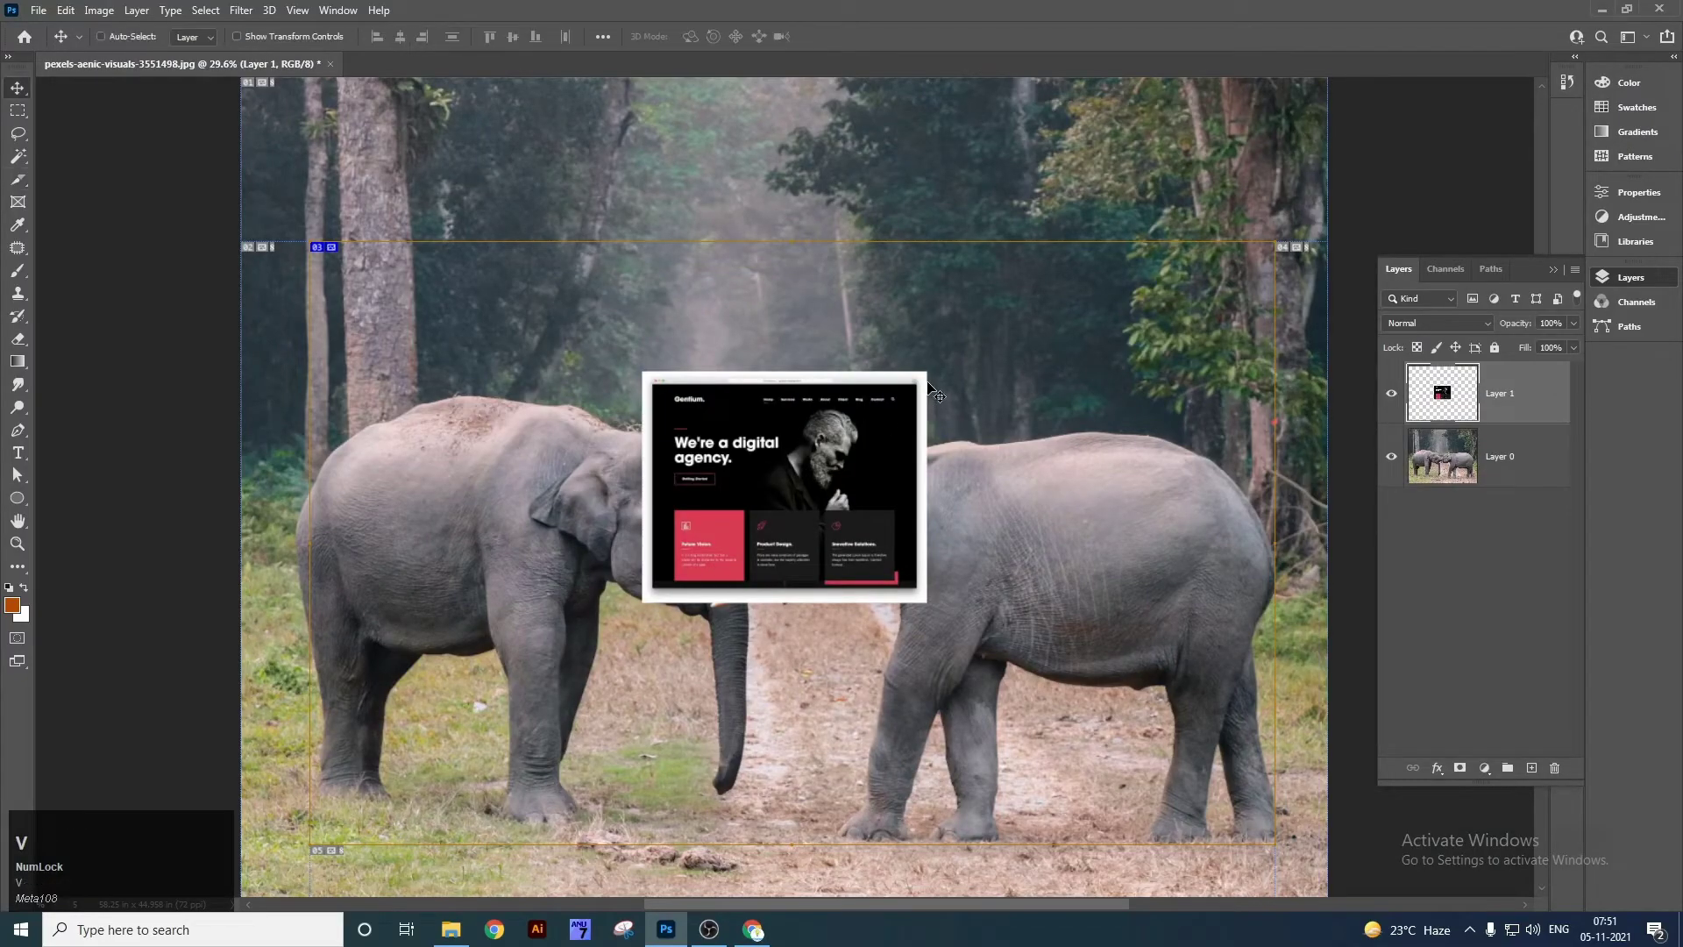
key("w")
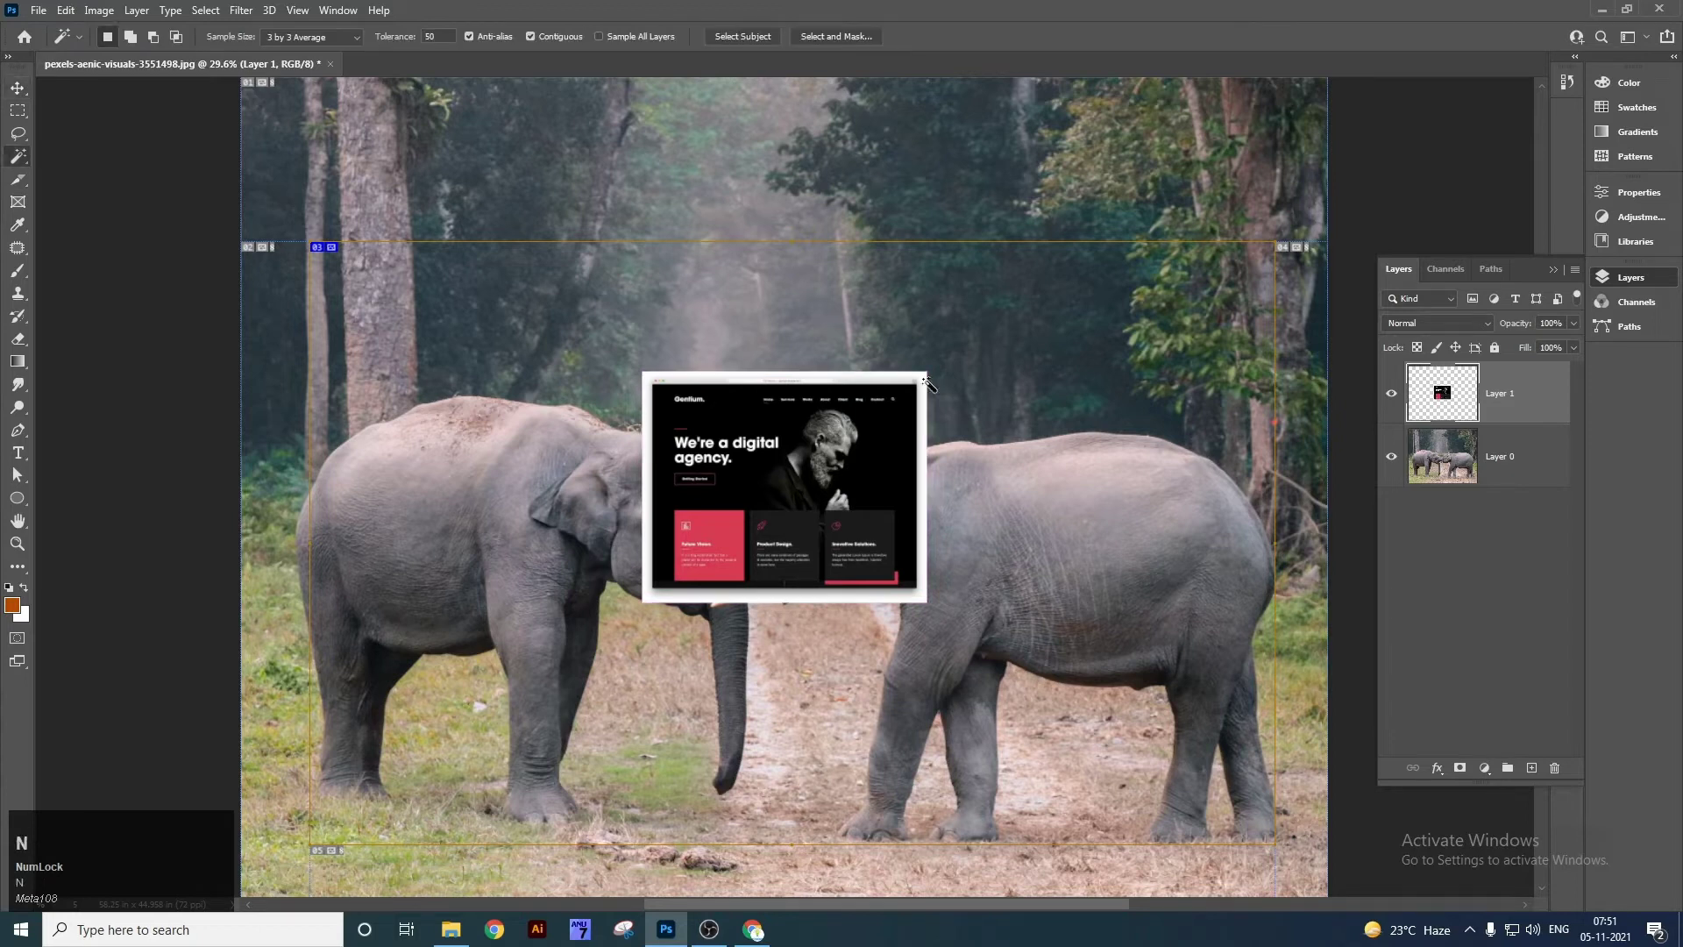
key("ctrl+w")
left_click(828, 347)
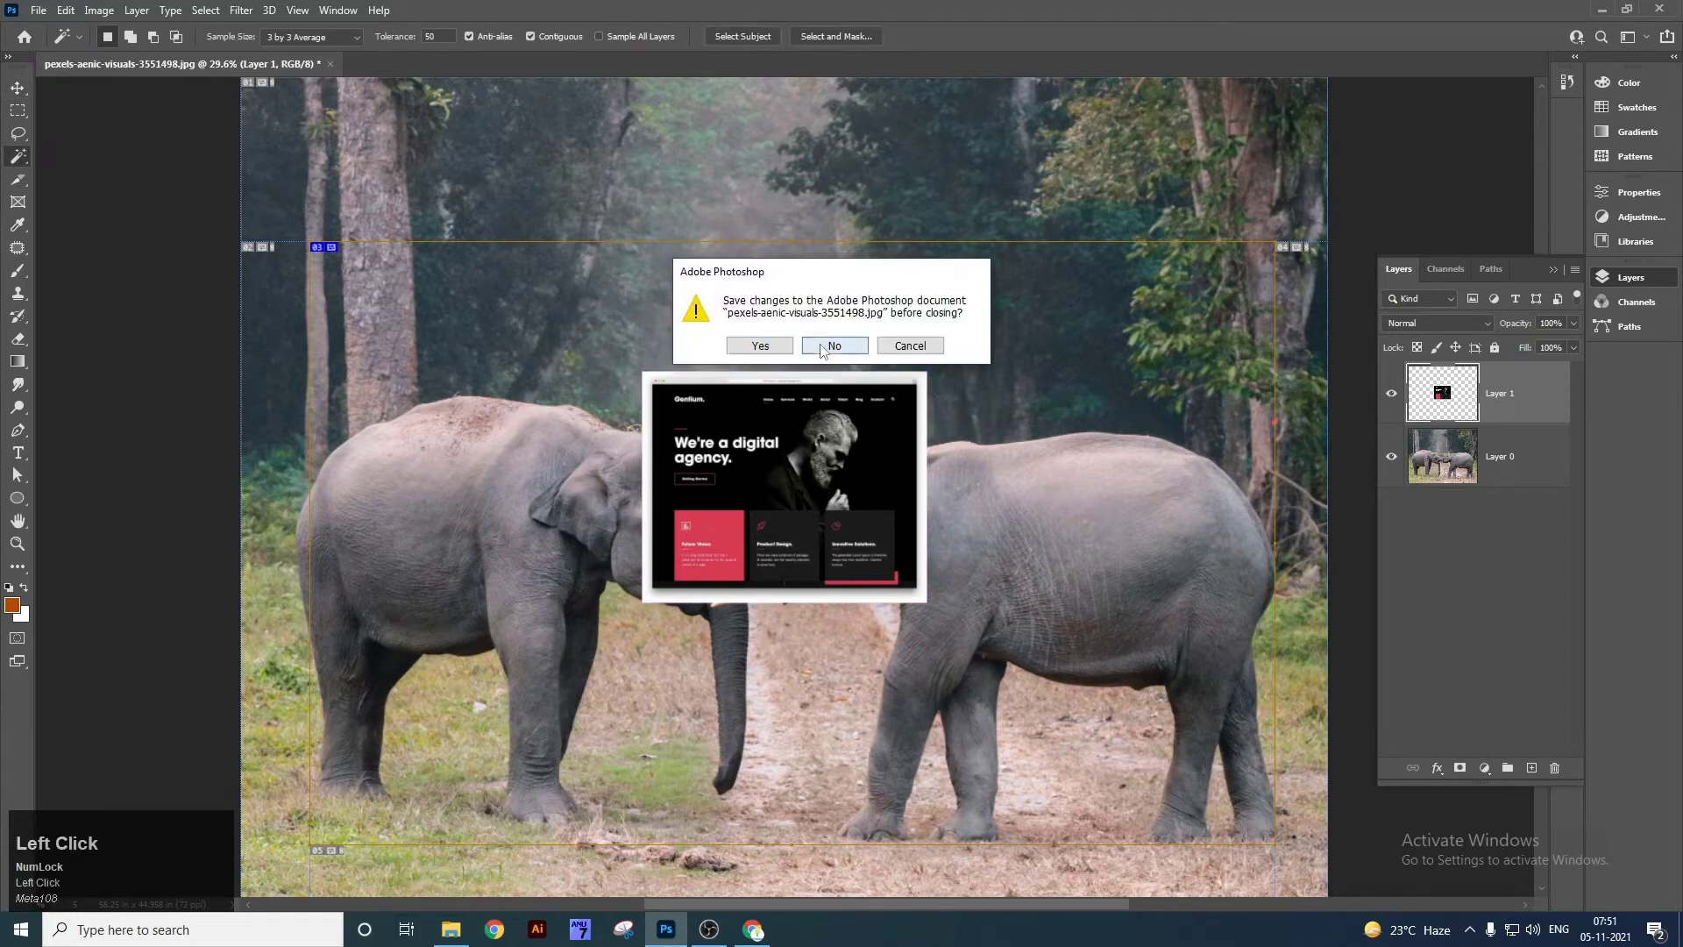
Save the agency template image from Chrome and drag the downloaded file into Photoshop.
key("alt+Tab")
right_click(1162, 393)
left_click(1200, 587)
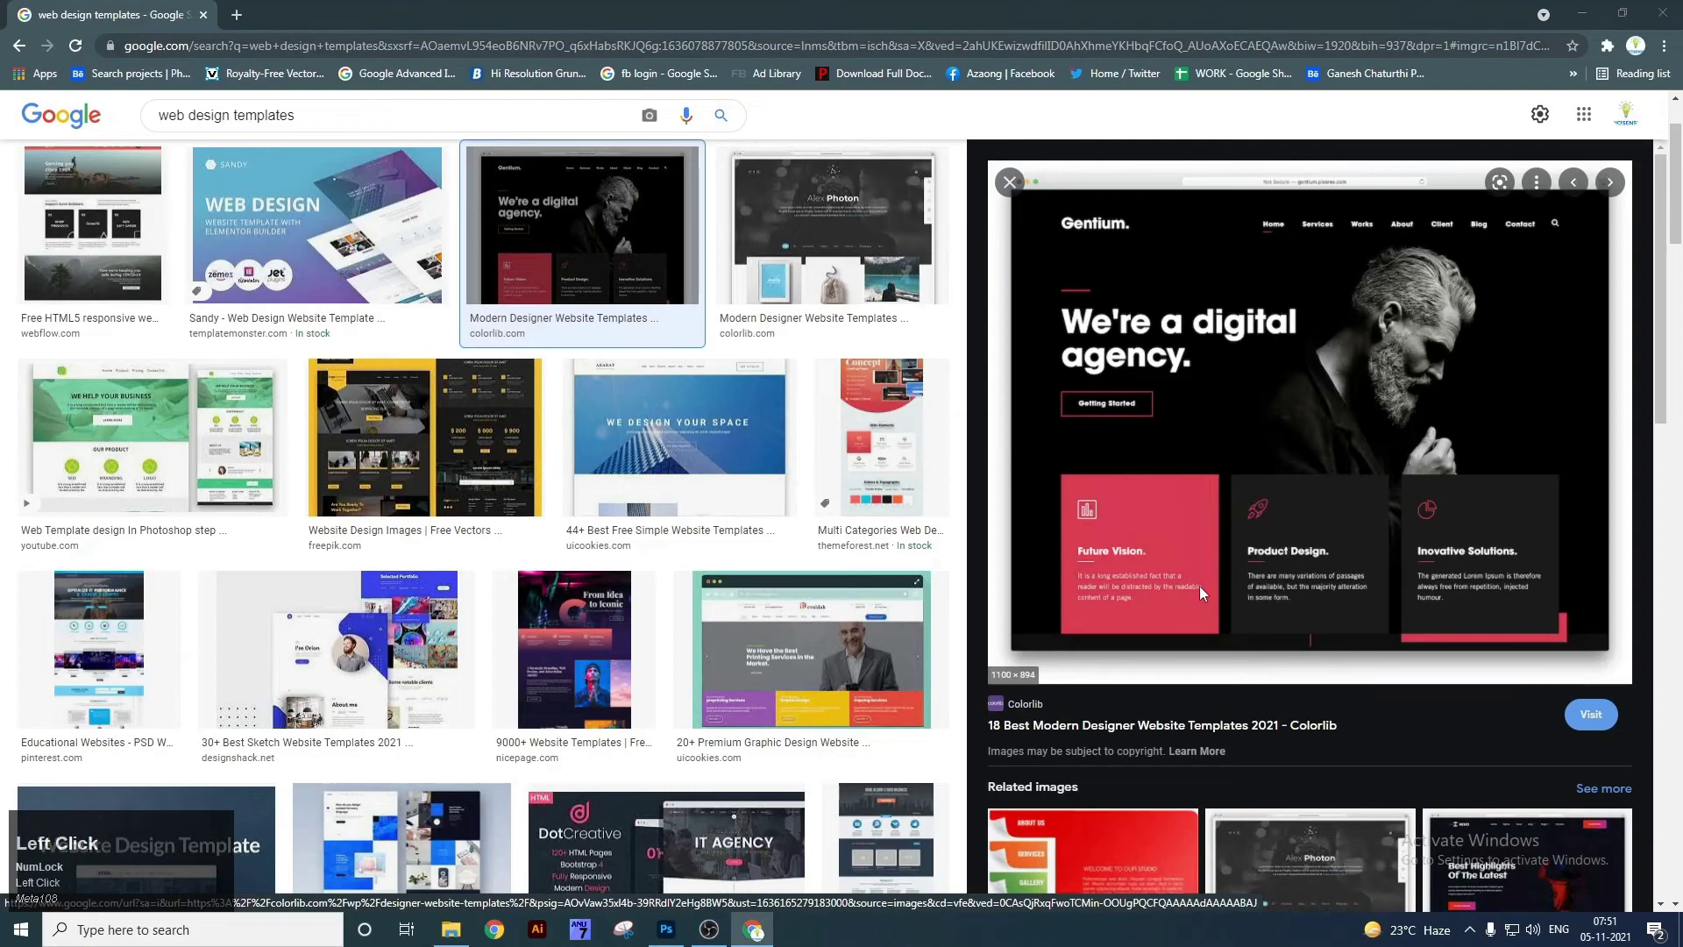
key("Return")
left_click_drag(100, 886, 711, 182)
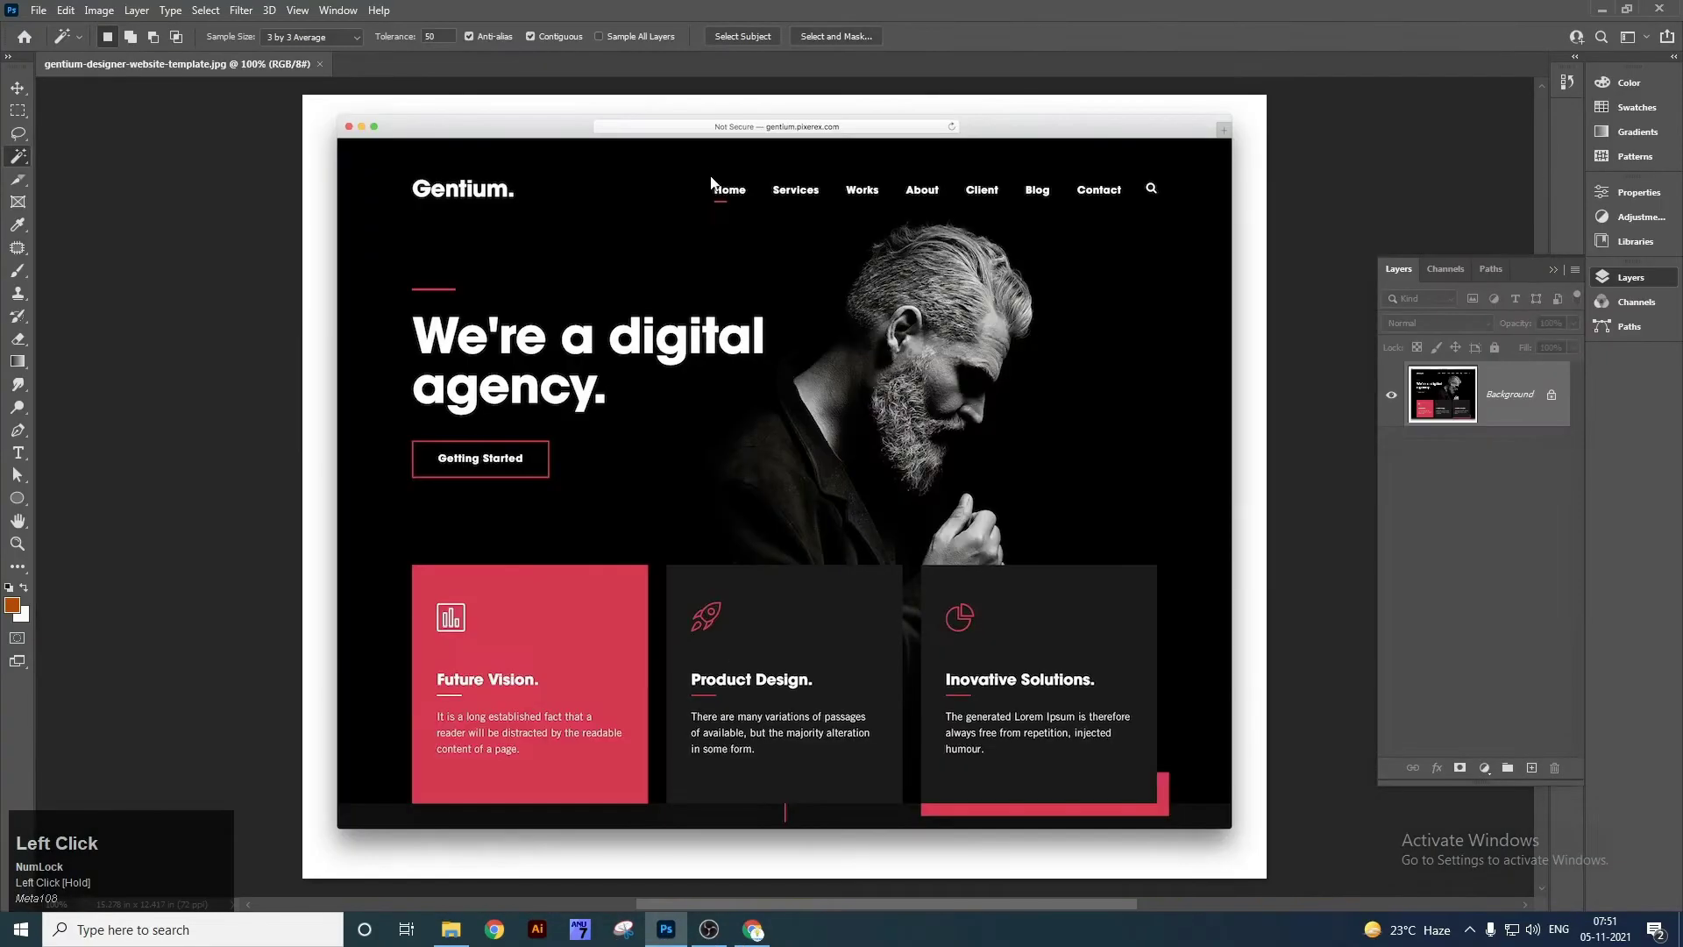
Zoom in on the website template, then fit it to the window.
key("v")
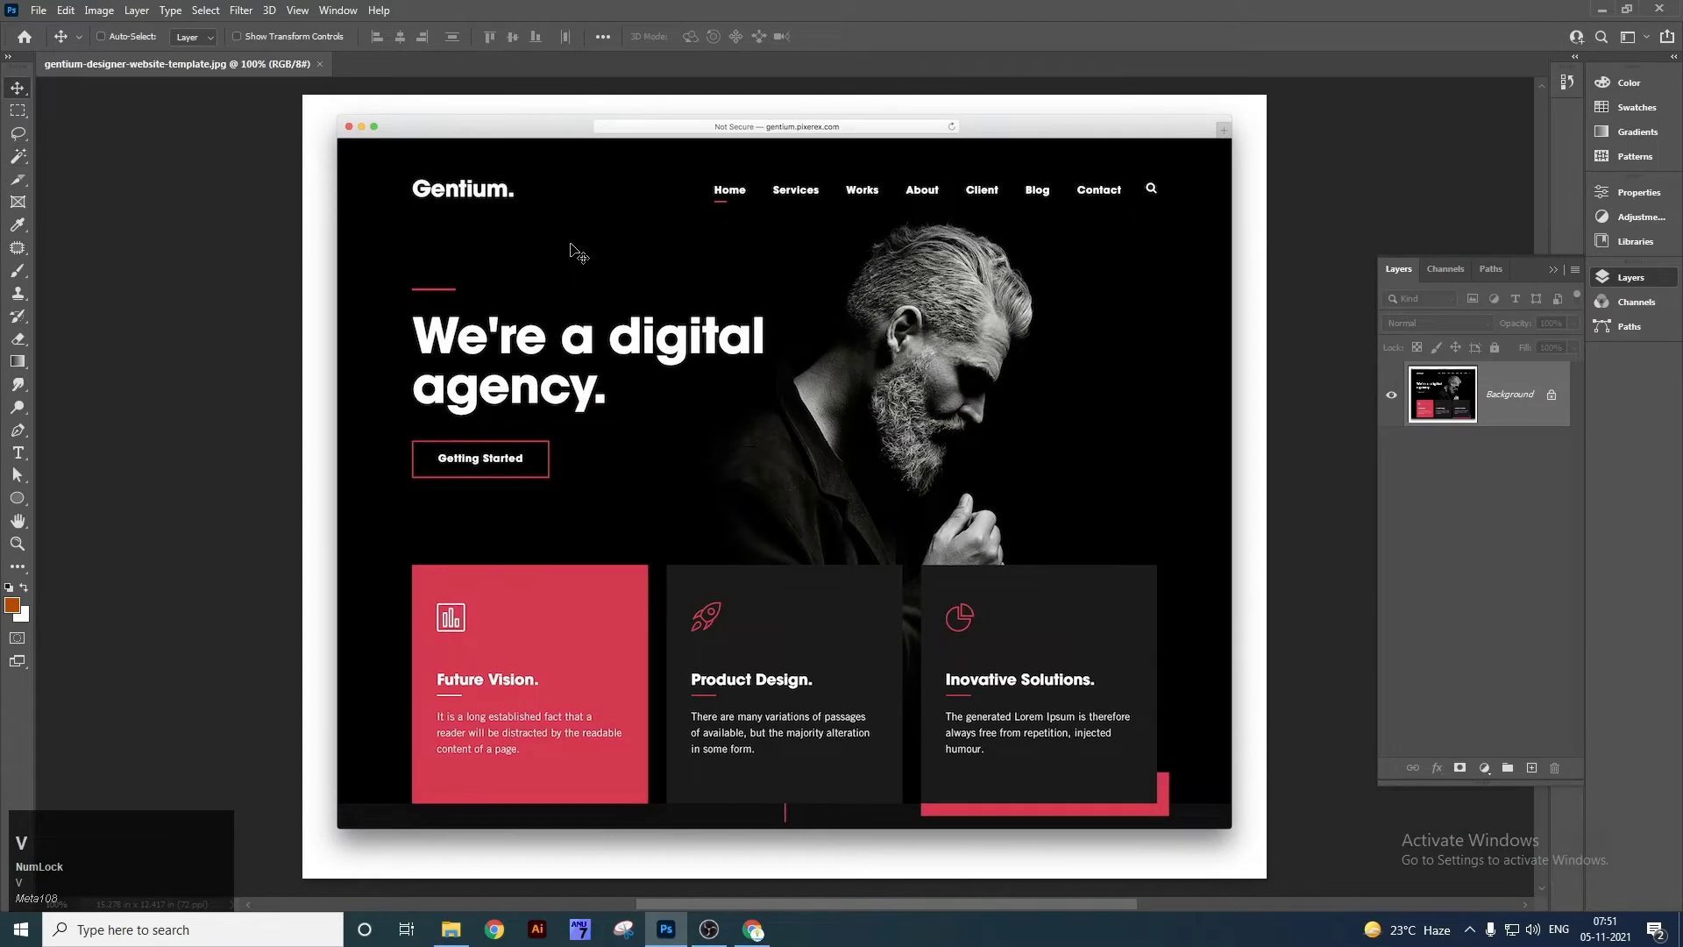
key("ctrl+plus")
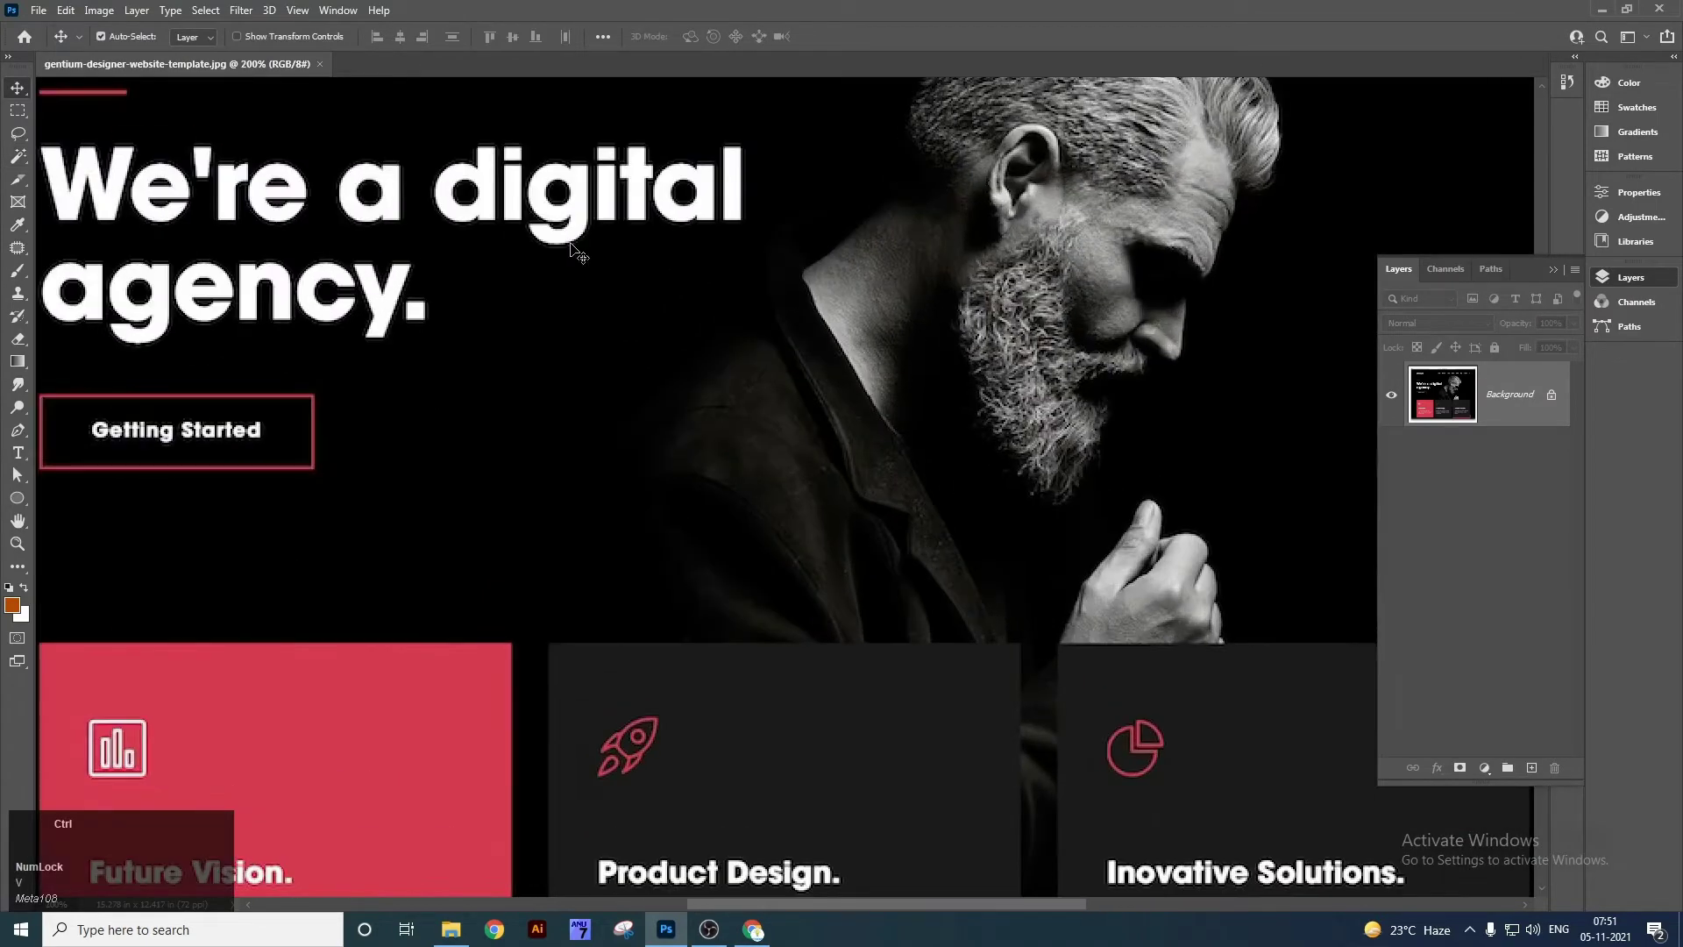
key("ctrl+0")
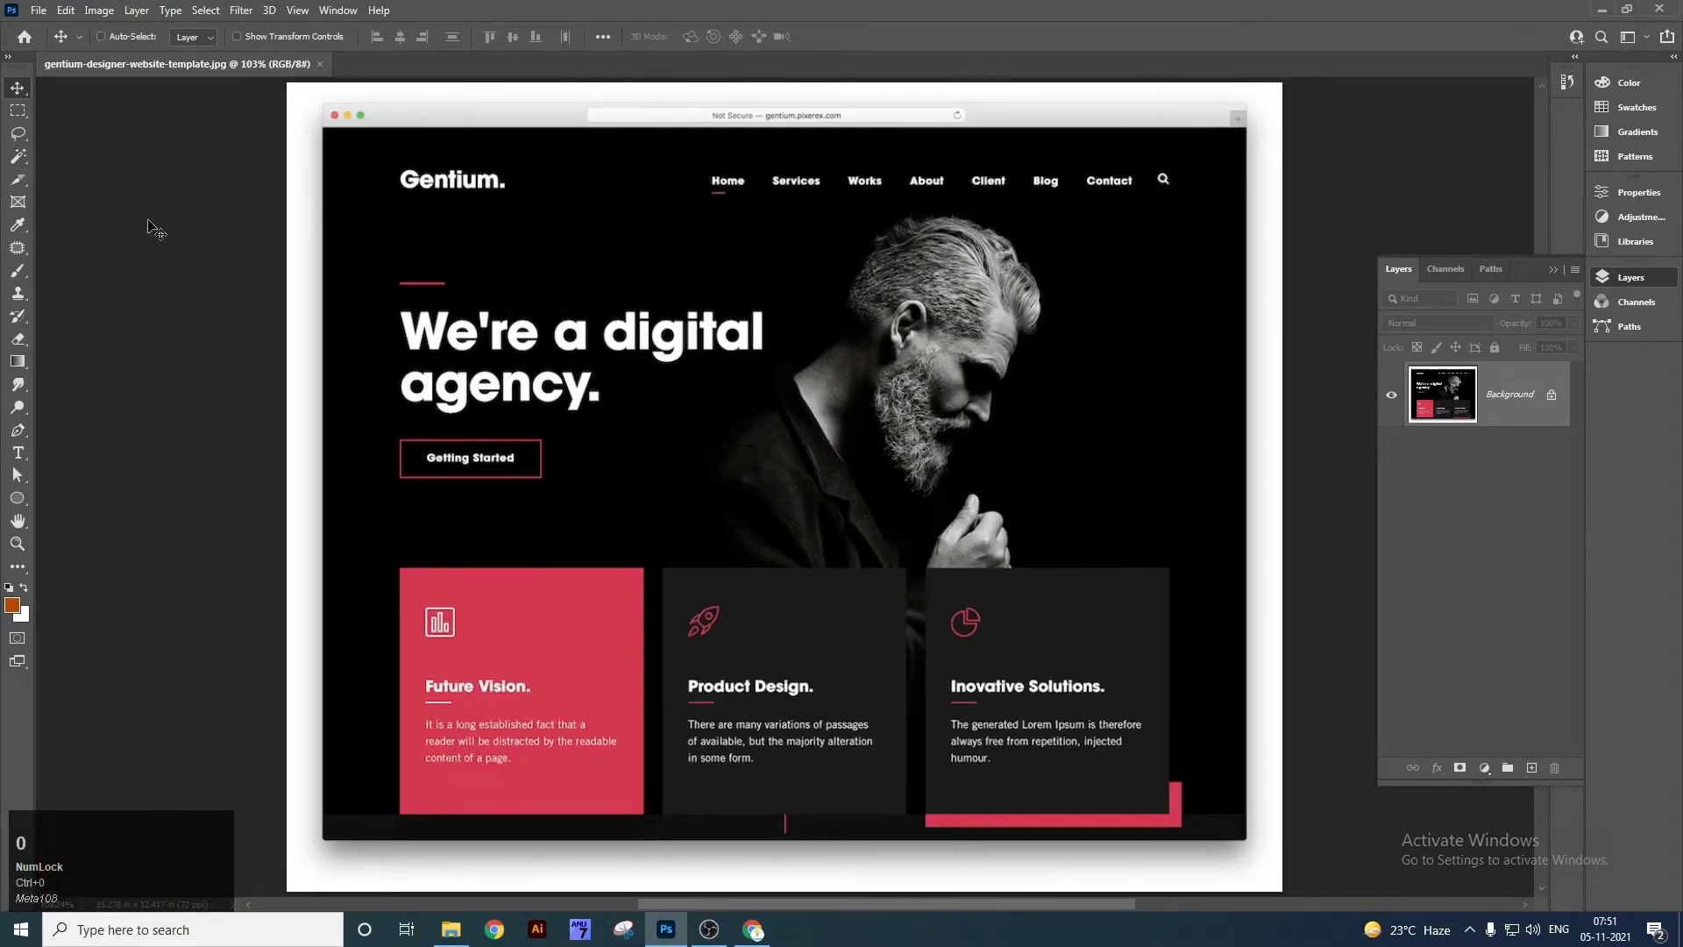
With the Slice Tool, slice off the mockup's browser header.
right_click(18, 205)
right_click(18, 179)
left_click(79, 210)
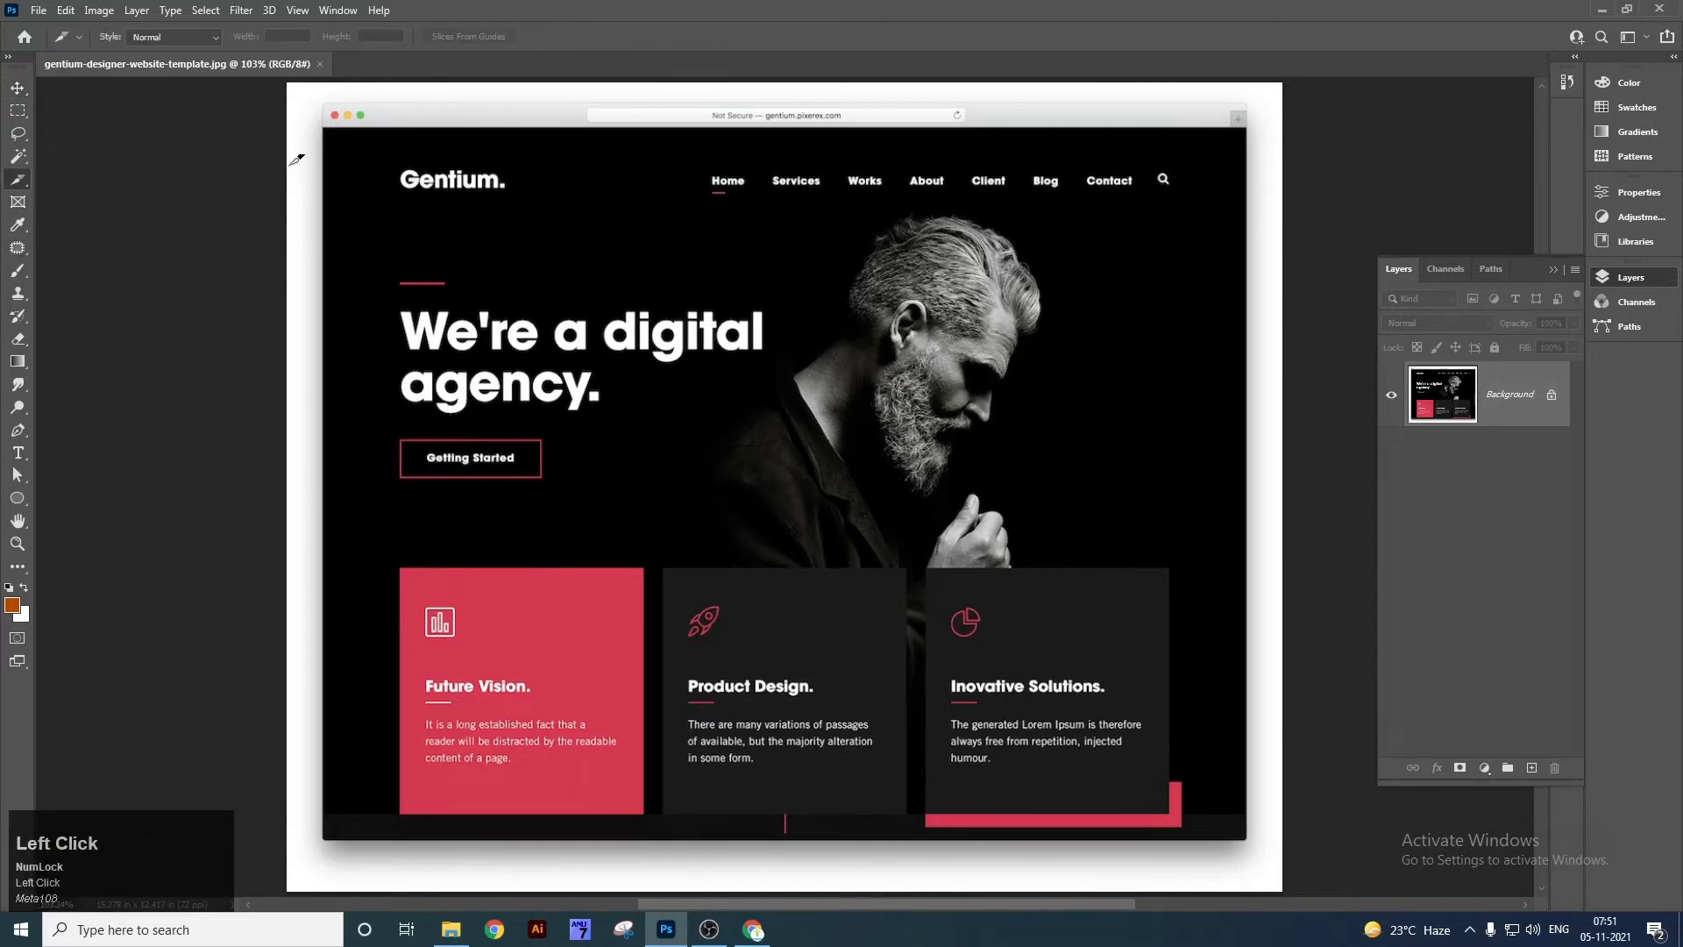
left_click_drag(331, 122, 1247, 203)
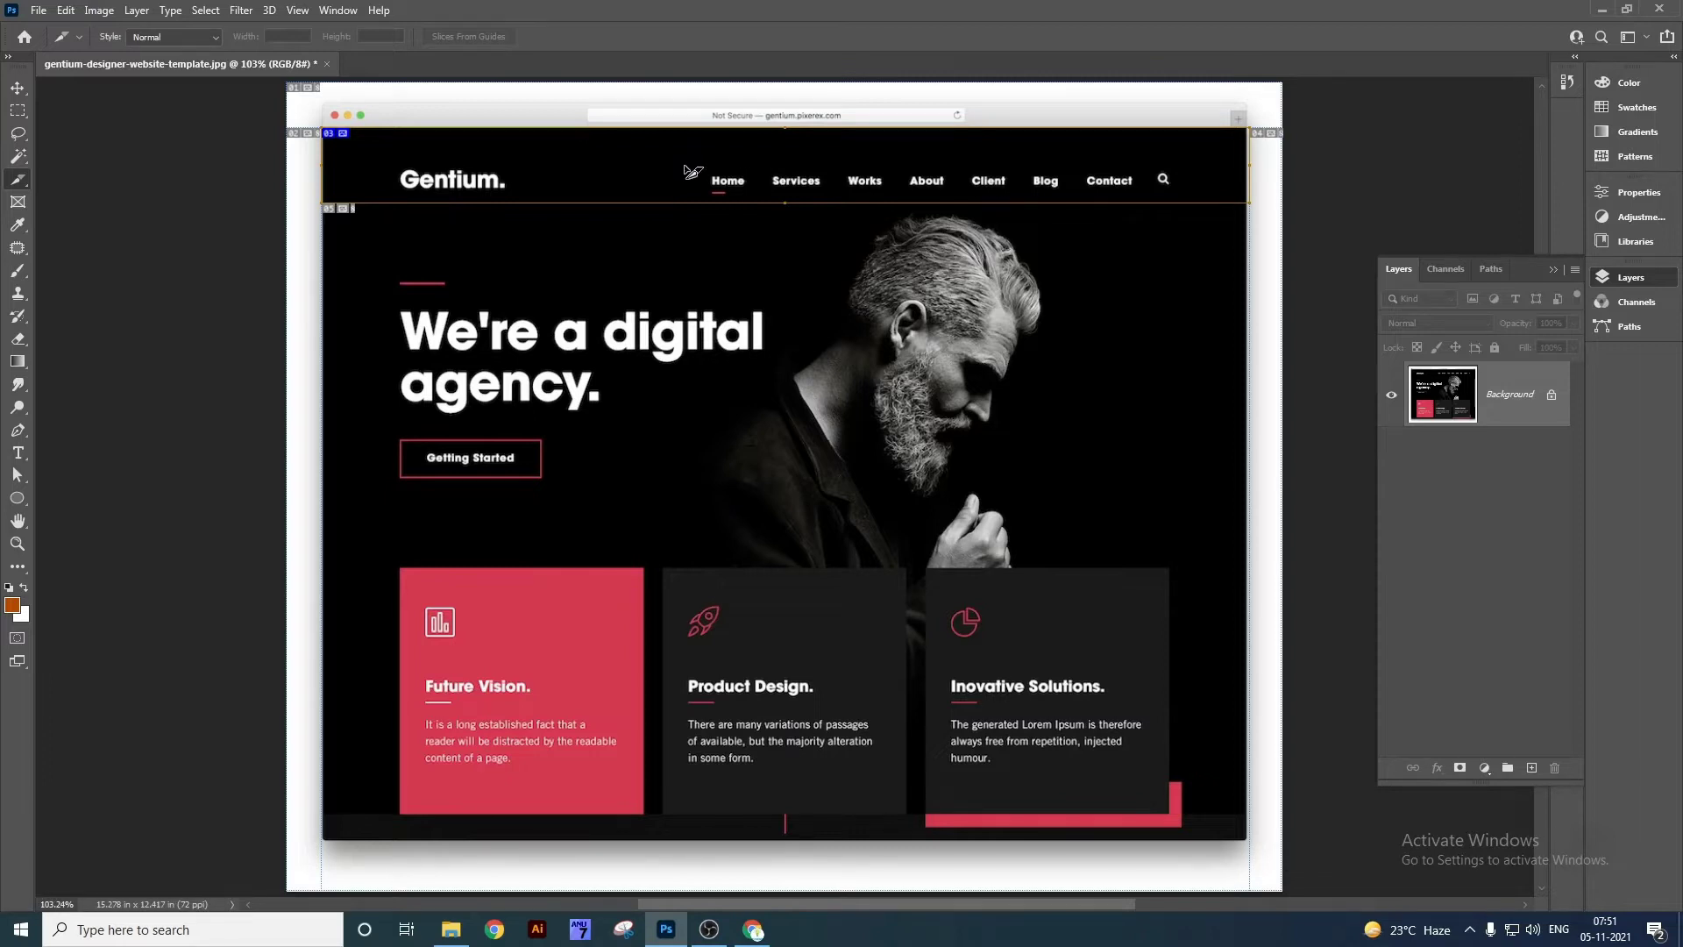
Slice the Future Vision, Product Design and Inovative Solutions cards, Getting Started button and Gentium logo.
left_click_drag(399, 569, 662, 798)
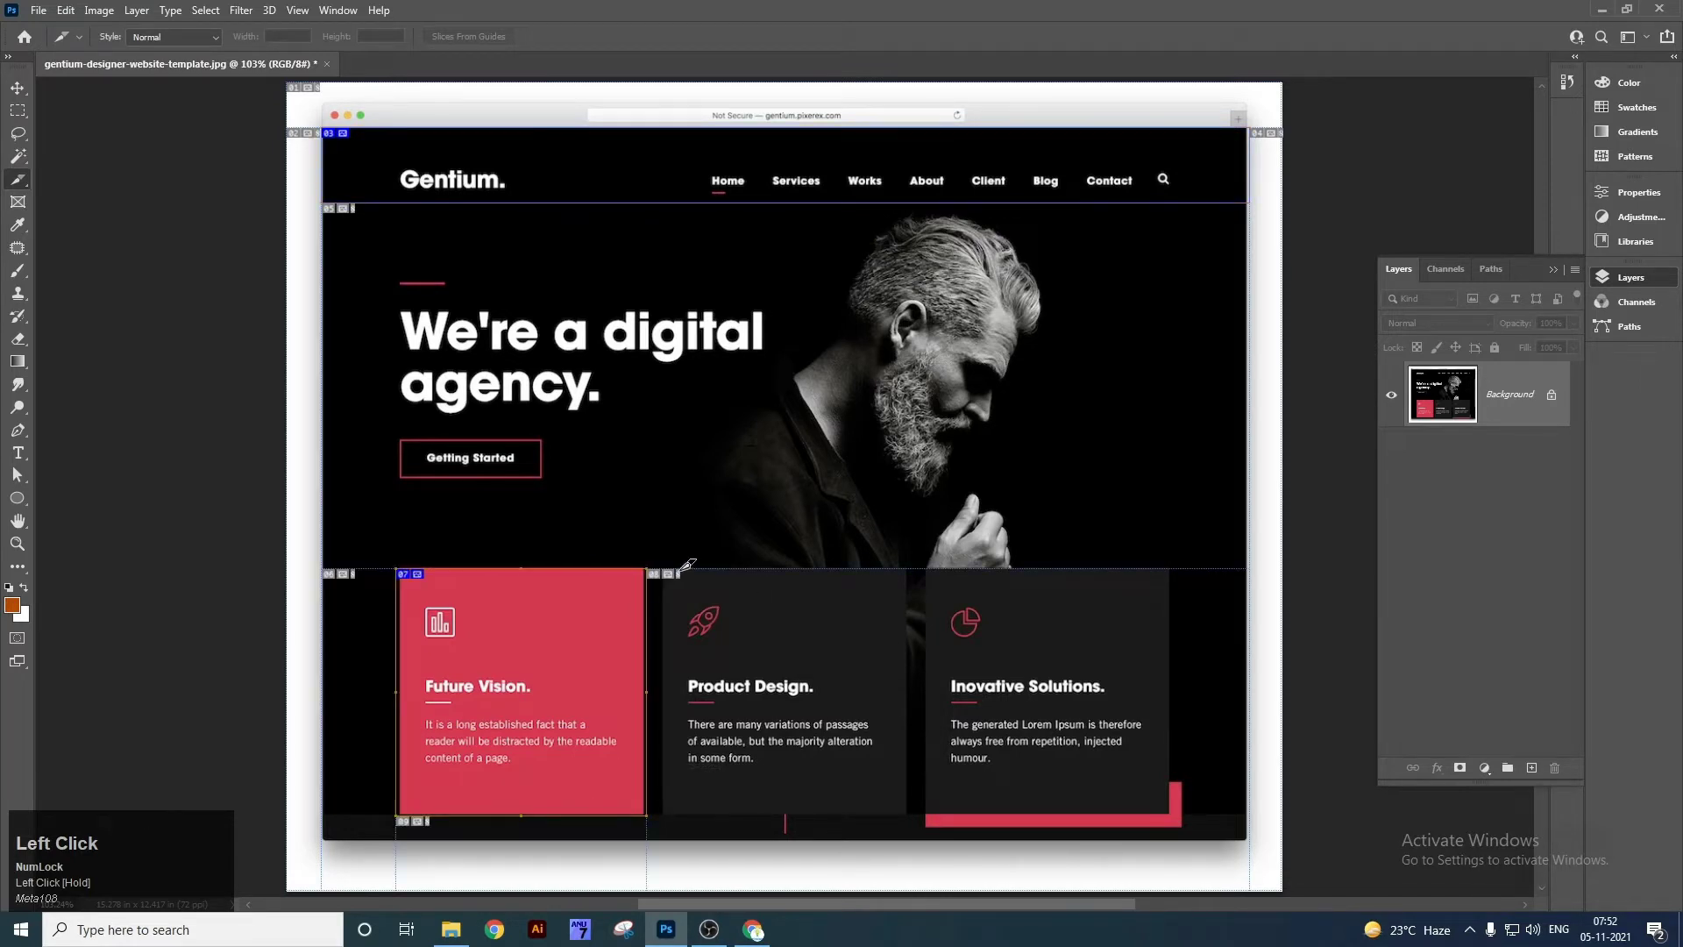
left_click_drag(663, 570, 910, 812)
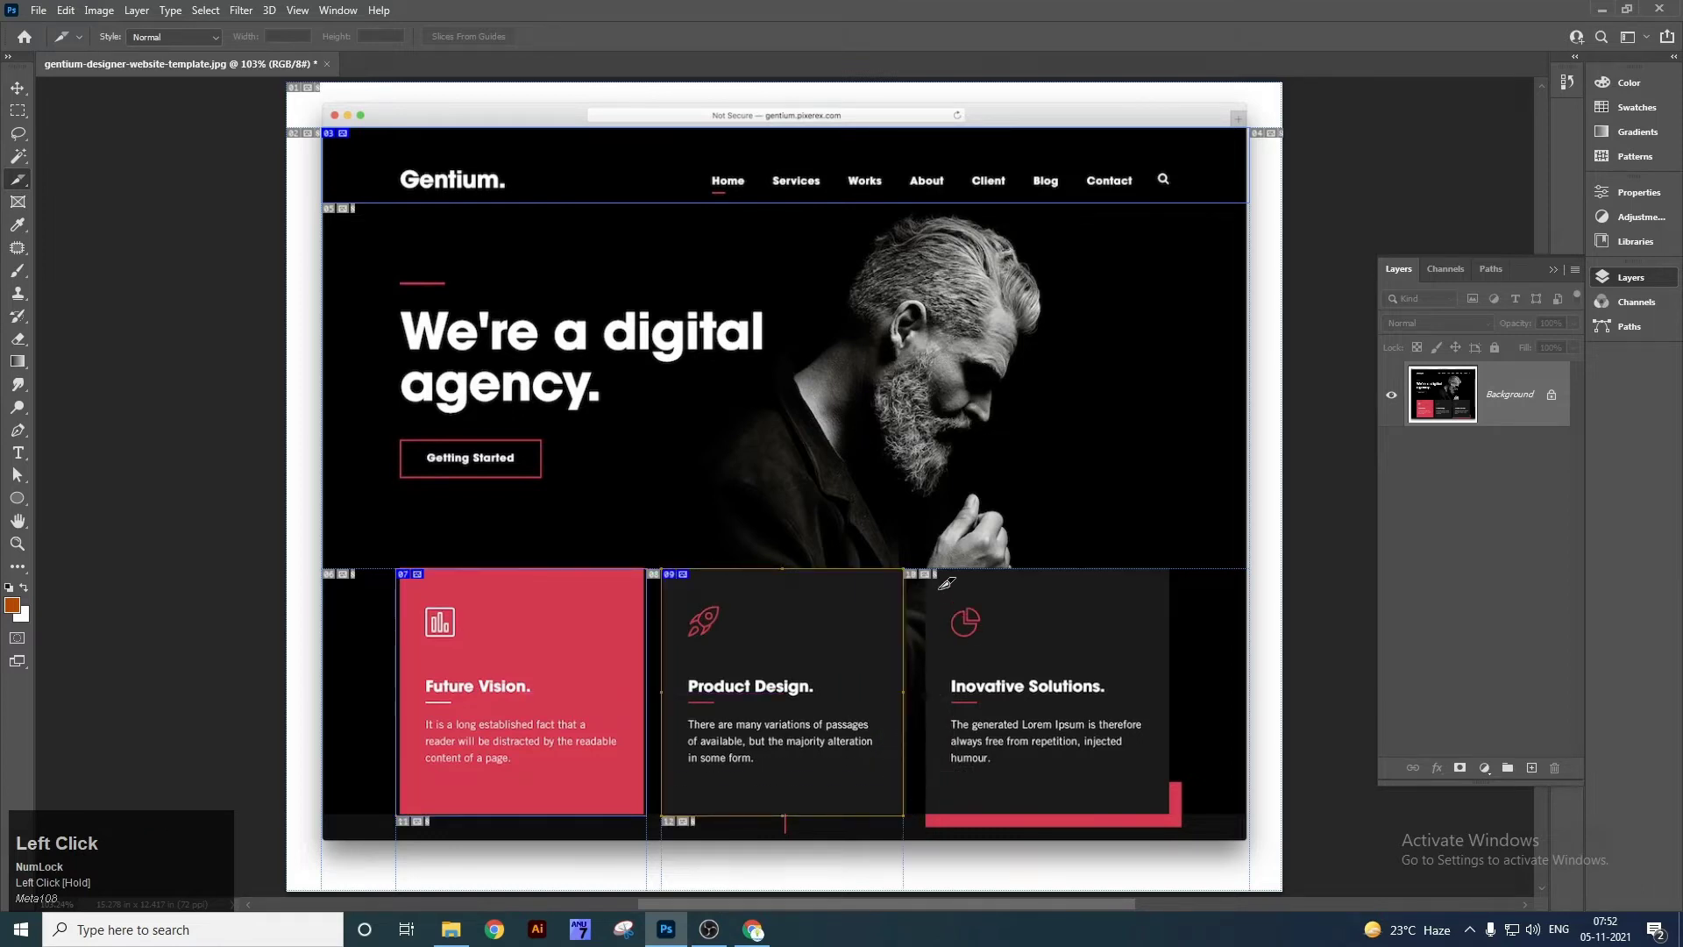
left_click_drag(932, 570, 1176, 808)
left_click_drag(397, 436, 526, 481)
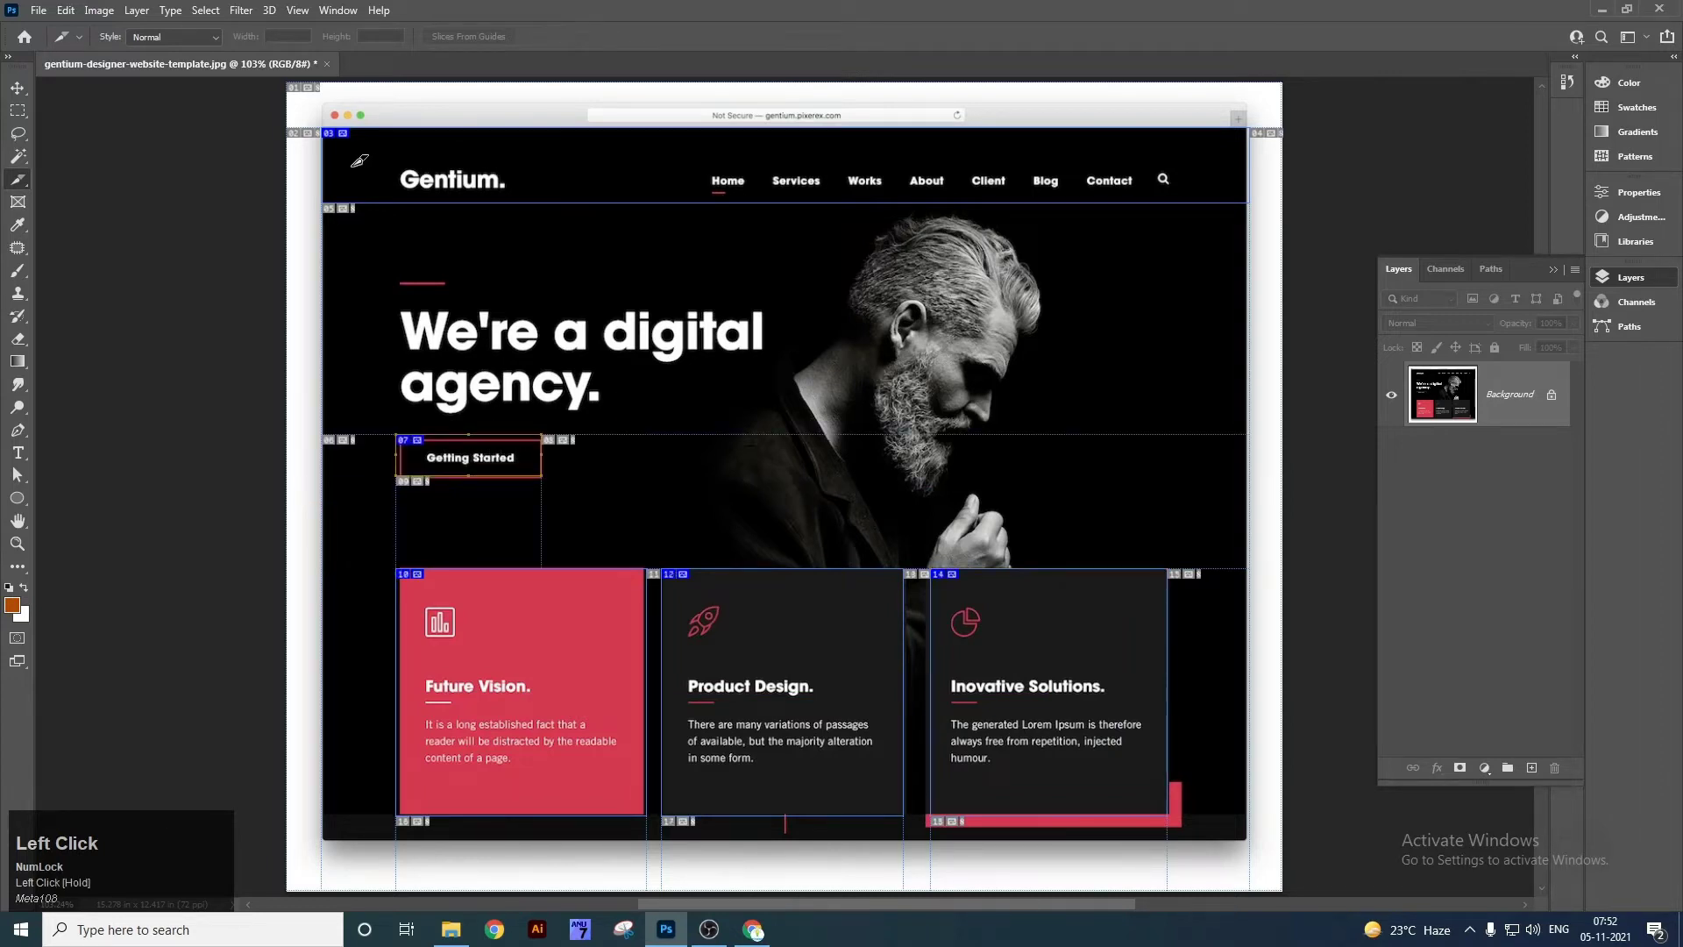
left_click_drag(387, 151, 519, 202)
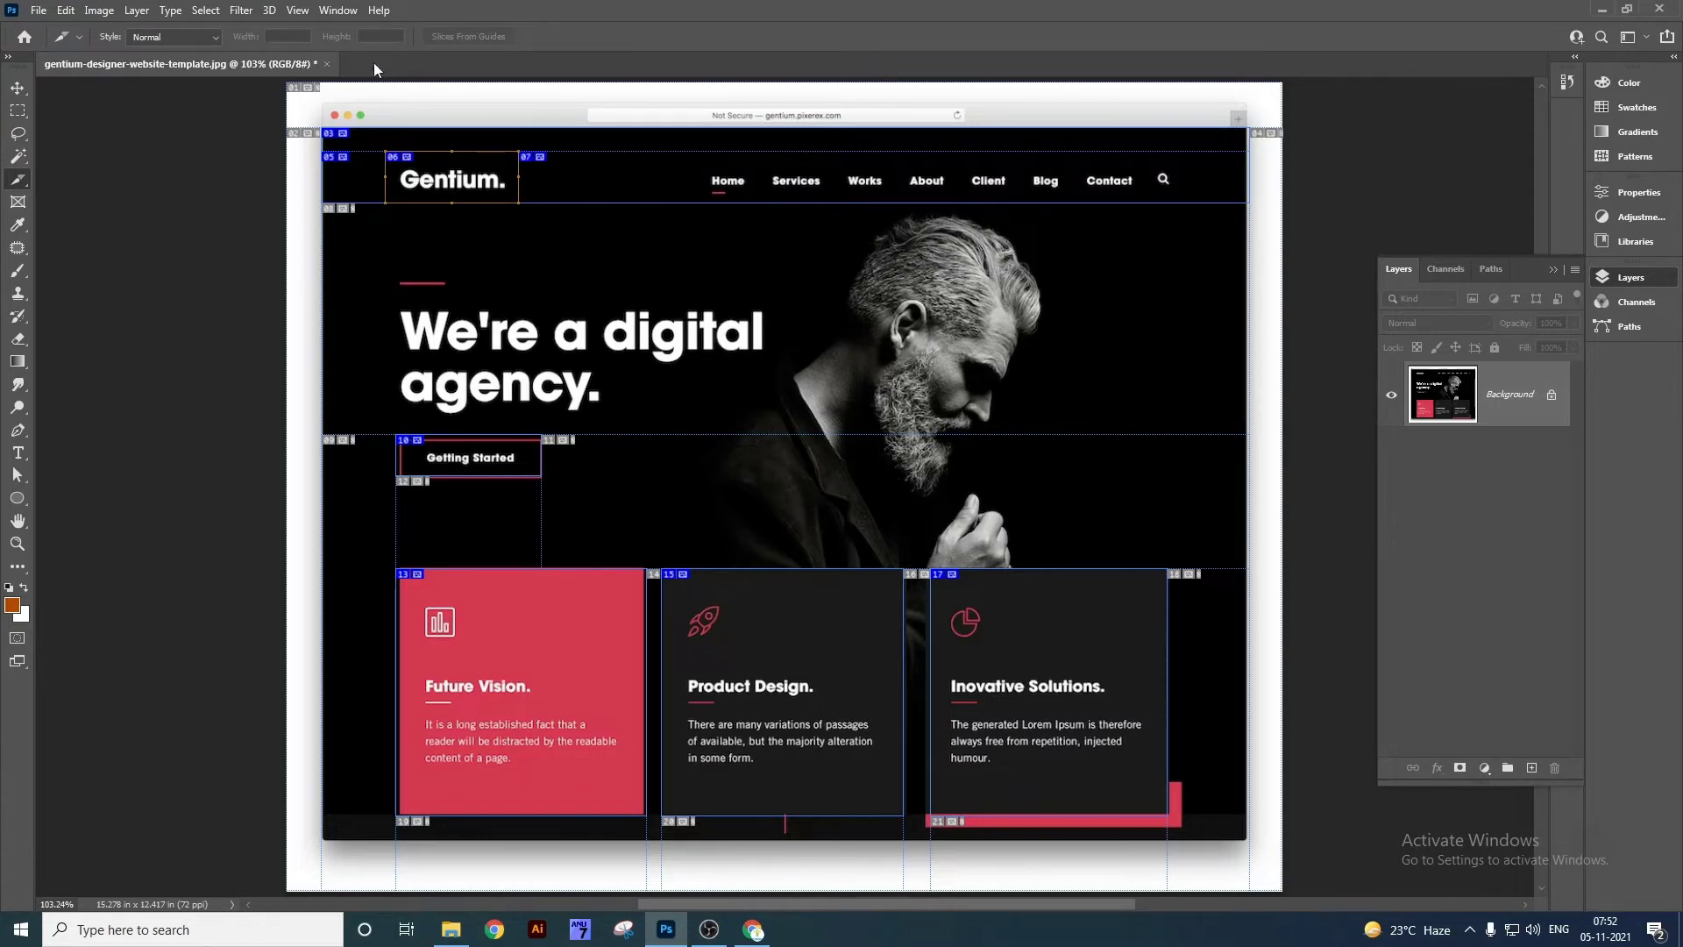
left_click(328, 63)
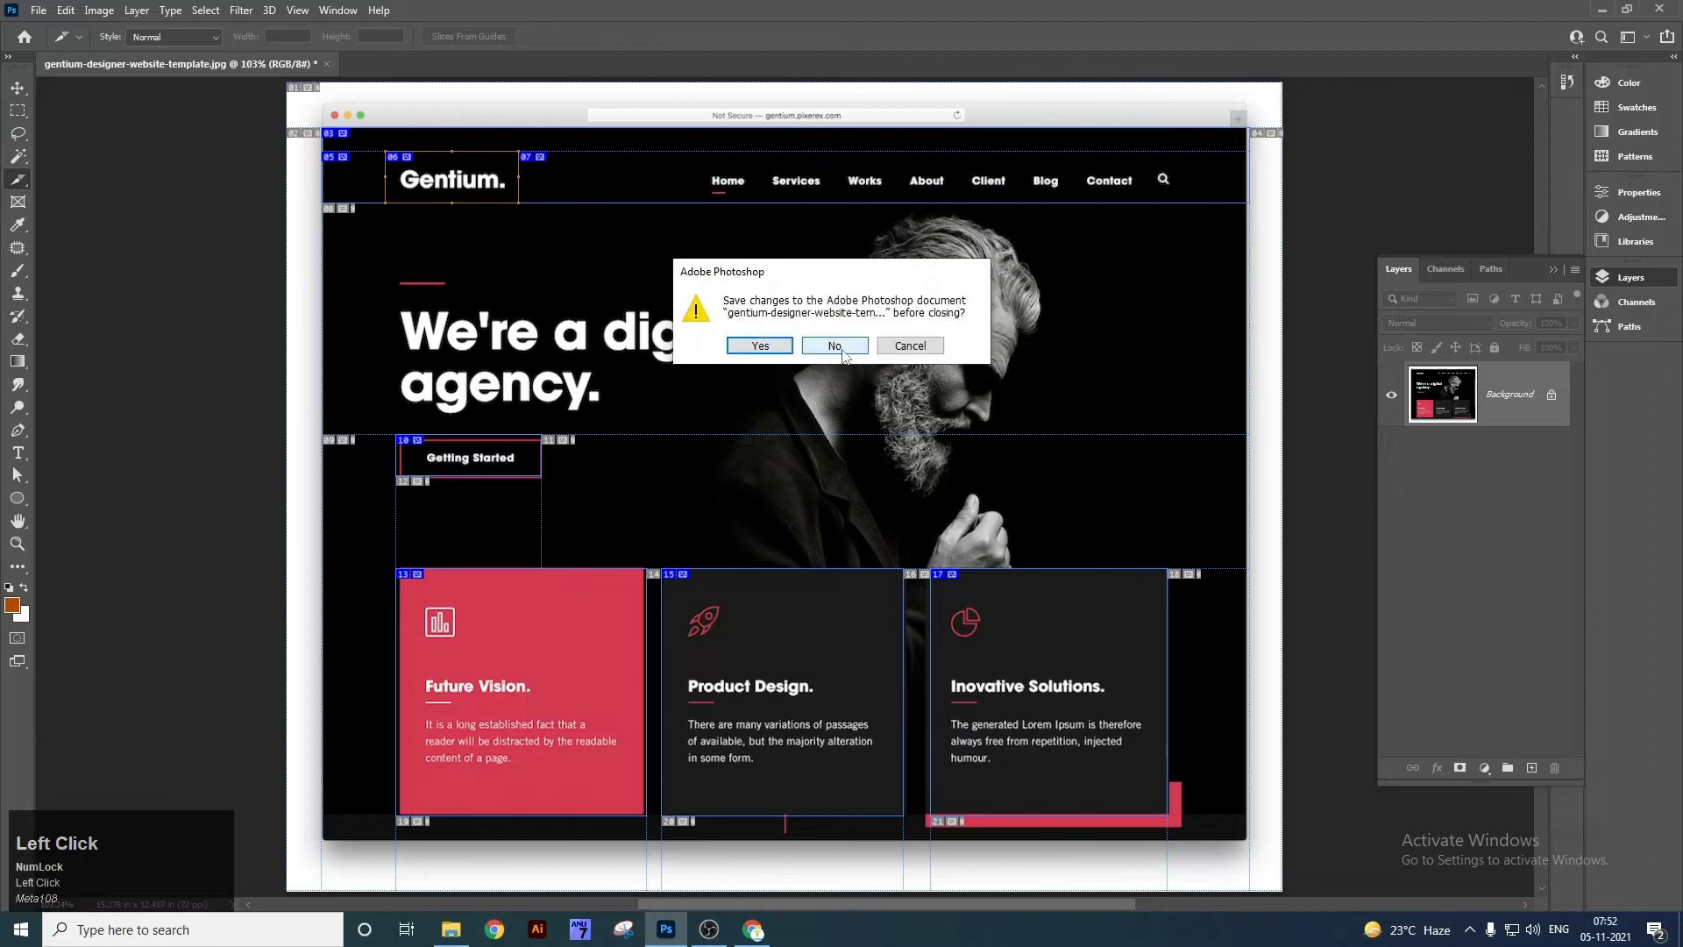
key("Escape")
right_click(18, 178)
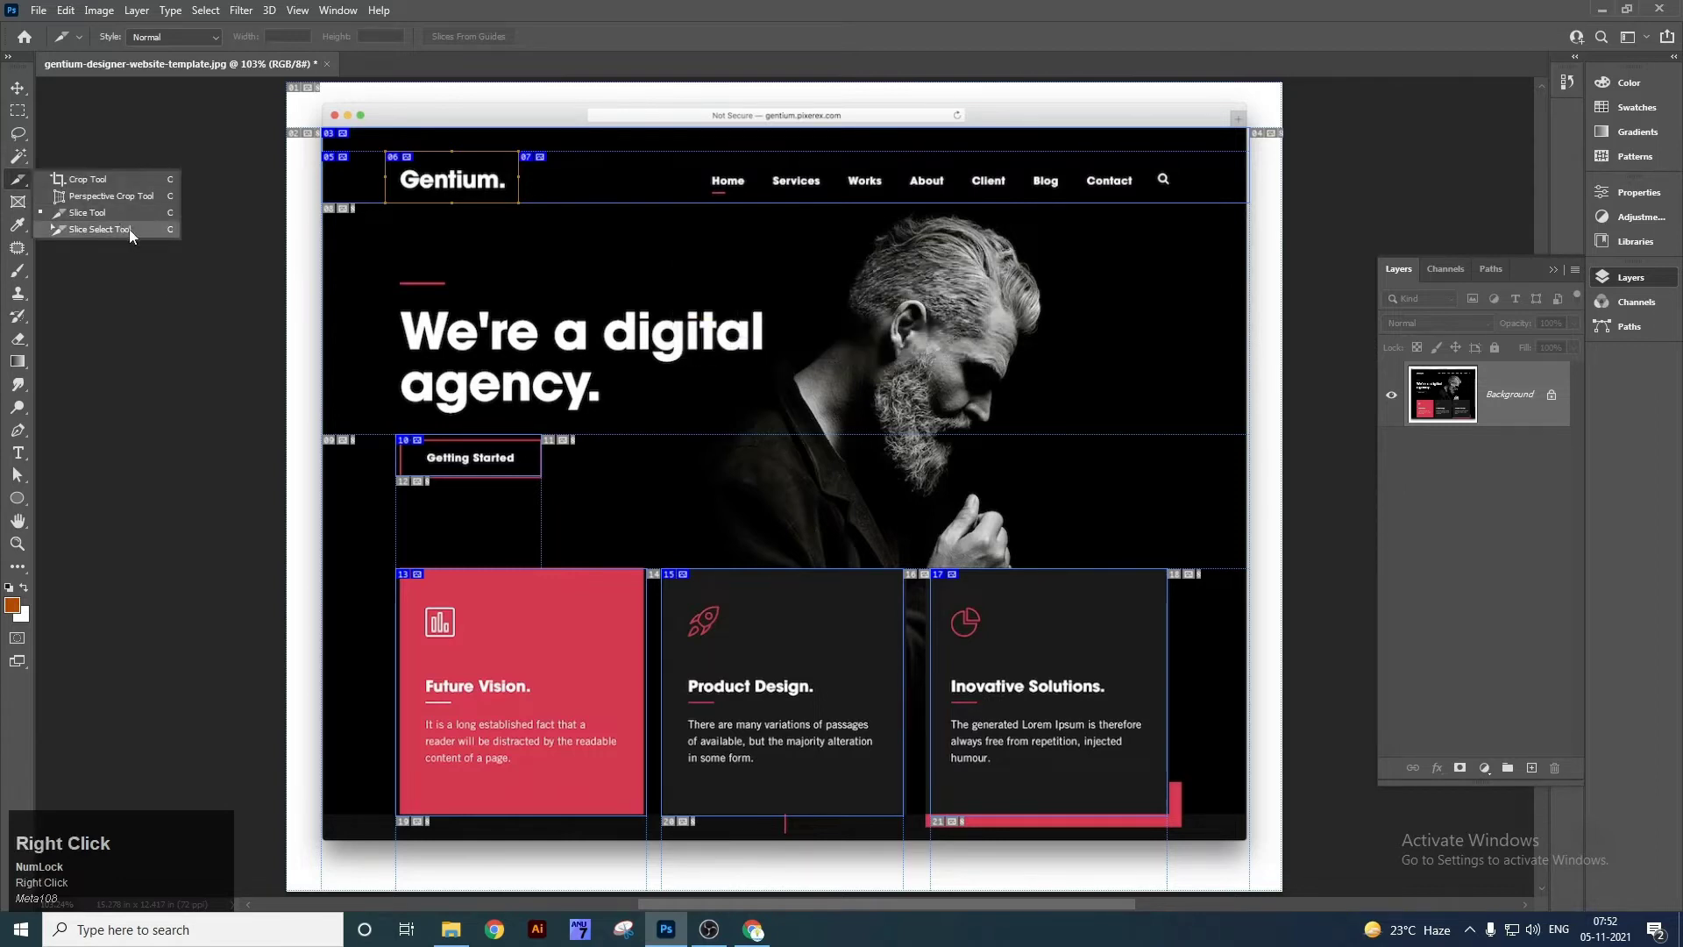
With the Slice Select Tool, extend the Gentium logo slice and move it down and right.
left_click(130, 232)
mouse_move(449, 205)
left_mouse_down()
mouse_move(449, 250)
mouse_move(449, 195)
left_mouse_up()
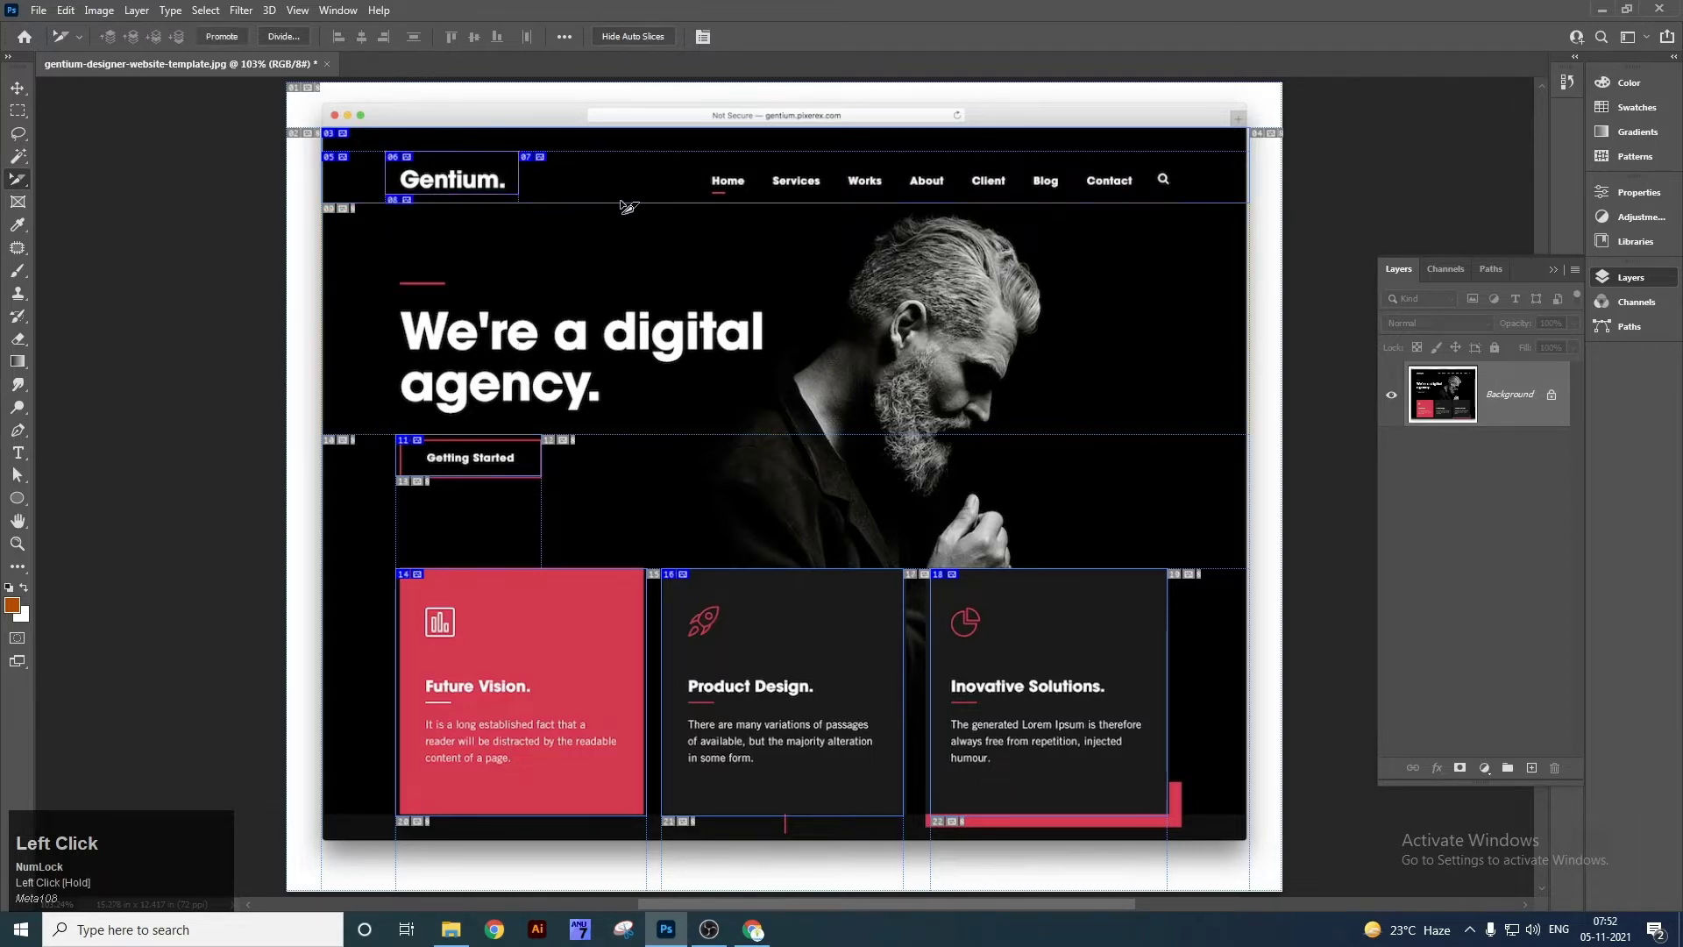
left_click_drag(519, 175, 587, 218)
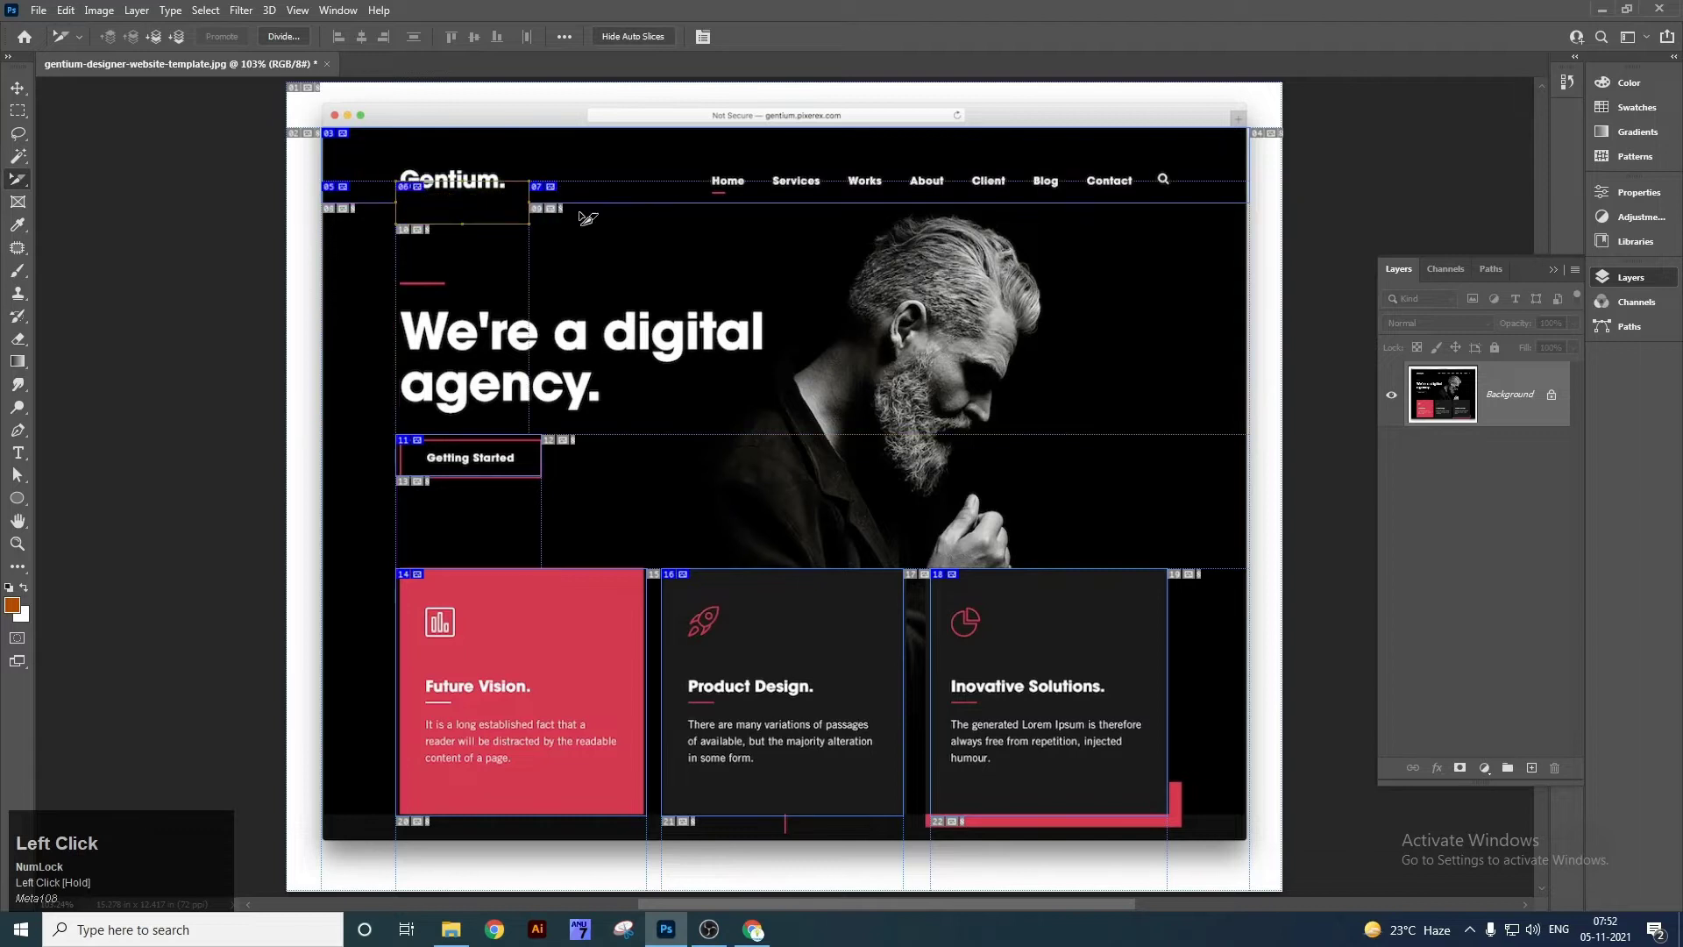
left_click(656, 636)
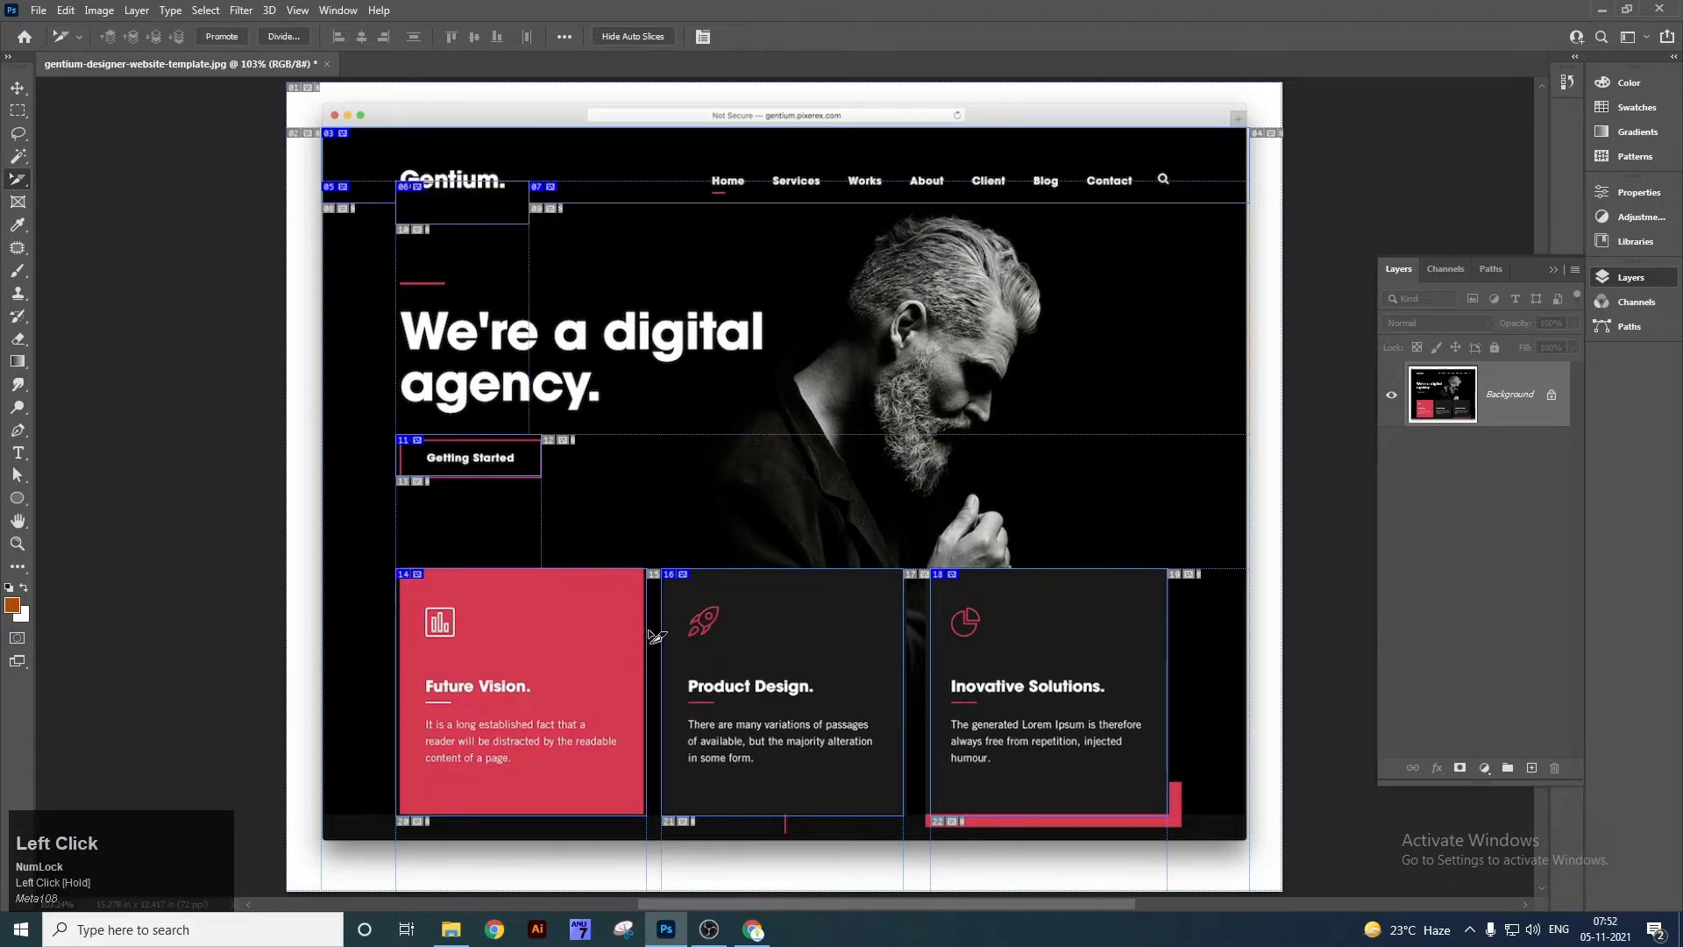
Move the Future Vision card slice up and left, then undo the move.
left_click(498, 586)
left_click_drag(410, 576, 371, 540)
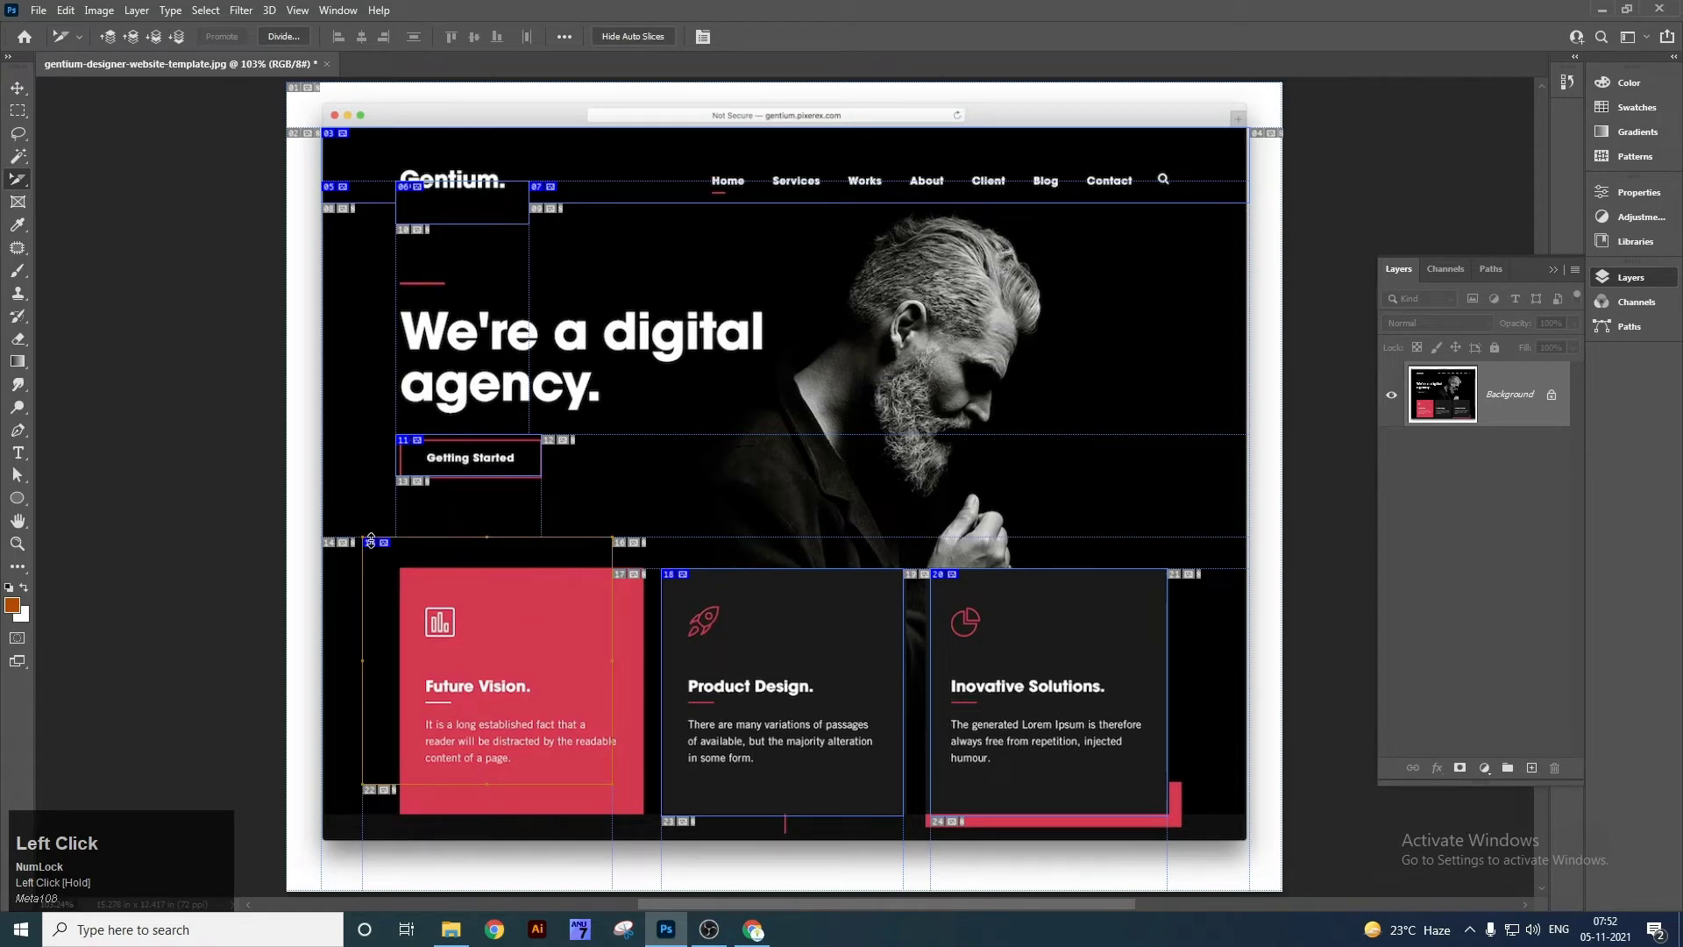
key("ctrl+z")
Switch from the Crop Tool to the Frame Tool.
right_click(18, 179)
left_click(71, 179)
right_click(17, 186)
left_click(57, 184)
right_click(17, 203)
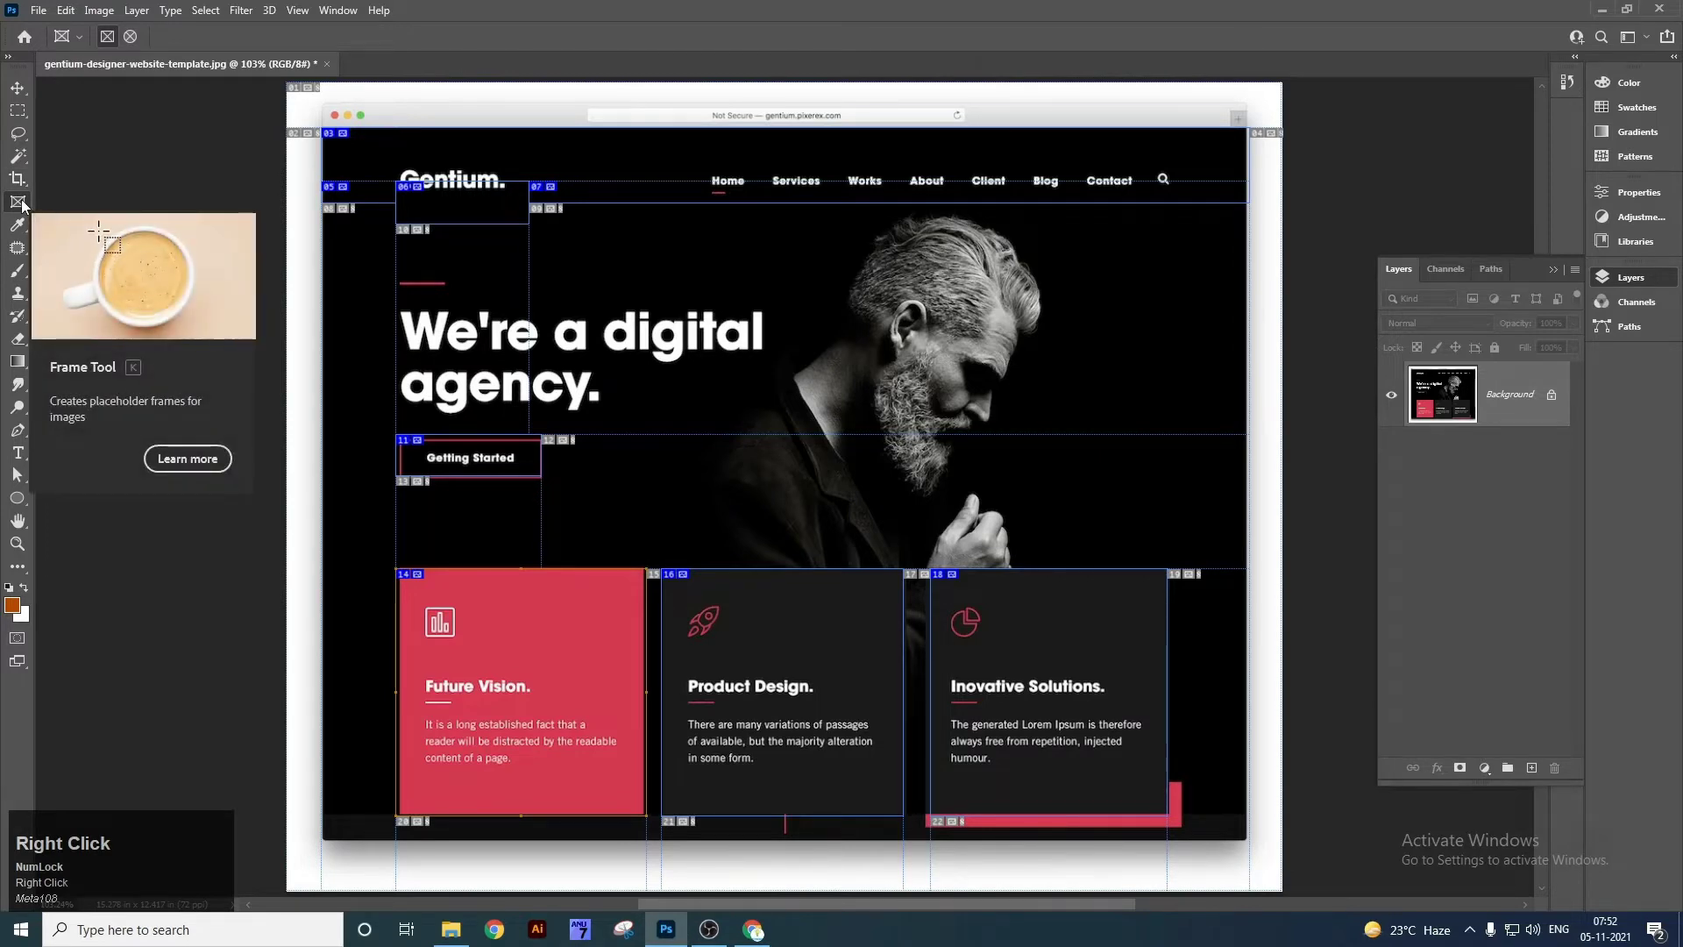
Close the locked template without saving and create a new Clipboard-size document.
left_click(737, 183)
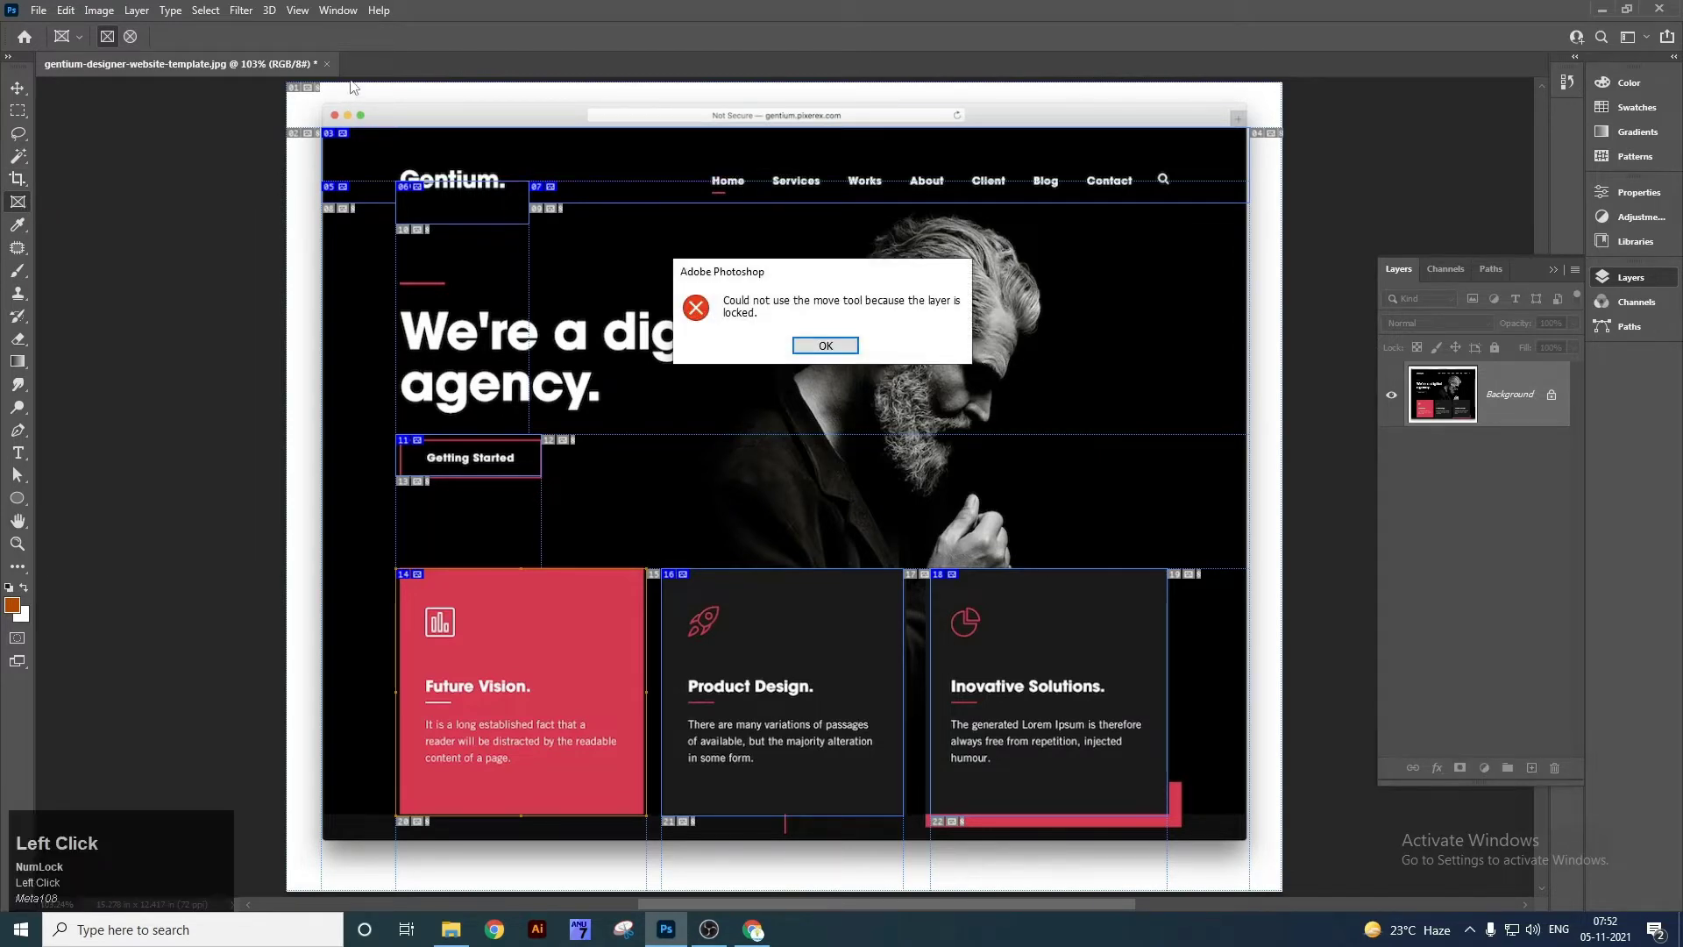
left_click(825, 346)
key("ctrl+w")
key("n")
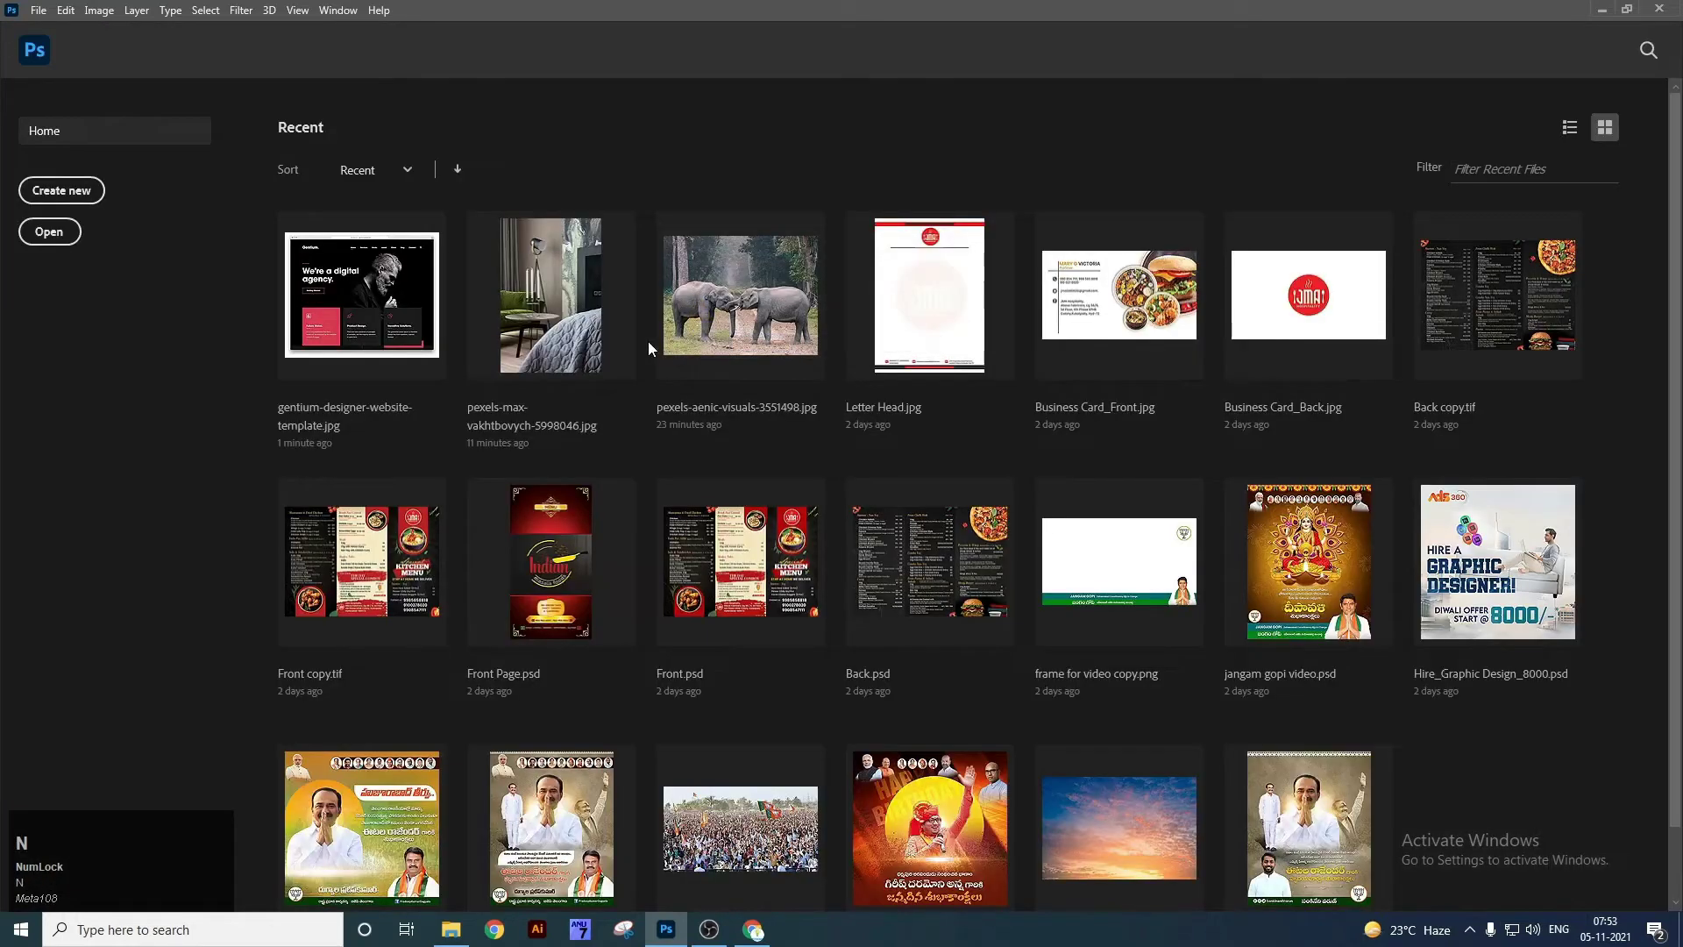
key("ctrl+n")
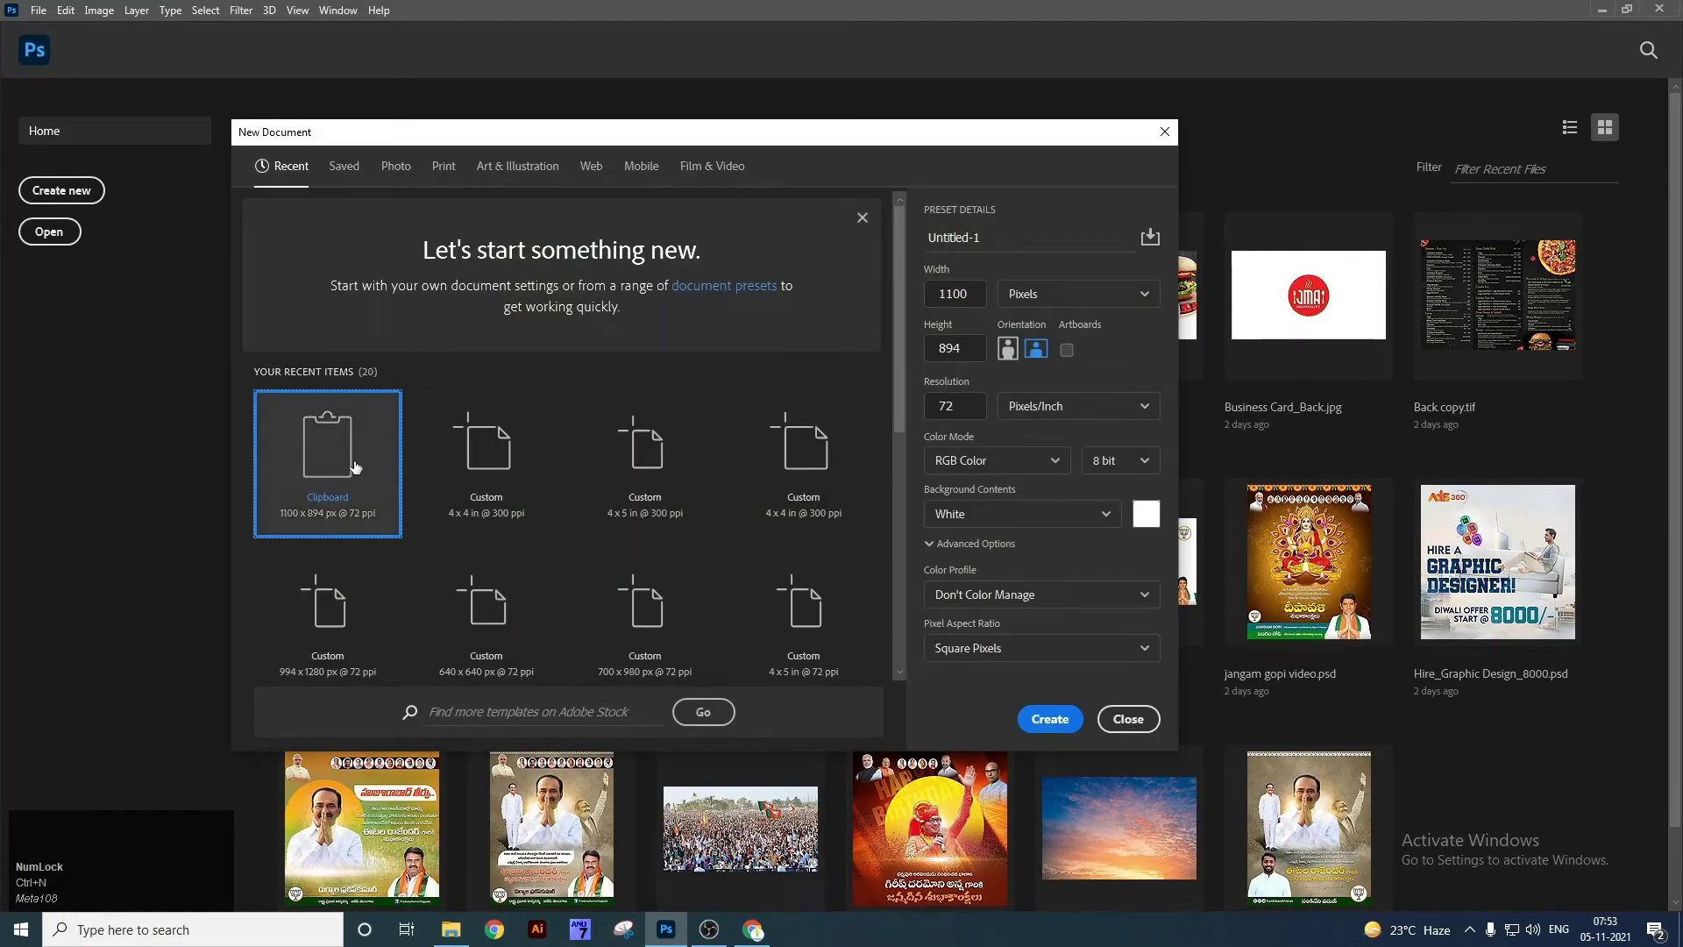
double_click(355, 467)
Draw a square frame in the page centre and drop the Gentium template image into it.
right_click(26, 208)
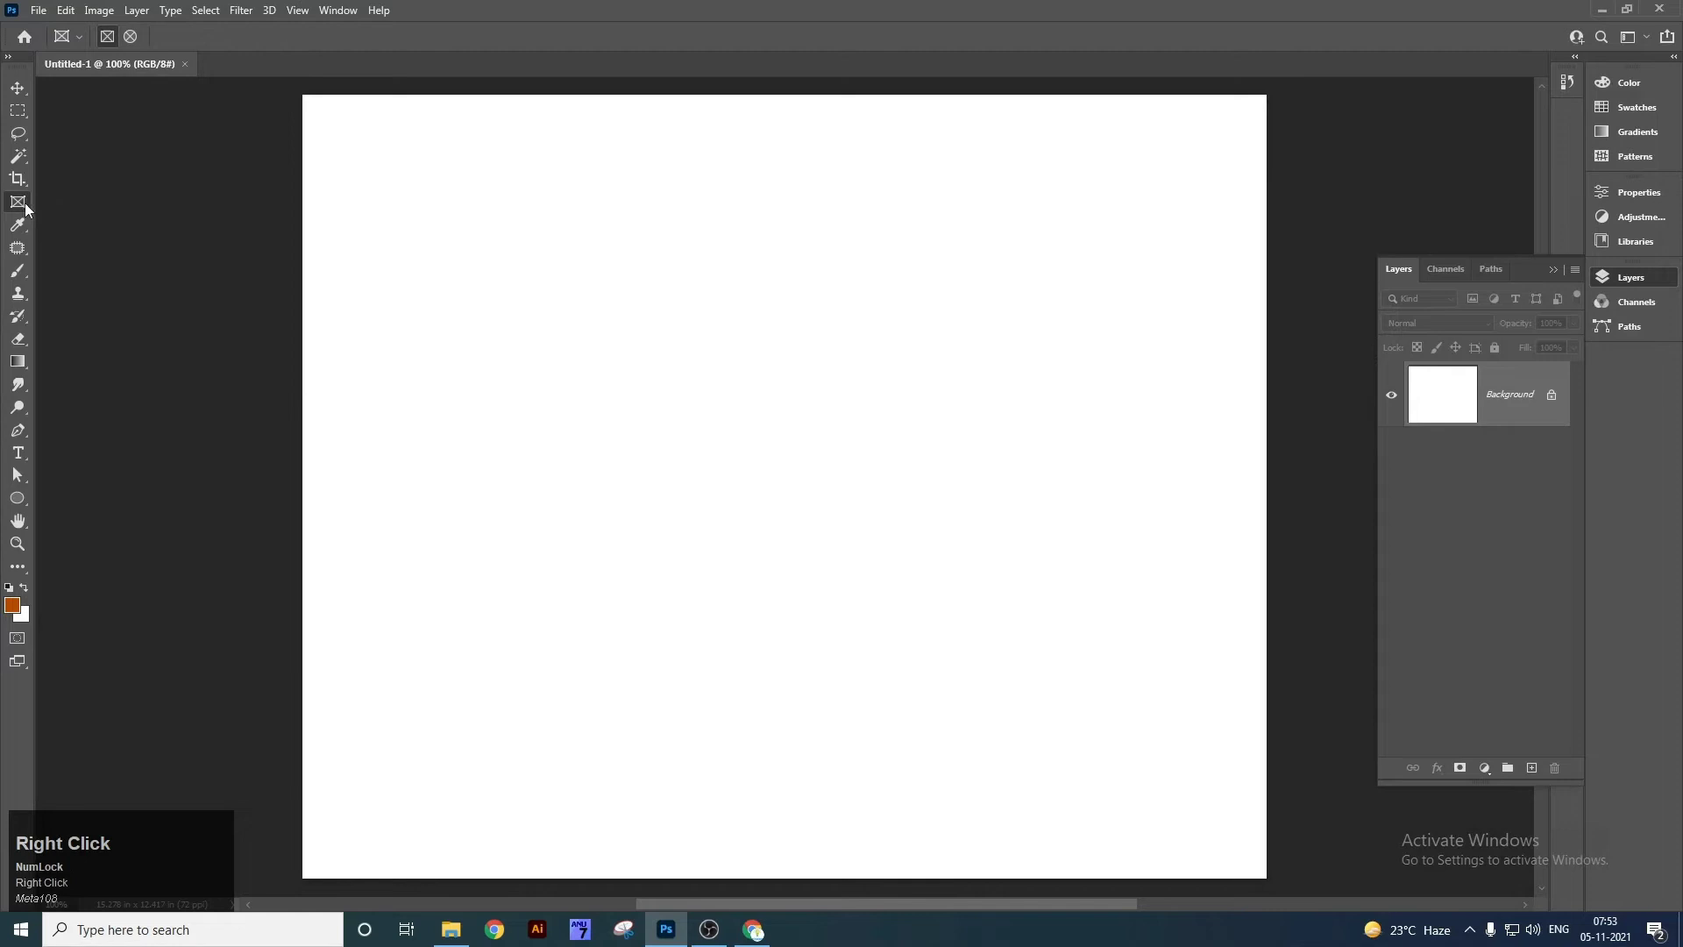
left_click_drag(499, 250, 869, 707)
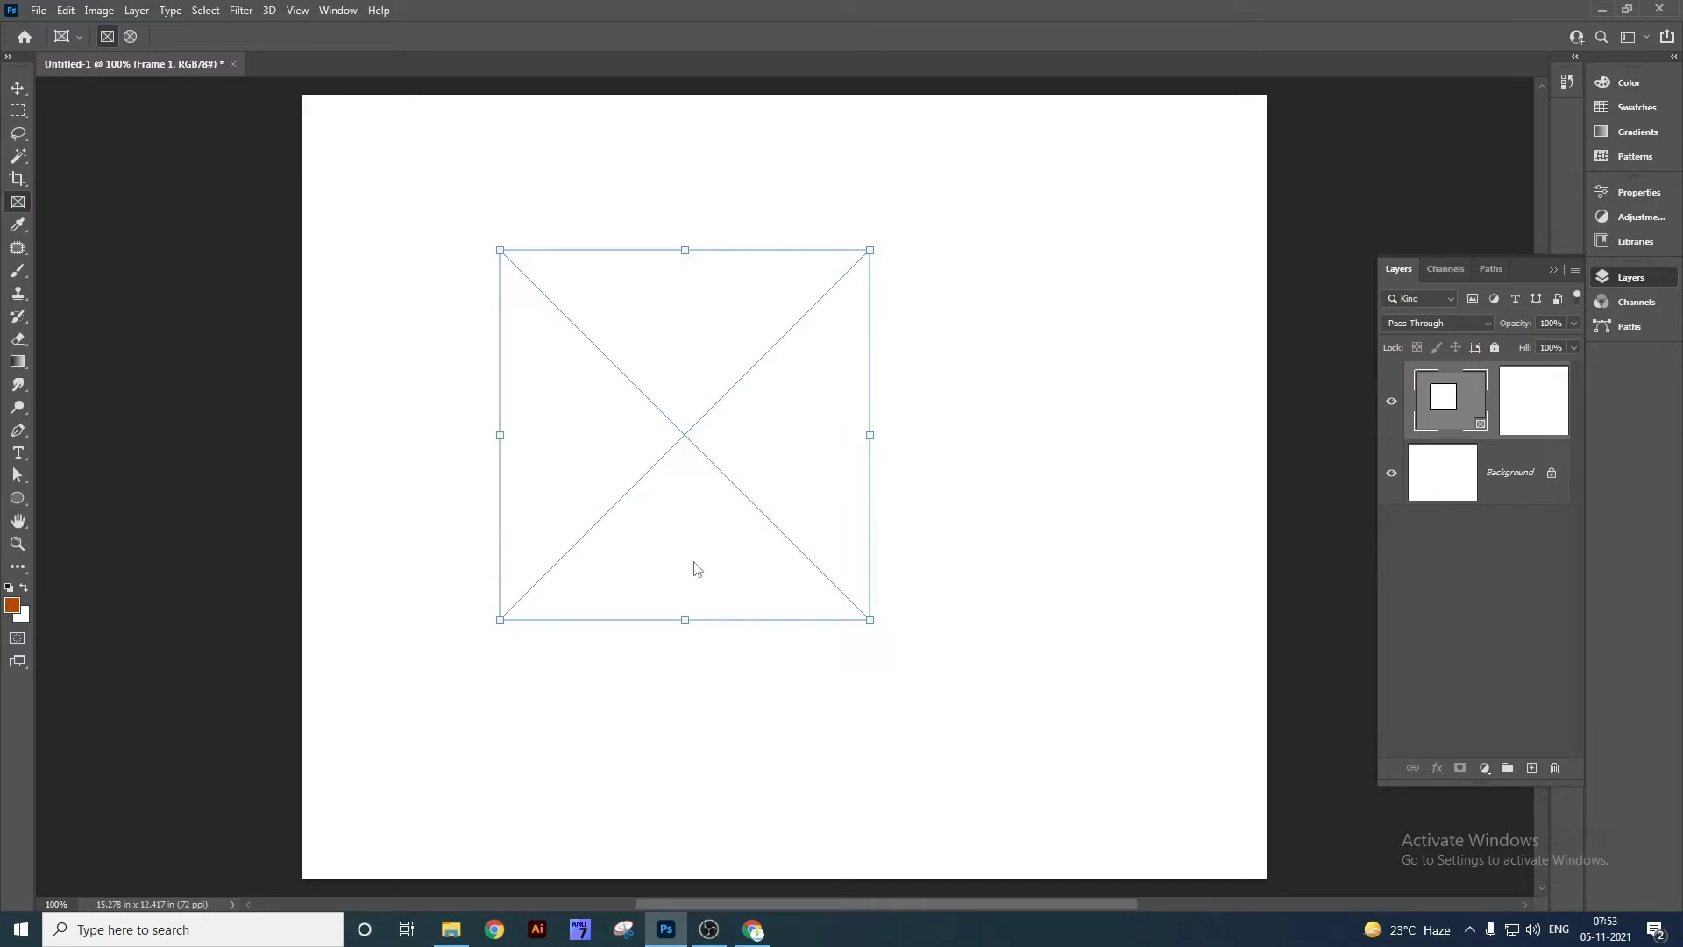
key("super+d")
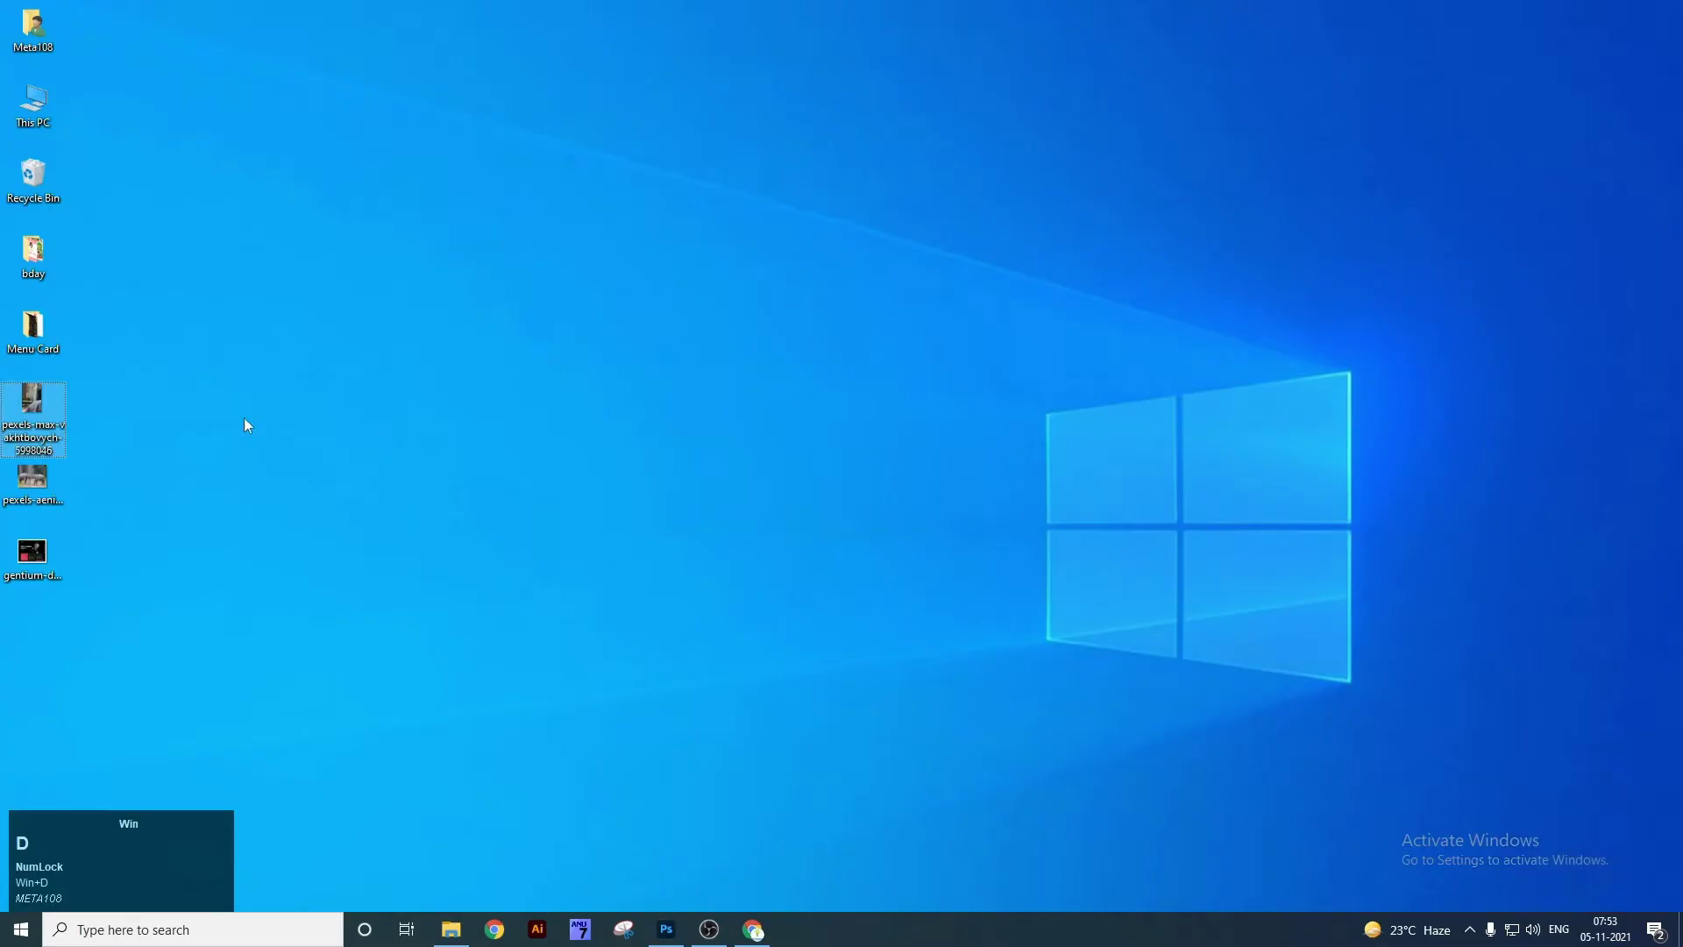
left_click_drag(50, 558, 729, 377)
Draw a circular frame right of the website image and drop the elephants photo into it.
right_click(31, 211)
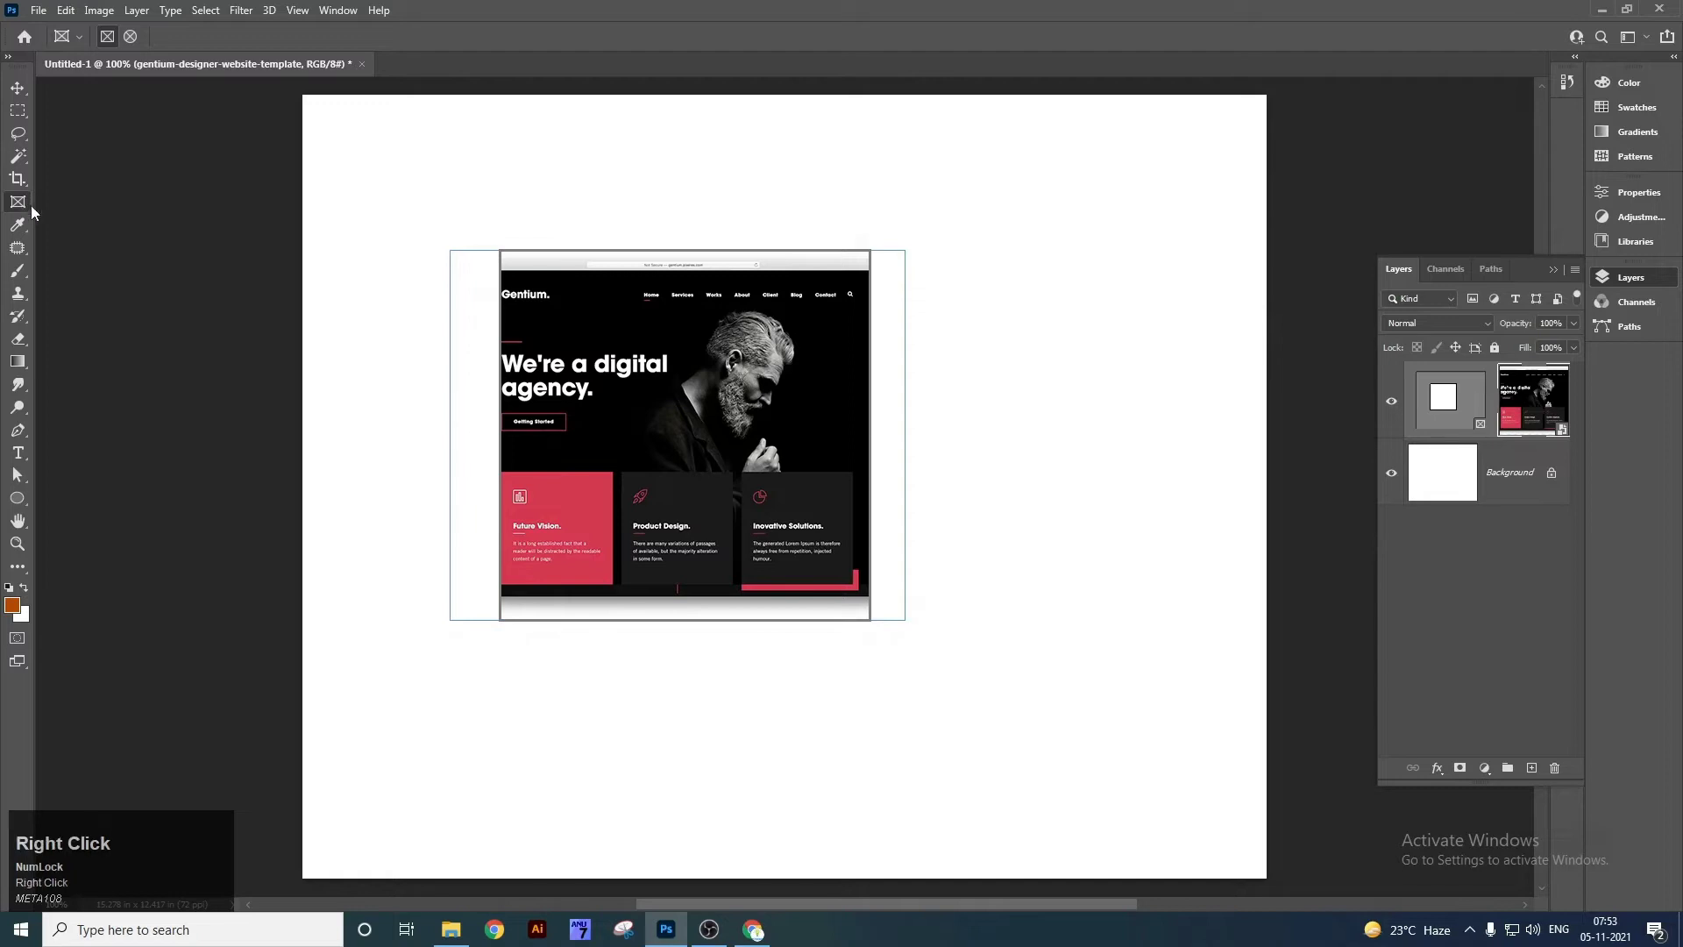
left_click(130, 35)
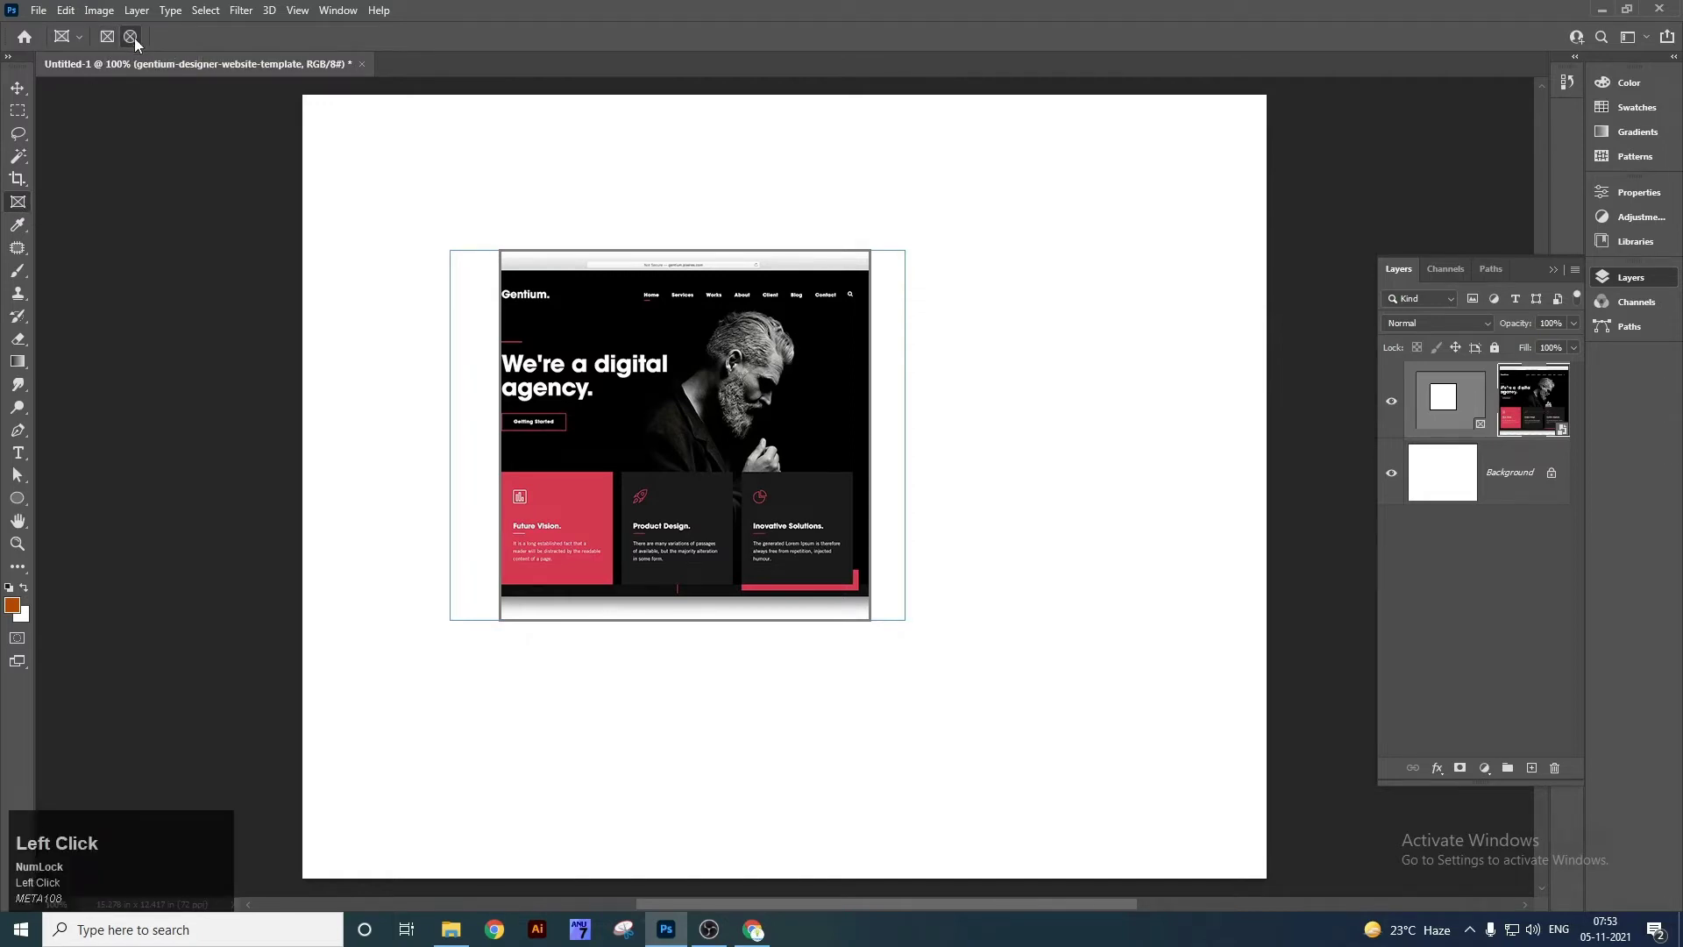
mouse_move(723, 399)
left_mouse_down()
mouse_move(837, 511)
mouse_move(712, 491)
left_mouse_up()
left_click_drag(1154, 283, 1140, 275)
left_click_drag(954, 228, 1208, 648)
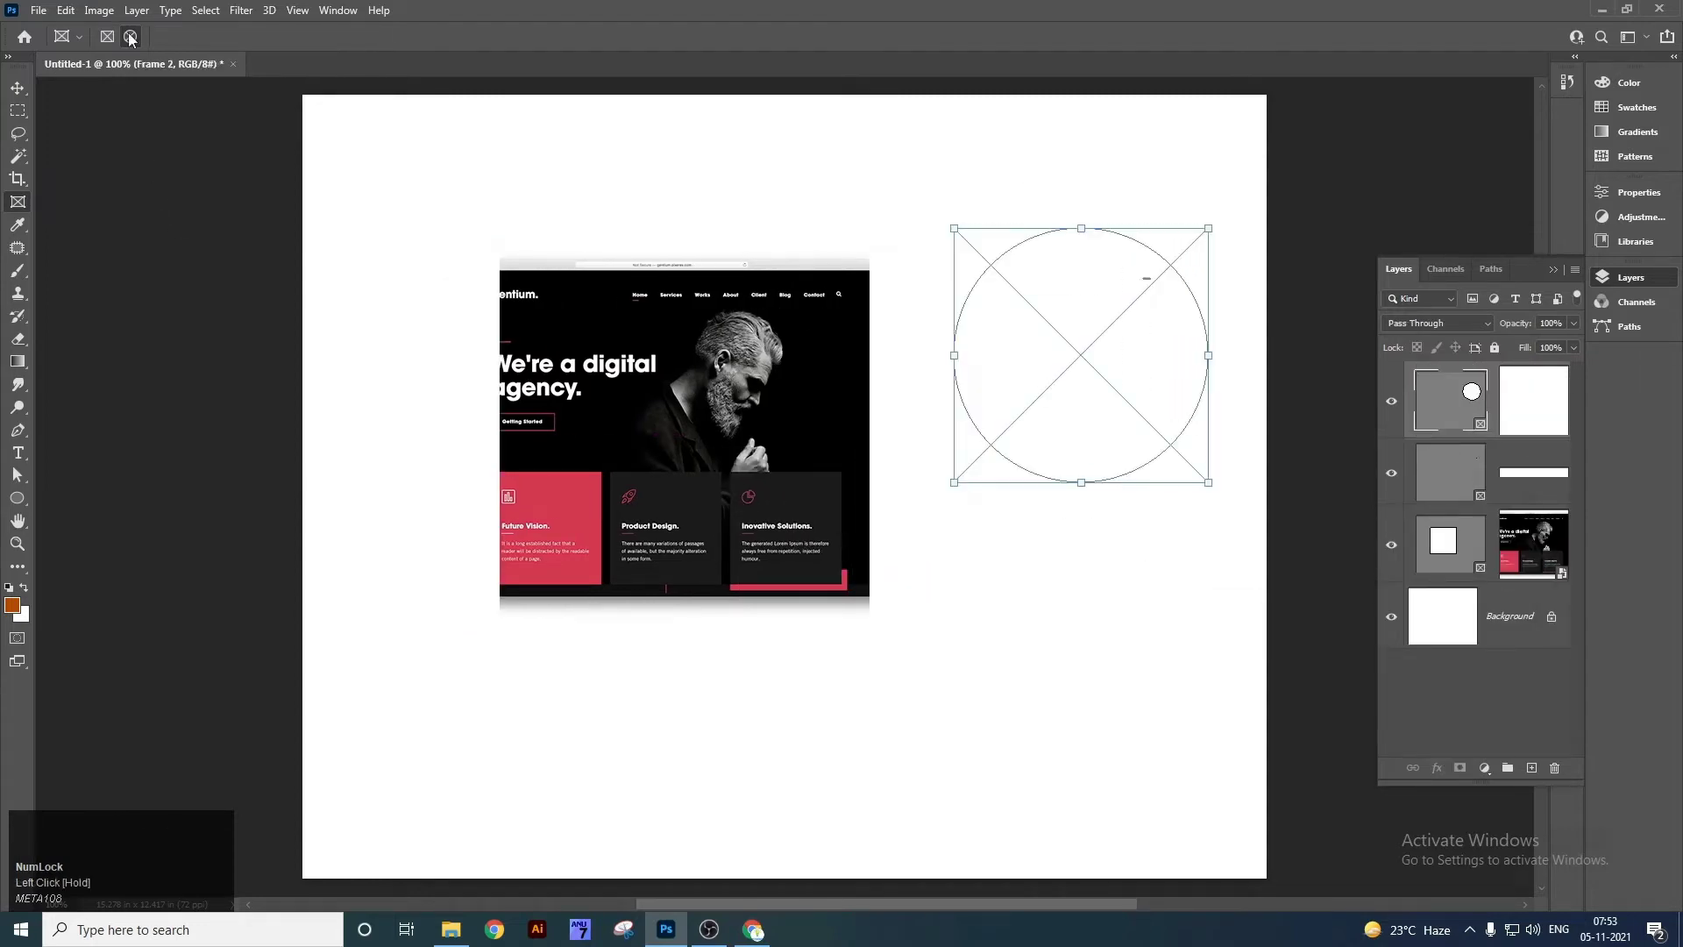
key("super+d")
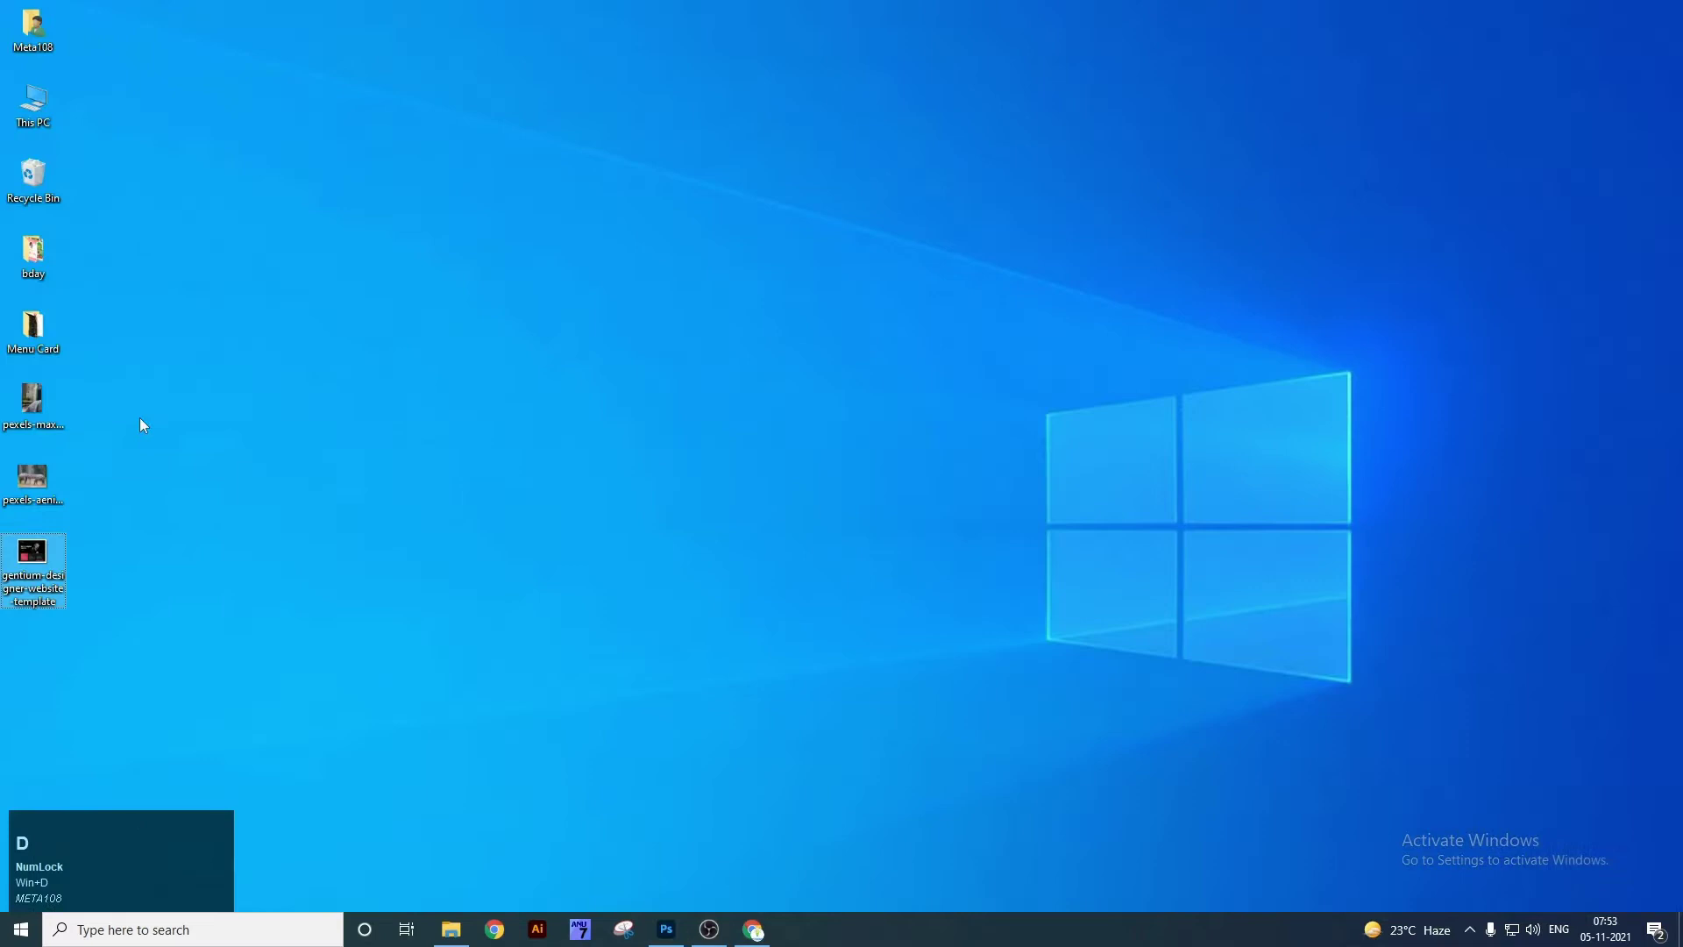
left_click_drag(40, 478, 1074, 322)
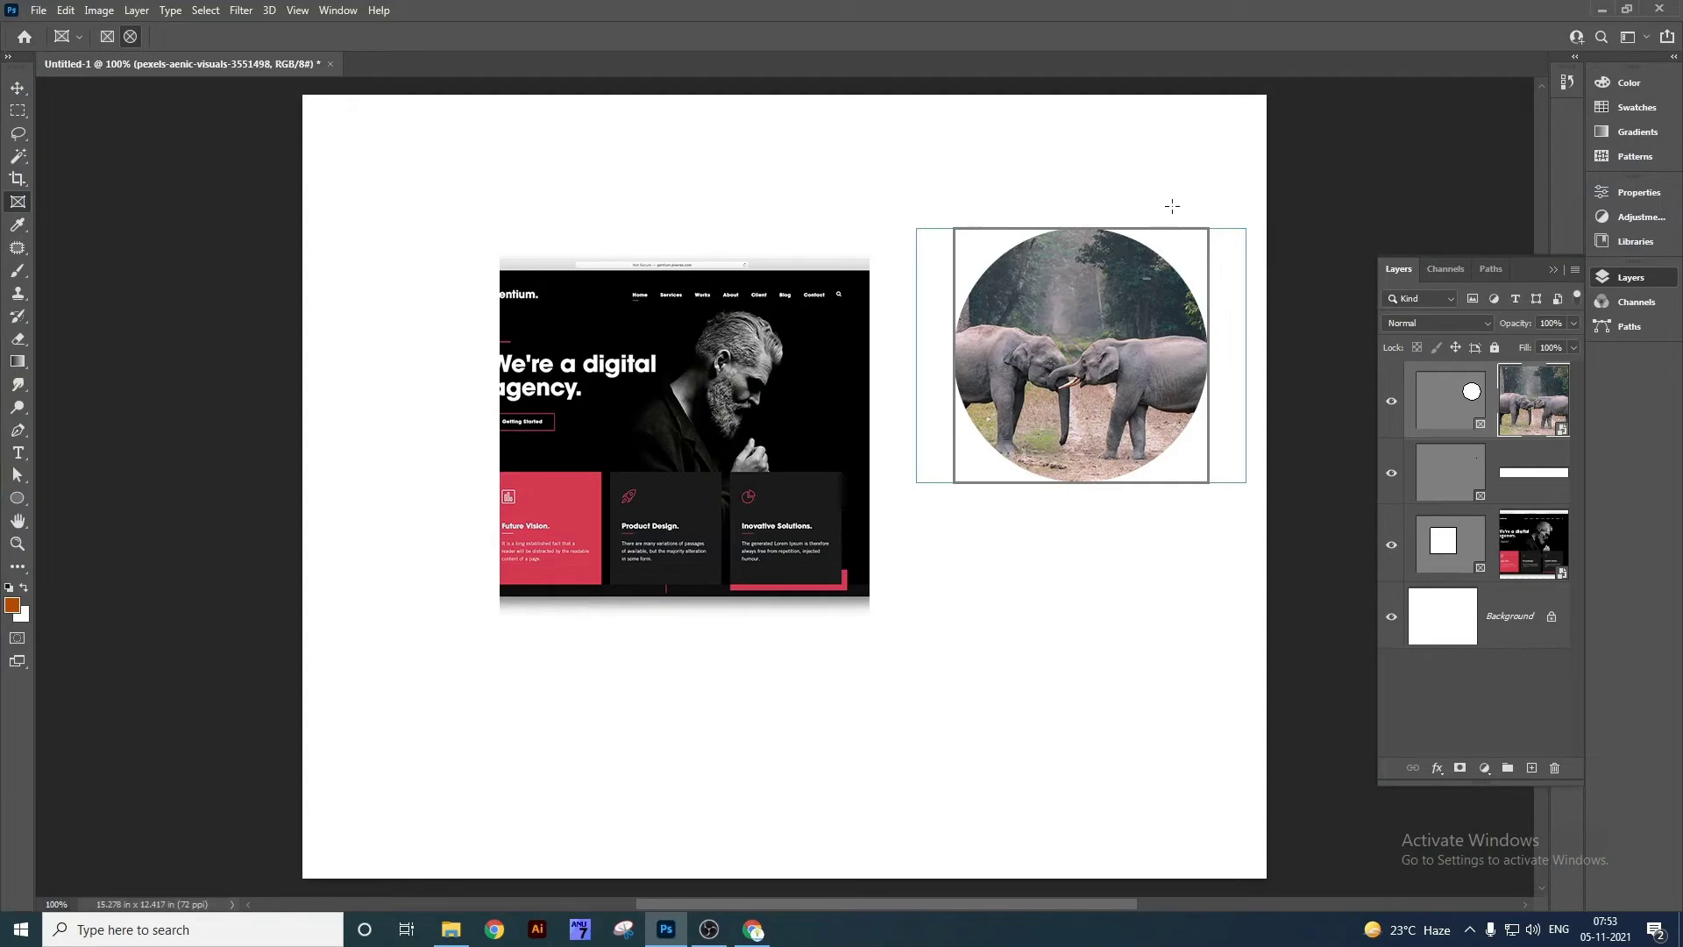
Move the circular elephants frame down and to the left.
left_click(17, 87)
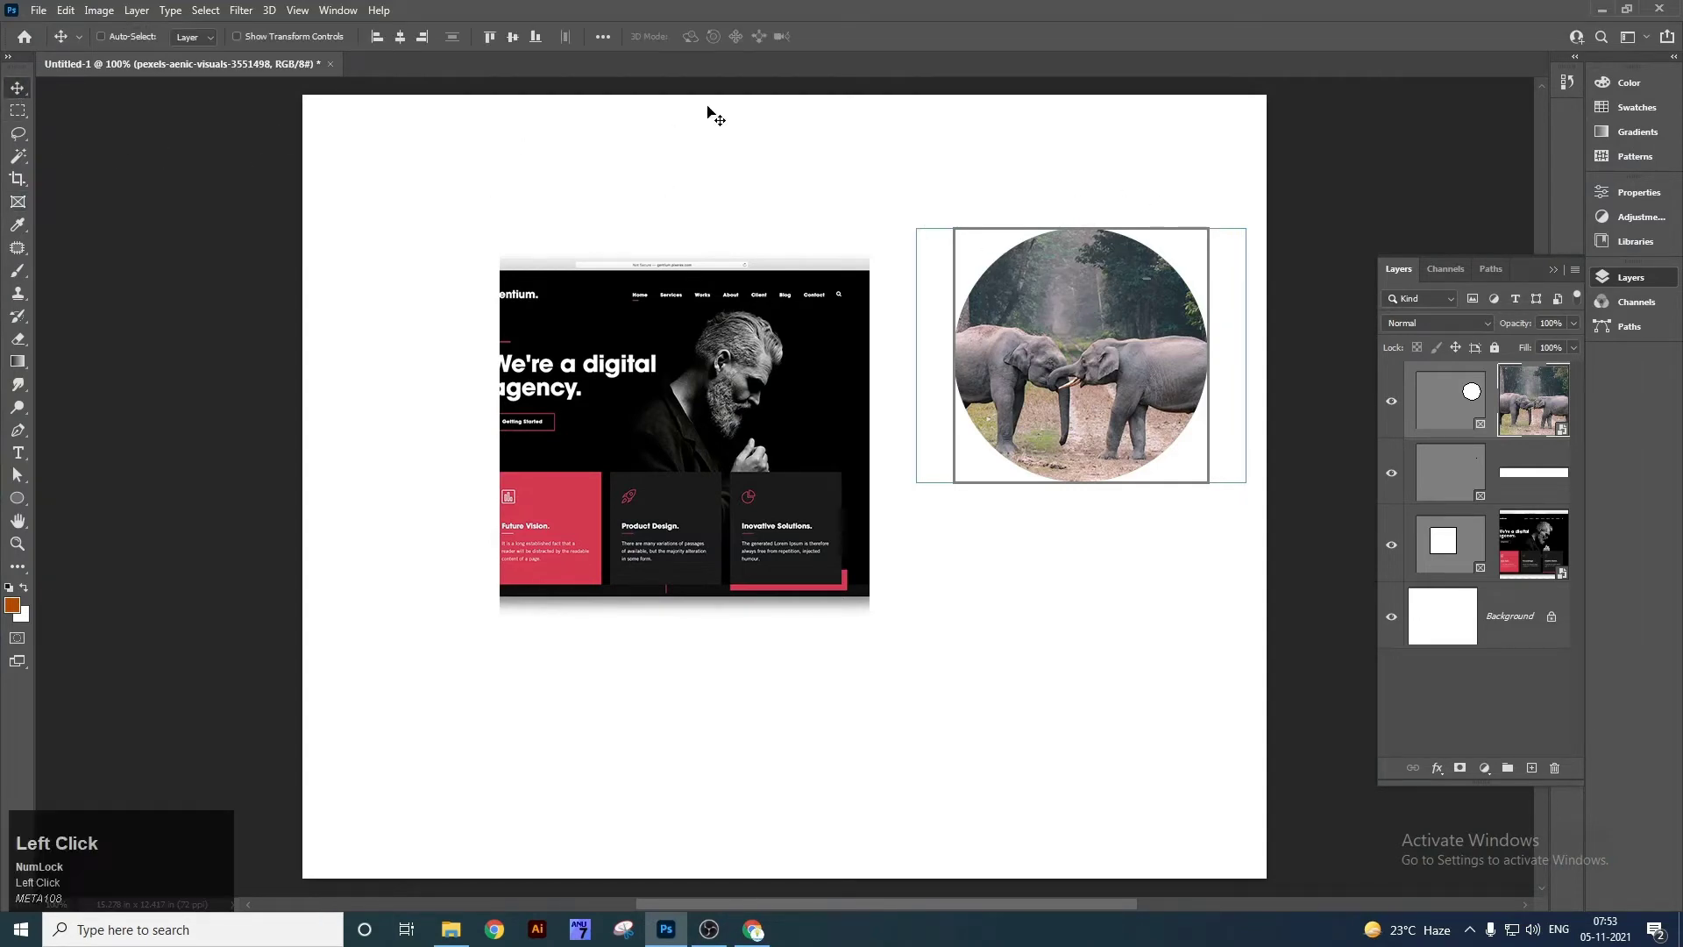
right_click(1109, 351)
left_click(1109, 348)
left_click_drag(1092, 318, 1061, 467)
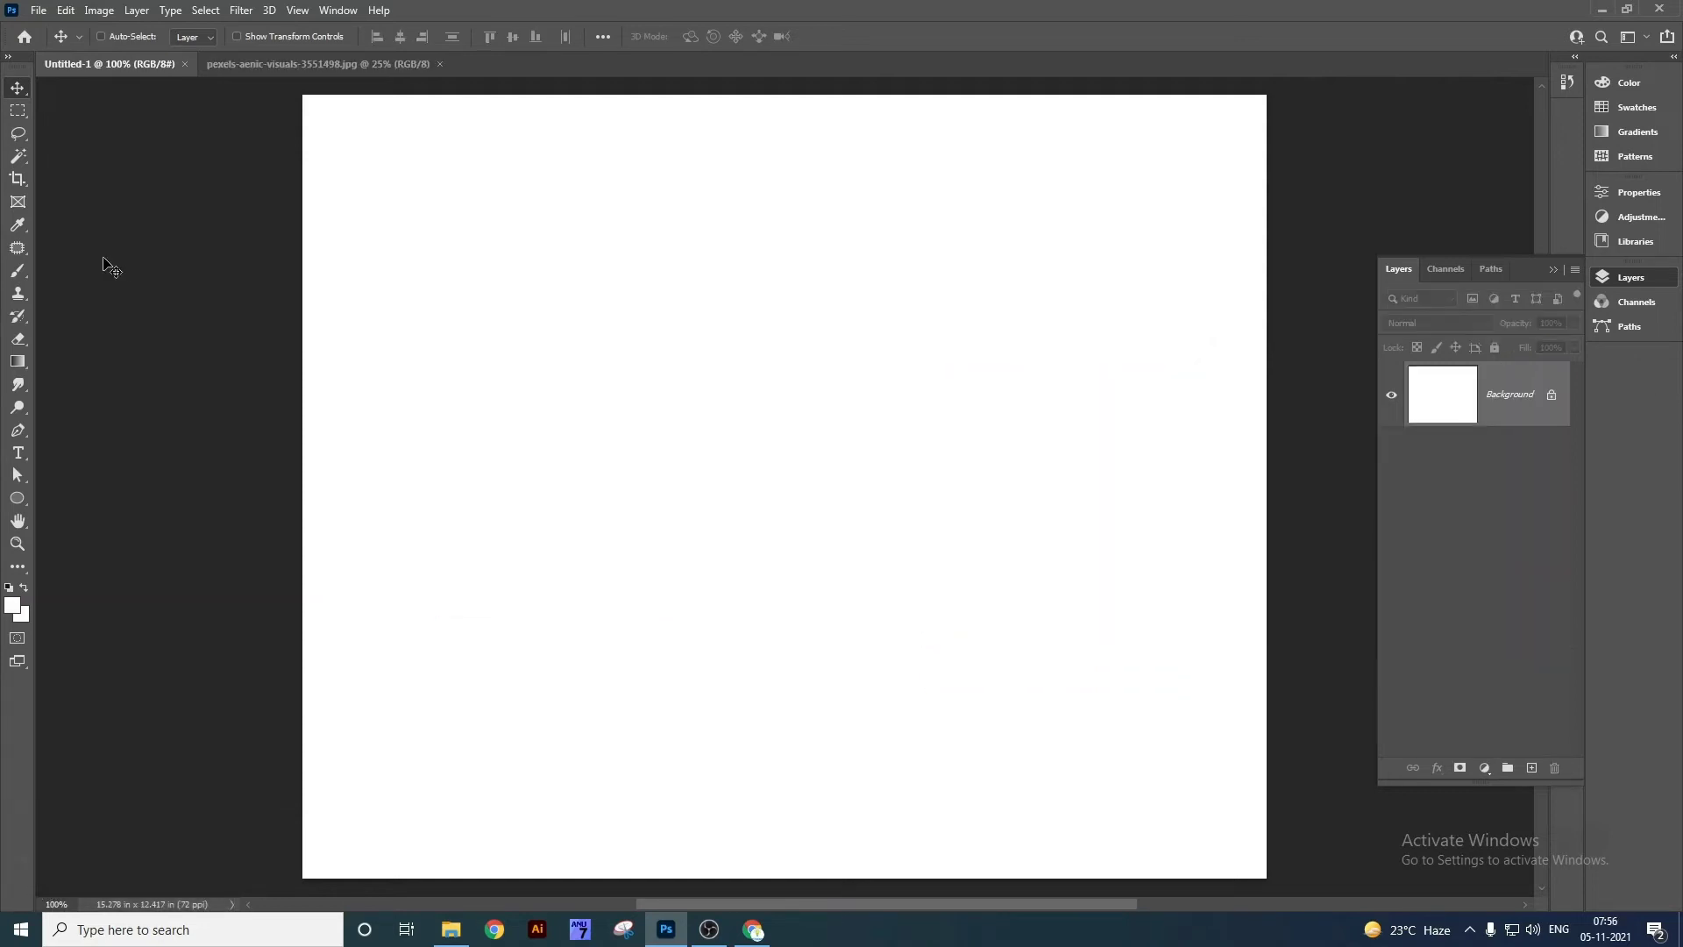
Select the Eyedropper tool, zoom on the left elephant's head, then close the elephant photo.
right_click(17, 224)
left_click(102, 228)
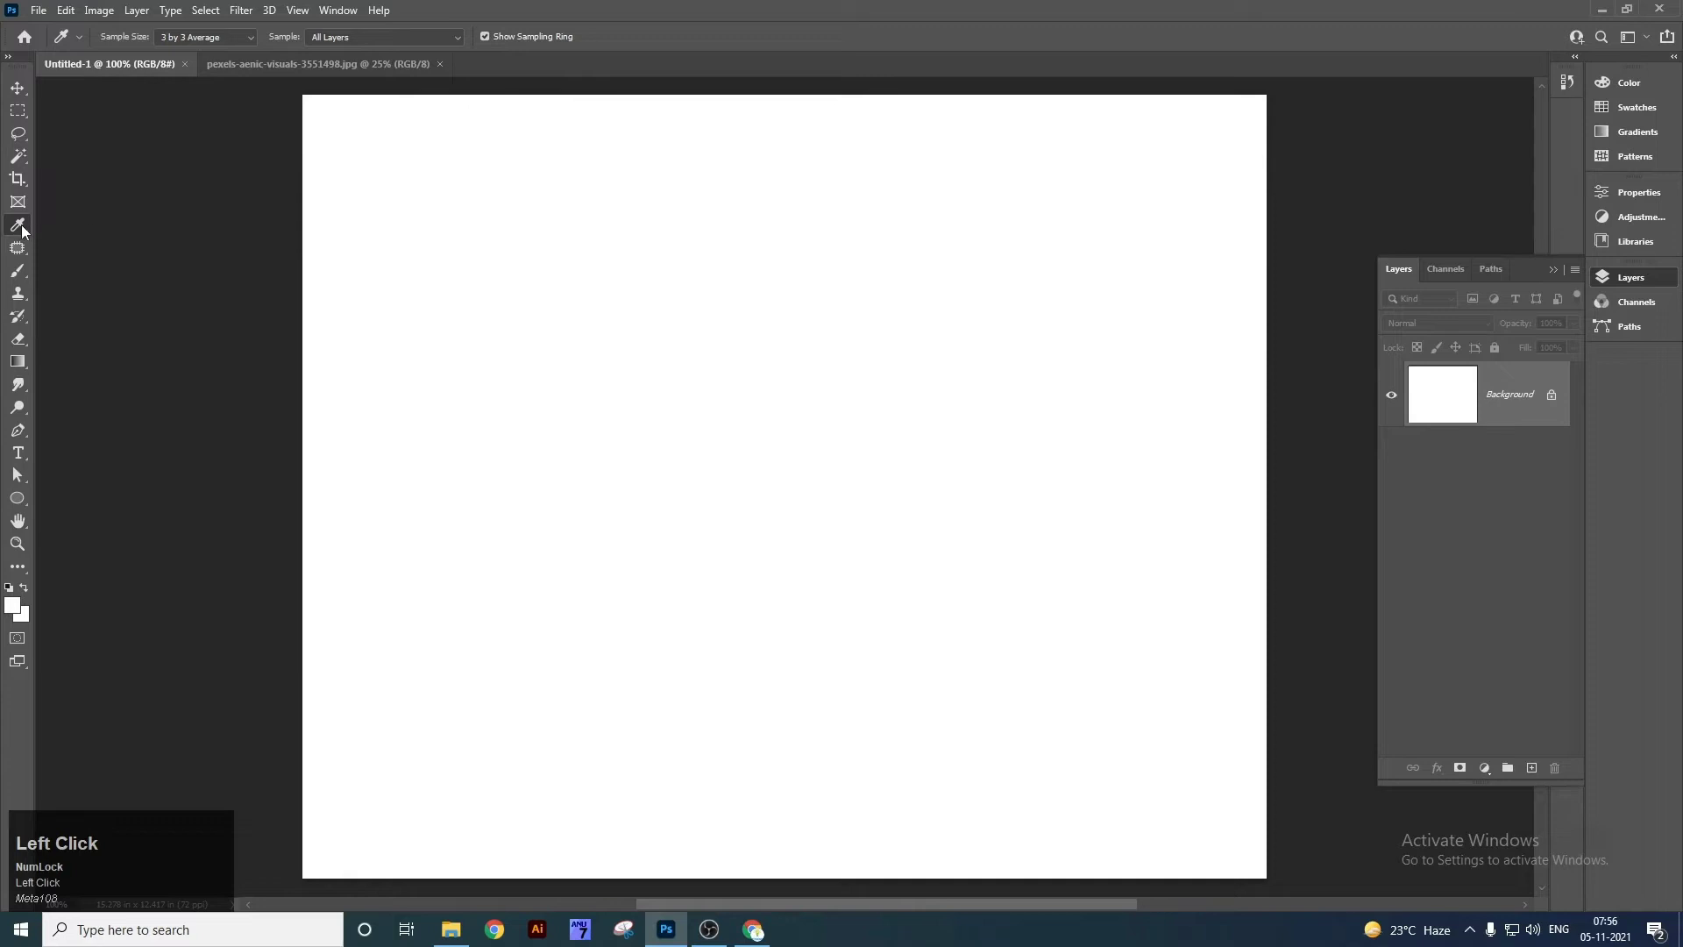
left_click(365, 62)
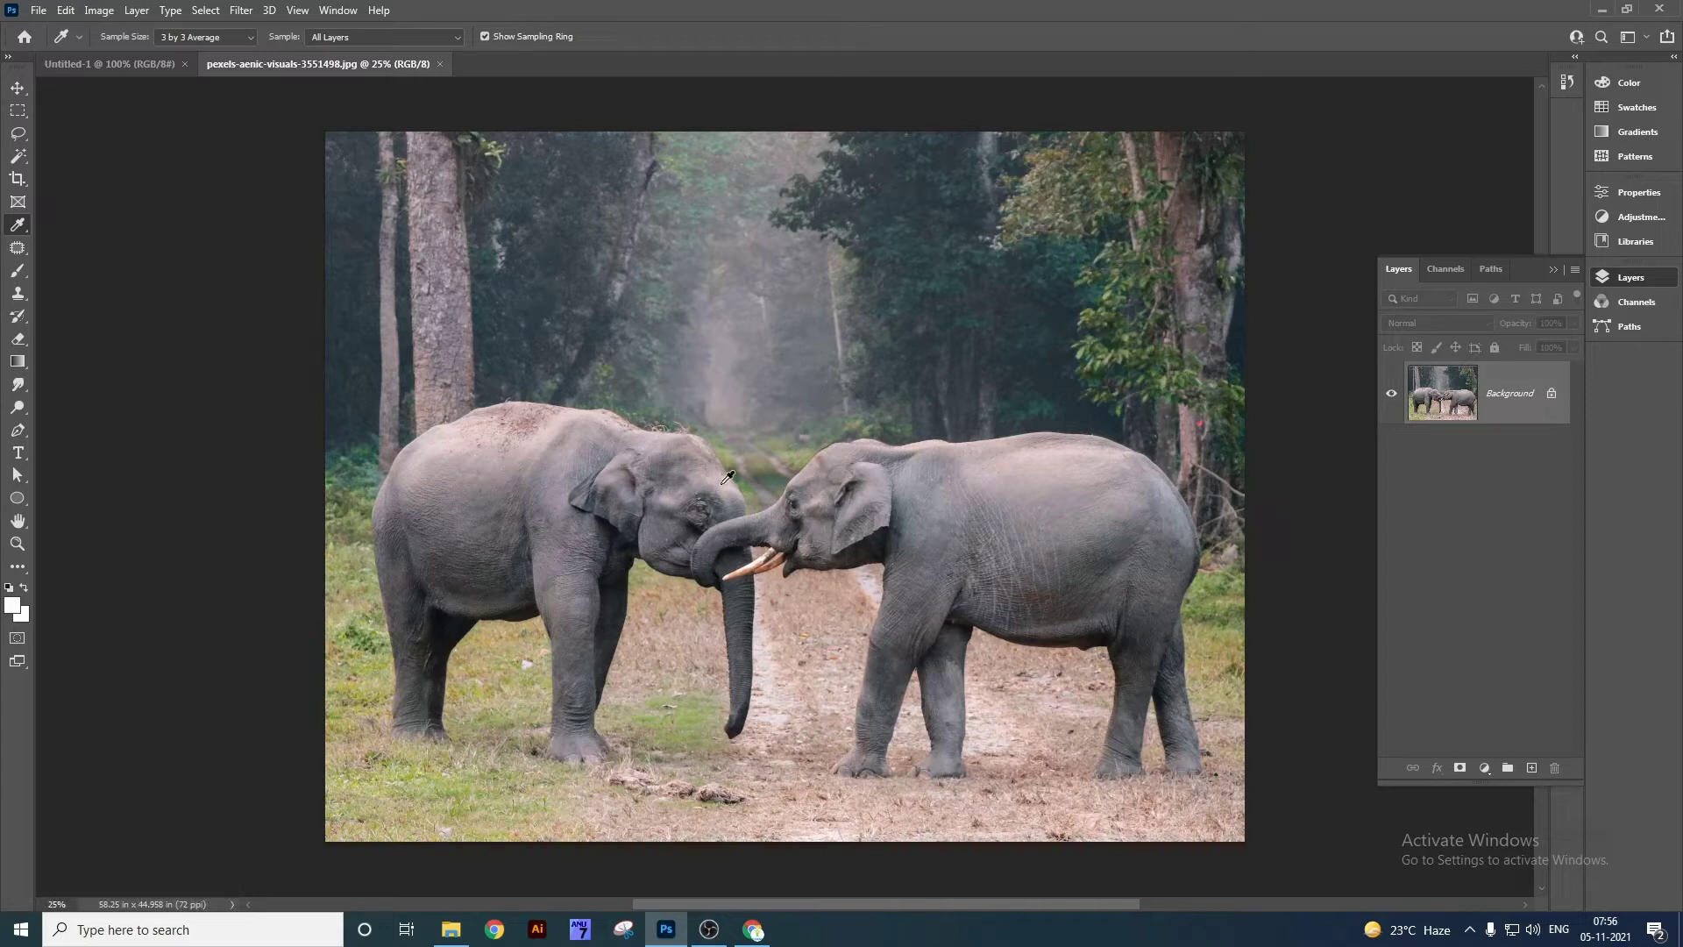
key("z")
left_click_drag(649, 473, 683, 508)
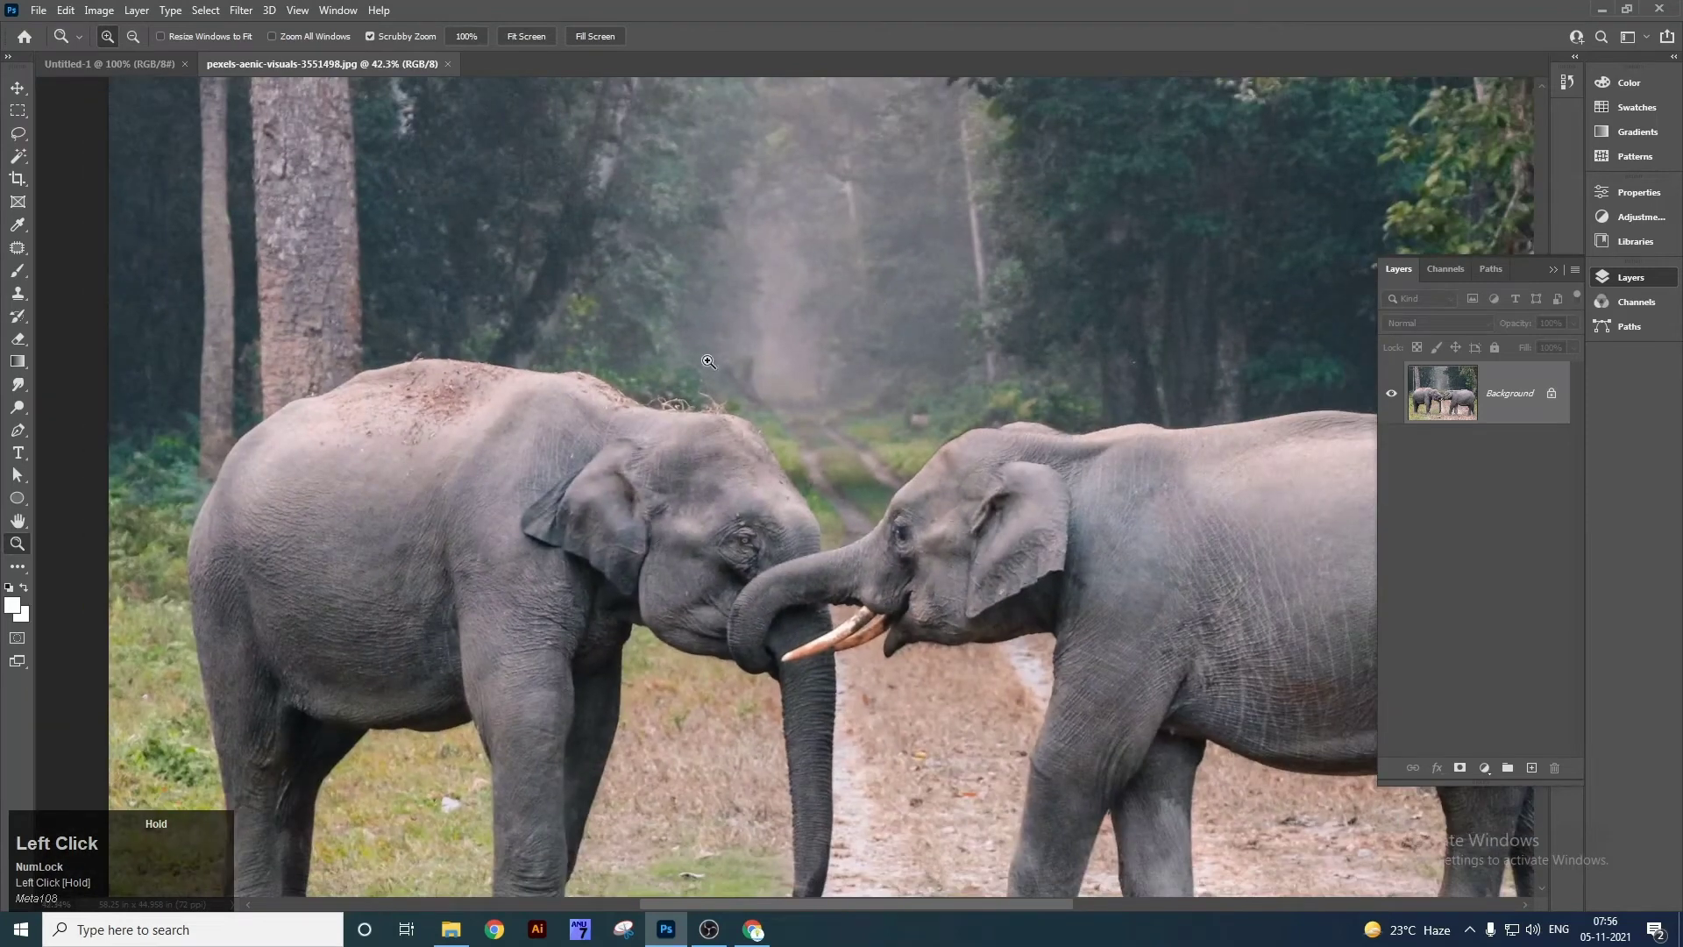
key("ctrl+w")
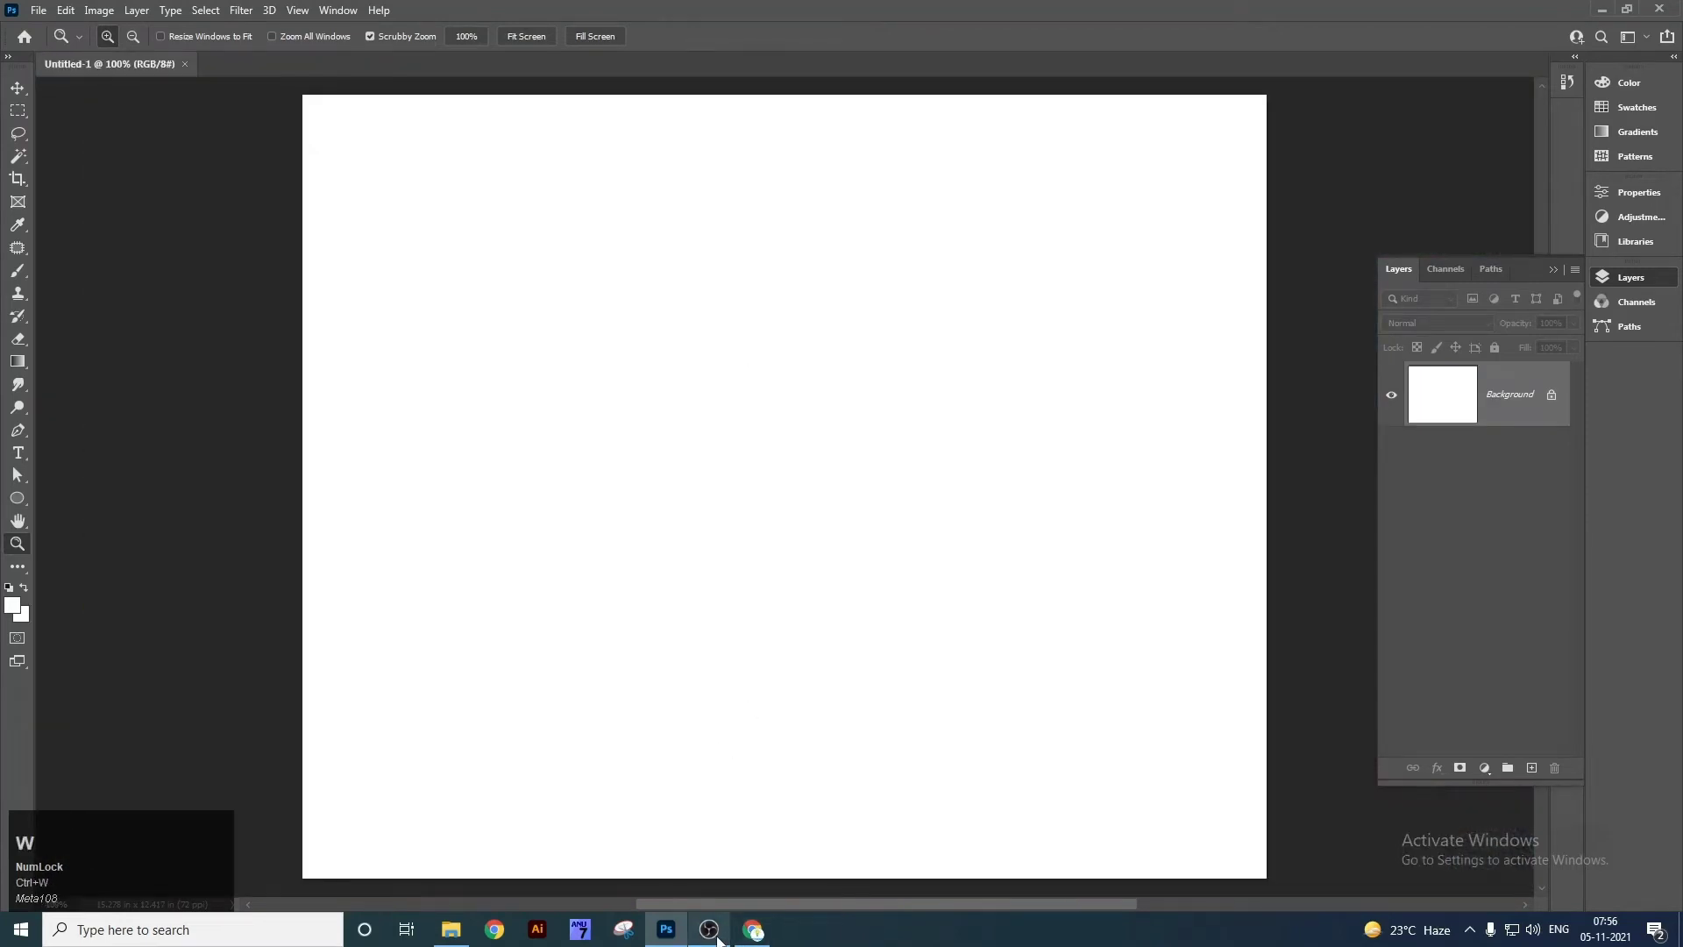
Drag the interior floor-lamp photo from the desktop into Photoshop and zoom toward the lamp.
key("super+d")
left_click_drag(32, 403, 565, 48)
left_click(787, 264)
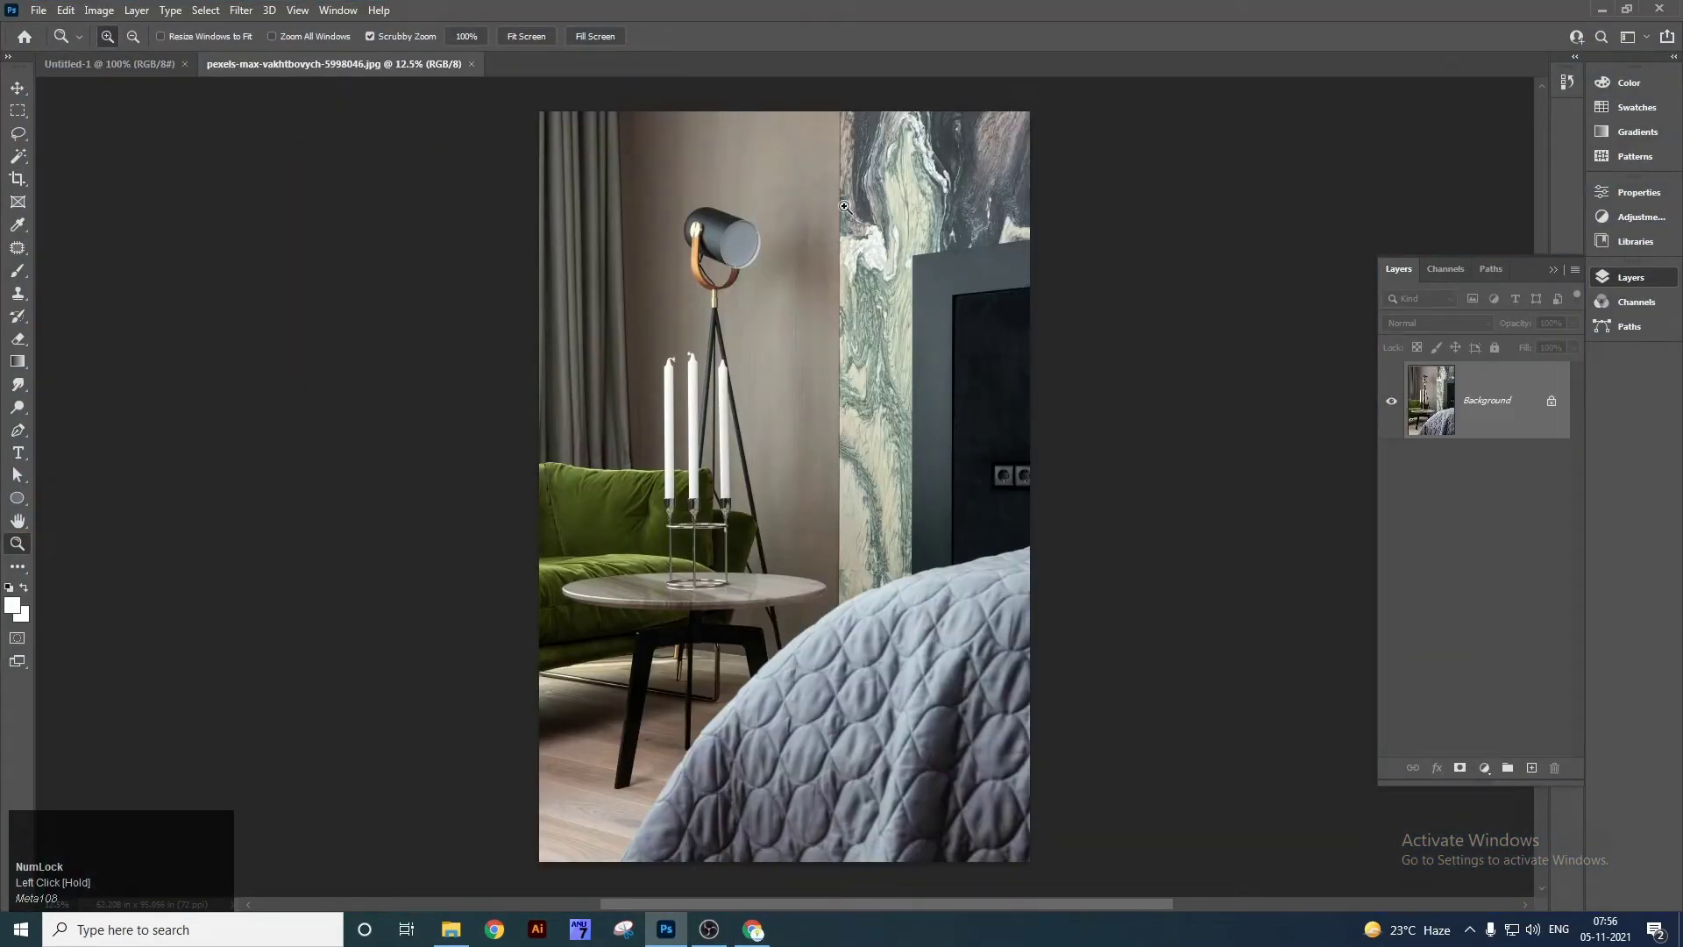
Sample the lamp's brass knob gold as the foreground colour, then return to Untitled-1.
right_click(18, 225)
left_click(106, 225)
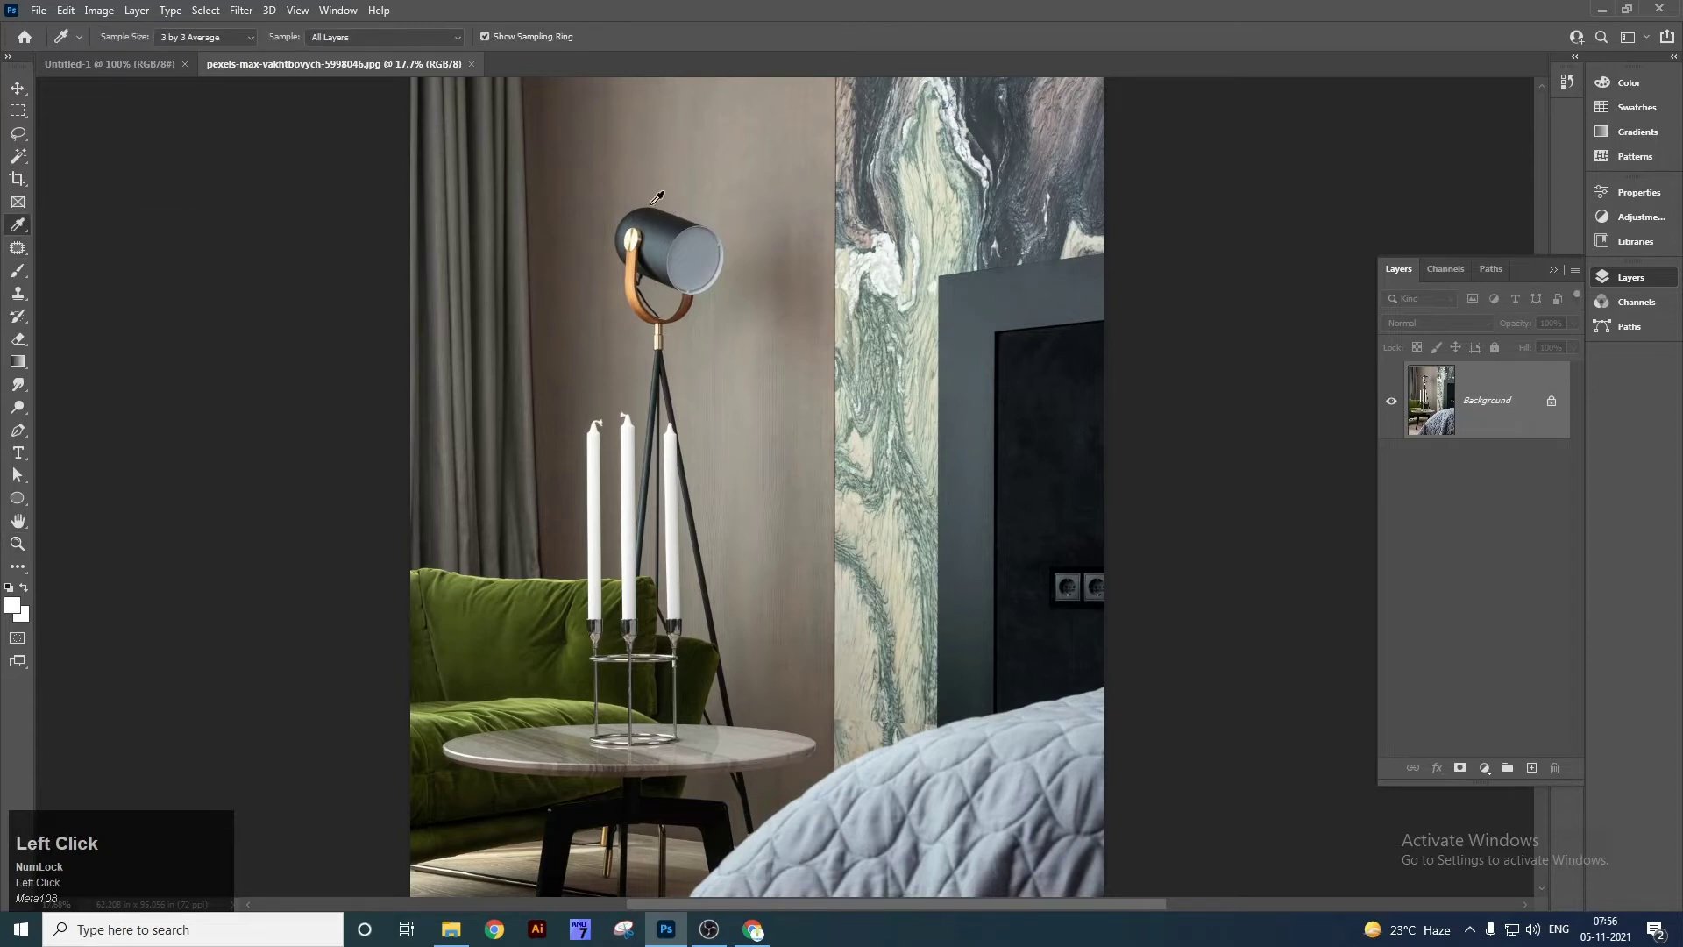
scroll(658, 197, "up", 10)
key("v")
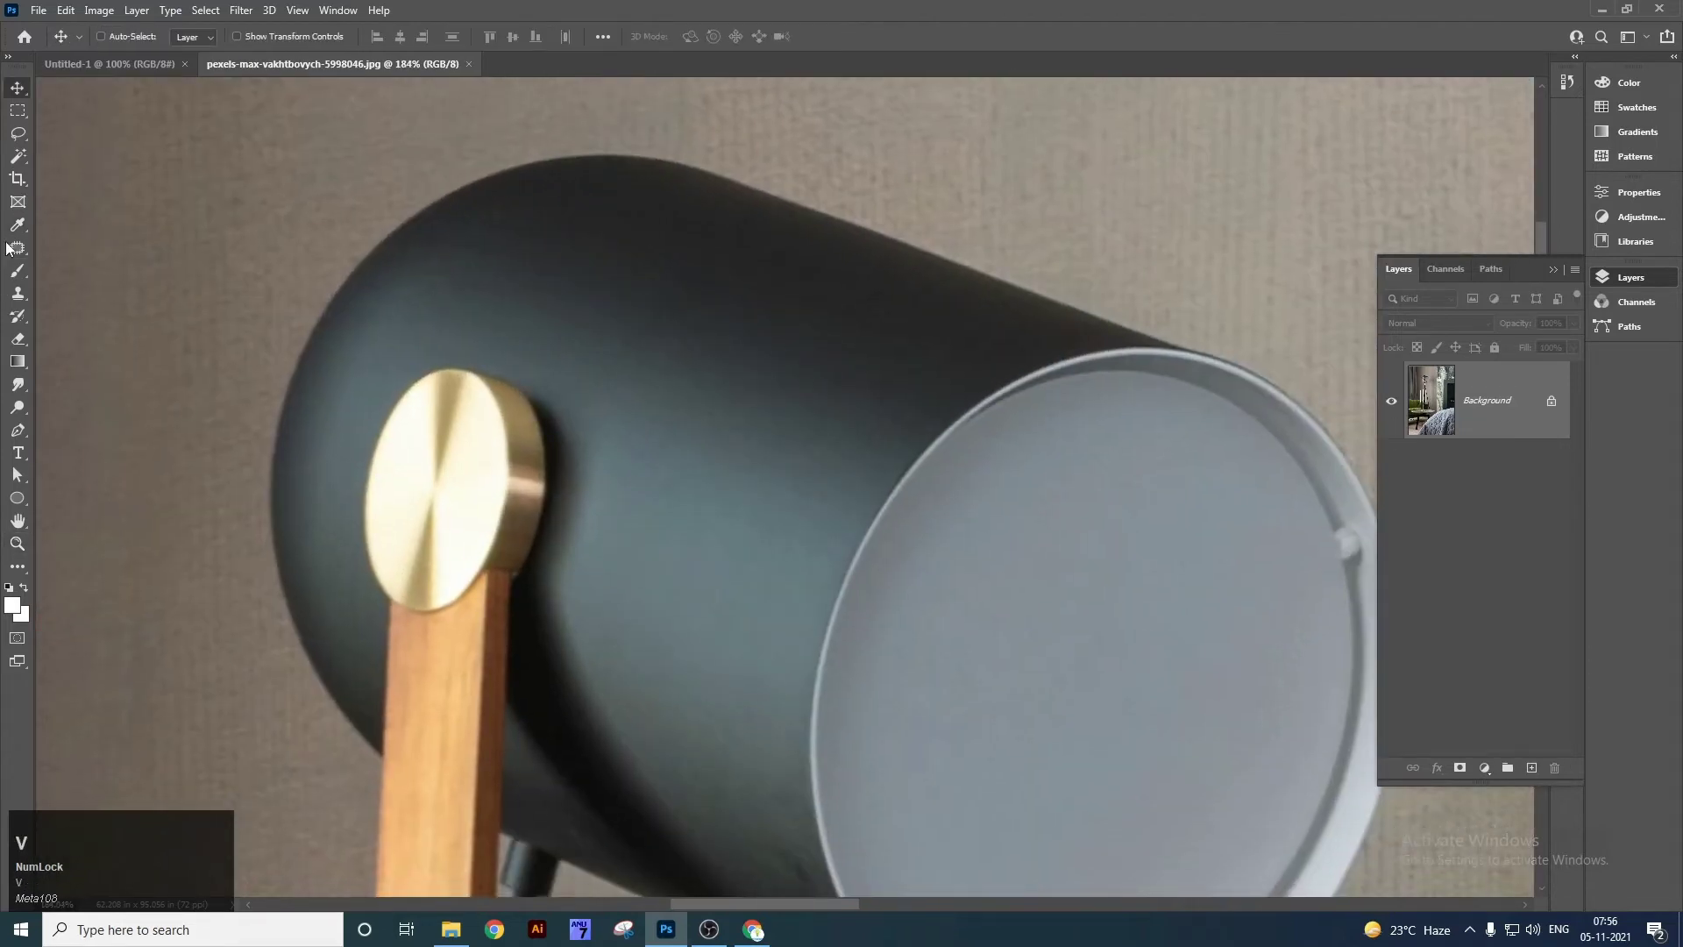
left_click(18, 225)
right_click(24, 229)
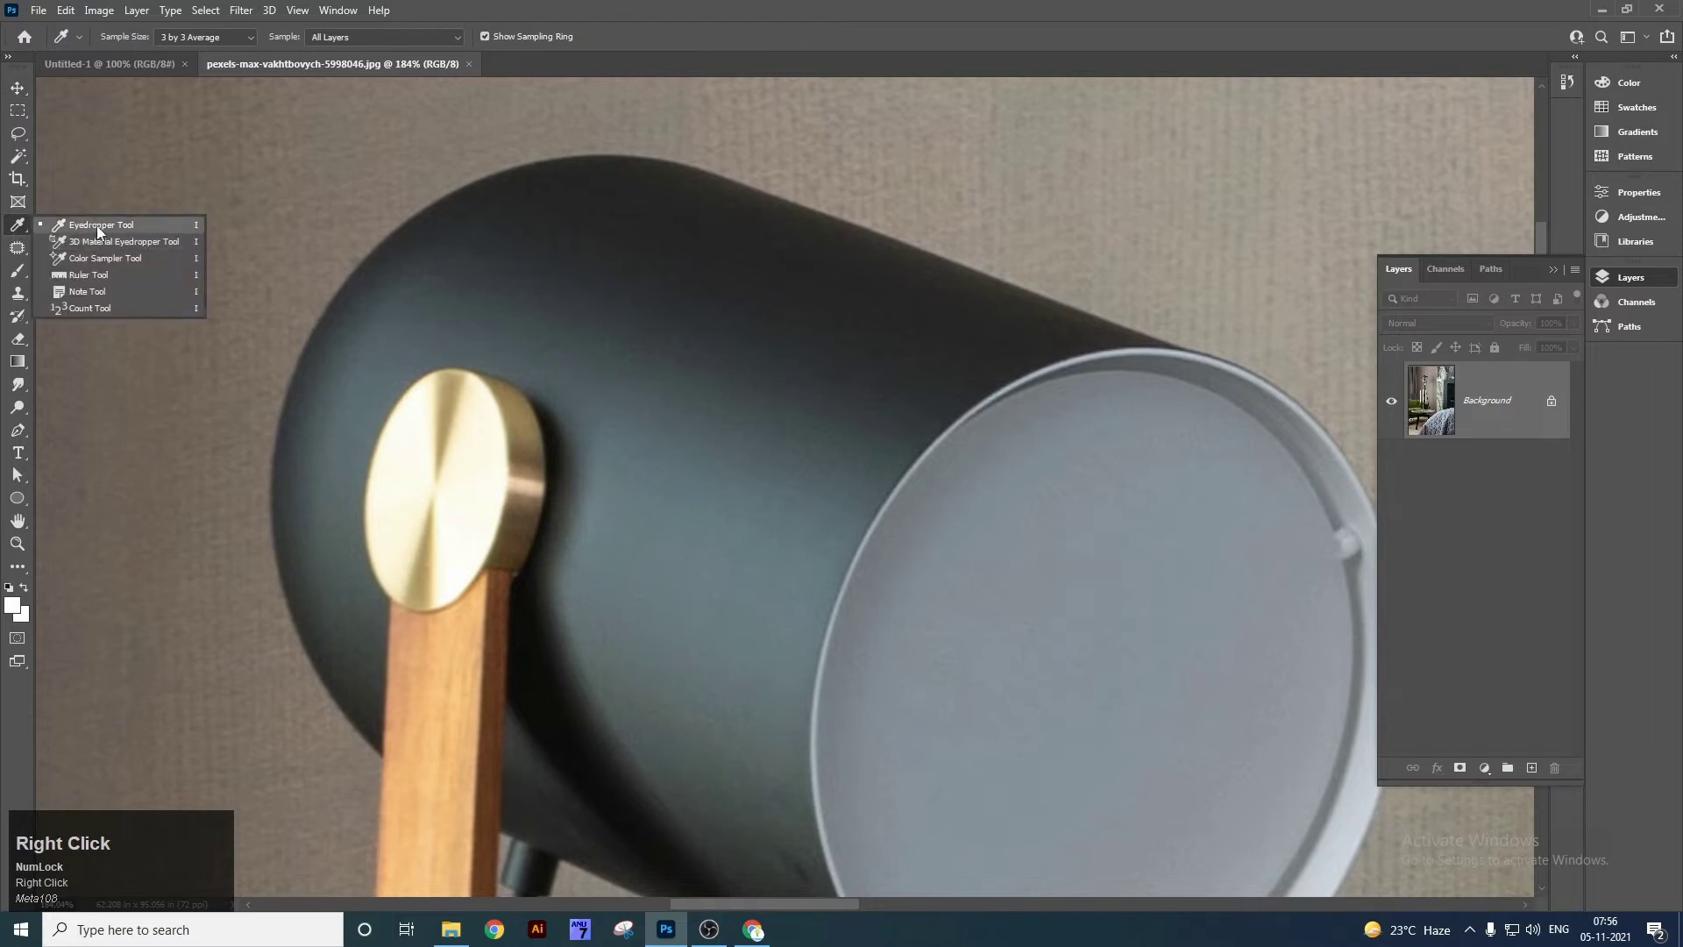
left_click(103, 225)
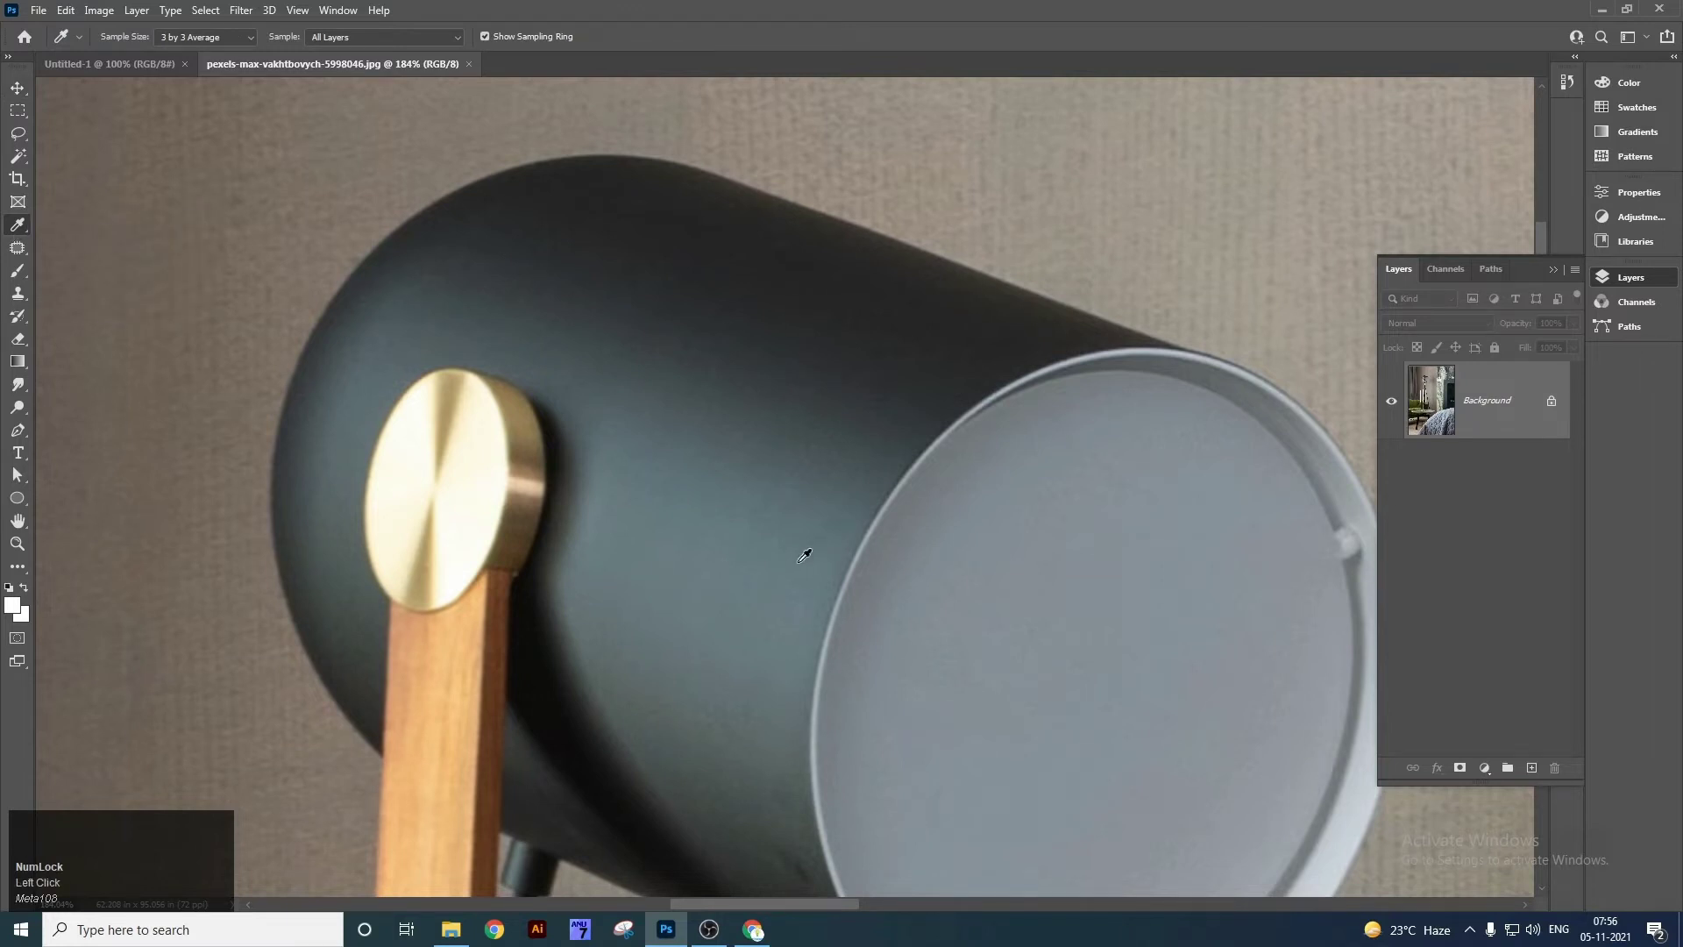
left_click(457, 380)
left_click(144, 66)
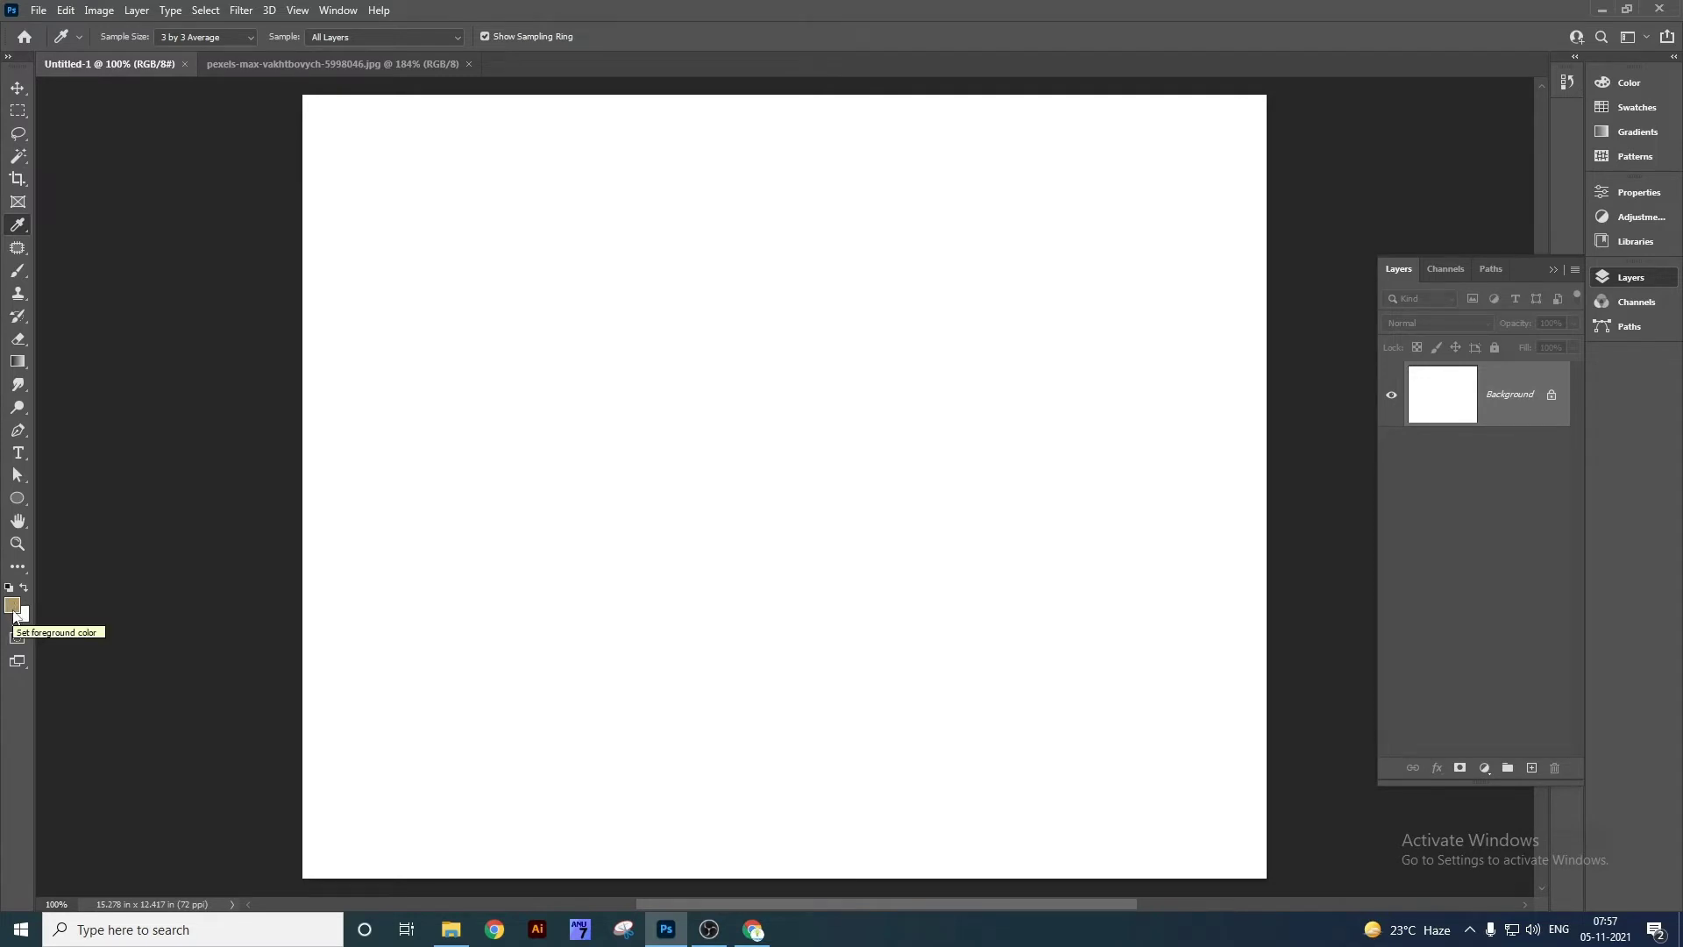
right_click(17, 498)
Draw a rectangle near the Untitled-1 canvas centre and fill it with the recent tan colour.
left_click(54, 501)
left_click_drag(600, 334, 855, 607)
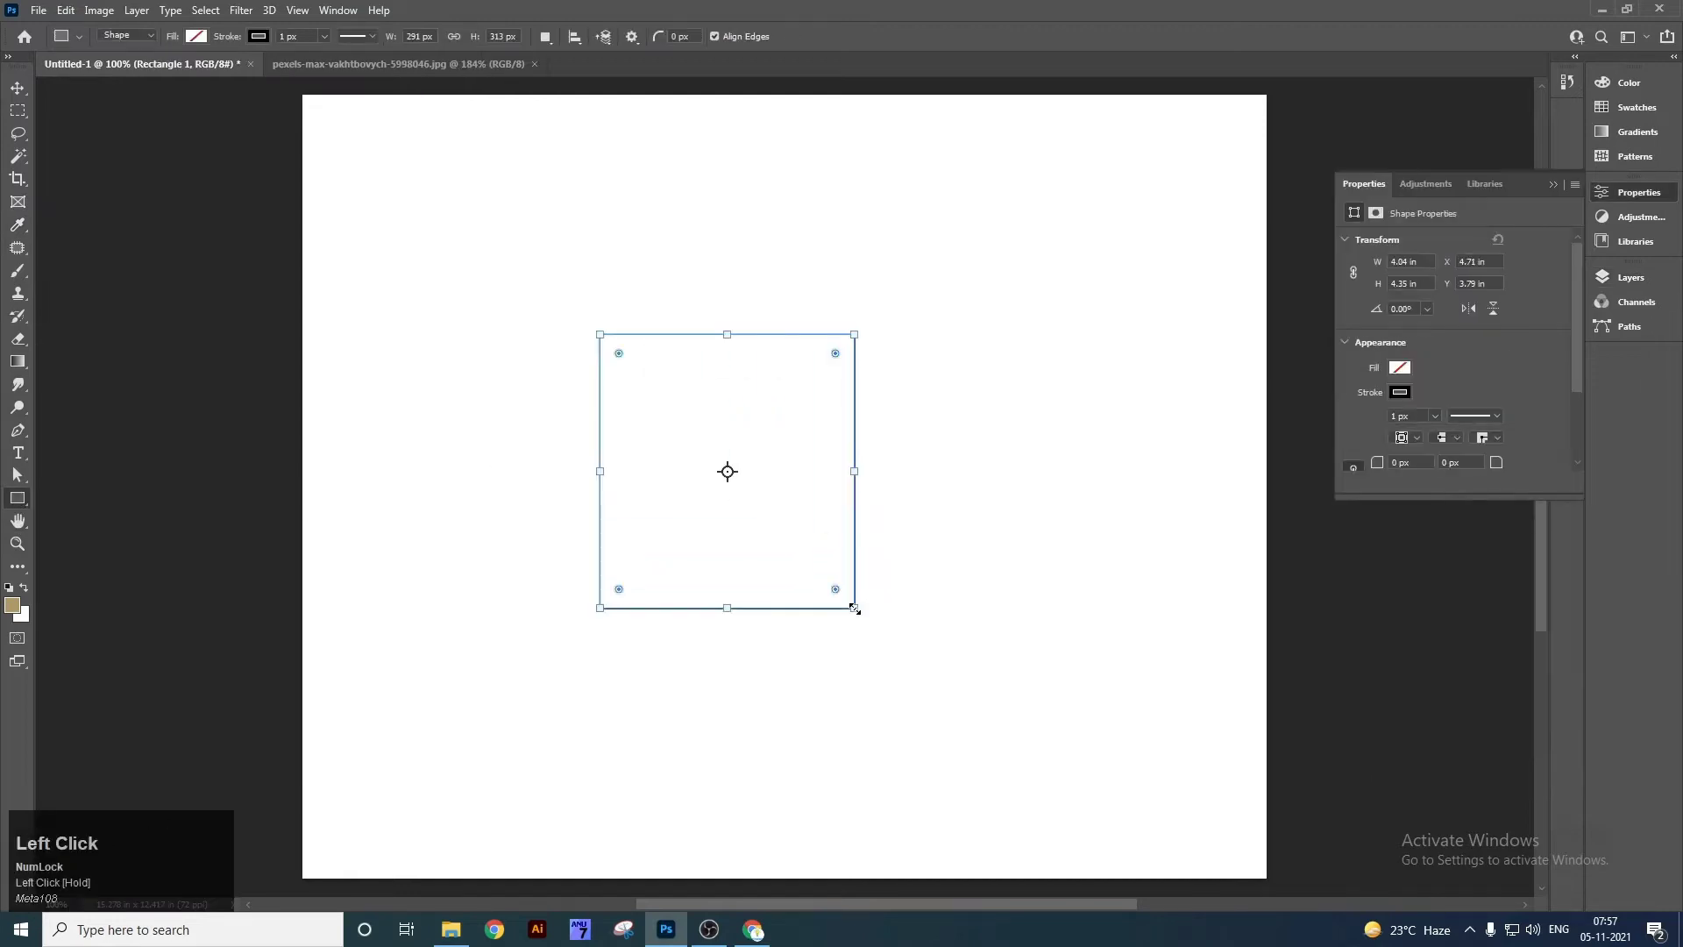
left_click(1401, 392)
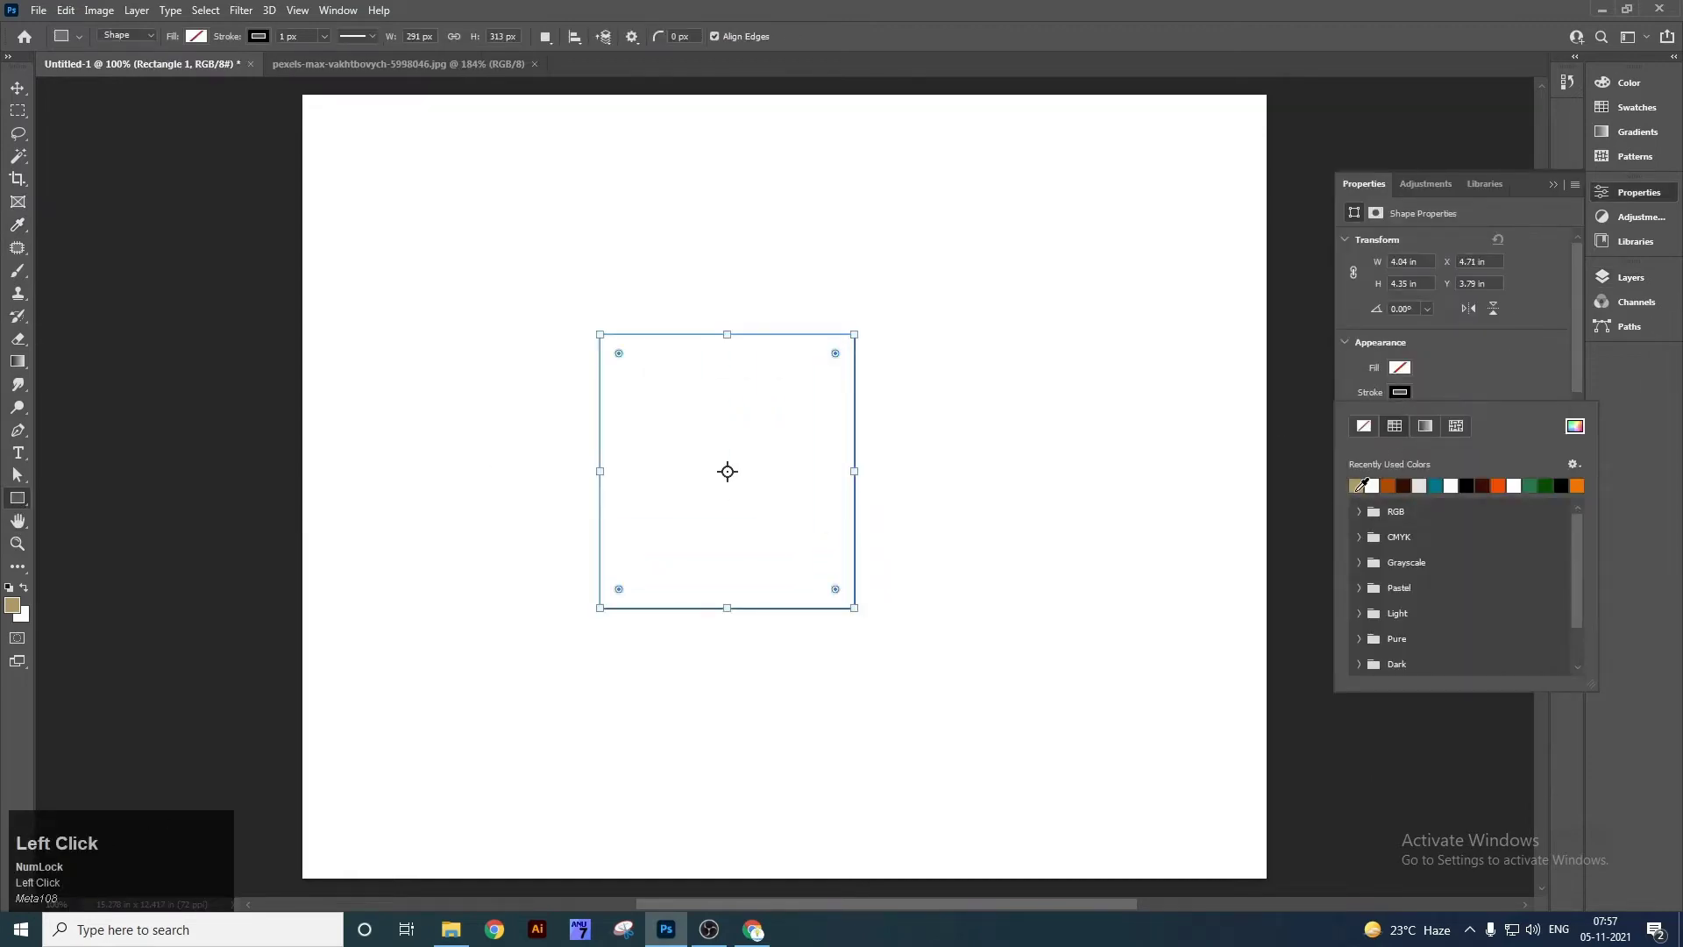
left_click(1400, 392)
left_click(1400, 392)
left_click(1401, 369)
left_click(1360, 460)
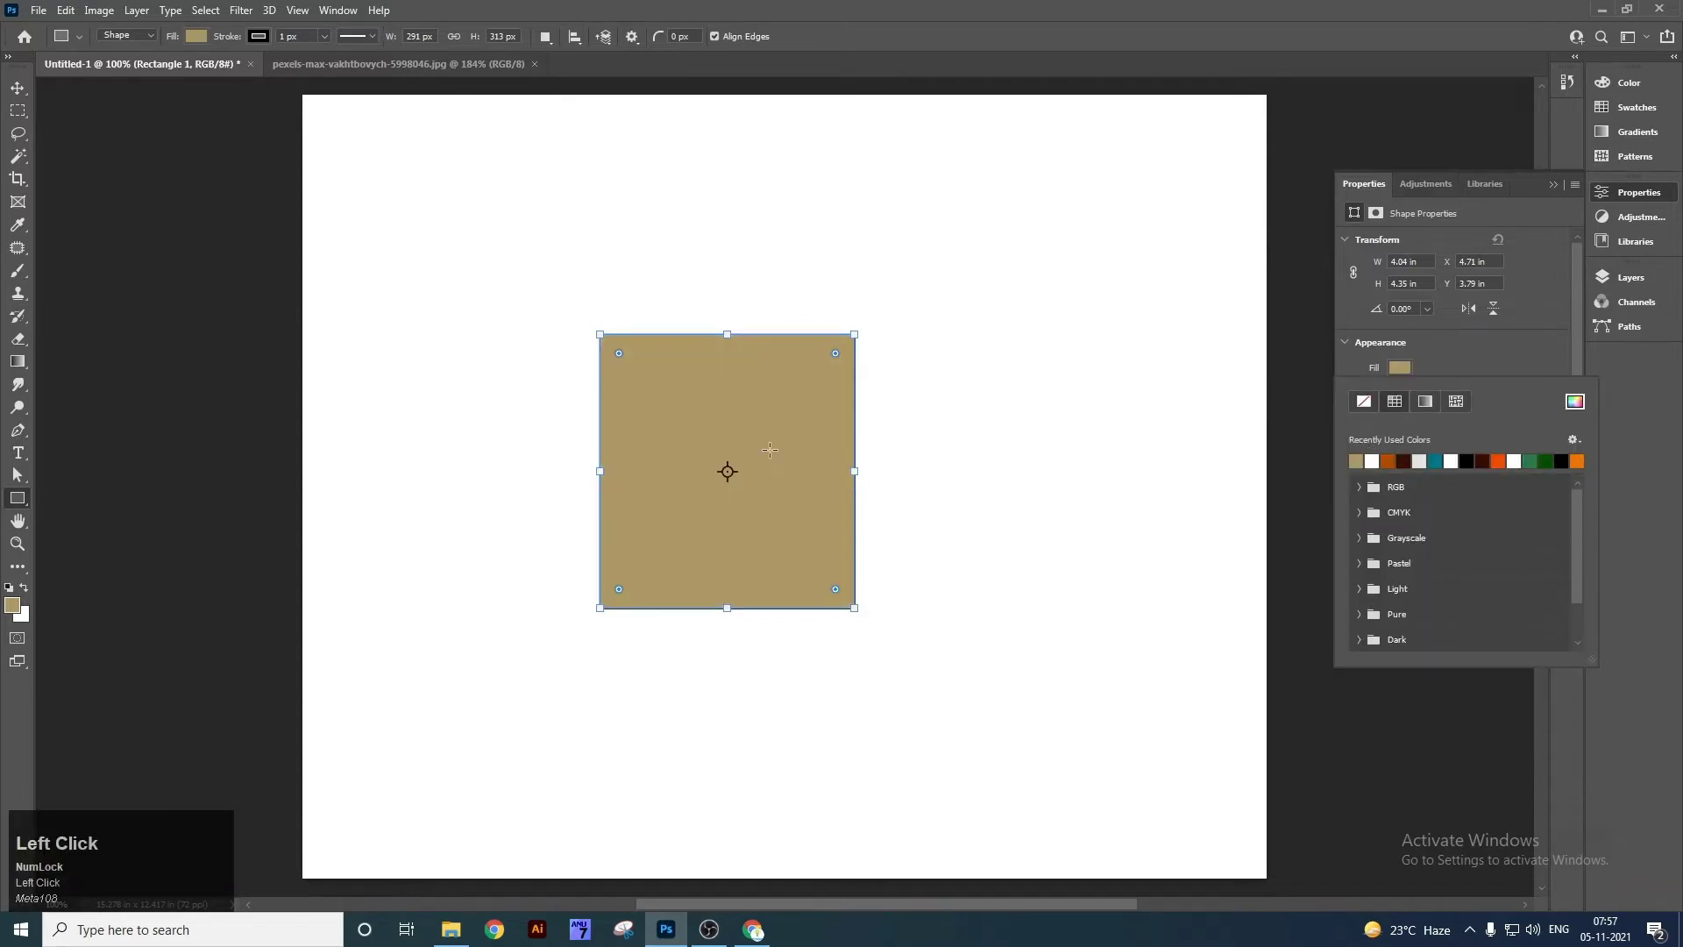
Select the Rectangle 1 layer on the canvas with the Move tool.
key("v")
left_click(710, 421)
right_click(711, 419)
left_click(749, 421)
Sample the lamp shade's dark grey and apply it as the rectangle's fill.
left_click(344, 64)
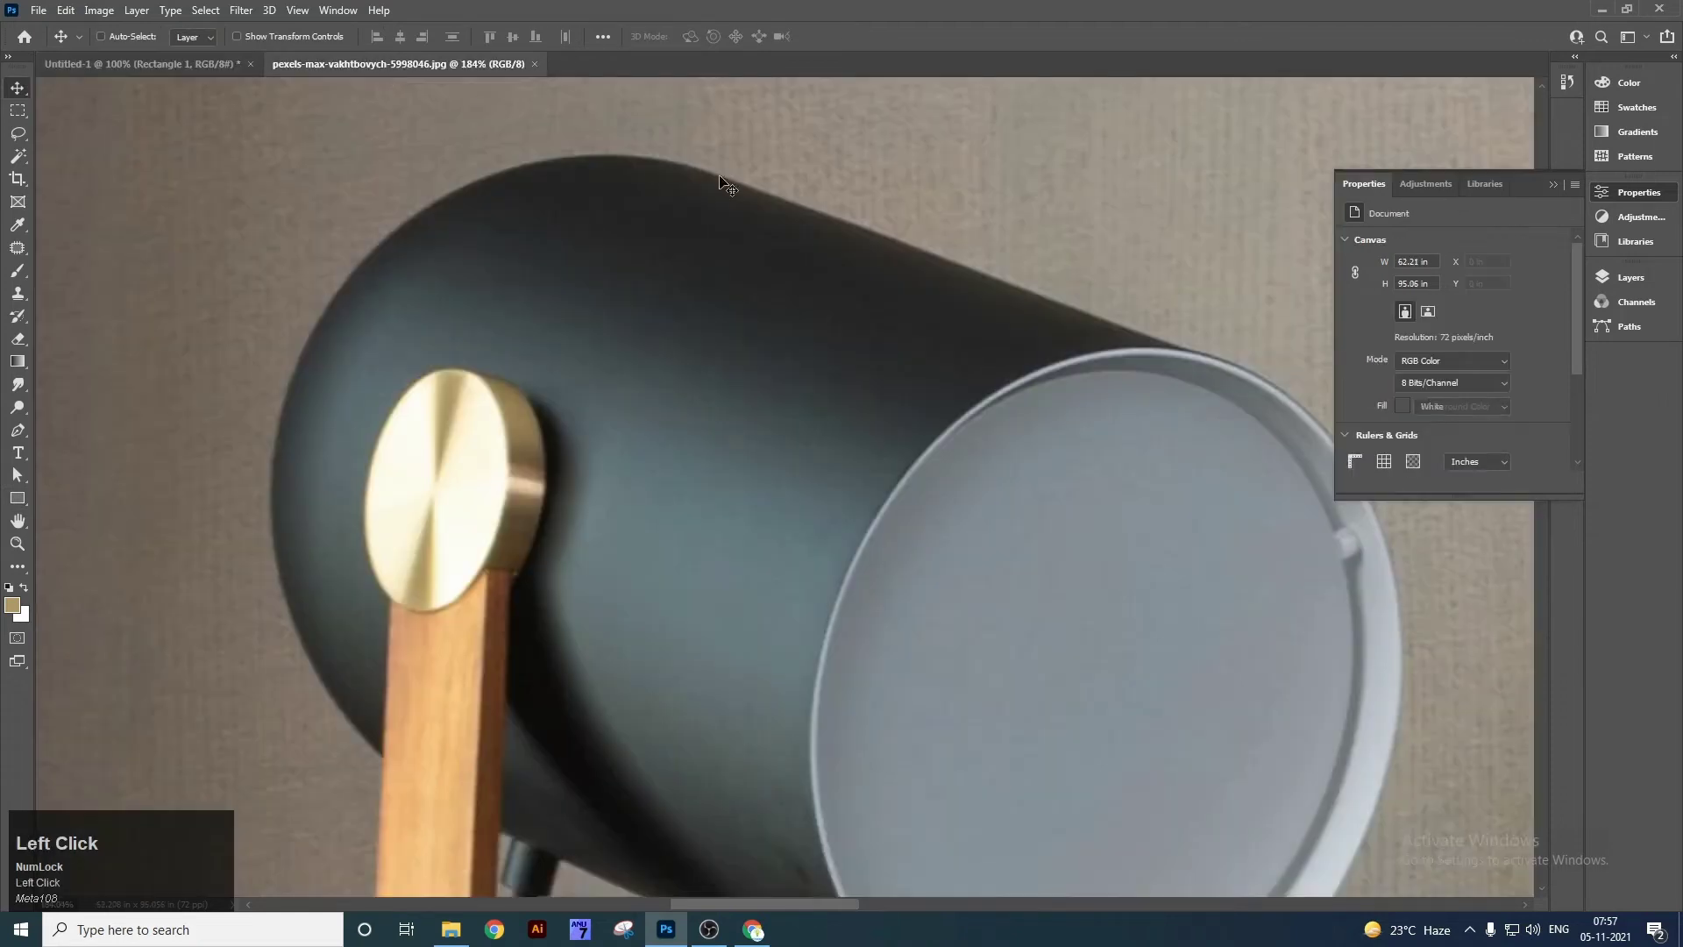
left_click(17, 224)
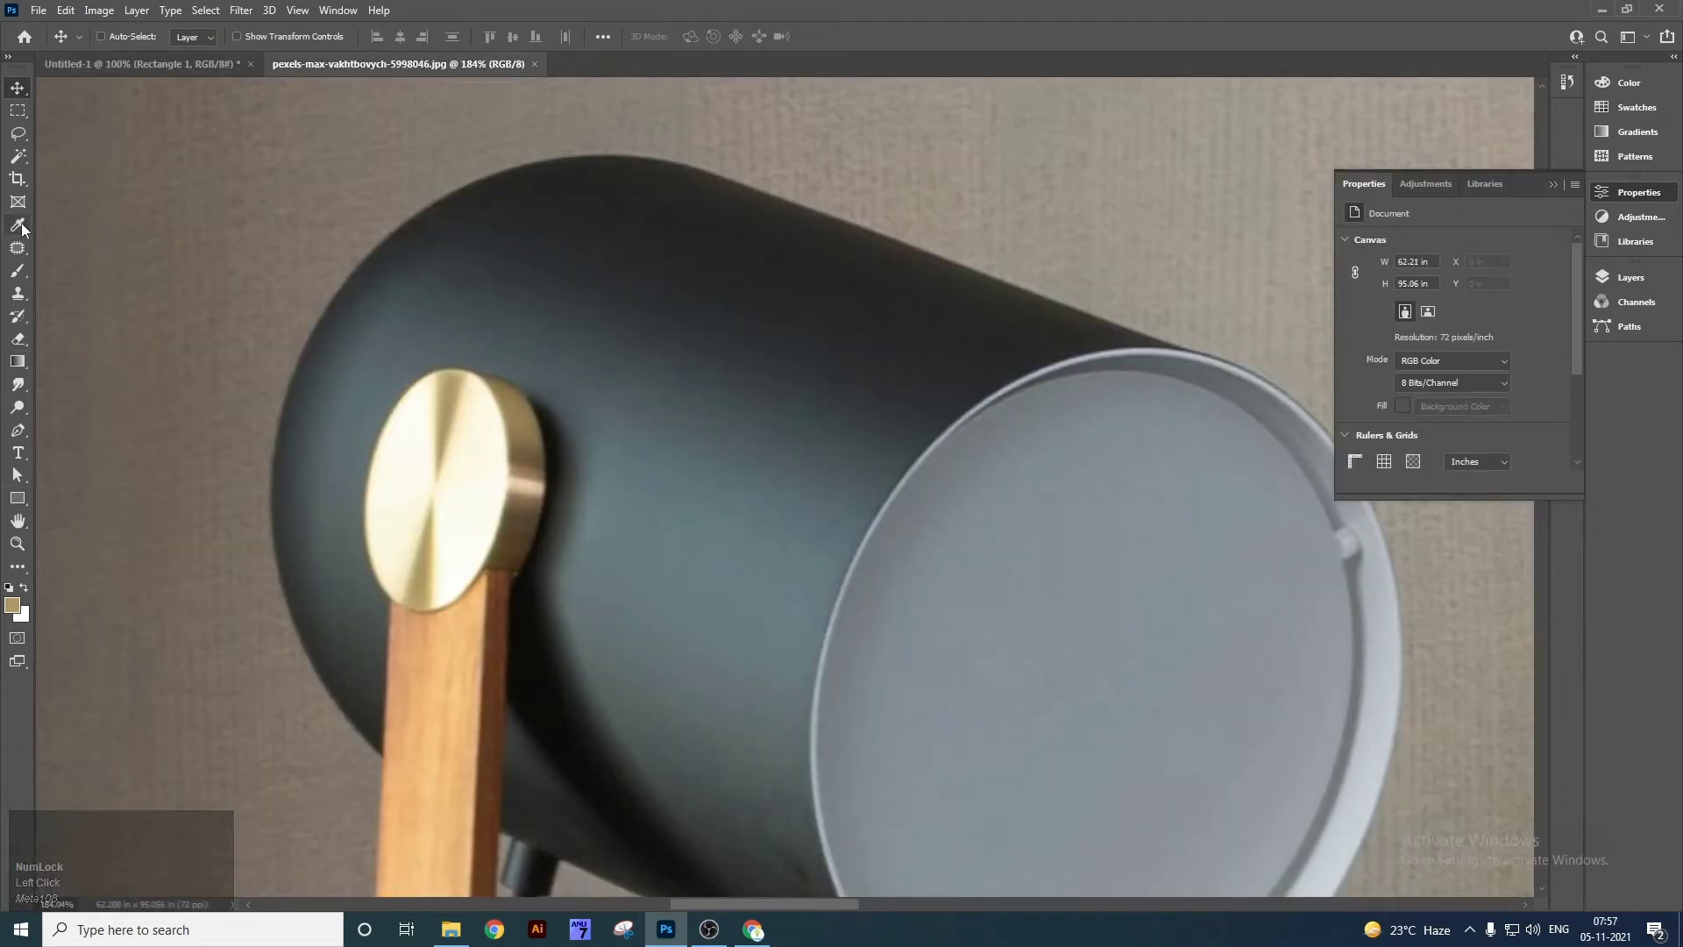
left_click(757, 383)
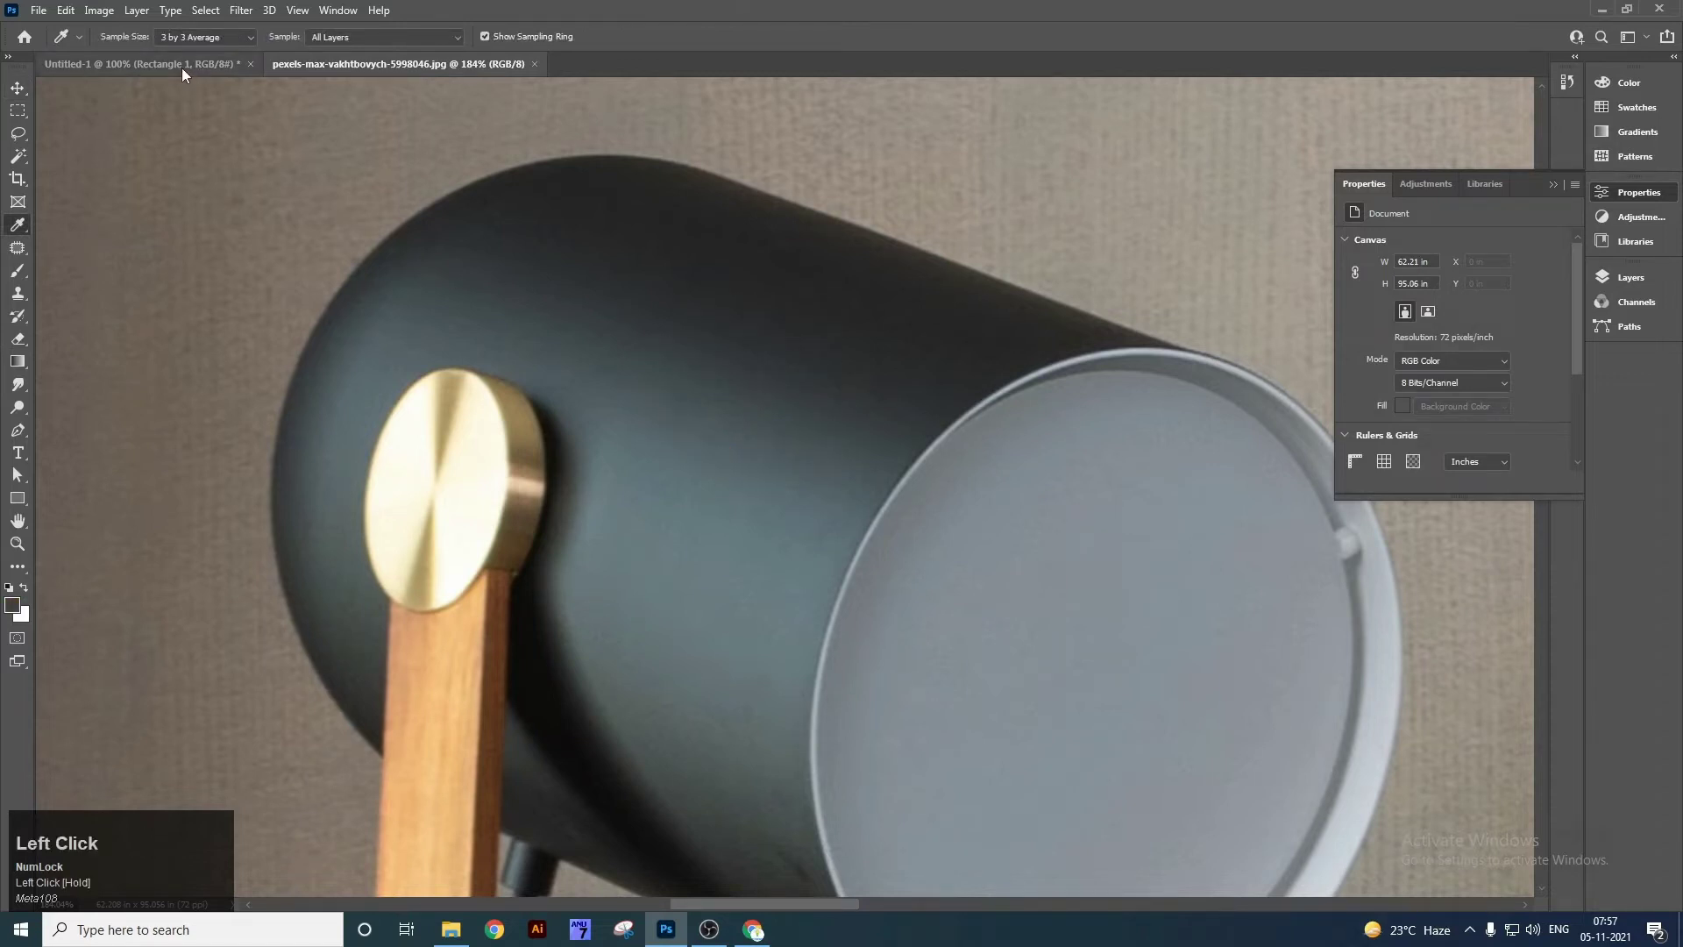
left_click(181, 66)
left_click(1398, 393)
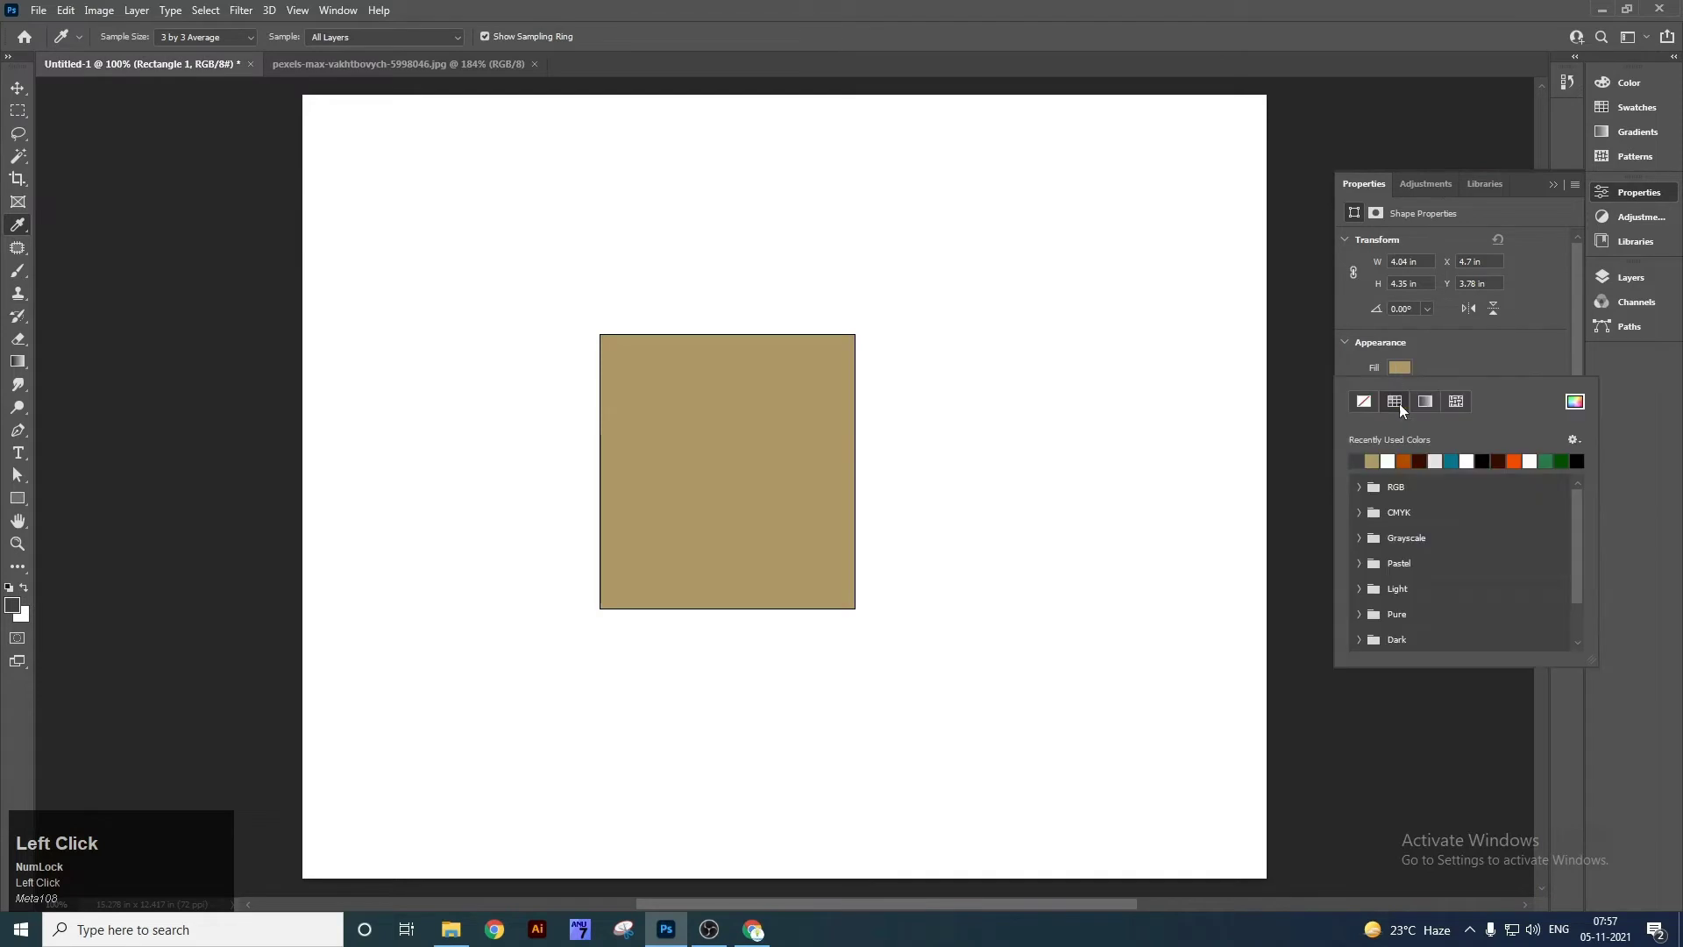
left_click(1357, 460)
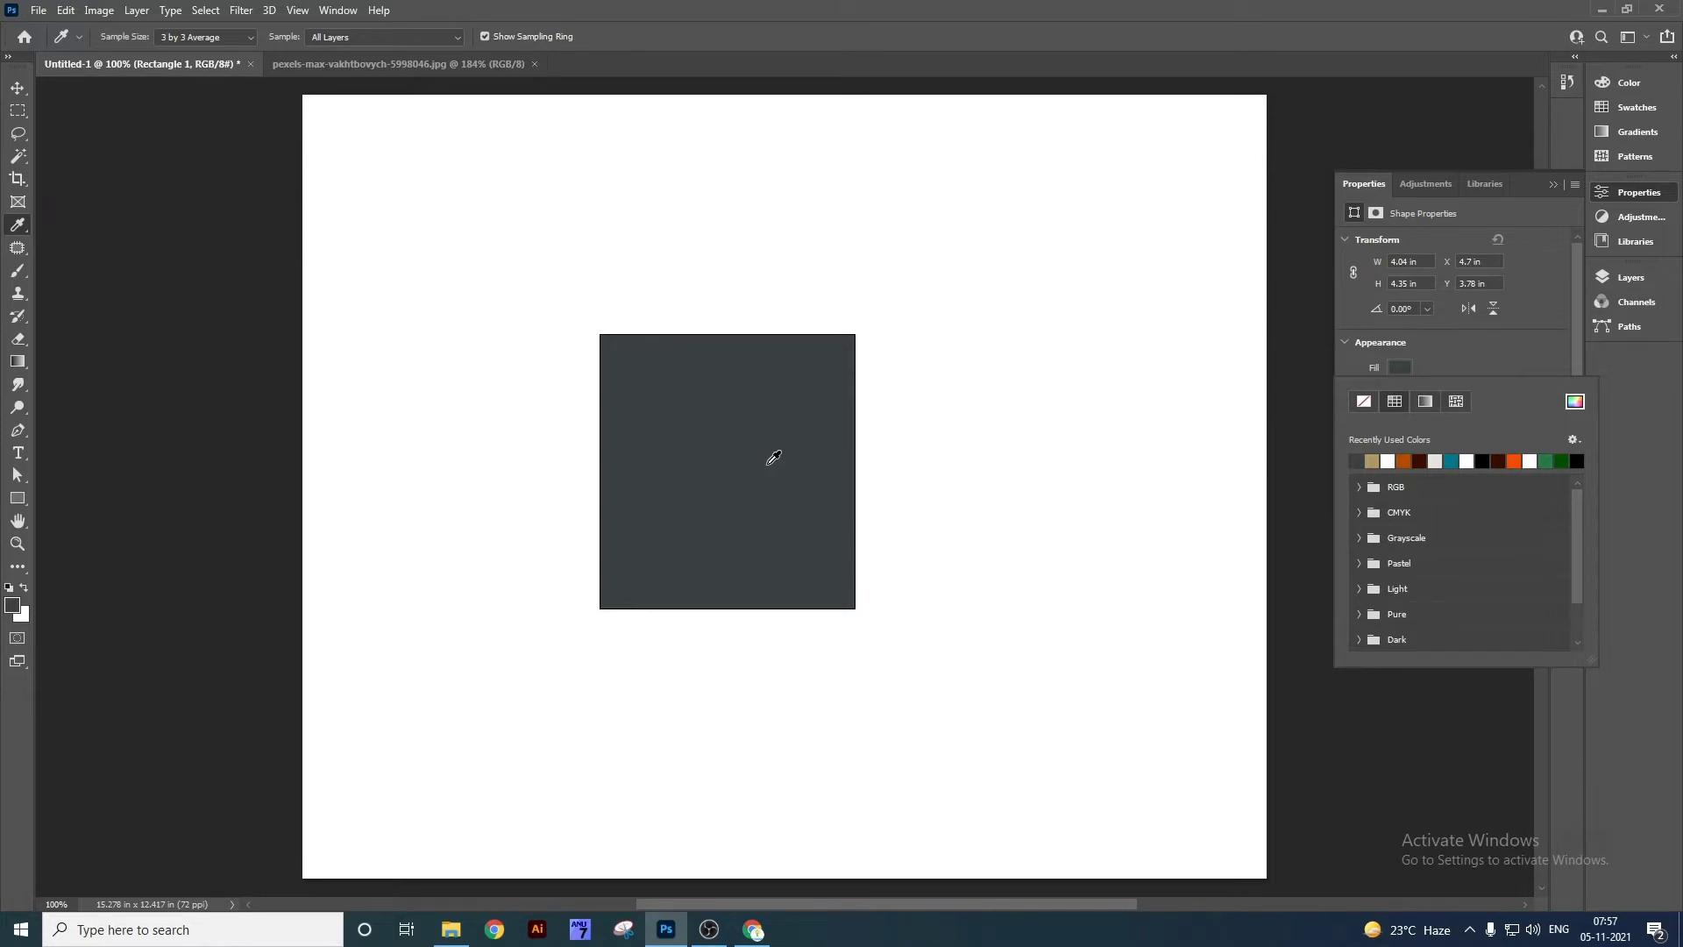
right_click(18, 225)
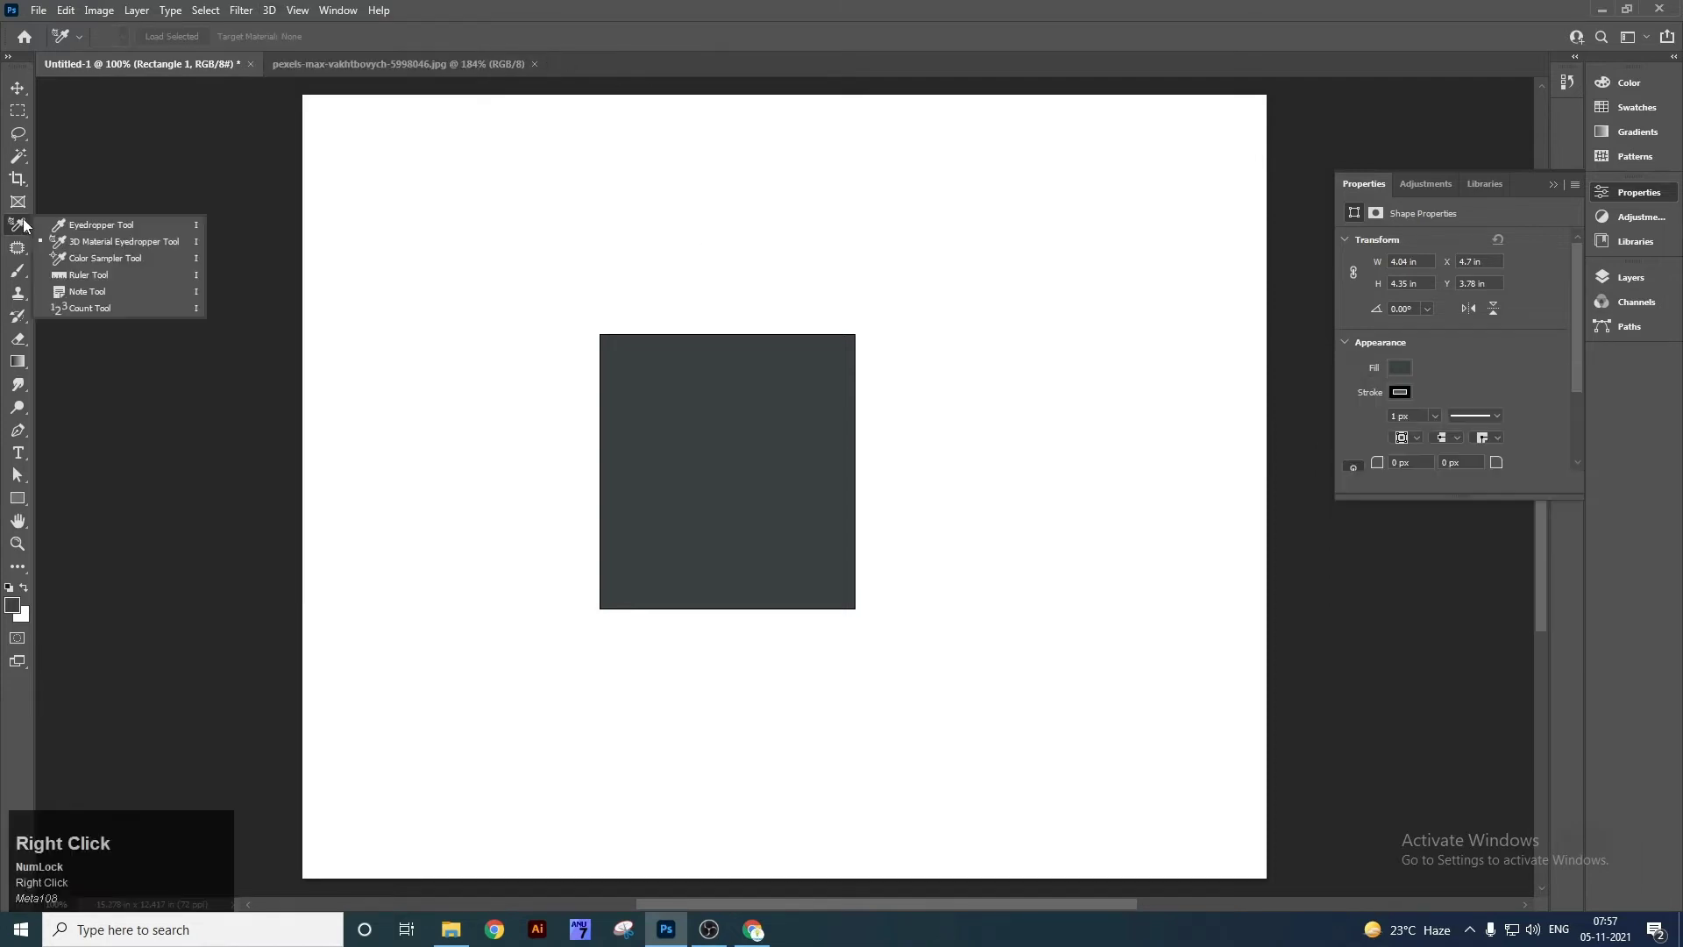
Place seven Color Sampler points on the wall, lamp, wooden arm and brass knob at 100% zoom.
left_click(149, 259)
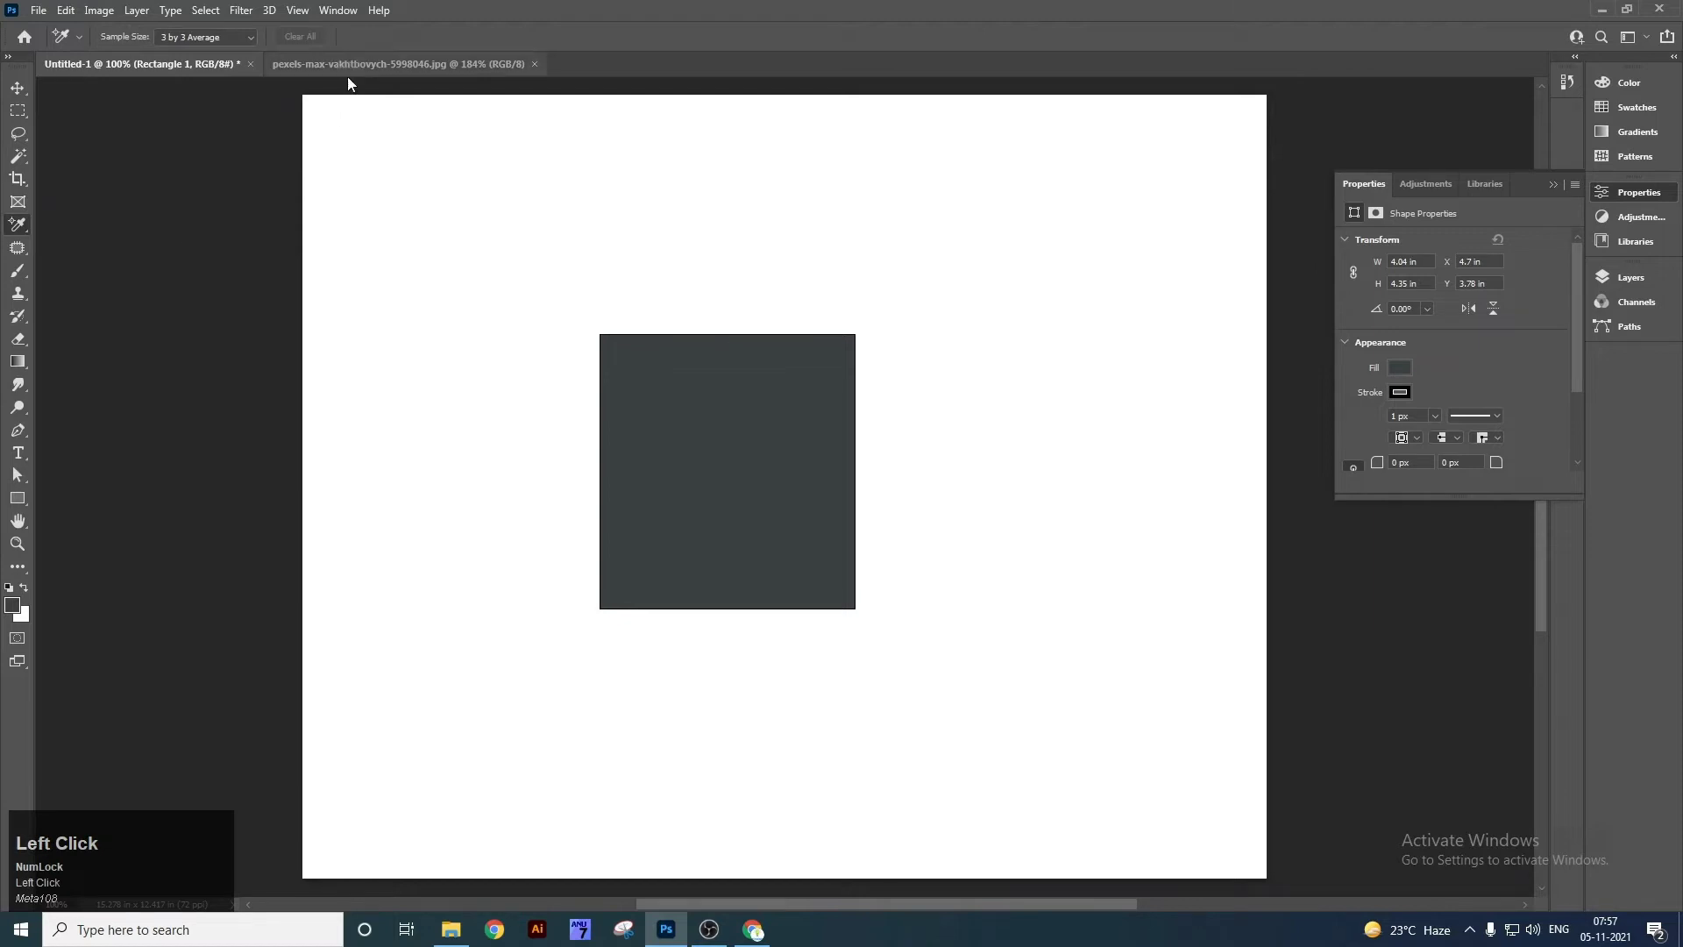
left_click(350, 73)
key("ctrl+minus")
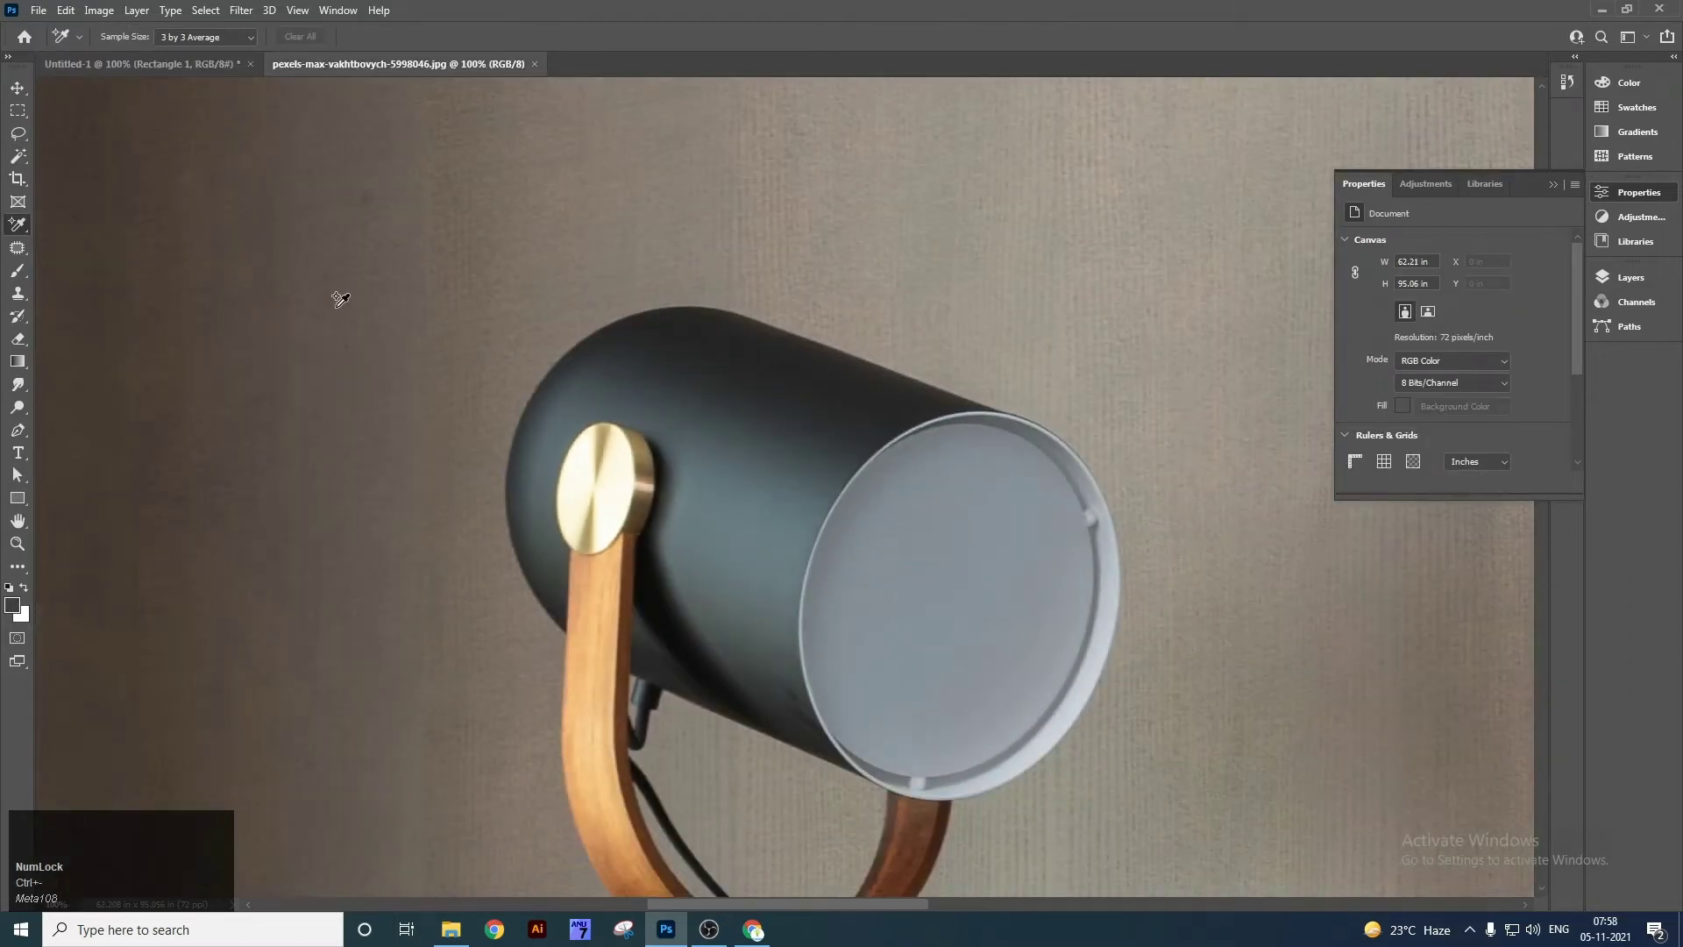
left_click(334, 306)
left_click(607, 231)
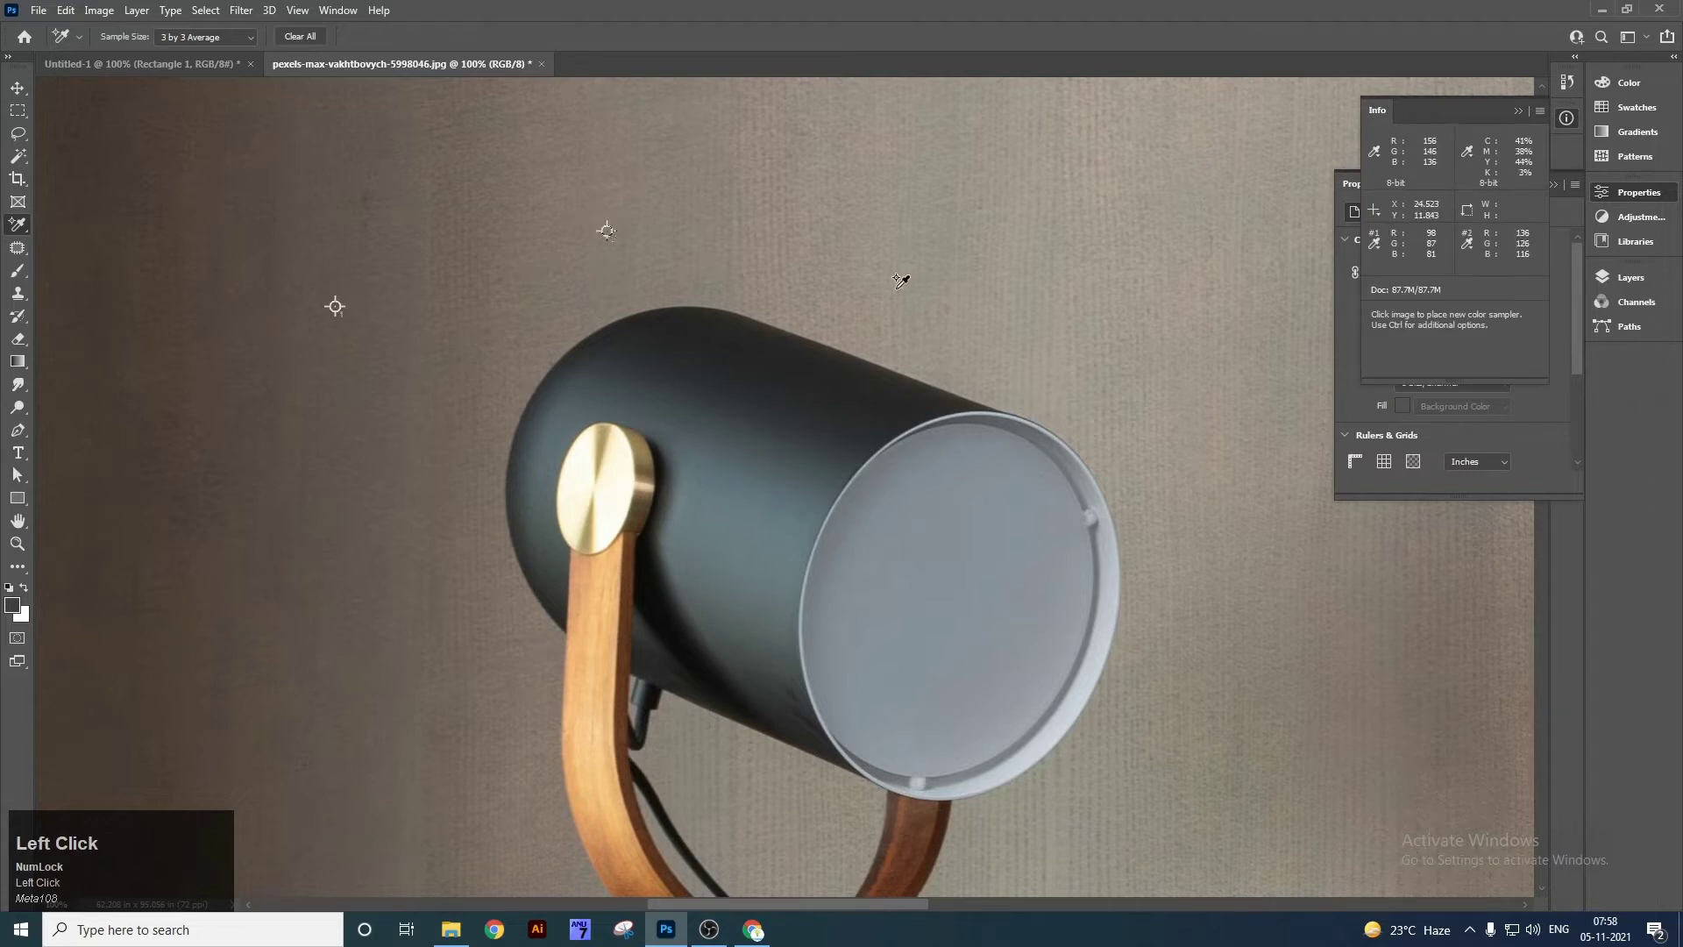
left_click(896, 287)
left_click(749, 554)
left_click(965, 541)
left_click(600, 626)
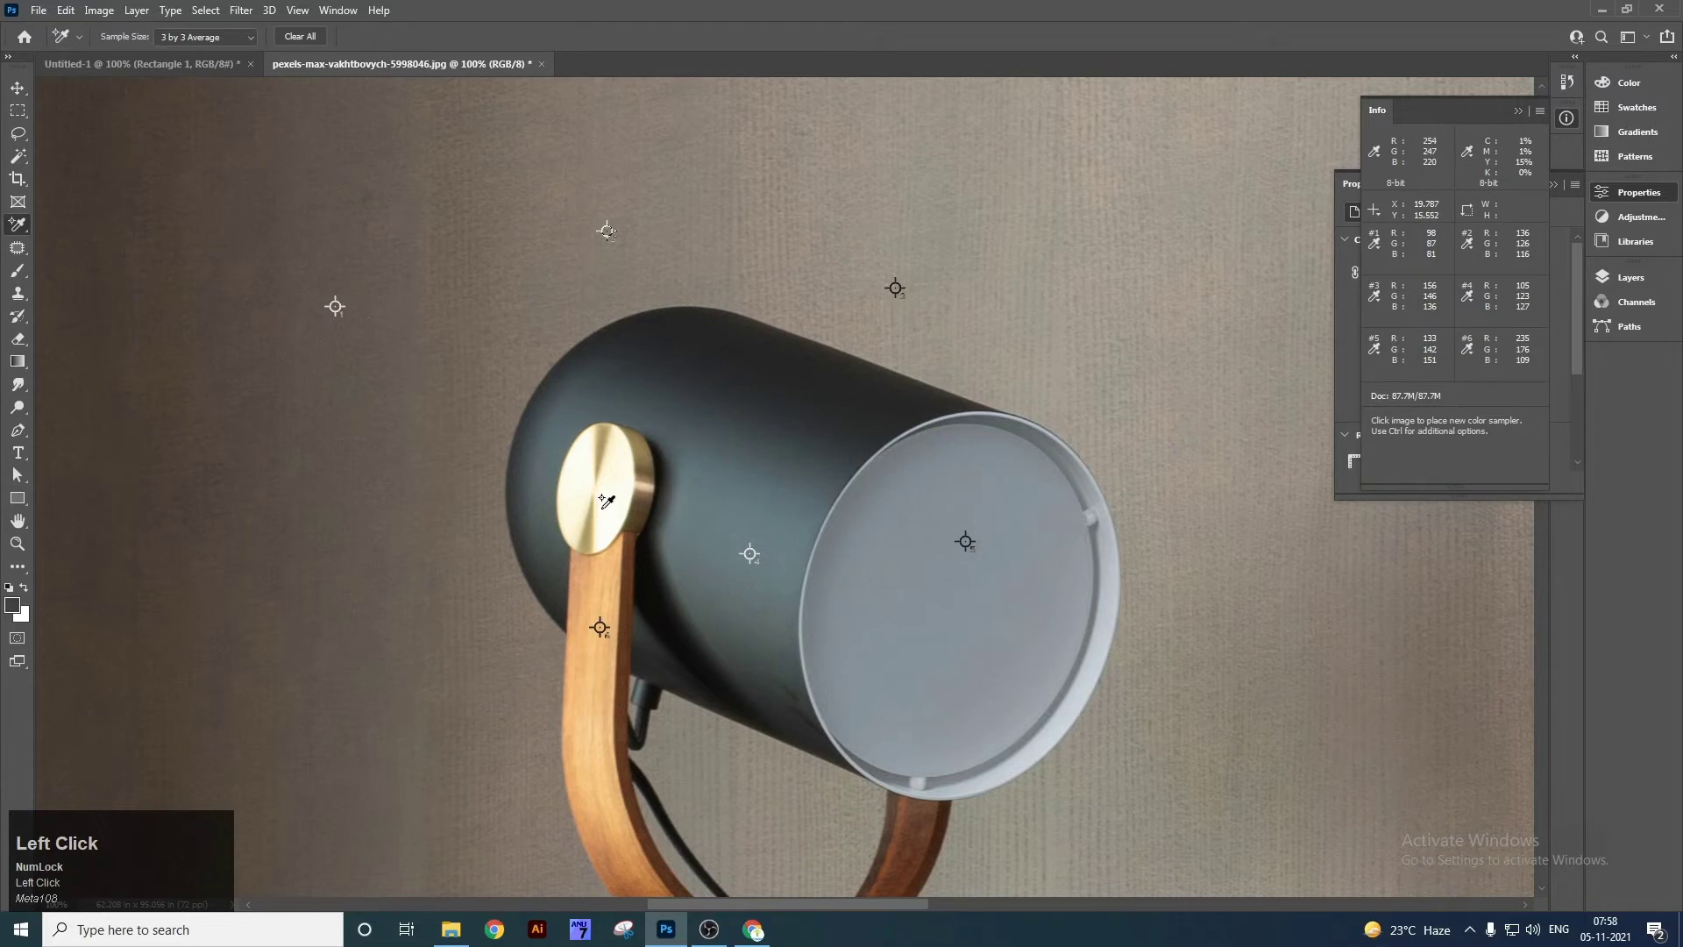
left_click(600, 449)
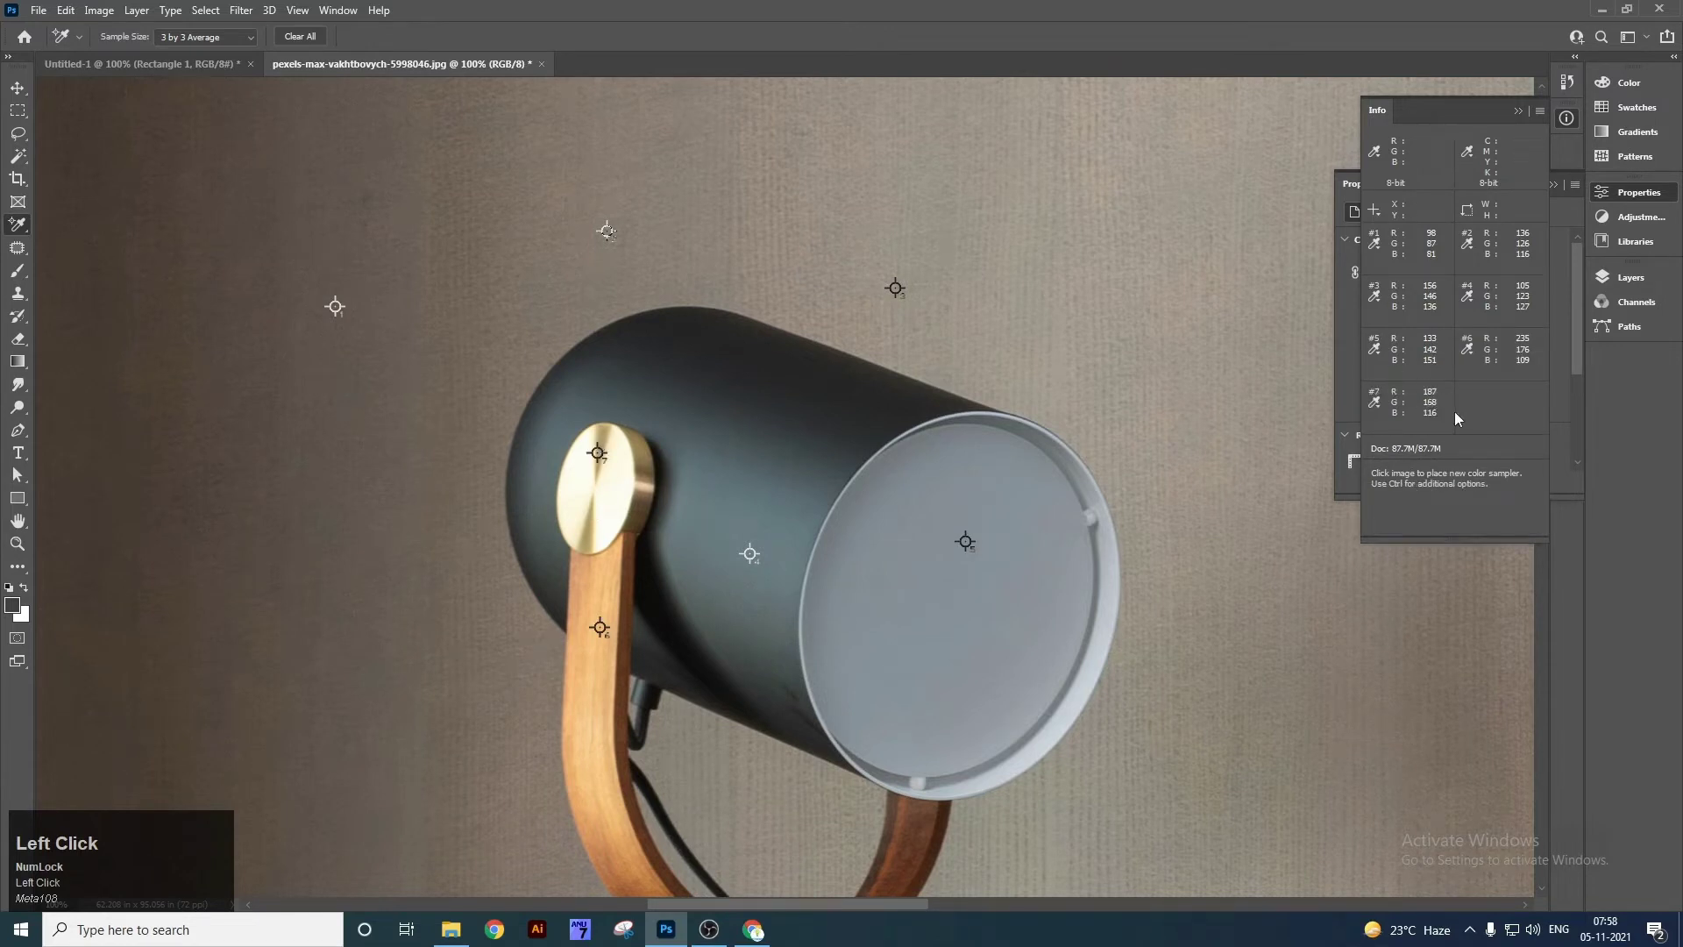
Float the Info panel out of the dock and clear all colour sample points.
left_click_drag(1434, 107, 1253, 112)
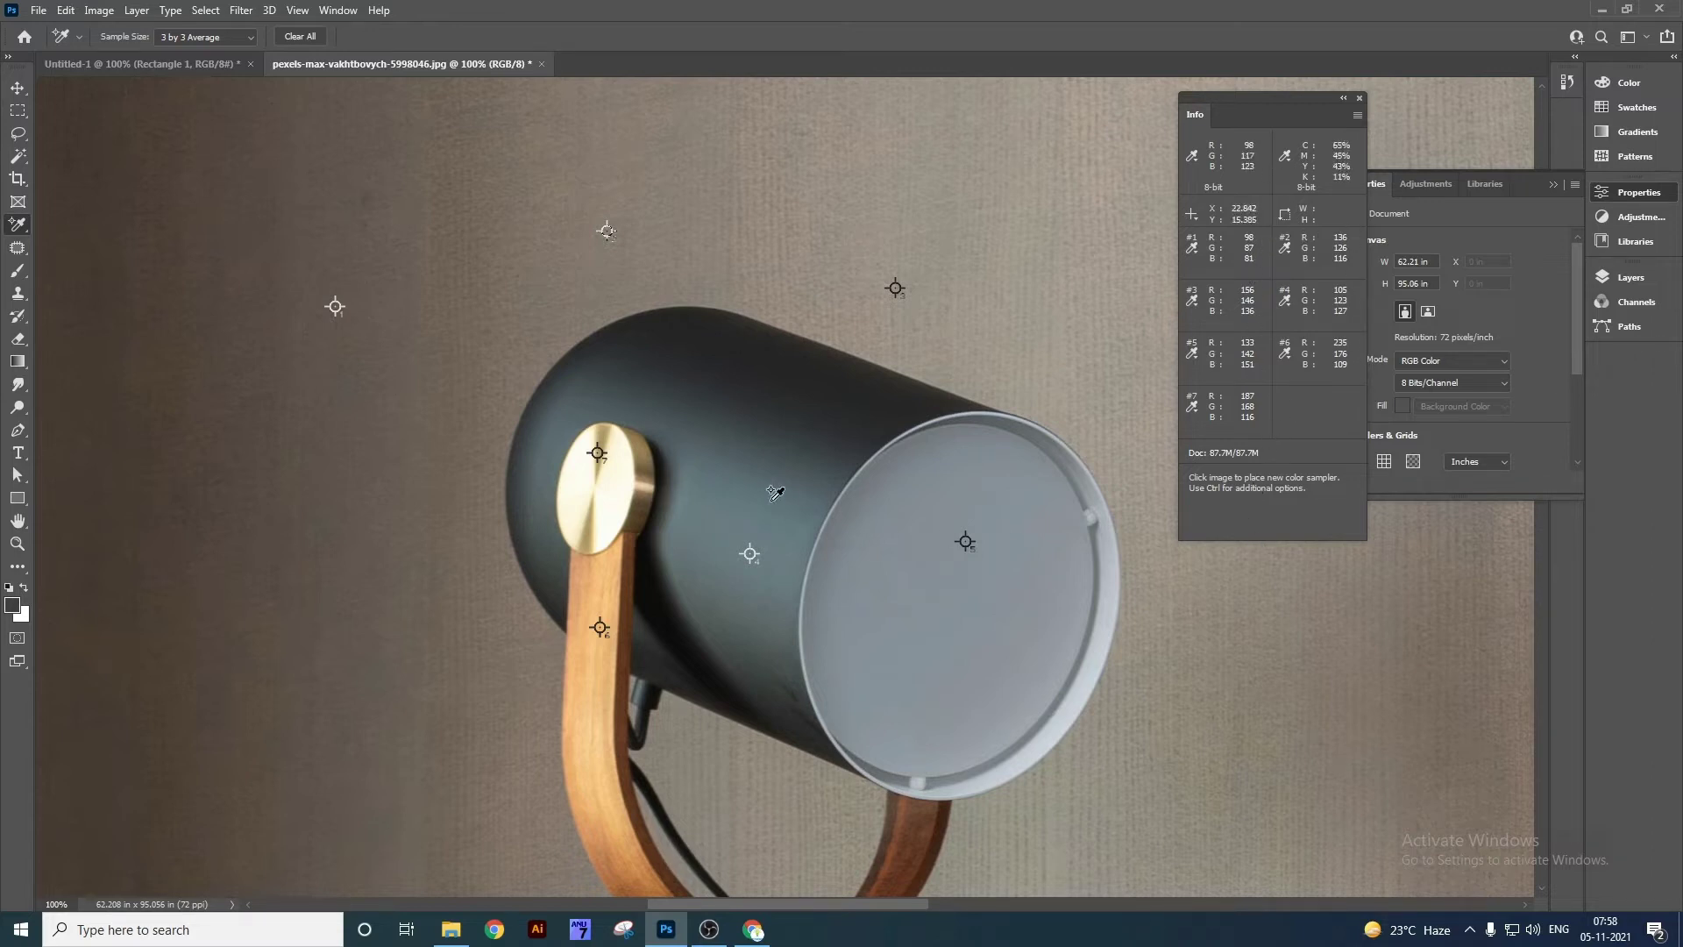
right_click(24, 235)
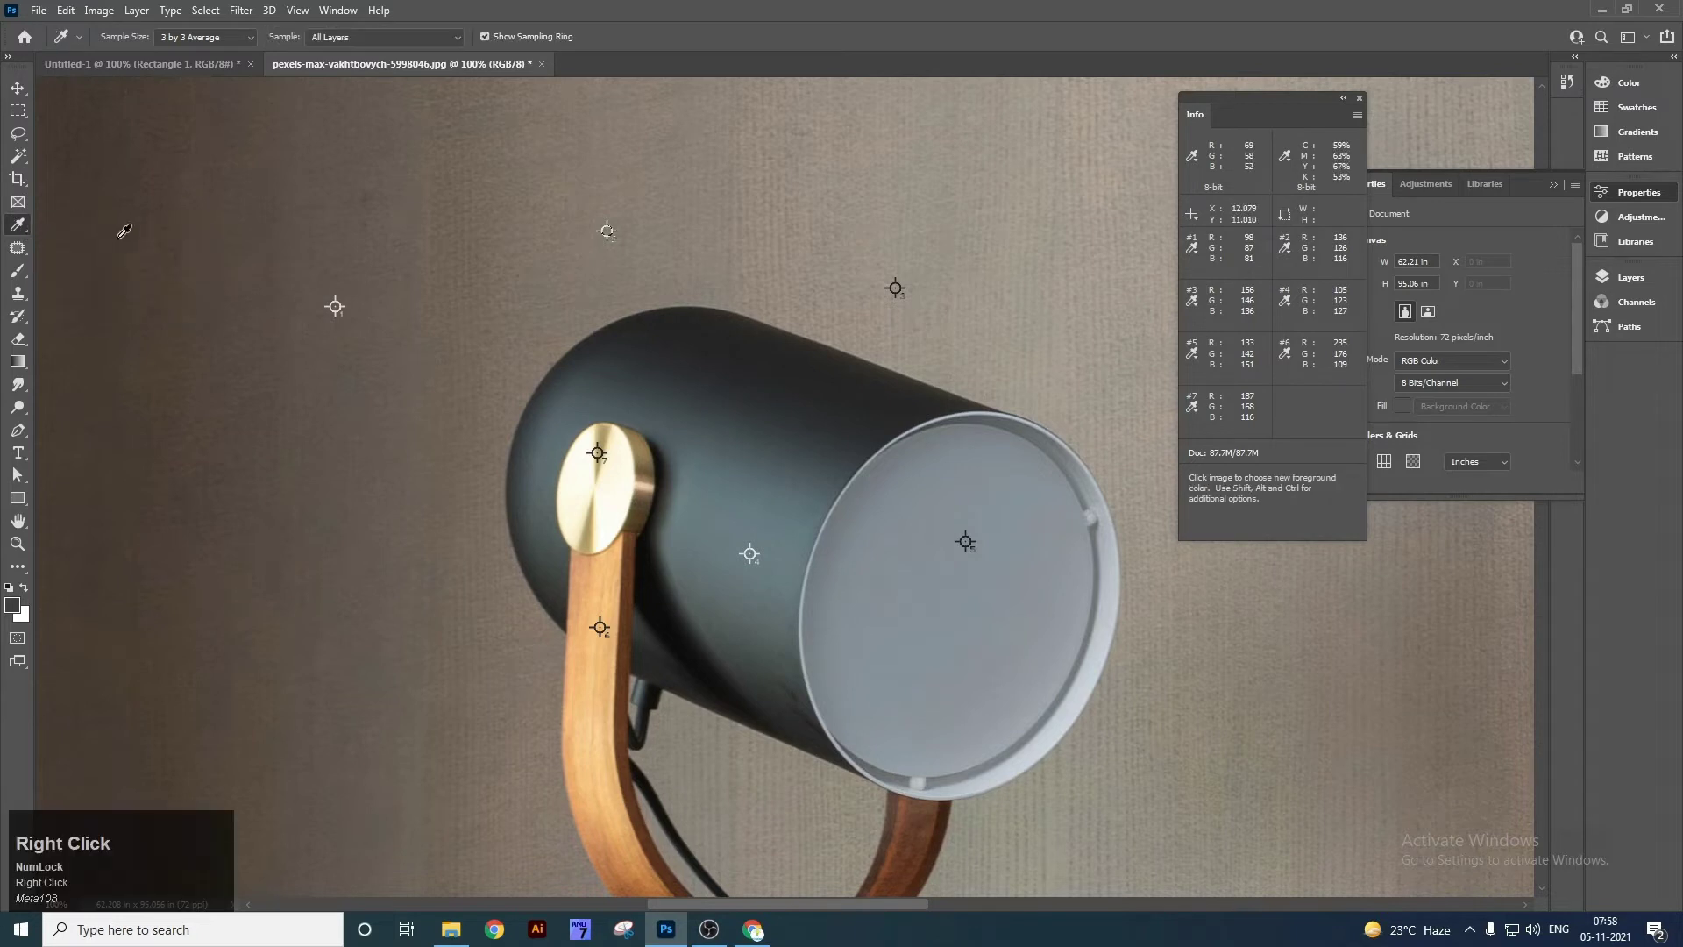
right_click(27, 236)
left_click(103, 262)
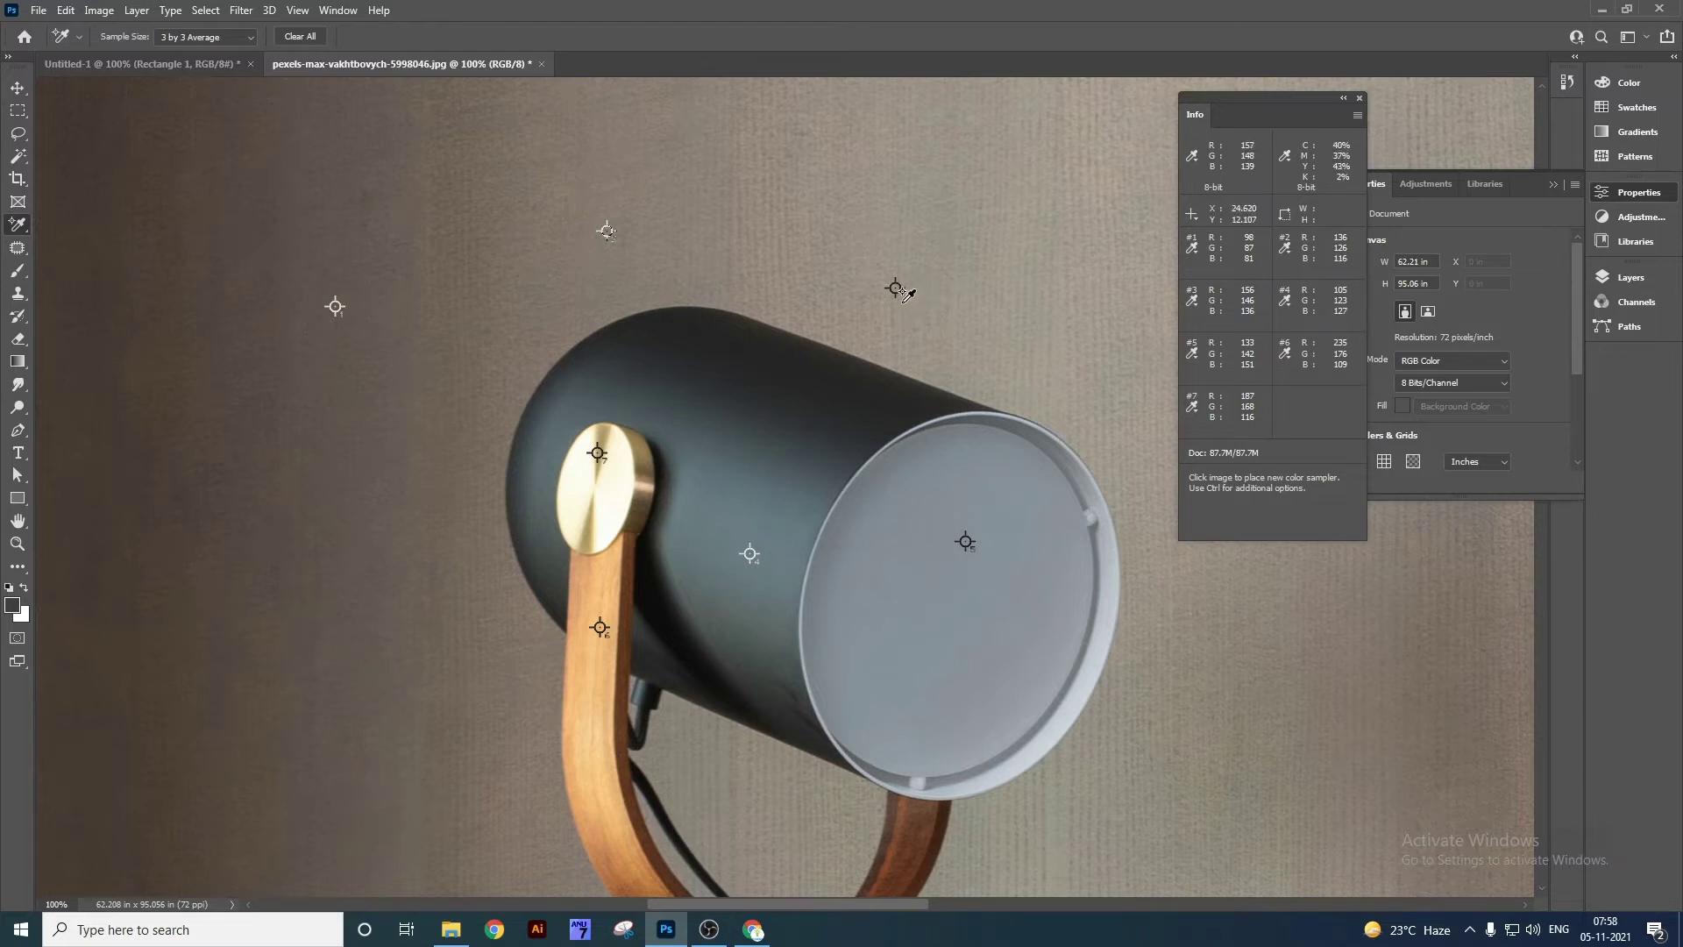
left_click(298, 37)
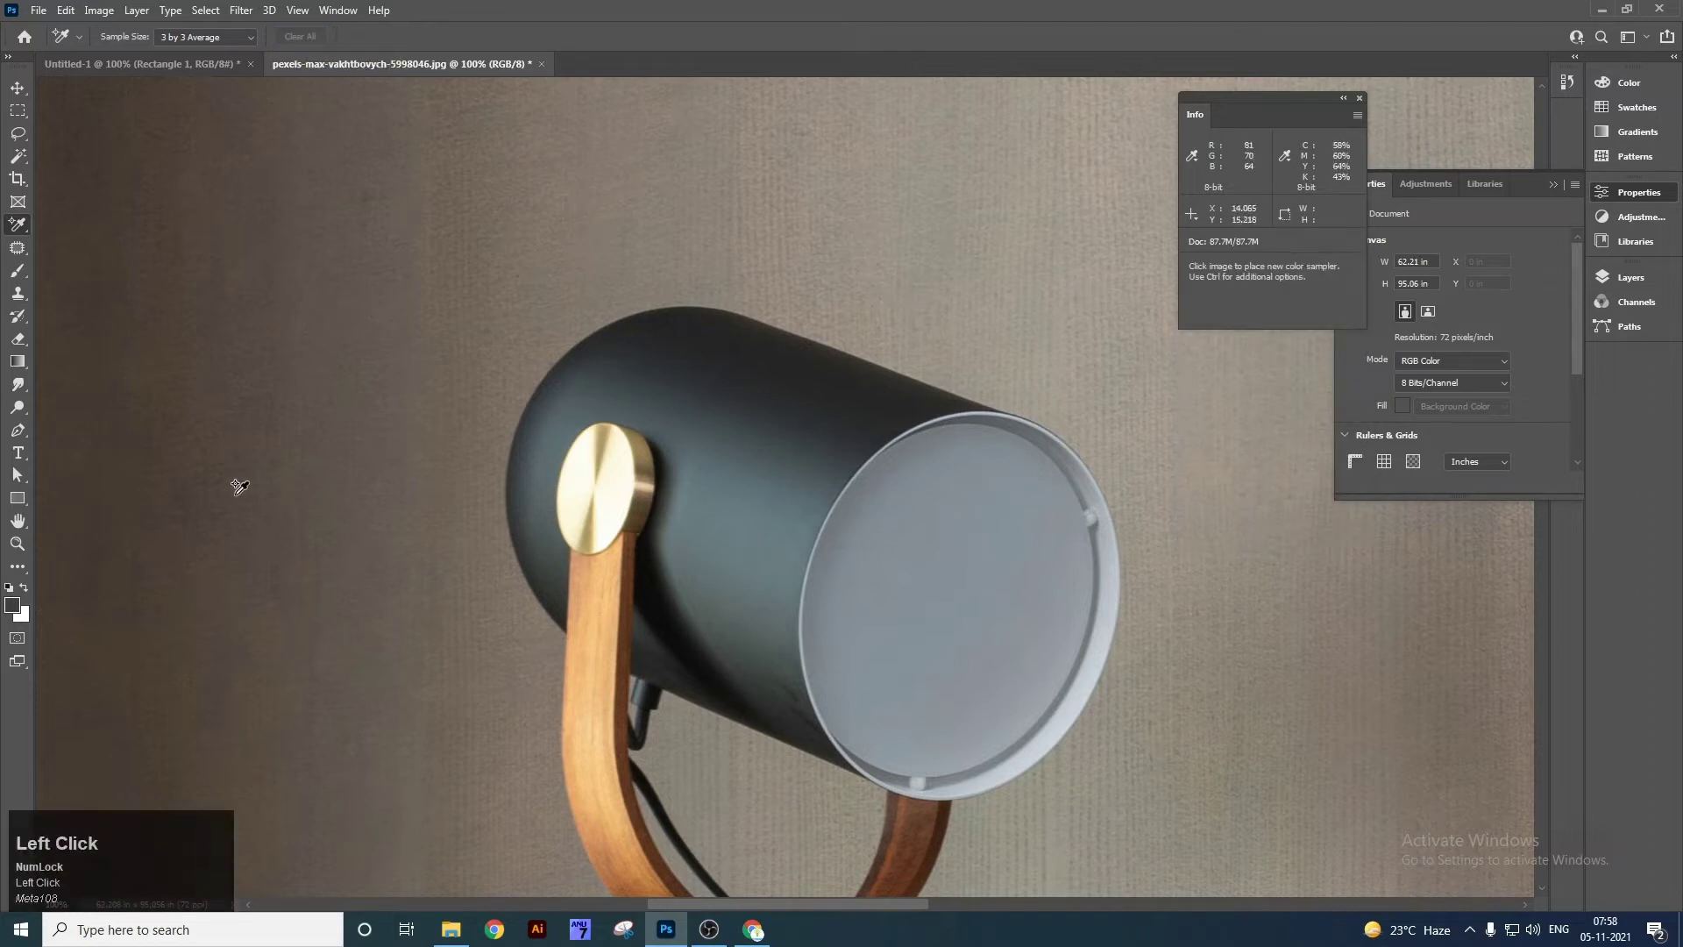
Undo the dark grey fill and measure the rectangle's width and height with the Ruler Tool.
right_click(27, 225)
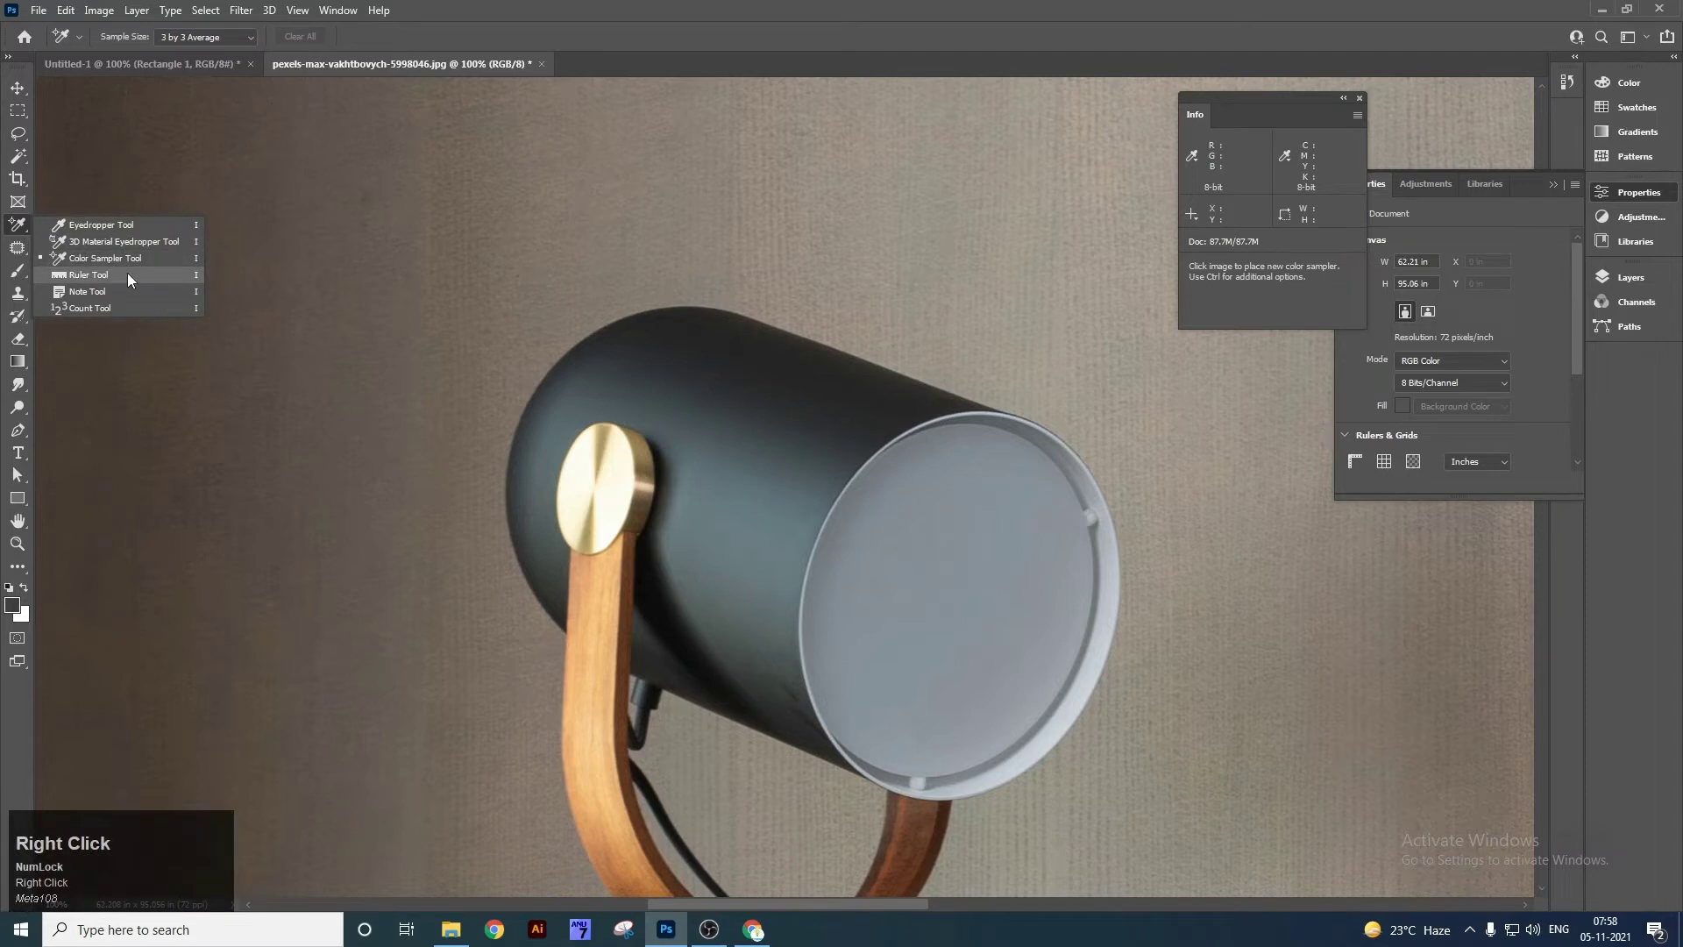
left_click(128, 274)
left_click(142, 61)
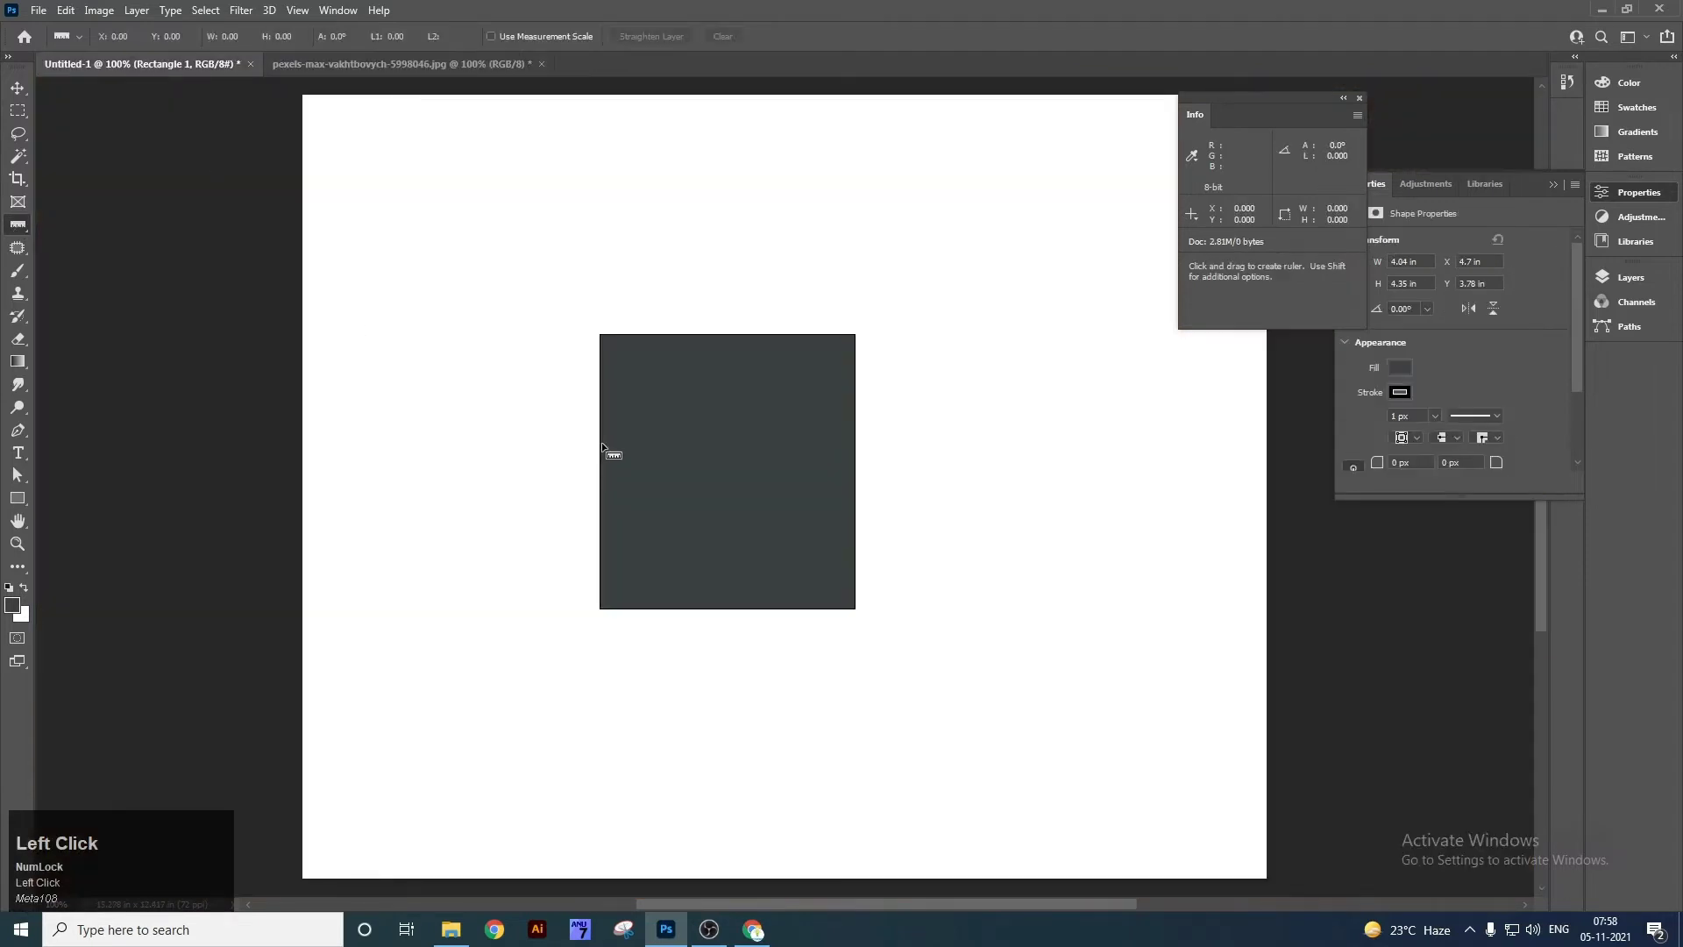
left_click_drag(600, 426, 857, 431)
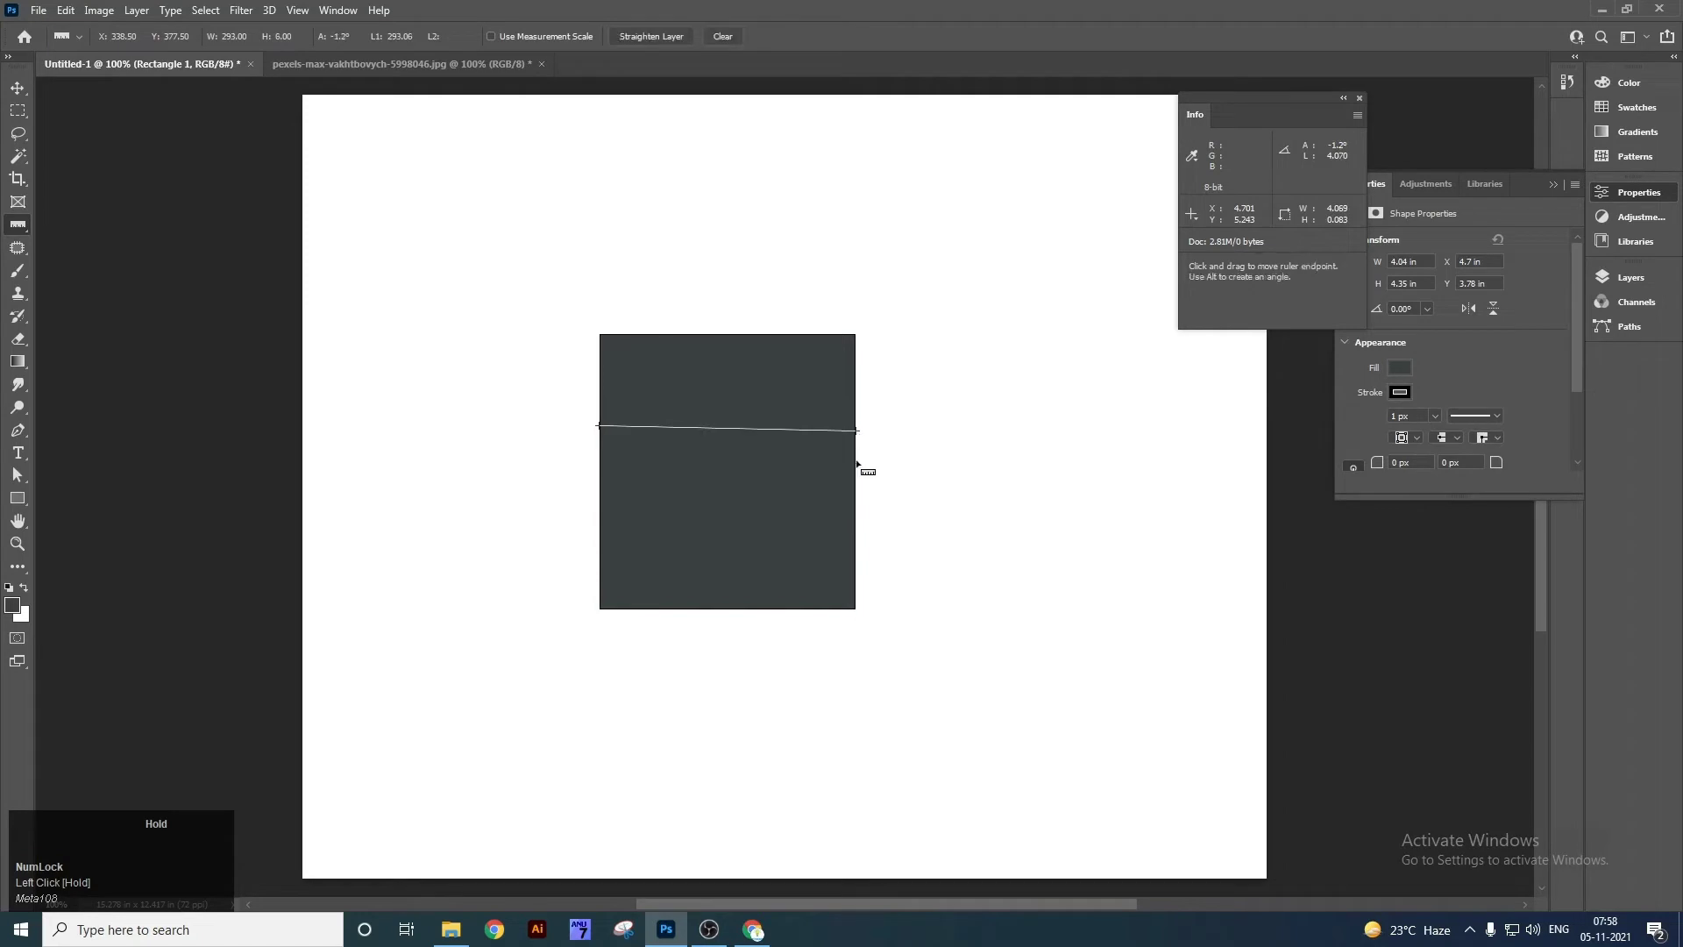
key("ctrl+z")
left_click_drag(597, 380, 858, 386)
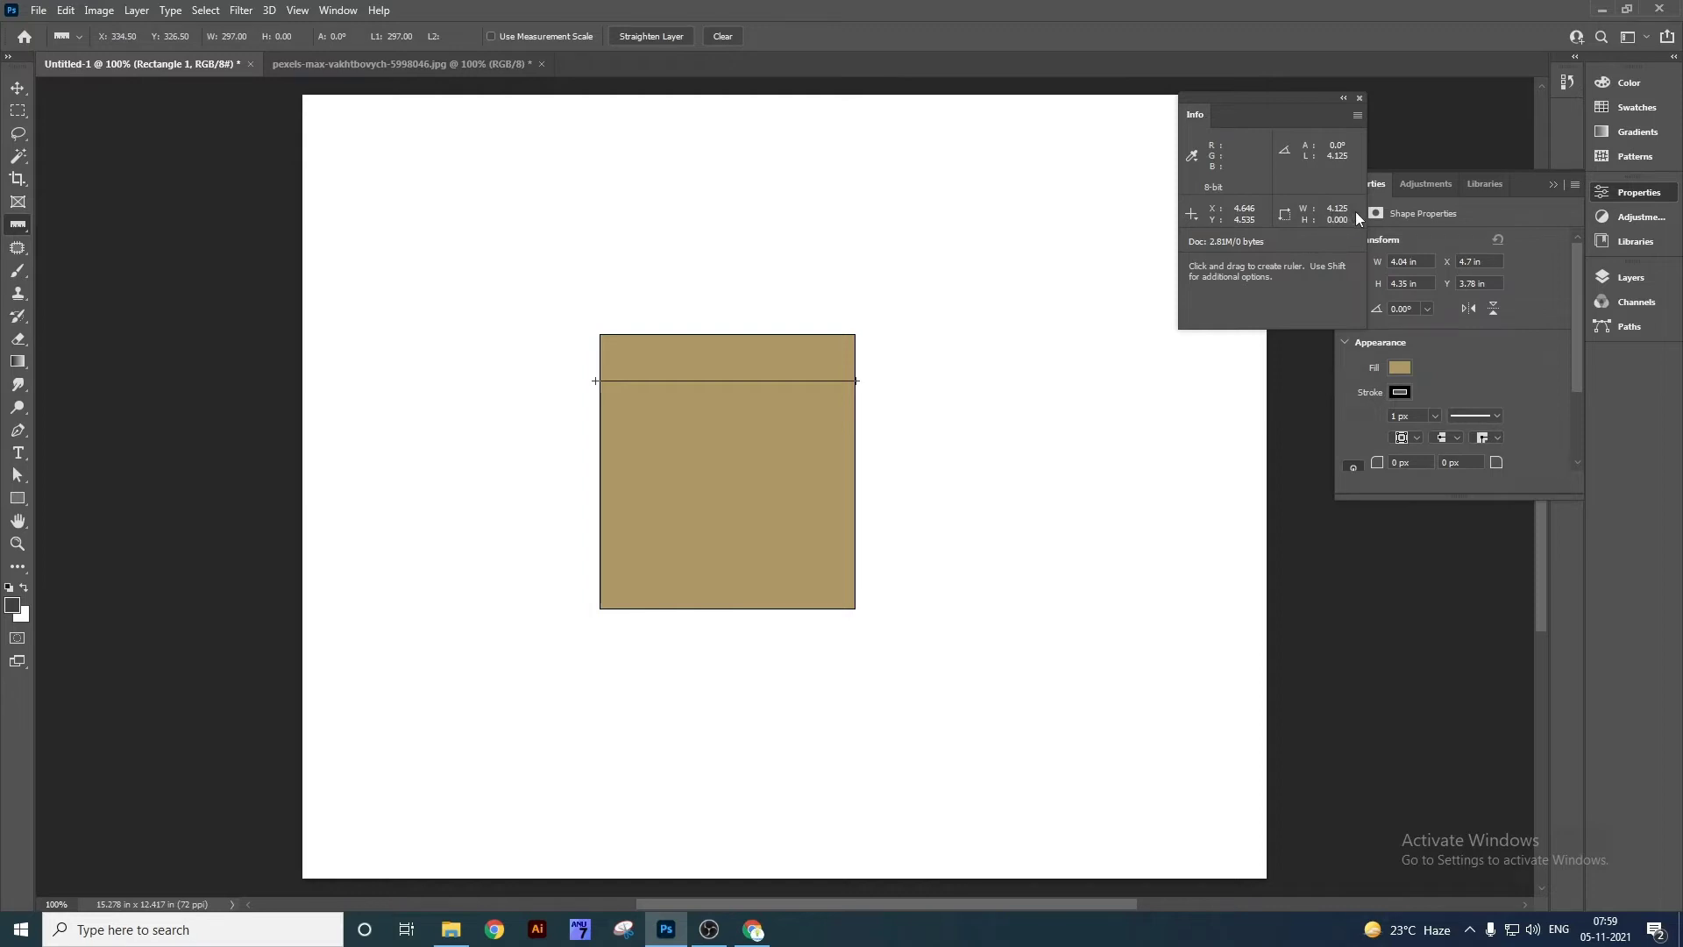
left_click_drag(684, 334, 686, 617)
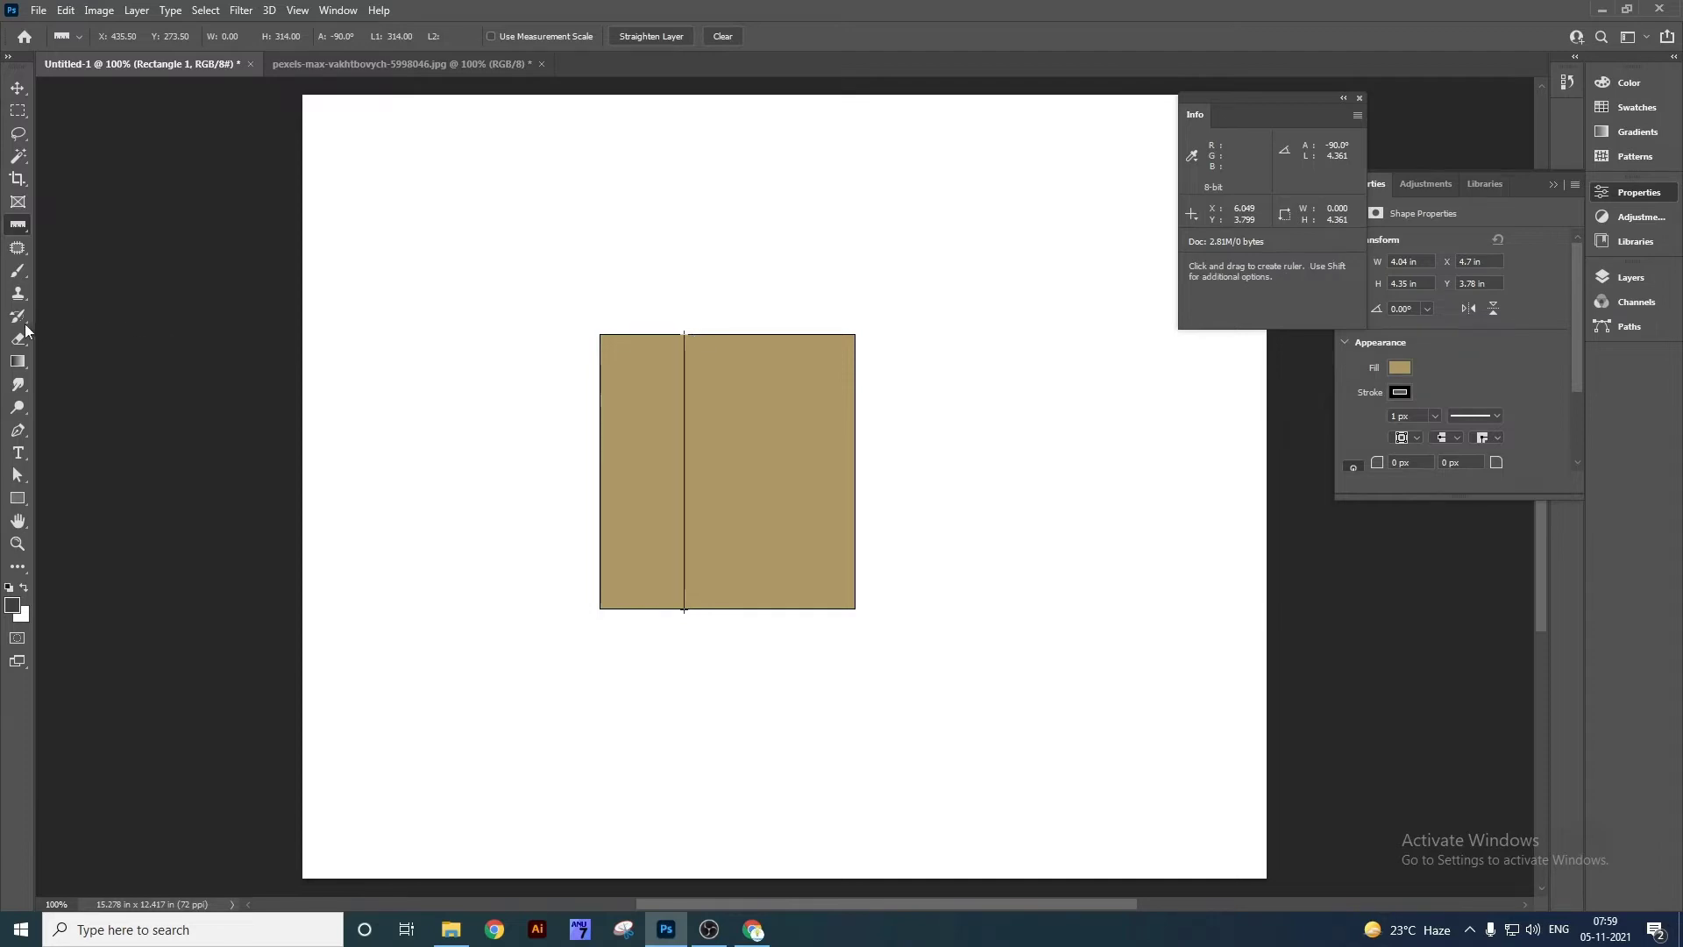
Measure above the rectangle, across the lamp shade and the rectangle's diagonal, then clear the measurement.
right_click(17, 224)
left_click(141, 274)
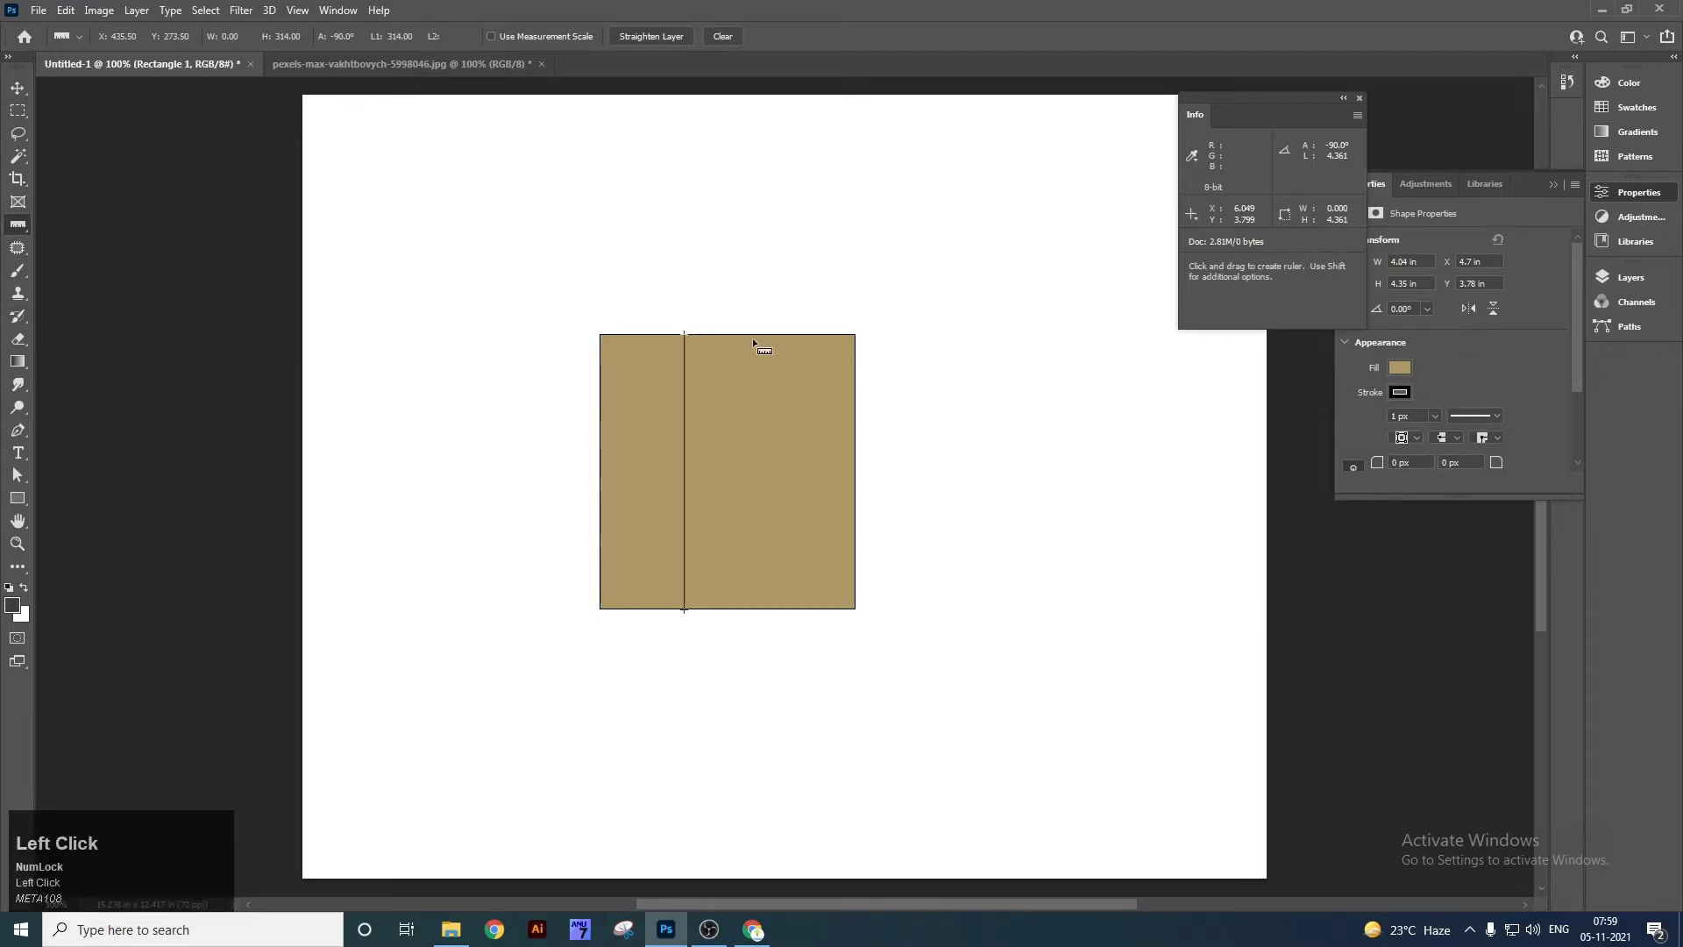
left_click_drag(495, 273, 924, 288)
left_click(483, 64)
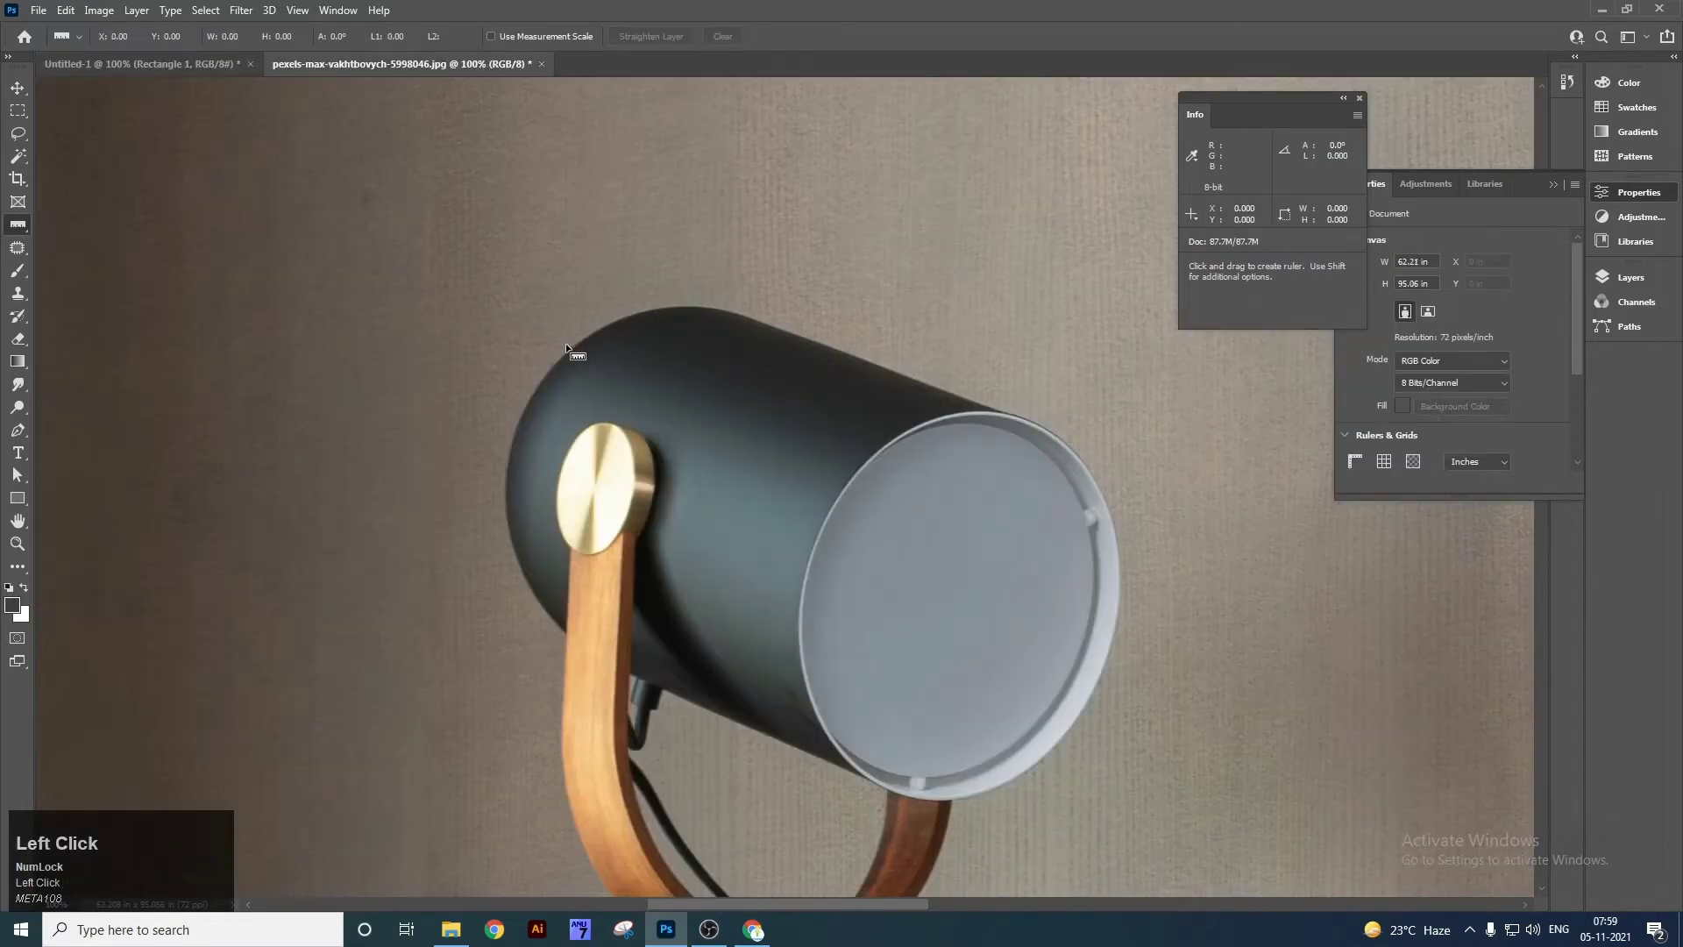
left_click_drag(572, 348, 1116, 629)
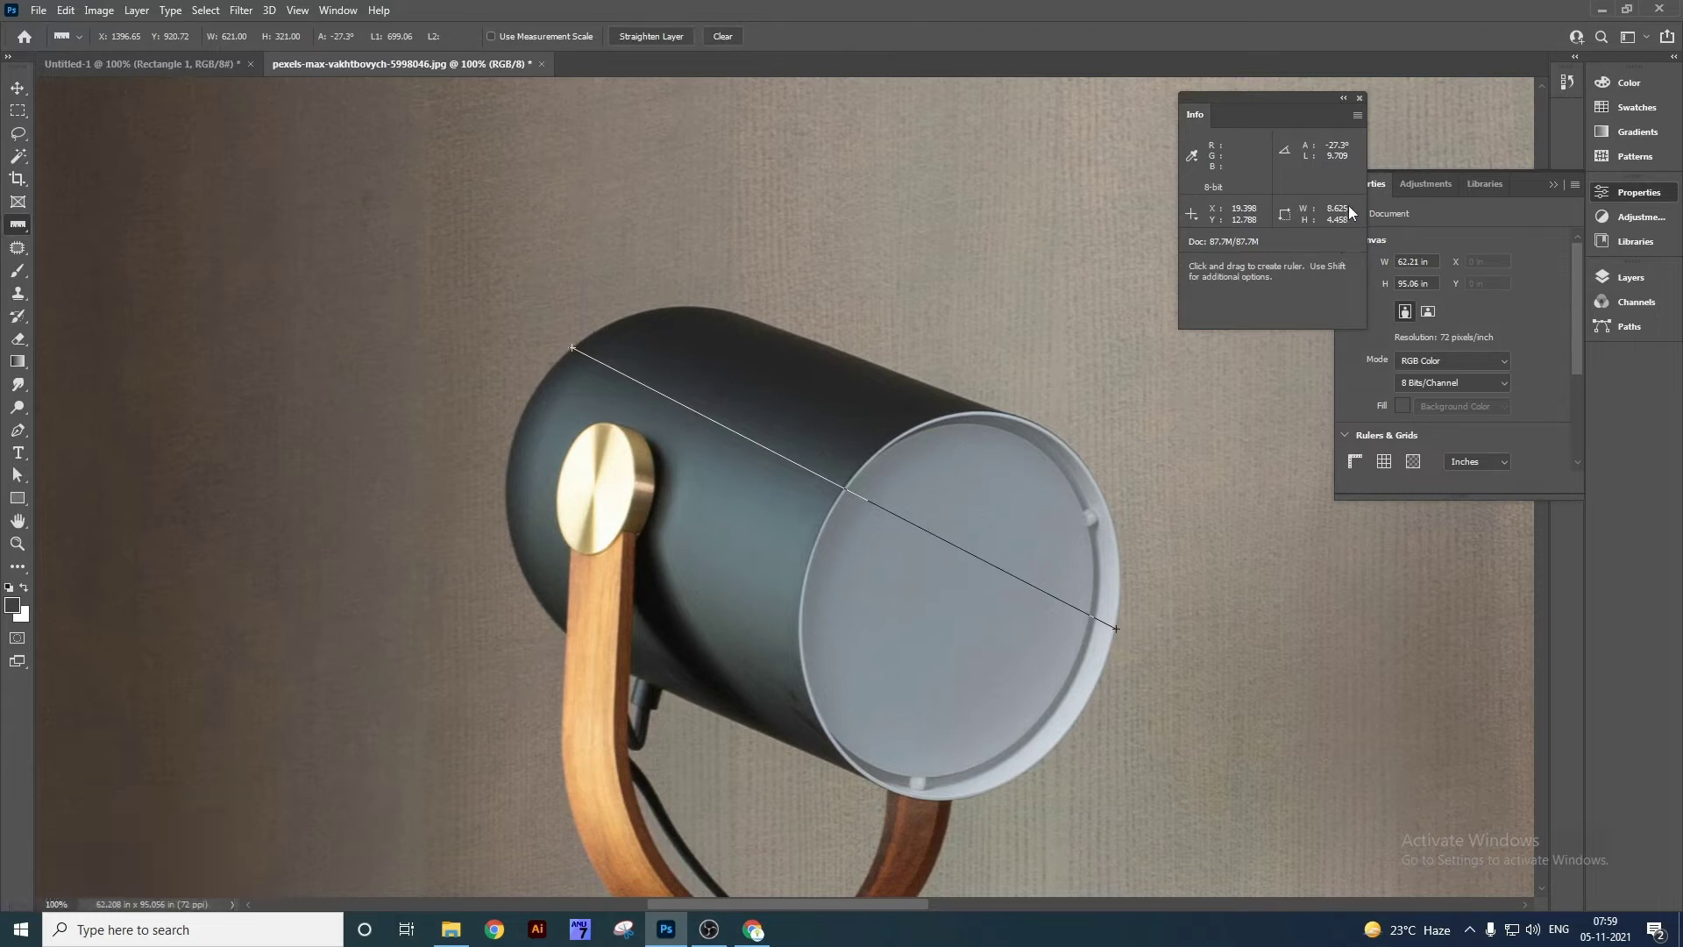
left_click(161, 59)
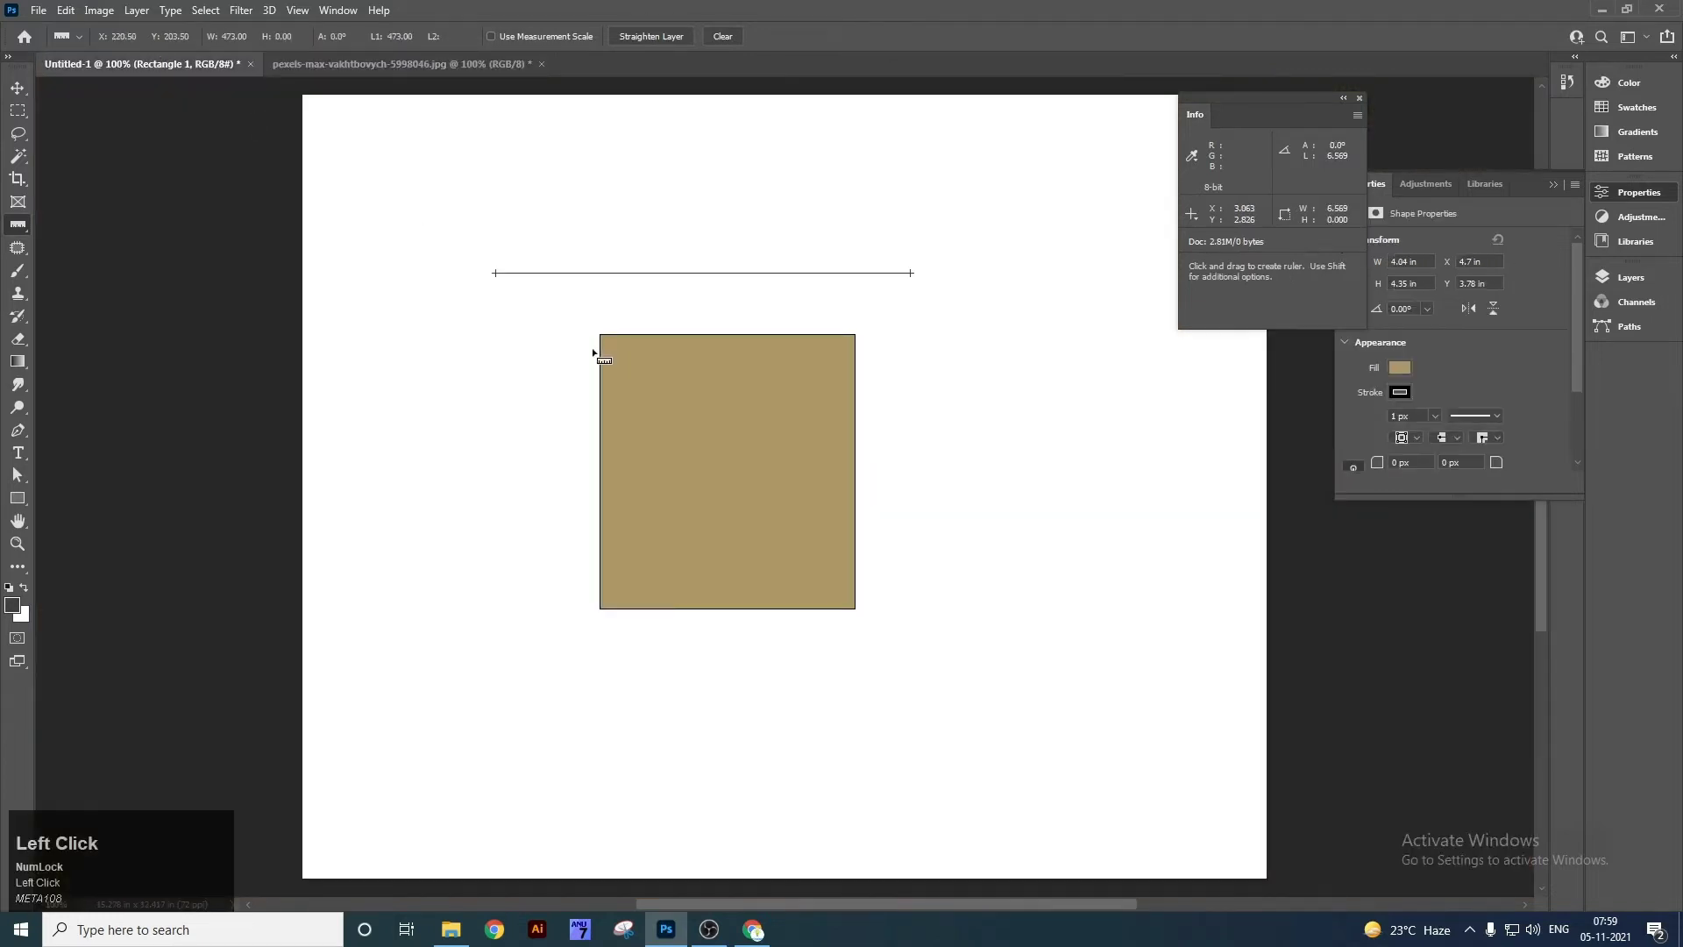
left_click_drag(601, 336, 854, 609)
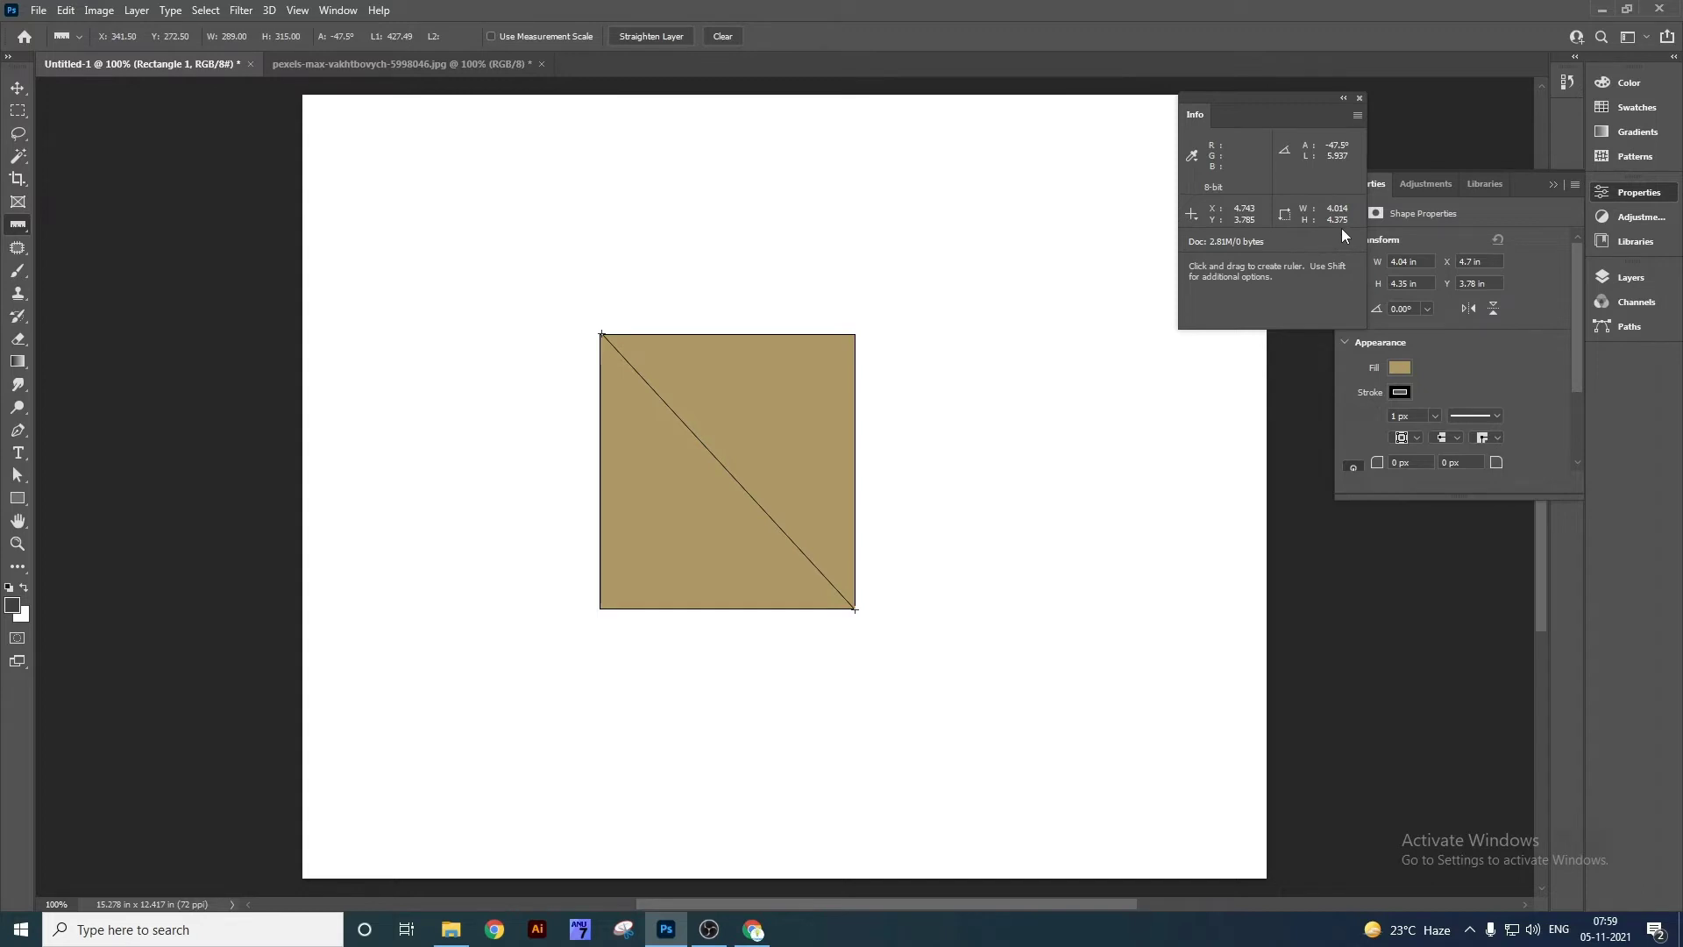
left_click(721, 36)
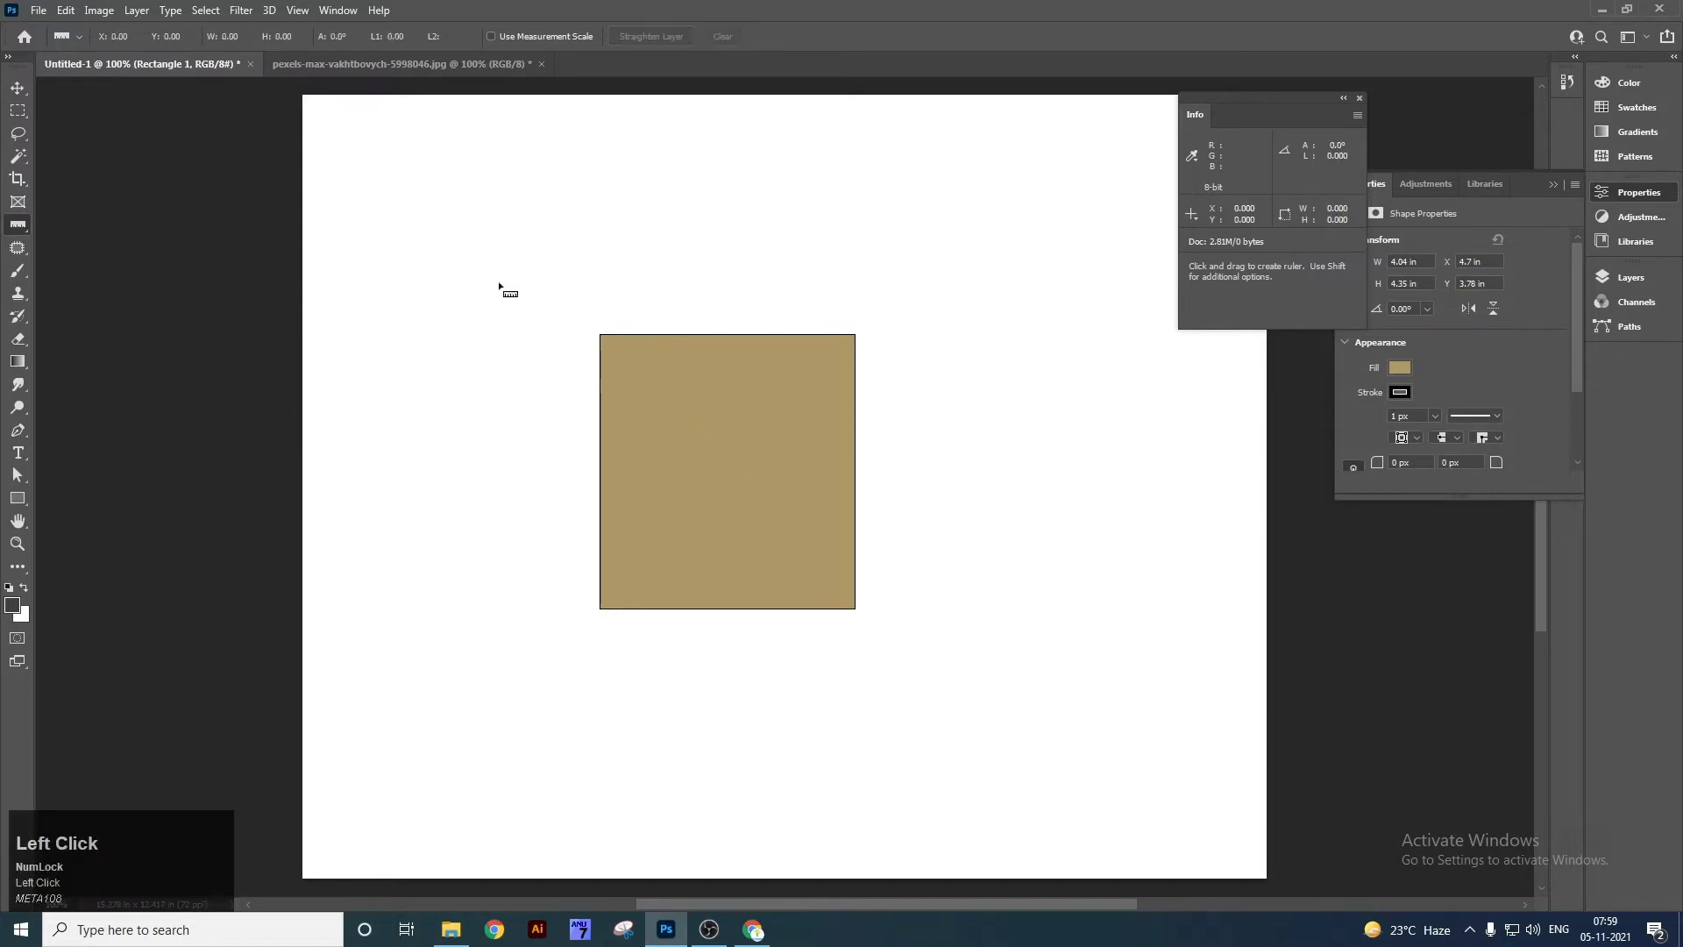
Choose the Count Tool and fit the whole interior photo on screen.
key("v")
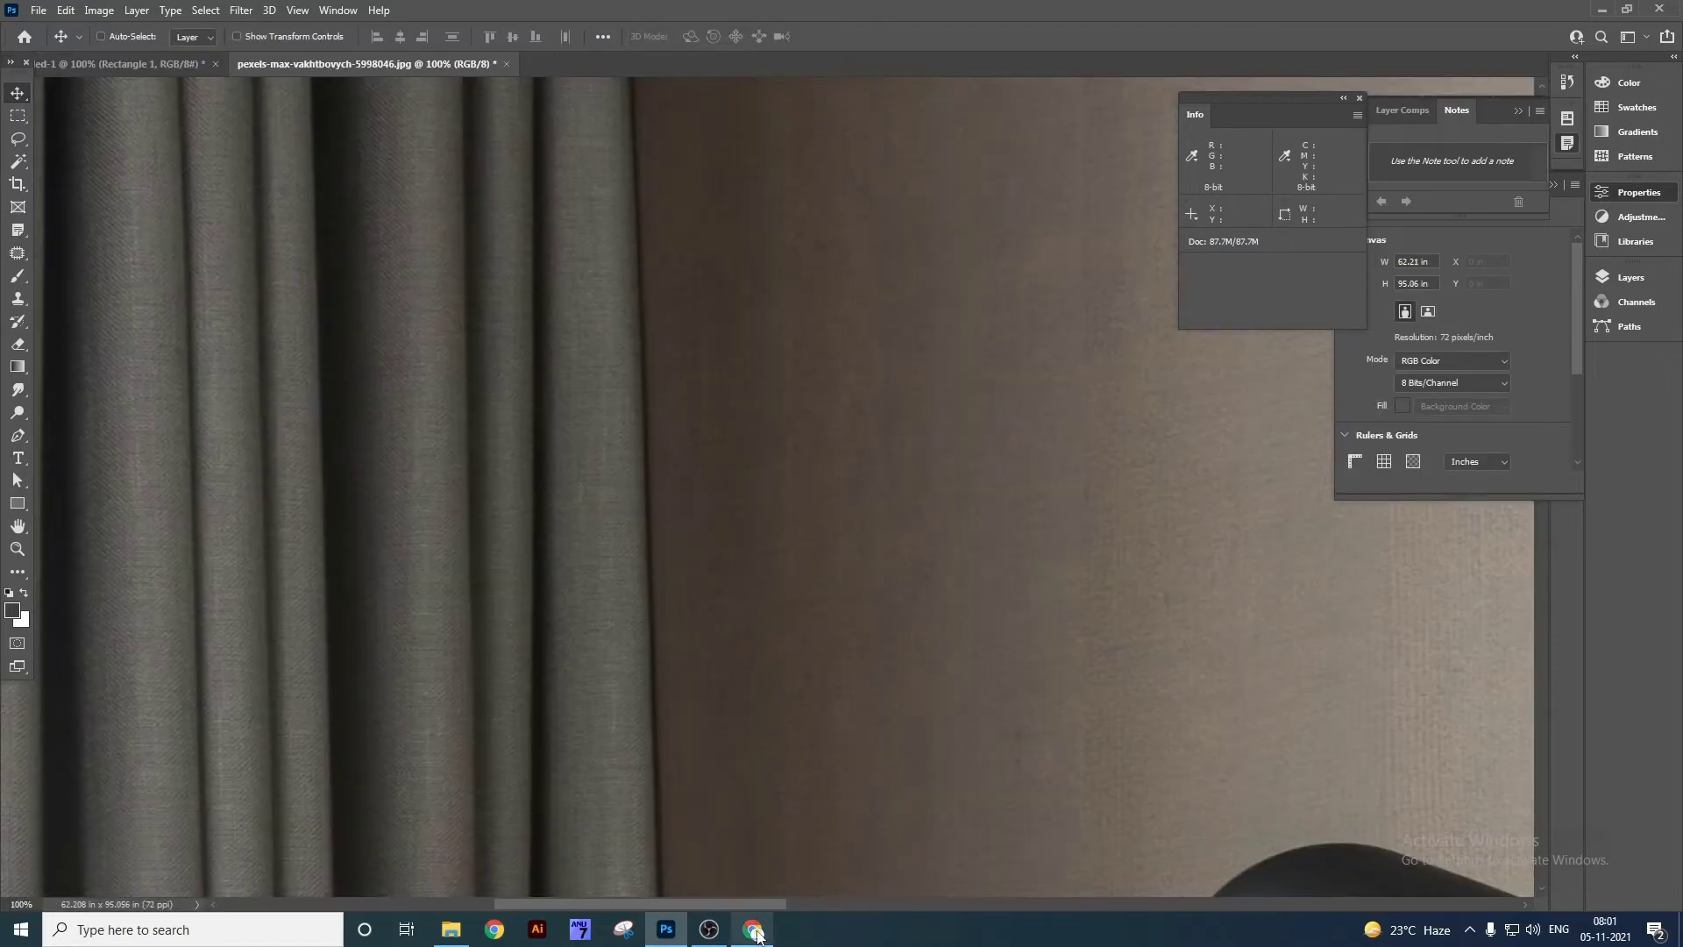
mouse_move(758, 933)
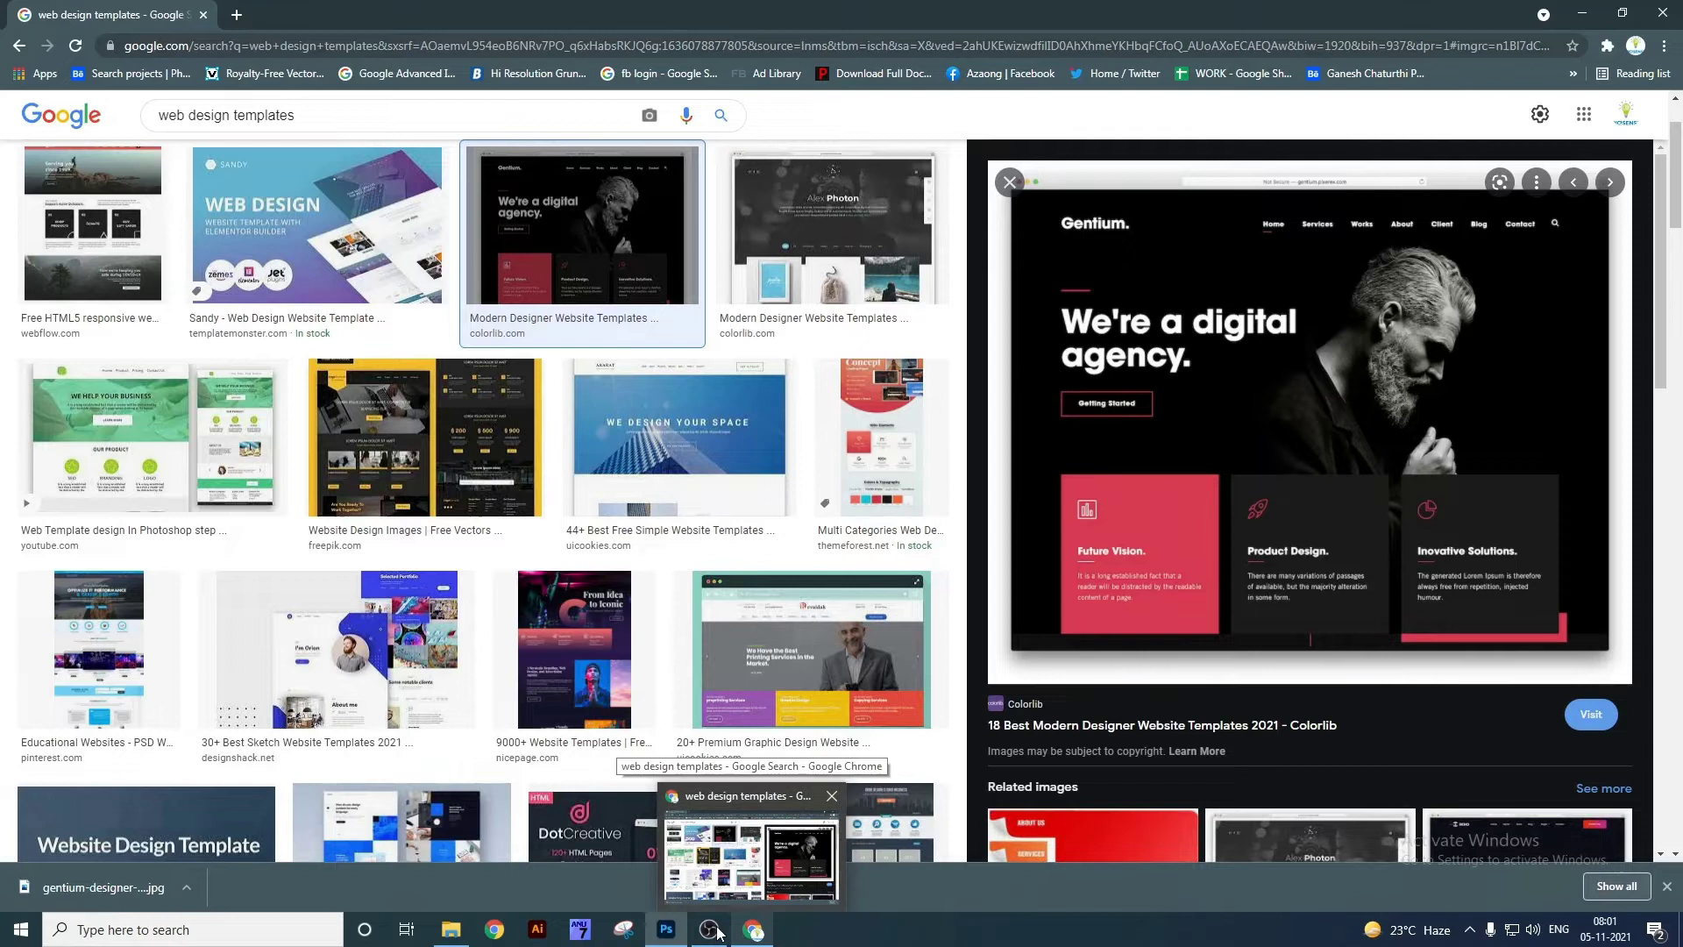
mouse_move(666, 929)
left_click(671, 876)
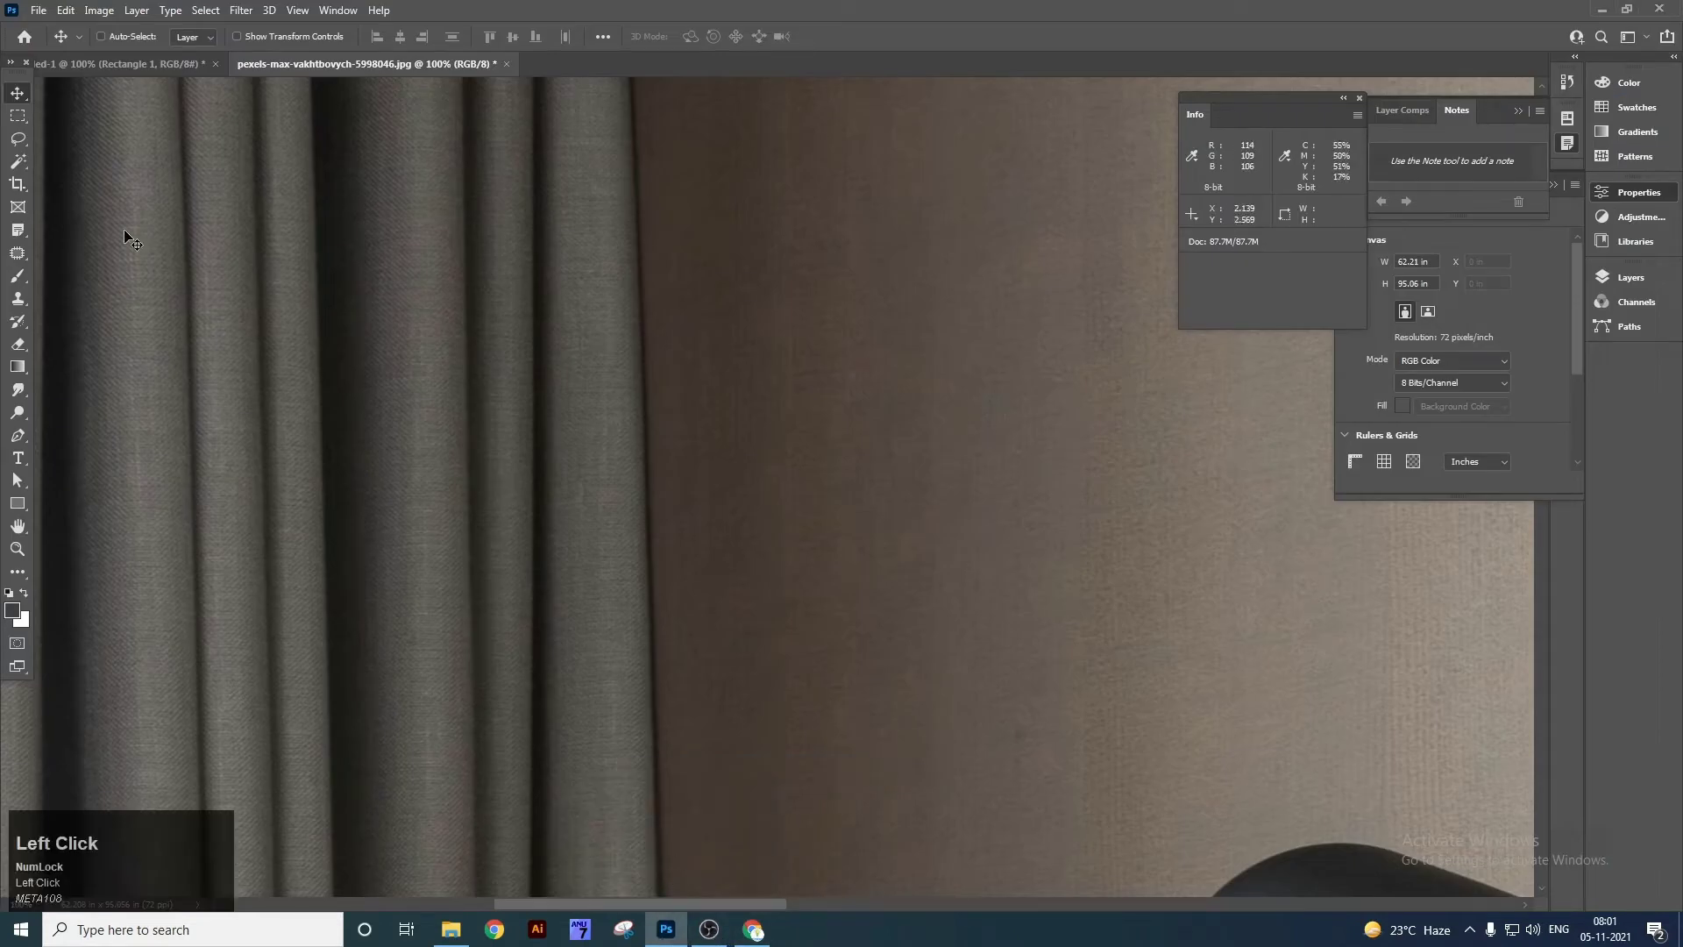
right_click(19, 231)
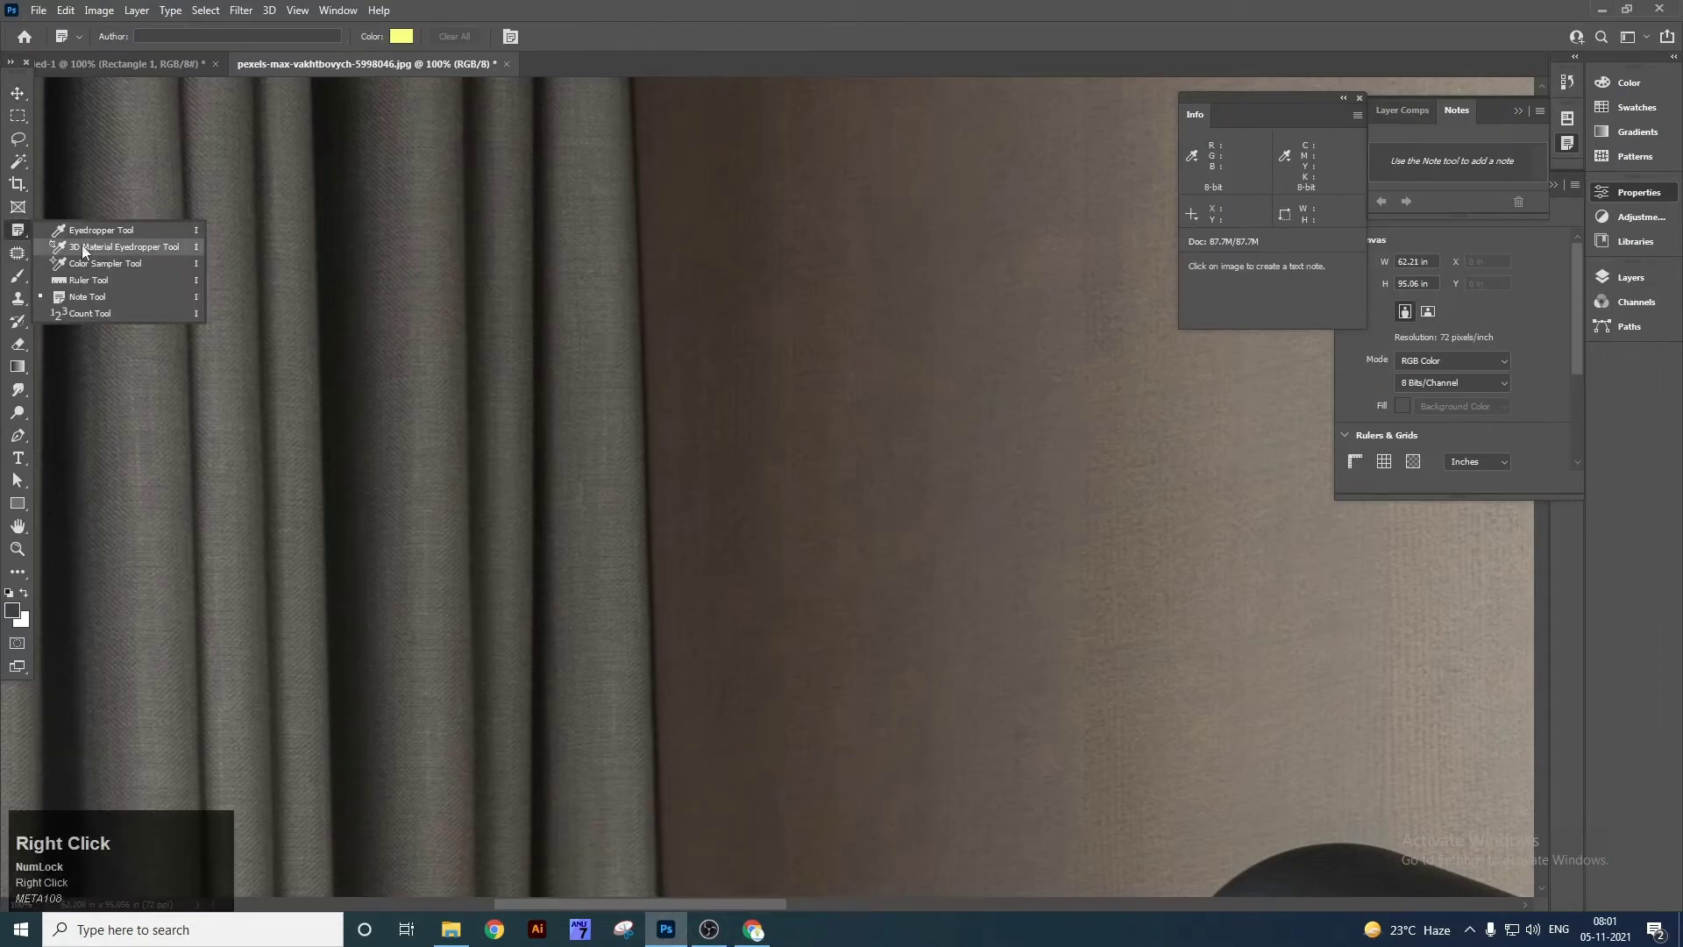
left_click(117, 313)
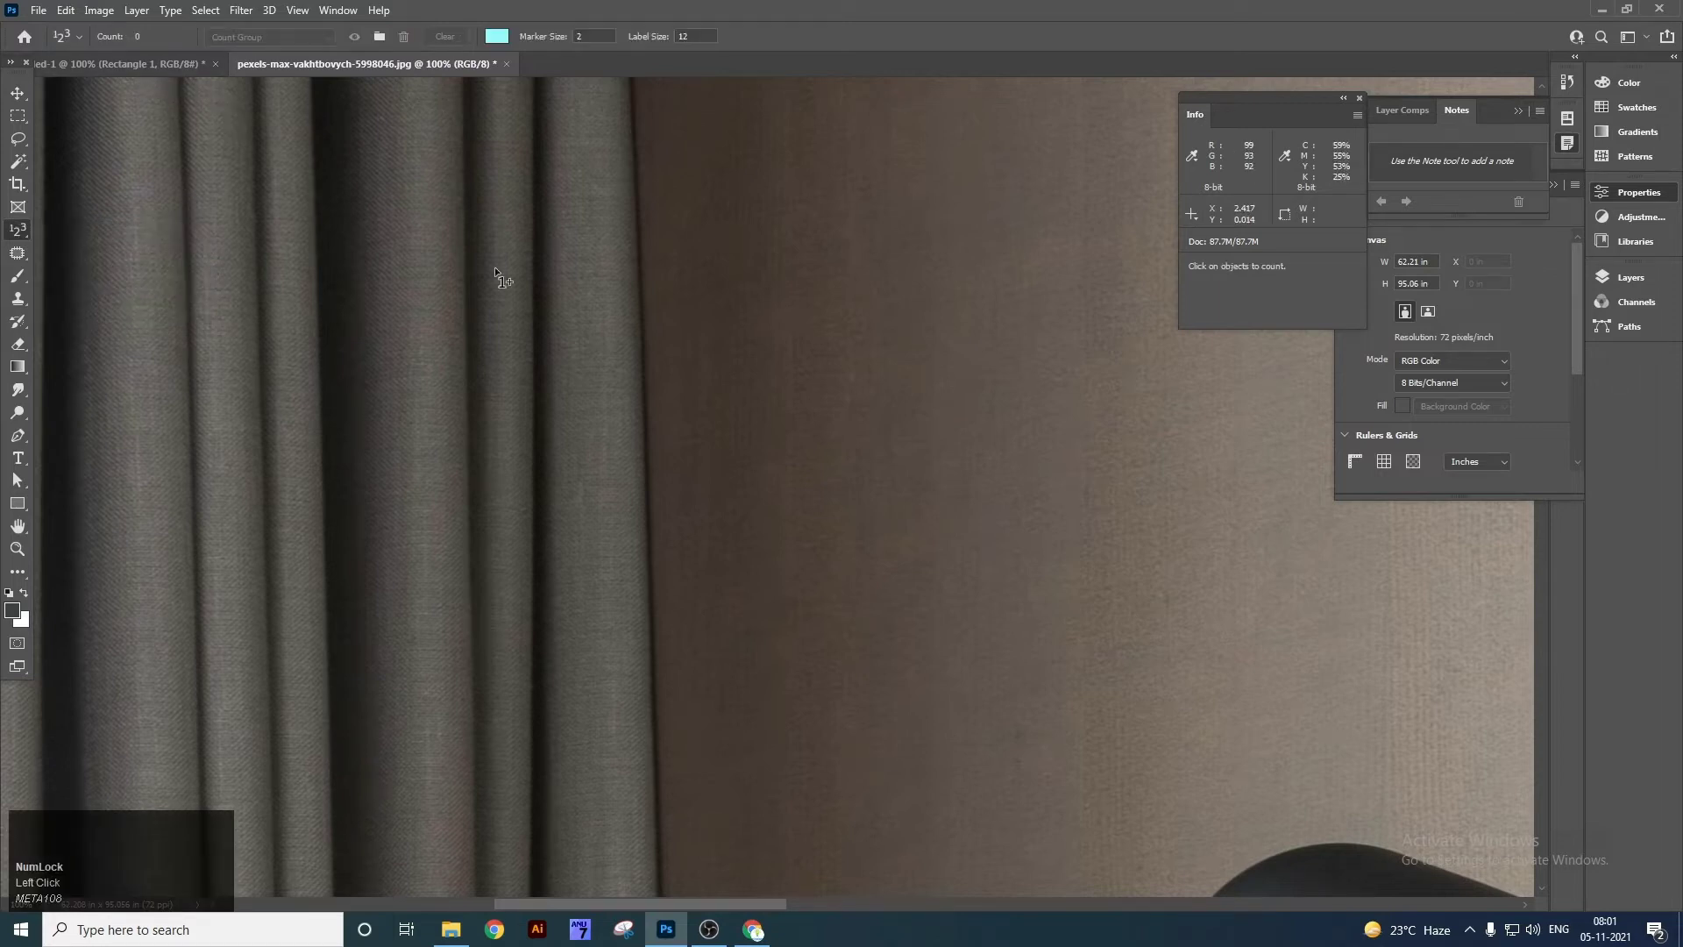
key("ctrl+0")
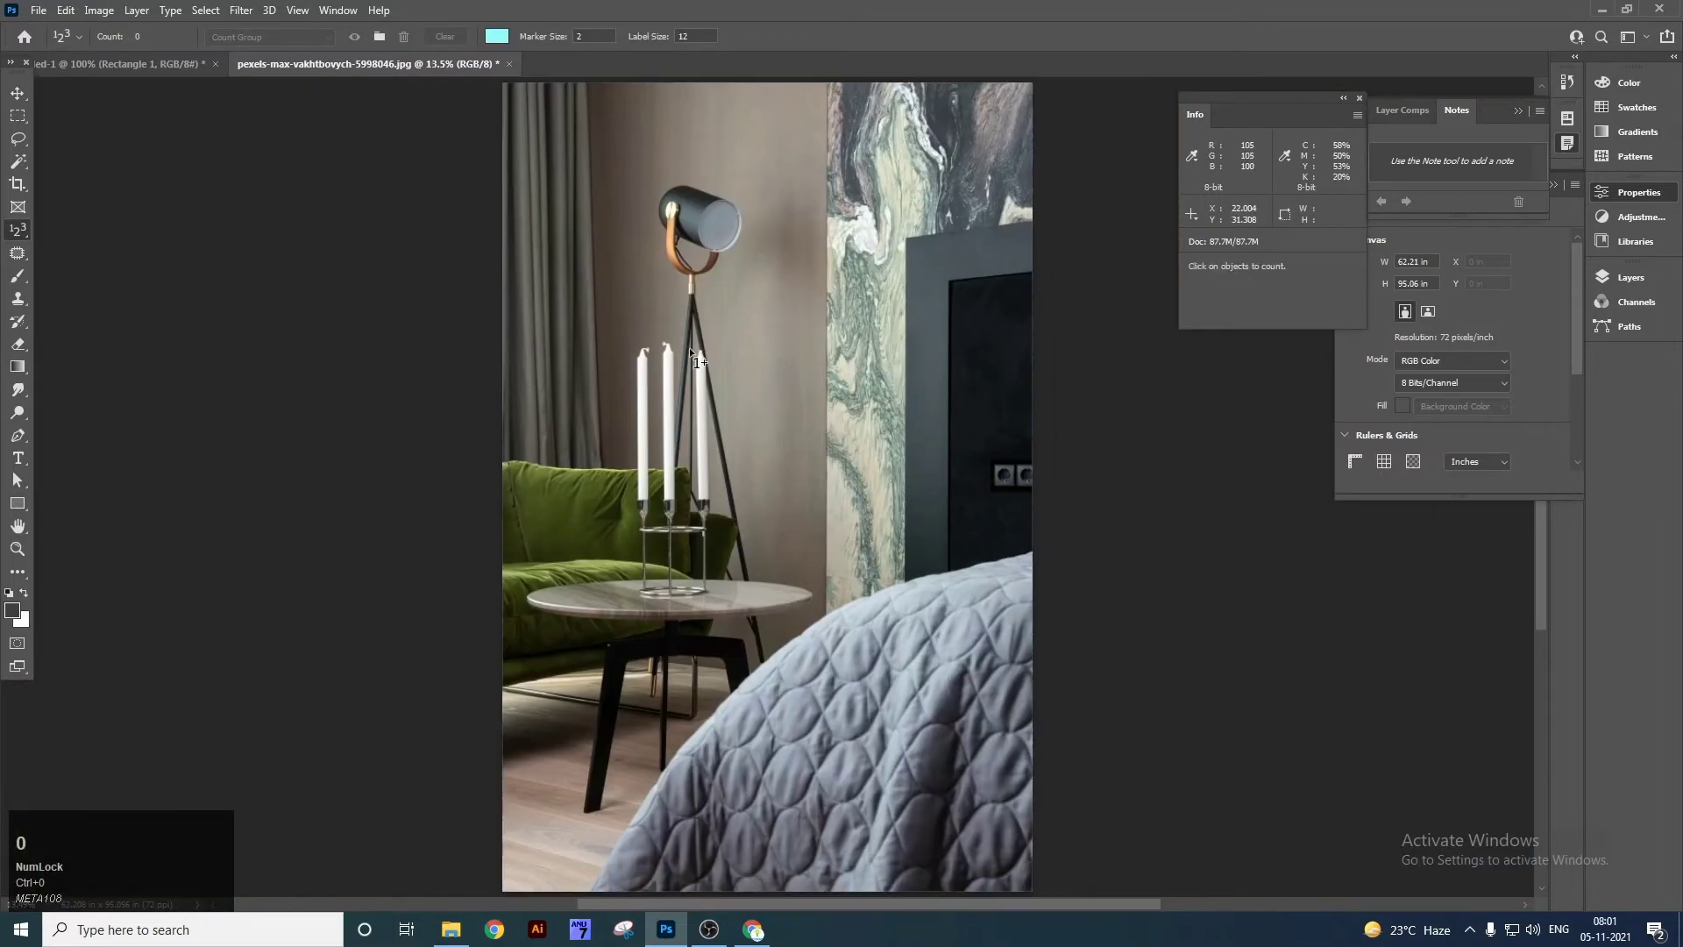
key("z")
Zoom in on the three white candles and count the leftmost candle.
left_click(698, 434)
left_click_drag(698, 434, 676, 469)
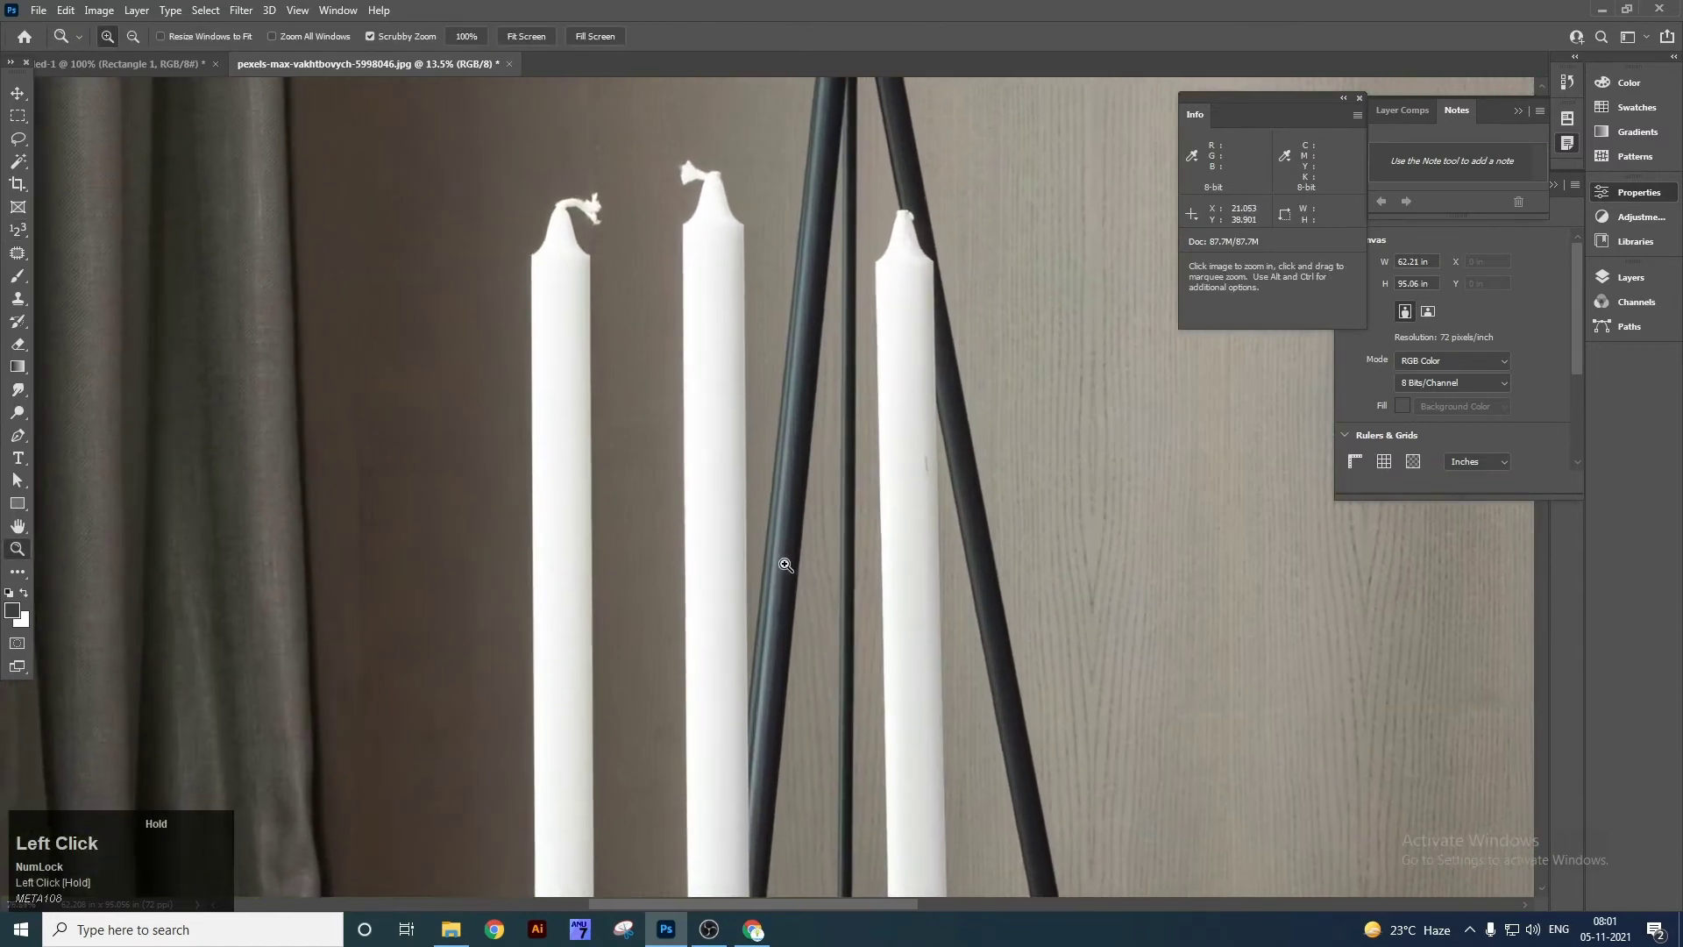
right_click(17, 230)
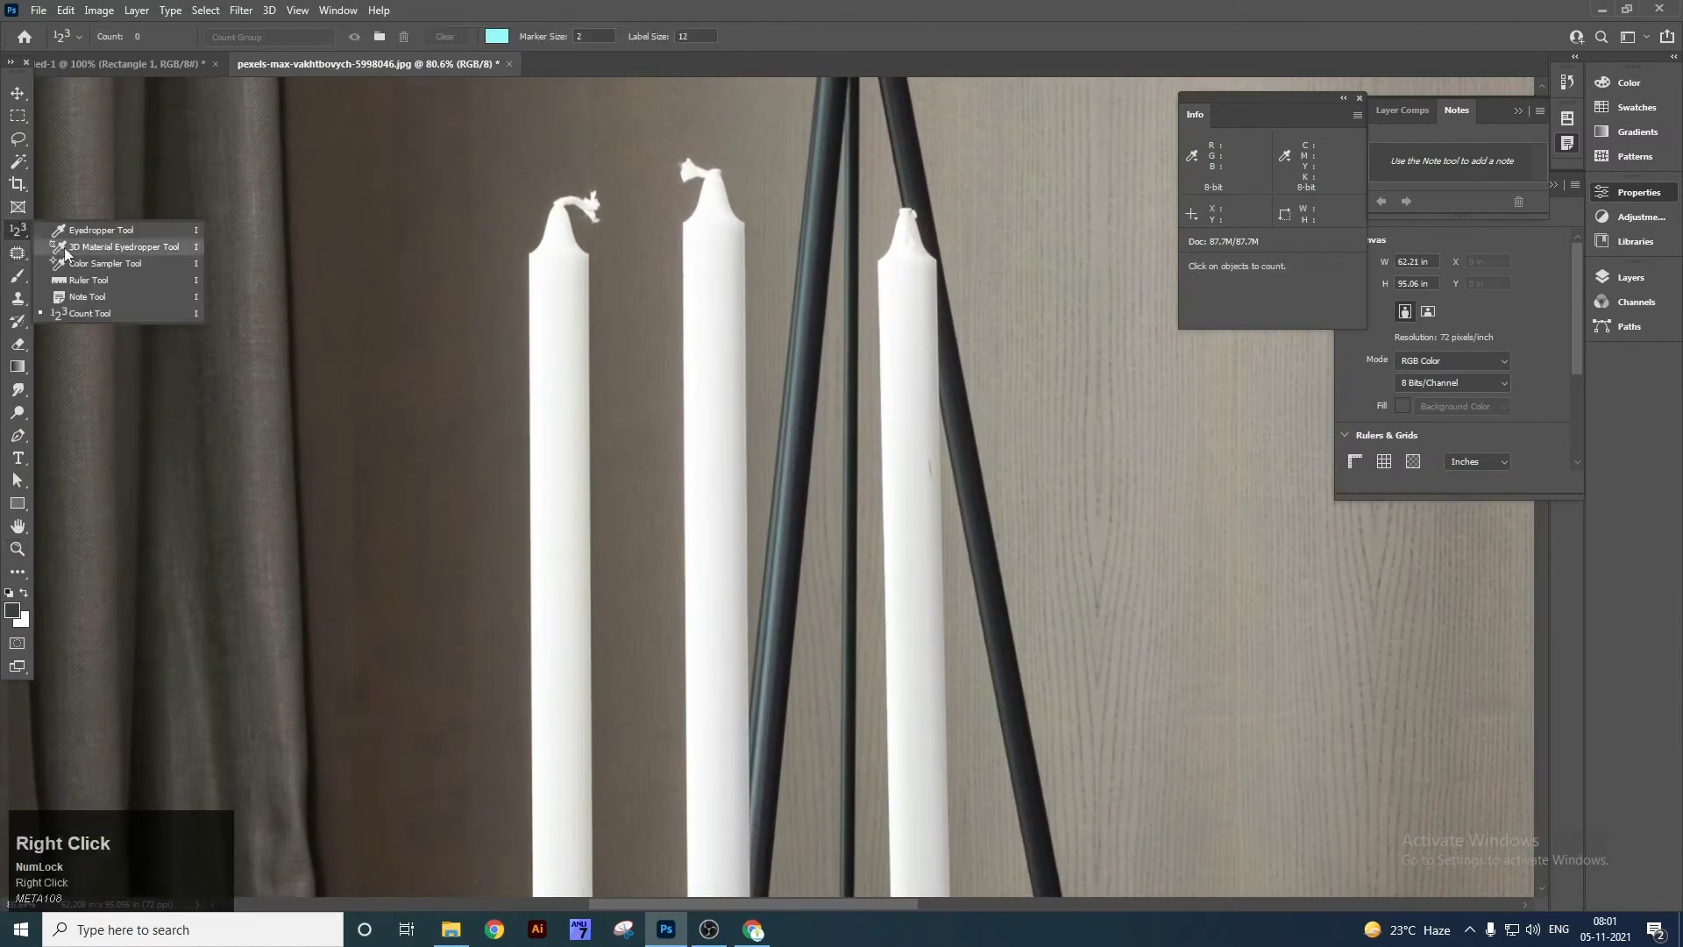
left_click(98, 313)
left_click(564, 315)
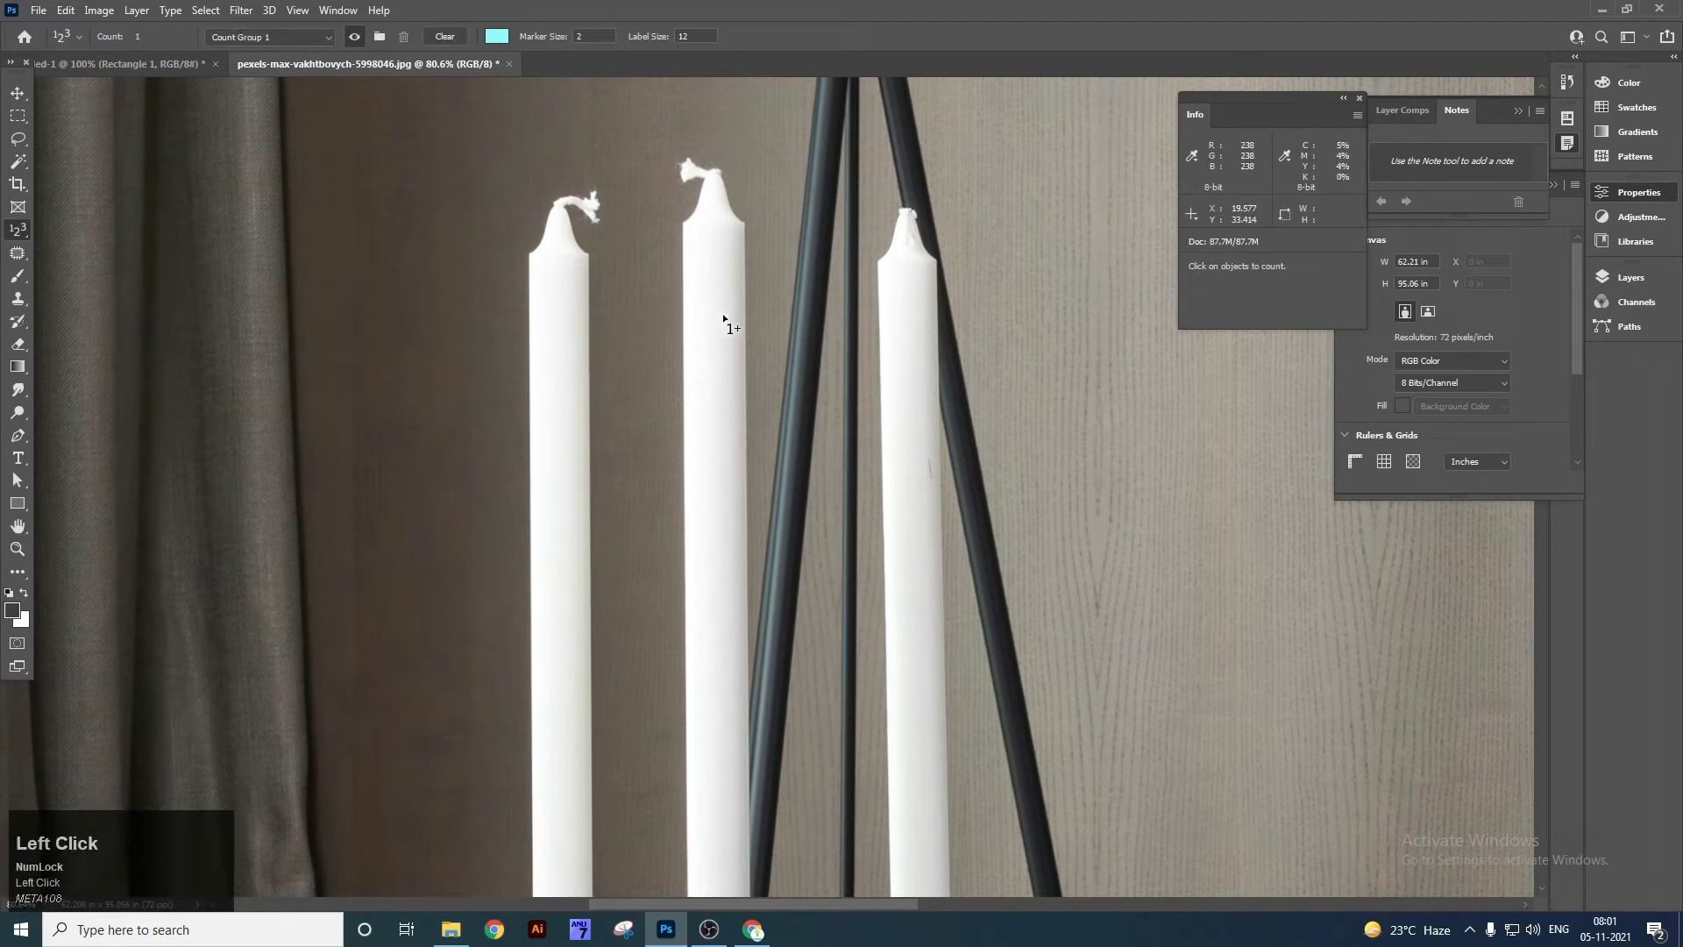
Redo the candle count marker and set the count marker colour to near-black.
key("ctrl+z")
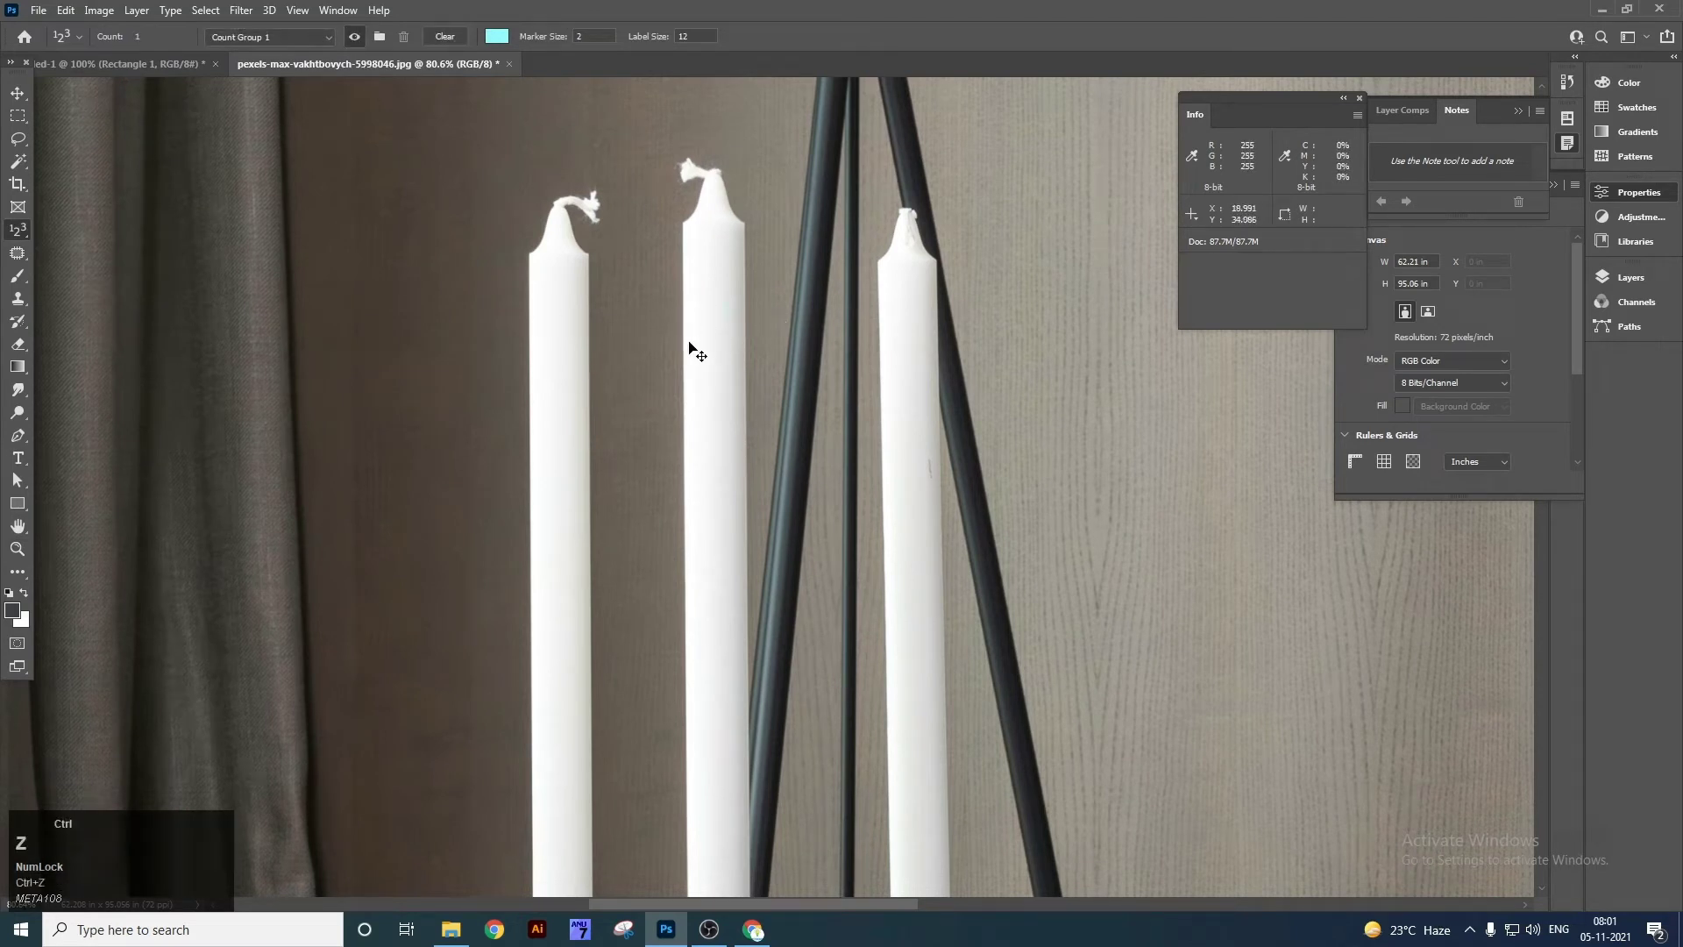
left_click(759, 312)
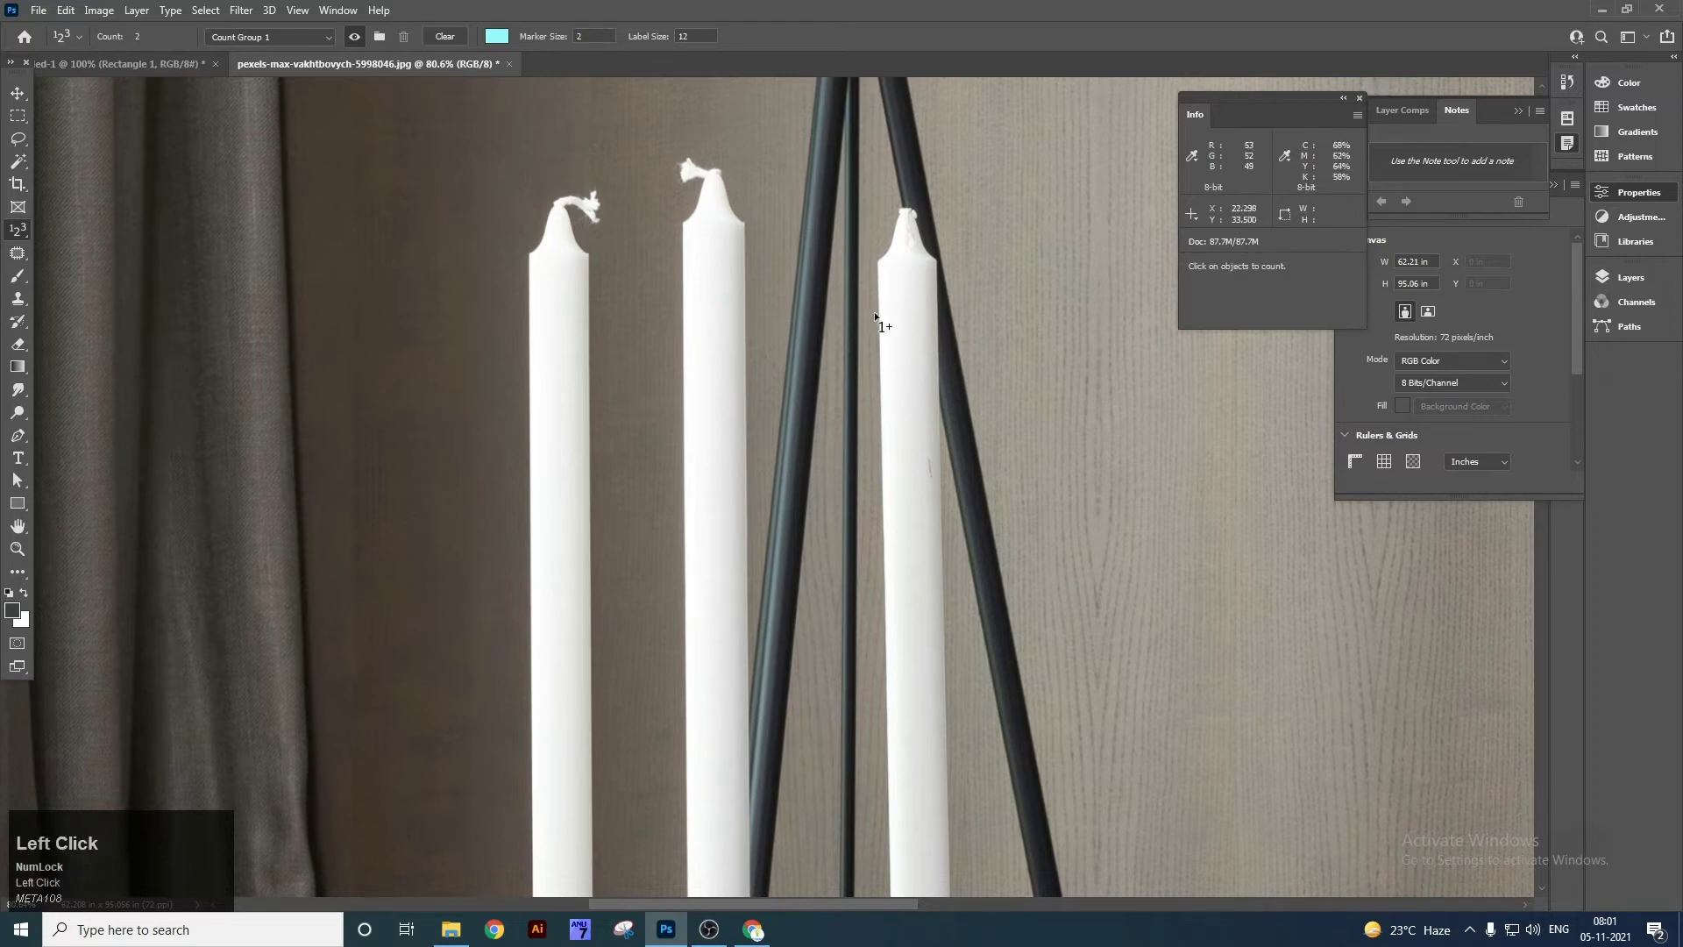
left_click(495, 37)
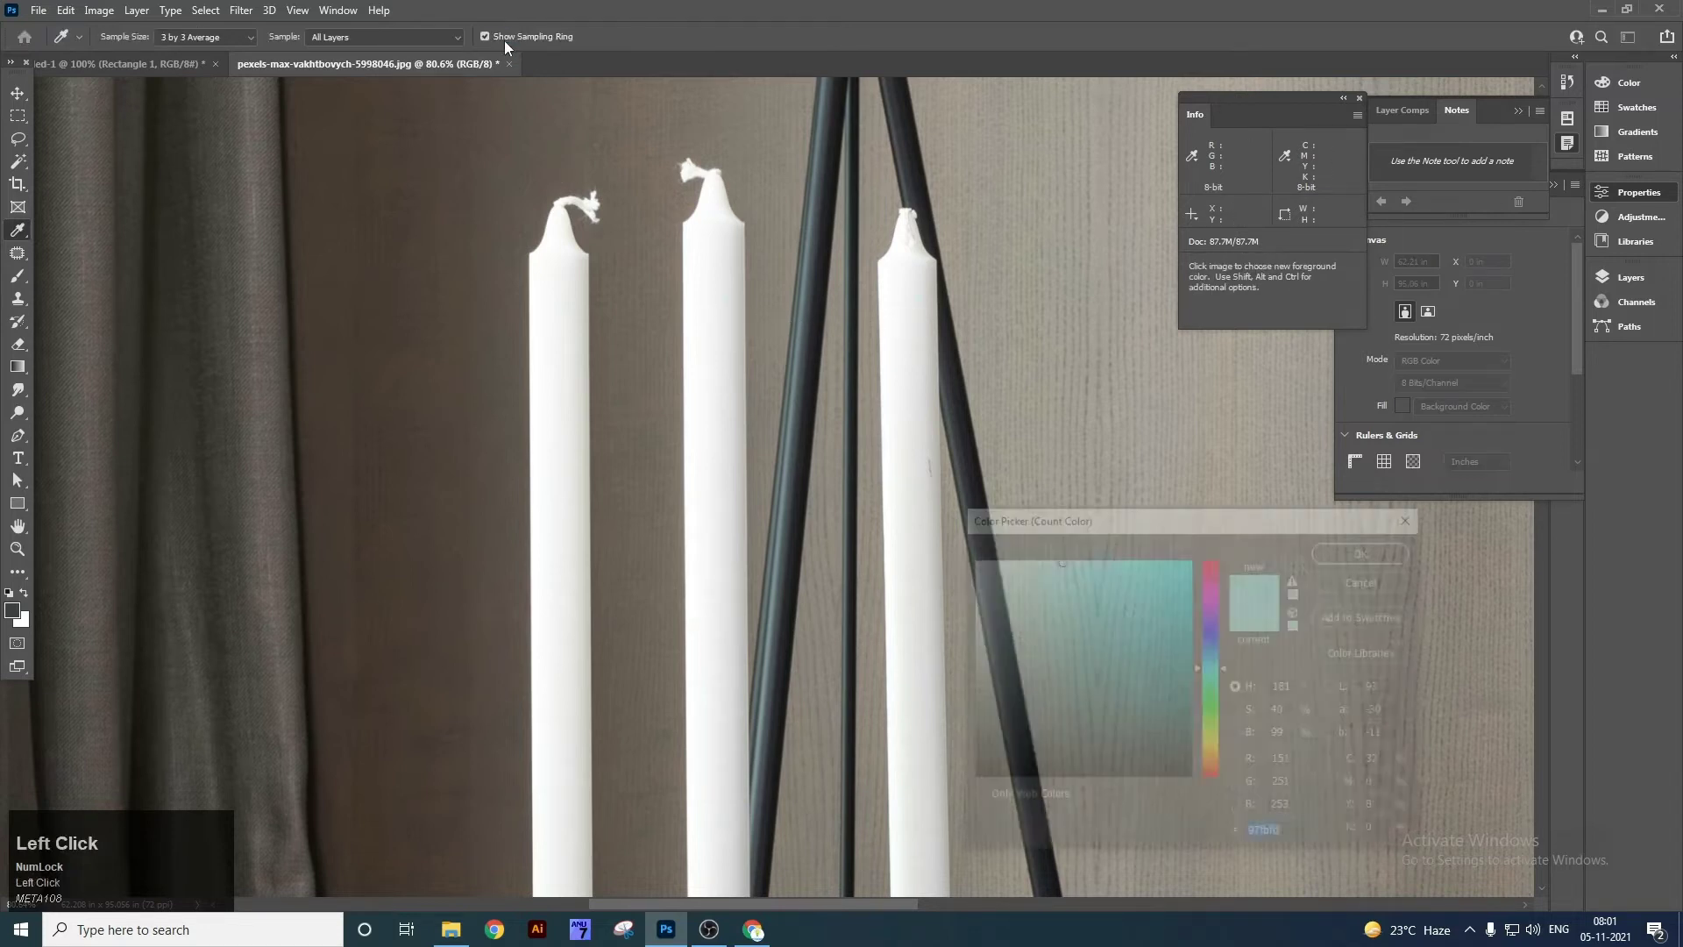
left_click_drag(1108, 653, 1165, 775)
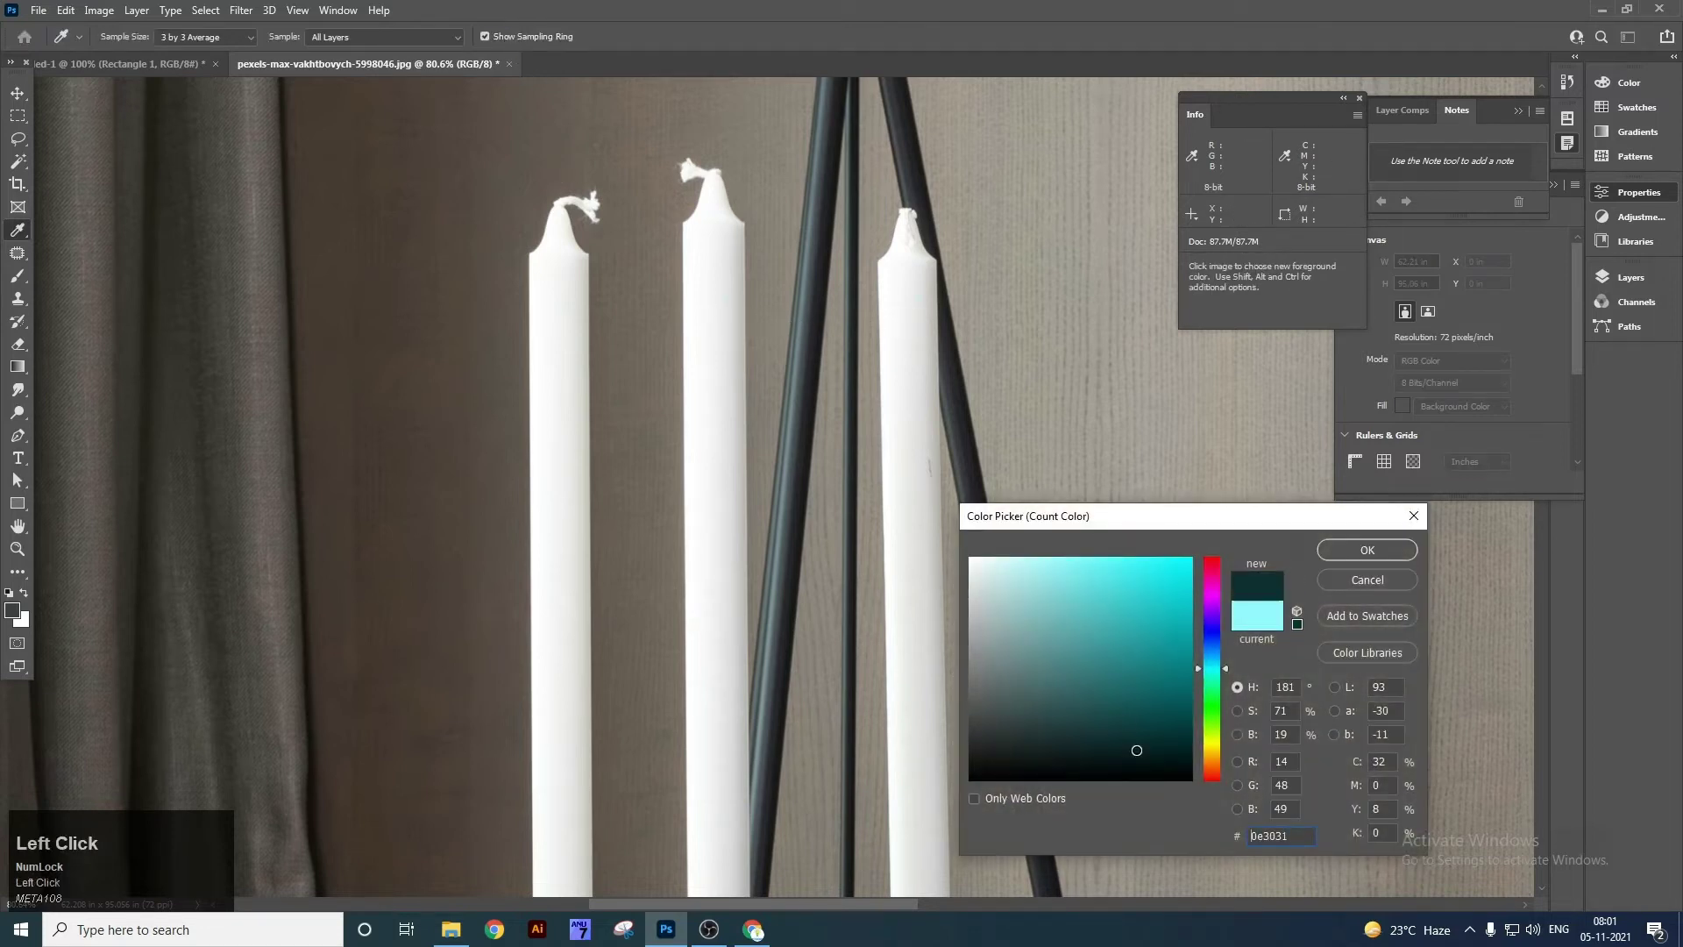
left_click(1368, 549)
Zoom closer on the candles and set the count label size to 20.
key("z")
left_click_drag(787, 254, 845, 459)
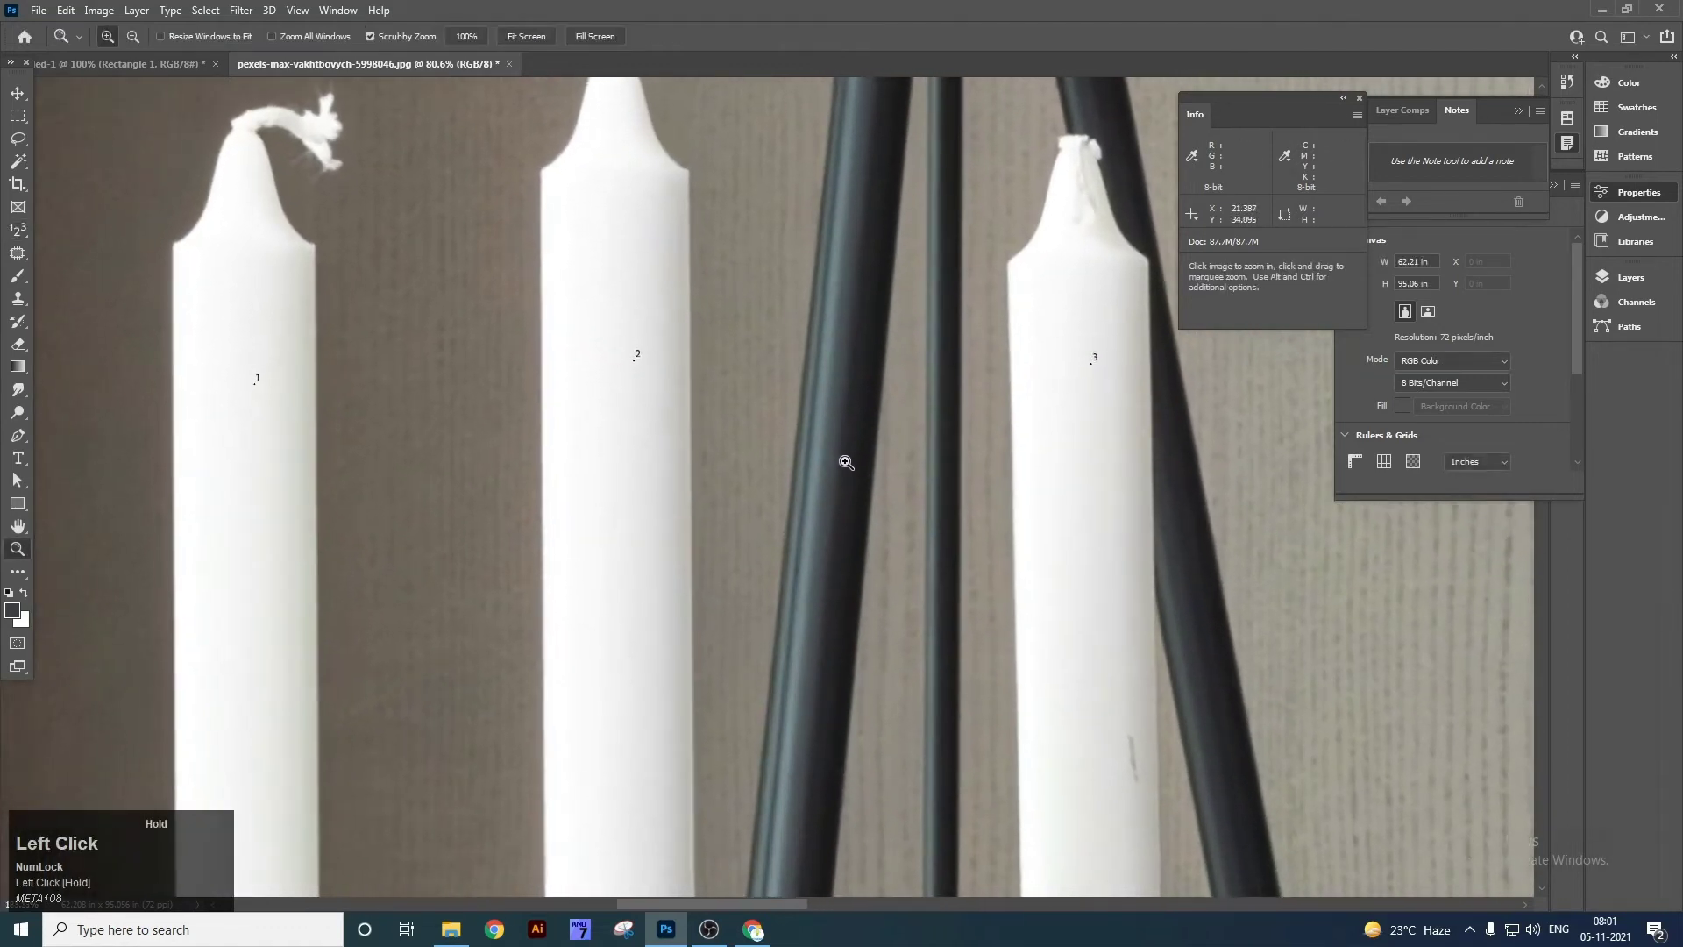
key("v")
left_click(260, 379)
right_click(260, 379)
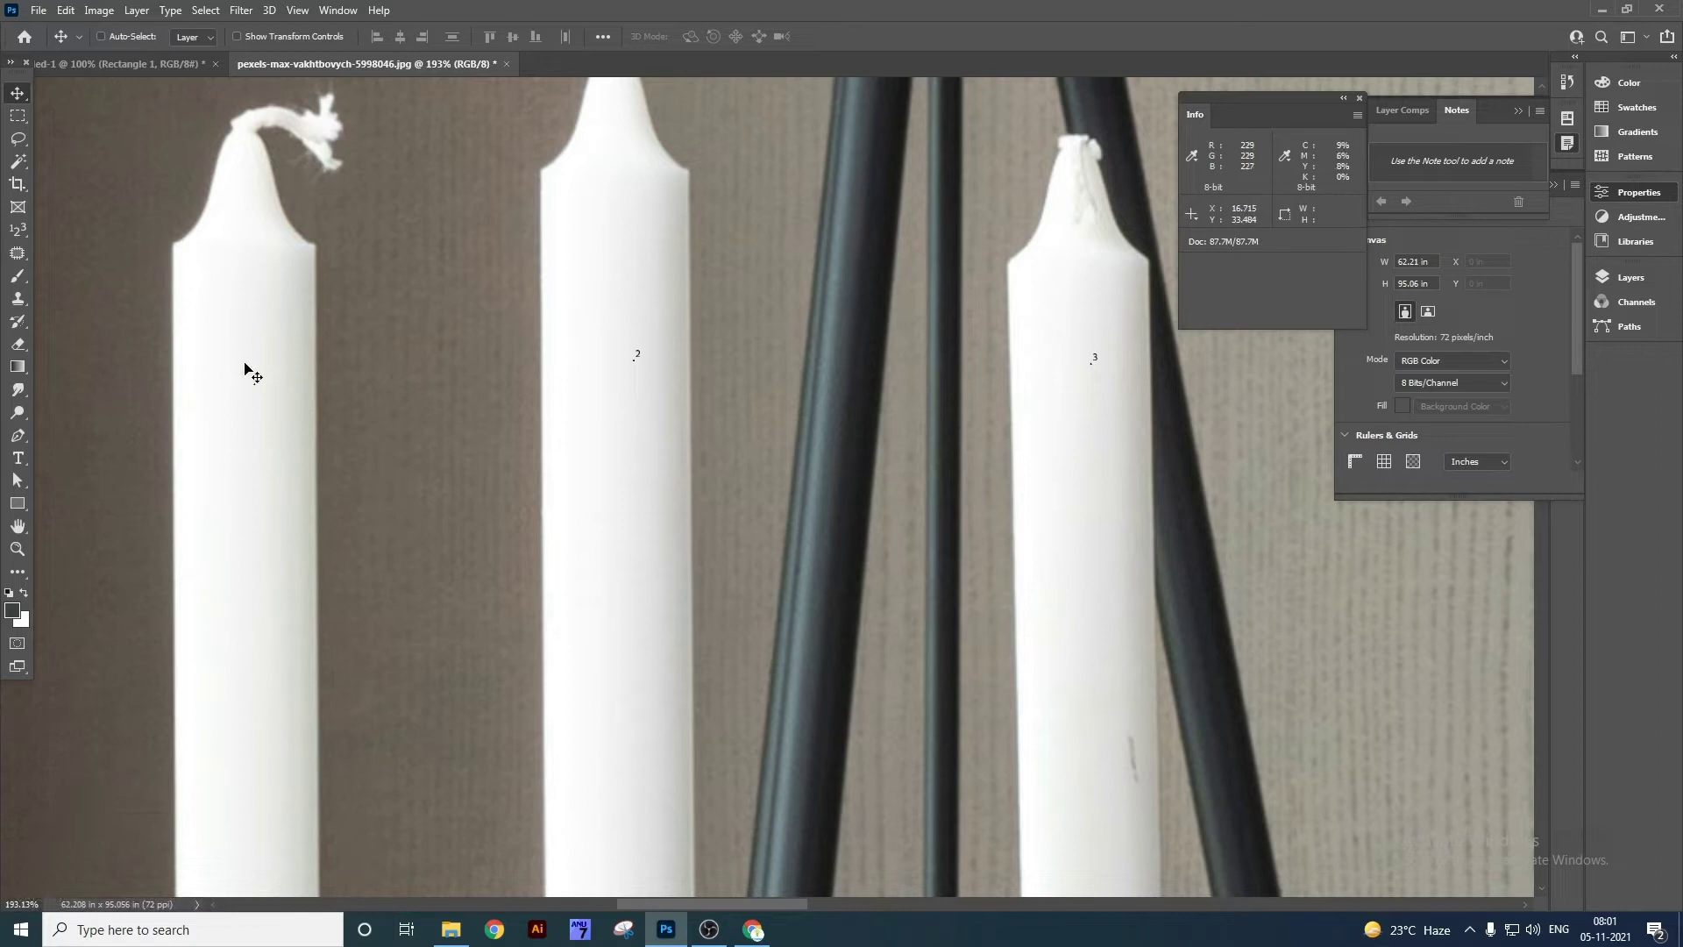
right_click(11, 232)
left_click(123, 310)
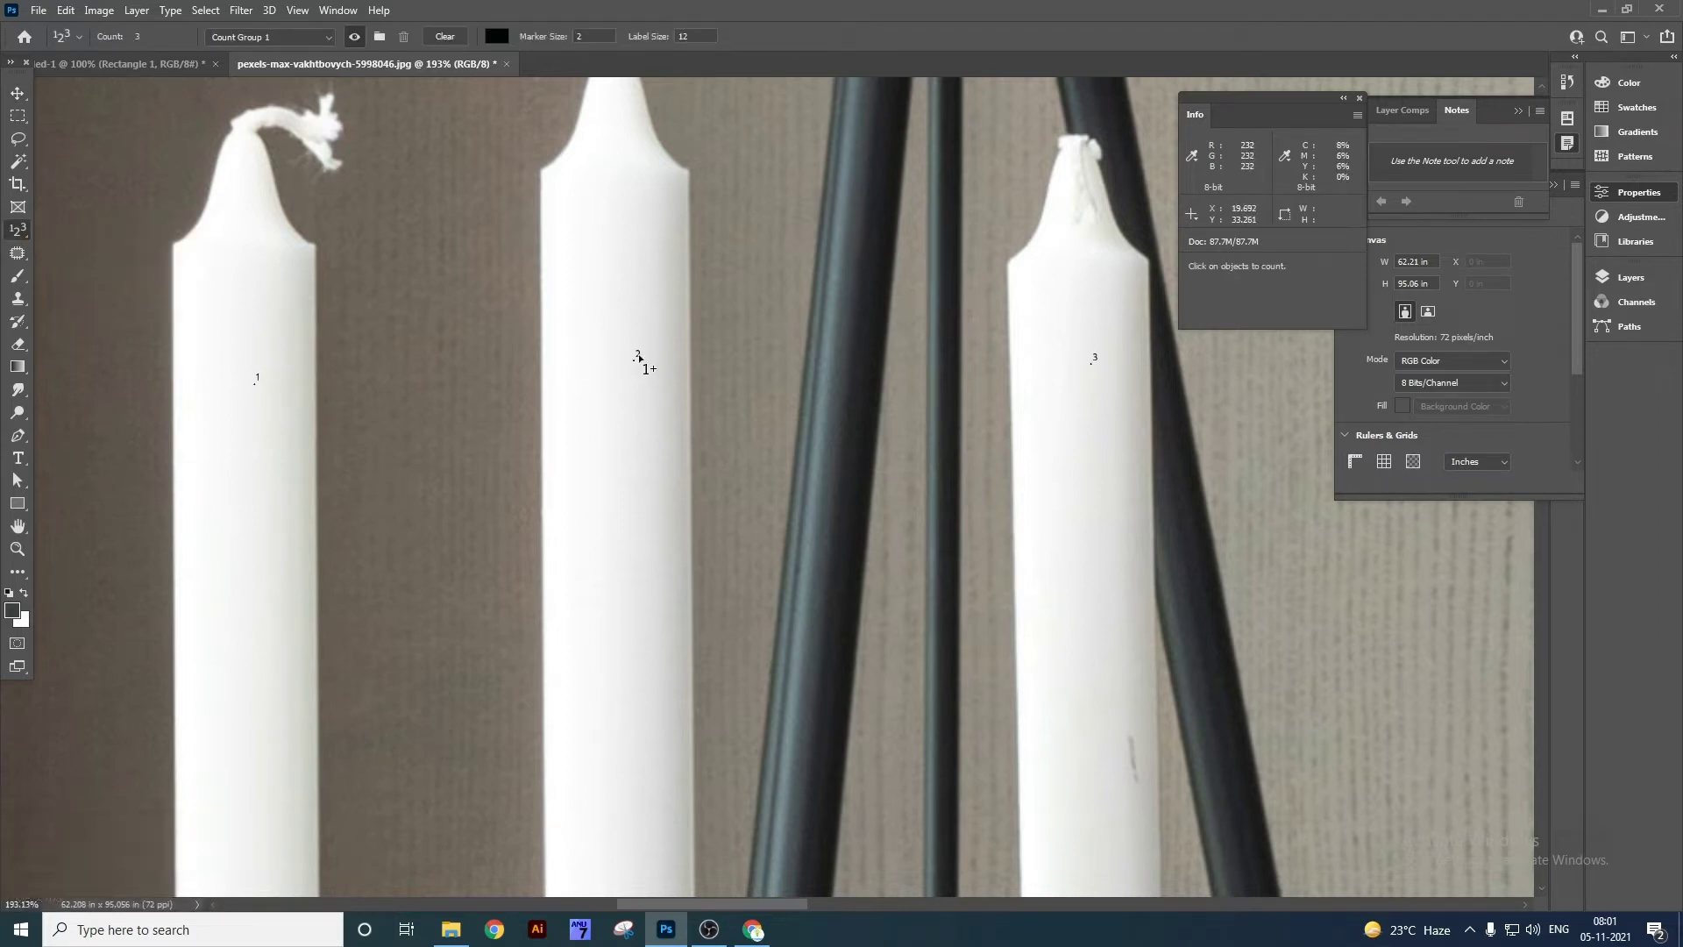
left_click(513, 104)
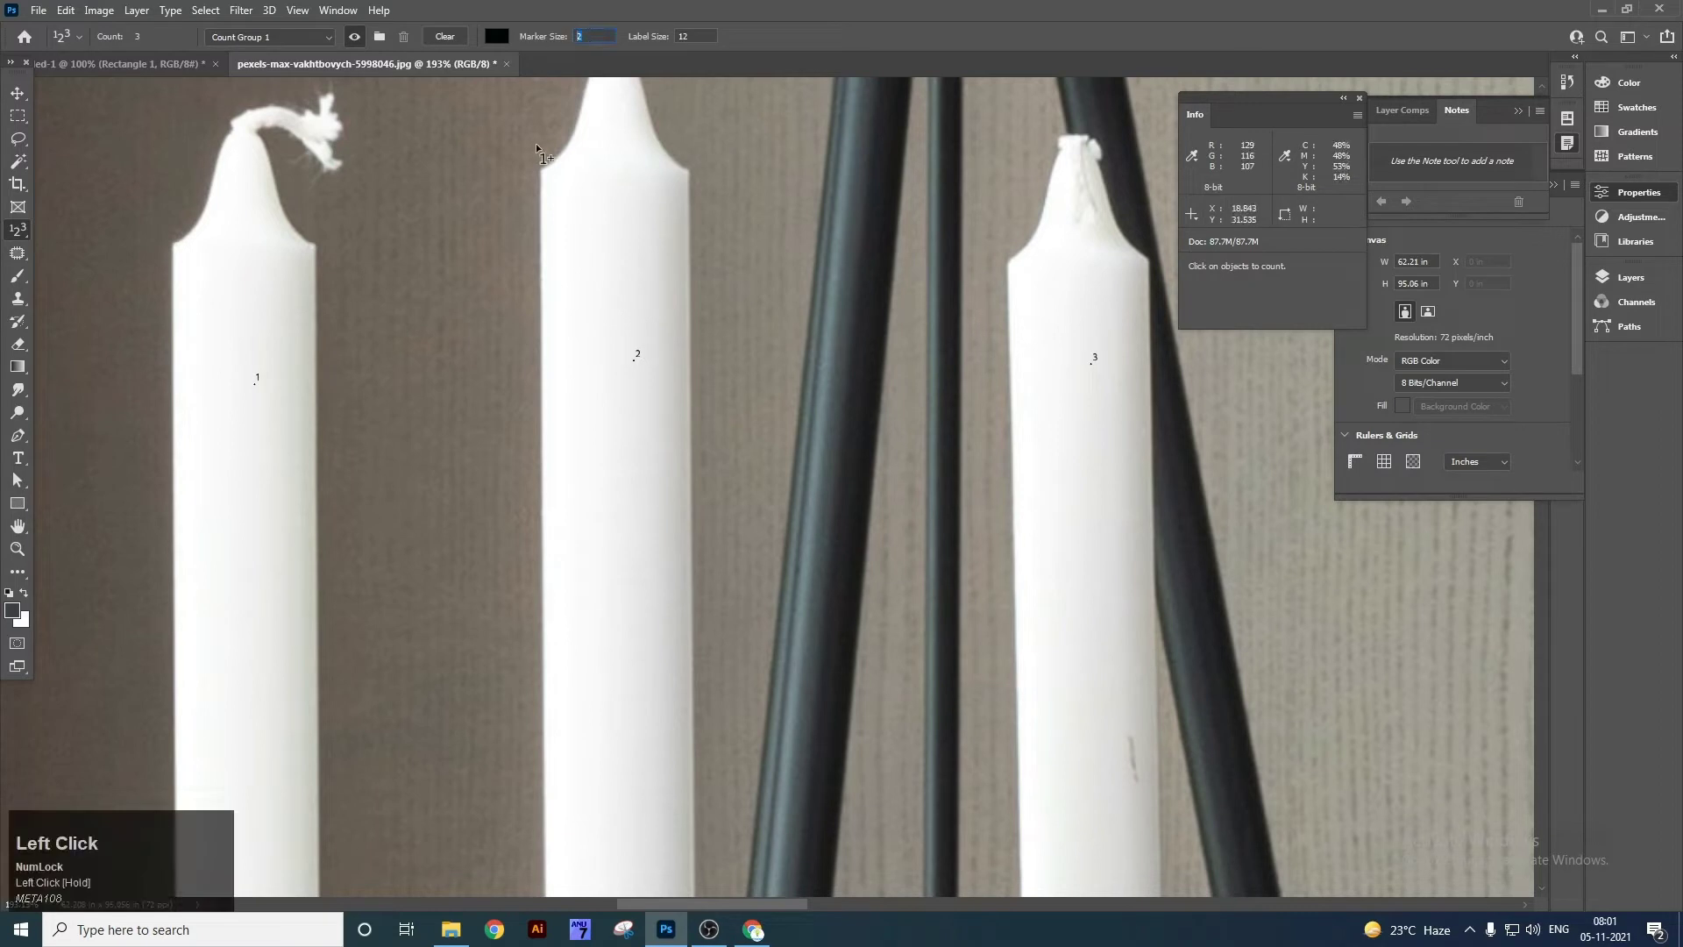
type("20")
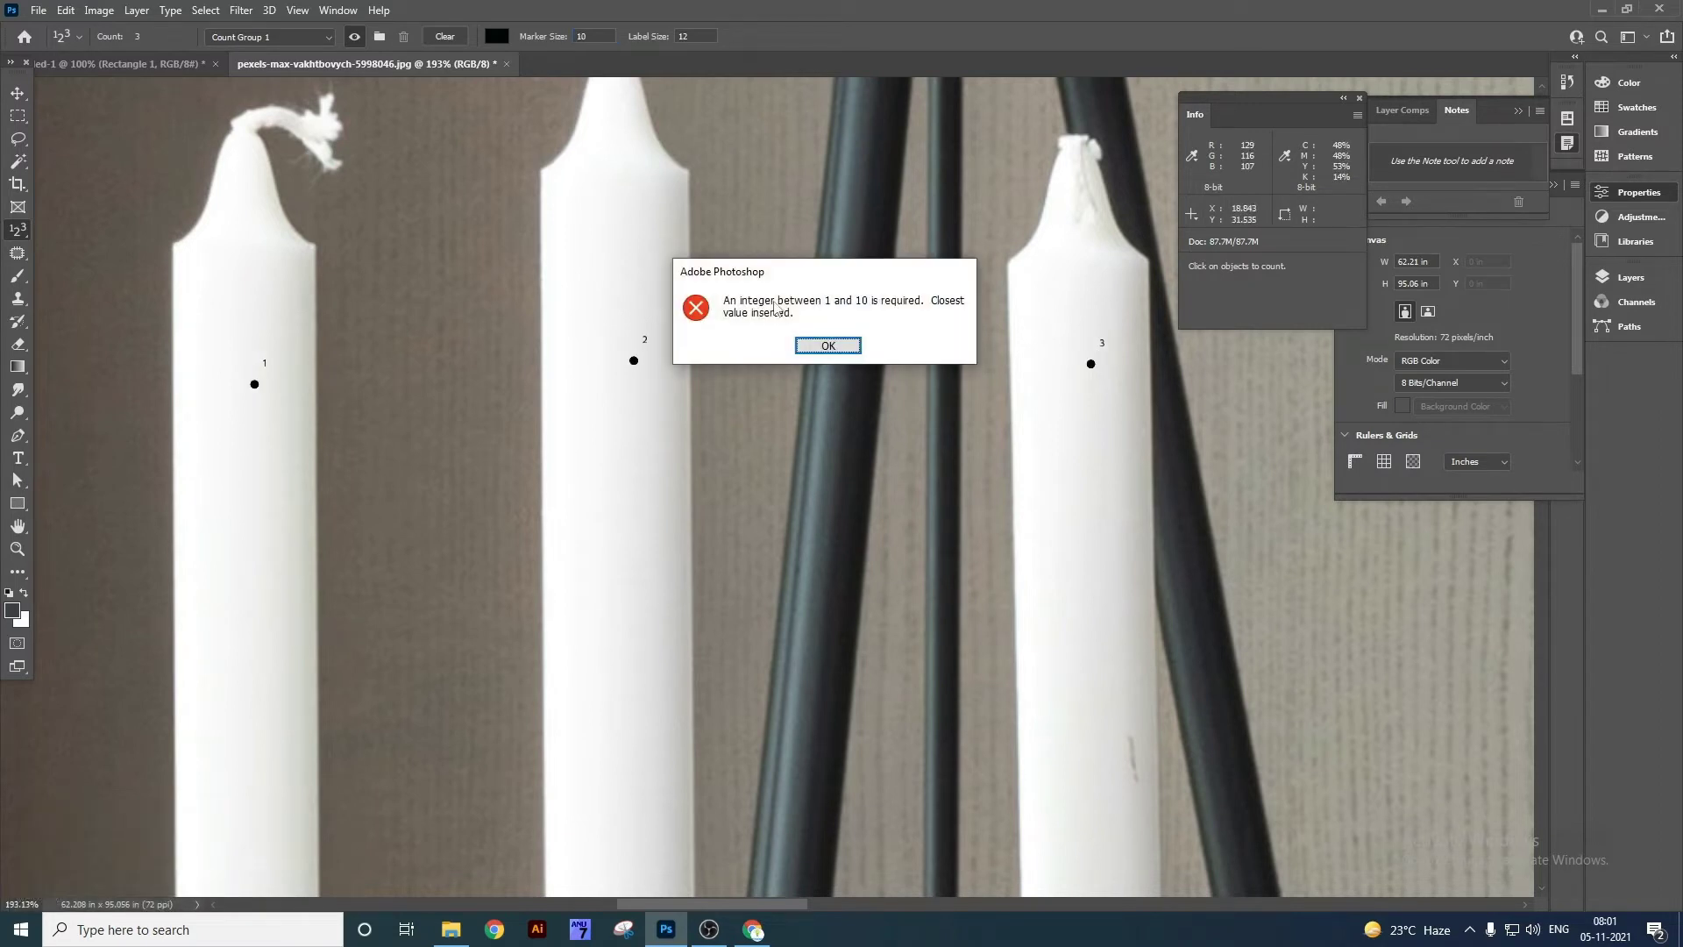
left_click(828, 345)
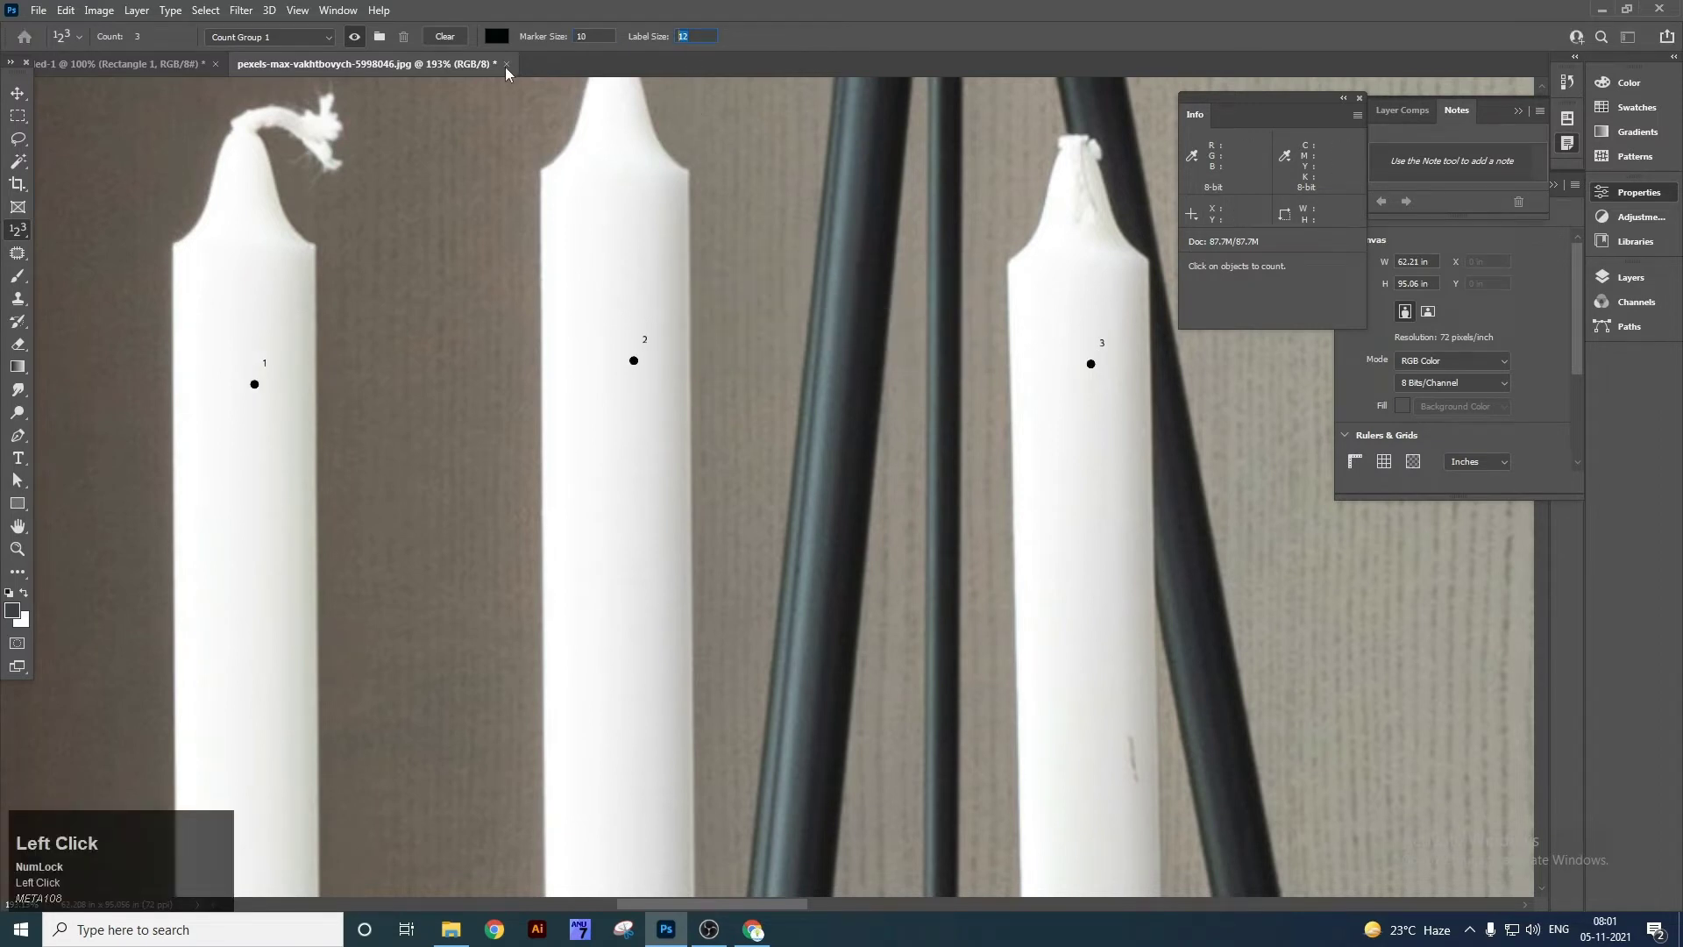
key("Return")
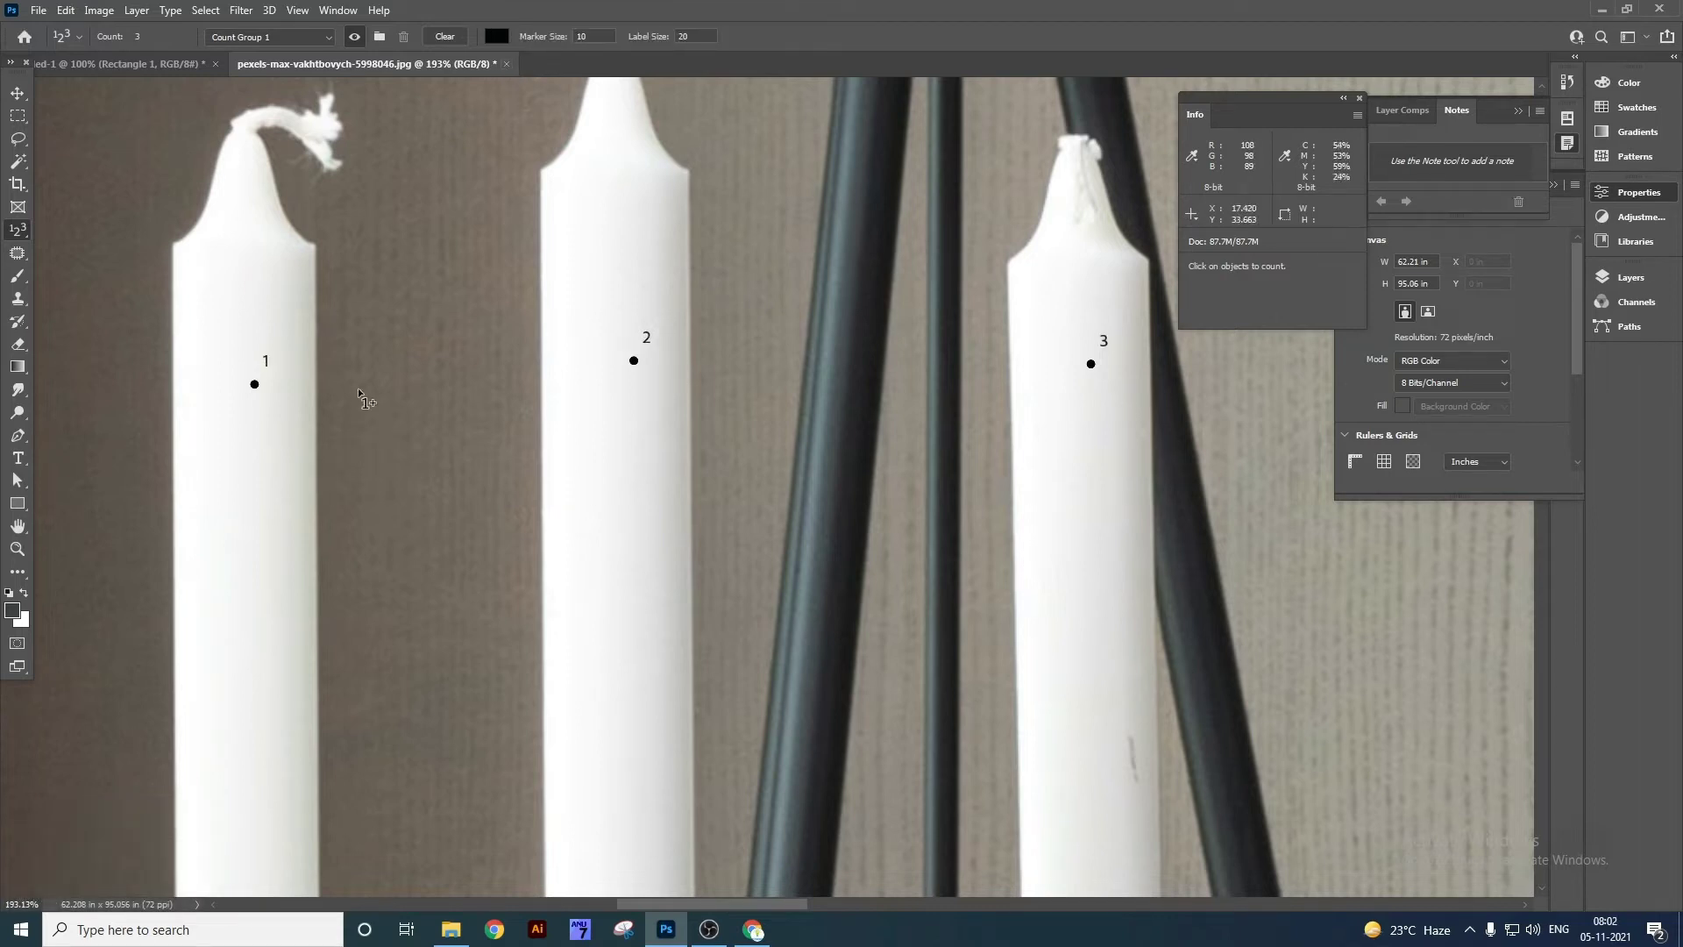
Clear all count markers from the candles, bringing the tally back to zero.
right_click(258, 388)
left_click(263, 337)
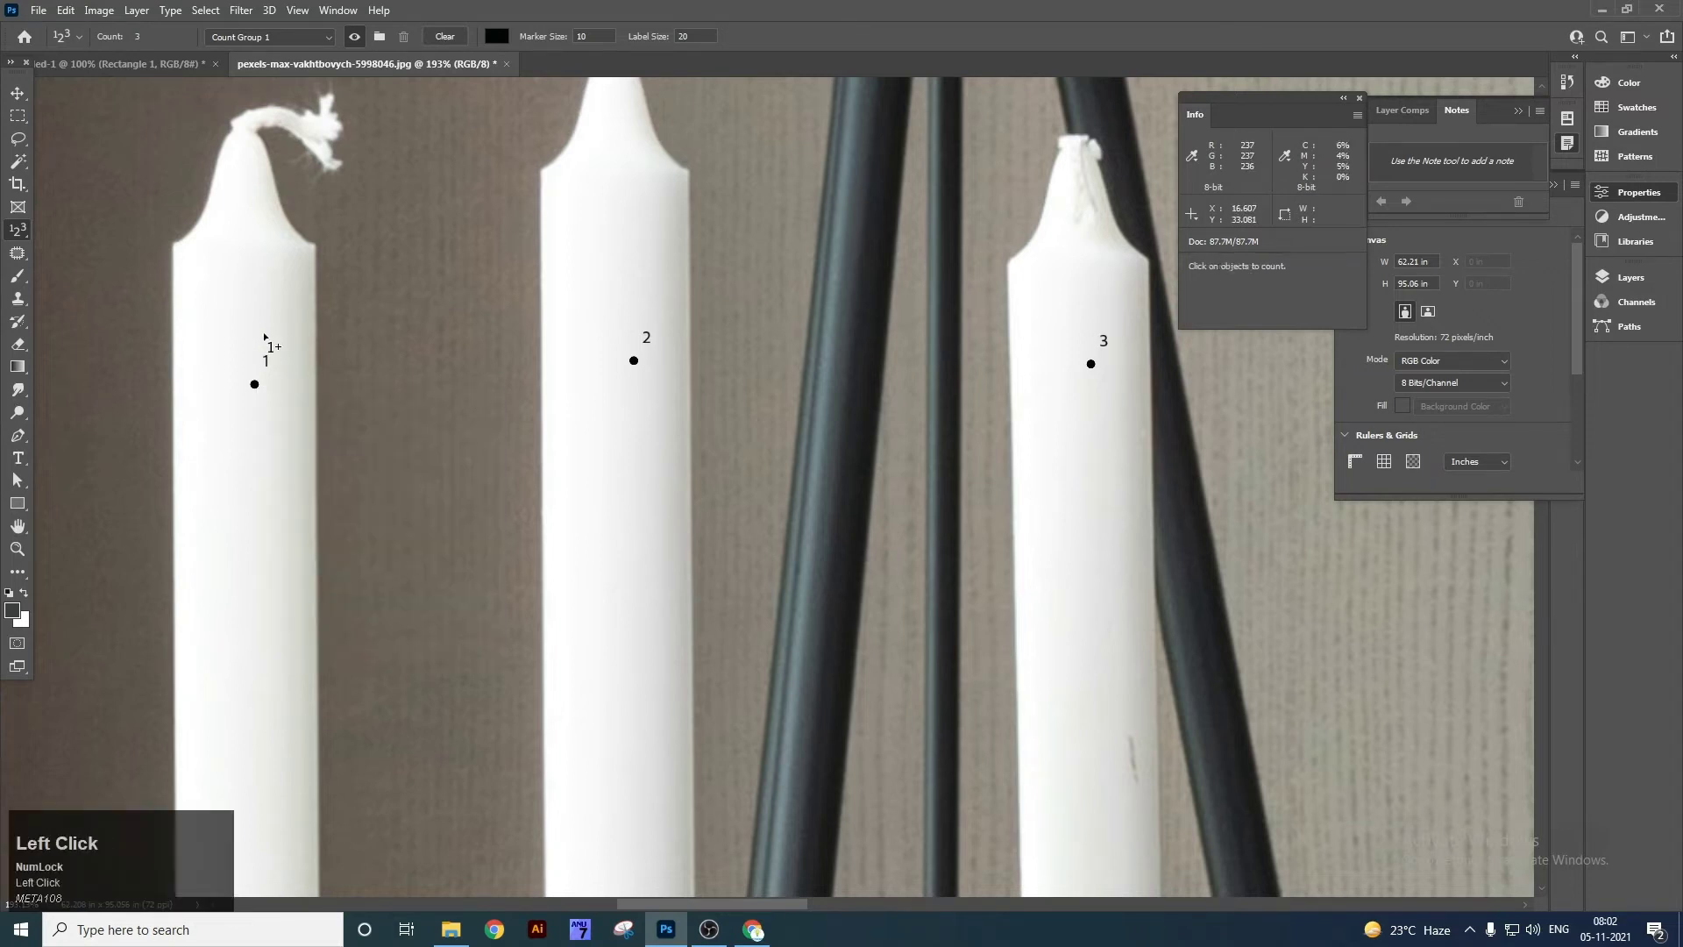
right_click(1090, 367)
left_click(1092, 368)
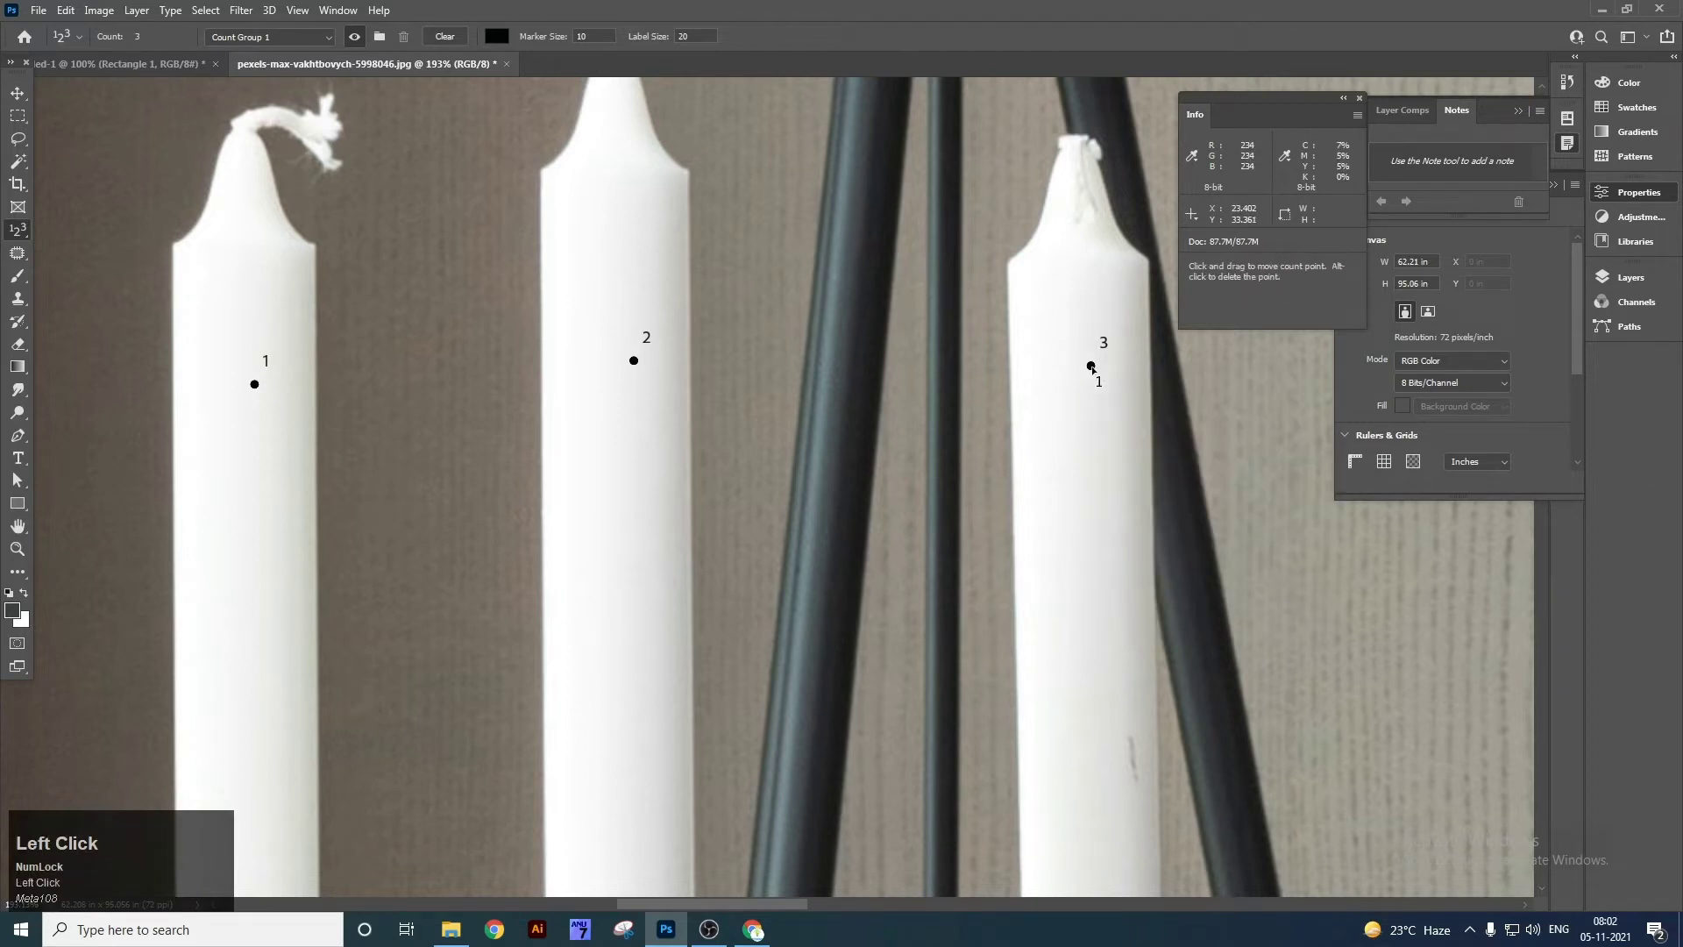
left_click(442, 37)
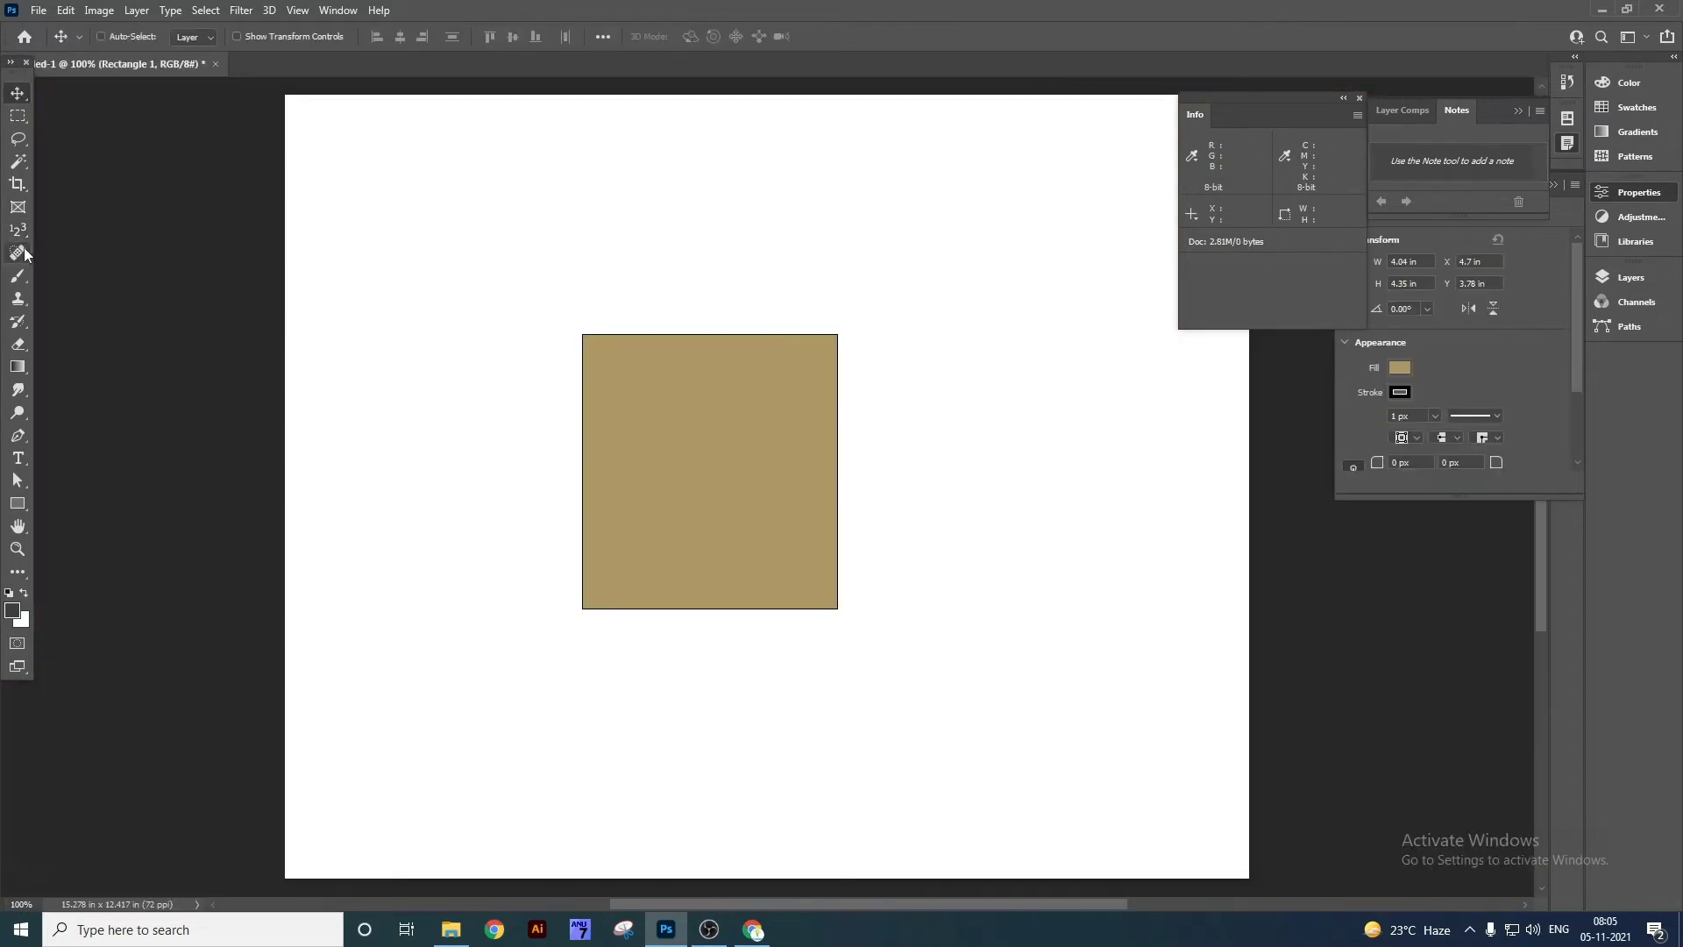
right_click(27, 255)
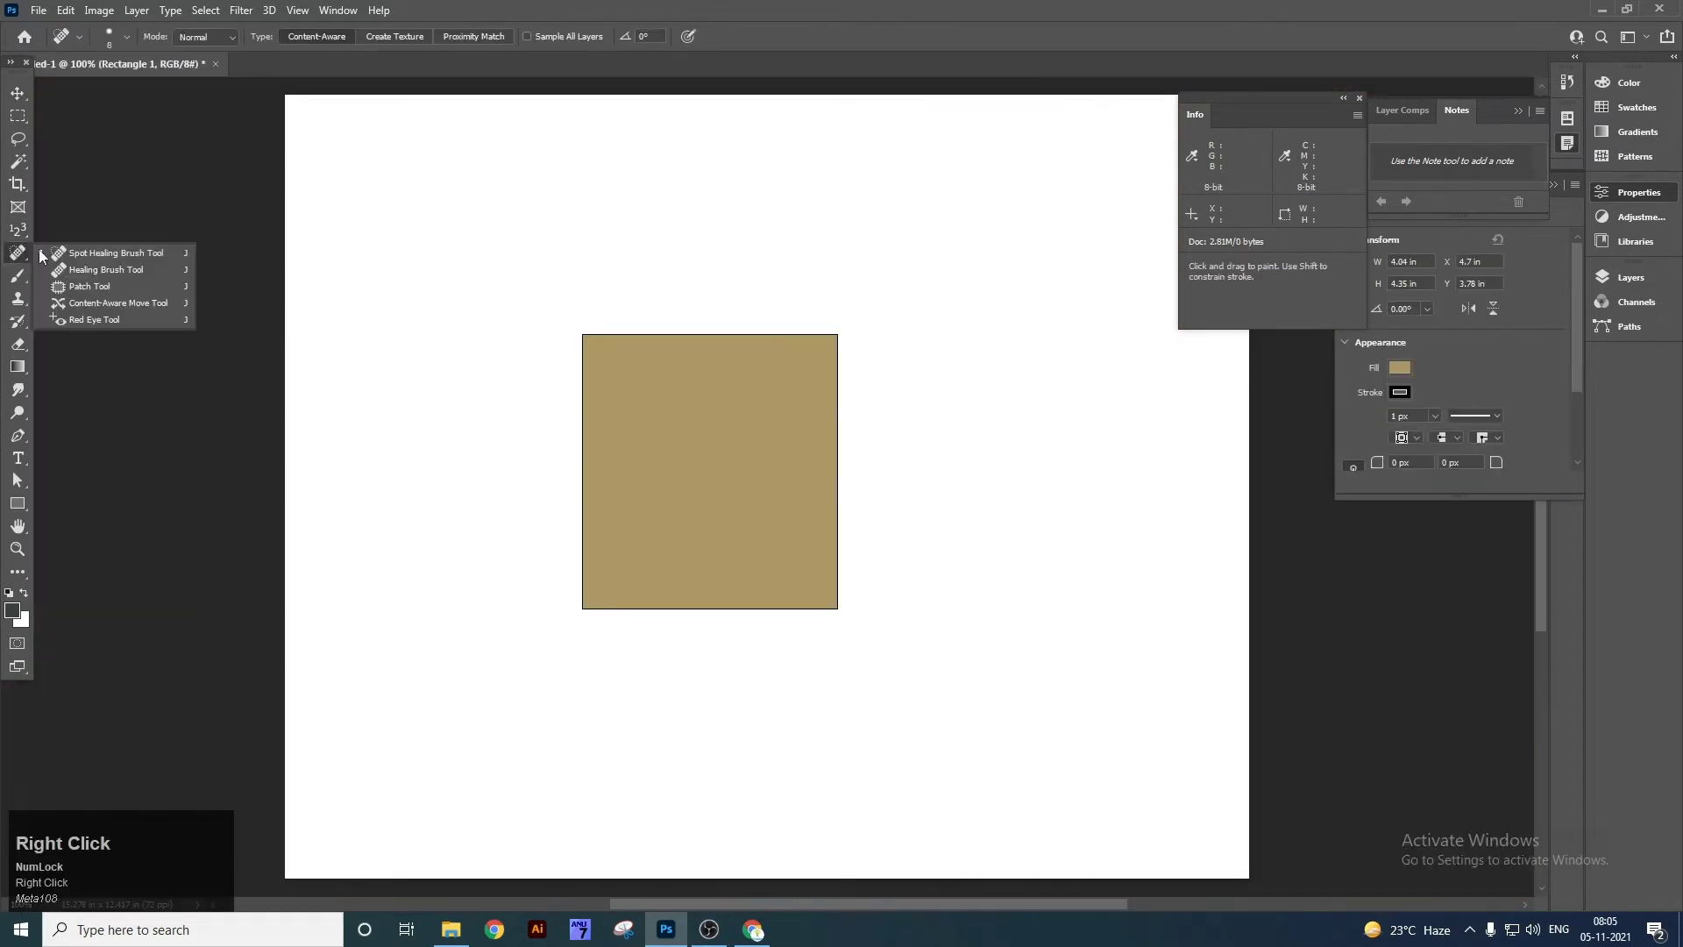
Open the jpg.jfif acne portrait from the desktop and zoom the face to 179%.
left_click(107, 254)
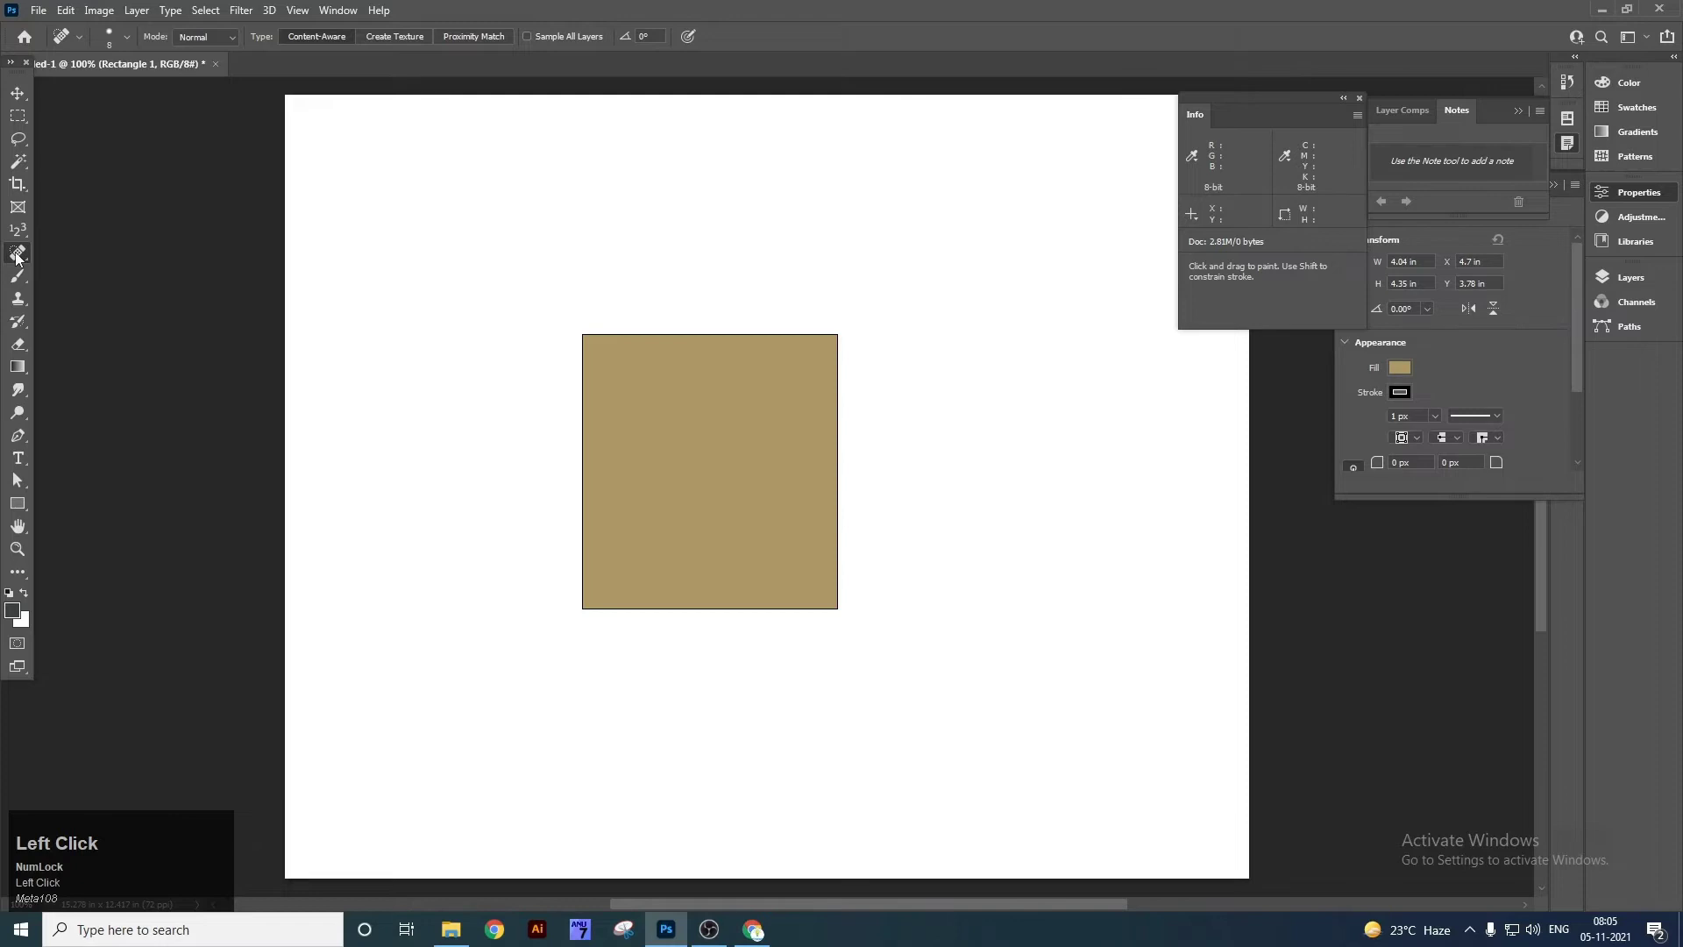
key("super+d")
left_click_drag(40, 647, 638, 60)
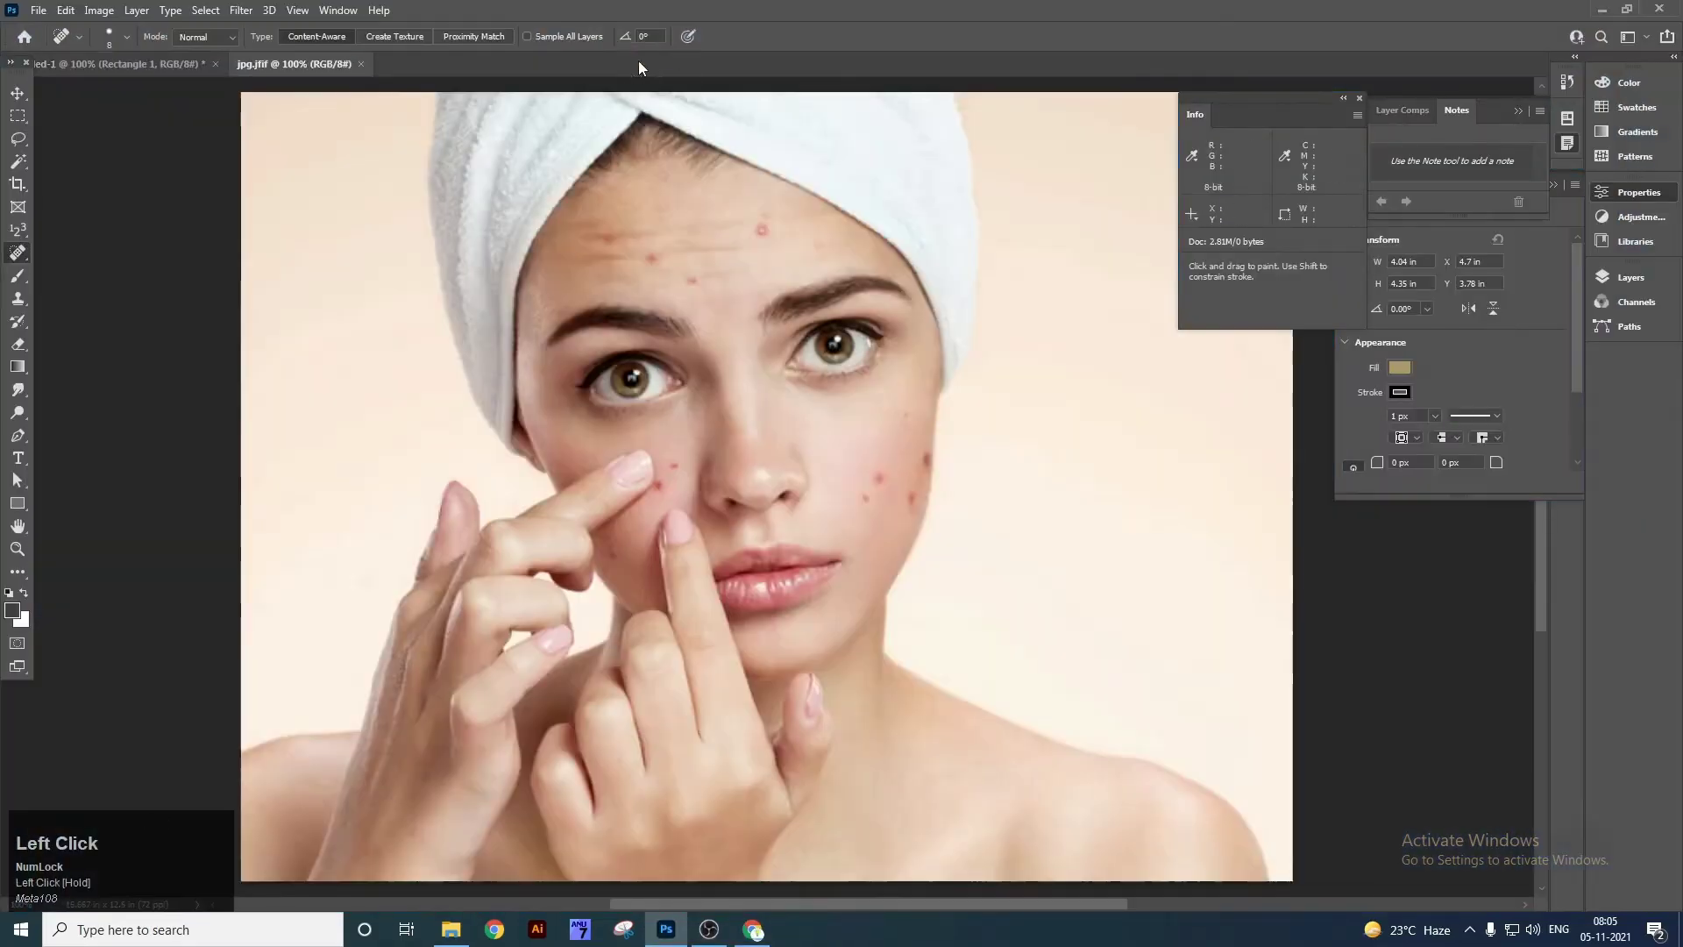
key("z")
left_click(800, 279)
left_click_drag(799, 278, 828, 289)
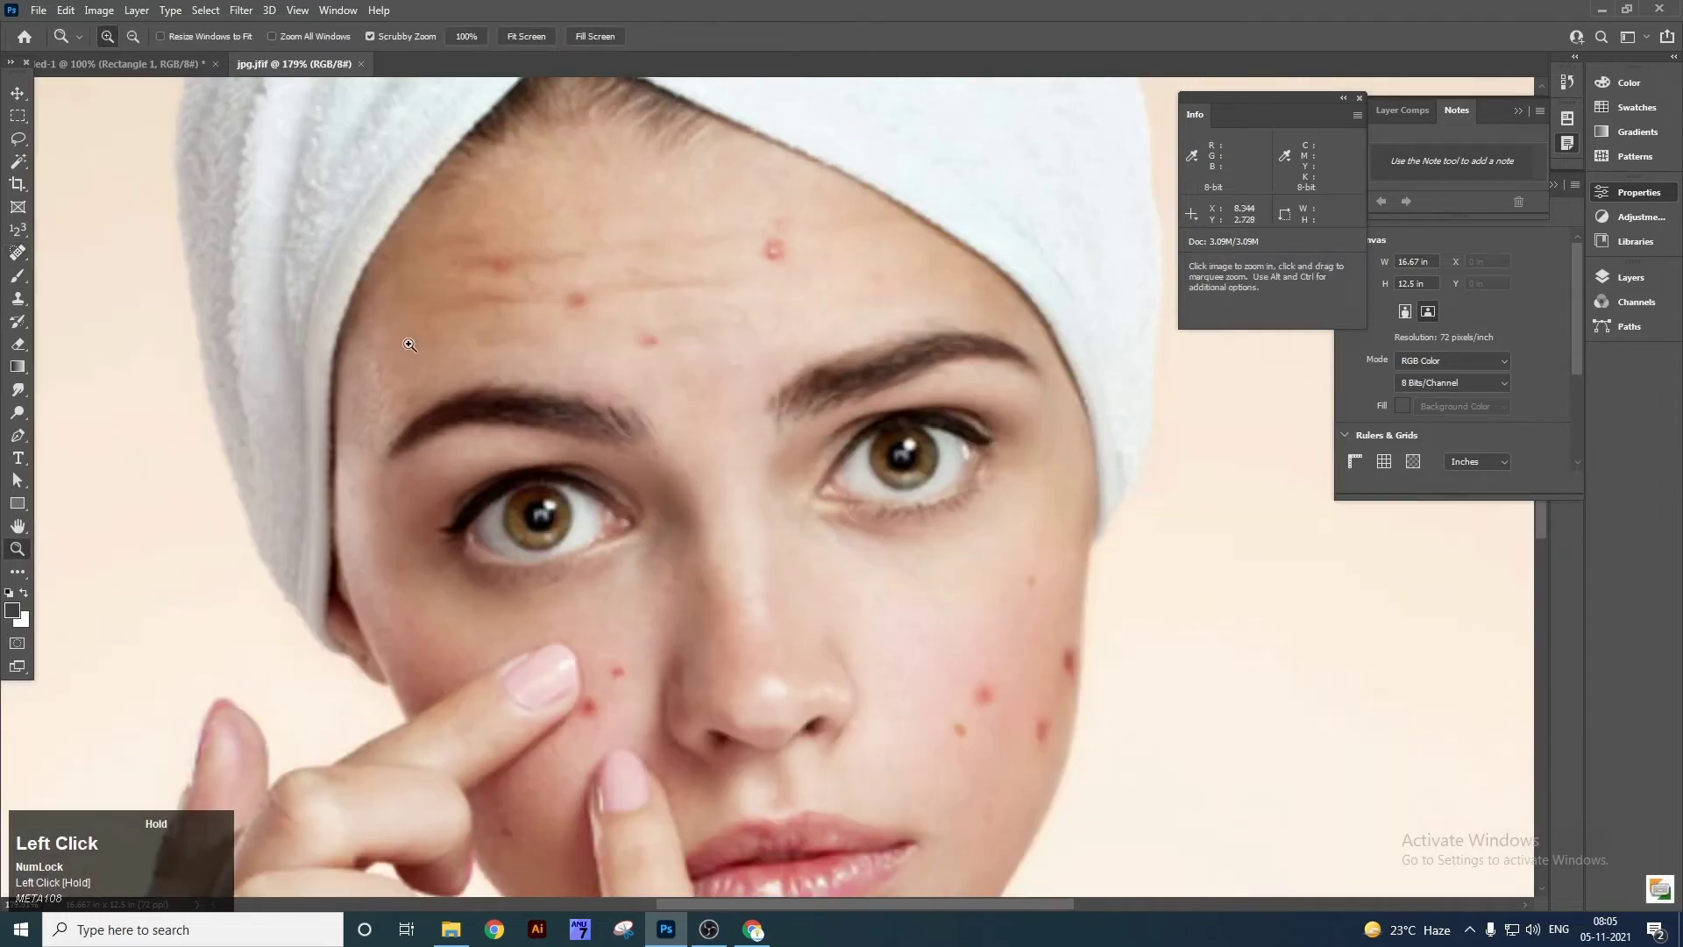
Set the Spot Healing Brush to size 40, test-heal a forehead pimple, then undo it.
right_click(17, 253)
left_click(91, 257)
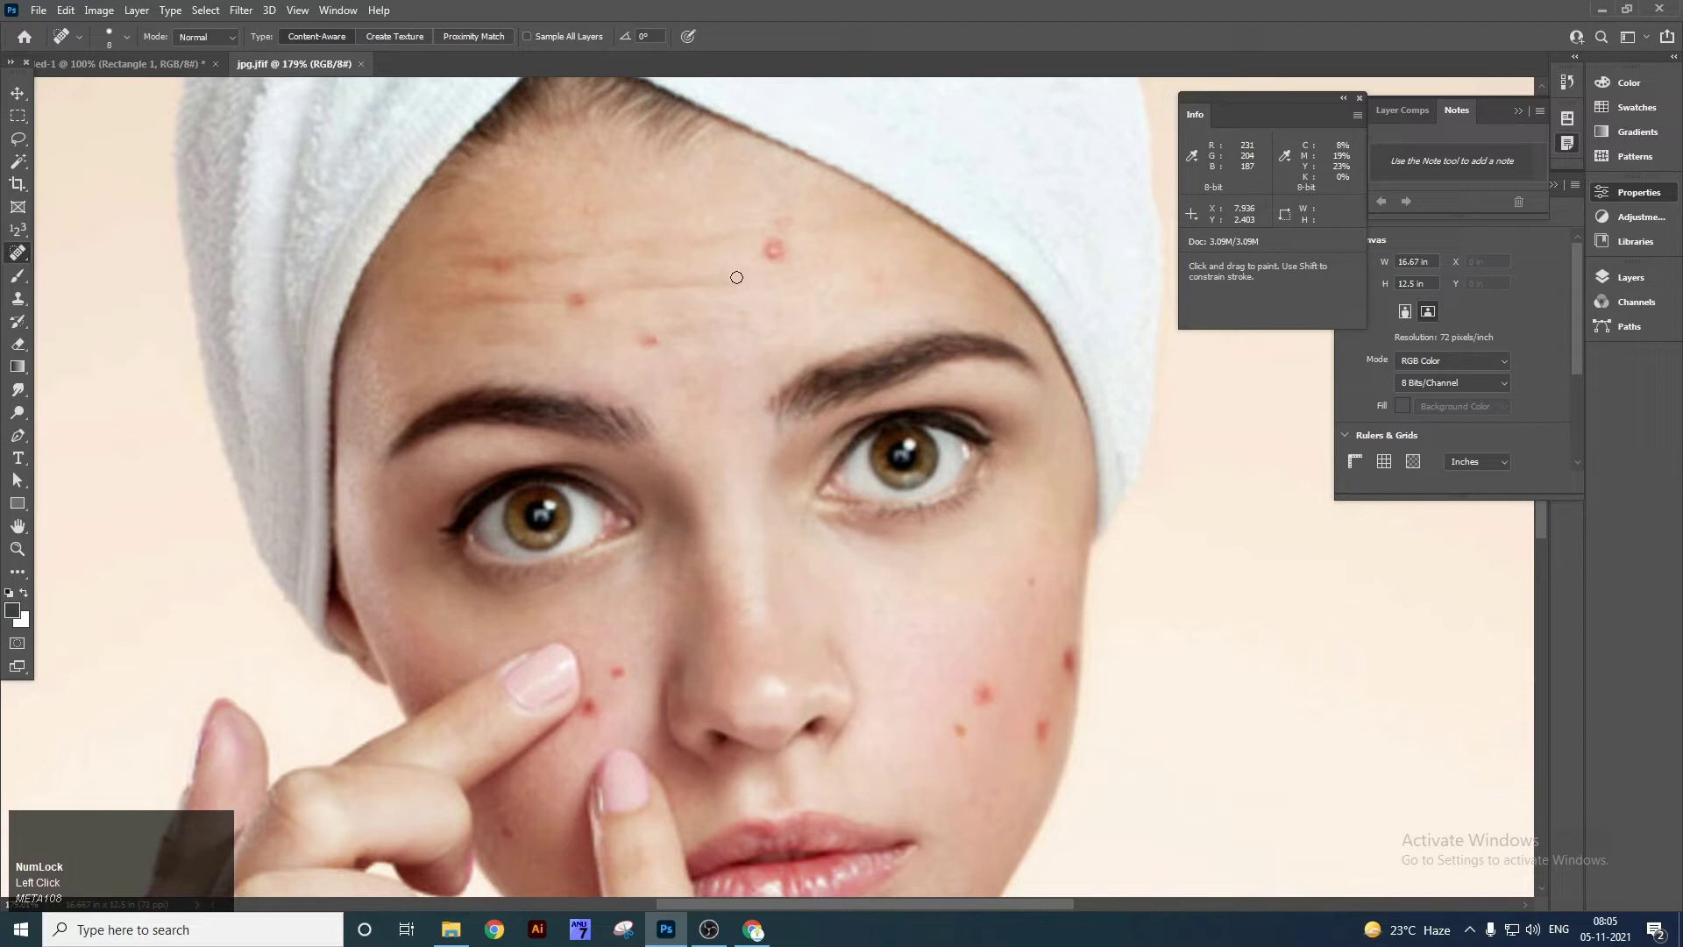
key("bracketright")
key("bracketright")
key("bracketright")
key("bracketright")
key("bracketright")
key("bracketright")
key("bracketright")
key("bracketright")
key("bracketleft")
key("bracketleft")
key("bracketleft")
key("bracketleft")
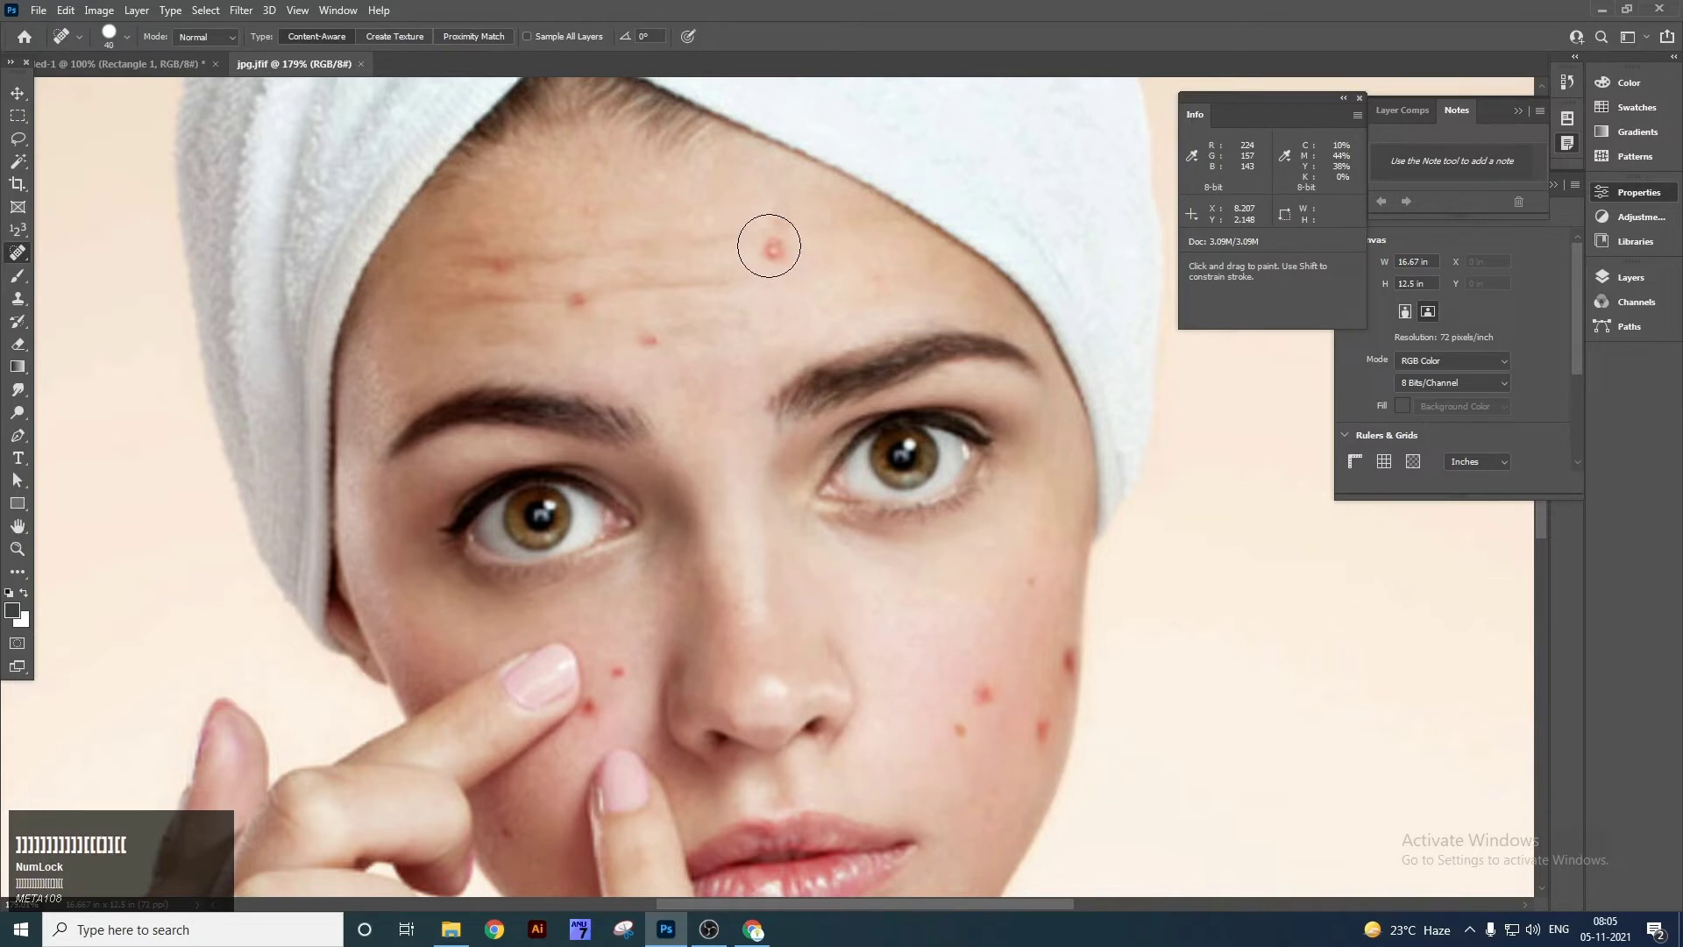
key("bracketleft")
key("bracketright")
key("bracketright")
key("bracketright")
key("bracketright")
left_click(771, 248)
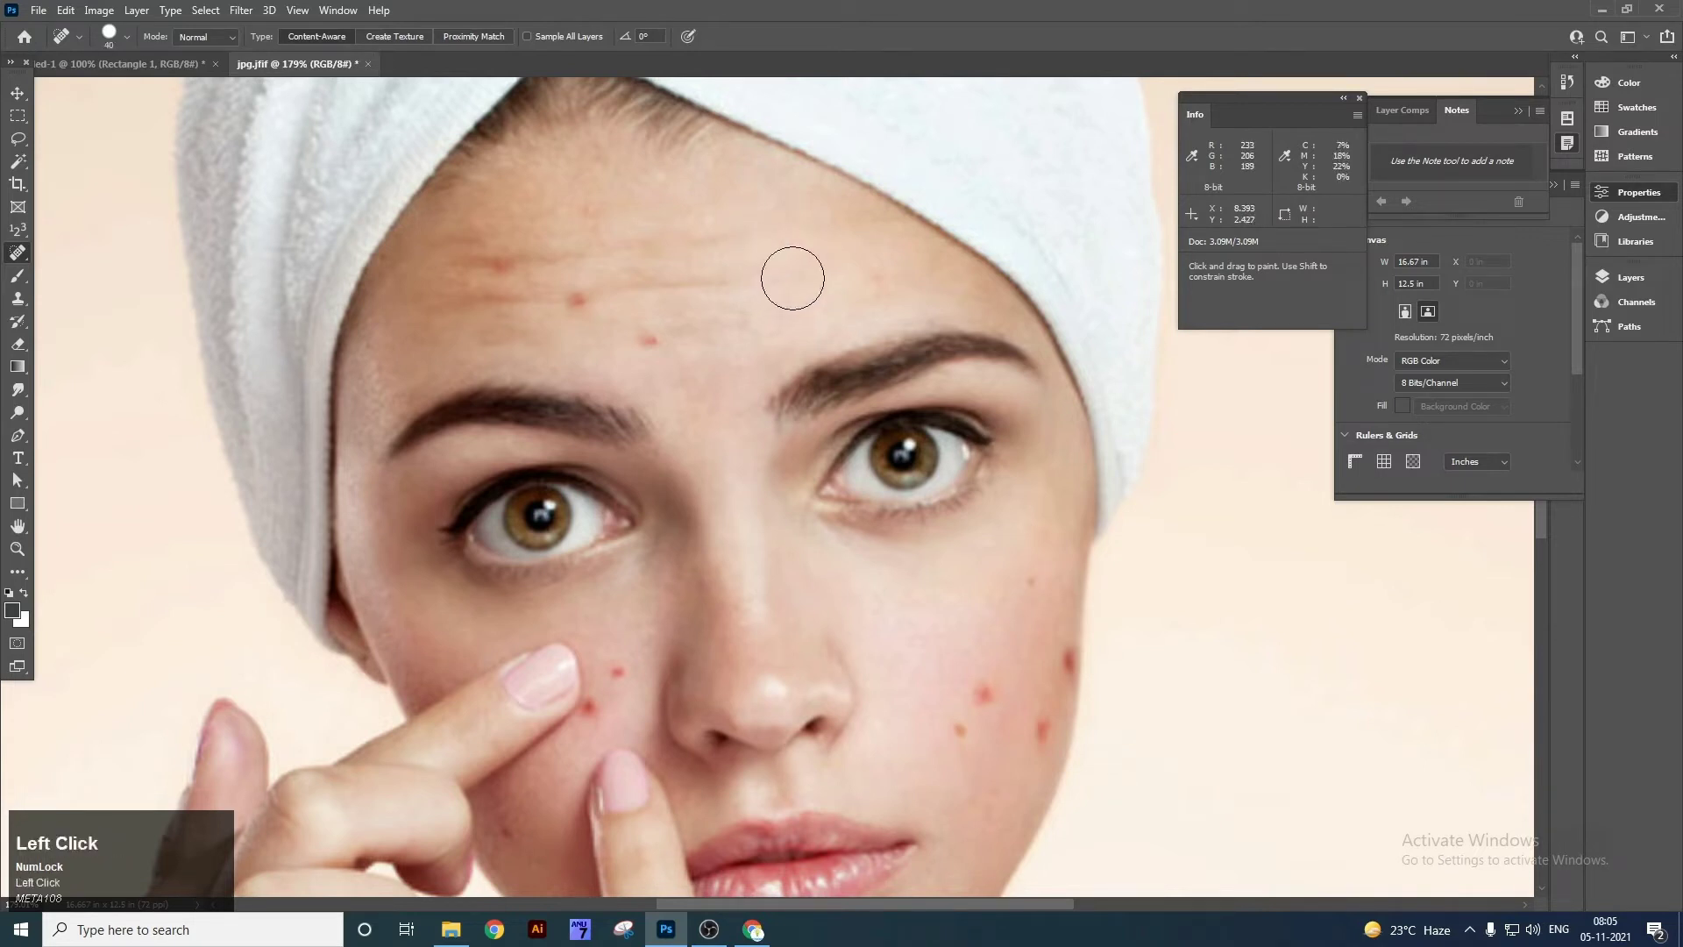
key("ctrl+z")
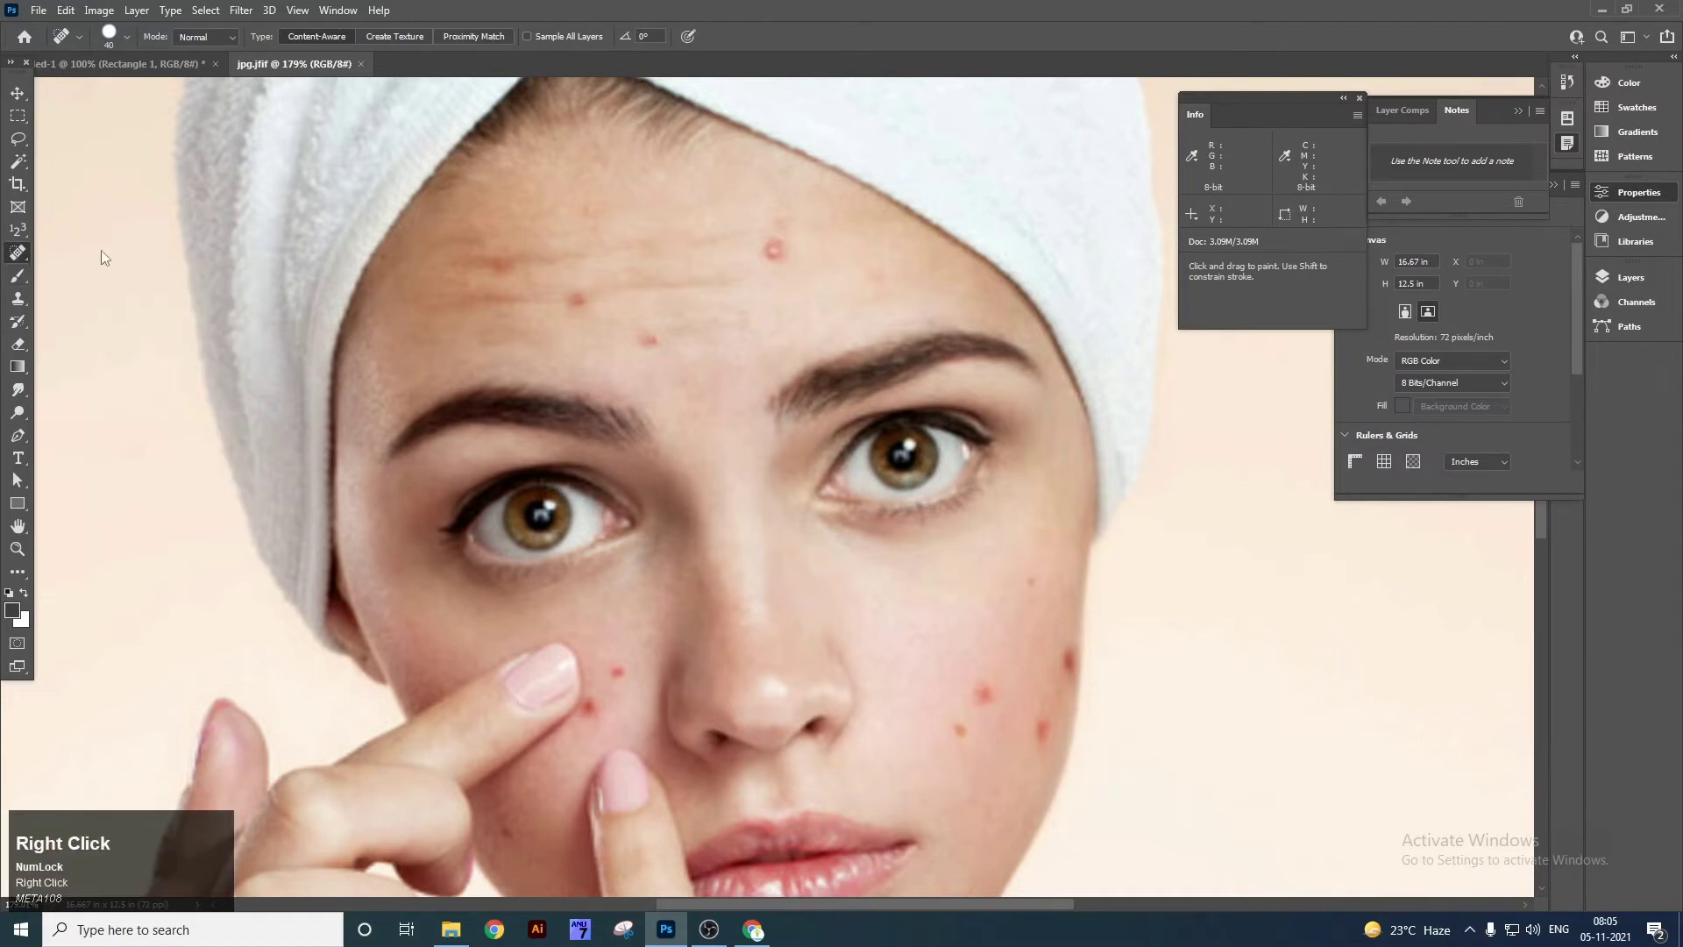
Heal the six pimples across the forehead with the Spot Healing Brush.
right_click(23, 259)
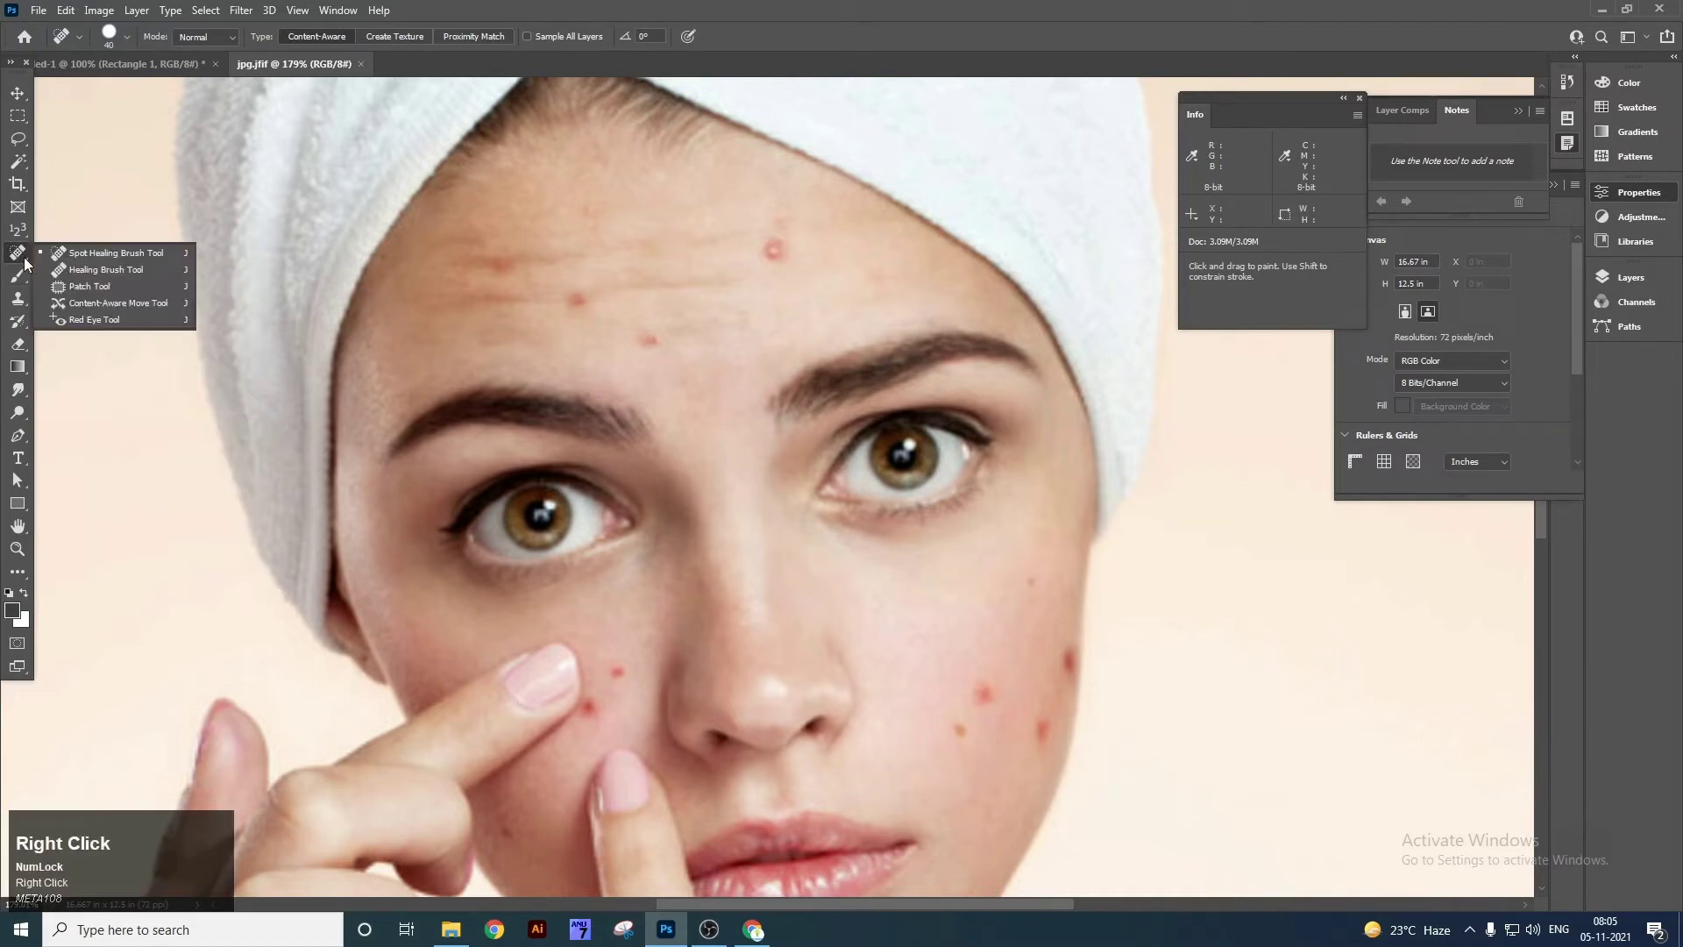
left_click(99, 254)
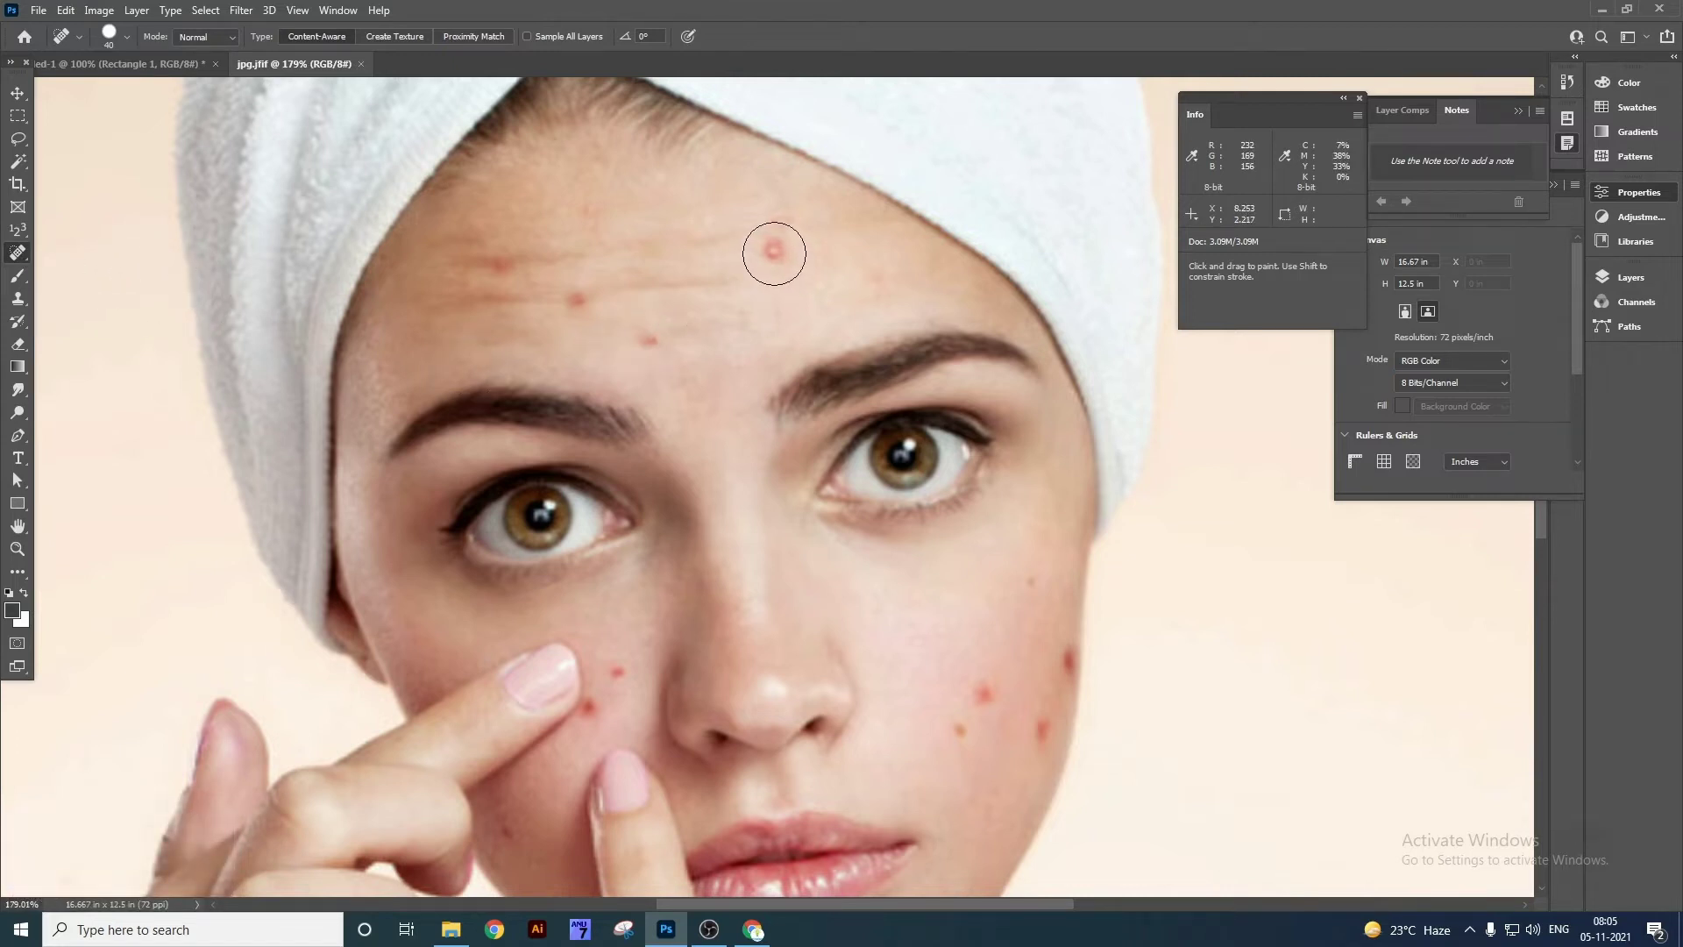
left_click(774, 252)
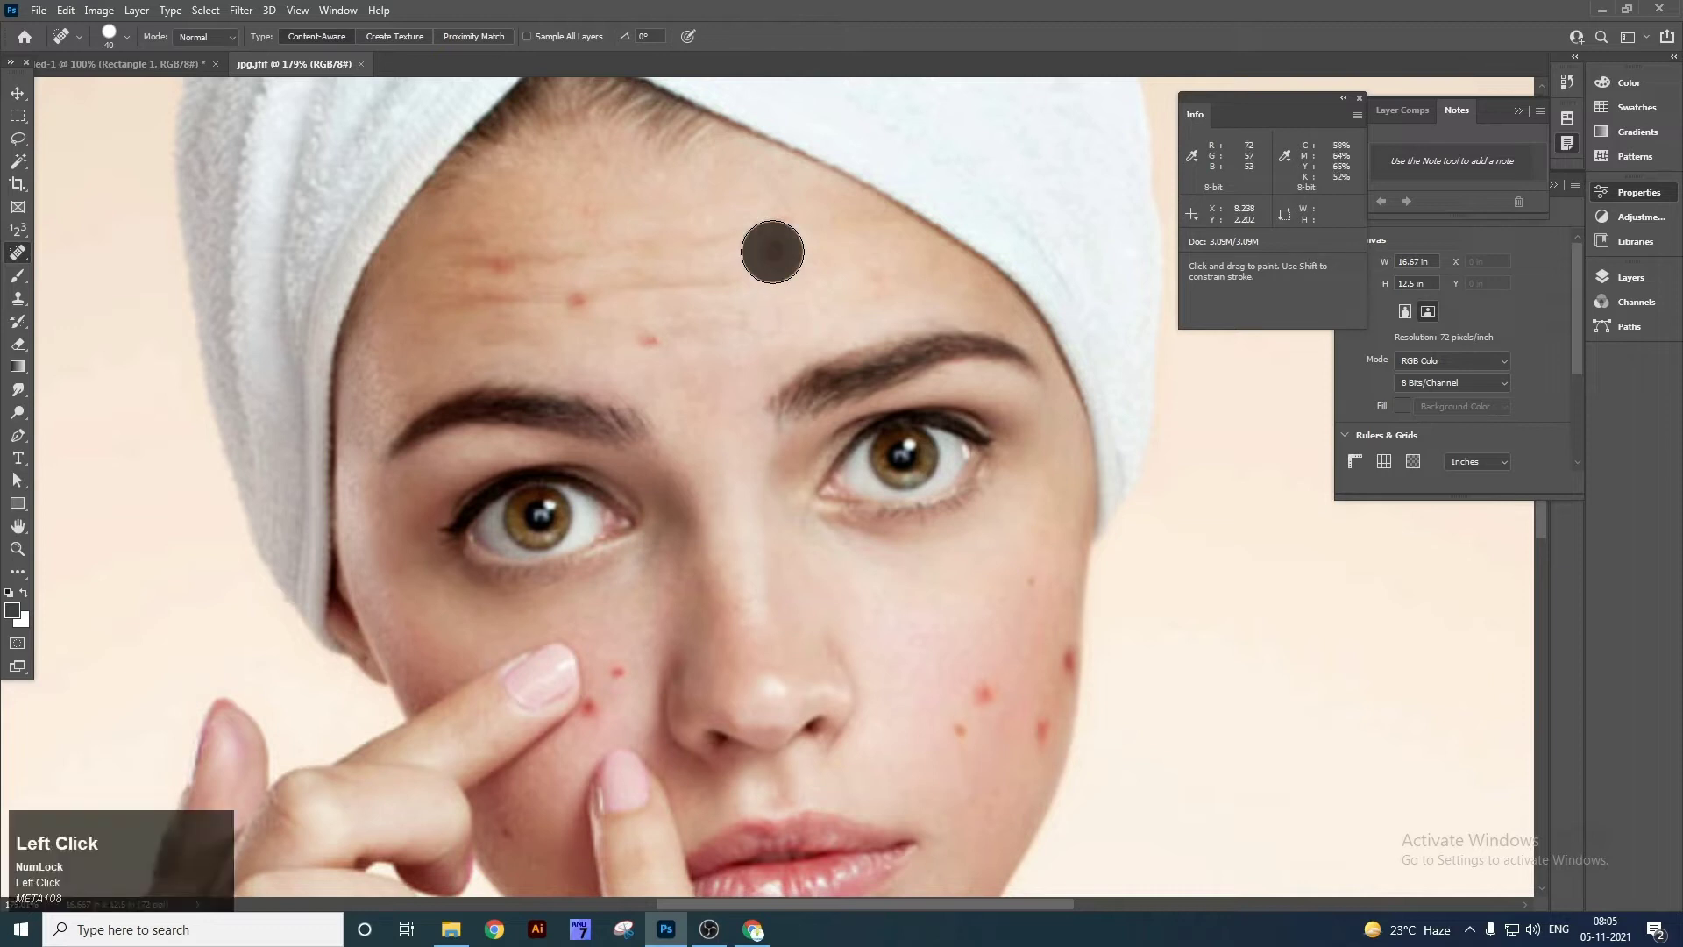
left_click(652, 331)
left_click(573, 295)
left_click(501, 272)
left_click(800, 216)
left_click(592, 208)
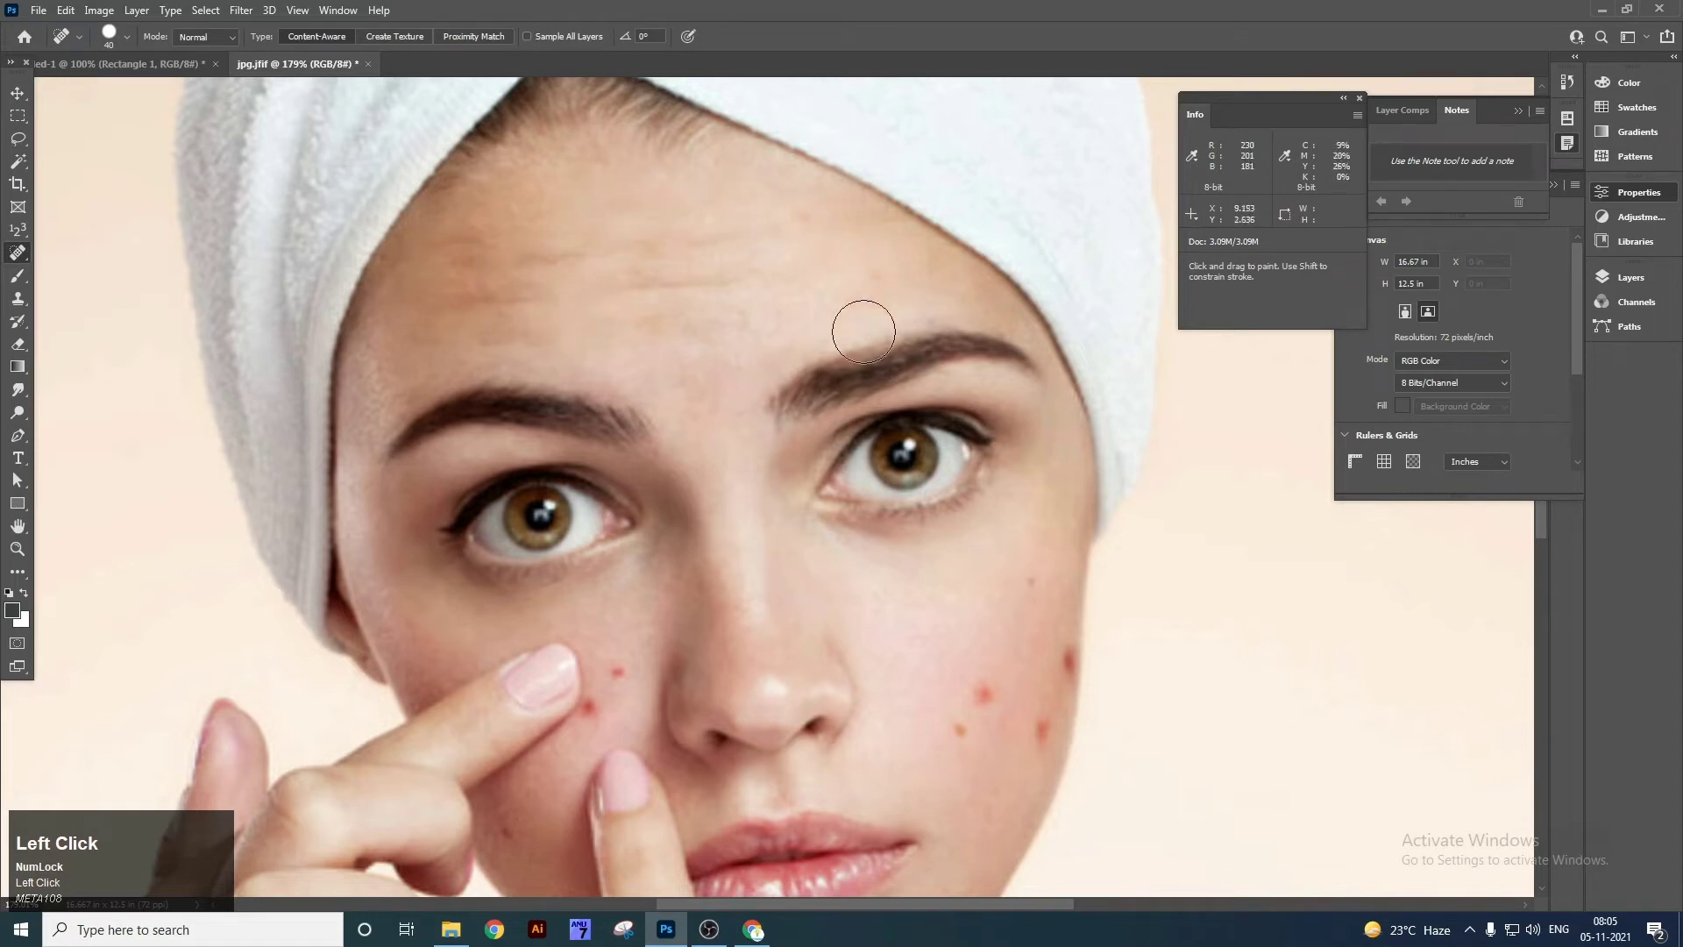
Heal the four red blemishes on the cheek and beside the nose.
right_click(19, 254)
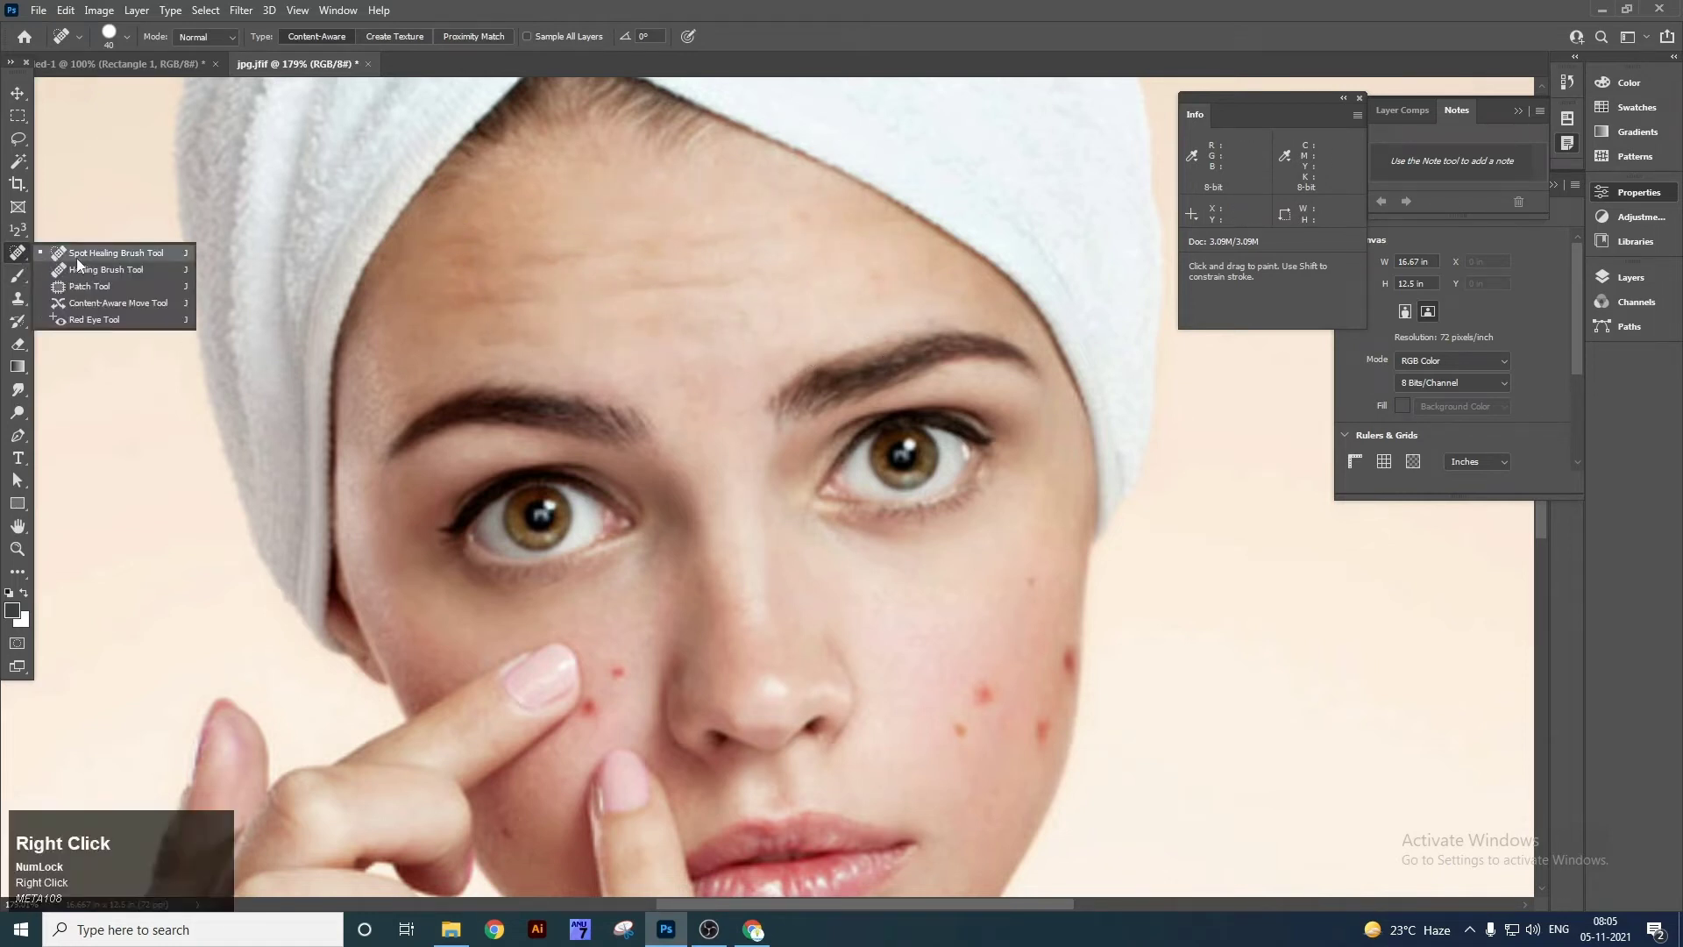
left_click(99, 256)
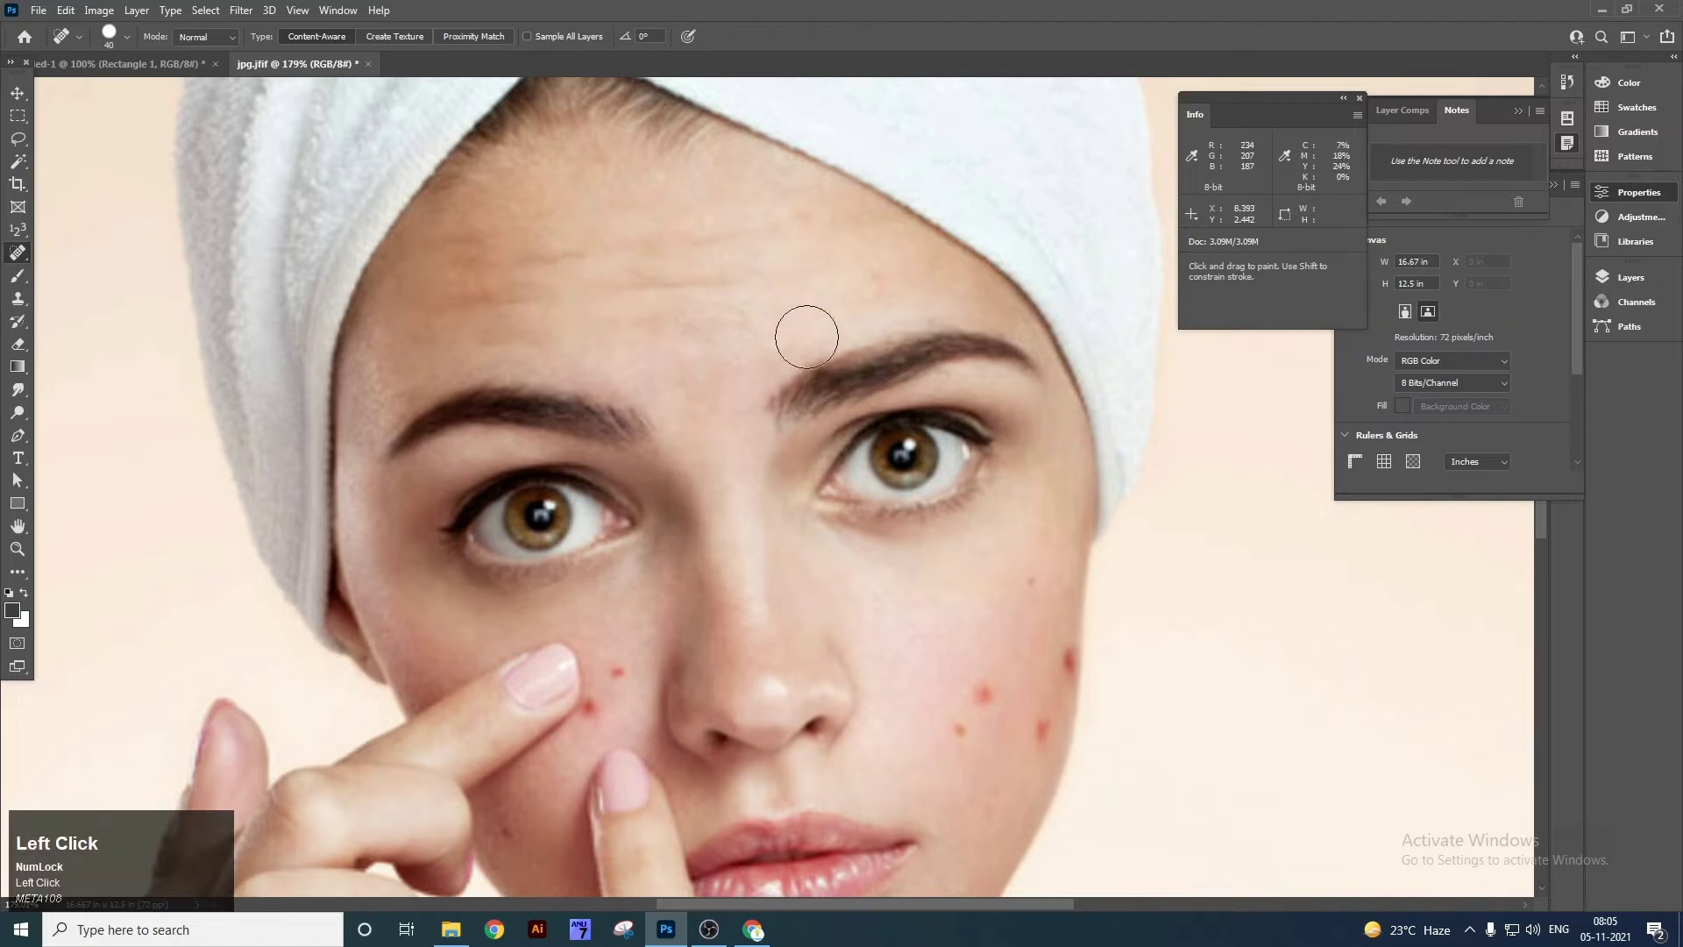
left_click(983, 689)
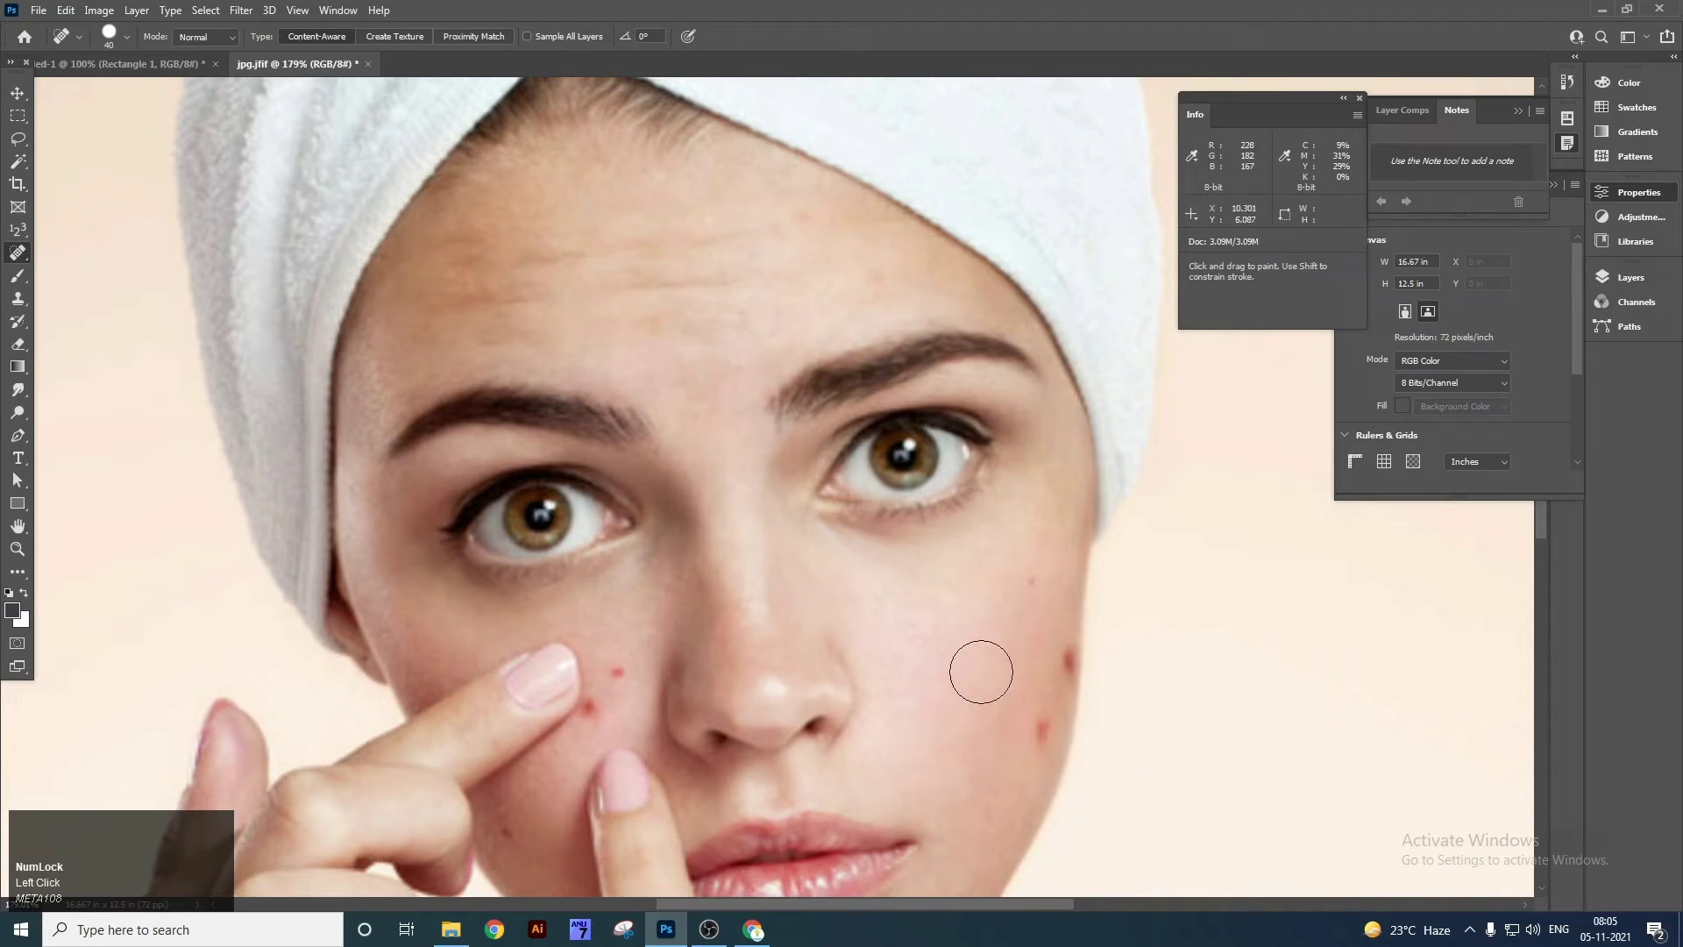
left_click(1059, 657)
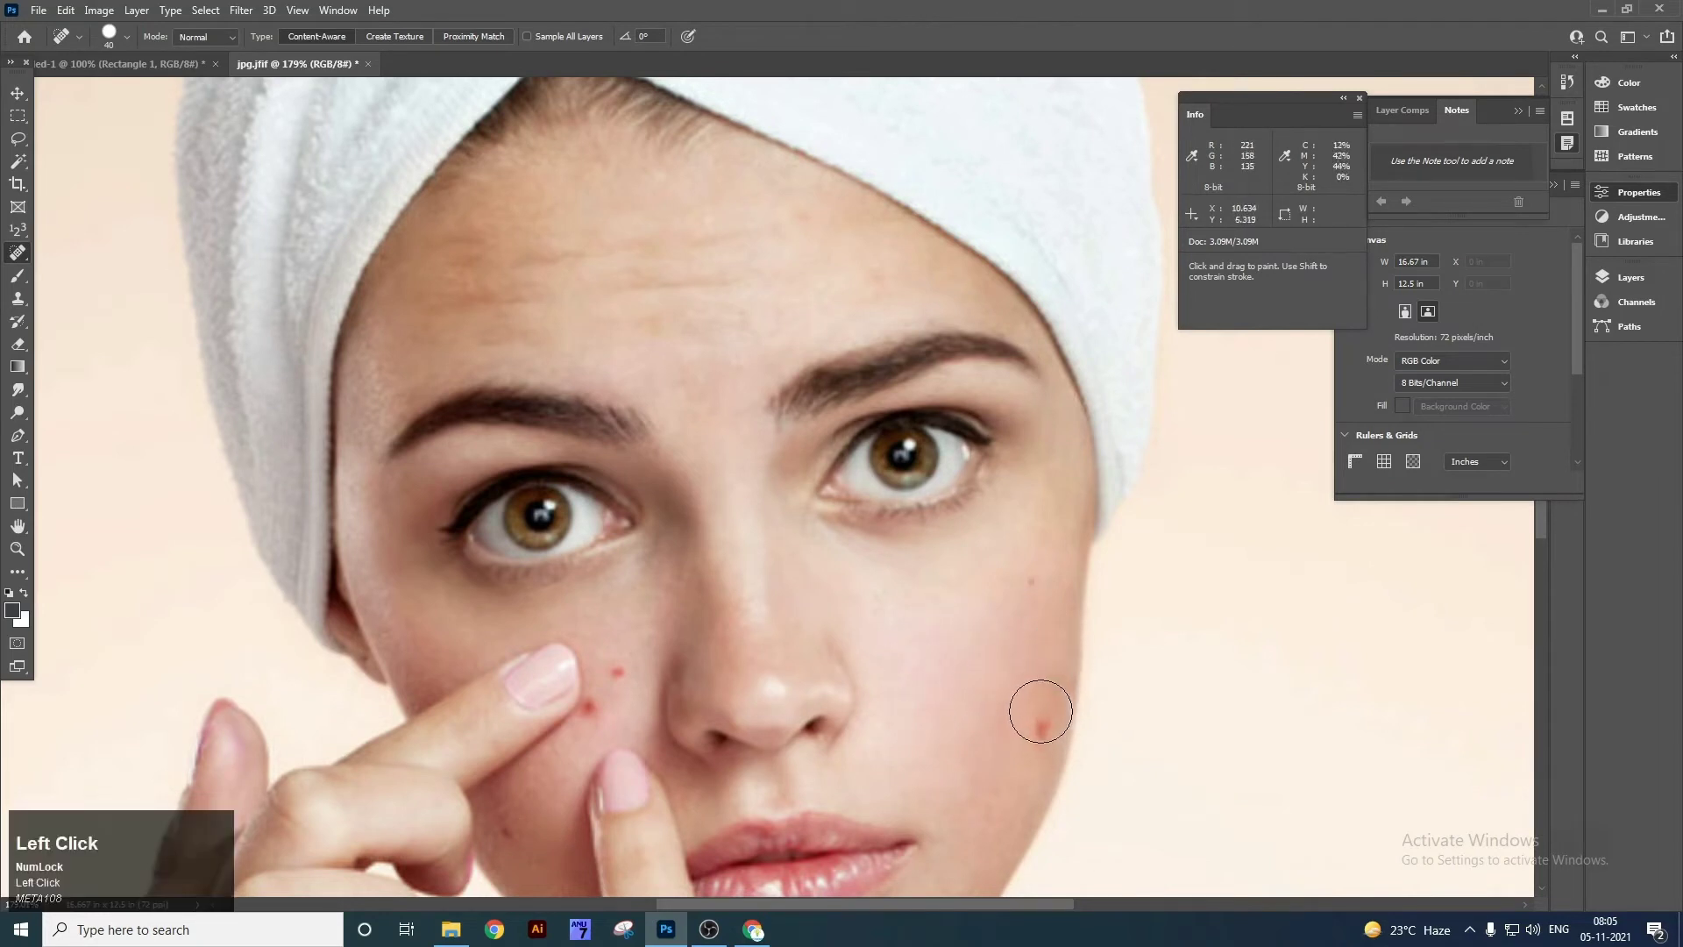
left_click(618, 673)
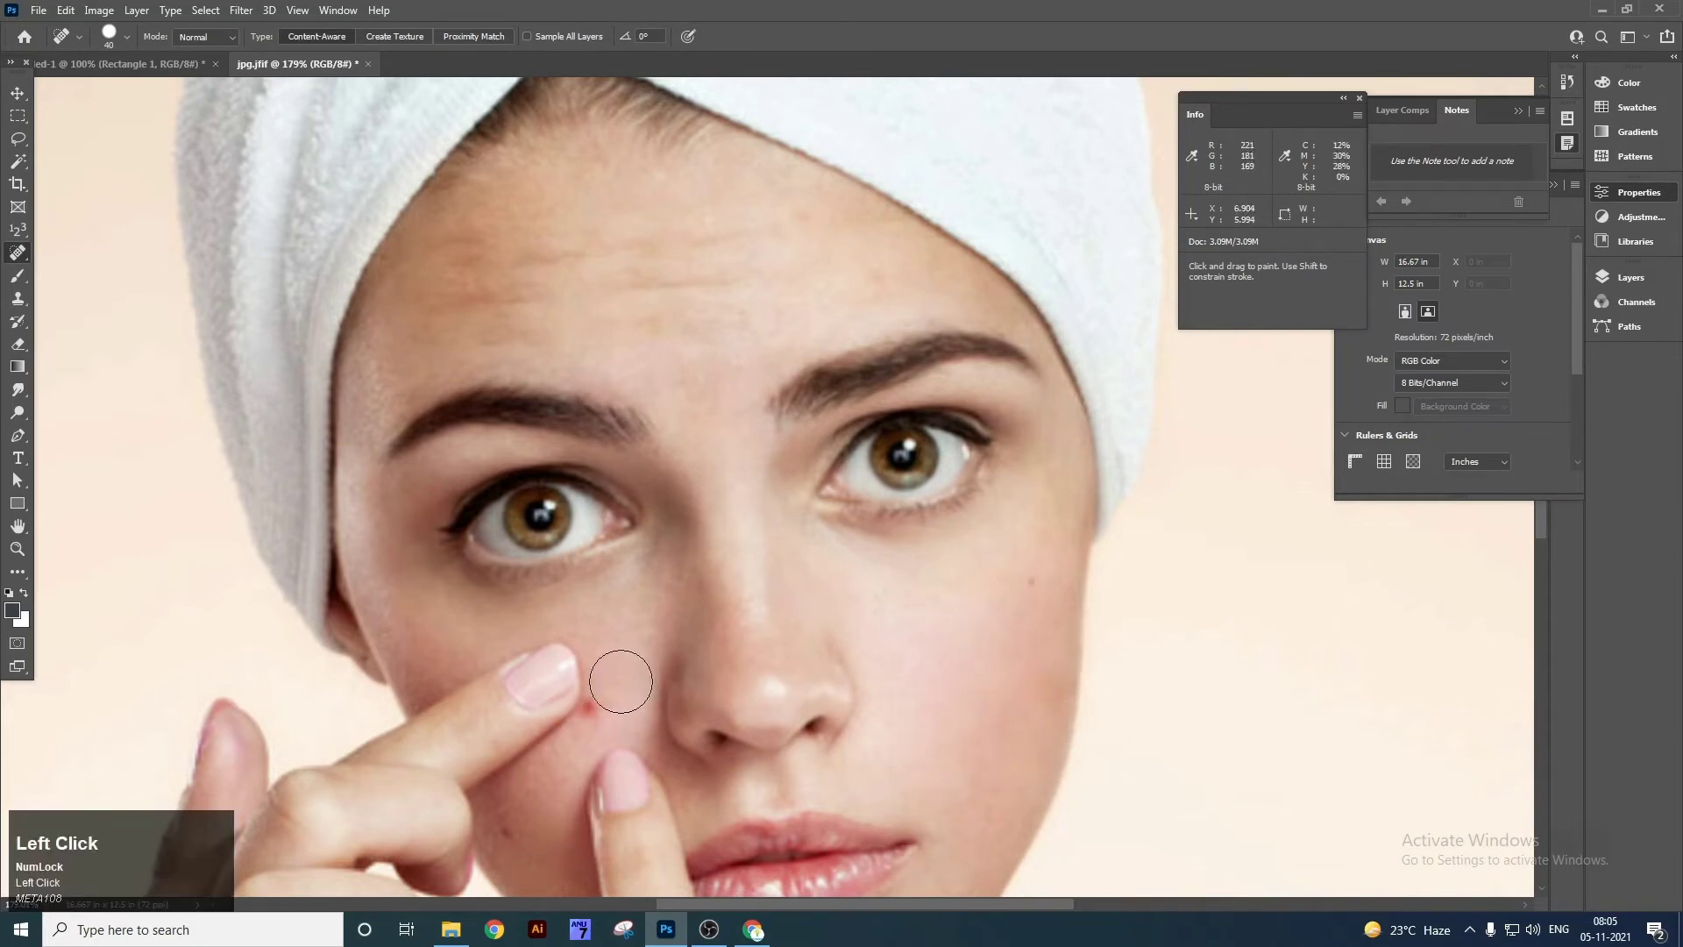
left_click(595, 720)
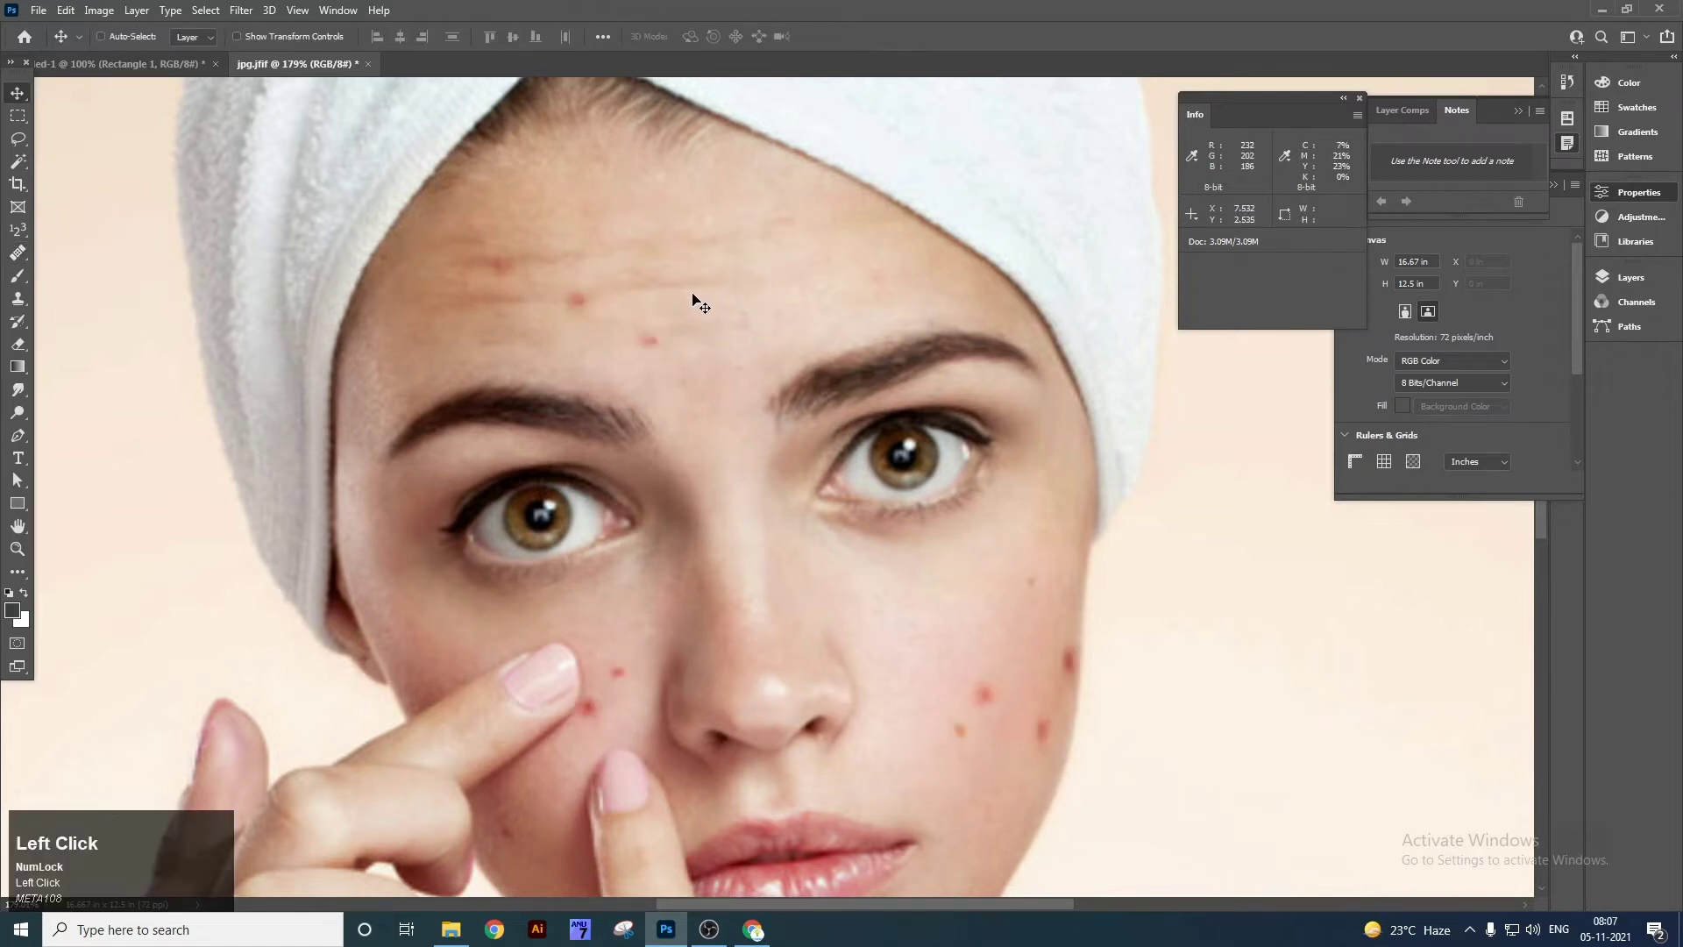
Select the regular Healing Brush from the healing tools flyout.
right_click(20, 256)
left_click(103, 269)
right_click(19, 256)
left_click(87, 272)
key("v")
right_click(18, 255)
left_click(83, 272)
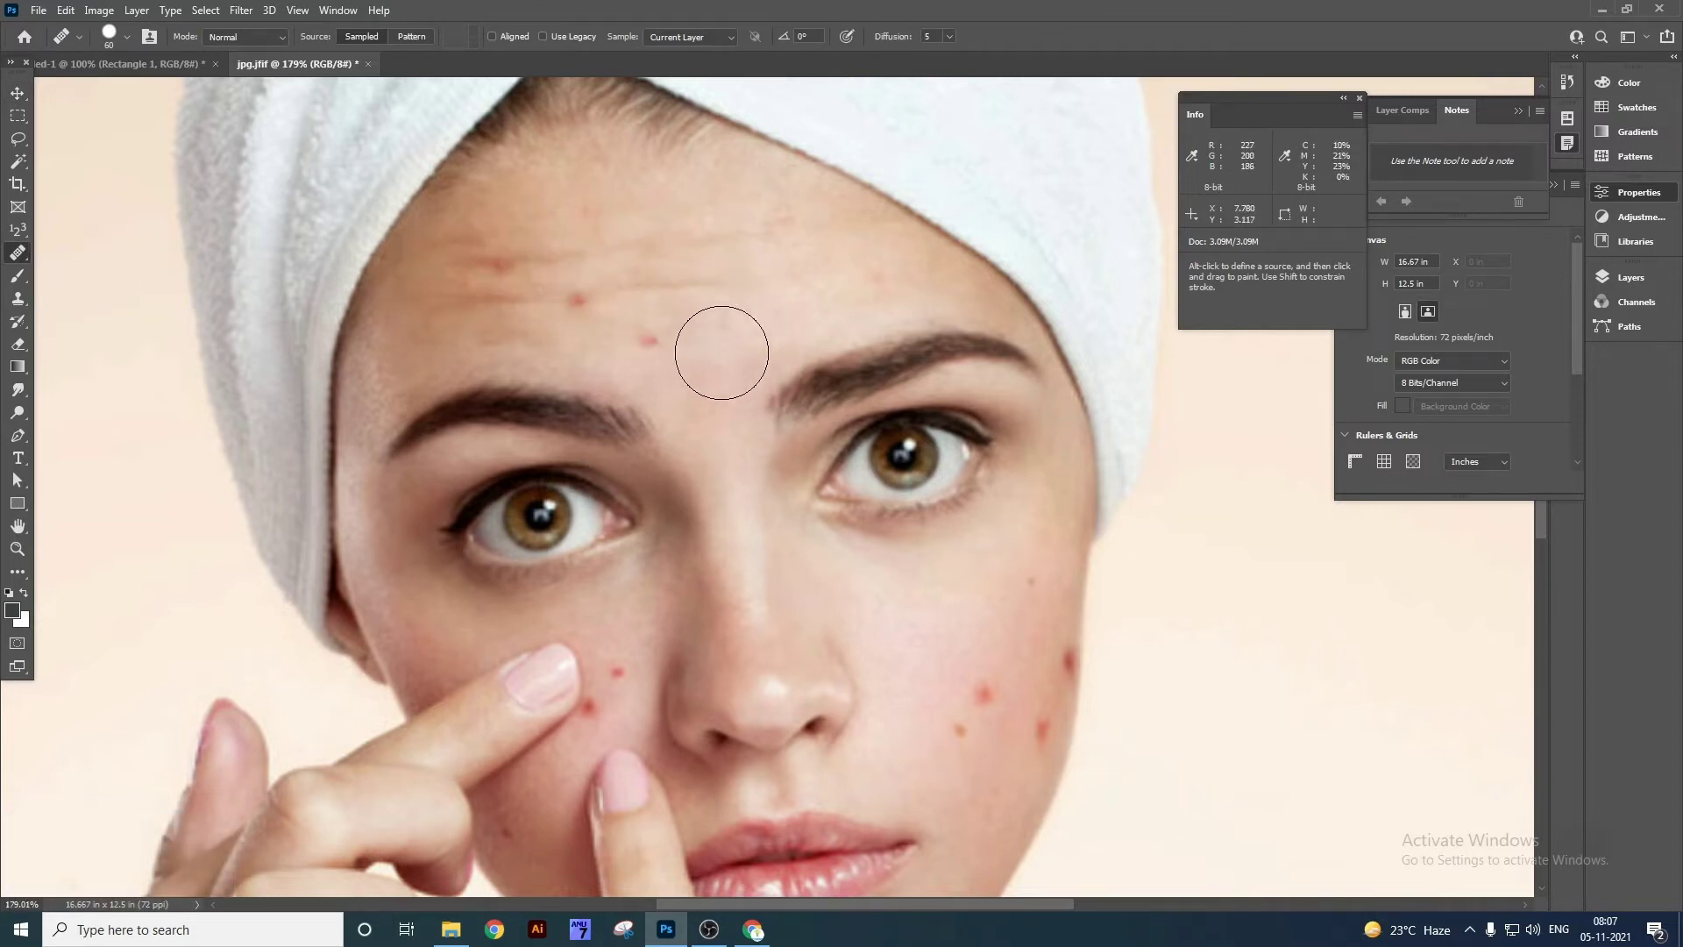
Heal the forehead blemish and the right- and left-cheek blemishes from sampled clean skin.
left_click(753, 335, "alt")
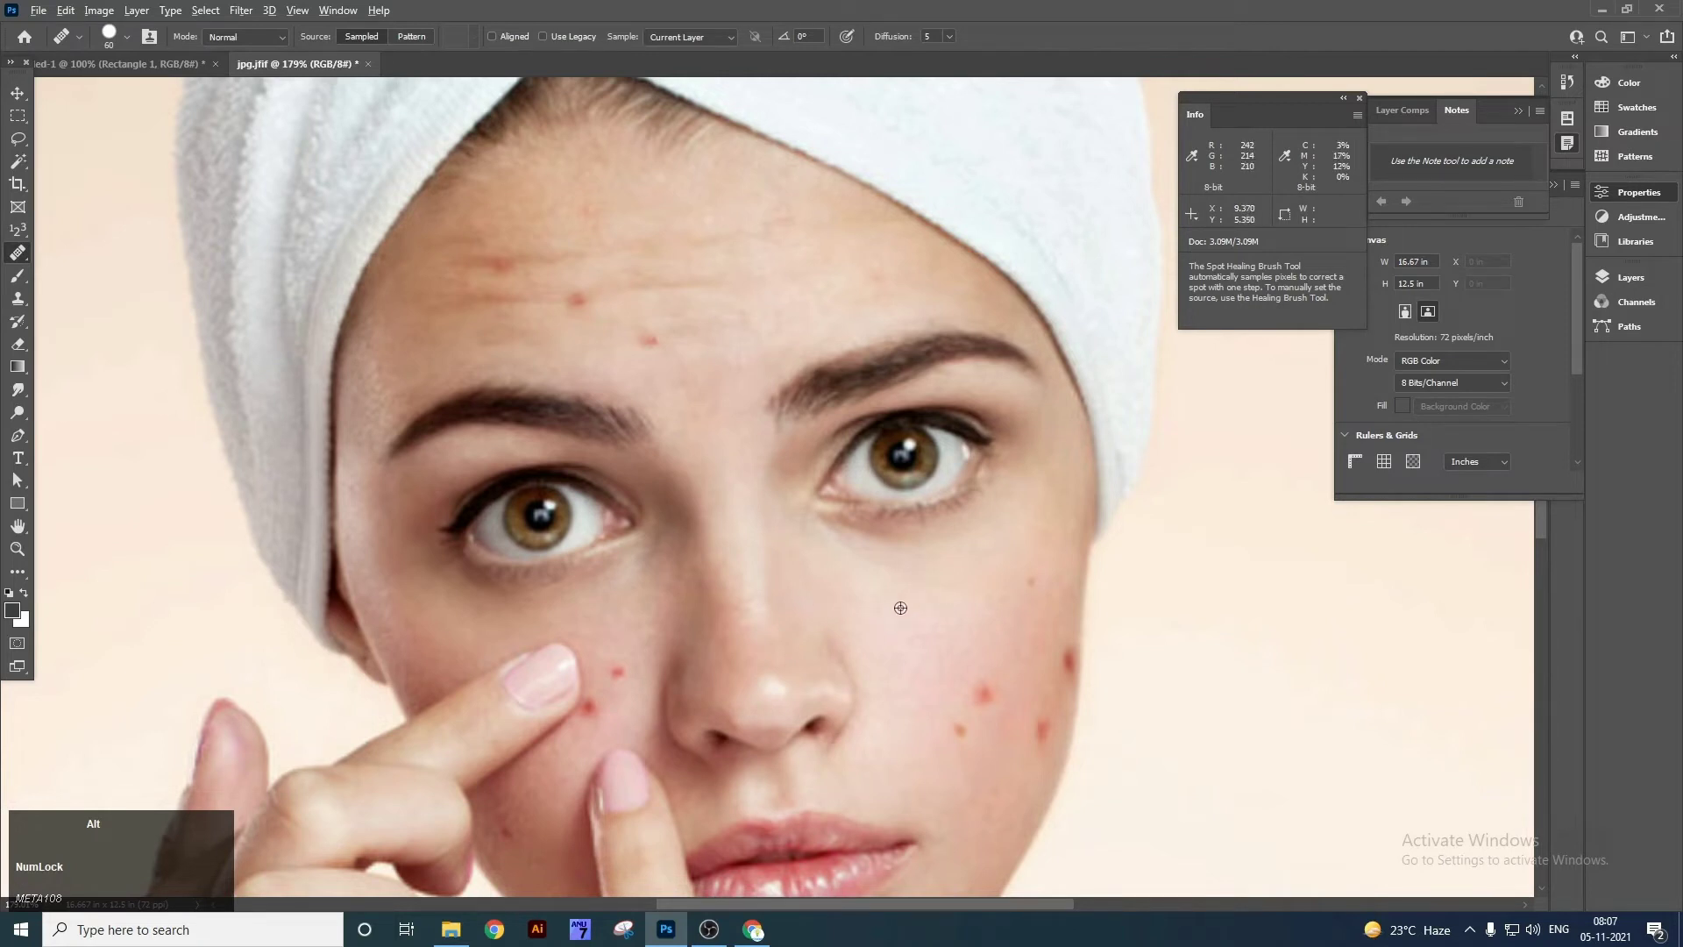
left_click(913, 590, "alt")
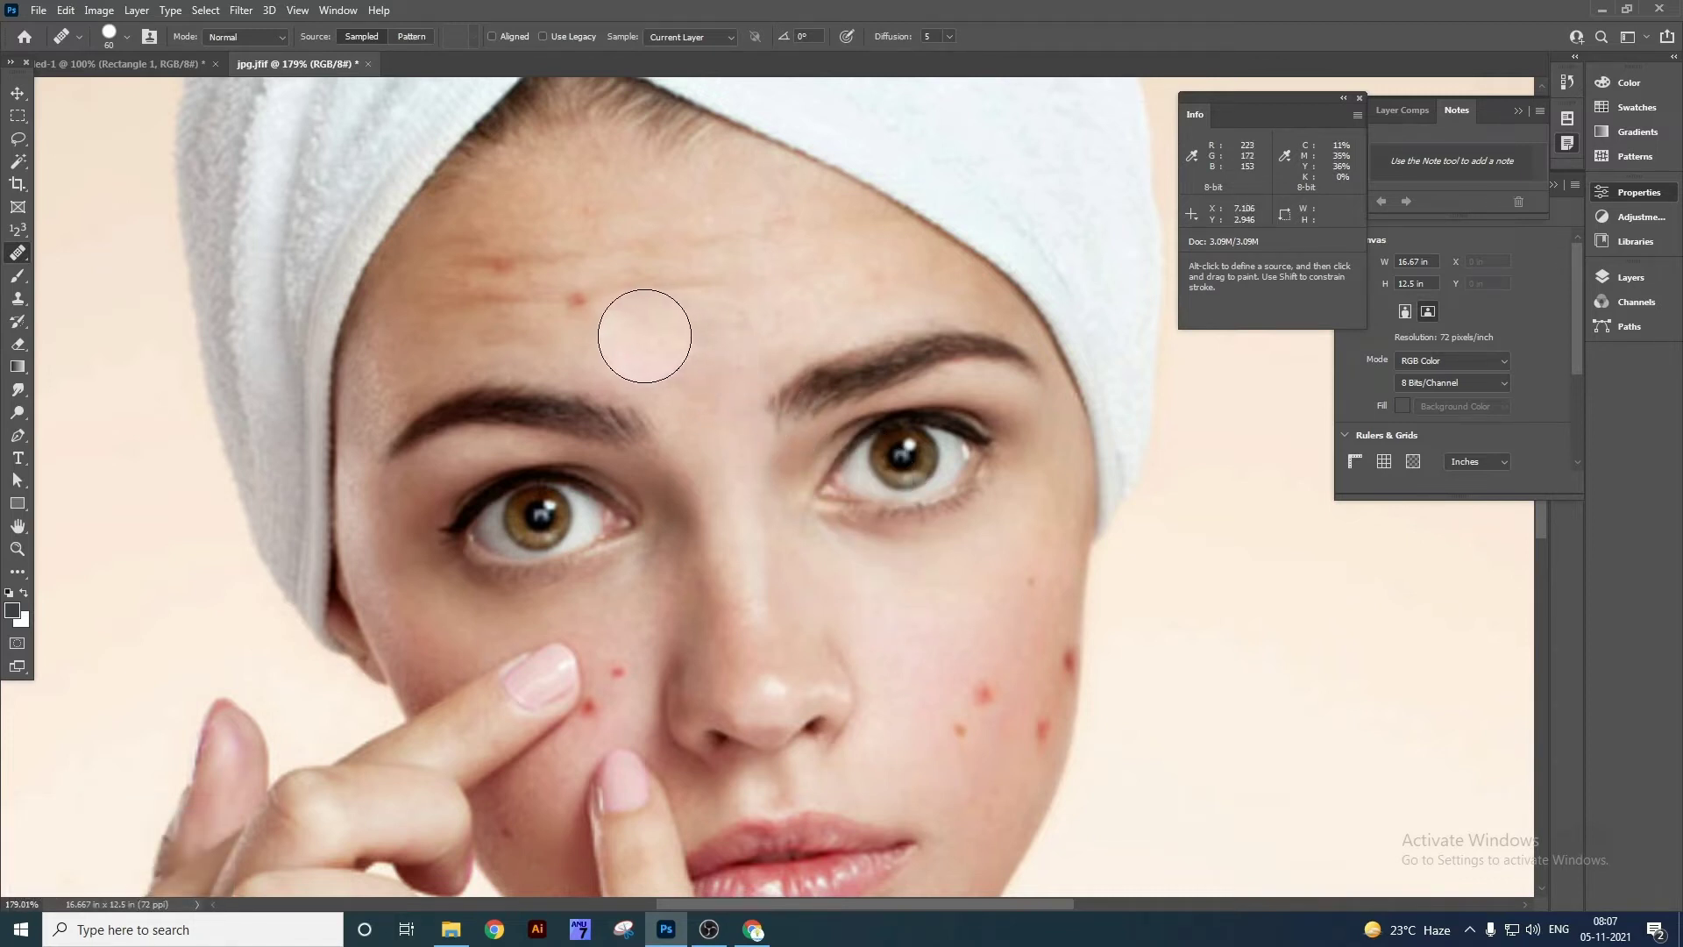
left_click(577, 300)
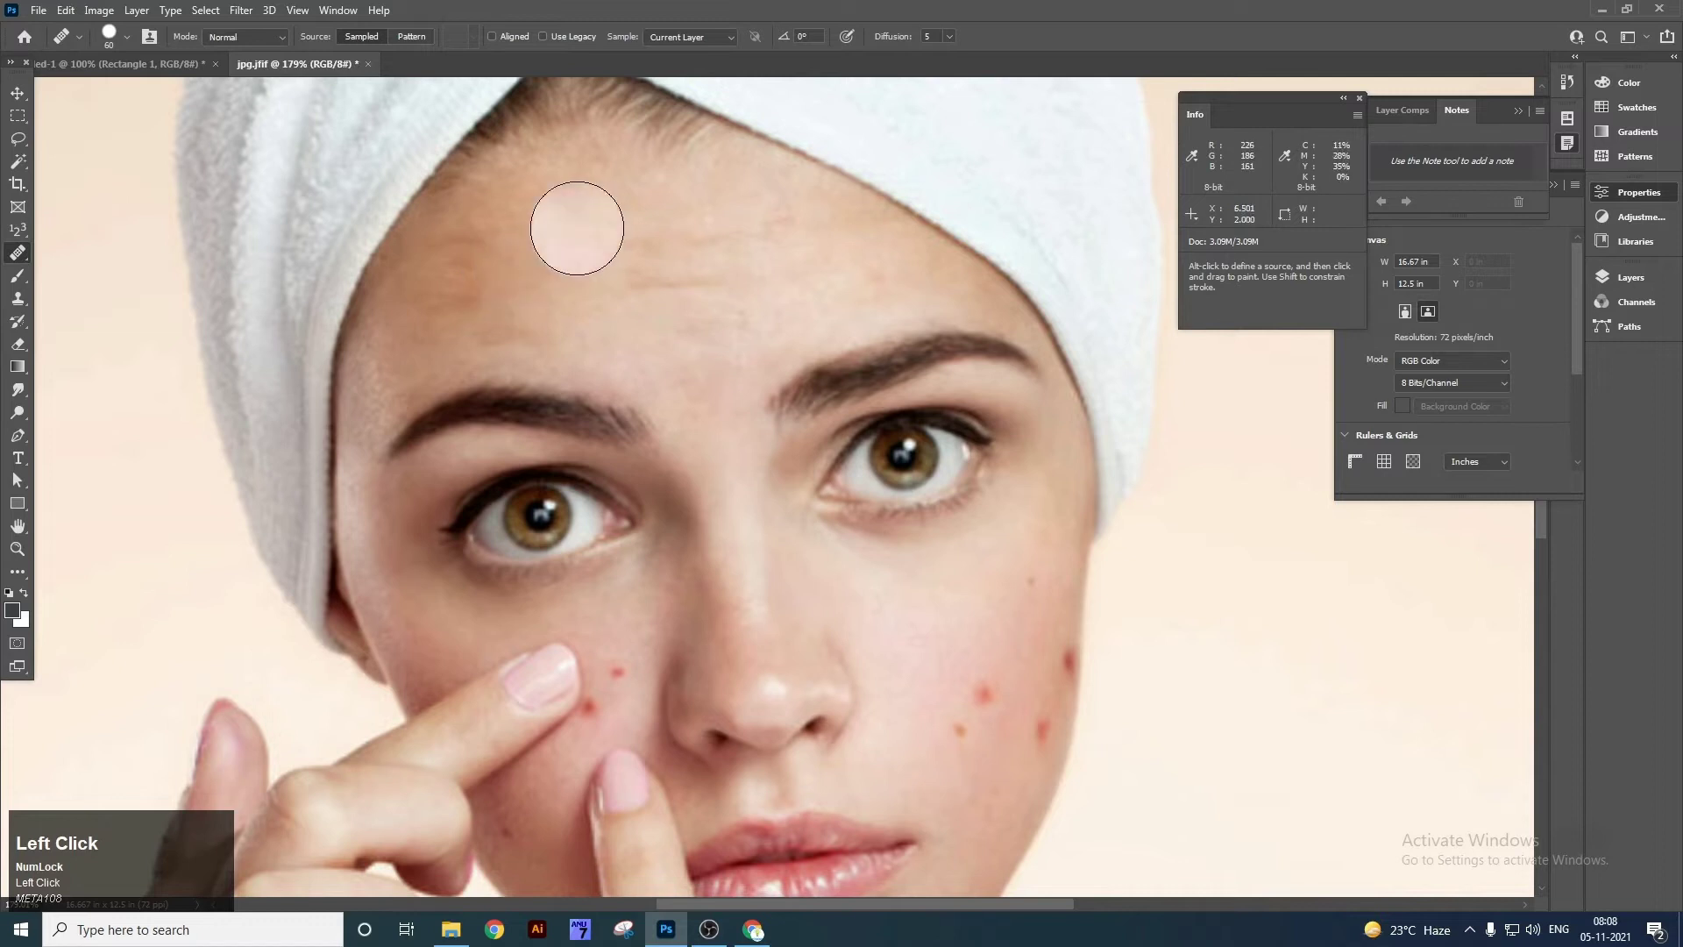
left_click(966, 698)
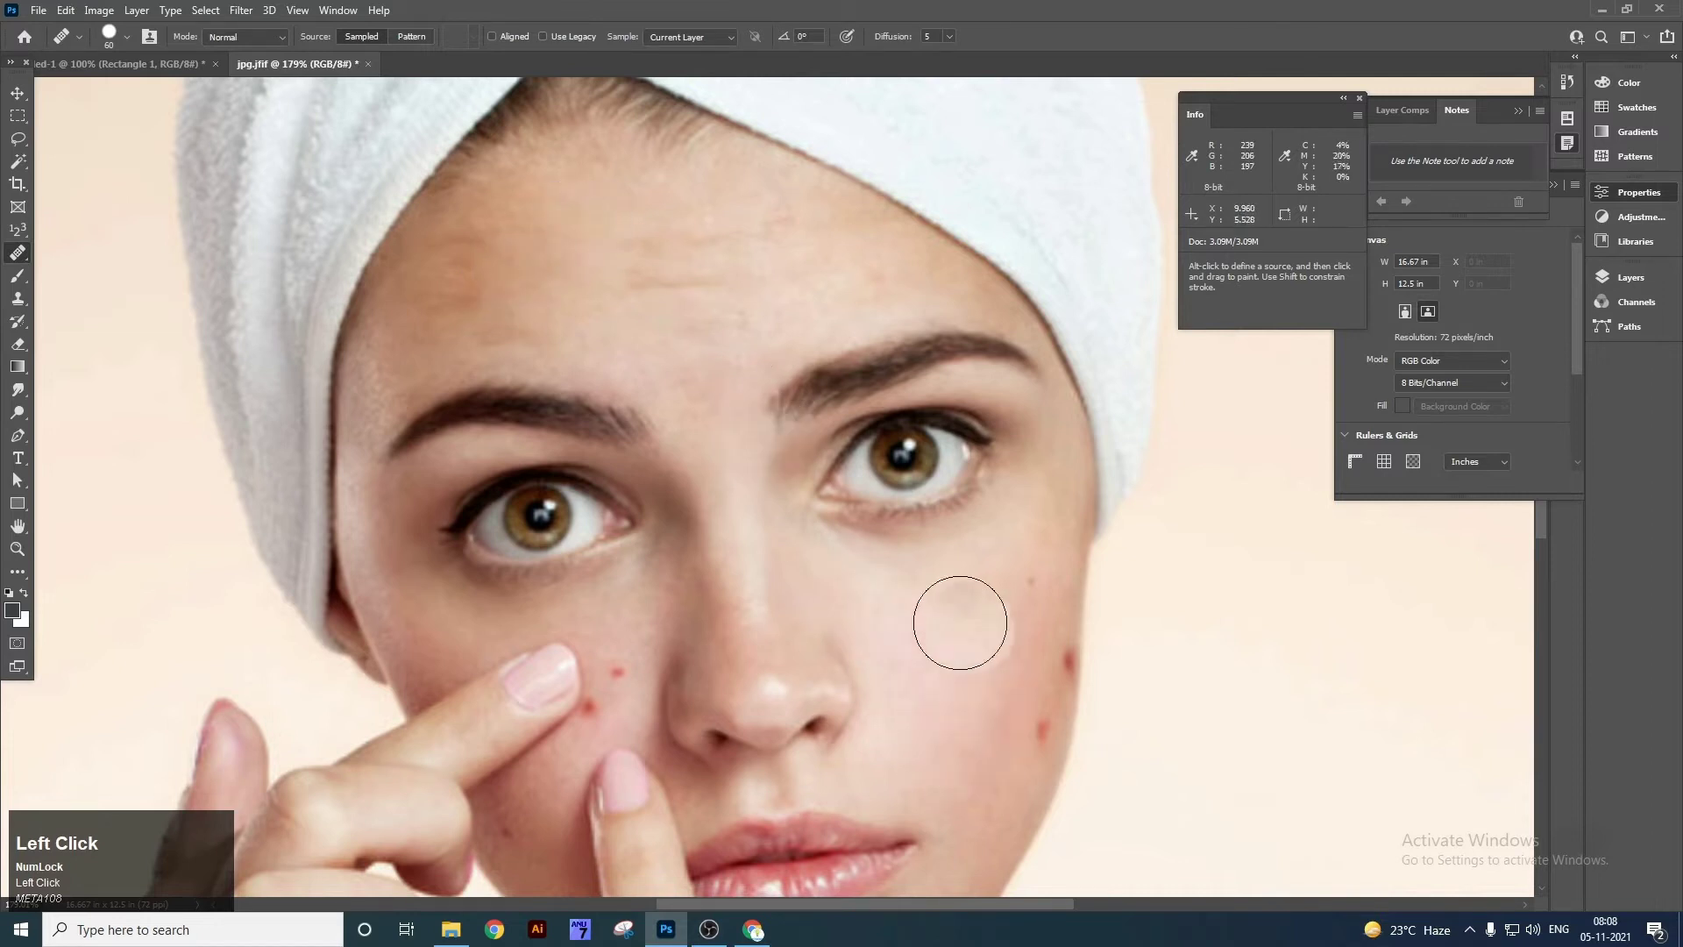
left_click(932, 707, "alt")
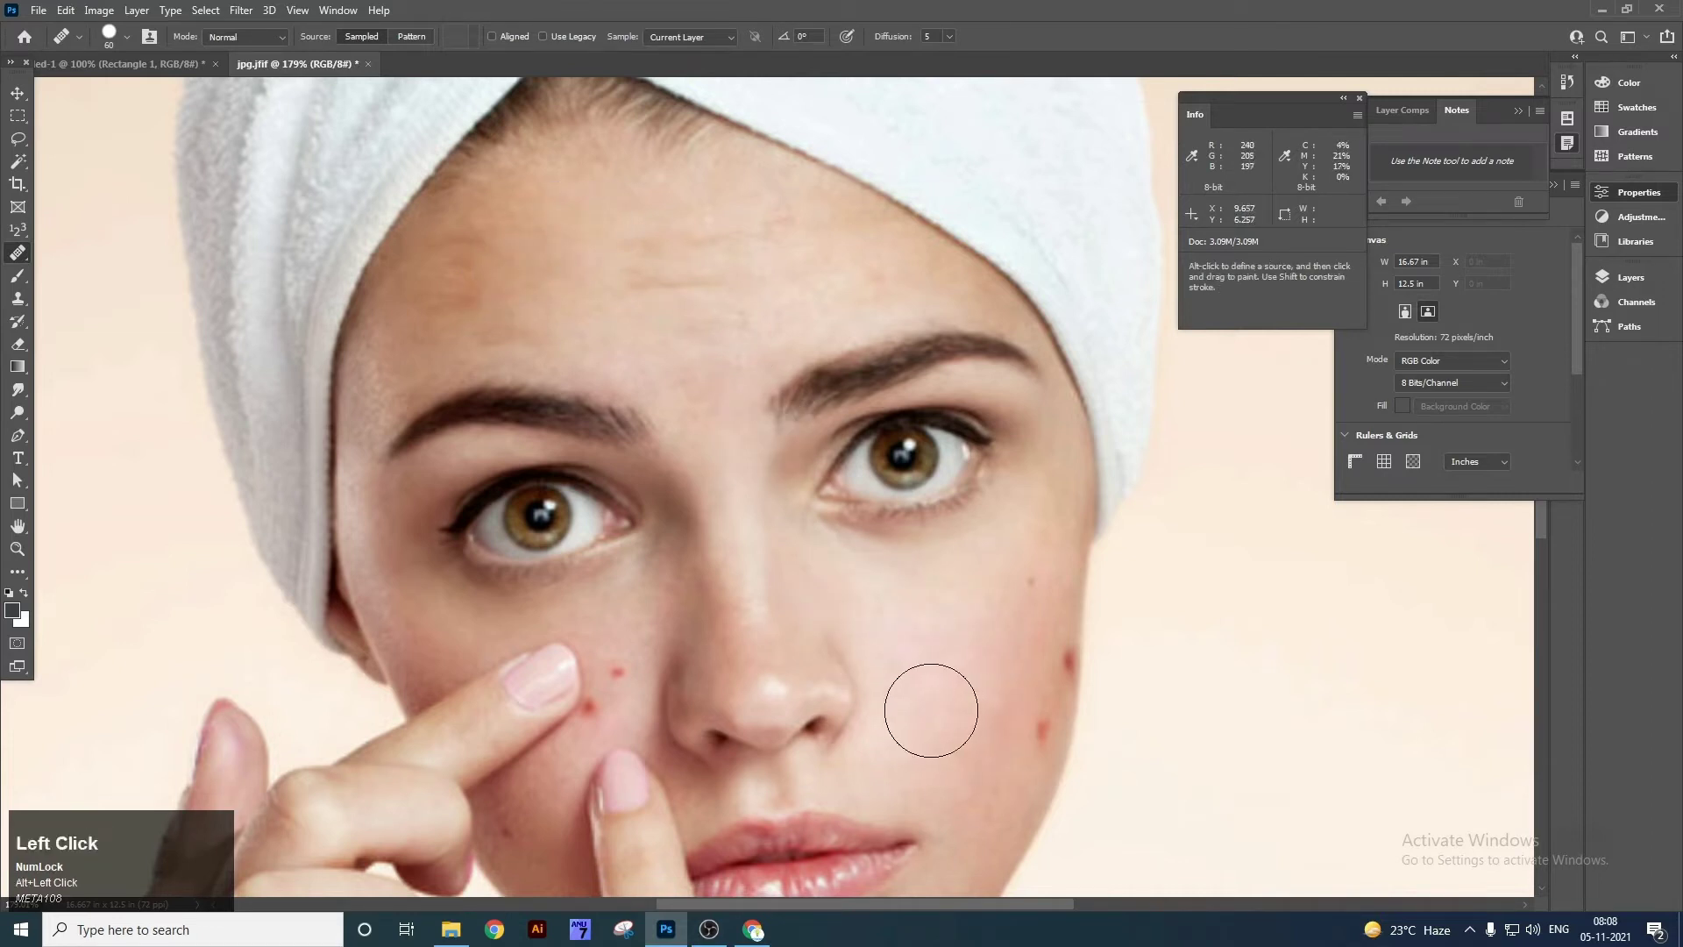
left_click(1023, 750)
left_click(1030, 673)
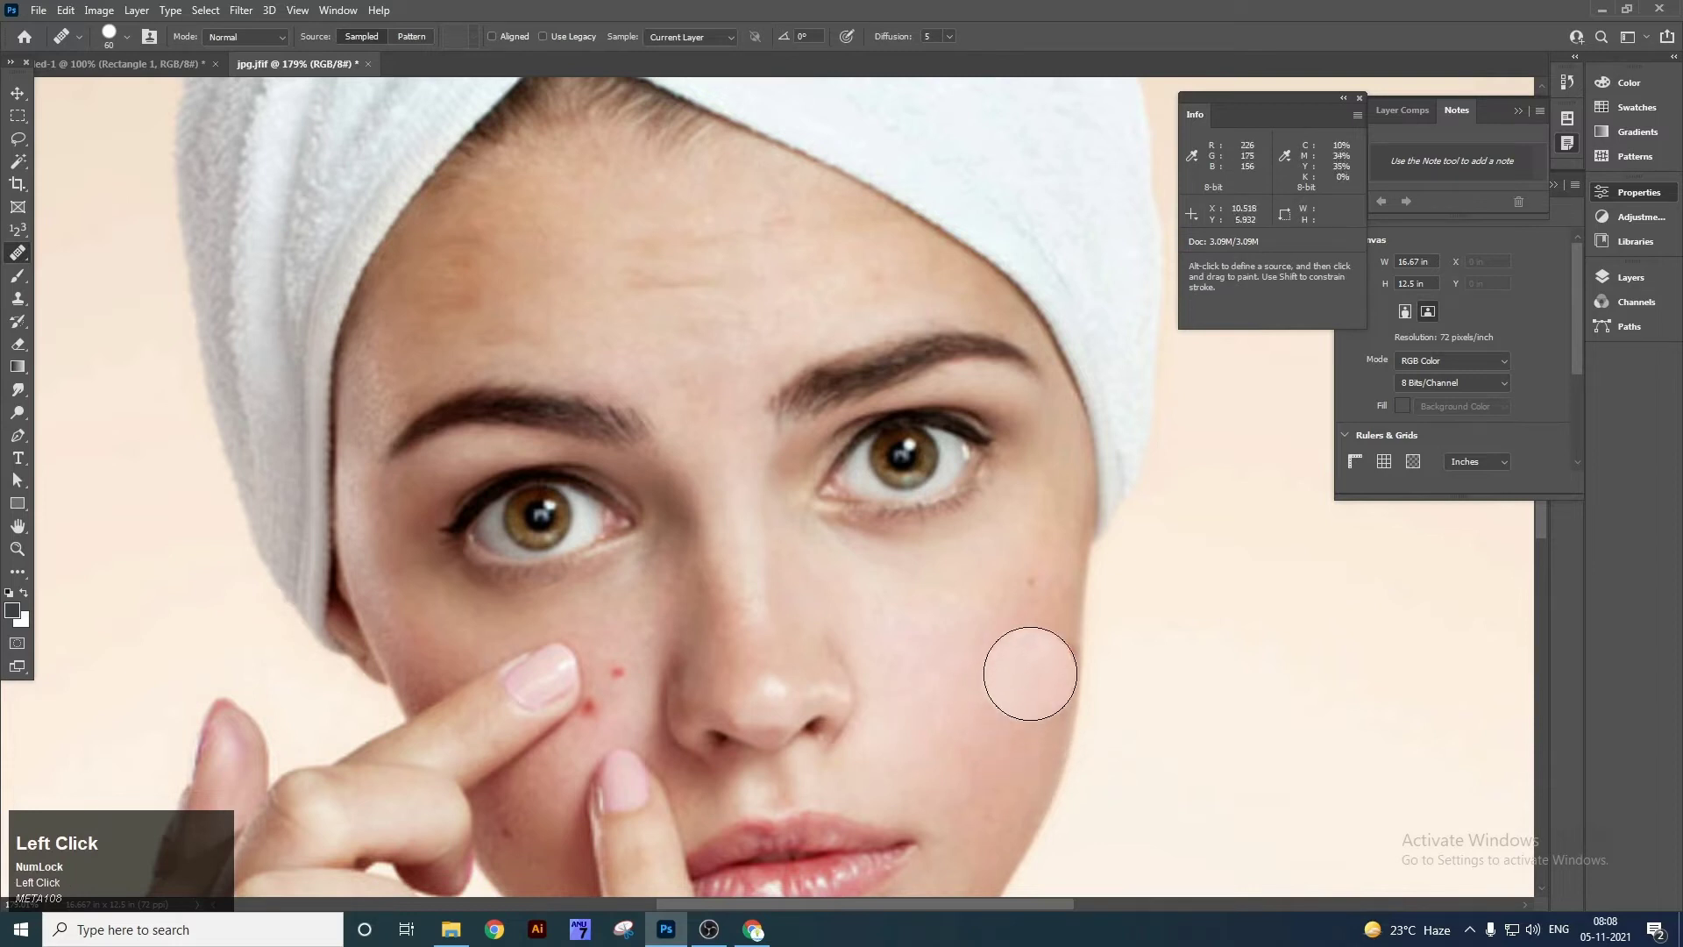
left_click(636, 665)
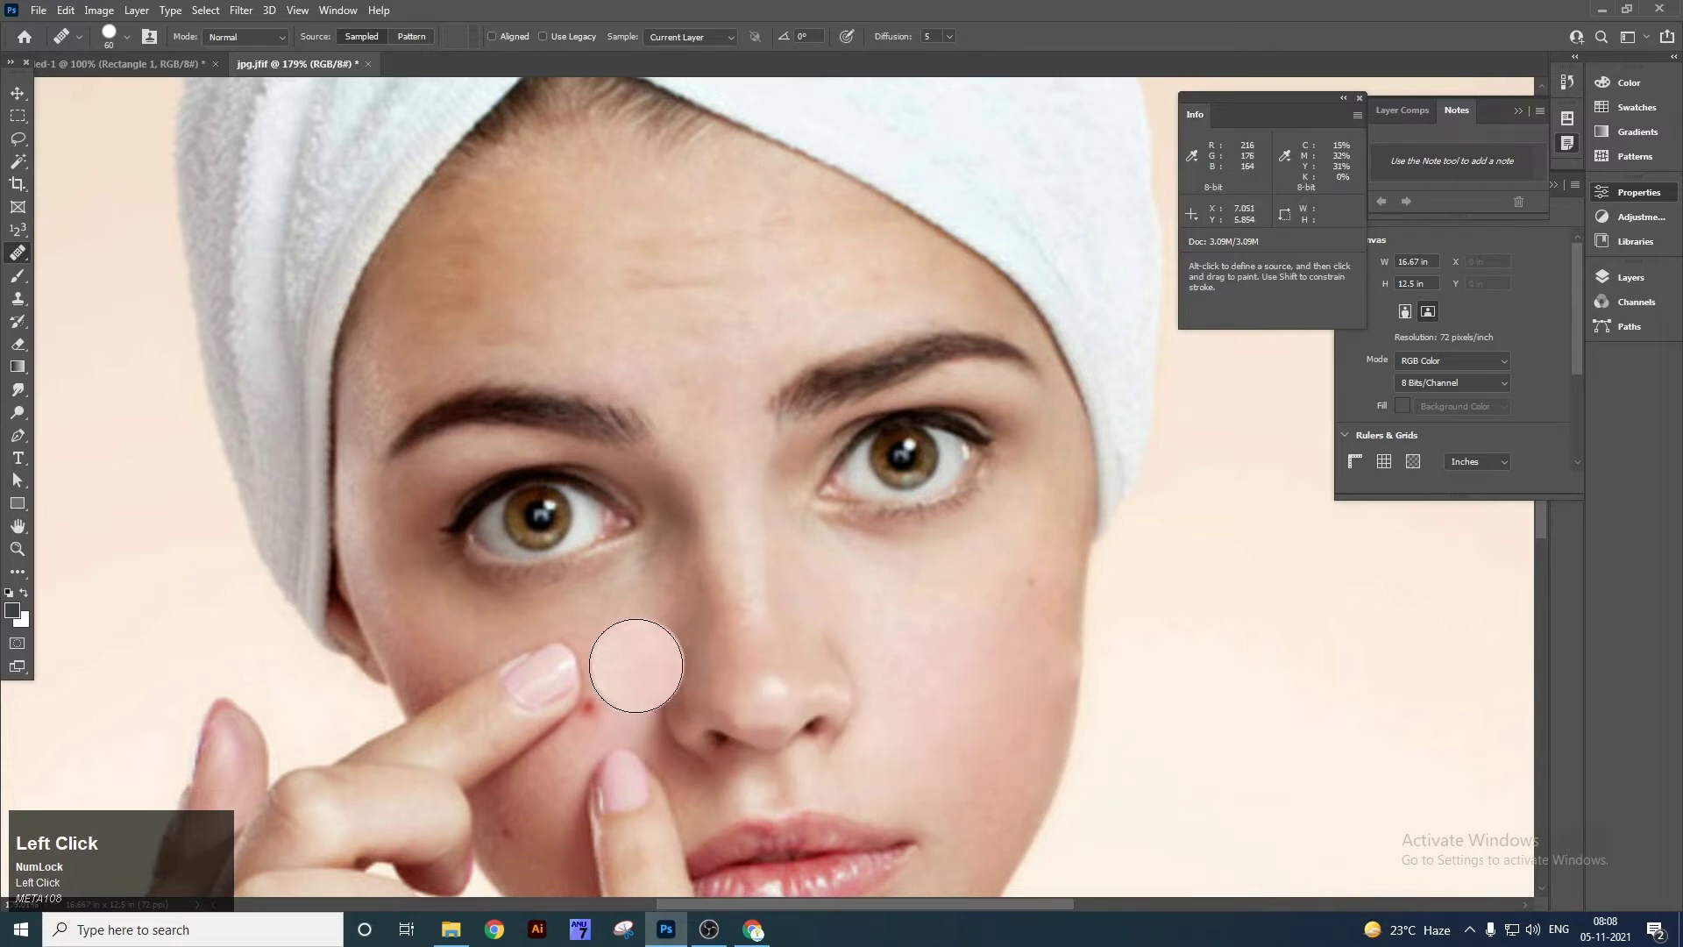
With a smaller brush, sample nearby skin and heal the red pimple beside the fingertip.
key("bracketleft")
key("bracketleft")
key("bracketleft")
key("bracketleft")
key("bracketleft")
key("bracketleft")
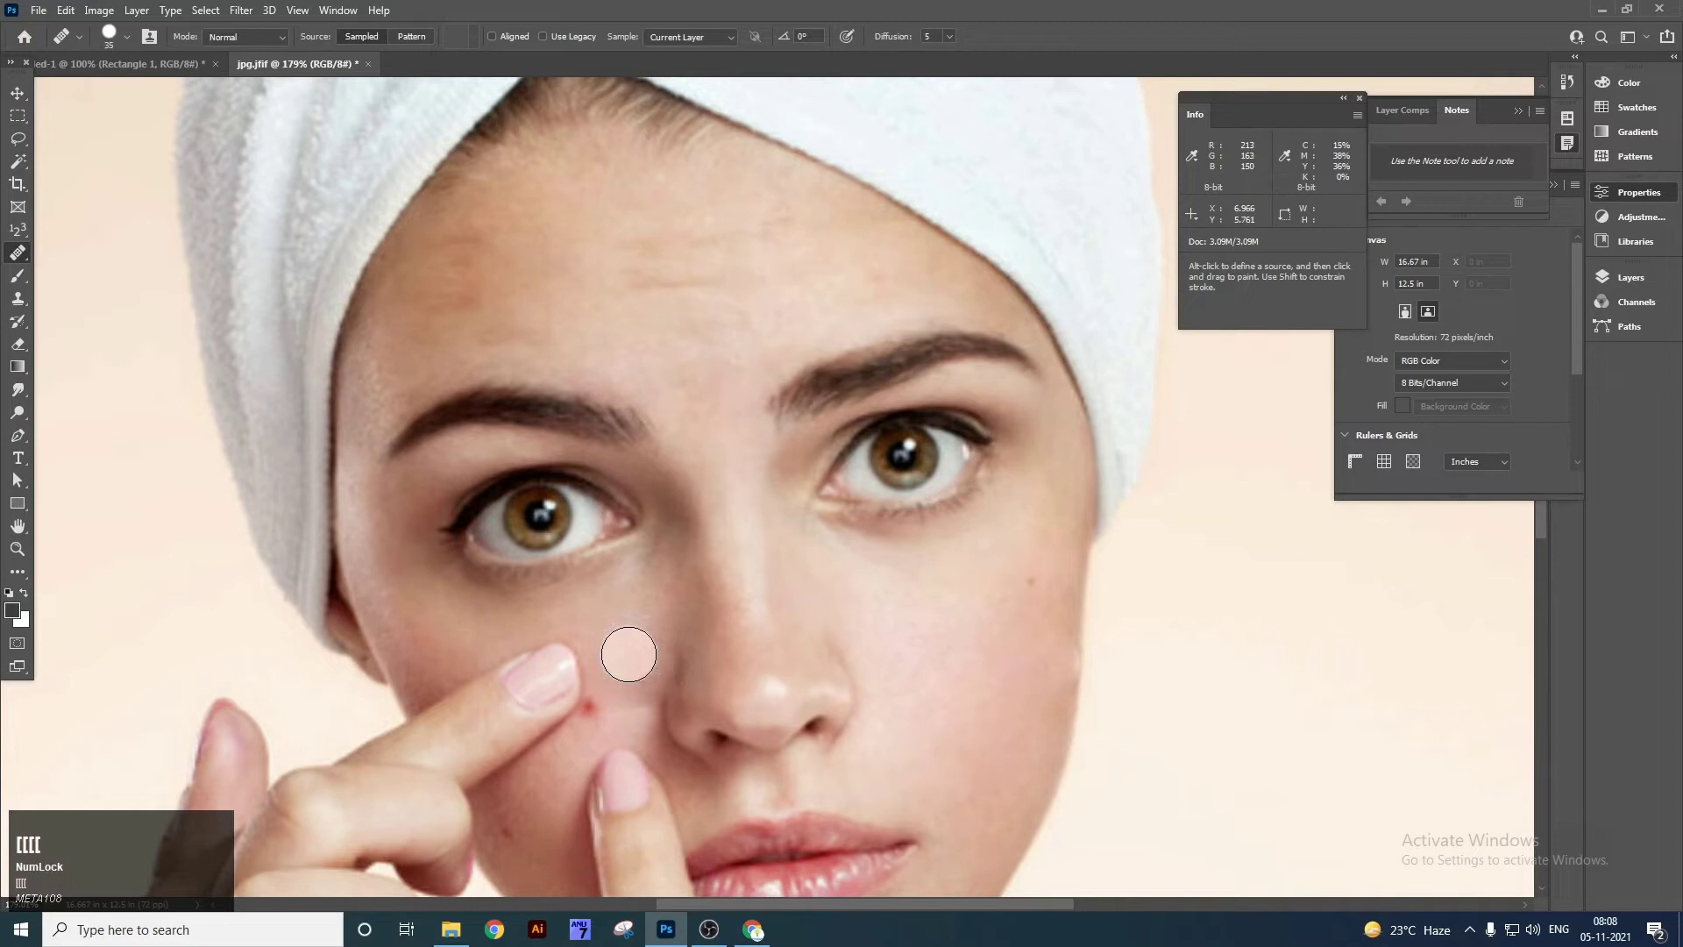
key("alt")
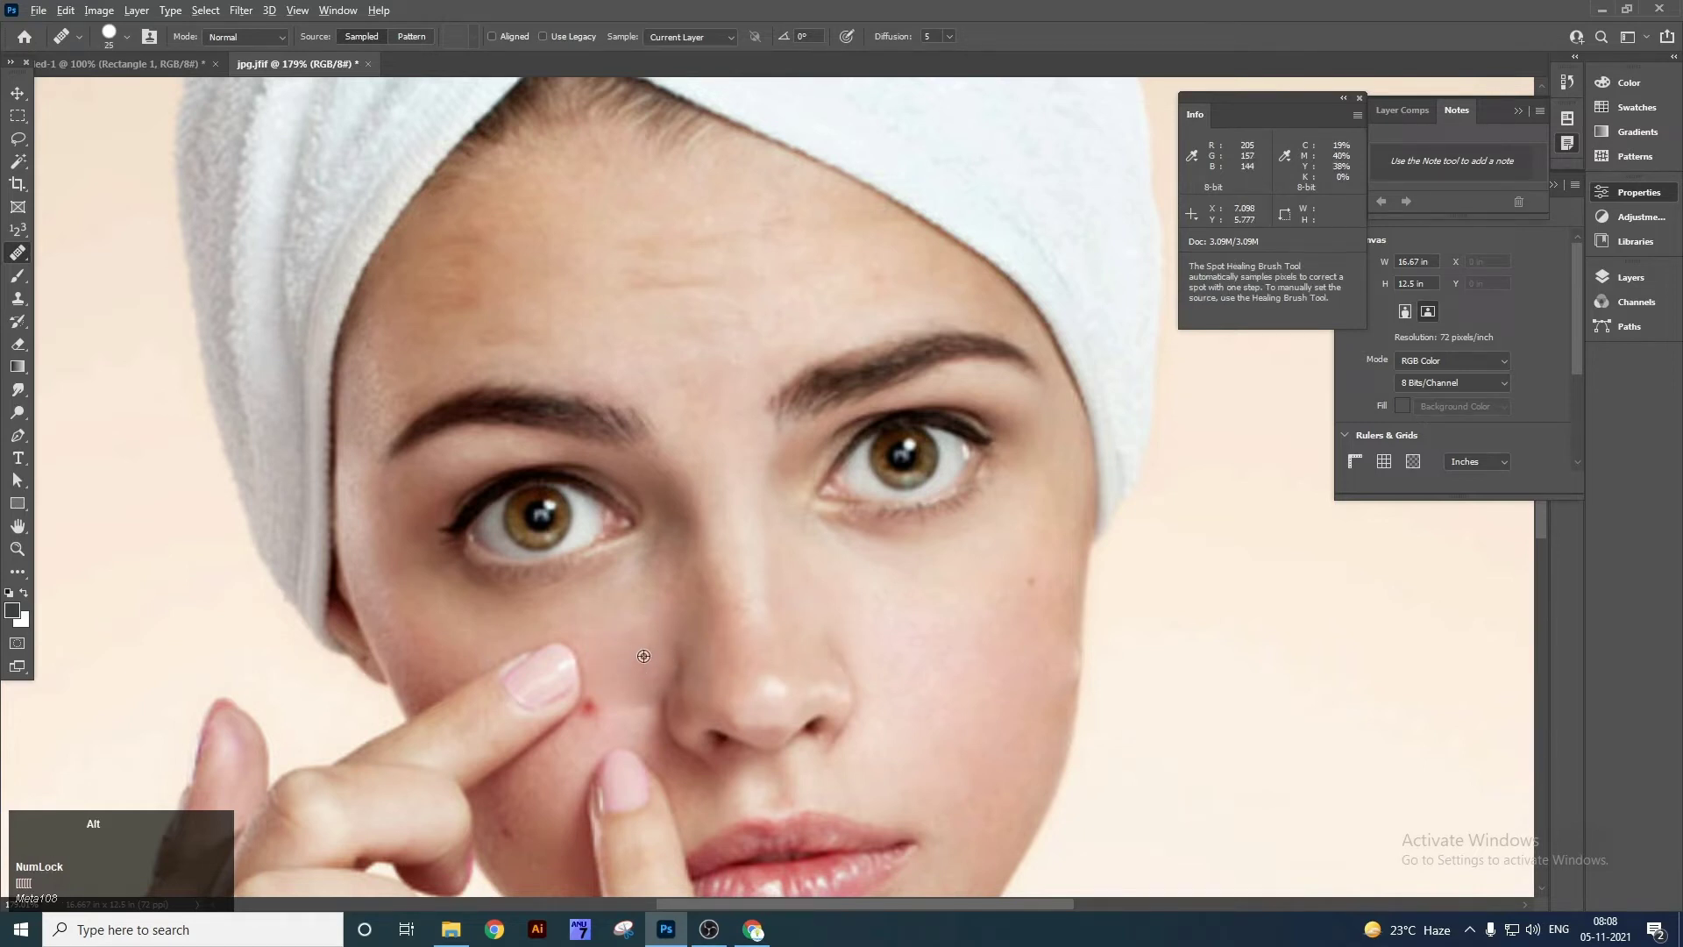
left_click(644, 656, "alt")
left_click(589, 704)
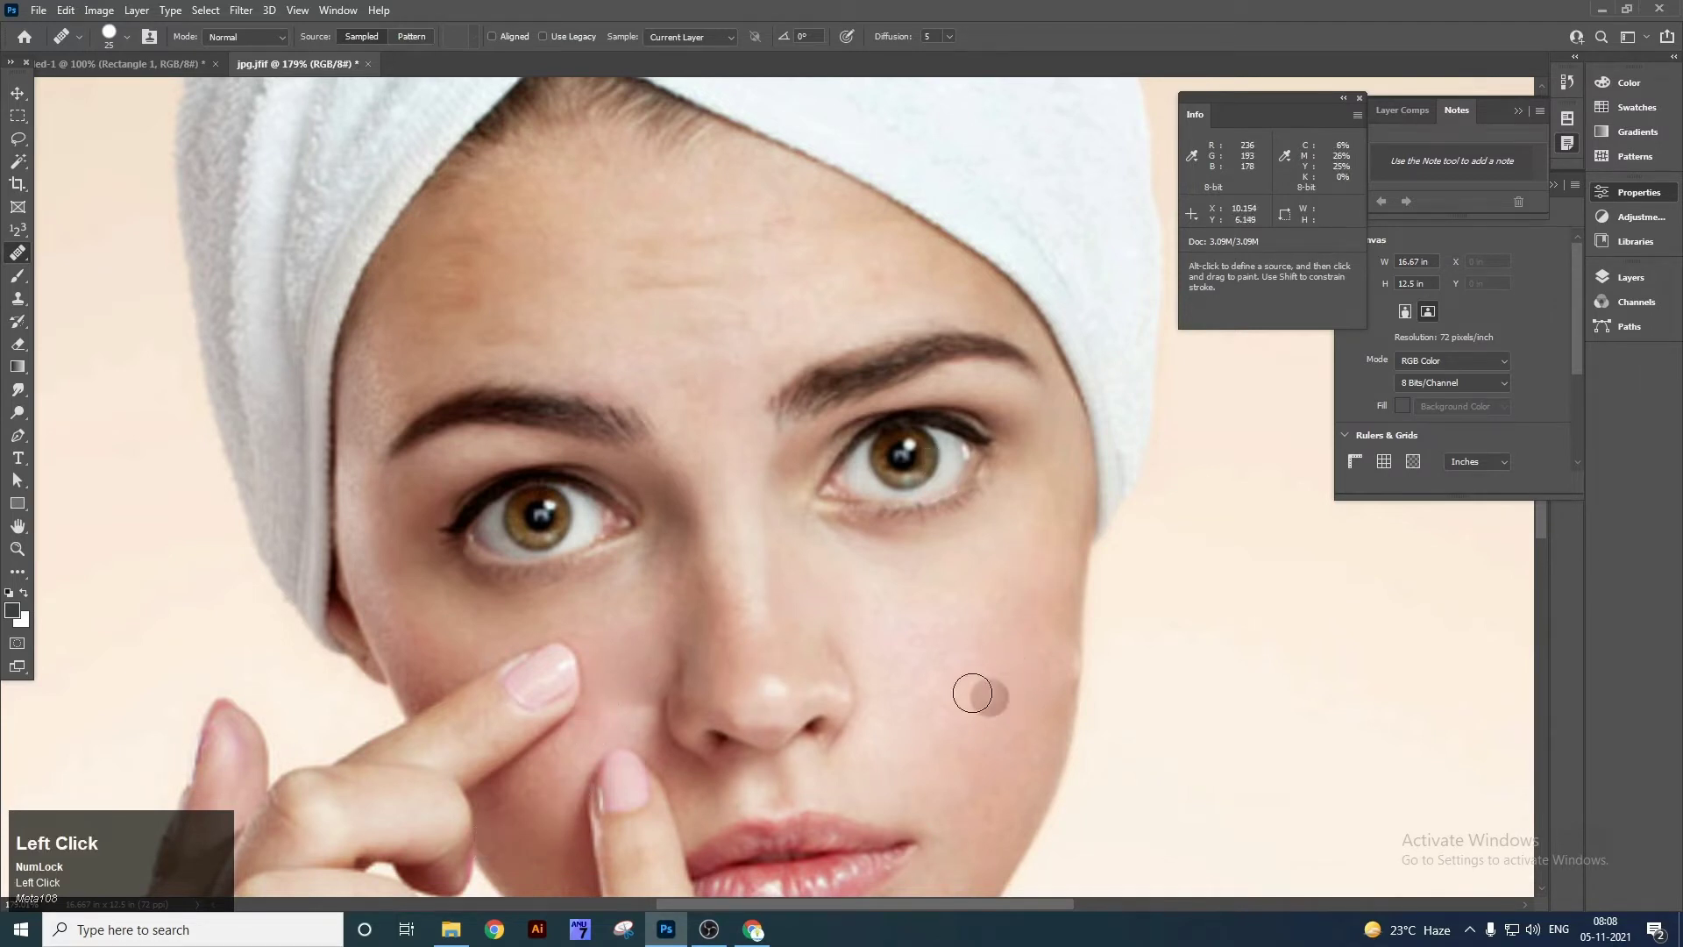
key("v")
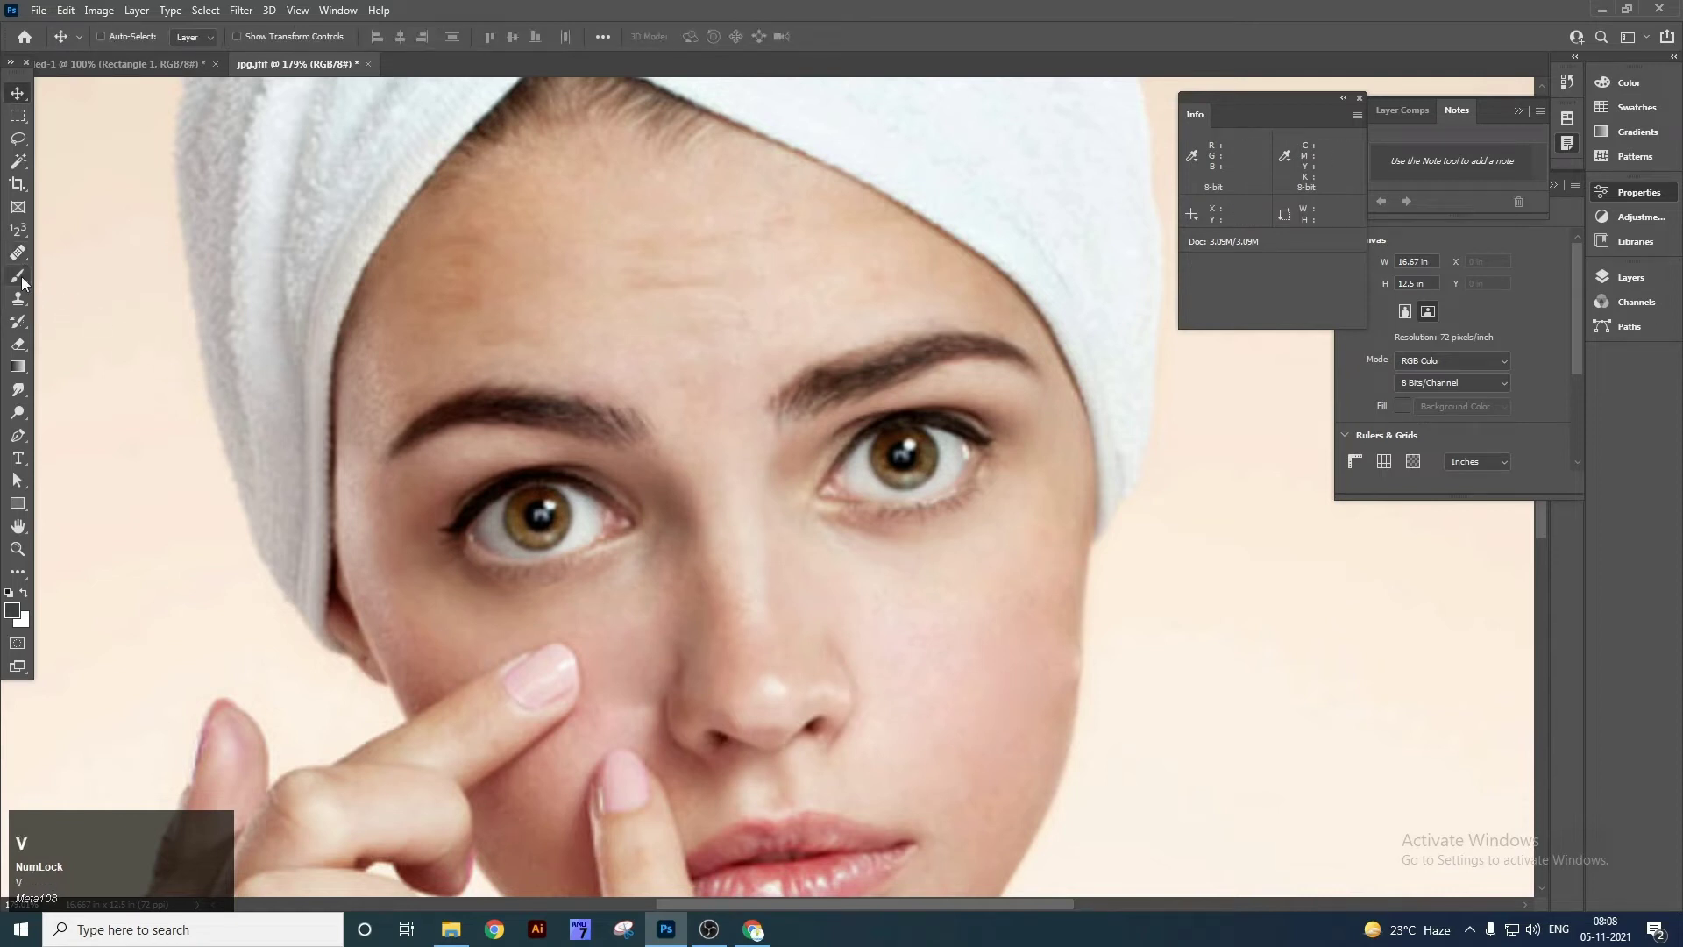
right_click(19, 254)
Choose the Patch Tool and undo the earlier fixes so the acne blemishes return.
left_click(57, 261)
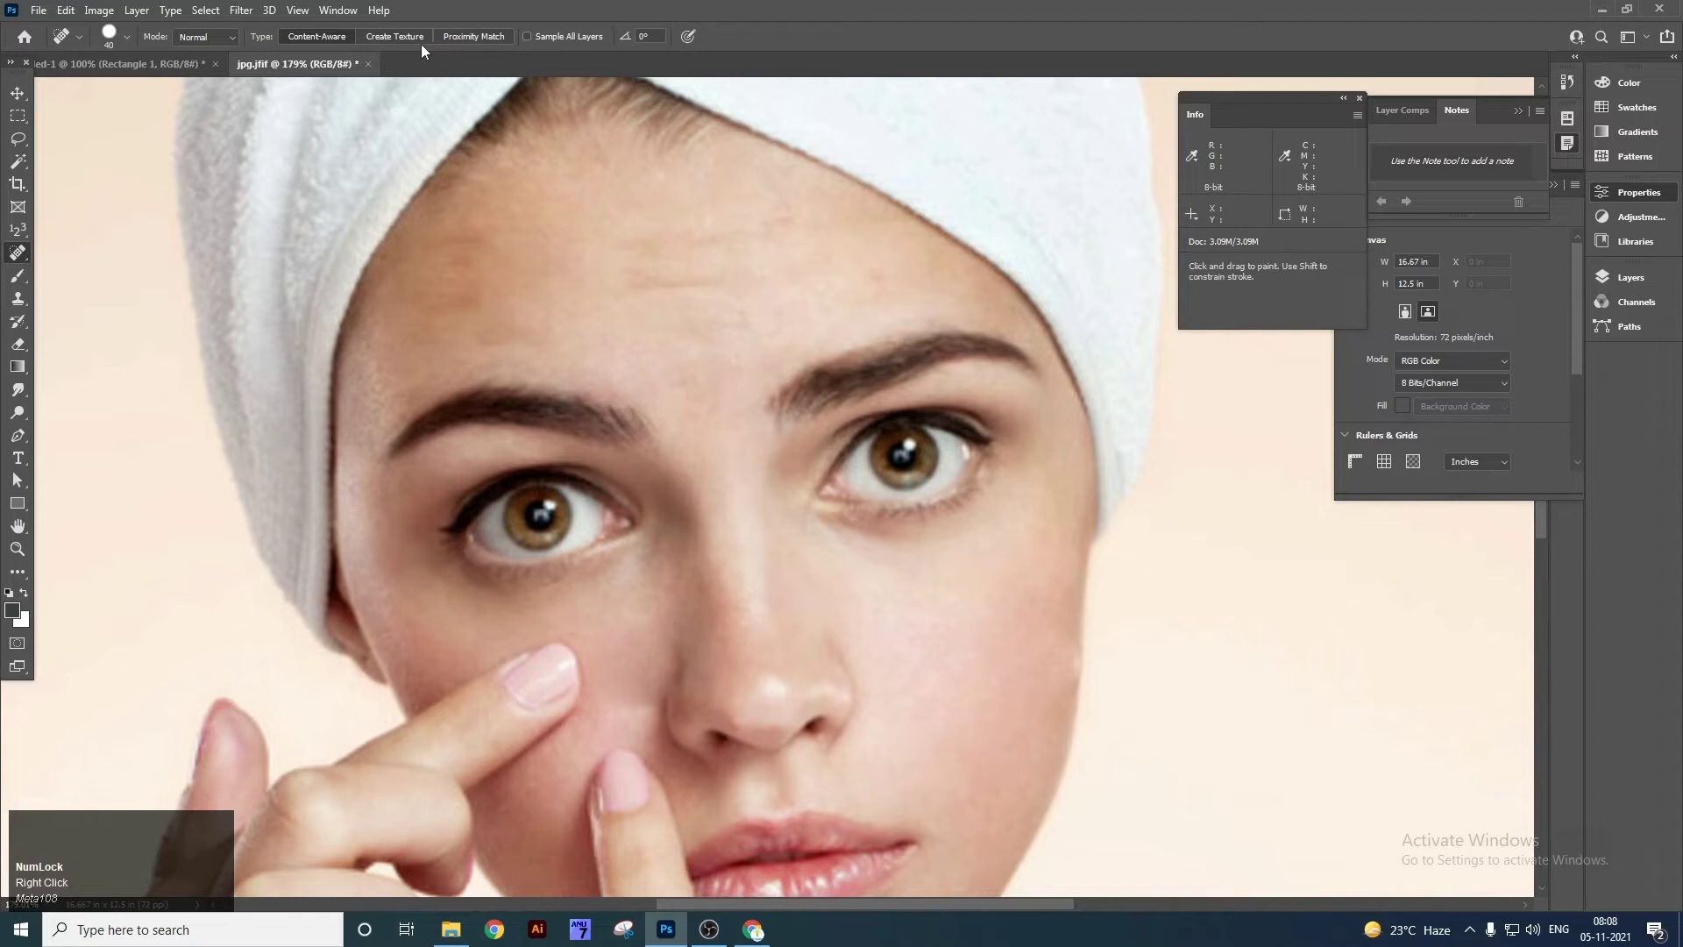
right_click(17, 254)
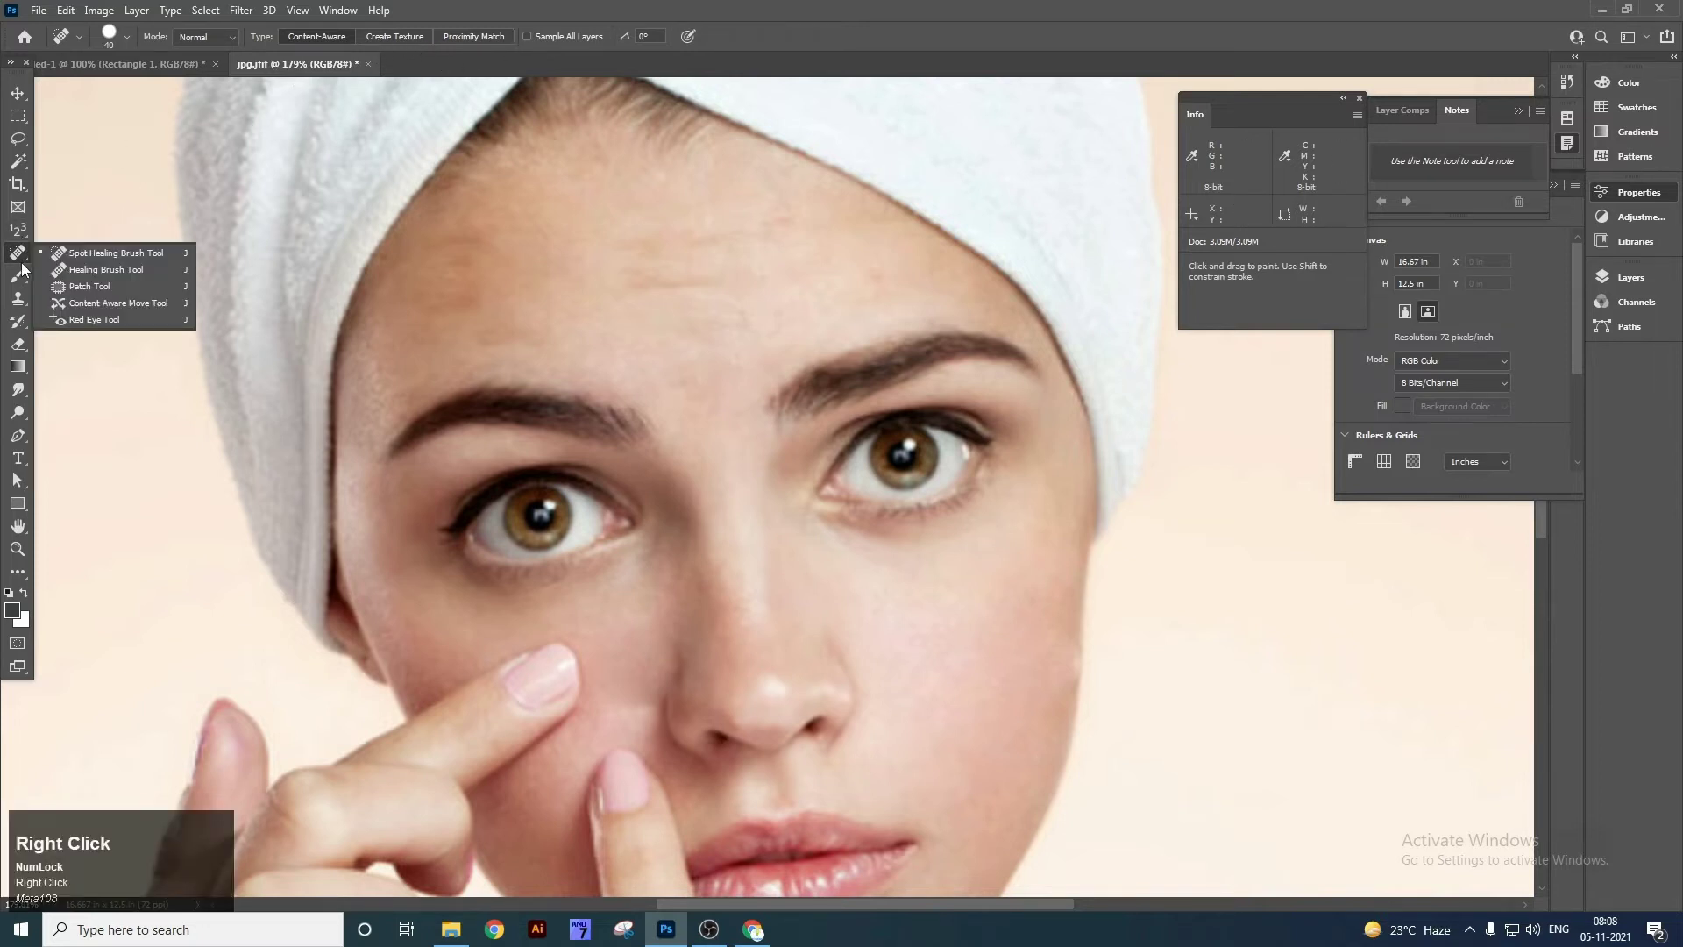
left_click(111, 286)
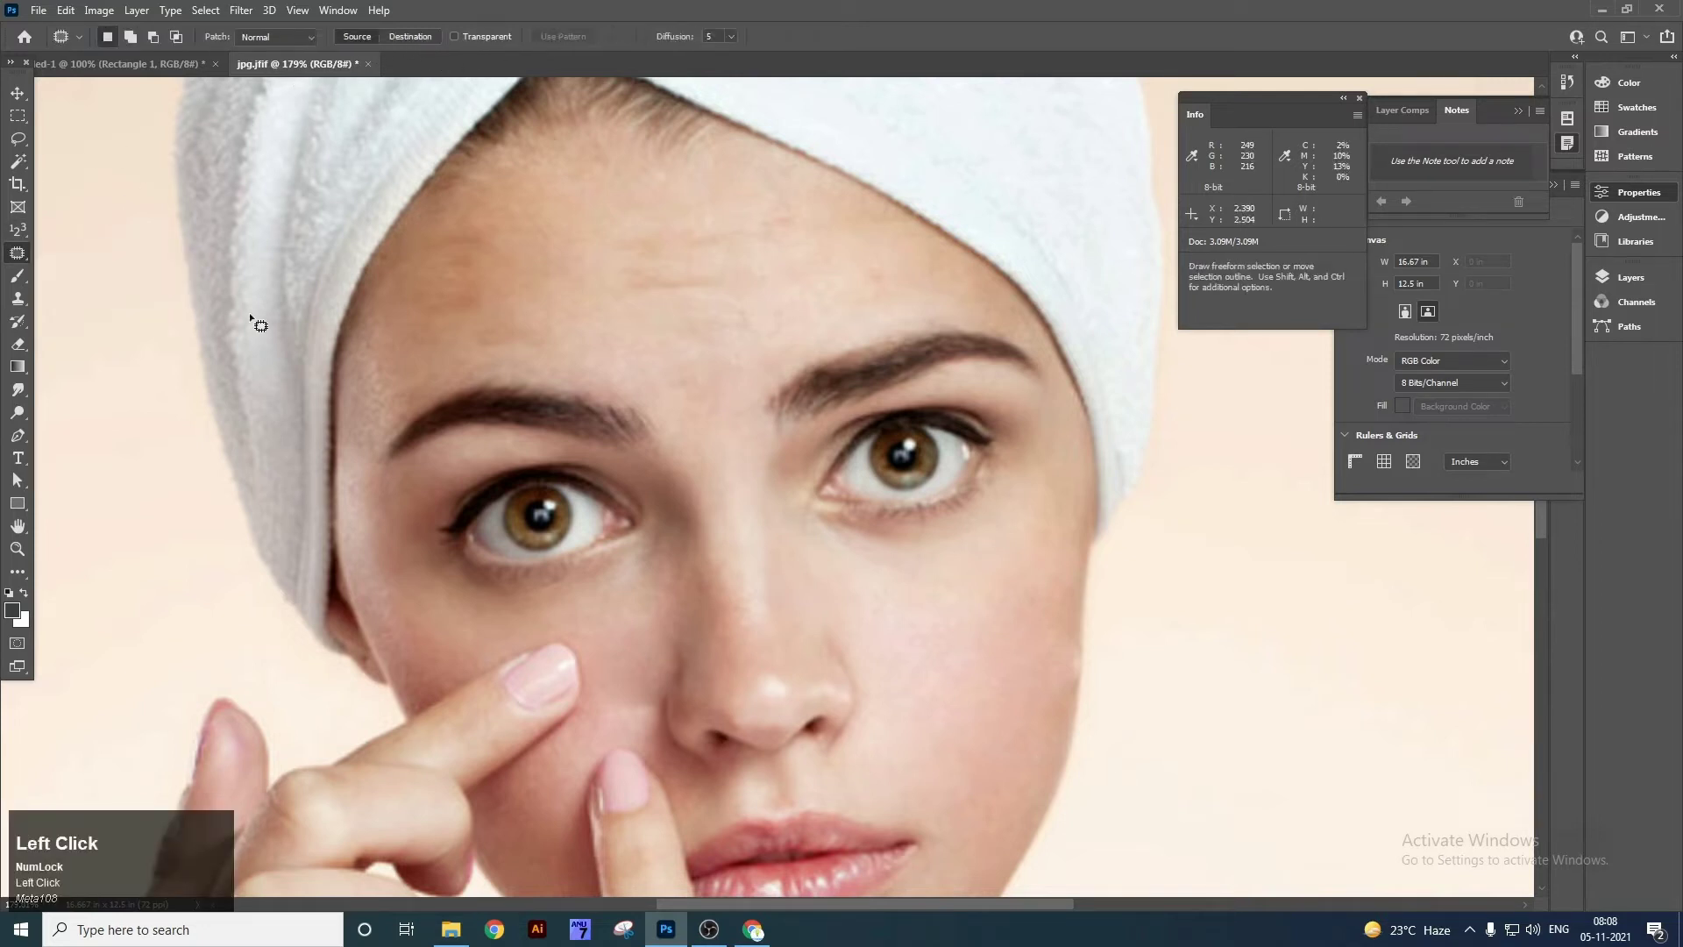
key("ctrl+z")
key("ctrl+z")
key("ctrl+z")
key("ctrl+z")
key("ctrl+z")
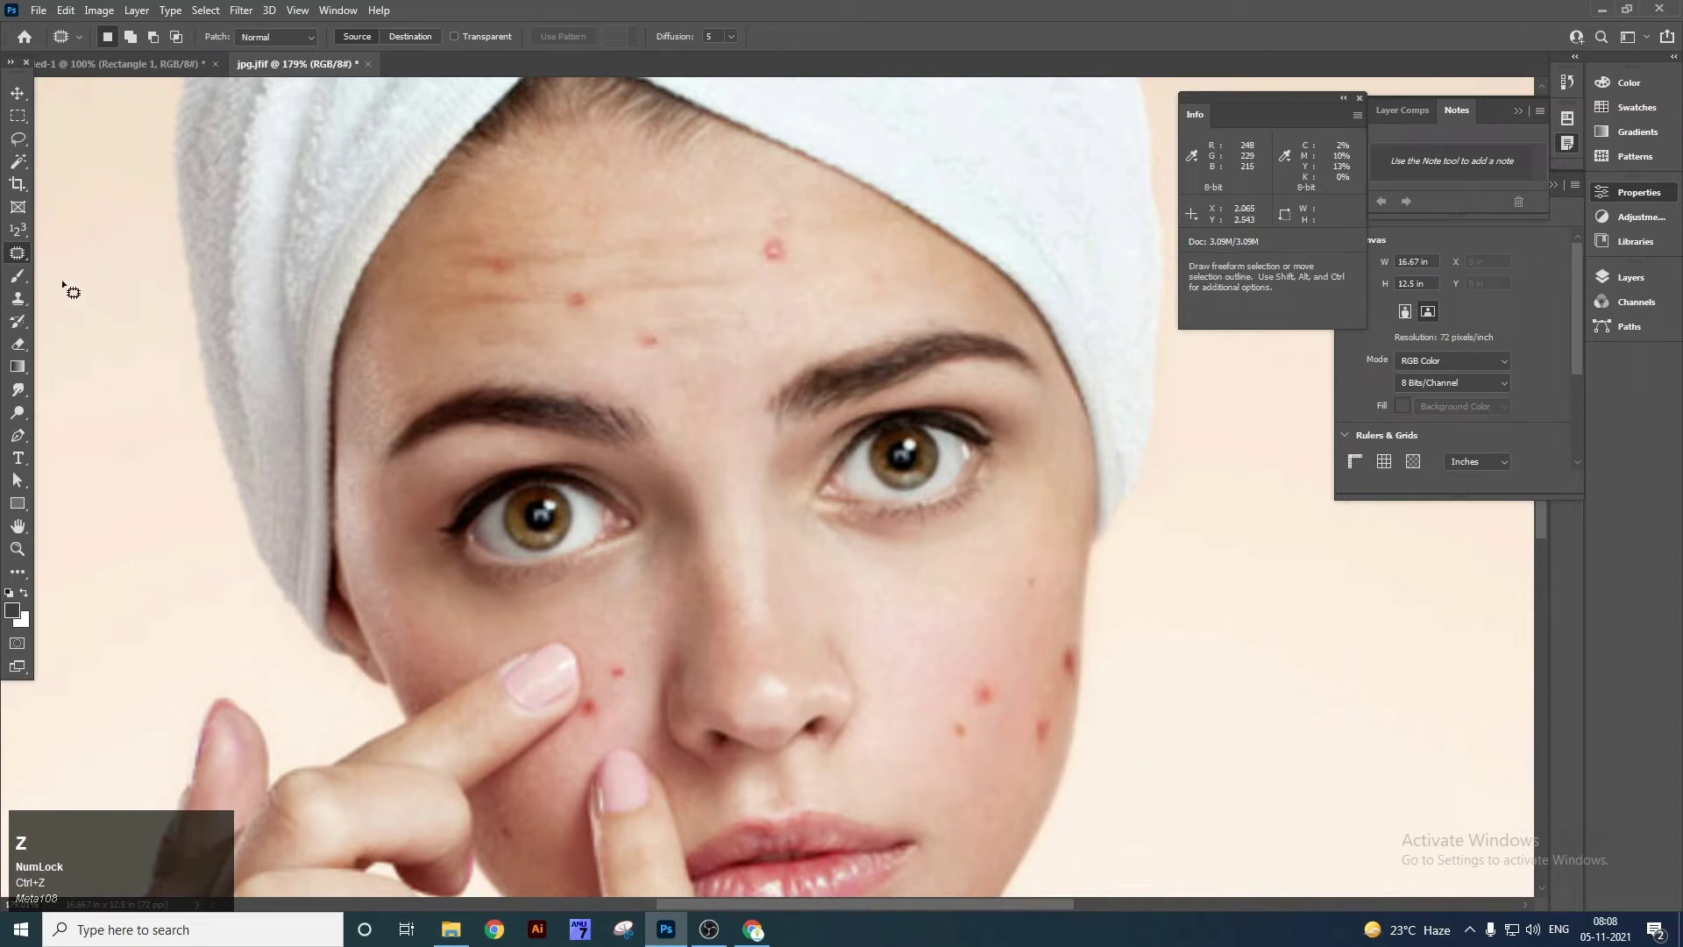
right_click(17, 253)
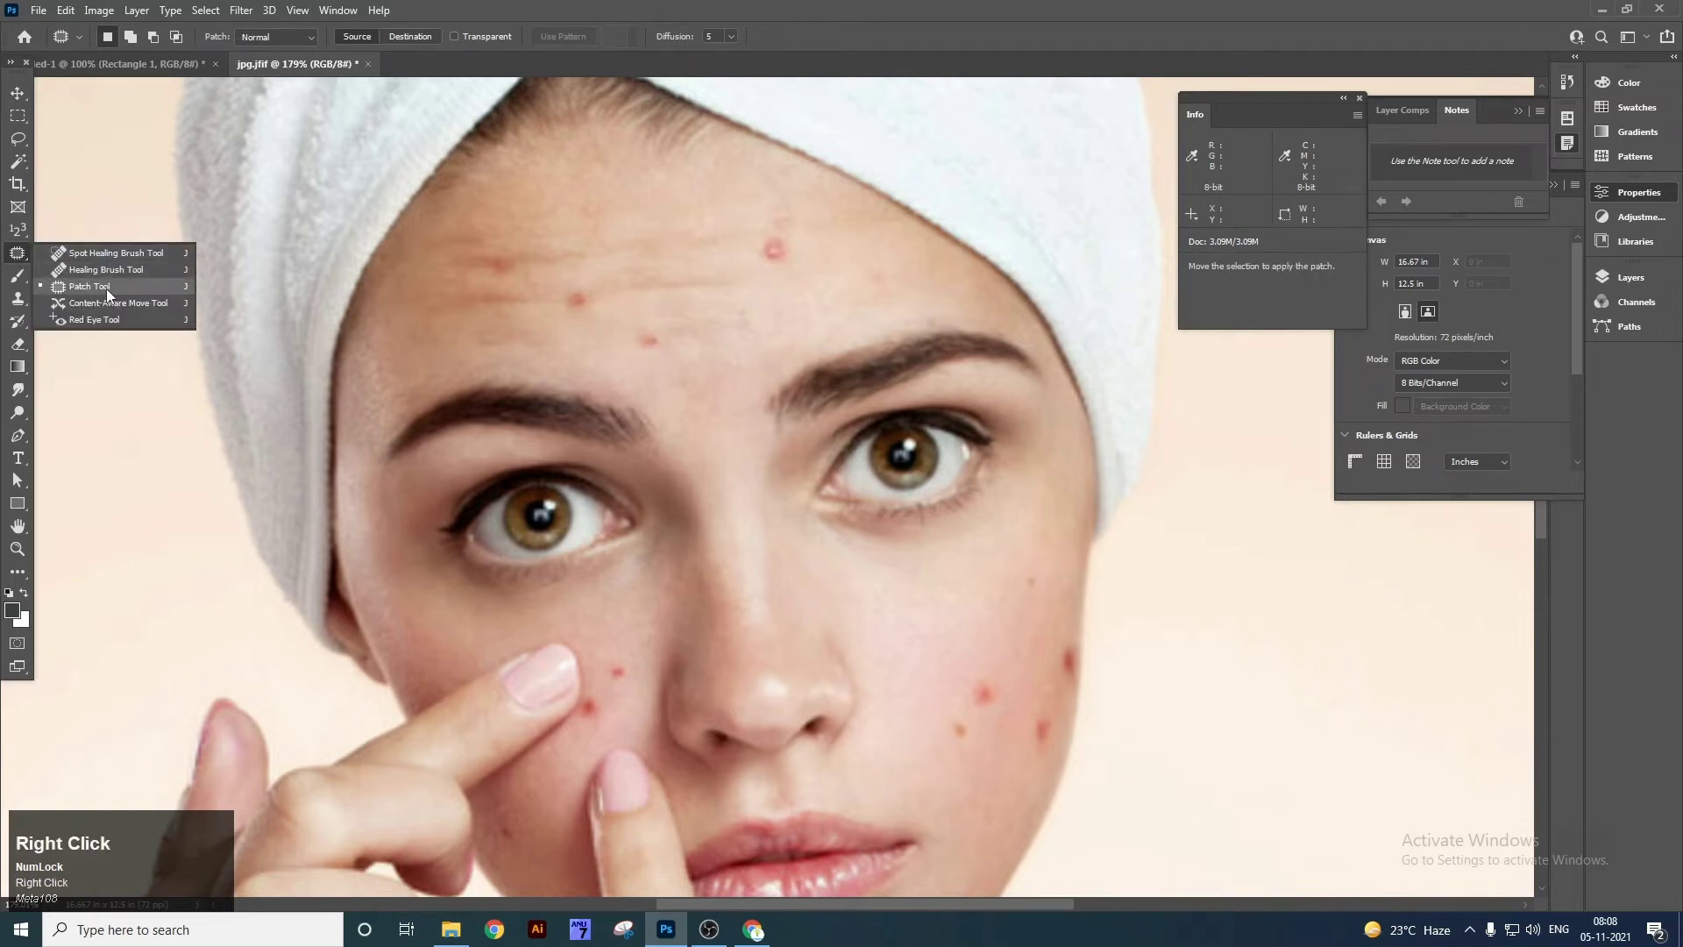
left_click(107, 288)
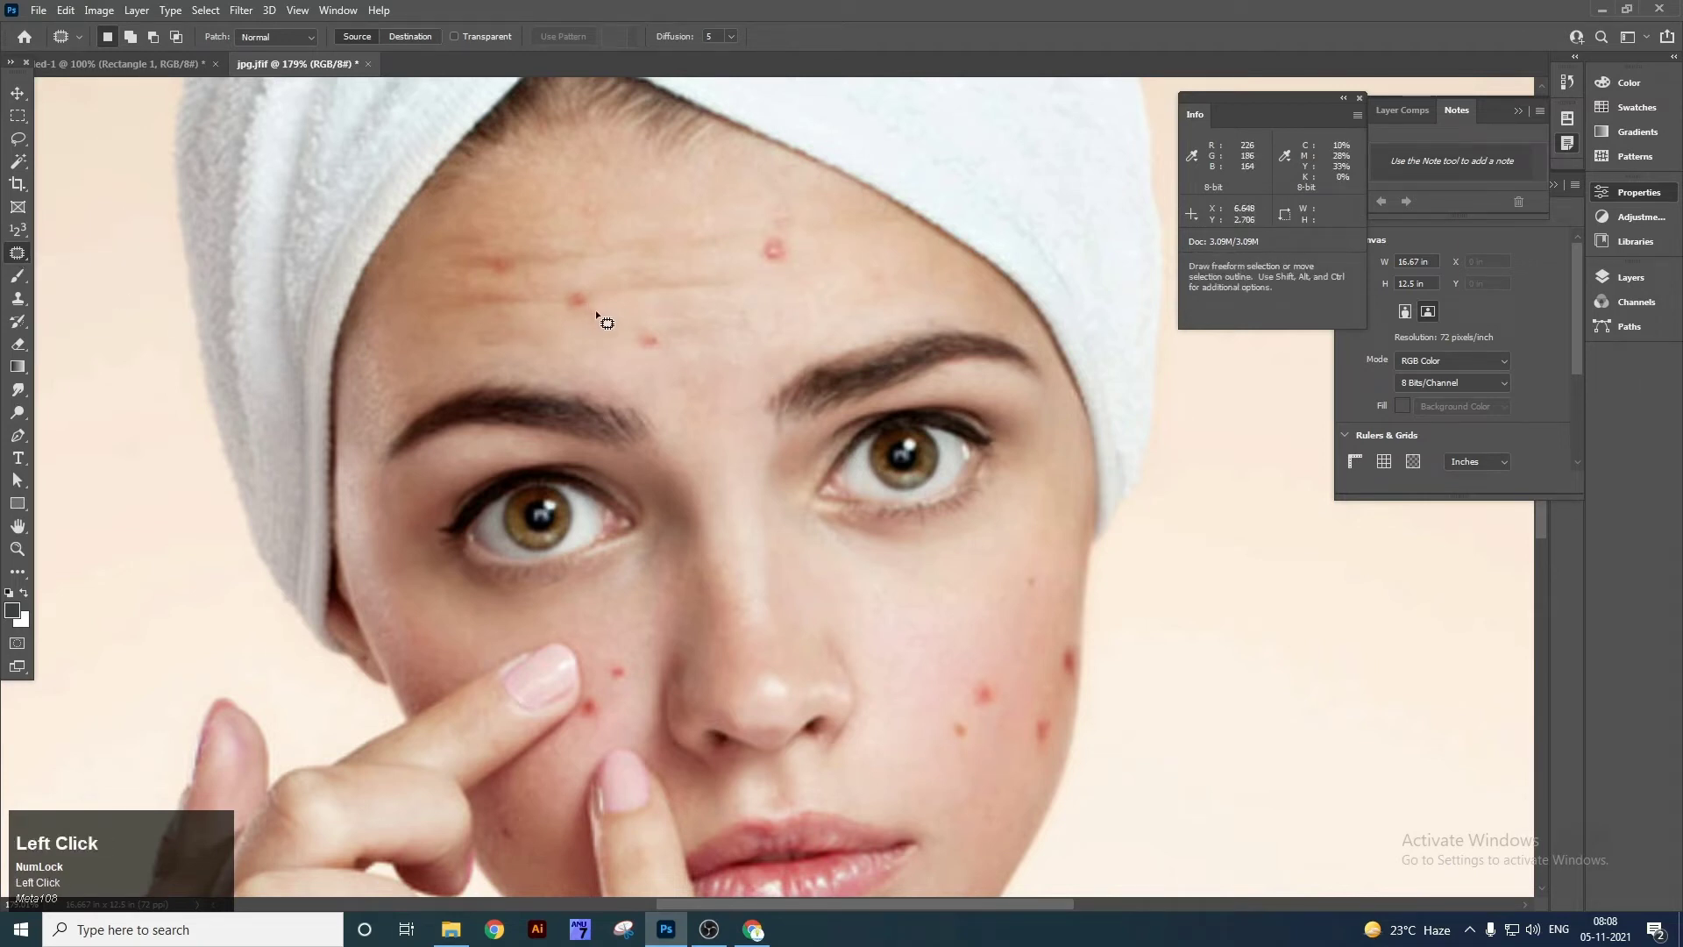
Patch two forehead blemishes with clean skin from between the brows and to the left.
left_click_drag(590, 313, 585, 278)
left_click_drag(595, 319, 597, 318)
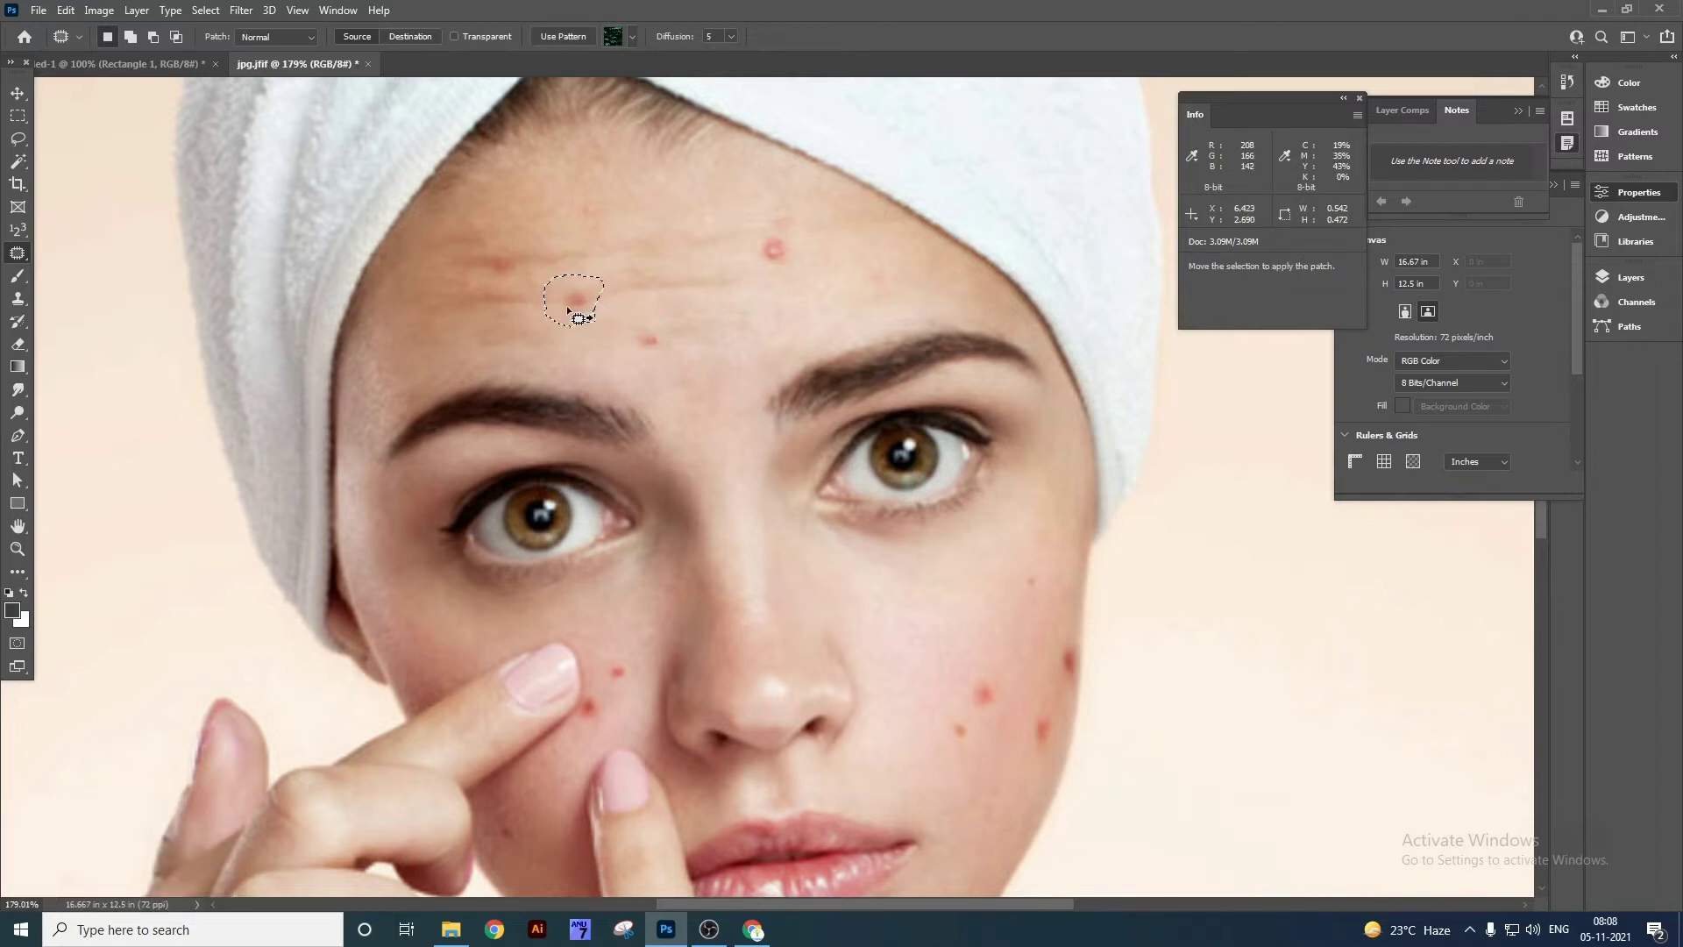
left_click_drag(570, 312, 716, 417)
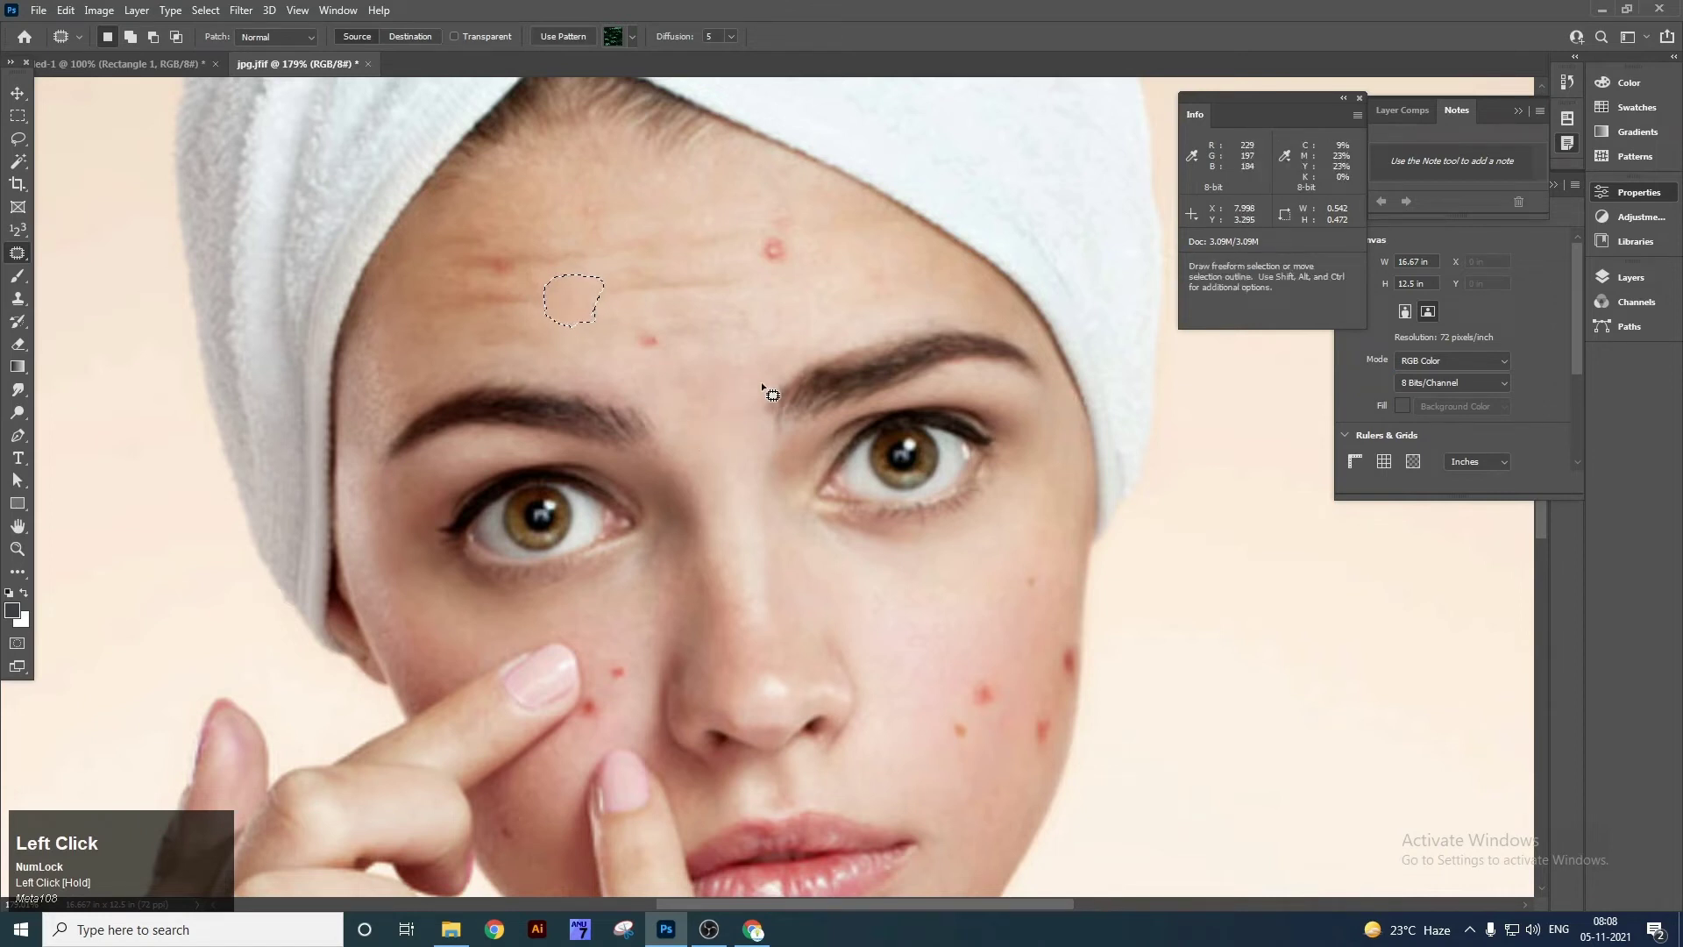
key("ctrl")
key("ctrl+d")
mouse_move(793, 265)
left_mouse_down()
mouse_move(807, 256)
mouse_move(781, 207)
left_mouse_up()
left_click_drag(779, 278, 619, 266)
key("ctrl+d")
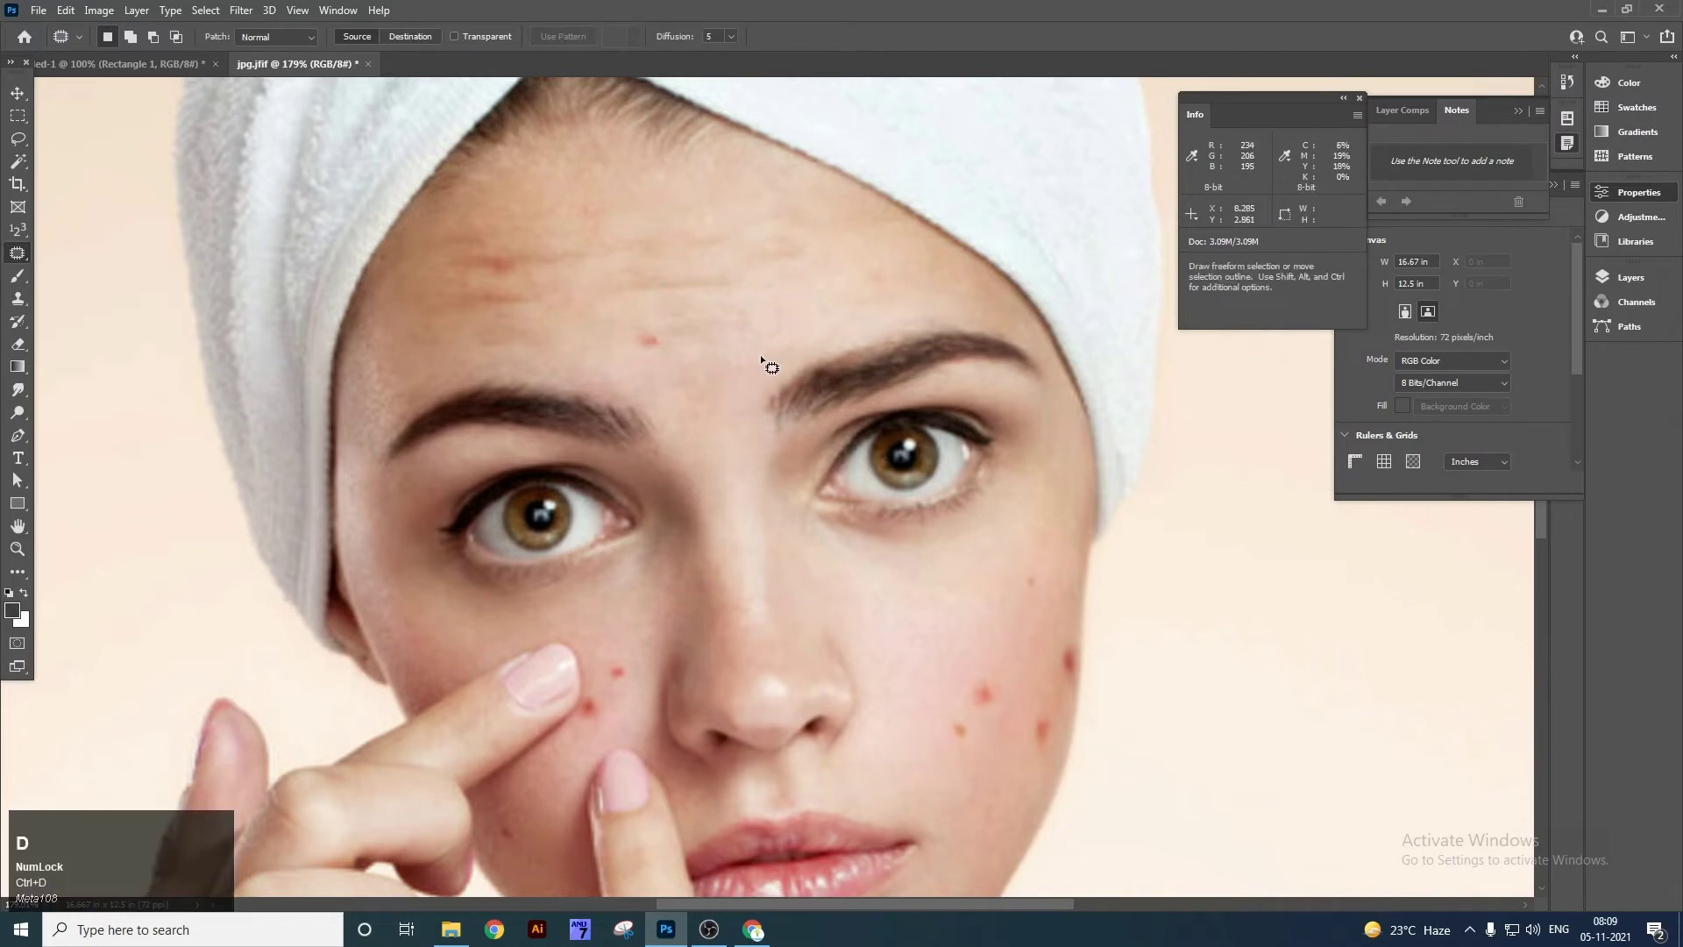
Patch two red spots on the right cheek with nearby clean skin.
mouse_move(1001, 718)
left_mouse_down()
mouse_move(967, 686)
mouse_move(998, 715)
mouse_move(998, 697)
mouse_move(945, 720)
mouse_move(977, 747)
left_mouse_up()
key("ctrl+d")
left_click(1049, 731)
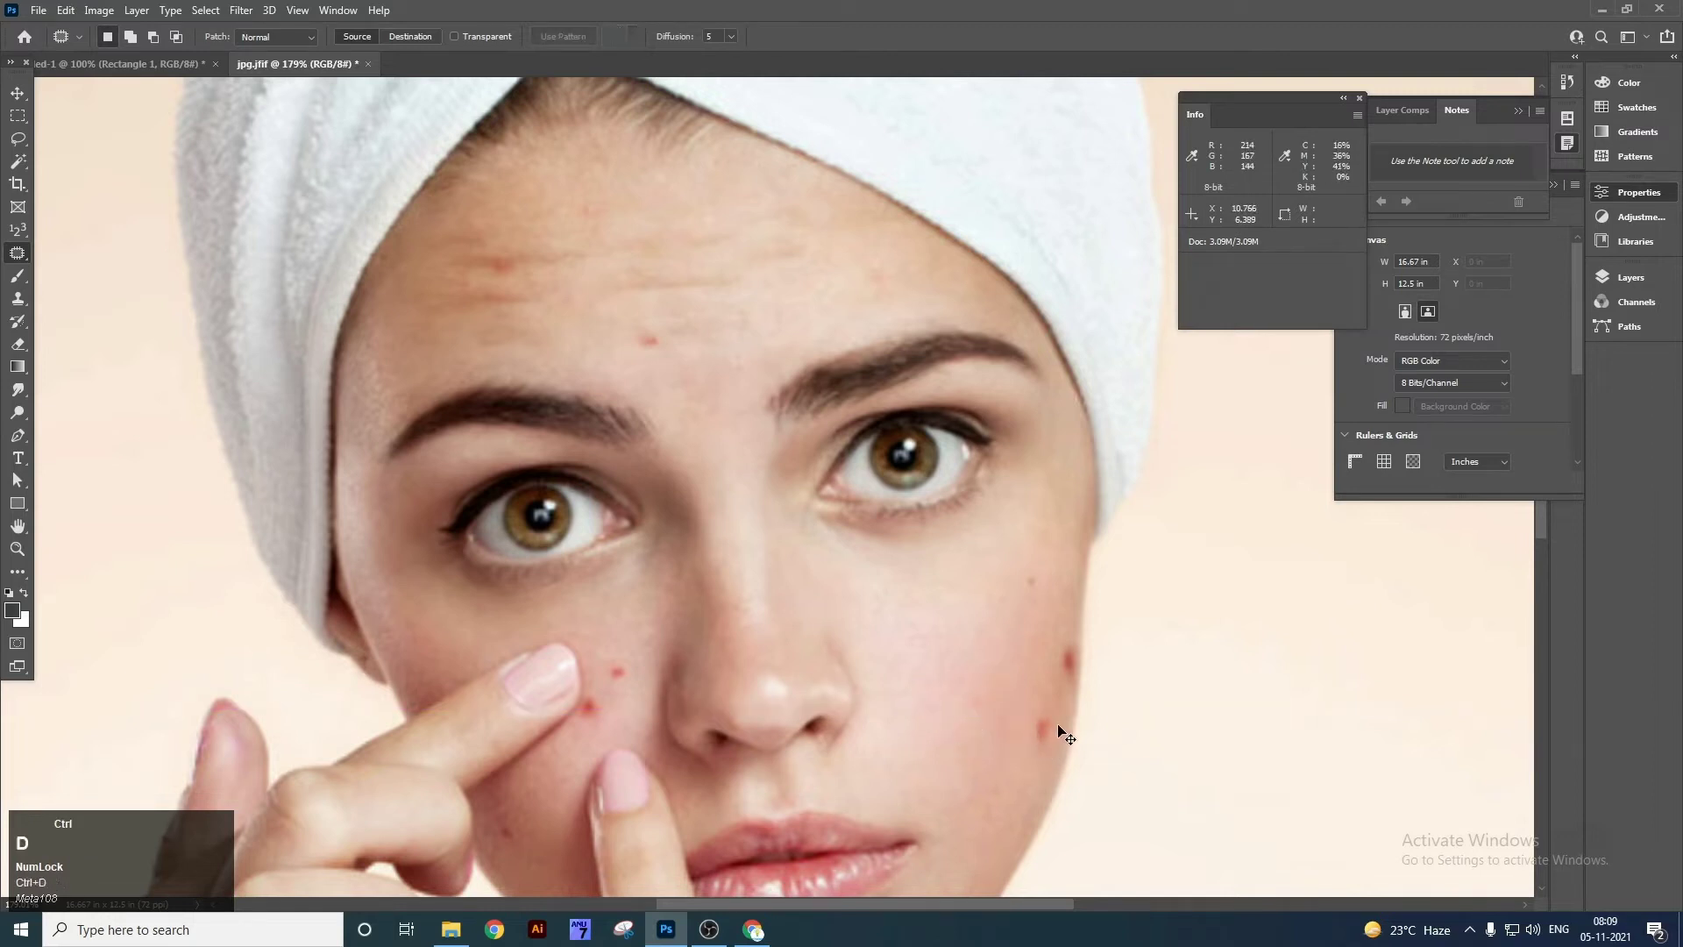
mouse_move(1026, 724)
left_mouse_down()
mouse_move(1052, 748)
mouse_move(1014, 690)
left_mouse_up()
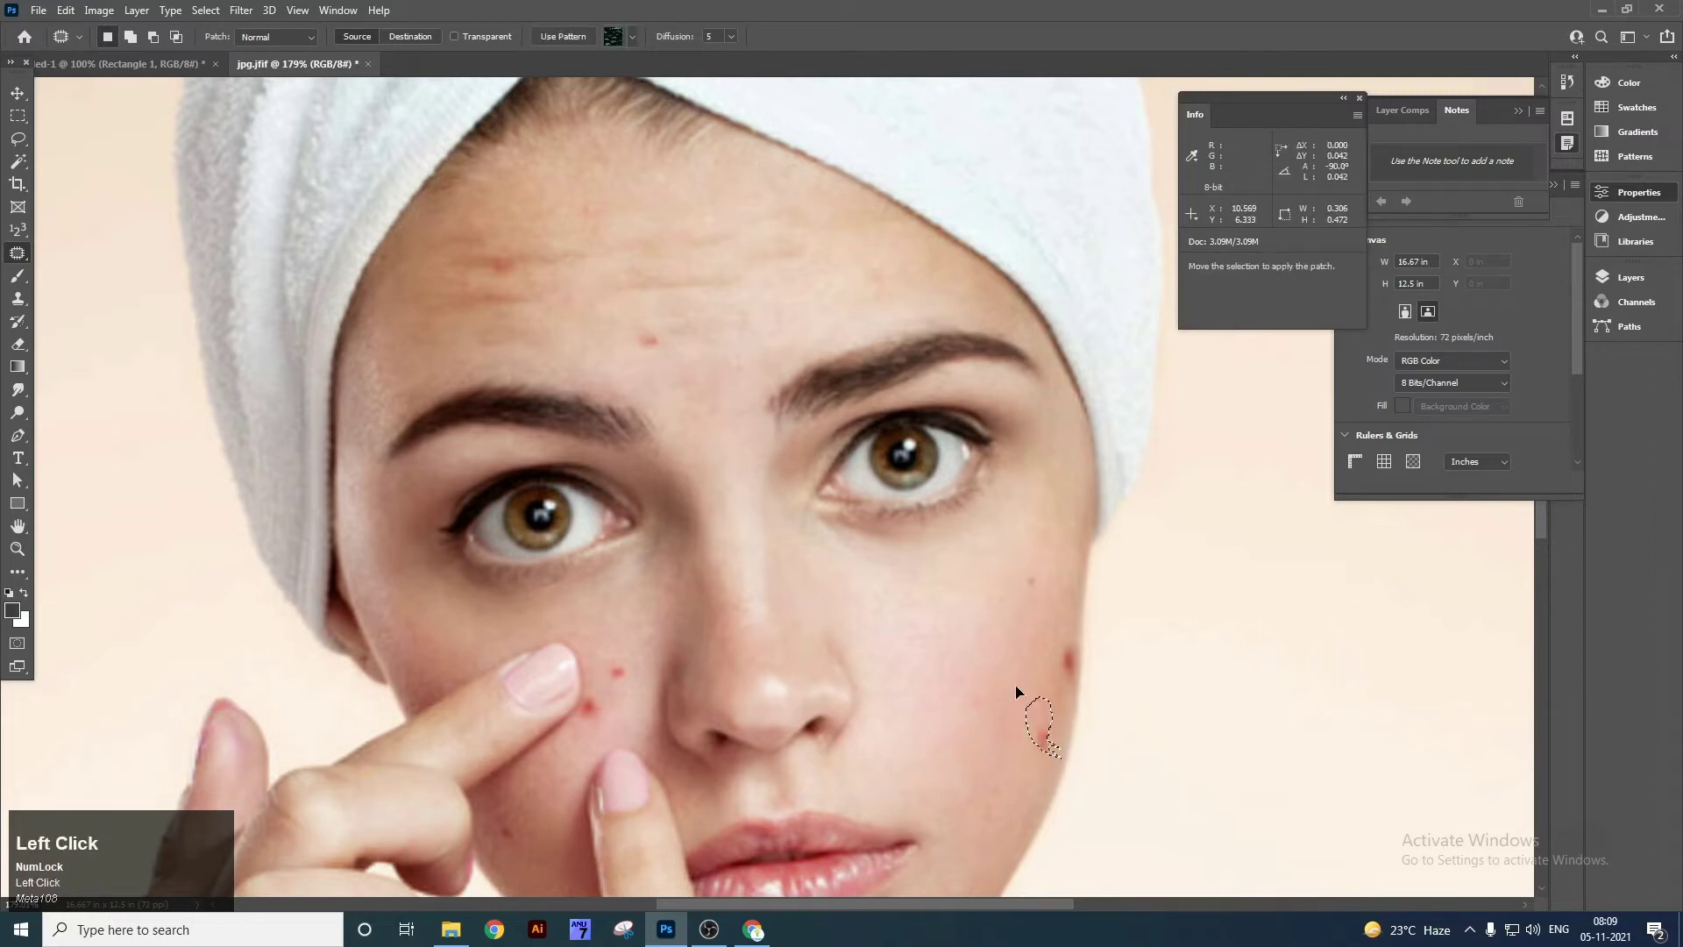
key("ctrl+d")
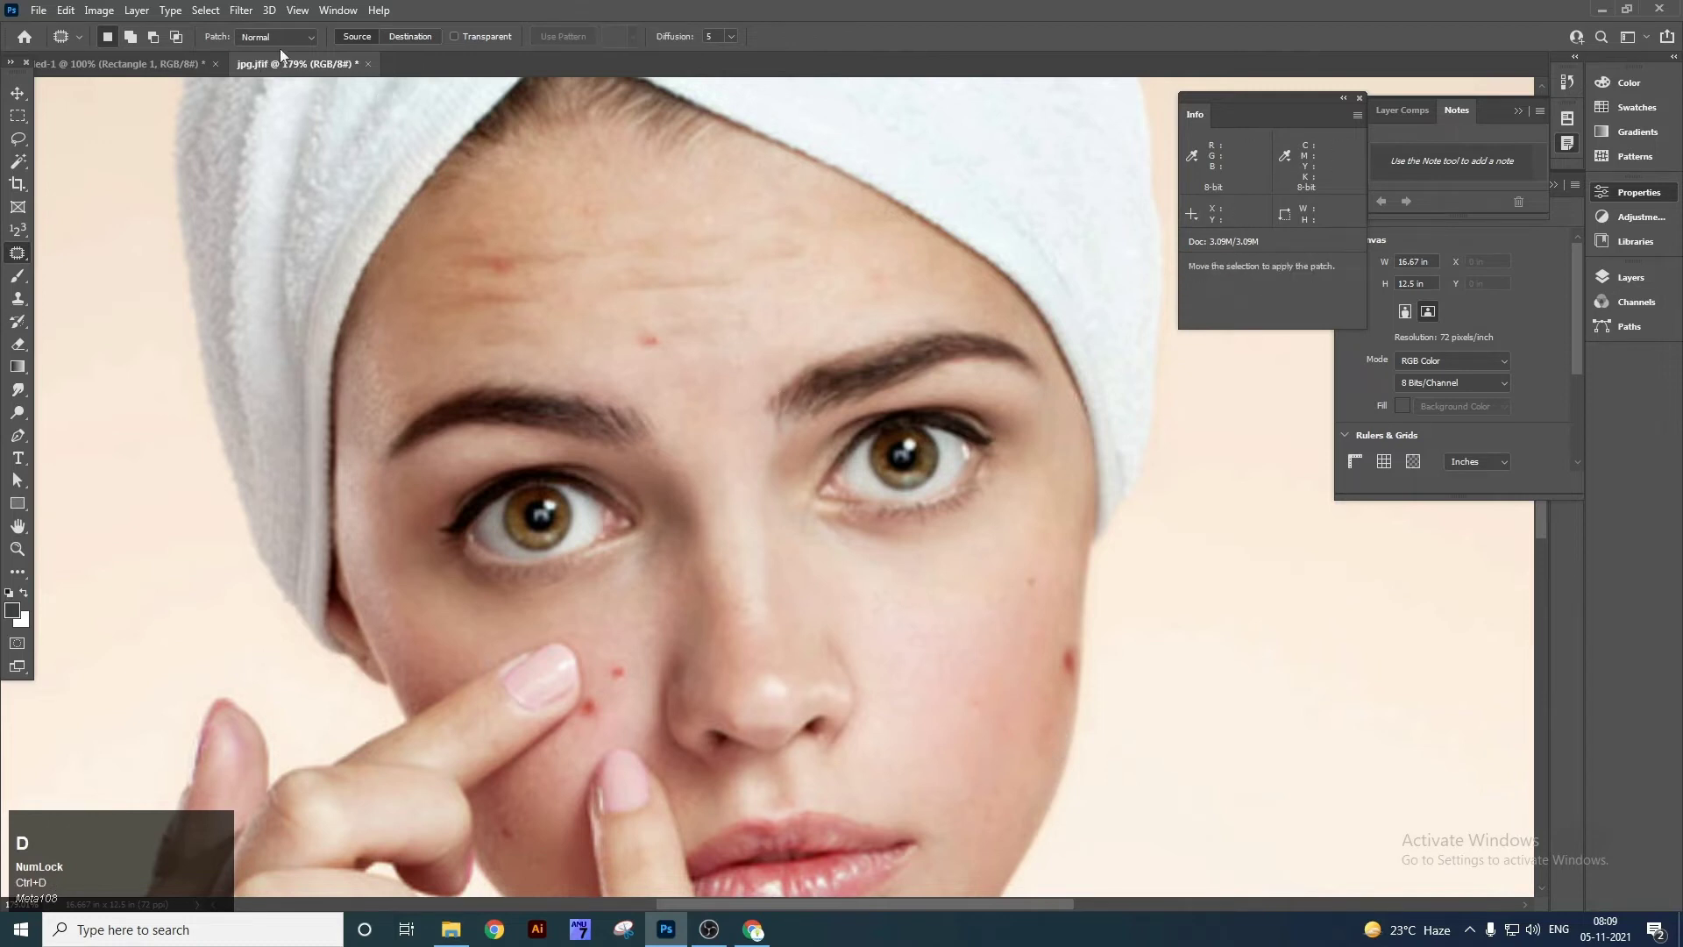
Set Diffusion to 6, then patch another forehead spot and a cheek blemish.
left_click(728, 35)
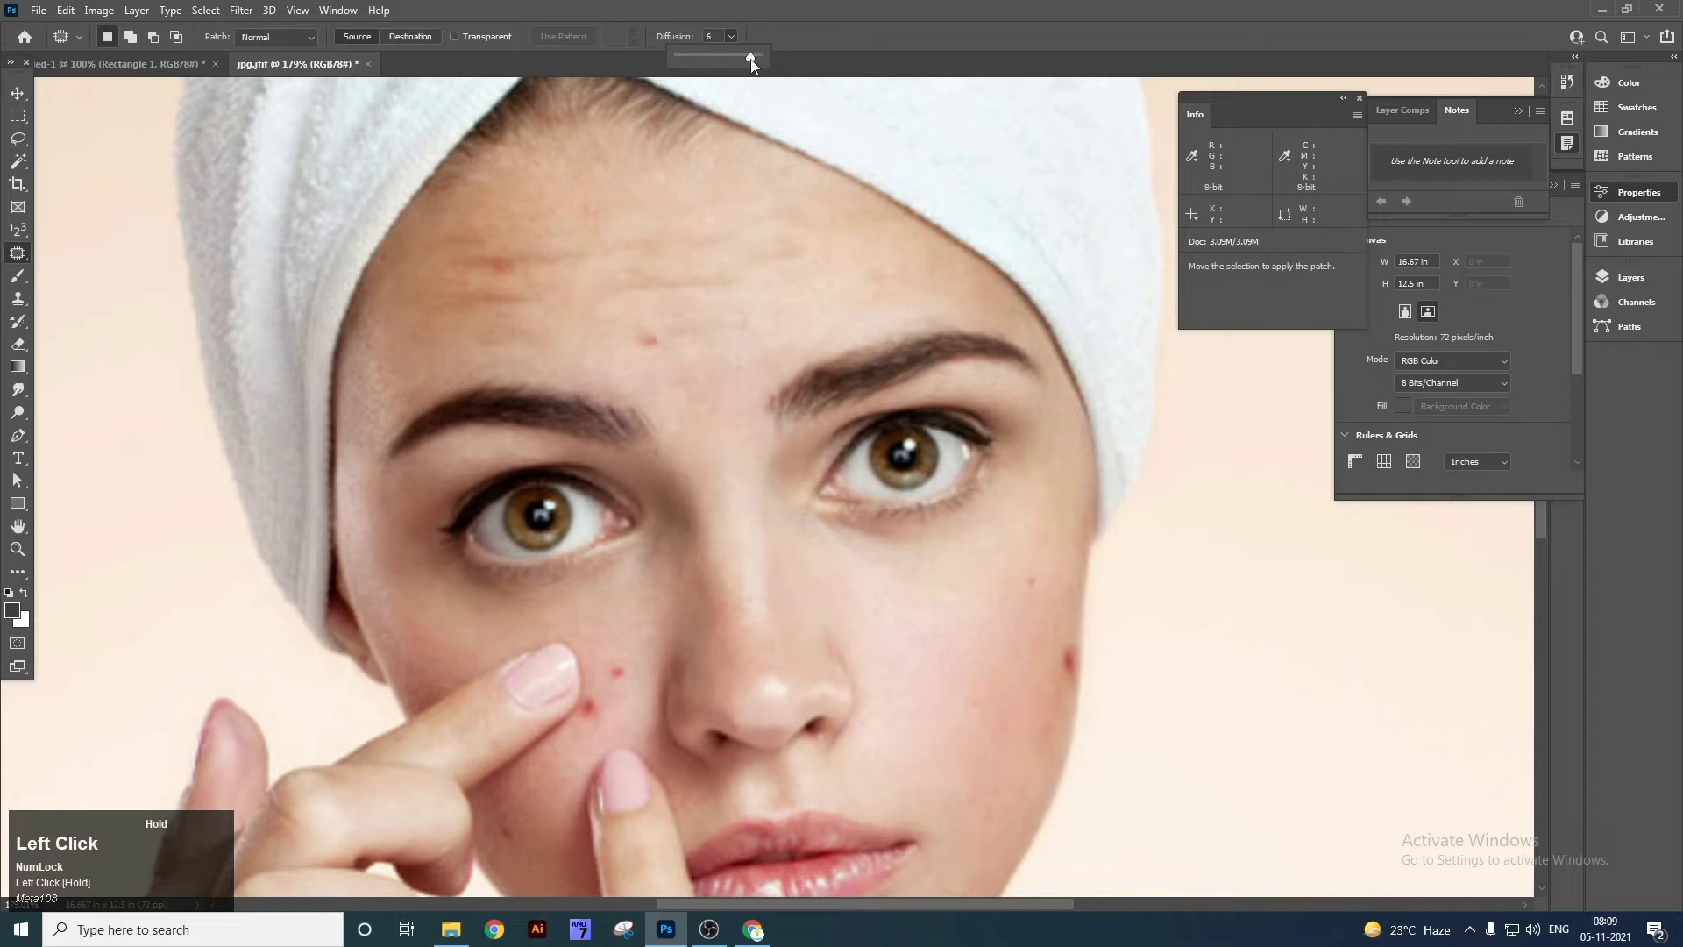
left_click(668, 318)
left_click_drag(637, 359, 649, 341)
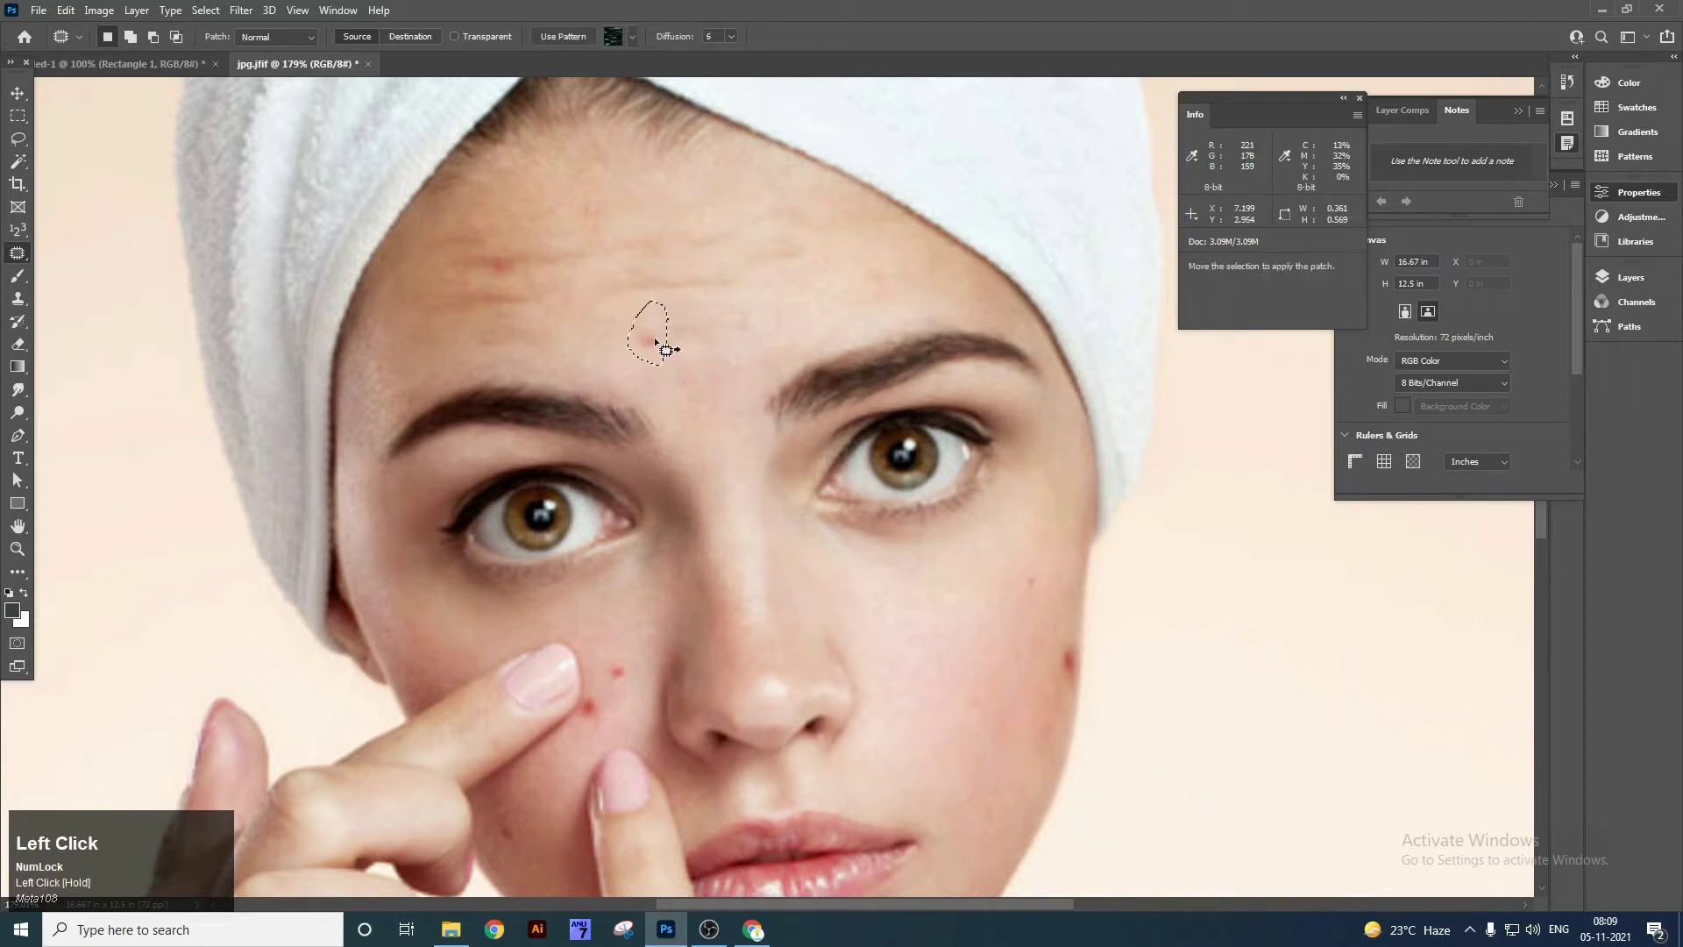
key("ctrl+d")
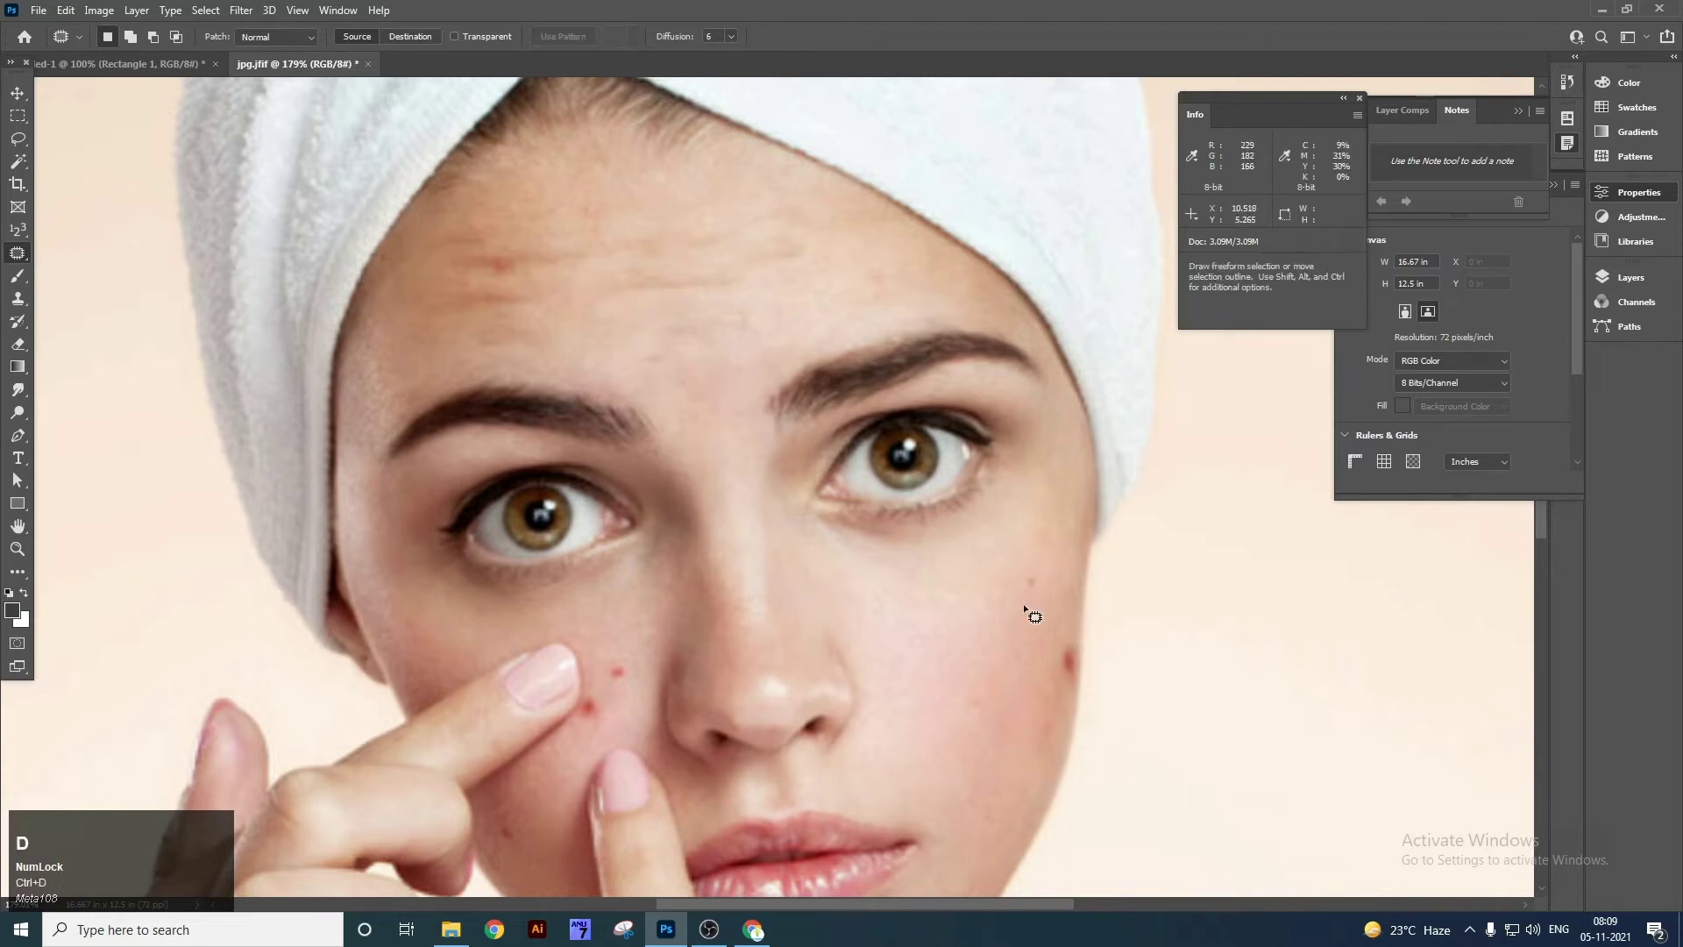
mouse_move(626, 686)
left_mouse_down()
mouse_move(645, 653)
mouse_move(614, 647)
mouse_move(625, 683)
left_mouse_up()
key("ctrl+d")
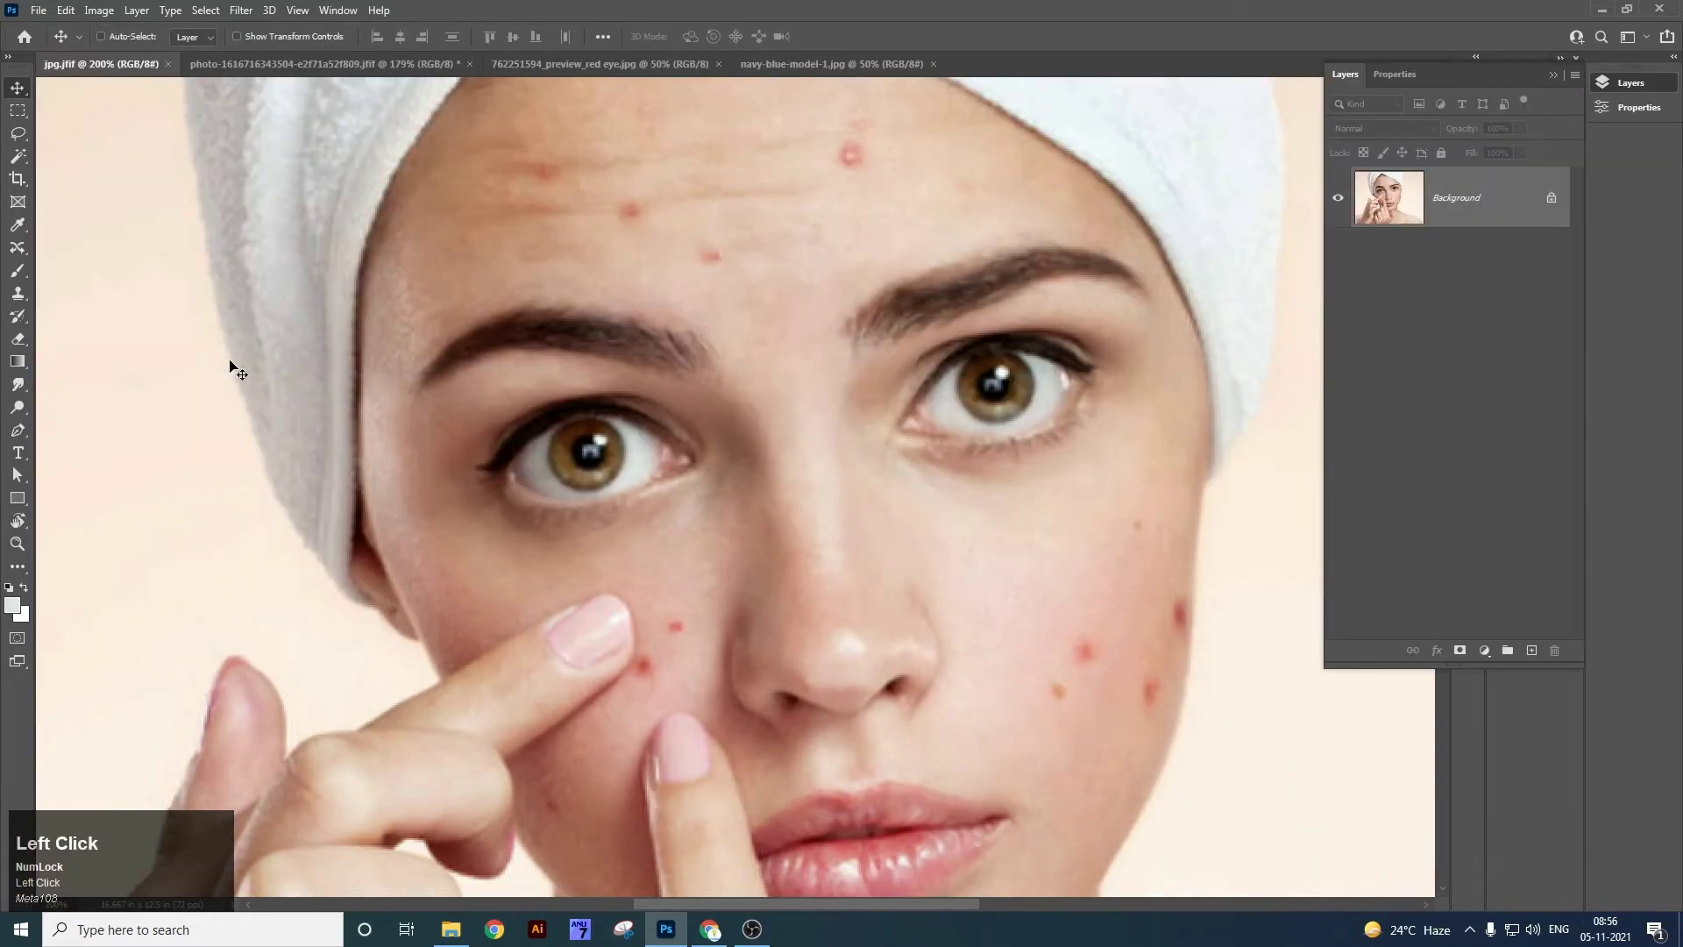
Pick the Content-Aware Move Tool and lasso the dark striped balloon in the balloon photo.
right_click(21, 320)
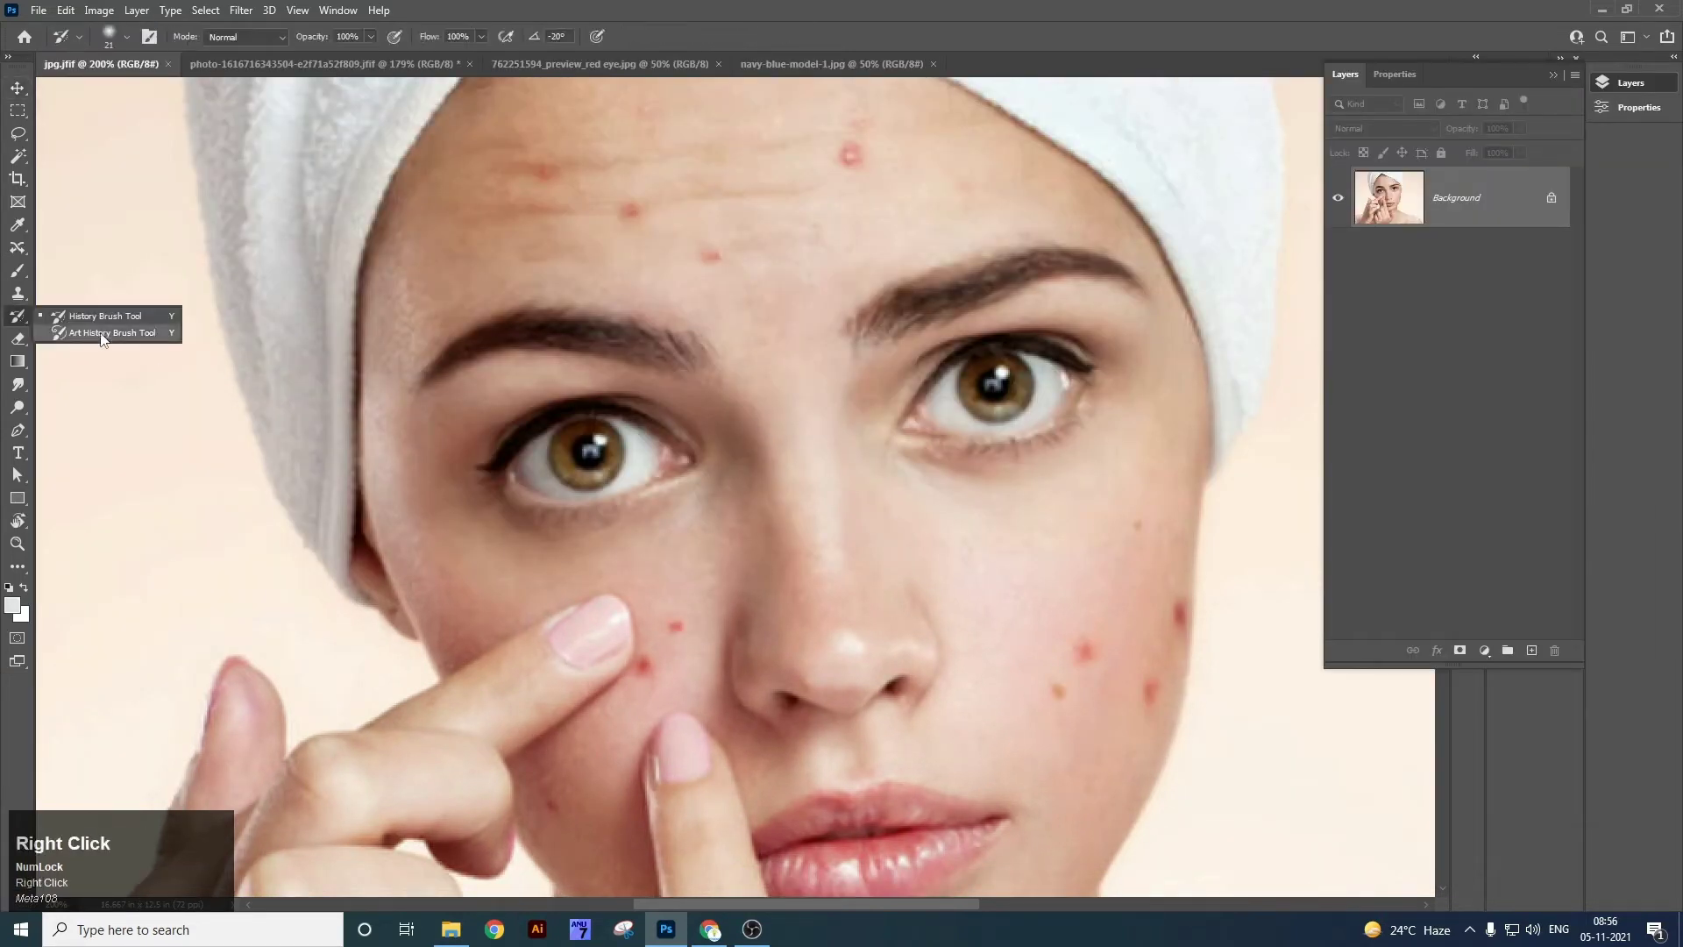
right_click(17, 248)
left_click(96, 298)
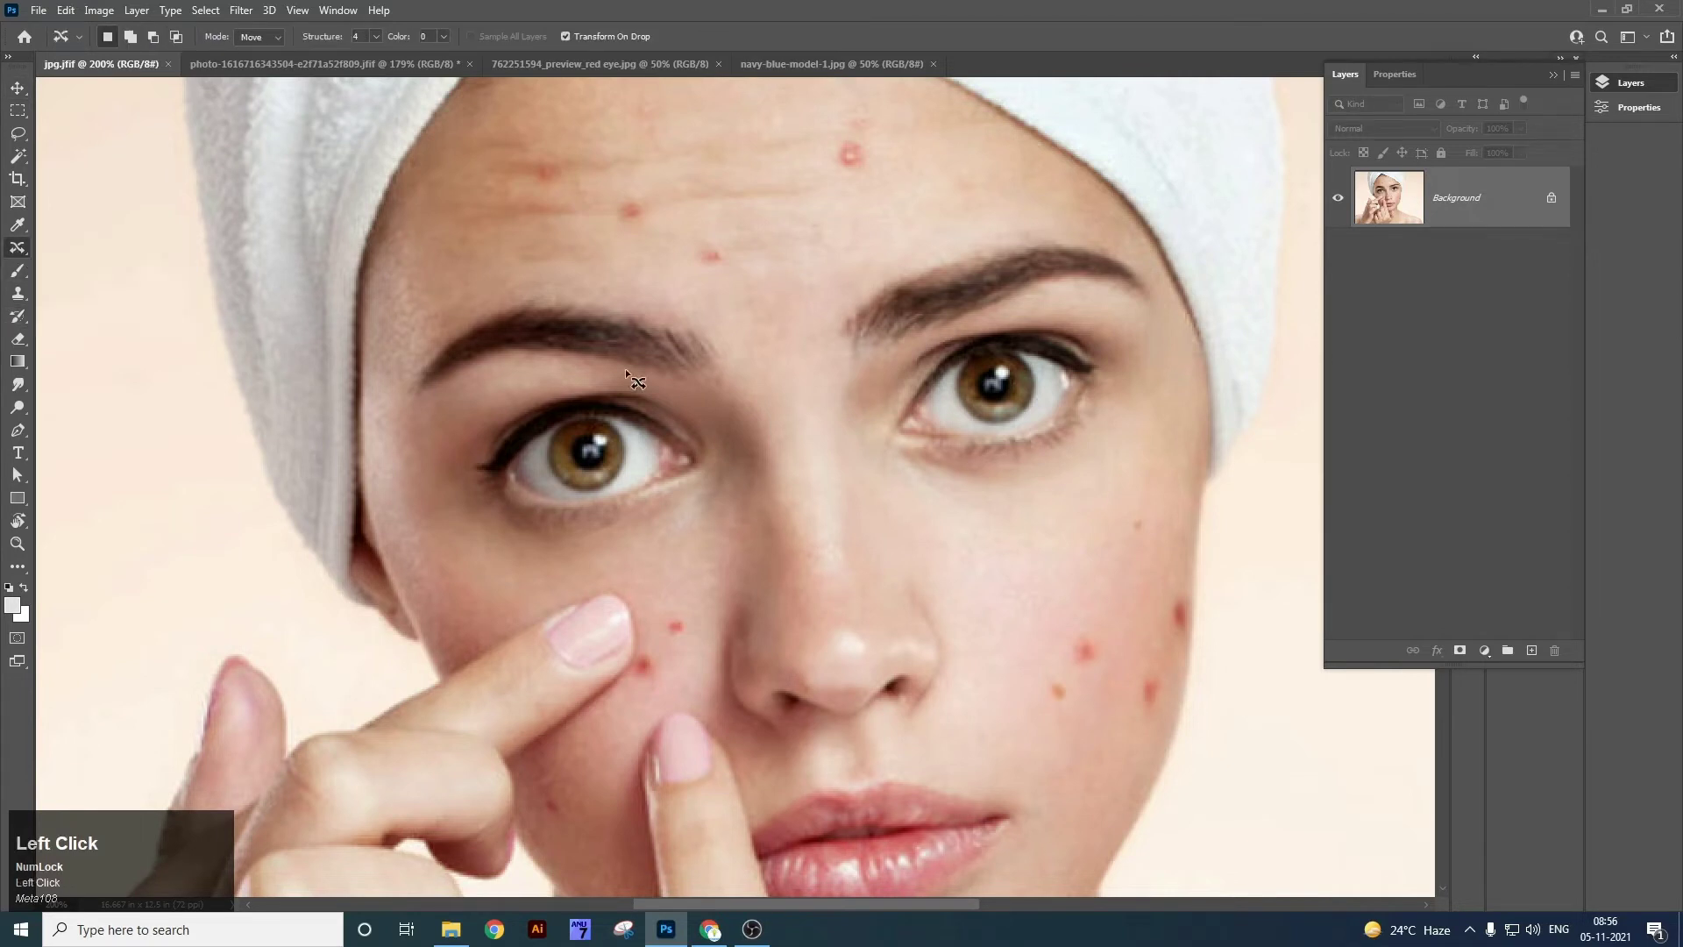
left_click(386, 68)
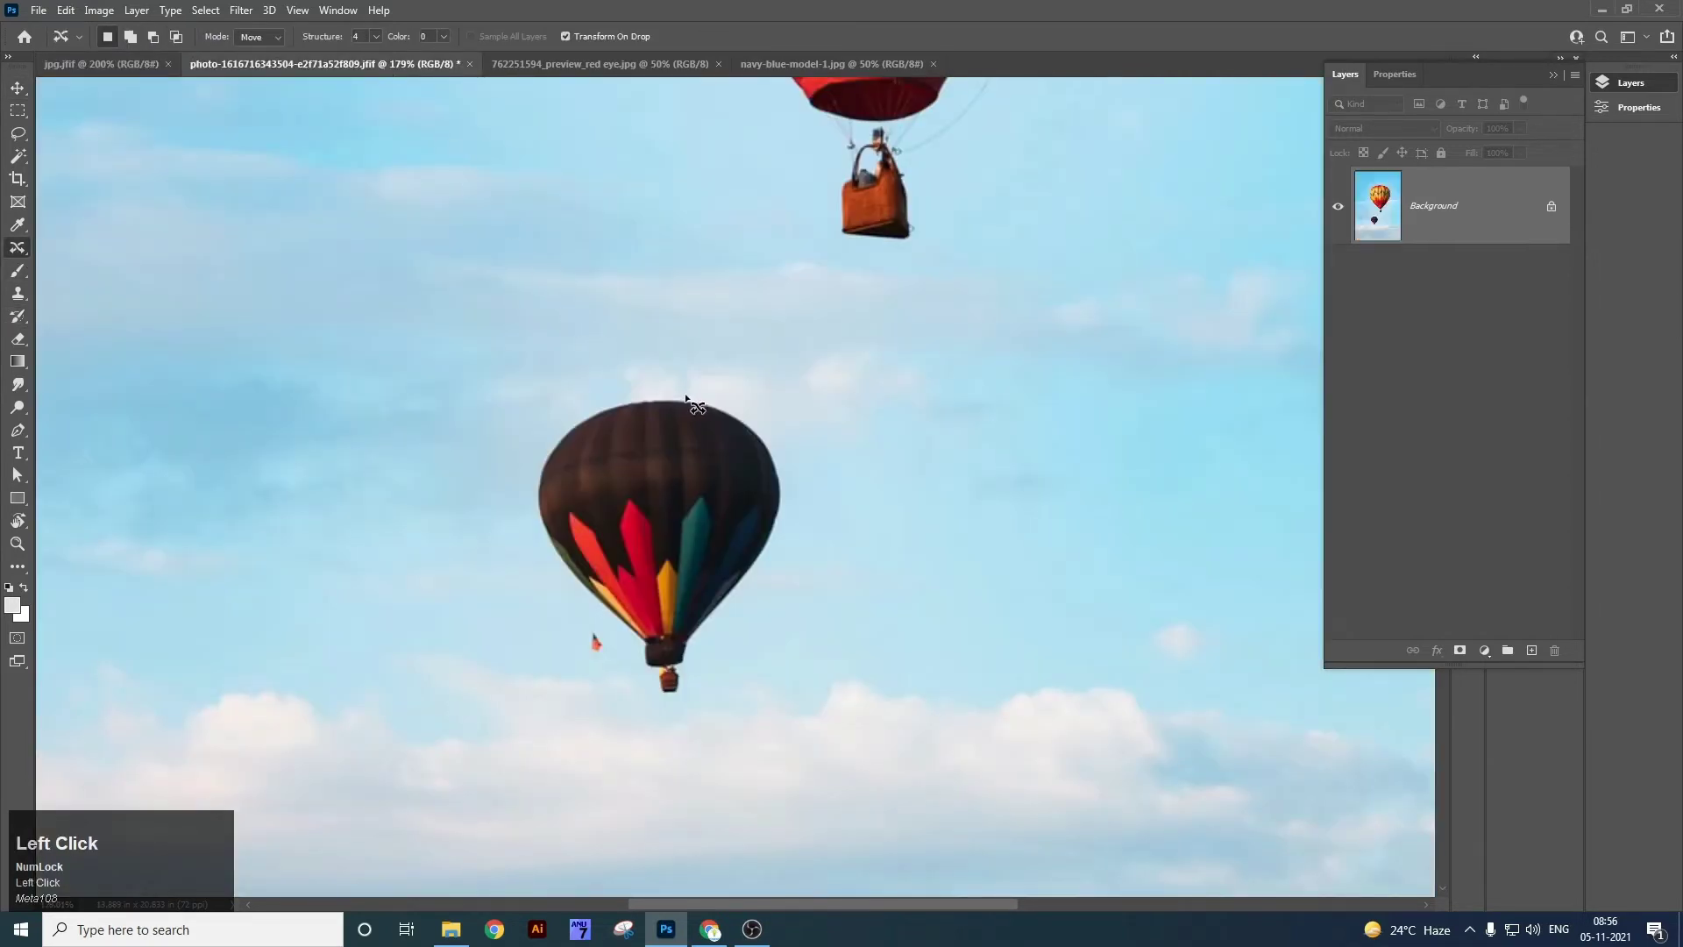
left_click_drag(698, 392, 750, 406)
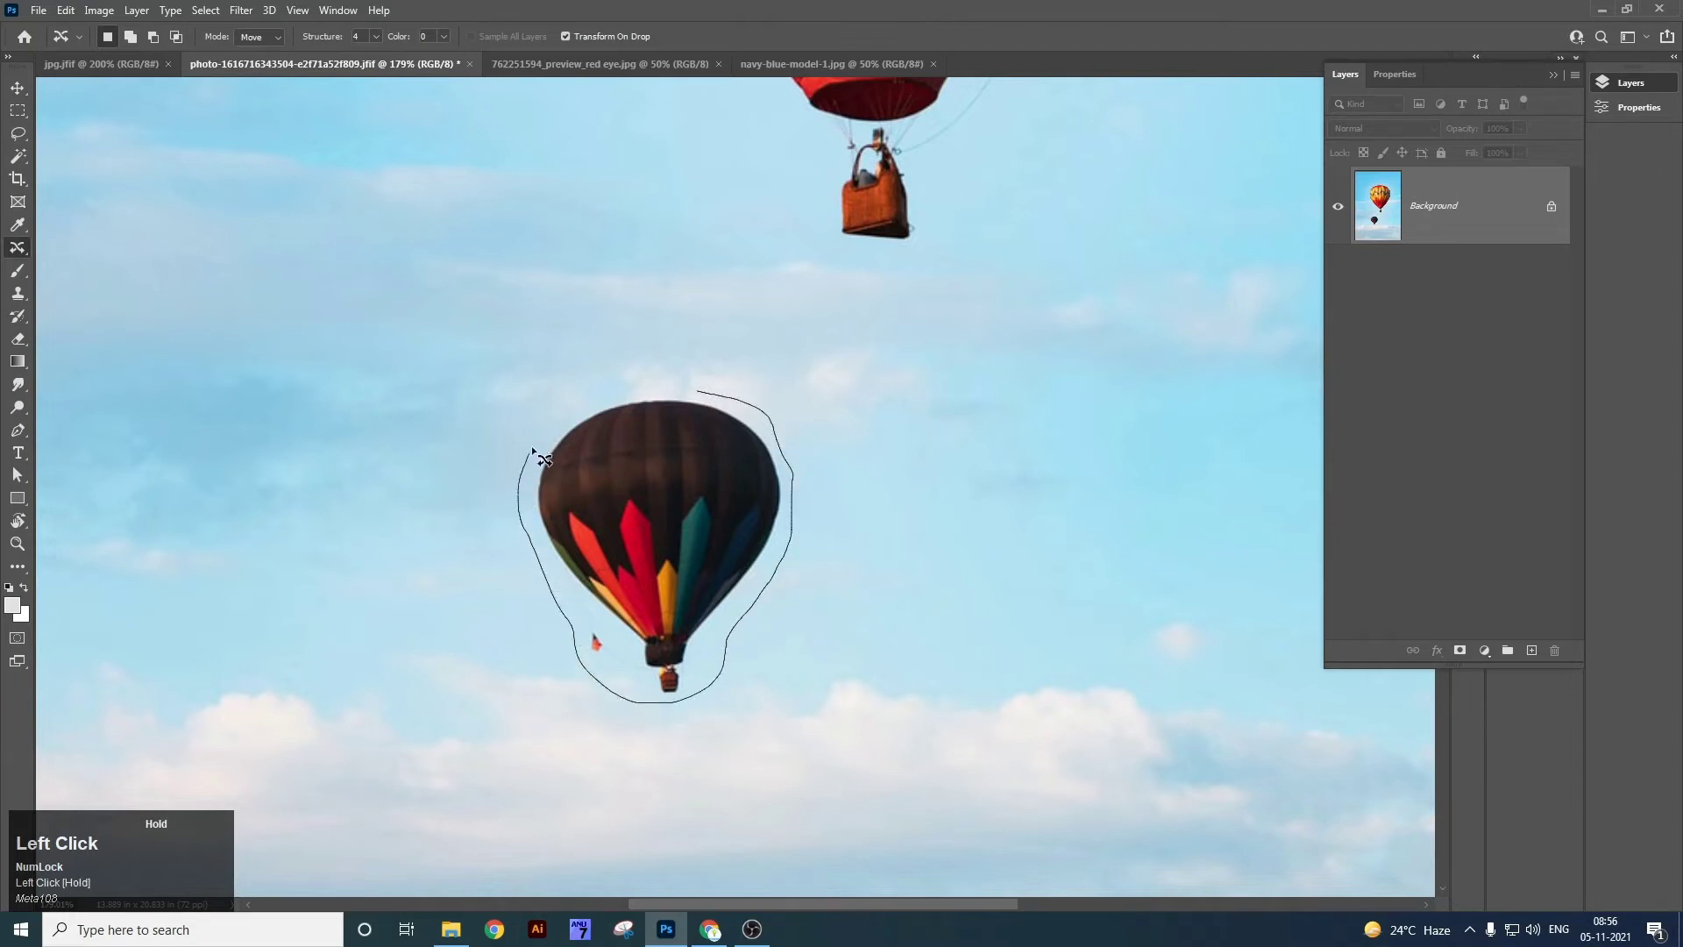
left_click_drag(645, 383, 698, 392)
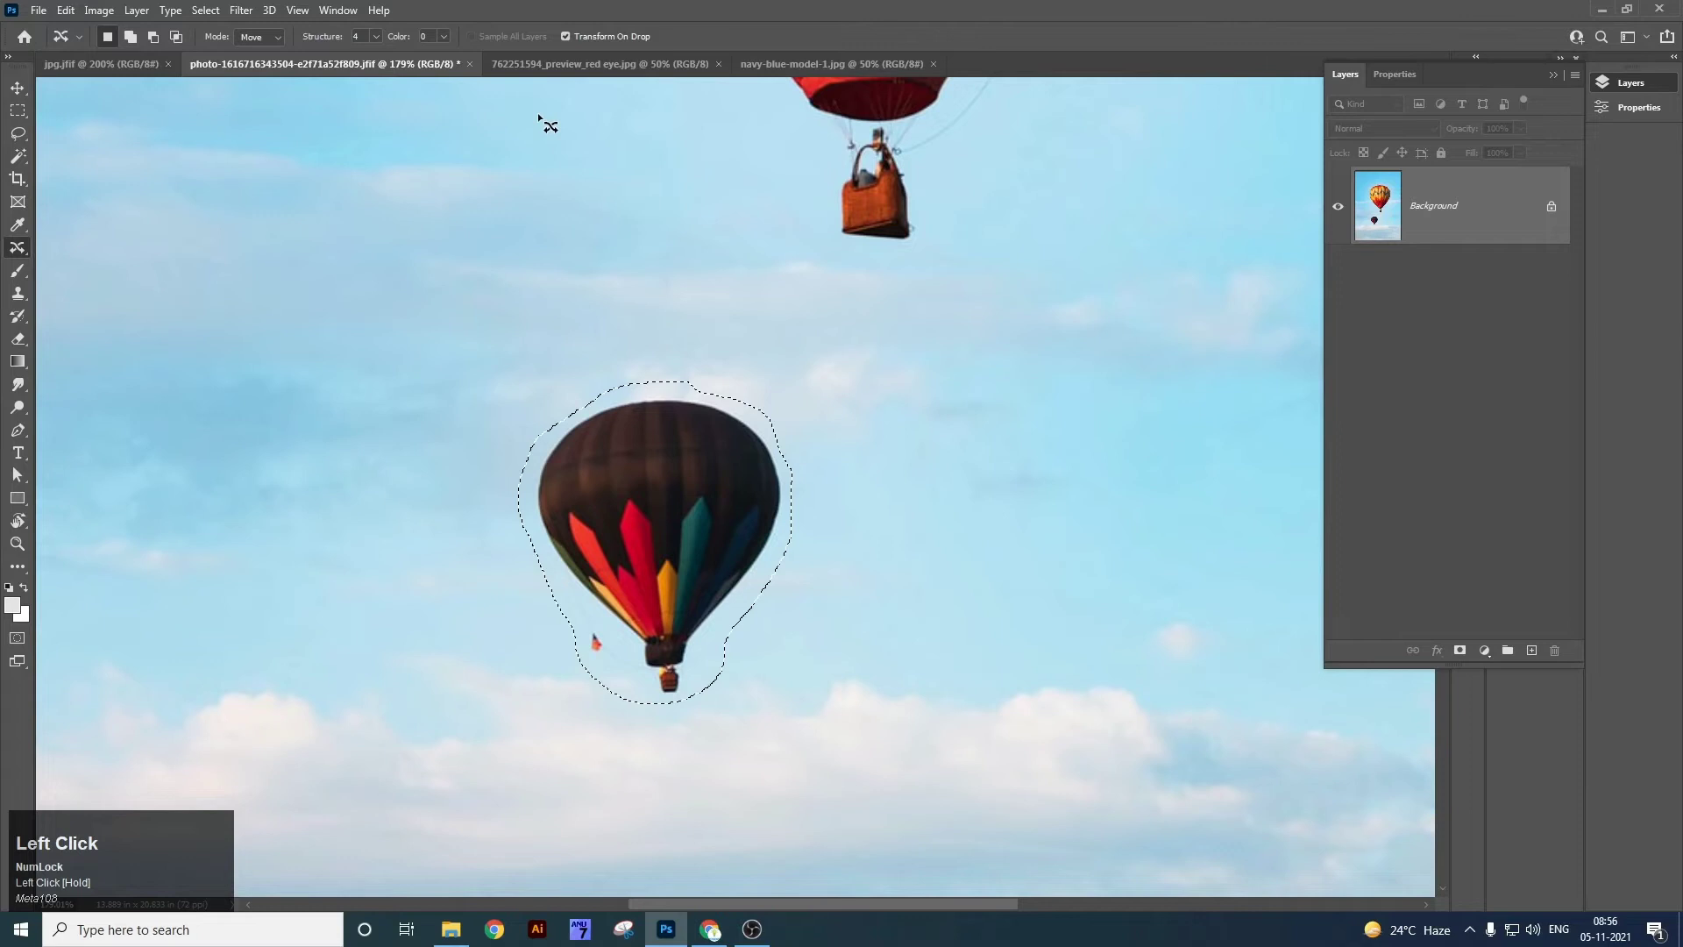
Raise Color adaptation, drag the balloon up-left, shrink and tilt it, then commit and deselect.
left_click(447, 36)
left_click_drag(445, 54, 462, 57)
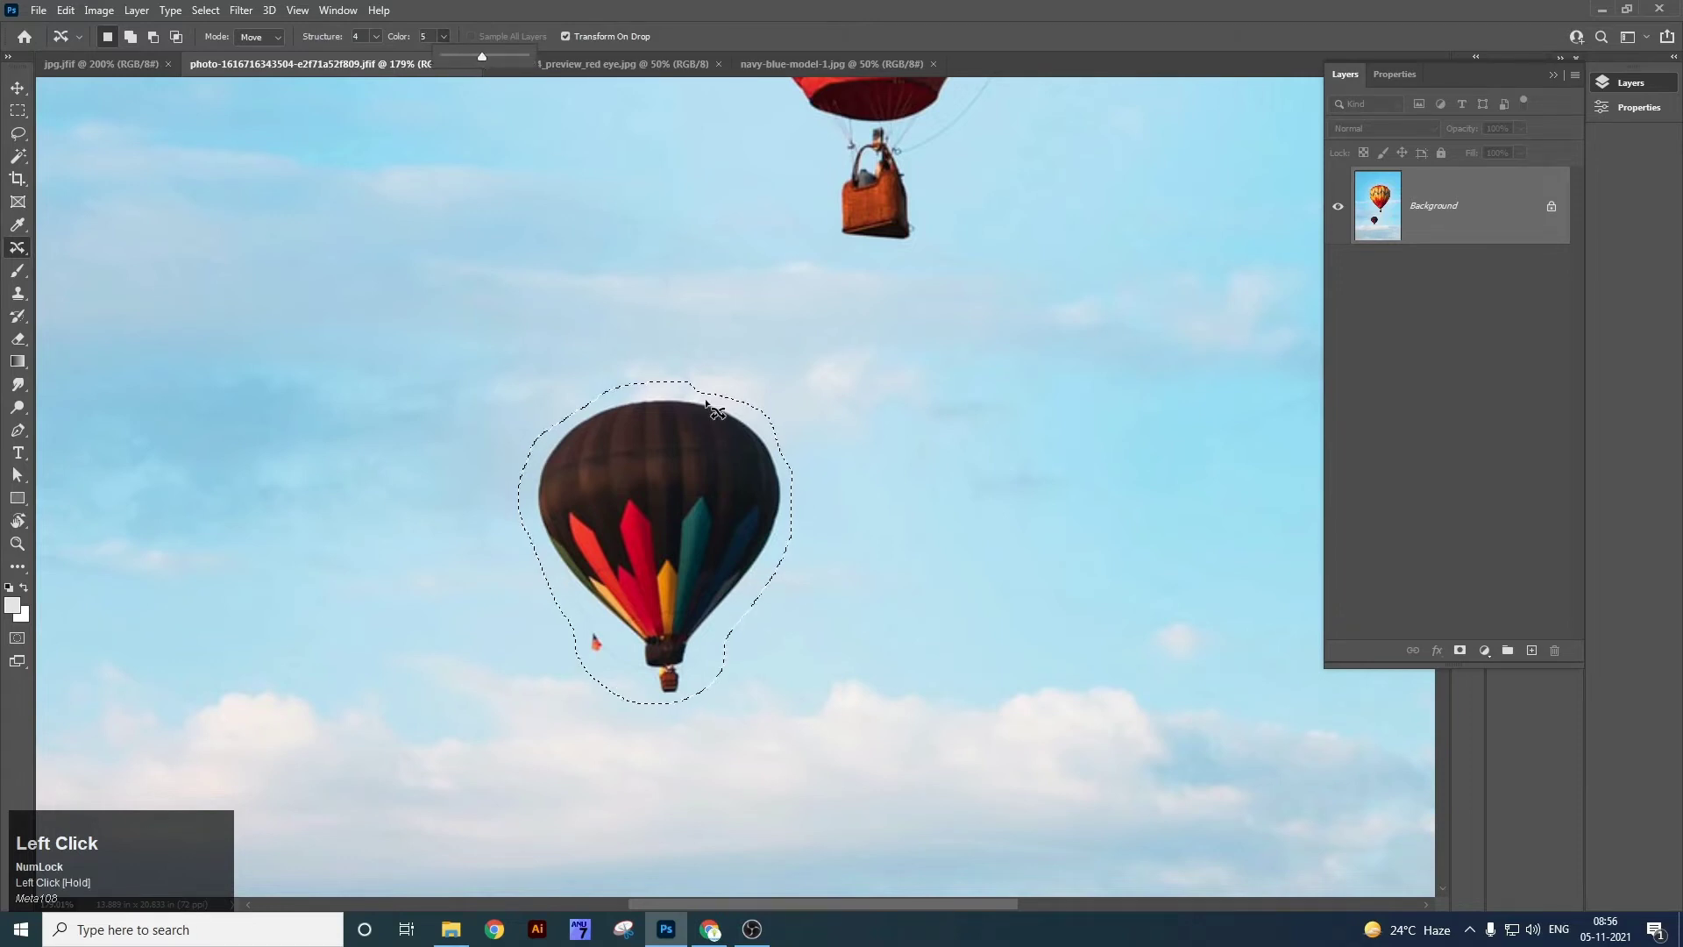
left_click_drag(736, 515, 440, 295)
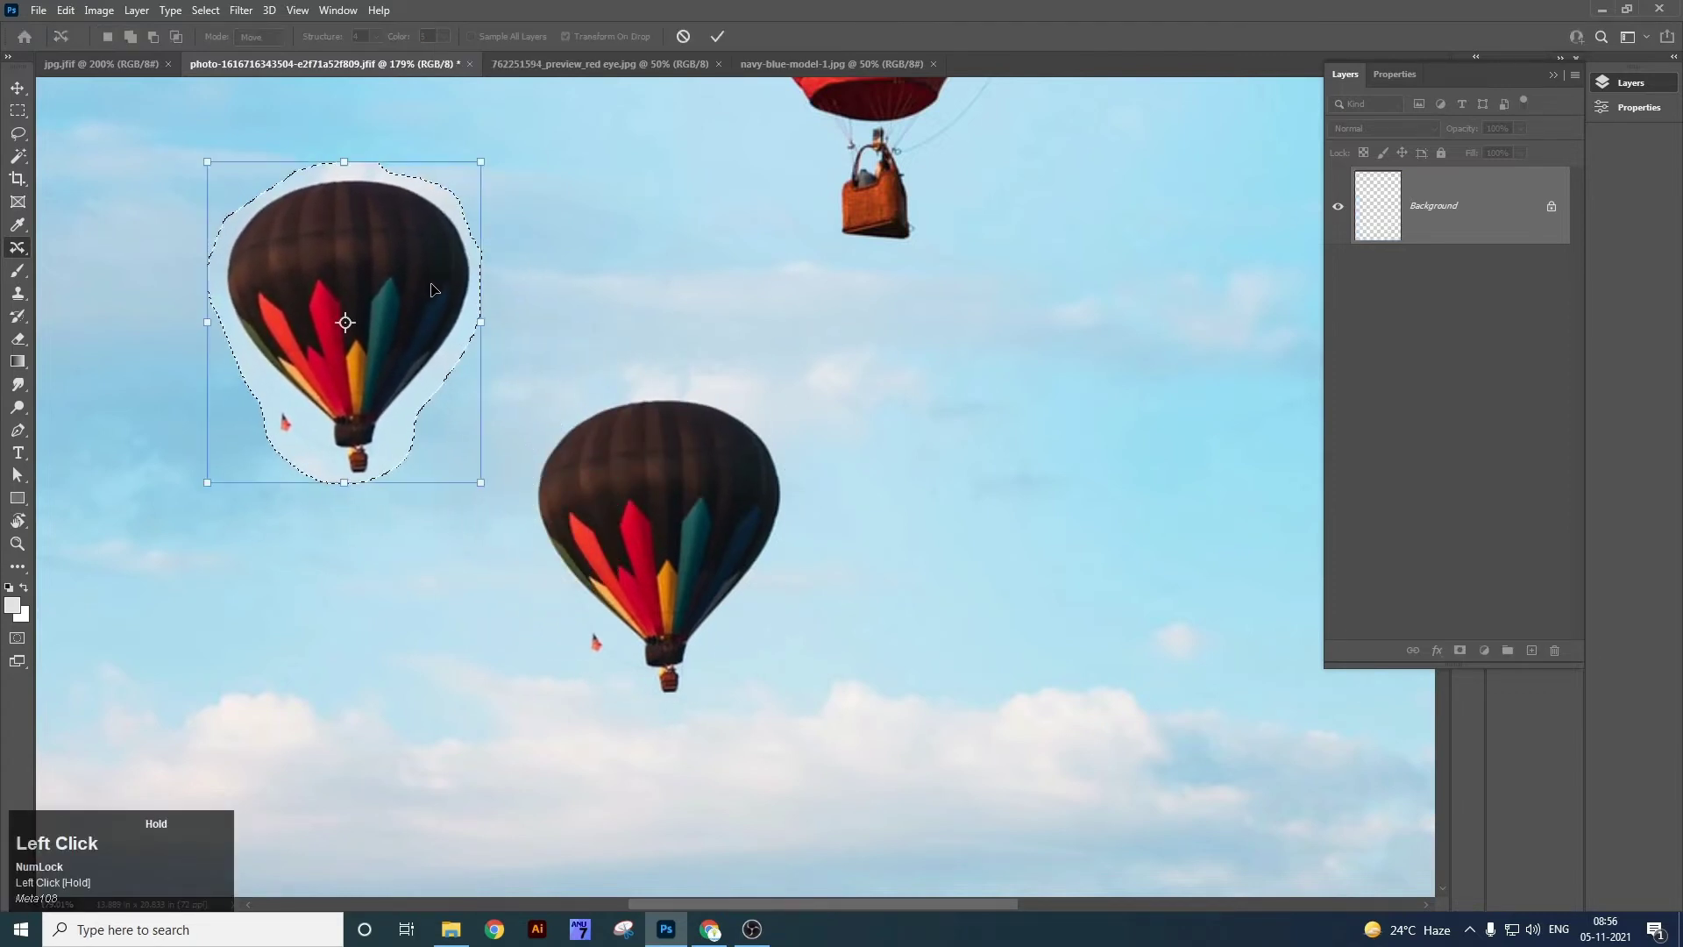
left_click_drag(477, 161, 396, 216)
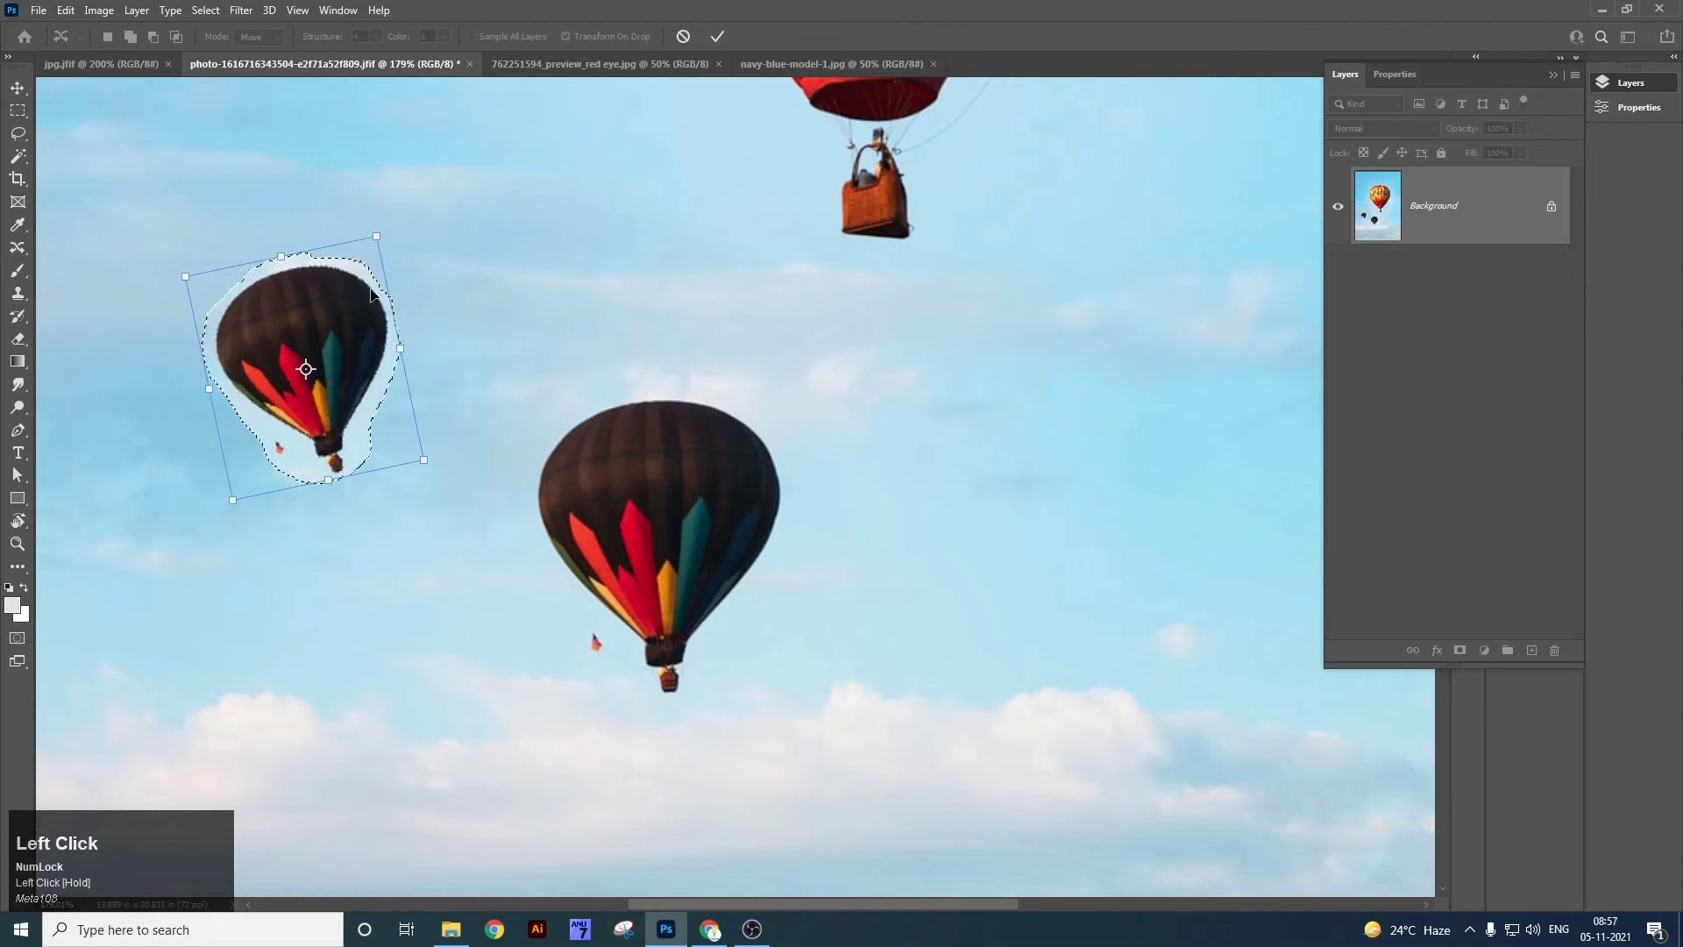
double_click(392, 372)
key("ctrl+d")
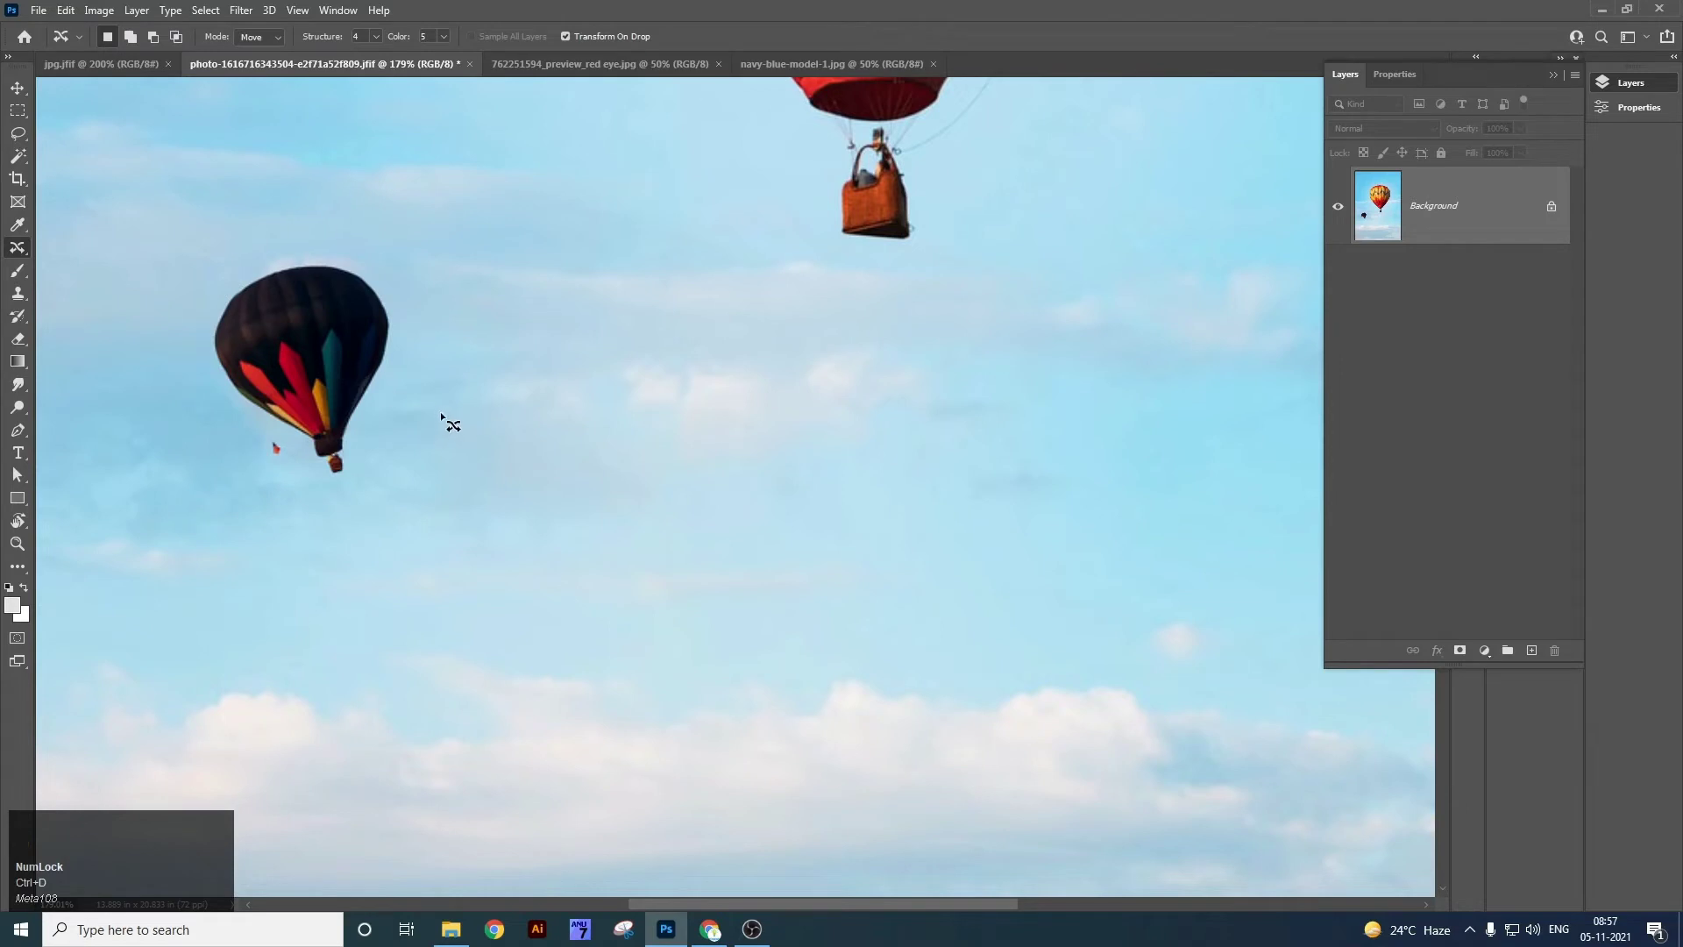
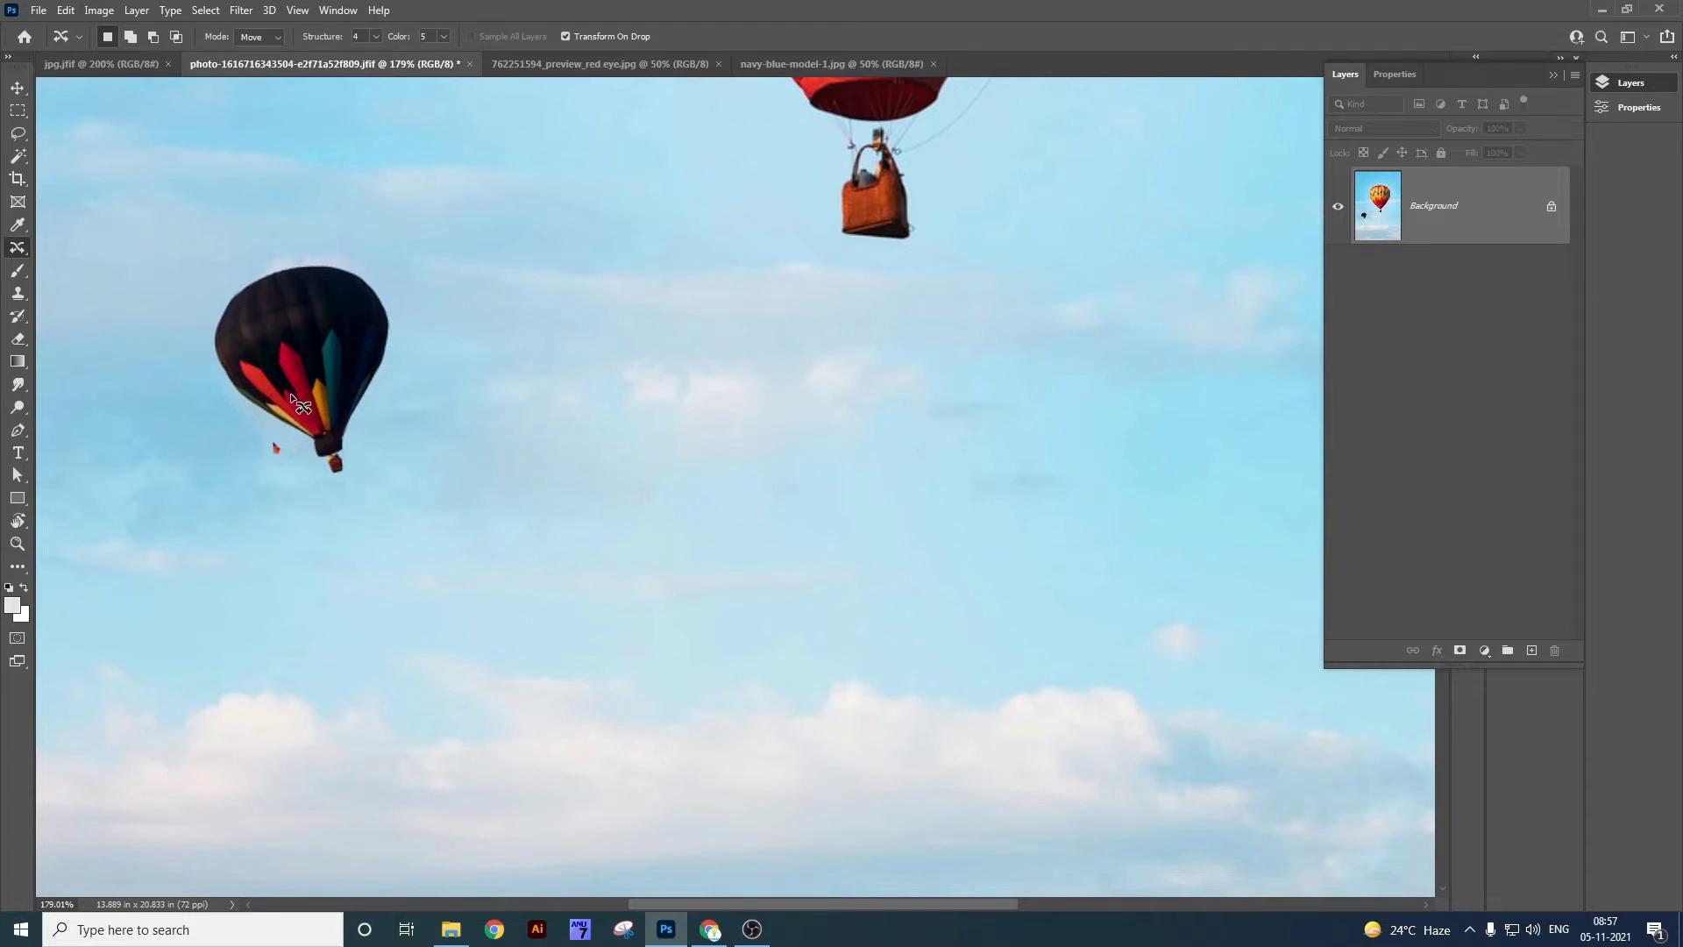
Undo the Content-Aware Move to return the dark balloon to the centre, then deselect.
key("ctrl+z")
key("ctrl+z")
key("ctrl+d")
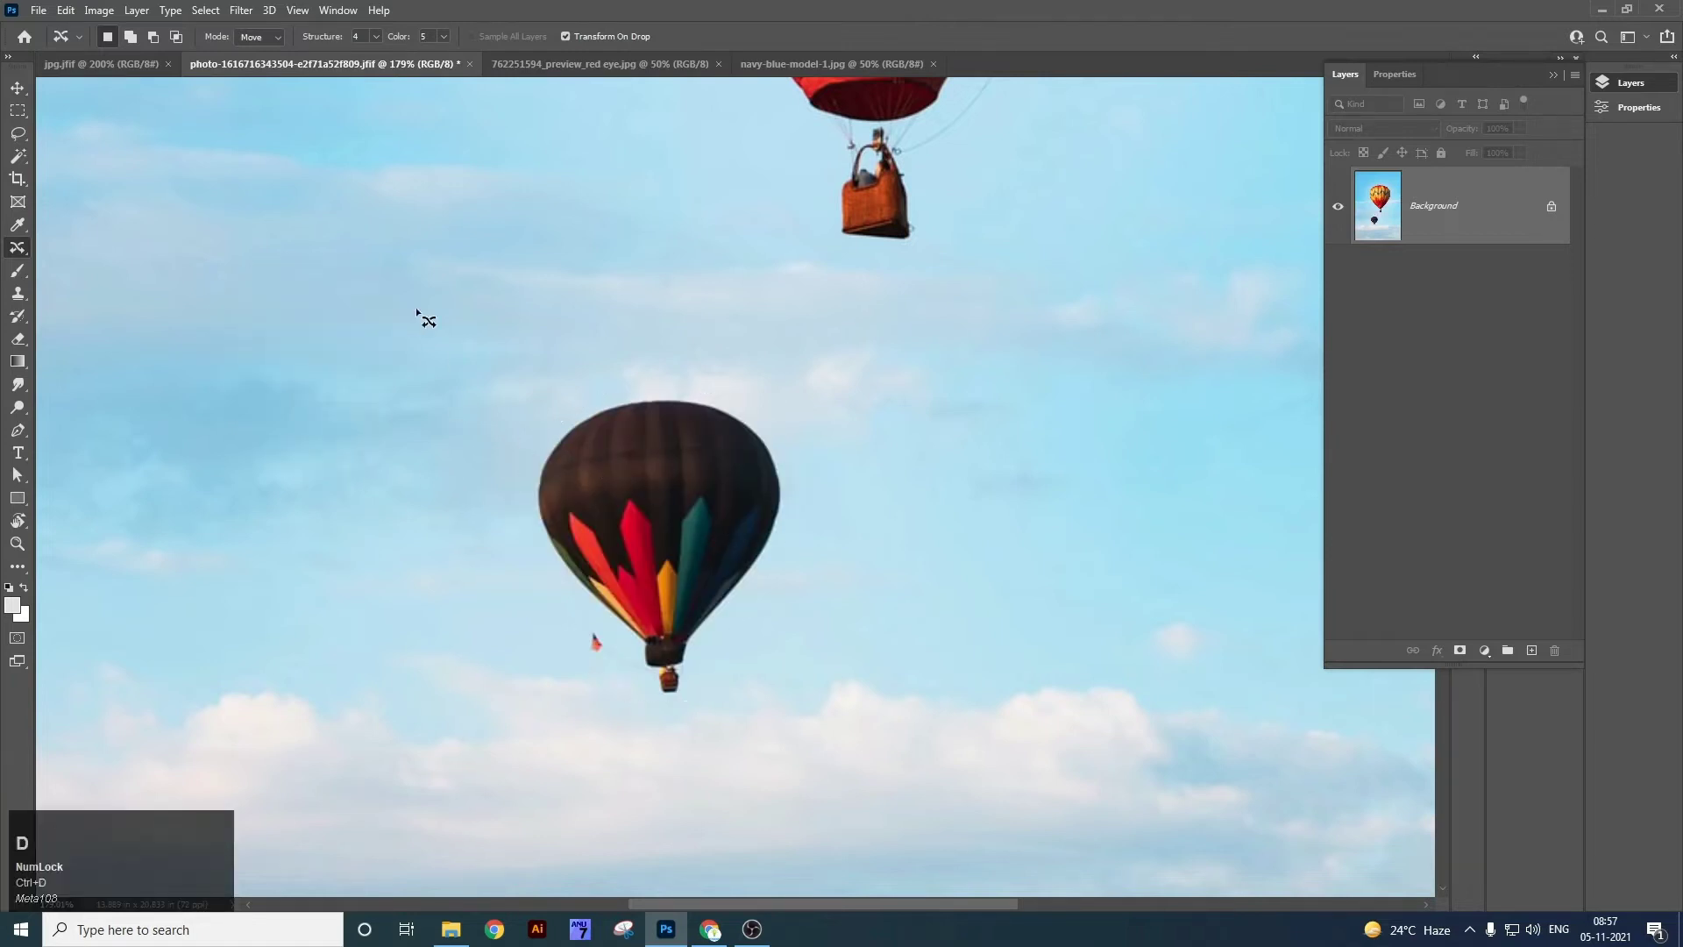
Marquee the dark balloon, Content-Aware Fill it away, then deselect and fit the image on screen.
left_click(17, 110)
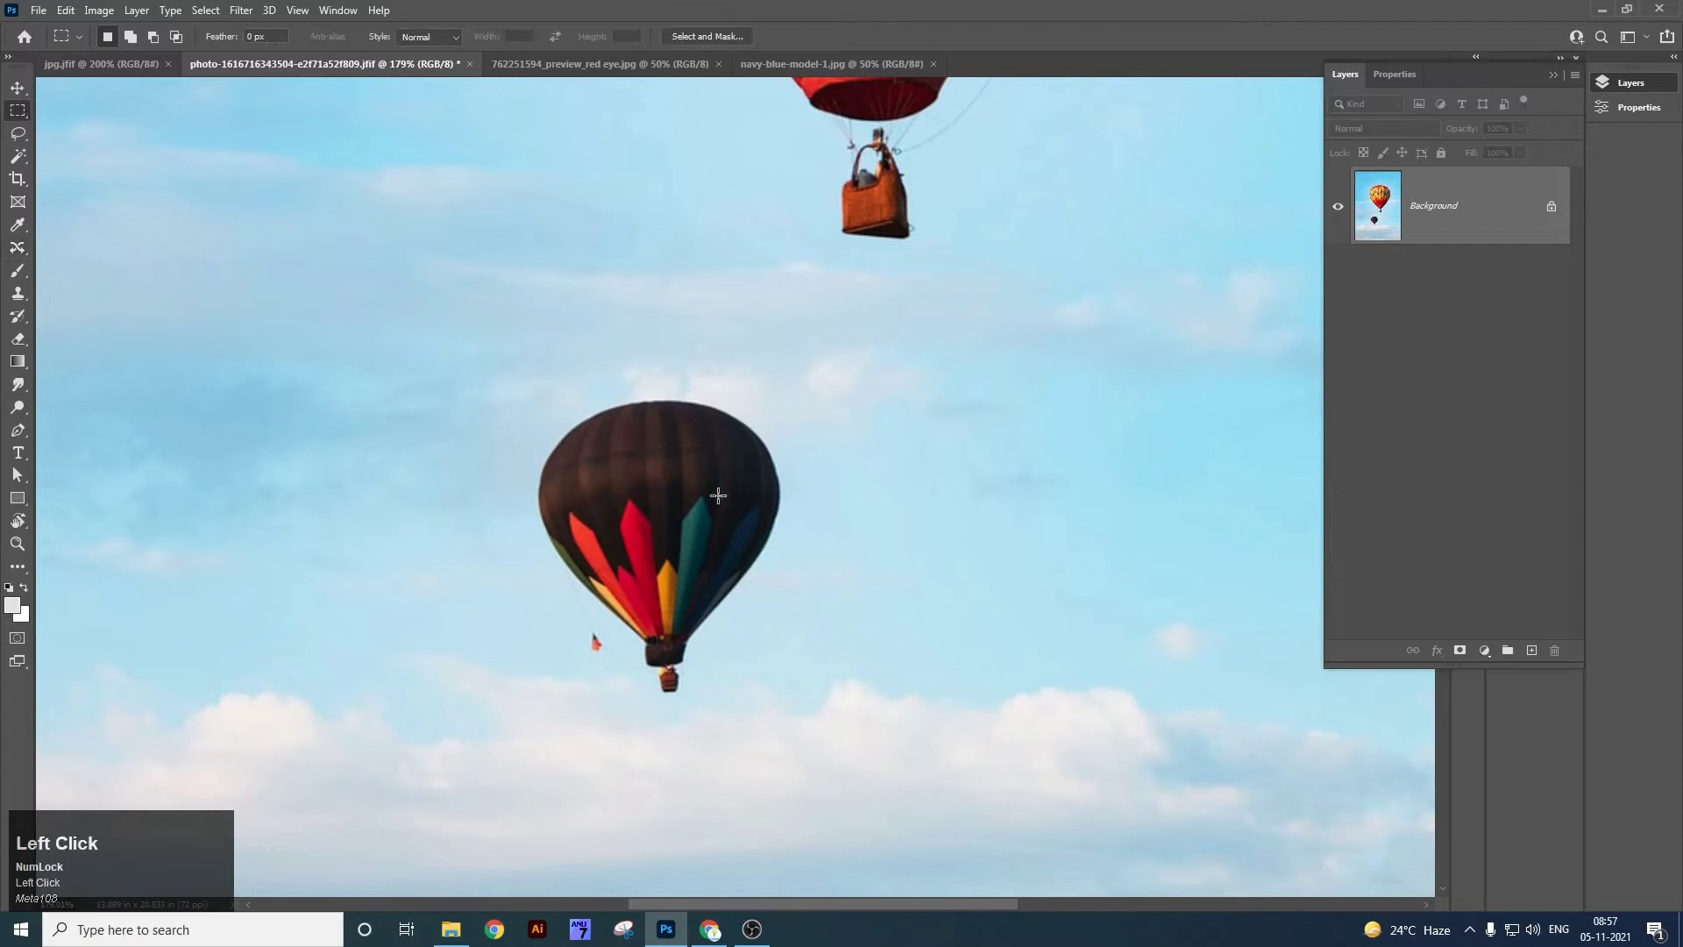
left_click_drag(508, 397, 808, 706)
right_click(761, 484)
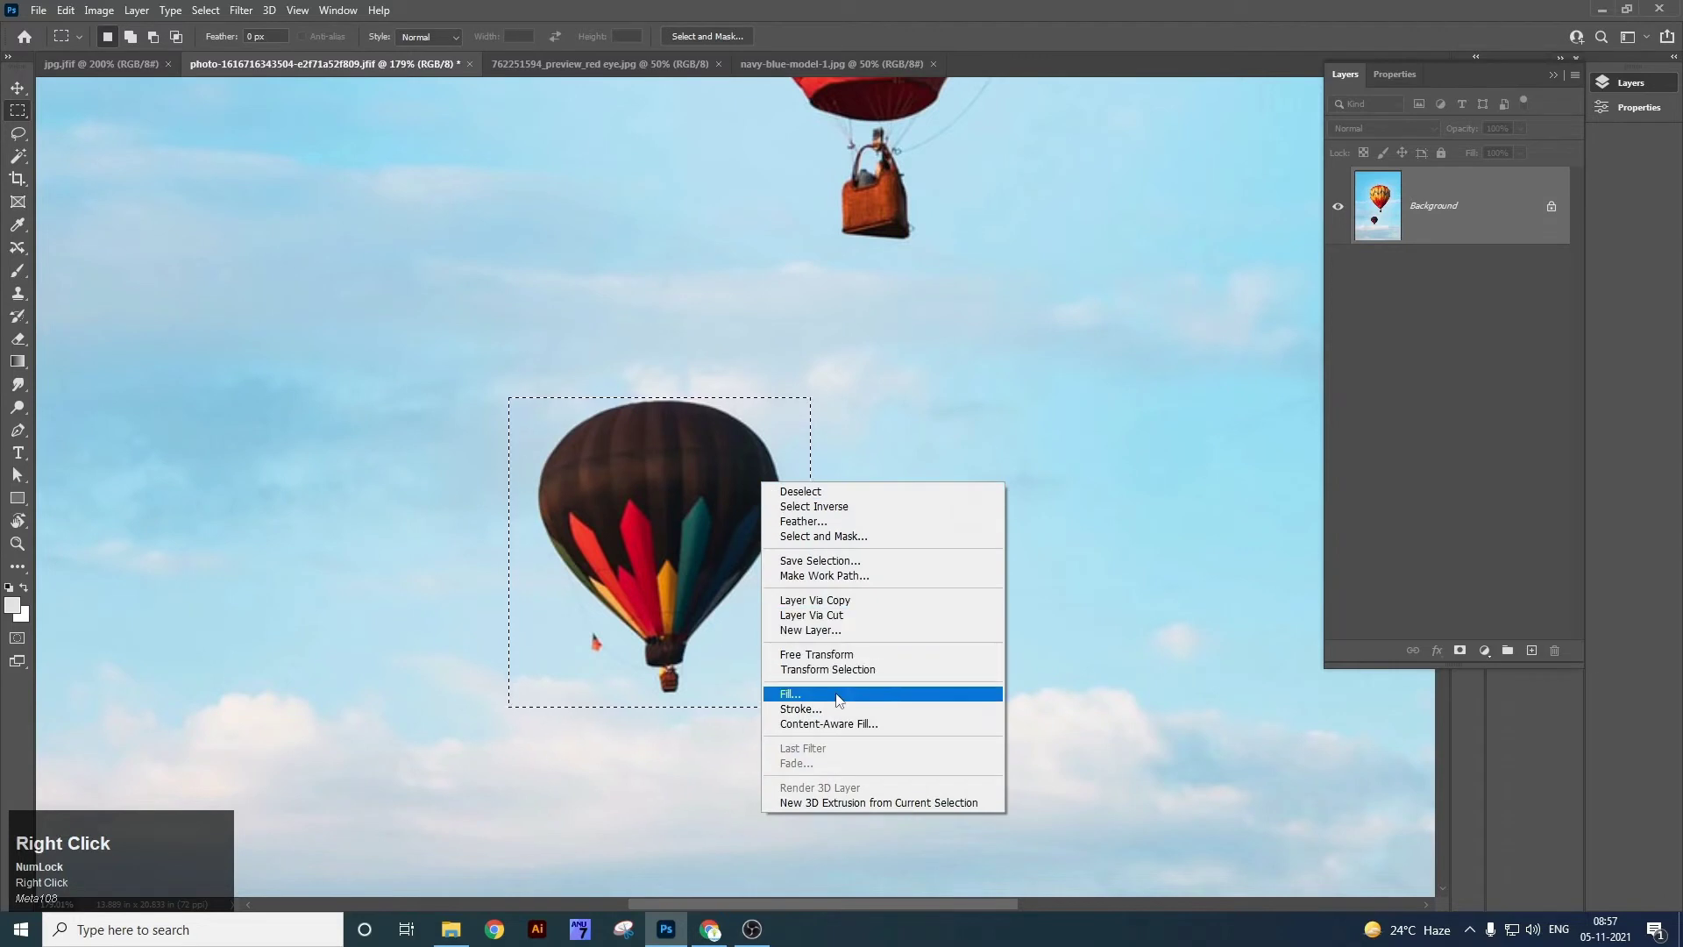
left_click(806, 691)
left_click_drag(877, 201, 1133, 234)
left_click(1140, 237)
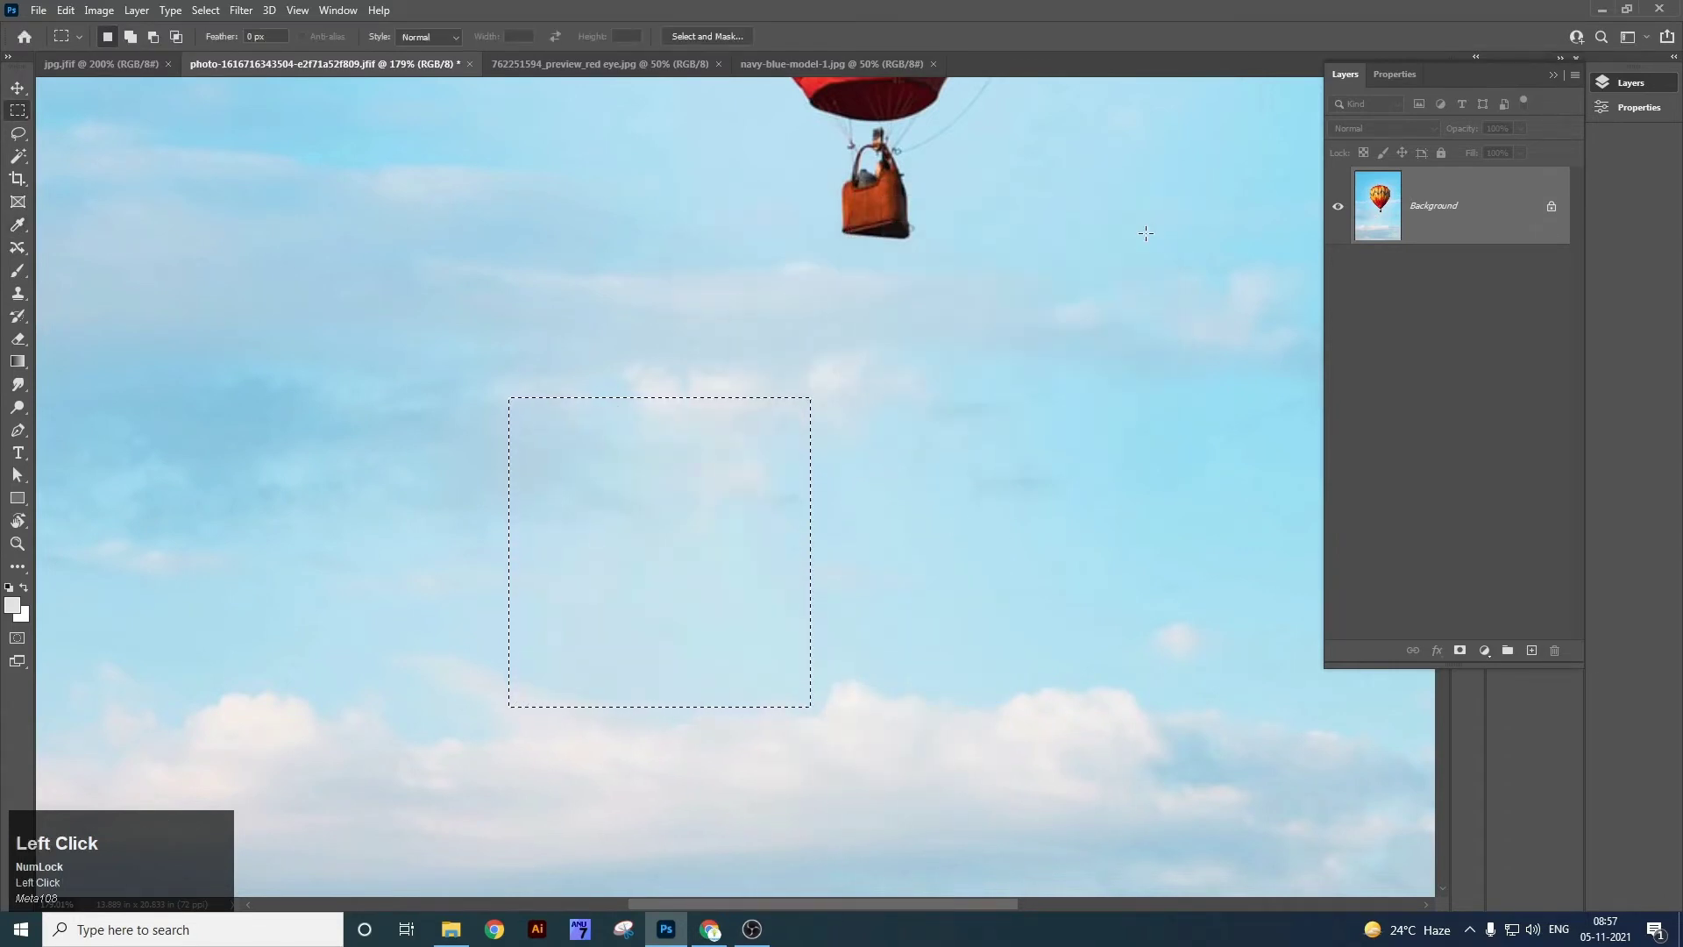
key("ctrl+d")
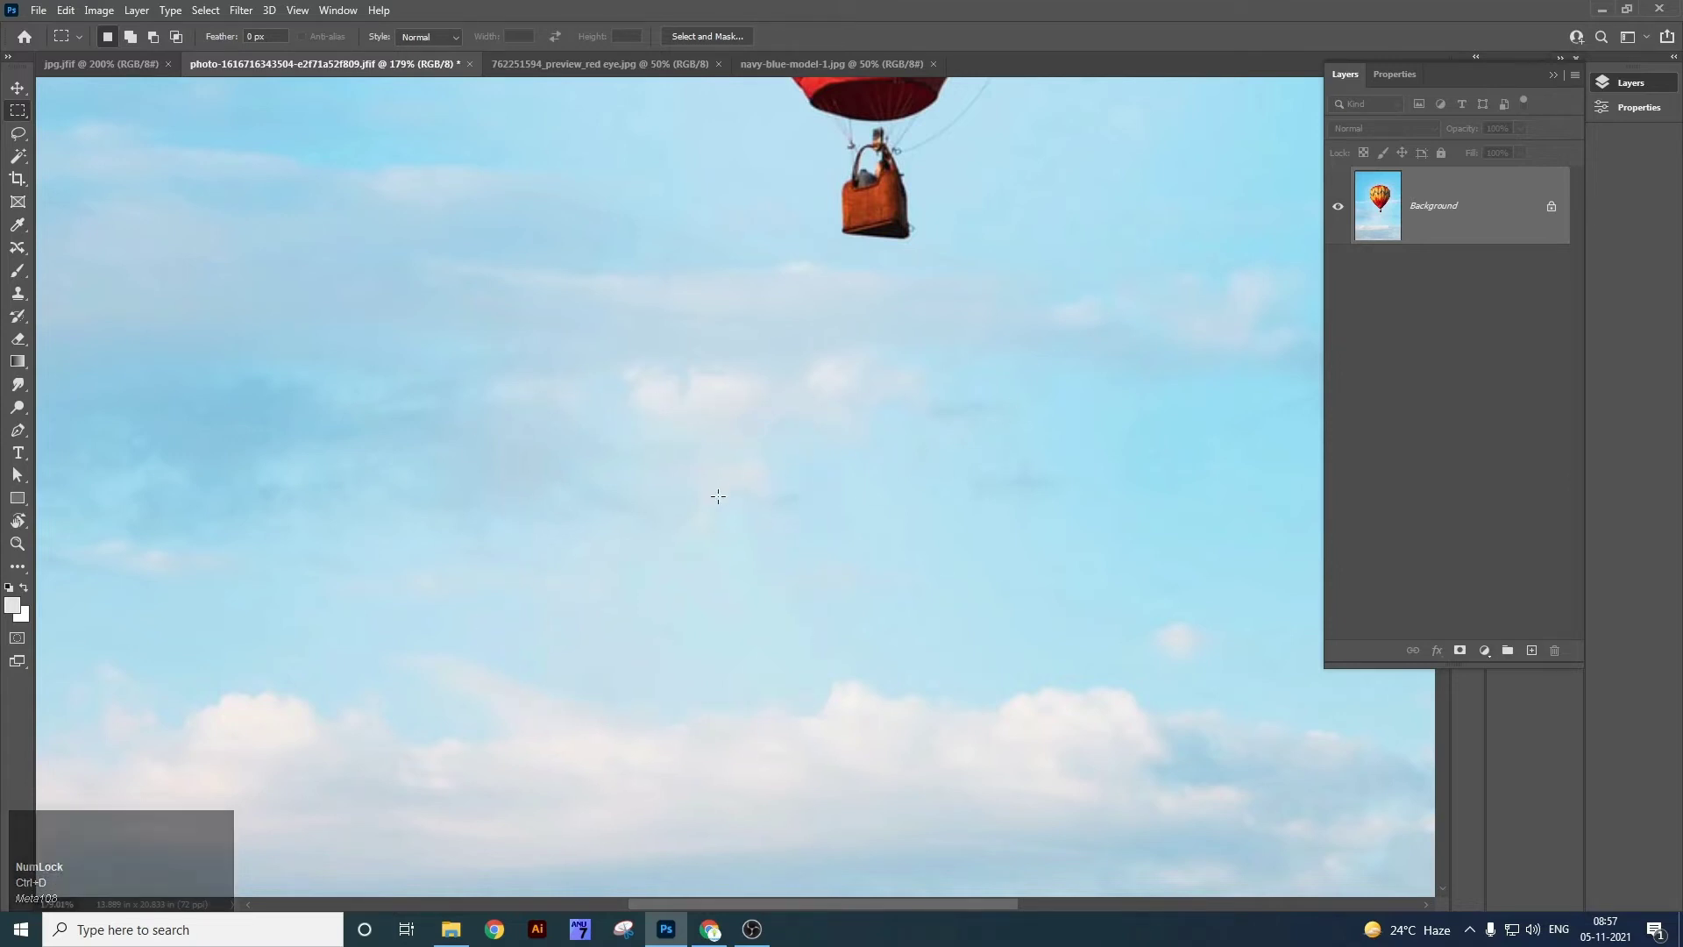
key("ctrl+0")
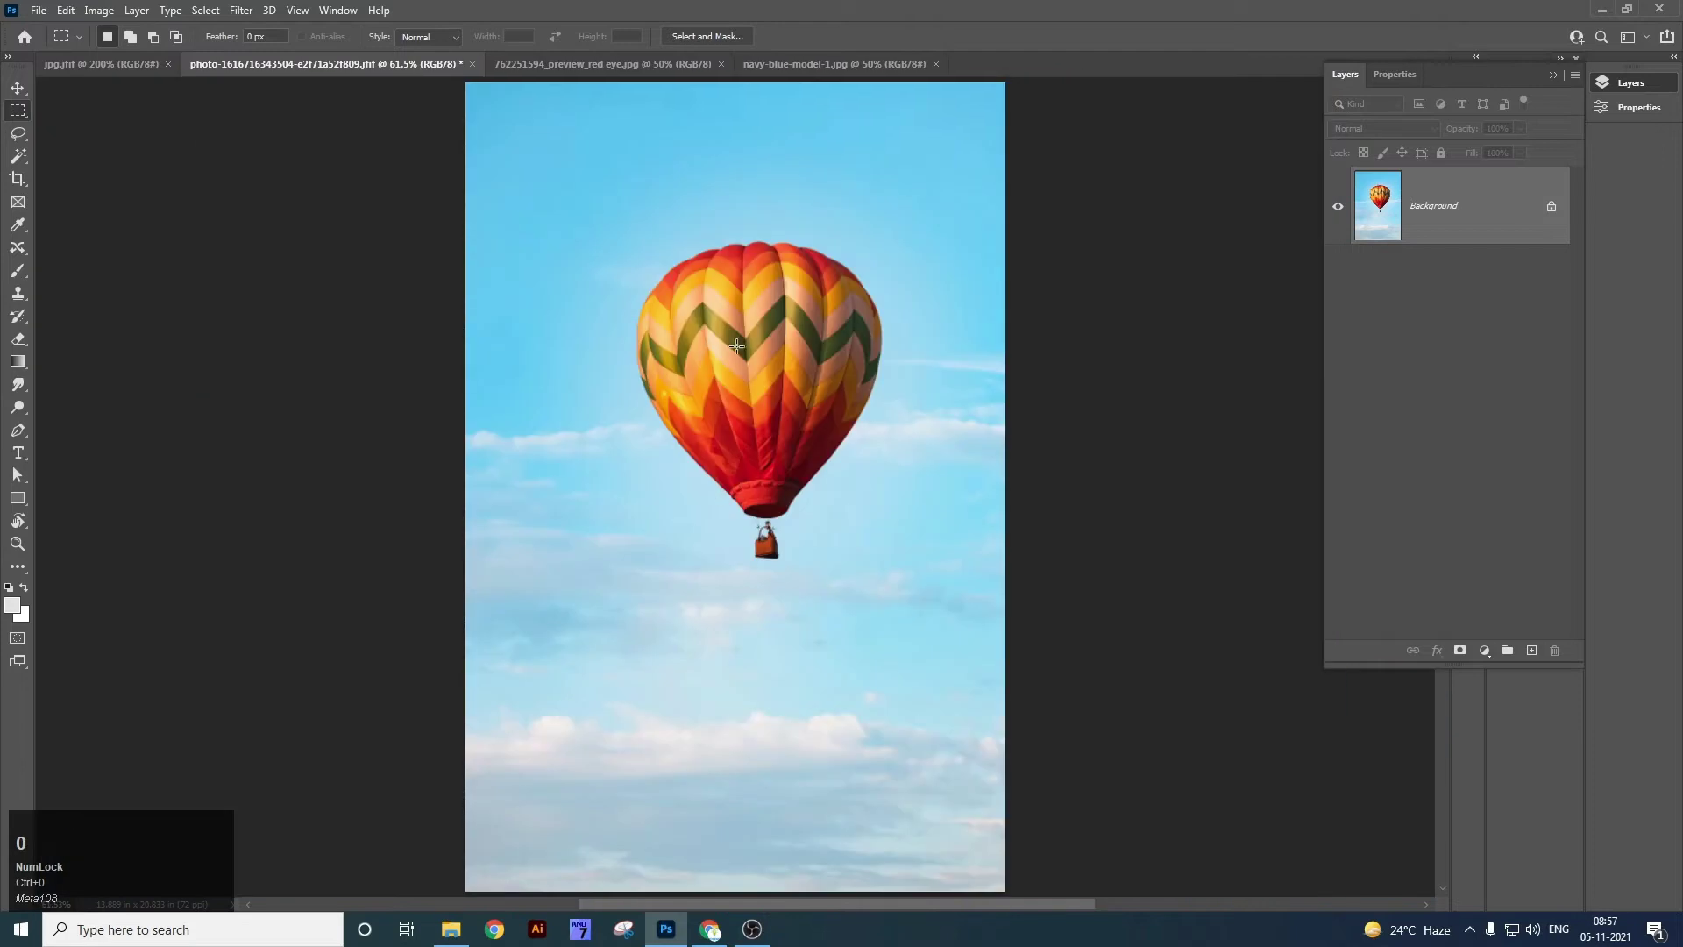
Zoom in on the red-orange balloon at the top of the photo.
key("z")
left_click_drag(658, 623, 659, 504)
key("space")
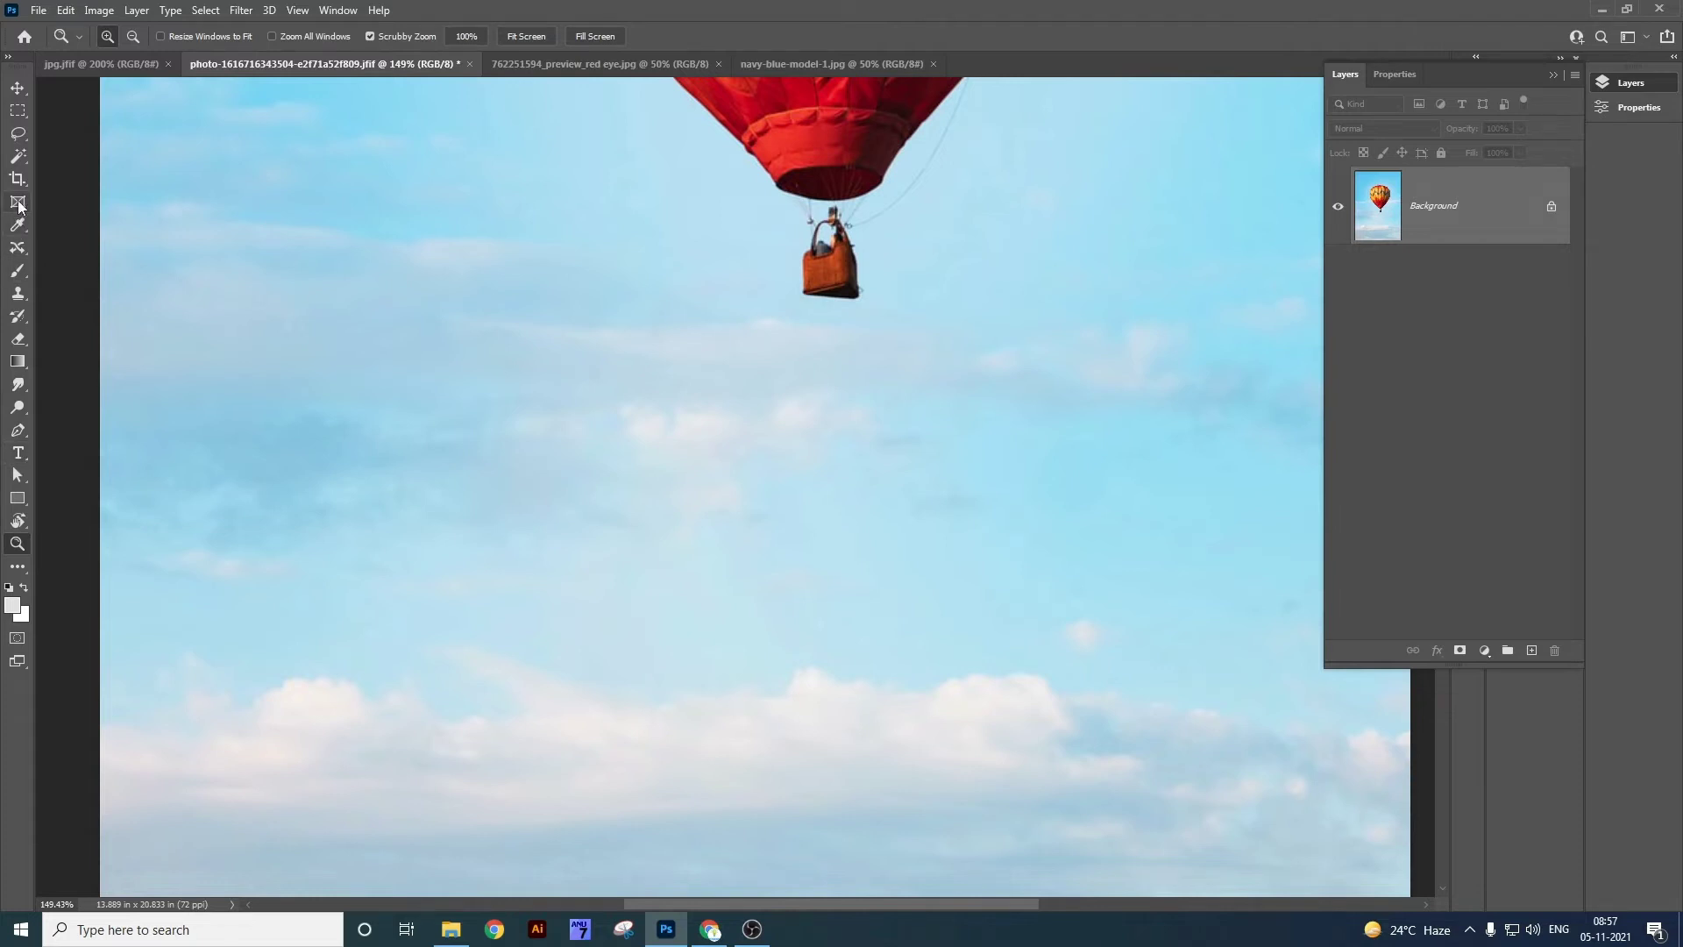
right_click(18, 247)
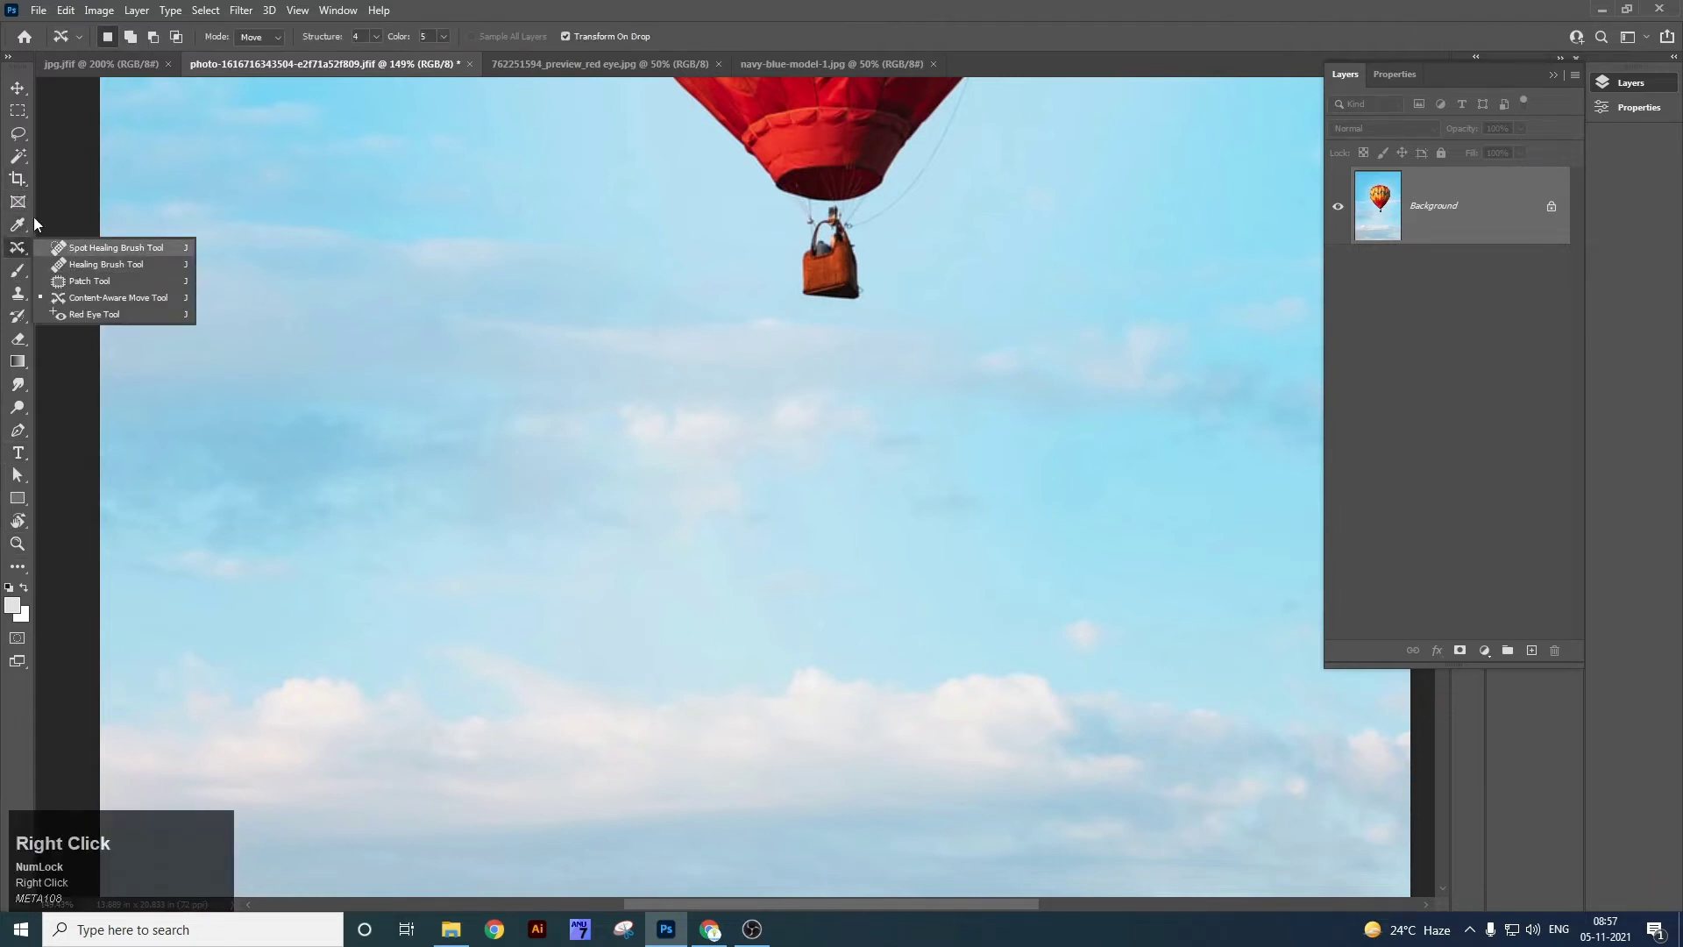
left_click(590, 251)
Marquee the basket under the red balloon and Content-Aware Fill it with sky, then deselect.
left_click(18, 111)
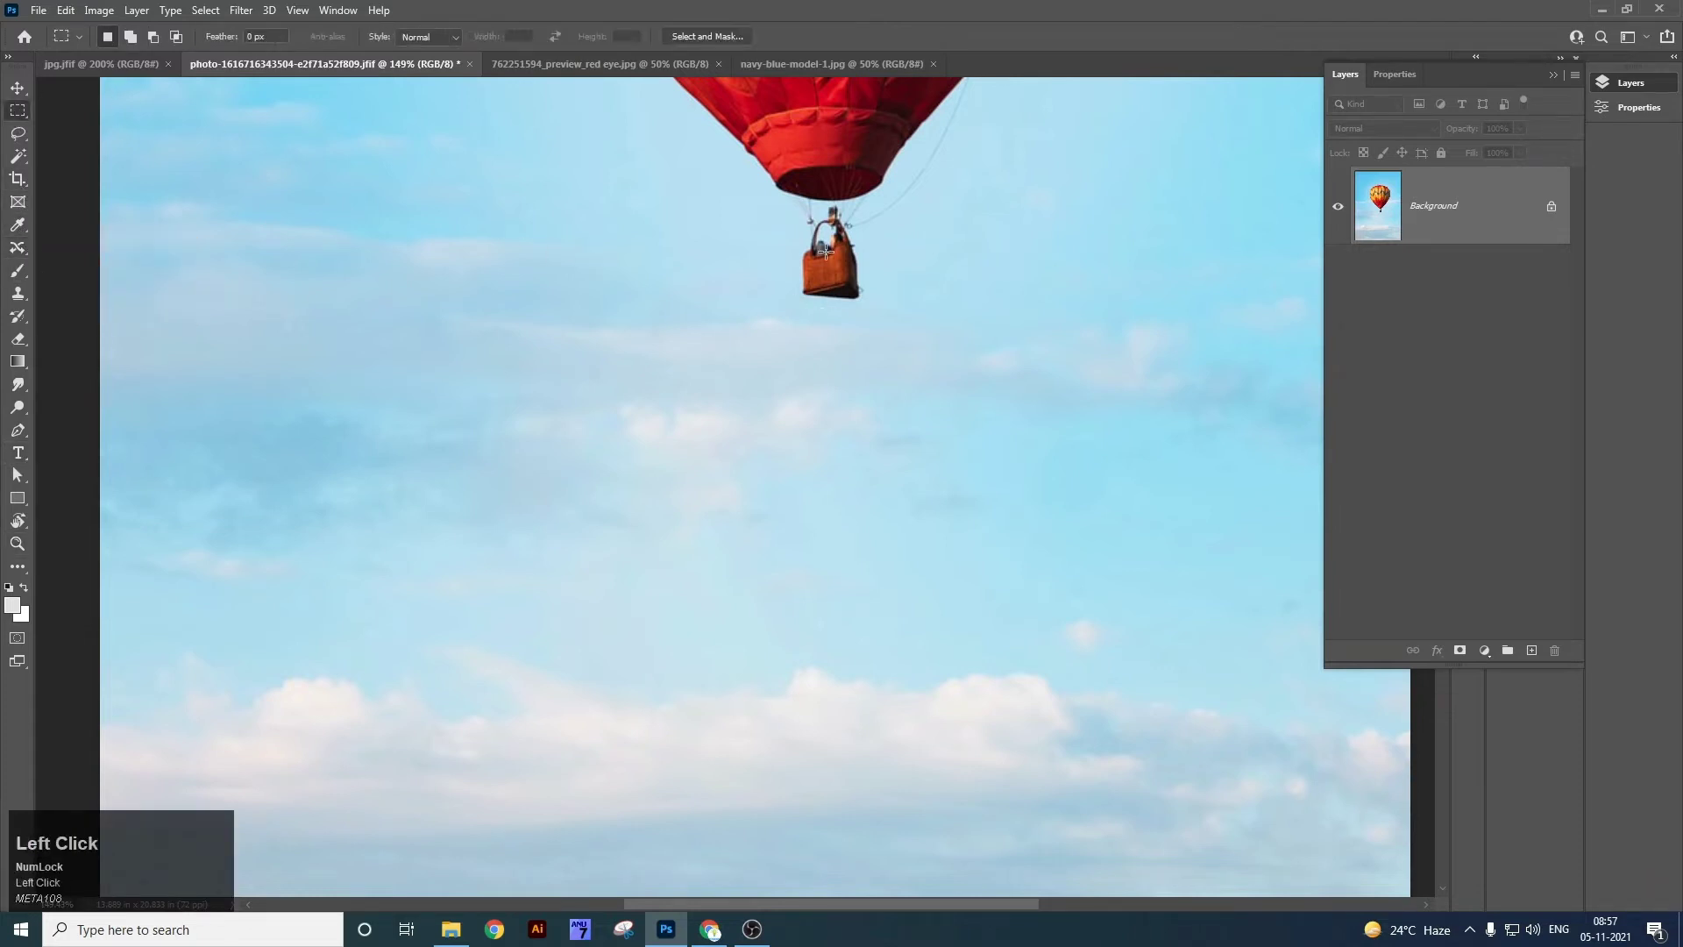
left_click_drag(786, 203, 889, 311)
right_click(871, 293)
left_click(943, 507)
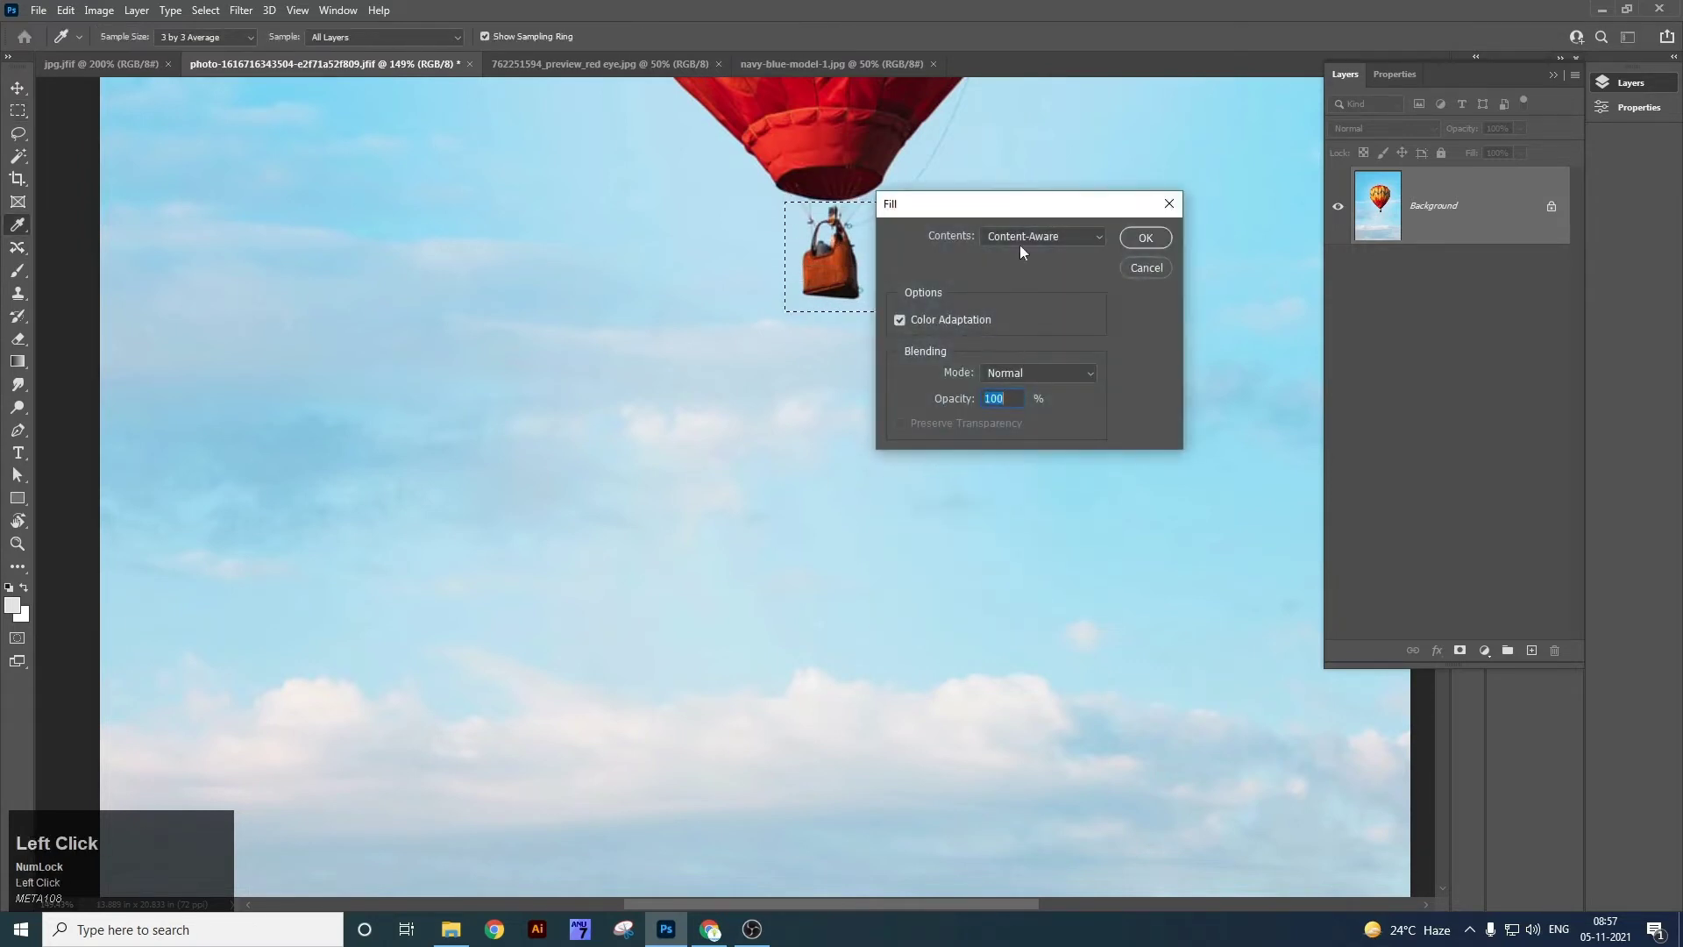
left_click(1143, 235)
key("ctrl+d")
left_click_drag(981, 221, 860, 432)
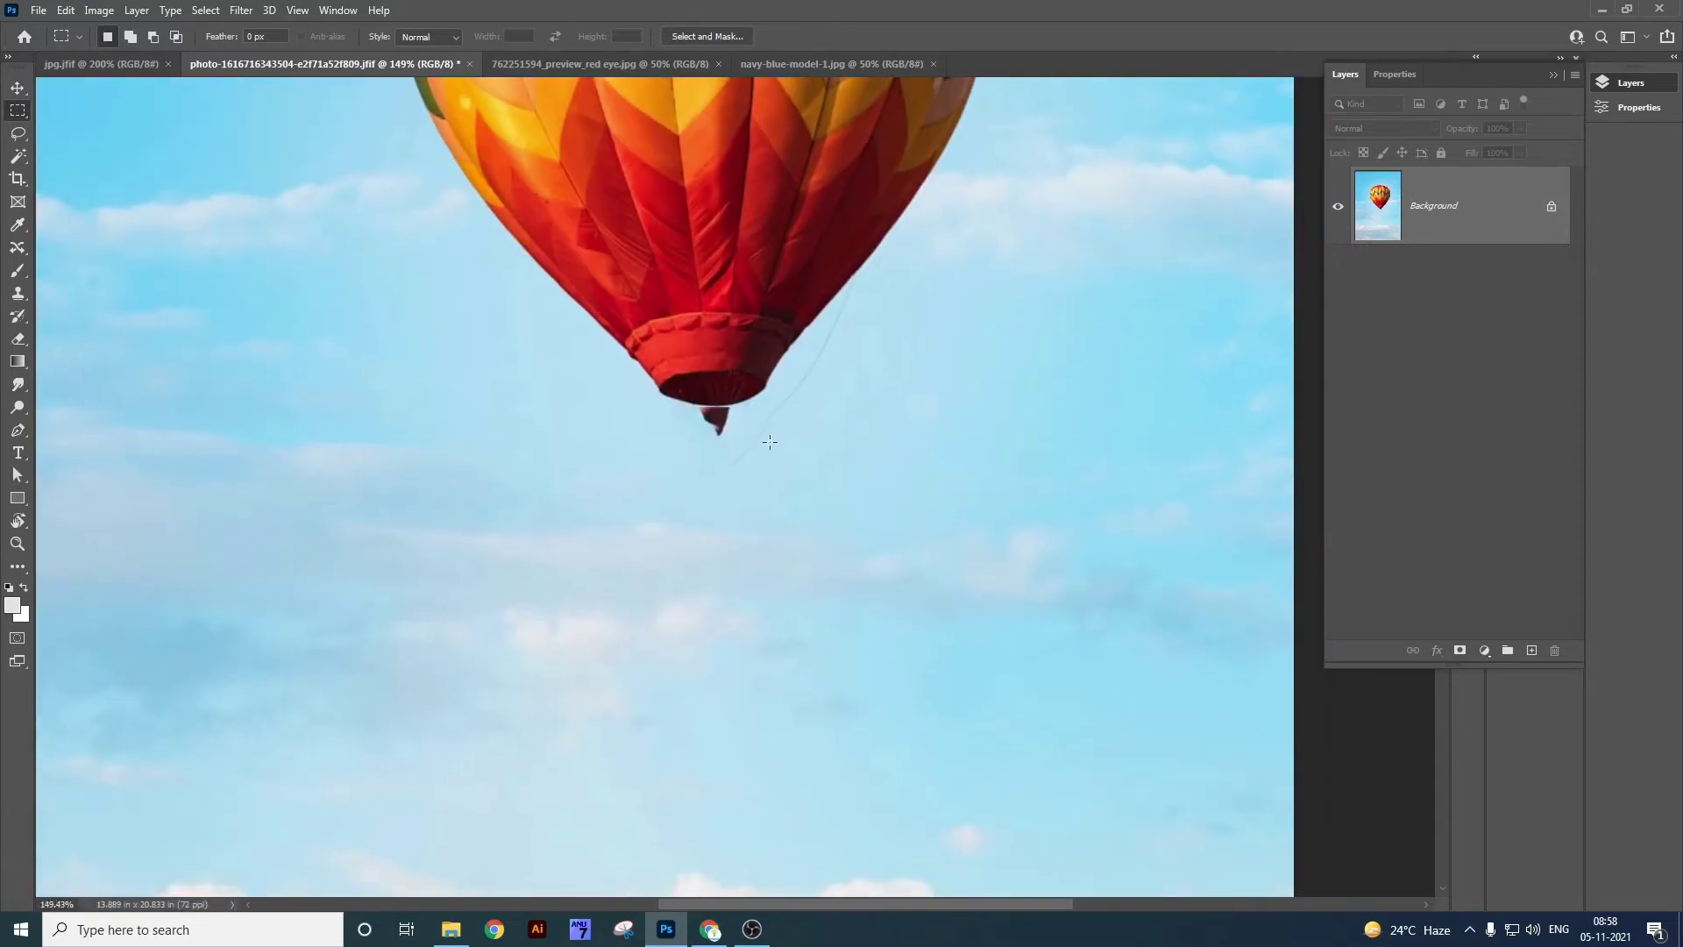
key("v")
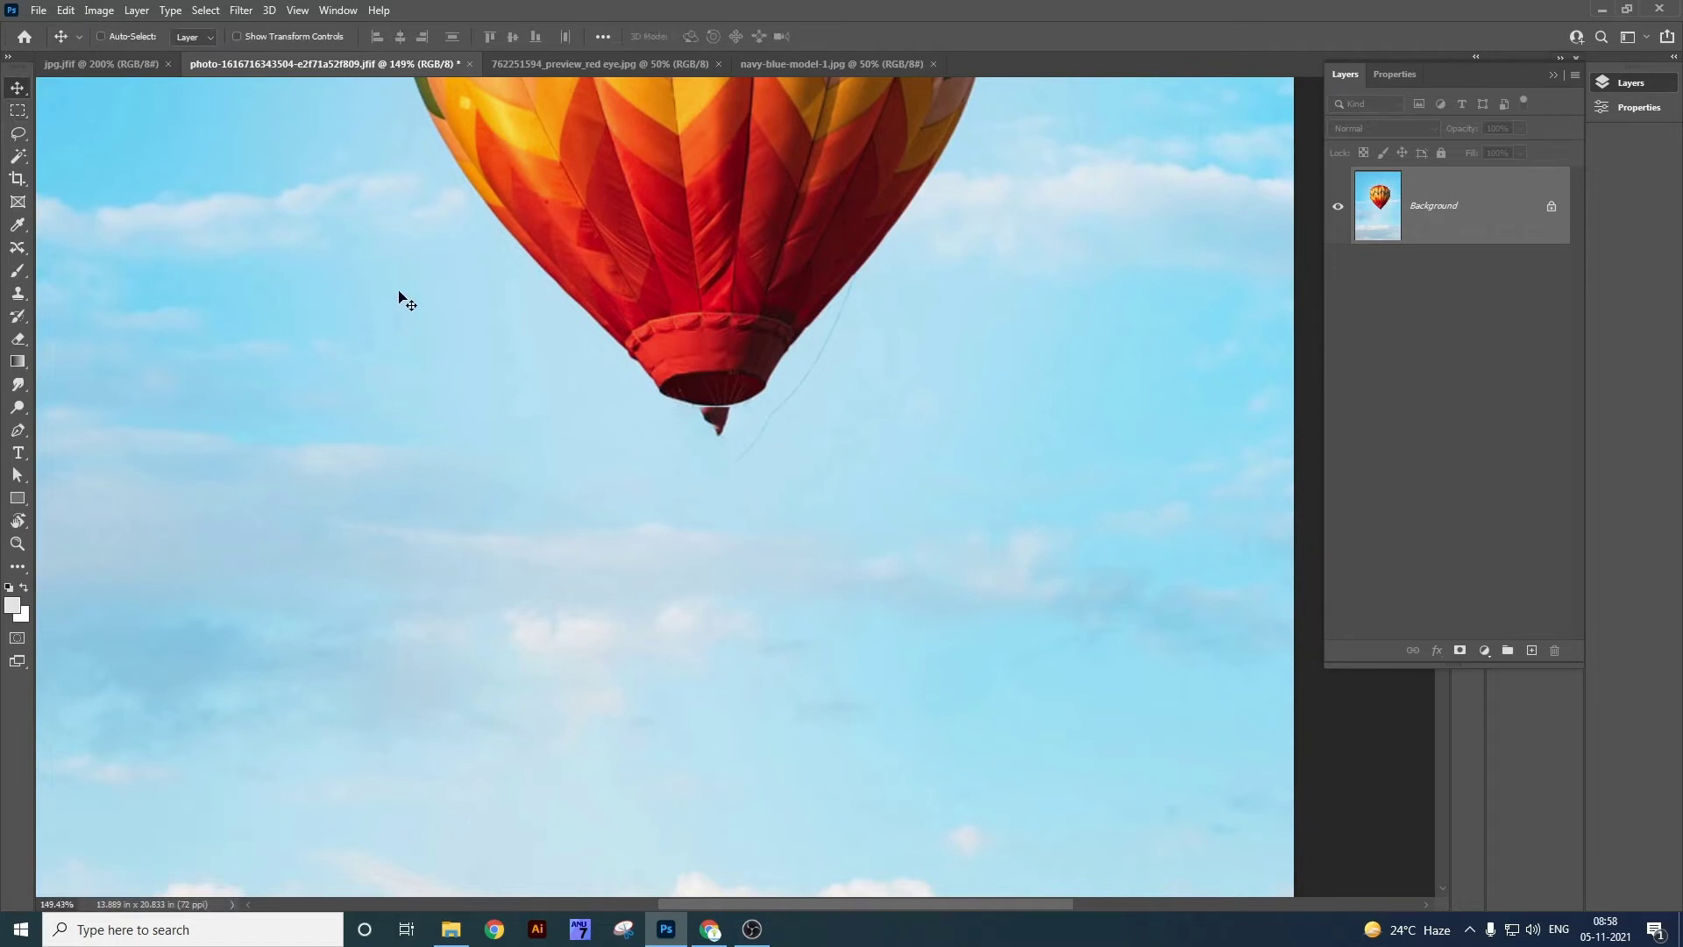
Choose the Red Eye Tool, switch to the baby portrait and zoom in on the eyes.
right_click(17, 246)
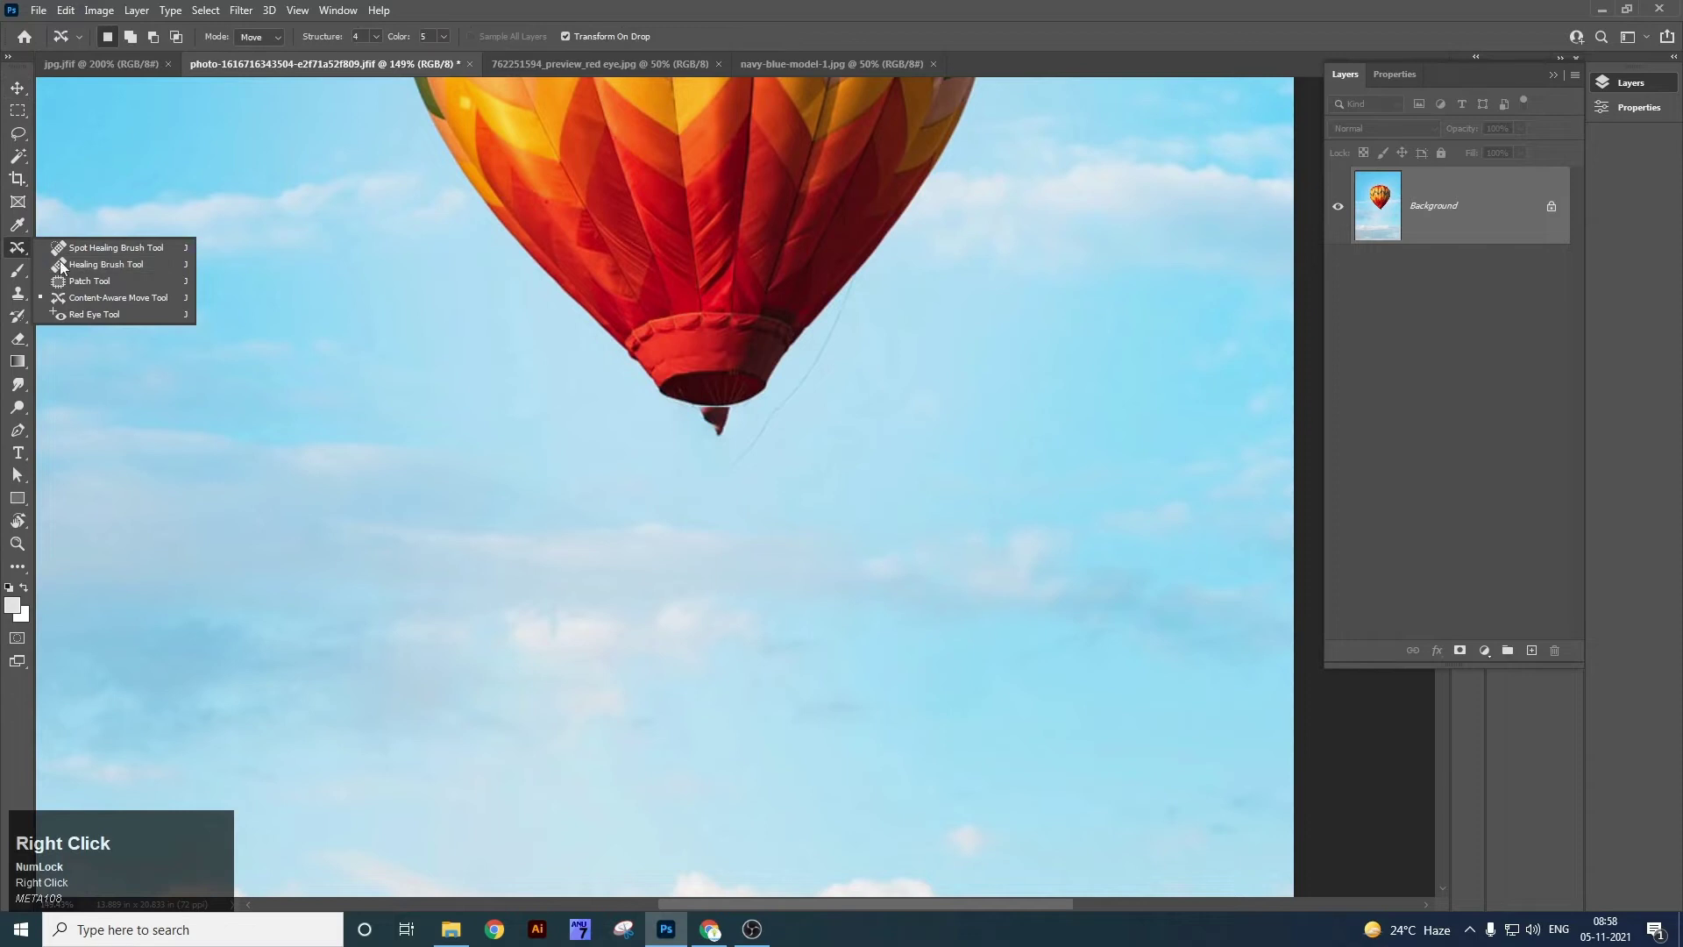
left_click(126, 312)
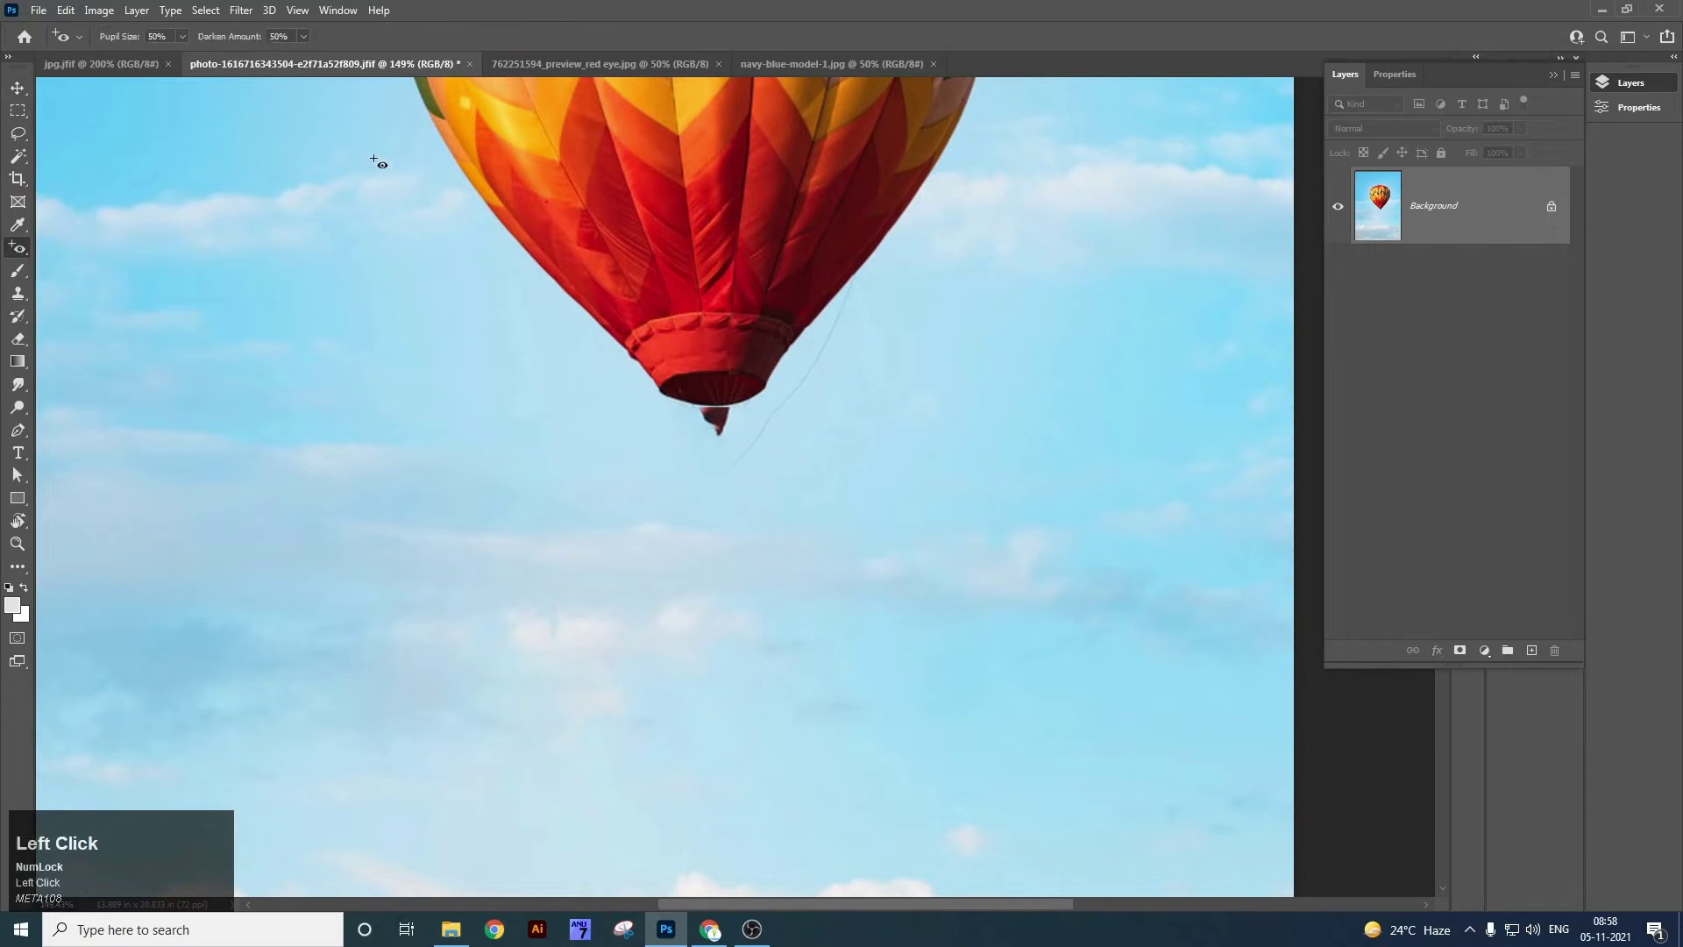
left_click(520, 66)
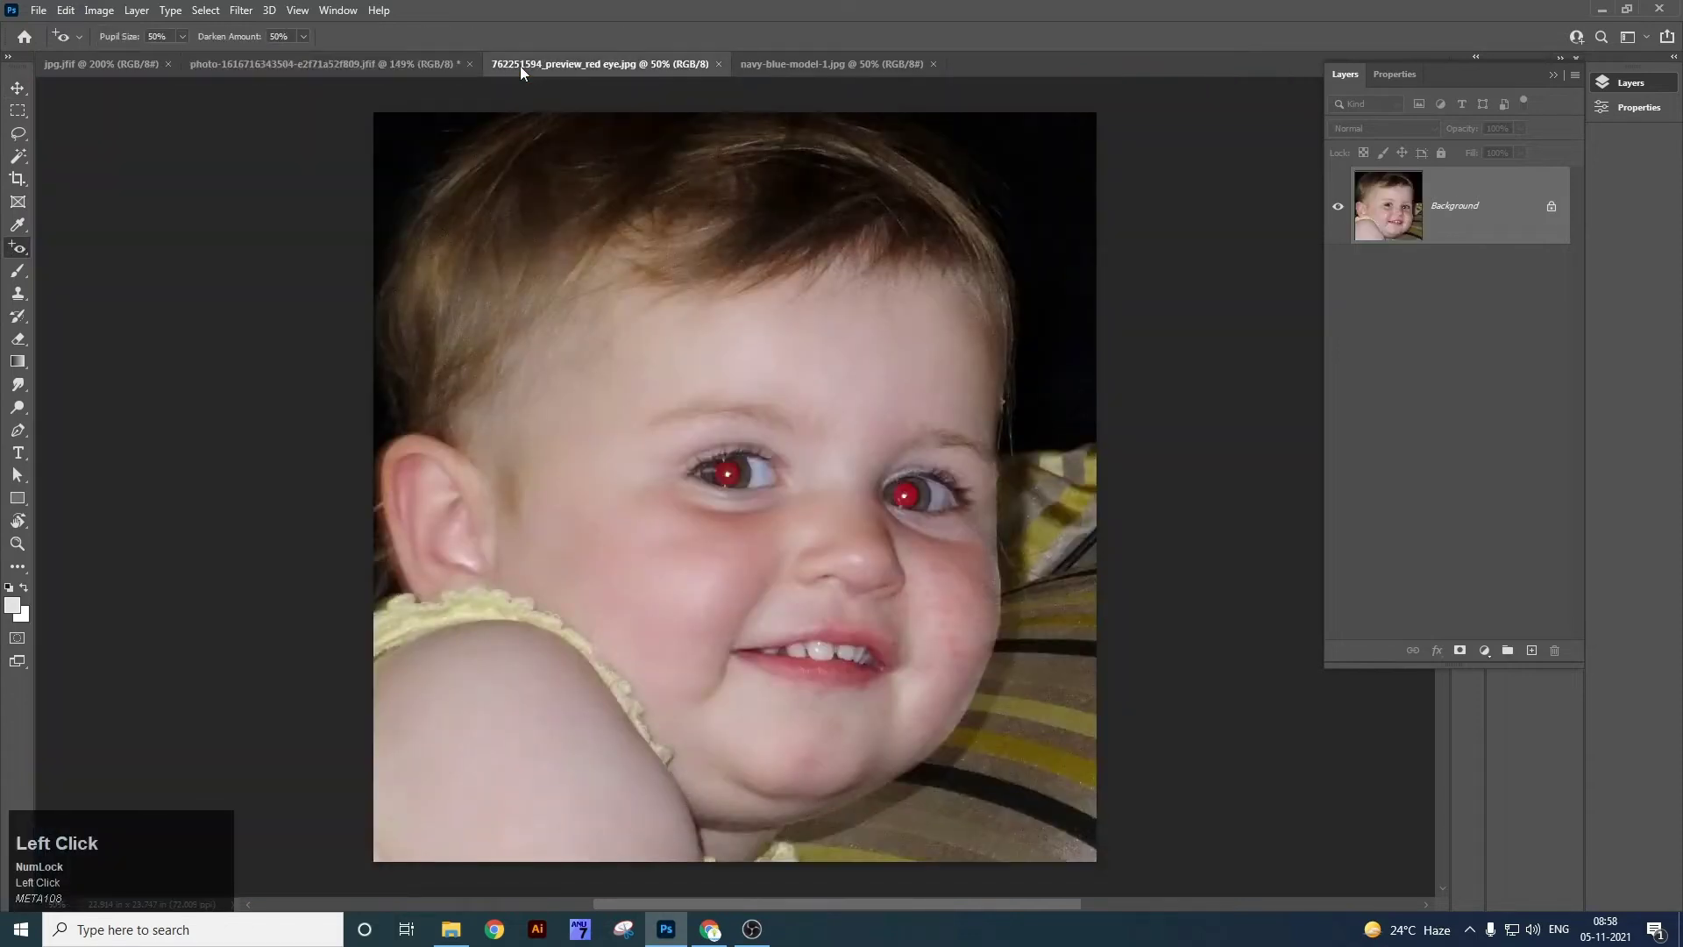
key("z")
left_click_drag(724, 446, 680, 466)
key("space")
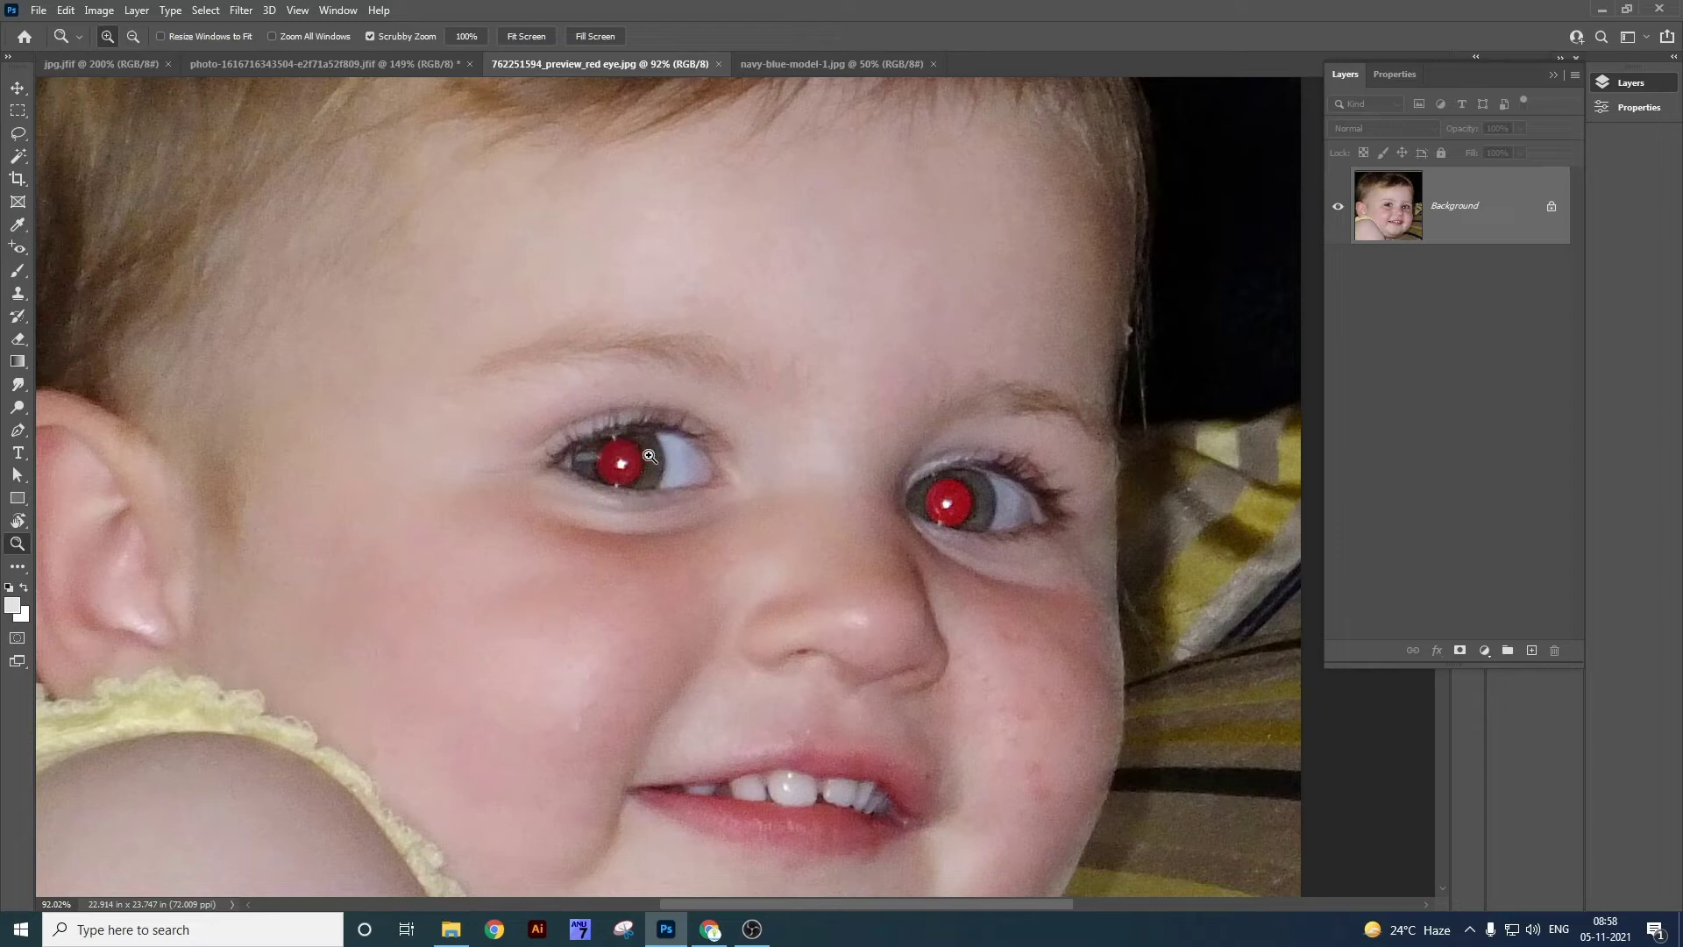
Drag the Red Eye Tool over the left and right pupils.
right_click(19, 252)
left_click(97, 314)
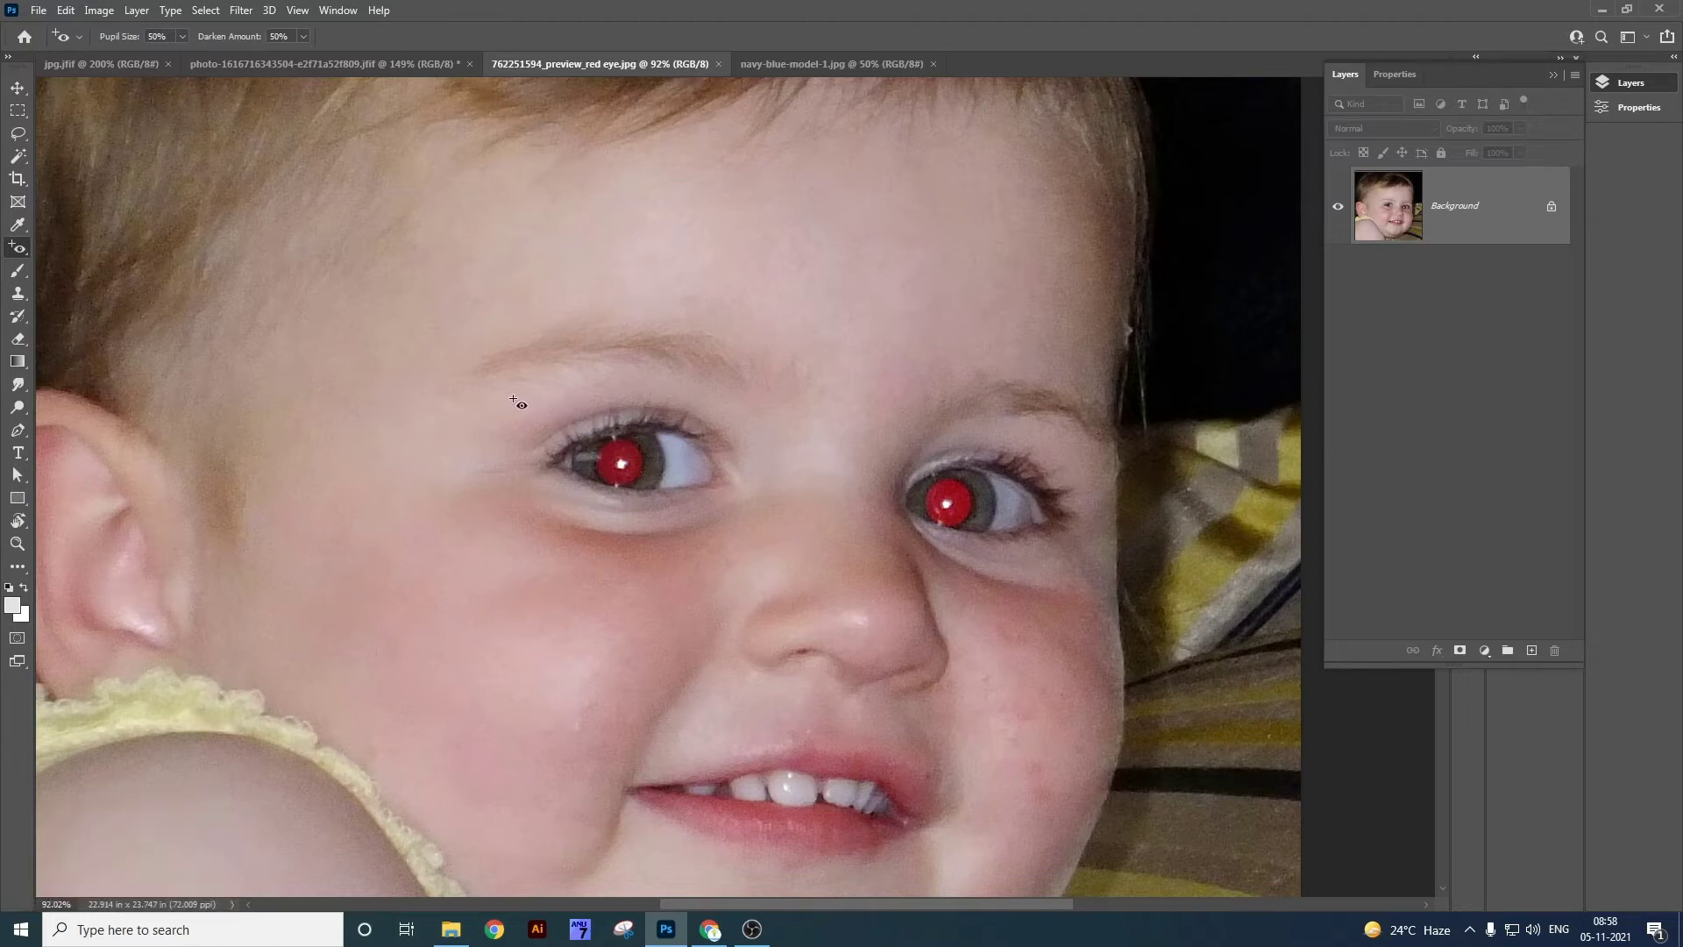
left_click_drag(514, 388, 673, 479)
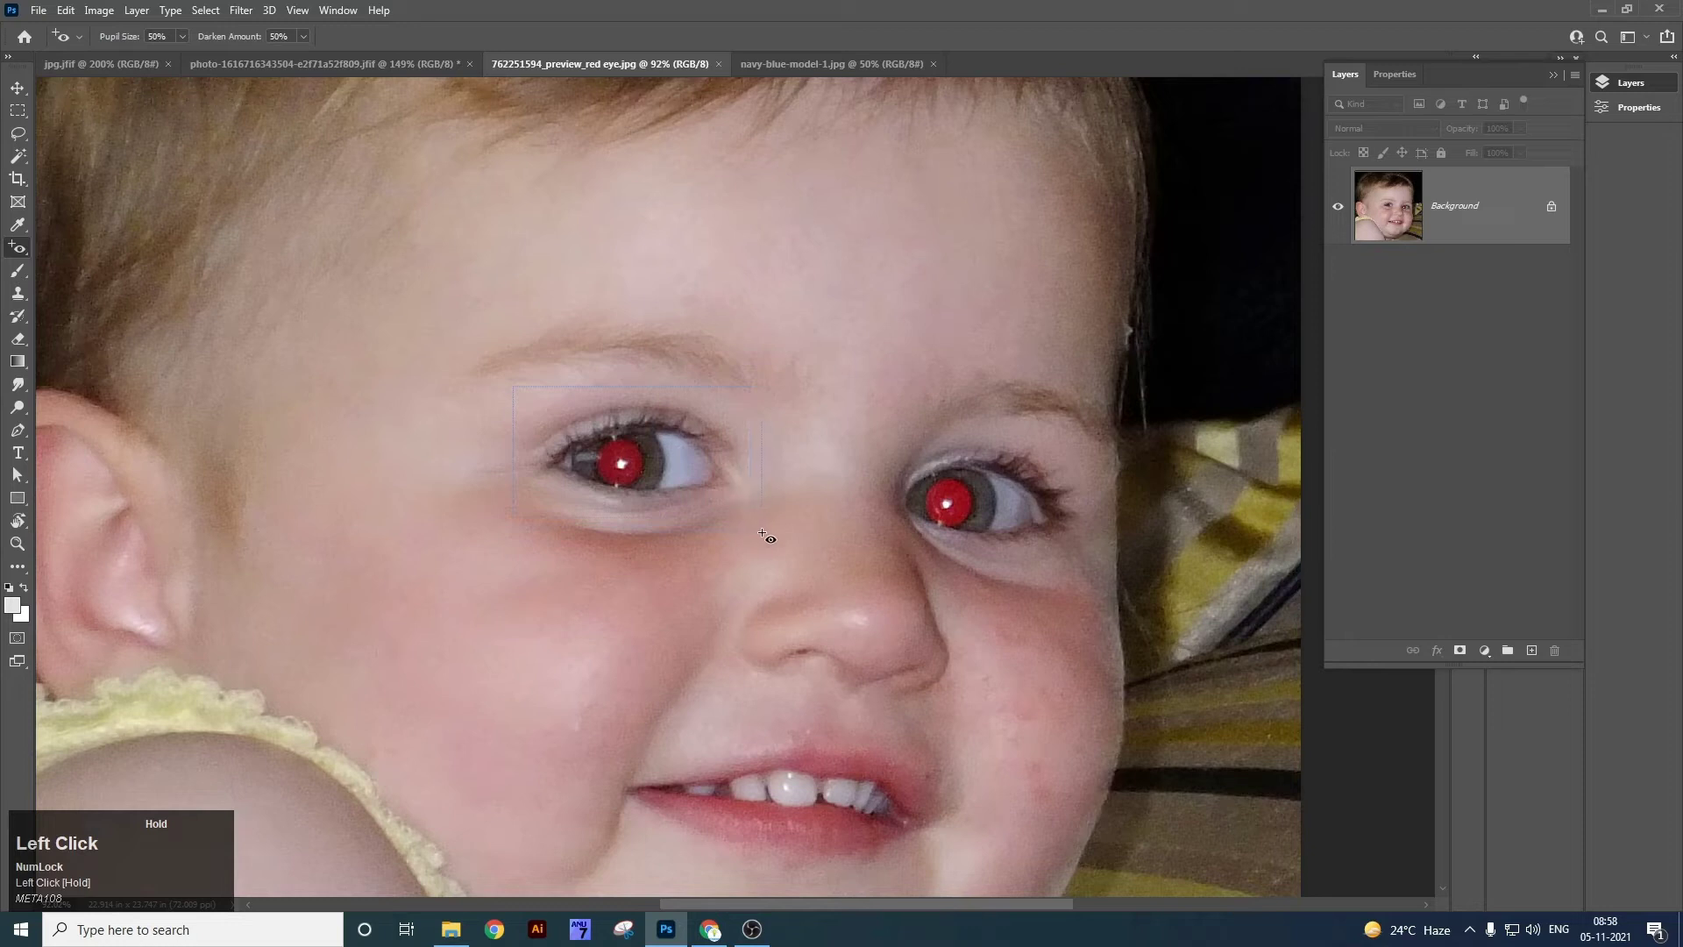
left_click_drag(762, 536, 762, 535)
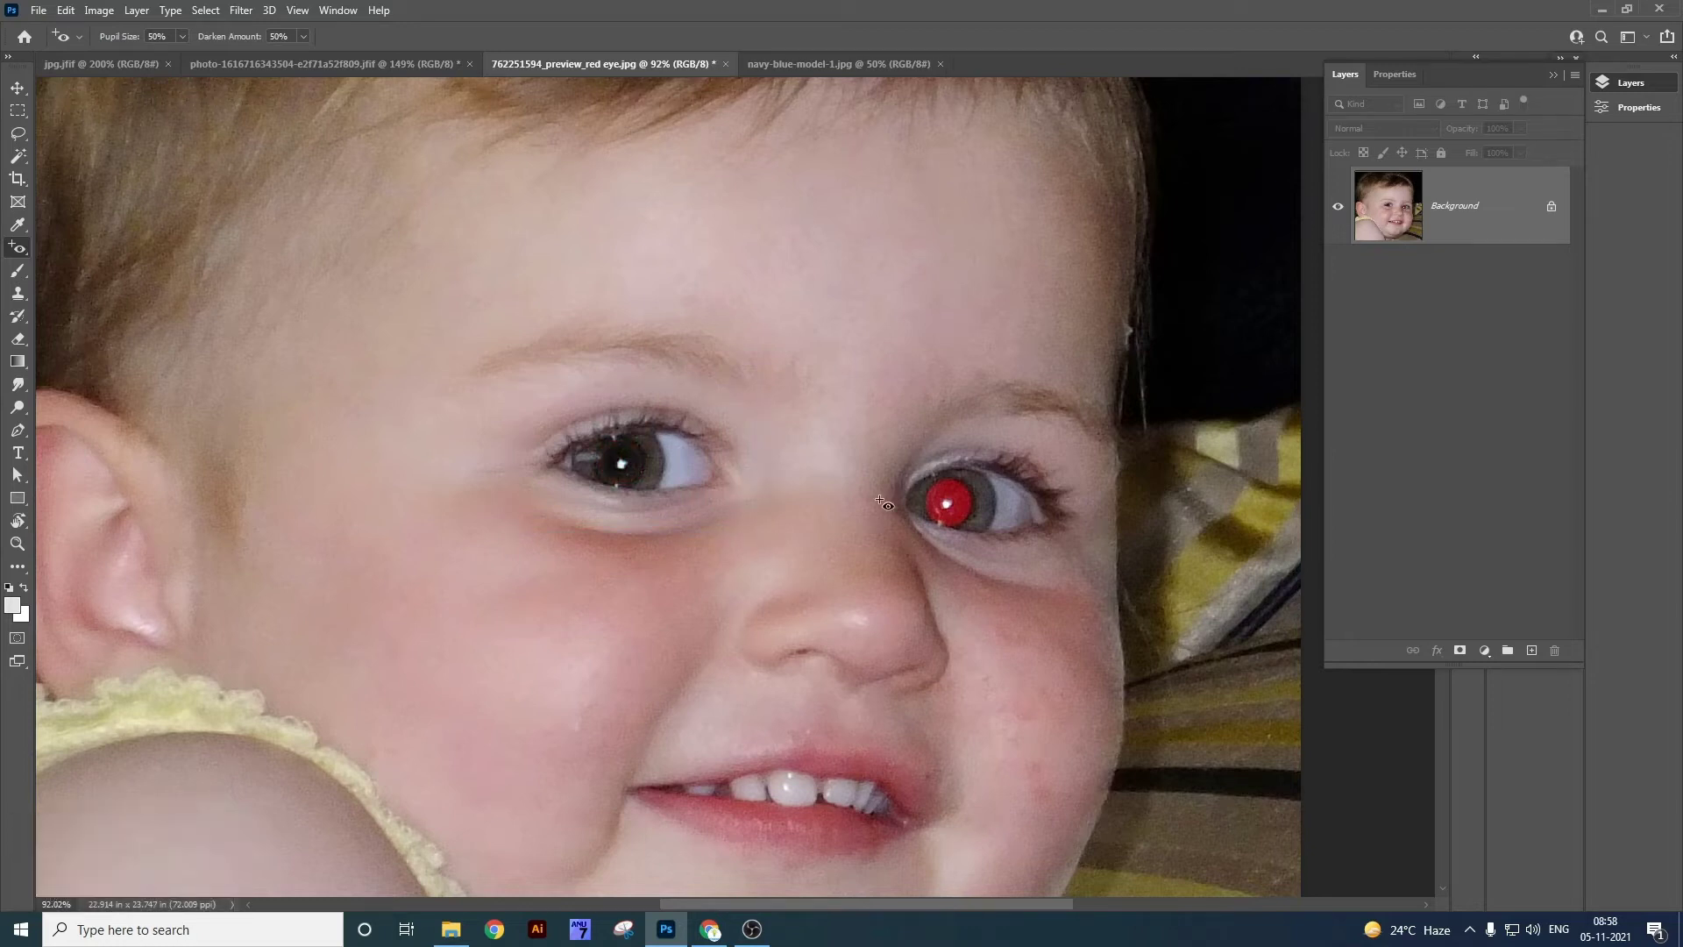
left_click_drag(887, 426, 1073, 561)
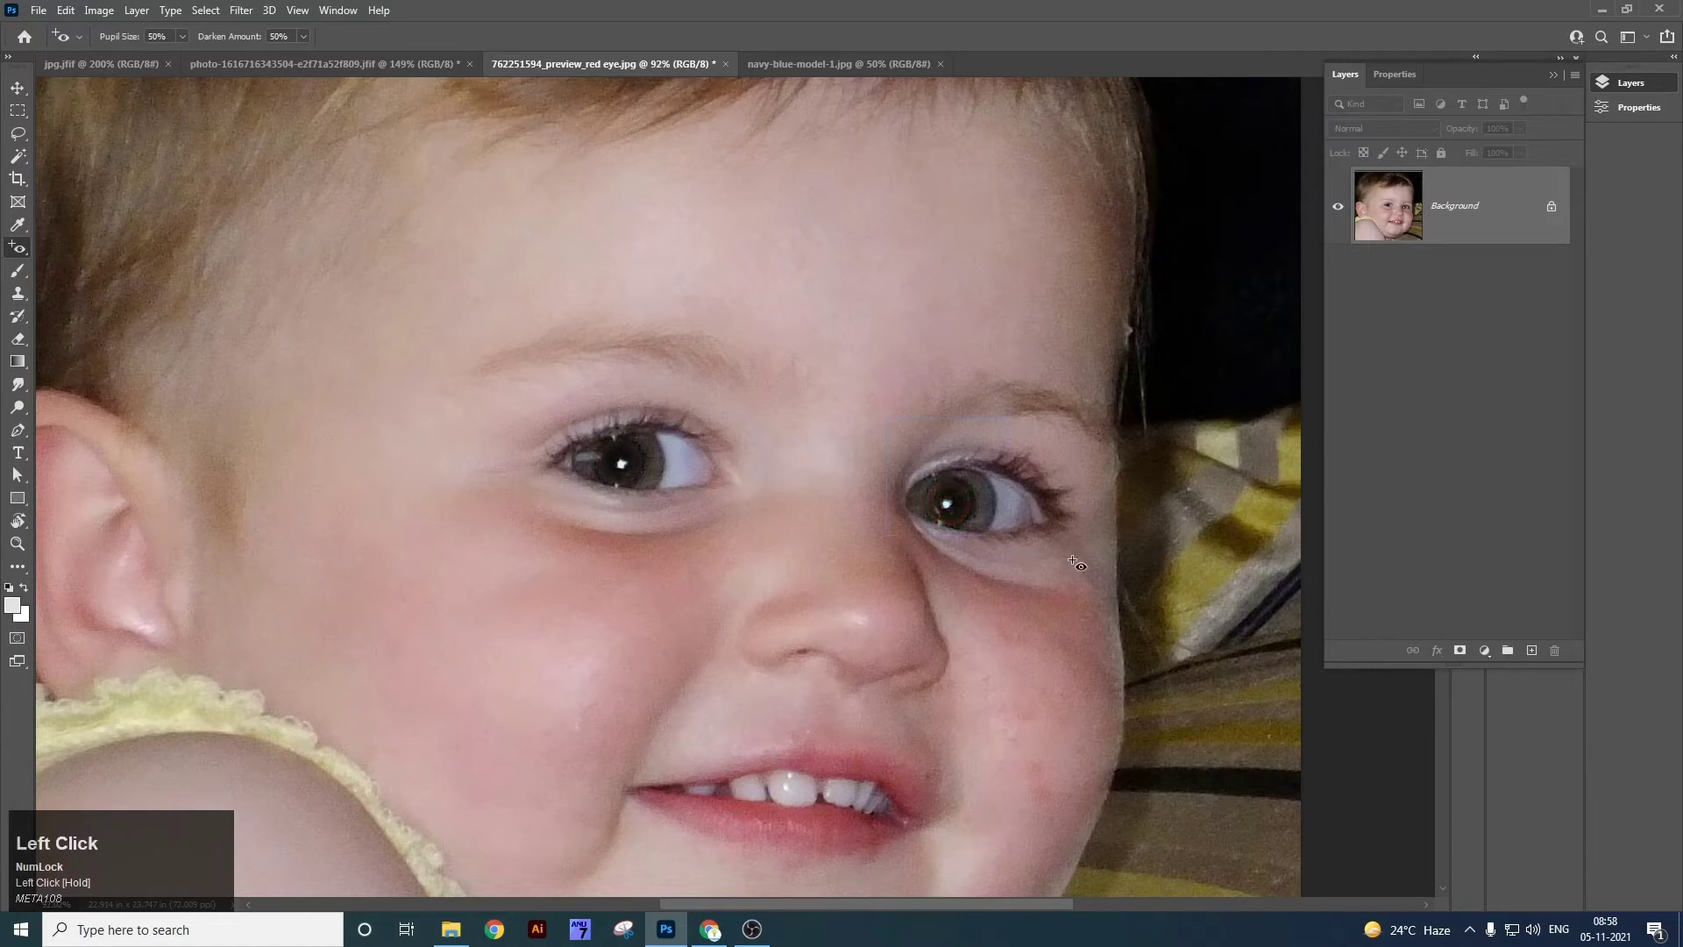
Set the Red Eye Darken Amount to 85% and Pupil Size to 92%.
left_click(303, 37)
left_click_drag(321, 64, 336, 64)
left_click(185, 36)
left_click_drag(193, 54, 208, 59)
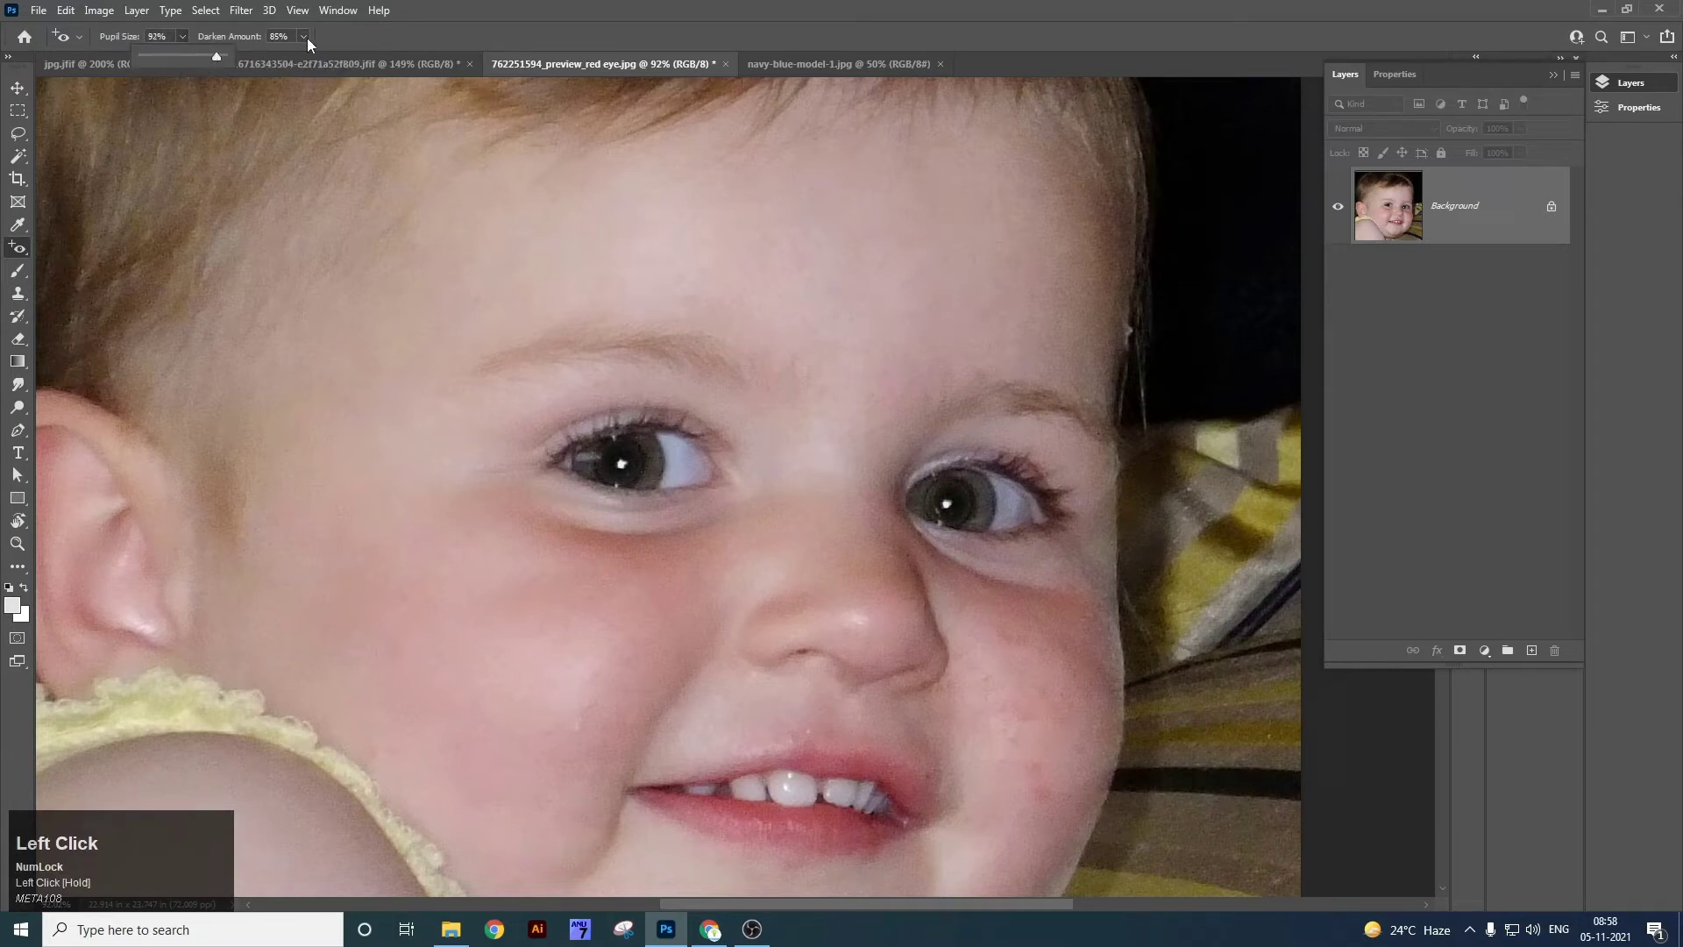
Undo the earlier fixes, redo red-eye removal on both pupils, and fit the portrait on screen.
left_click_drag(499, 369, 733, 541)
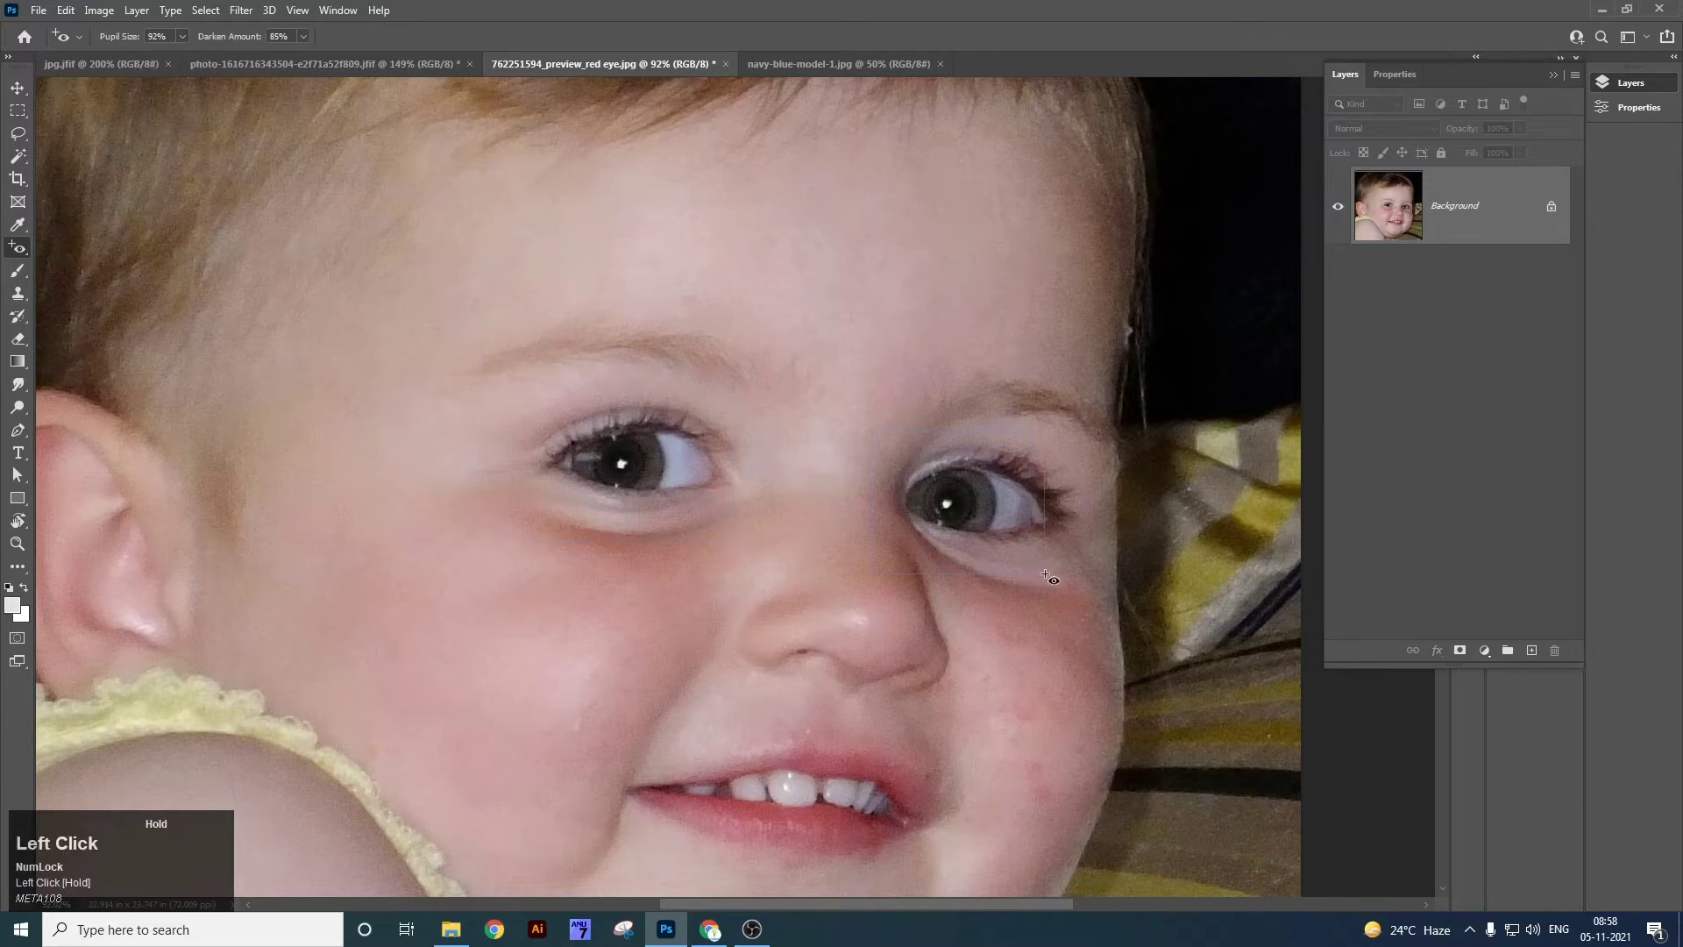
key("ctrl")
key("ctrl+z")
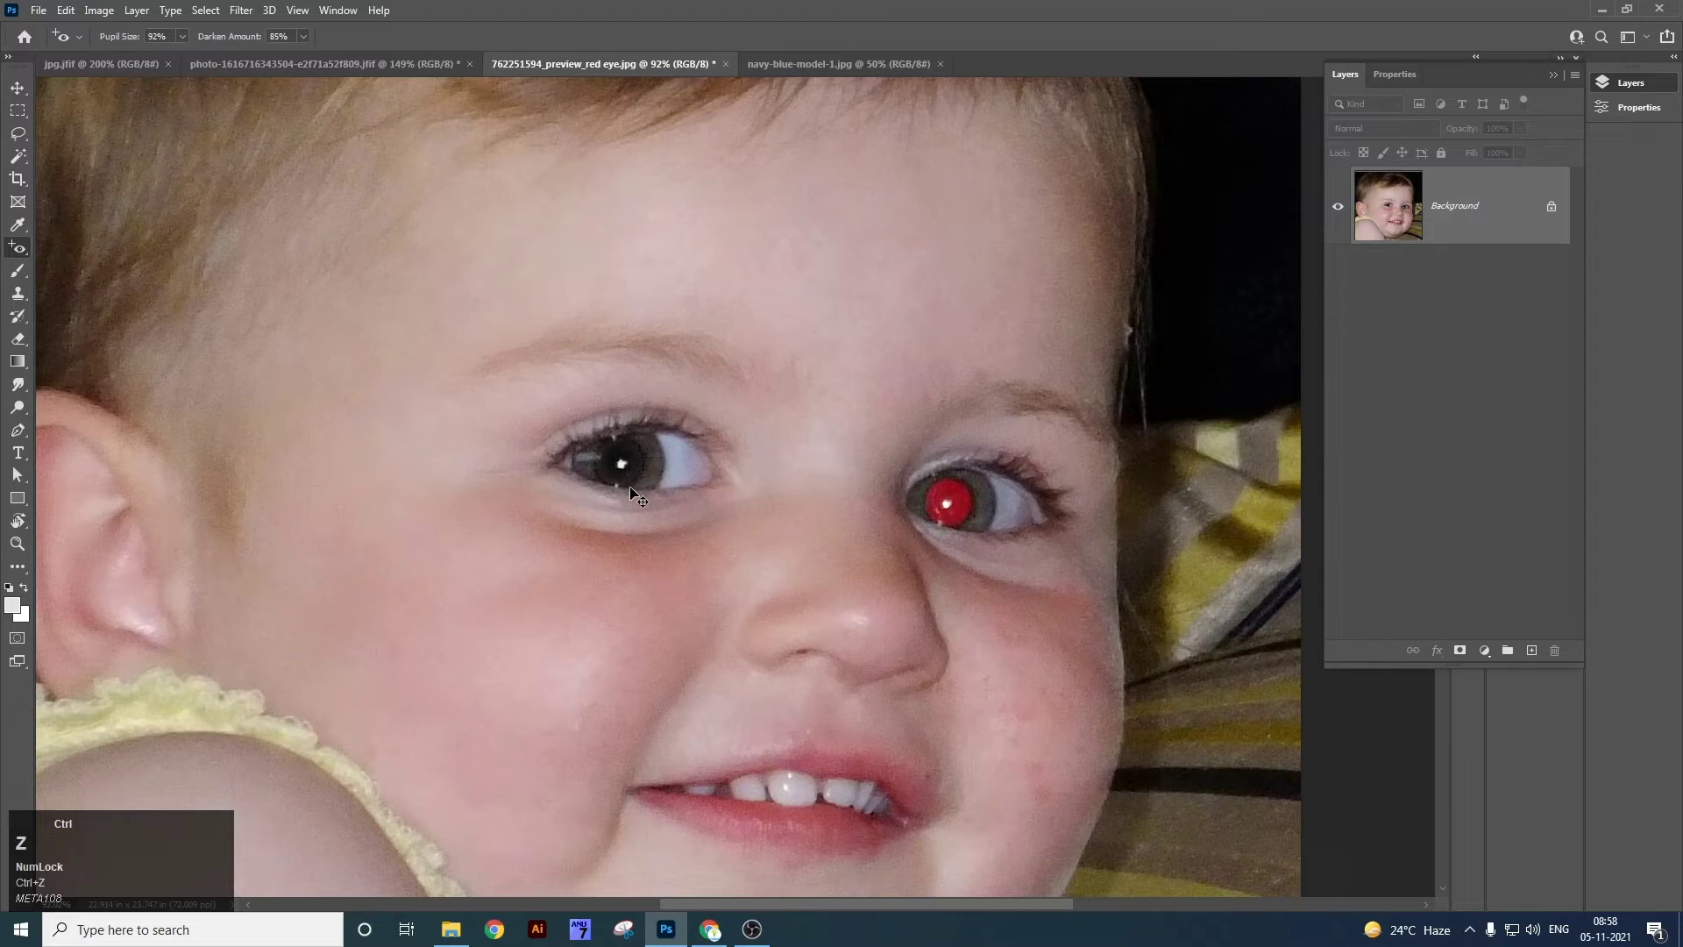
key("ctrl+z")
left_click_drag(562, 399, 657, 500)
left_click_drag(903, 423, 1008, 564)
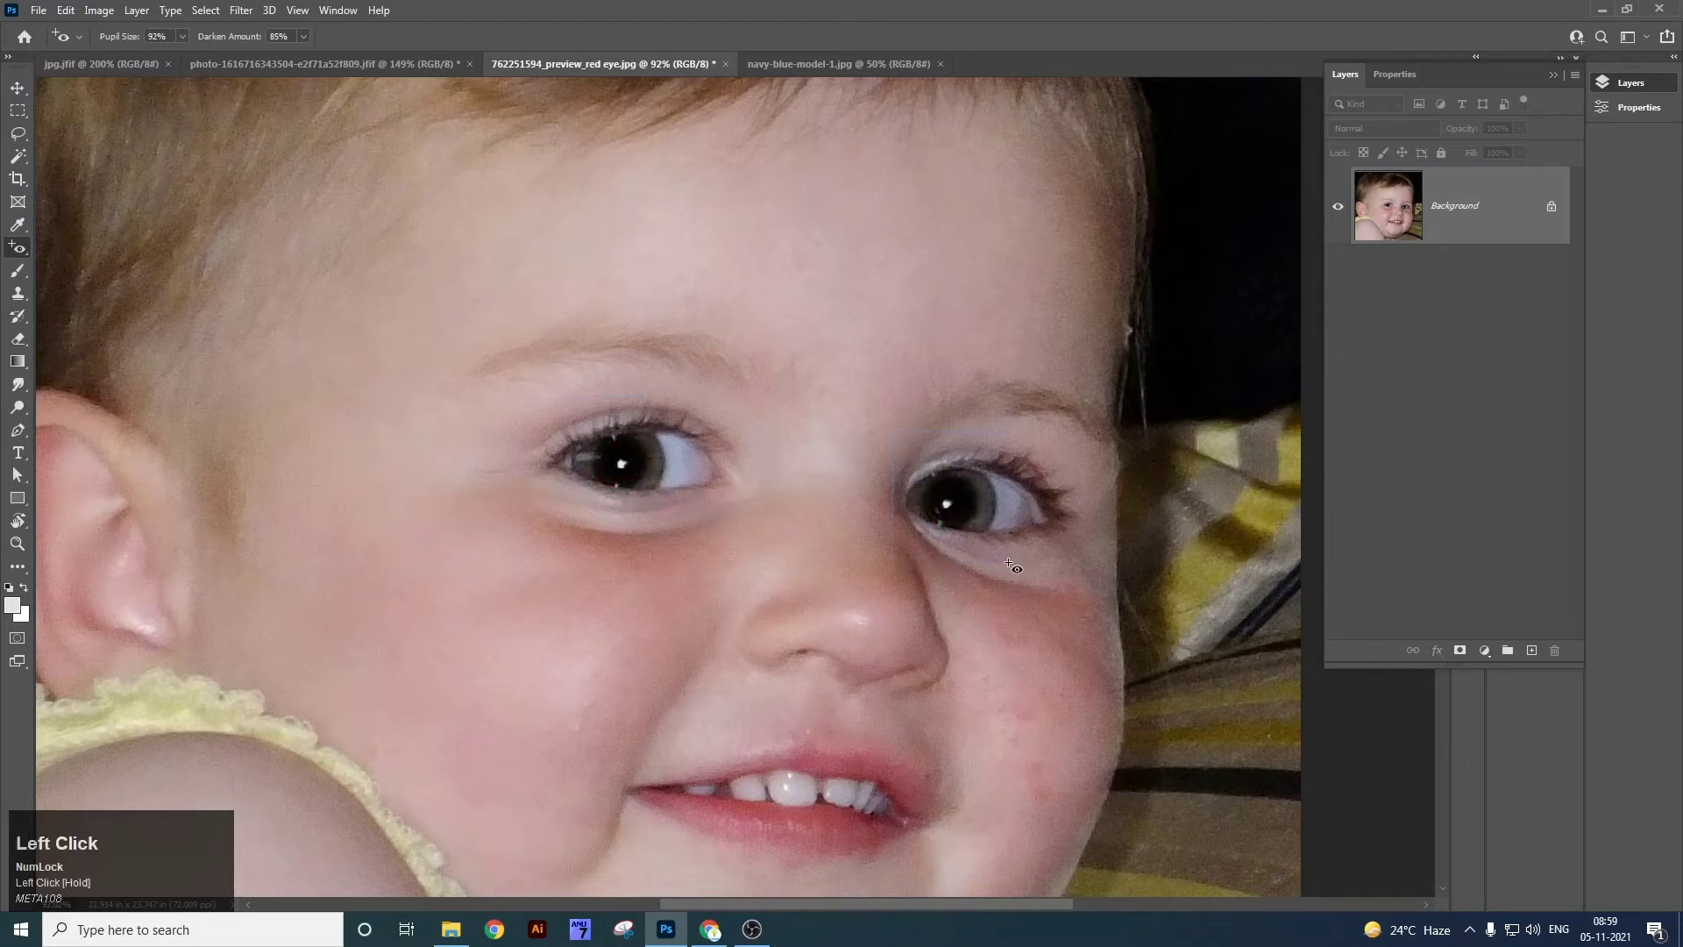
key("v")
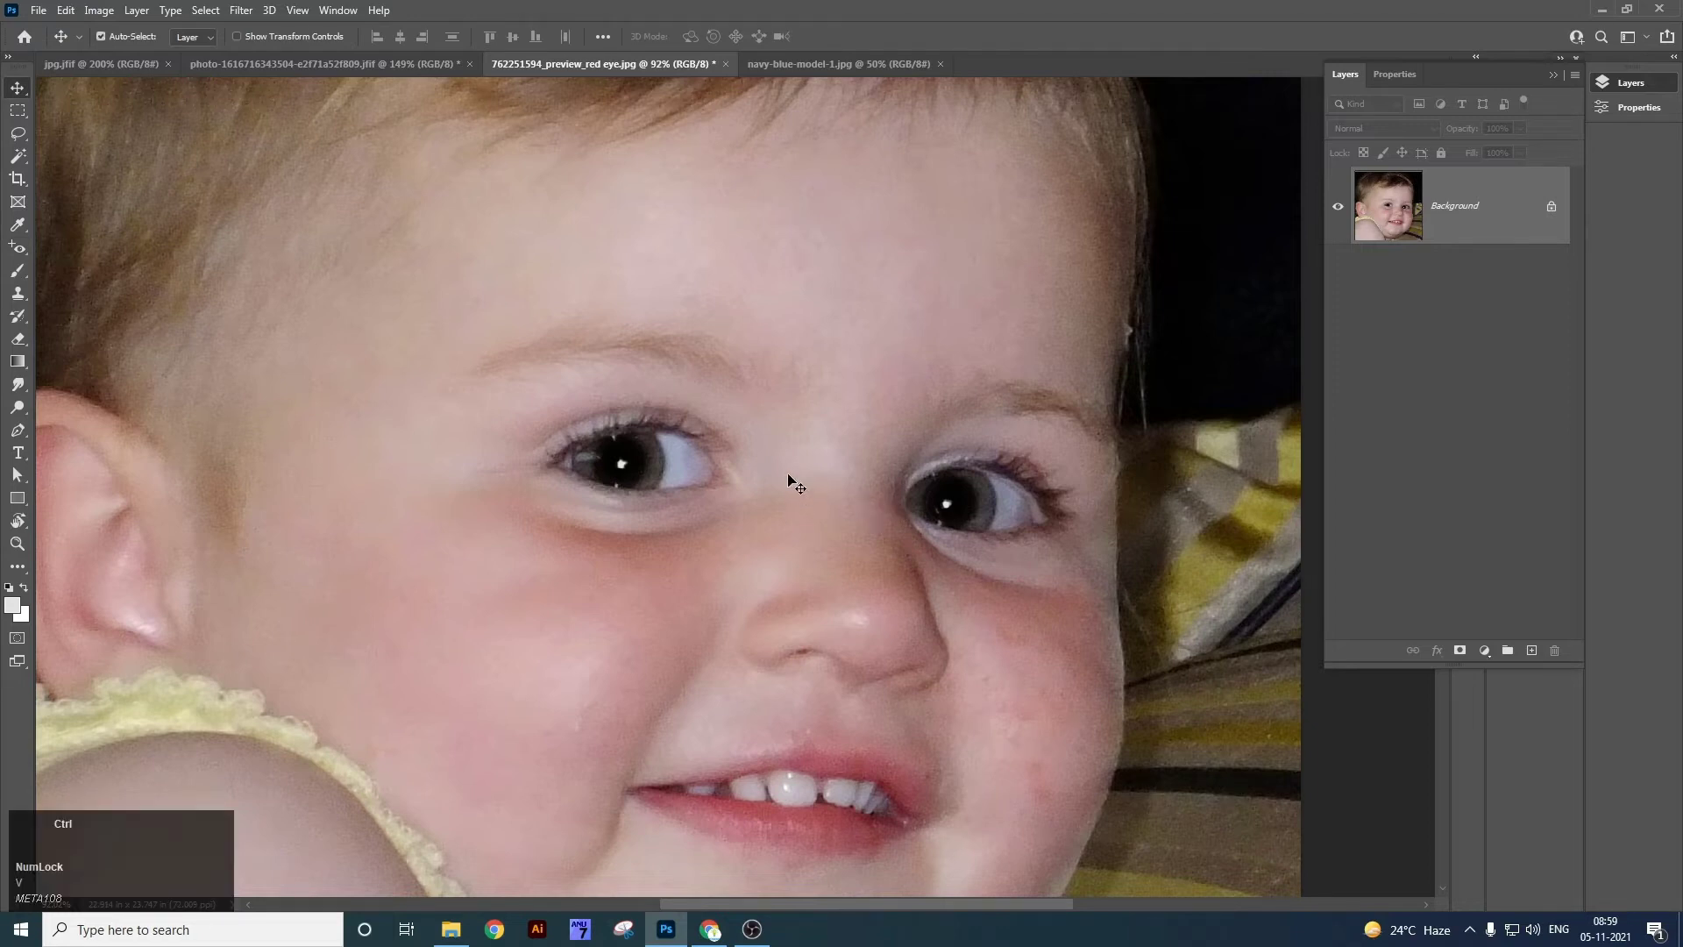
key("ctrl+0")
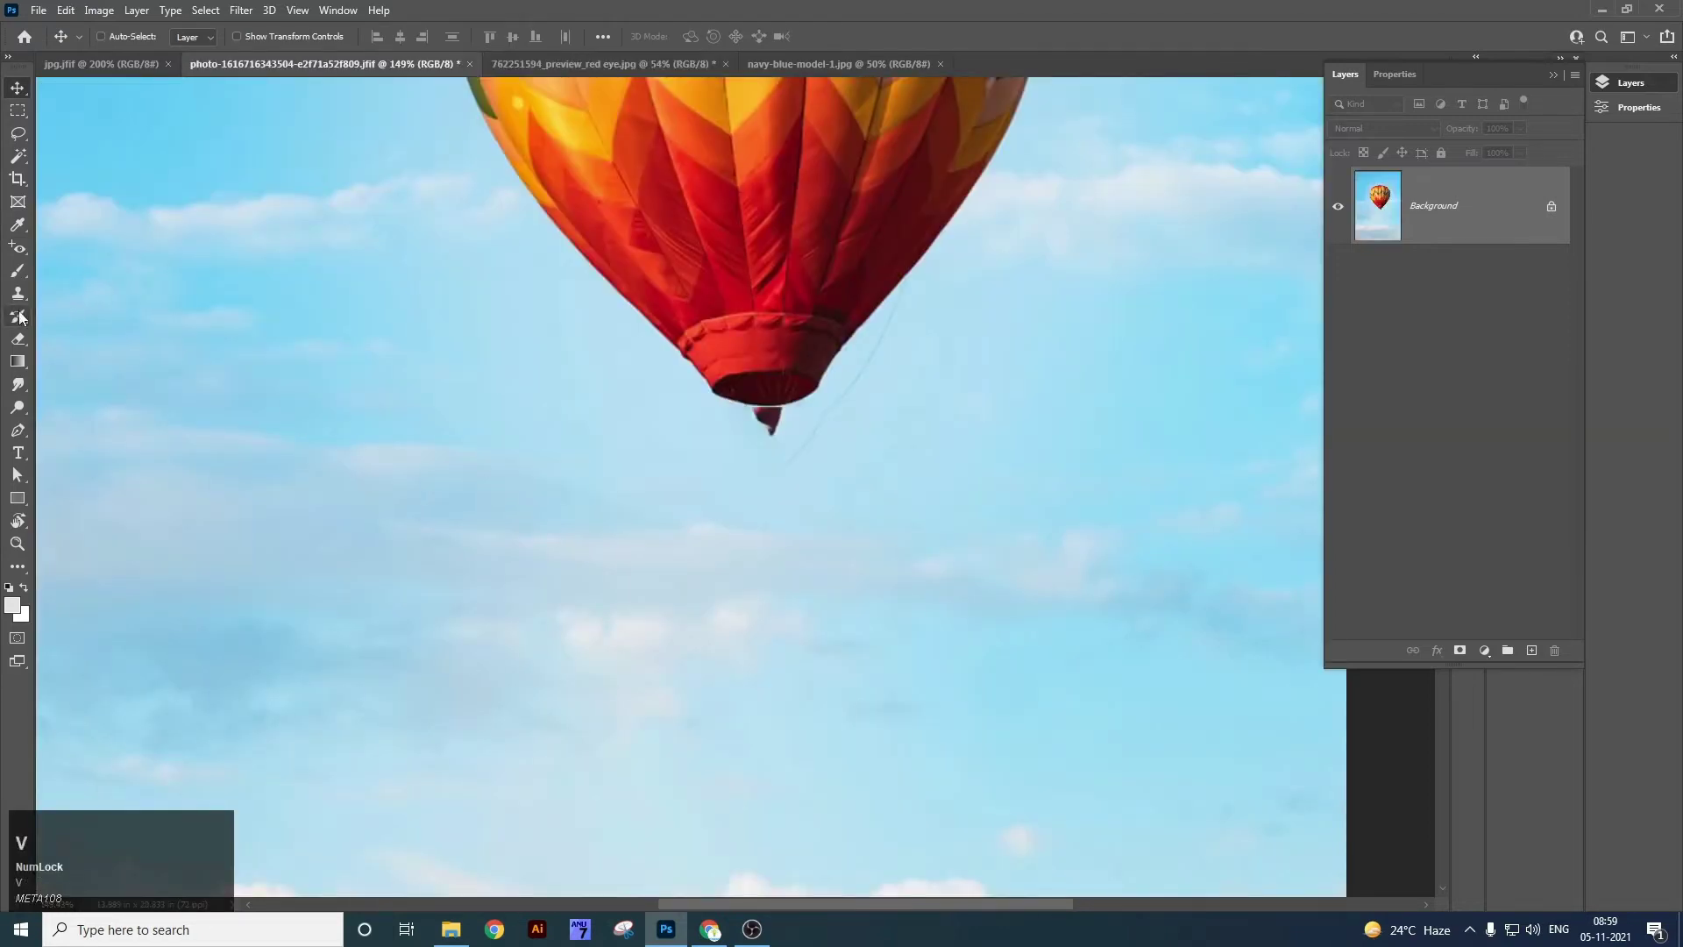
Choose the Brush Tool on the balloon photo, try a white stroke, and undo it.
right_click(28, 268)
left_click(78, 273)
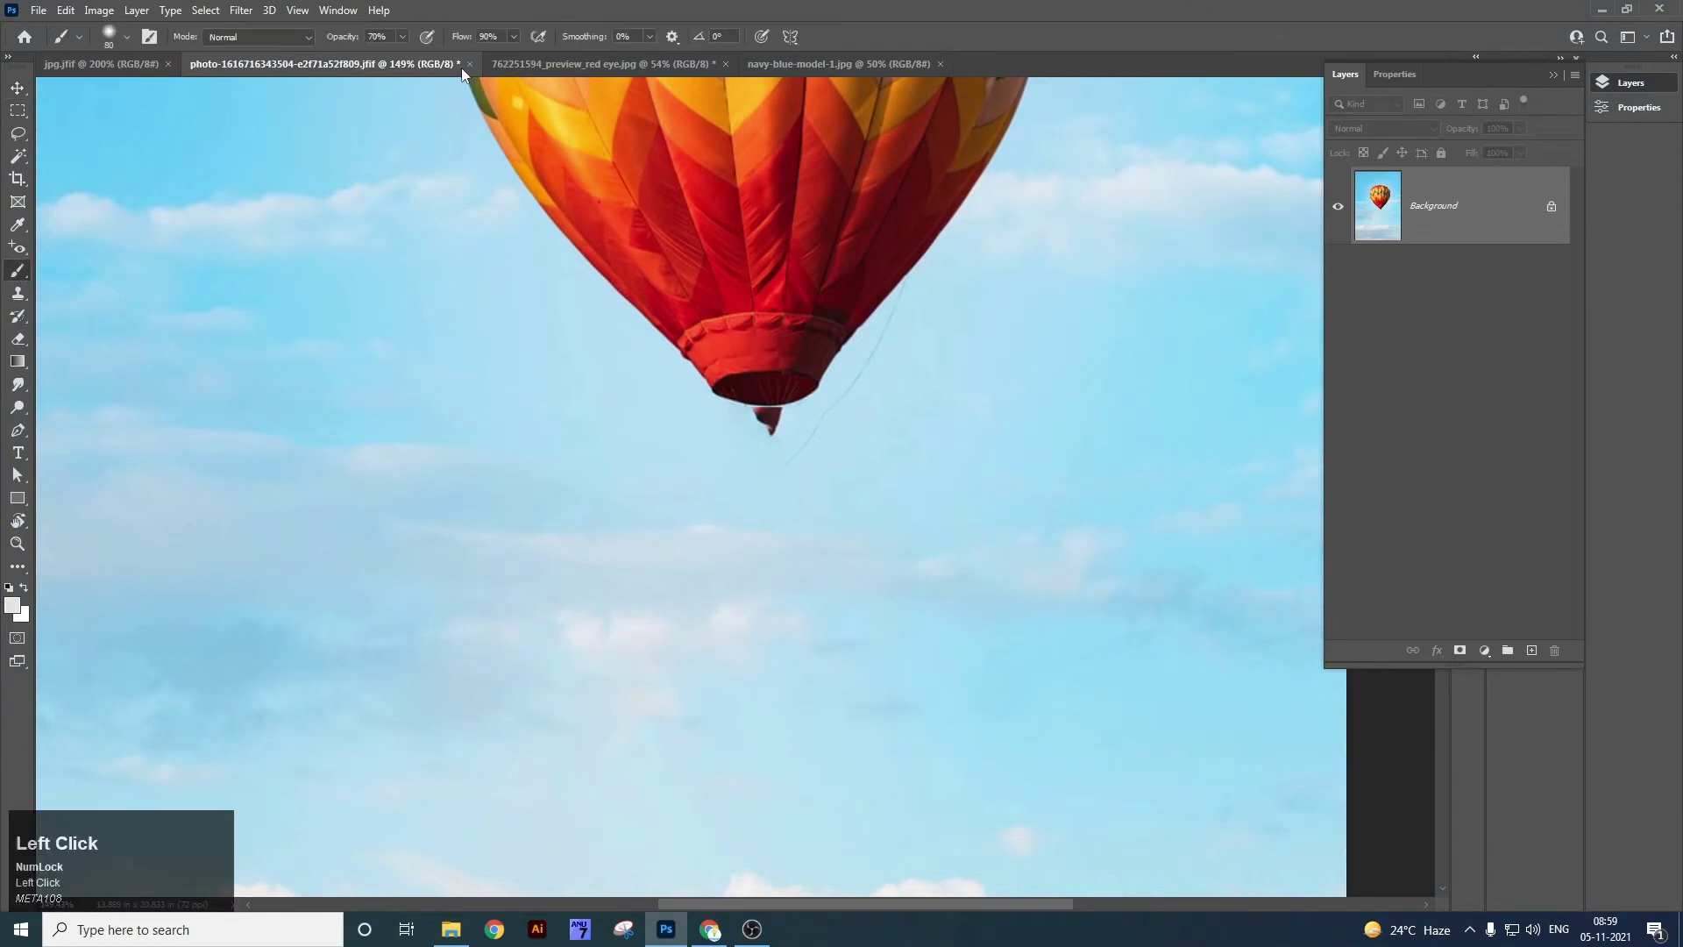
left_click(531, 65)
left_click(407, 64)
mouse_move(517, 438)
left_mouse_down()
mouse_move(579, 386)
mouse_move(745, 320)
mouse_move(819, 406)
left_mouse_up()
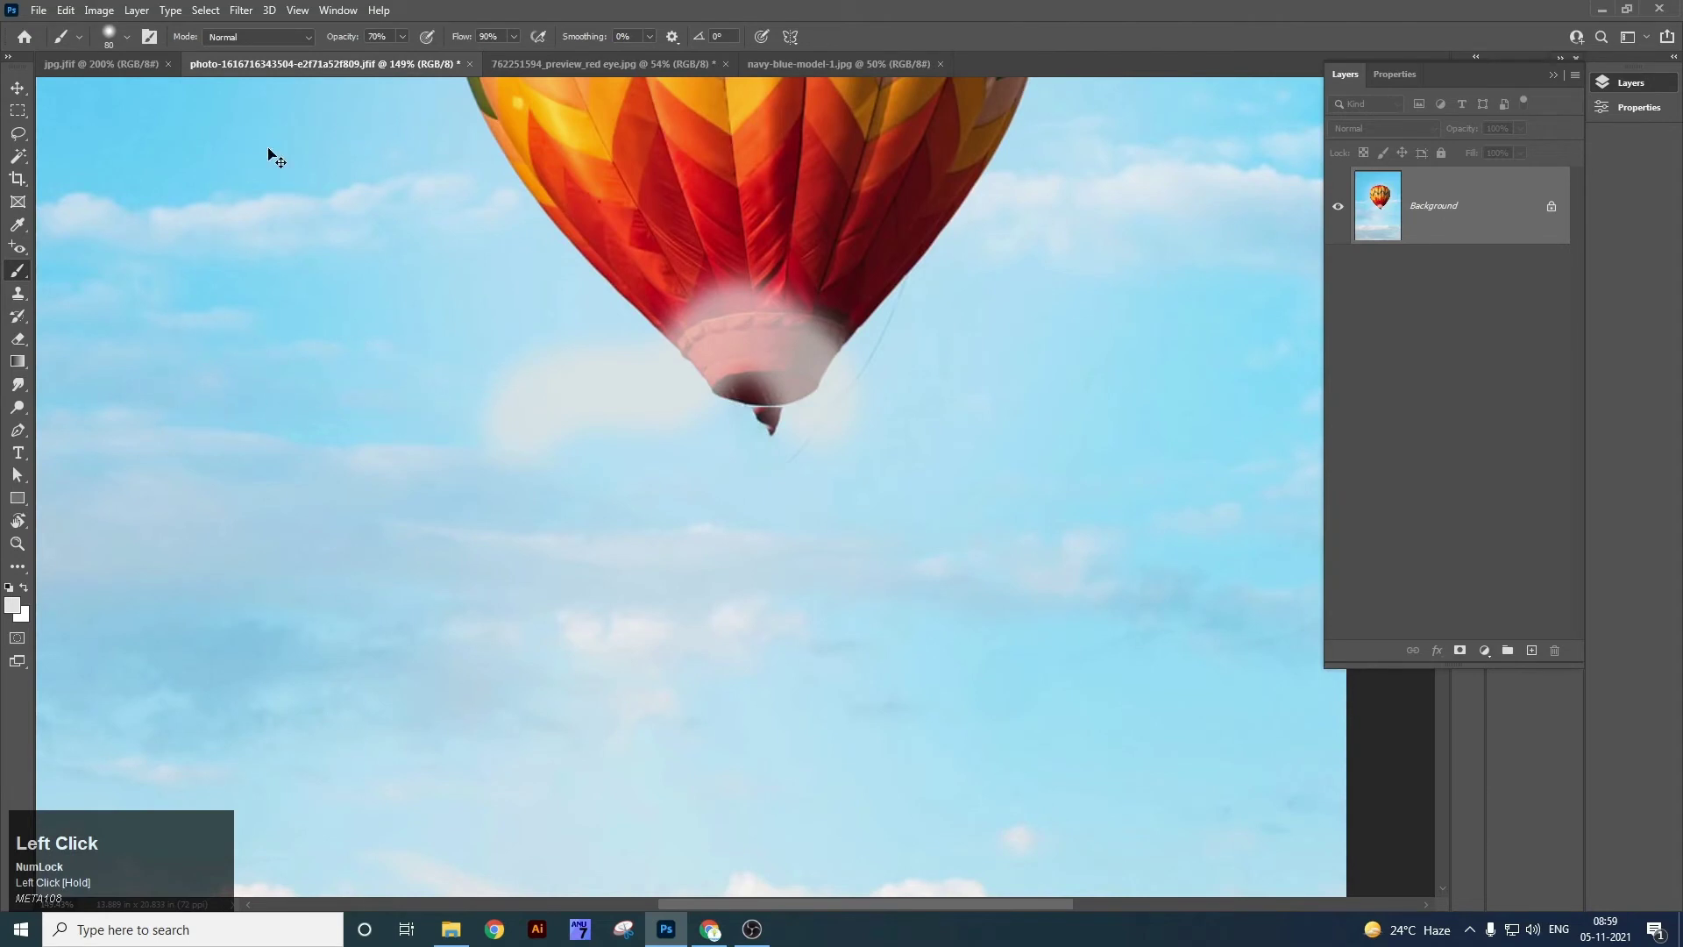
key("ctrl+z")
Raise the brush opacity to full and shrink the brush to 36 px.
left_click(403, 36)
left_click_drag(403, 58, 472, 60)
left_click(514, 37)
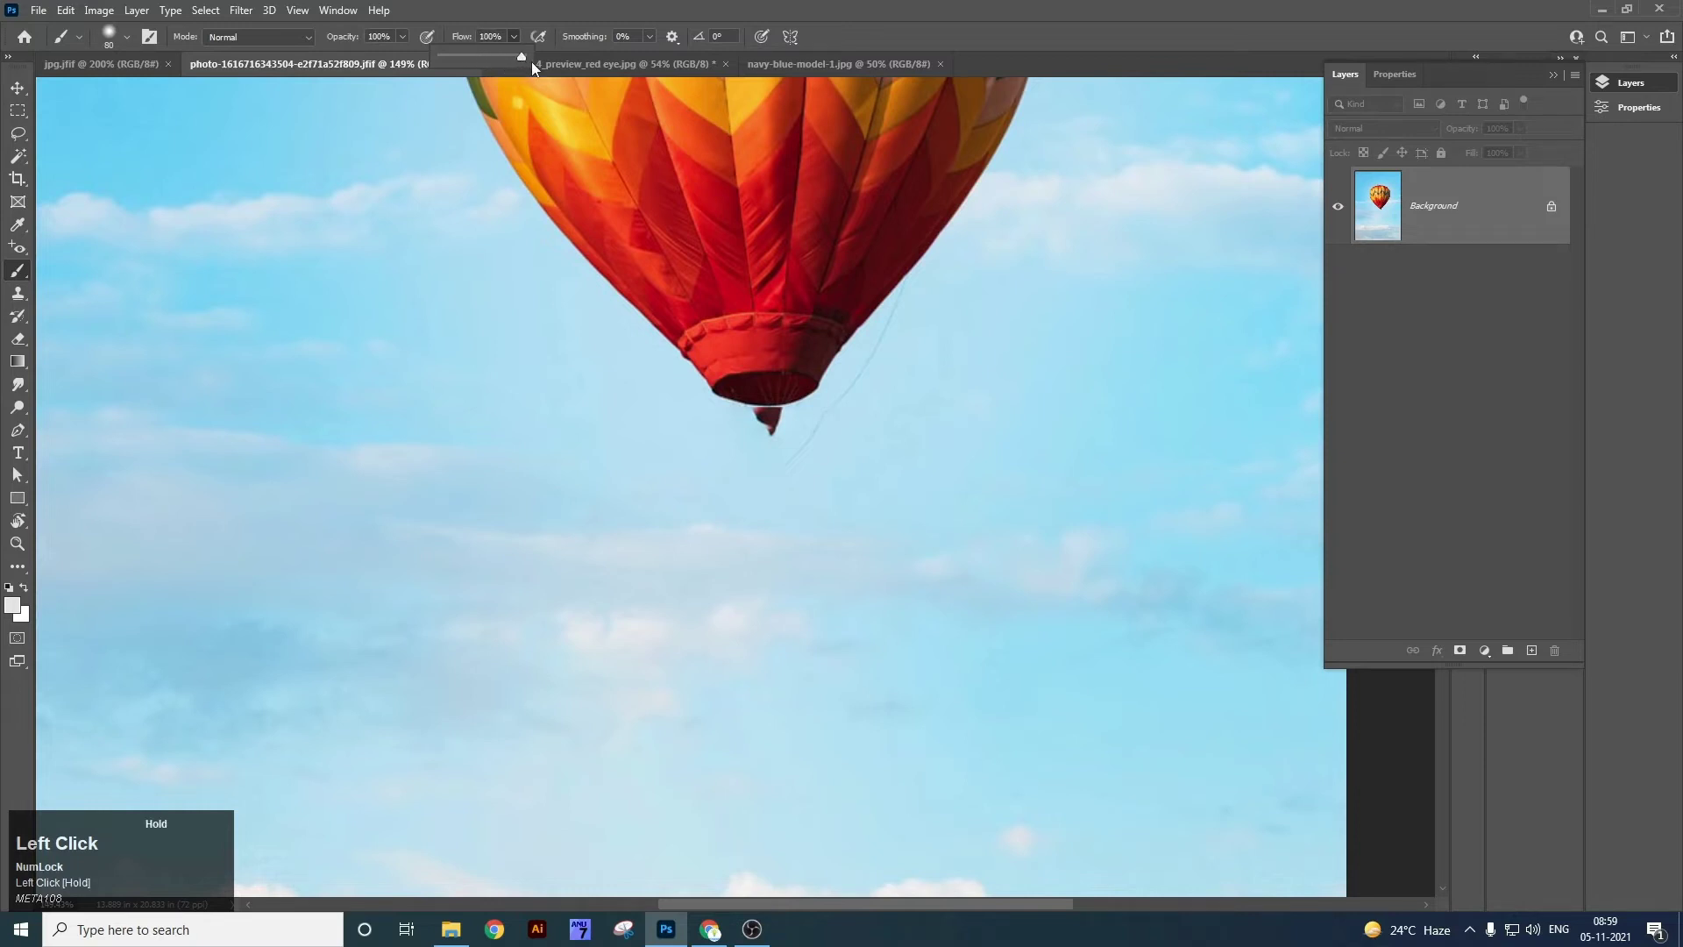
right_click(53, 275)
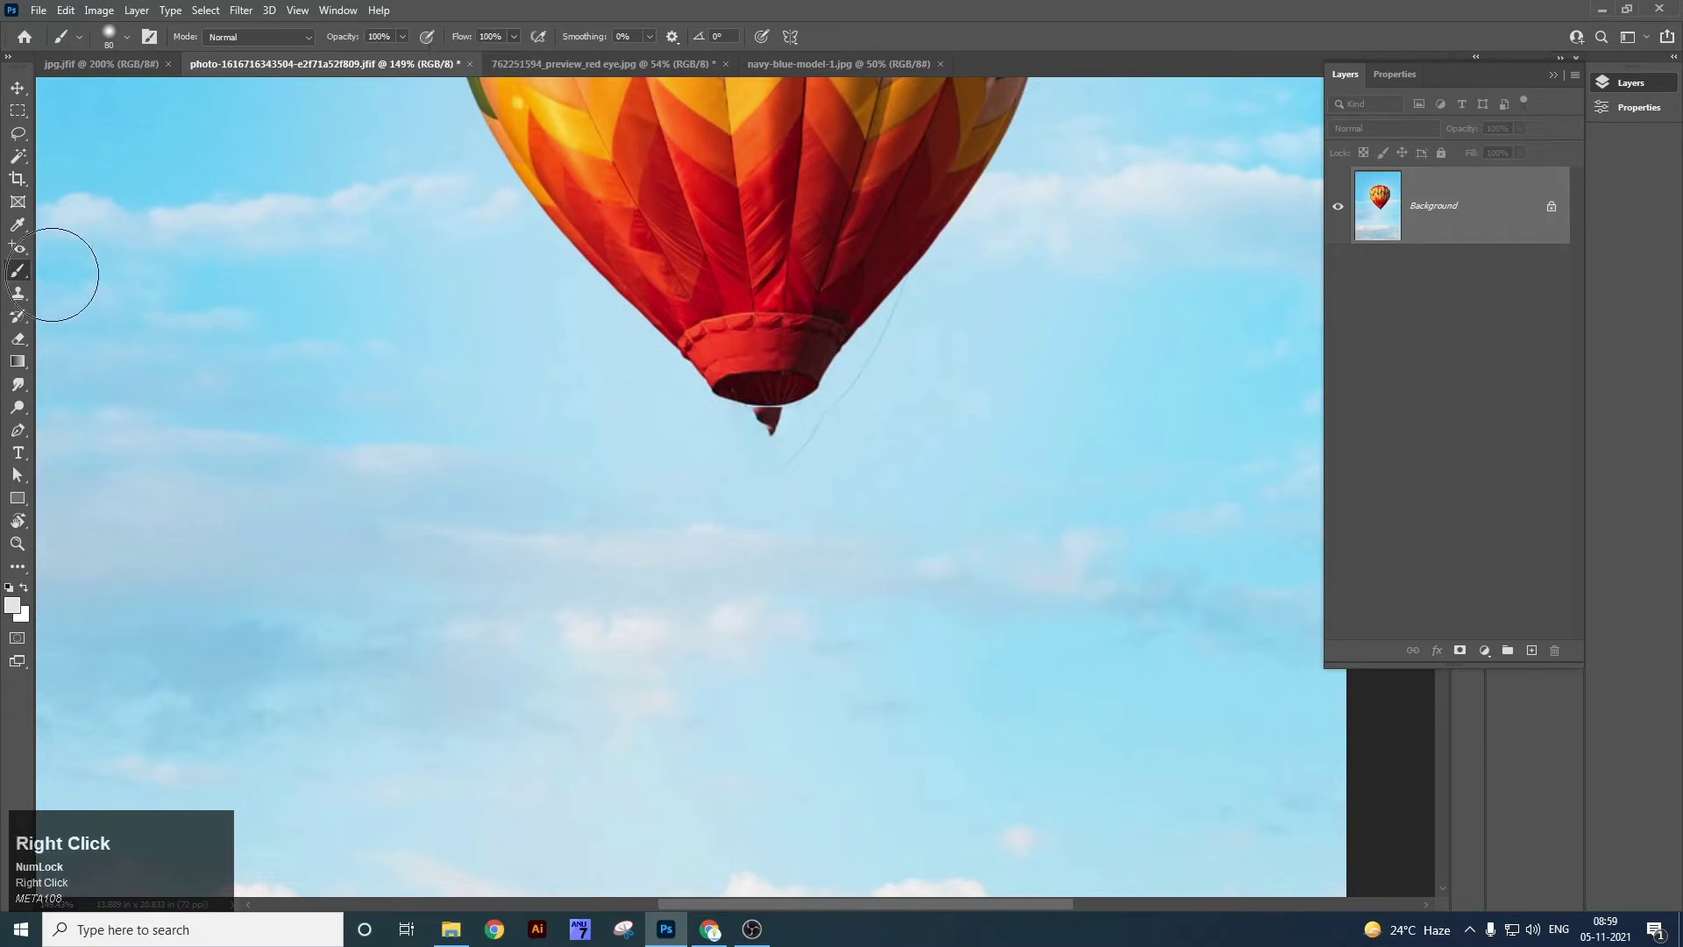
left_click(125, 36)
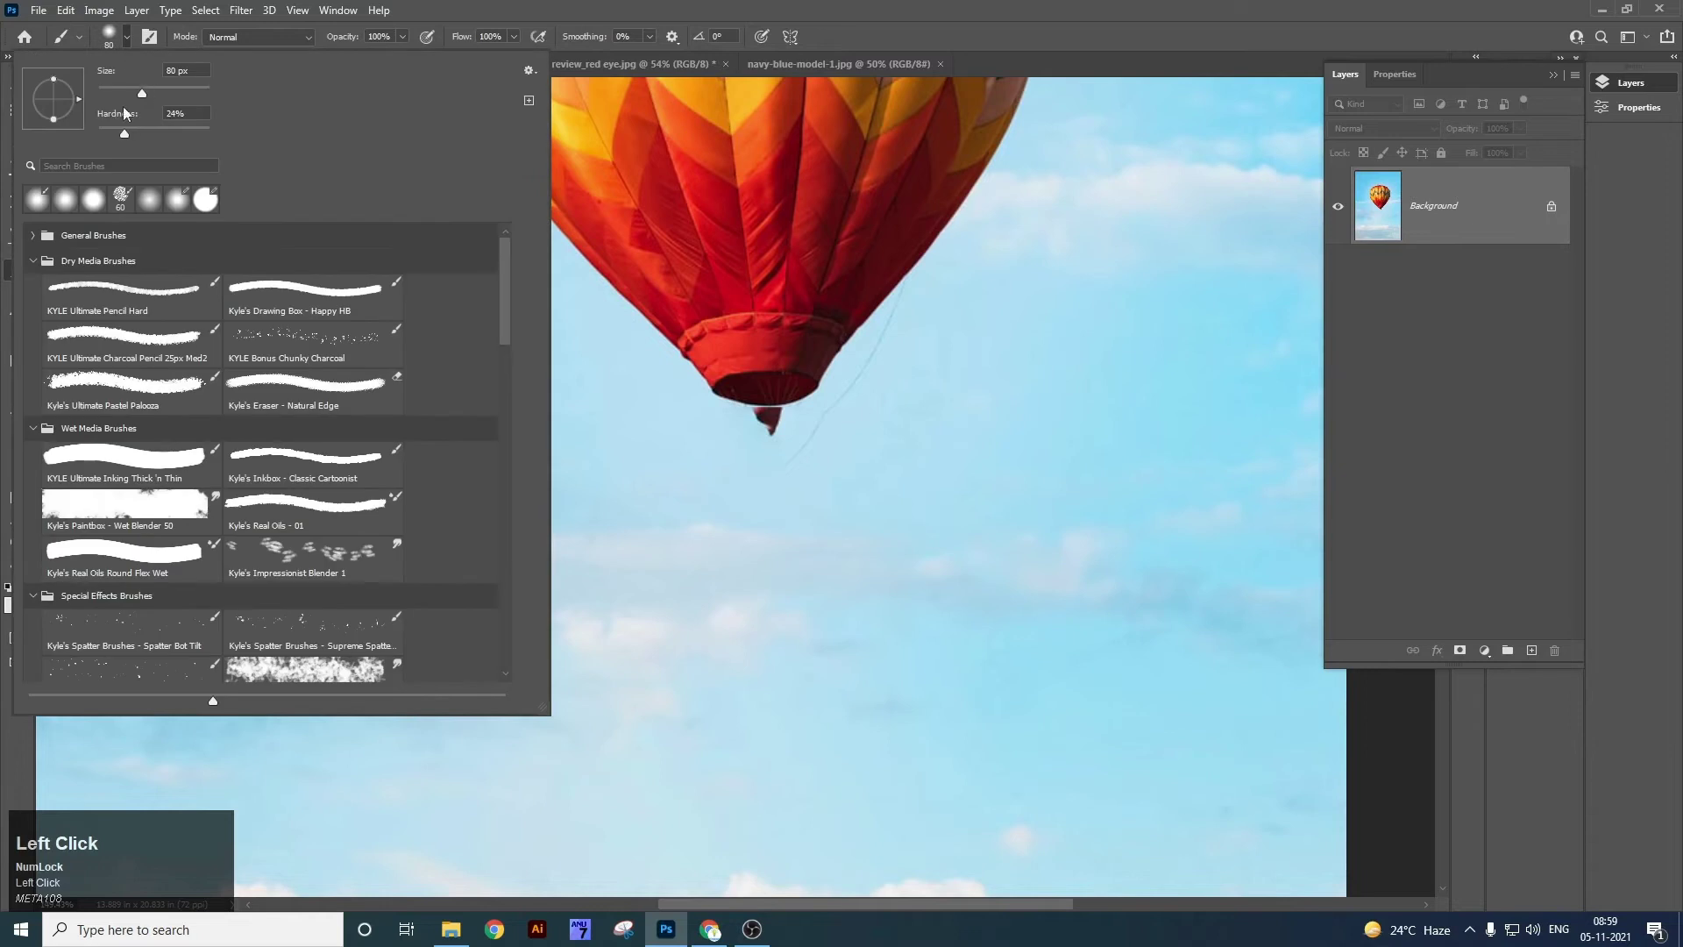
left_click_drag(141, 94, 115, 95)
Test cream strokes on the sky, undo them, and enlarge the brush to about 100 px.
left_click(766, 513)
left_click_drag(794, 547, 806, 576)
left_click_drag(937, 583, 968, 502)
key("ctrl+z")
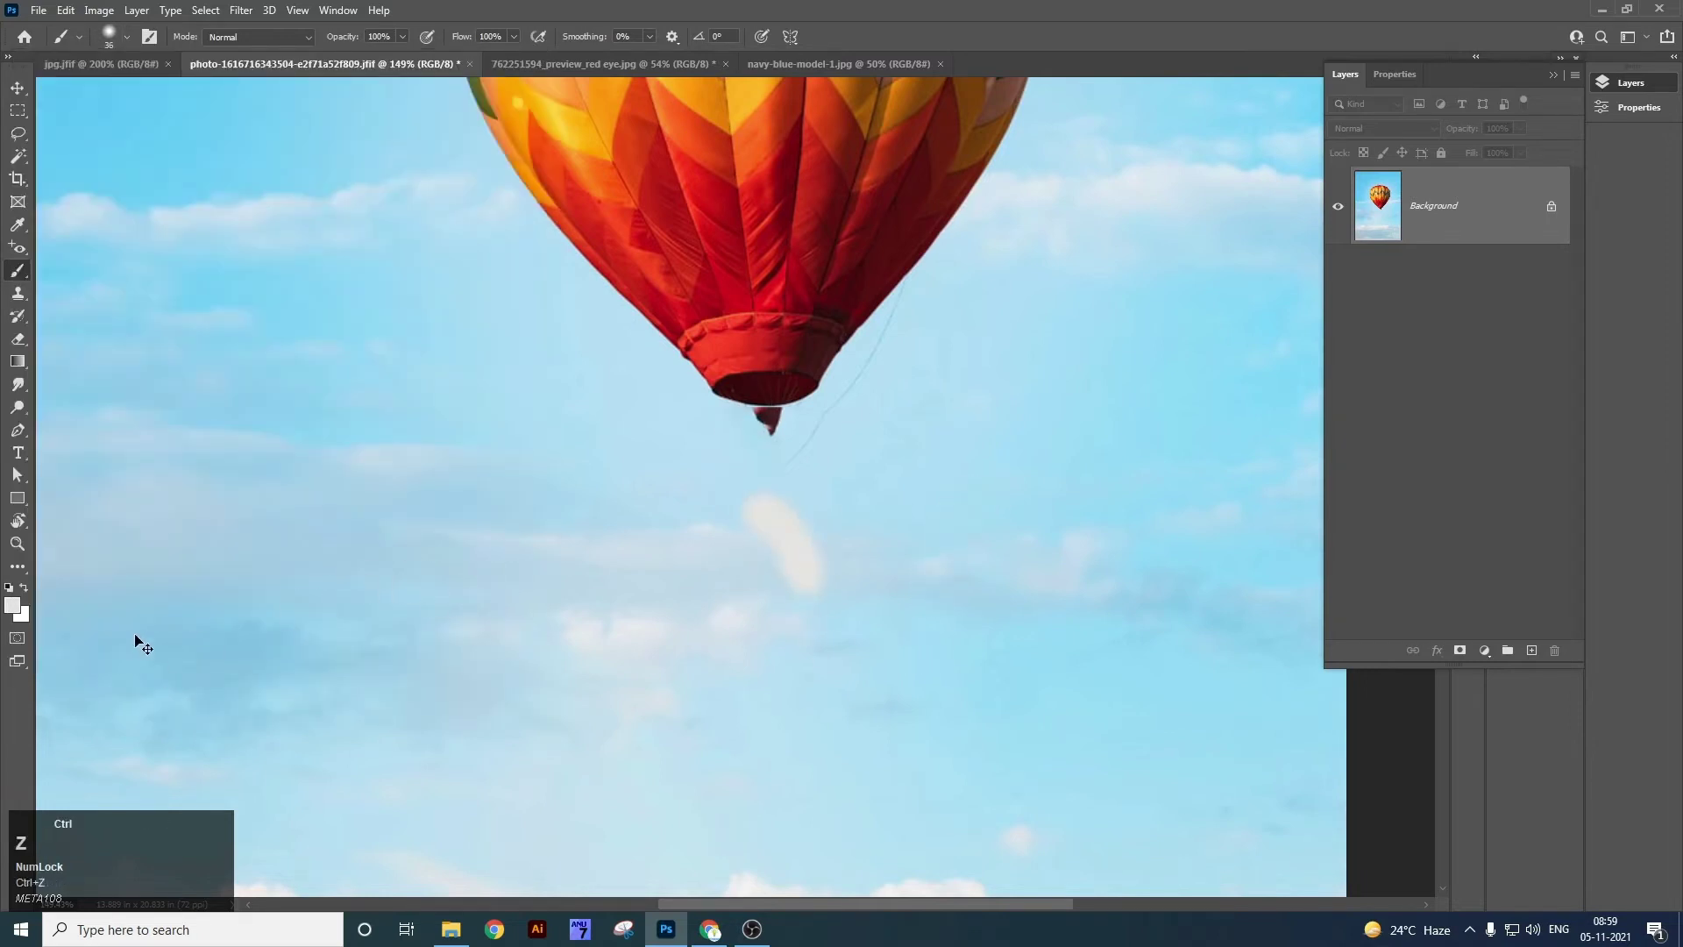
key("ctrl+z")
key("bracketright")
key("bracketright")
key("bracketright")
key("bracketright")
key("bracketright")
key("bracketright")
key("bracketright")
key("bracketright")
key("bracketleft")
key("bracketleft")
key("bracketleft")
key("bracketright")
key("bracketright")
key("bracketright")
key("bracketright")
Set the brush size to 187 px and paint a soft white spot on the sky.
right_click(419, 484)
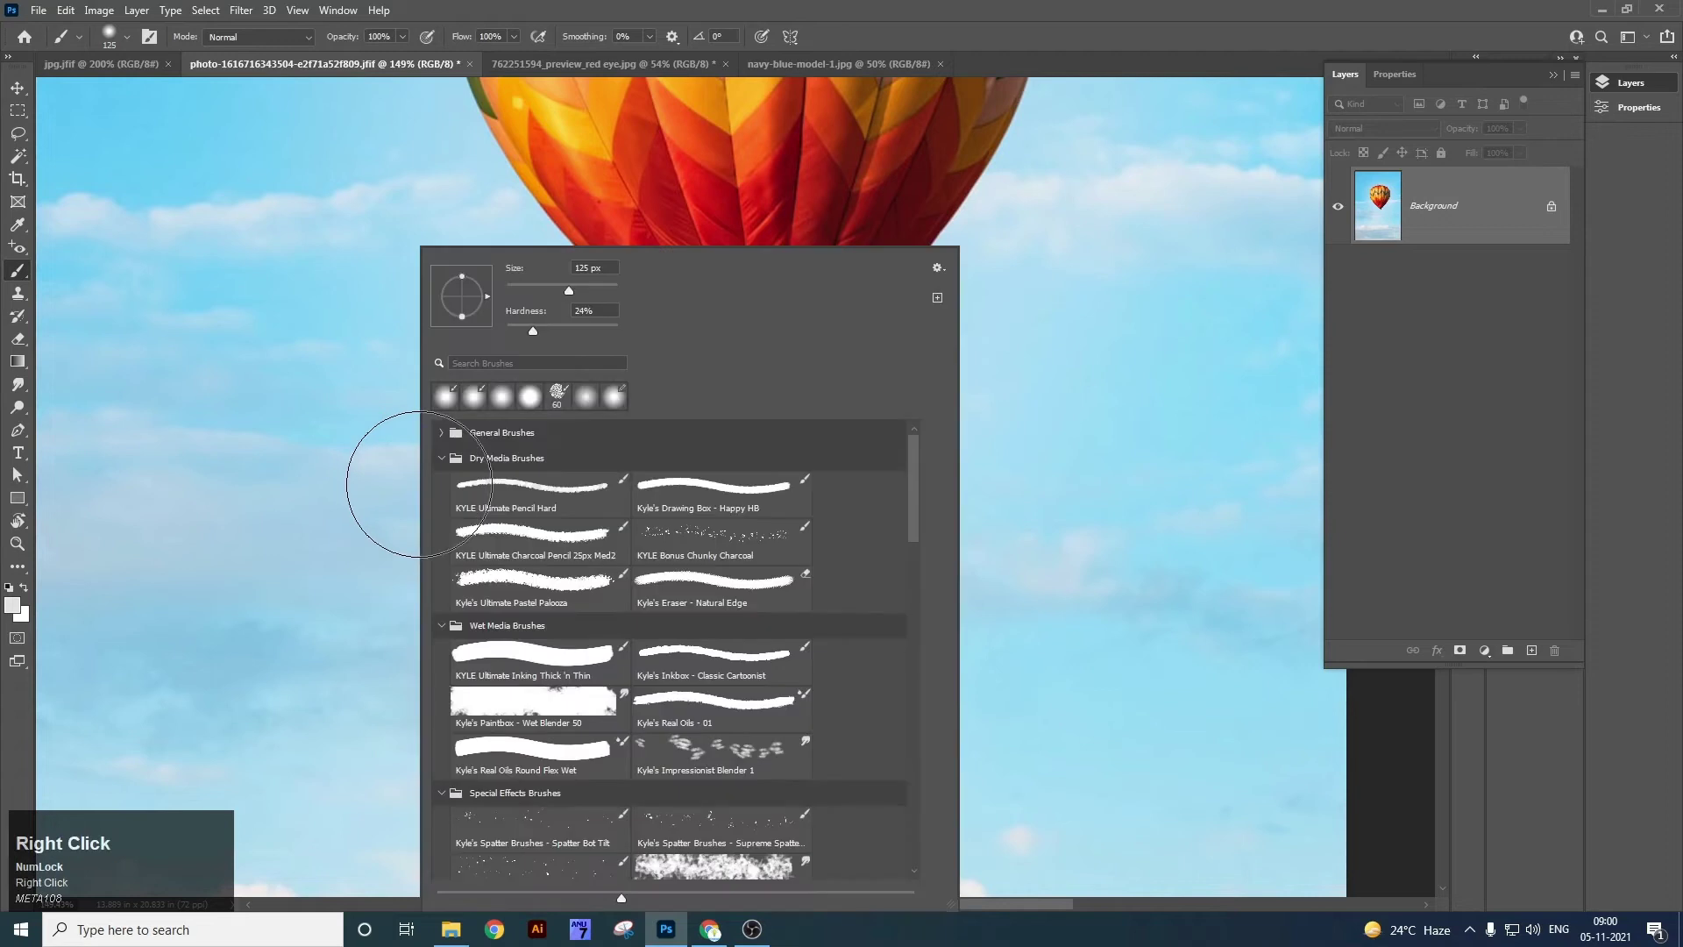
left_click(125, 38)
left_click(125, 37)
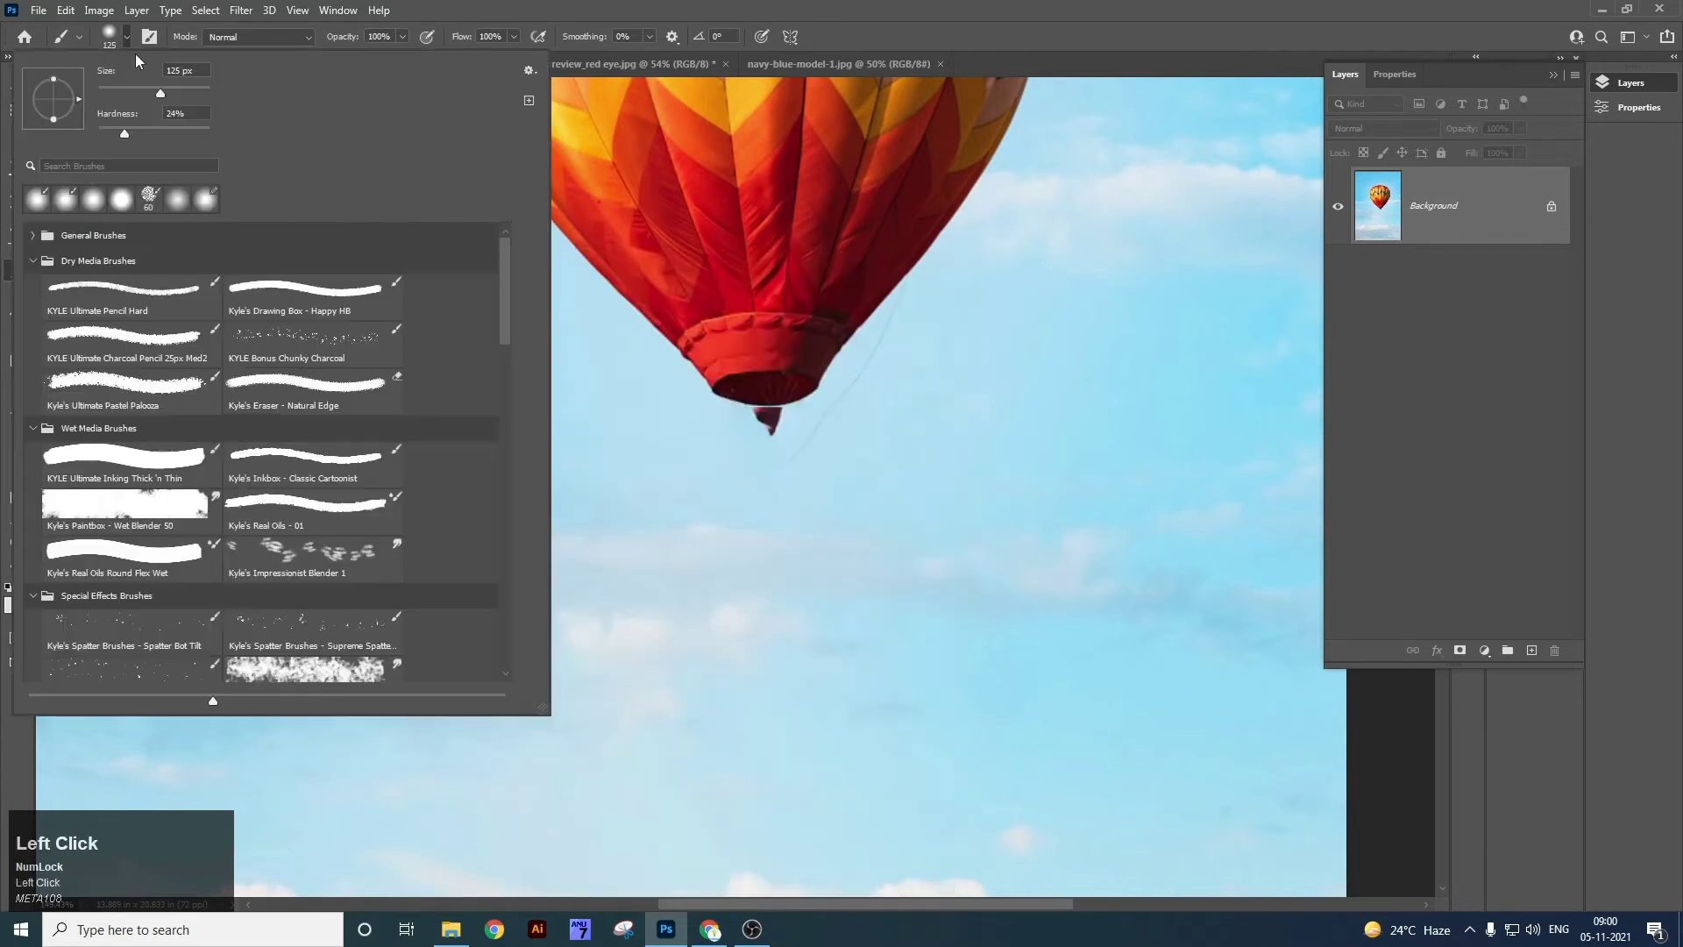
left_click_drag(188, 91, 108, 130)
left_click(803, 557)
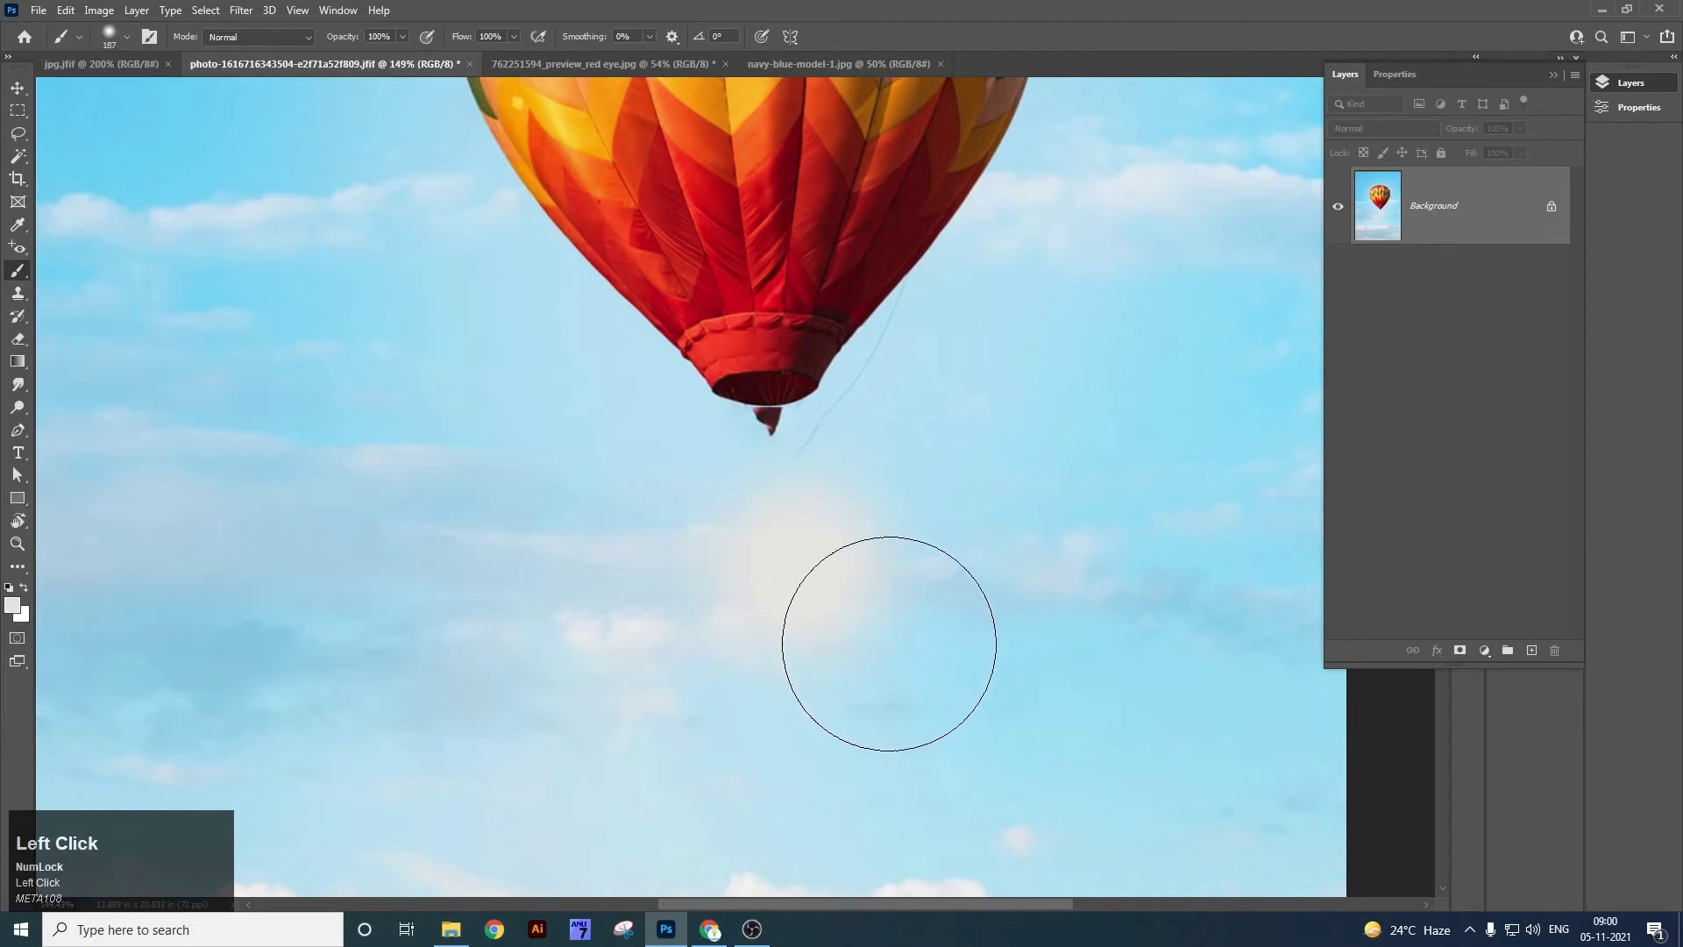
Set brush hardness to 100% and paint a large hard-edged cream cloud below the balloon.
left_click(126, 37)
mouse_move(139, 129)
left_mouse_down()
mouse_move(173, 129)
mouse_move(538, 441)
left_mouse_up()
left_click(676, 548)
mouse_move(987, 529)
left_mouse_down()
mouse_move(610, 641)
mouse_move(418, 546)
left_mouse_up()
left_click(359, 424)
left_click_drag(408, 471, 488, 470)
Shrink the brush to 35 px and paint a thin tail trailing down from the cloud.
key("bracketleft")
key("bracketleft")
key("bracketleft")
key("bracketleft")
key("bracketleft")
key("bracketleft")
key("bracketleft")
key("bracketleft")
key("bracketleft")
key("bracketleft")
key("bracketleft")
key("bracketleft")
mouse_move(399, 622)
left_mouse_down()
mouse_move(914, 567)
mouse_move(1031, 690)
mouse_move(646, 823)
left_mouse_up()
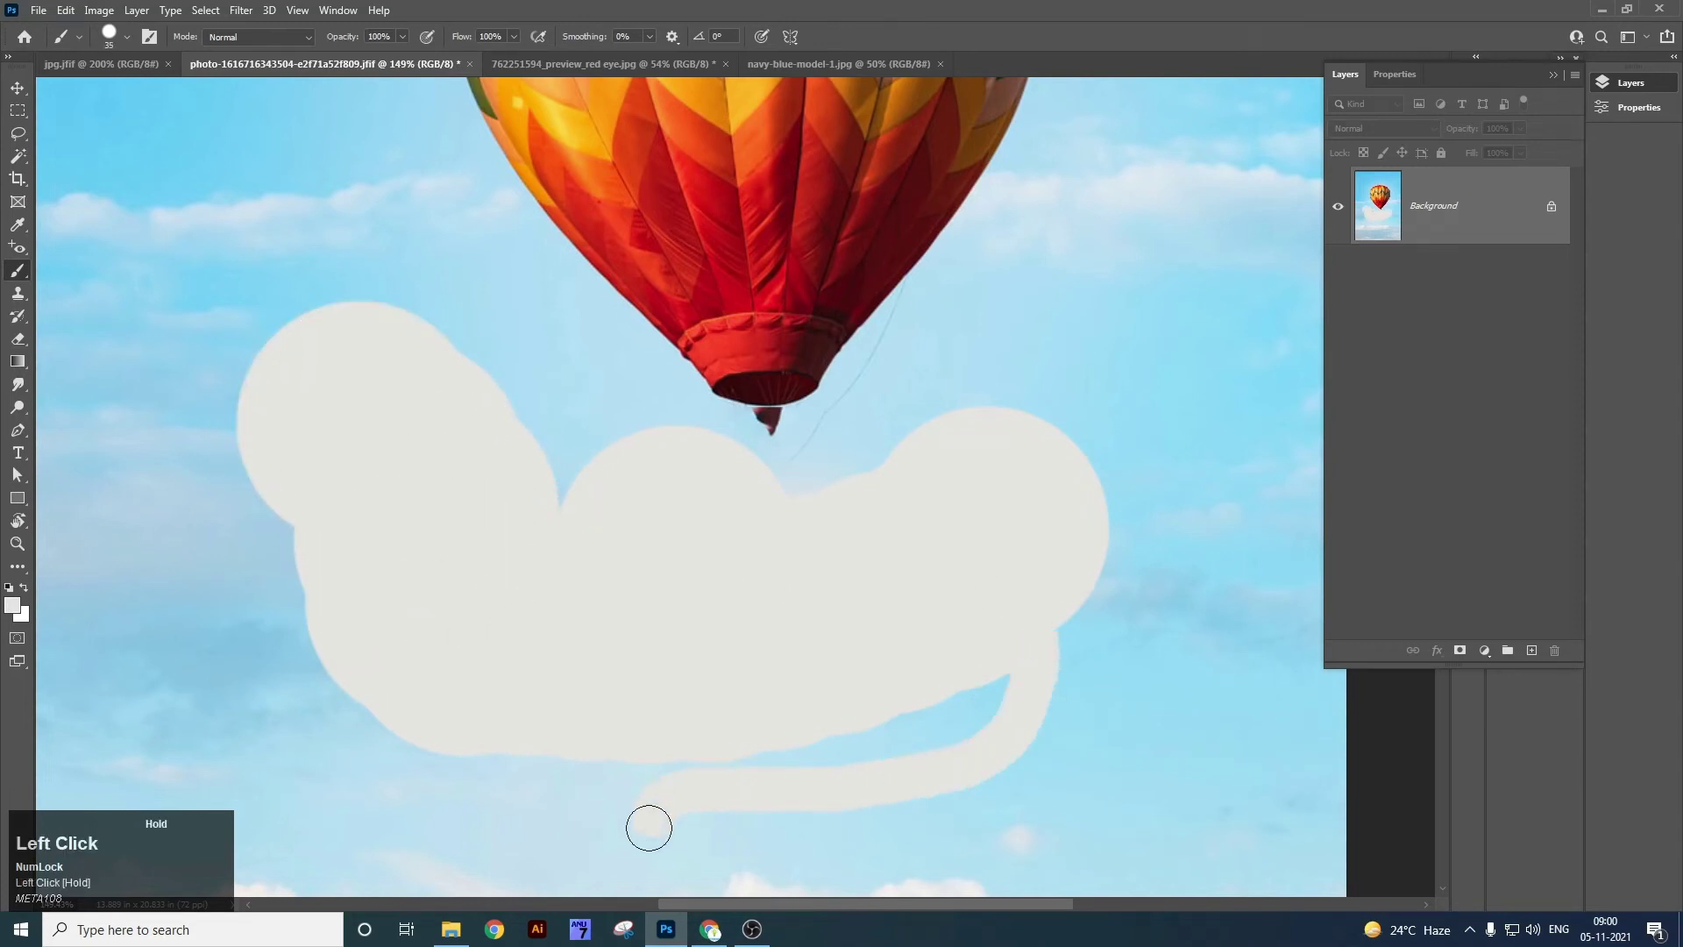
left_click(28, 611)
Pick orange-brown #ab4800 and paint wavy orange strokes across the cream cloud.
left_click(1160, 644)
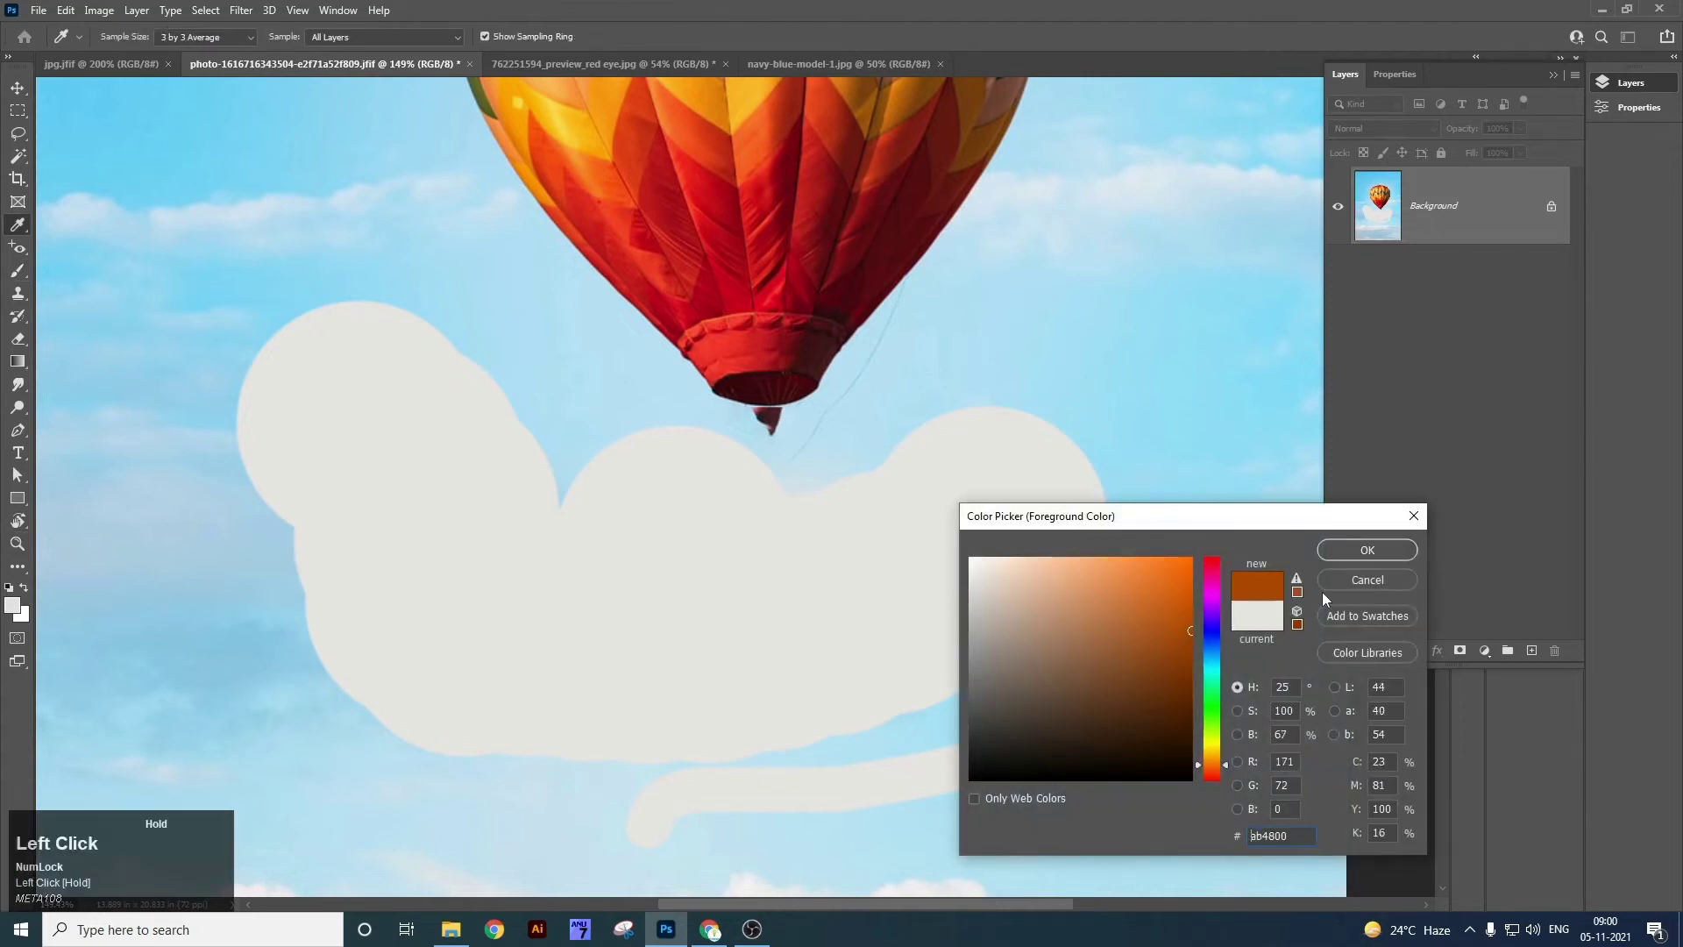
left_click(1368, 550)
left_click_drag(486, 705, 735, 712)
mouse_move(781, 646)
left_mouse_down()
mouse_move(1017, 592)
mouse_move(1079, 552)
left_mouse_up()
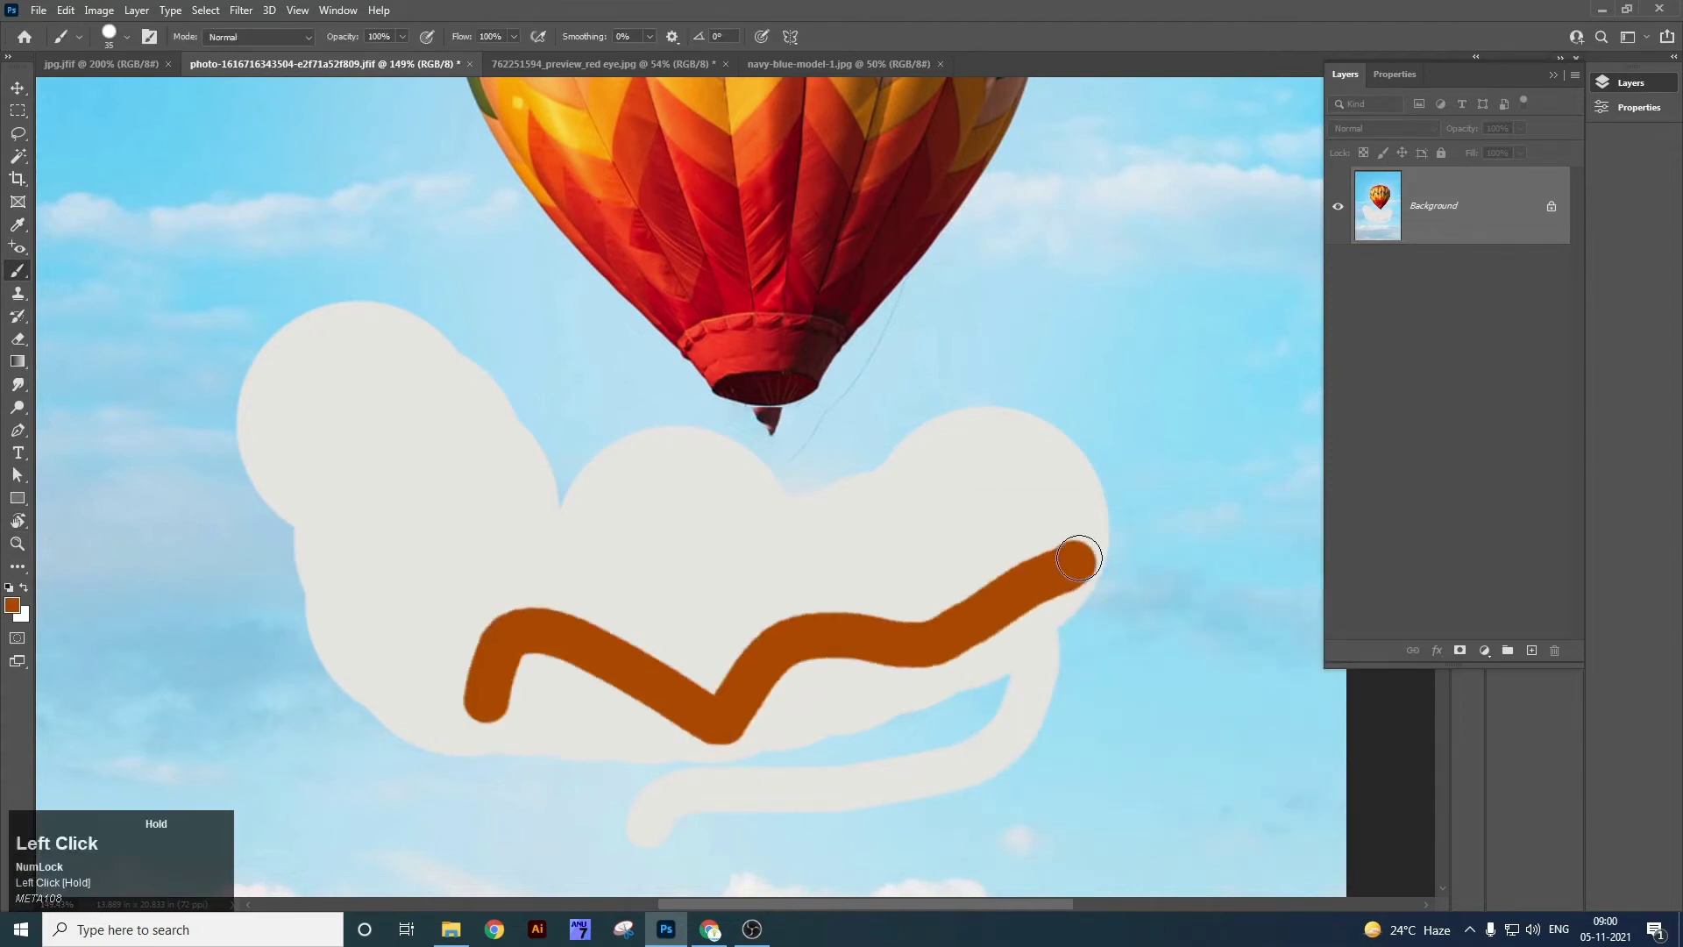
mouse_move(1049, 487)
left_mouse_down()
mouse_move(472, 555)
mouse_move(357, 591)
mouse_move(373, 690)
mouse_move(580, 770)
left_mouse_up()
mouse_move(316, 396)
left_mouse_down()
mouse_move(619, 402)
mouse_move(714, 425)
left_mouse_up()
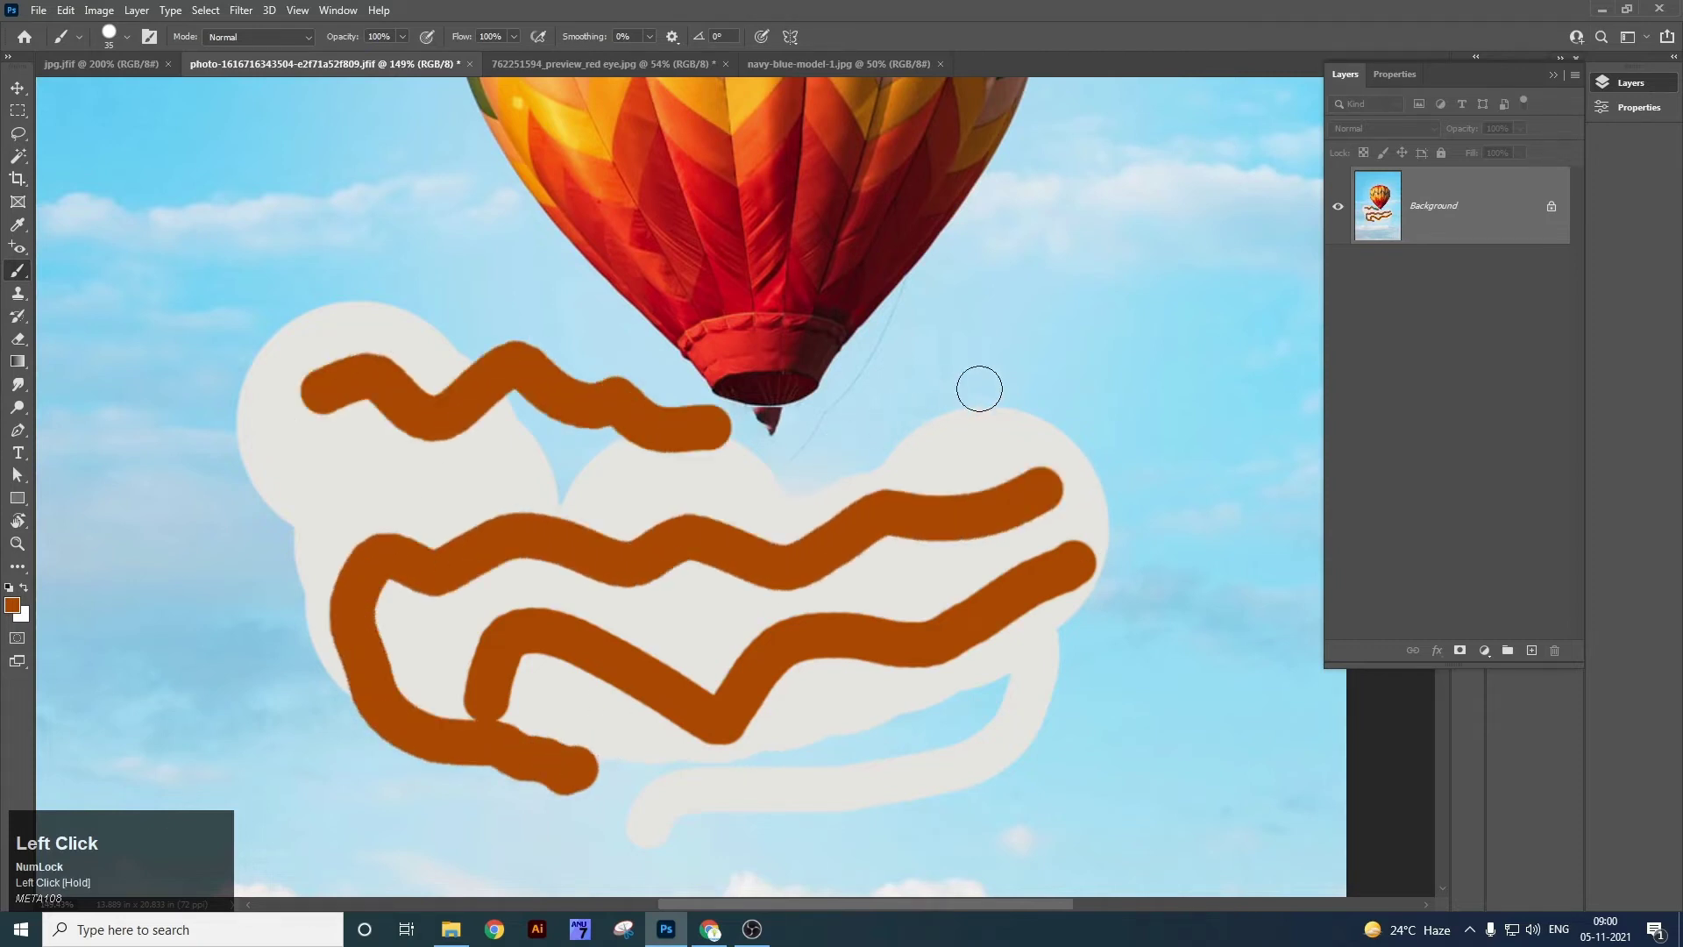
left_click_drag(977, 378, 1021, 405)
mouse_move(222, 554)
left_mouse_down()
mouse_move(228, 586)
mouse_move(129, 379)
mouse_move(209, 405)
left_mouse_up()
left_click_drag(230, 483, 561, 481)
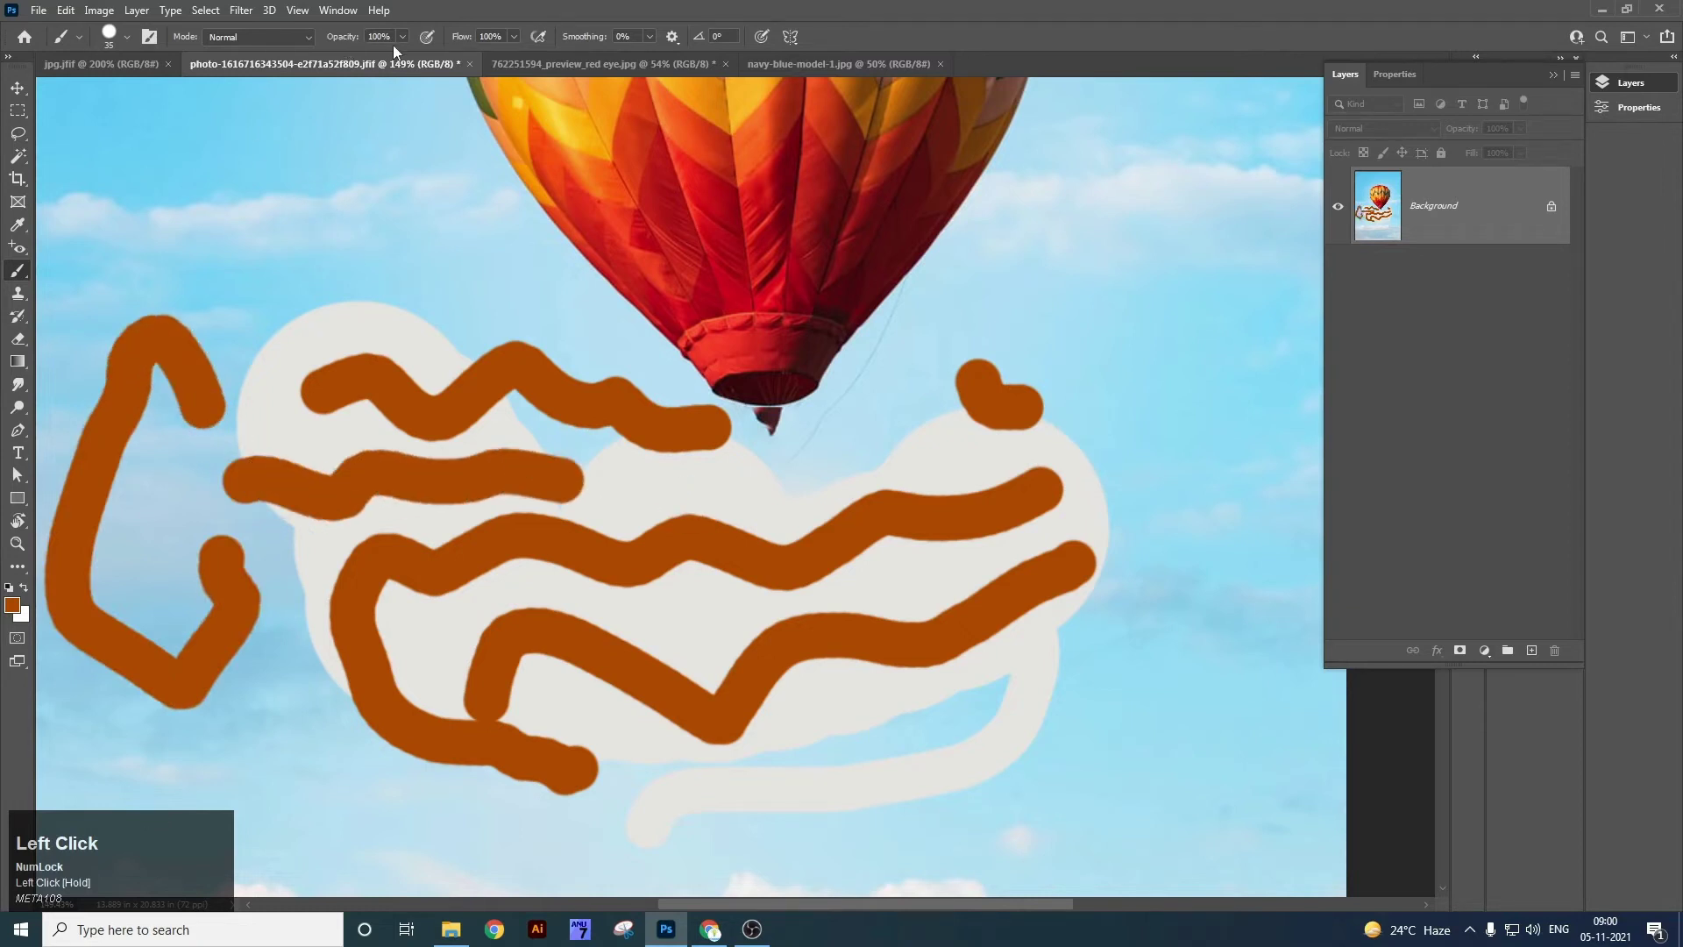
Set Opacity to 26% and Flow to 42%, then paint faint grey squiggles in the sky near the balloon.
left_click_drag(402, 36, 342, 56)
mouse_move(287, 159)
left_mouse_down()
mouse_move(356, 193)
mouse_move(476, 212)
mouse_move(507, 247)
left_mouse_up()
left_click_drag(513, 36, 470, 56)
mouse_move(458, 263)
left_mouse_down()
mouse_move(347, 331)
mouse_move(284, 258)
mouse_move(181, 213)
left_mouse_up()
mouse_move(526, 285)
left_mouse_down()
mouse_move(607, 347)
mouse_move(629, 430)
mouse_move(740, 459)
left_mouse_up()
key("z")
left_click_drag(453, 228, 541, 357)
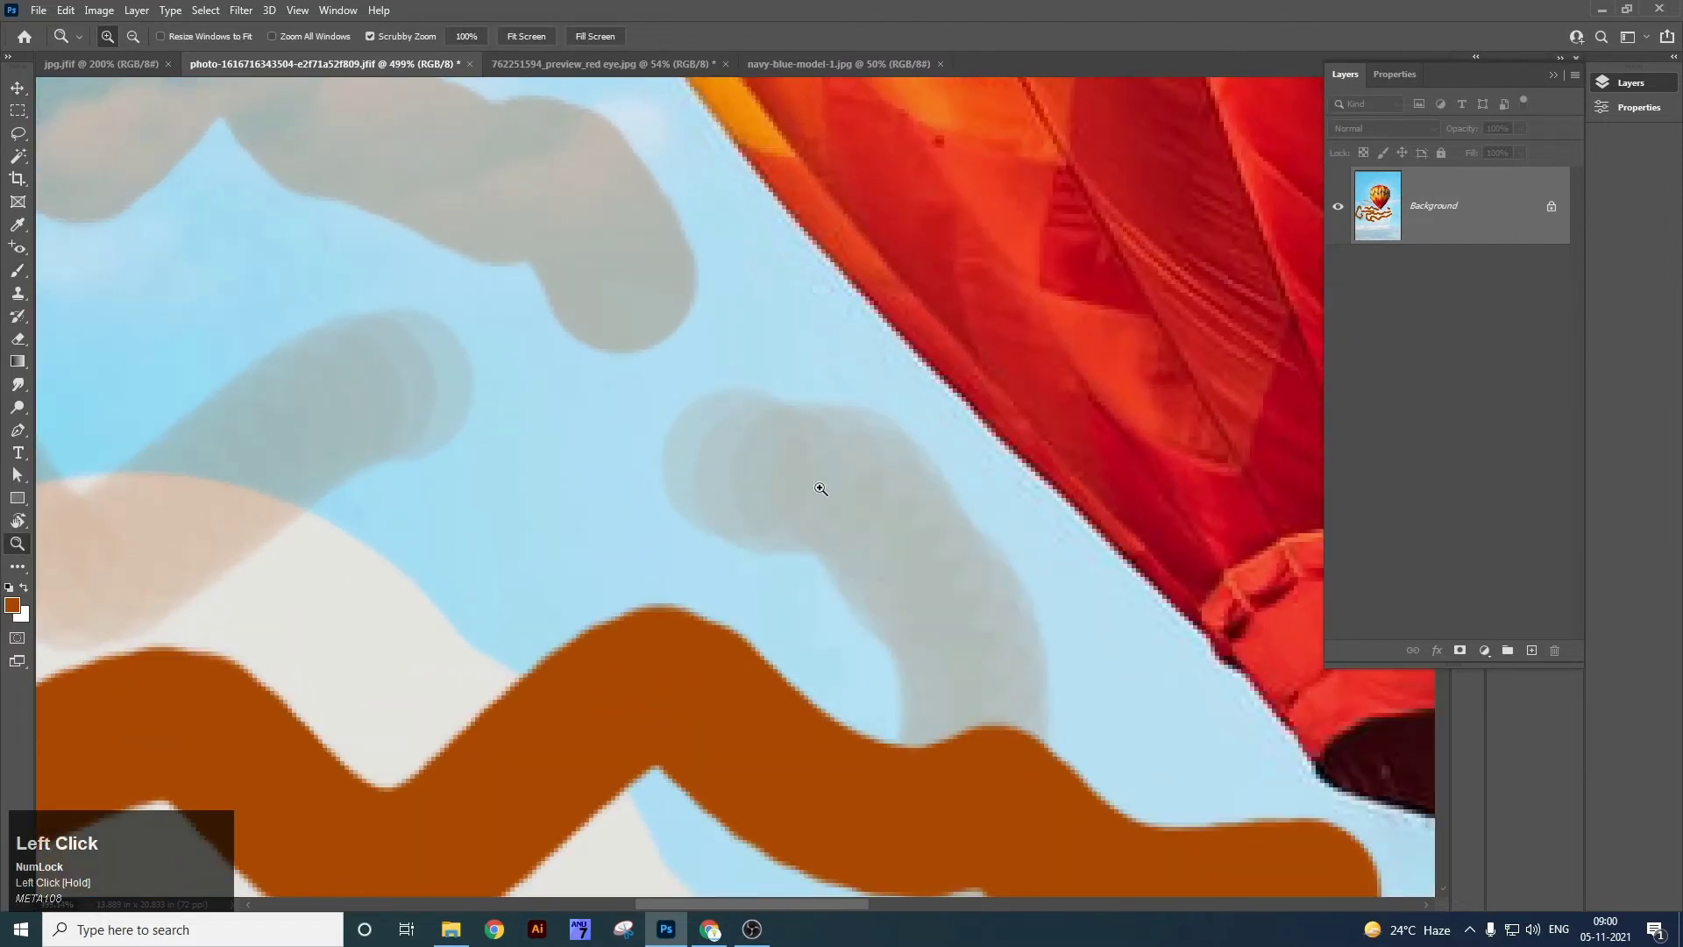
Zoom out to 400% and choose the Kyle's Ultimate Pastel Palooza brush preset.
key("v")
key("ctrl+minus")
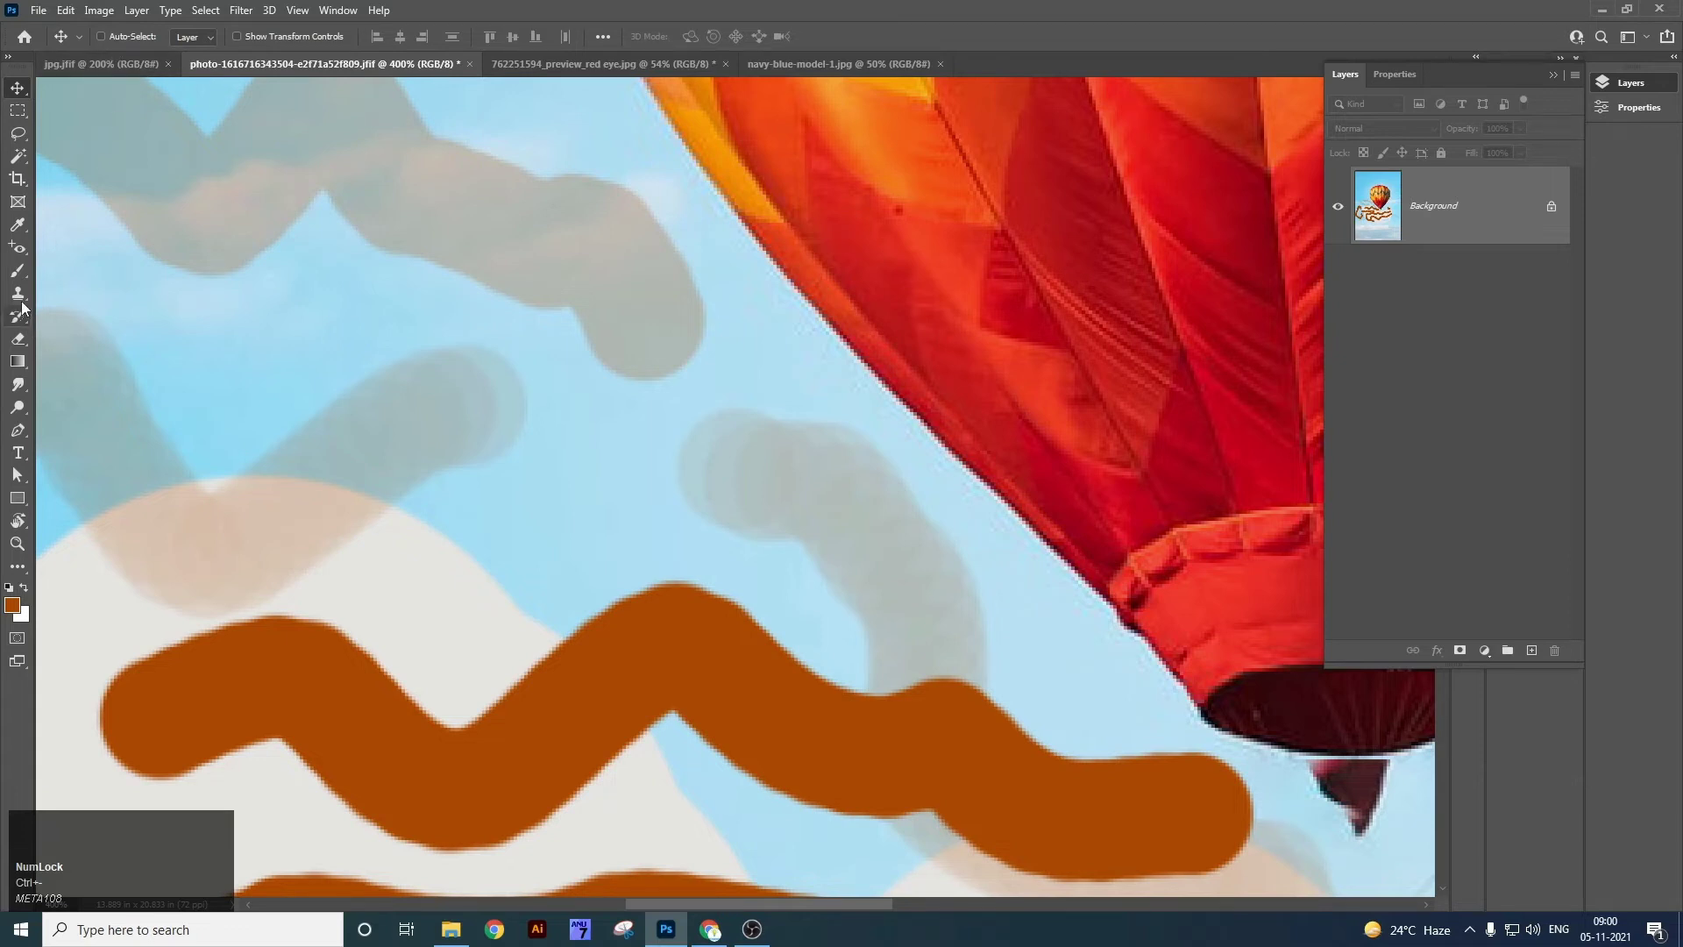
right_click(17, 270)
left_click(69, 271)
left_click(109, 36)
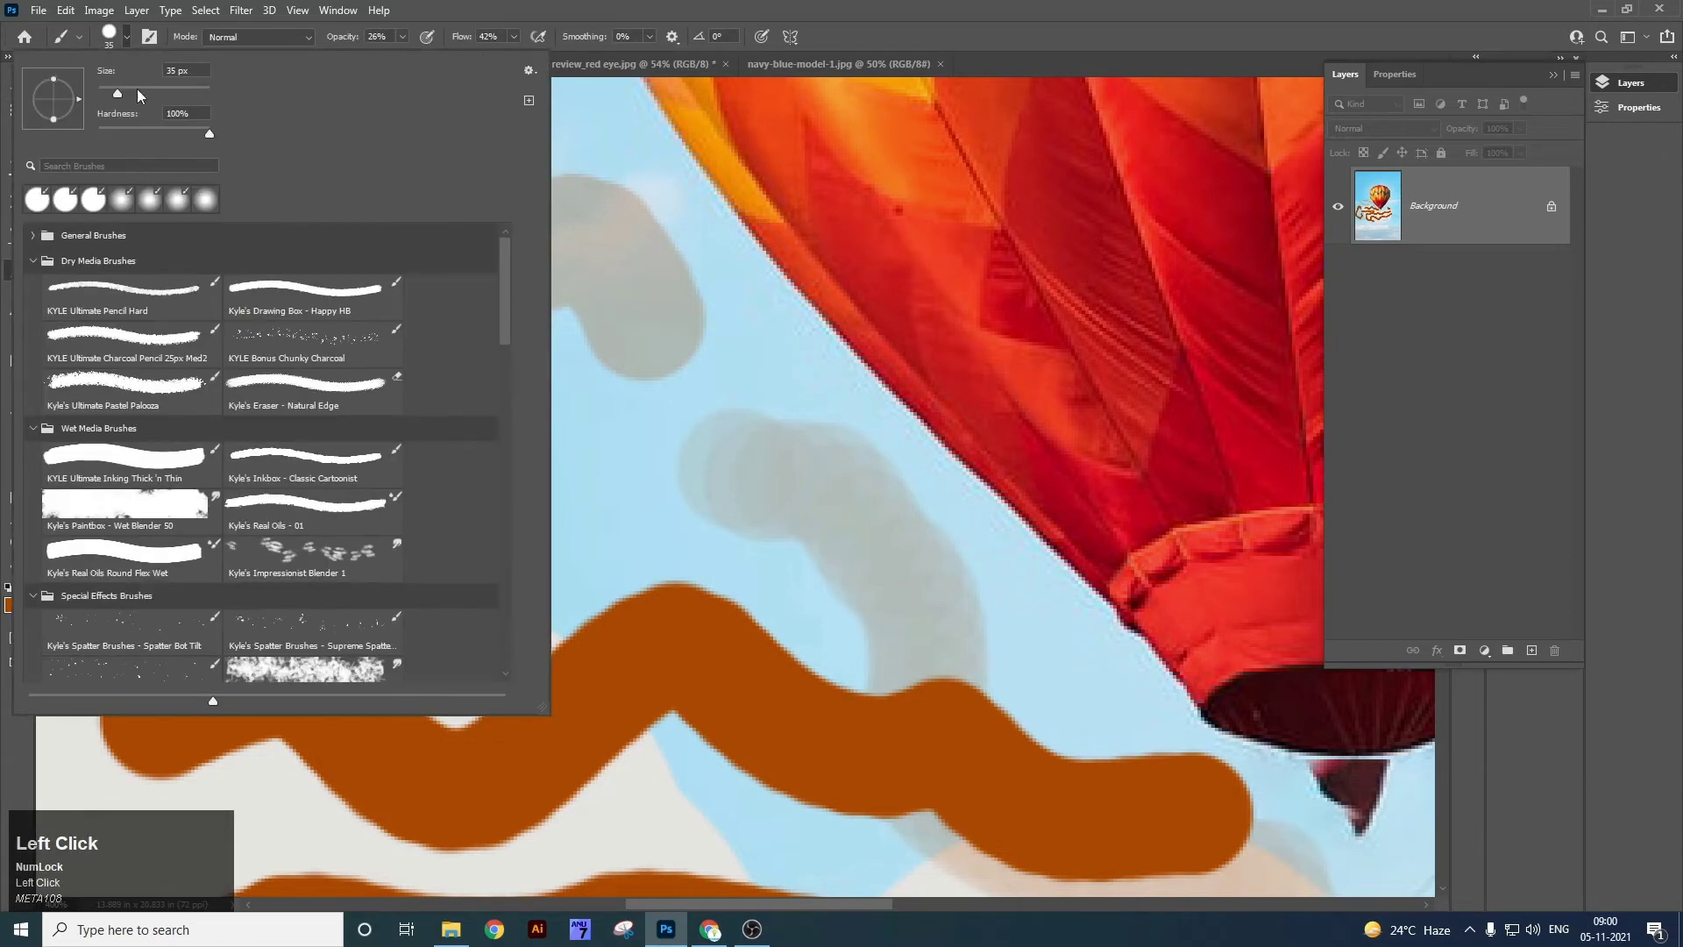
left_click(154, 384)
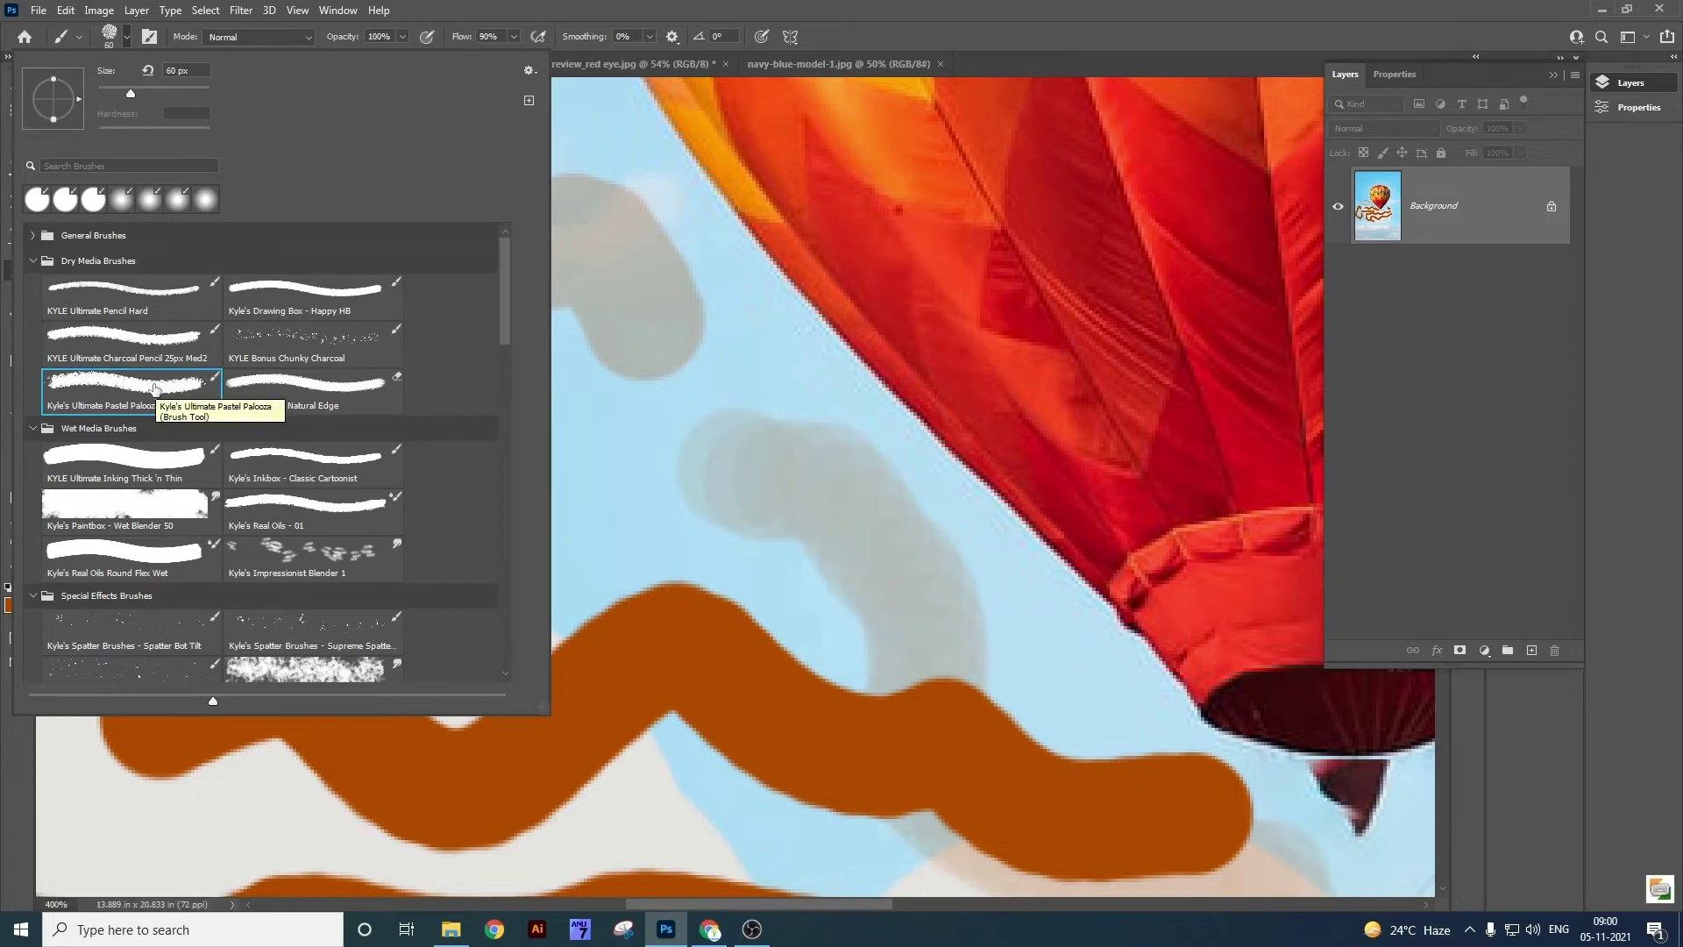
Paint grainy brown pastel dabs near the balloon, zoom out to 100%, then undo recent strokes.
left_click(620, 433)
left_click(701, 482)
left_click(473, 410)
left_click_drag(233, 501, 285, 591)
left_click_drag(754, 368, 912, 430)
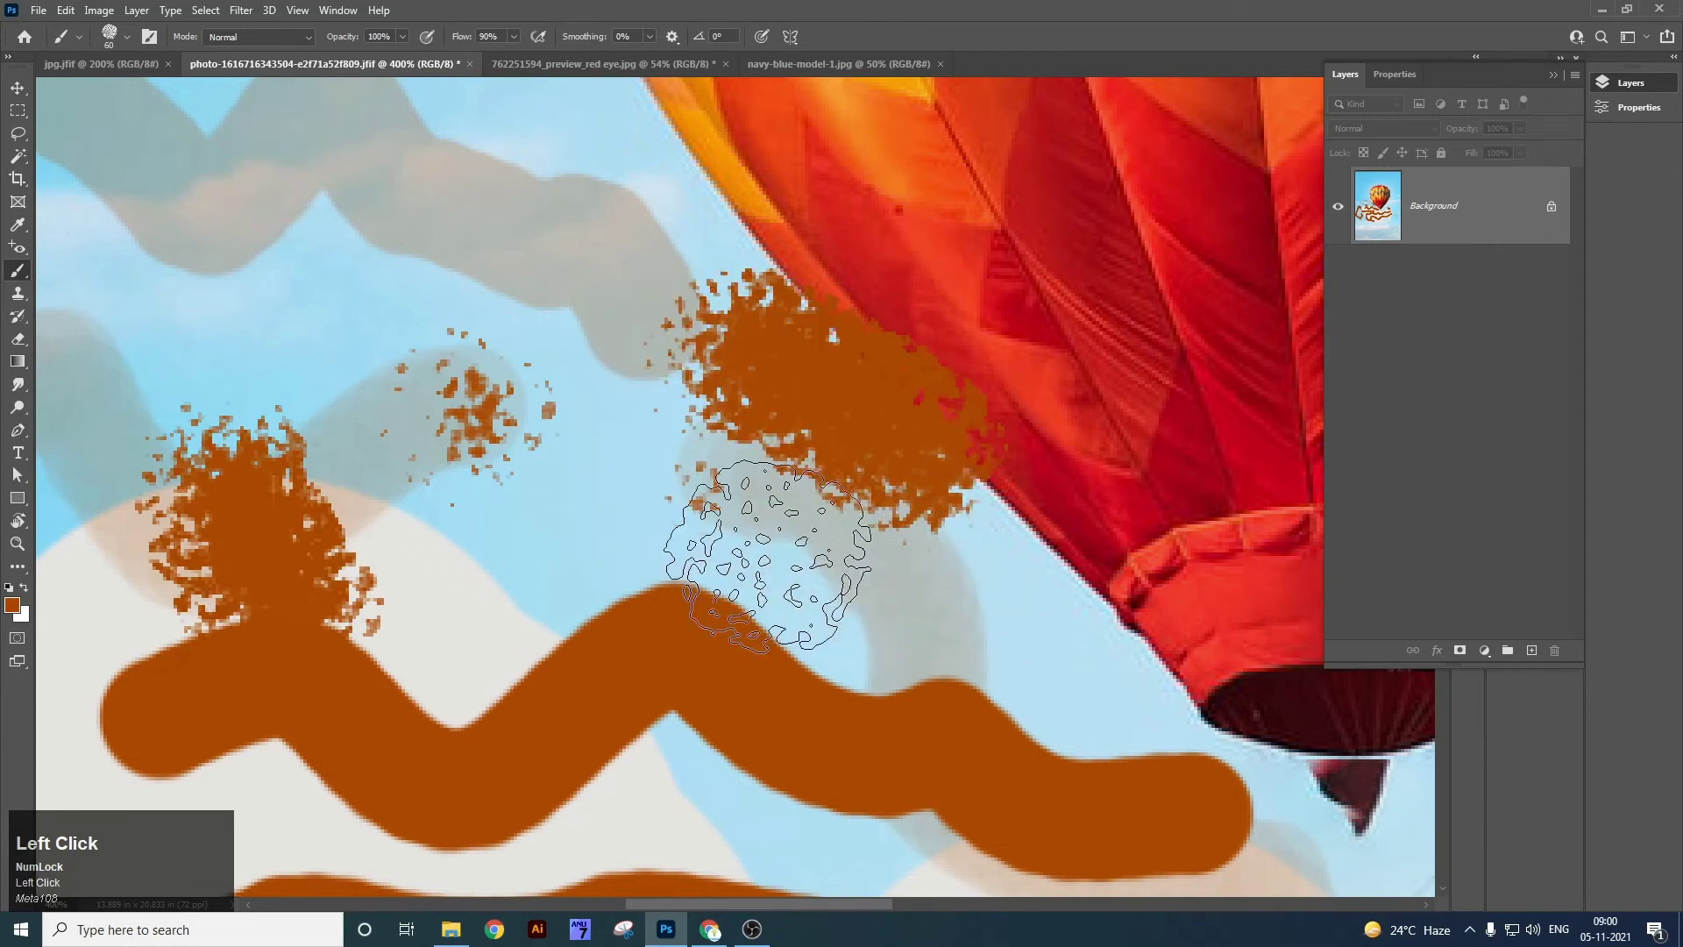
key("ctrl+1")
key("ctrl+z")
key("ctrl+z")
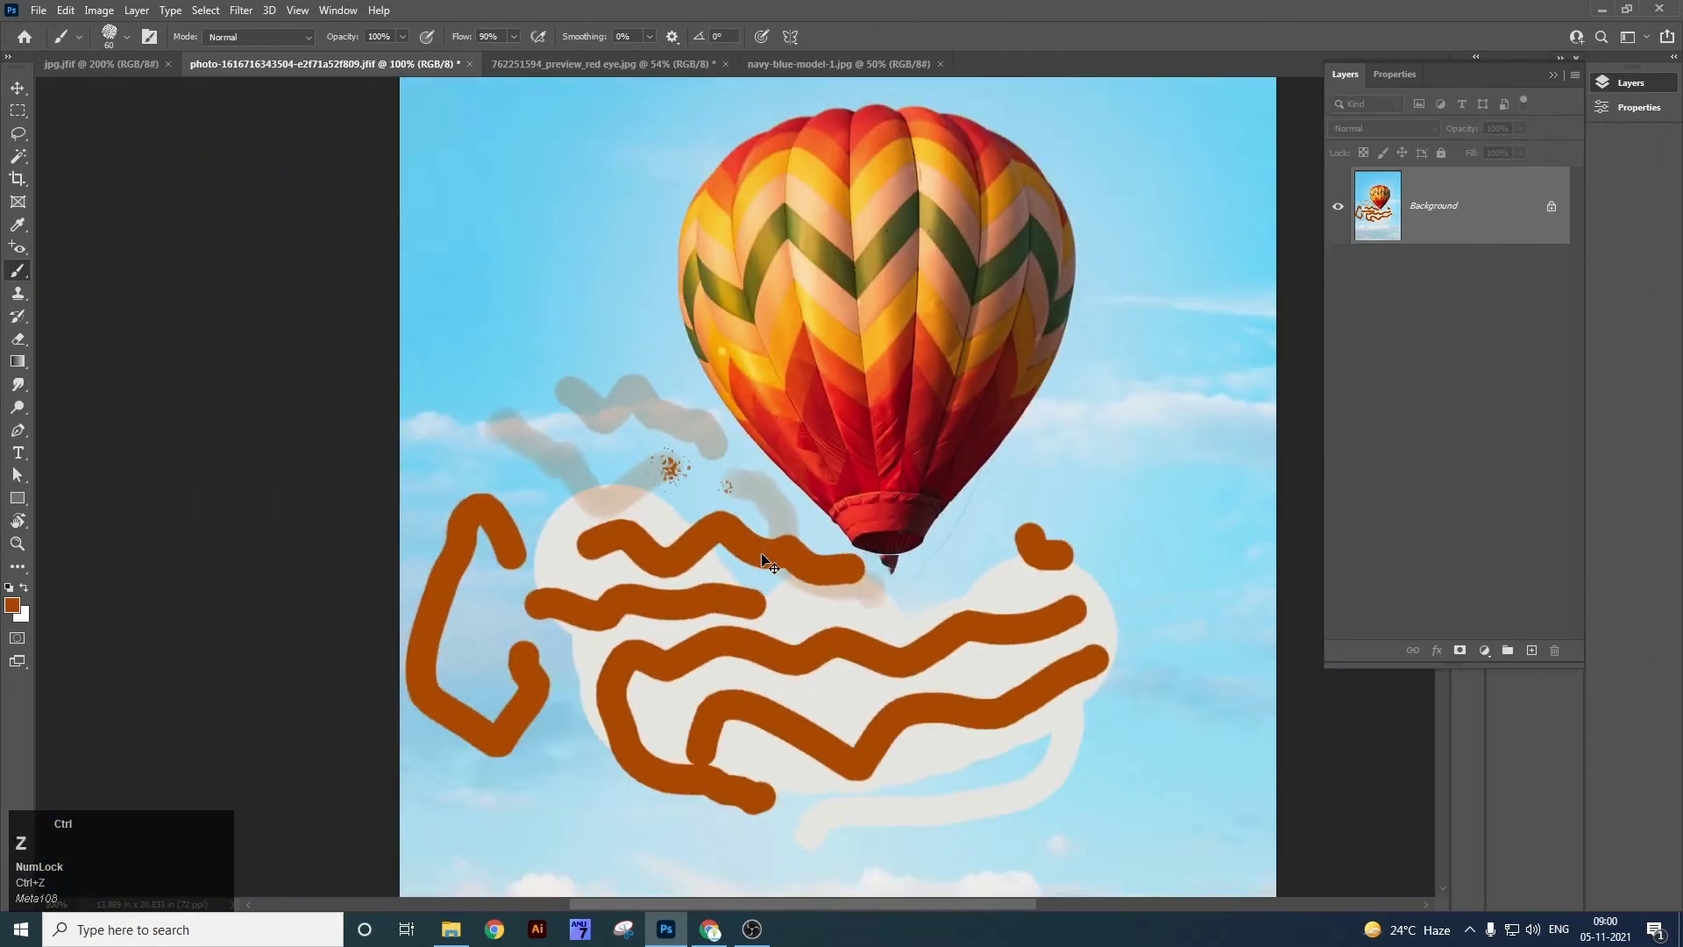
key("ctrl+z")
key("ctrl+z")
key("ctrl+z")
key("ctrl+z")
key("ctrl+z")
key("ctrl+z")
key("ctrl+z")
key("ctrl+z")
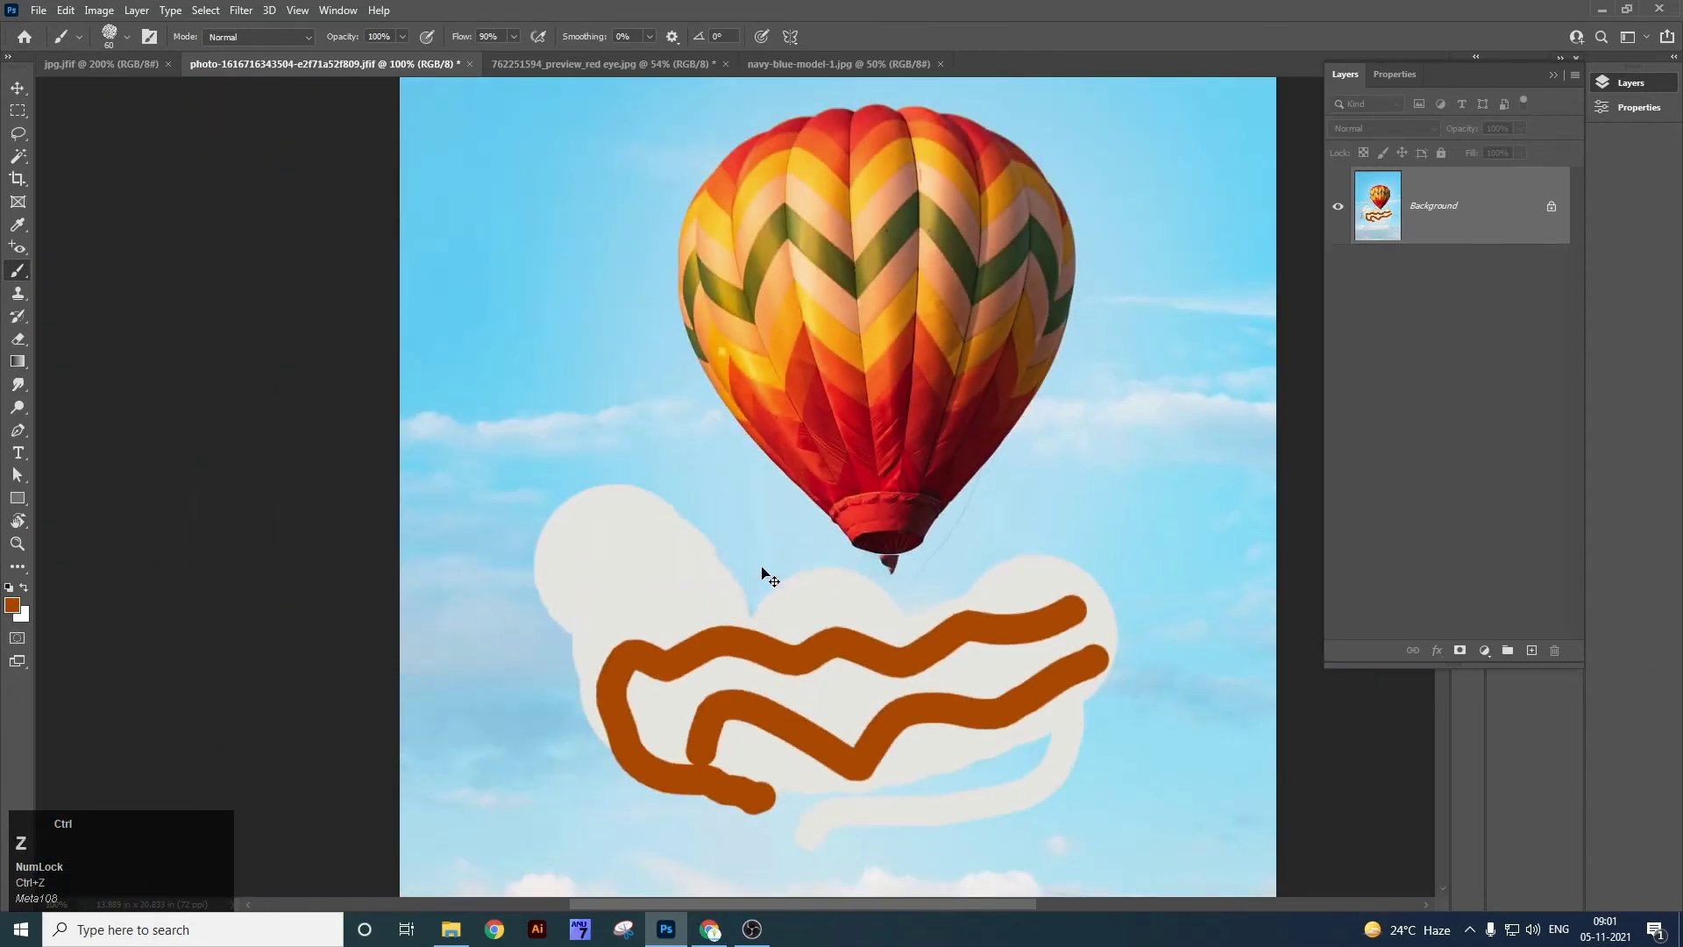
Undo back to the original photo and choose the Kyle's Eraser - Natural Edge preset.
key("ctrl+z")
key("ctrl+z")
key("ctrl+z")
key("ctrl+z")
key("ctrl+z")
key("ctrl+z")
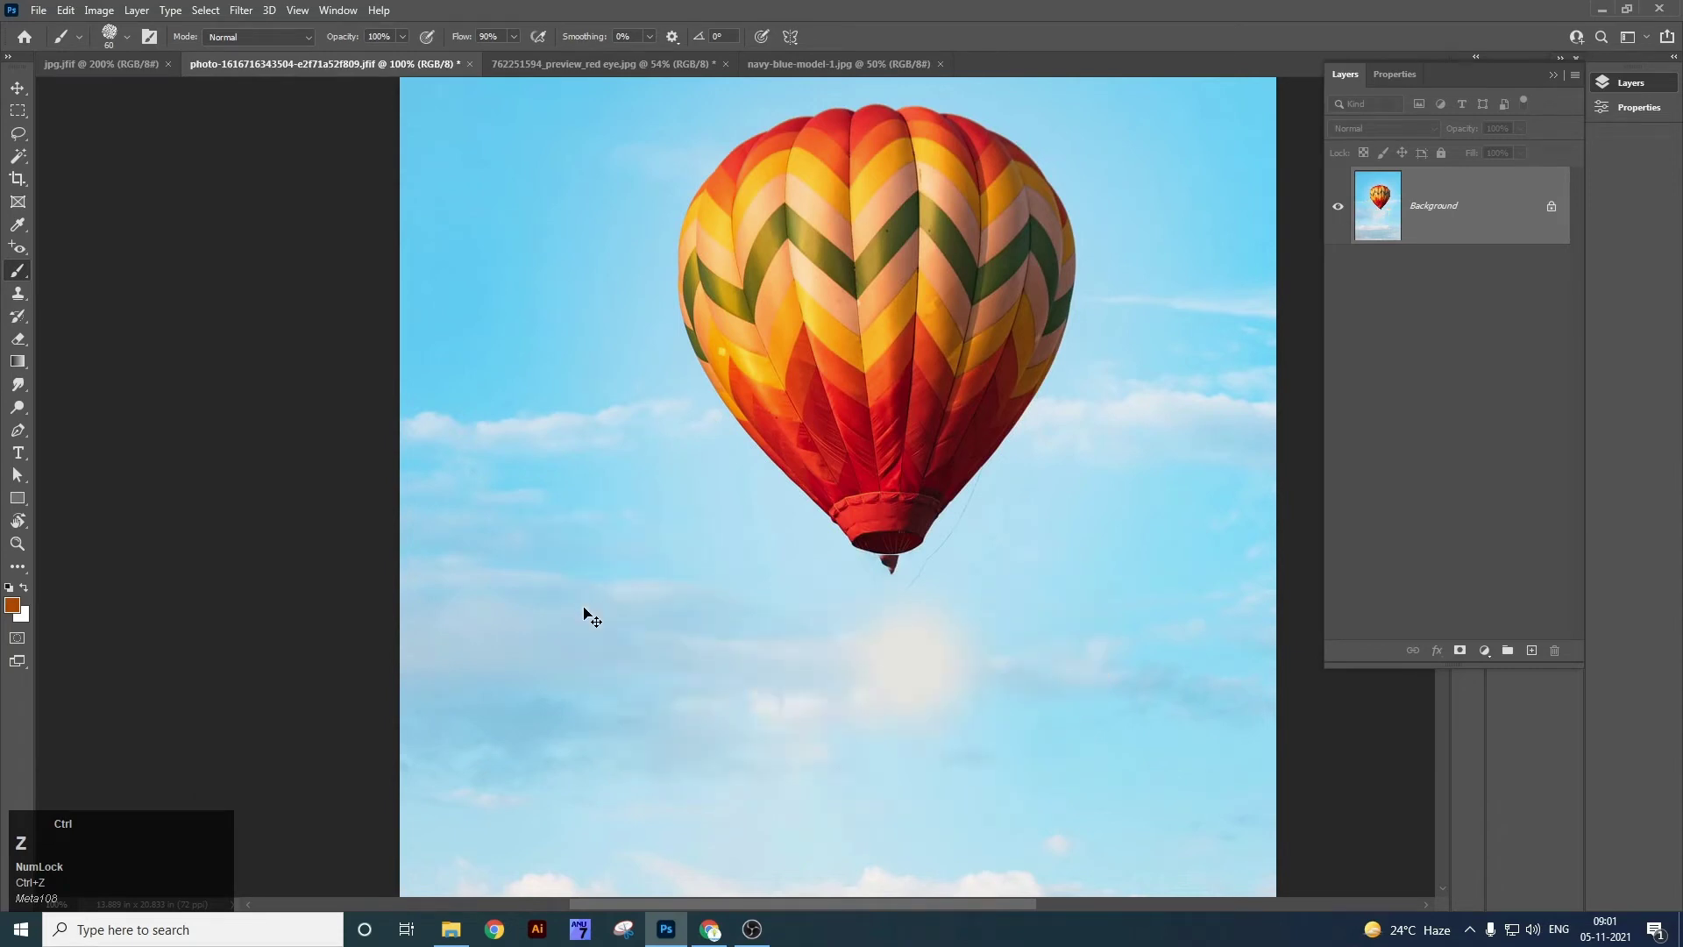
right_click(17, 270)
left_click(73, 274)
left_click(127, 36)
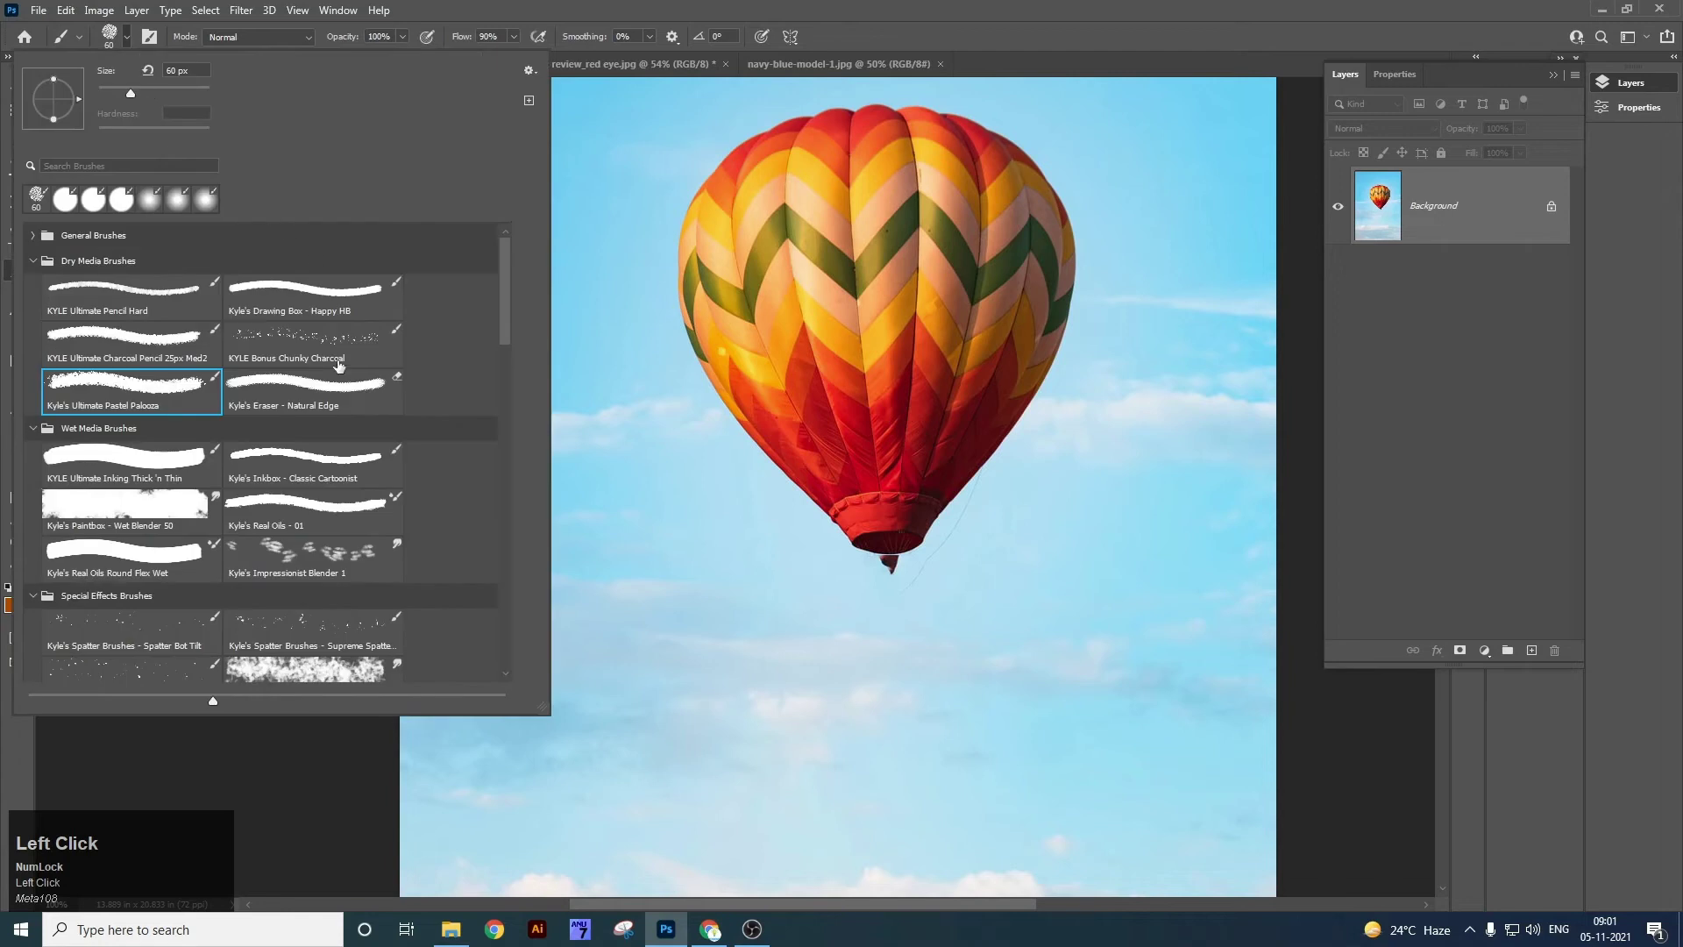
left_click(346, 405)
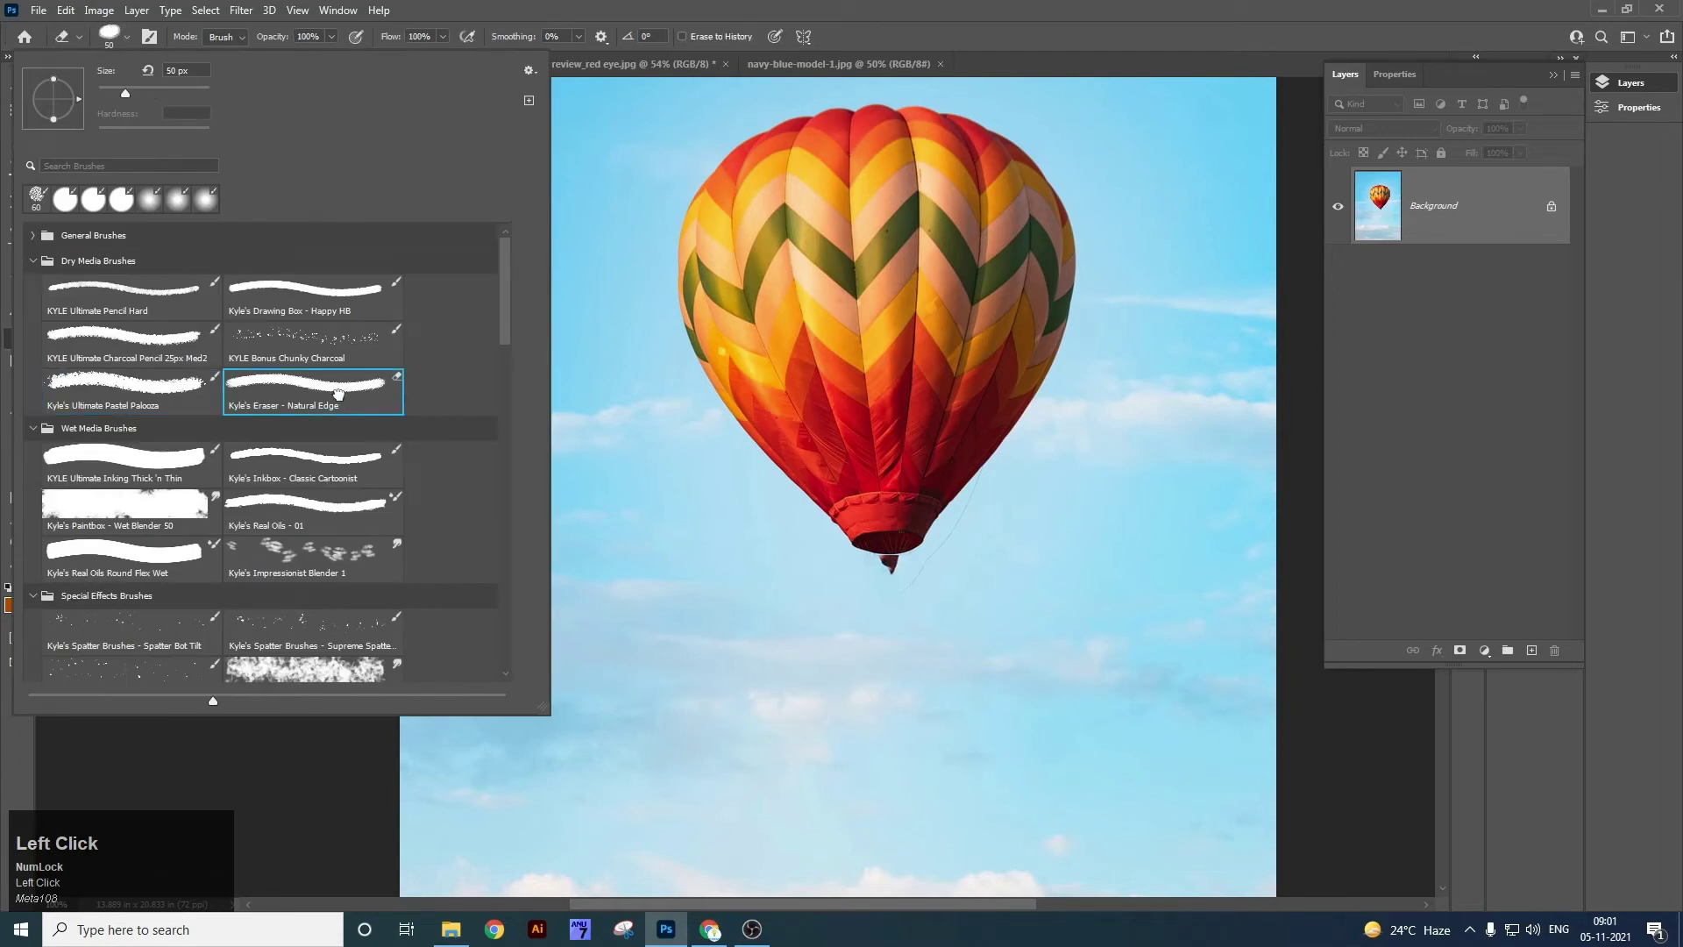
left_click(681, 690)
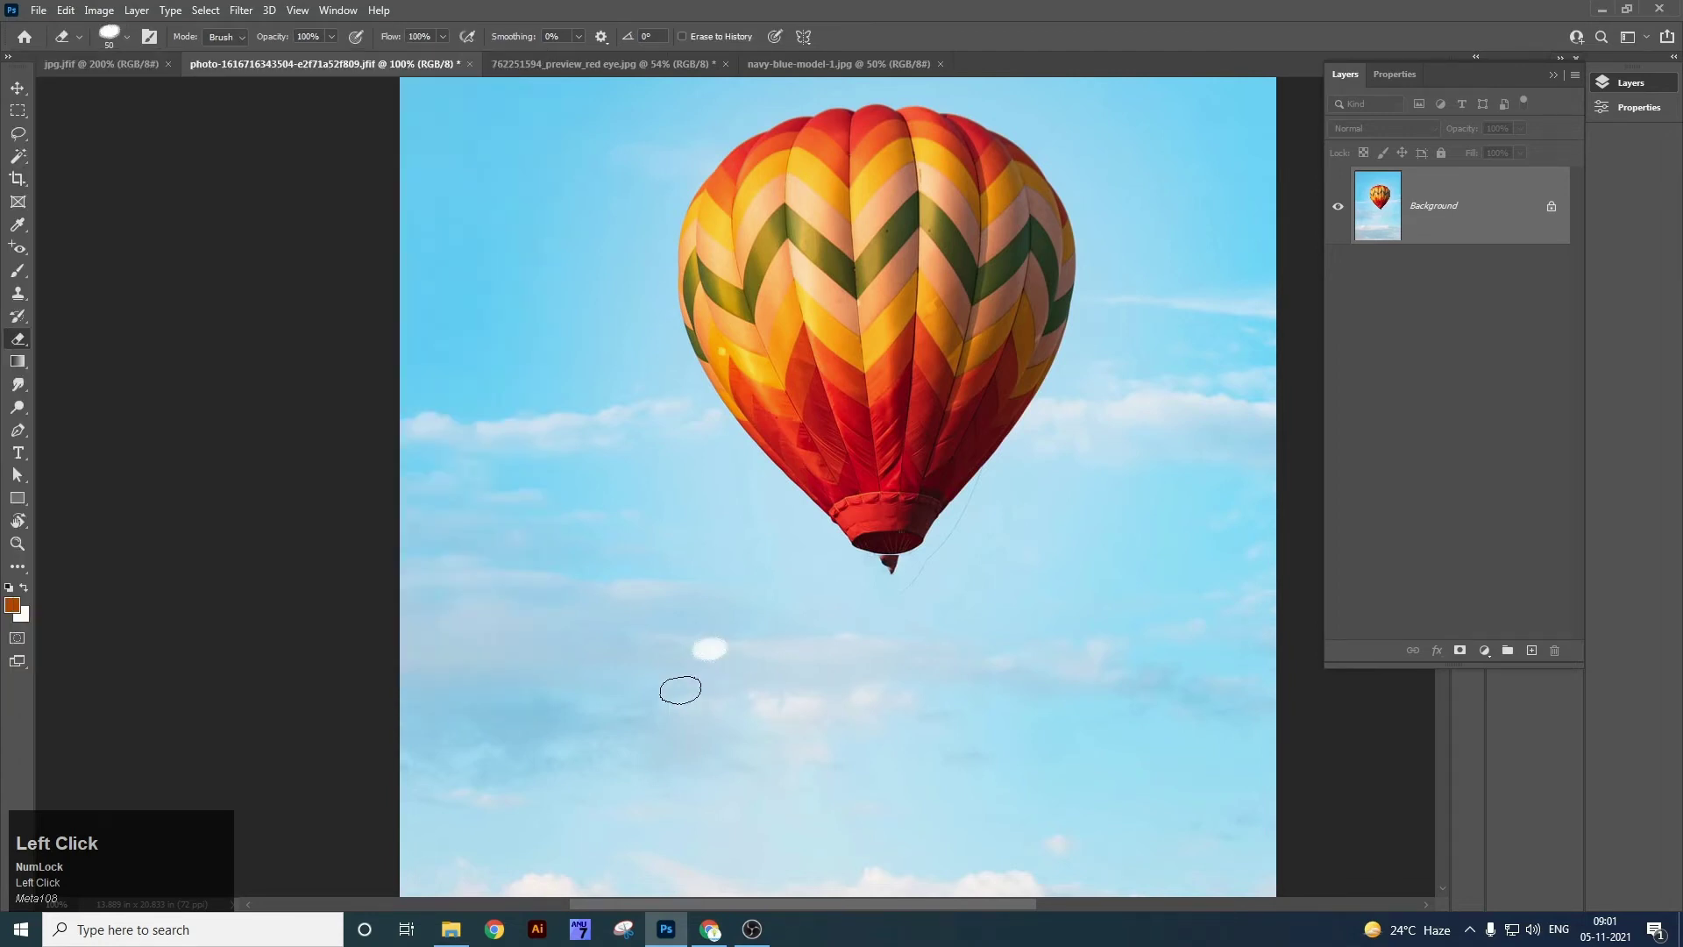
Erase a rough wavy white band and several rust-orange streaks across the sky below the balloon.
mouse_move(577, 623)
left_mouse_down()
mouse_move(868, 594)
mouse_move(1016, 619)
left_mouse_up()
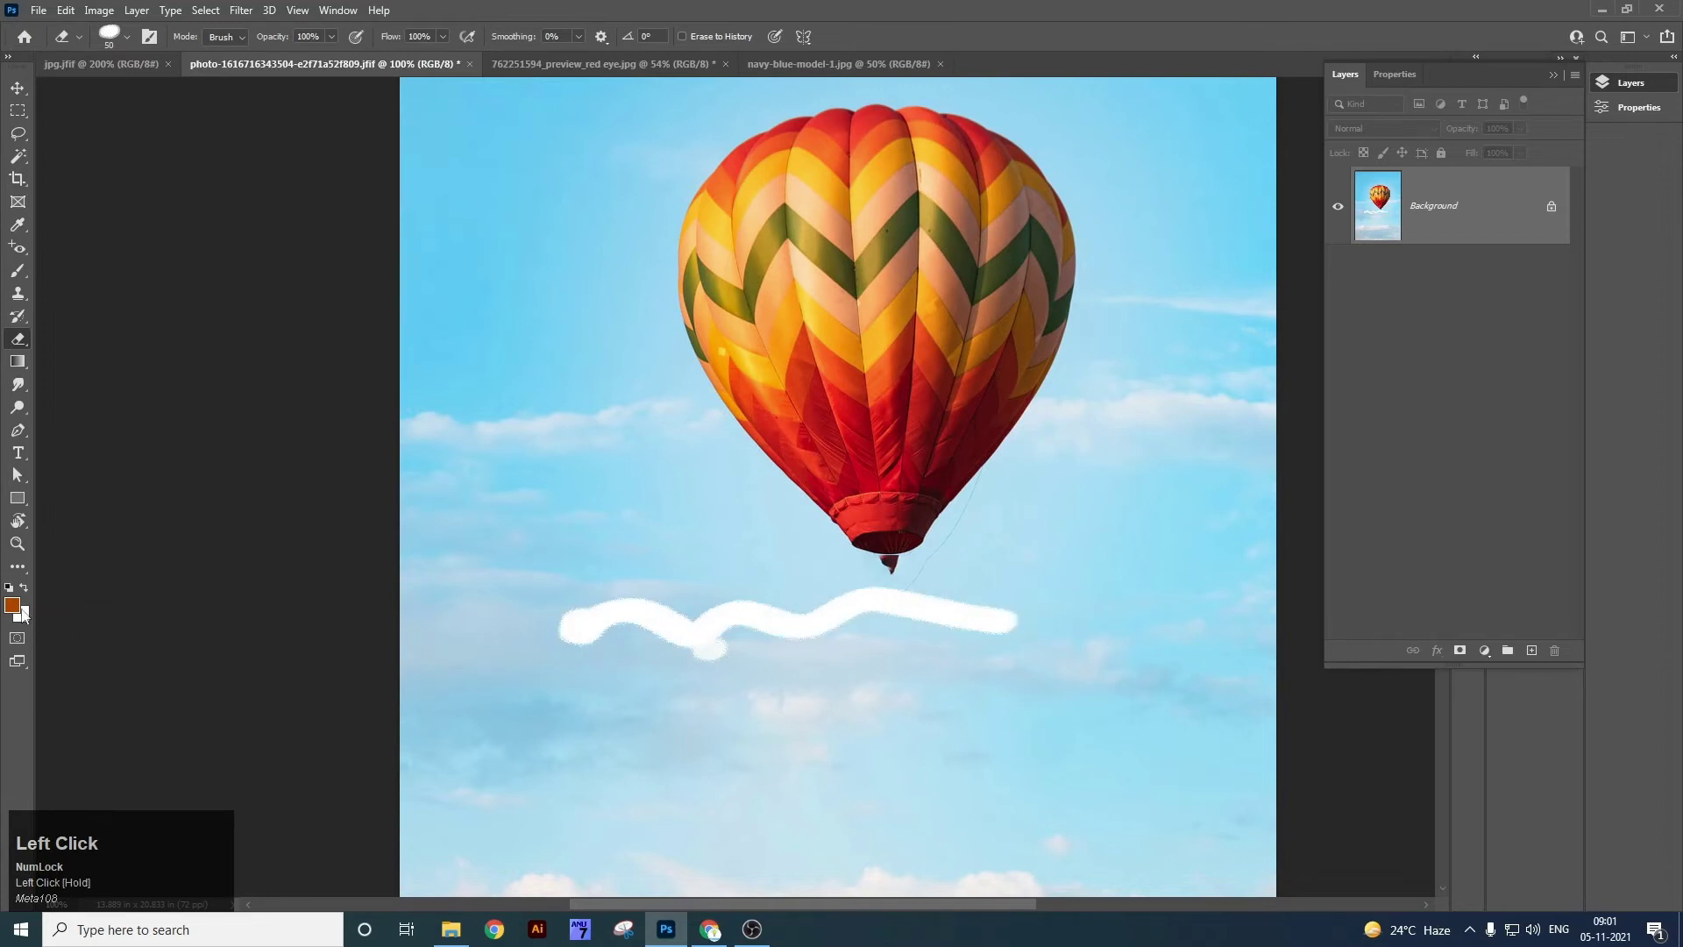
left_click_drag(729, 701, 1075, 706)
mouse_move(1091, 656)
left_mouse_down()
mouse_move(1092, 571)
mouse_move(1173, 598)
left_mouse_up()
left_click_drag(1190, 702, 1102, 765)
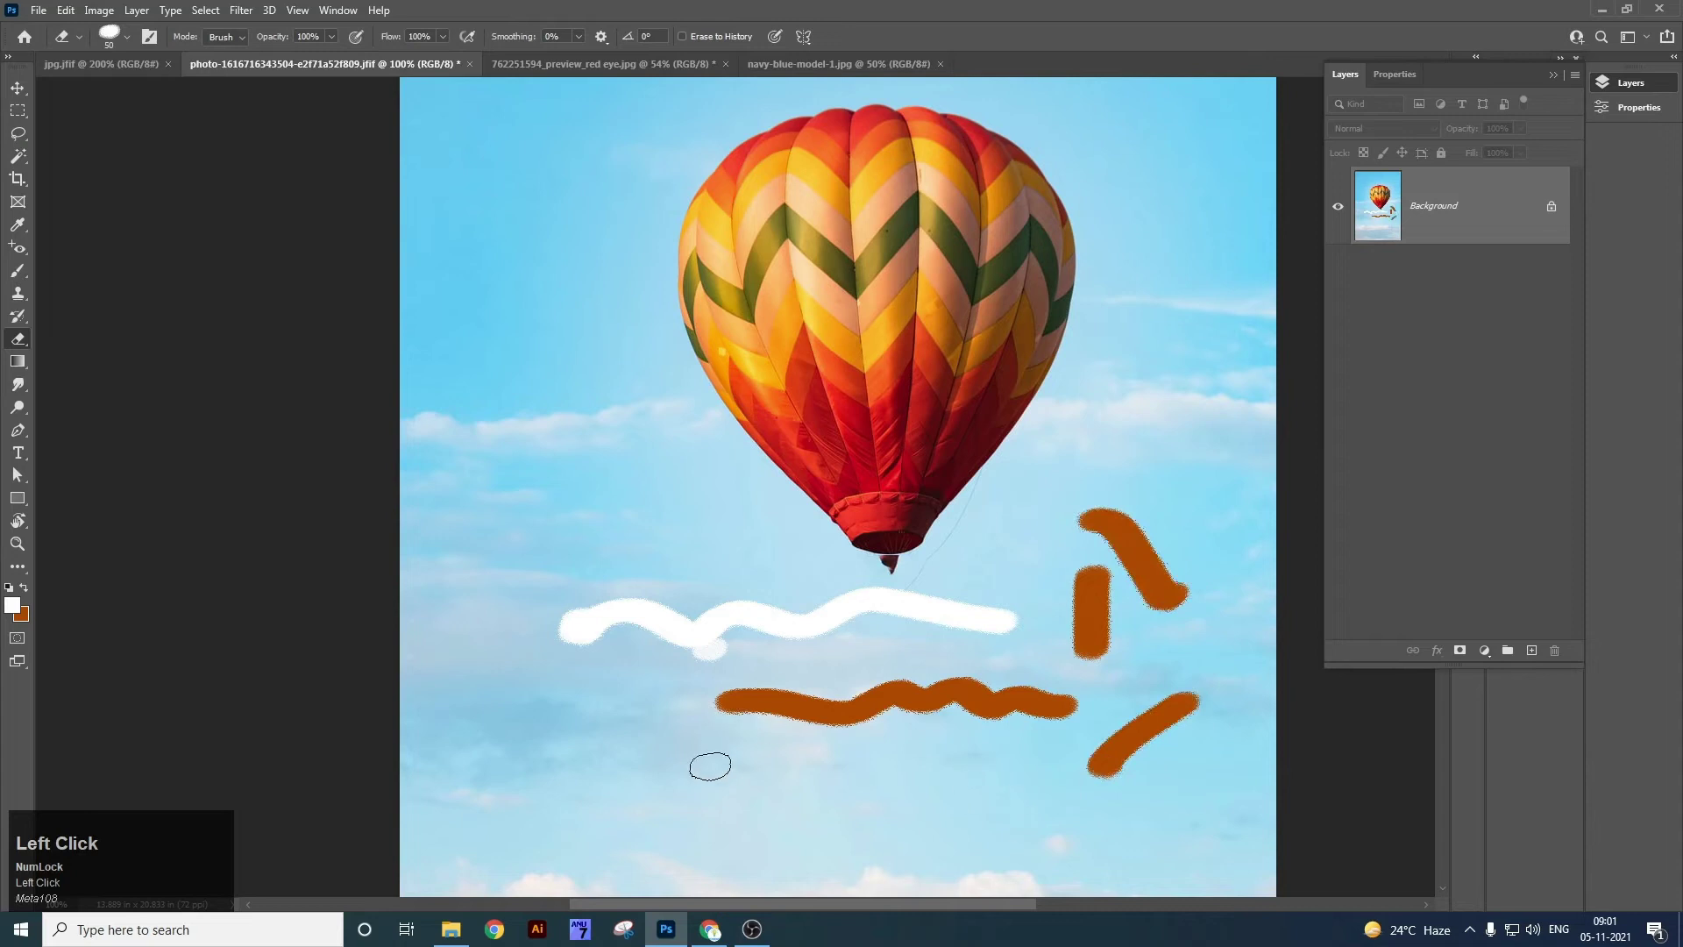
left_click_drag(711, 766, 589, 791)
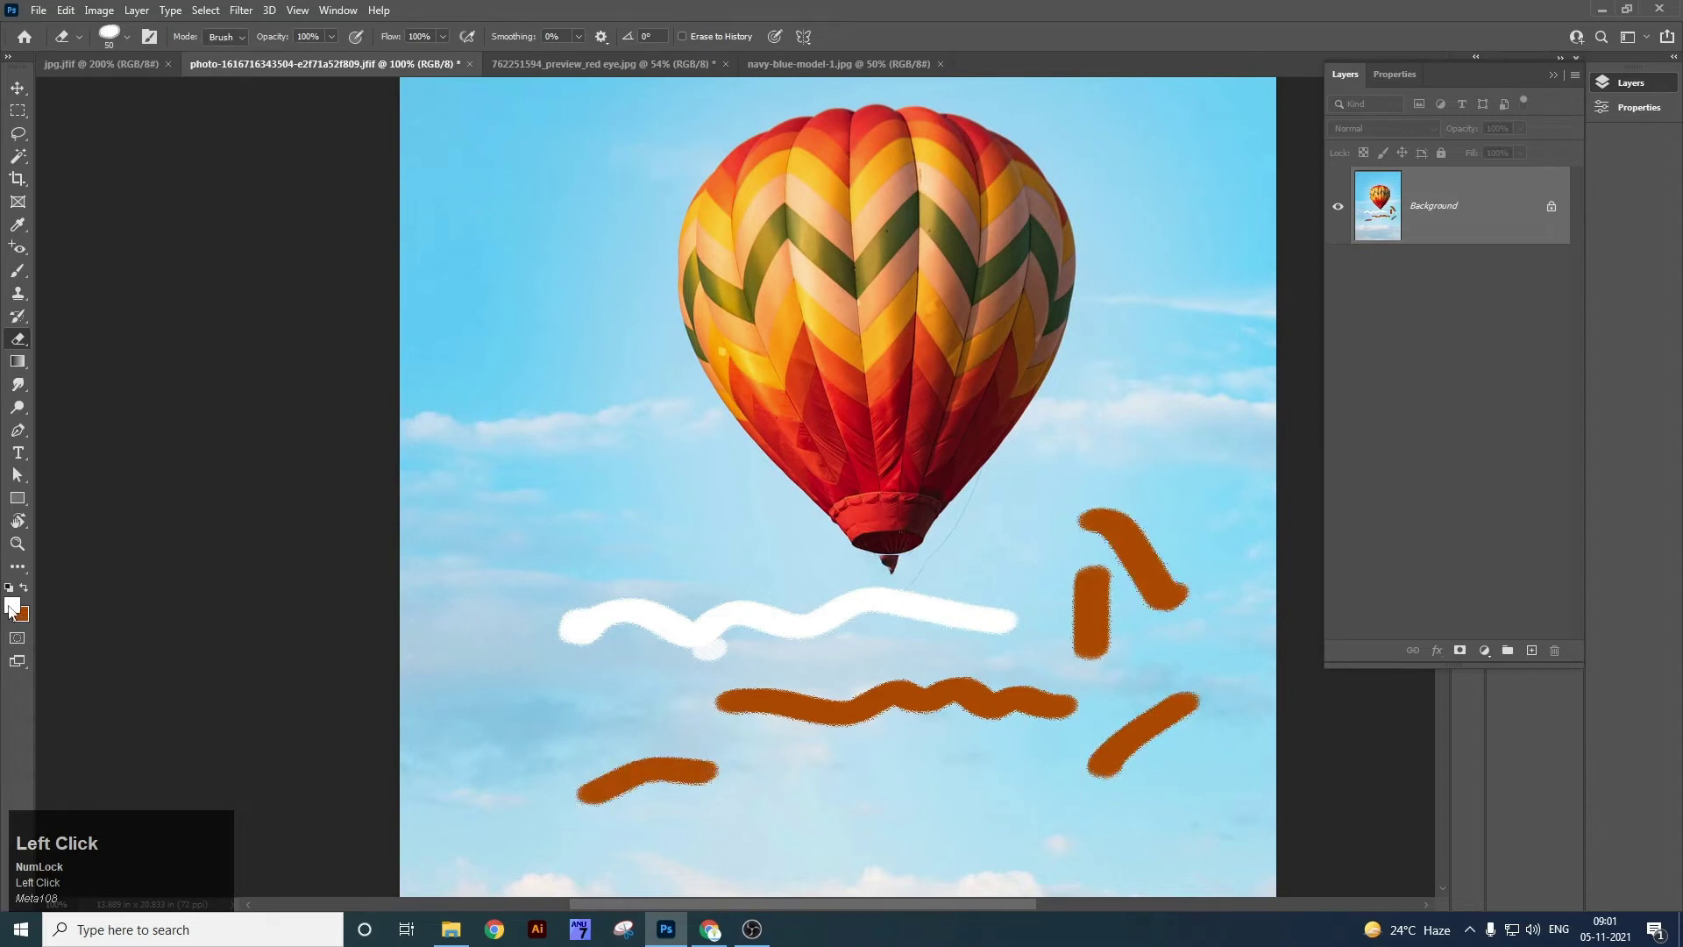
key("x")
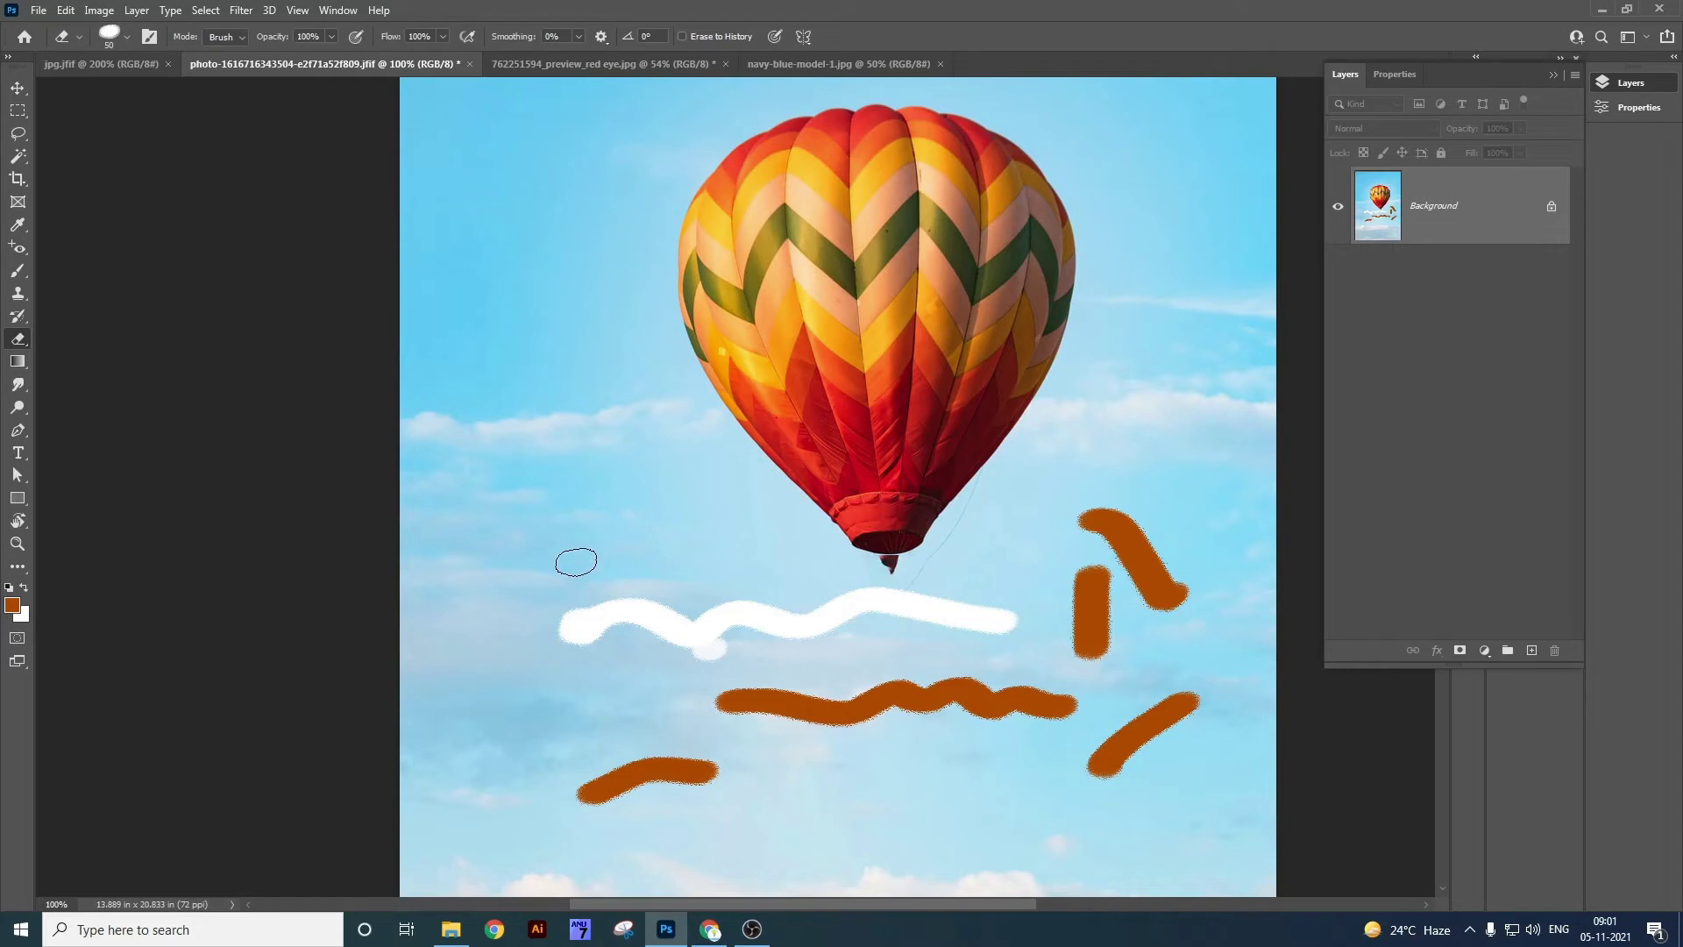
Set the foreground colour to blue, then erase white and blue zigzag streaks across the sky.
left_click(14, 608)
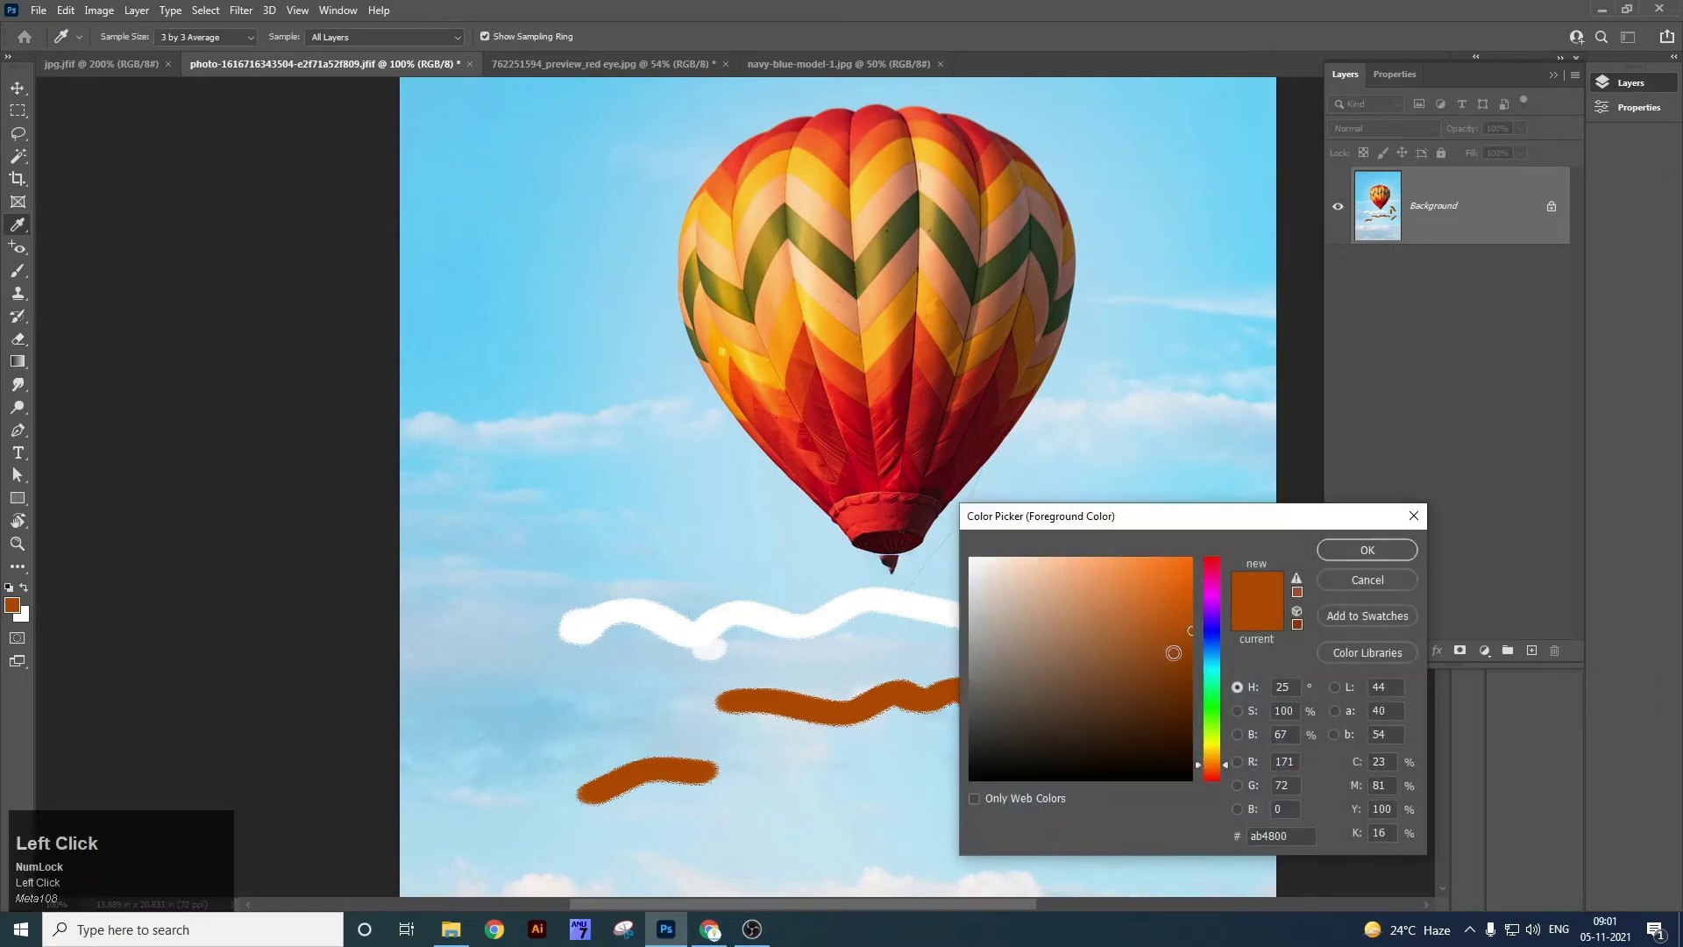
left_click_drag(1174, 652, 1280, 670)
left_click(1217, 641)
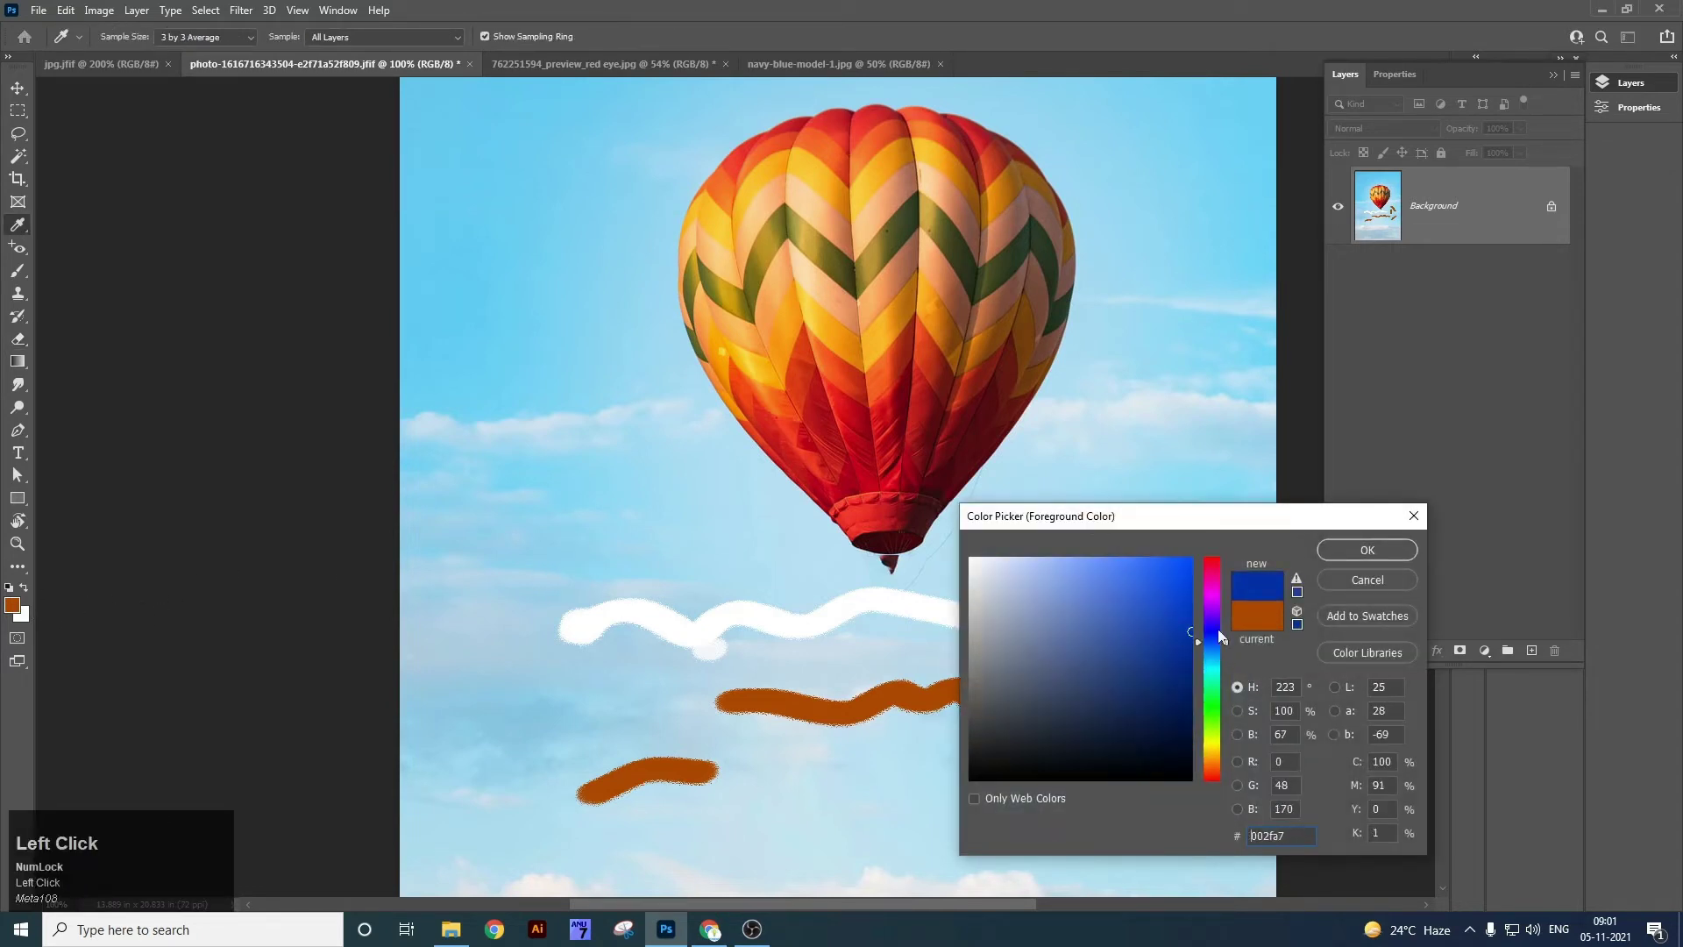
left_click(1367, 549)
key("e")
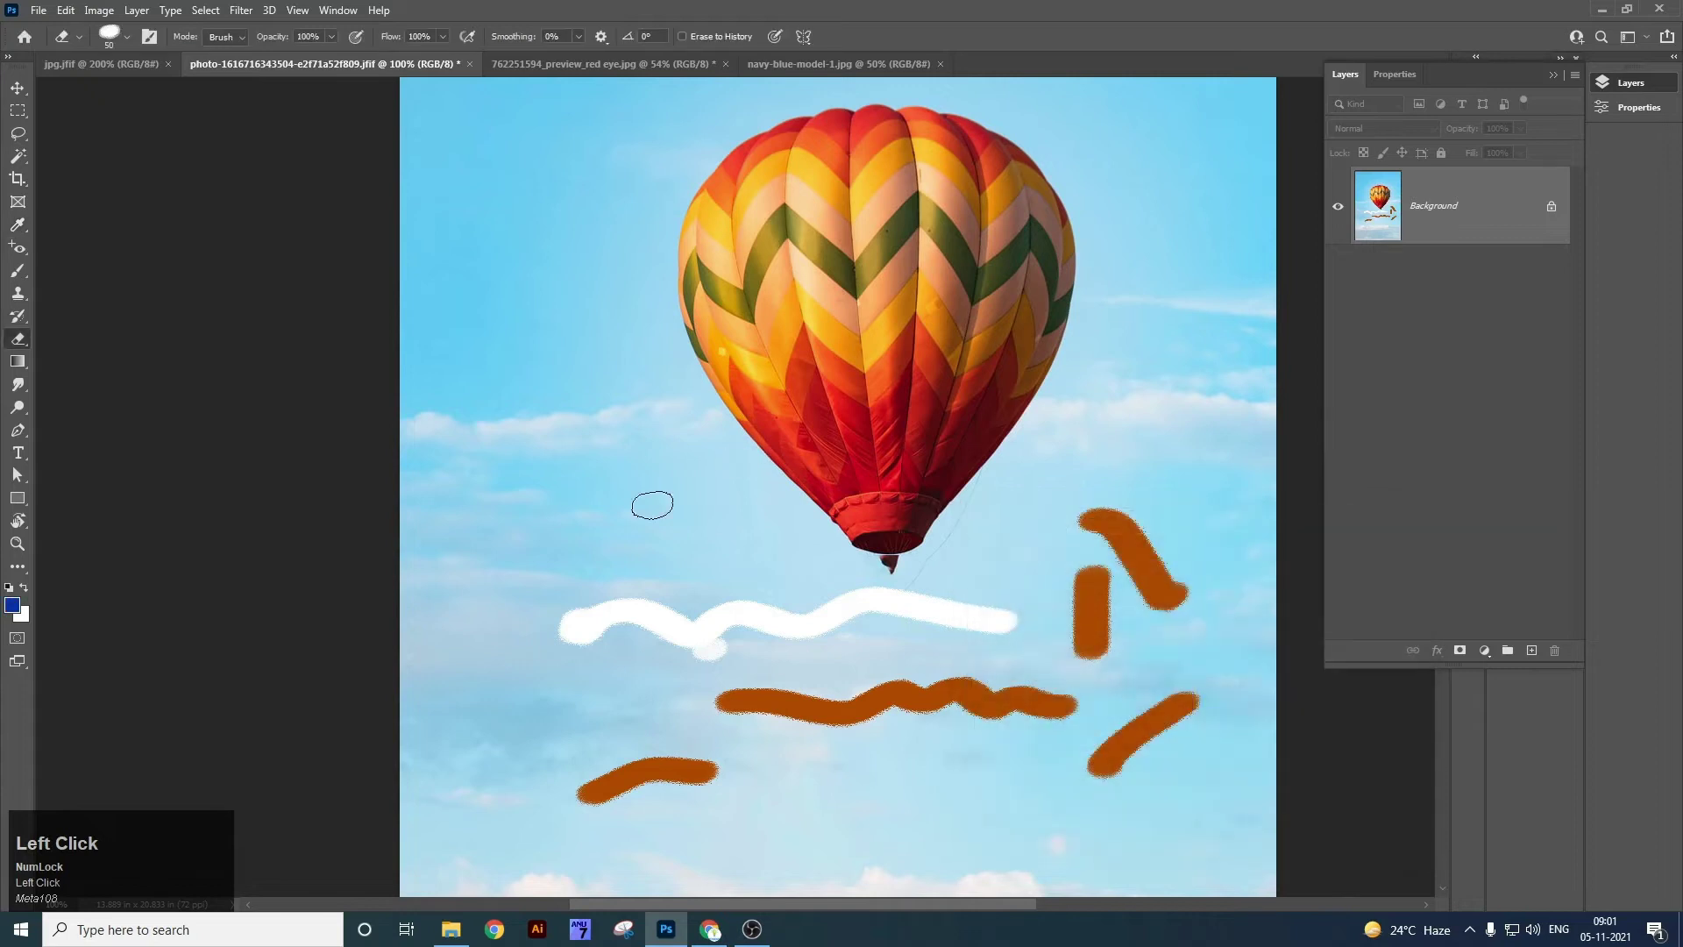
left_click_drag(561, 523, 748, 523)
key("x")
mouse_move(430, 460)
left_mouse_down()
mouse_move(481, 426)
mouse_move(776, 434)
left_mouse_up()
Paint a thick white stroke with the hard round brush, then undo all the streaks.
left_click(128, 39)
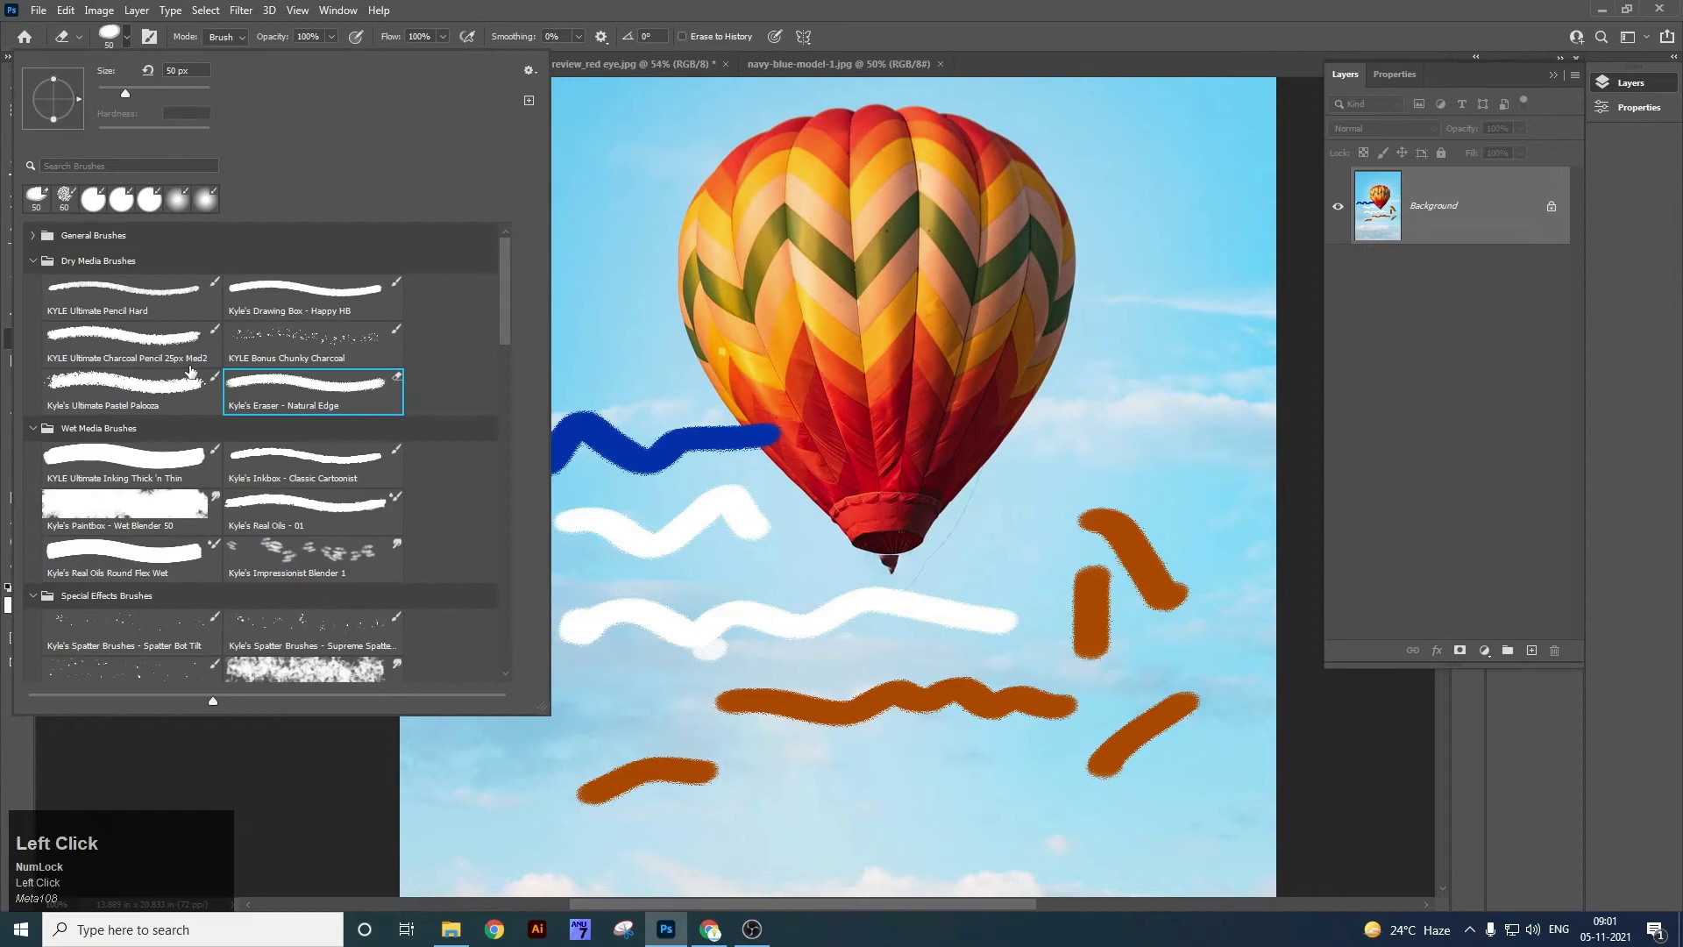
left_click(146, 207)
mouse_move(593, 331)
left_mouse_down()
mouse_move(620, 639)
mouse_move(767, 697)
left_mouse_up()
key("ctrl+z")
key("ctrl+z")
key("ctrl+z")
key("ctrl+z")
key("ctrl+z")
key("ctrl+z")
key("ctrl+z")
key("ctrl+z")
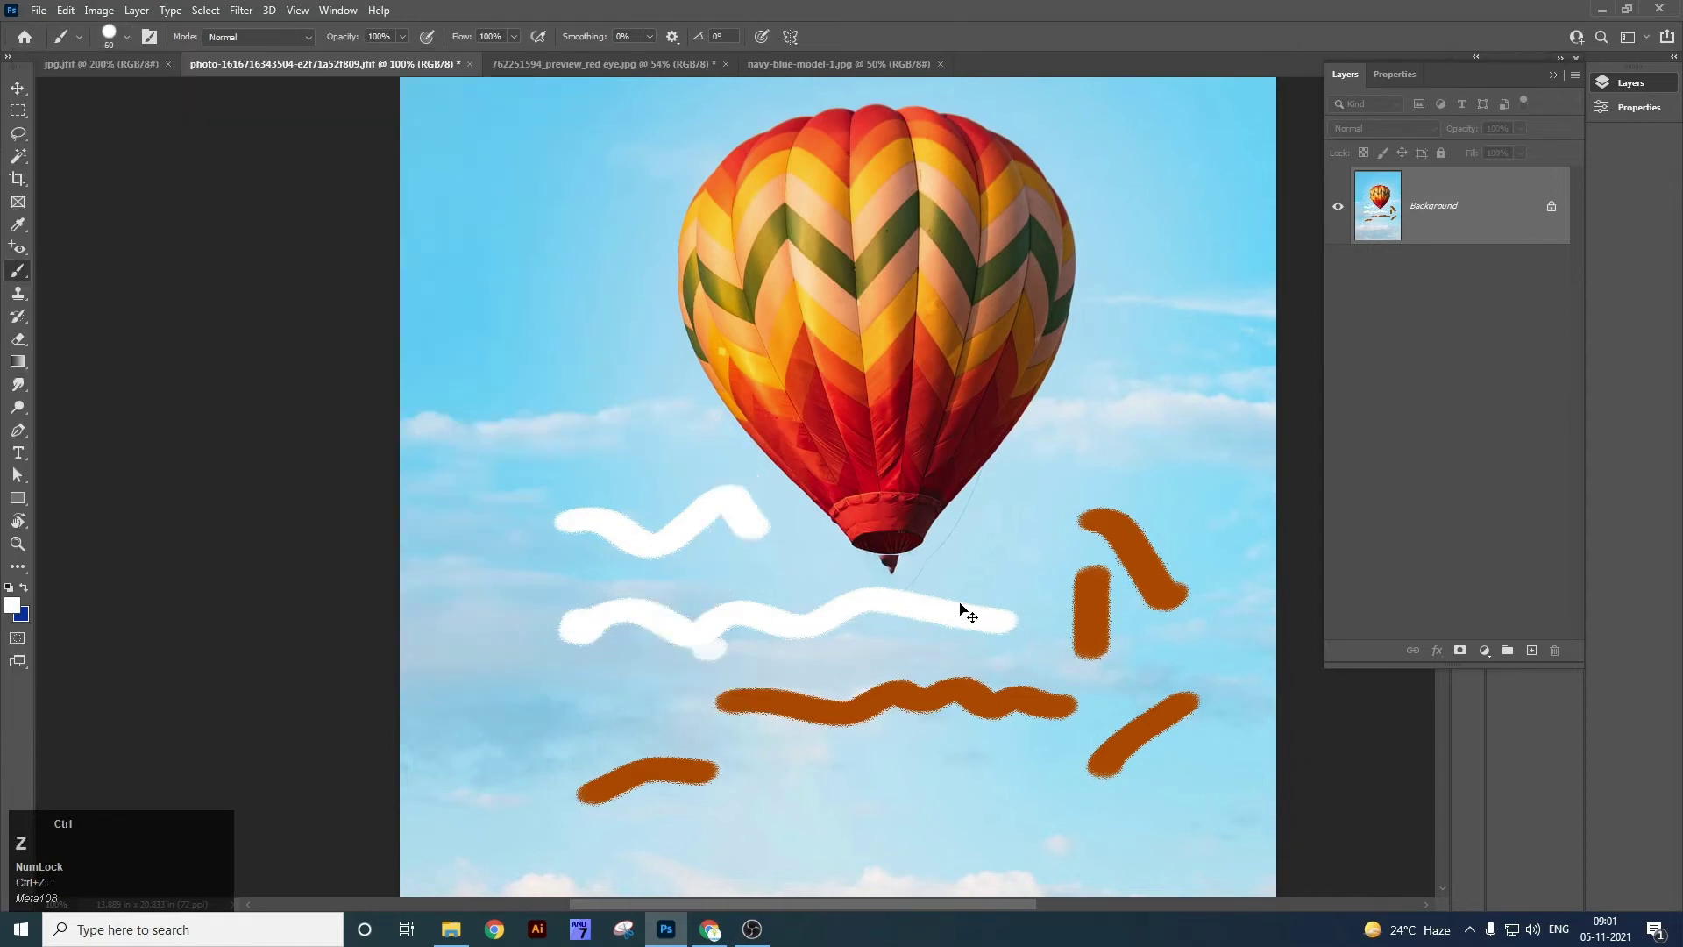
key("ctrl+z")
key("ctrl+z")
right_click(21, 273)
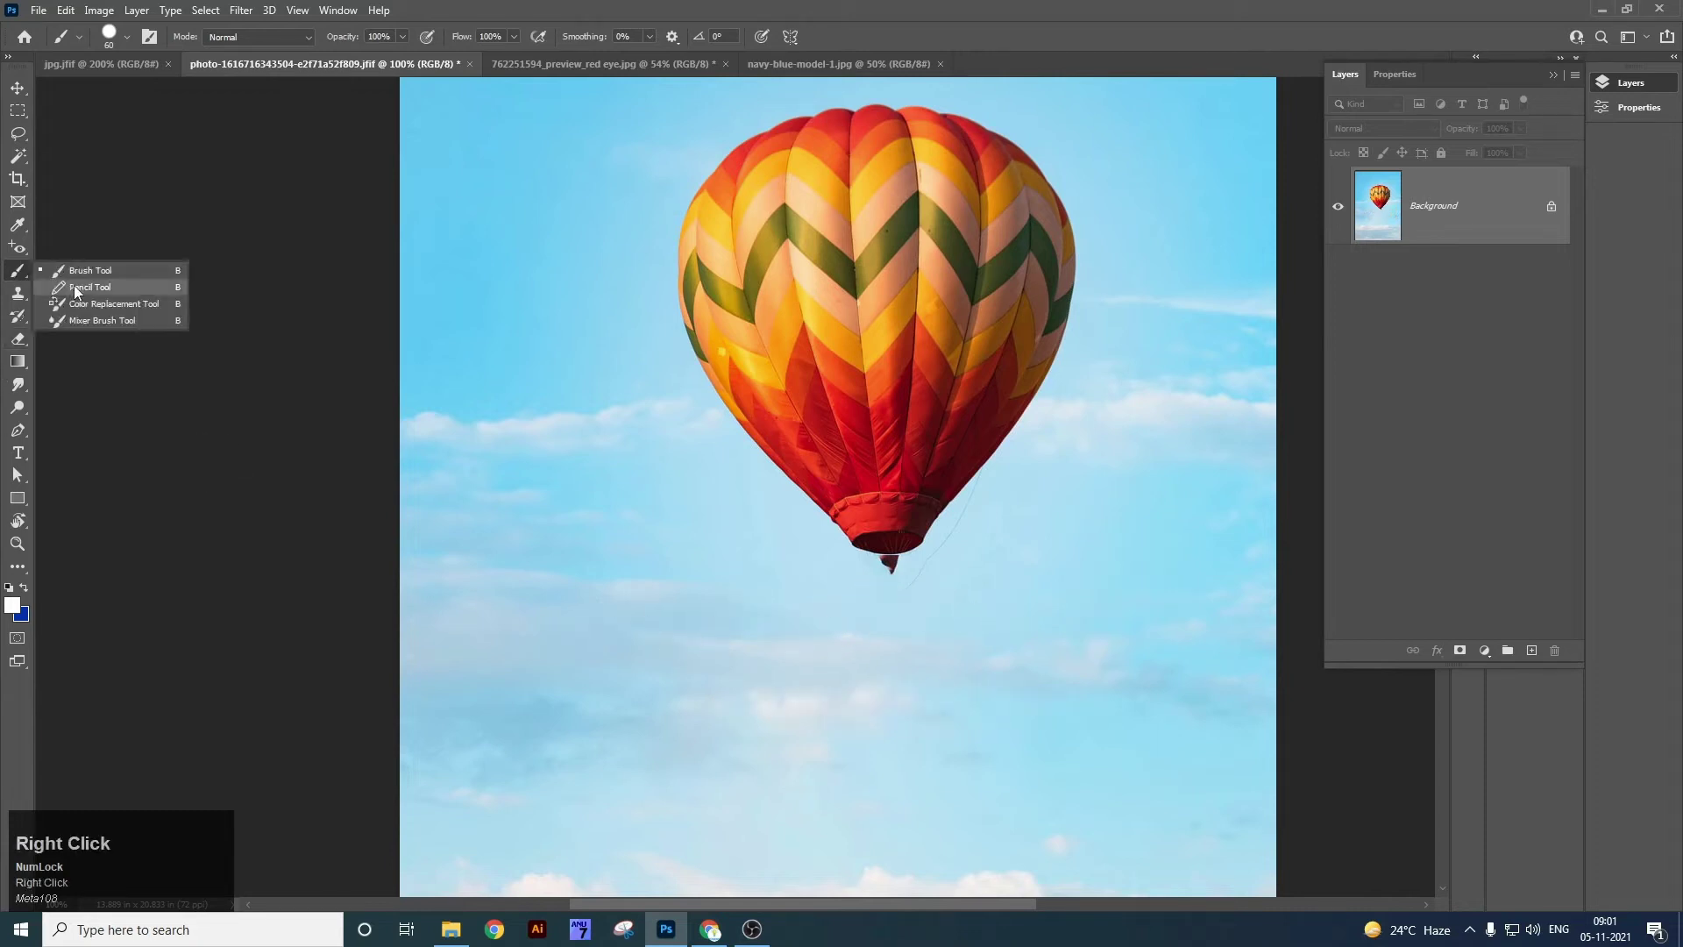
left_click(87, 287)
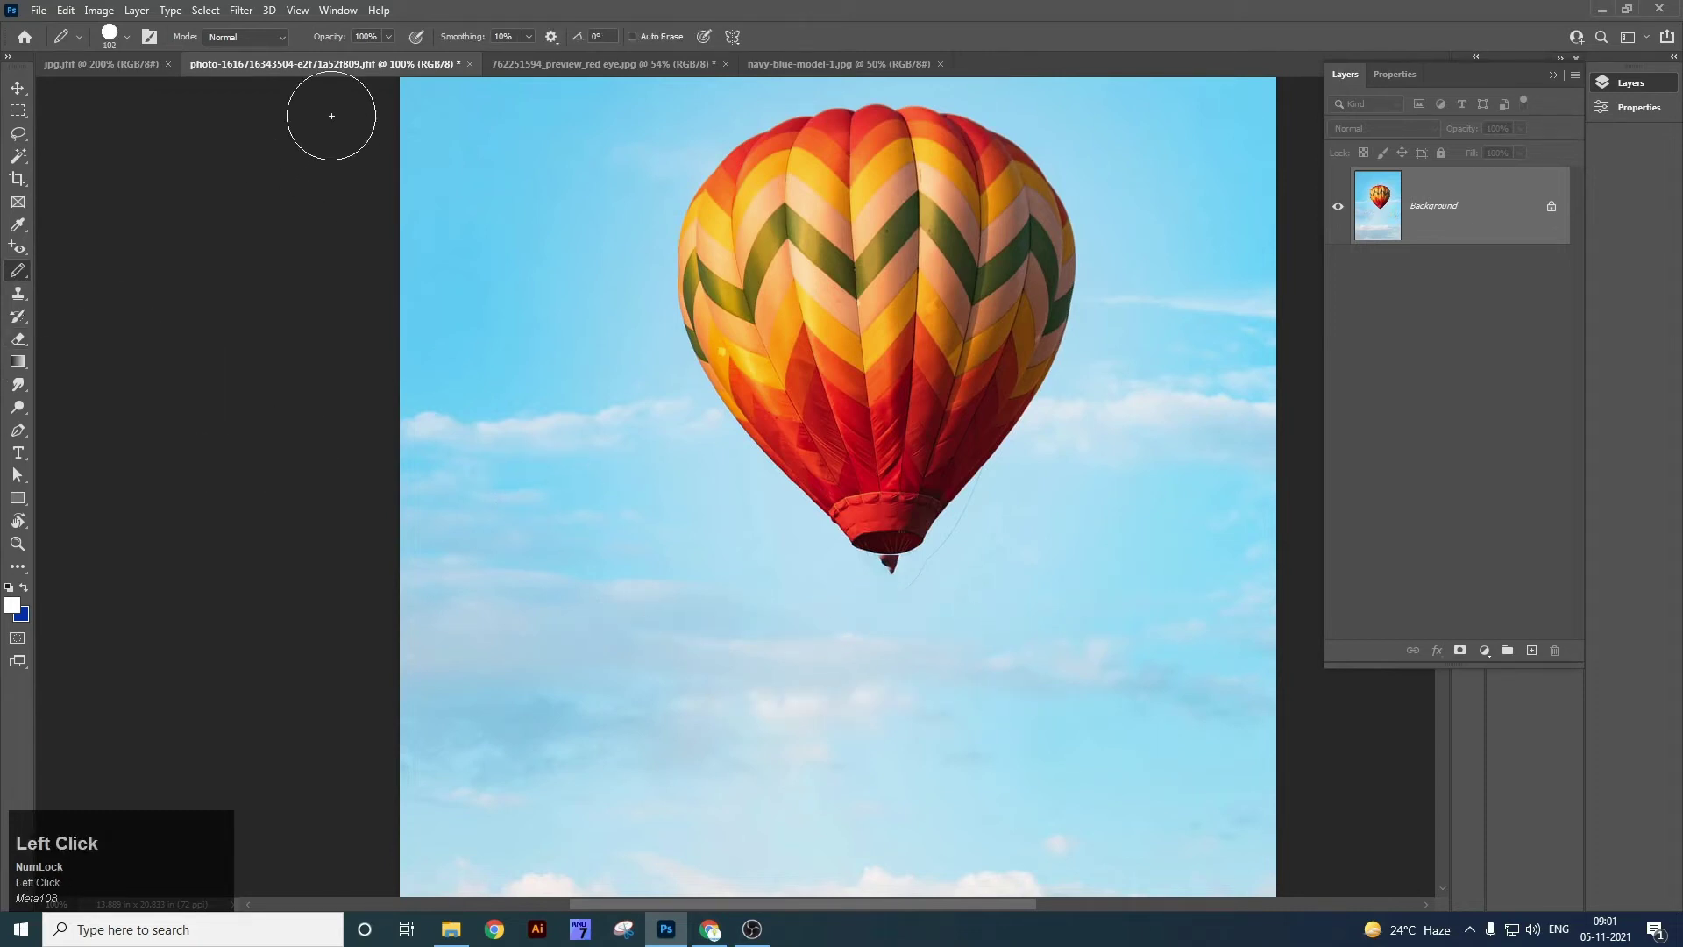
left_click_drag(609, 653, 814, 651)
key("ctrl+z")
key("bracketleft")
key("bracketleft")
key("bracketleft")
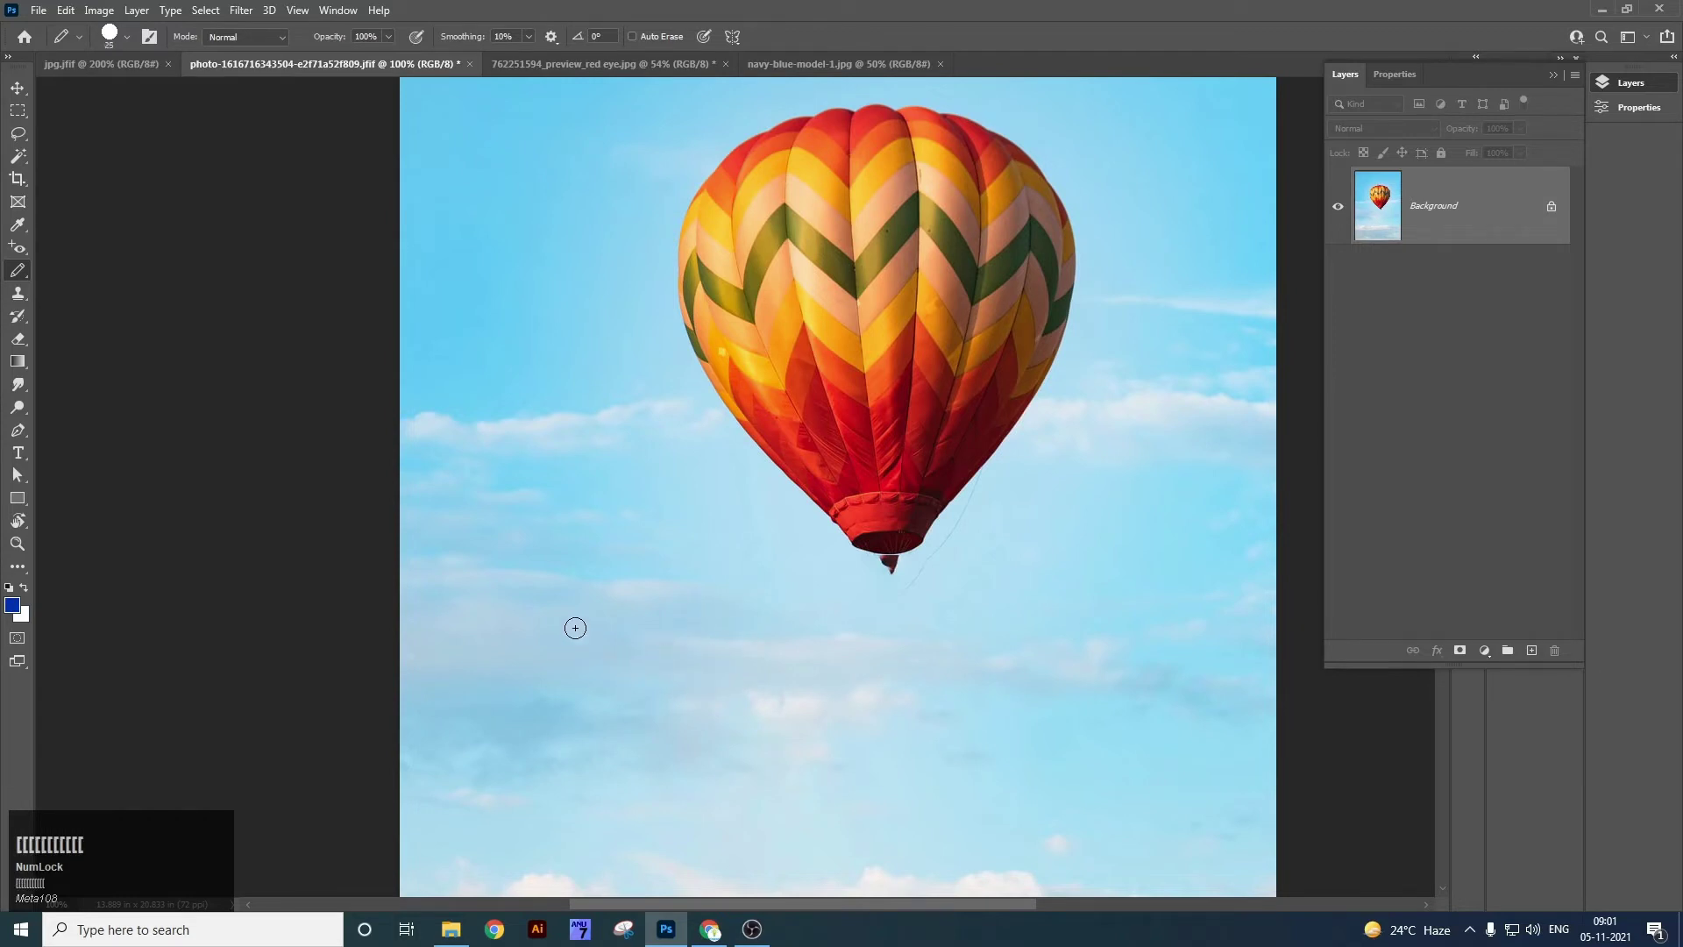
mouse_move(548, 663)
left_mouse_down()
mouse_move(575, 602)
mouse_move(803, 582)
left_mouse_up()
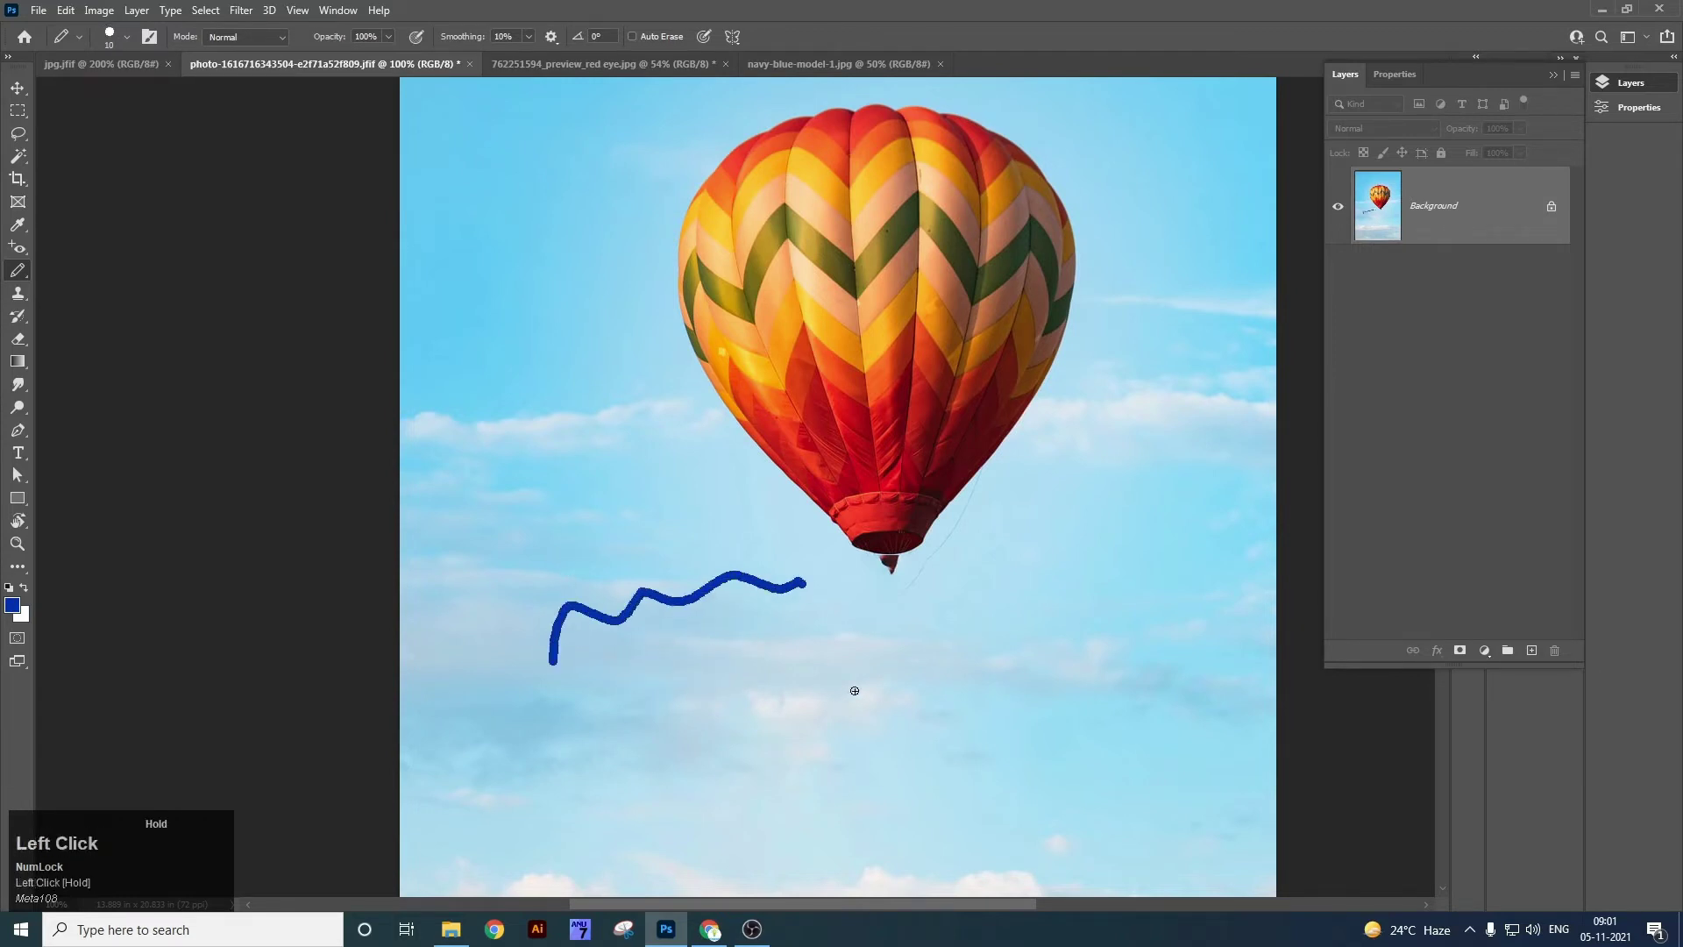
mouse_move(774, 701)
left_mouse_down()
mouse_move(891, 656)
mouse_move(1116, 620)
mouse_move(1177, 531)
mouse_move(1072, 560)
left_mouse_up()
mouse_move(933, 516)
left_mouse_down()
mouse_move(1078, 270)
mouse_move(1072, 188)
mouse_move(973, 135)
mouse_move(832, 112)
mouse_move(673, 146)
mouse_move(661, 265)
mouse_move(711, 418)
mouse_move(874, 552)
left_mouse_up()
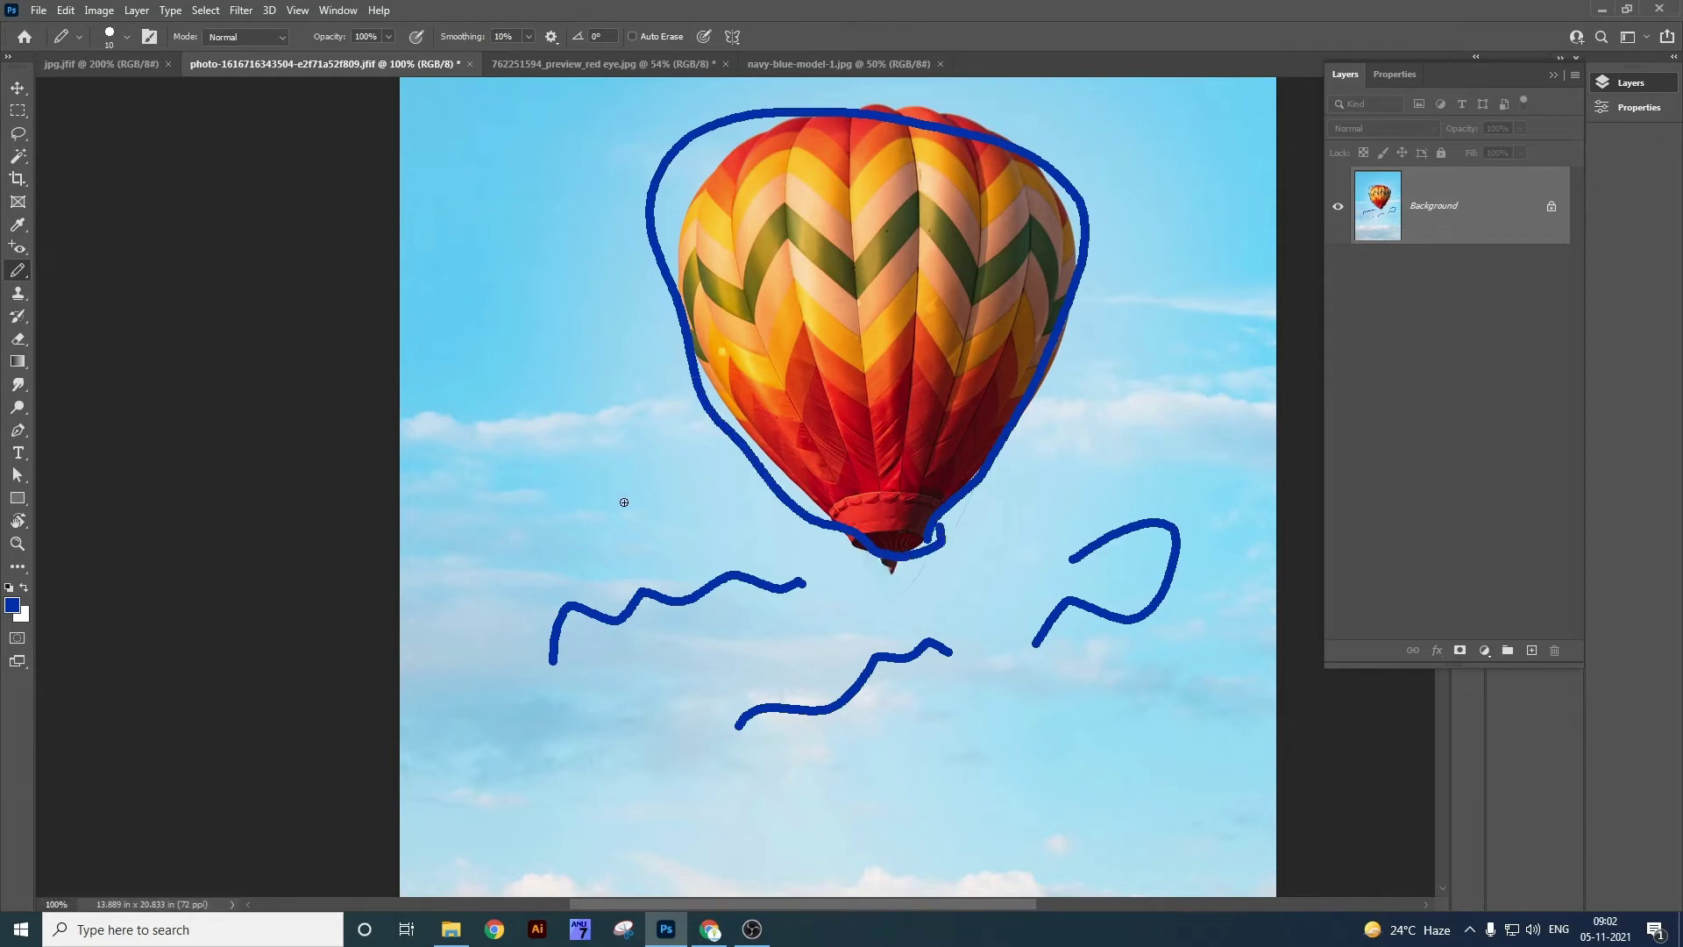
left_click_drag(529, 36, 521, 57)
mouse_move(516, 350)
left_mouse_down()
mouse_move(537, 524)
mouse_move(612, 417)
left_mouse_up()
left_click(528, 37)
left_click_drag(580, 57, 582, 57)
left_click_drag(527, 176, 547, 353)
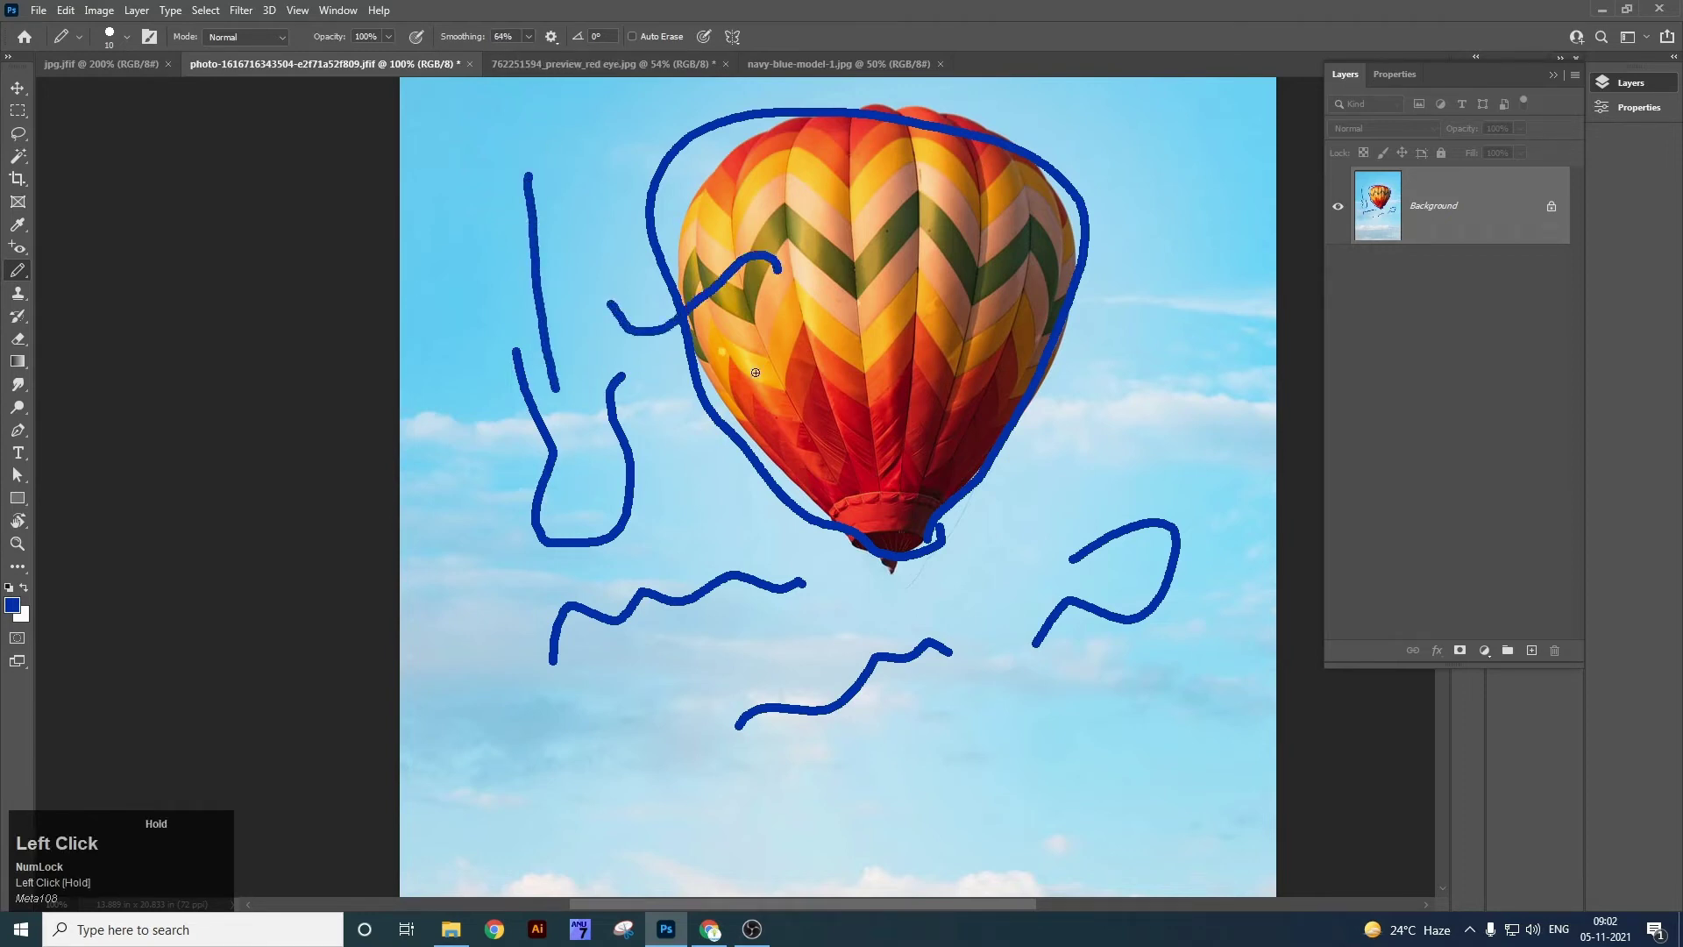
left_click_drag(756, 372, 735, 468)
left_click(530, 37)
mouse_move(530, 58)
left_mouse_down()
mouse_move(492, 56)
mouse_move(446, 213)
mouse_move(449, 442)
mouse_move(489, 346)
mouse_move(507, 173)
left_mouse_up()
key("ctrl+z")
key("ctrl+z")
key("ctrl+z")
key("ctrl+z")
key("ctrl+z")
key("ctrl+z")
key("ctrl+z")
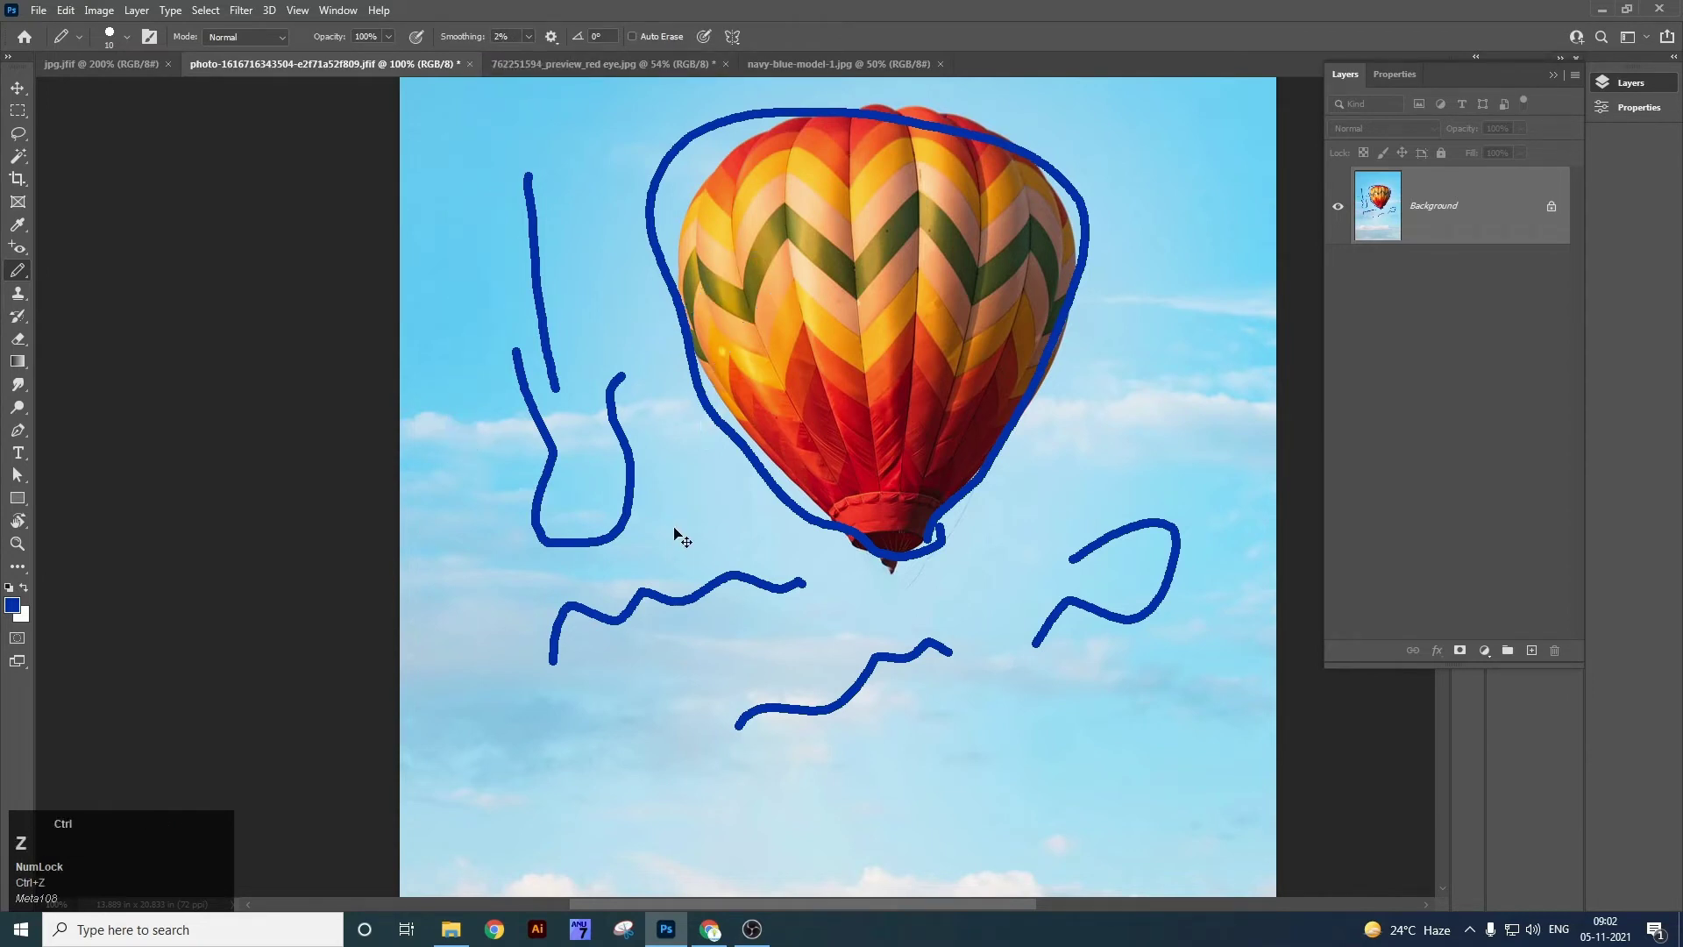
key("ctrl+z")
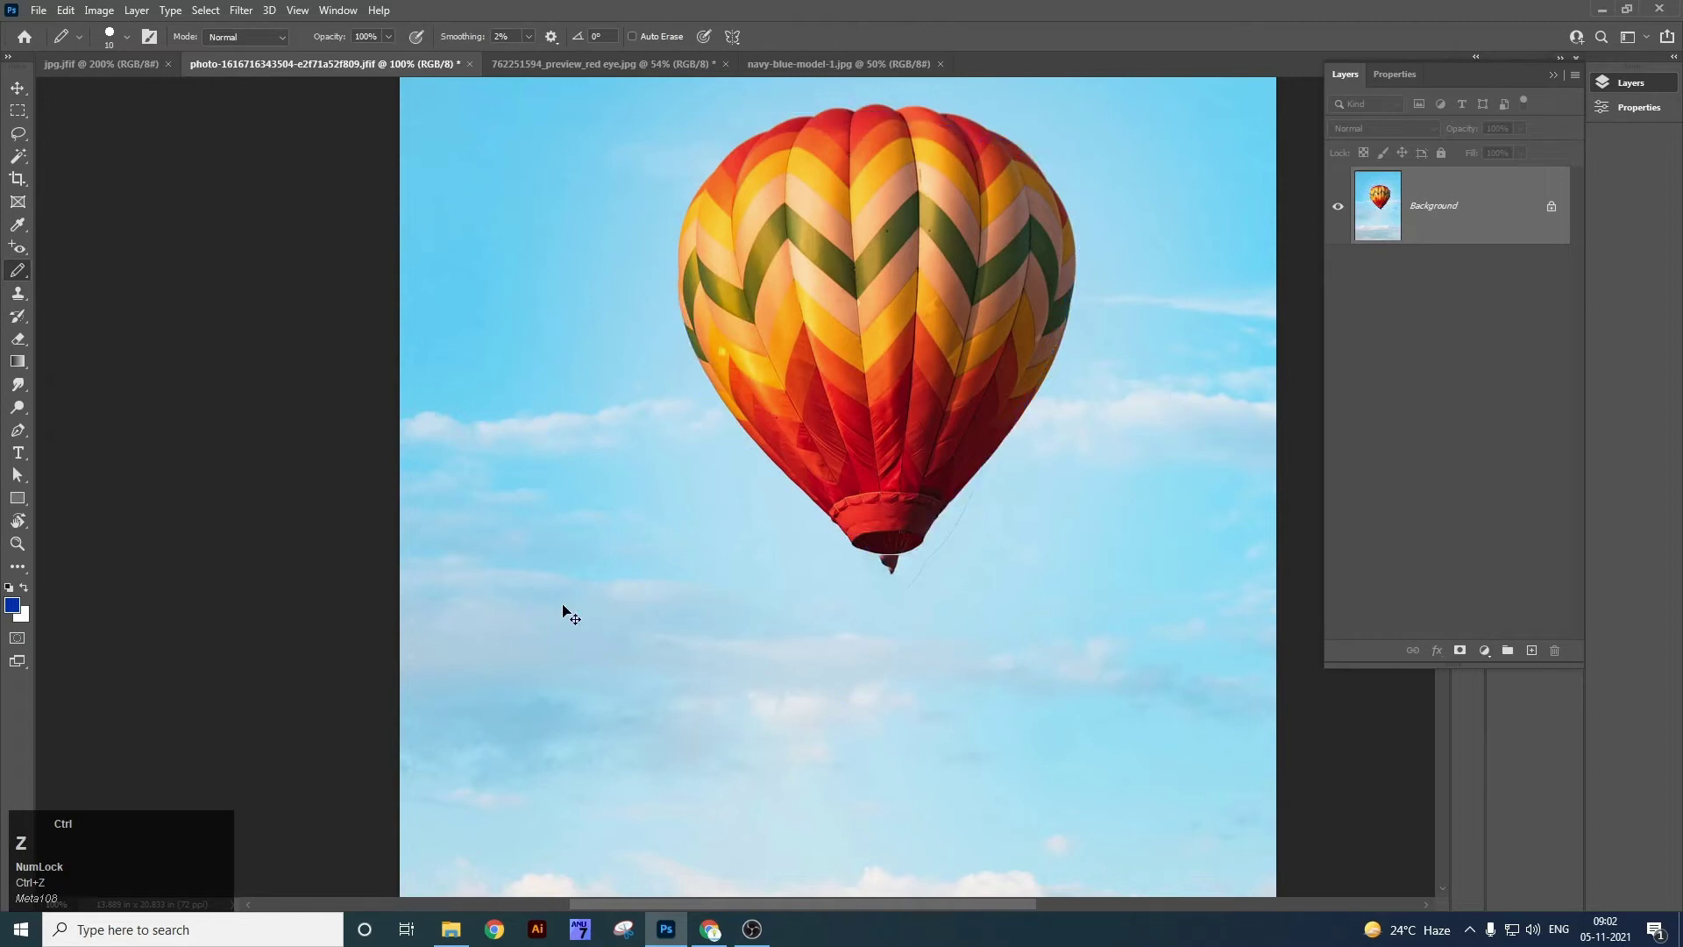
right_click(18, 274)
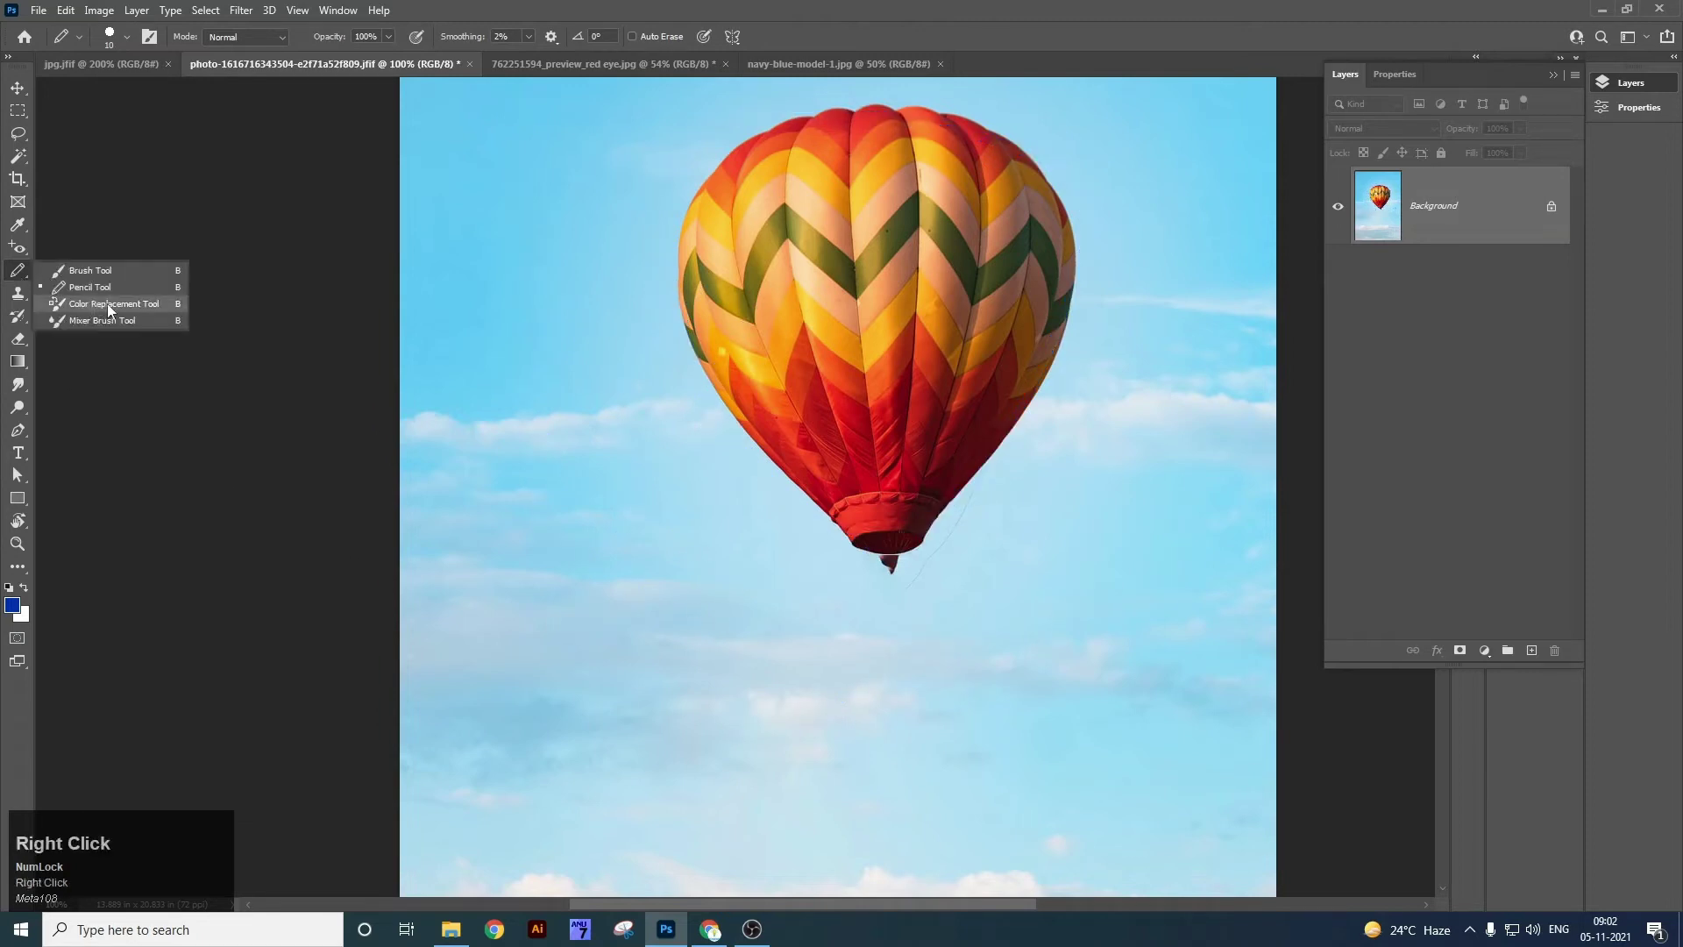
Choose the Color Replacement Tool at size 150, close the red-eye photo unsaved, and show the navy T-shirt photo.
left_click(107, 303)
key("bracketleft")
key("bracketleft")
key("bracketleft")
key("bracketleft")
key("bracketleft")
key("bracketleft")
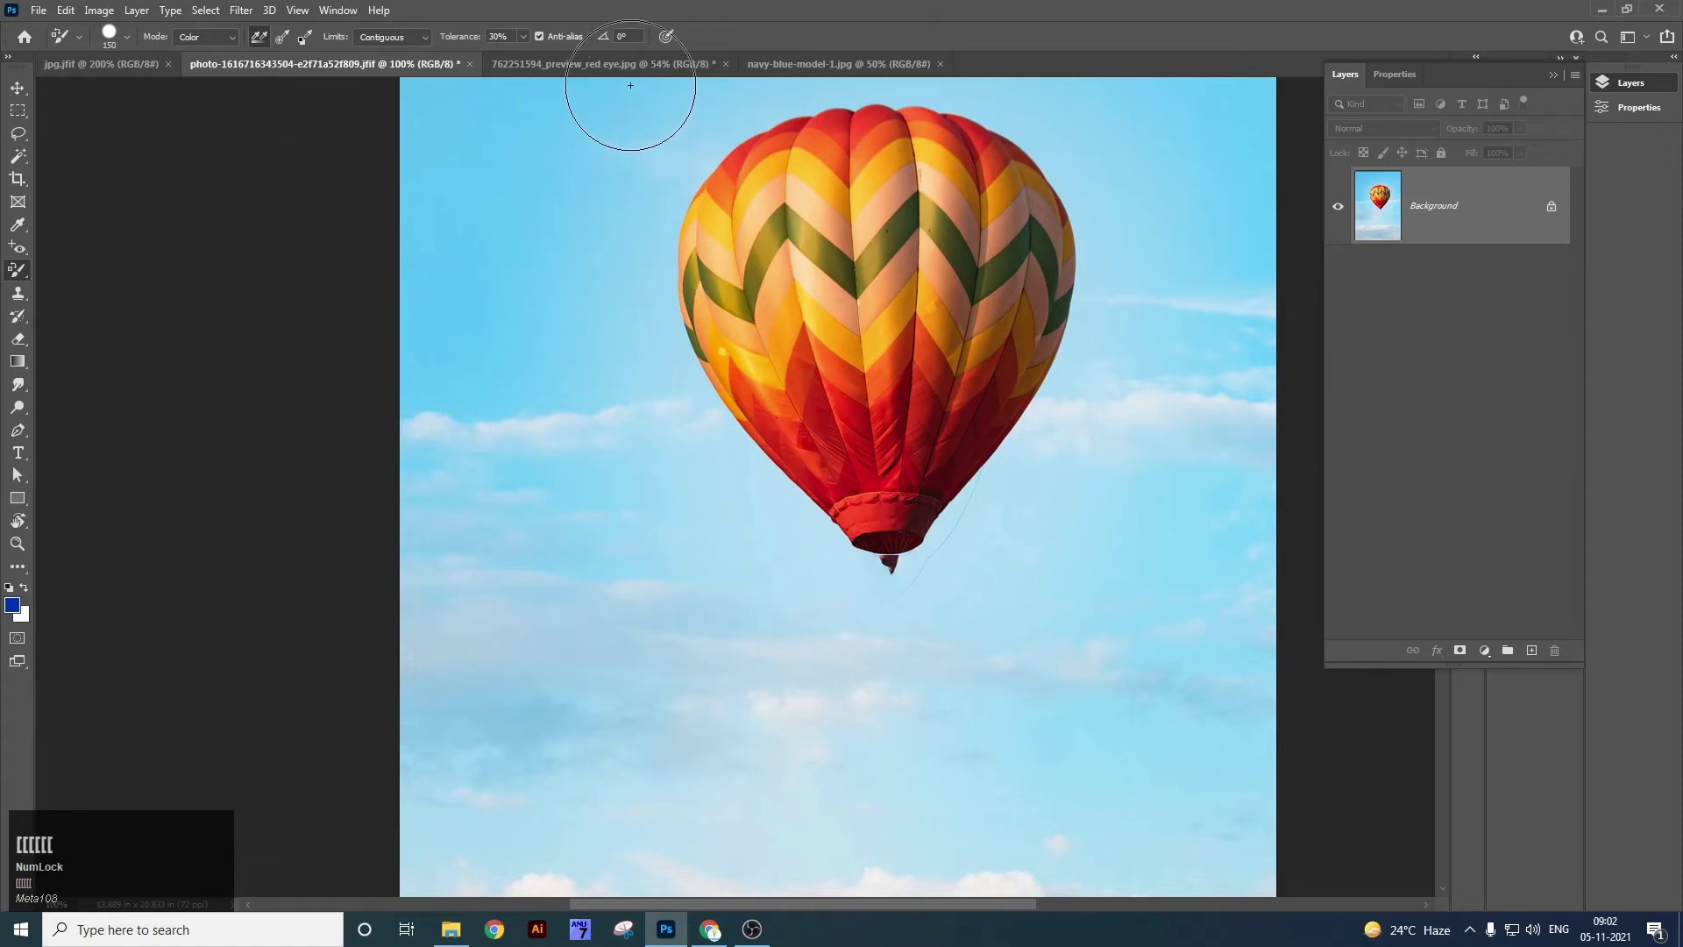
left_click(630, 65)
left_click(727, 65)
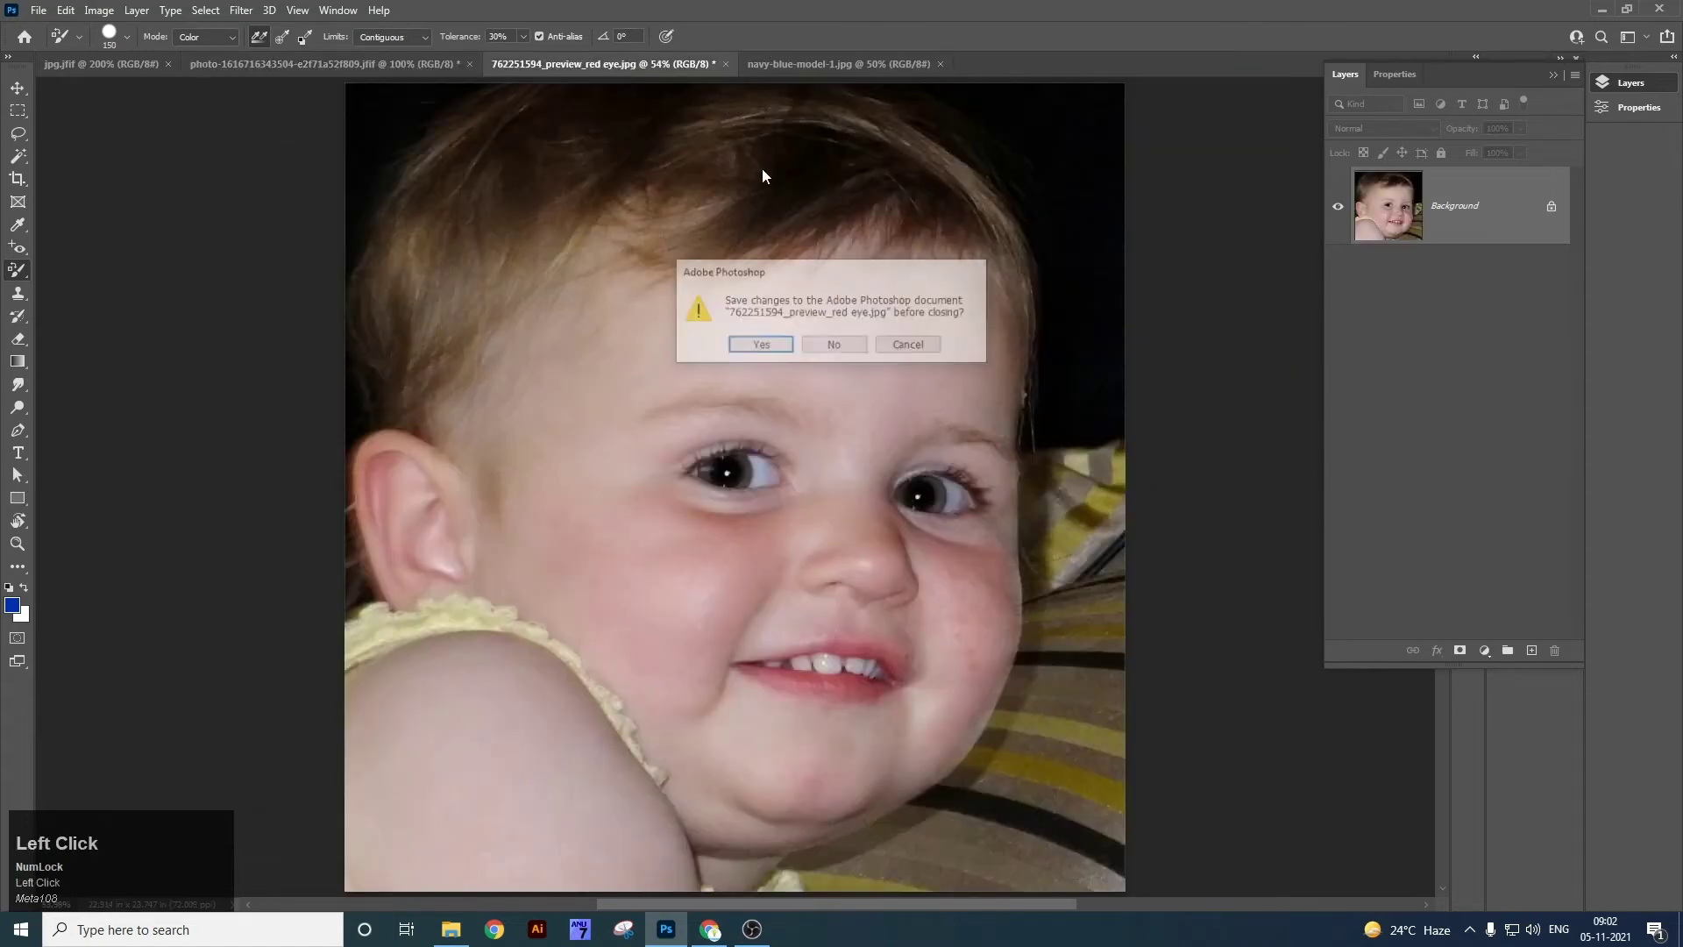
left_click(834, 343)
left_click(609, 68)
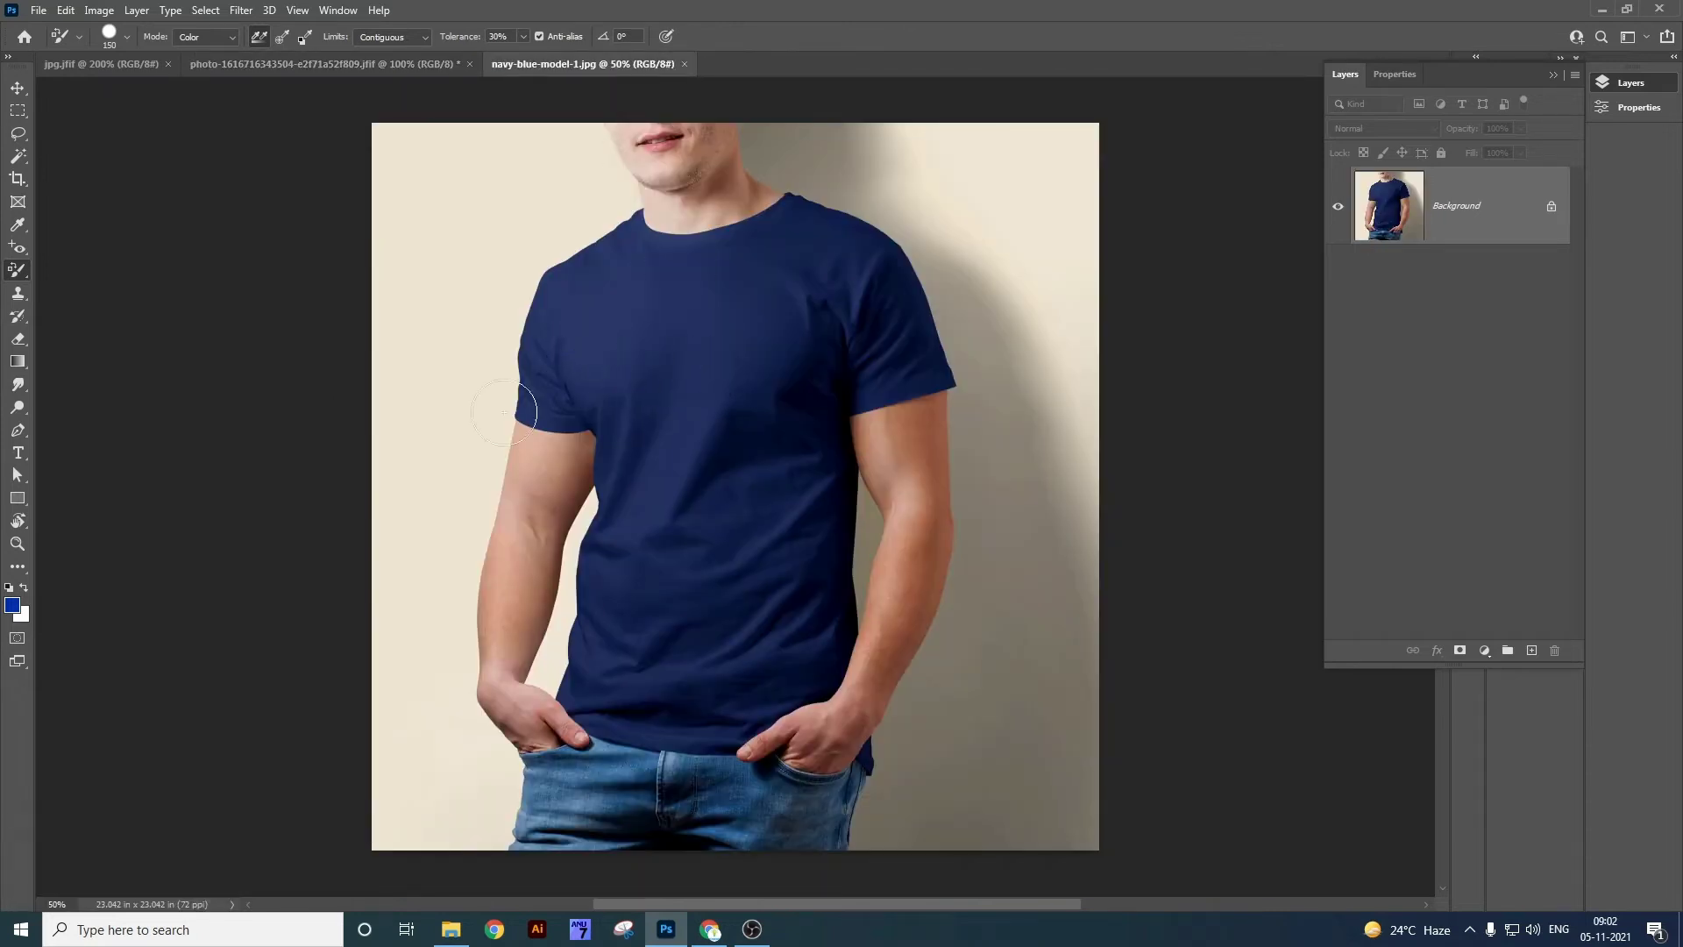
Set the foreground colour to dark red #8d0000.
left_click(12, 606)
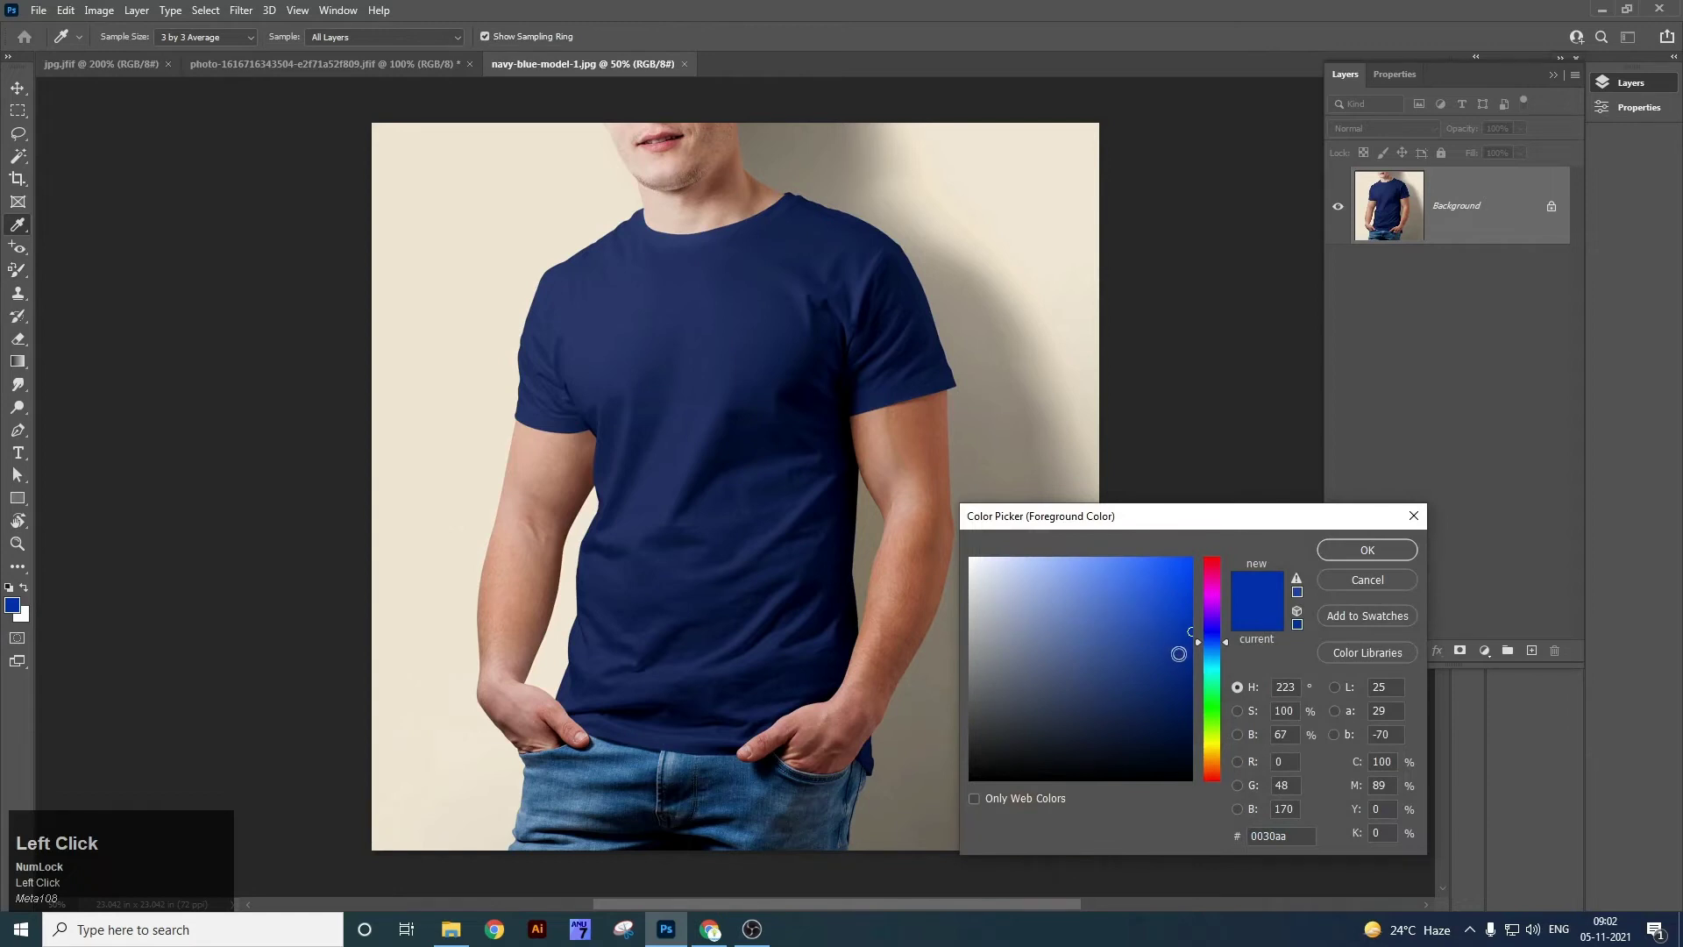
left_click(1206, 780)
left_click(1190, 656)
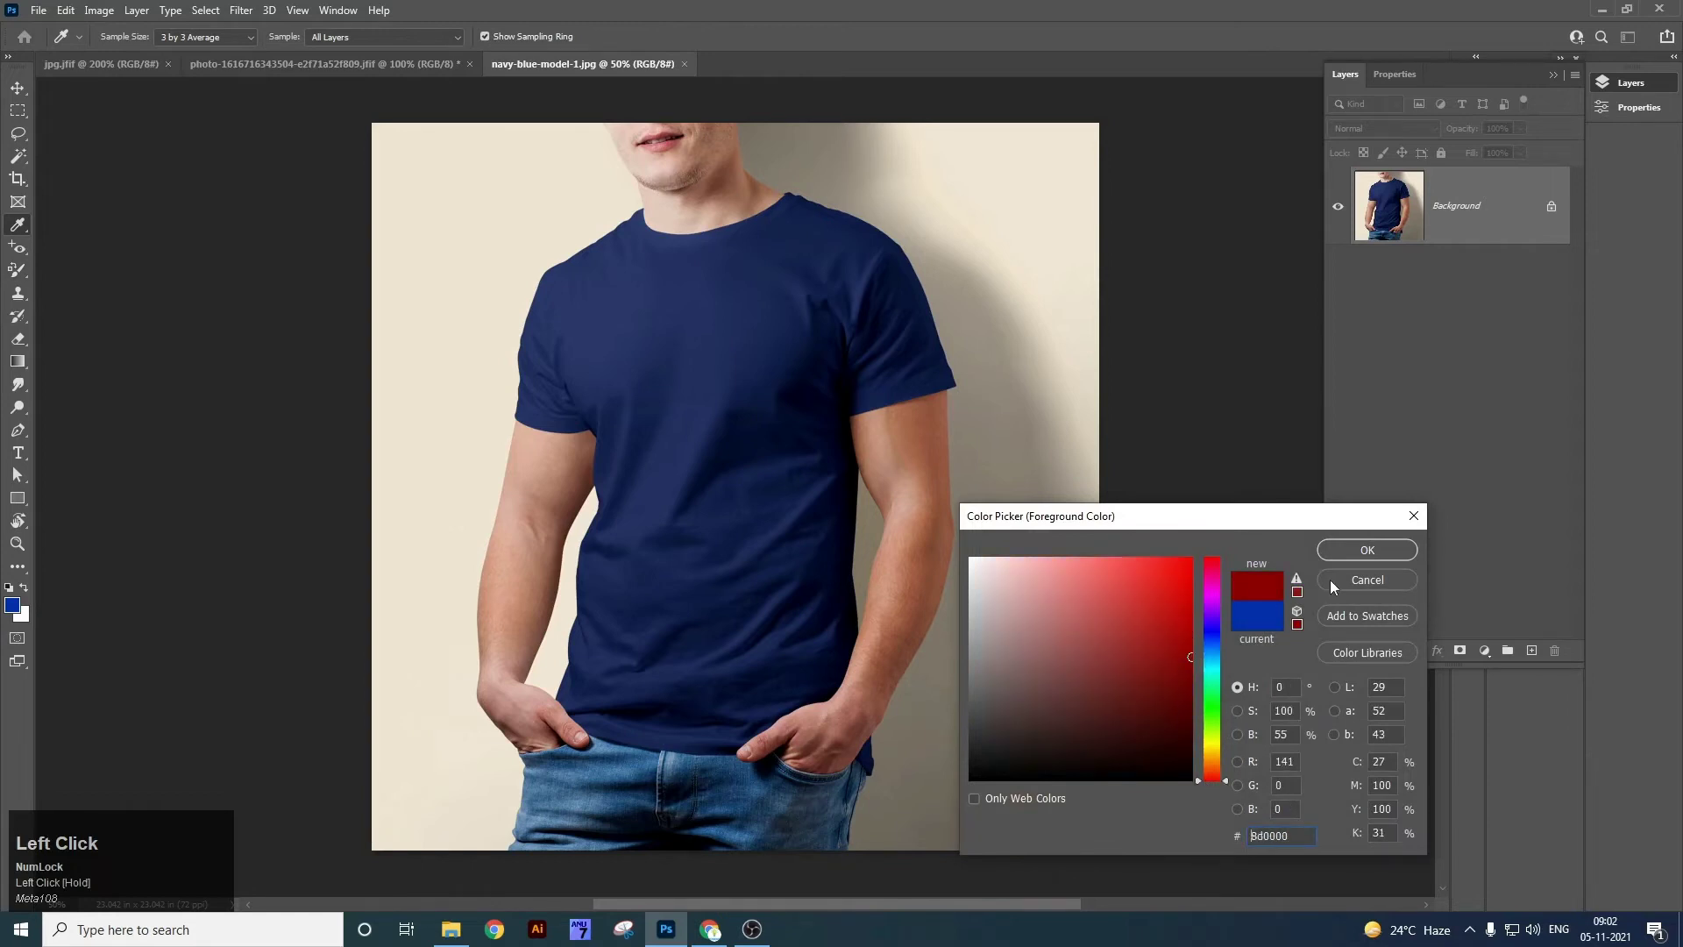
left_click(1355, 560)
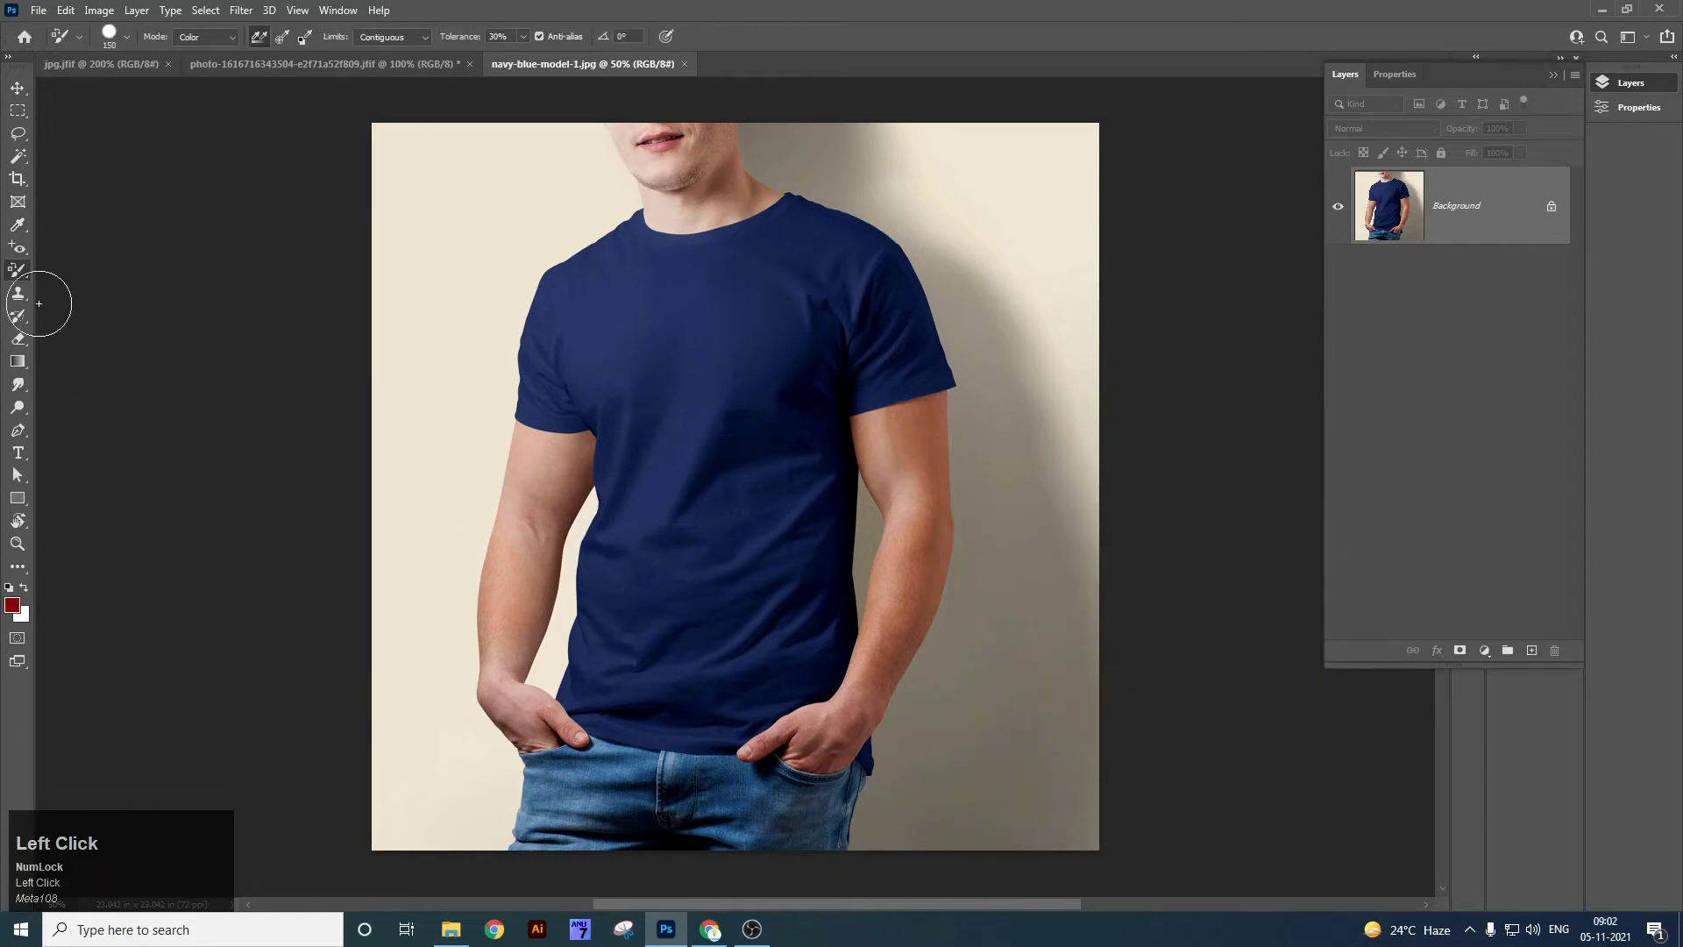
Recolour part of the left sleeve dark red with the Color Replacement Tool.
right_click(26, 274)
left_click(105, 300)
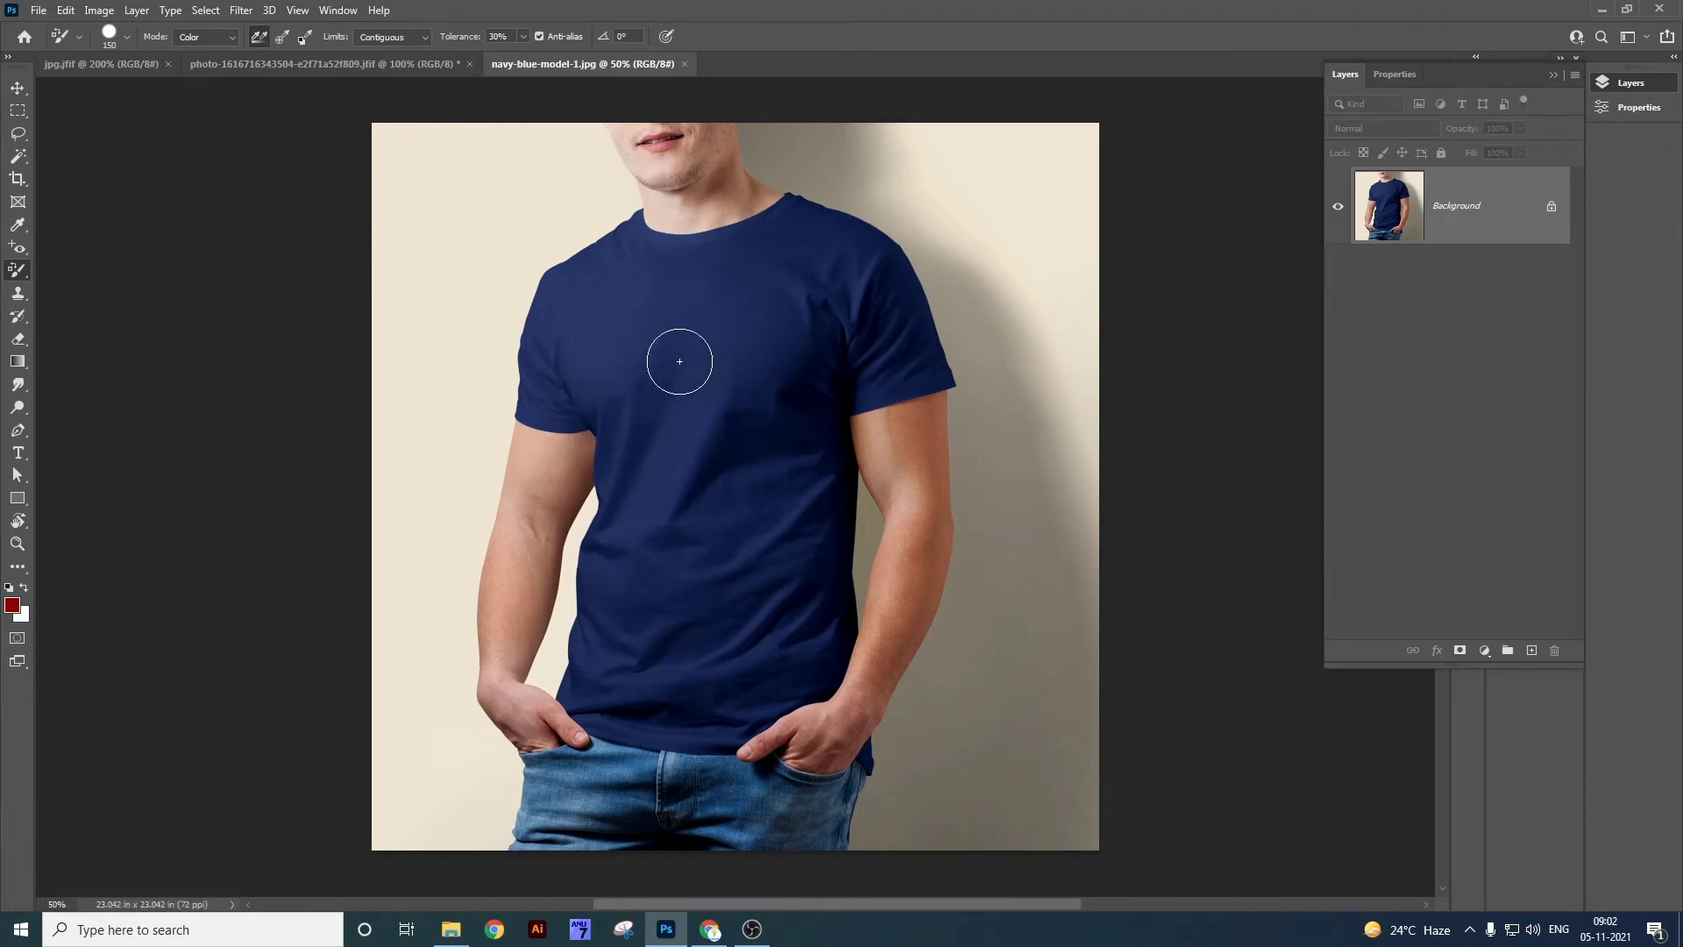
left_click_drag(536, 412, 545, 376)
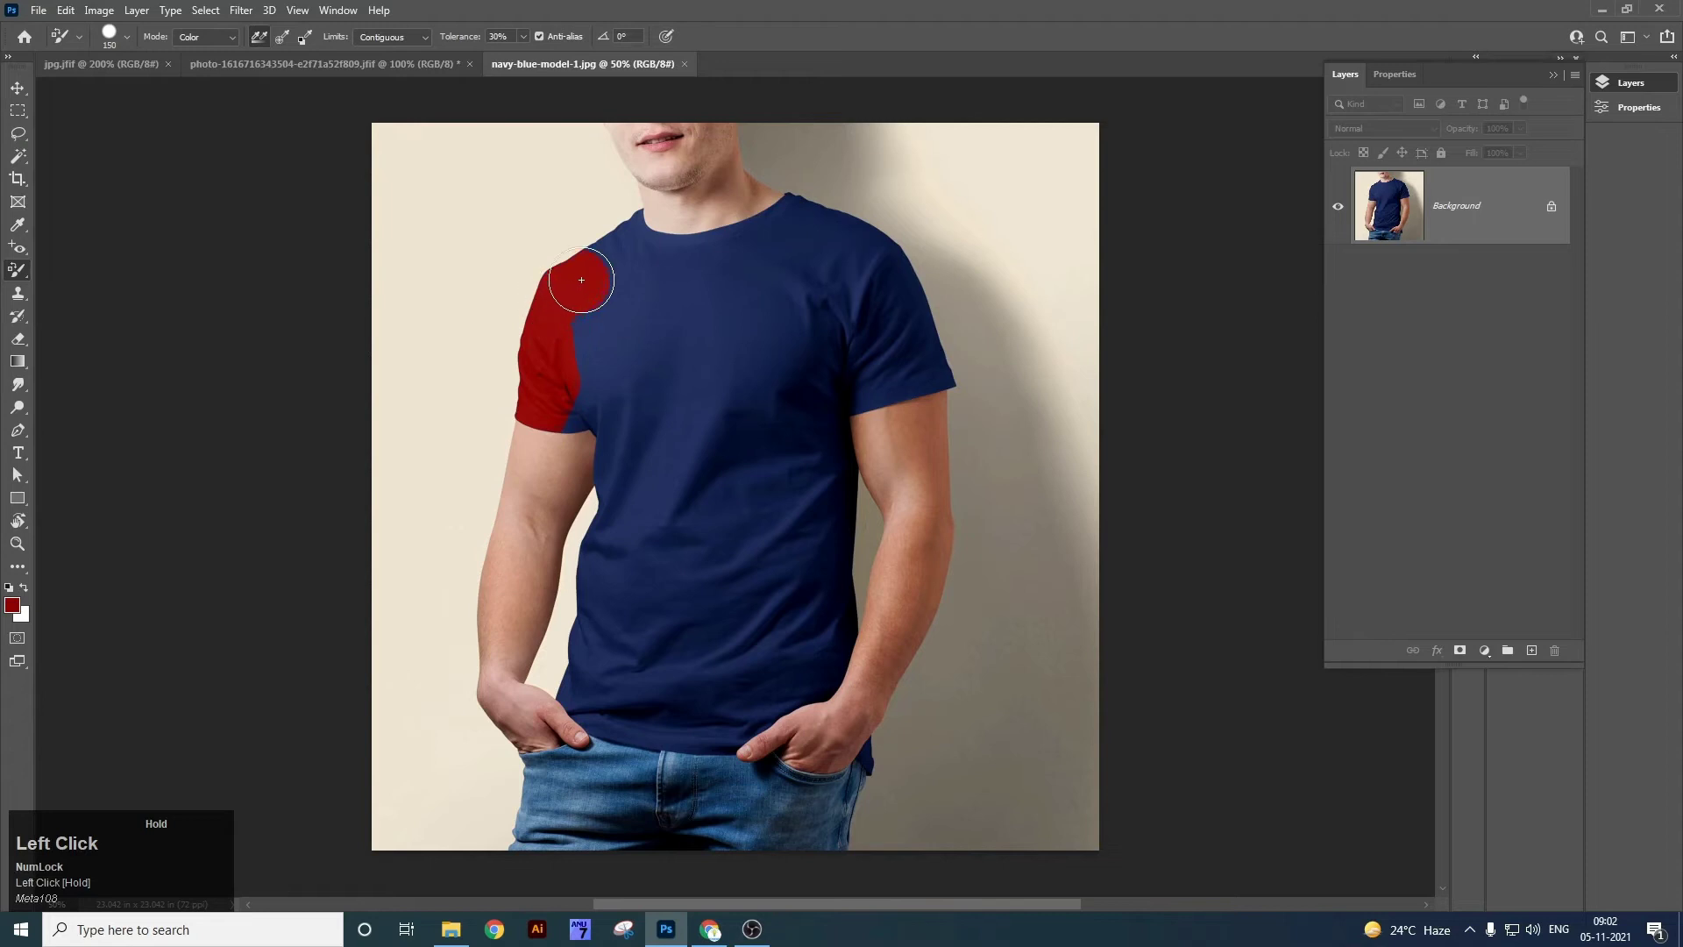
Paint dark red over the sleeve, collar, shoulder and lower shirt to the hem, undoing stray strokes.
mouse_move(636, 227)
left_mouse_down()
mouse_move(649, 268)
mouse_move(740, 265)
mouse_move(754, 253)
mouse_move(671, 266)
mouse_move(738, 258)
mouse_move(803, 216)
mouse_move(833, 236)
mouse_move(809, 204)
mouse_move(911, 294)
mouse_move(921, 381)
mouse_move(880, 386)
mouse_move(794, 295)
mouse_move(815, 267)
mouse_move(548, 339)
mouse_move(573, 394)
mouse_move(533, 416)
mouse_move(602, 420)
mouse_move(551, 457)
mouse_move(719, 434)
mouse_move(841, 357)
mouse_move(759, 424)
left_mouse_up()
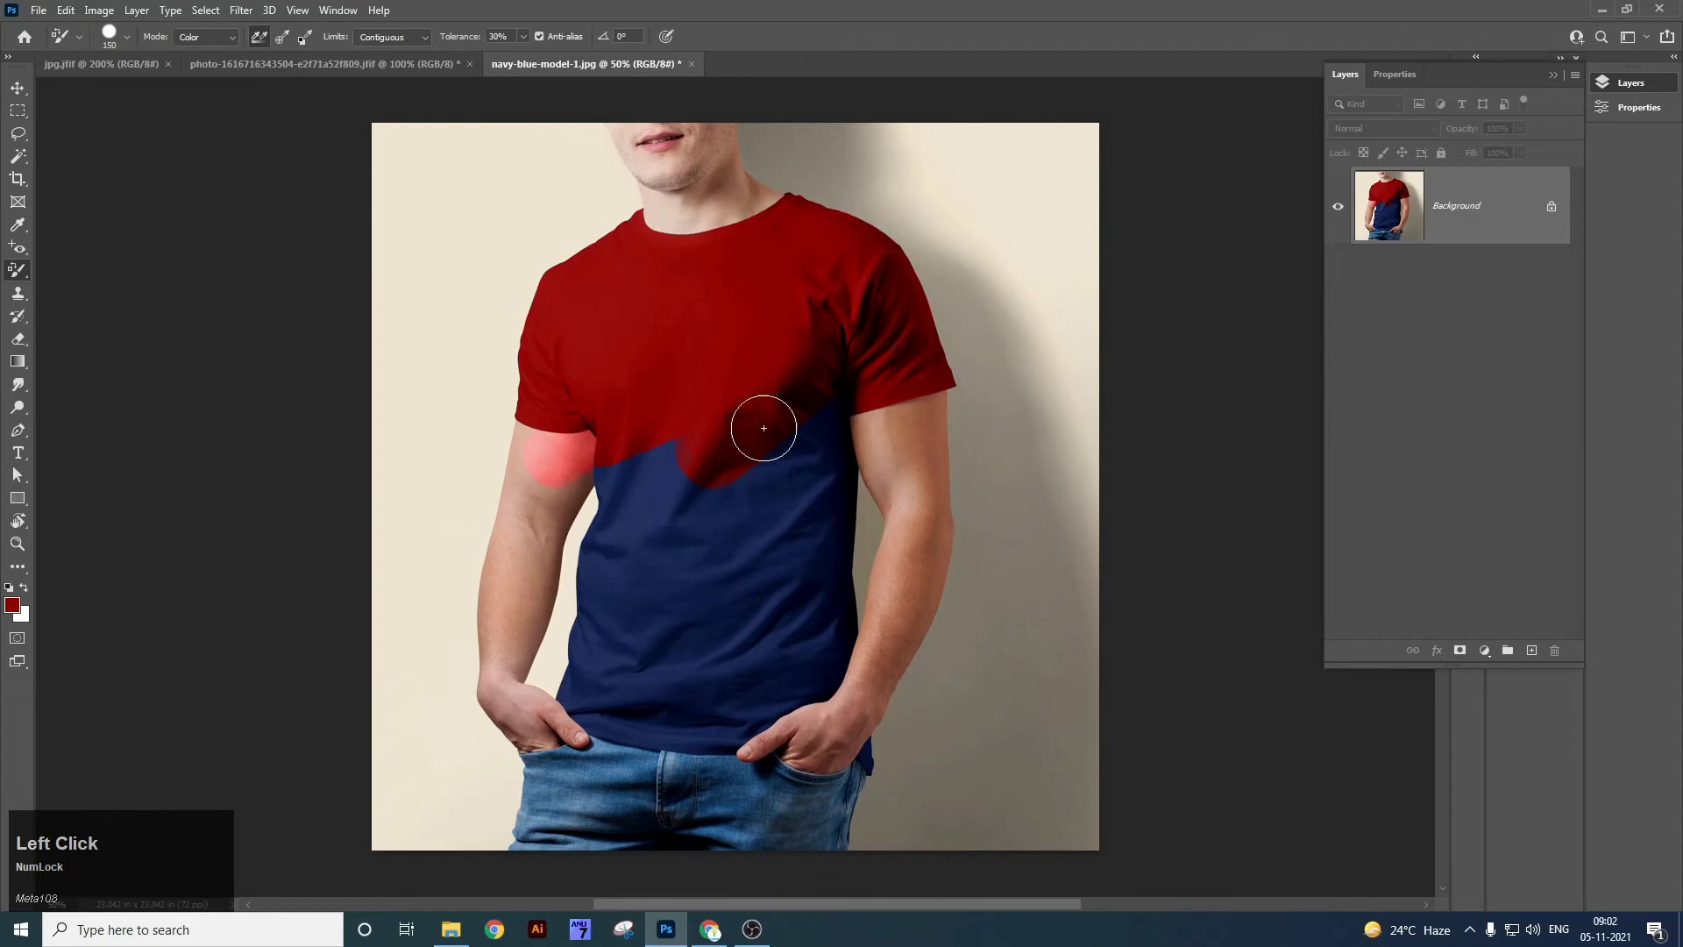
key("ctrl+z")
left_click_drag(590, 406, 577, 422)
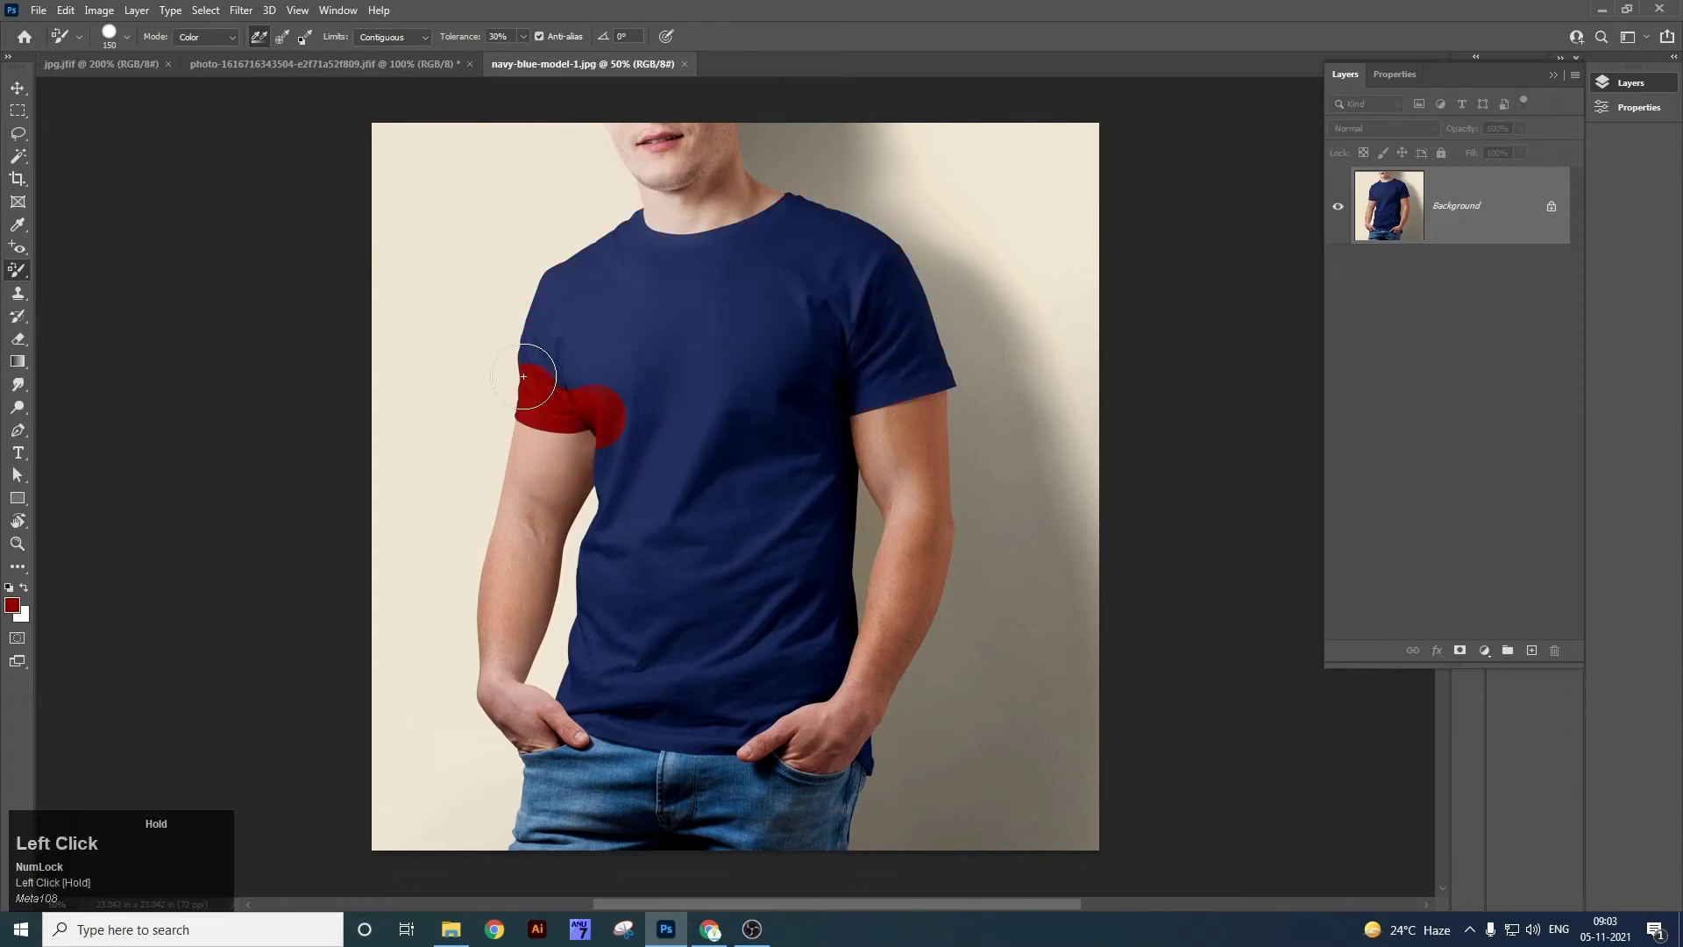
mouse_move(637, 246)
left_mouse_down()
mouse_move(700, 268)
mouse_move(766, 251)
mouse_move(794, 217)
mouse_move(724, 268)
mouse_move(681, 272)
mouse_move(735, 253)
mouse_move(673, 262)
mouse_move(574, 325)
mouse_move(557, 354)
mouse_move(584, 374)
mouse_move(627, 334)
mouse_move(572, 394)
mouse_move(689, 315)
mouse_move(847, 266)
mouse_move(845, 230)
mouse_move(912, 280)
mouse_move(942, 373)
mouse_move(898, 309)
mouse_move(881, 316)
mouse_move(871, 395)
mouse_move(840, 385)
mouse_move(838, 330)
mouse_move(750, 350)
mouse_move(820, 296)
mouse_move(694, 352)
mouse_move(662, 415)
mouse_move(666, 477)
mouse_move(637, 433)
mouse_move(612, 560)
left_mouse_up()
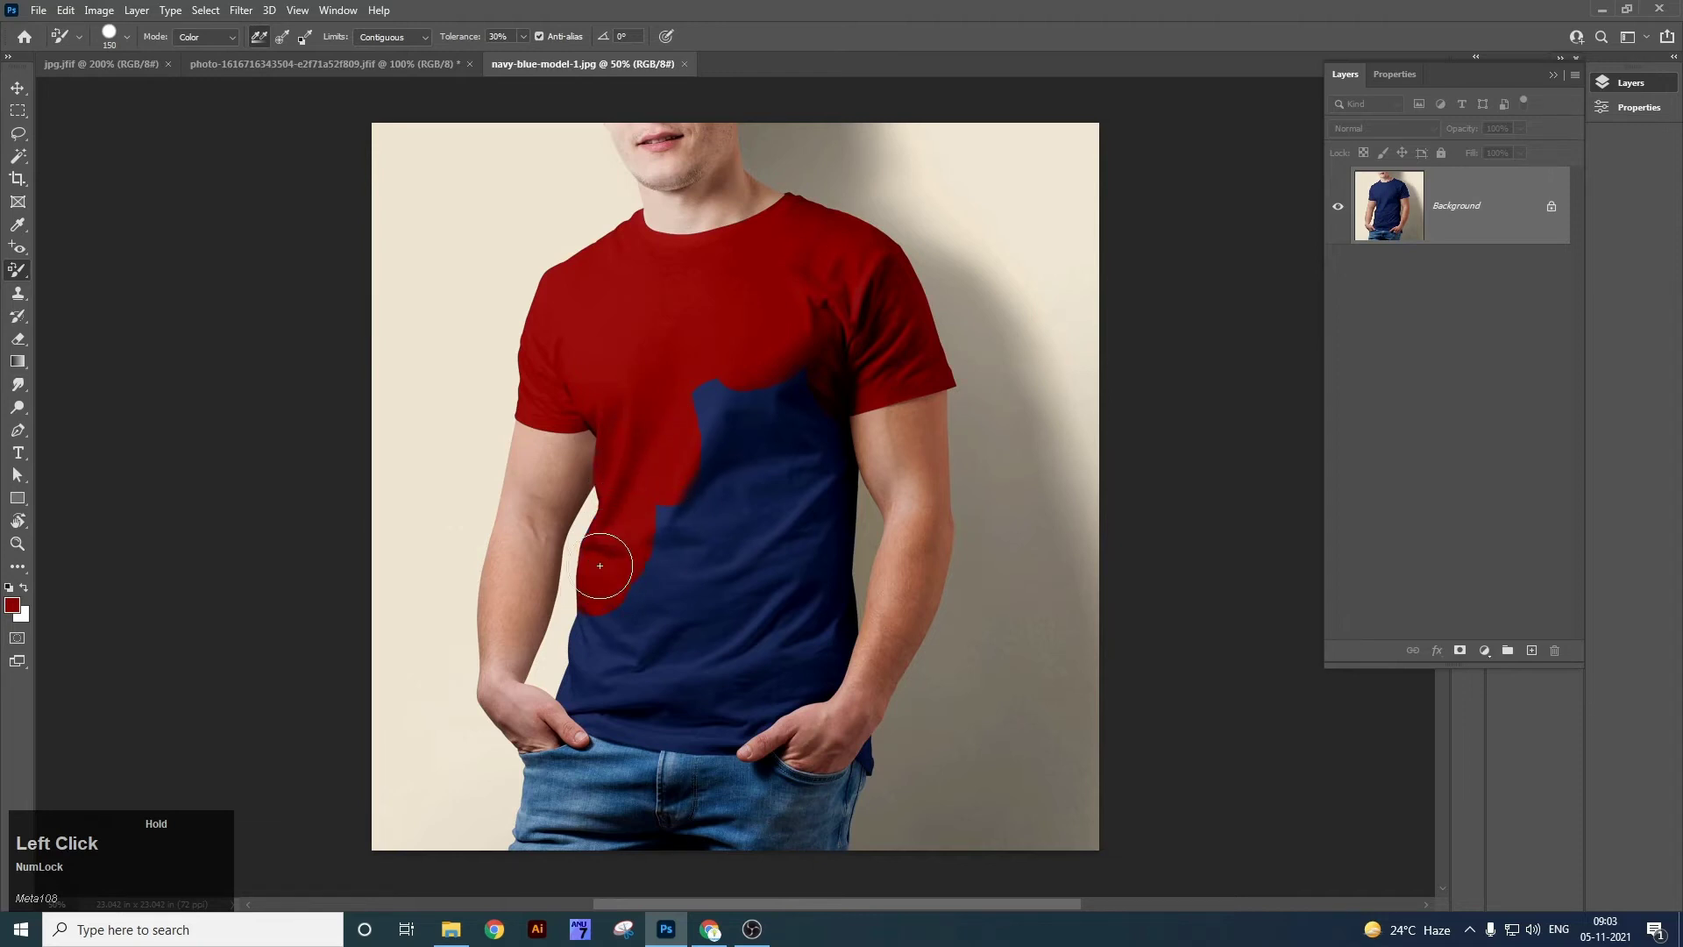
mouse_move(584, 696)
left_mouse_down()
mouse_move(650, 733)
mouse_move(761, 728)
mouse_move(815, 459)
mouse_move(795, 392)
mouse_move(727, 416)
mouse_move(690, 384)
mouse_move(649, 546)
mouse_move(718, 430)
mouse_move(737, 481)
mouse_move(697, 506)
mouse_move(769, 531)
mouse_move(652, 579)
mouse_move(711, 597)
mouse_move(619, 609)
mouse_move(702, 633)
mouse_move(750, 569)
mouse_move(701, 675)
mouse_move(627, 695)
mouse_move(751, 657)
mouse_move(821, 678)
mouse_move(842, 626)
mouse_move(800, 462)
left_mouse_up()
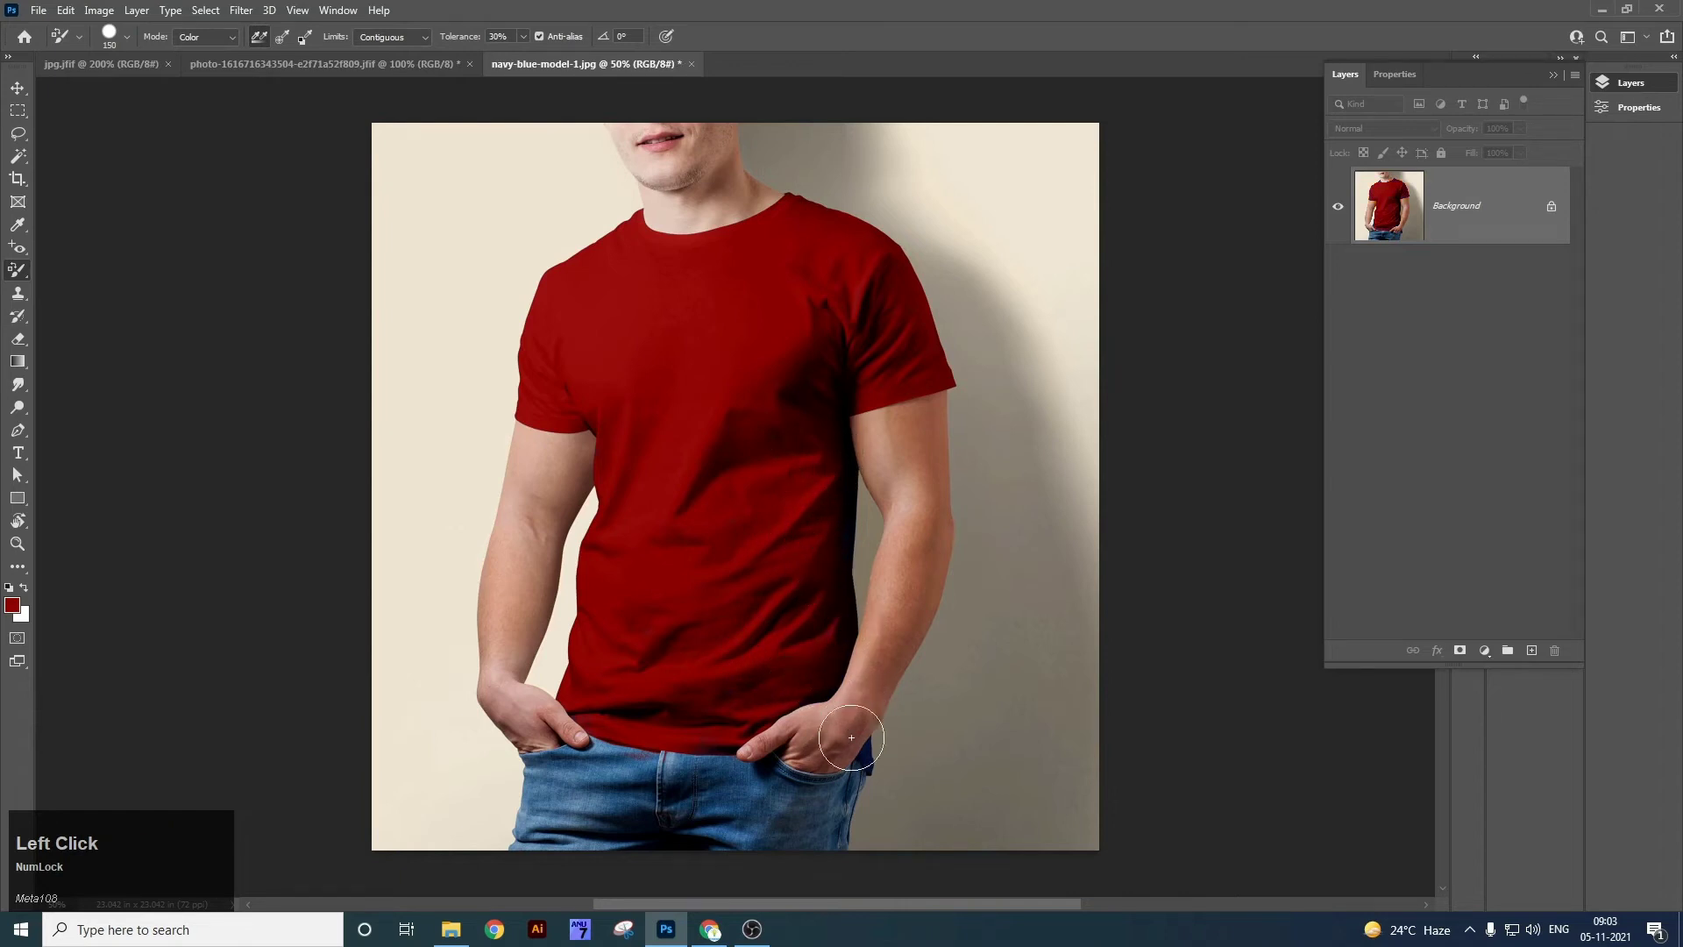
key("ctrl+z")
Set the foreground colour to pinkish grey #9c7a7a.
left_click(12, 607)
left_click(1015, 645)
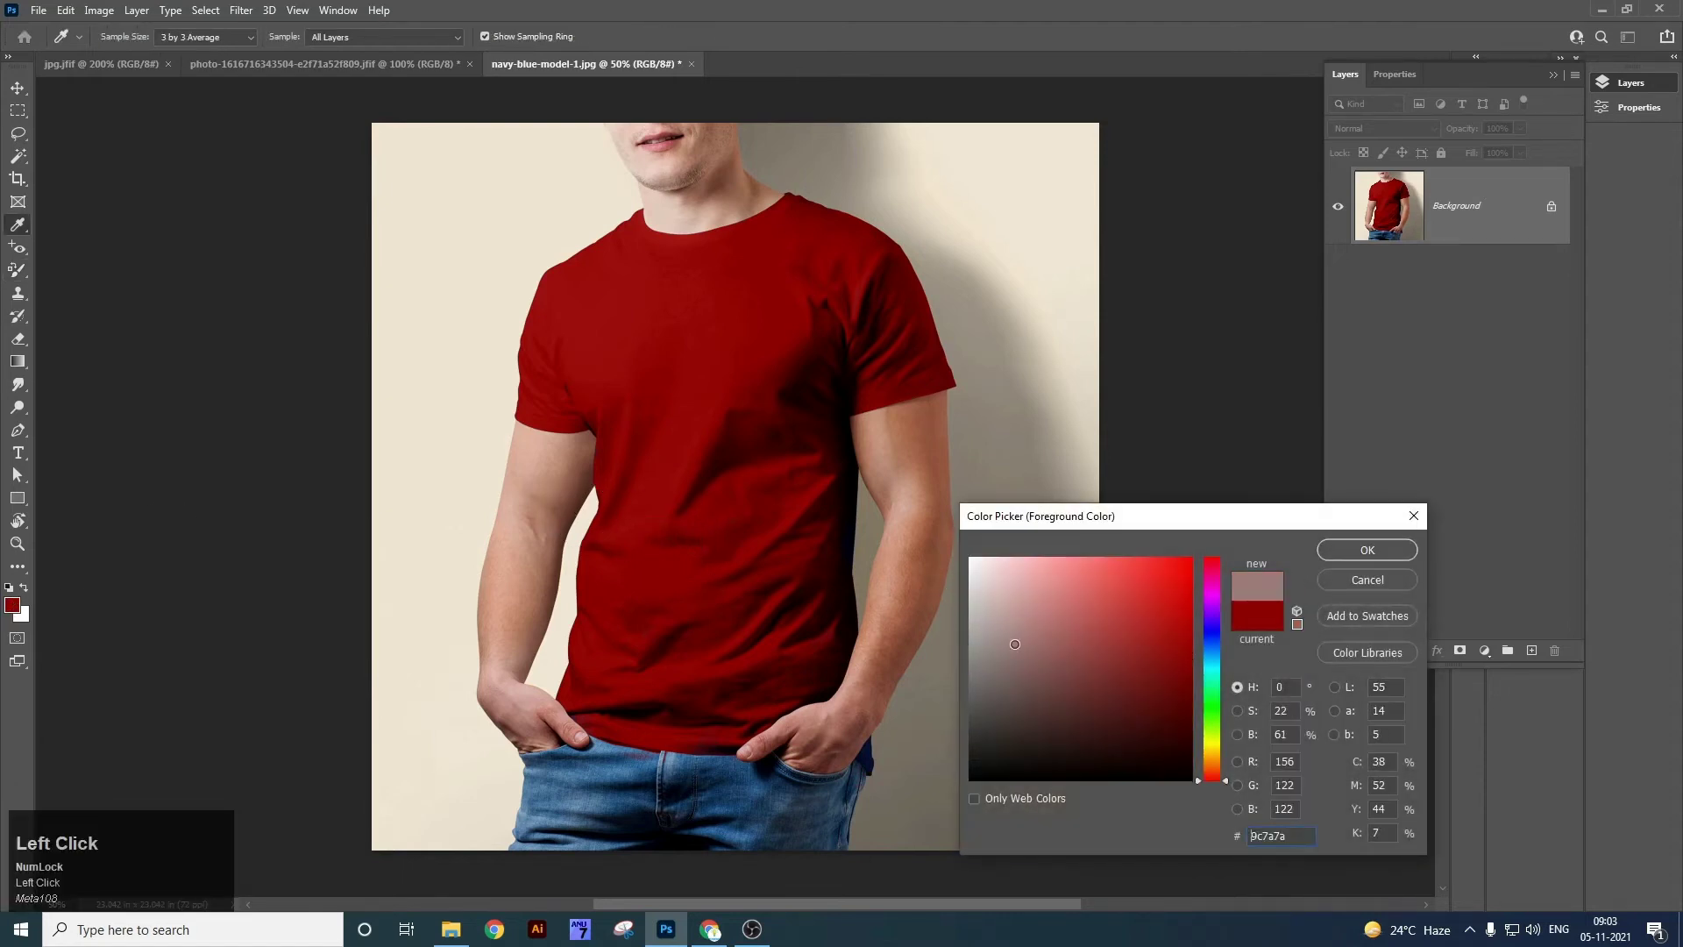
left_click(1346, 557)
mouse_move(759, 552)
left_mouse_down()
mouse_move(682, 331)
mouse_move(659, 447)
mouse_move(620, 468)
mouse_move(639, 590)
left_mouse_up()
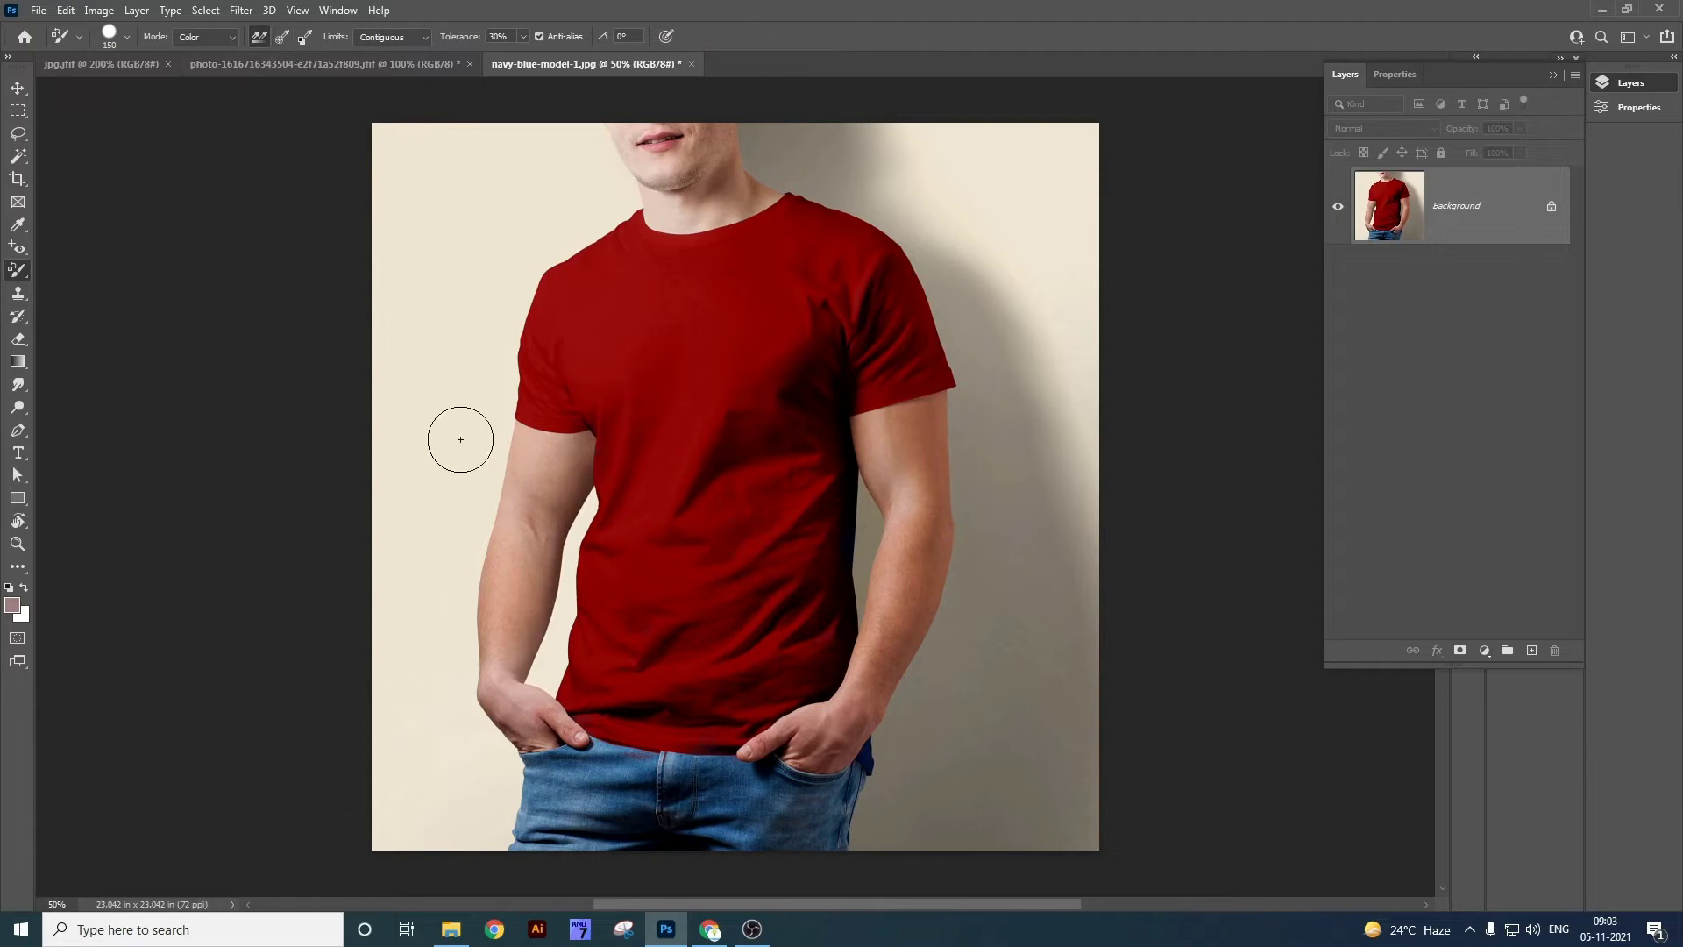
Keep the Color blending mode, choose the Mixer Brush Tool, and show the hot-air balloon photo.
left_click(235, 37)
left_click(237, 37)
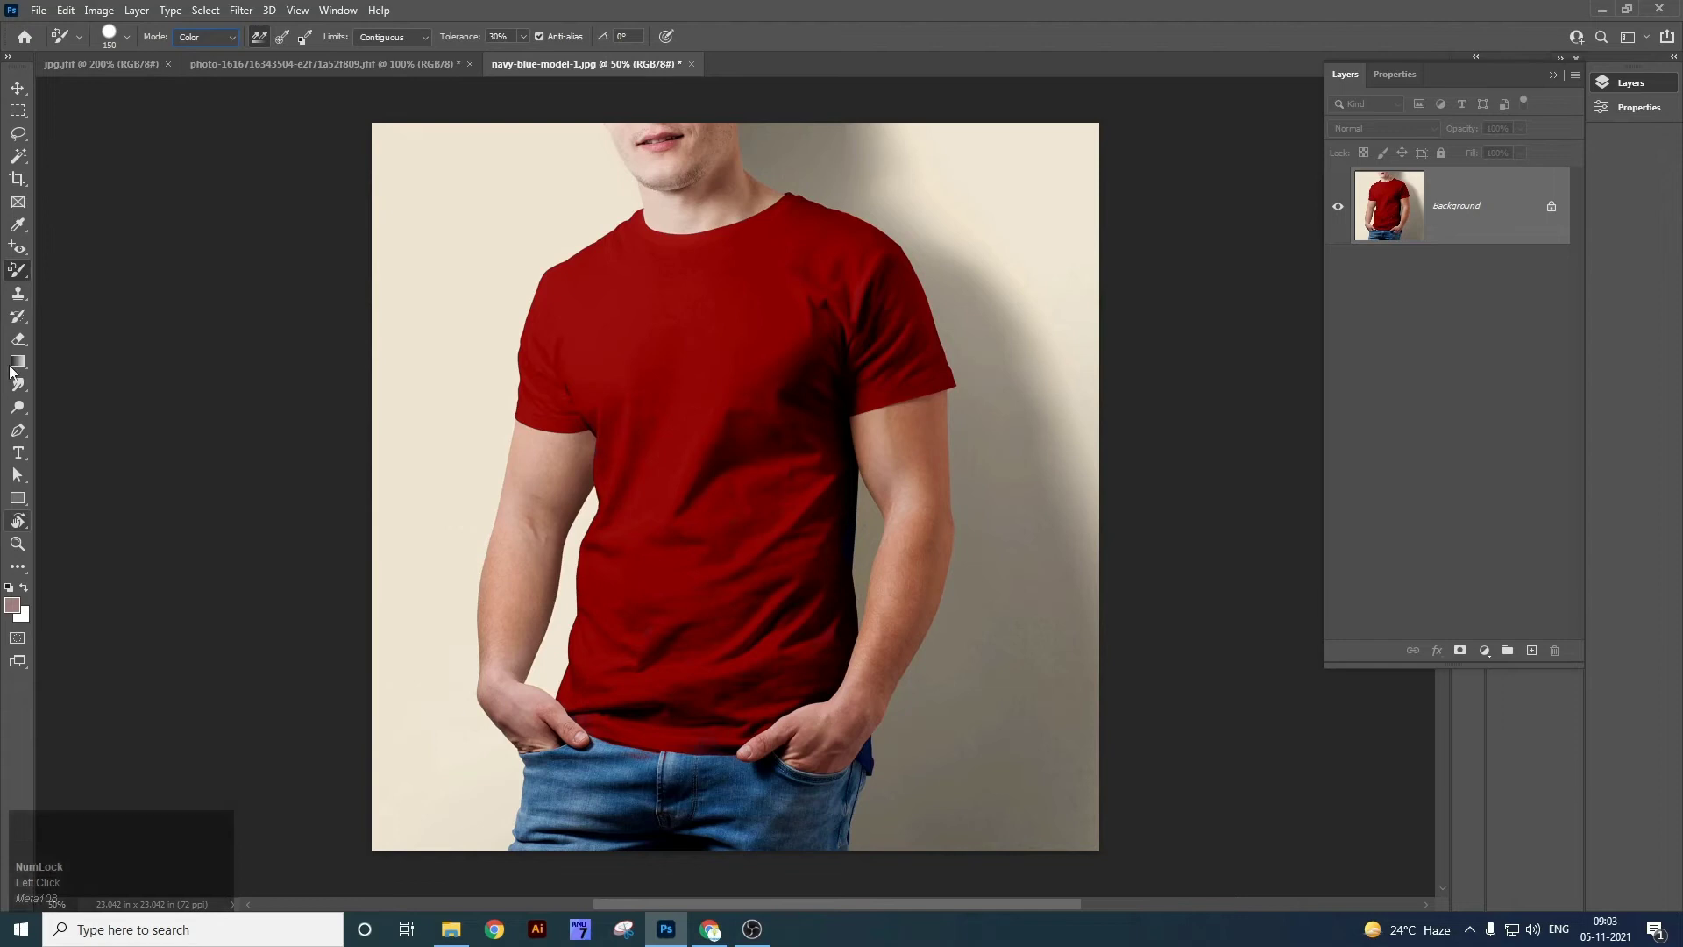
right_click(18, 272)
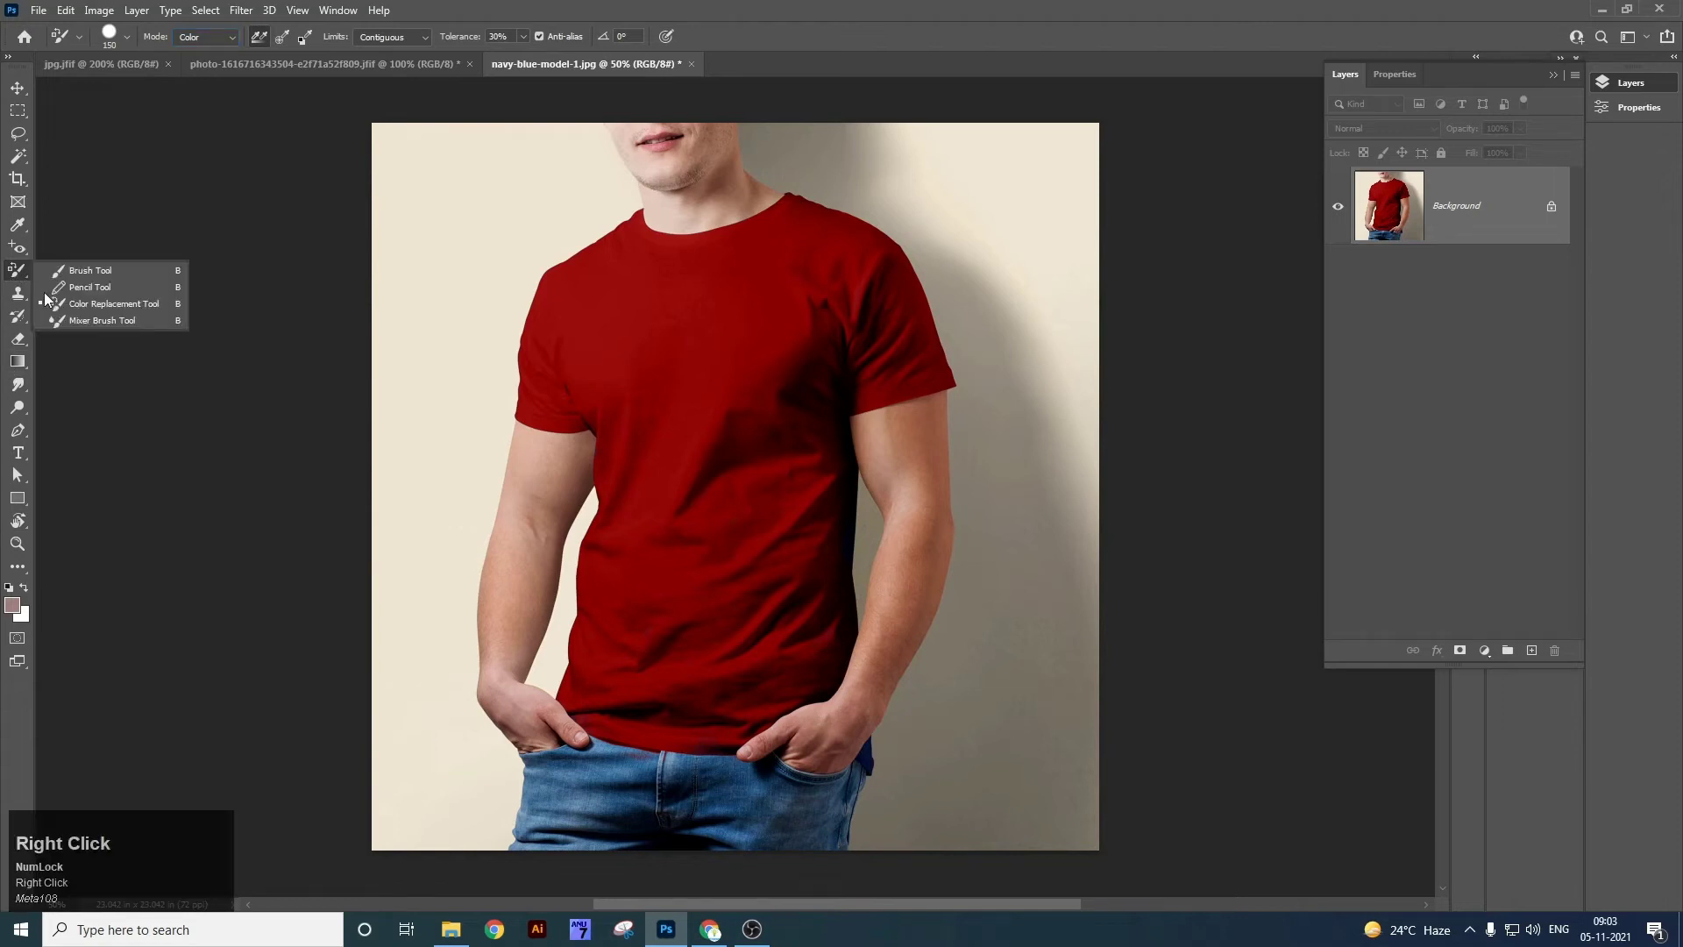
left_click(113, 322)
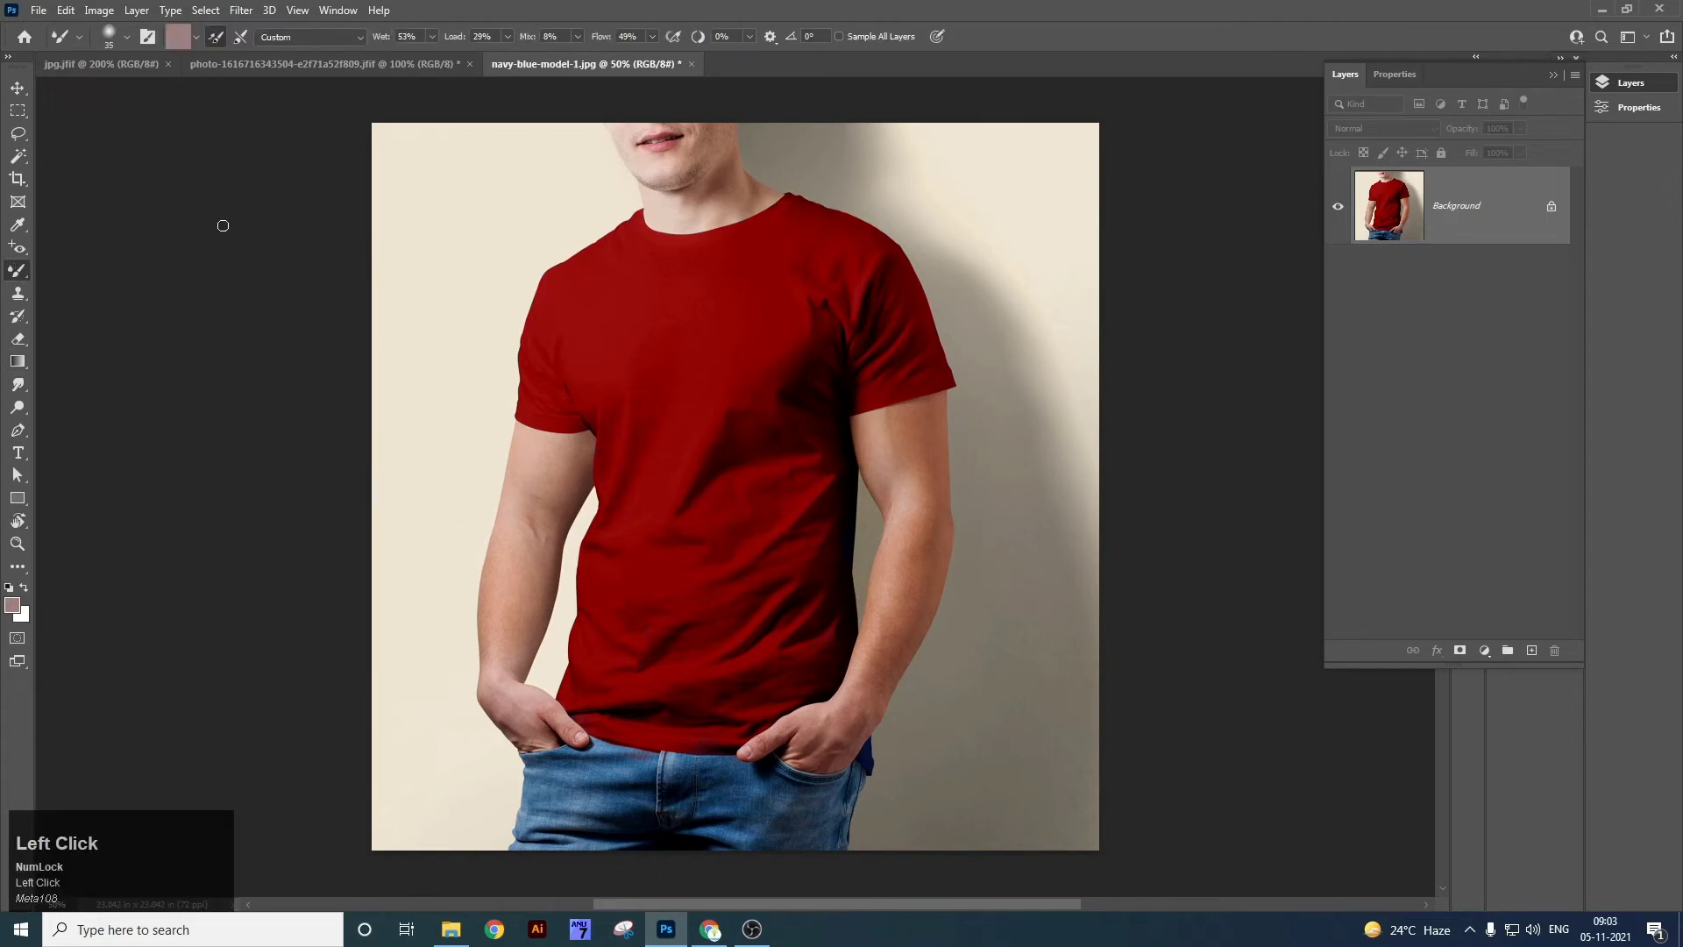
left_click(261, 75)
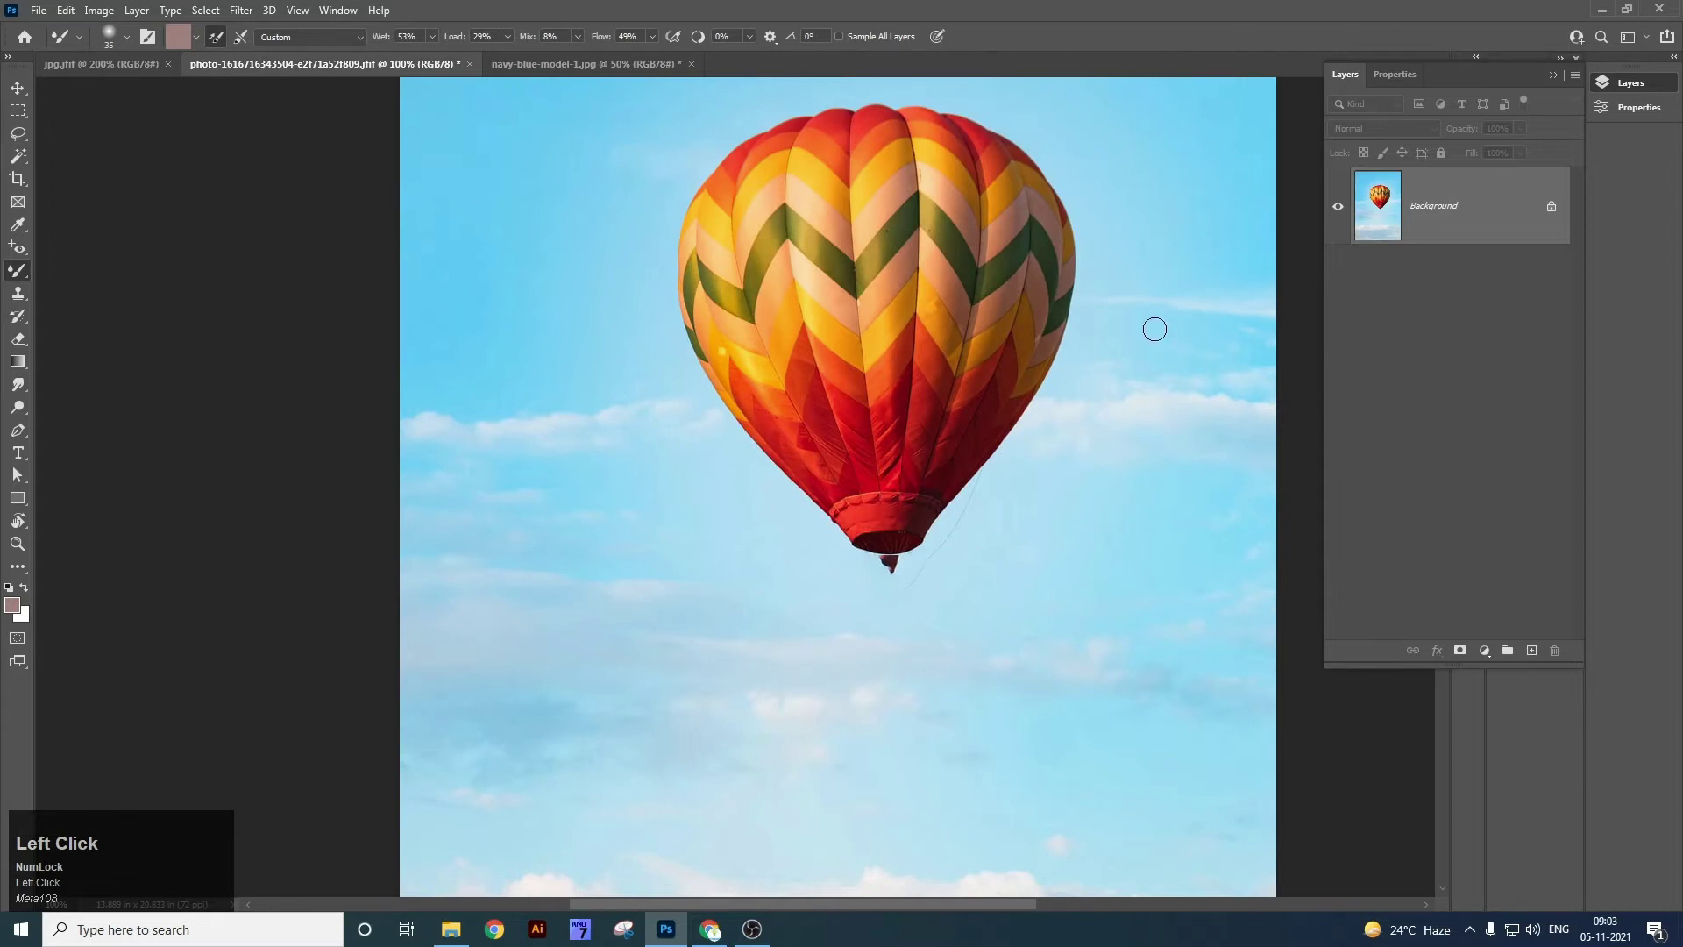
Zoom in on the balloon and try two regular paintbrush strokes, undoing both.
key("z")
mouse_move(898, 234)
left_mouse_down()
mouse_move(962, 364)
mouse_move(913, 327)
left_mouse_up()
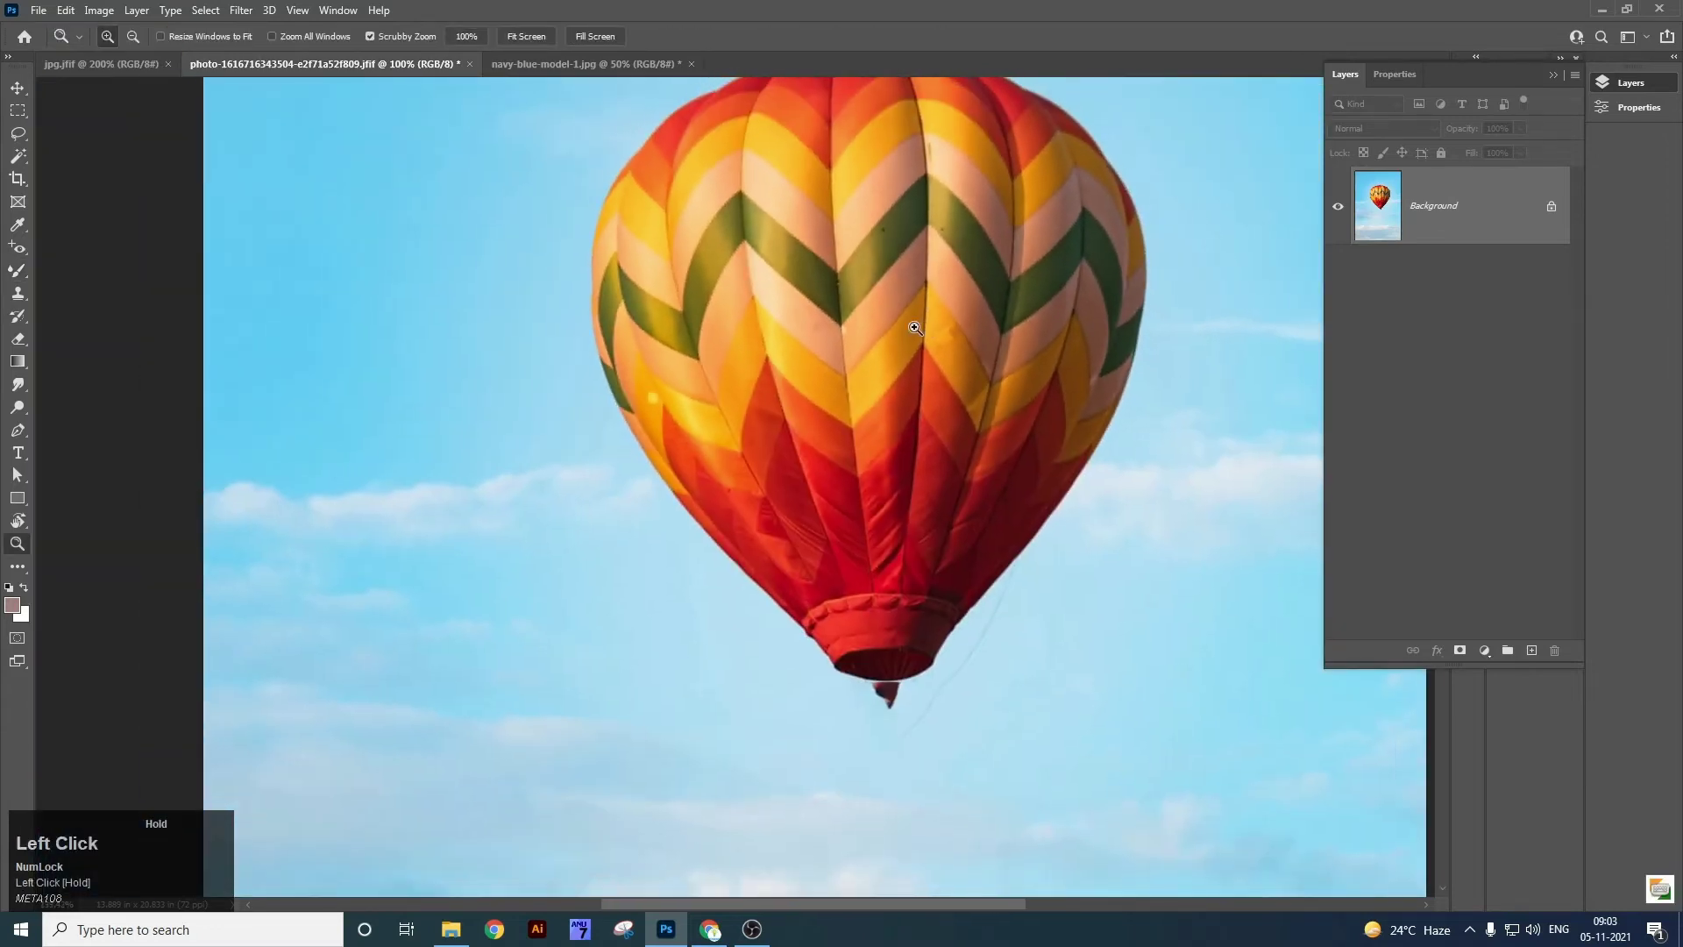
key("b")
right_click(19, 270)
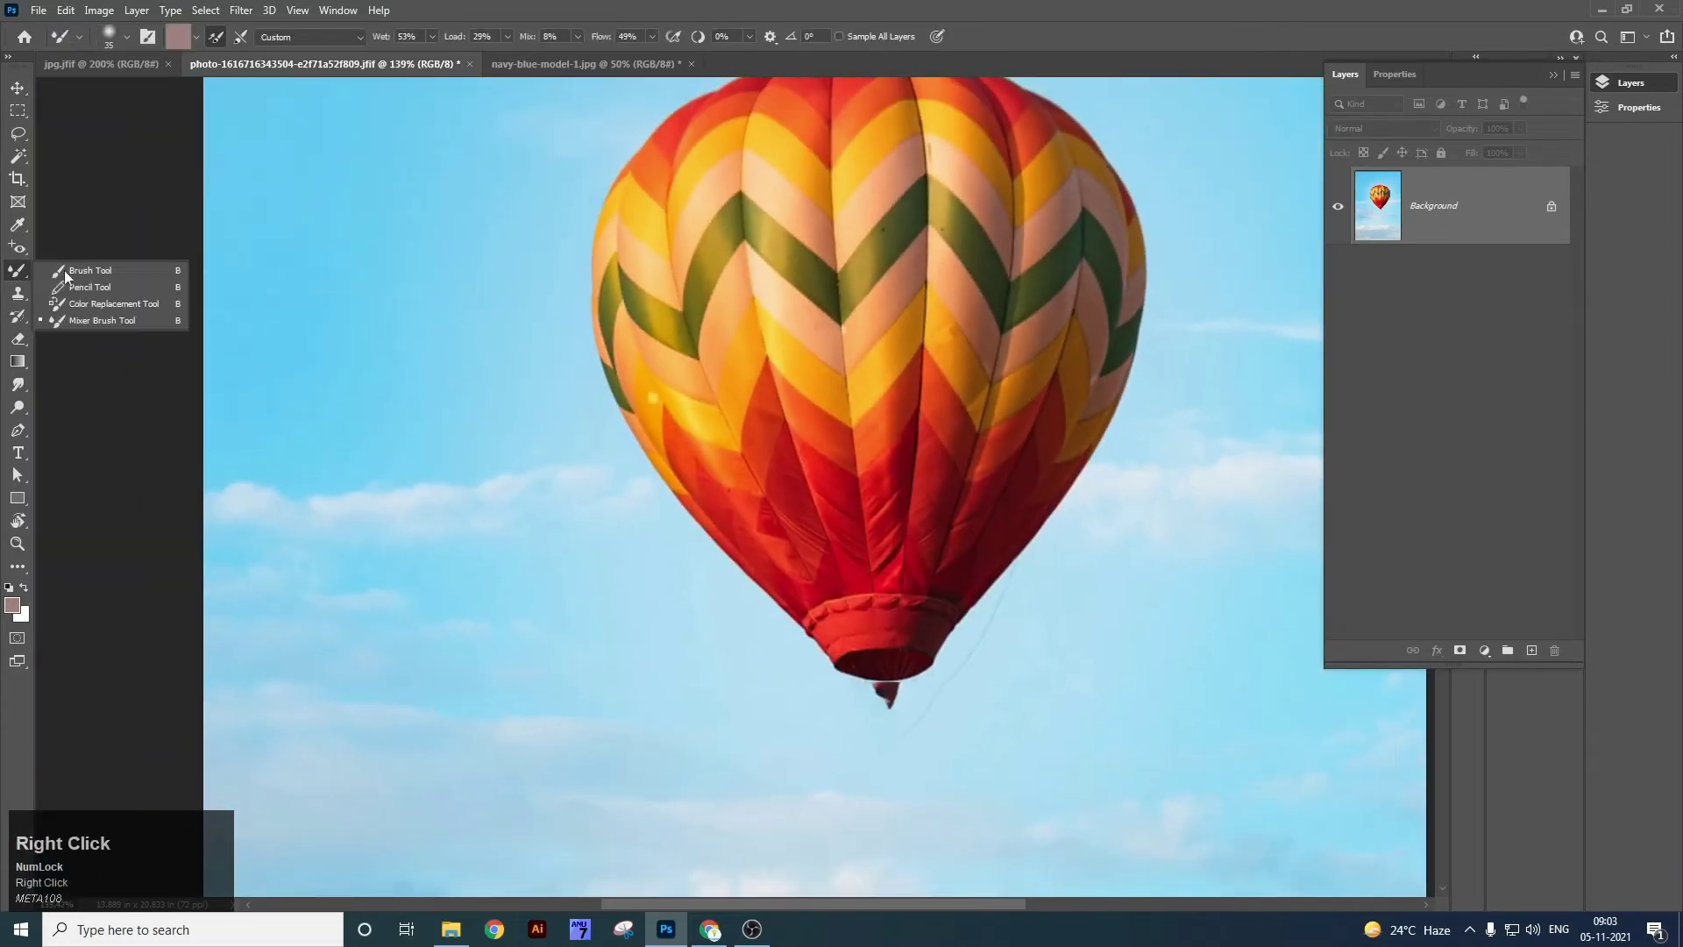
left_click(70, 271)
mouse_move(415, 325)
left_mouse_down()
mouse_move(622, 317)
mouse_move(839, 267)
mouse_move(1004, 270)
left_mouse_up()
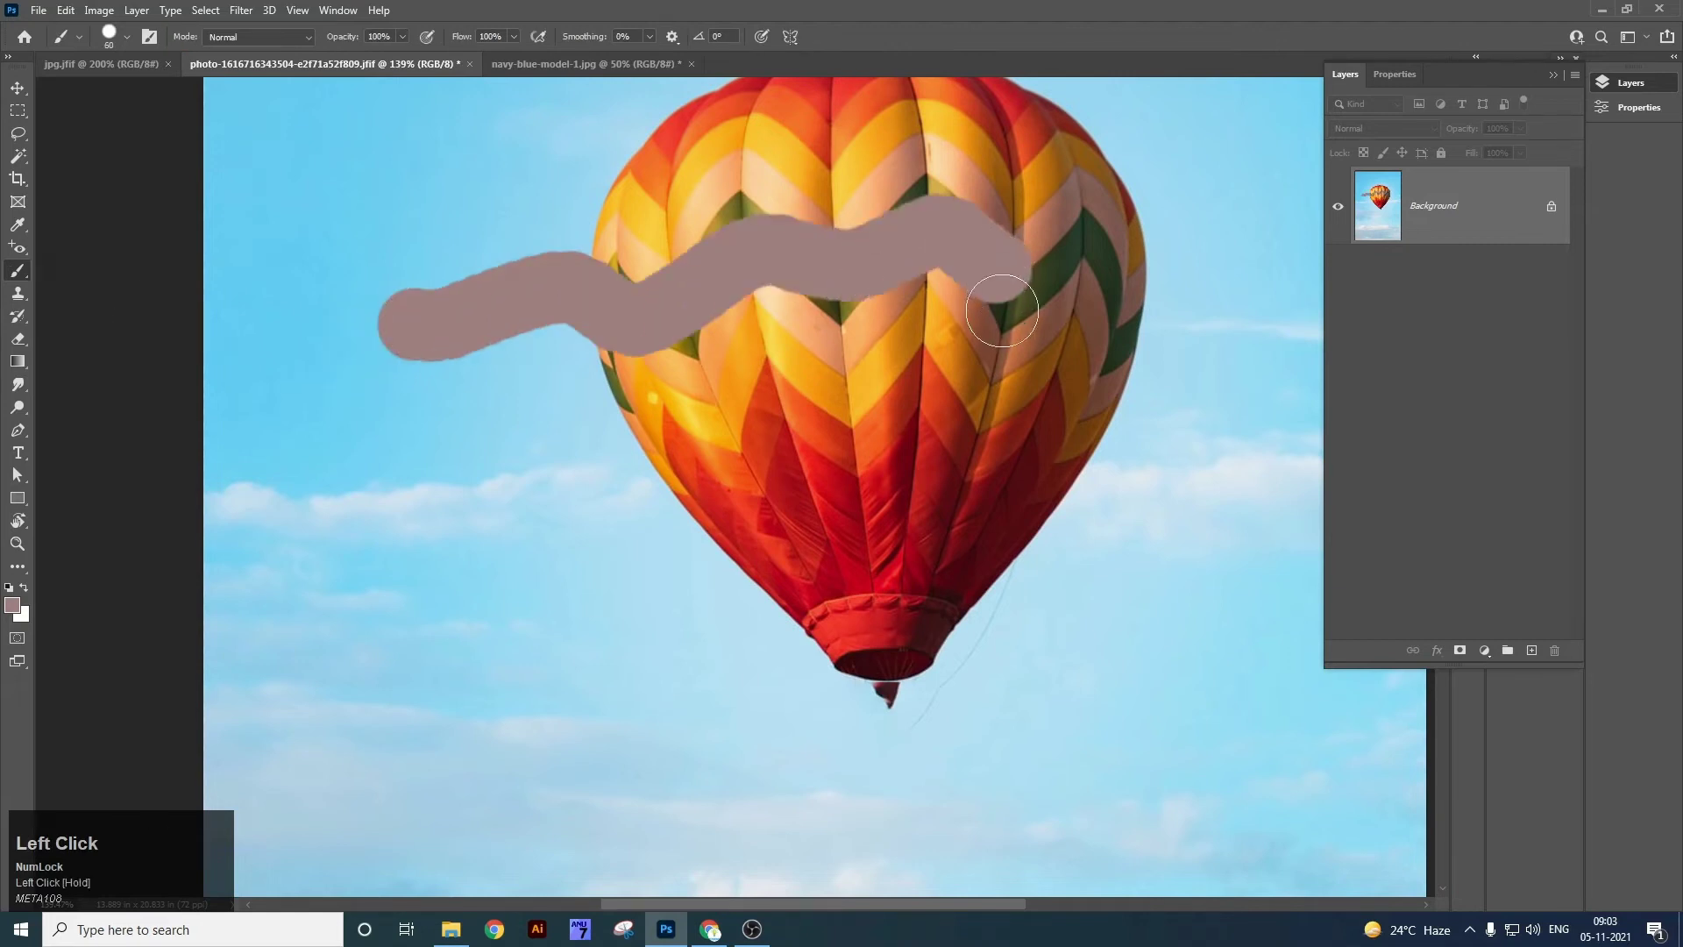
key("ctrl+z")
mouse_move(368, 346)
left_mouse_down()
mouse_move(515, 502)
mouse_move(671, 355)
left_mouse_up()
key("ctrl+z")
Return to the Mixer Brush and load it with dark red paint.
right_click(21, 273)
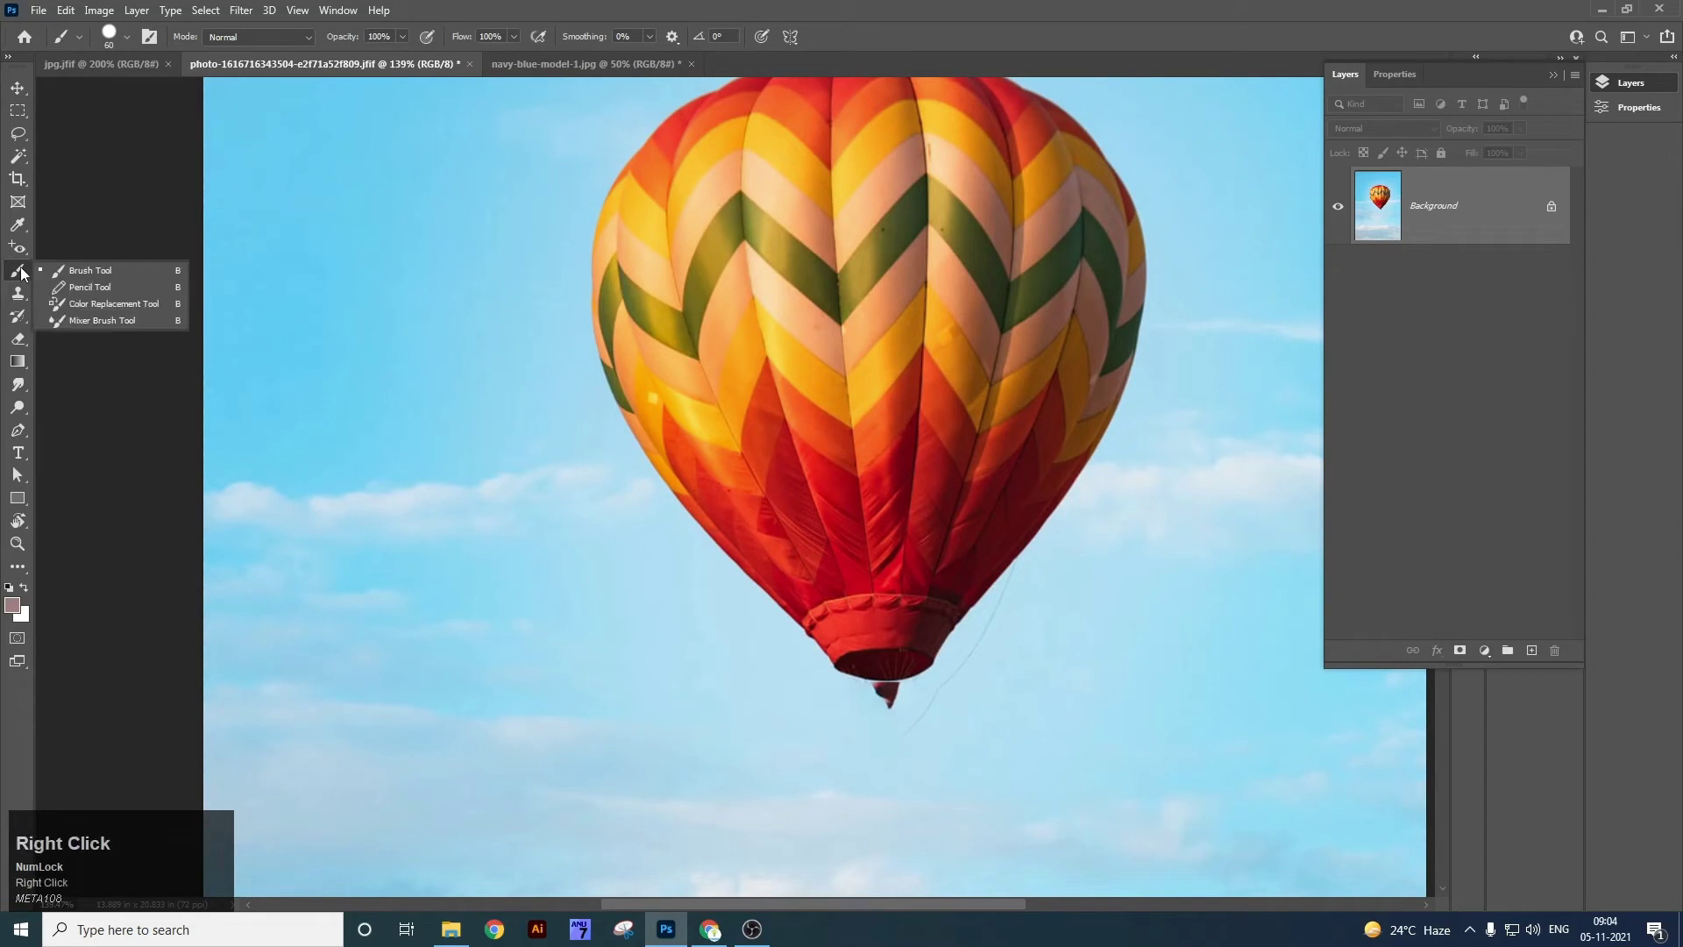
left_click(108, 319)
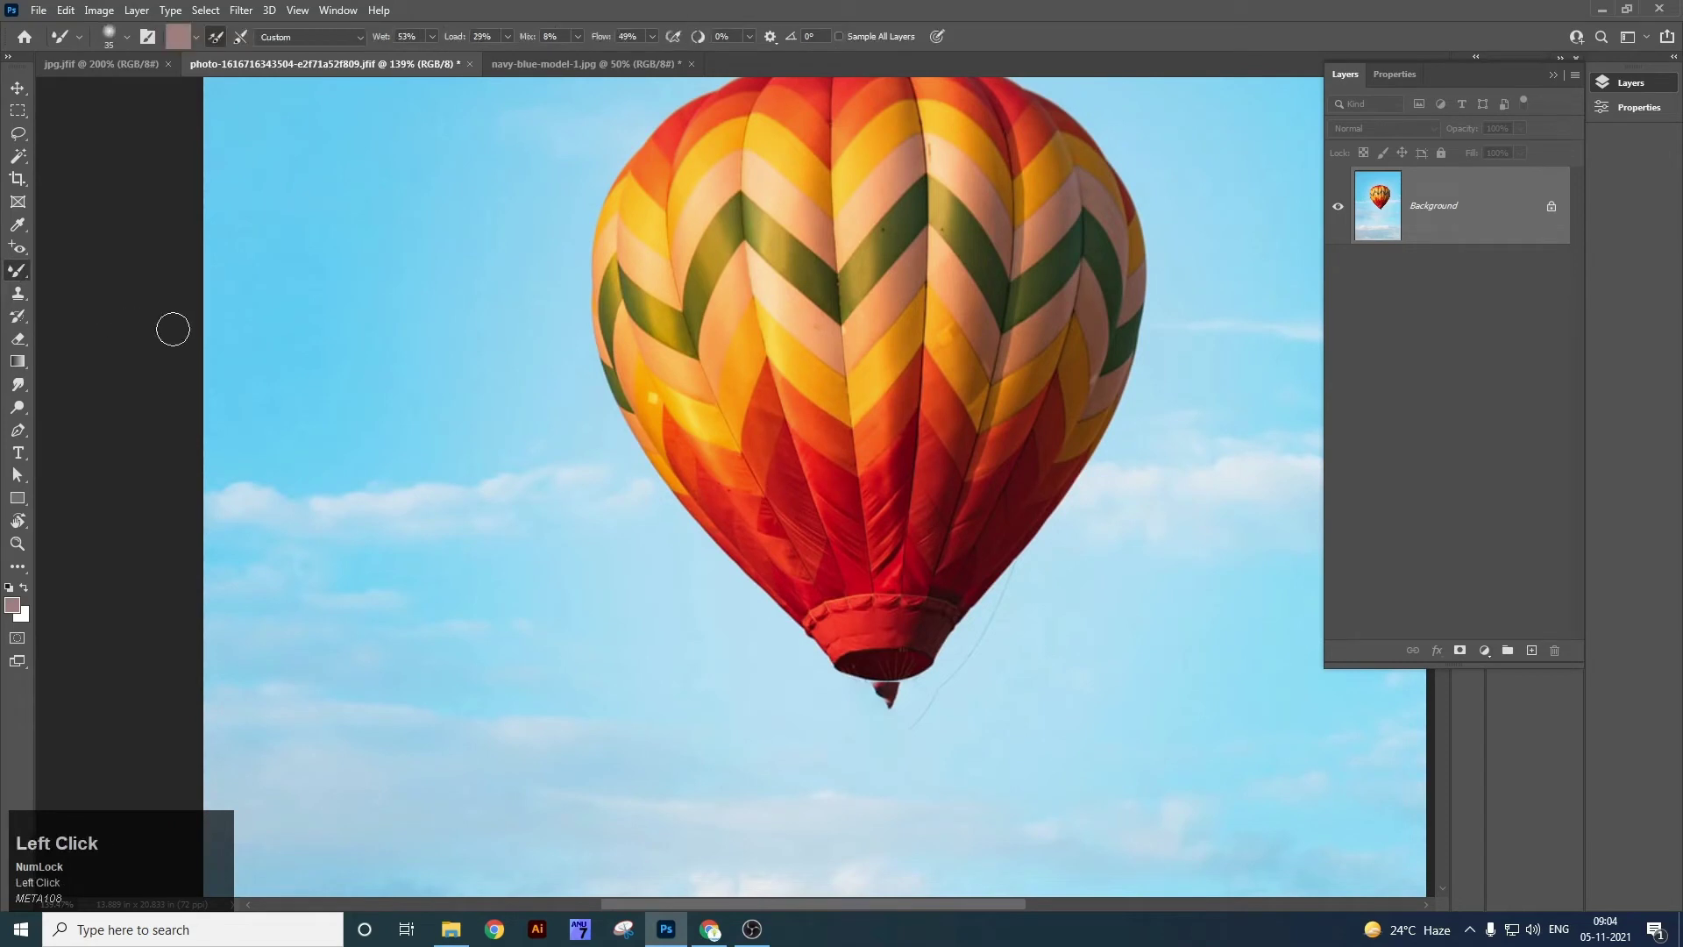
left_click(196, 36)
left_click(178, 36)
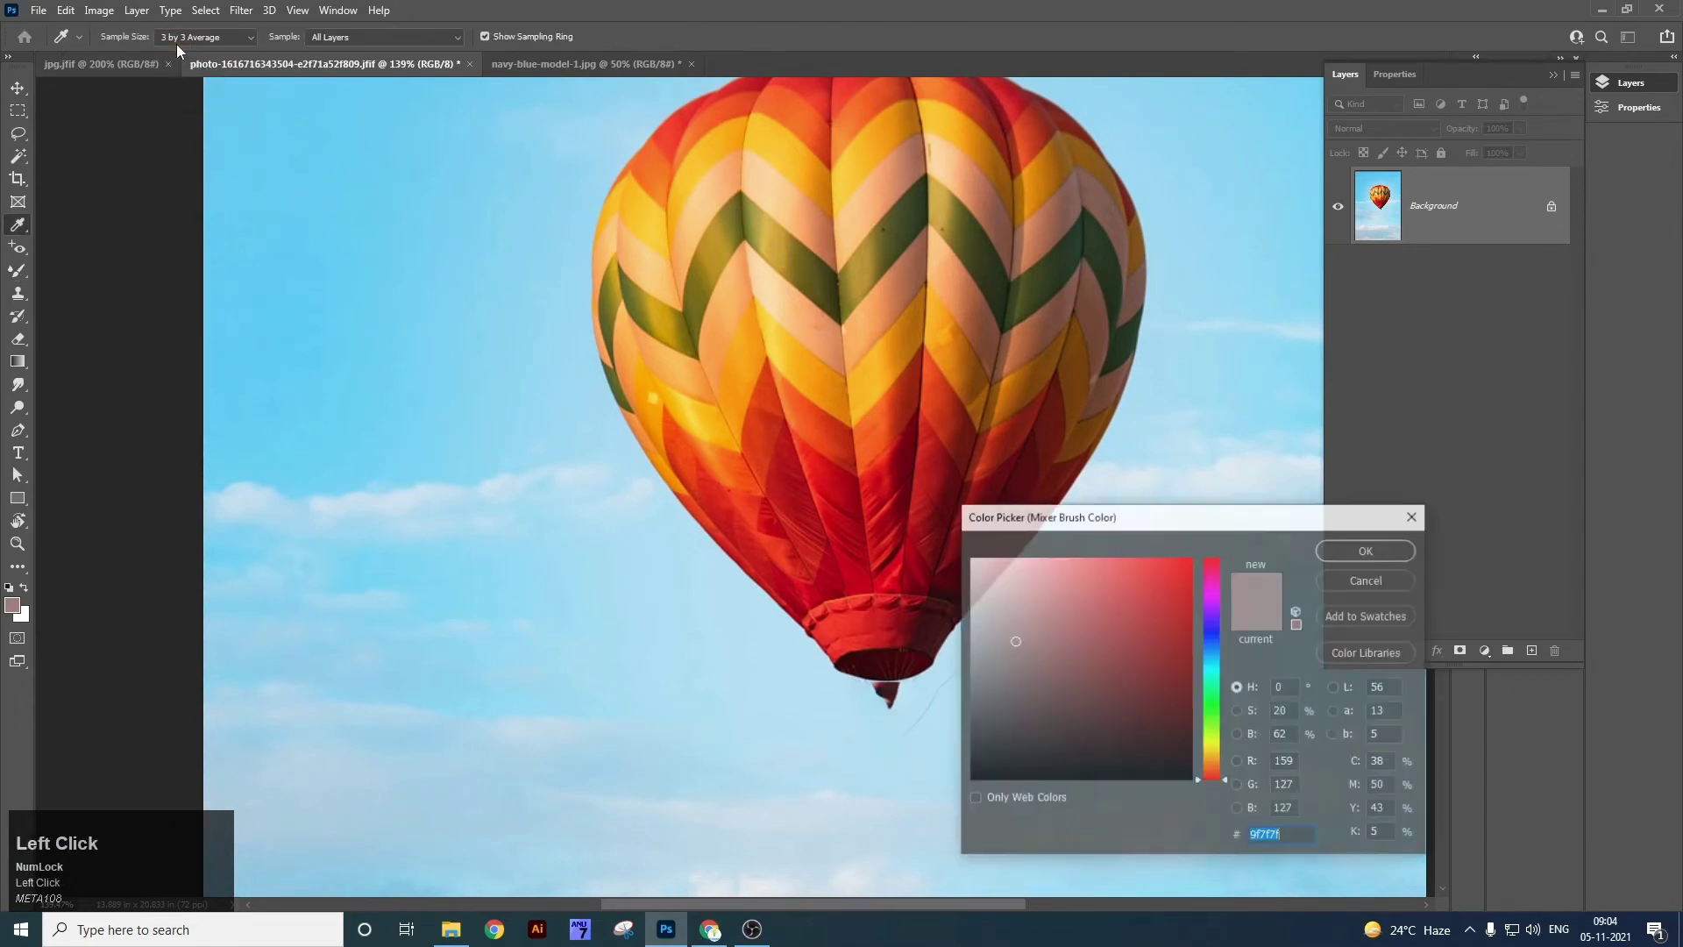
left_click(1184, 657)
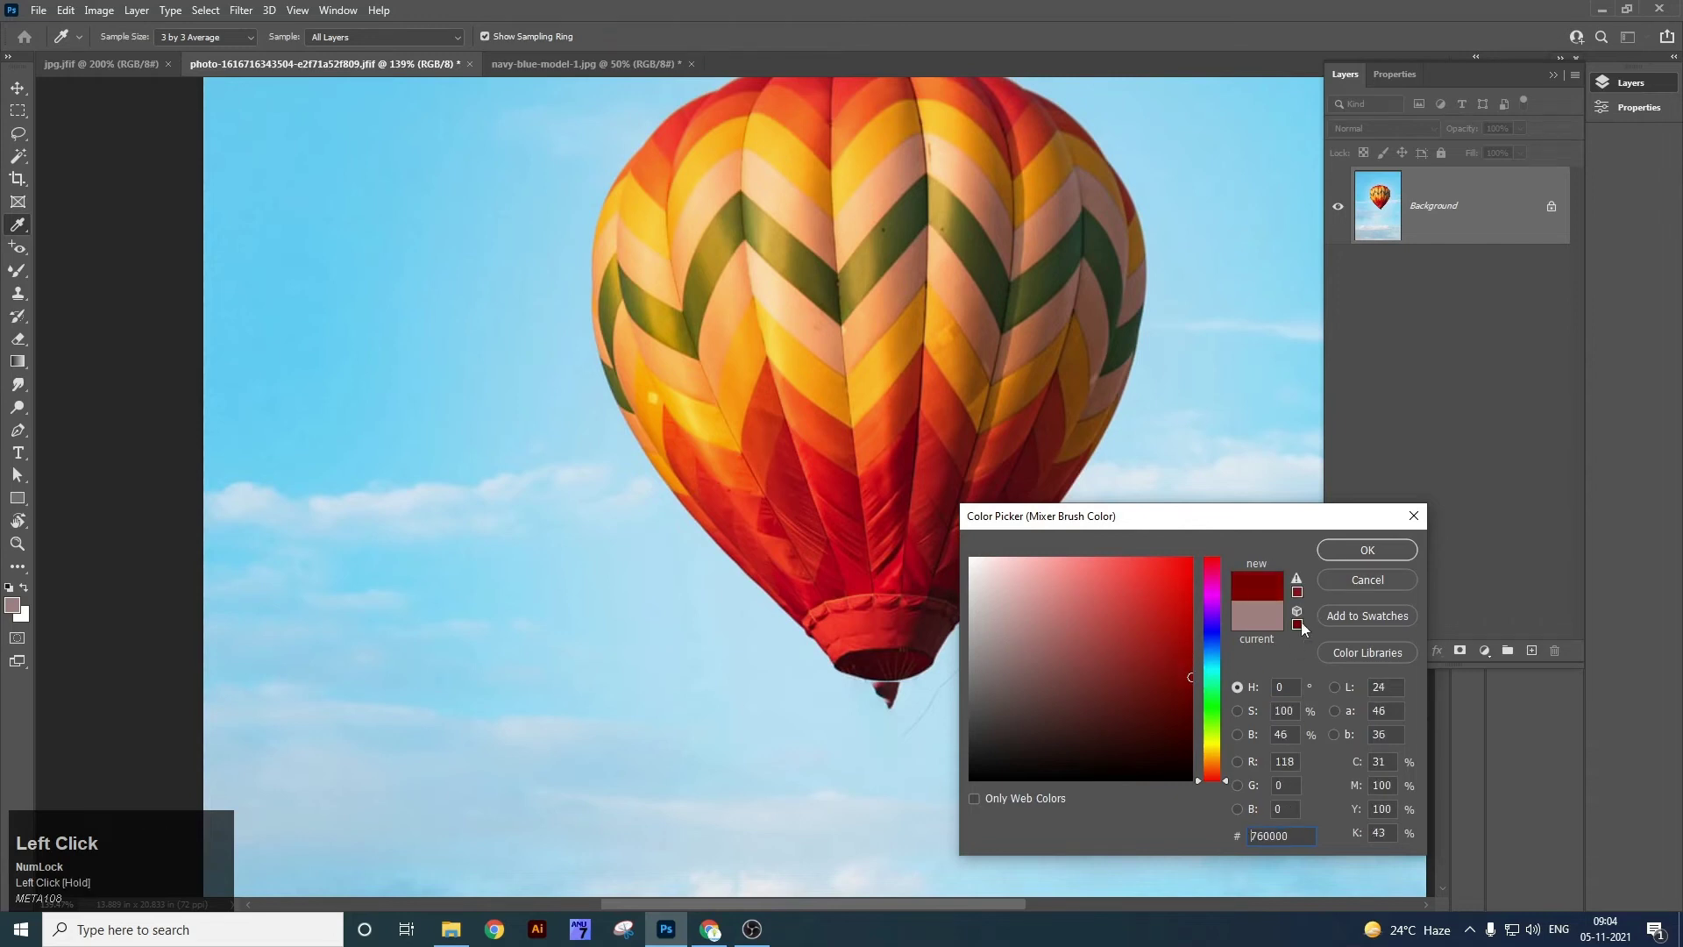
left_click(1367, 565)
Smear the balloon's left side and chevrons, raise Mix to 100%, and smear zigzags across it.
mouse_move(658, 434)
left_mouse_down()
mouse_move(704, 334)
mouse_move(714, 349)
mouse_move(777, 304)
mouse_move(901, 315)
mouse_move(973, 275)
mouse_move(1057, 276)
mouse_move(1108, 307)
mouse_move(1096, 220)
mouse_move(915, 214)
mouse_move(670, 226)
mouse_move(617, 255)
mouse_move(599, 303)
mouse_move(636, 246)
mouse_move(652, 158)
mouse_move(873, 166)
left_mouse_up()
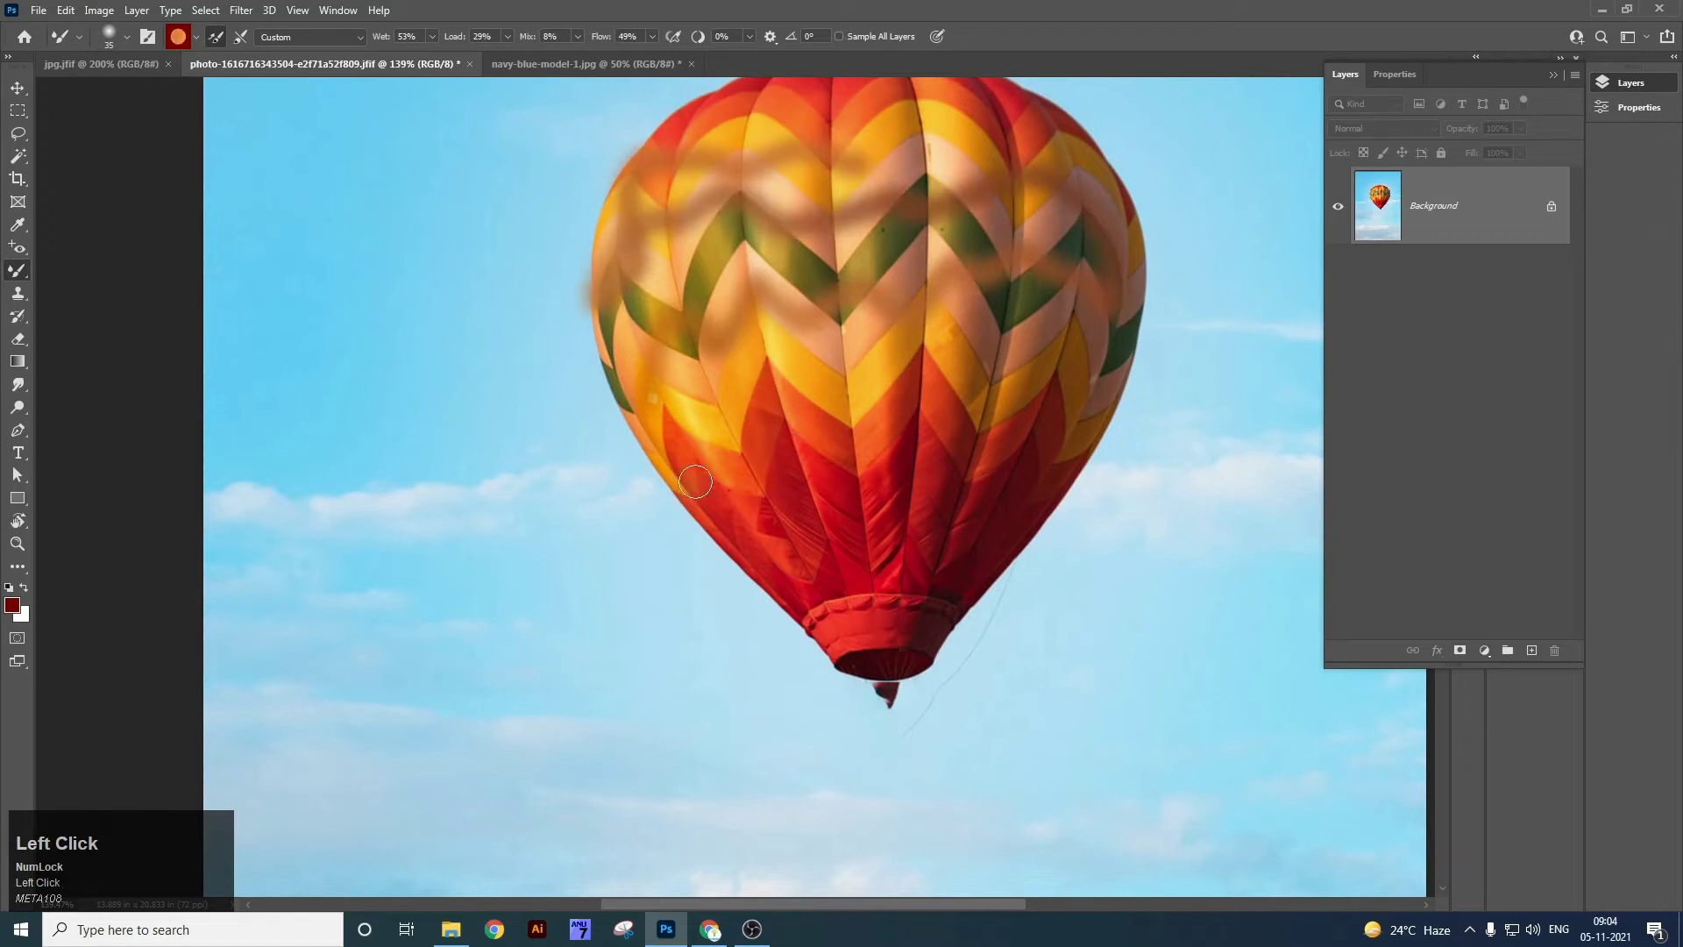
left_click_drag(696, 481, 577, 255)
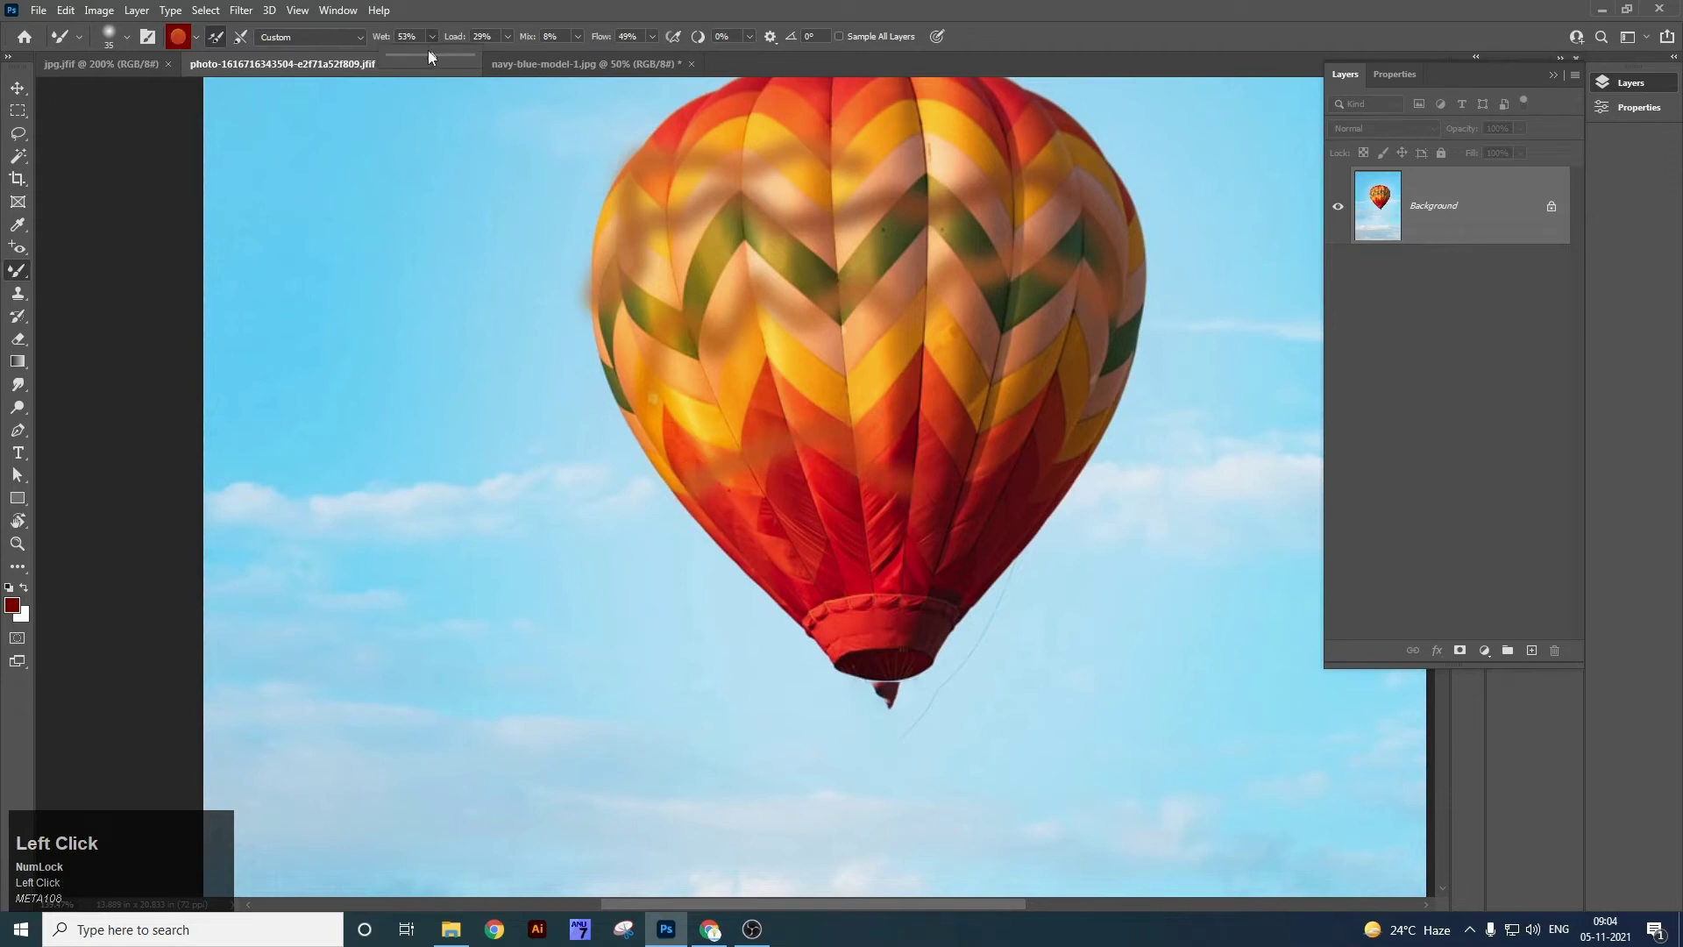
left_click(508, 37)
left_click_drag(576, 39, 665, 45)
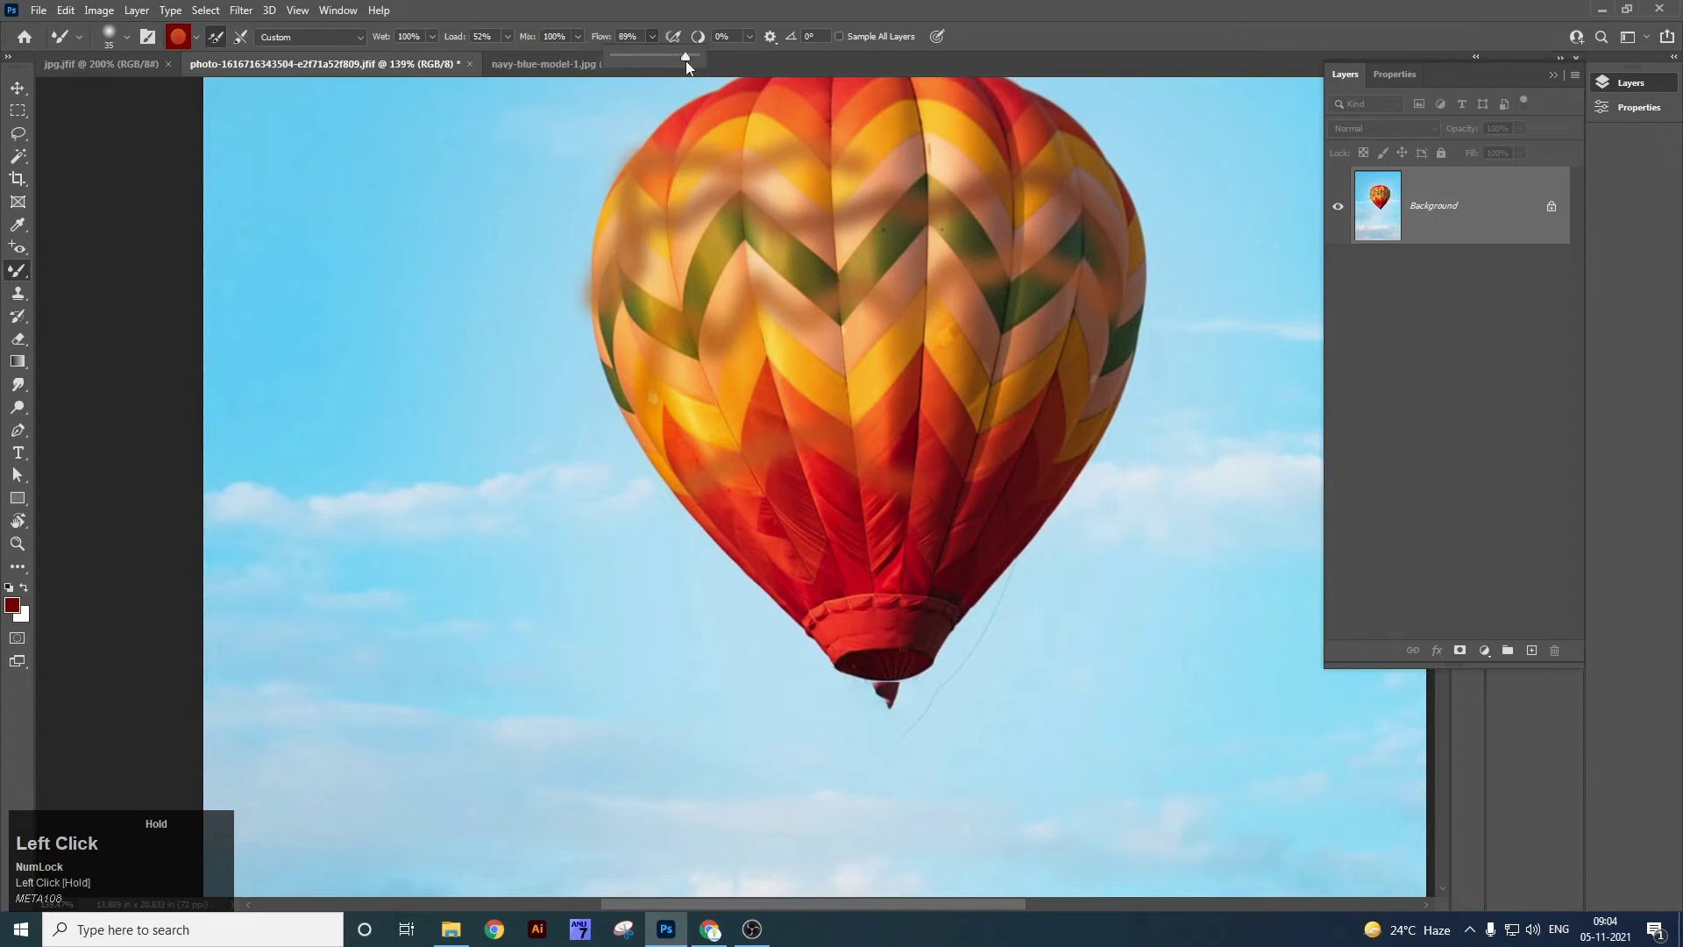
mouse_move(694, 368)
left_mouse_down()
mouse_move(905, 344)
mouse_move(1047, 374)
left_mouse_up()
mouse_move(602, 429)
left_mouse_down()
mouse_move(759, 368)
mouse_move(1078, 291)
mouse_move(1100, 314)
left_mouse_up()
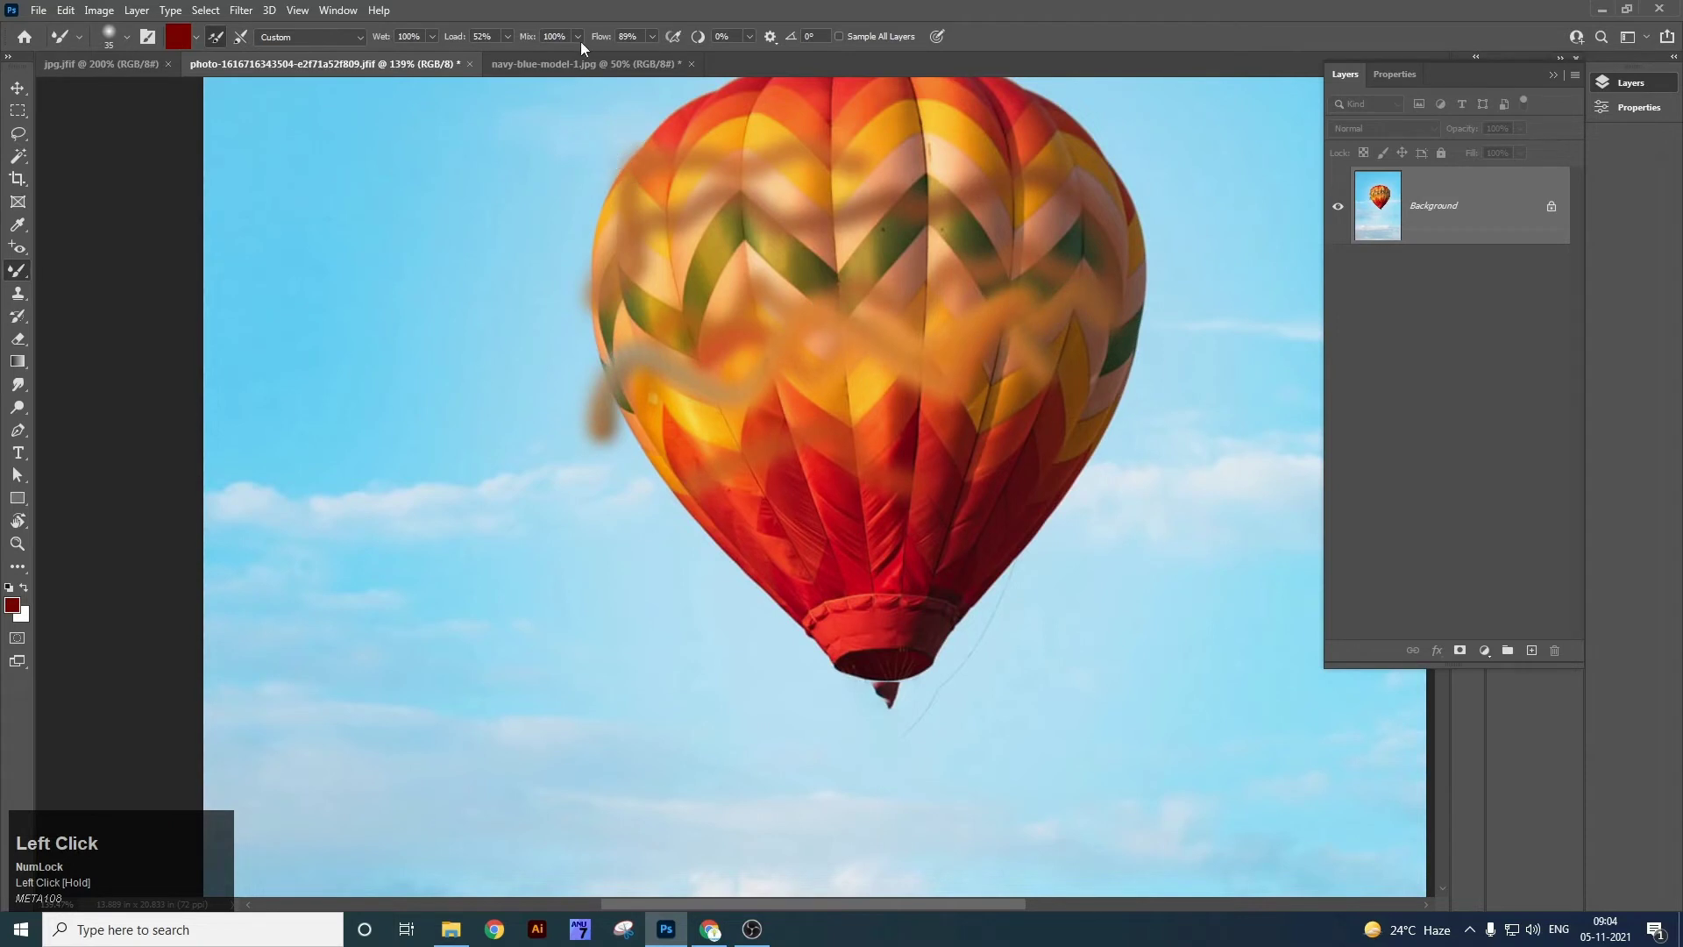
Enlarge the brush slightly, re-smear the lower red panels, and drag red from the balloon into the sky.
left_click_drag(649, 40, 662, 61)
left_click(757, 311)
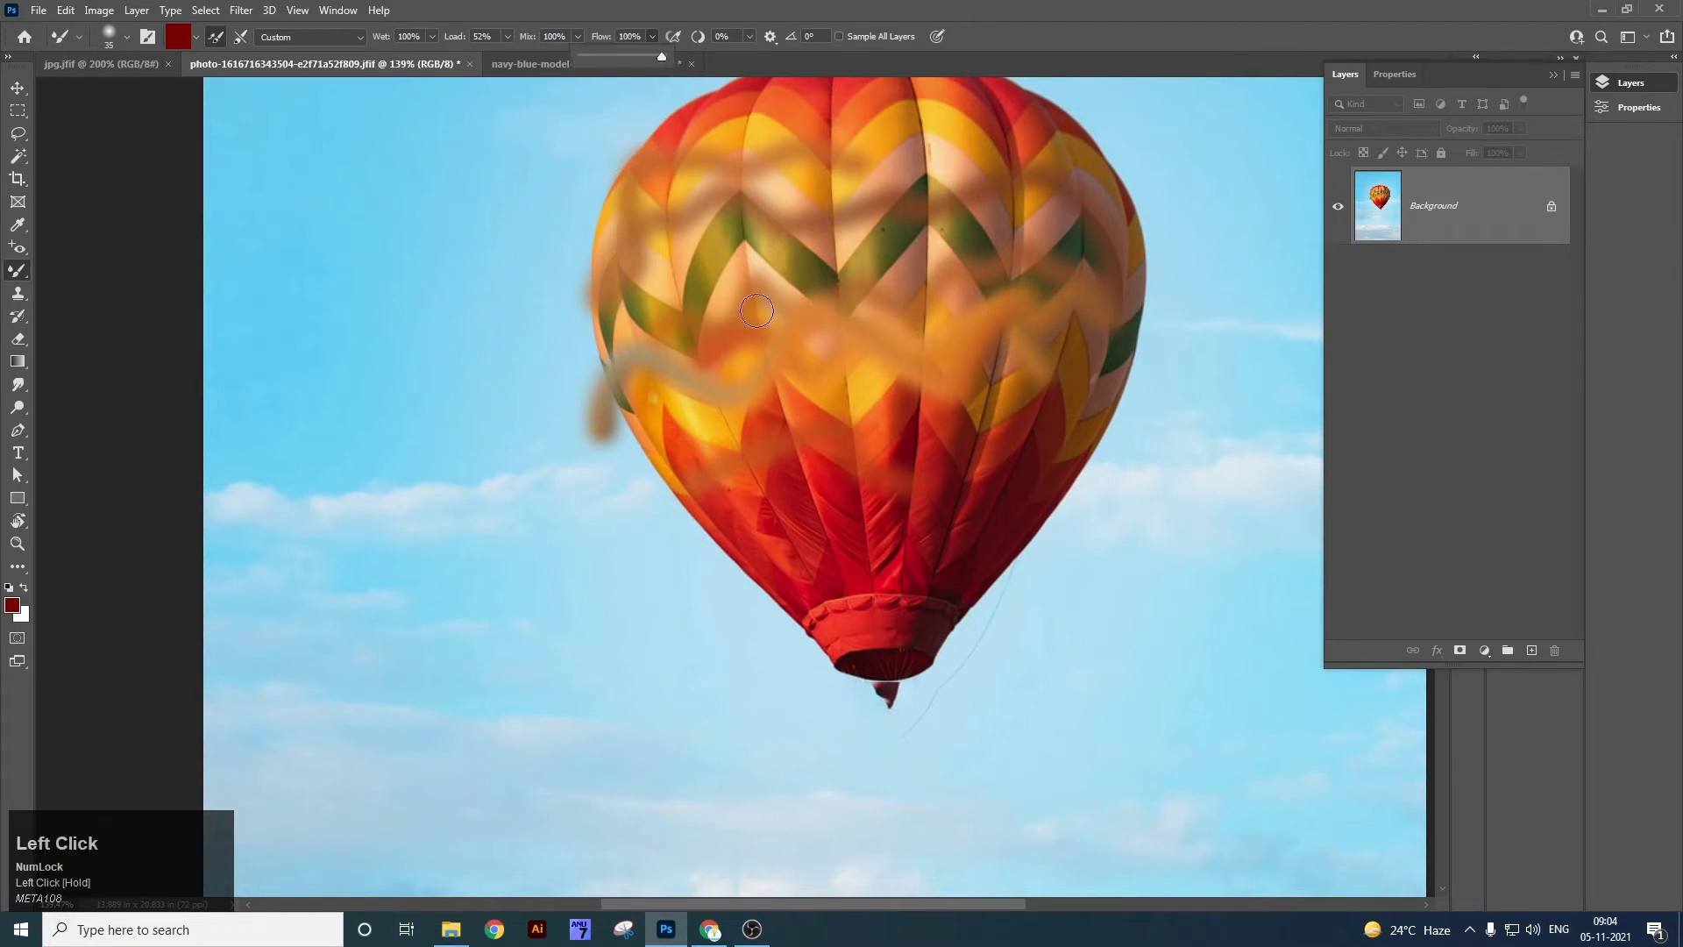
key("bracketright")
mouse_move(767, 568)
left_mouse_down()
mouse_move(763, 521)
mouse_move(778, 555)
mouse_move(902, 546)
mouse_move(981, 564)
left_mouse_up()
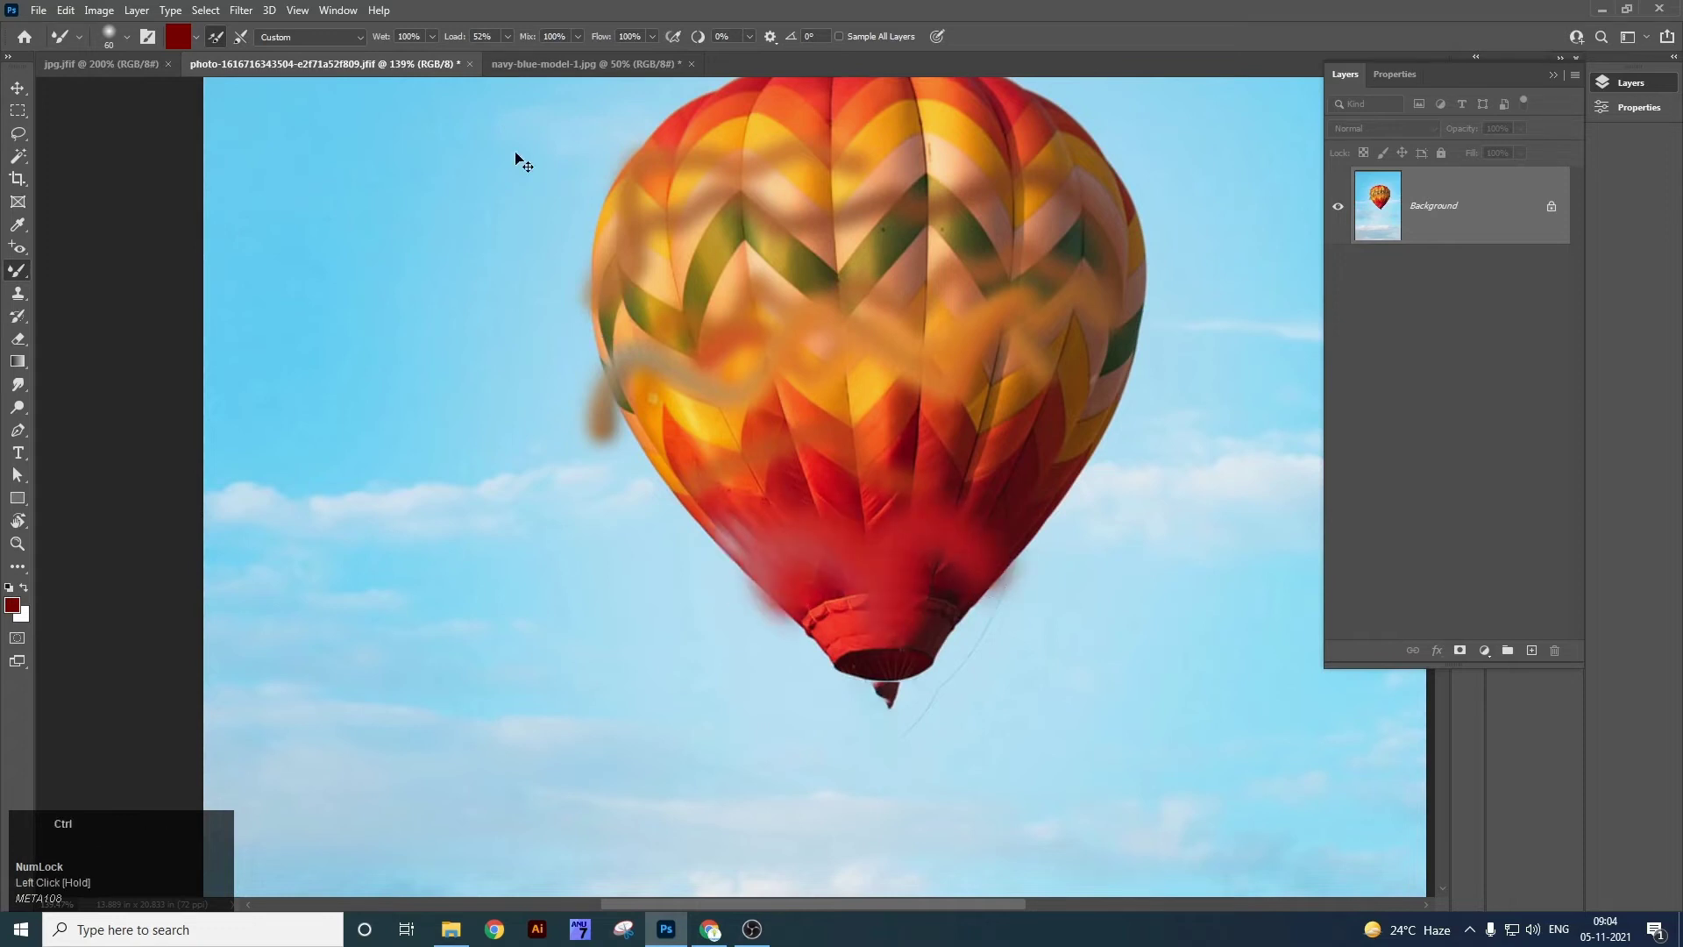
key("ctrl+z")
left_click(507, 37)
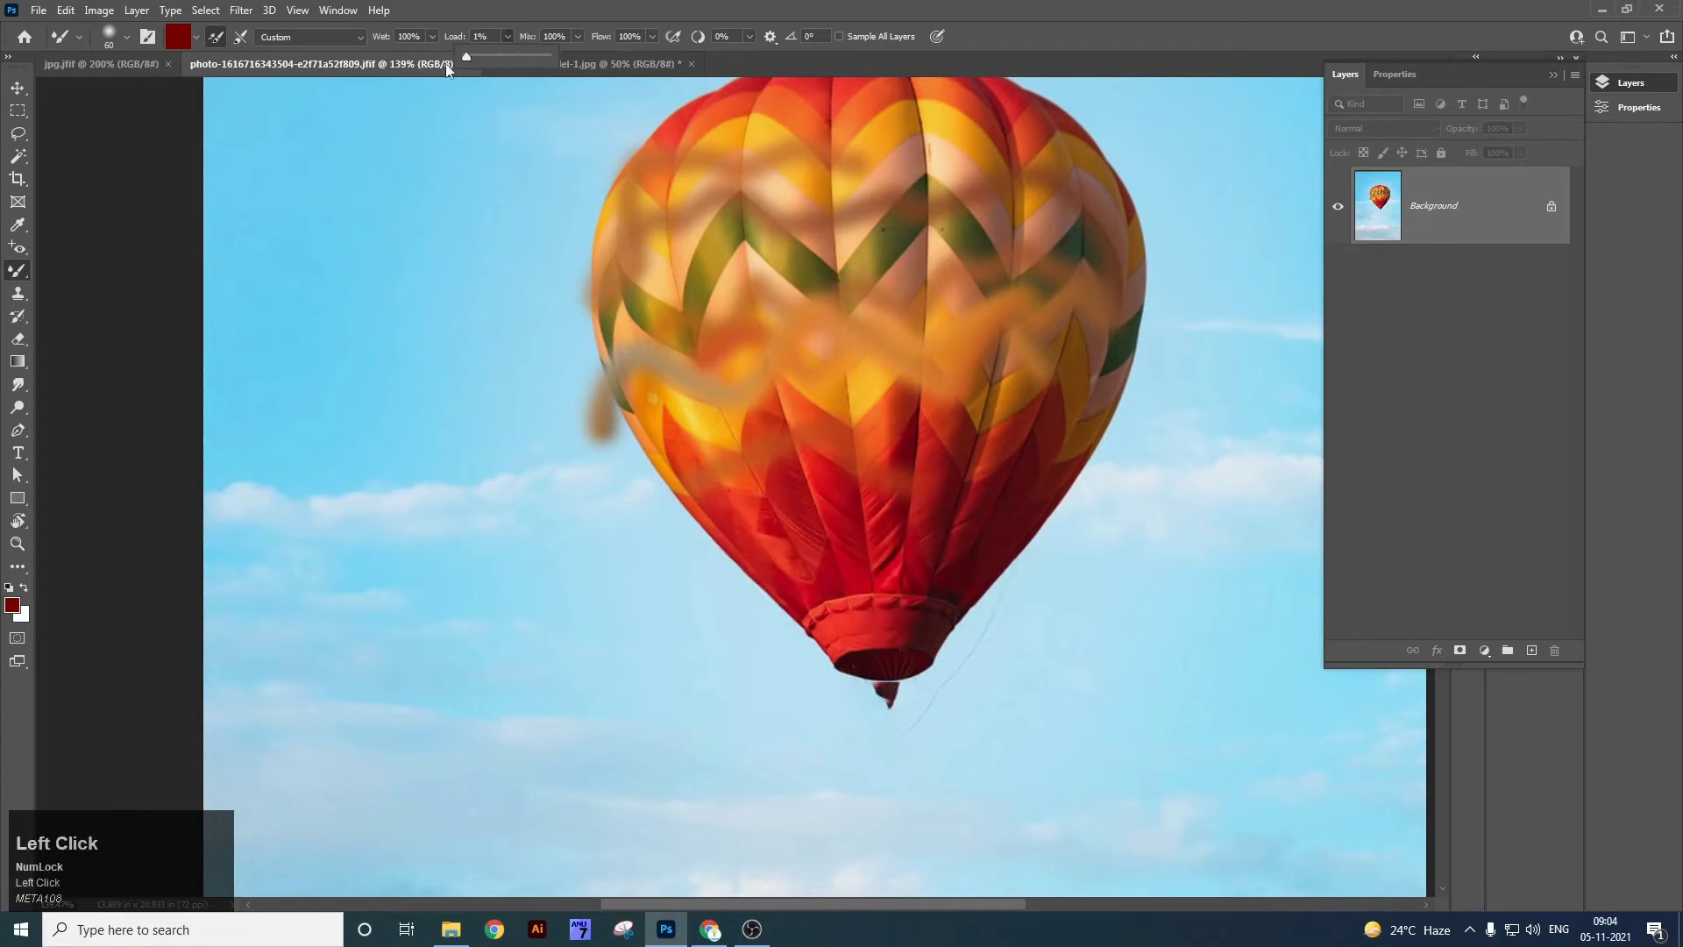
mouse_move(699, 452)
left_mouse_down()
mouse_move(700, 517)
mouse_move(800, 537)
mouse_move(849, 491)
mouse_move(950, 499)
left_mouse_up()
left_click(508, 36)
mouse_move(696, 600)
left_mouse_down()
mouse_move(713, 559)
mouse_move(775, 591)
mouse_move(919, 559)
mouse_move(1000, 516)
mouse_move(1114, 534)
mouse_move(1246, 614)
mouse_move(1218, 687)
mouse_move(1109, 698)
left_mouse_up()
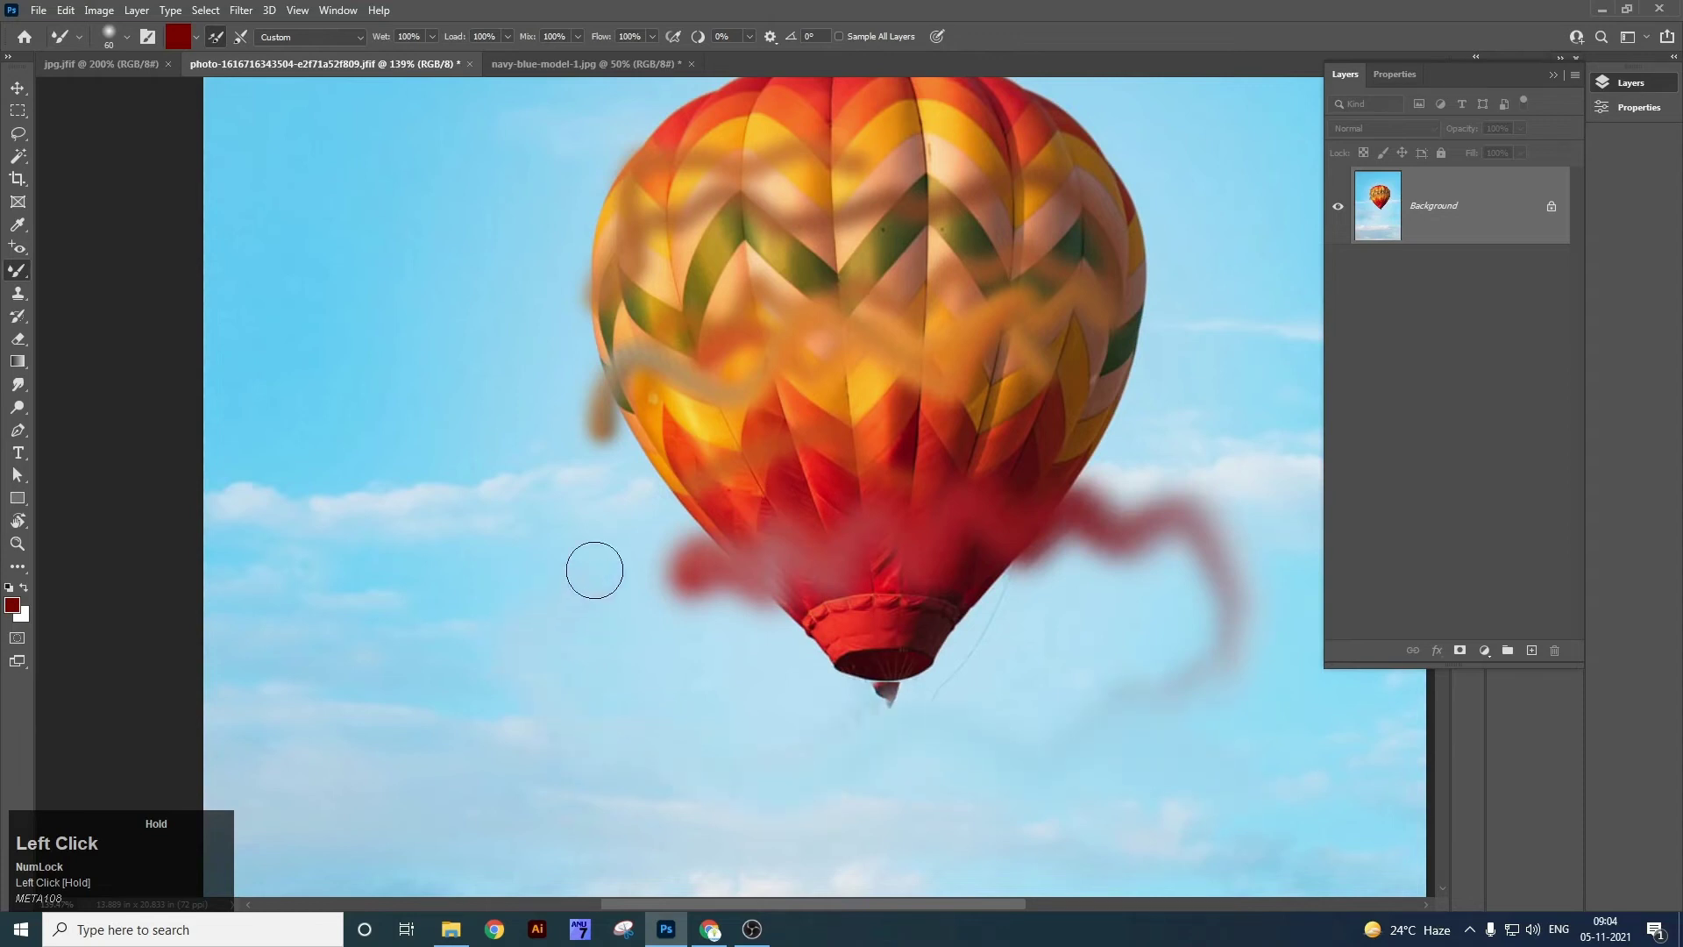
Smear sky colour across the balloon's middle and upper half, lower flow to 29%, and smear down over the basket.
mouse_move(599, 497)
left_mouse_down()
mouse_move(671, 463)
mouse_move(905, 427)
mouse_move(1093, 438)
mouse_move(1142, 394)
left_mouse_up()
mouse_move(1128, 318)
left_mouse_down()
mouse_move(899, 195)
mouse_move(709, 169)
mouse_move(598, 266)
mouse_move(500, 242)
left_mouse_up()
left_click(509, 43)
mouse_move(630, 304)
left_mouse_down()
mouse_move(645, 351)
mouse_move(768, 339)
mouse_move(809, 255)
mouse_move(898, 242)
mouse_move(1102, 294)
left_mouse_up()
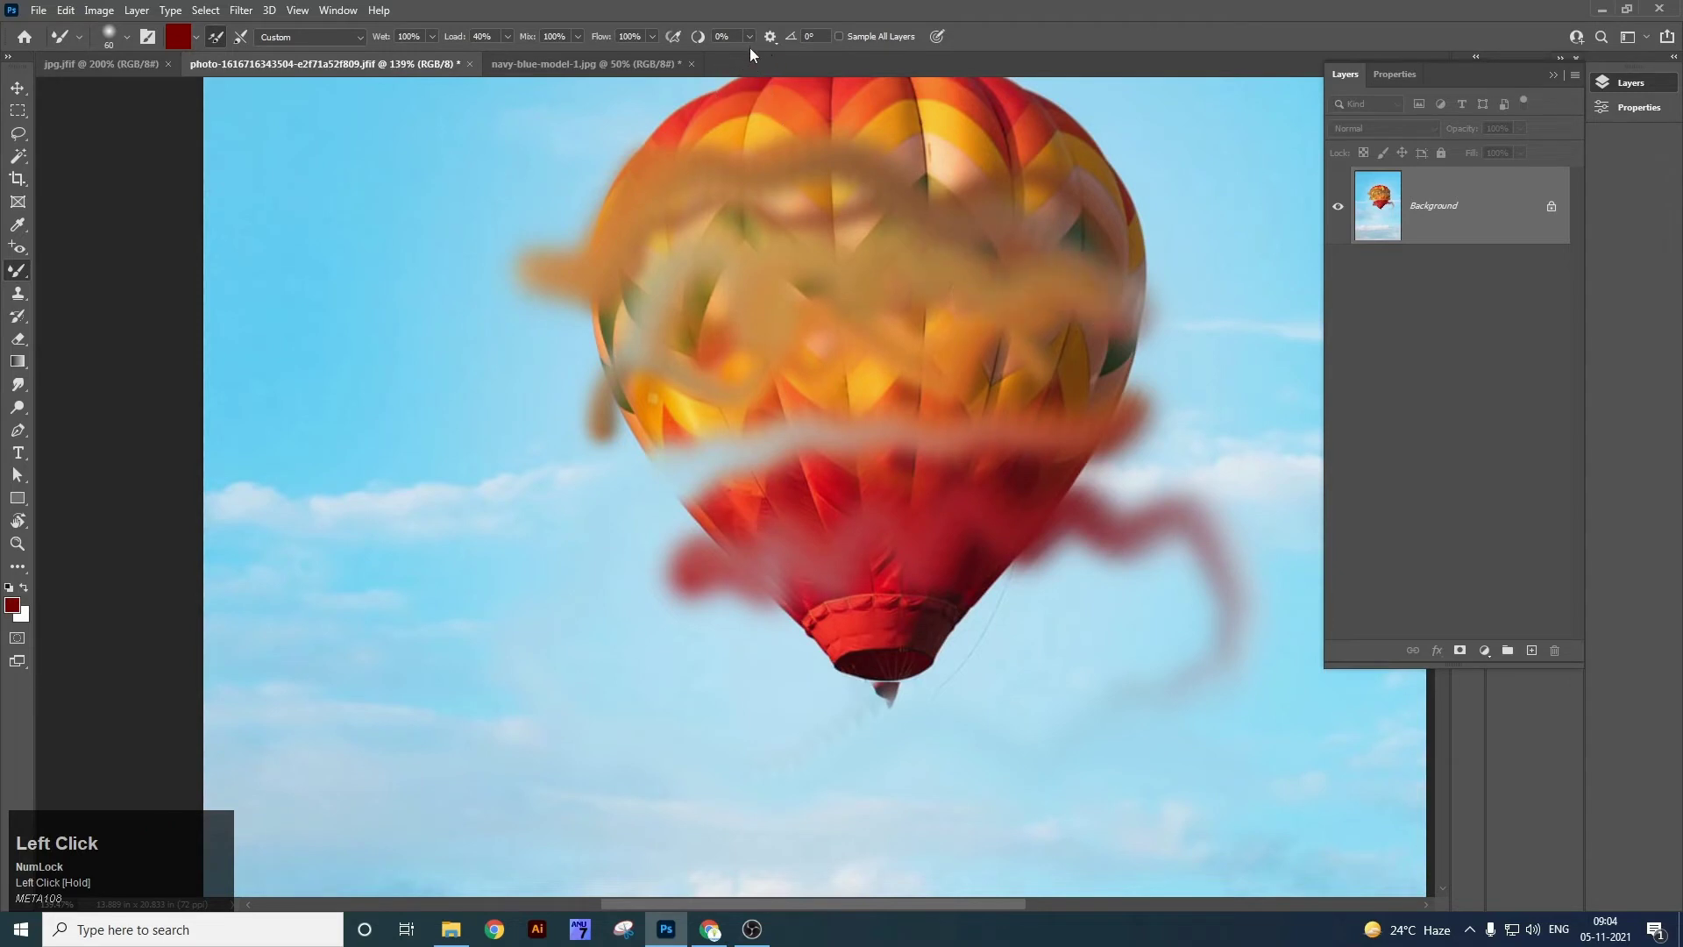
left_click(652, 37)
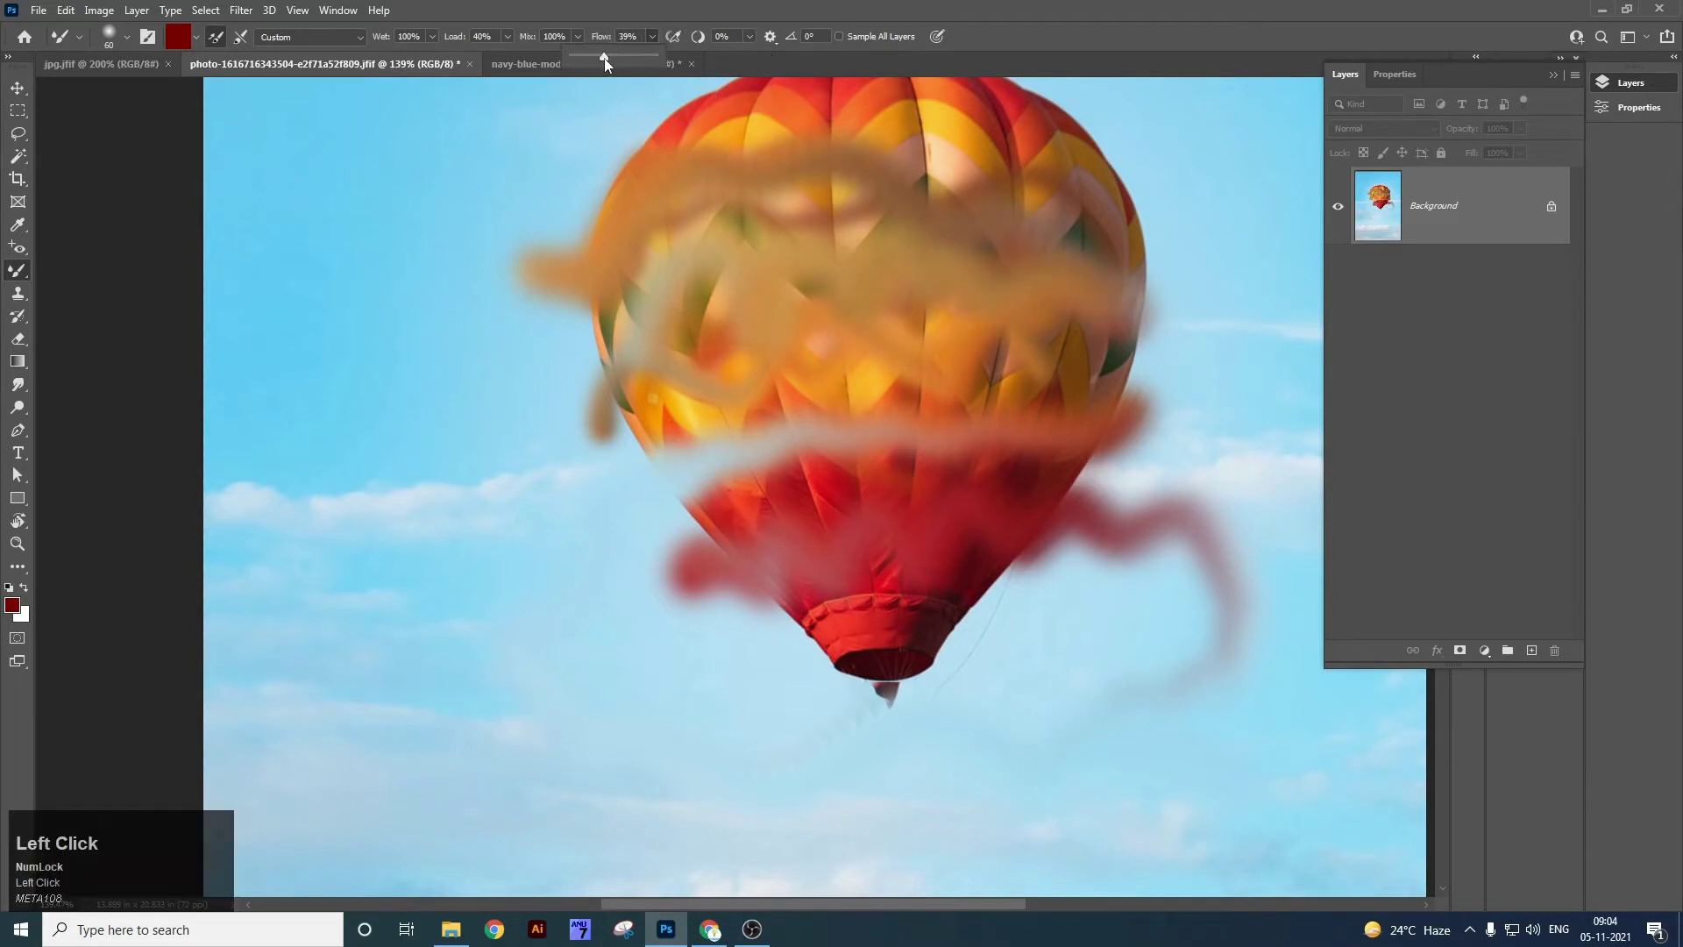
left_click(610, 380)
mouse_move(891, 544)
left_mouse_down()
mouse_move(872, 666)
mouse_move(903, 544)
mouse_move(865, 291)
left_mouse_up()
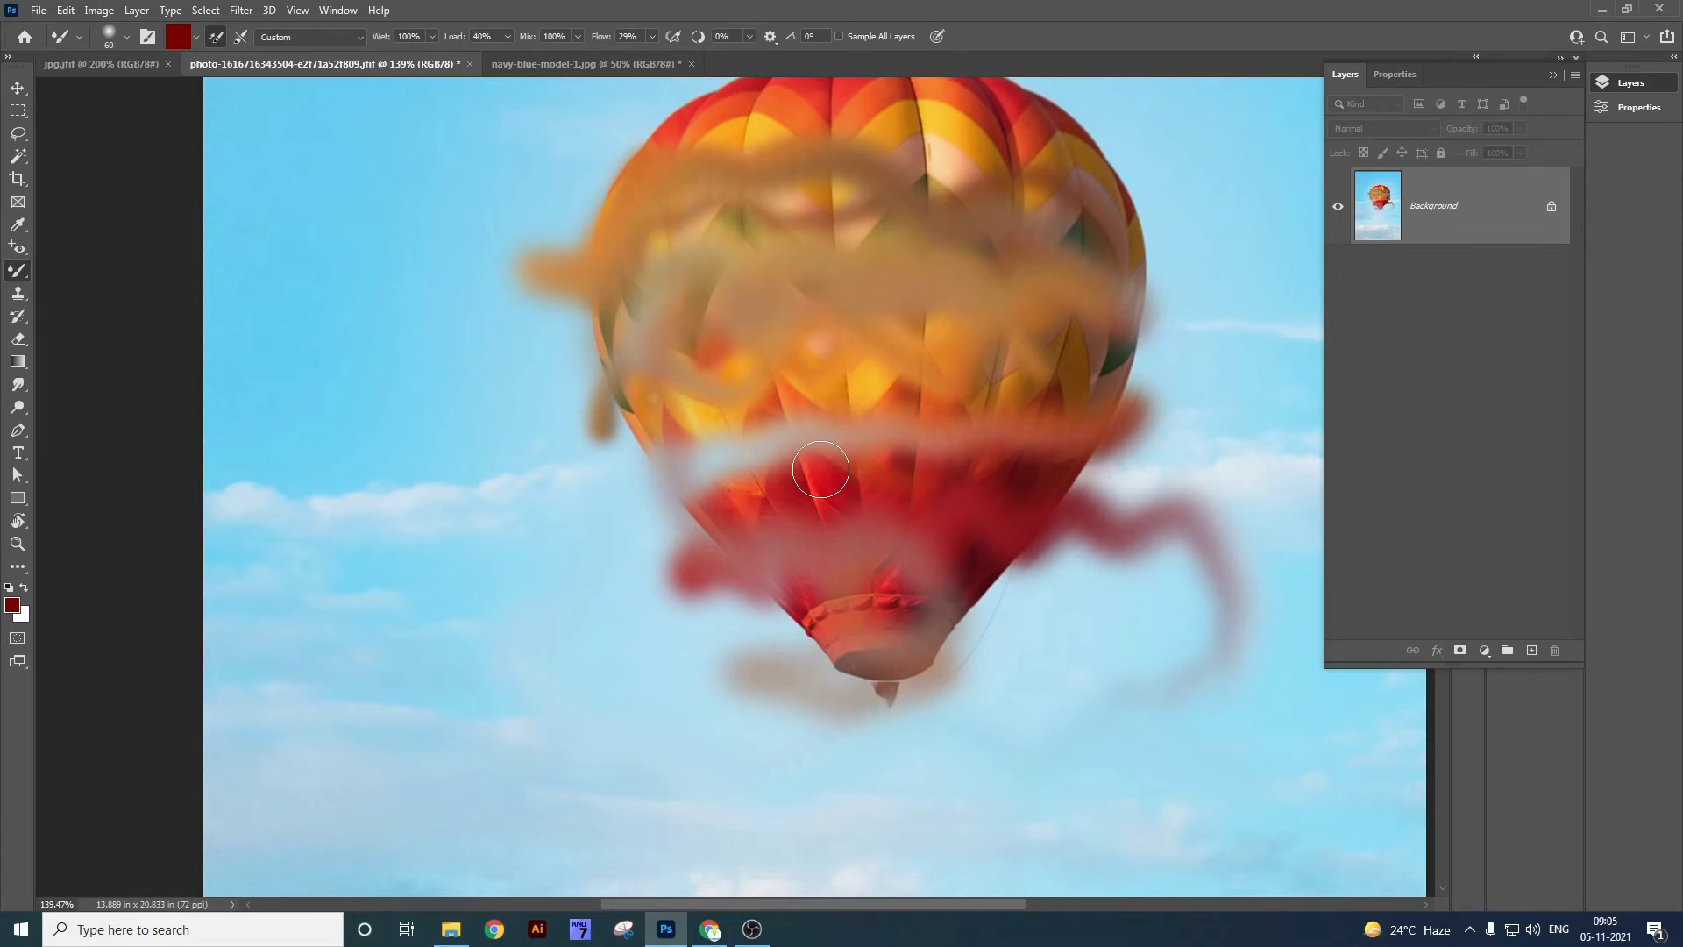
Close the balloon and T-shirt photos, discarding their changes.
right_click(22, 272)
left_click(70, 323)
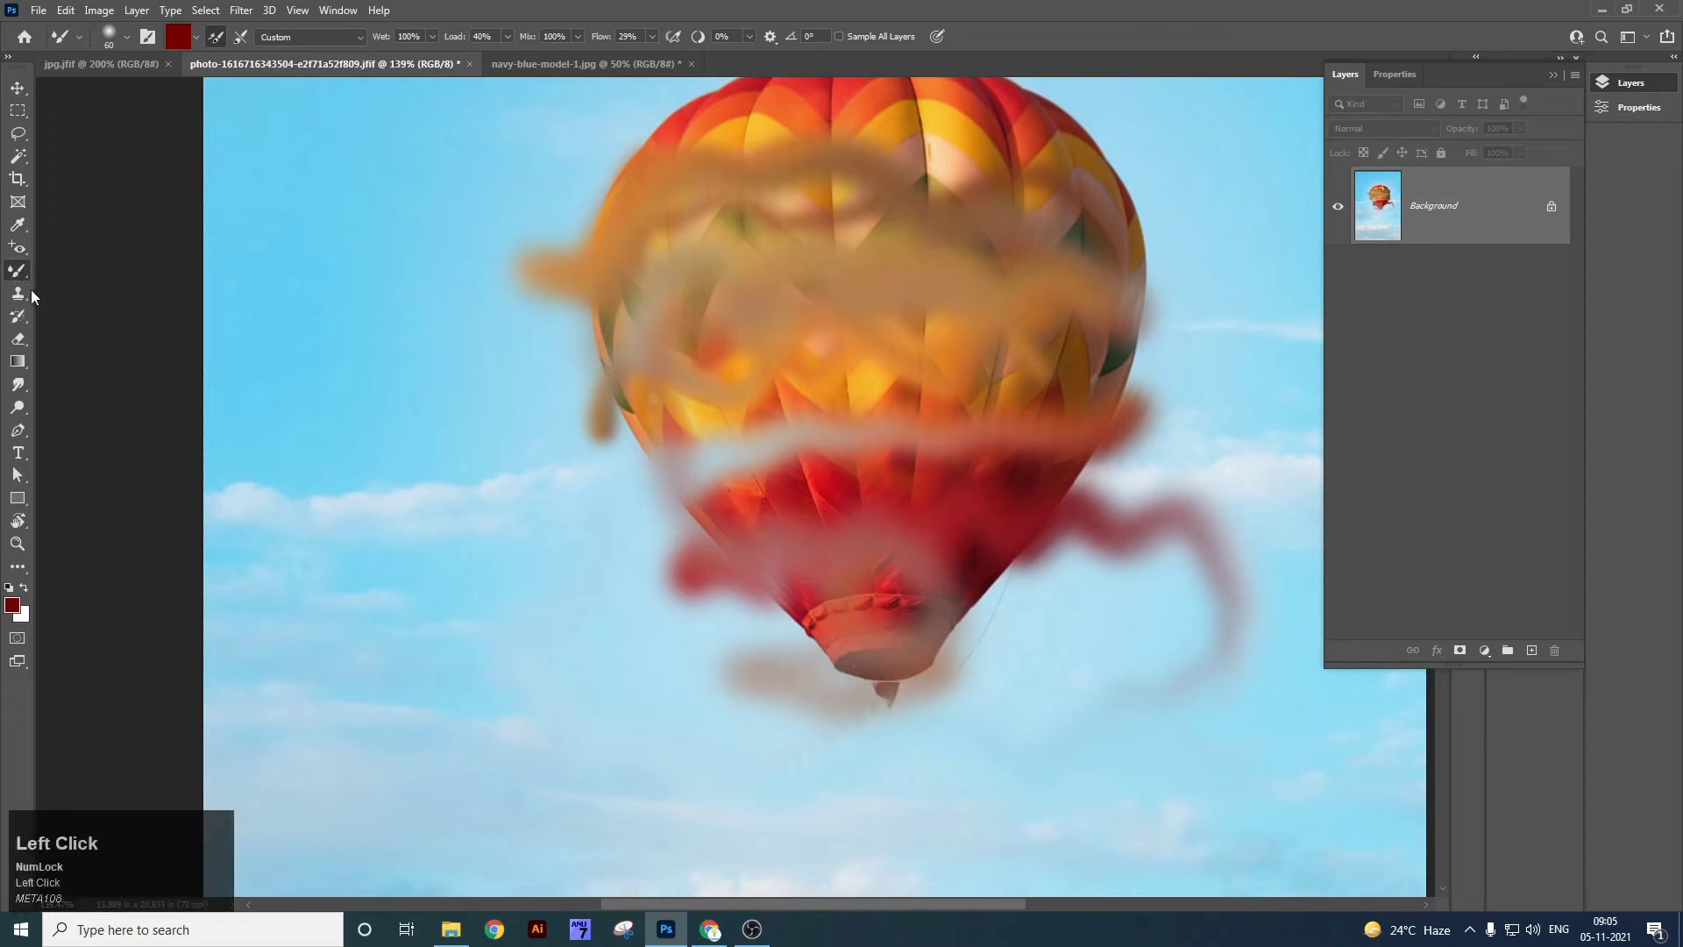
key("ctrl+w")
left_click(769, 355)
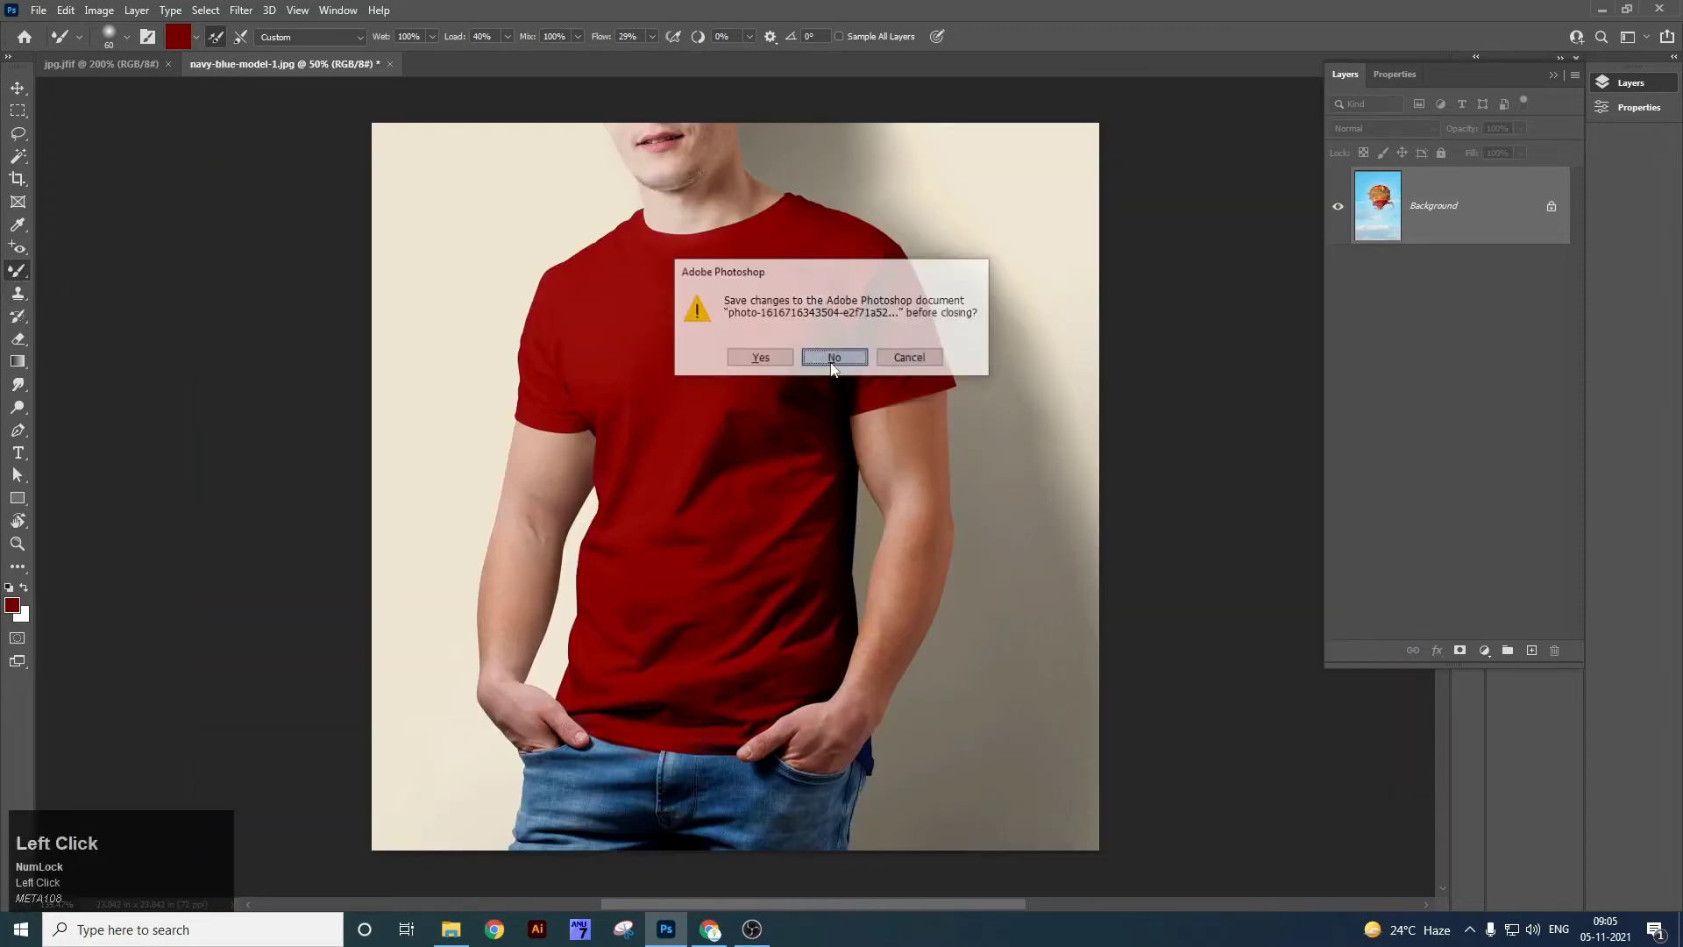
key("ctrl+w")
left_click(780, 349)
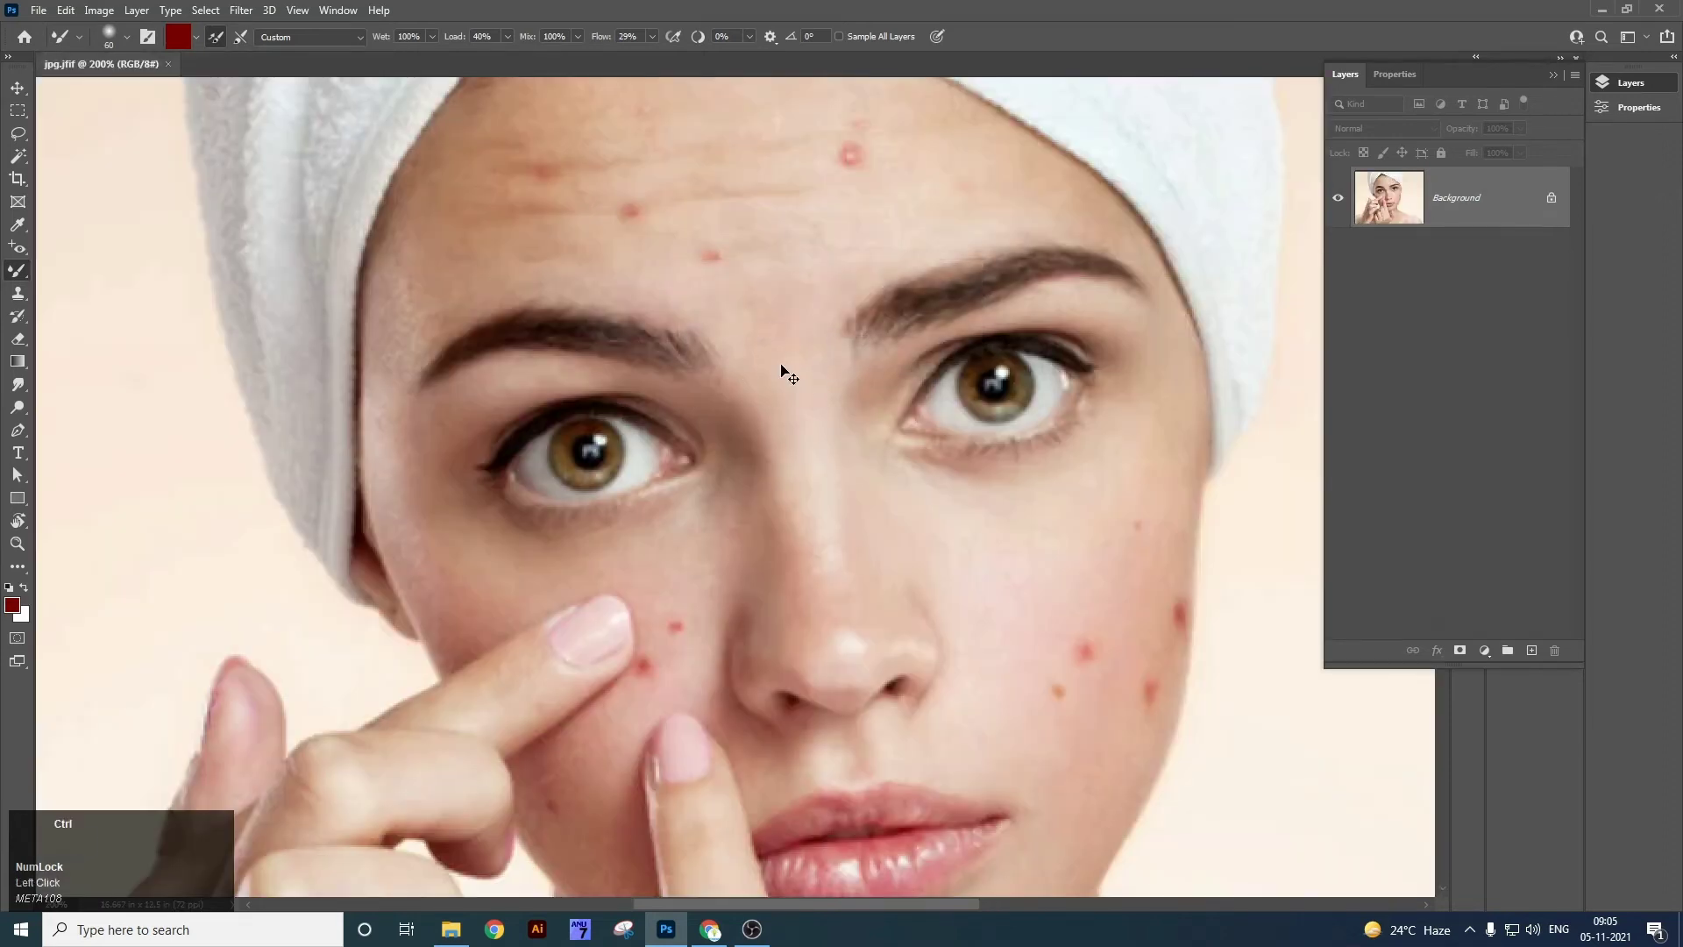
key("ctrl+w")
Create a new blank white 4×4-inch document, Untitled-1.
left_click(61, 190)
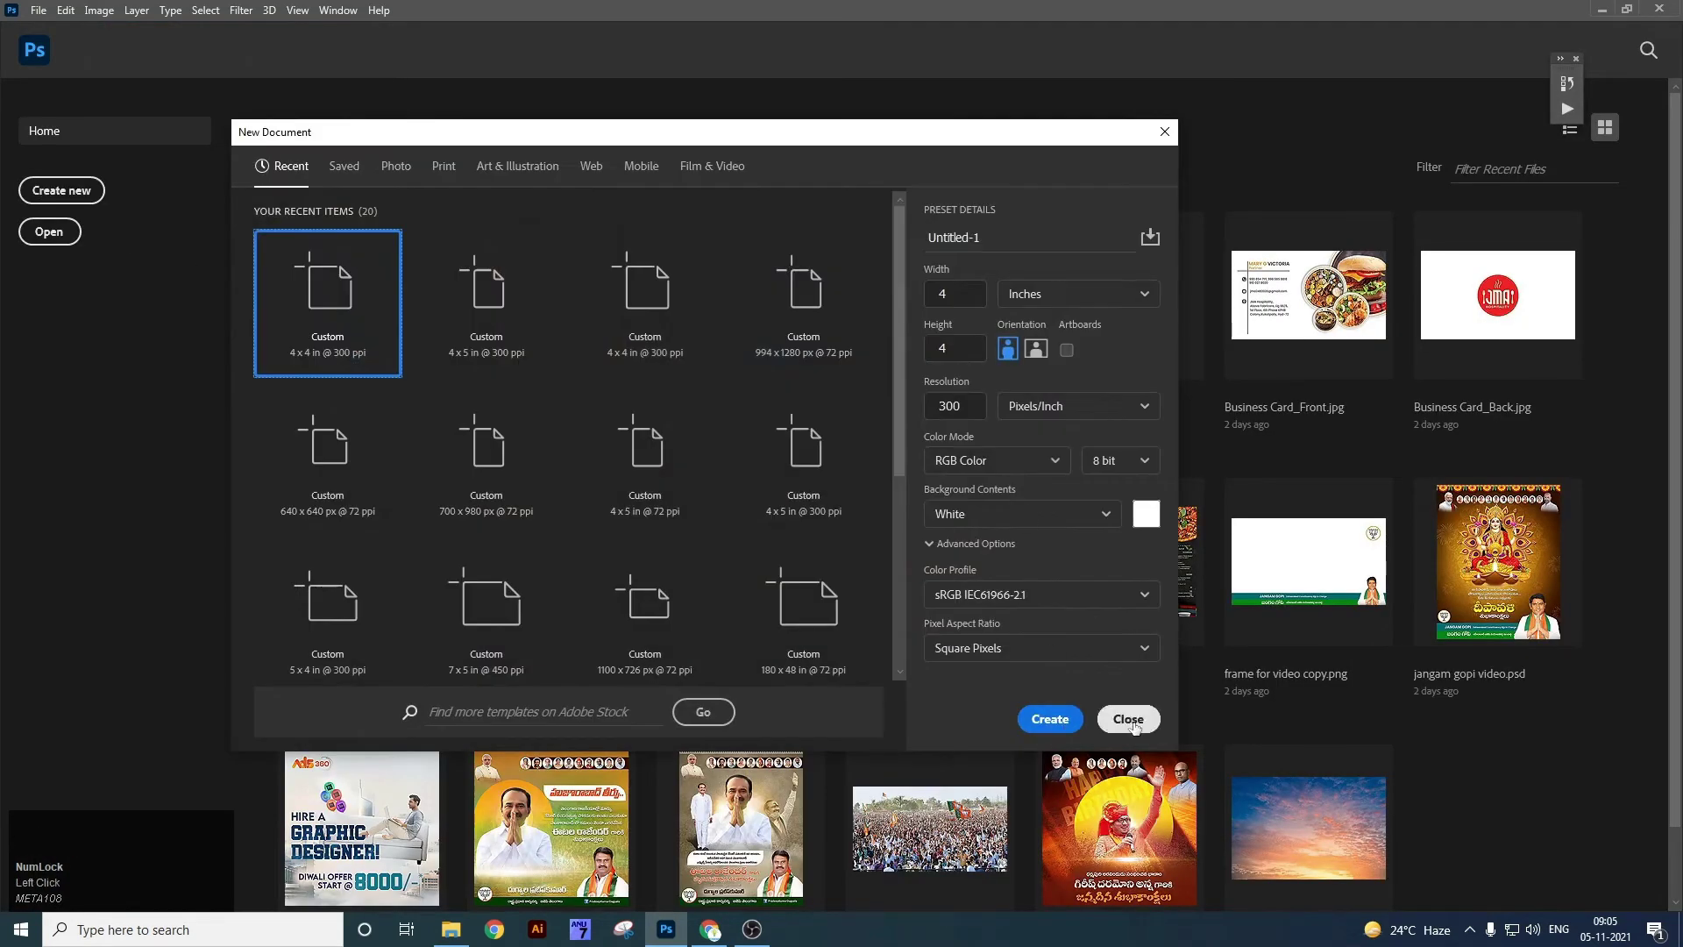
left_click(1129, 719)
key("ctrl+n")
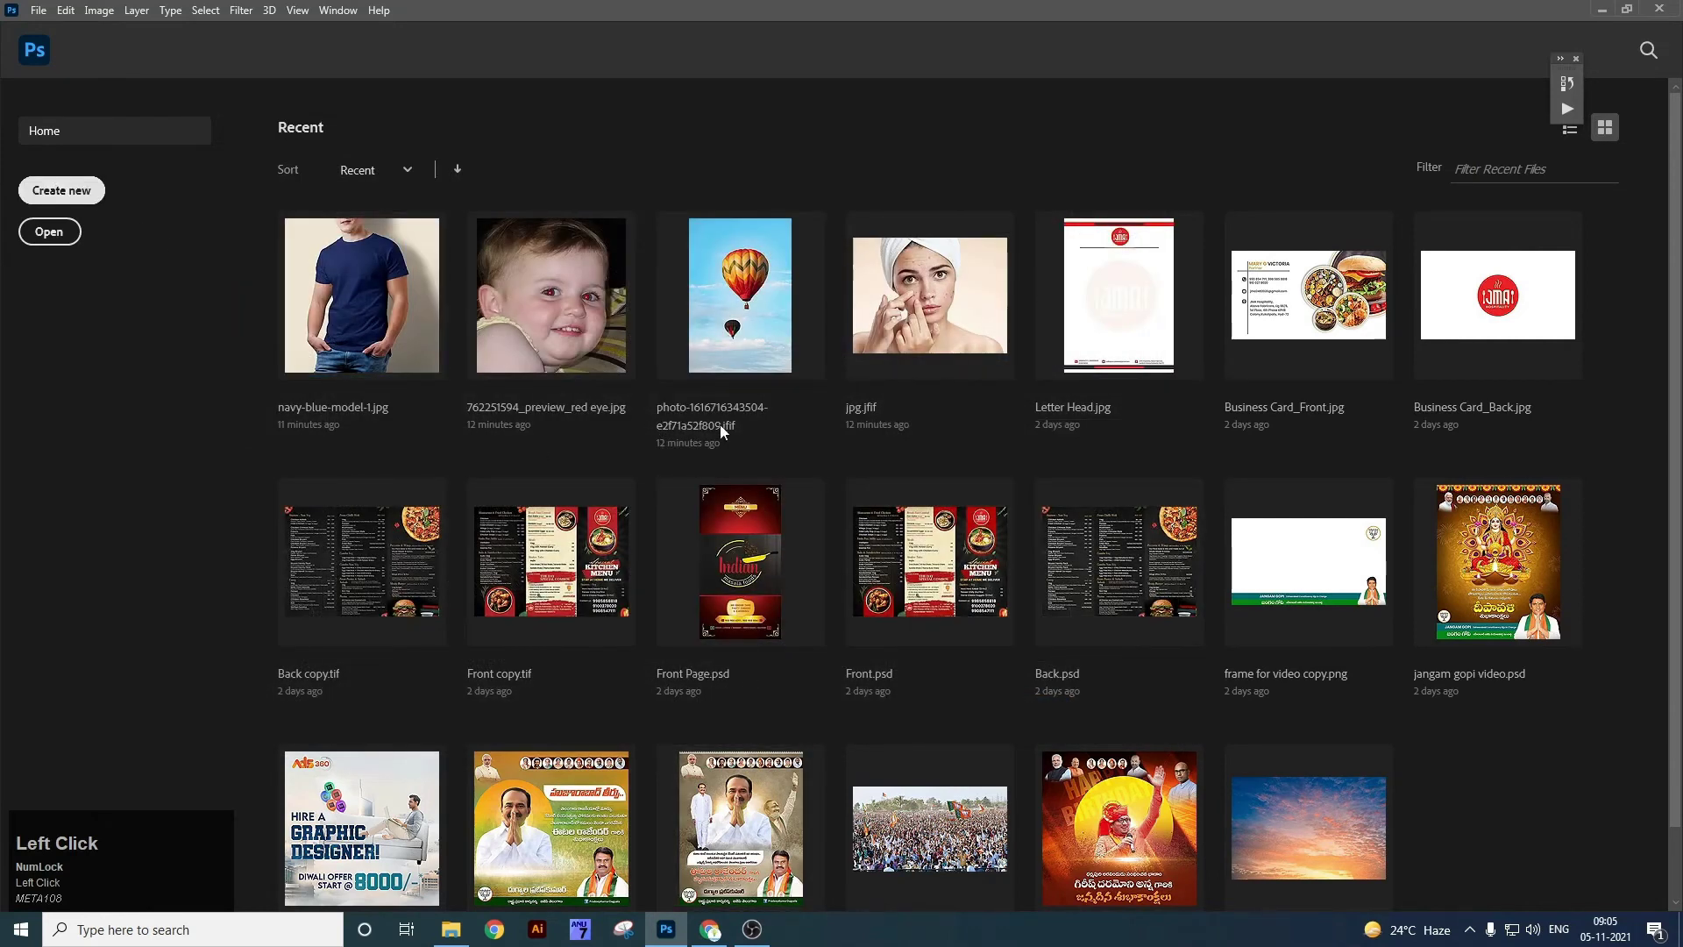
left_click(1050, 716)
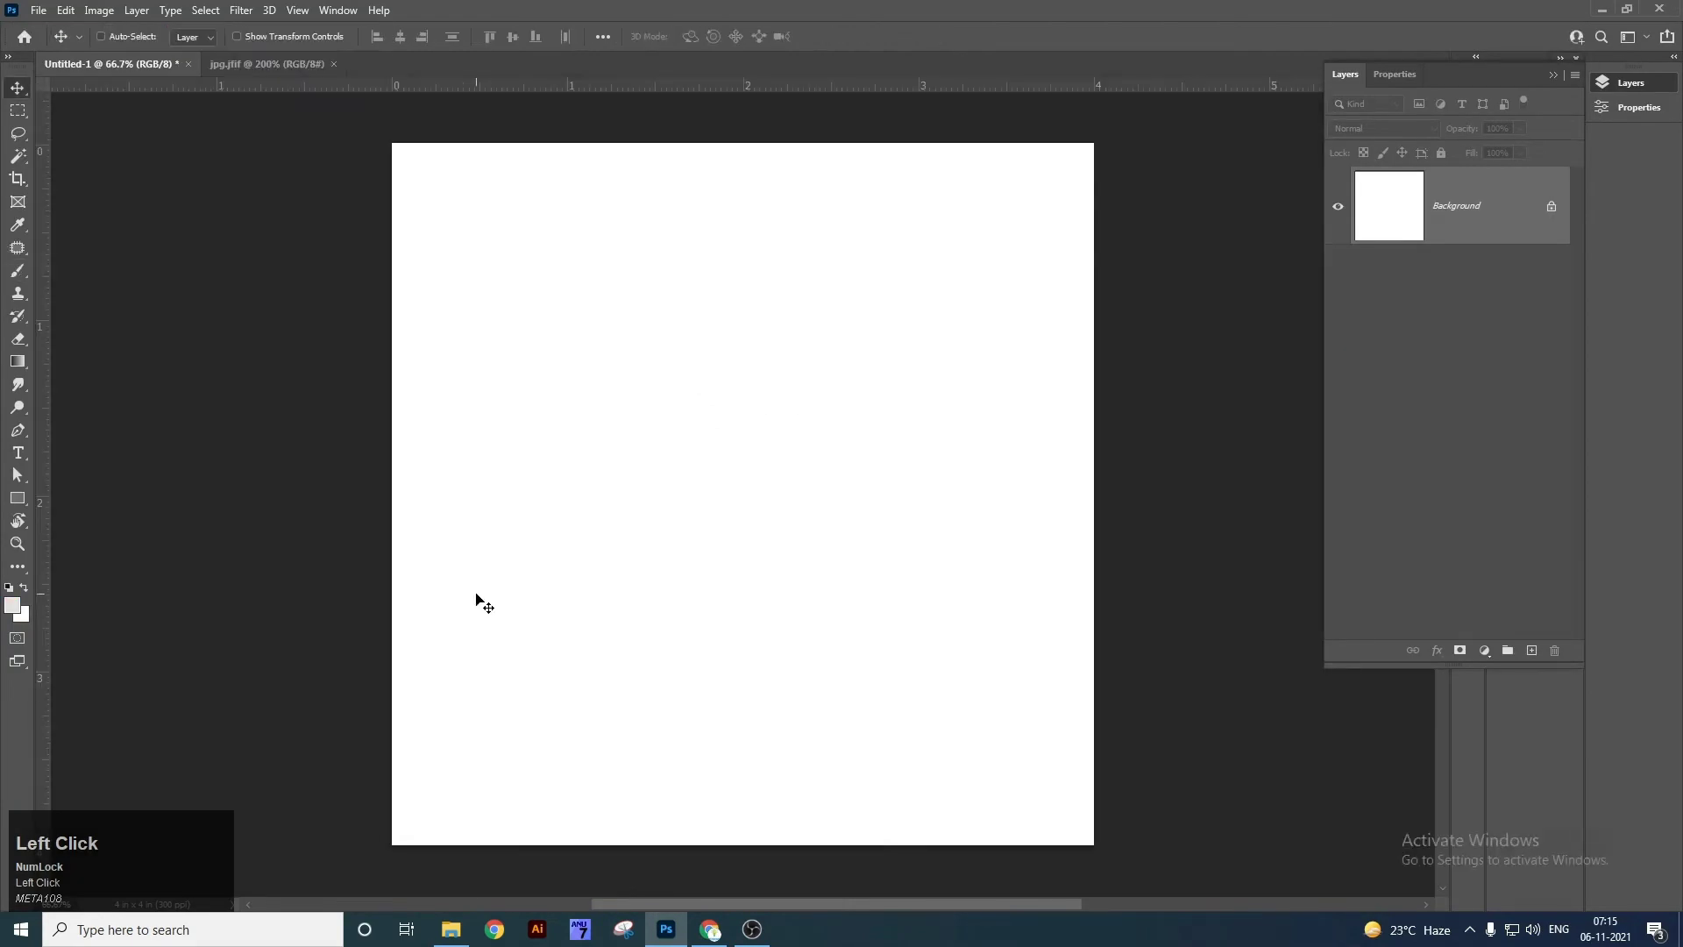
Switch to the jpg.jfif face photo and zoom out on it.
right_click(17, 294)
left_click(88, 292)
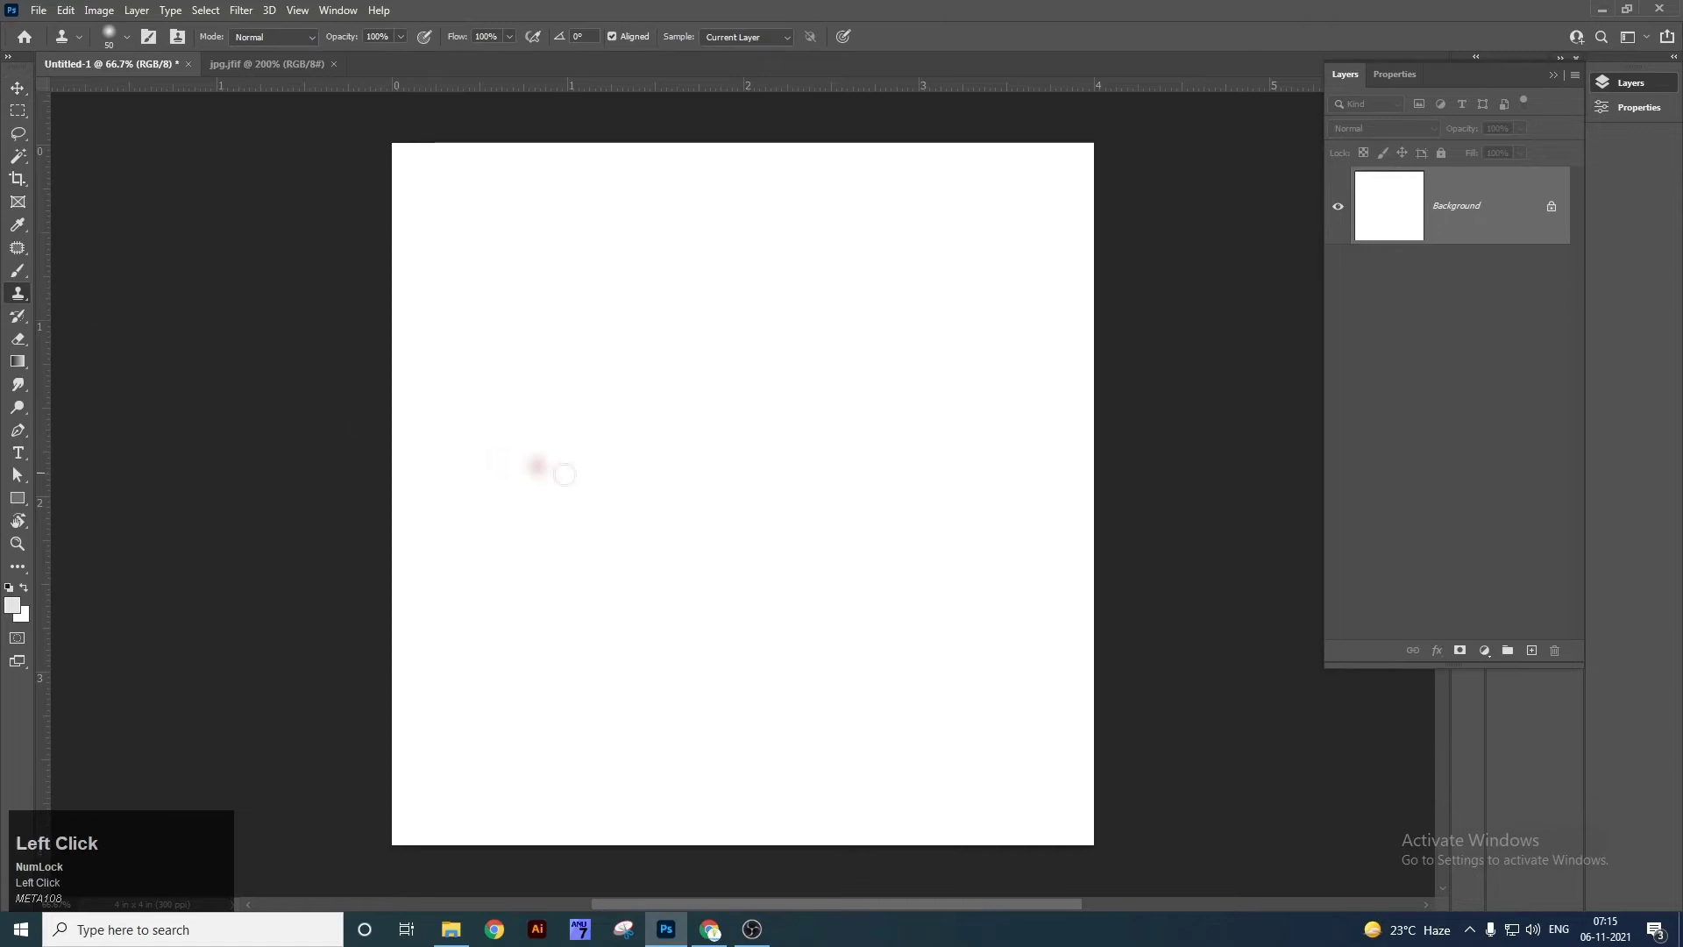
key("v")
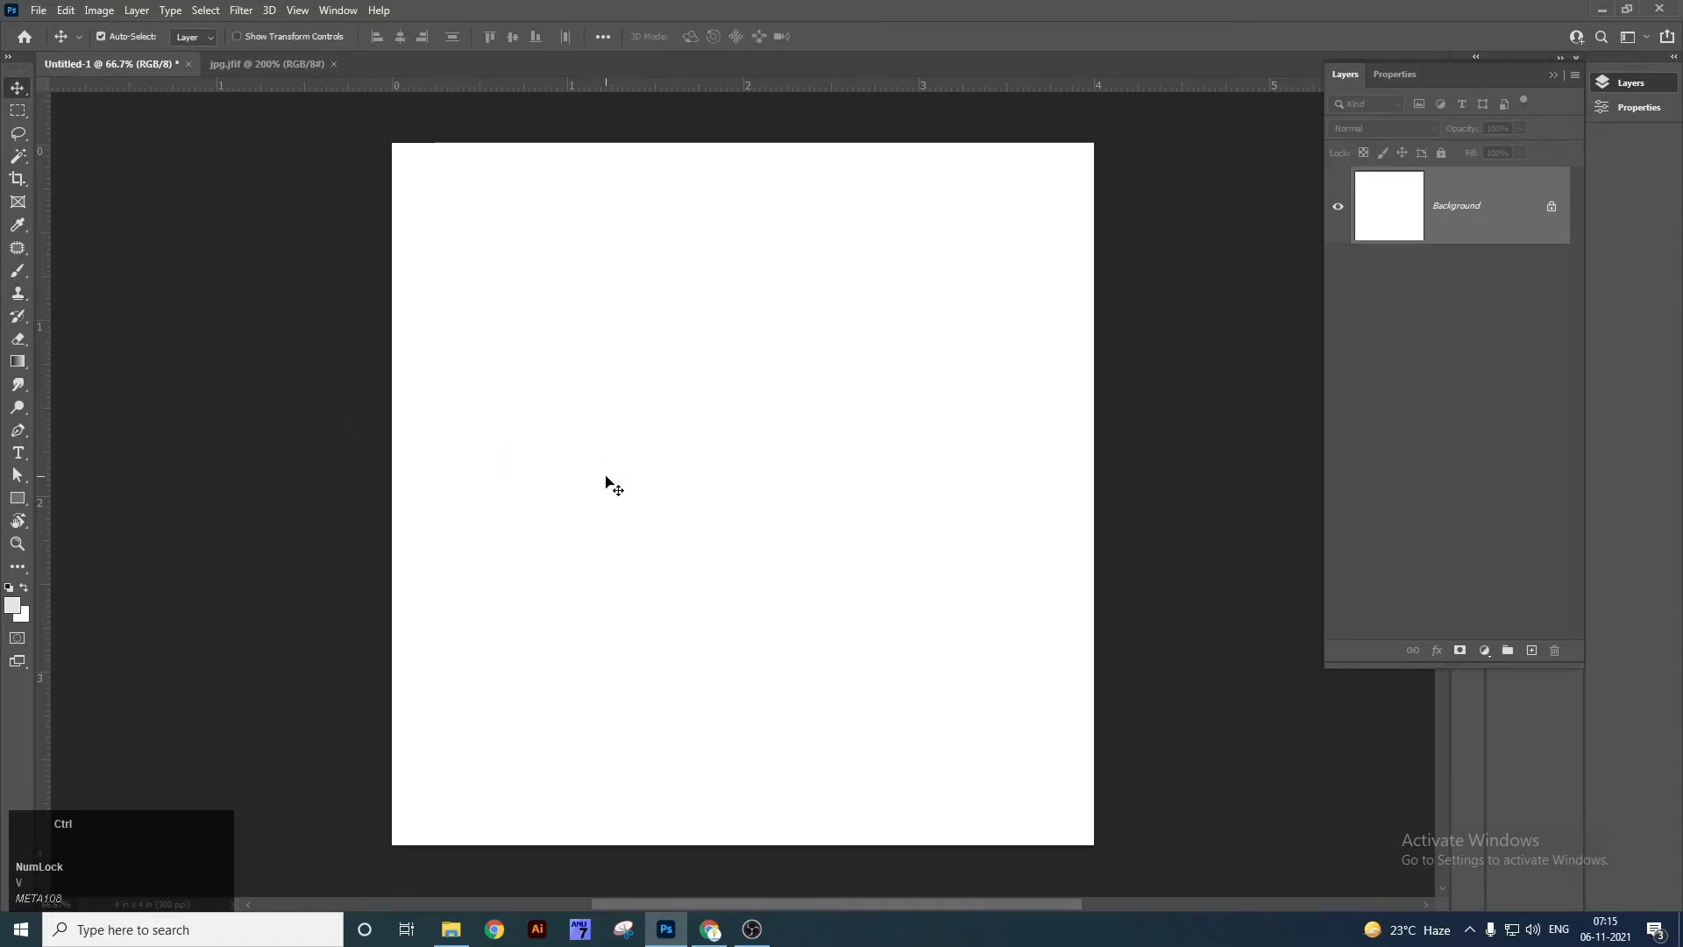
key("ctrl+Tab")
key("z")
mouse_move(815, 508)
left_mouse_down()
mouse_move(763, 513)
mouse_move(789, 516)
left_mouse_up()
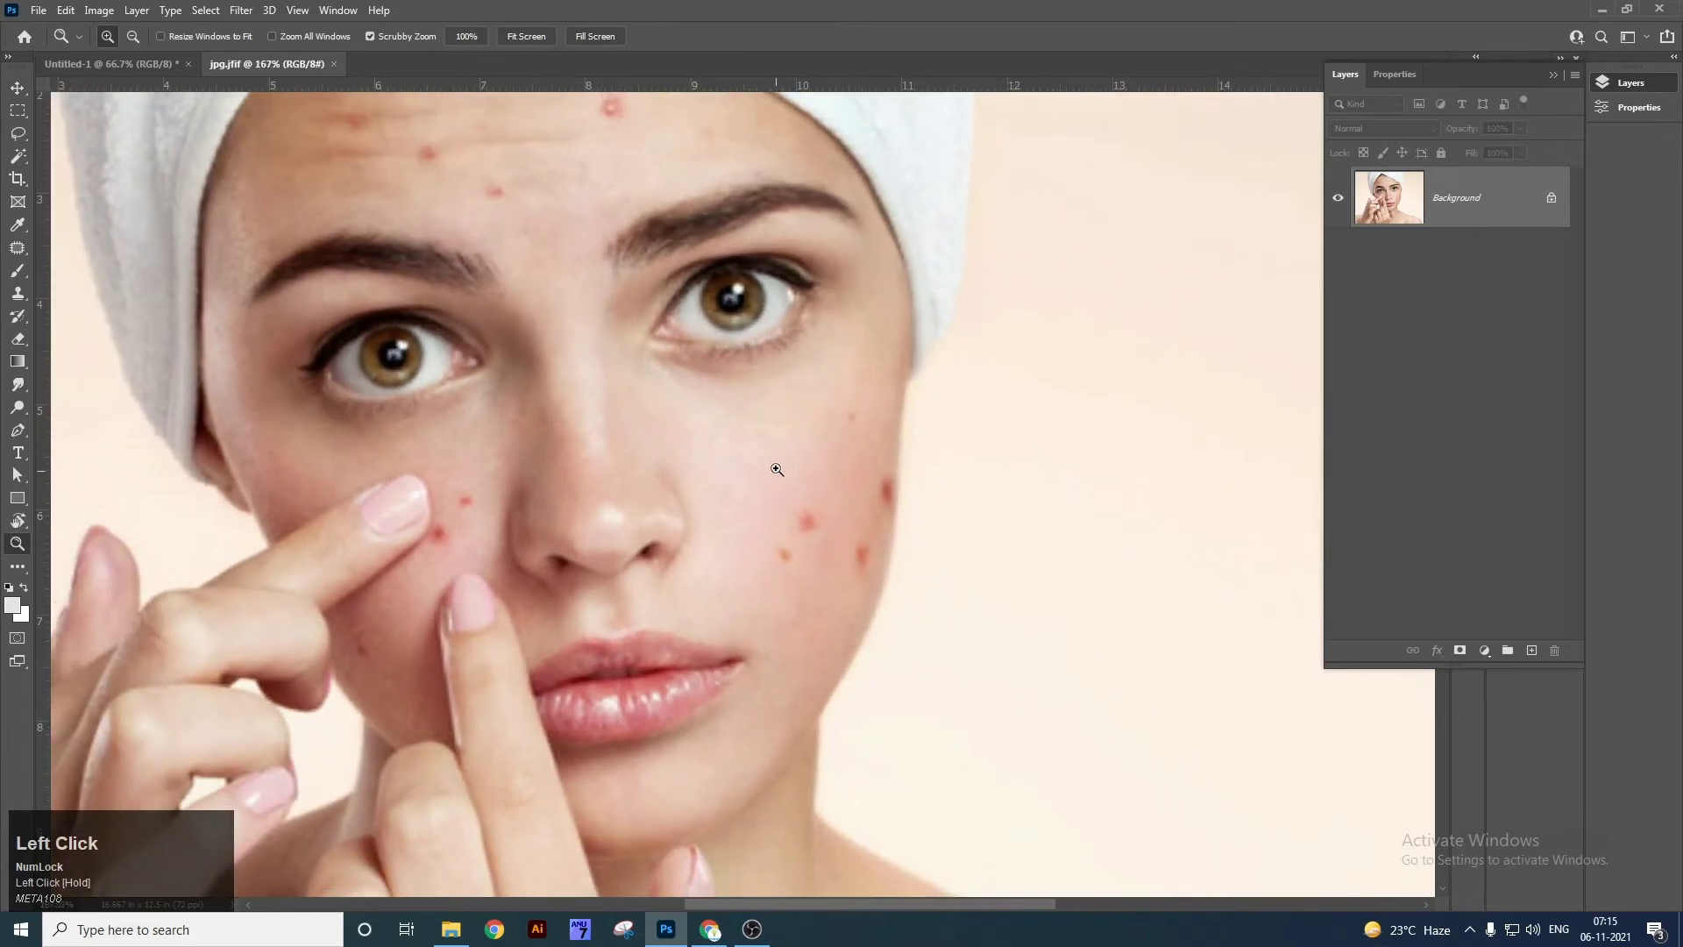
With the Clone Stamp at size 70, sample clean cheek skin and stamp it over cheek spots.
key("v")
key("s")
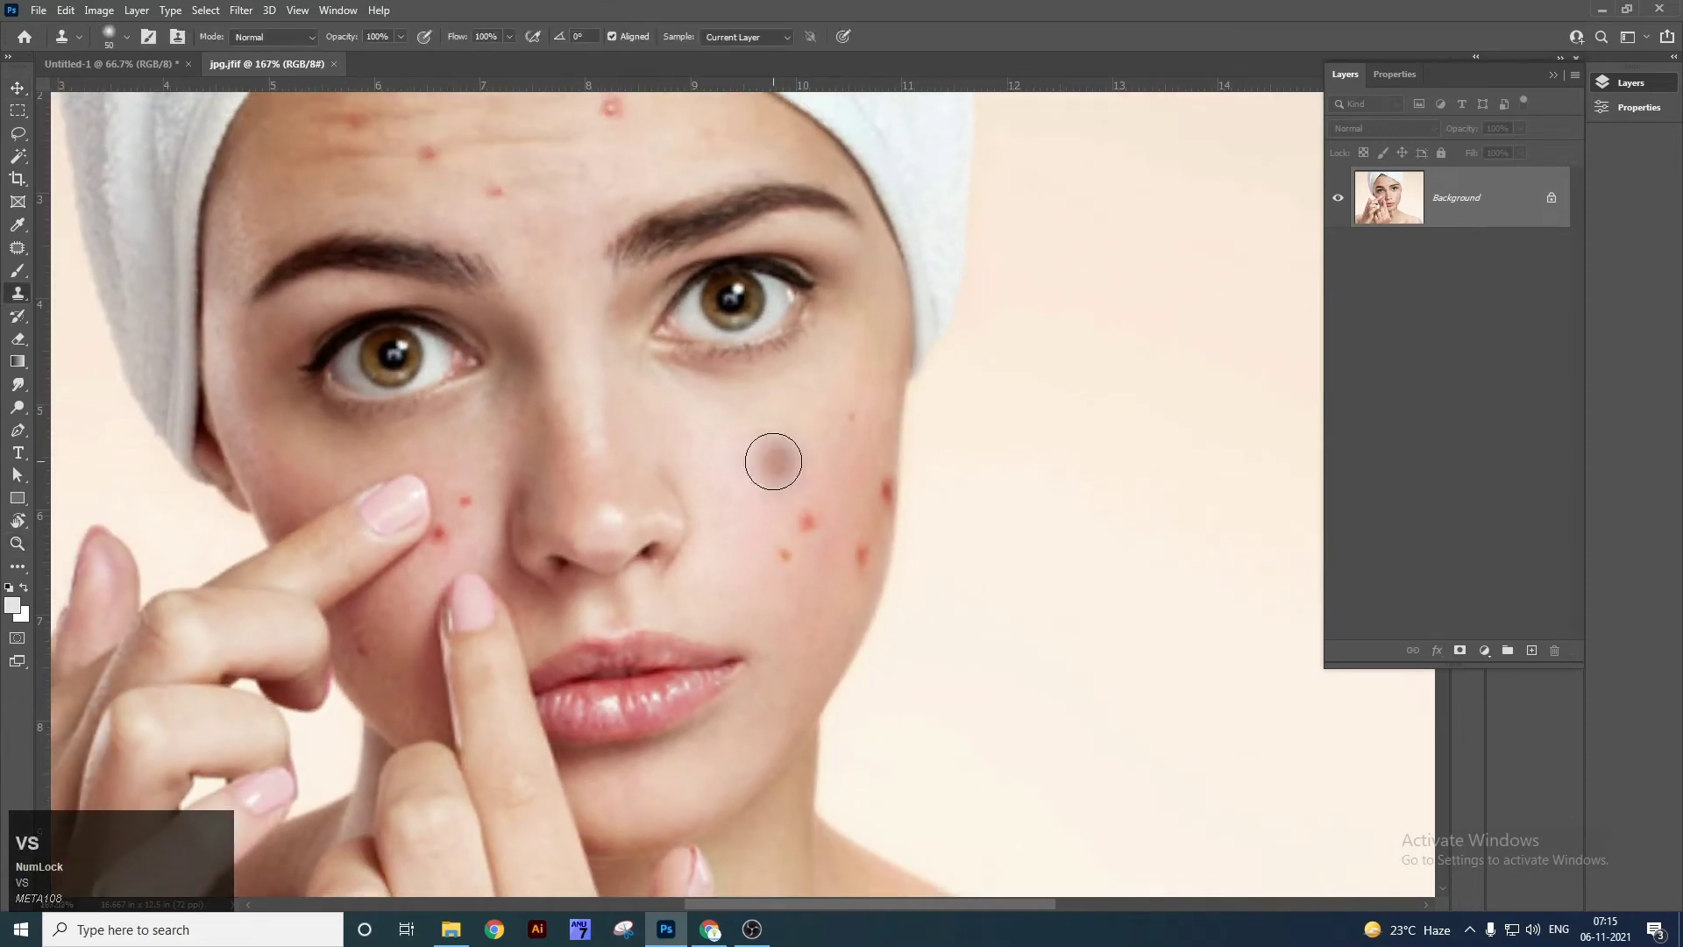
right_click(19, 303)
left_click(70, 292)
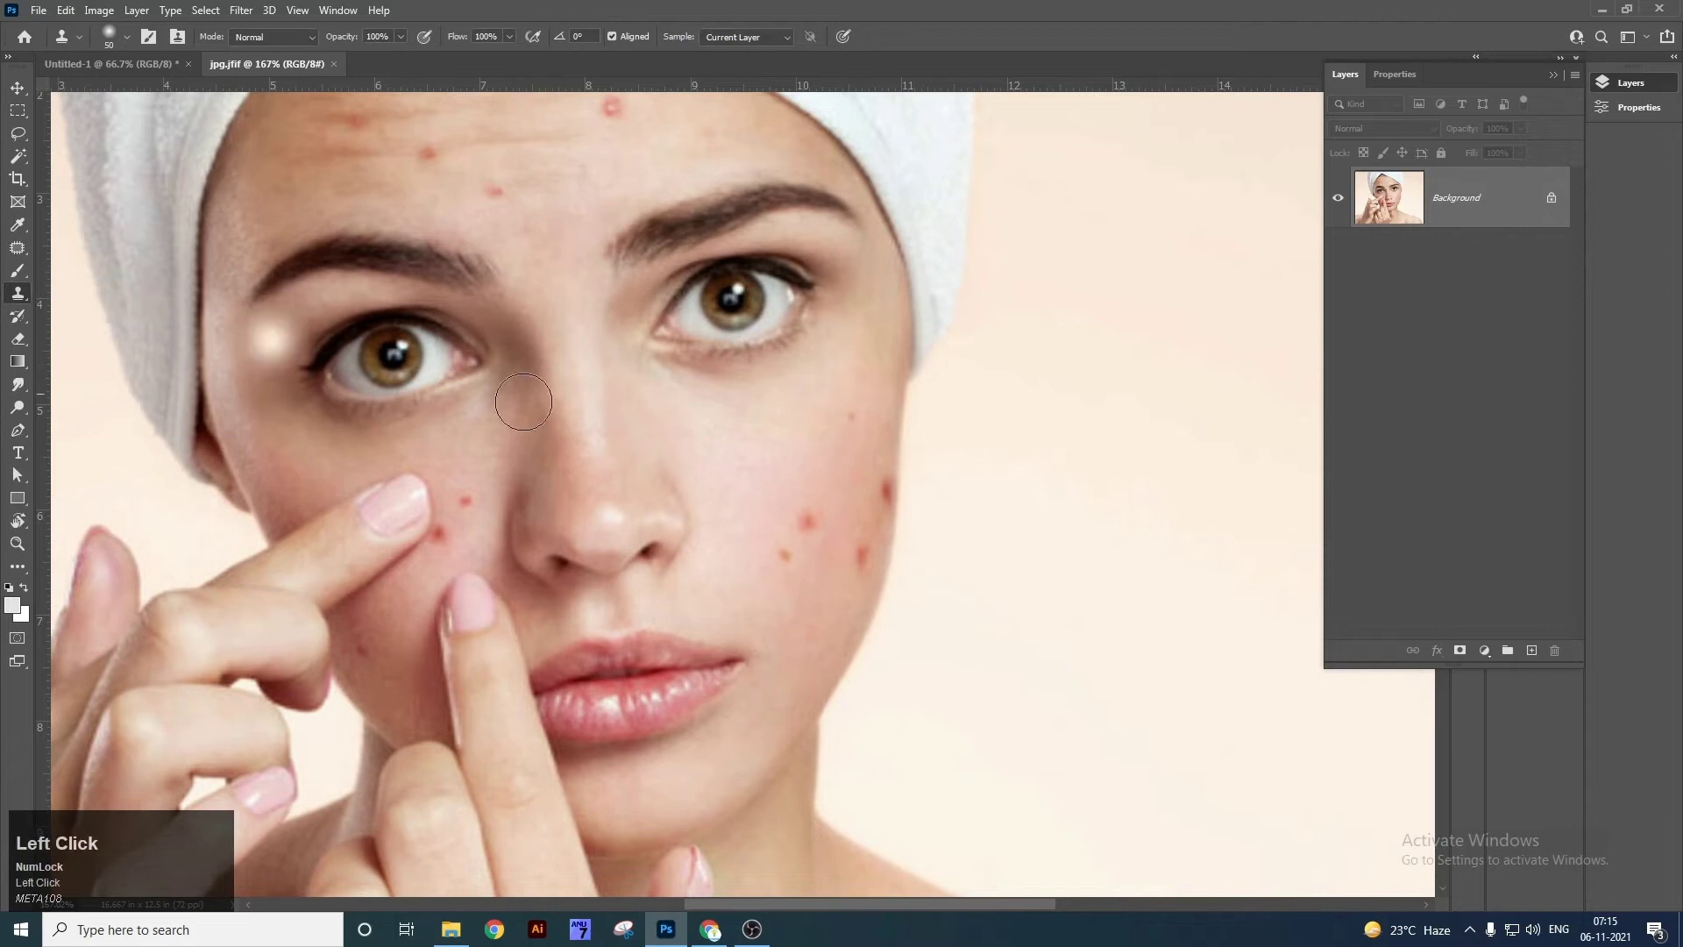
key("bracketright")
key("bracketright")
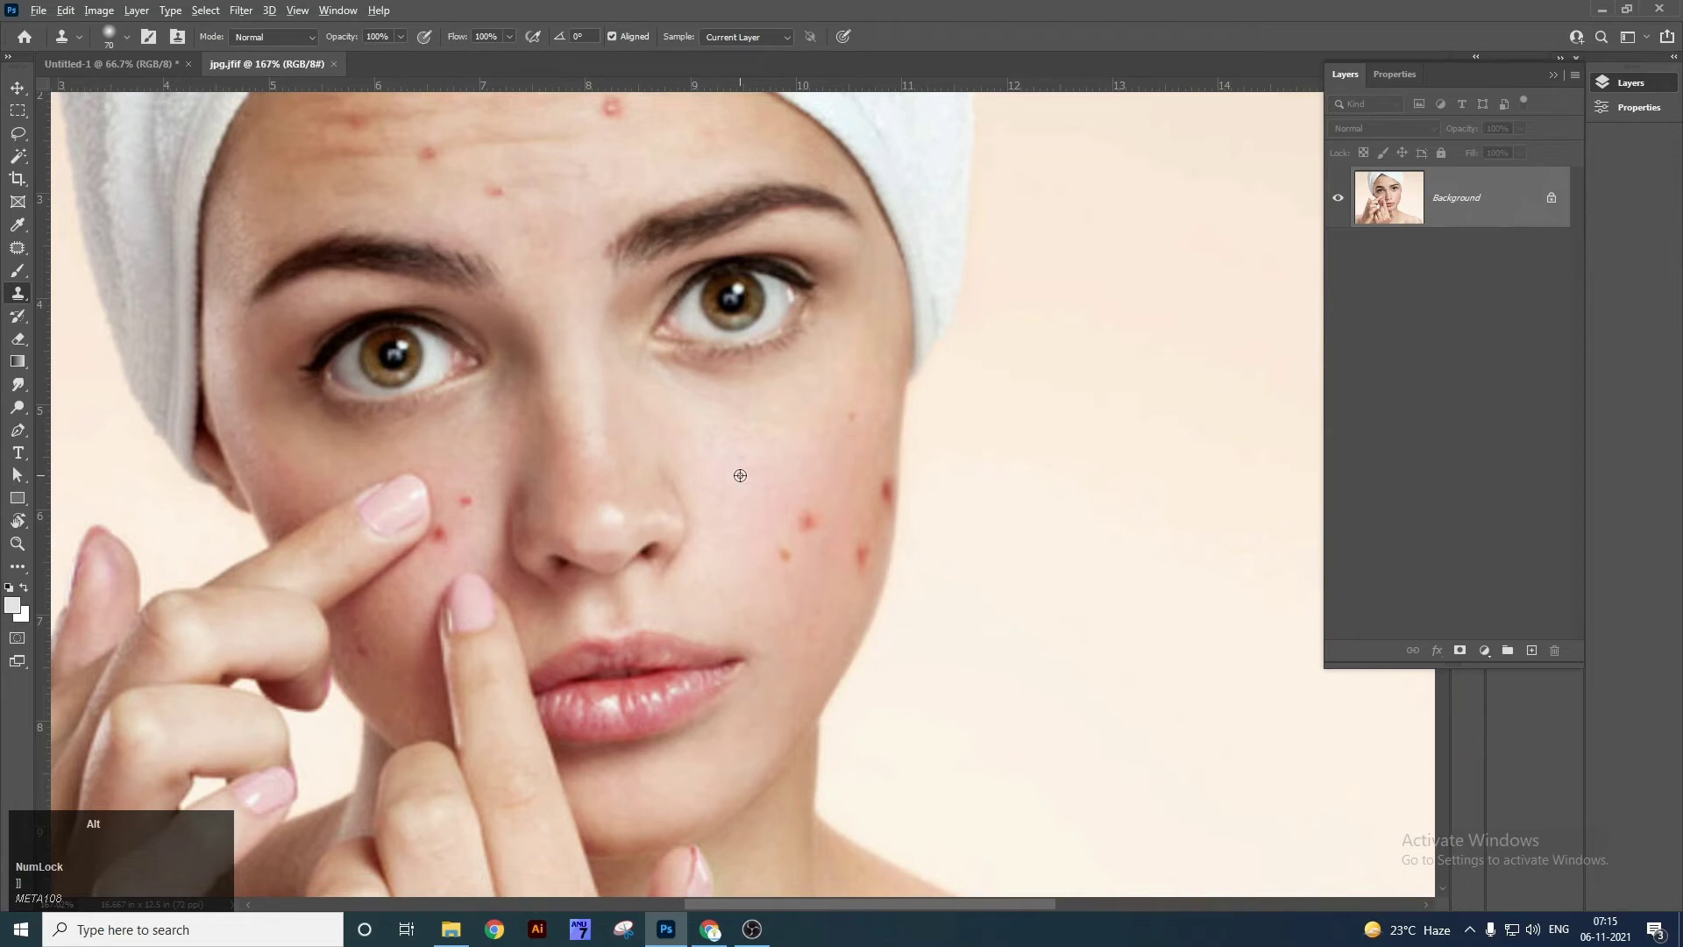
left_click(740, 476, "alt")
left_click(745, 463)
left_click(755, 477)
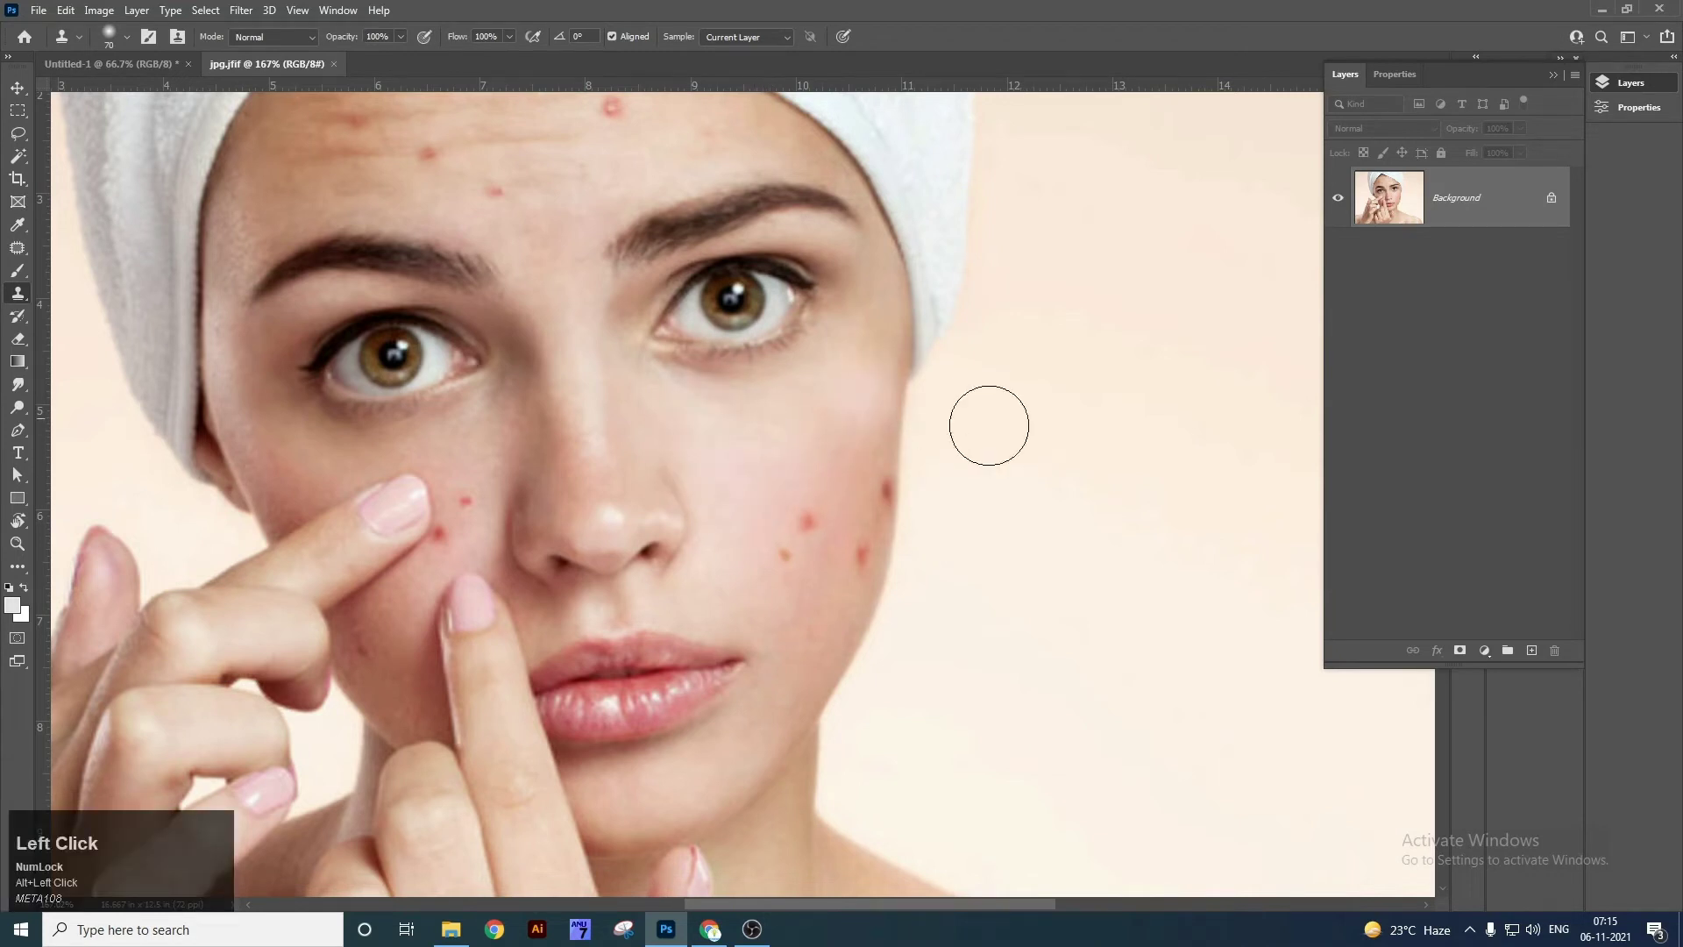
left_click(809, 522)
Hide the panels, undo a stray patch on the background, and stamp another skin patch on the cheek.
key("Tab")
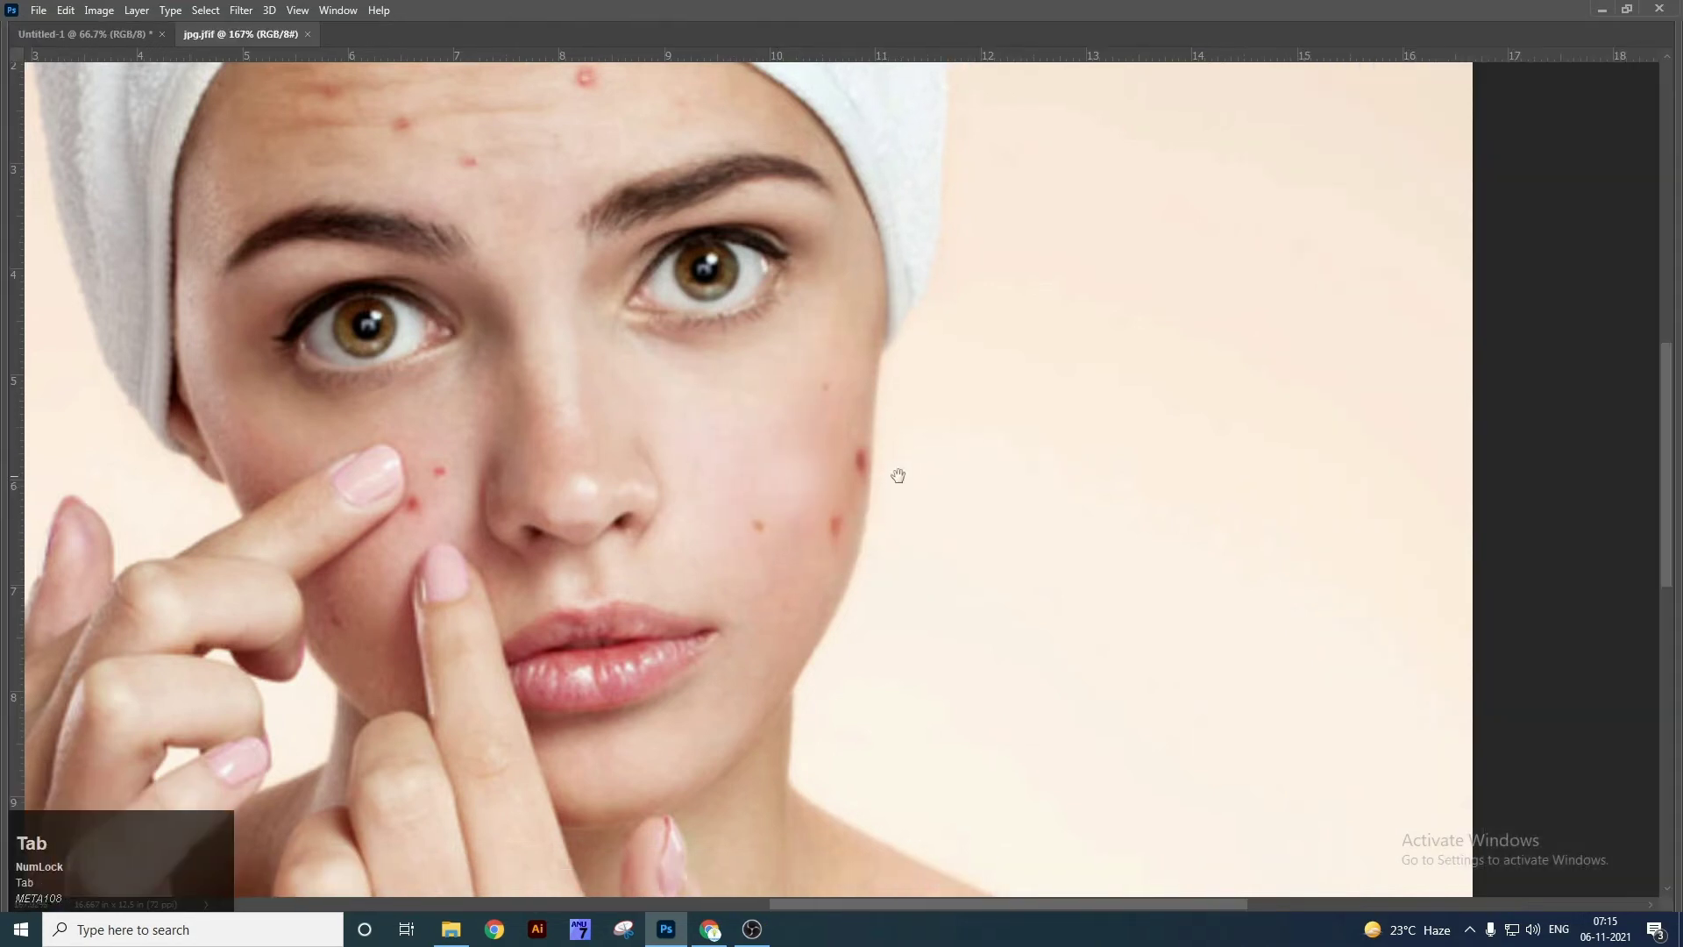
left_click_drag(898, 475, 808, 523)
mouse_move(1093, 376)
left_mouse_down()
mouse_move(1179, 464)
mouse_move(1051, 488)
mouse_move(1128, 378)
mouse_move(1082, 460)
mouse_move(1178, 430)
mouse_move(1041, 578)
mouse_move(970, 372)
mouse_move(1203, 484)
mouse_move(1013, 622)
mouse_move(921, 352)
mouse_move(1171, 449)
mouse_move(935, 687)
mouse_move(835, 397)
mouse_move(1074, 310)
mouse_move(1184, 588)
mouse_move(948, 652)
mouse_move(904, 373)
mouse_move(1039, 380)
mouse_move(1113, 479)
mouse_move(1100, 583)
left_mouse_up()
key("ctrl+z")
left_click_drag(782, 491, 924, 516)
left_click(794, 499)
Resample mid-cheek skin with a smaller brush and stamp it over the remaining acne spots.
key("bracketleft")
key("bracketleft")
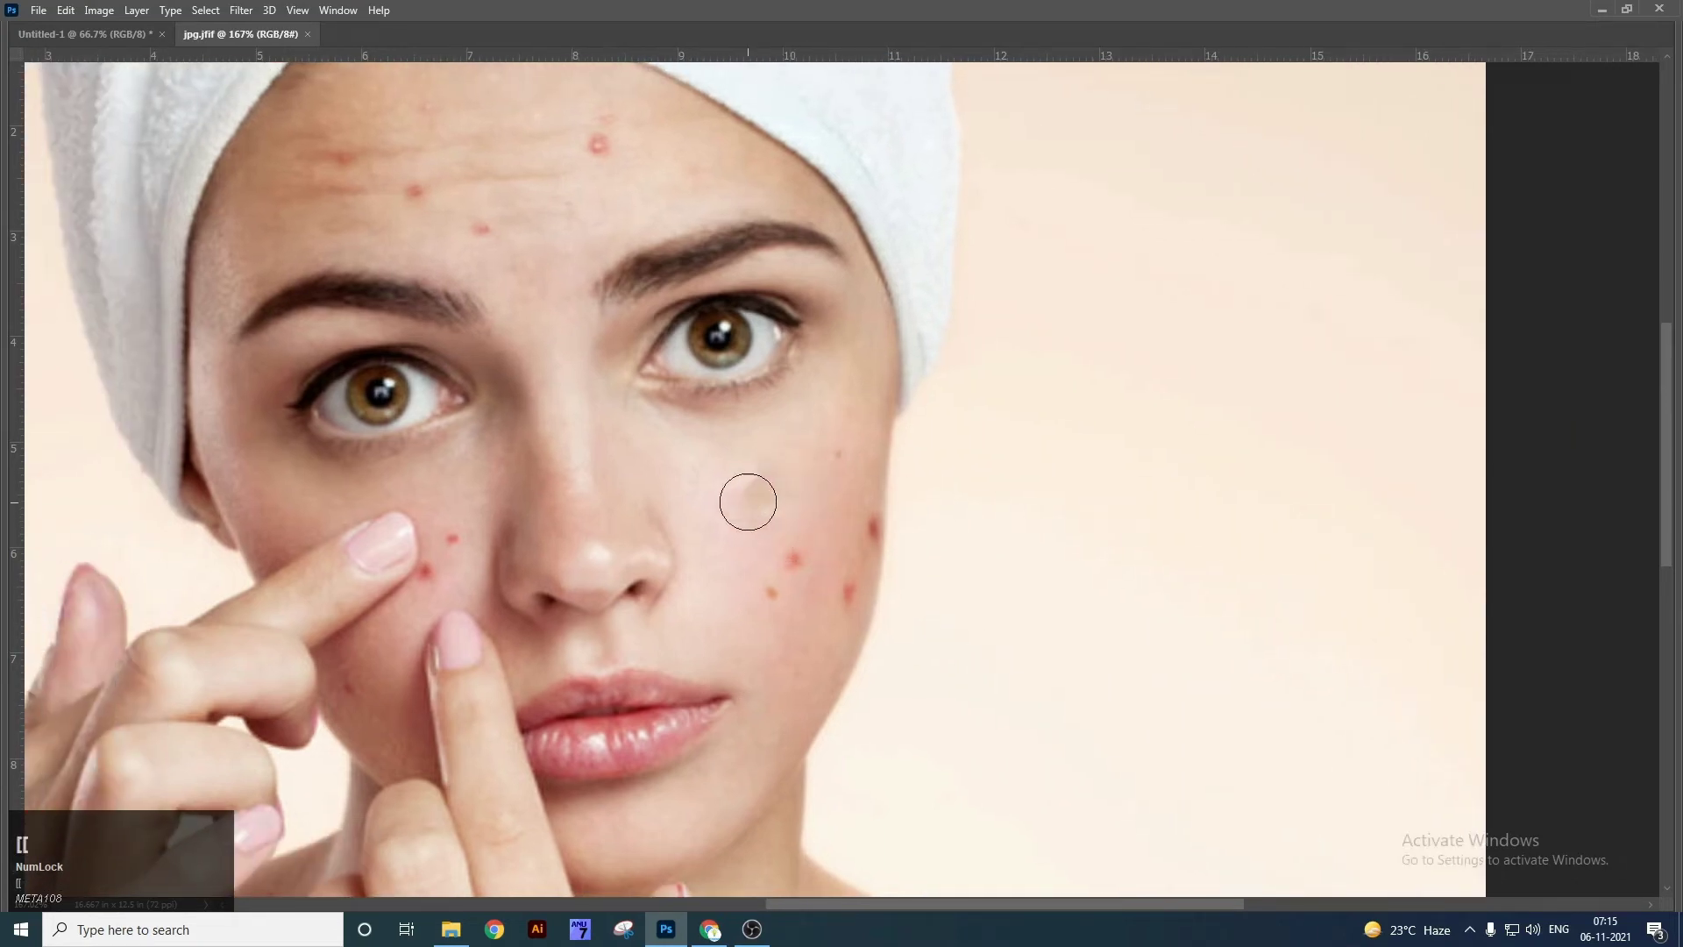
left_click(744, 499, "alt")
left_click(785, 551)
left_click(771, 593)
left_click(792, 560)
left_click(794, 561)
key("Tab")
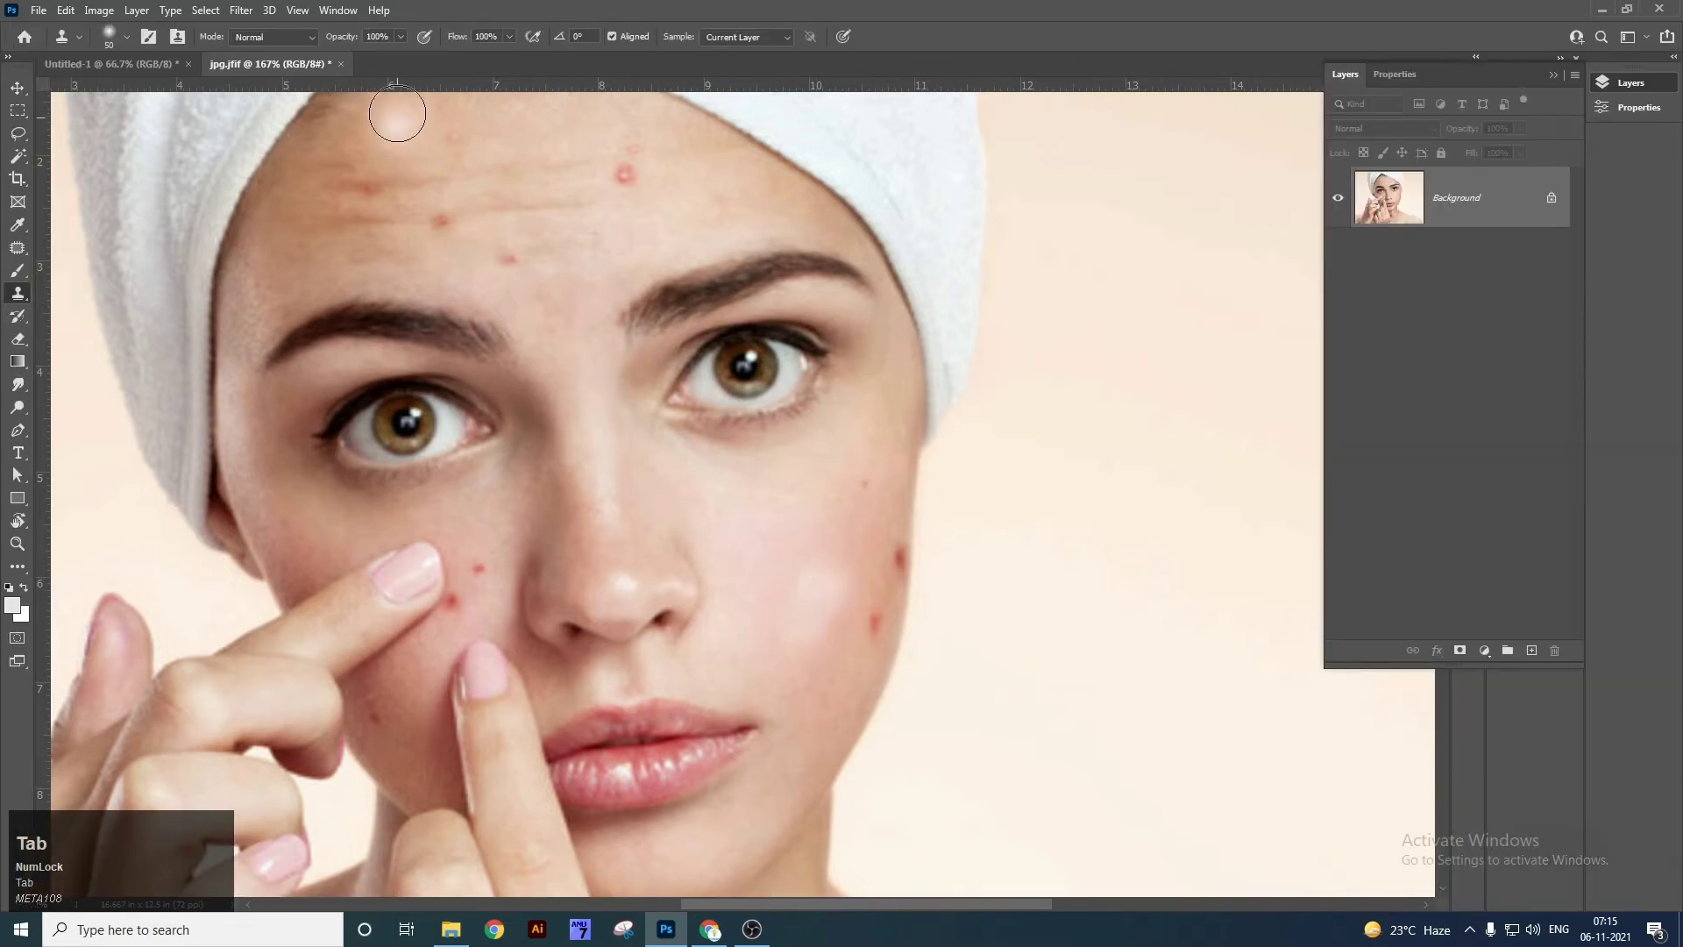
left_click(399, 39)
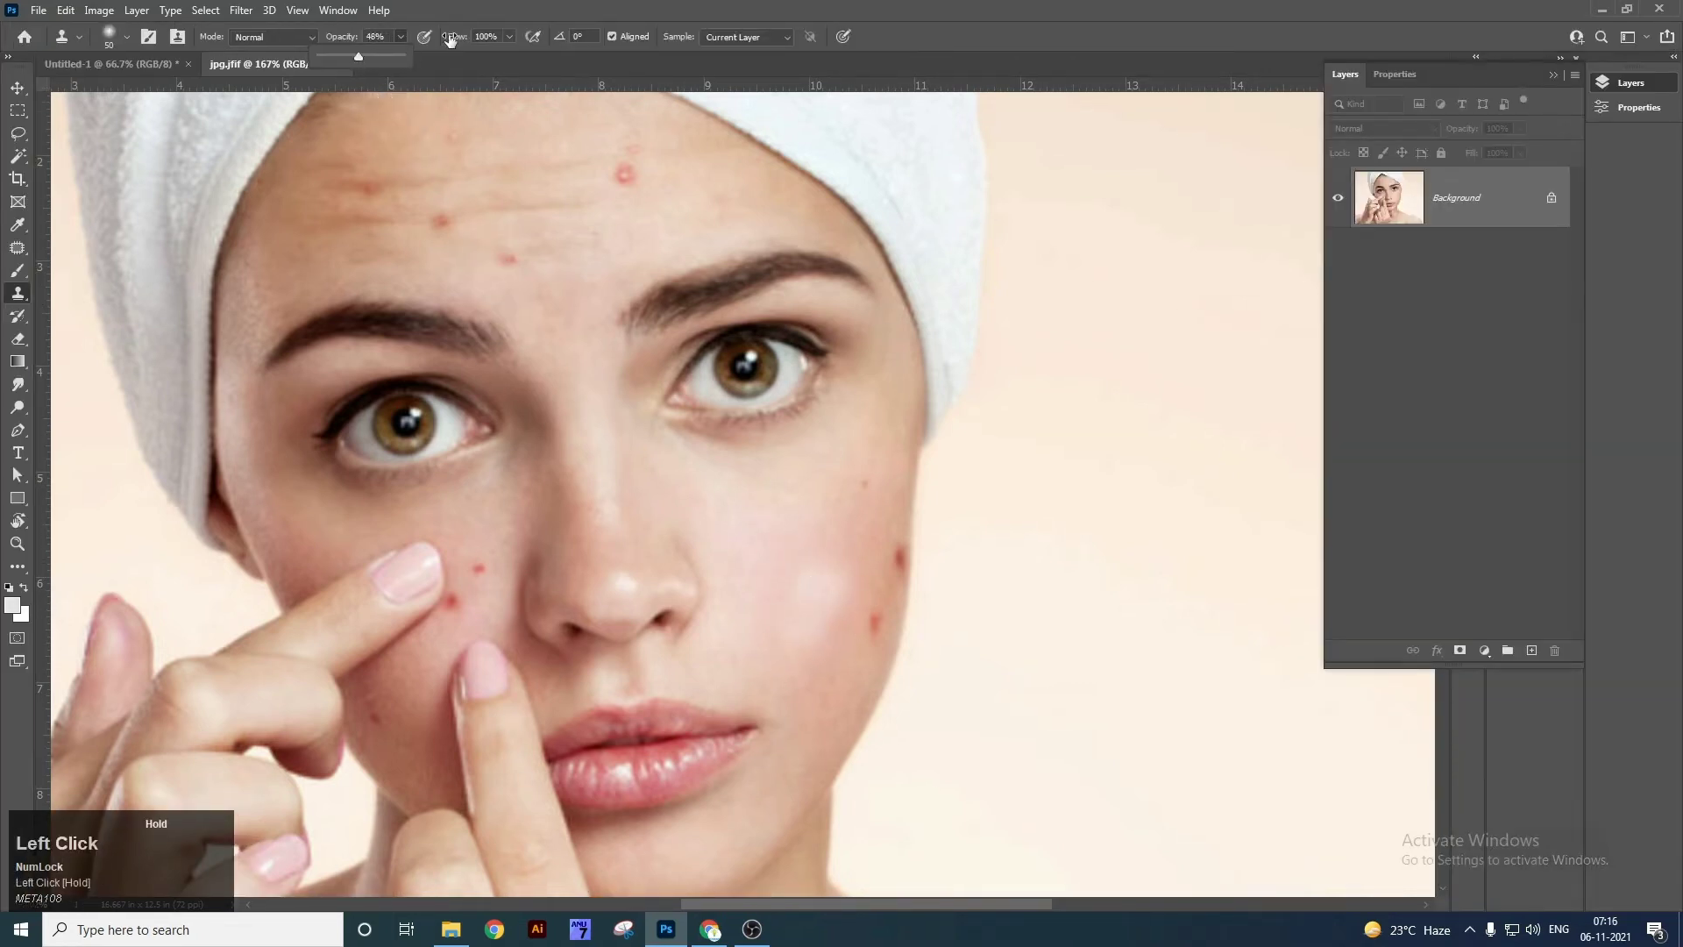
Adjust the clone flow and cover the forehead pimples with cloned skin.
left_click(508, 38)
key("Tab")
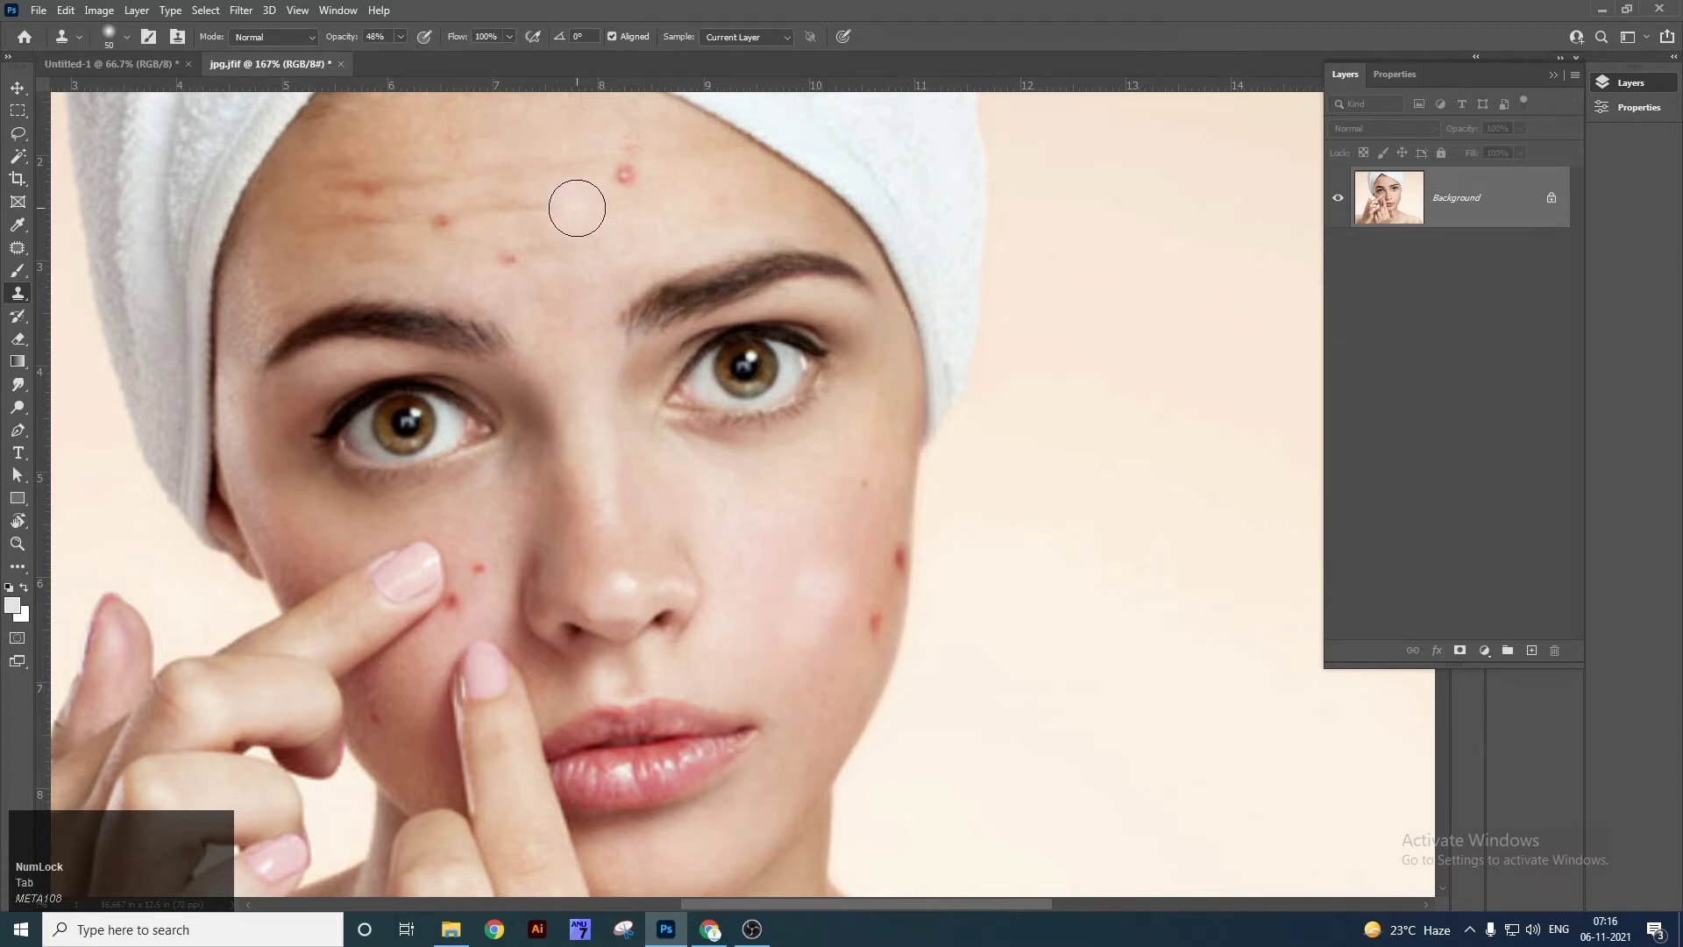
left_click_drag(580, 202, 632, 175)
left_click(557, 192, "alt")
left_click(621, 177)
left_click(601, 167, "alt")
left_click(620, 179)
left_click(635, 142, "alt")
left_click(639, 164)
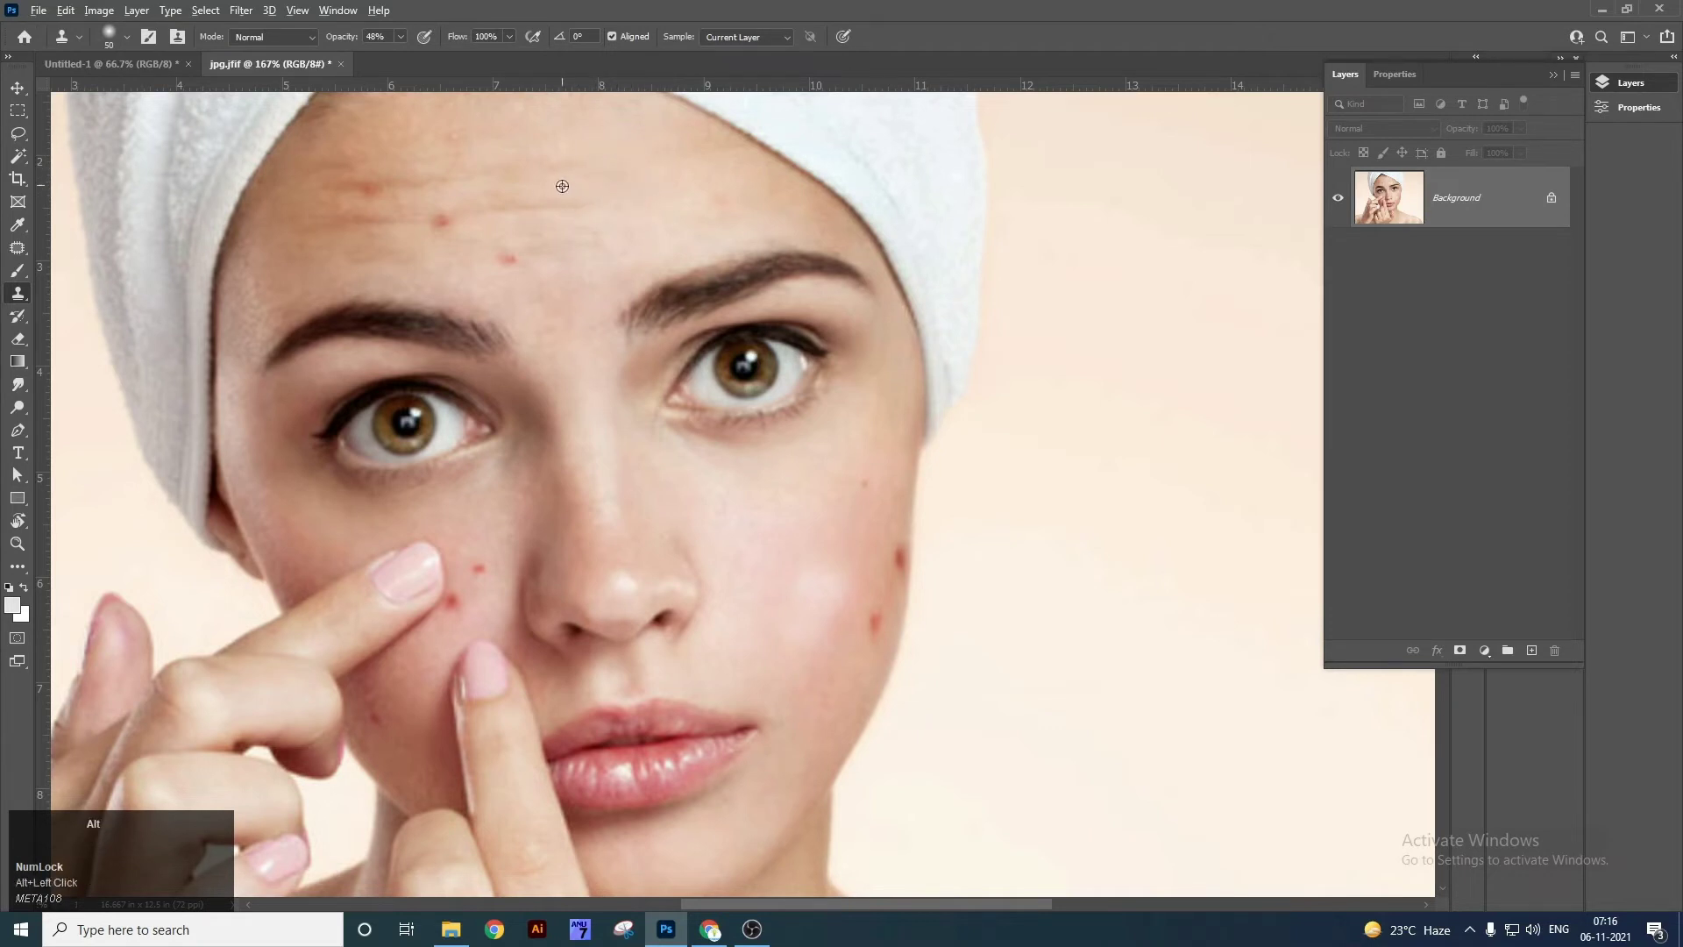
left_click(512, 255)
left_click(443, 223)
left_click(436, 197, "alt")
left_click(370, 184)
Soften the shiny highlight on the right cheek with cloned skin.
left_click(802, 516, "alt")
left_click(807, 552)
left_click(810, 605)
left_click(819, 554, "alt")
left_click(821, 591)
left_click(816, 620)
left_click(799, 647)
left_click(813, 588, "alt")
Clone clean skin over the pimples on both cheeks, redoing one misplaced dab.
left_click(870, 616)
left_click(896, 555)
left_click(869, 579, "alt")
left_click(506, 537, "alt")
left_click(484, 565)
left_click(479, 576)
left_click(480, 575, "alt")
left_click(462, 610)
key("ctrl+z")
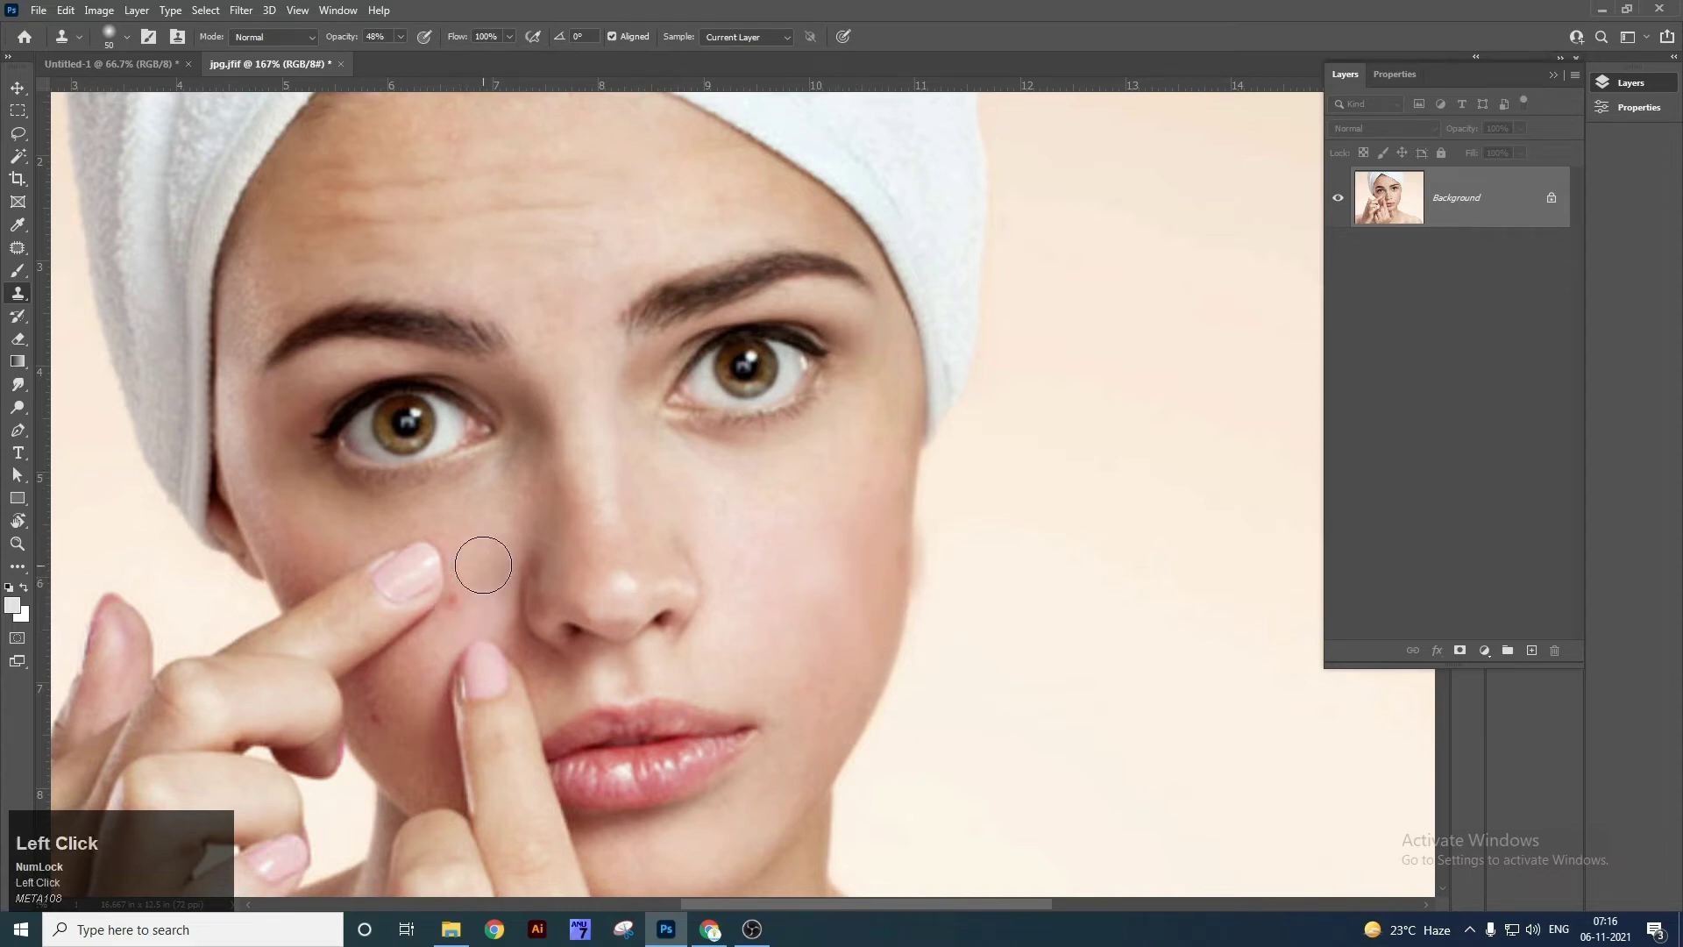
left_click(480, 565, "alt")
left_click(469, 593)
Sample the eye and clone a faded eye and eyebrow onto the background.
left_click_drag(516, 382, 492, 468)
left_click(492, 327, "alt")
left_click(493, 290)
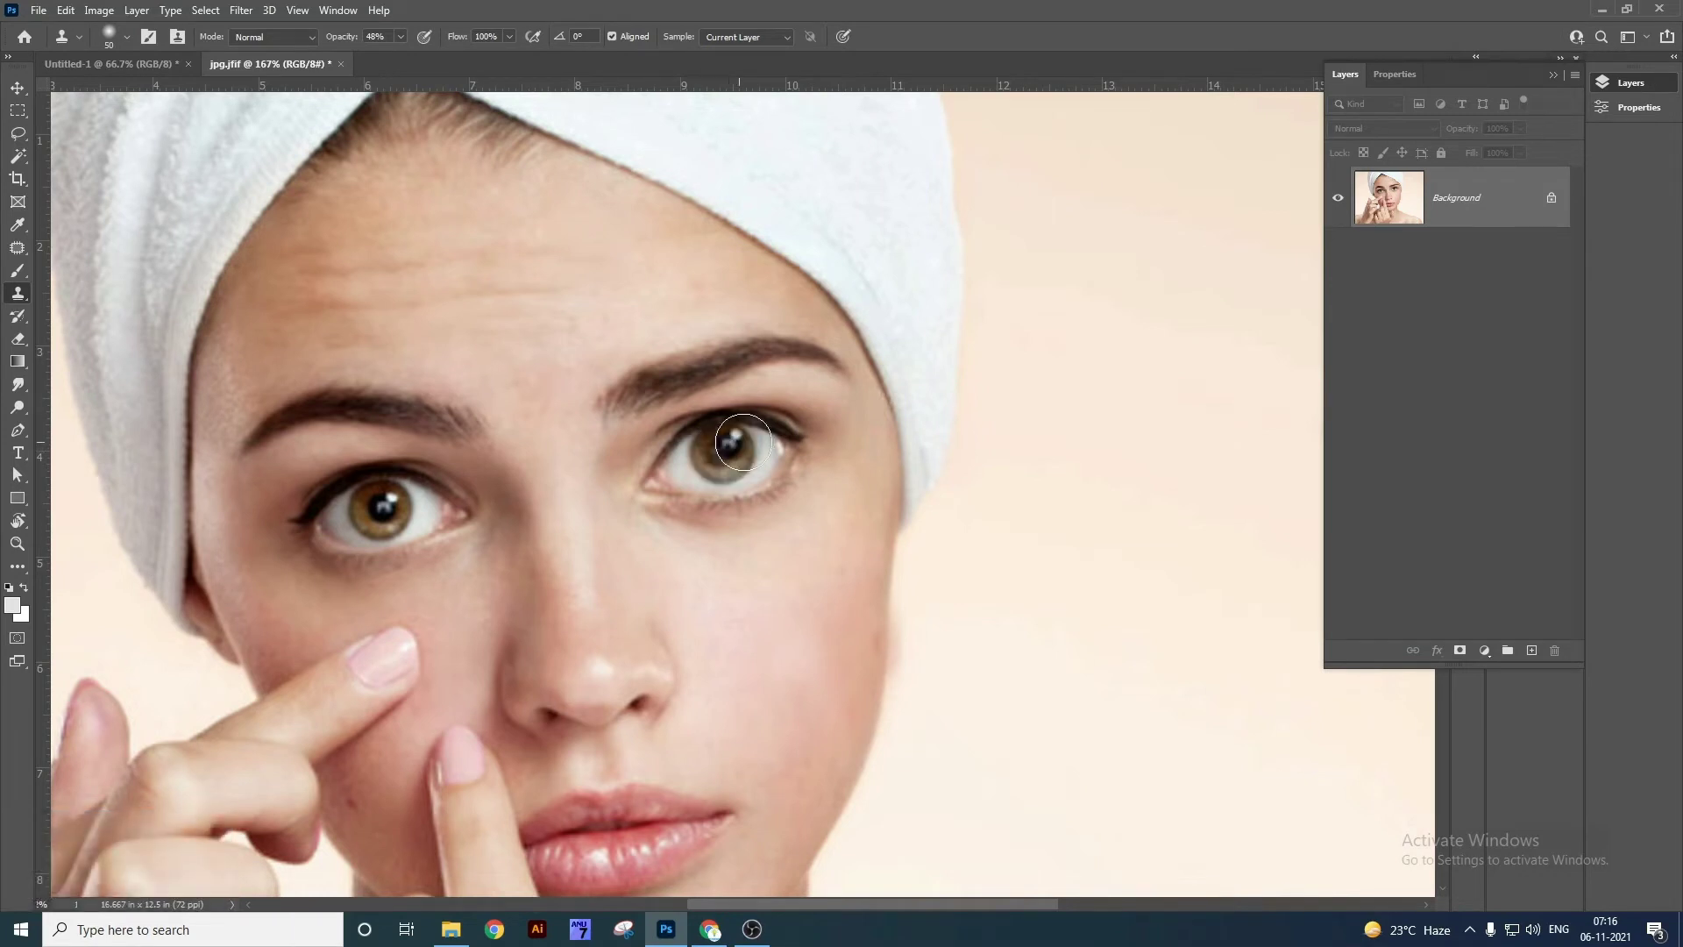
left_click(1040, 537)
mouse_move(1041, 537)
left_mouse_down()
mouse_move(1035, 591)
mouse_move(975, 496)
mouse_move(1123, 563)
mouse_move(963, 600)
mouse_move(1071, 443)
mouse_move(1052, 653)
mouse_move(1022, 423)
mouse_move(1227, 635)
mouse_move(929, 672)
mouse_move(988, 349)
mouse_move(1219, 726)
mouse_move(910, 583)
mouse_move(1188, 571)
mouse_move(869, 721)
mouse_move(976, 355)
left_mouse_up()
mouse_move(963, 578)
left_mouse_down()
mouse_move(916, 657)
mouse_move(1084, 551)
mouse_move(940, 678)
mouse_move(1117, 484)
mouse_move(1042, 539)
mouse_move(1039, 601)
left_mouse_up()
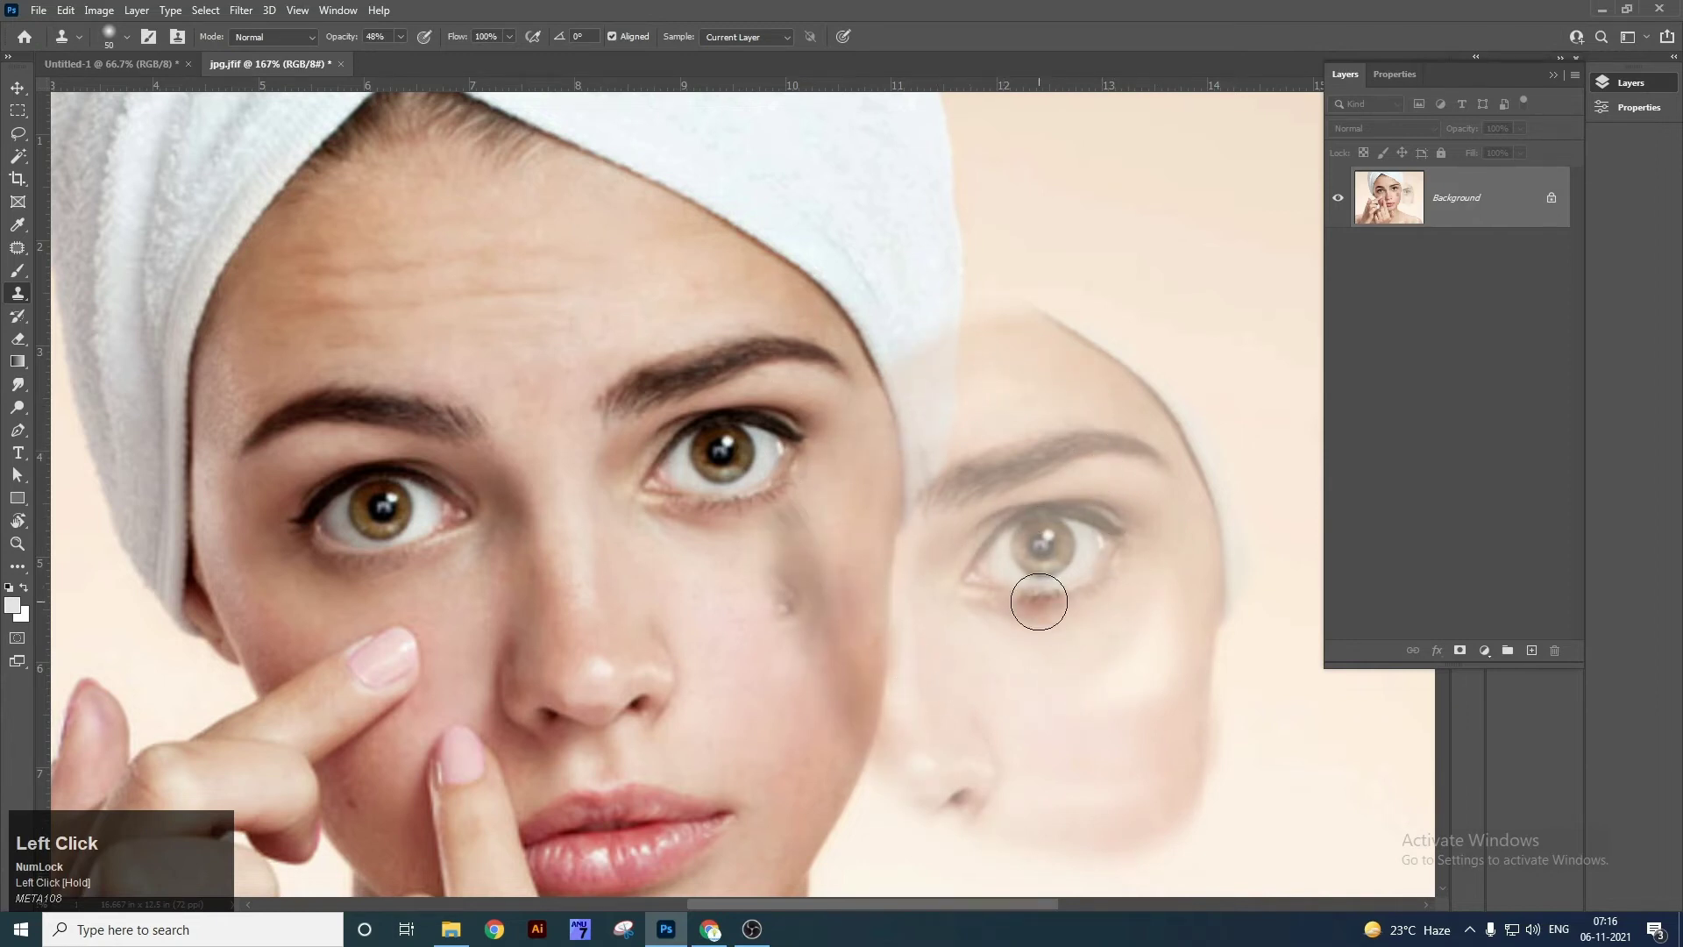
key("v")
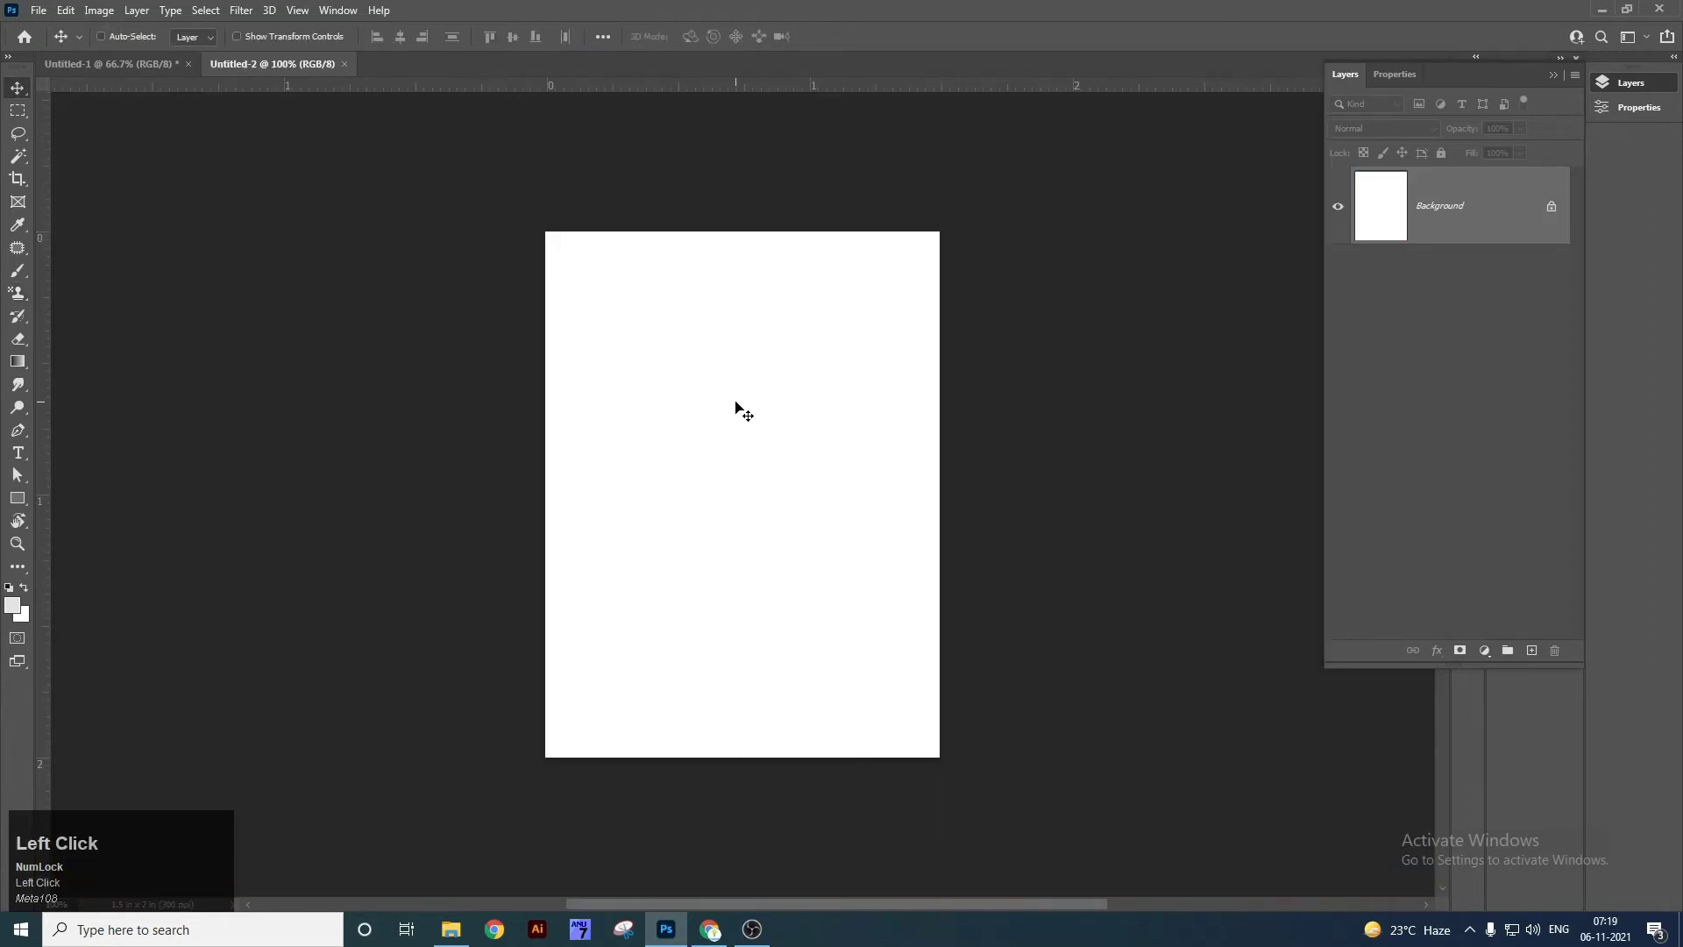
Place the portrait file into Untitled-2 as a layer, enlarged and nudged down.
key("super+d")
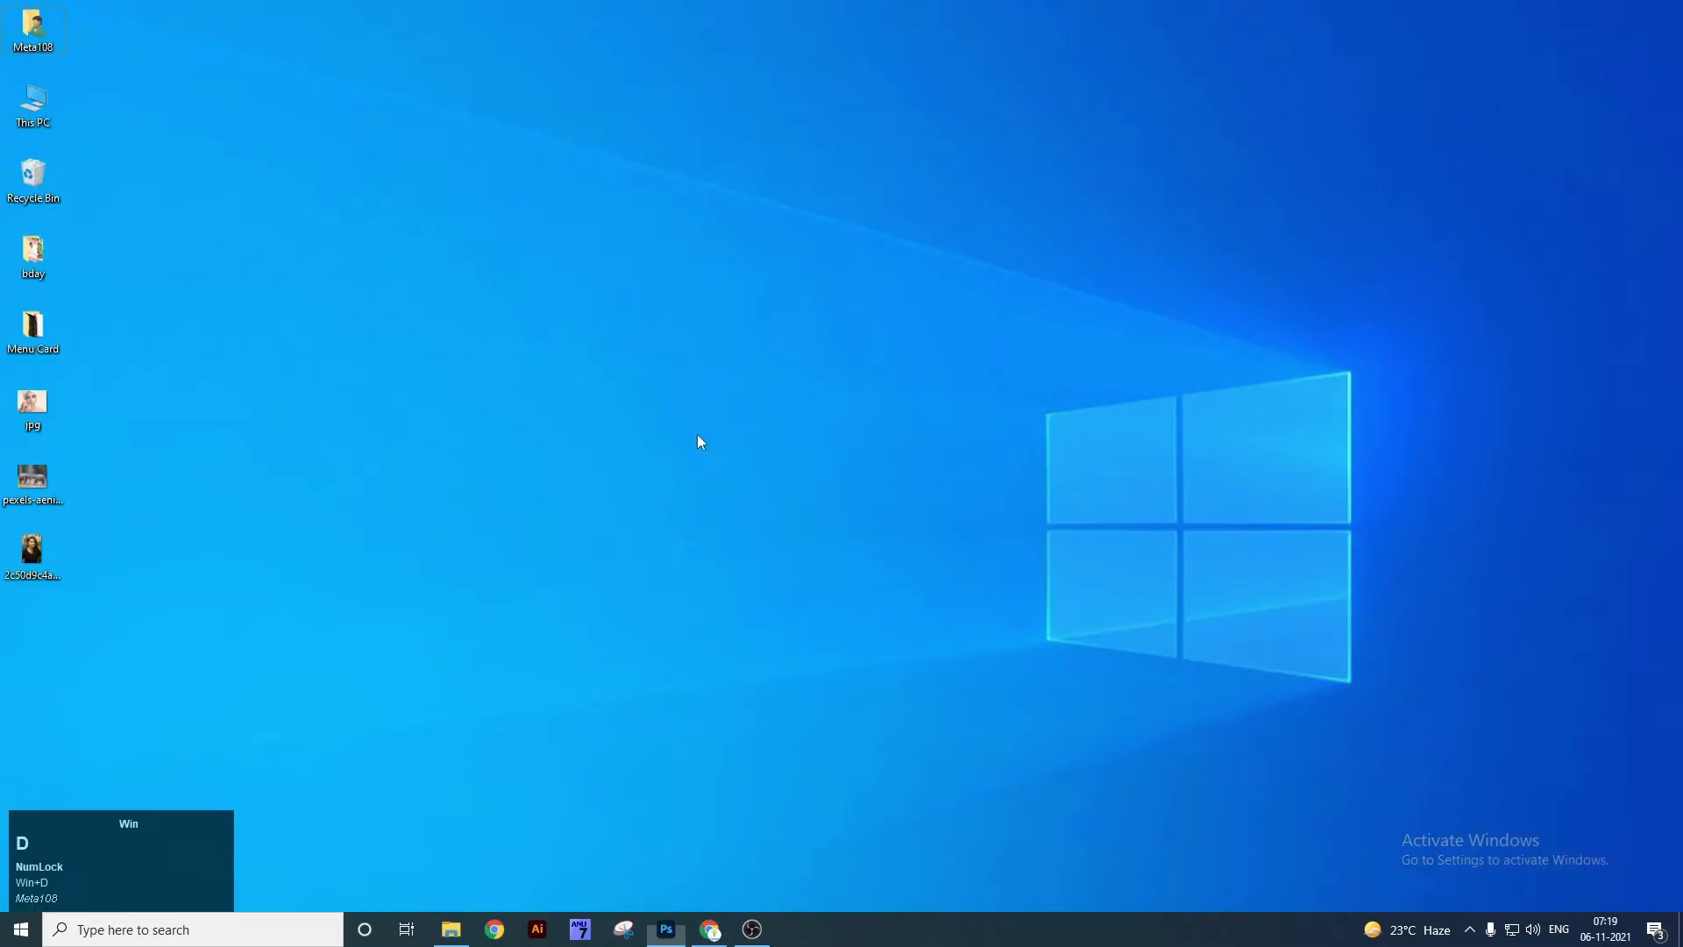
left_click_drag(34, 550, 751, 553)
left_click_drag(919, 228, 960, 173, "alt+shift")
left_click_drag(910, 321, 908, 335)
double_click(907, 335)
Stroke the whole canvas in black on new Layer 1.
key("ctrl+a")
key("ctrl+shift+n")
key("Return")
key("alt+e")
key("s")
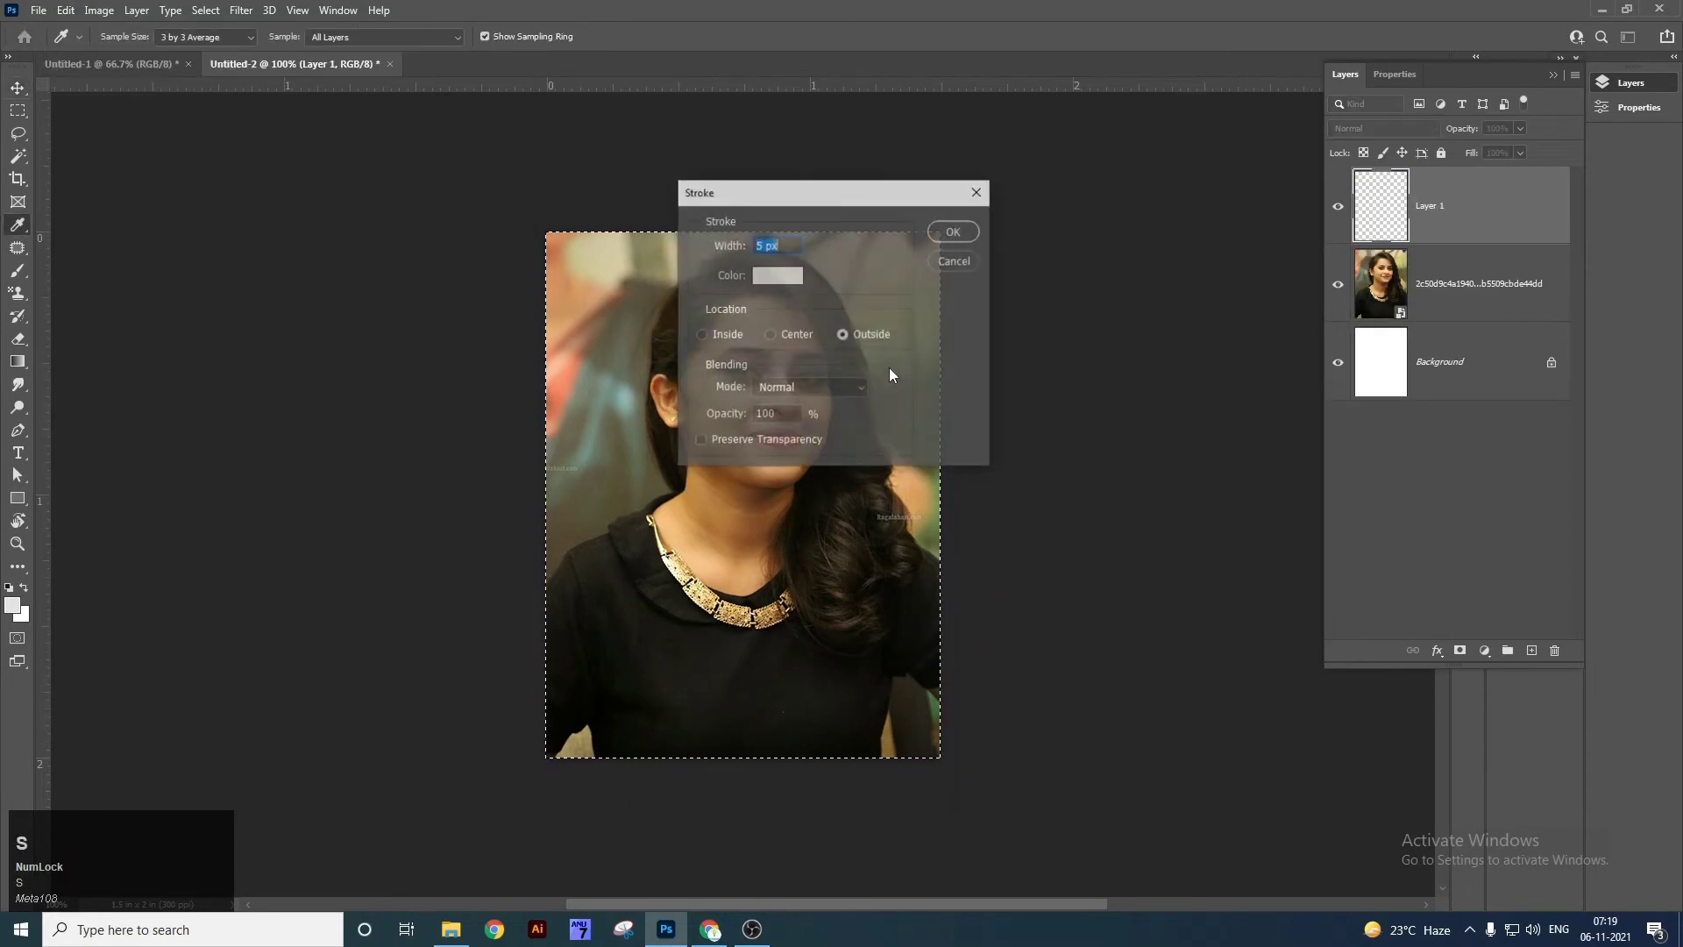
left_click(777, 276)
left_click_drag(975, 773, 925, 824)
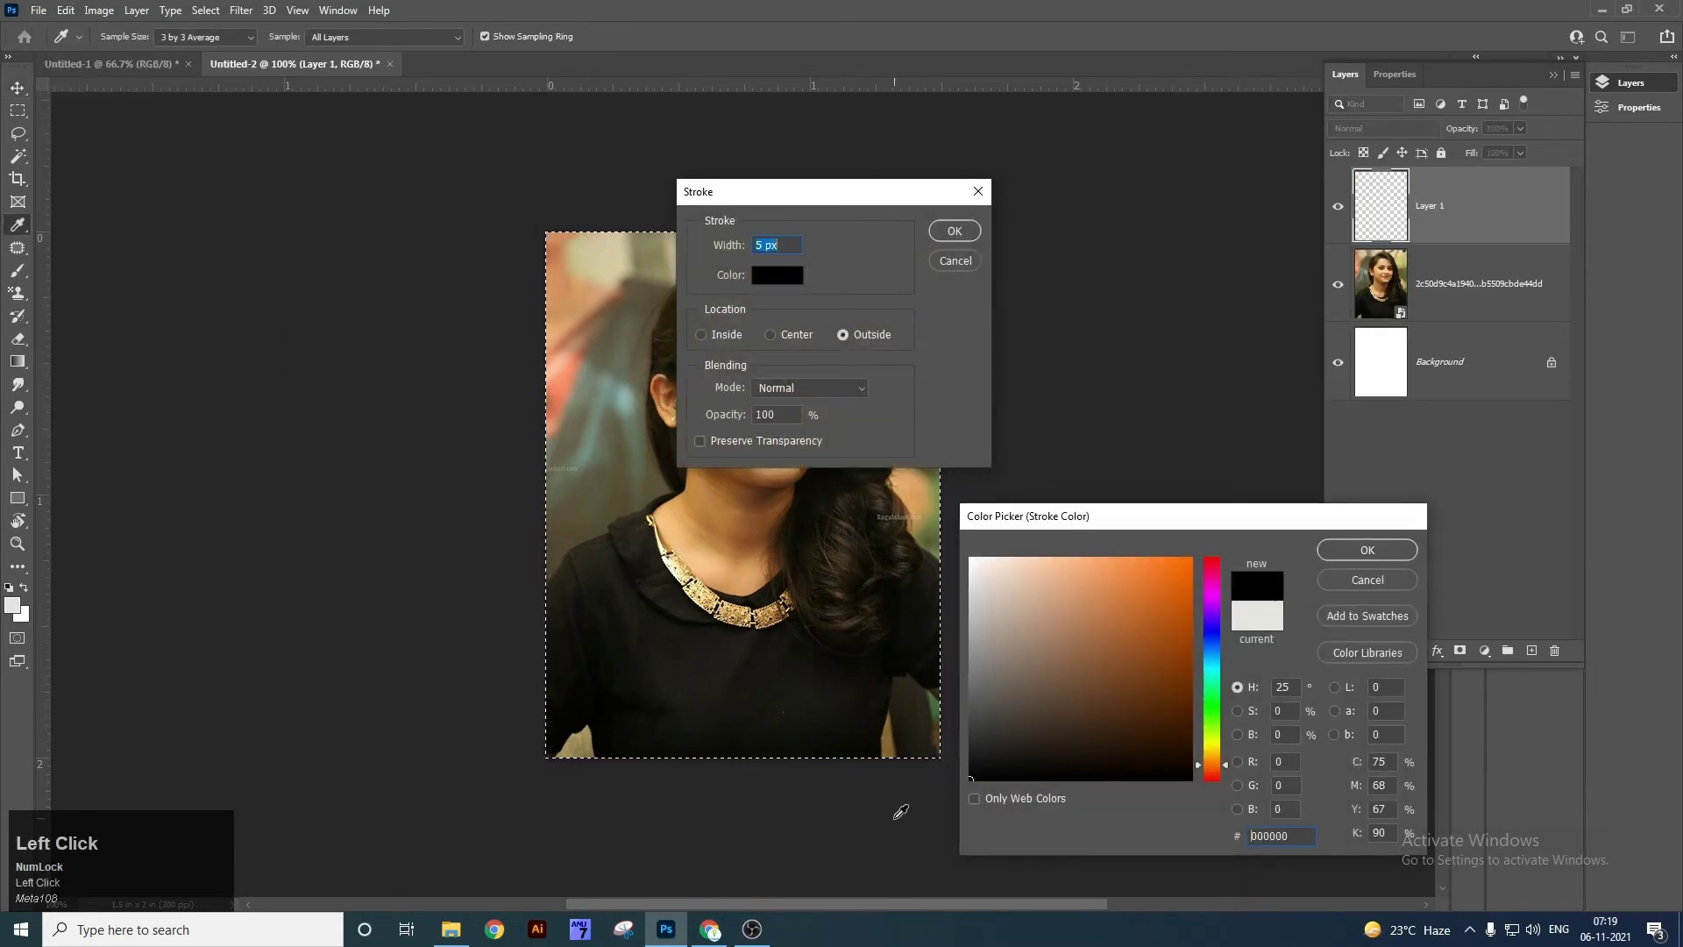
key("Return")
key("Return")
key("ctrl+d")
key("v")
key("ctrl+t")
left_click(845, 340)
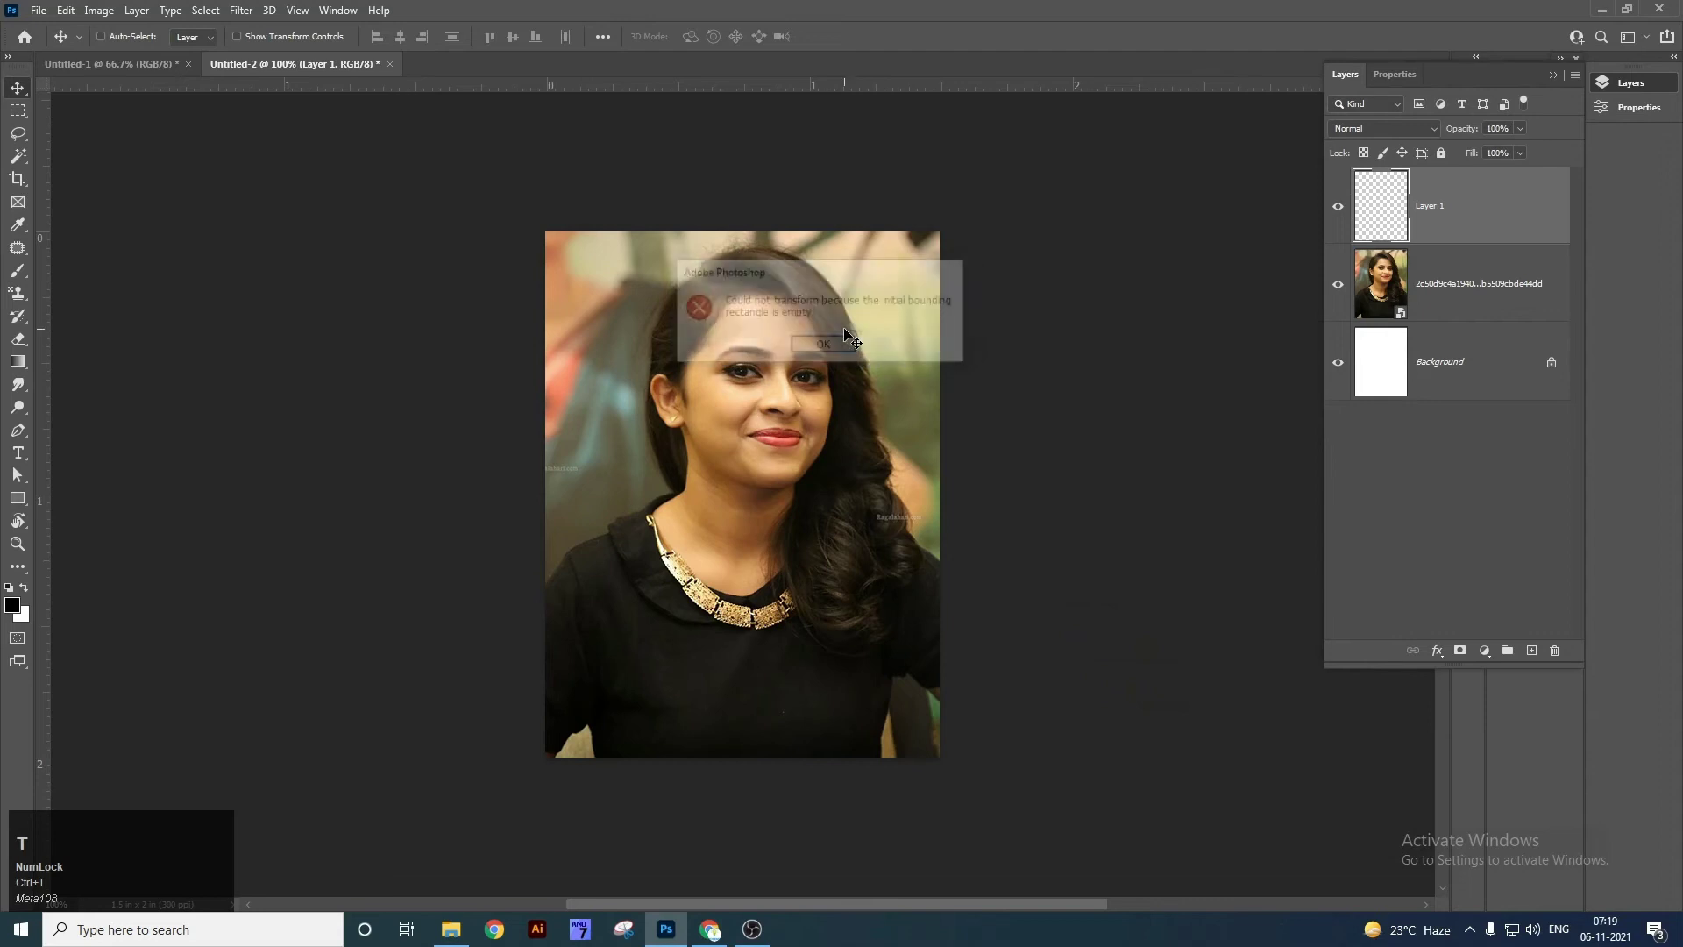
key("ctrl+z")
Add a centered black stroke on Layer 2 and shrink that frame inward.
key("ctrl+shift+n")
key("Return")
key("alt+e")
key("s")
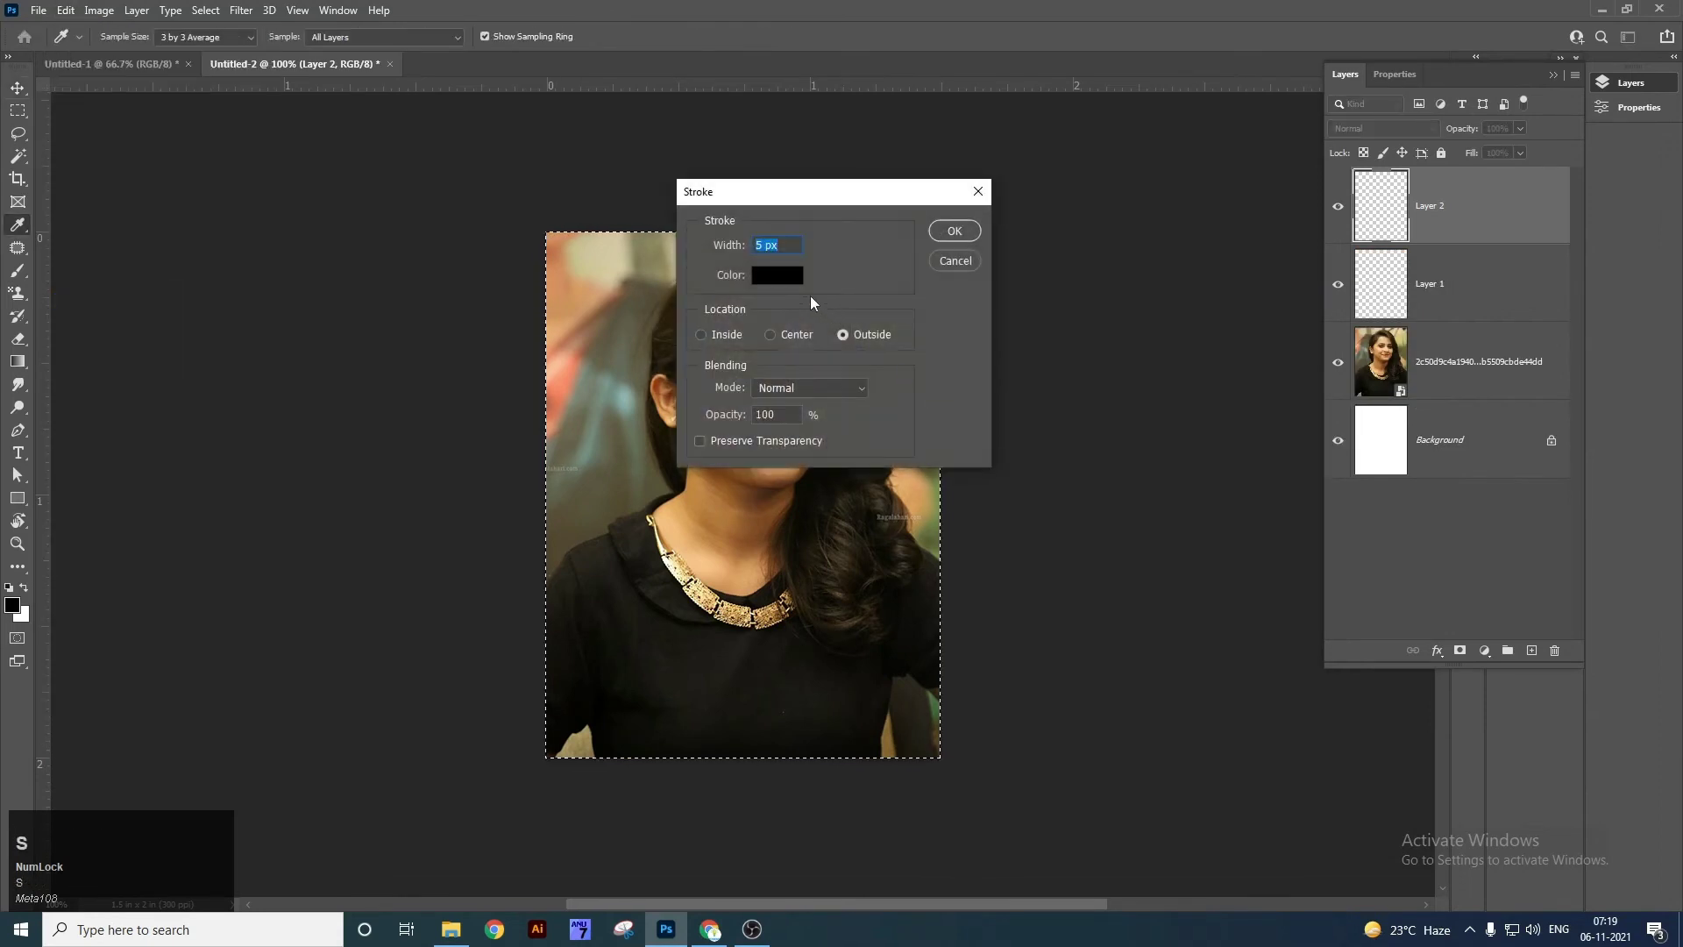
left_click(780, 334)
left_click(921, 240)
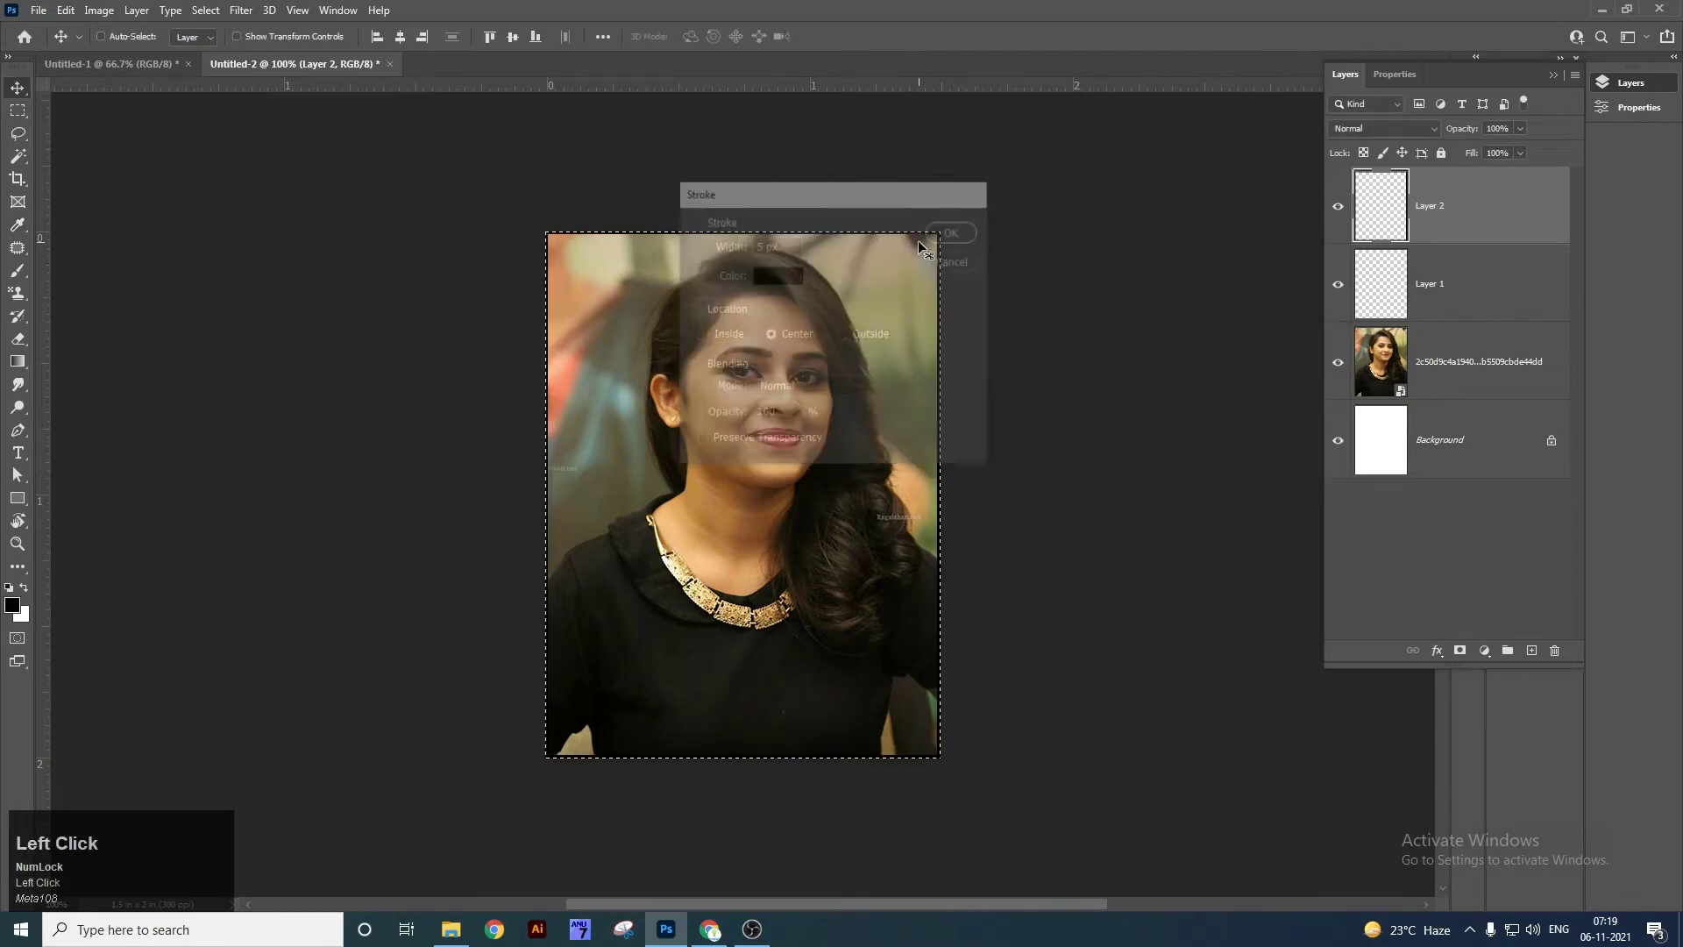
key("ctrl+t")
left_click_drag(938, 233, 914, 238)
left_click(746, 247, "alt")
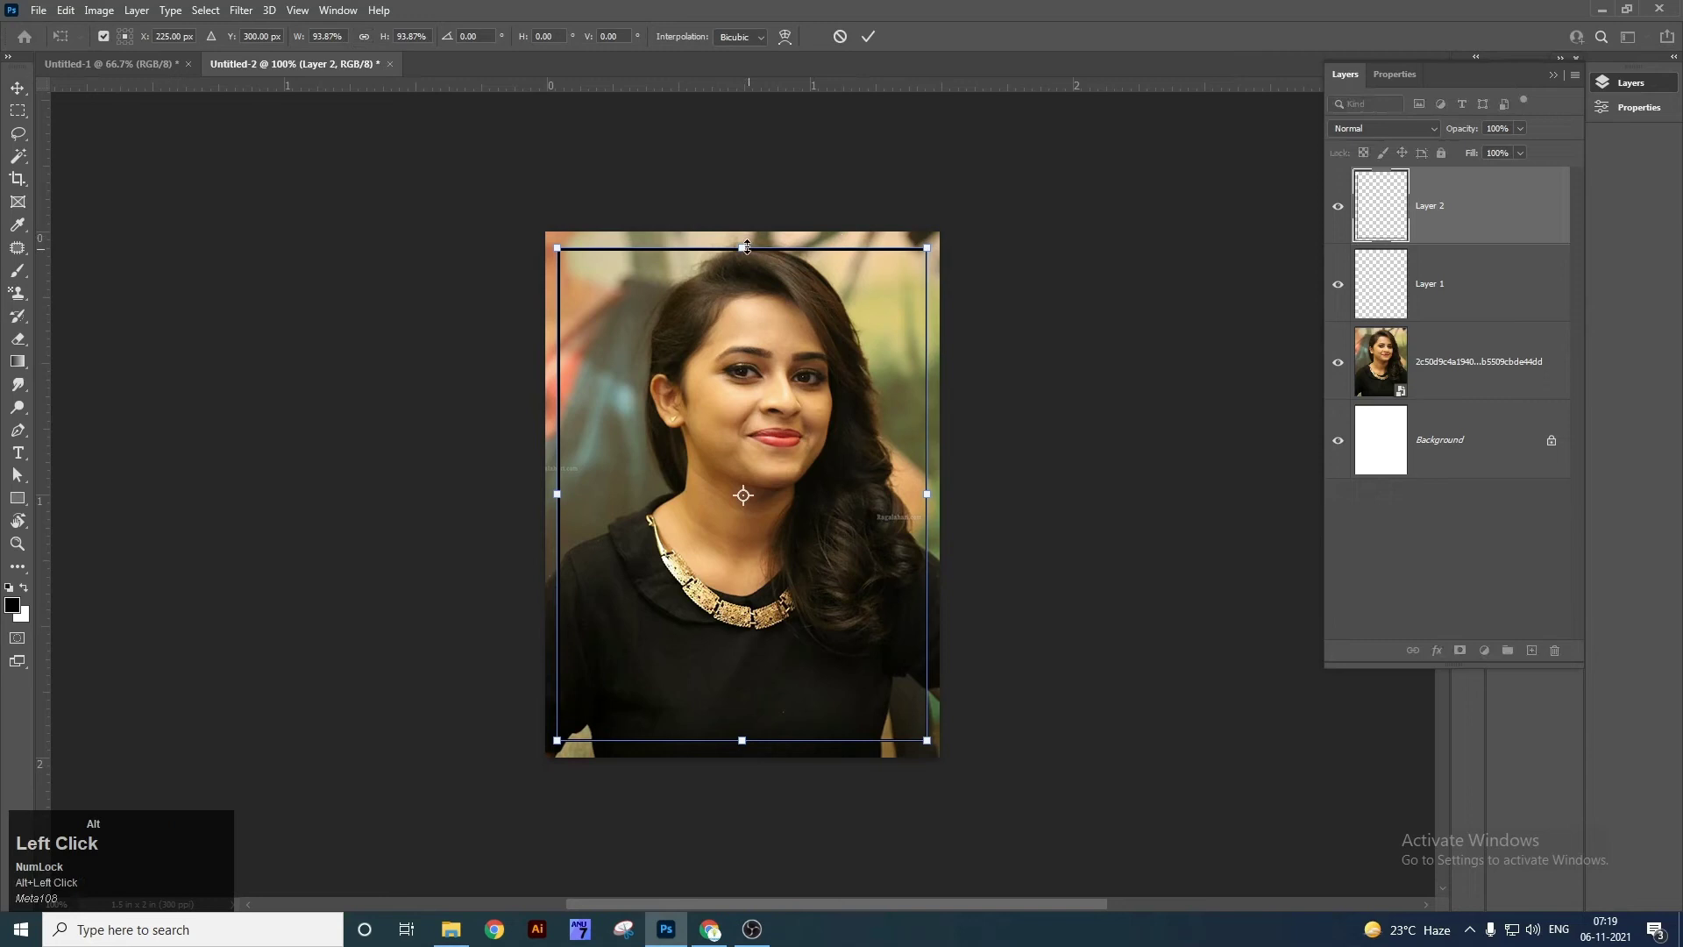
double_click(773, 288)
right_click(773, 287)
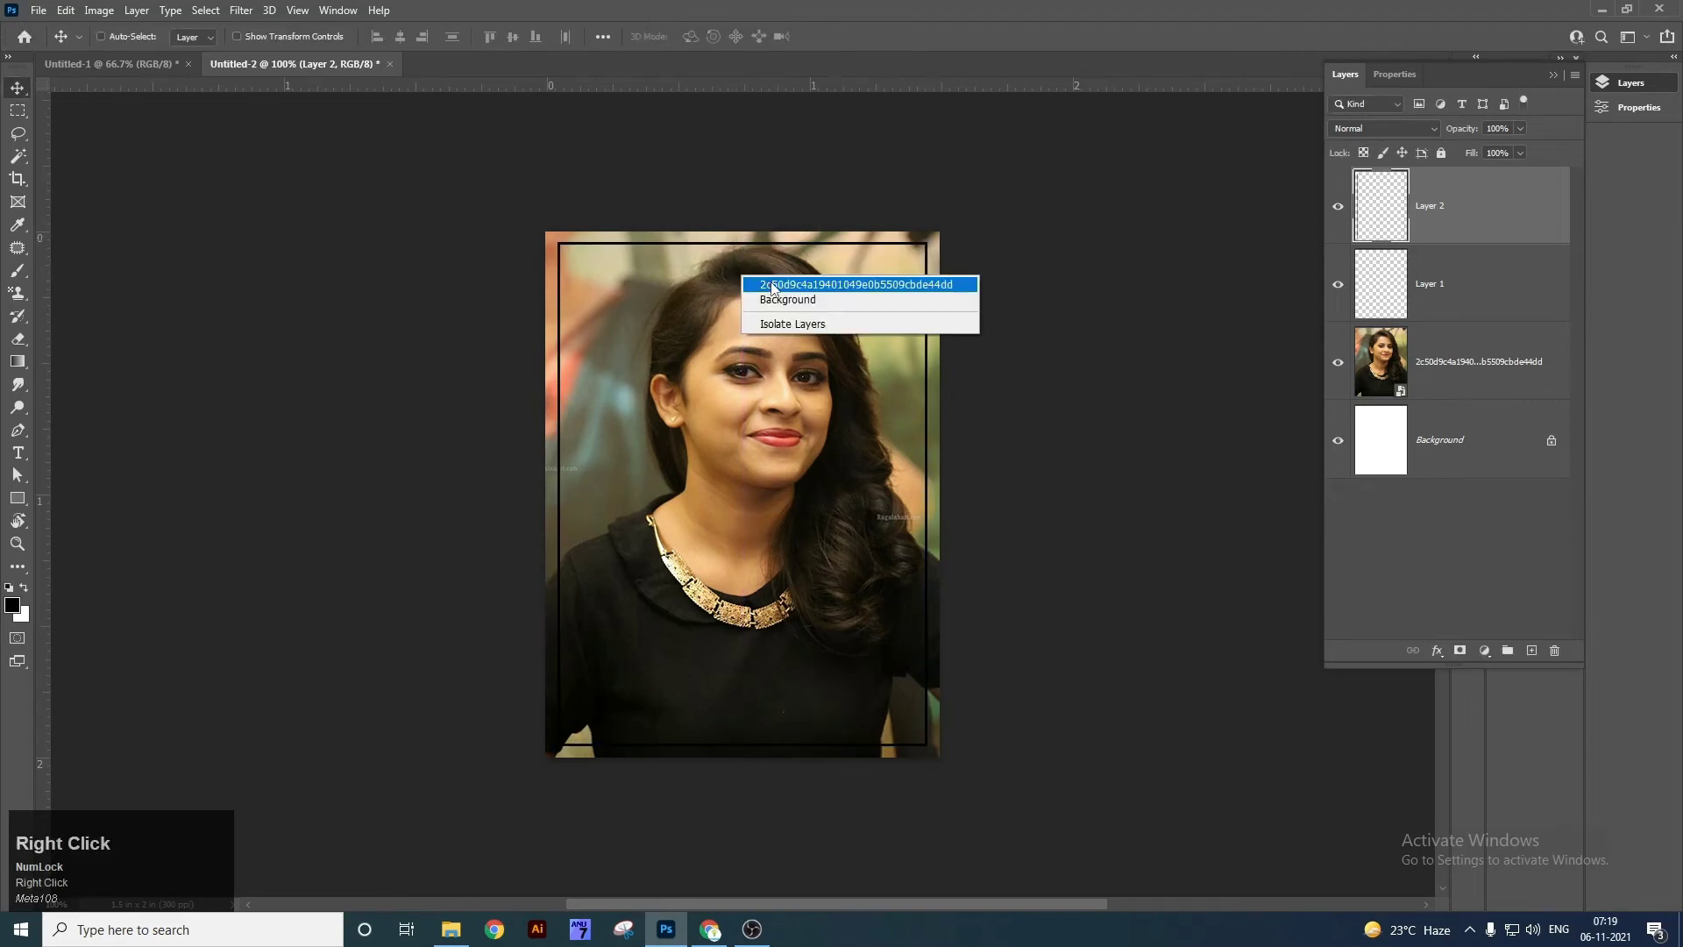
left_click(773, 288)
Rasterize the photo layer and fill the border outside the black frame with white.
key("m")
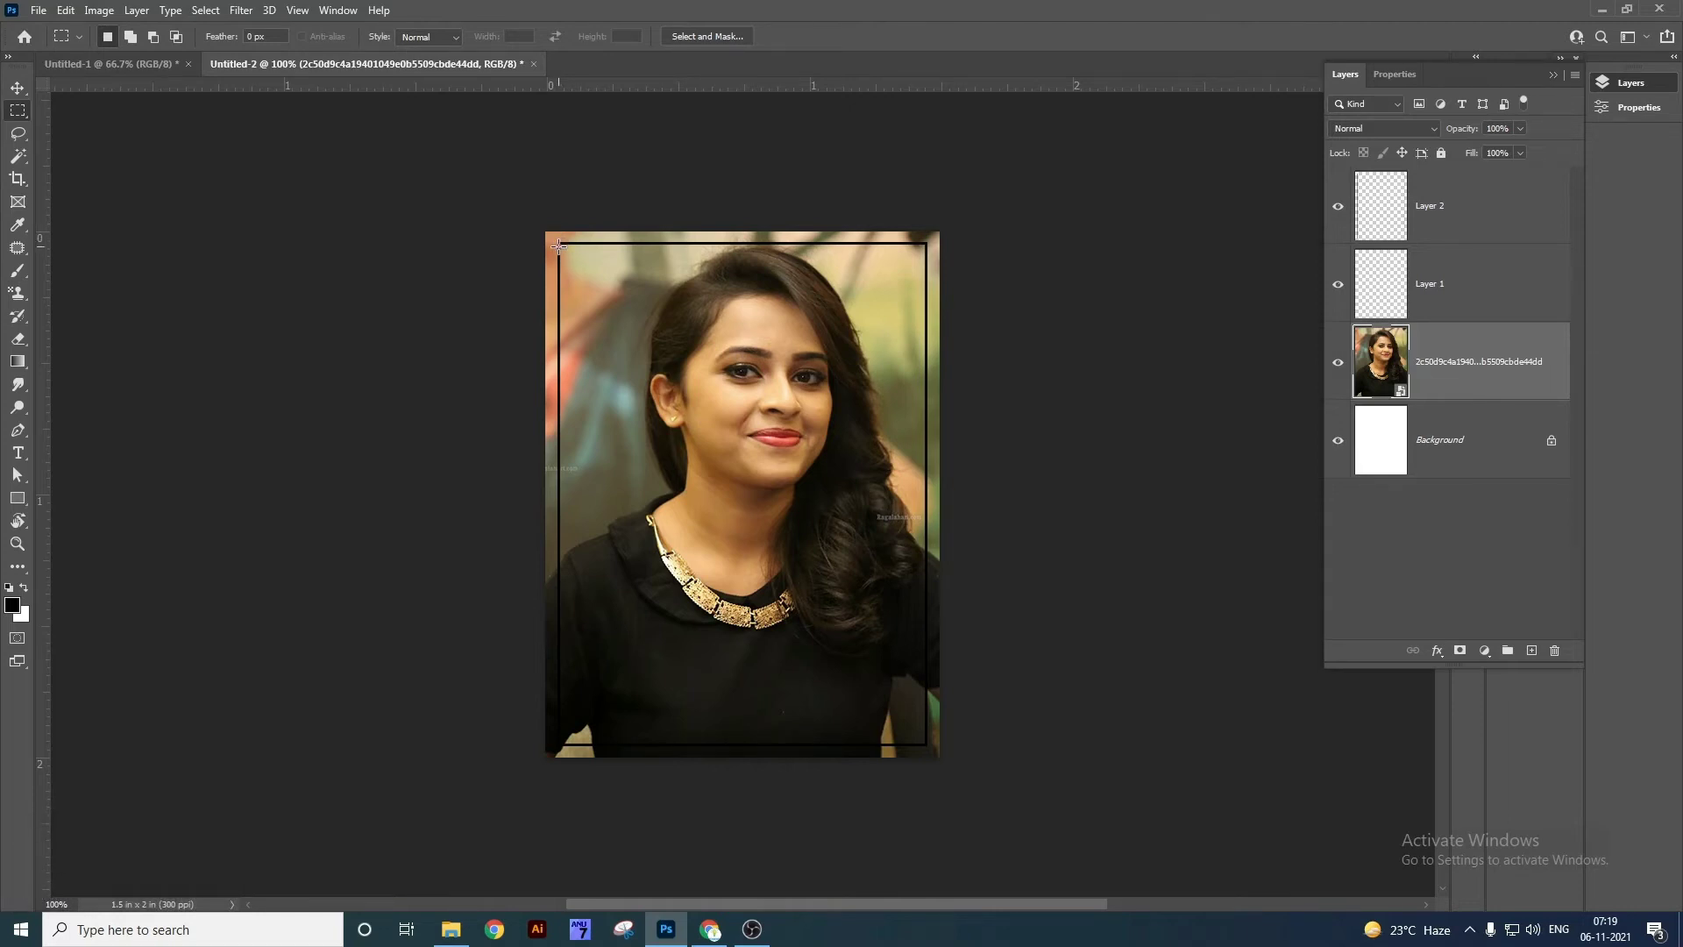
left_click_drag(559, 244, 677, 462)
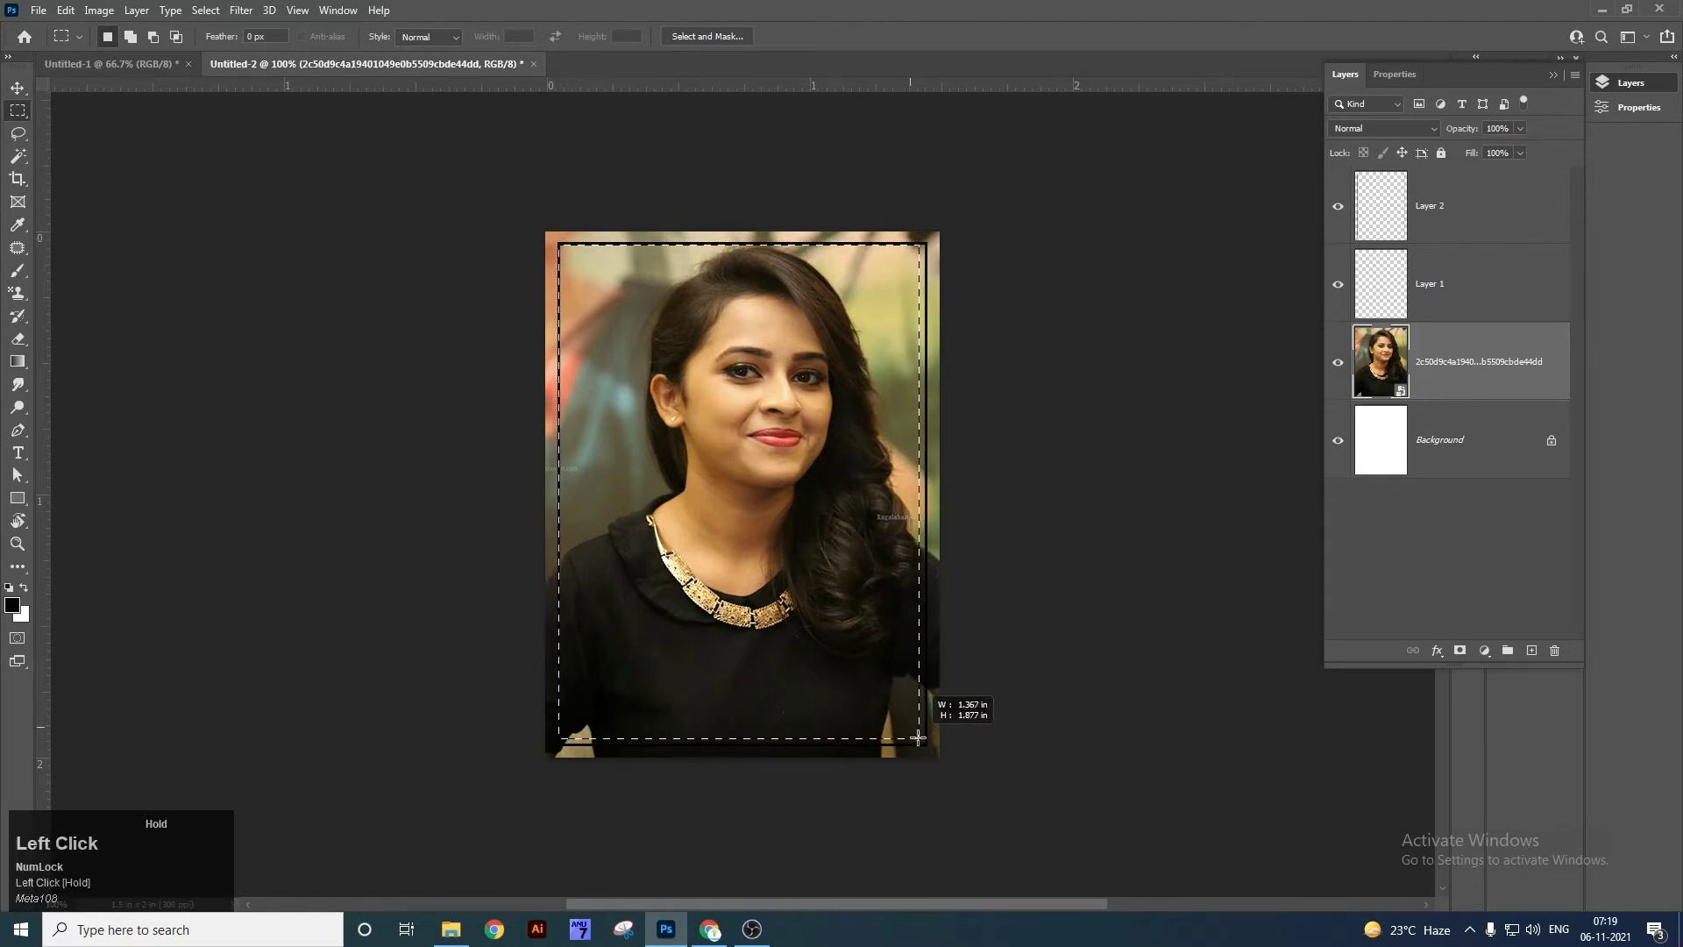
left_click_drag(922, 741, 924, 745)
key("ctrl+shift+i")
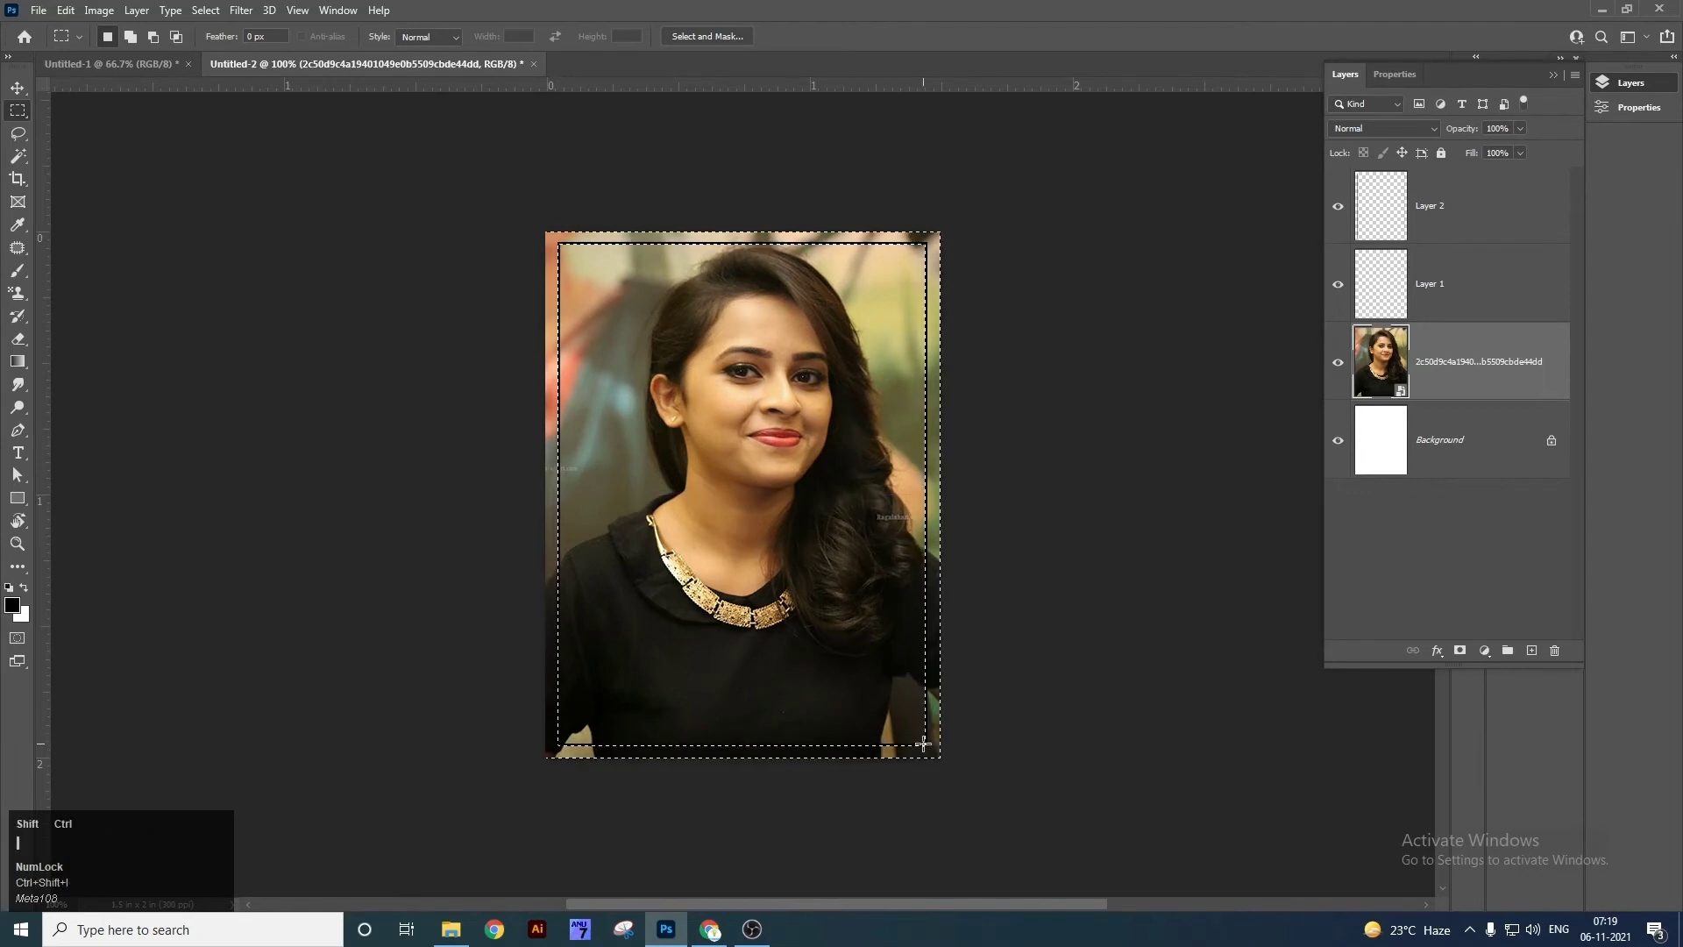
key("Delete")
key("Return")
right_click(1442, 364)
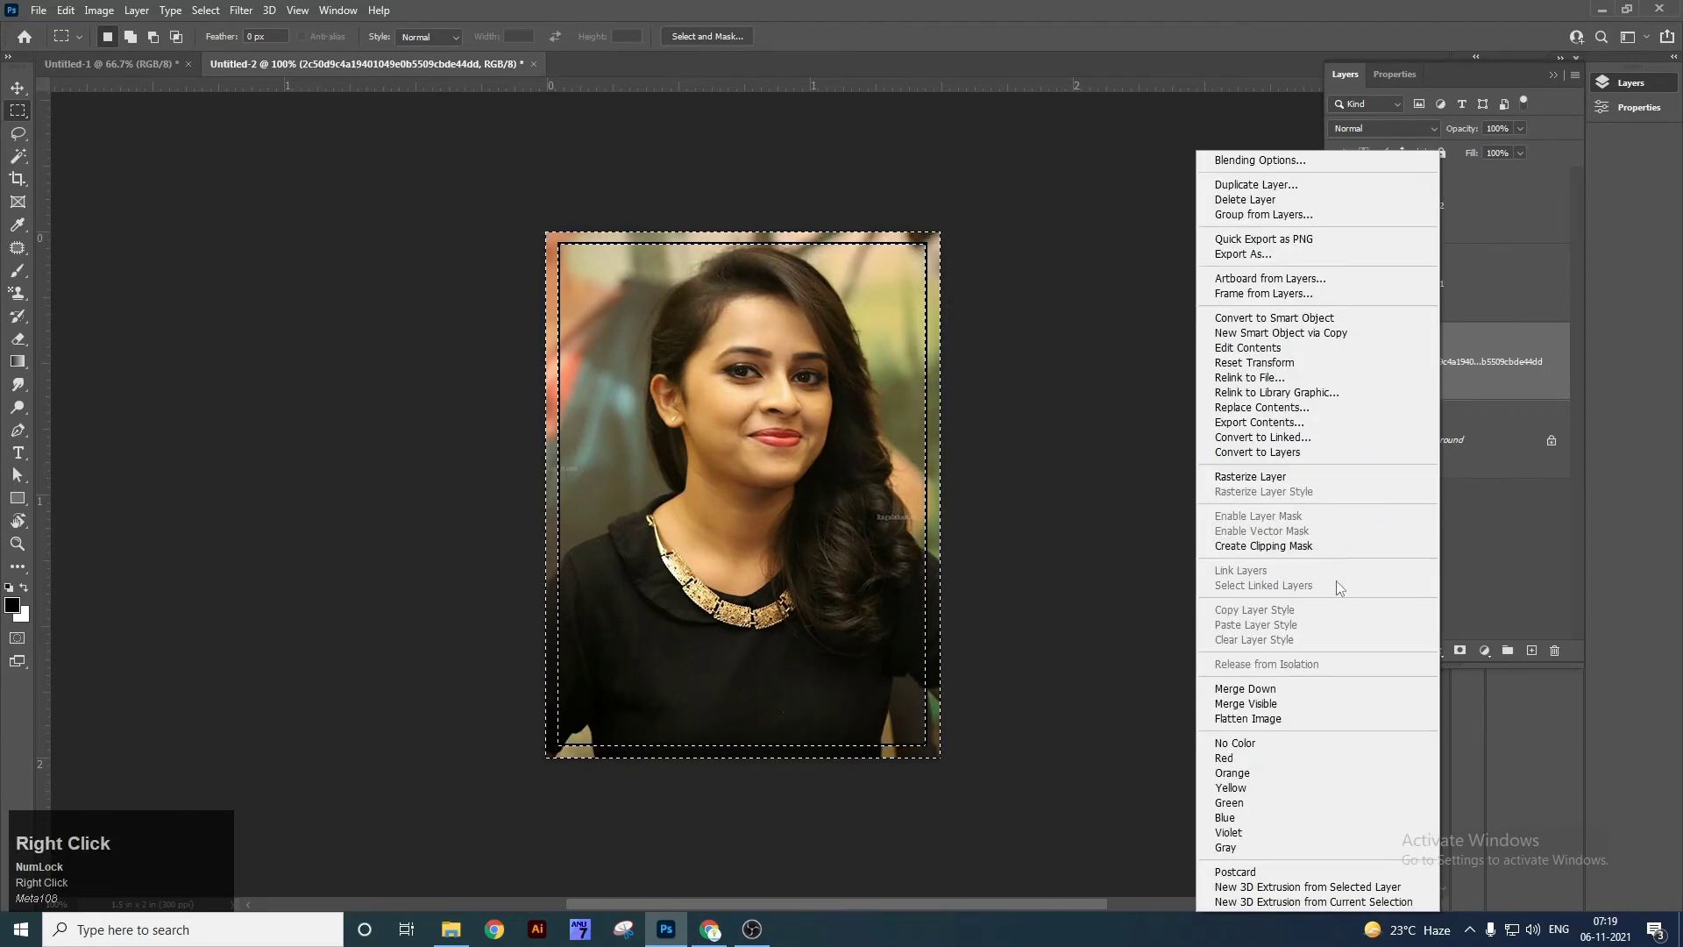
left_click(1298, 476)
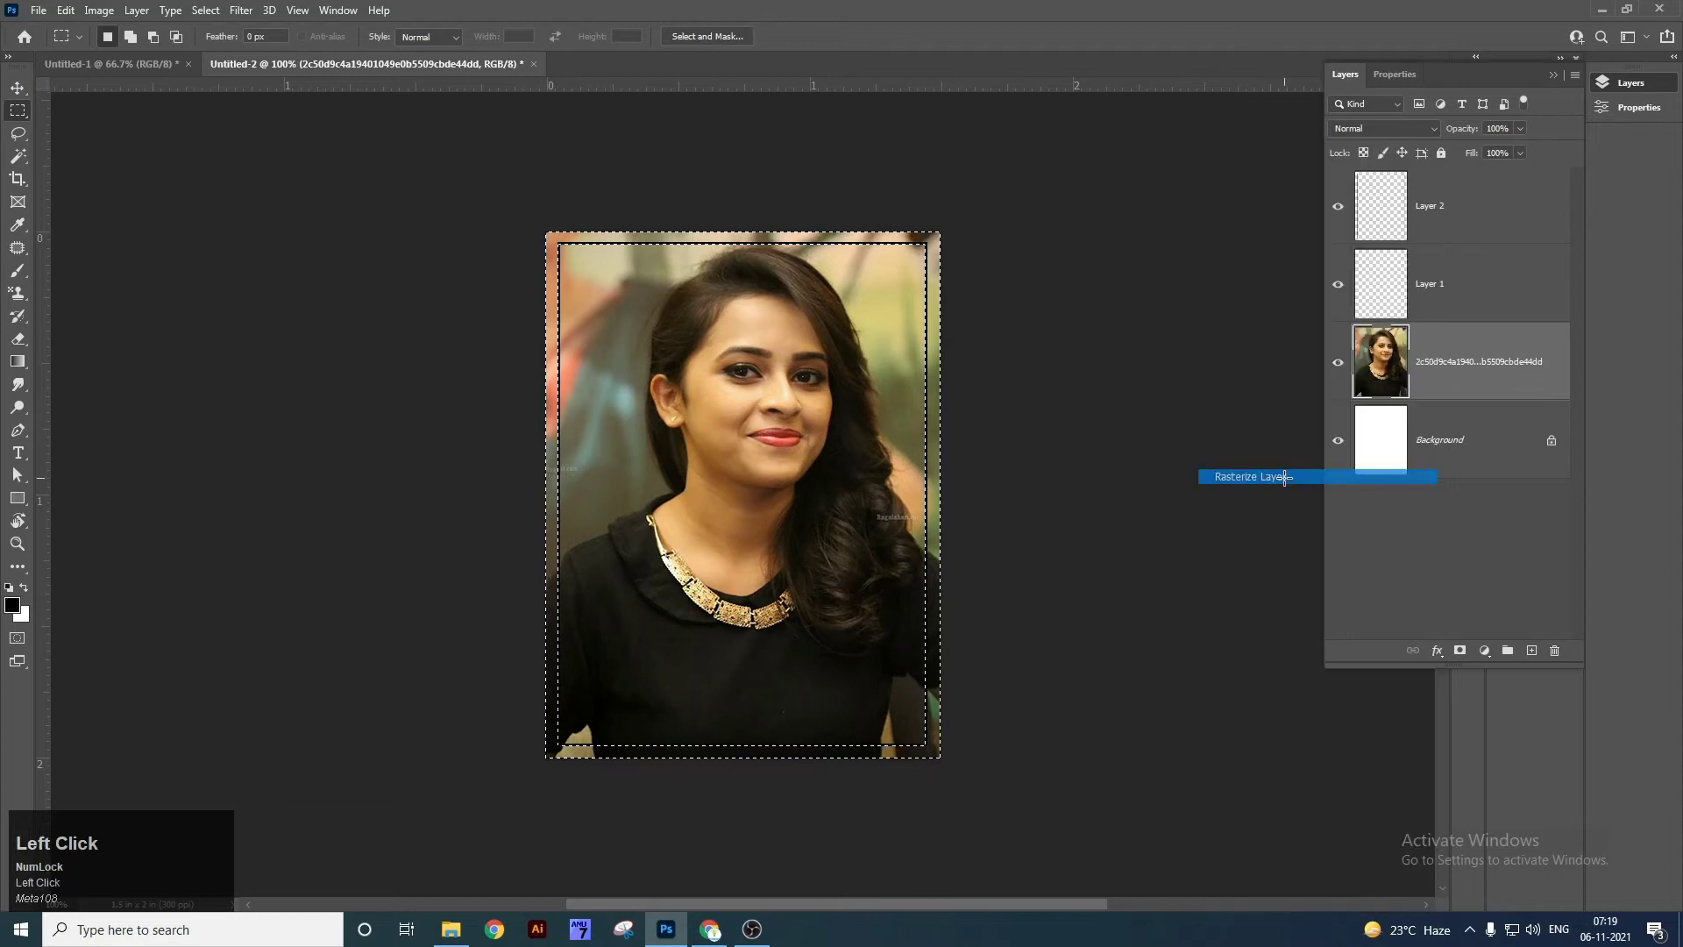
key("Delete")
key("ctrl+d")
Enlarge the photo slightly and stretch it a bit wider.
key("v")
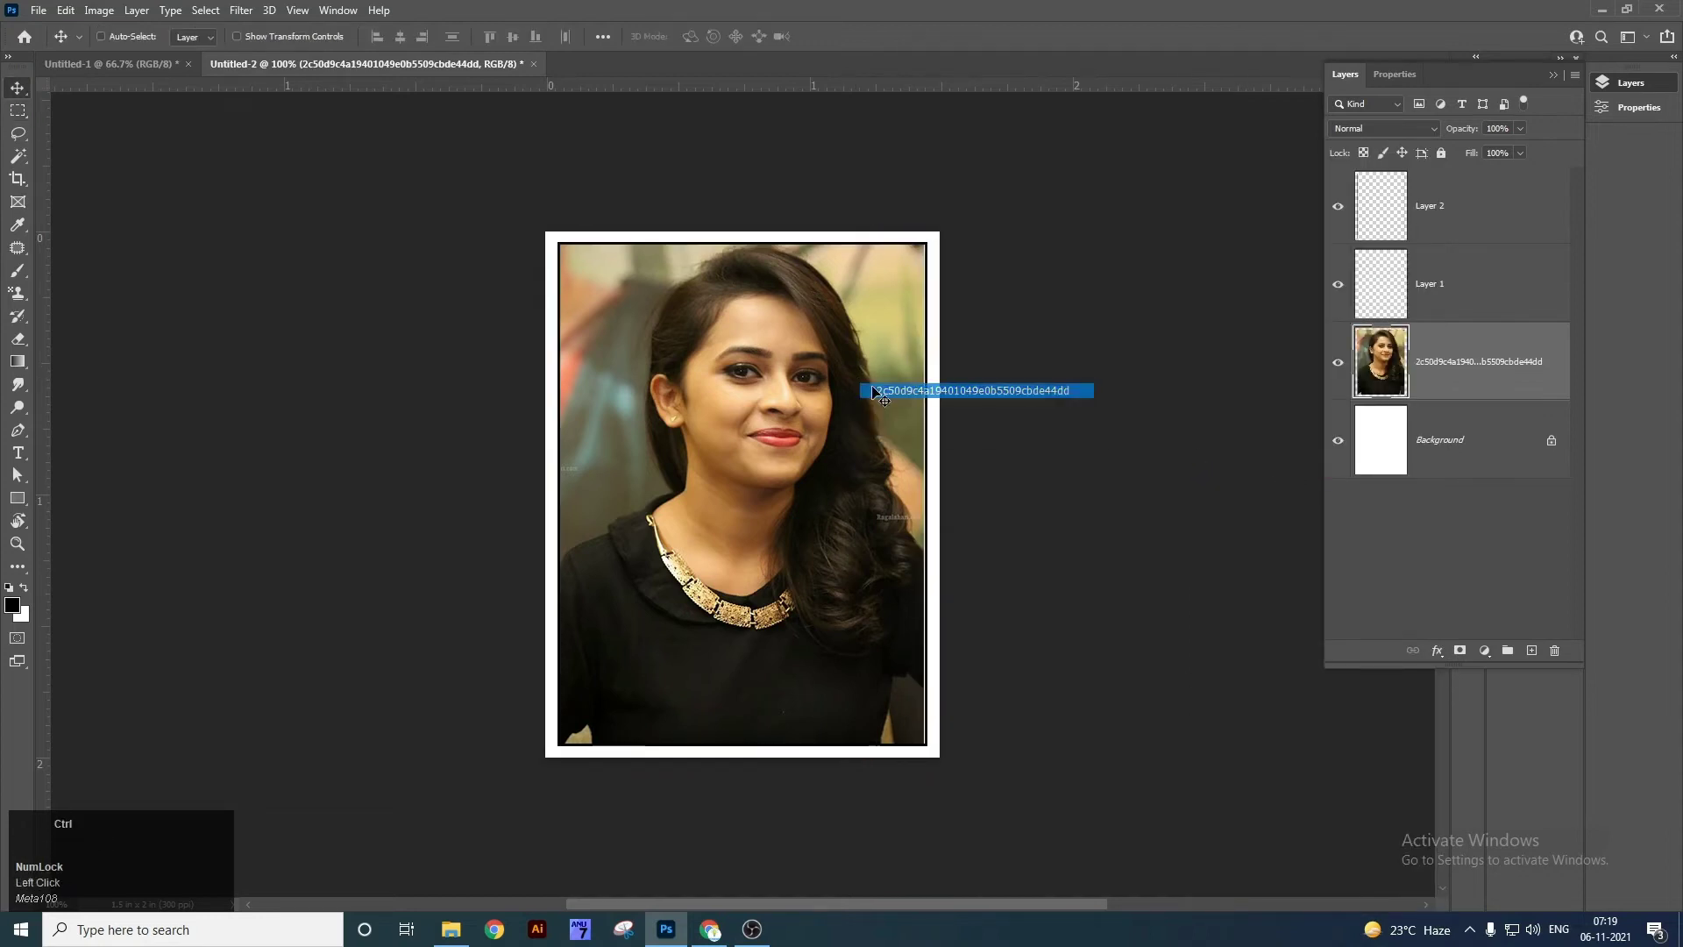
key("ctrl+t")
left_click_drag(955, 191, 956, 182)
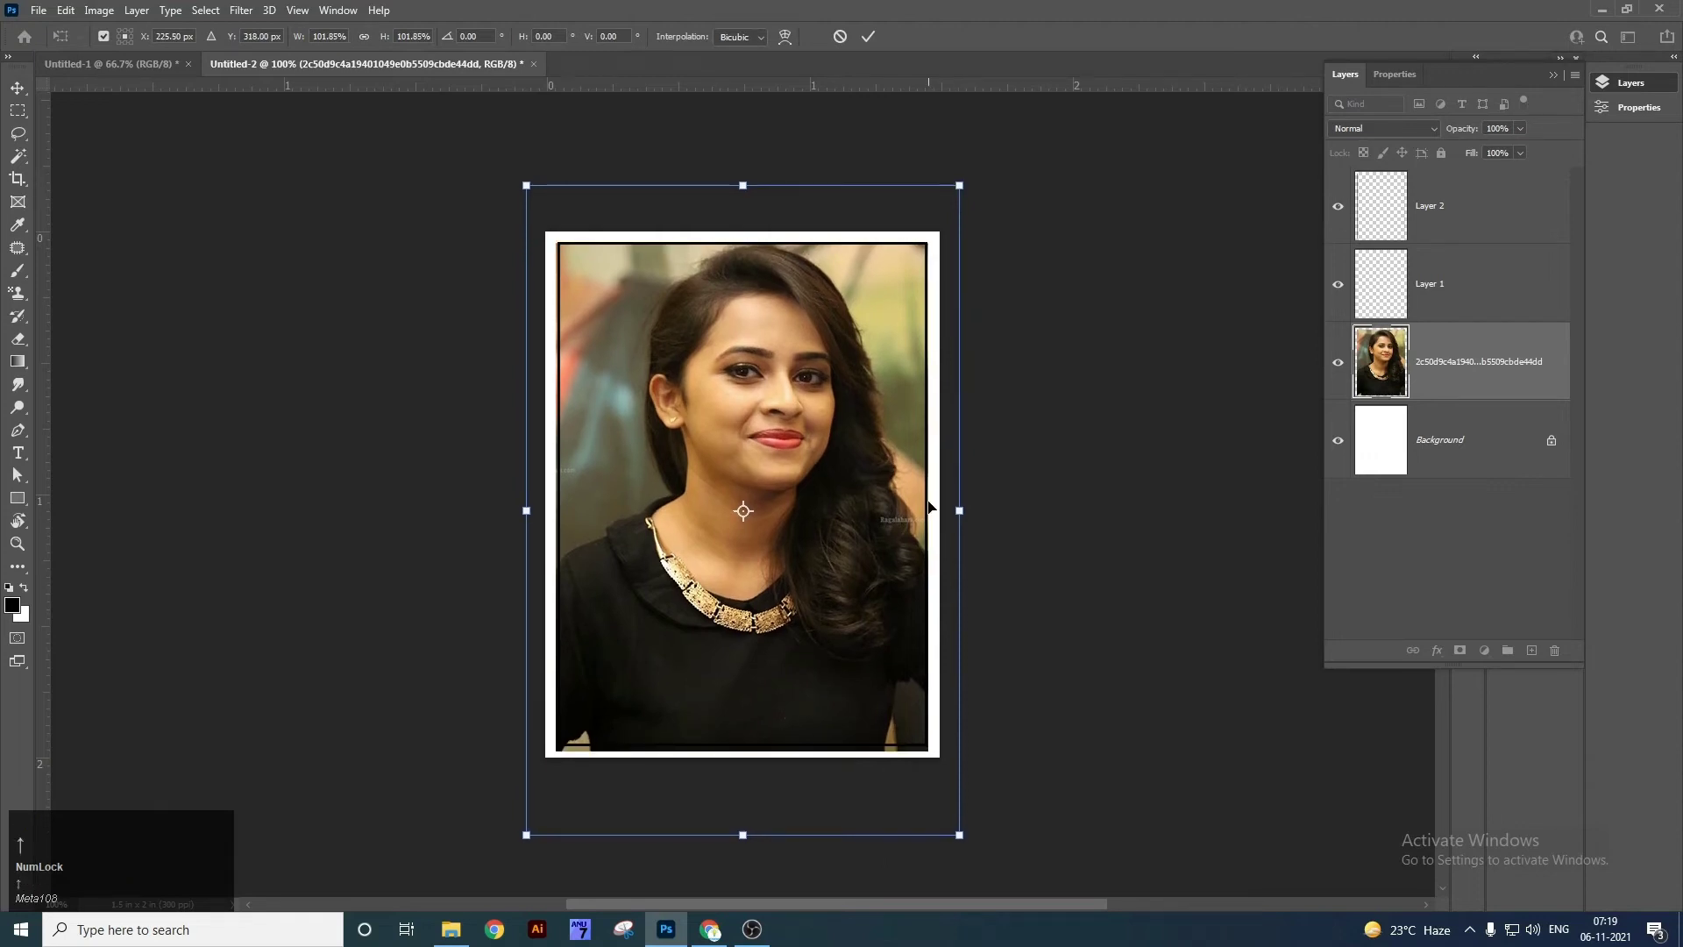
key("Return")
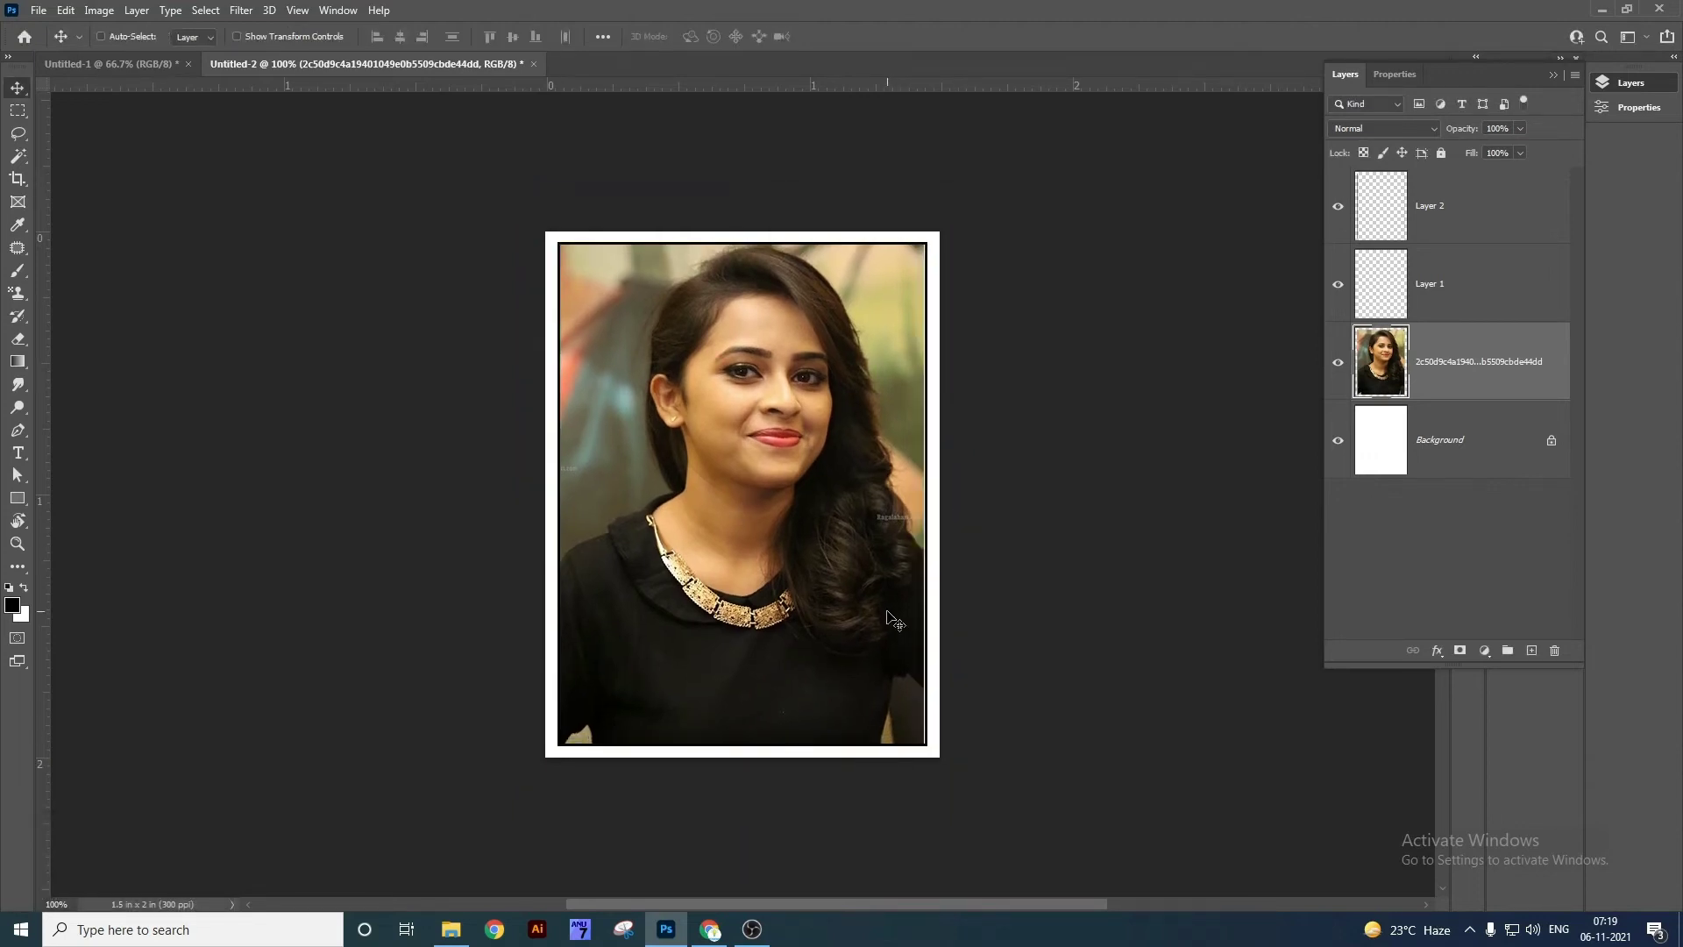
key("ctrl+t")
left_click_drag(961, 518, 966, 523)
key("Return")
key("v")
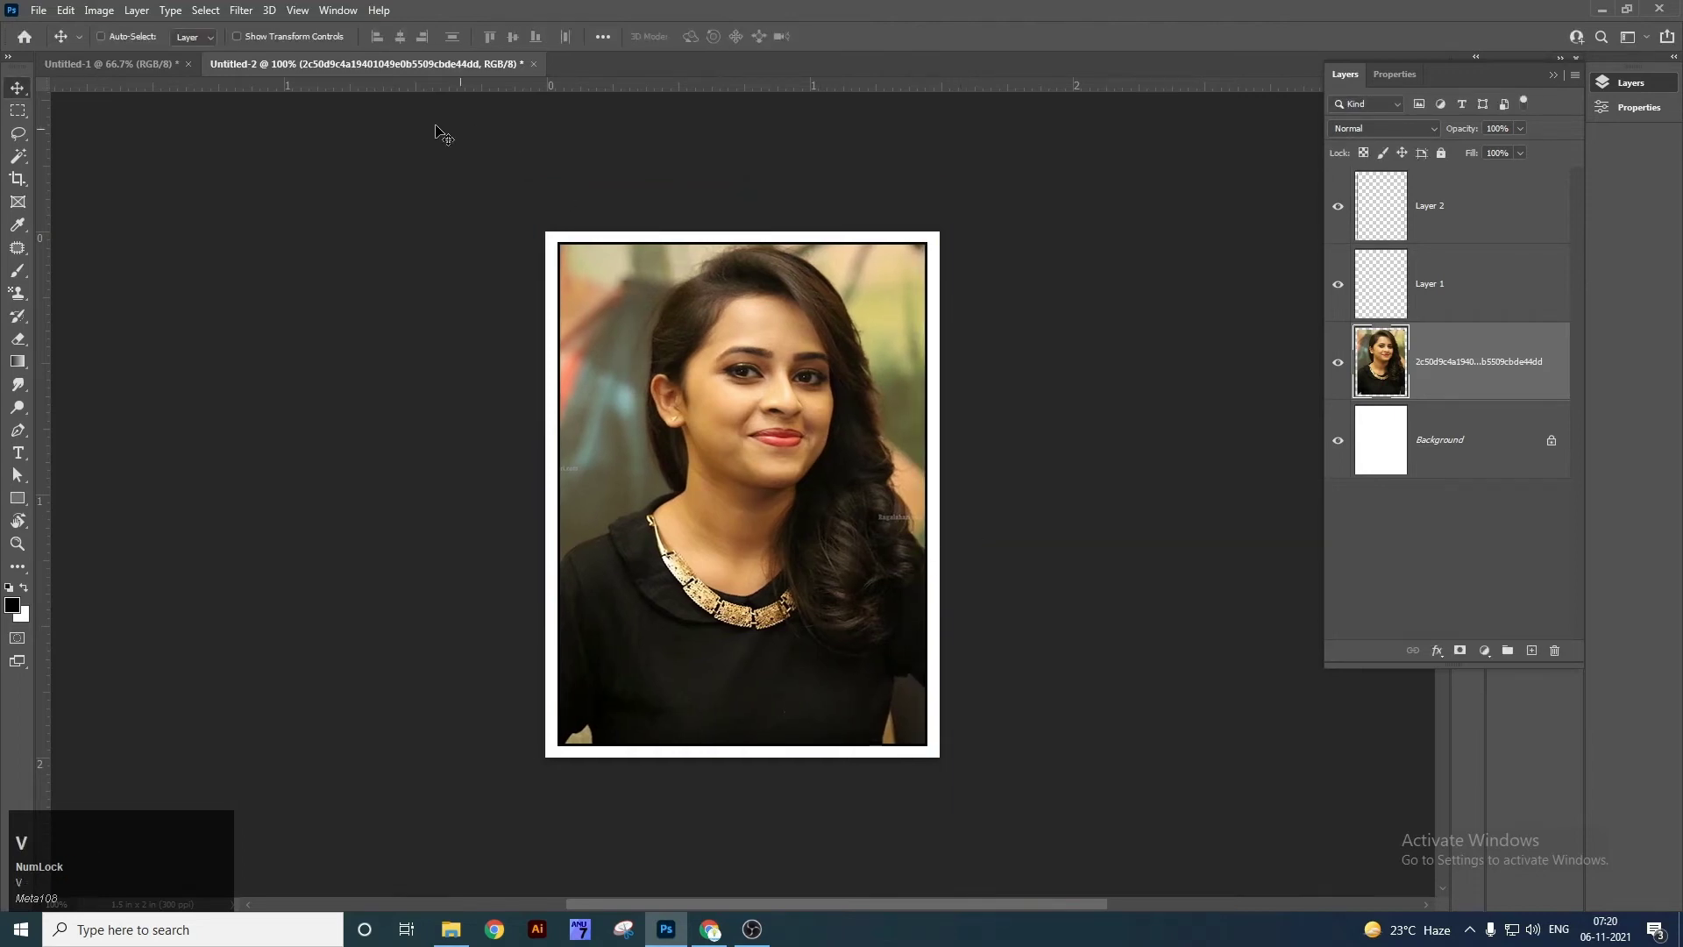
Define the framed portrait as a pattern named Passport.
left_click(114, 12)
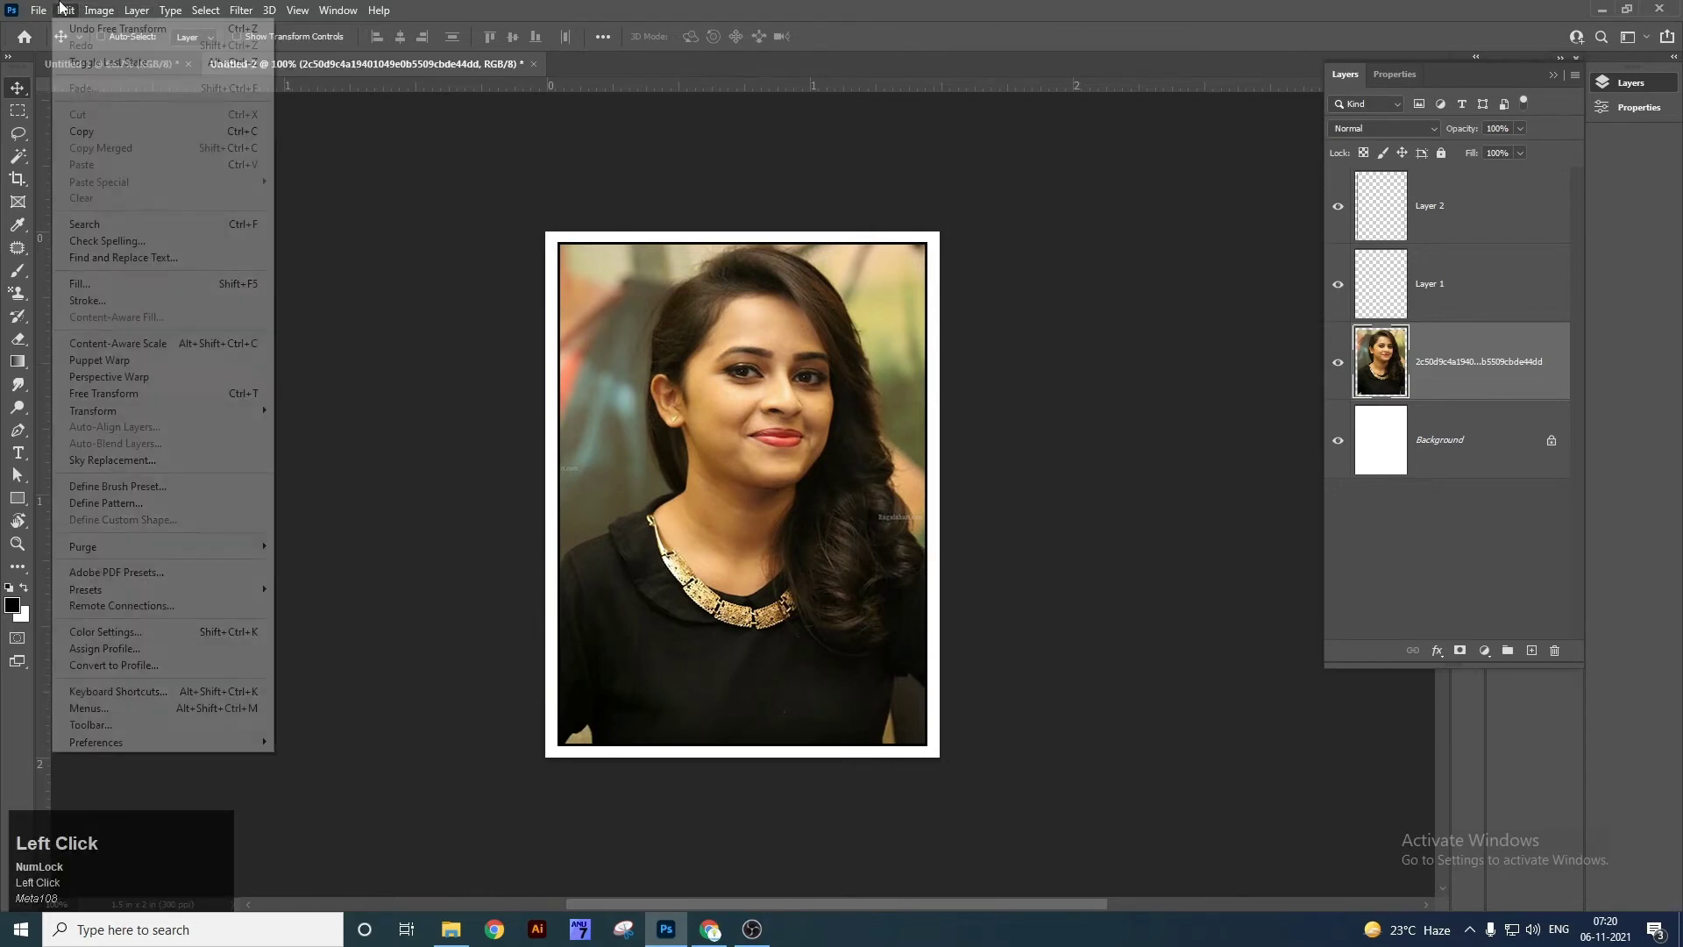
left_click(69, 14)
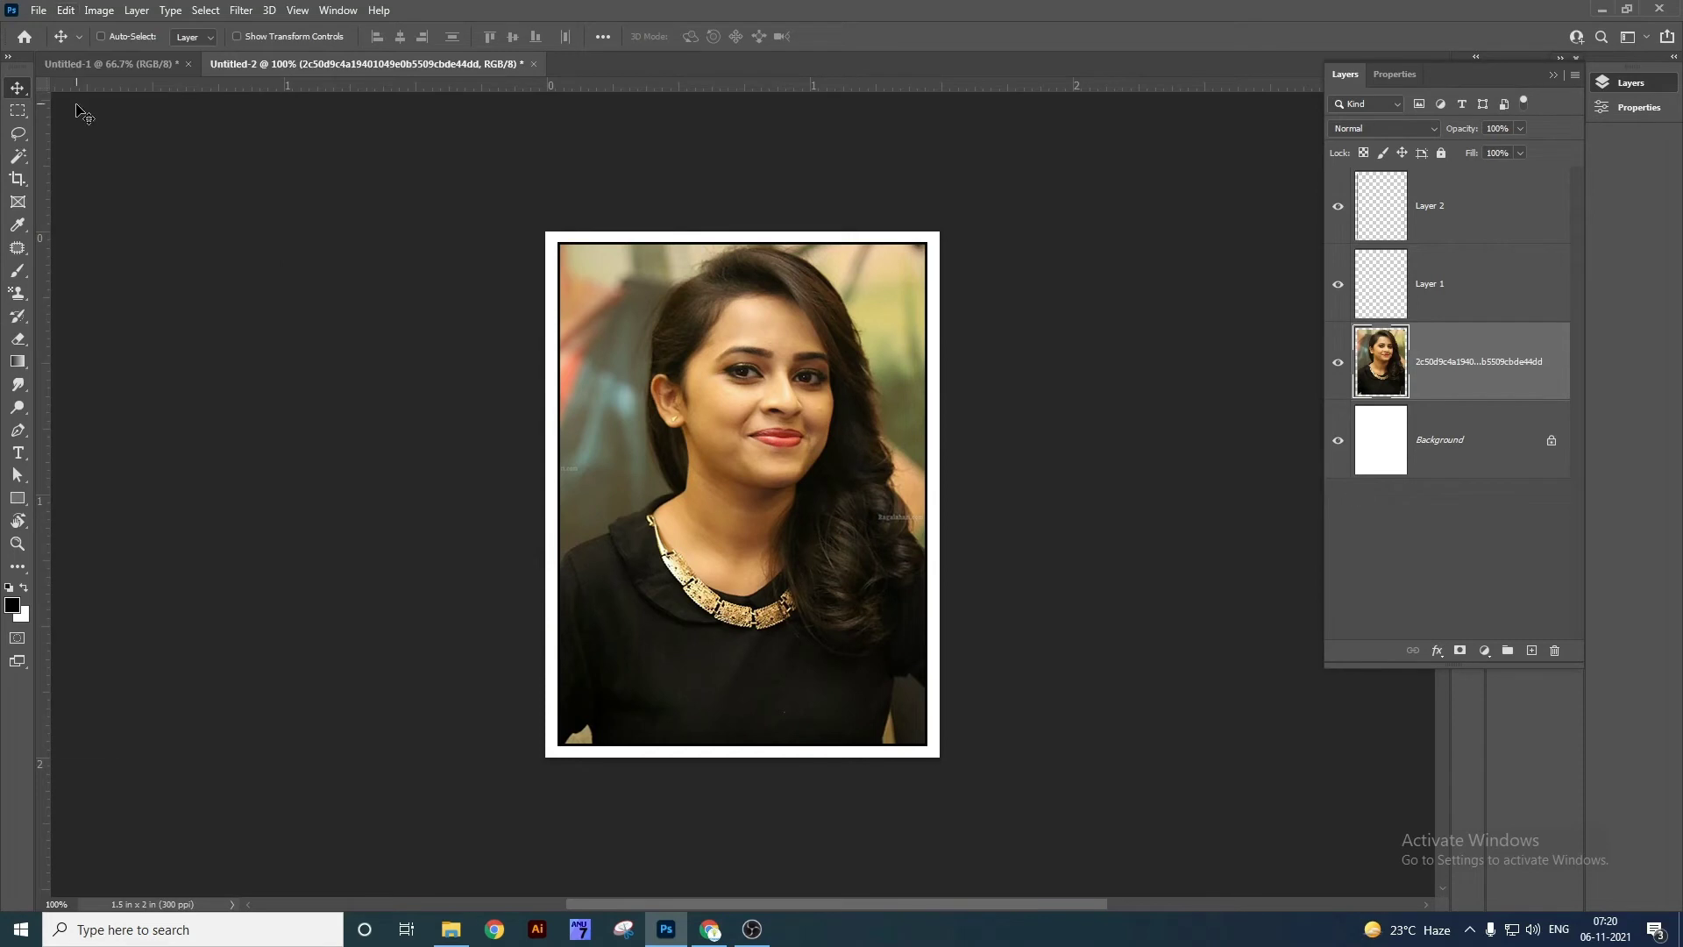
left_click(73, 9)
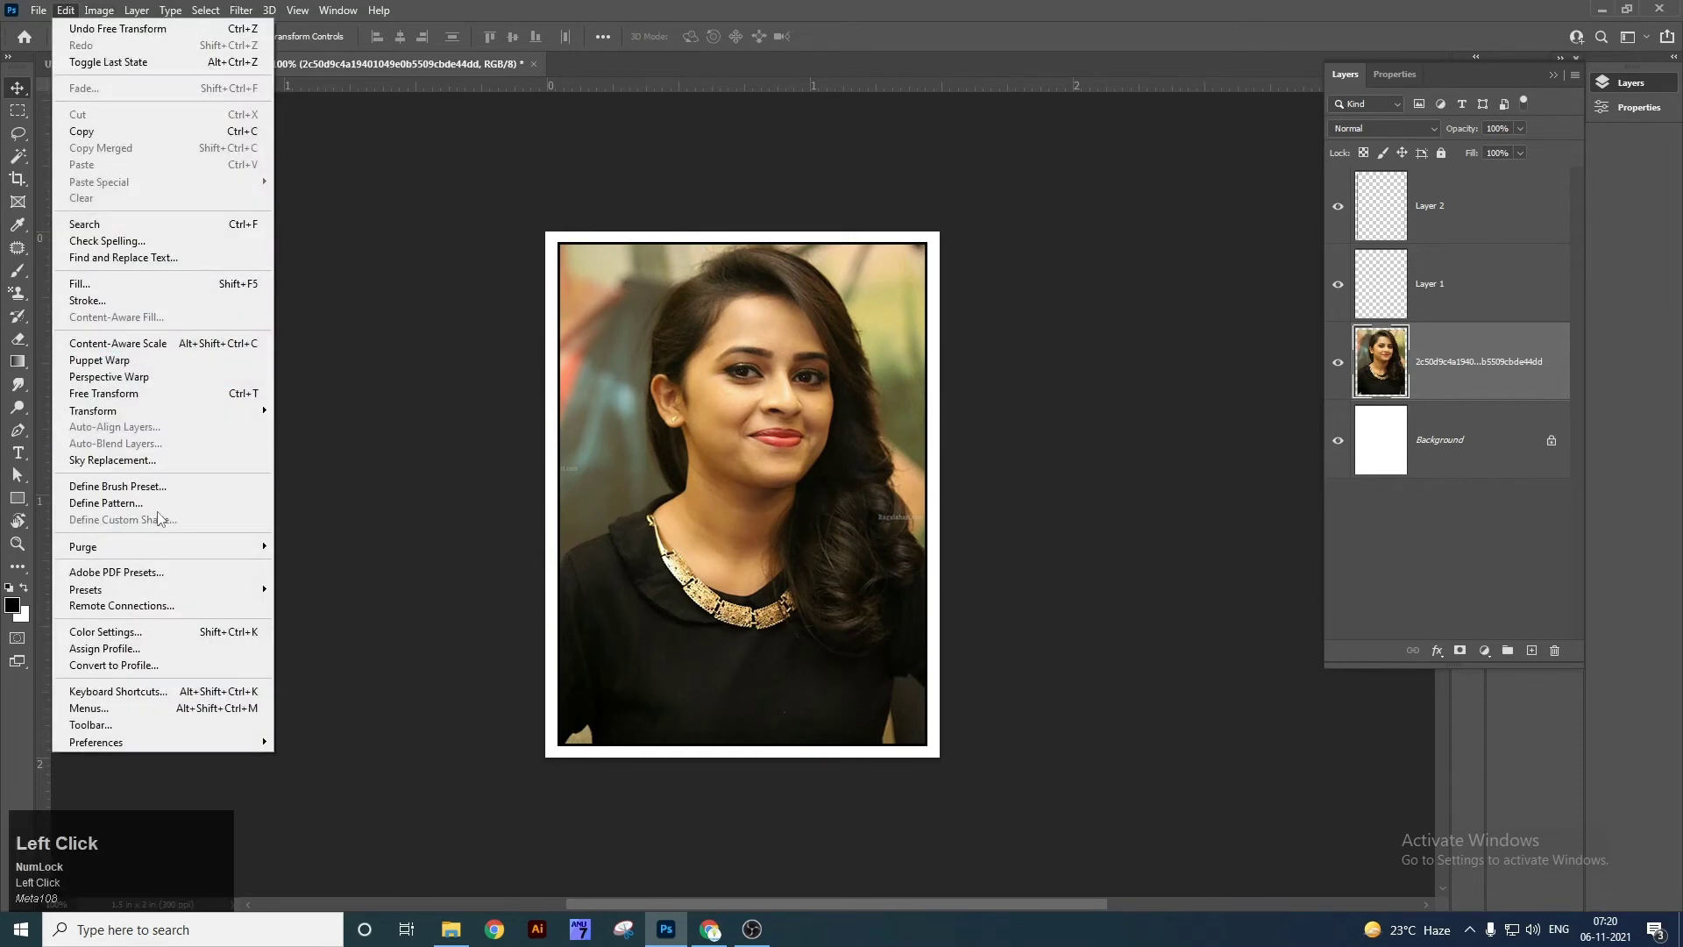
left_click(158, 503)
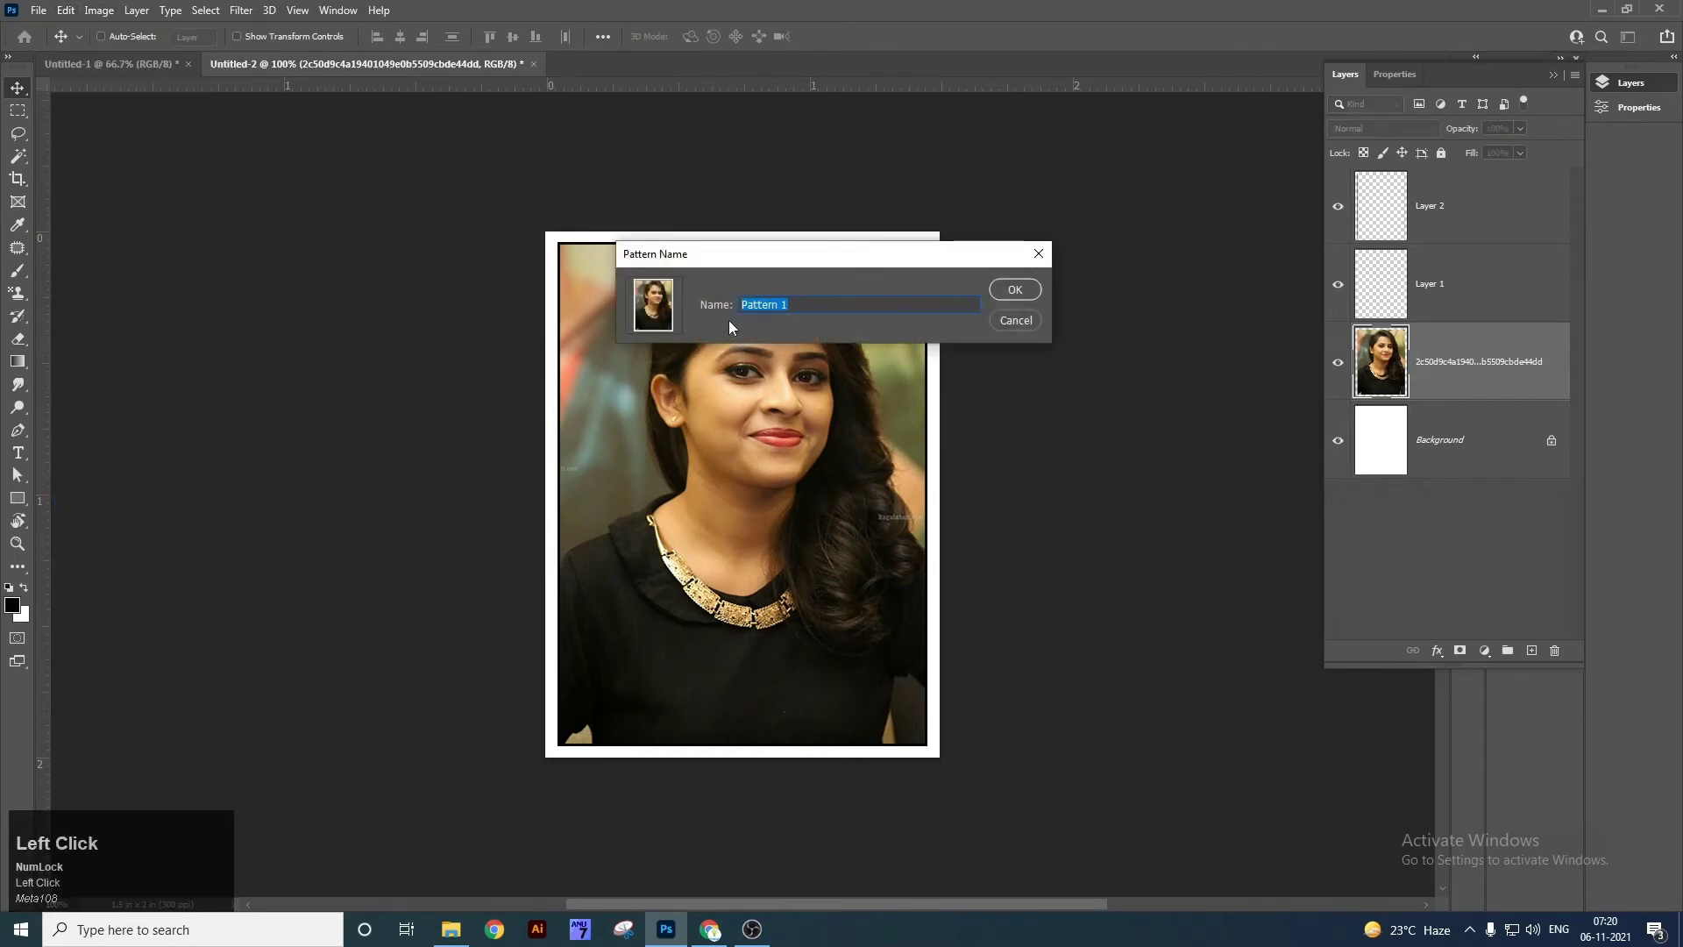
type("Passport")
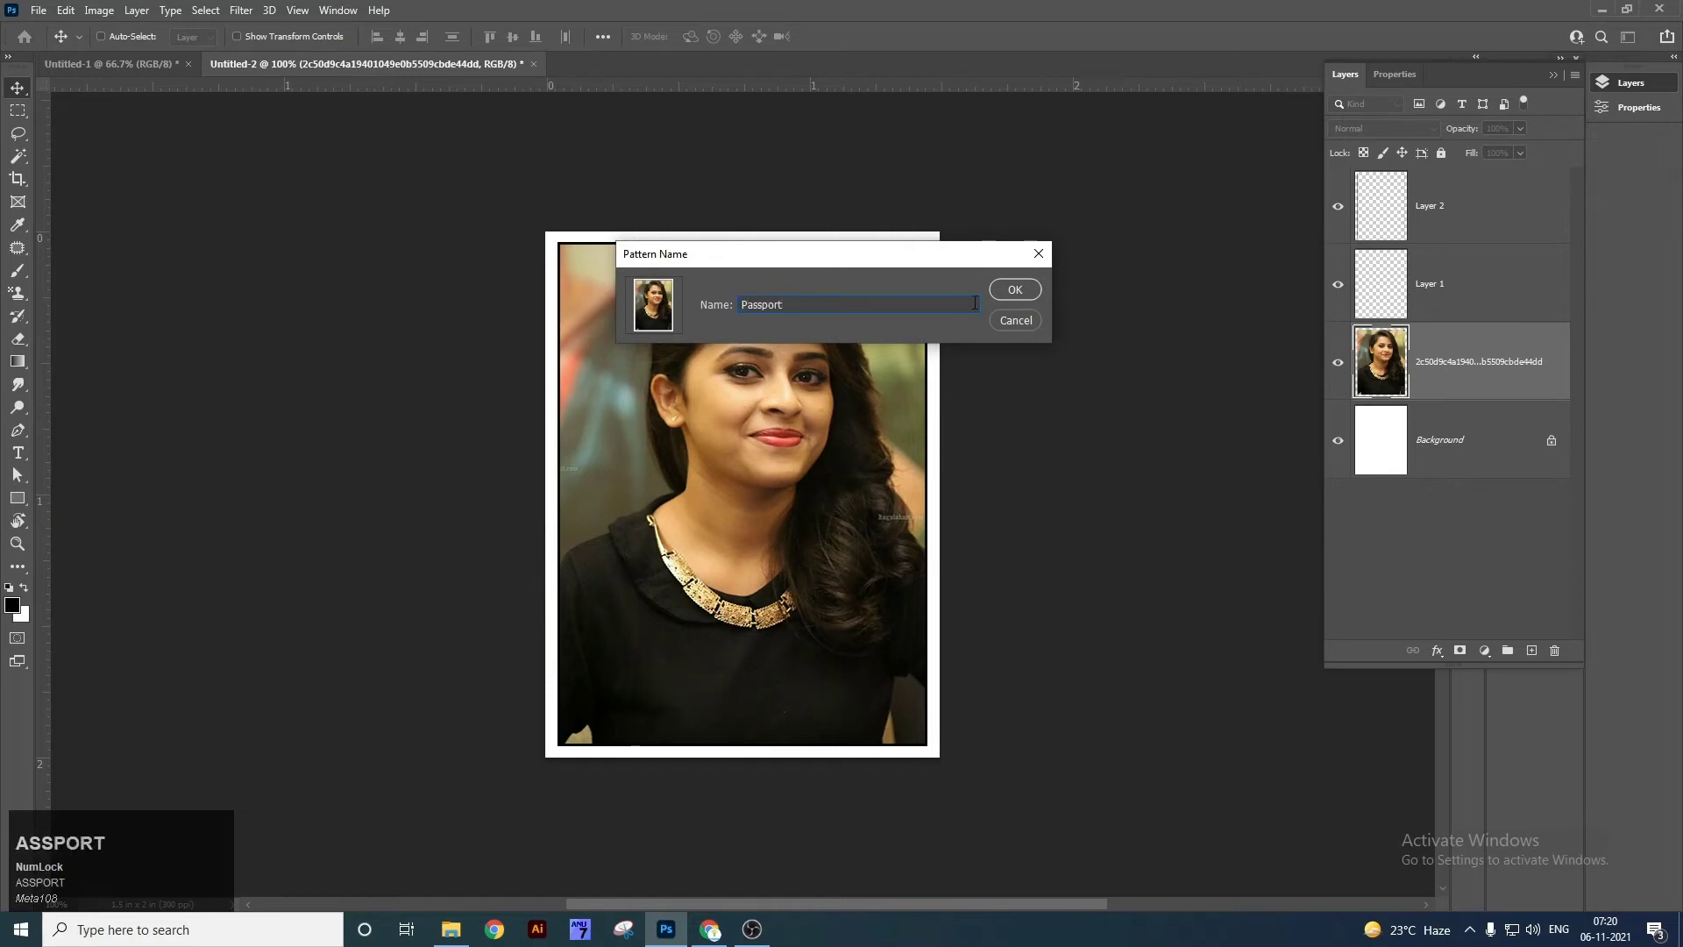
left_click(1010, 292)
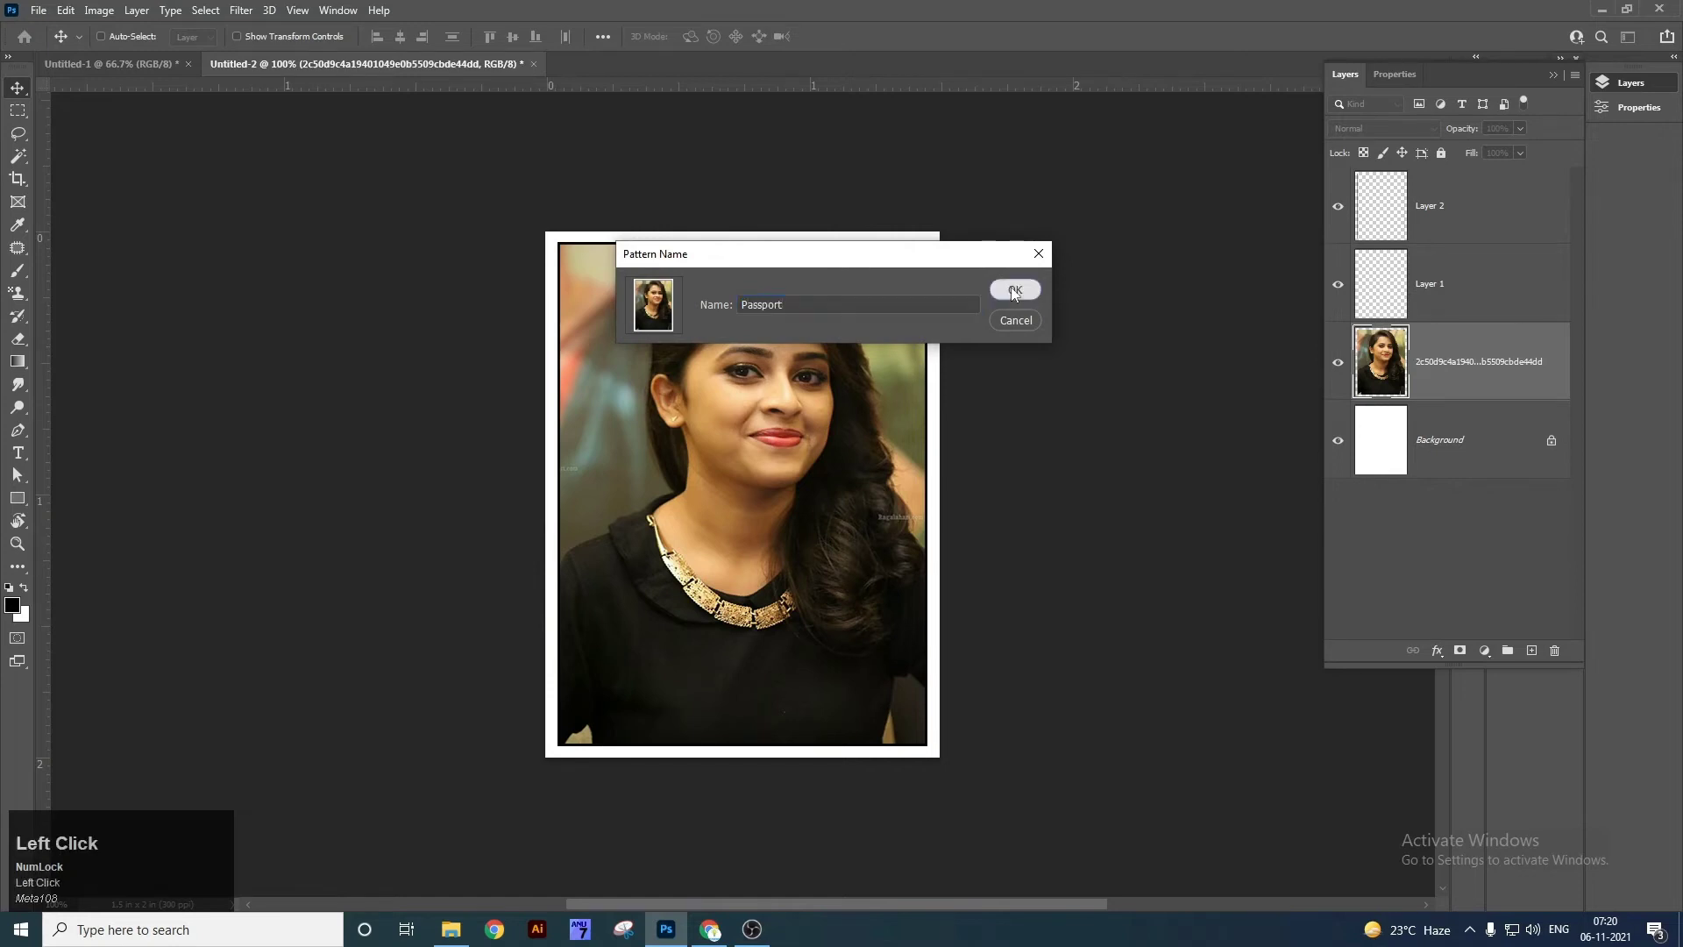
Check the image size is 1.5 × 2 inches at 300 pixels/inch.
key("ctrl+alt")
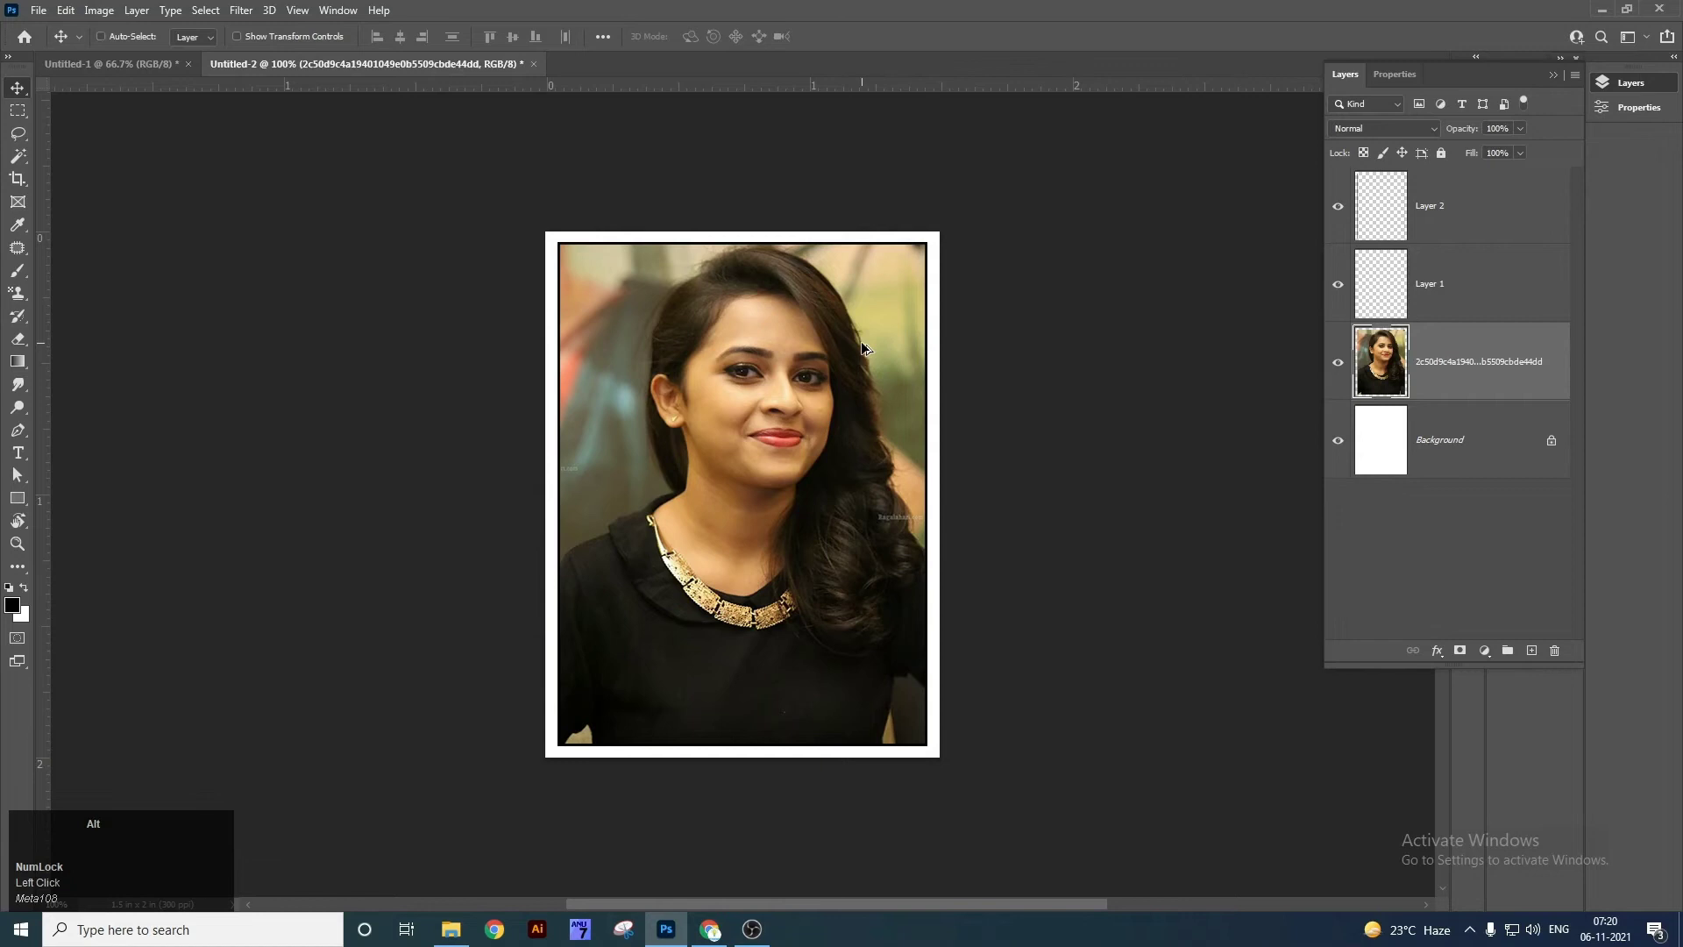
key("ctrl+alt+i")
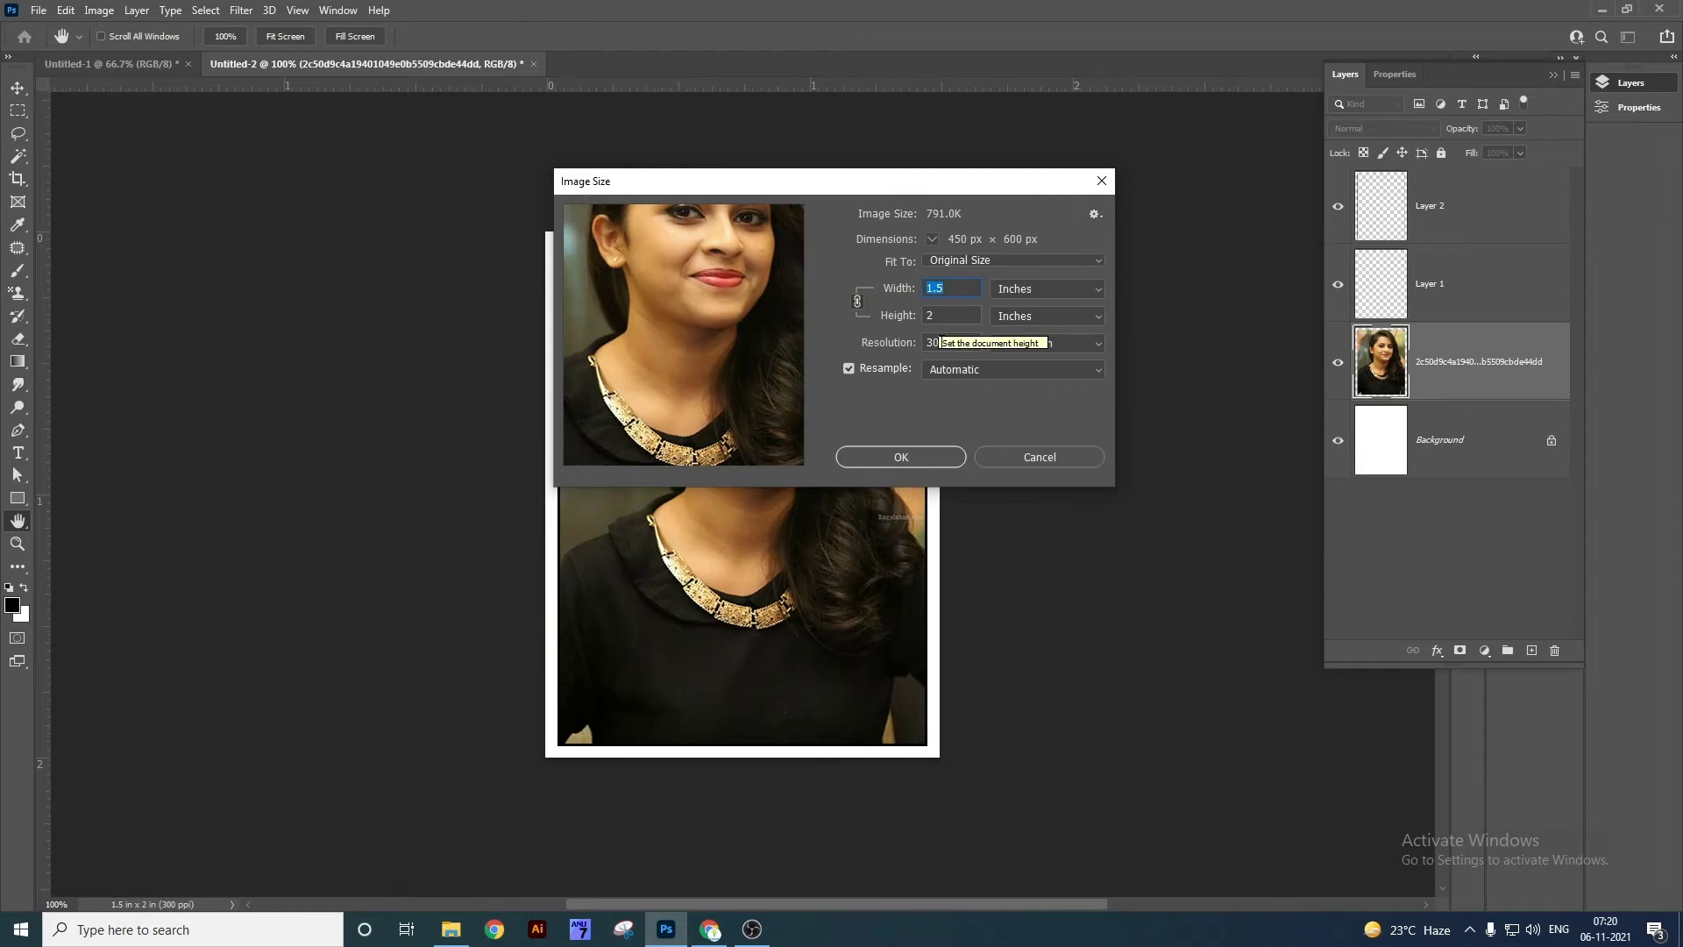
left_click(944, 347)
left_click_drag(960, 343, 923, 349)
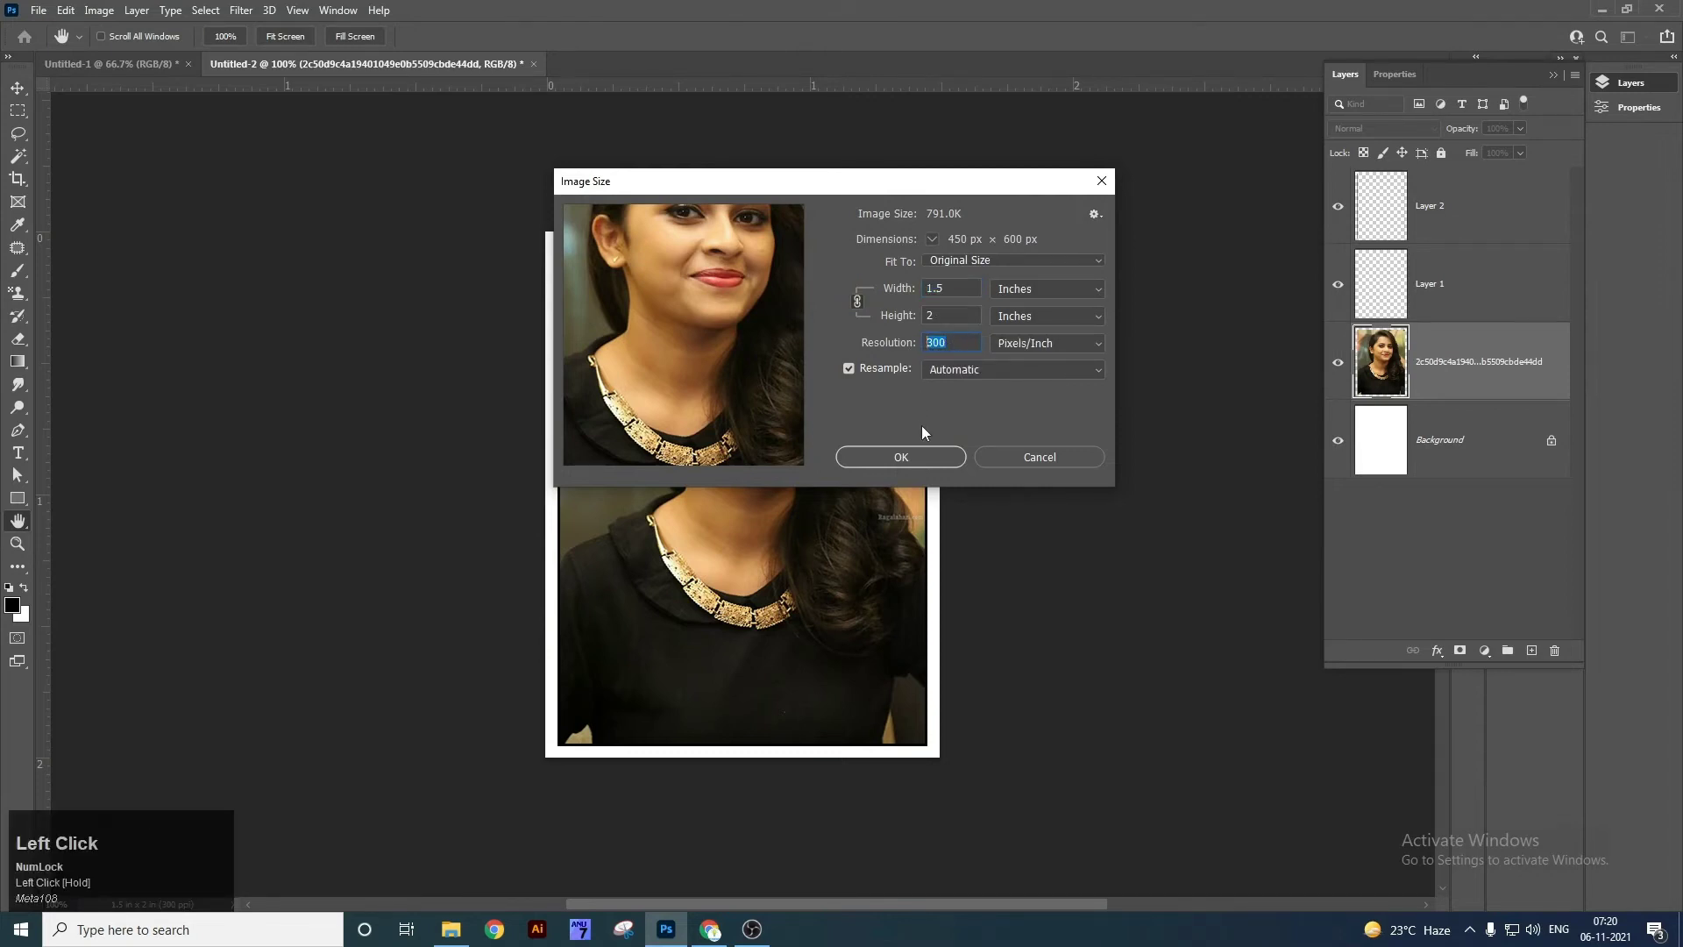
left_click(929, 458)
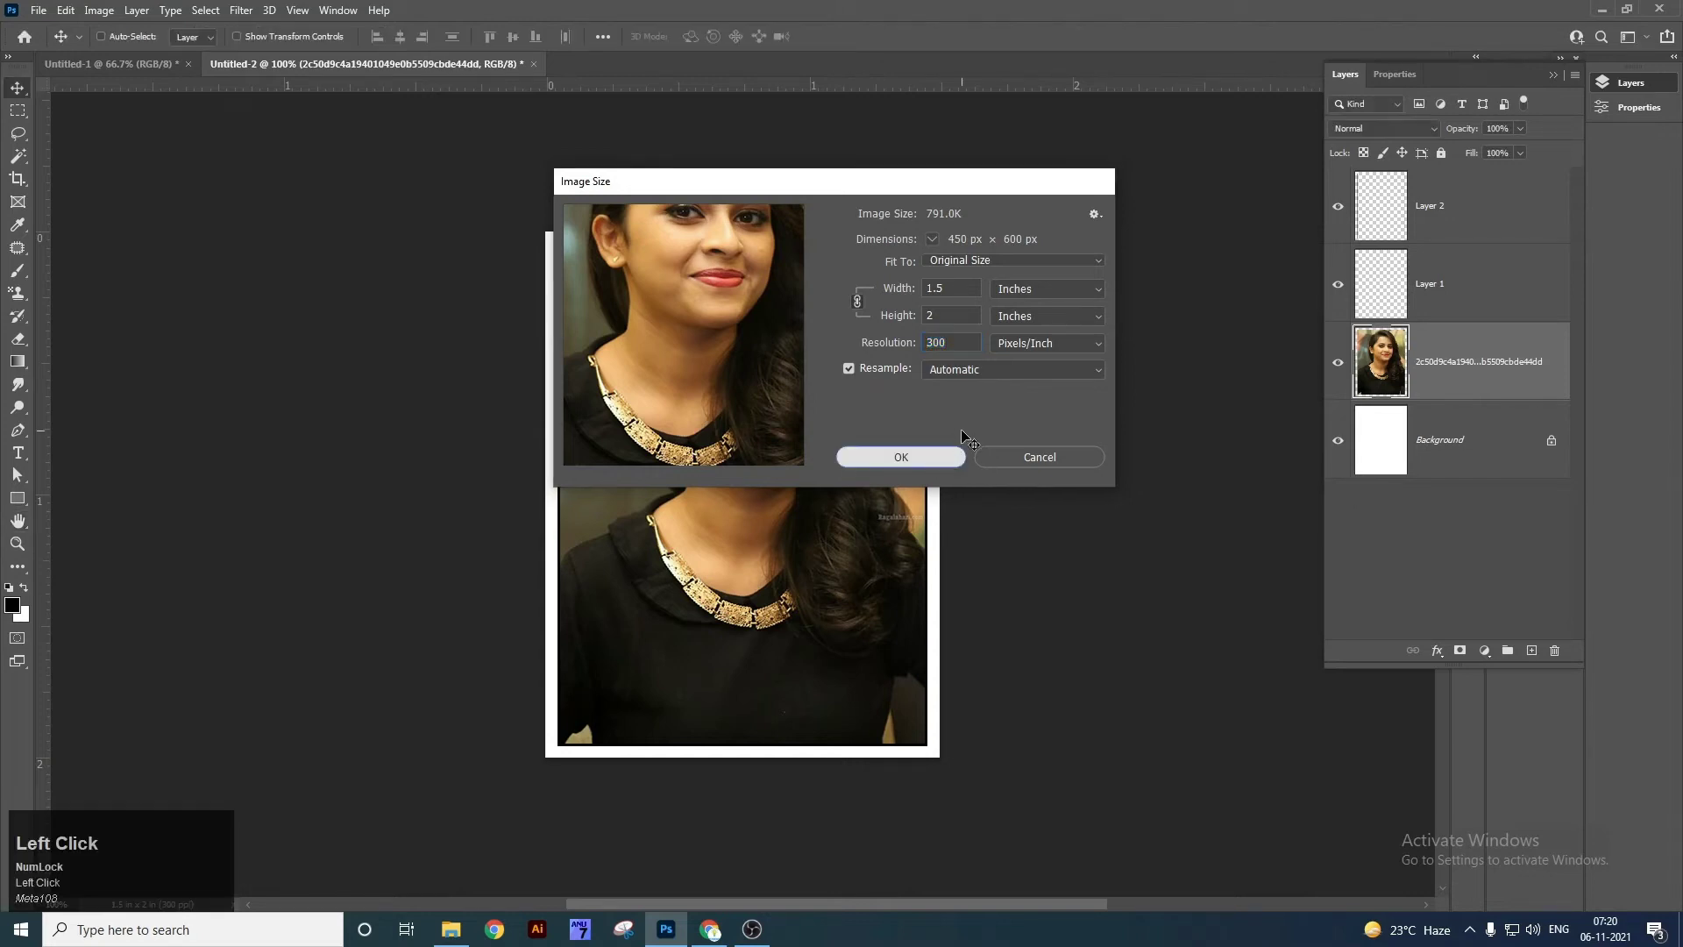
Create a new 6 × 4 inch blank document.
key("ctrl+n")
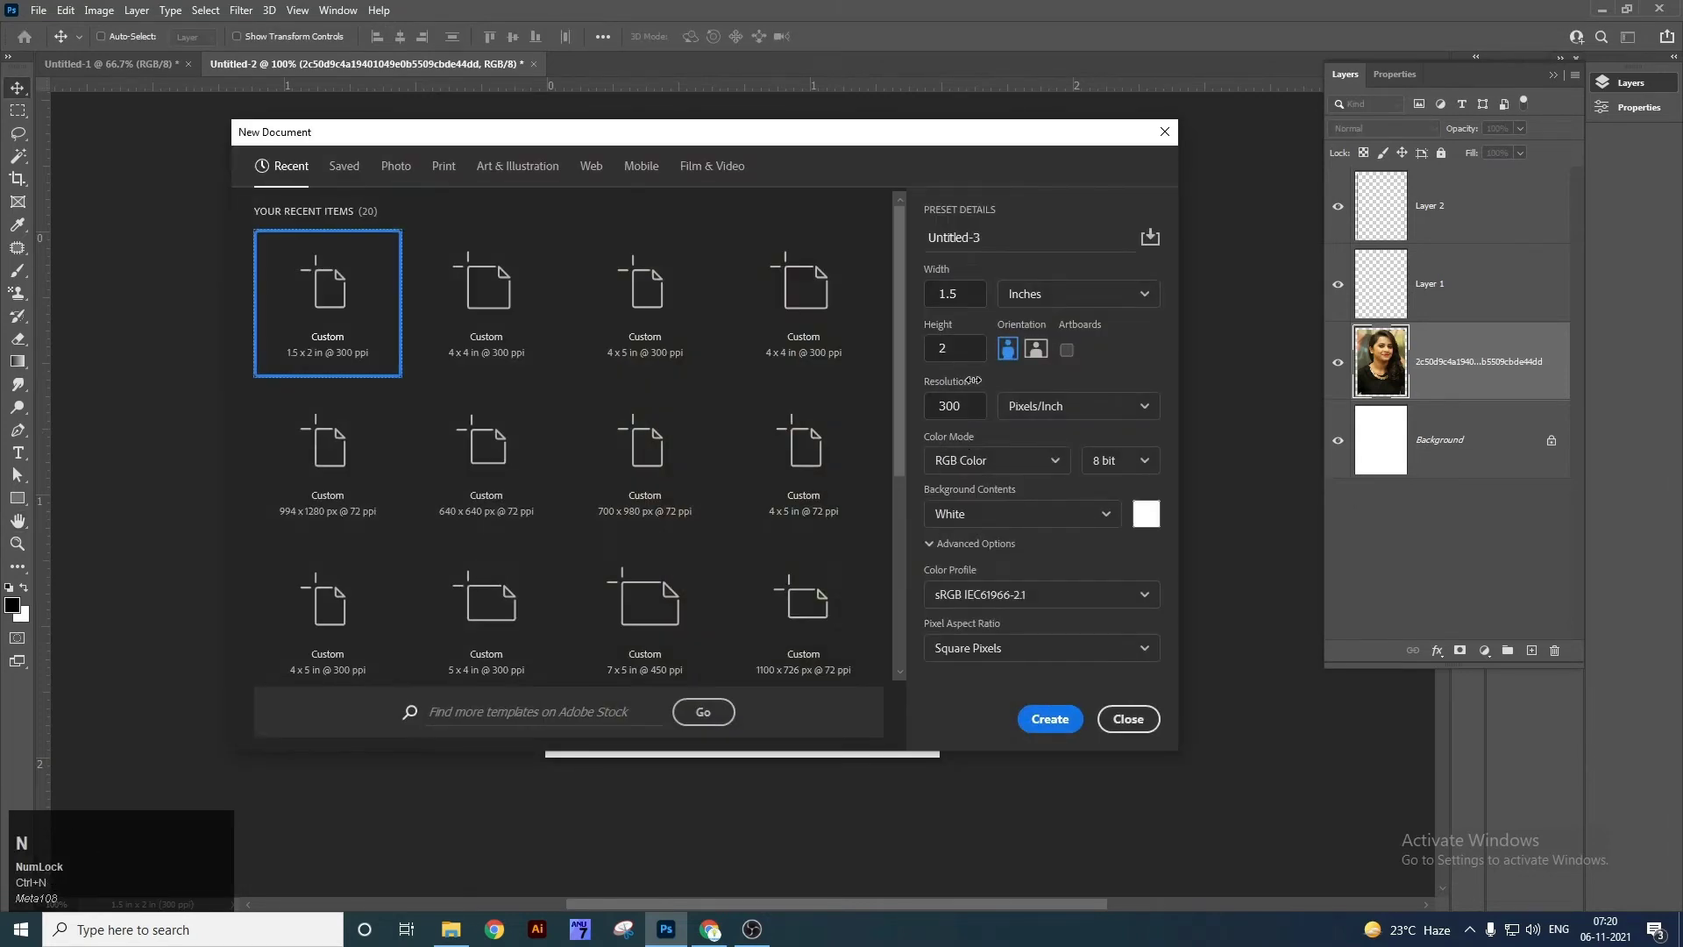
left_click_drag(970, 294, 937, 351)
type("6")
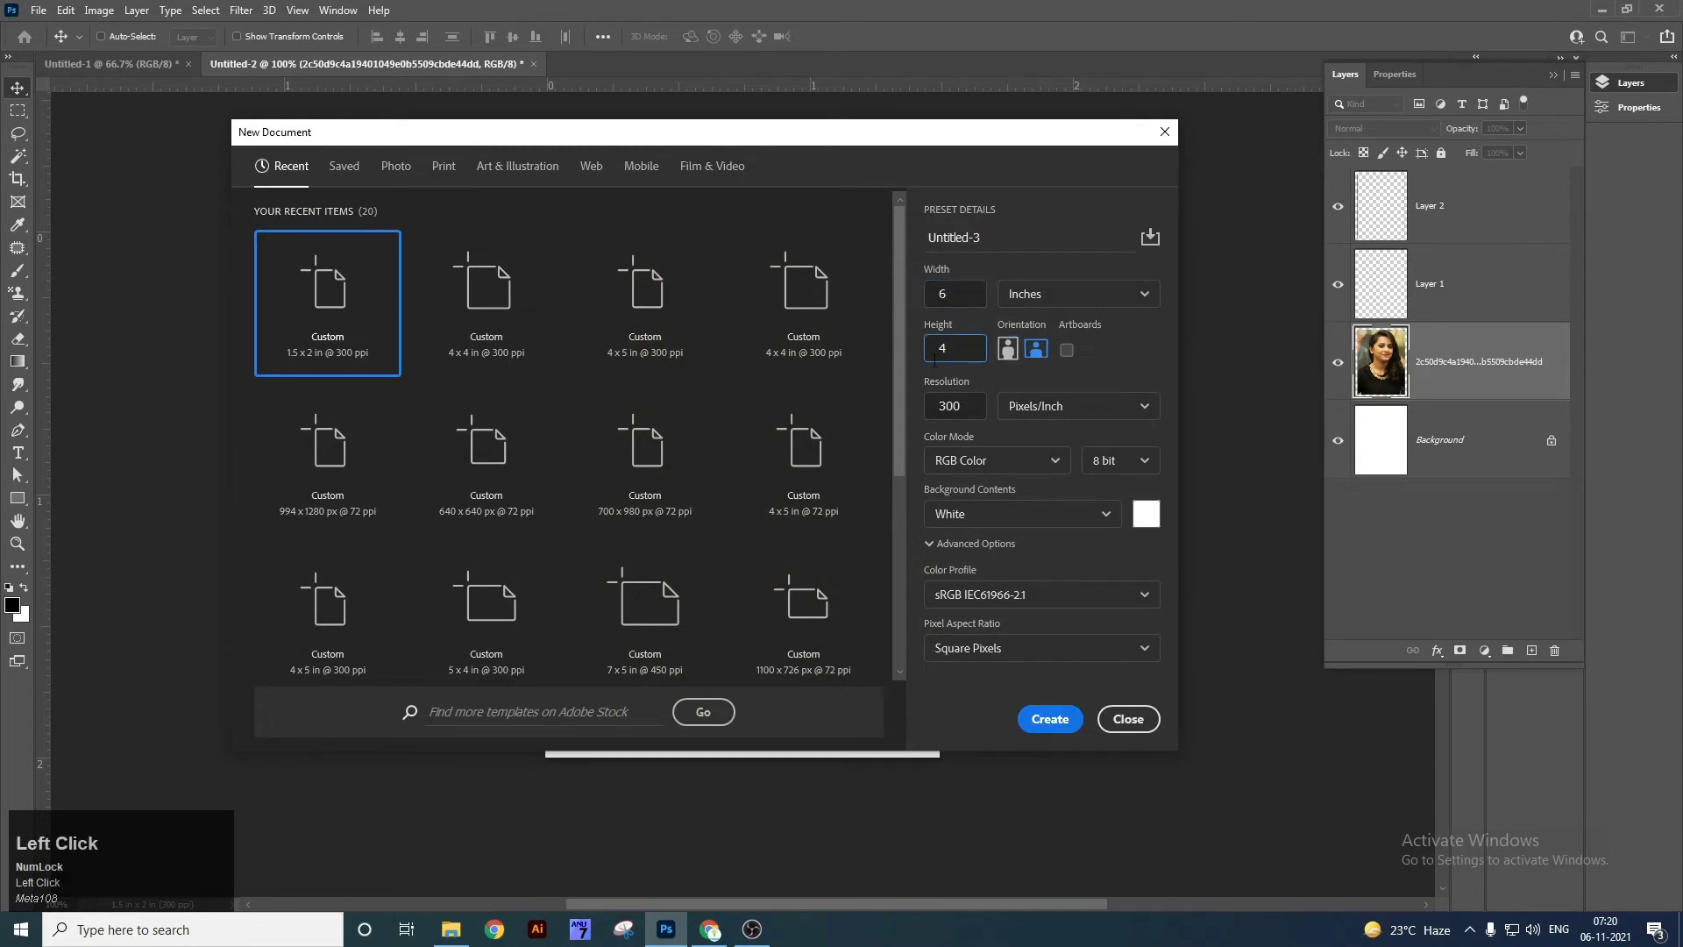
type("4")
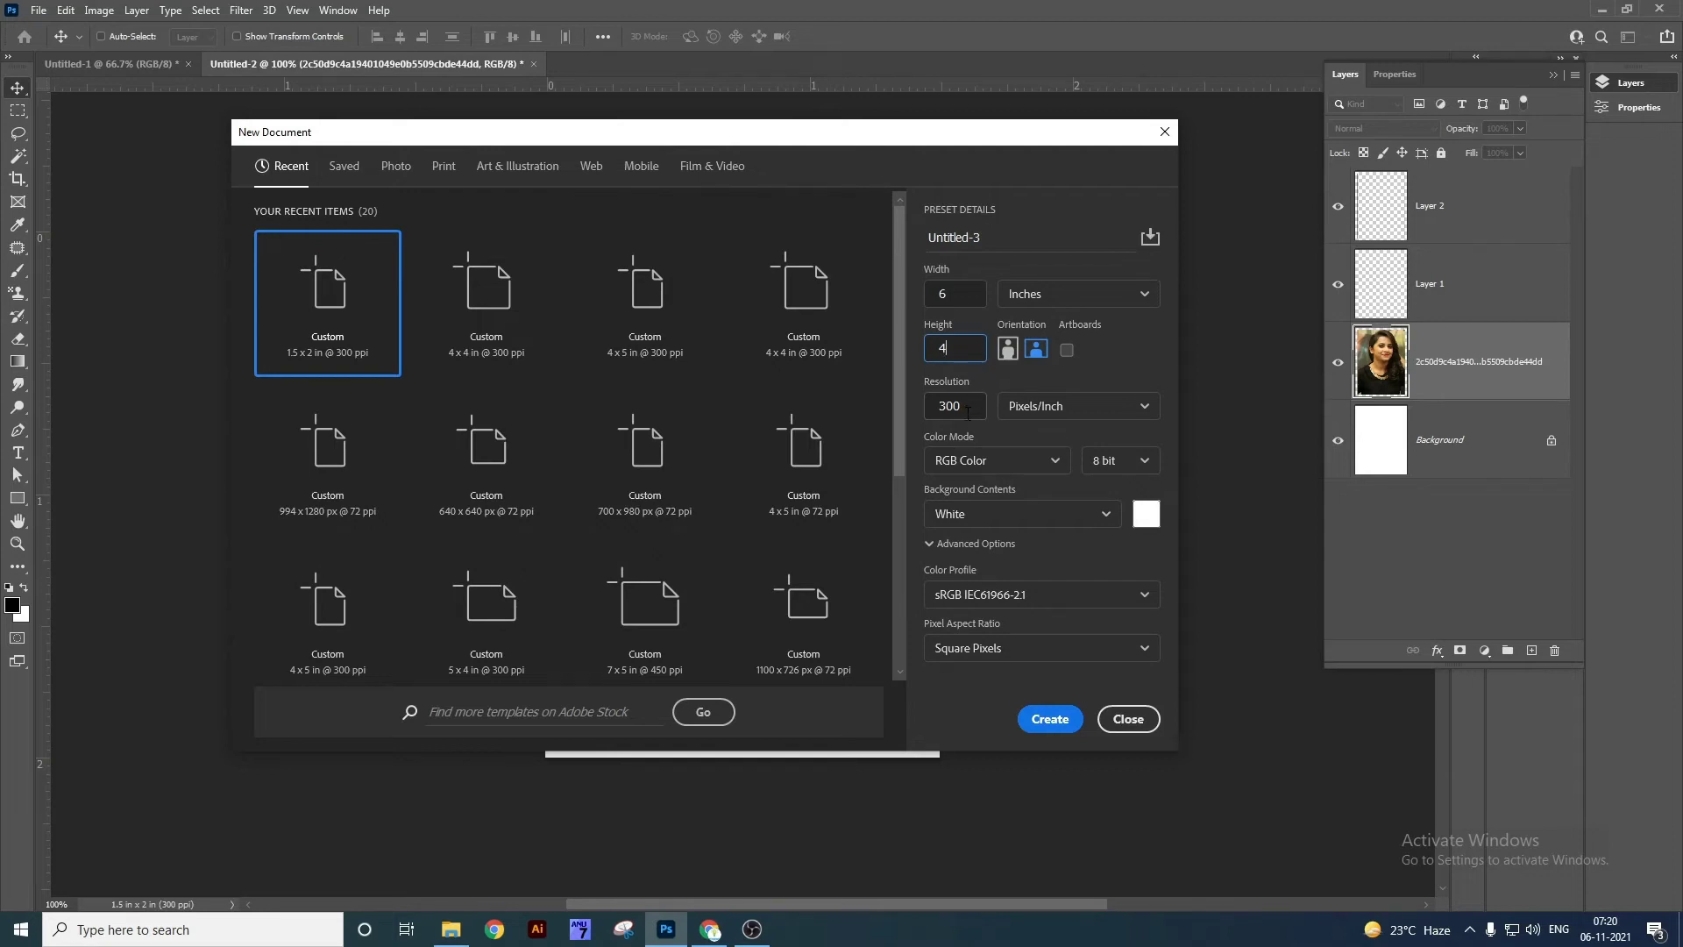
left_click(1051, 719)
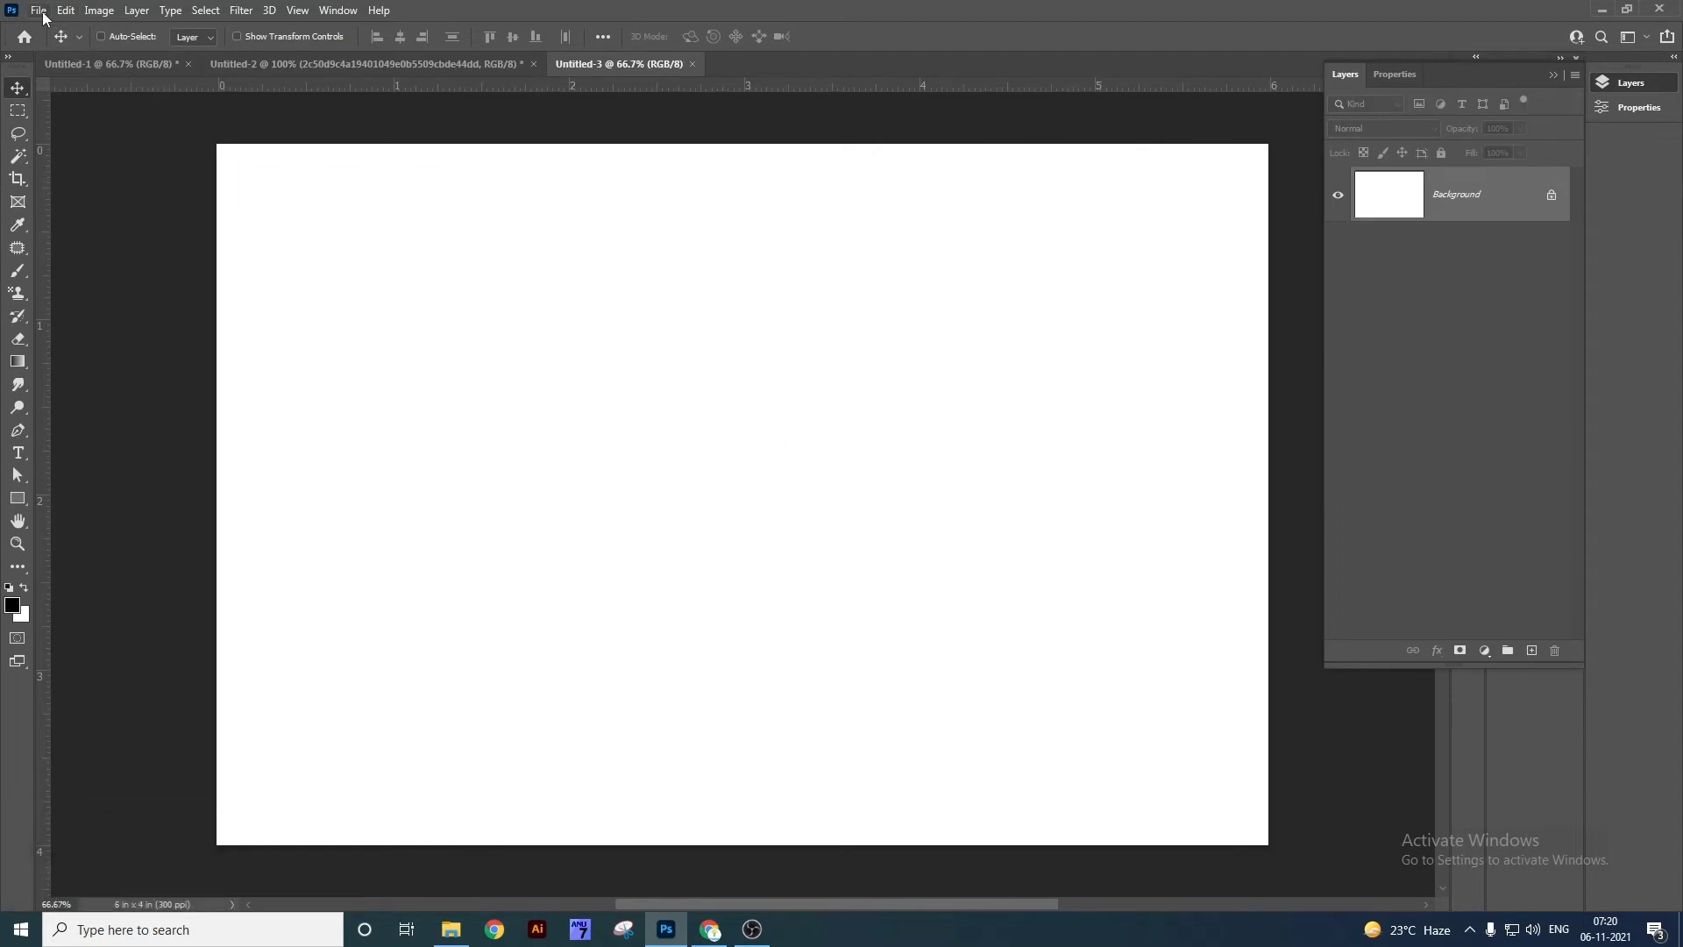
Paint the Passport pattern with the Pattern Stamp to fill two rows of portraits.
right_click(19, 303)
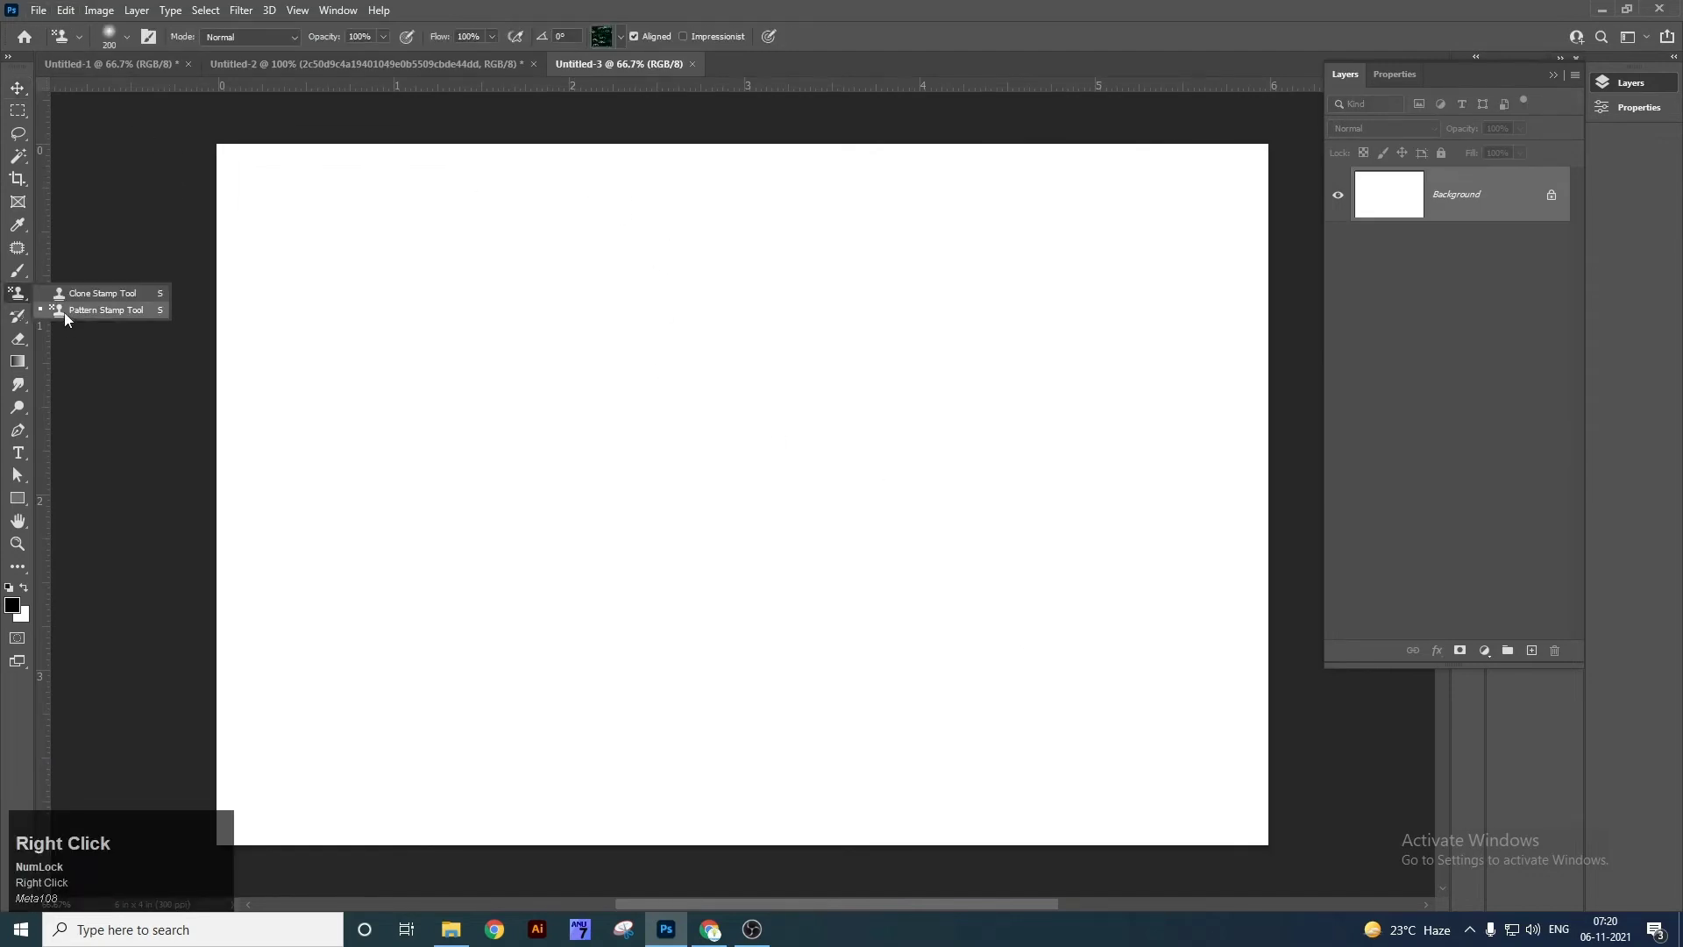
left_click(65, 309)
left_click(620, 36)
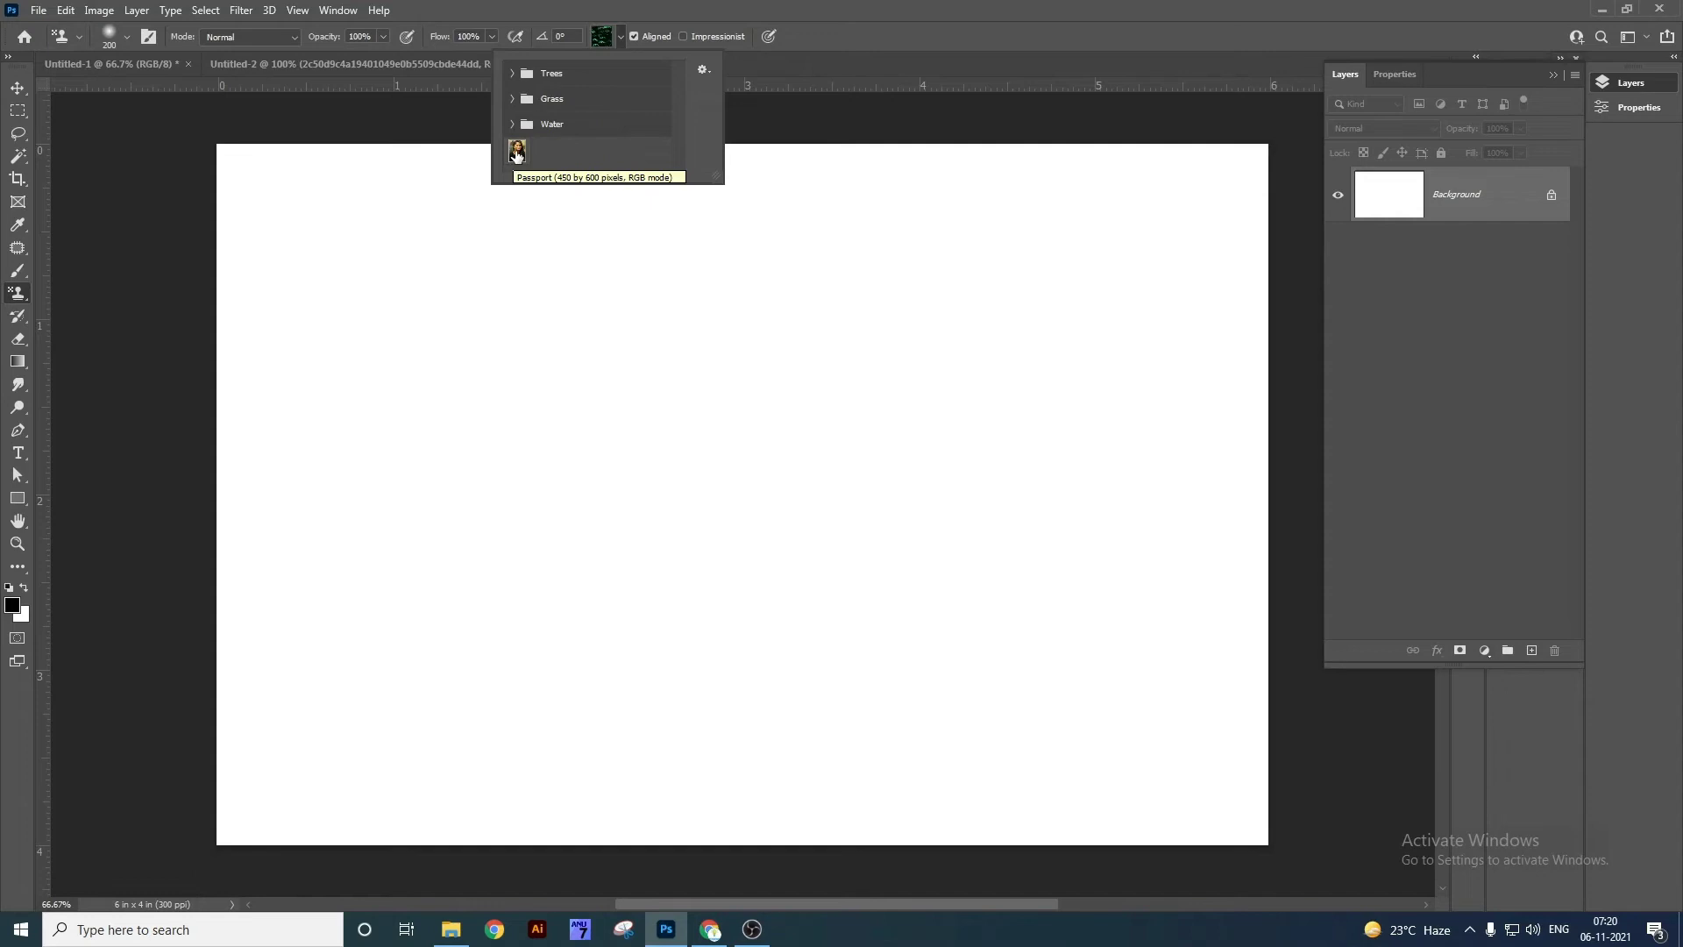
left_click(516, 153)
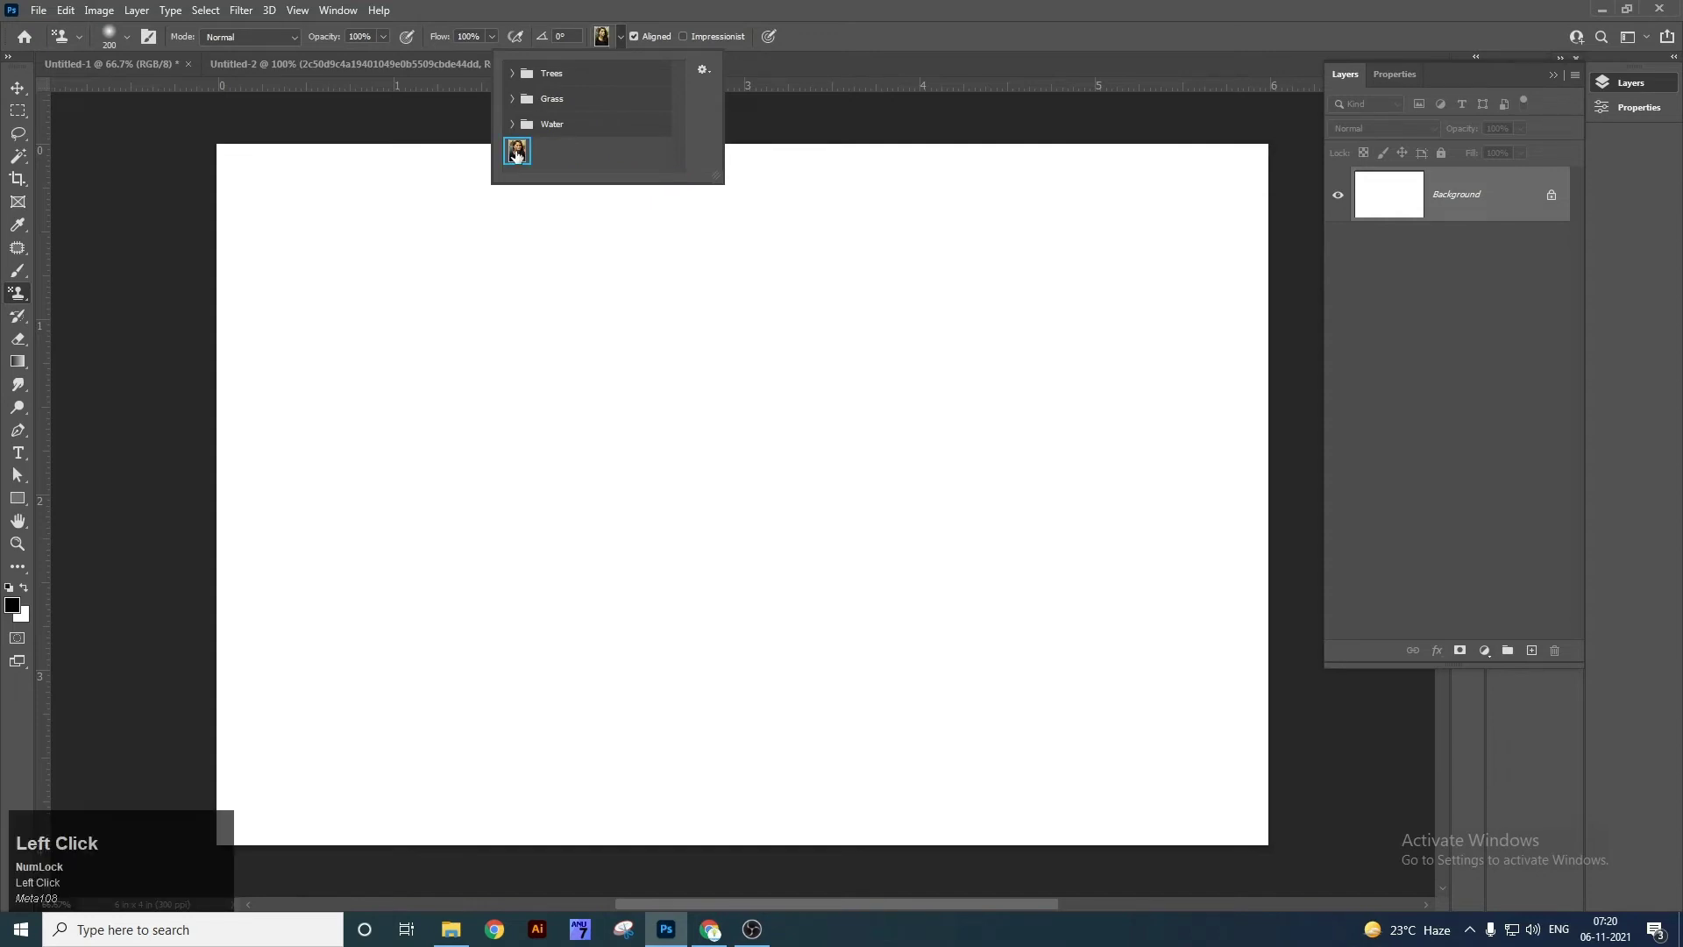
left_click(783, 8)
mouse_move(280, 235)
left_mouse_down()
mouse_move(590, 207)
mouse_move(207, 180)
mouse_move(263, 220)
left_mouse_up()
mouse_move(967, 175)
left_mouse_down()
mouse_move(1012, 198)
mouse_move(1287, 180)
mouse_move(1259, 286)
mouse_move(1285, 722)
mouse_move(1240, 617)
mouse_move(1243, 697)
left_mouse_up()
key("bracketright")
key("bracketright")
key("bracketright")
key("bracketright")
key("bracketright")
key("bracketright")
key("bracketright")
mouse_move(1142, 285)
left_mouse_down()
mouse_move(376, 319)
mouse_move(582, 676)
mouse_move(1166, 695)
mouse_move(1078, 710)
mouse_move(4, 452)
mouse_move(997, 215)
mouse_move(1222, 714)
mouse_move(125, 712)
mouse_move(733, 244)
mouse_move(1277, 282)
mouse_move(985, 801)
mouse_move(162, 587)
mouse_move(150, 319)
mouse_move(162, 337)
left_mouse_up()
key("v")
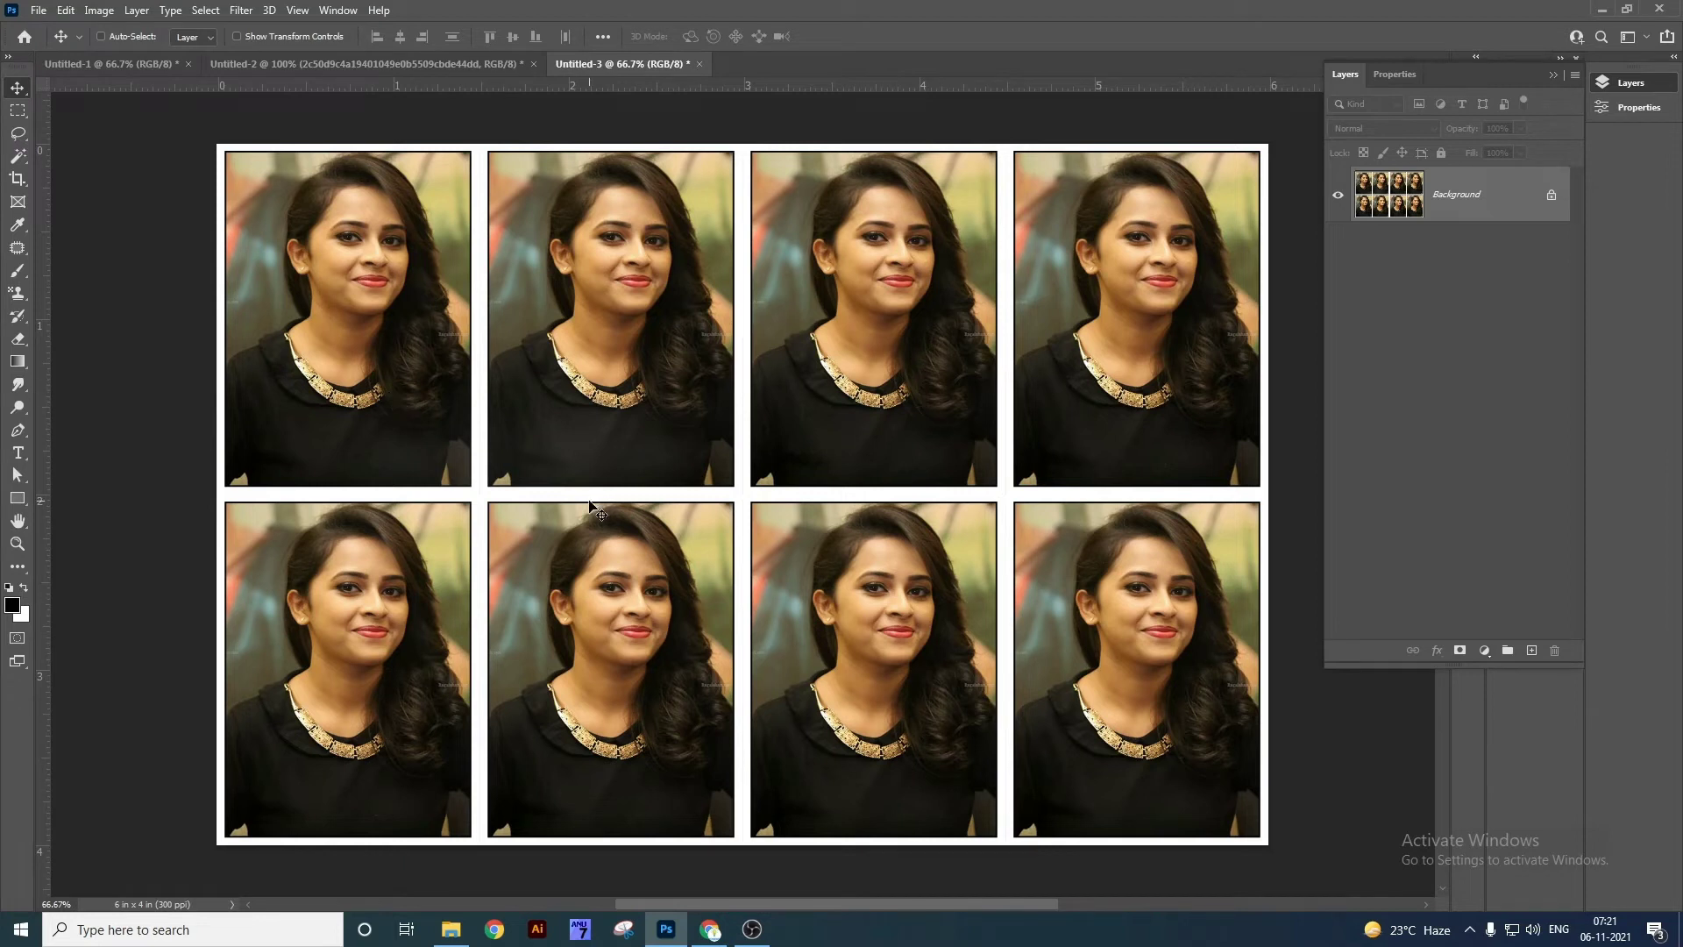
key("Tab")
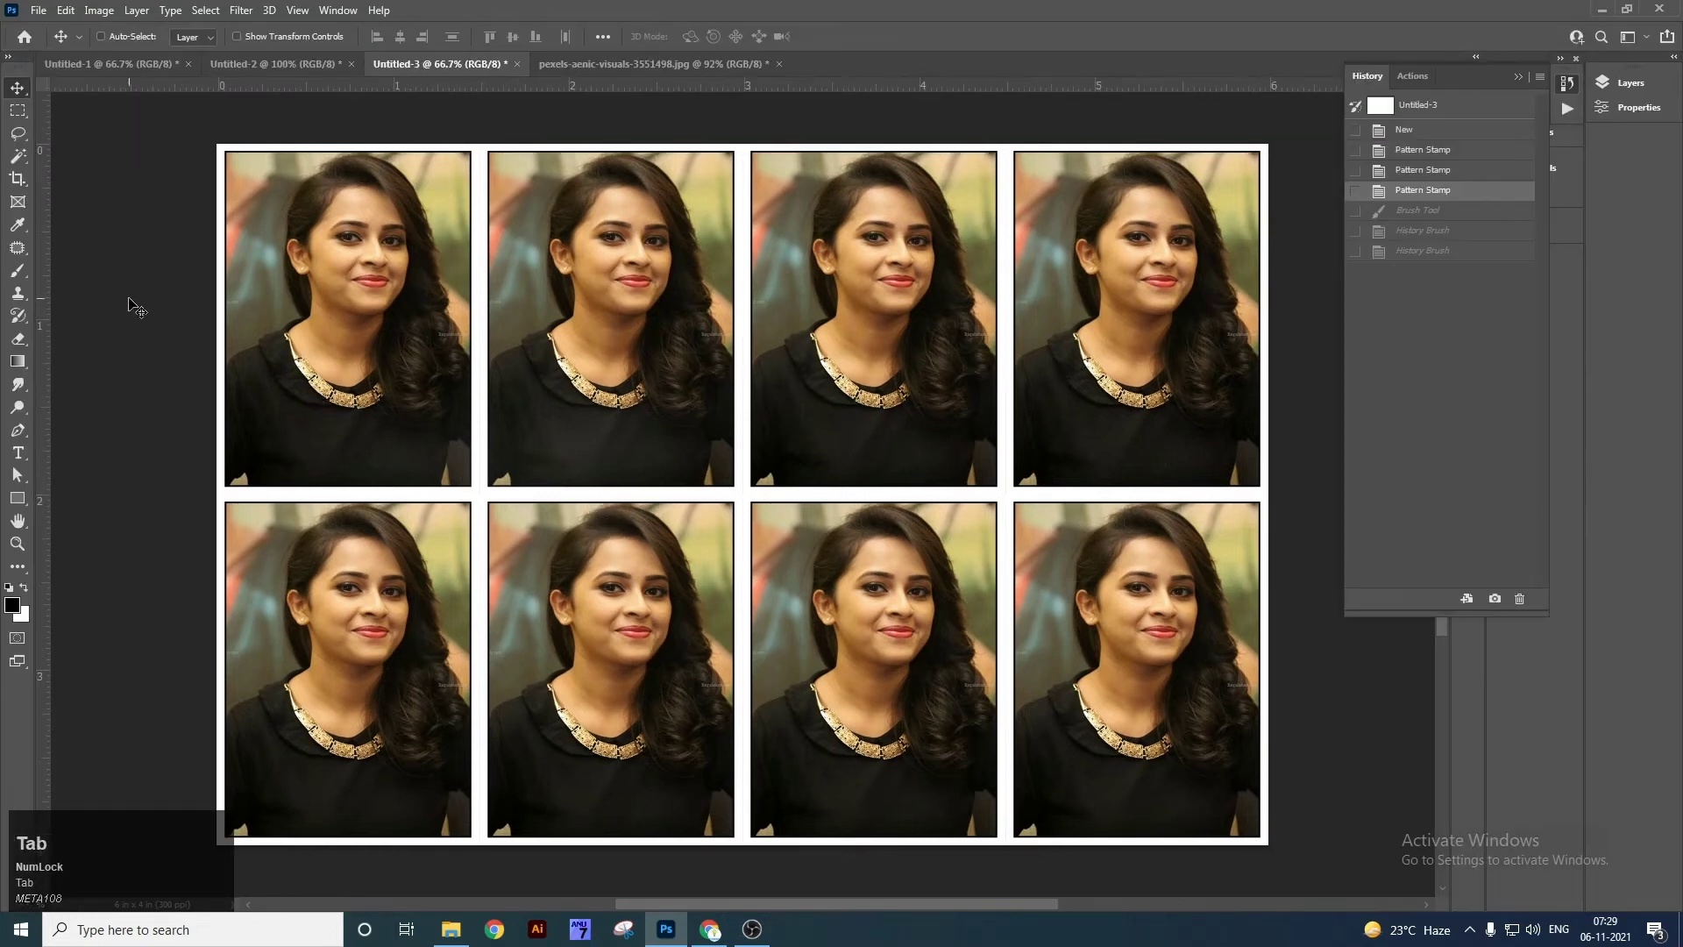
On the elephant photo, clone head skin over the left elephant's eye.
right_click(17, 316)
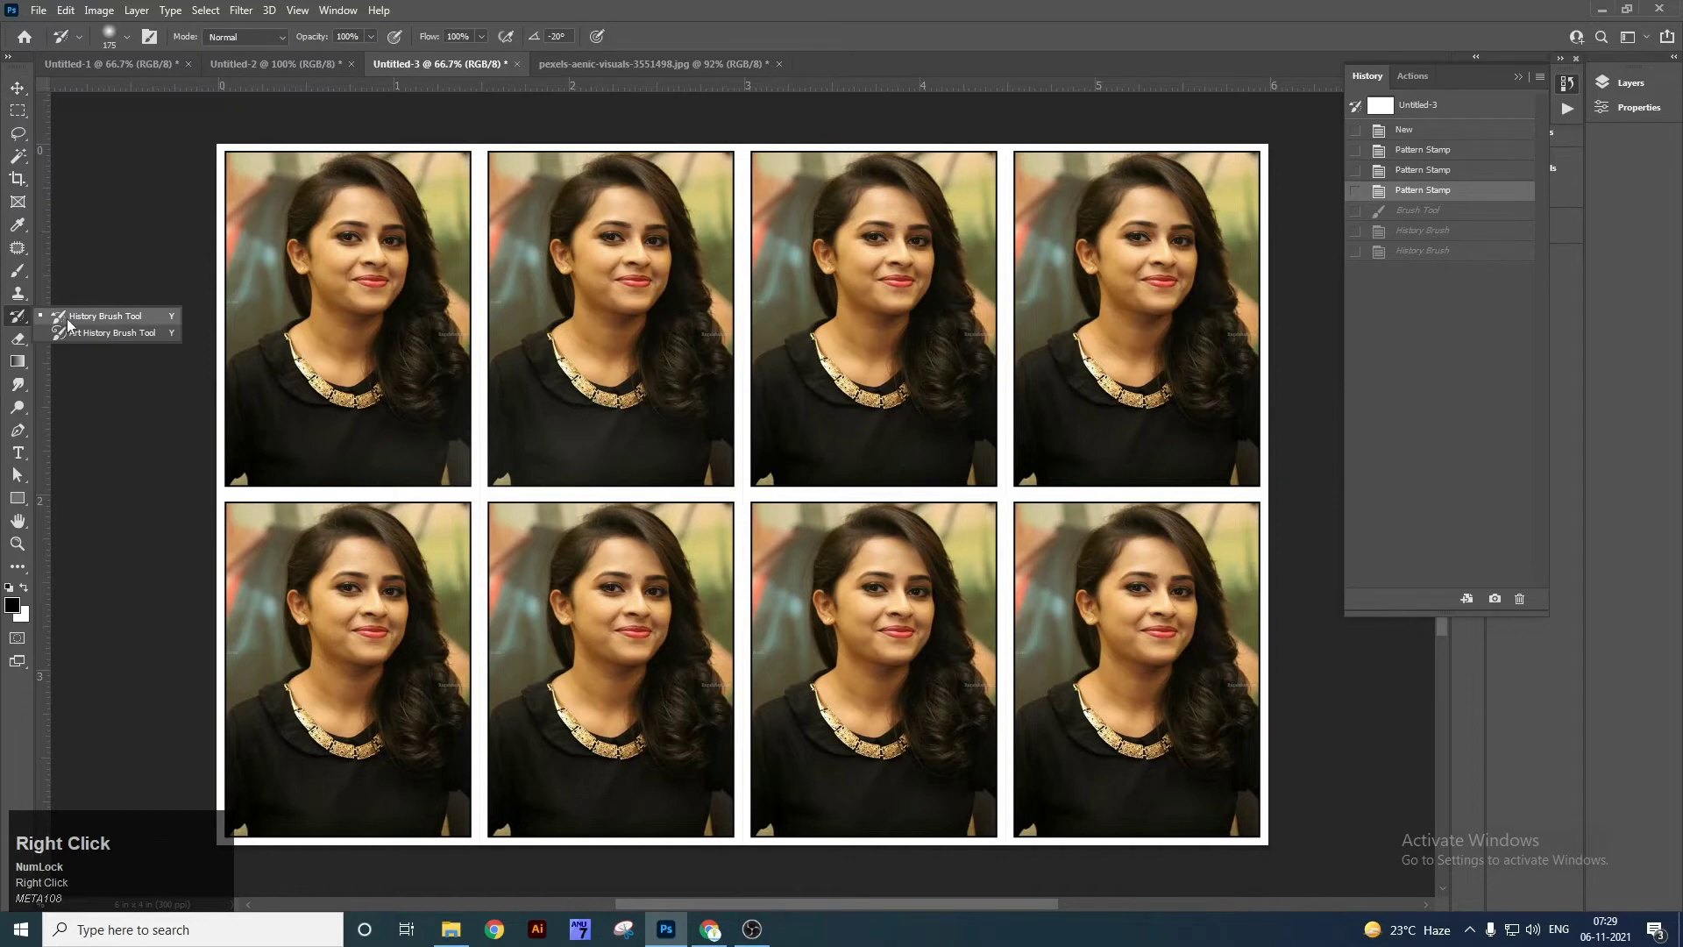
left_click(99, 325)
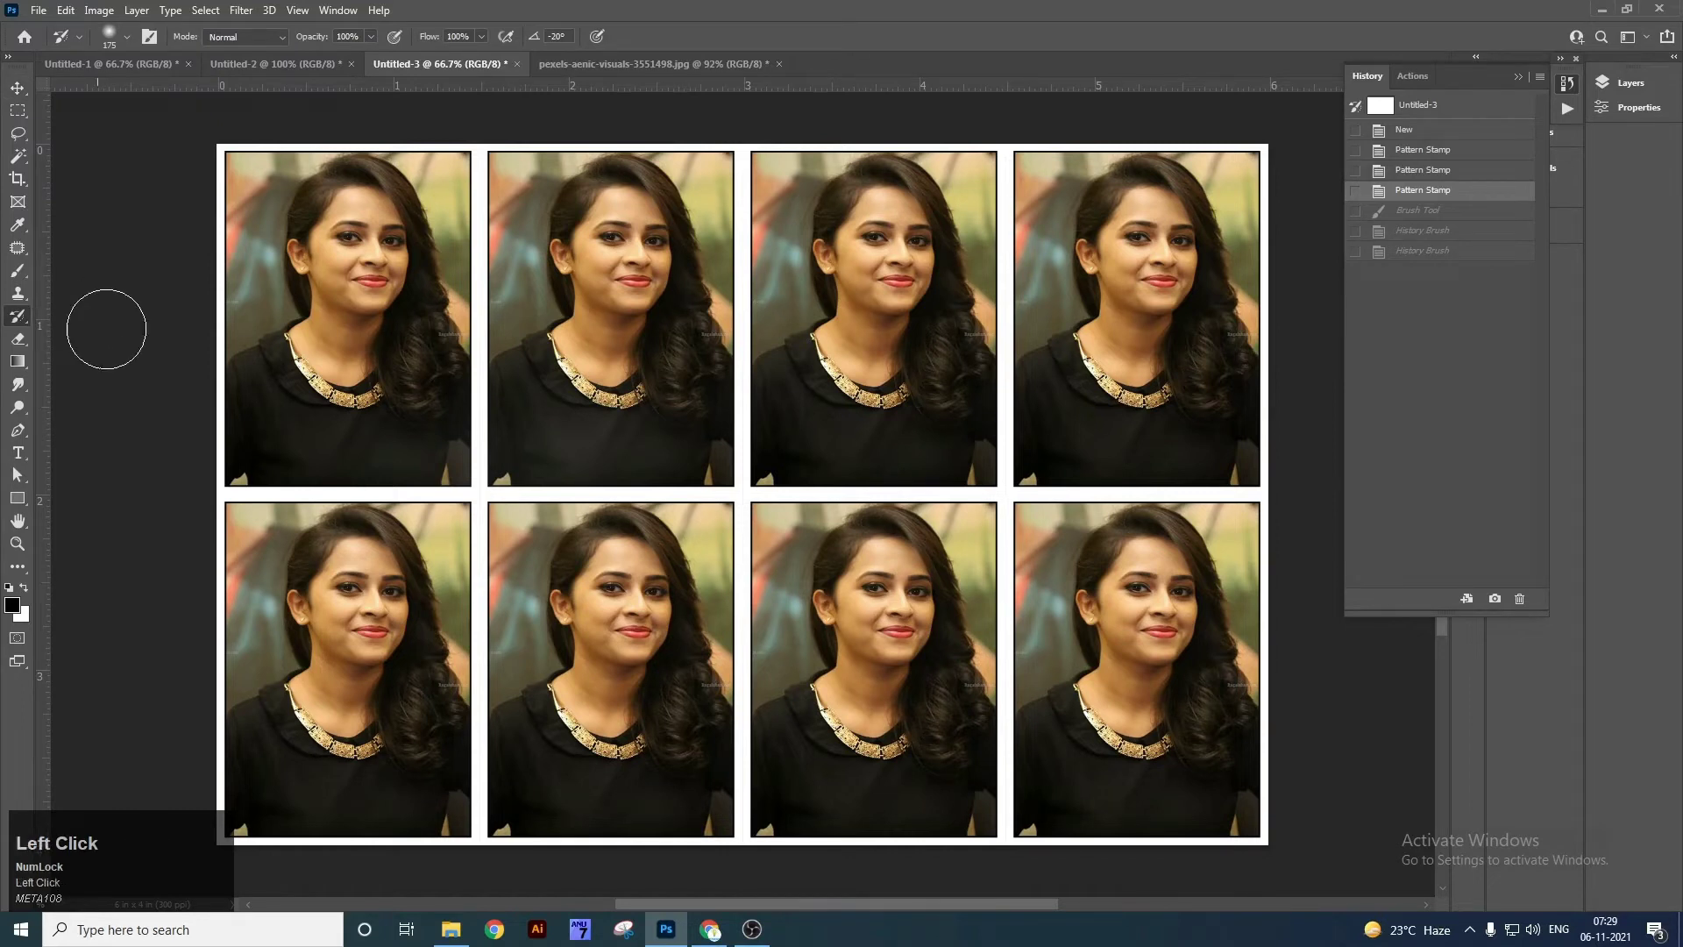
left_click(691, 64)
right_click(18, 293)
left_click(104, 294)
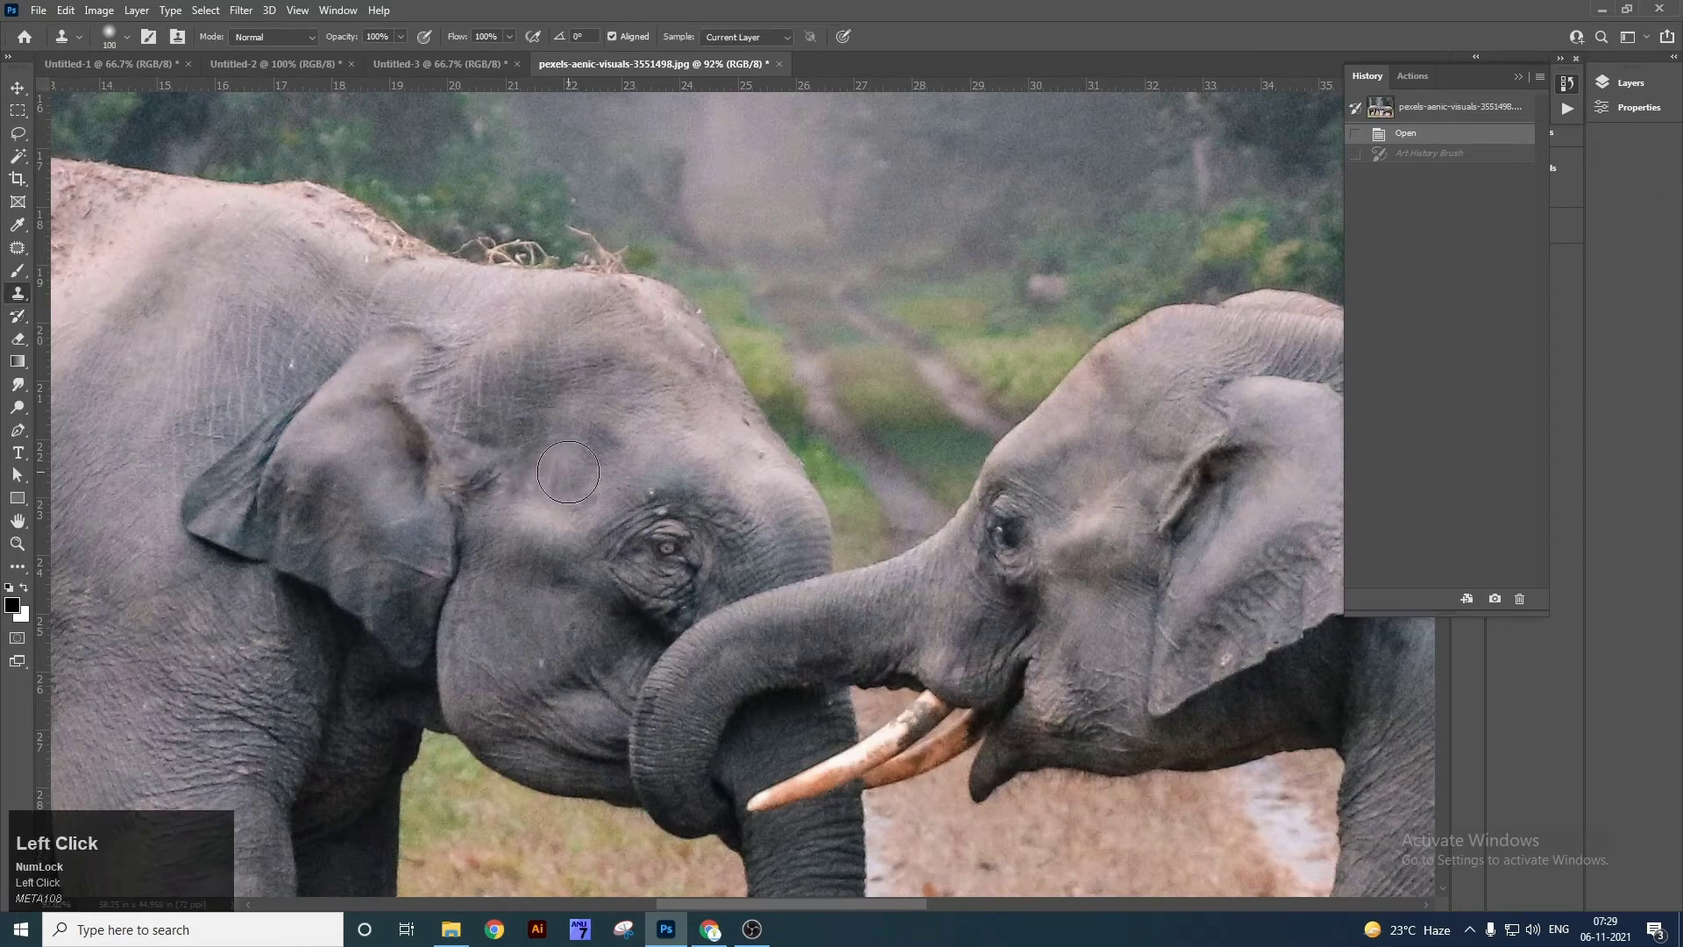
left_click(565, 475, "alt")
mouse_move(662, 526)
left_mouse_down()
mouse_move(610, 531)
mouse_move(692, 559)
mouse_move(673, 622)
mouse_move(729, 588)
mouse_move(725, 486)
mouse_move(726, 571)
left_mouse_up()
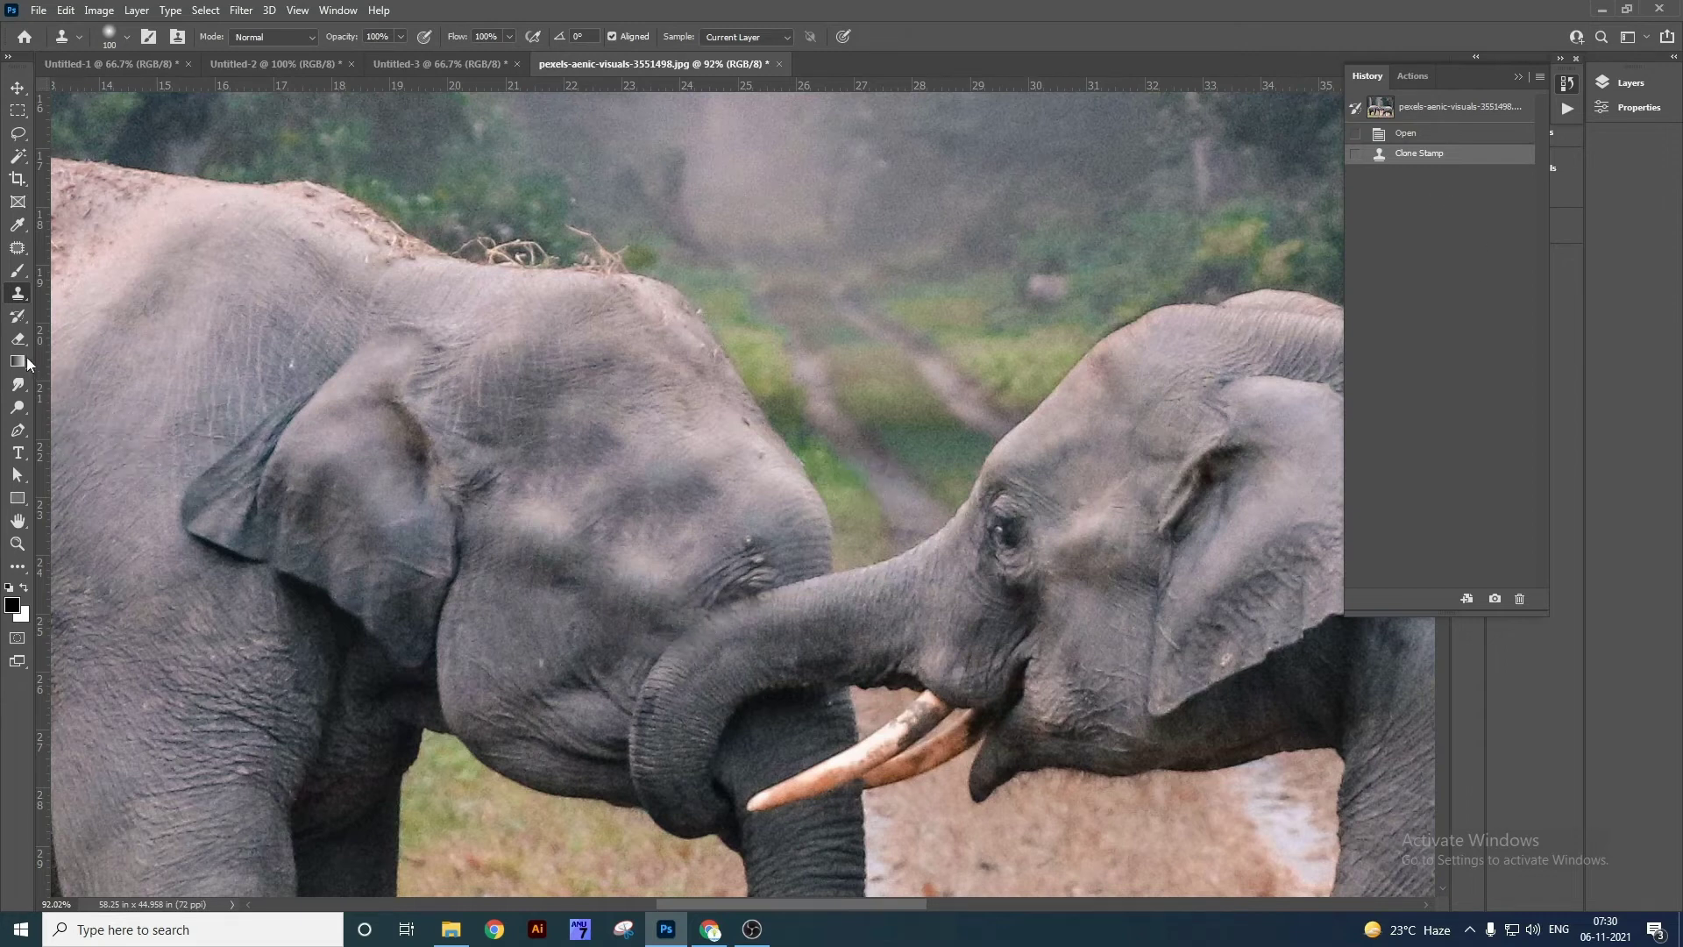
Restore the elephant's eye from the original state with the History Brush.
right_click(20, 317)
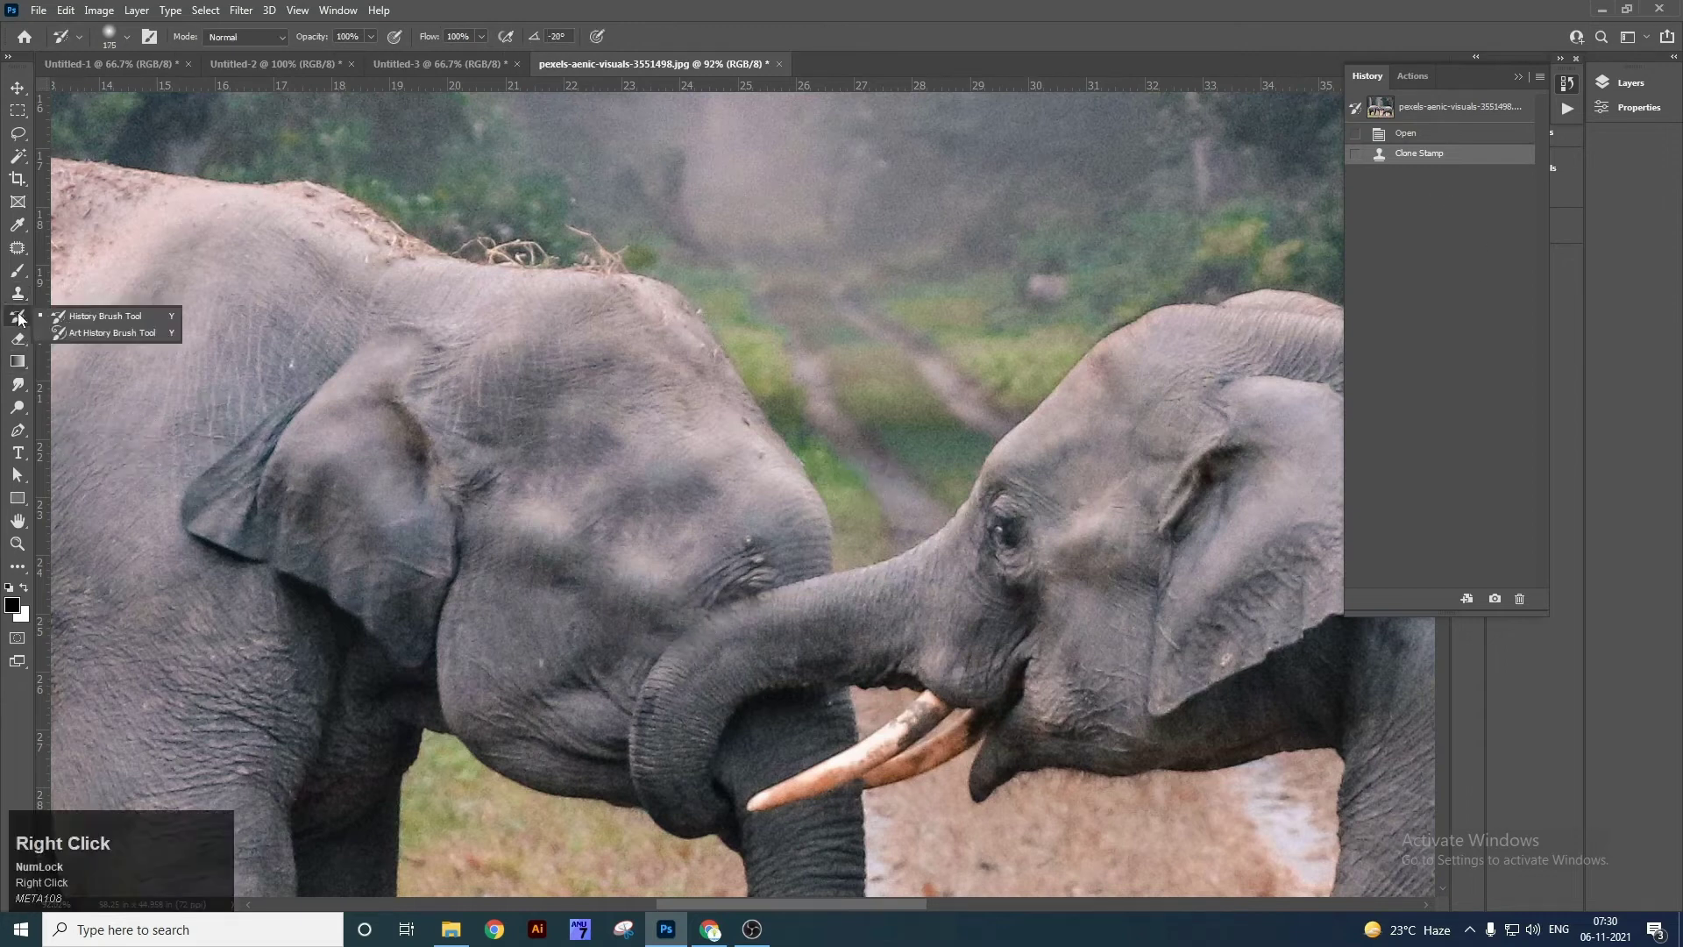
left_click(100, 317)
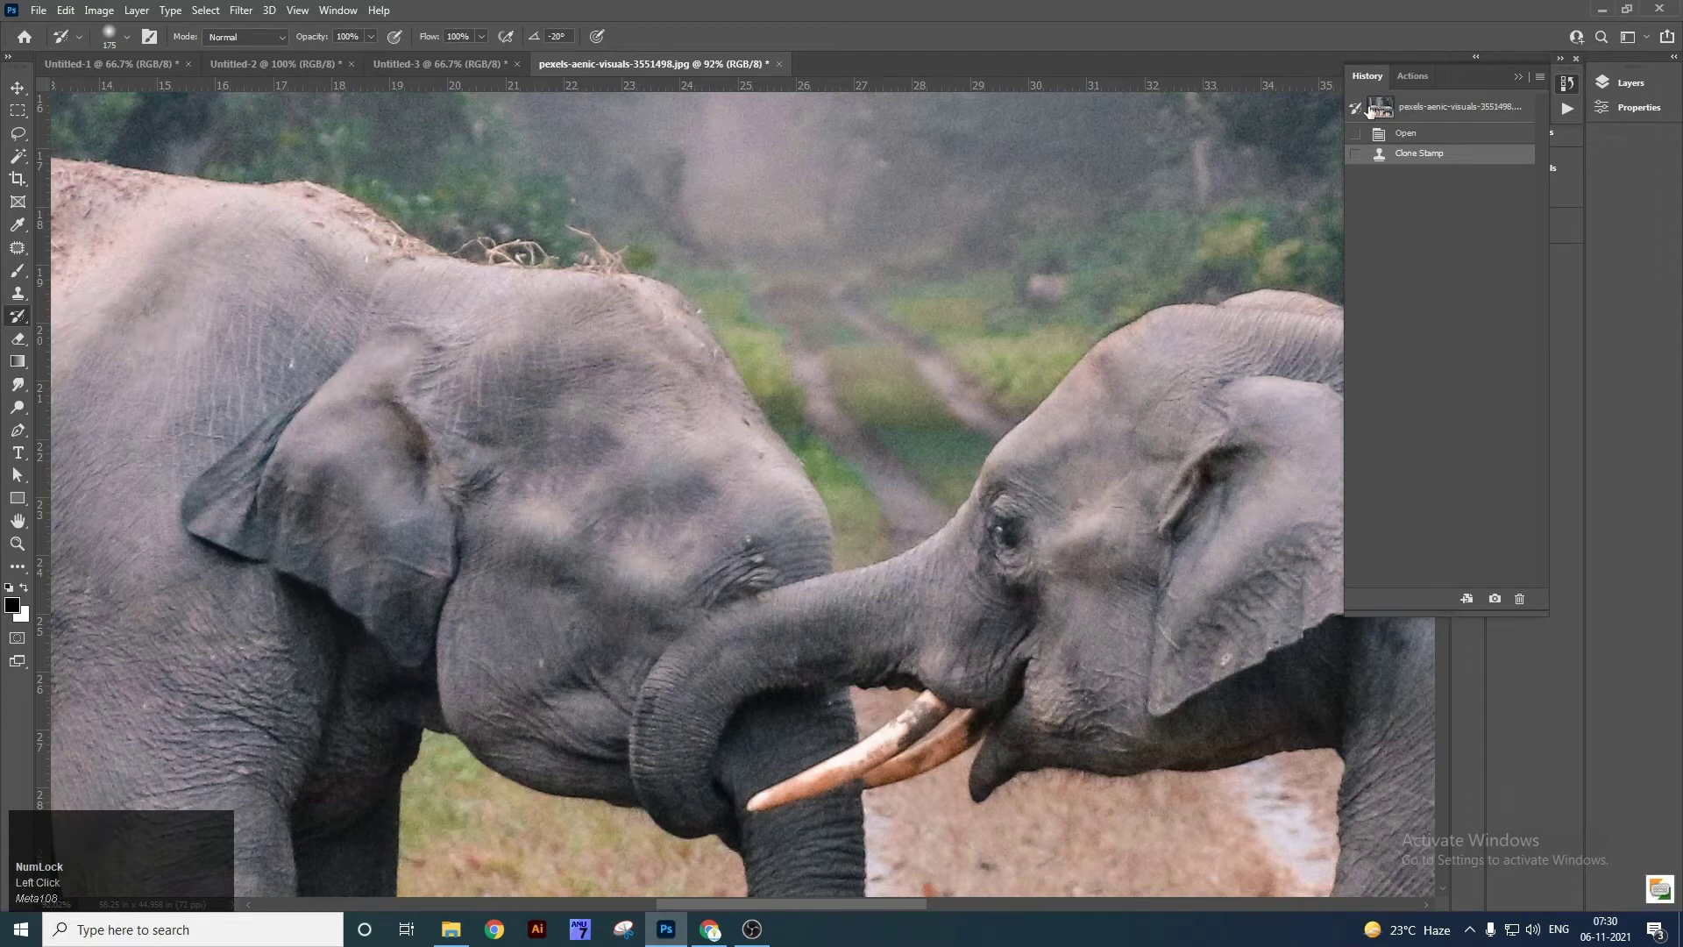
left_click(1407, 108)
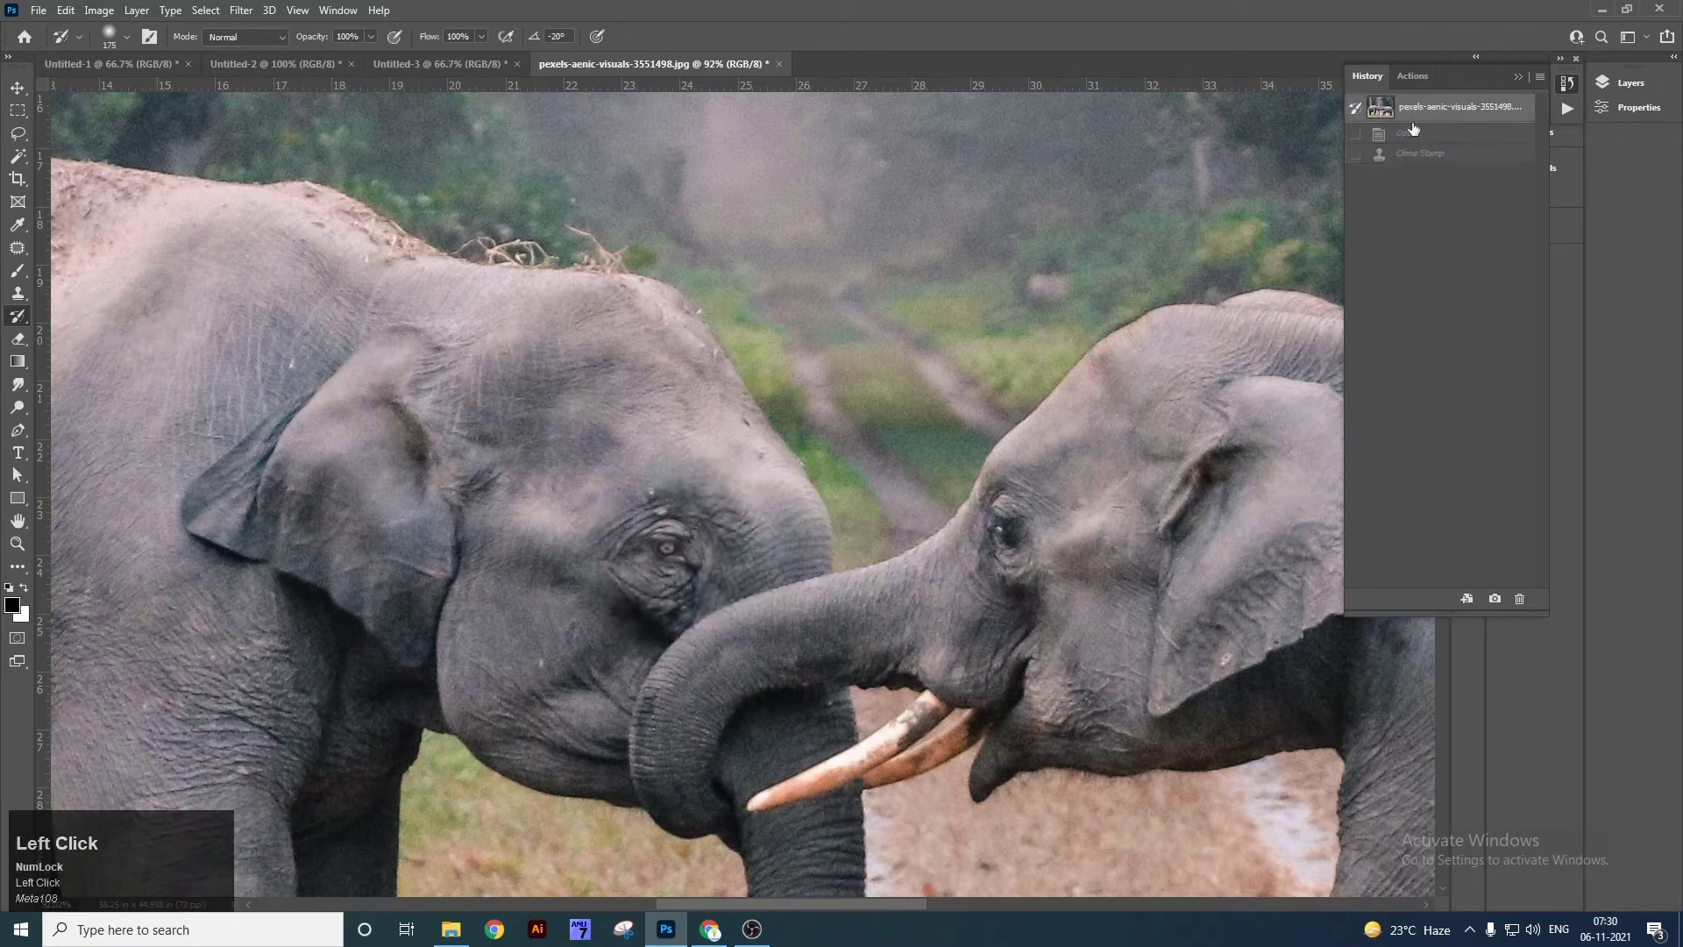
left_click(1420, 154)
mouse_move(543, 554)
left_mouse_down()
mouse_move(645, 544)
mouse_move(683, 491)
mouse_move(754, 456)
mouse_move(716, 704)
mouse_move(776, 593)
mouse_move(559, 519)
mouse_move(721, 616)
mouse_move(578, 630)
mouse_move(804, 663)
mouse_move(562, 513)
mouse_move(683, 517)
mouse_move(654, 473)
mouse_move(694, 623)
mouse_move(771, 653)
left_mouse_up()
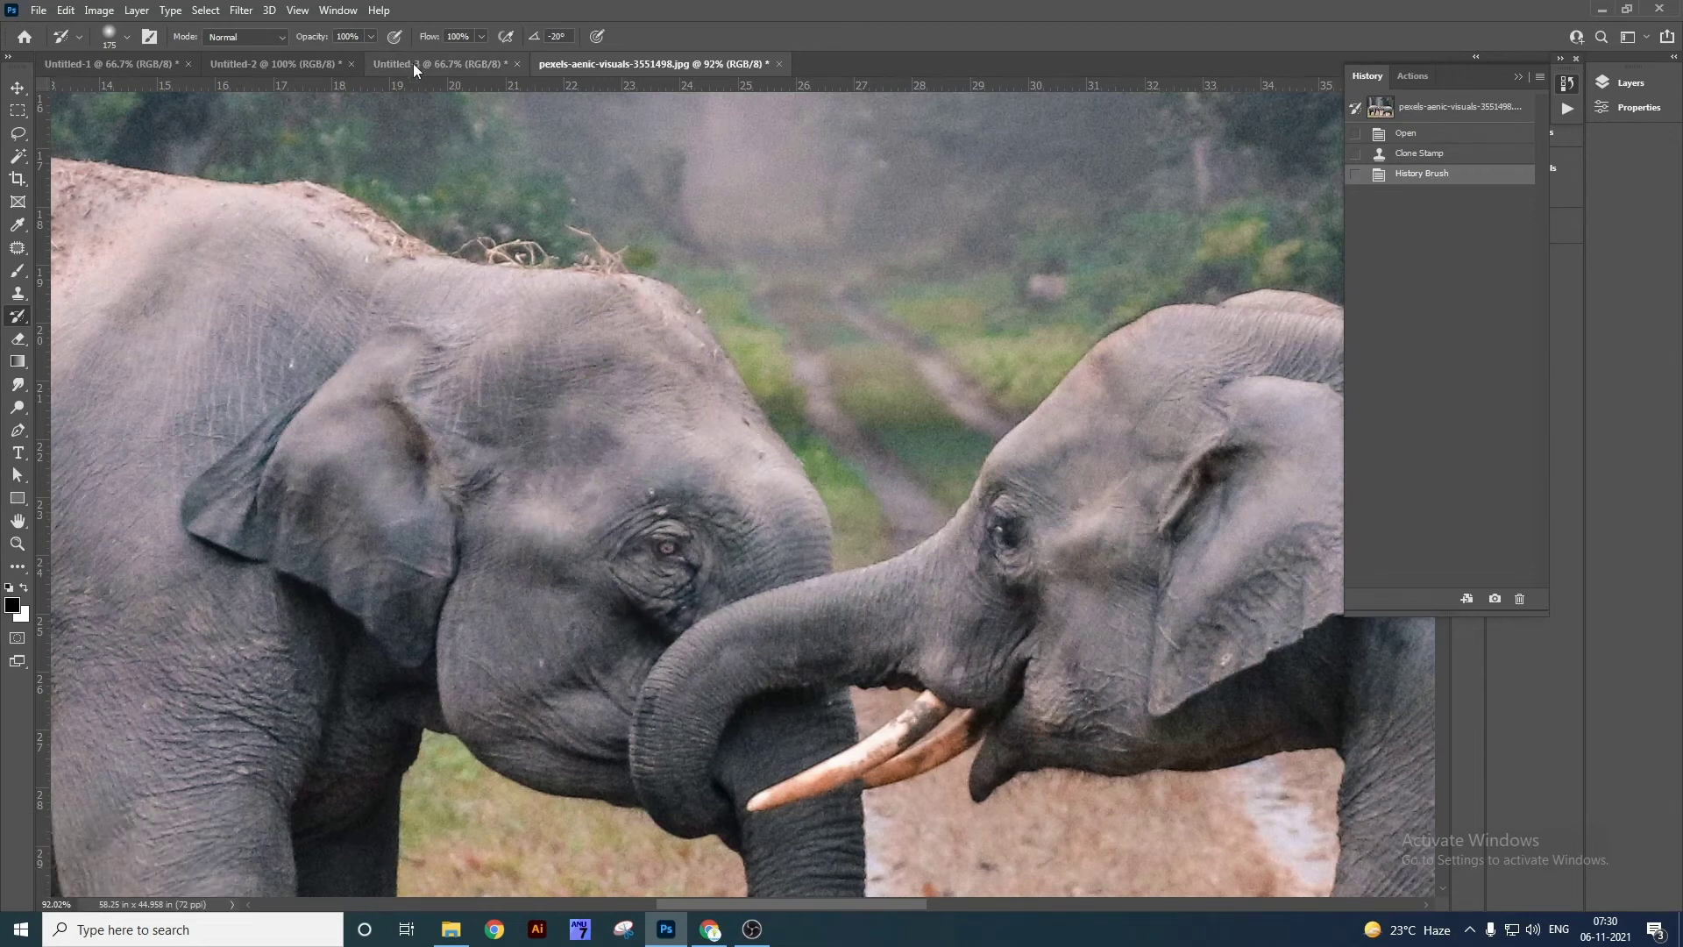
right_click(21, 316)
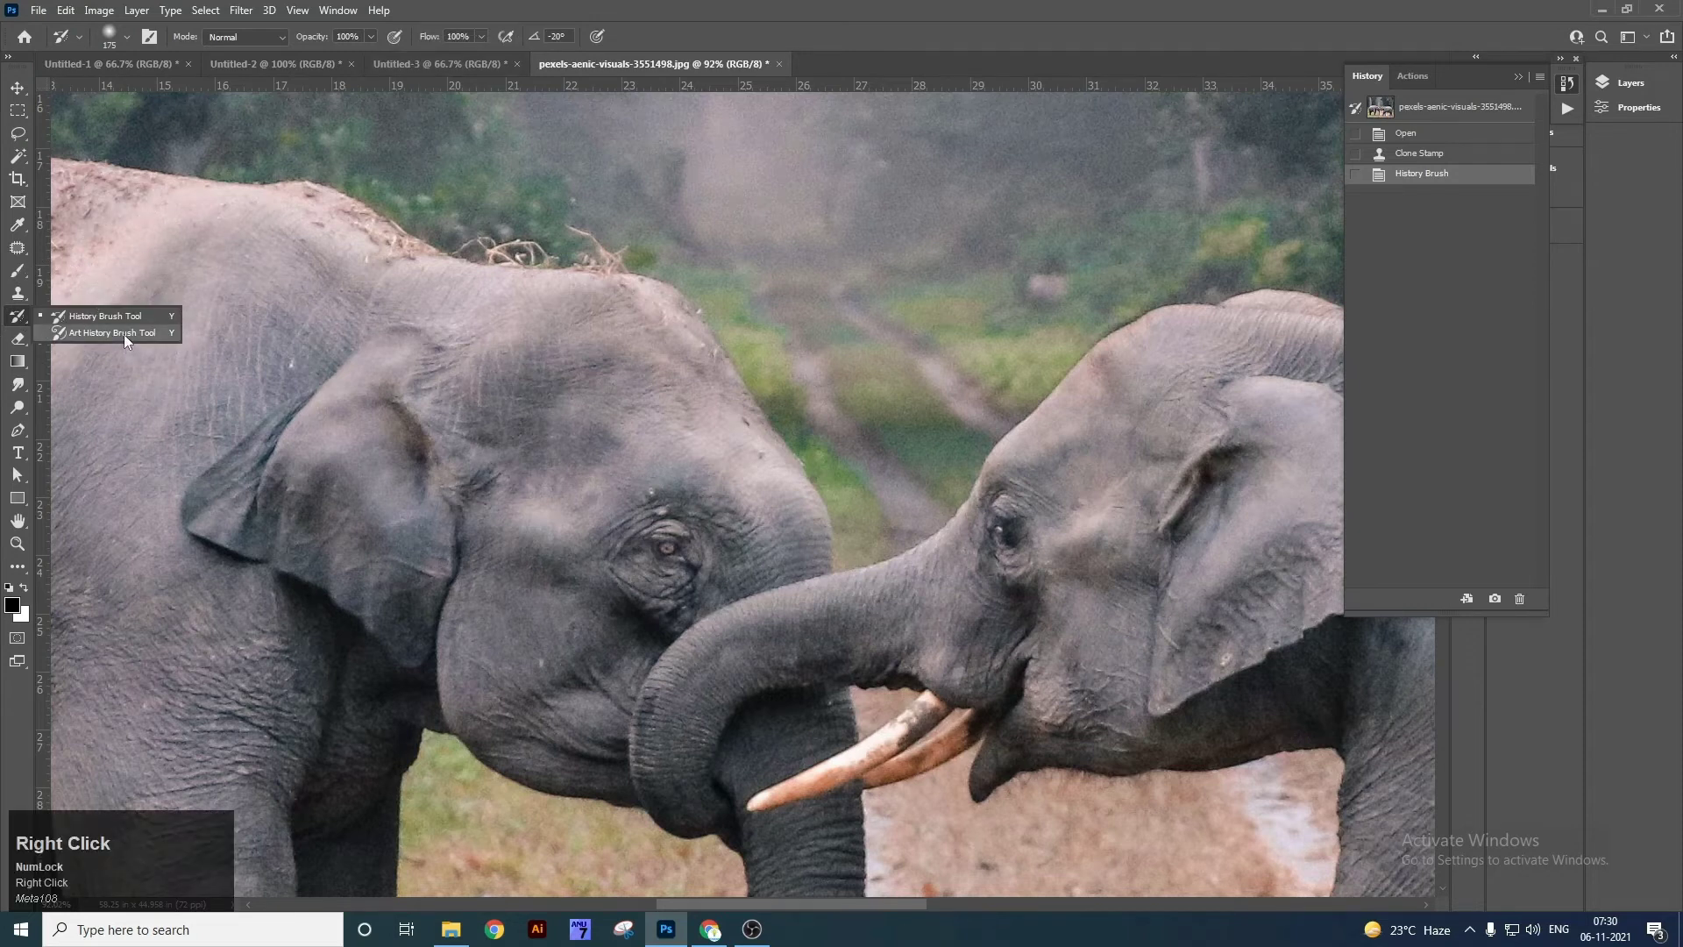
left_click(124, 334)
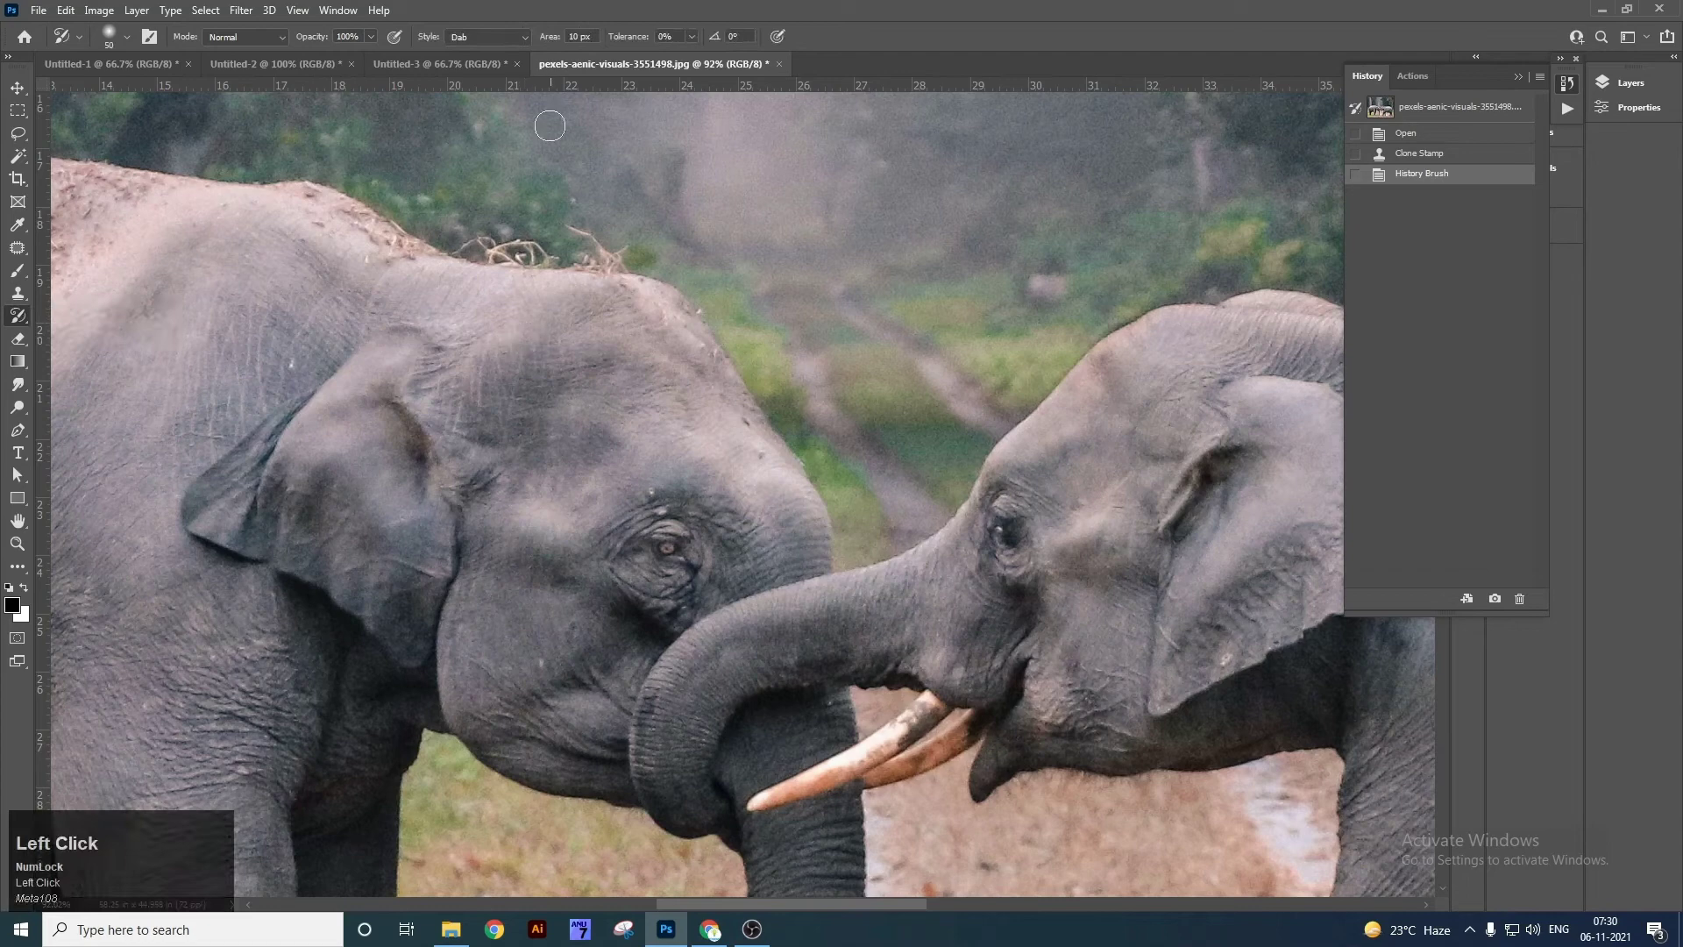
Open the macaw parrot photo in Photoshop and select the Art History Brush.
key("super+d")
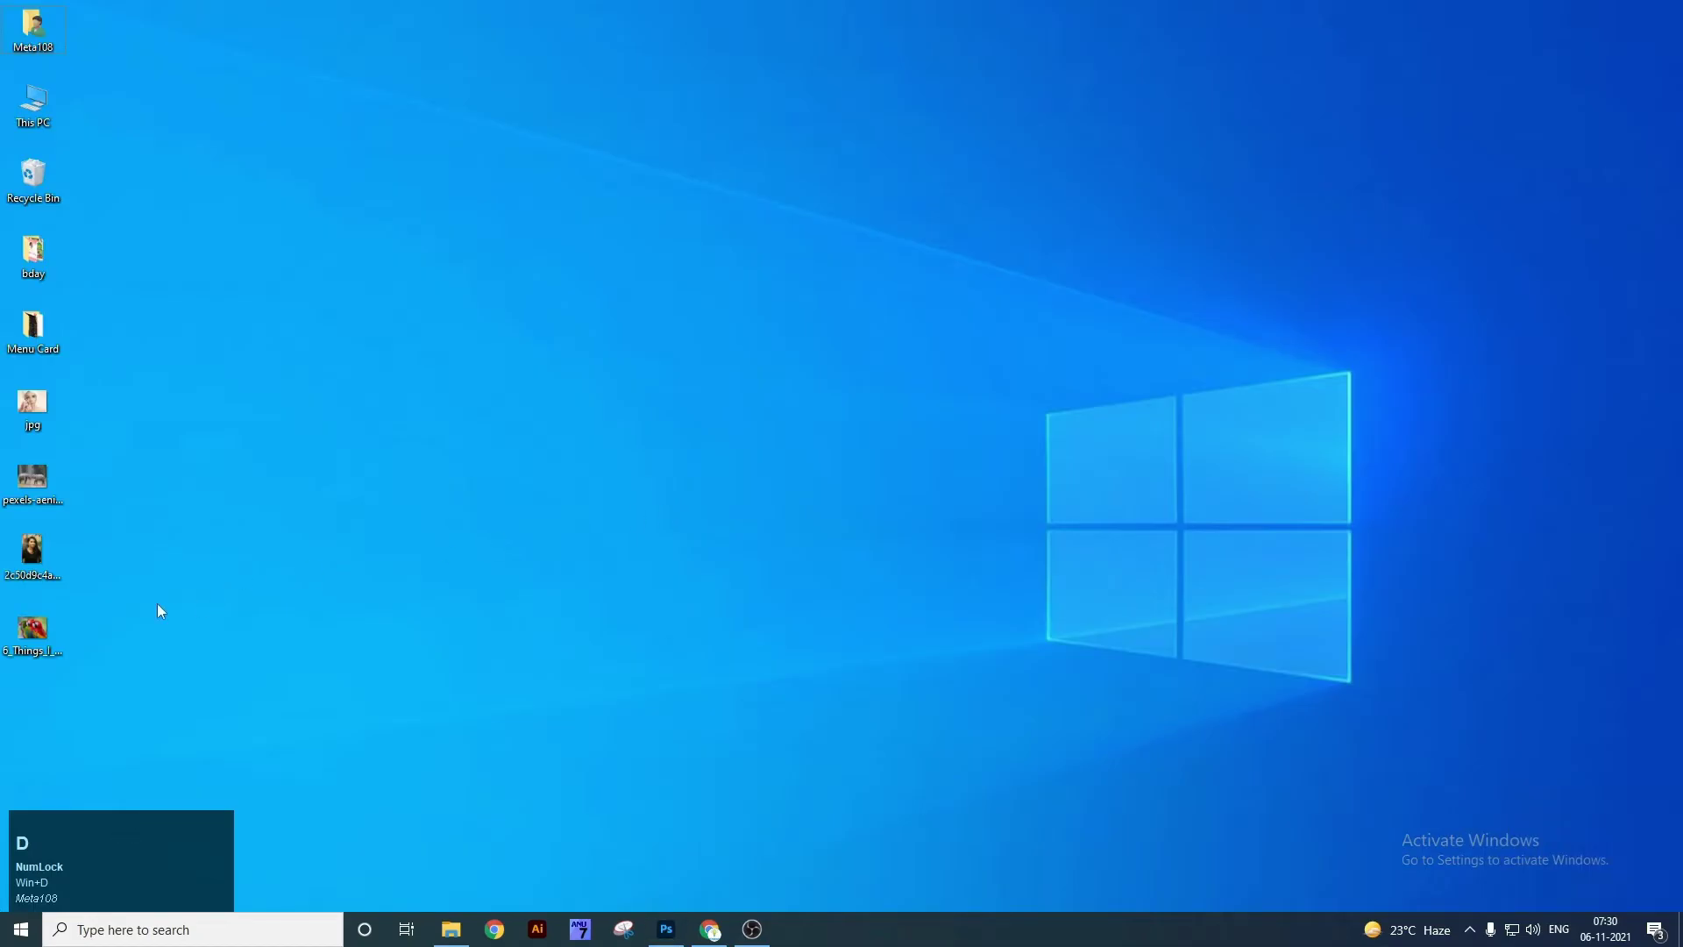
left_click_drag(39, 626, 841, 66)
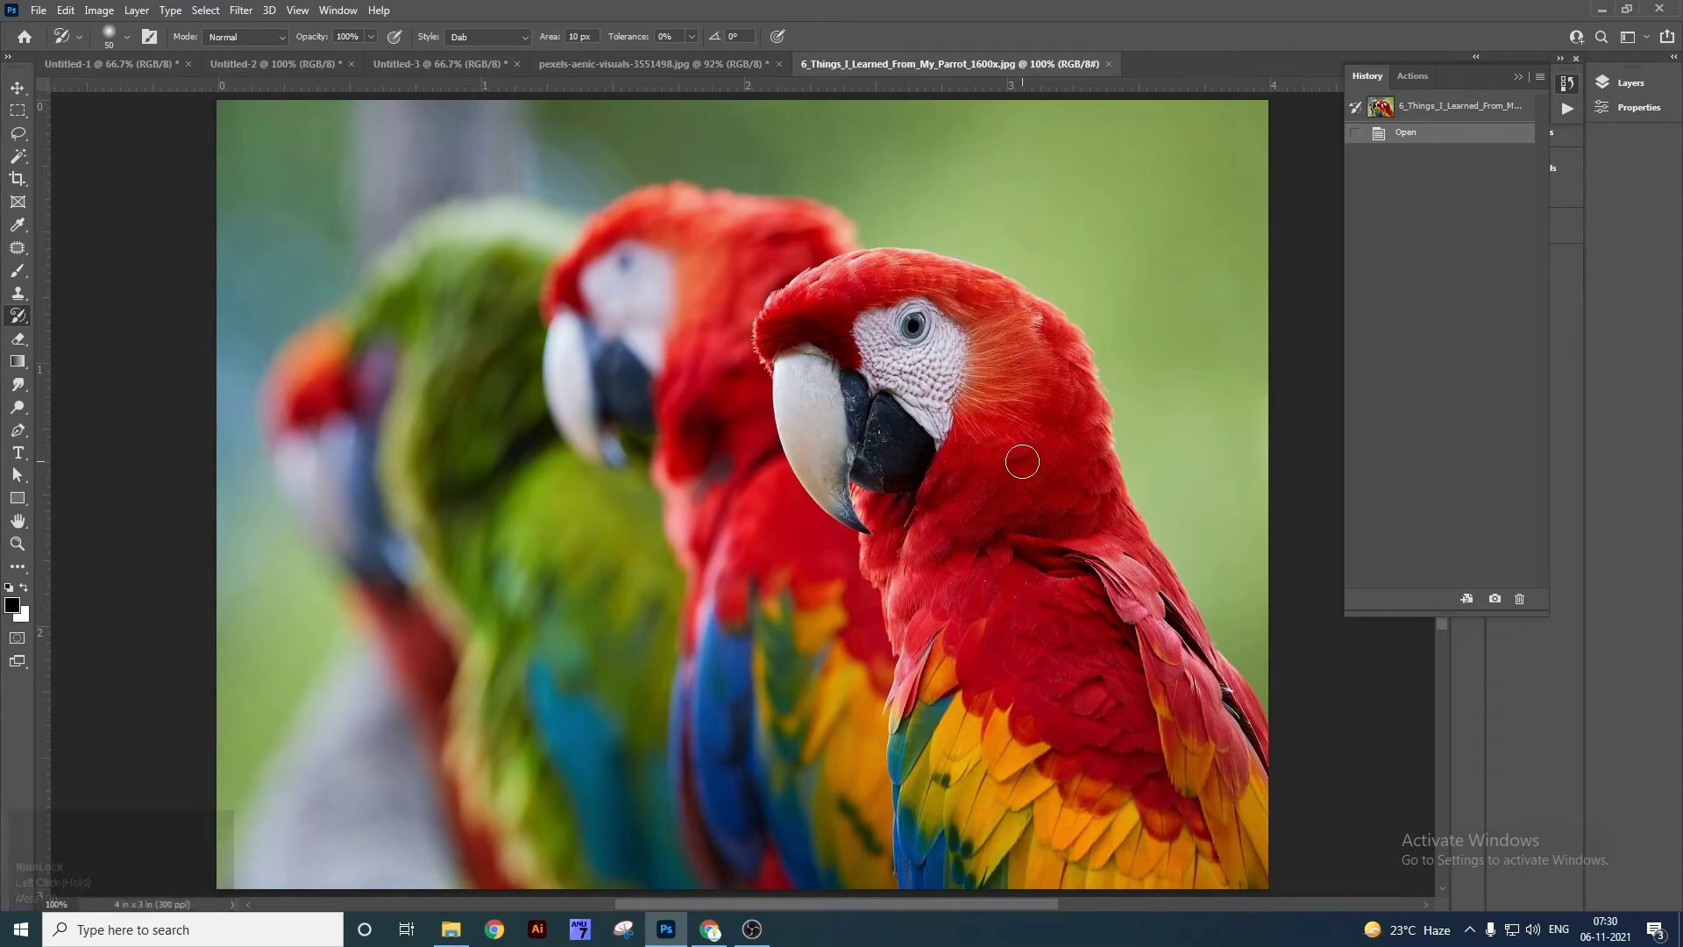
right_click(17, 317)
left_click(96, 336)
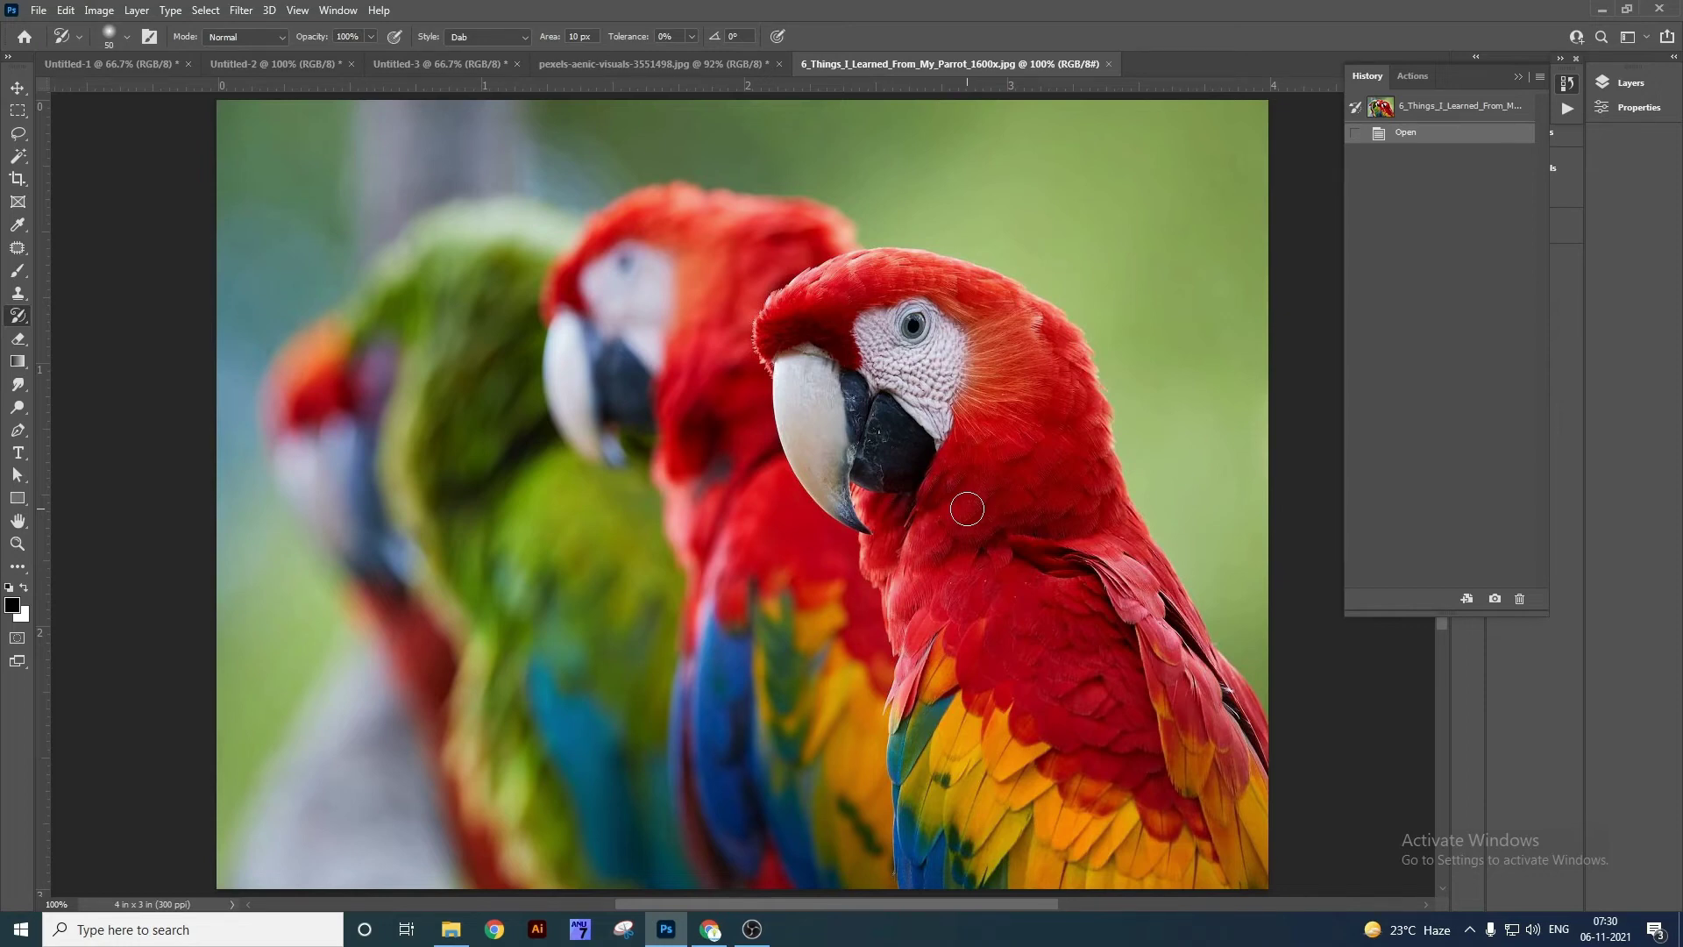
Paint Dab-style smears around the parrot's eye, then undo them.
left_click(524, 39)
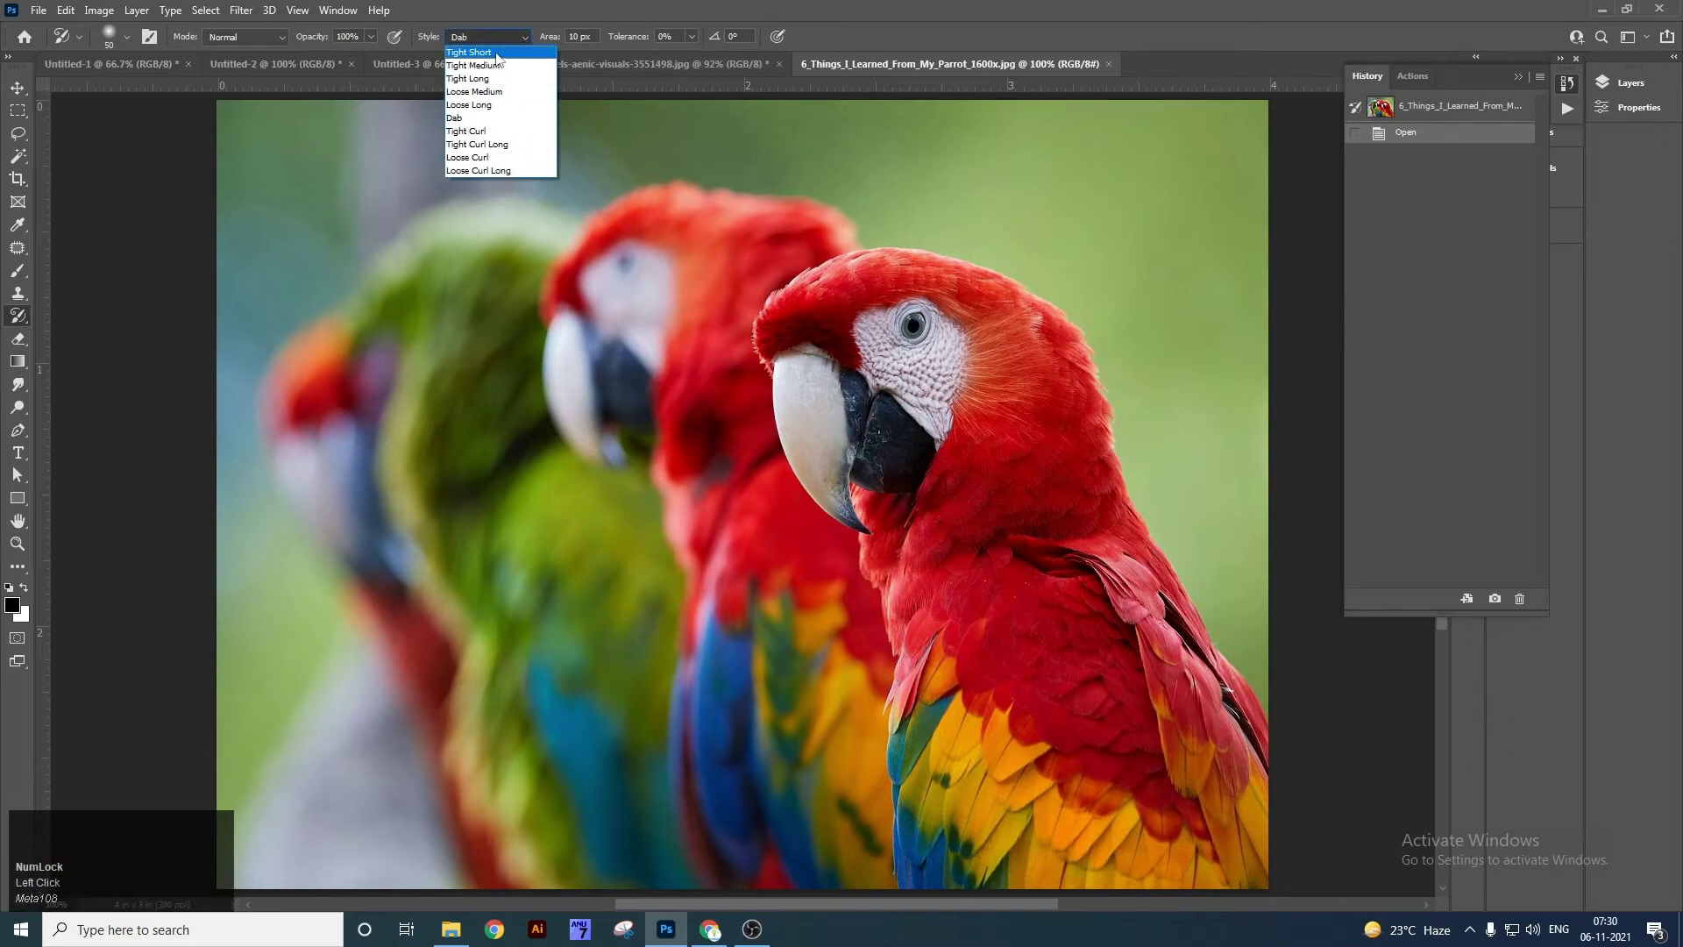
left_click(491, 119)
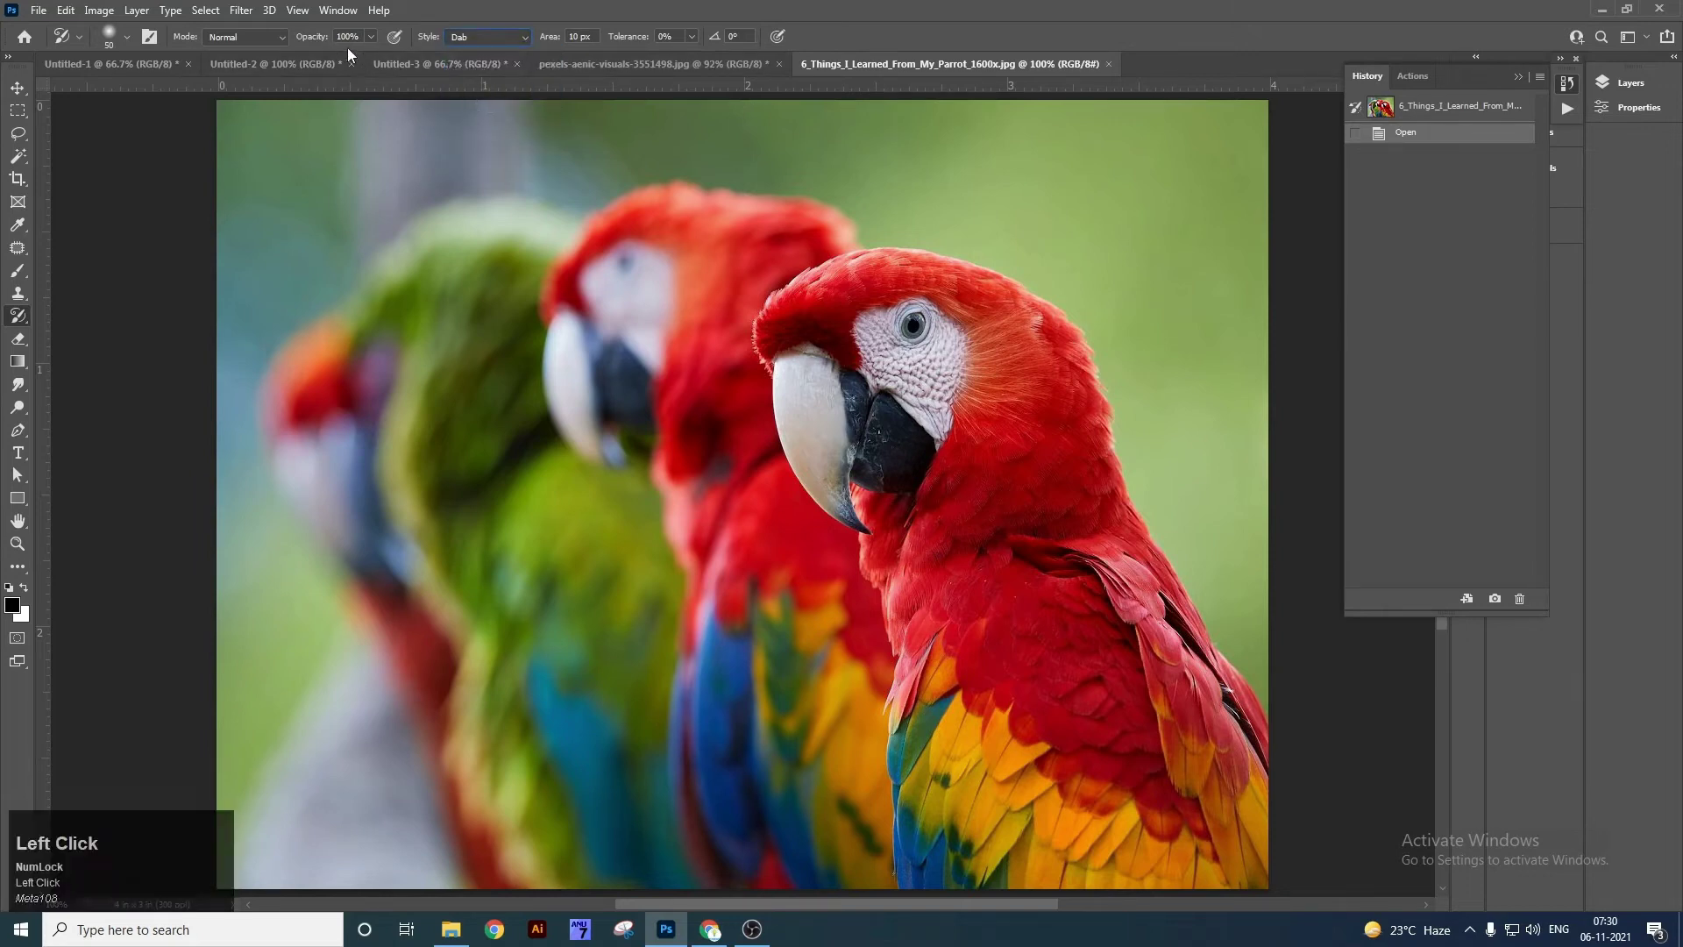
left_click(371, 37)
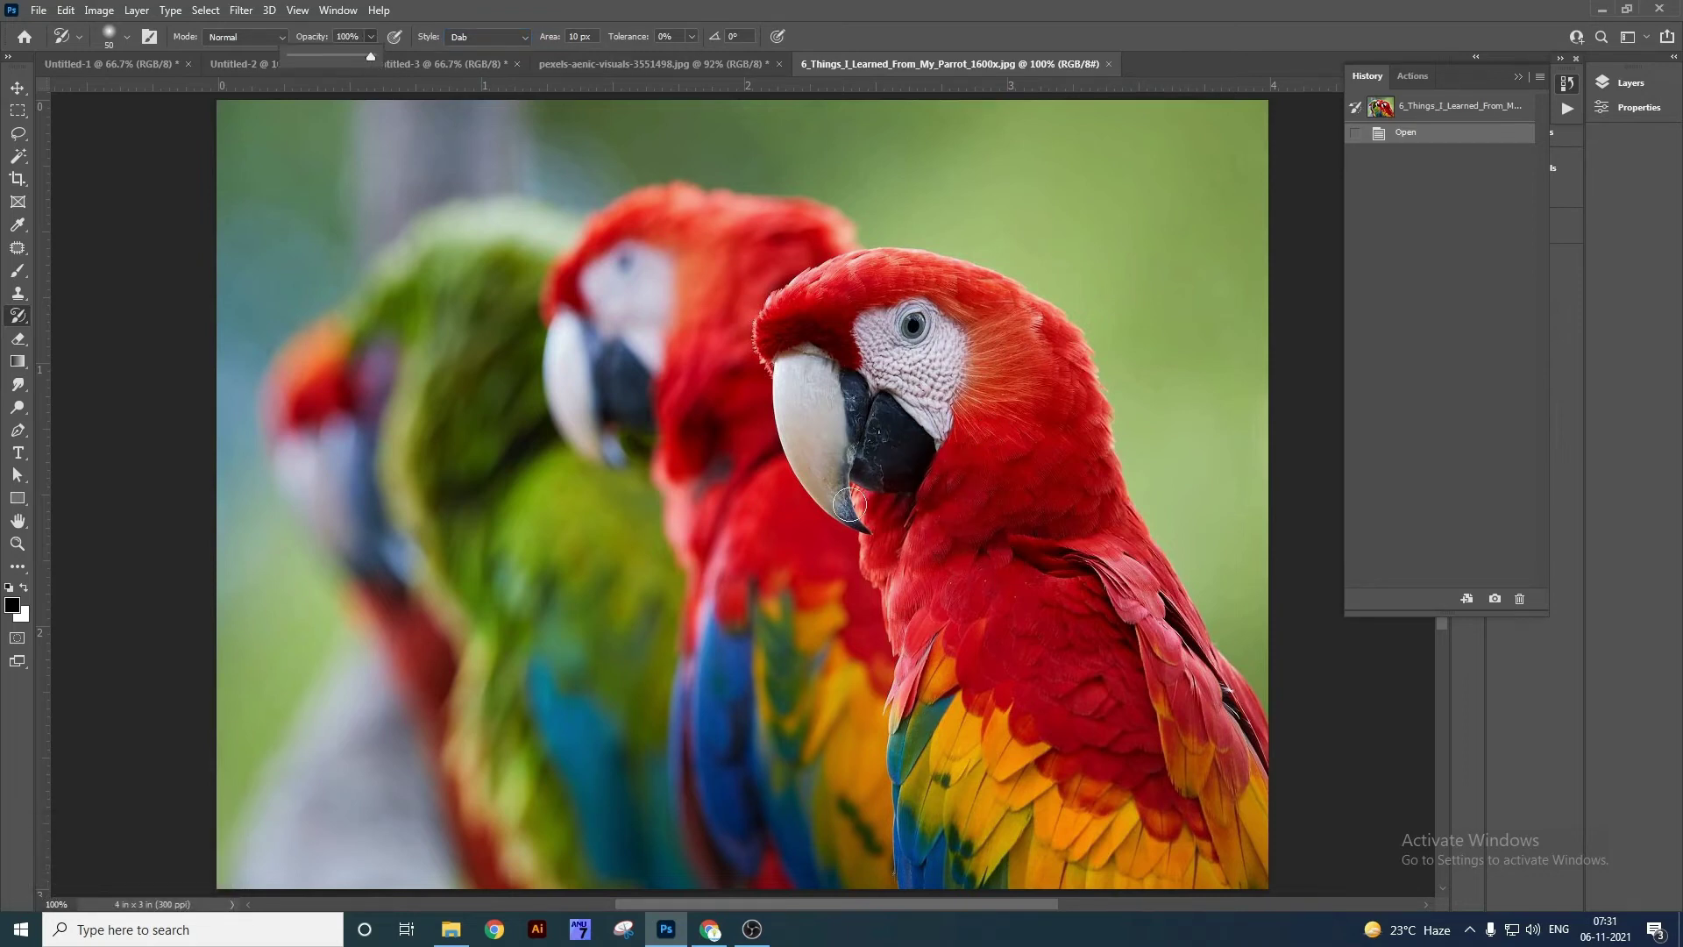
mouse_move(943, 495)
left_mouse_down()
mouse_move(1006, 357)
mouse_move(1018, 462)
mouse_move(962, 345)
mouse_move(789, 331)
mouse_move(829, 358)
mouse_move(764, 473)
mouse_move(773, 392)
mouse_move(846, 509)
mouse_move(930, 456)
mouse_move(947, 649)
mouse_move(1021, 507)
mouse_move(868, 263)
mouse_move(797, 333)
mouse_move(762, 298)
mouse_move(603, 426)
mouse_move(714, 462)
mouse_move(960, 385)
mouse_move(951, 686)
mouse_move(1105, 676)
mouse_move(1223, 746)
mouse_move(1064, 697)
left_mouse_up()
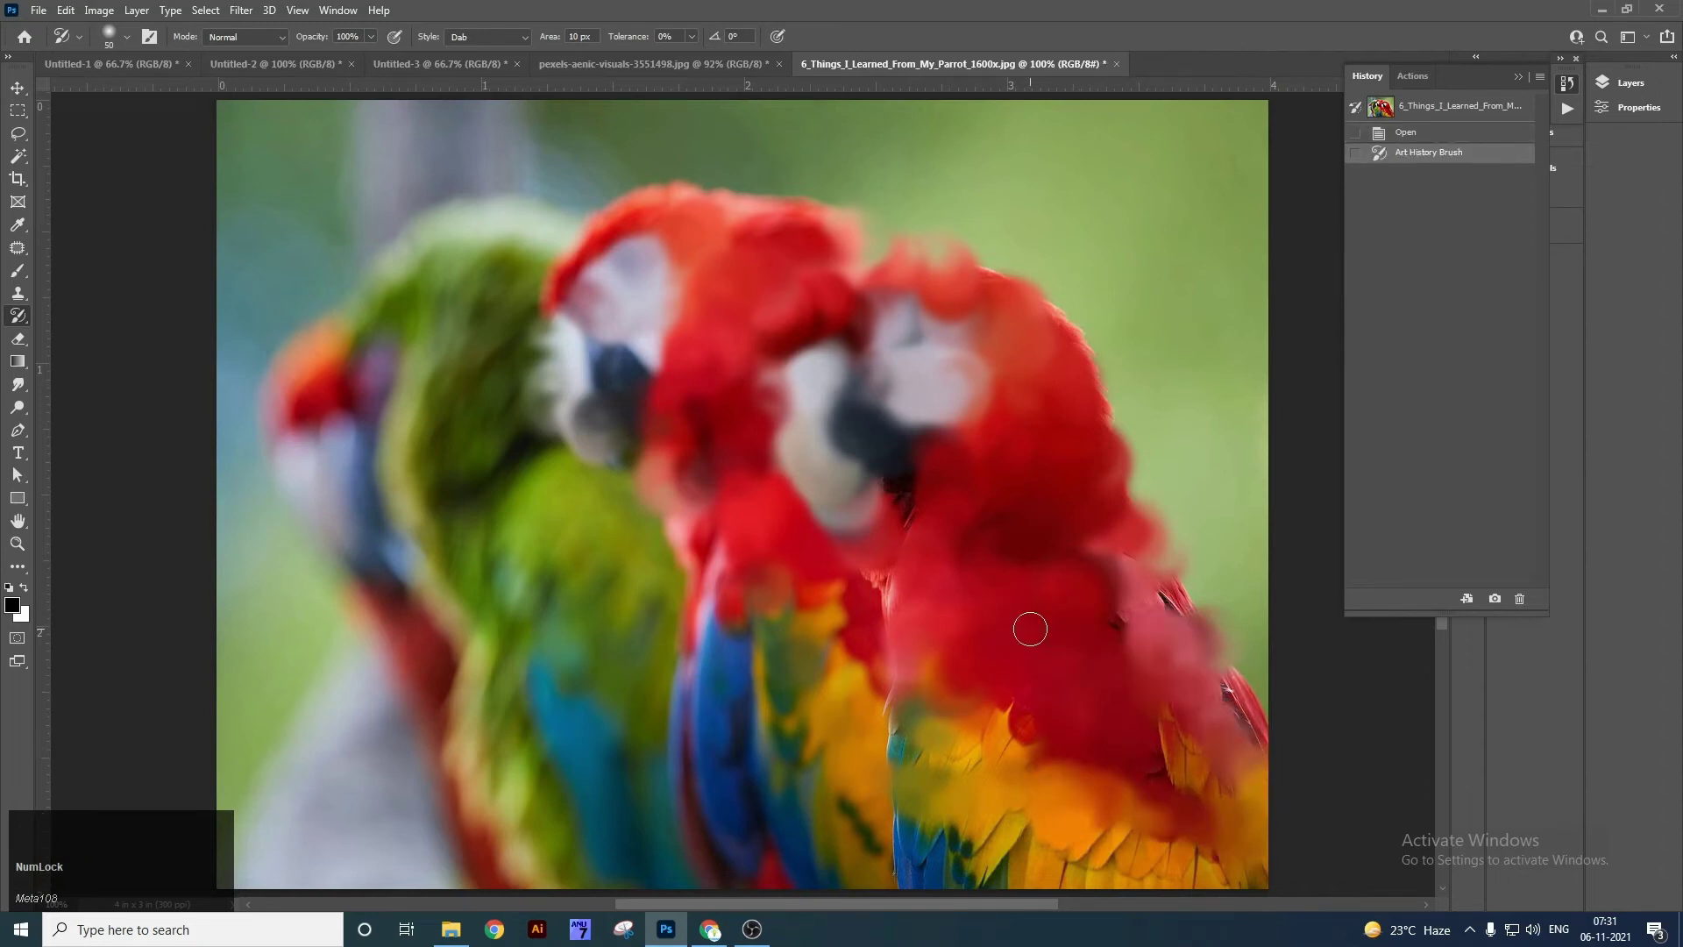
key("ctrl+z")
key("bracketleft")
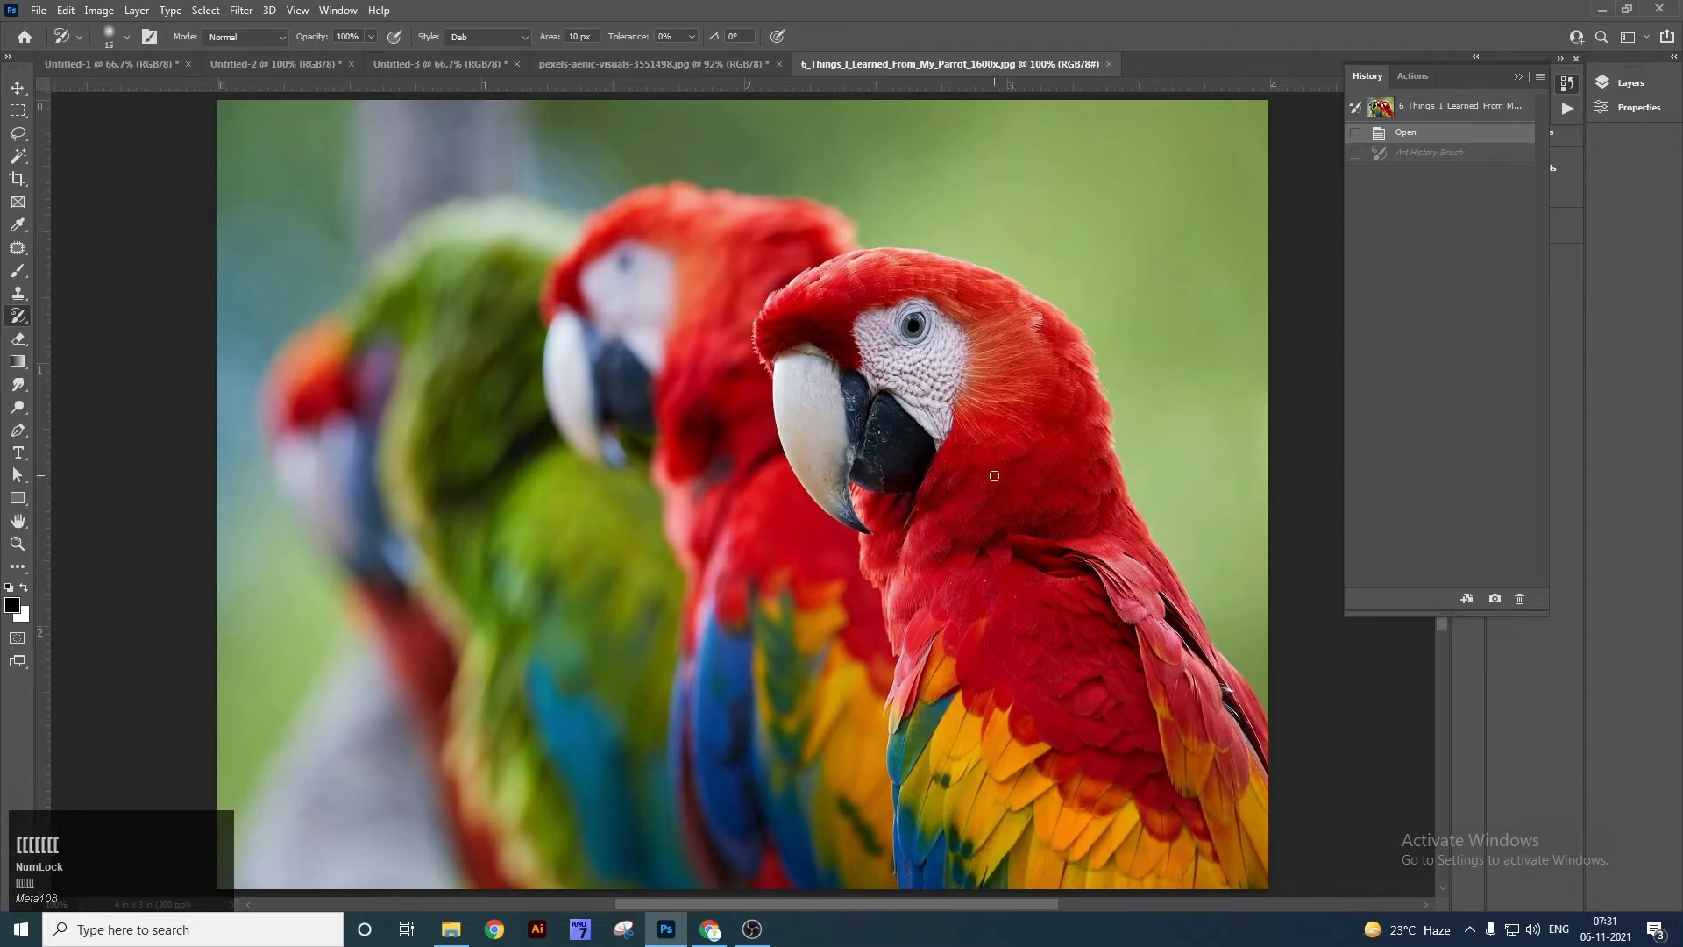
Paint fine 10 px Art History dabs on the parrot's neck and head, then undo the head stroke.
key("bracketleft")
left_click_drag(944, 508, 953, 442)
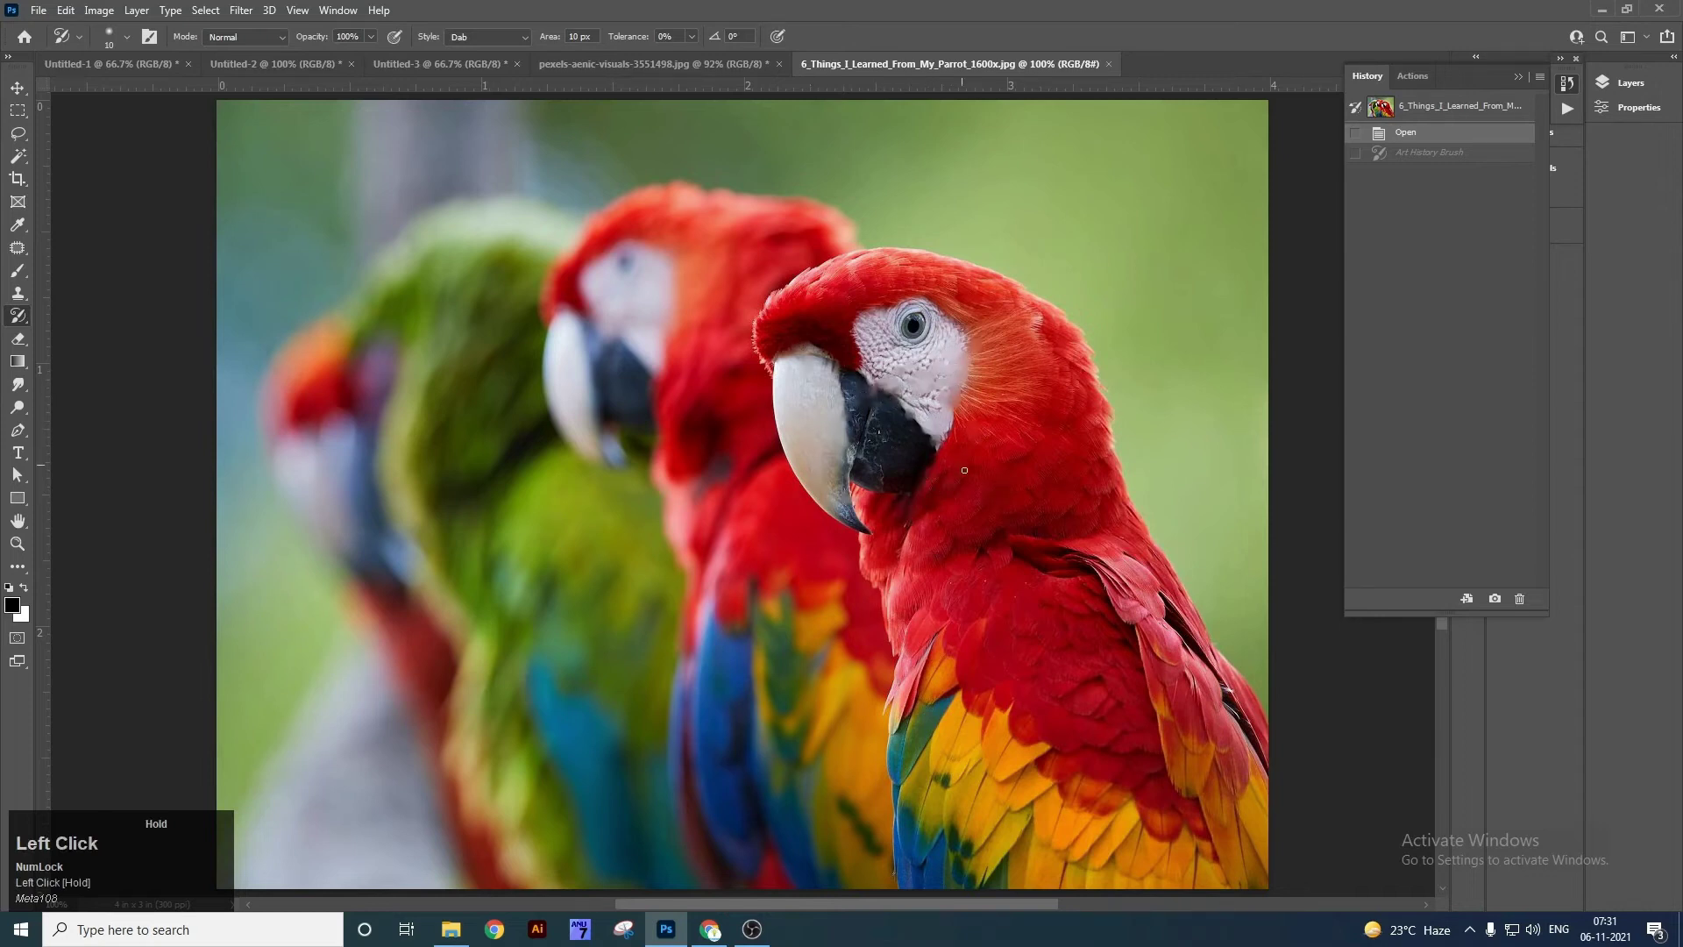
mouse_move(959, 357)
left_mouse_down()
mouse_move(932, 286)
mouse_move(772, 318)
mouse_move(964, 348)
mouse_move(971, 398)
mouse_move(956, 315)
mouse_move(905, 347)
left_mouse_up()
key("bracketright")
key("ctrl+z")
With a 15 px brush, dab over the parrot's white face patch, beak, head top, wing and feathers.
left_click_drag(827, 303, 856, 350)
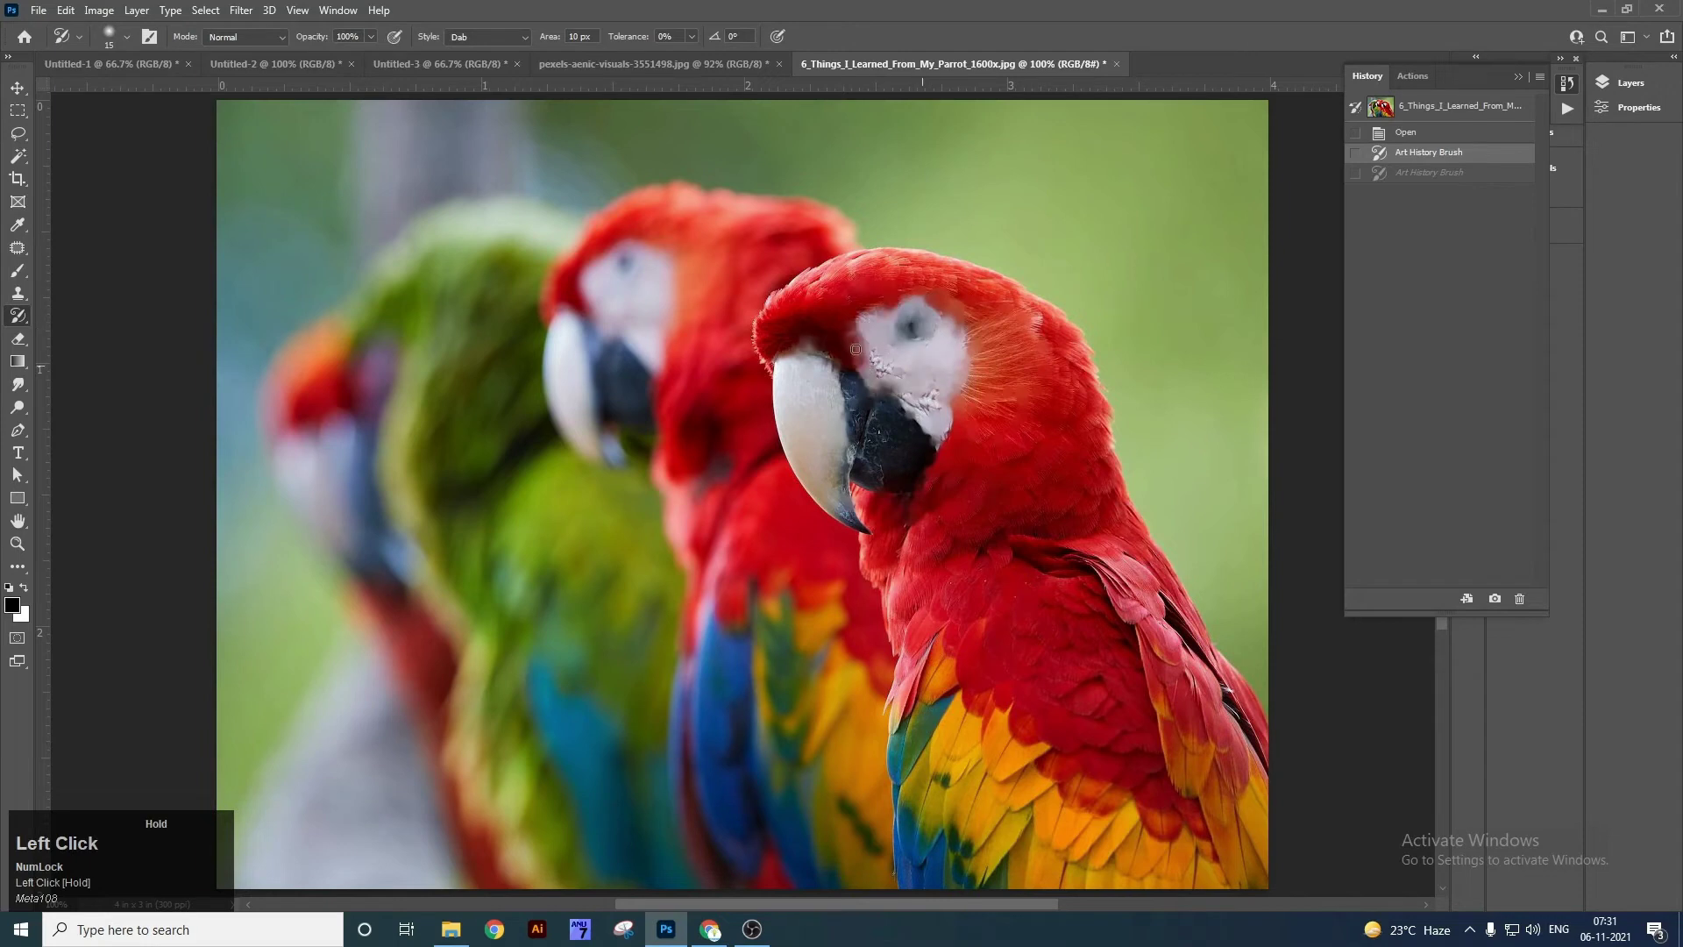
left_click_drag(770, 407, 889, 547)
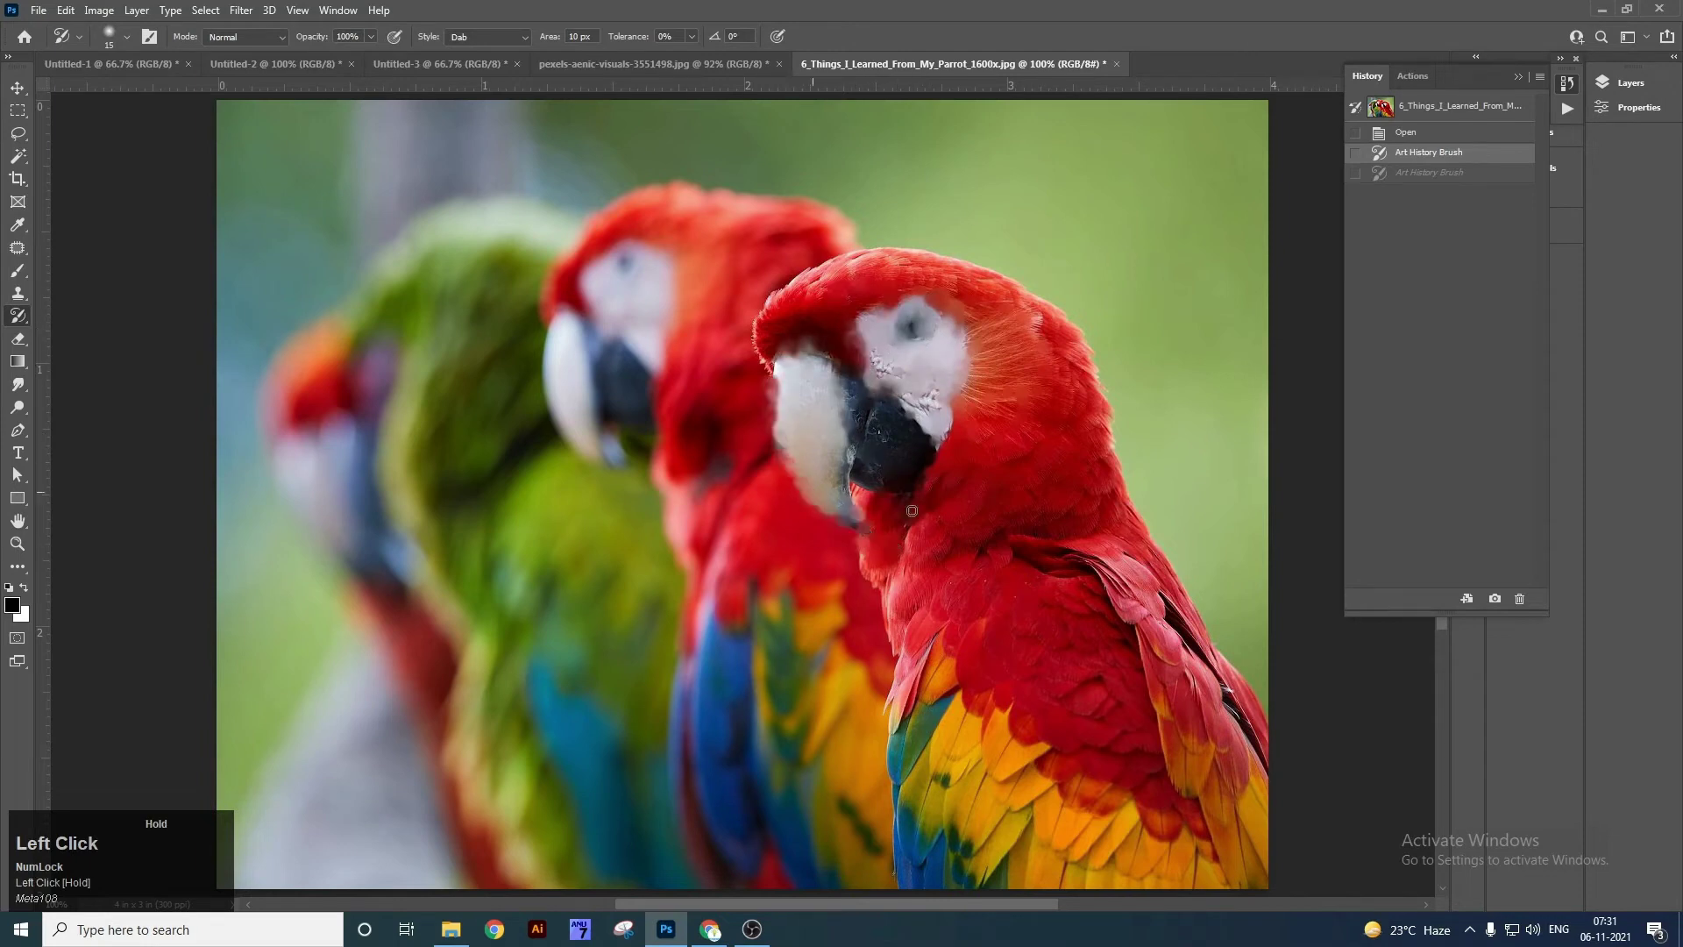
mouse_move(767, 334)
left_mouse_down()
mouse_move(798, 275)
mouse_move(922, 243)
left_mouse_up()
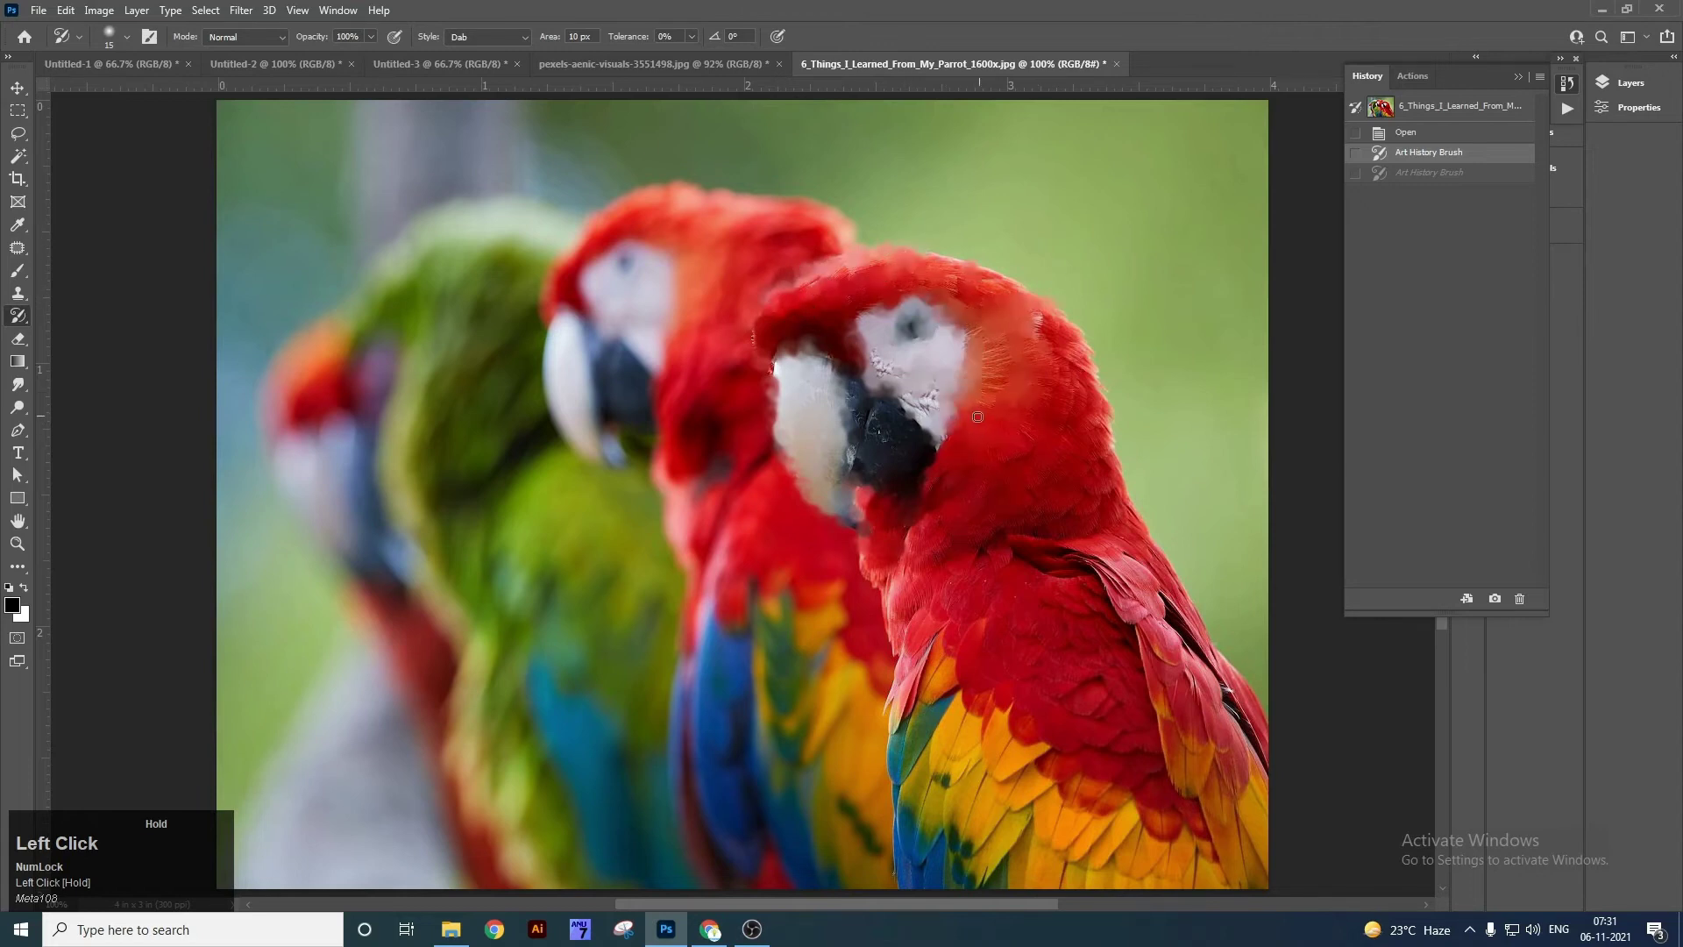
mouse_move(1095, 389)
left_mouse_down()
mouse_move(1159, 656)
mouse_move(1145, 745)
left_mouse_up()
left_click_drag(934, 654, 897, 670)
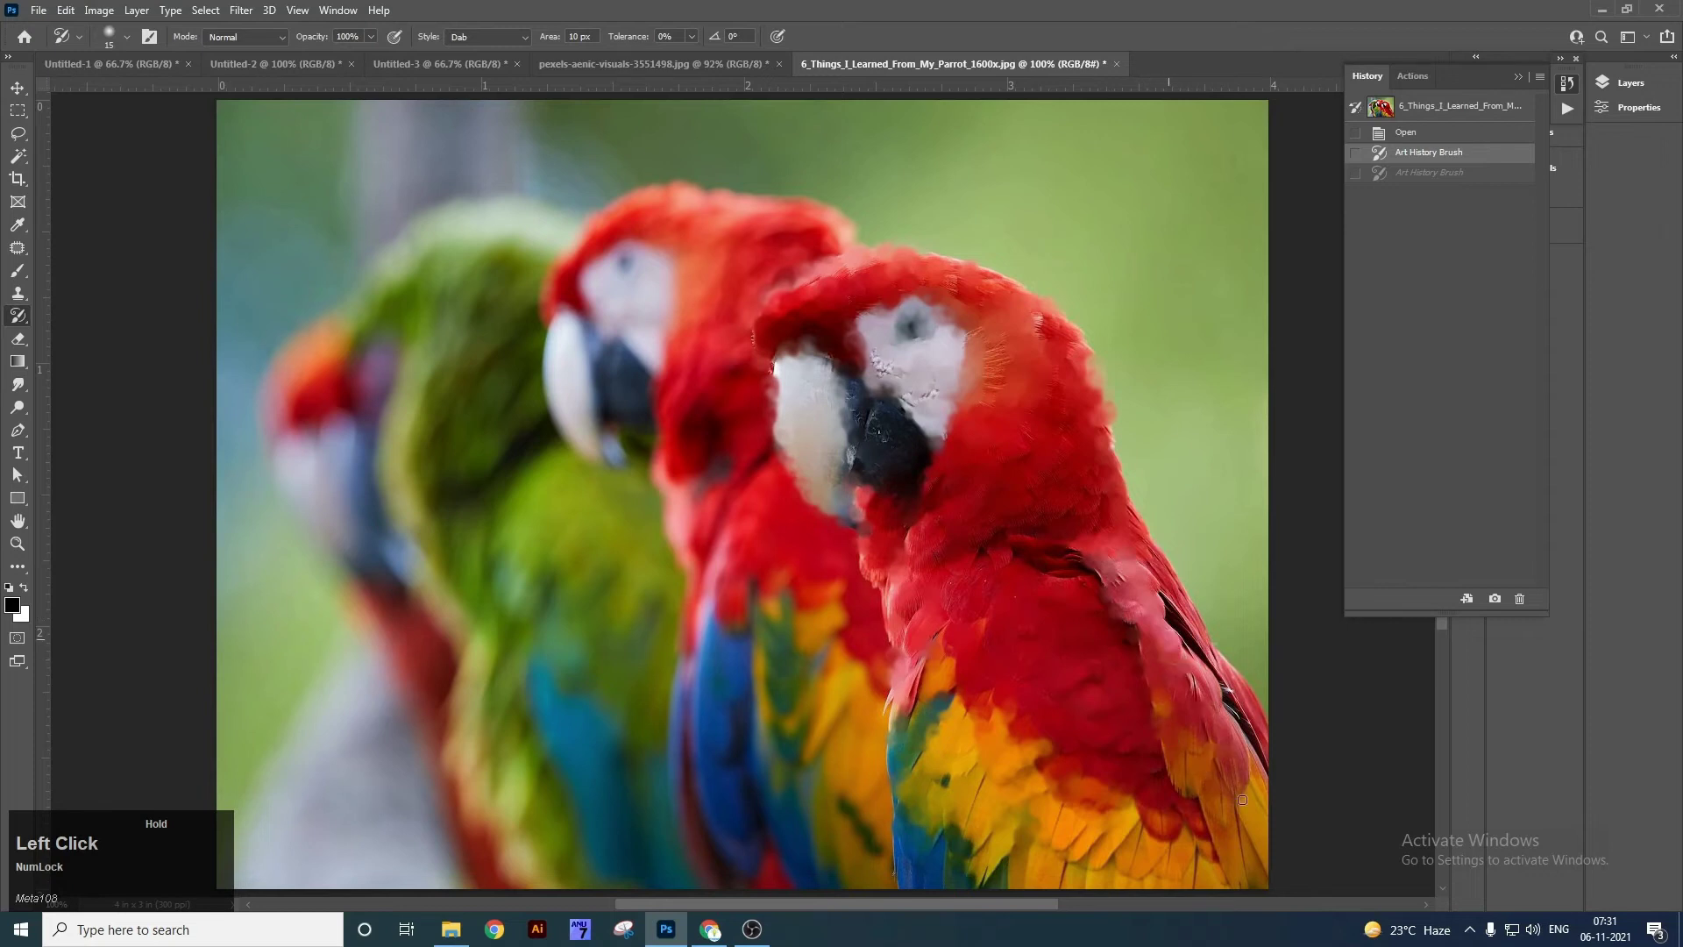
left_click_drag(909, 431, 771, 325)
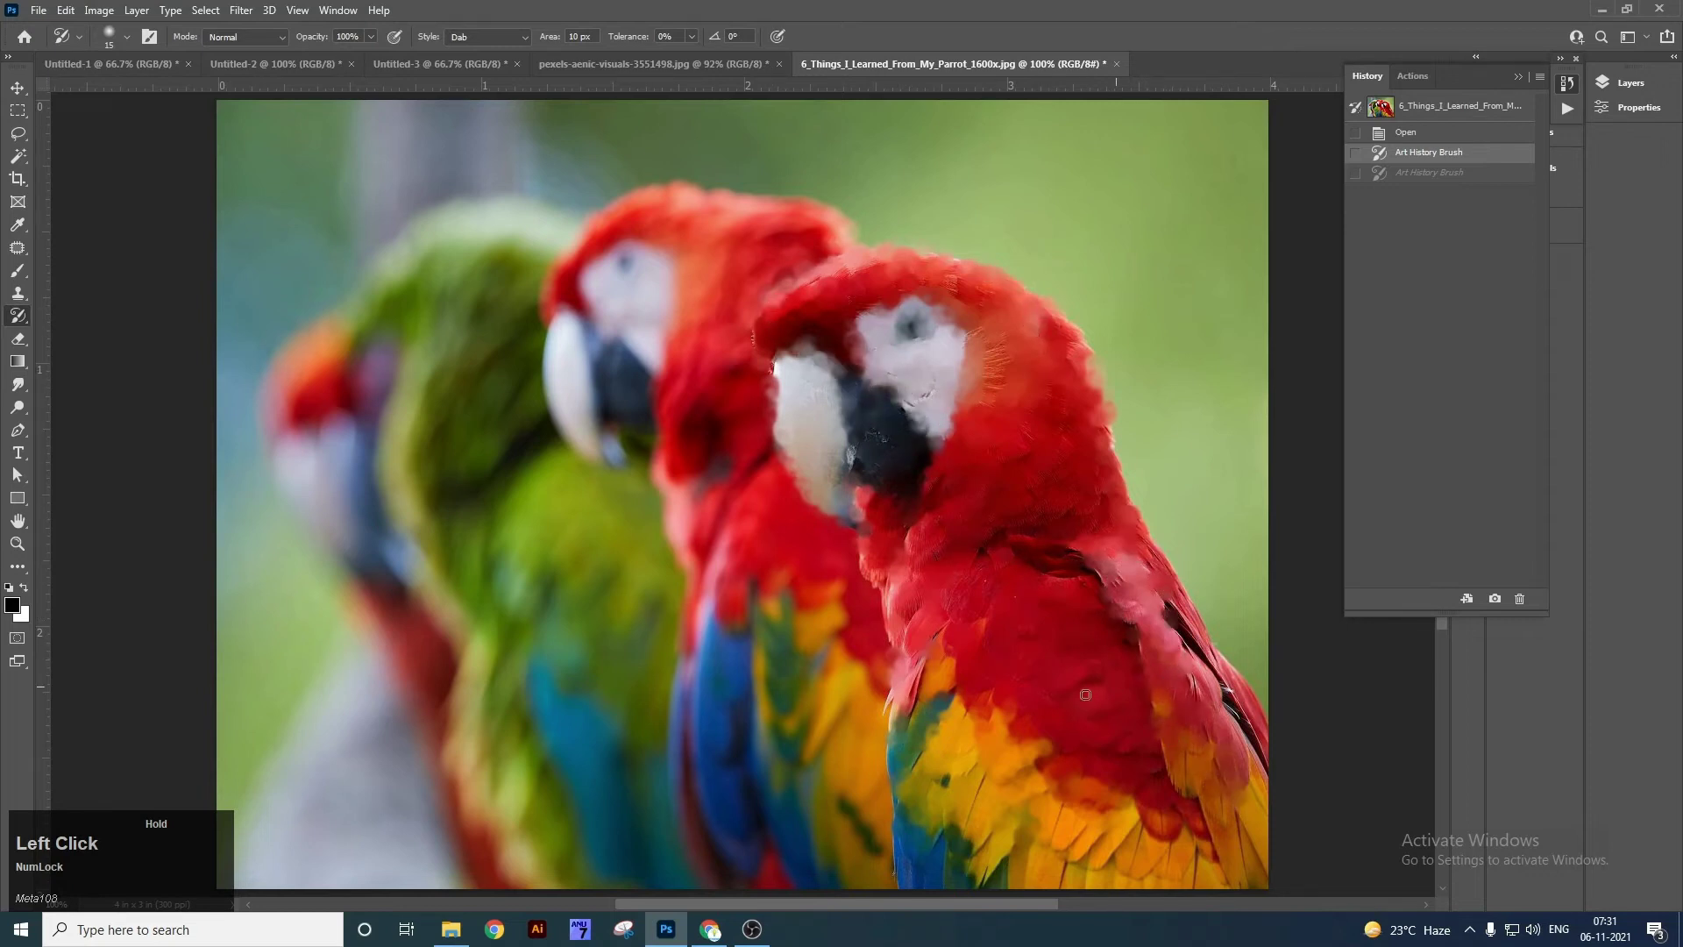
Redo the undone Art History painting and zoom in on the parrot's face.
key("ctrl+shift+z")
key("z")
mouse_move(937, 372)
left_mouse_down()
mouse_move(957, 448)
mouse_move(837, 393)
left_mouse_up()
key("v")
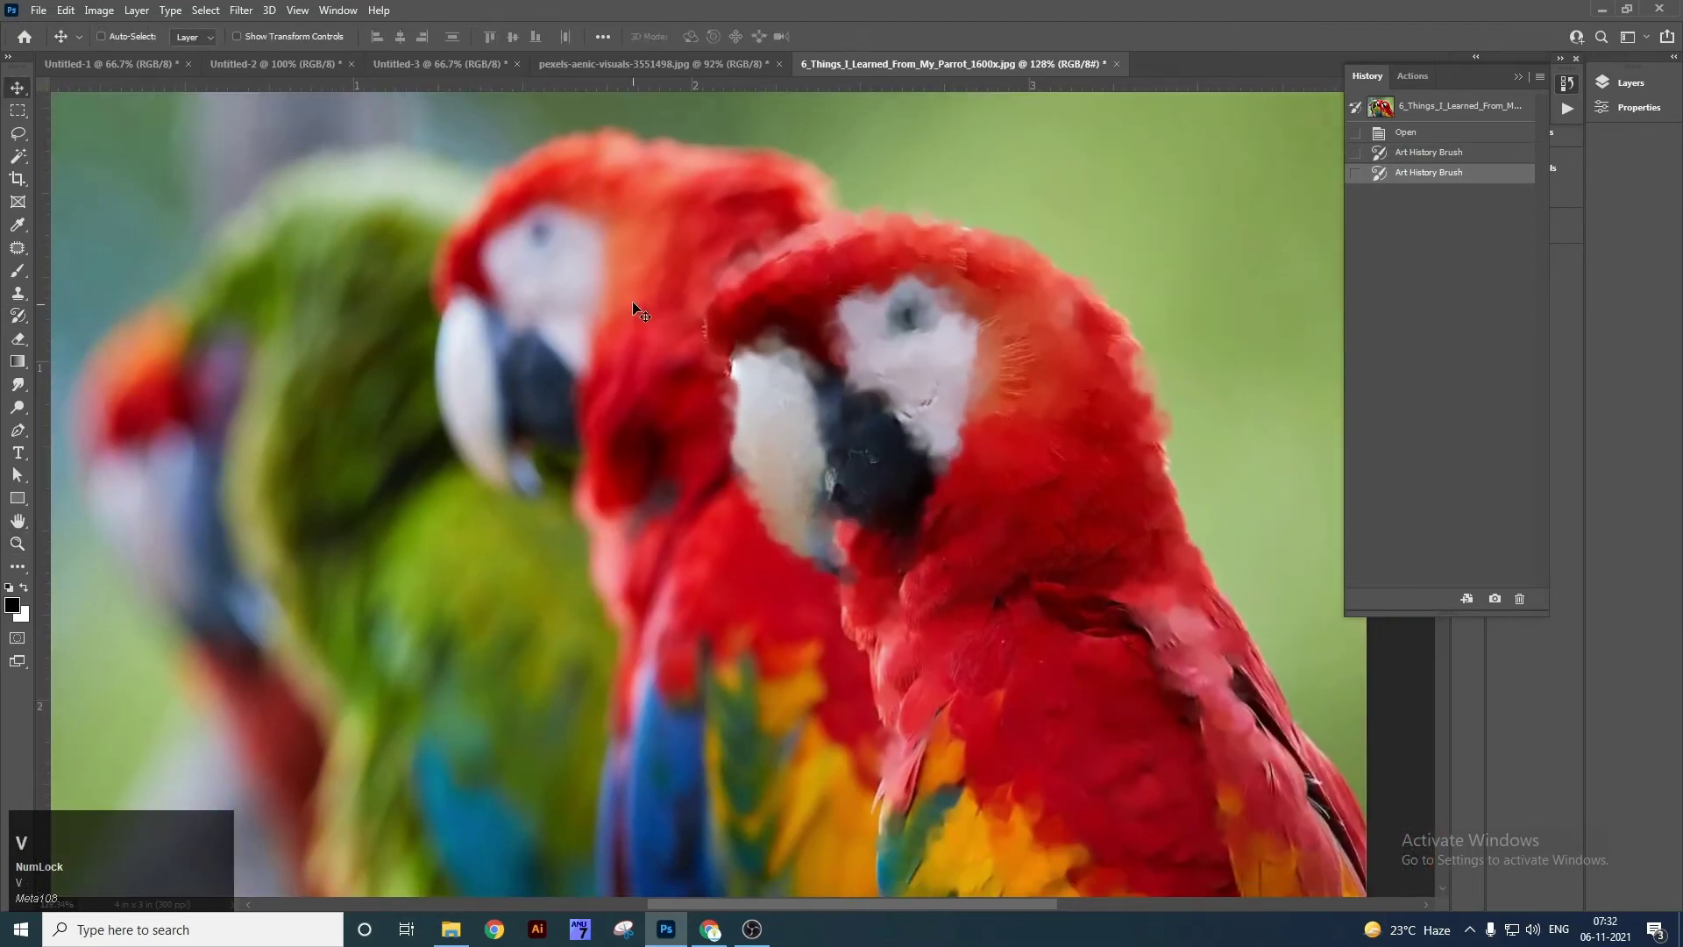
right_click(17, 337)
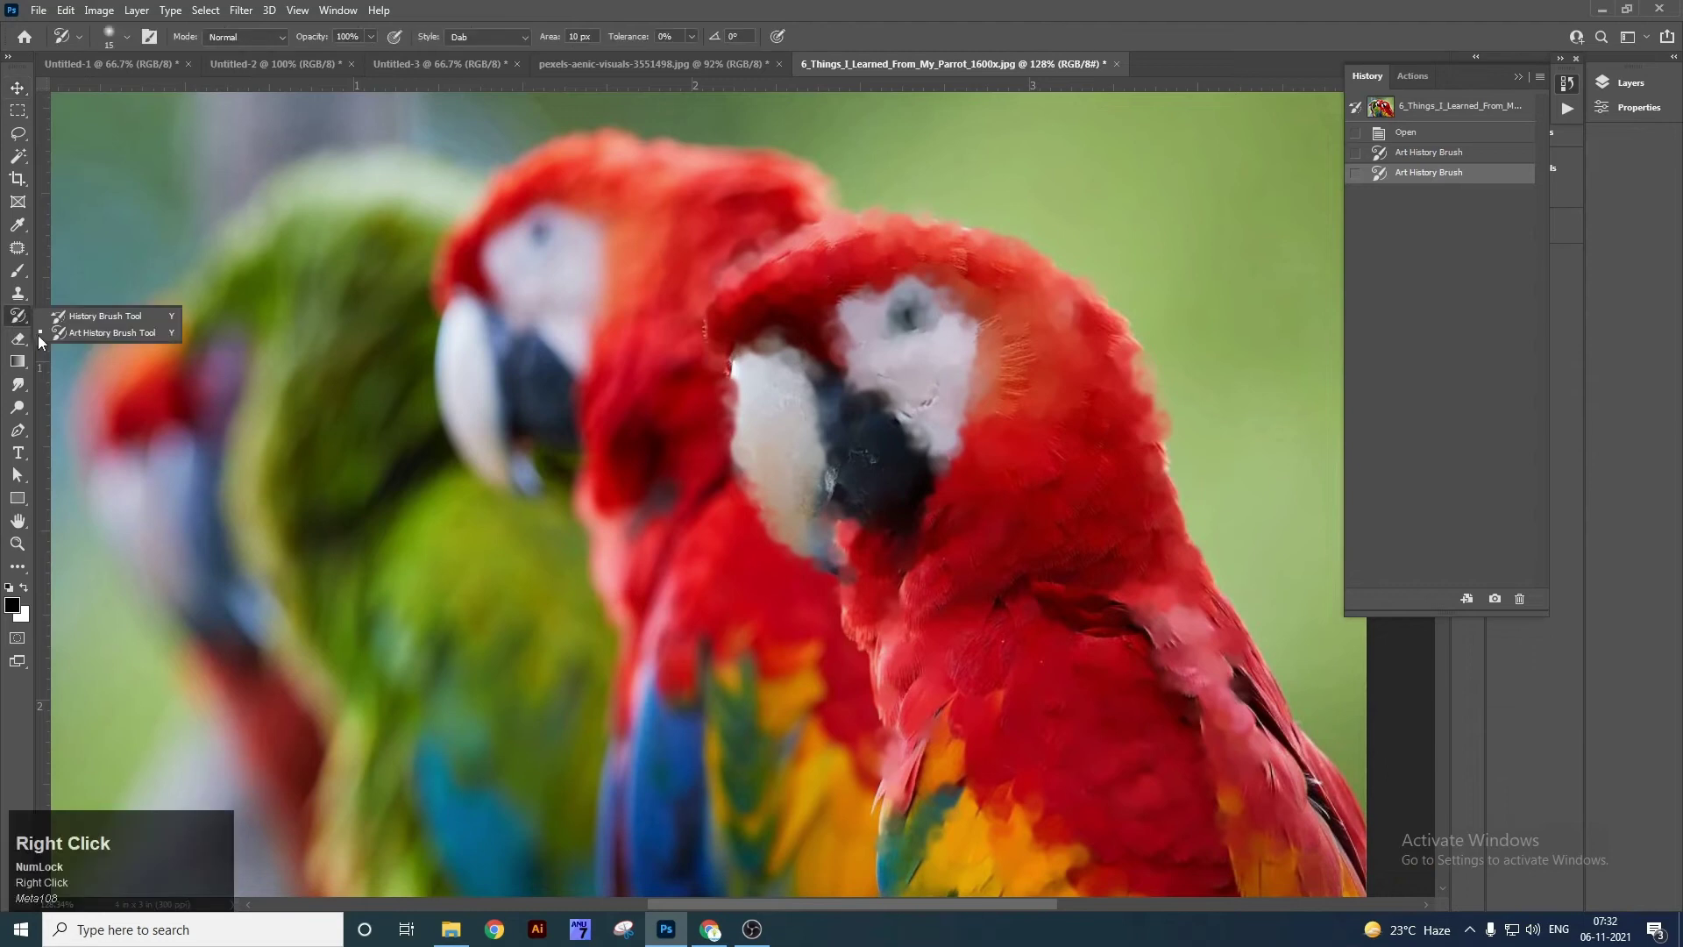
left_click(81, 342)
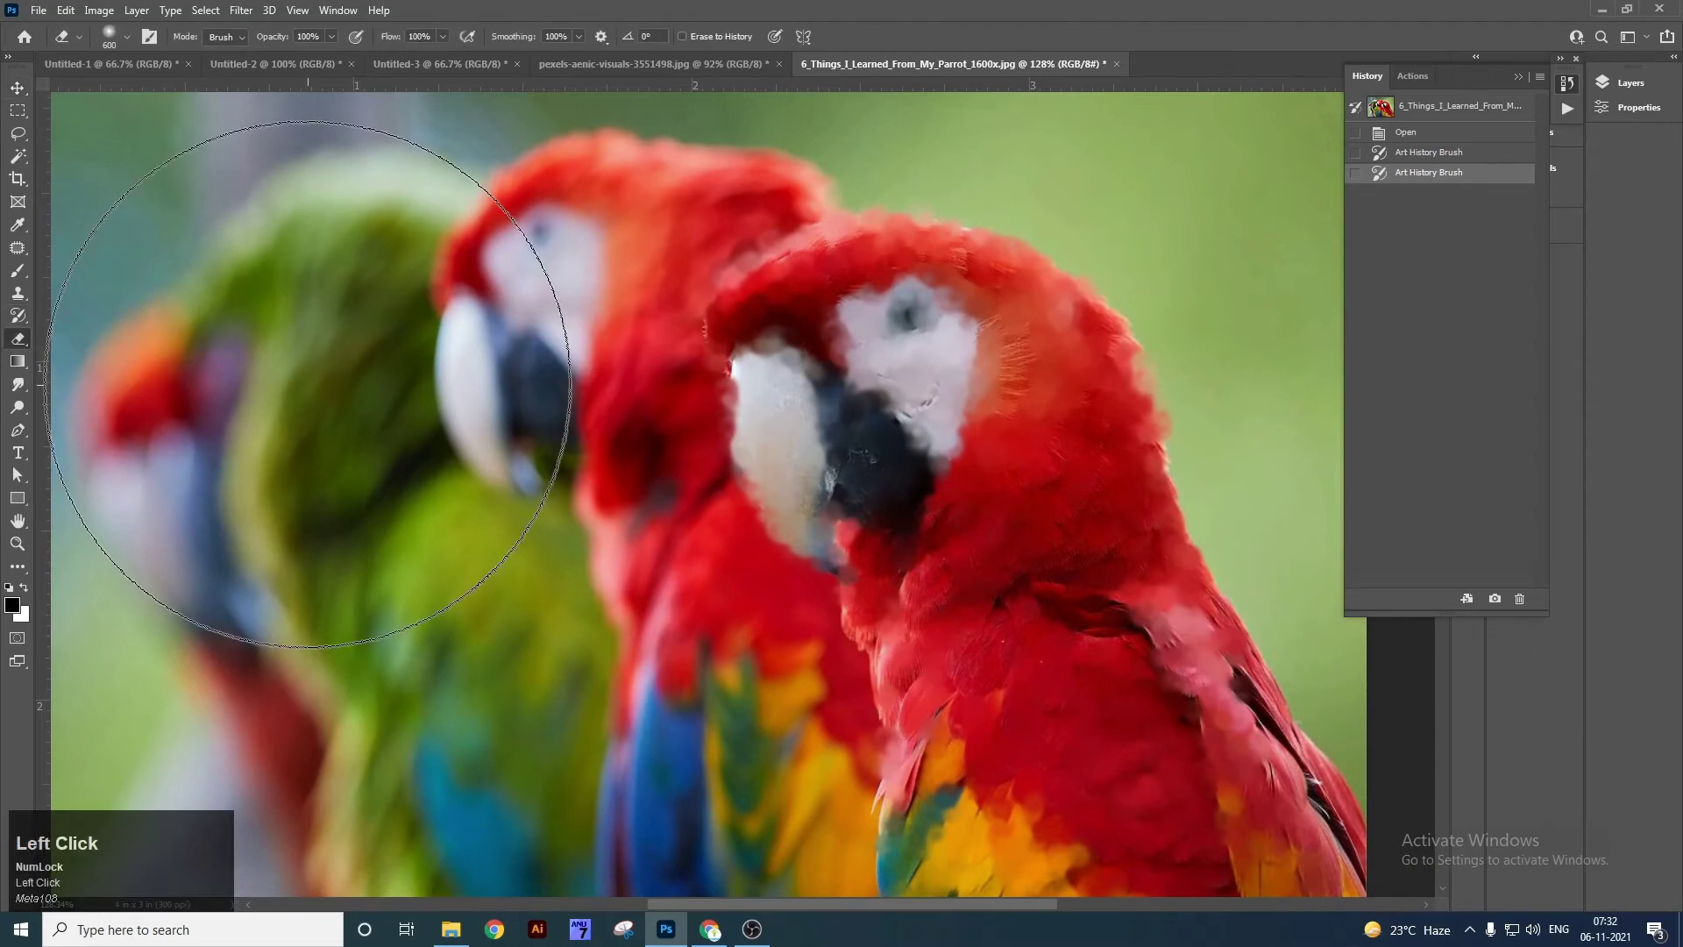
key("bracketleft")
key("bracketleft")
key("bracketleft")
key("bracketleft")
key("bracketleft")
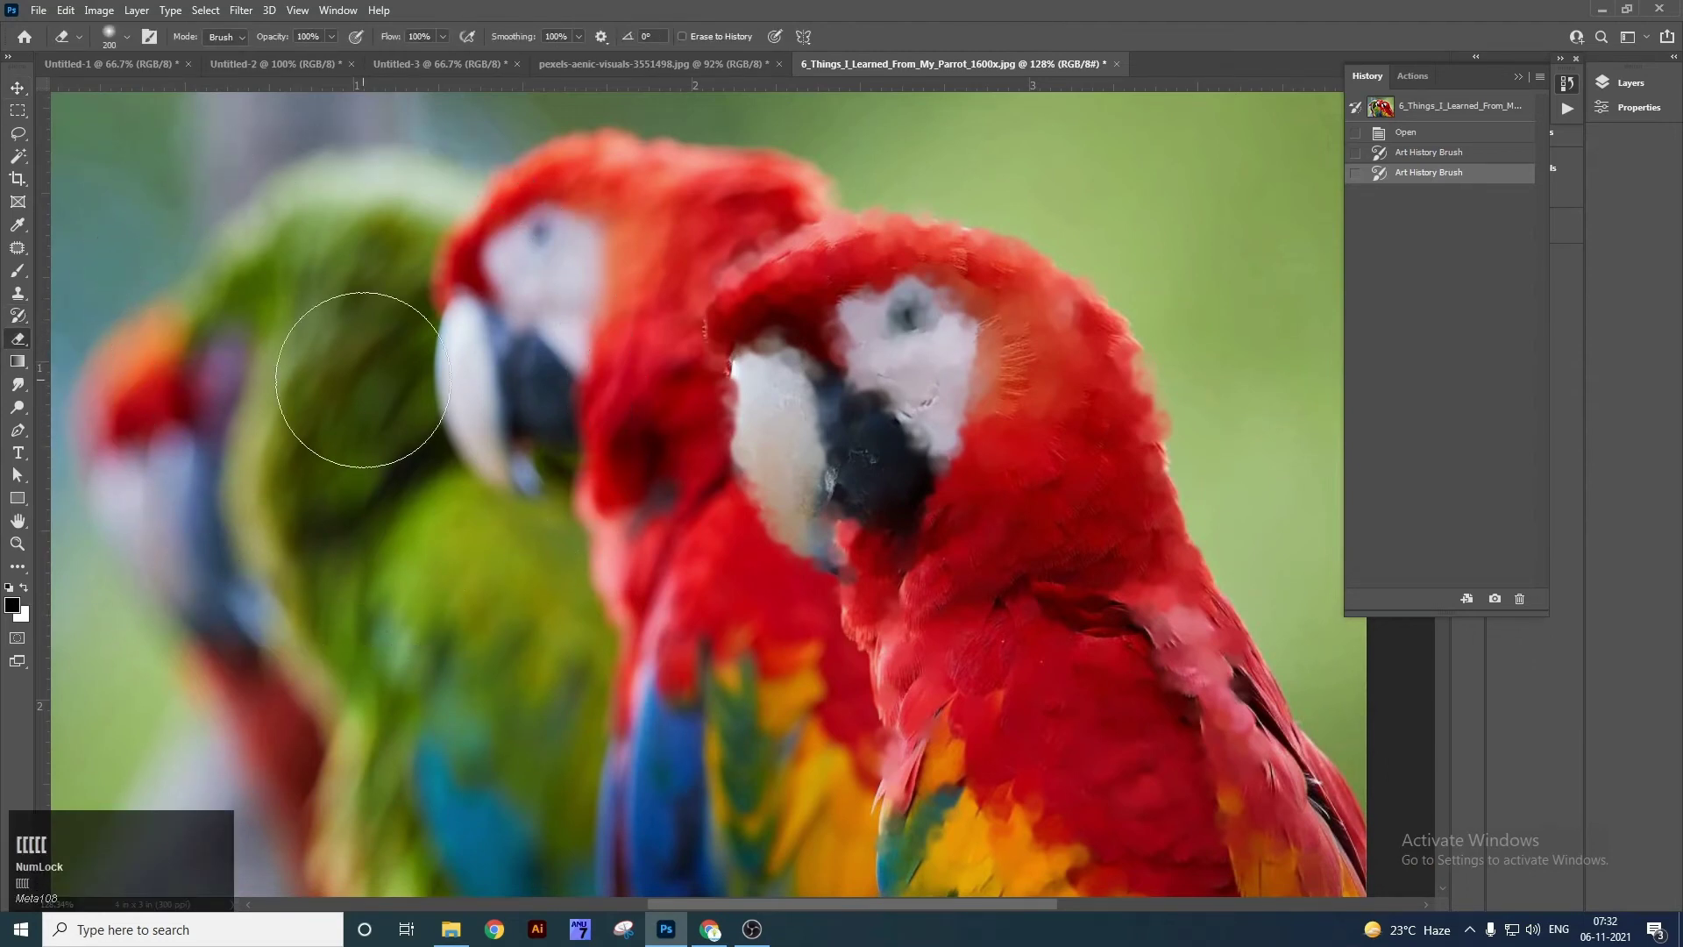
key("ctrl+minus")
mouse_move(395, 451)
left_mouse_down()
mouse_move(391, 342)
mouse_move(538, 268)
mouse_move(433, 325)
mouse_move(614, 289)
mouse_move(445, 446)
mouse_move(597, 310)
mouse_move(361, 367)
mouse_move(317, 558)
mouse_move(332, 562)
mouse_move(388, 300)
mouse_move(574, 274)
mouse_move(448, 592)
mouse_move(495, 692)
mouse_move(440, 611)
mouse_move(662, 599)
mouse_move(487, 540)
mouse_move(506, 294)
mouse_move(294, 273)
mouse_move(728, 178)
mouse_move(862, 221)
mouse_move(233, 250)
mouse_move(323, 628)
mouse_move(553, 713)
left_mouse_up()
key("ctrl+z")
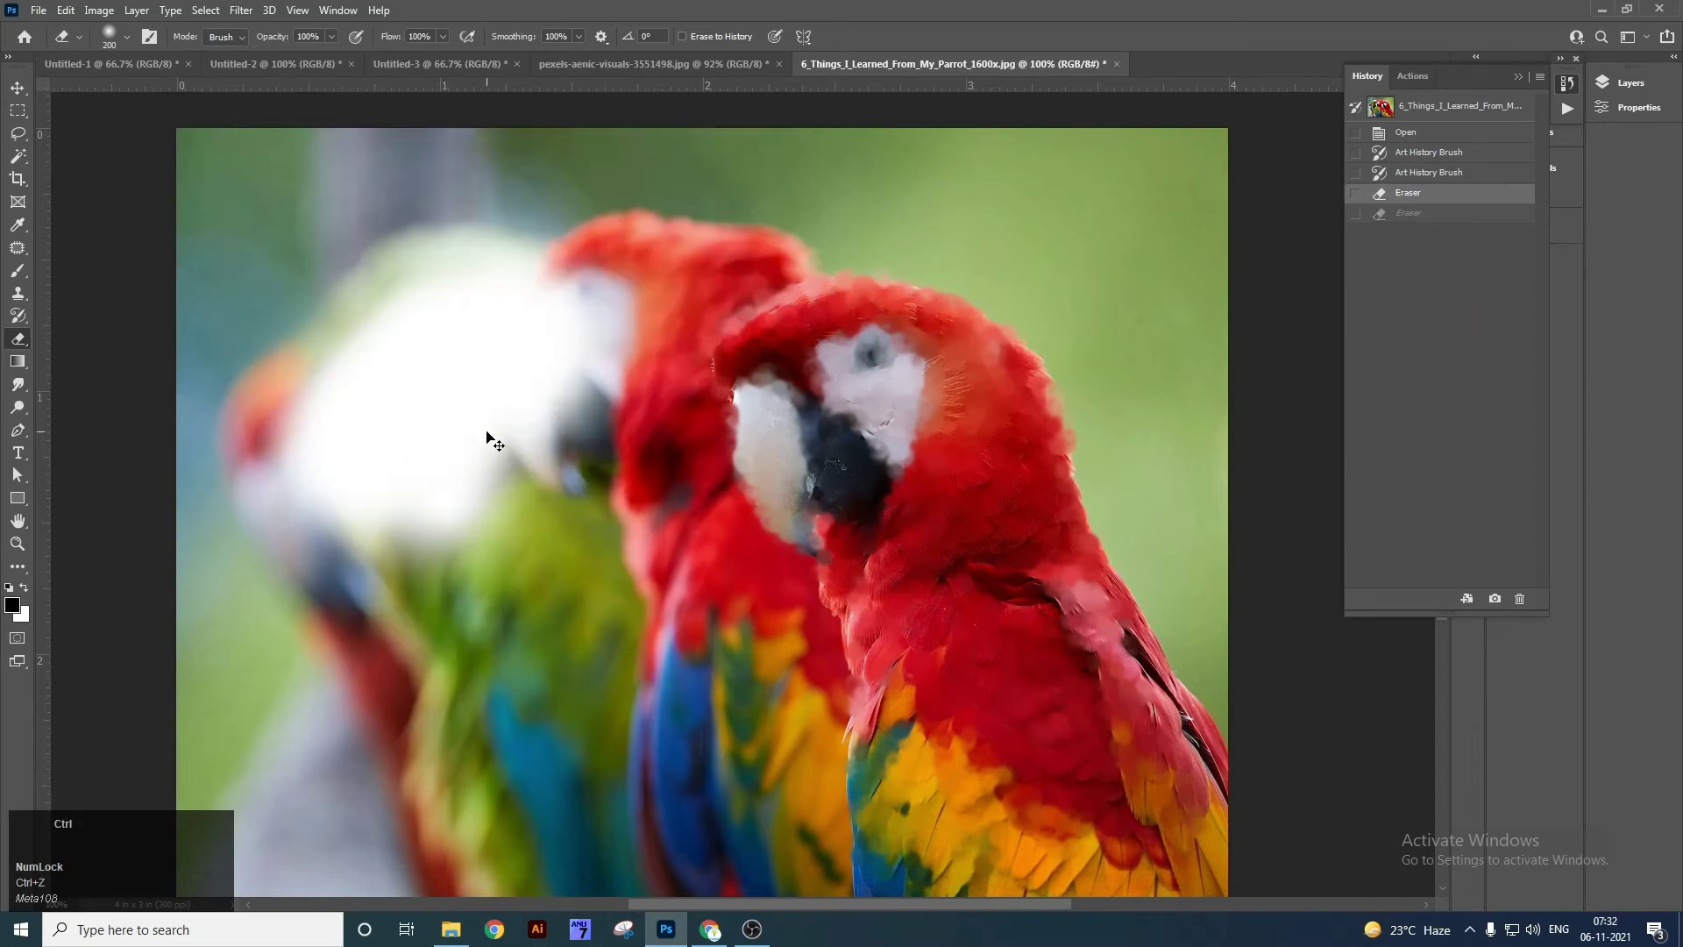
key("ctrl+z")
key("bracketleft")
key("bracketleft")
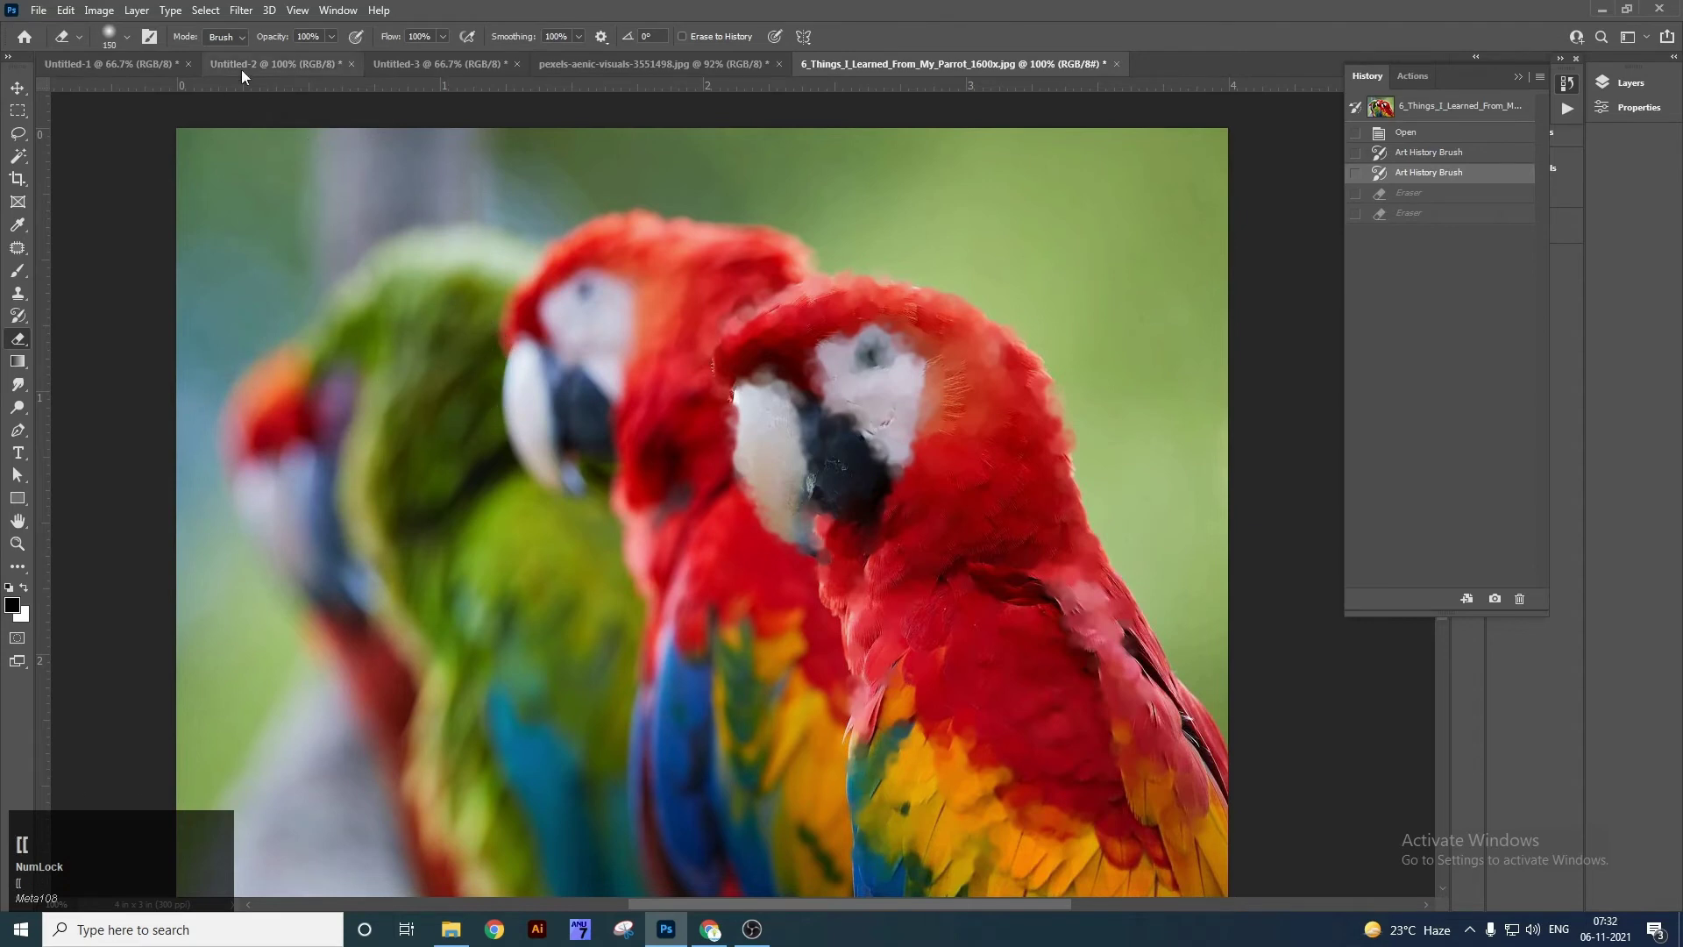
left_click(135, 33)
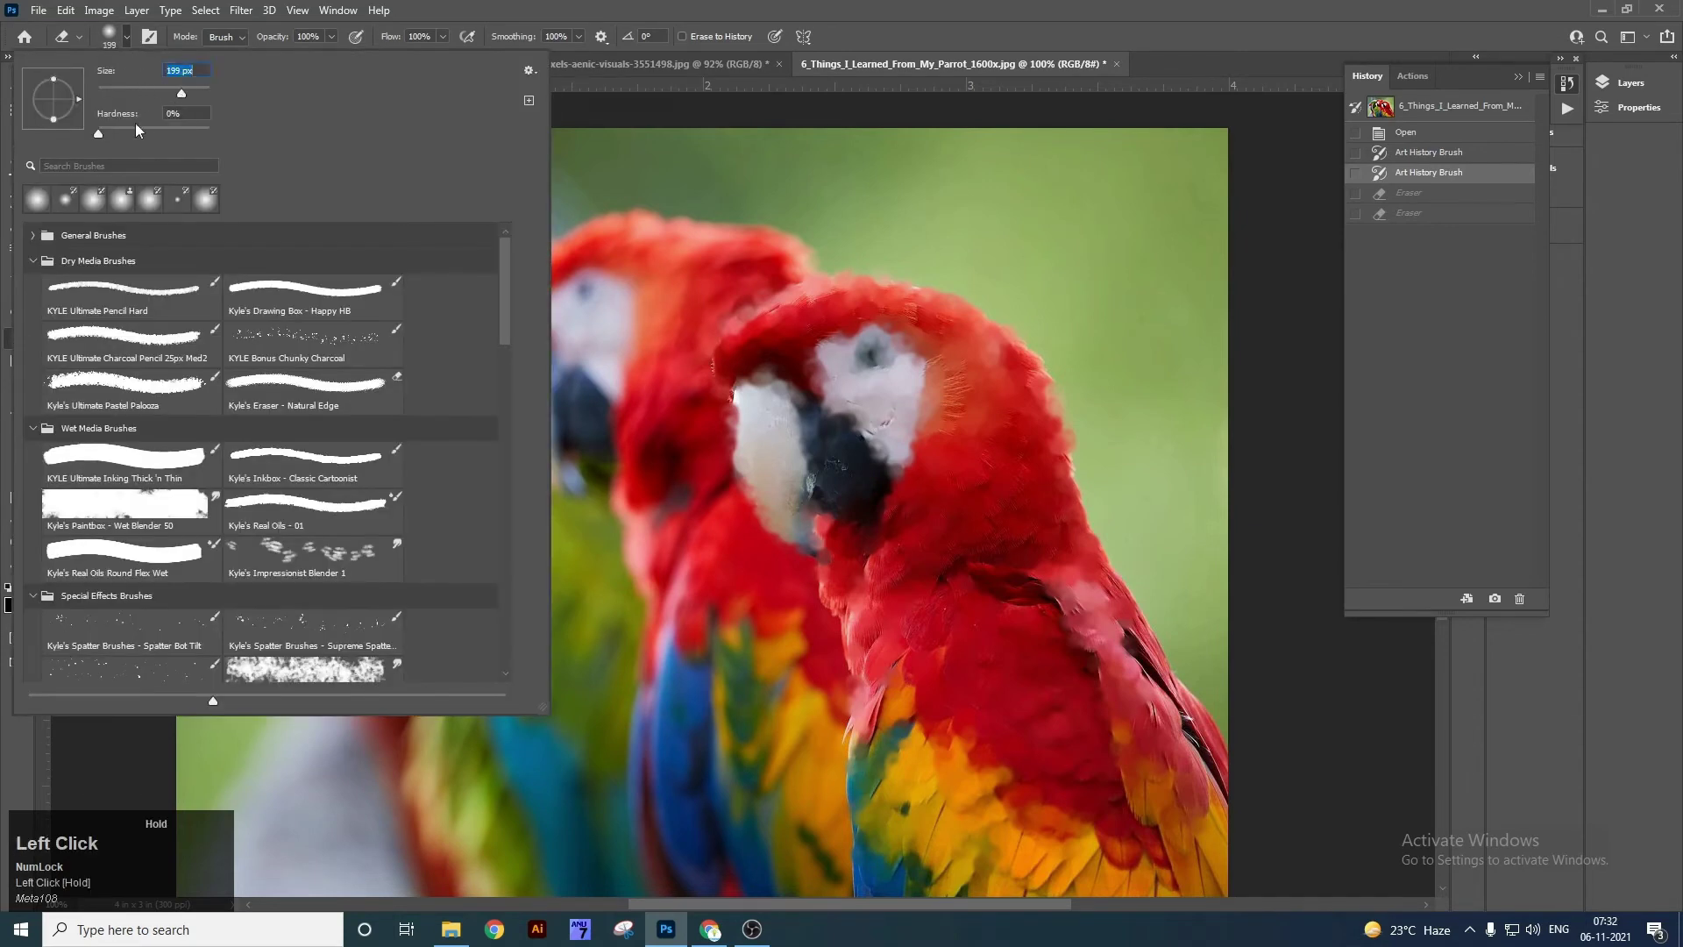
left_click_drag(98, 135, 209, 138)
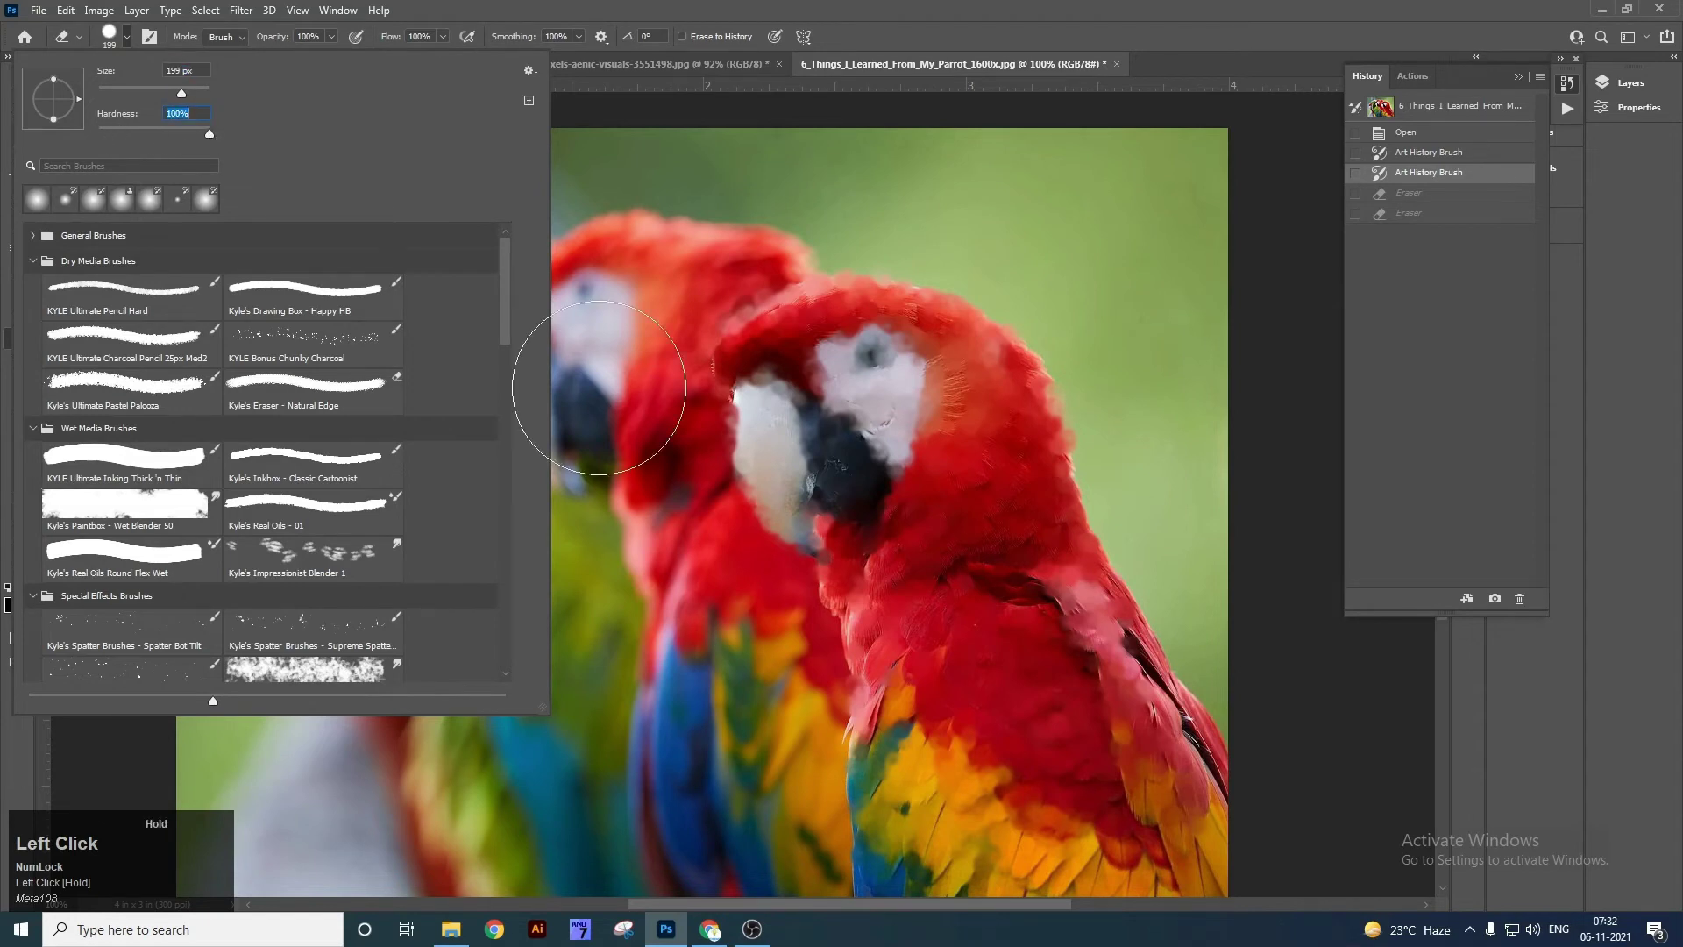
left_click(753, 415)
mouse_move(794, 513)
left_mouse_down()
mouse_move(968, 456)
mouse_move(737, 396)
mouse_move(424, 391)
mouse_move(526, 277)
mouse_move(863, 244)
mouse_move(950, 405)
mouse_move(873, 551)
mouse_move(505, 526)
mouse_move(510, 710)
mouse_move(924, 591)
mouse_move(910, 330)
mouse_move(579, 507)
left_mouse_up()
key("ctrl+z")
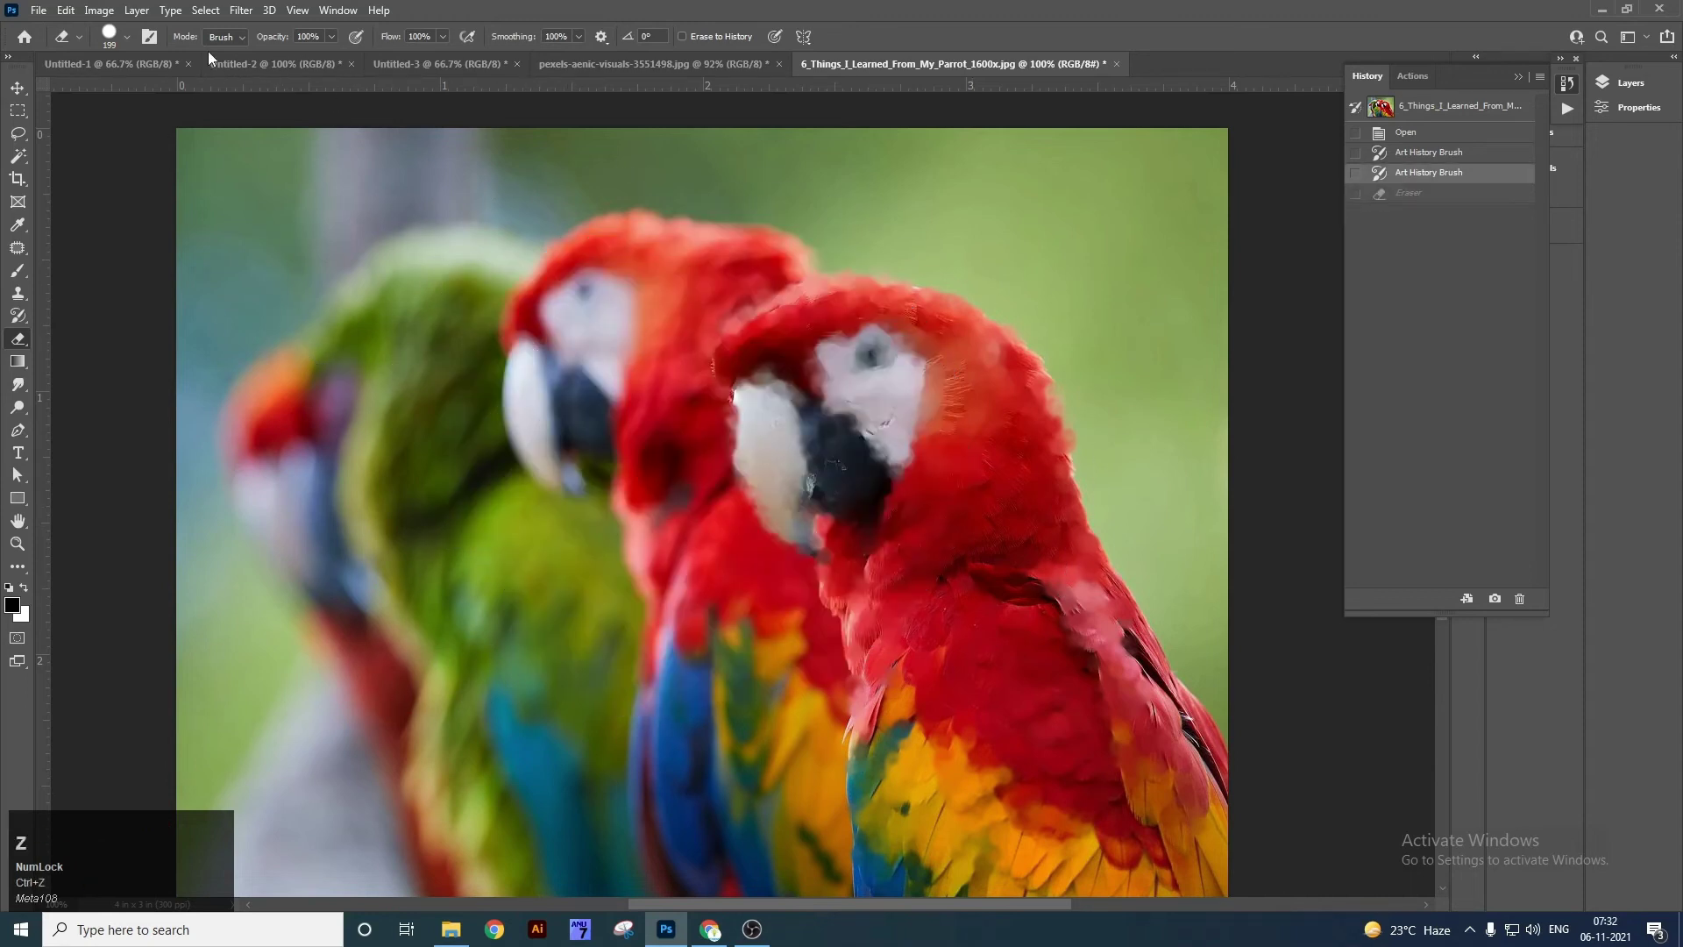
left_click(128, 37)
left_click_drag(142, 131, 125, 133)
mouse_move(794, 416)
left_mouse_down()
mouse_move(921, 507)
mouse_move(719, 658)
mouse_move(1044, 491)
left_mouse_up()
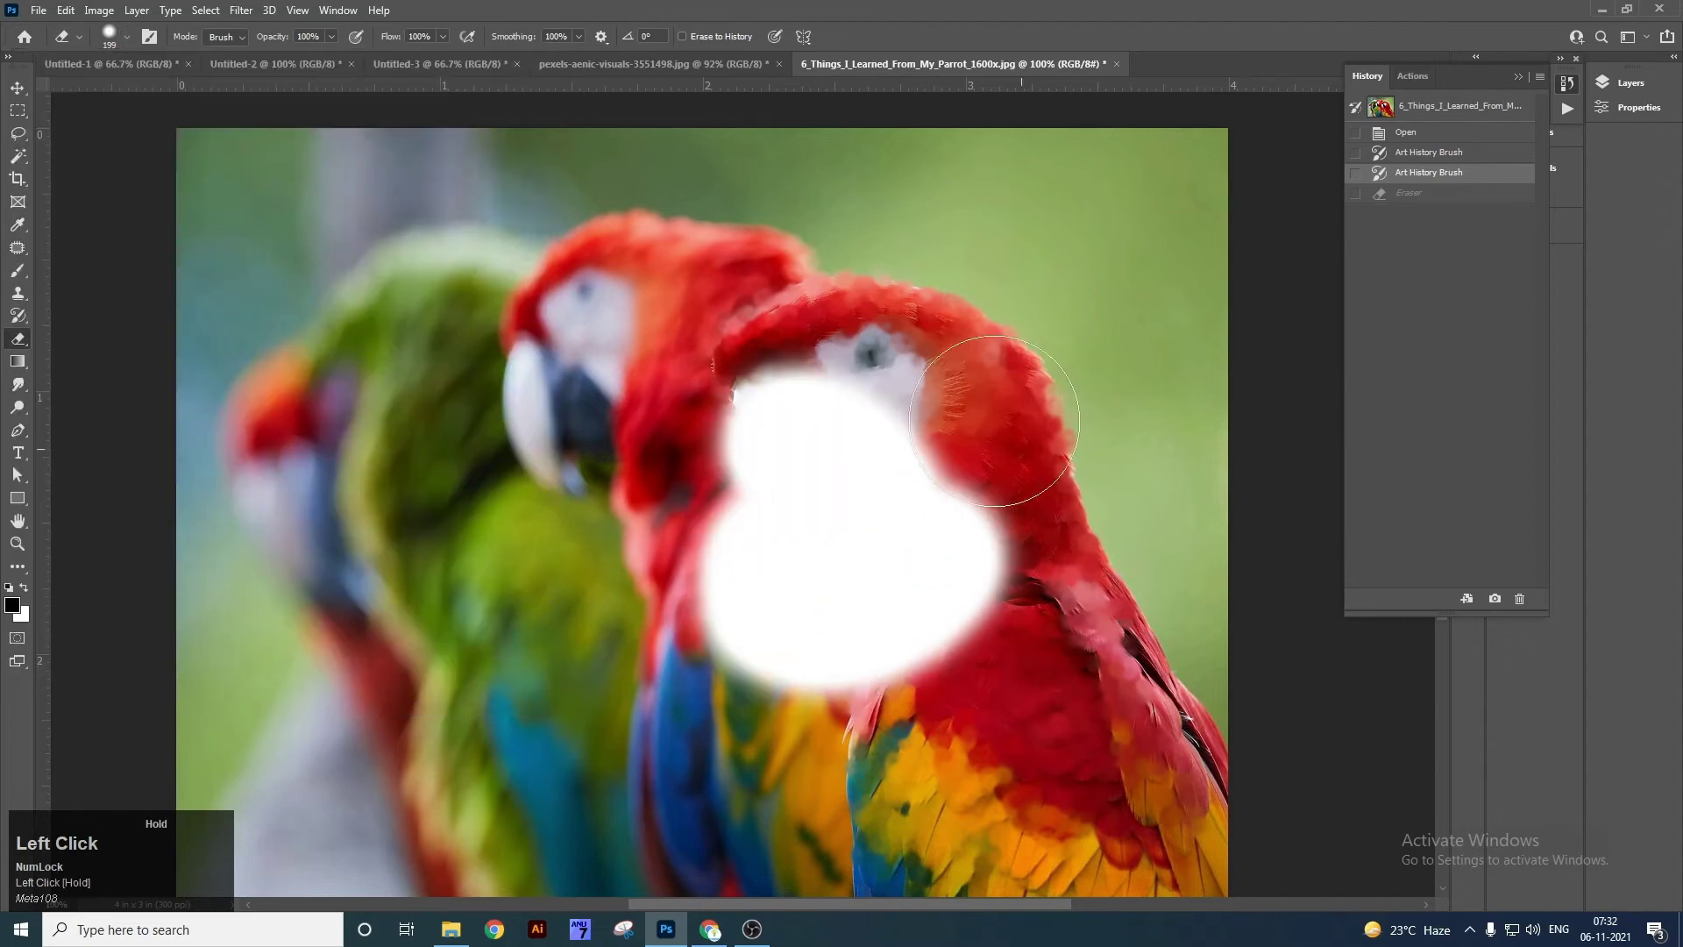
key("ctrl+z")
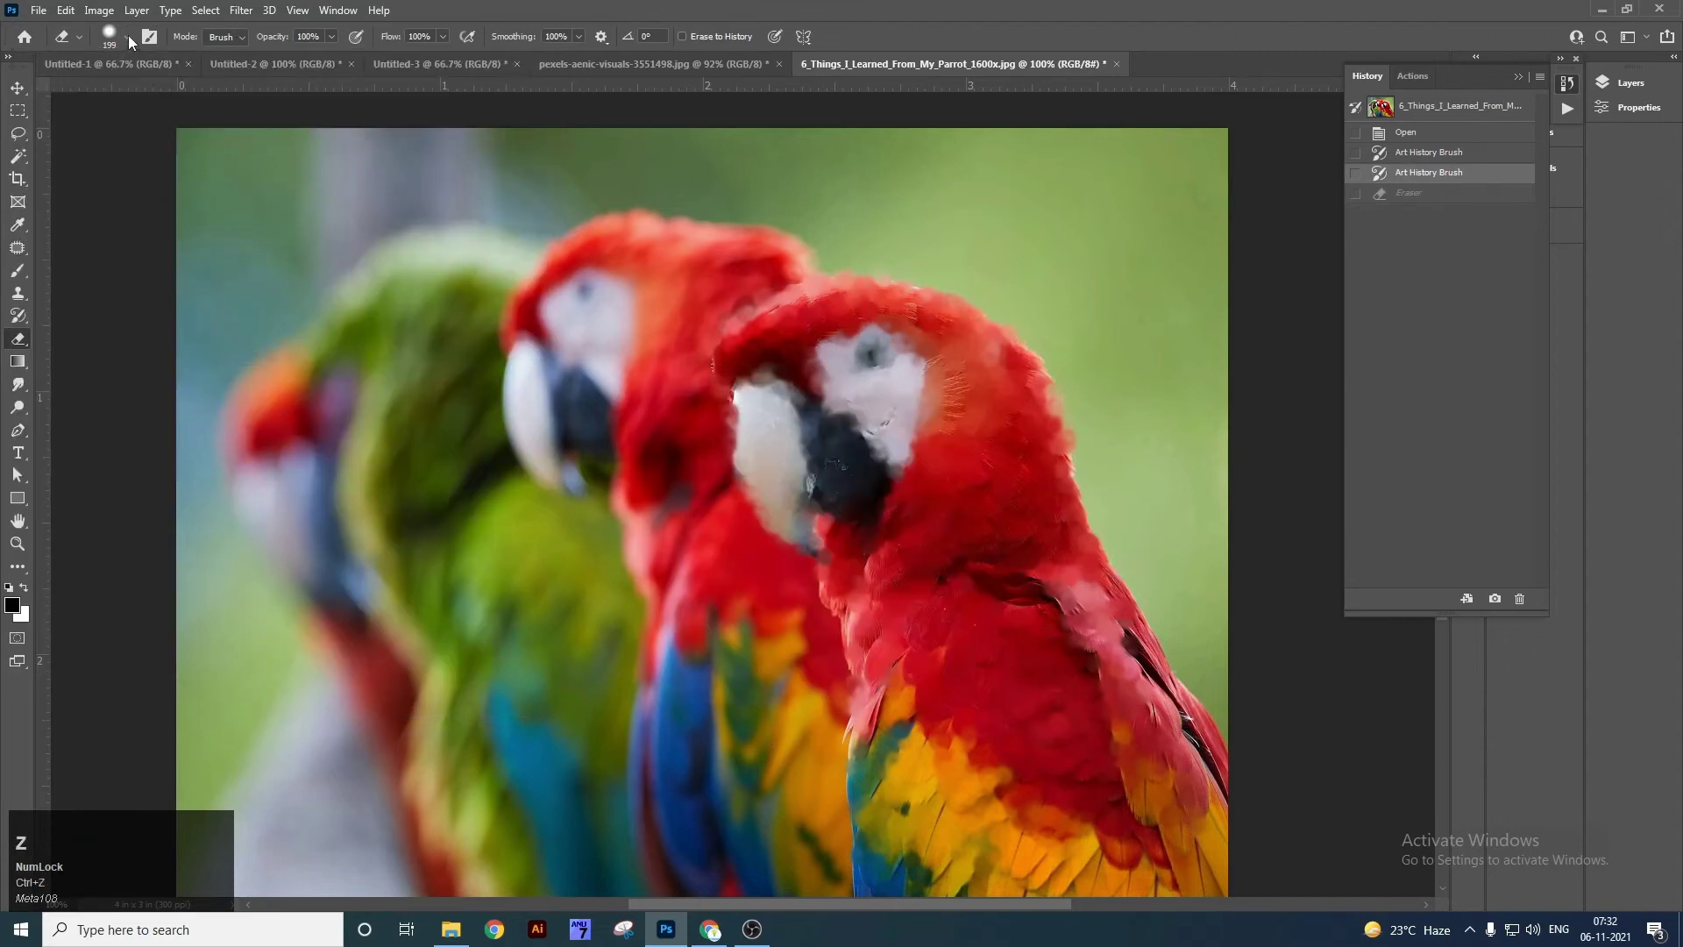
left_click(127, 37)
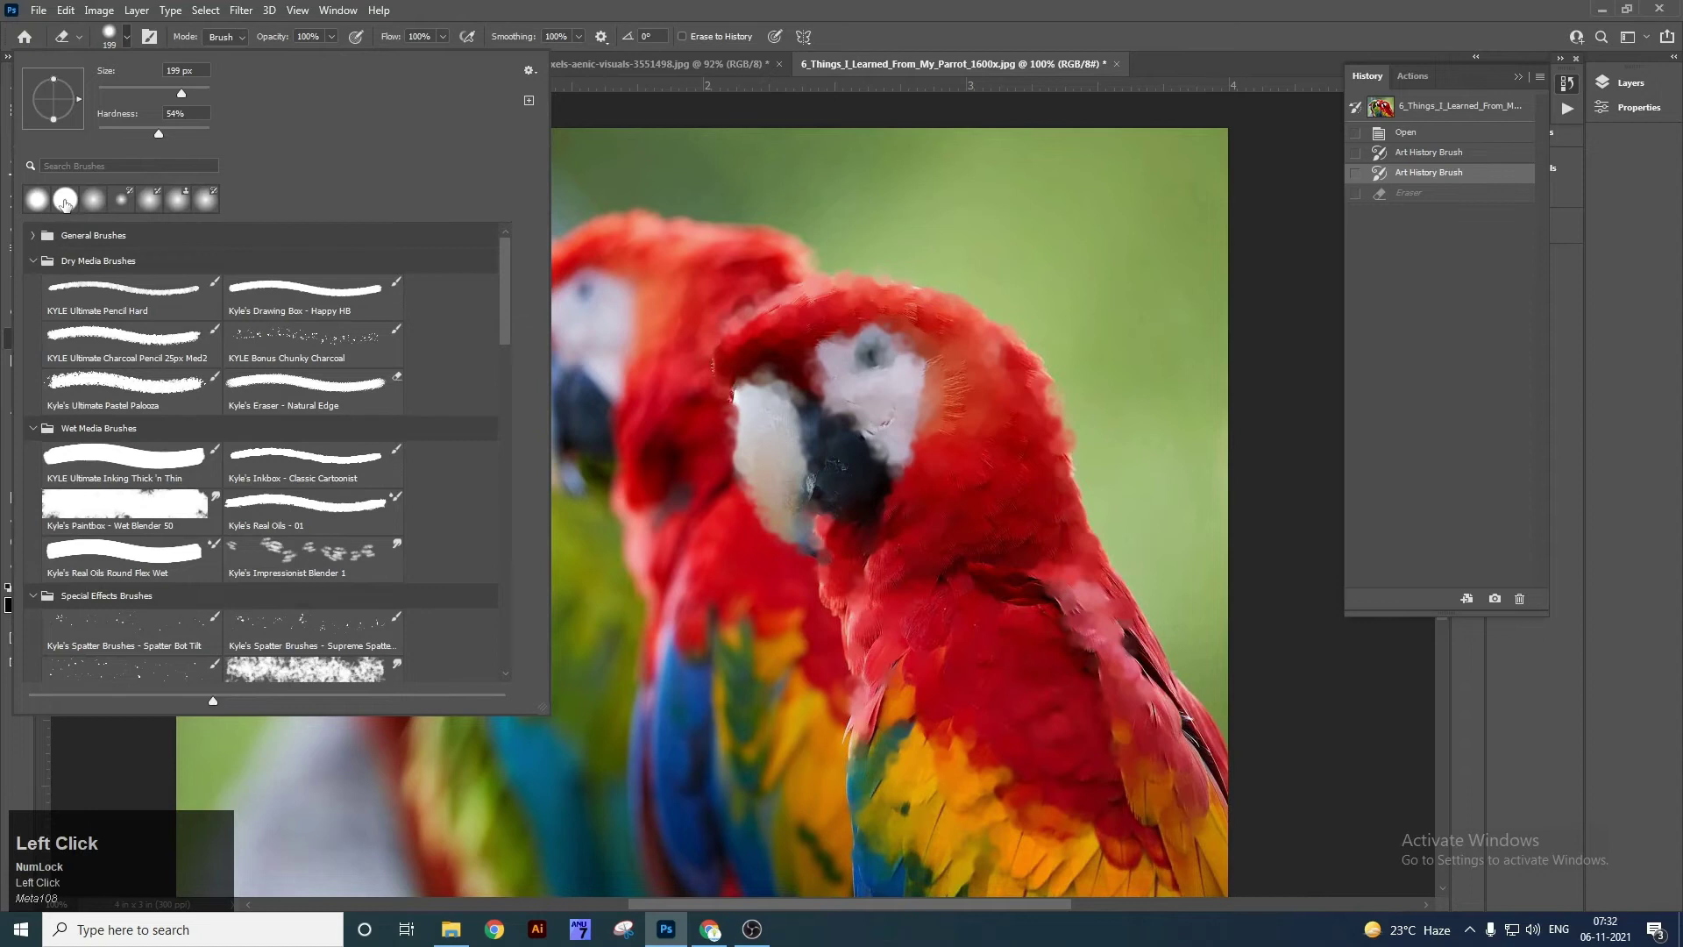
left_click(126, 379)
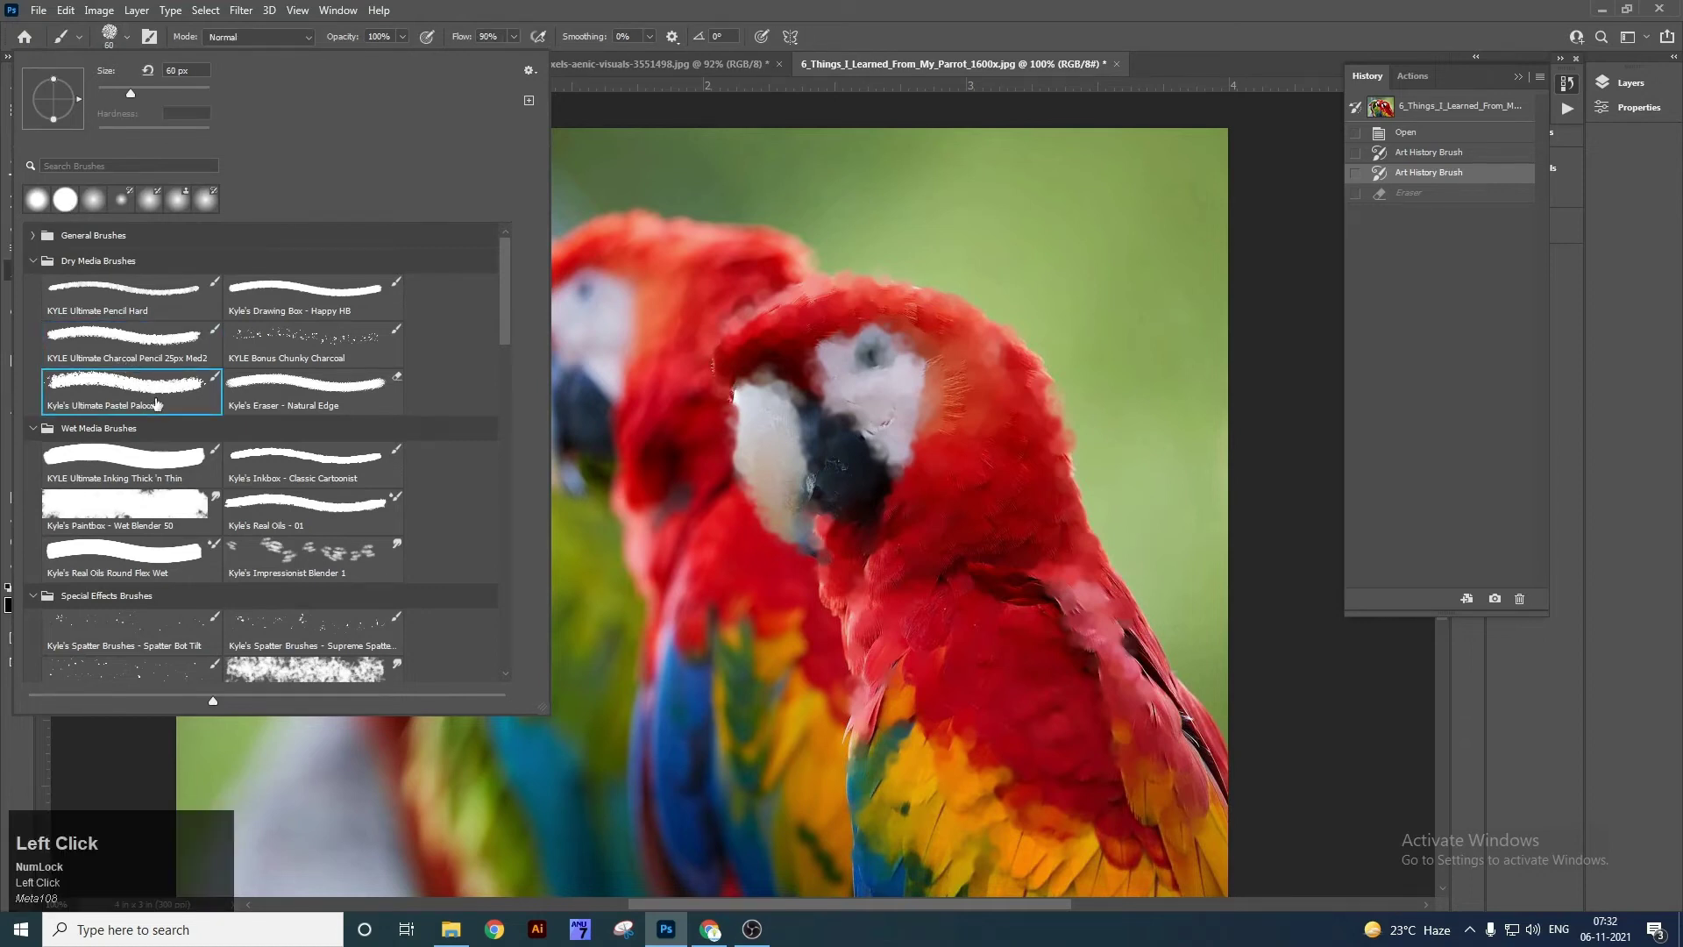
left_click(879, 364)
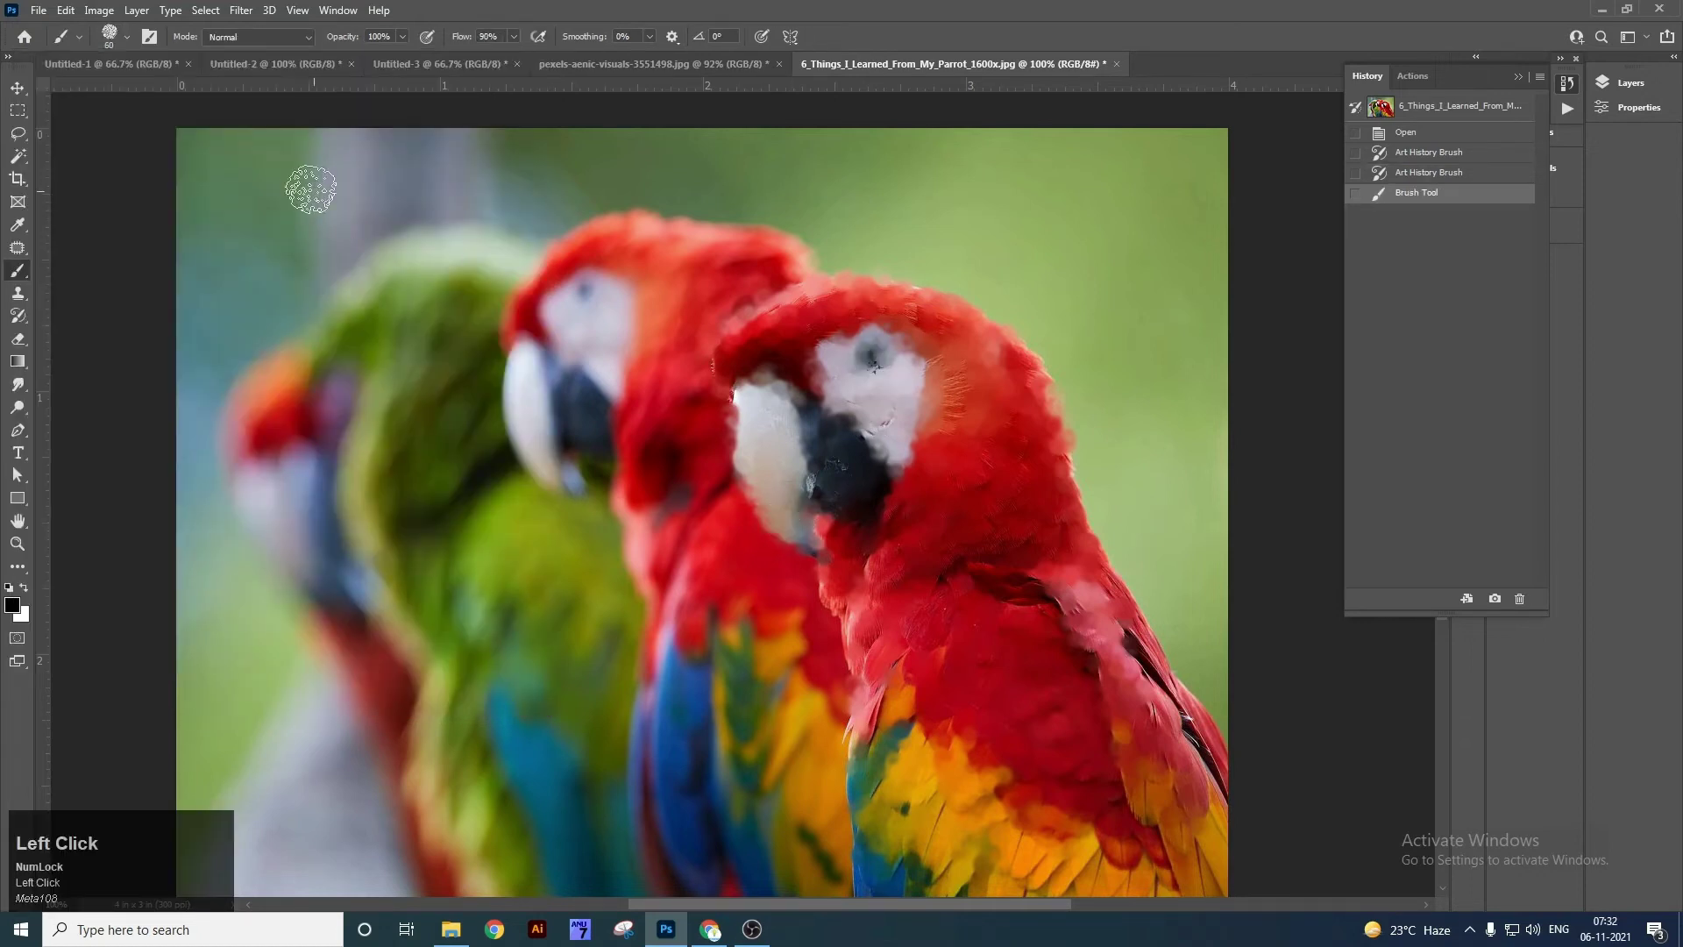
key("ctrl+z")
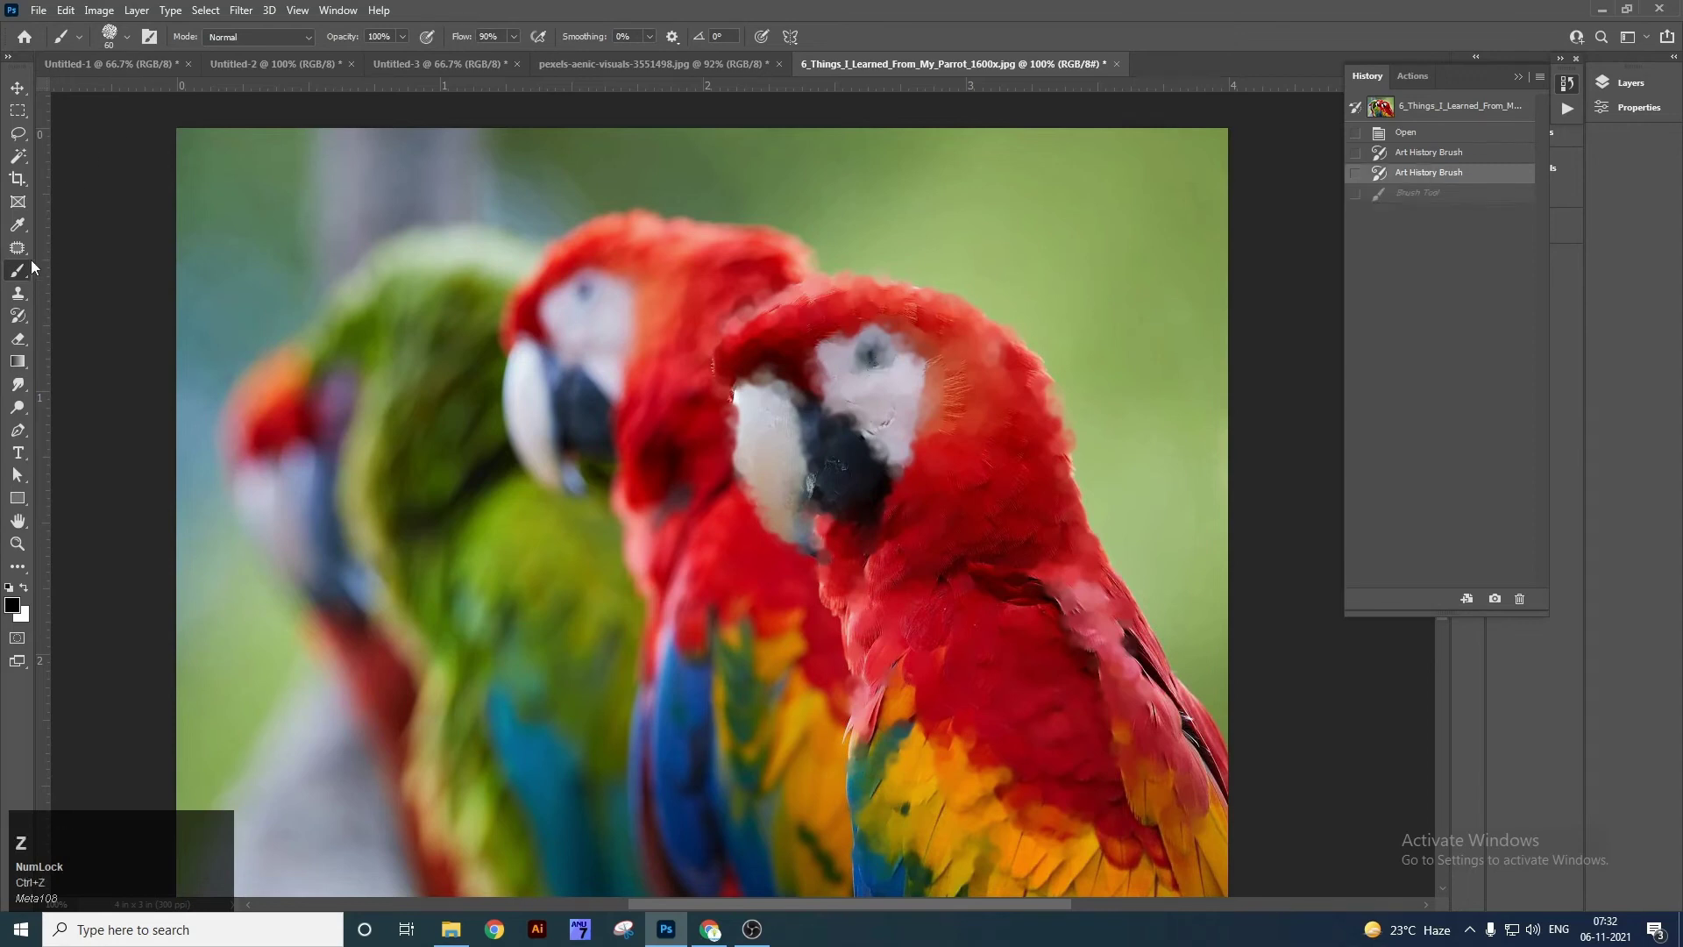
right_click(19, 271)
right_click(19, 339)
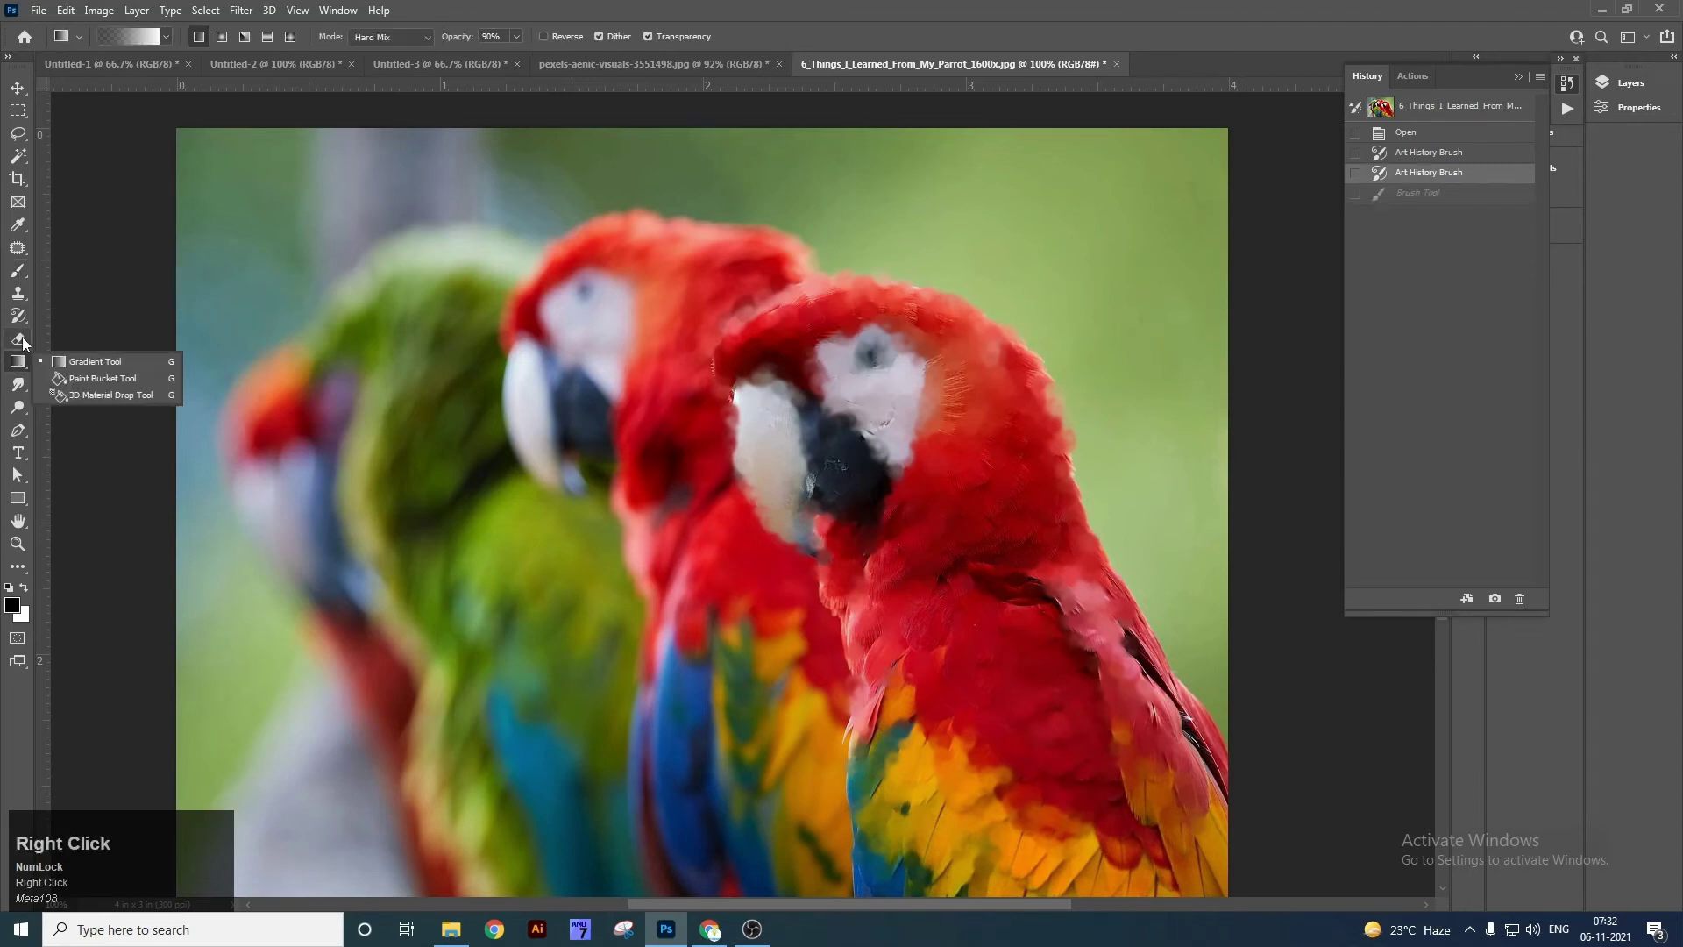
Switch to the Eraser, set smoothing to 52%, and test then undo a translucent stroke on the front parrot.
left_click(88, 341)
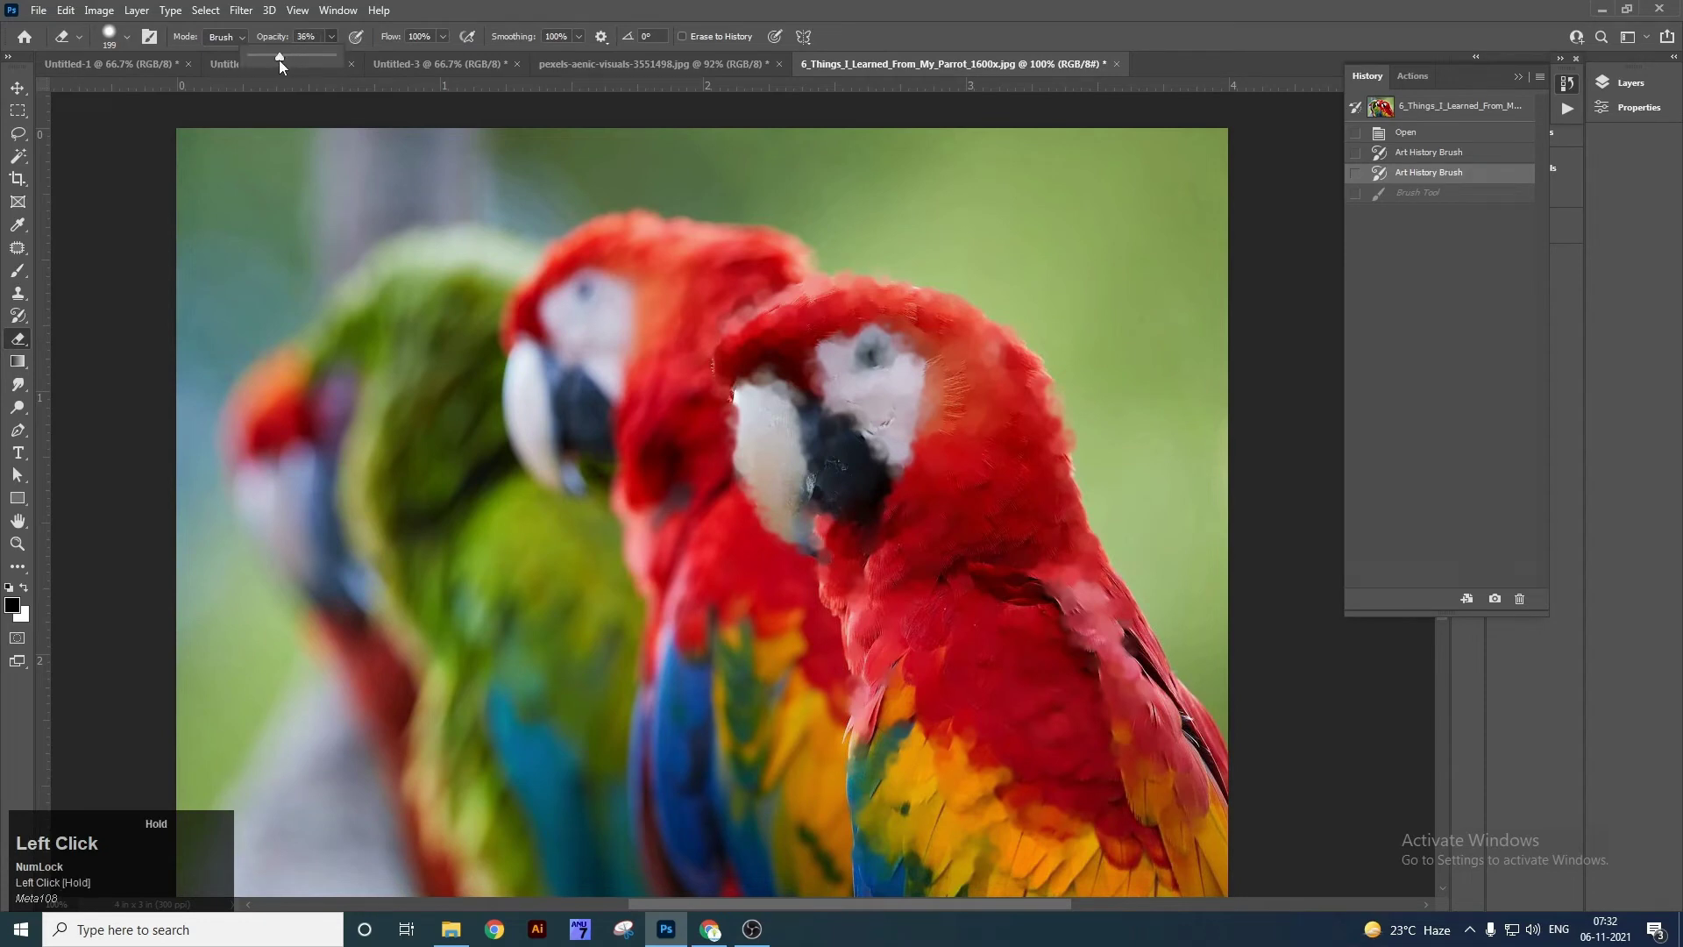
left_click(444, 36)
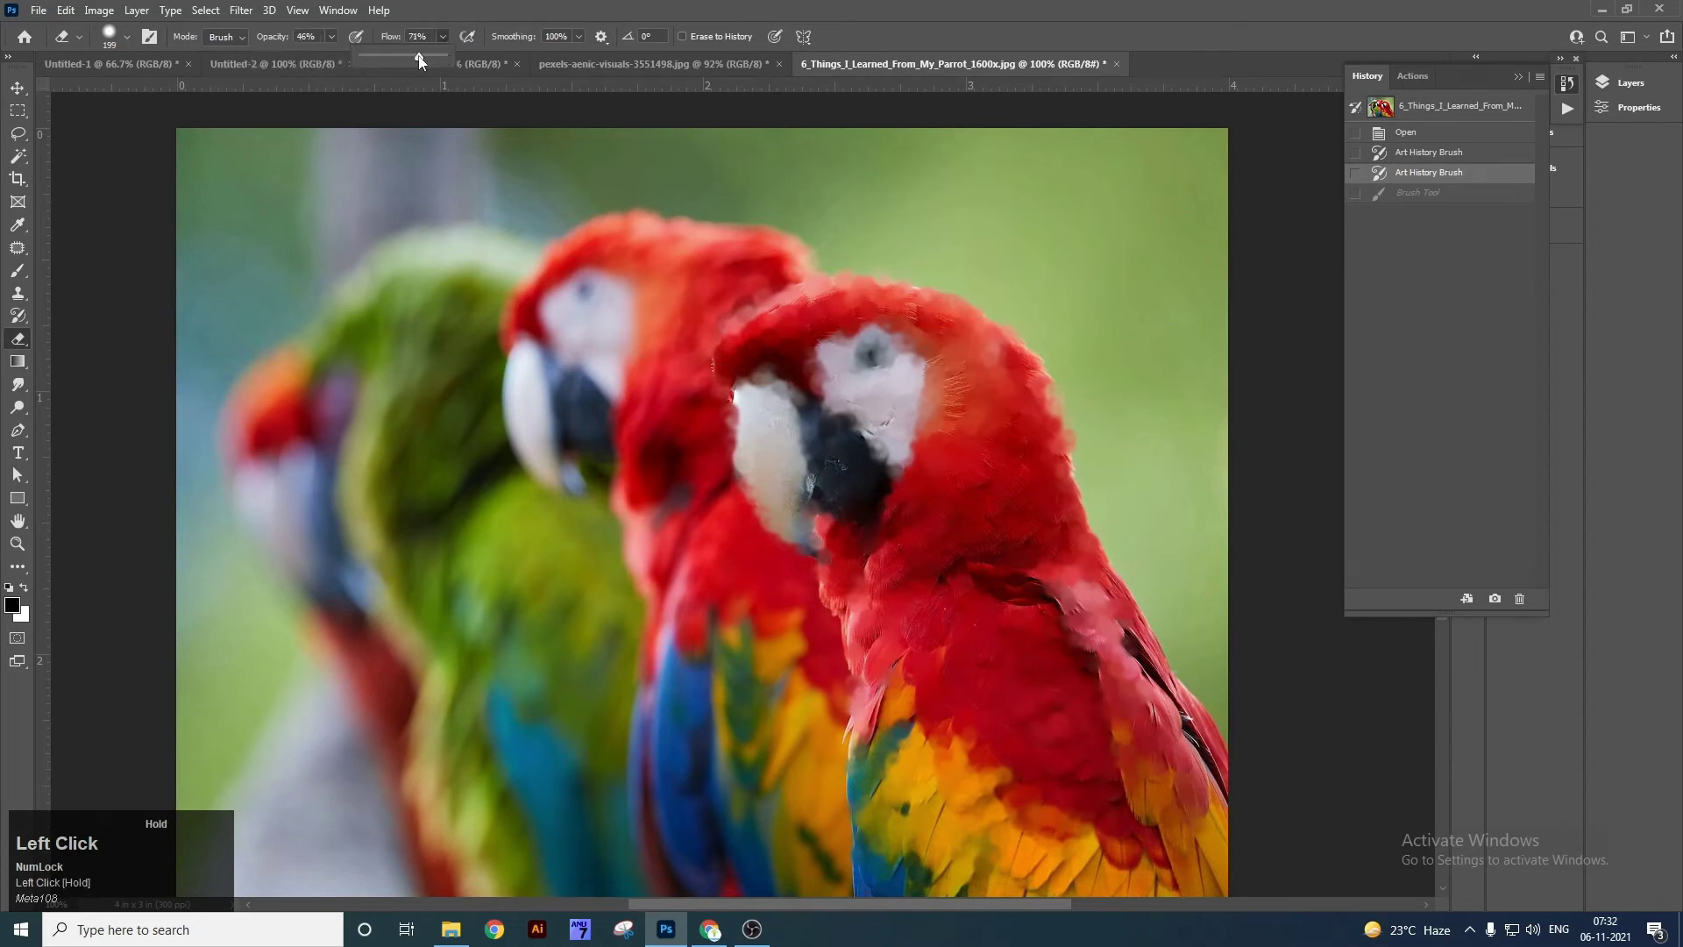
left_click(579, 36)
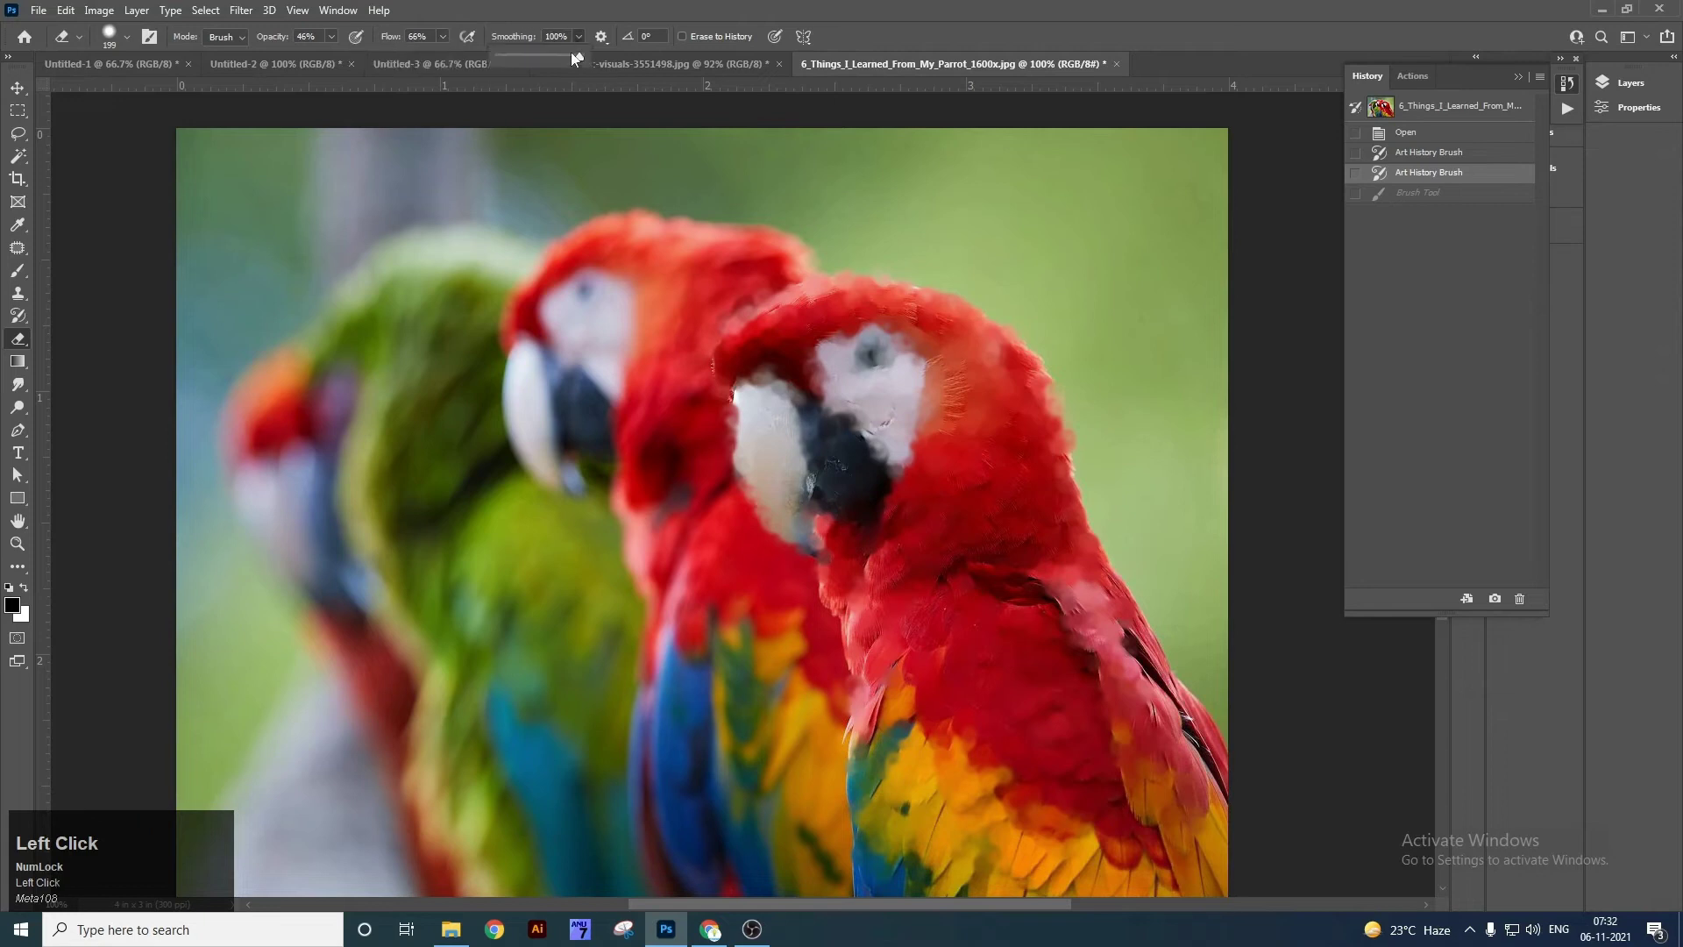
left_click_drag(539, 62, 542, 62)
mouse_move(412, 465)
left_mouse_down()
mouse_move(434, 281)
mouse_move(639, 714)
mouse_move(555, 233)
mouse_move(1060, 444)
mouse_move(1034, 647)
mouse_move(605, 456)
mouse_move(771, 649)
left_mouse_up()
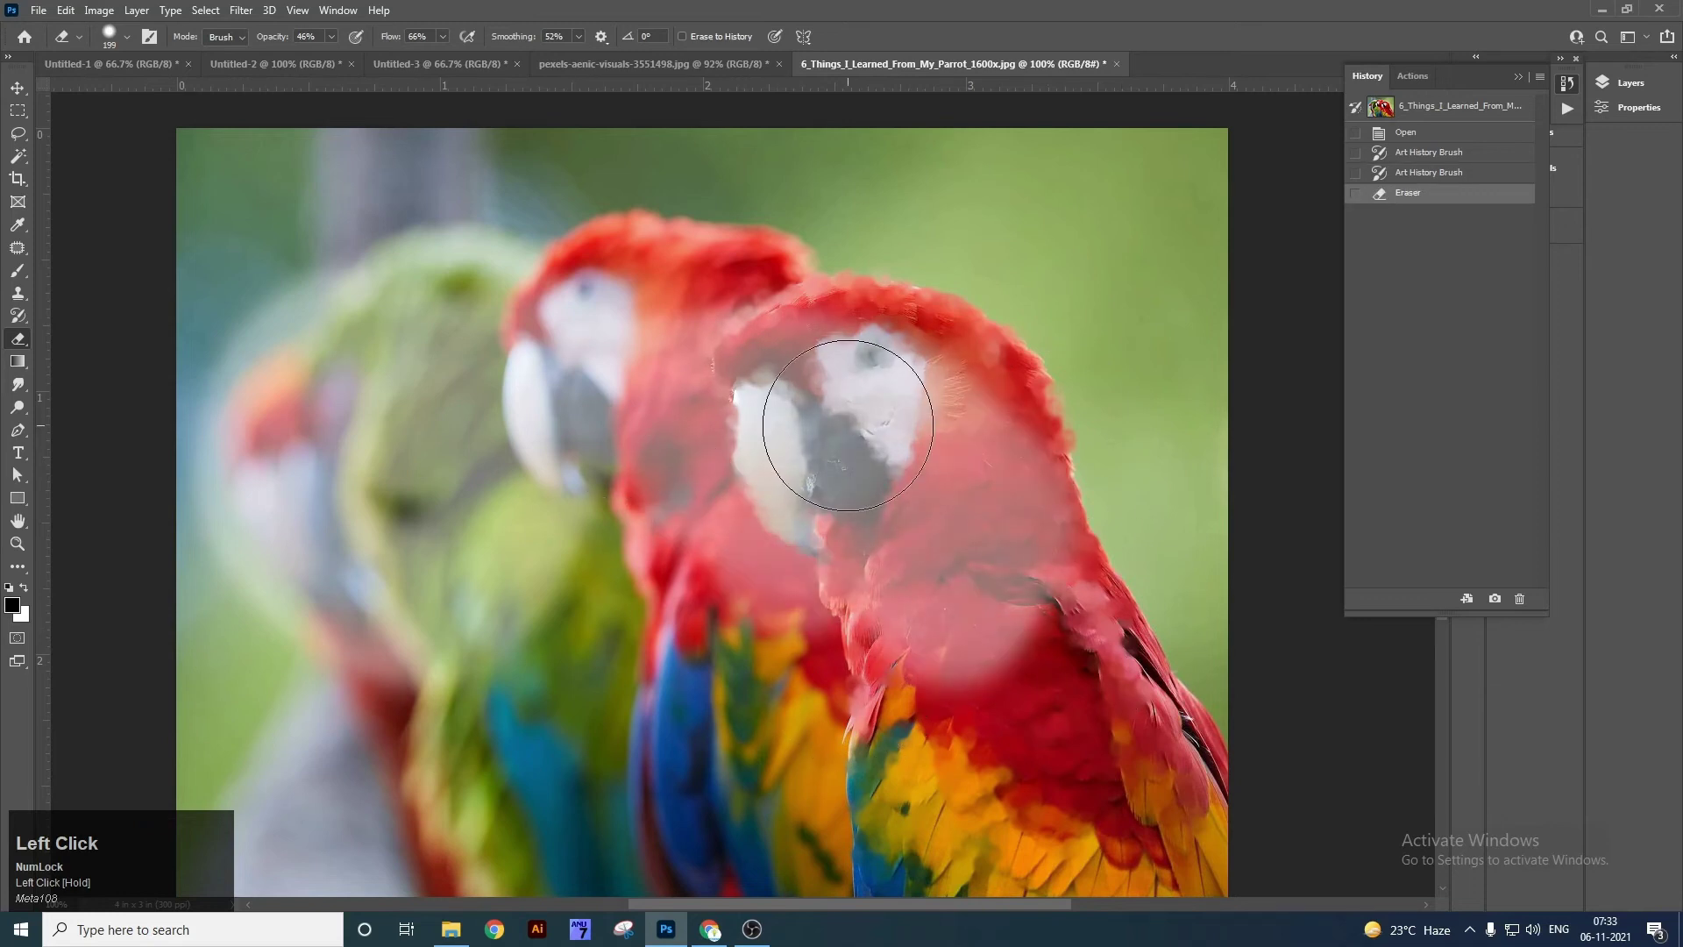
key("ctrl+z")
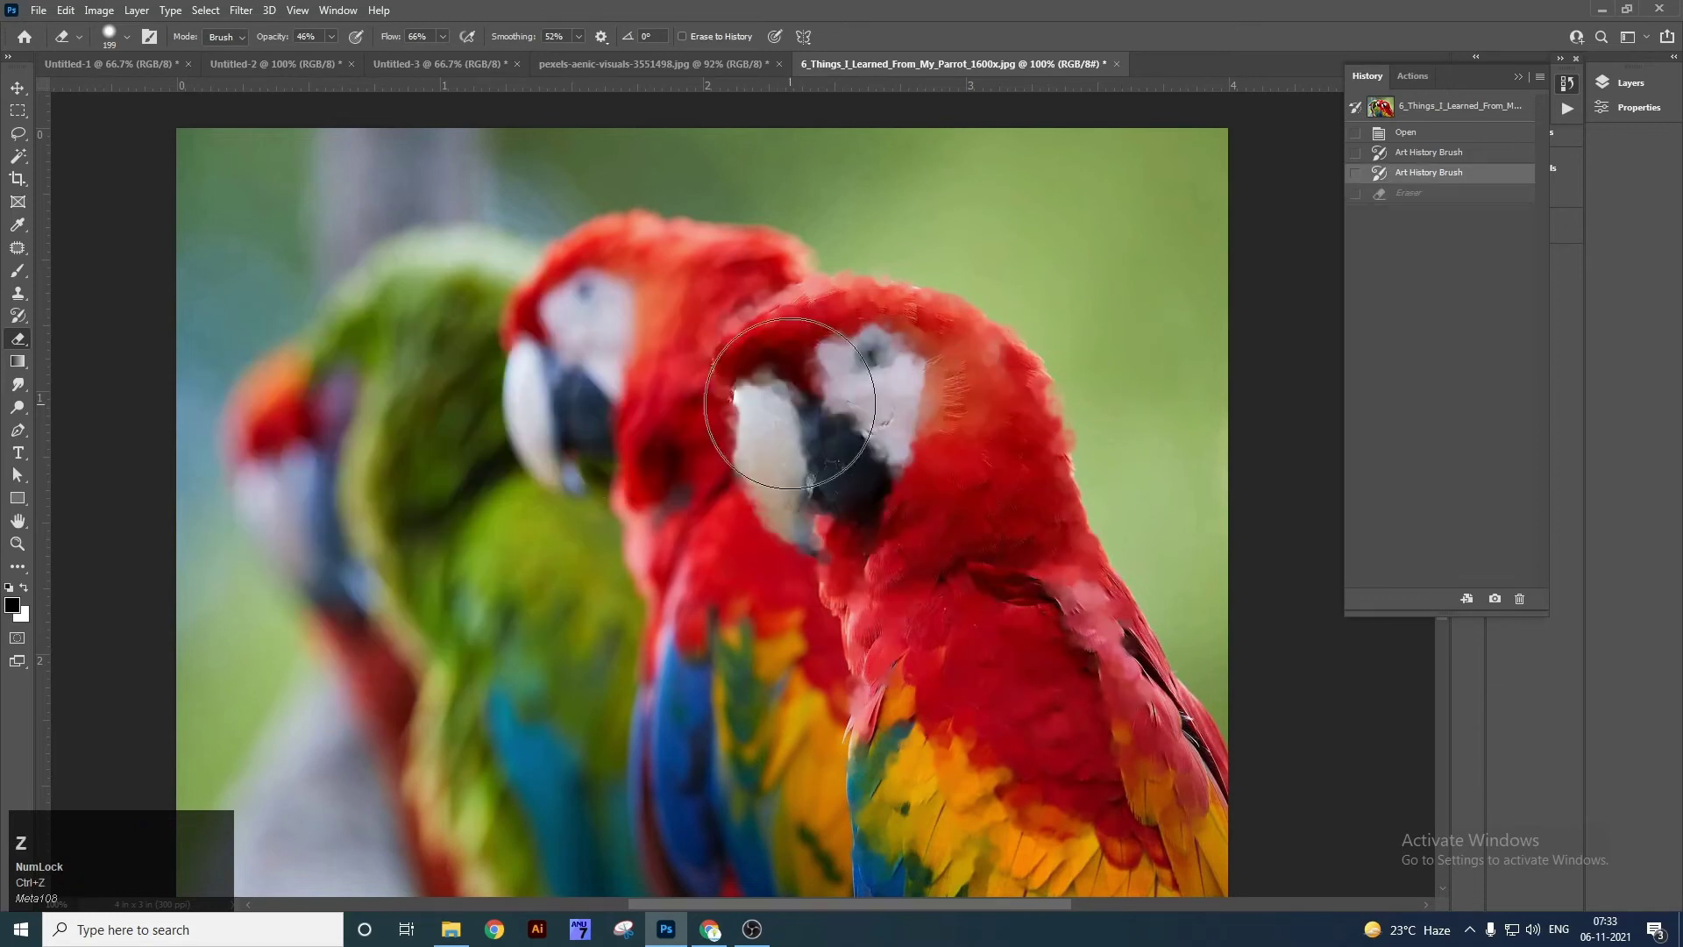
Enlarge the eraser to 700 px, lightly erase across the parrots, then undo it.
key("v")
key("e")
key("bracketright")
key("bracketright")
key("bracketright")
key("bracketright")
key("bracketright")
key("bracketright")
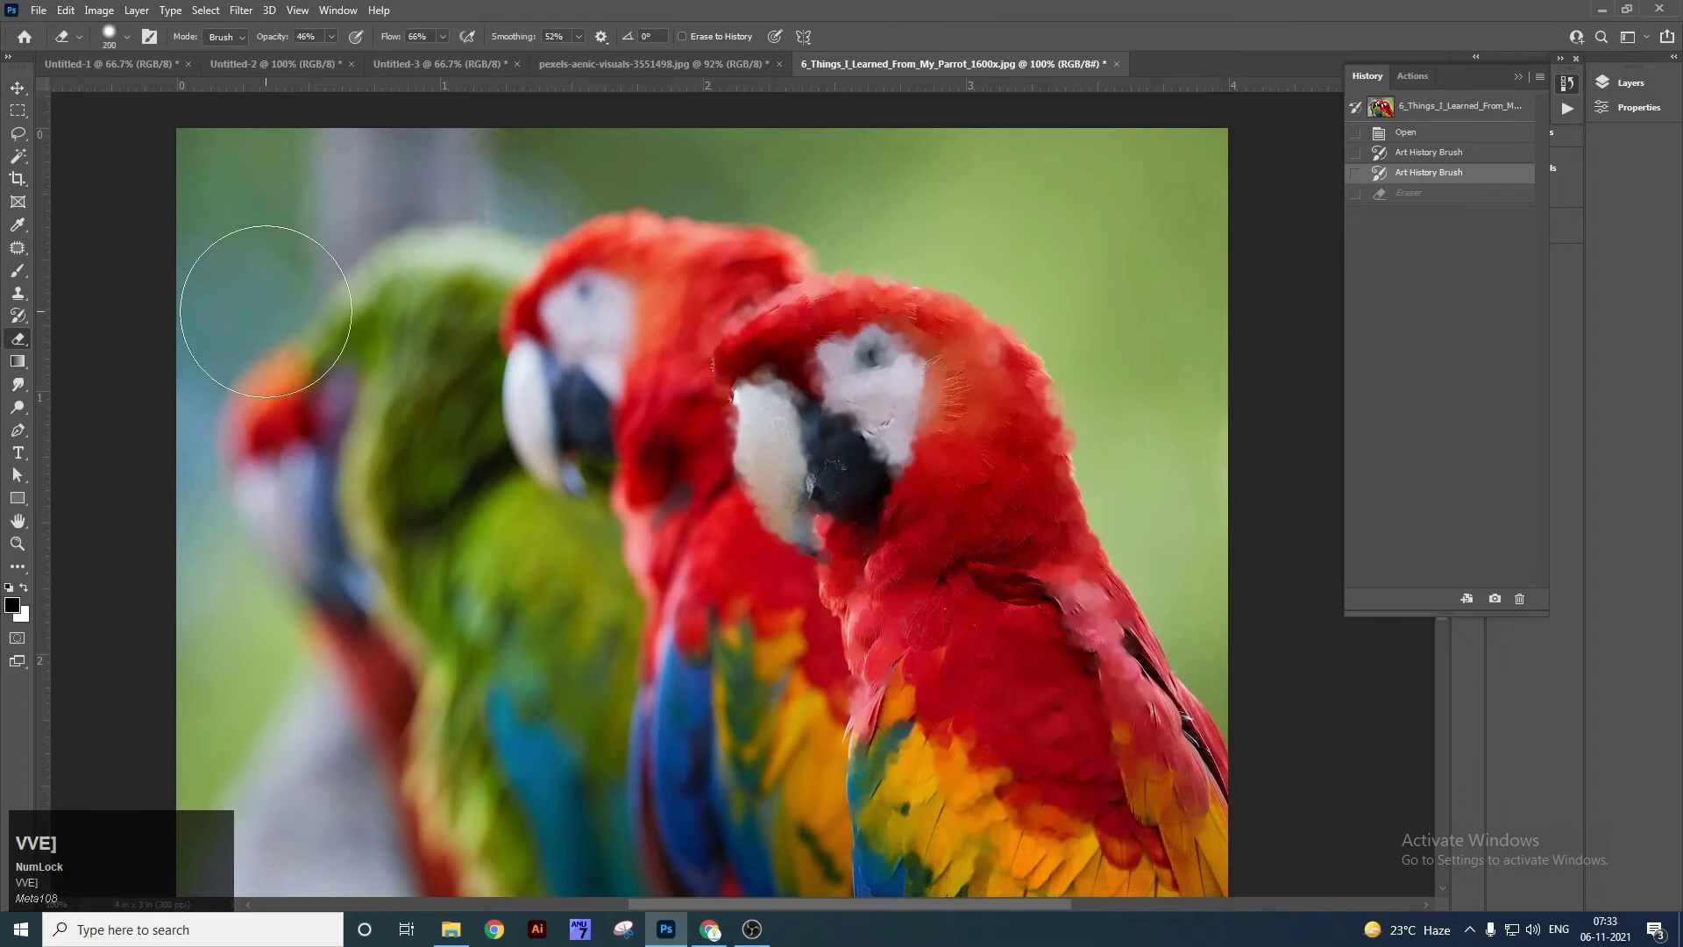
key("bracketright")
mouse_move(209, 306)
left_mouse_down()
mouse_move(189, 358)
mouse_move(1034, 394)
mouse_move(497, 376)
mouse_move(368, 289)
left_mouse_up()
key("ctrl+z")
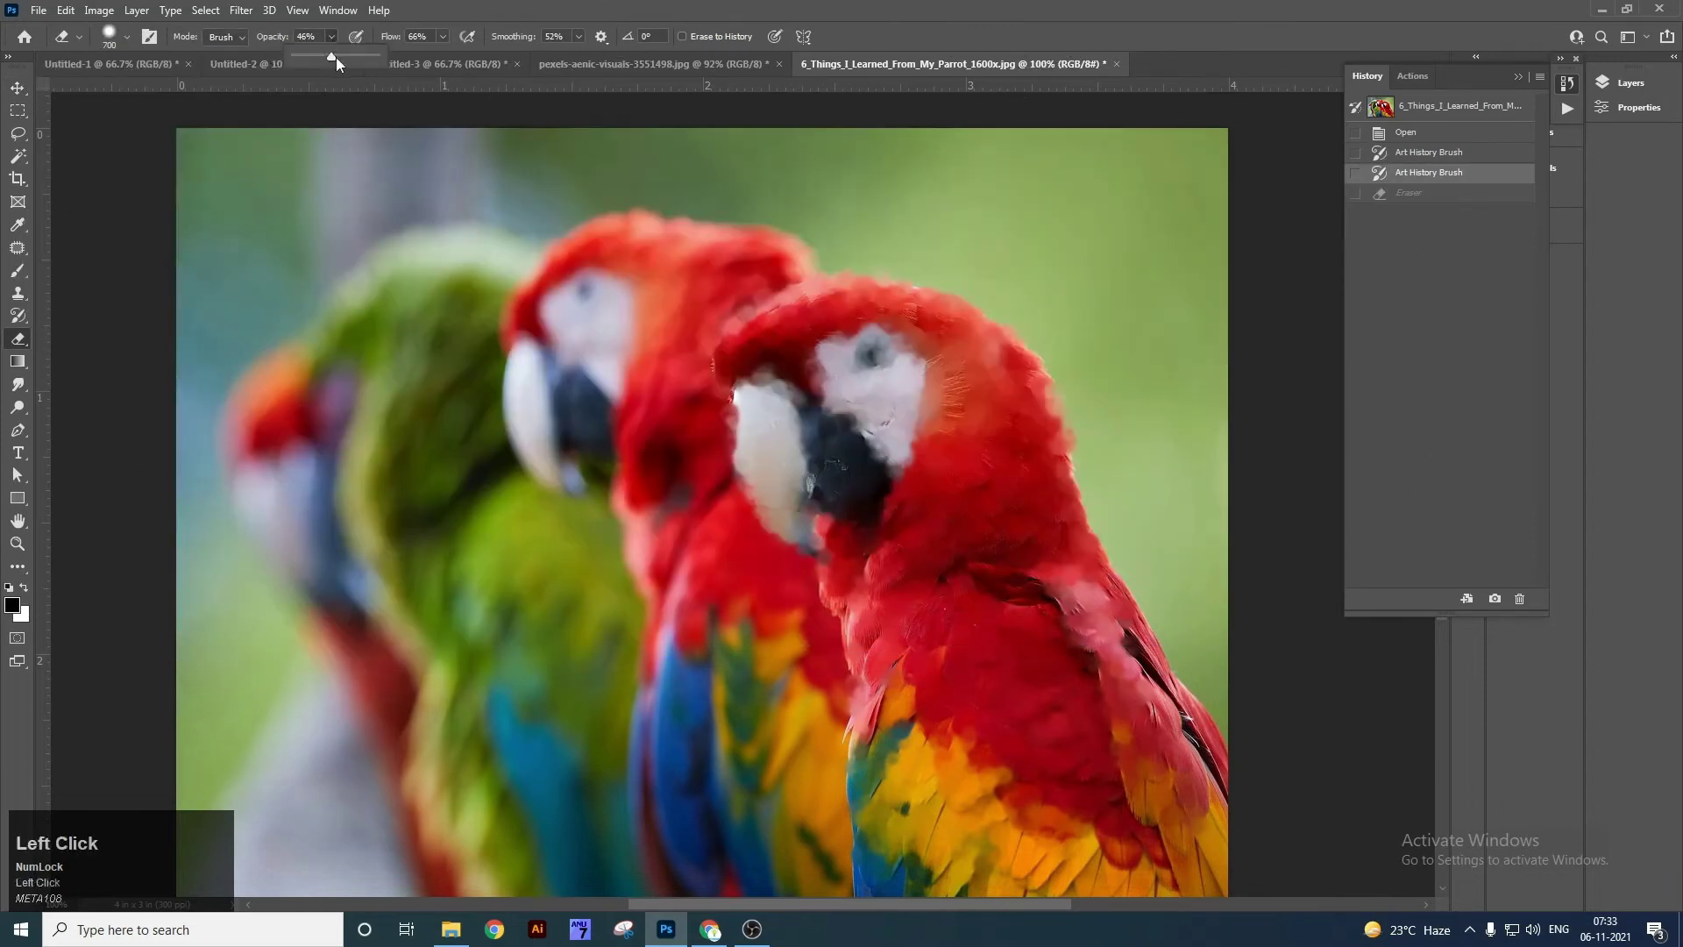
Raise eraser smoothing to 100%, zoom out, and erase the photo's left side and left parrot to white.
left_click(444, 35)
left_click(577, 37)
left_click_drag(570, 54, 625, 55)
key("ctrl+minus")
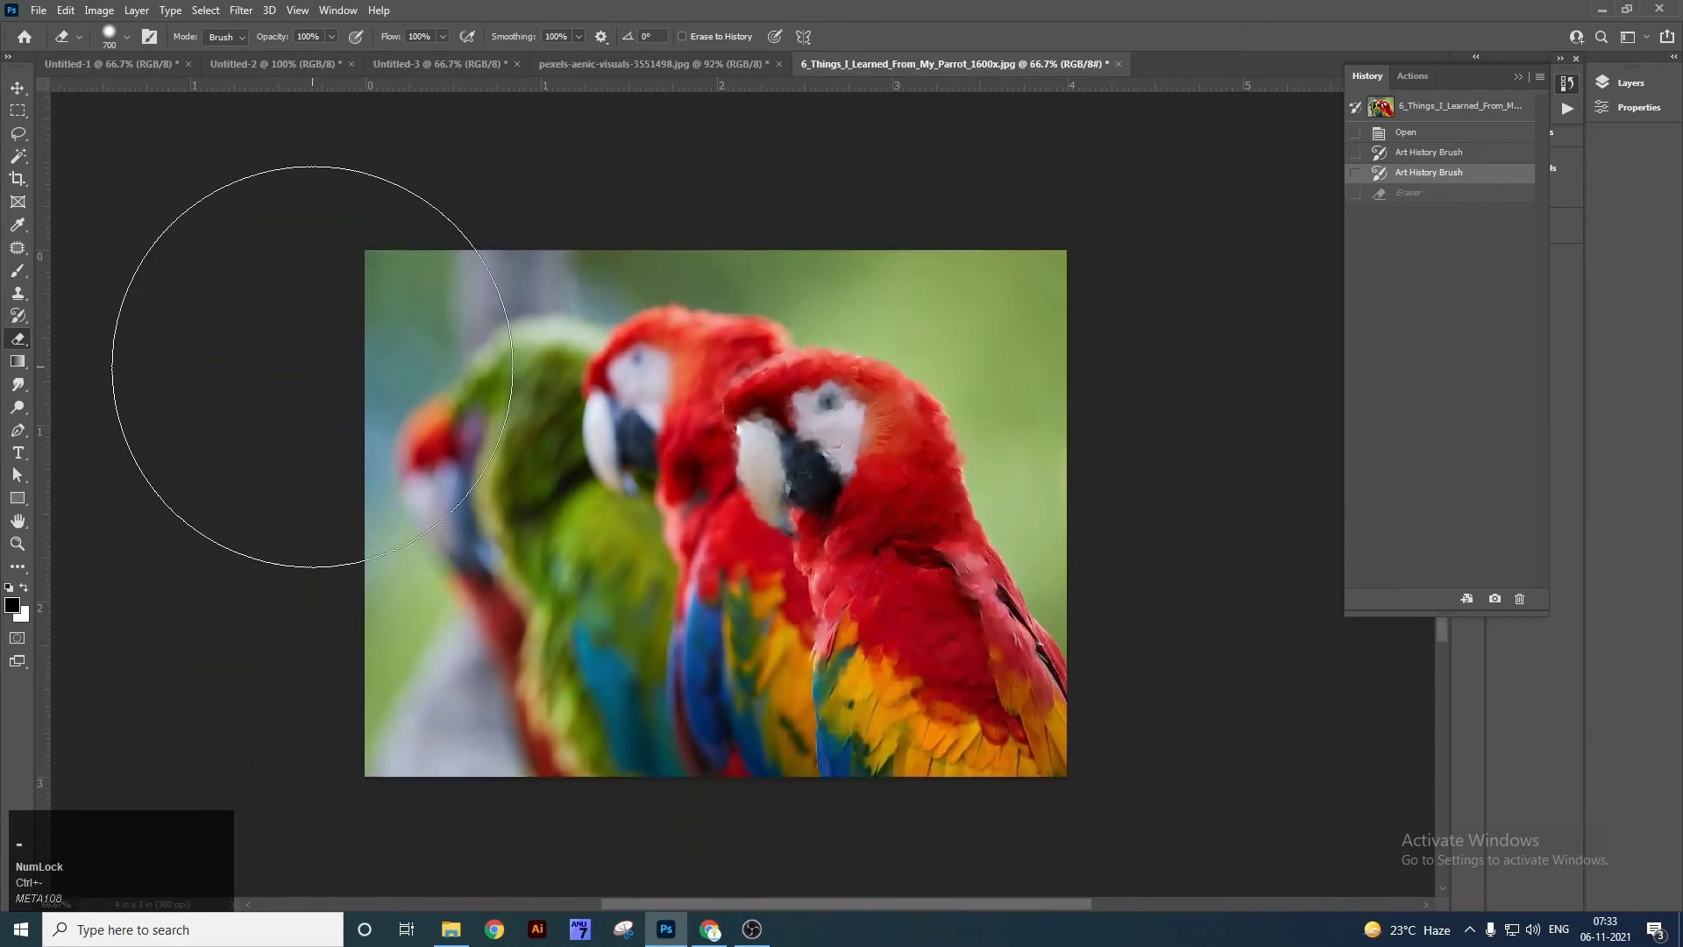
mouse_move(380, 309)
left_mouse_down()
mouse_move(414, 665)
mouse_move(420, 911)
left_mouse_up()
mouse_move(422, 340)
left_mouse_down()
mouse_move(643, 882)
mouse_move(614, 850)
left_mouse_up()
left_click_drag(484, 596, 514, 745)
mouse_move(478, 543)
left_mouse_down()
mouse_move(529, 254)
mouse_move(473, 303)
left_mouse_up()
mouse_move(461, 323)
left_mouse_down()
mouse_move(506, 707)
mouse_move(527, 428)
left_mouse_up()
Undo the eraser strokes and the second Art History pass, then fit the photo to the window.
key("v")
key("ctrl+z")
key("ctrl+z")
key("ctrl+z")
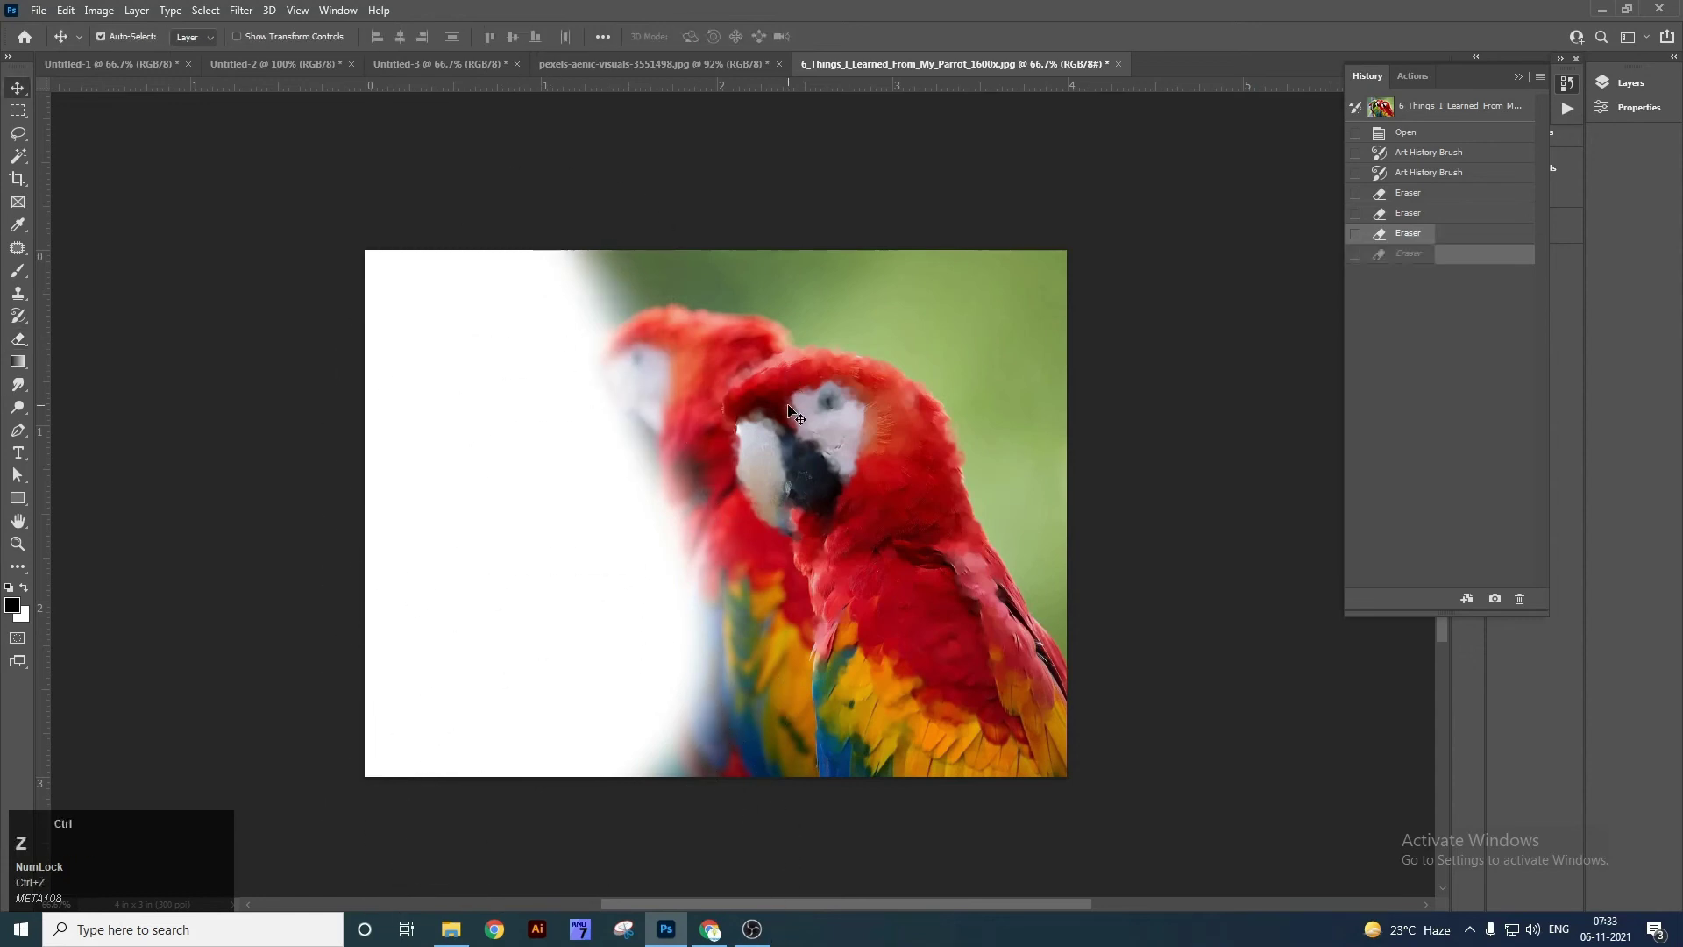
key("ctrl+z")
key("ctrl+z")
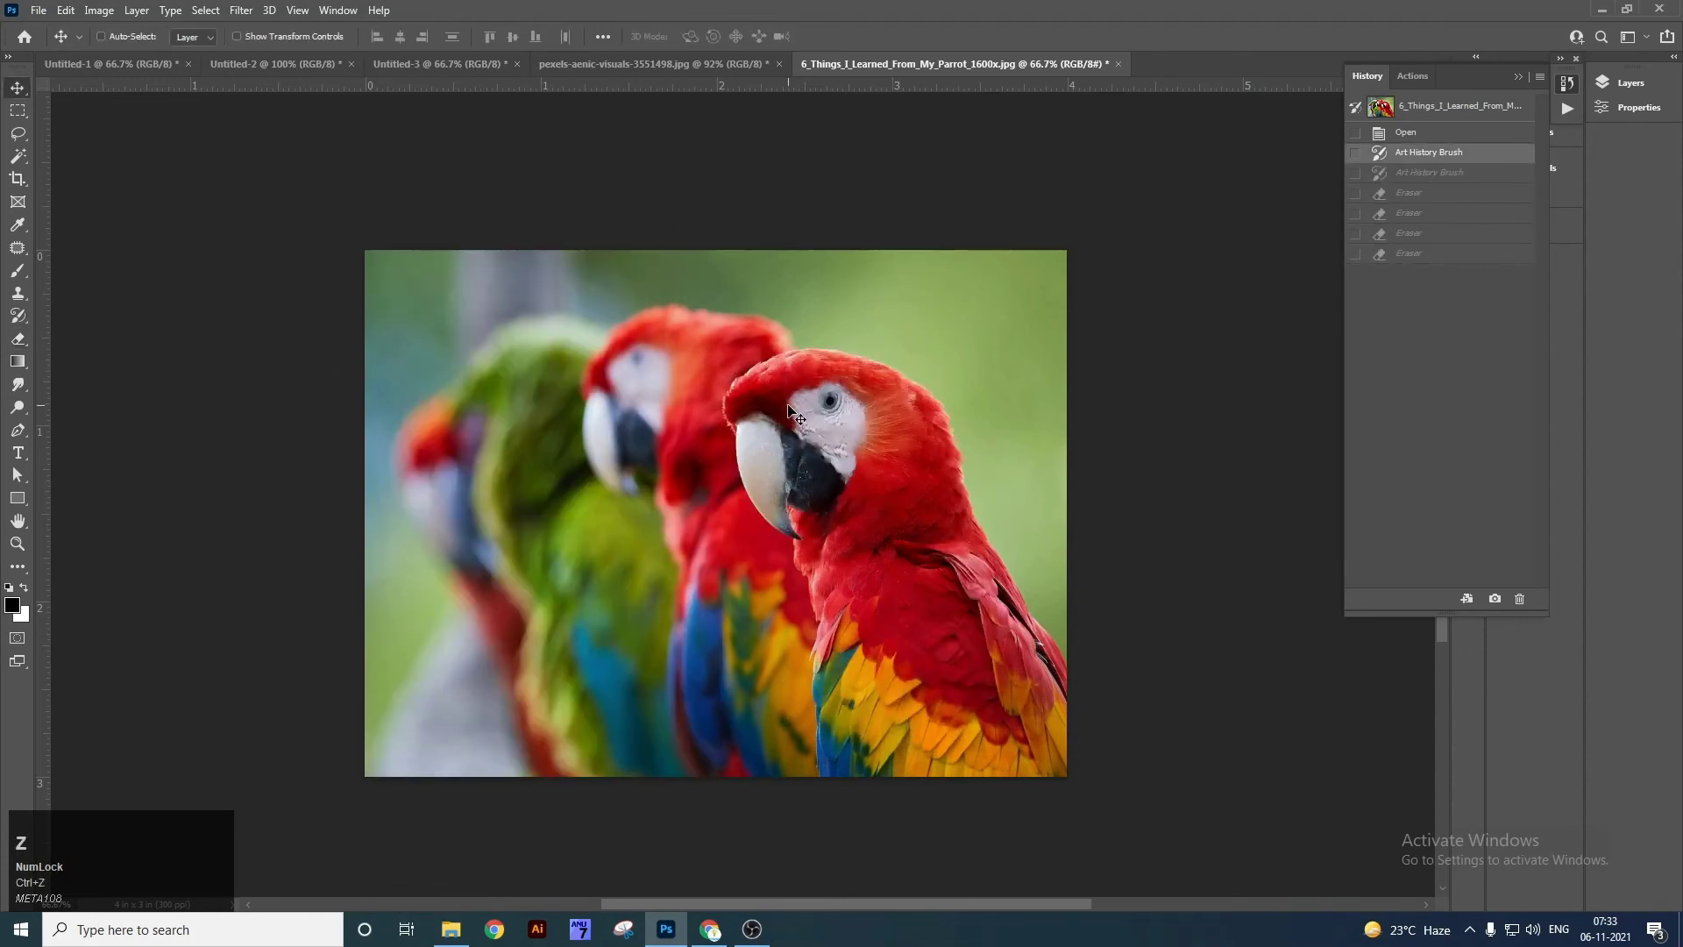
key("ctrl+0")
Show the eraser tool variants.
right_click(18, 340)
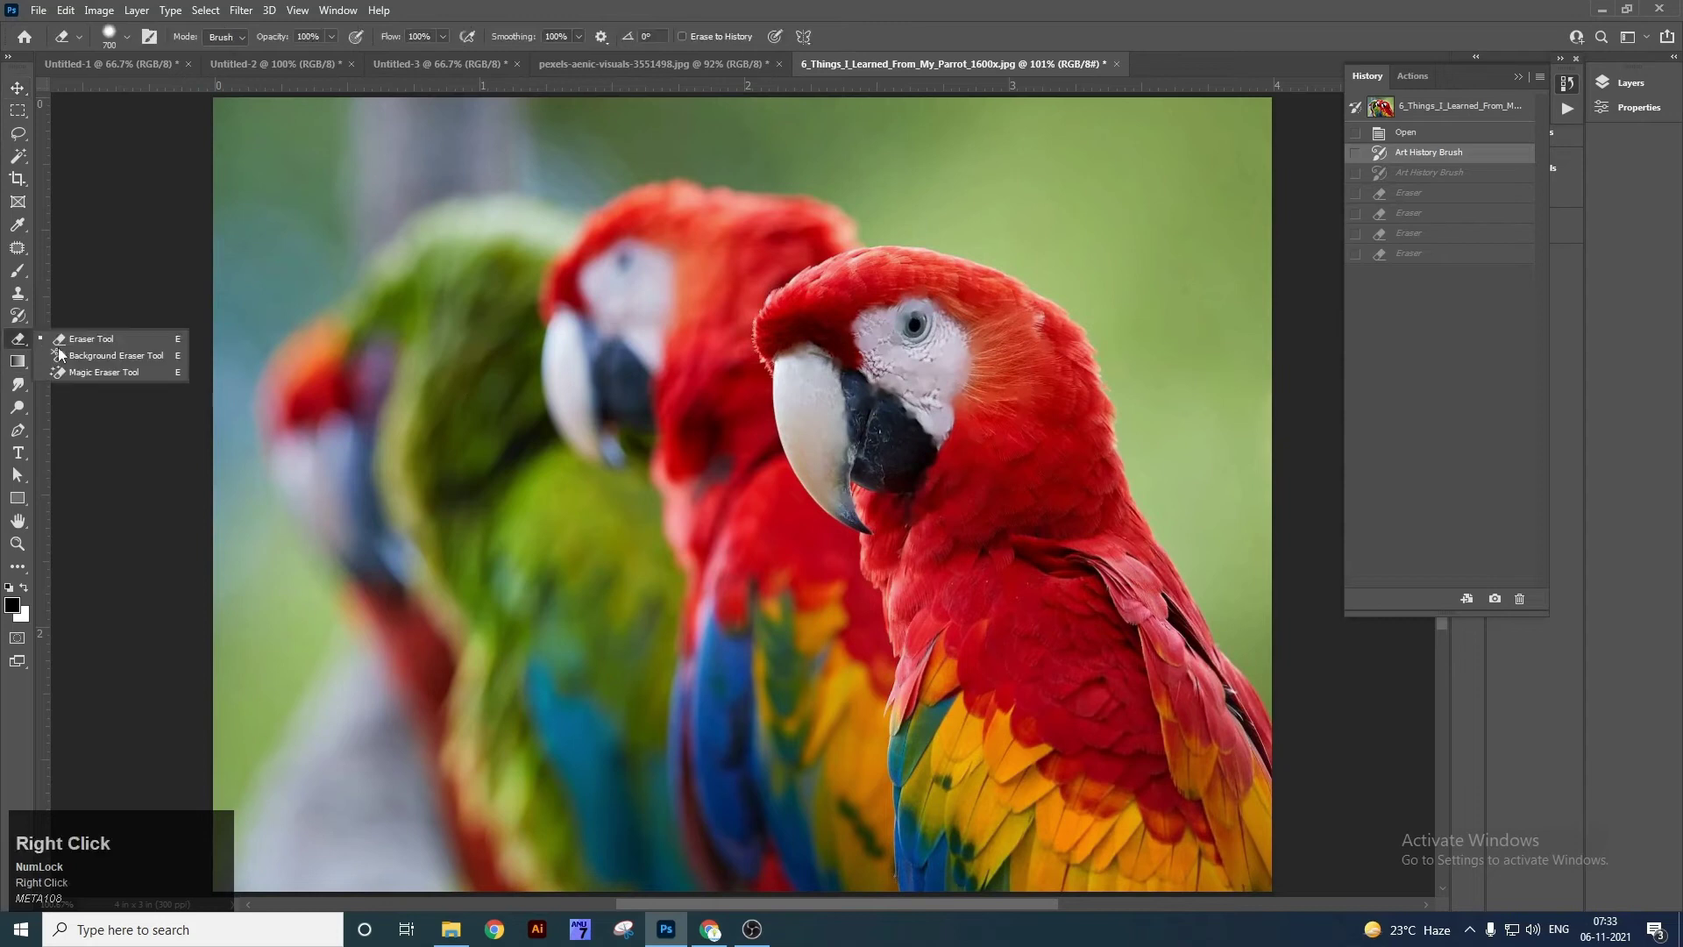
Take the Background Eraser to the elephant photo and test small erases in the misty background.
left_click(87, 355)
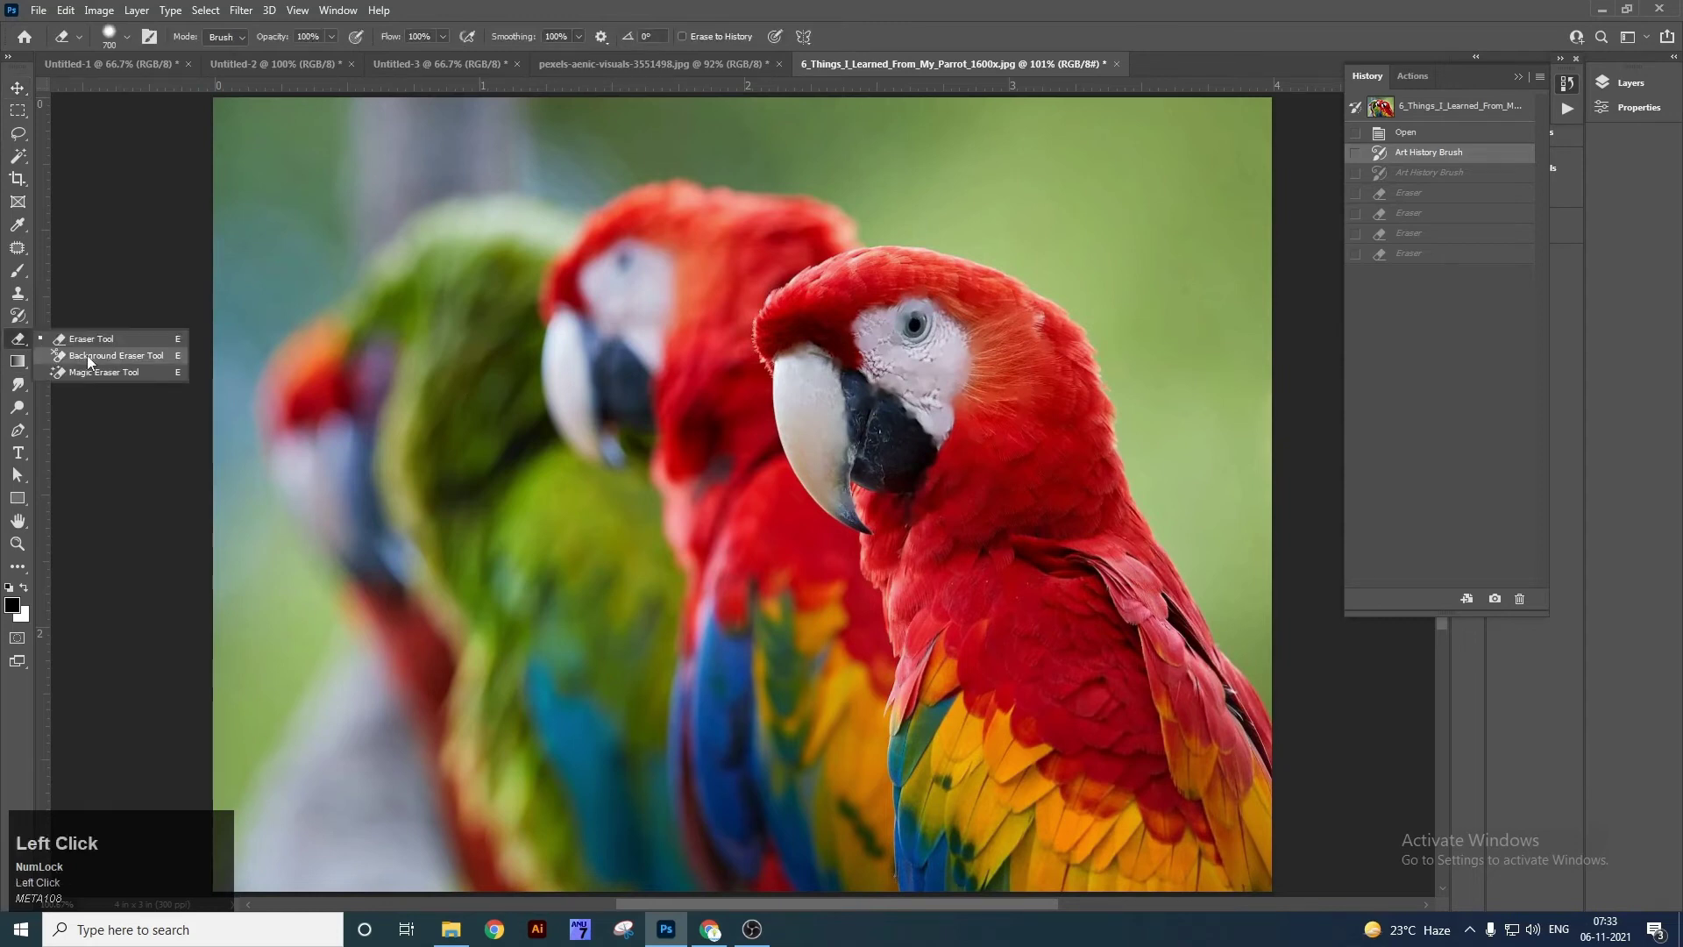
left_click(565, 63)
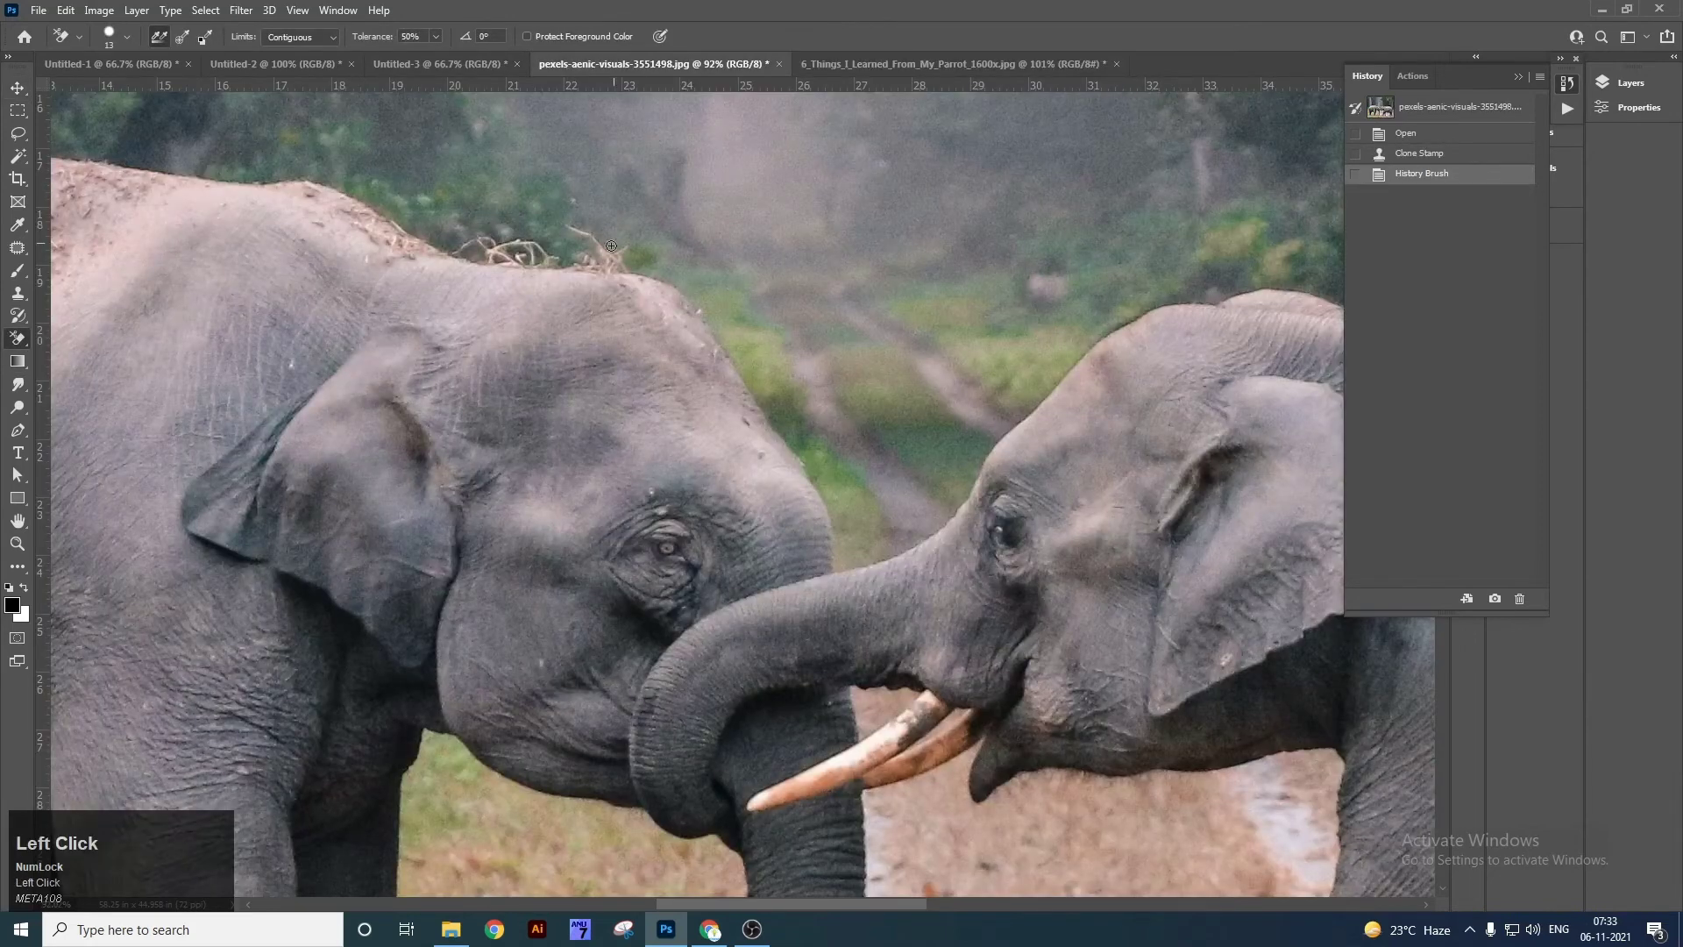
key("ctrl+minus")
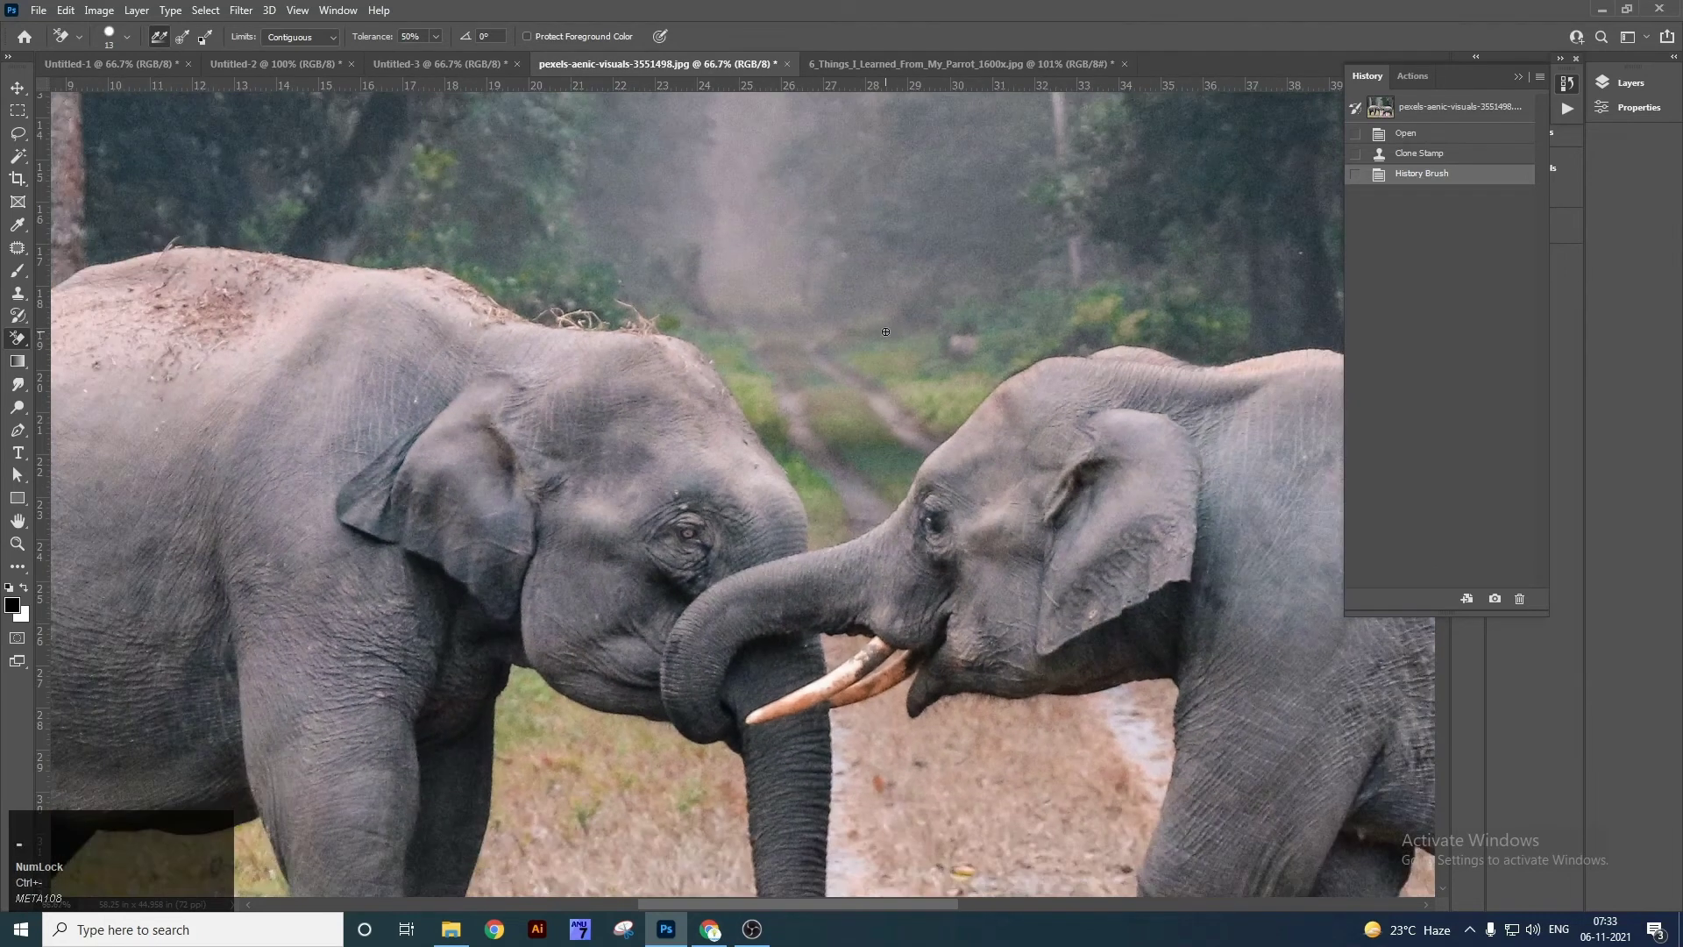
left_click_drag(842, 376, 874, 338)
left_click_drag(871, 272, 870, 273)
Enlarge the brush and erase a large swath above the elephants, undoing the last stroke.
key("bracketright")
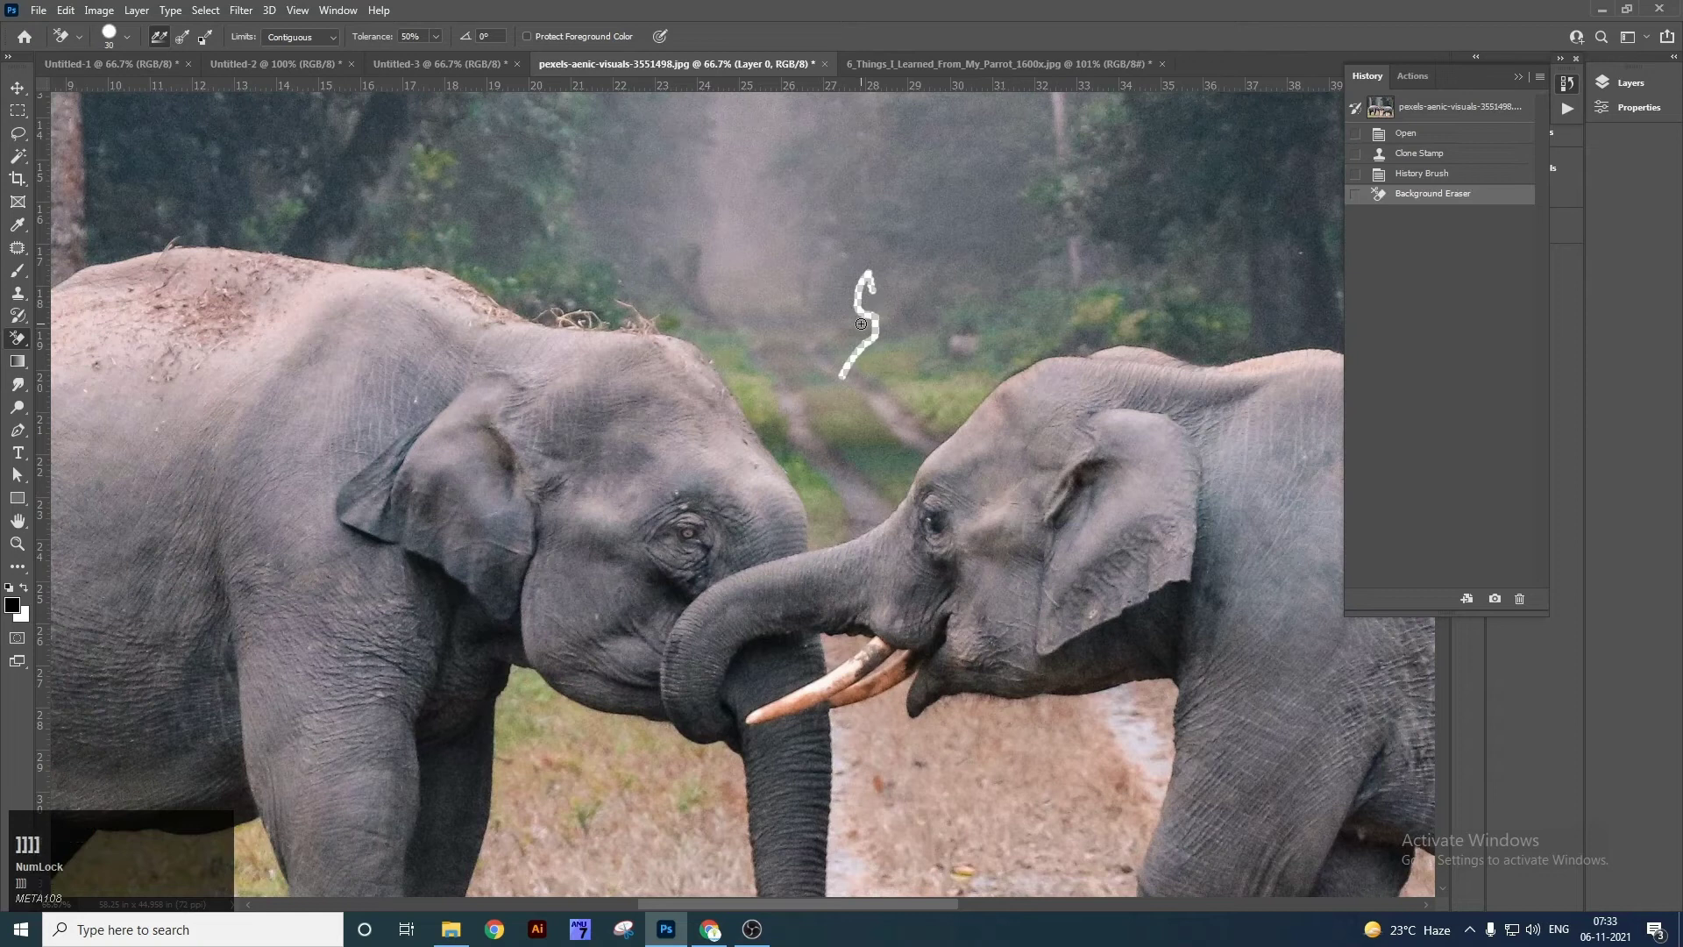
key("bracketright")
key("bracketright")
mouse_move(832, 463)
left_mouse_down()
mouse_move(774, 392)
mouse_move(822, 442)
mouse_move(731, 253)
mouse_move(840, 298)
left_mouse_up()
mouse_move(865, 353)
left_mouse_down()
mouse_move(681, 227)
mouse_move(556, 217)
mouse_move(681, 255)
mouse_move(615, 285)
mouse_move(527, 281)
mouse_move(706, 284)
mouse_move(521, 266)
mouse_move(414, 219)
mouse_move(305, 202)
mouse_move(399, 227)
mouse_move(613, 166)
mouse_move(972, 159)
mouse_move(928, 254)
mouse_move(901, 441)
mouse_move(904, 384)
mouse_move(852, 338)
mouse_move(935, 280)
mouse_move(877, 472)
mouse_move(833, 500)
left_mouse_up()
key("ctrl+z")
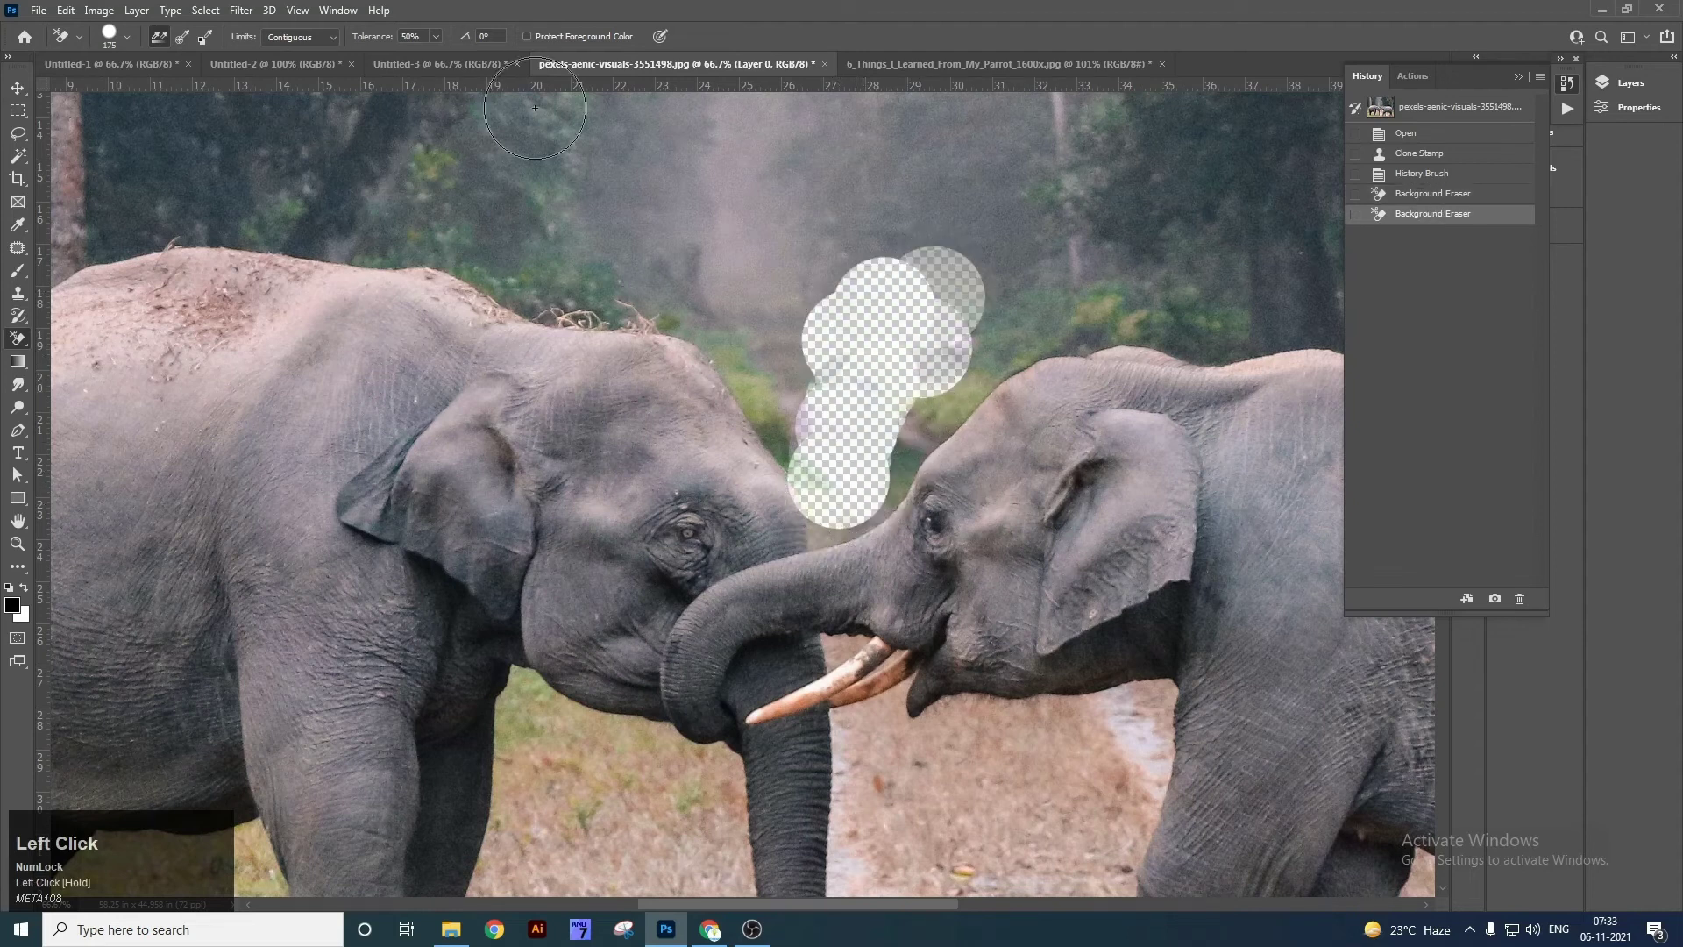
Lower Tolerance to 12% and erase large background areas above the elephants with a 400 brush.
mouse_move(436, 37)
left_mouse_down()
mouse_move(411, 59)
mouse_move(377, 53)
left_mouse_up()
left_click(674, 252)
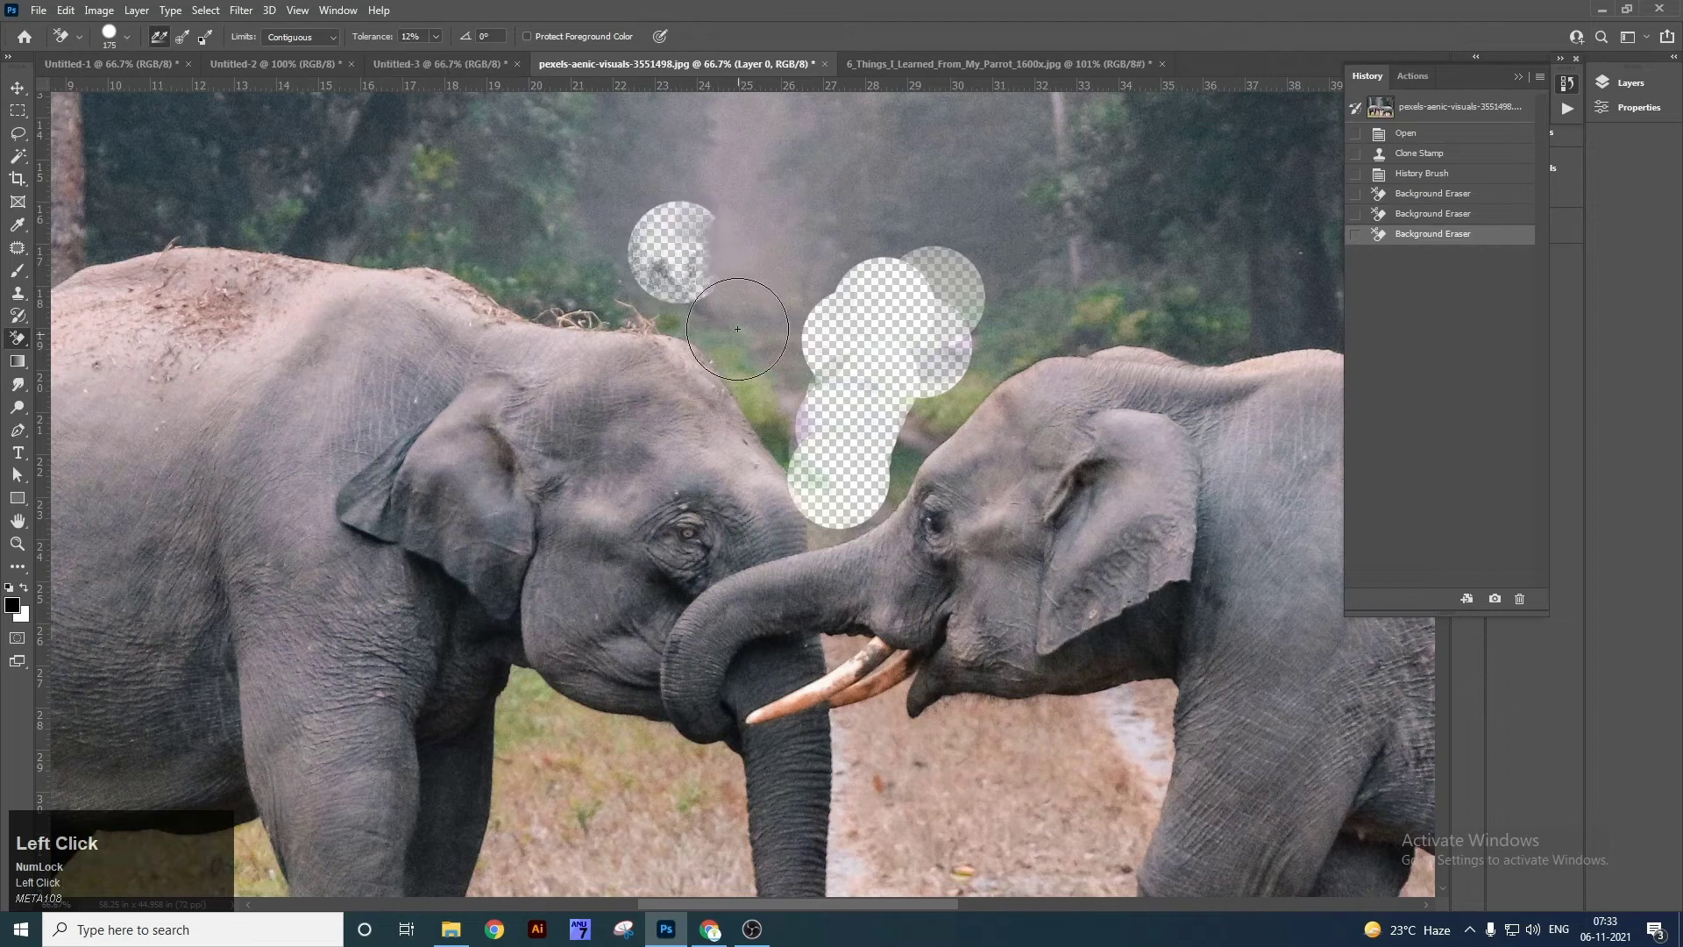
key("bracketright")
key("bracketright")
key("bracketright")
key("bracketright")
mouse_move(774, 314)
left_mouse_down()
mouse_move(702, 274)
mouse_move(687, 221)
mouse_move(806, 185)
mouse_move(1088, 211)
mouse_move(1189, 181)
mouse_move(1038, 265)
mouse_move(892, 310)
mouse_move(606, 197)
mouse_move(341, 176)
left_mouse_up()
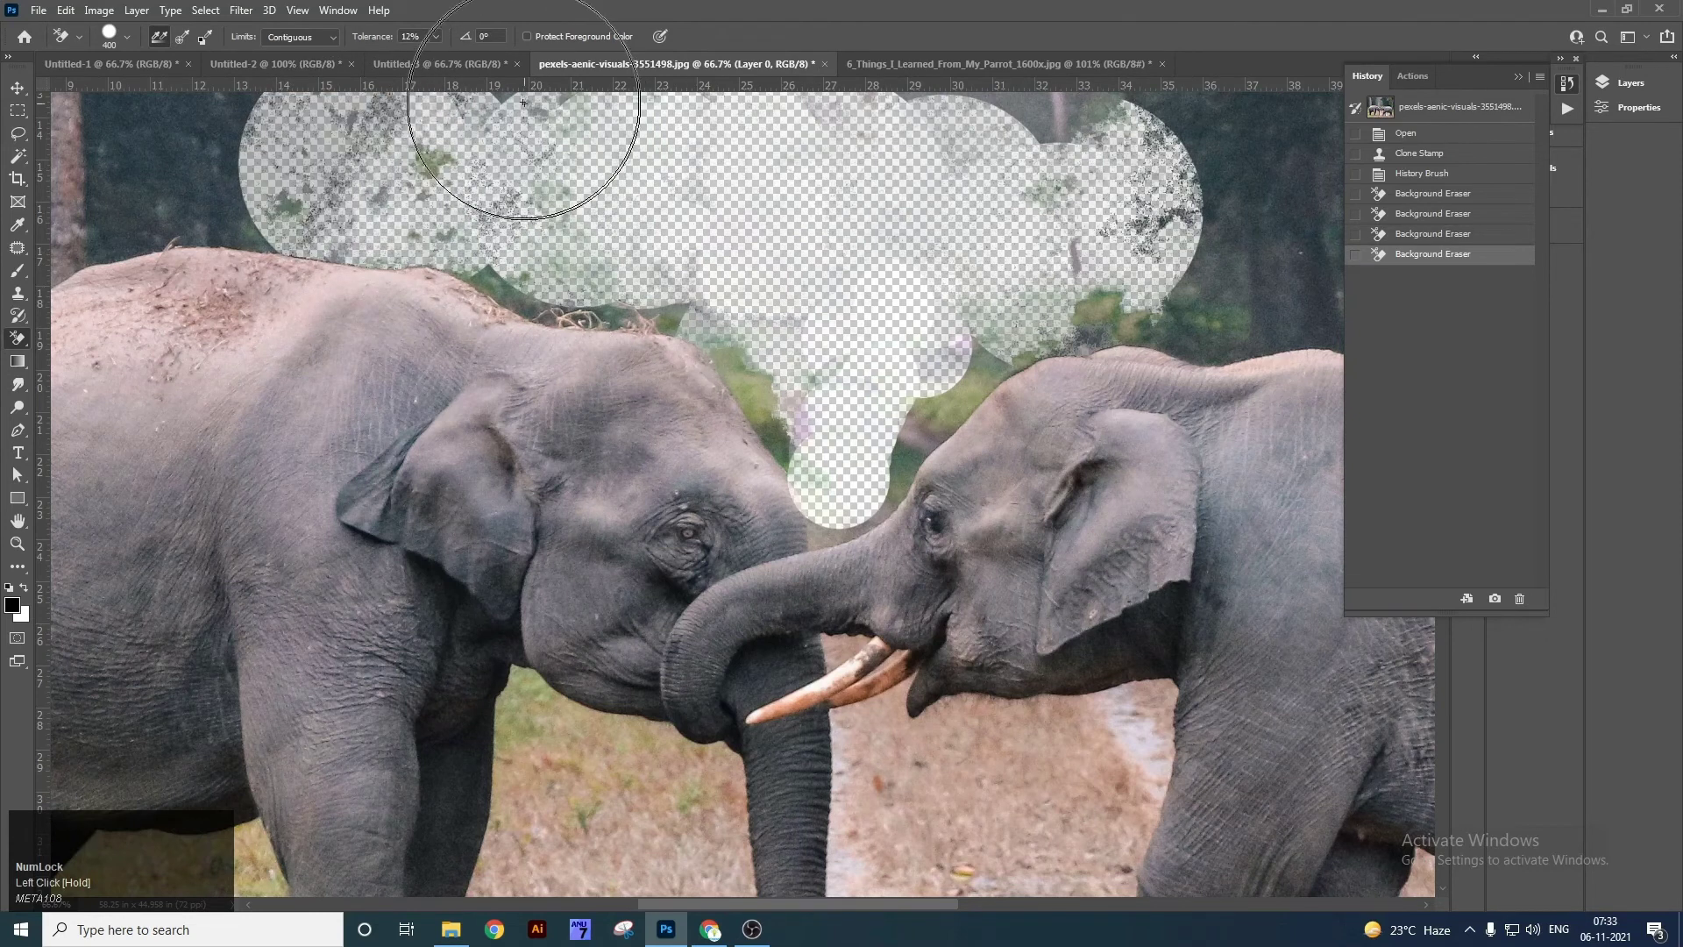
left_click(471, 68)
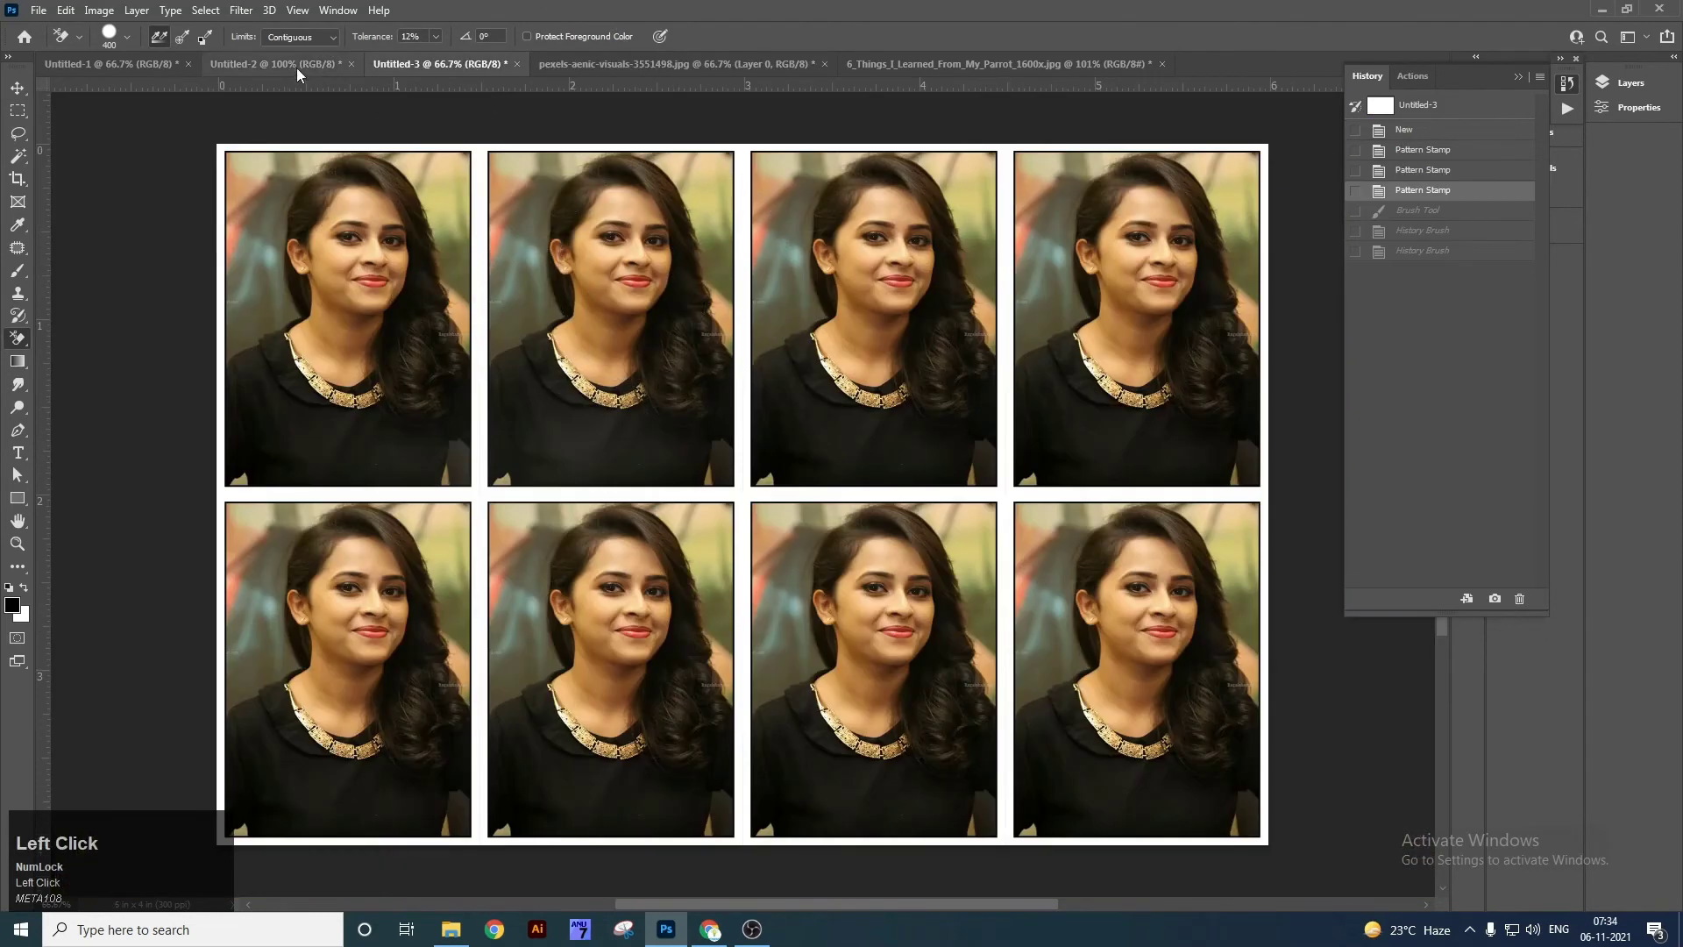
In Untitled-2, erase the background left, top and right of the portrait's hair with a smaller brush.
left_click(296, 66)
key("bracketleft")
key("bracketleft")
key("bracketleft")
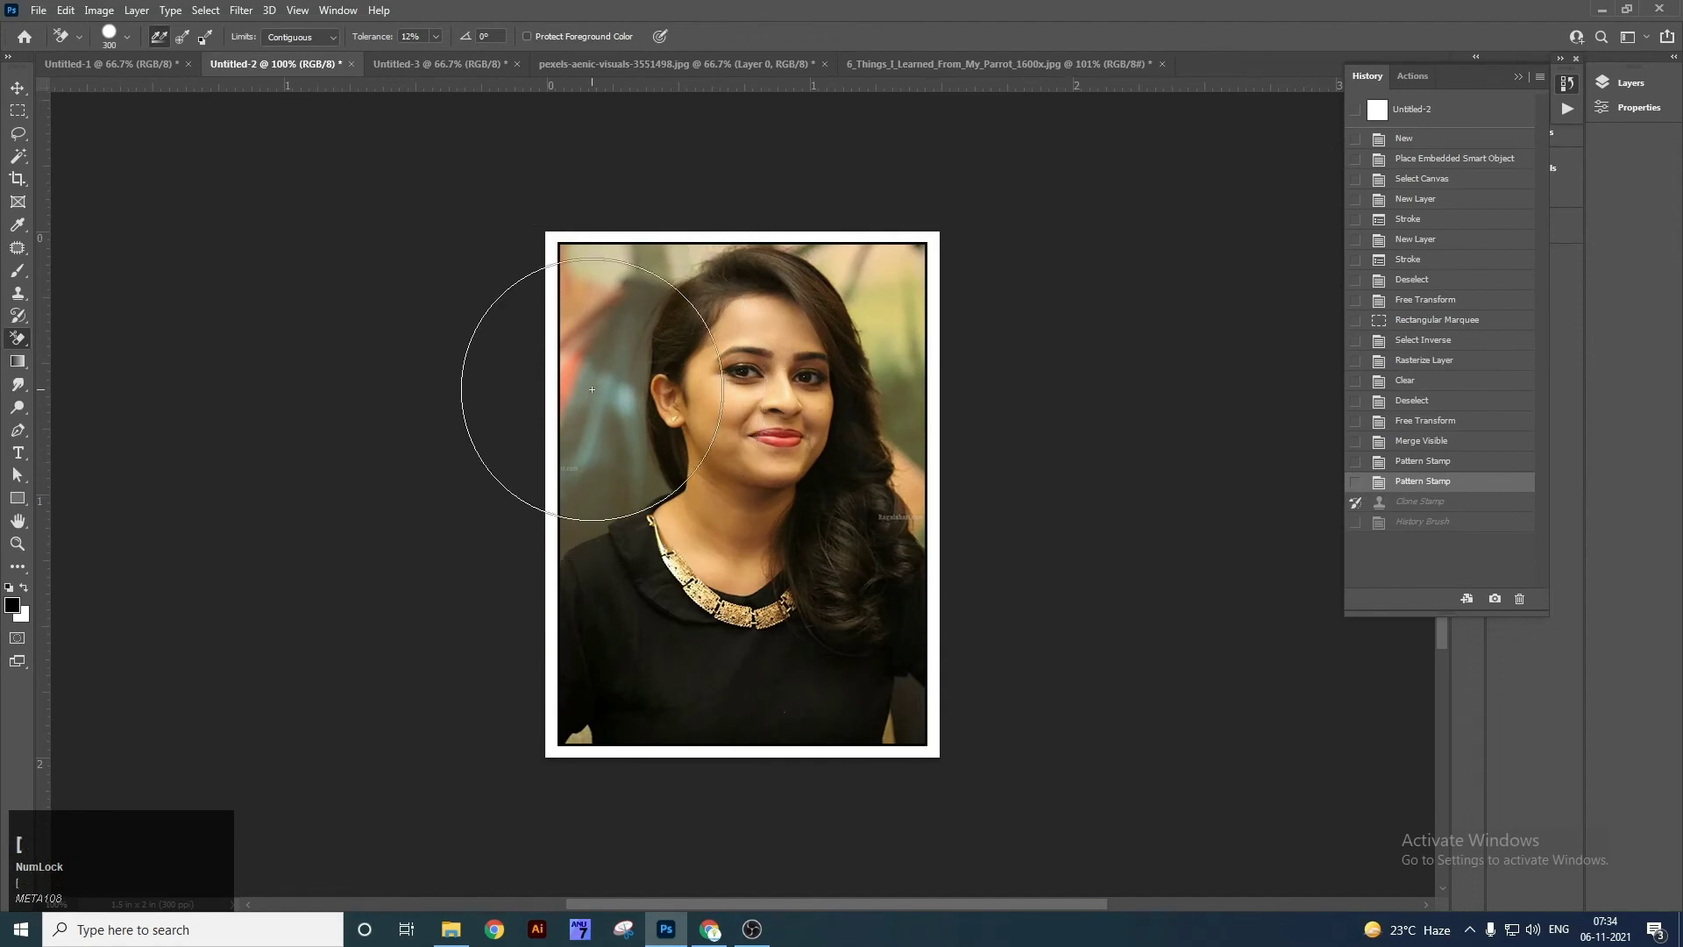
key("bracketleft")
mouse_move(582, 473)
left_mouse_down()
mouse_move(604, 279)
mouse_move(558, 501)
mouse_move(587, 324)
mouse_move(590, 395)
left_mouse_up()
mouse_move(555, 483)
left_mouse_down()
mouse_move(872, 225)
mouse_move(947, 356)
mouse_move(850, 225)
mouse_move(917, 445)
mouse_move(864, 231)
mouse_move(654, 289)
mouse_move(607, 418)
mouse_move(642, 425)
left_mouse_up()
scroll(633, 364, "up", 2)
key("v")
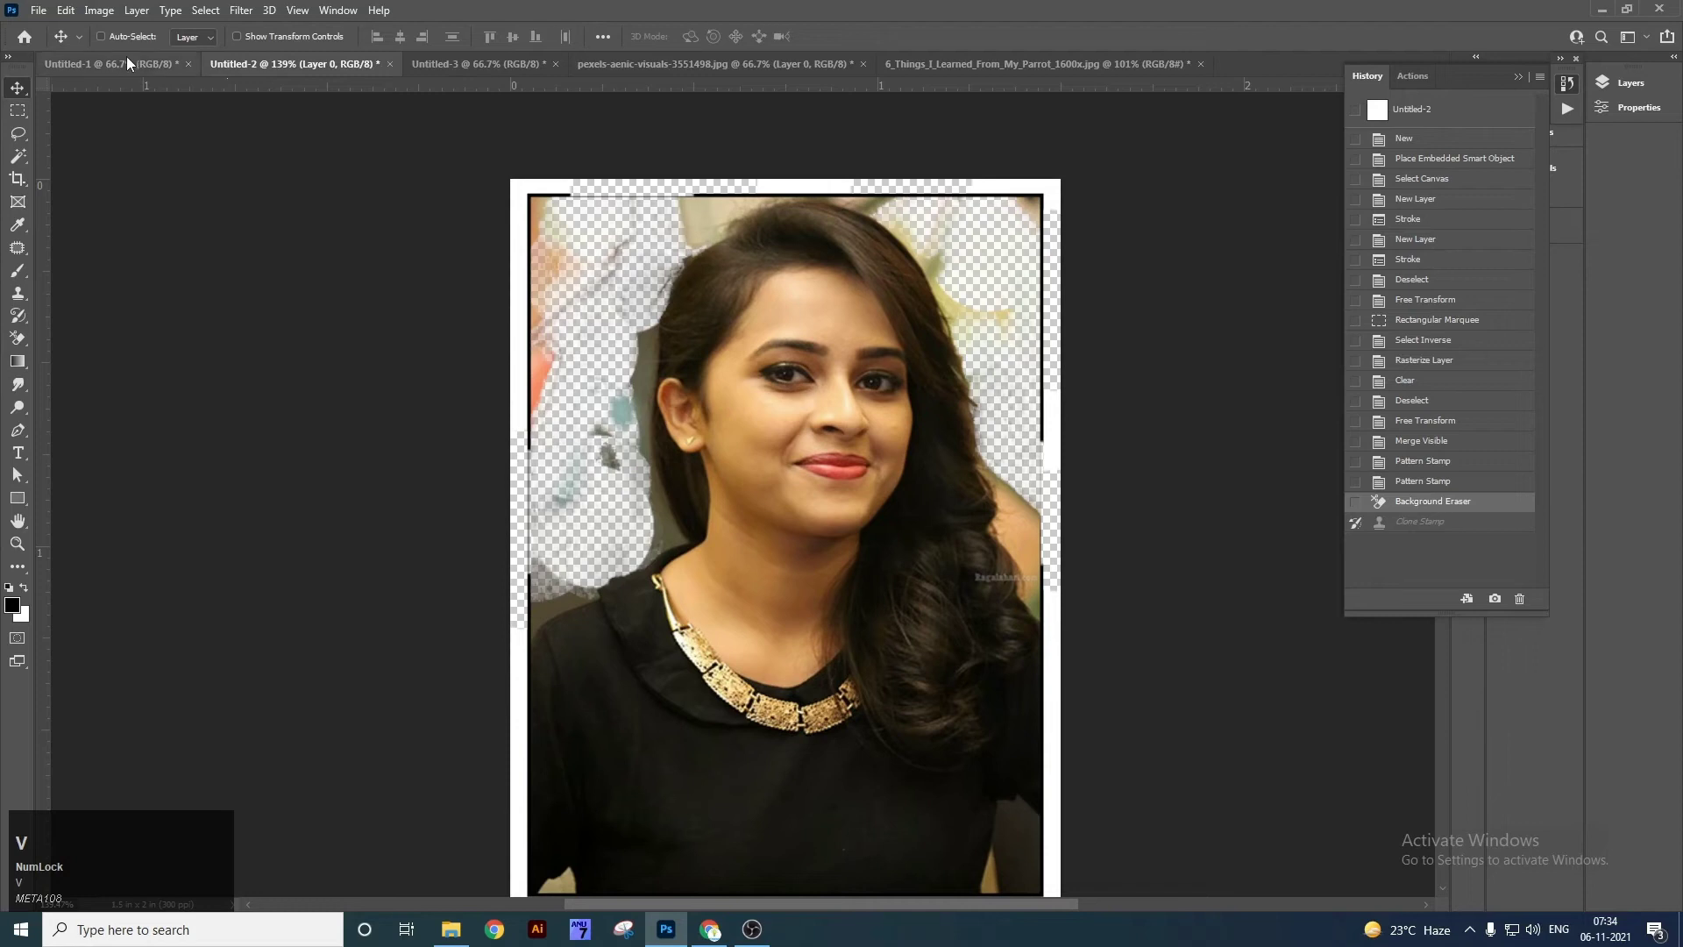
Drag the woman's jpg from the desktop into Untitled-1 and commit the placement.
left_click(114, 64)
key("super+d")
left_click(128, 512)
left_click_drag(33, 404, 778, 429)
double_click(834, 435)
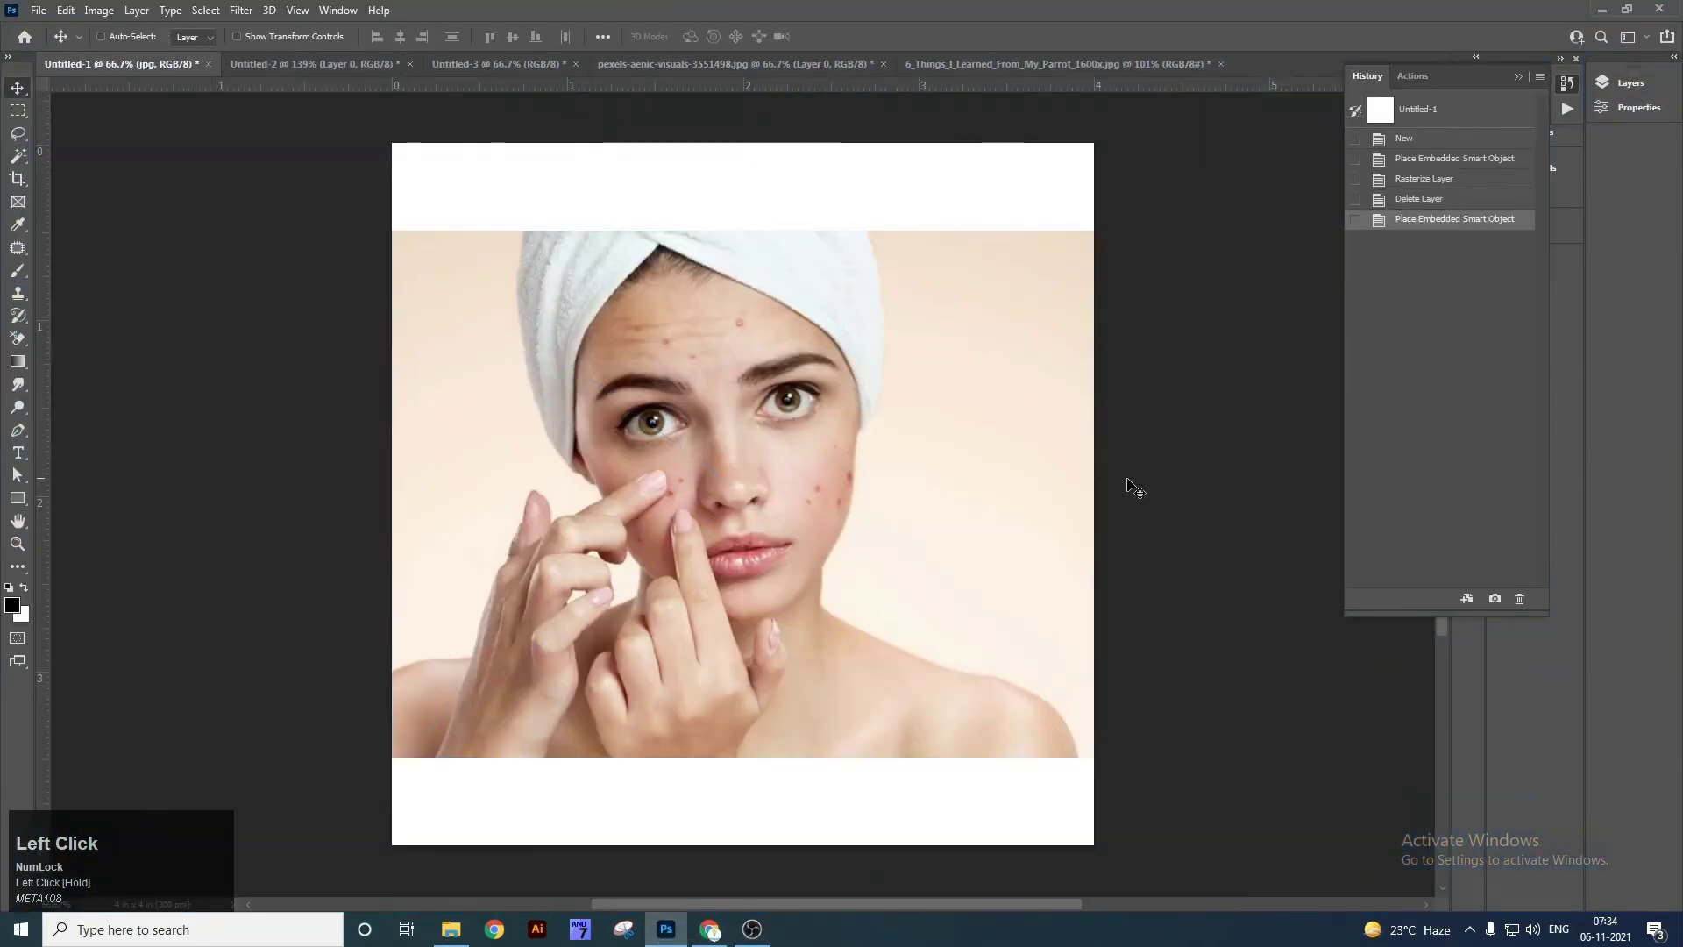
Rasterize the jpg layer and Magic Eraser the right peach backdrop, undoing the left erase.
right_click(18, 338)
left_click(97, 375)
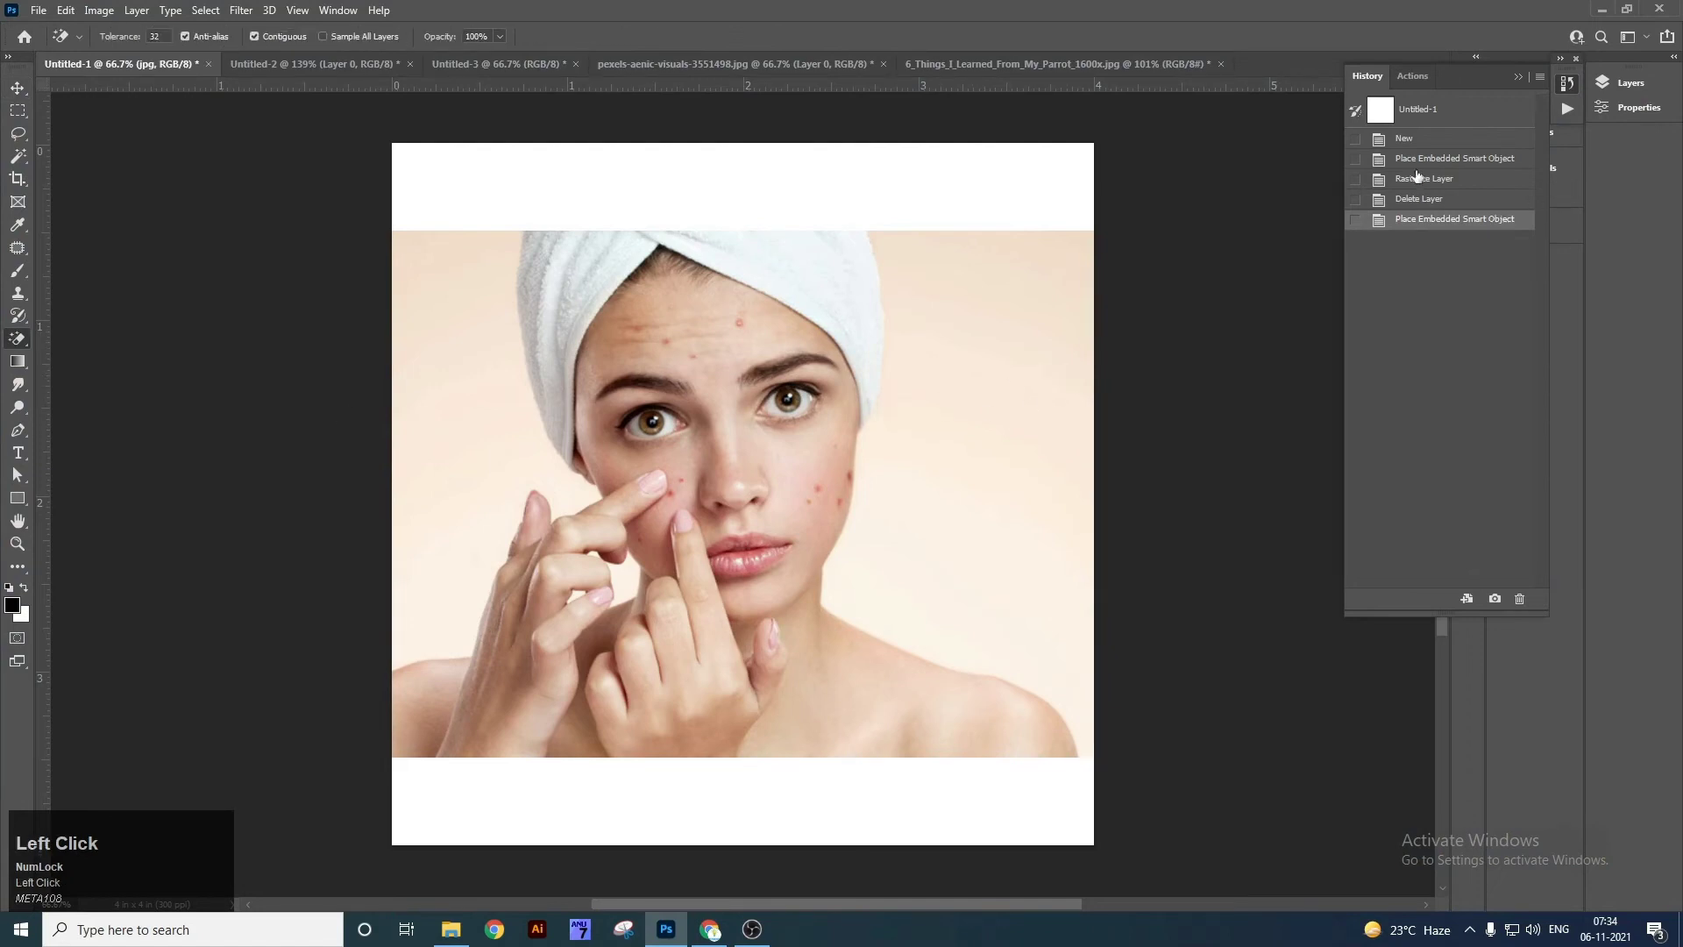
left_click(1624, 81)
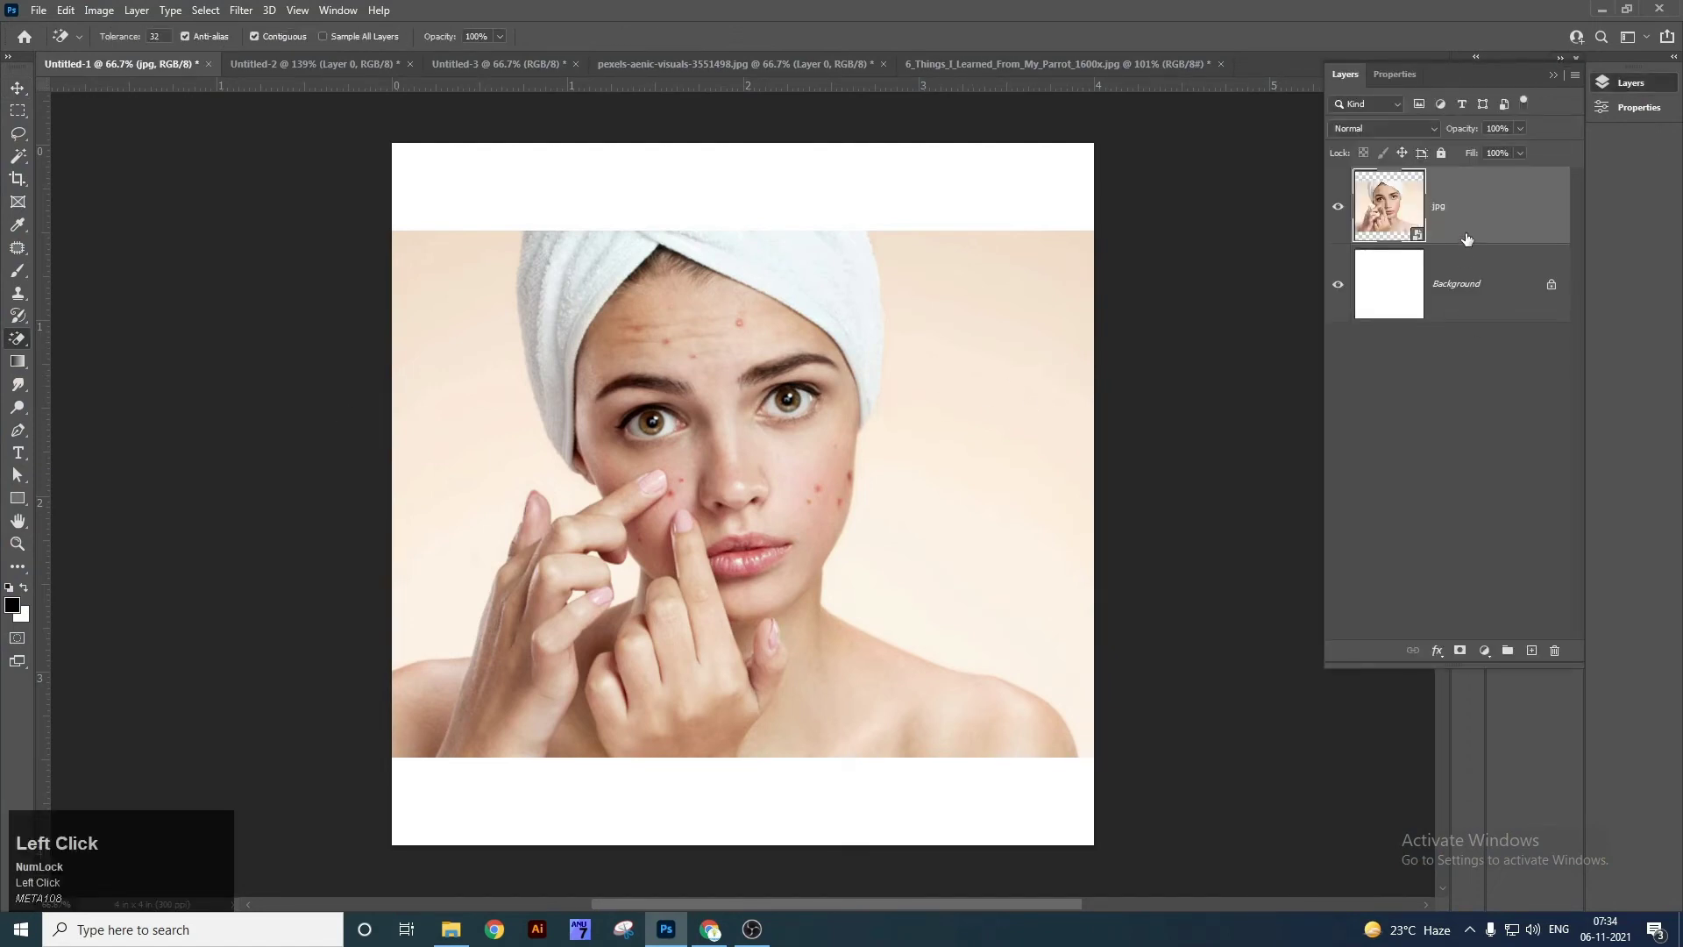
right_click(1467, 239)
left_click(1298, 477)
left_click(1028, 453)
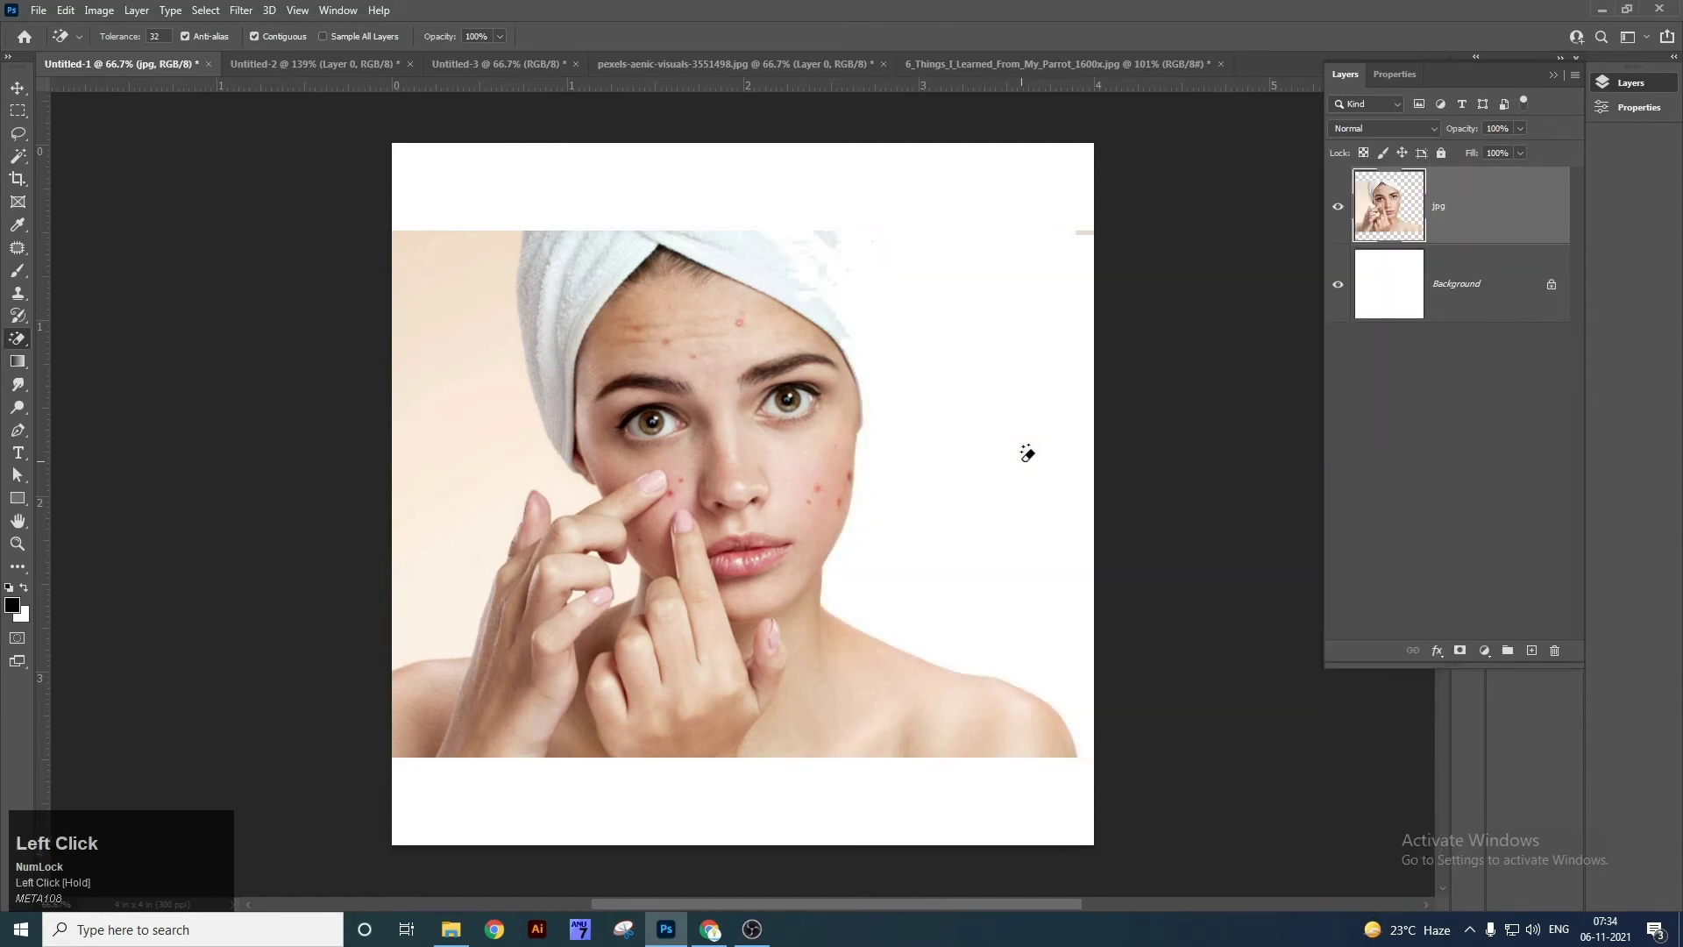
left_click(443, 318)
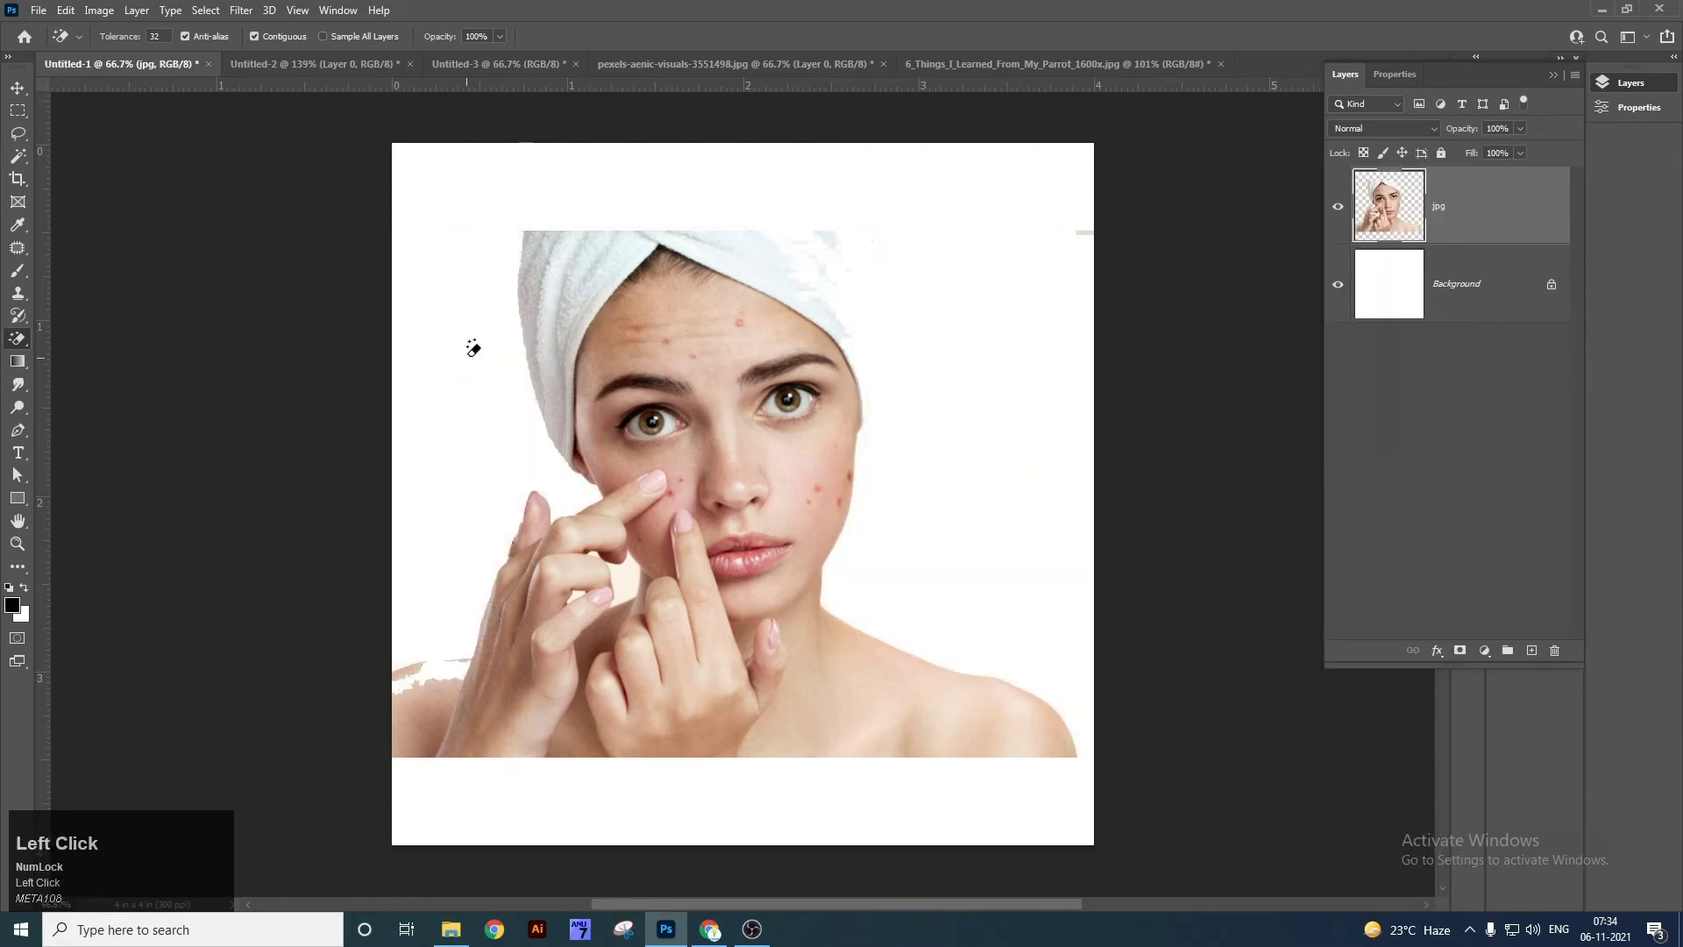
key("ctrl+z")
key("ctrl+z")
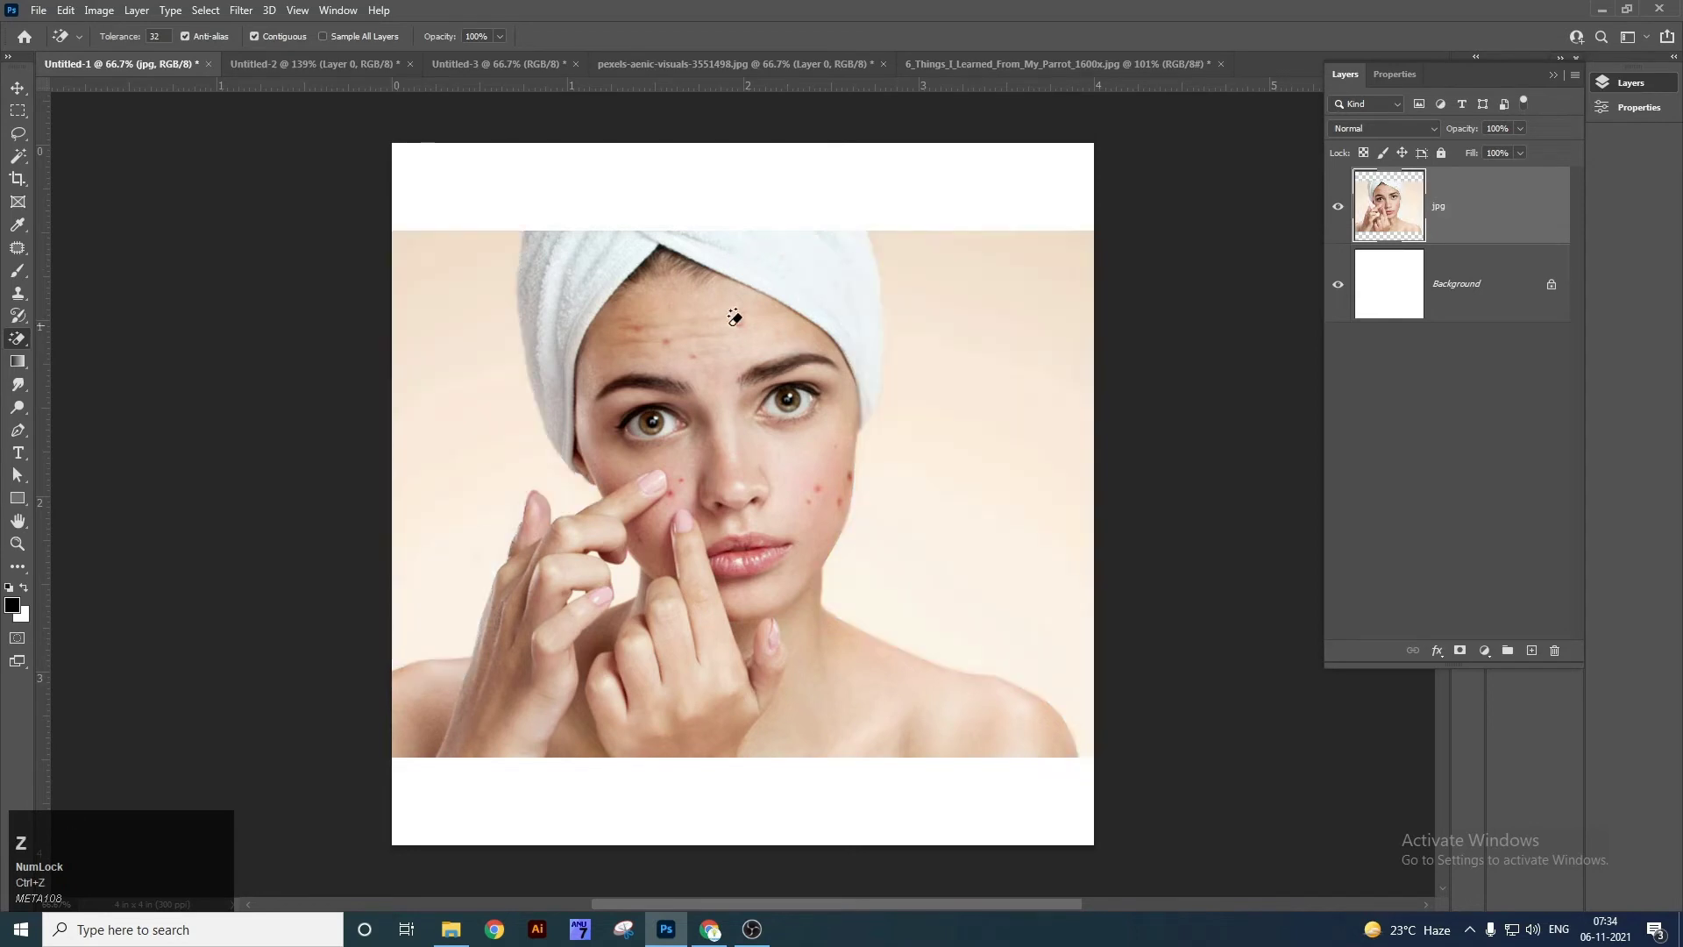
Use a larger Background Eraser to whiten the peach backdrop on both sides of the towel.
right_click(17, 338)
left_click(87, 355)
key("bracketright")
key("bracketright")
key("bracketright")
mouse_move(429, 324)
left_mouse_down()
mouse_move(417, 286)
mouse_move(499, 217)
mouse_move(407, 461)
mouse_move(453, 455)
mouse_move(479, 360)
mouse_move(491, 427)
mouse_move(491, 316)
mouse_move(540, 475)
mouse_move(459, 488)
mouse_move(436, 540)
mouse_move(458, 555)
mouse_move(414, 605)
mouse_move(394, 526)
left_mouse_up()
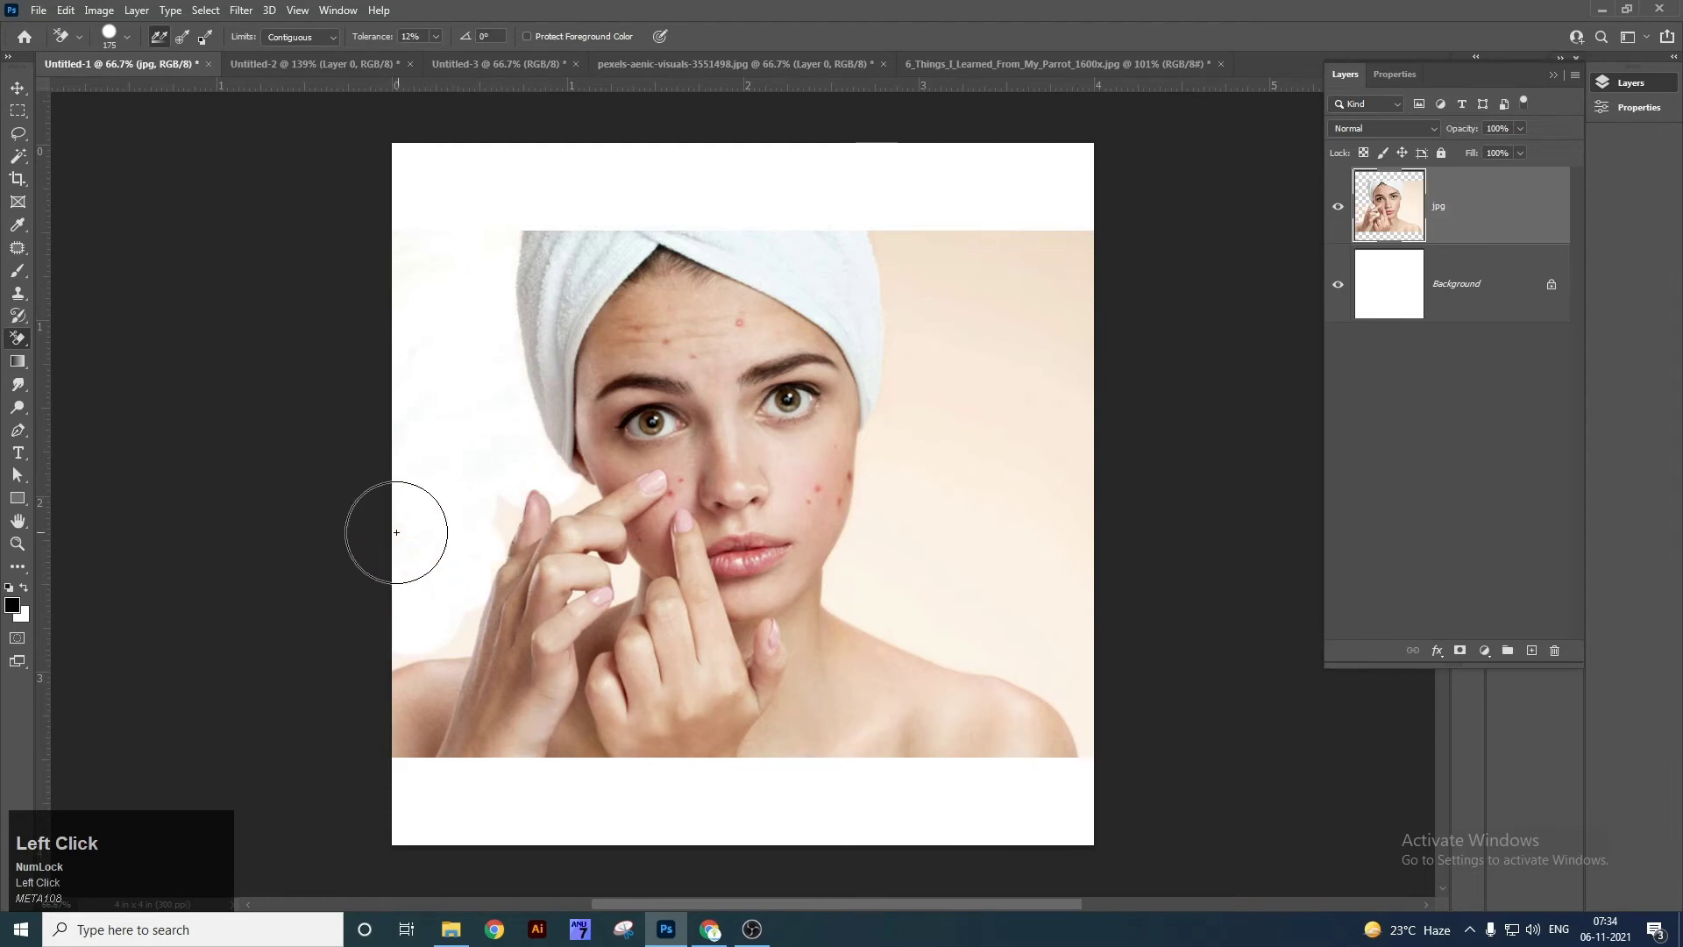
mouse_move(931, 252)
left_mouse_down()
mouse_move(871, 237)
mouse_move(975, 246)
mouse_move(887, 228)
mouse_move(884, 252)
mouse_move(1039, 247)
mouse_move(1000, 294)
left_mouse_up()
mouse_move(914, 273)
left_mouse_down()
mouse_move(934, 454)
mouse_move(993, 280)
mouse_move(964, 336)
mouse_move(952, 276)
mouse_move(1072, 347)
mouse_move(1052, 383)
mouse_move(1098, 365)
mouse_move(1096, 285)
mouse_move(1097, 348)
mouse_move(1085, 326)
mouse_move(944, 496)
mouse_move(975, 585)
left_mouse_up()
Close Untitled-1 without saving, reselect the Magic Eraser, and close Untitled-2.
key("v")
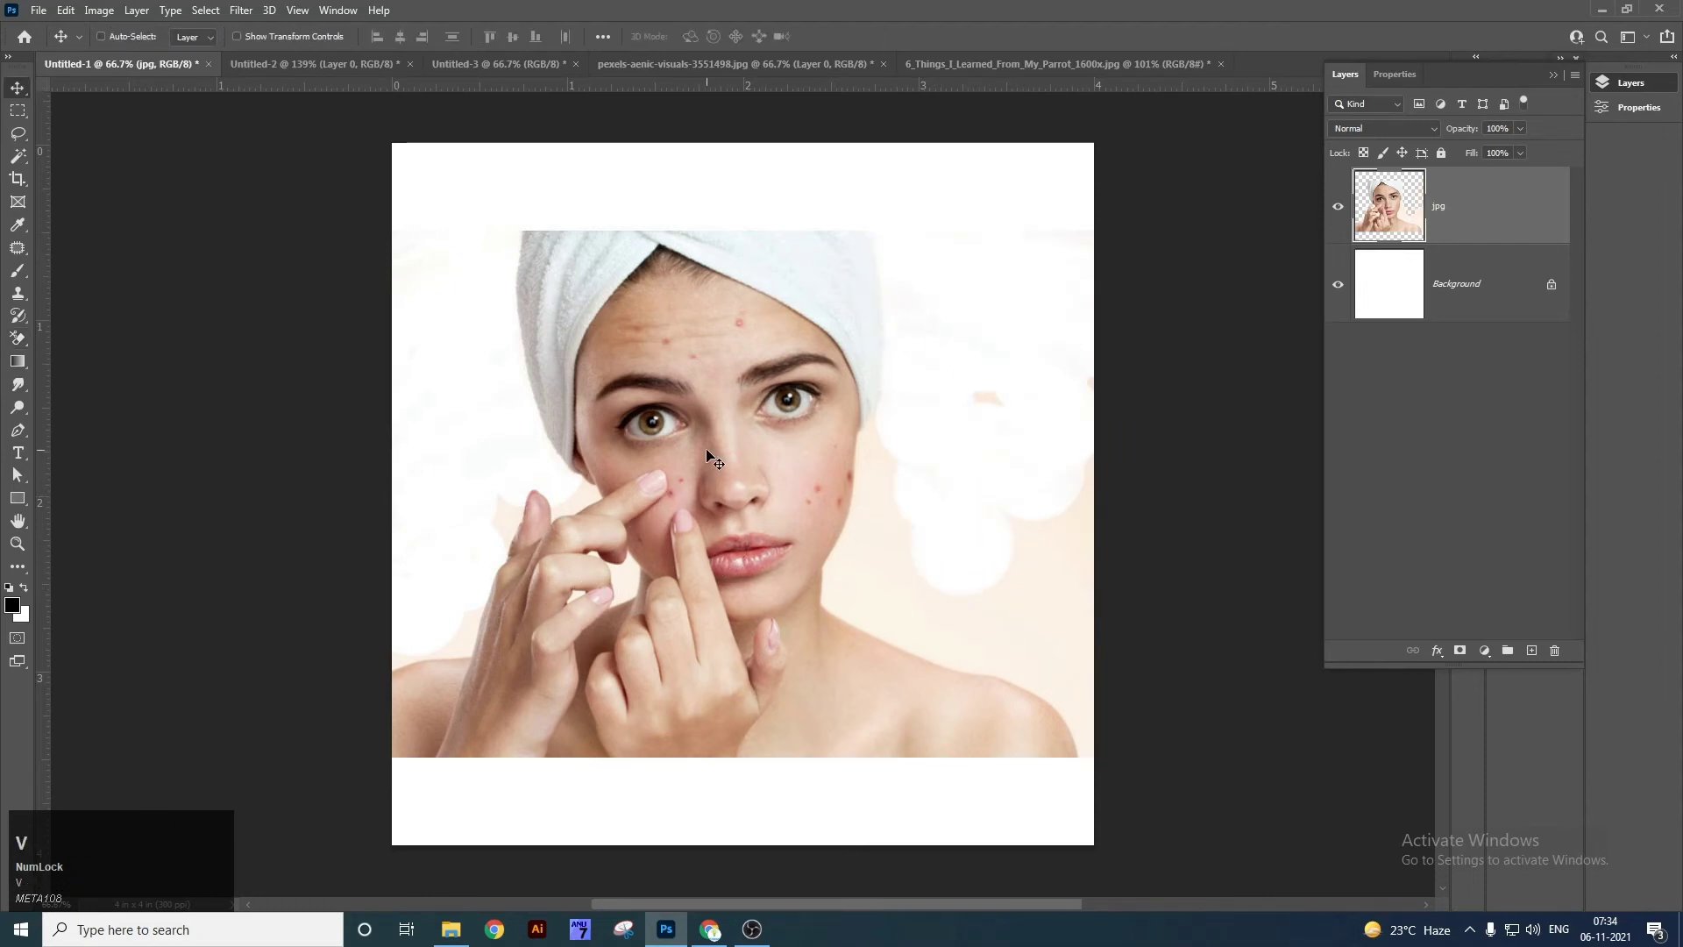
key("ctrl+w")
left_click(835, 349)
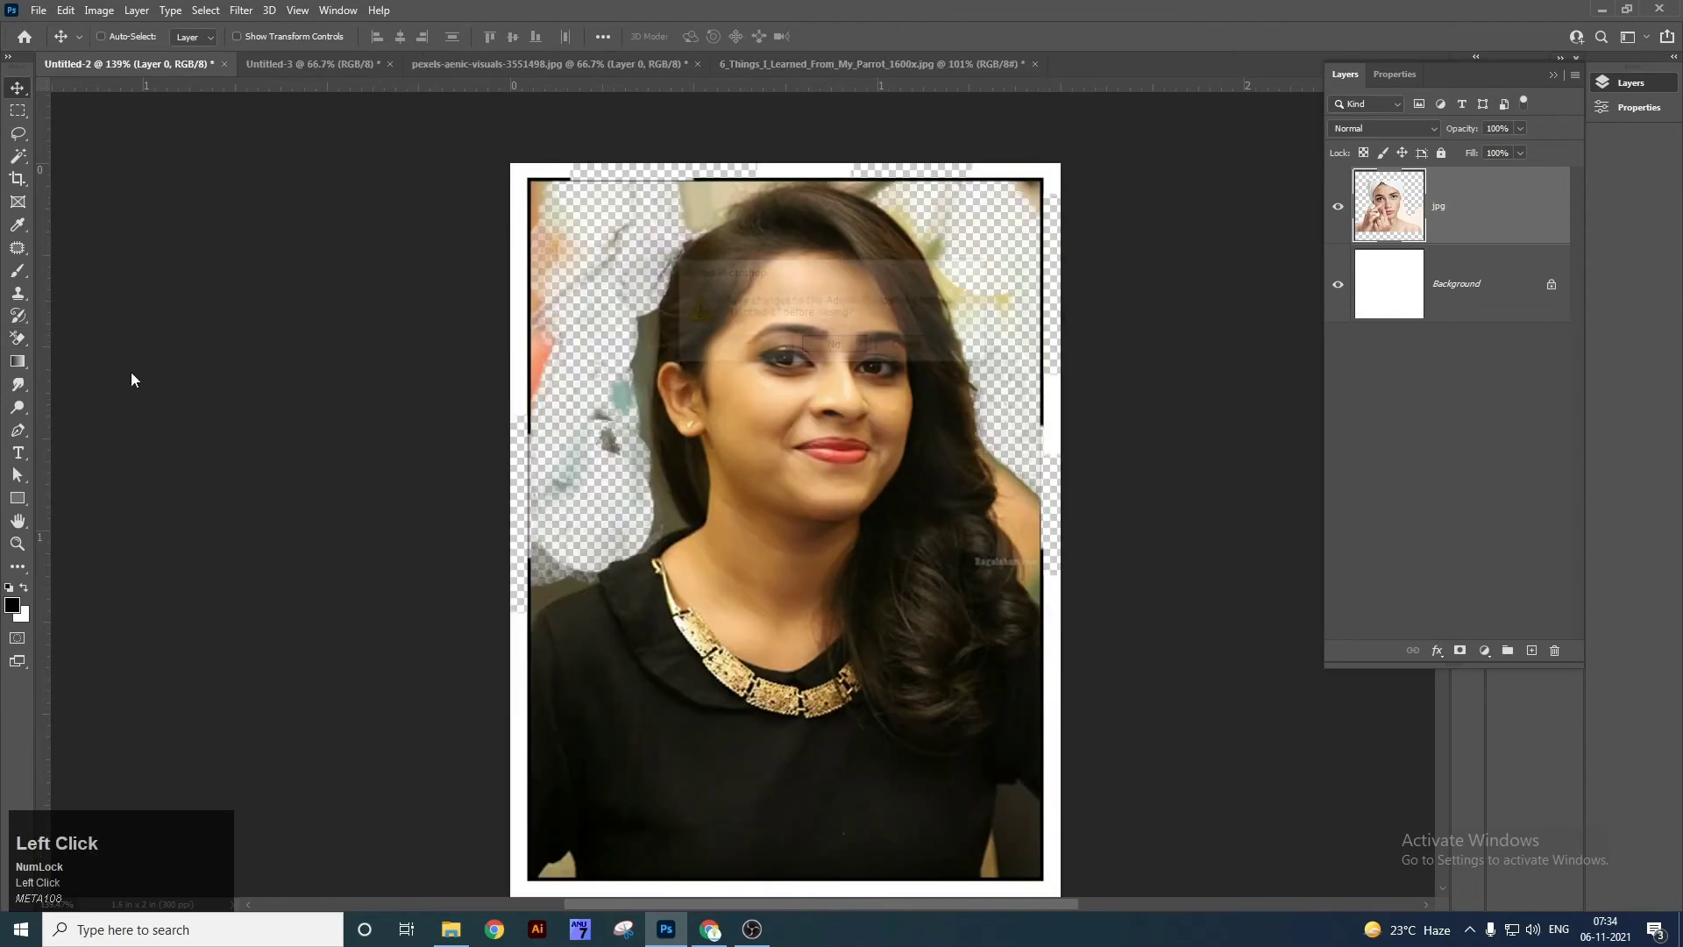
right_click(17, 339)
left_click(90, 374)
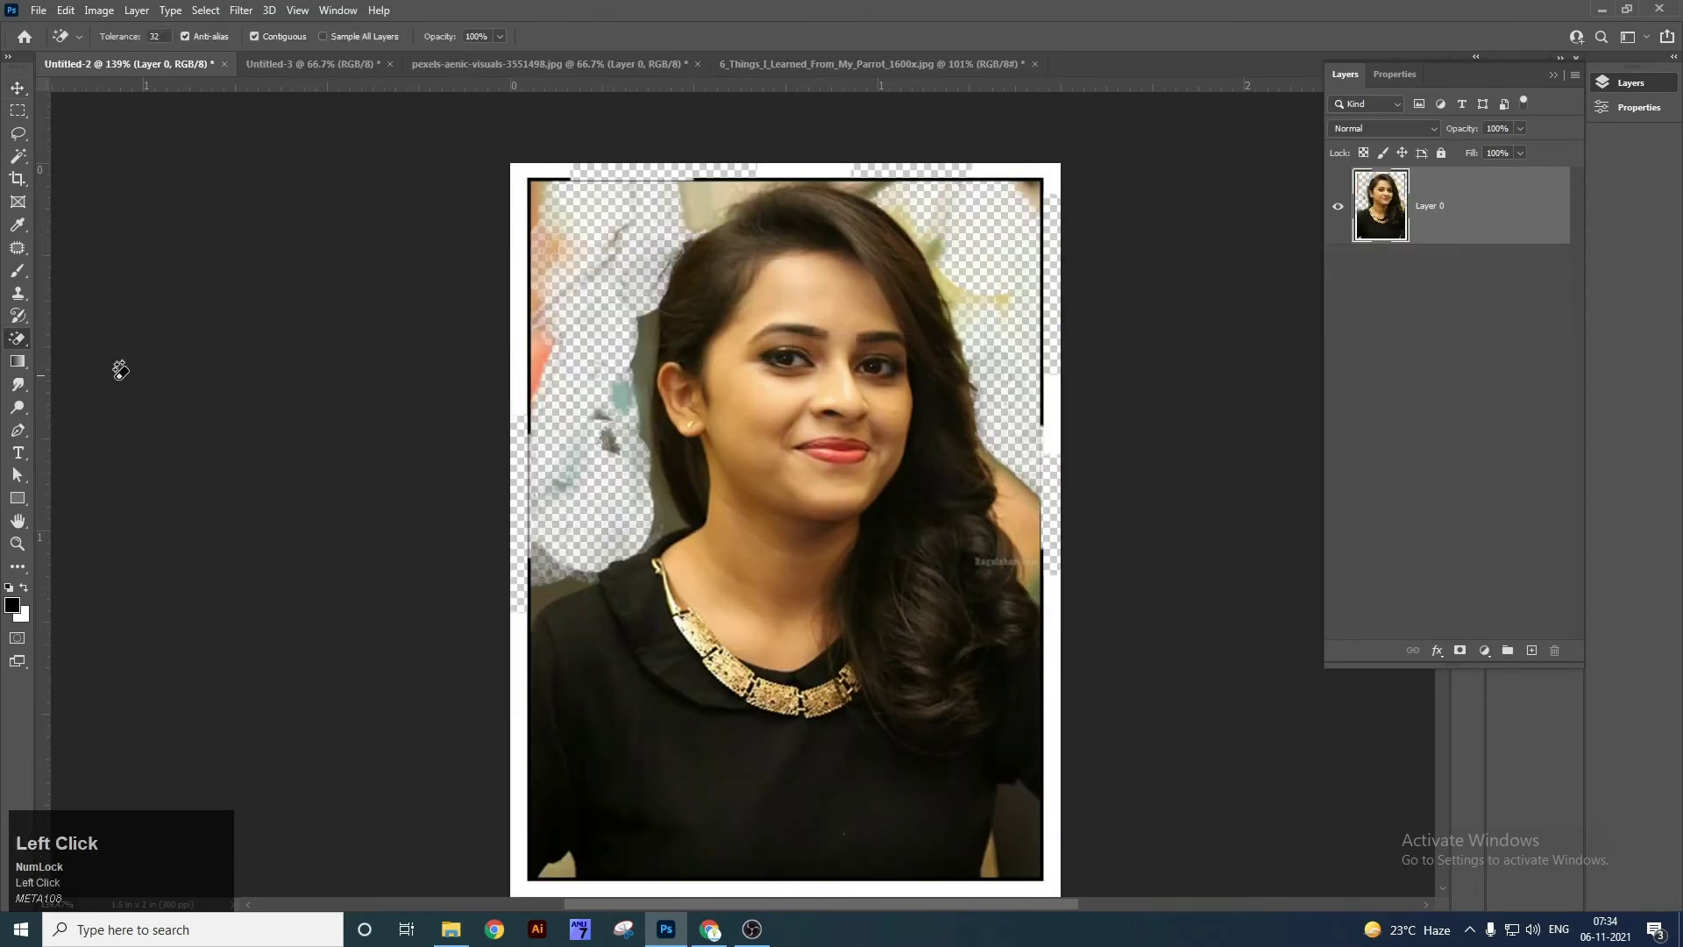
key("ctrl+w")
Discard Untitled-2, then Magic Eraser the left parrot's head and the background above the parrots.
left_click(835, 348)
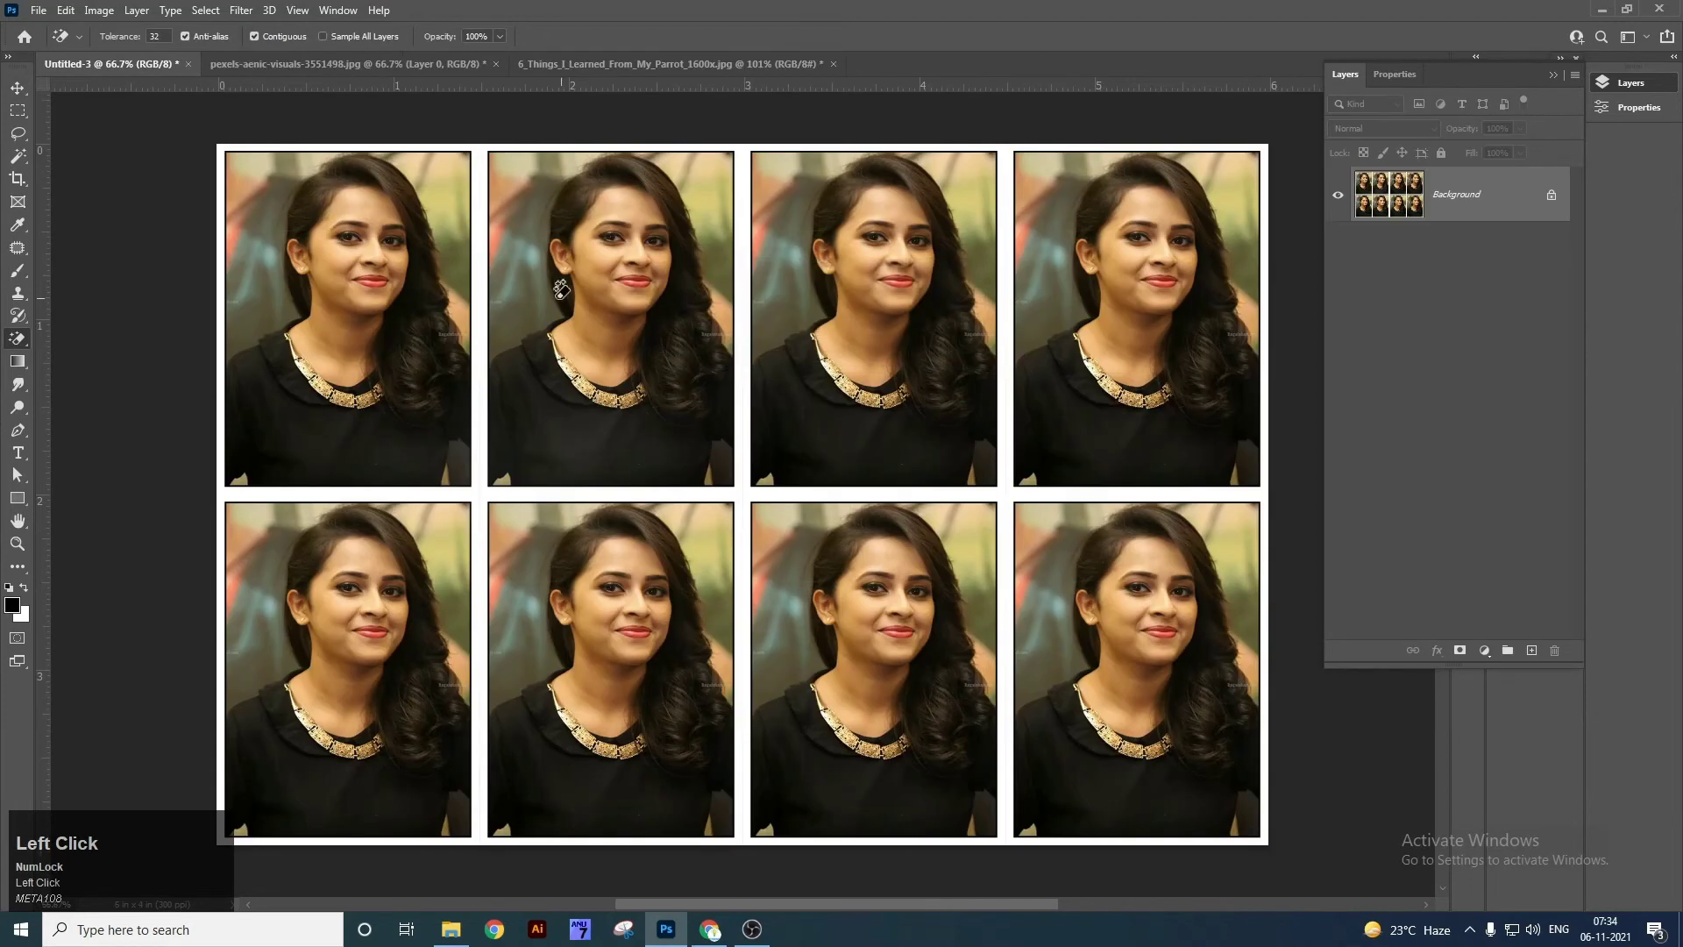
left_click(556, 72)
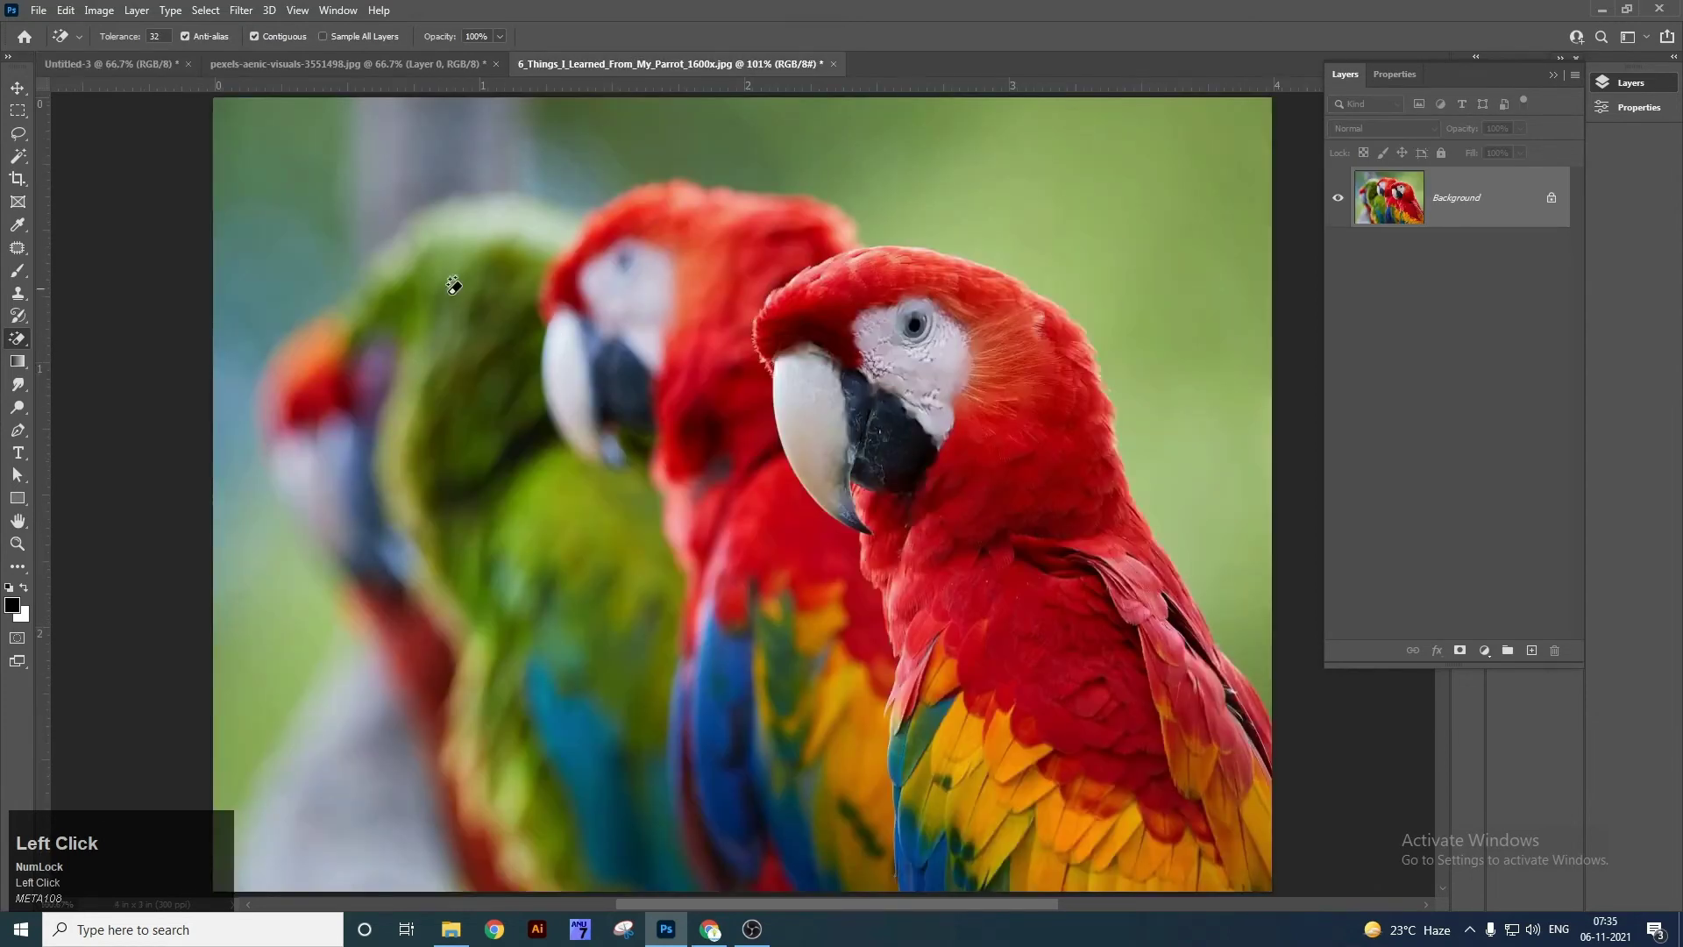
left_click(355, 351)
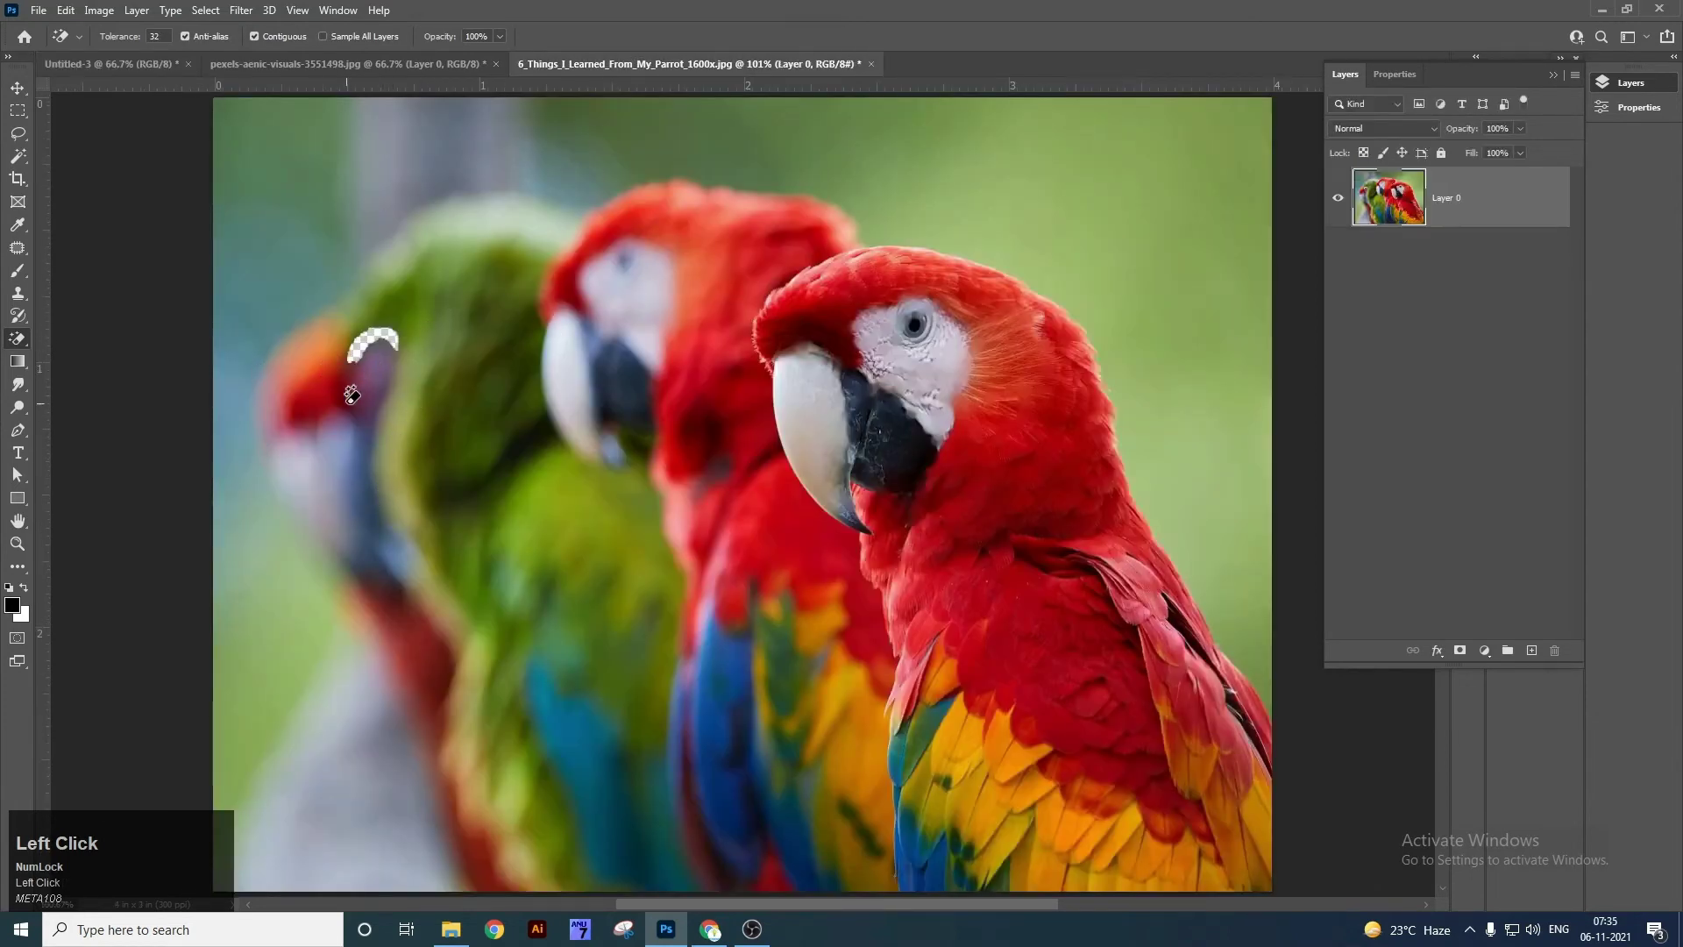
left_click(367, 370)
left_click(347, 397)
left_click(338, 400)
left_click(314, 214)
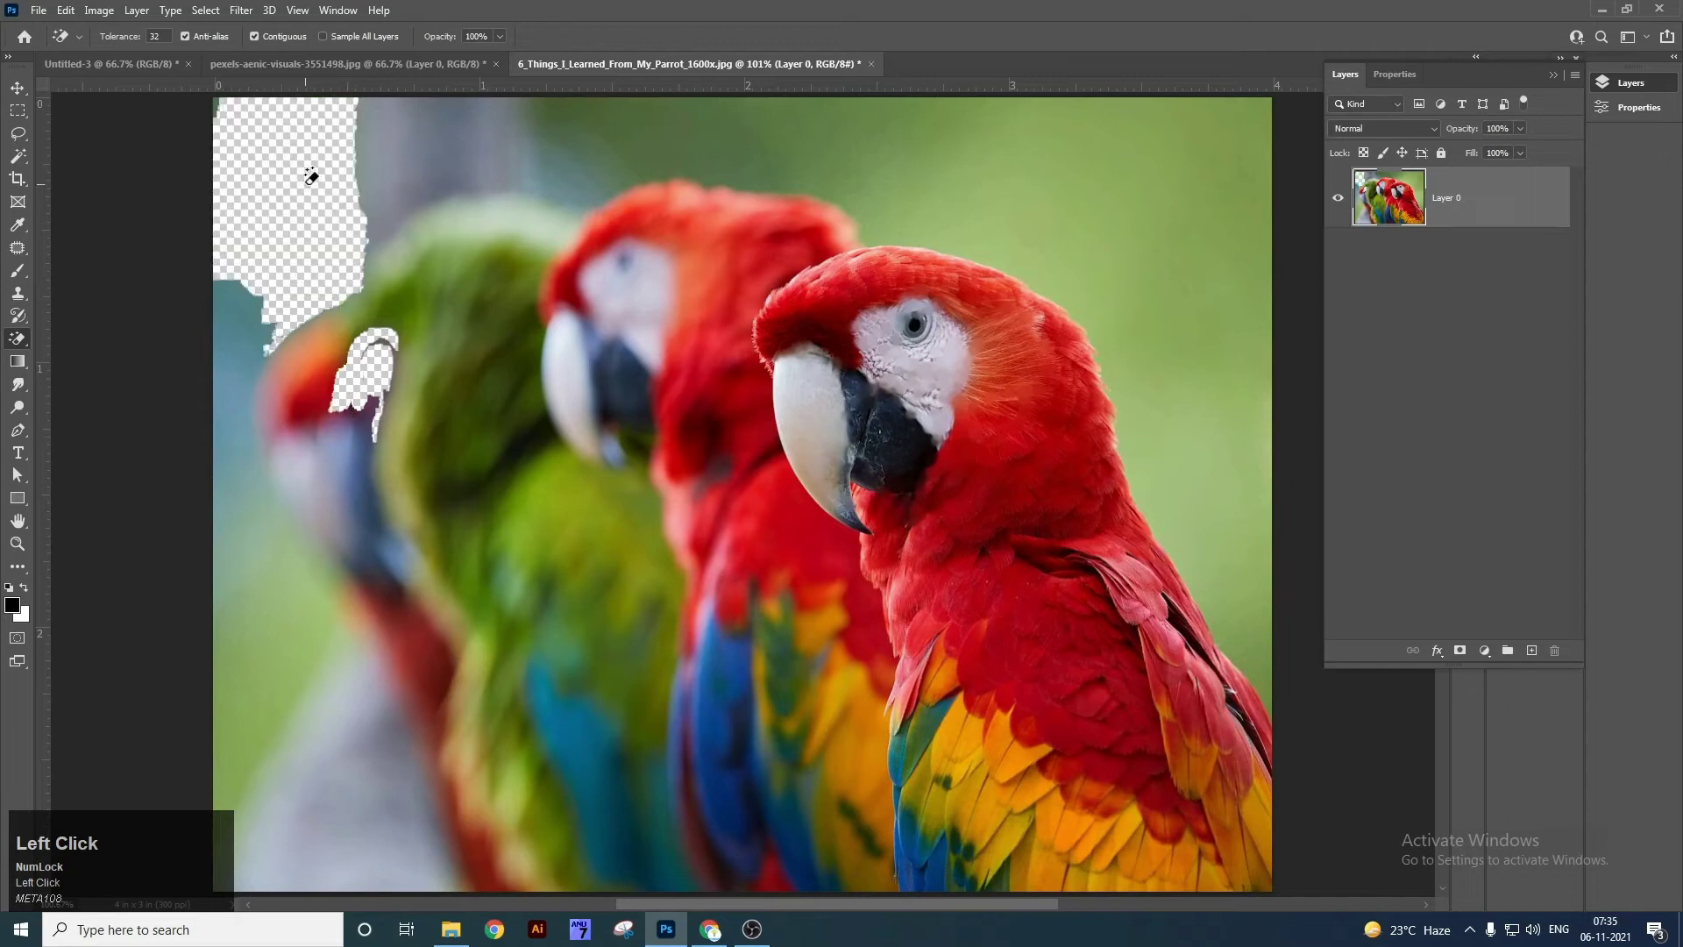
left_click(377, 131)
left_click(453, 109)
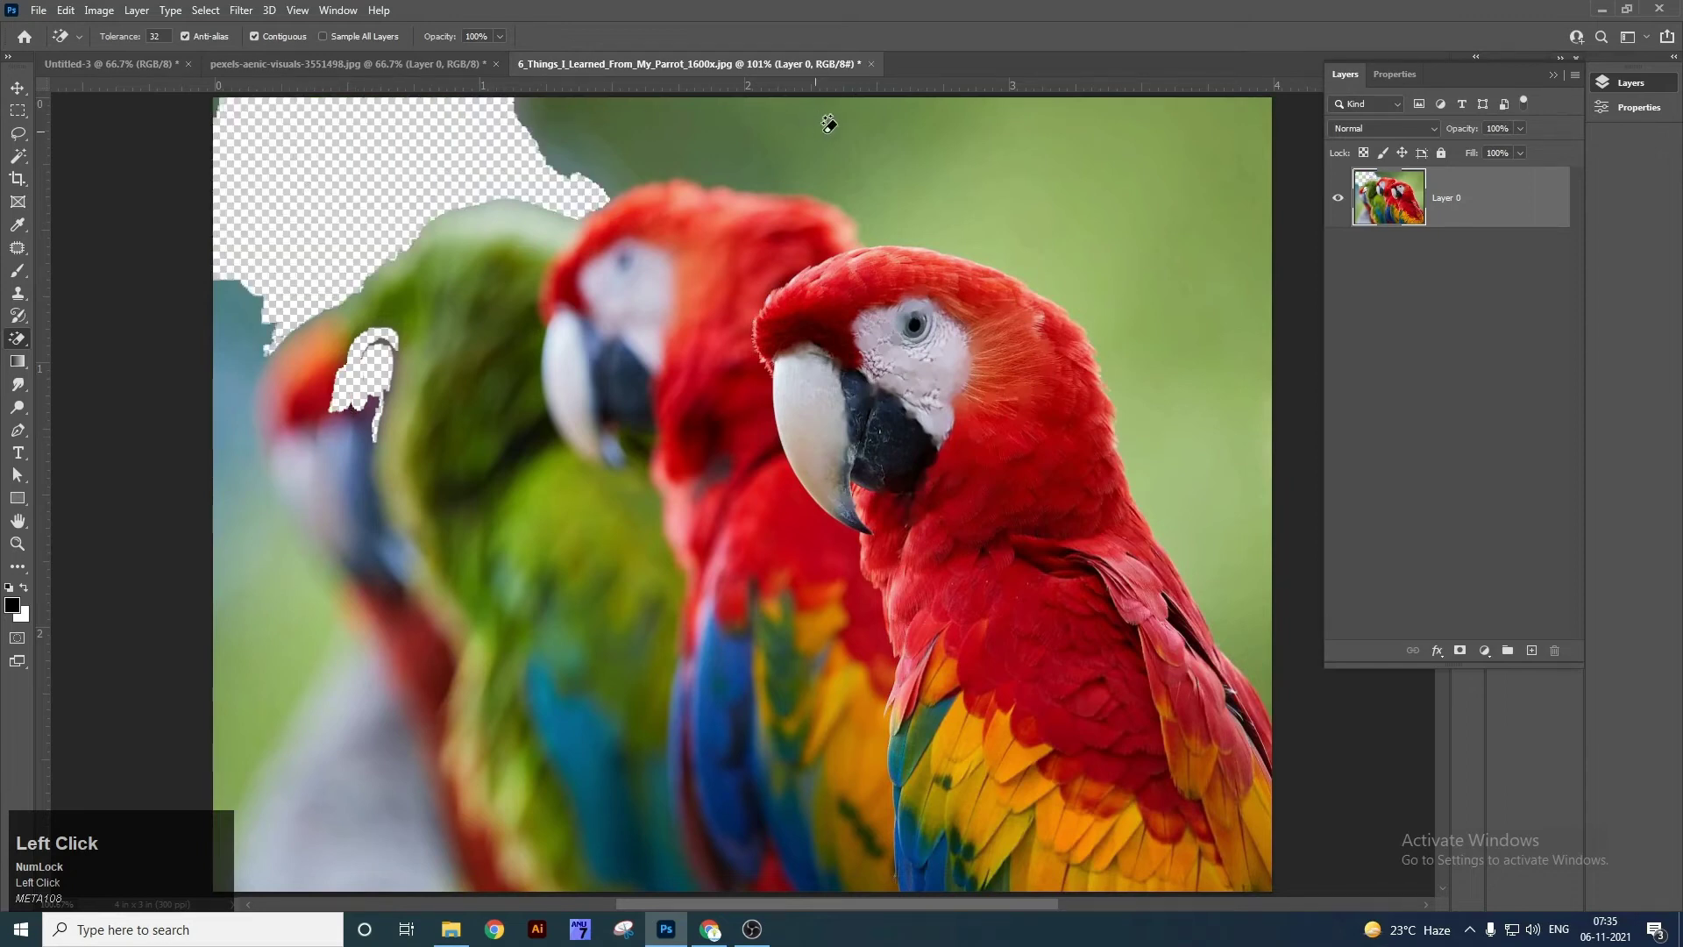
left_click(830, 124)
left_click(1061, 171)
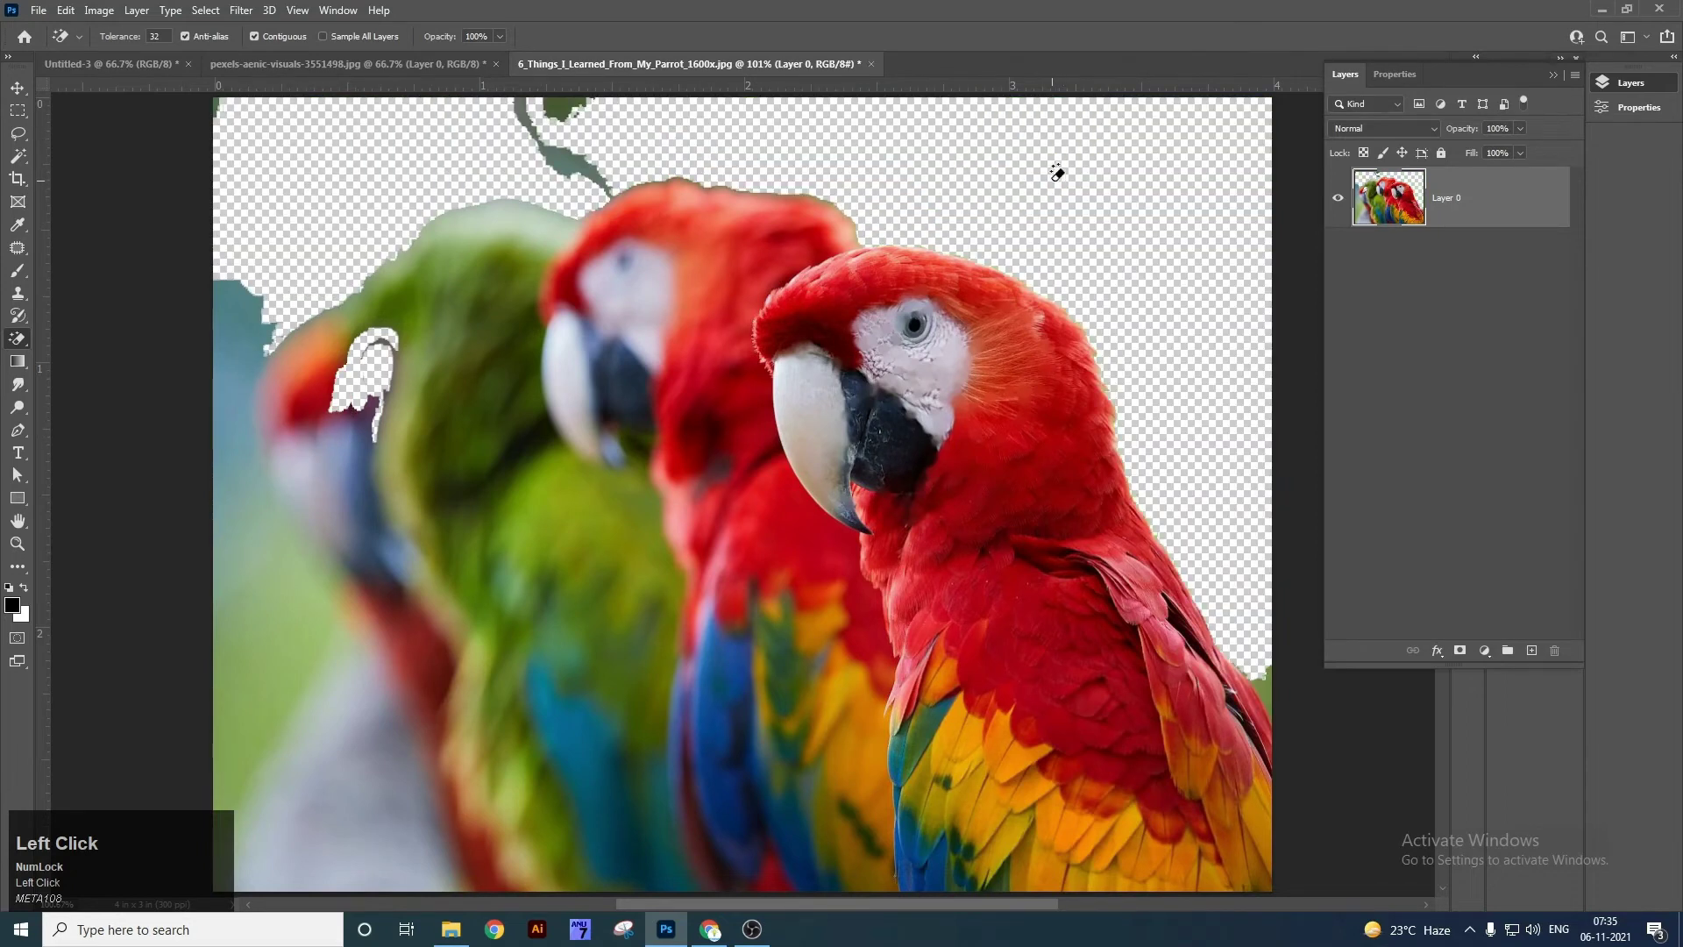
left_click(565, 132)
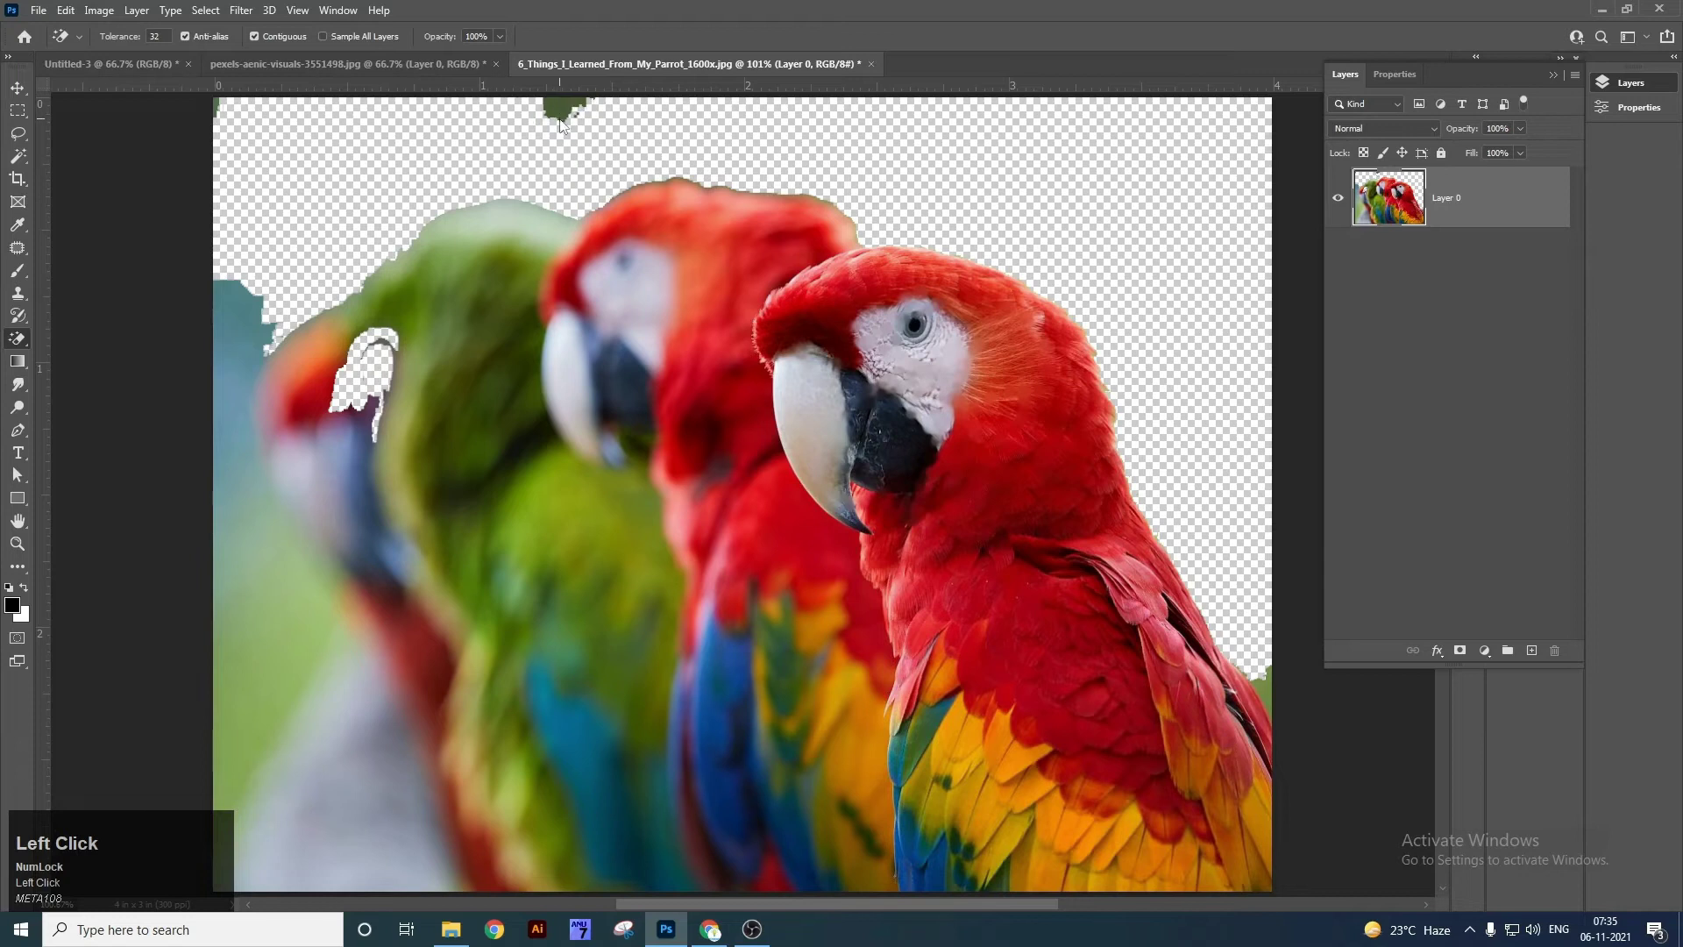
Magic Eraser the teal and green background along the left edge and lower left.
left_click(245, 371)
left_click(270, 605)
left_click(256, 704)
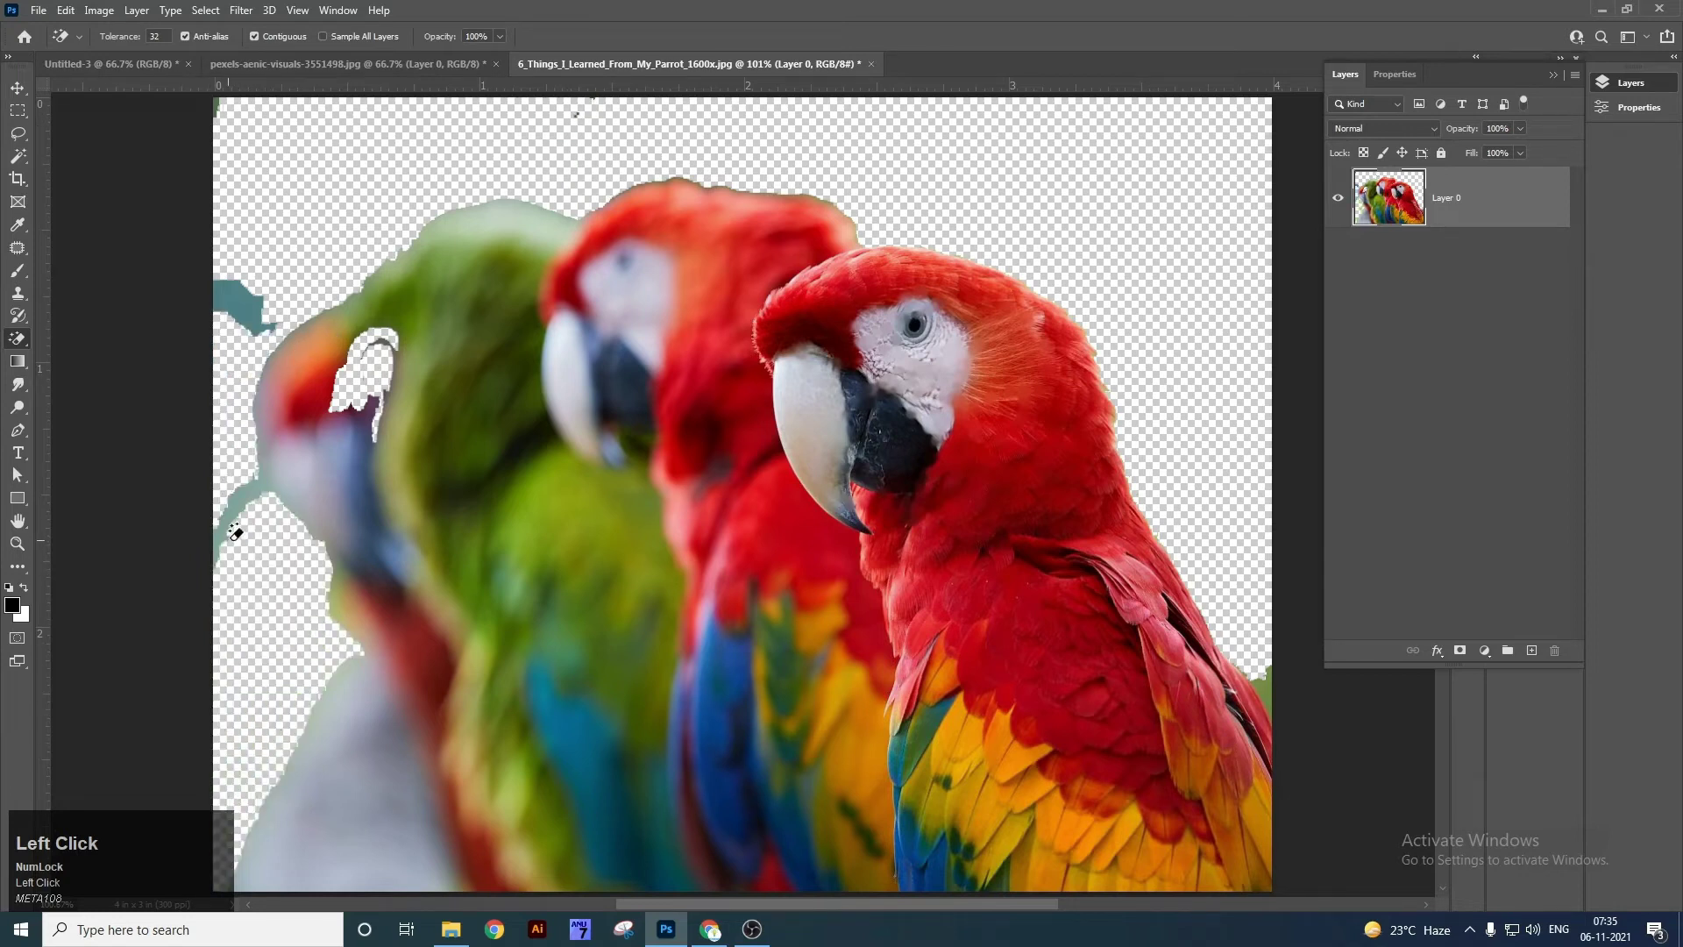
left_click(255, 316)
left_click(248, 495)
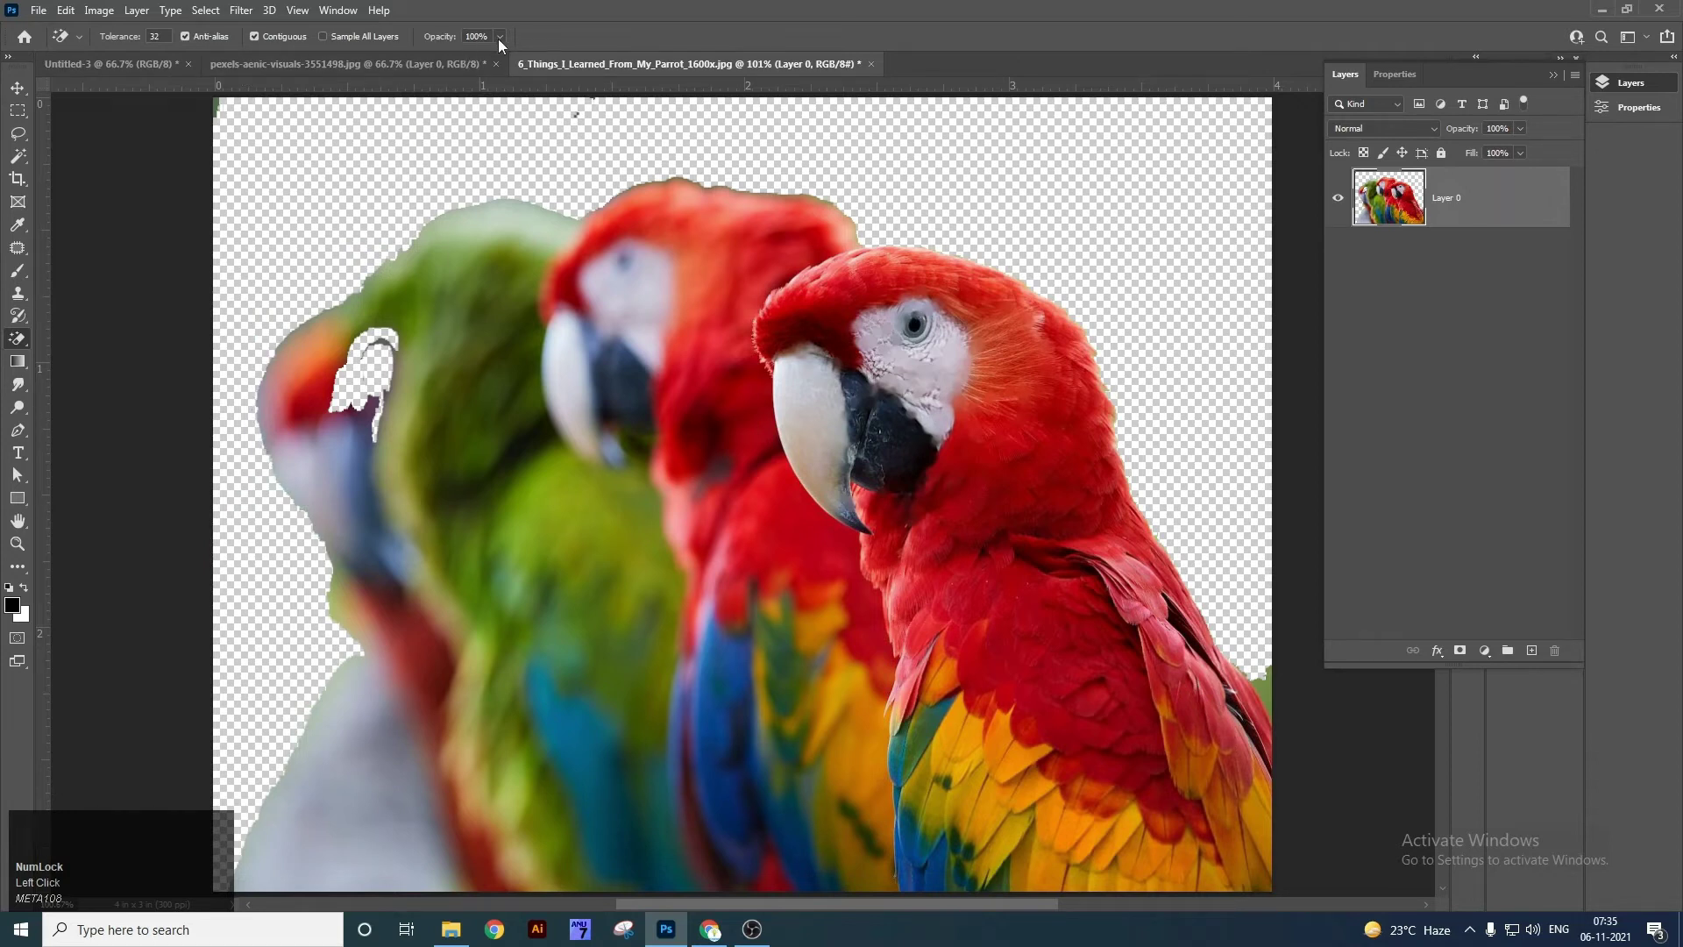
Set Tolerance to 70 and erase the blurred parrot's colour areas, undoing the grey-white and red erases.
left_click(154, 36)
type("70")
left_click(346, 757)
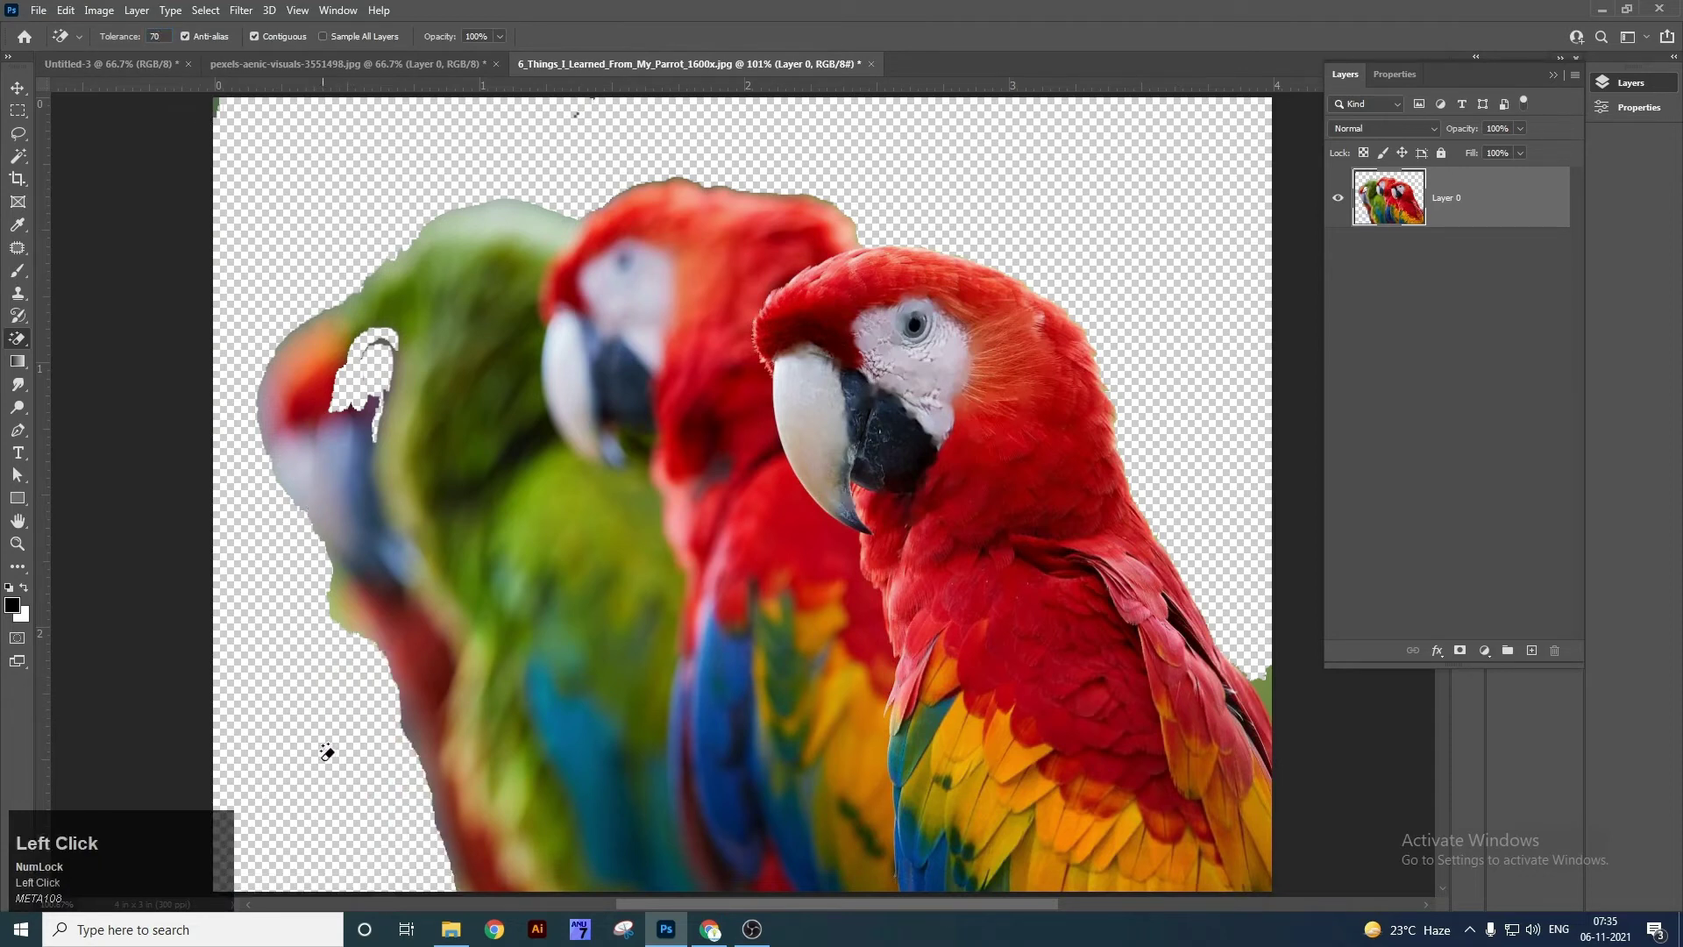
key("ctrl+z")
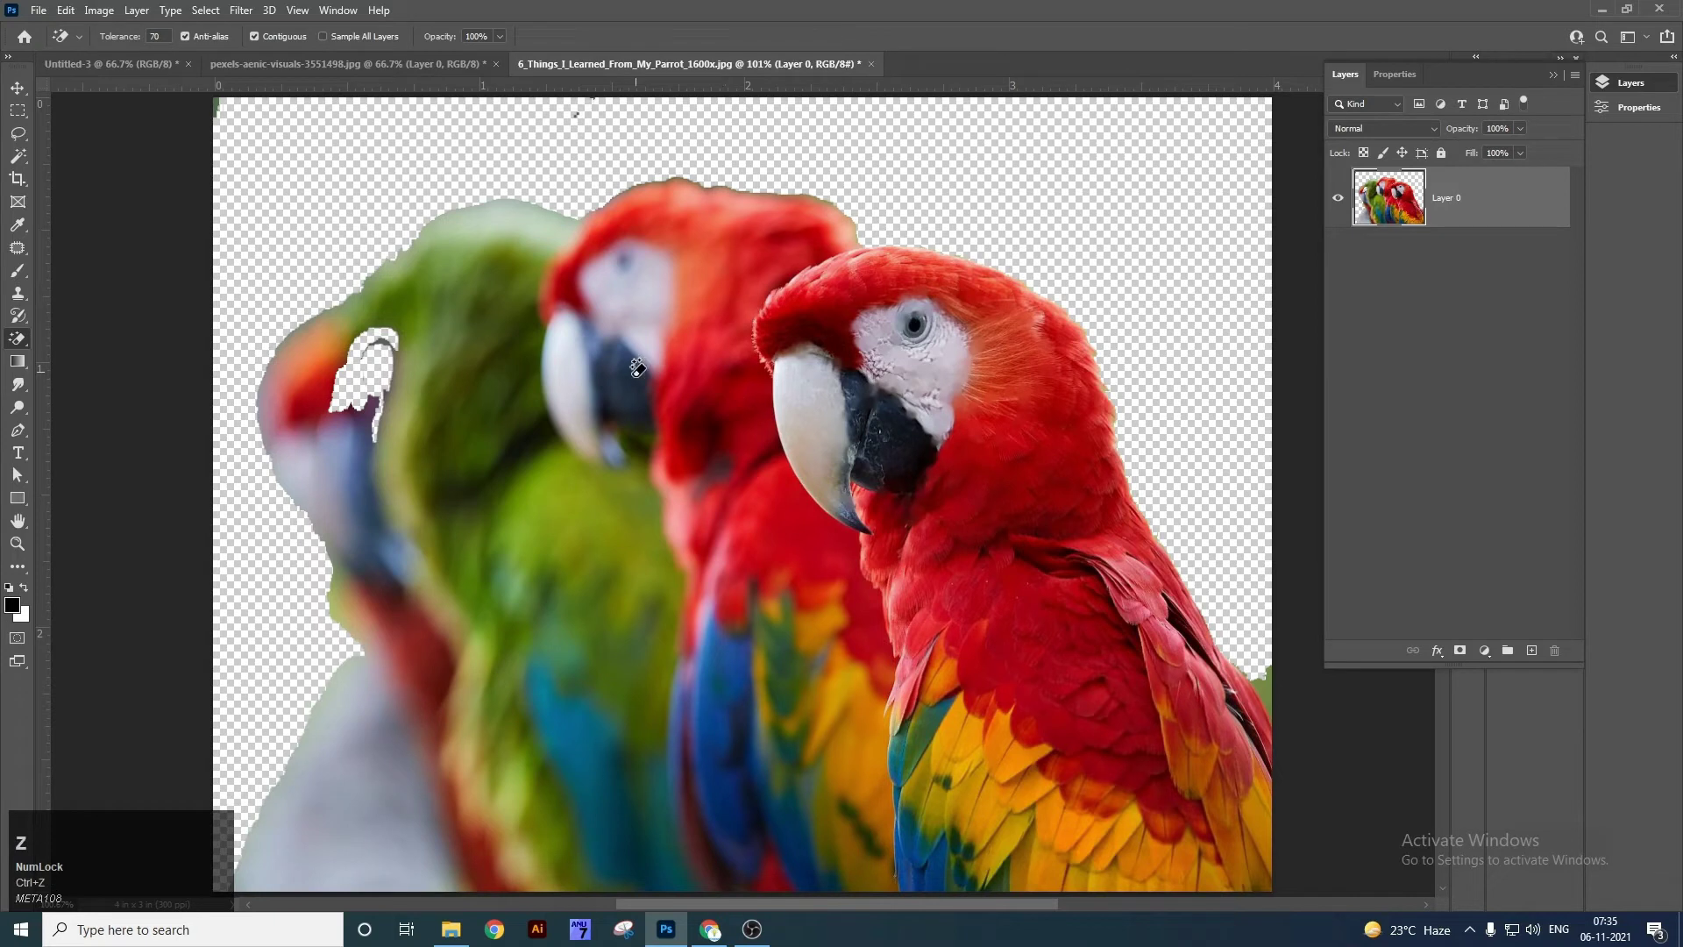
left_click(614, 554)
left_click(692, 706)
left_click(641, 818)
left_click(719, 693)
left_click(802, 682)
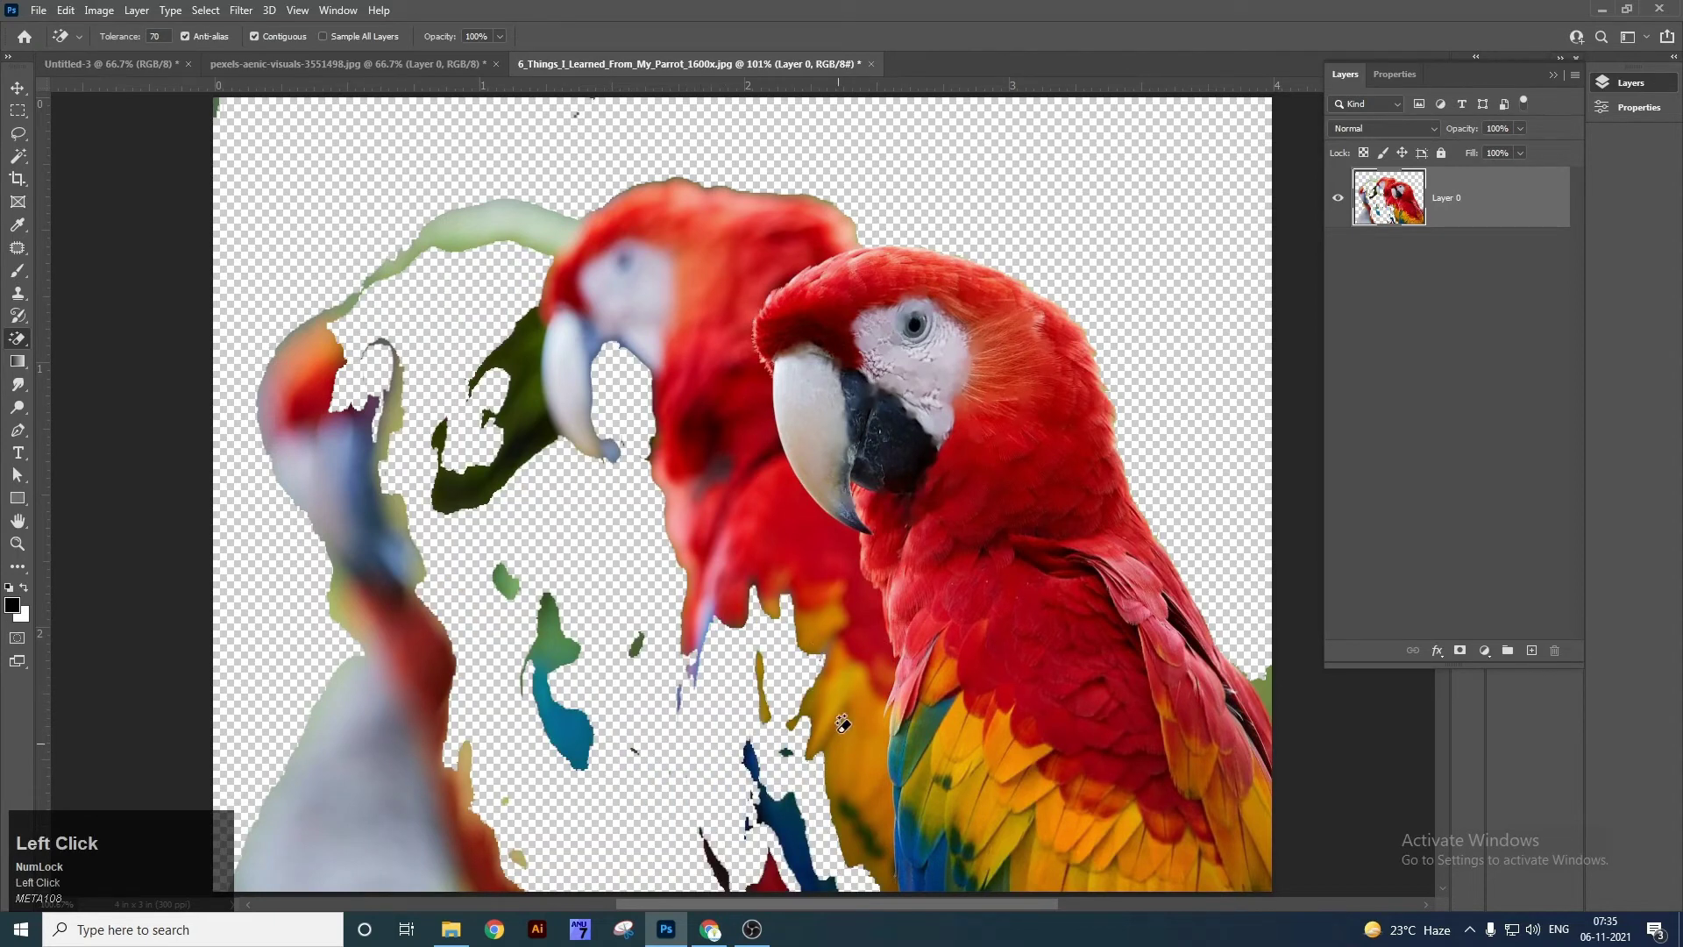
left_click(842, 725)
left_click(814, 586)
key("ctrl+z")
Close the parrot photo without saving and return to the elephant photo.
key("v")
key("ctrl+w")
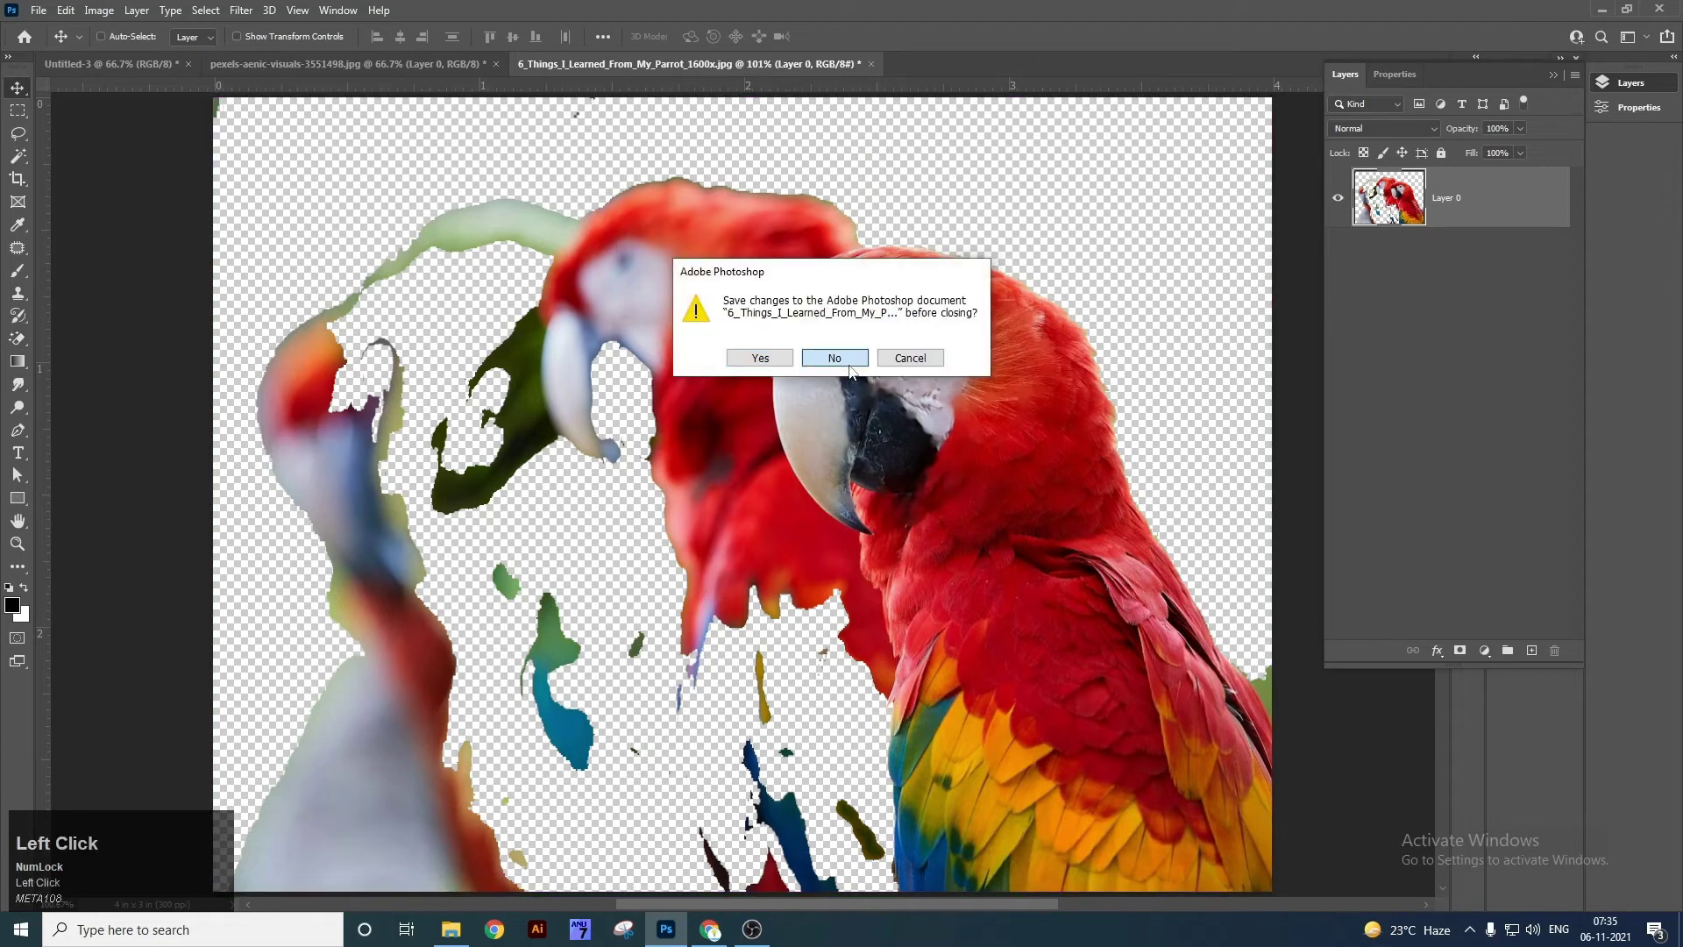
left_click(833, 358)
left_click(404, 65)
Undo the sky erasures, switch to the Magic Eraser Tool, and undo its oversized test erase.
key("ctrl+z")
key("ctrl+z")
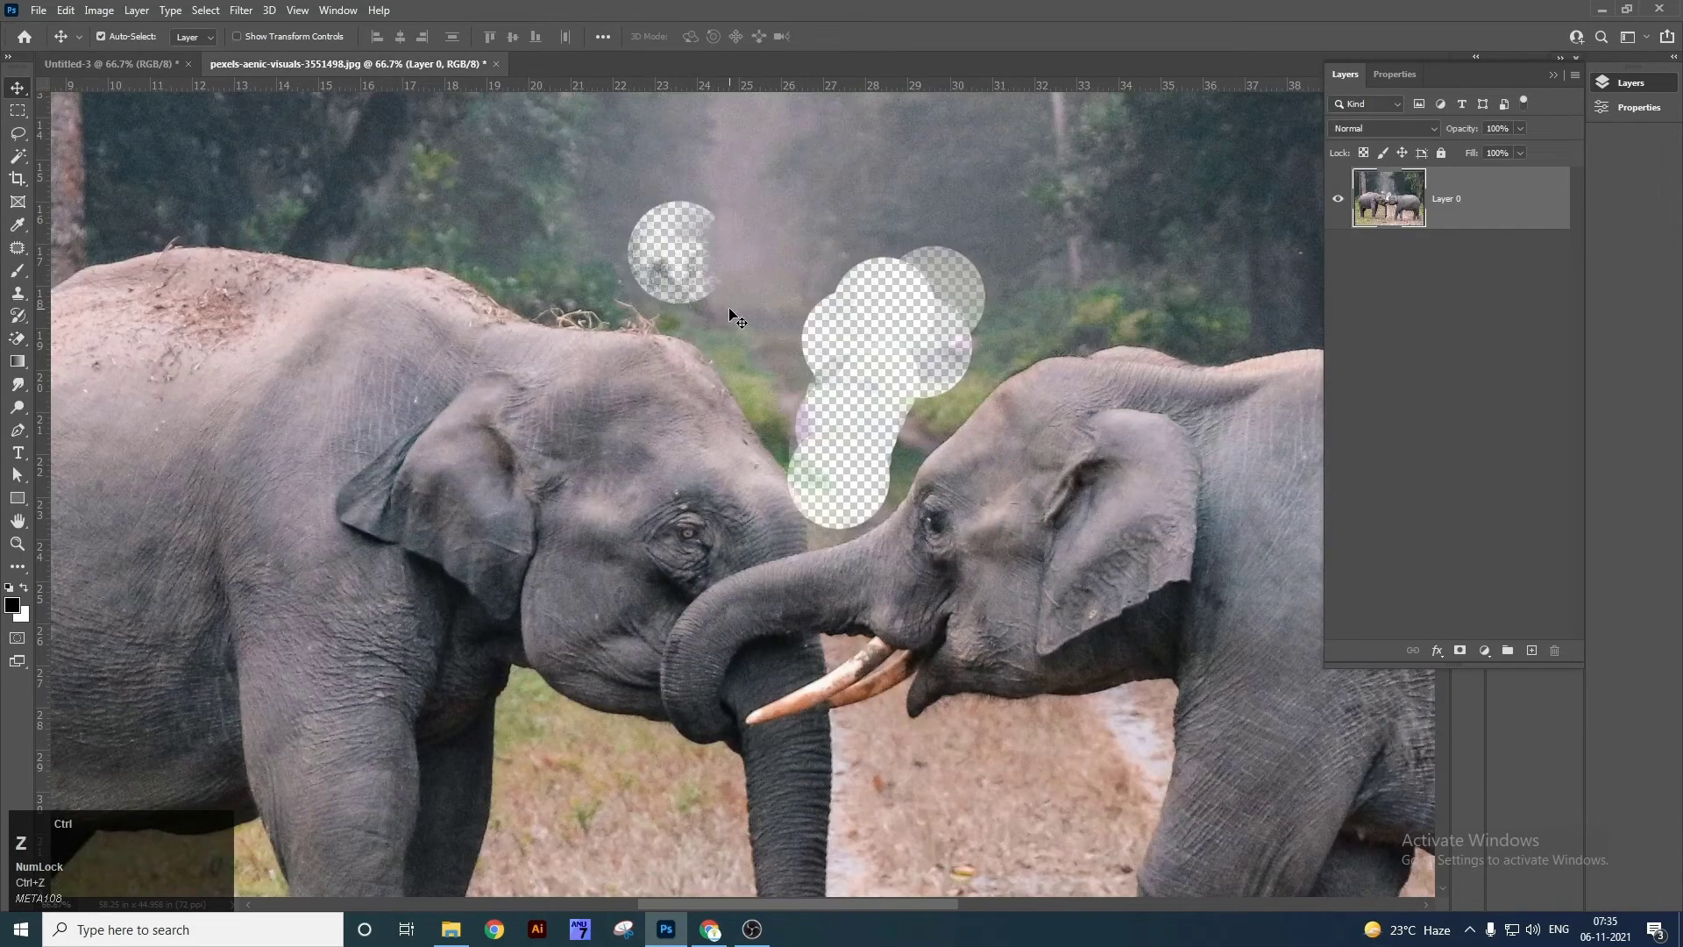
key("ctrl+z")
key("ctrl+z")
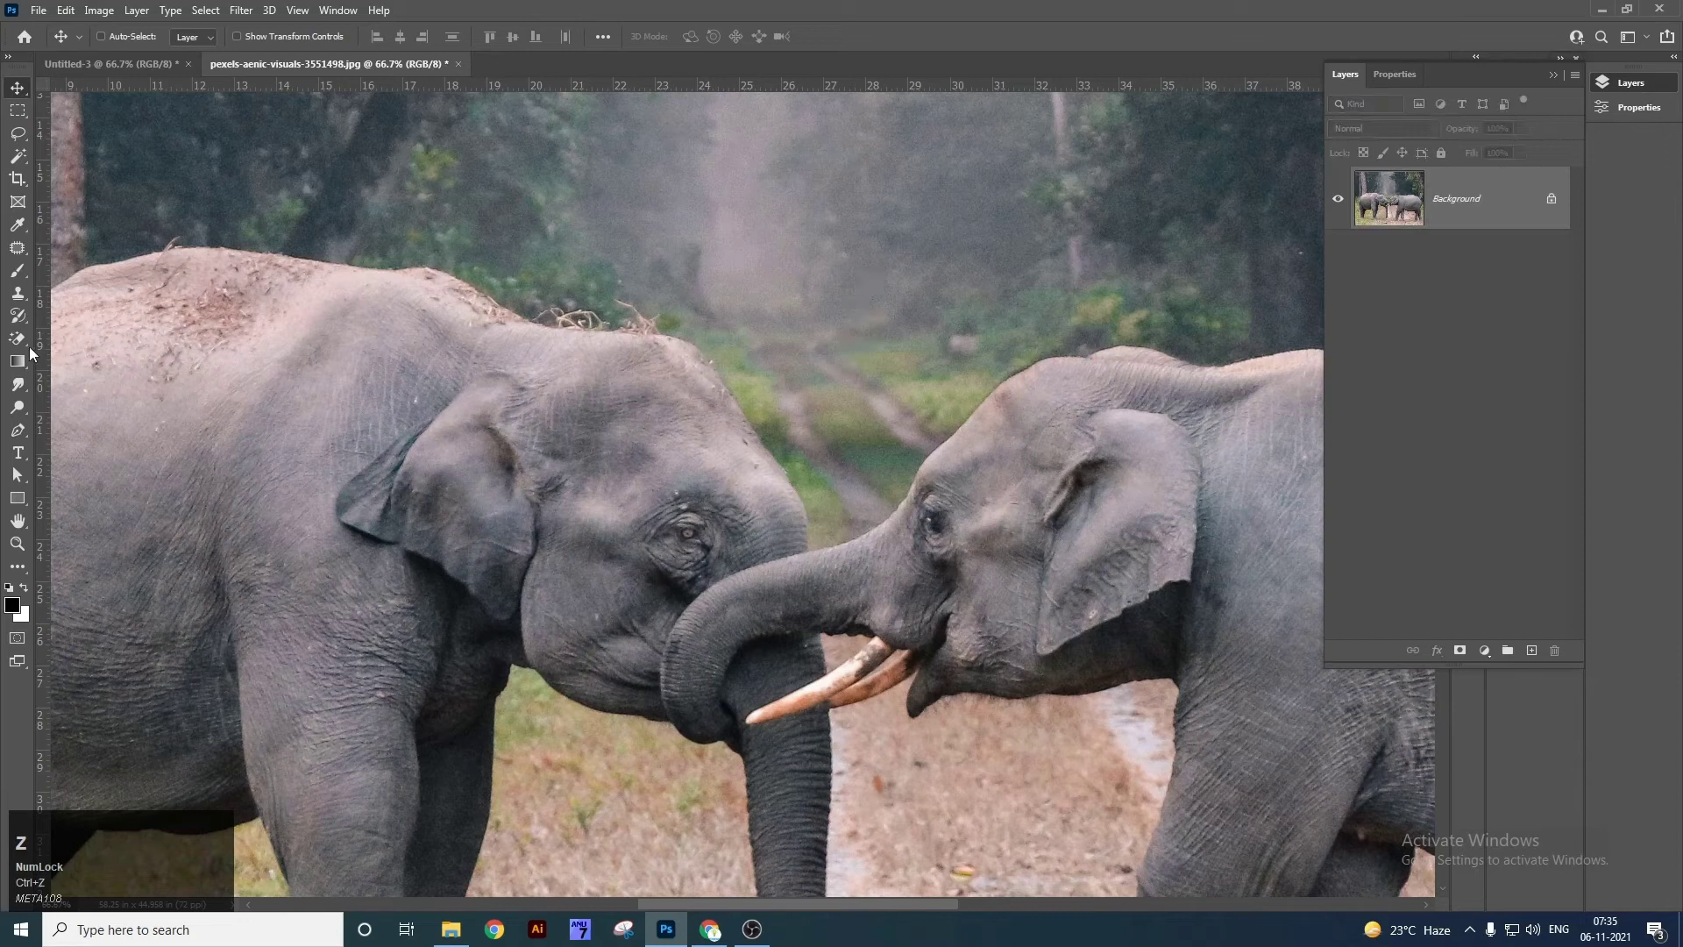
right_click(17, 338)
left_click(85, 369)
left_click(810, 319)
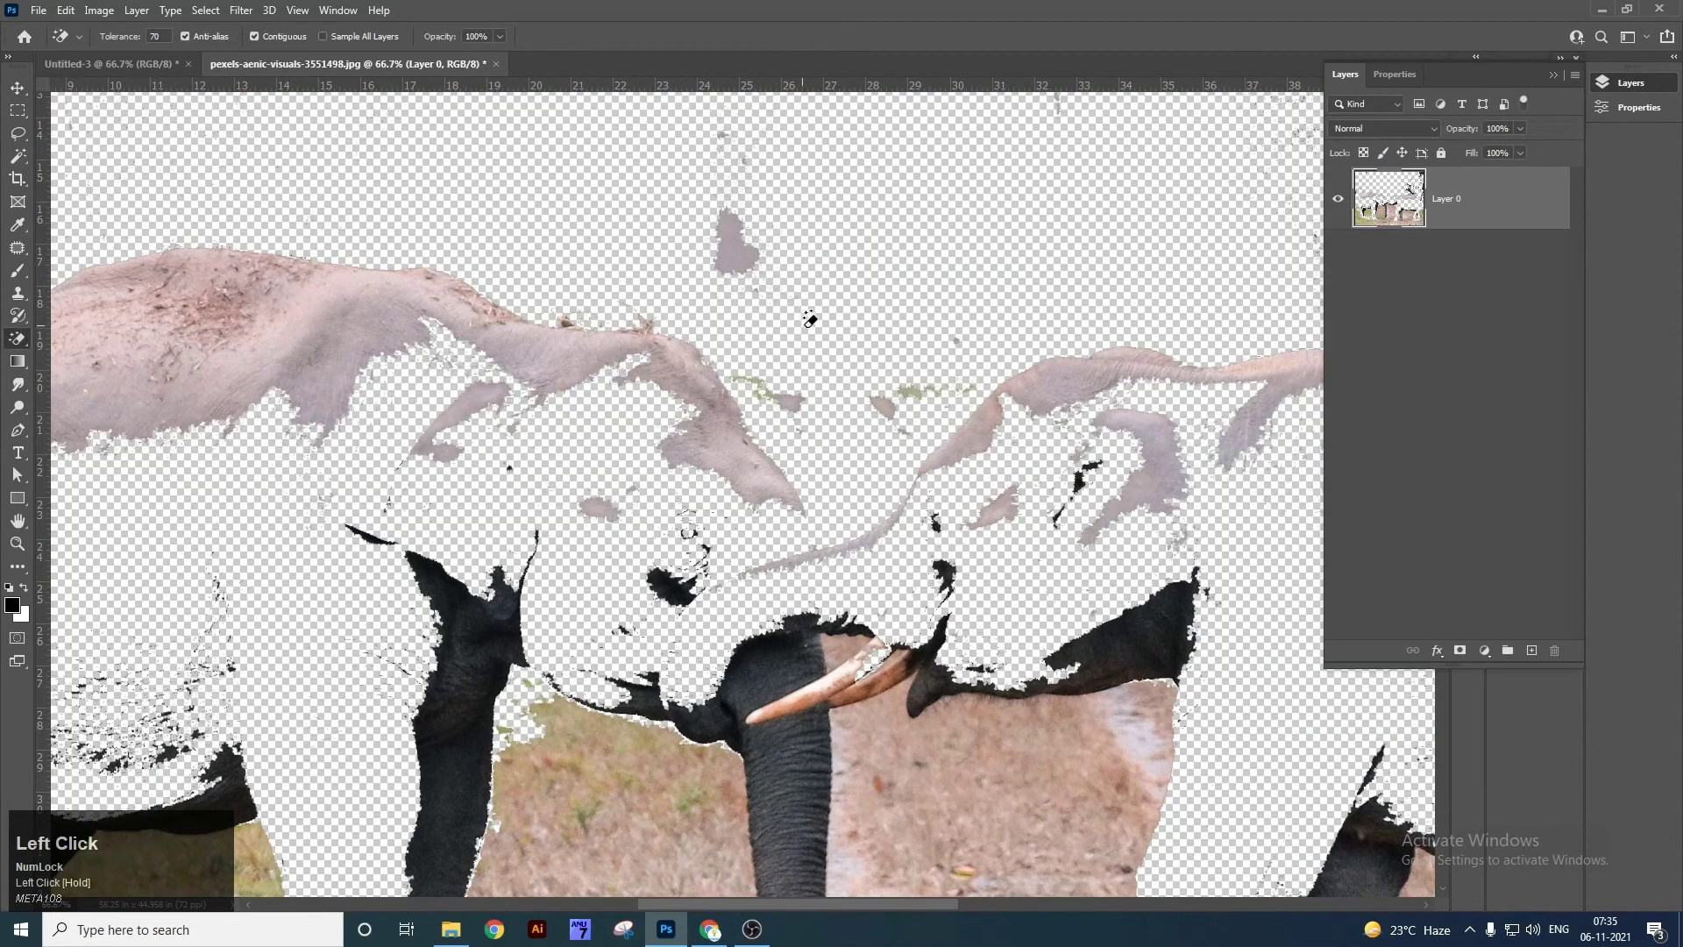
key("ctrl+z")
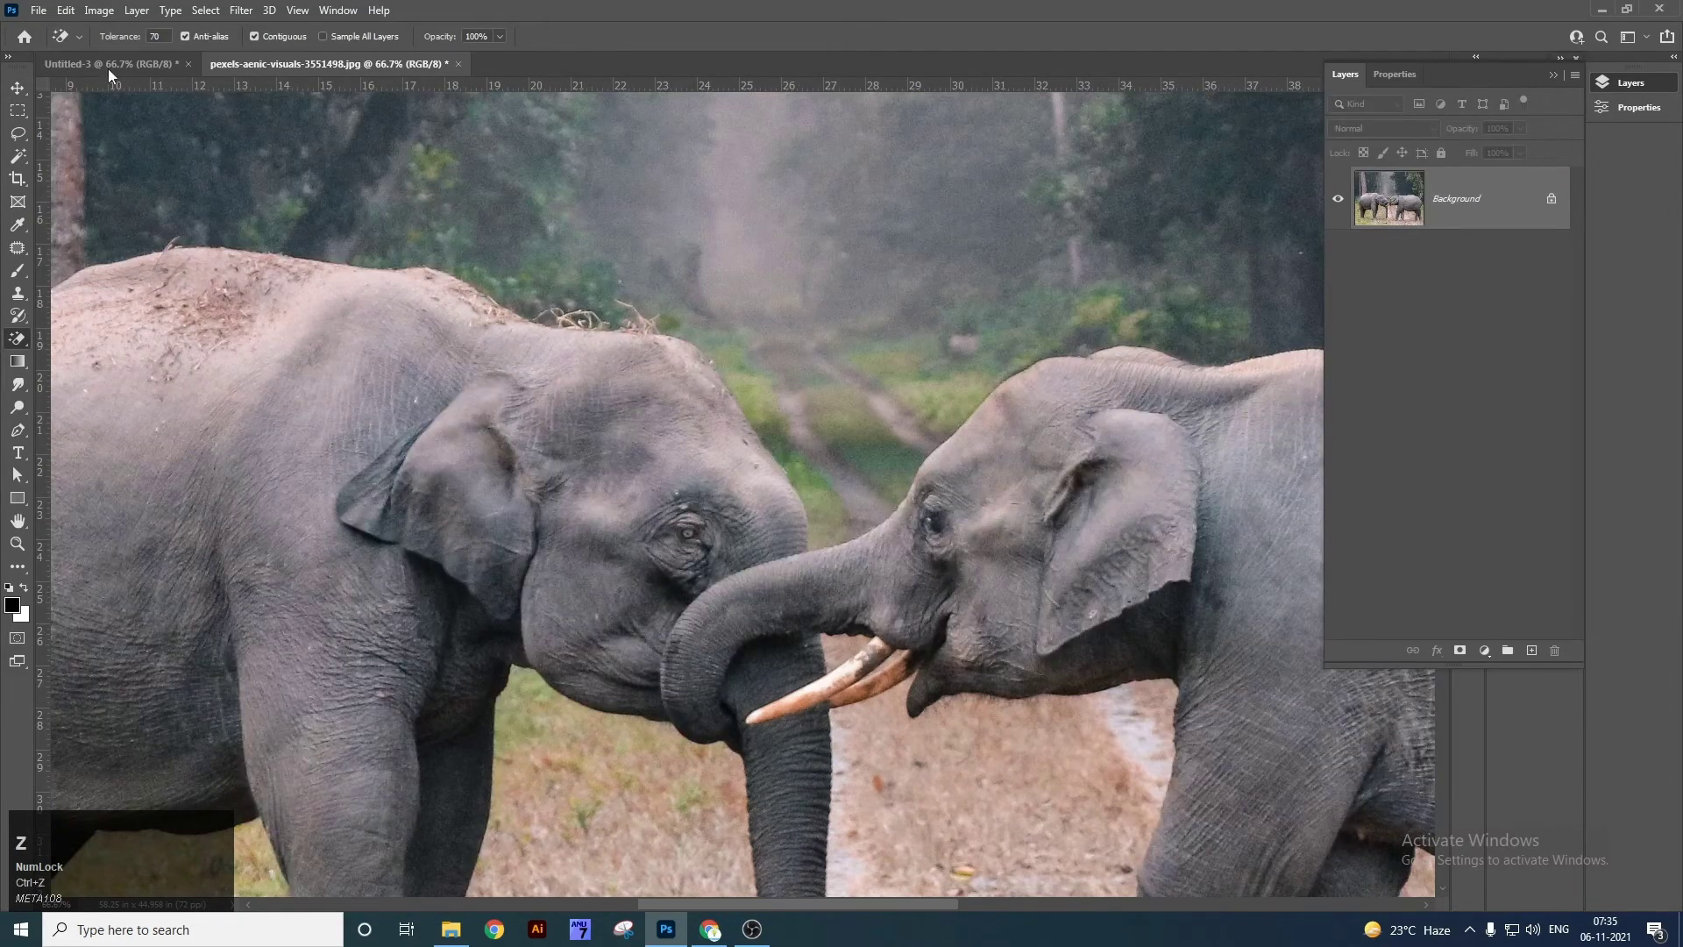
Change the Tolerance and magic-erase background patches around the elephants, undoing the last two.
left_click(106, 41)
left_click(569, 275)
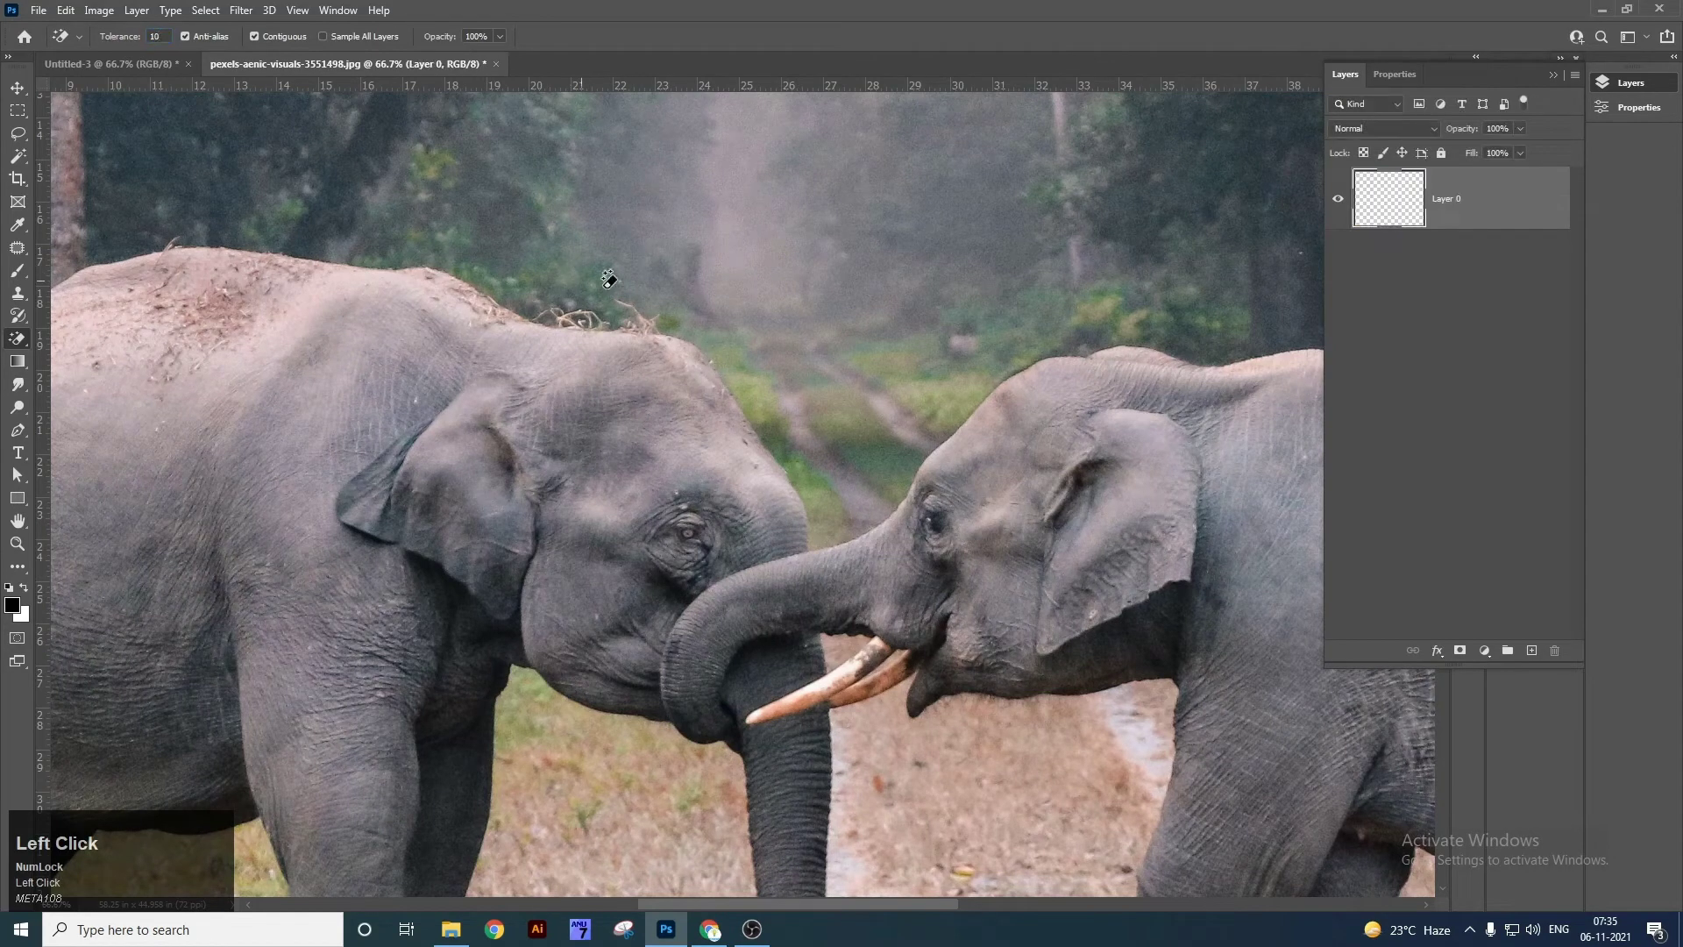
left_click(783, 279)
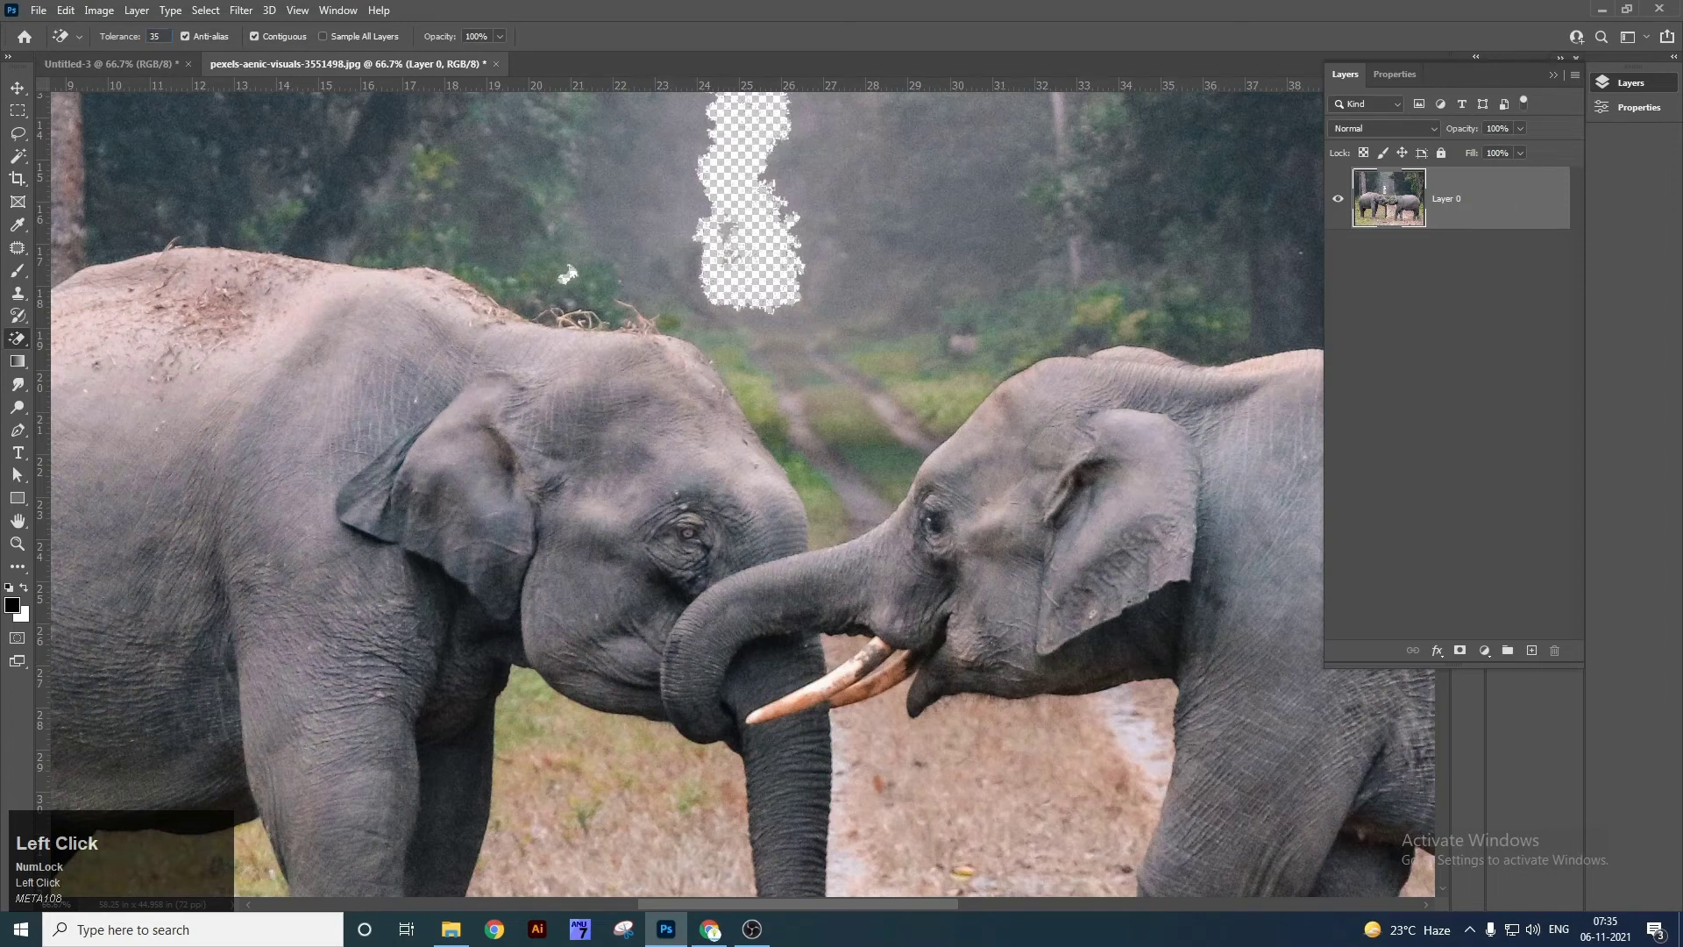
left_click(552, 298)
left_click(781, 333)
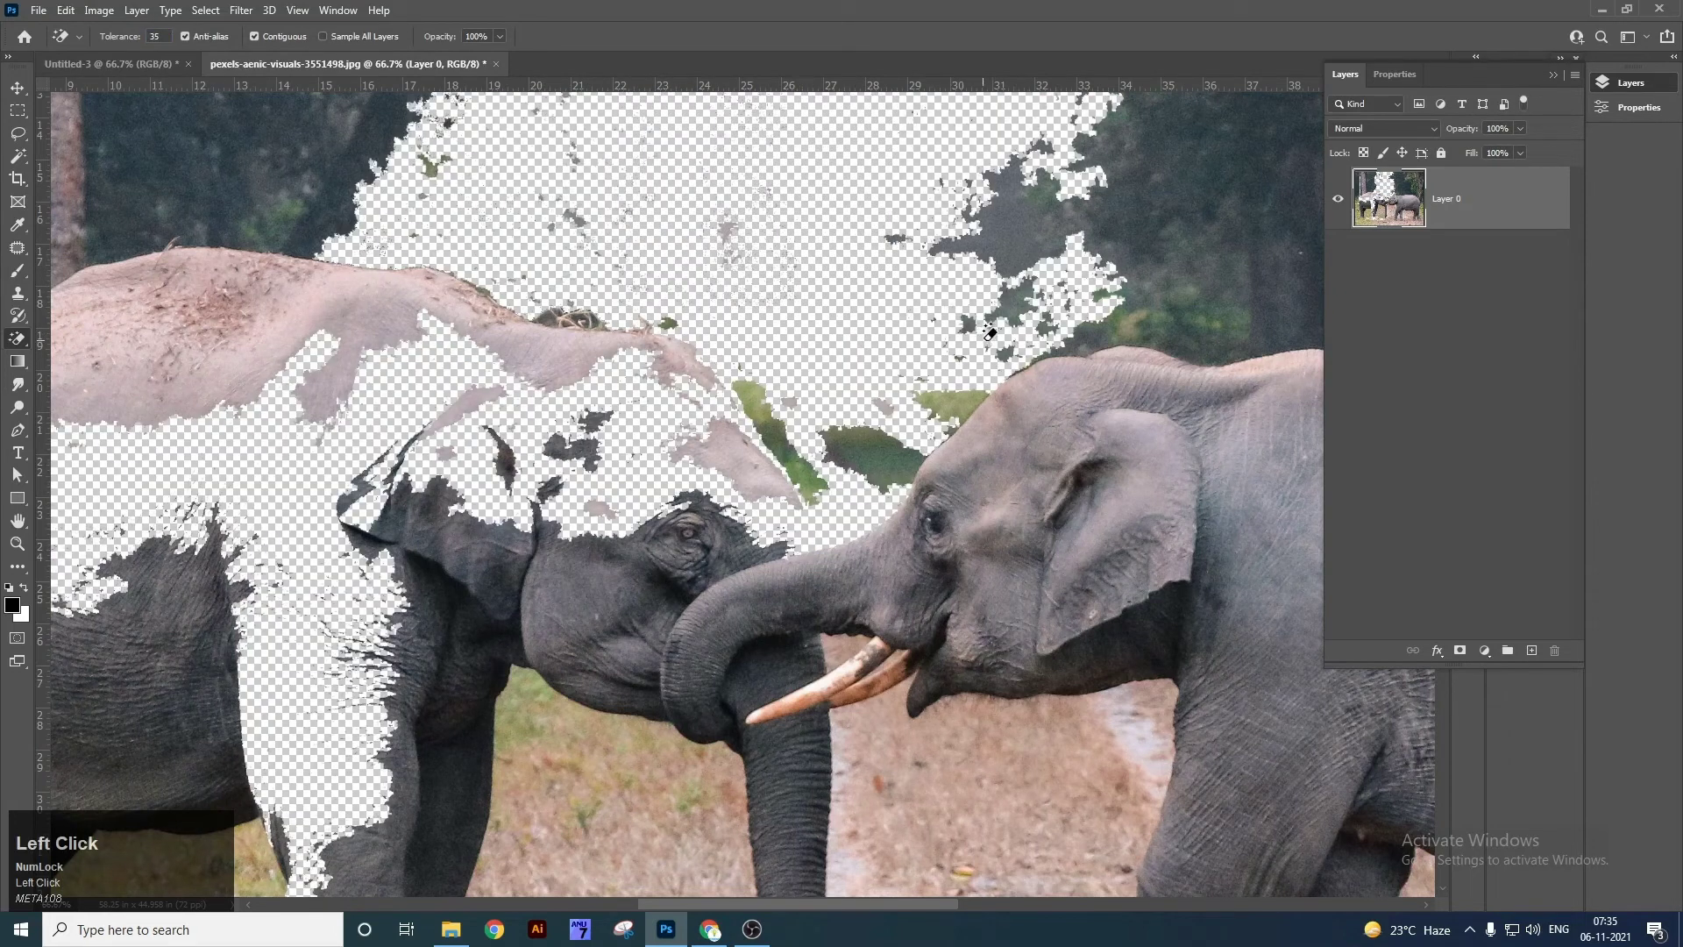
left_click(1166, 255)
key("ctrl+z")
key("ctrl+z")
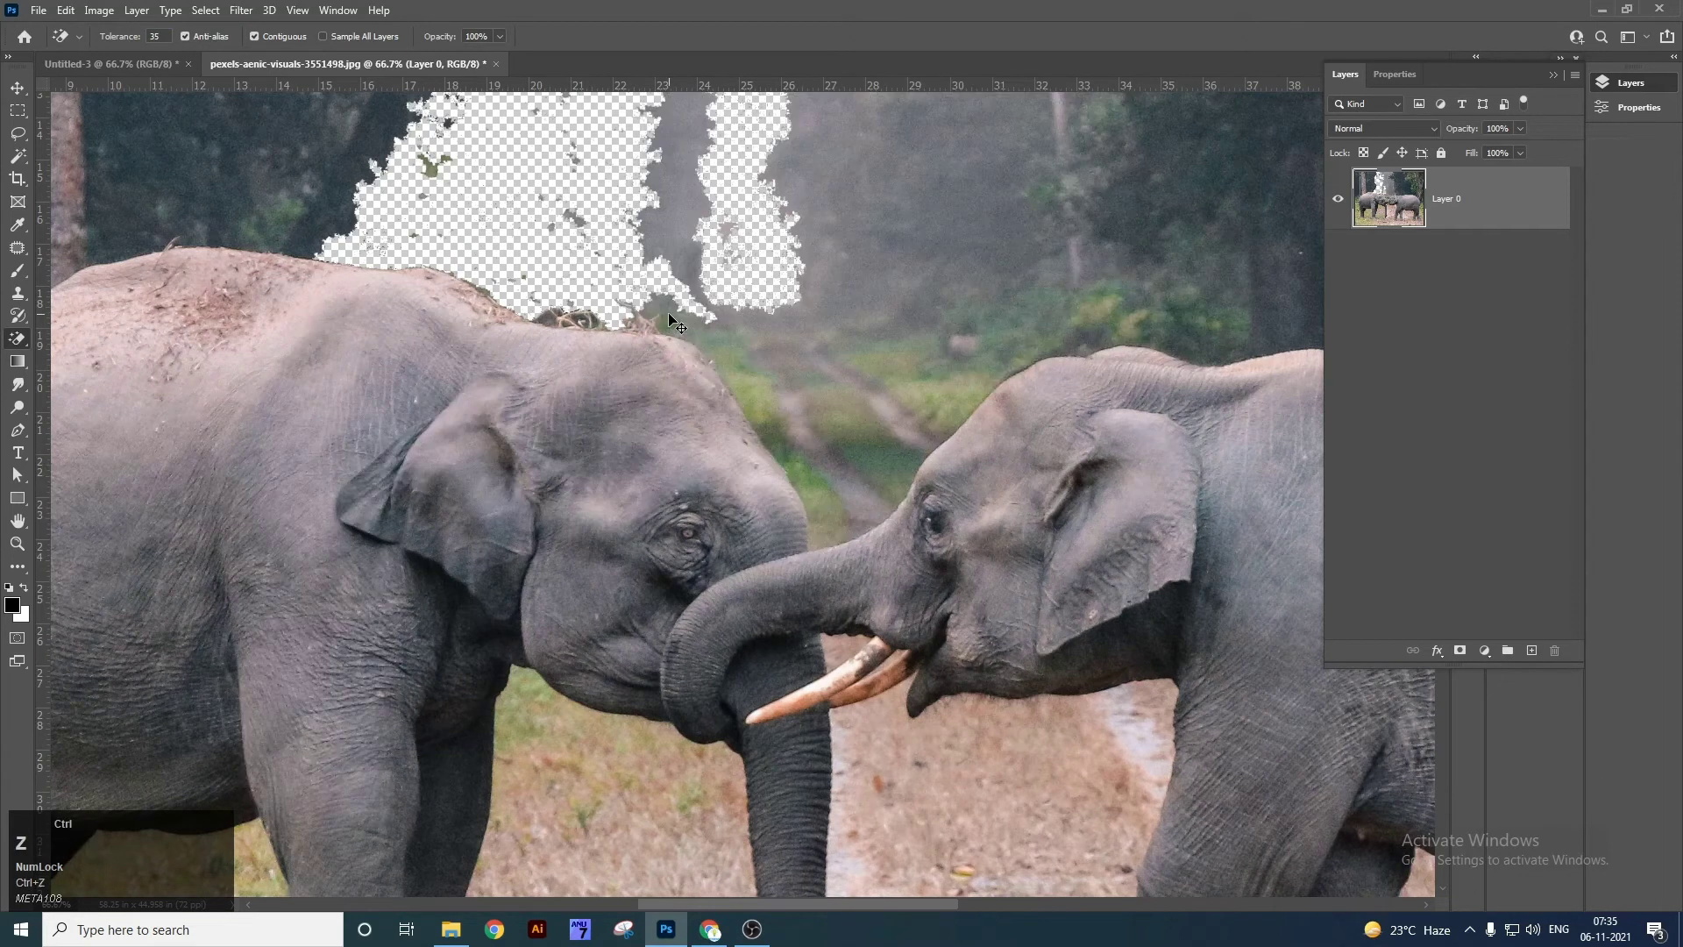
key("ctrl+z")
Close the elephant photo without saving and drag the desktop jpg photo into Photoshop.
key("ctrl+w")
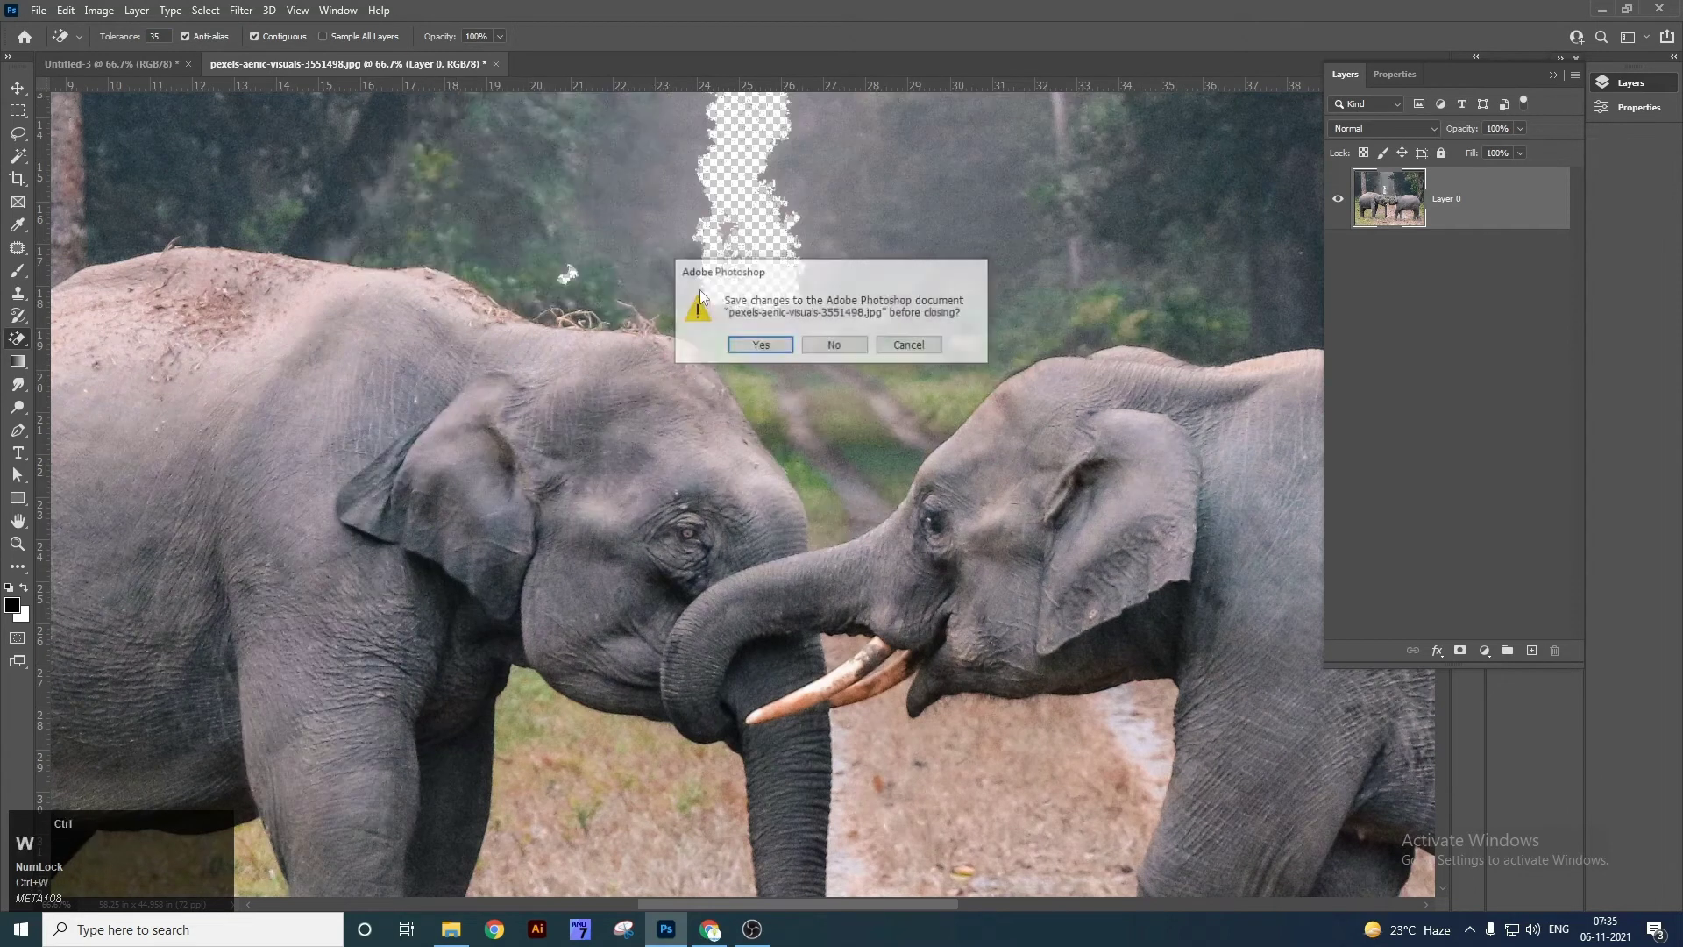
left_click(834, 344)
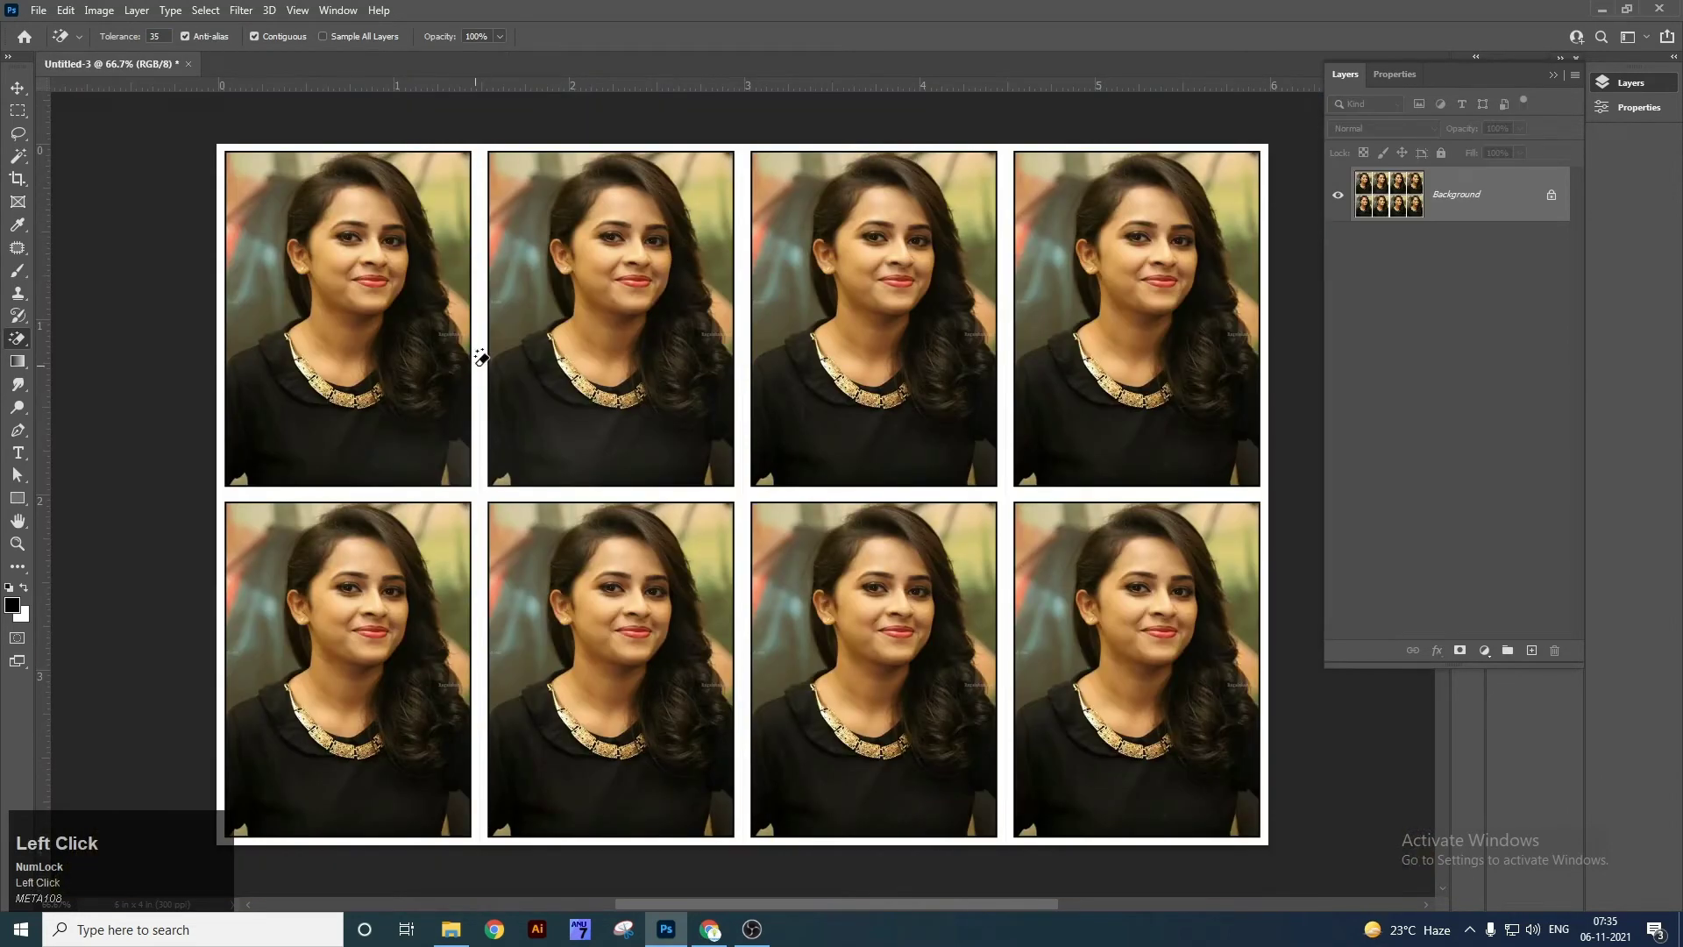
key("v")
key("super+d")
left_click(232, 517)
left_click_drag(48, 425, 619, 66)
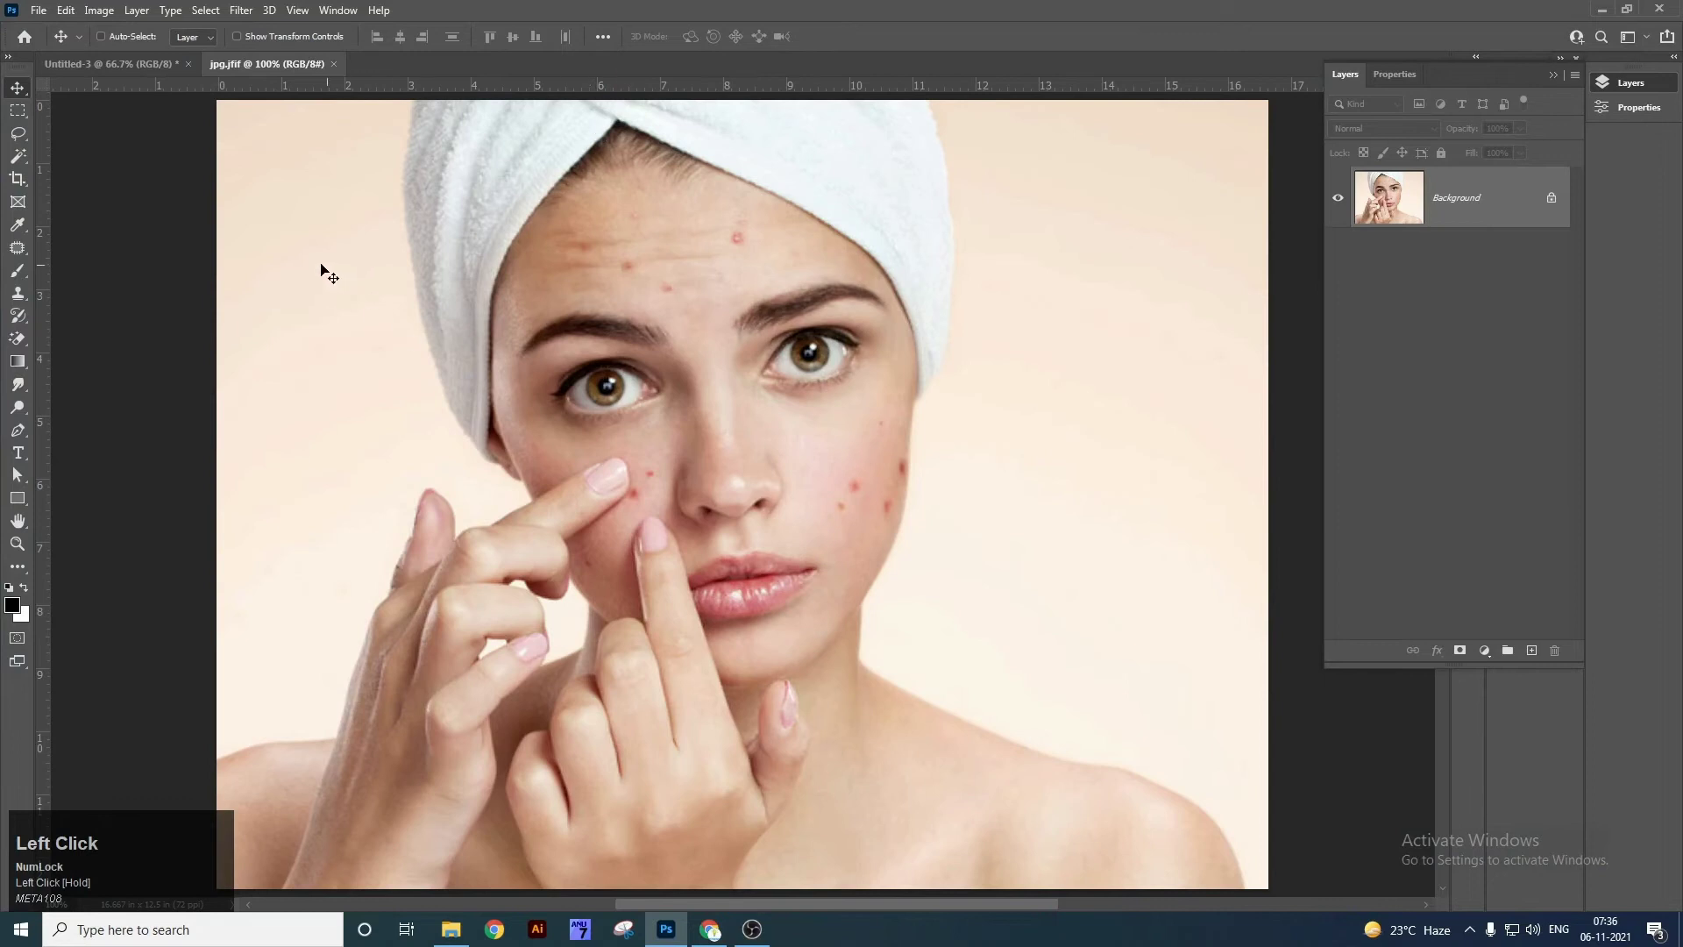
Magic-erase the background left of the face, undoing the right-side erase.
right_click(18, 339)
left_click(81, 376)
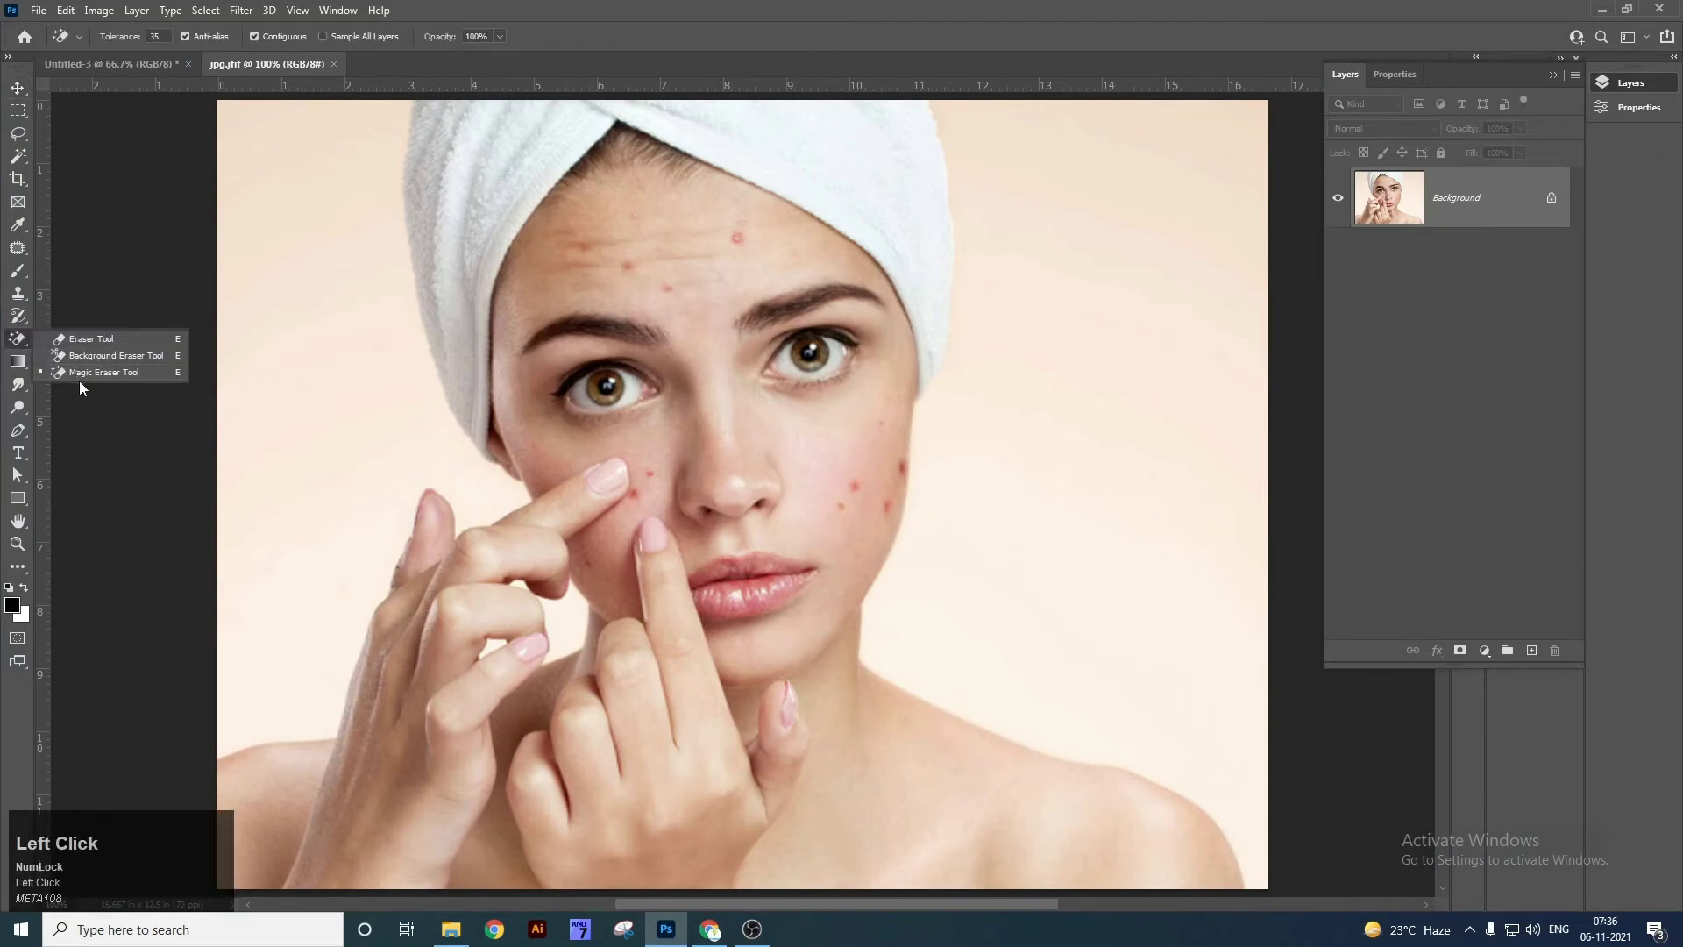
left_click(315, 386)
left_click(1039, 345)
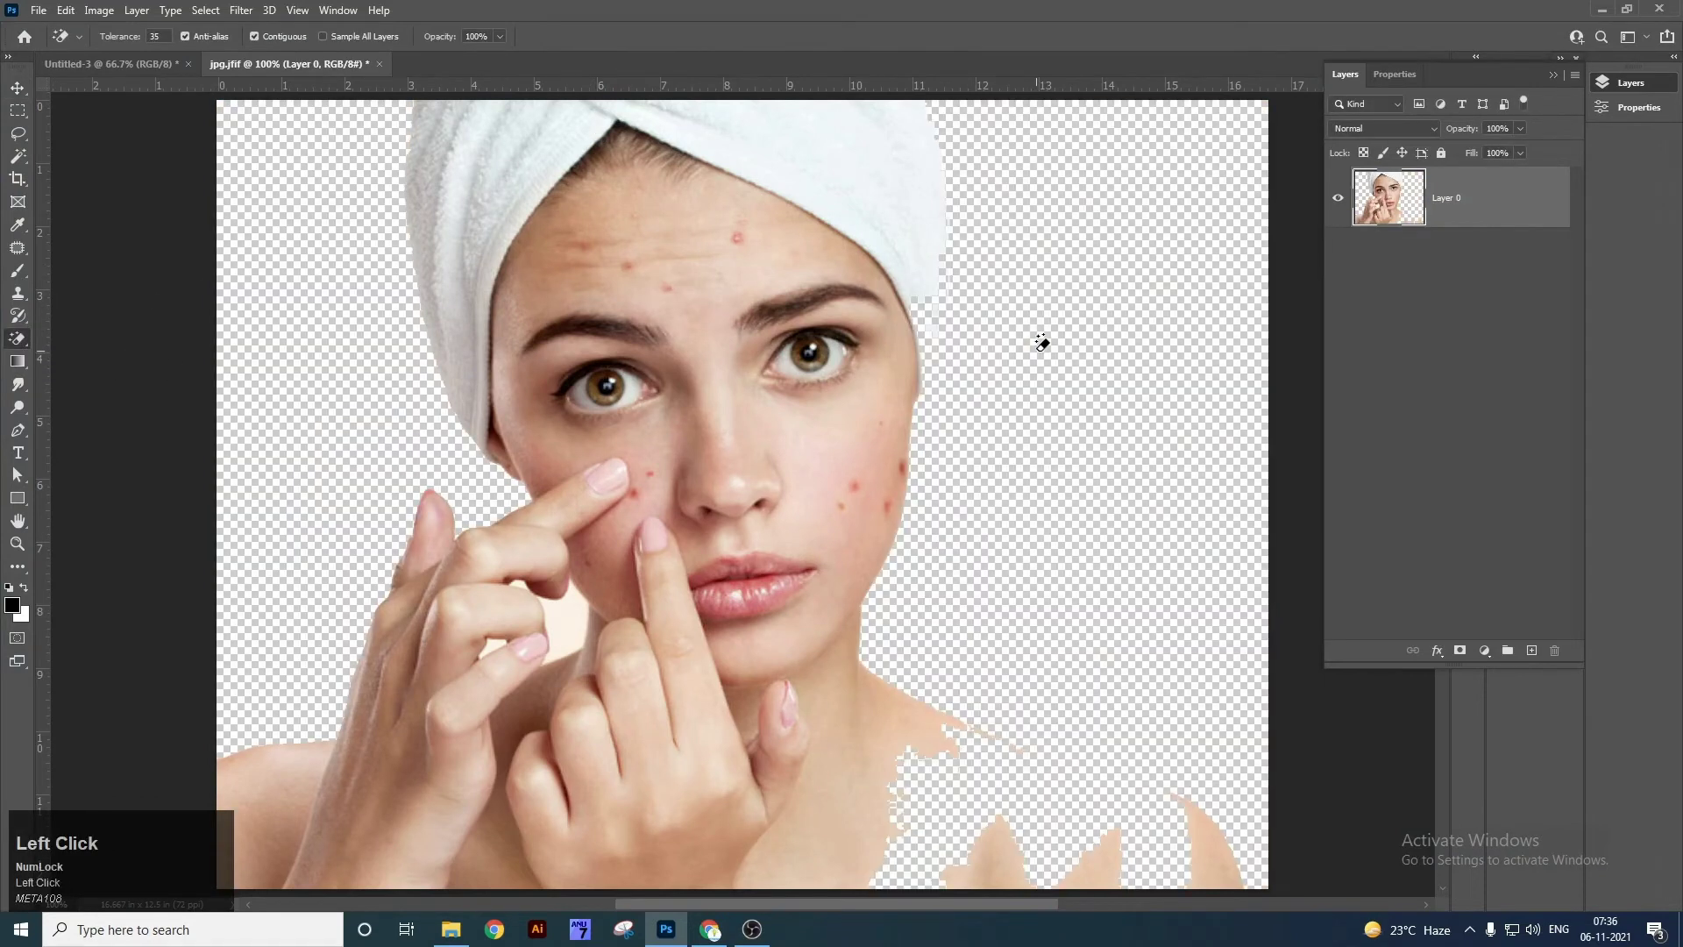
key("ctrl+z")
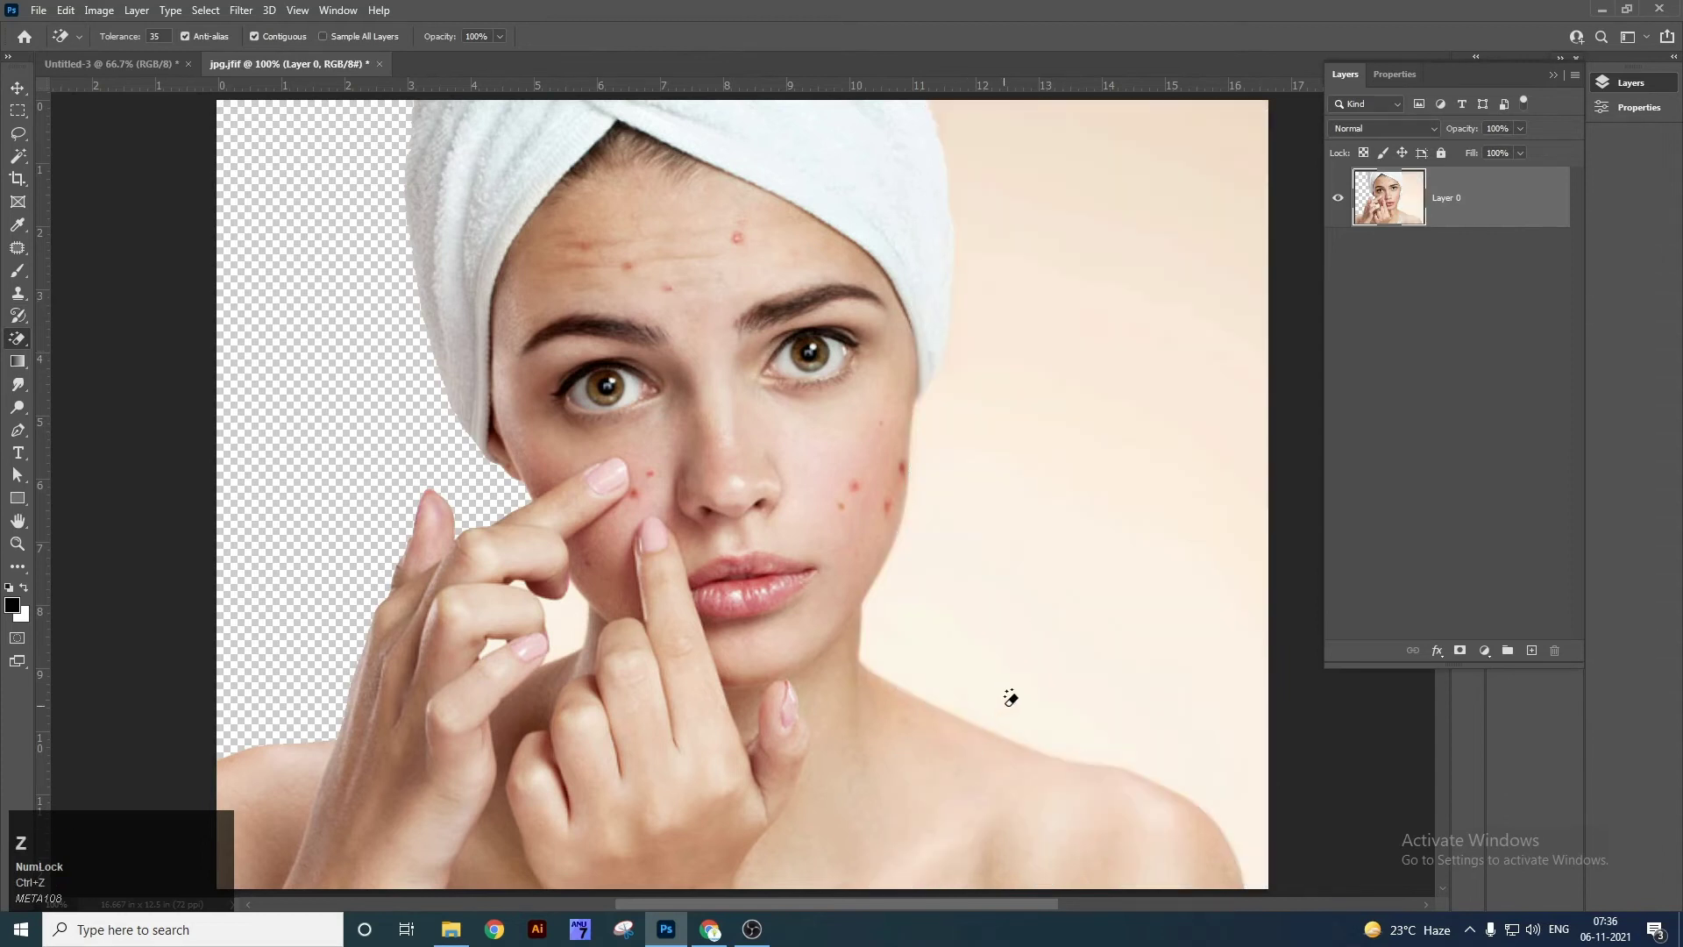
key("v")
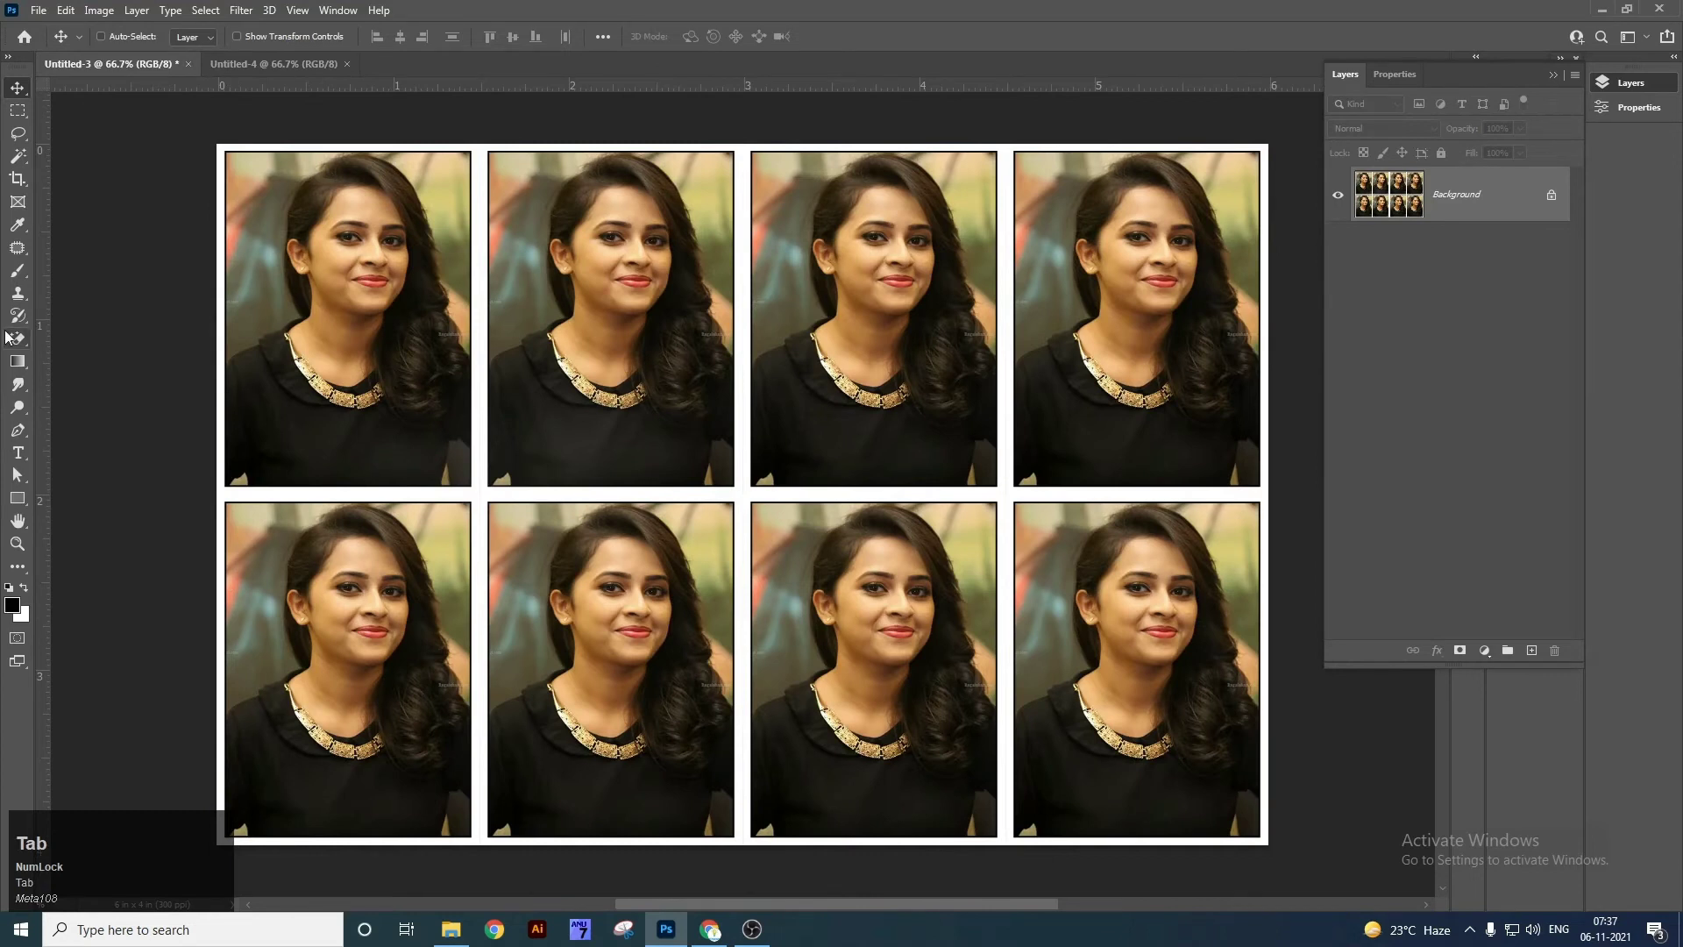
Select the Gradient Tool and switch to the blank Untitled-4 document.
left_click(17, 361)
right_click(17, 361)
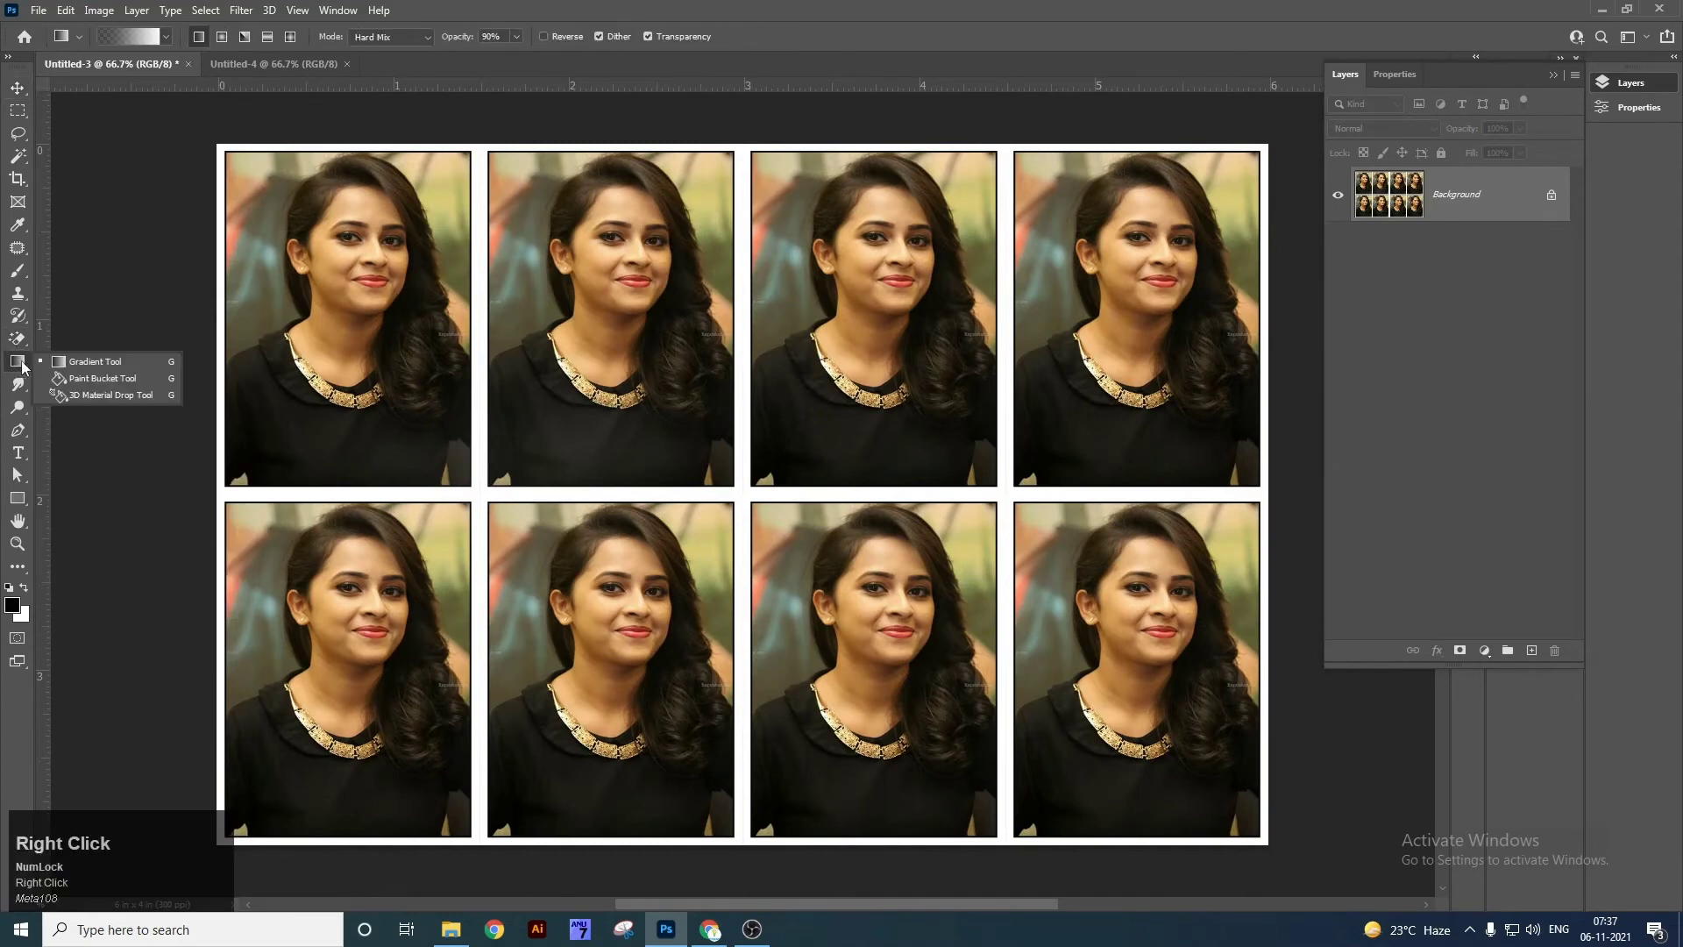
left_click(92, 361)
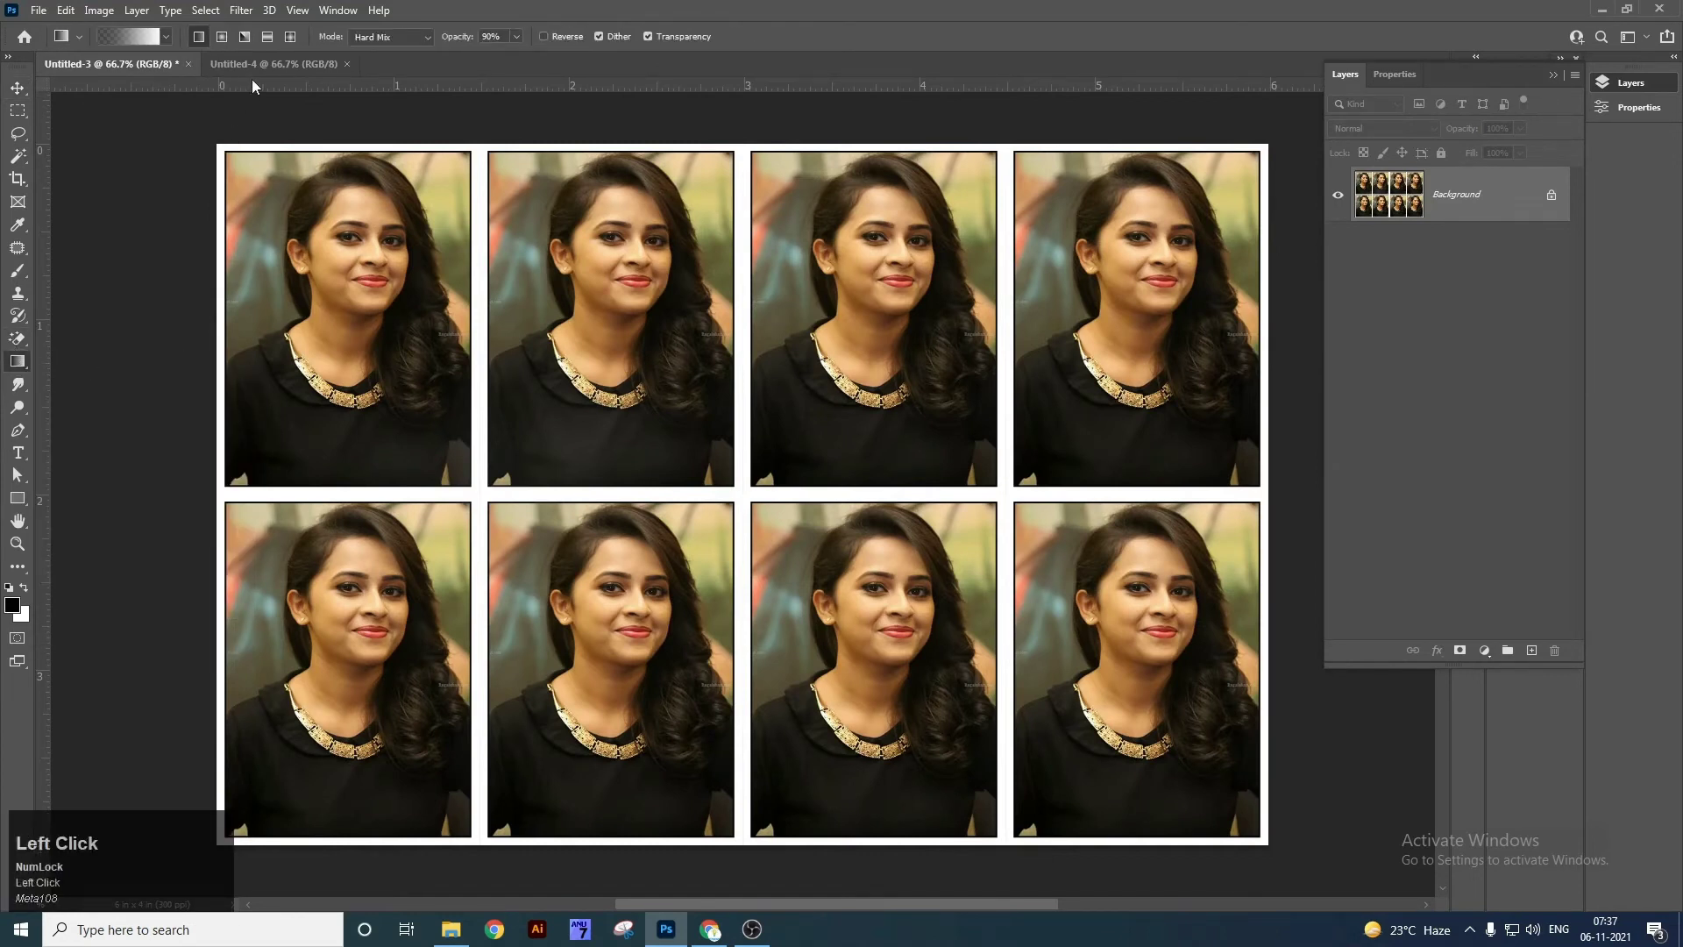
left_click(249, 63)
left_click(127, 36)
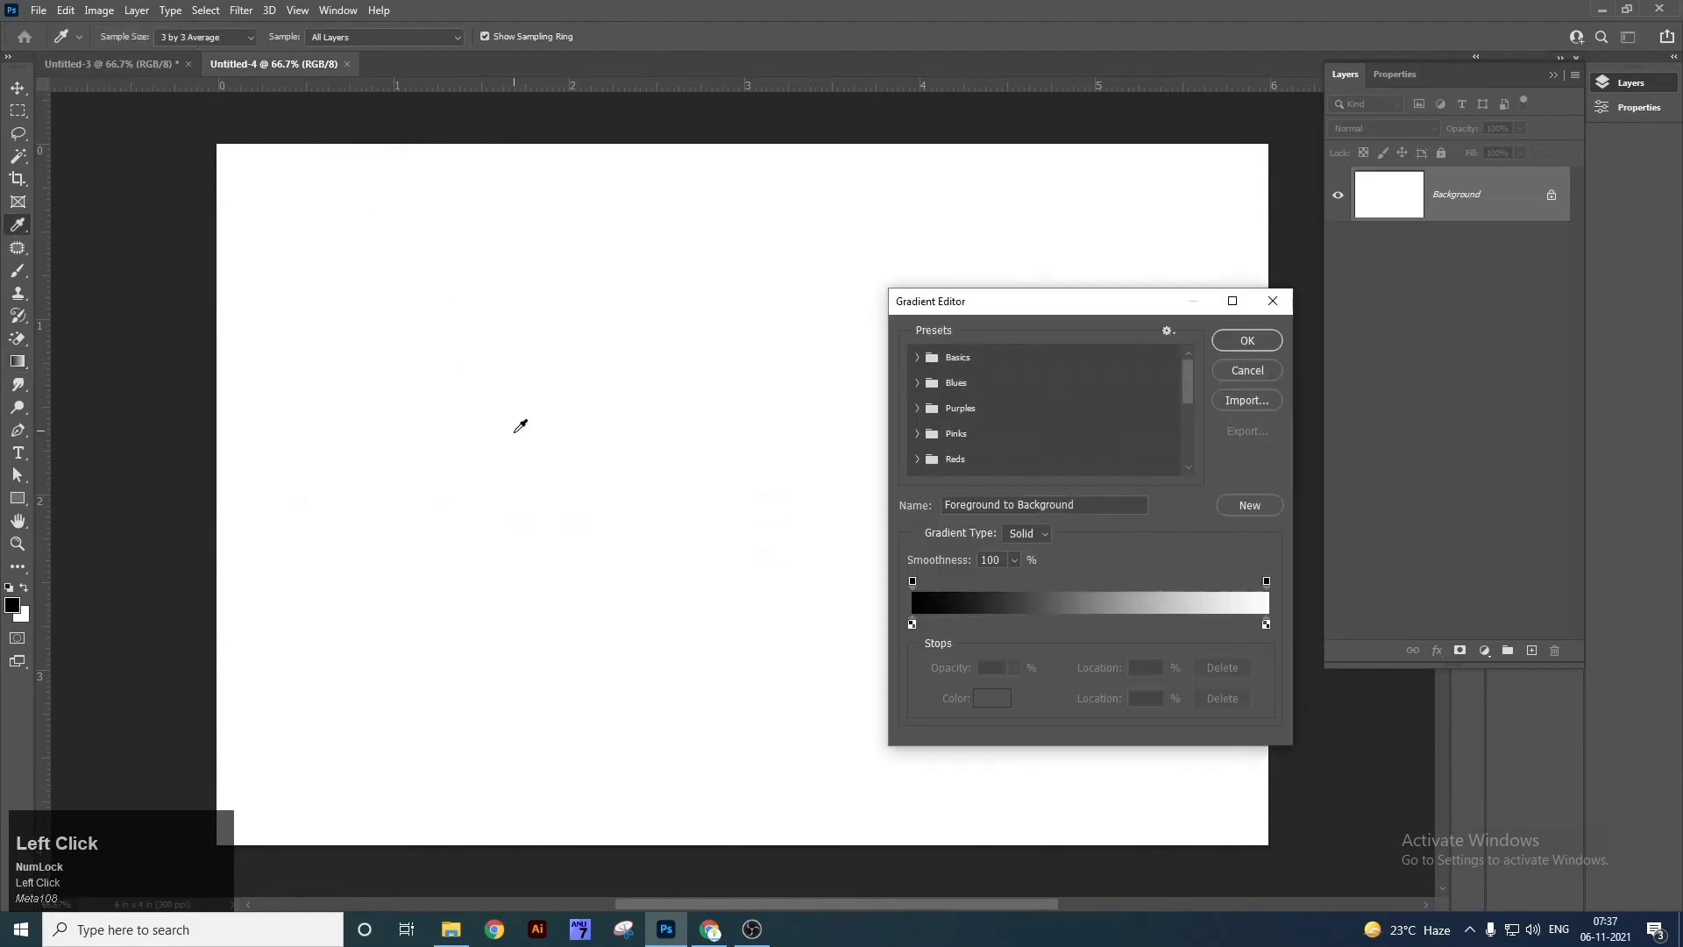
left_click_drag(1102, 302, 922, 204)
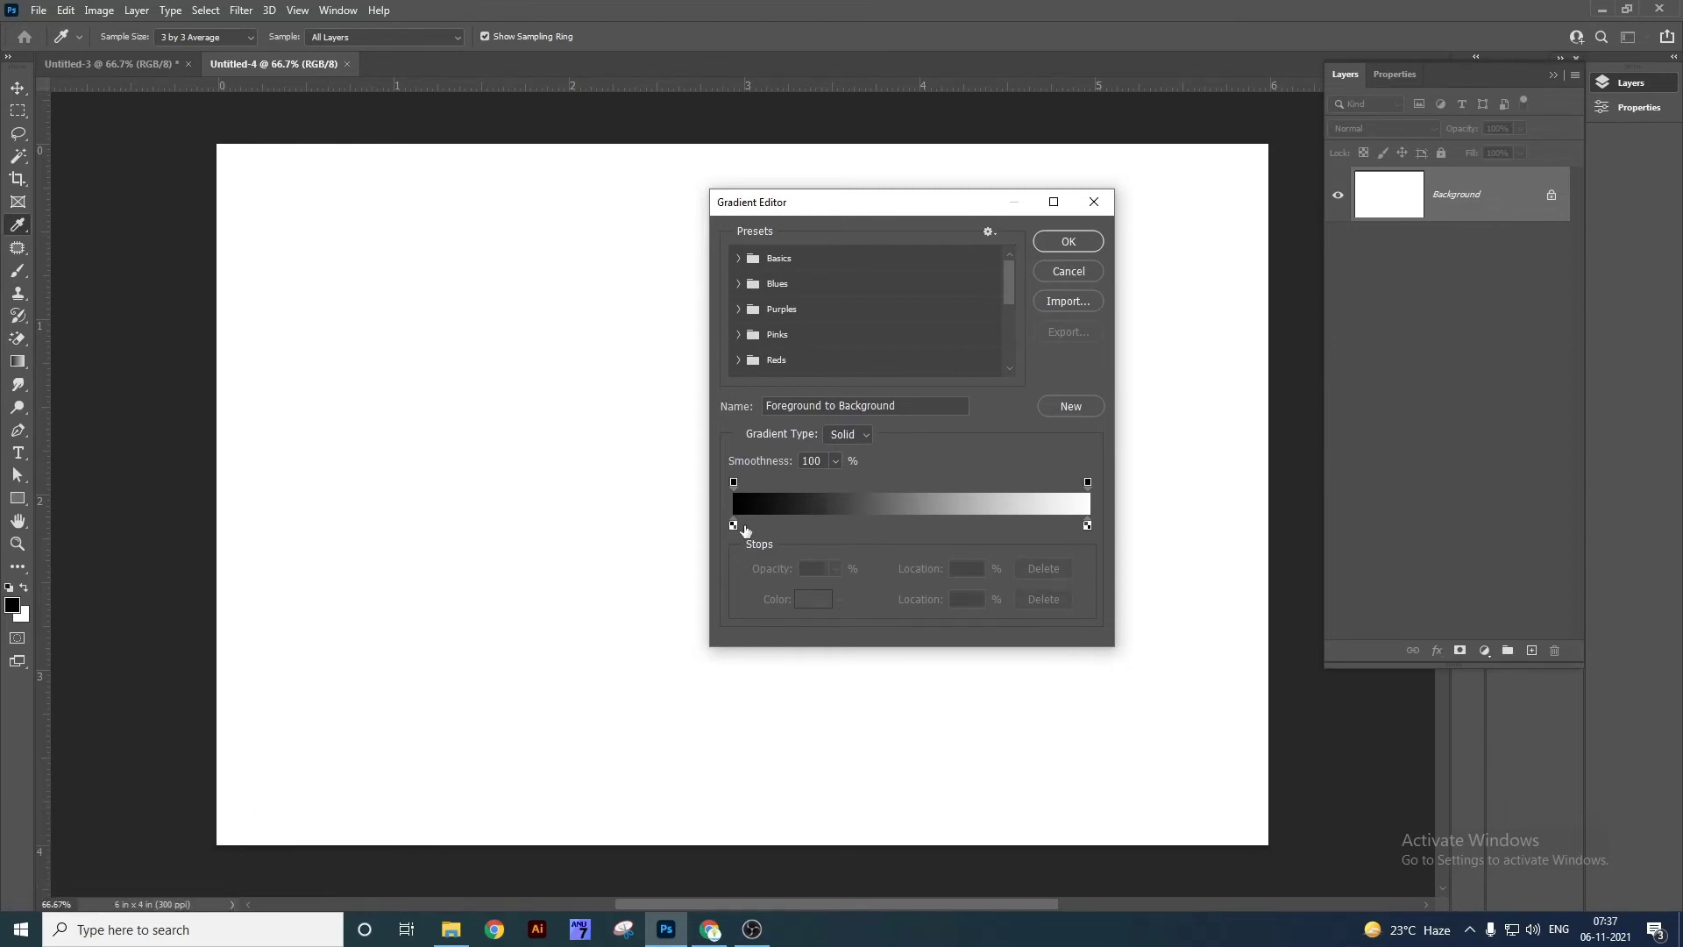
key("Escape")
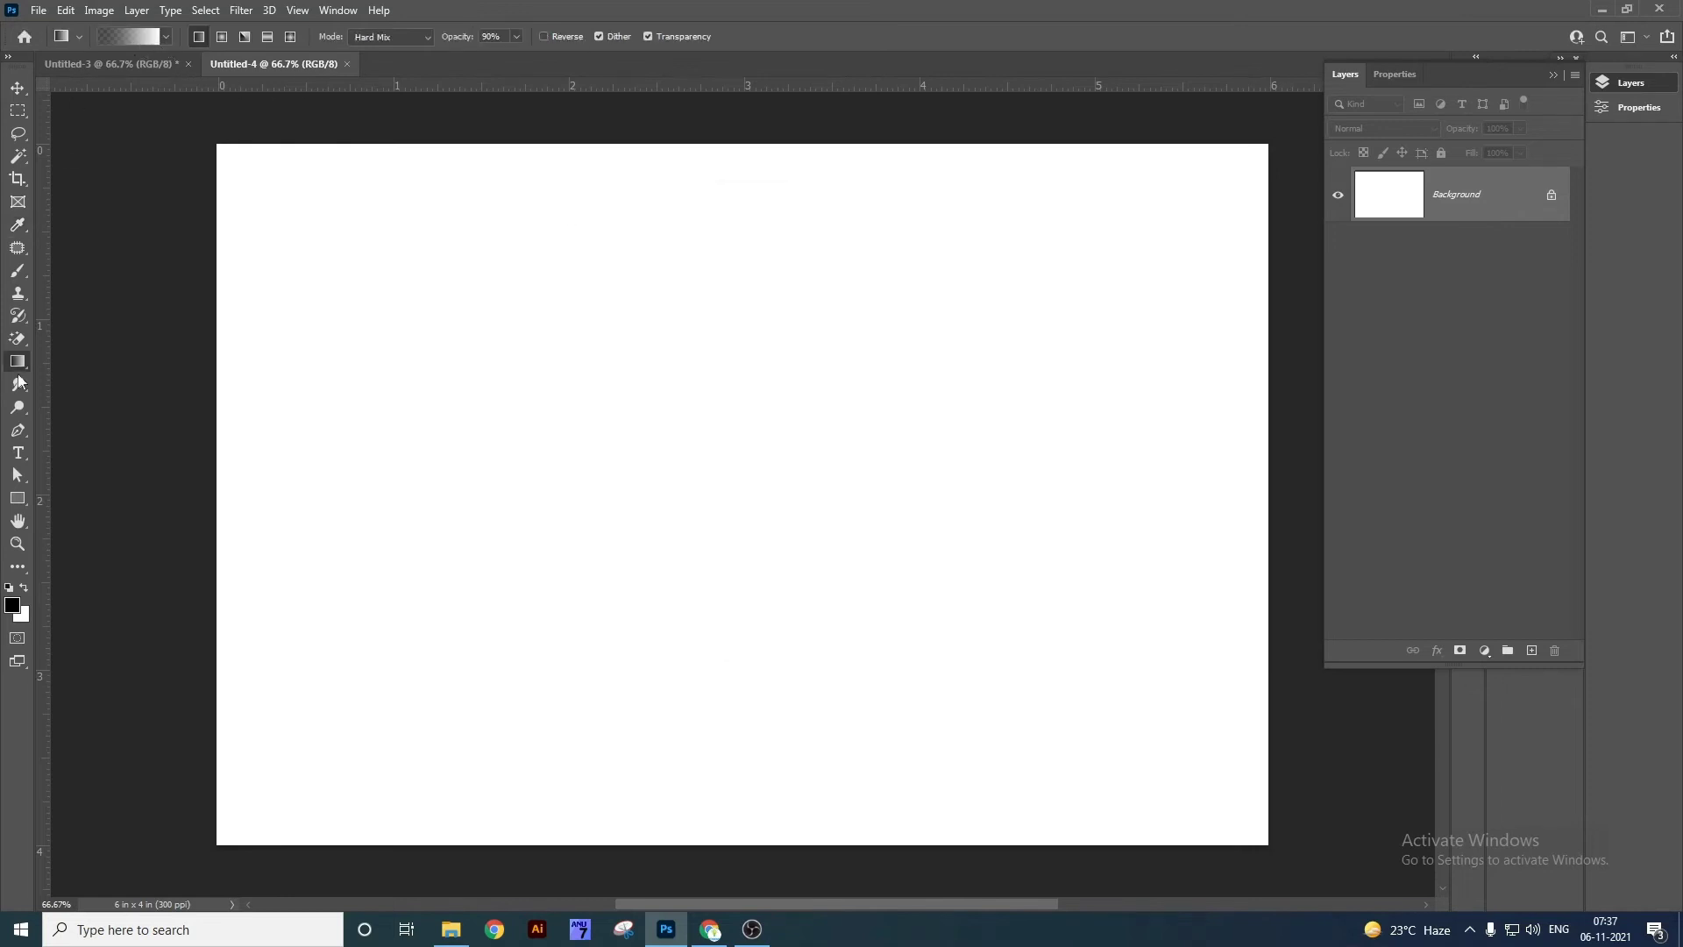
Pick the Blue_16 preset from the Blues group in the Gradient Editor.
right_click(11, 364)
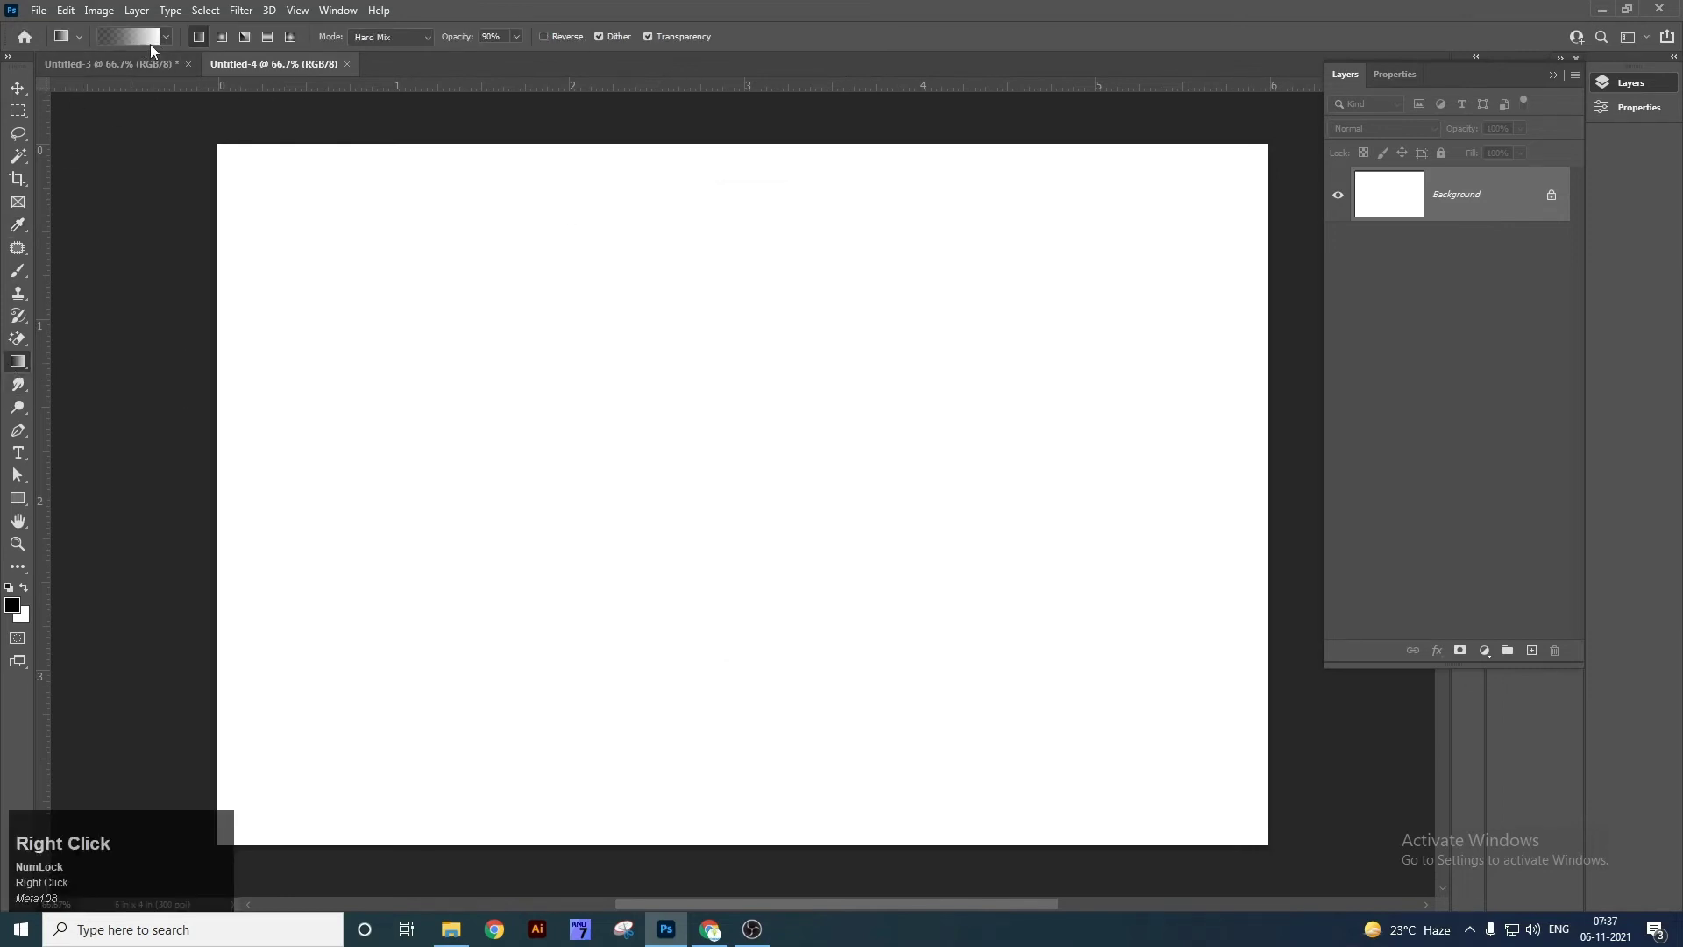
left_click(140, 38)
left_click(738, 257)
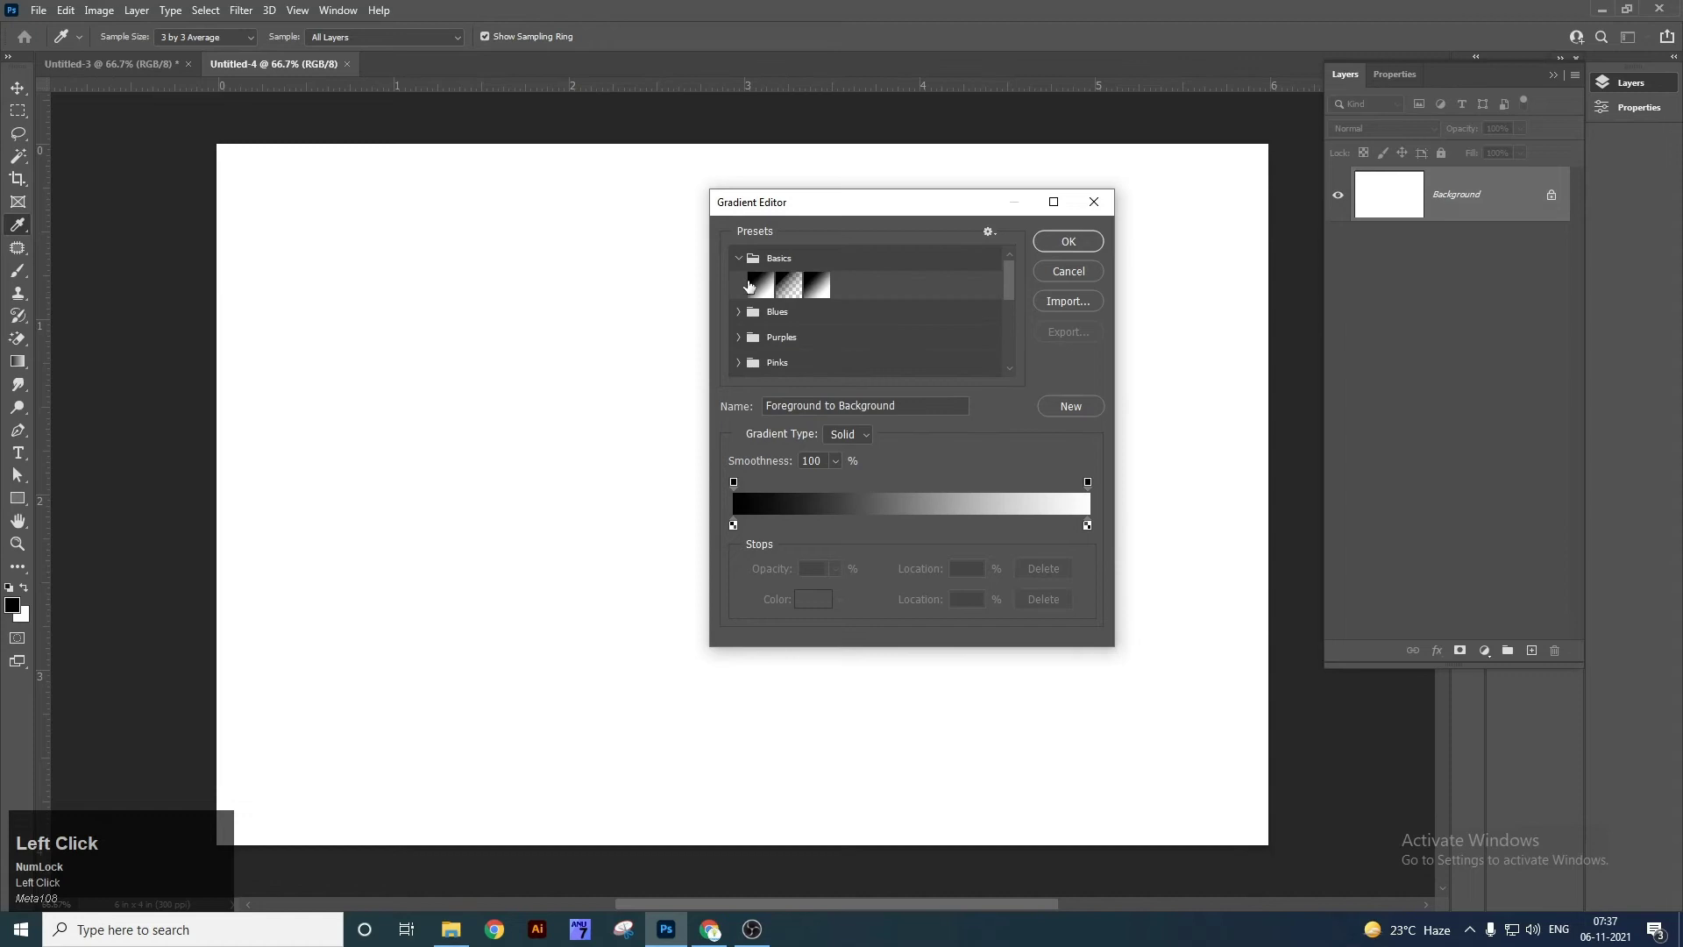
left_click(738, 314)
scroll(772, 341, "down", 1)
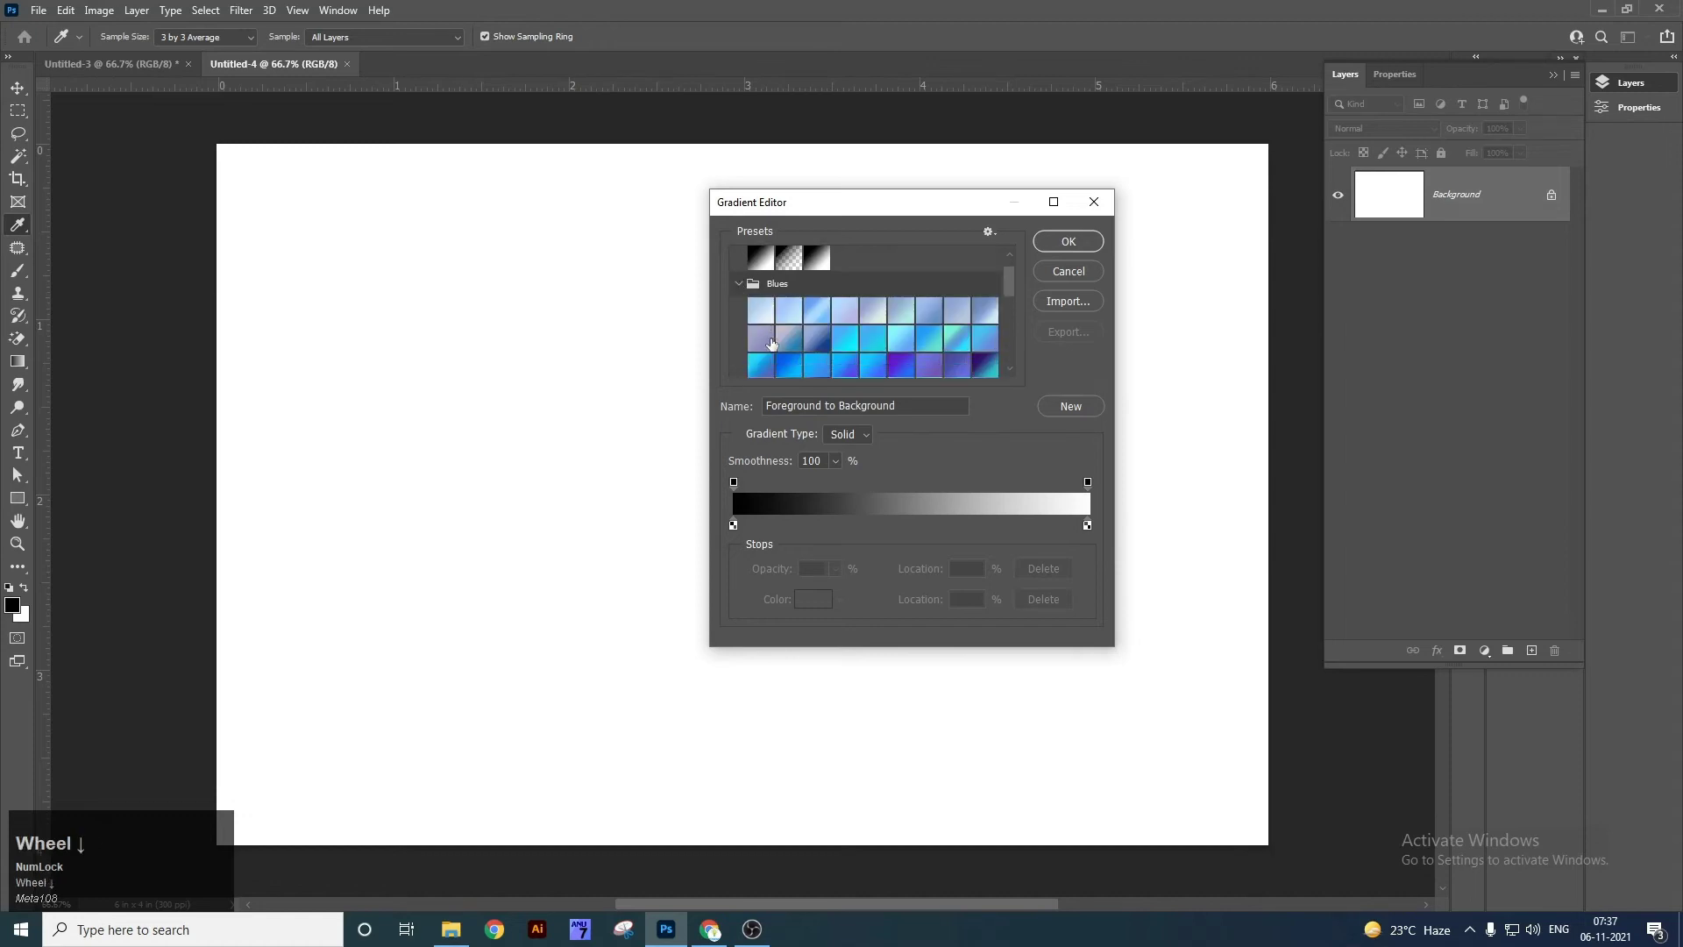
left_click(820, 335)
left_click(846, 339)
left_click(873, 340)
scroll(882, 369, "down", 1)
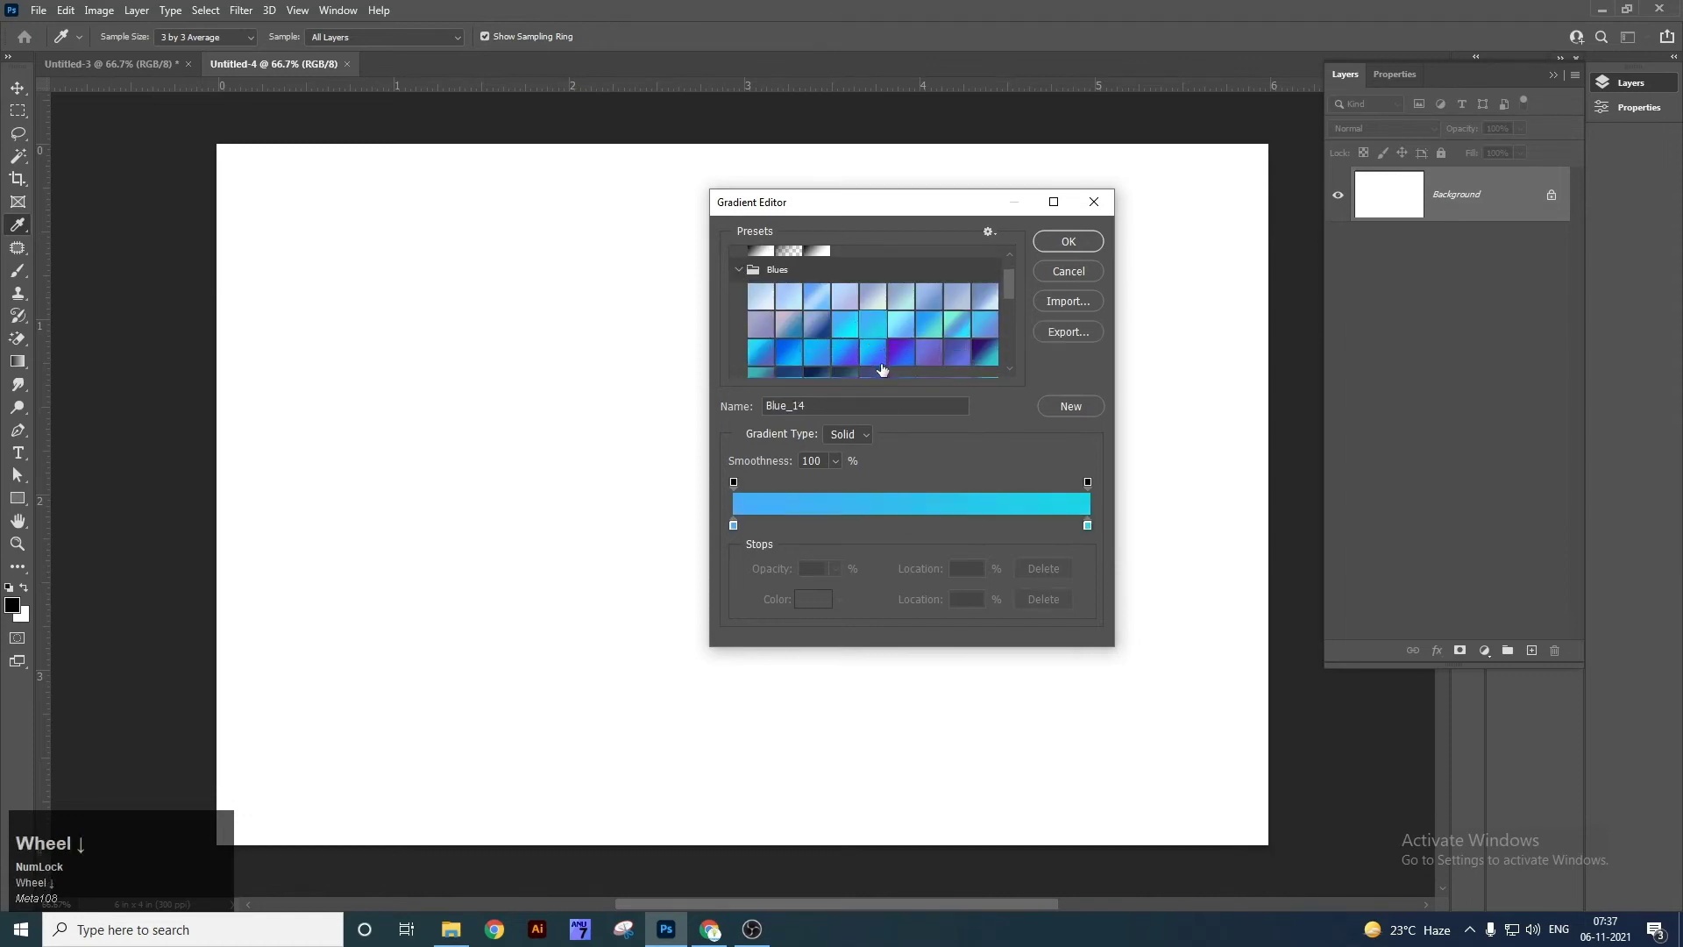
left_click(929, 324)
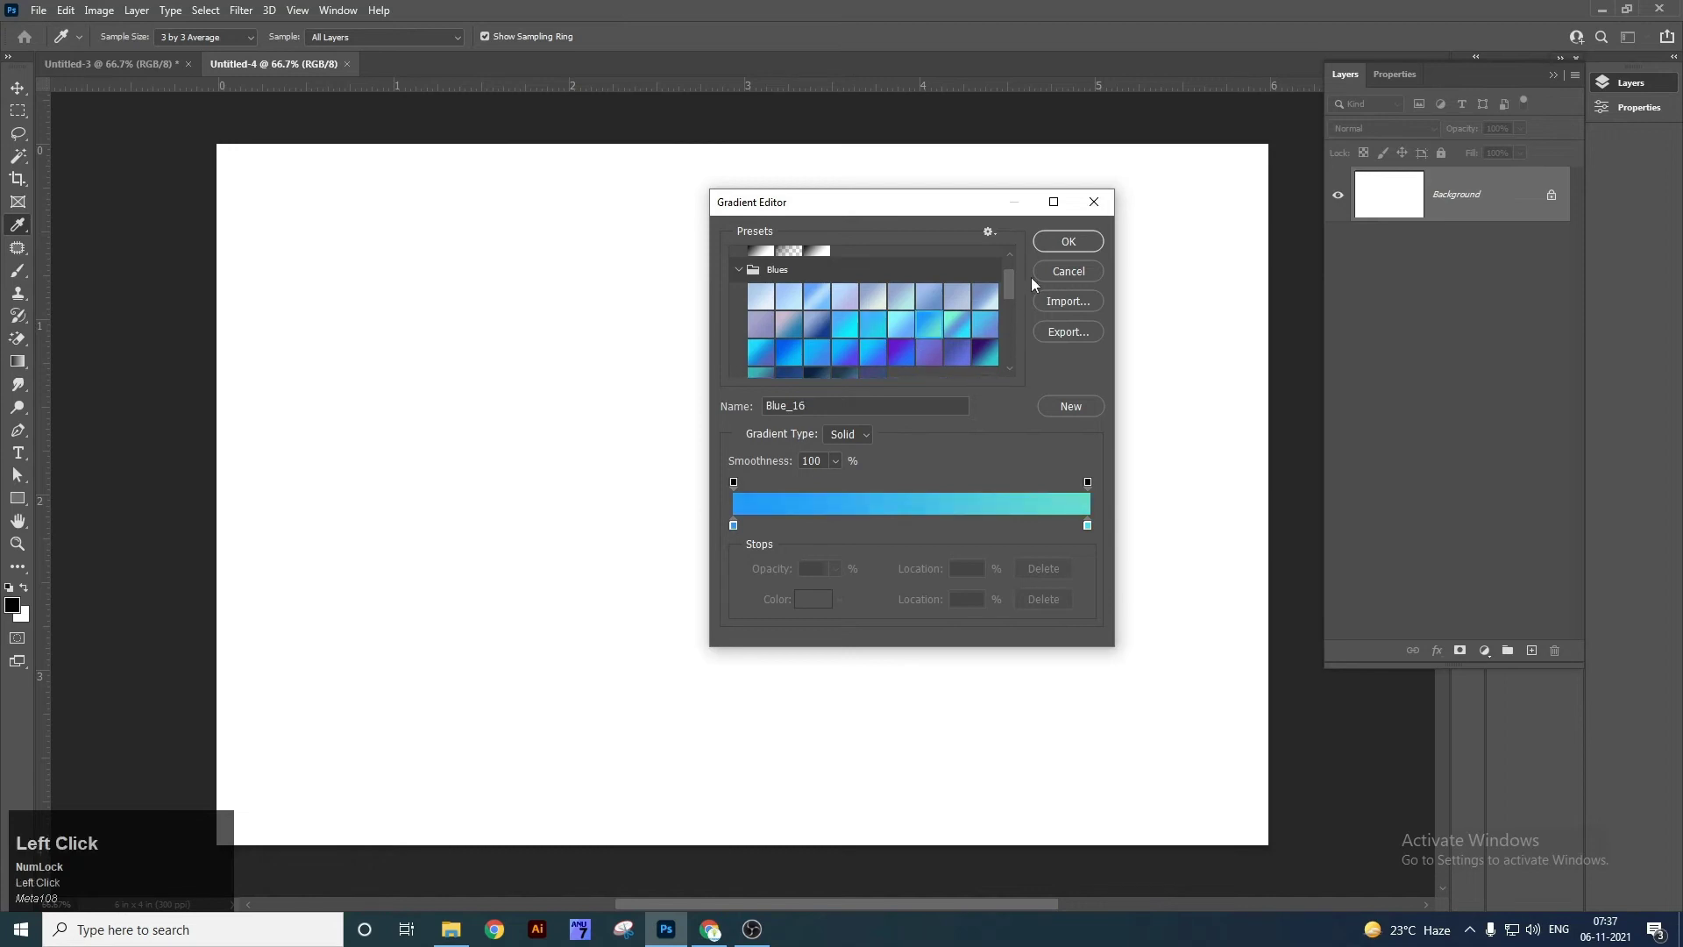
left_click(1056, 243)
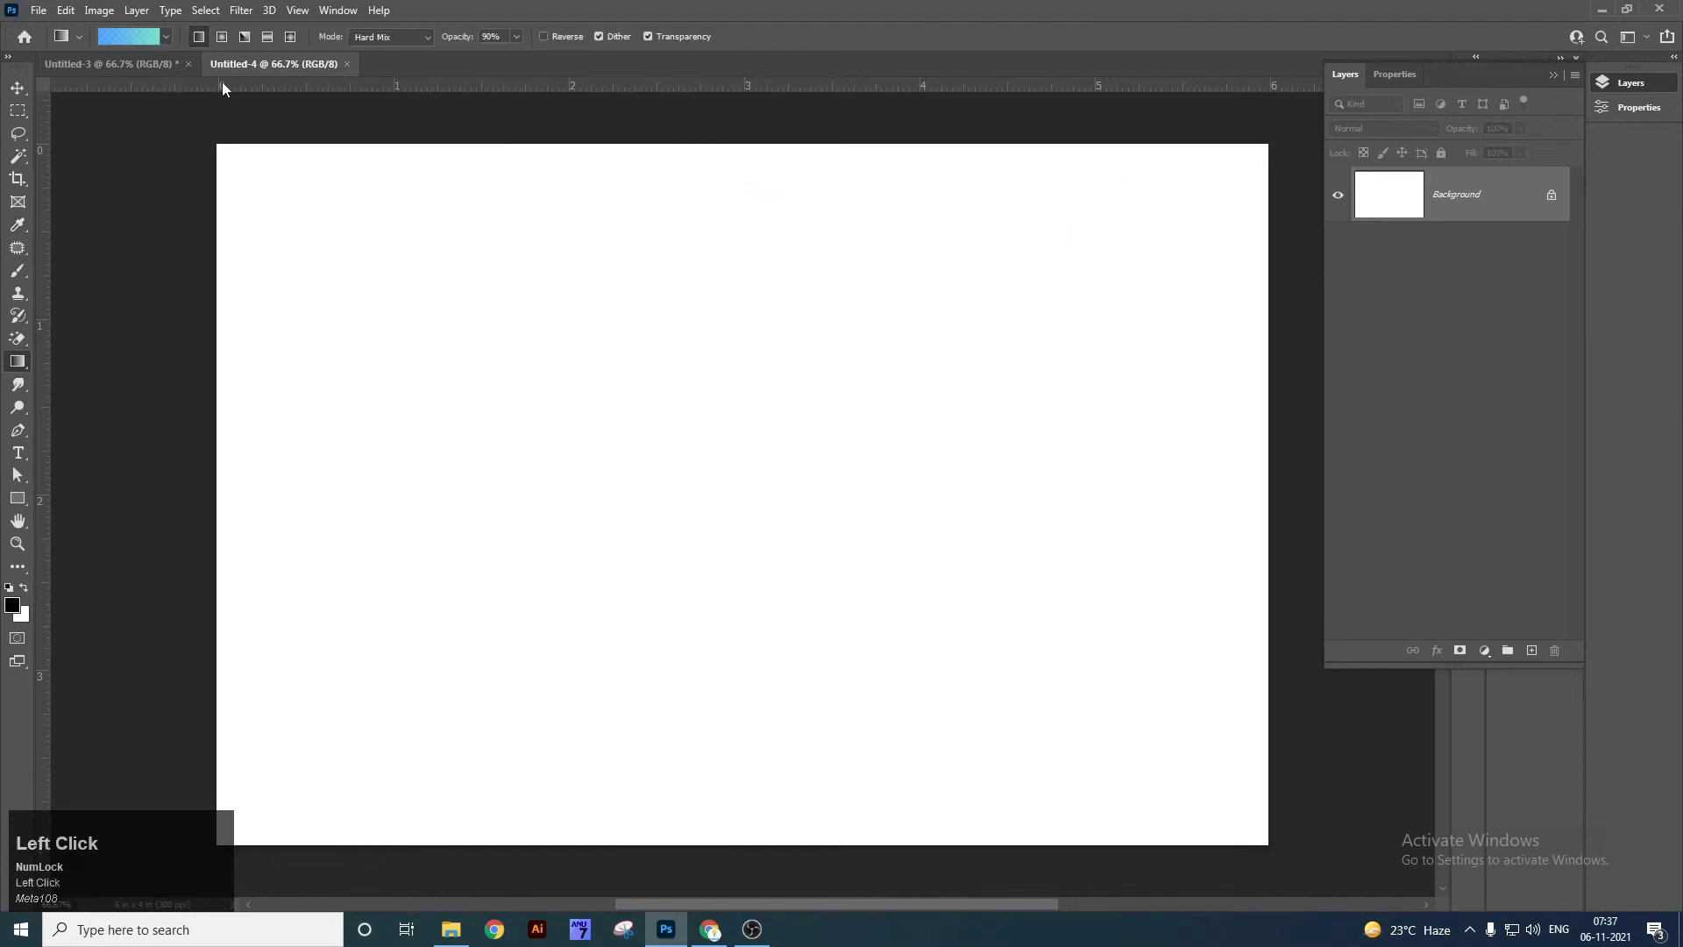
Draw the gradient top to bottom across Untitled-4 with Normal mode and 100% opacity.
left_click_drag(545, 147, 584, 789)
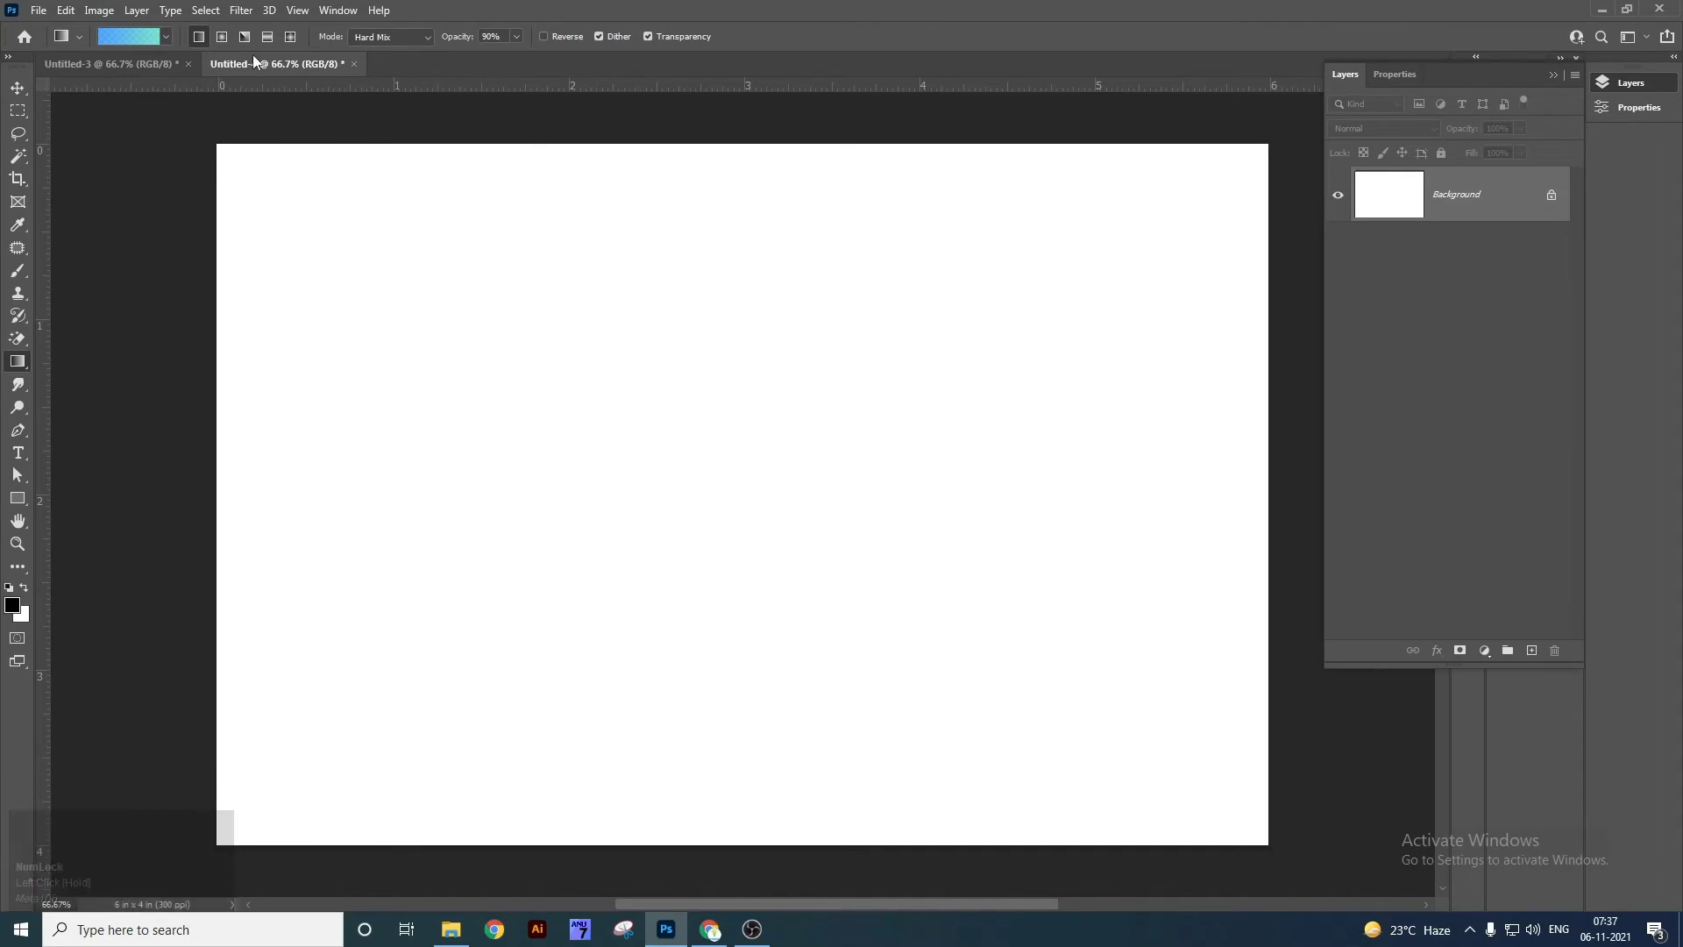
left_click(435, 35)
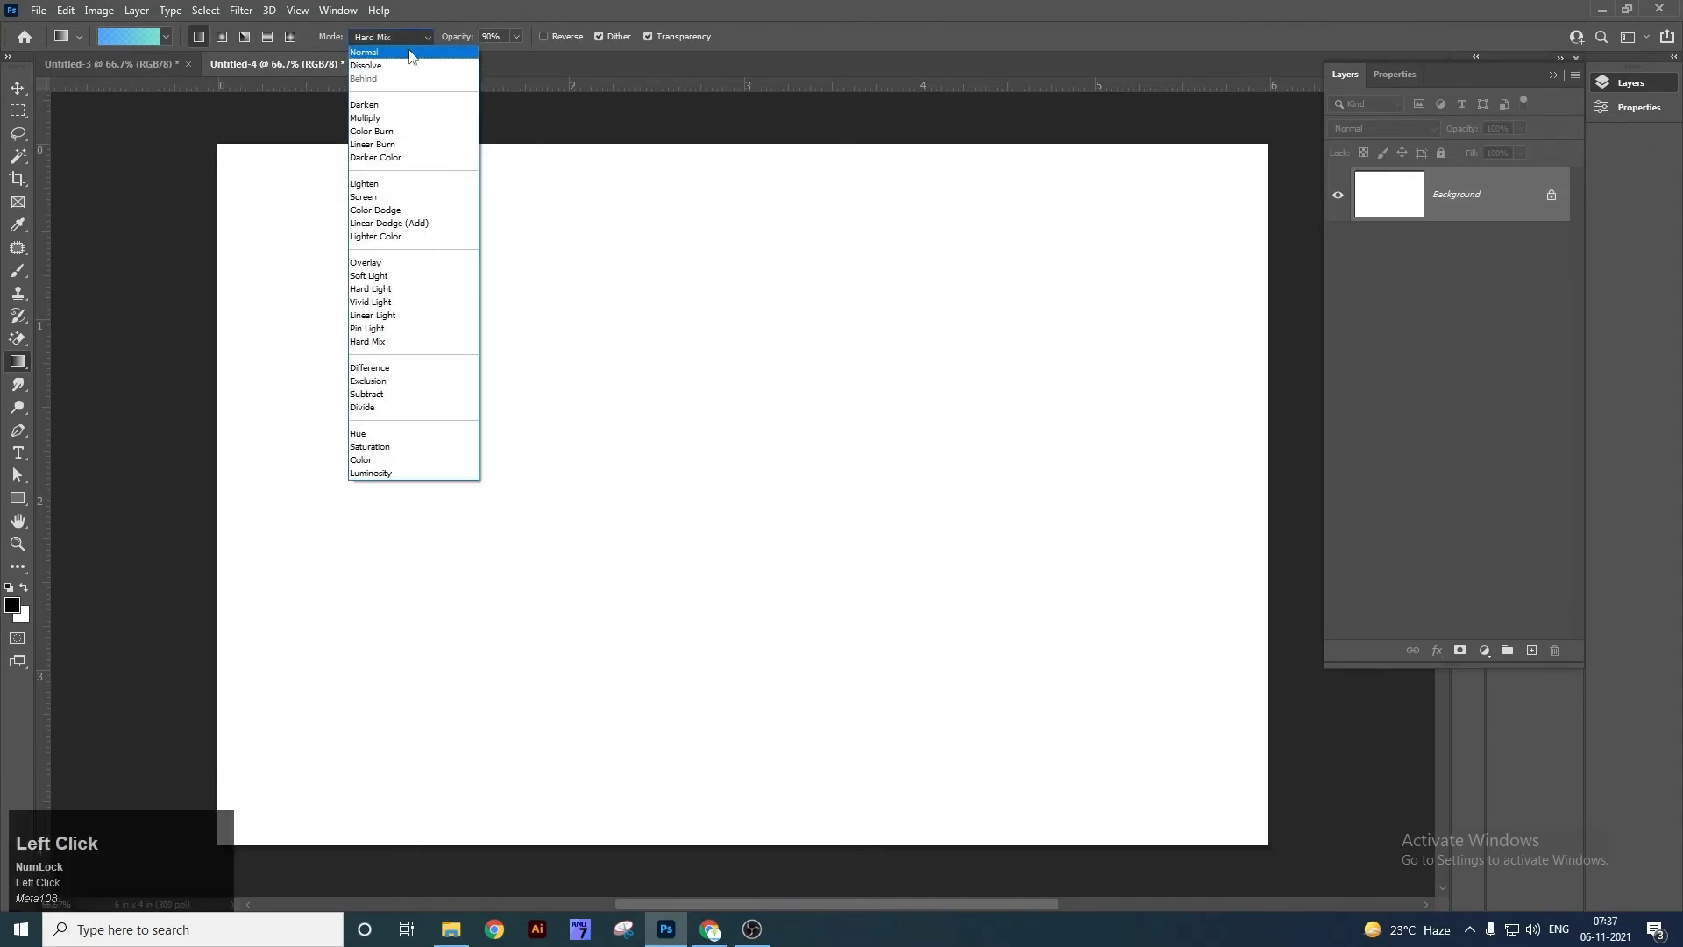
left_click(412, 54)
left_click_drag(585, 229, 605, 735)
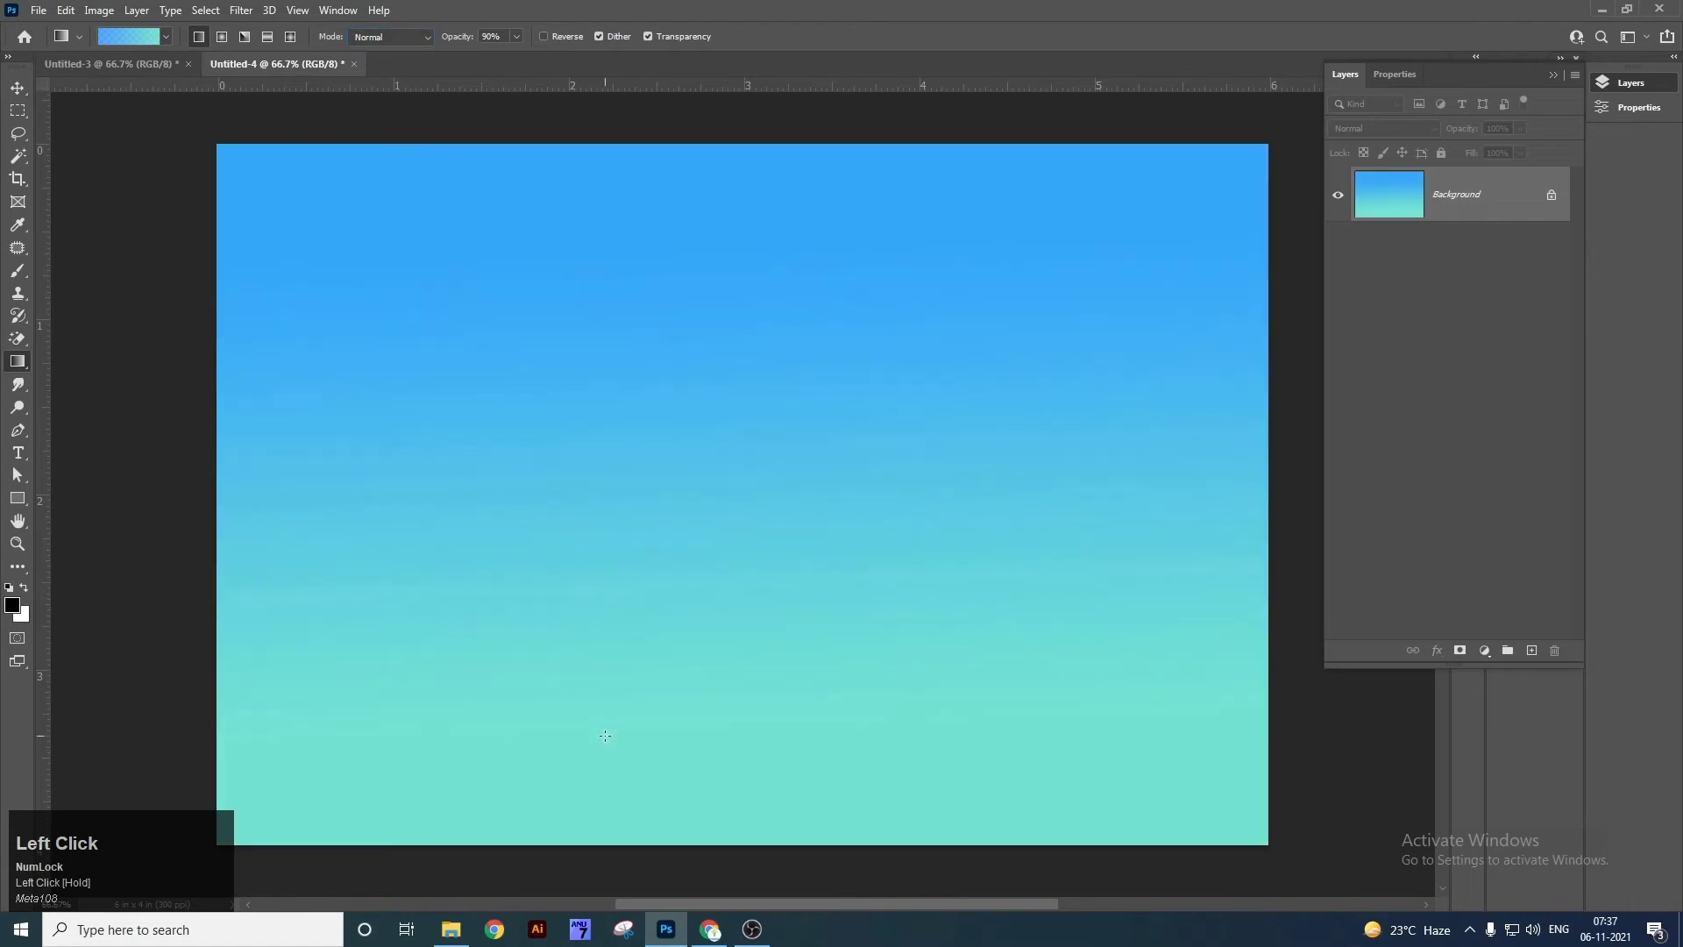
left_click_drag(517, 40, 700, 379)
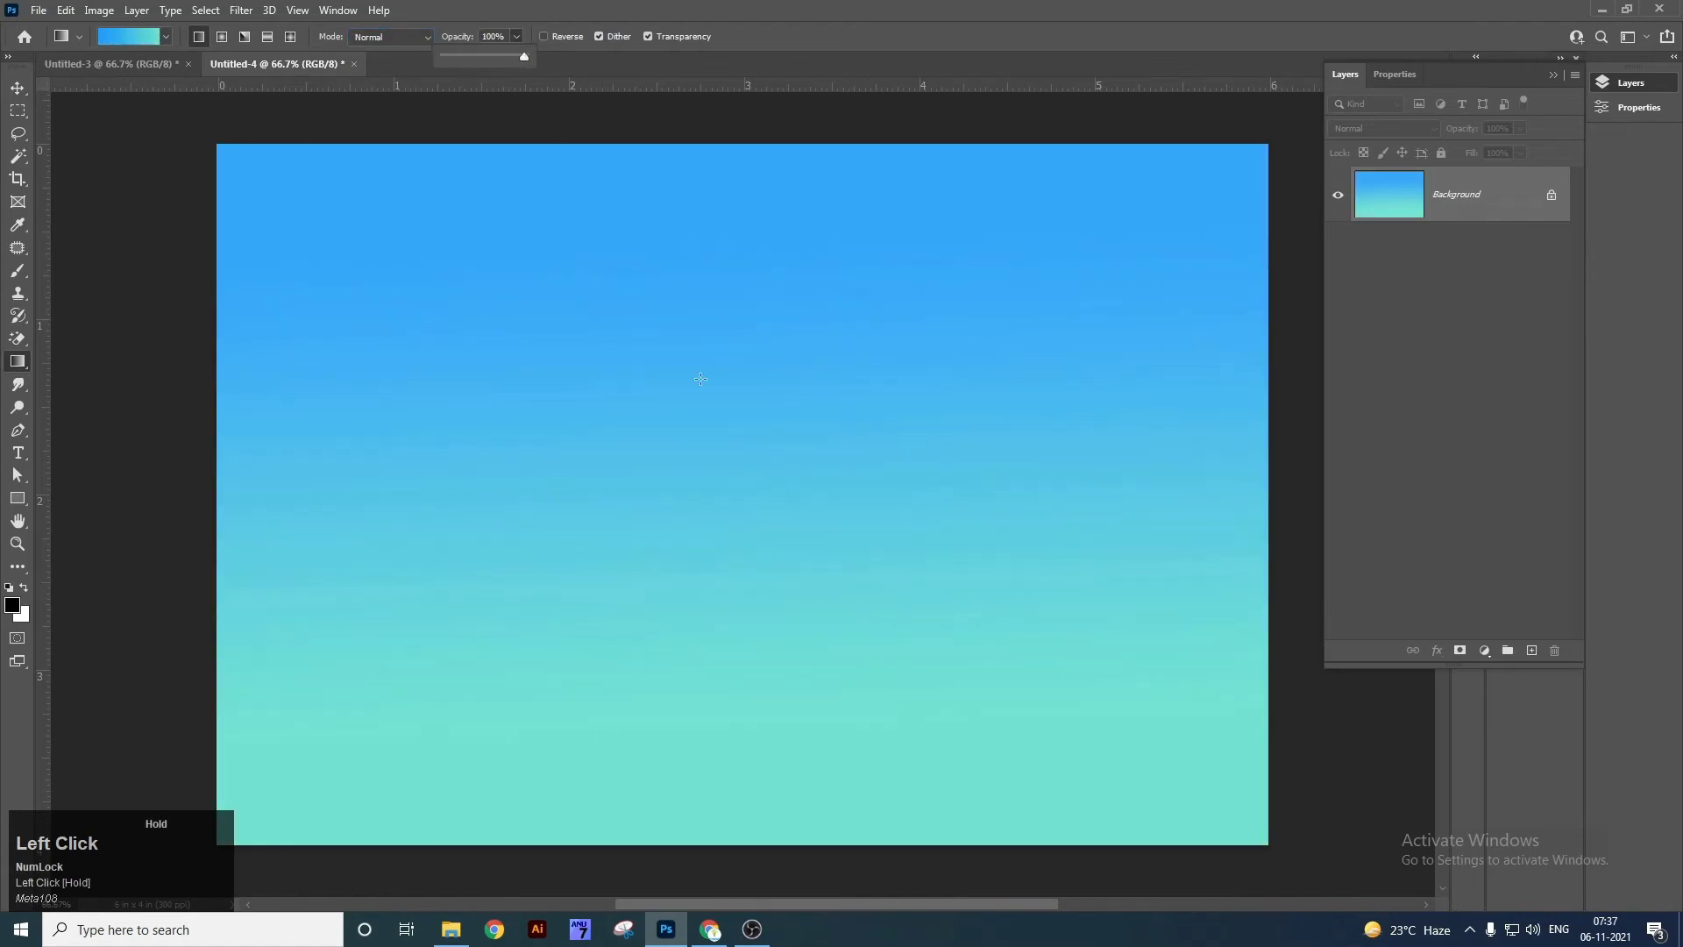
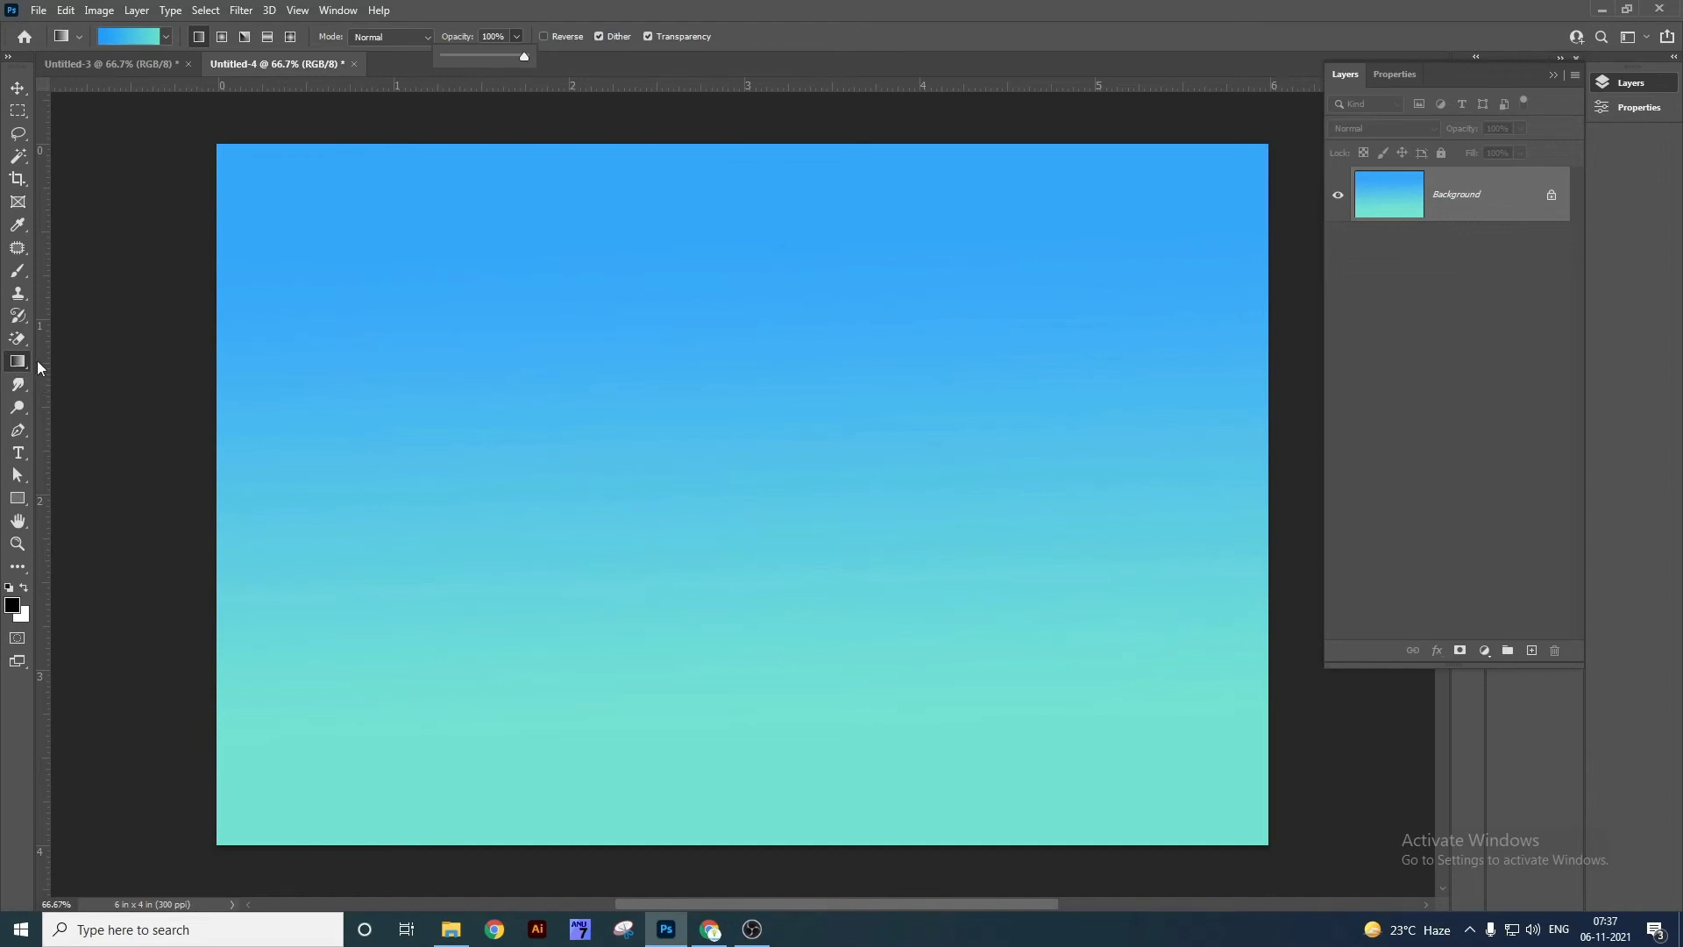
Redraw the blue-to-turquoise gradient straight from the canvas top edge to the bottom edge.
right_click(198, 41)
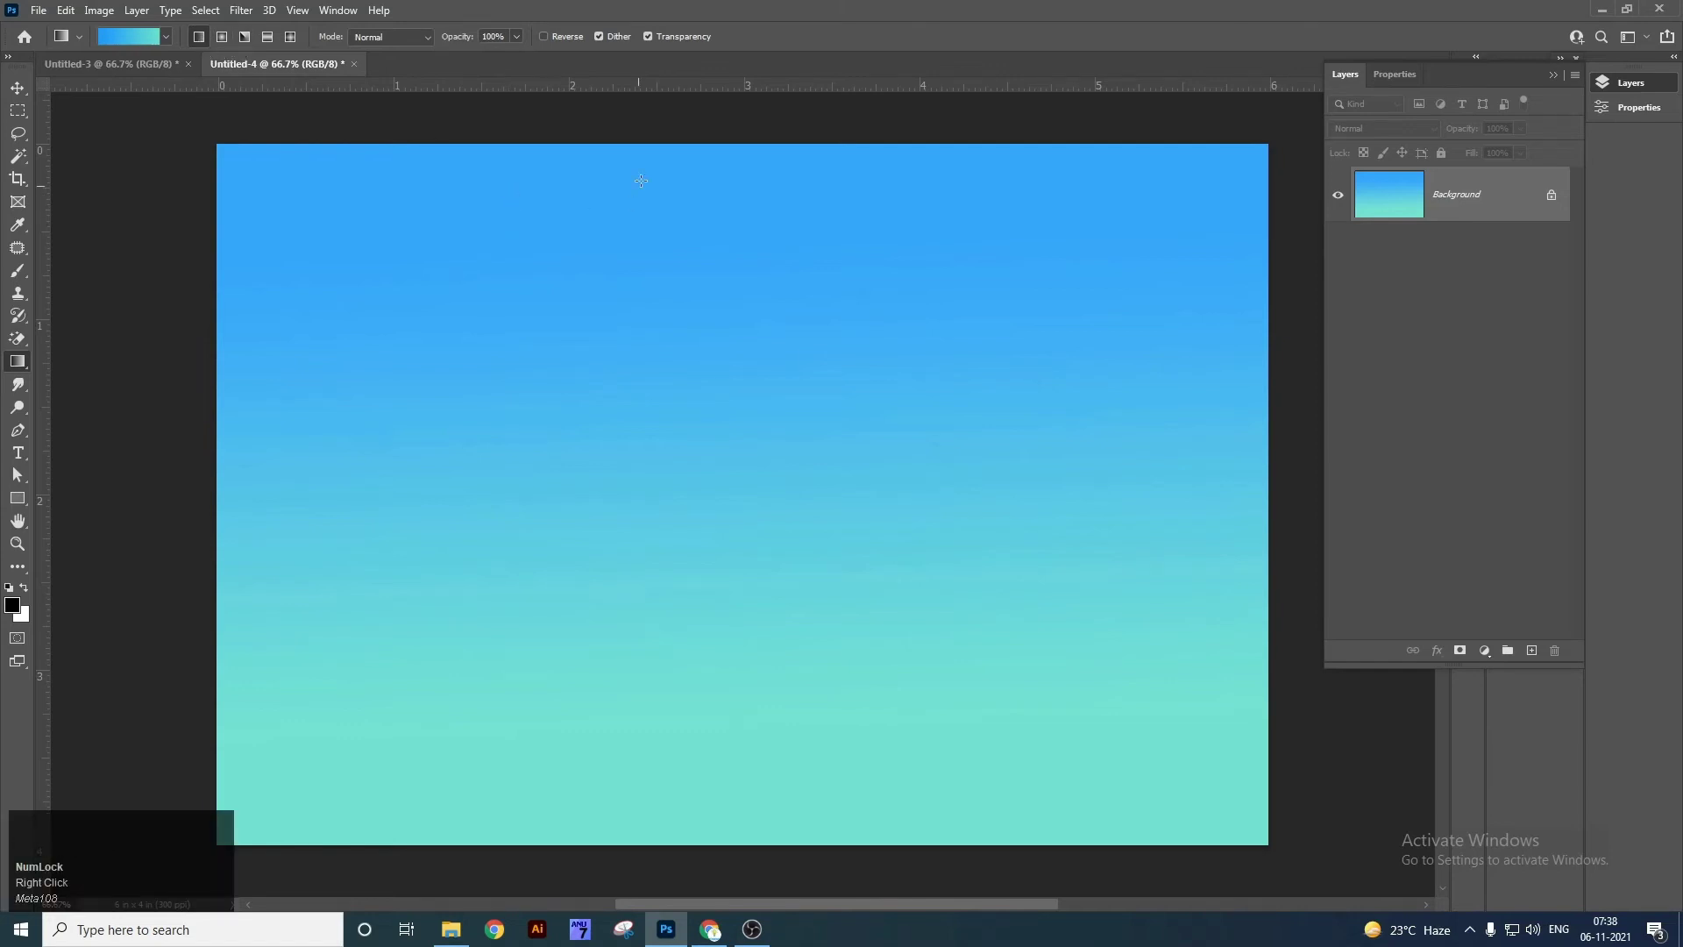
left_click_drag(738, 144, 775, 844)
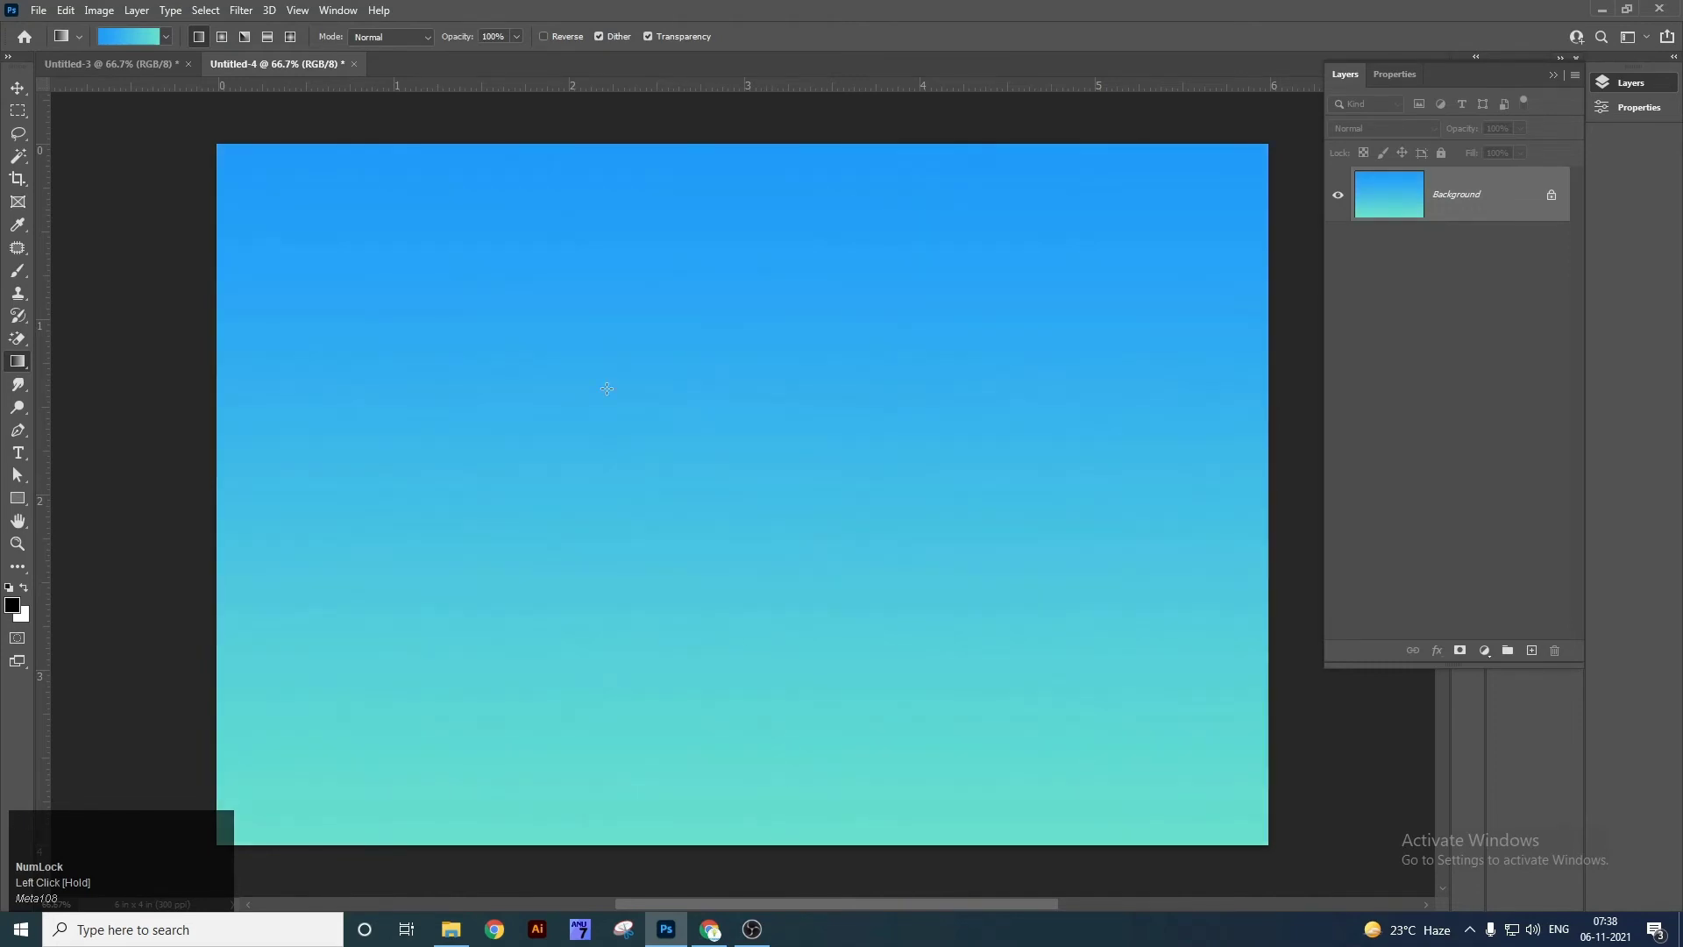
In the Gradient Editor, reposition the right-end colour stop, keeping its original colour.
left_click(147, 39)
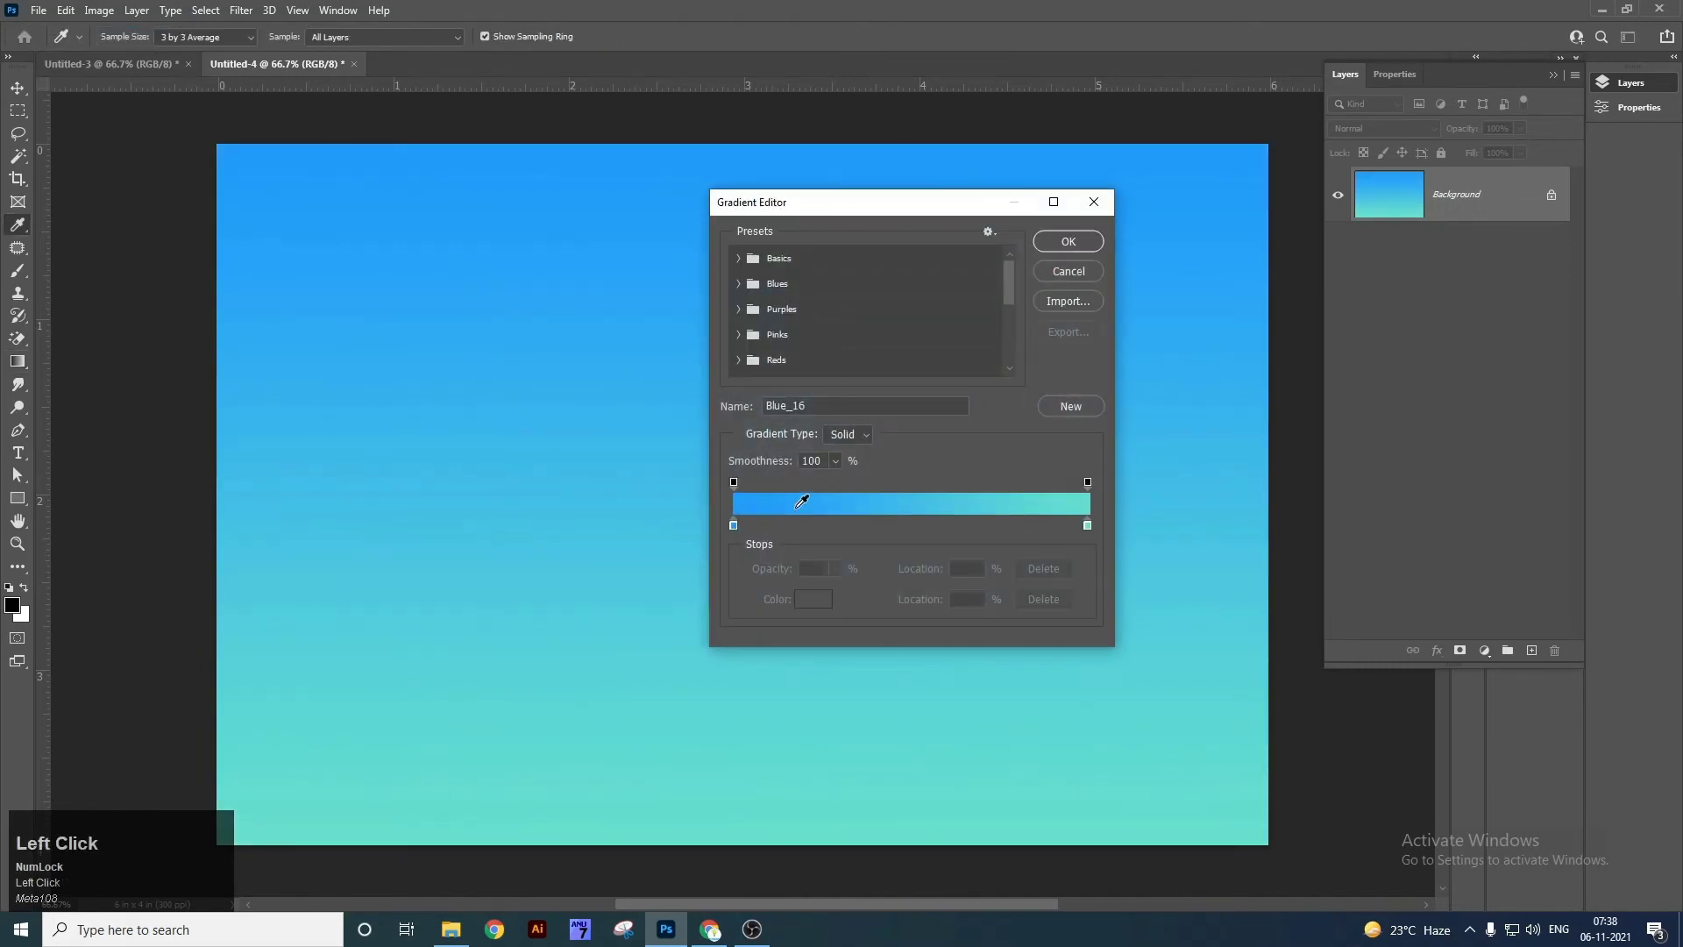
left_click(1089, 525)
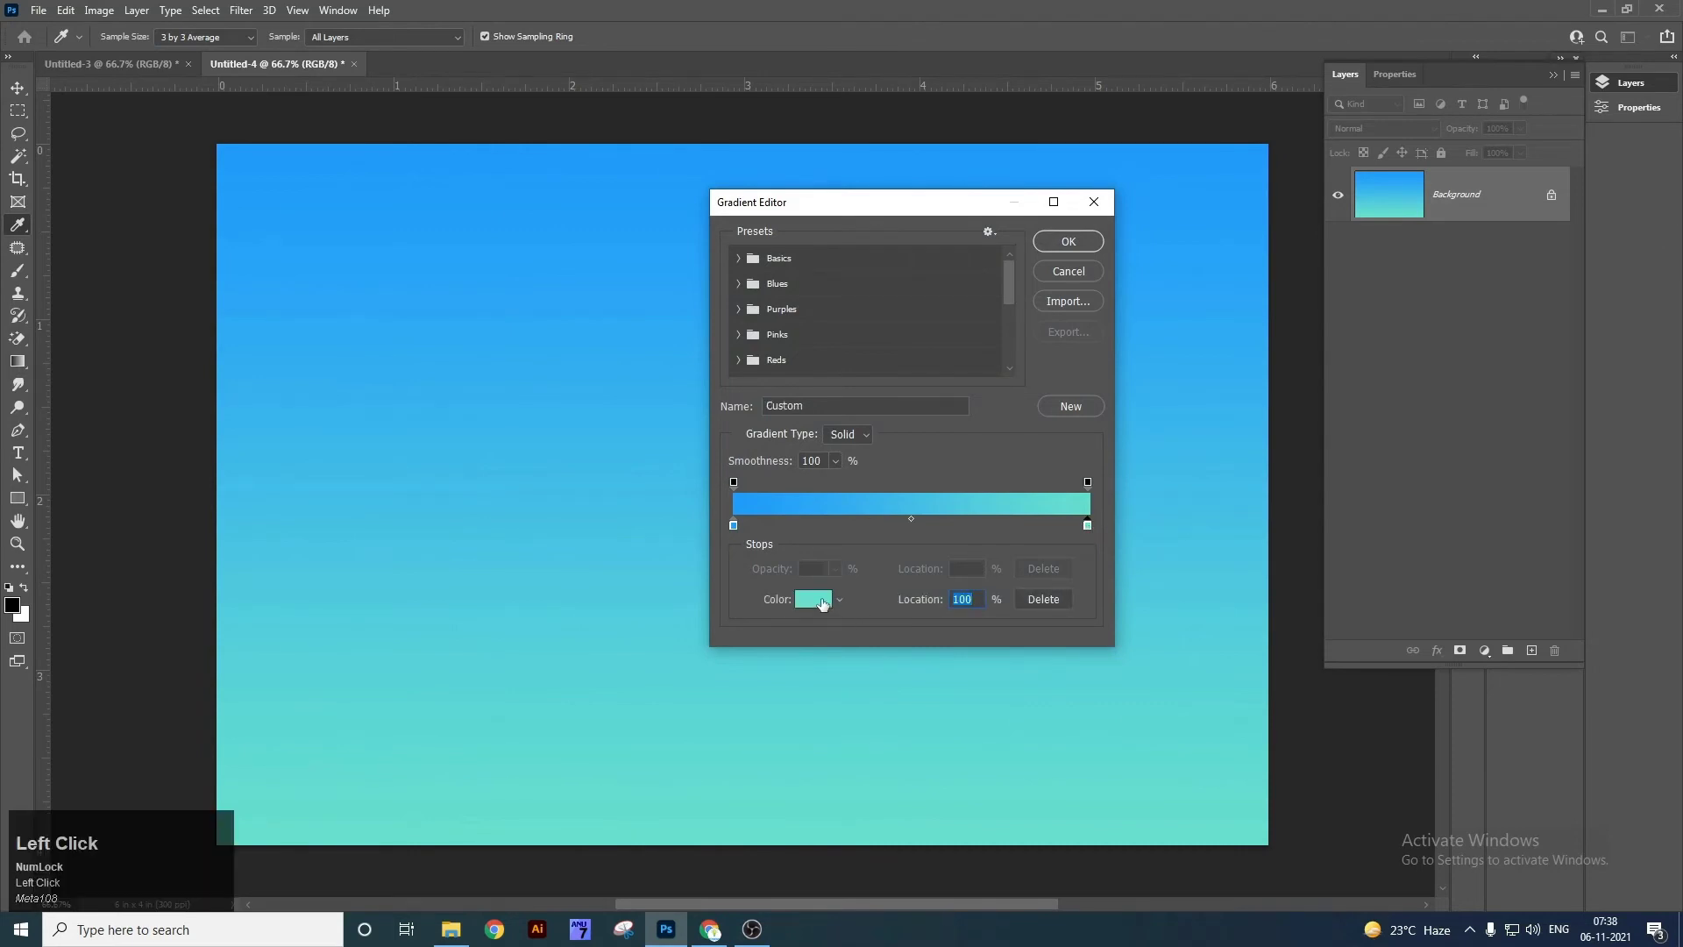
left_click(822, 601)
left_click(1191, 769)
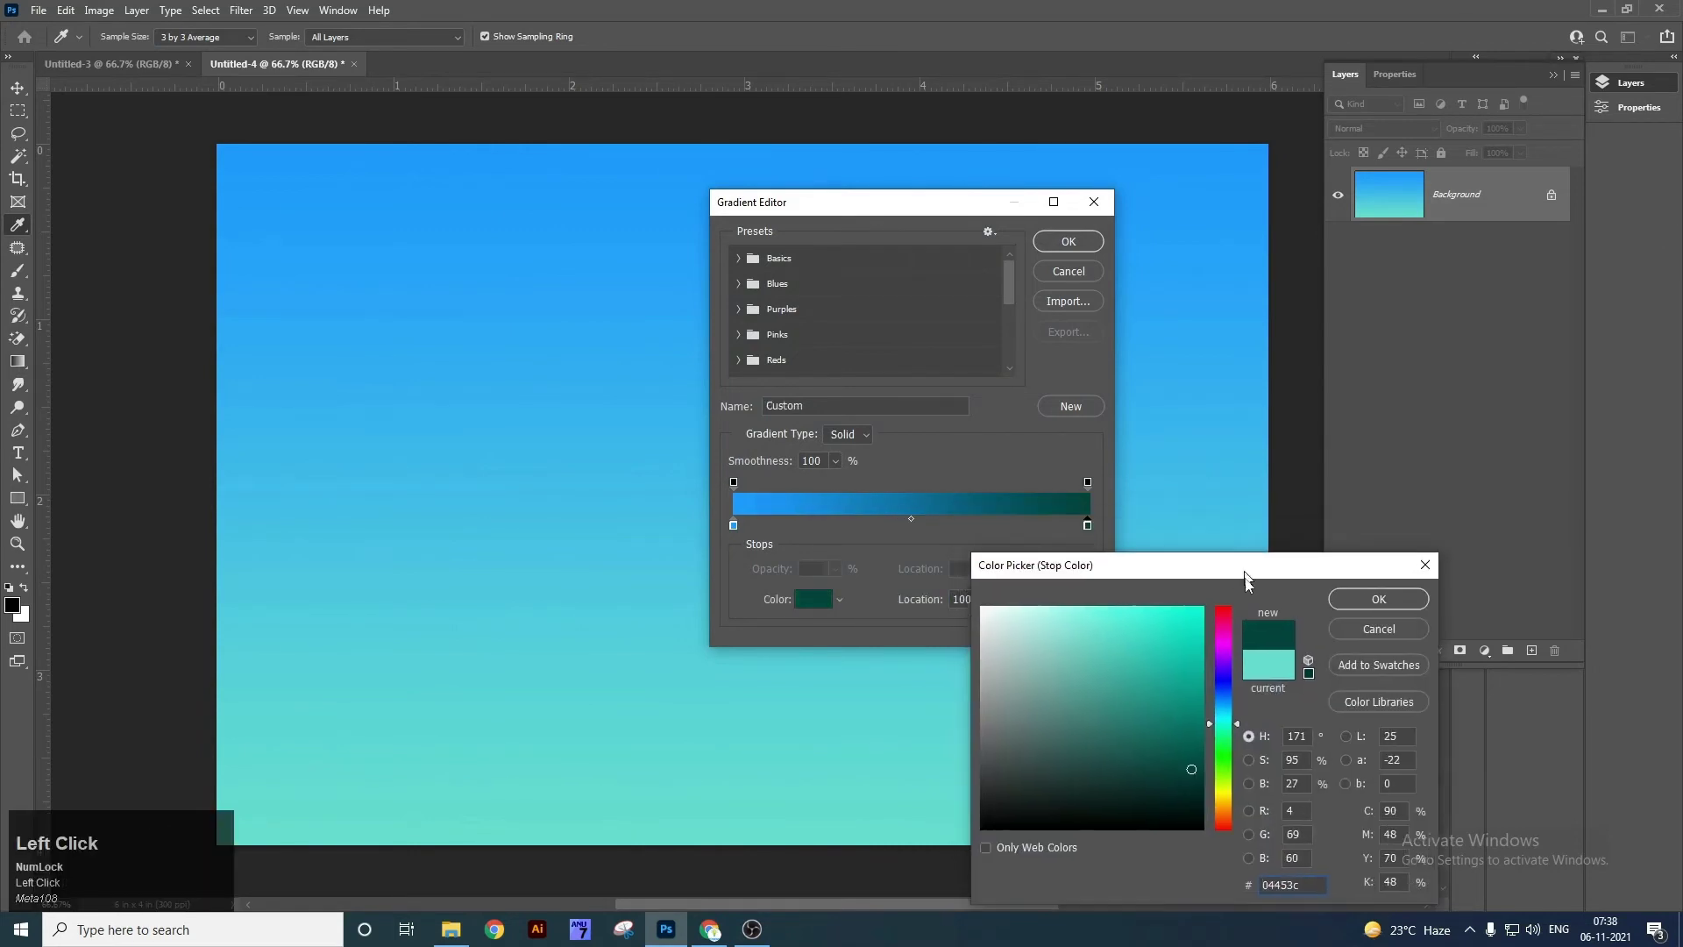
left_click_drag(1245, 572, 1245, 633)
key("Escape")
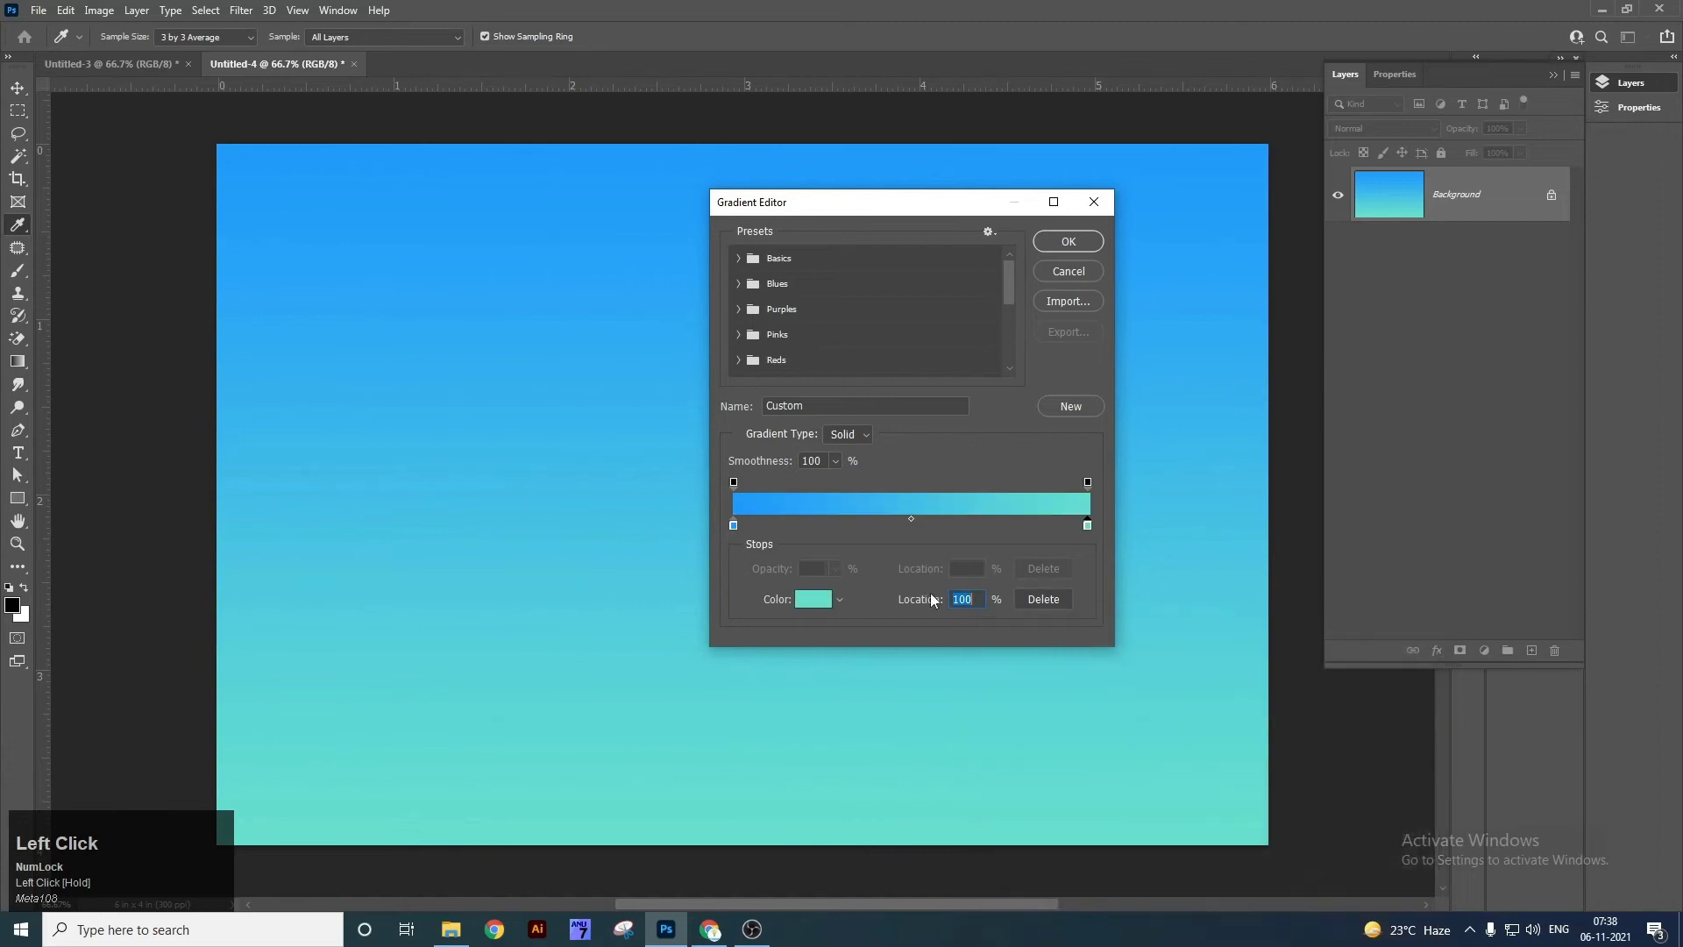
left_click_drag(1089, 526, 1081, 481)
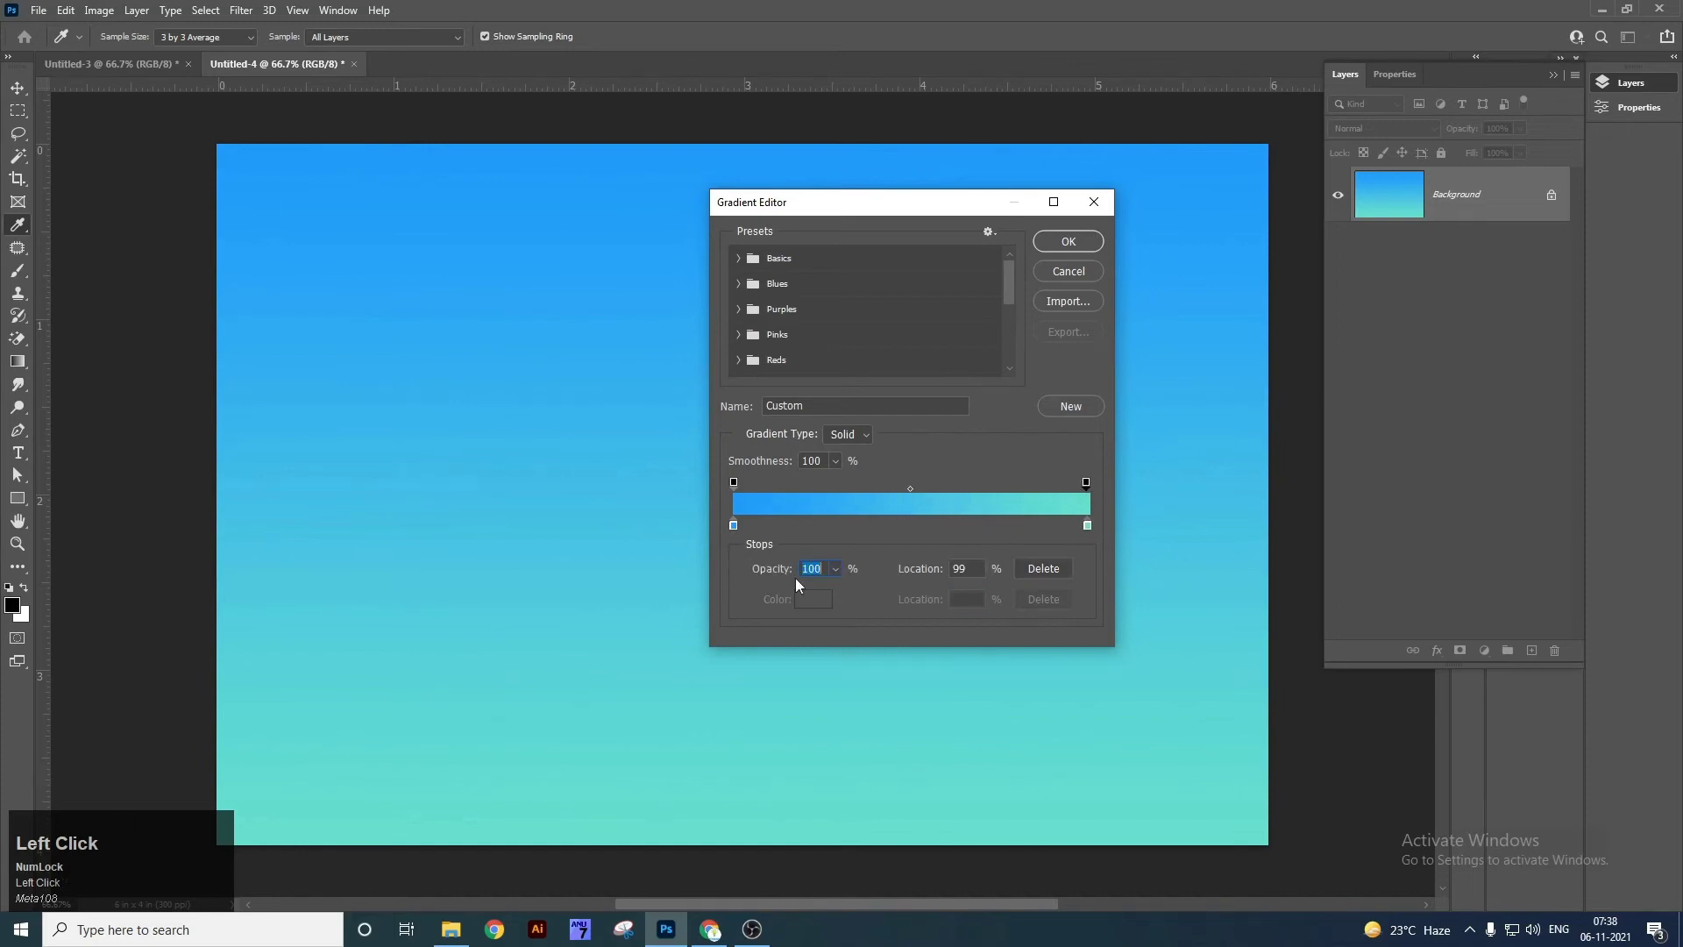
left_click(836, 568)
Add a teal colour stop at 49% and refill the canvas top to bottom.
left_click(908, 527)
left_click(907, 527)
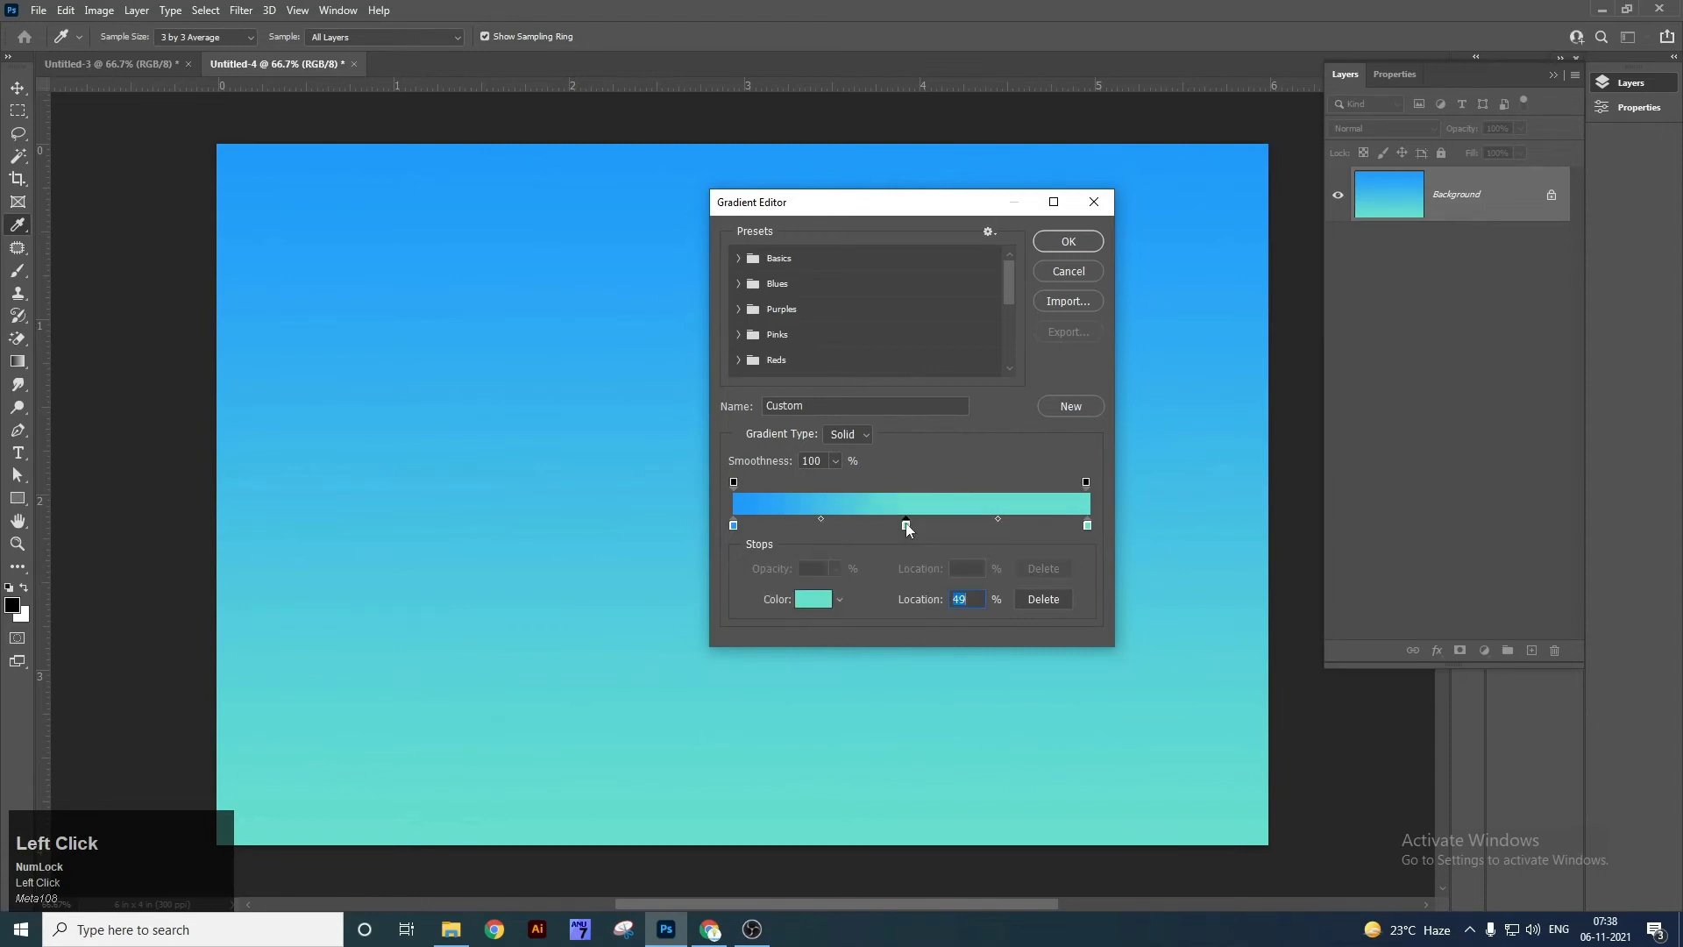
double_click(906, 527)
mouse_move(1181, 674)
left_mouse_down()
mouse_move(1197, 769)
mouse_move(1204, 656)
left_mouse_up()
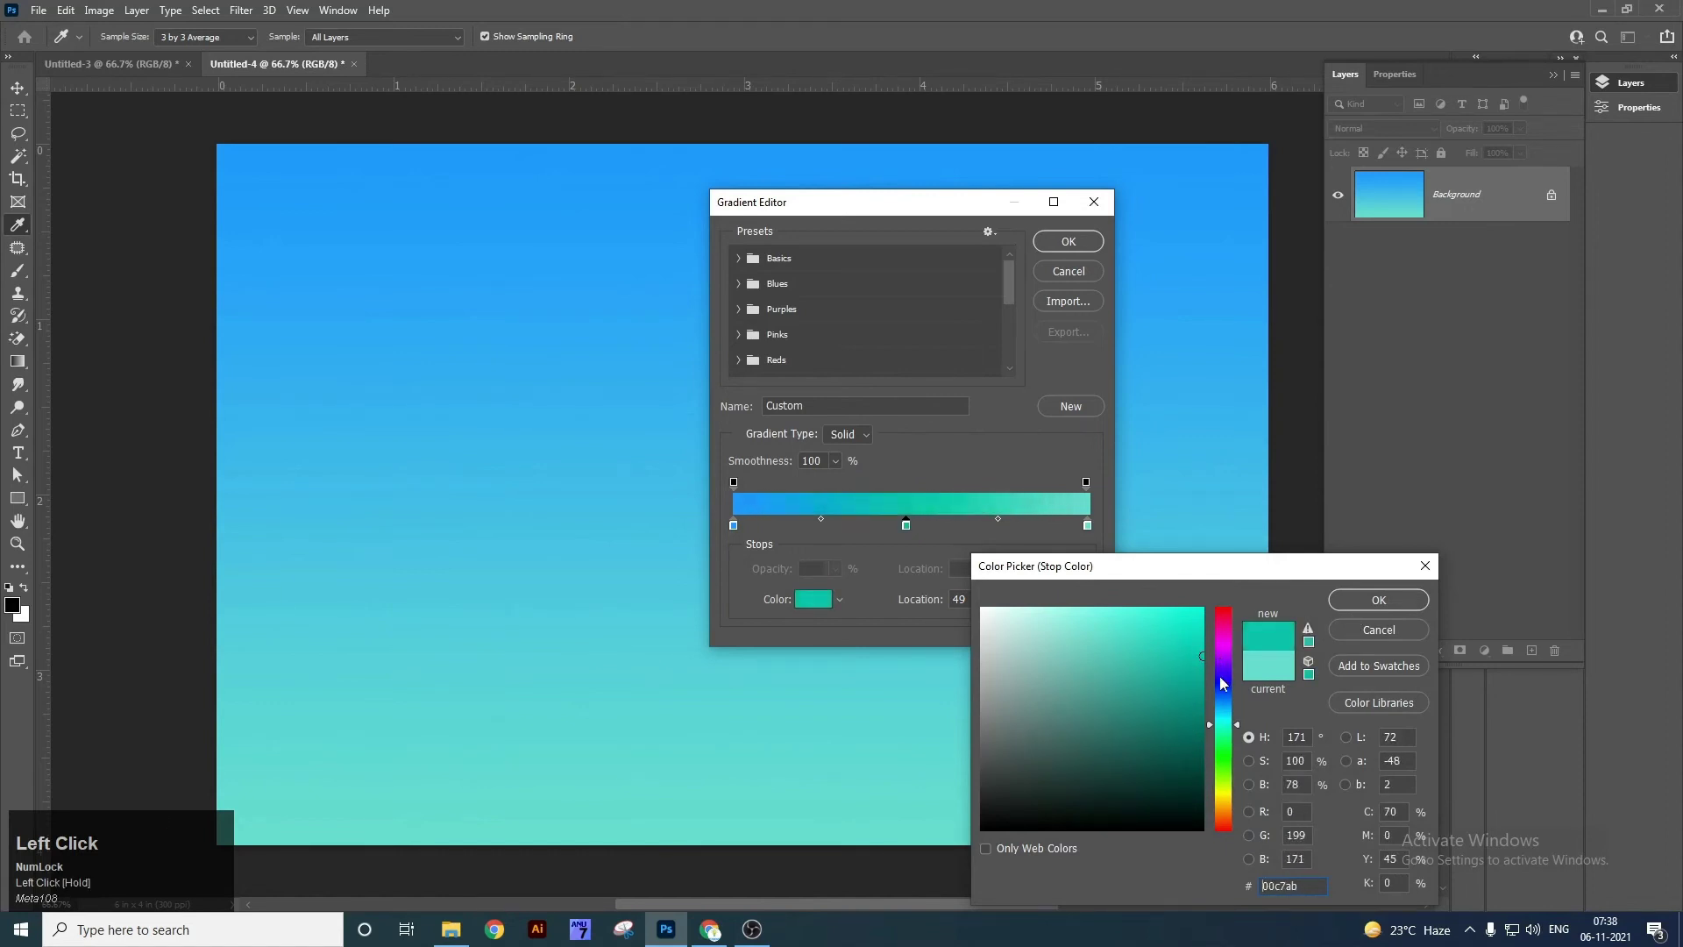
left_click(1221, 691)
left_click(1245, 681)
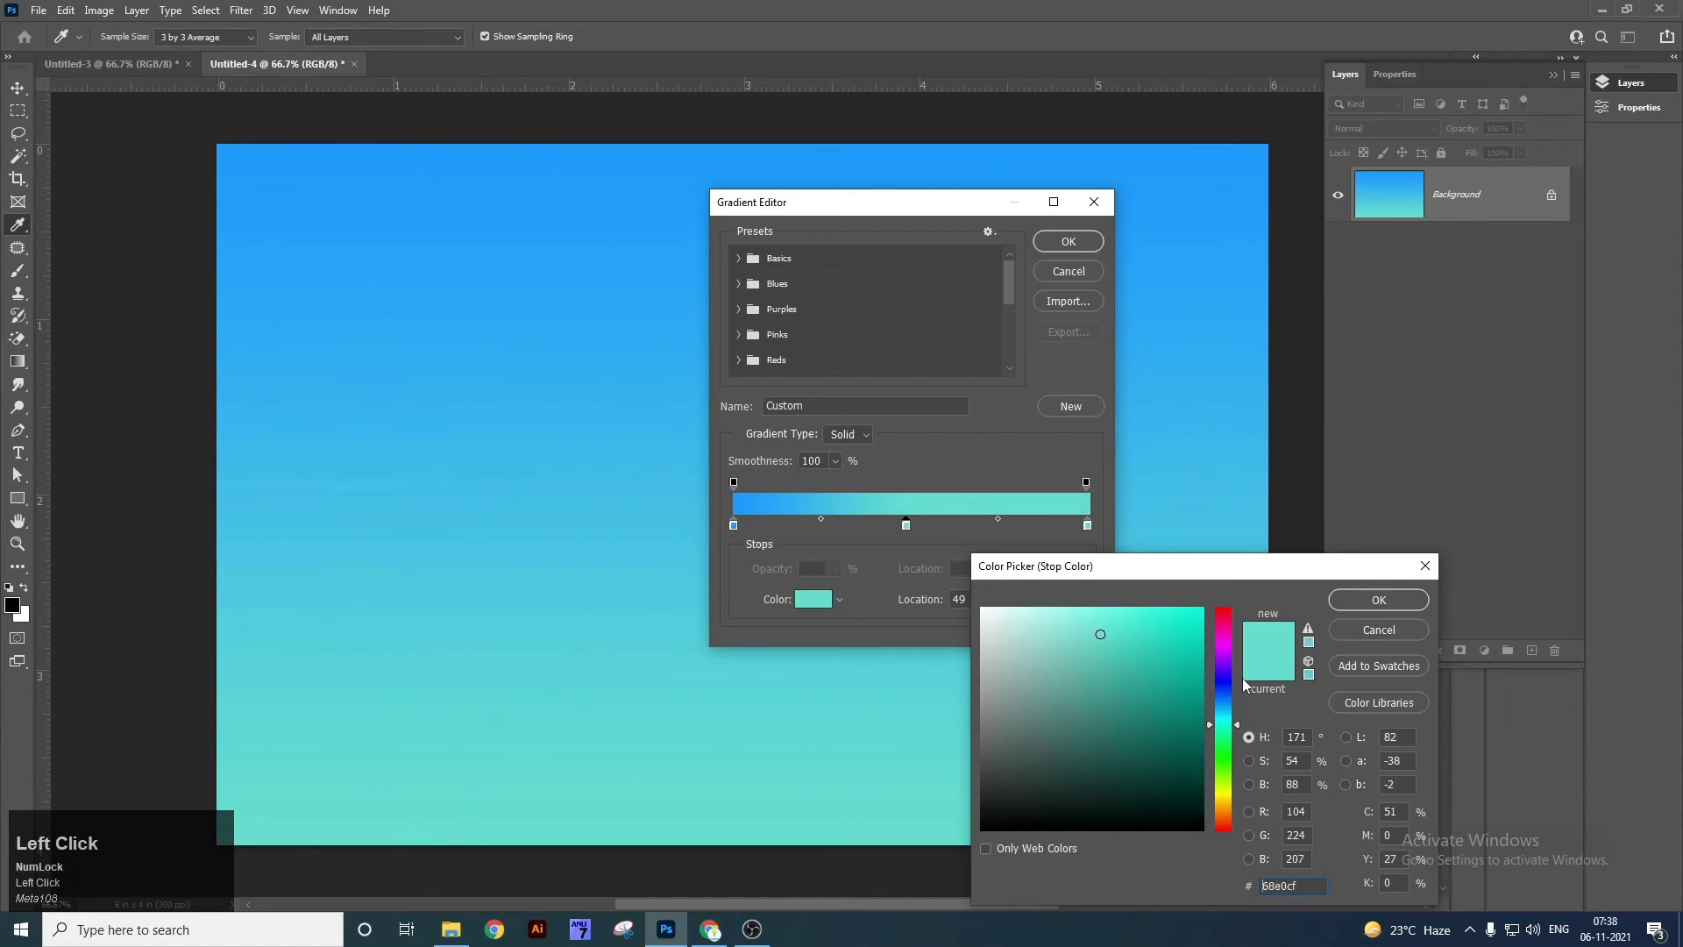
left_click_drag(1199, 716, 1197, 727)
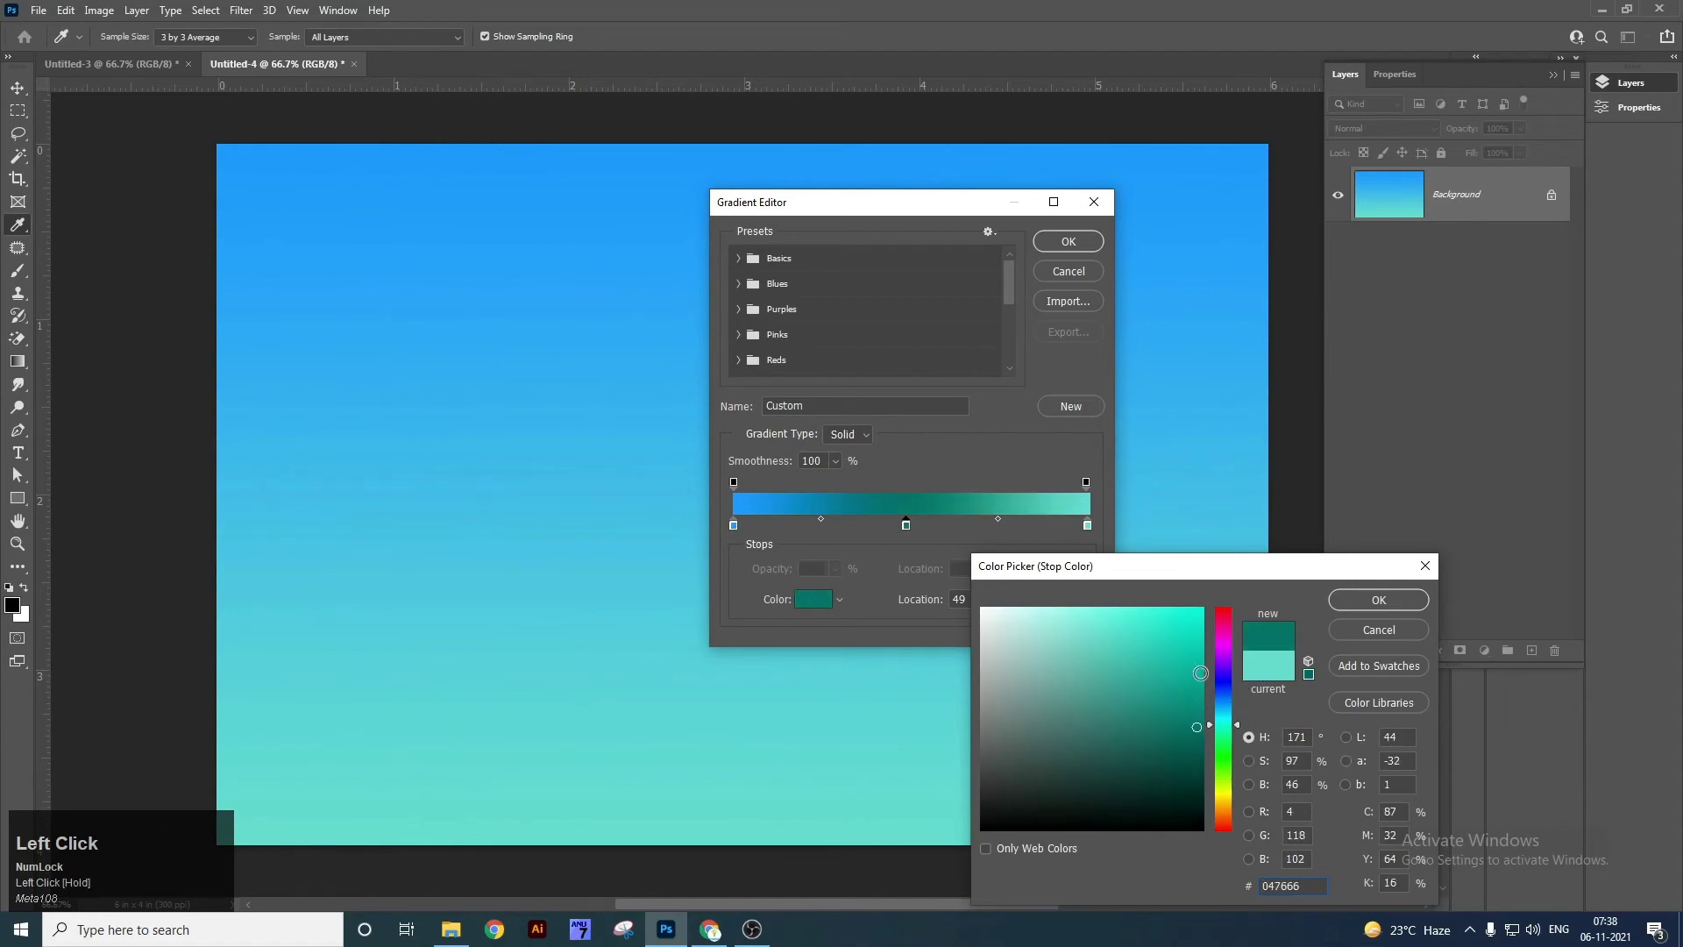
left_click(1201, 673)
left_click(1379, 599)
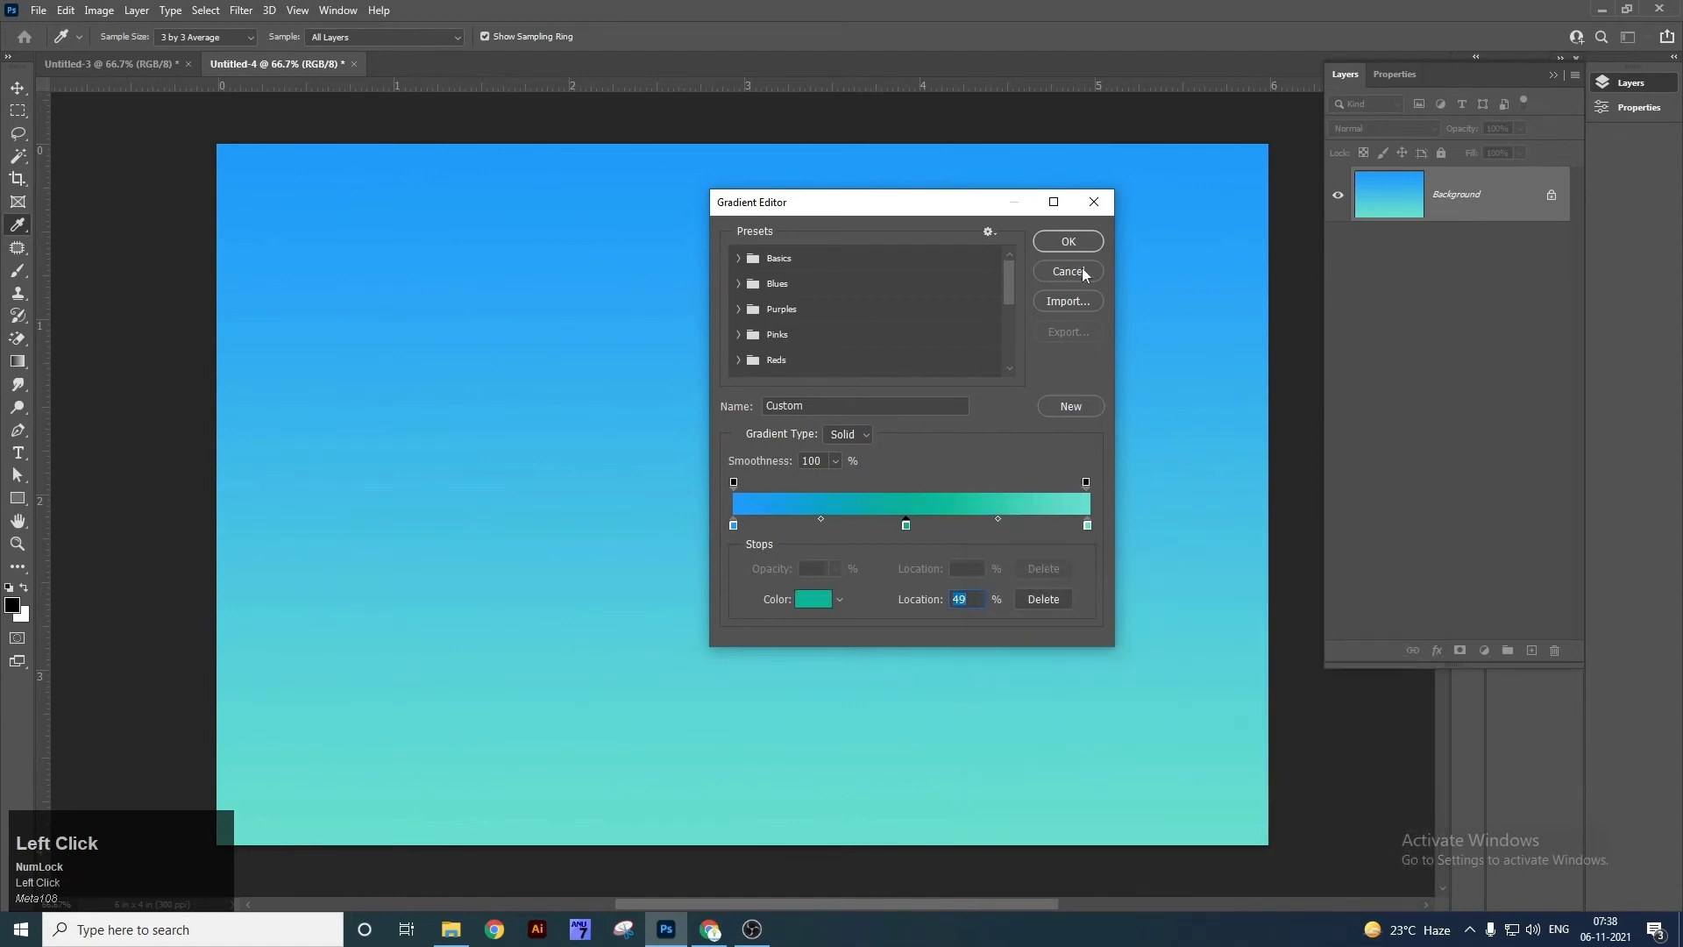
left_click(1068, 242)
left_click_drag(839, 153, 890, 725)
Drag the three-colour linear gradient vertically up and down the canvas.
left_click_drag(907, 824, 909, 828)
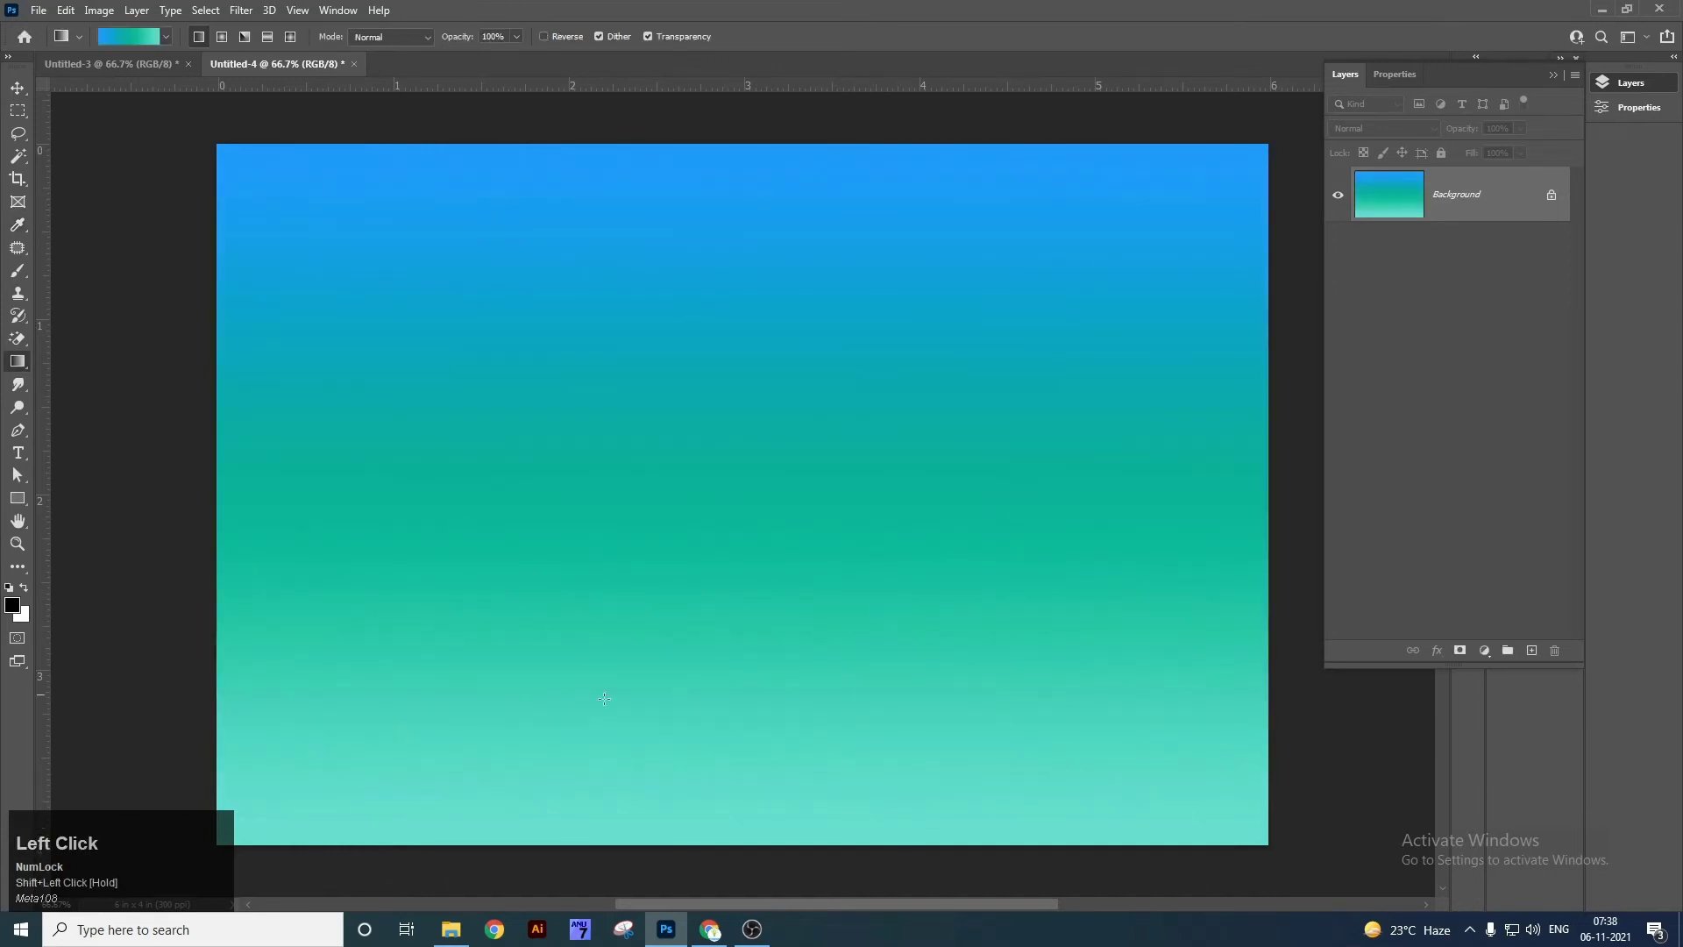
left_click_drag(678, 838, 678, 179)
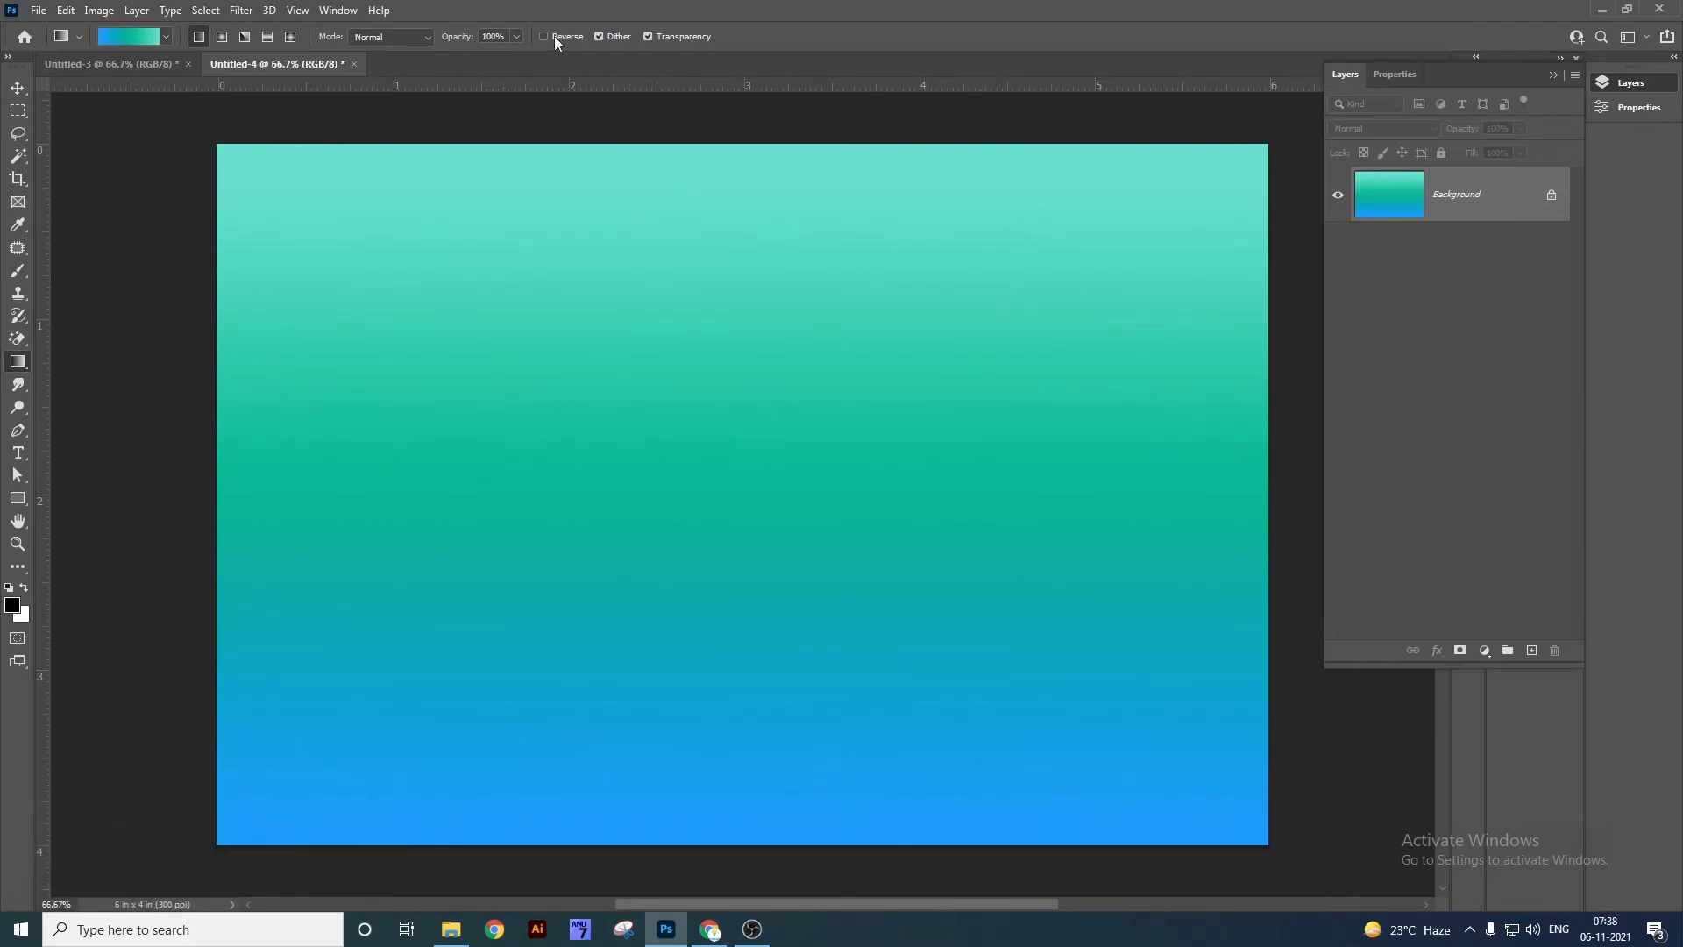
left_click_drag(665, 140, 665, 548)
left_click_drag(710, 825, 709, 827)
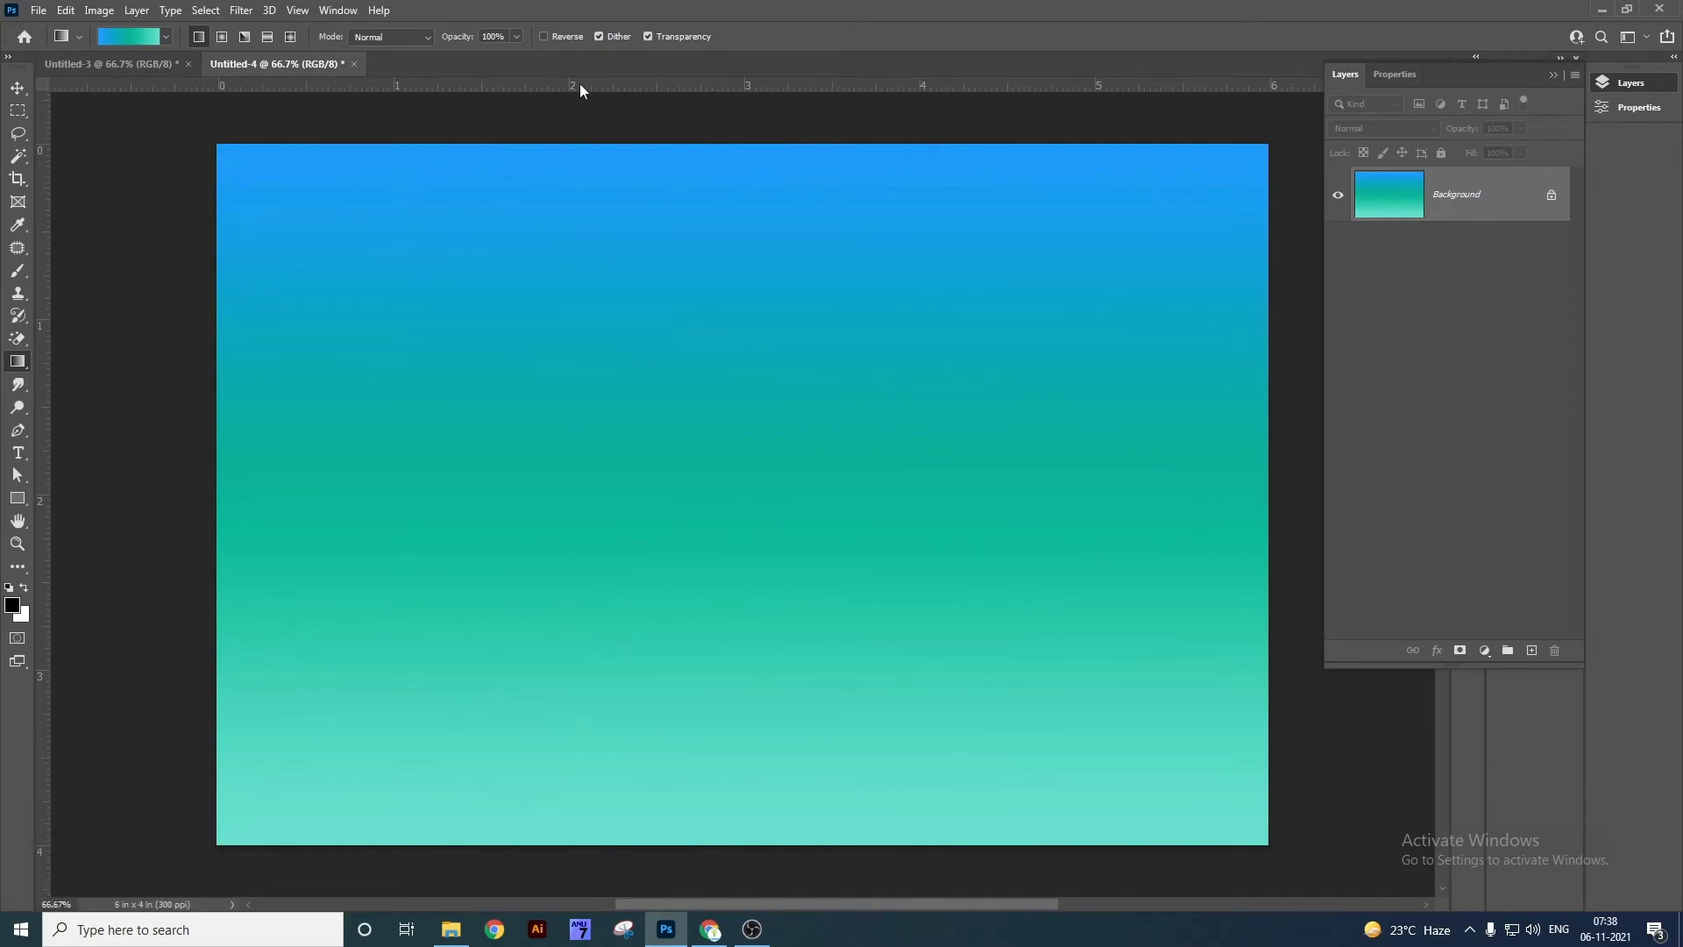
Redraw the vertical gradient with Reverse on, then turn Reverse off again.
left_click(560, 39)
left_click_drag(657, 150, 734, 780)
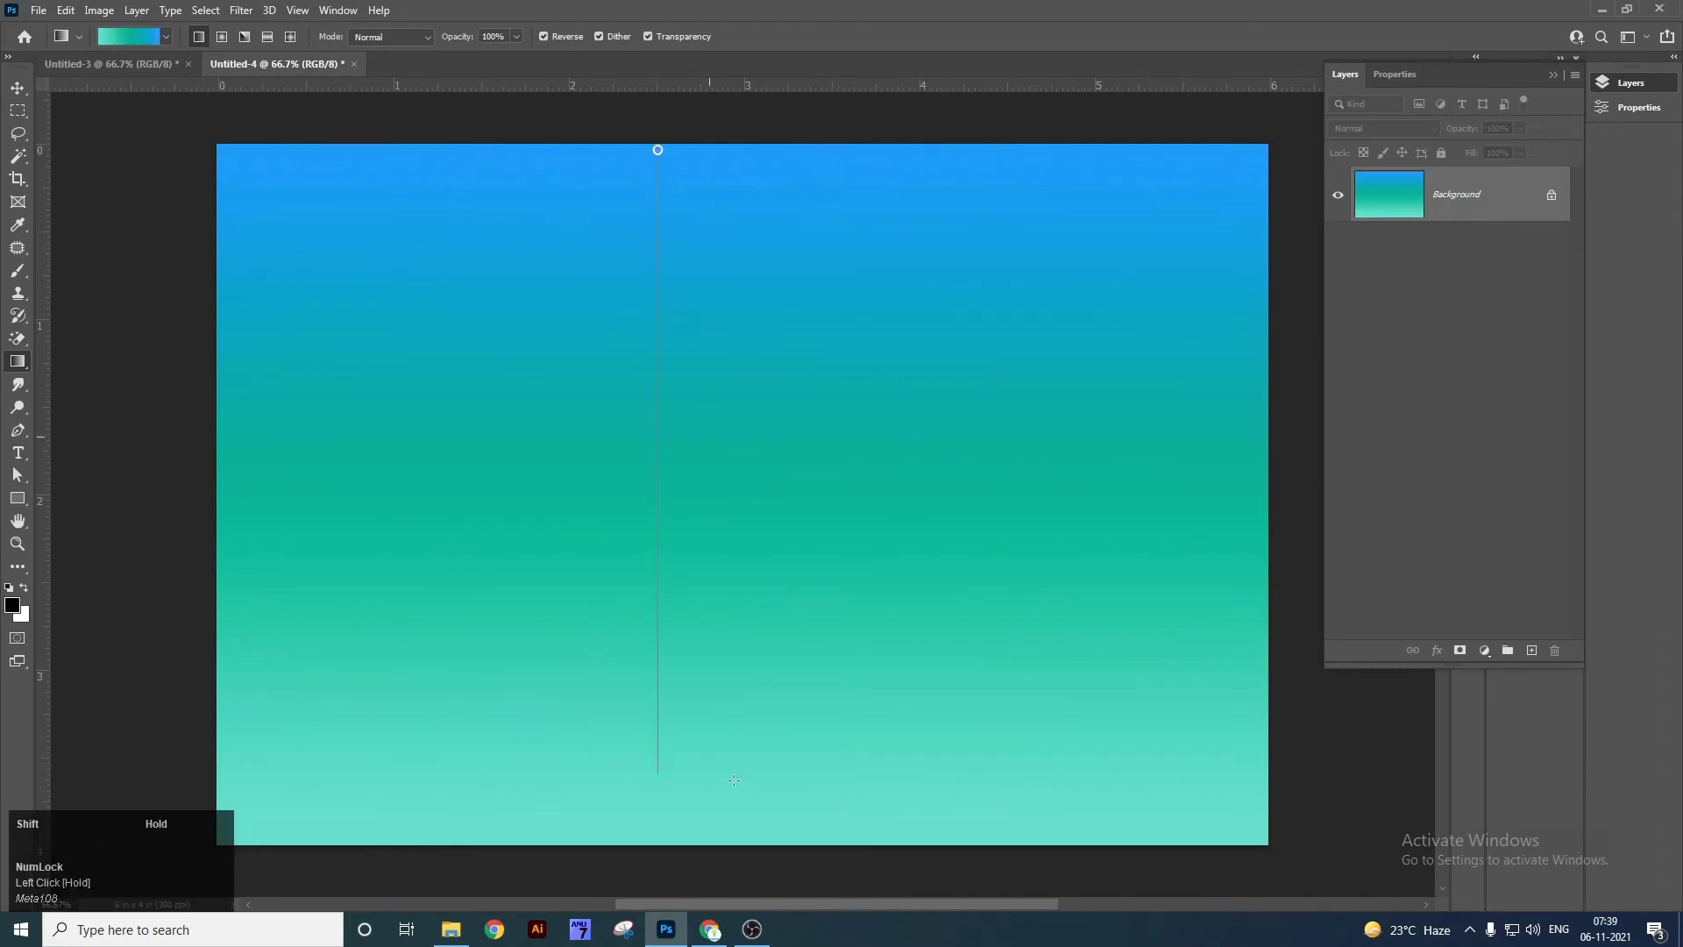
left_click_drag(743, 839, 744, 841)
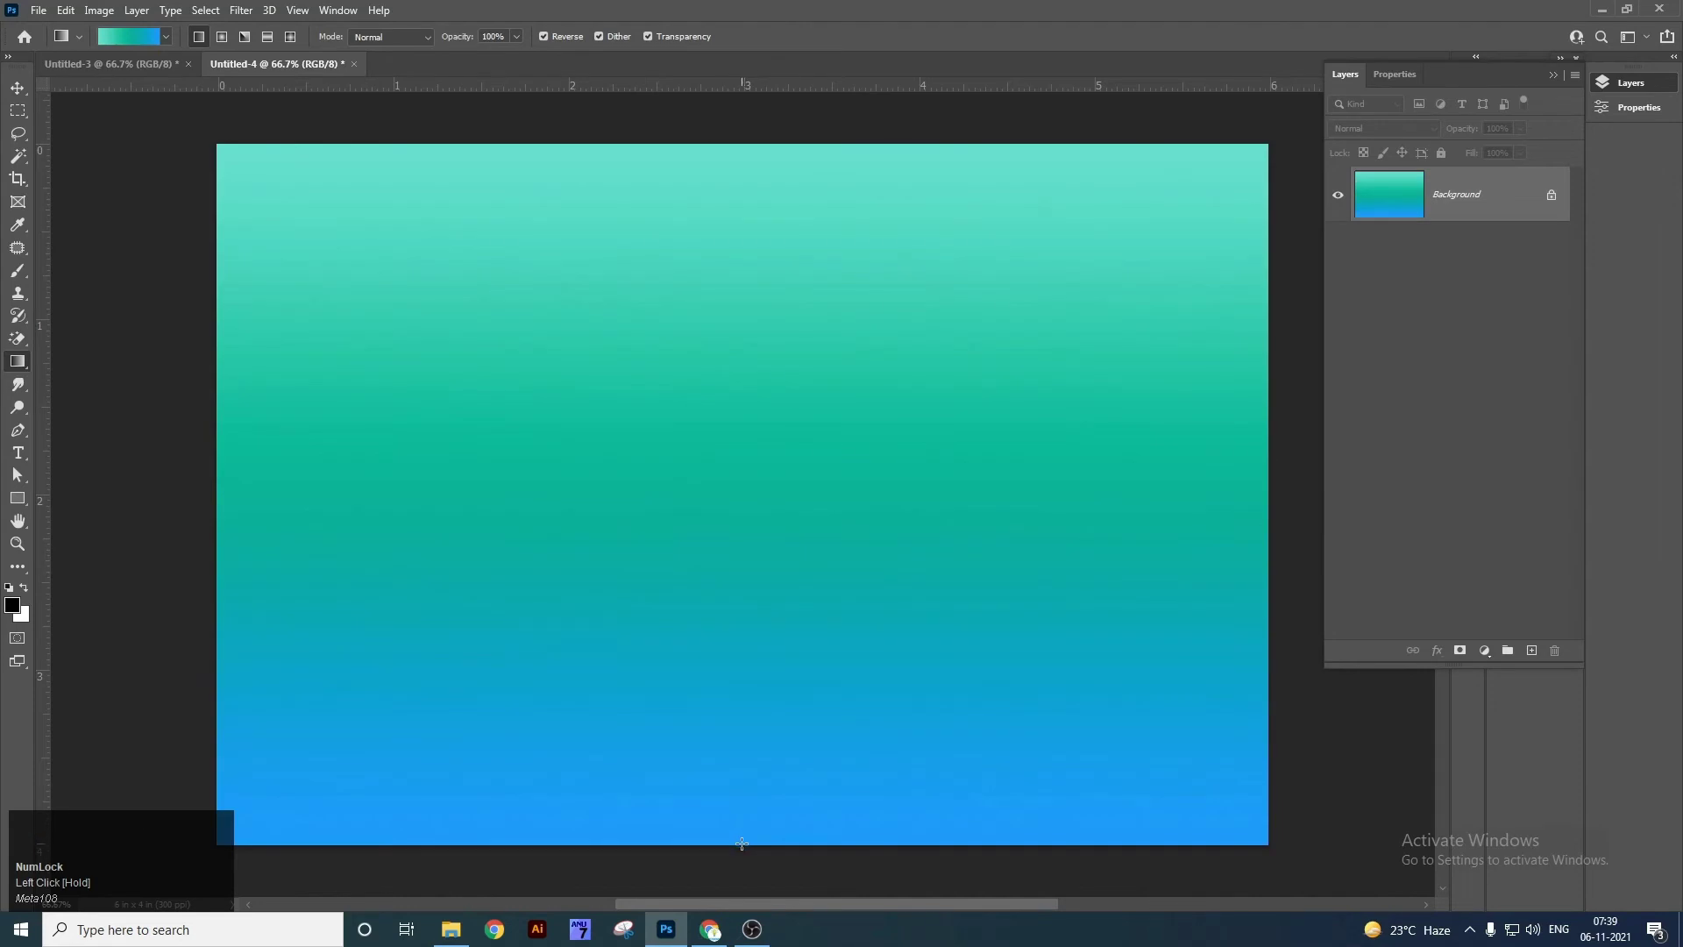
left_click(543, 36)
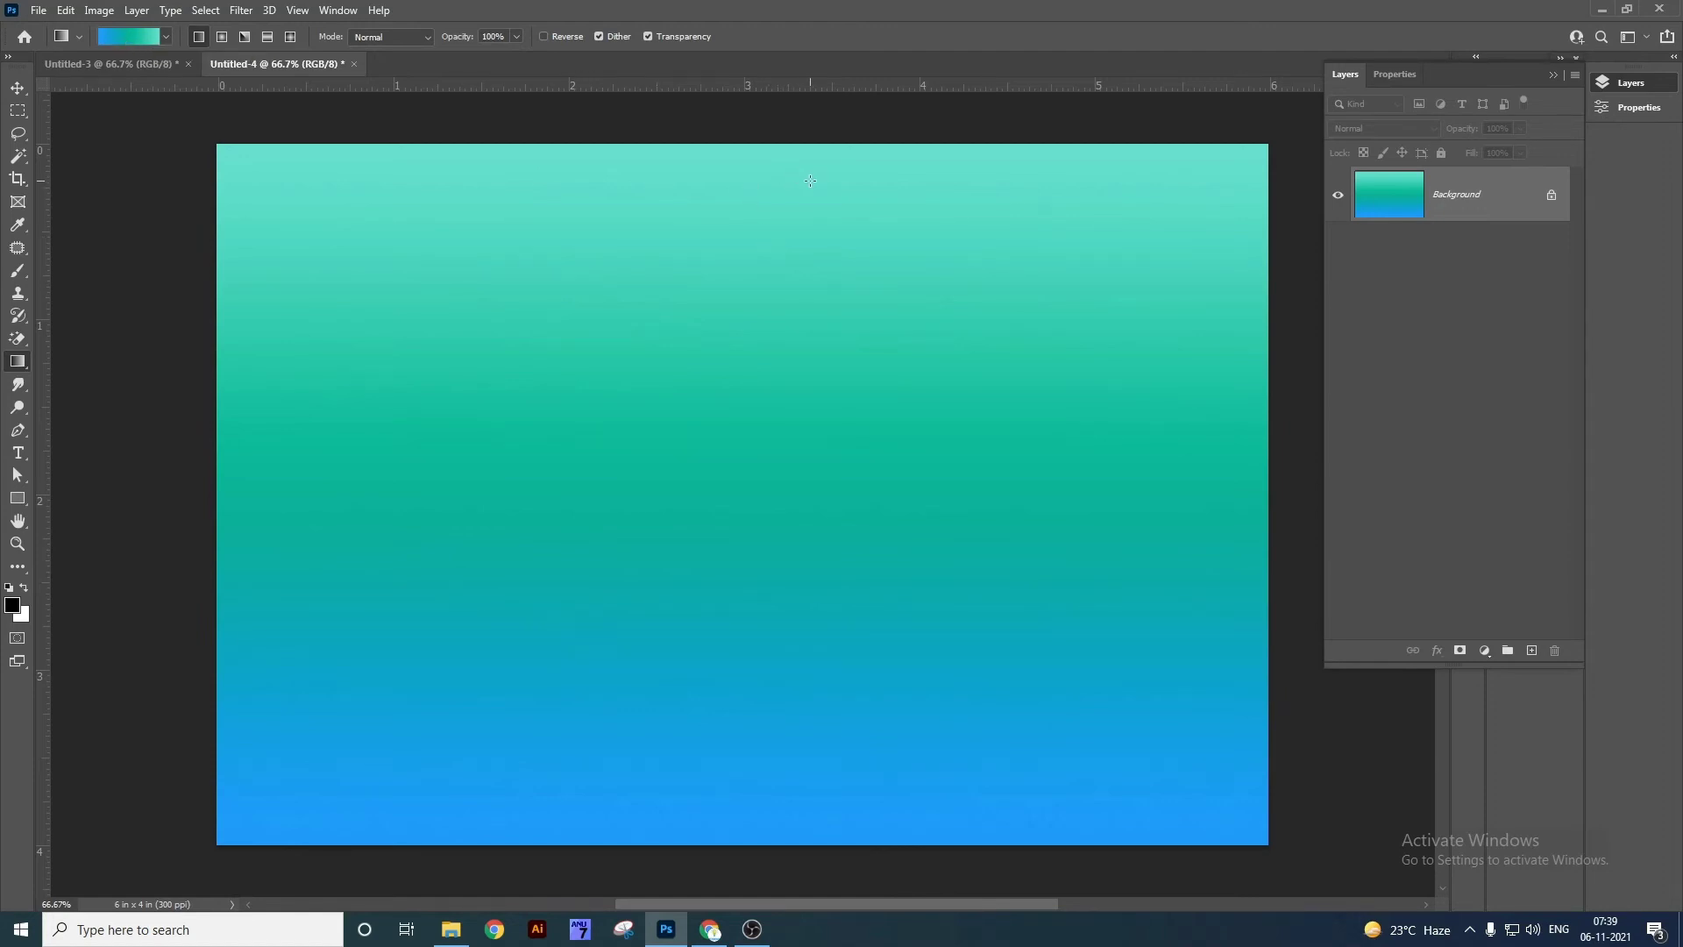
Try a Radial version of the gradient from the canvas centre, then undo it.
left_click(222, 38)
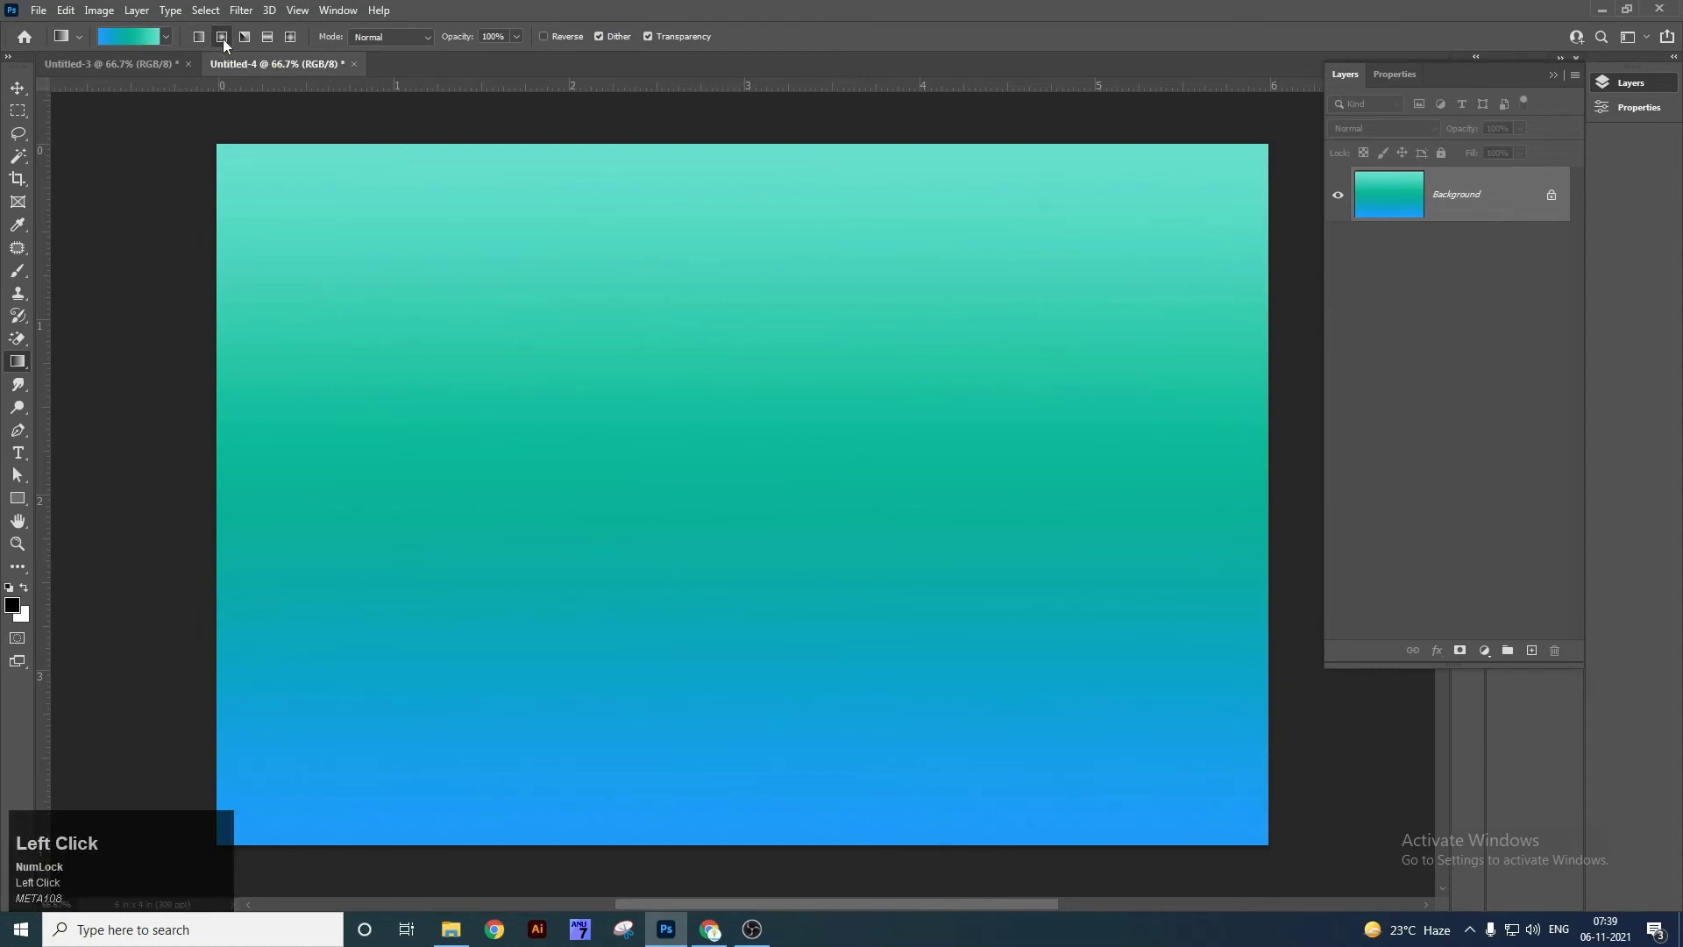
left_click_drag(836, 570, 1097, 771)
left_click_drag(1205, 842, 1205, 841)
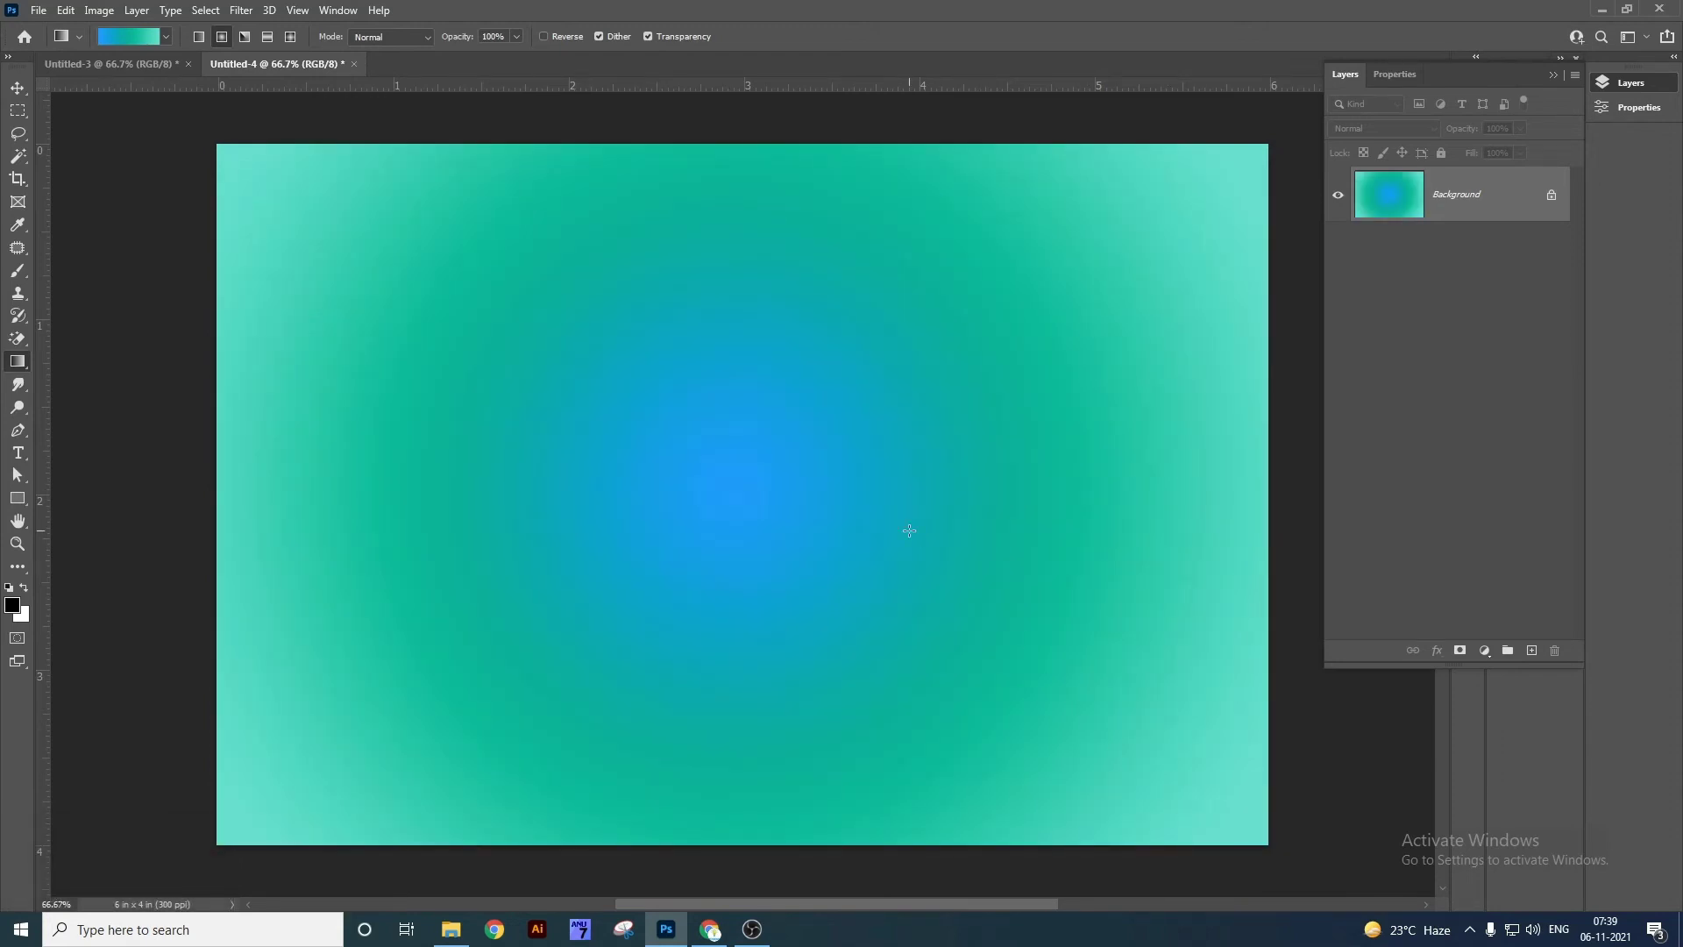
key("ctrl+z")
left_click(135, 34)
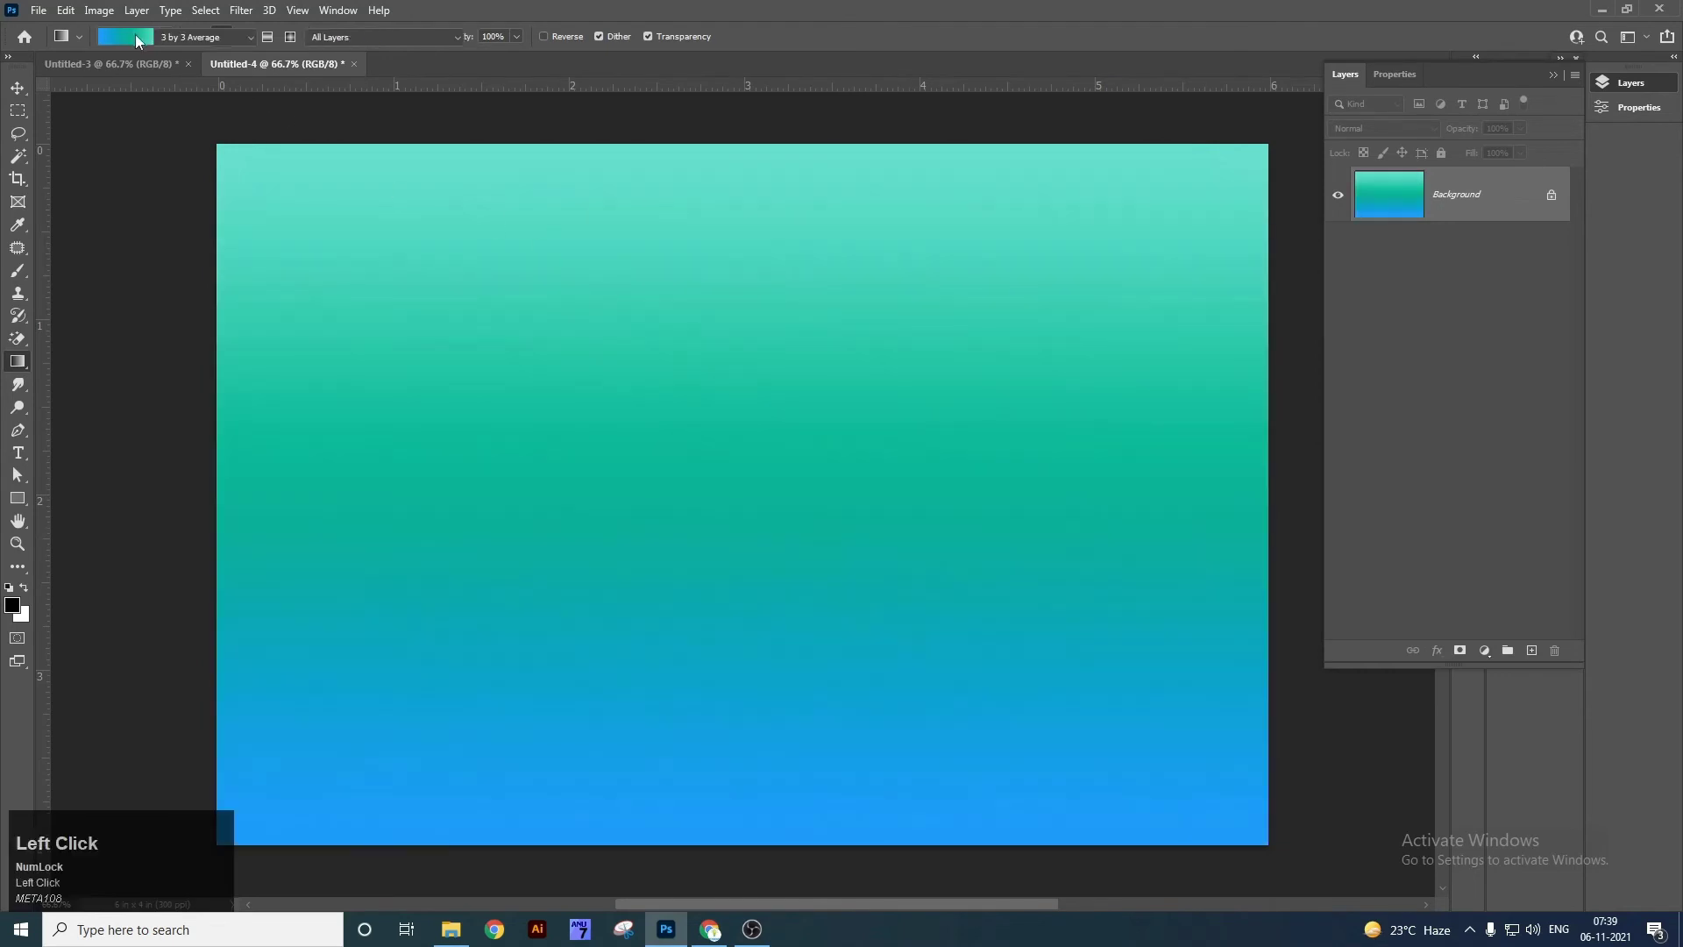
Choose the Red_07 preset from Reds and drag a radial gradient outward from the canvas centre.
left_click(739, 359)
scroll(829, 368, "down", 2)
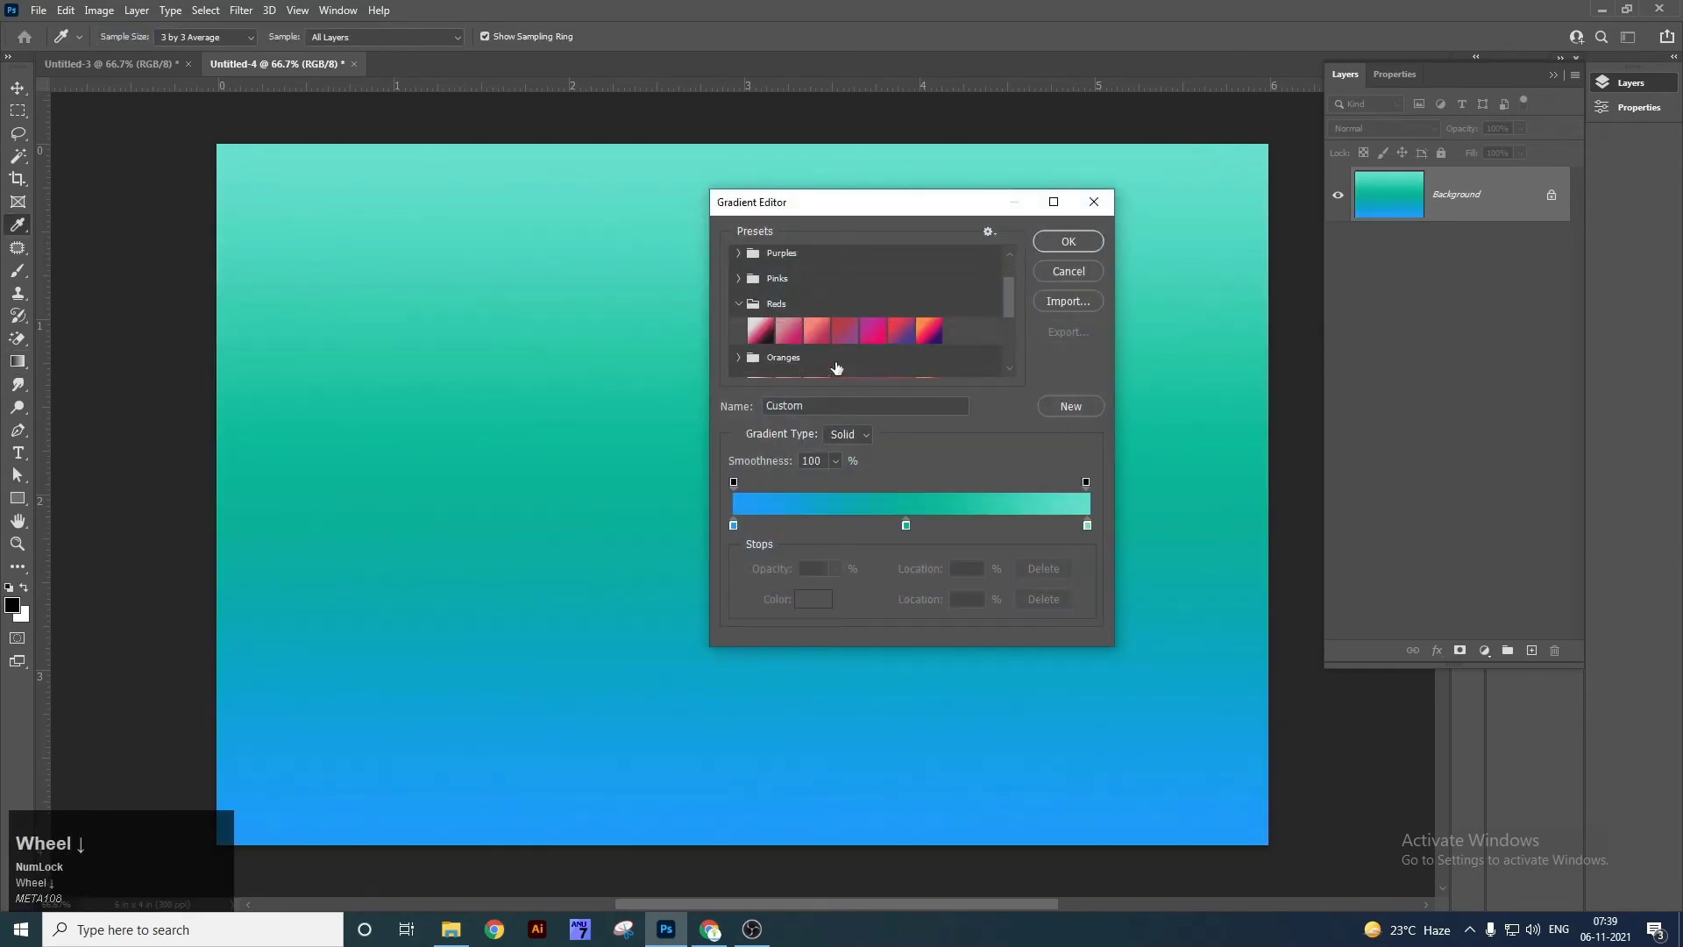
left_click(929, 331)
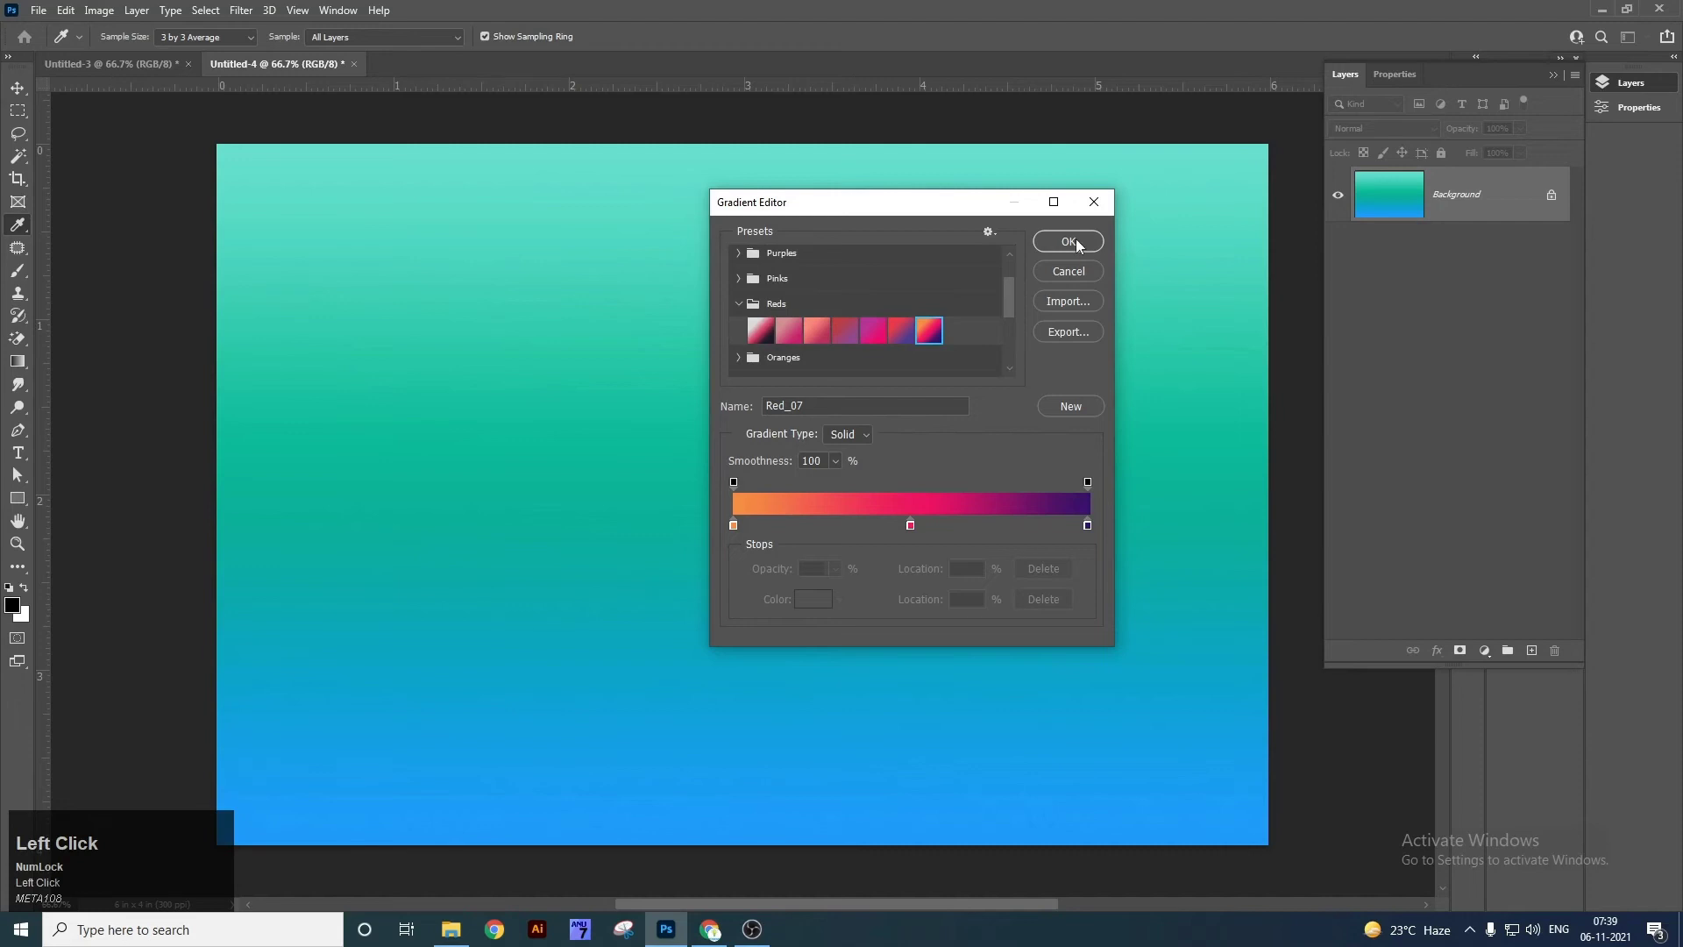
left_click(1068, 242)
left_click_drag(773, 489, 1052, 646)
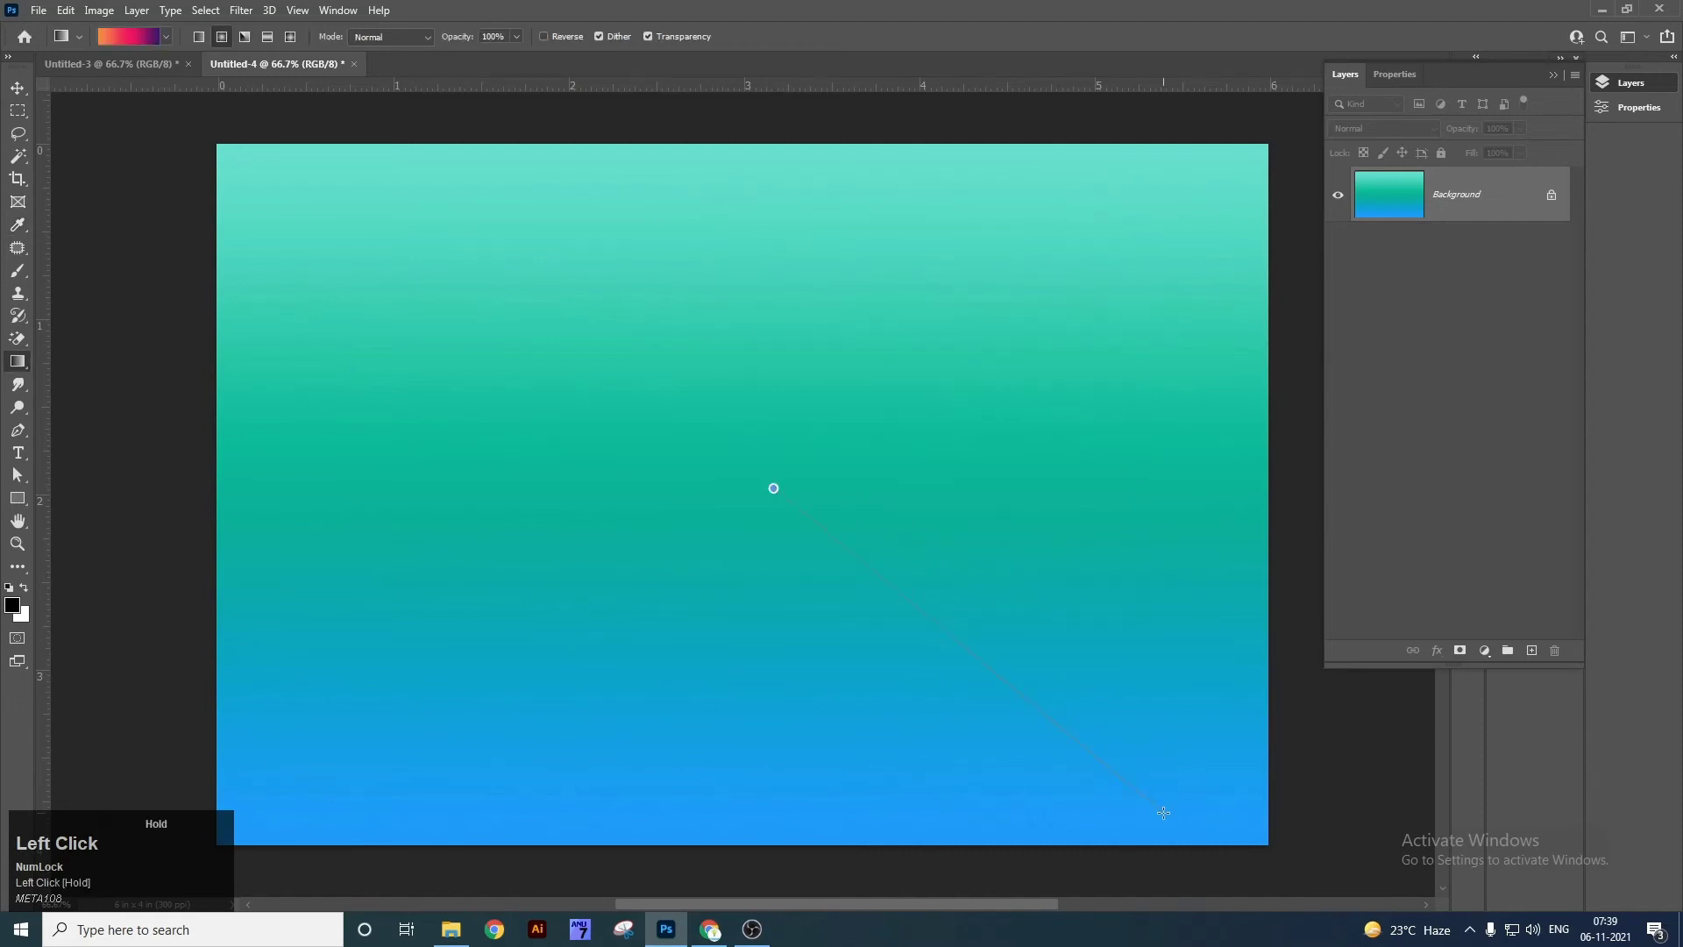
left_click_drag(1164, 813, 1164, 812)
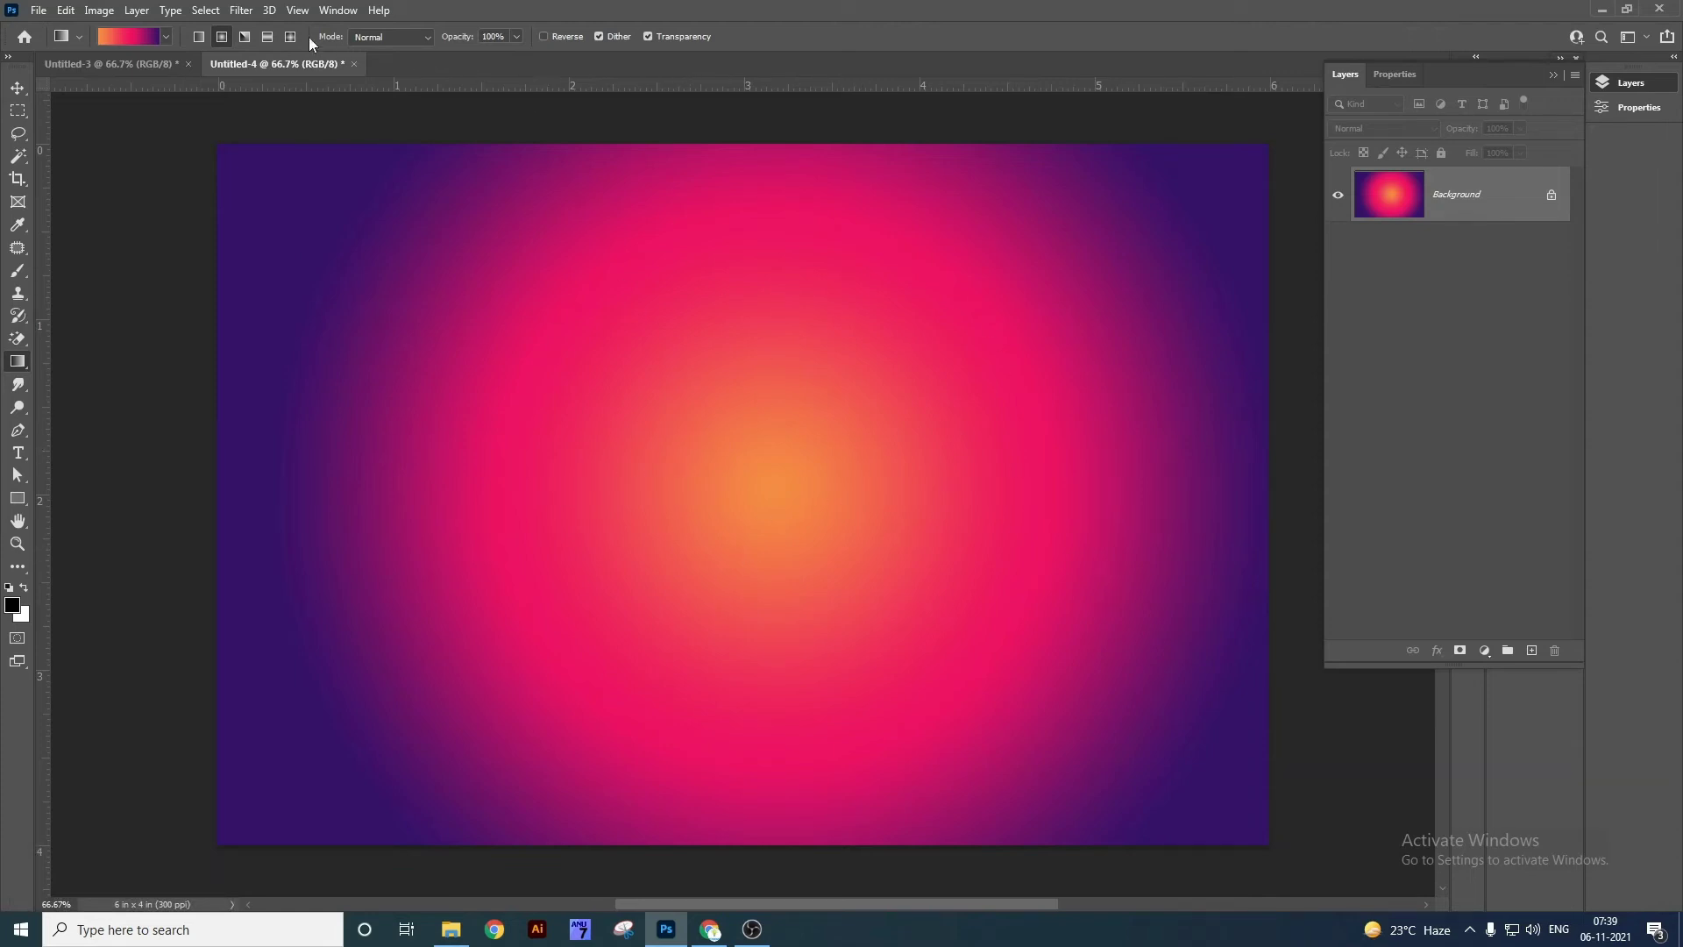
Sweep an Angle gradient around the canvas centre, then redo it with Reverse on.
left_click(244, 39)
left_click_drag(742, 473, 1191, 756)
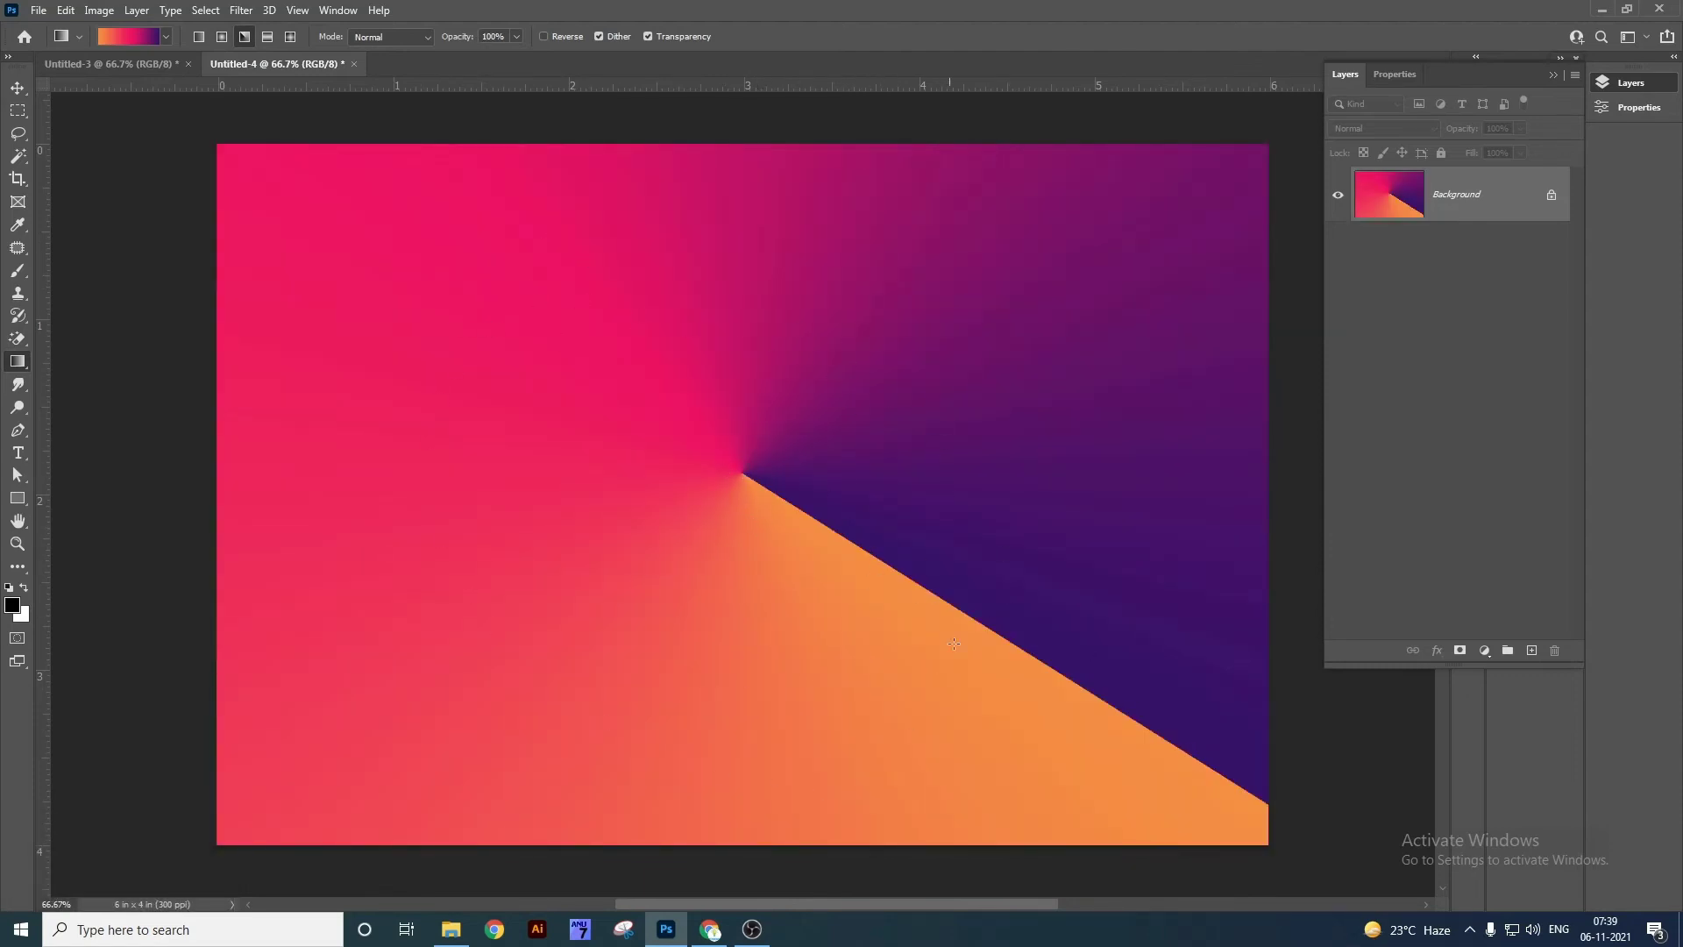
left_click(549, 36)
left_click_drag(700, 457, 709, 652)
left_click_drag(744, 781, 739, 787)
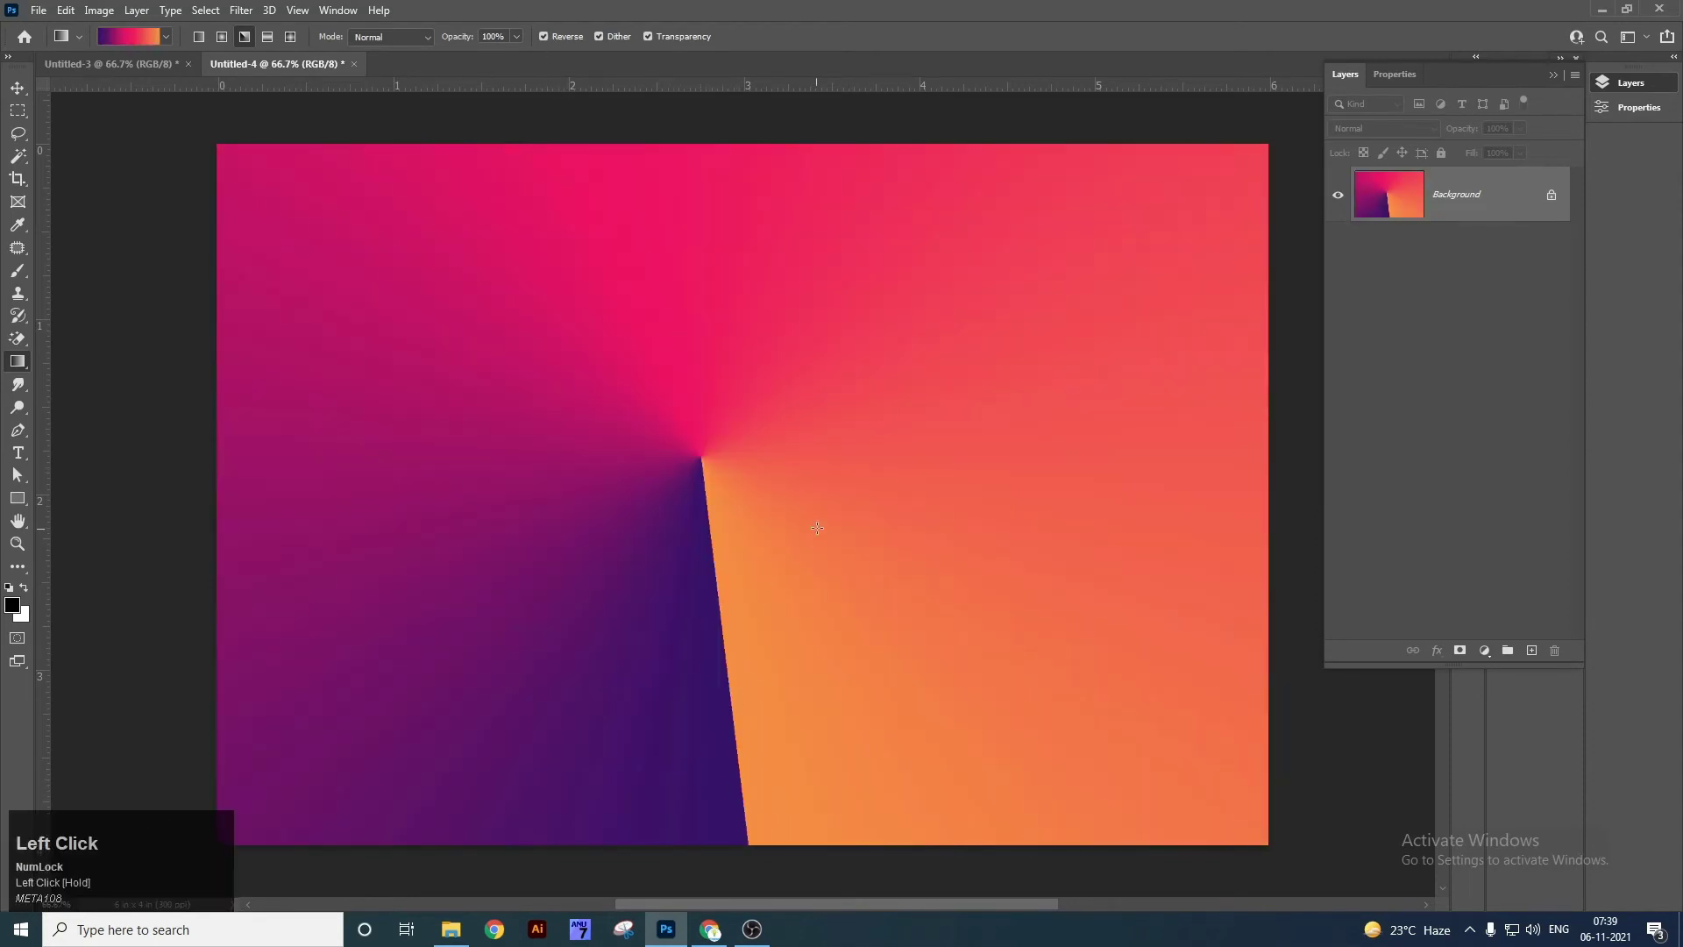
Switch to the Reflected style and fill the canvas with a top-to-bottom gradient.
left_click(267, 37)
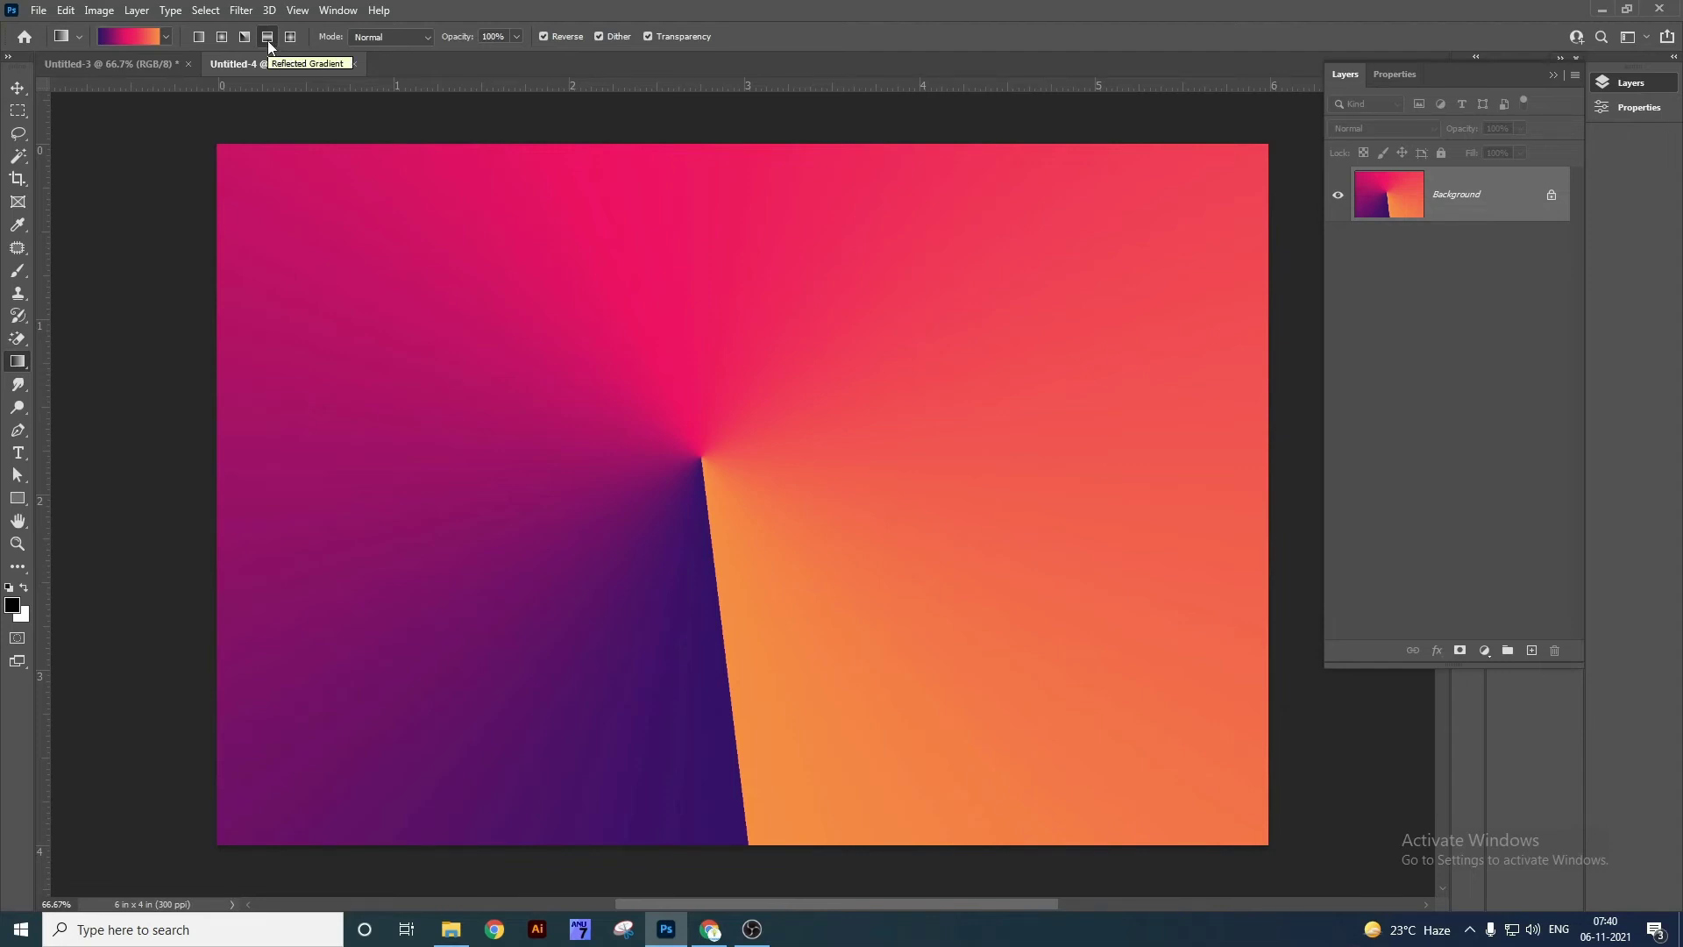
left_click(268, 38)
left_click_drag(708, 150, 737, 840)
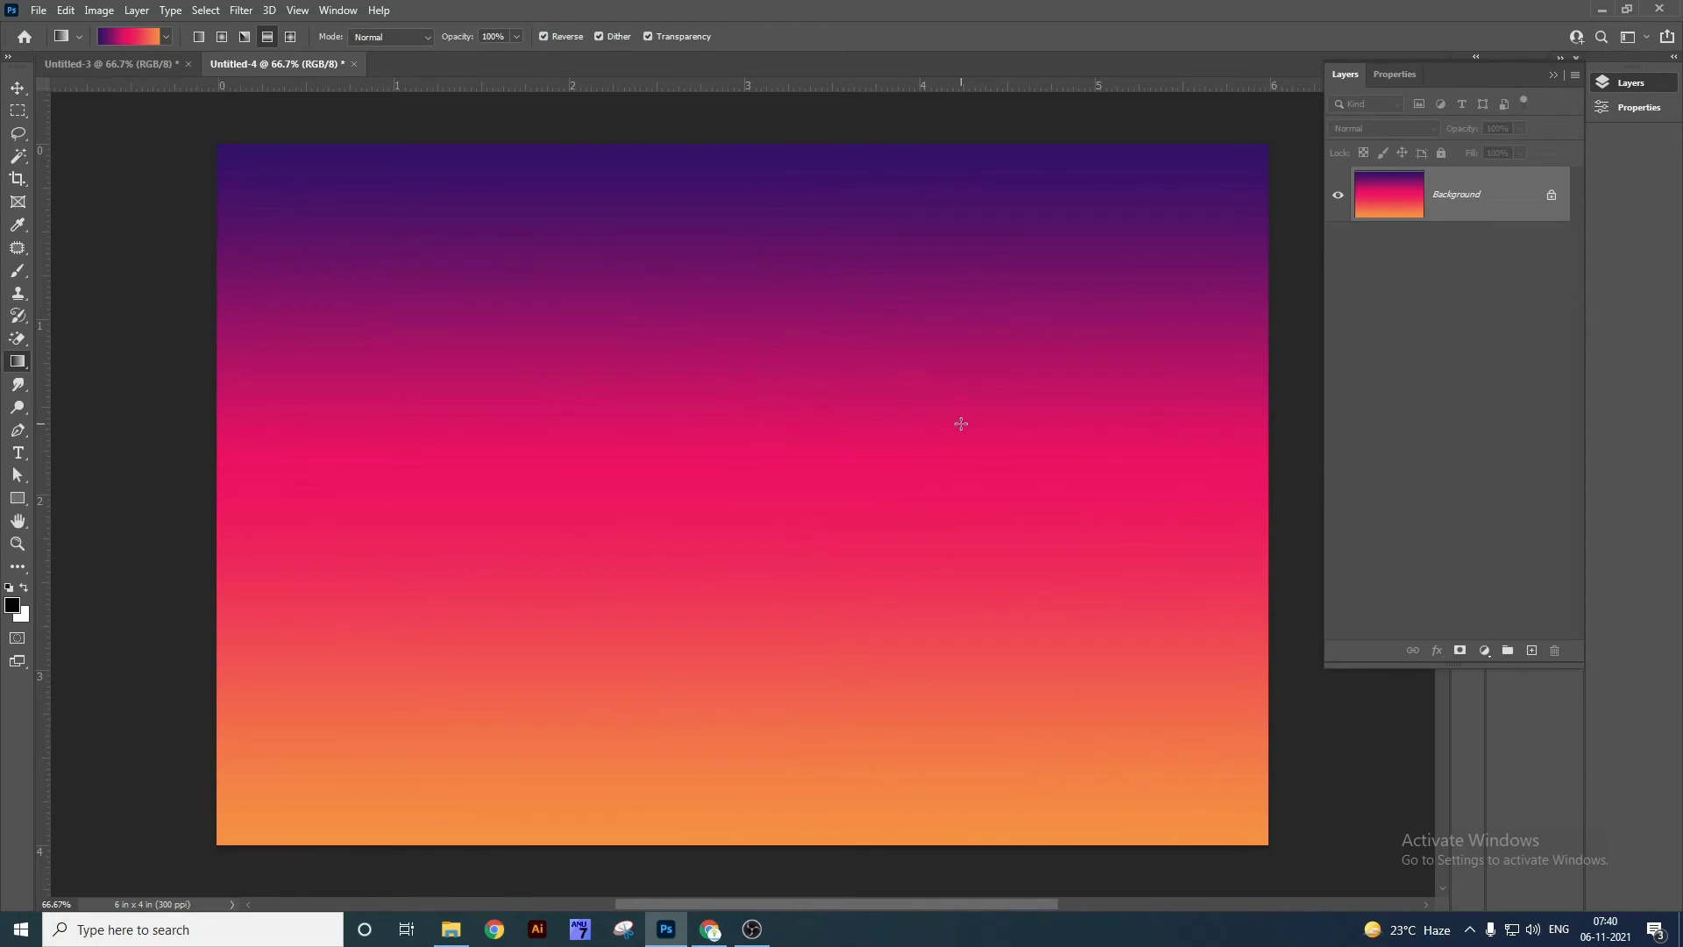
left_click(291, 37)
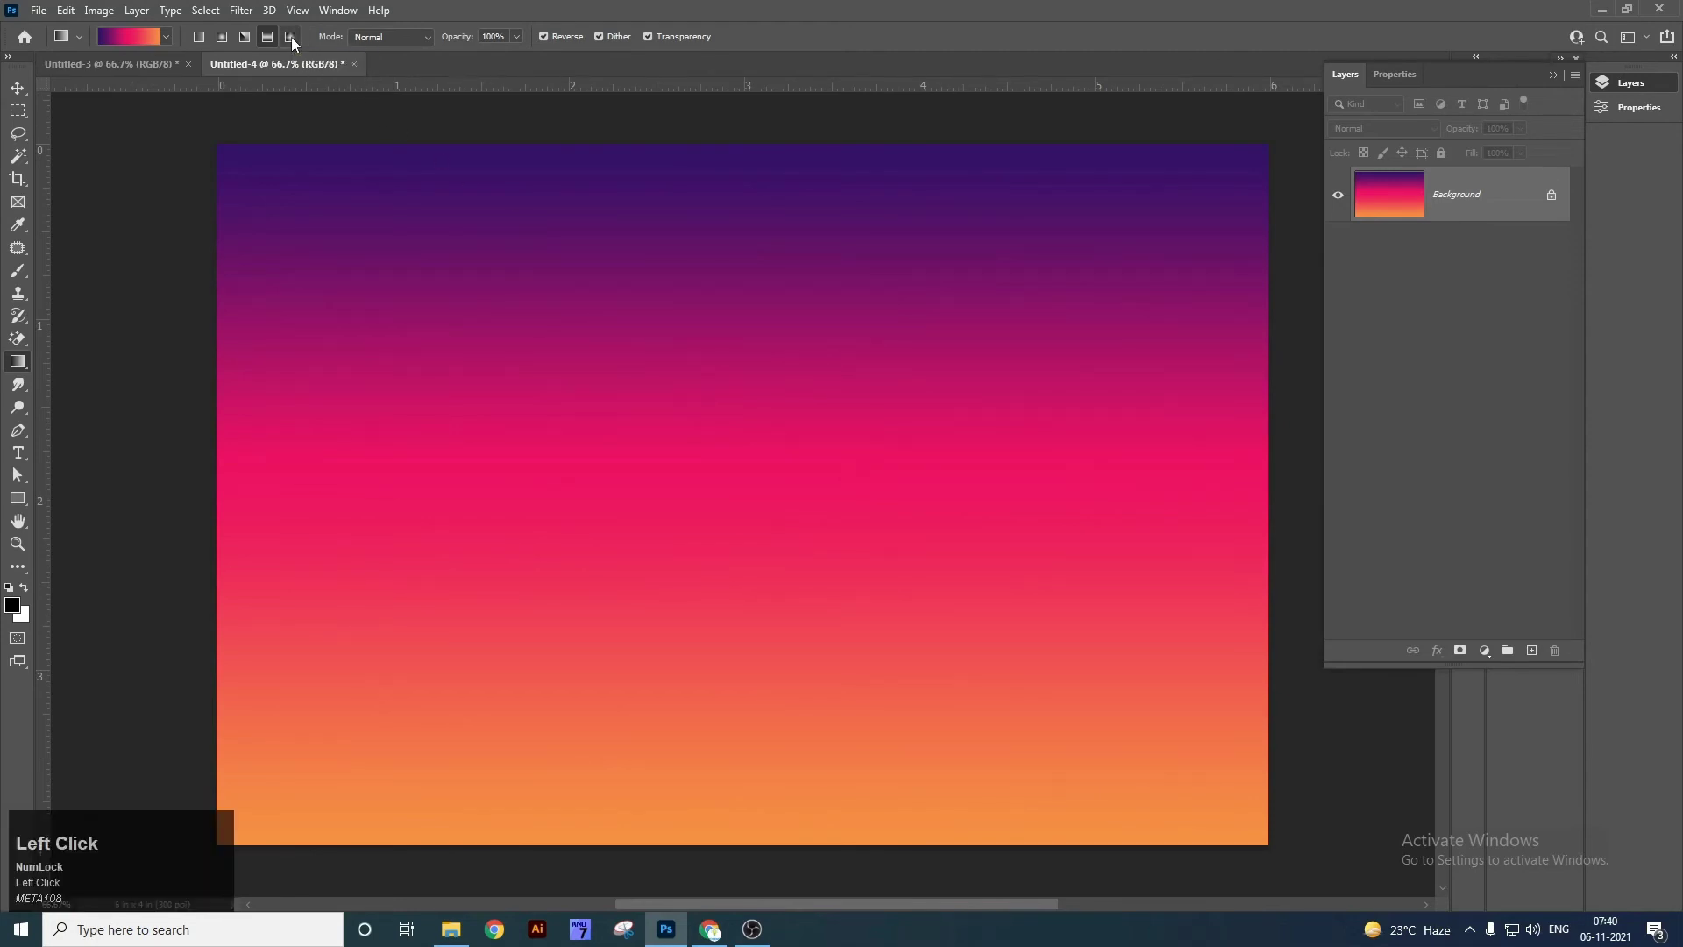
Drag a large diamond gradient from the centre, then redraw diamonds at the upper corners and bottom.
left_click_drag(752, 470, 1219, 813)
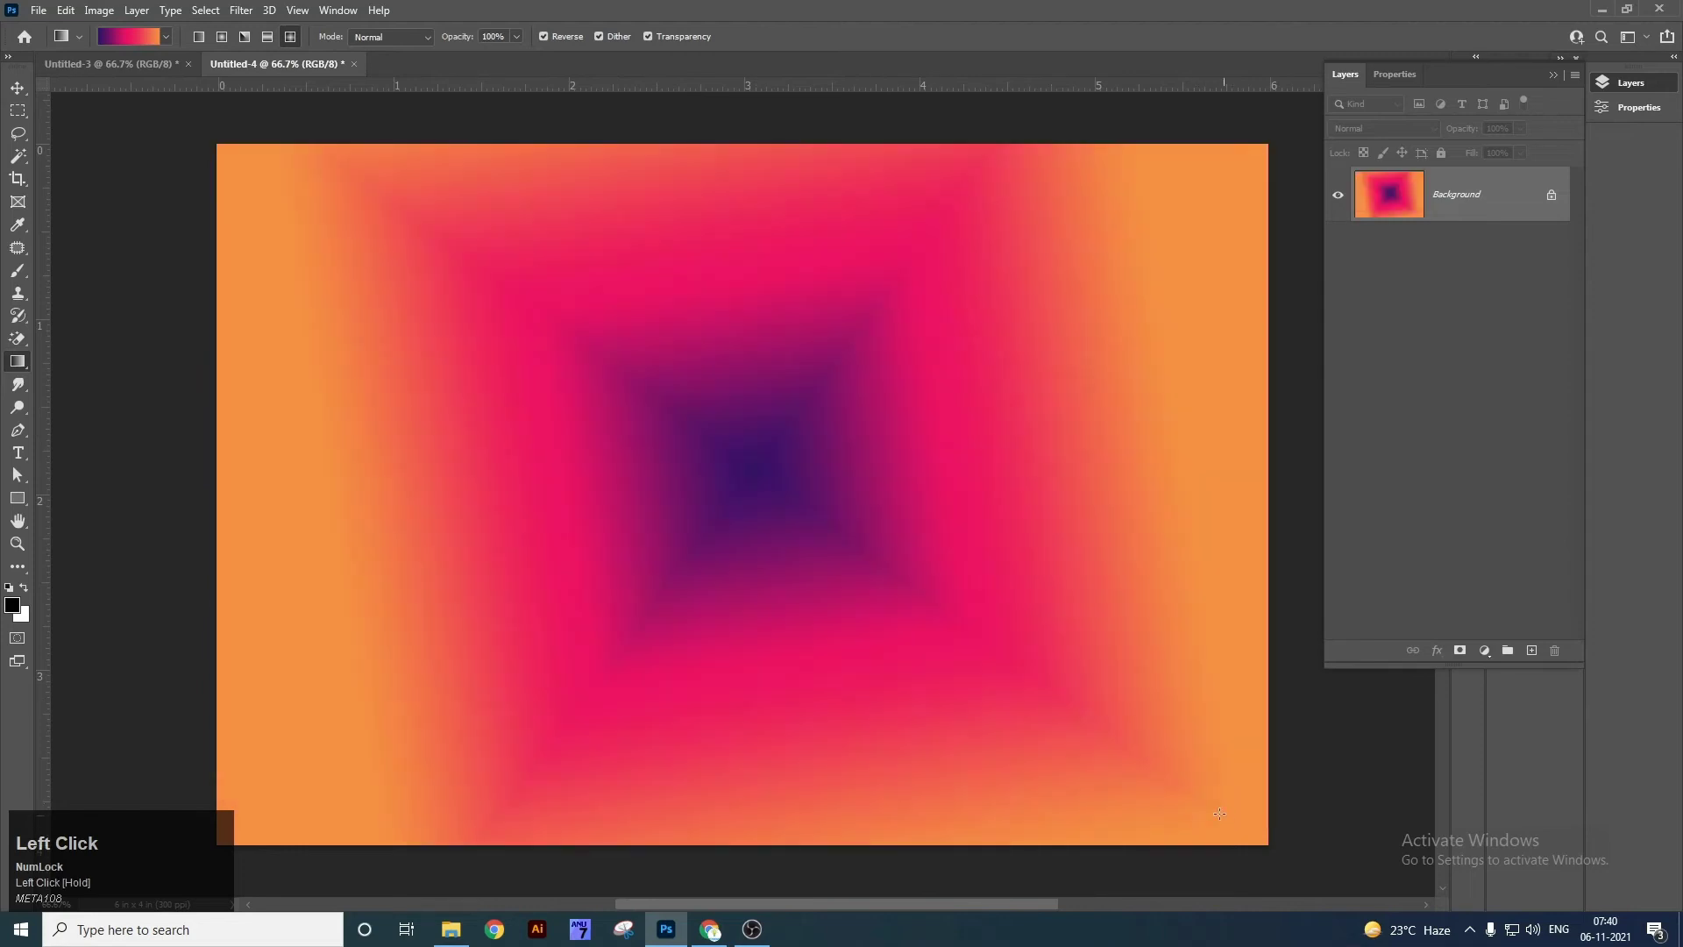
left_click_drag(996, 296, 813, 377)
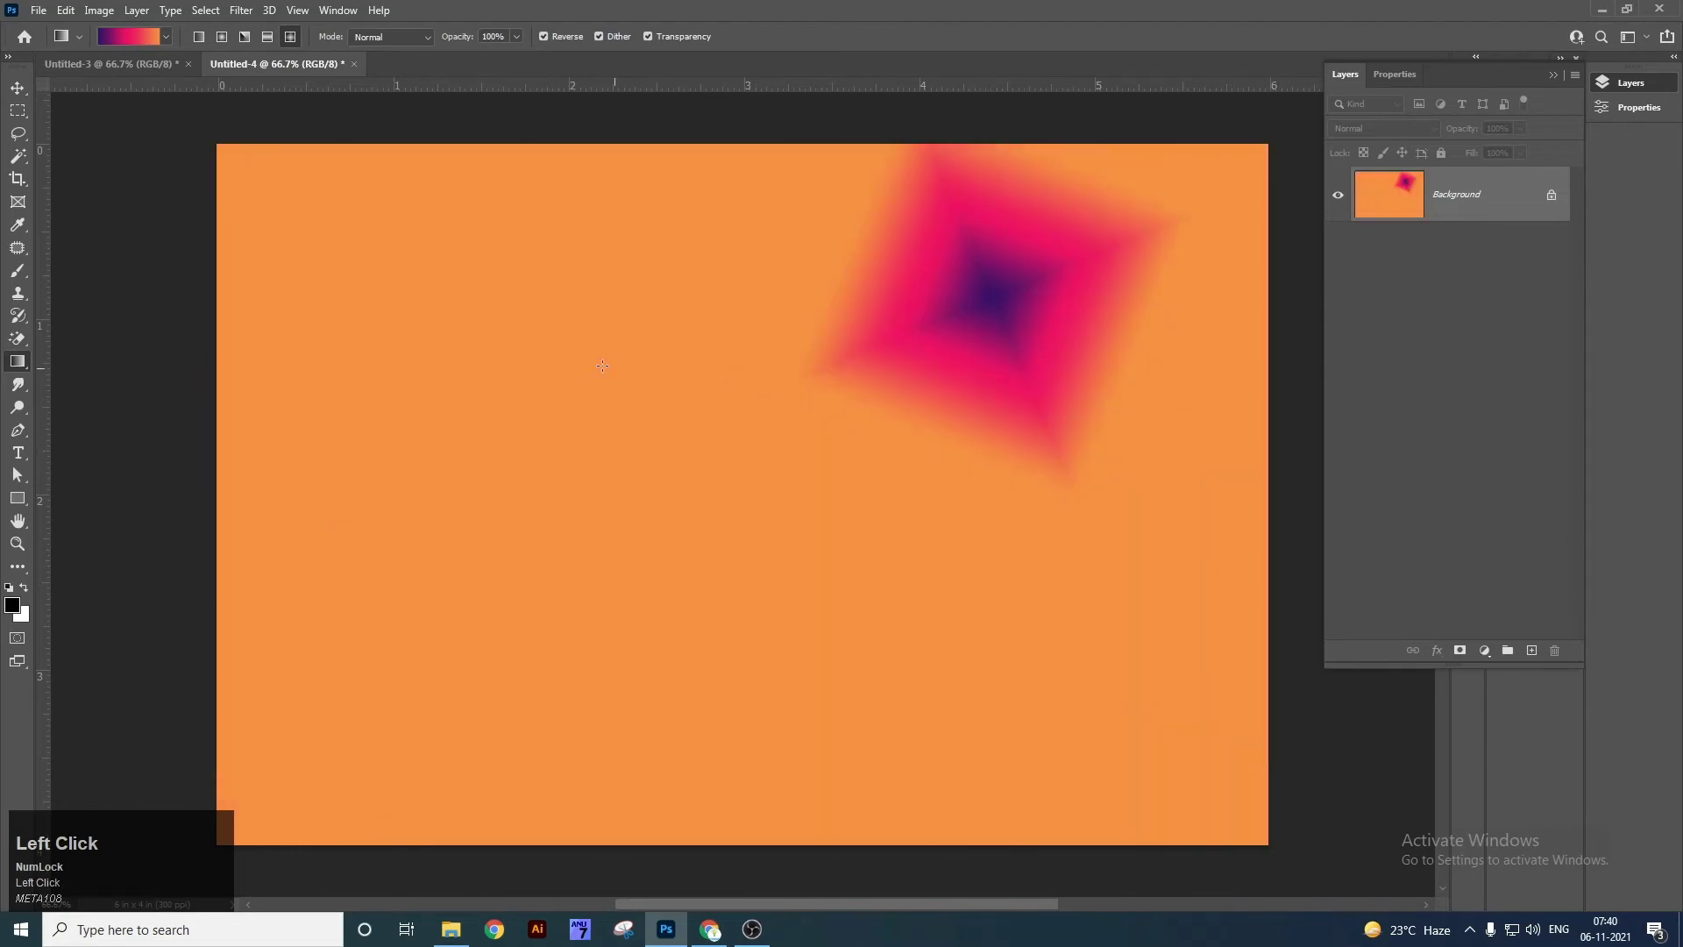
left_click_drag(410, 337, 583, 512)
left_click_drag(767, 716, 1150, 720)
left_click_drag(1102, 301, 945, 424)
left_click_drag(603, 313, 319, 752)
left_click_drag(1002, 293, 1204, 620)
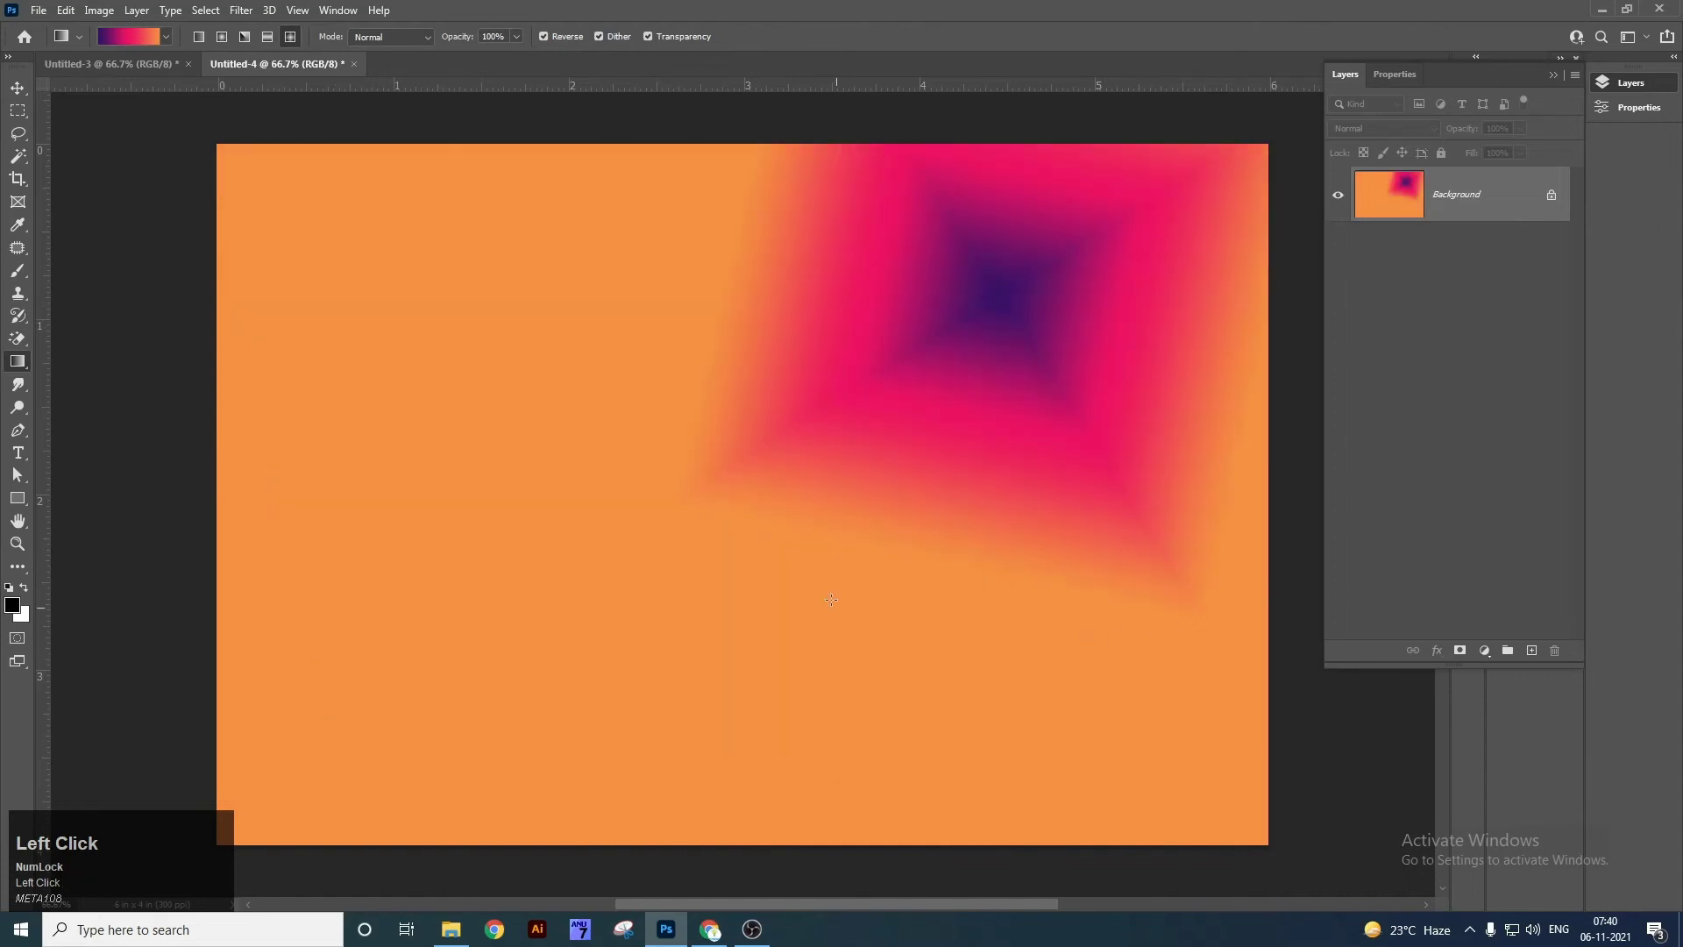
left_click_drag(812, 592, 559, 694)
left_click_drag(537, 404, 654, 575)
left_click_drag(983, 202, 1034, 485)
left_click_drag(855, 604, 1087, 618)
left_click_drag(402, 439, 326, 291)
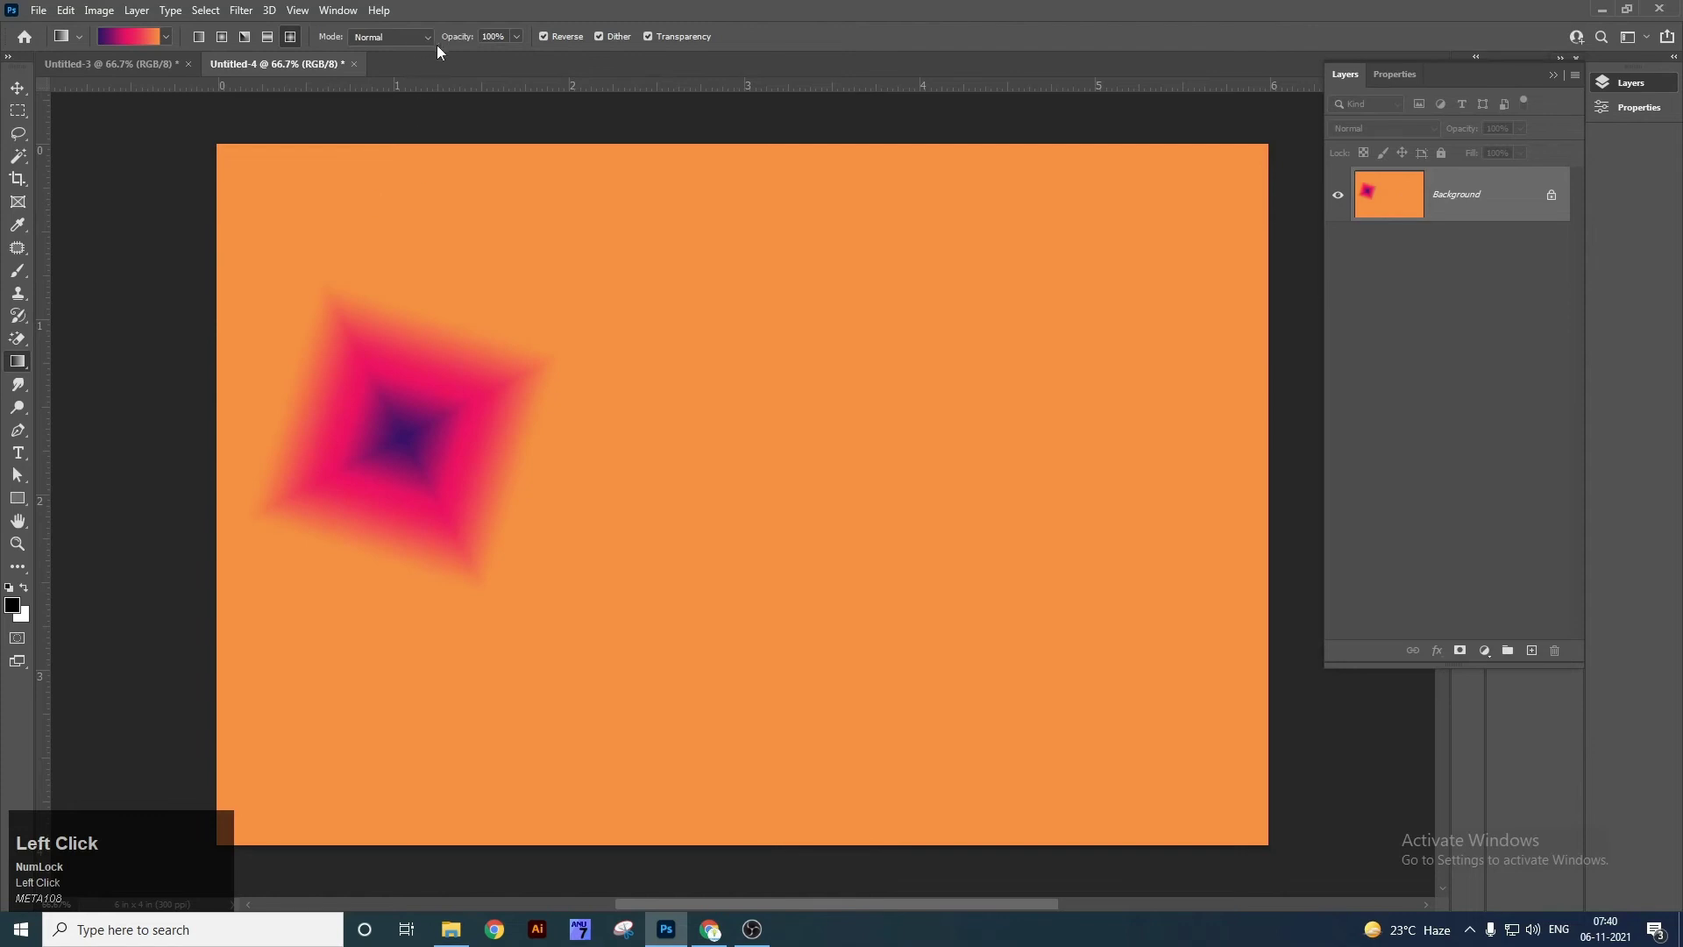
Lower the gradient Opacity to 23% and add three faint diamond gradients across the canvas.
left_click(518, 37)
left_click(457, 61)
left_click_drag(979, 429, 858, 642)
left_click_drag(721, 500, 554, 448)
left_click_drag(563, 248, 705, 178)
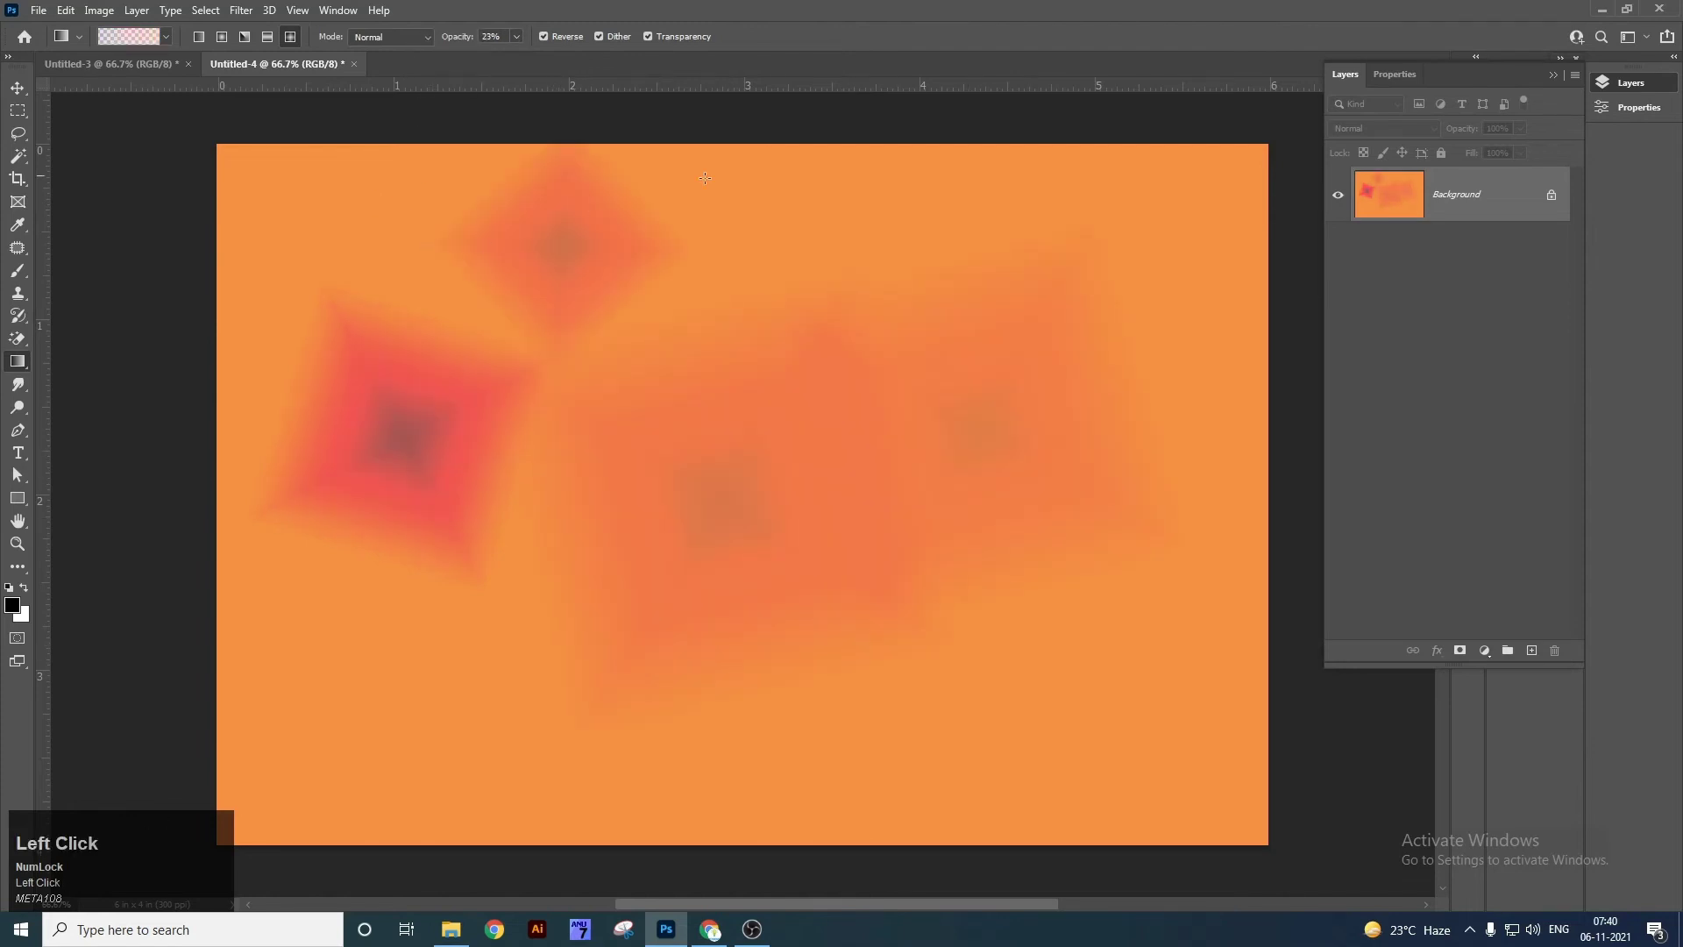
key("ctrl+n")
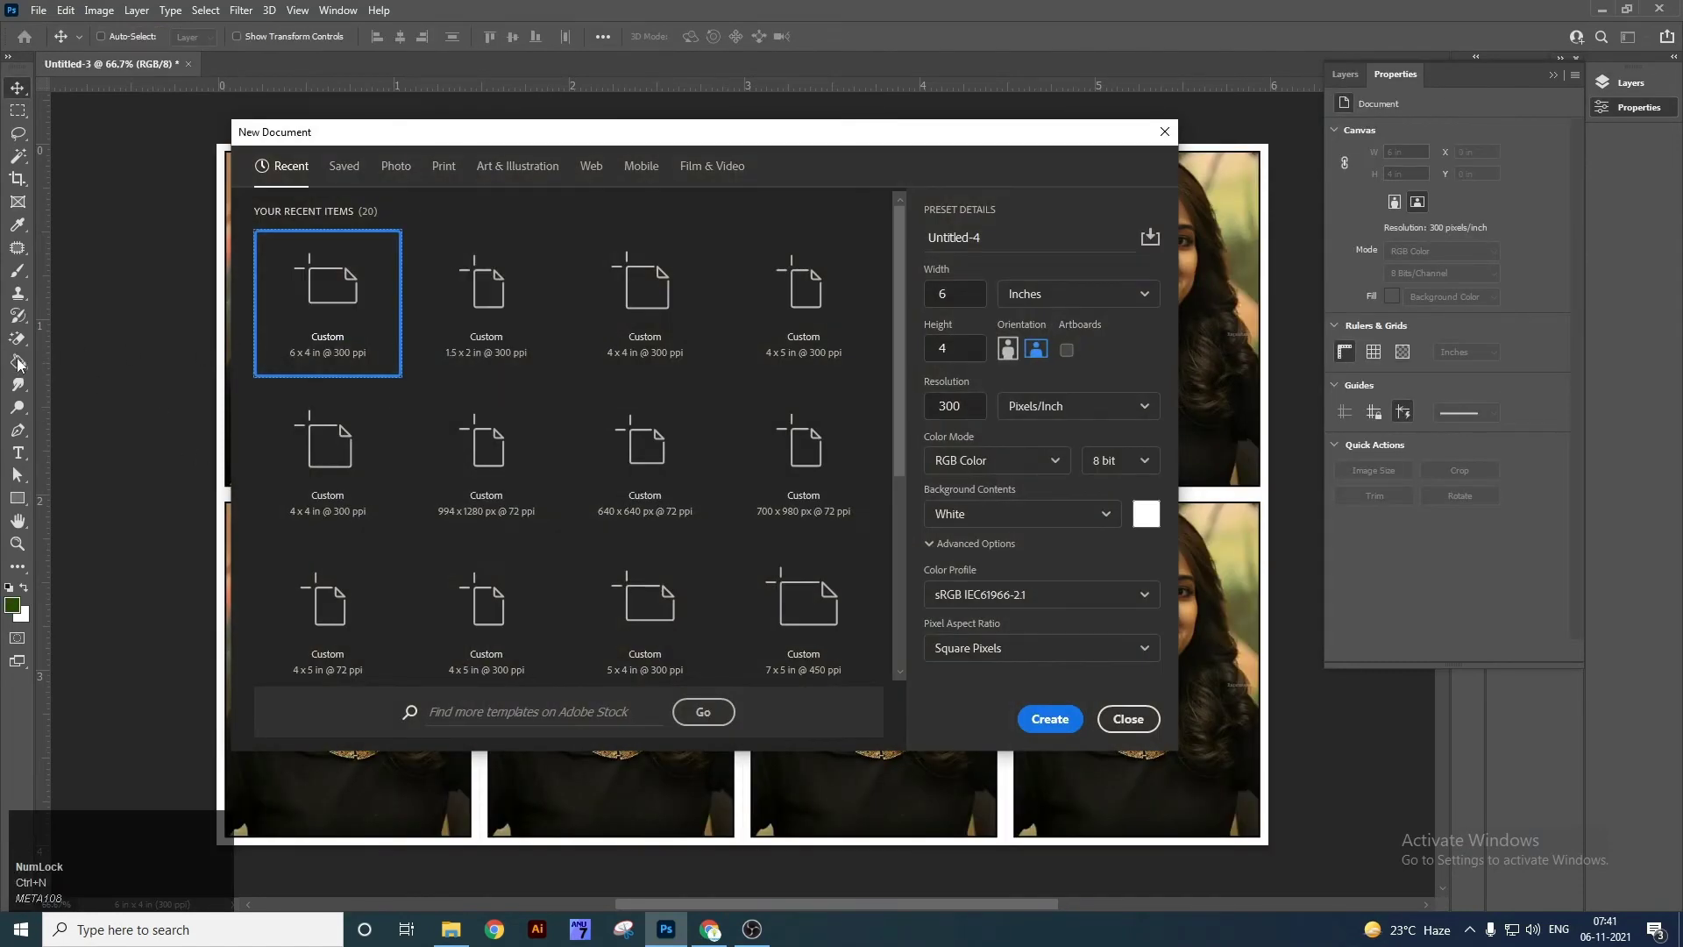
Create the 6 × 4 inch, 300 ppi document and set the foreground colour to orange.
right_click(17, 364)
left_click(1051, 719)
right_click(18, 364)
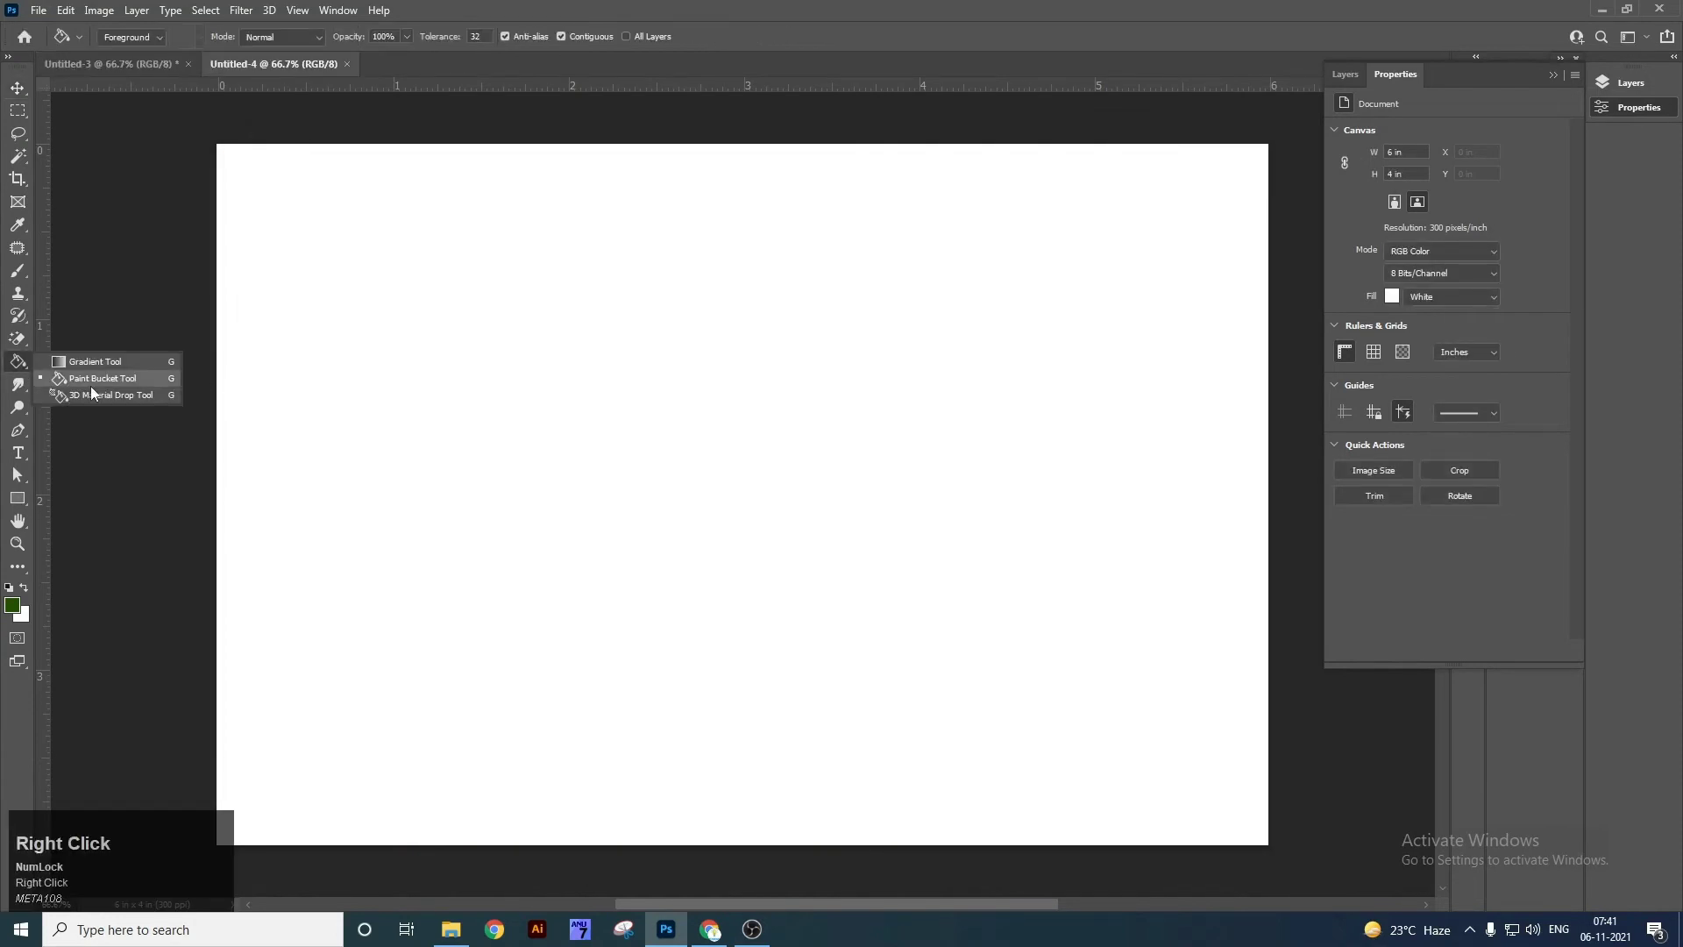
left_click(103, 380)
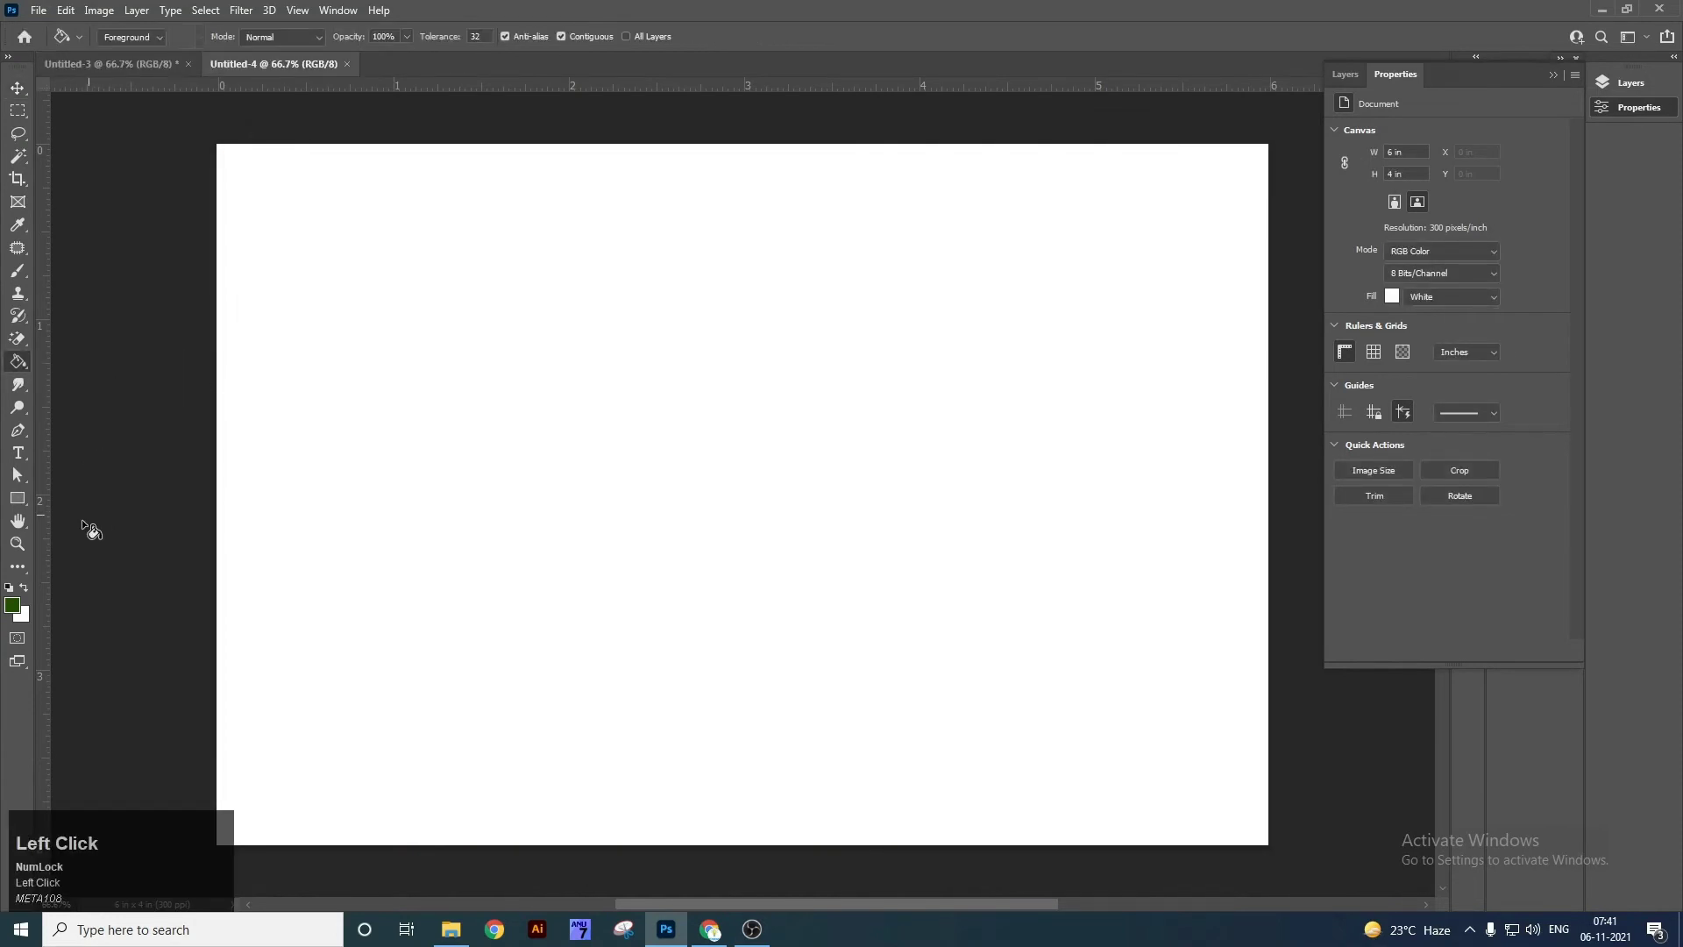
left_click(12, 605)
left_click_drag(1225, 771, 1226, 808)
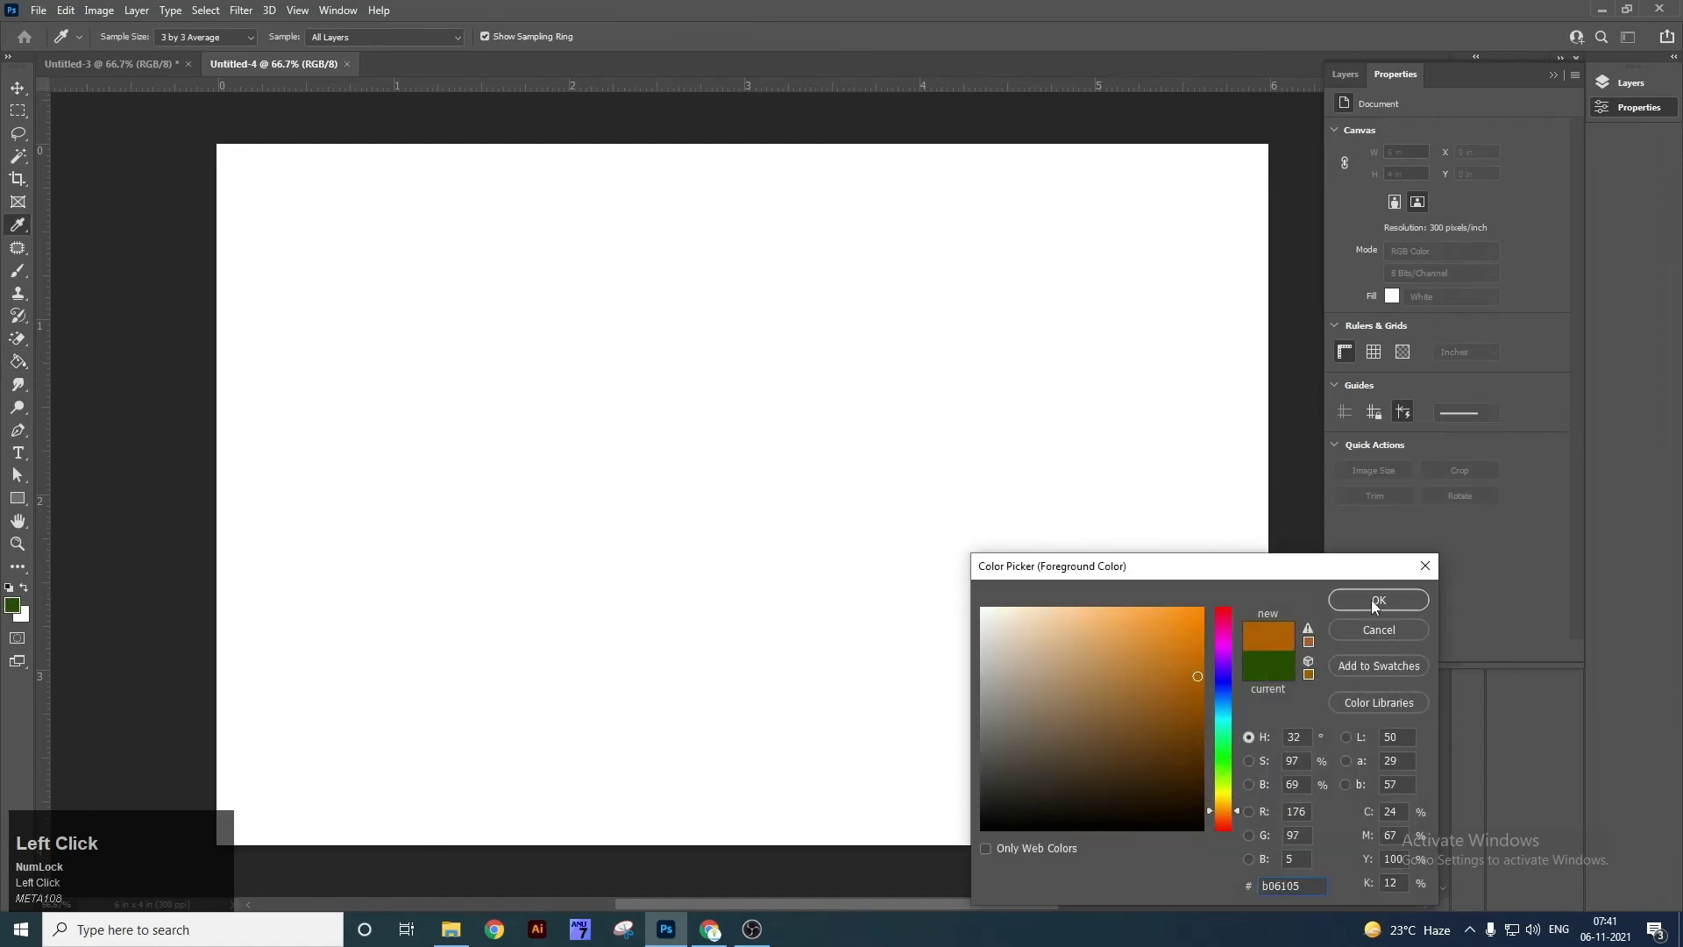
left_click(1379, 600)
Fill the blank canvas with the orange using the Paint Bucket Tool.
right_click(19, 361)
left_click(84, 379)
left_click(641, 458)
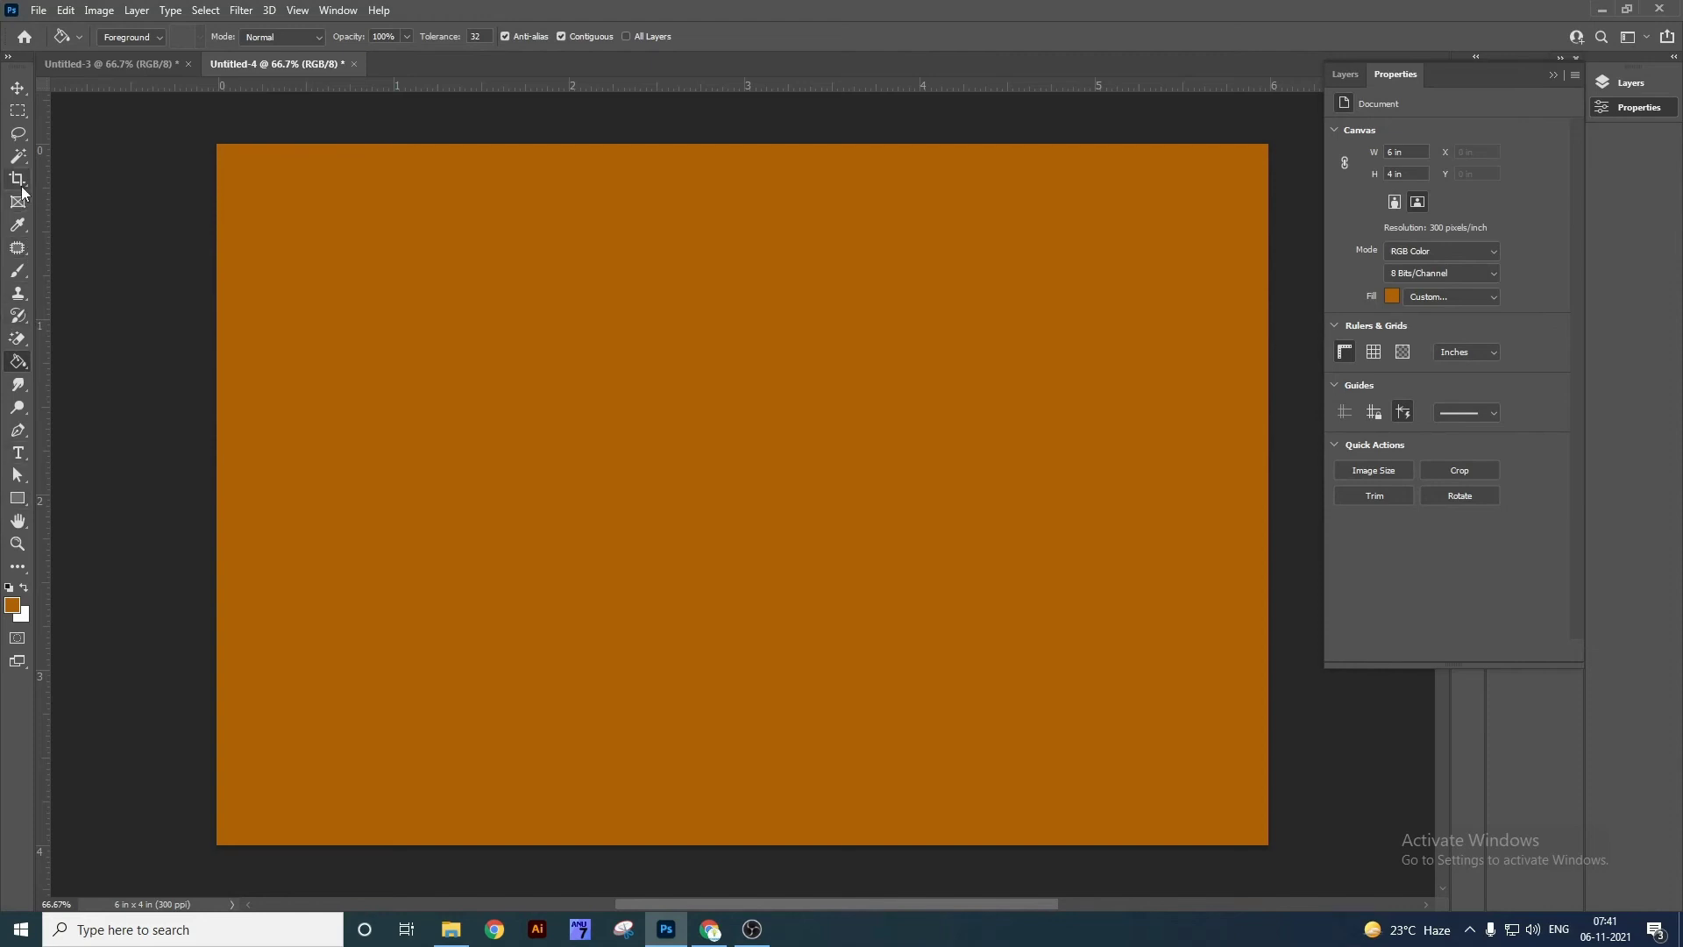
right_click(19, 362)
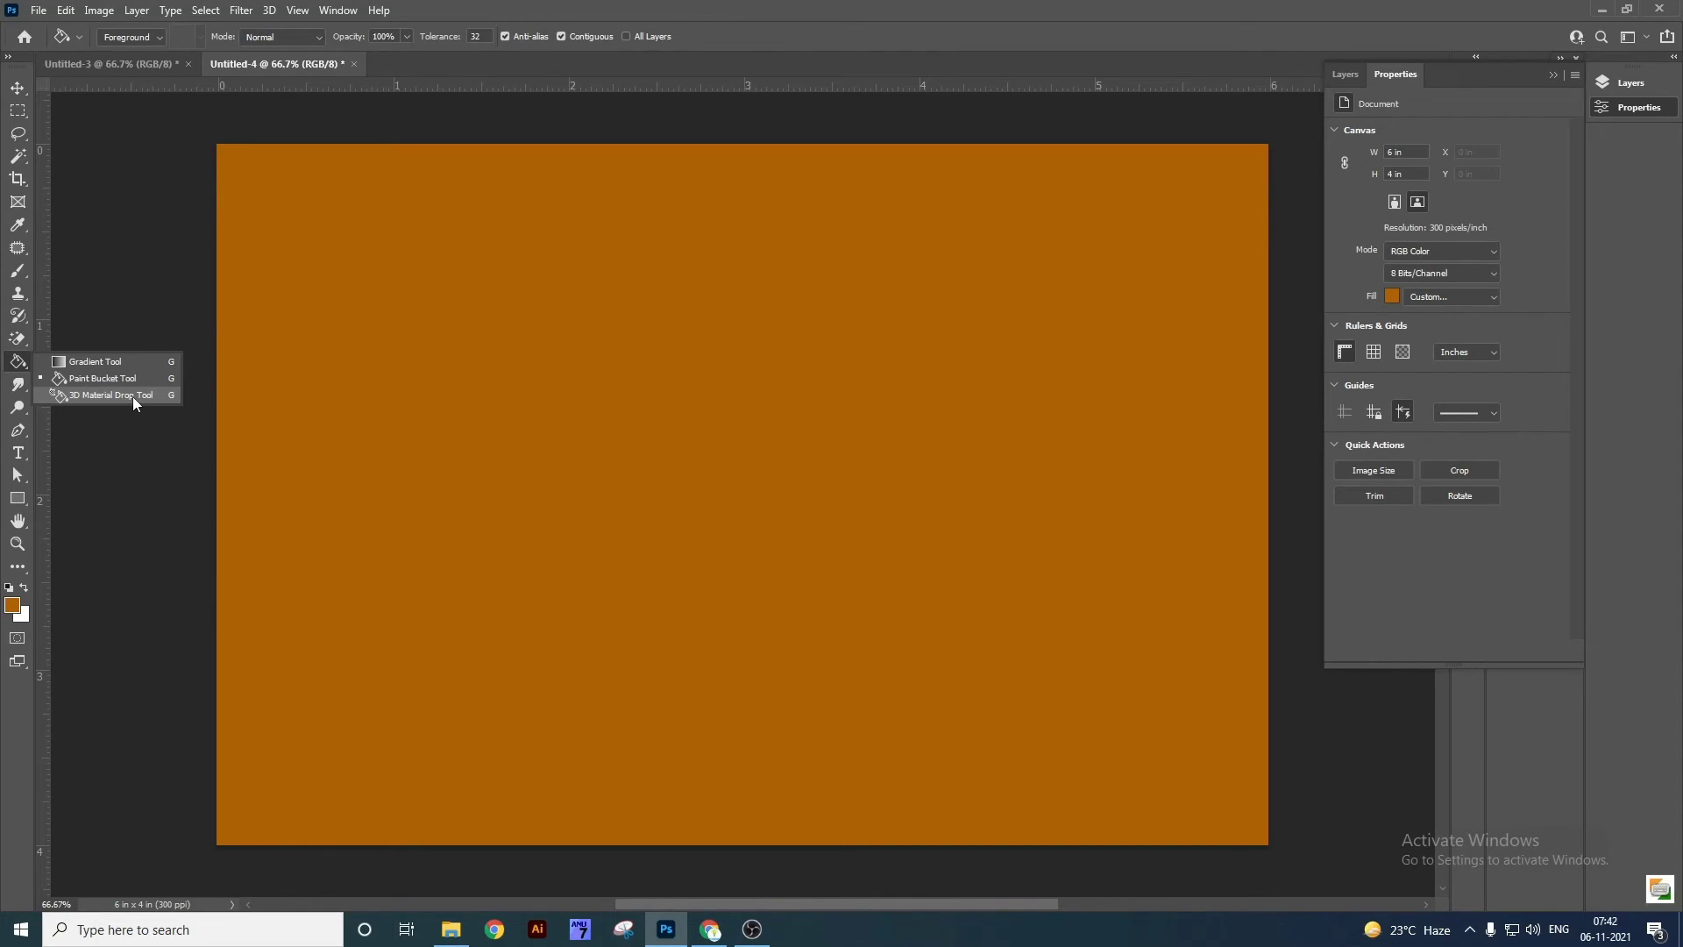
left_click(16, 385)
Choose the Blur Tool at size 150 and zoom into the second top-row portrait of Untitled-3.
right_click(18, 385)
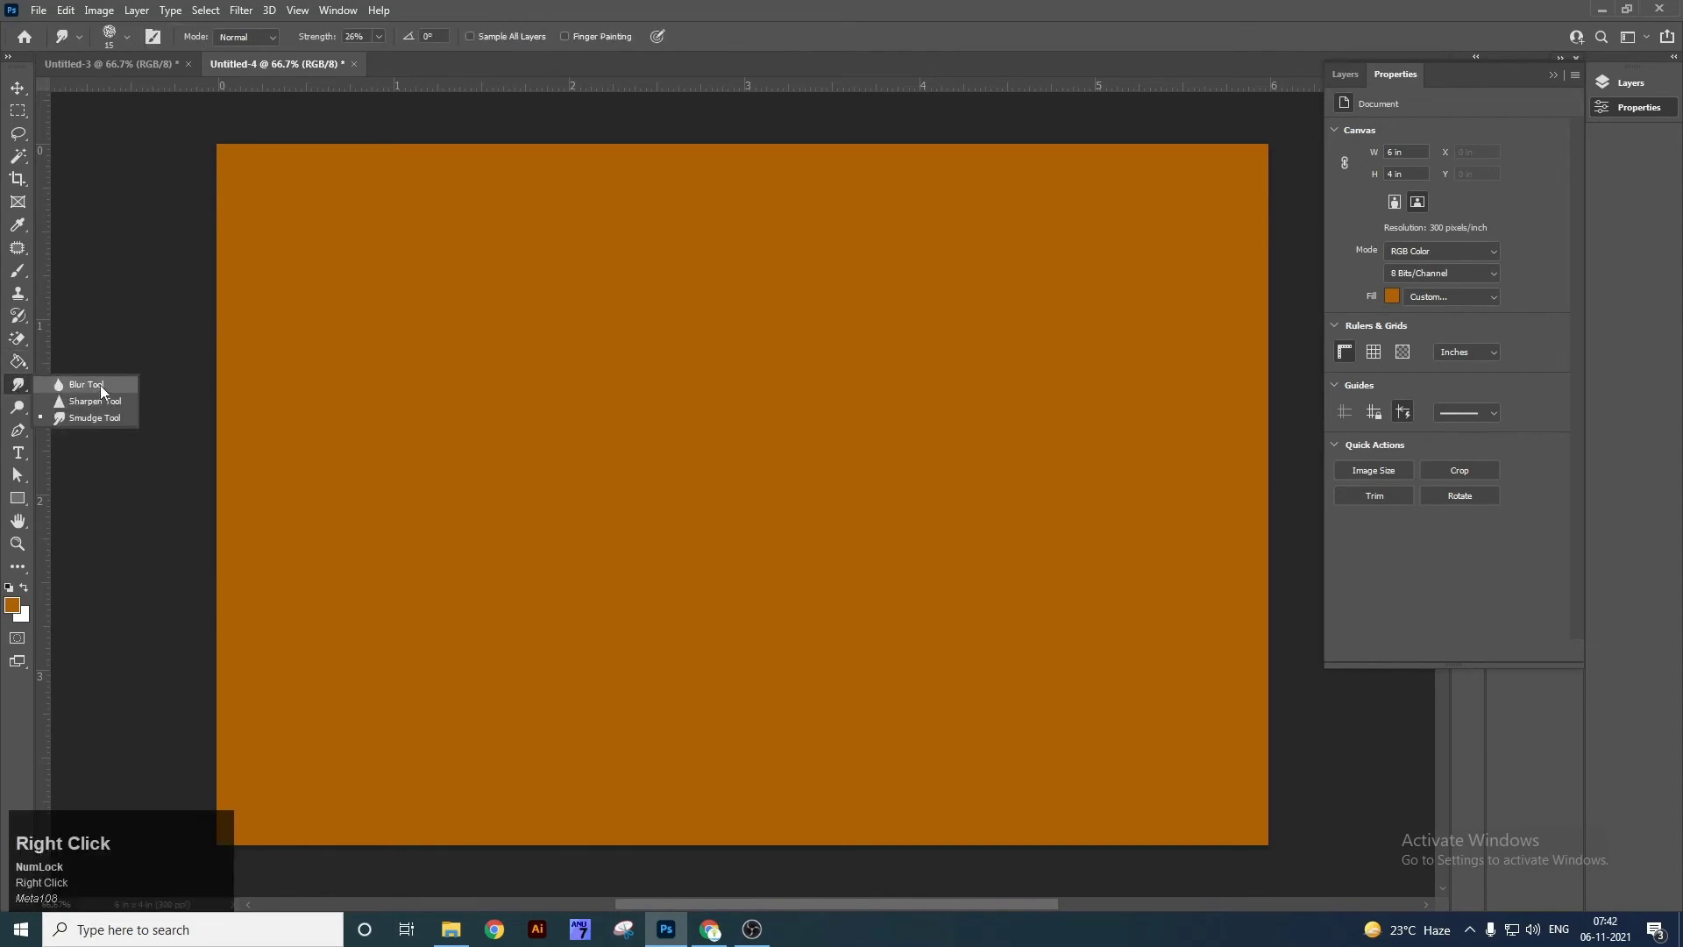
left_click(99, 385)
key("bracketright")
key("bracketright")
key("bracketright")
key("bracketright")
key("bracketright")
key("bracketright")
key("bracketright")
key("bracketright")
key("bracketright")
key("bracketright")
key("bracketright")
key("bracketright")
key("bracketright")
key("bracketright")
key("bracketright")
key("bracketright")
key("bracketright")
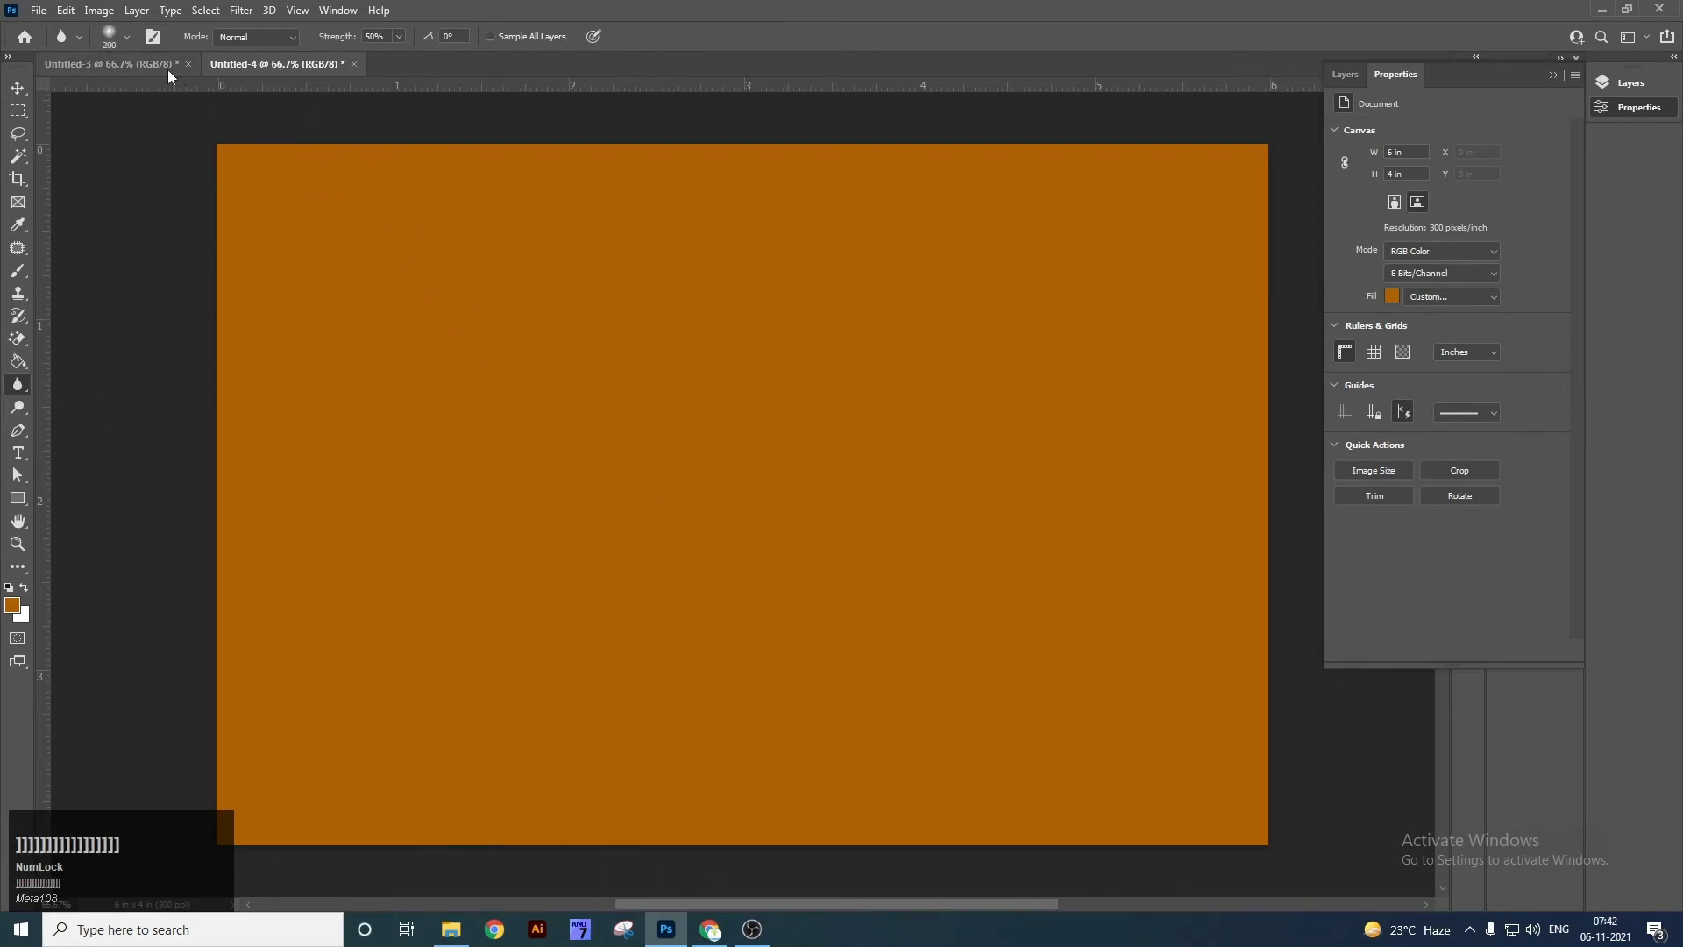
left_click(169, 66)
key("z")
left_click_drag(585, 211, 585, 210)
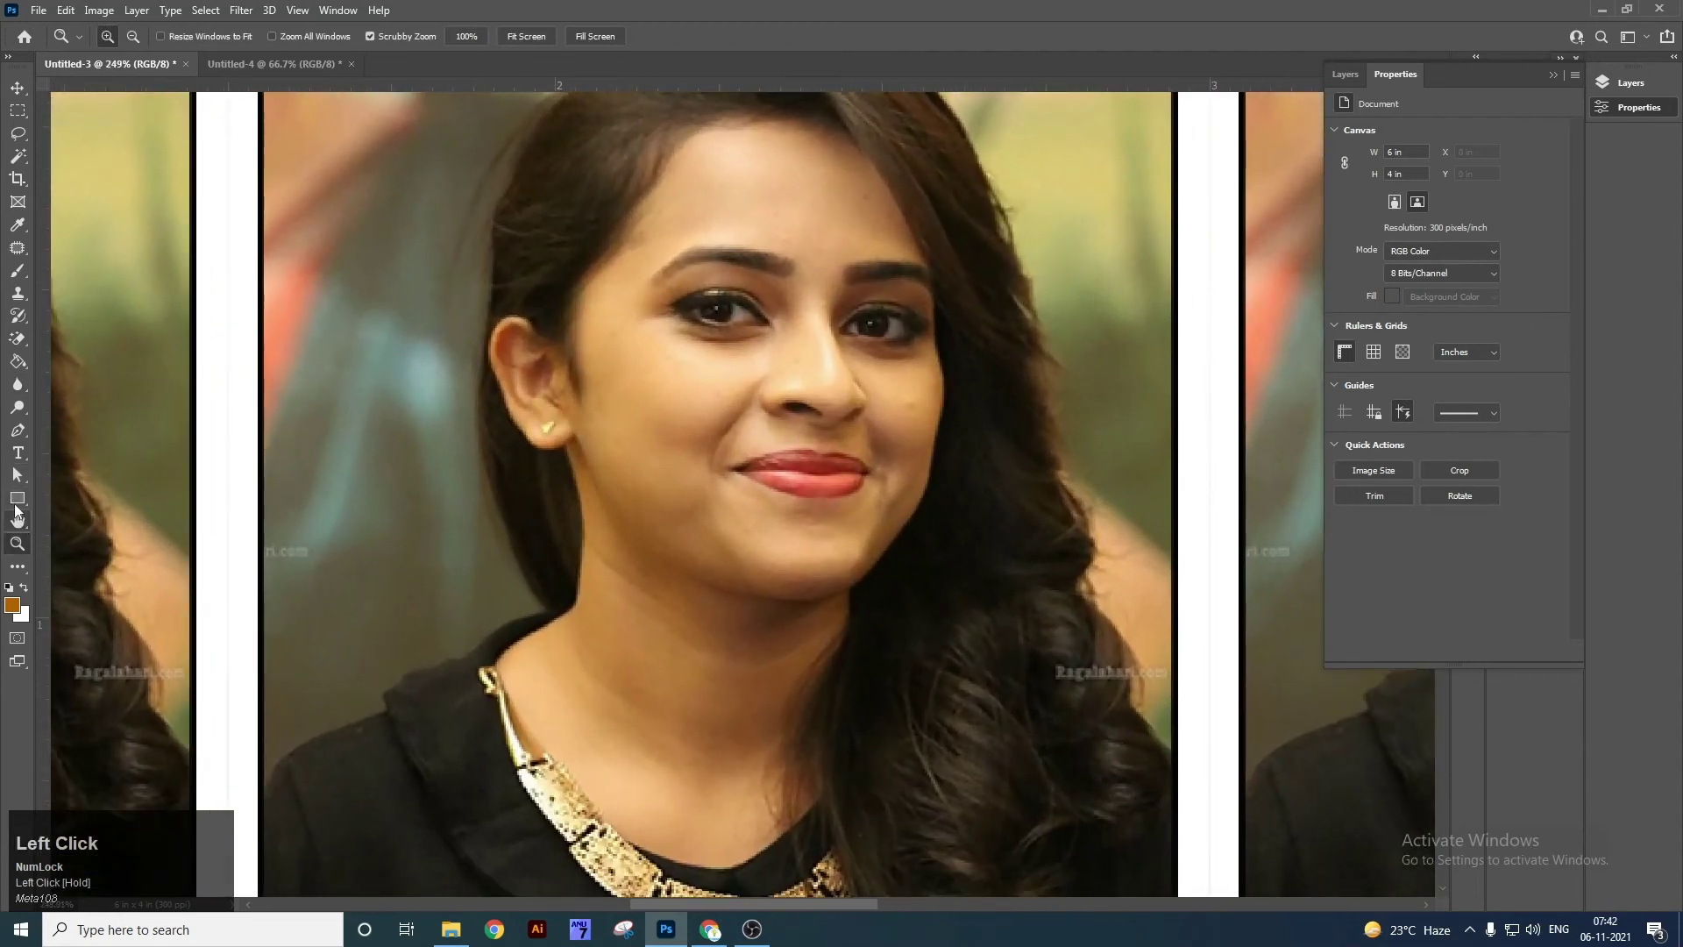
Blur the portrait's eyes, nose and skin, then pan over and blur the neighbouring face.
right_click(17, 384)
left_click(99, 393)
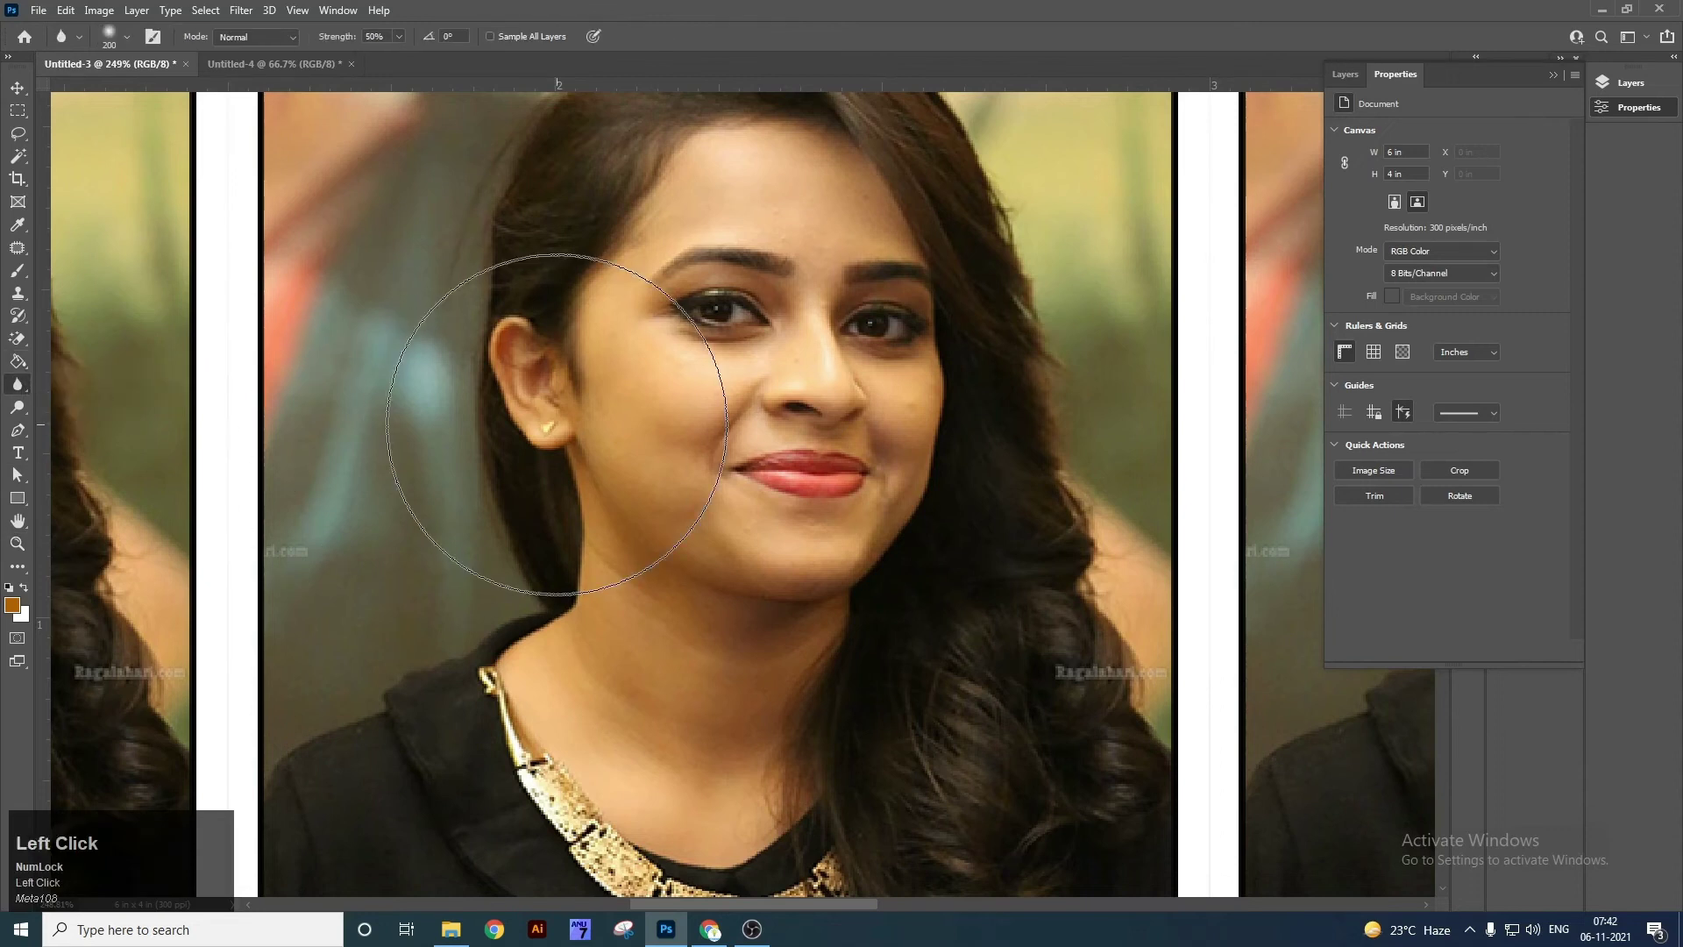
mouse_move(745, 406)
left_mouse_down()
mouse_move(828, 401)
mouse_move(755, 338)
mouse_move(751, 377)
mouse_move(789, 385)
mouse_move(734, 351)
mouse_move(789, 387)
mouse_move(778, 371)
left_mouse_up()
key("Tab")
key("space")
mouse_move(585, 424)
left_mouse_down()
mouse_move(1118, 513)
mouse_move(1155, 468)
left_mouse_up()
mouse_move(1374, 388)
left_mouse_down()
mouse_move(1303, 357)
mouse_move(1397, 345)
mouse_move(1315, 395)
mouse_move(1351, 381)
mouse_move(1315, 375)
mouse_move(1283, 463)
left_mouse_up()
key("space")
key("Tab")
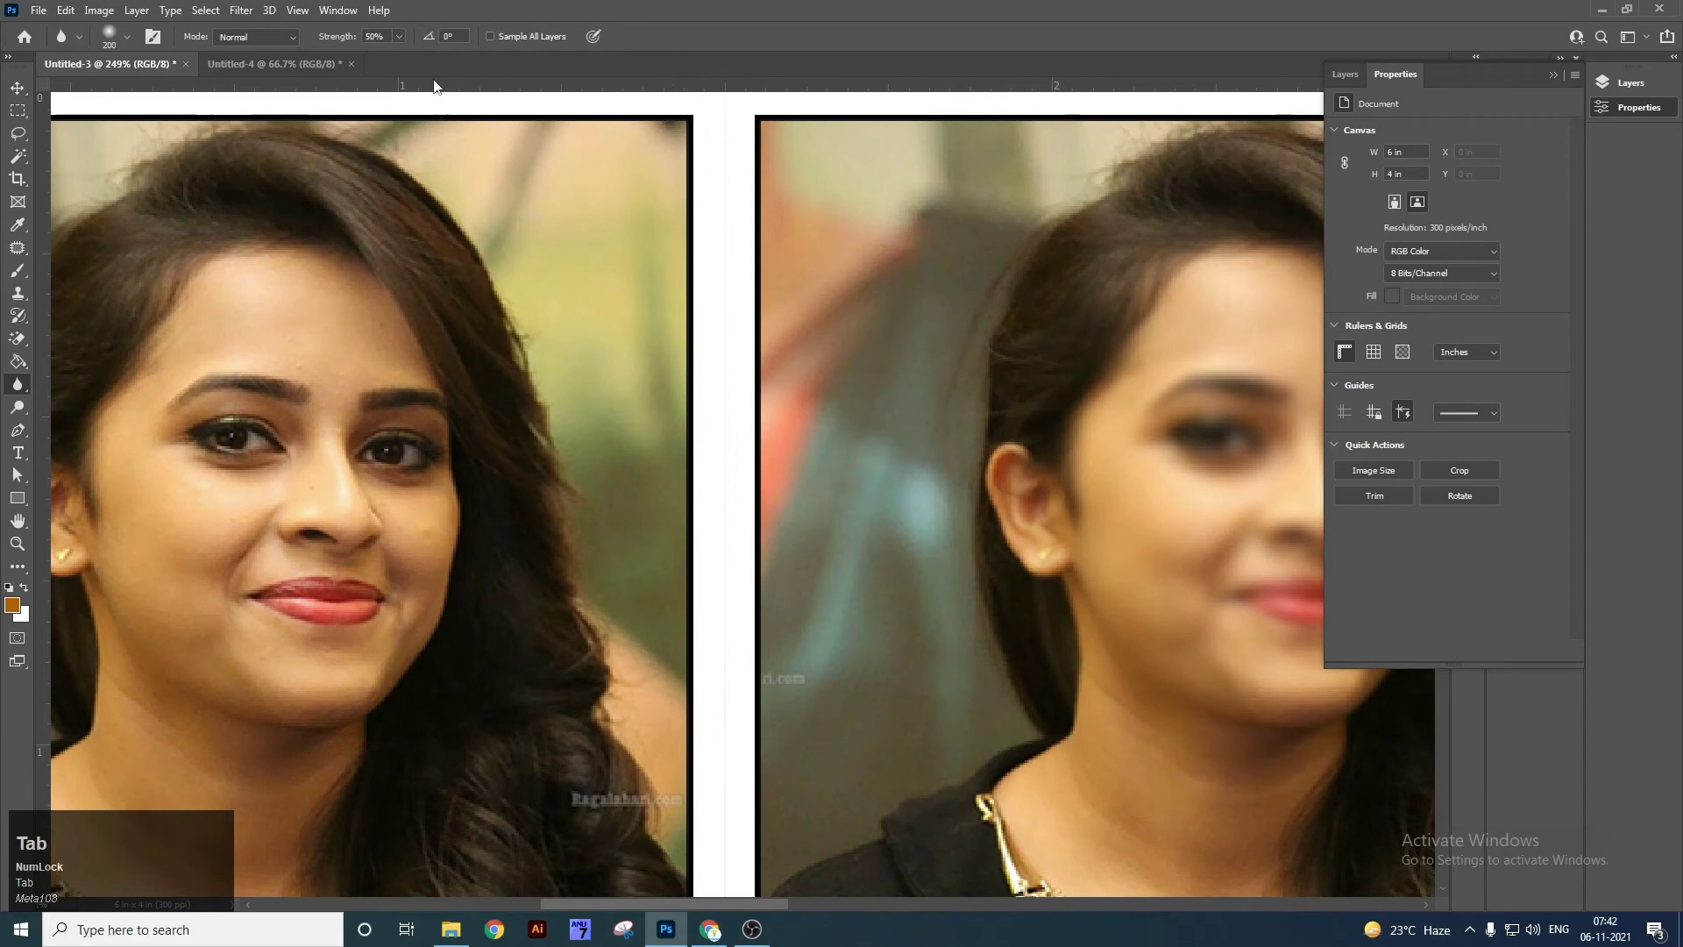
Raise Blur strength to 87% and blur the left face, then undo it with Ctrl+Z.
left_click(398, 35)
left_click_drag(402, 55, 435, 60)
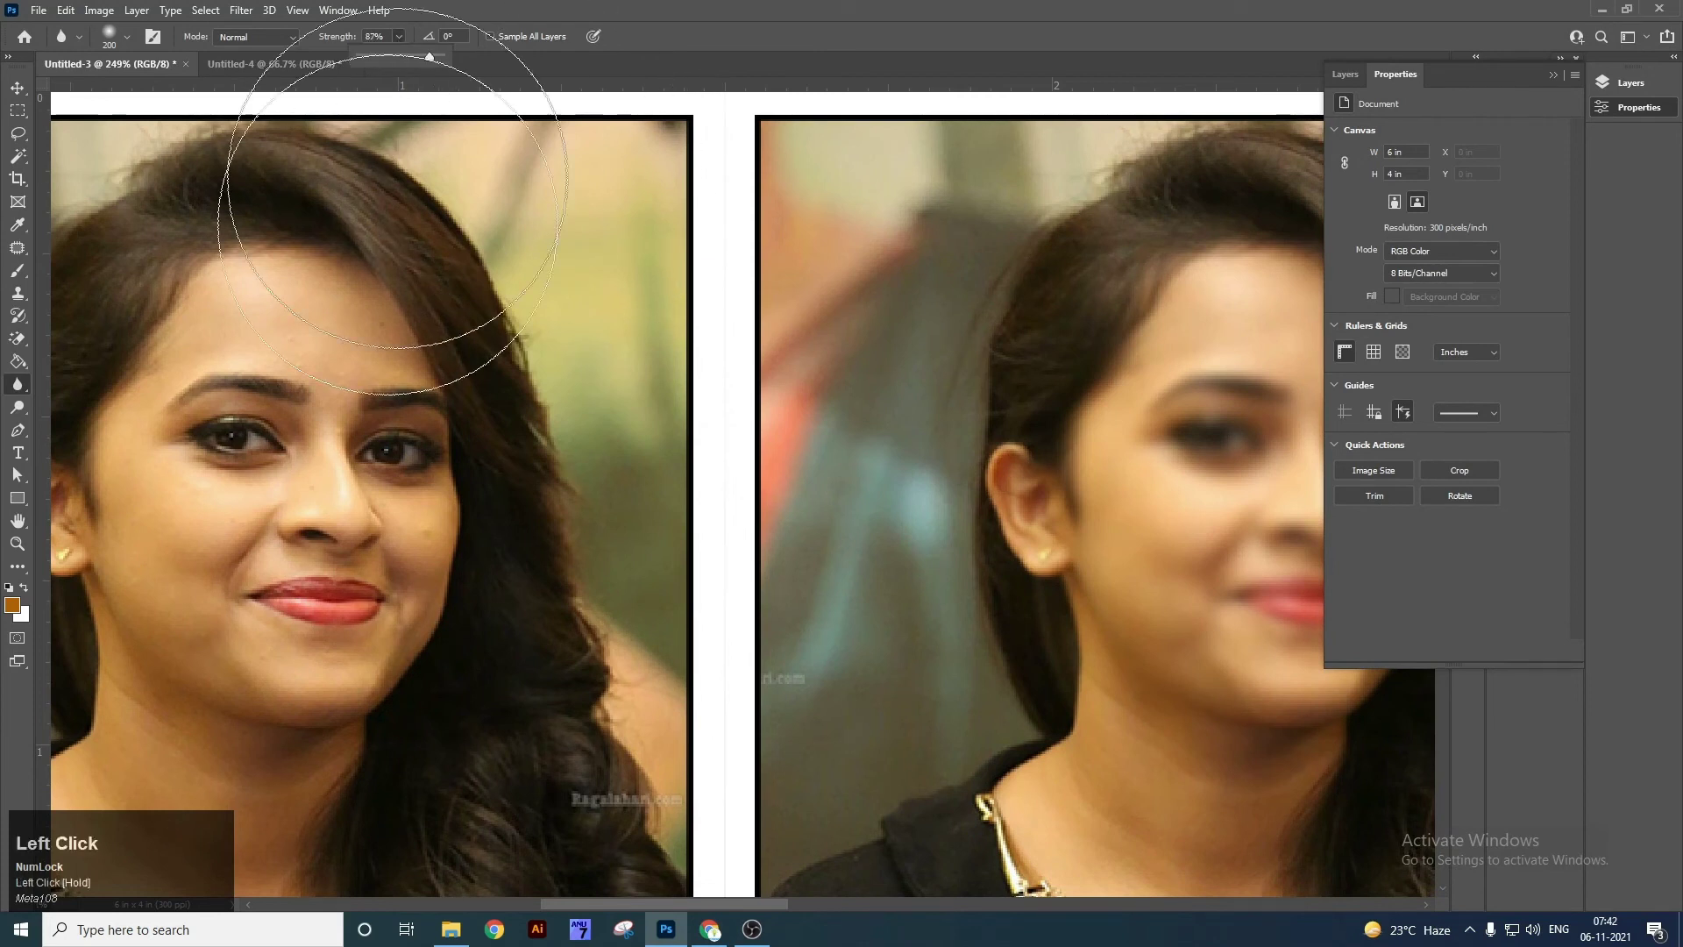
mouse_move(305, 567)
left_mouse_down()
mouse_move(296, 456)
mouse_move(354, 519)
mouse_move(298, 489)
mouse_move(259, 427)
mouse_move(301, 558)
mouse_move(300, 435)
mouse_move(365, 506)
mouse_move(376, 429)
mouse_move(338, 508)
mouse_move(329, 469)
mouse_move(452, 289)
left_mouse_up()
key("ctrl+z")
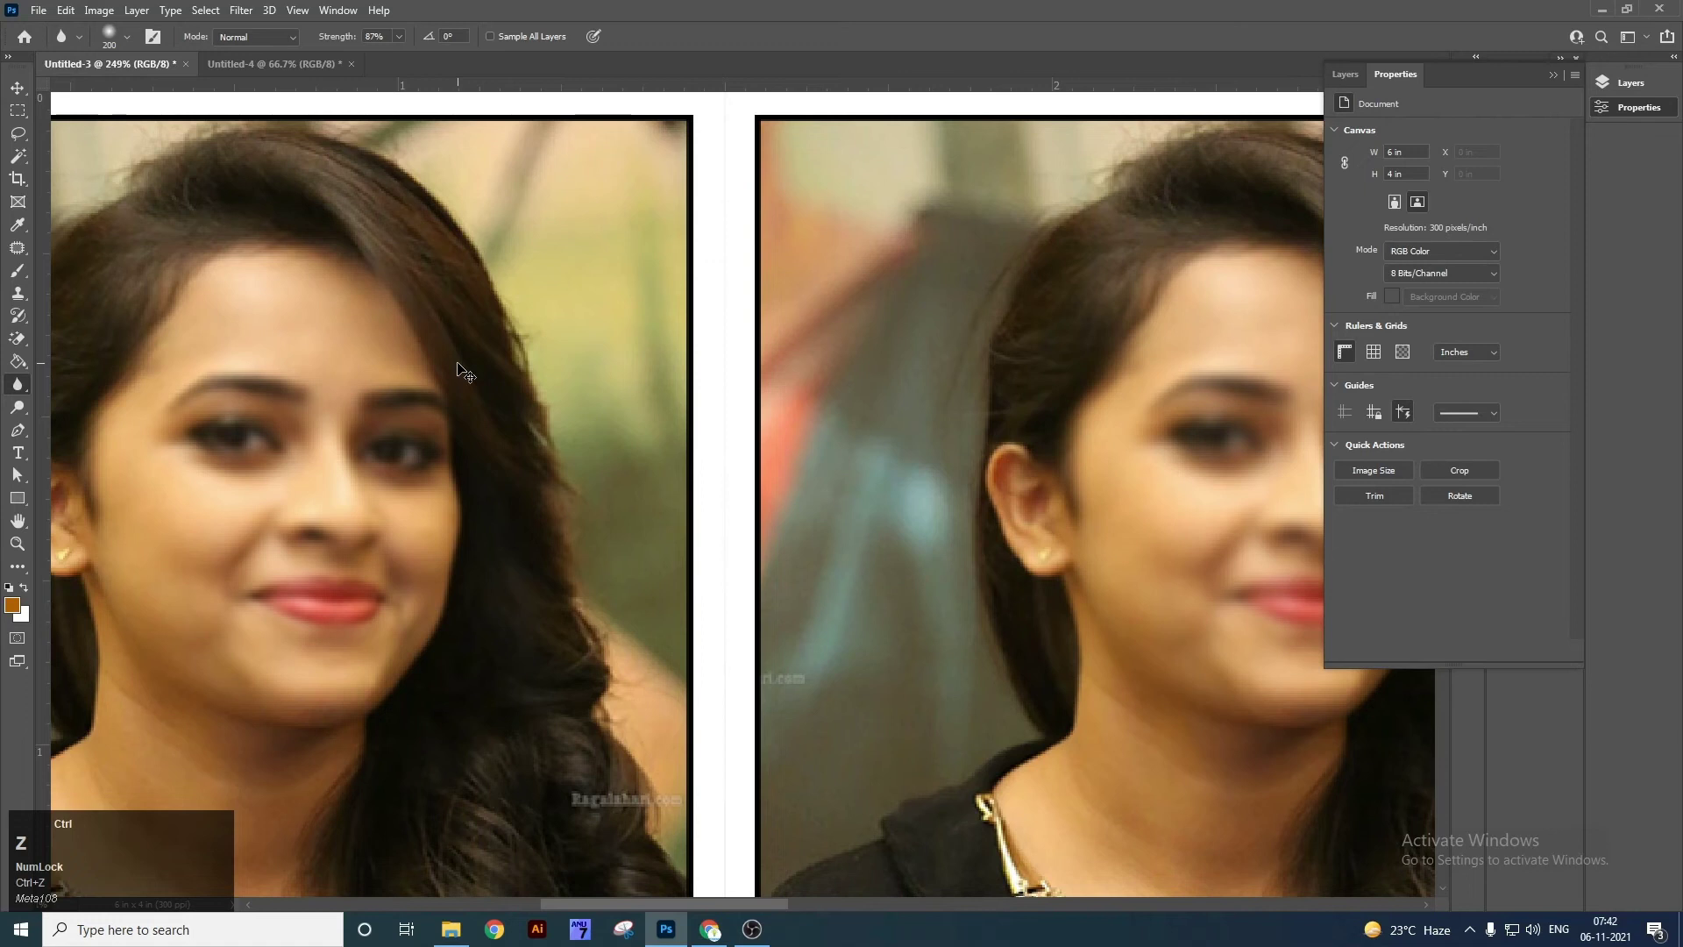
key("ctrl+z")
key("ctrl+z")
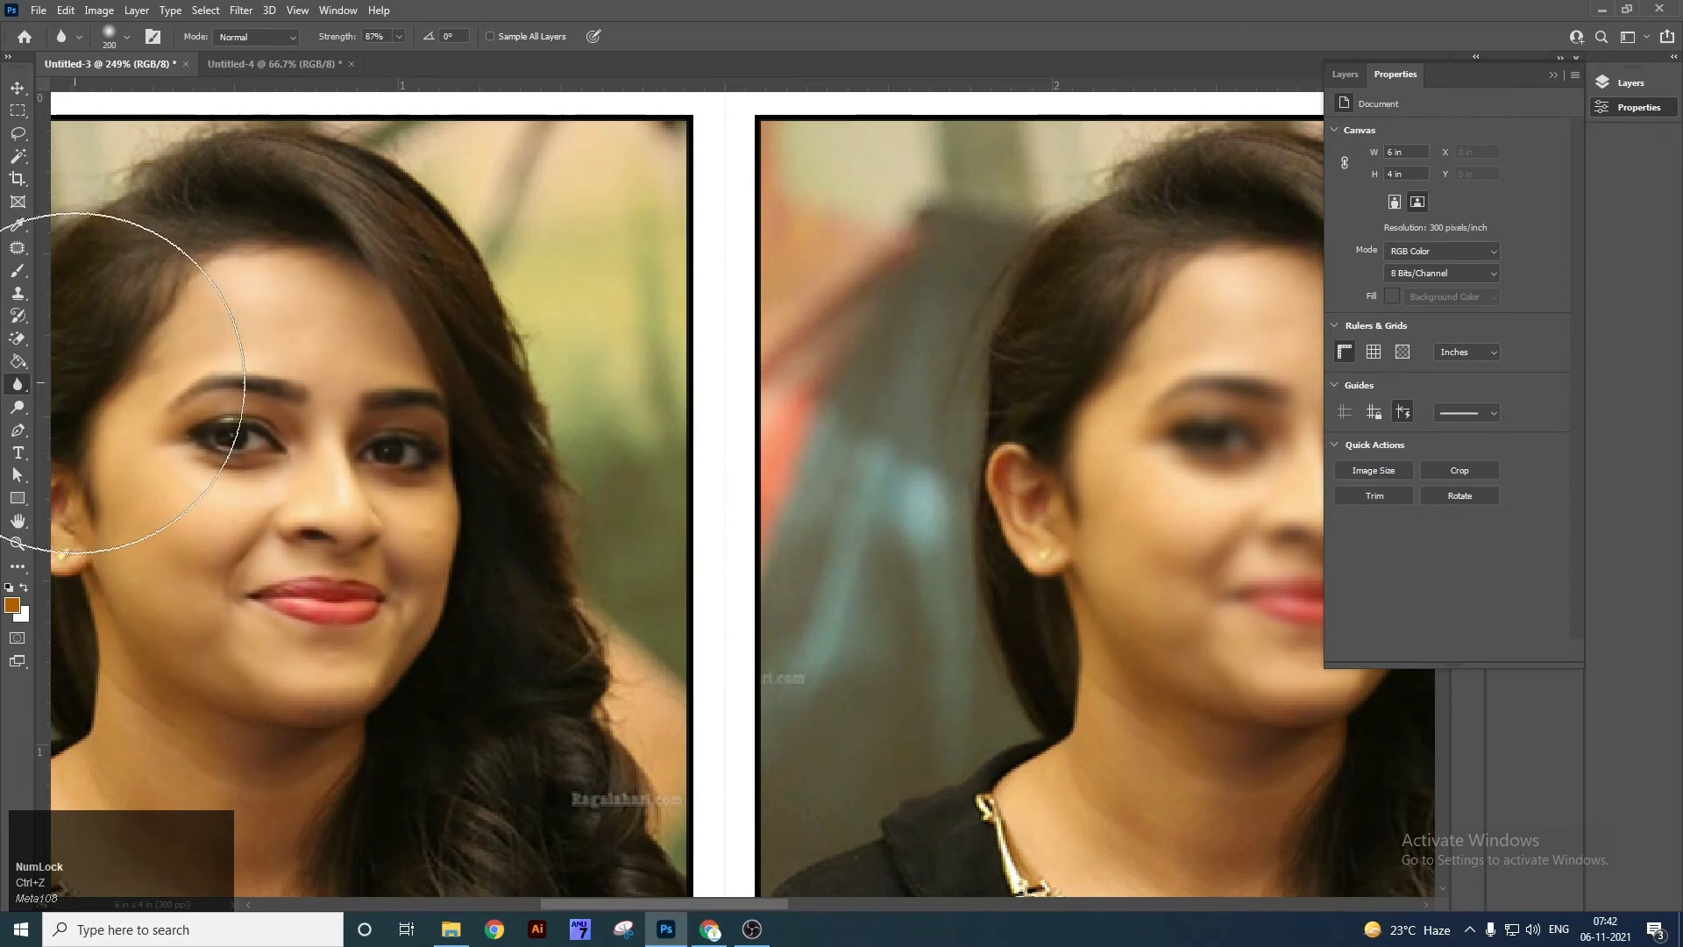
right_click(18, 386)
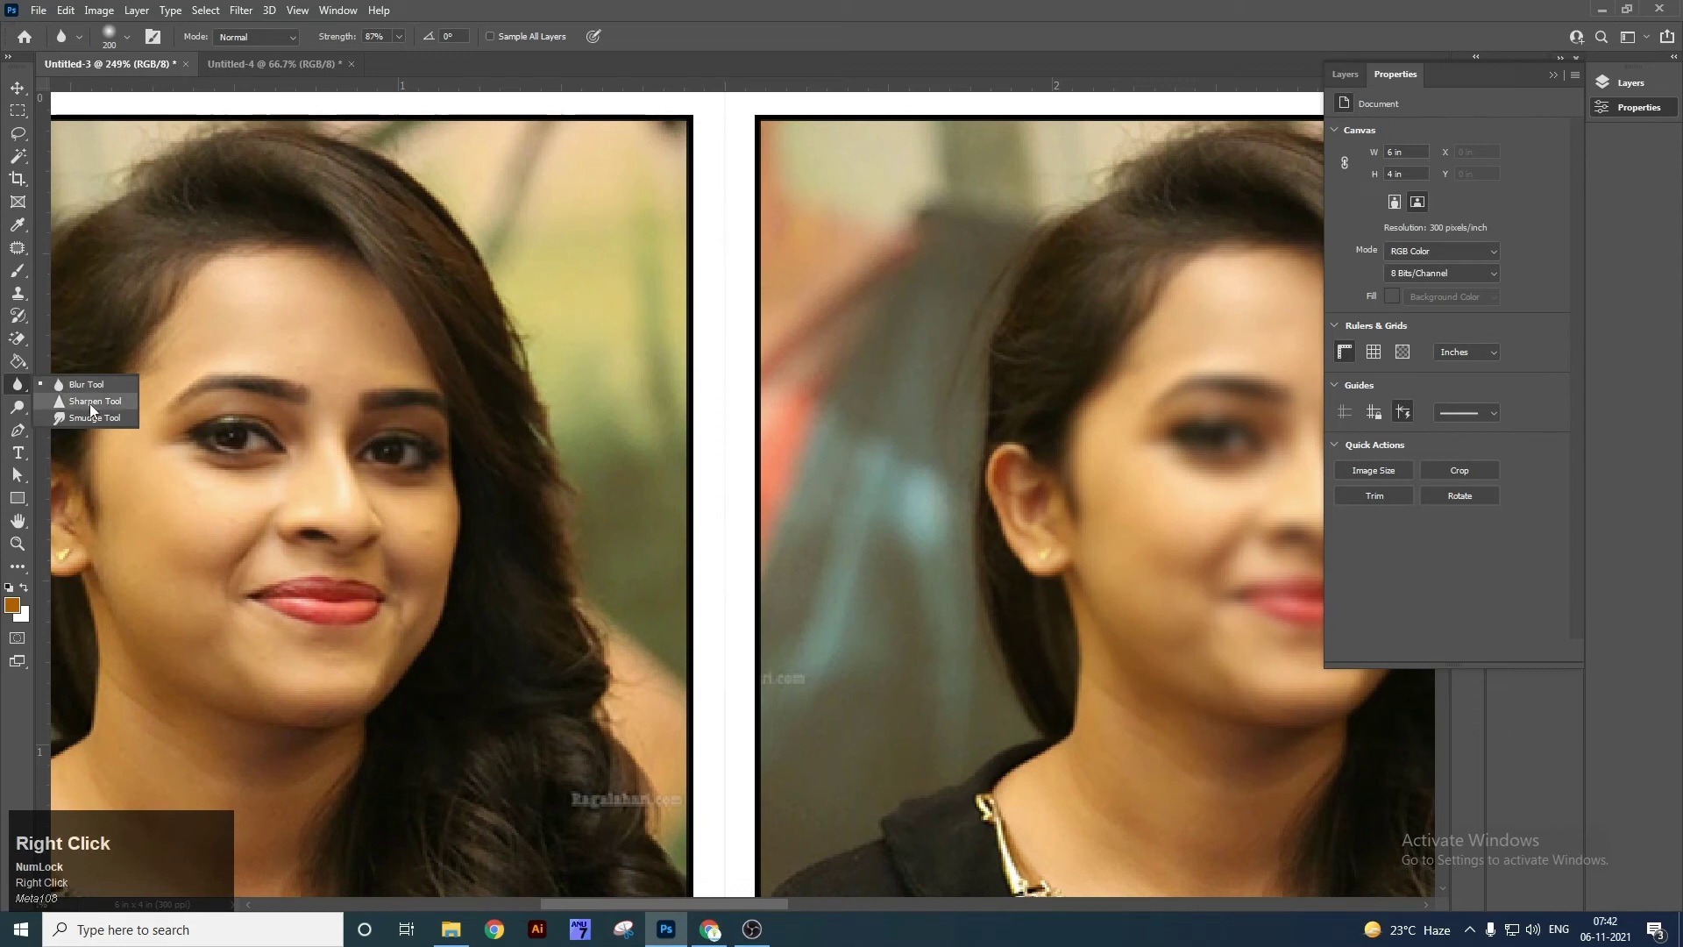
Sharpen across the face with the Sharpen Tool at size 100, then zoom out to 400%.
left_click(89, 403)
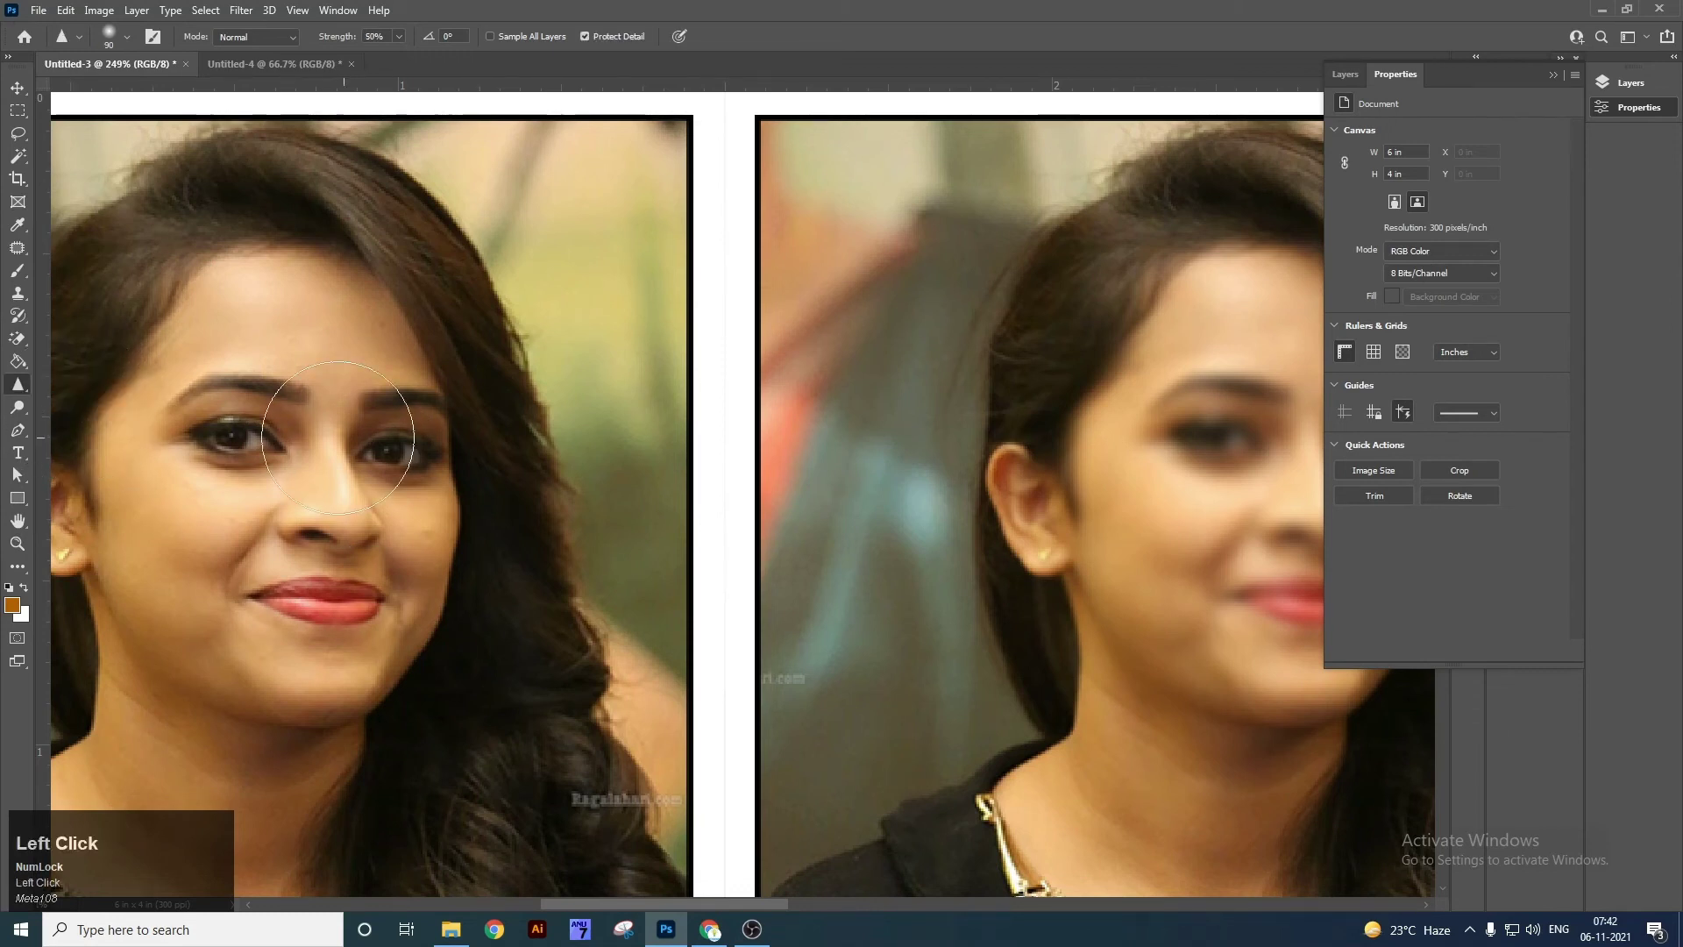
left_click_drag(1056, 432, 760, 435)
key("bracketright")
key("bracketright")
key("bracketright")
key("bracketright")
mouse_move(917, 461)
left_mouse_down()
mouse_move(986, 441)
mouse_move(1034, 572)
mouse_move(971, 452)
mouse_move(997, 516)
mouse_move(930, 475)
mouse_move(1012, 449)
mouse_move(1056, 562)
mouse_move(1003, 624)
mouse_move(1054, 493)
mouse_move(1017, 424)
mouse_move(917, 460)
mouse_move(1010, 504)
mouse_move(910, 427)
left_mouse_up()
key("ctrl+minus")
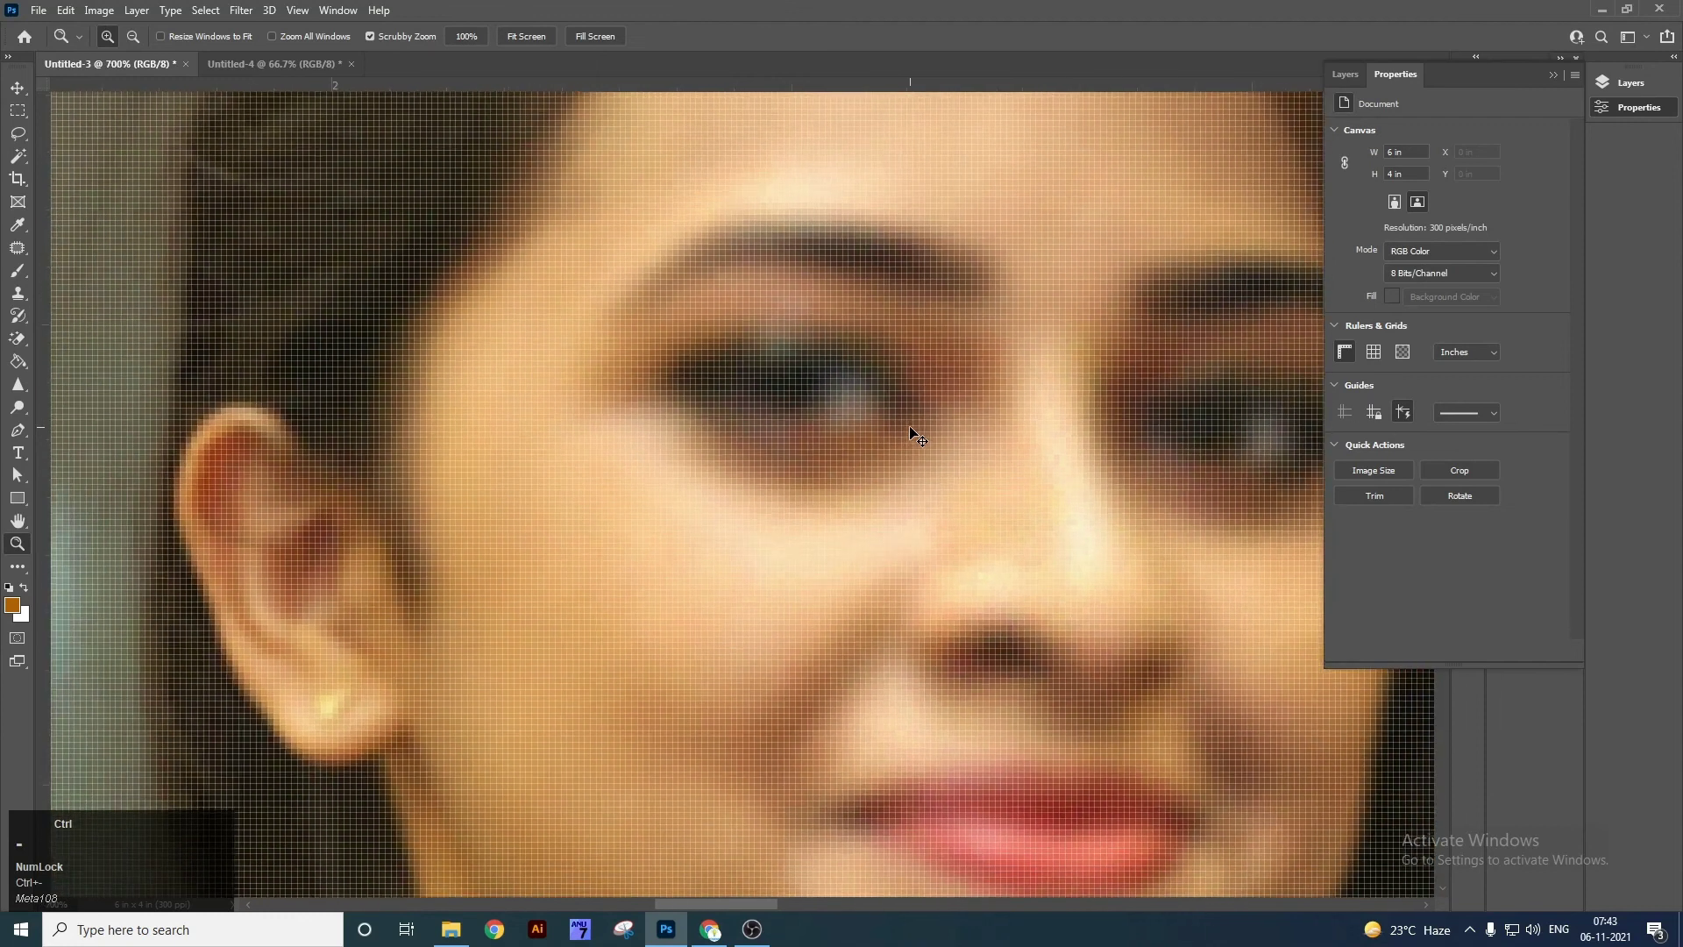
key("ctrl+minus")
key("ctrl+minus")
key("ctrl+minus")
Sharpen the eyes, brows, nose and lips, raising Sharpen strength to 83%.
key("Tab")
key("Tab")
left_click(18, 384)
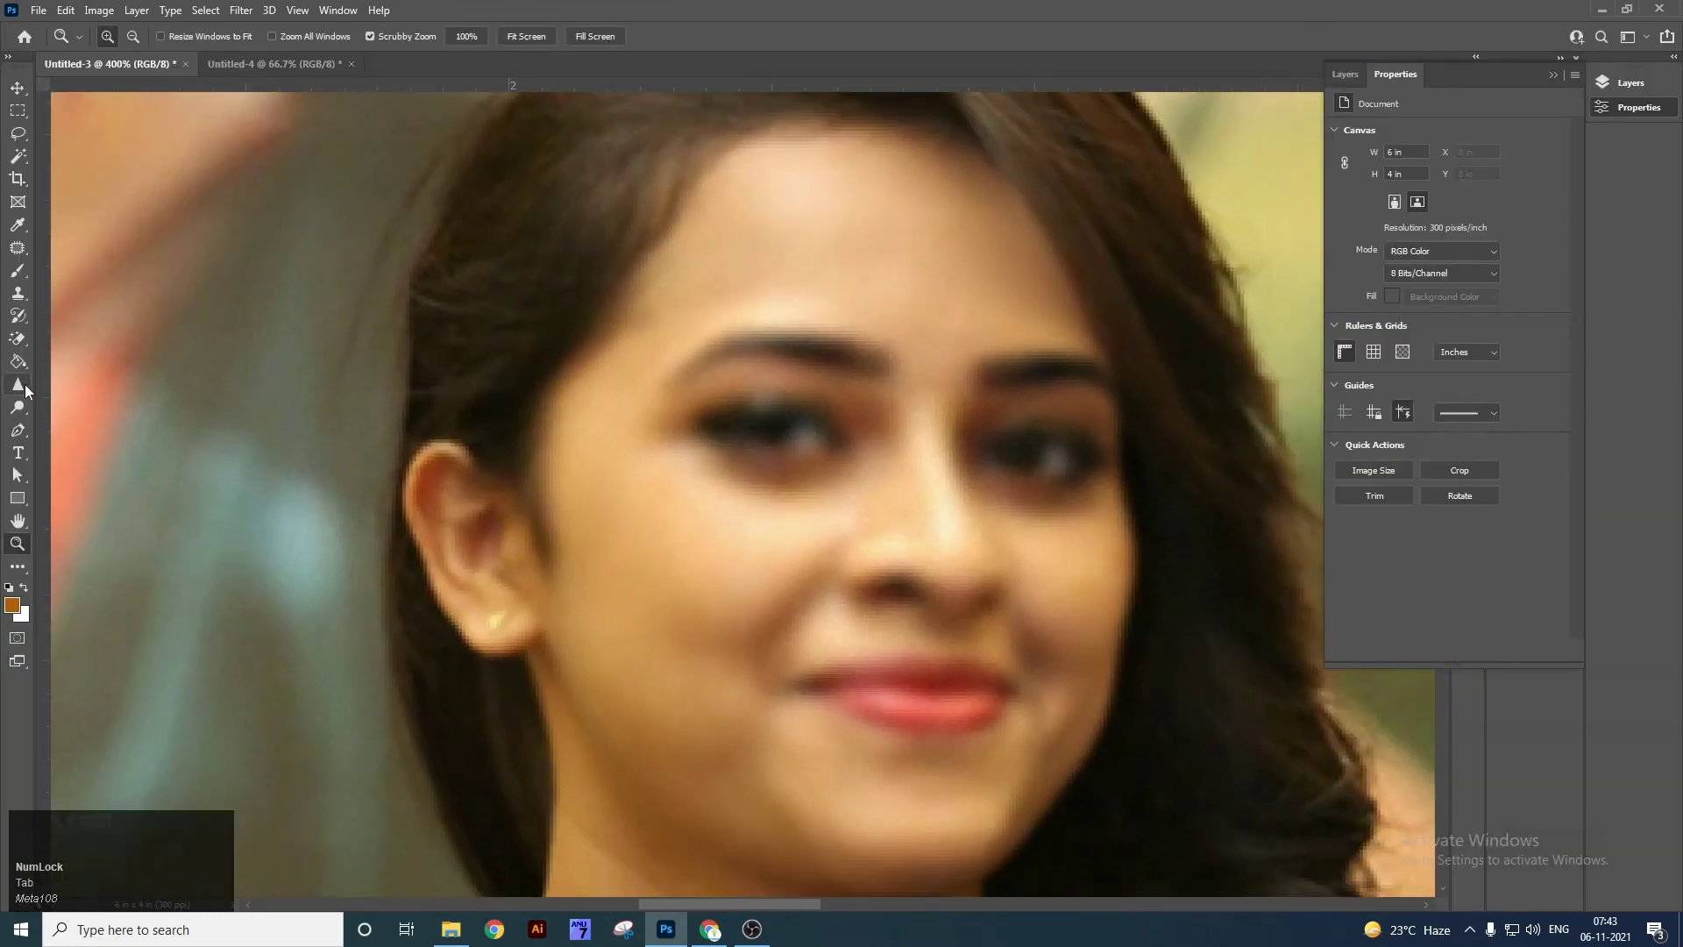
right_click(17, 384)
left_click(75, 405)
mouse_move(778, 456)
left_mouse_down()
mouse_move(912, 510)
mouse_move(881, 611)
mouse_move(857, 432)
mouse_move(733, 409)
mouse_move(913, 447)
mouse_move(996, 501)
mouse_move(937, 613)
mouse_move(726, 527)
mouse_move(634, 548)
mouse_move(808, 387)
mouse_move(703, 356)
mouse_move(628, 464)
mouse_move(623, 617)
mouse_move(681, 666)
mouse_move(986, 636)
mouse_move(991, 444)
mouse_move(932, 364)
left_mouse_up()
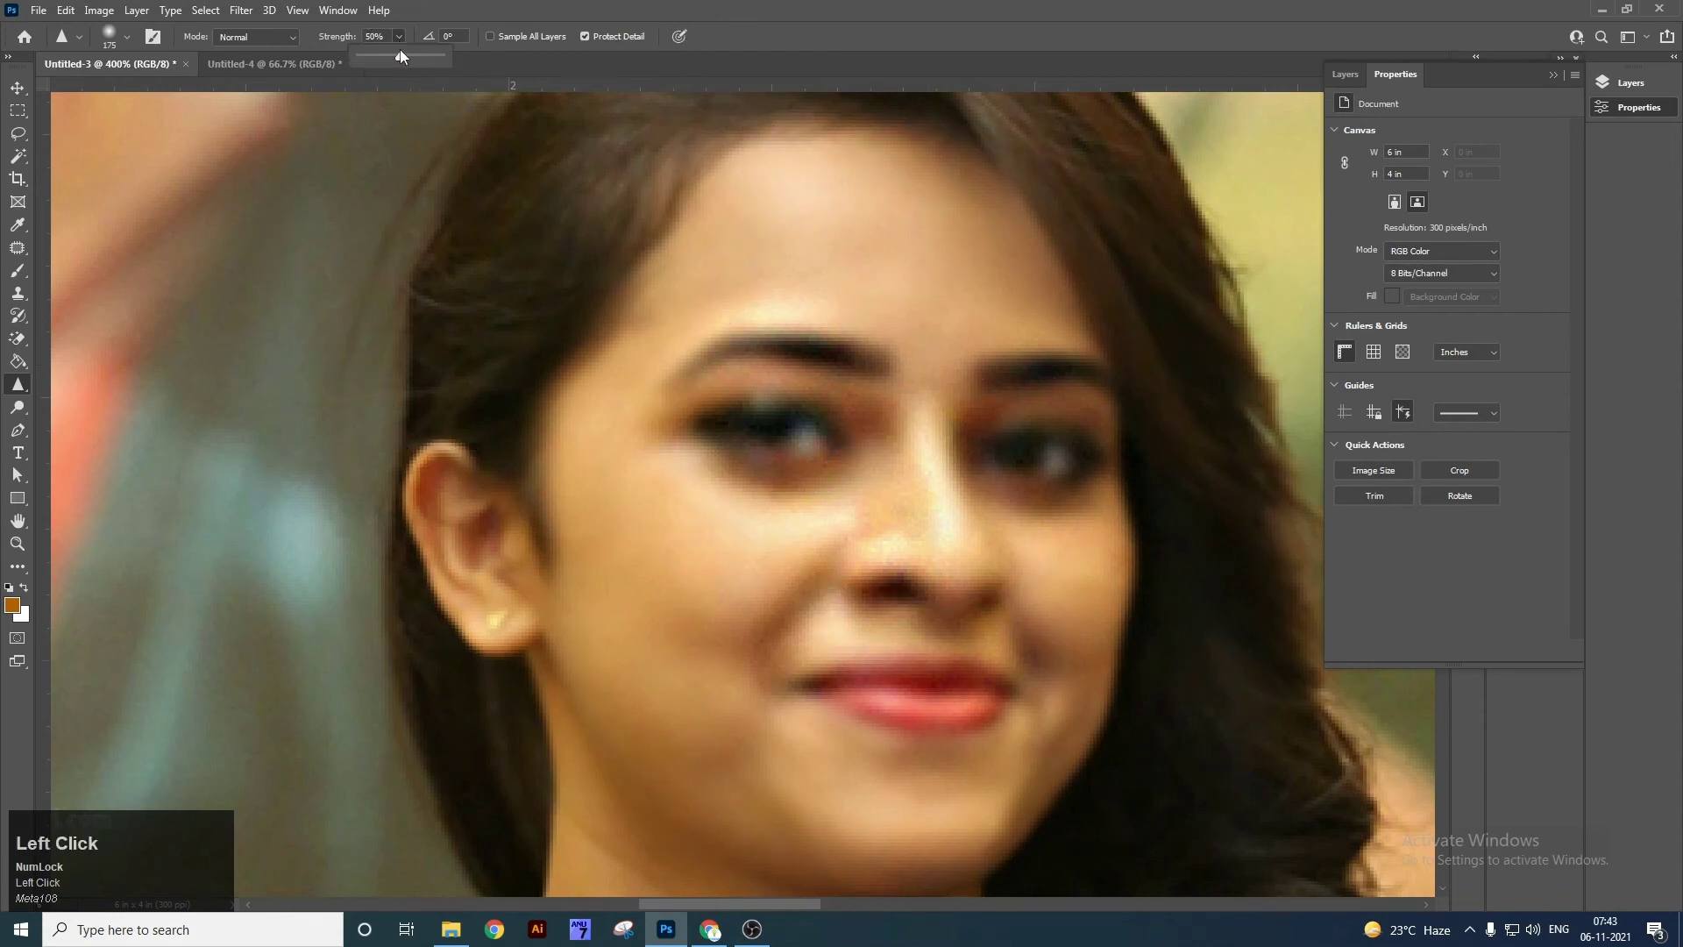
left_click_drag(419, 65, 409, 67)
Zoom the view out to 300% and pan to reframe the portrait.
key("v")
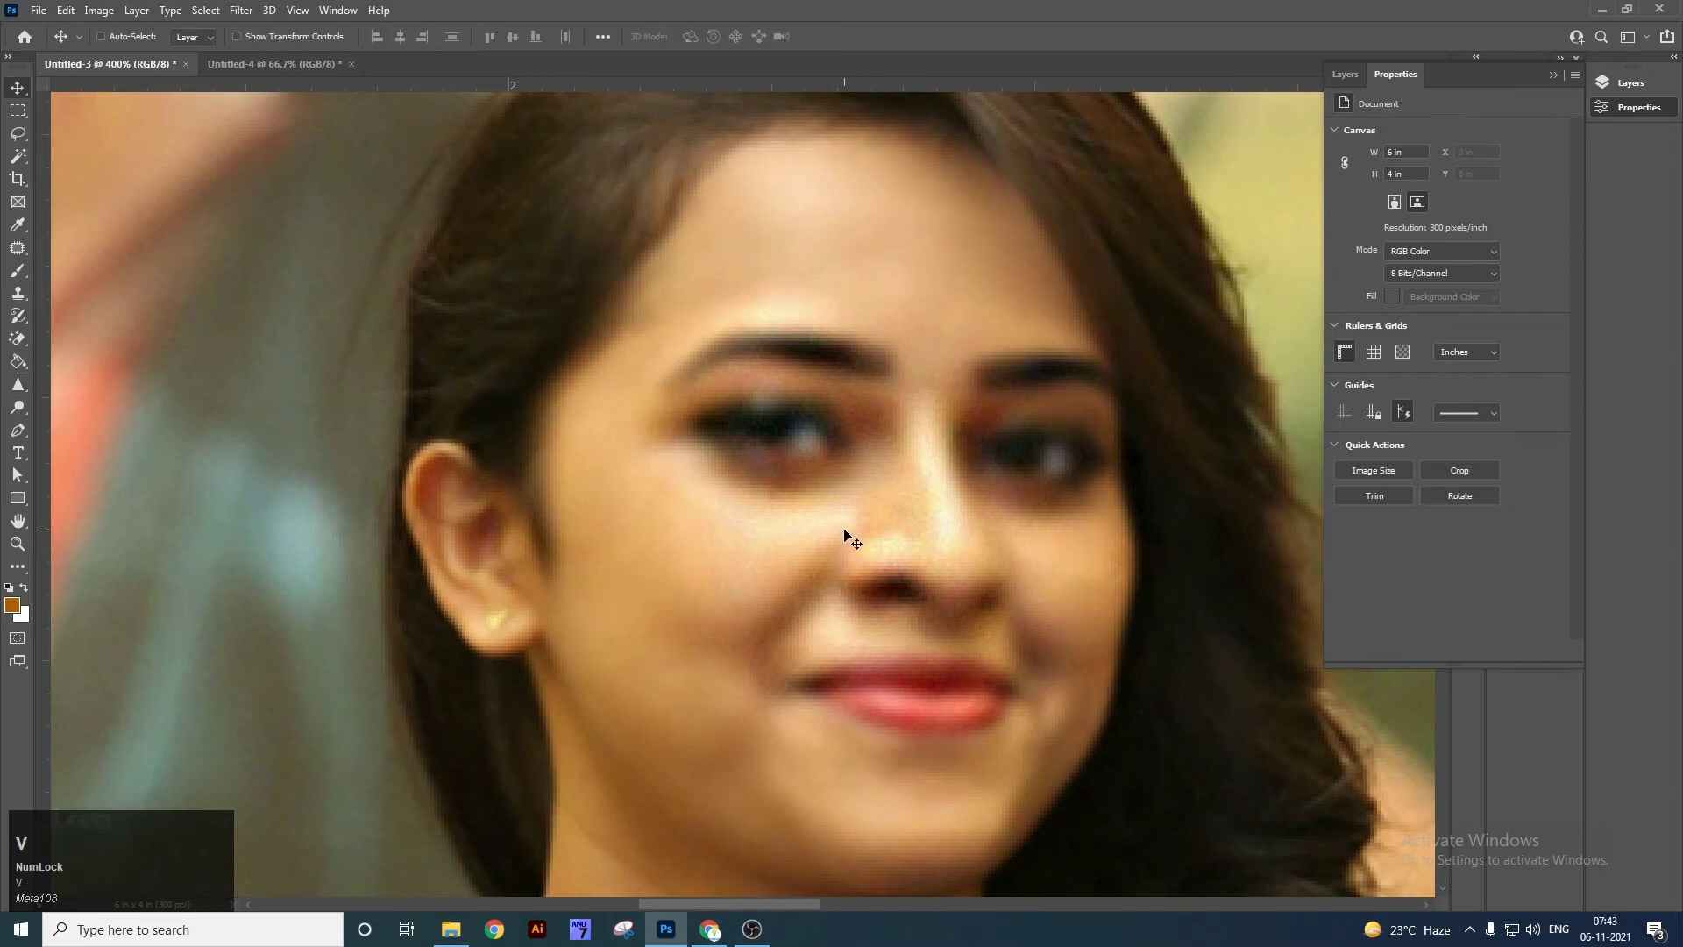
key("ctrl+minus")
key("space")
left_click_drag(627, 458, 578, 451)
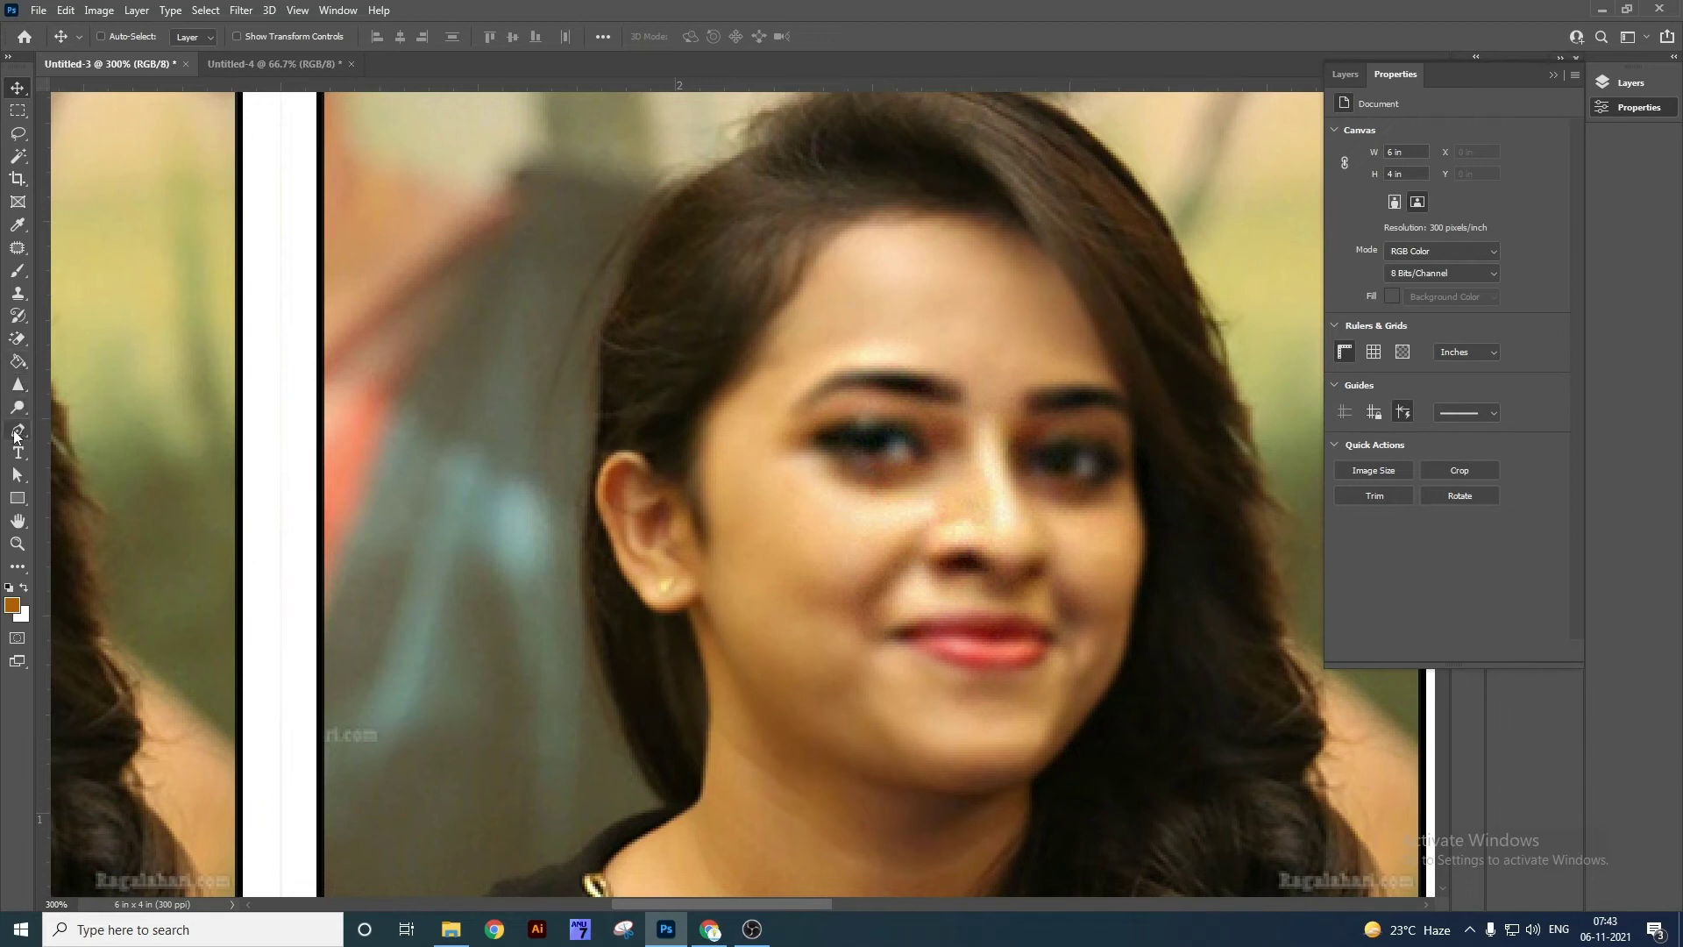
right_click(18, 408)
right_click(19, 383)
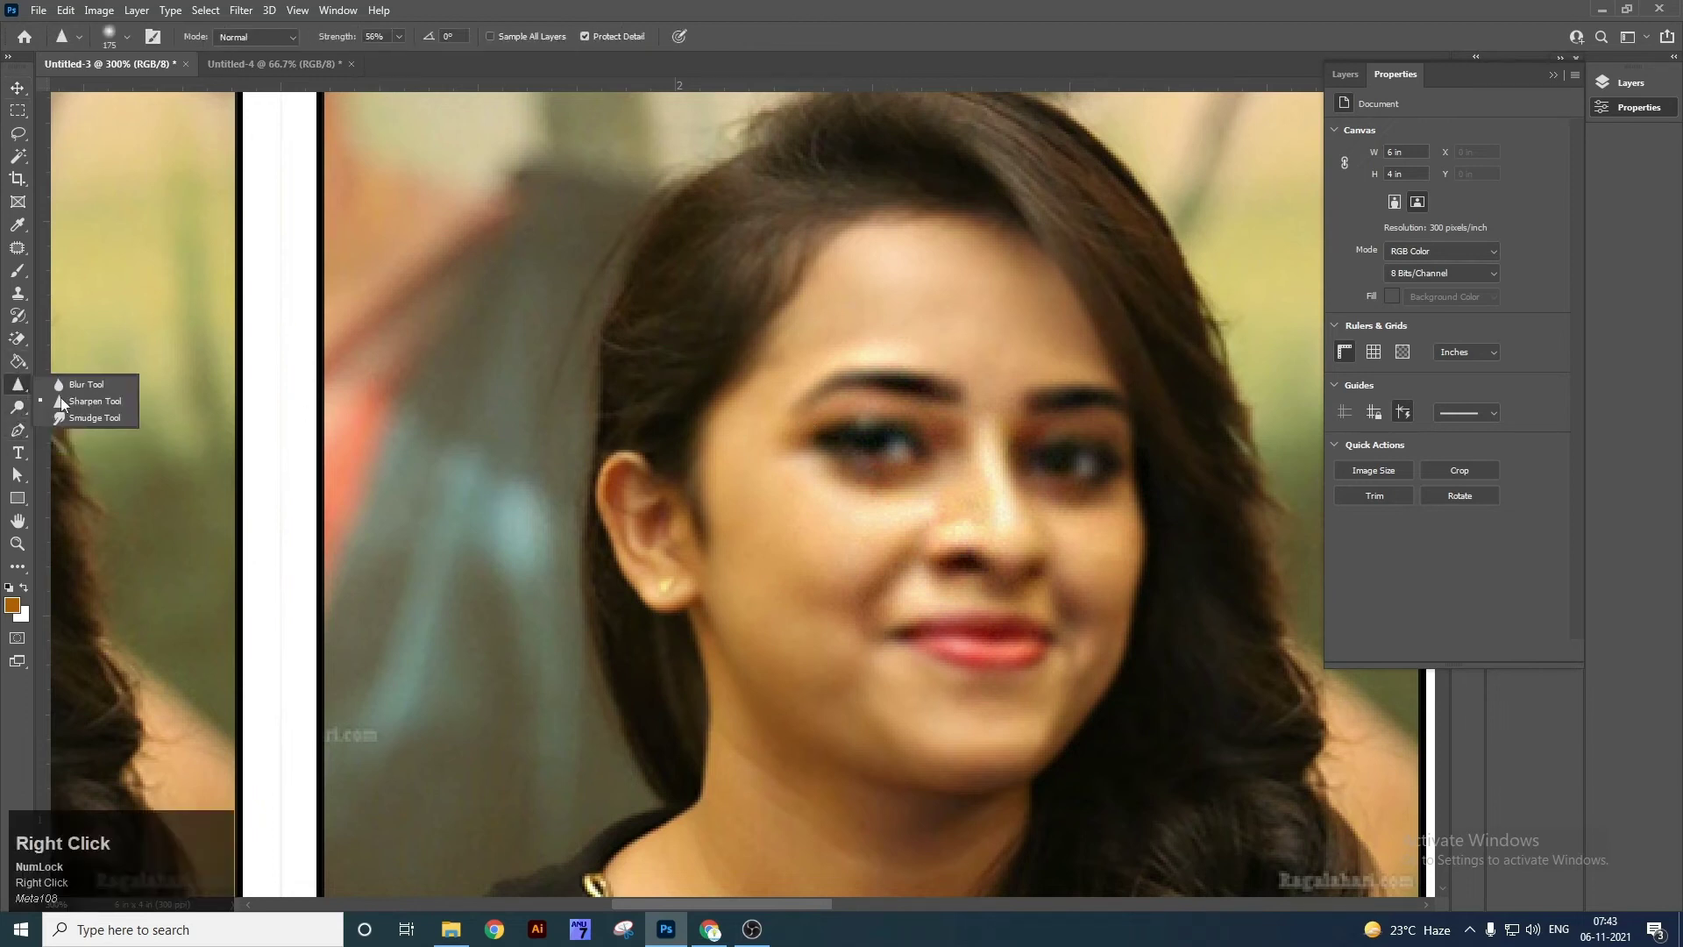
With the Smudge tool at 300% zoom, smear the left eye makeup toward the brow and the right brow's end.
left_click(119, 417)
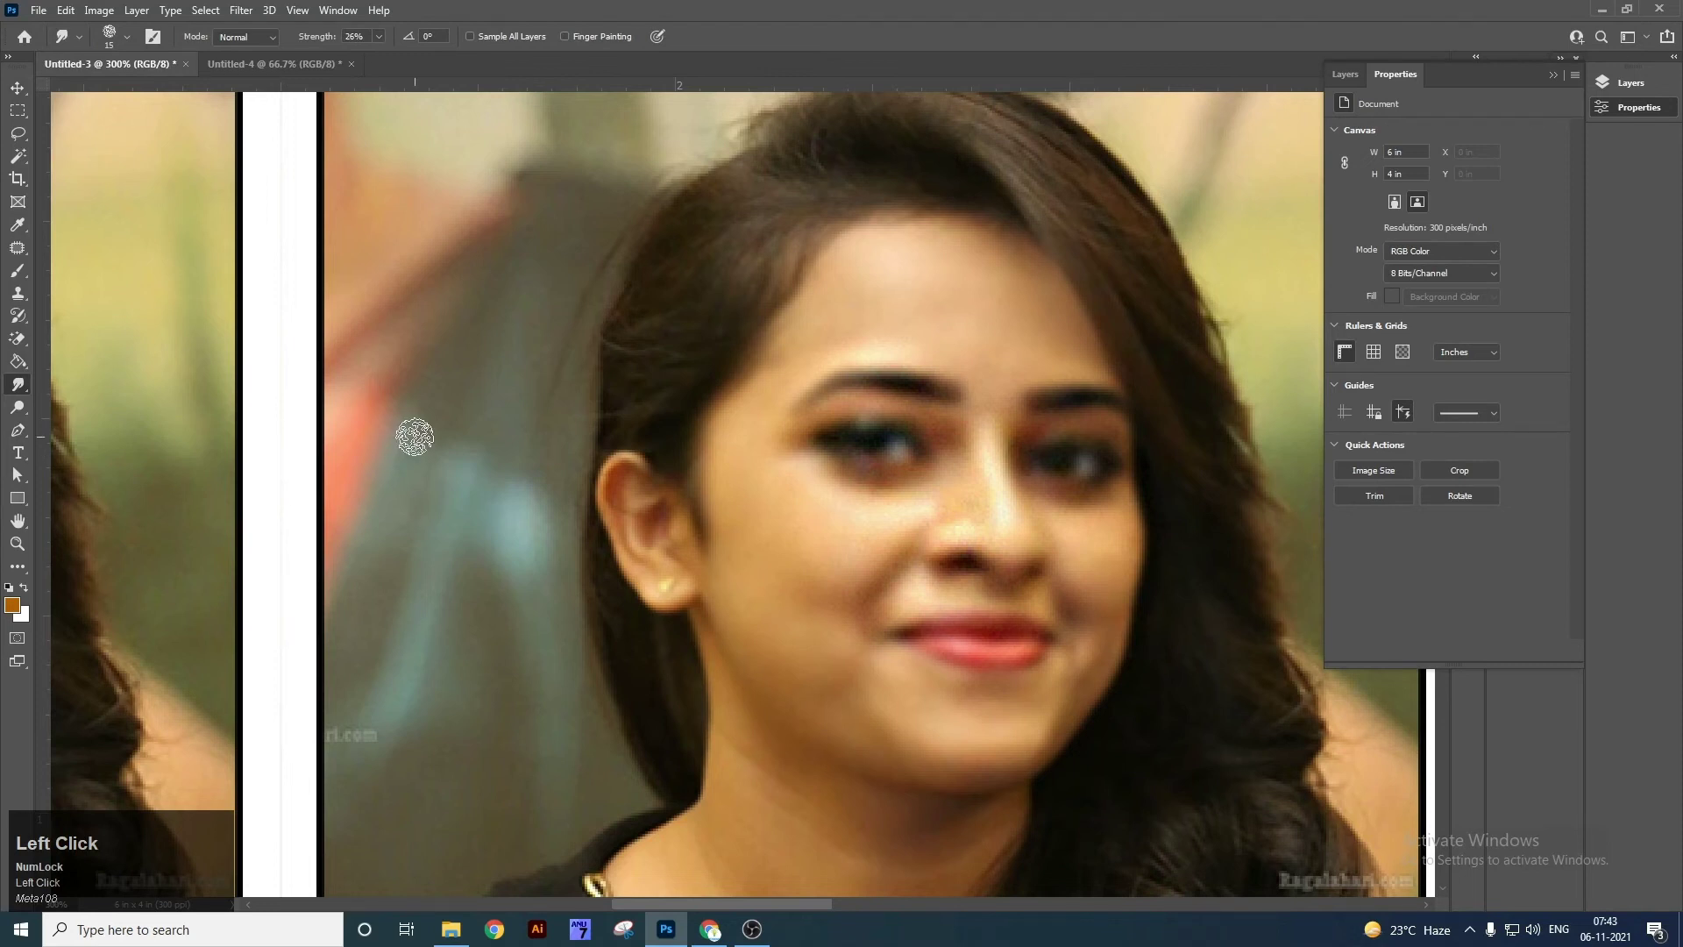
key("ctrl+minus")
key("ctrl+minus")
key("Tab")
key("space")
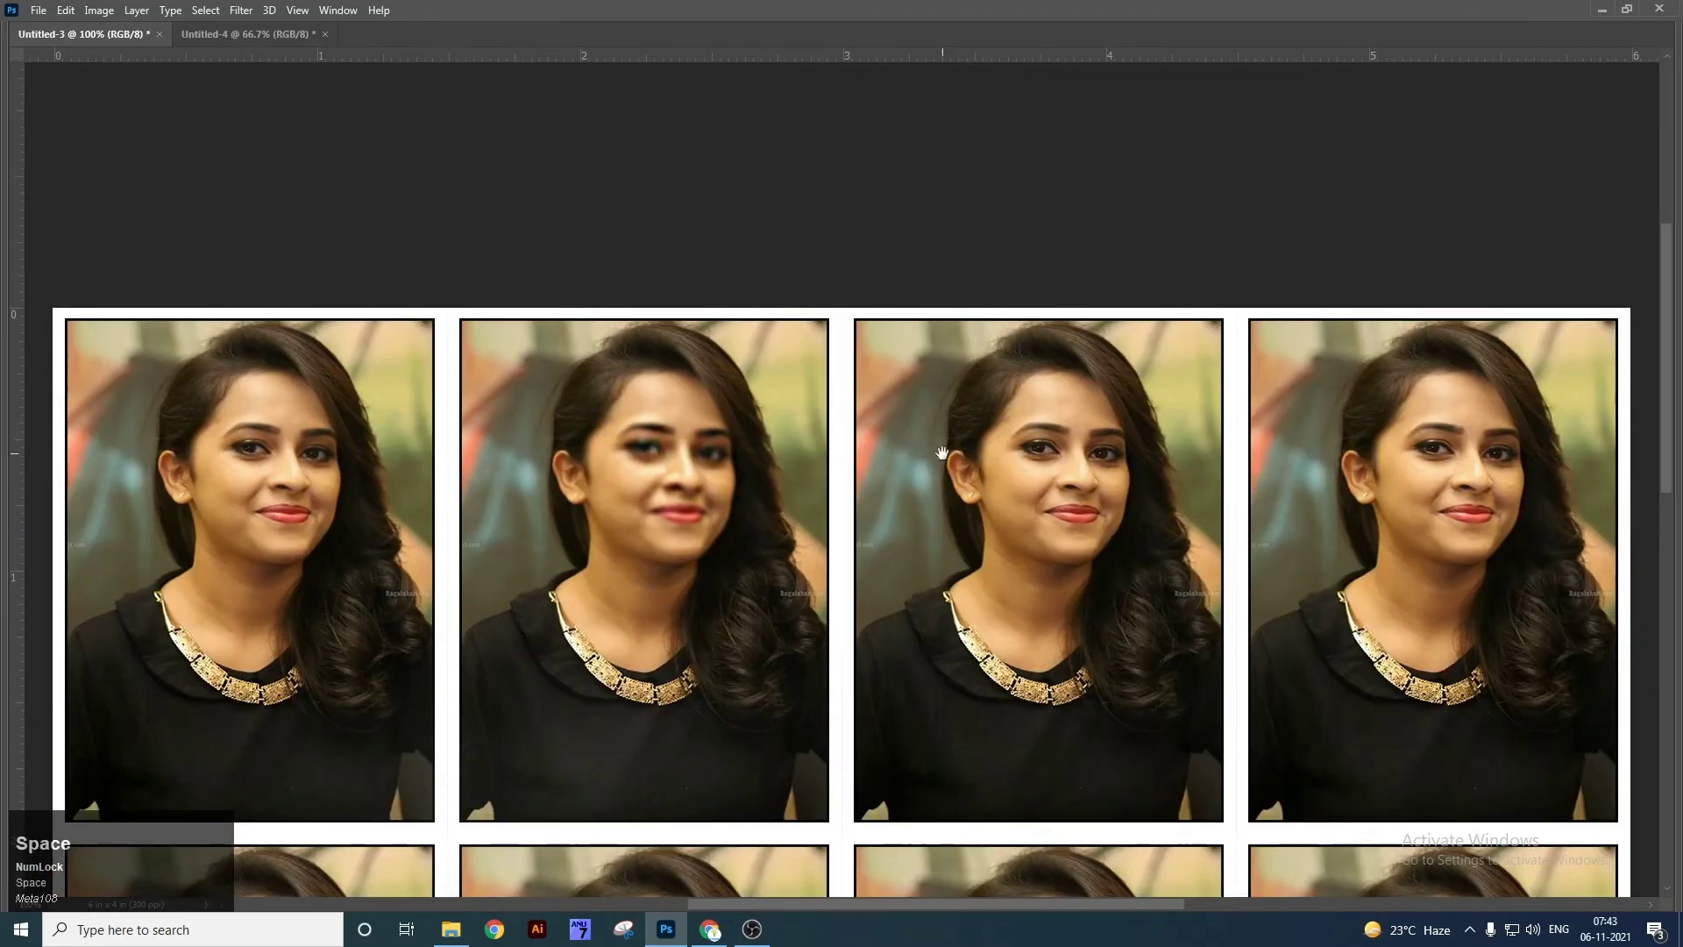
left_click_drag(942, 453, 624, 456)
key("ctrl+plus")
key("ctrl+plus")
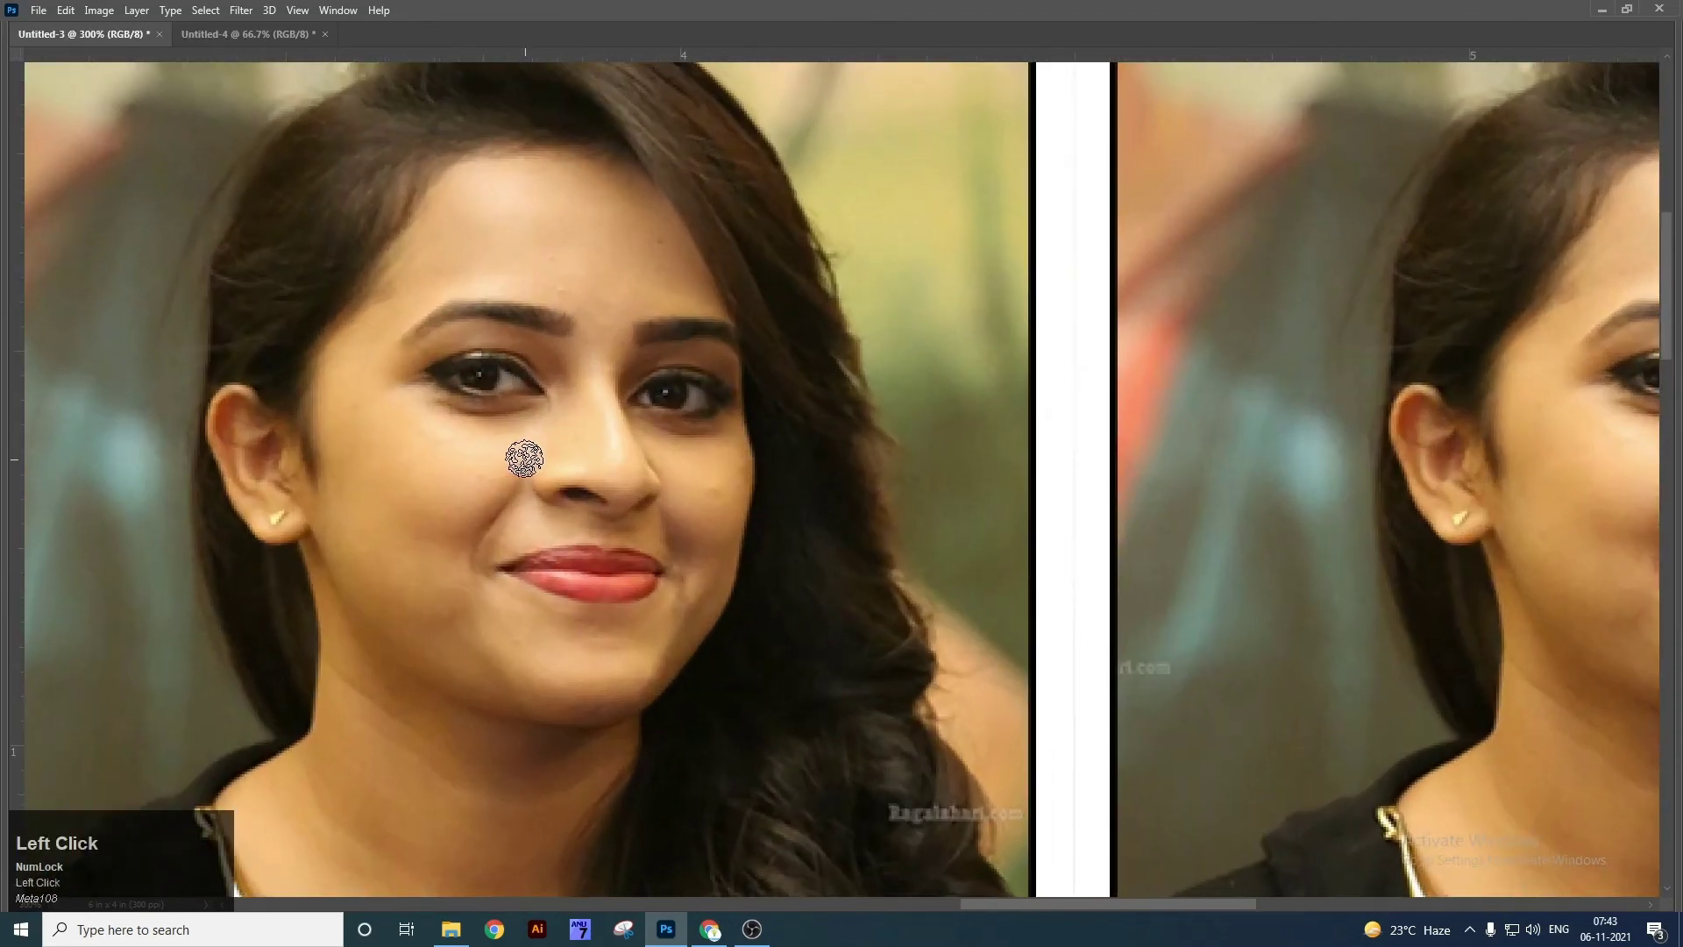
left_click_drag(485, 394, 420, 325)
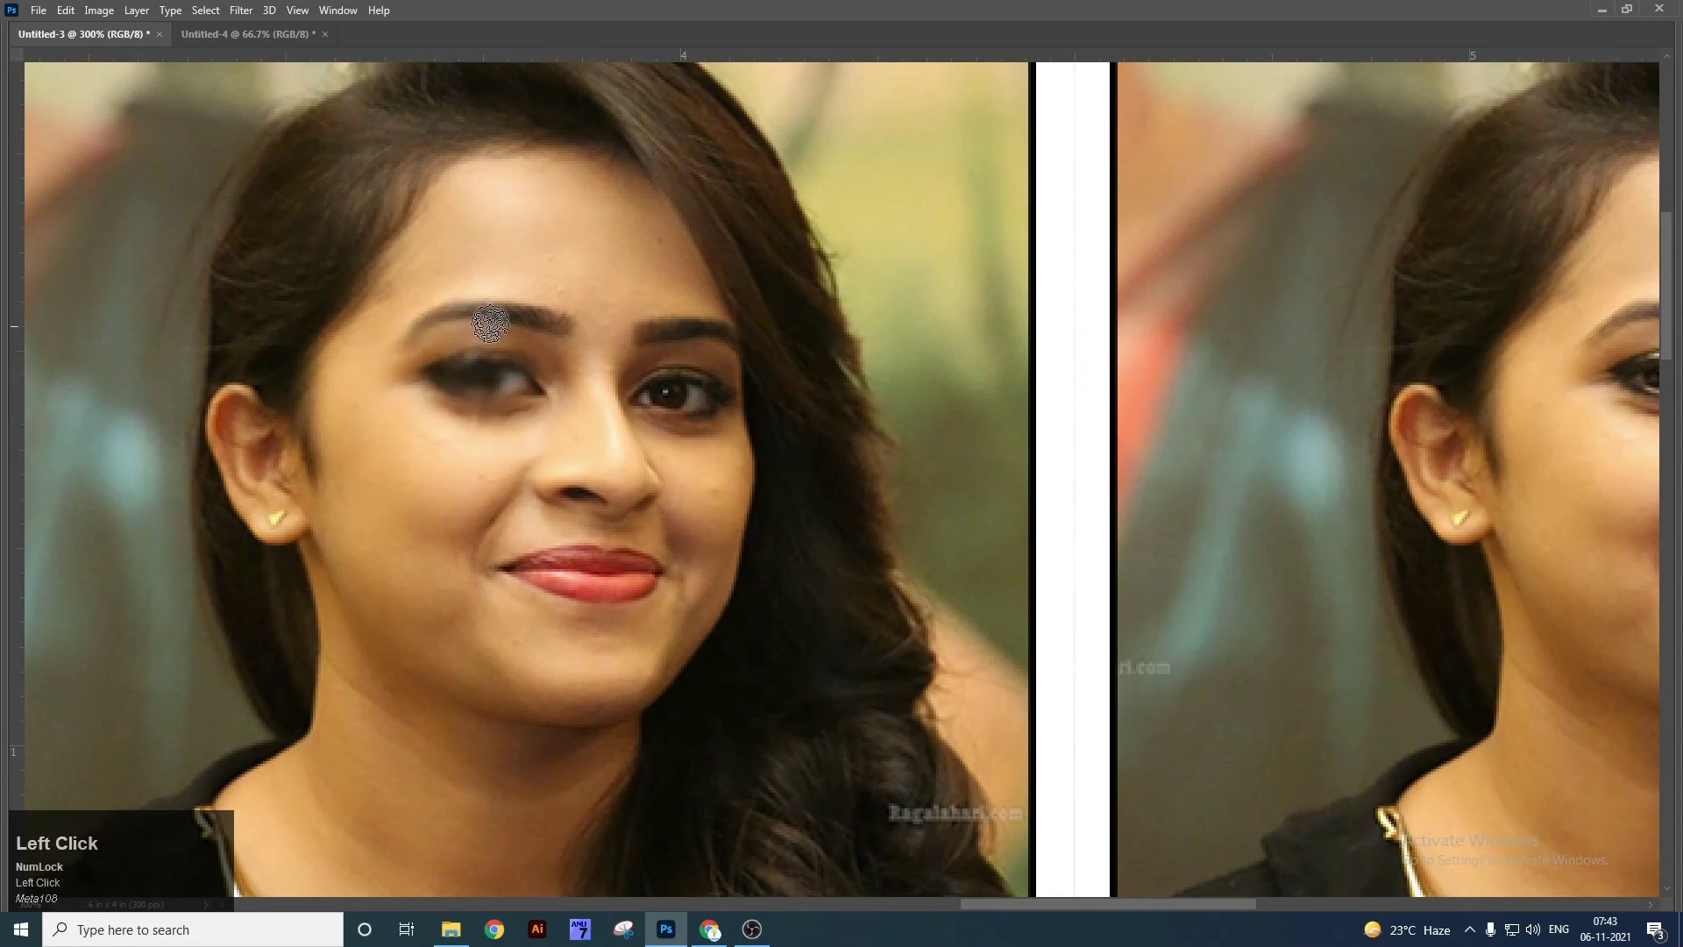
mouse_move(763, 342)
left_mouse_down()
mouse_move(648, 398)
mouse_move(680, 373)
mouse_move(737, 403)
left_mouse_up()
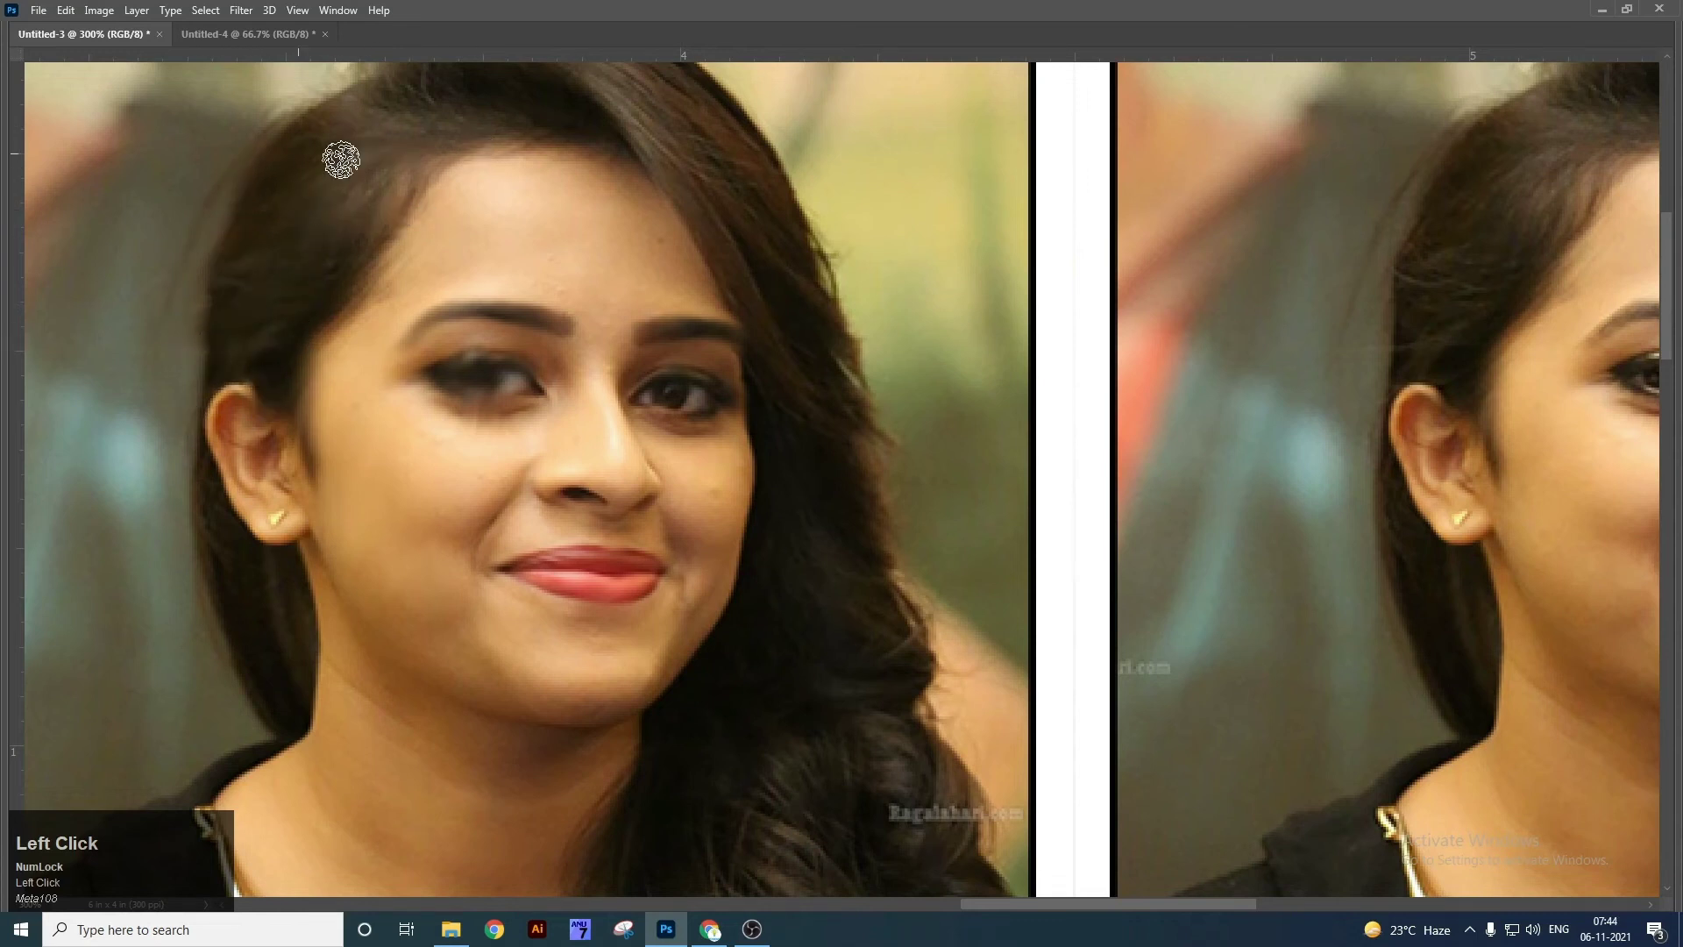
Raise Smudge strength to 63% and smudge the hair edge, undoing the forehead stroke.
scroll(235, 259, "up", 2)
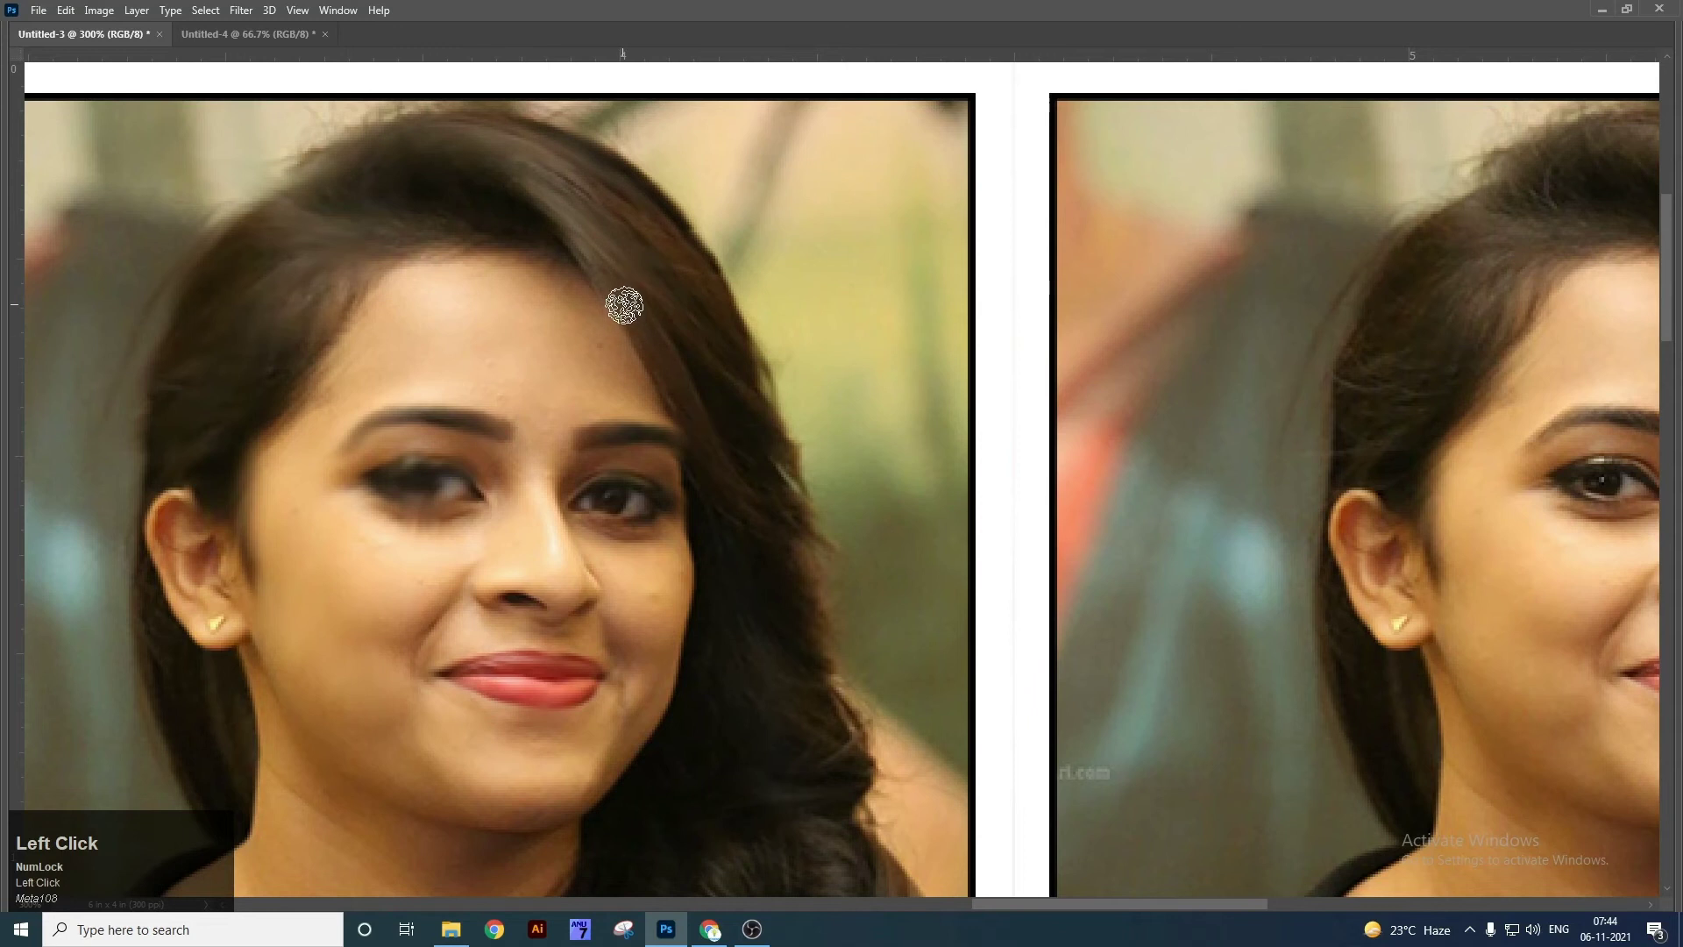
key("Tab")
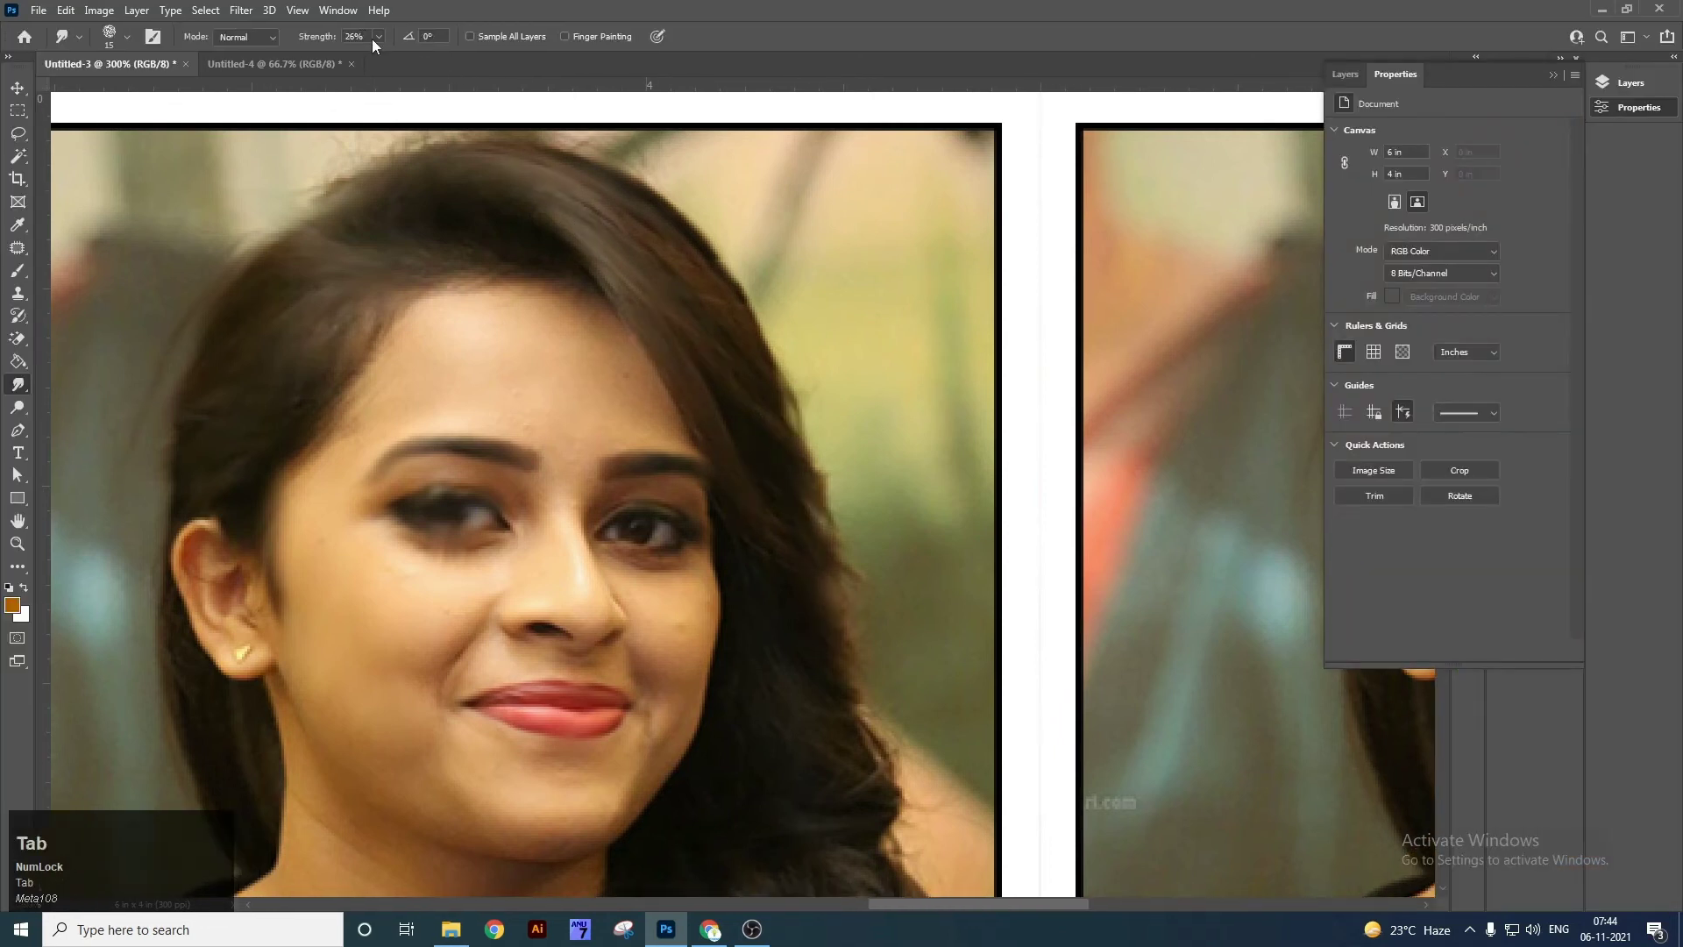
left_click(377, 37)
left_click_drag(402, 58, 410, 58)
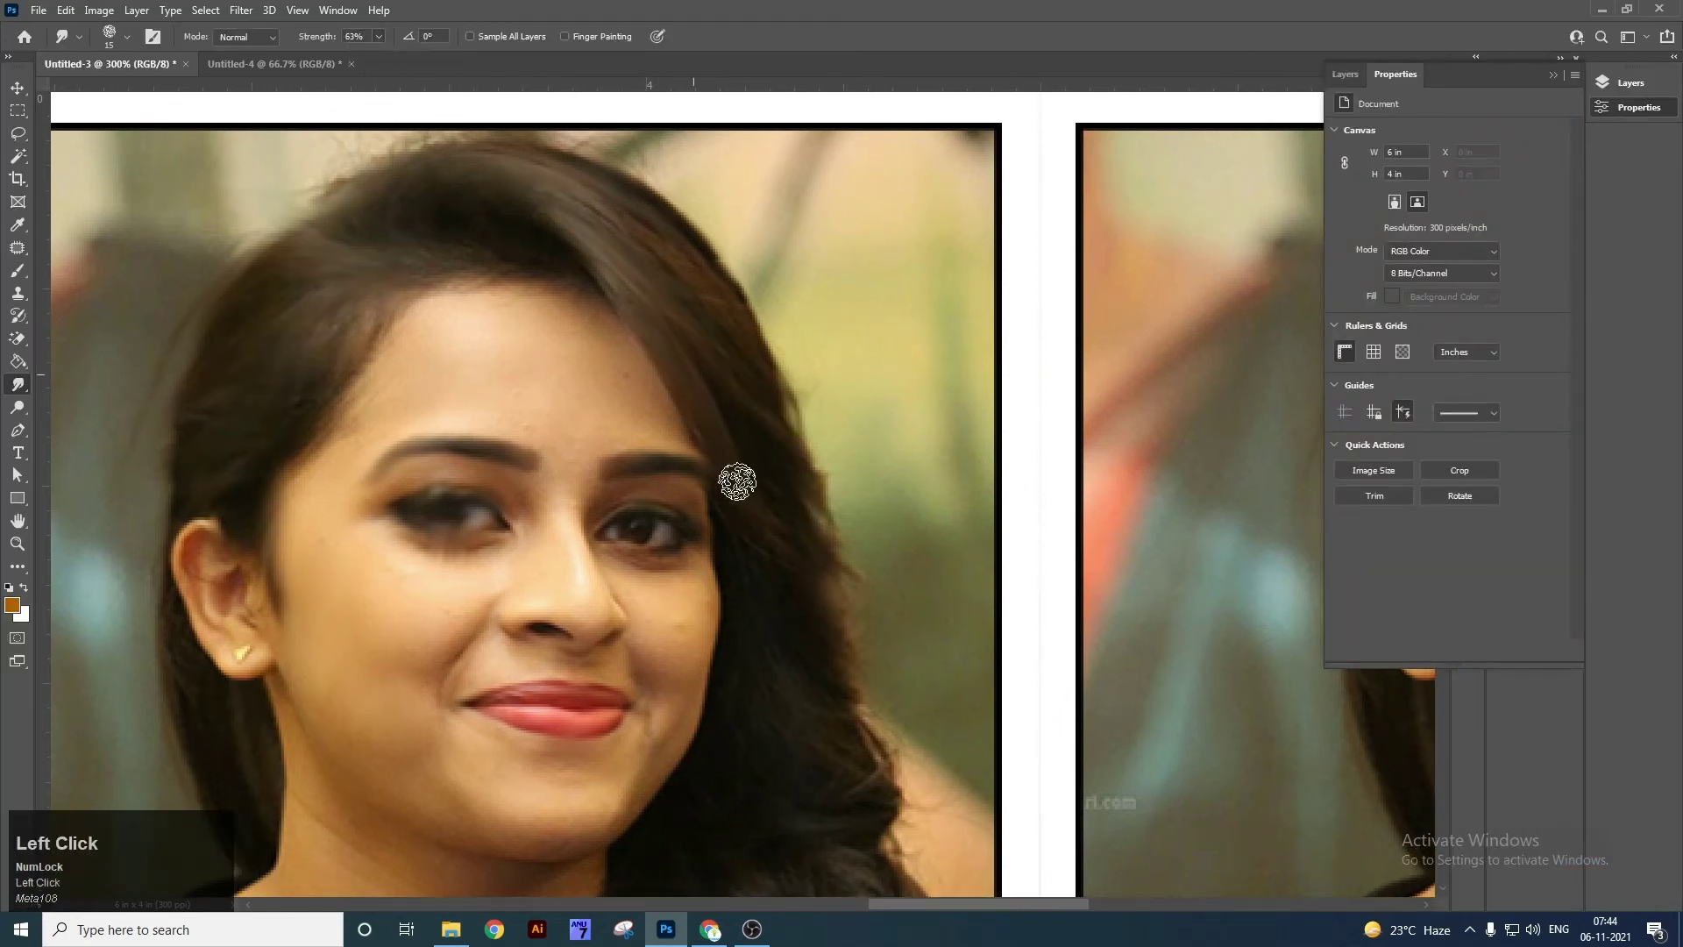
left_click_drag(831, 596, 644, 376)
mouse_move(469, 300)
left_mouse_down()
mouse_move(649, 365)
mouse_move(500, 312)
mouse_move(563, 350)
mouse_move(544, 303)
left_mouse_up()
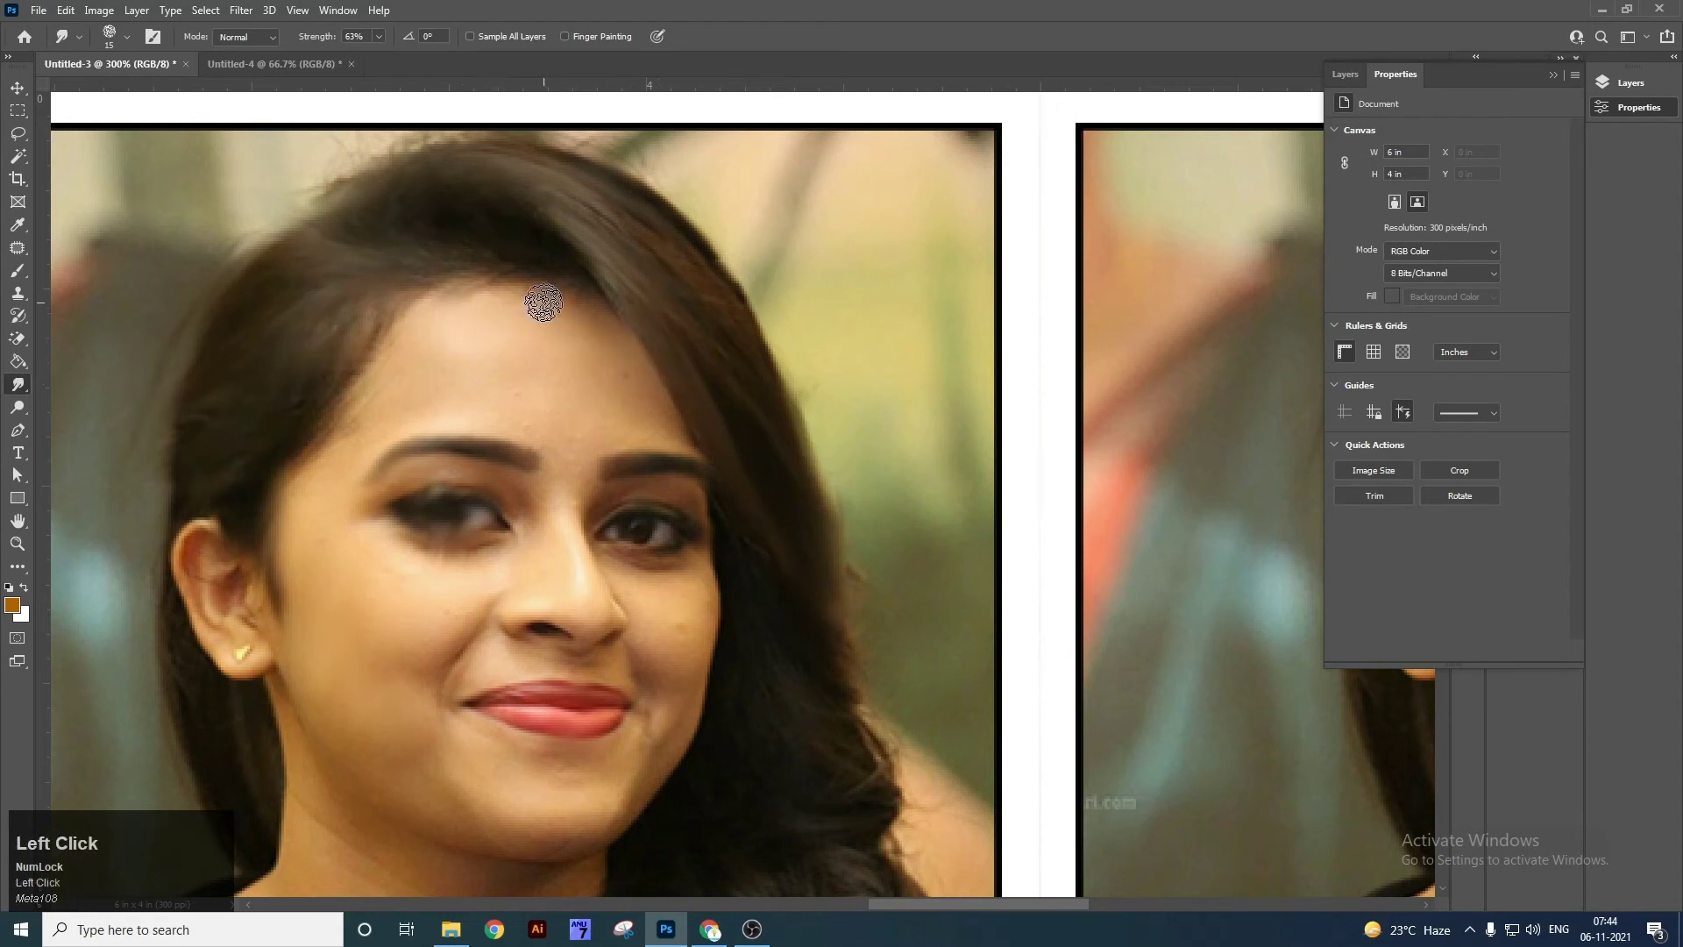
key("ctrl+z")
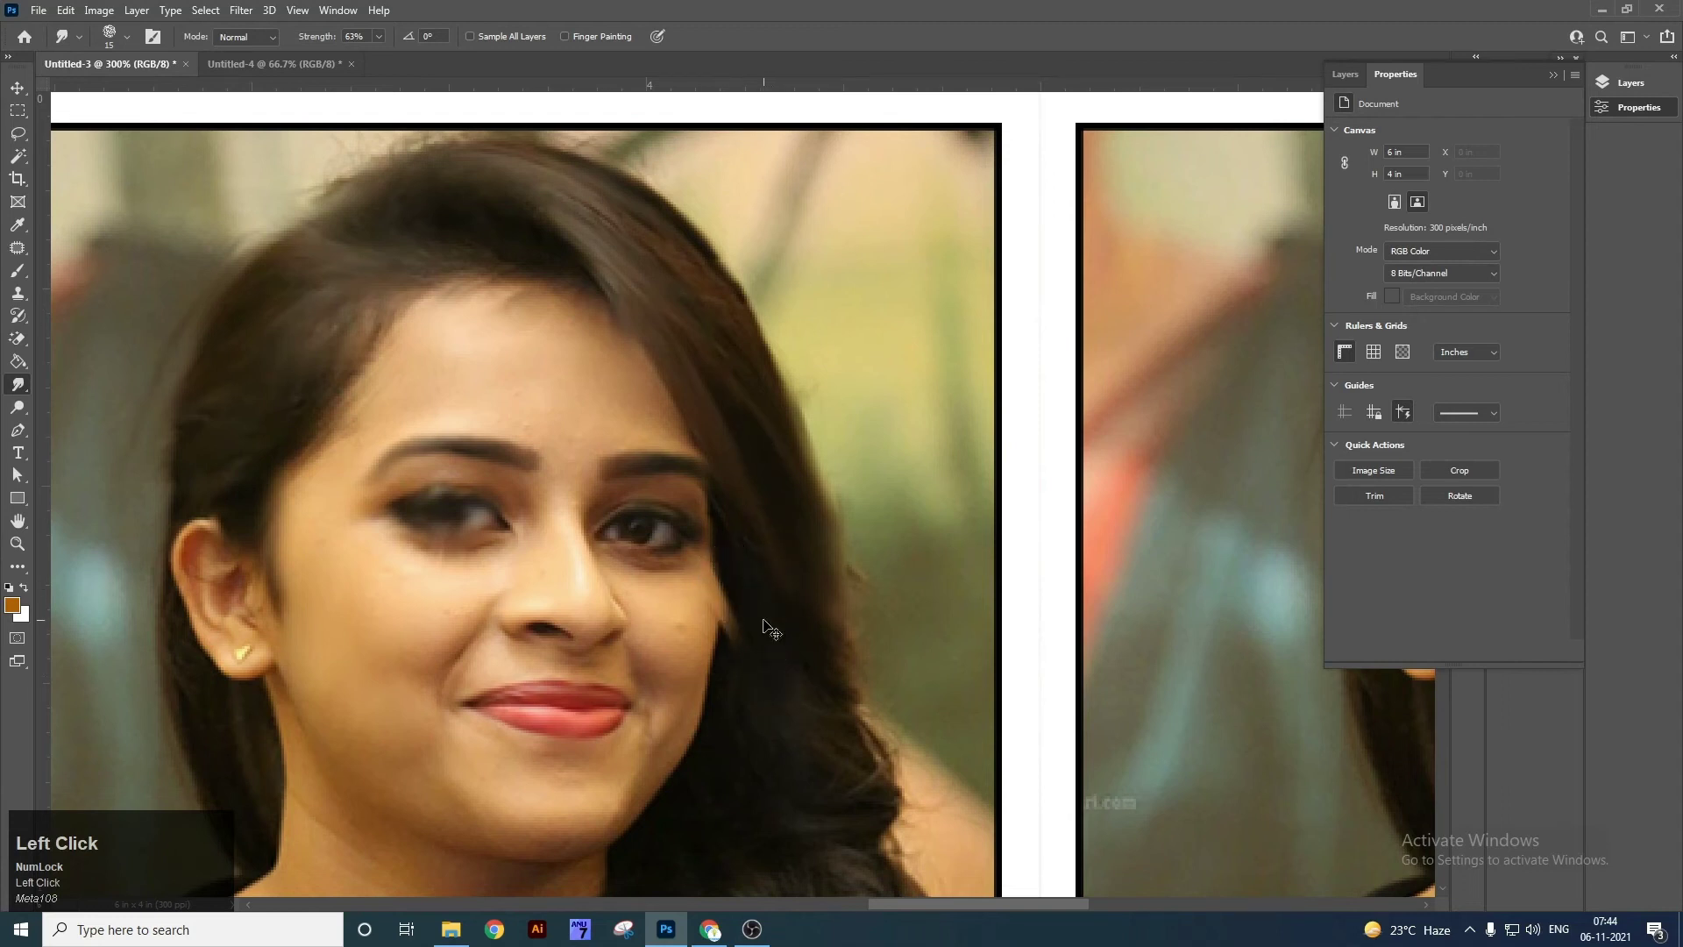
Smooth the hair edges along the curls and smear away the watermark and neck-side strands.
left_click_drag(768, 636, 751, 560)
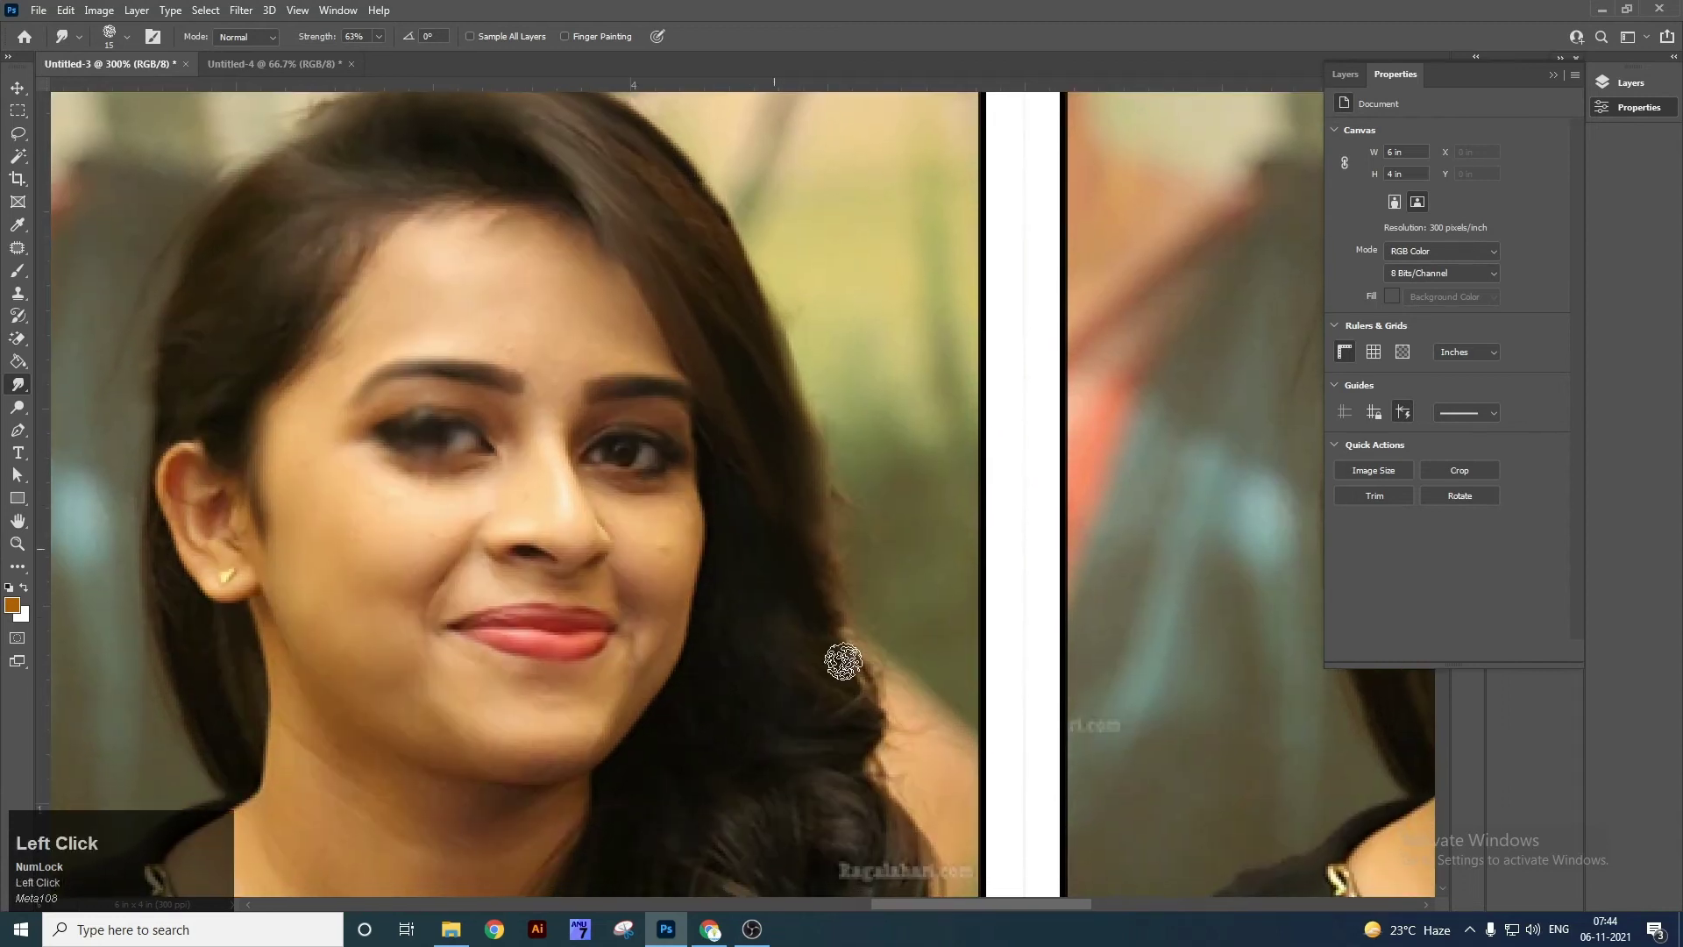
left_click_drag(850, 605, 878, 665)
left_click_drag(859, 594, 843, 491)
left_click_drag(849, 561, 854, 619)
mouse_move(685, 462)
left_mouse_down()
mouse_move(659, 621)
mouse_move(676, 585)
mouse_move(589, 697)
mouse_move(655, 665)
mouse_move(683, 581)
mouse_move(774, 633)
mouse_move(815, 714)
mouse_move(841, 617)
mouse_move(849, 709)
mouse_move(889, 783)
mouse_move(840, 663)
left_mouse_up()
mouse_move(864, 638)
left_mouse_down()
mouse_move(719, 715)
mouse_move(798, 745)
mouse_move(861, 803)
mouse_move(808, 767)
mouse_move(829, 685)
mouse_move(598, 652)
left_mouse_up()
mouse_move(454, 761)
left_mouse_down()
mouse_move(571, 705)
mouse_move(619, 831)
mouse_move(660, 759)
mouse_move(718, 804)
mouse_move(634, 686)
mouse_move(586, 880)
mouse_move(643, 707)
mouse_move(701, 752)
left_mouse_up()
Smudge across the forehead and the ear's edge, then undo those strokes.
left_click_drag(665, 495, 703, 619)
left_click_drag(603, 371, 650, 474)
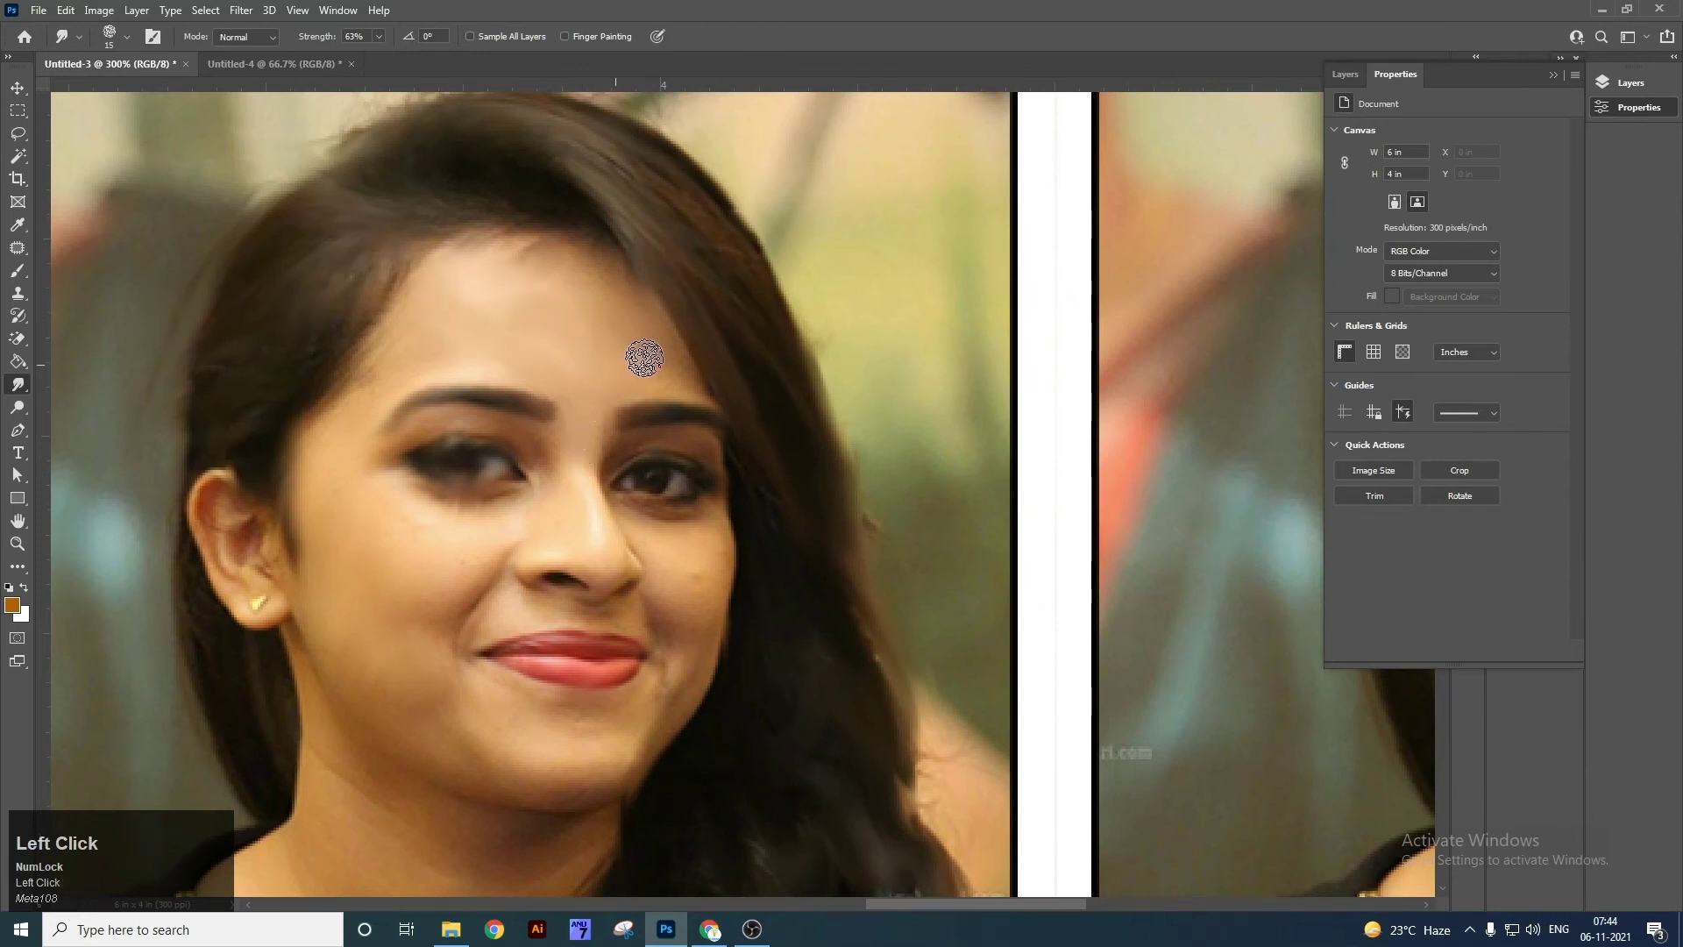
left_click_drag(573, 328, 604, 333)
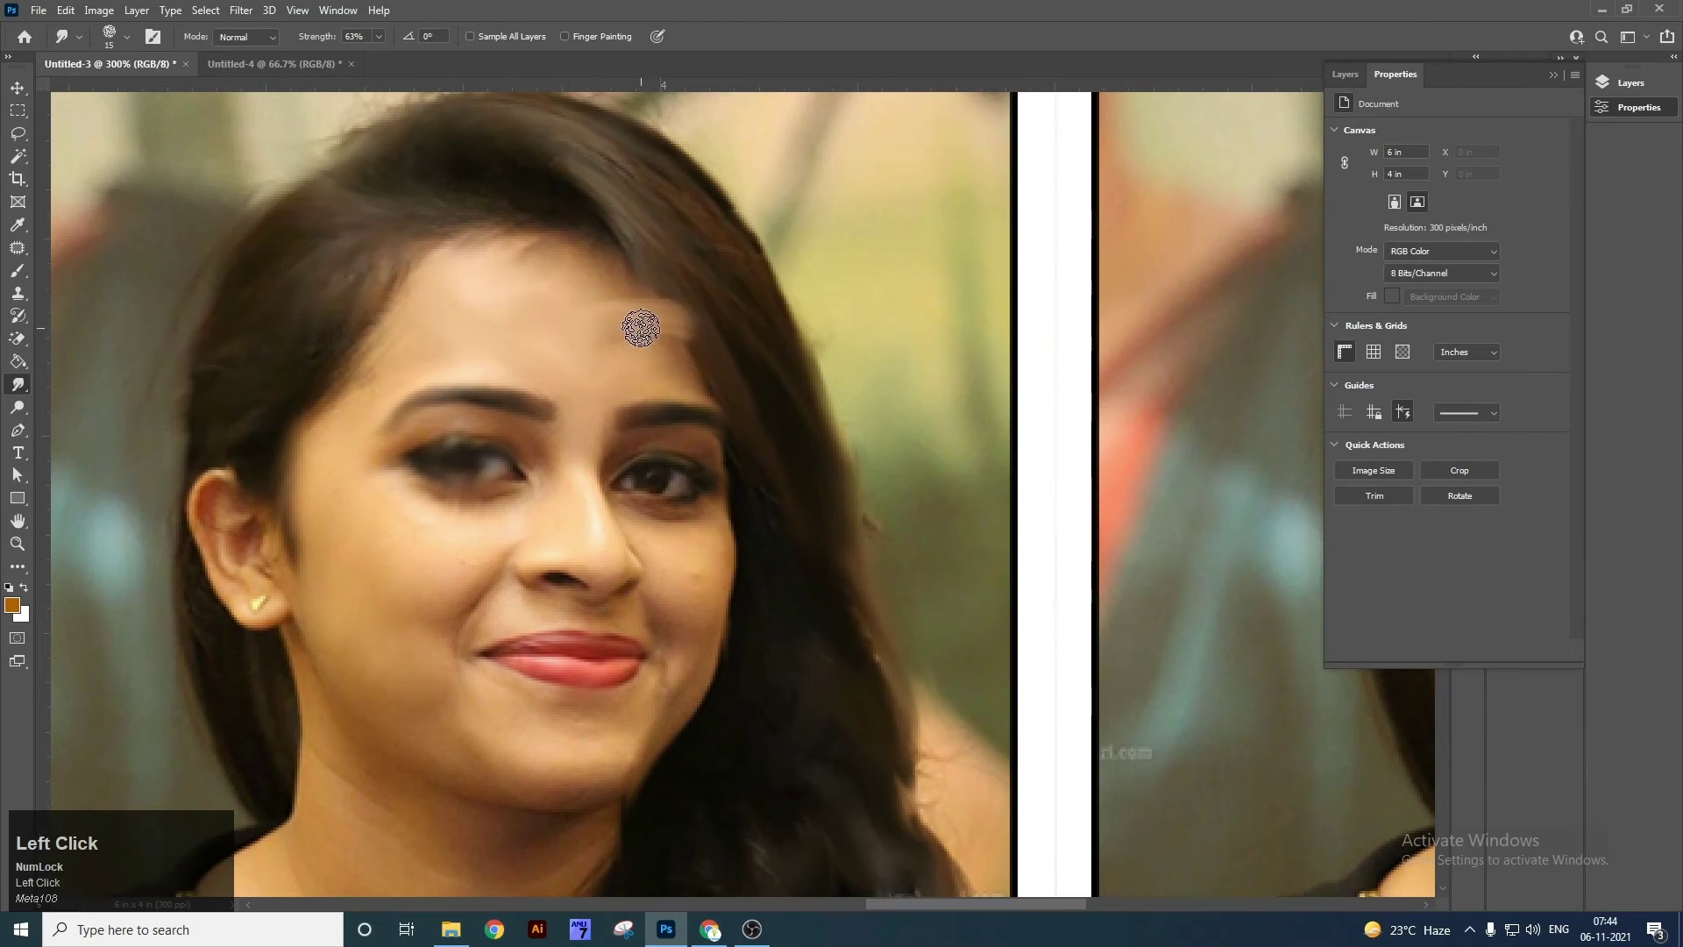
key("ctrl+z")
left_click_drag(346, 448, 364, 565)
mouse_move(225, 463)
left_mouse_down()
mouse_move(208, 497)
mouse_move(240, 480)
mouse_move(162, 586)
mouse_move(263, 633)
left_mouse_up()
key("ctrl+z")
key("ctrl+z")
key("ctrl+z")
key("ctrl+z")
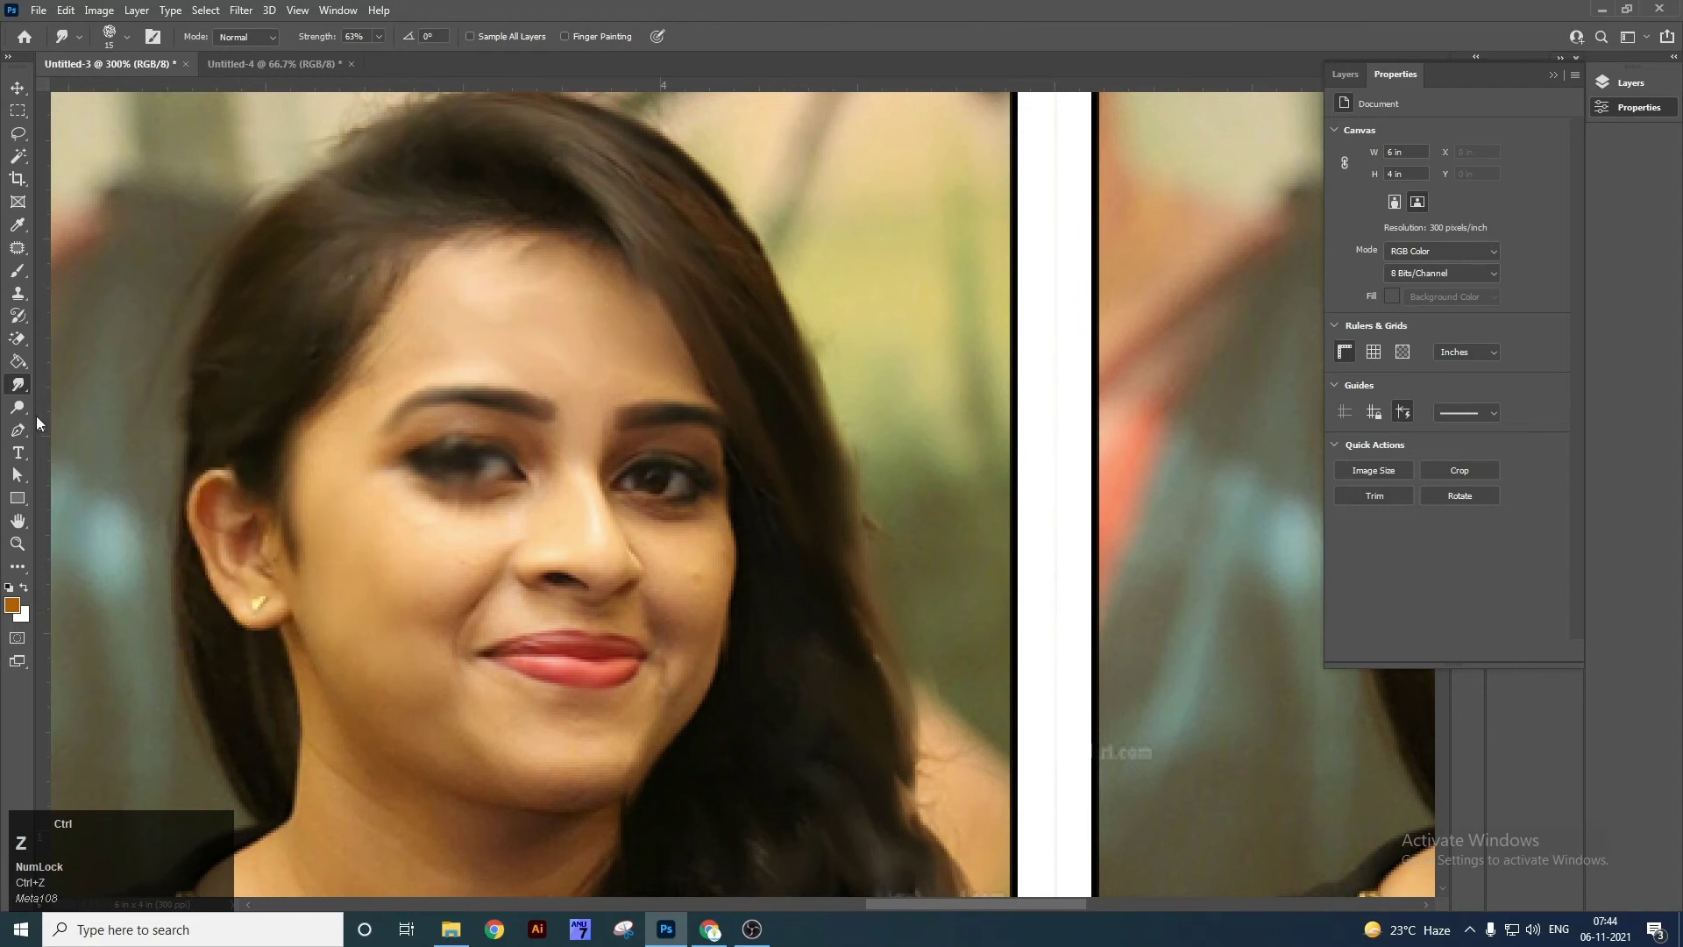
Select the Dodge Tool and bring another portrait into view.
right_click(18, 384)
left_click(106, 383)
left_click(84, 417)
key("v")
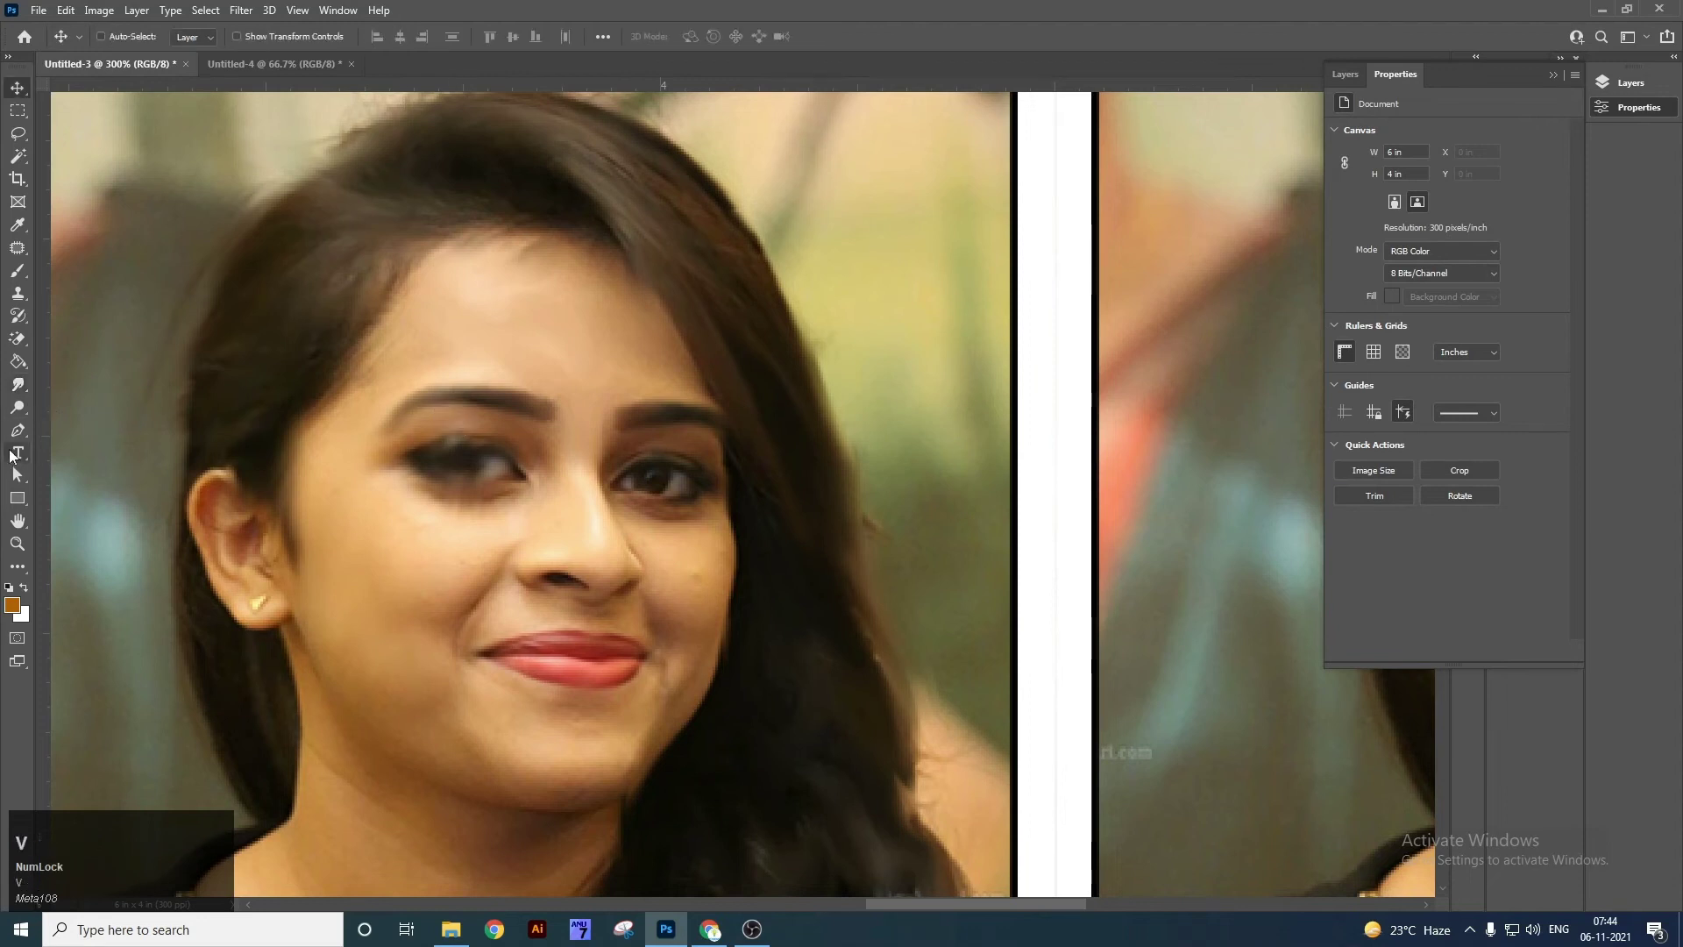
right_click(18, 407)
left_click(60, 409)
key("Tab")
key("ctrl+minus")
key("ctrl+minus")
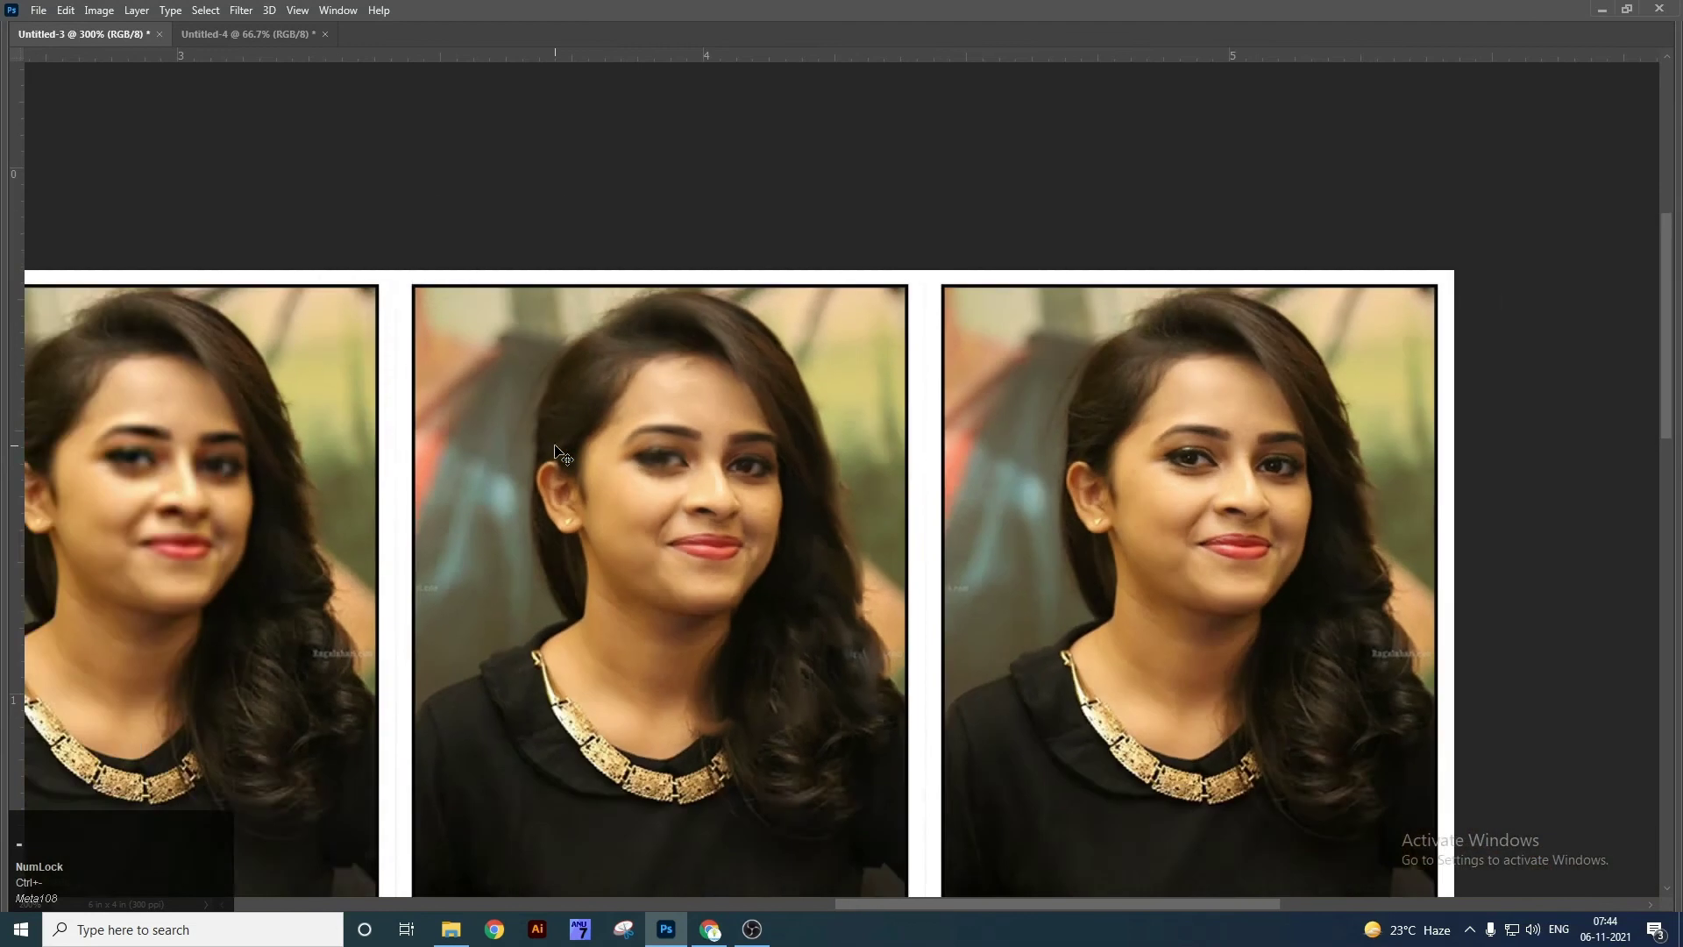
key("space")
left_click_drag(1102, 568, 978, 595)
key("Tab")
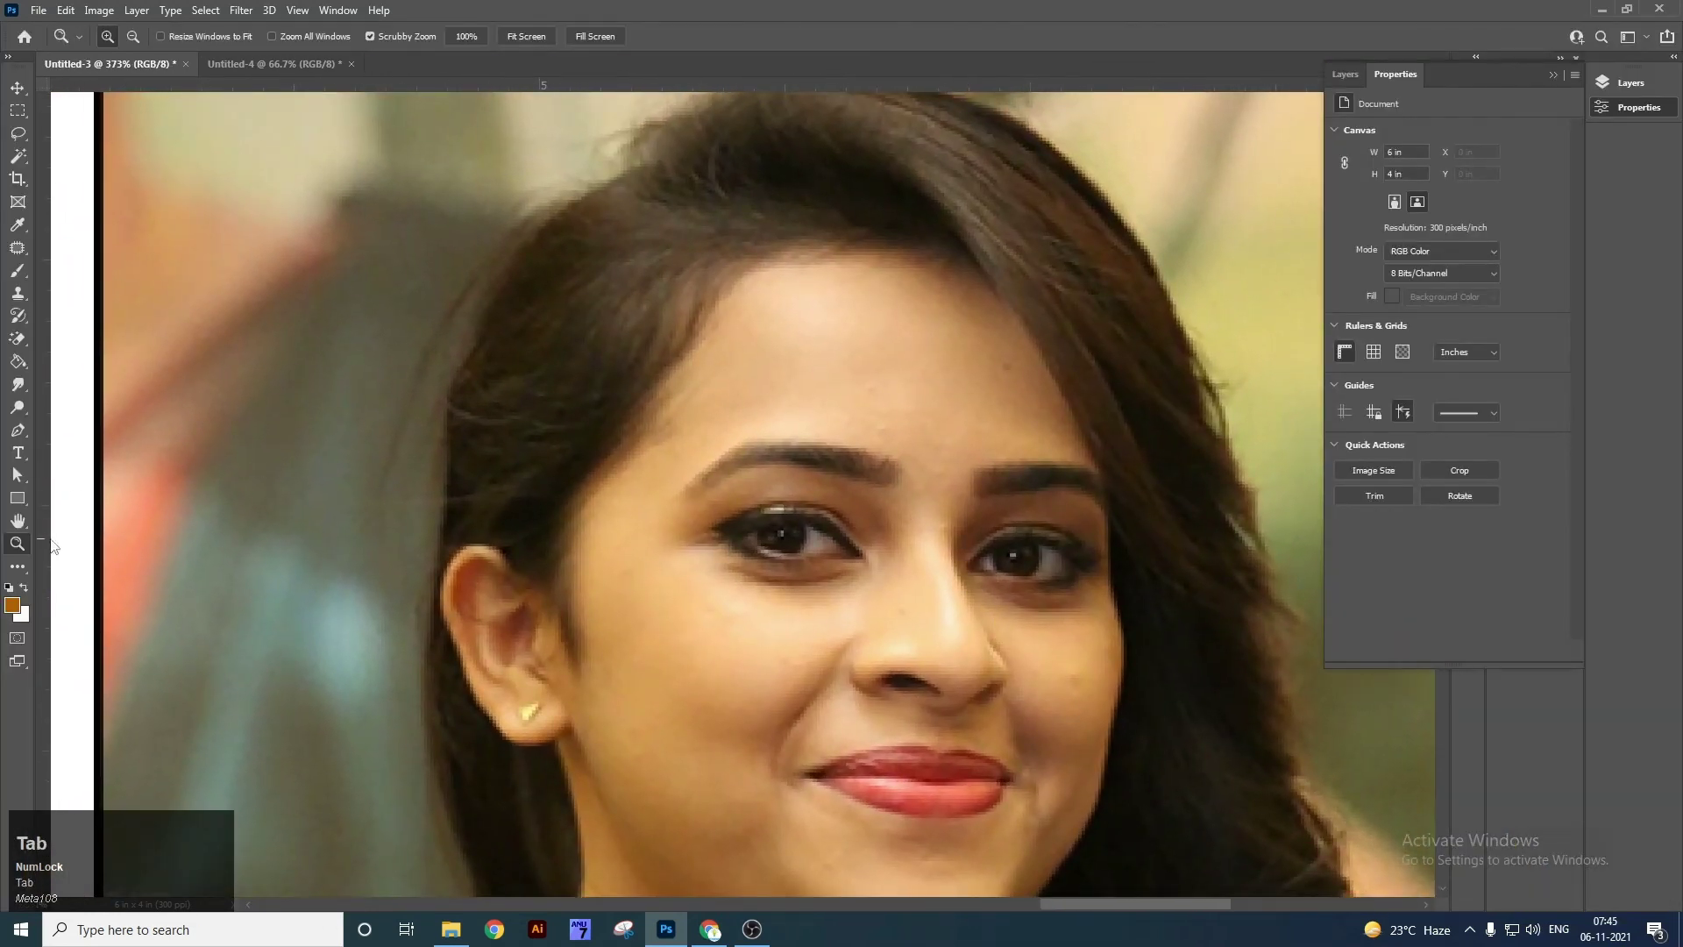
Dodge the portrait's forehead, cheeks and nose.
right_click(17, 408)
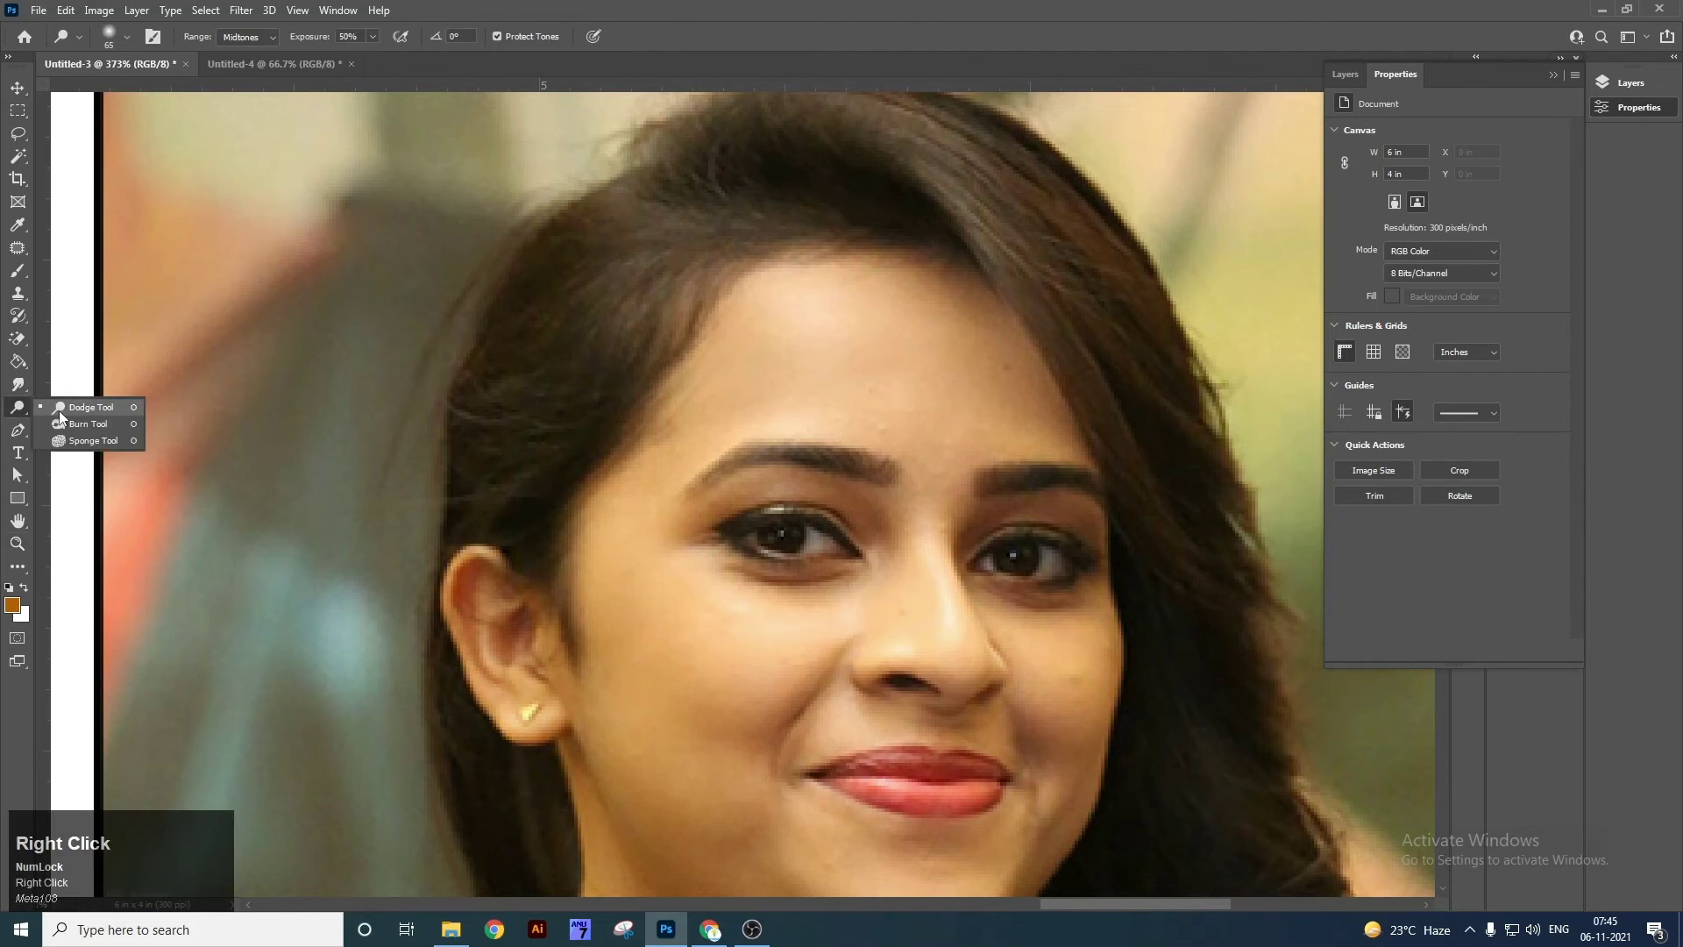
left_click(60, 408)
mouse_move(789, 398)
left_mouse_down()
mouse_move(814, 348)
mouse_move(705, 353)
mouse_move(676, 443)
mouse_move(606, 442)
mouse_move(532, 406)
mouse_move(547, 368)
mouse_move(761, 372)
mouse_move(853, 435)
mouse_move(948, 434)
mouse_move(1023, 361)
mouse_move(1079, 464)
mouse_move(1067, 520)
mouse_move(961, 626)
mouse_move(1036, 570)
mouse_move(891, 485)
mouse_move(670, 532)
mouse_move(676, 694)
mouse_move(831, 677)
mouse_move(671, 711)
mouse_move(919, 631)
mouse_move(1038, 564)
mouse_move(1060, 626)
mouse_move(1080, 496)
left_mouse_up()
left_click_drag(1067, 531, 1069, 473)
mouse_move(1078, 509)
left_mouse_down()
mouse_move(1037, 705)
mouse_move(1028, 597)
left_mouse_up()
mouse_move(984, 520)
left_mouse_down()
mouse_move(751, 497)
mouse_move(582, 582)
mouse_move(613, 676)
mouse_move(613, 556)
mouse_move(906, 494)
mouse_move(842, 744)
mouse_move(556, 650)
left_mouse_up()
Dodge the chin, left cheek and neck down to the necklace.
mouse_move(711, 696)
left_mouse_down()
mouse_move(688, 619)
mouse_move(884, 581)
mouse_move(669, 713)
mouse_move(592, 719)
left_mouse_up()
mouse_move(576, 733)
left_mouse_down()
mouse_move(605, 575)
mouse_move(594, 552)
left_mouse_up()
mouse_move(466, 628)
left_mouse_down()
mouse_move(683, 597)
mouse_move(836, 541)
mouse_move(755, 714)
mouse_move(451, 727)
mouse_move(686, 873)
mouse_move(879, 695)
left_mouse_up()
left_click_drag(895, 579, 807, 715)
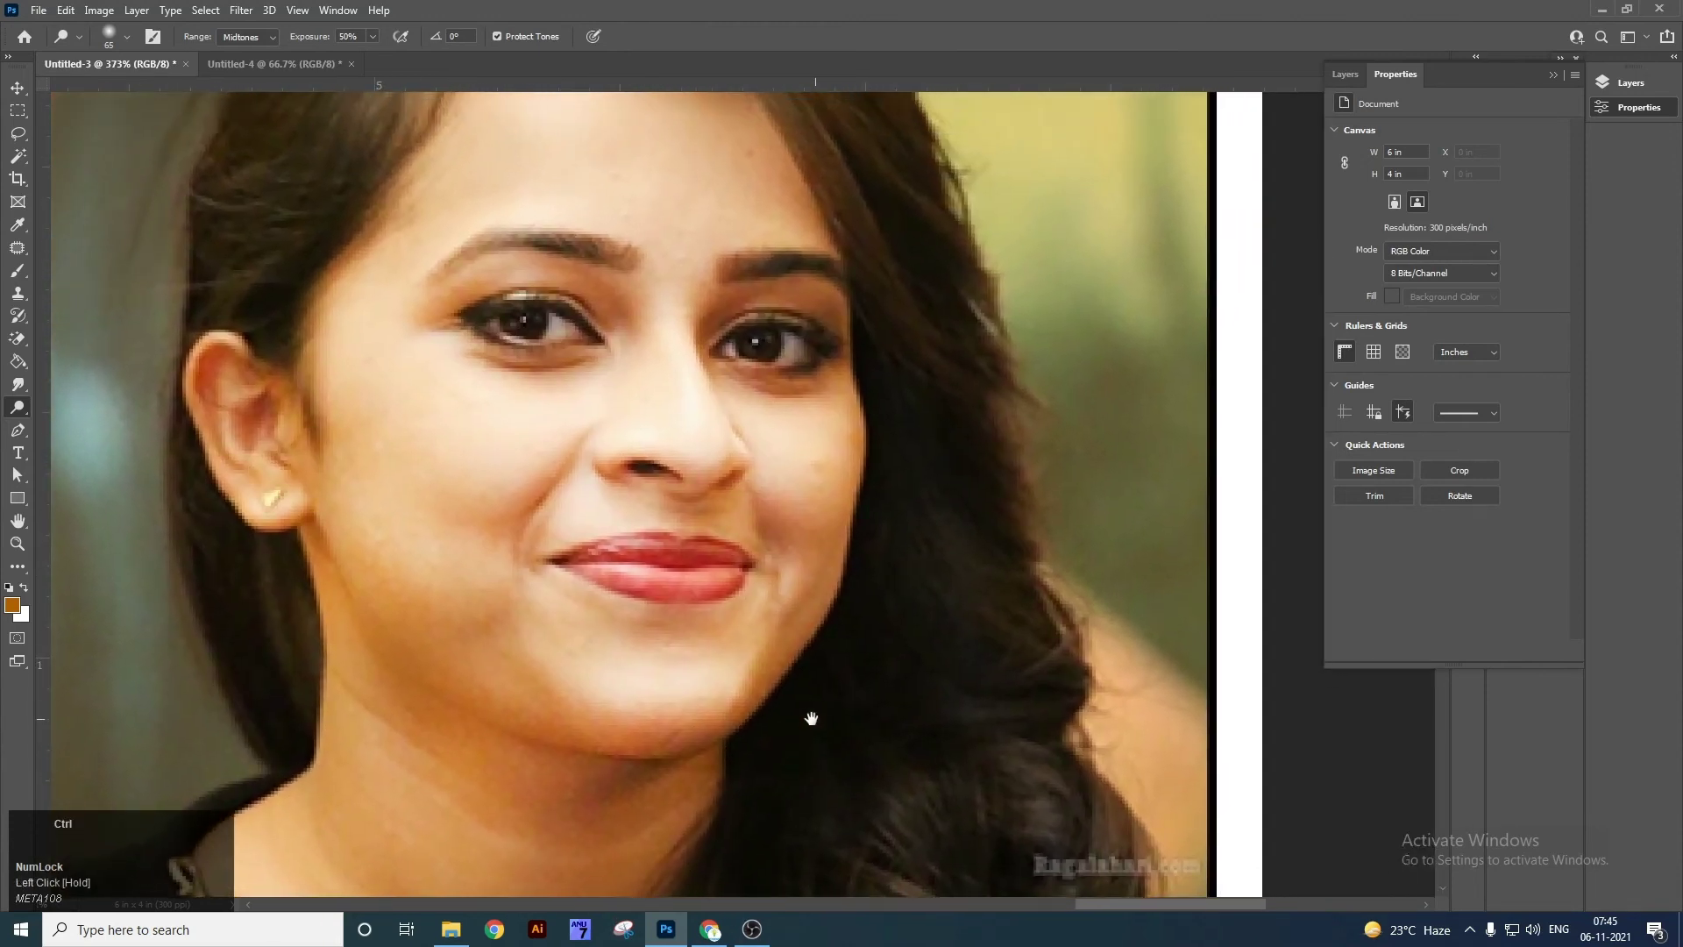
At 100% zoom, brighten the top-right portrait's face, neck and hair.
key("ctrl+minus")
key("ctrl+minus")
mouse_move(833, 654)
left_mouse_down()
mouse_move(863, 327)
mouse_move(689, 257)
mouse_move(710, 262)
left_mouse_up()
key("ctrl+minus")
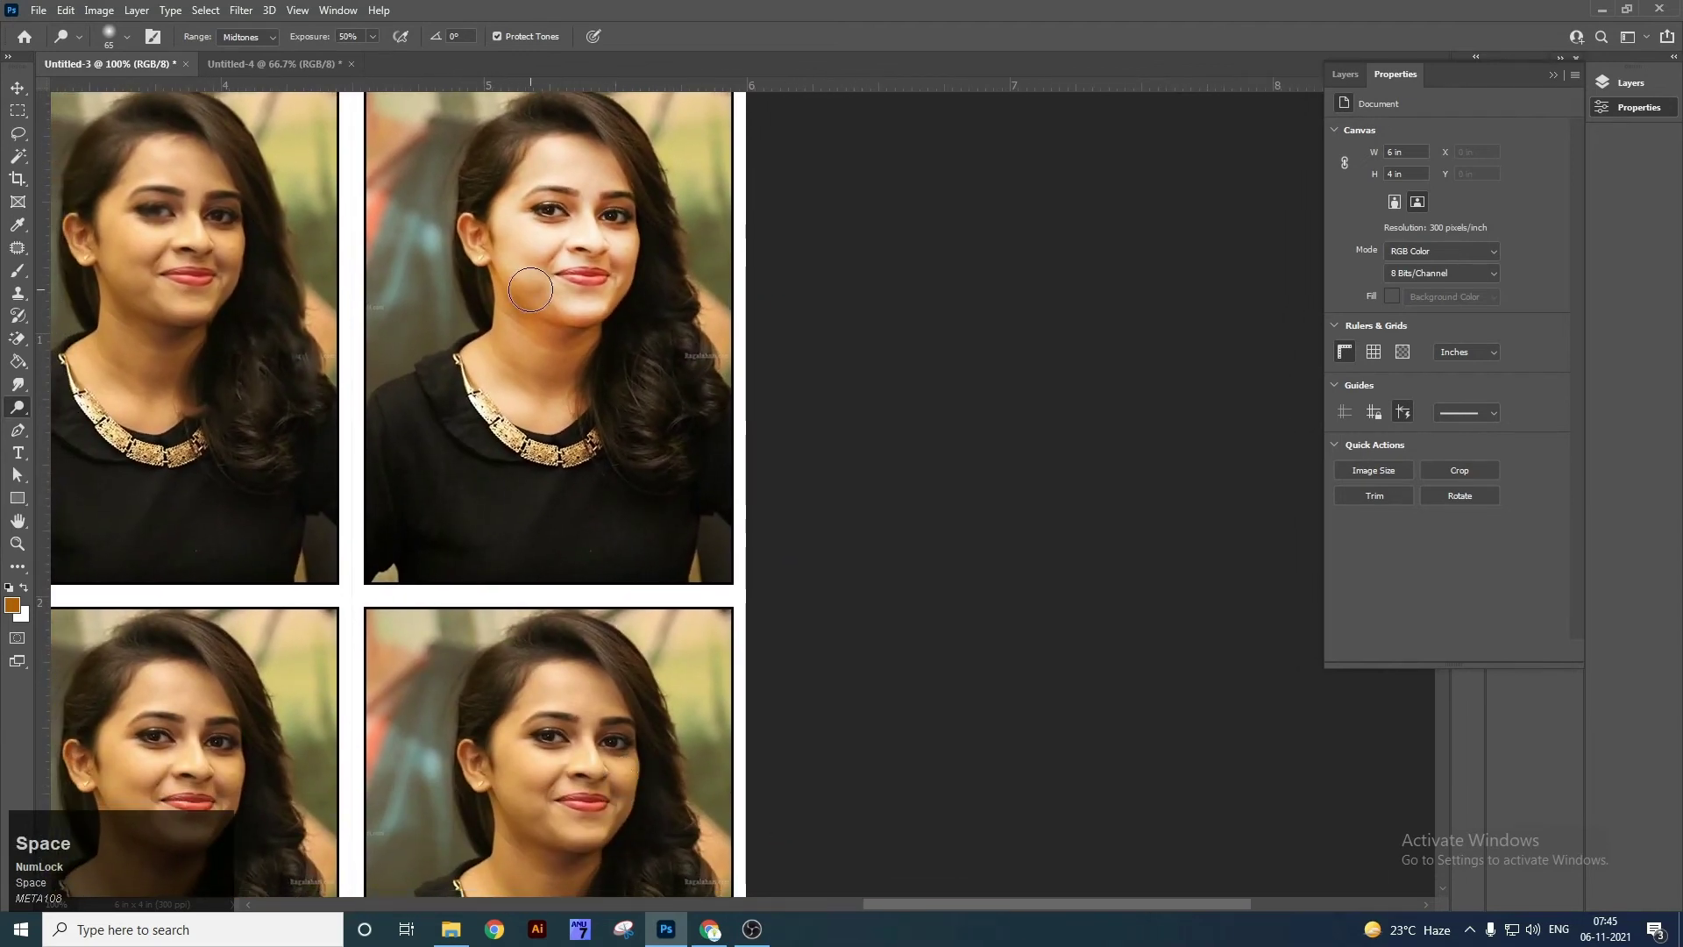
mouse_move(491, 347)
left_mouse_down()
mouse_move(522, 367)
mouse_move(600, 333)
mouse_move(590, 409)
mouse_move(624, 184)
left_mouse_up()
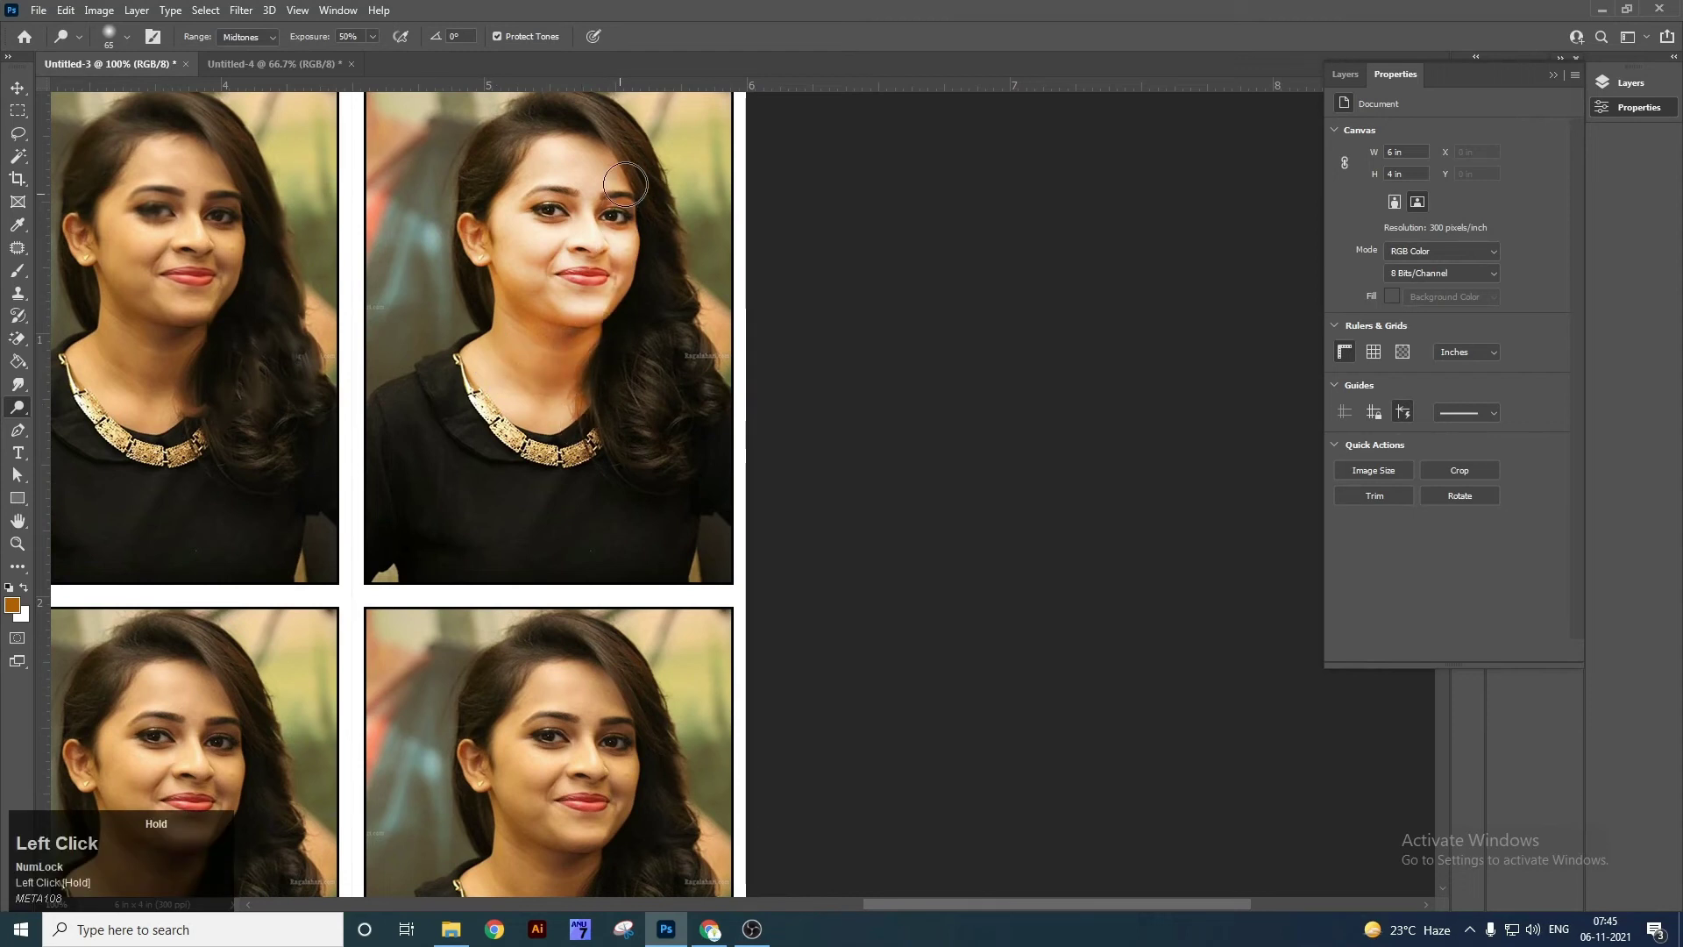
left_click_drag(661, 374, 371, 433)
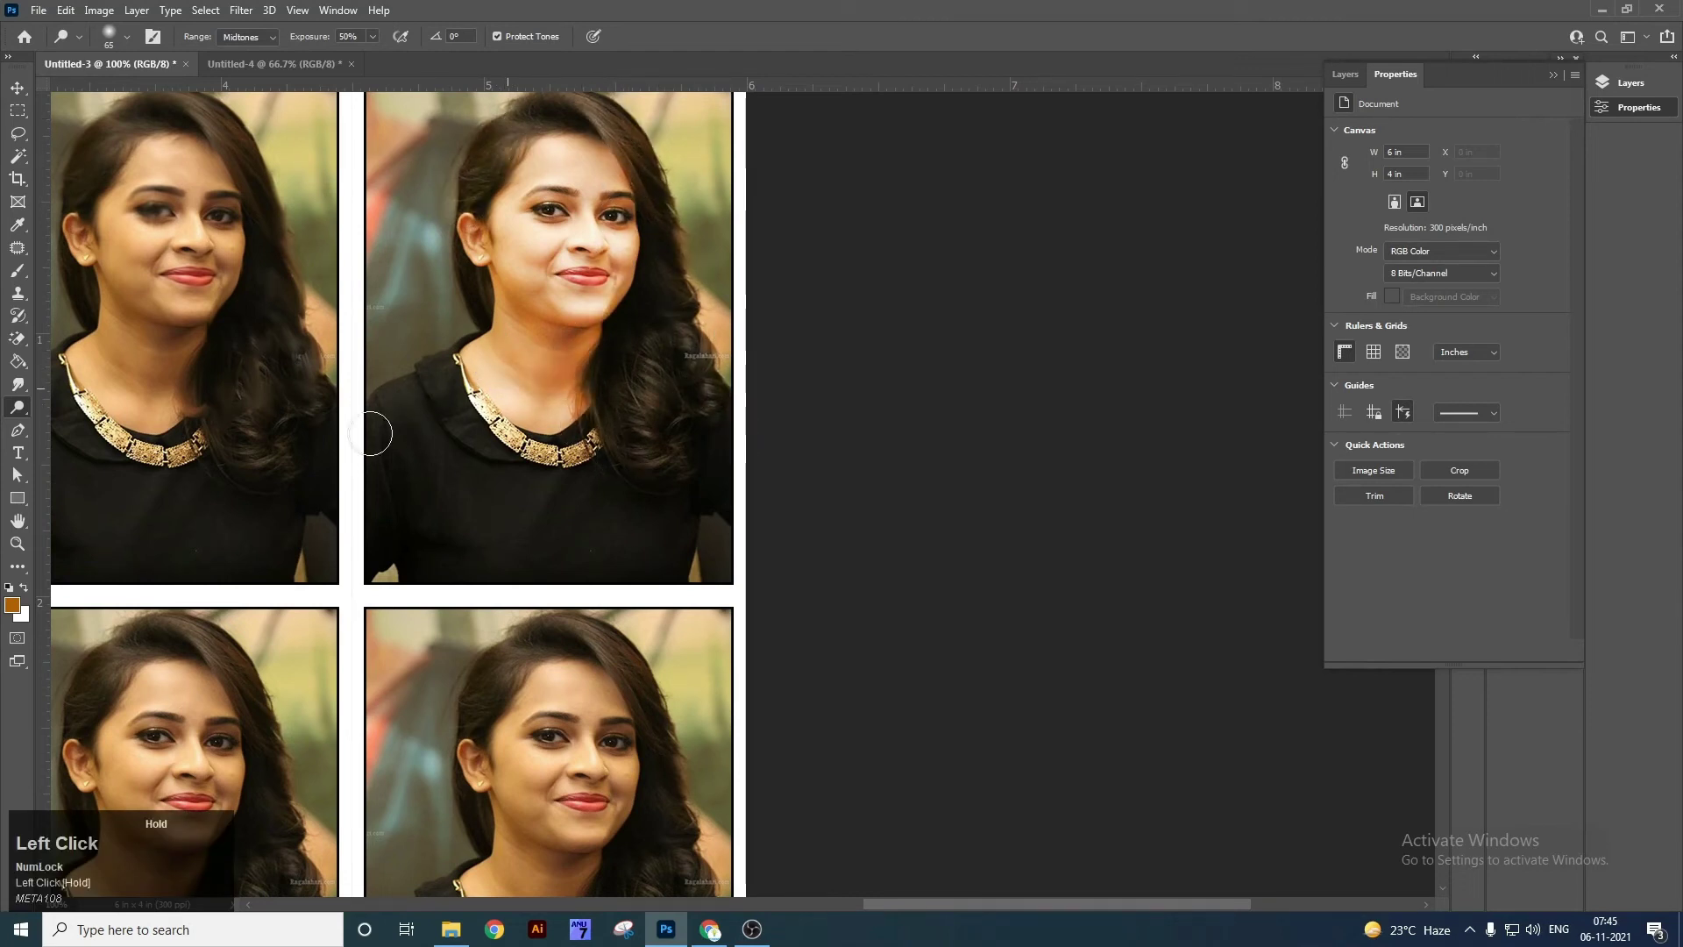
With the Burn Tool at brush size 80, darken the lower-right portrait's forehead, temple, cheek, jaw and neck.
right_click(29, 403)
left_click(65, 419)
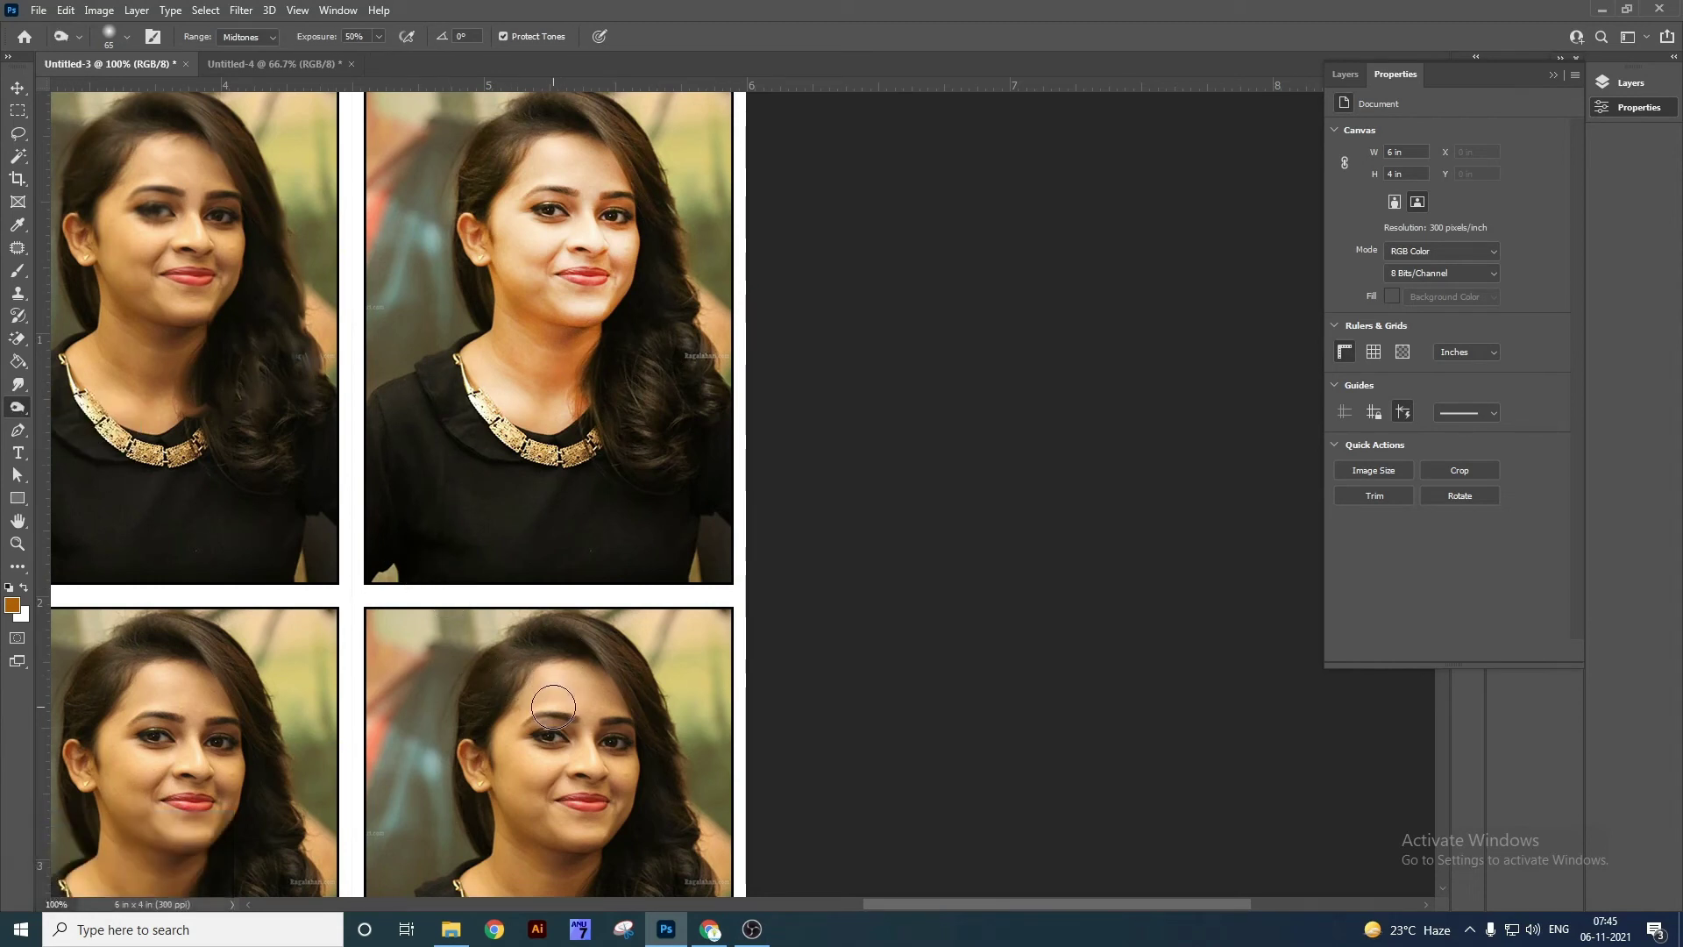
key("bracketright")
key("bracketright")
mouse_move(524, 738)
left_mouse_down()
mouse_move(541, 707)
mouse_move(567, 706)
left_mouse_up()
mouse_move(567, 707)
left_mouse_down()
mouse_move(582, 607)
mouse_move(530, 600)
mouse_move(503, 759)
left_mouse_up()
left_click_drag(626, 725, 461, 870)
Undo the hair and face burns, then burn the ear, face and neck in one stroke.
mouse_move(688, 625)
left_mouse_down()
mouse_move(598, 546)
mouse_move(539, 547)
left_mouse_up()
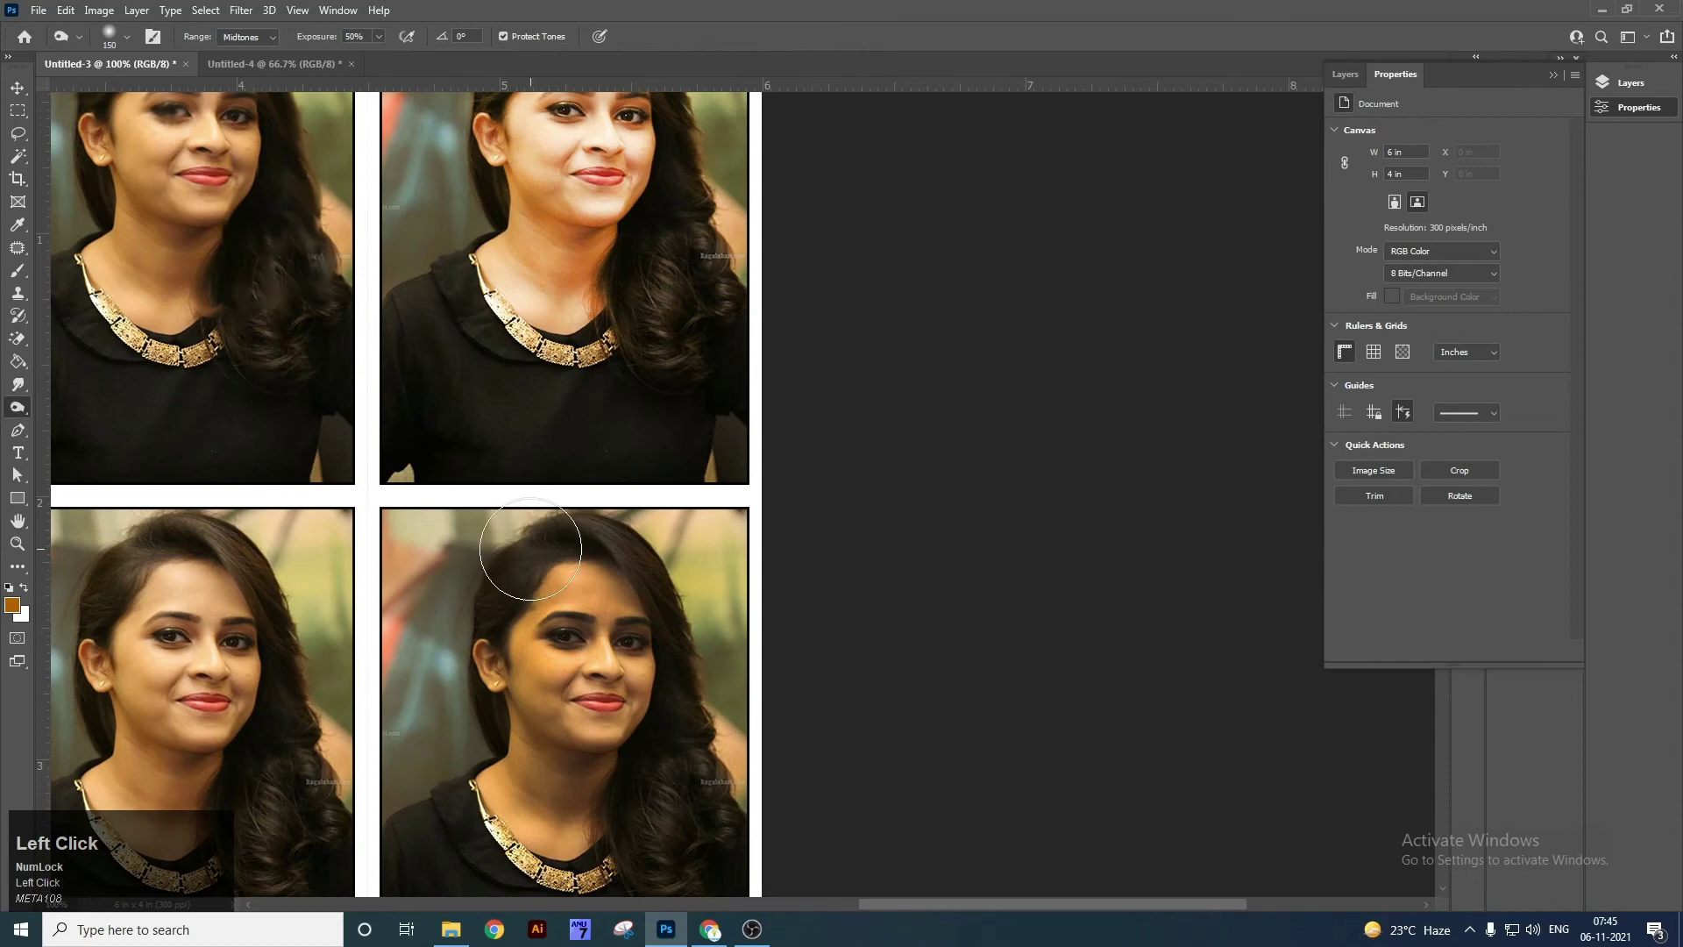
key("ctrl+z")
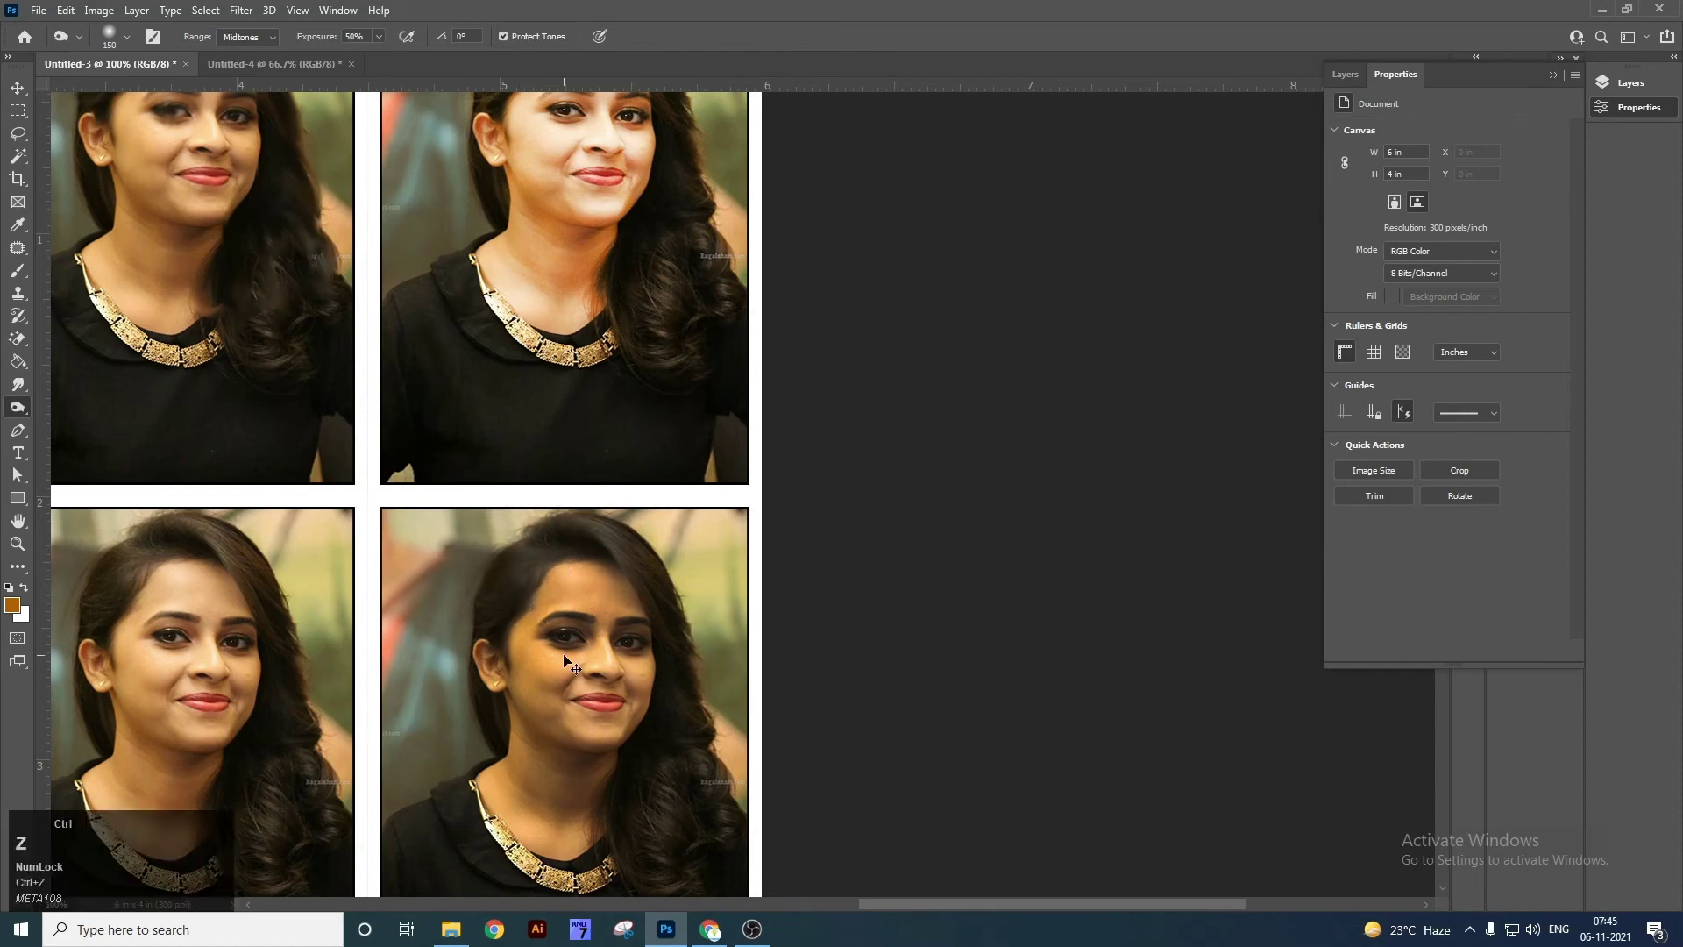
key("ctrl+z")
key("ctrl+z")
key("ctrl+z")
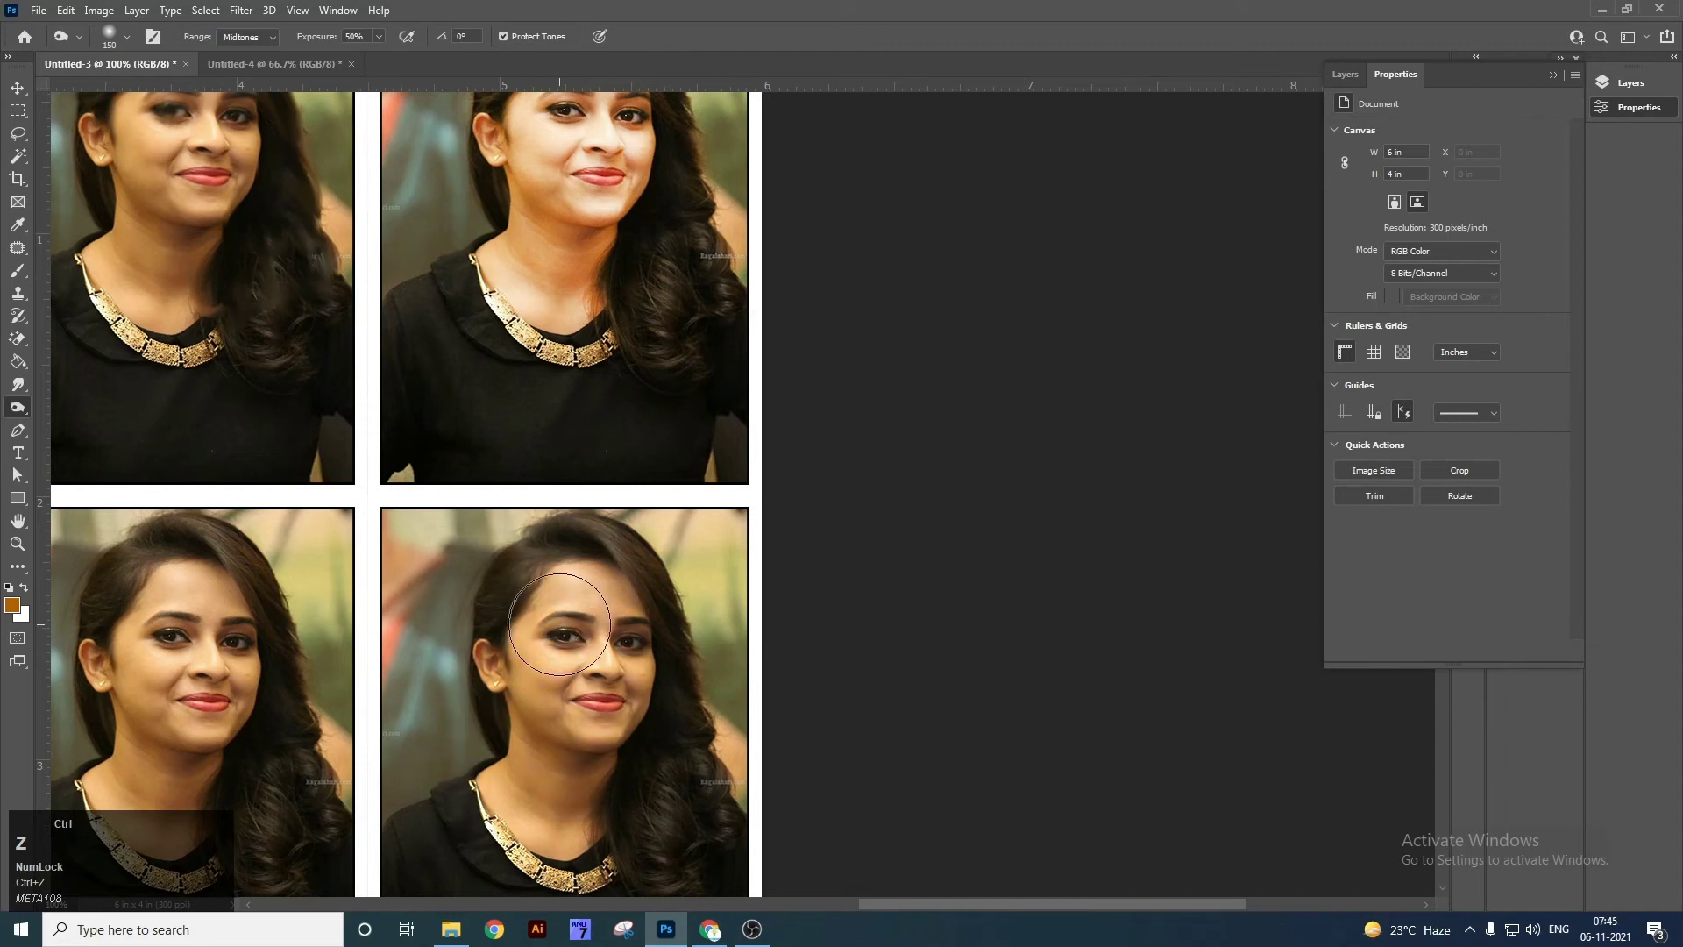
left_click(474, 668)
mouse_move(474, 668)
left_mouse_down()
mouse_move(439, 697)
mouse_move(676, 752)
mouse_move(566, 842)
mouse_move(496, 785)
left_mouse_up()
right_click(22, 408)
left_click(78, 410)
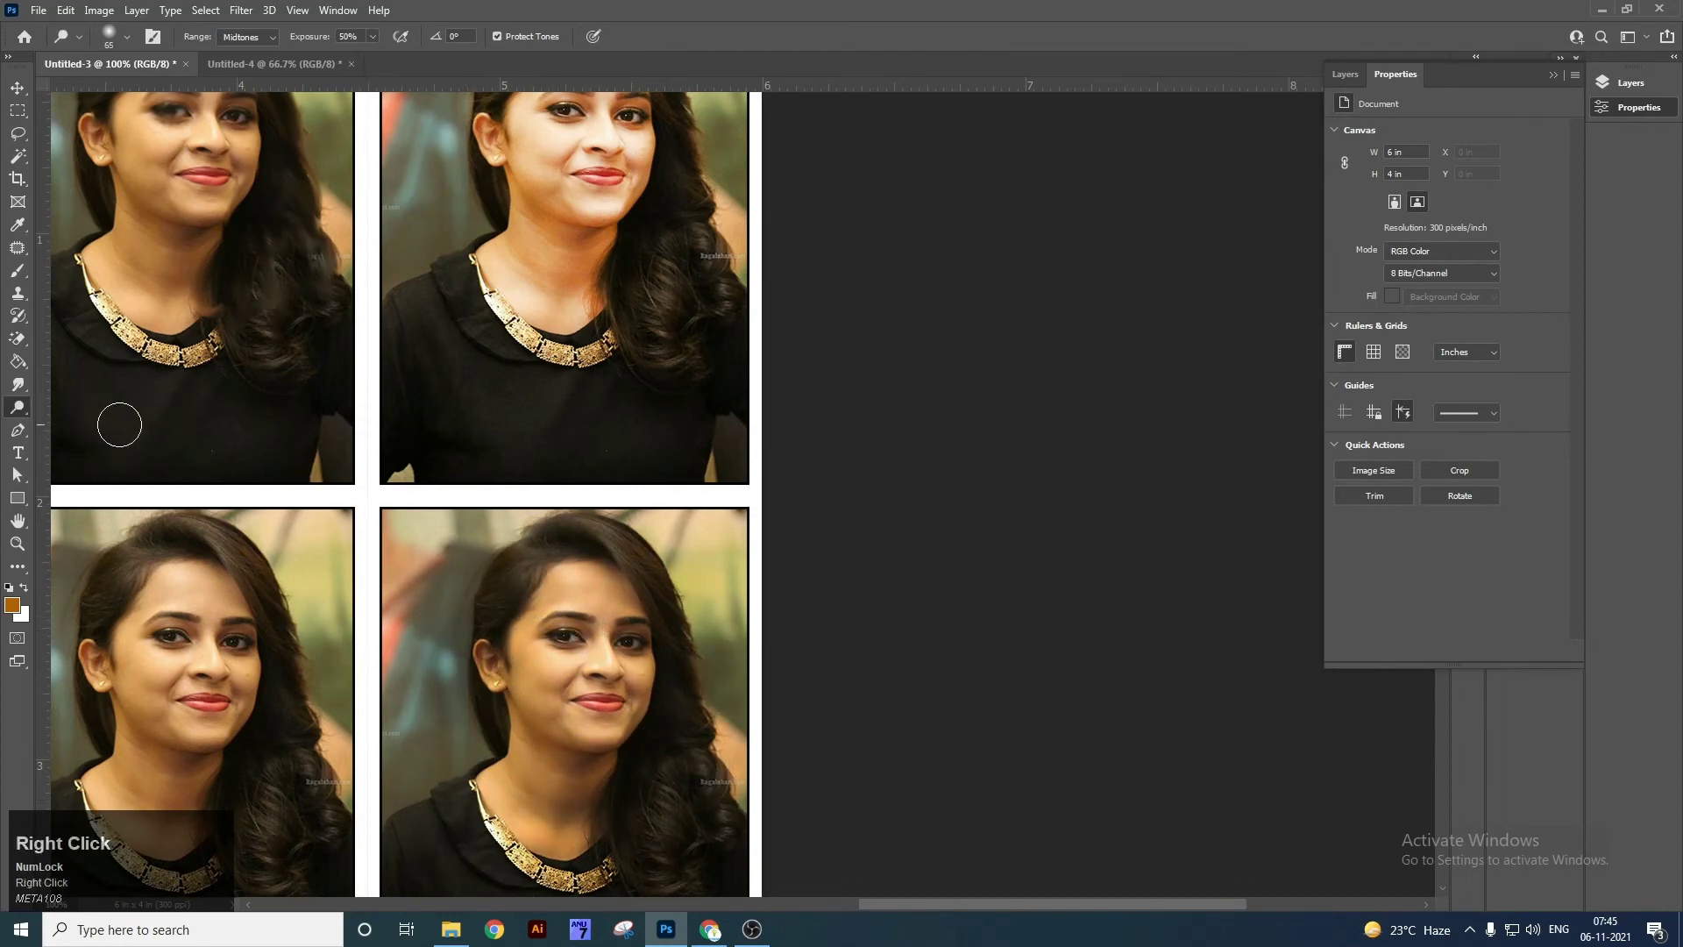
Sponge the lower-right portrait's face, neck and background to boost saturation.
right_click(22, 408)
left_click(77, 443)
mouse_move(451, 669)
left_mouse_down()
mouse_move(557, 614)
mouse_move(650, 649)
mouse_move(766, 605)
mouse_move(750, 759)
left_mouse_up()
left_click_drag(663, 716, 710, 680)
mouse_move(562, 742)
left_mouse_down()
mouse_move(496, 838)
mouse_move(500, 479)
mouse_move(745, 530)
mouse_move(773, 803)
mouse_move(414, 868)
left_mouse_up()
left_click_drag(546, 706, 804, 644)
left_click_drag(890, 570, 970, 668)
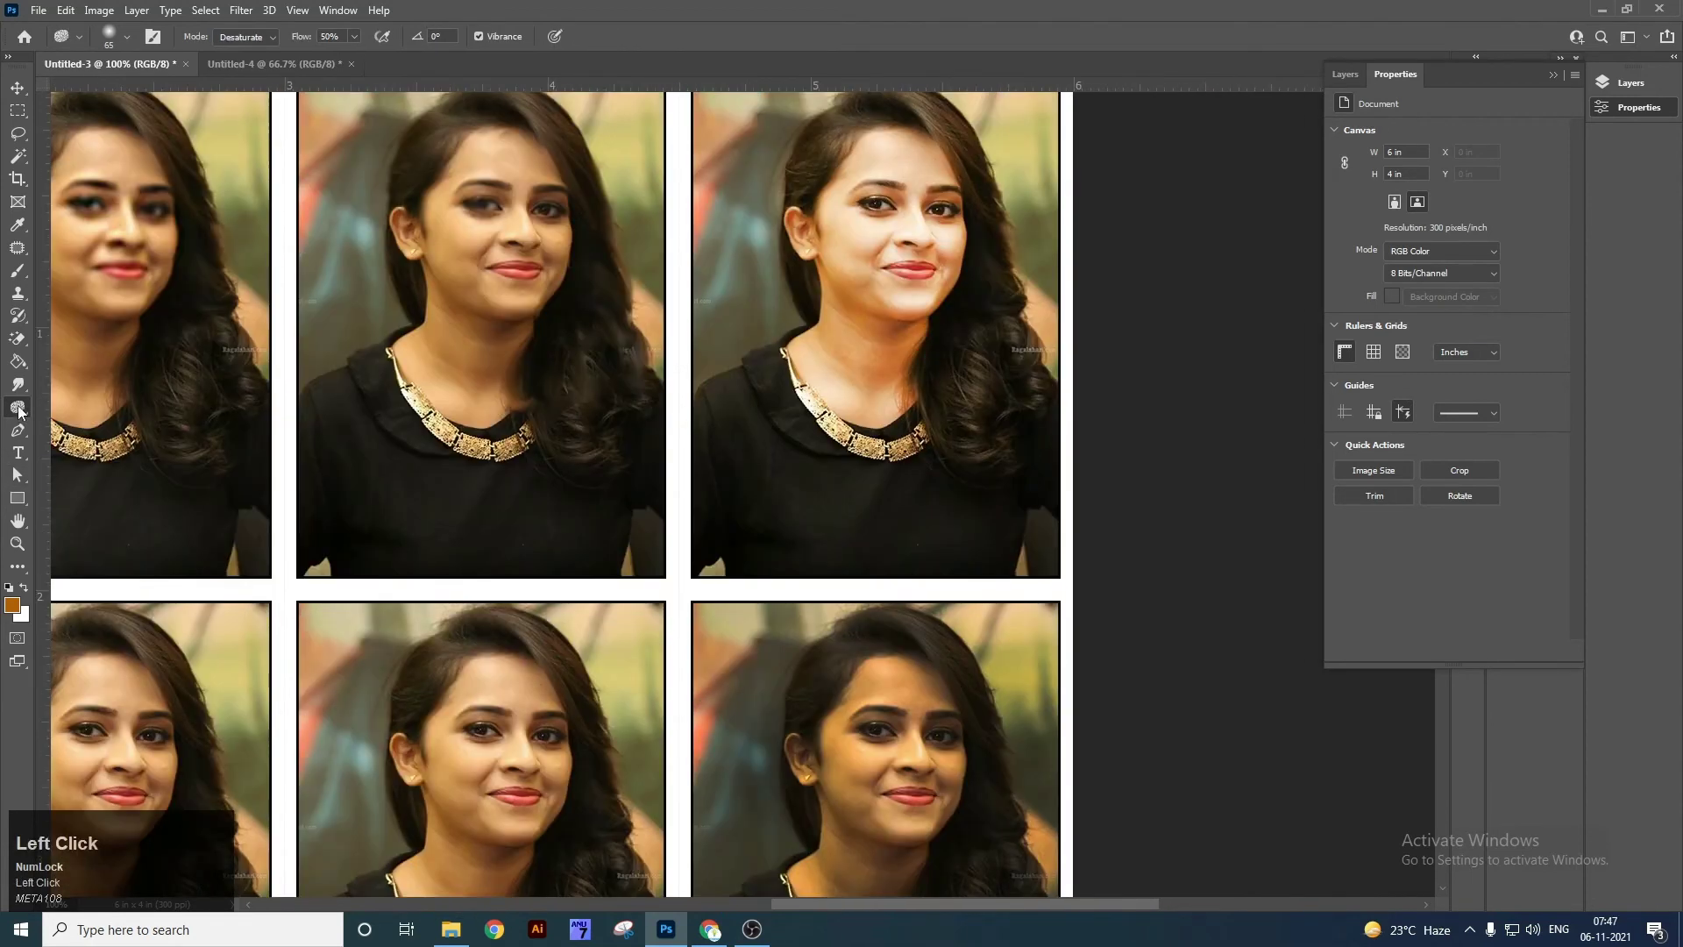
Zoom to 132% on the lower portraits and set the Sponge tool to Saturate mode.
right_click(21, 413)
left_click(79, 415)
right_click(21, 410)
left_click(79, 451)
key("z")
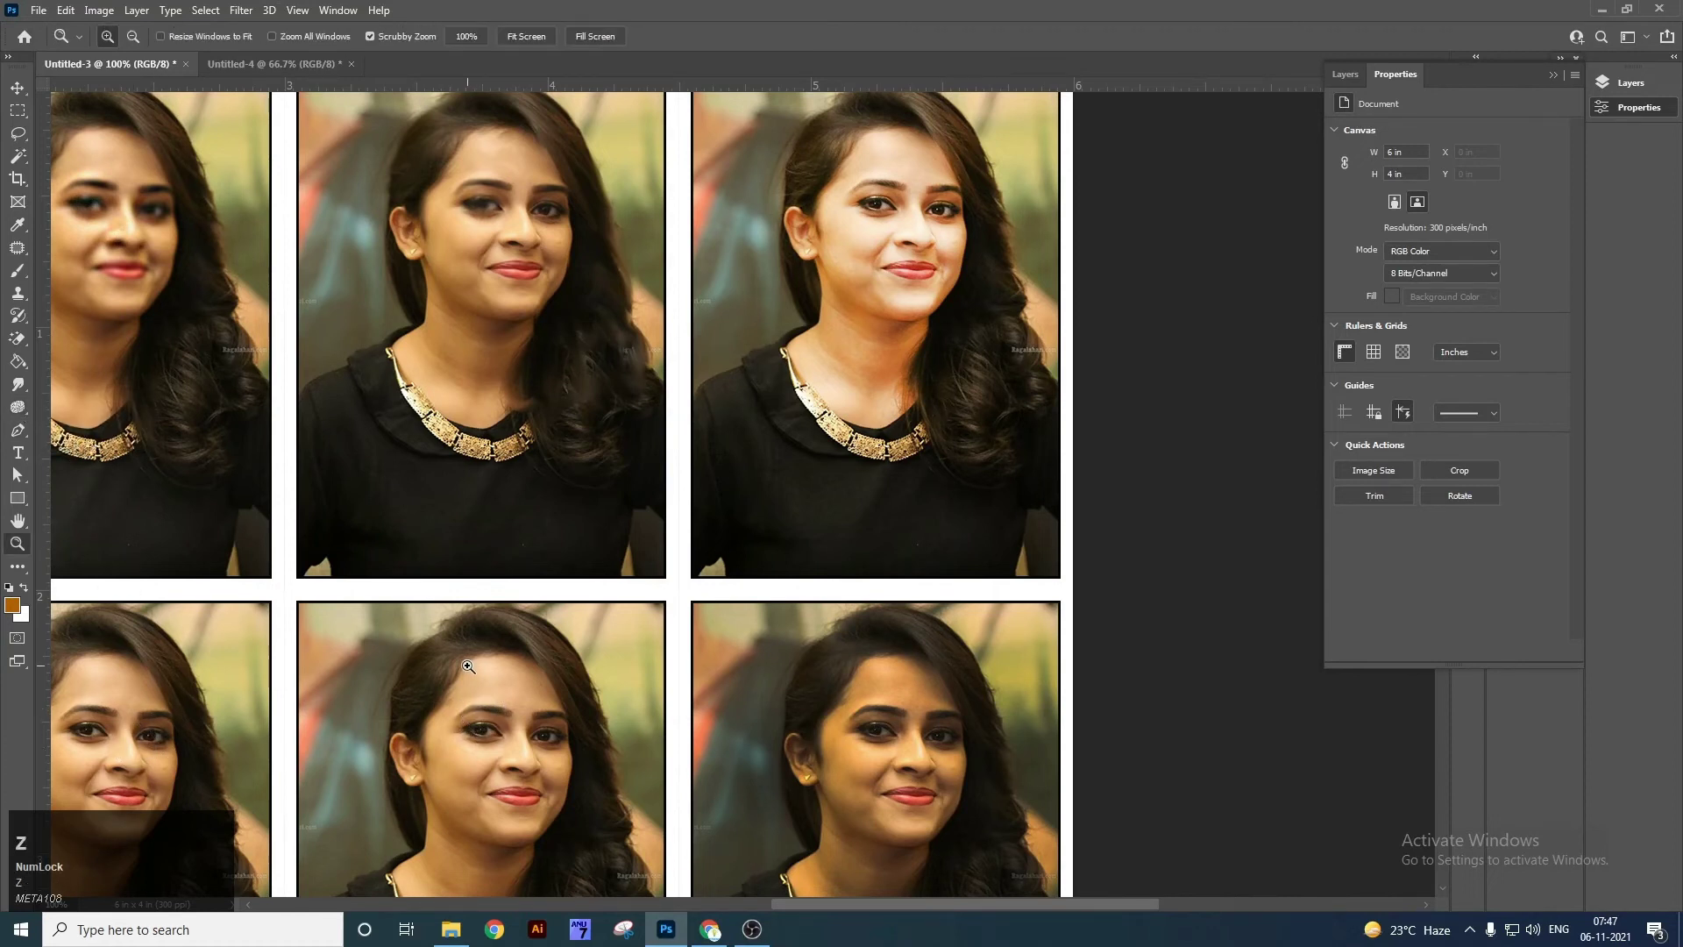
left_click(473, 715)
scroll(439, 544, "down", 3)
key("Tab")
key("Tab")
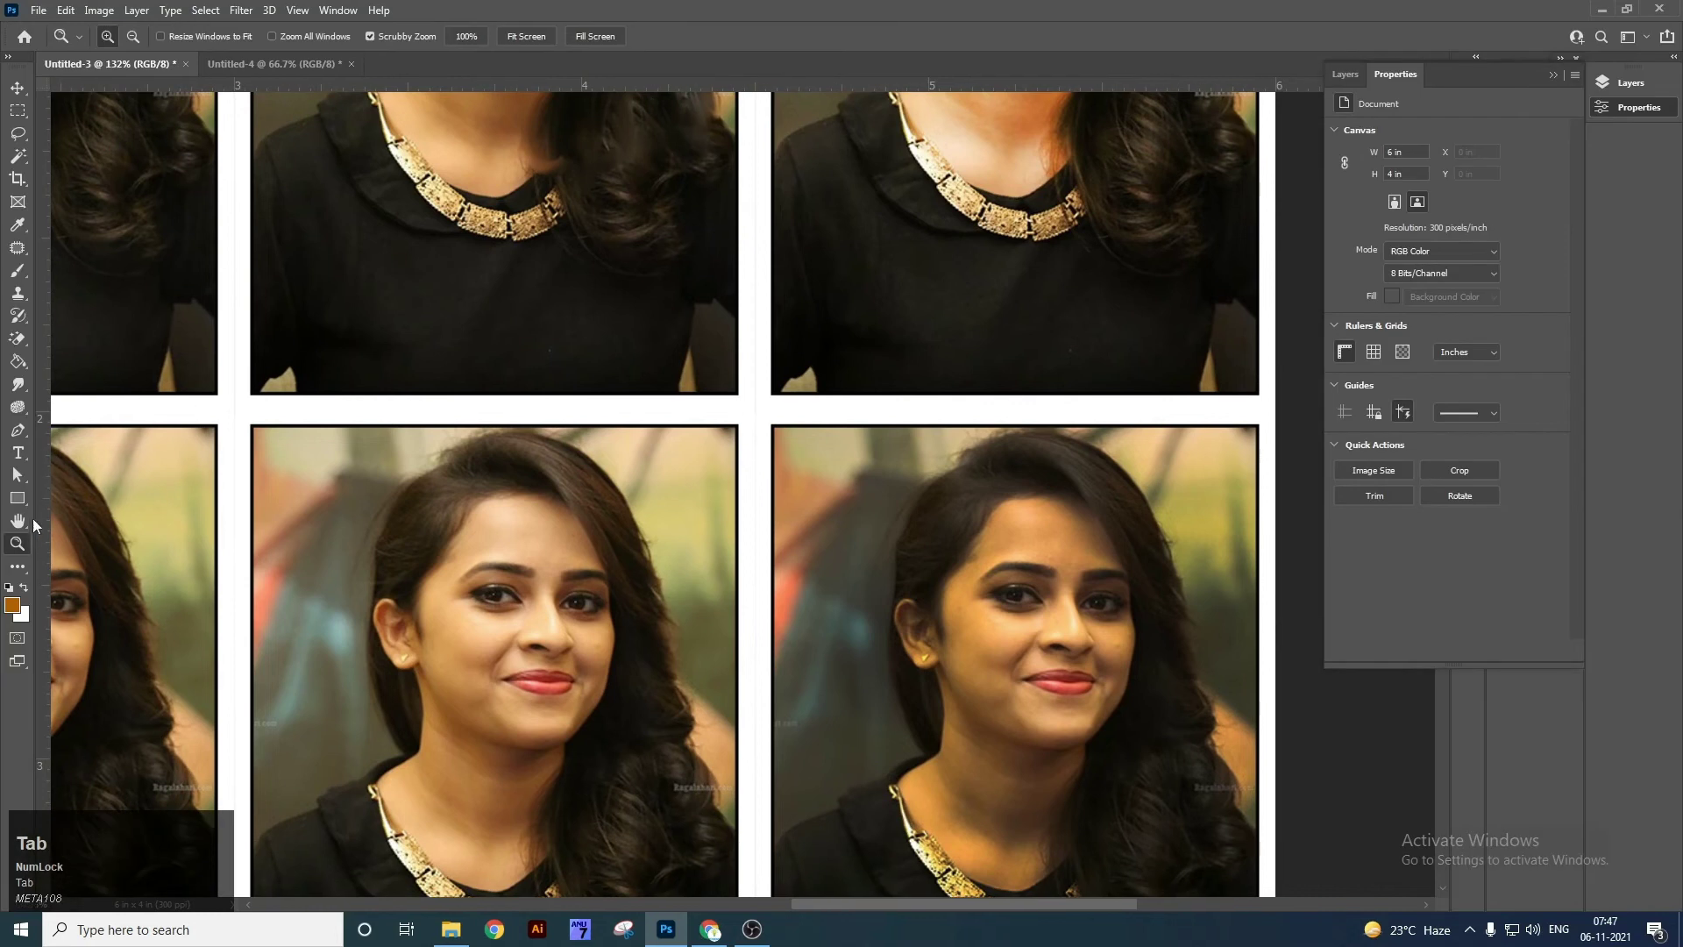
right_click(21, 412)
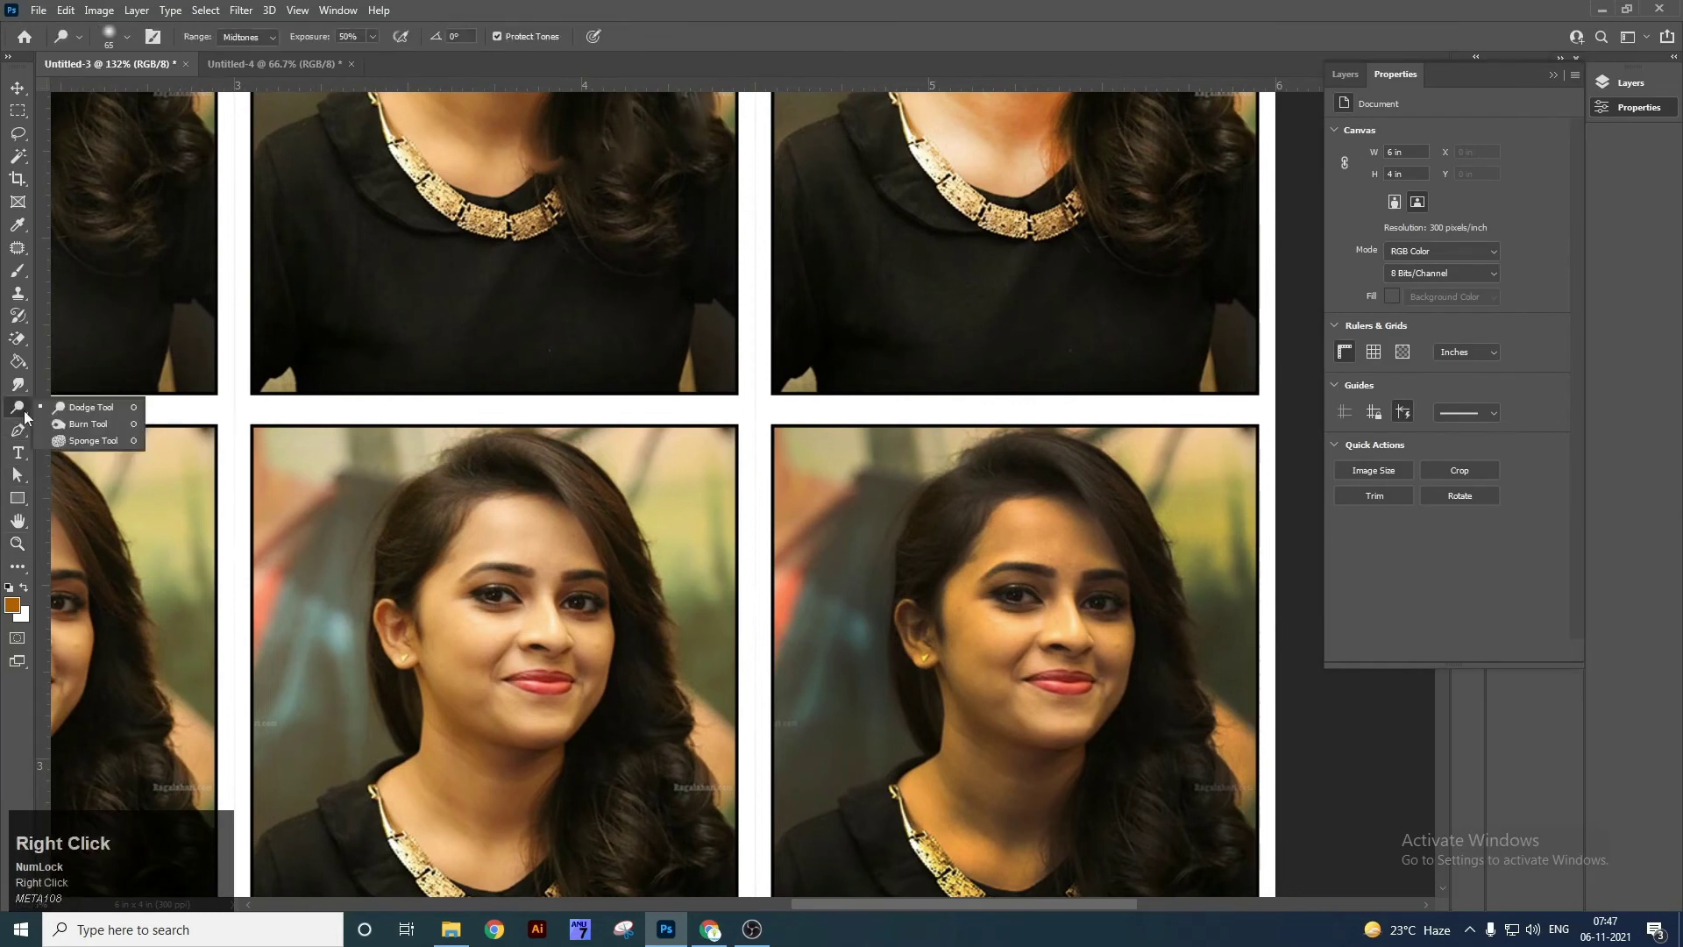
left_click(79, 441)
left_click(276, 39)
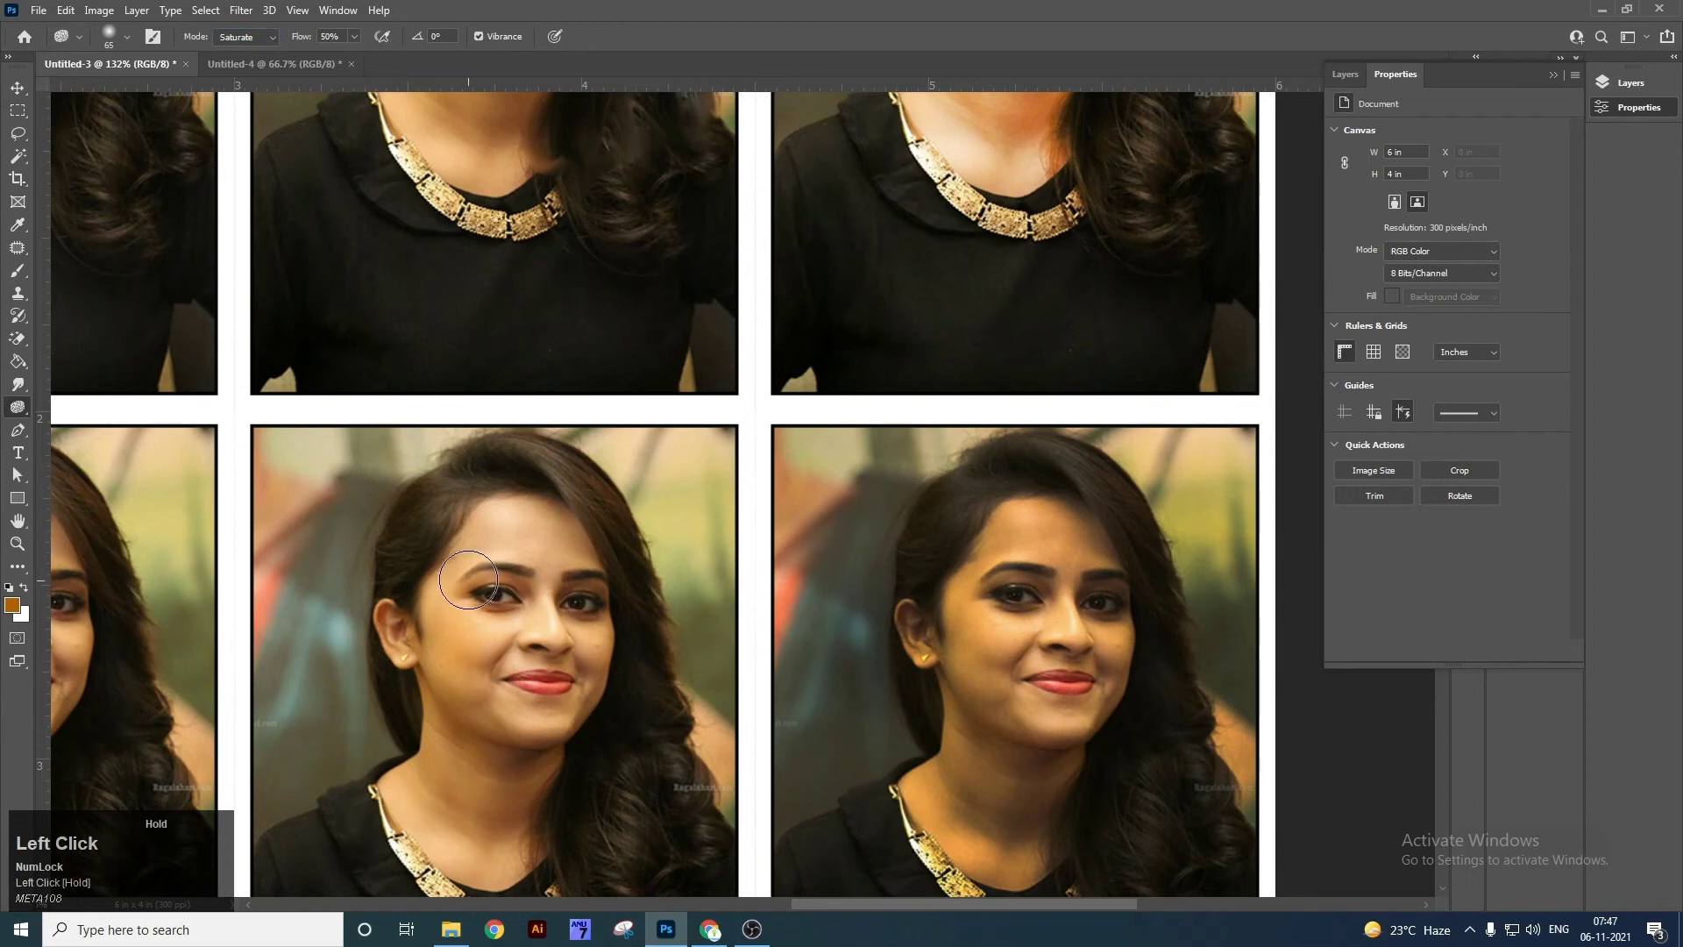
Saturate the middle photo's face, neck and background with a 200 px brush.
mouse_move(473, 702)
left_mouse_down()
mouse_move(435, 673)
mouse_move(367, 508)
left_mouse_up()
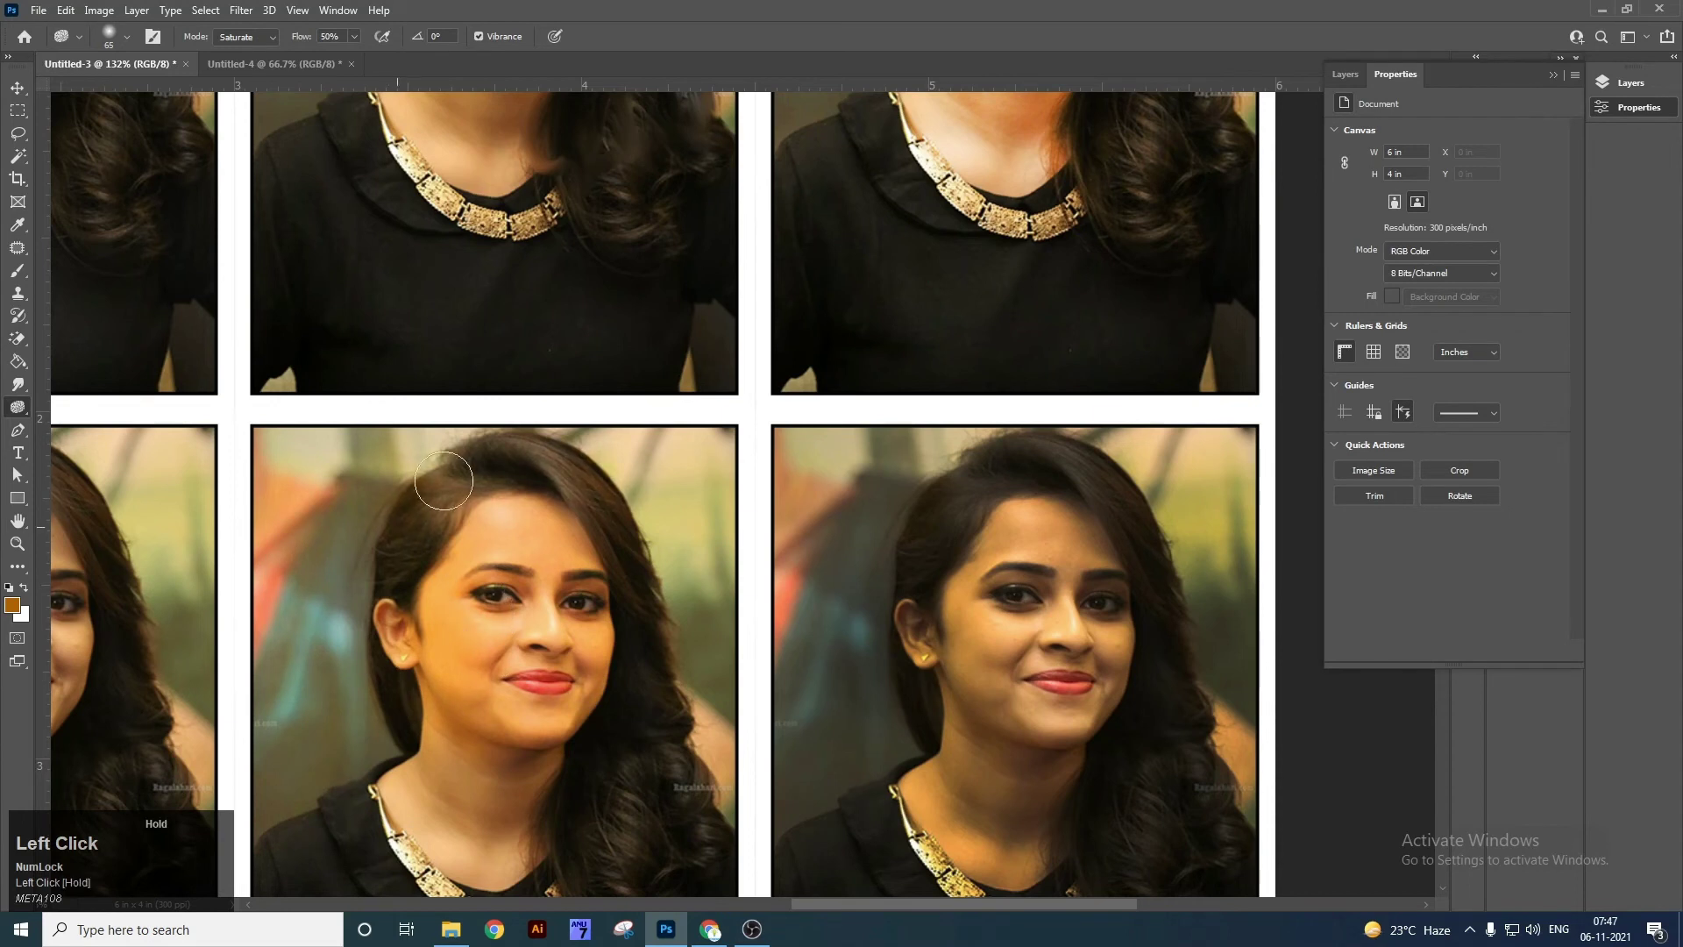
left_click_drag(657, 843, 389, 782)
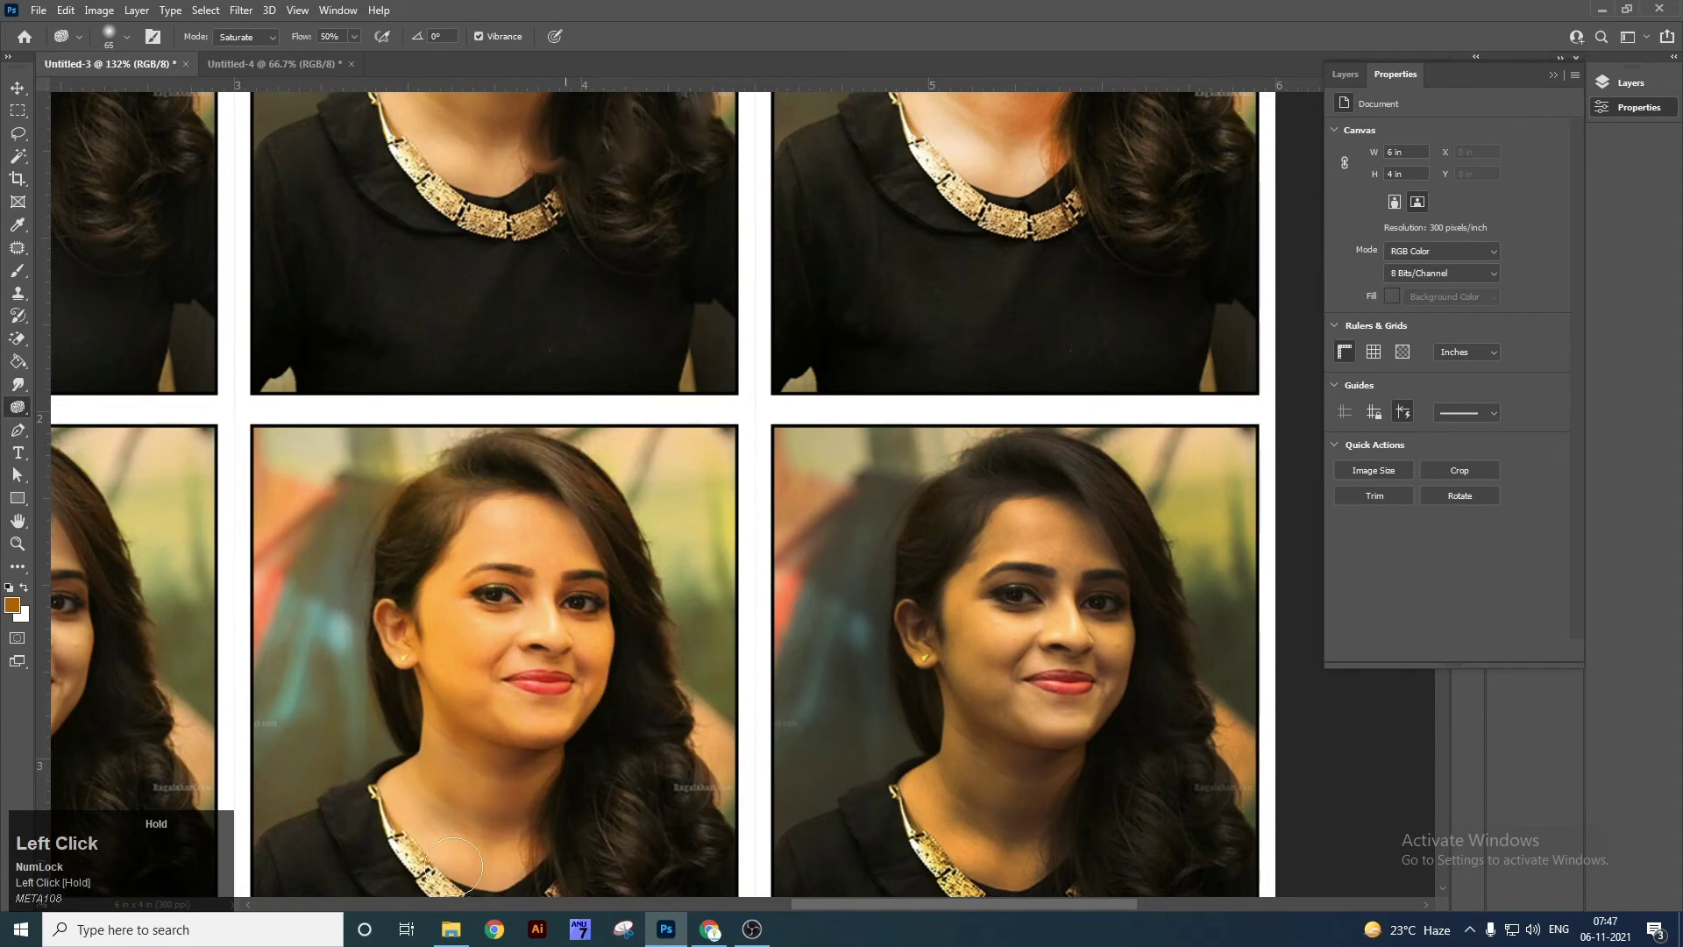
left_click_drag(455, 866, 513, 709)
left_click_drag(560, 338, 595, 401)
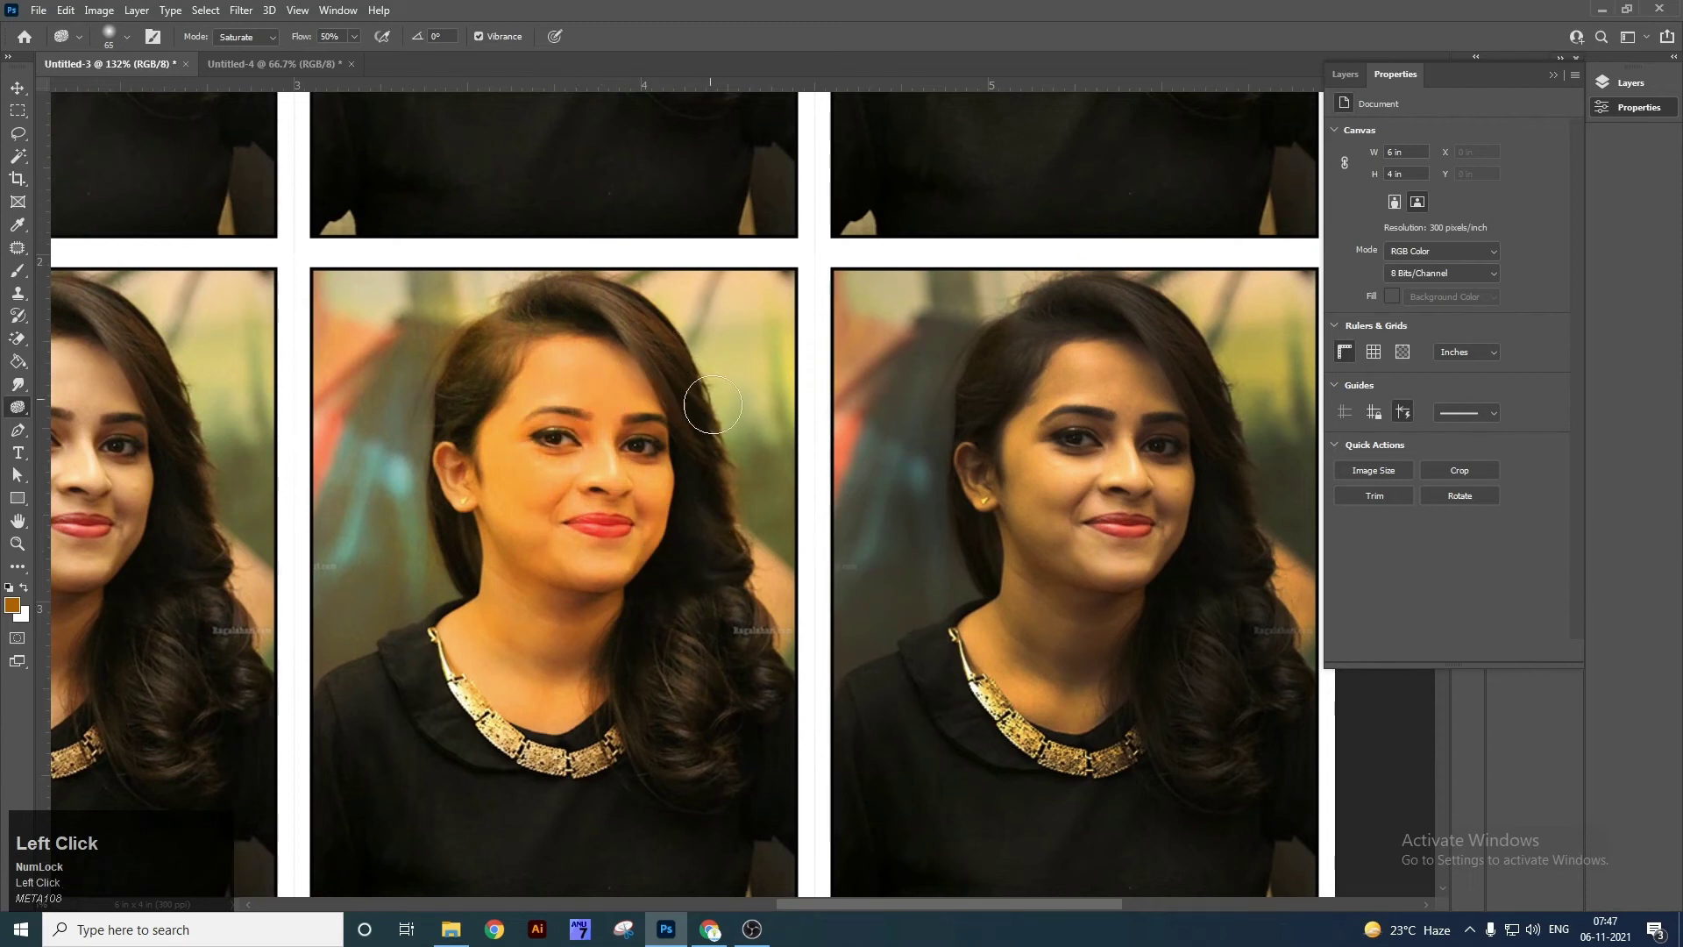
left_click_drag(713, 405, 709, 466)
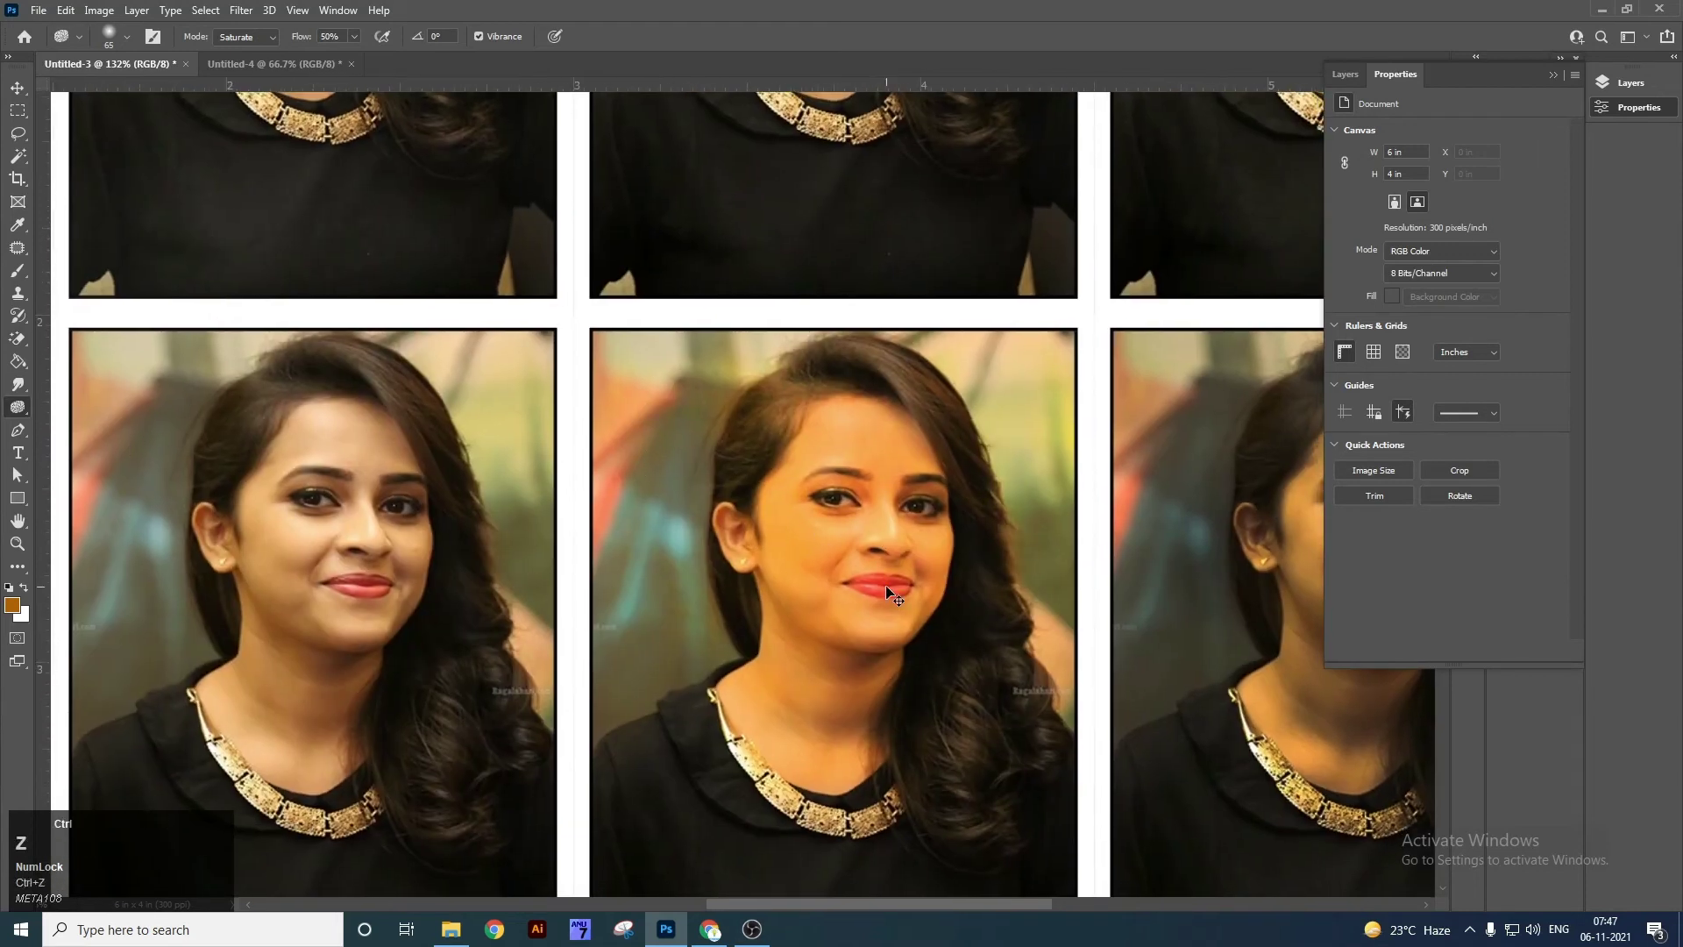
key("ctrl+z")
key("ctrl+z")
key("ctrl+z")
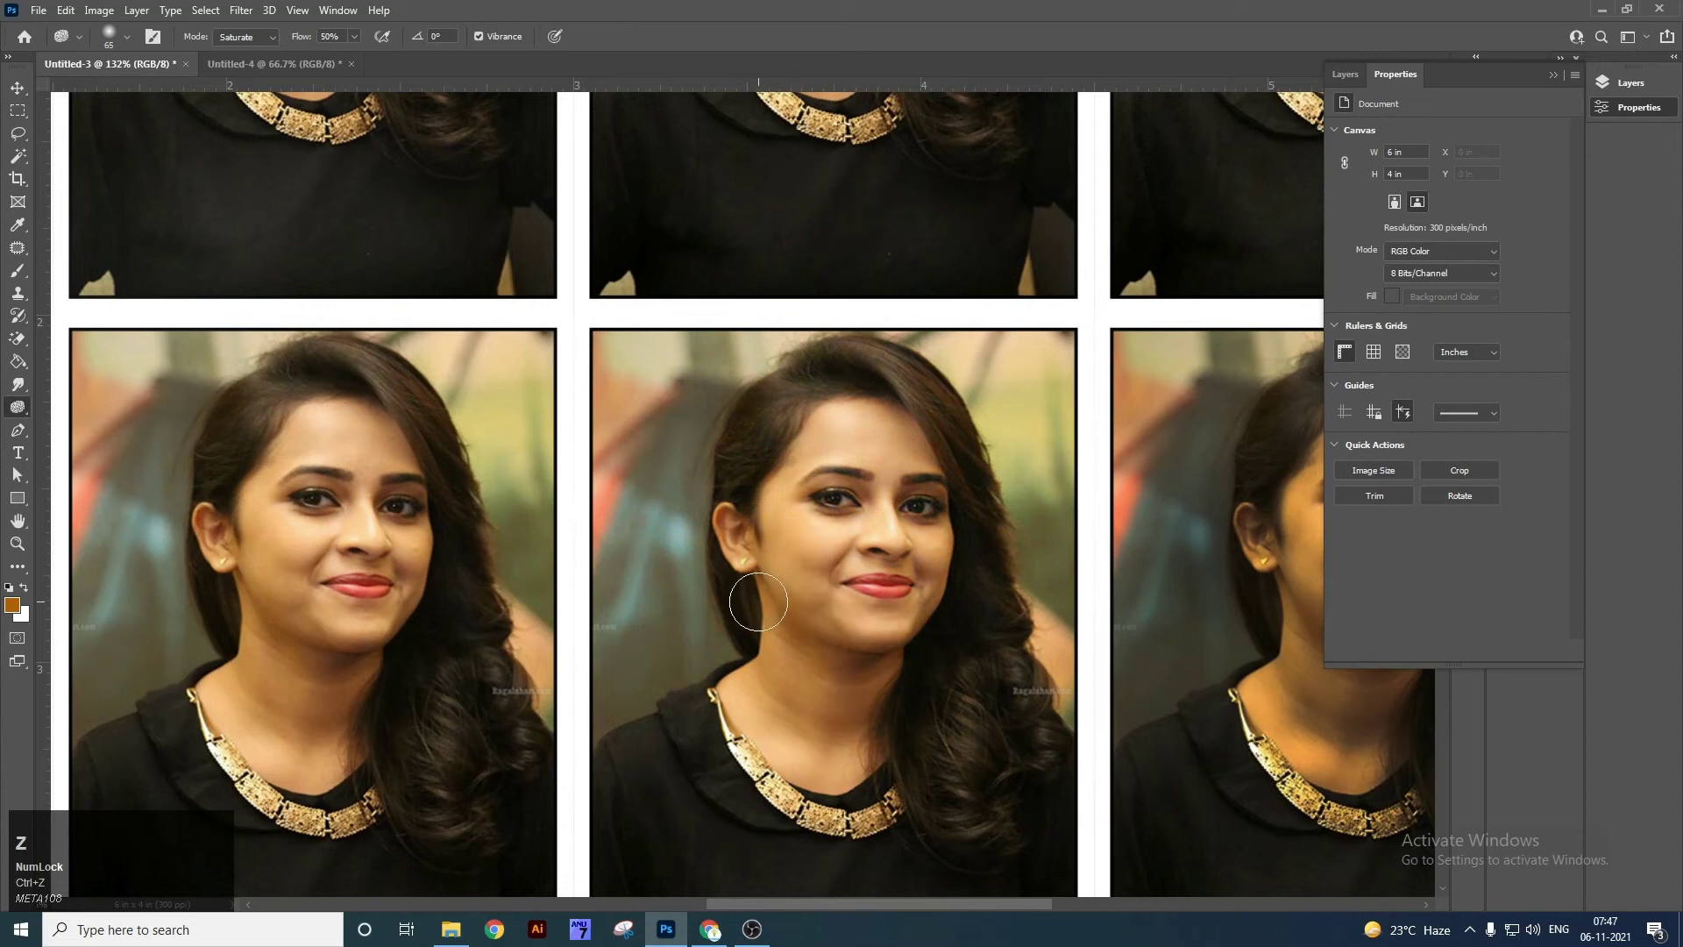
key("]")
key("]")
key("]")
mouse_move(793, 653)
left_mouse_down()
mouse_move(876, 511)
mouse_move(839, 729)
mouse_move(995, 495)
left_mouse_up()
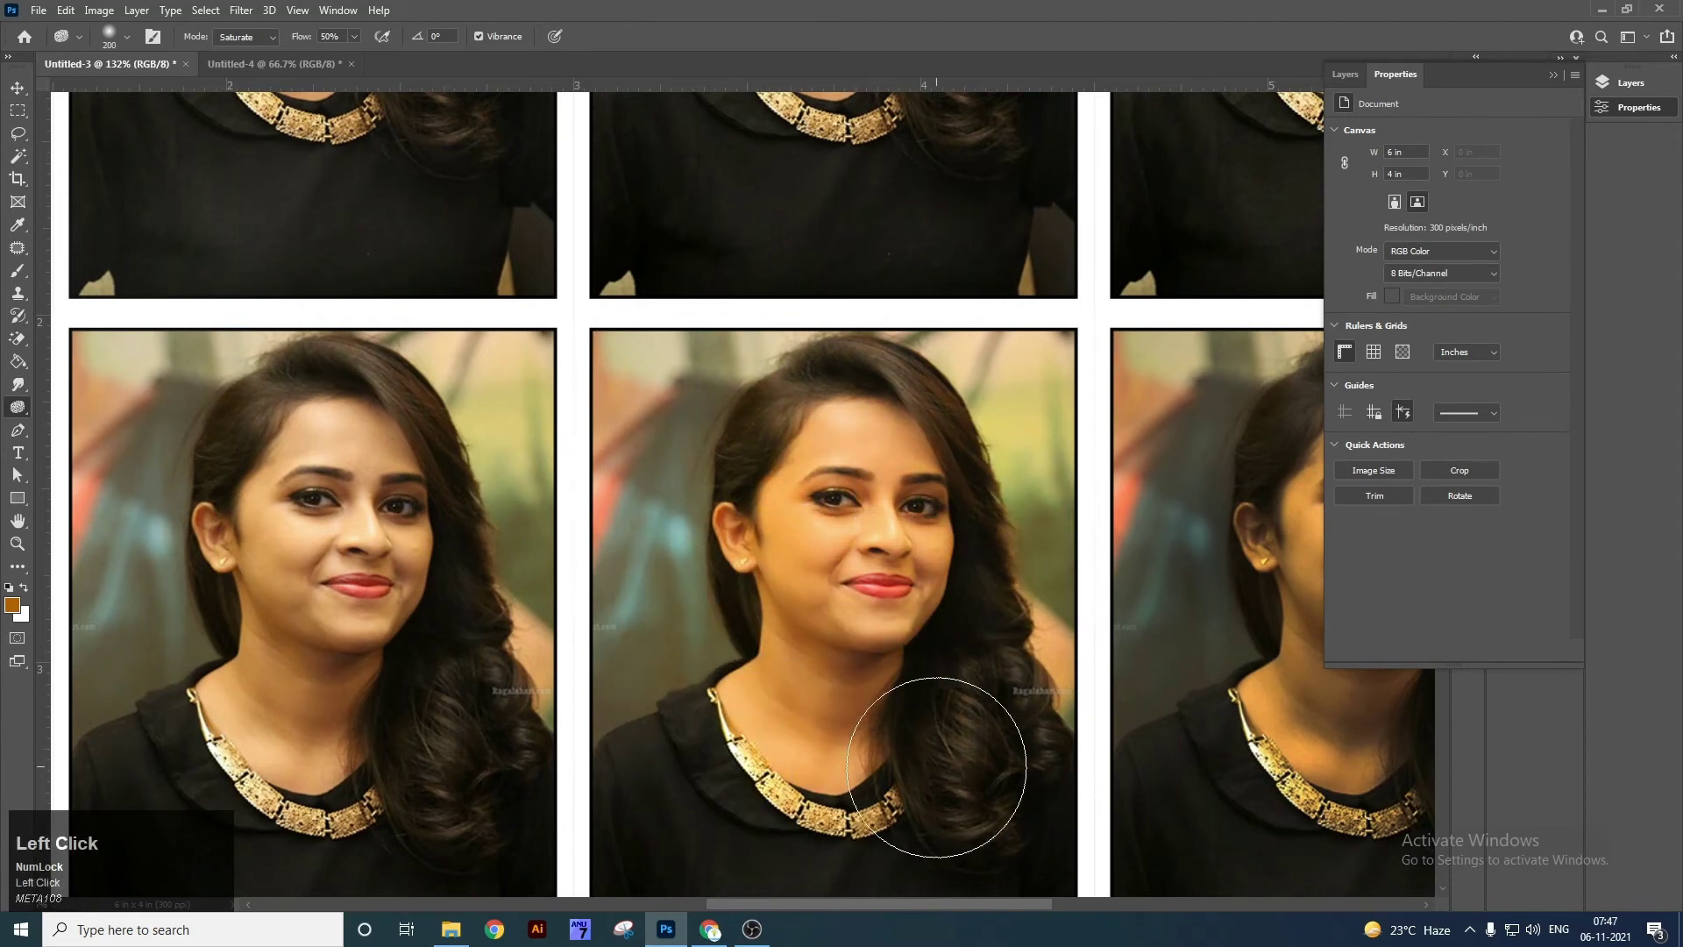
mouse_move(688, 556)
left_mouse_down()
mouse_move(1063, 465)
mouse_move(823, 573)
left_mouse_up()
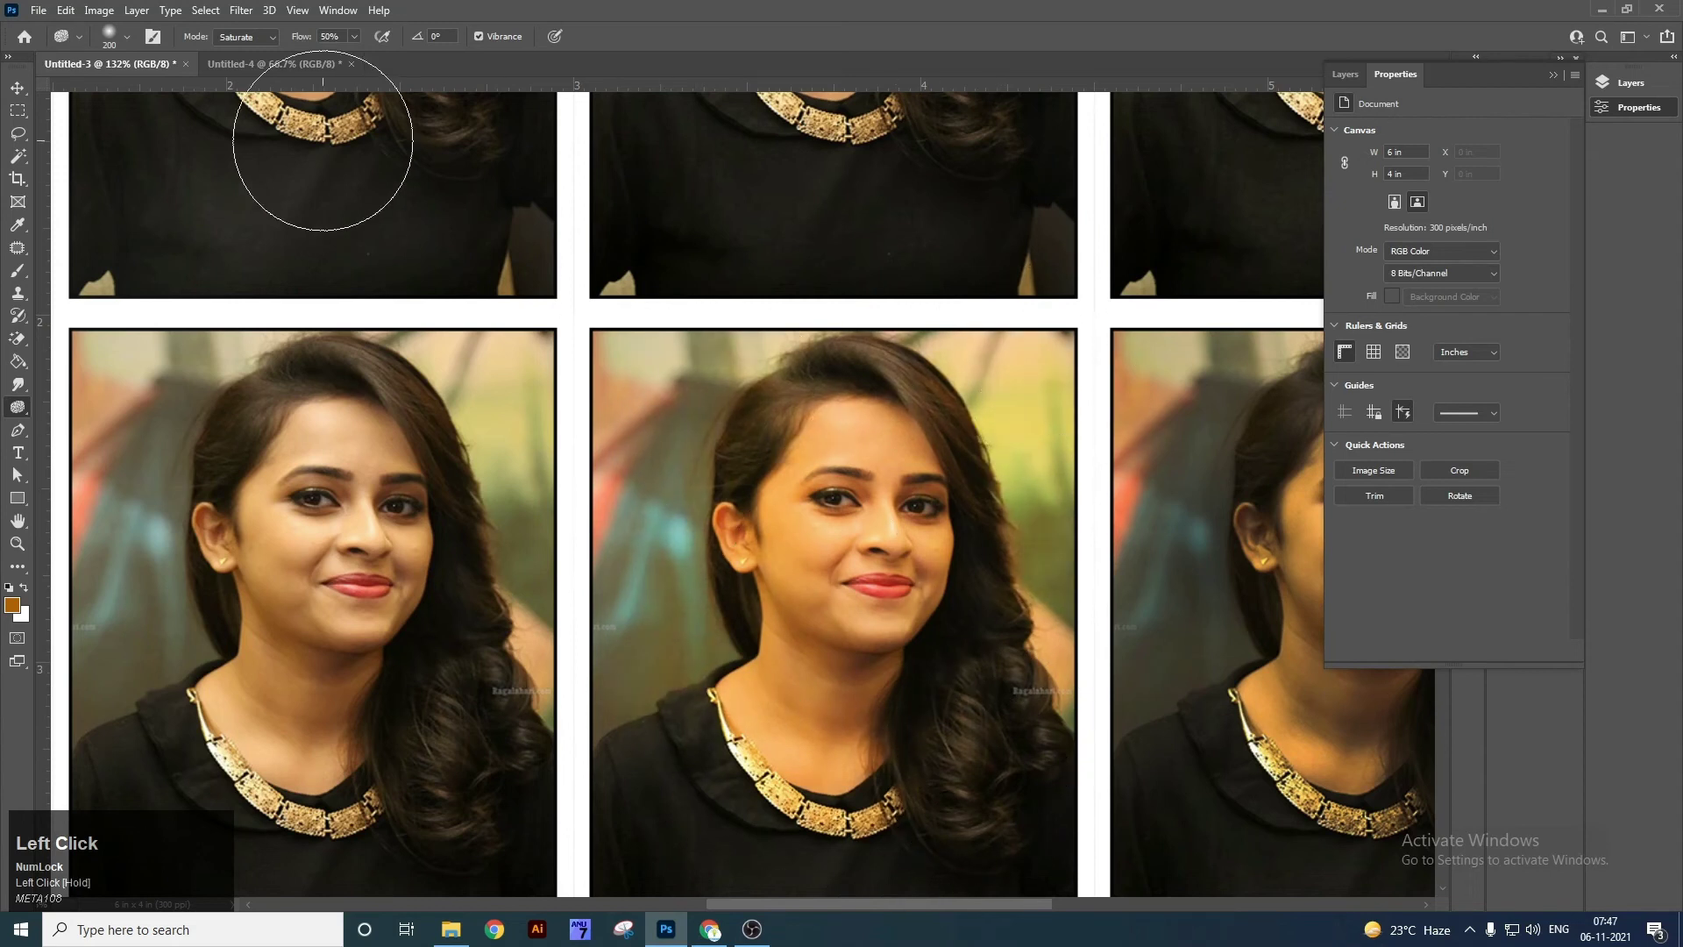
Switch the Sponge to Desaturate mode and drain the colour from the left photo.
left_click(274, 36)
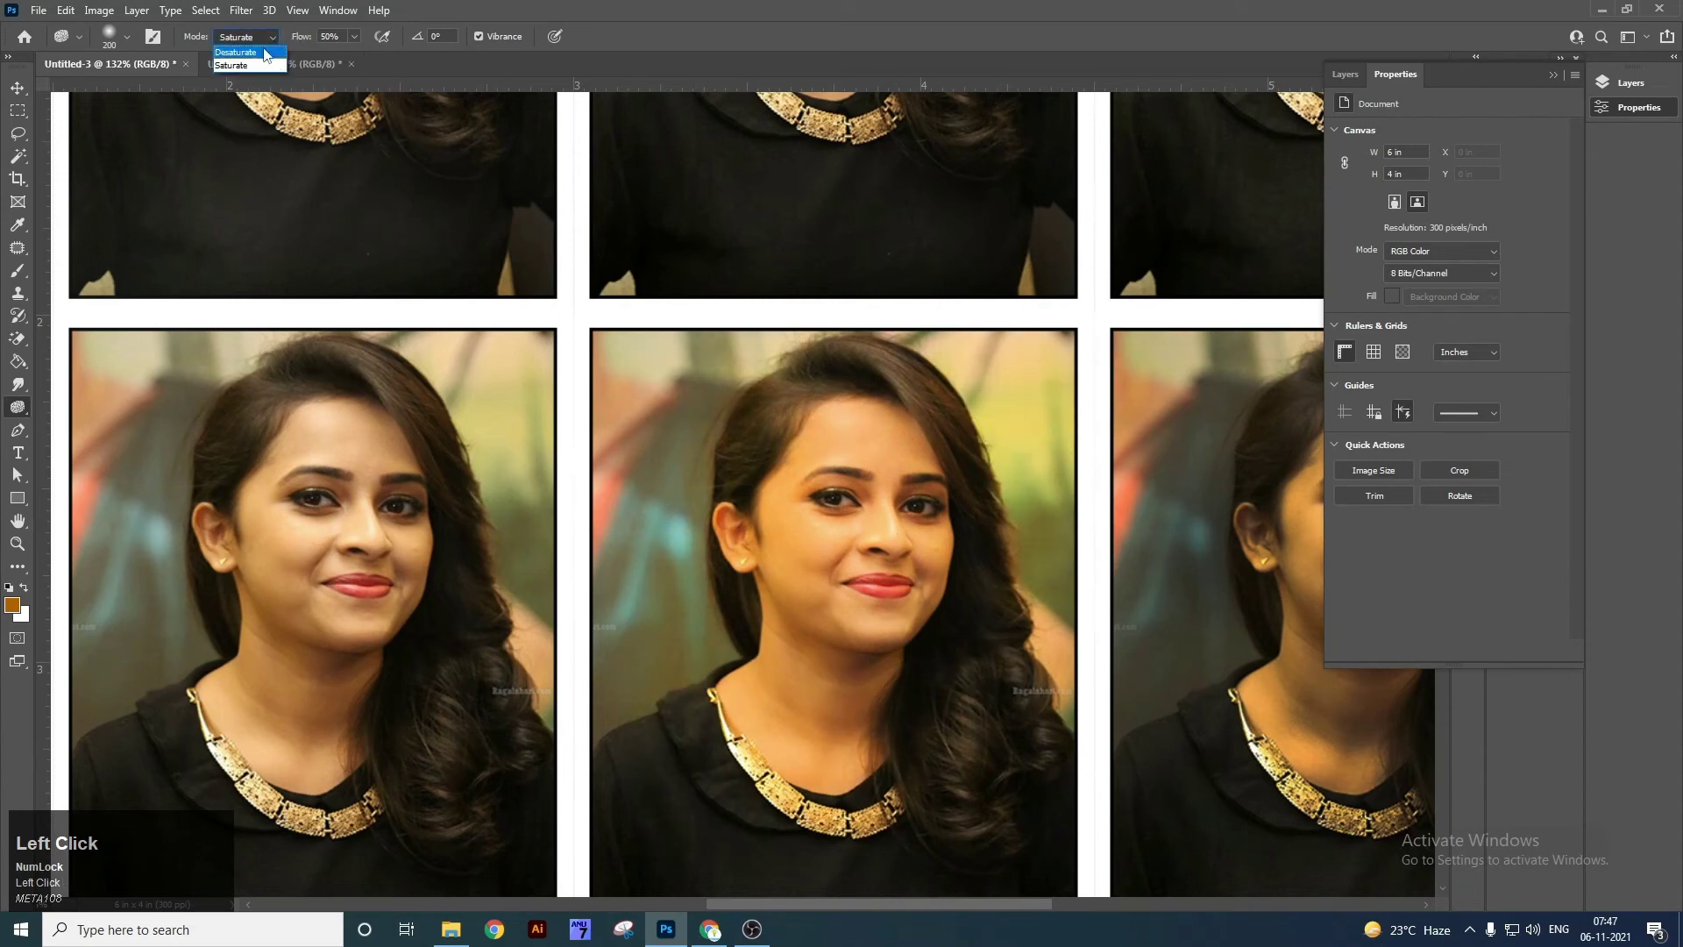
left_click(266, 55)
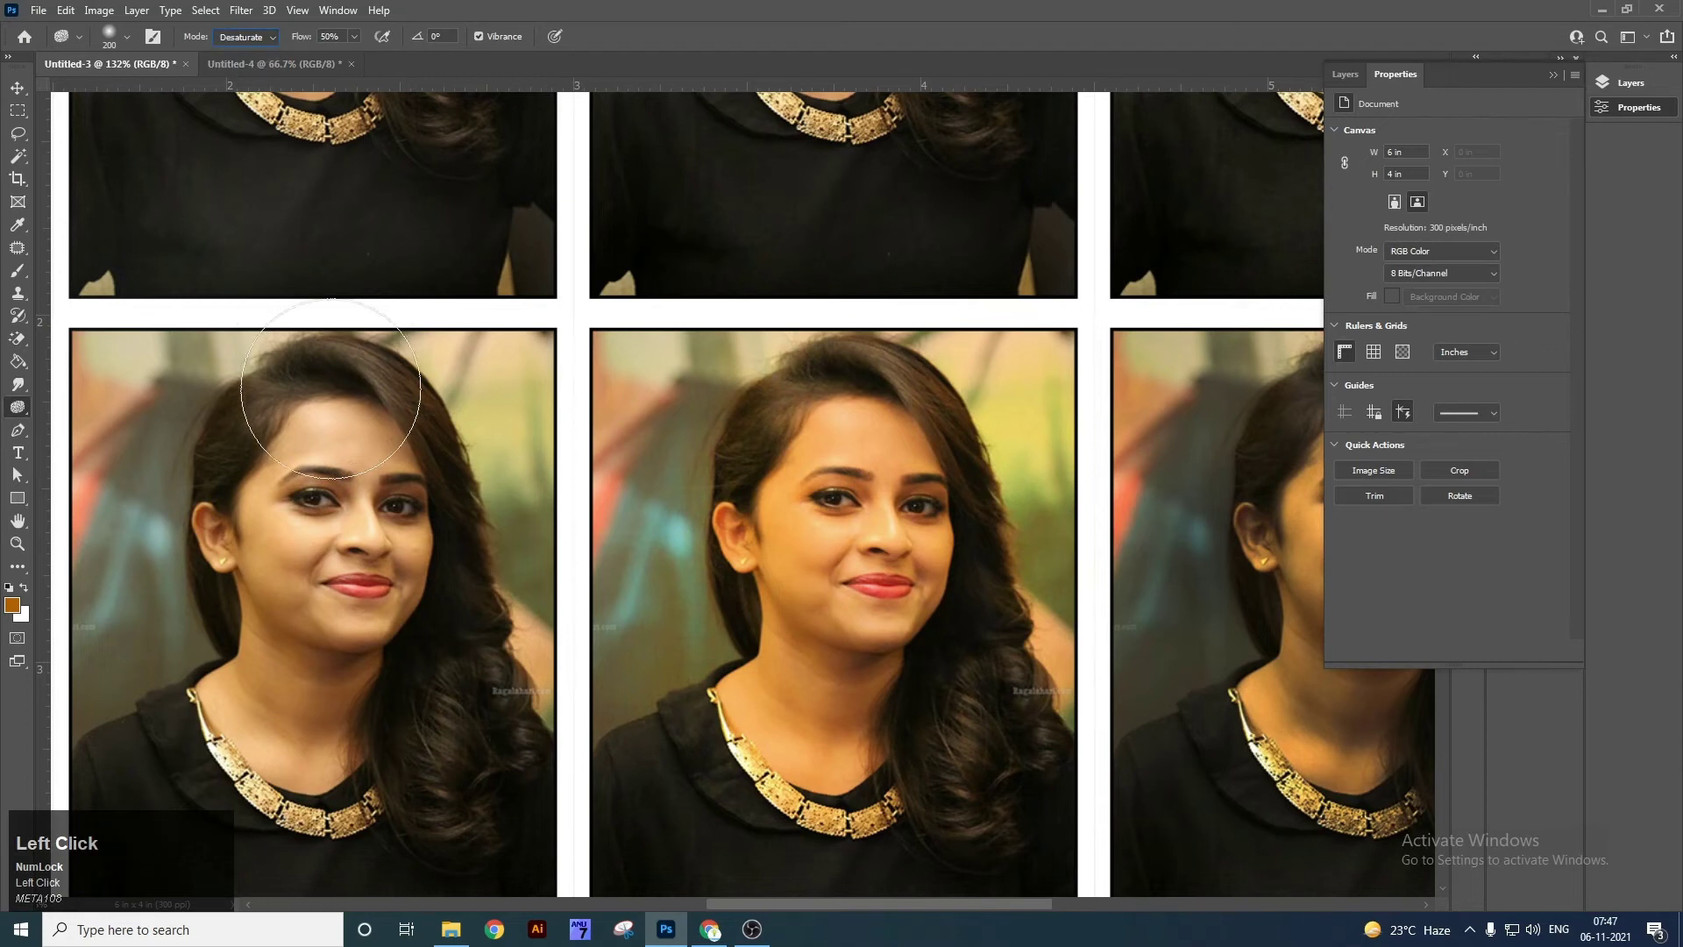
left_click_drag(319, 410, 473, 346)
mouse_move(441, 483)
left_mouse_down()
mouse_move(536, 389)
mouse_move(649, 469)
mouse_move(315, 645)
mouse_move(660, 378)
mouse_move(272, 441)
mouse_move(386, 714)
mouse_move(324, 386)
mouse_move(678, 506)
left_mouse_up()
mouse_move(631, 778)
left_mouse_down()
mouse_move(304, 777)
mouse_move(540, 540)
mouse_move(367, 401)
mouse_move(680, 309)
mouse_move(268, 347)
mouse_move(250, 705)
mouse_move(663, 833)
mouse_move(405, 404)
mouse_move(518, 597)
mouse_move(693, 523)
mouse_move(674, 682)
mouse_move(648, 642)
left_mouse_up()
left_click_drag(381, 558, 727, 586)
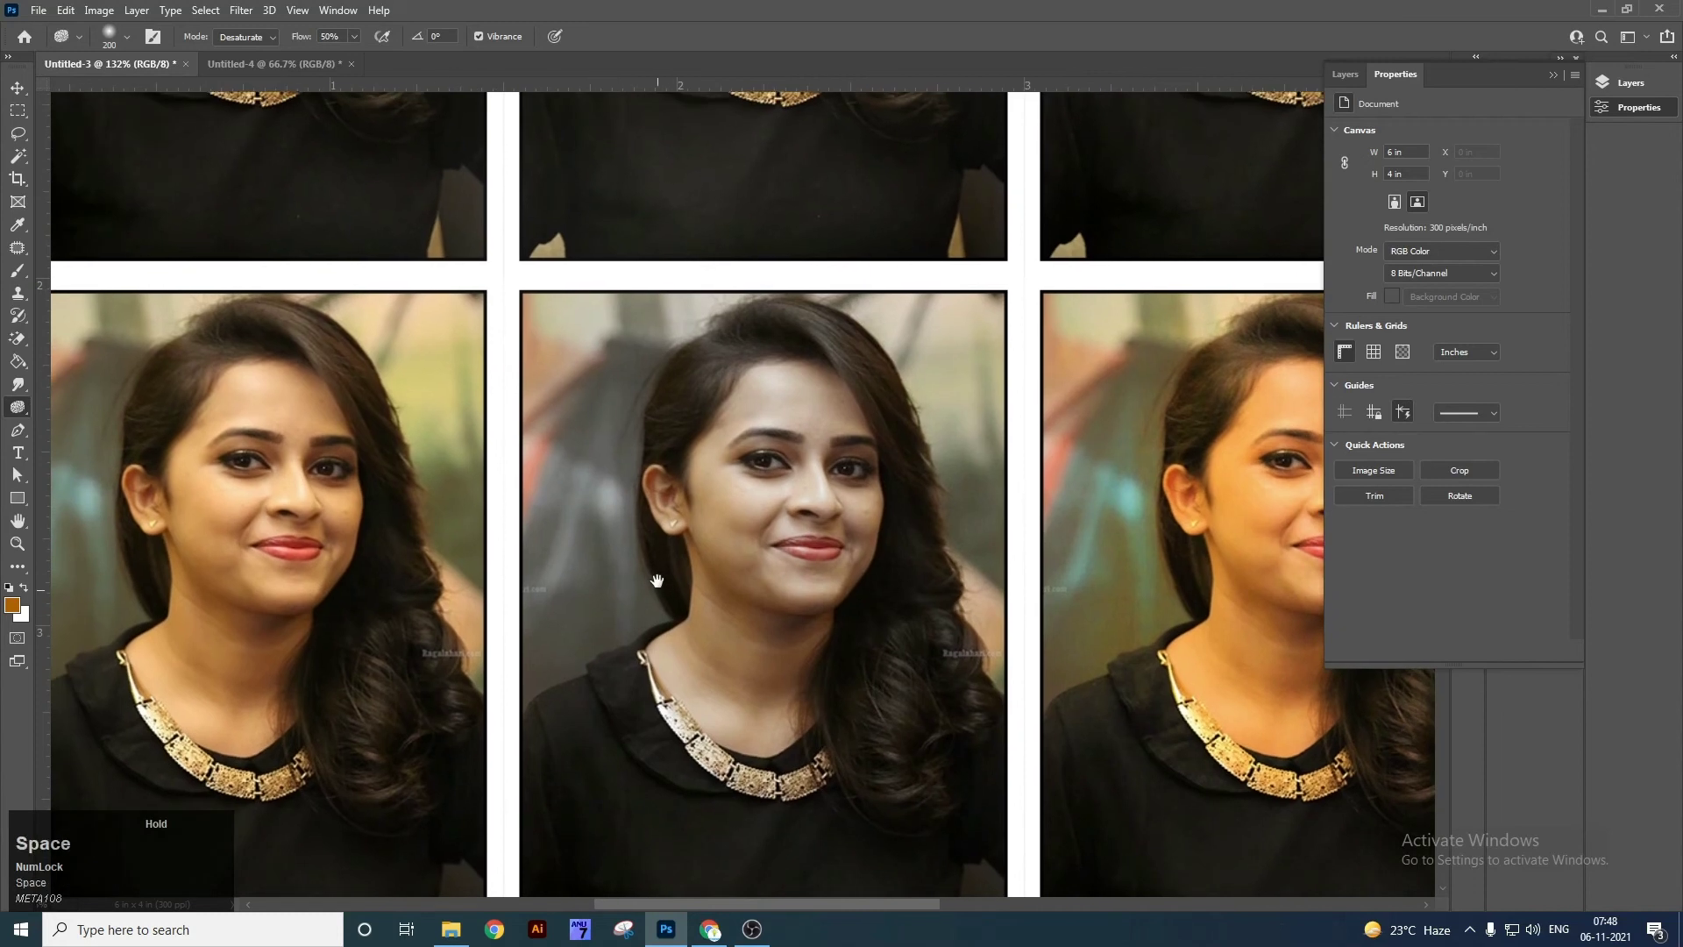
key("Tab")
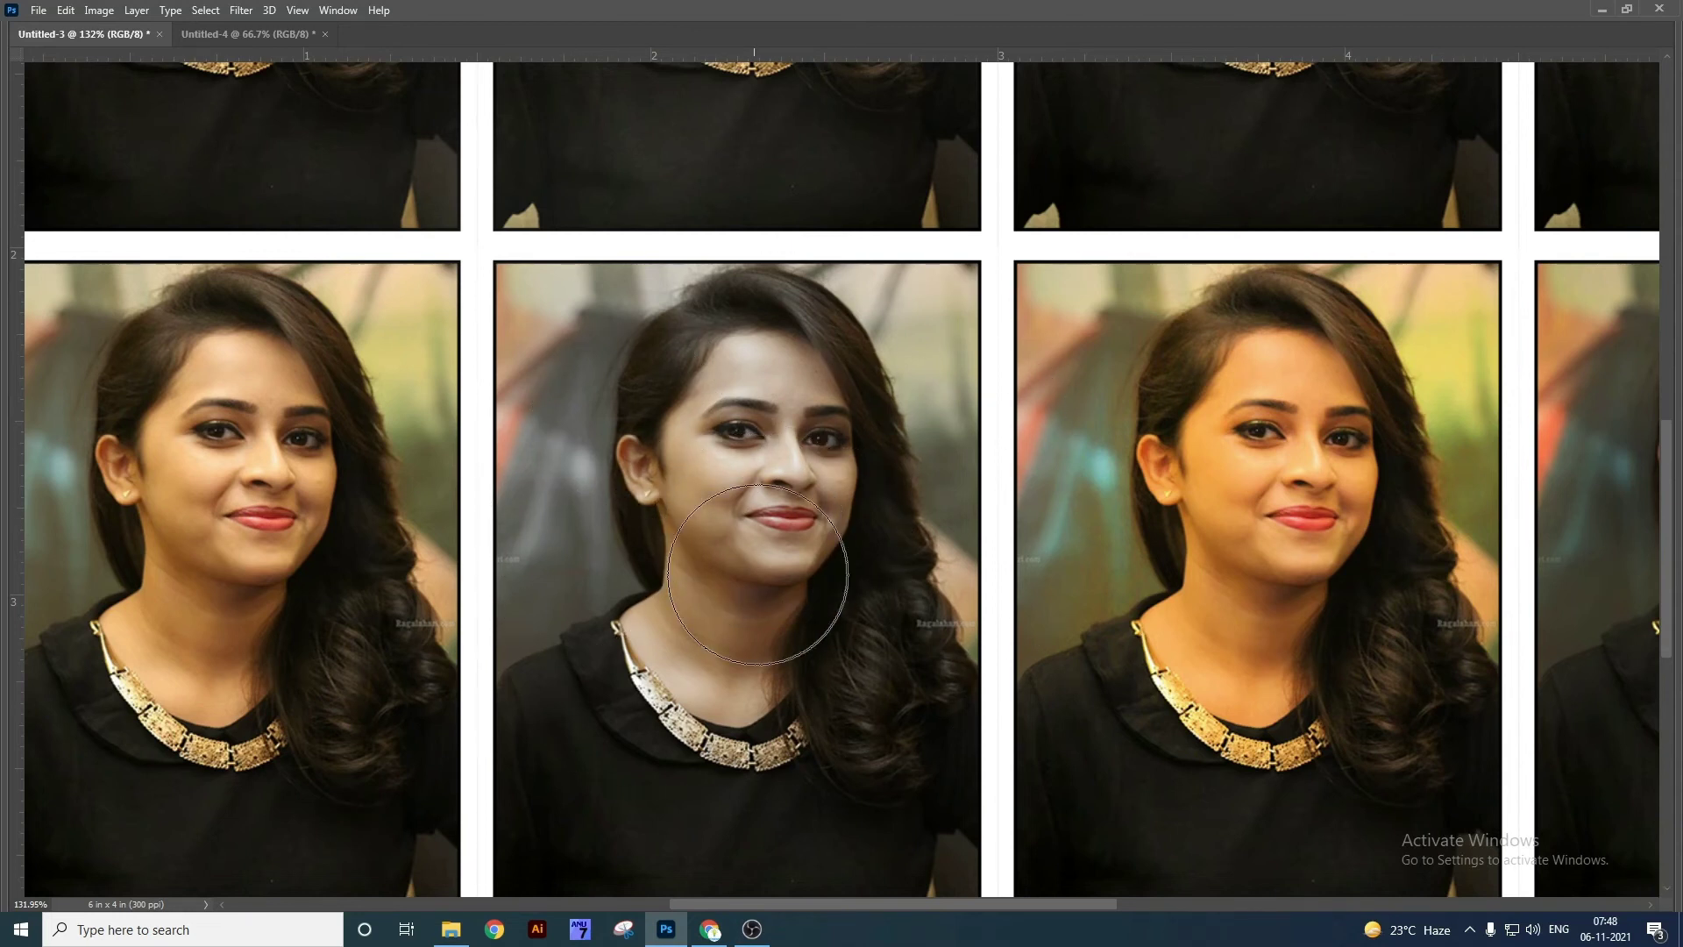
key("Tab")
right_click(9, 413)
Move from the Sponge and Dodge tools to the Pen Tool.
left_click(86, 445)
right_click(26, 414)
left_click(70, 410)
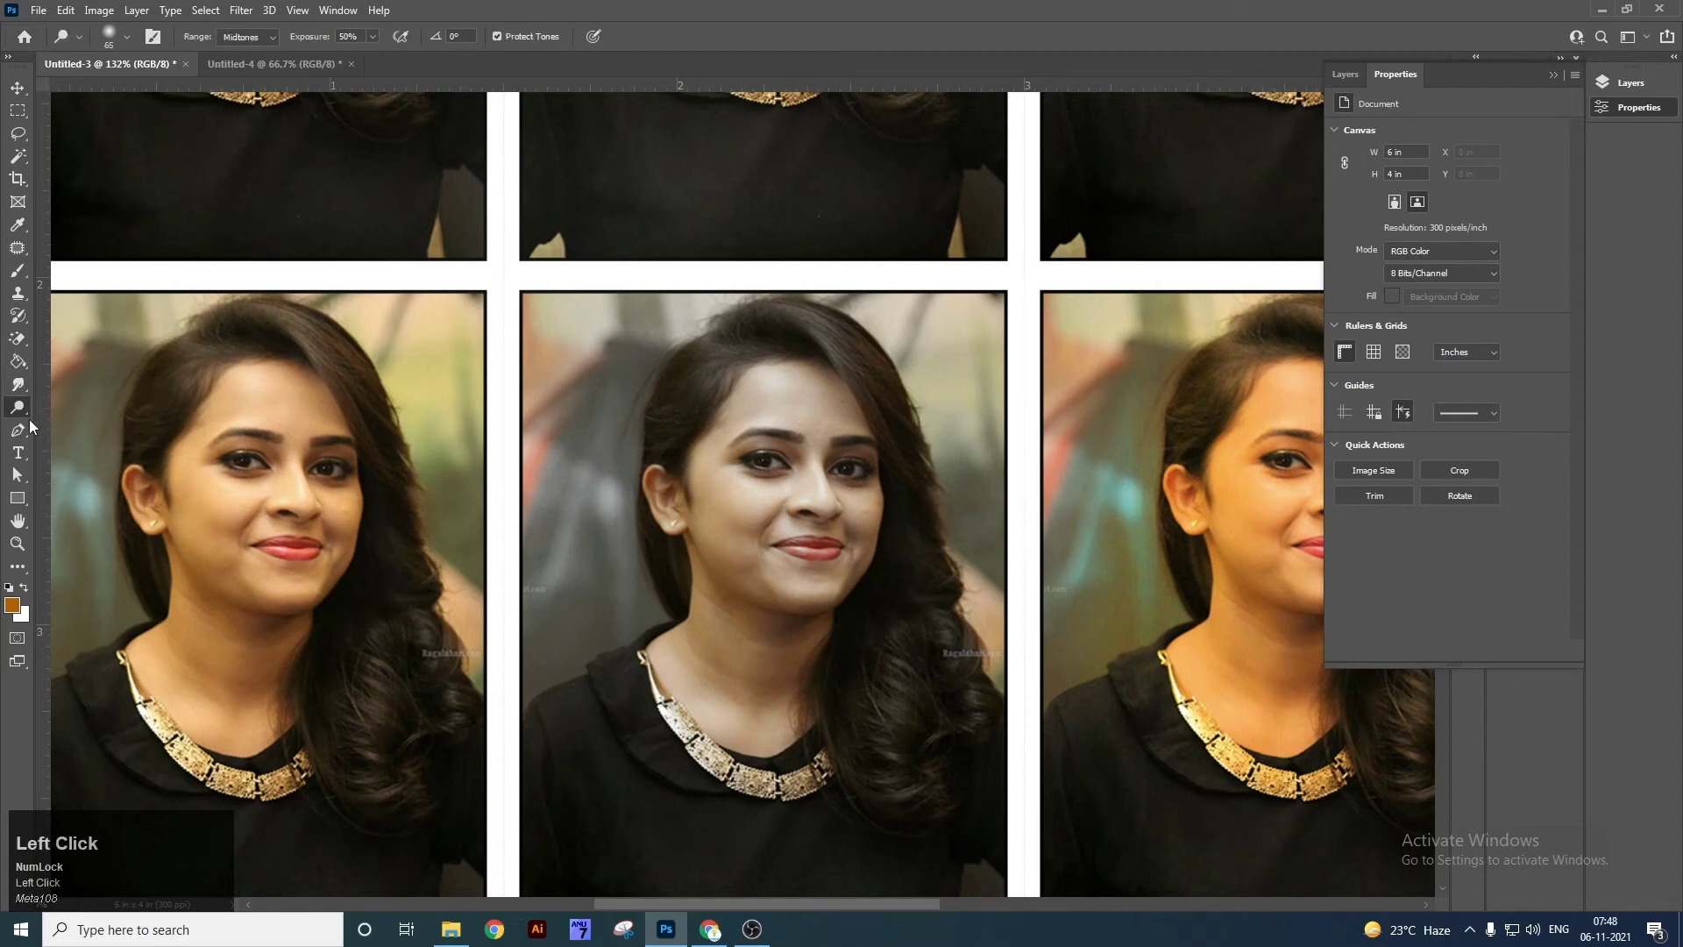
right_click(18, 430)
left_click(76, 432)
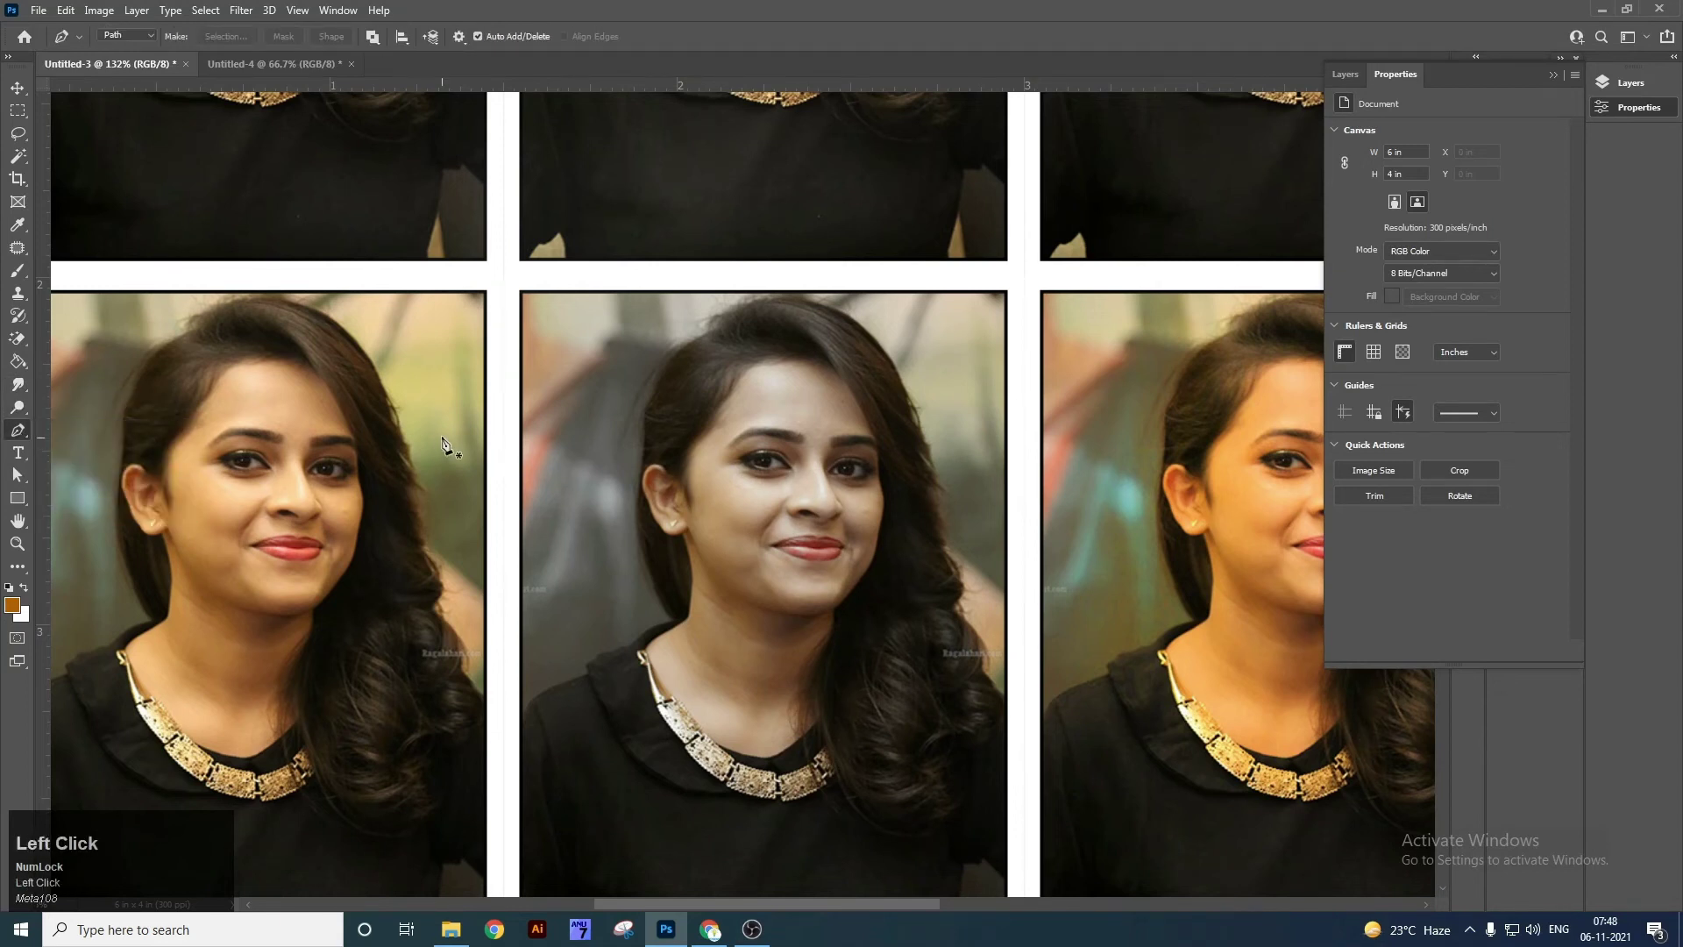
key("Tab")
key("Tab")
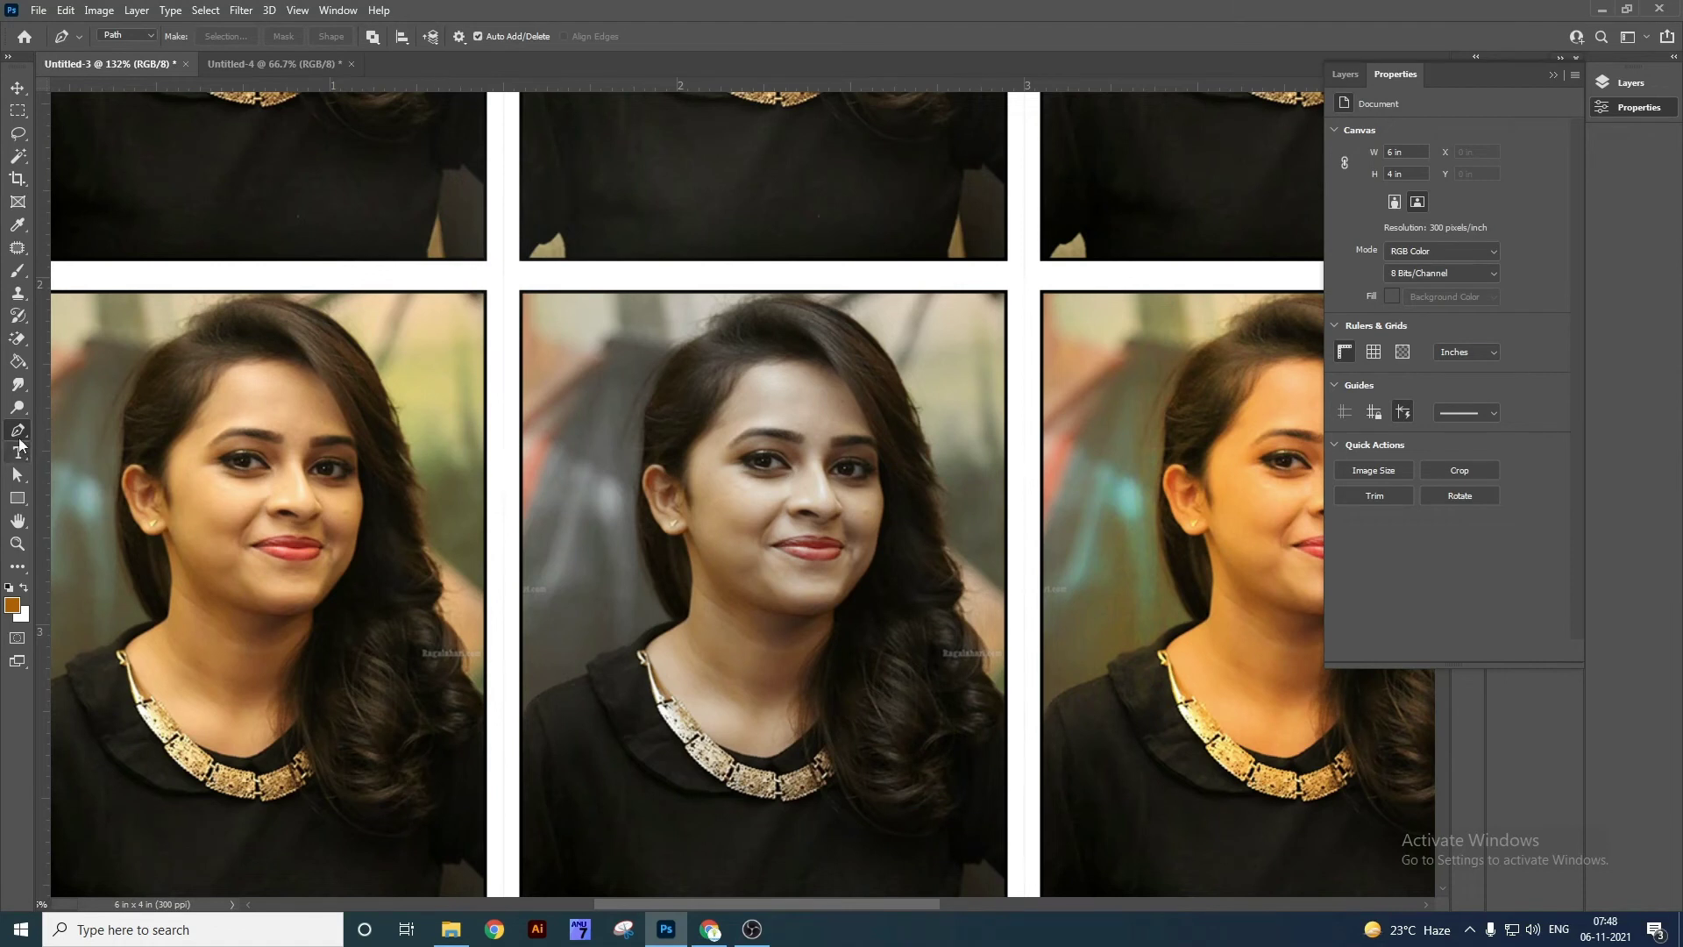
right_click(17, 430)
left_click(76, 434)
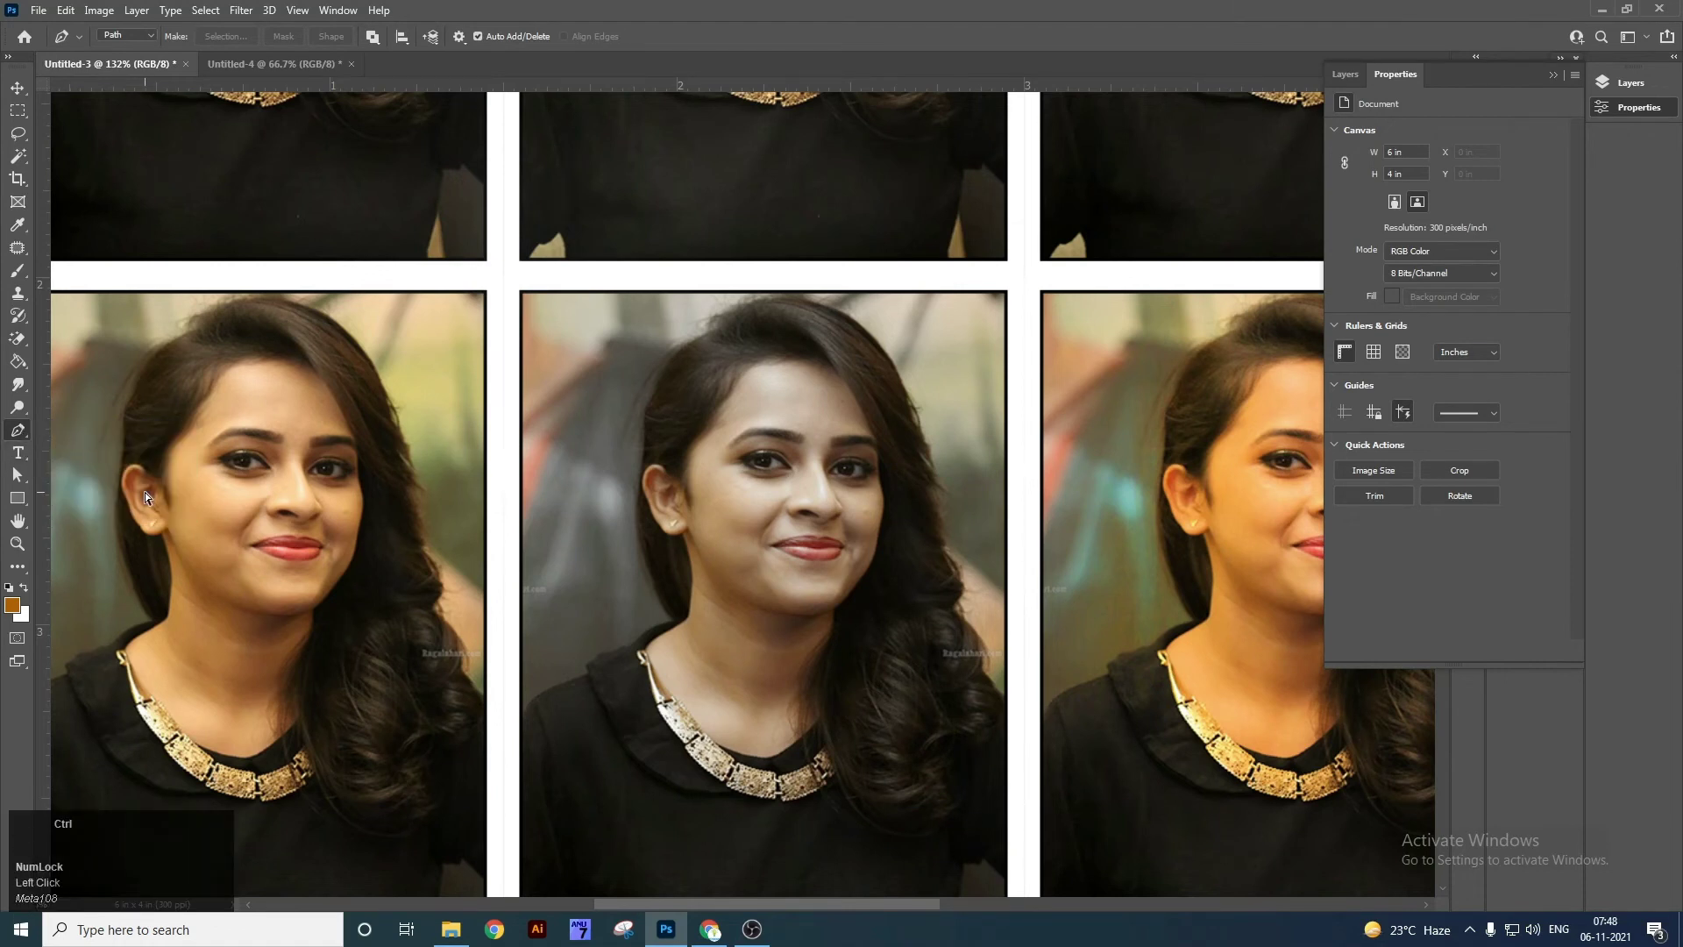
Show the desktop and drag pexels-aenic-visuals-3551498.jpg into Photoshop to open it.
key("ctrl+plus")
left_click_drag(151, 497, 981, 324)
key("ctrl+plus")
key("ctrl+minus")
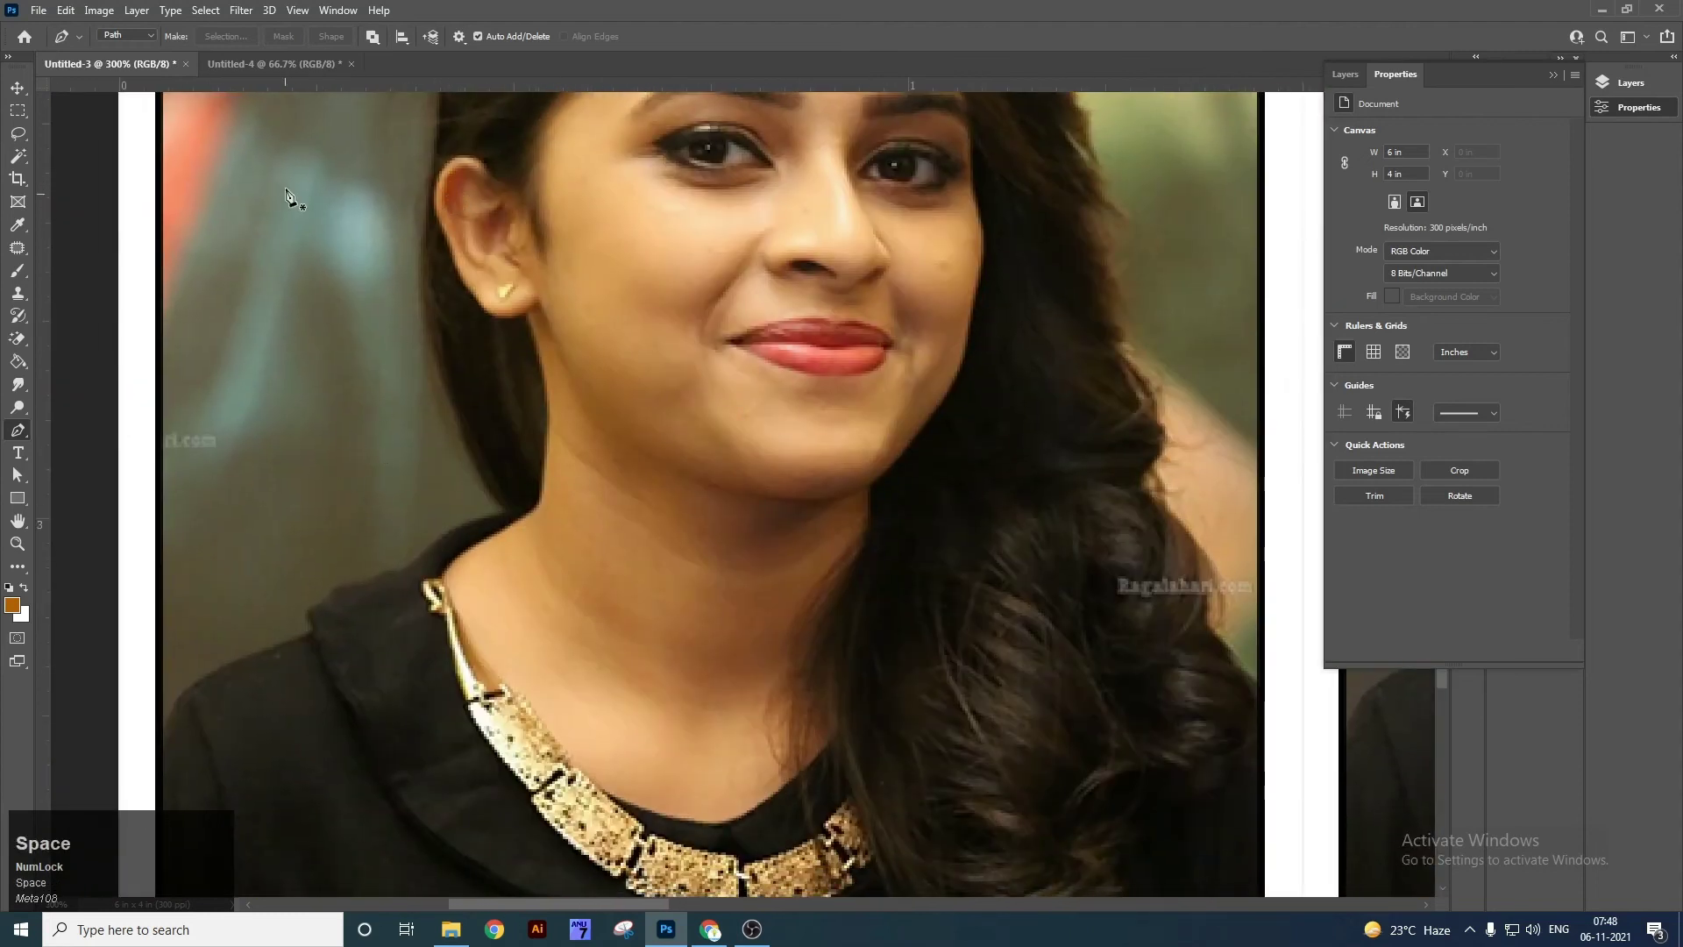
key("super+d")
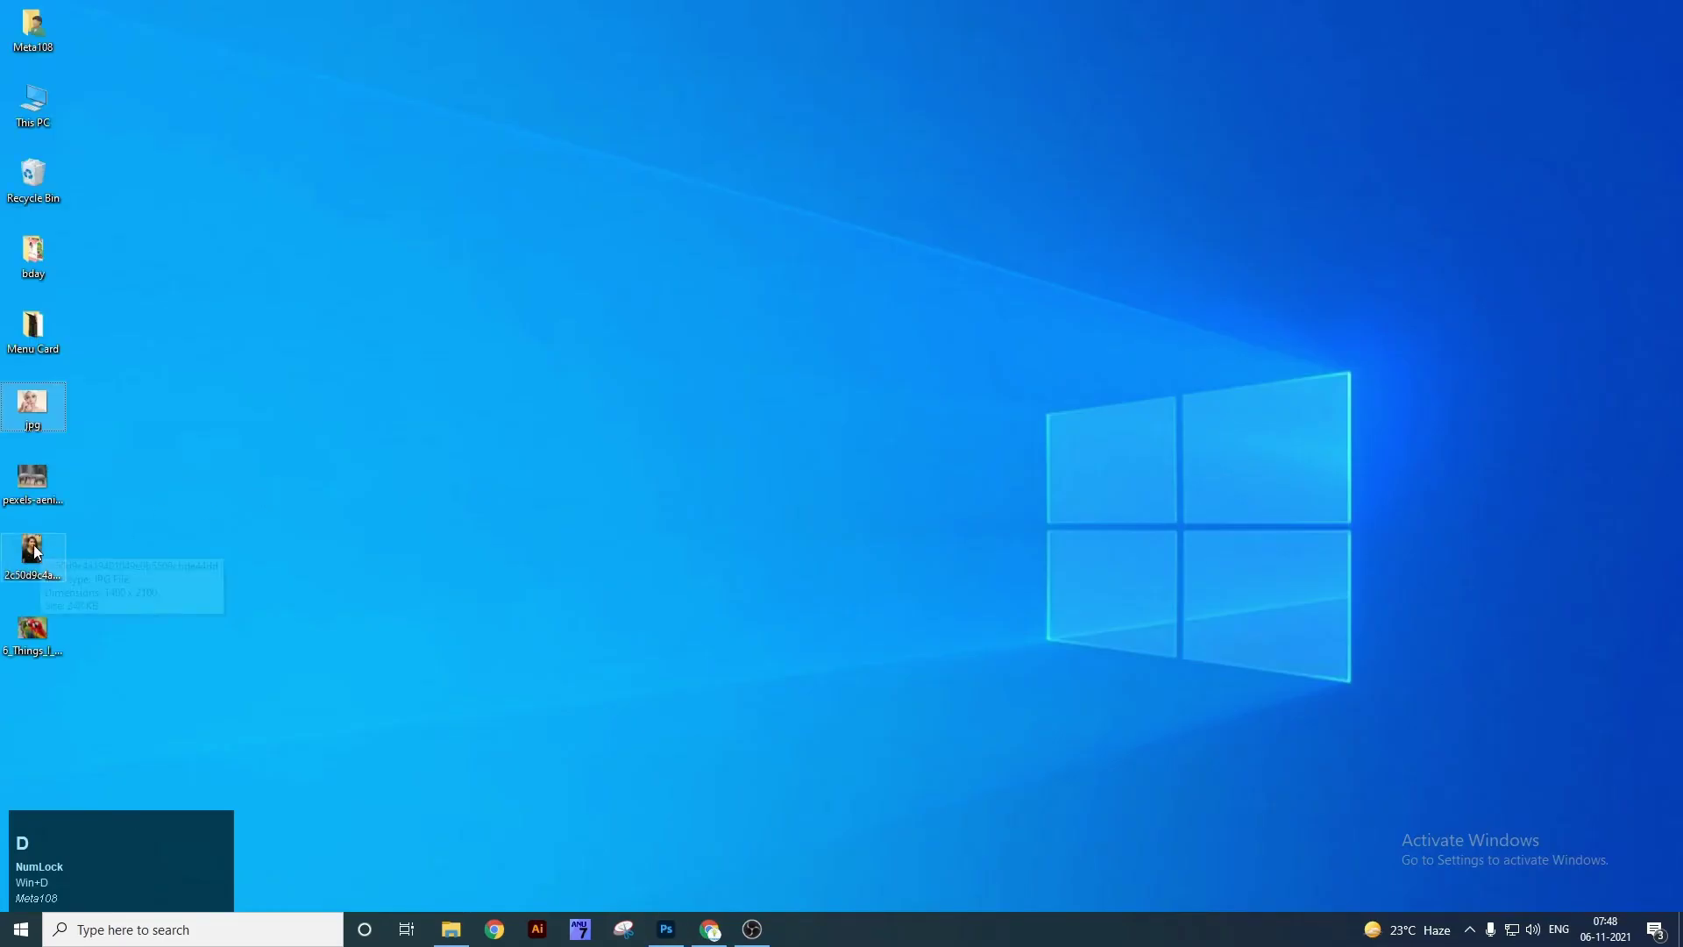
left_click_drag(32, 480, 754, 62)
Zoom to 177% on the elephants' meeting trunks and pick the Pen Tool.
scroll(624, 513, "up", 5)
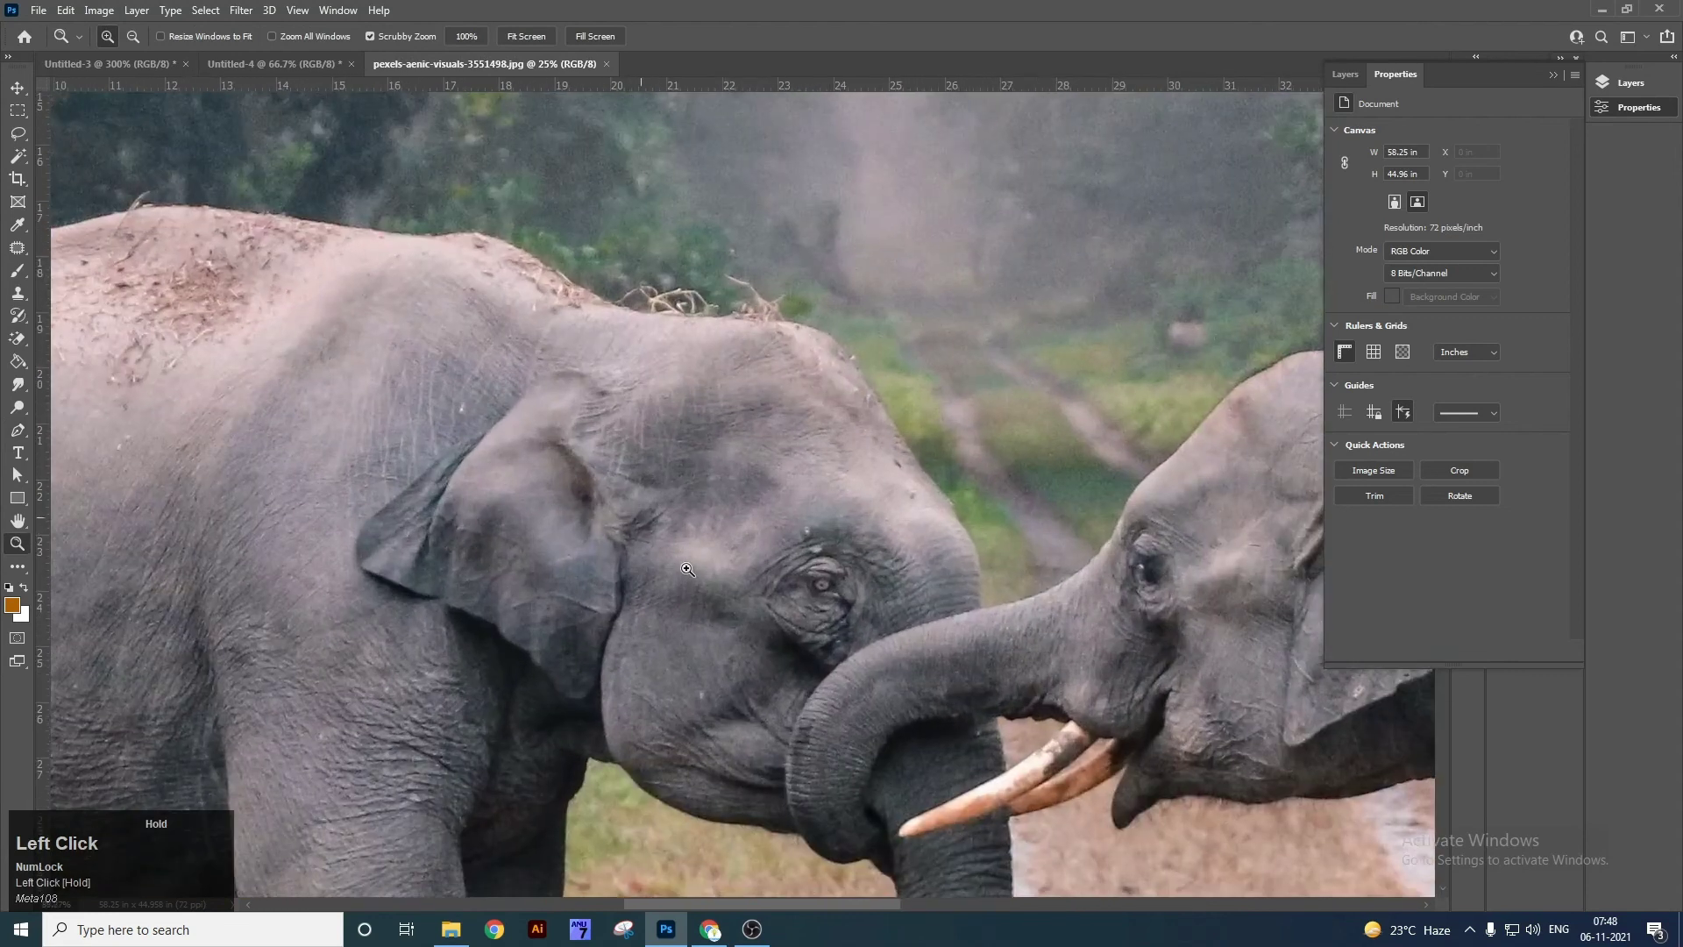
key("Tab")
key("space")
left_click_drag(773, 625, 690, 468)
left_click_drag(708, 636, 792, 689)
key("Tab")
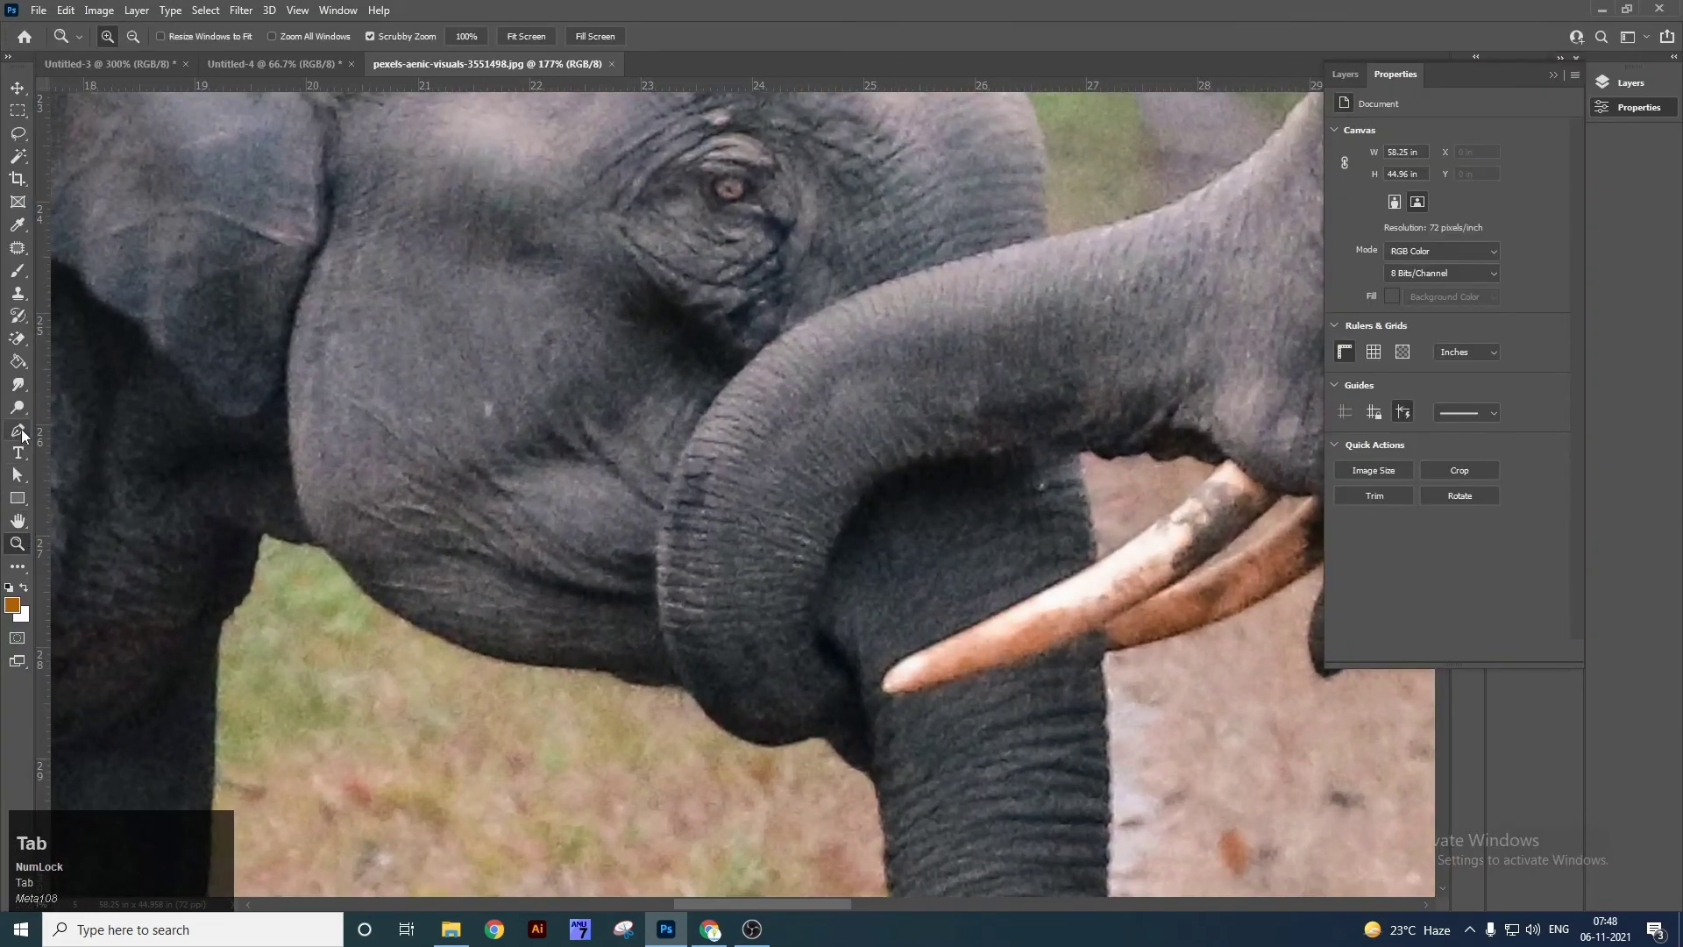
right_click(18, 430)
left_click(97, 430)
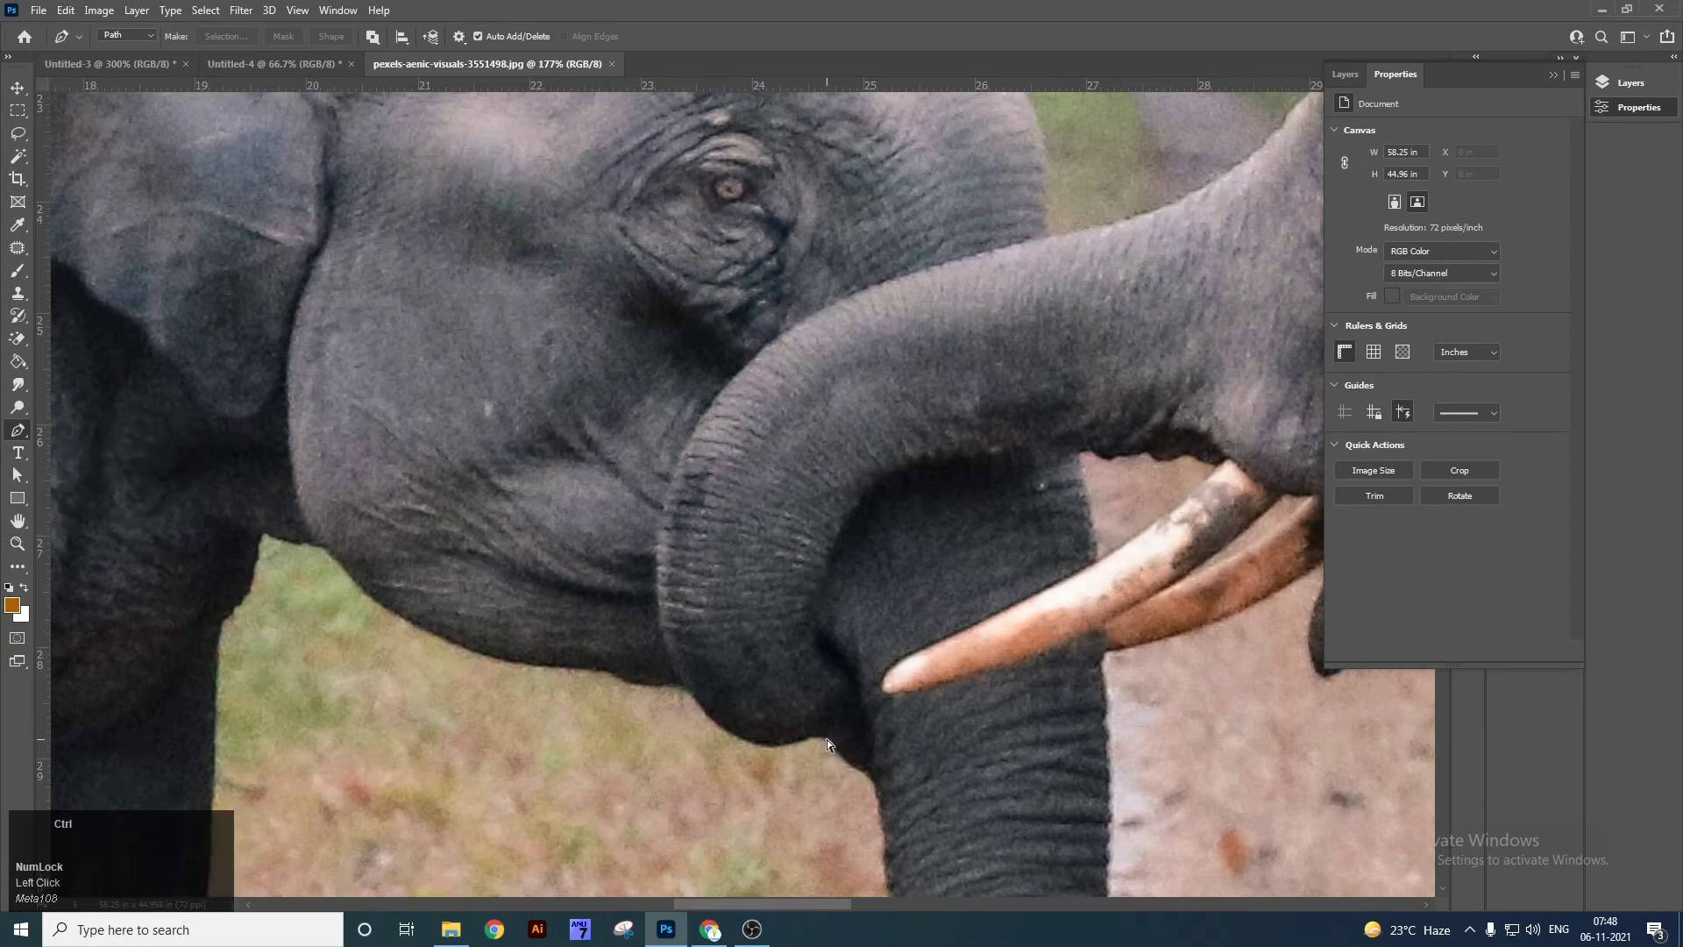
Zoom toward 300% and trace curved pen anchors along the trunk's underside and top.
key("ctrl+plus")
left_click_drag(843, 716, 787, 625)
key("ctrl+plus")
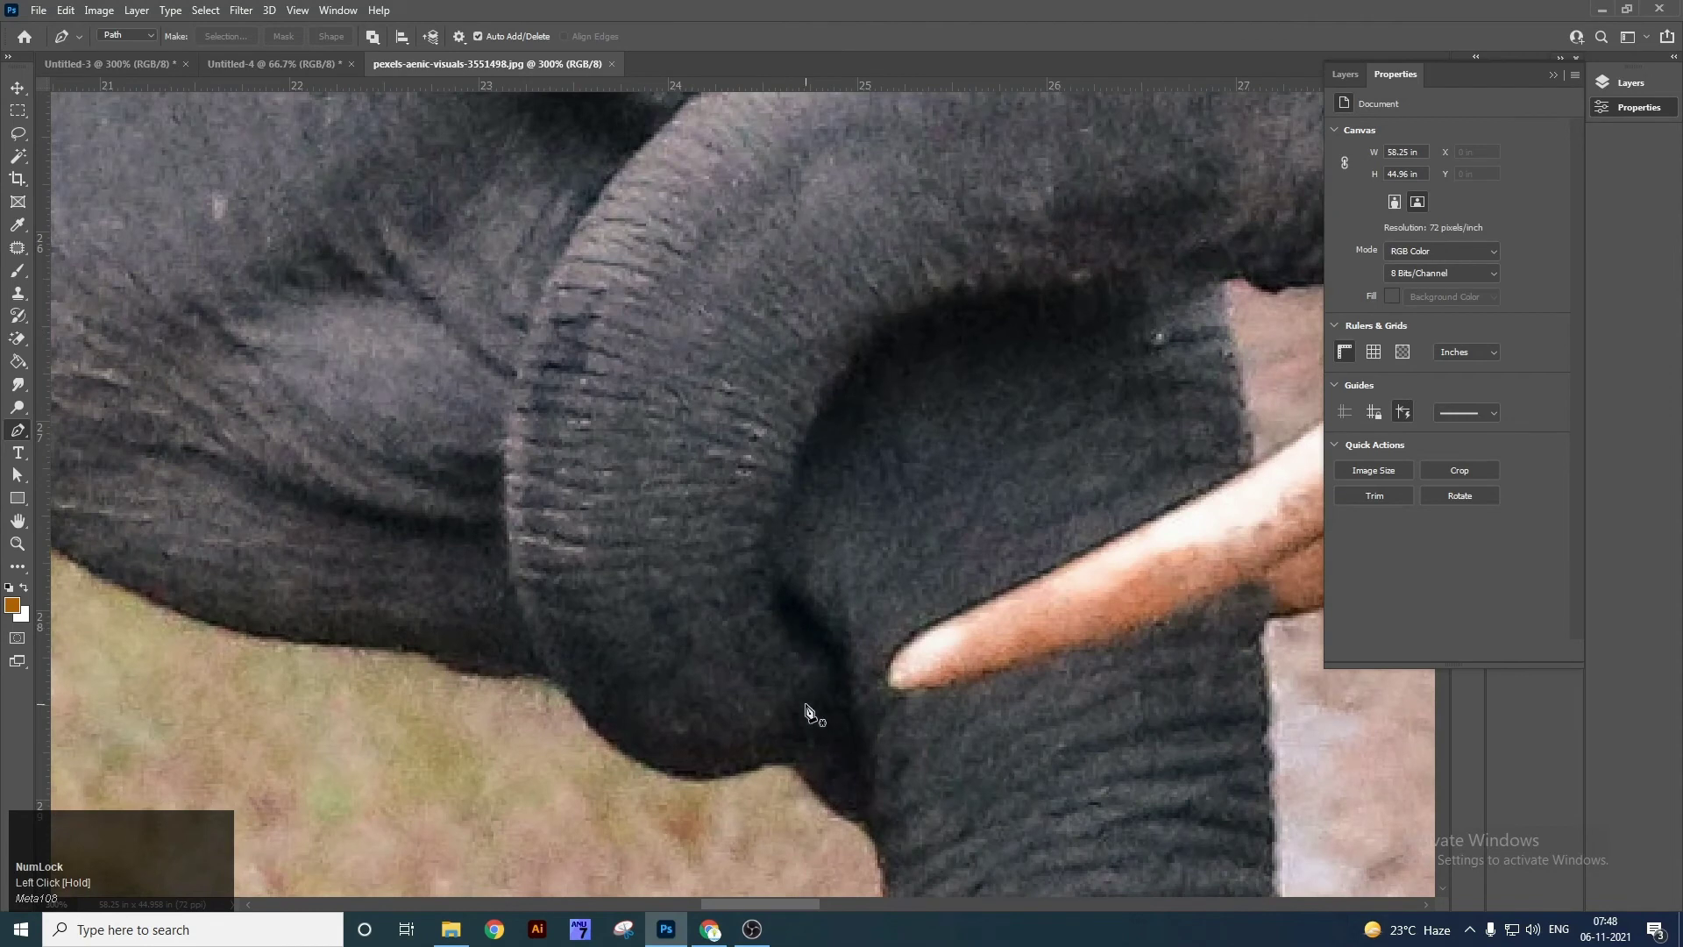
left_click_drag(805, 704, 778, 630)
left_click(770, 699)
left_click_drag(771, 700, 754, 707)
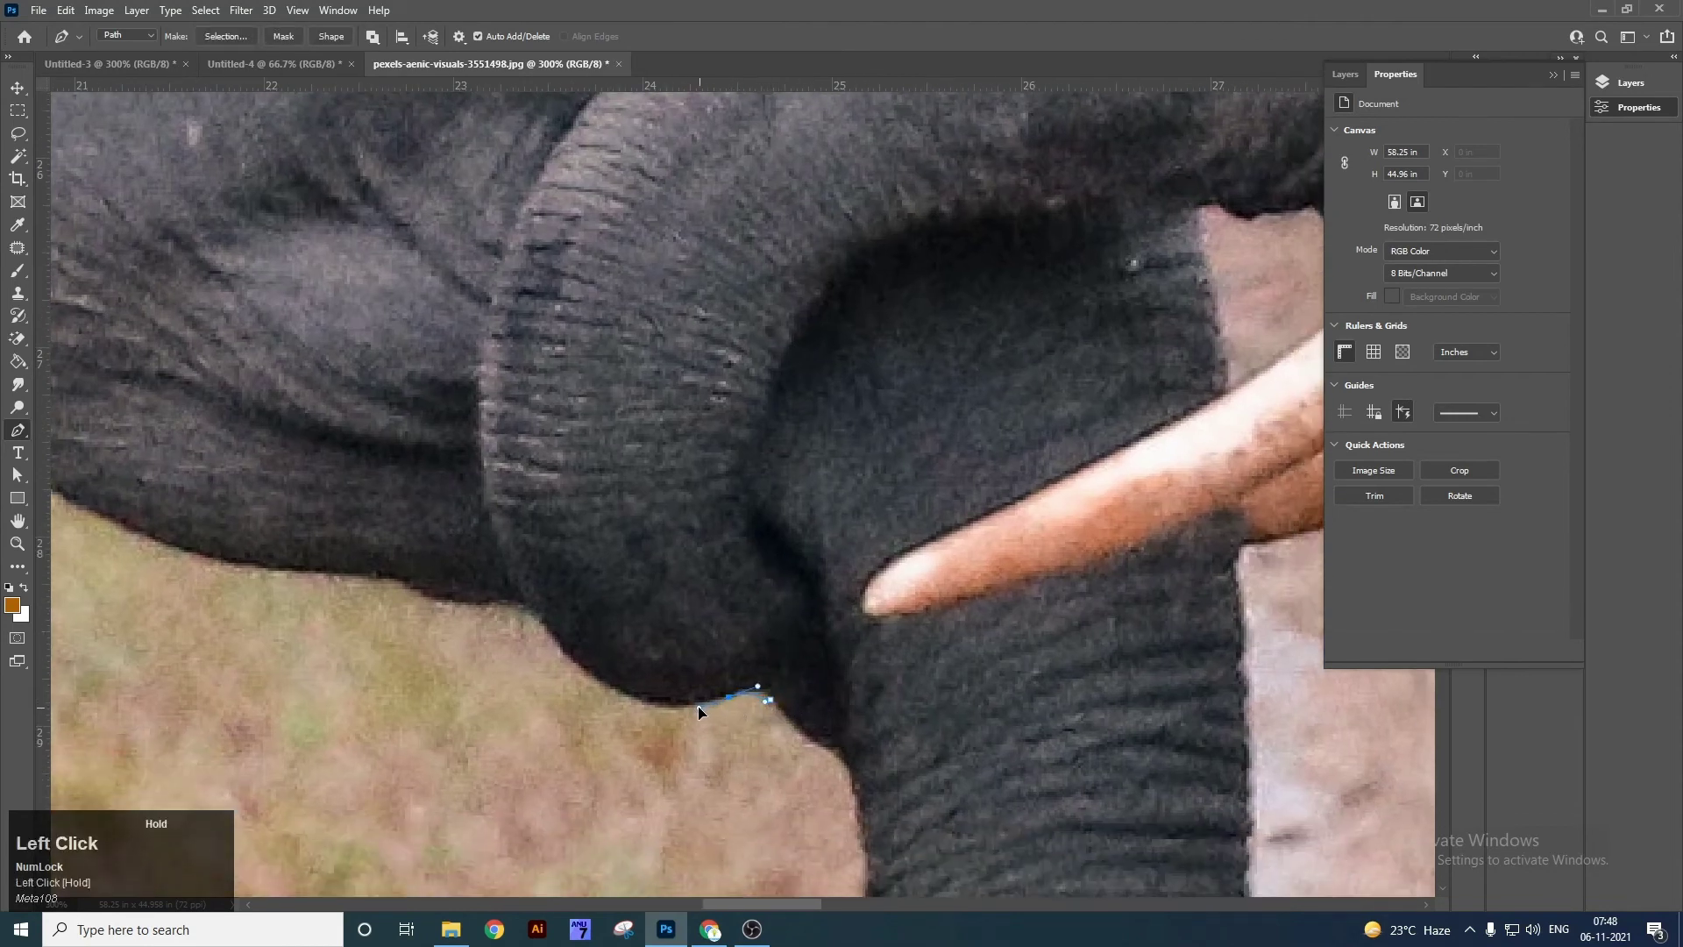
left_click_drag(562, 647, 505, 581)
left_click_drag(486, 491, 485, 425)
key("space")
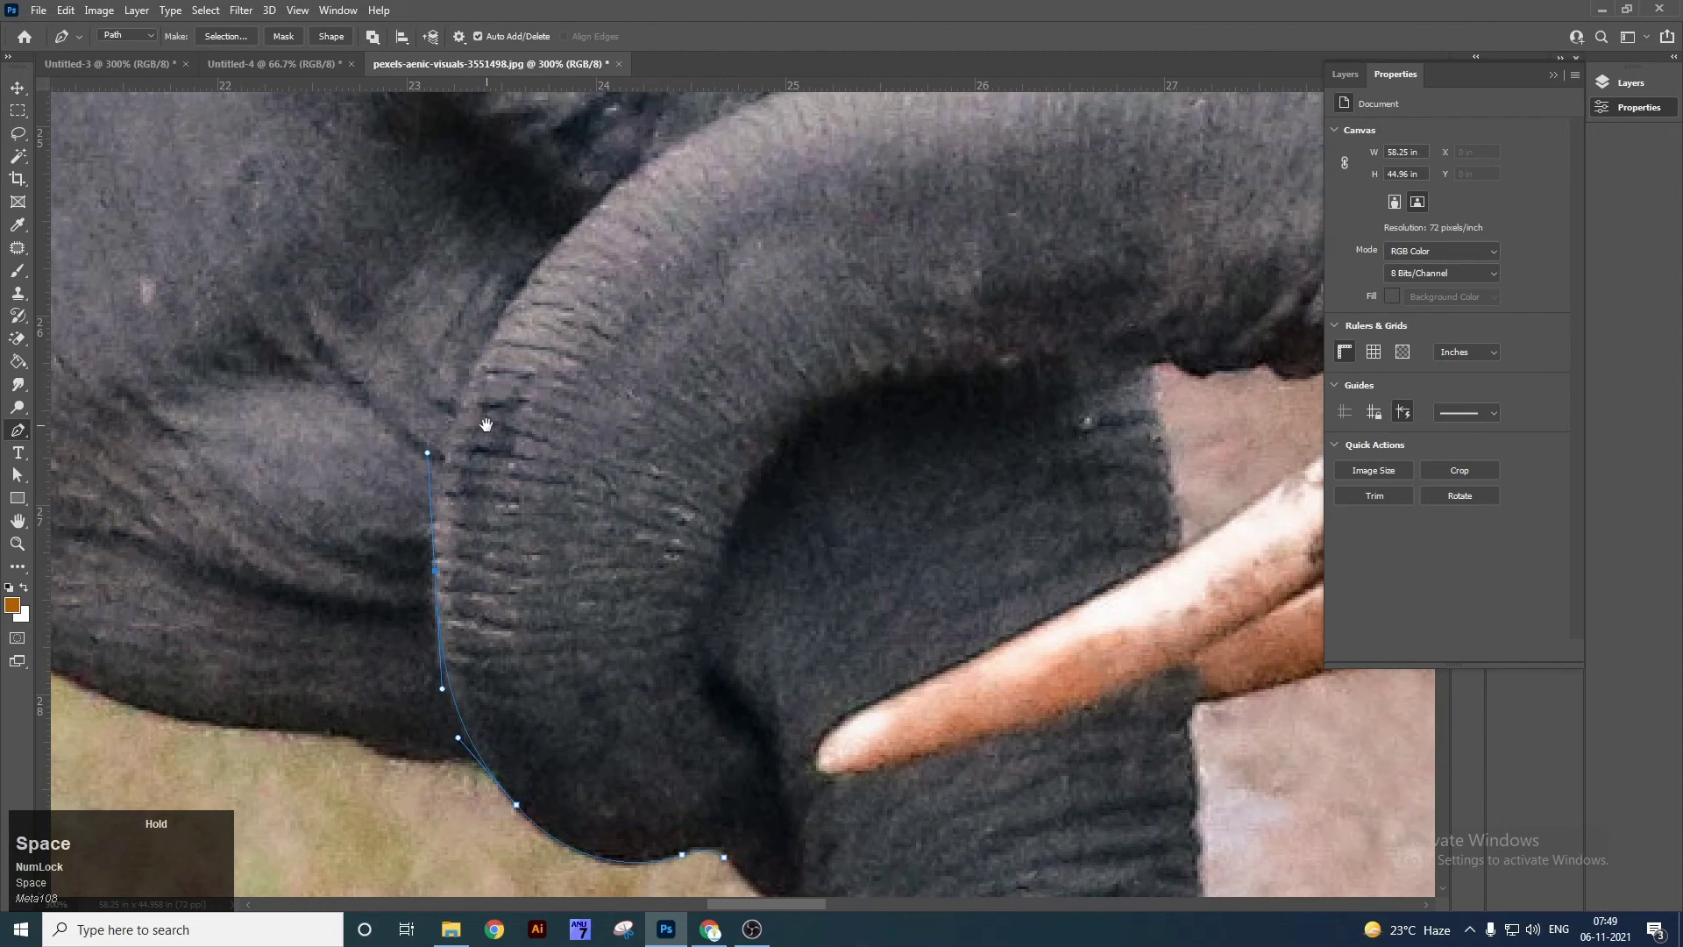
left_click_drag(526, 279, 581, 319)
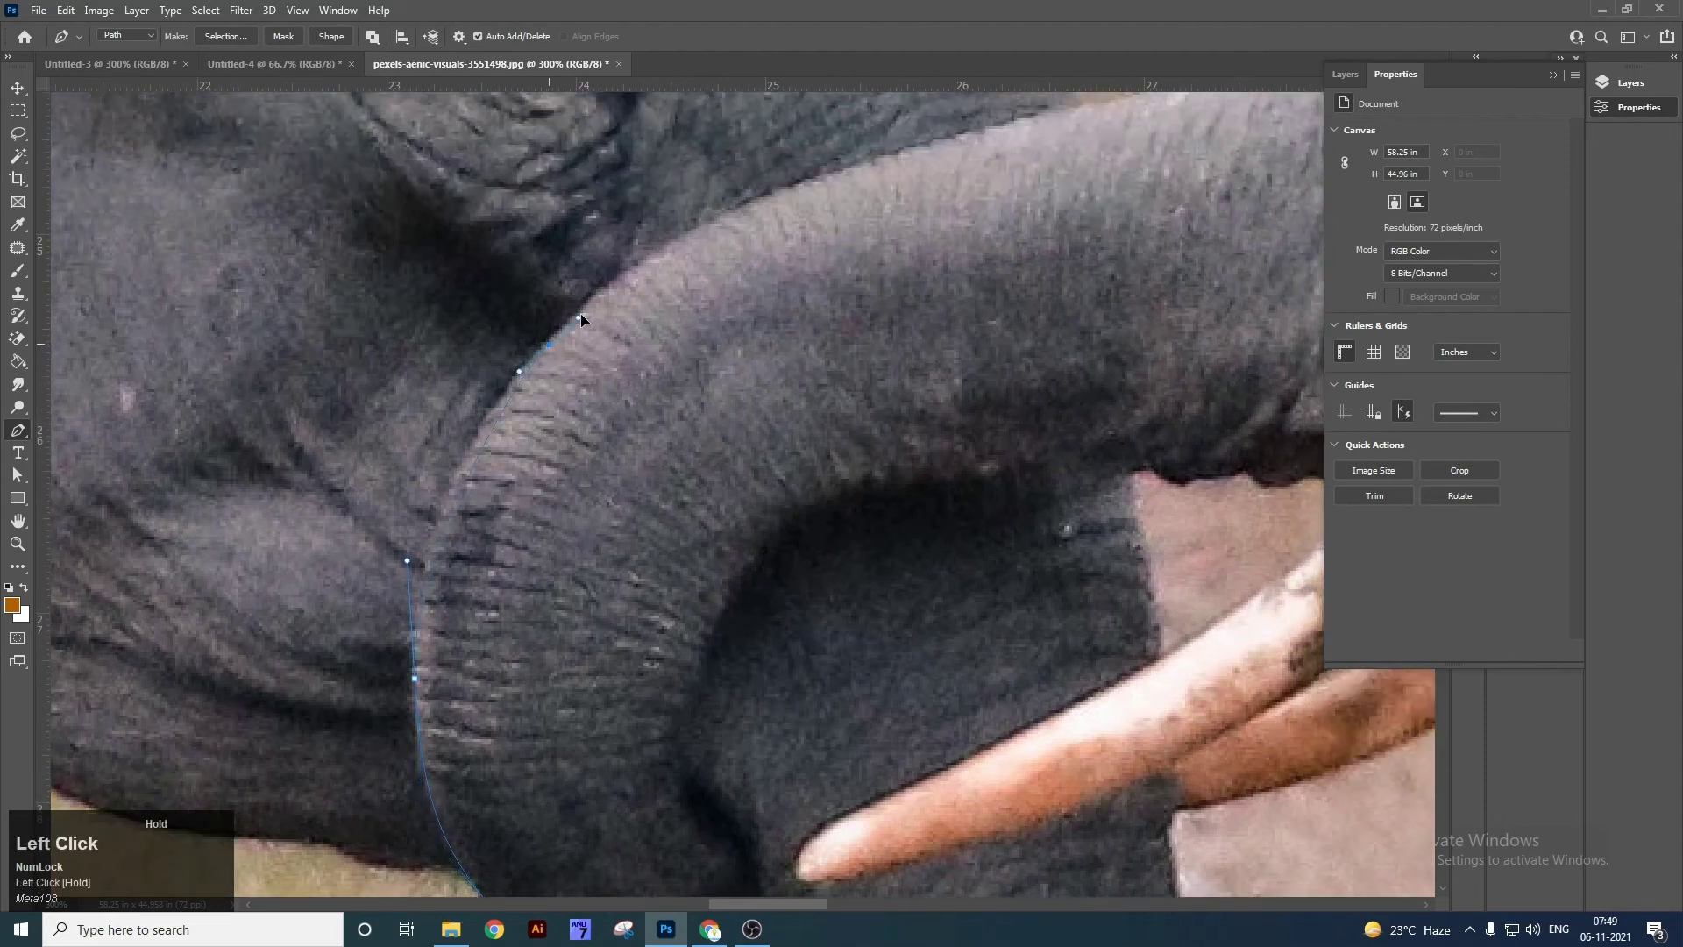
left_click_drag(626, 267, 693, 251)
left_click_drag(580, 313, 662, 229)
key("space")
left_click_drag(790, 267, 515, 444)
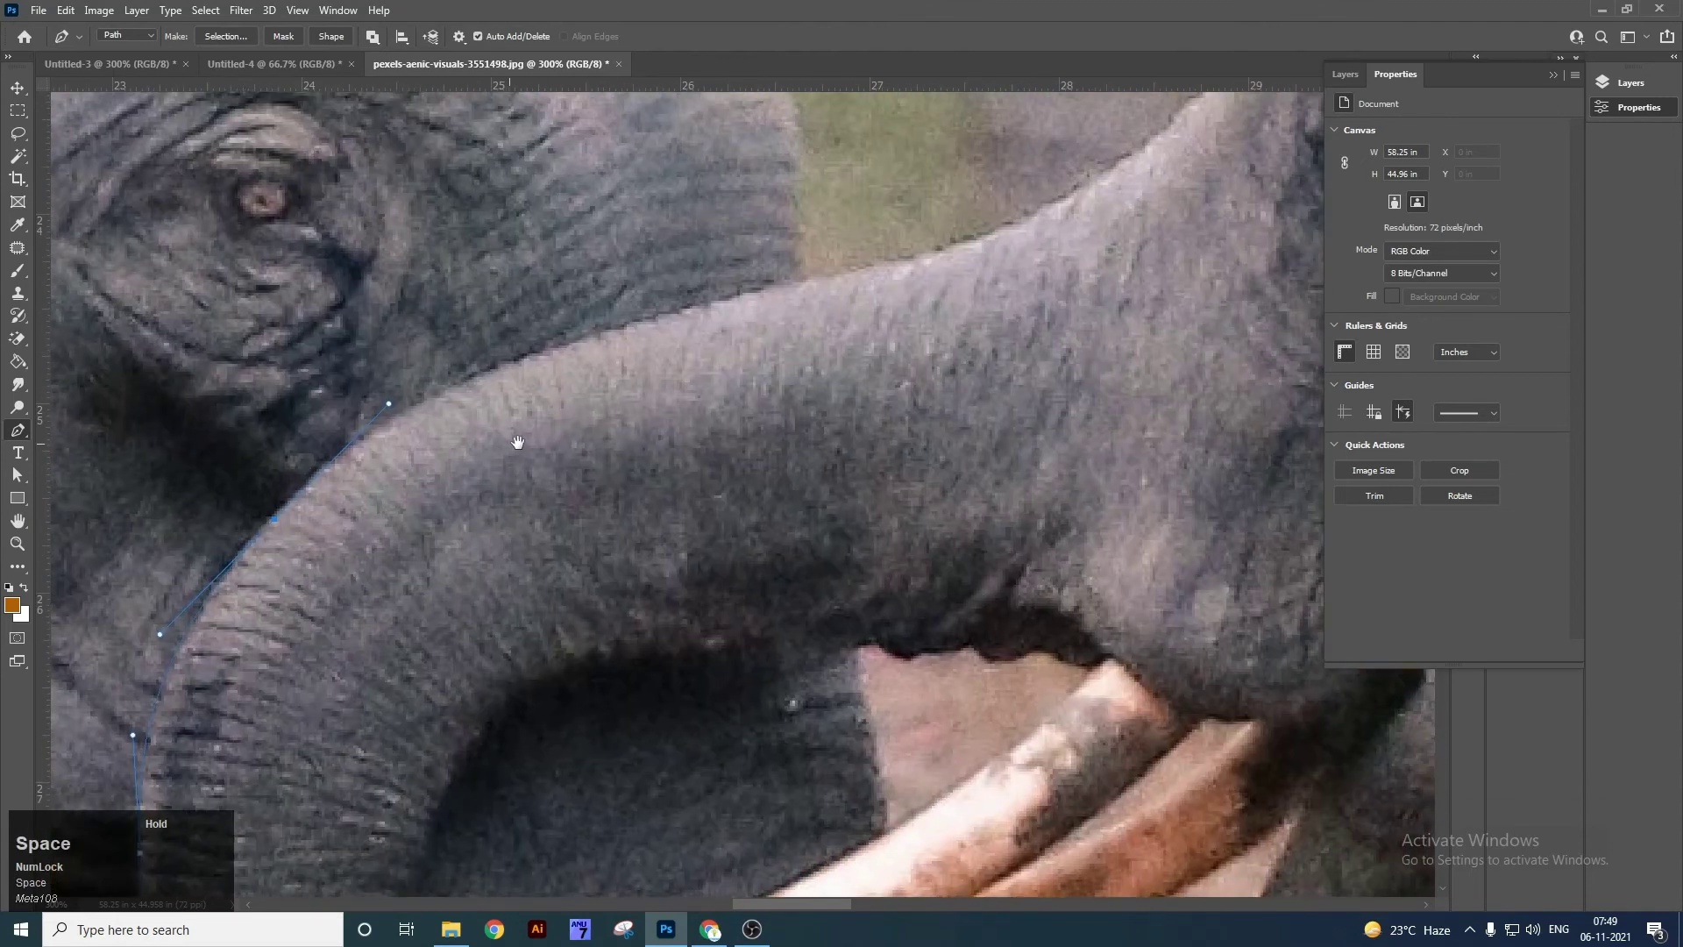
left_click(704, 306)
left_click_drag(705, 314, 703, 479)
Continue the curved path along the head outline and forehead.
key("space")
left_click_drag(860, 398, 739, 524)
key("space")
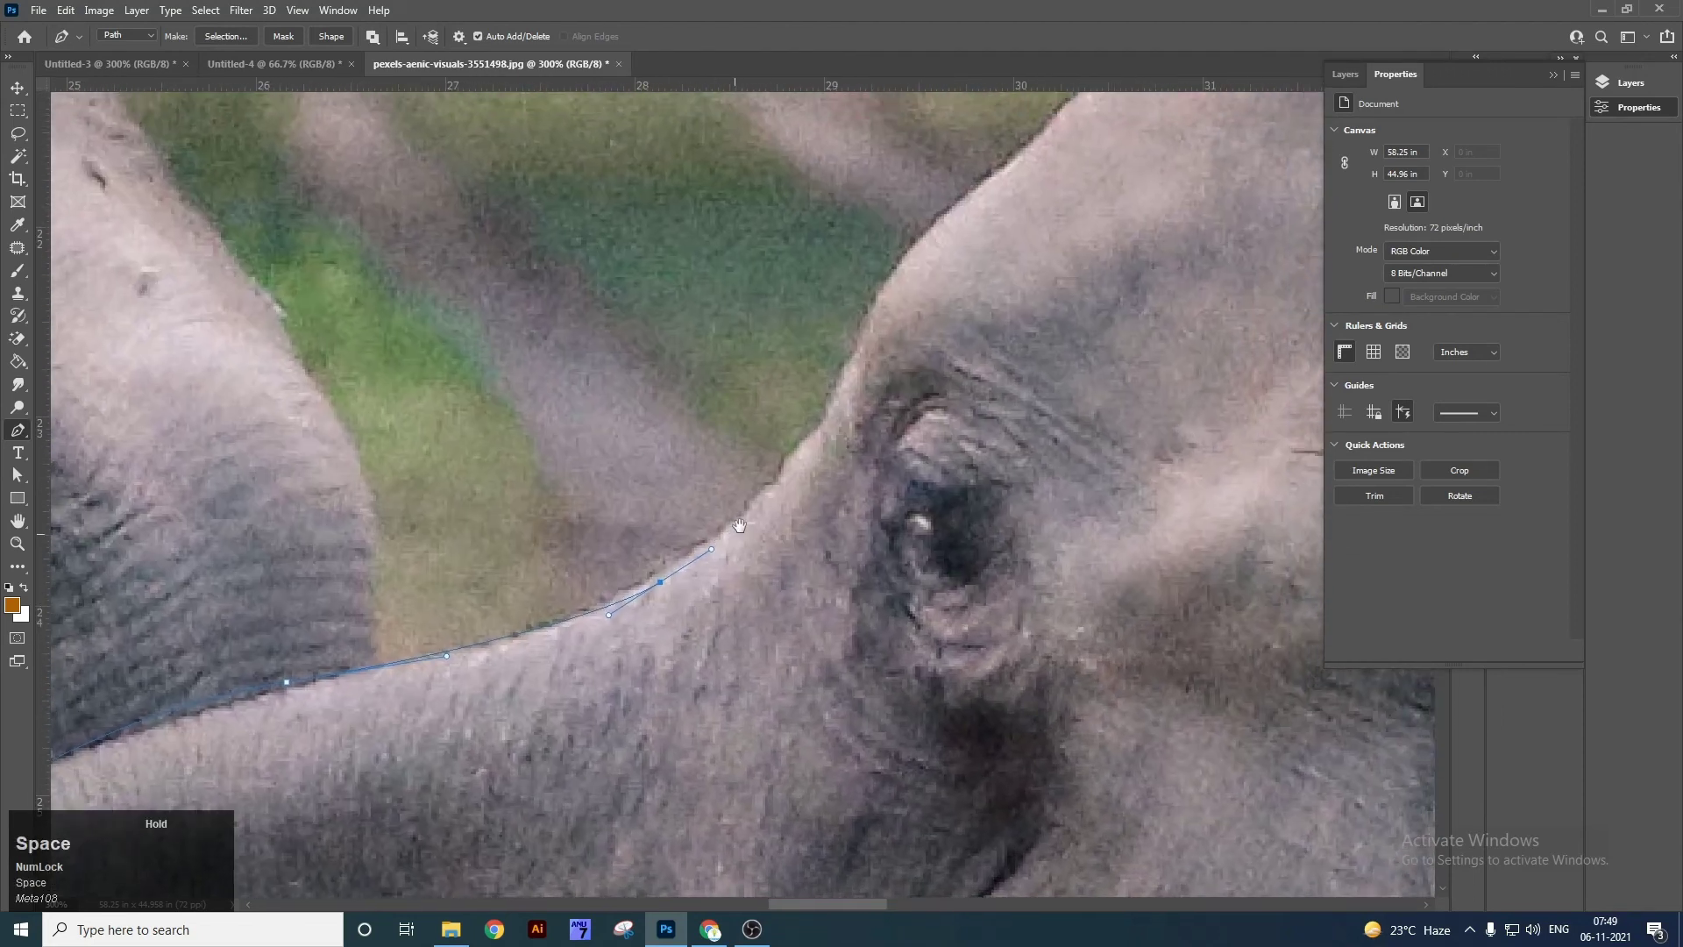
left_click_drag(808, 458, 665, 576)
key("space")
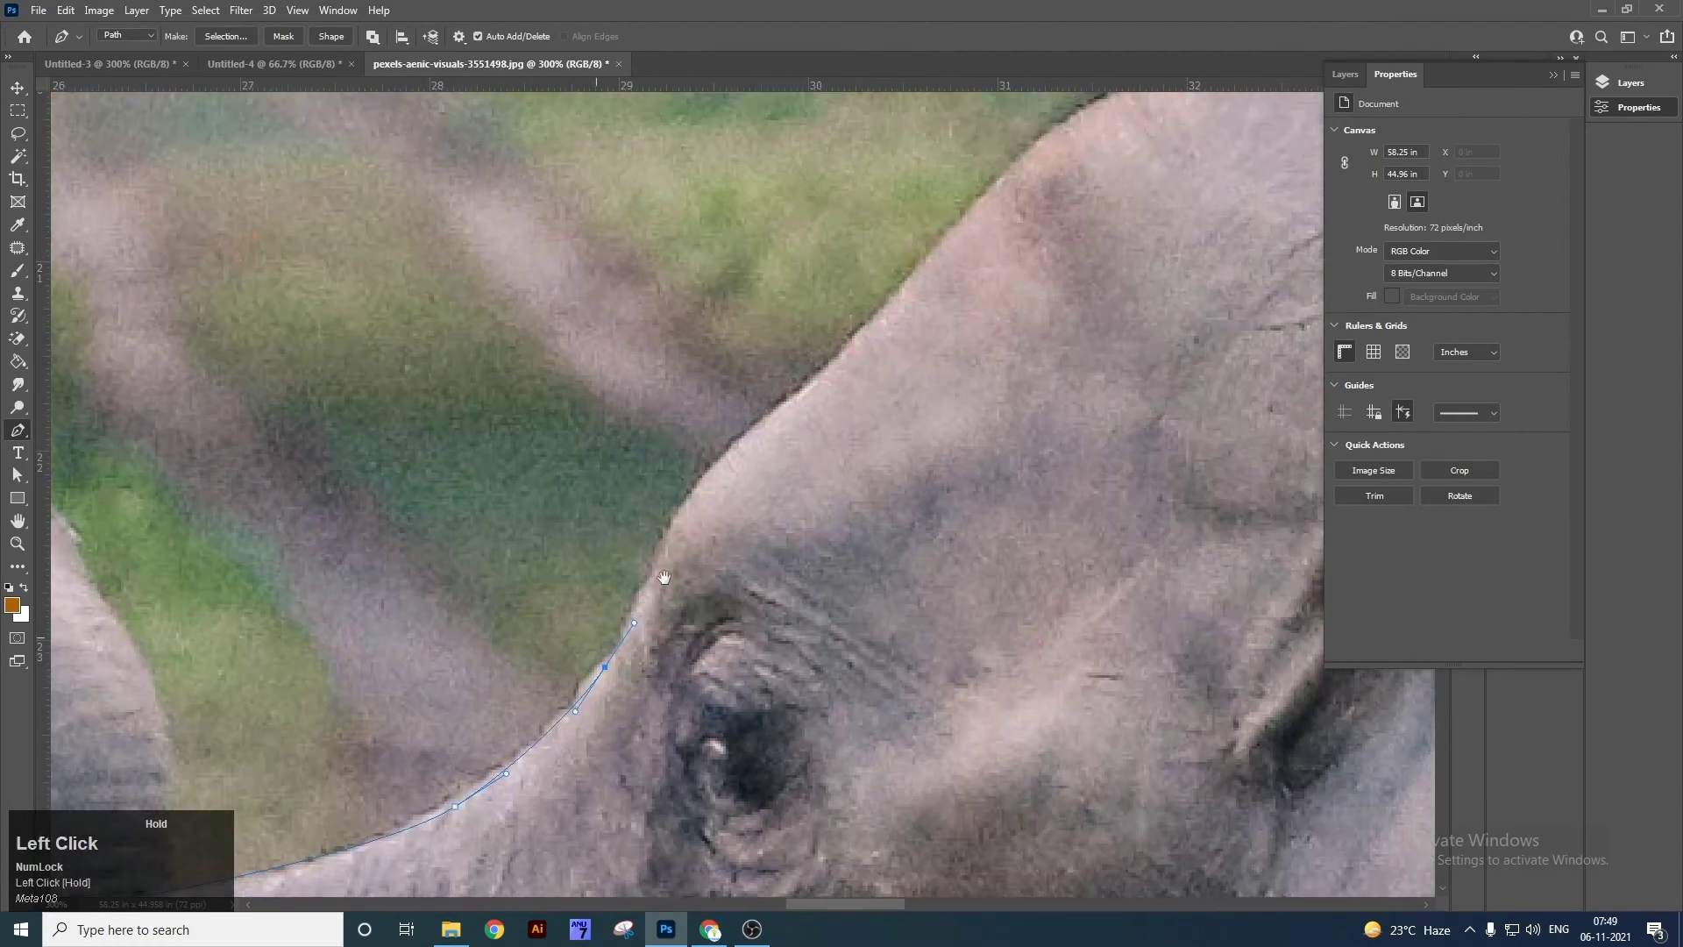
left_click_drag(726, 453, 804, 387)
key("space")
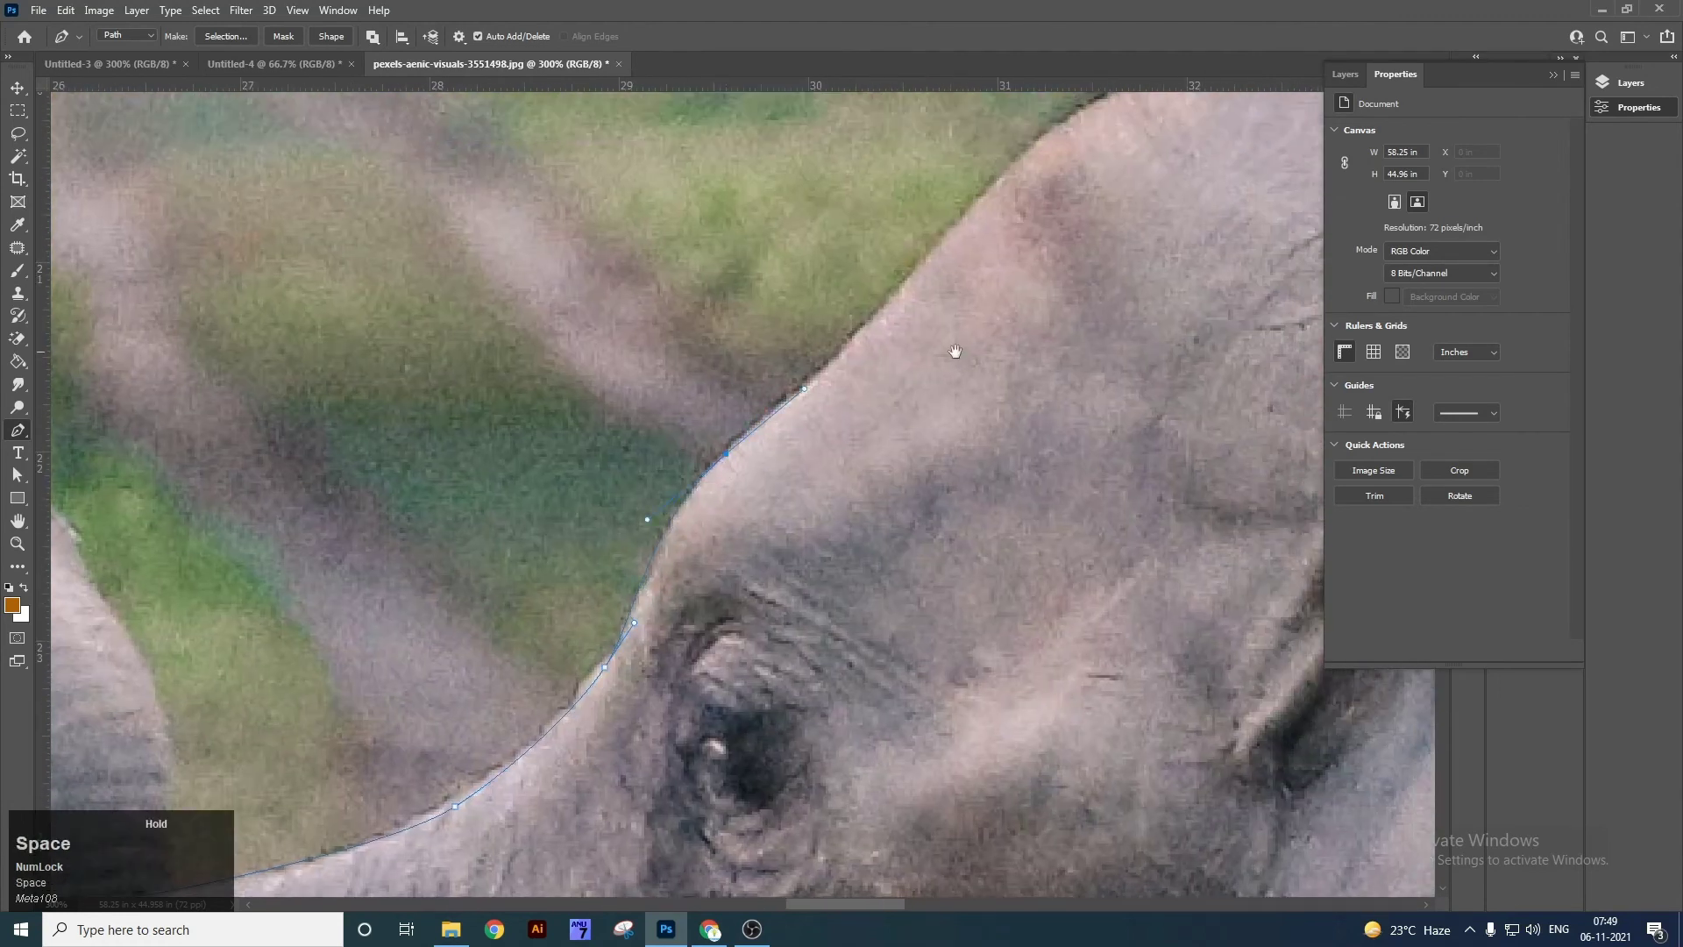
left_click_drag(956, 350, 619, 602)
left_click_drag(637, 471, 687, 421)
key("space")
left_click_drag(794, 400, 602, 549)
left_click_drag(636, 457, 704, 420)
mouse_move(855, 388)
left_mouse_down()
mouse_move(961, 402)
mouse_move(949, 386)
mouse_move(692, 434)
mouse_move(781, 395)
mouse_move(839, 397)
left_mouse_up()
Carry the path around the ear, along the jaw and across the mouth.
key("space")
left_click_drag(945, 406, 1047, 465)
key("space")
left_click_drag(1131, 574, 1044, 229)
left_click_drag(1104, 597, 1109, 714)
key("space")
left_click_drag(1075, 666, 1149, 233)
left_click_drag(1097, 766, 1183, 425)
left_click_drag(1136, 509, 1079, 586)
key("space")
left_click_drag(1111, 776, 1068, 719)
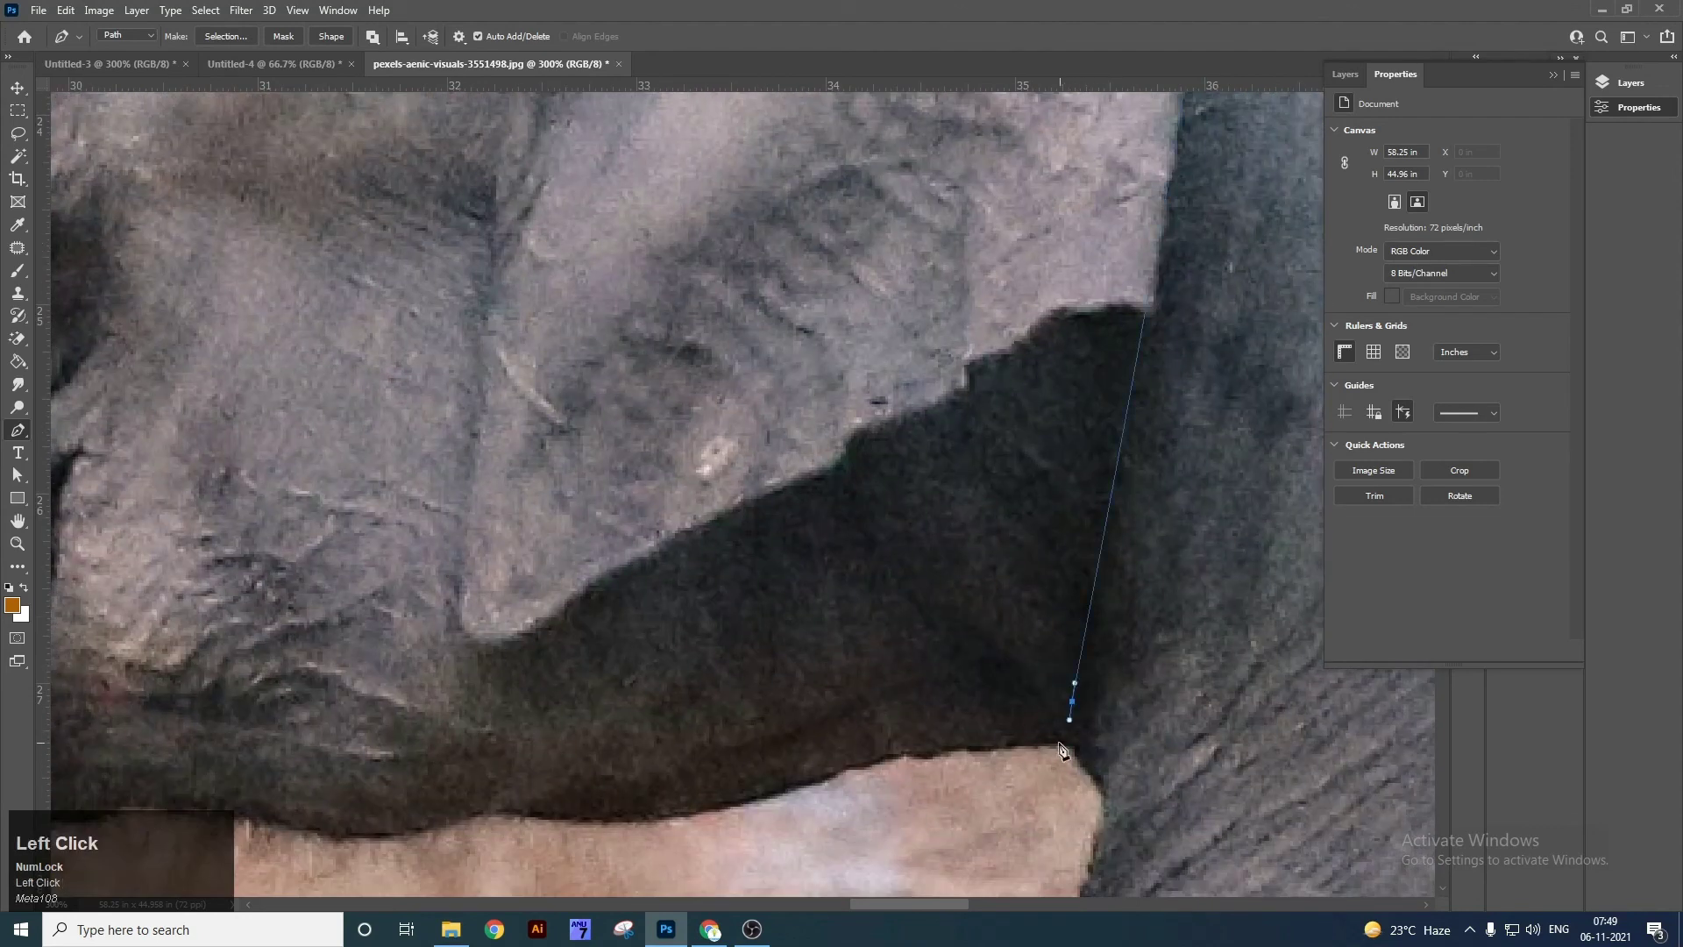
left_click_drag(855, 765, 810, 784)
key("space")
left_click_drag(783, 750, 592, 767)
key("space")
left_click_drag(574, 754, 931, 733)
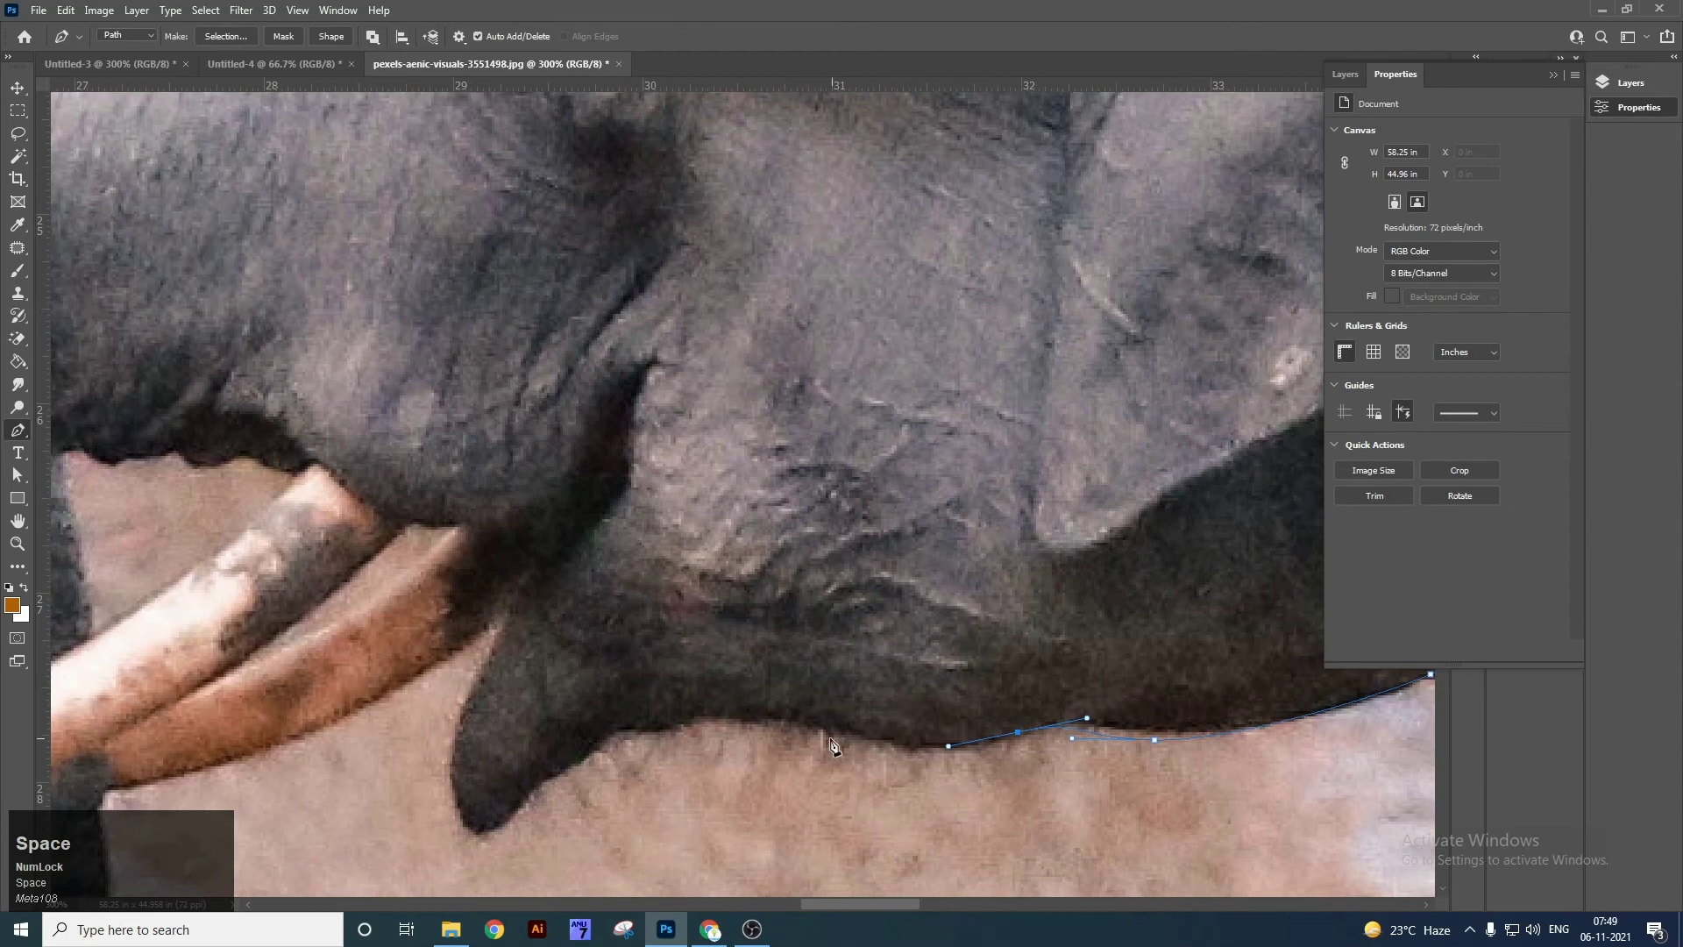
left_click_drag(728, 722, 622, 715)
left_click_drag(565, 767, 456, 738)
key("space")
left_click_drag(350, 721, 836, 596)
Close the path, convert it to a selection, cut the head out, undo, and deselect.
left_click(989, 565)
key("ctrl+Return")
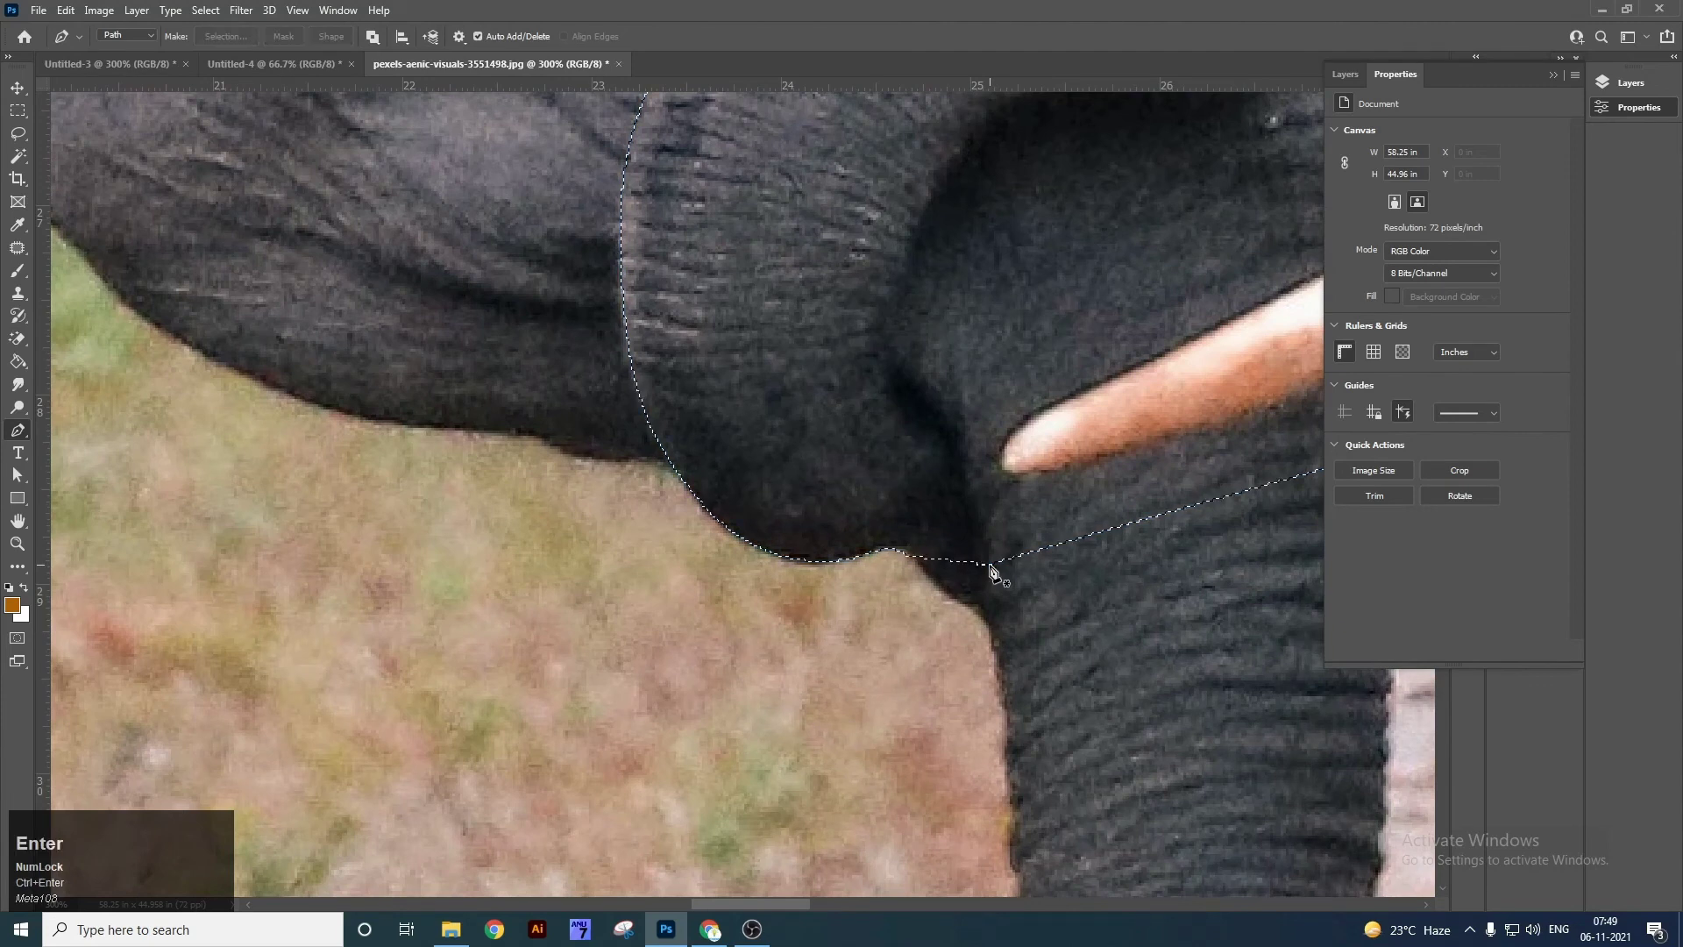
key("ctrl+0")
key("ctrl+x")
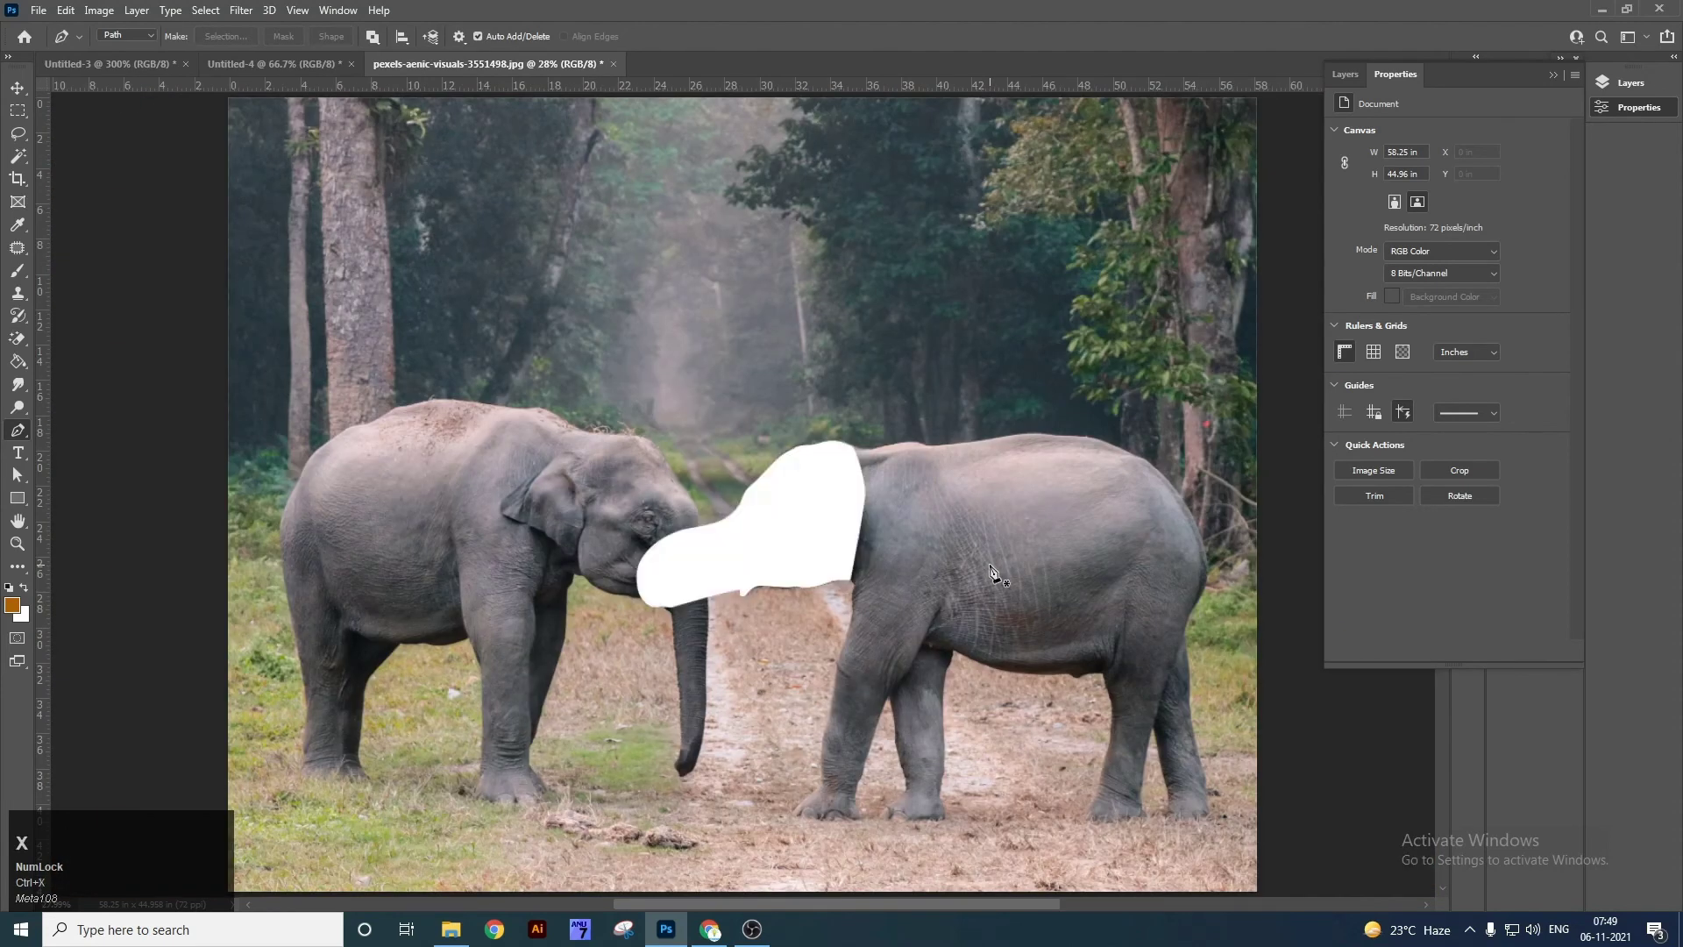
key("ctrl+z")
key("ctrl+d")
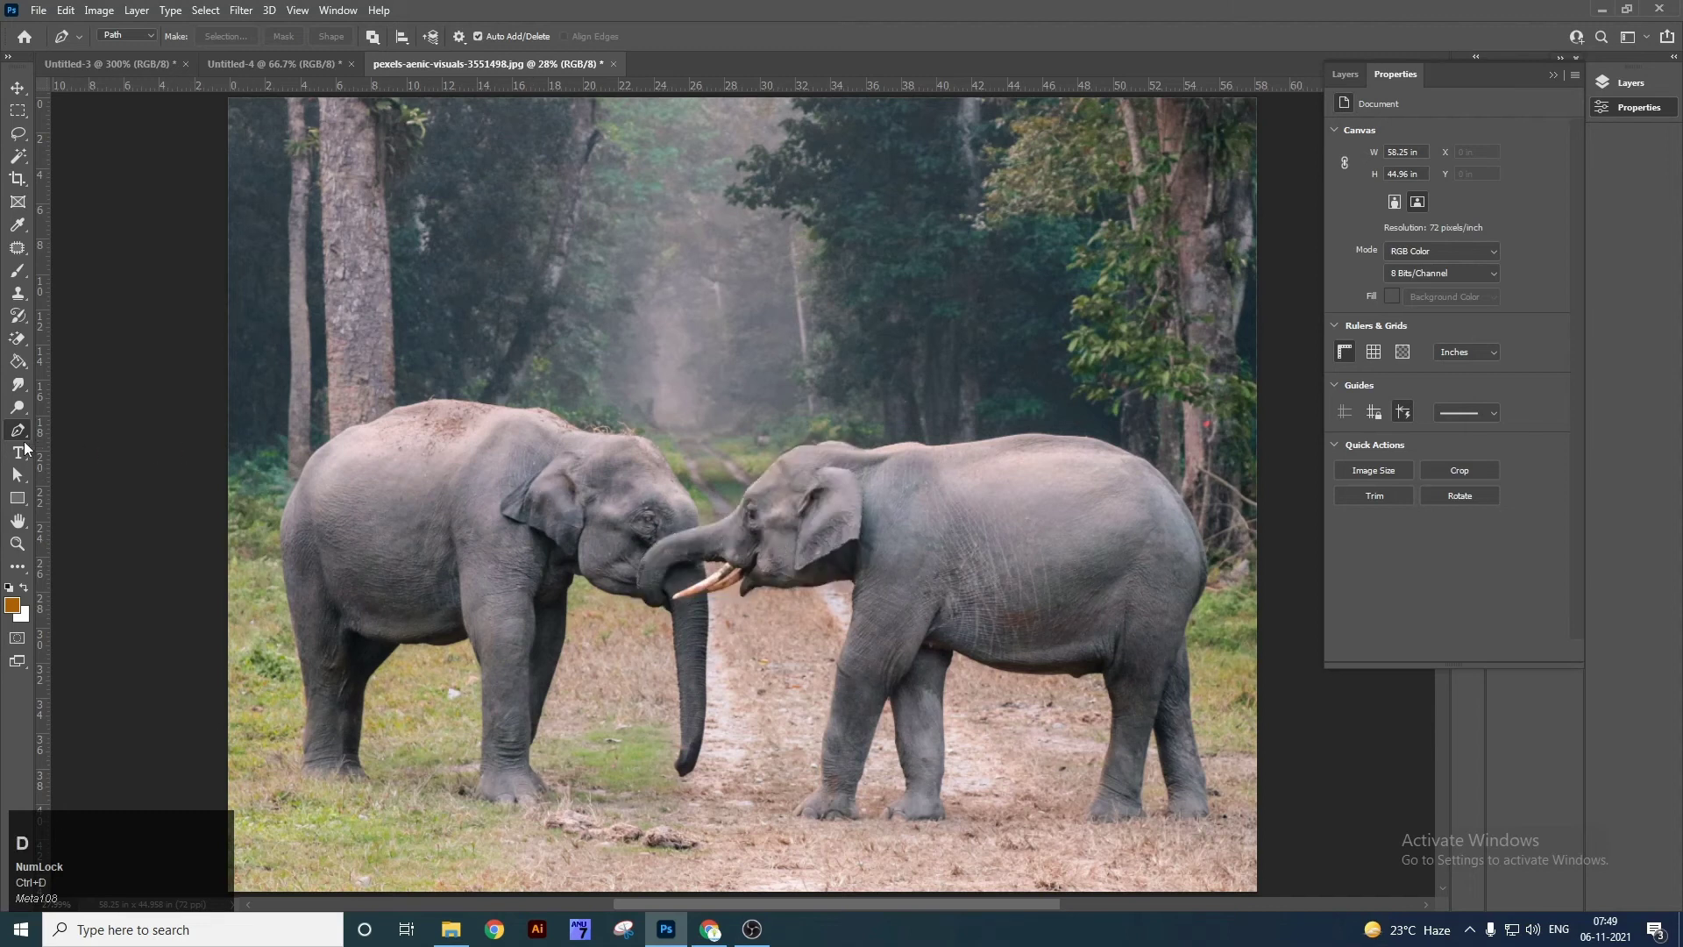
Choose the Pen Tool and set its drawing mode to Shape.
right_click(20, 432)
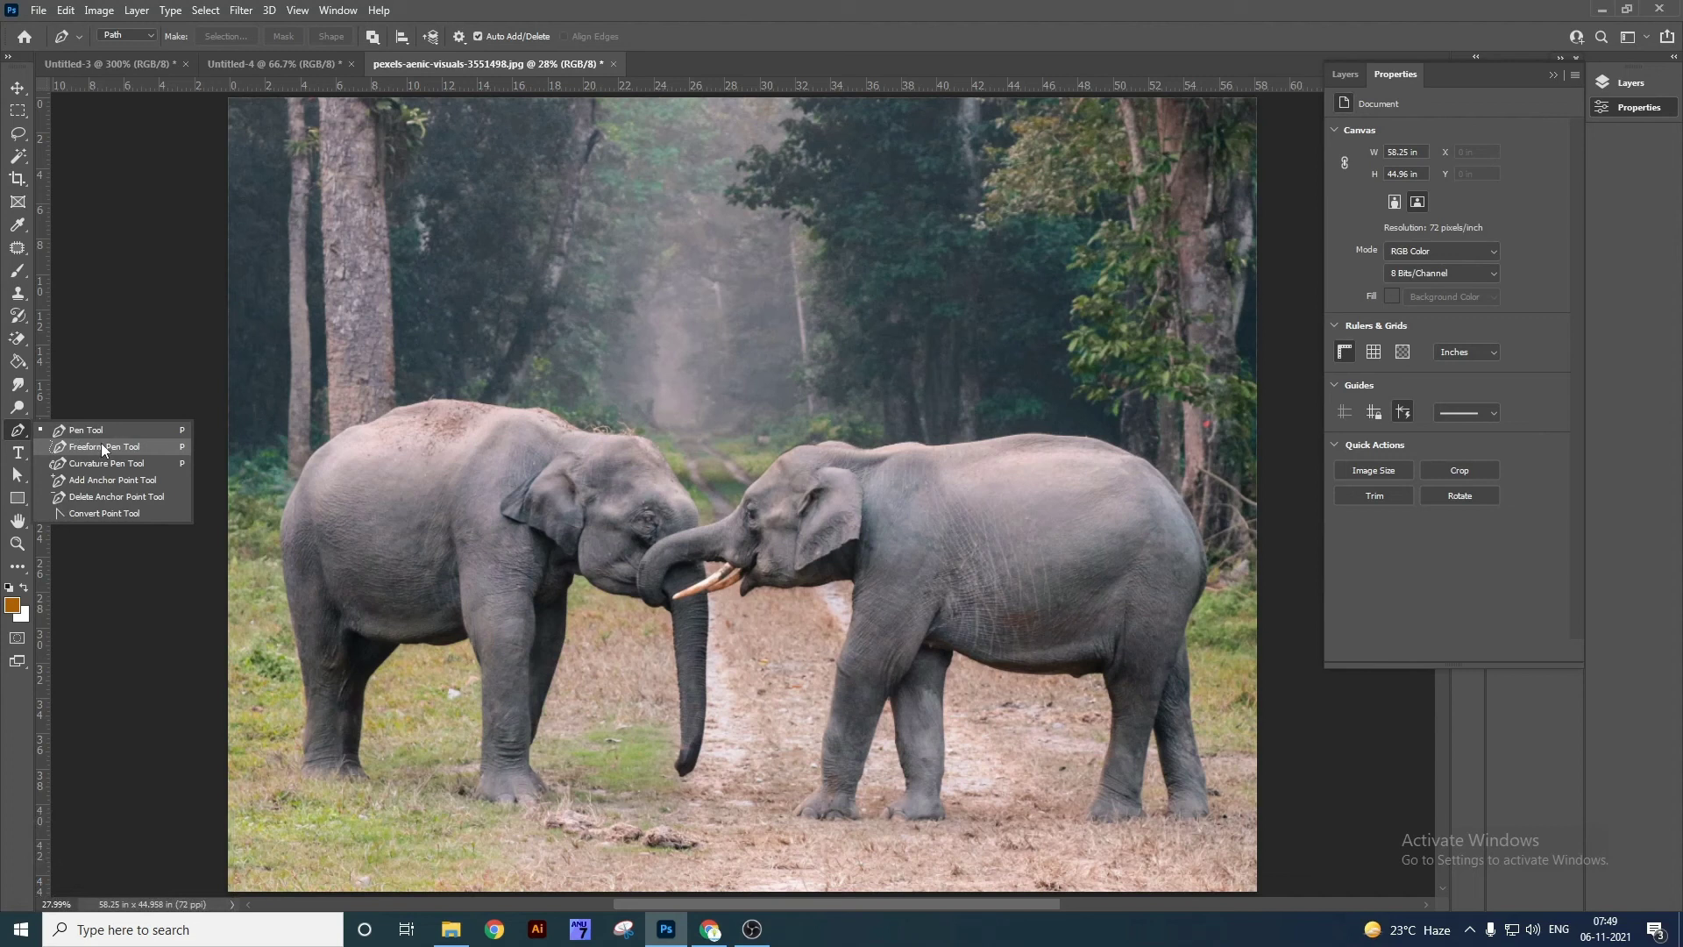
left_click(97, 430)
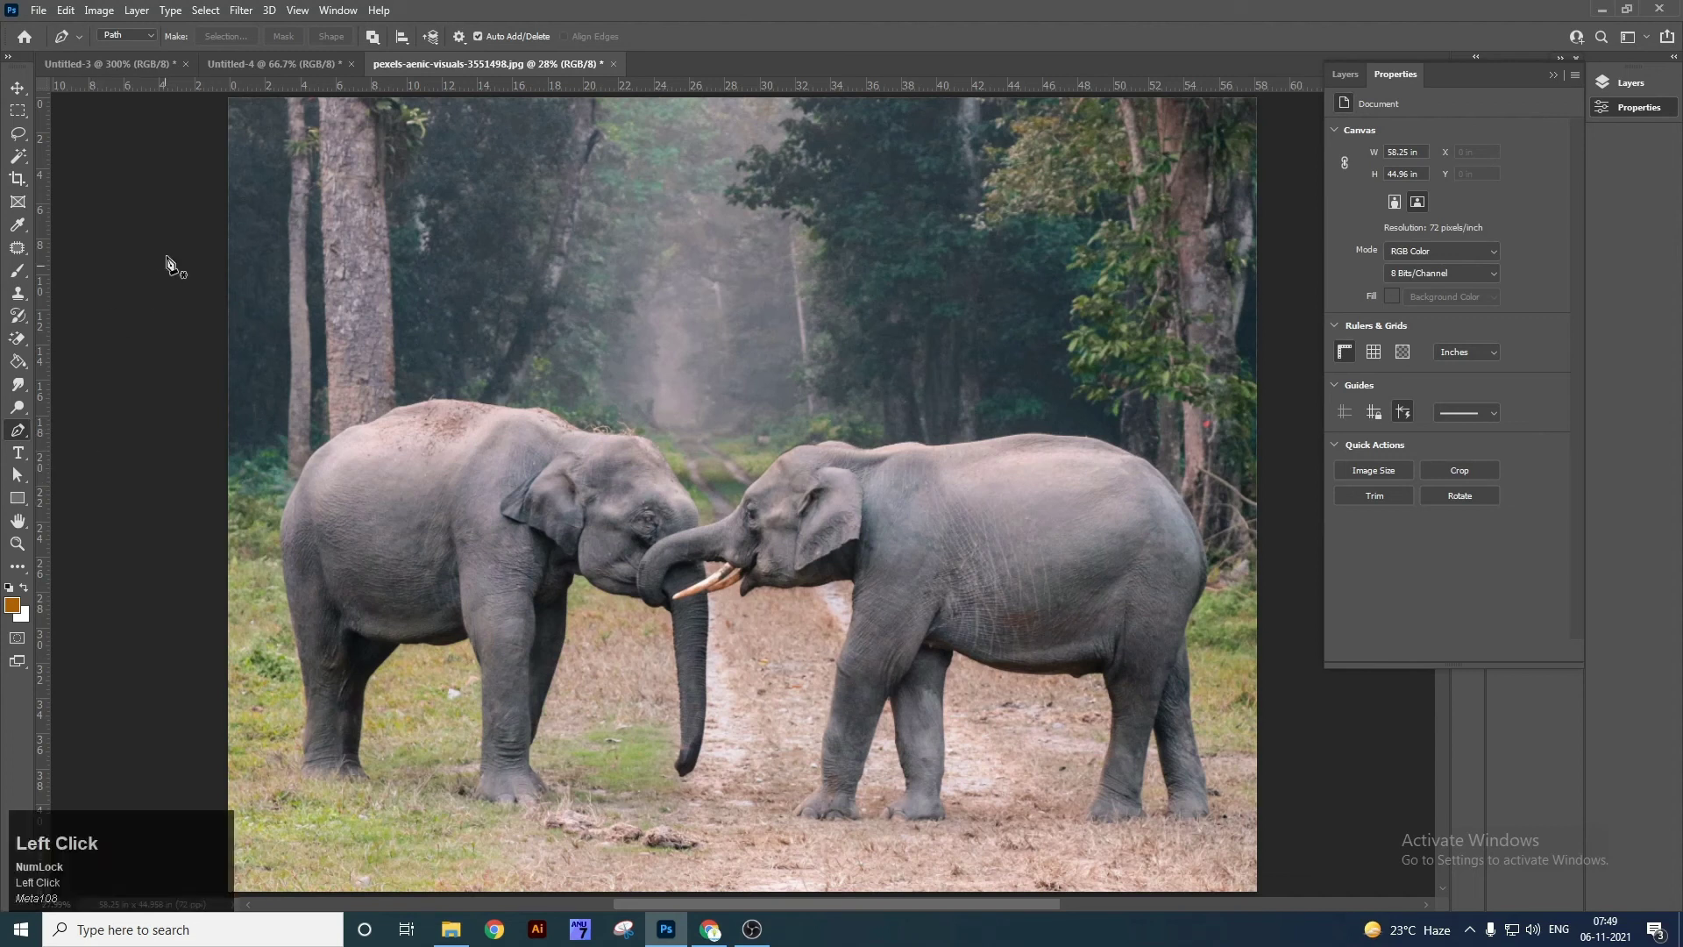
left_click(150, 37)
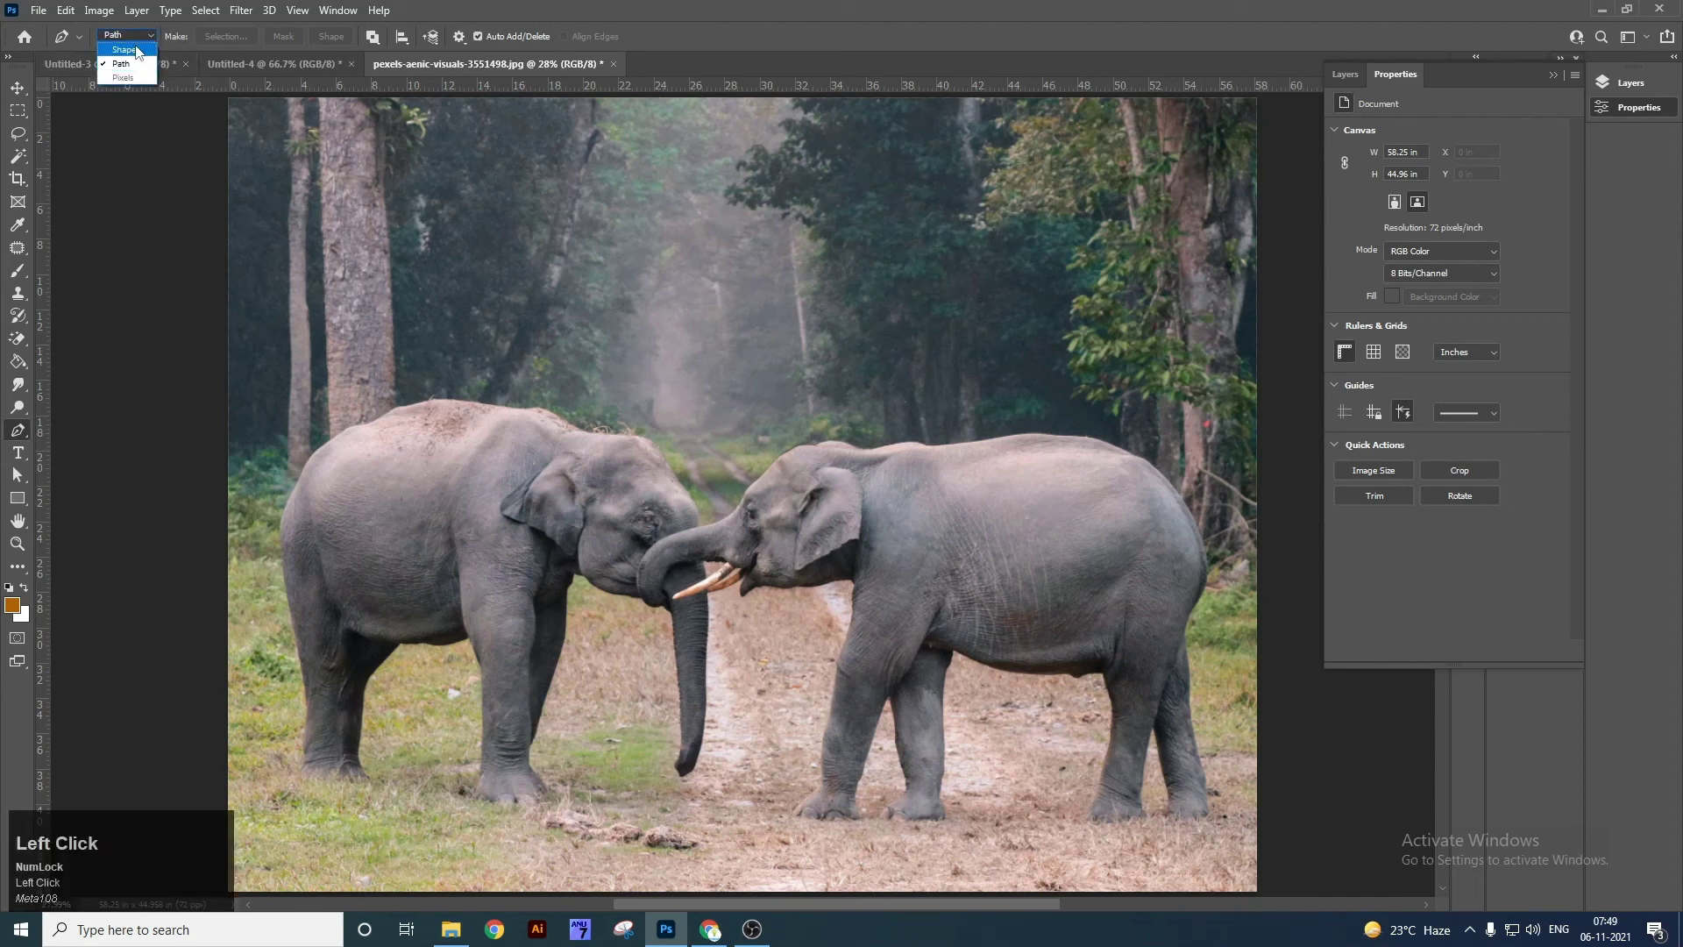
left_click(123, 64)
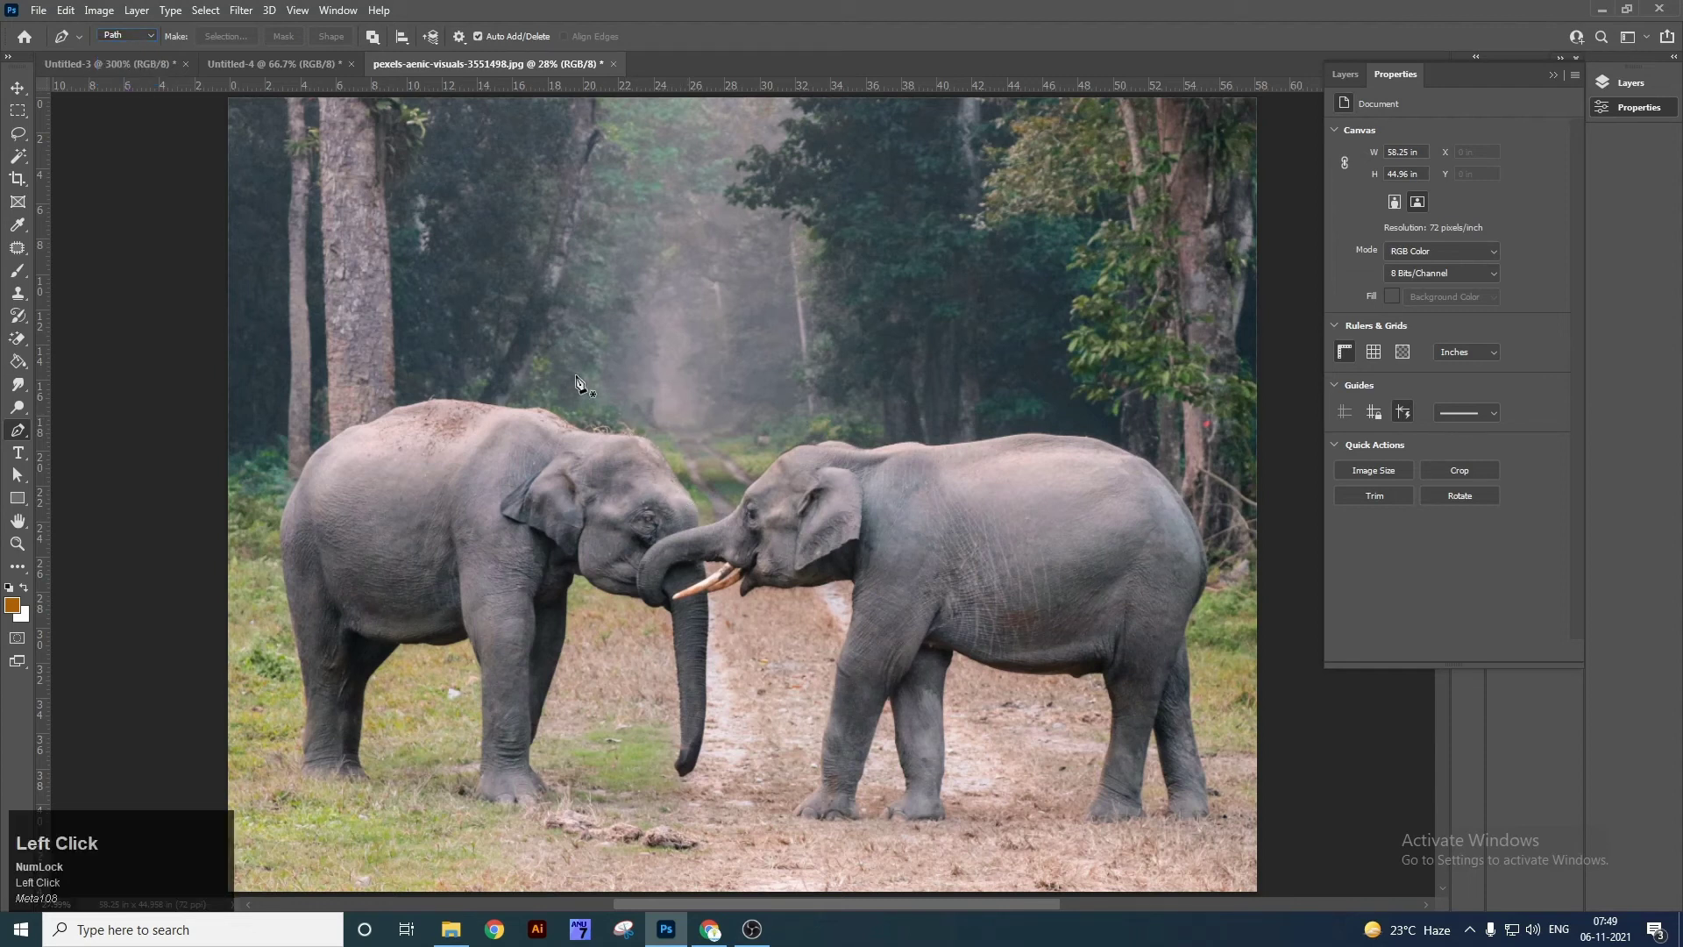
left_click(150, 35)
left_click(123, 49)
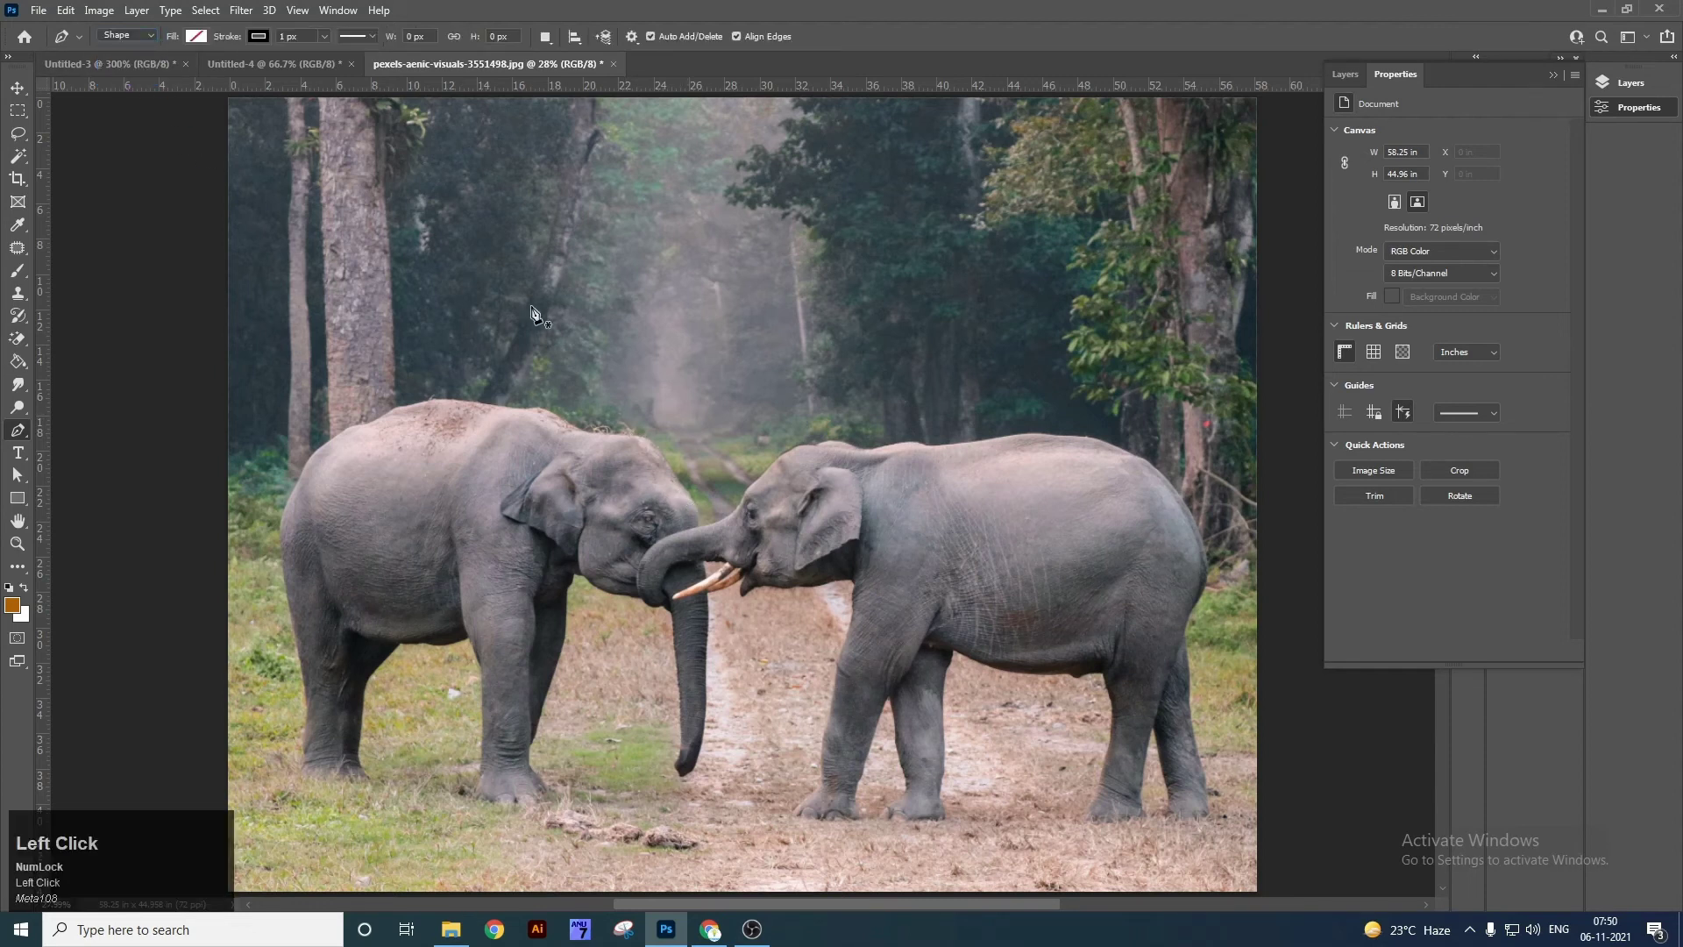
Draw a curved shape in the sky above the elephants and fill it with black.
left_click(627, 254)
left_click_drag(771, 216, 775, 323)
left_click_drag(751, 357, 670, 376)
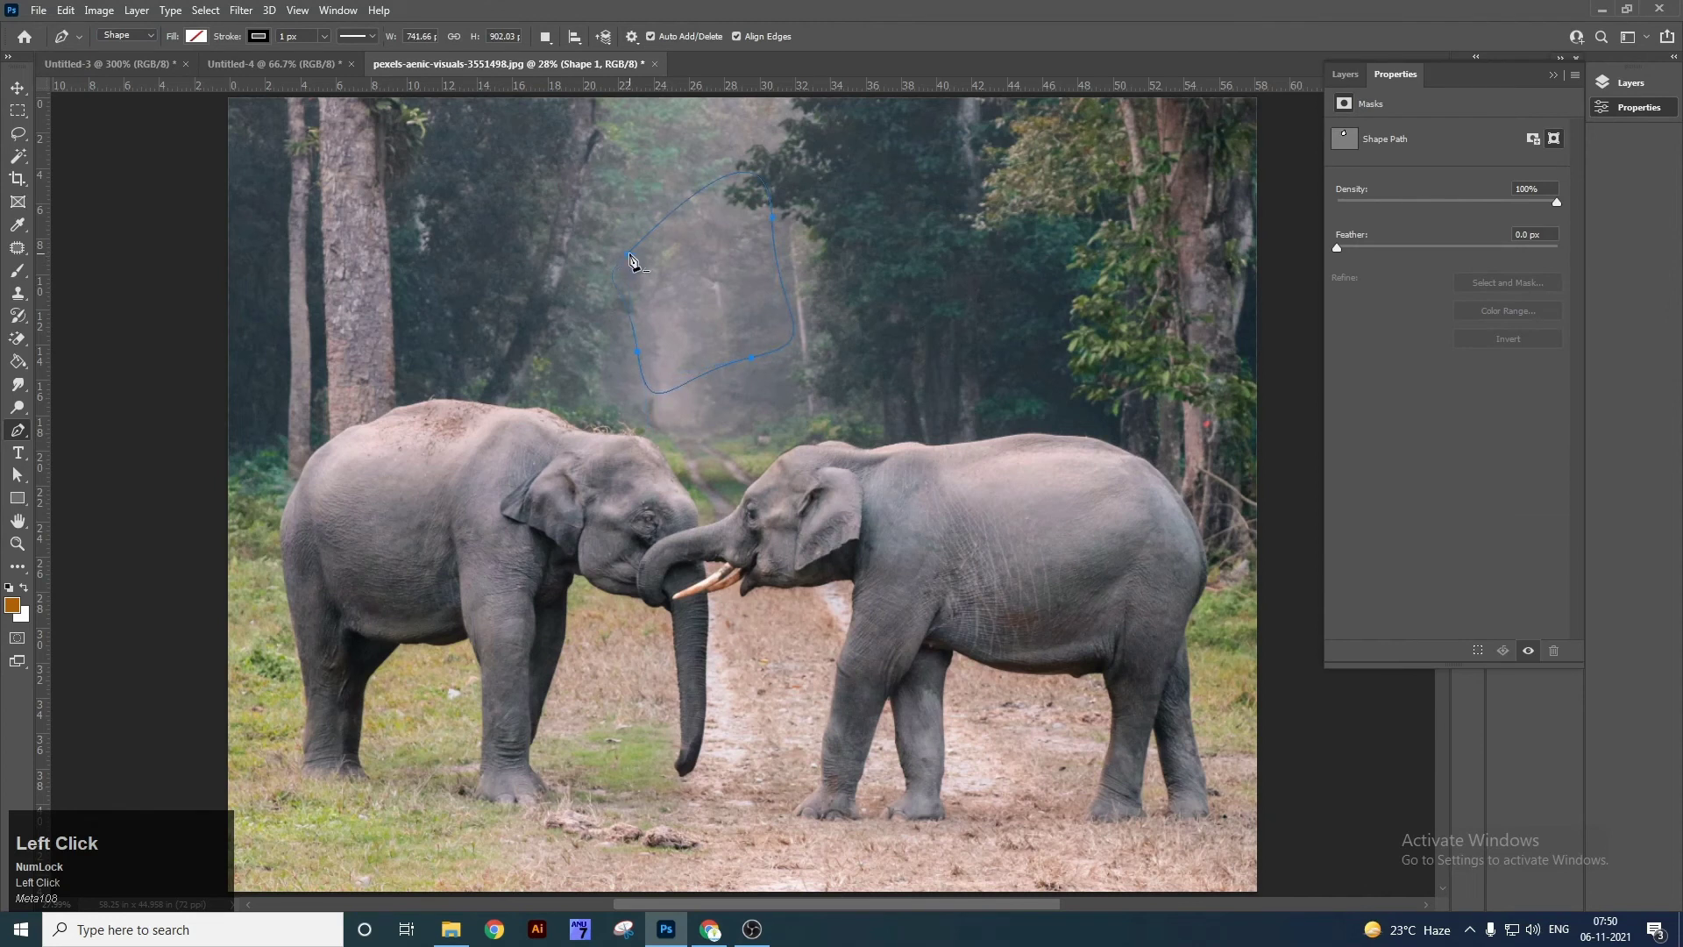
left_click(196, 36)
left_click(198, 125)
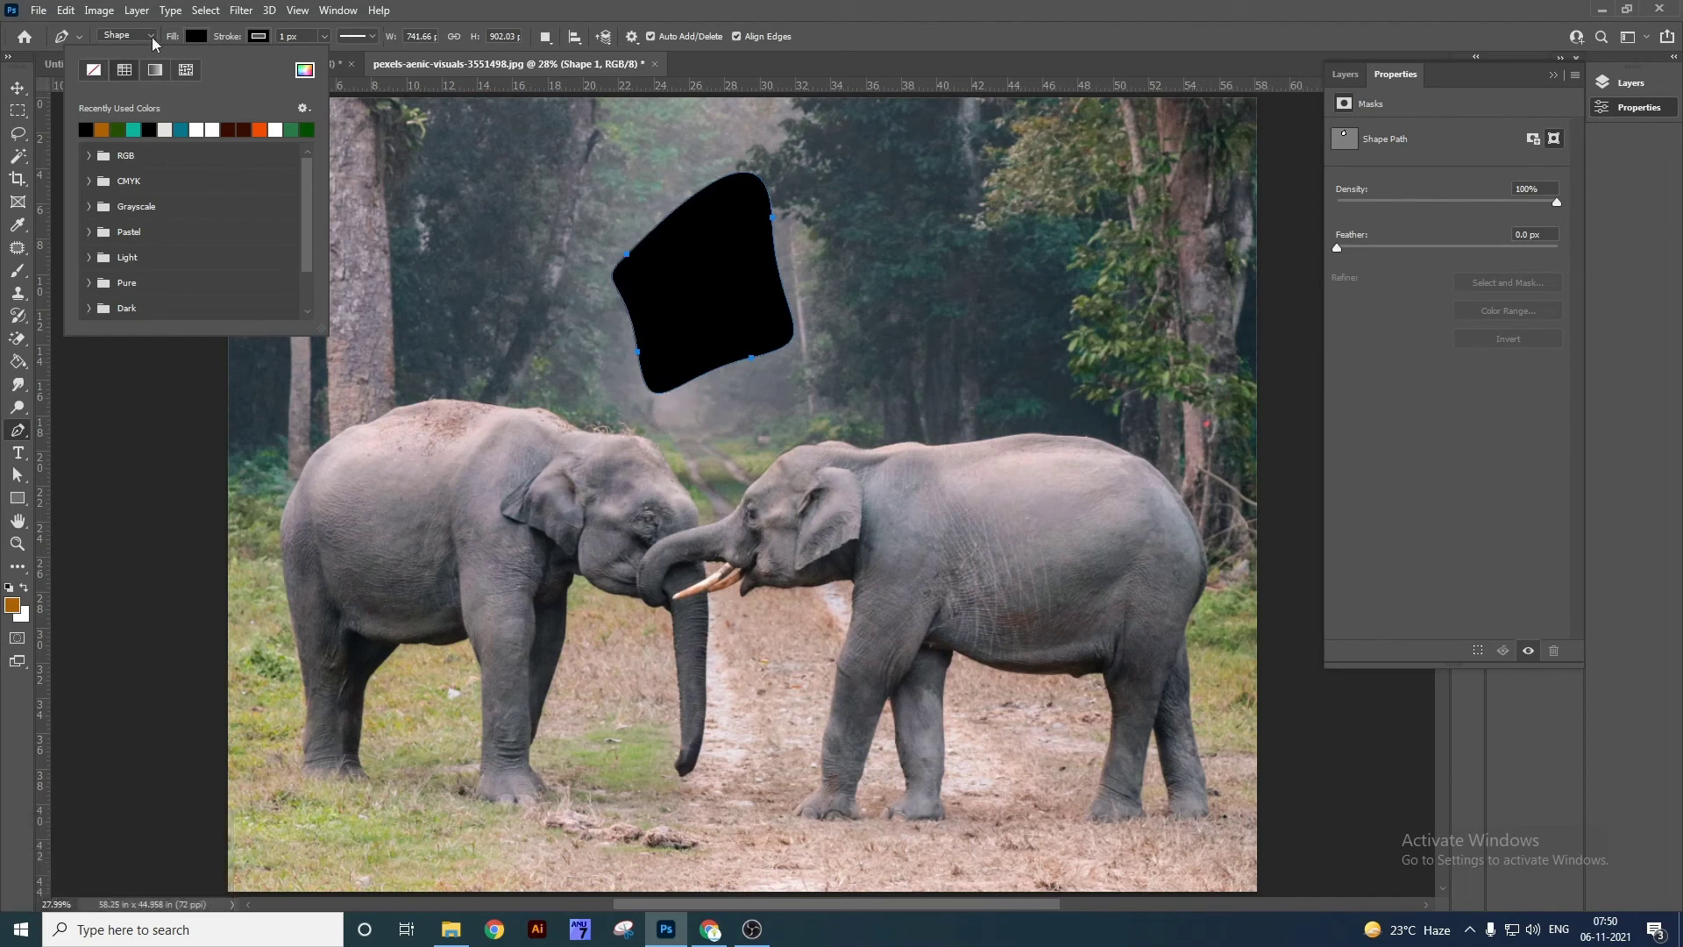
Draw a second closed curved shape above the right elephant.
left_click(152, 37)
left_click(132, 51)
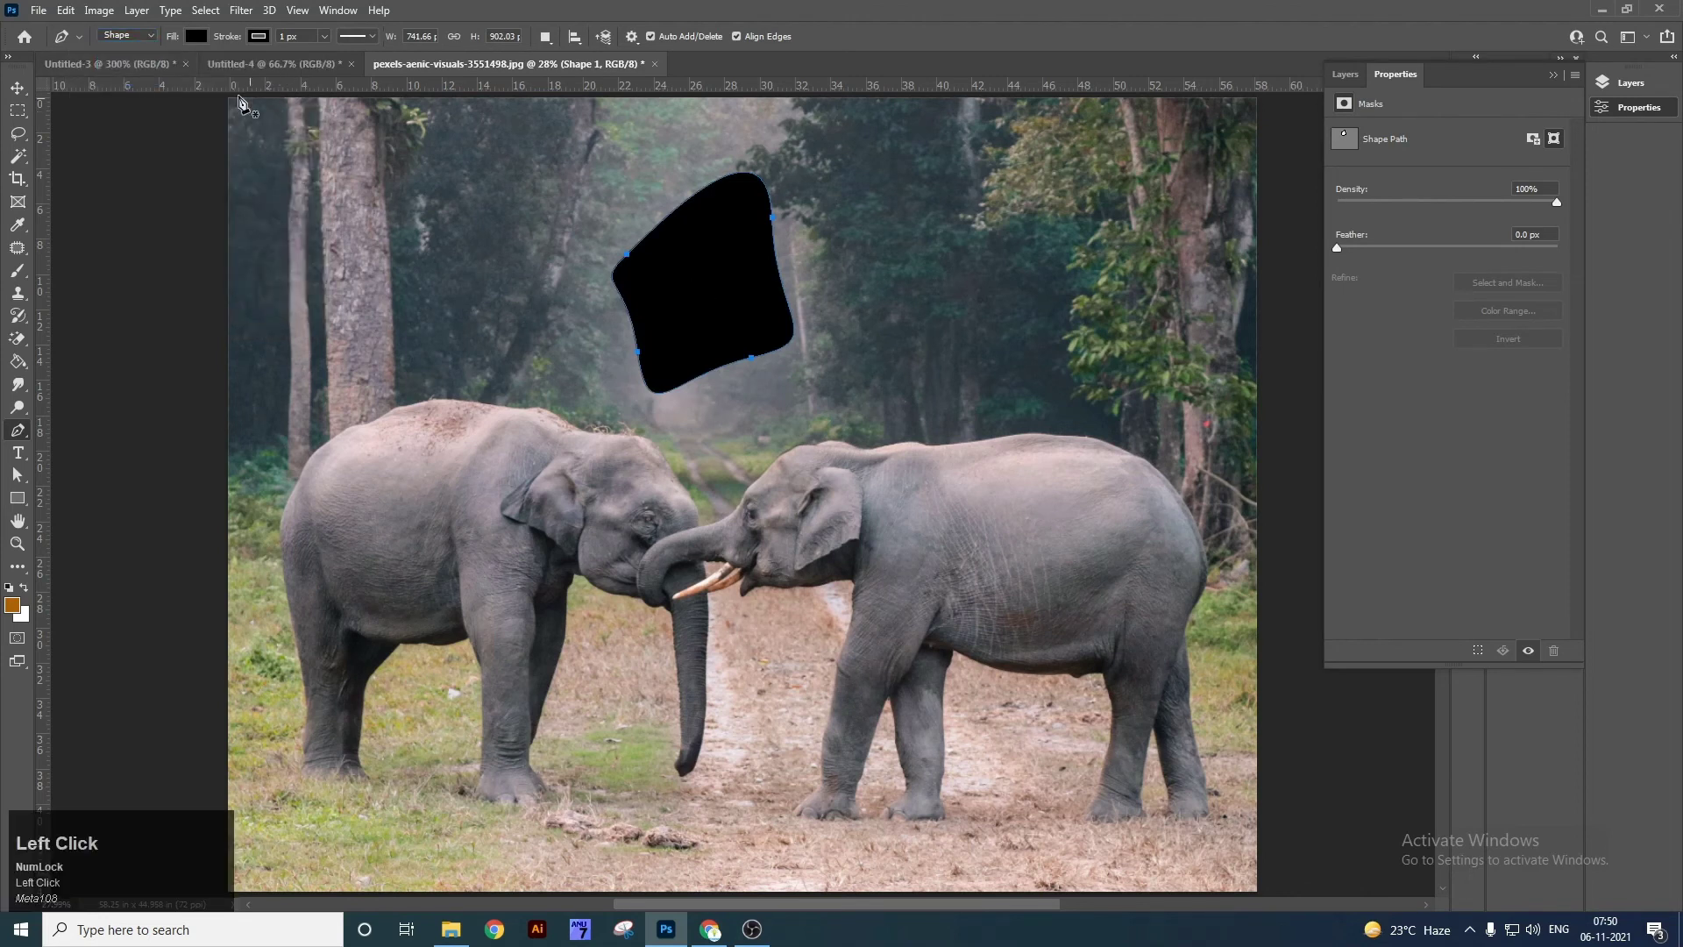
right_click(15, 433)
left_click(60, 432)
left_click_drag(1004, 263, 1097, 243)
left_click_drag(1183, 348, 1126, 432)
left_click_drag(951, 438, 912, 365)
left_click_drag(944, 273, 983, 260)
left_click(1003, 265)
Undo and delete the second black shape with the Move tool active.
key("v")
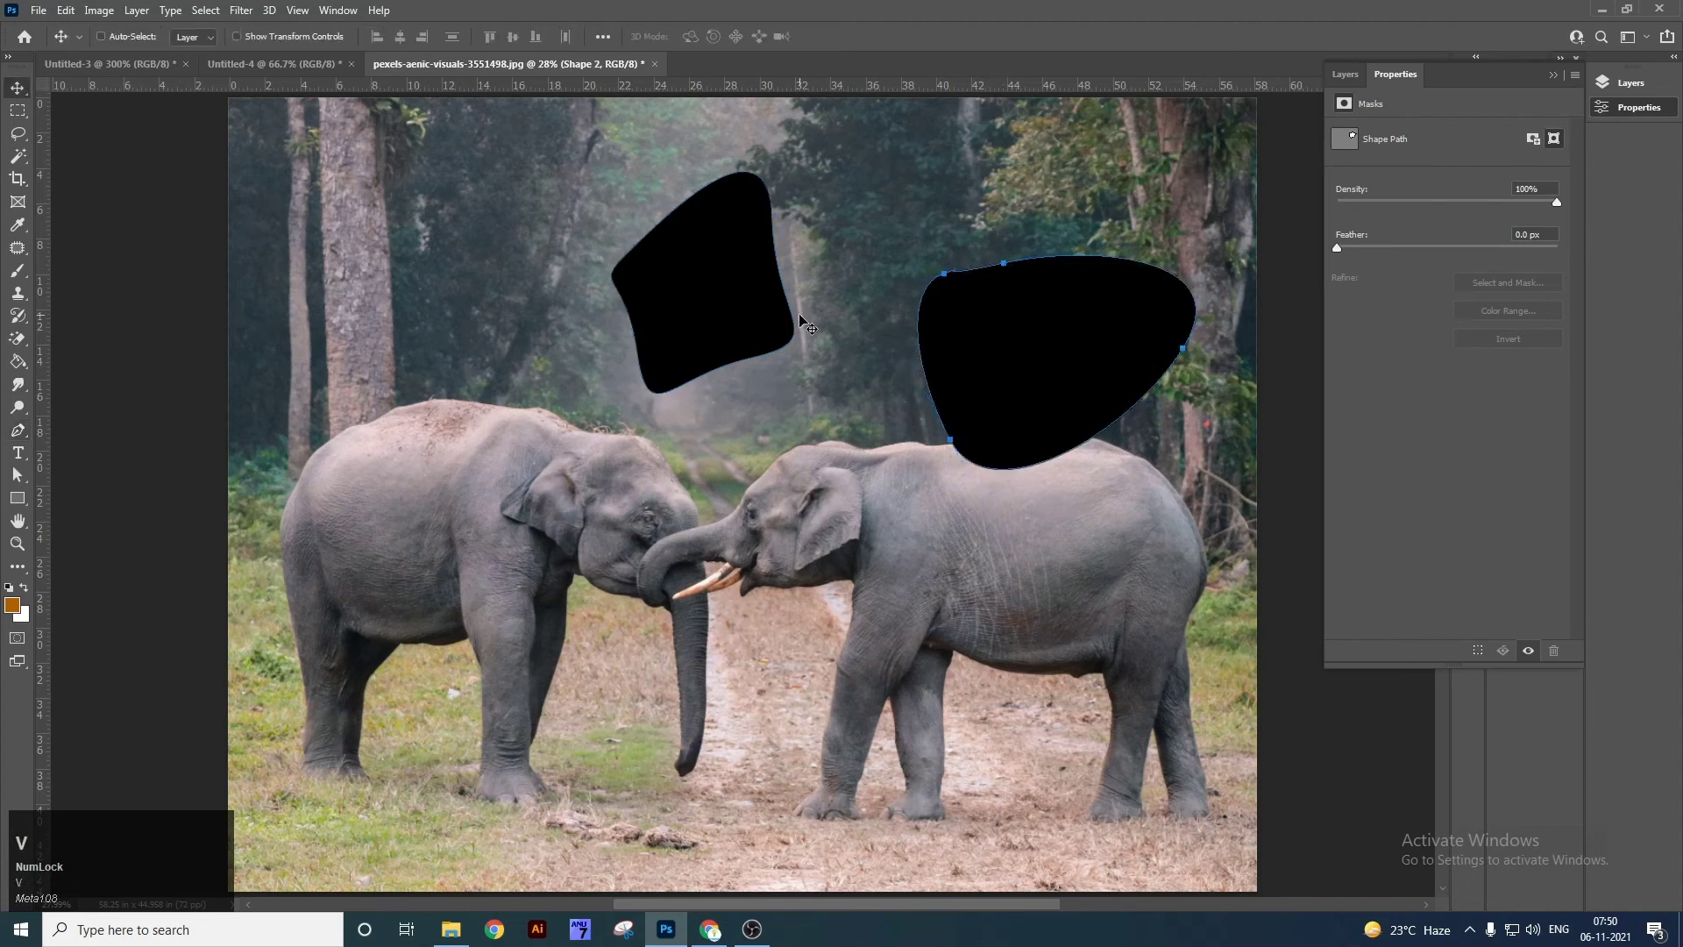
key("ctrl+z")
key("v")
key("Delete")
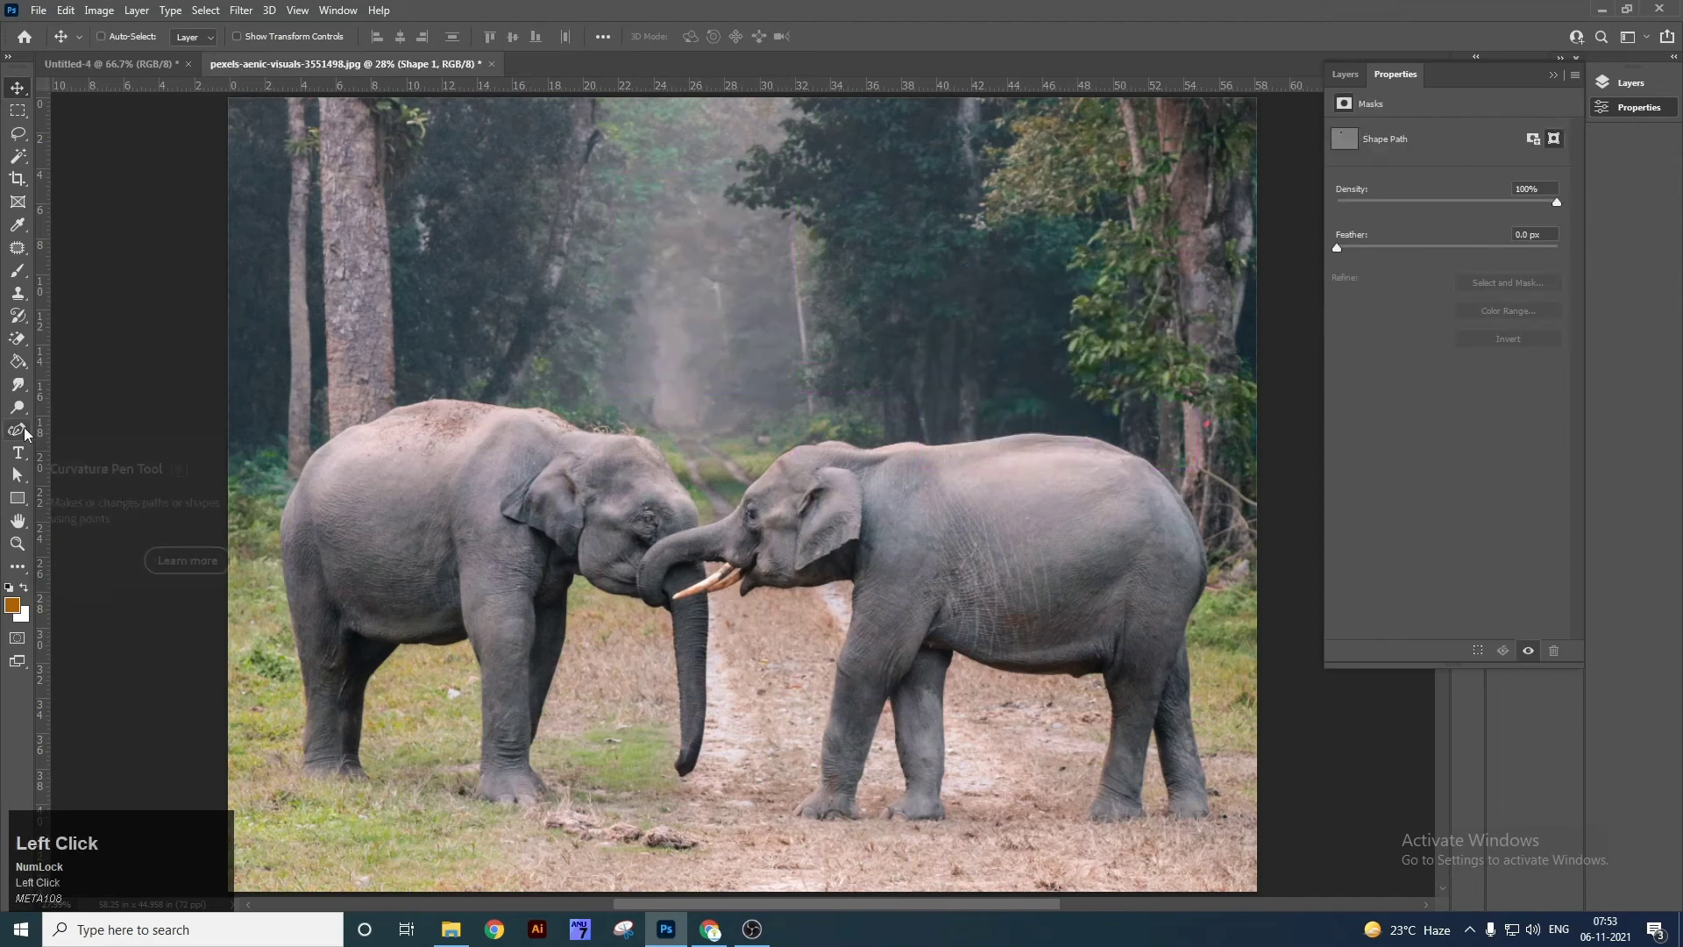
Sketch a closed freehand blob outline on Untitled-4 with the Freeform Pen.
right_click(18, 430)
left_click(16, 435)
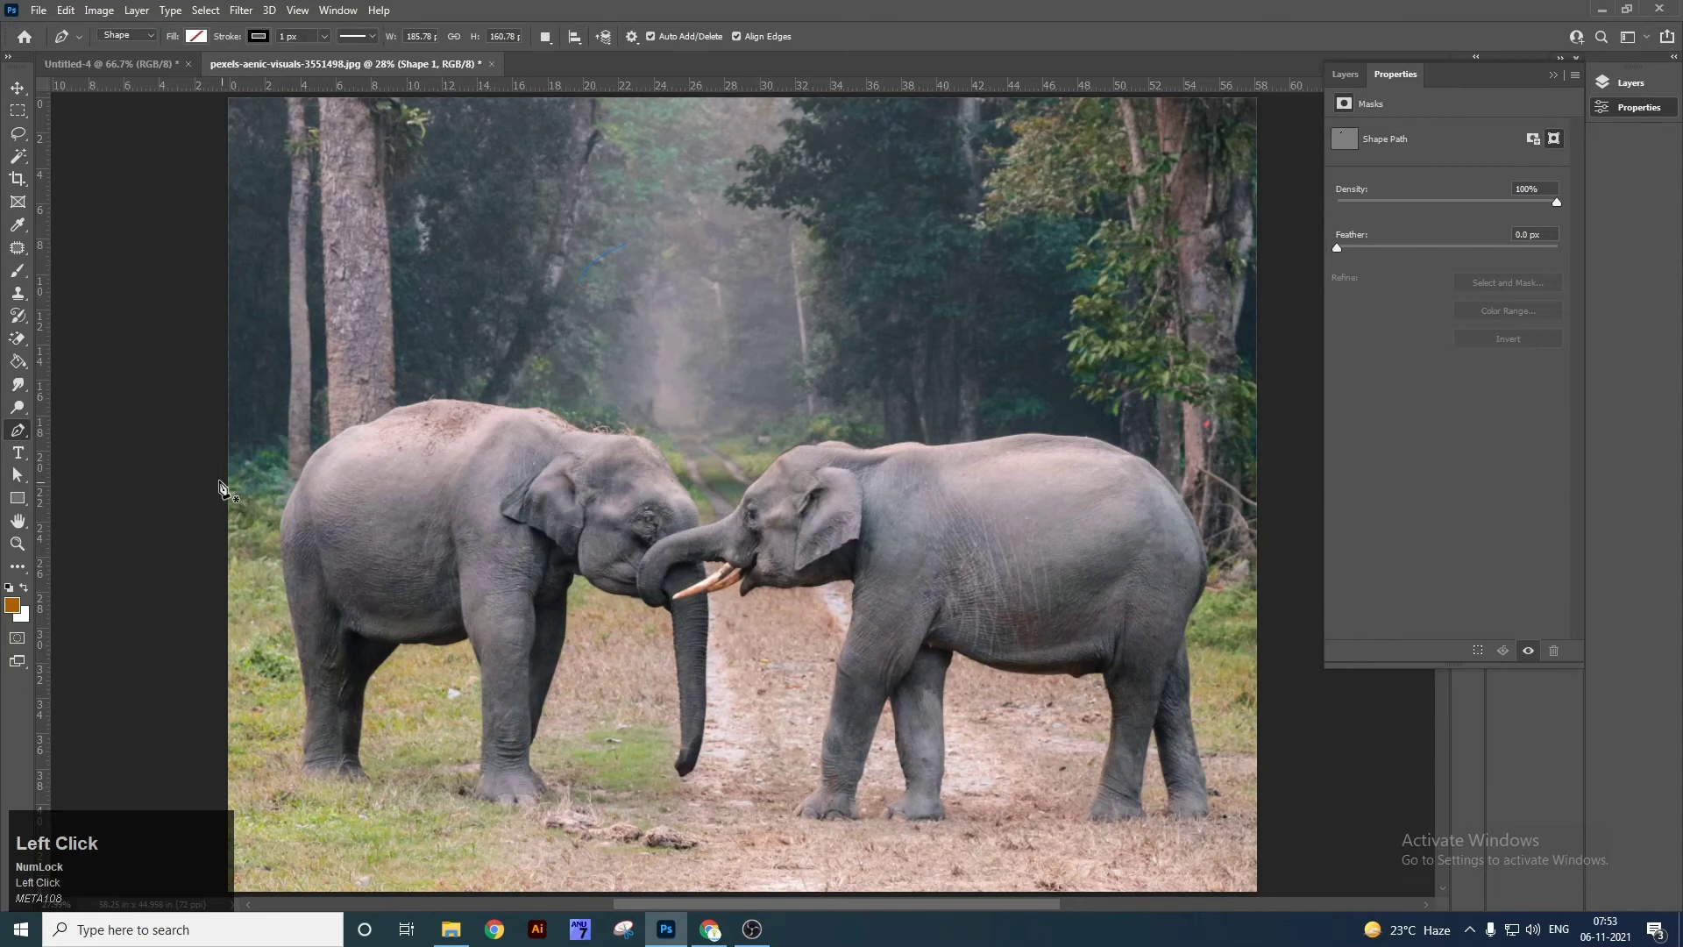
right_click(16, 433)
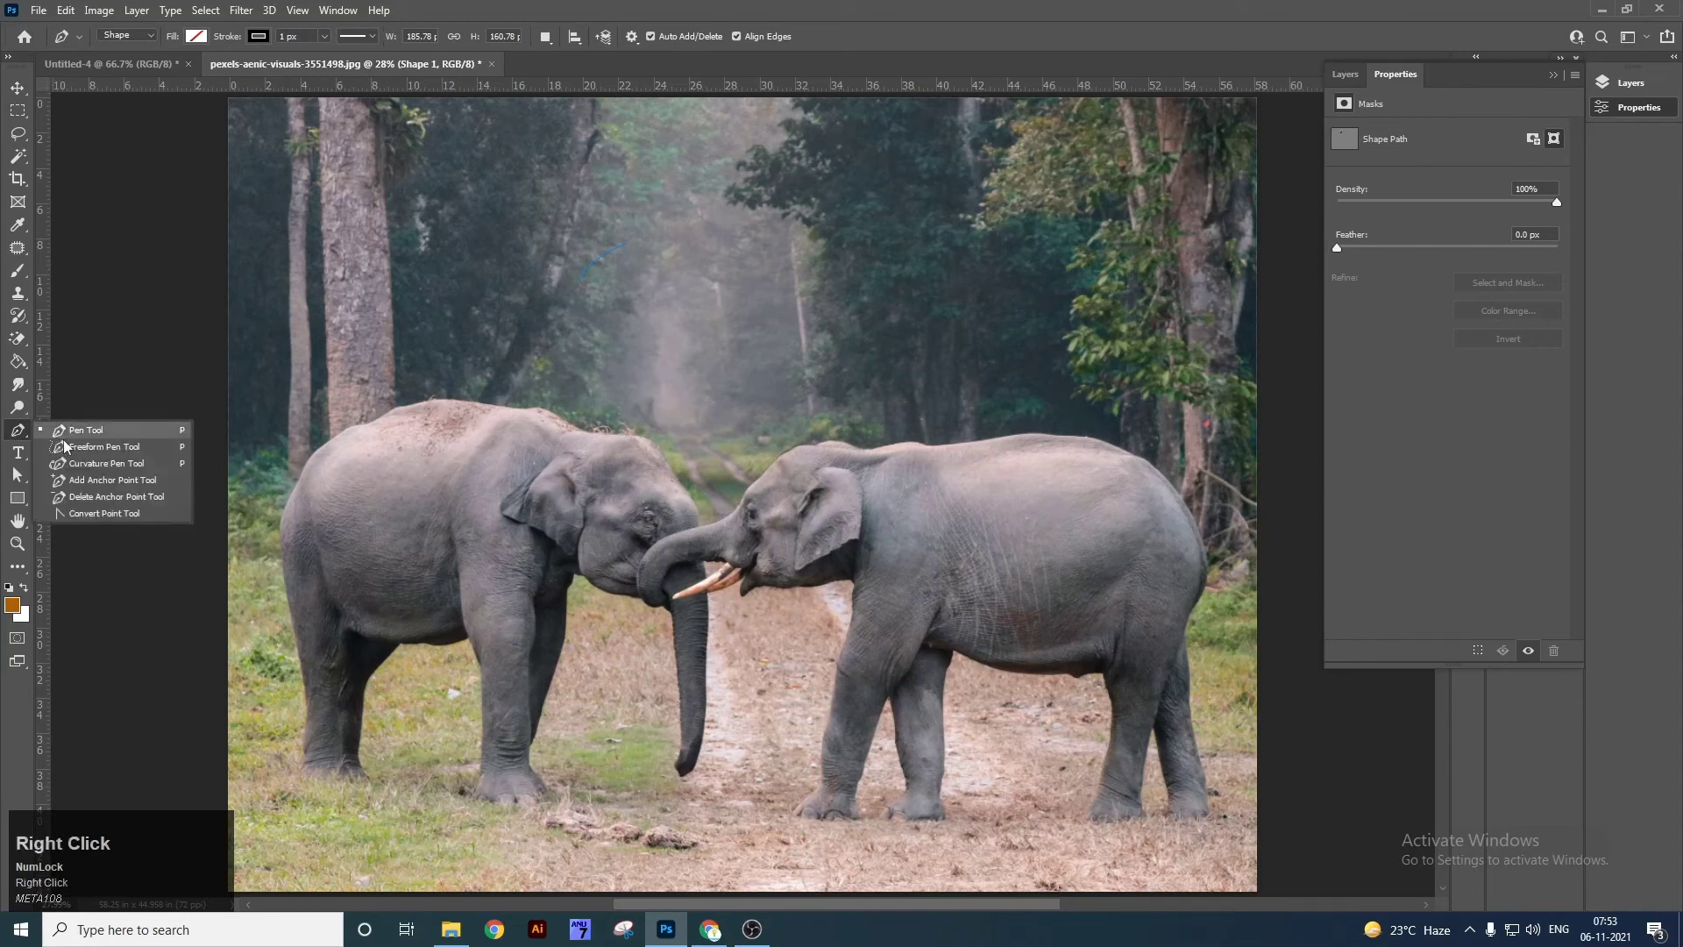
left_click(117, 448)
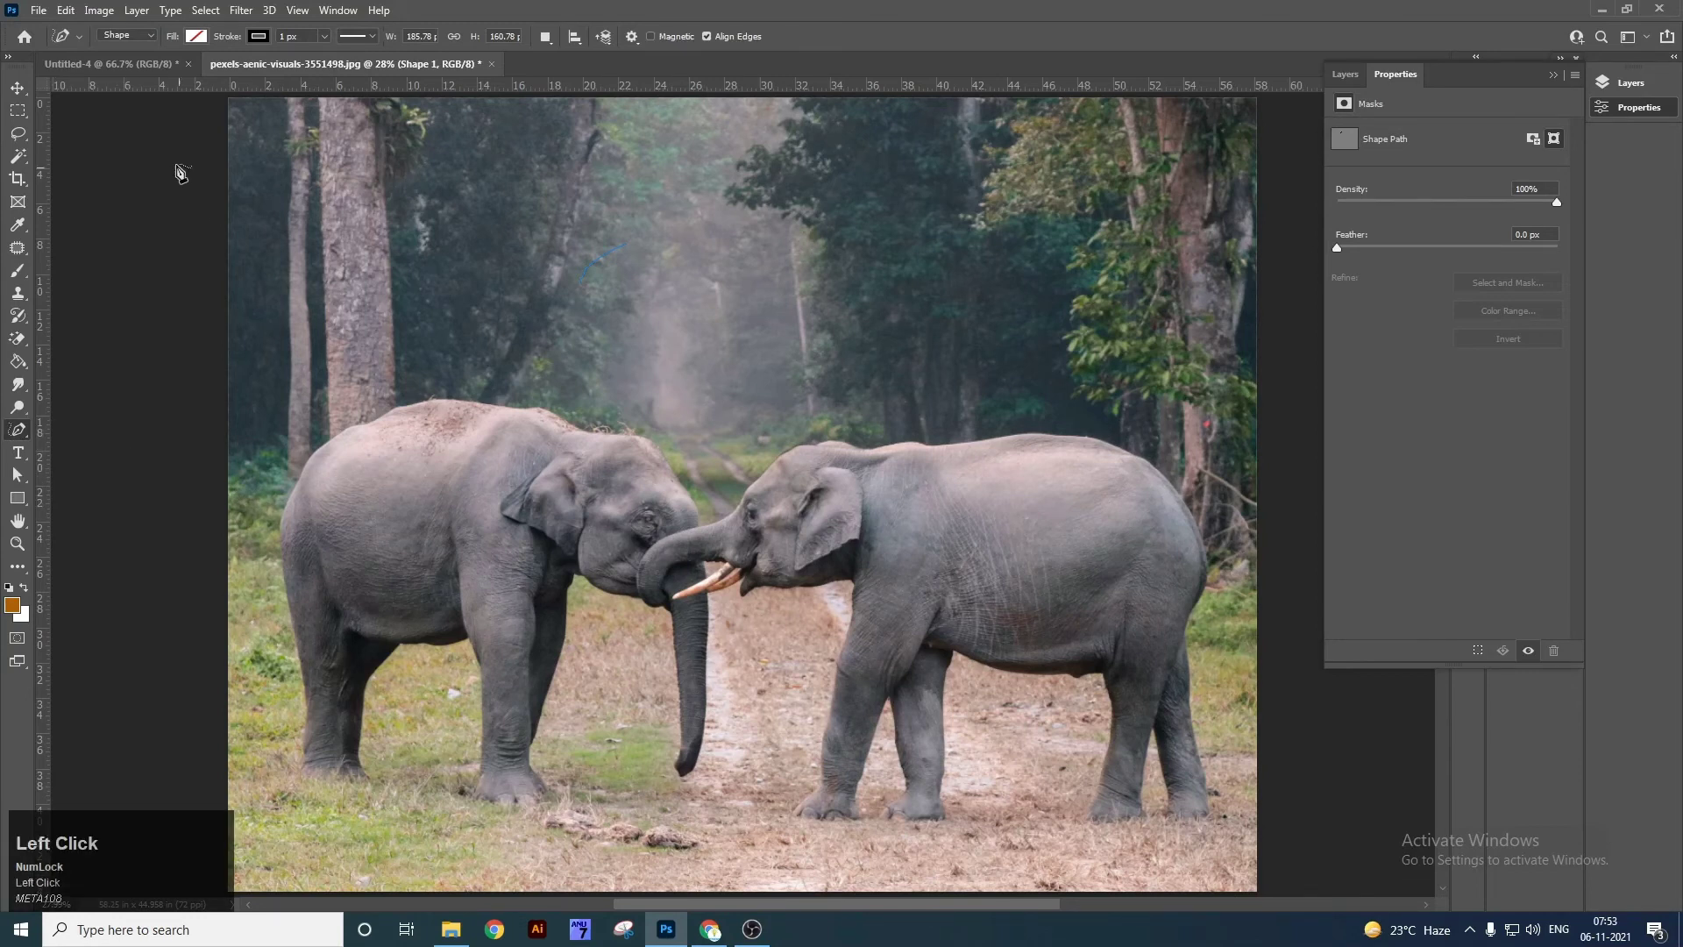
left_click(136, 64)
mouse_move(458, 400)
left_mouse_down()
mouse_move(468, 364)
mouse_move(620, 316)
left_mouse_up()
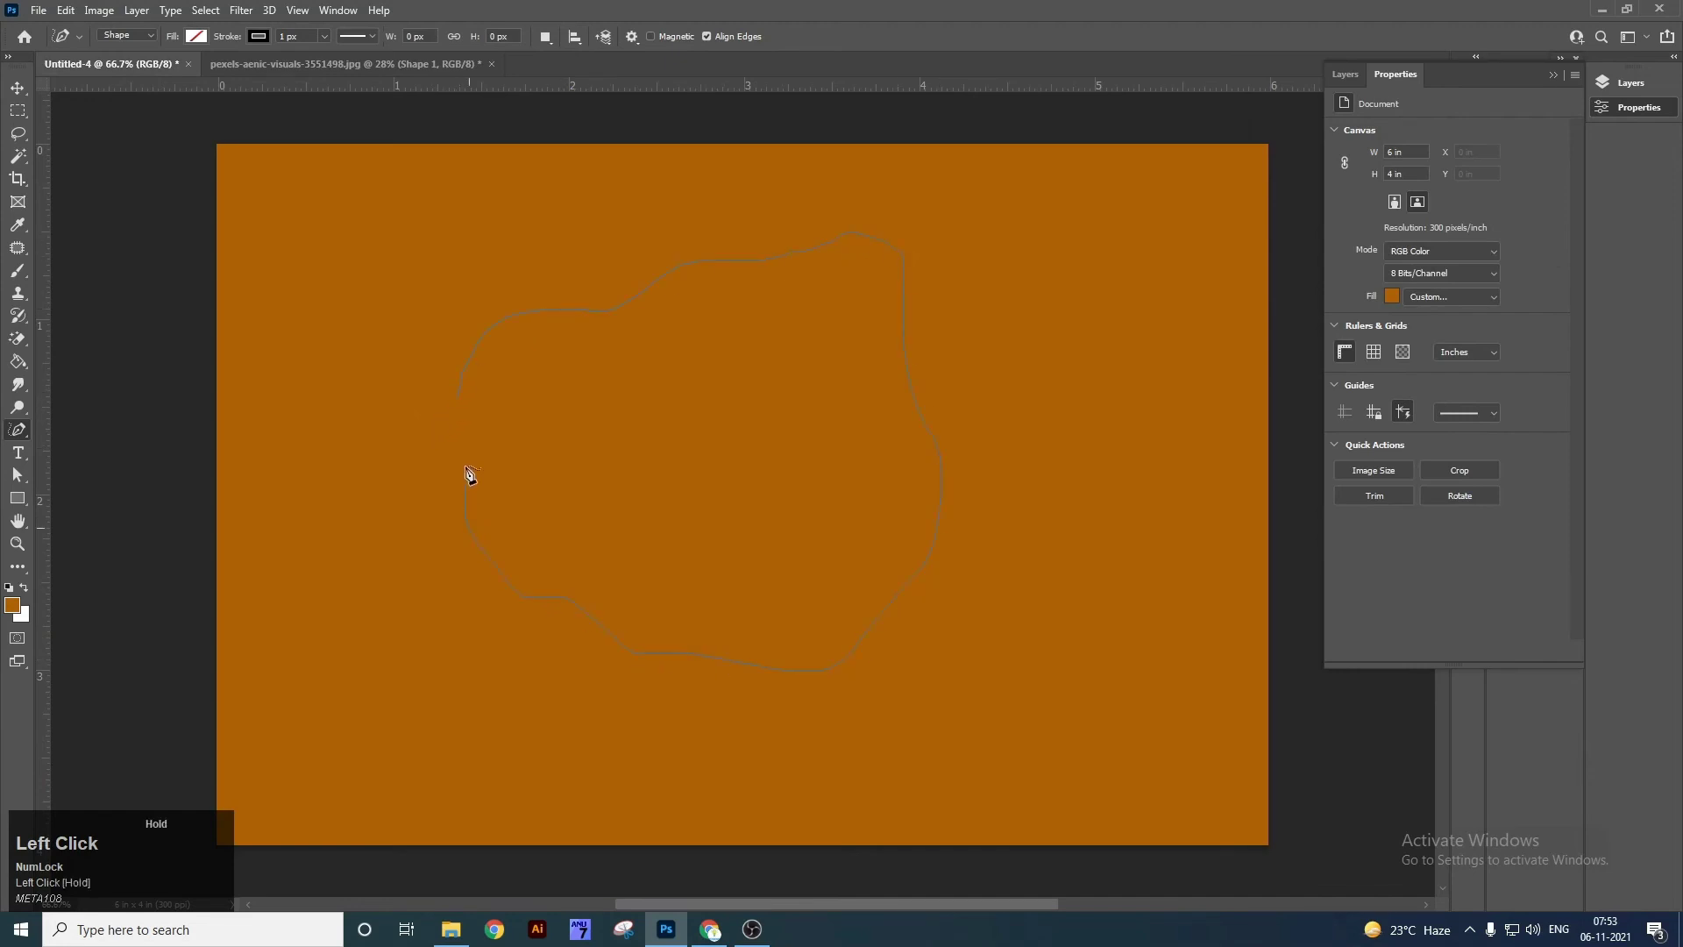
left_click_drag(462, 404, 462, 403)
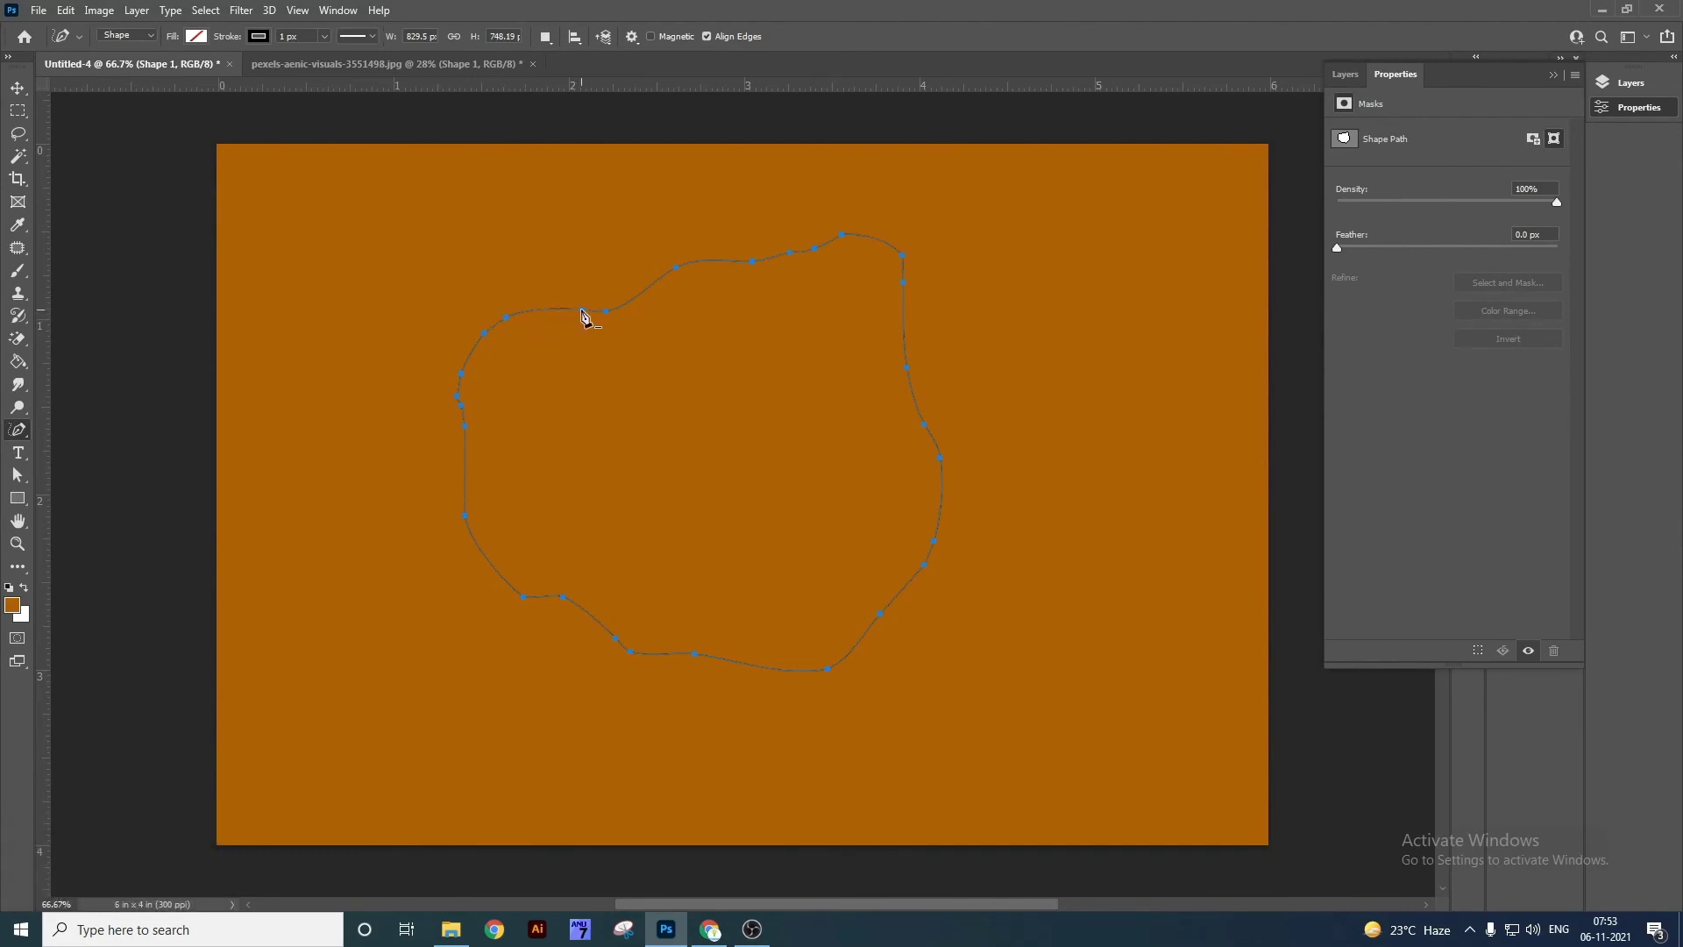
Reshape the blob by deleting and adding anchors and bending its lower curves.
left_click(583, 312)
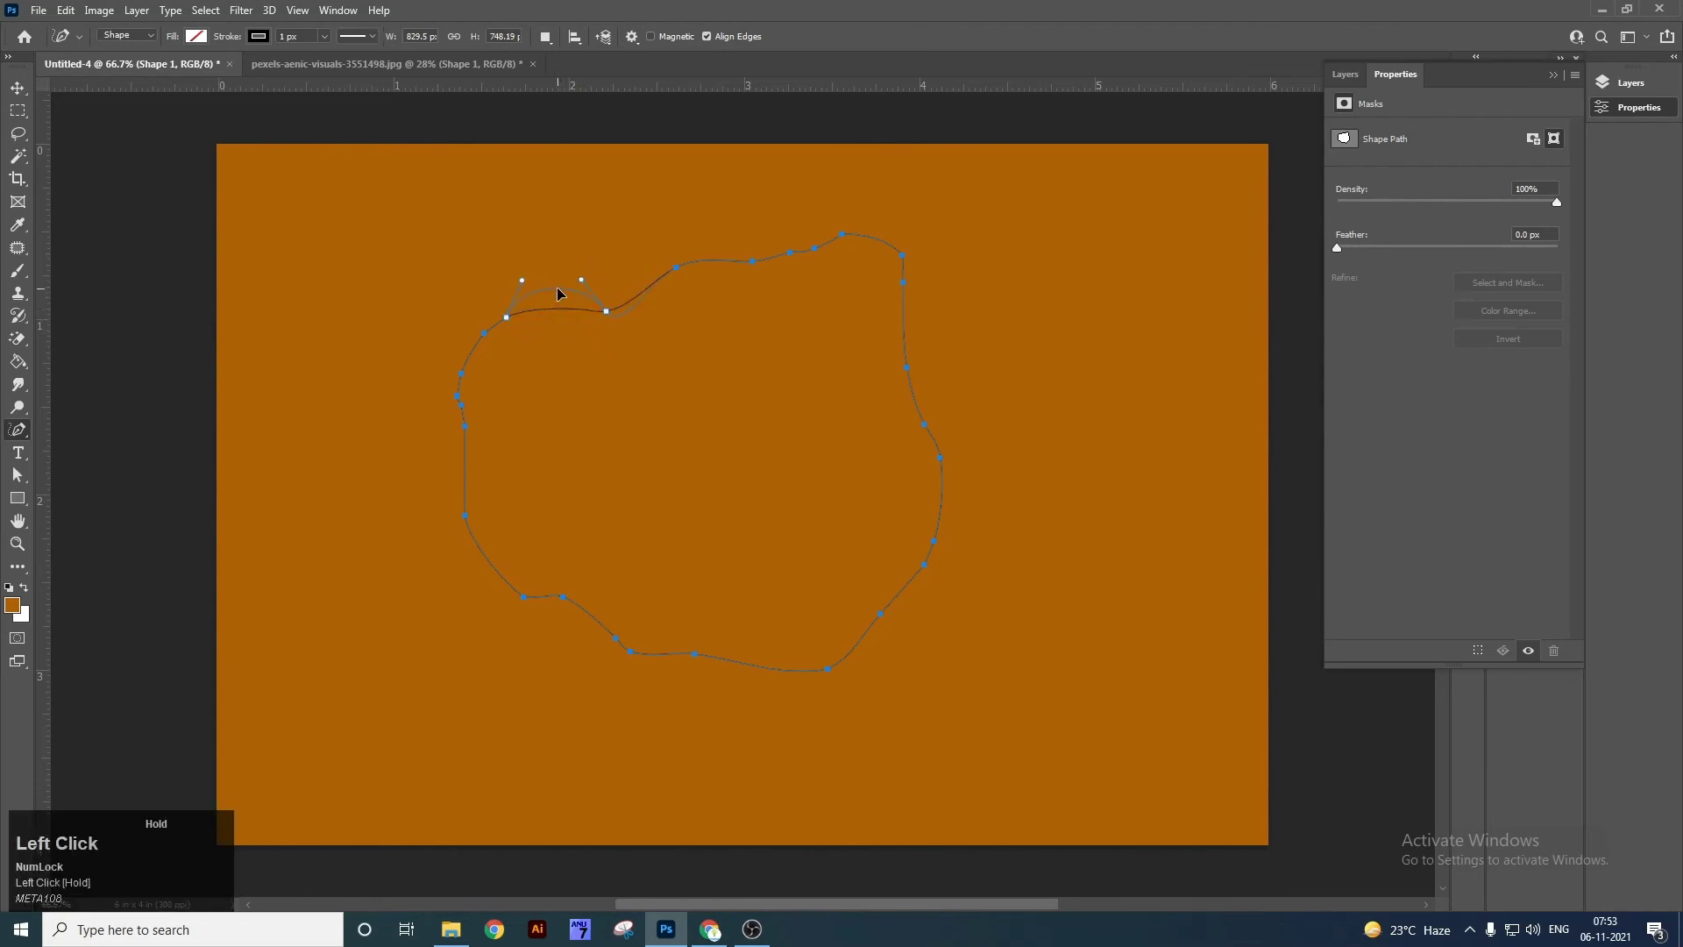
left_click_drag(559, 298, 561, 299)
left_click(881, 616)
left_click_drag(879, 618, 926, 633)
mouse_move(848, 587)
left_mouse_down()
mouse_move(791, 623)
mouse_move(839, 629)
mouse_move(814, 644)
mouse_move(879, 617)
left_mouse_up()
key("ctrl+z")
key("ctrl+z")
left_click_drag(833, 676, 882, 687)
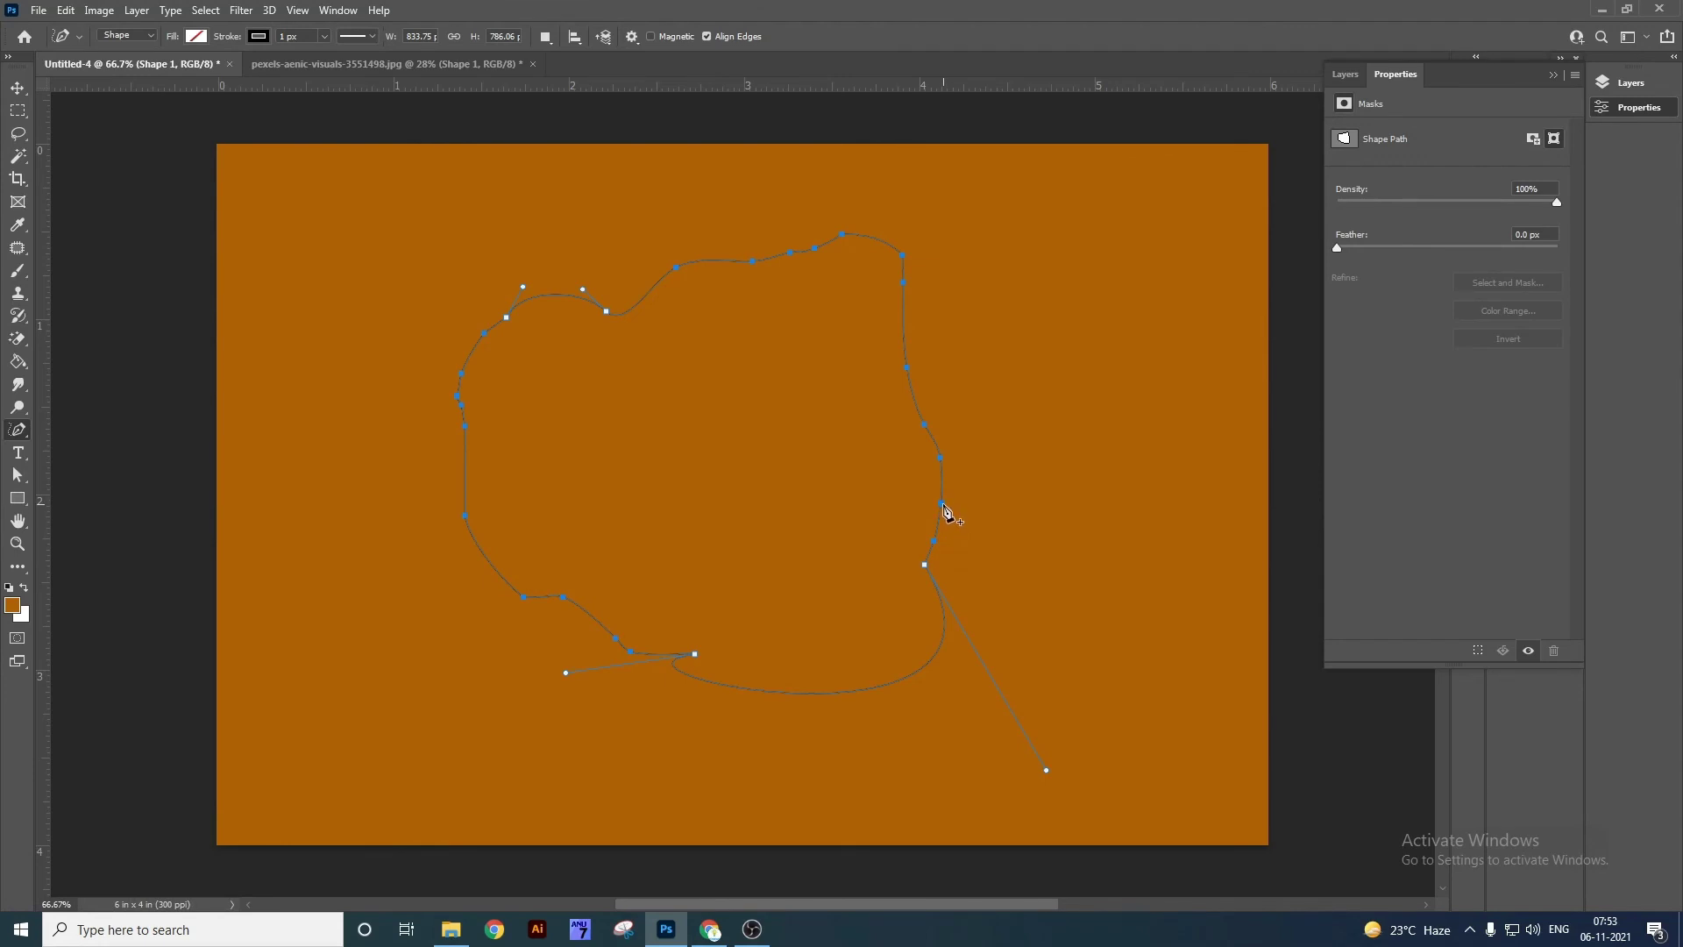
left_click(943, 506)
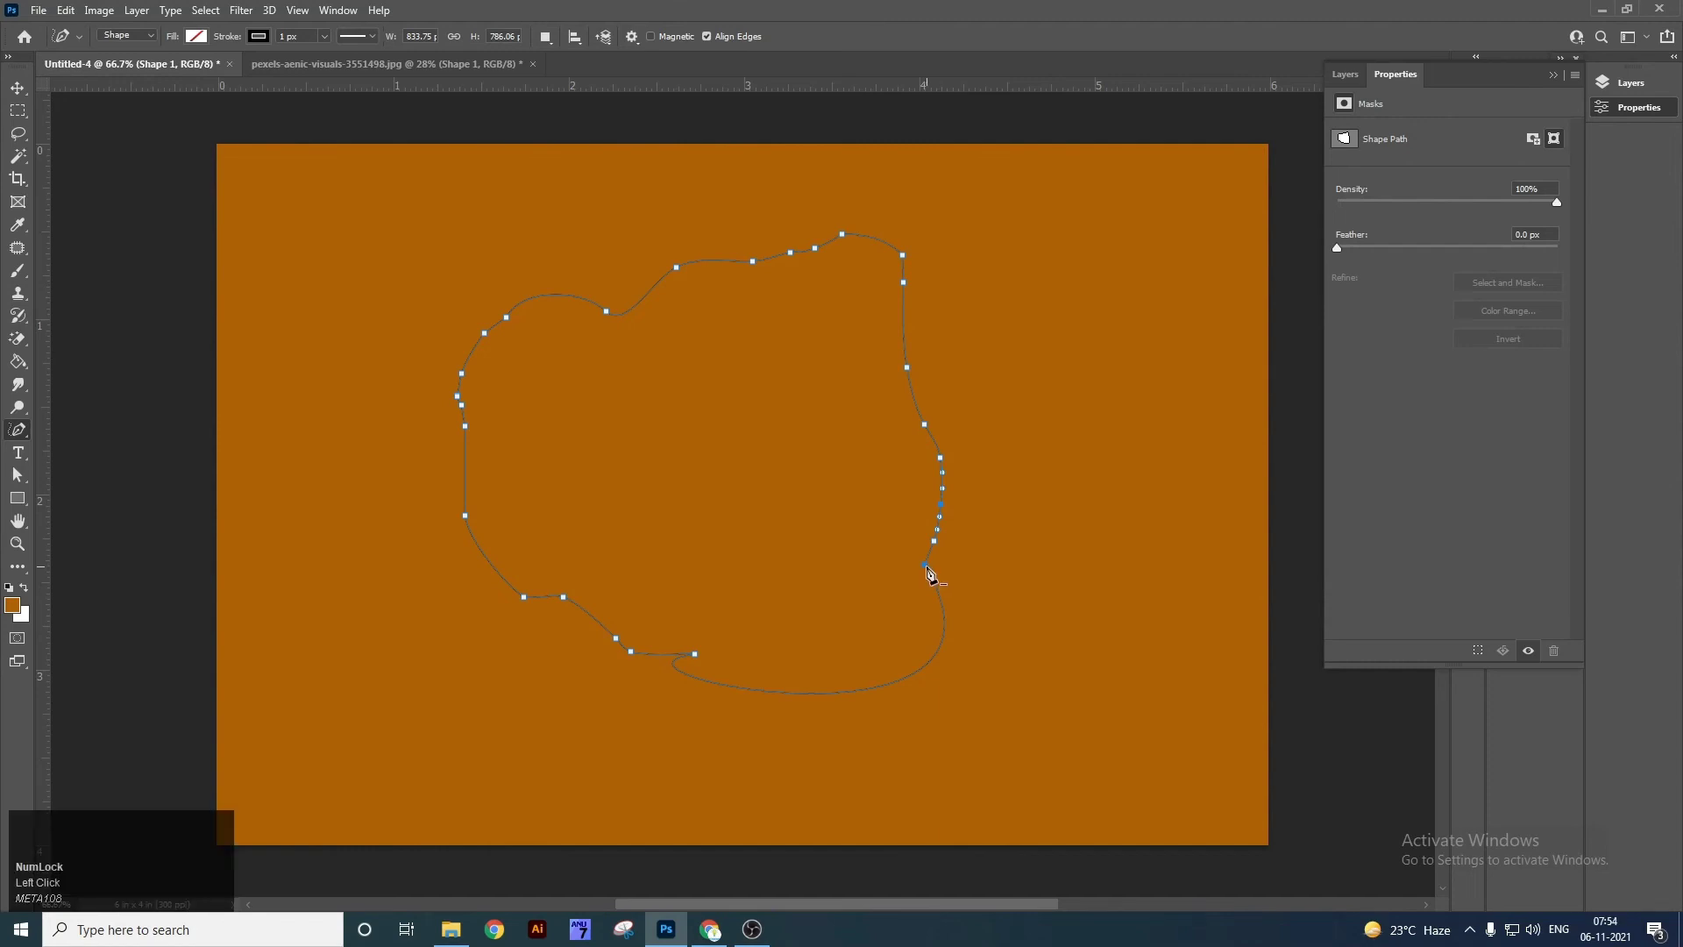
left_click(928, 570)
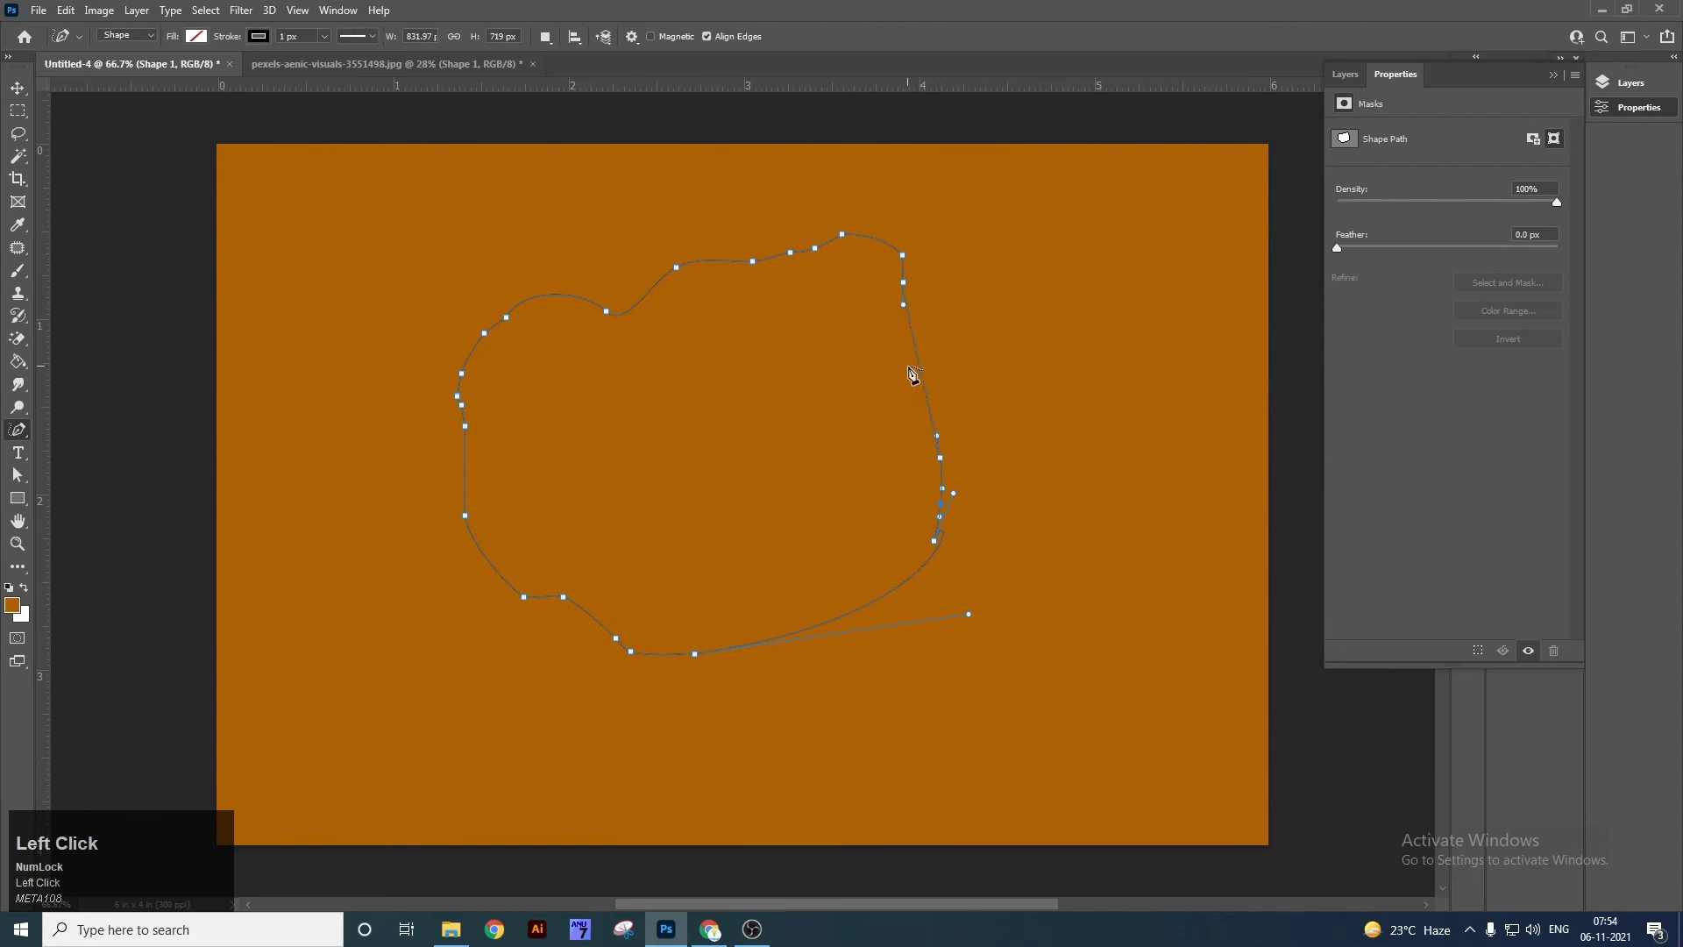
Switch to the Move tool, pick the Curvature Pen, and show the desktop.
key("v")
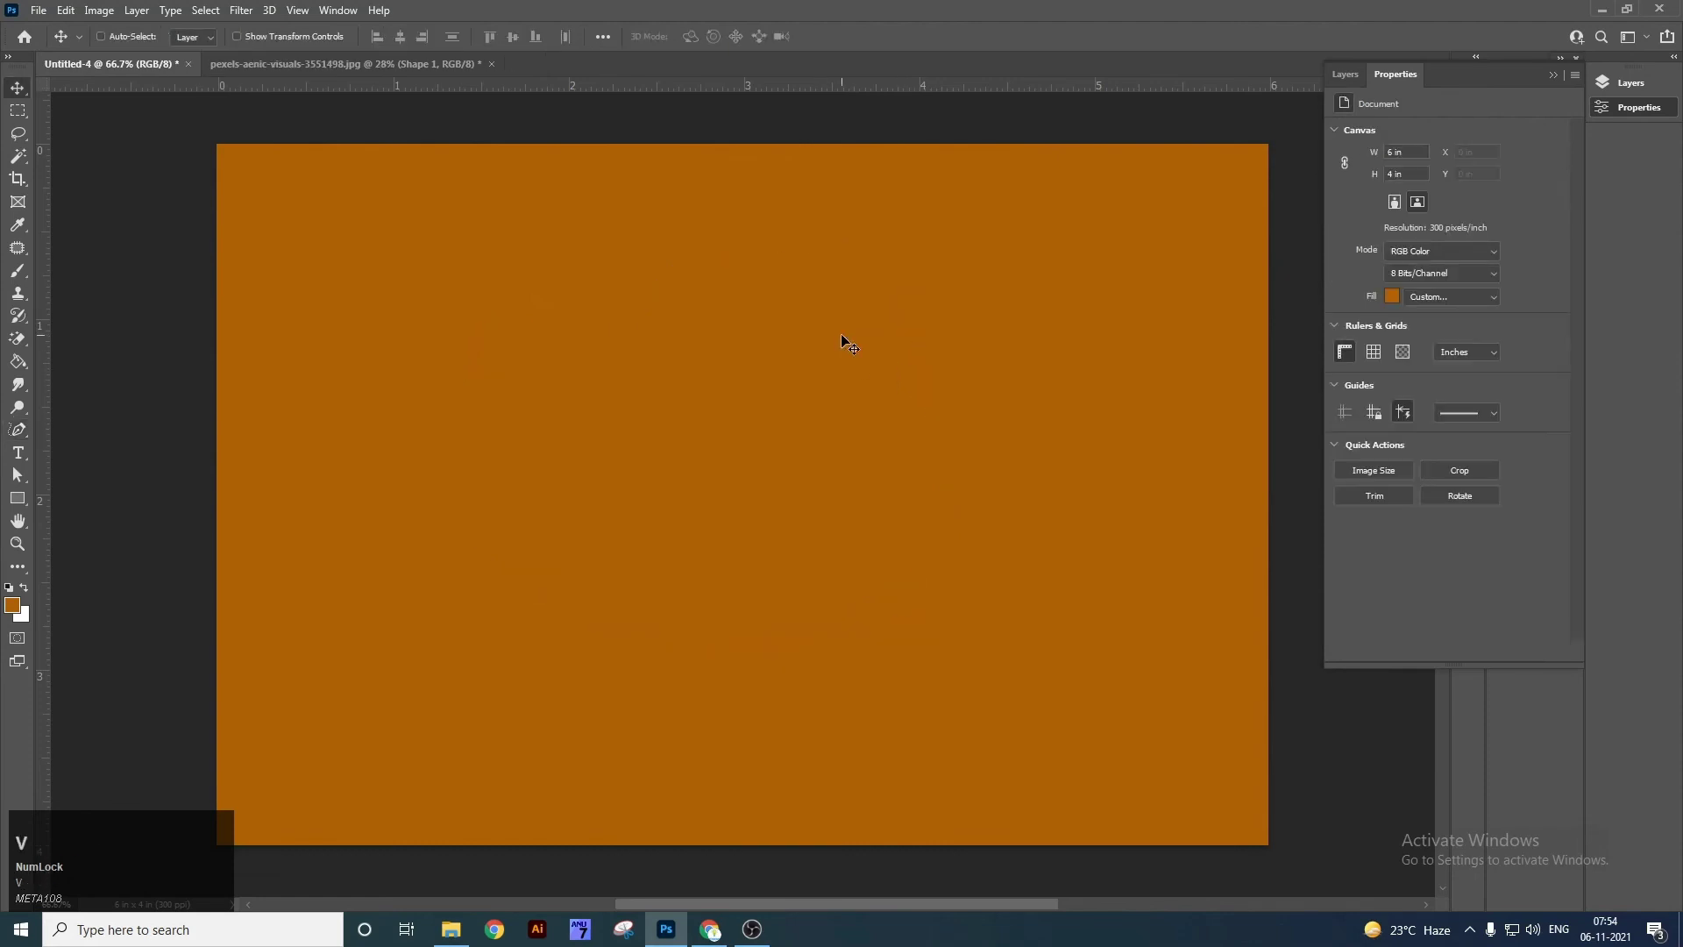
right_click(25, 426)
left_click(114, 463)
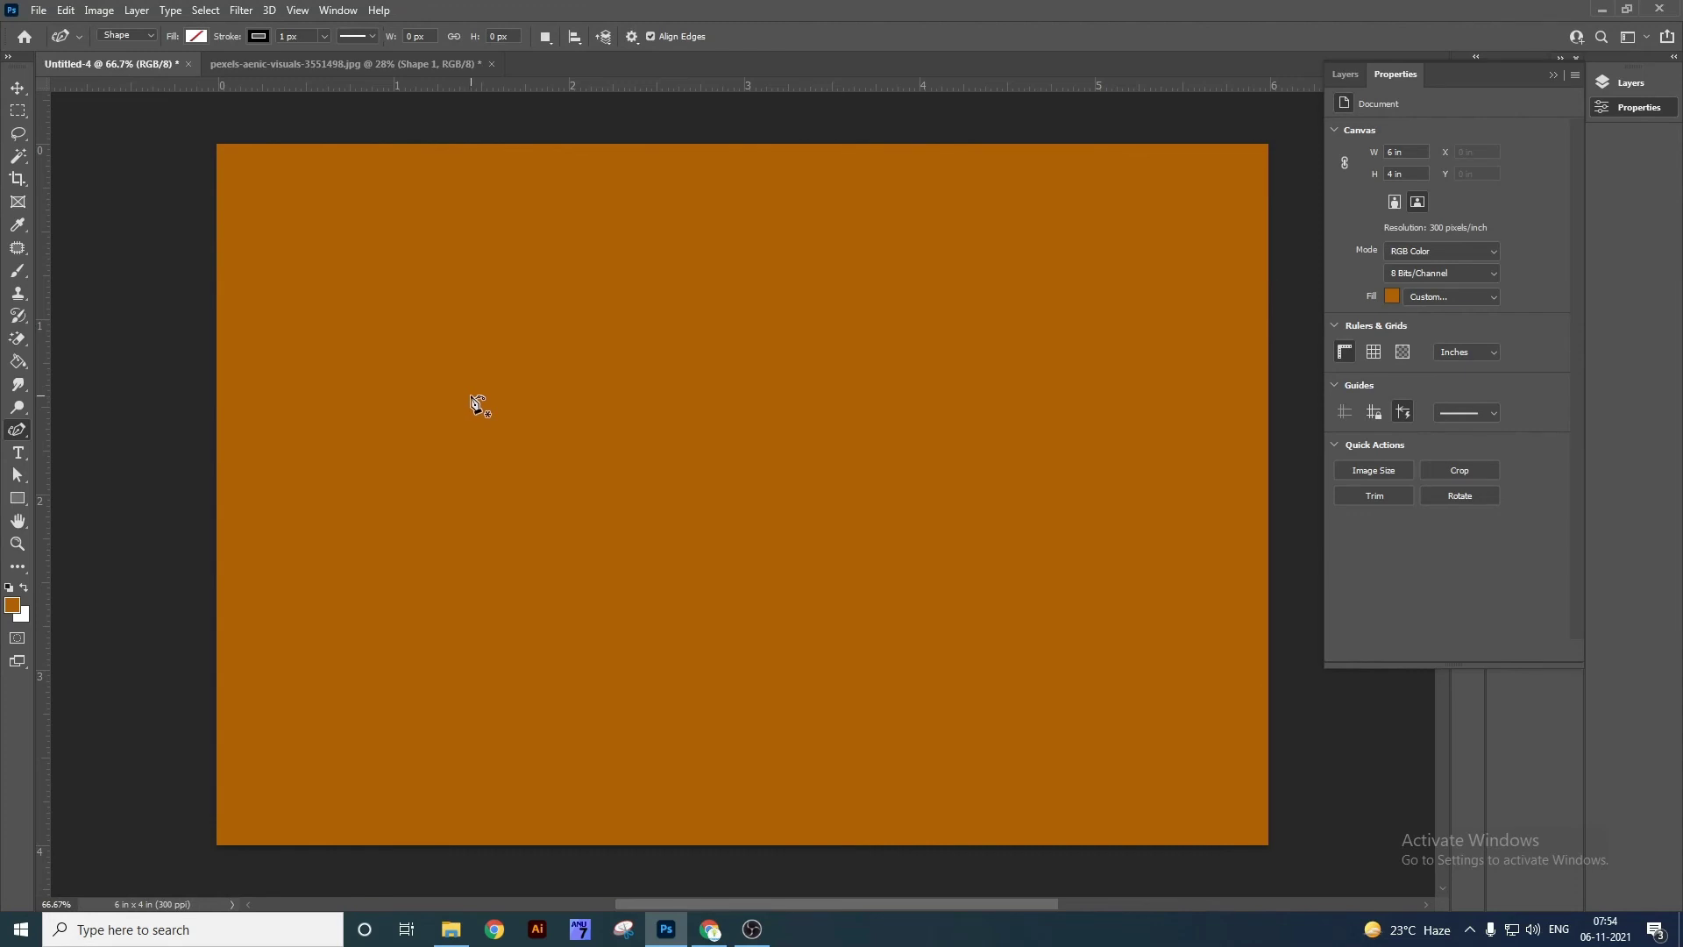
key("super+d")
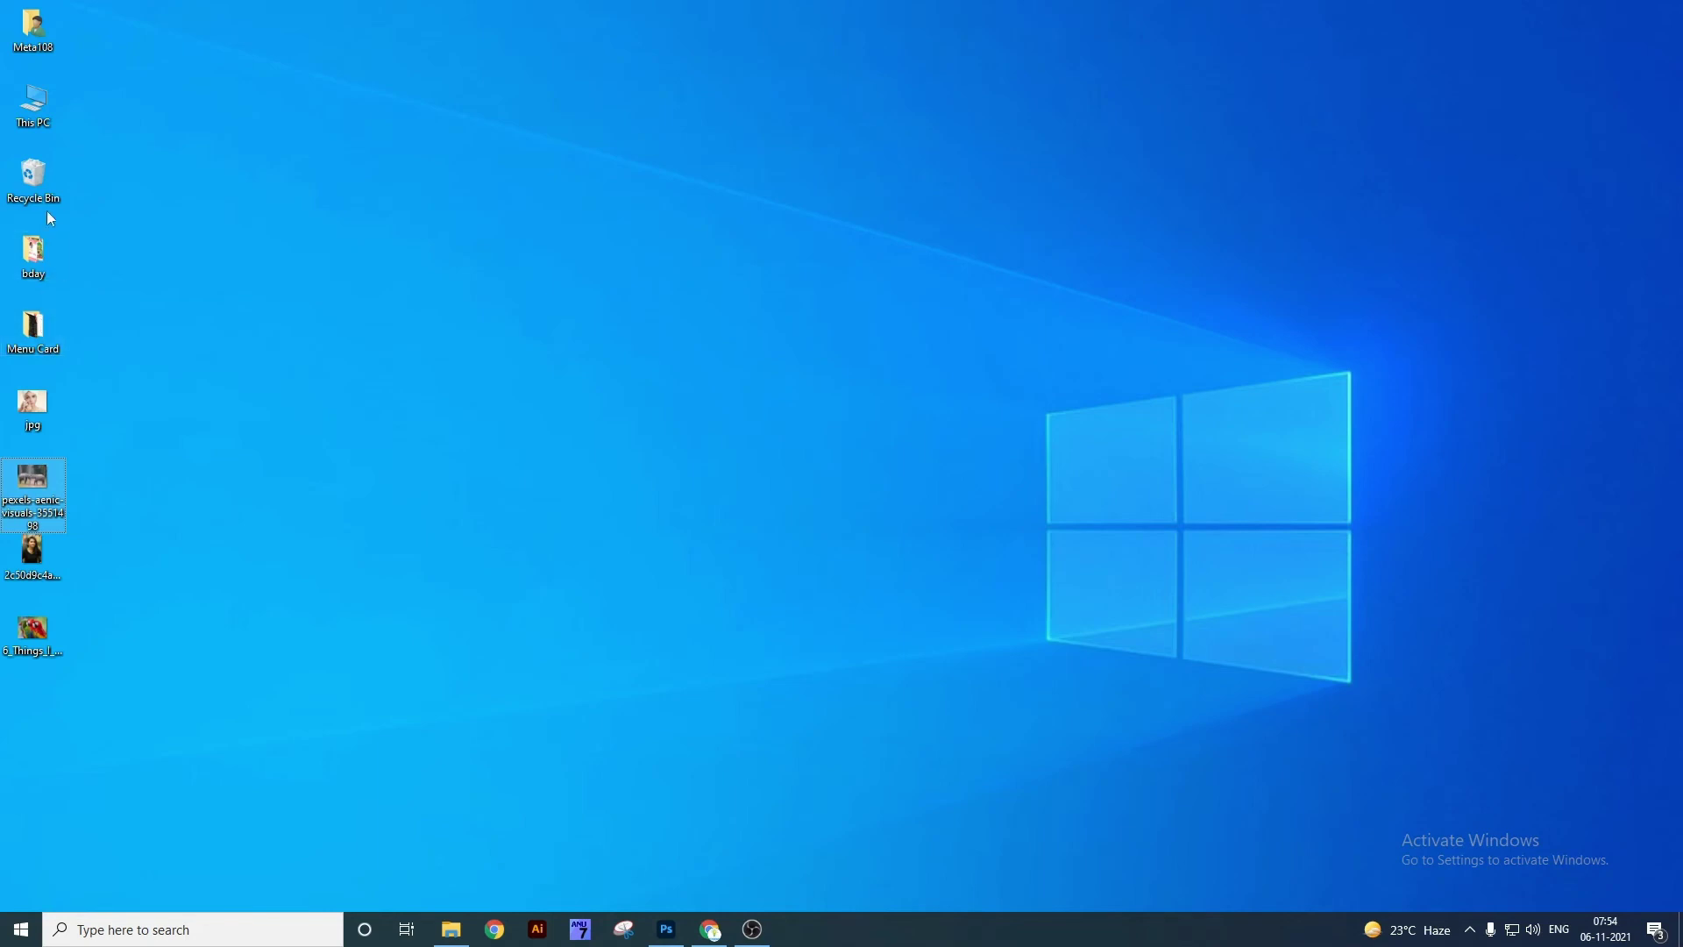
Restore the 'AD CREATIVE' logo JPG to the desktop, open it in Photoshop, and zoom to 268%.
double_click(48, 186)
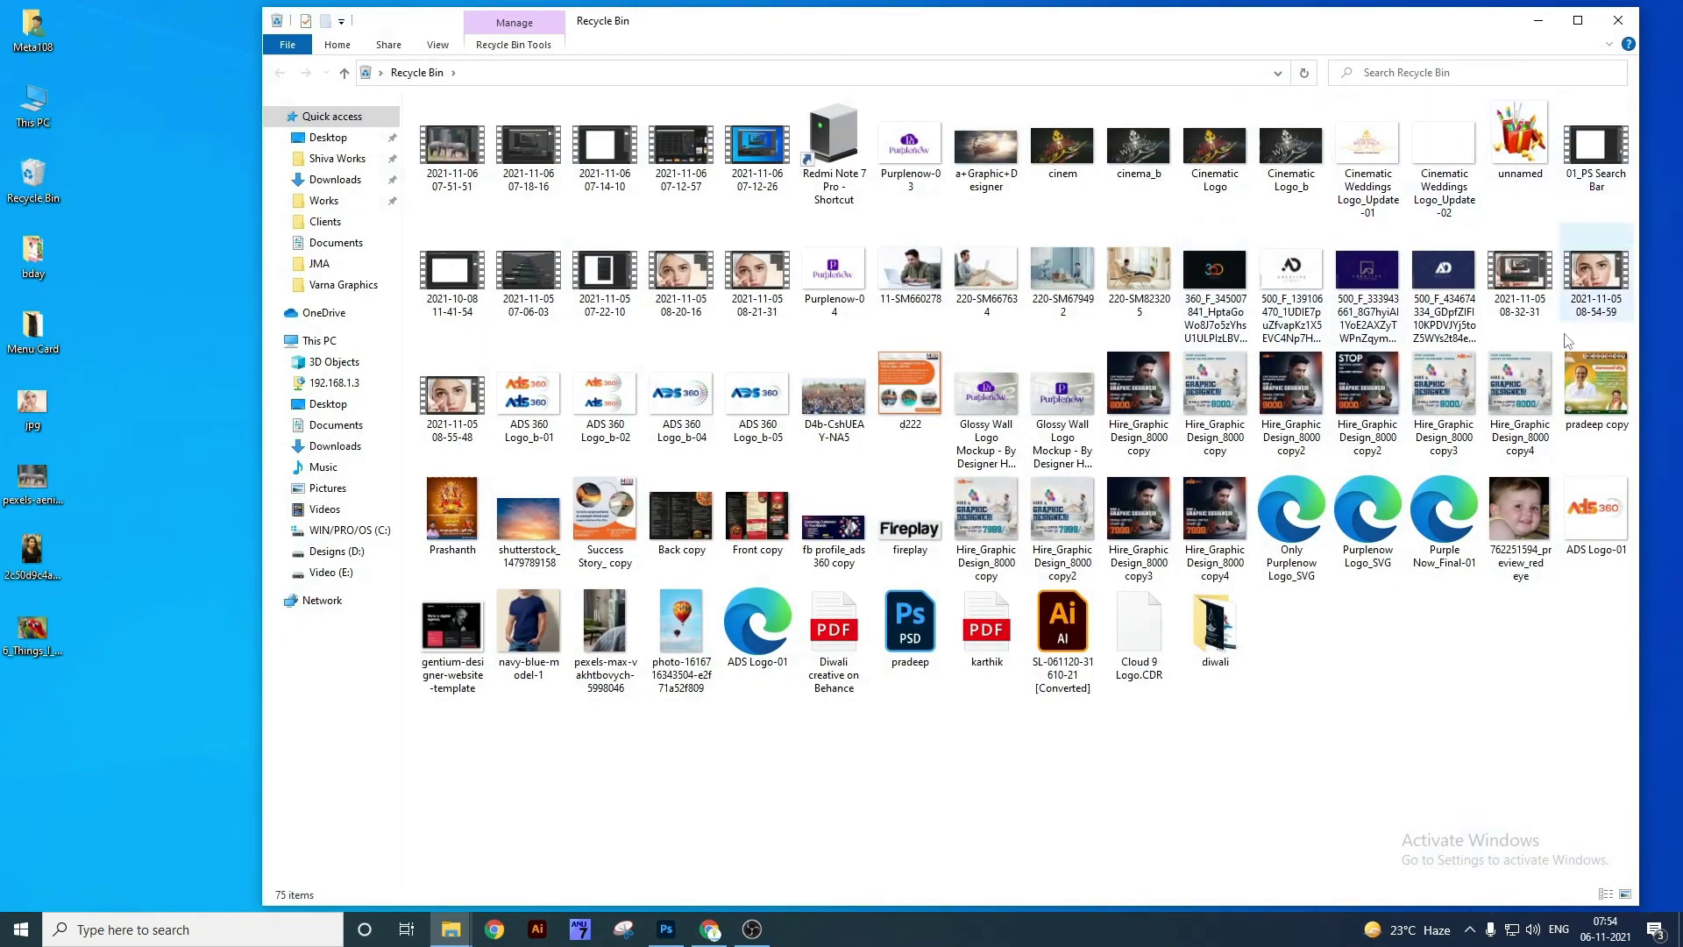
left_click_drag(1301, 277, 194, 438)
key("super+d")
left_click_drag(44, 409, 759, 67)
key("z")
left_click_drag(781, 431, 852, 377)
key("space")
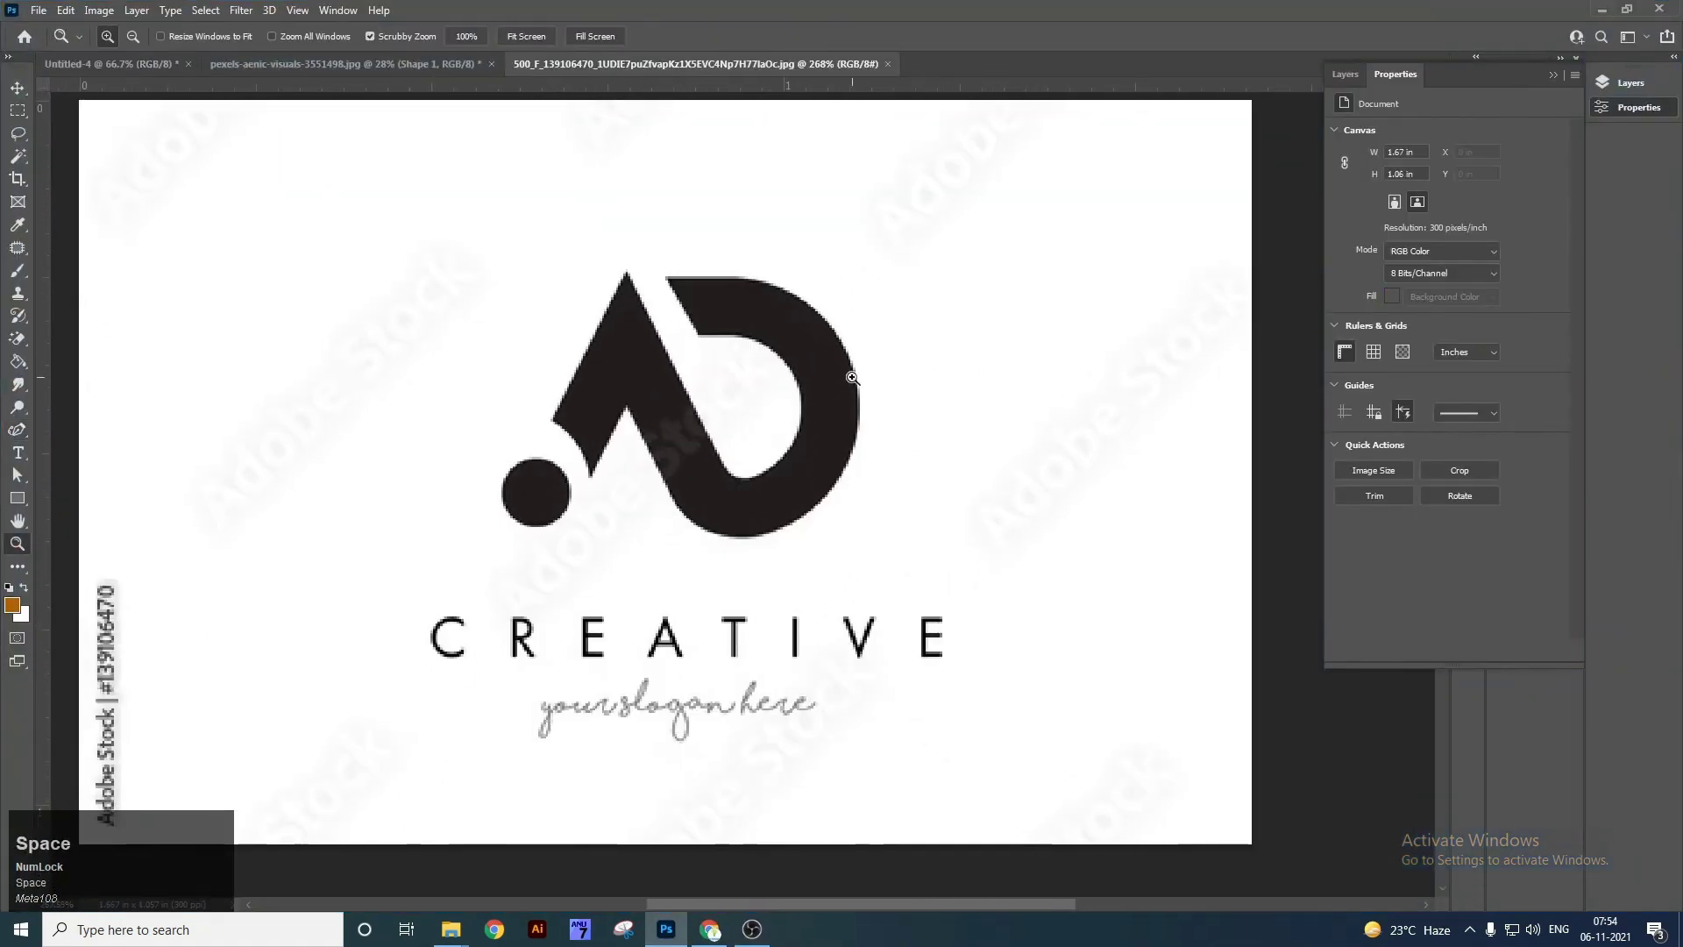
With the Curvature Pen, trace anchors around the D's inner bowl.
right_click(16, 430)
left_click(98, 466)
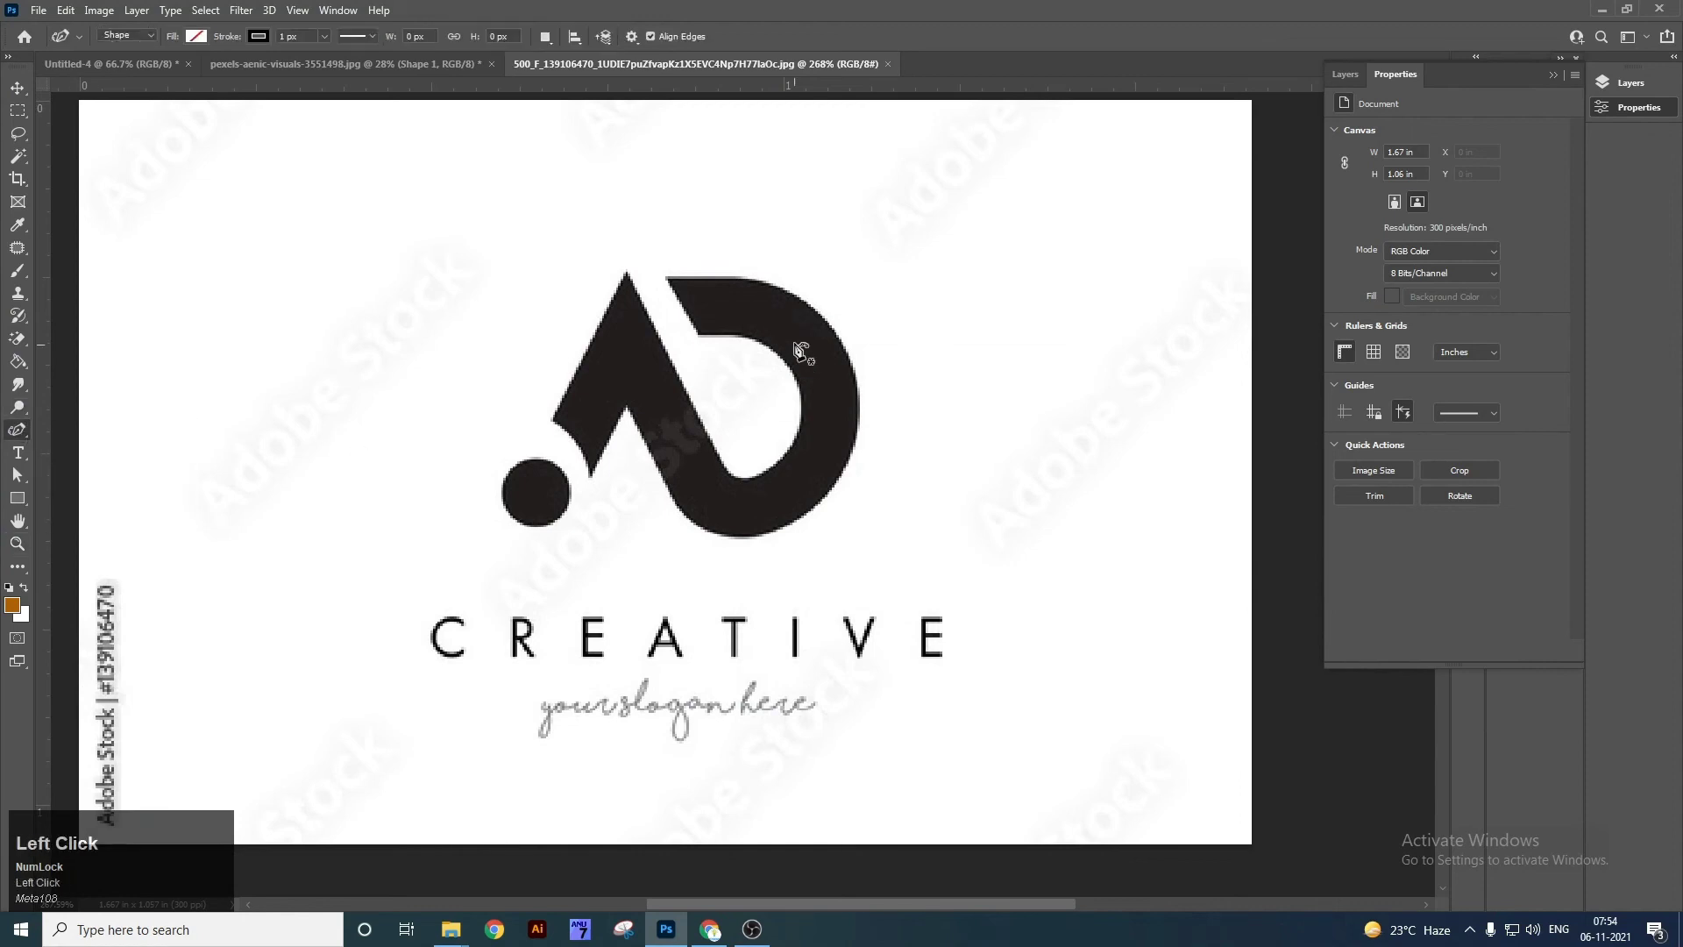
left_click(699, 335)
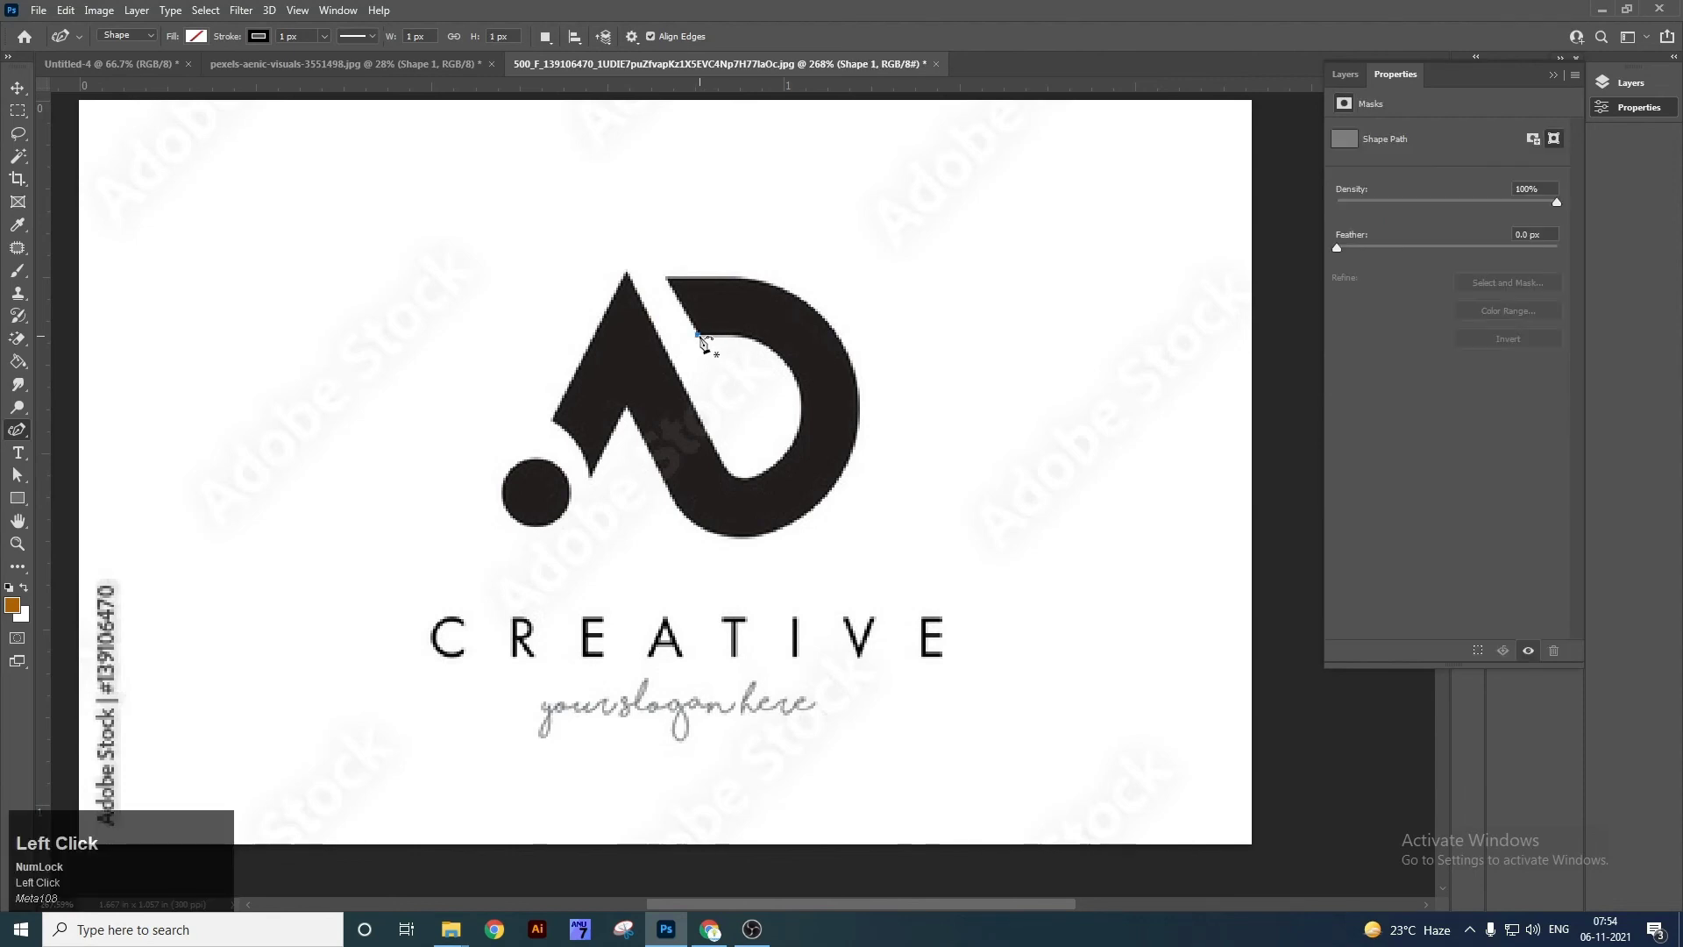
left_click(722, 483)
left_click_drag(723, 483, 795, 379)
left_click_drag(719, 453, 751, 484)
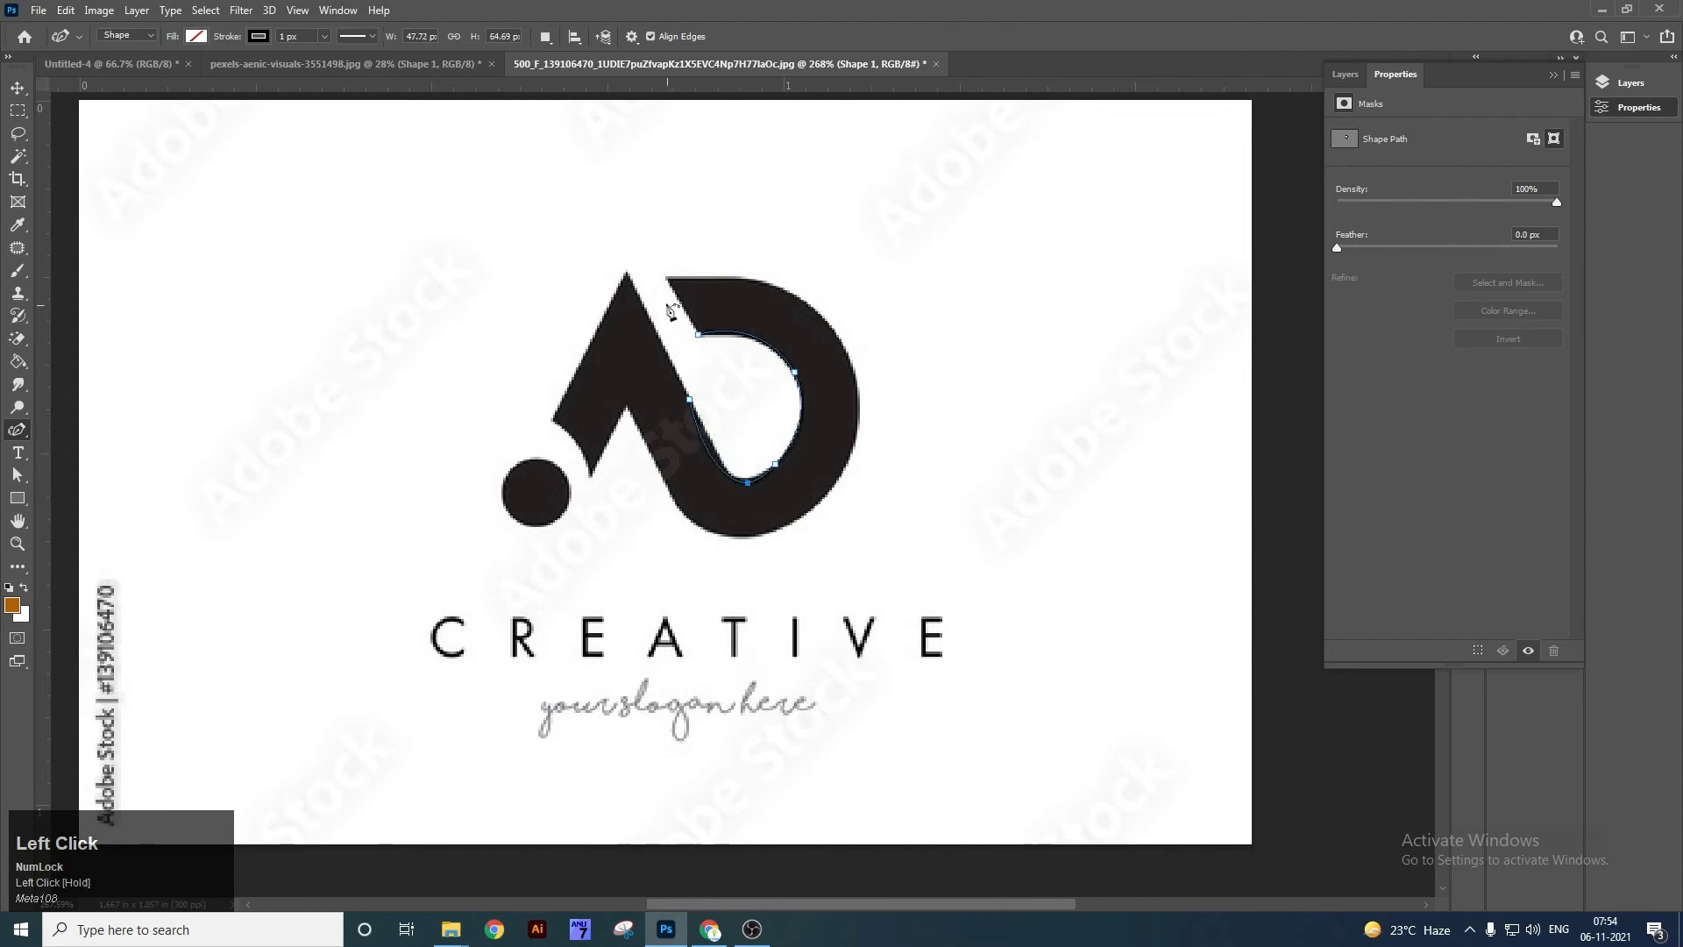
Trace anchors from the A's apex down its left edge and fit the curve.
left_click(627, 274)
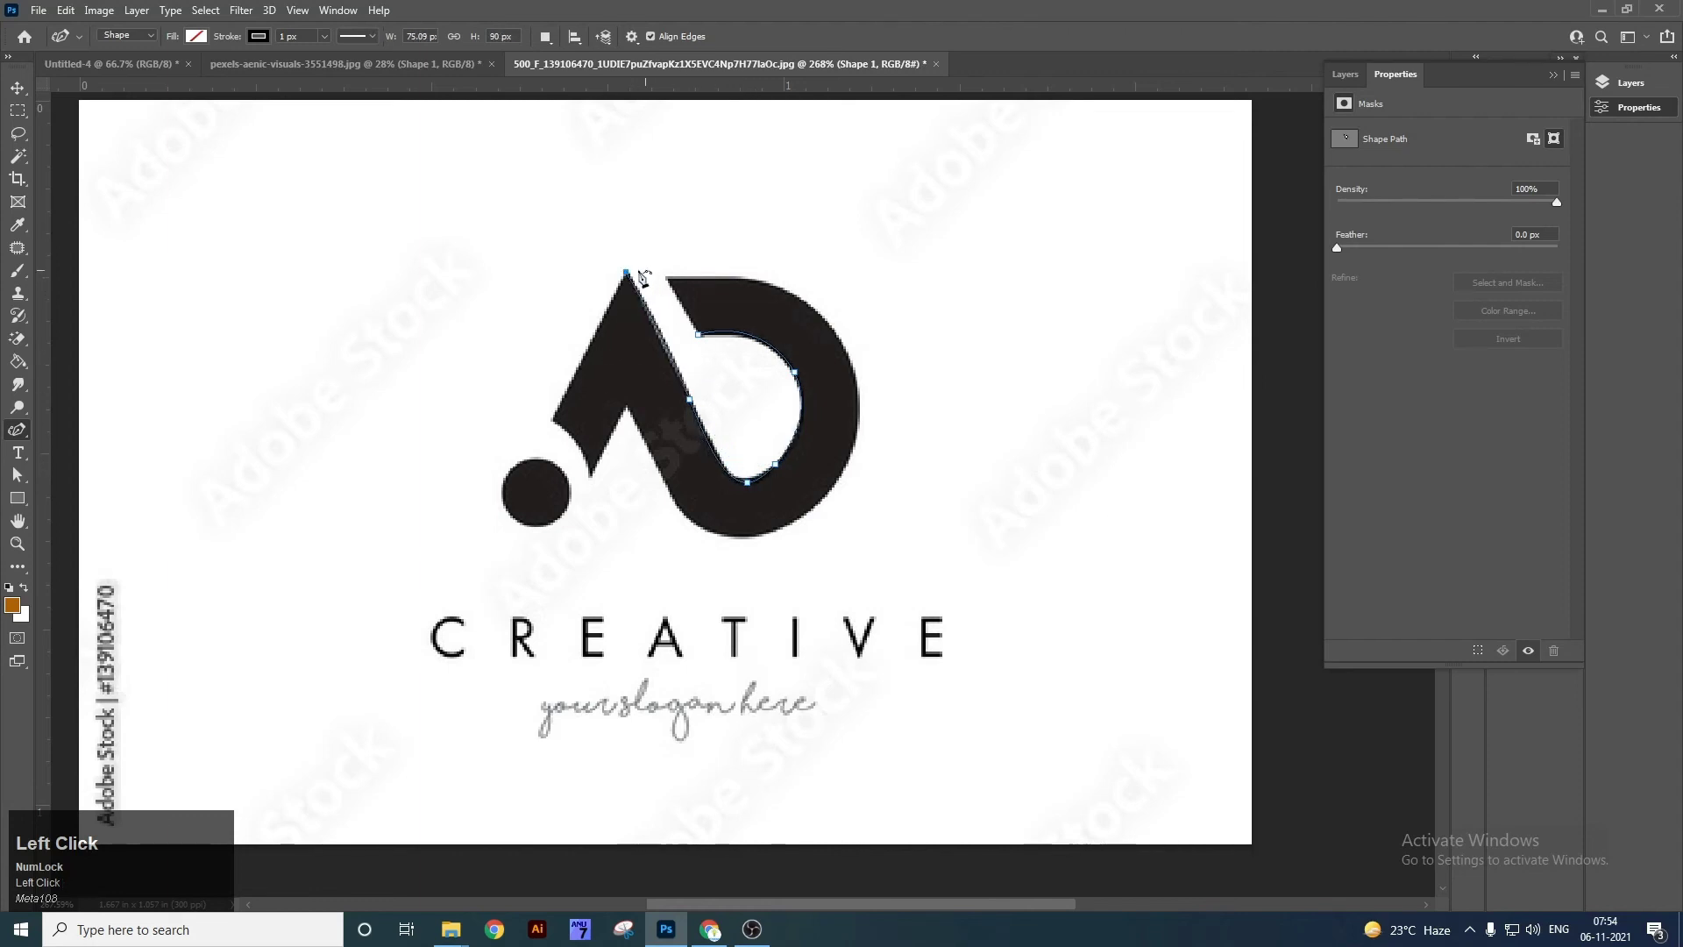
left_click_drag(552, 422, 601, 478)
left_click_drag(581, 334, 647, 314)
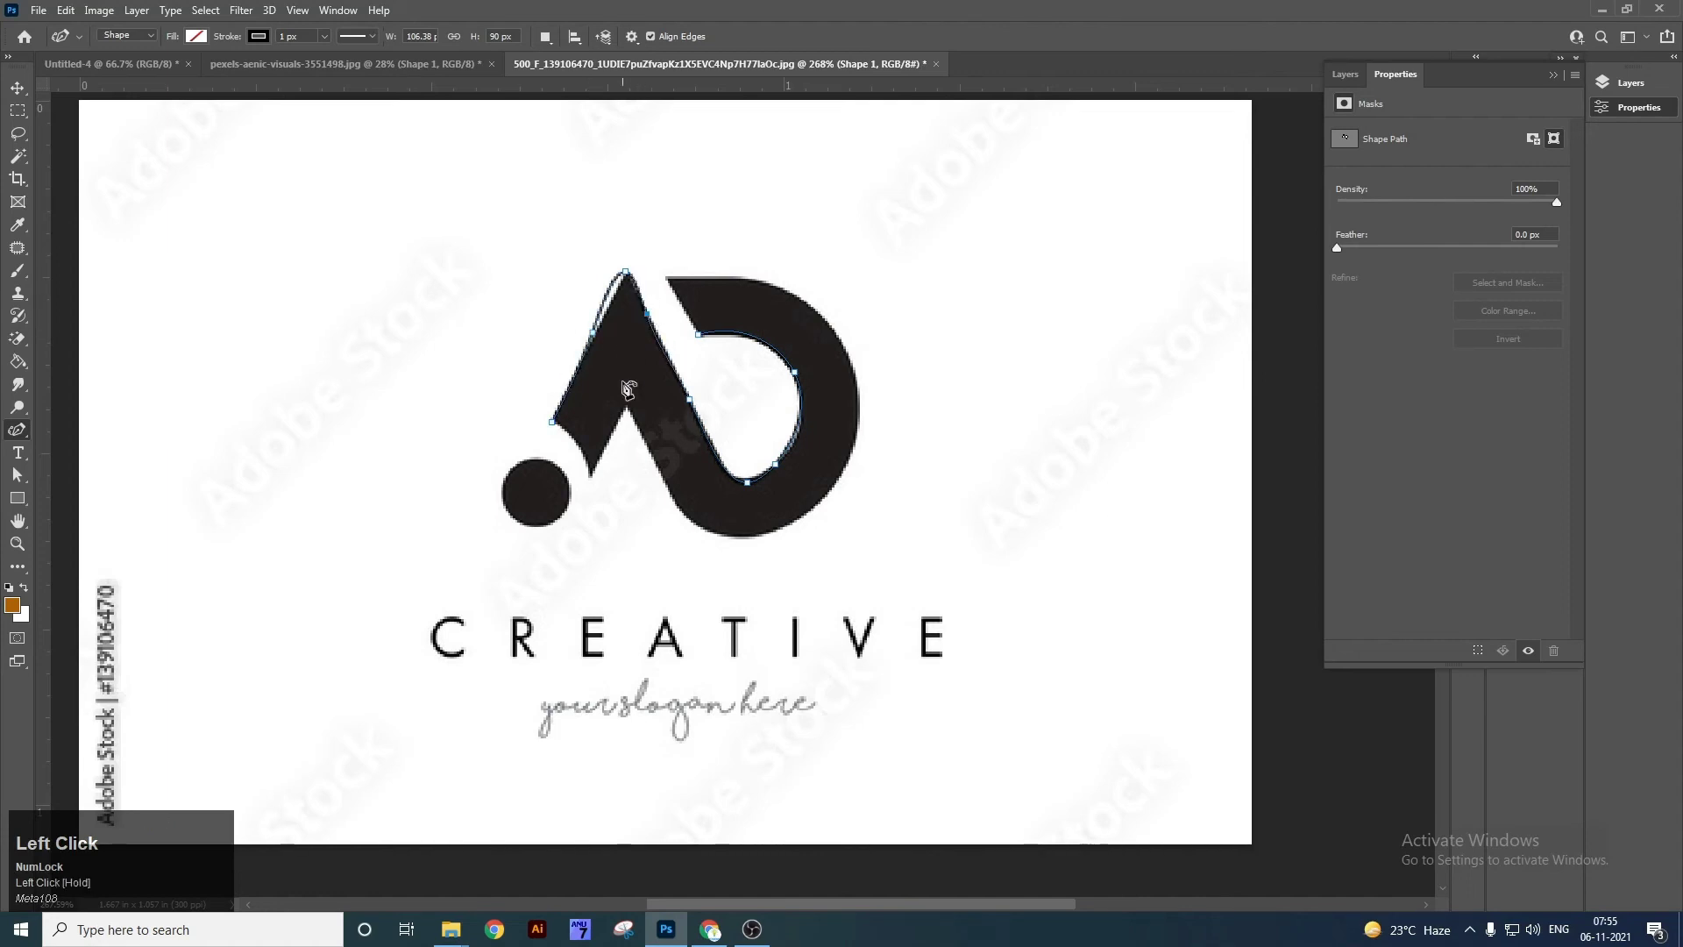
left_click_drag(594, 470, 576, 436)
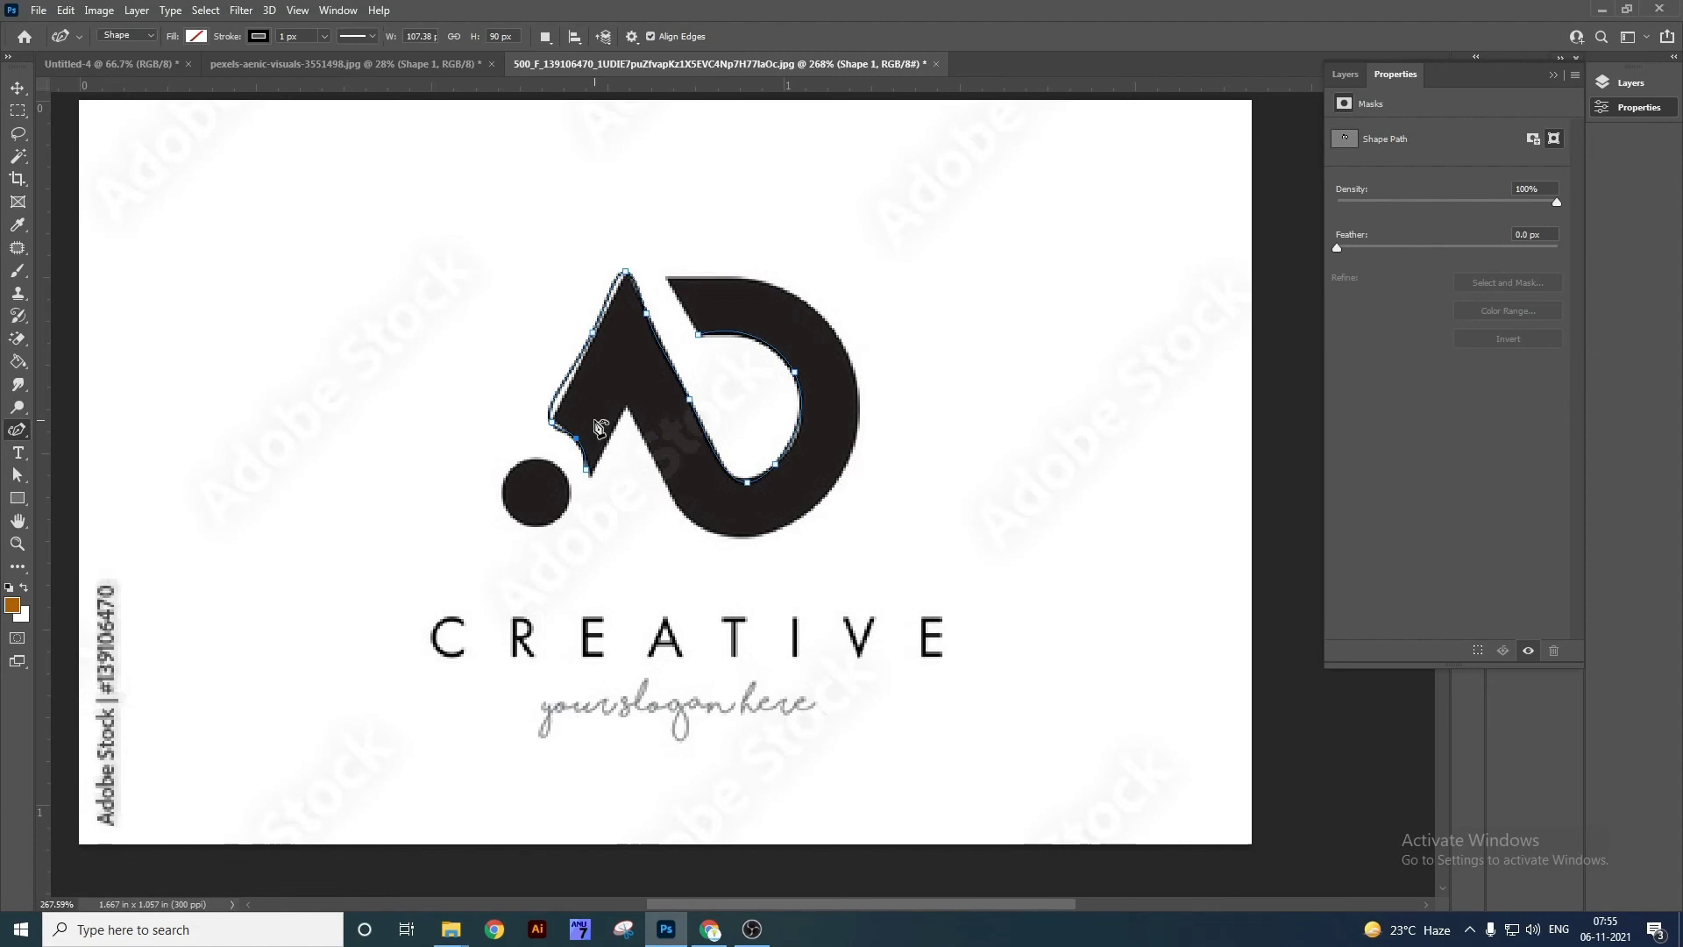
key("v")
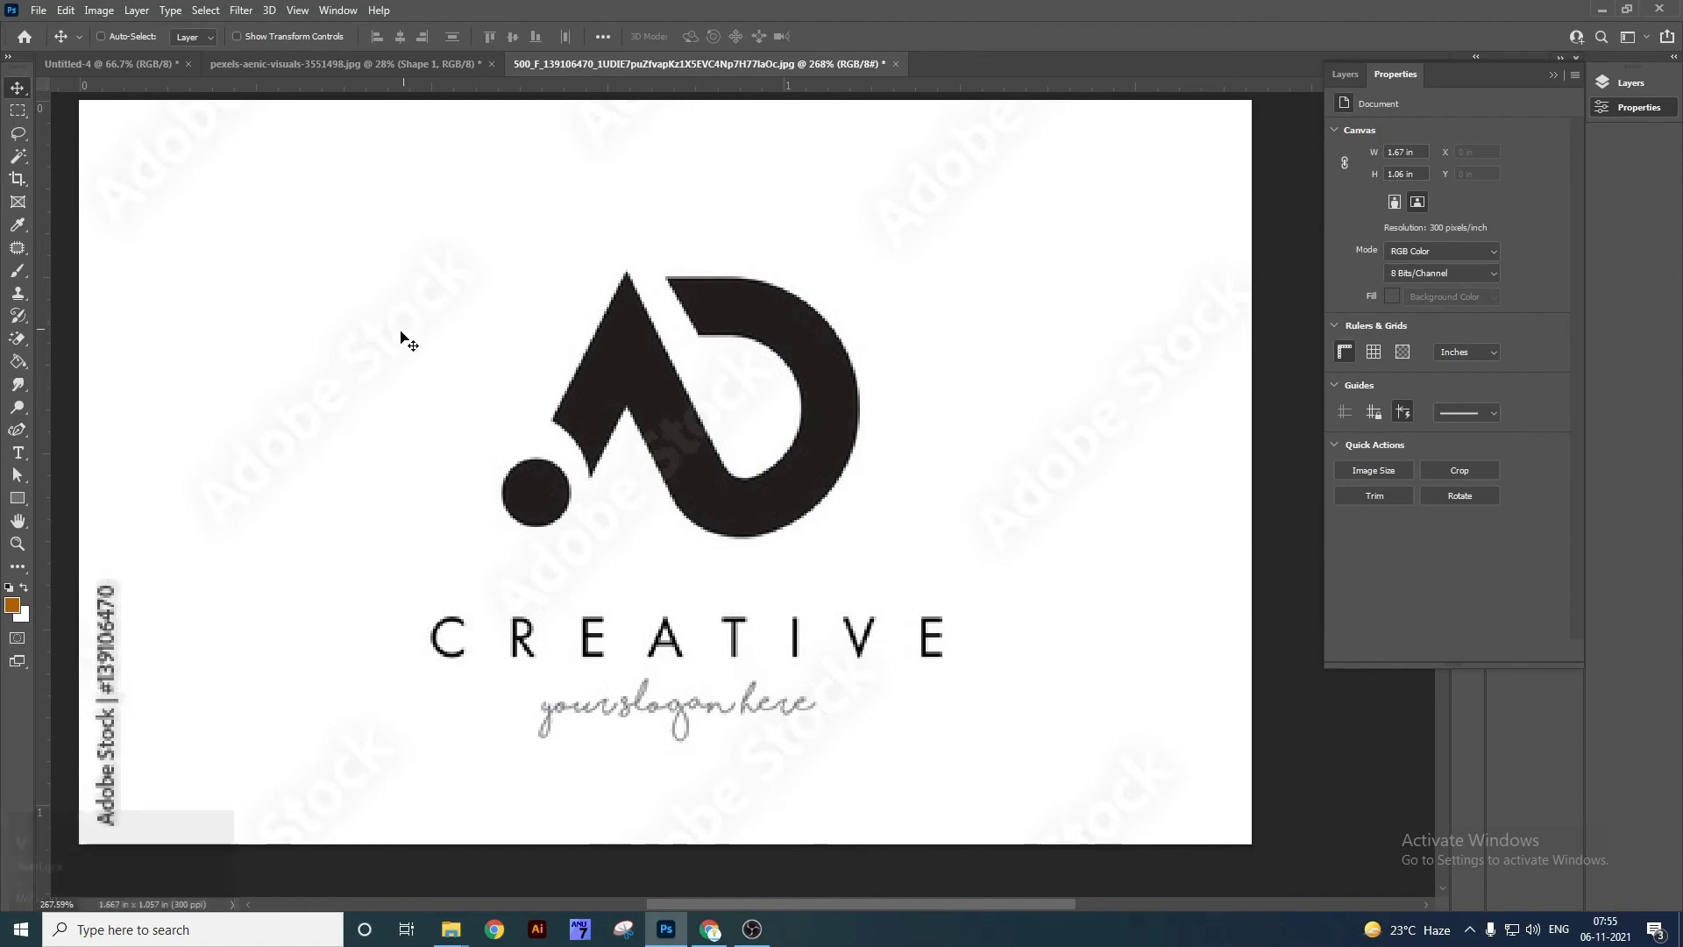
right_click(18, 432)
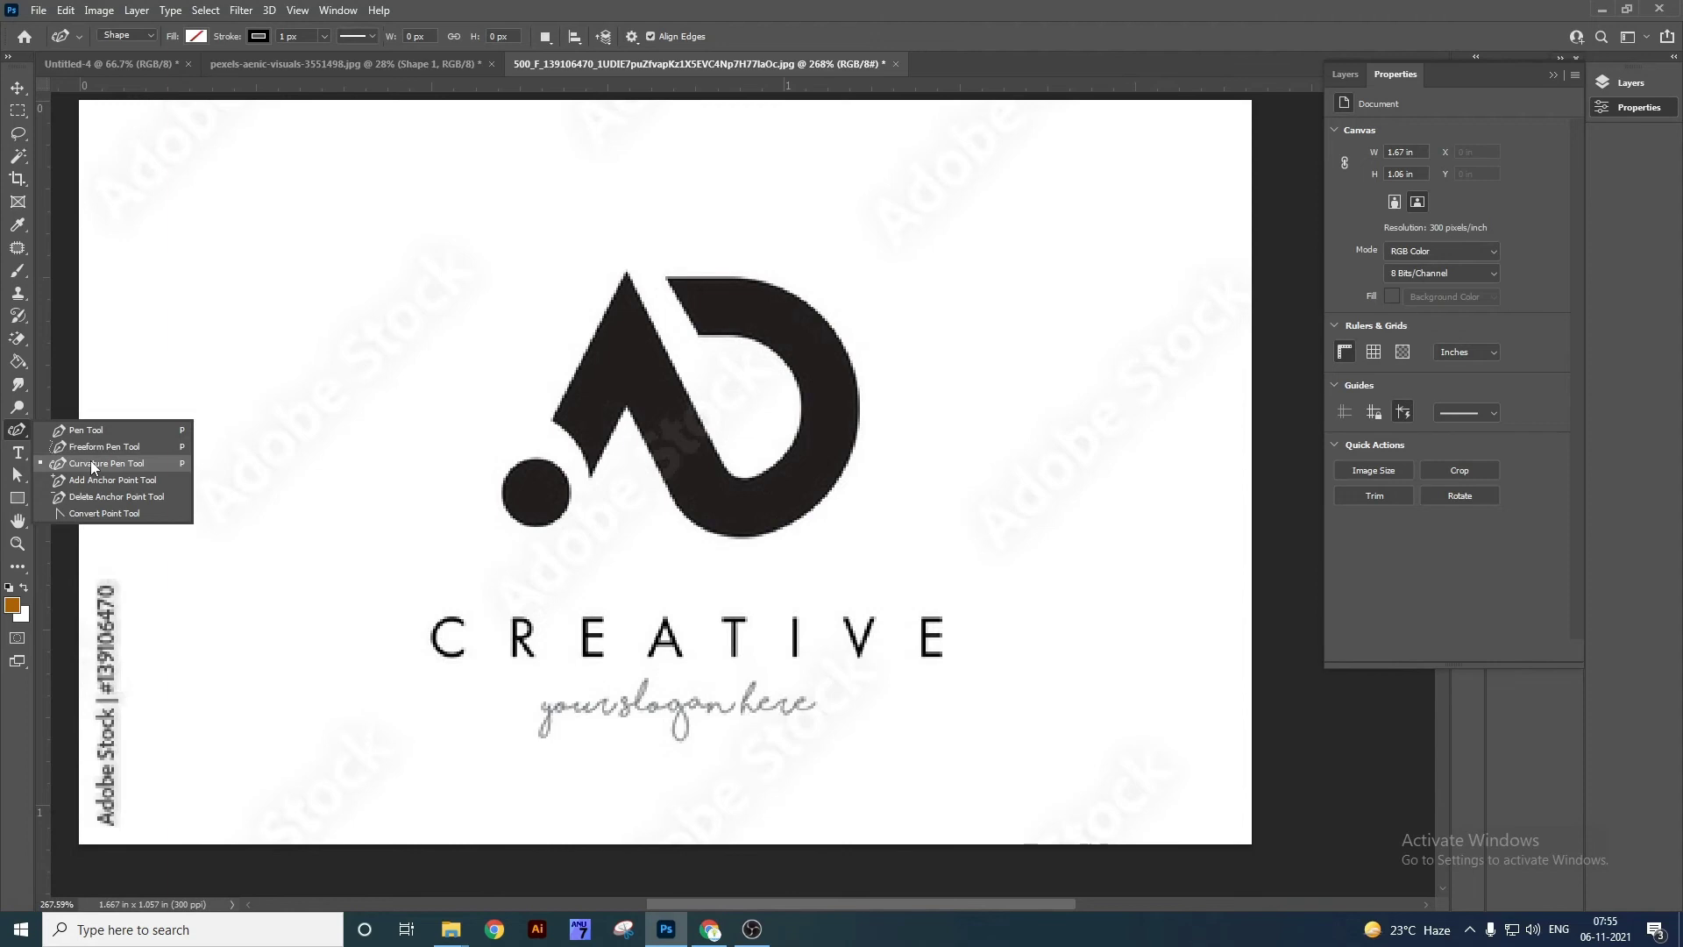
left_click(92, 463)
left_click(315, 213)
left_click(572, 201)
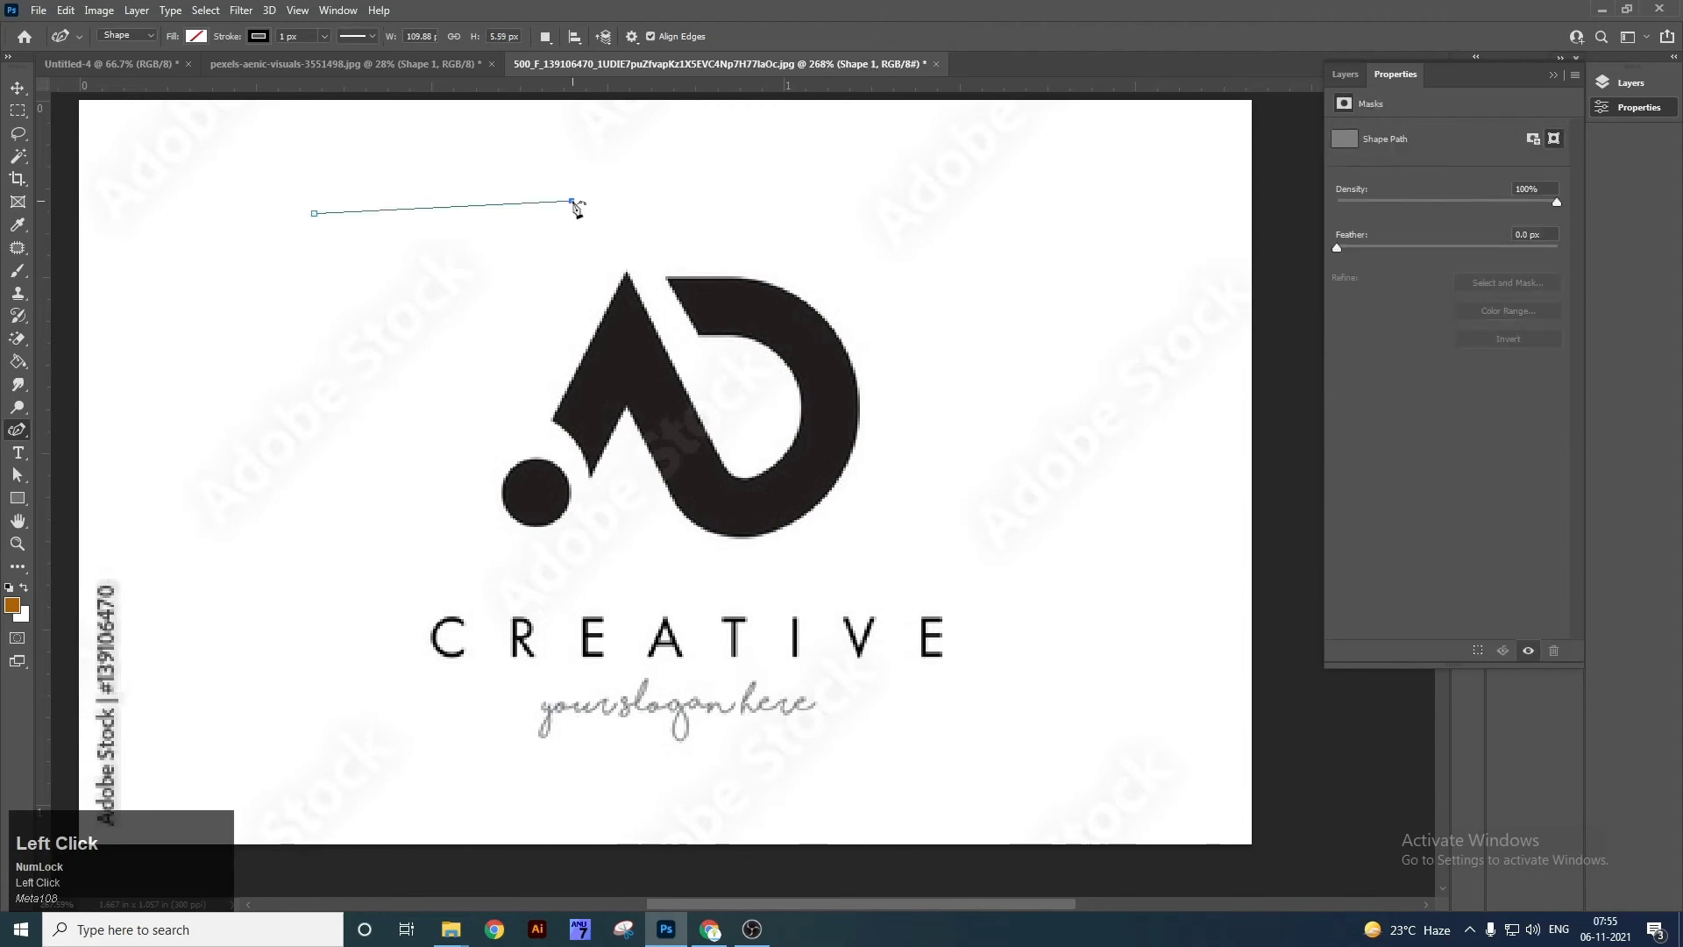
left_click_drag(452, 208, 465, 273)
left_click(552, 226)
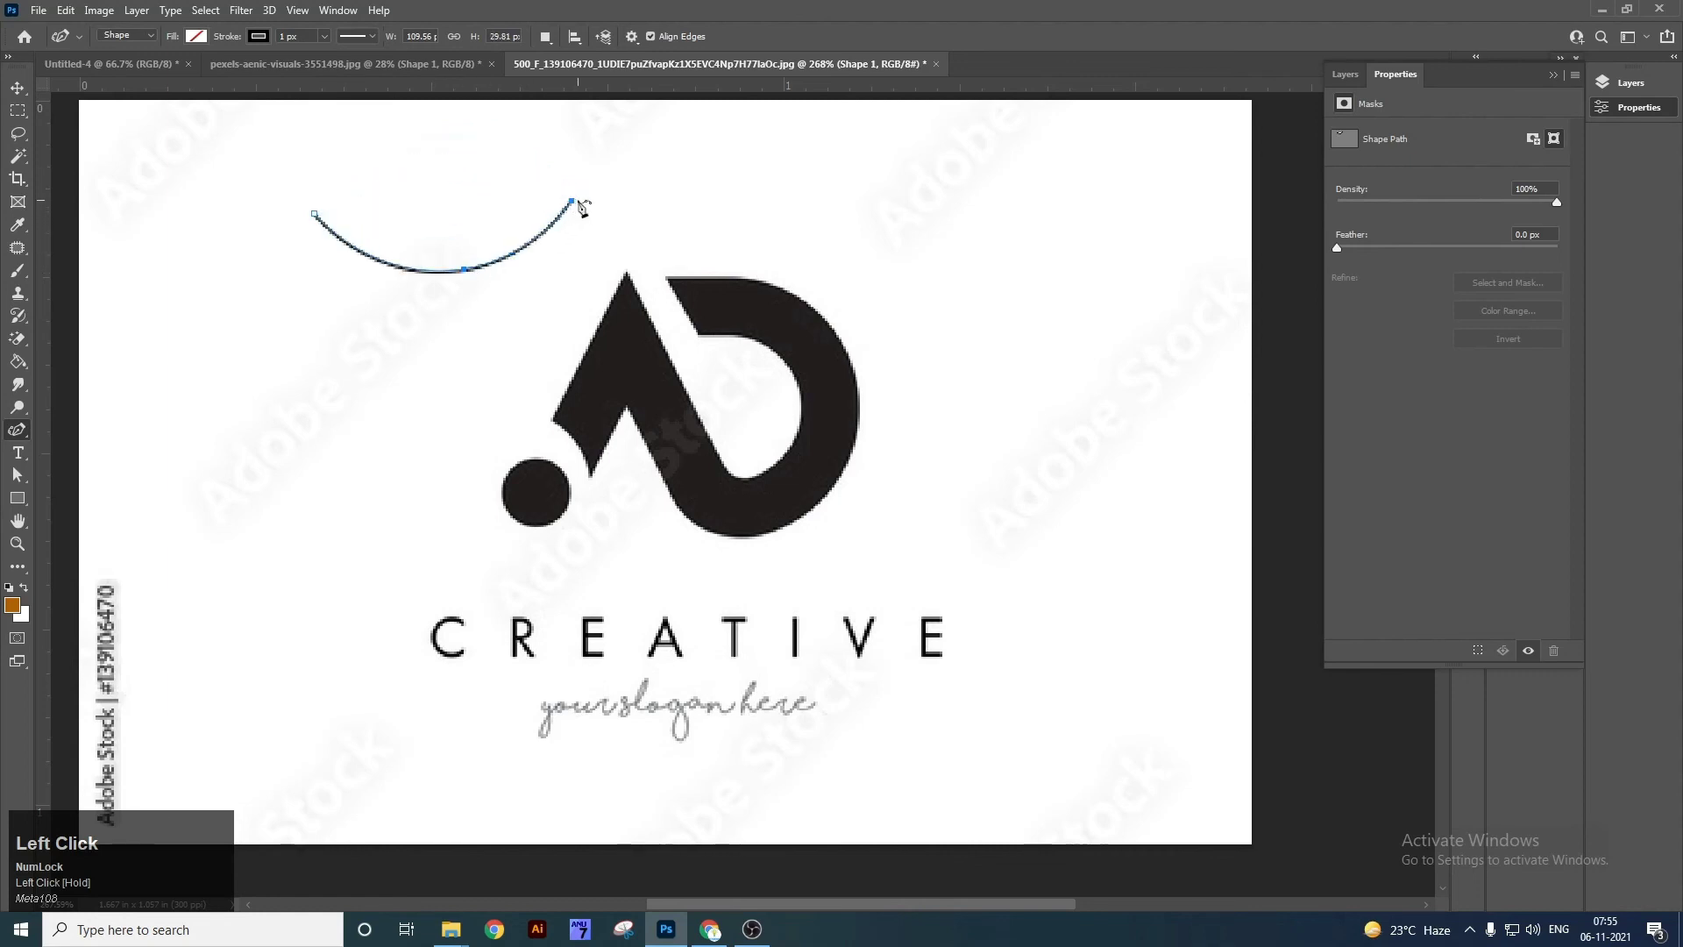
left_click(837, 200)
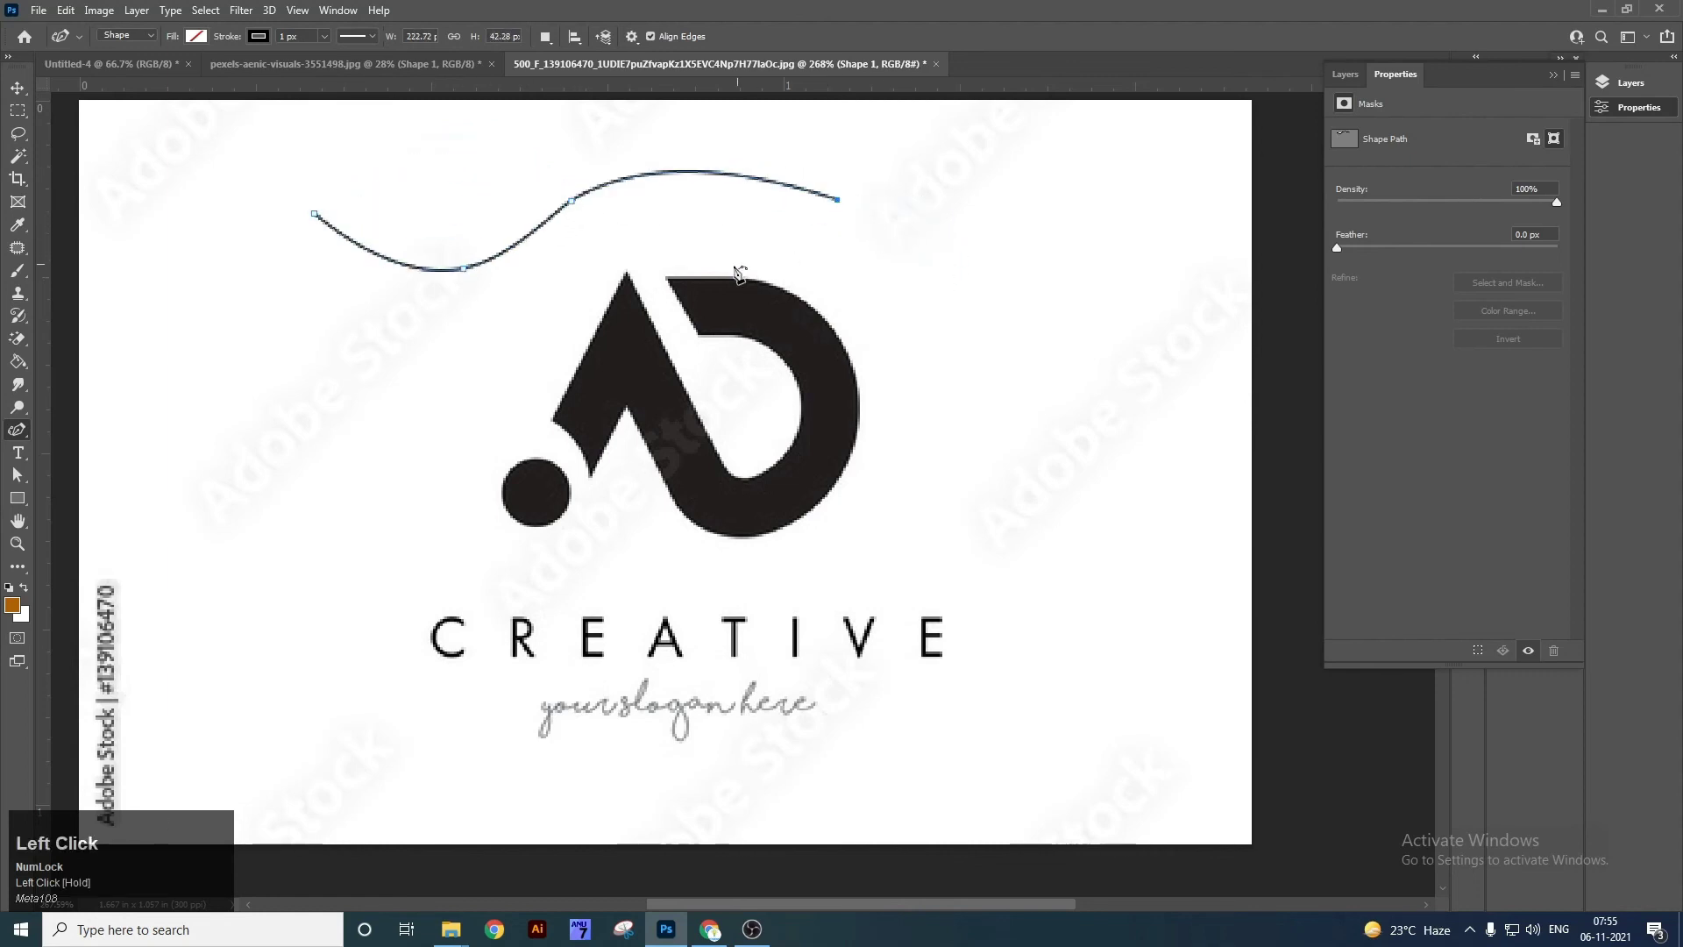
left_click_drag(695, 176, 702, 140)
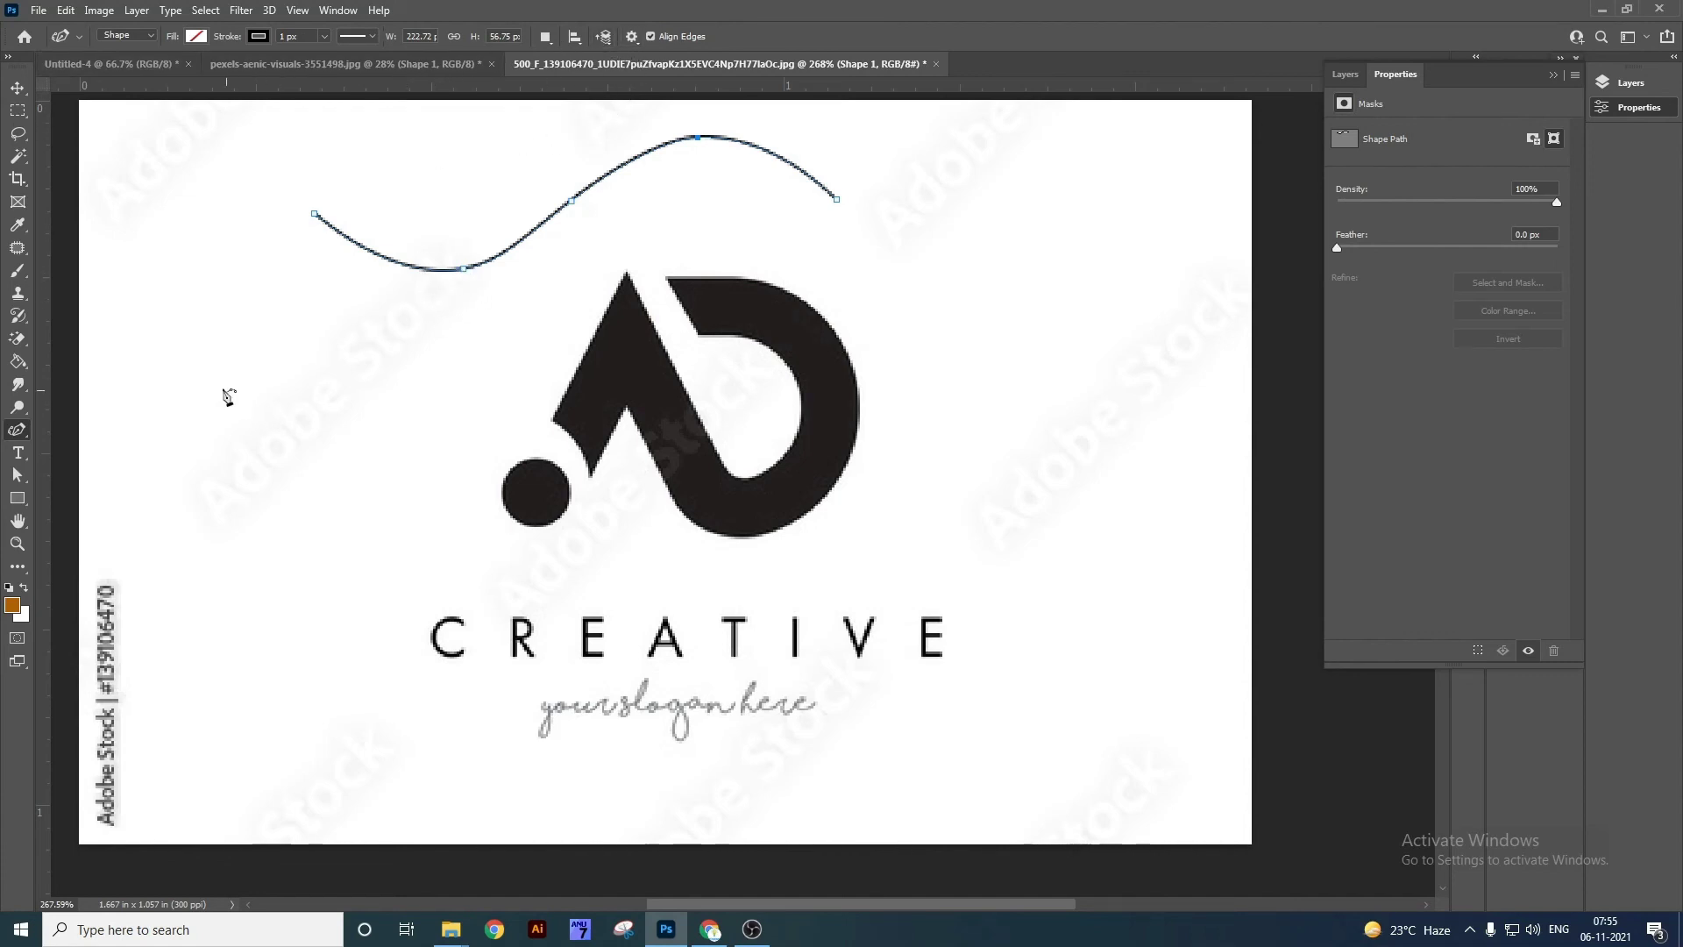
left_click(217, 349)
key("v")
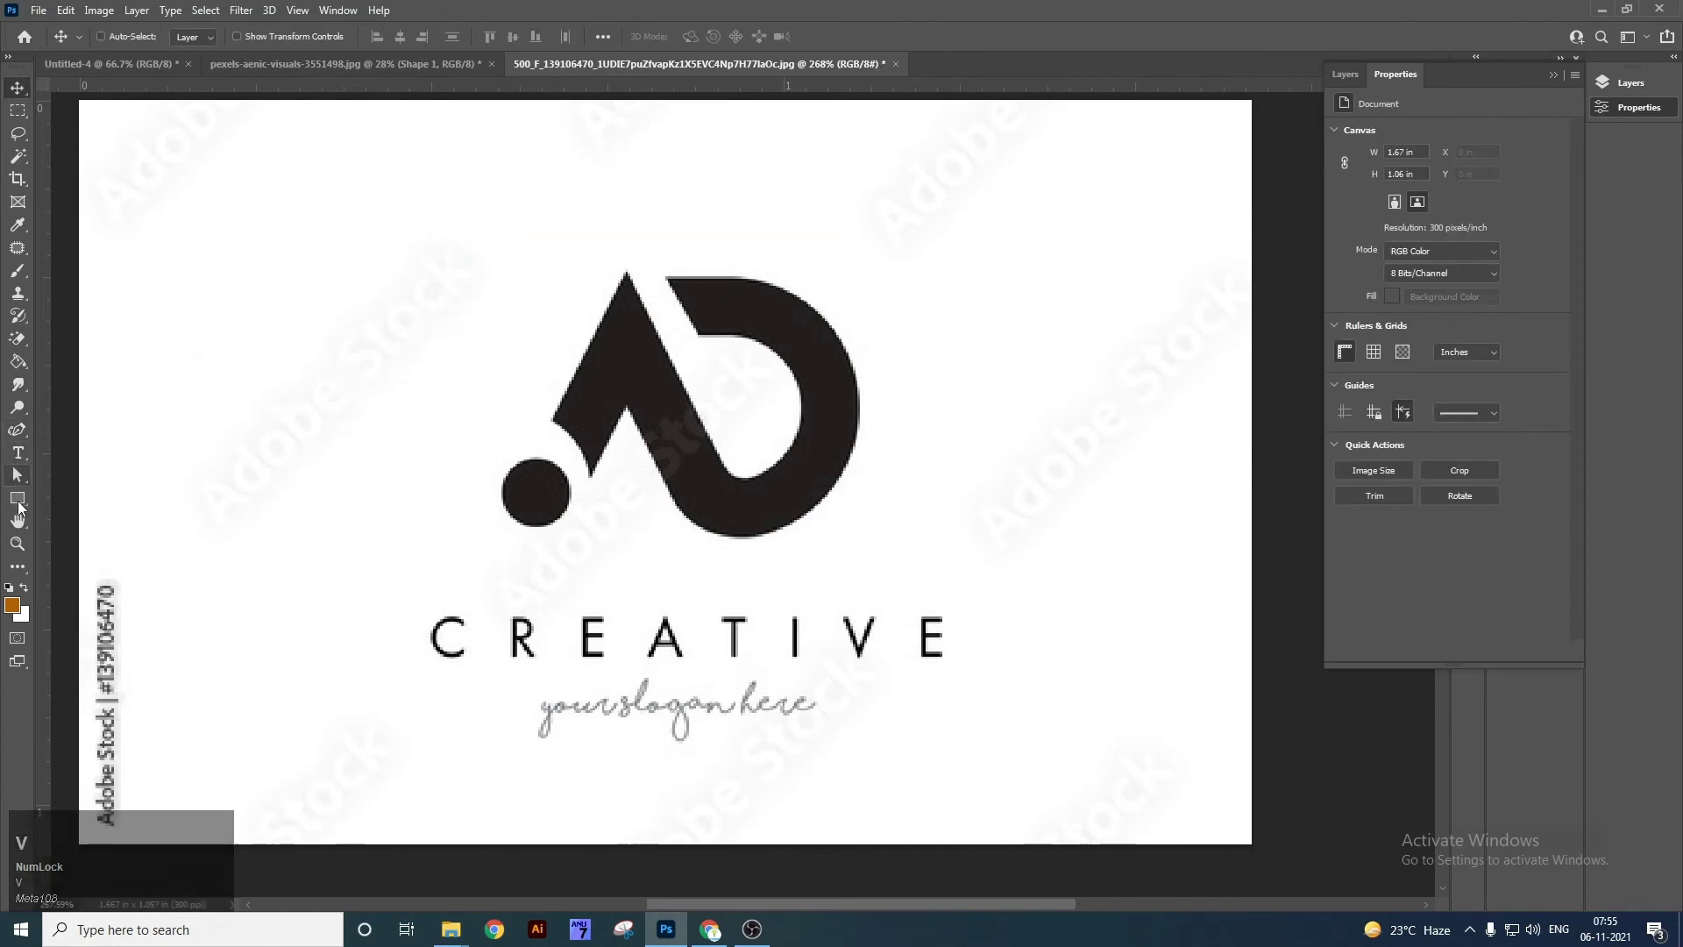
left_click(18, 430)
left_click(387, 190)
left_click(670, 186)
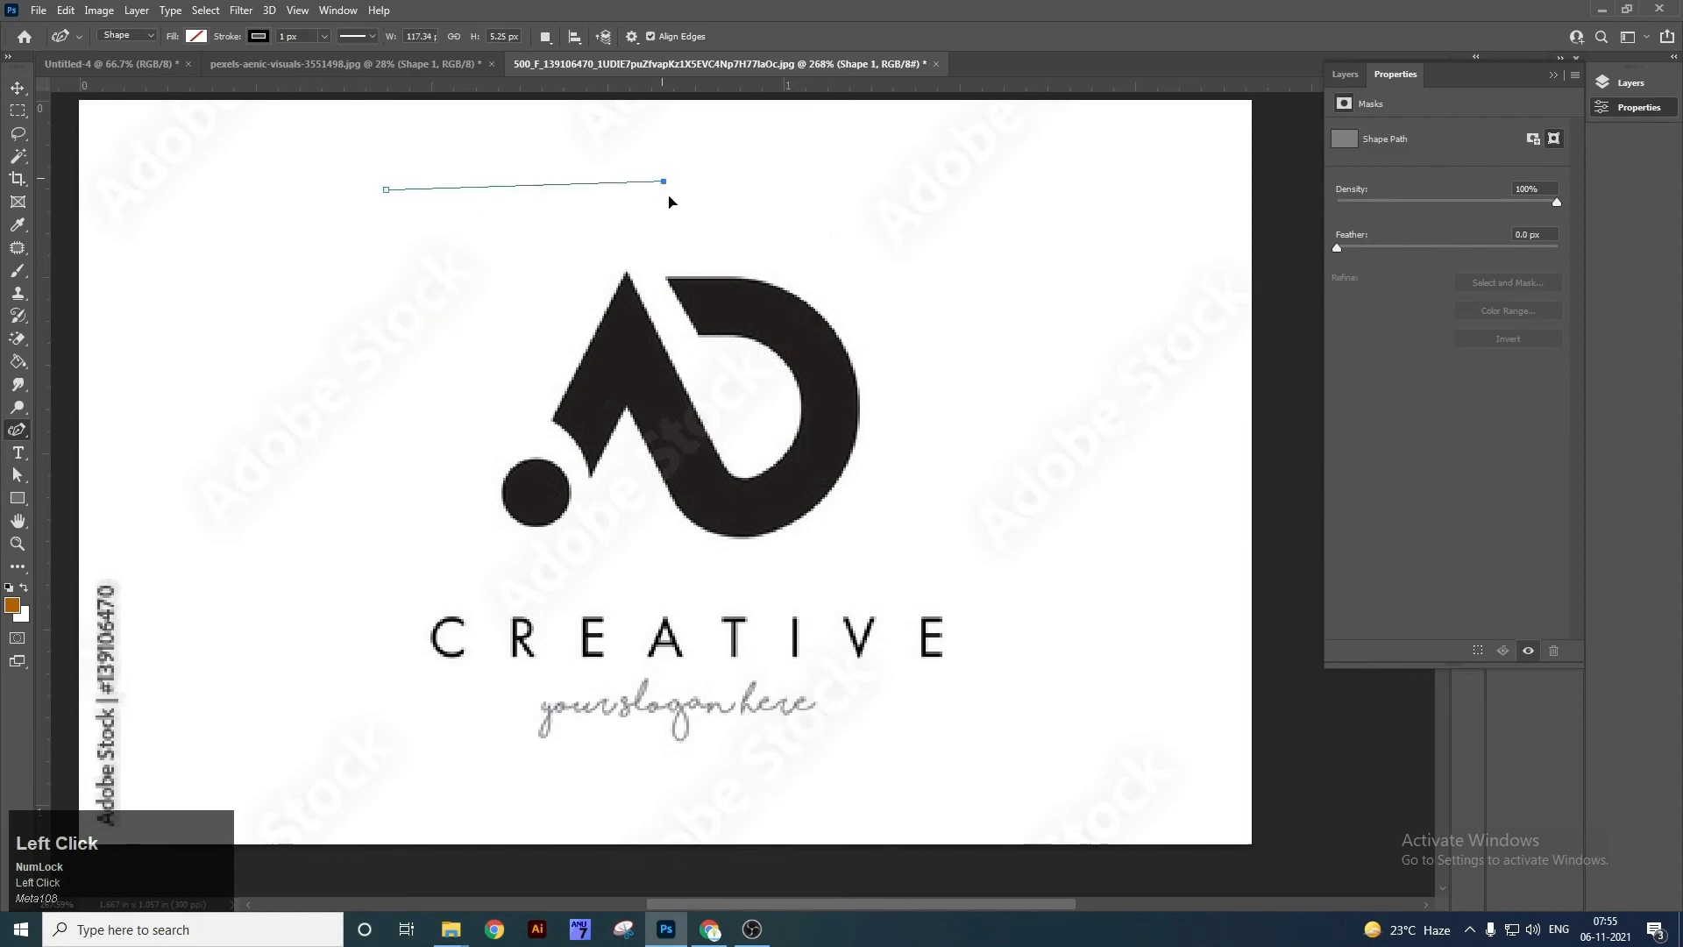
left_click_drag(546, 189, 538, 123)
left_click(483, 375)
left_click_drag(482, 375, 610, 391)
left_click(362, 316)
left_click_drag(362, 315, 348, 284)
mouse_move(387, 188)
left_mouse_down()
mouse_move(402, 177)
mouse_move(367, 161)
left_mouse_up()
key("v")
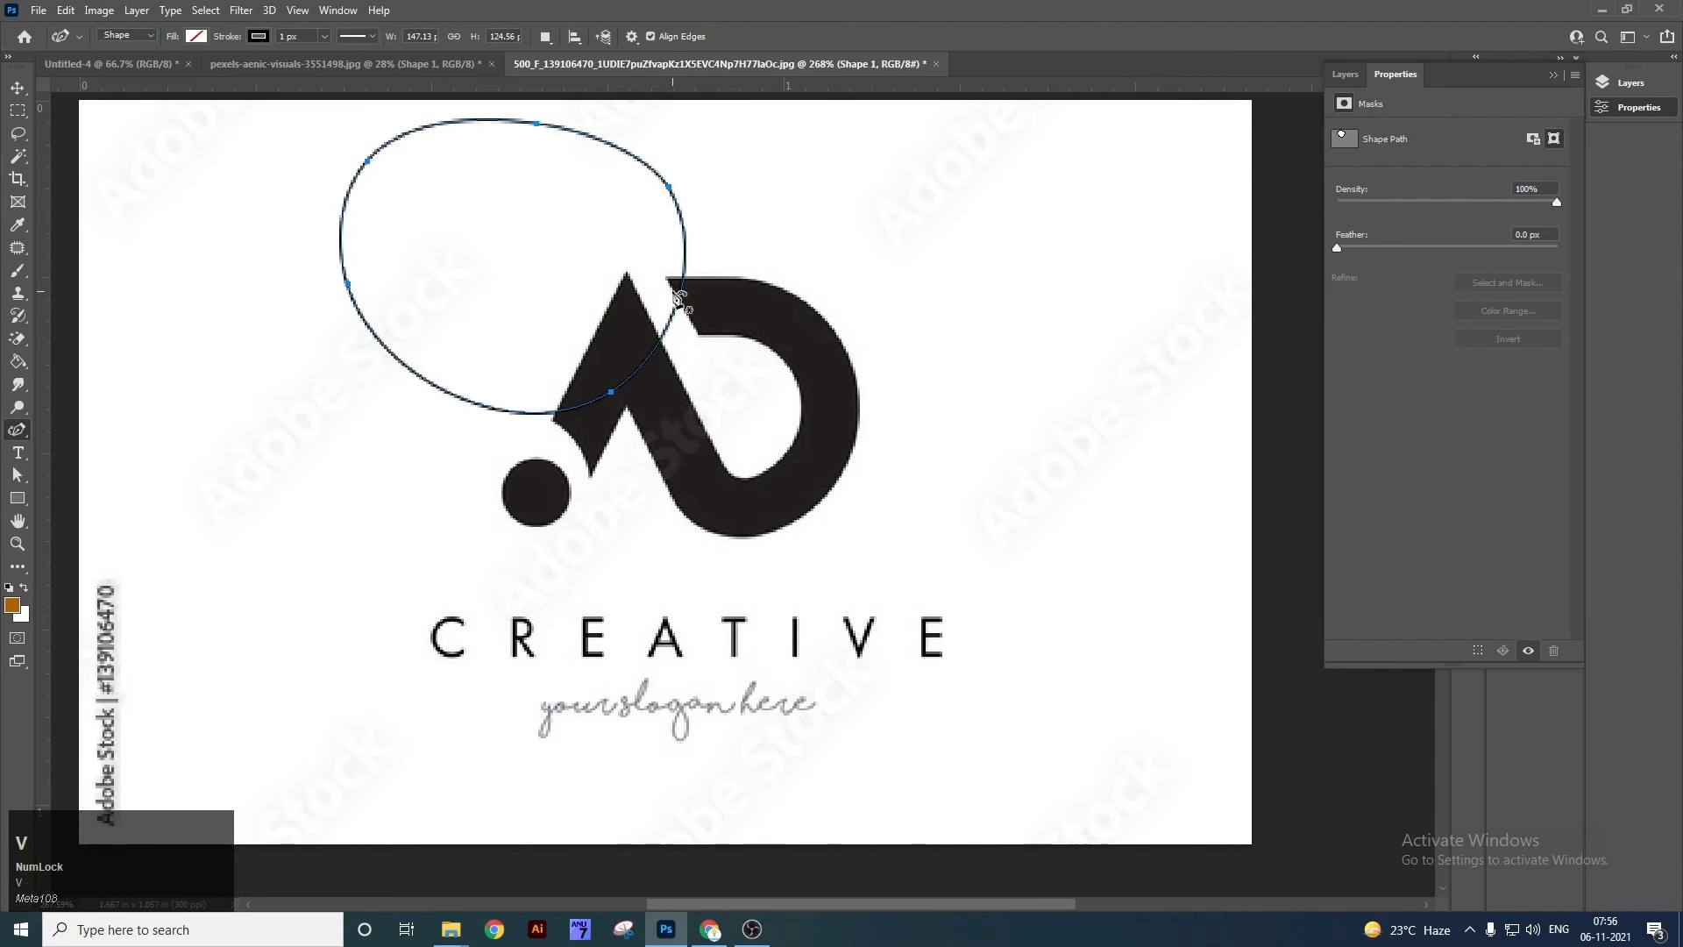
left_click(783, 328)
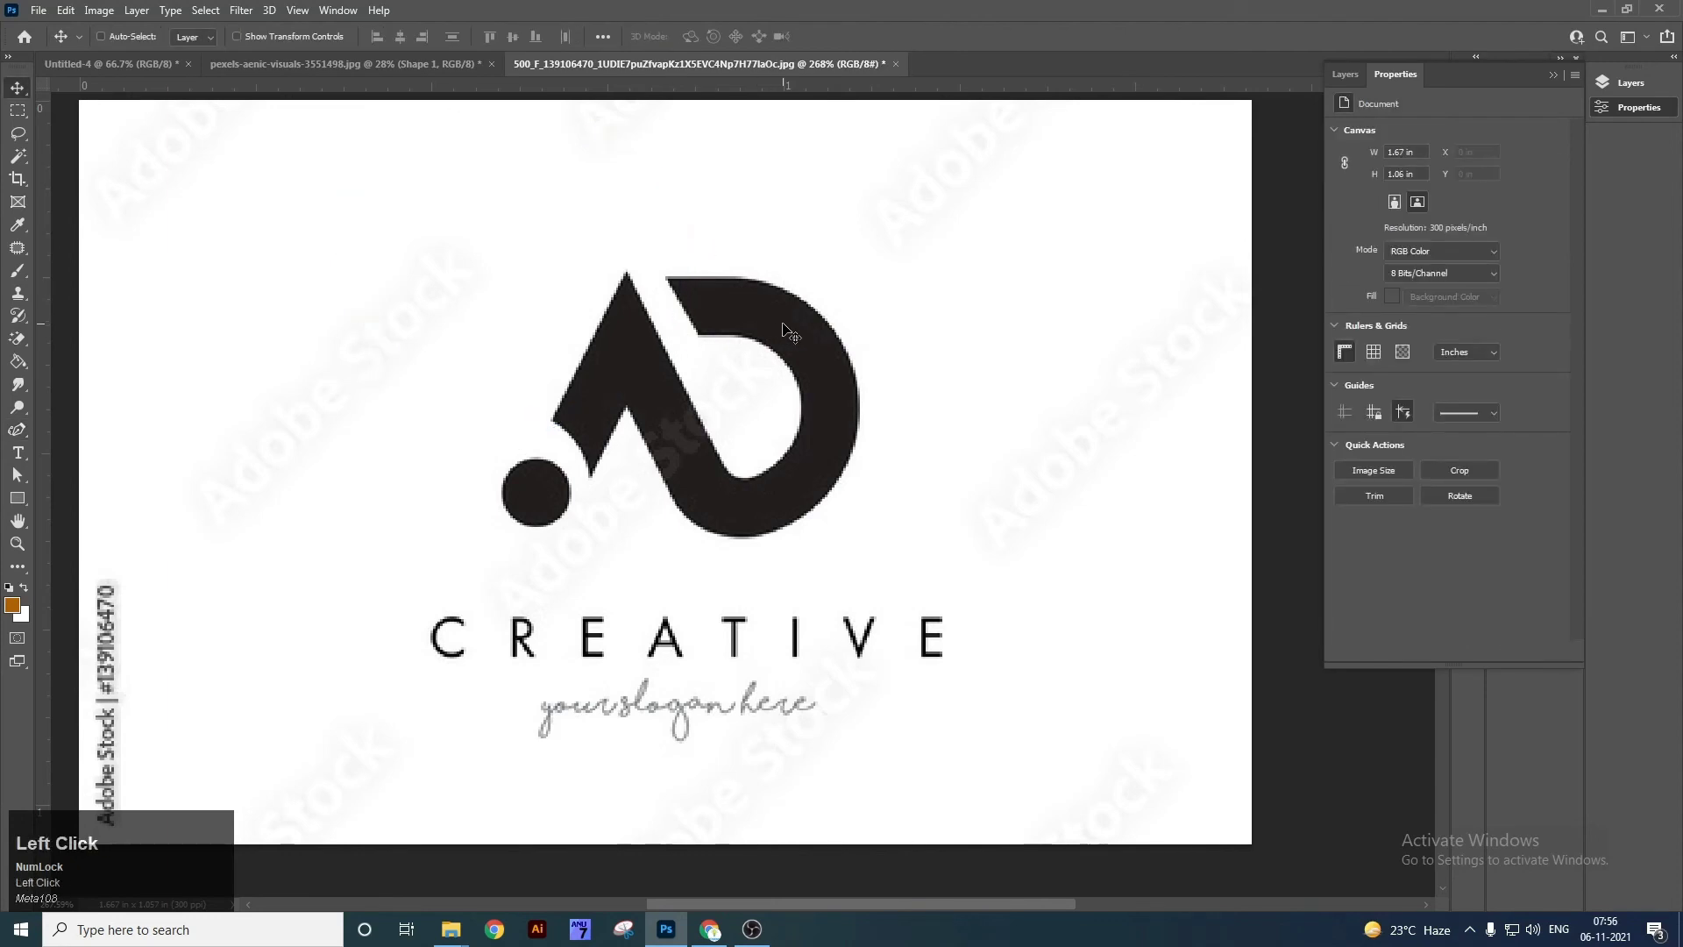
Delete the logo, then draw a four-anchor Curvature Pen circle and delete it.
key("Delete")
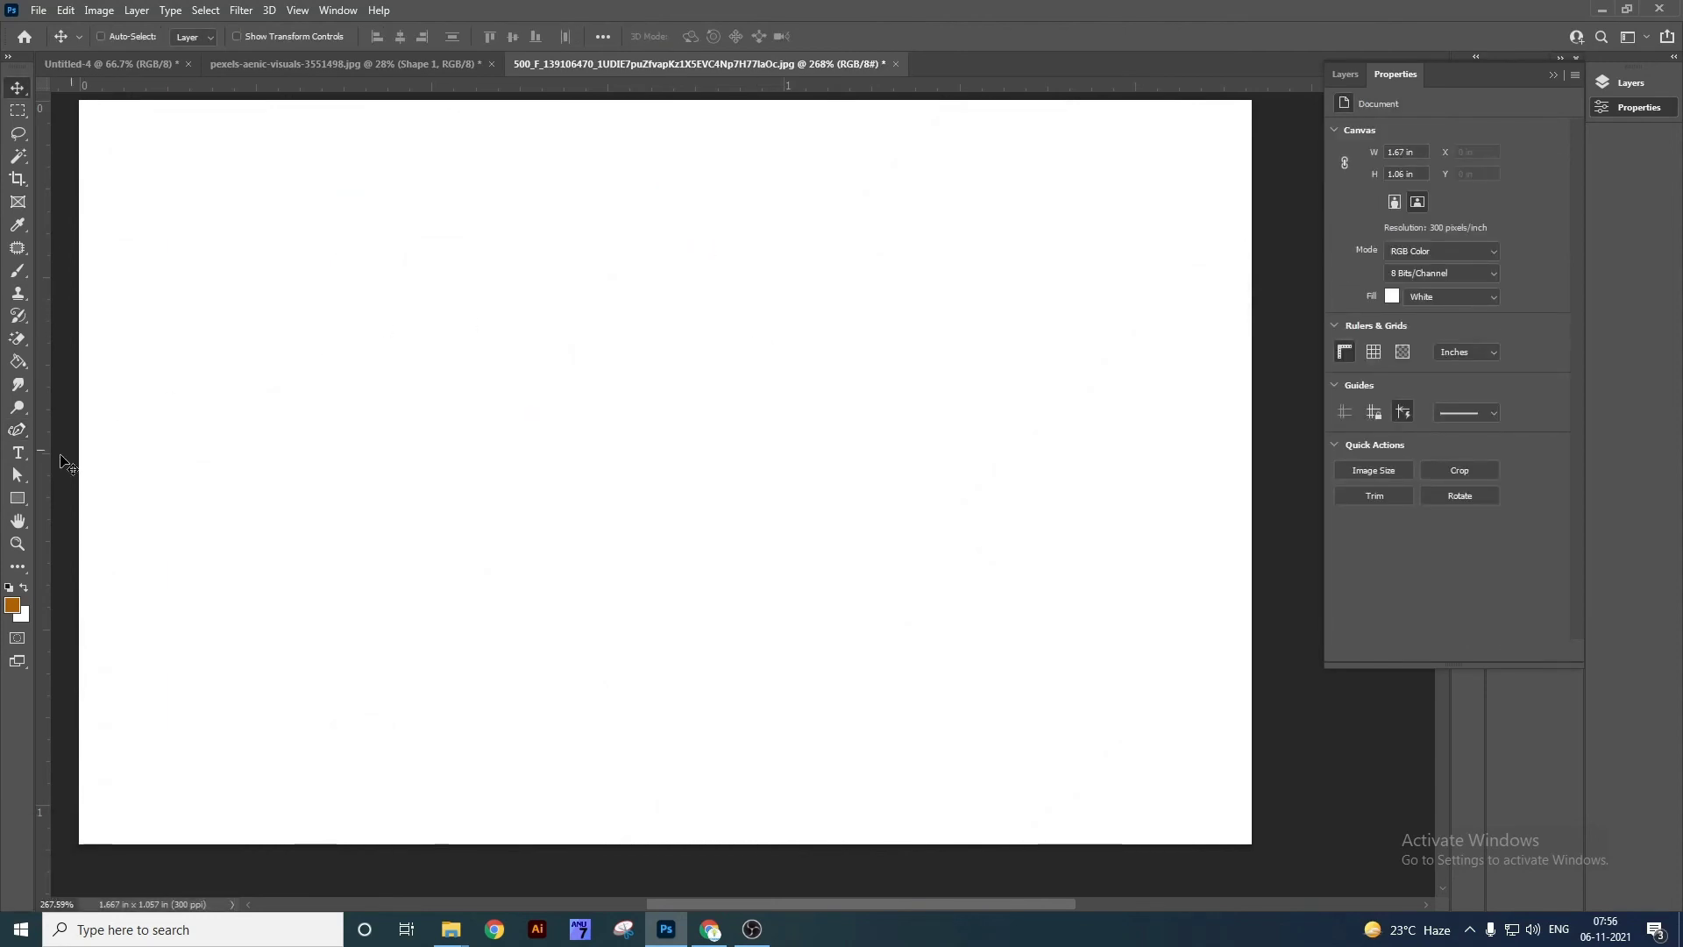
right_click(19, 429)
left_click(106, 463)
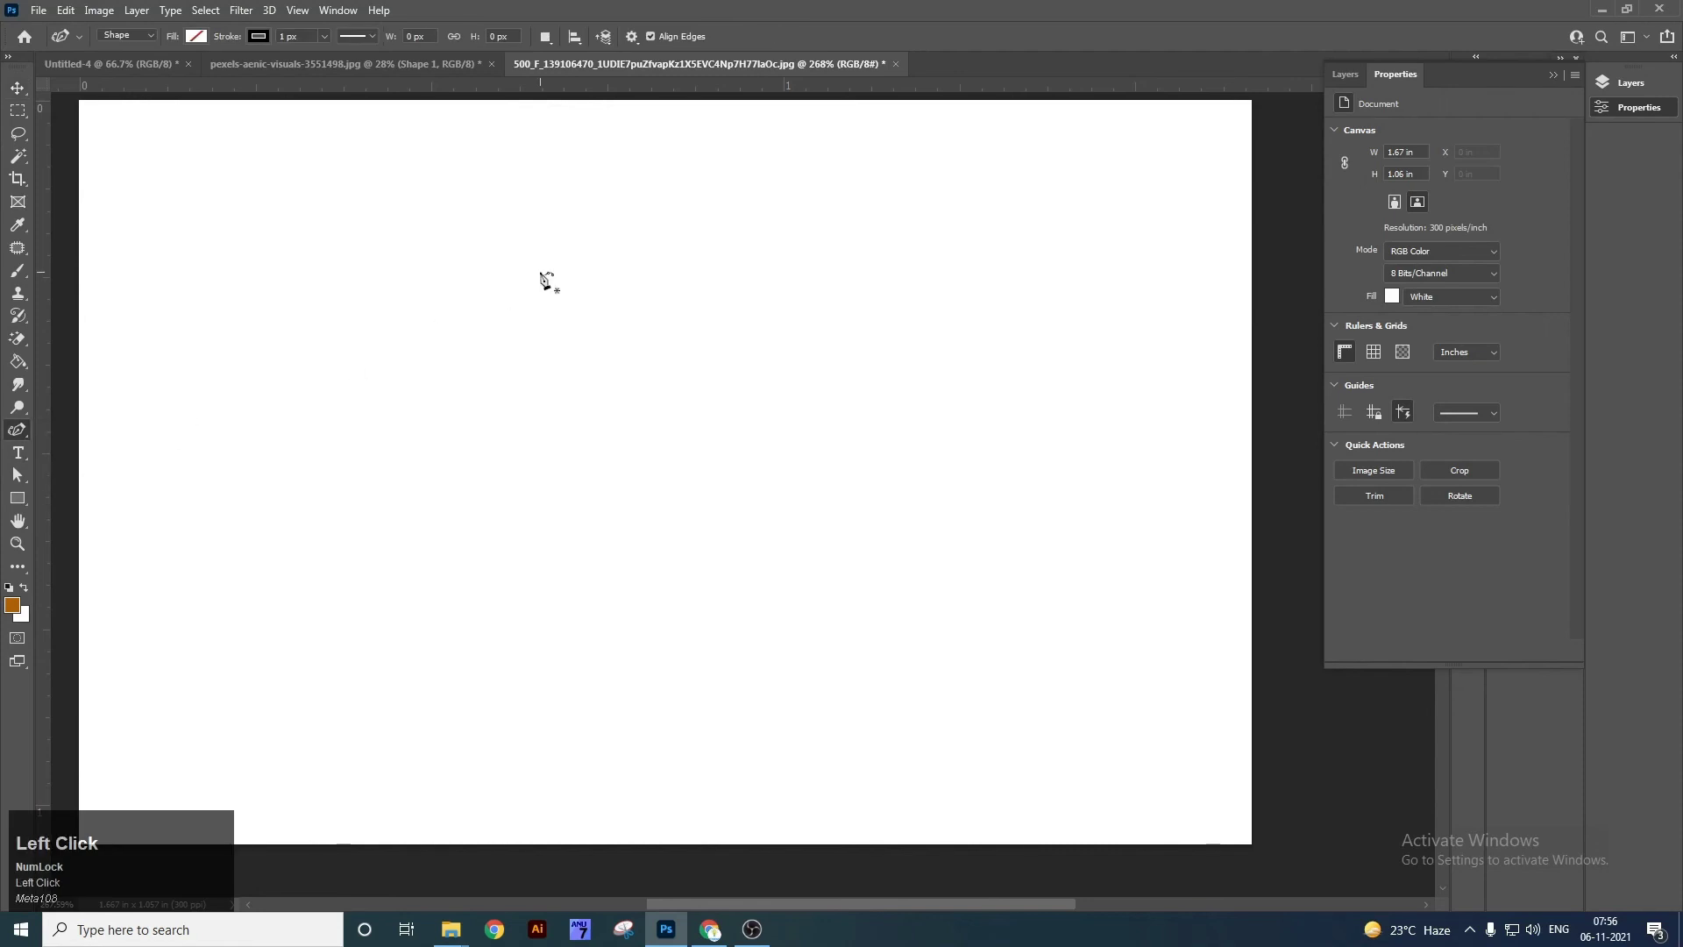
left_click(576, 266)
left_click(752, 430)
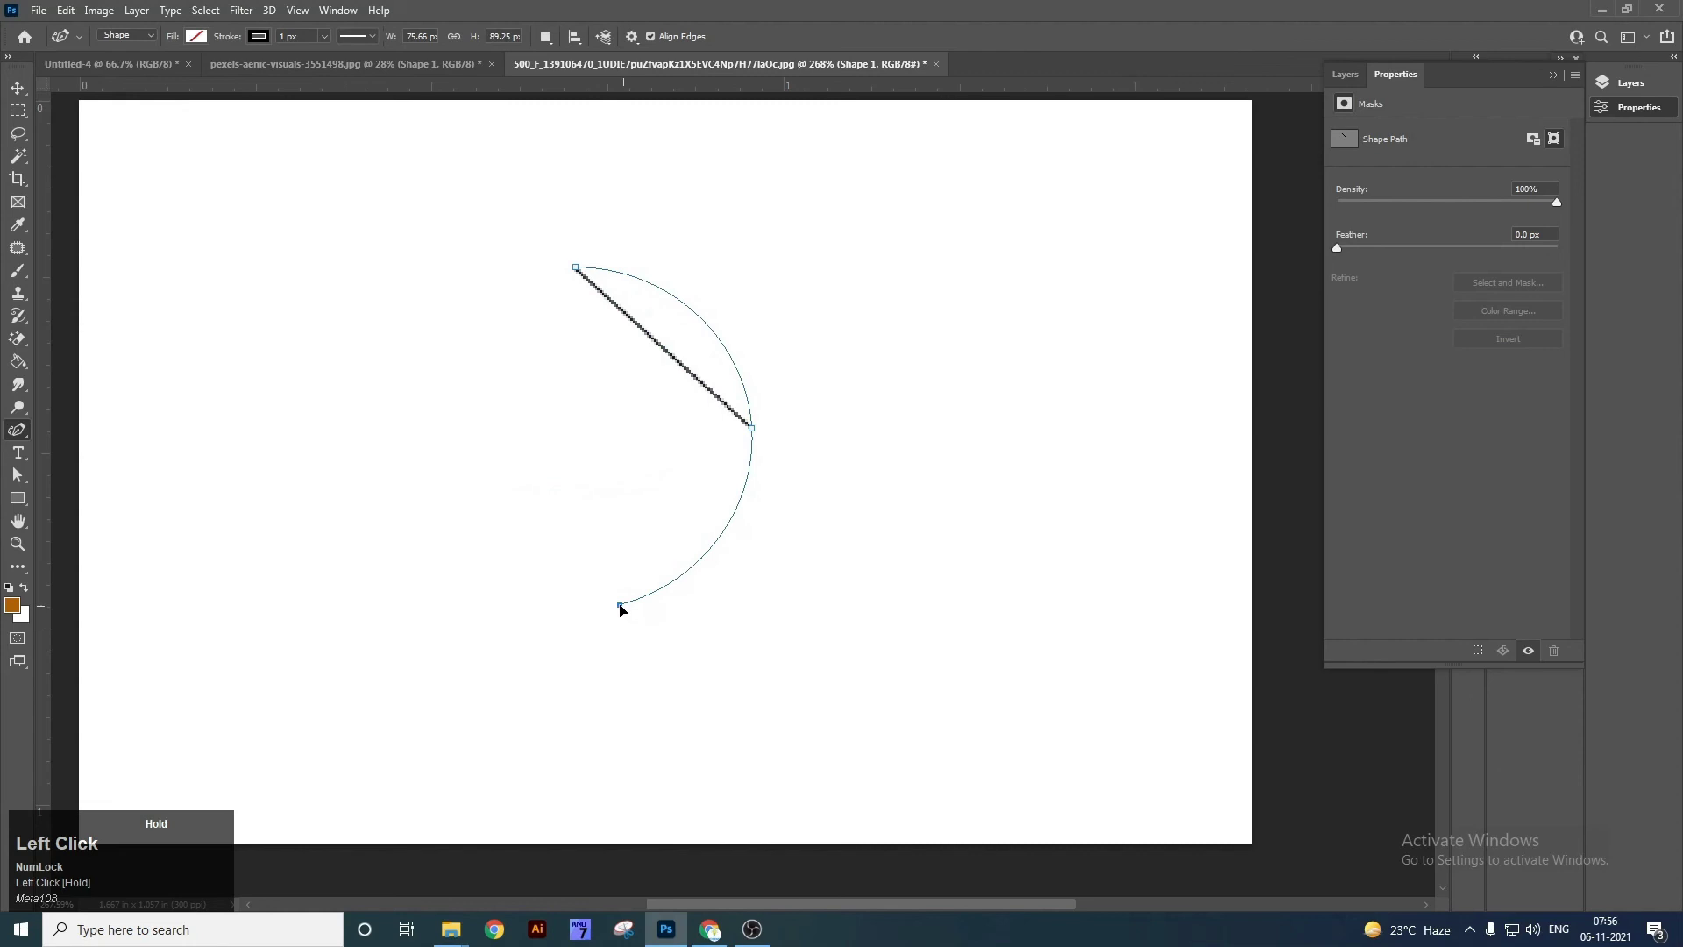
left_click(616, 606)
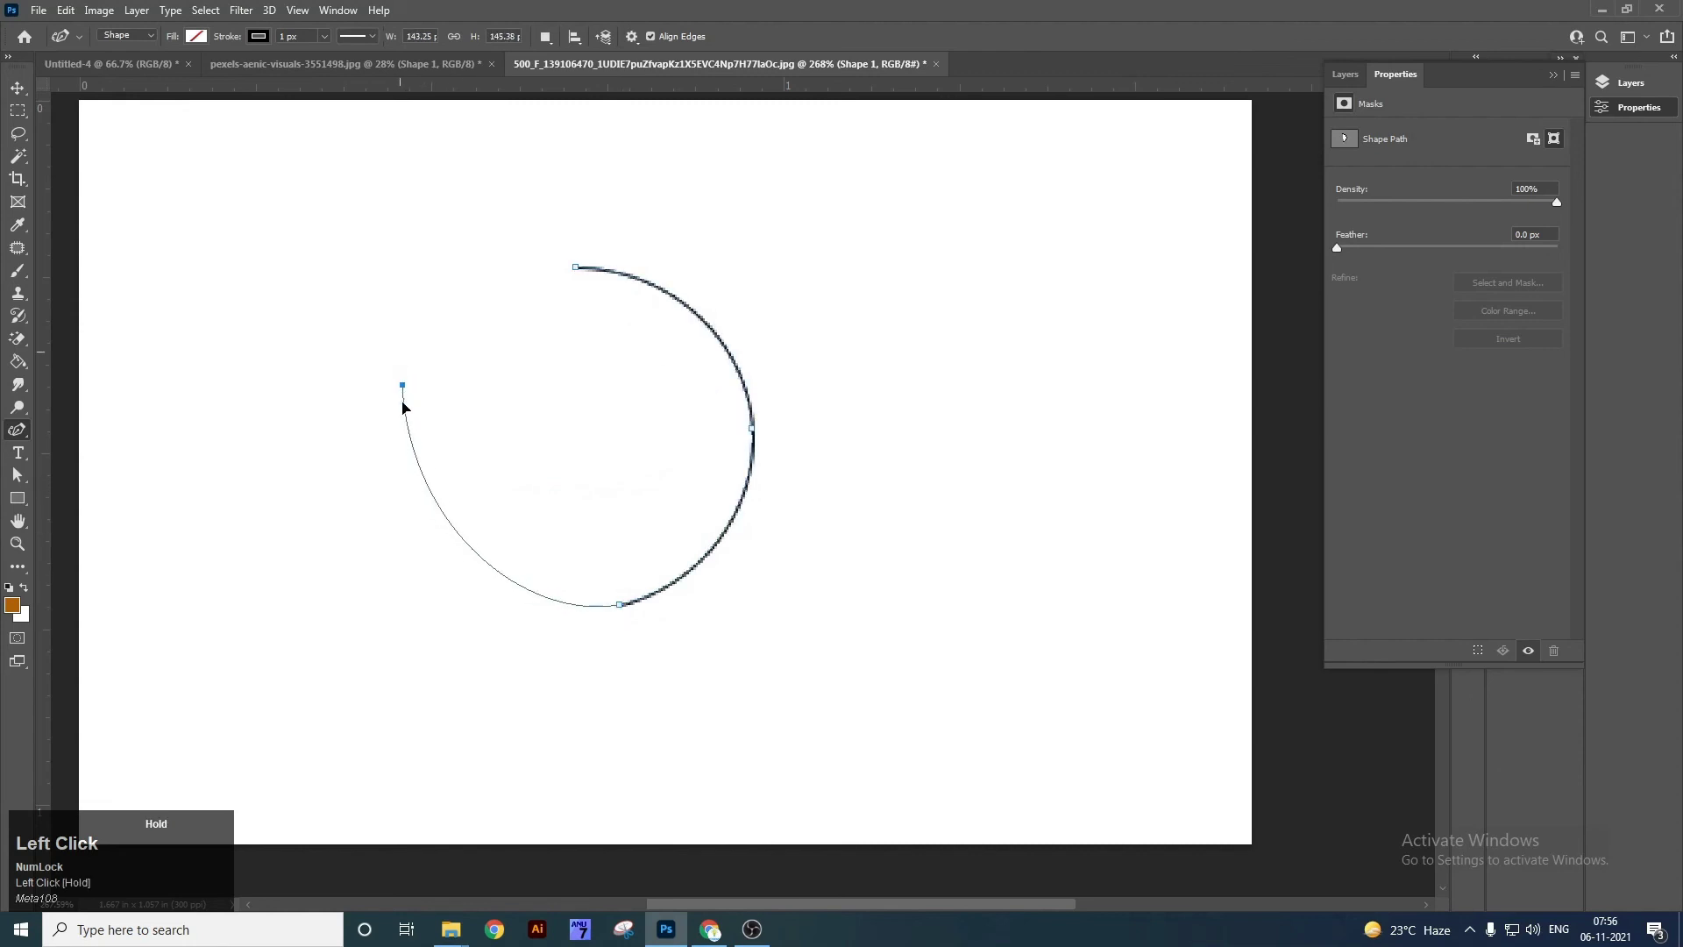
left_click_drag(415, 447, 432, 454)
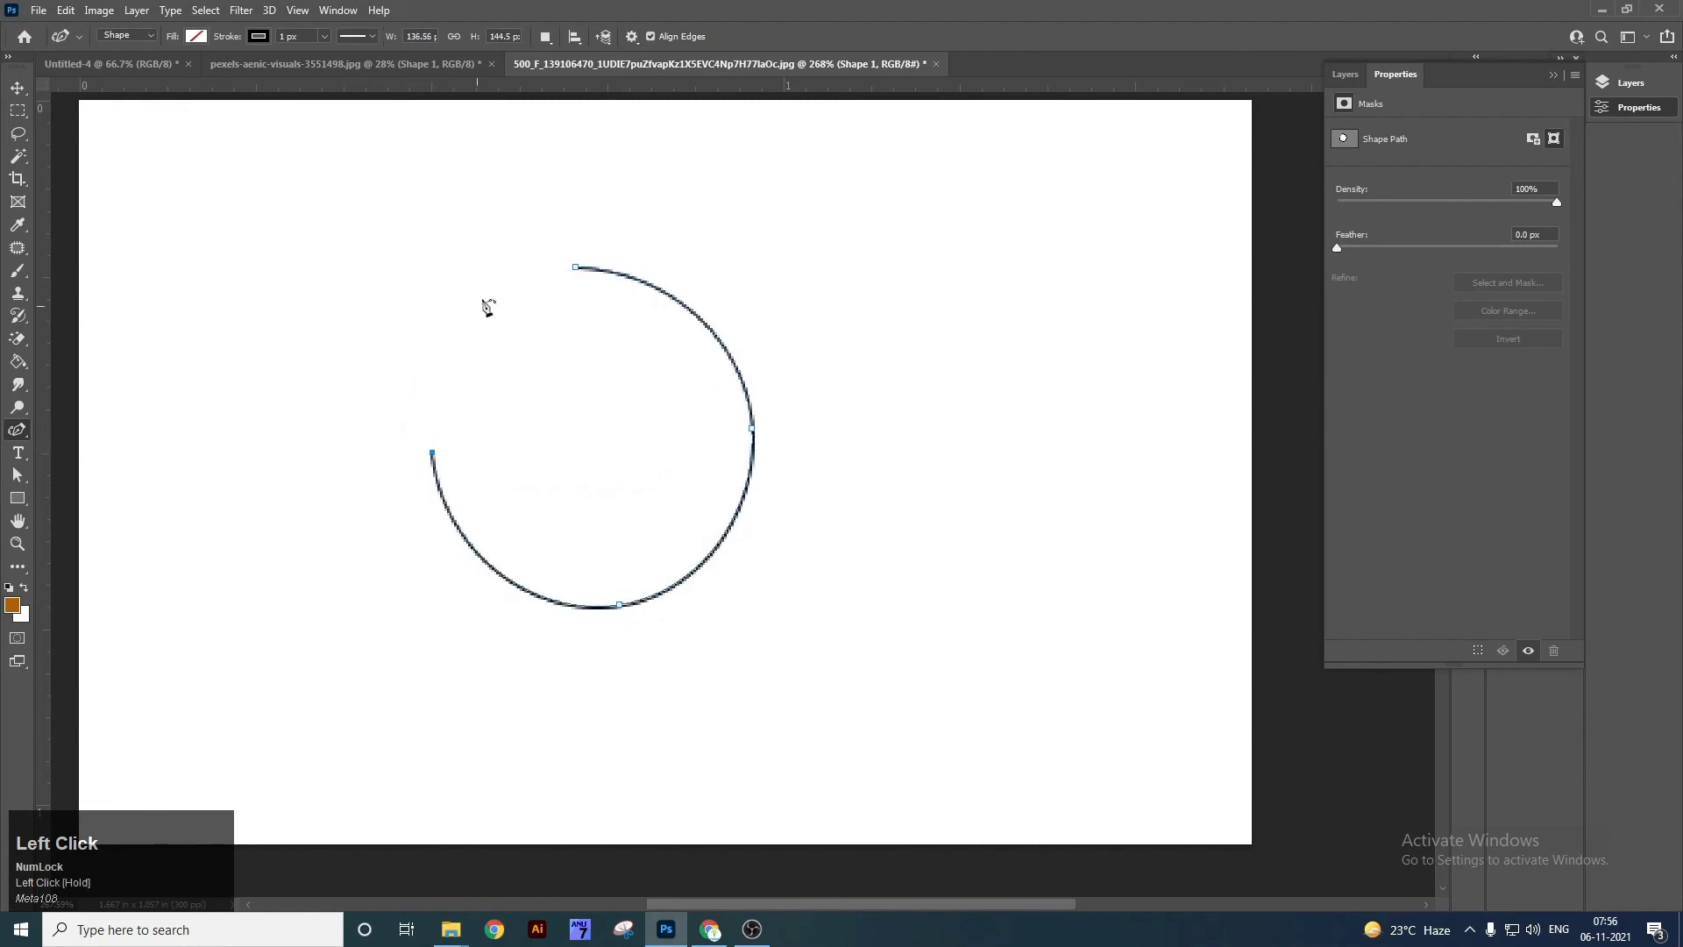
left_click_drag(575, 267, 591, 270)
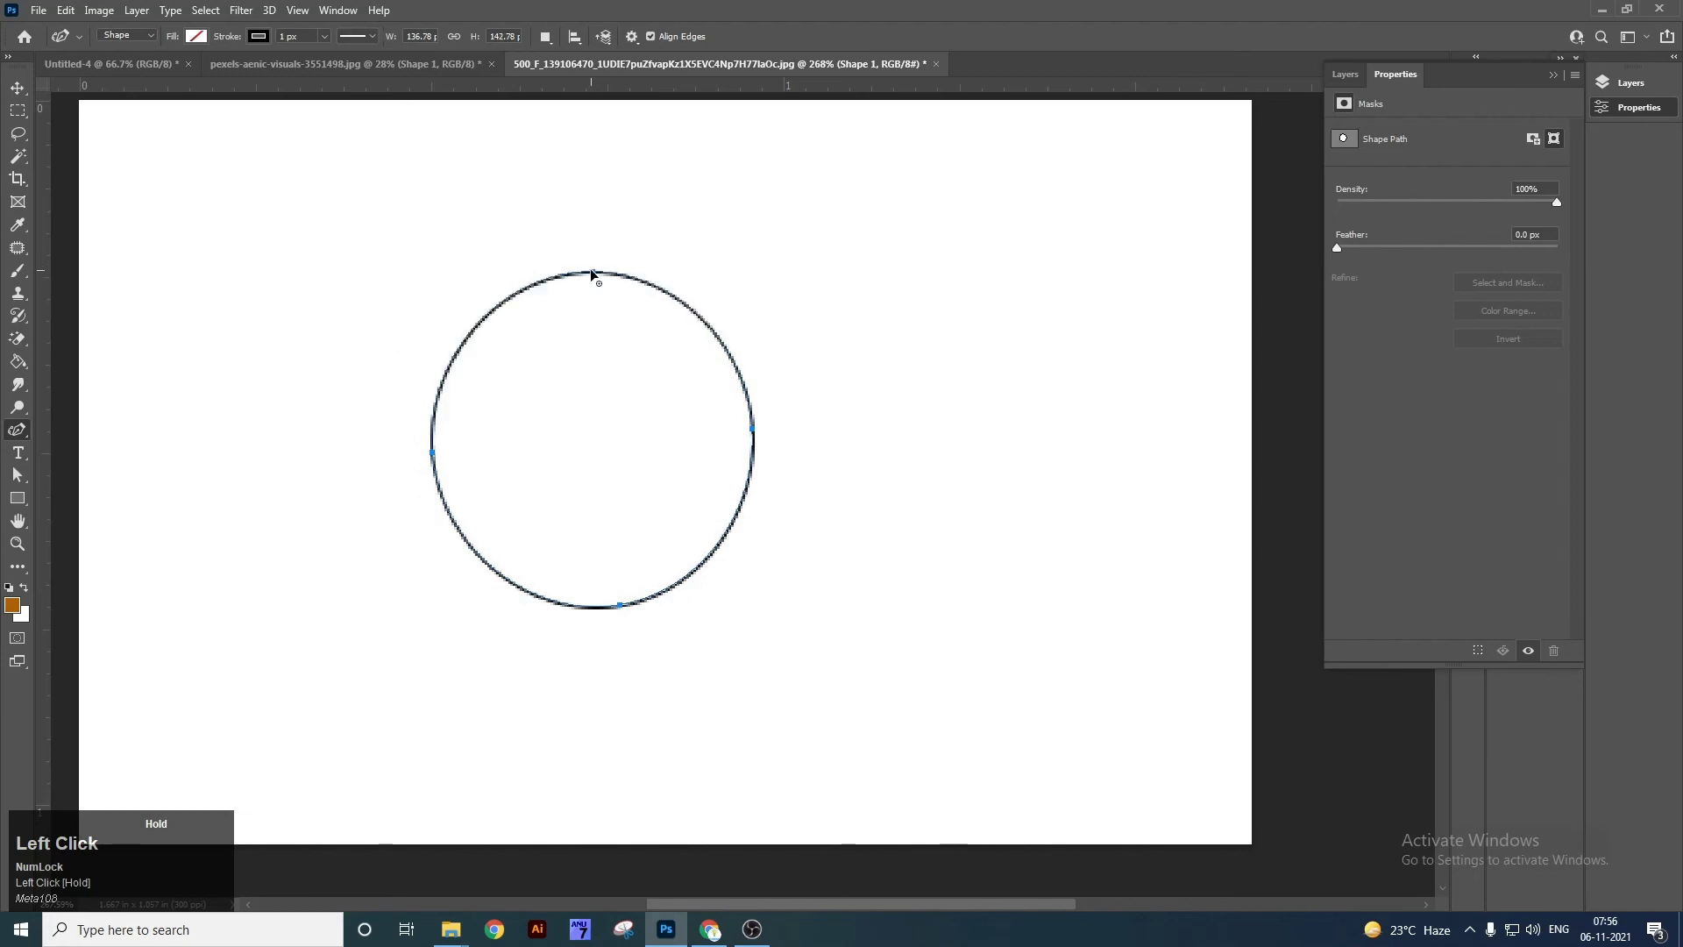
key("v")
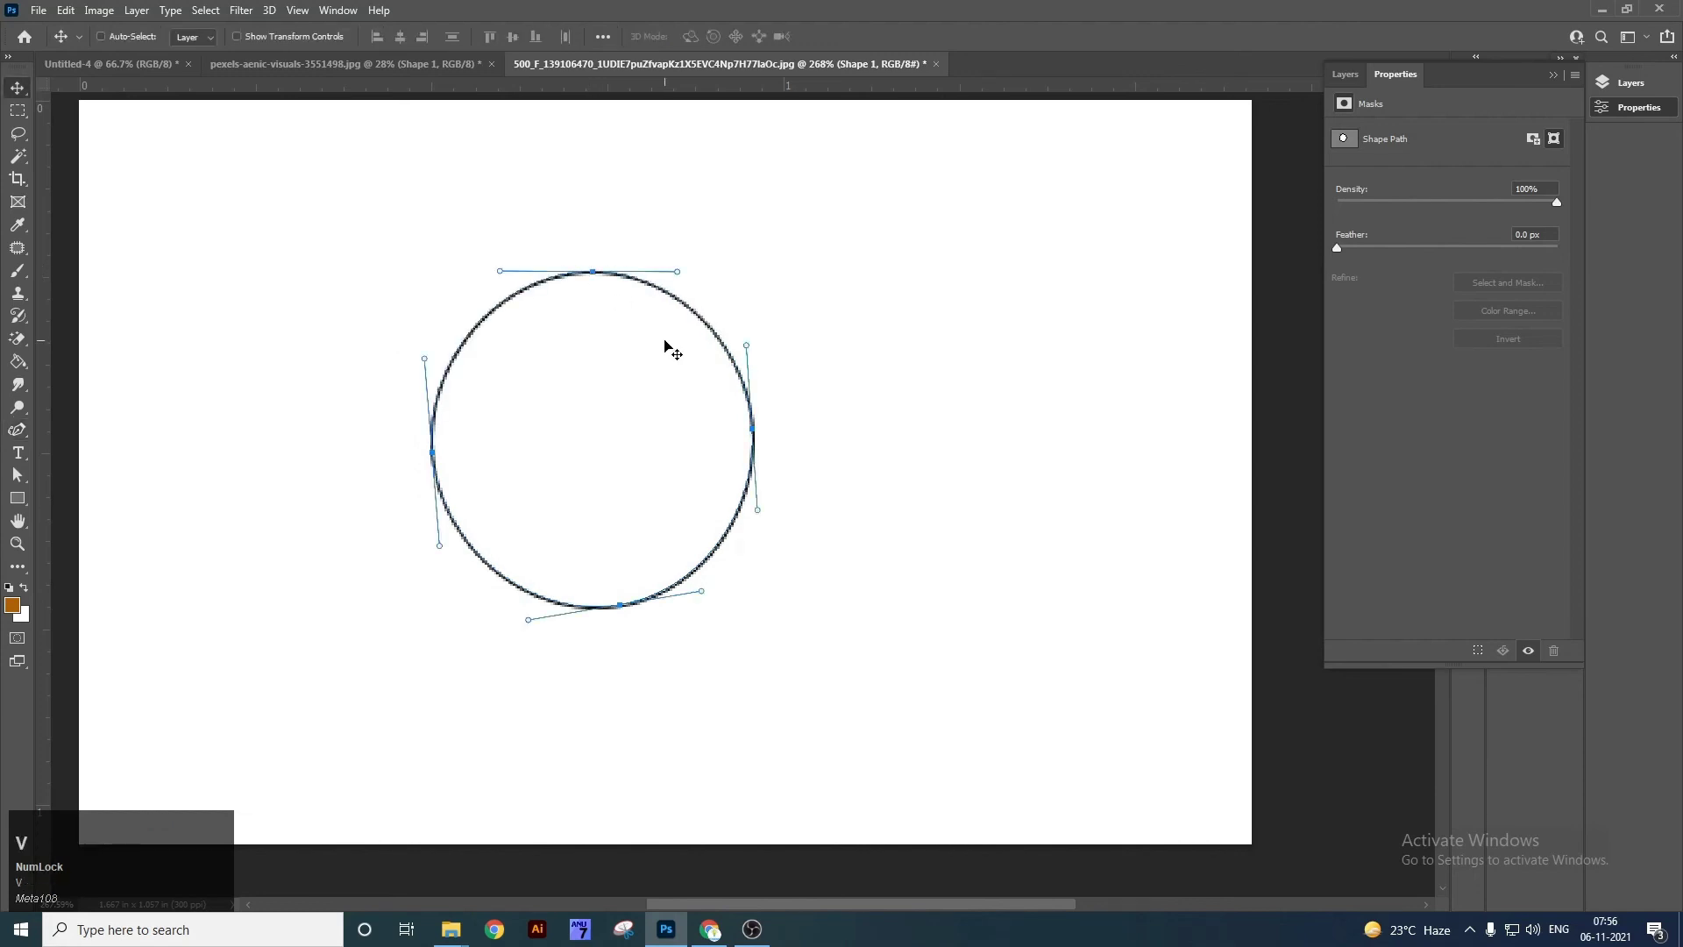
key("Delete")
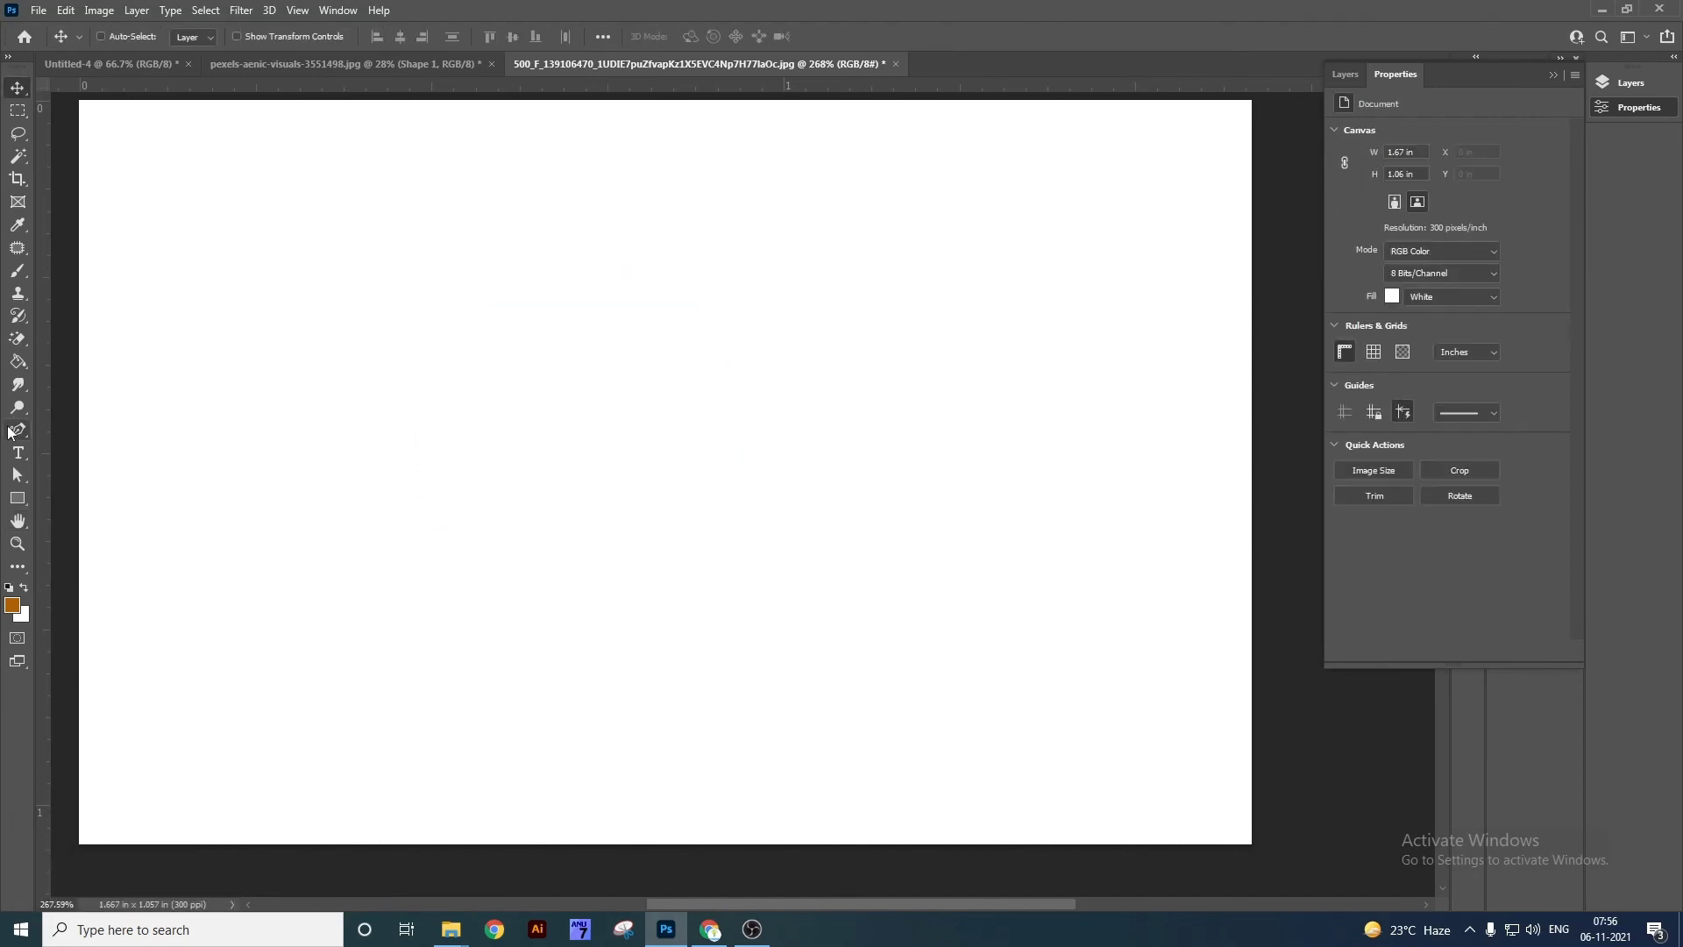
right_click(11, 432)
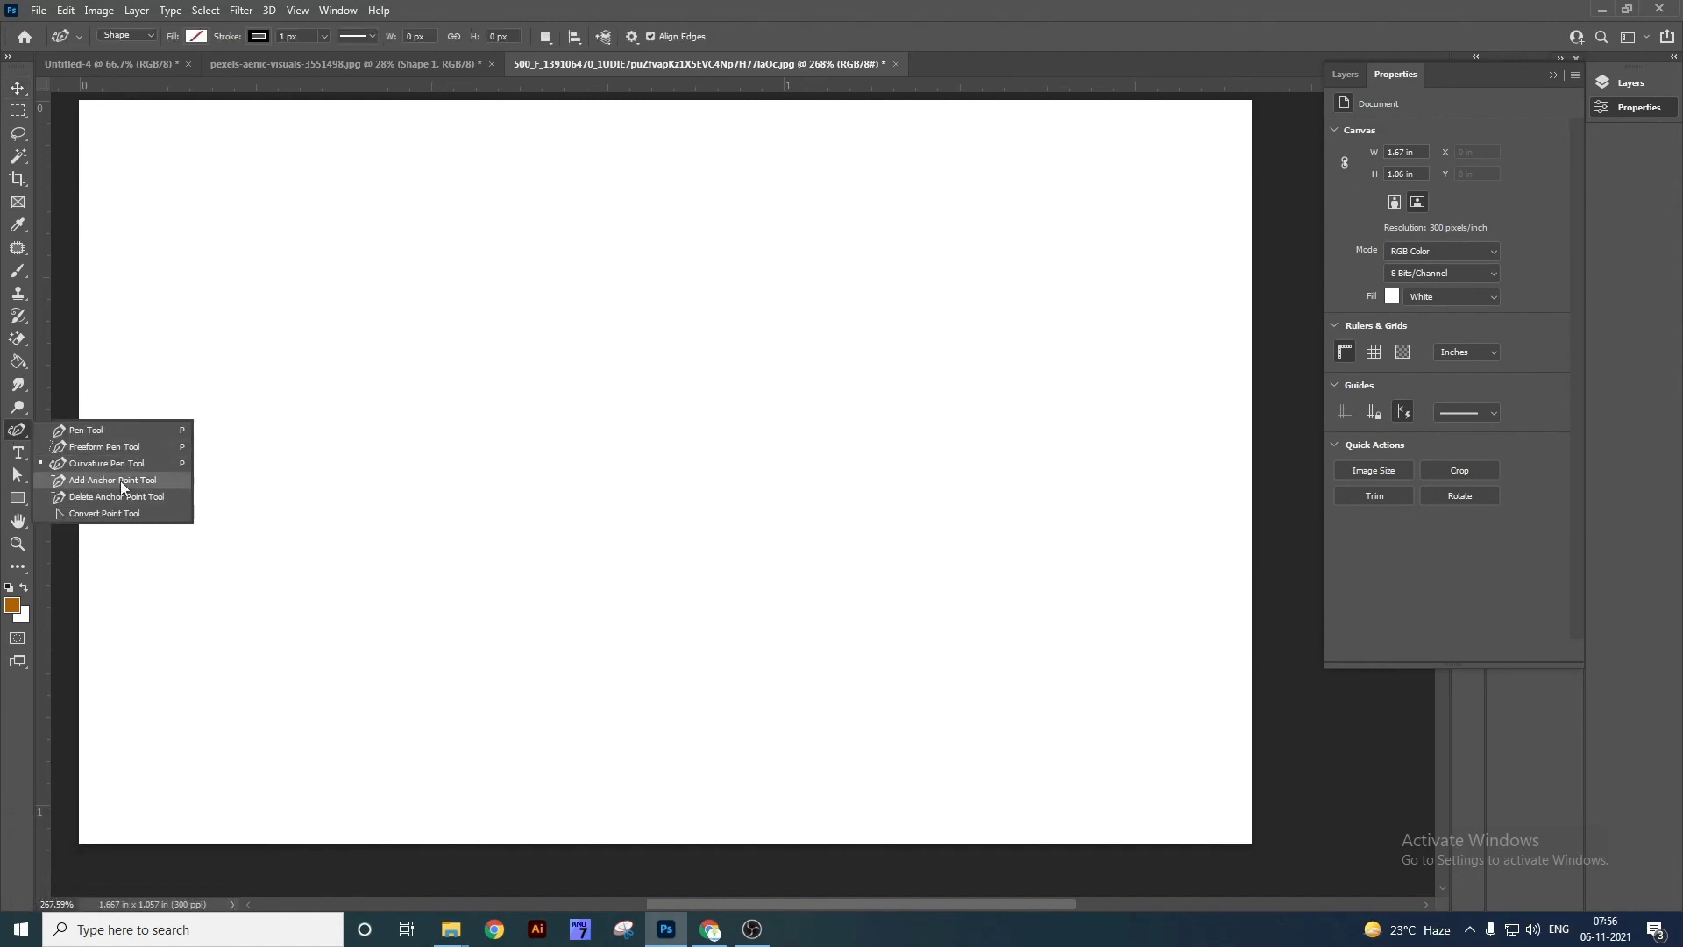
left_click(113, 447)
left_click_drag(426, 401, 556, 375)
left_click_drag(708, 390, 724, 473)
key("ctrl+z")
key("ctrl+z")
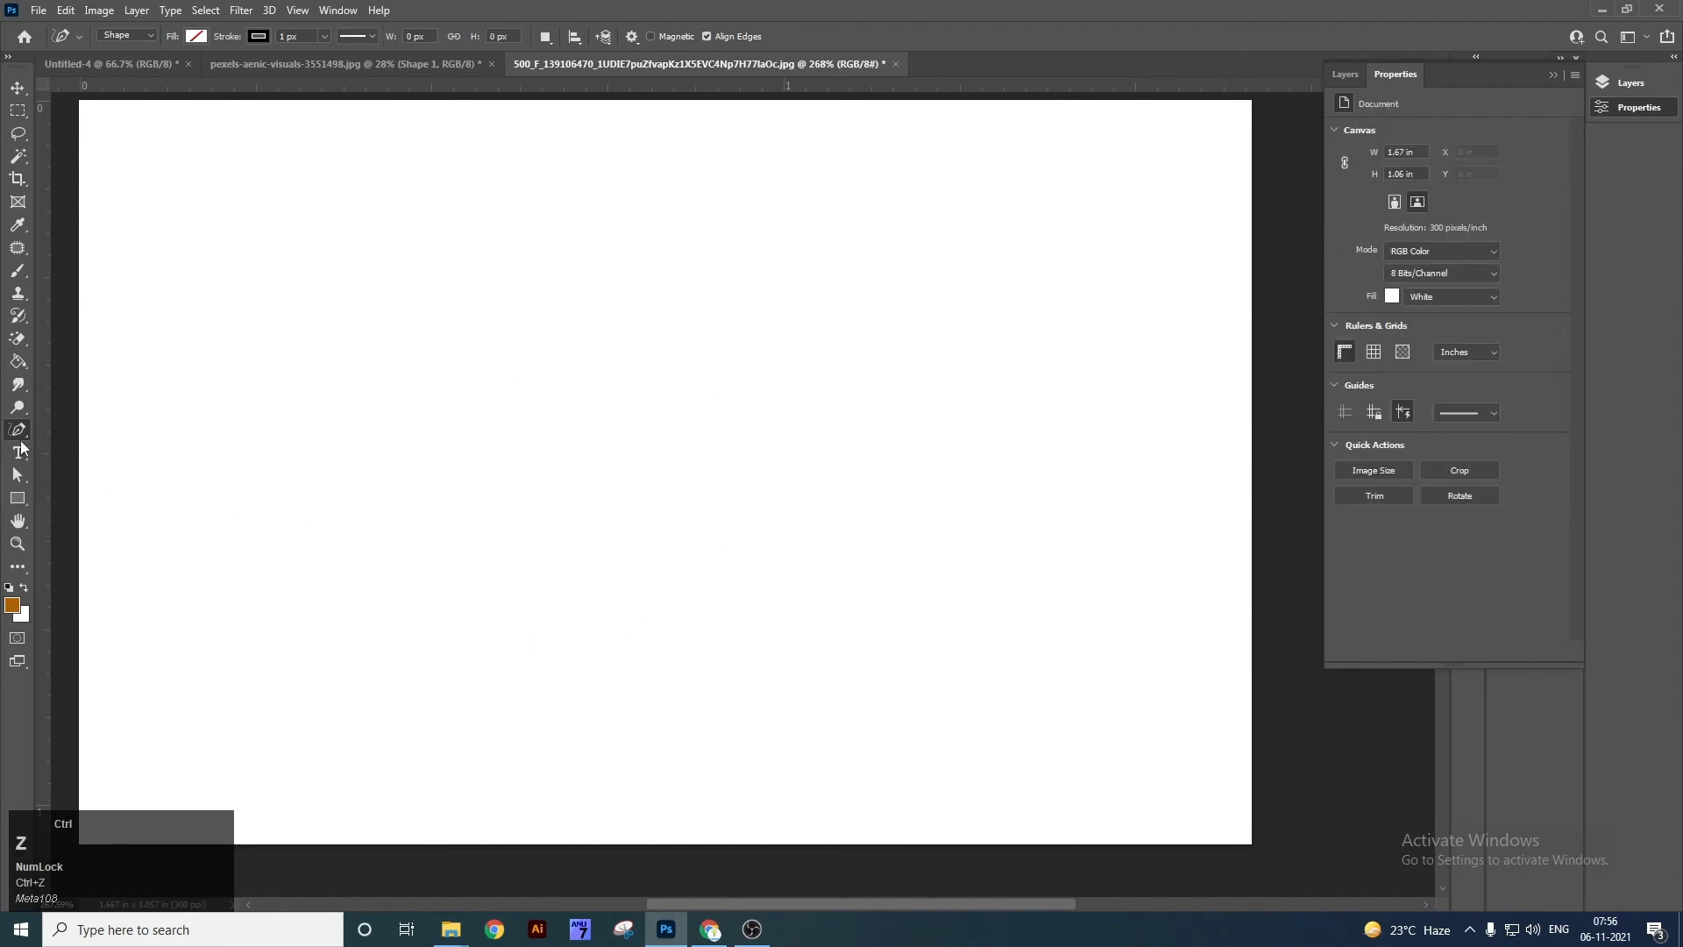
right_click(19, 431)
left_click(51, 429)
left_click_drag(515, 370, 643, 330)
left_click_drag(724, 402, 730, 538)
left_click_drag(565, 619, 492, 530)
left_click(517, 379)
key("v")
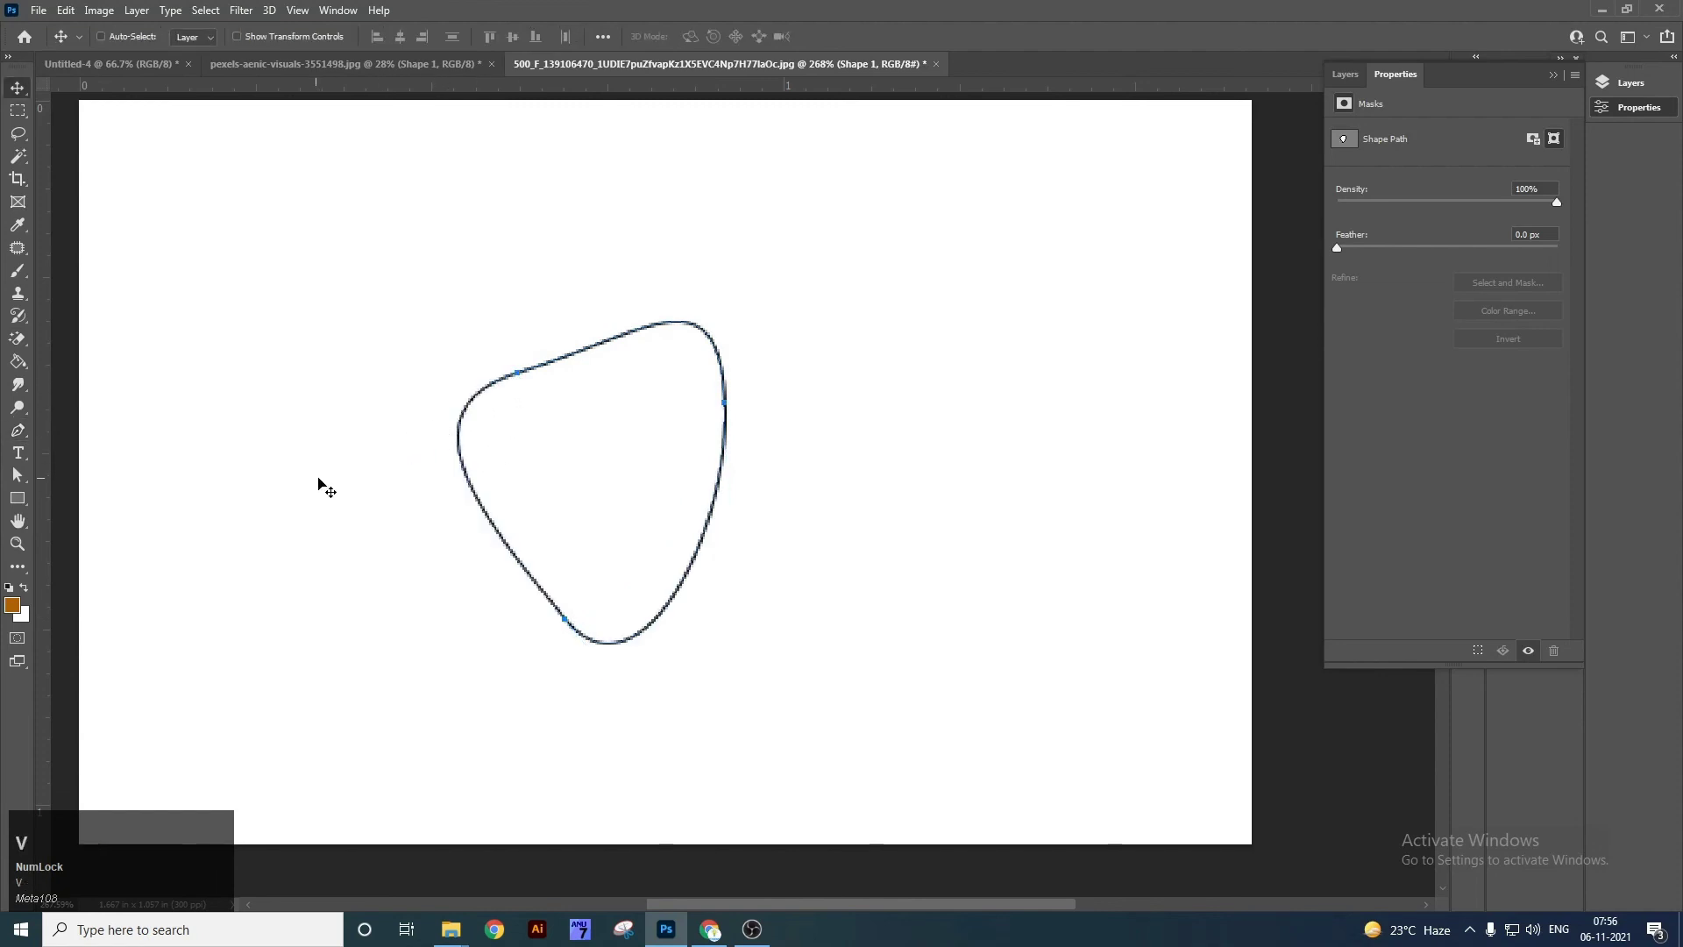
right_click(18, 430)
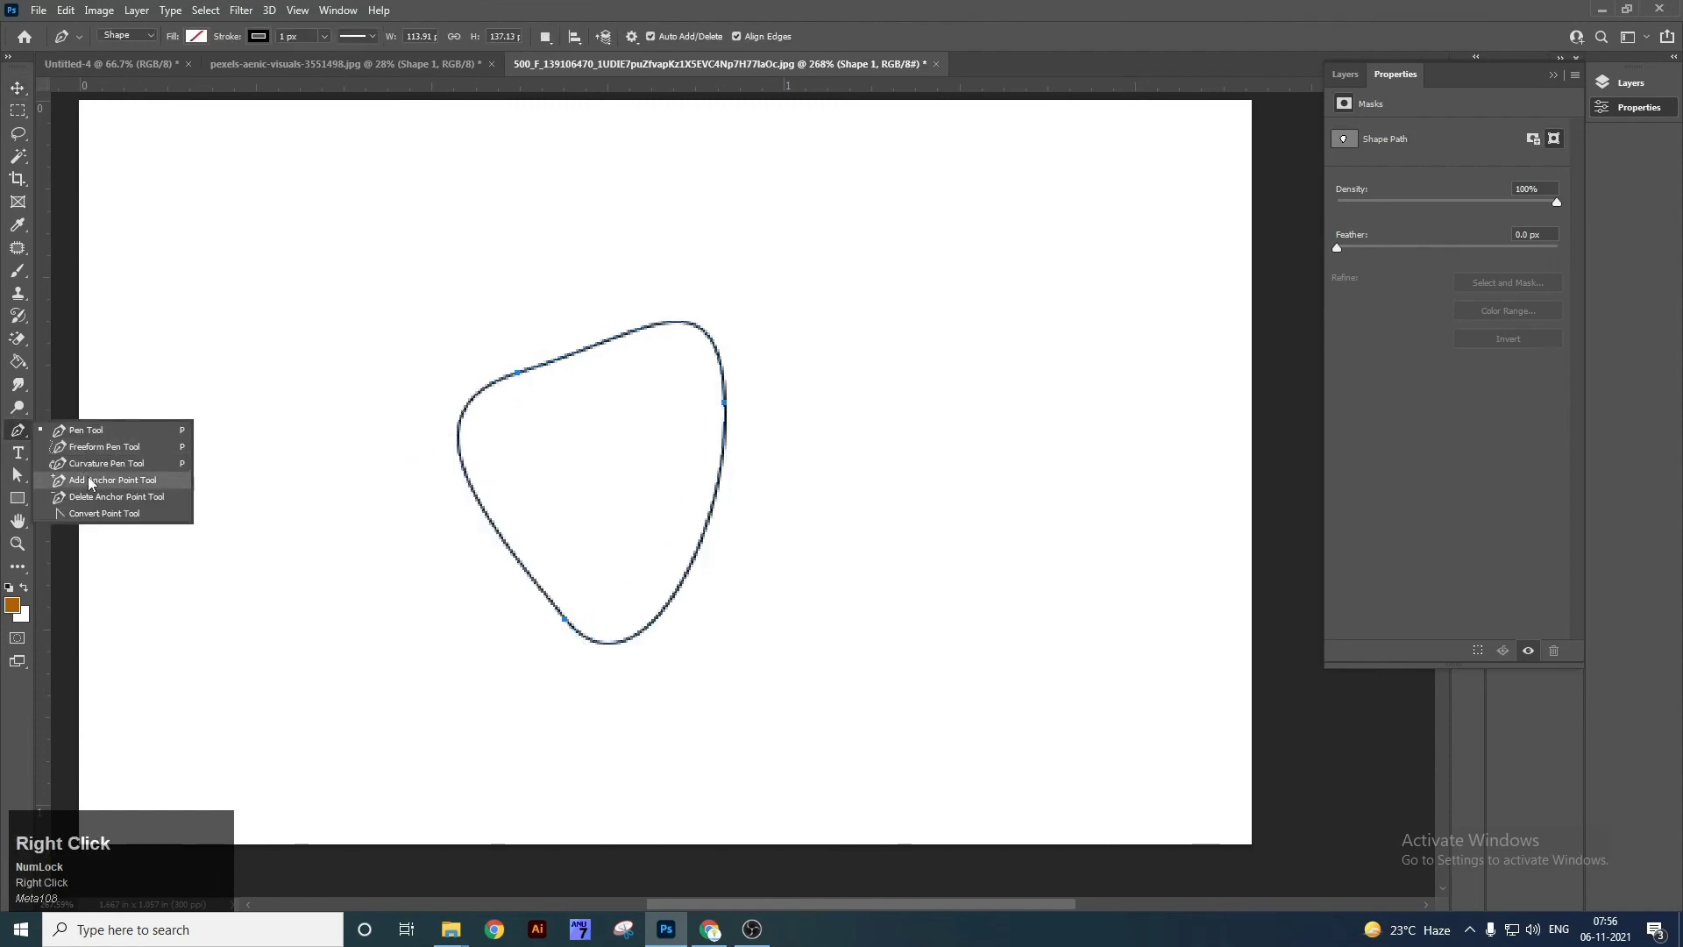
left_click(88, 477)
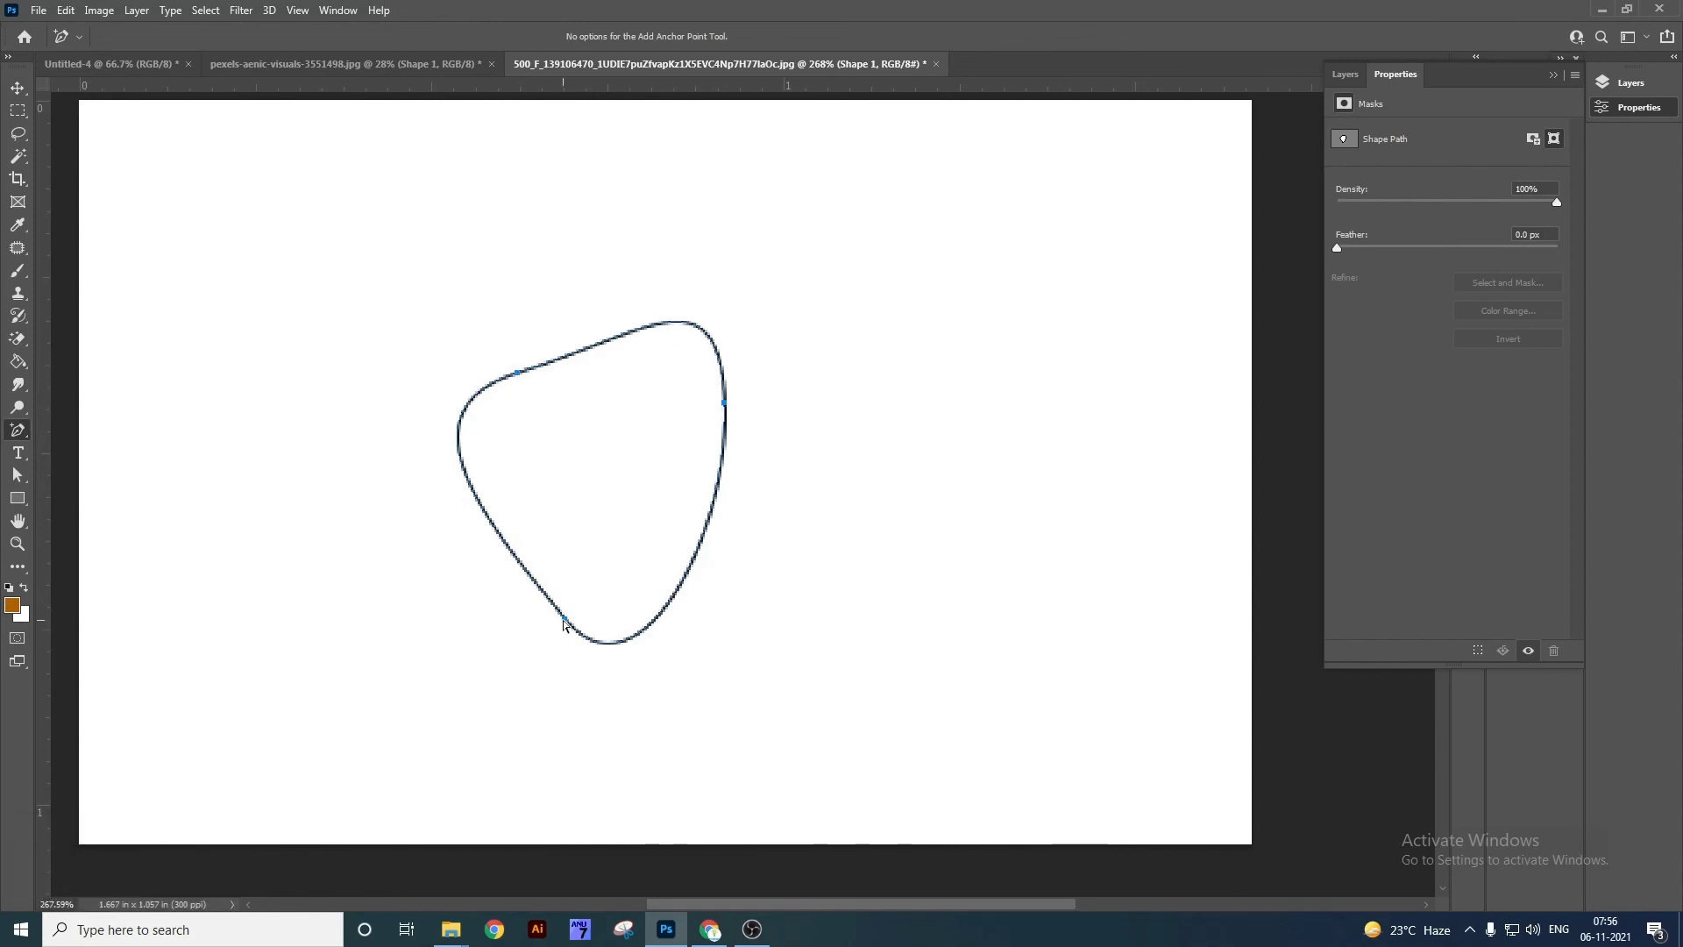
left_click_drag(487, 517, 440, 554)
left_click_drag(565, 619, 553, 658)
right_click(24, 436)
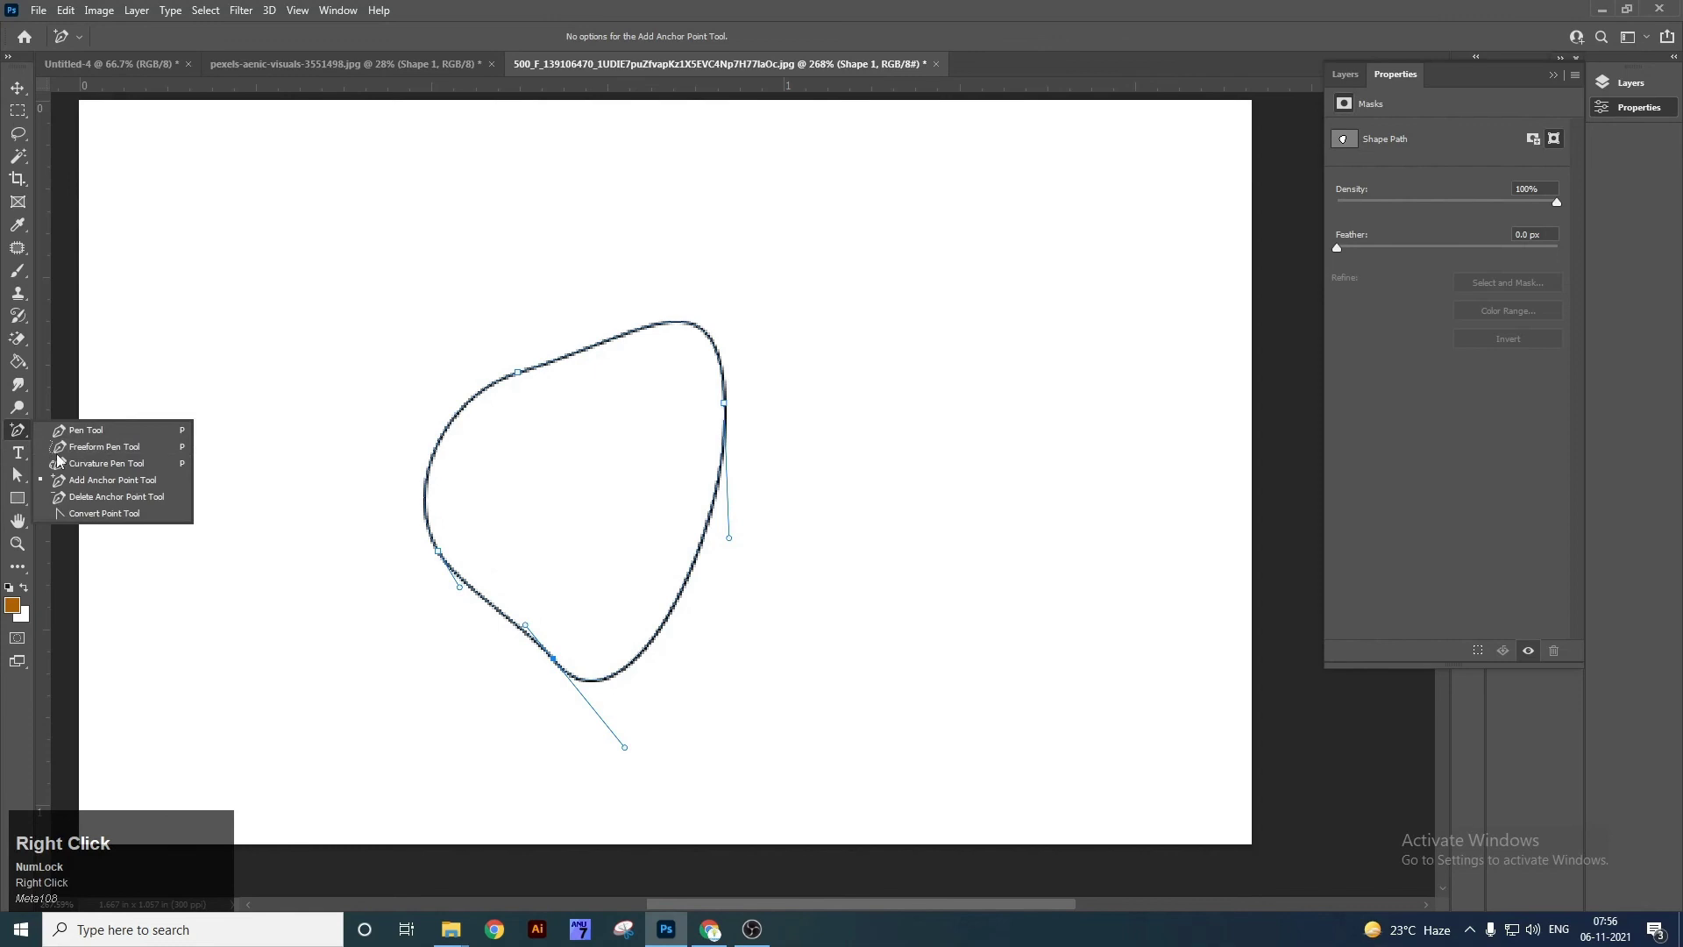
left_click(114, 498)
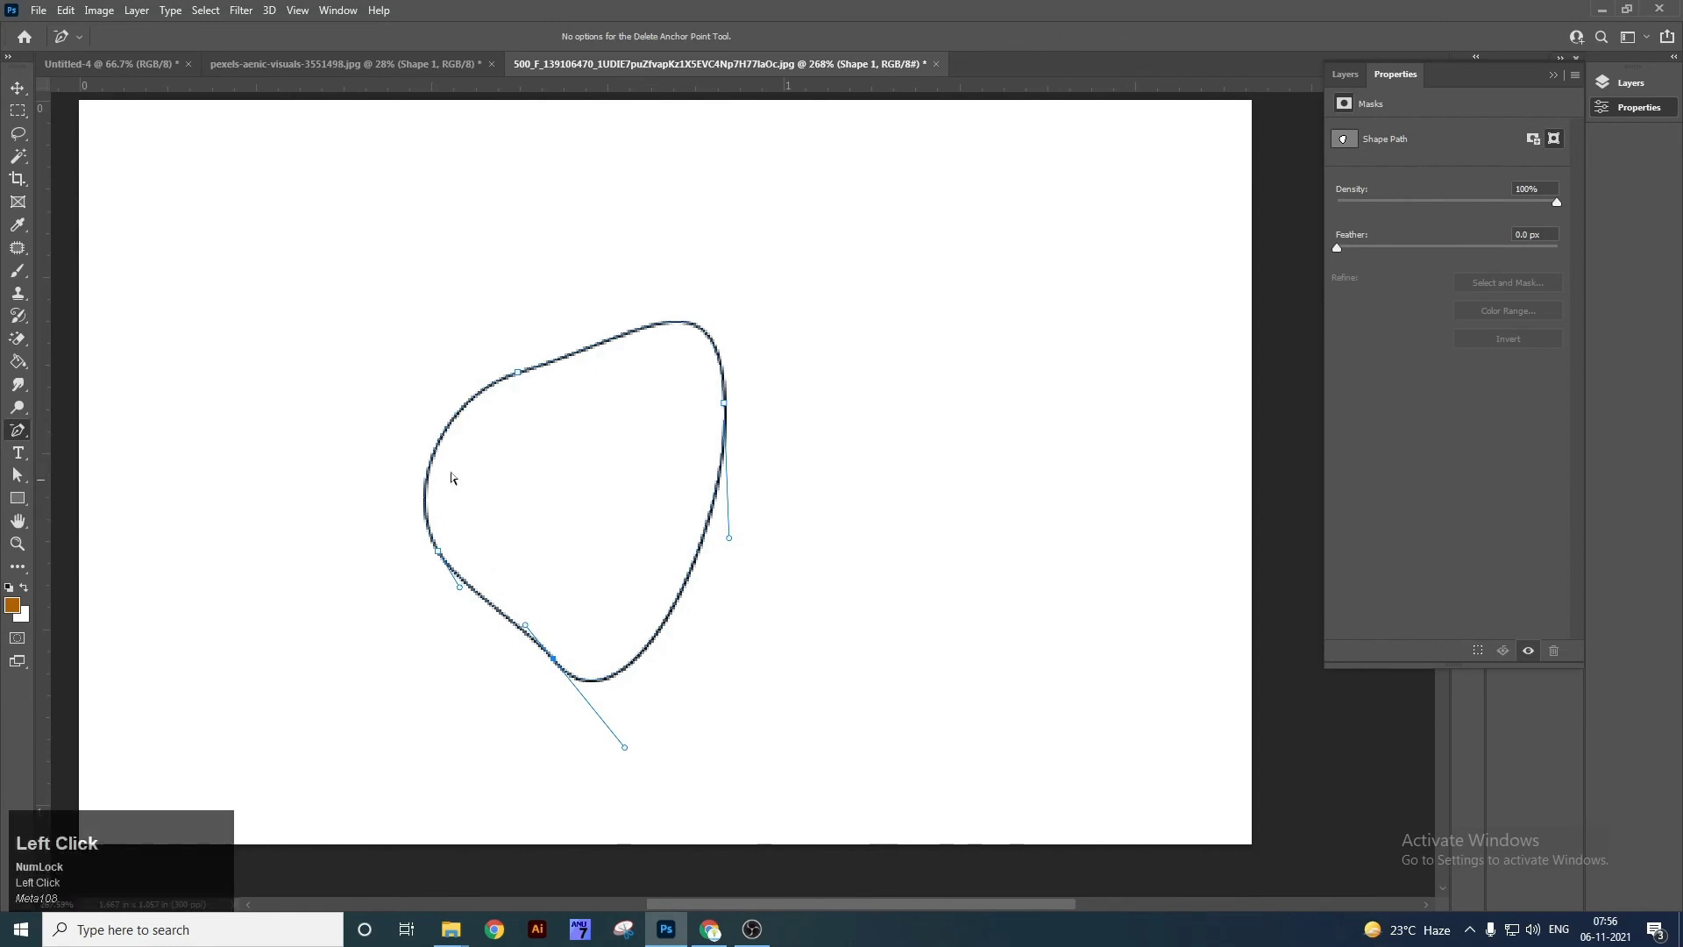
left_click(517, 375)
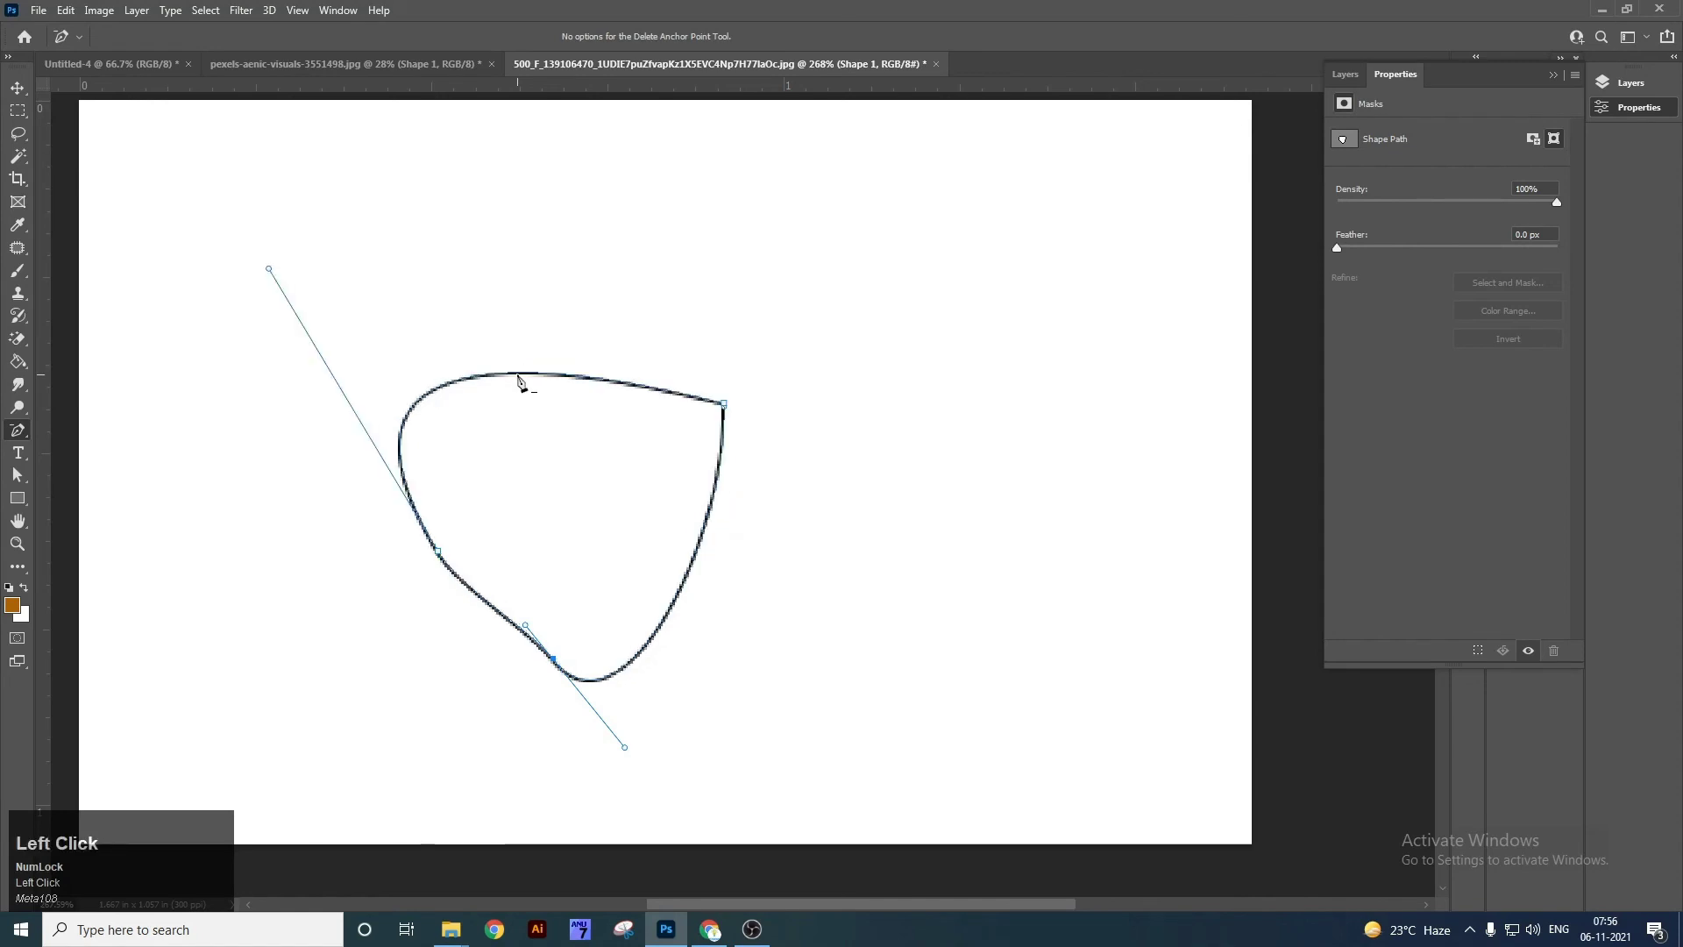
left_click(724, 404)
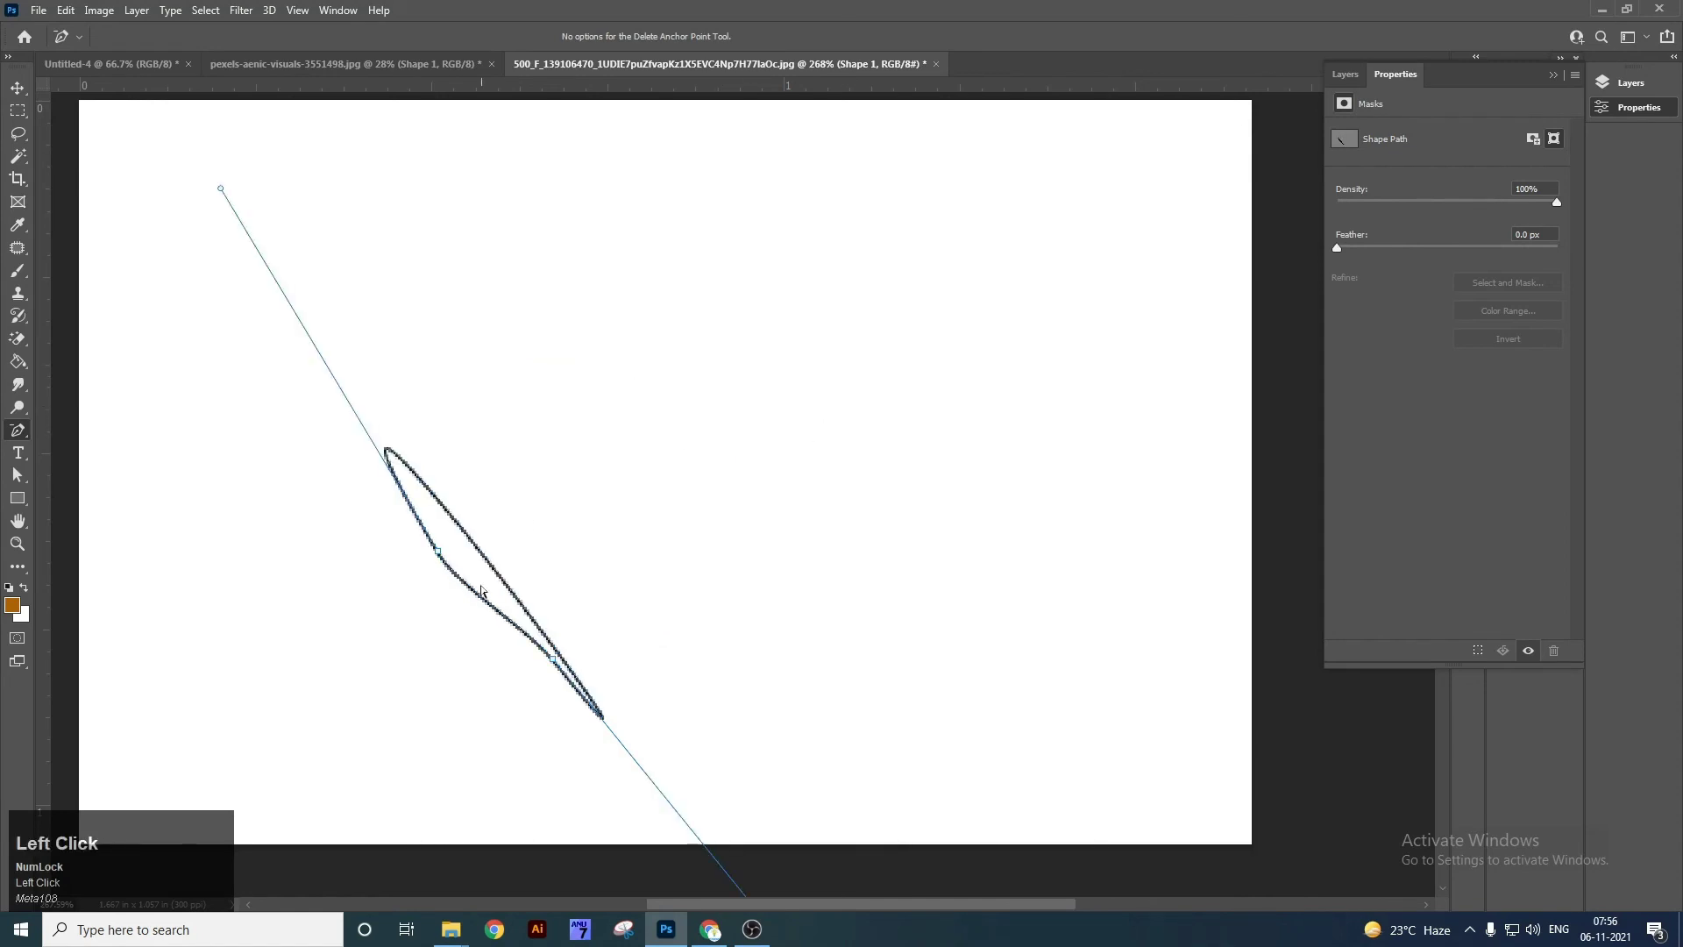
key("v")
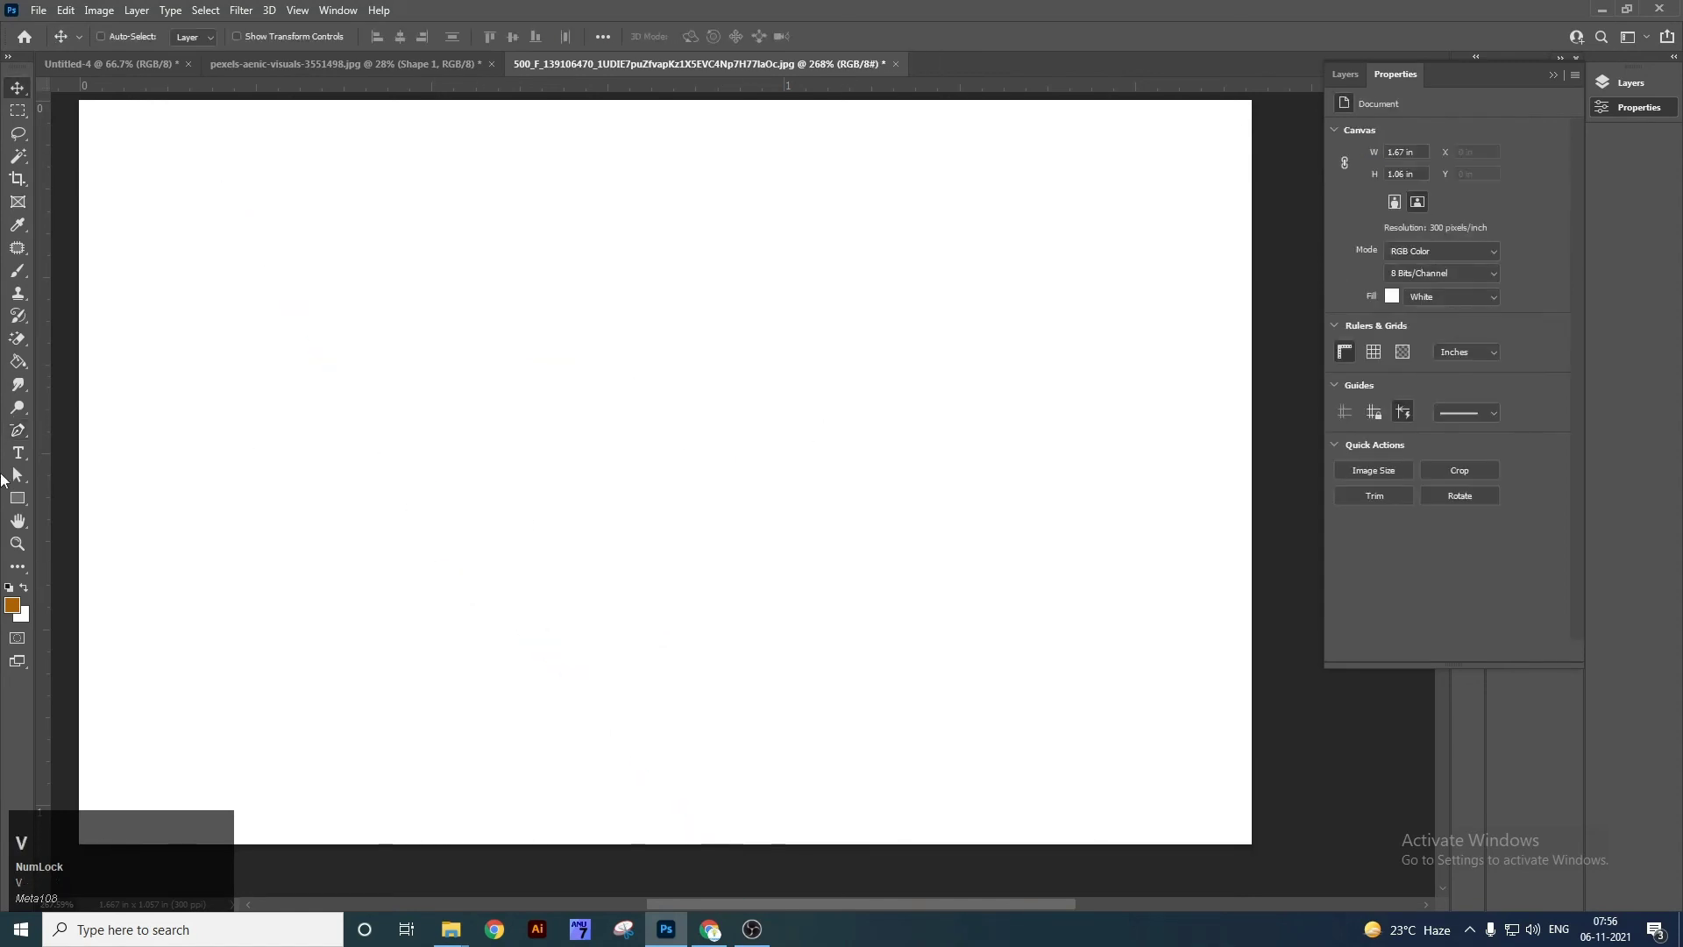
right_click(22, 432)
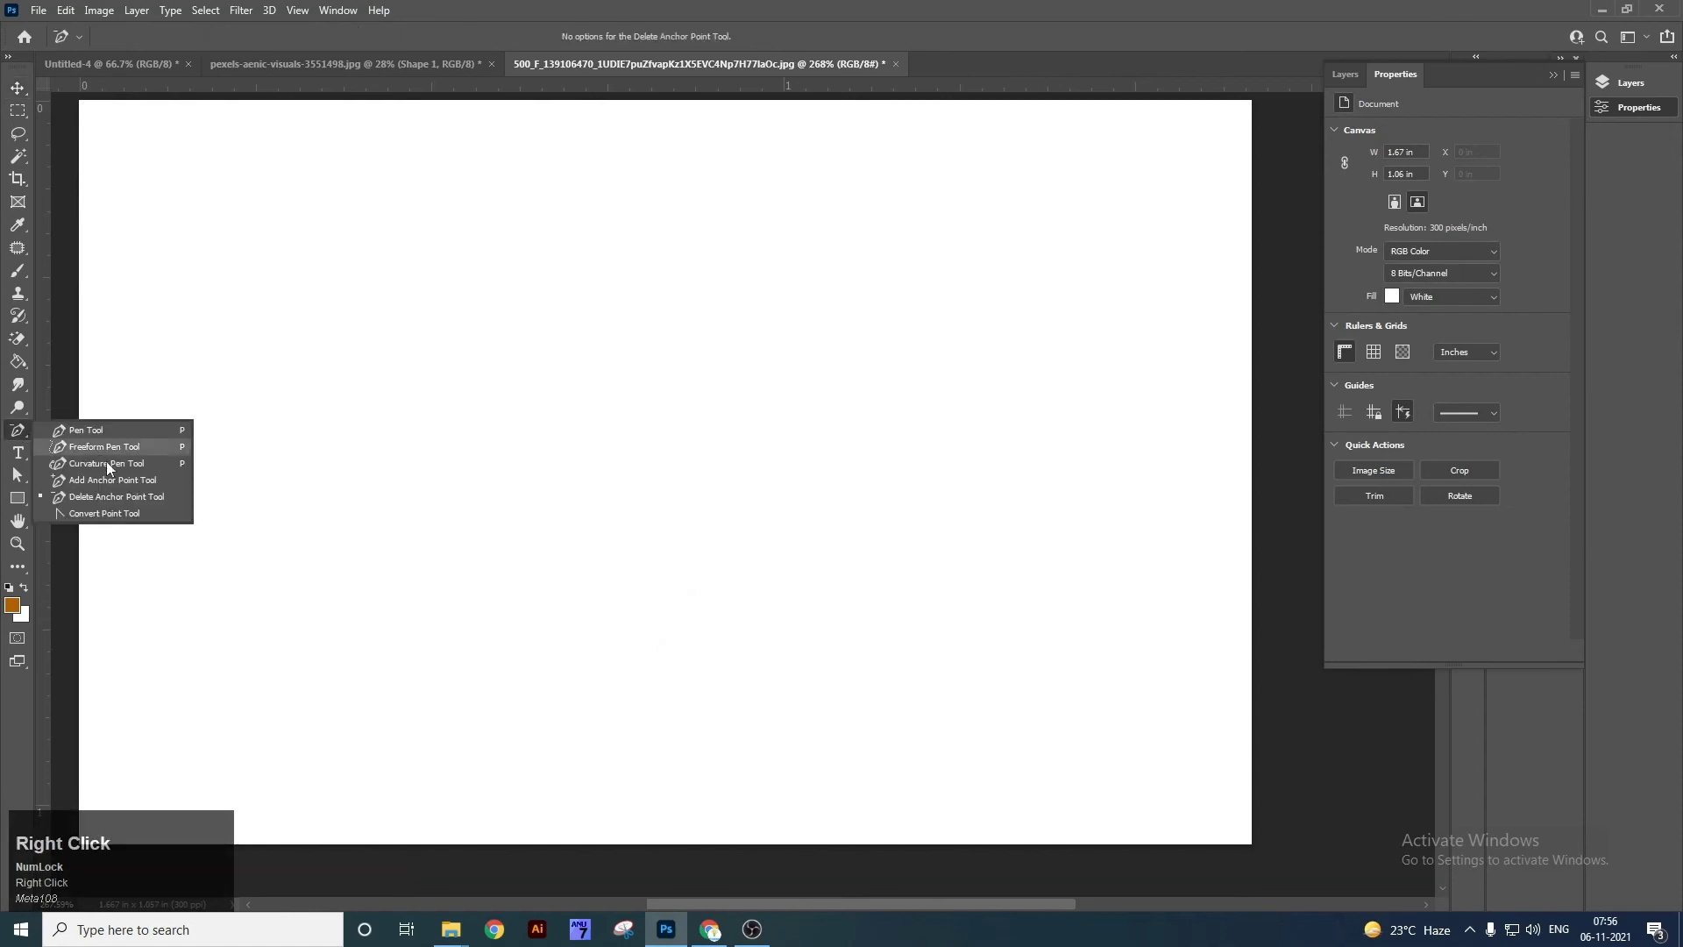
Draw a new closed three-anchor curved path with the Pen Tool.
left_click(136, 515)
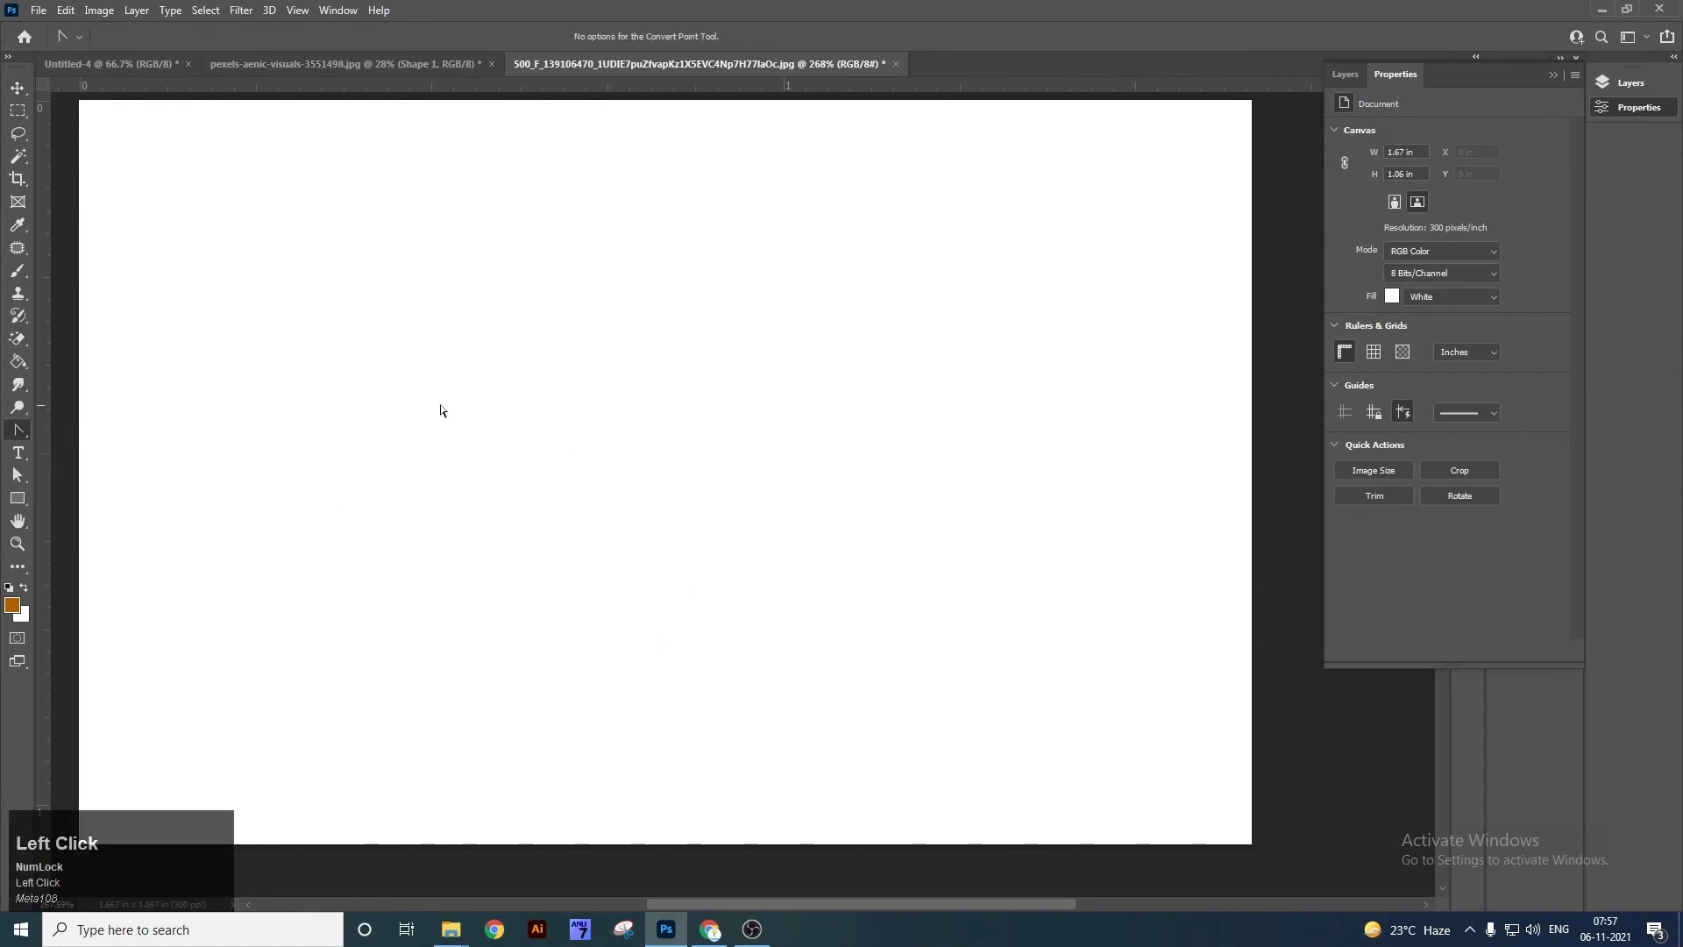
right_click(30, 428)
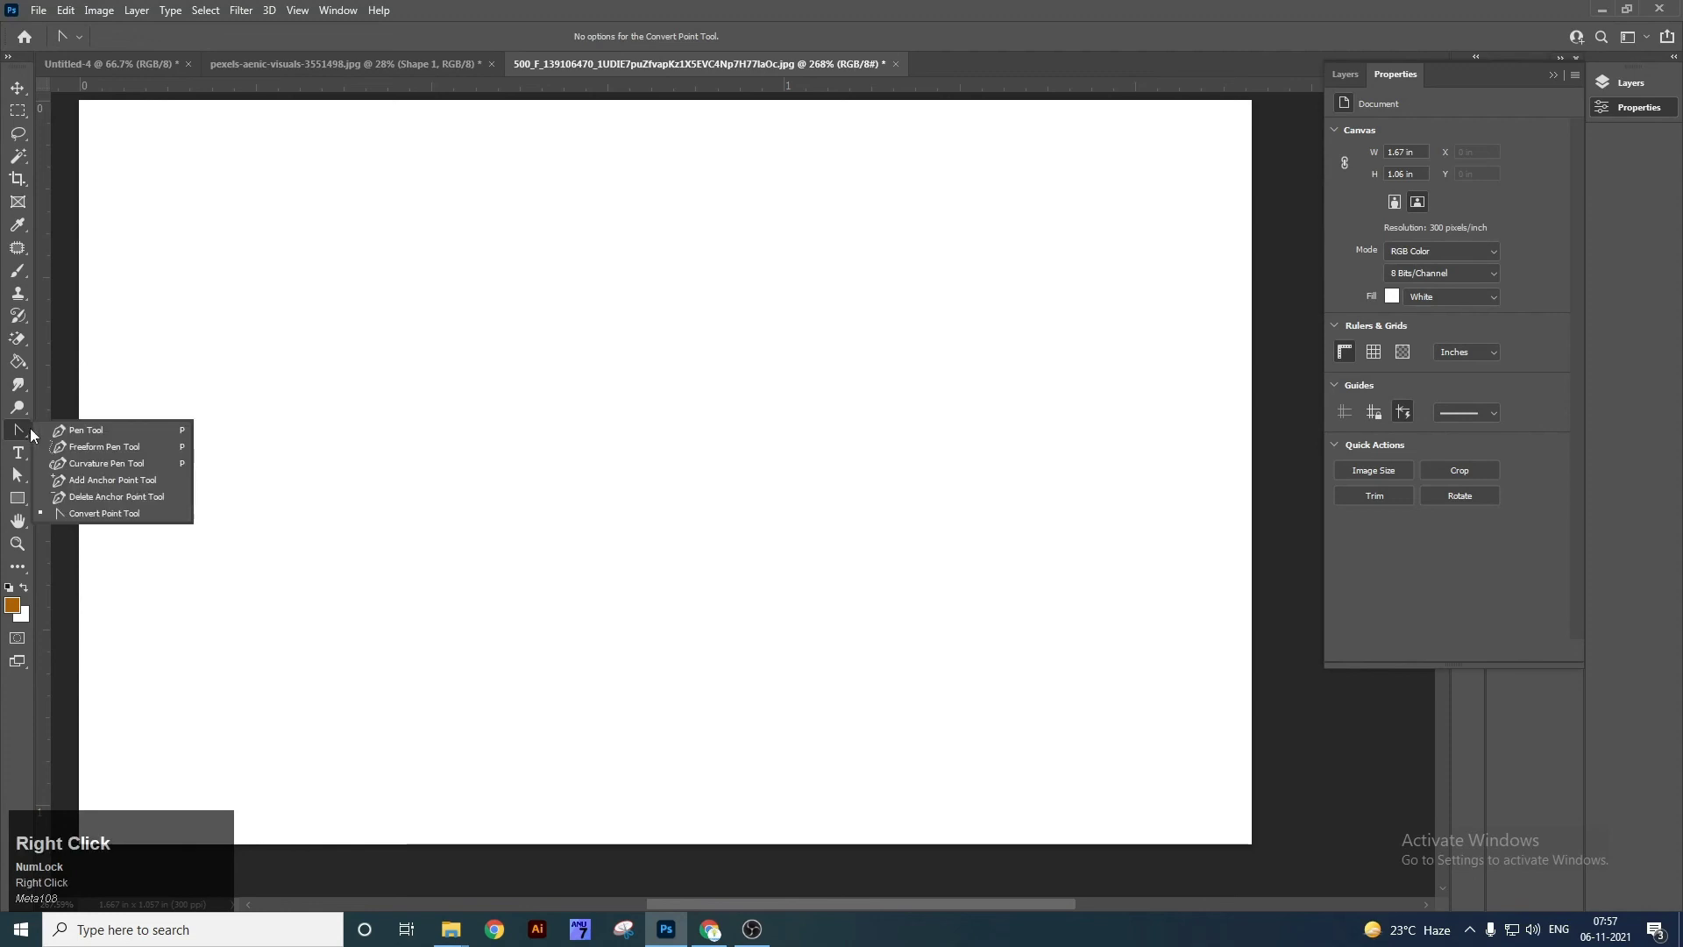
left_click(94, 433)
left_click(564, 327)
mouse_move(706, 434)
left_mouse_down()
mouse_move(680, 499)
mouse_move(614, 550)
left_mouse_up()
left_click_drag(451, 562, 463, 656)
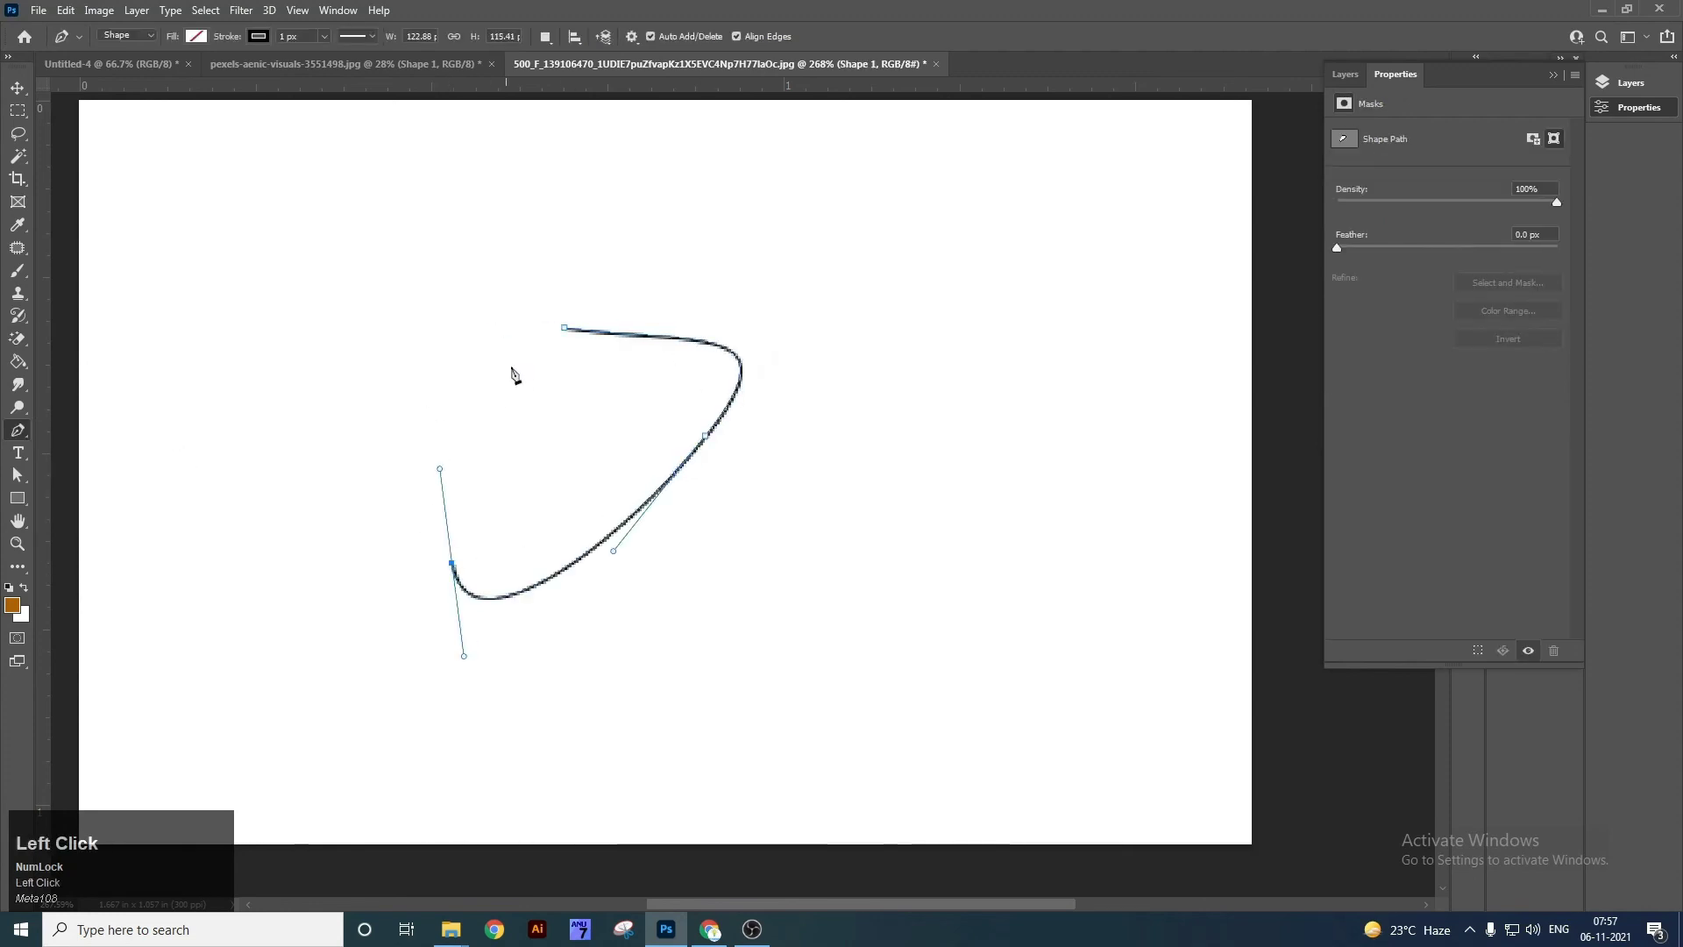
left_click(565, 331)
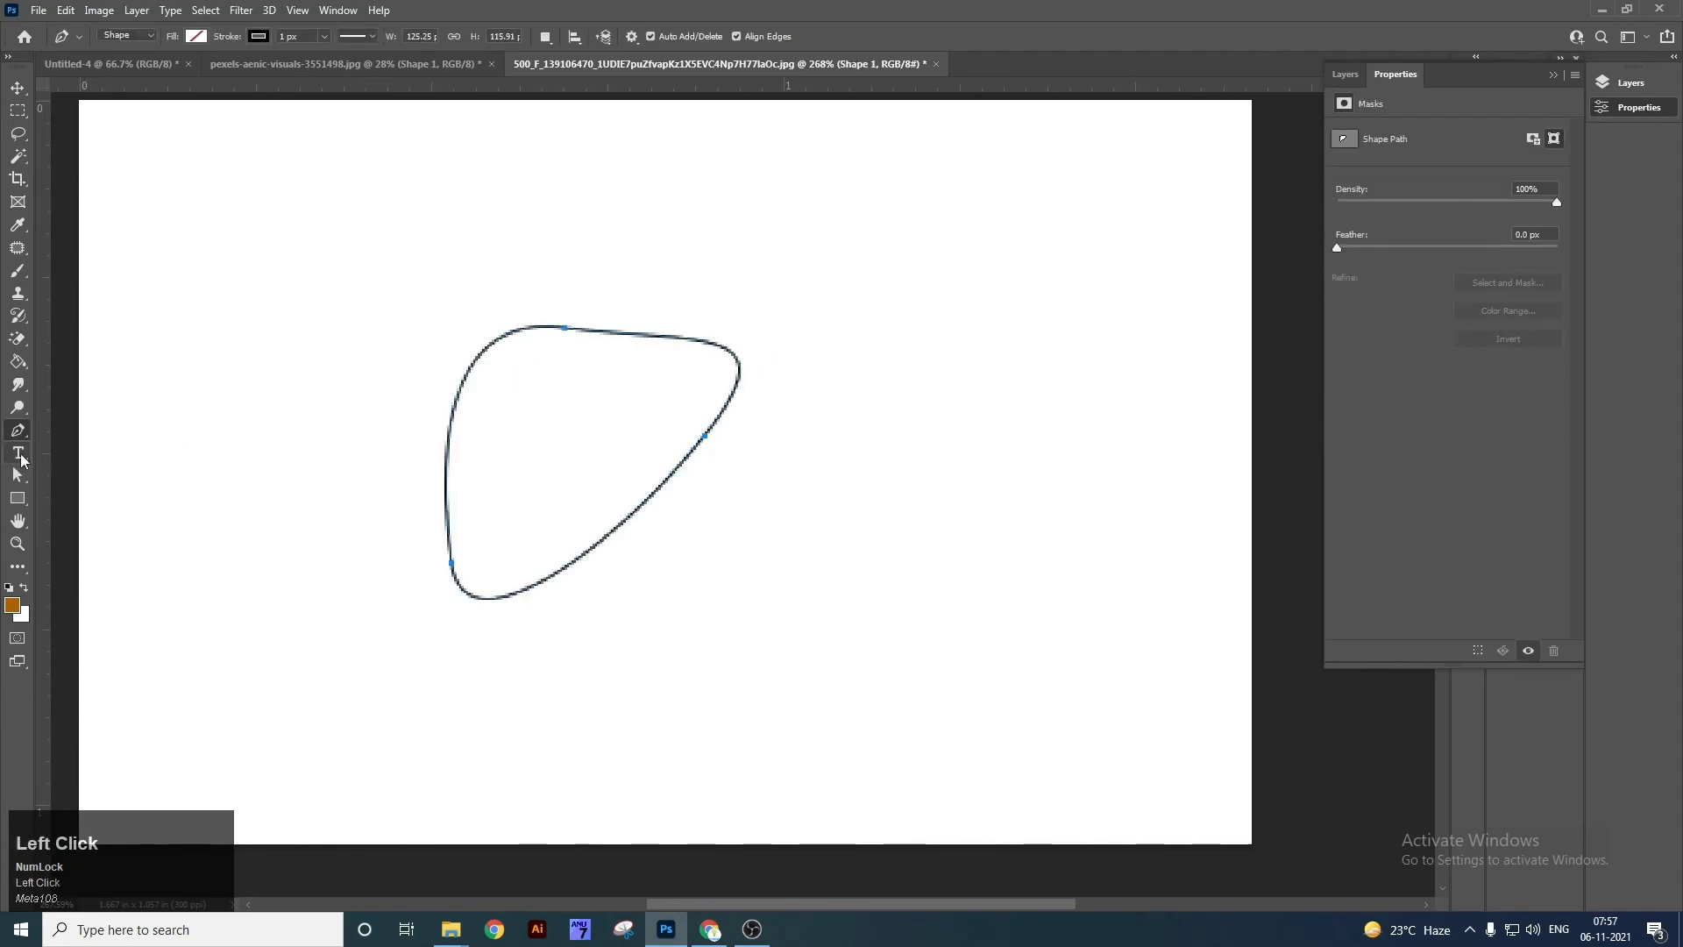
Round the path's top and right anchors with Convert Point handles, then close the document.
right_click(19, 431)
left_click(95, 514)
left_click_drag(570, 330, 698, 255)
left_click_drag(706, 437, 687, 545)
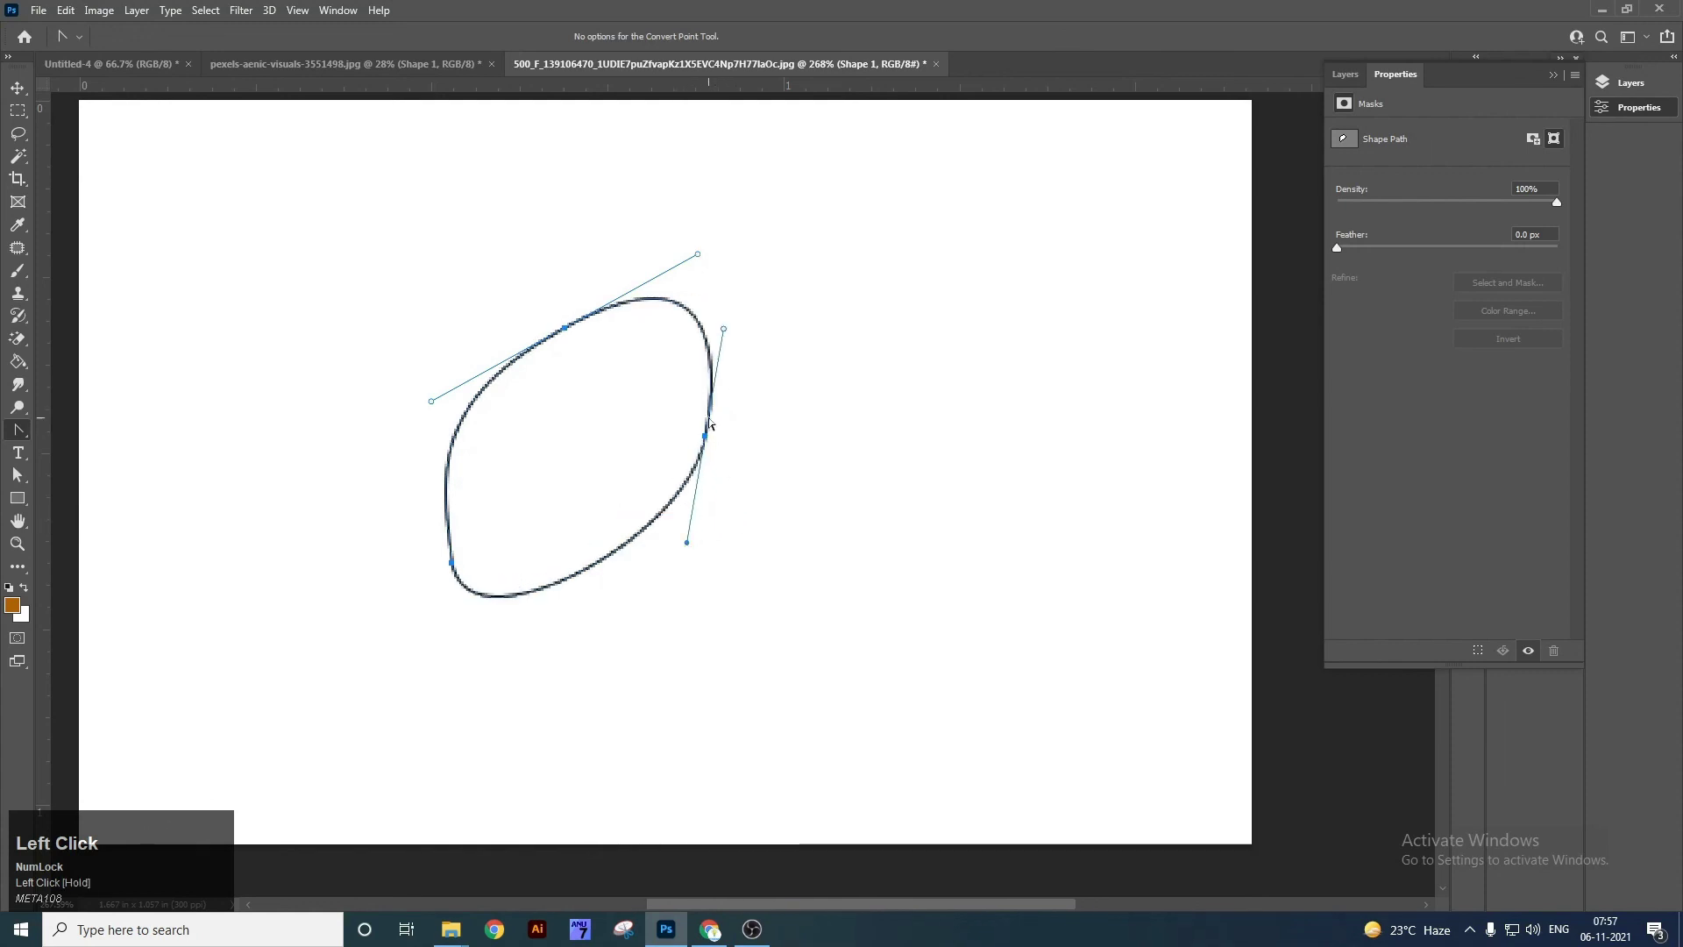
right_click(18, 429)
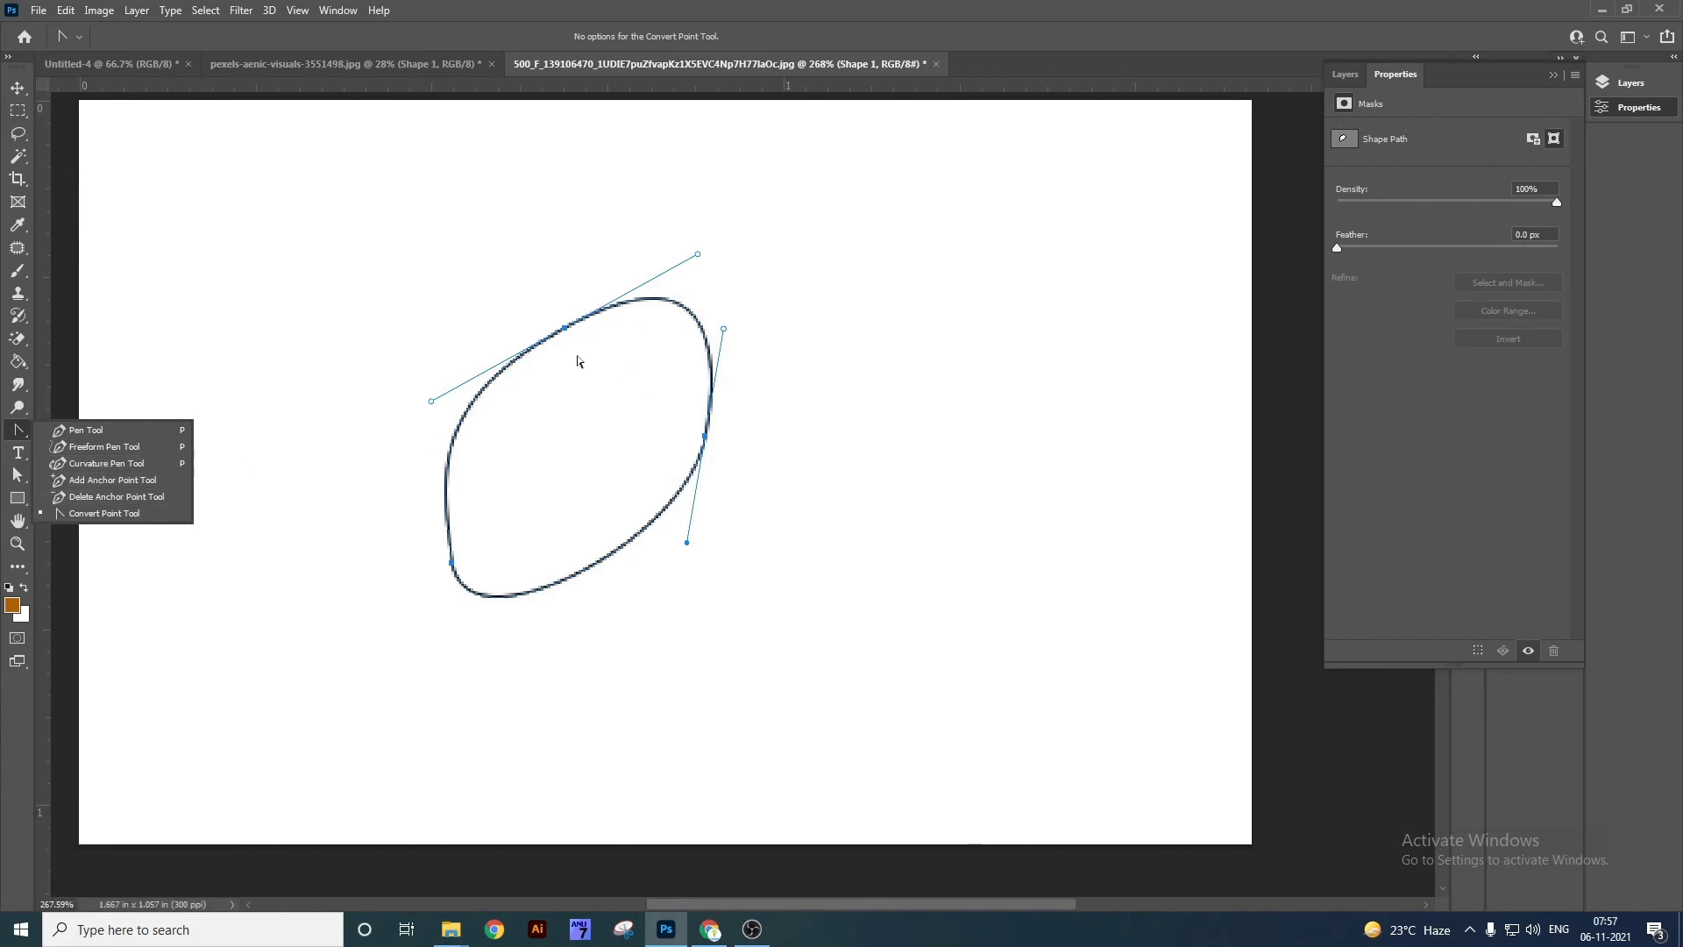
left_click_drag(565, 330, 699, 262)
left_click_drag(707, 443, 677, 552)
key("v")
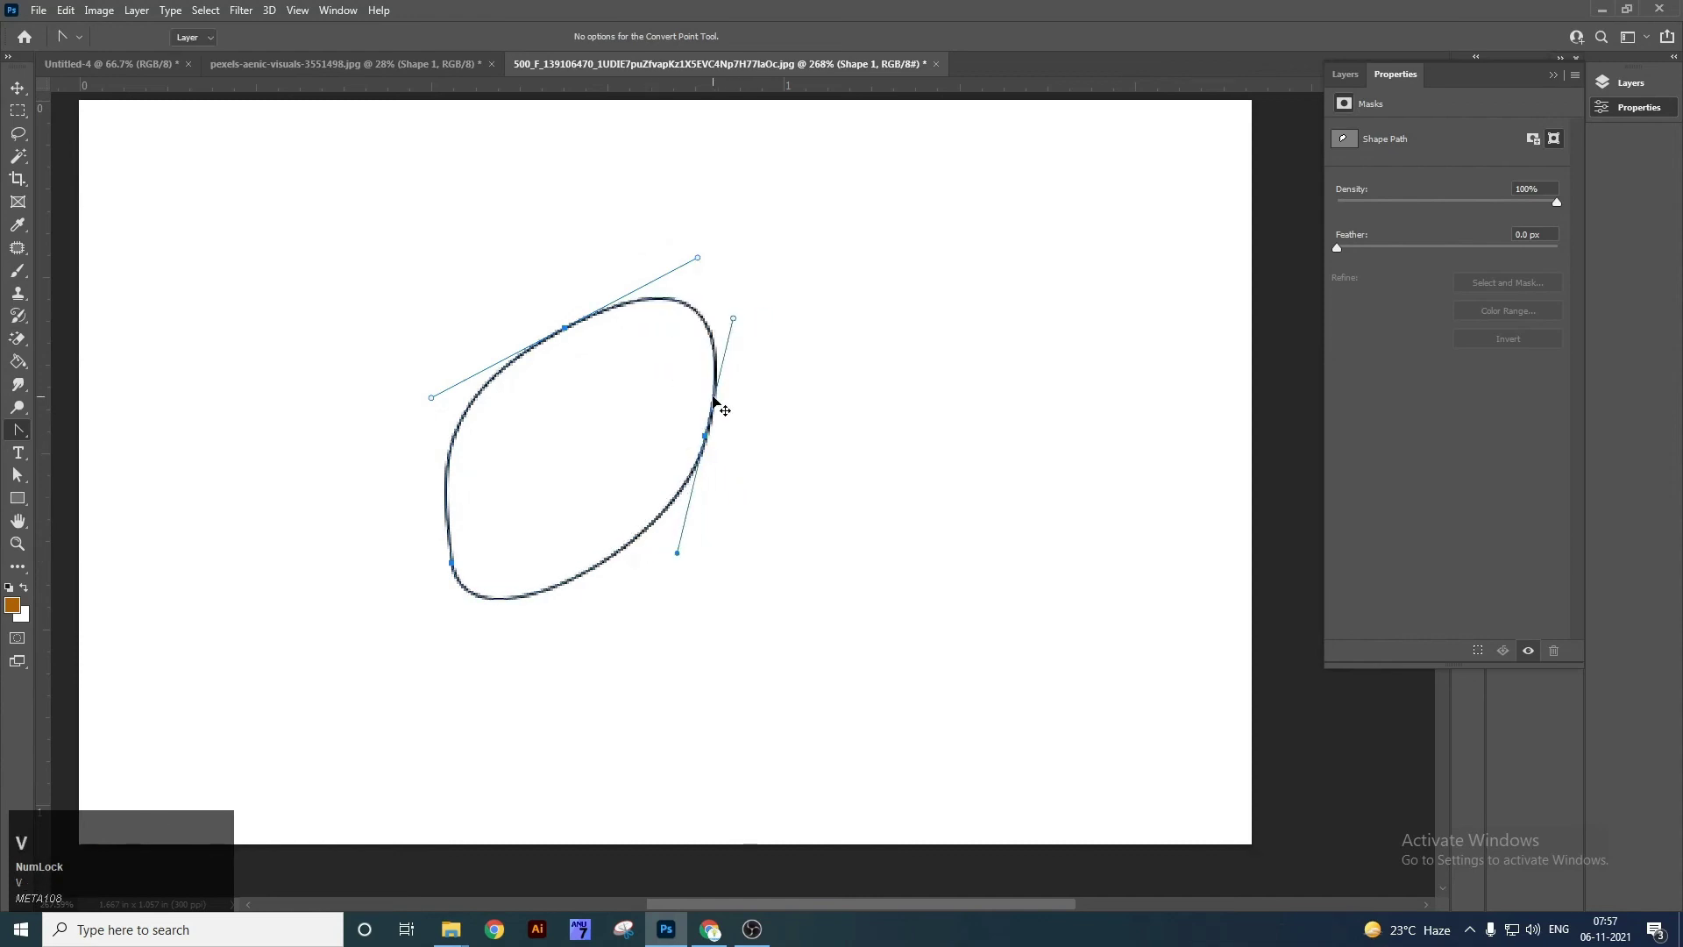
key("ctrl+w")
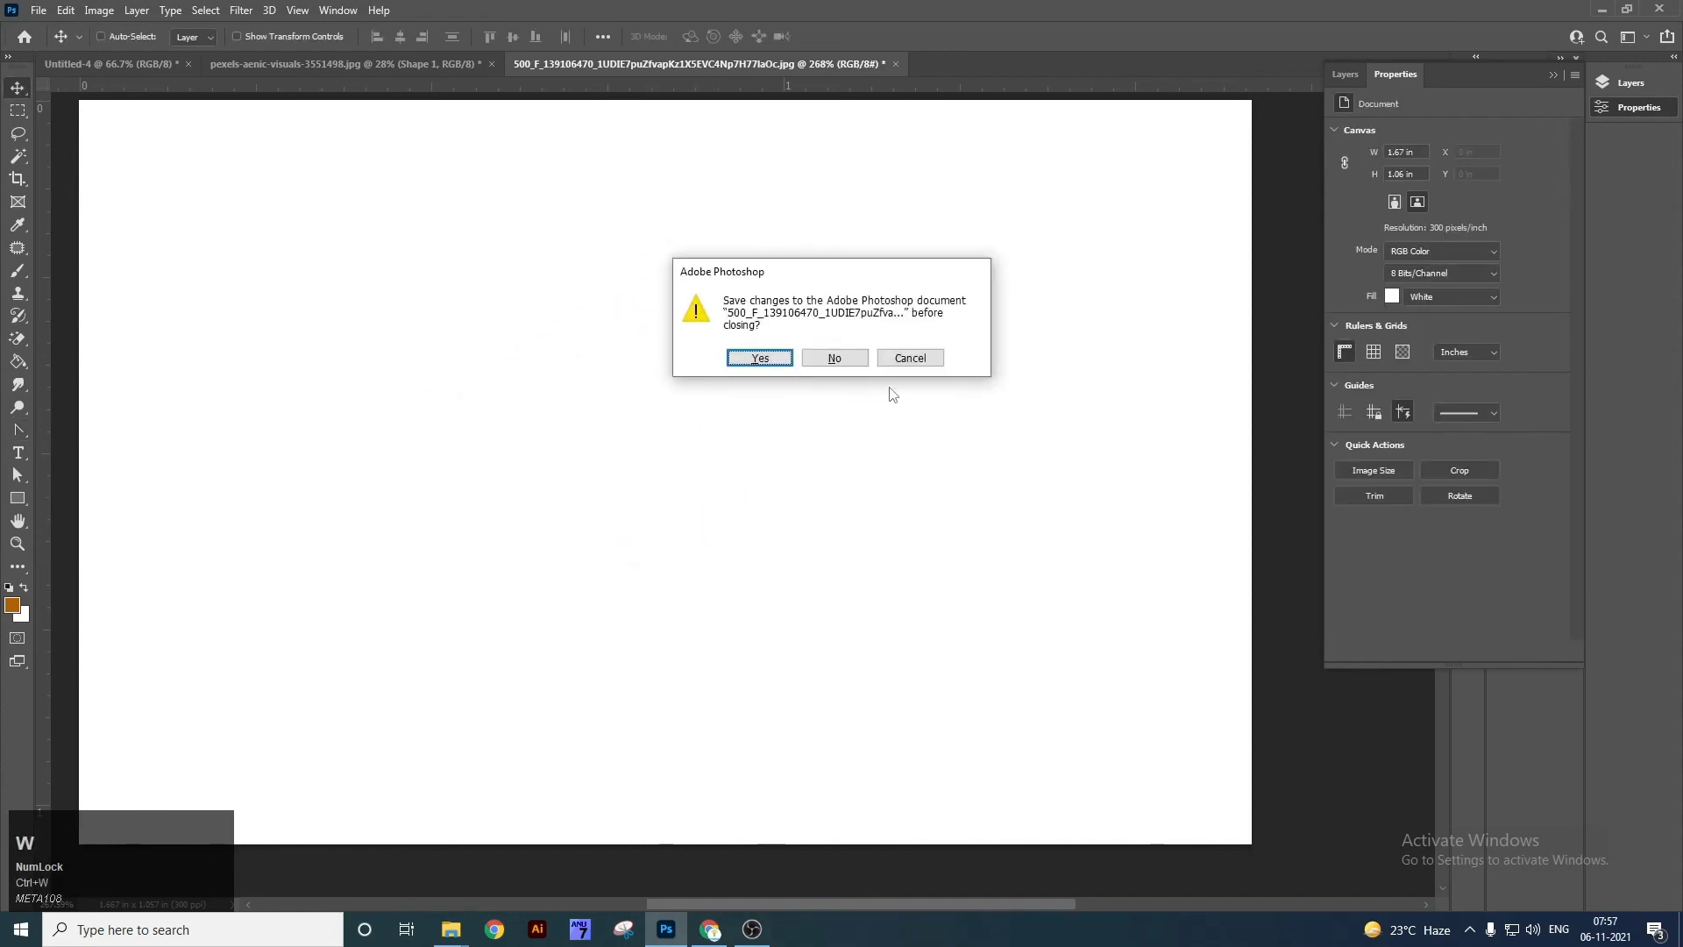
Keep the document open and type a person's name as a horizontal text line.
left_click(906, 357)
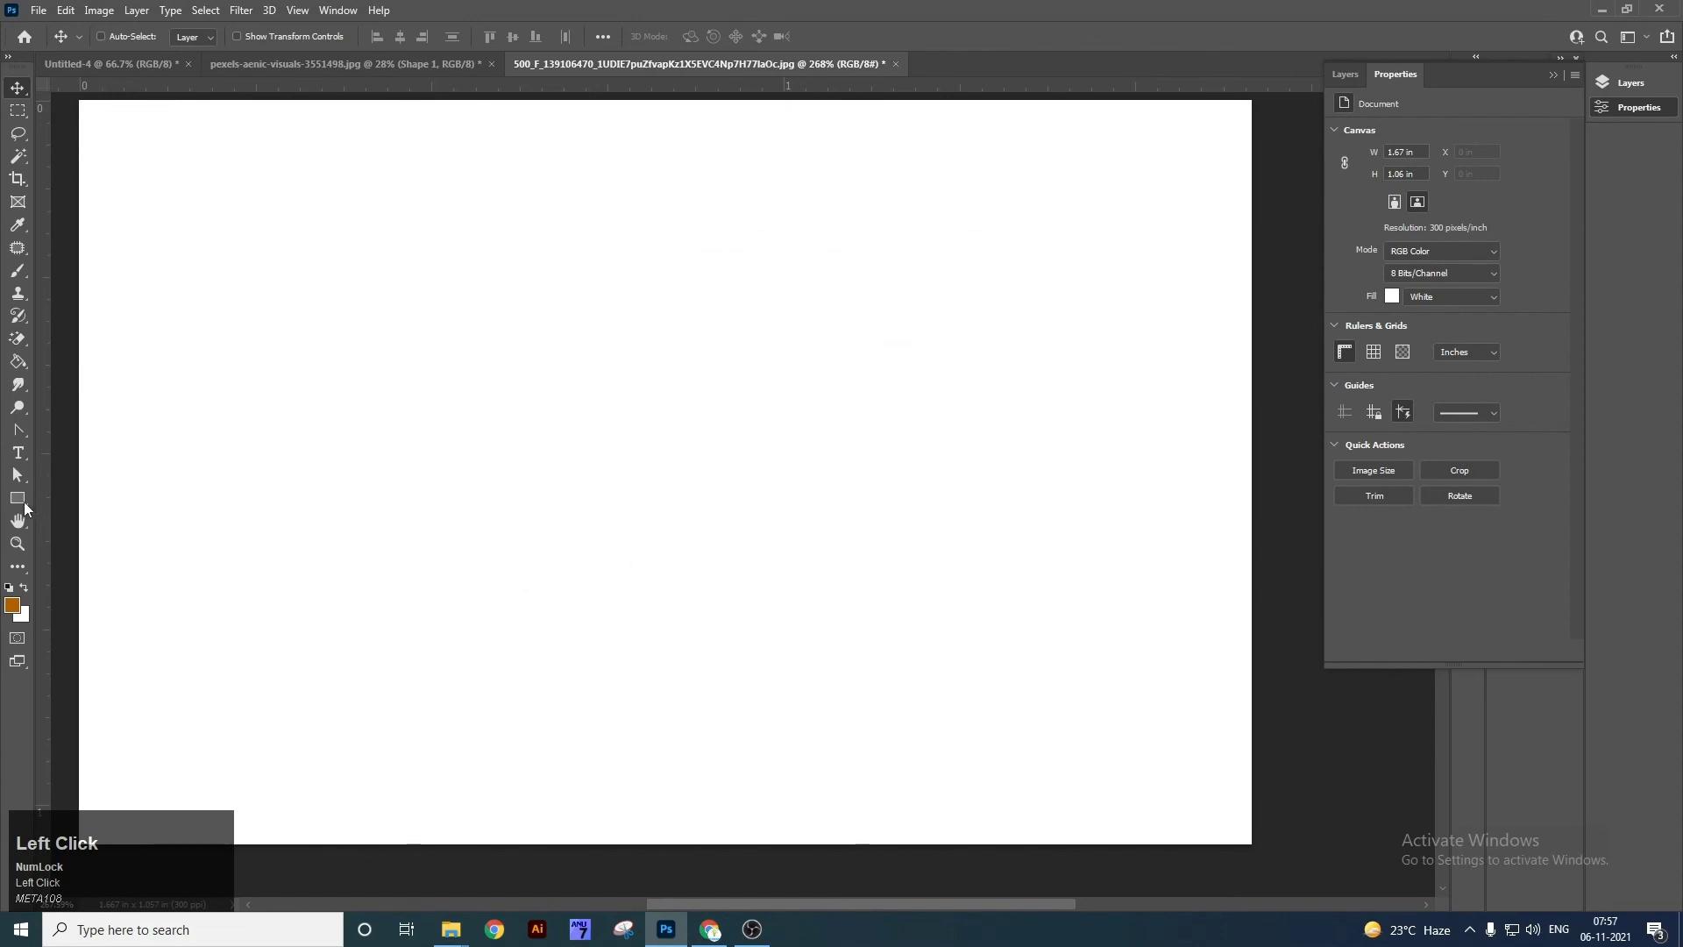
left_click(18, 452)
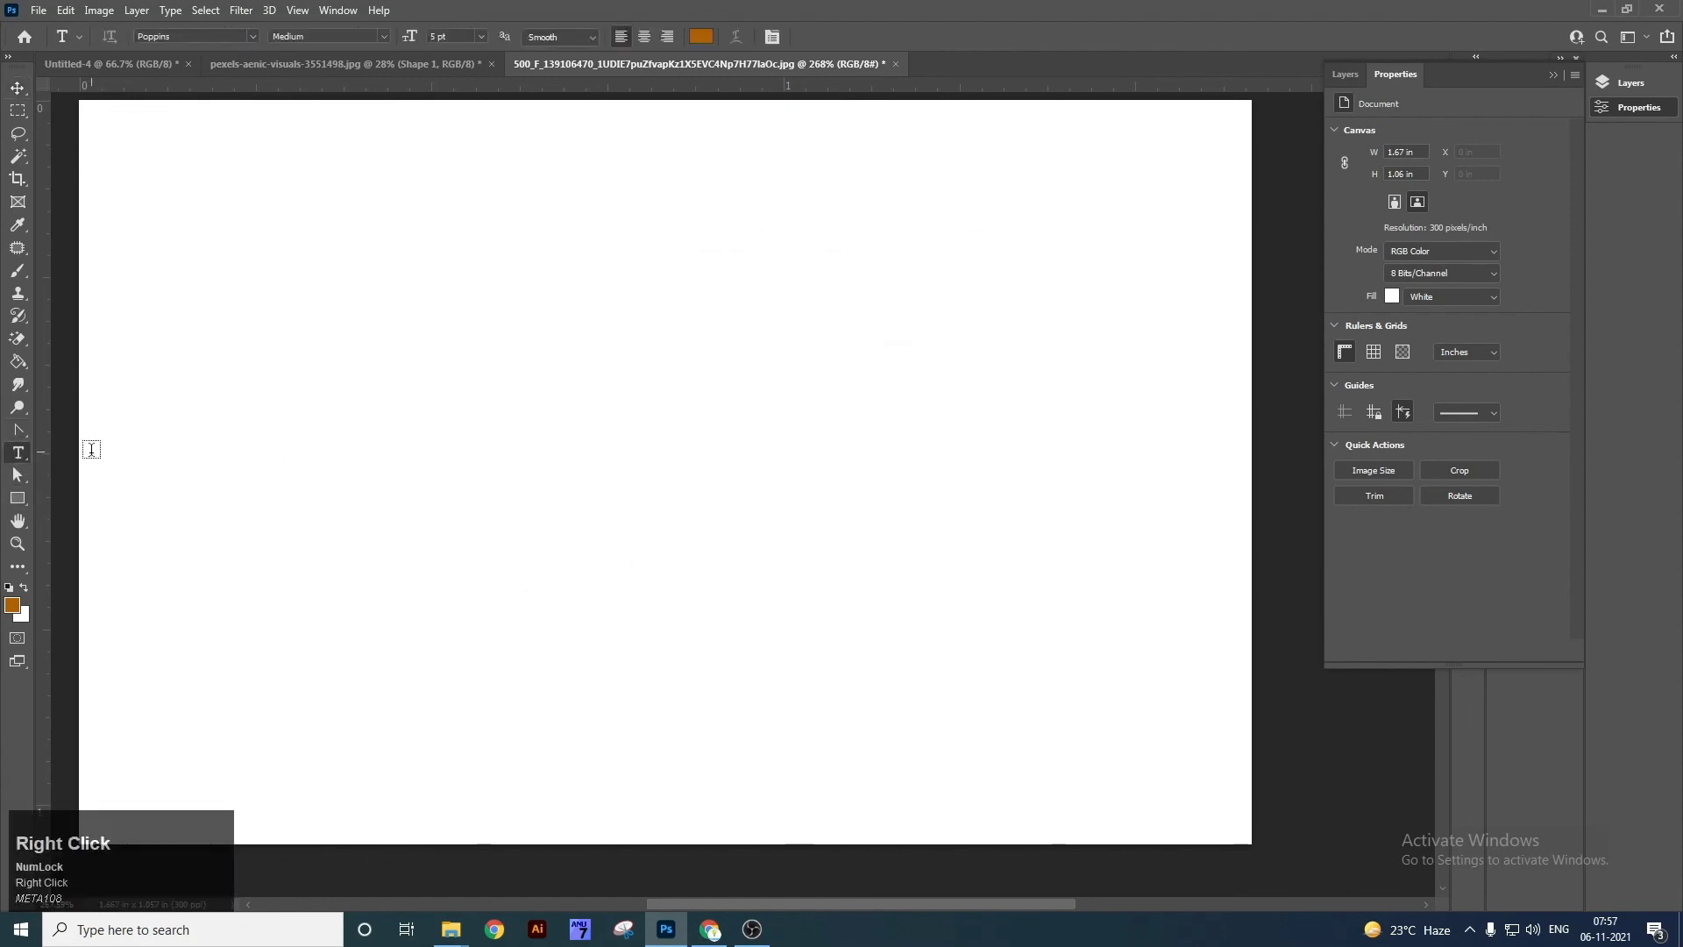
right_click(17, 453)
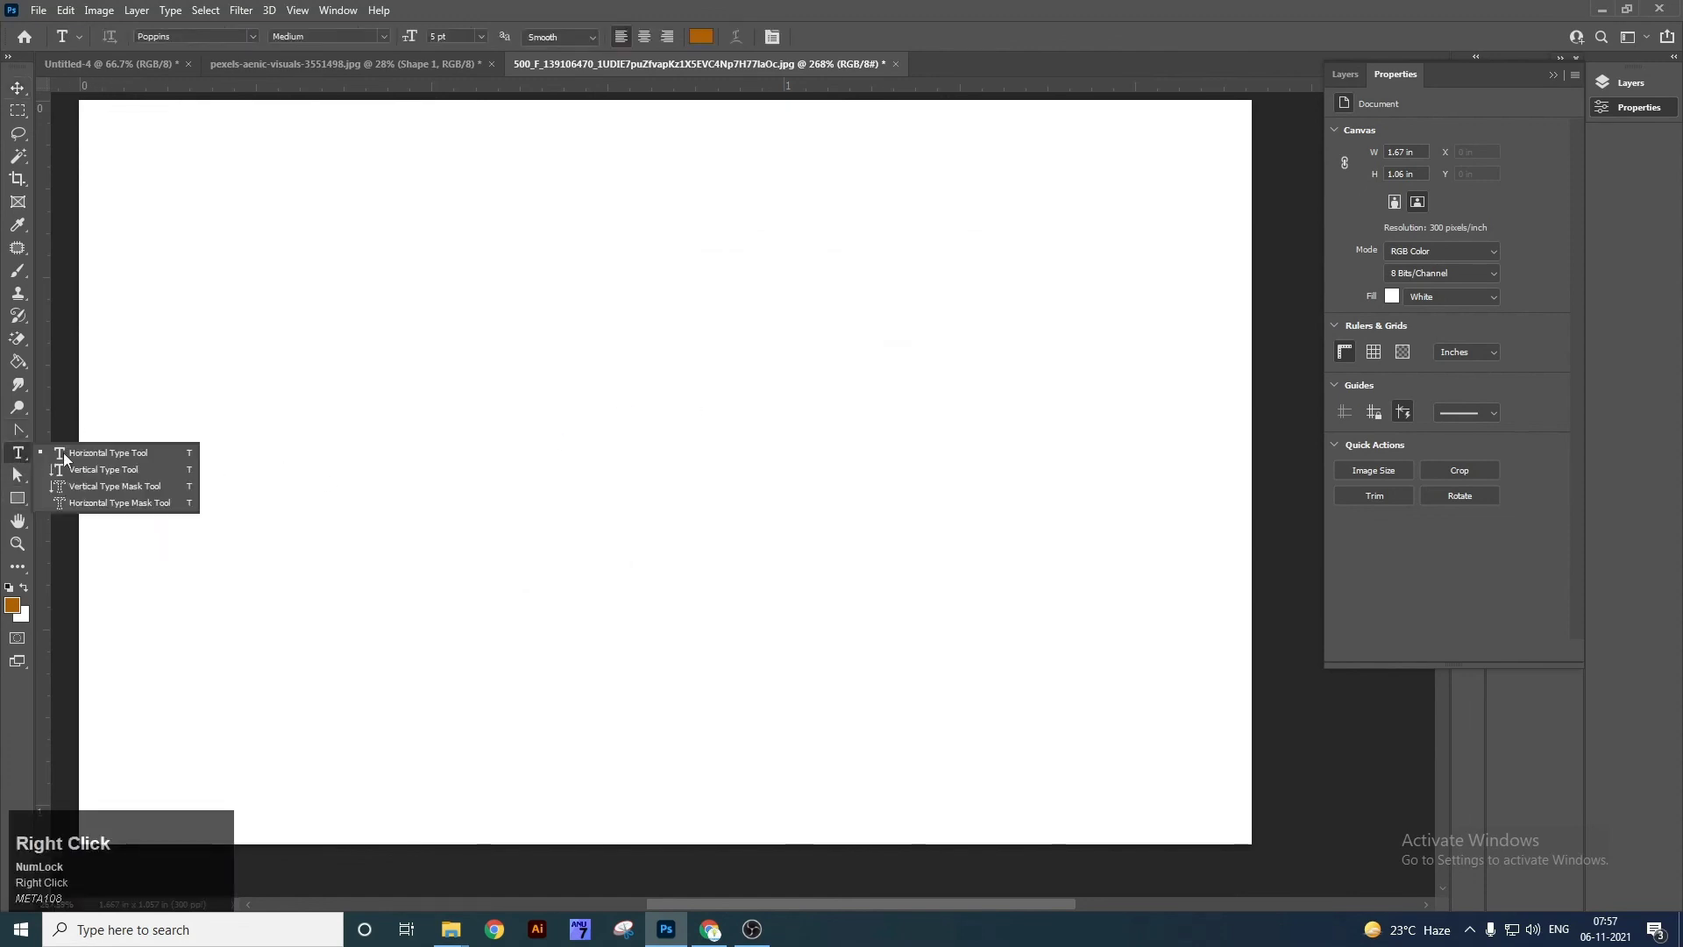
left_click(142, 460)
left_click(528, 410)
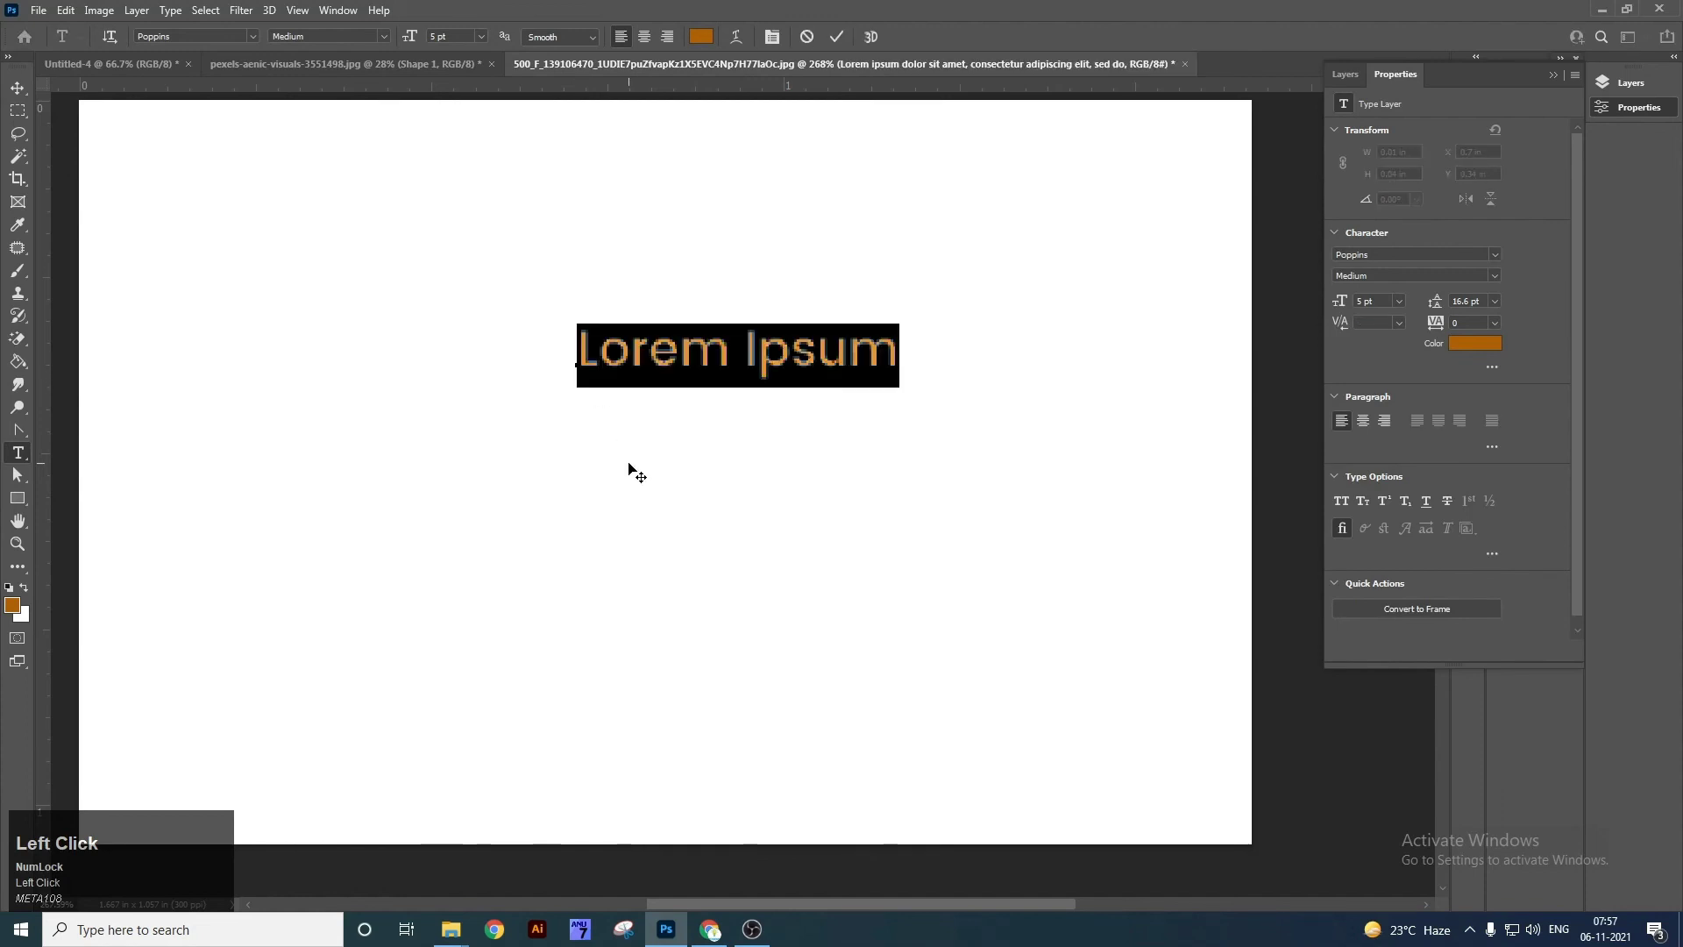
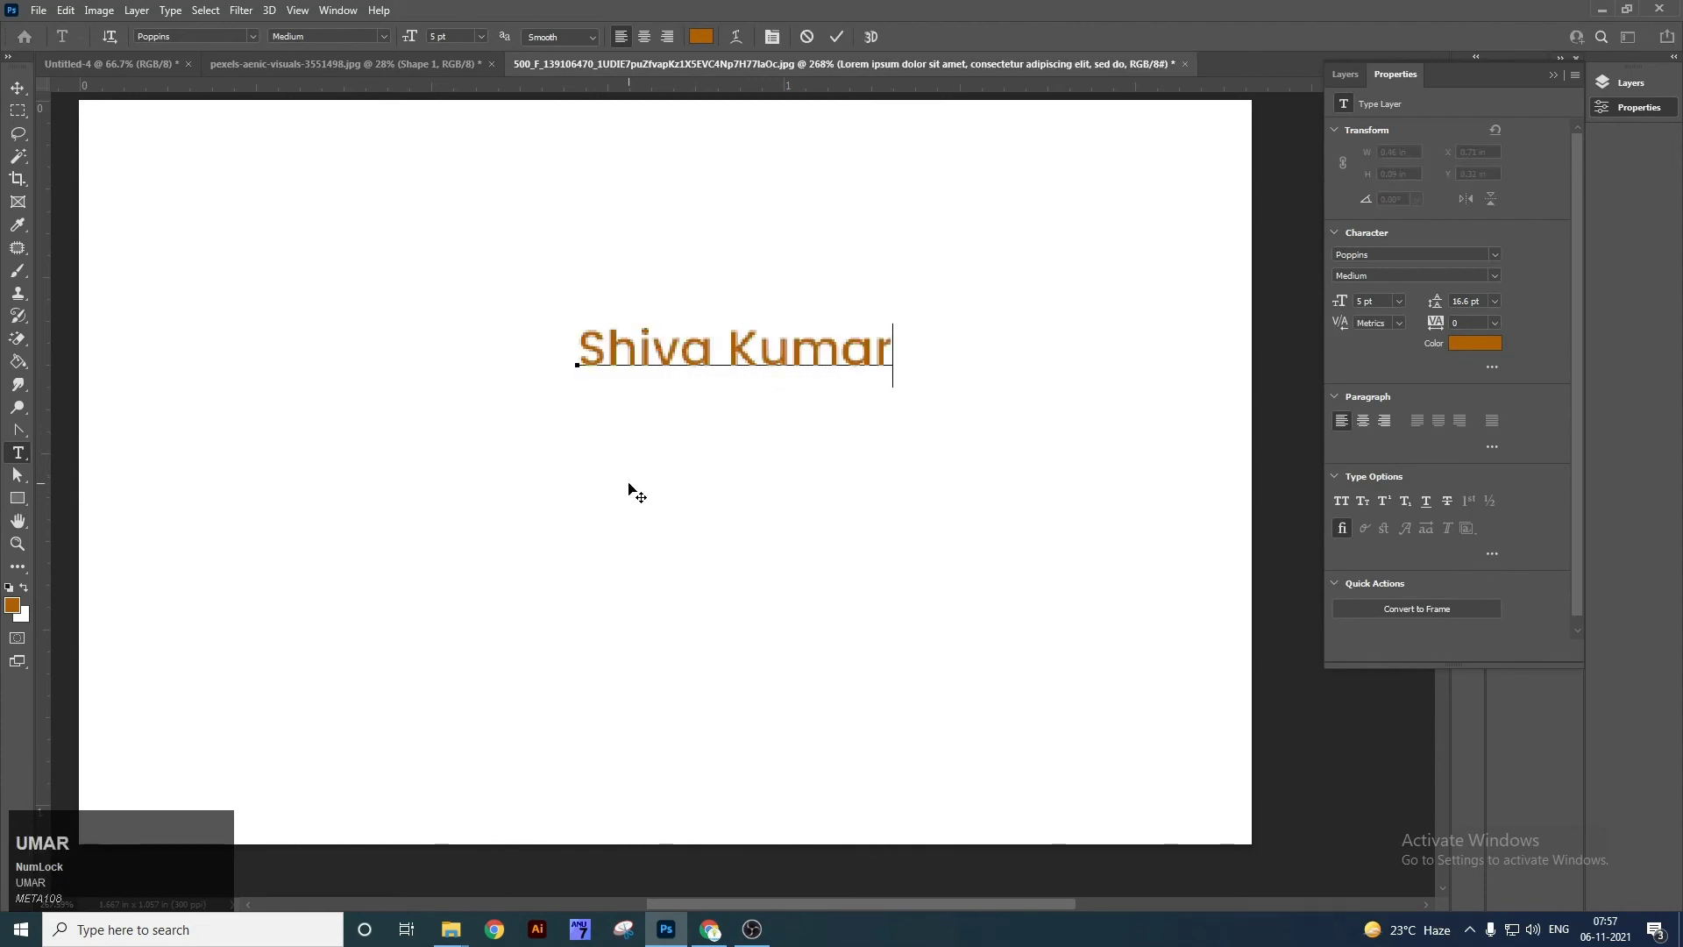
key("shift+Home")
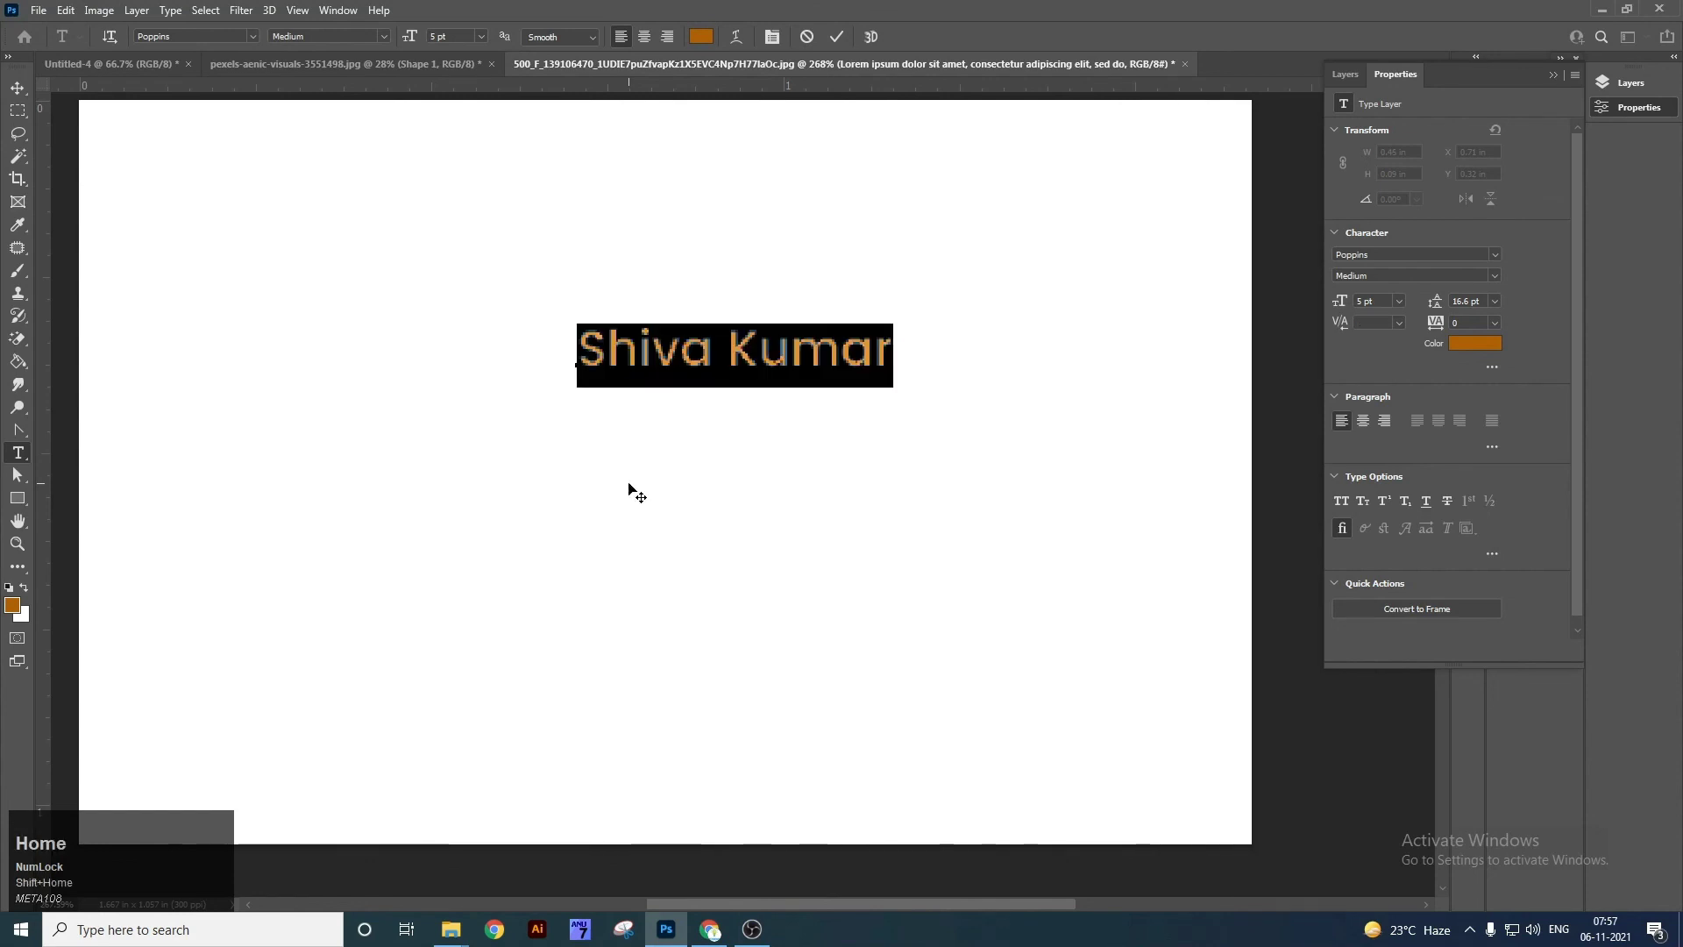
left_click(629, 491)
Move the name text down and left, then close the document without saving.
key("v")
left_click_drag(723, 363, 681, 438)
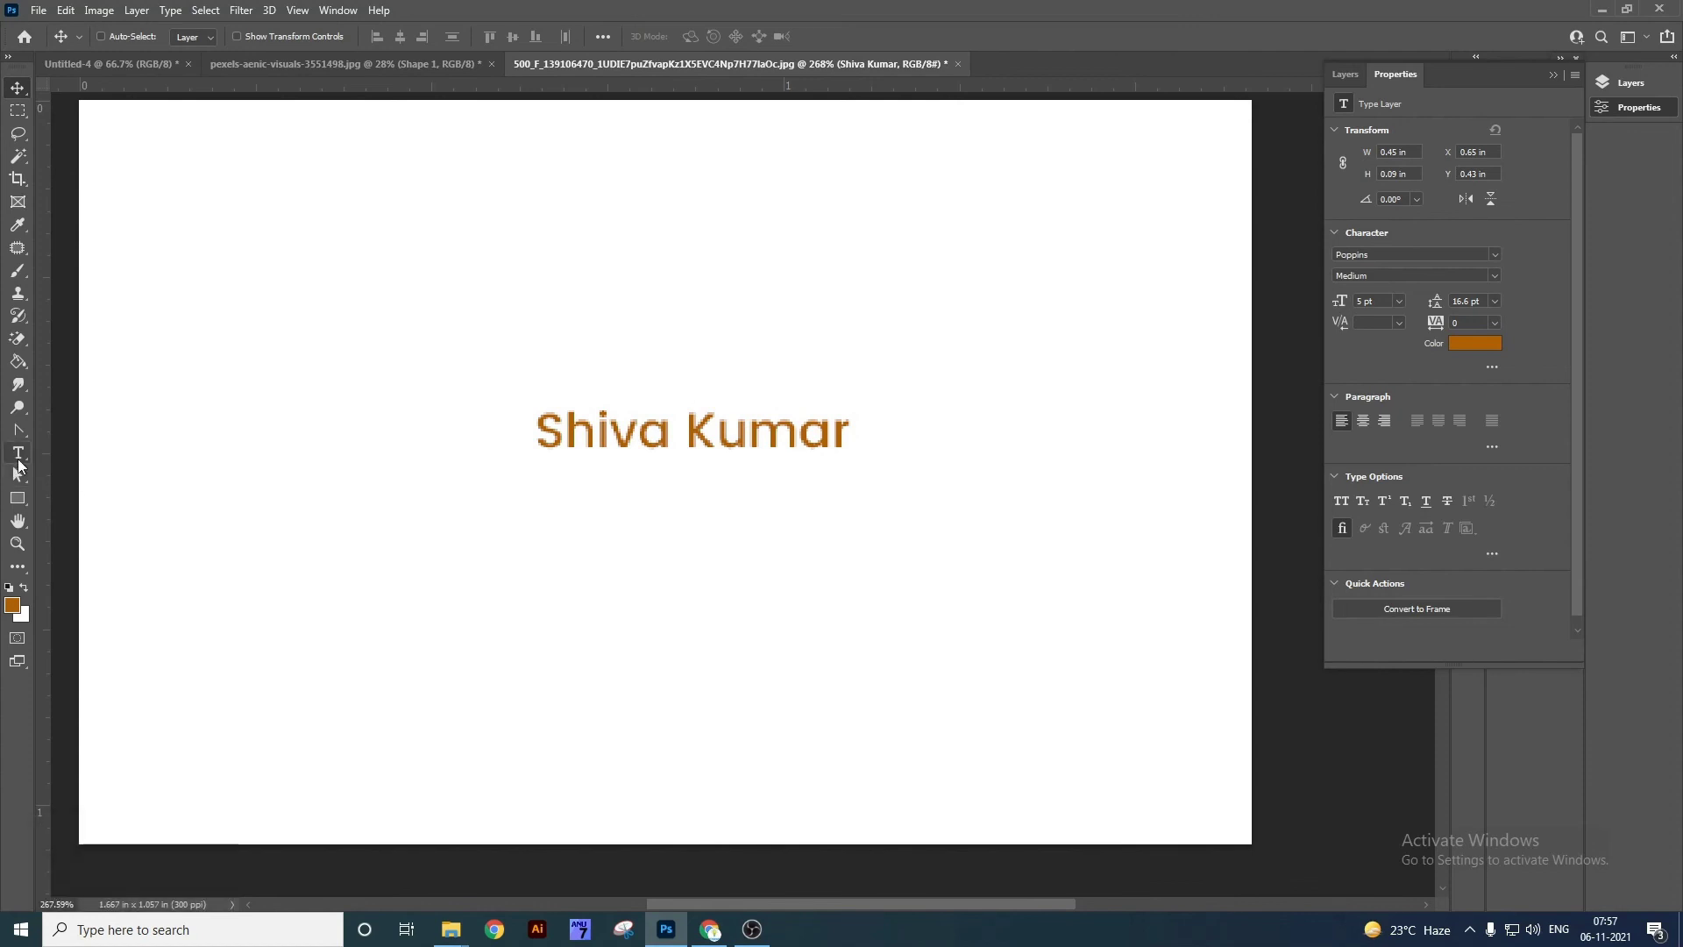
right_click(19, 465)
left_click(108, 455)
key("ctrl+w")
left_click(837, 357)
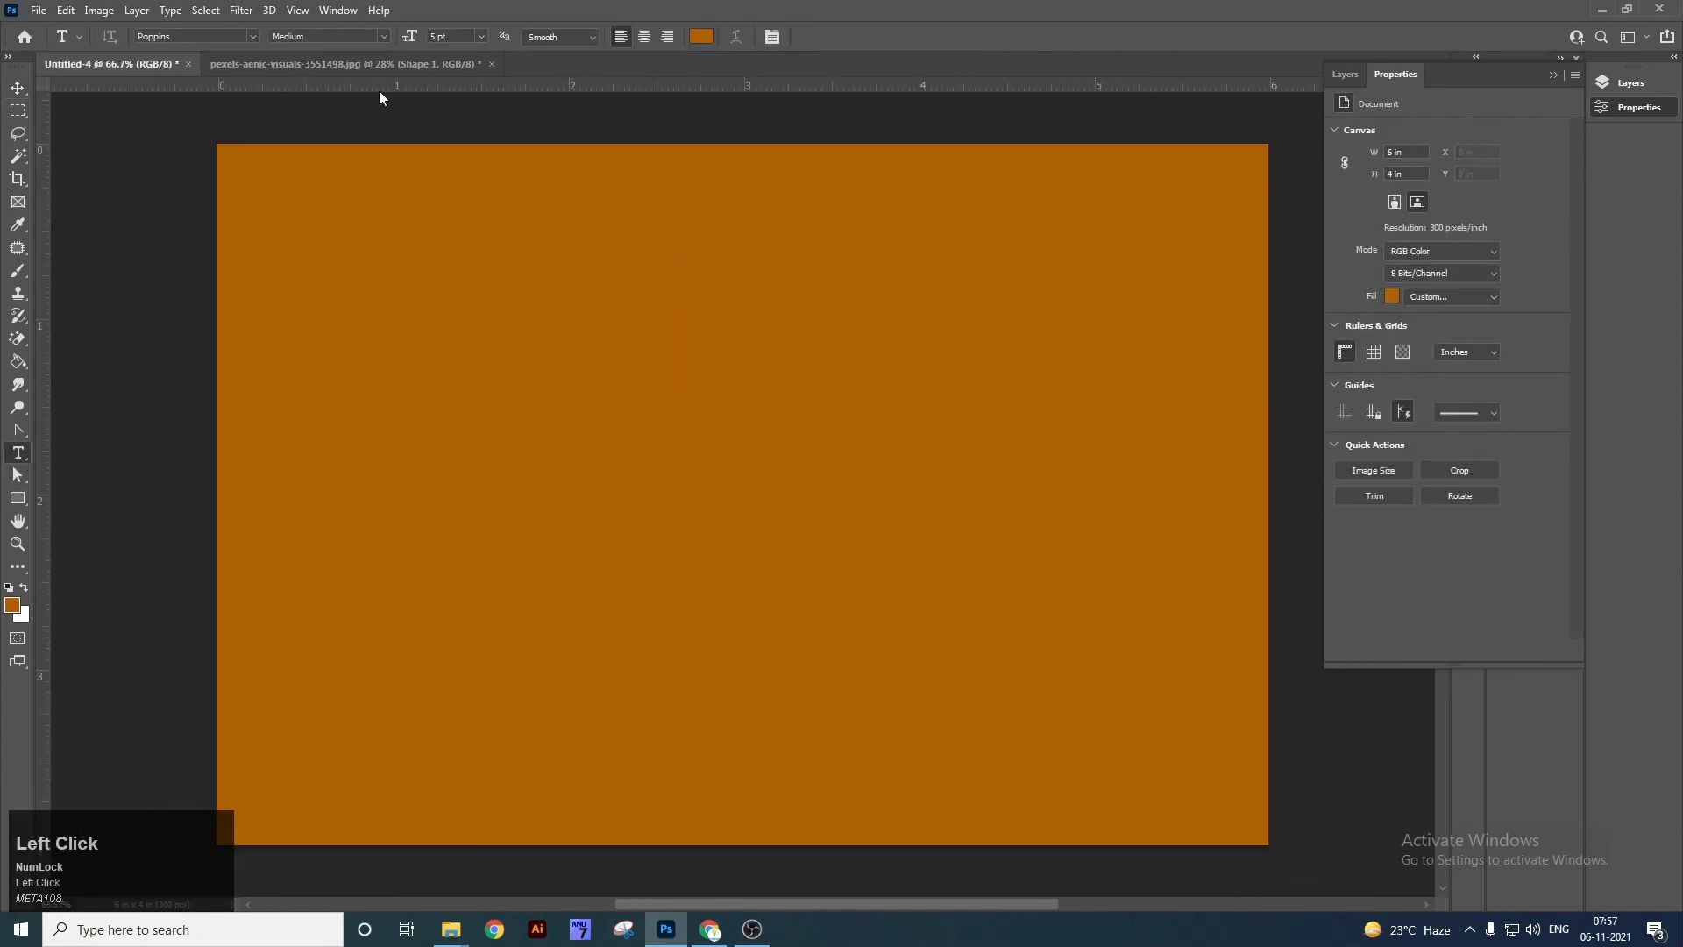
Start a text line on the orange canvas and set its colour to white.
left_click(667, 442)
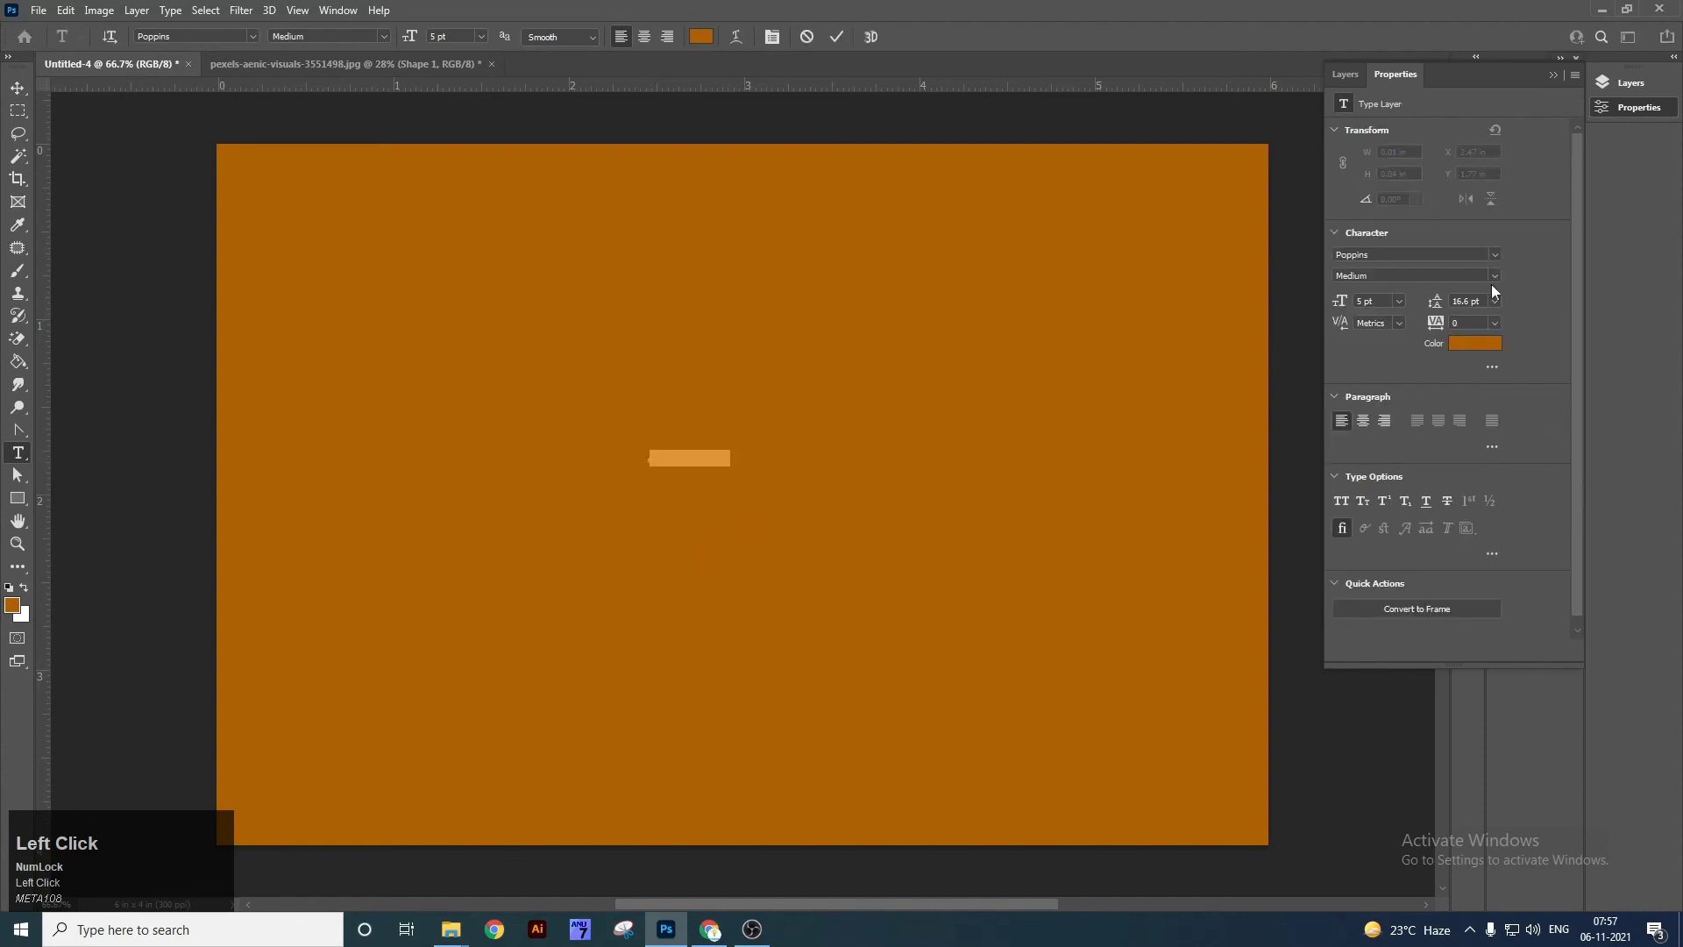
left_click(1489, 343)
left_click_drag(1143, 612, 944, 592)
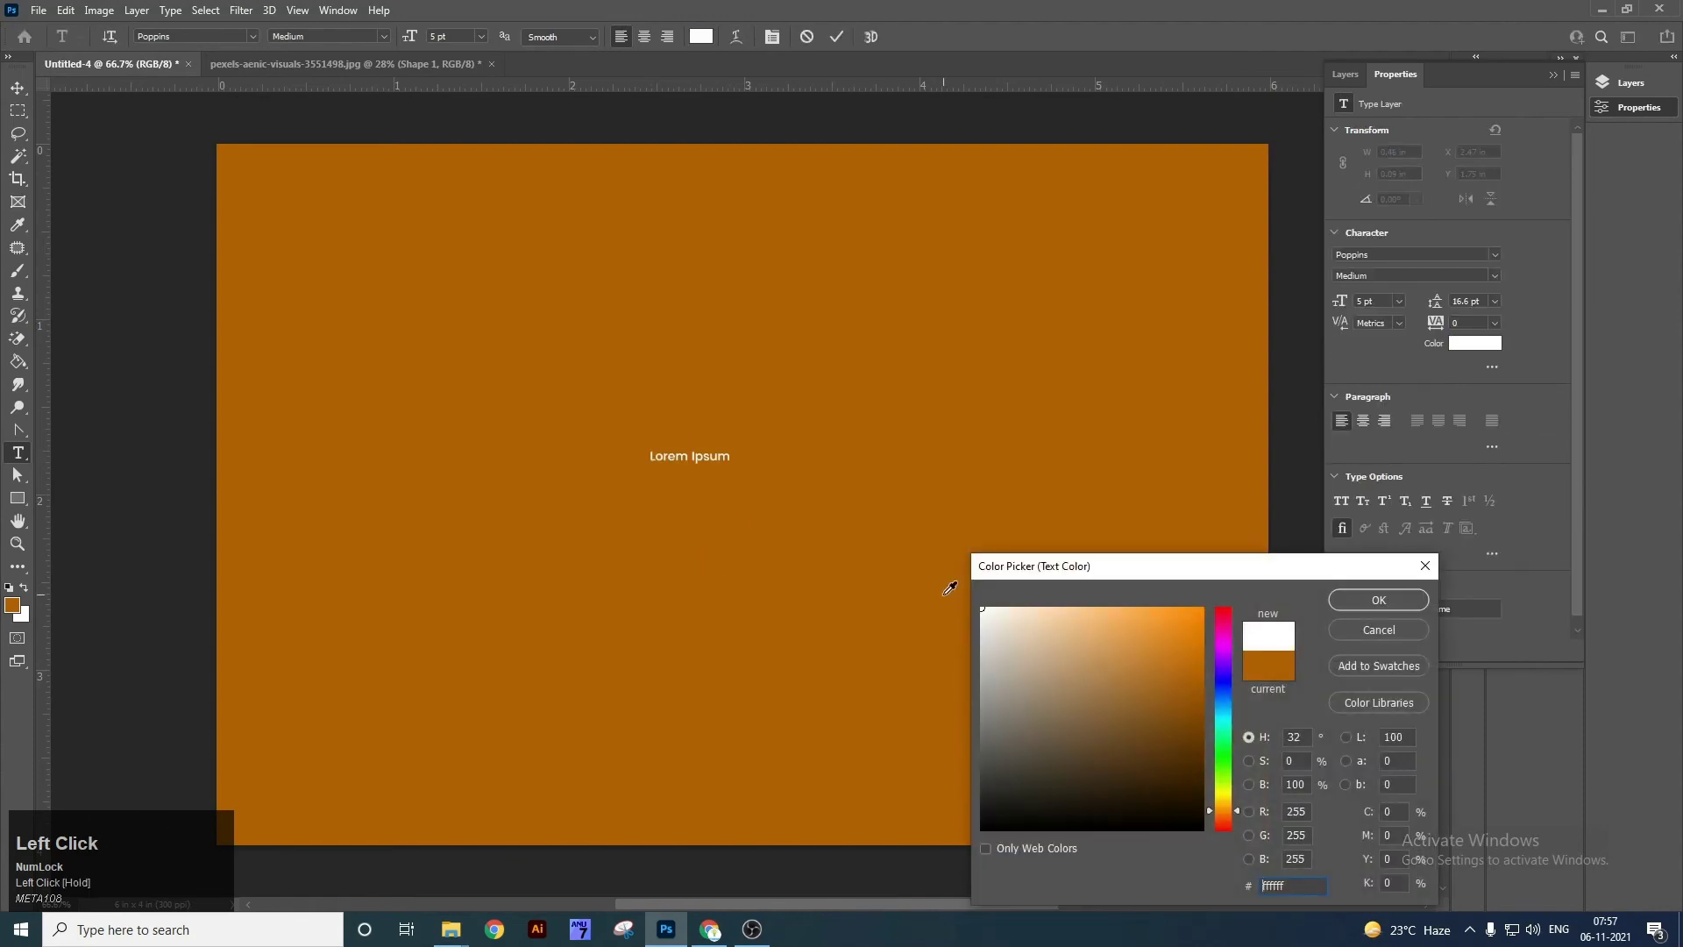
key("Return")
Scale the Lorem Ipsum text up around its centre and move it to the canvas centre.
key("ctrl+t")
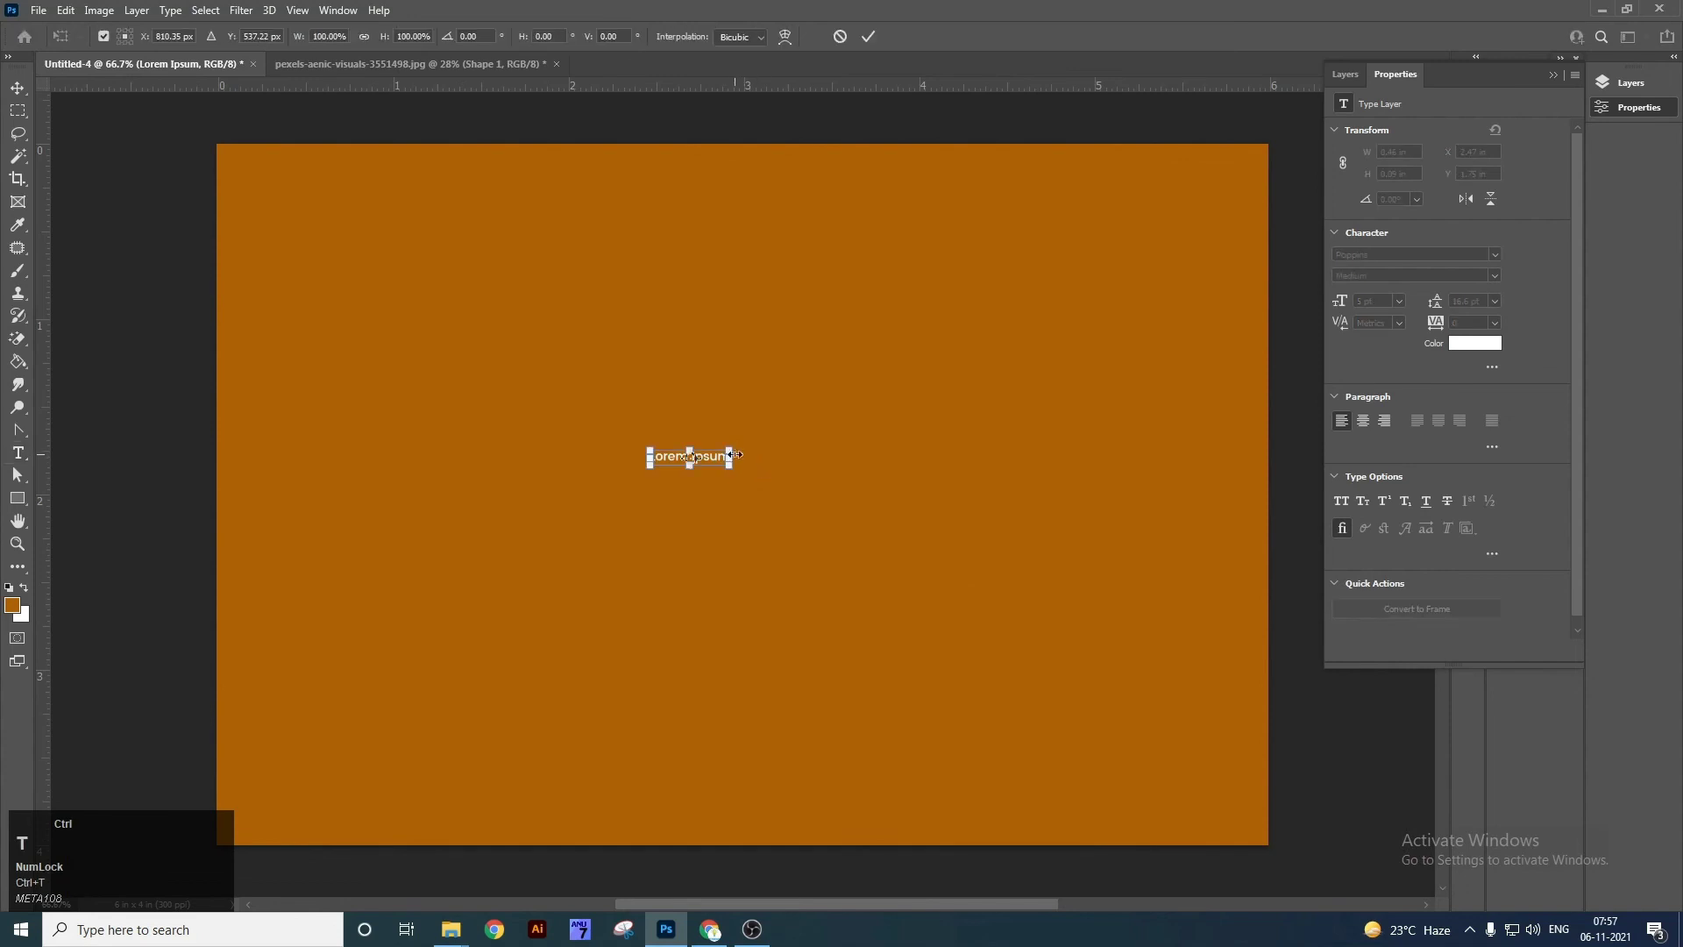
left_click(722, 471)
key("ctrl+t")
left_click_drag(731, 445, 996, 358)
key("v")
left_click_drag(731, 468, 786, 483)
Reselect and commit the Lorem Ipsum text, then choose the Vertical Type Tool.
key("t")
triple_click(730, 473)
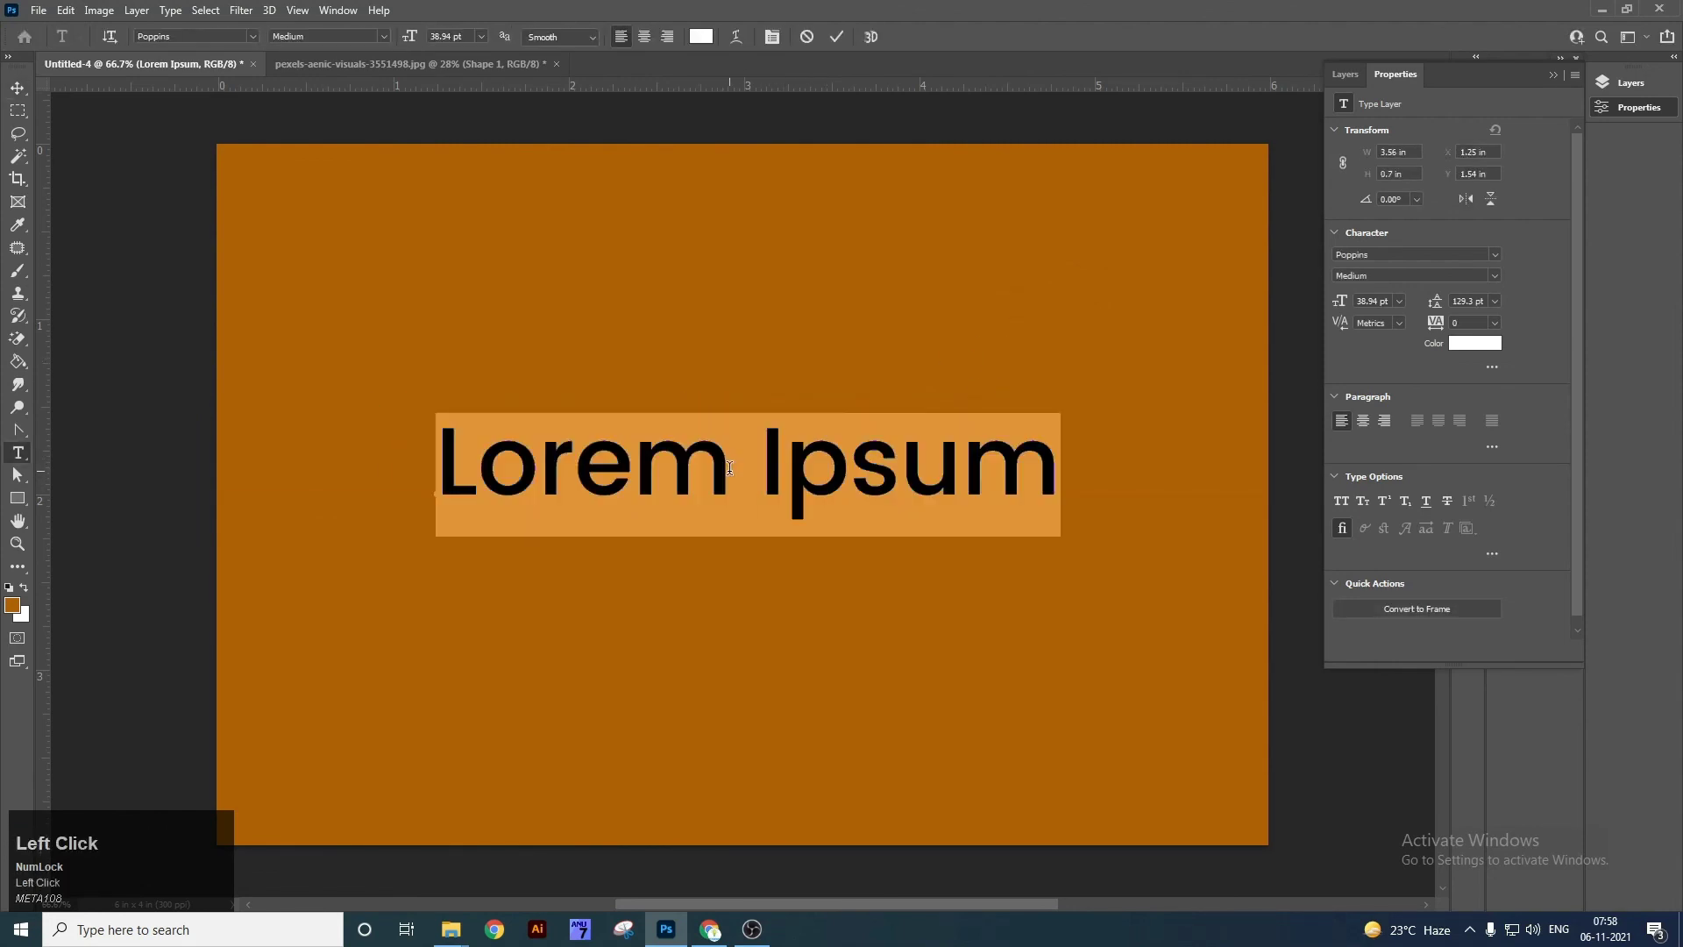
left_click(19, 465)
right_click(20, 455)
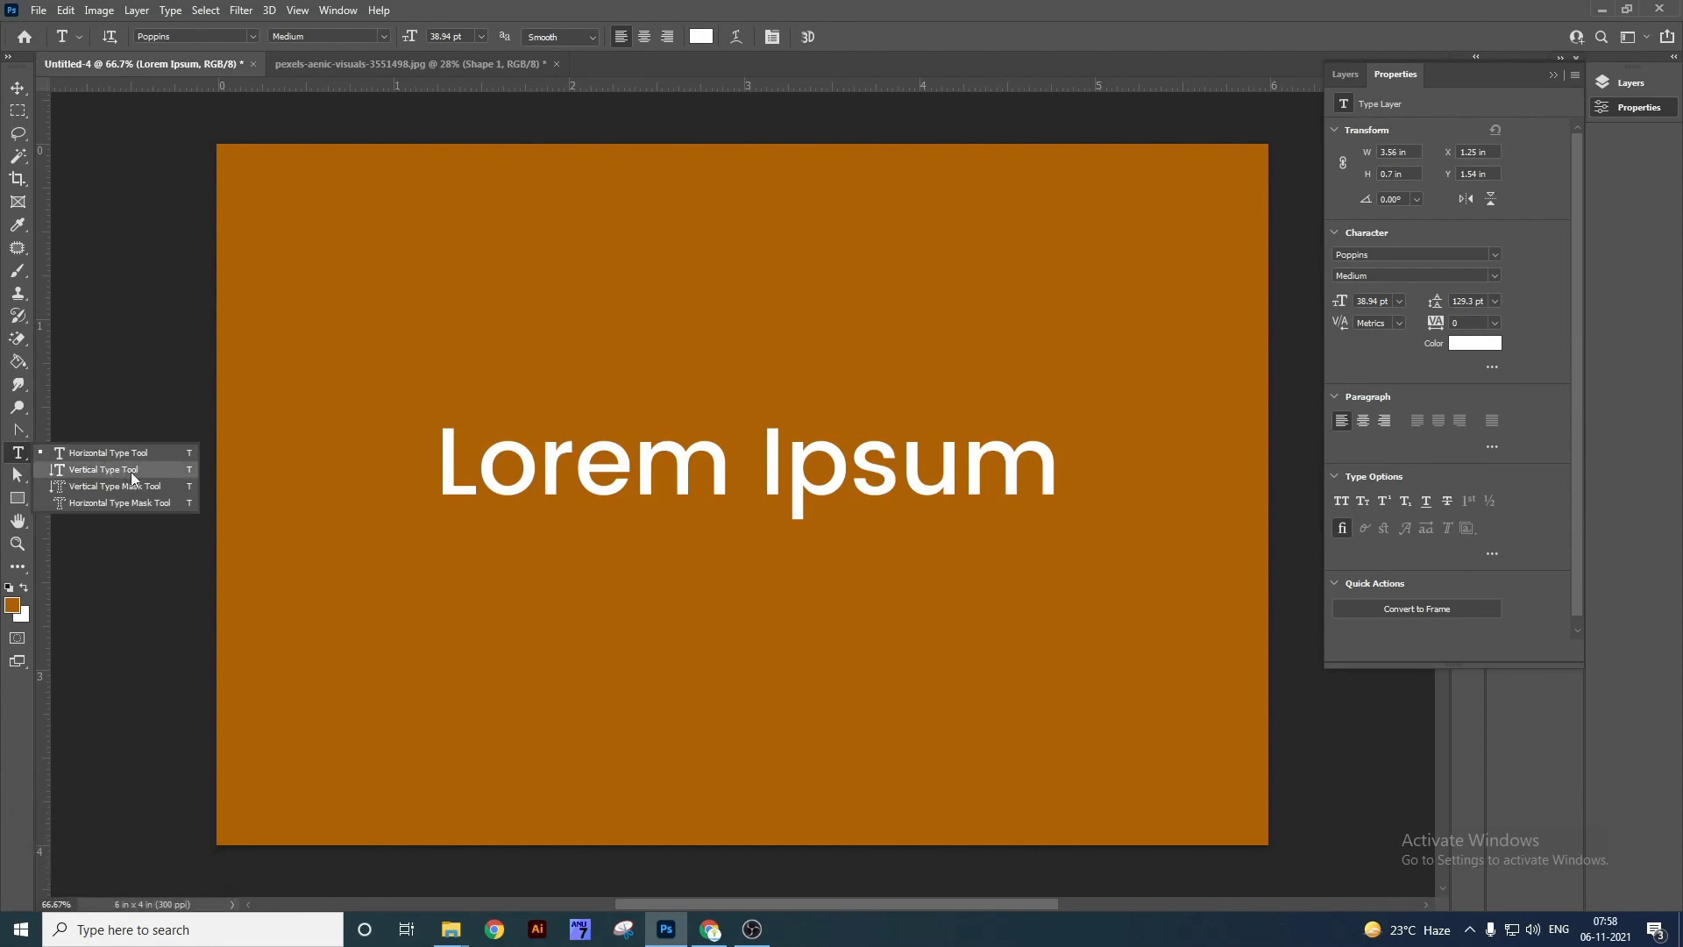
left_click(130, 471)
Place vertical Lorem Ipsum text near the top left and stretch it taller.
left_click(399, 236)
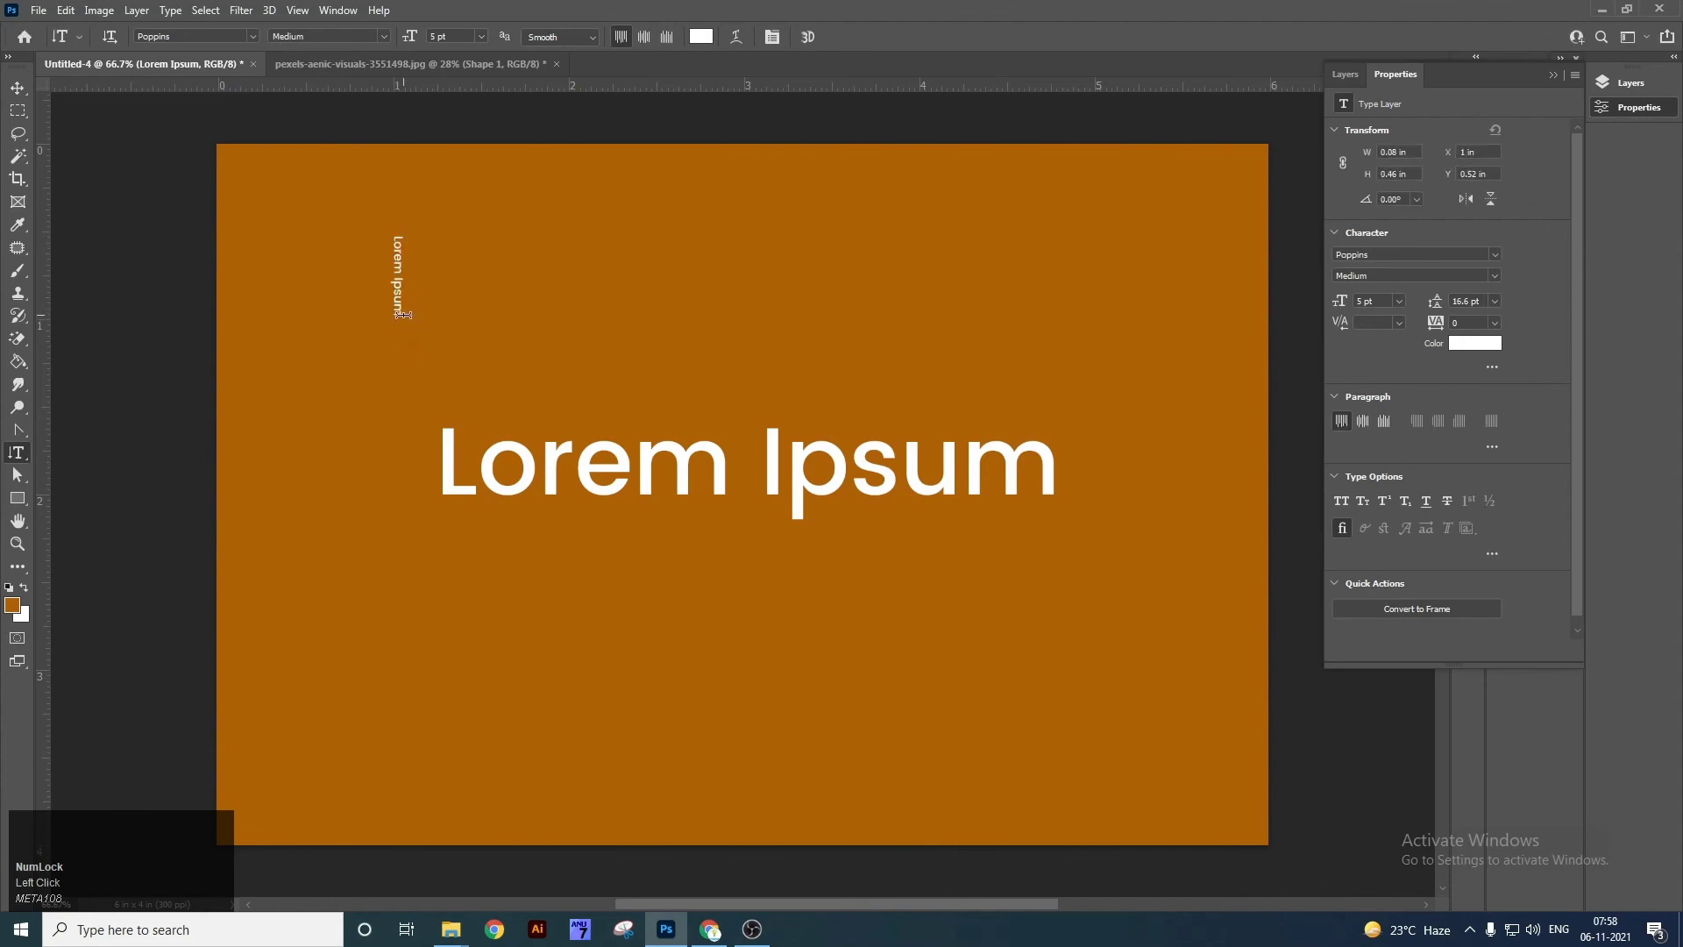
key("ctrl+t")
left_click_drag(404, 320, 432, 646)
key("Return")
key("v")
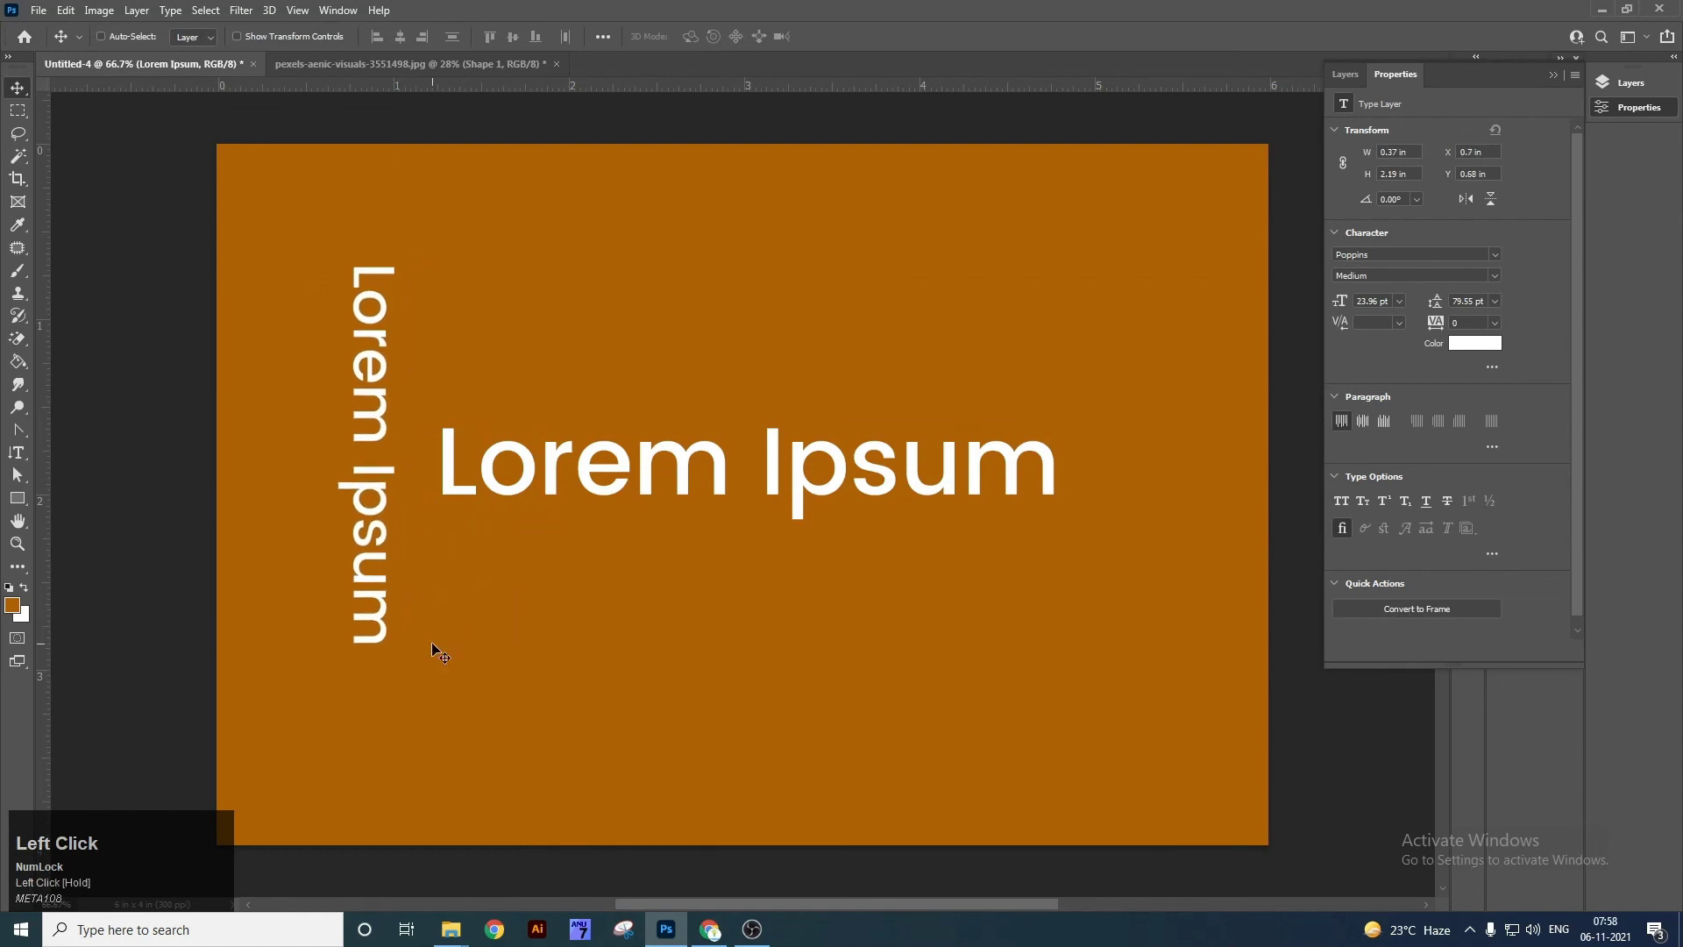
Try the Vertical Type Mask Tool, turning a typed mask into a letter selection.
right_click(16, 452)
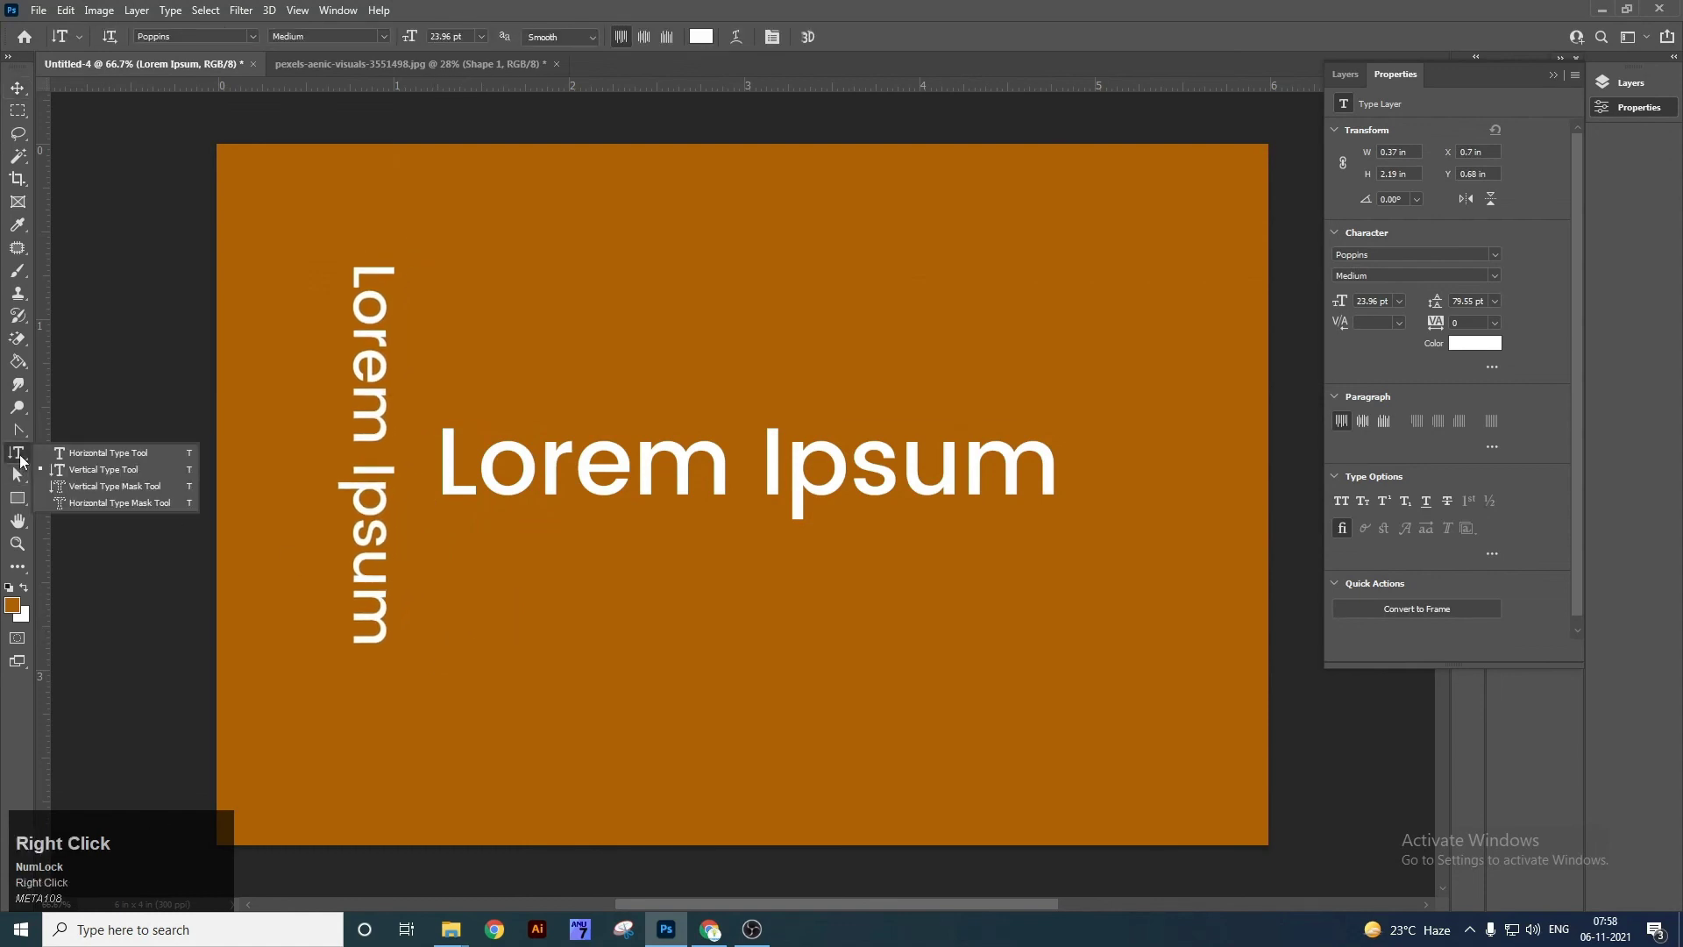
left_click(94, 496)
left_click(585, 256)
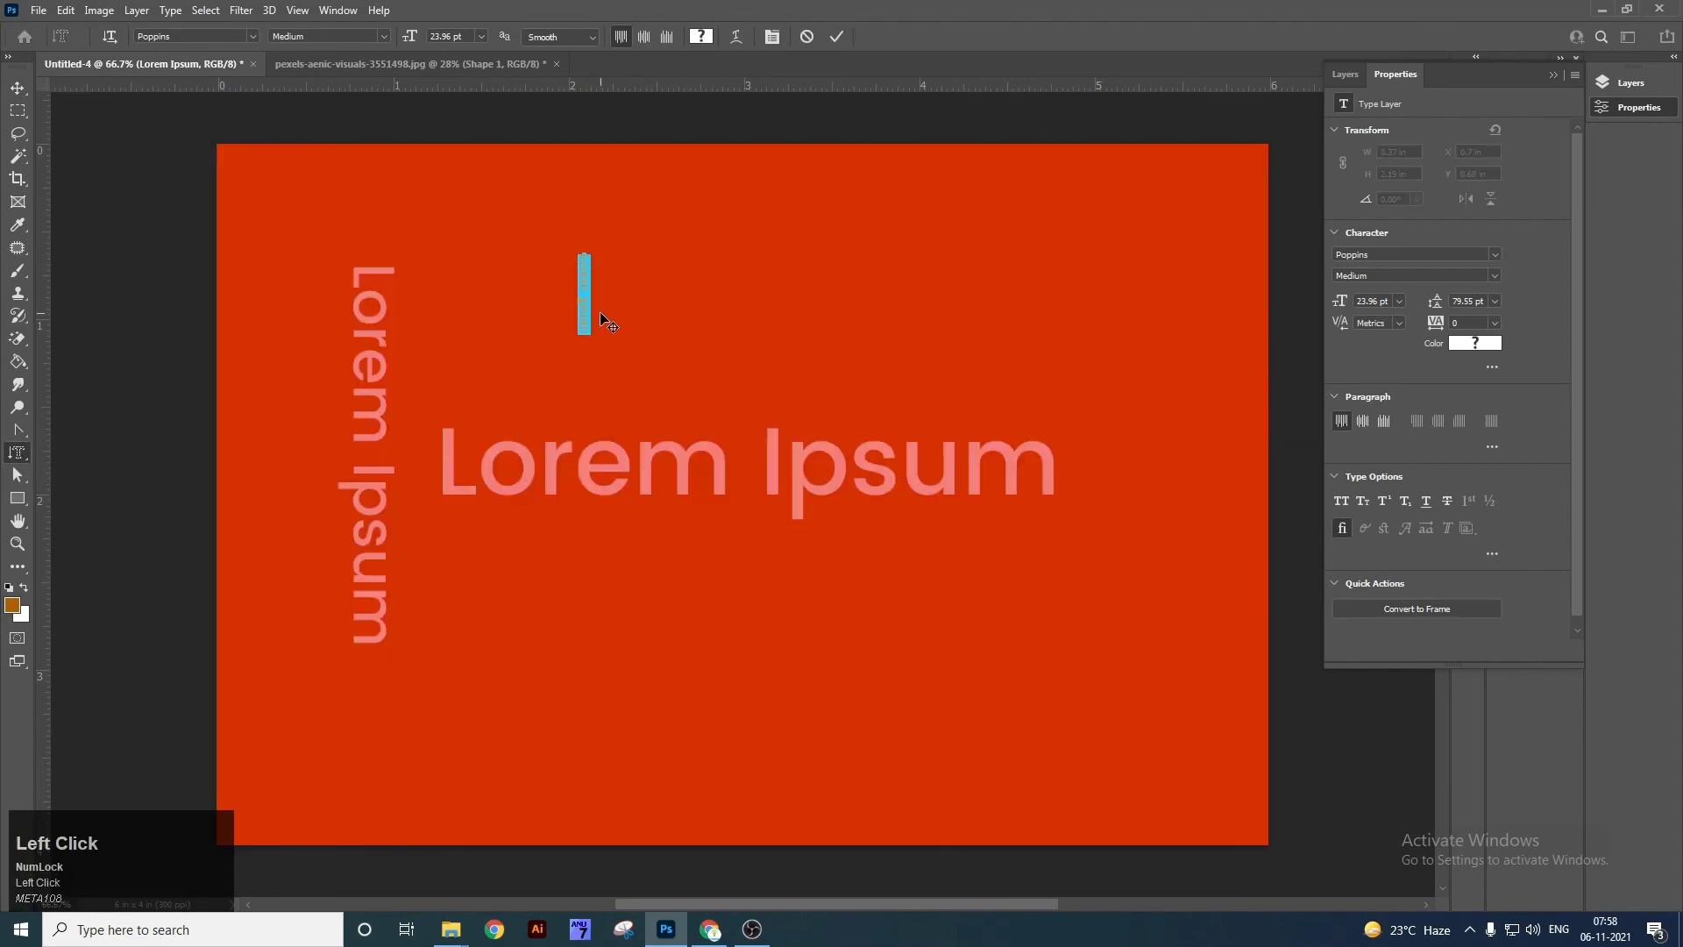
key("Escape")
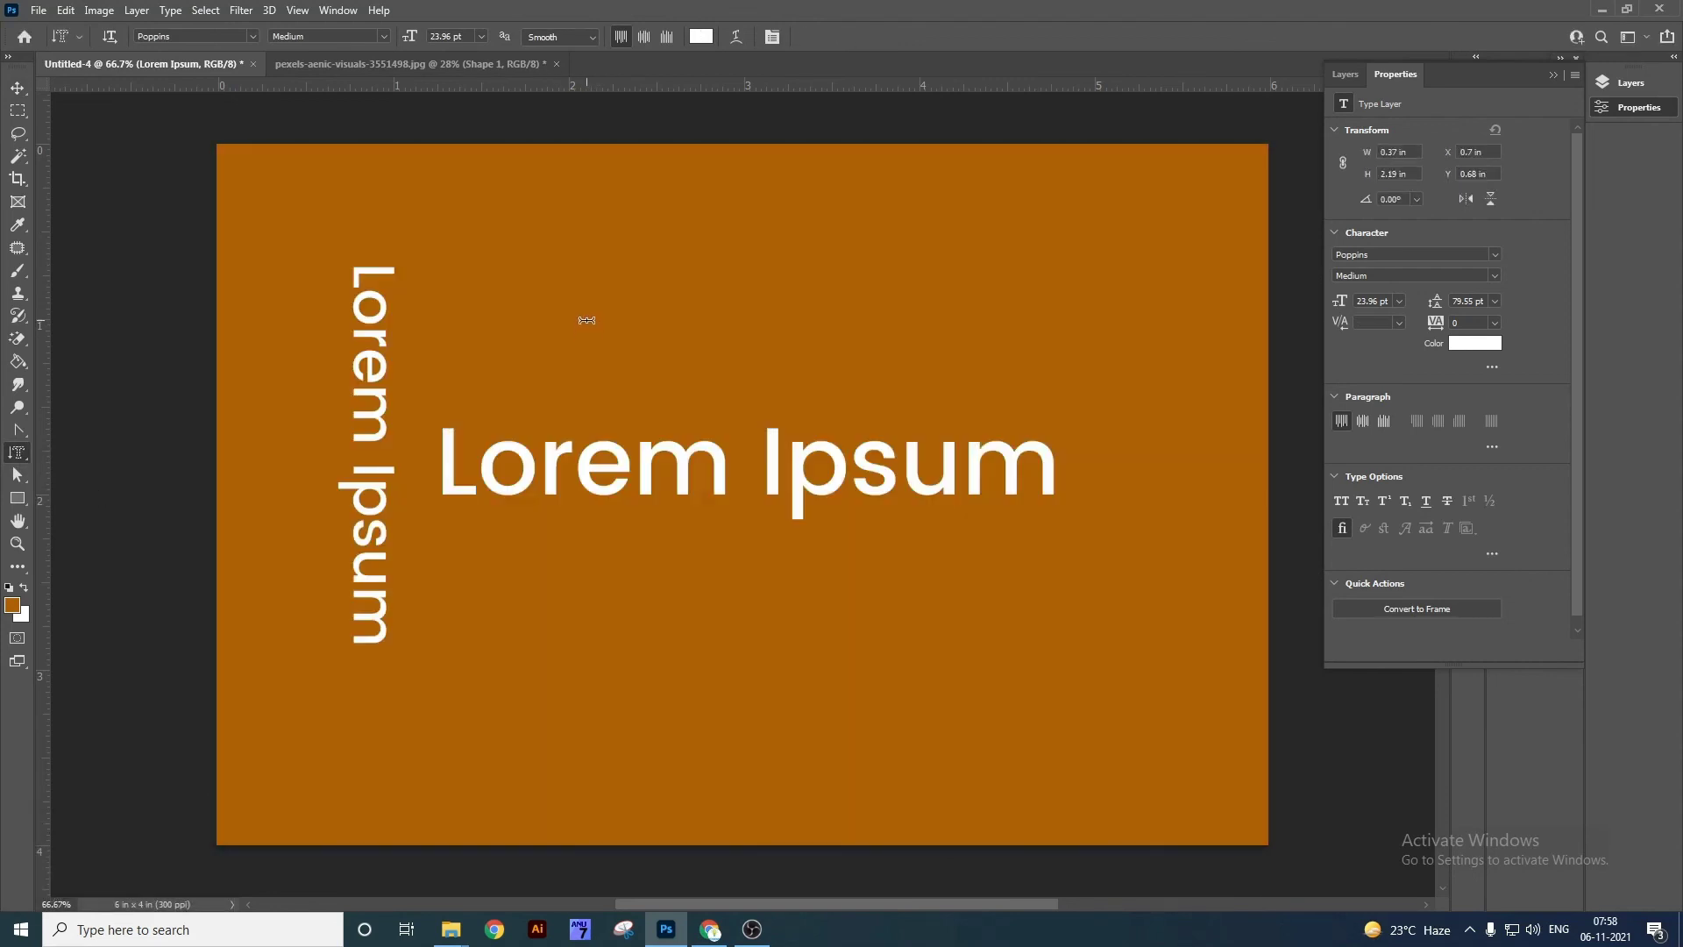
left_click(587, 320)
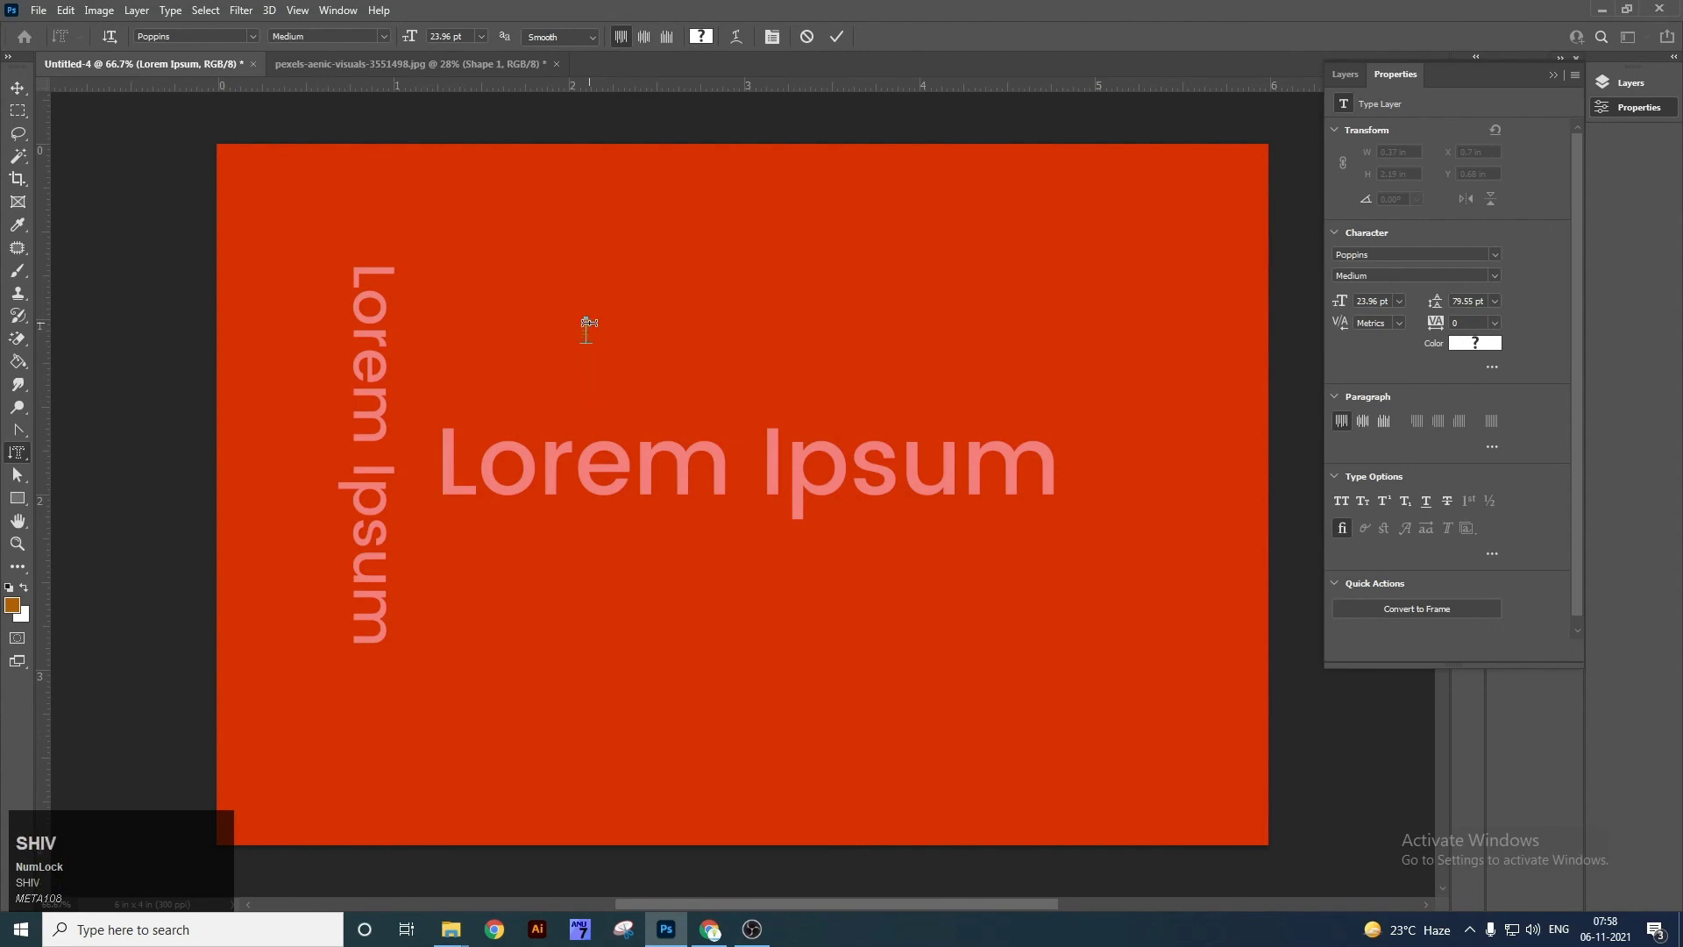
key("ctrl+t")
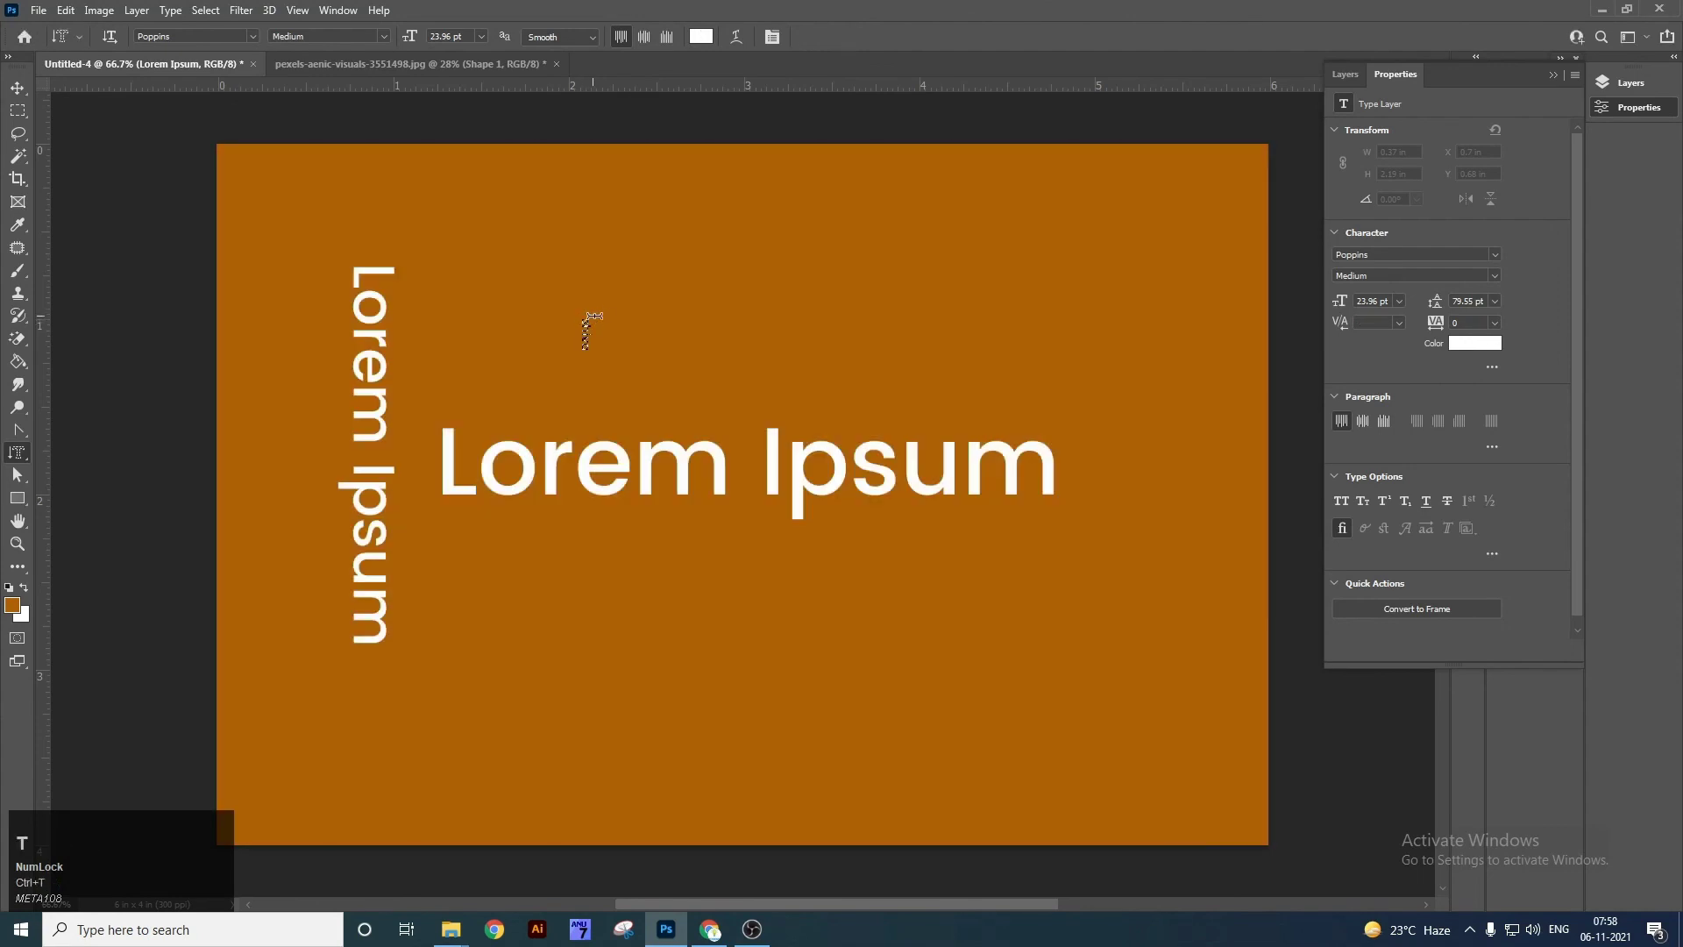
Zoom in on the lettered selection, clear it, and fit the canvas on screen.
key("z")
left_click_drag(583, 332, 697, 449)
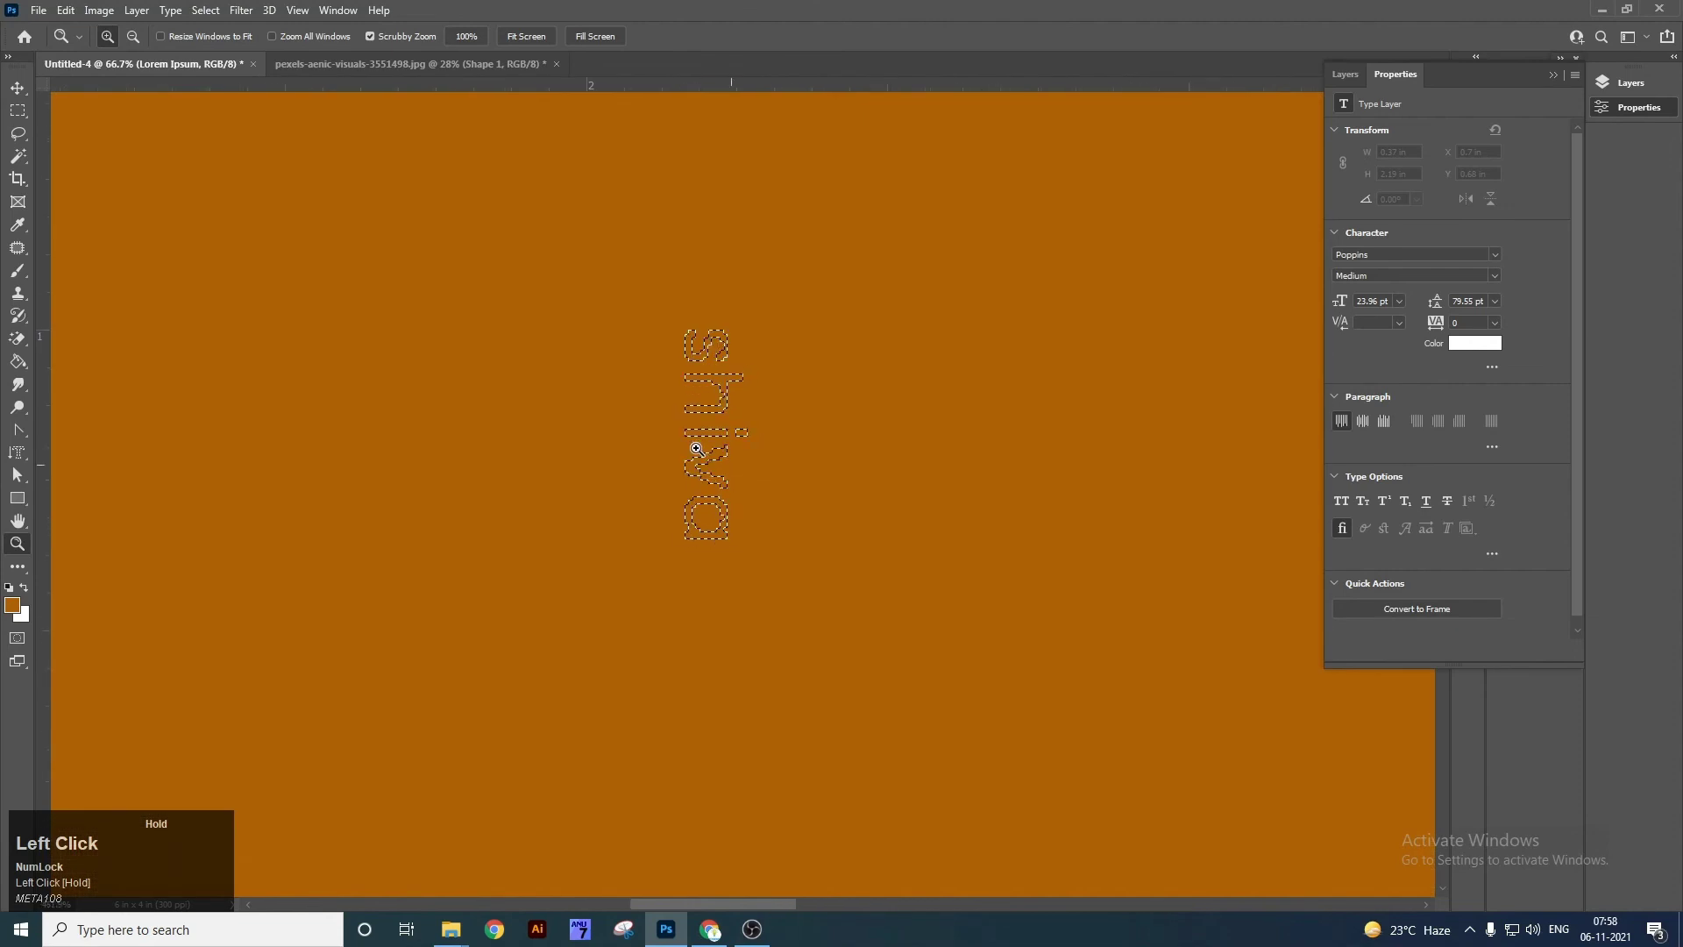
key("ctrl+d")
key("v")
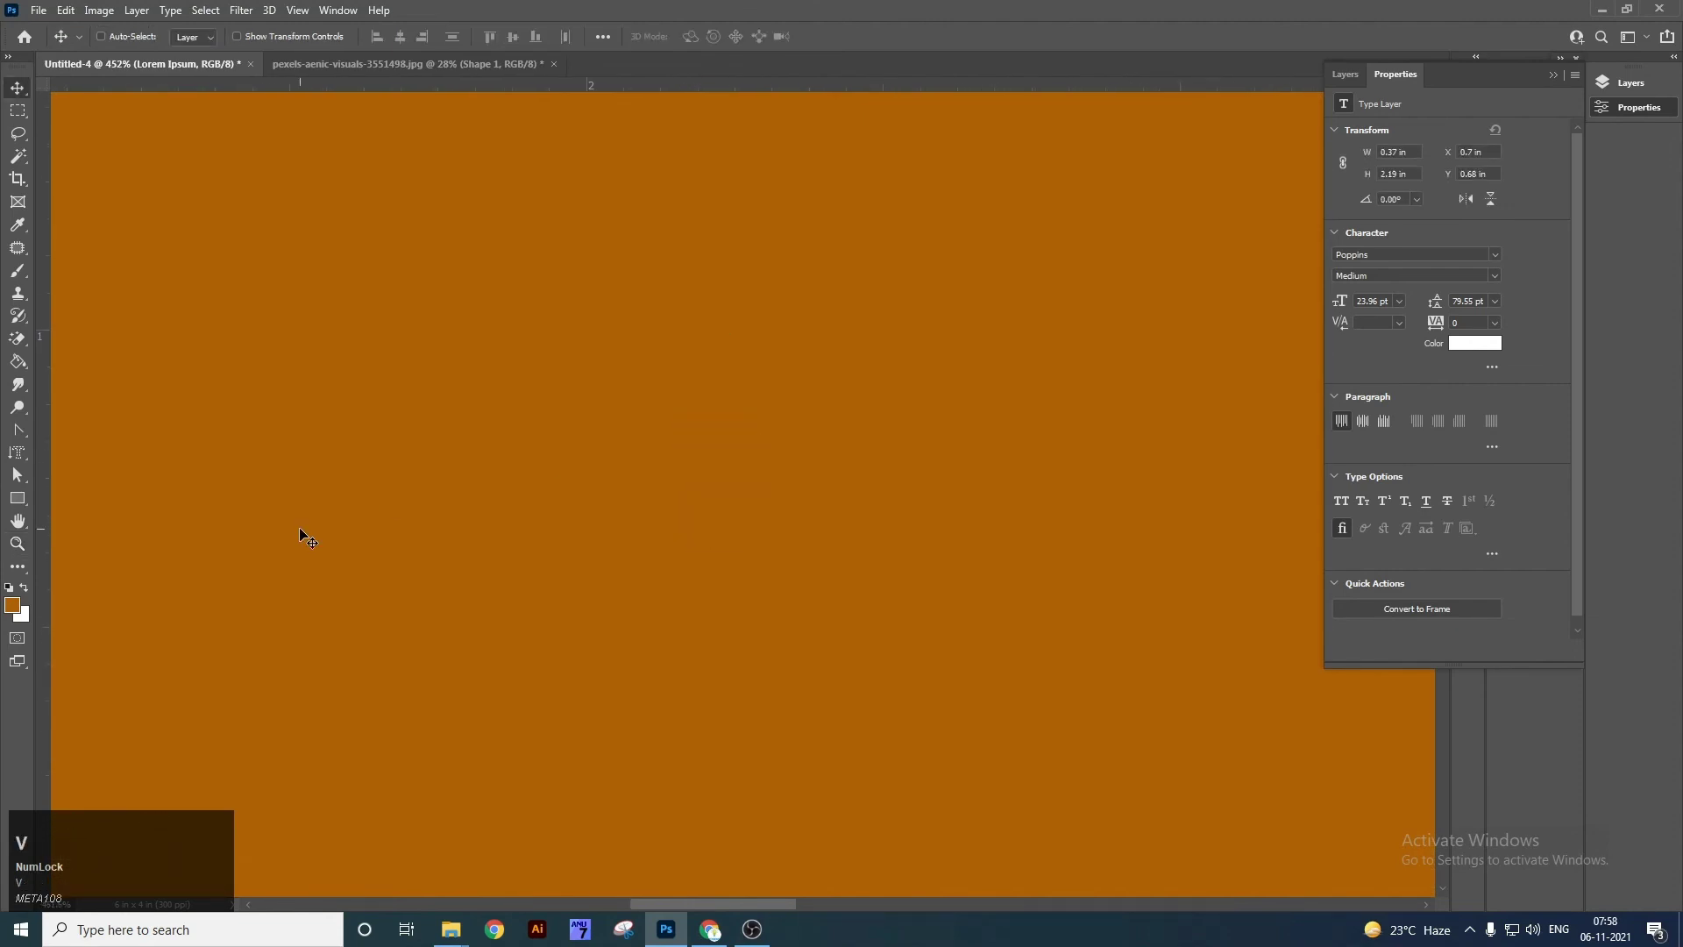
key("ctrl+0")
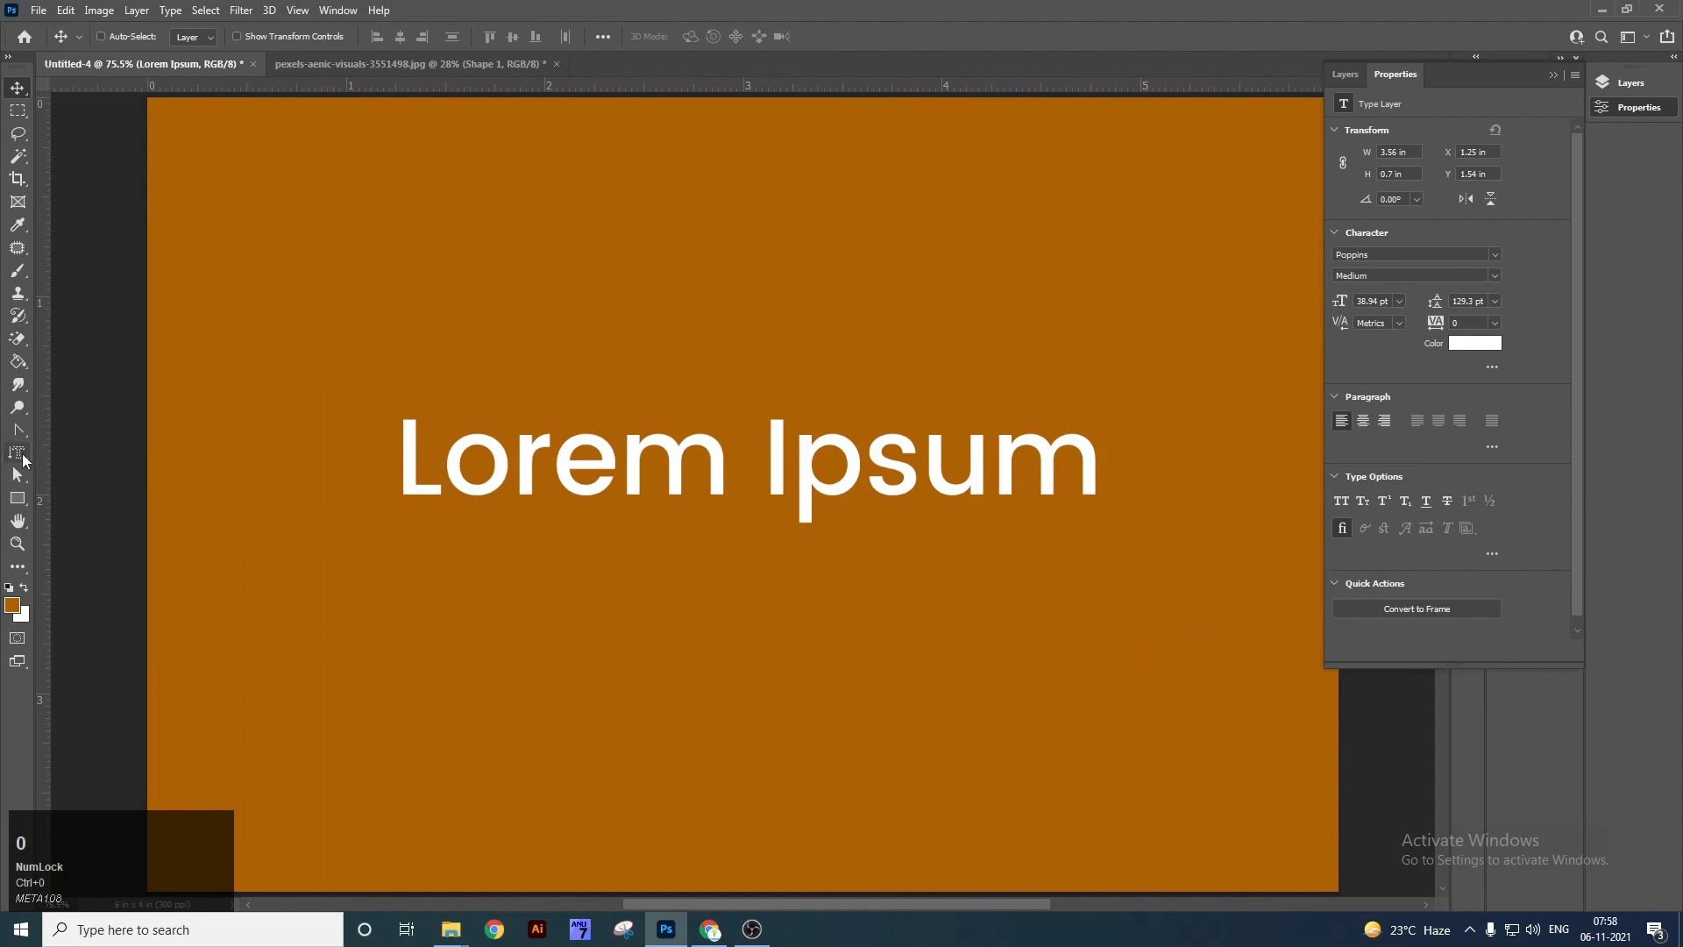
right_click(23, 456)
left_click(121, 507)
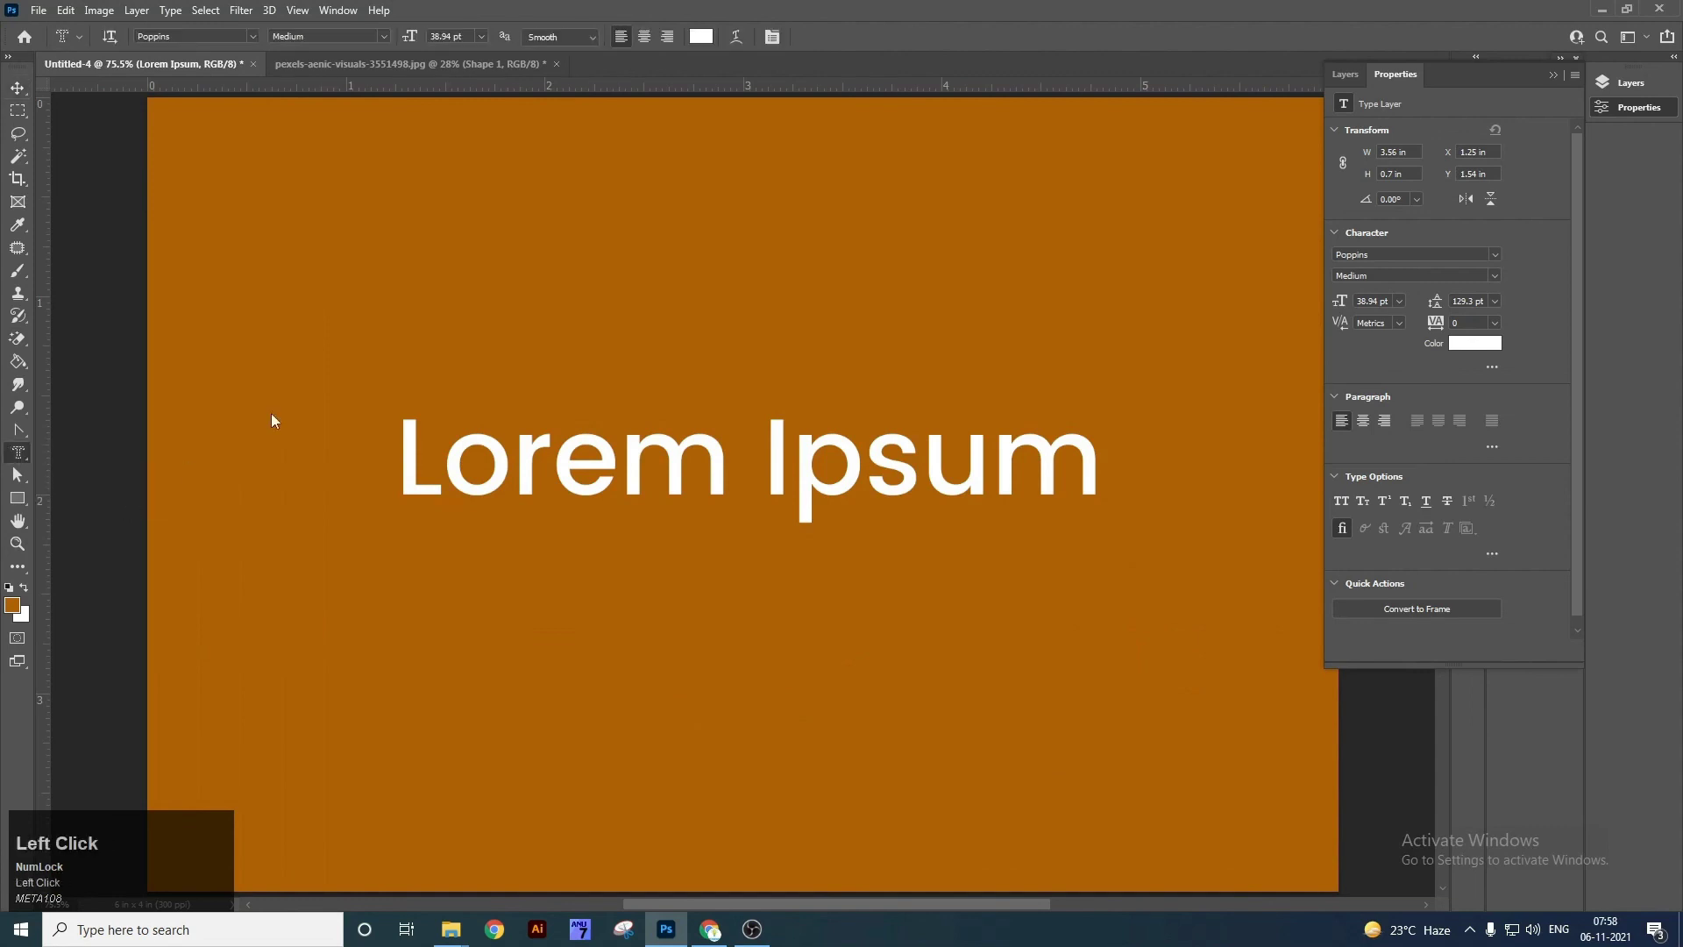
left_click(500, 324)
key("ctrl+Return")
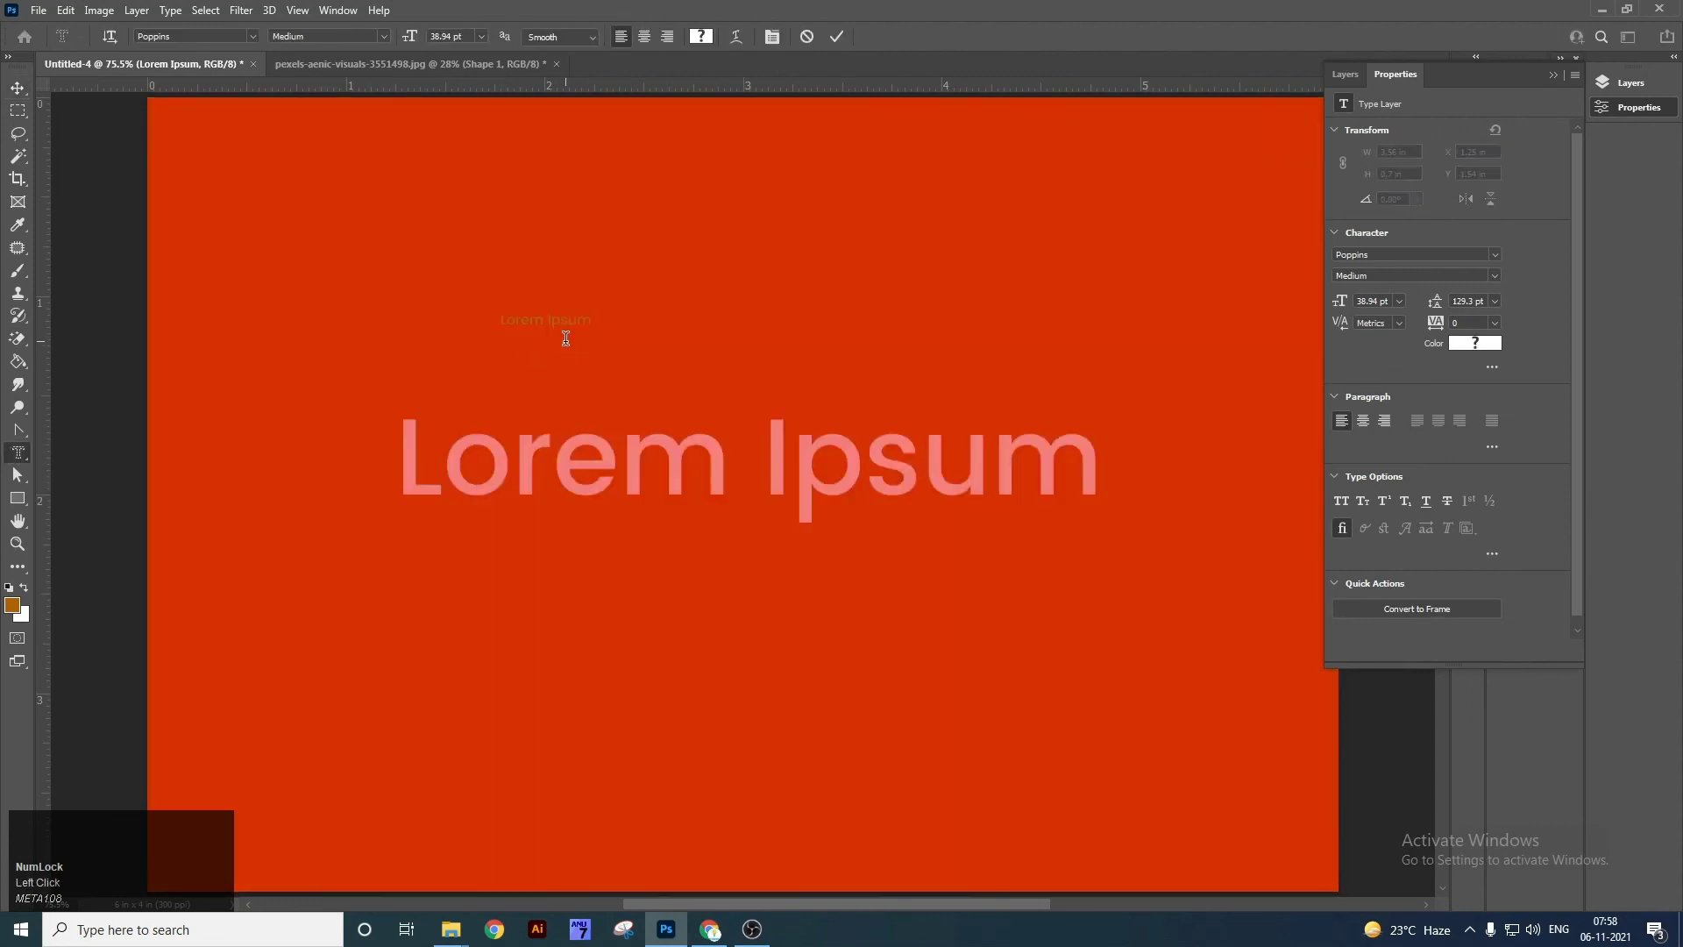
key("z")
left_click_drag(513, 304, 631, 376)
key("ctrl+d")
key("v")
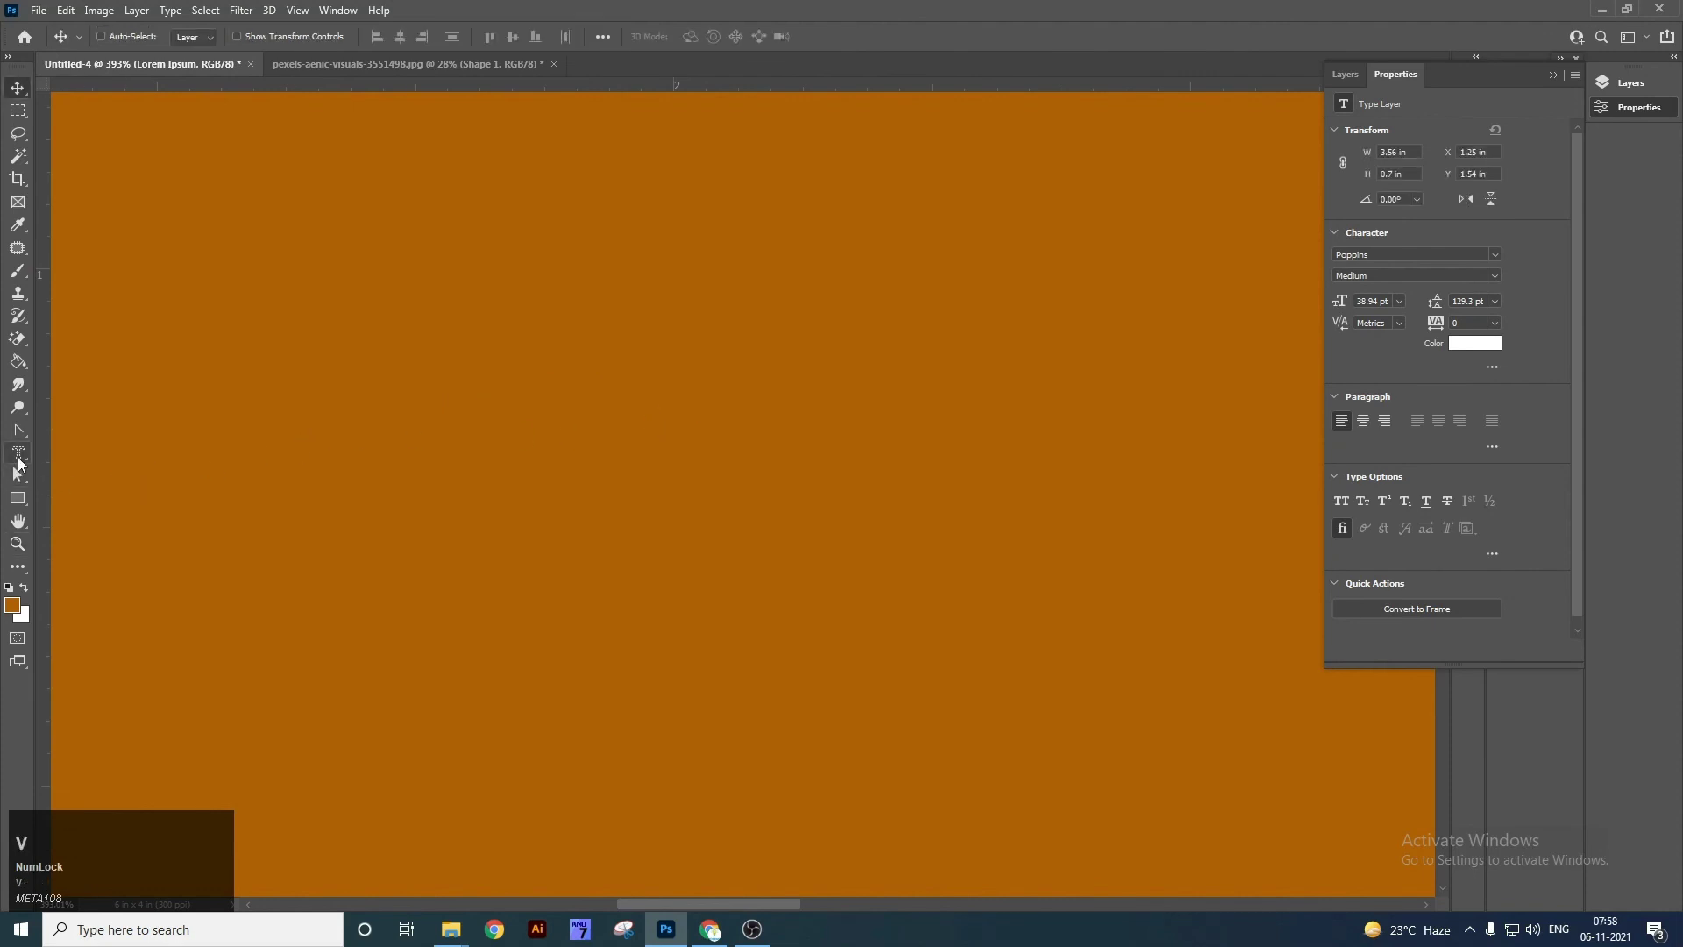
right_click(18, 473)
left_click(70, 478)
right_click(33, 473)
left_click(54, 482)
key("ctrl+0")
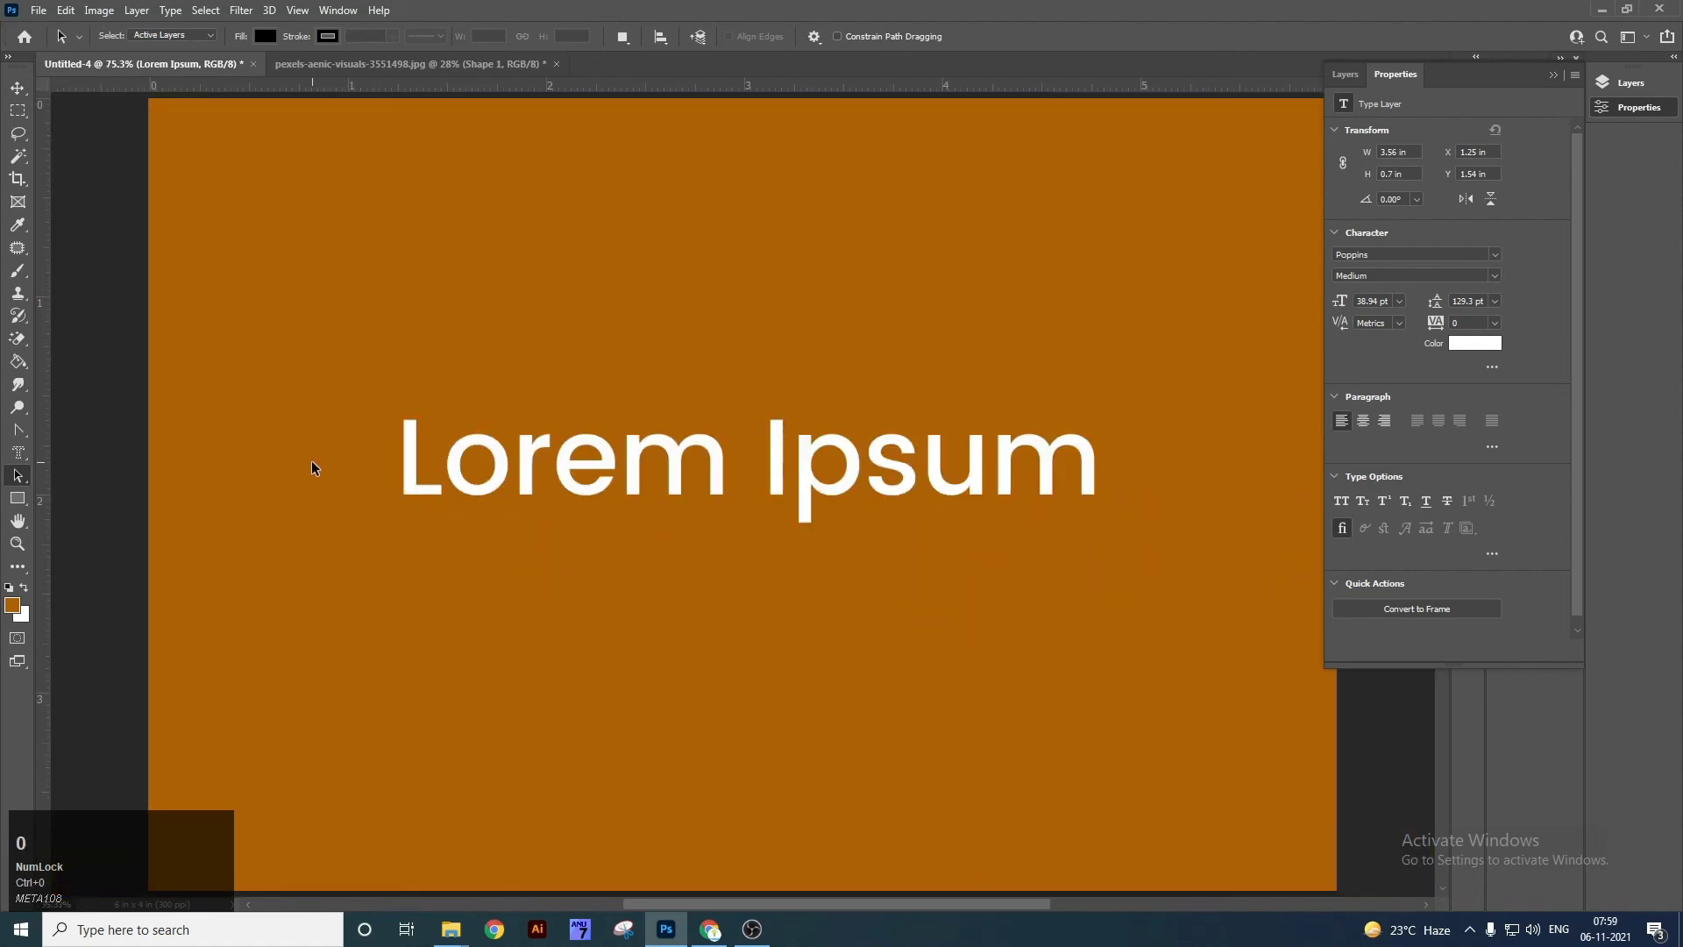
left_click(407, 466)
right_click(18, 431)
Draw a three-anchor curved path and move it above 'Lorem'.
left_click(81, 428)
left_click_drag(481, 262, 569, 286)
left_click_drag(556, 351, 449, 378)
left_click_drag(412, 353, 422, 303)
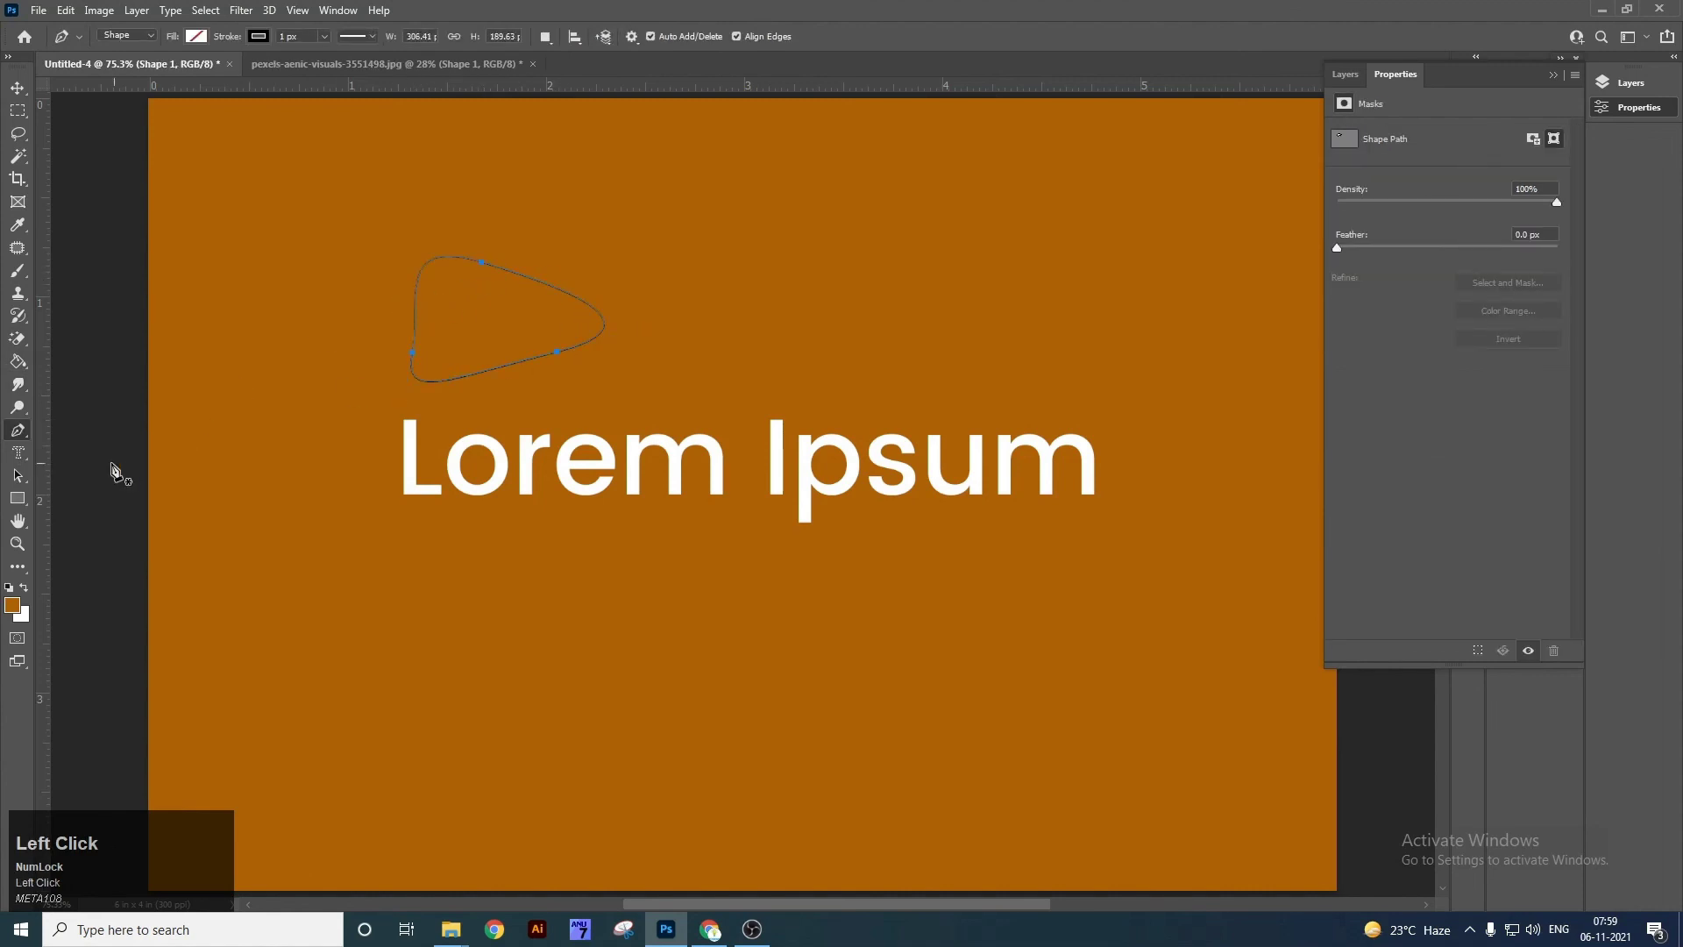
left_click(18, 476)
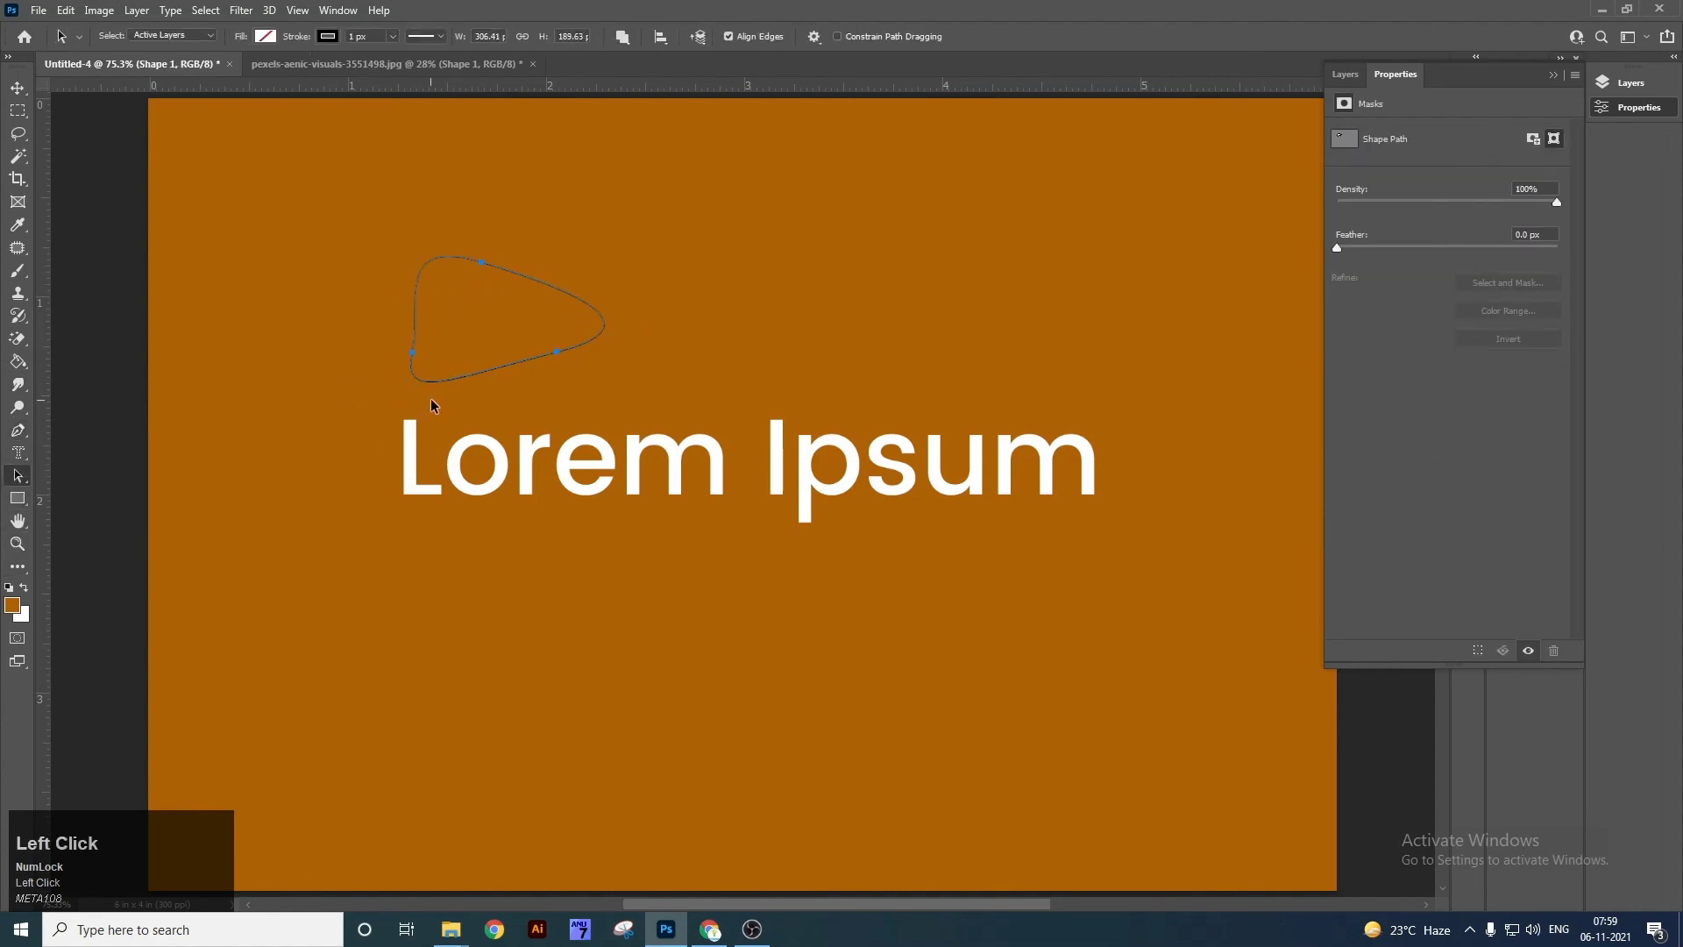
left_click_drag(410, 356, 308, 306)
left_click_drag(455, 307, 707, 334)
Reshape the triangle by dragging its left anchor and bending the direction handles.
right_click(22, 483)
left_click(87, 479)
left_click_drag(561, 340, 478, 390)
left_click(512, 377)
left_click(486, 328)
left_click(485, 336)
left_click_drag(466, 214, 501, 207)
left_click_drag(339, 330, 411, 219)
left_click_drag(487, 335, 440, 335)
Move the whole curved triangle right, centred above the title, and deselect it.
right_click(17, 478)
left_click(392, 460)
left_click_drag(442, 338, 635, 353)
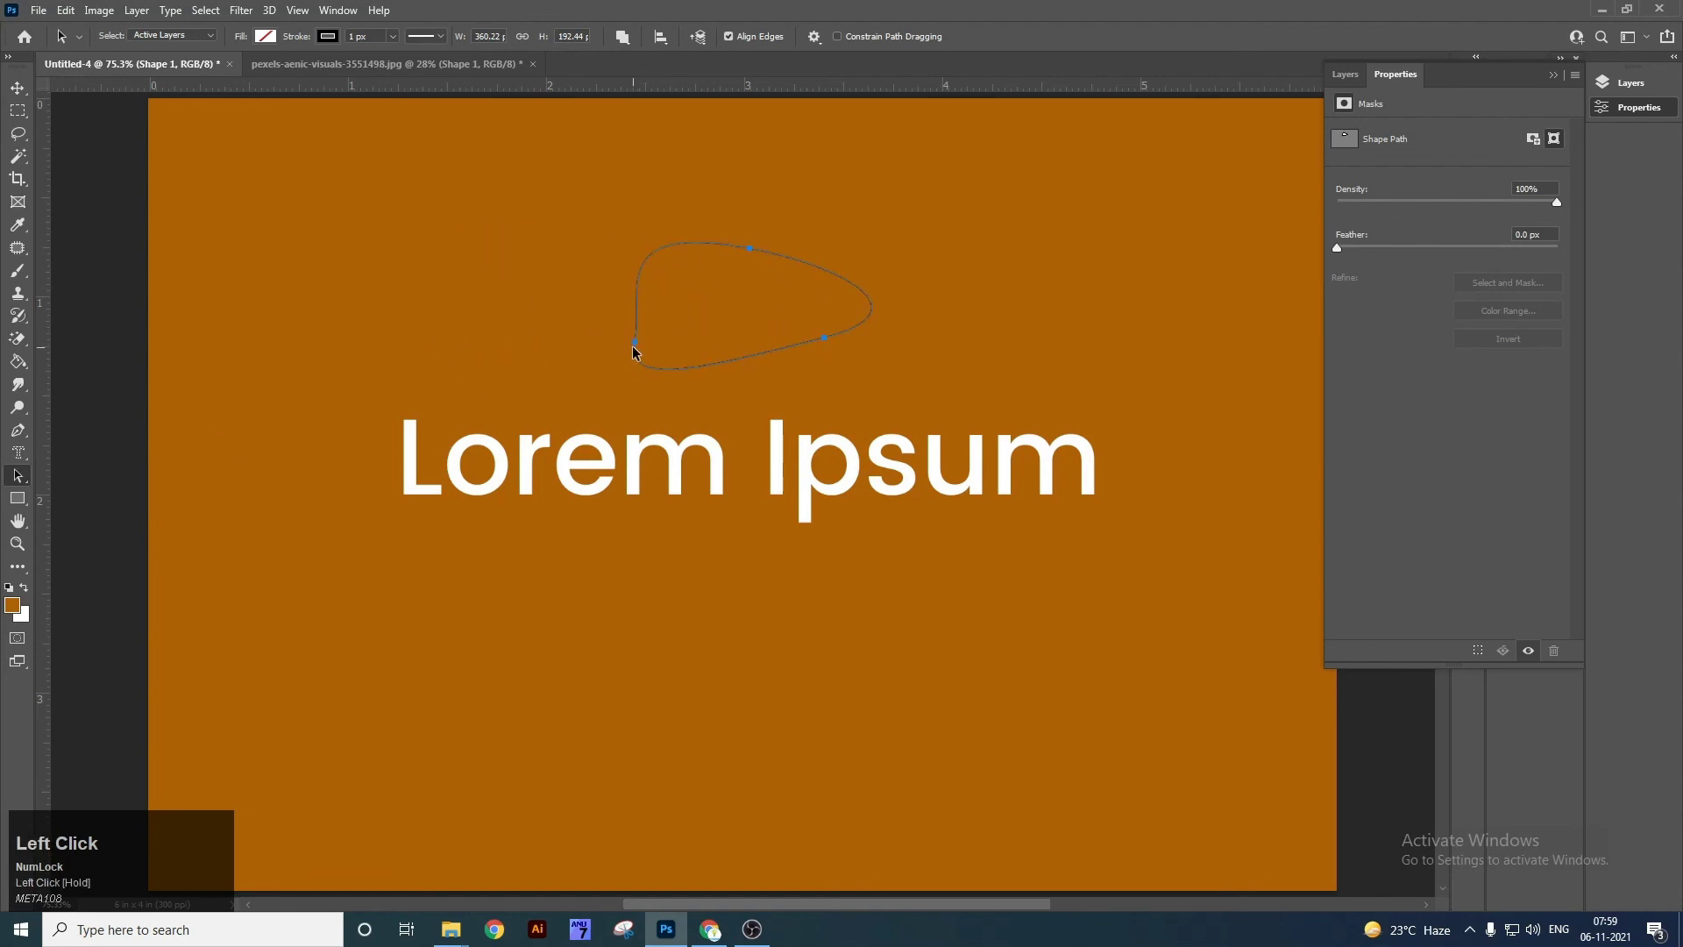
left_click(418, 467)
Close the Lorem Ipsum document without saving, keeping the elephant photo open.
key("v")
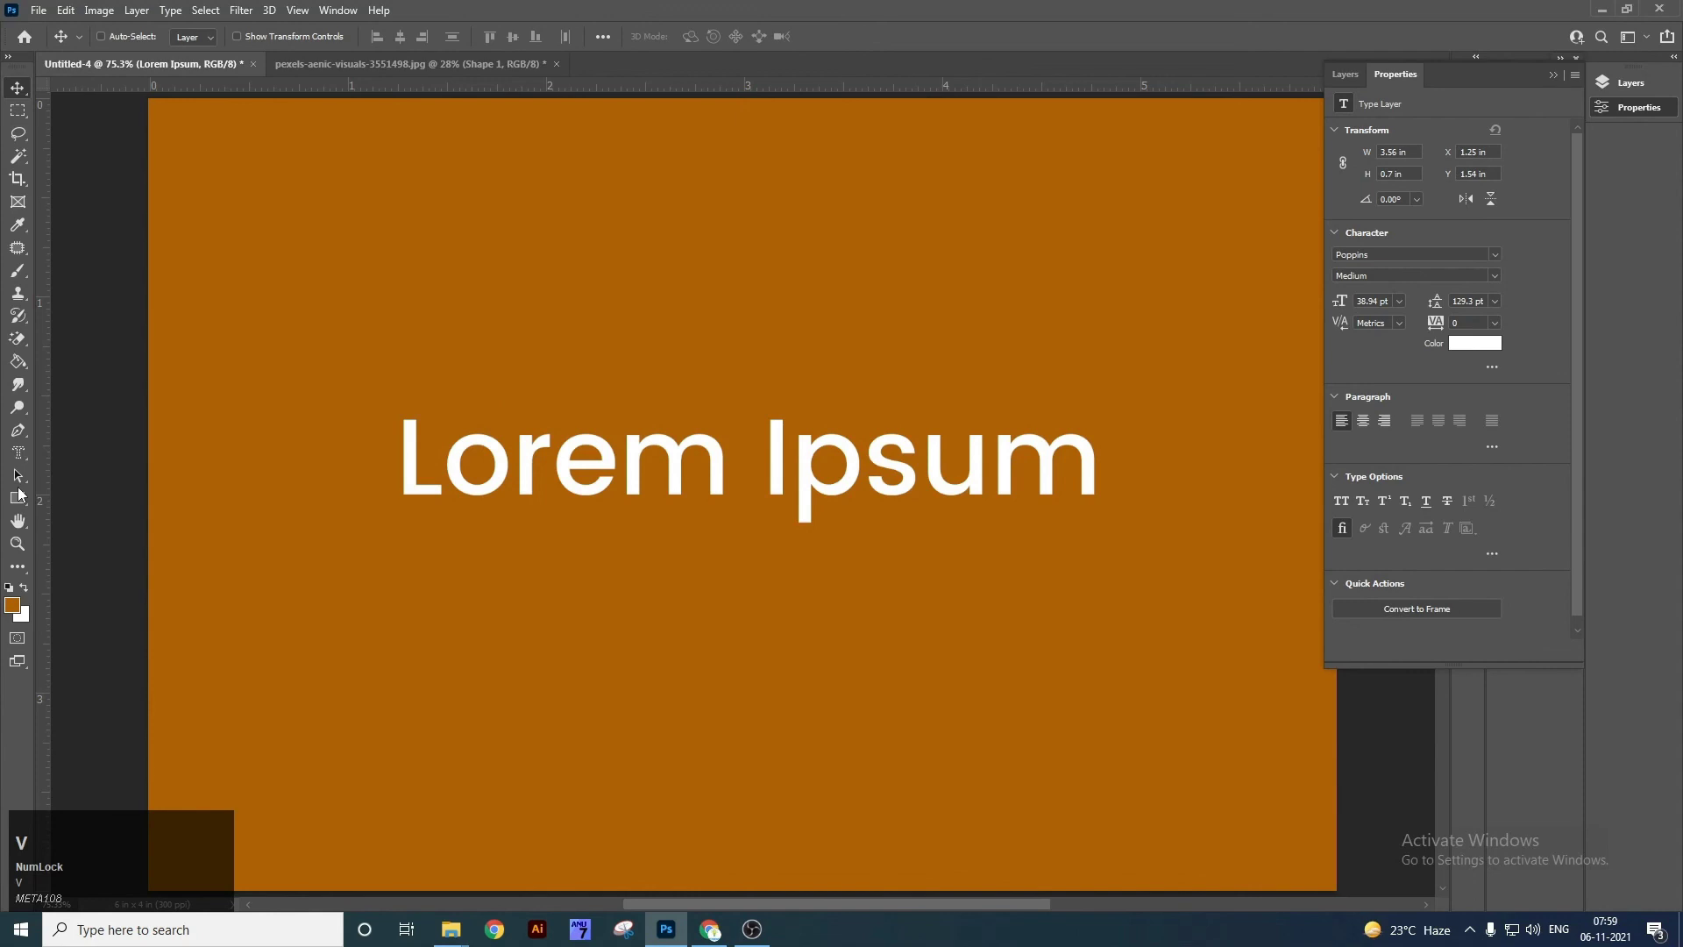
right_click(19, 497)
left_click(66, 496)
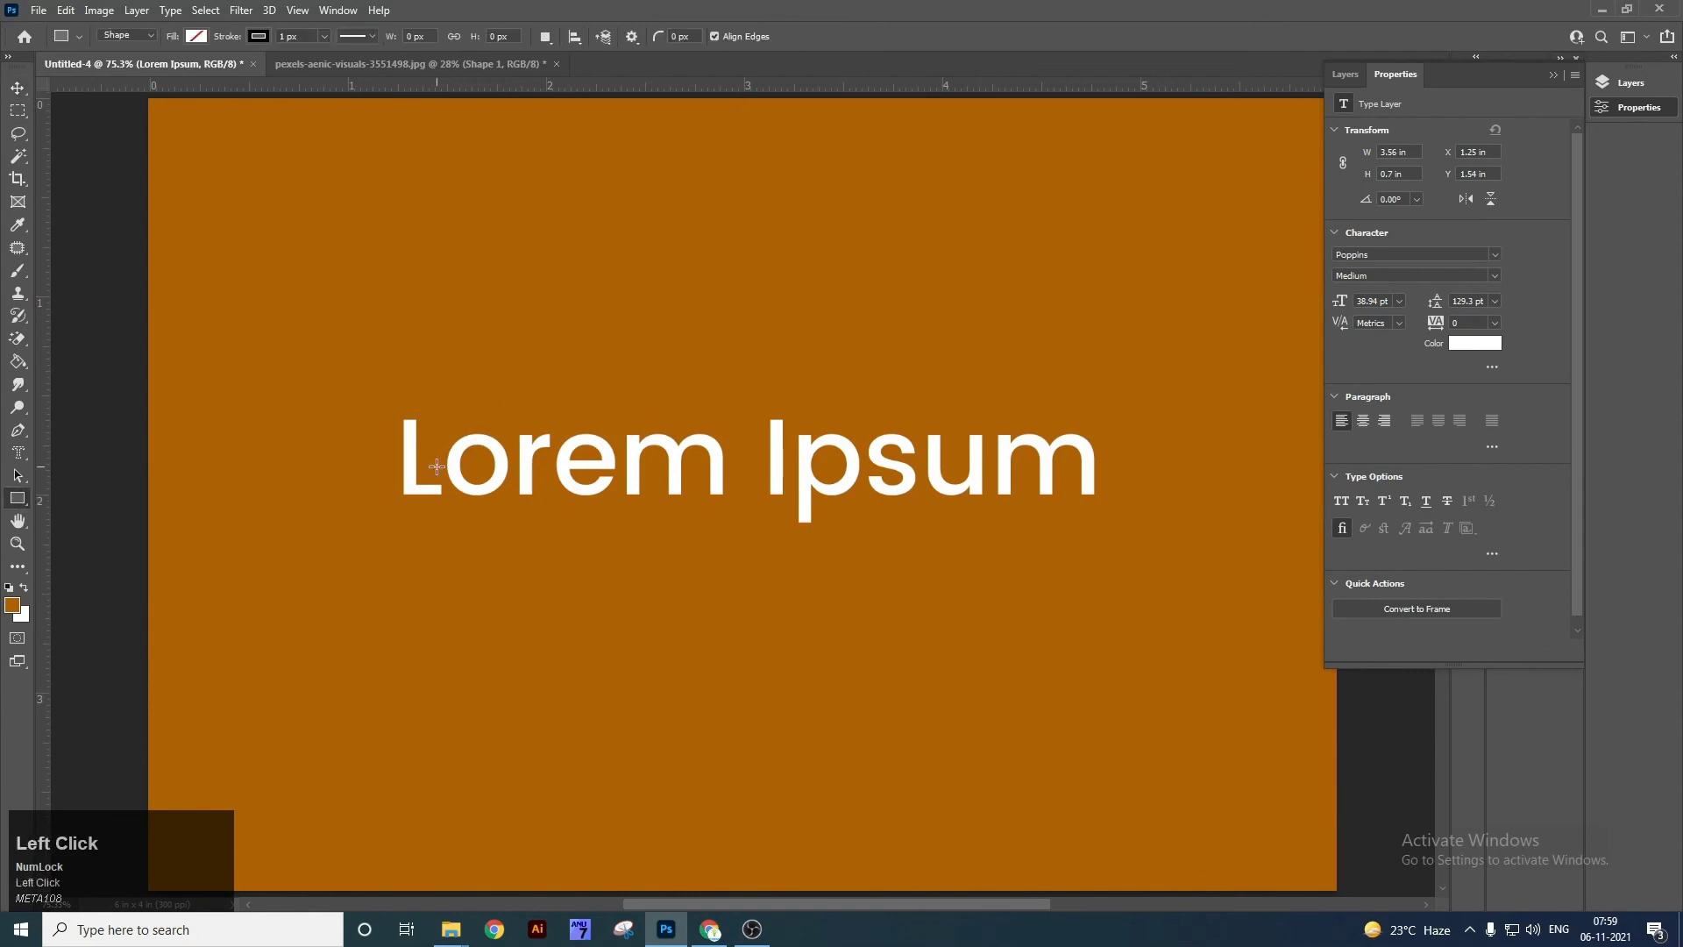
key("v")
key("ctrl")
key("ctrl+w")
left_click(835, 345)
key("ctrl+w")
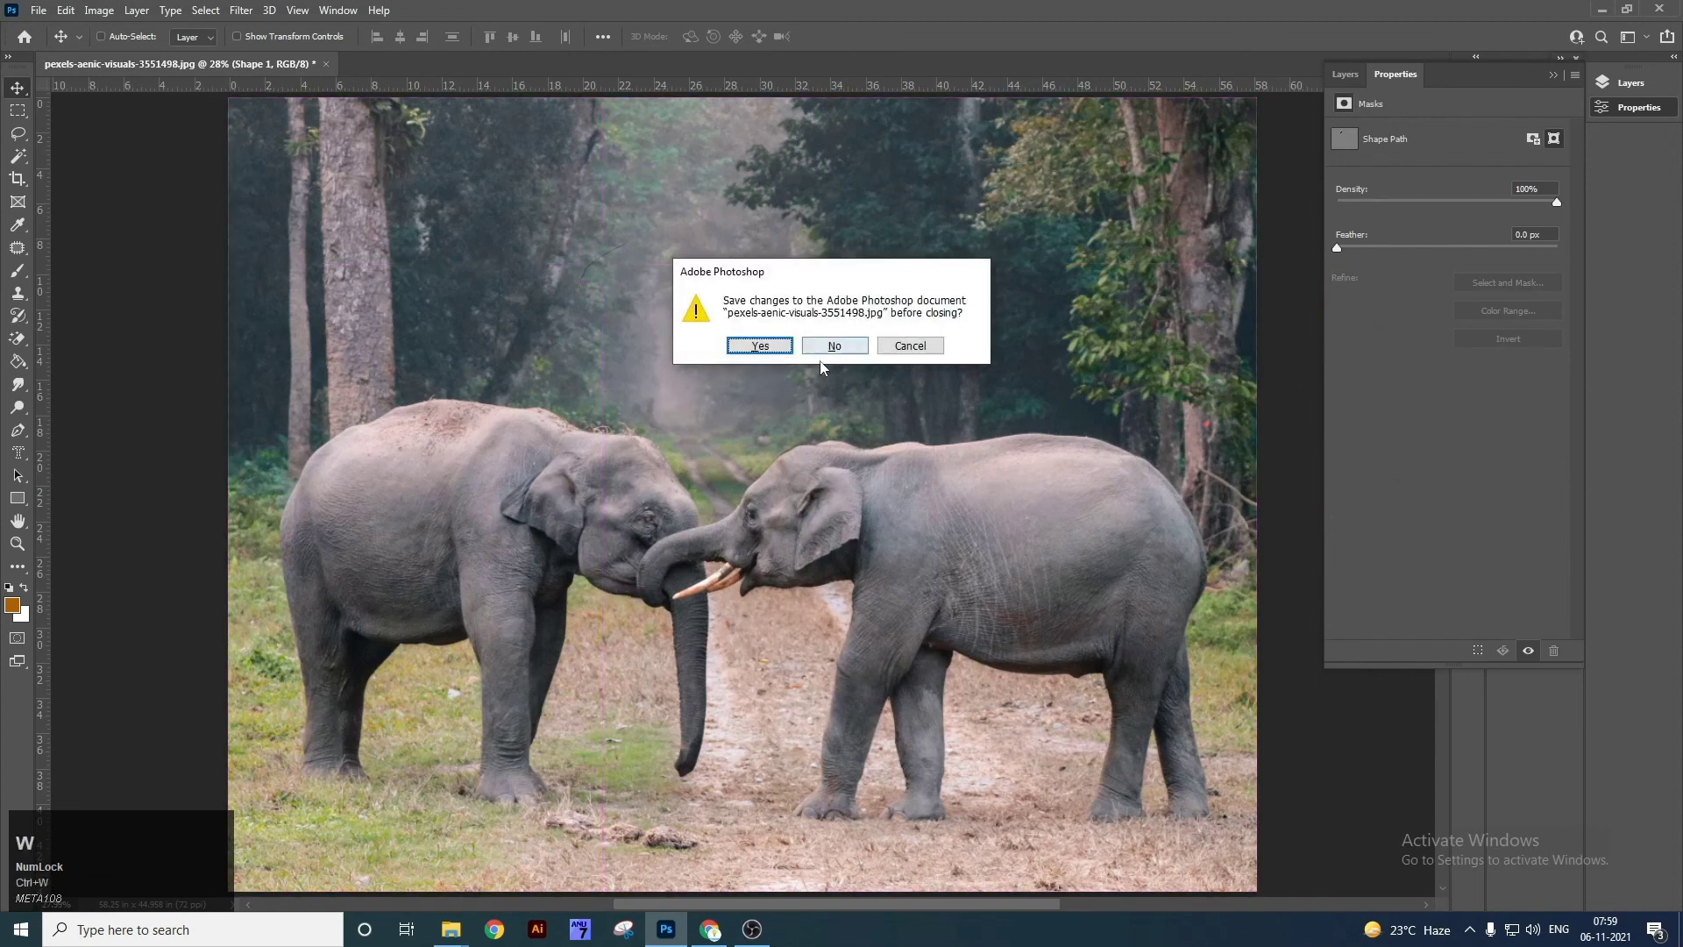
key("Escape")
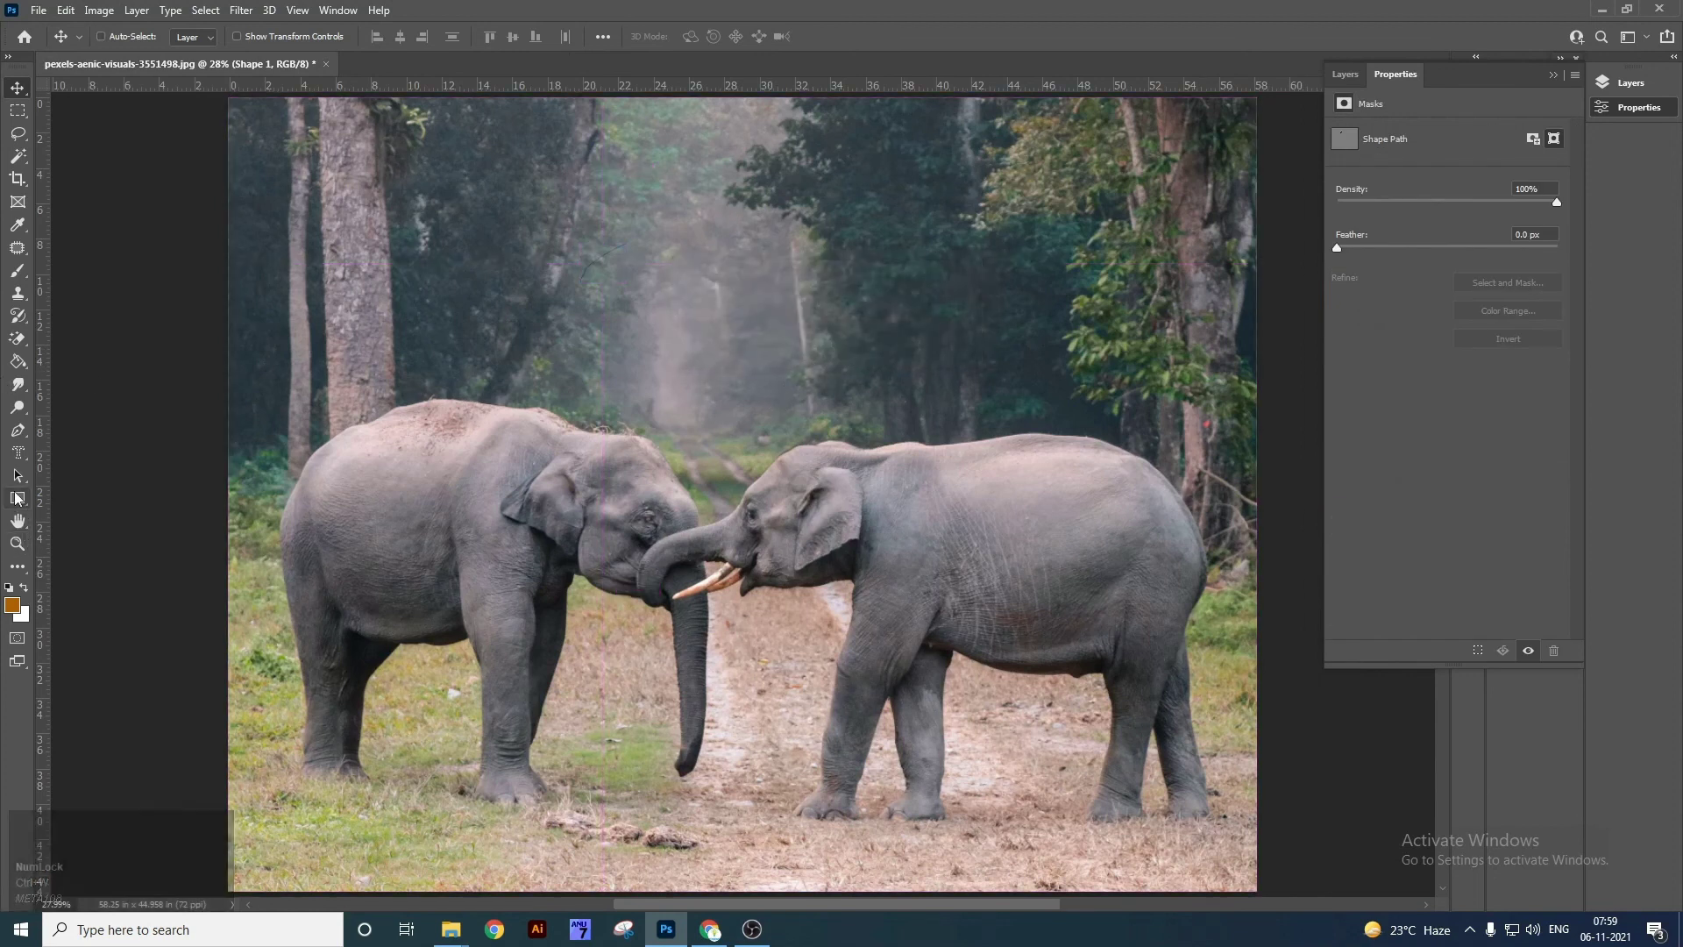
Draw a rectangle in Shape mode over the elephants' heads.
right_click(18, 498)
left_click(96, 495)
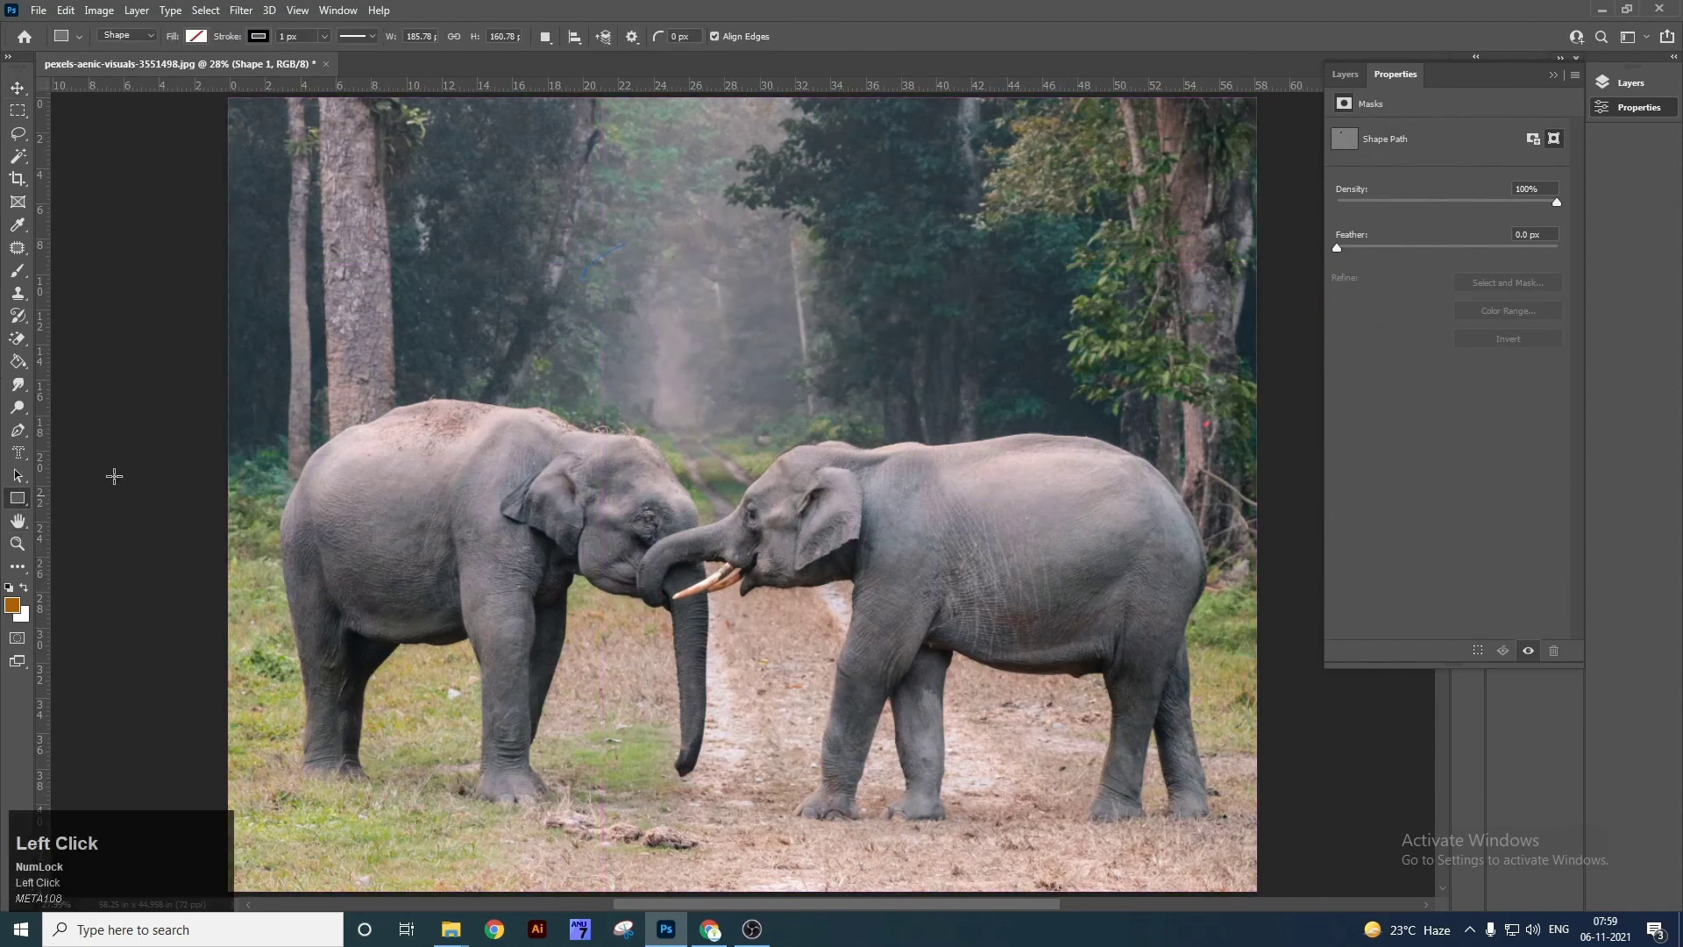
left_click(153, 39)
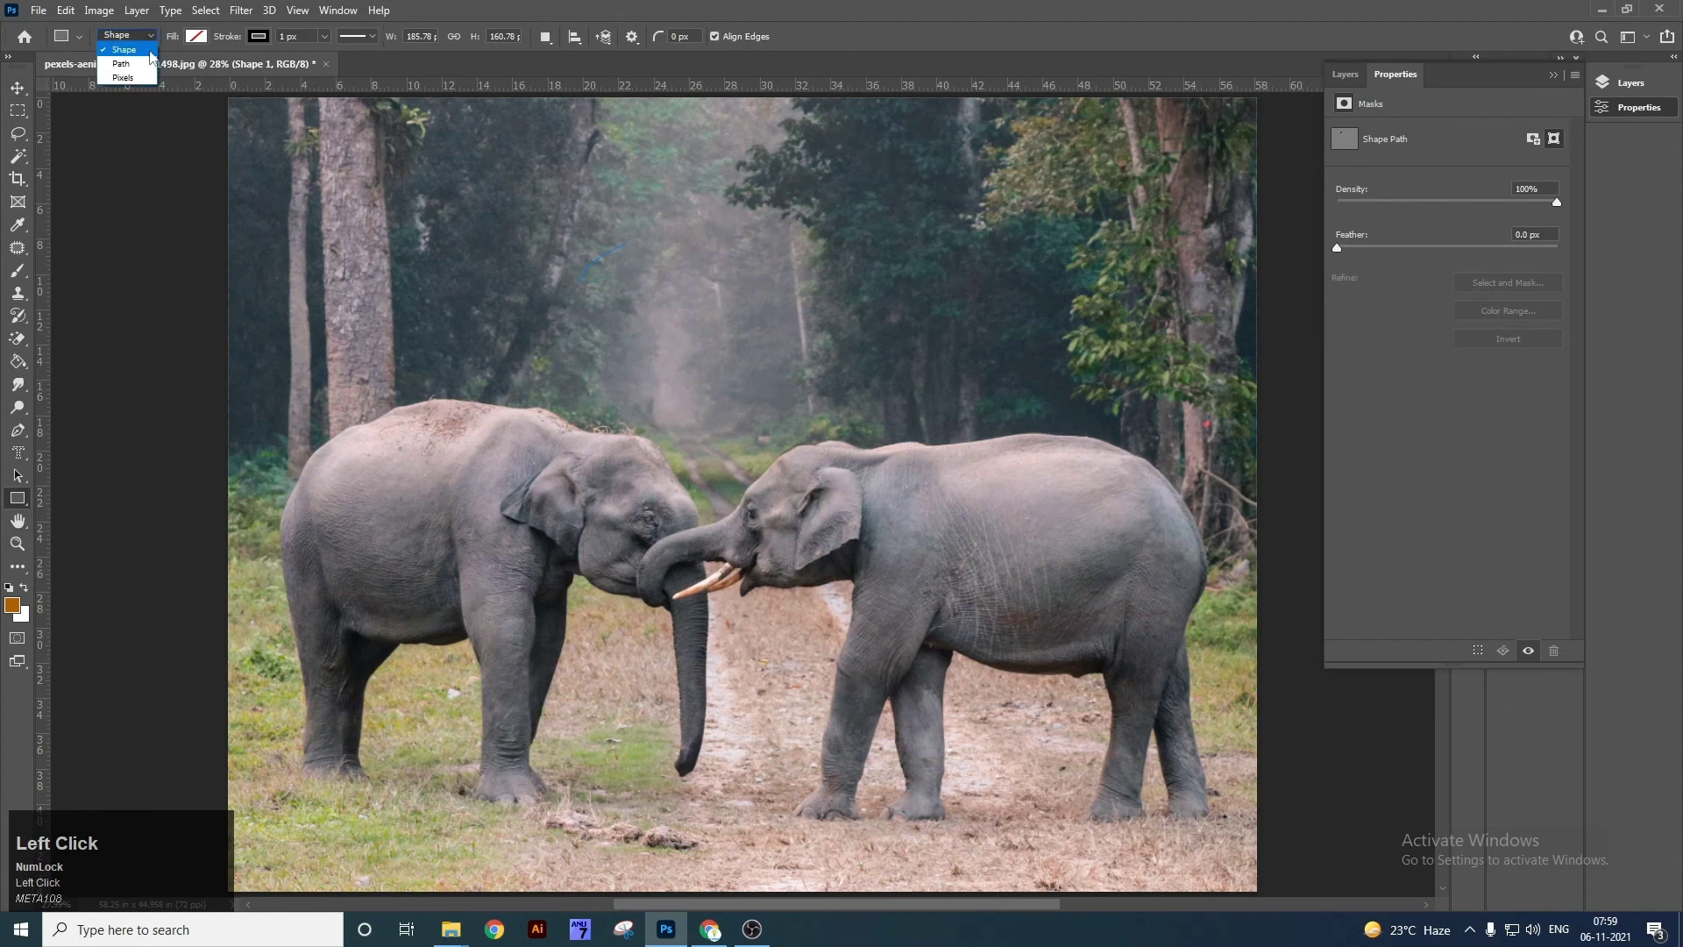
left_click(524, 287)
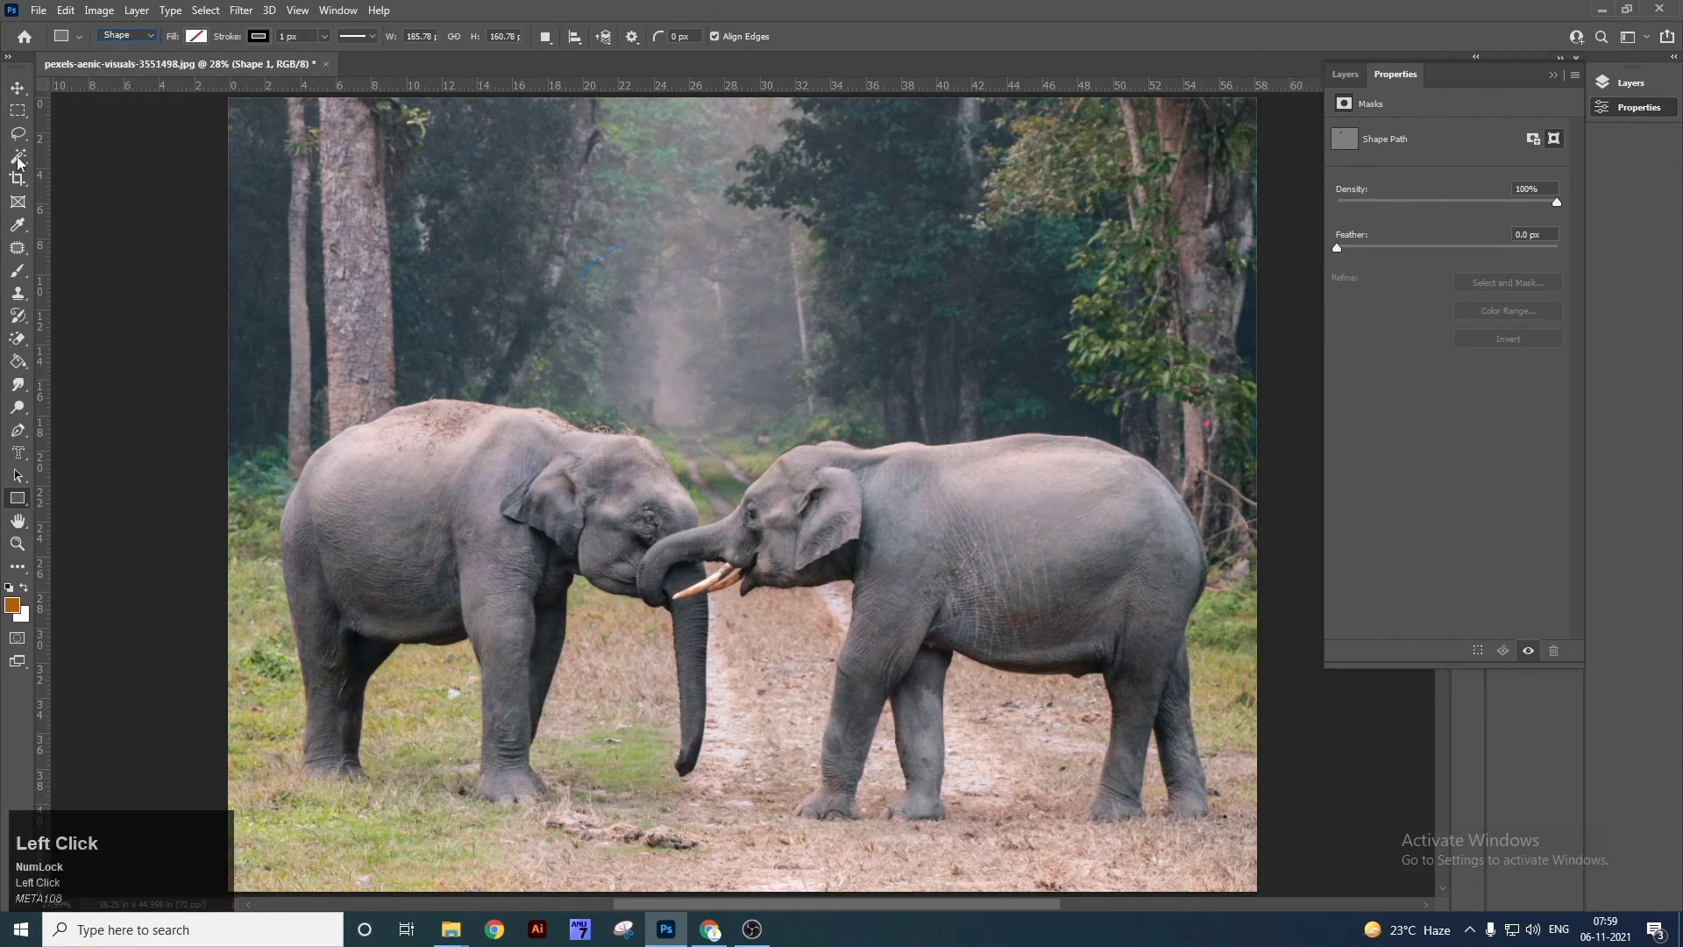
right_click(20, 114)
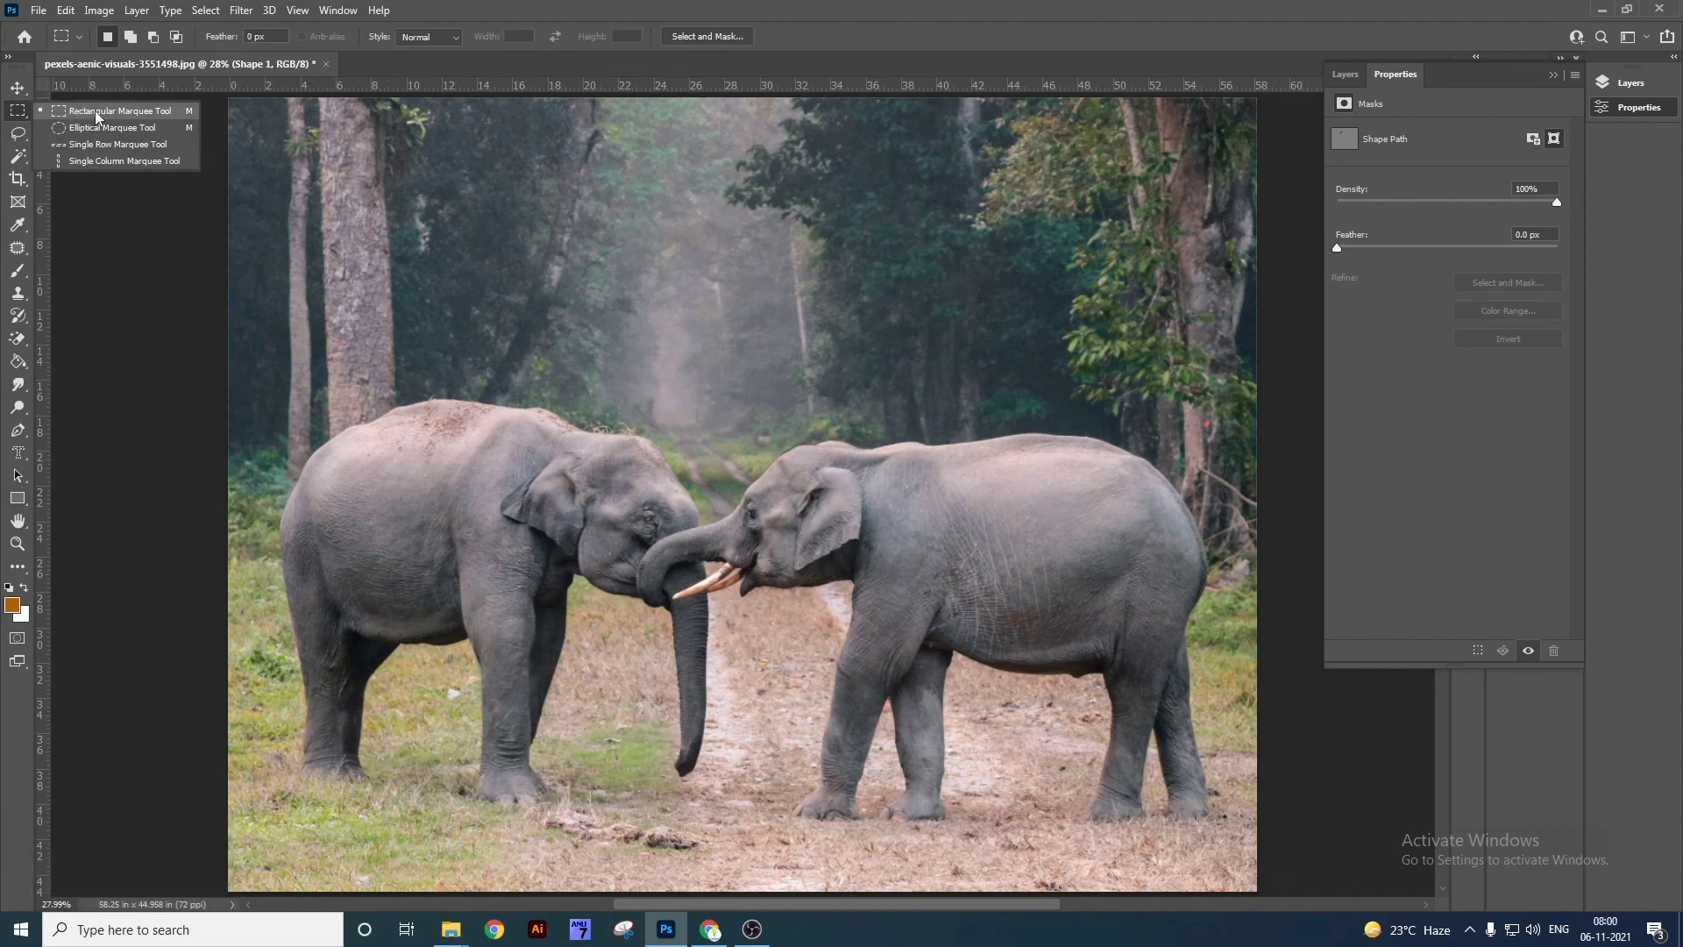
left_click(17, 500)
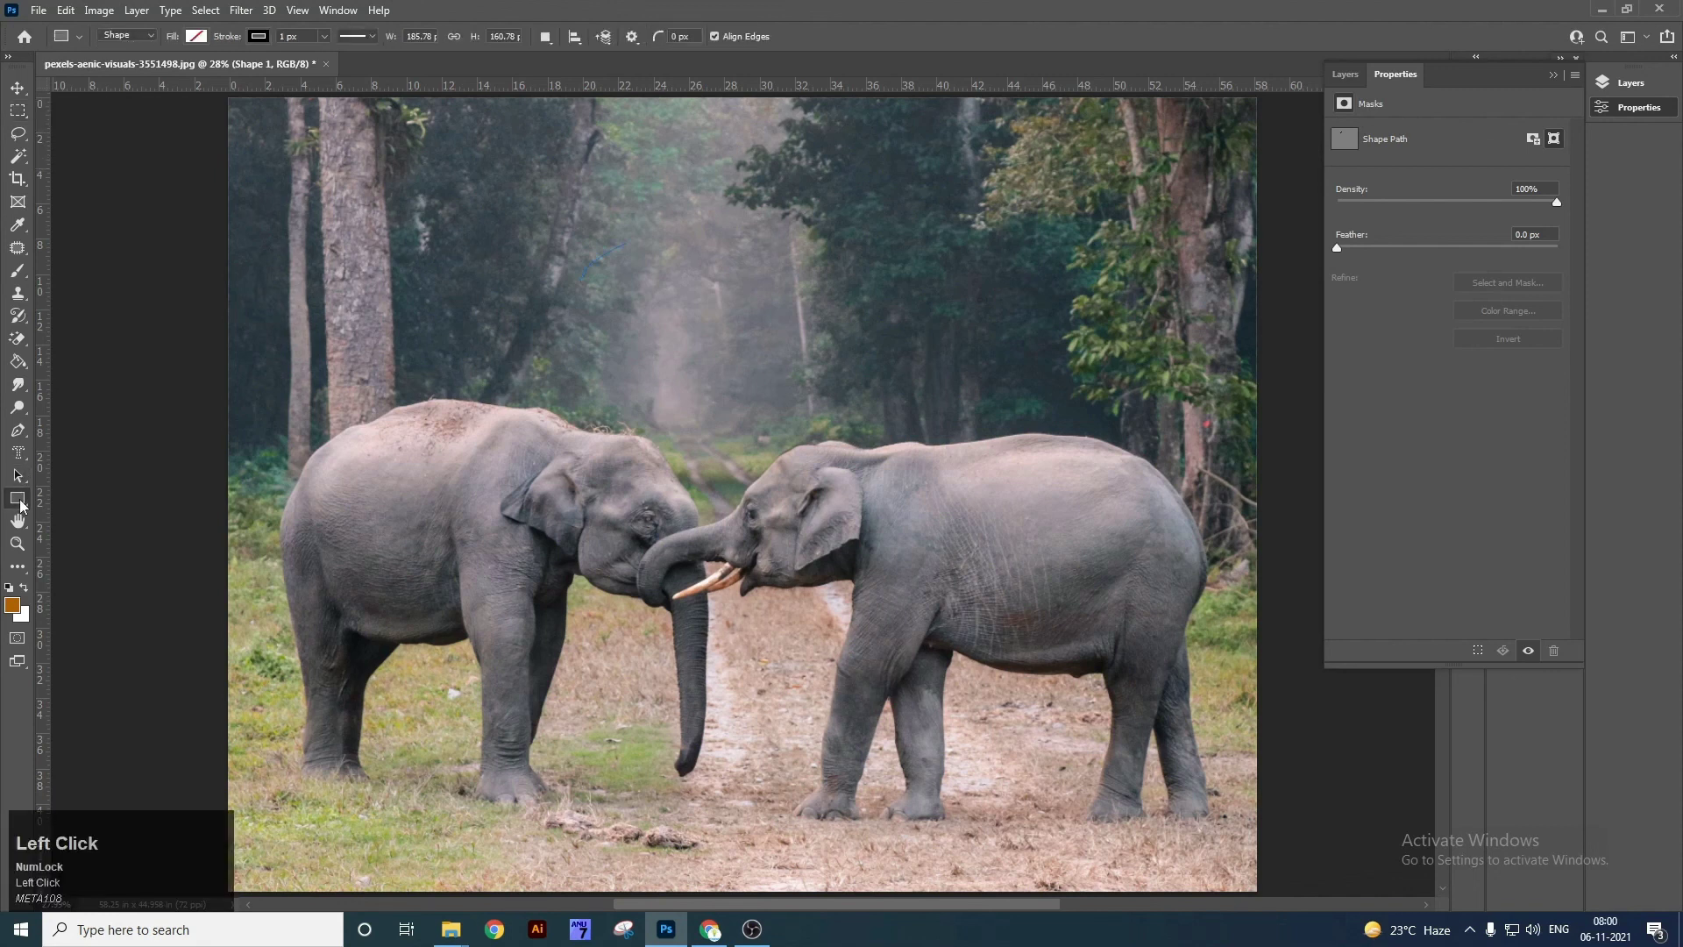
right_click(19, 501)
left_click(85, 504)
left_click_drag(442, 173, 859, 567)
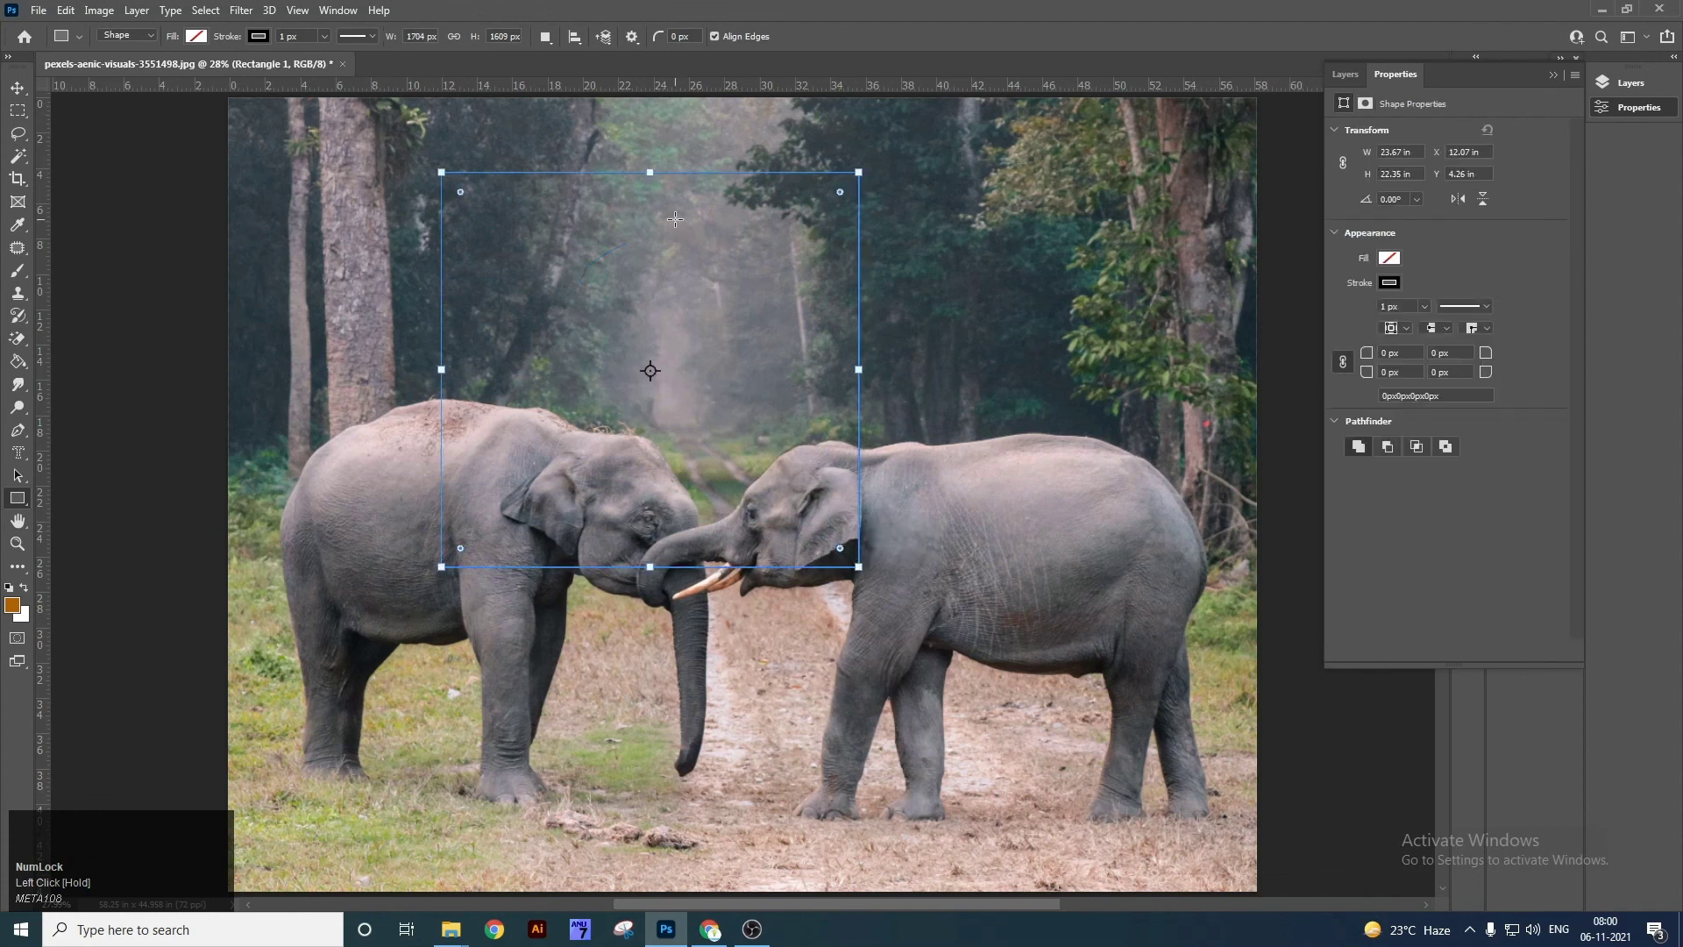
Give the rectangle an orange 120 px stroke and a teal fill.
left_click(1393, 284)
left_click(1380, 375)
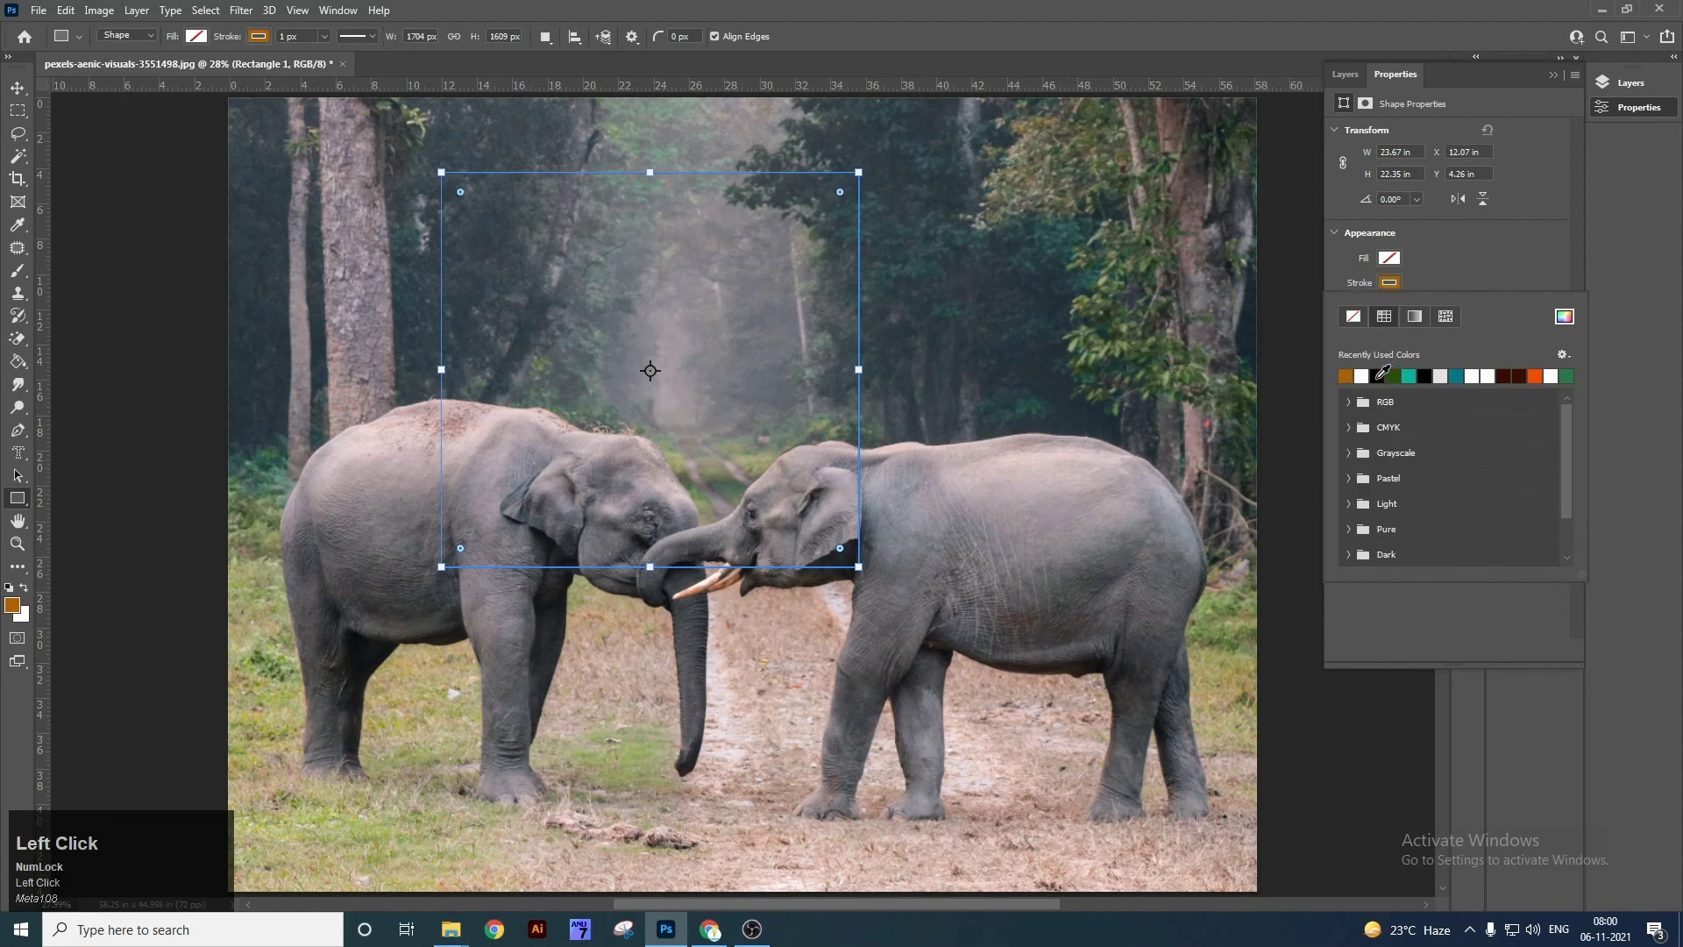
left_click(1454, 272)
left_click(1398, 259)
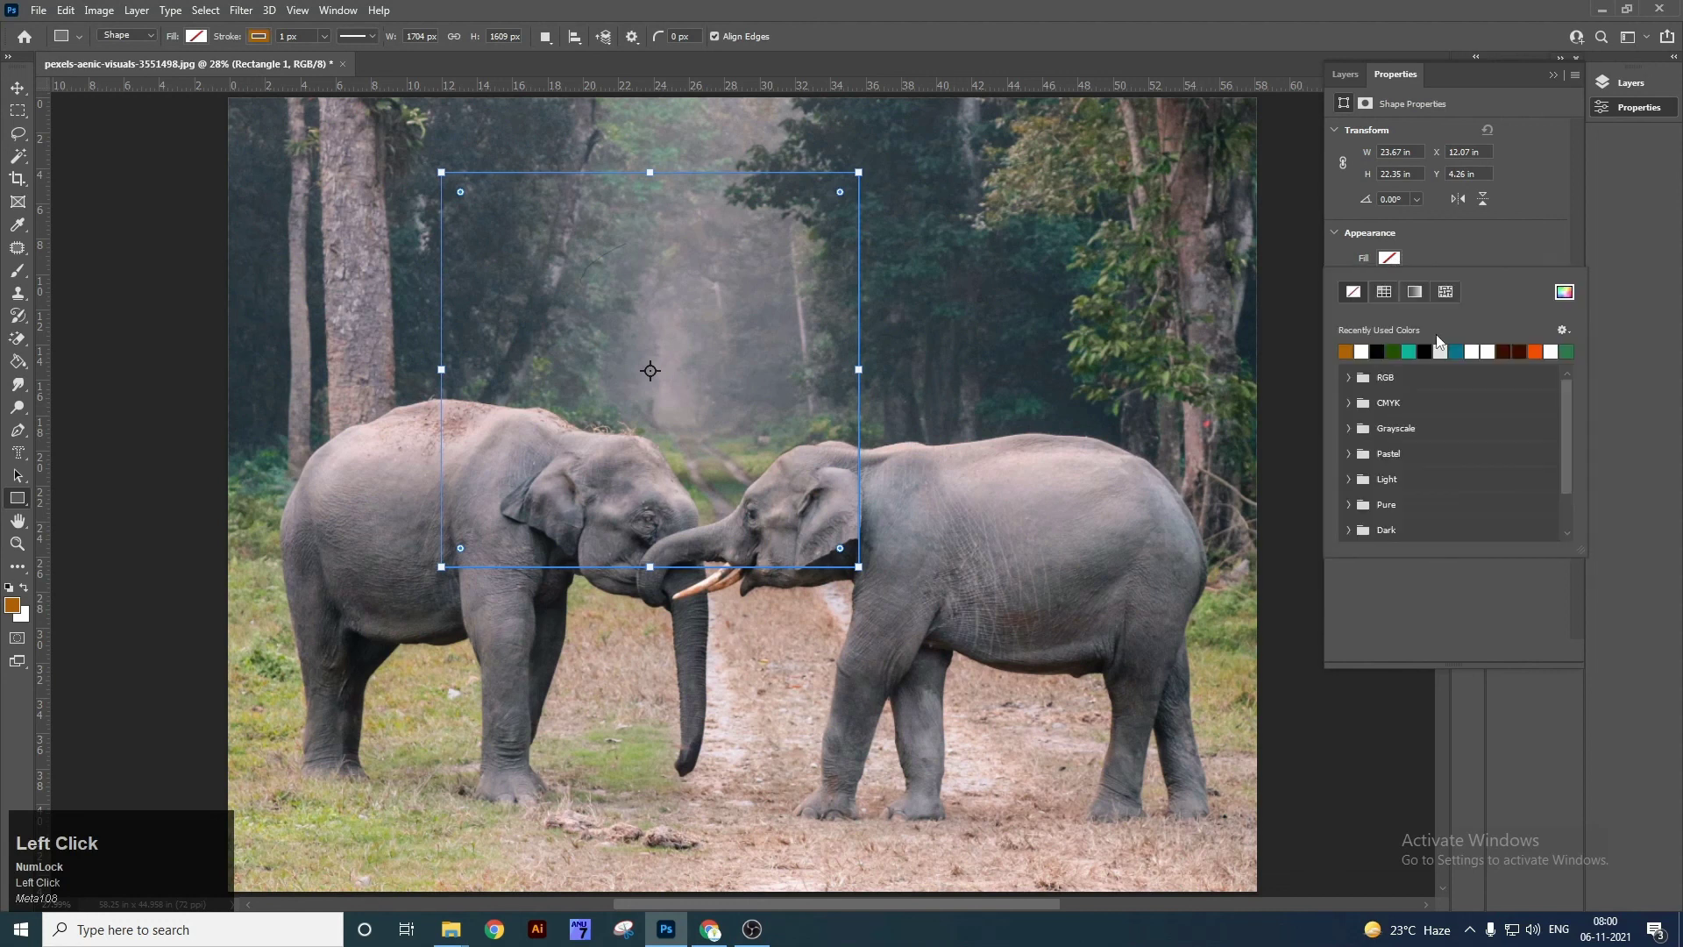
left_click(1455, 350)
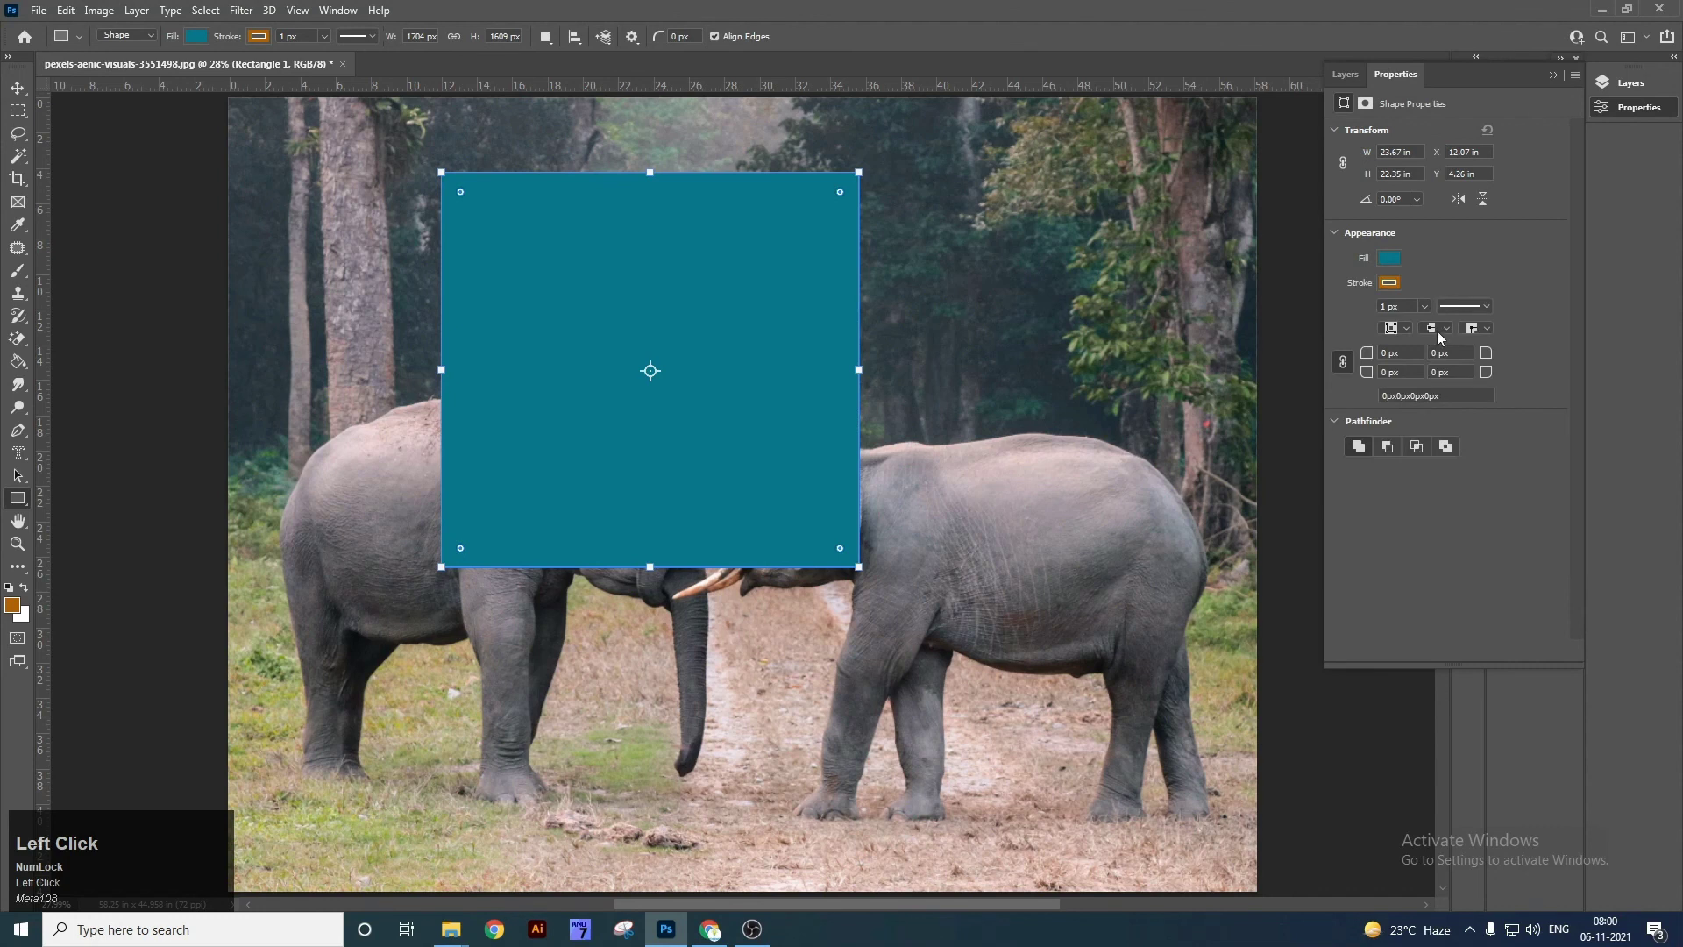
left_click(1392, 306)
key("v")
left_click(1409, 304)
type("120")
key("Return")
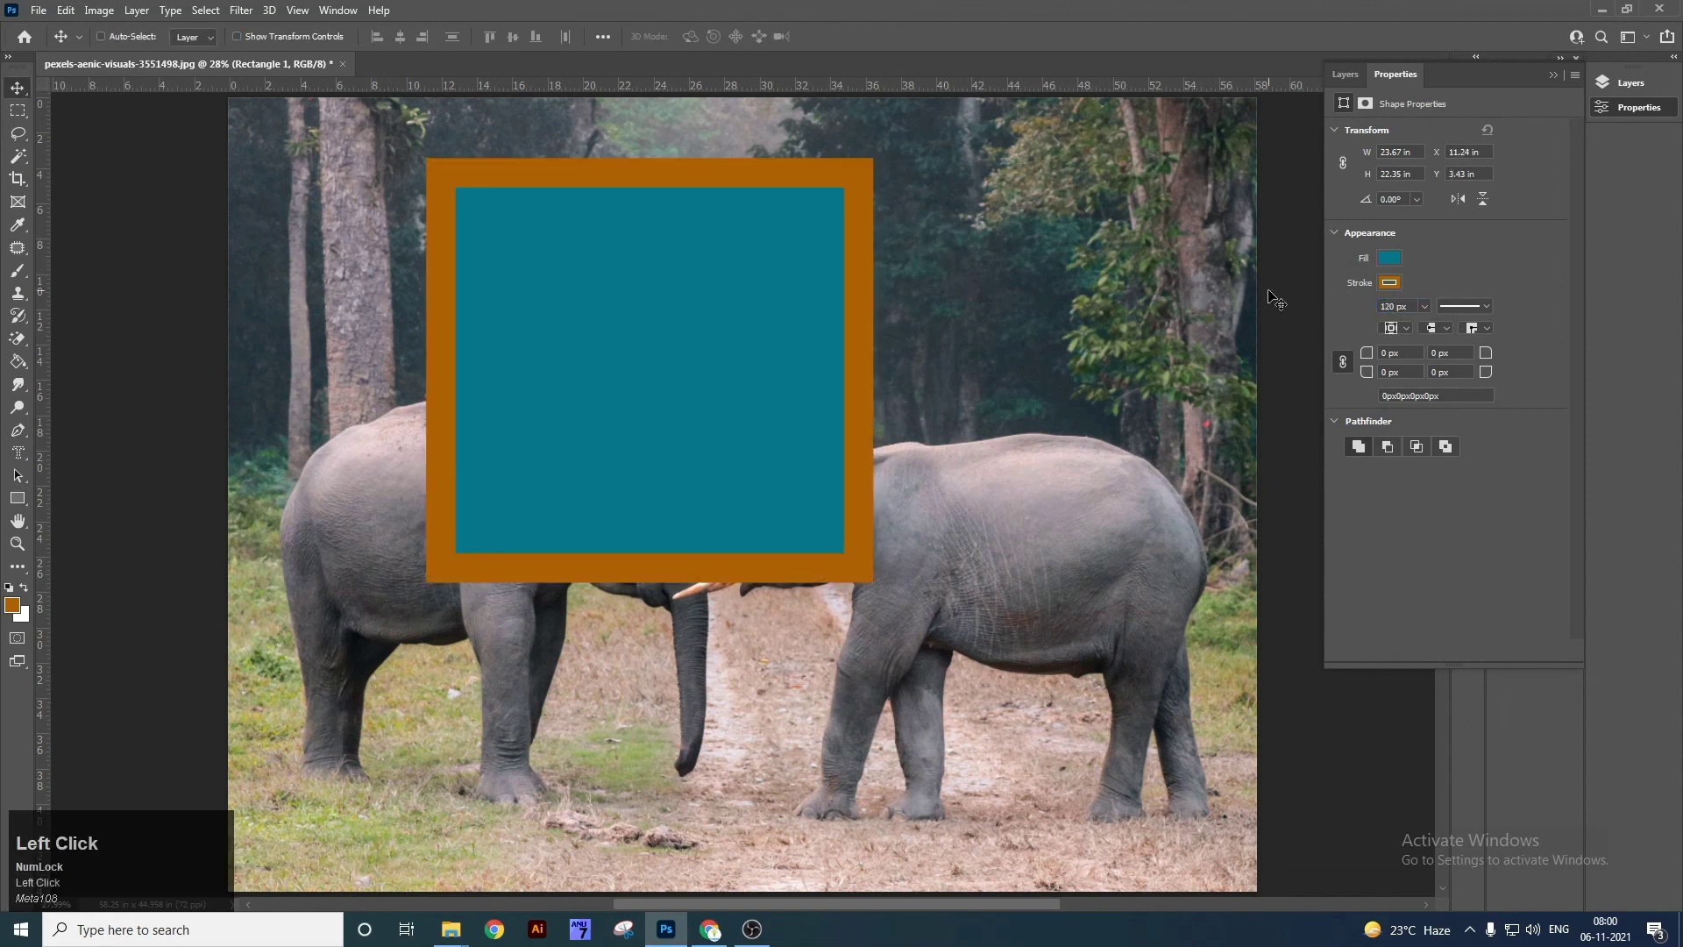
Move the rectangle down-right, round its corners to 20 px, then delete it.
mouse_move(782, 324)
left_mouse_down()
mouse_move(822, 355)
mouse_move(848, 418)
left_mouse_up()
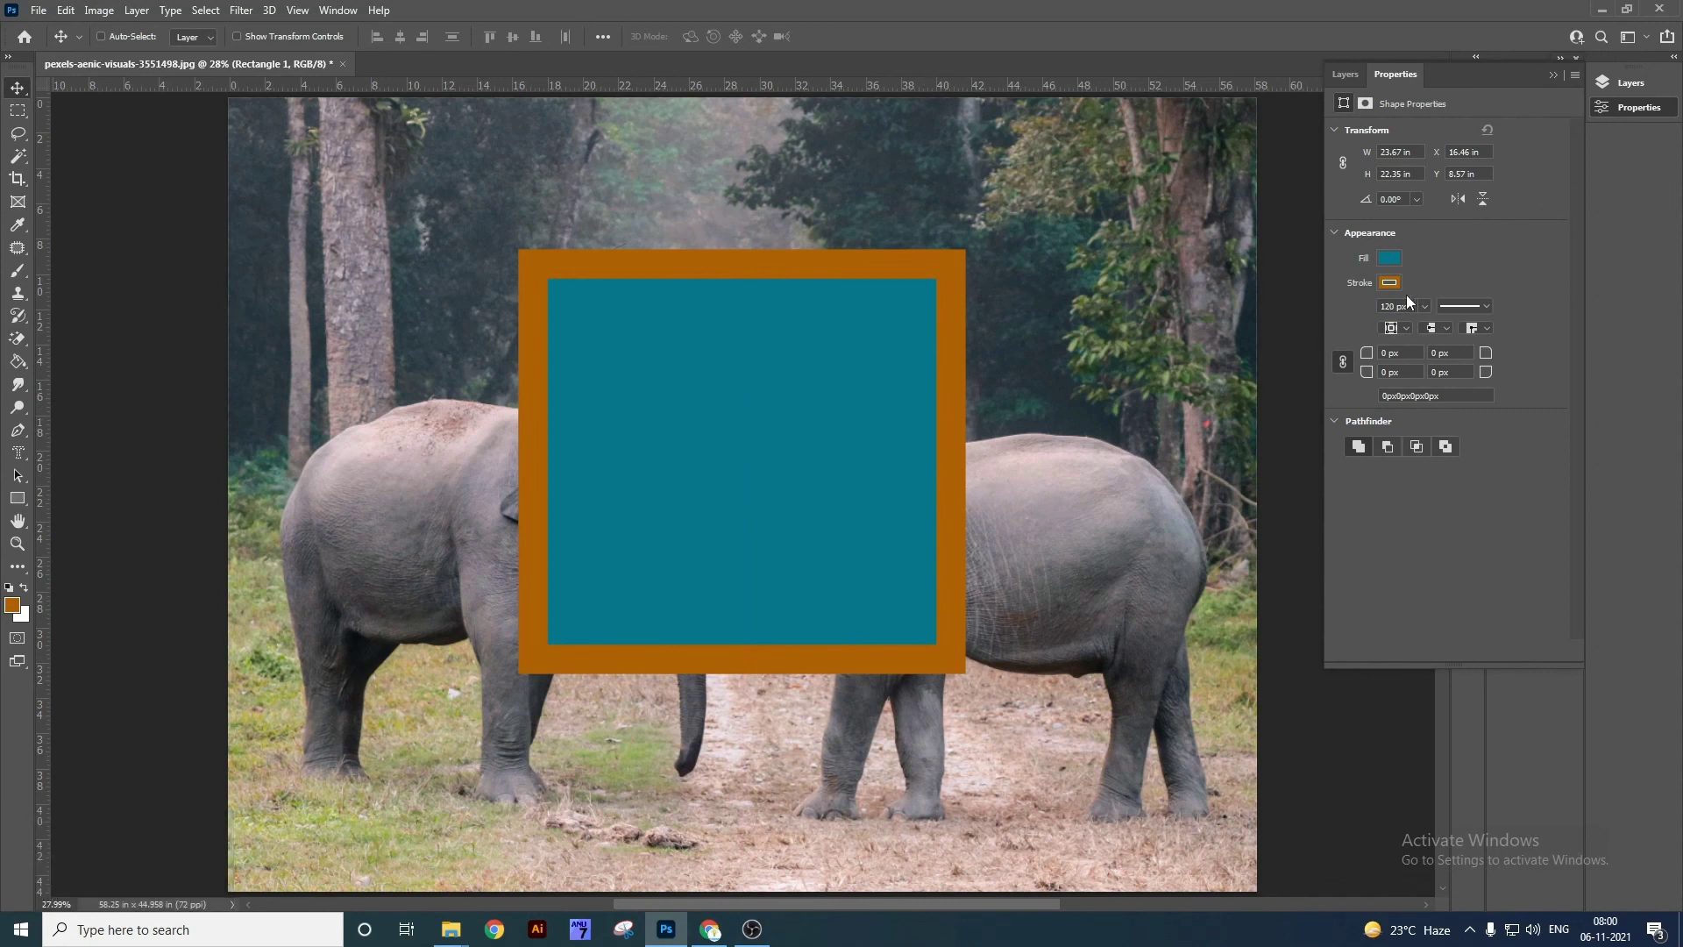
left_click(1414, 353)
type("20")
key("Return")
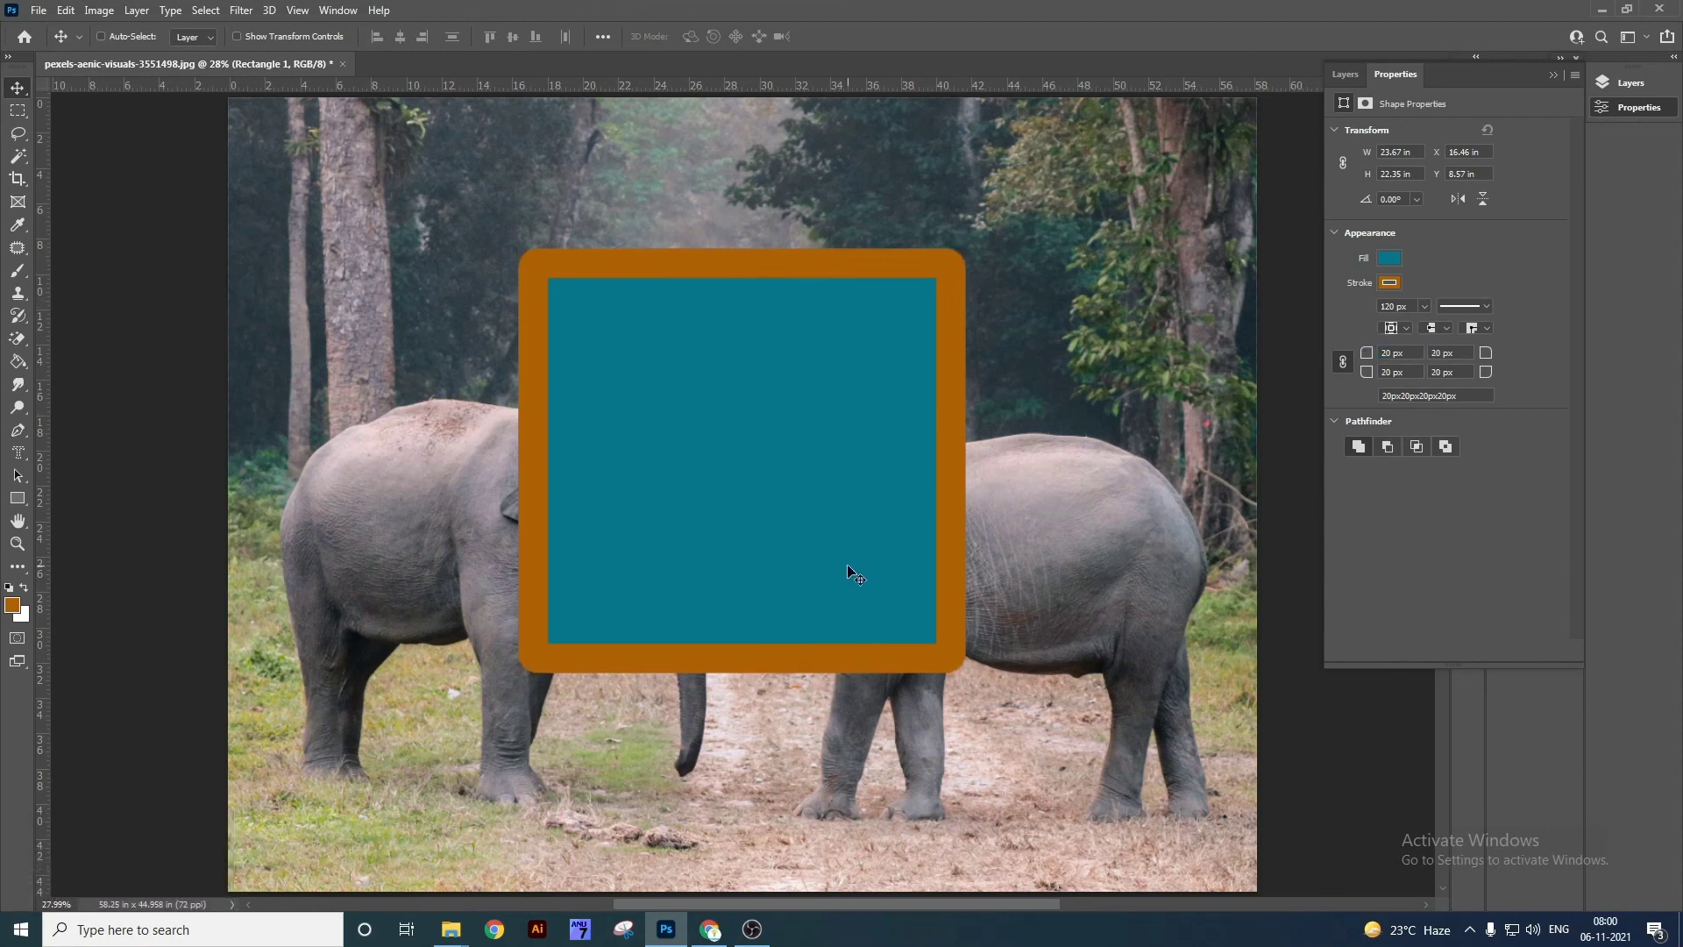
right_click(698, 480)
left_click(717, 492)
key("Delete")
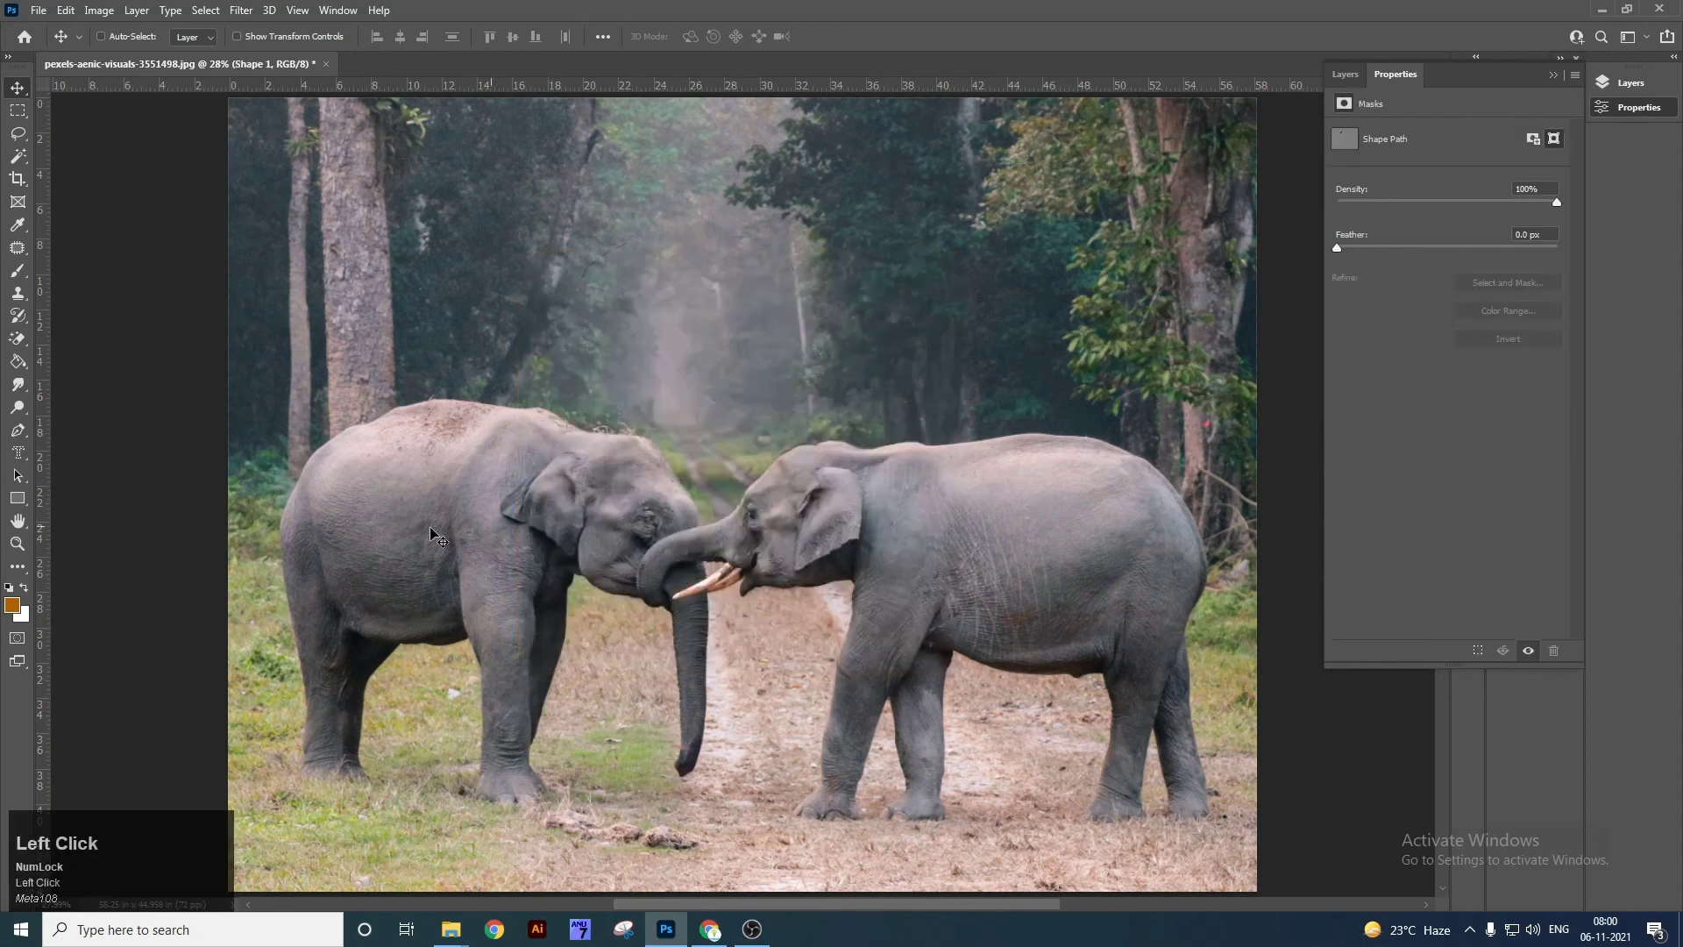
Draw a perfect circle with the Ellipse Tool over the elephants' heads.
right_click(21, 506)
left_click(74, 505)
right_click(18, 499)
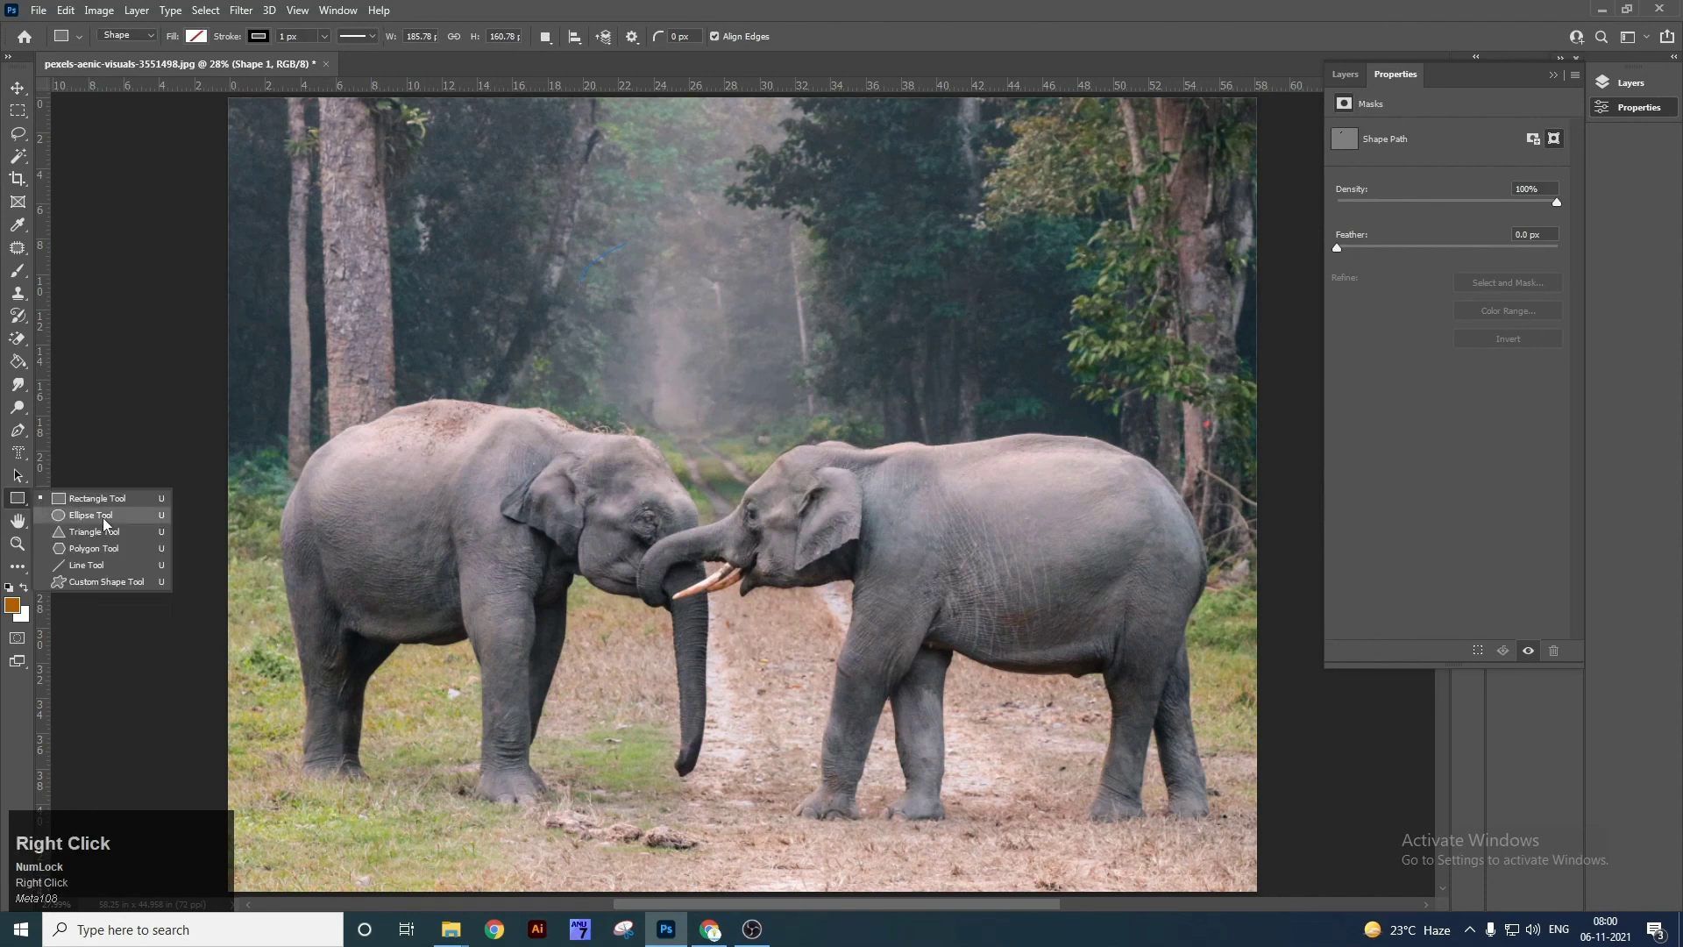
left_click(90, 514)
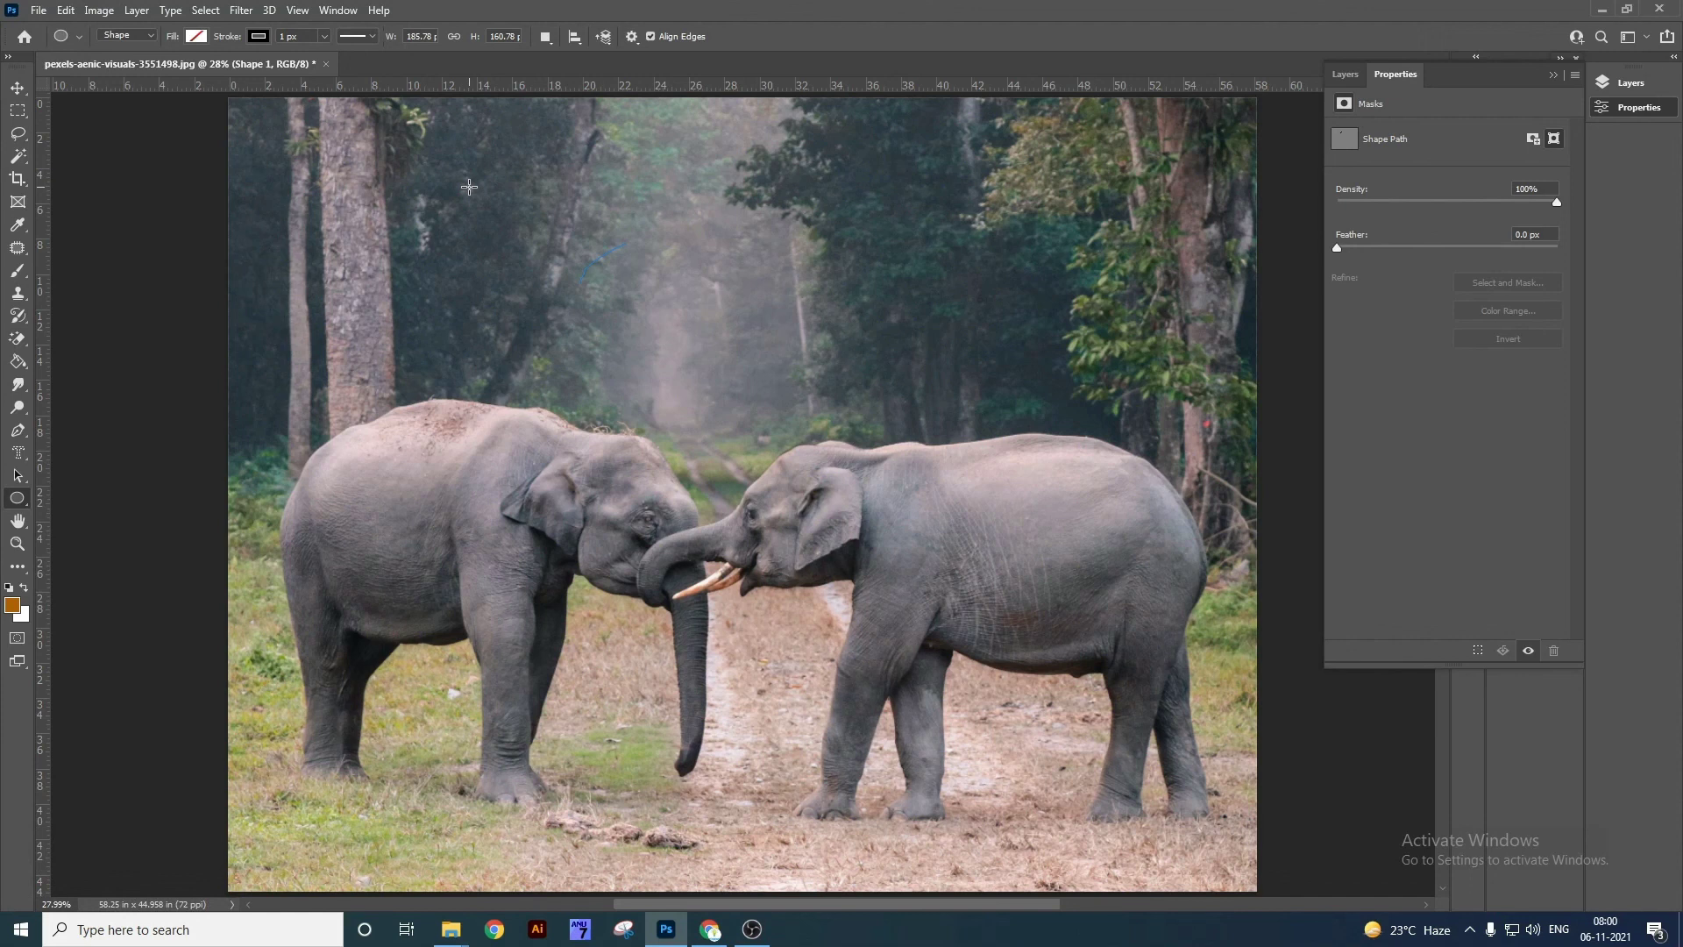
left_click_drag(469, 187, 833, 570)
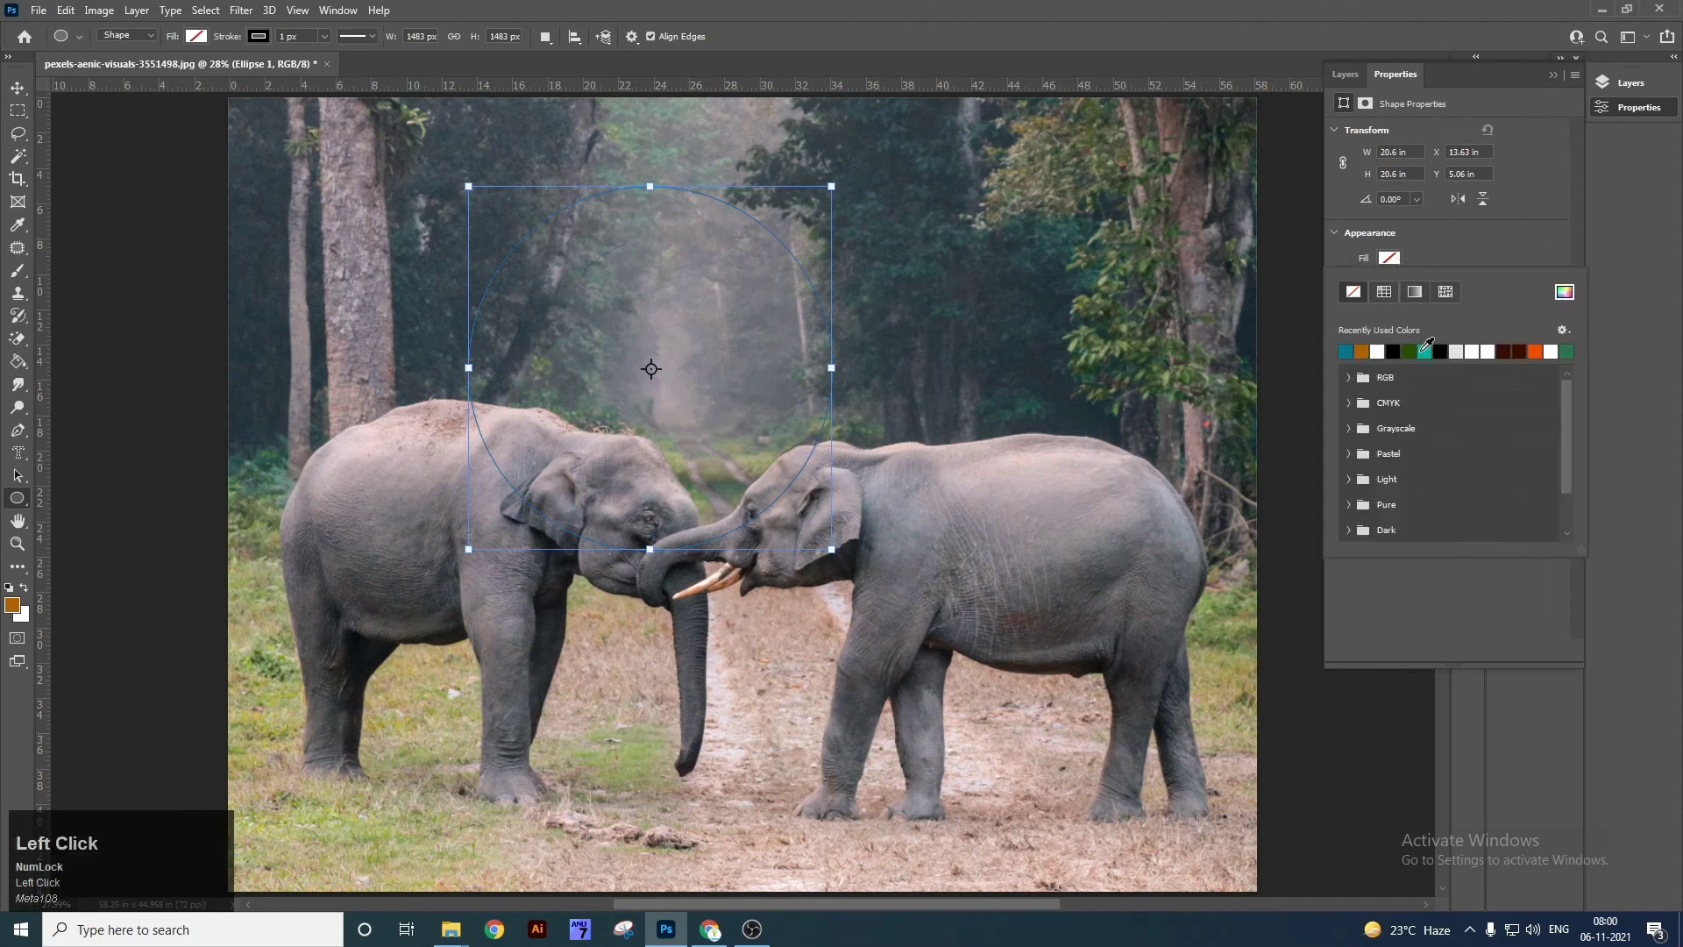
Set the circle's stroke to No Color and its fill to orange-red.
double_click(1346, 351)
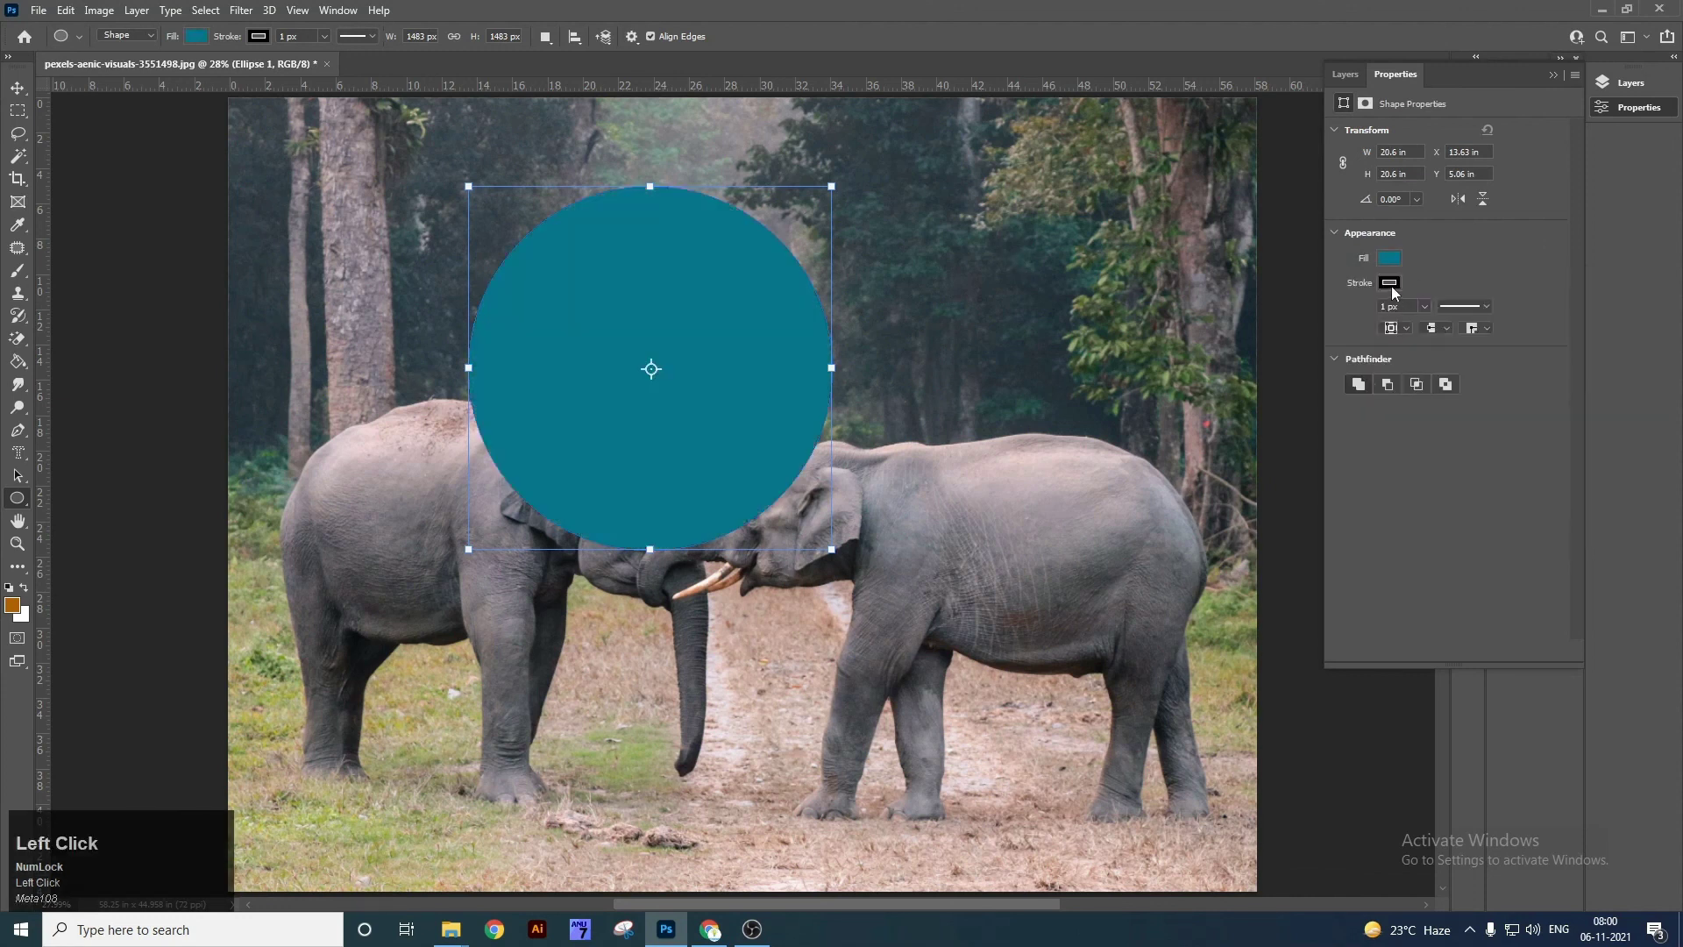
left_click(1390, 284)
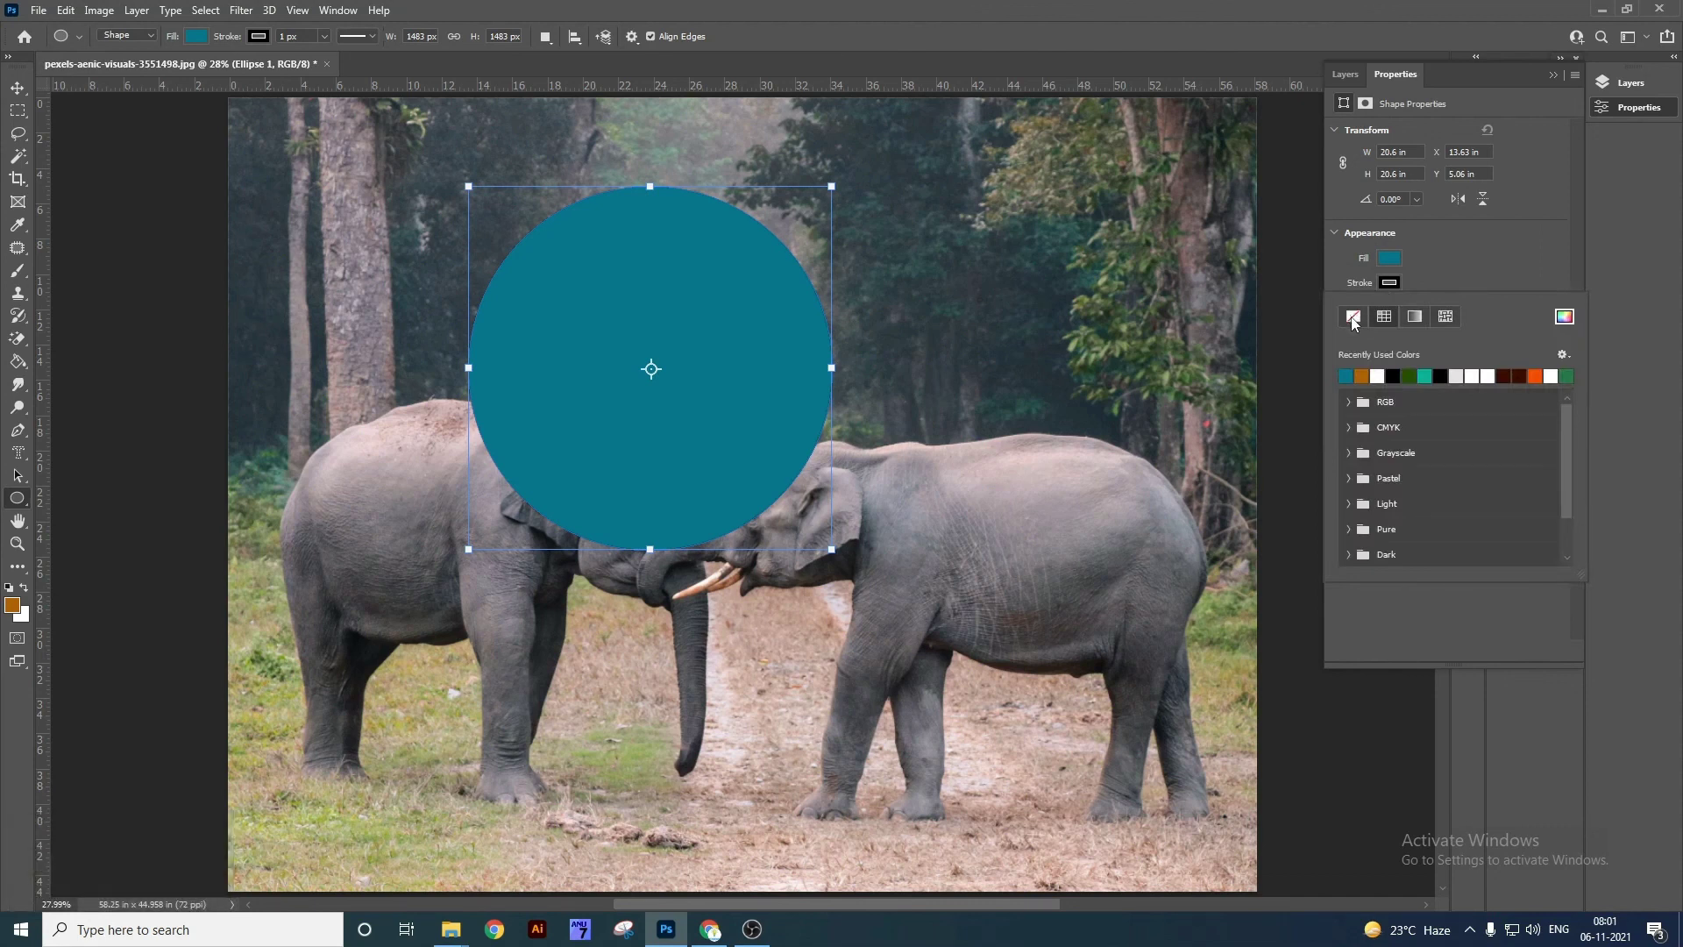
left_click(1352, 317)
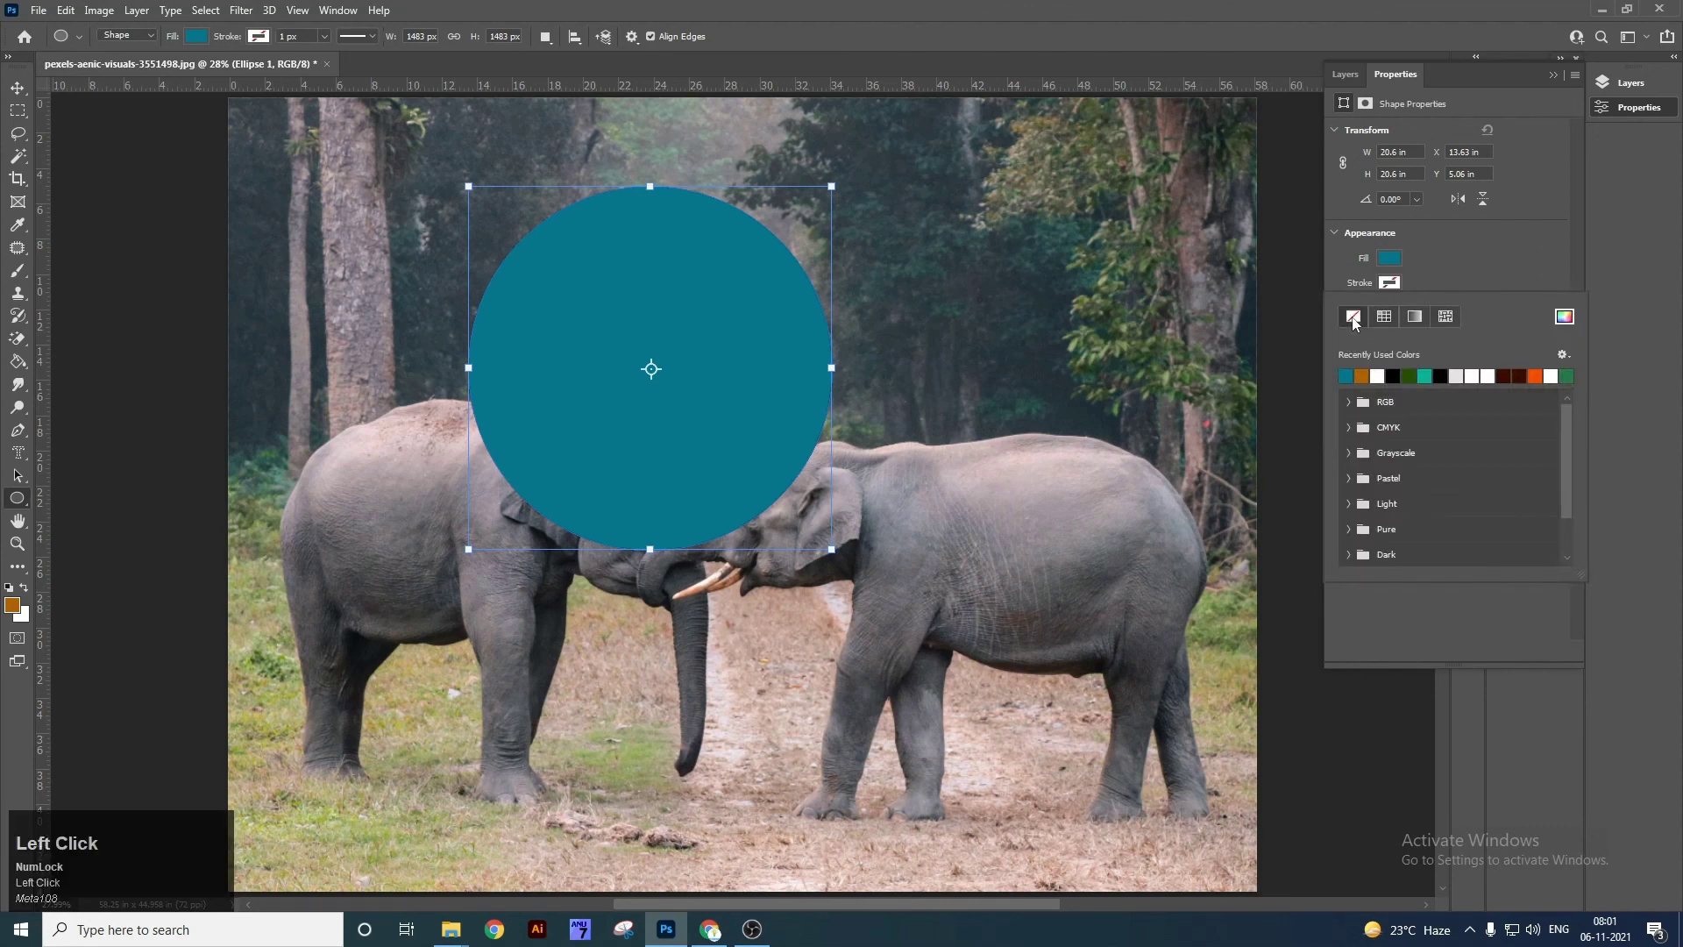
left_click(1389, 263)
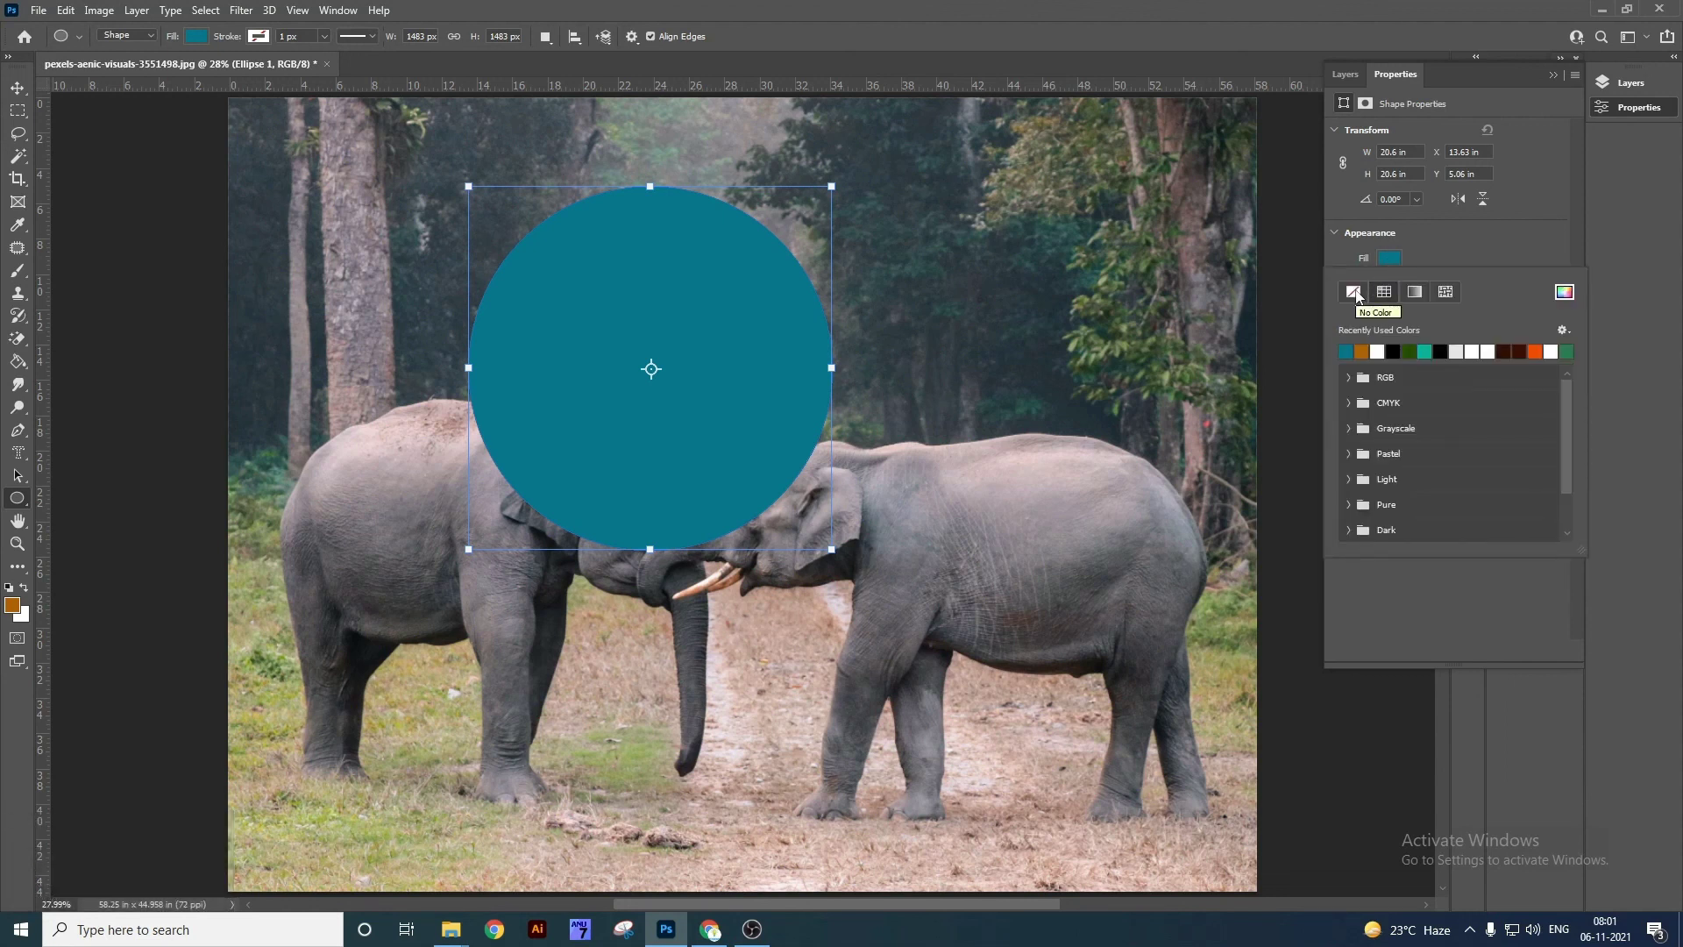
left_click(1355, 293)
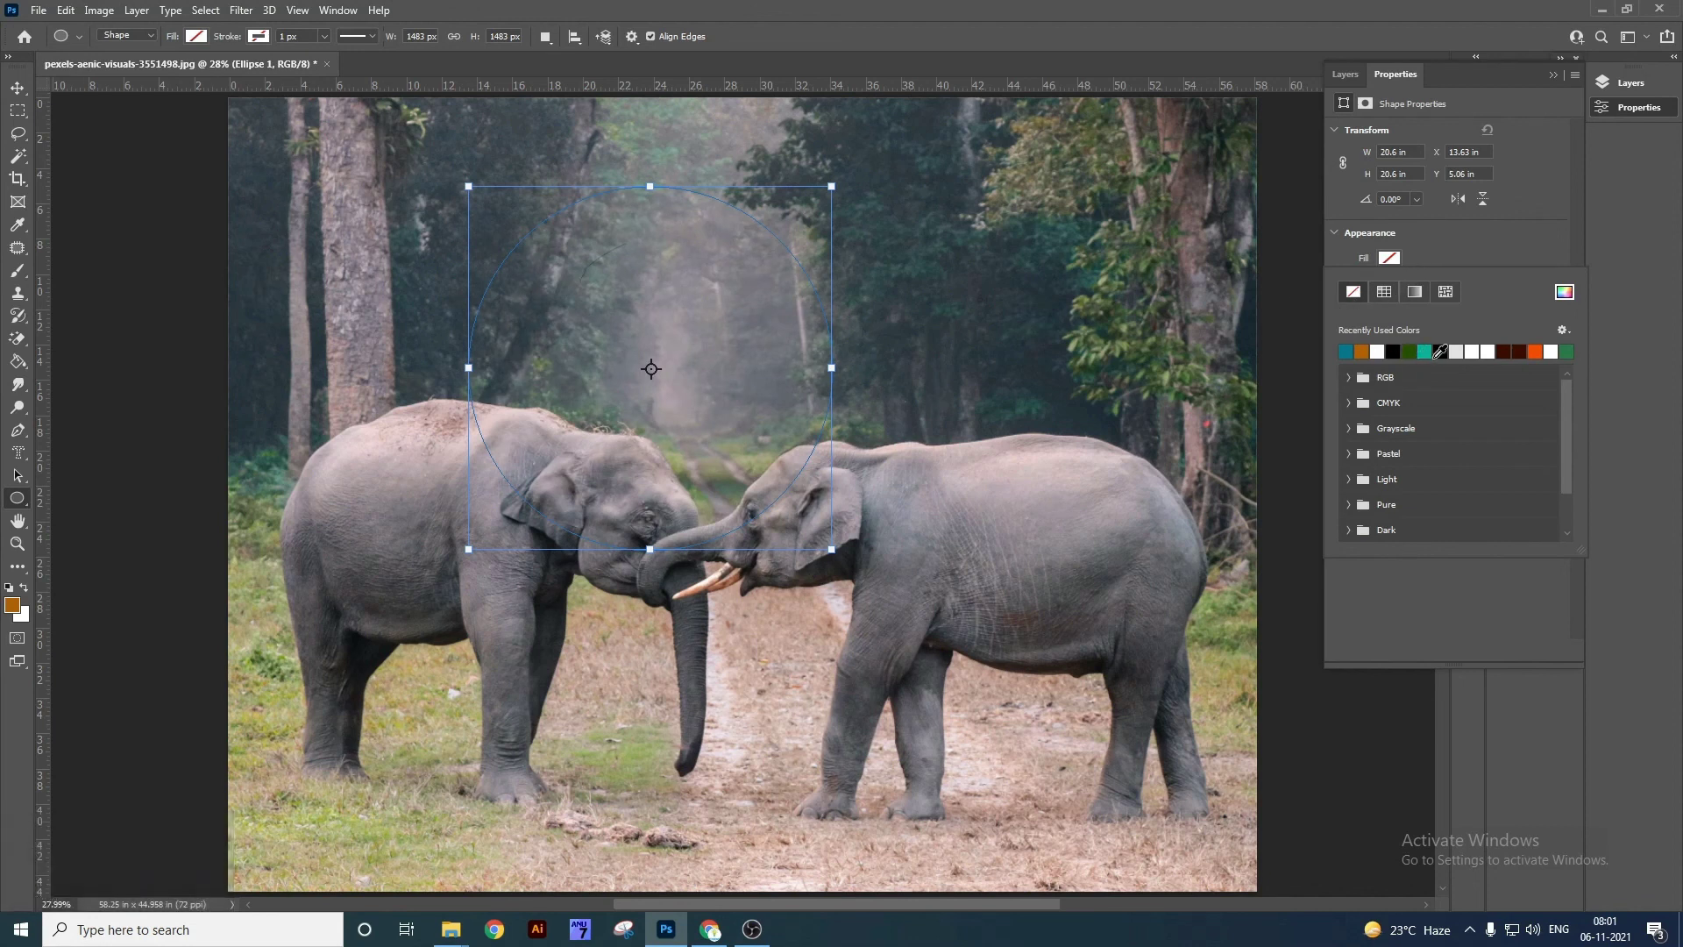
left_click(1535, 352)
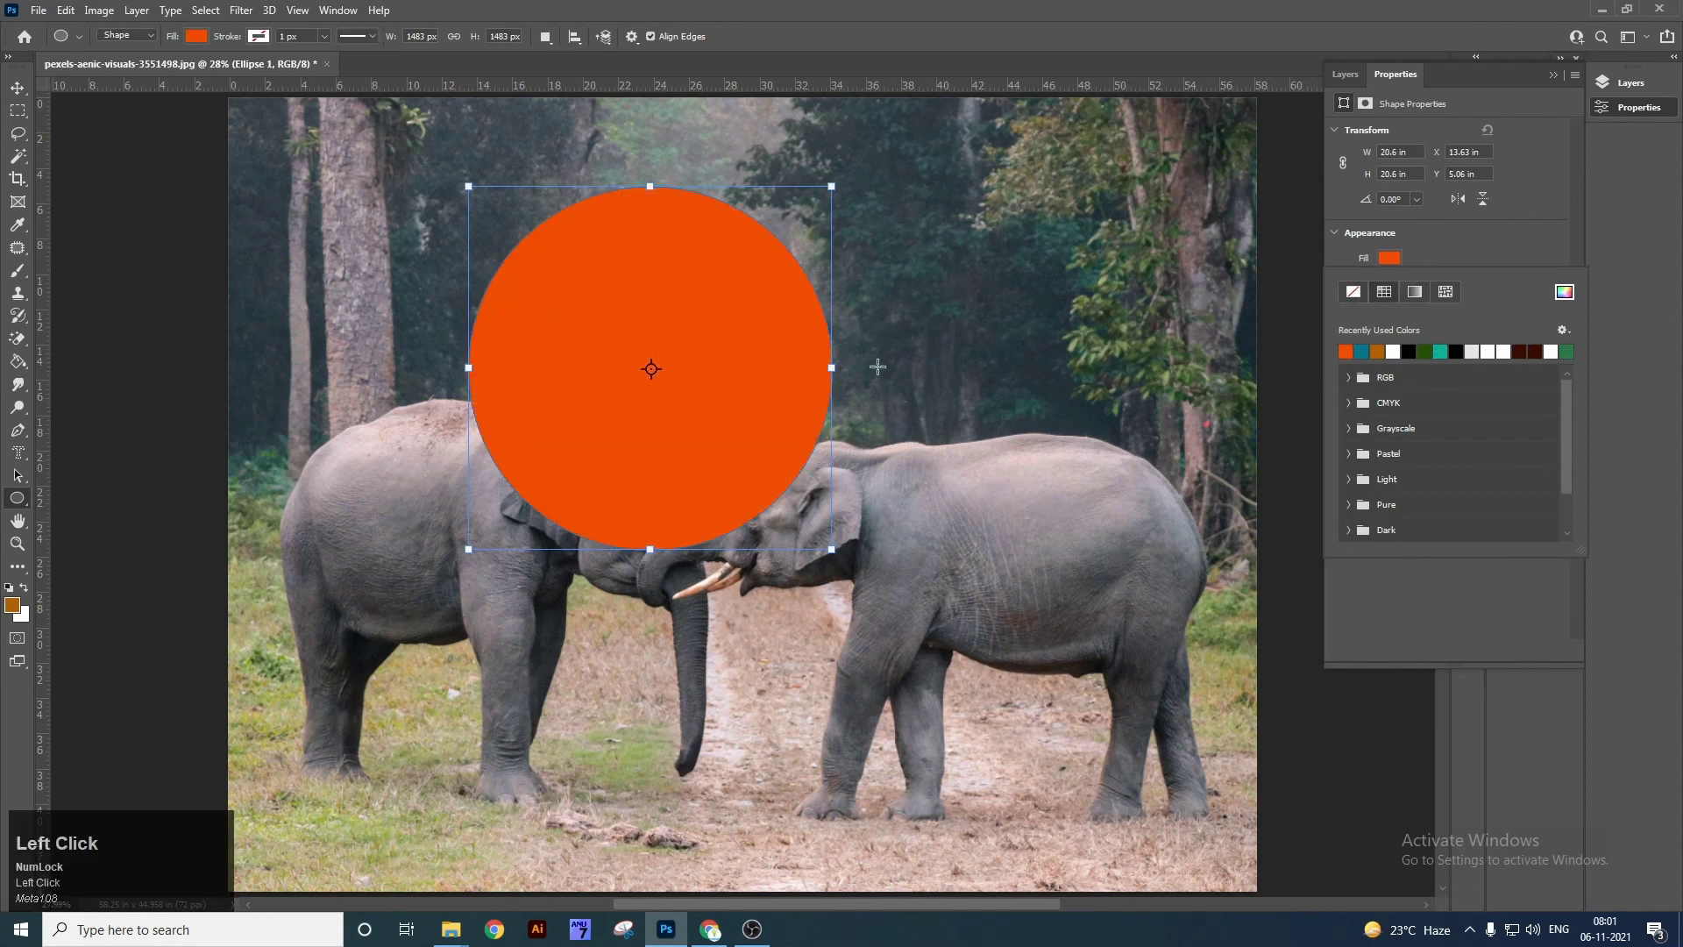
Give the circle a 20 px outline, trying teal as the outline colour.
left_click(1427, 244)
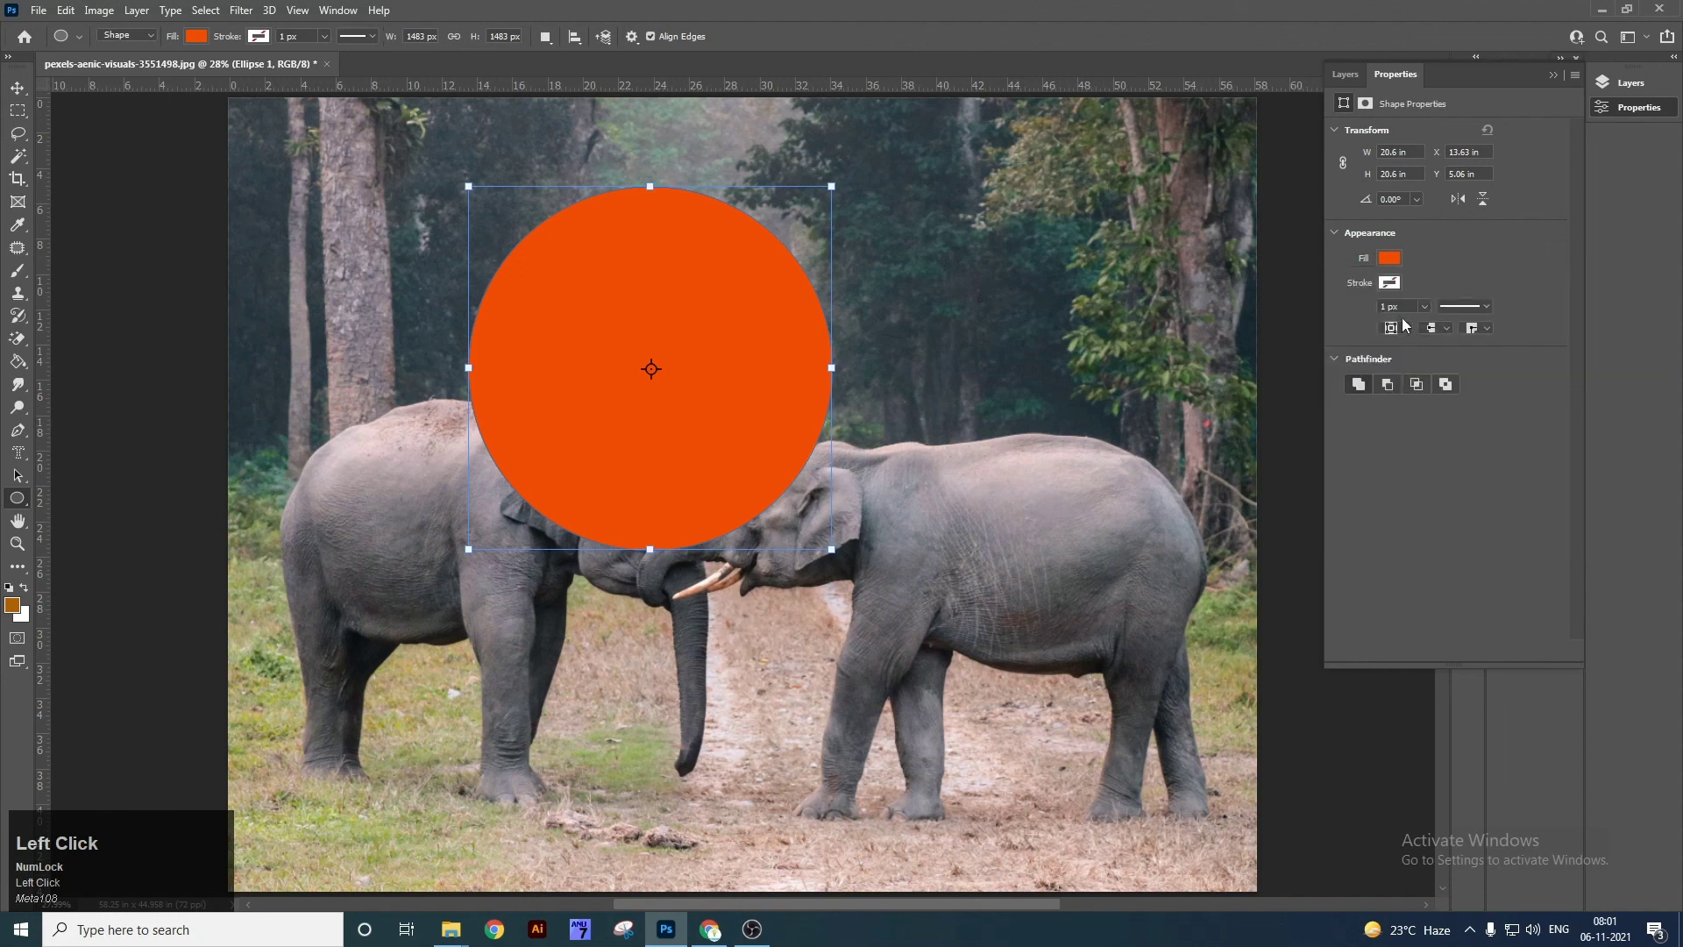
left_click(1409, 329)
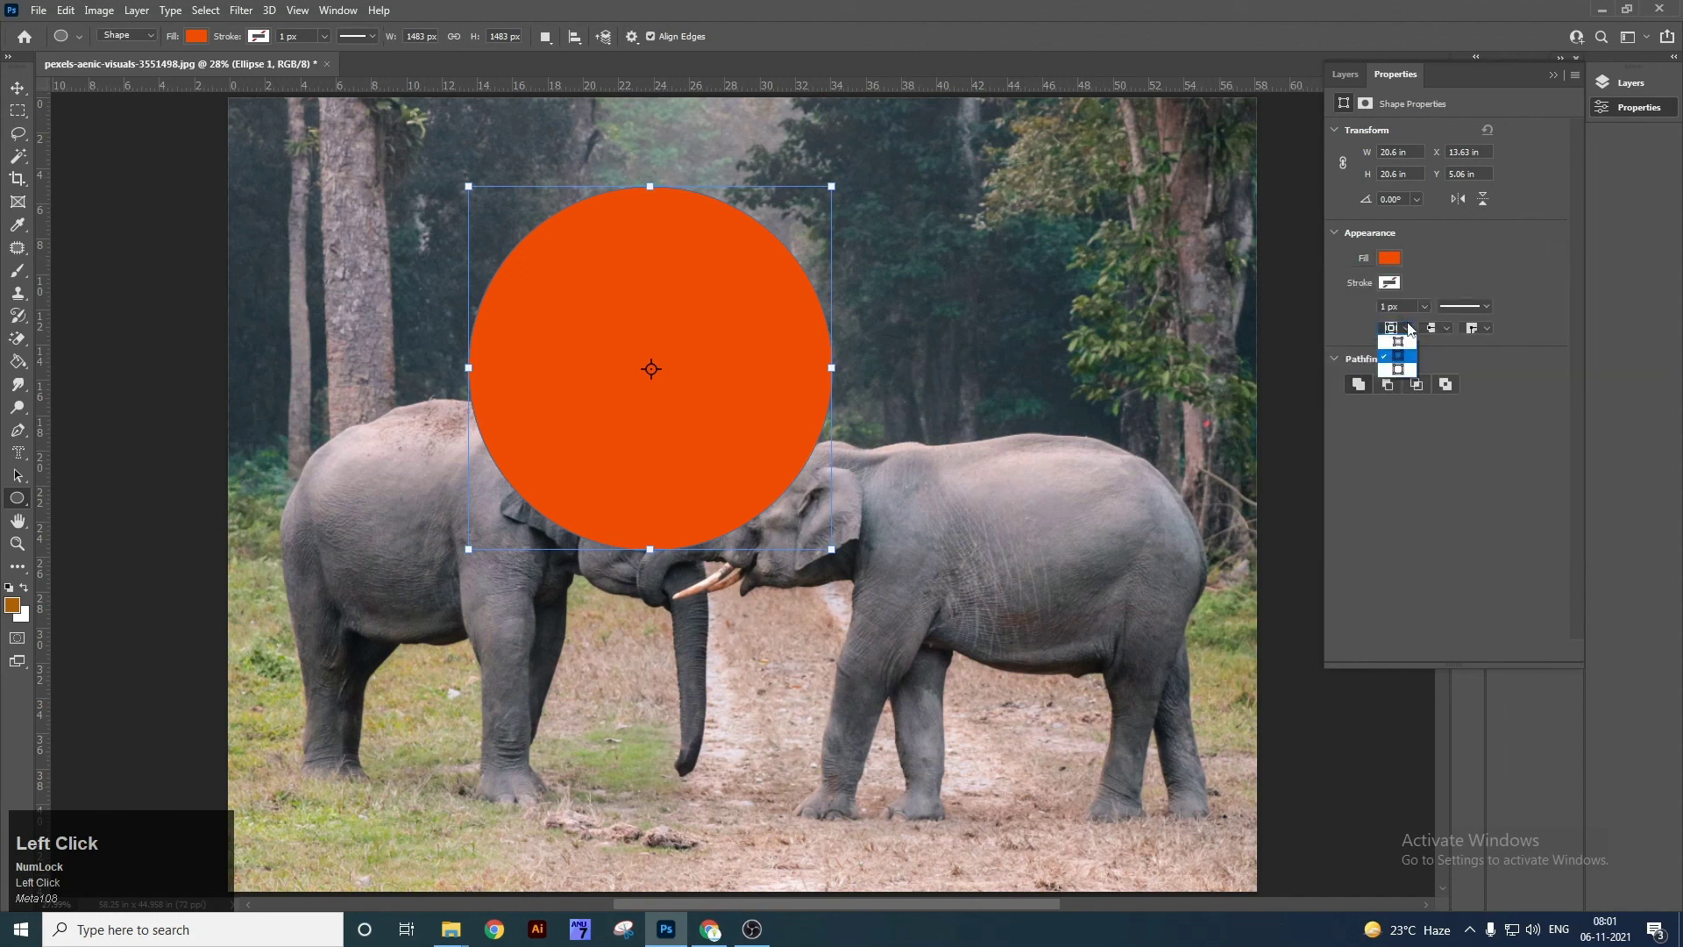
left_click(1430, 274)
left_click(1391, 289)
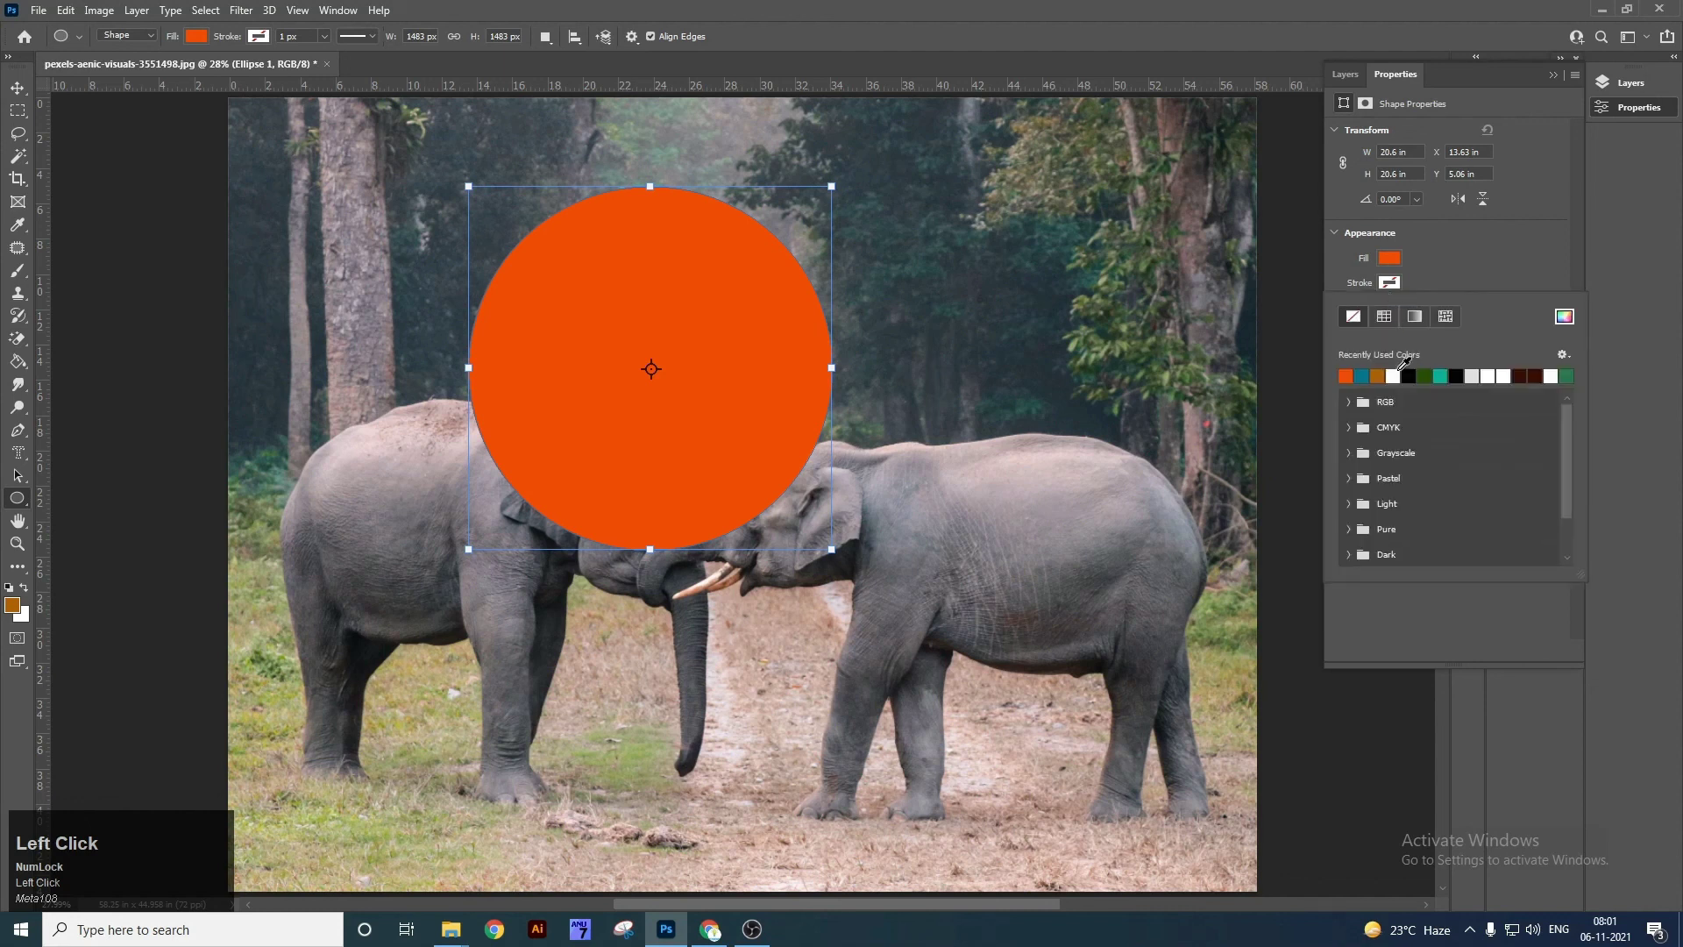
left_click(1365, 376)
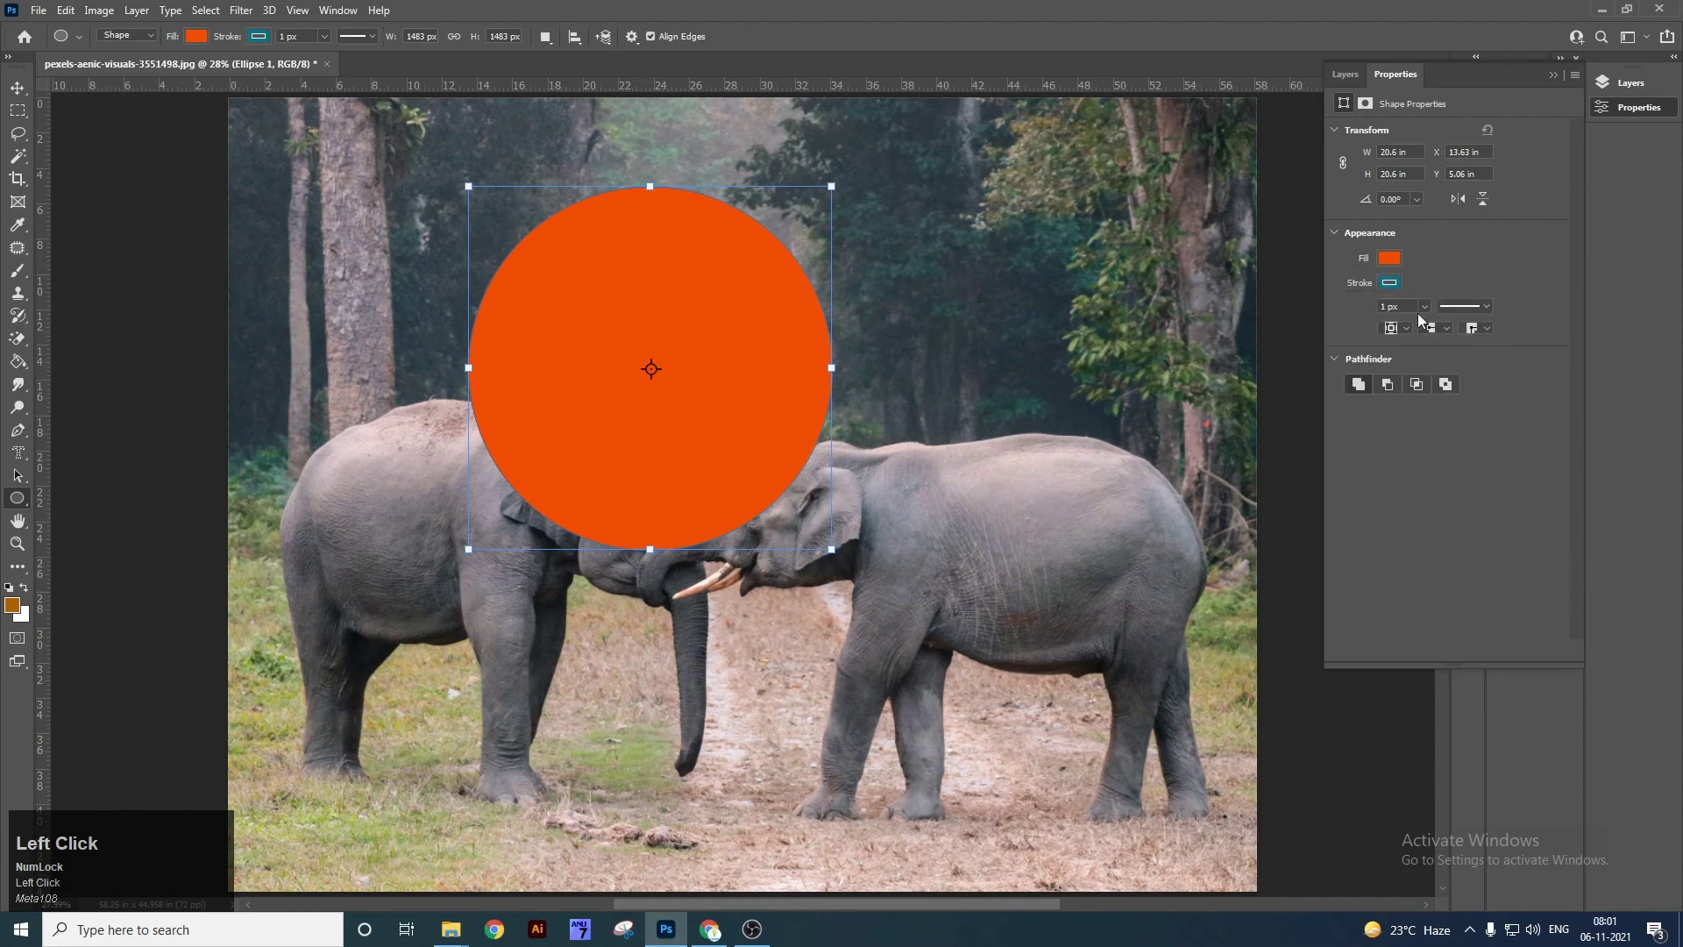
left_click(1401, 306)
type("2")
left_click(1487, 305)
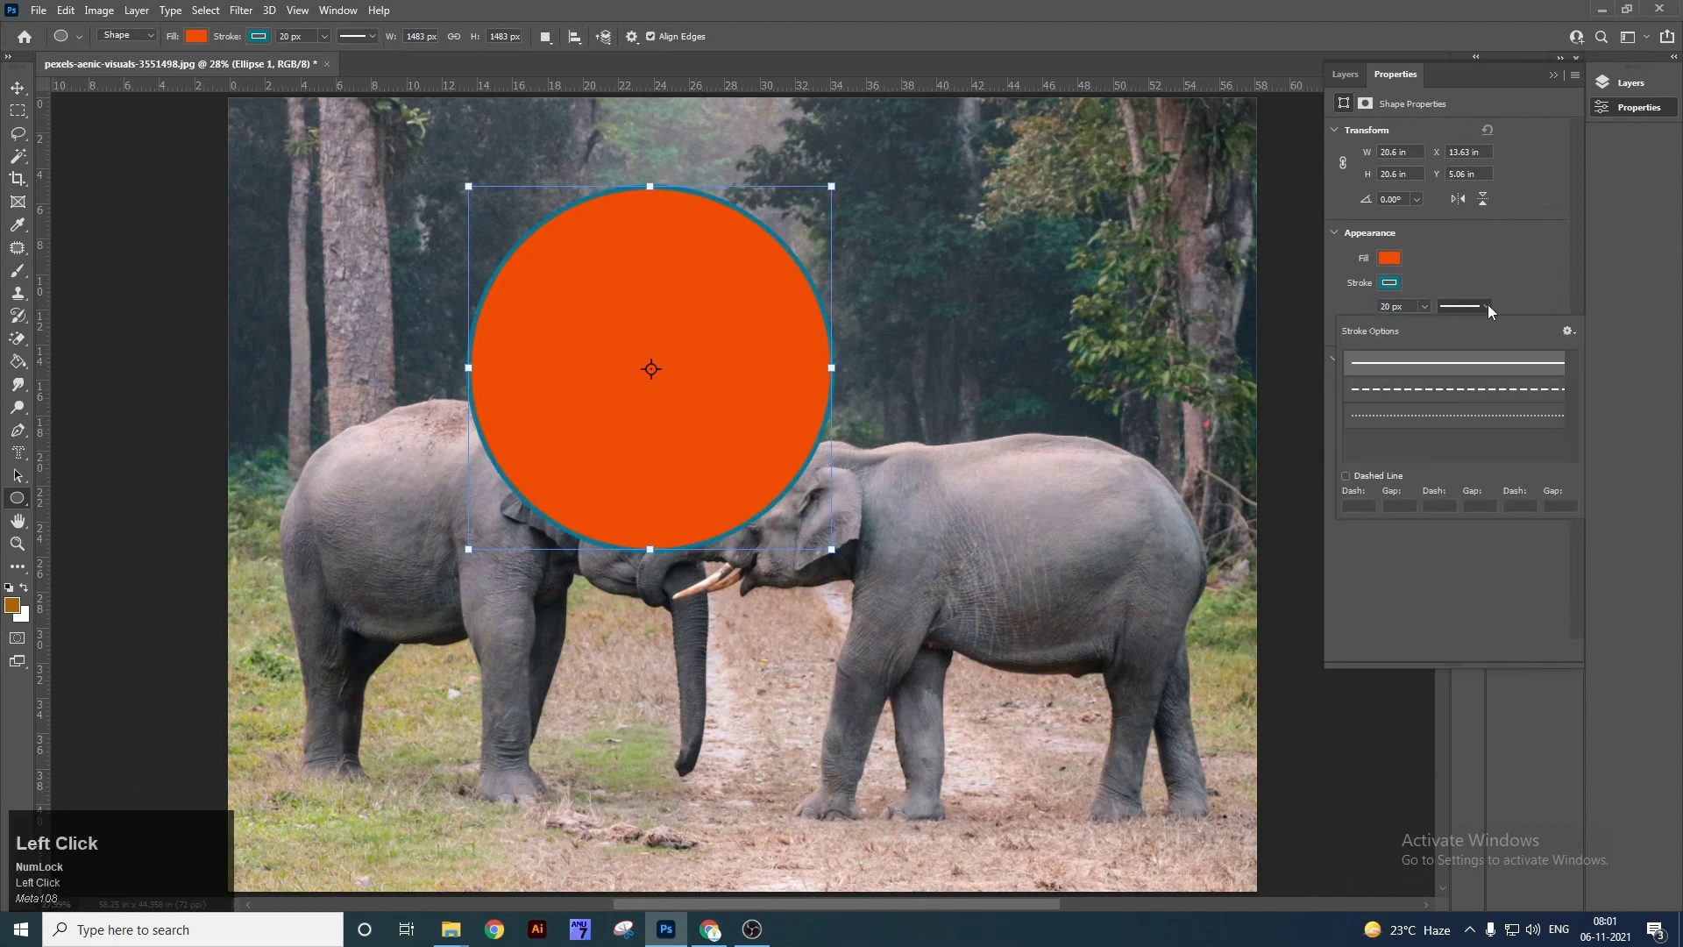
Try dashed and dotted outline styles and change the outline colour to white.
left_click(1494, 390)
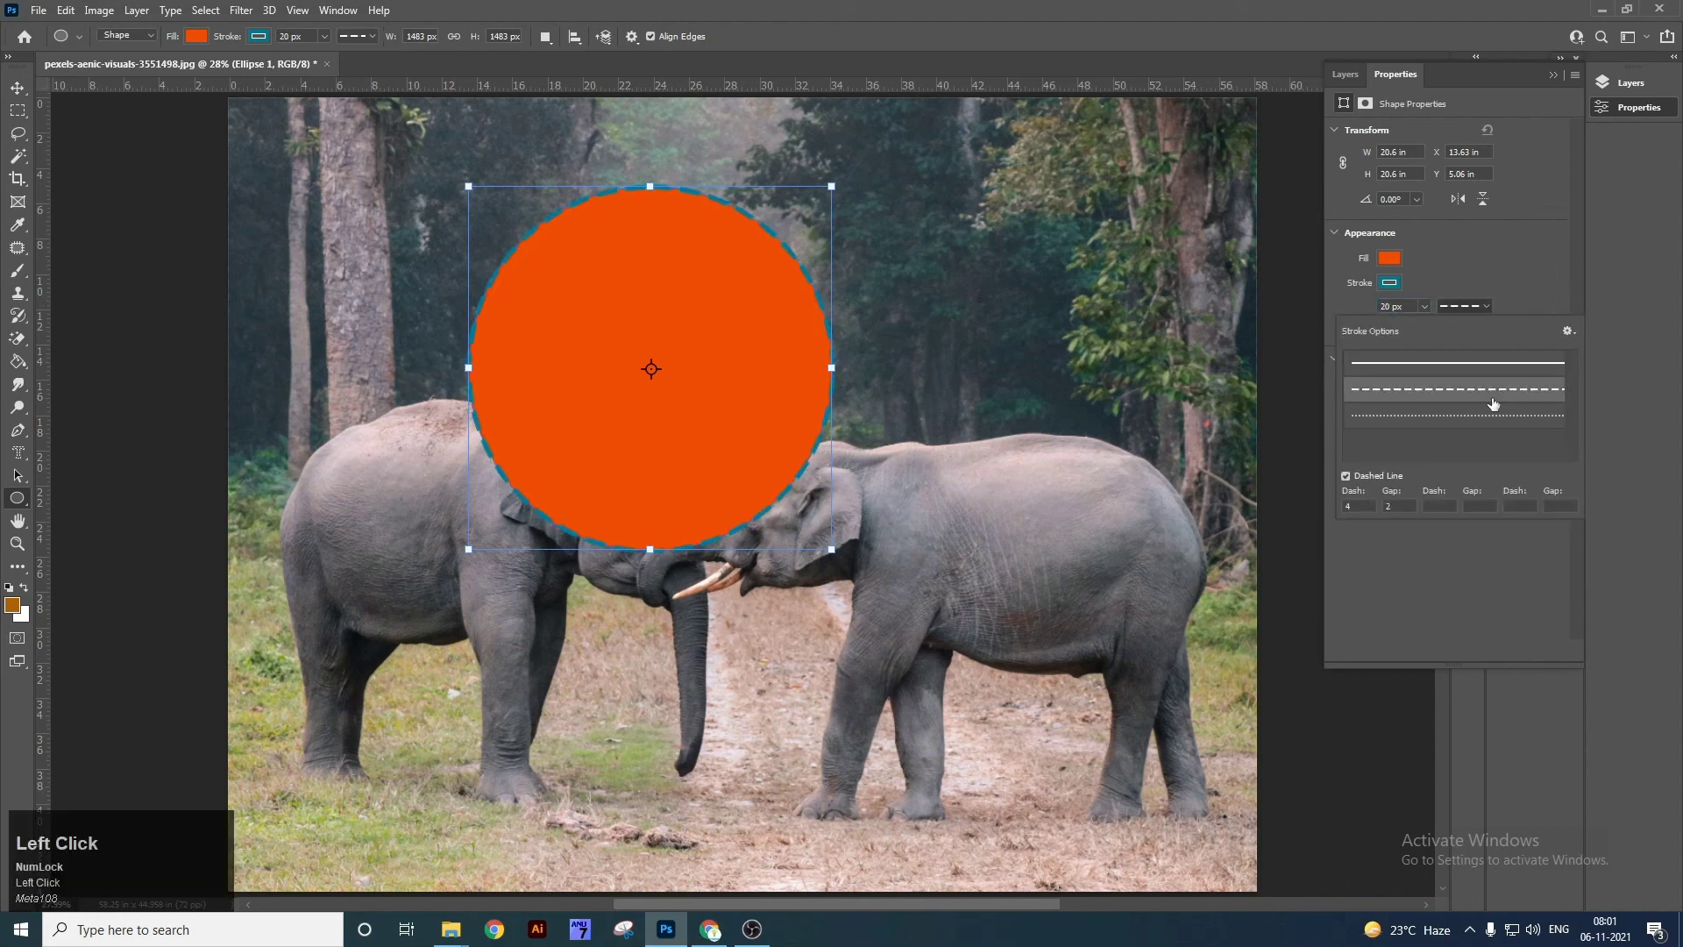
left_click(1480, 423)
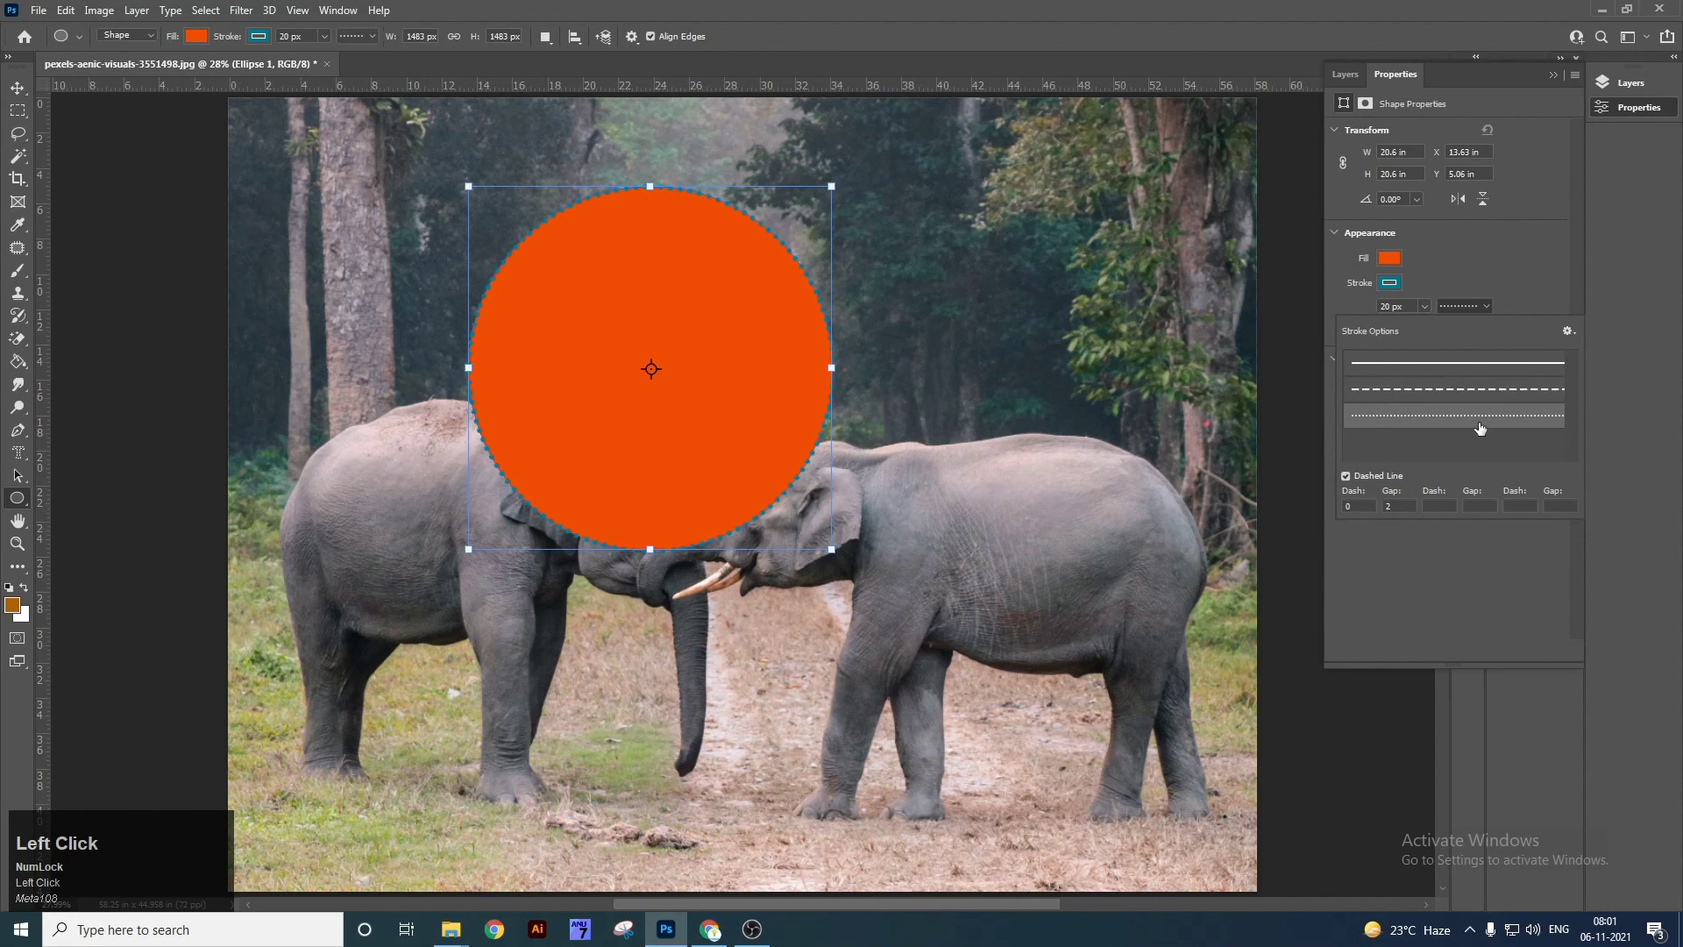
left_click(1389, 282)
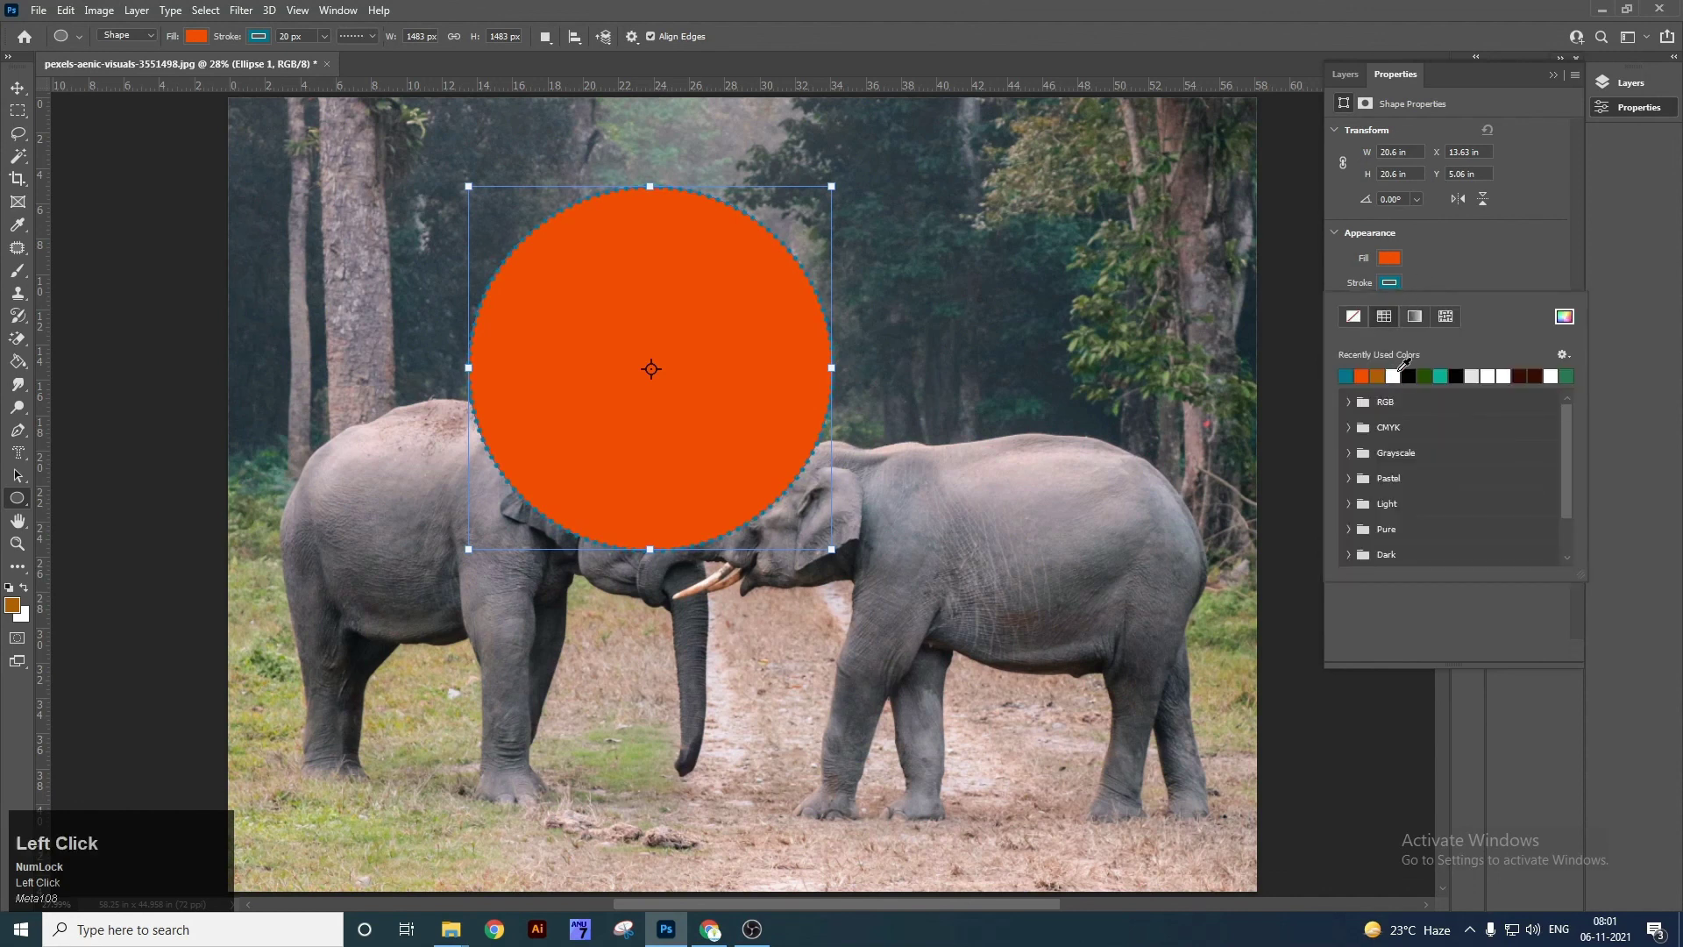
left_click(1395, 375)
left_click(1473, 257)
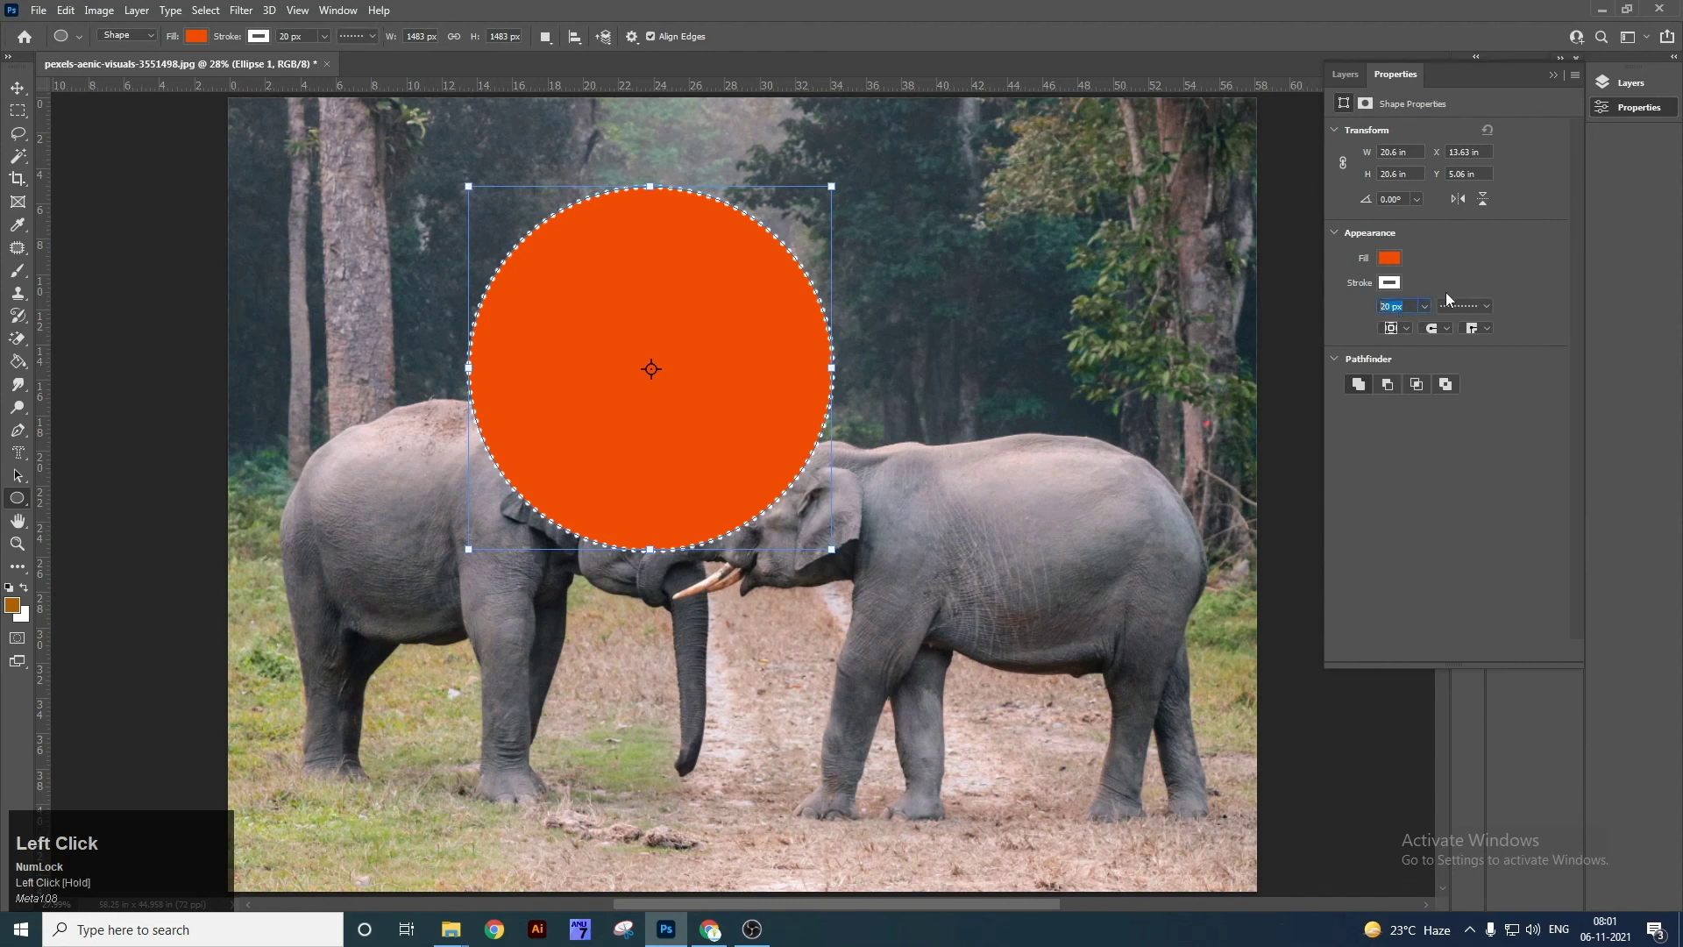
Switch the outline back to dashes and enter a custom 4-2-8-6-6-8 dash/gap pattern.
left_click(1482, 306)
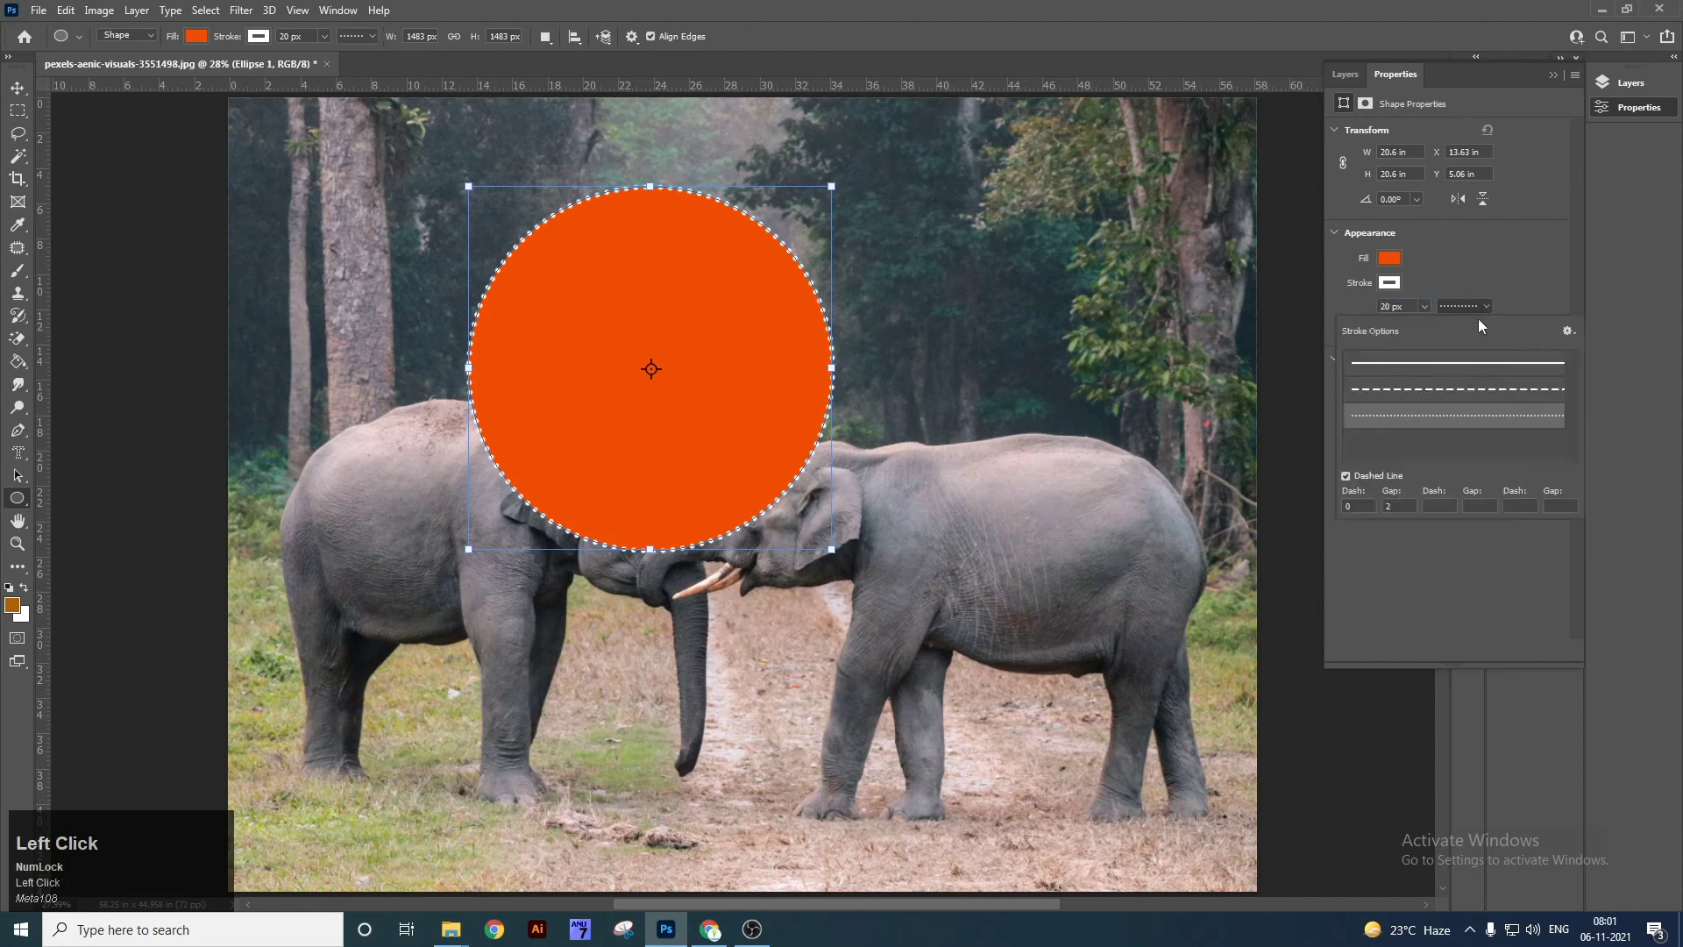
left_click(1439, 388)
left_click(1363, 505)
key("Tab")
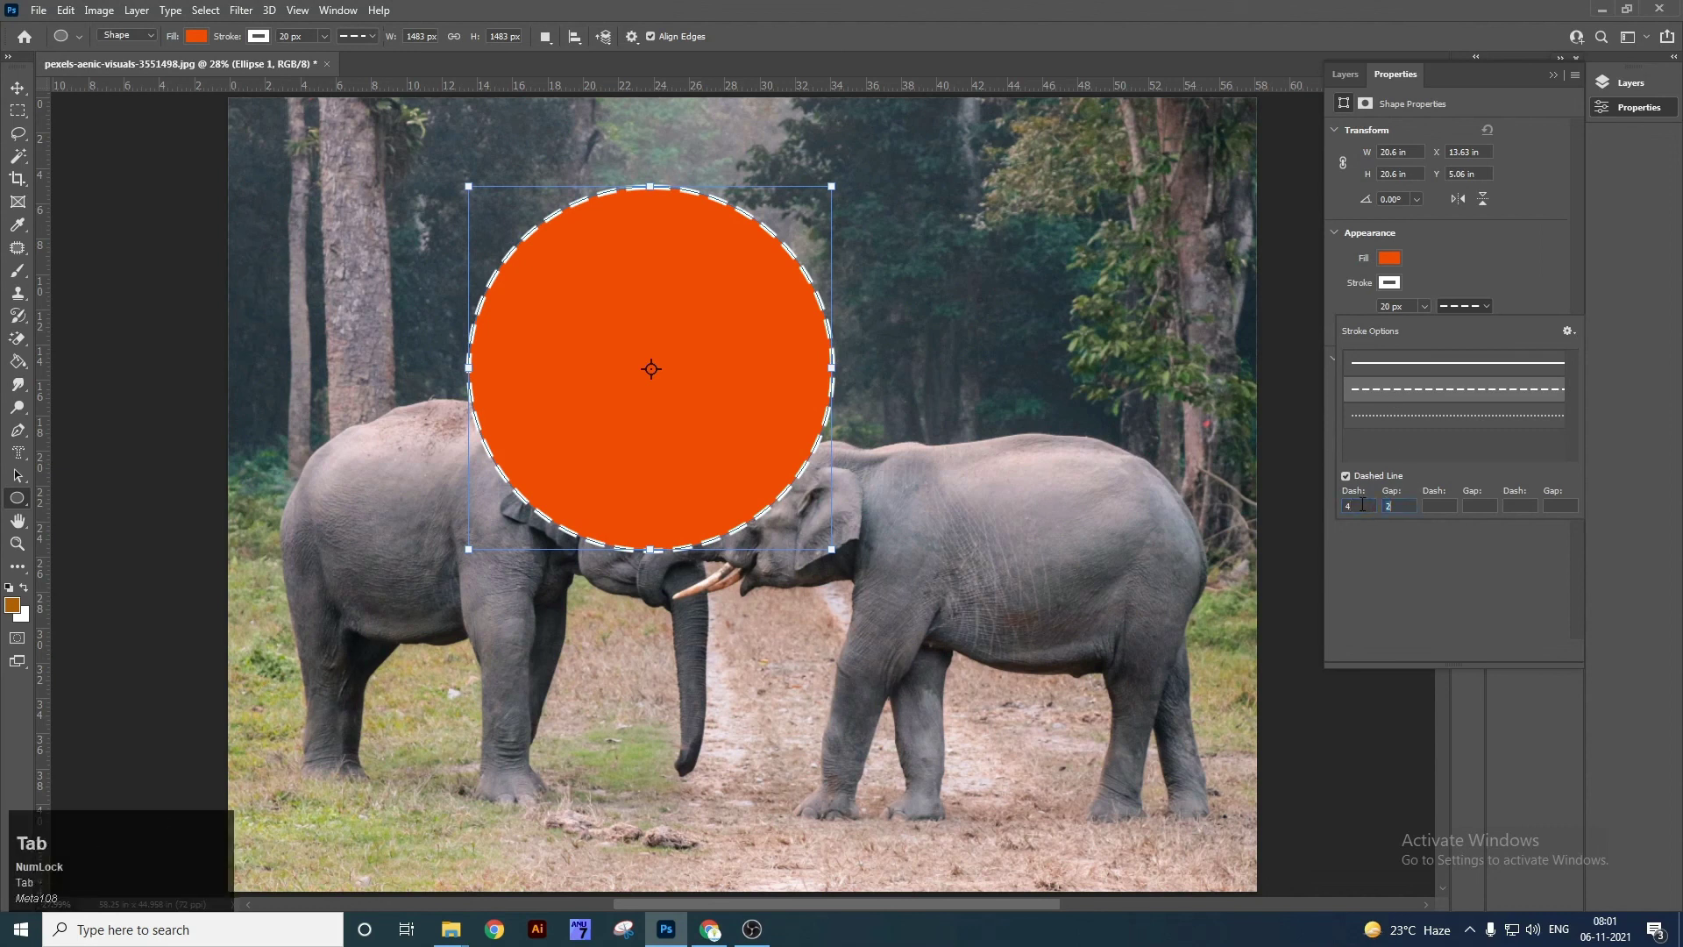
type("8")
key("Tab")
type("6")
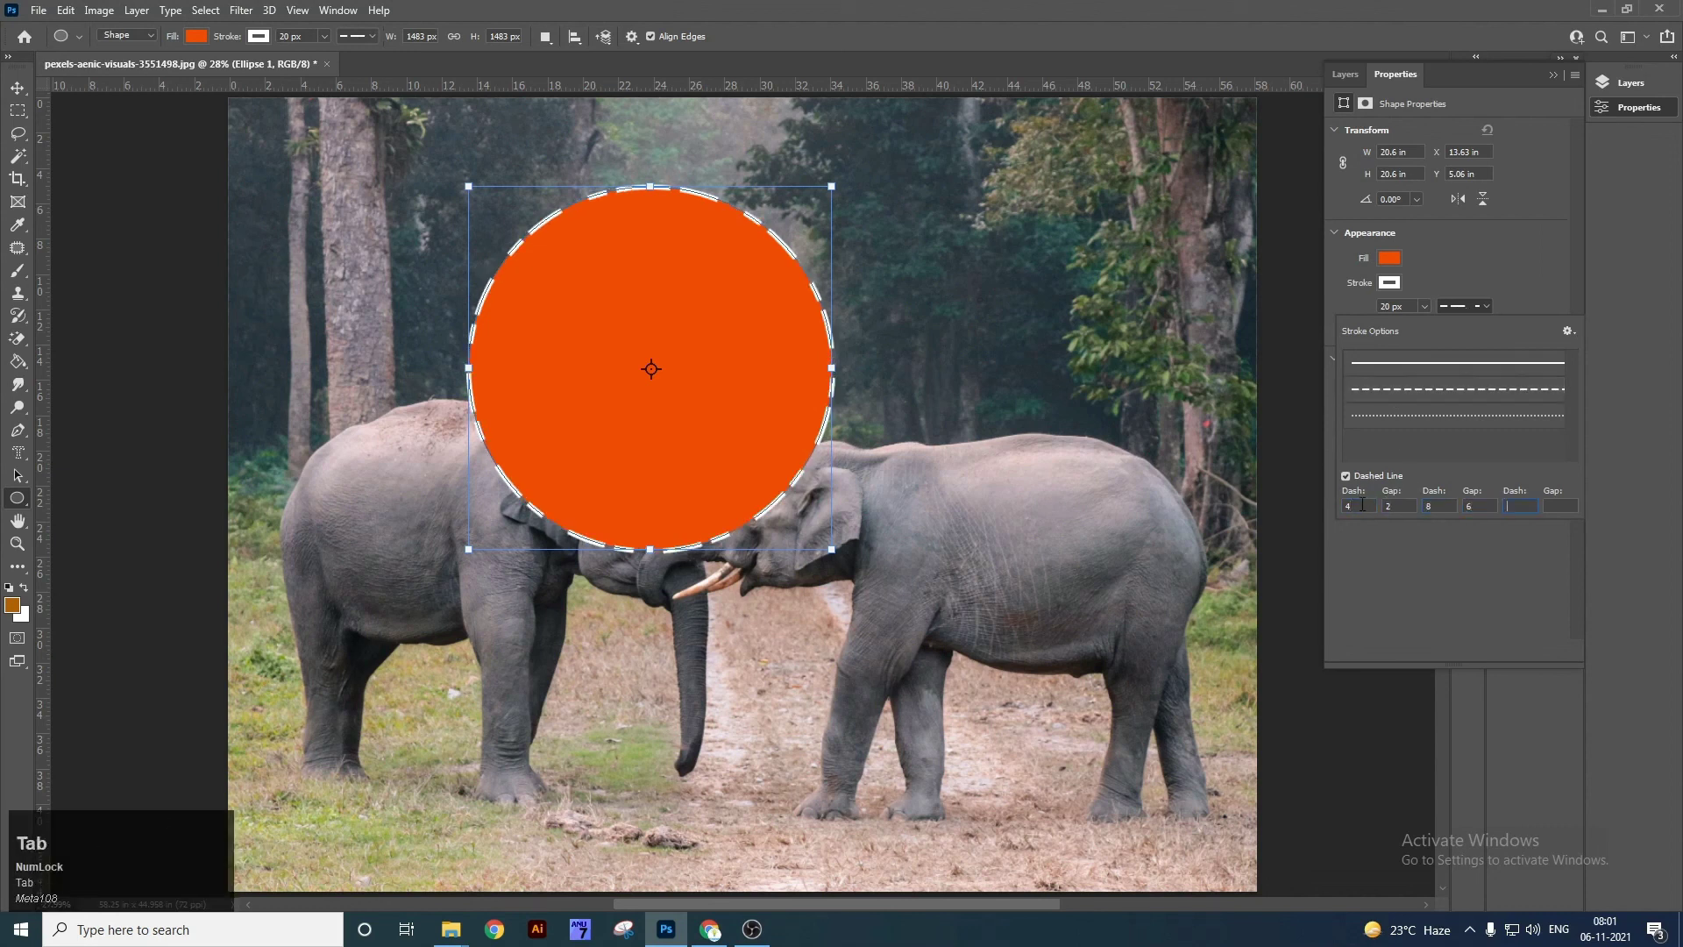
type("6")
key("Tab")
type("8")
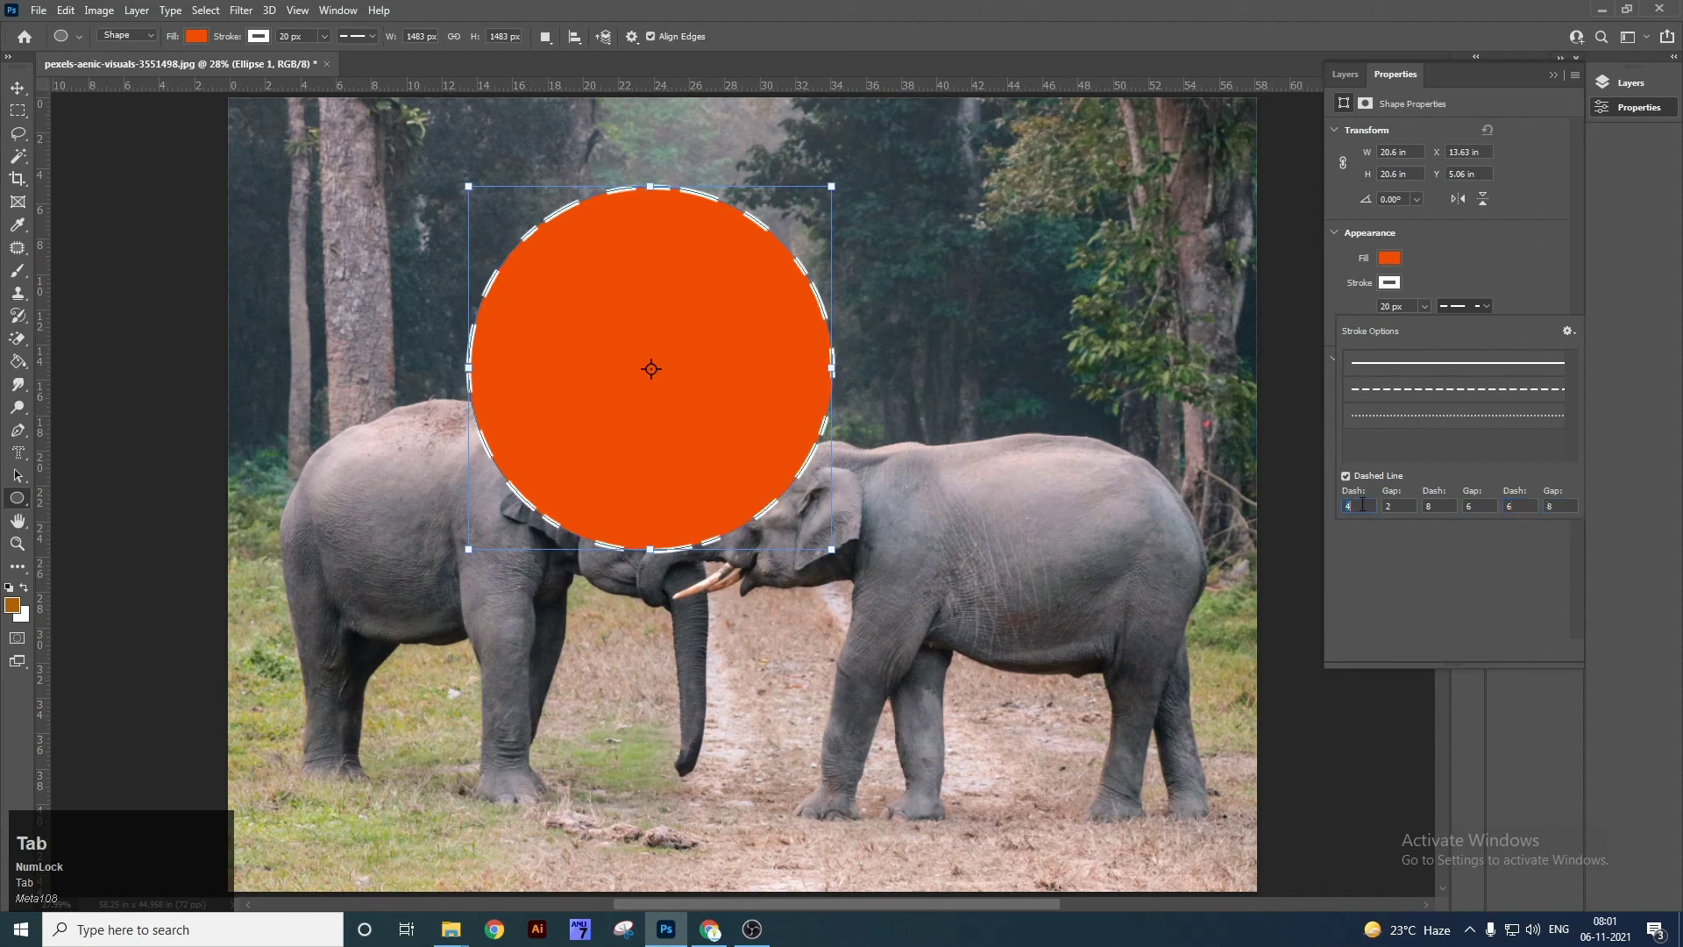
type("v")
Dismiss the invalid-number warnings and select the Background layer from the canvas.
left_click(1559, 512)
left_click(818, 342)
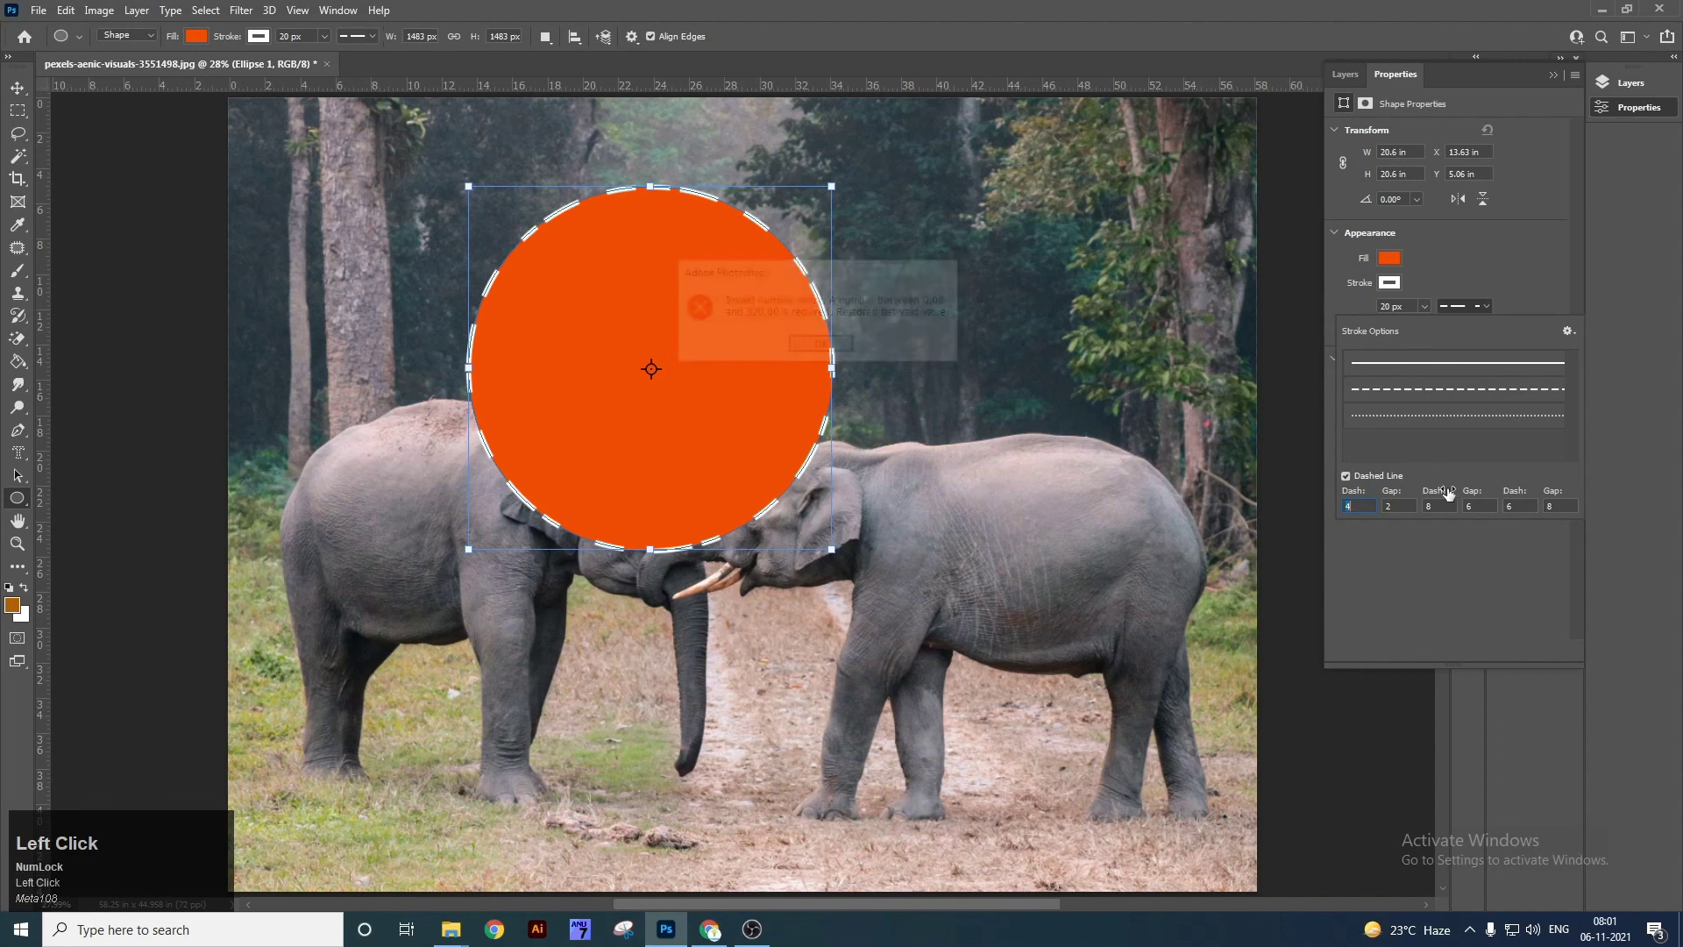
left_click(734, 364)
left_click(822, 347)
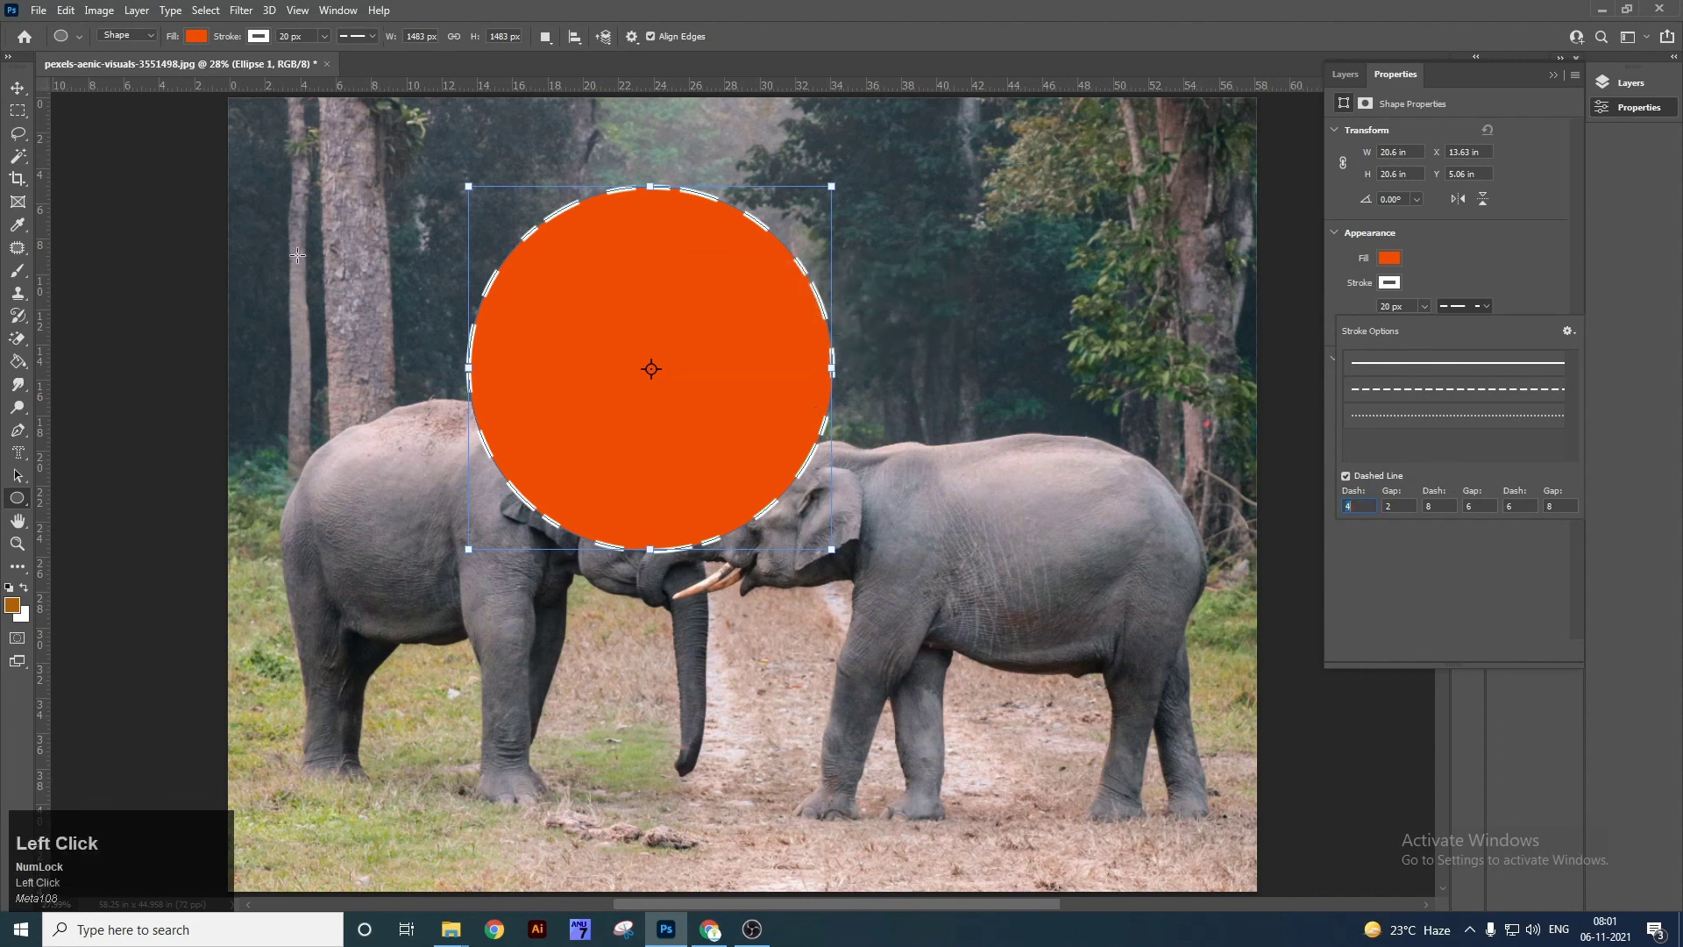
left_click(17, 87)
right_click(646, 295)
left_click(684, 320)
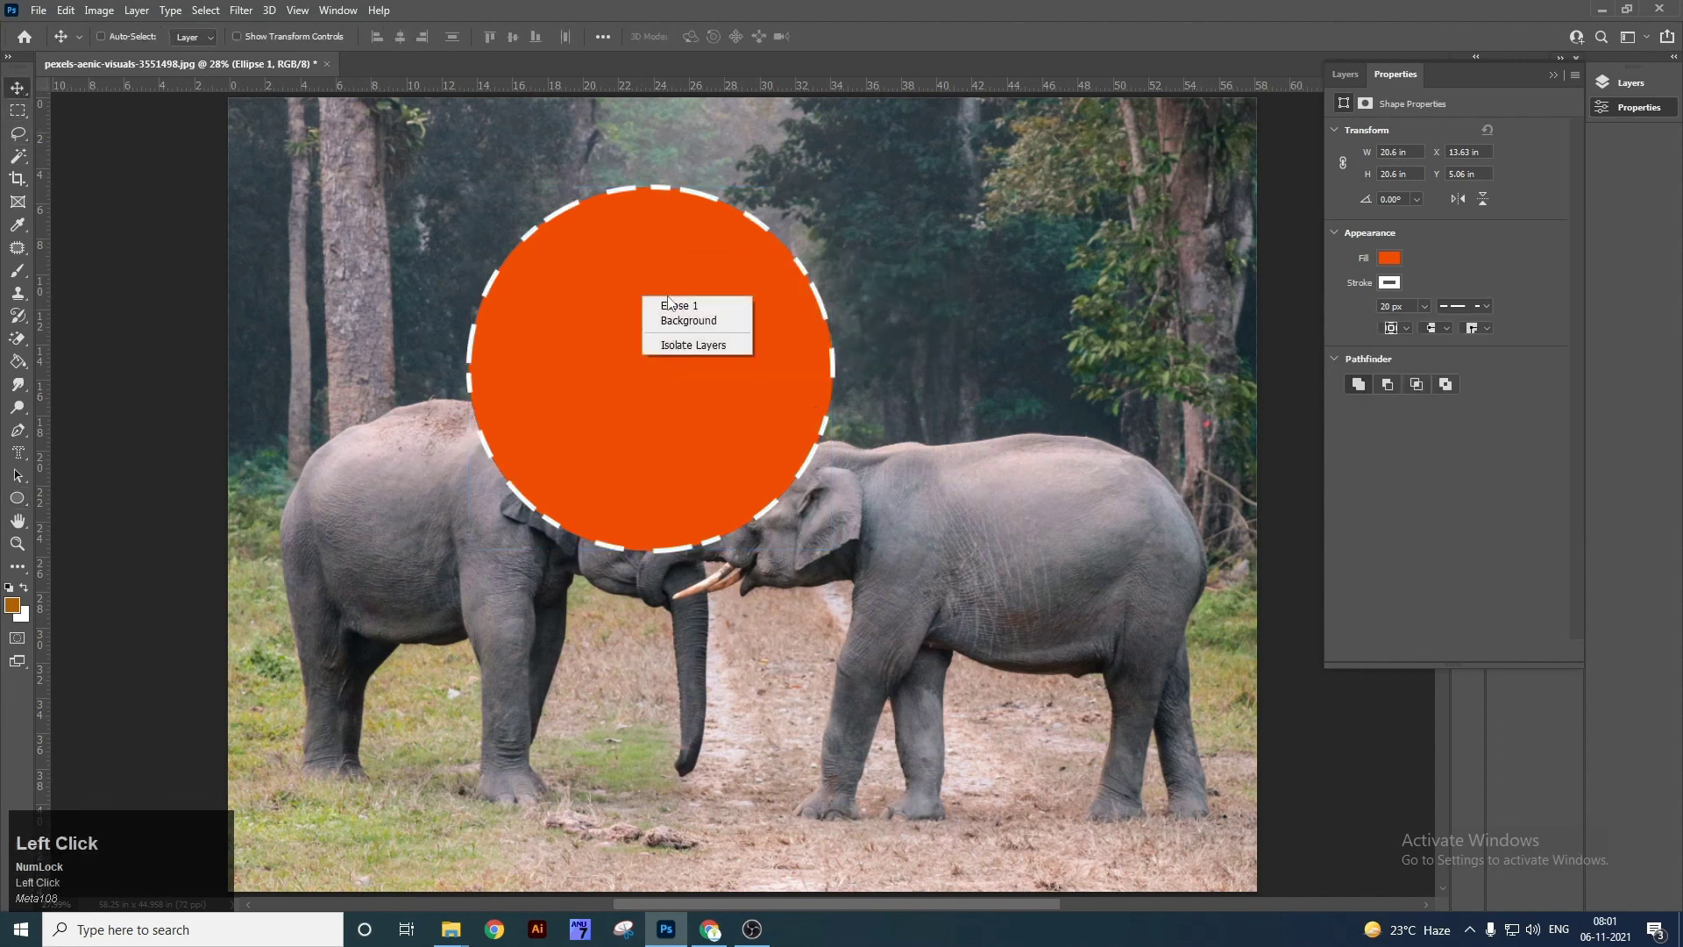
Select the dashed circle's shape layer and delete it.
right_click(669, 299)
left_click(685, 310)
key("Delete")
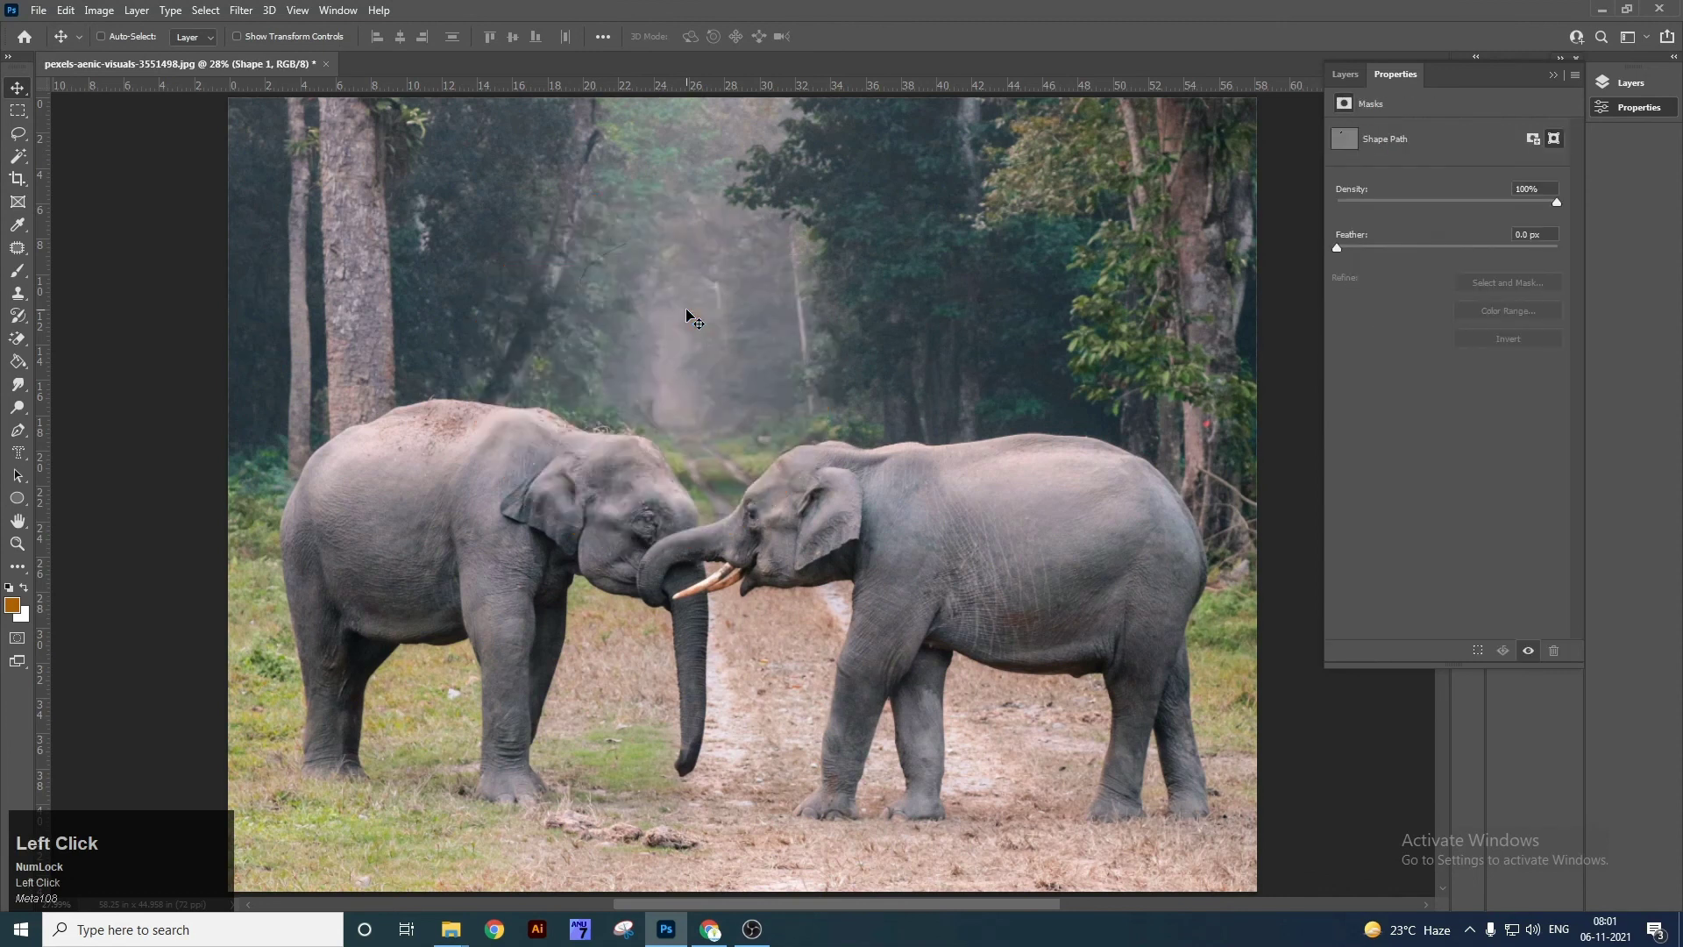
Draw a triangle over the elephants' heads with an orange fill and no outline.
right_click(17, 498)
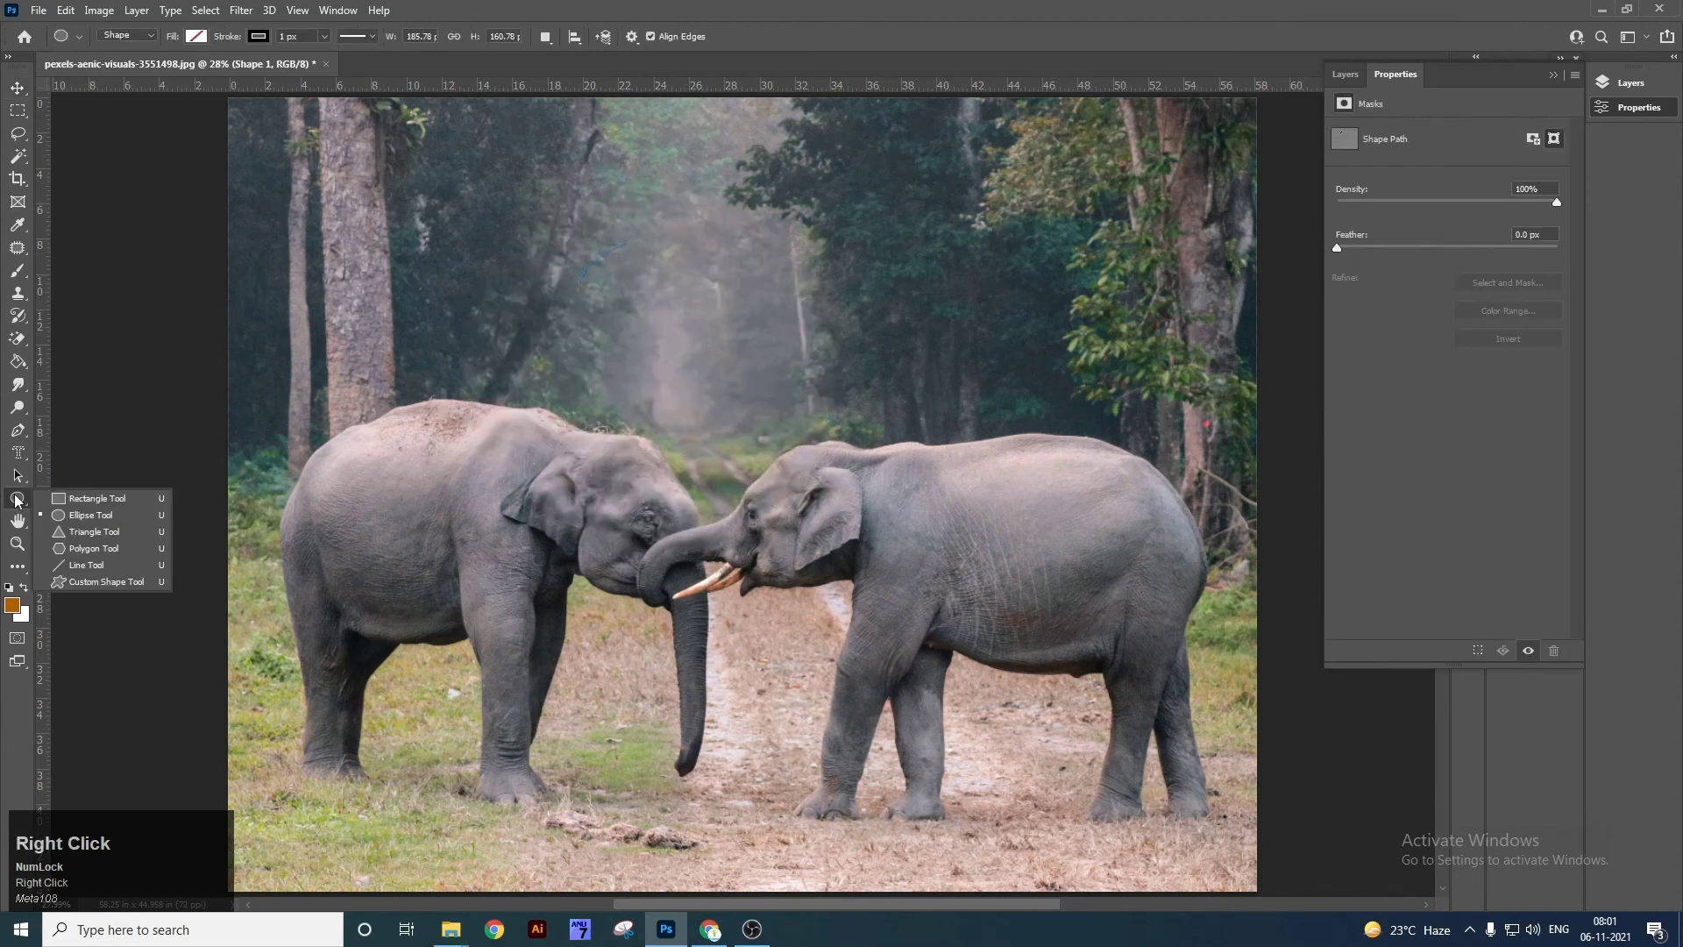
left_click(102, 502)
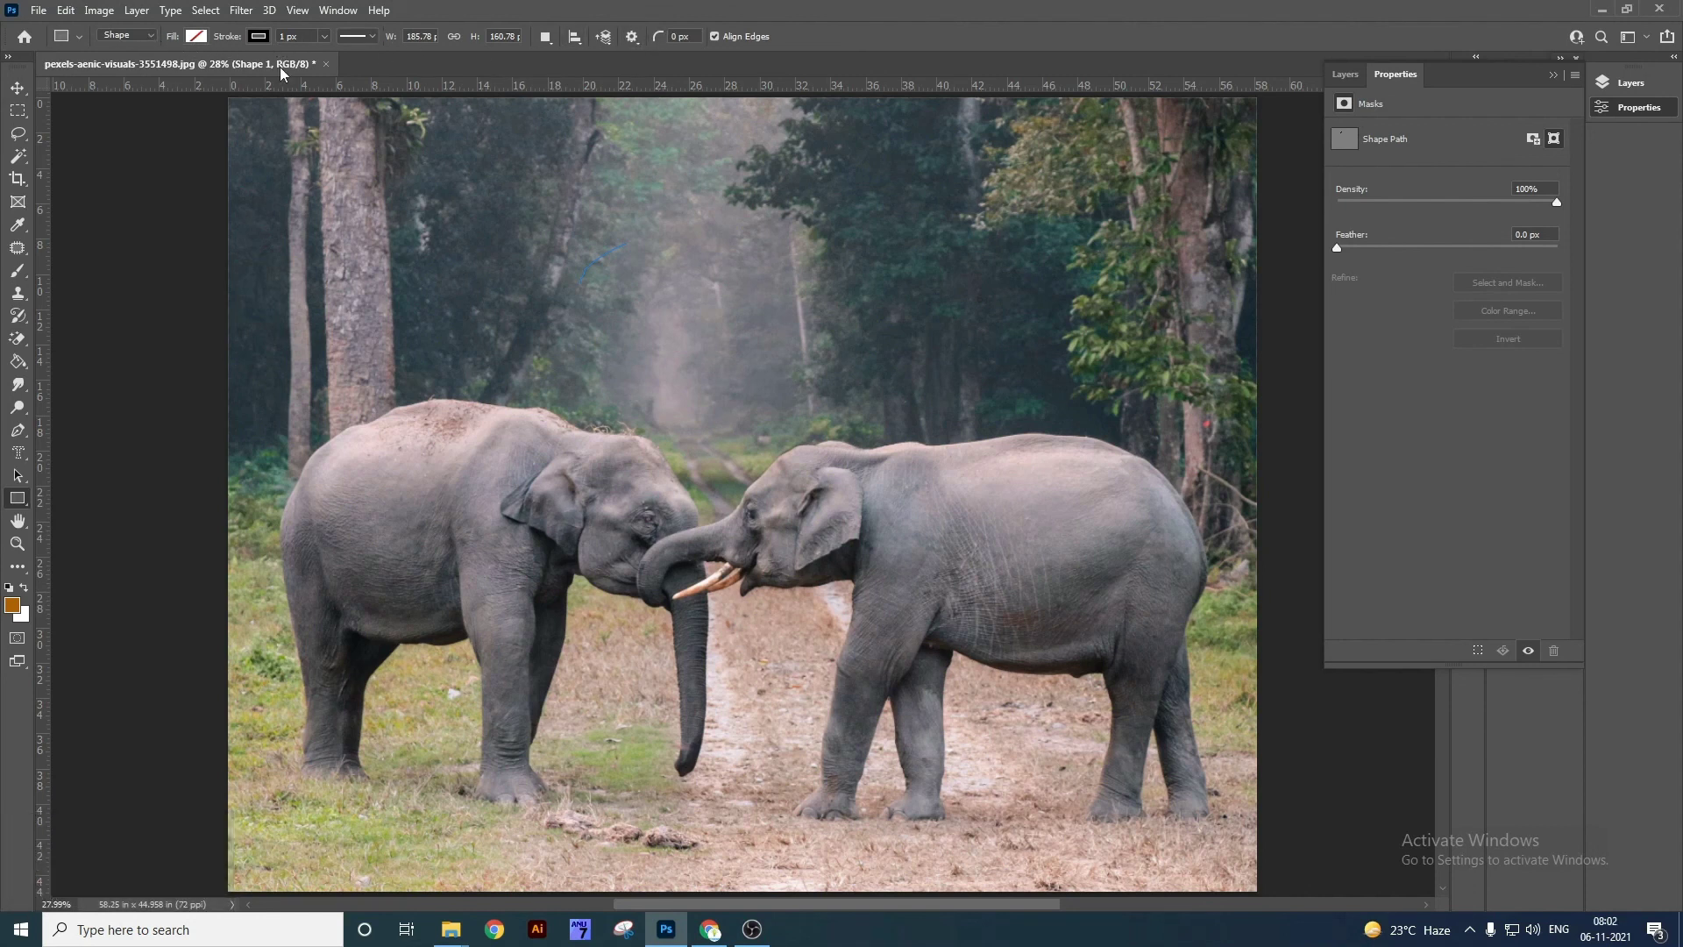
right_click(17, 500)
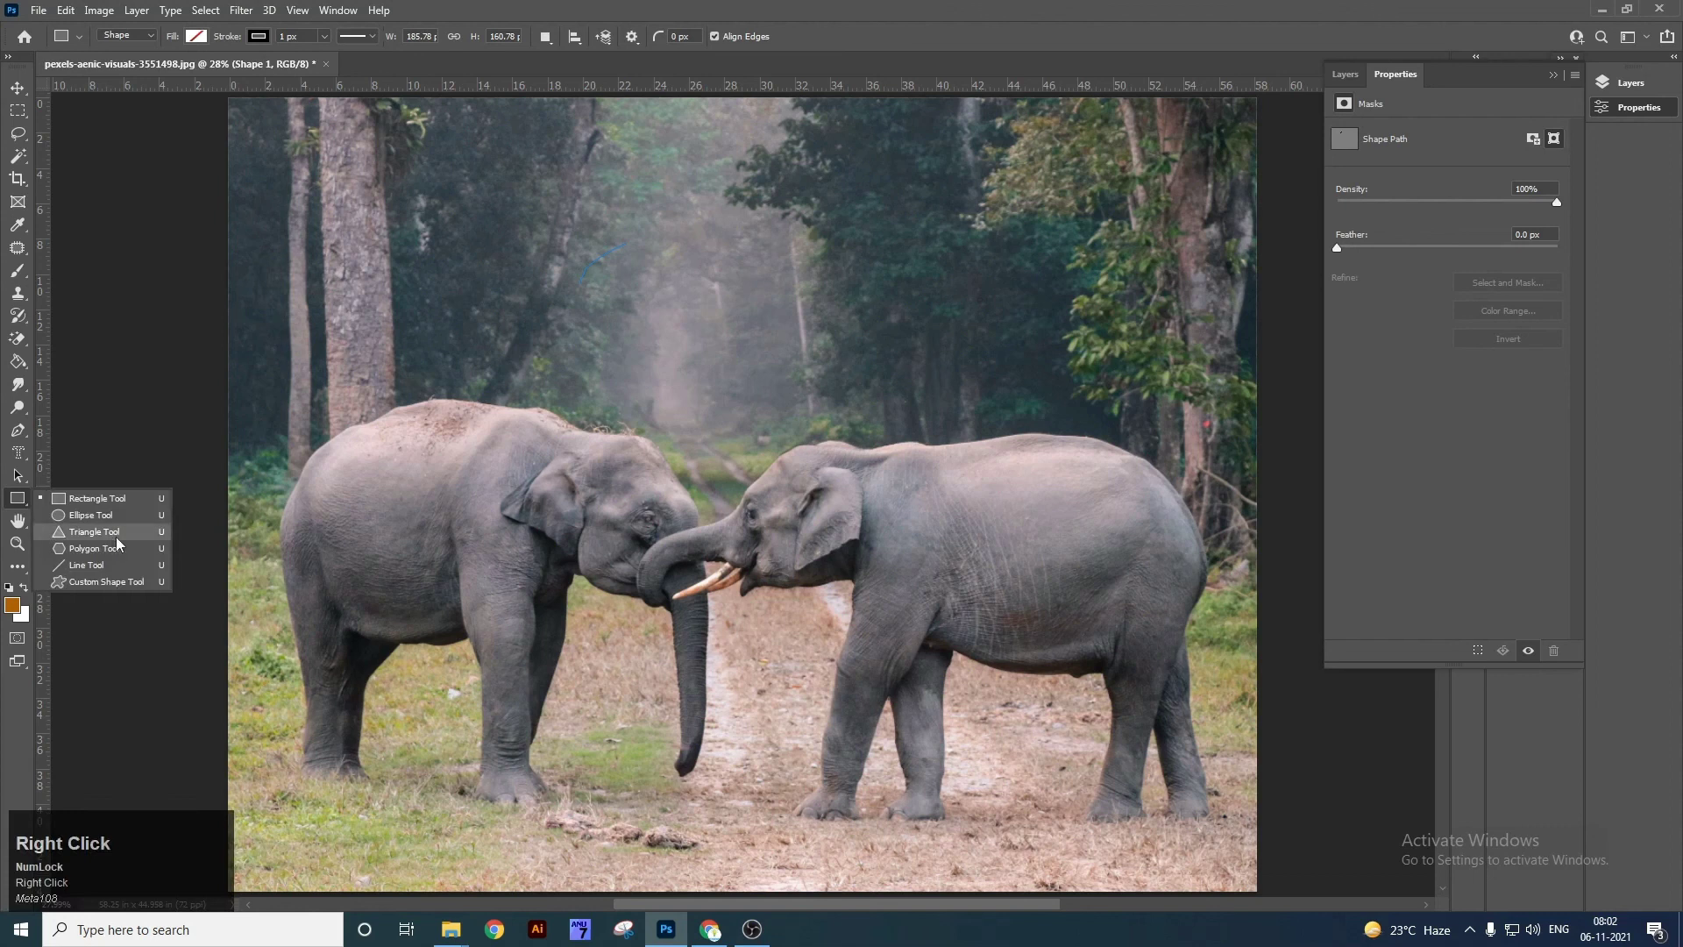
left_click(94, 532)
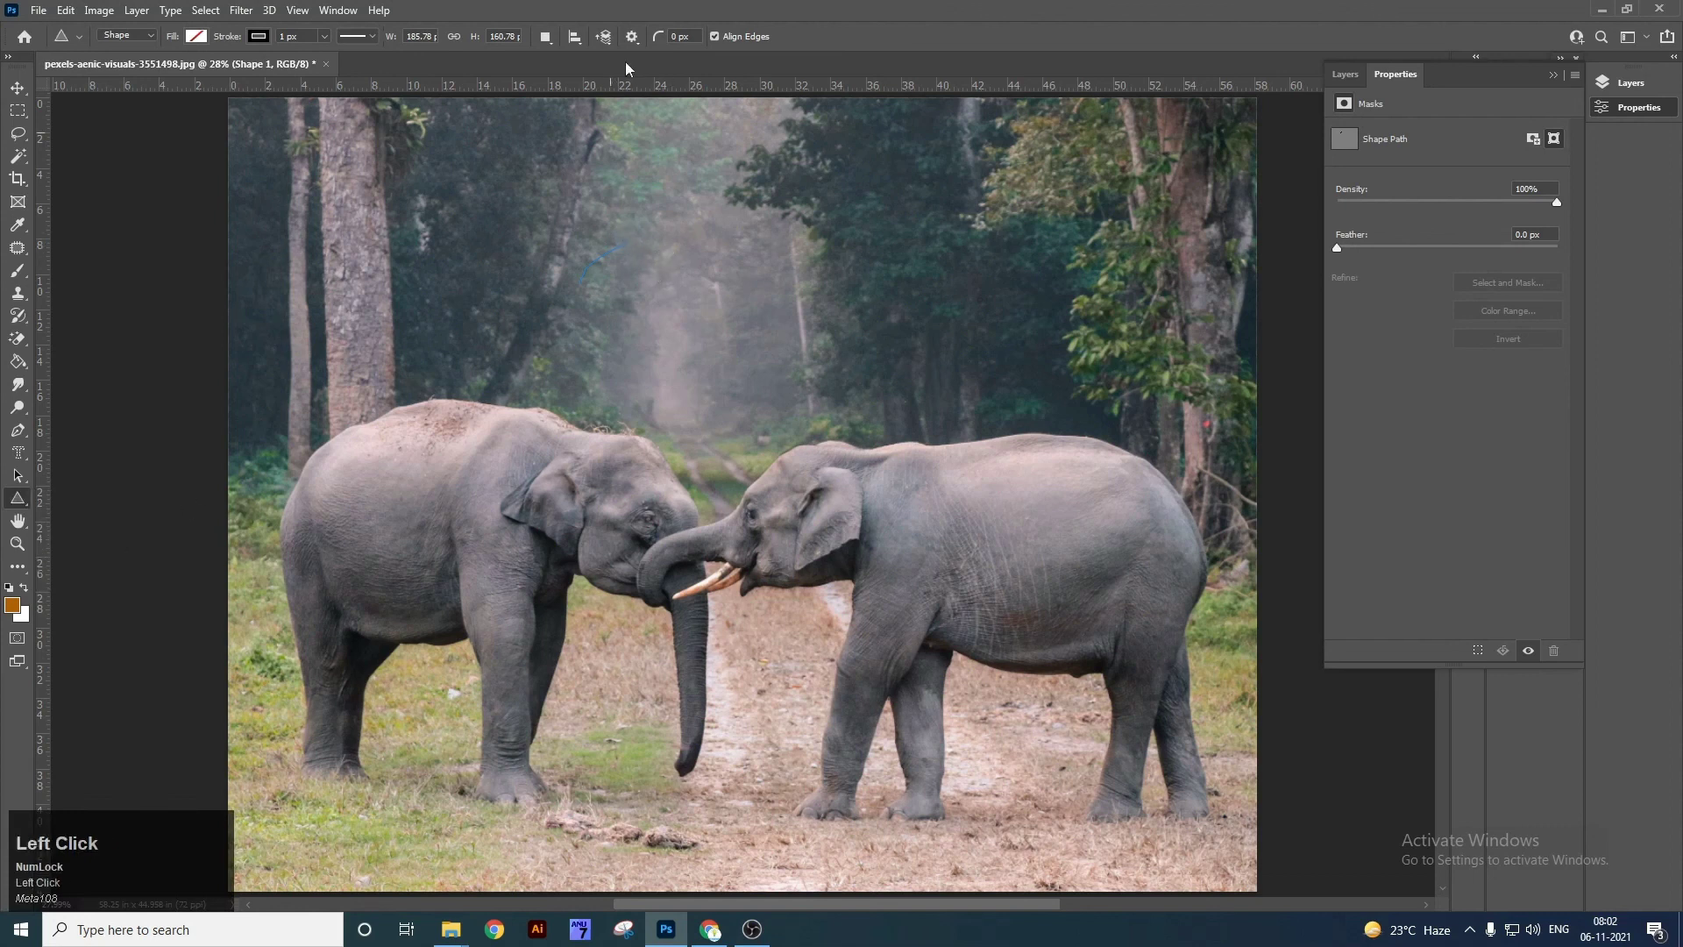
left_click_drag(558, 267, 921, 677)
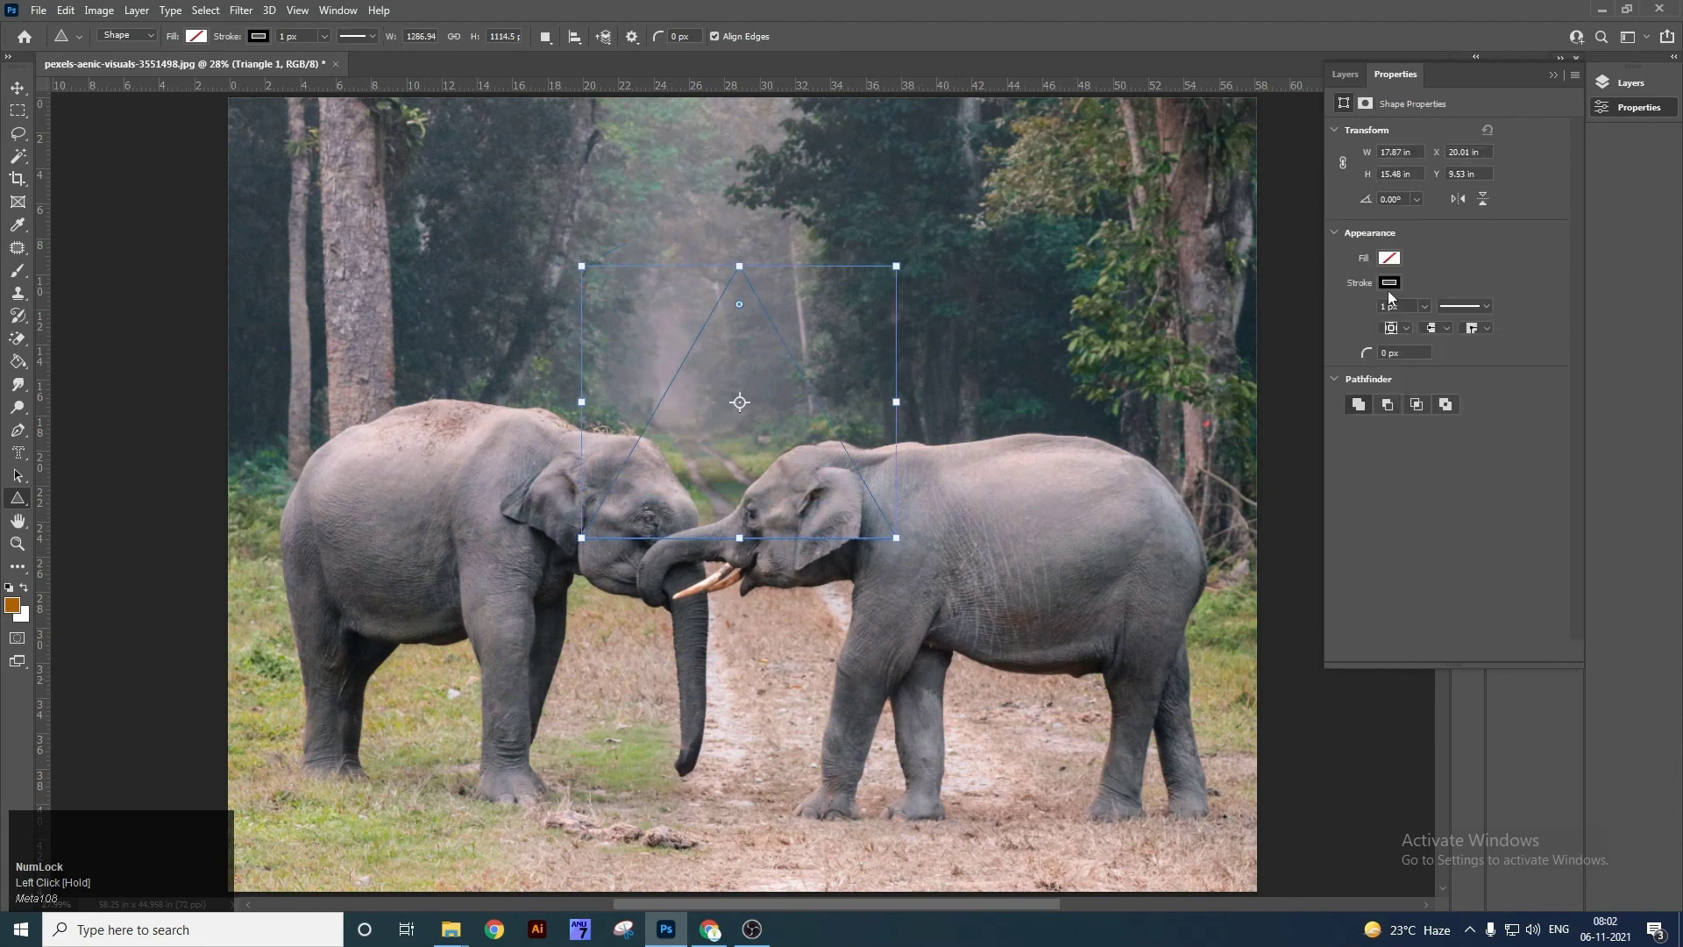
left_click(1389, 285)
left_click(1358, 320)
left_click(1388, 261)
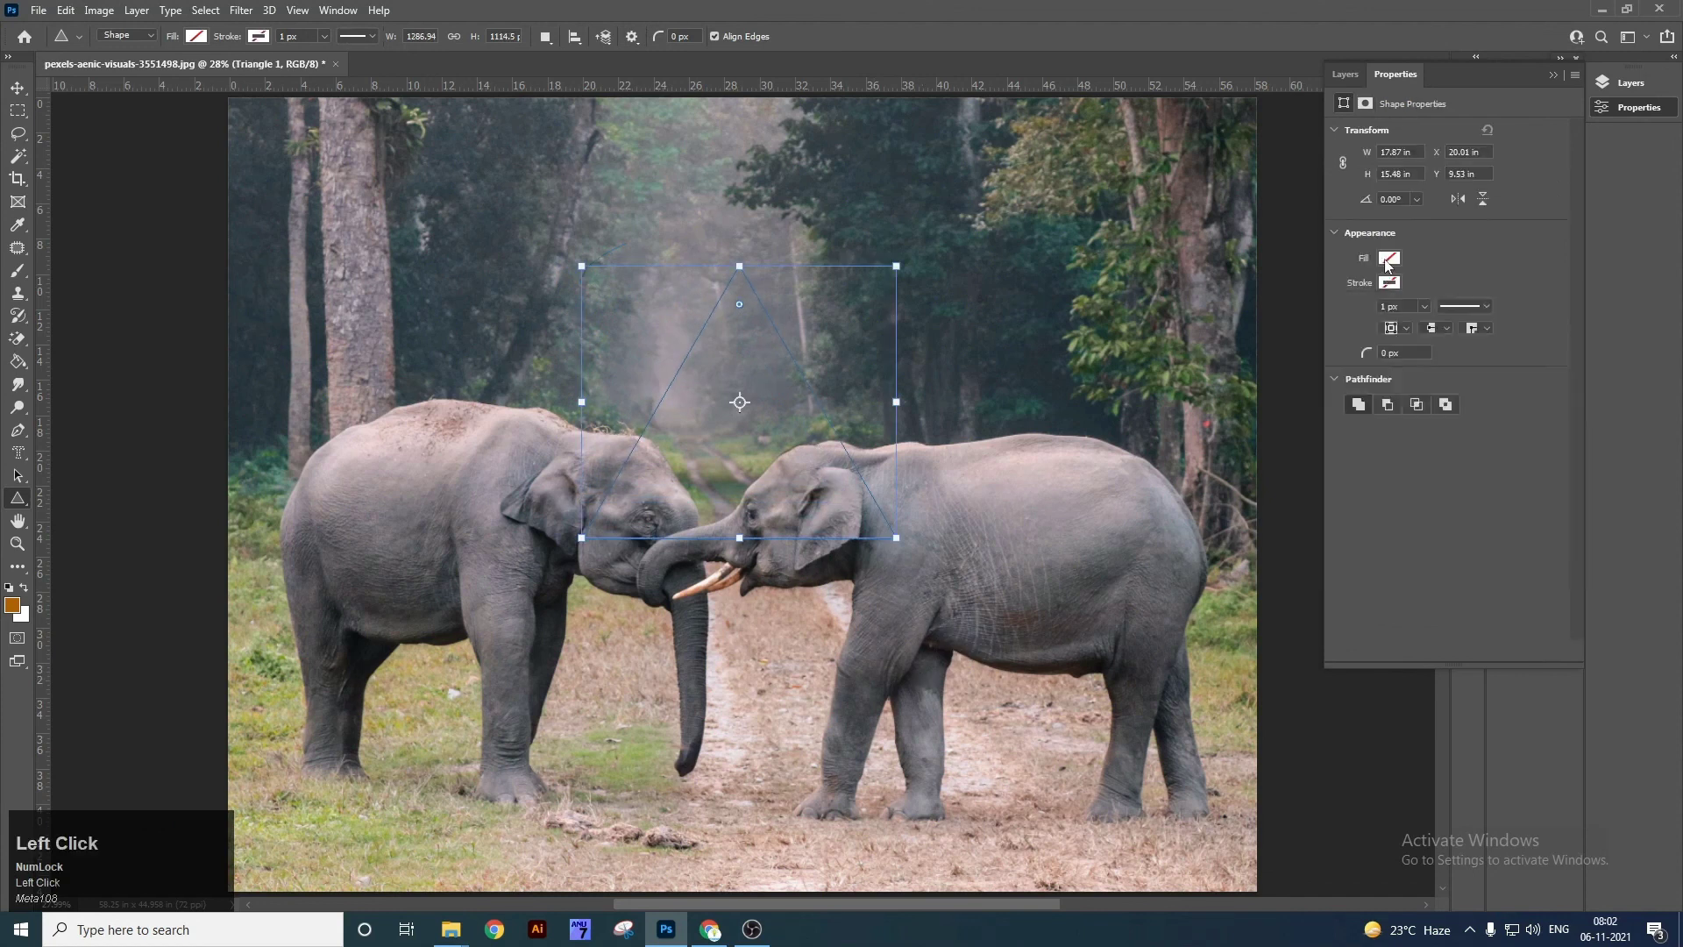
left_click(1394, 352)
Widen the triangle evenly with Free Transform, then delete it.
key("v")
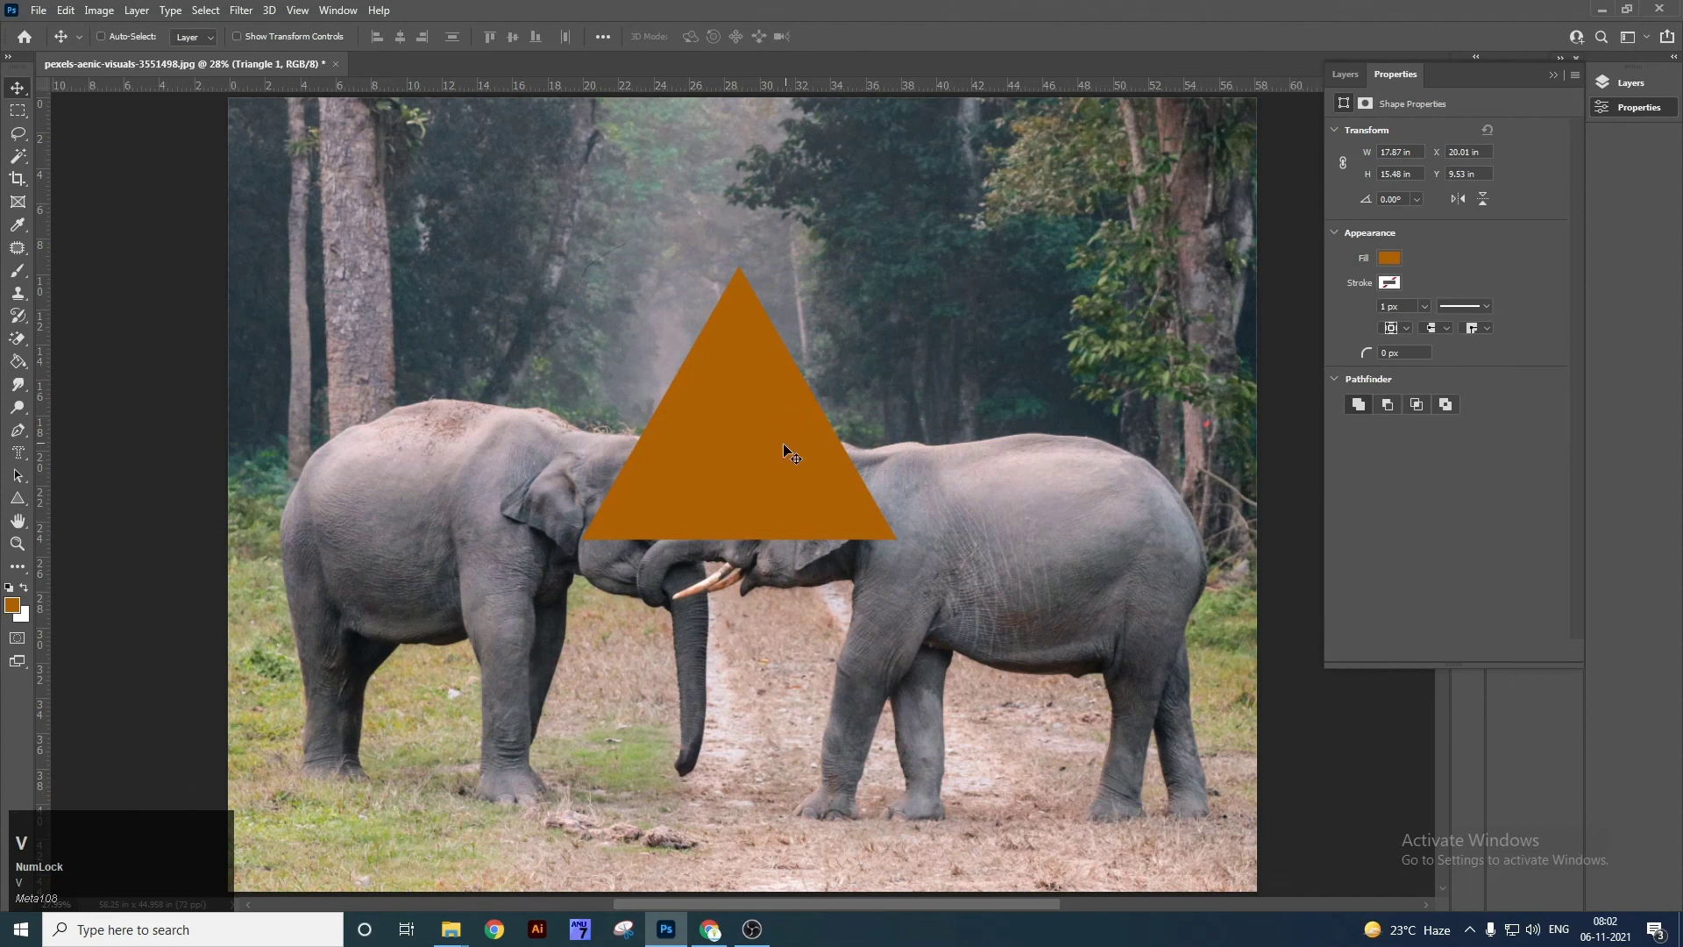
key("ctrl+t")
mouse_move(907, 322)
left_mouse_down()
mouse_move(806, 323)
mouse_move(907, 323)
mouse_move(876, 323)
left_mouse_up()
key("Return")
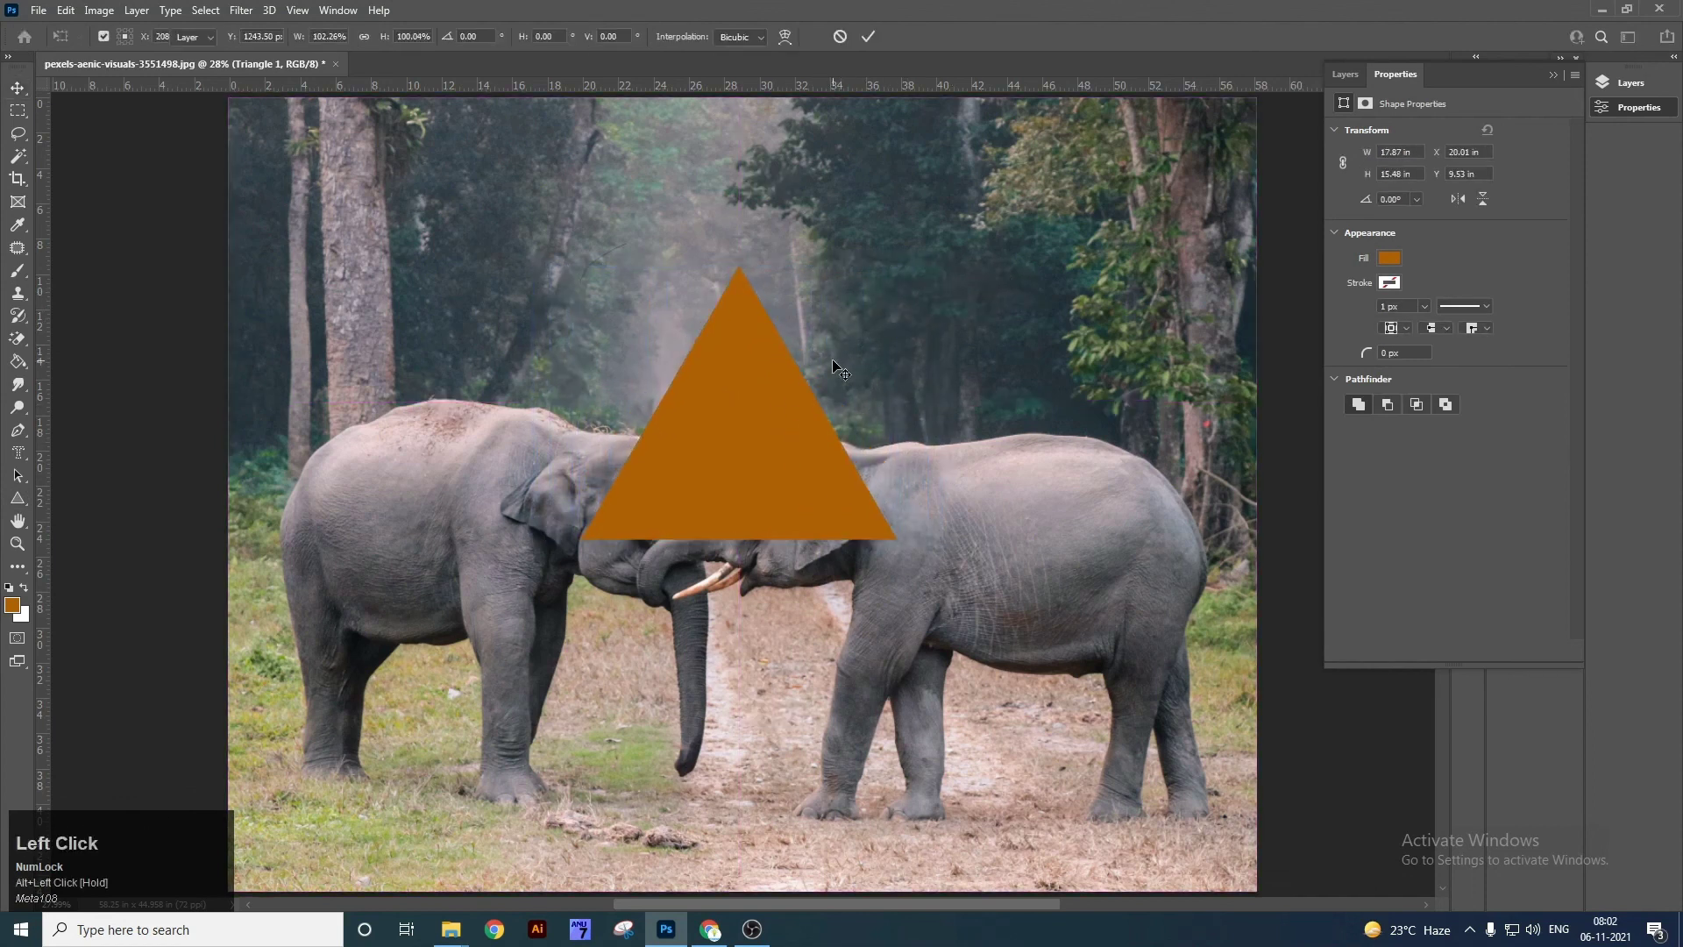
key("Delete")
right_click(17, 498)
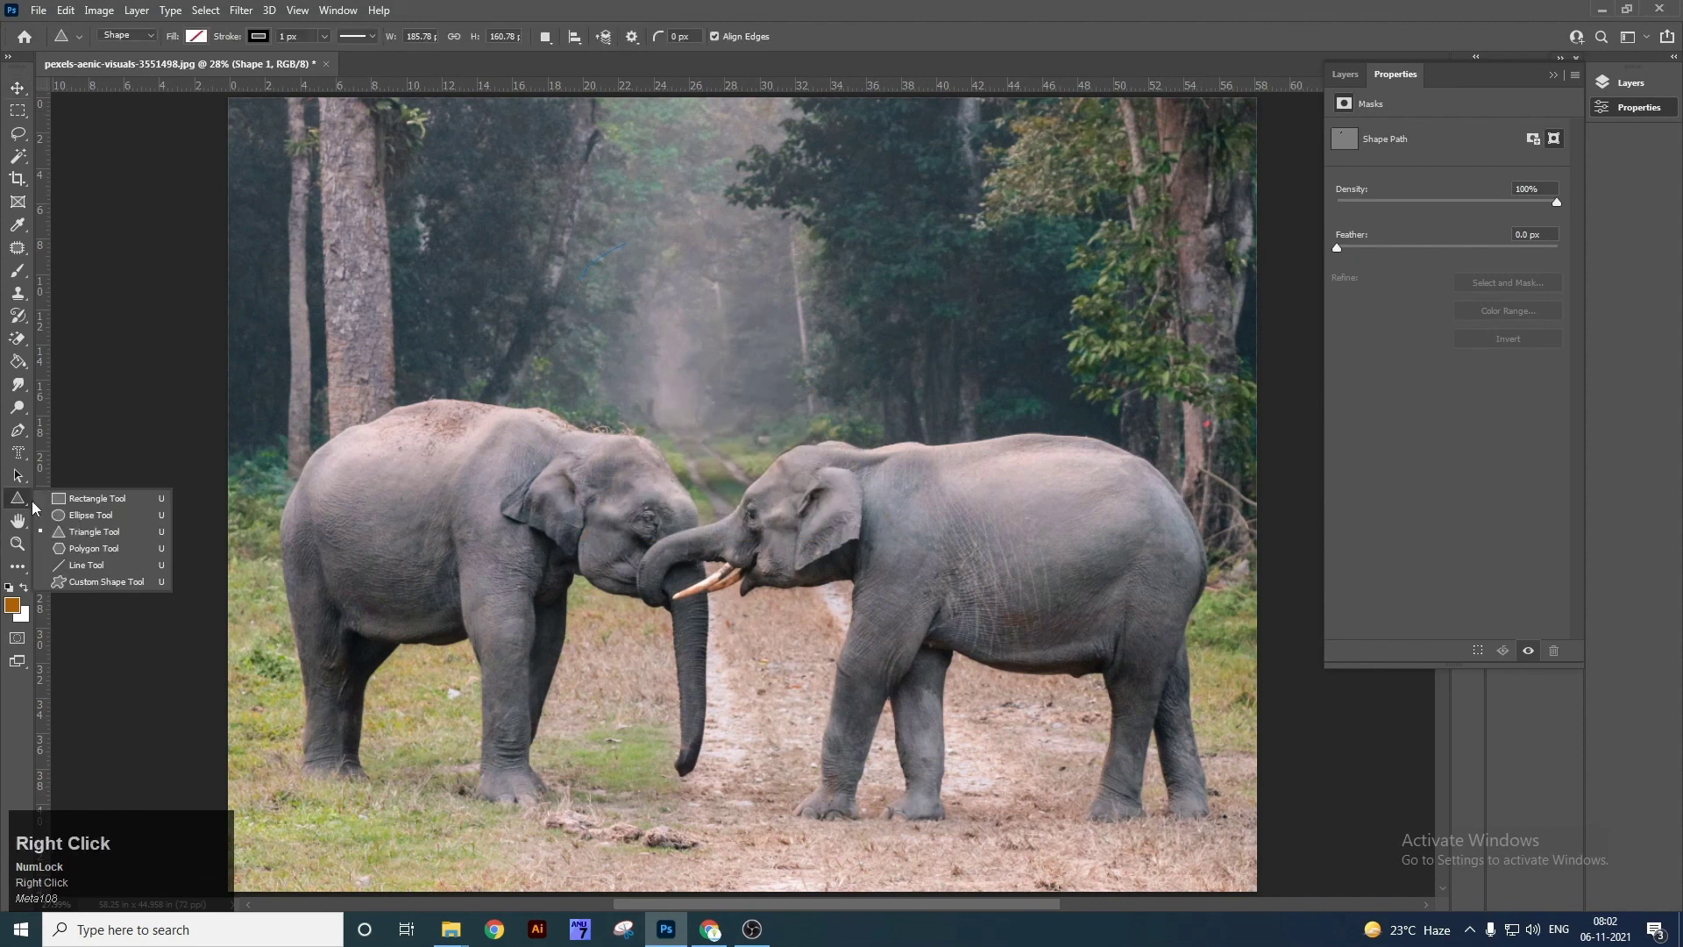
Draw a five-sided polygon over the two elephants' heads with the Polygon Tool.
left_click(94, 548)
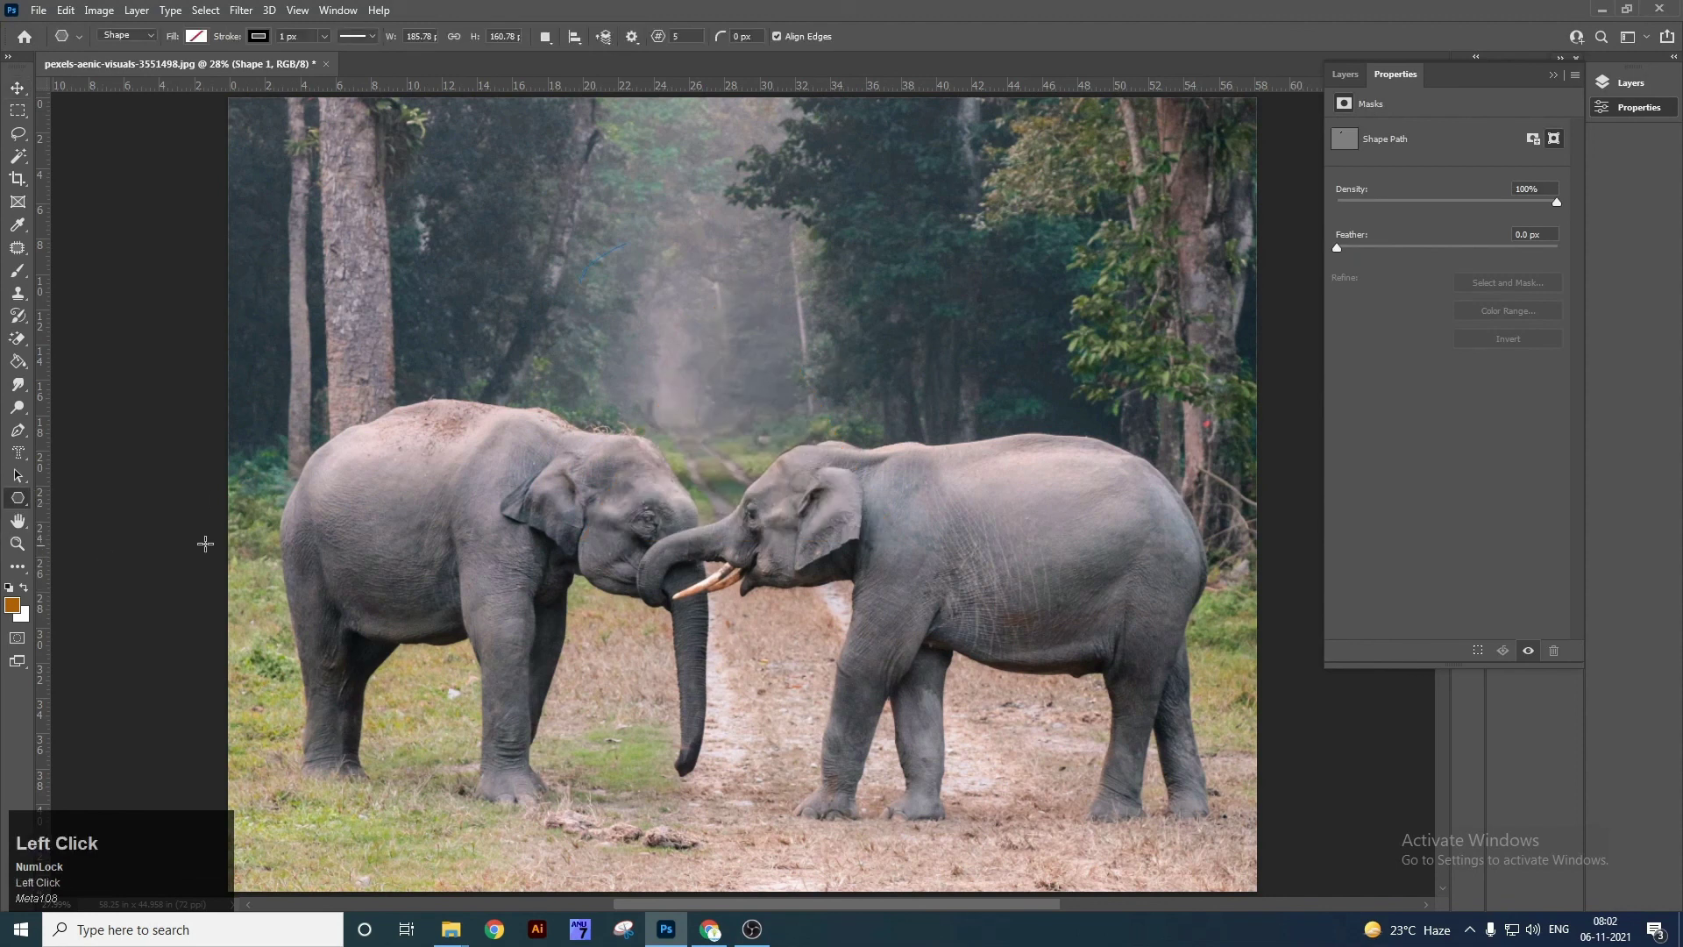
left_click_drag(531, 193, 910, 594)
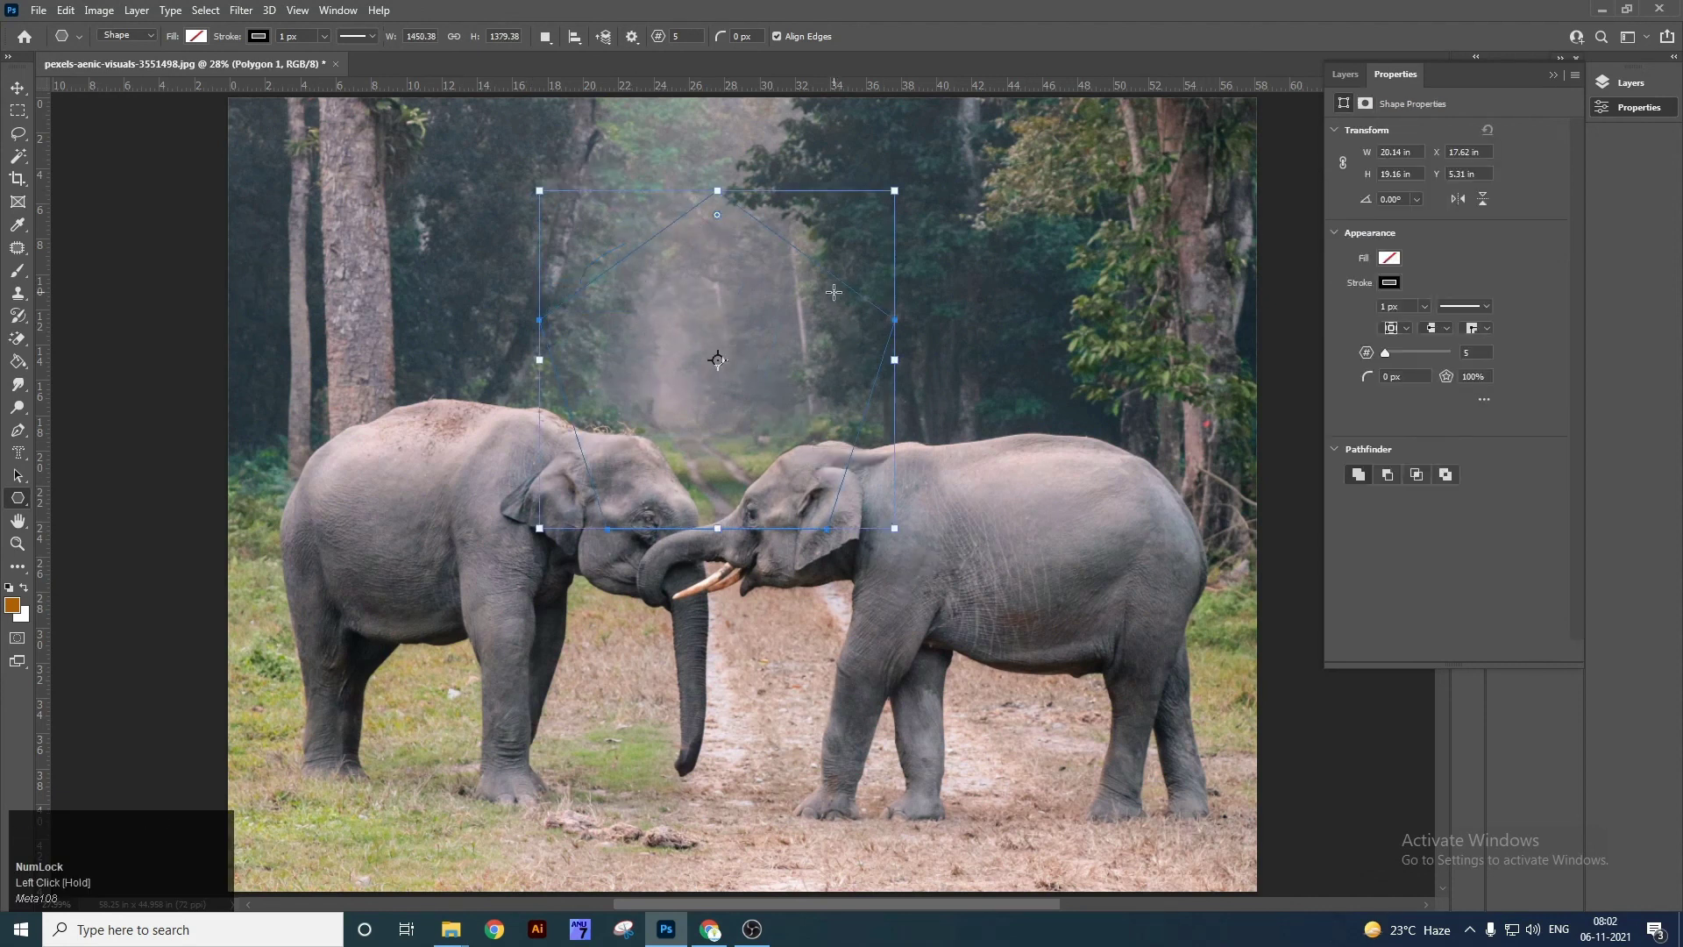
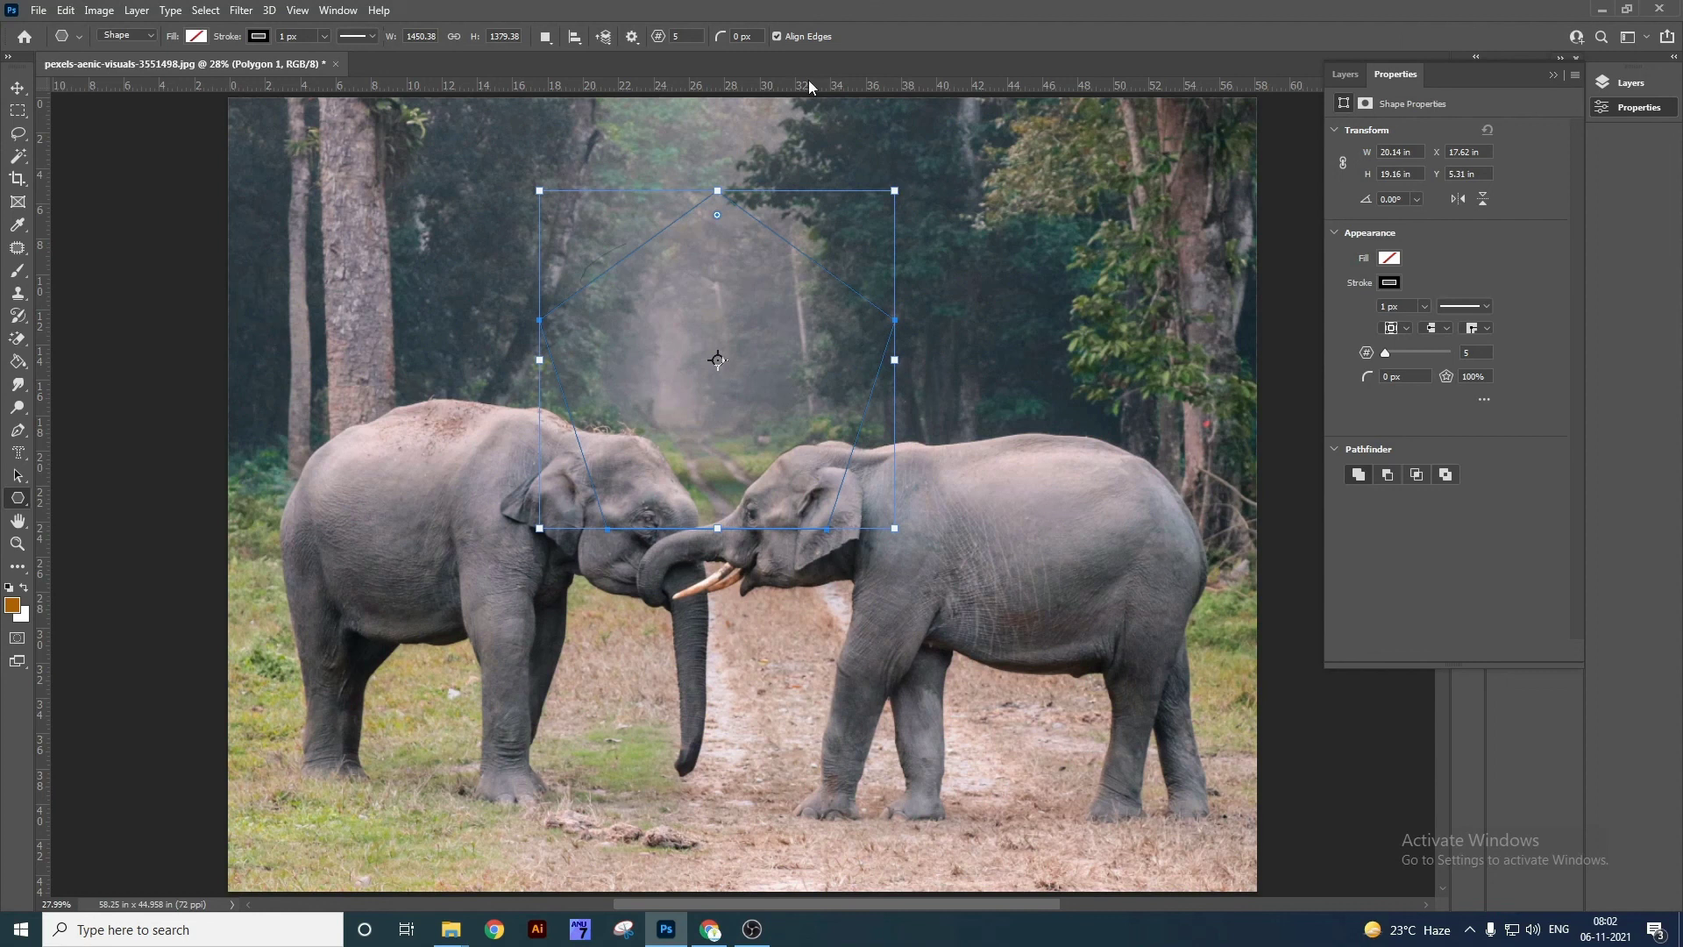
Give the pentagon an orange fill with no stroke and move it over the left elephant's head.
left_click(693, 36)
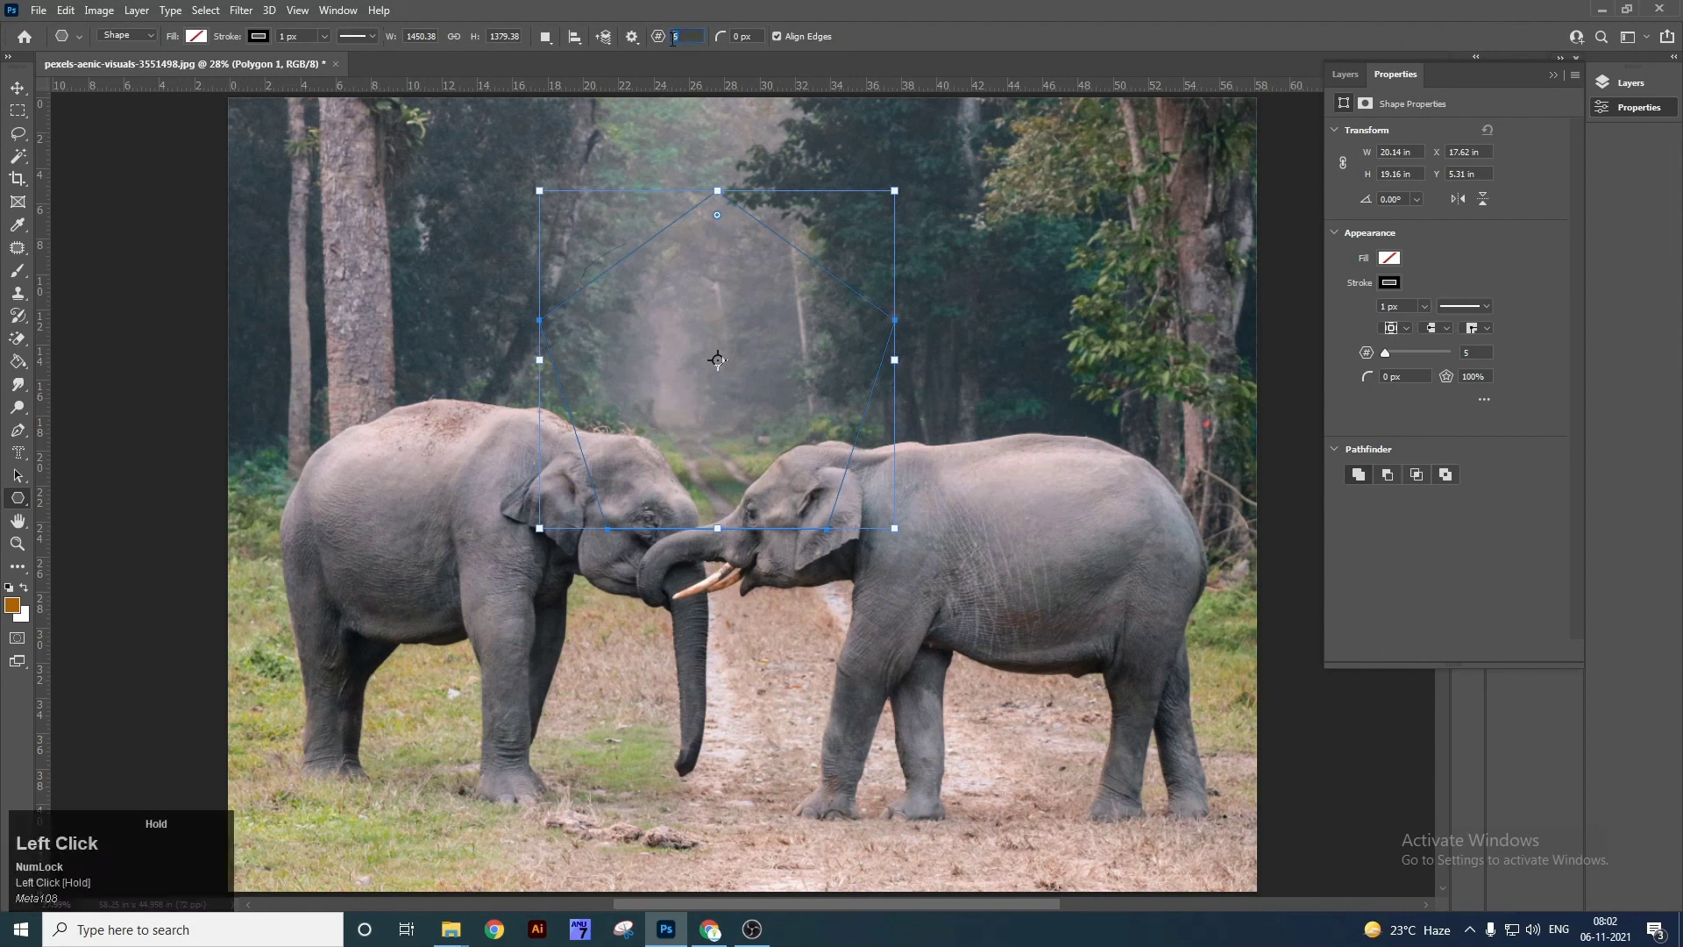
left_click(1389, 283)
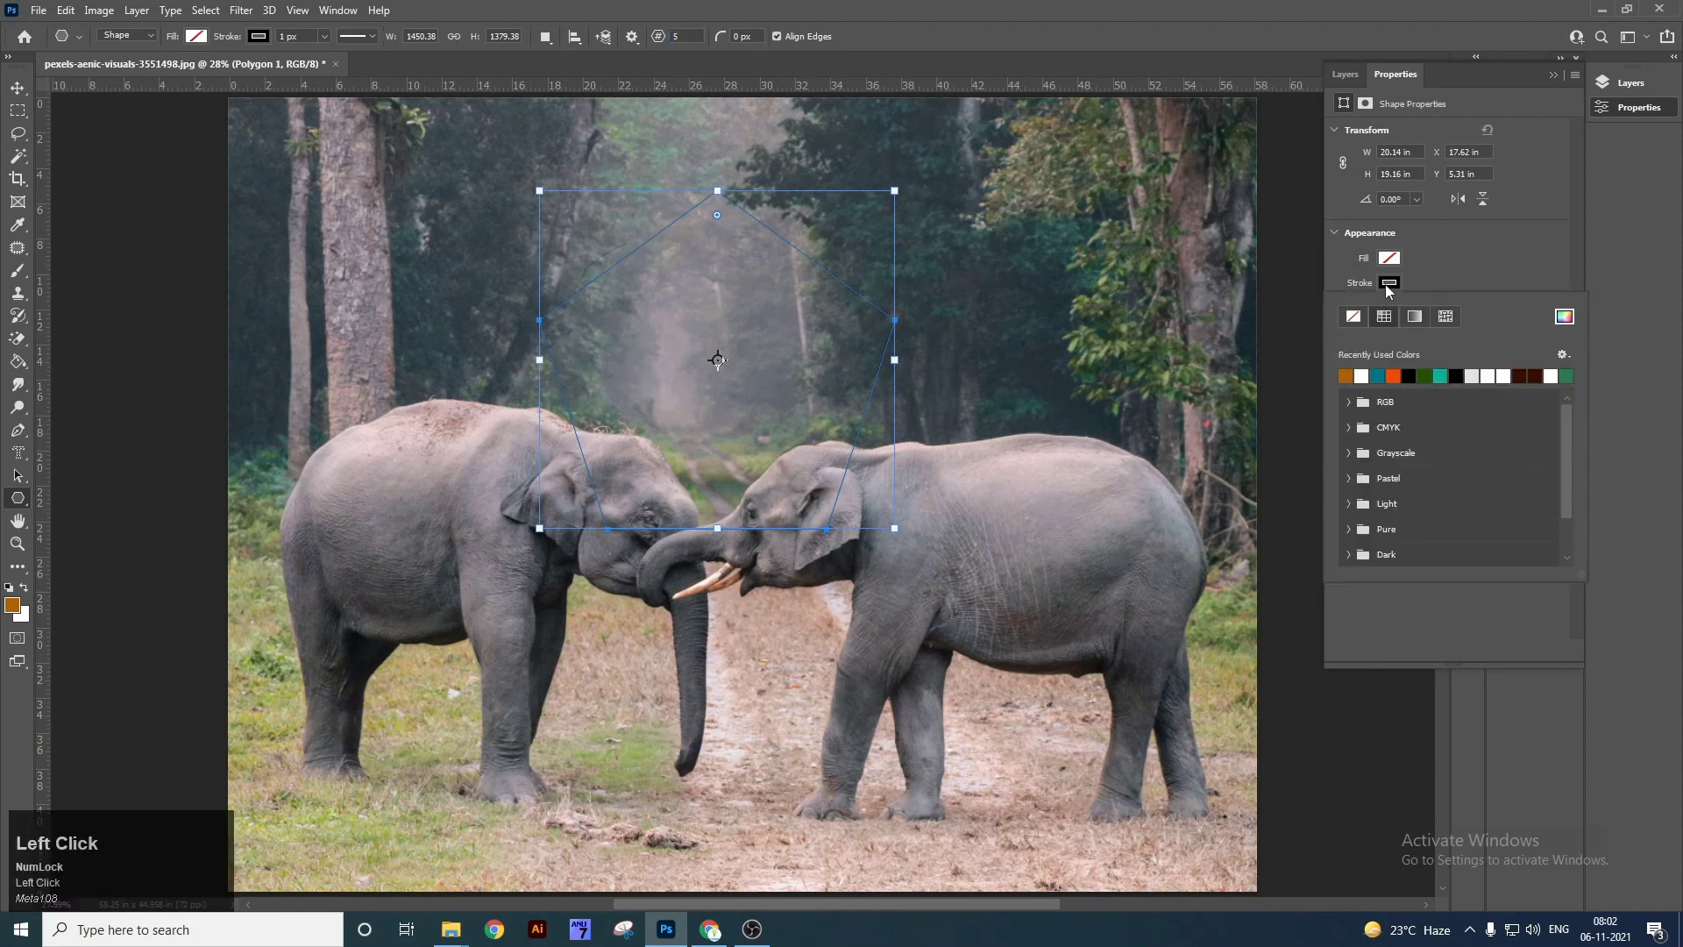
left_click(1358, 323)
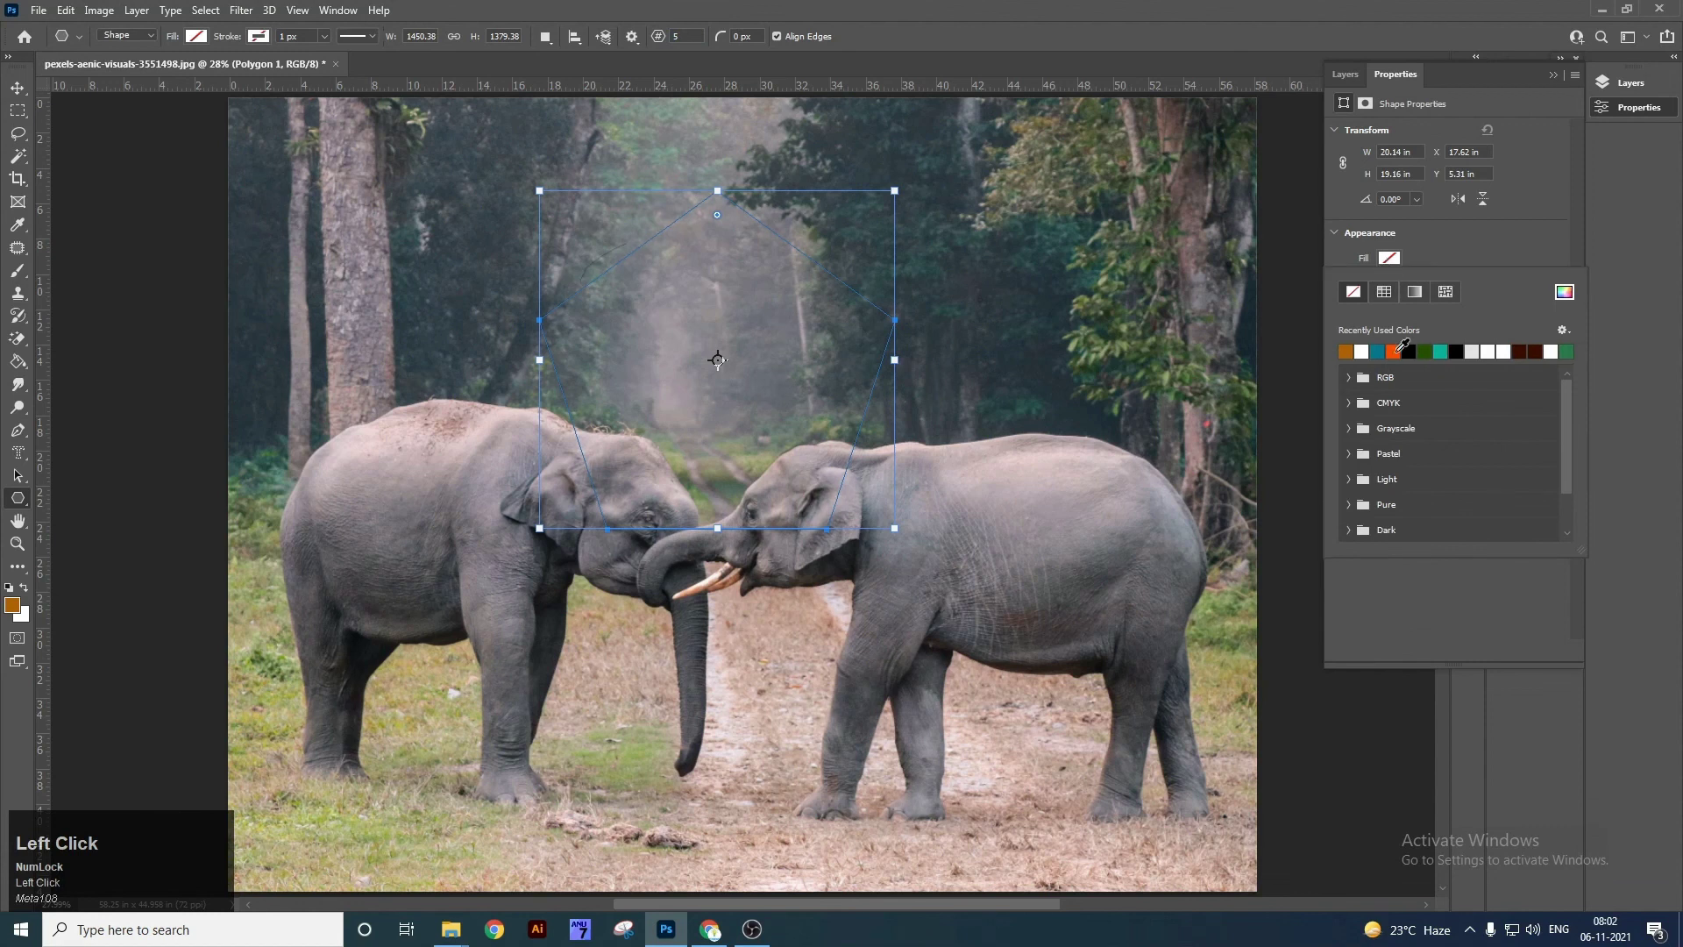
left_click(1396, 353)
key("v")
left_click_drag(764, 344, 491, 199)
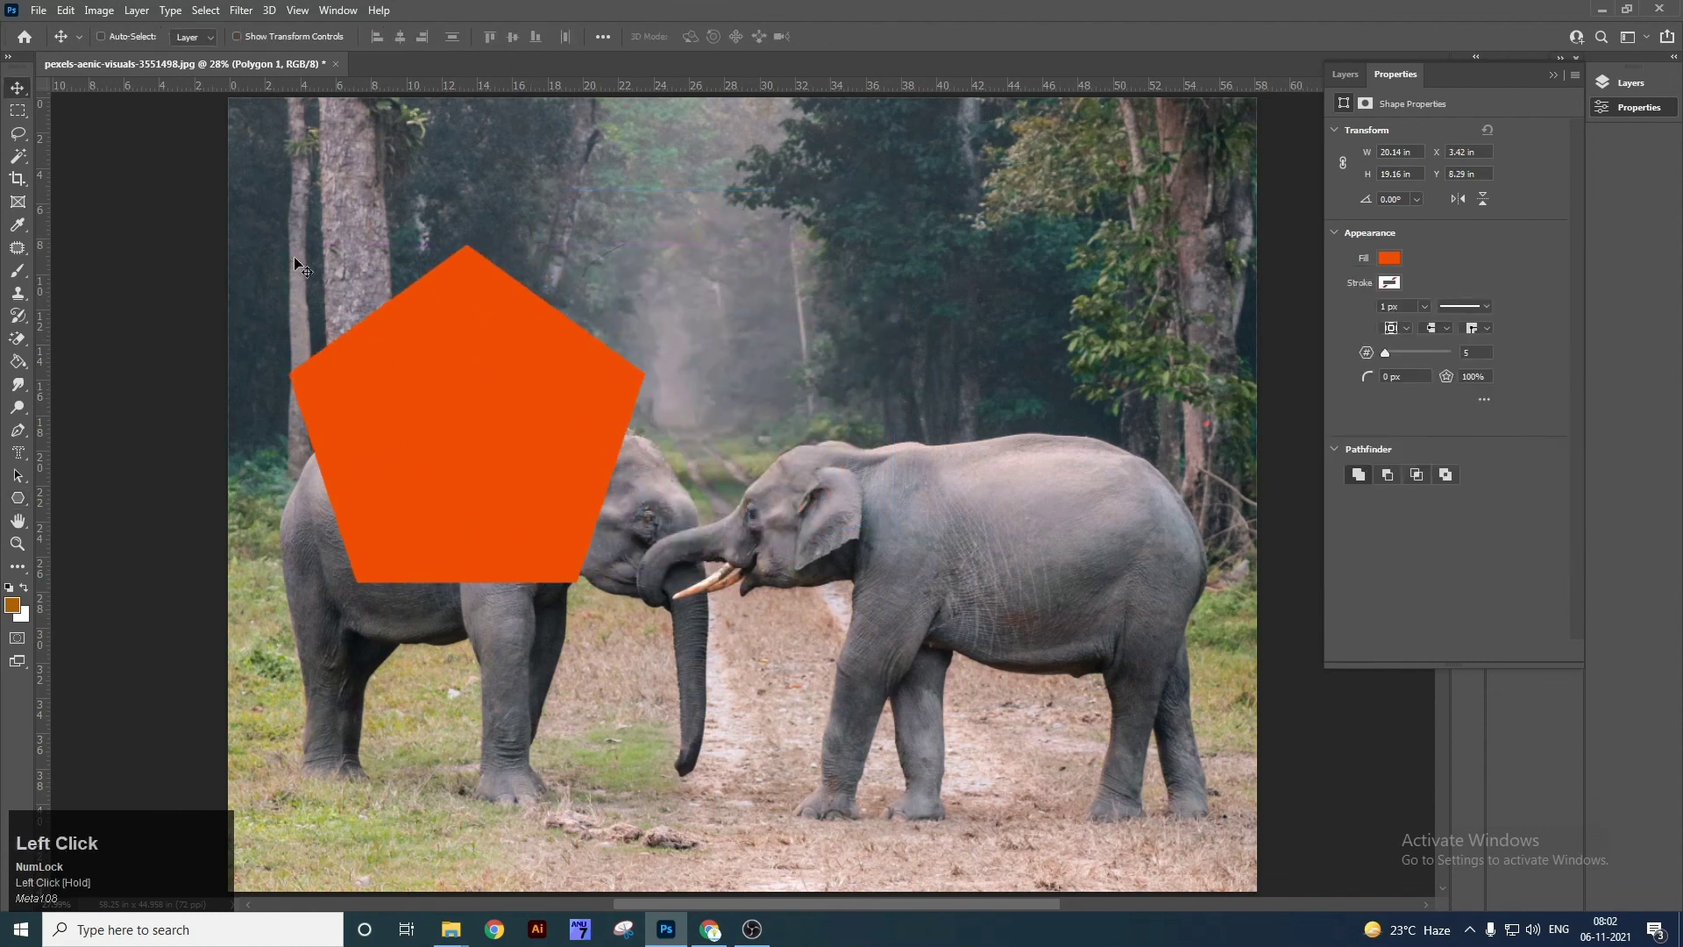
left_click(30, 503)
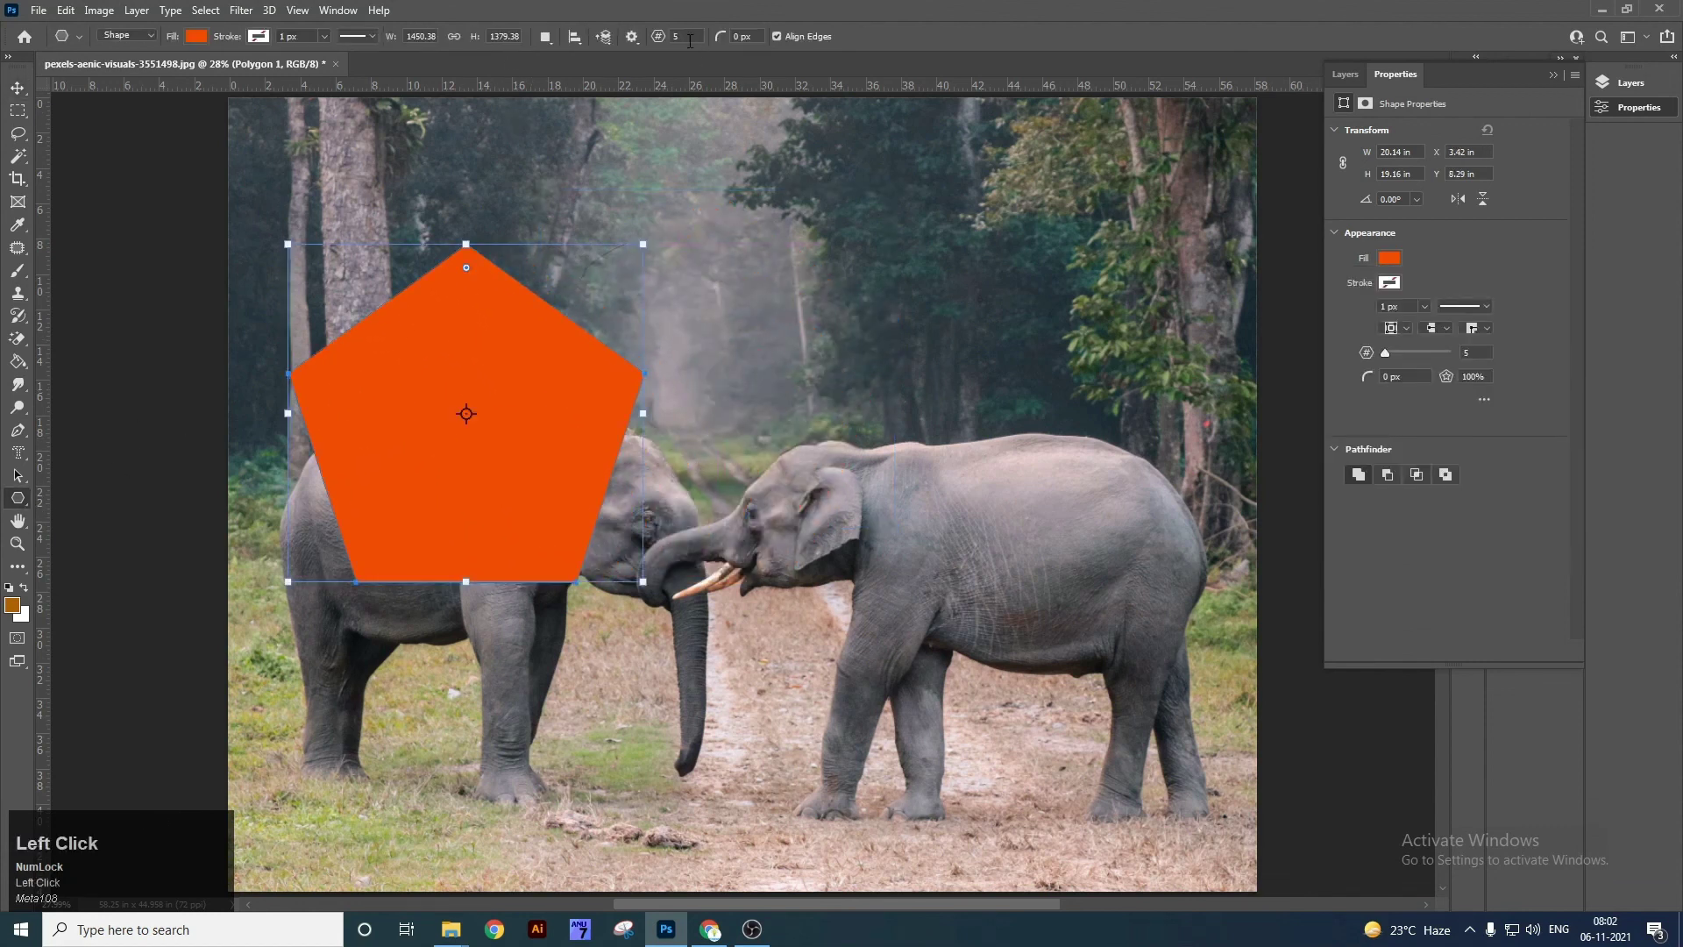
Draw a 6-sided hexagon over the right elephant and a small 8-sided octagon at upper centre.
type("6")
left_click_drag(779, 246, 1106, 575)
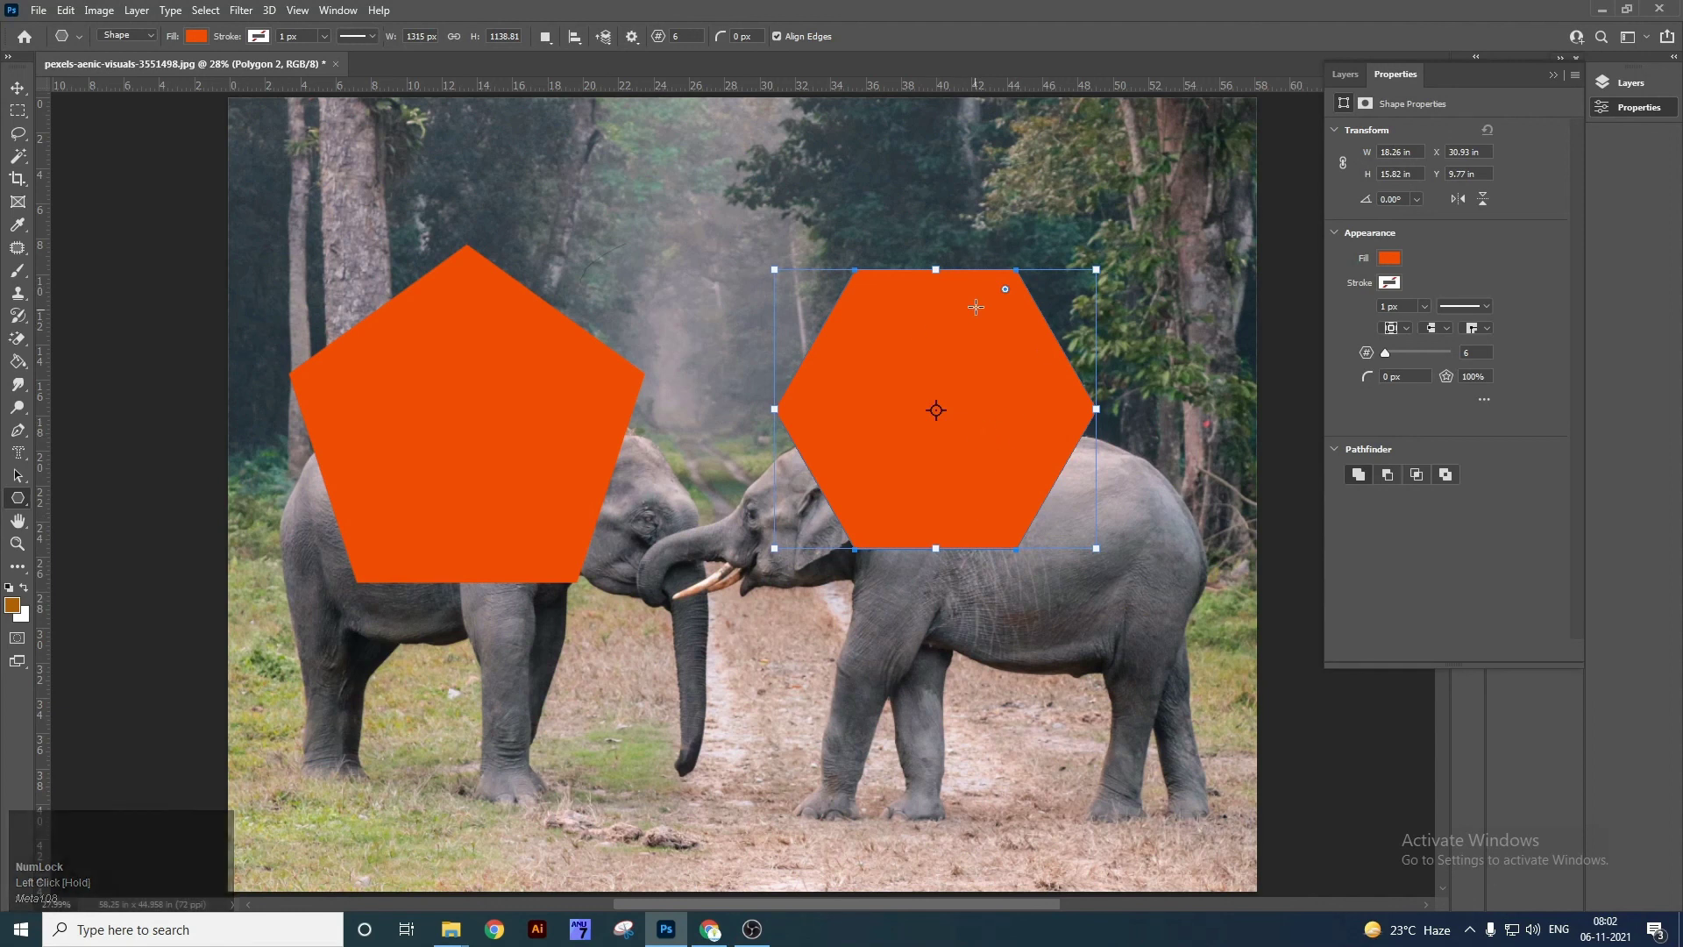
left_click(688, 33)
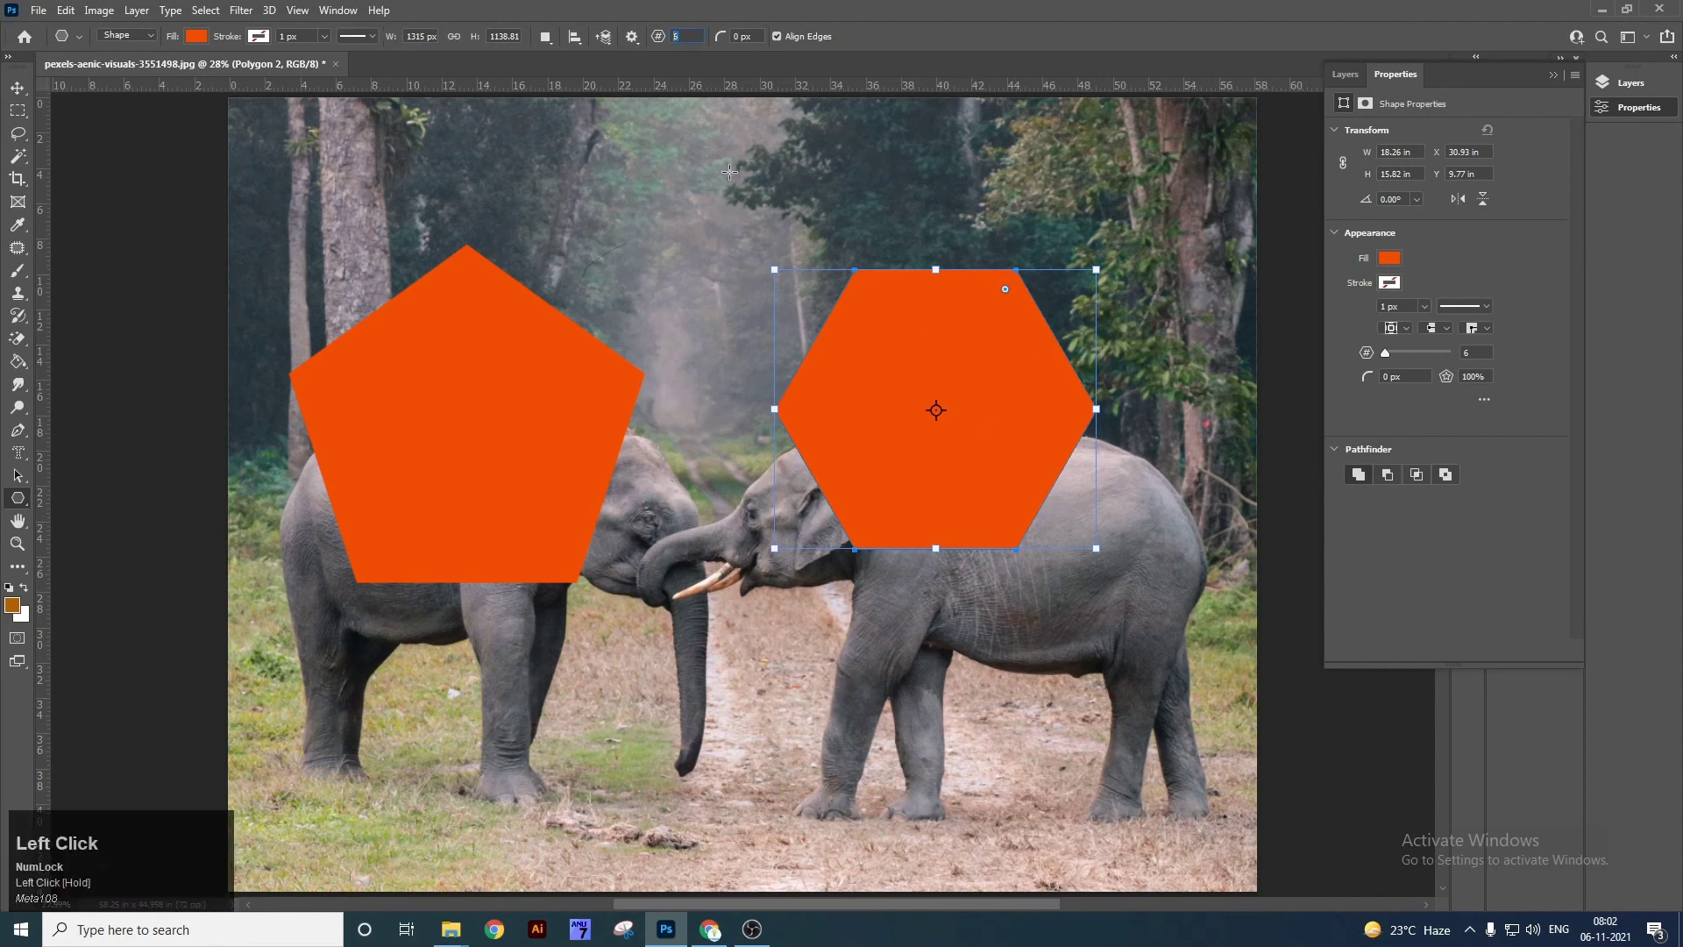
mouse_move(612, 144)
left_mouse_down()
mouse_move(732, 237)
mouse_move(778, 343)
left_mouse_up()
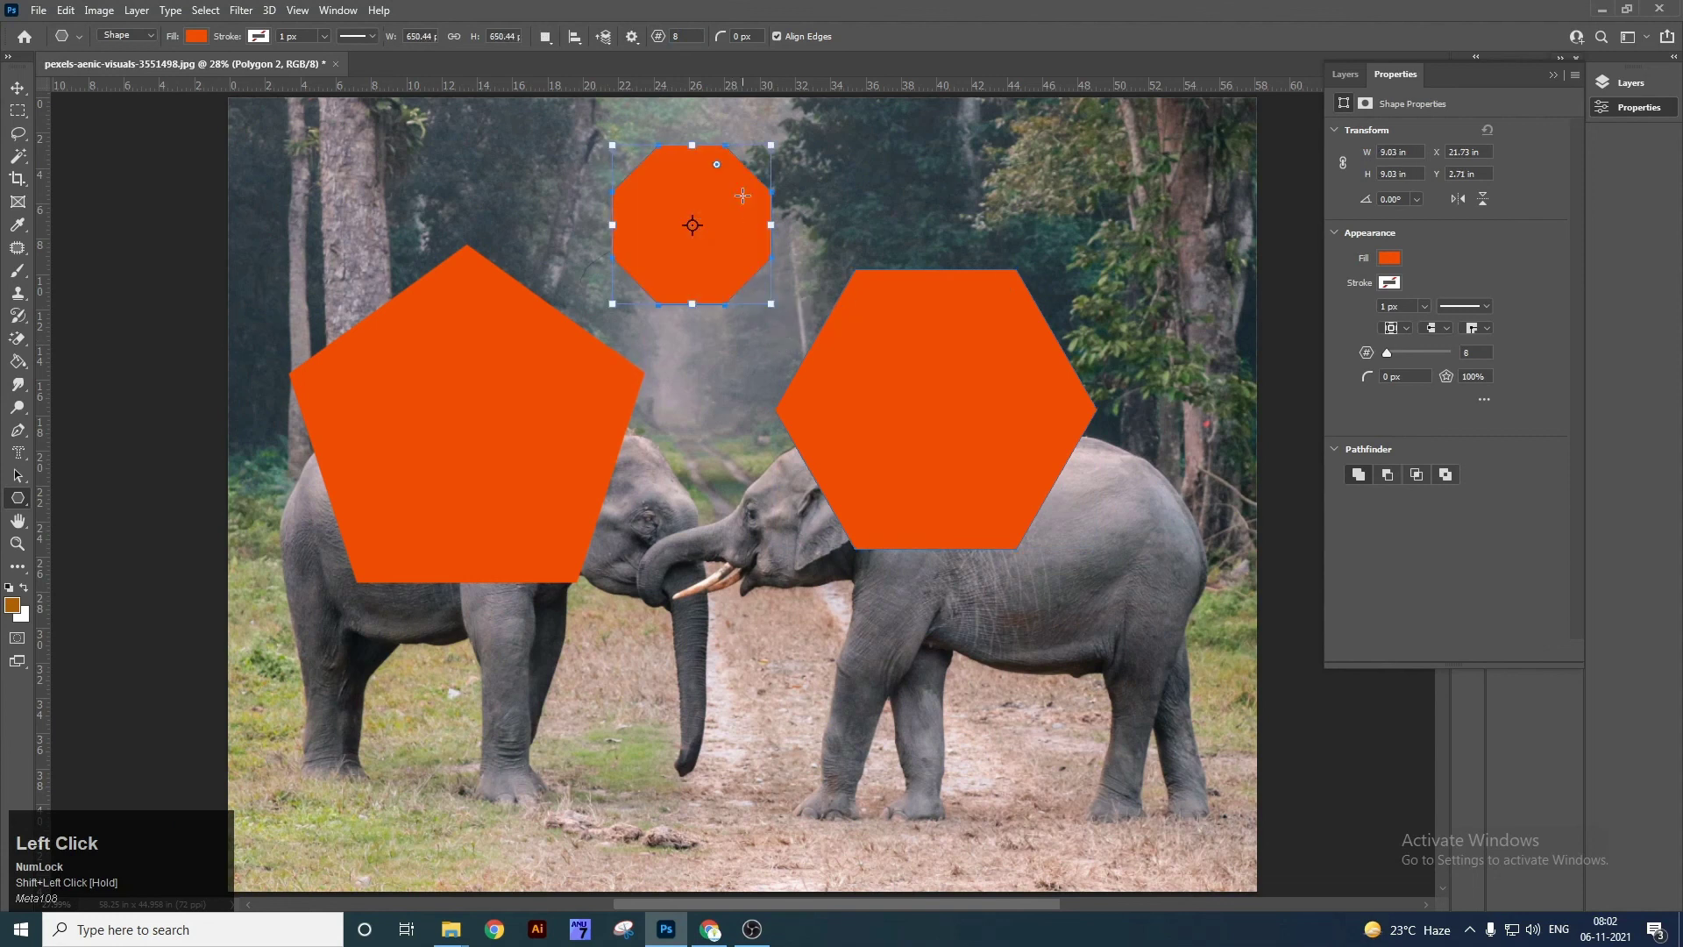
Draw a larger octagon with a 50 px corner radius at upper right.
key("v")
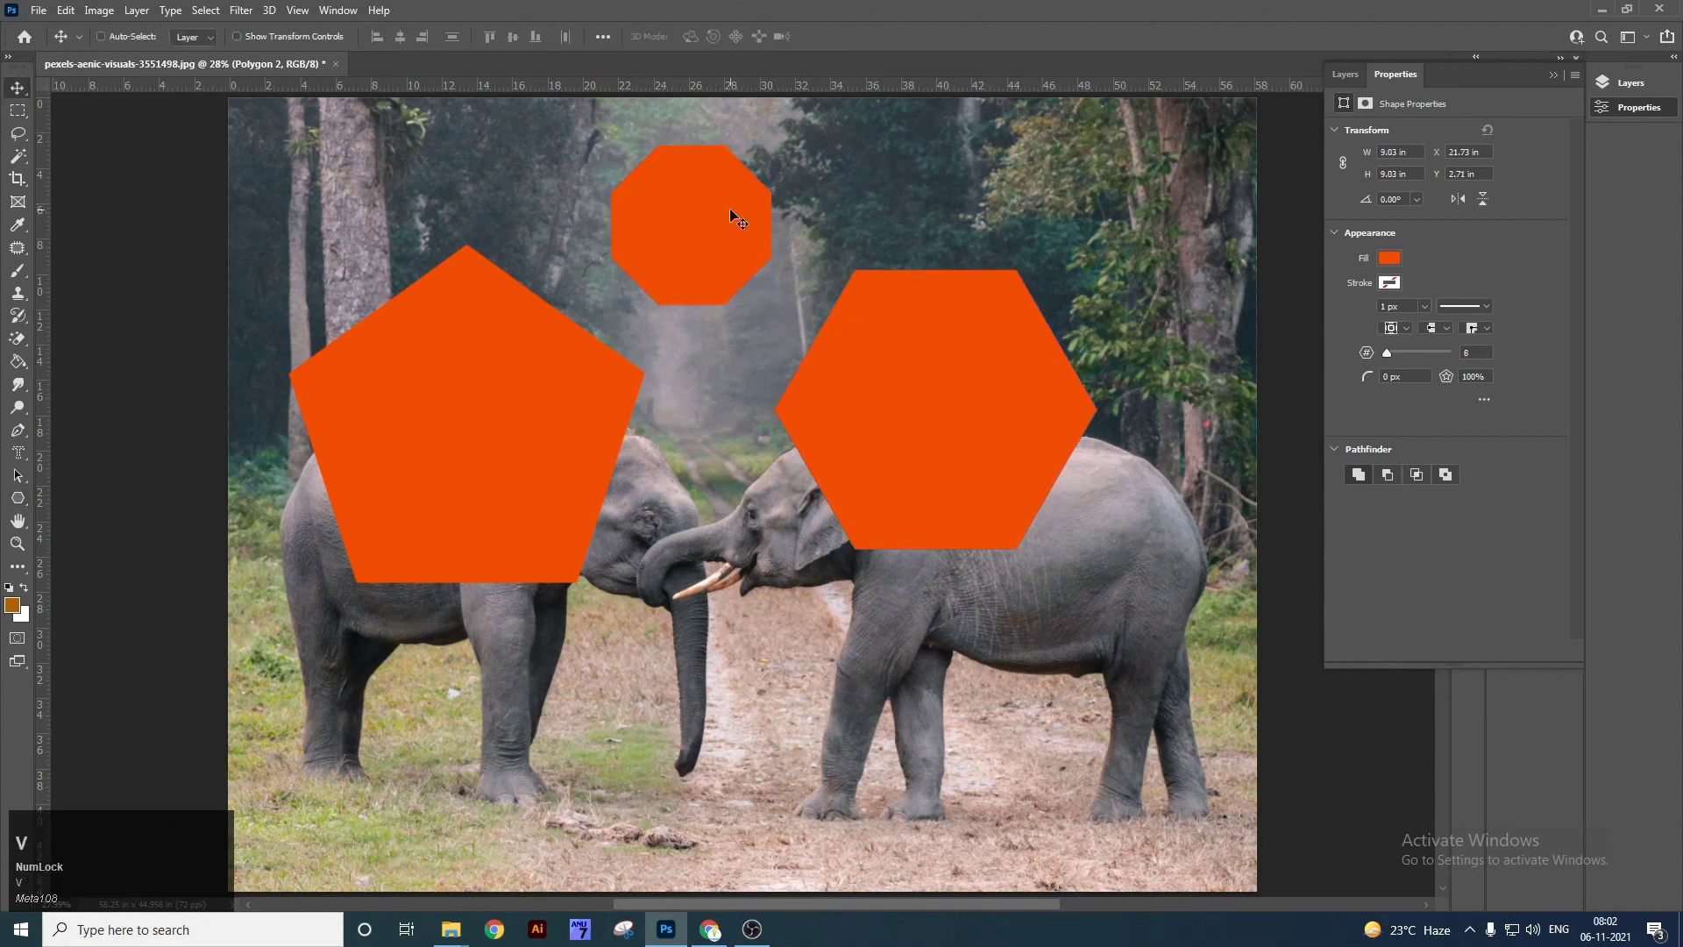
left_click(17, 498)
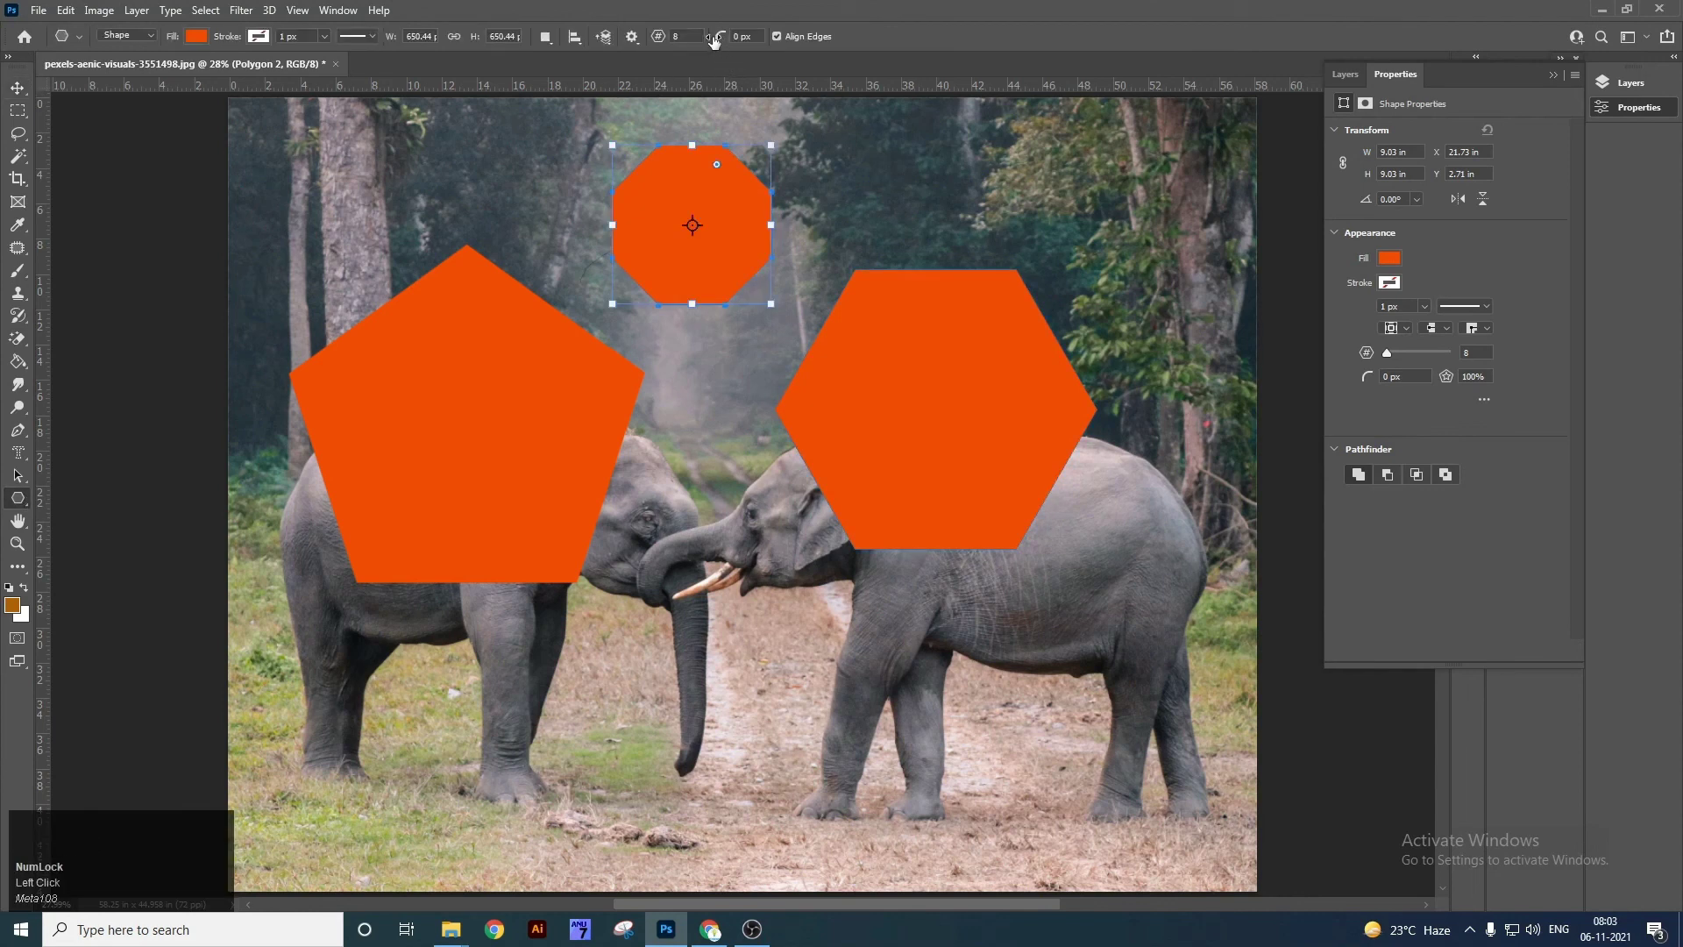
left_click(757, 36)
left_click_drag(968, 165, 1208, 422)
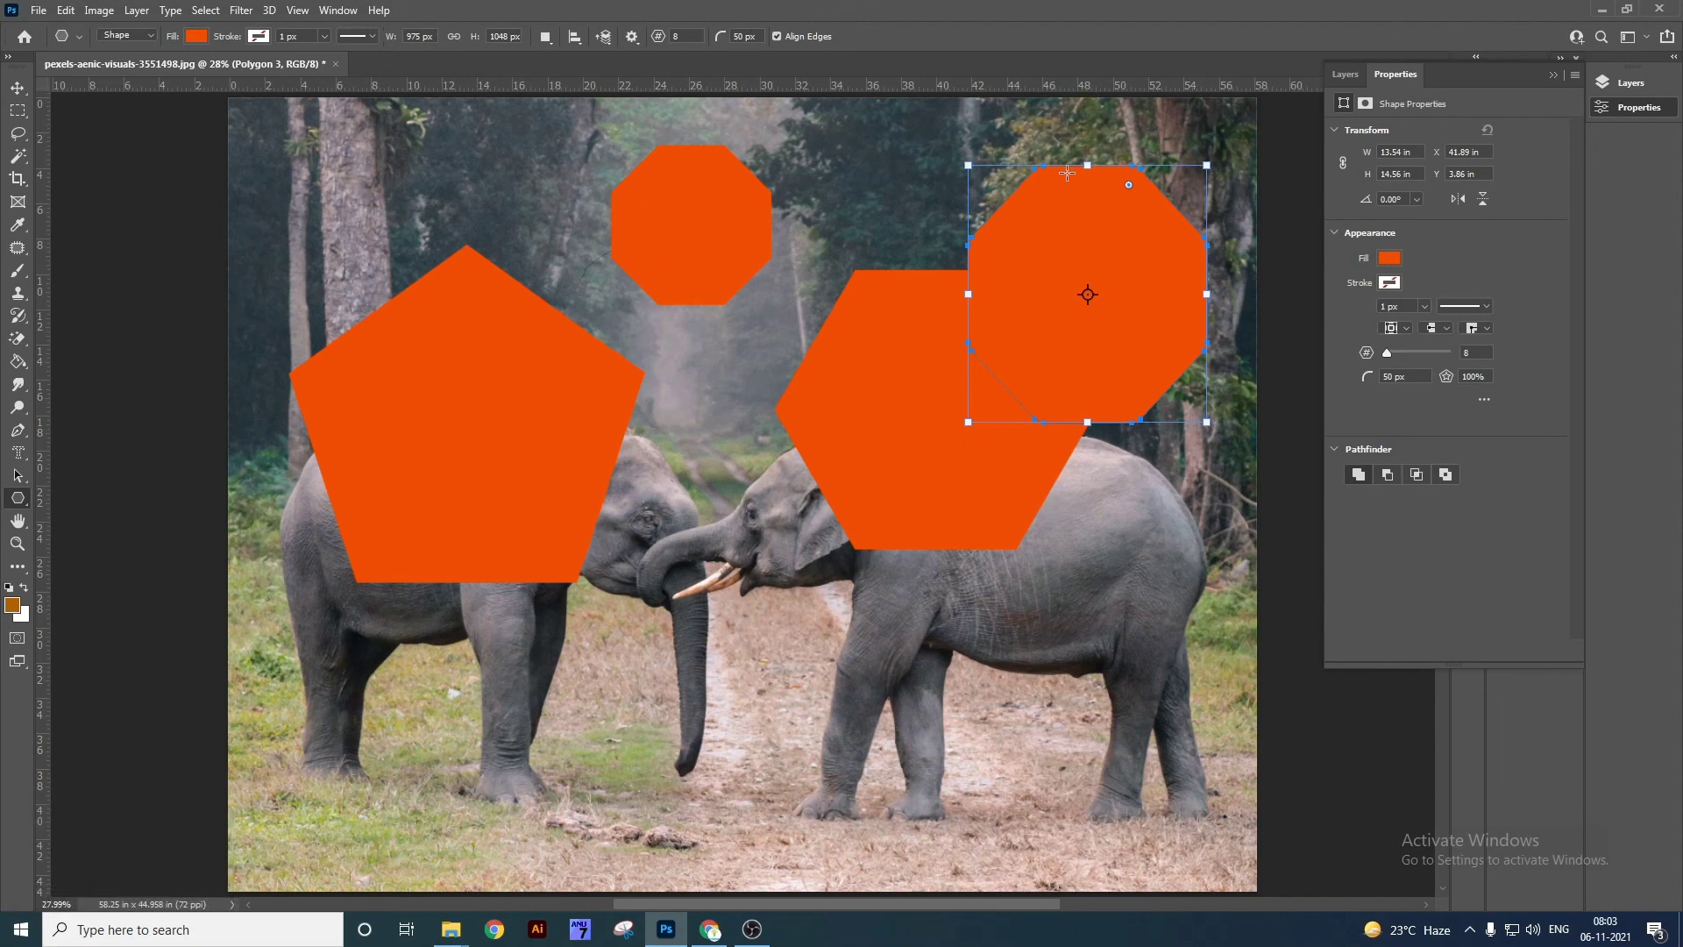
Zoom in on the round-cornered octagon and delete its Polygon 3 layer.
key("z")
left_click_drag(1004, 157, 1107, 370)
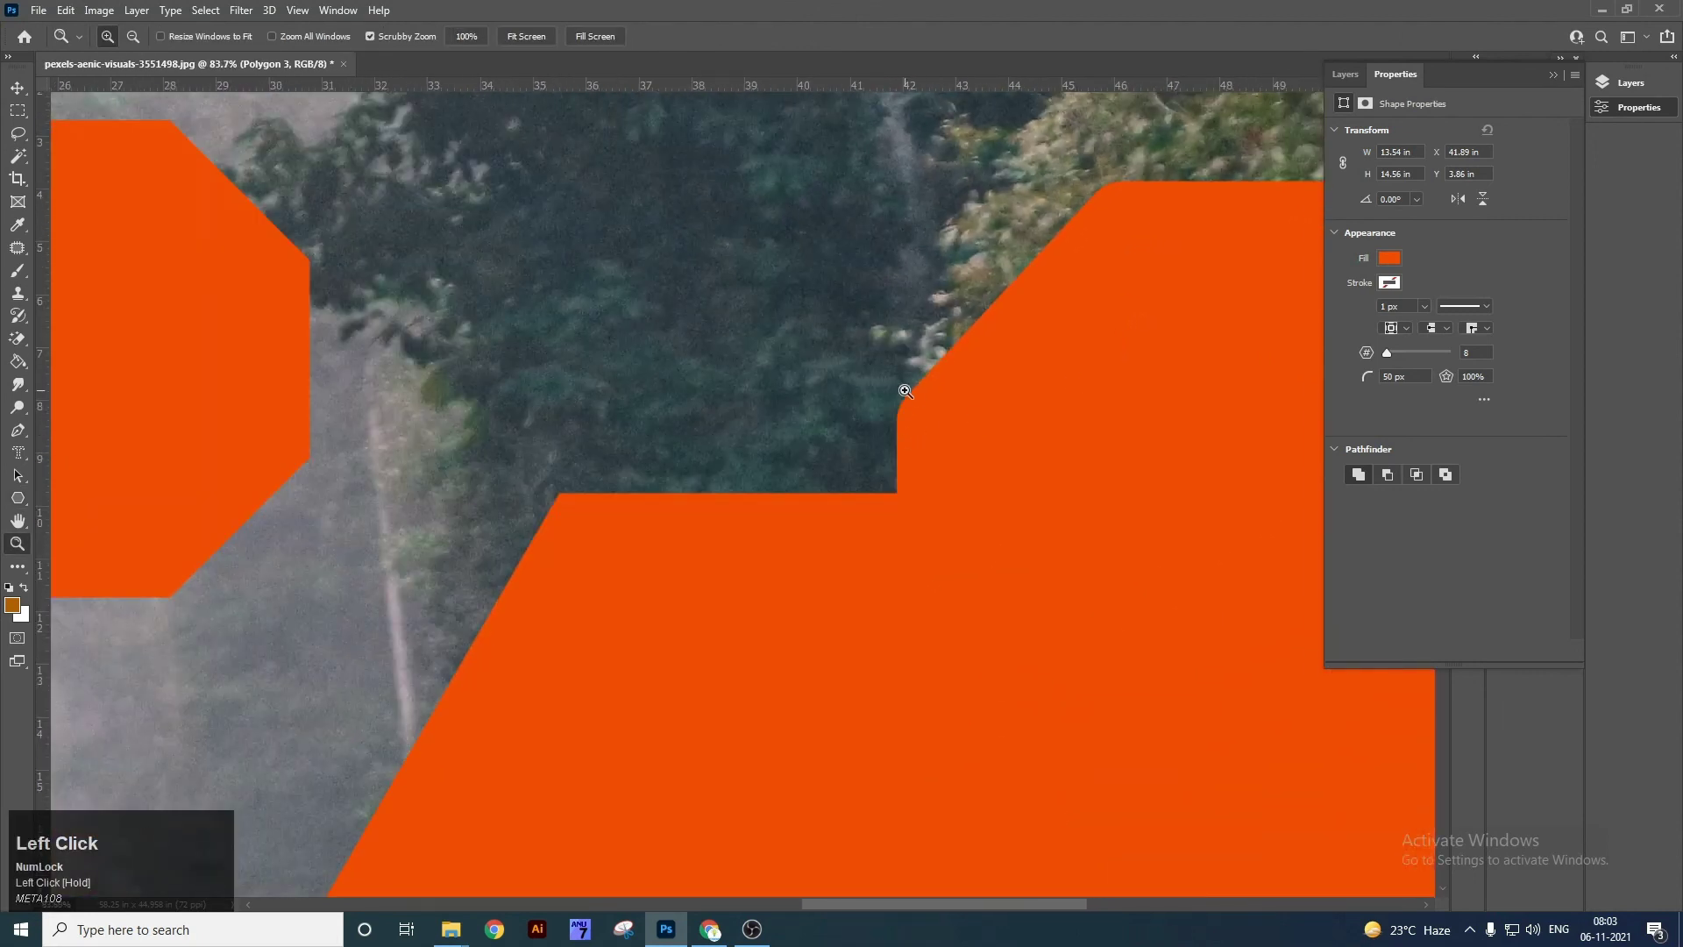
left_click_drag(902, 385, 912, 421)
key("v")
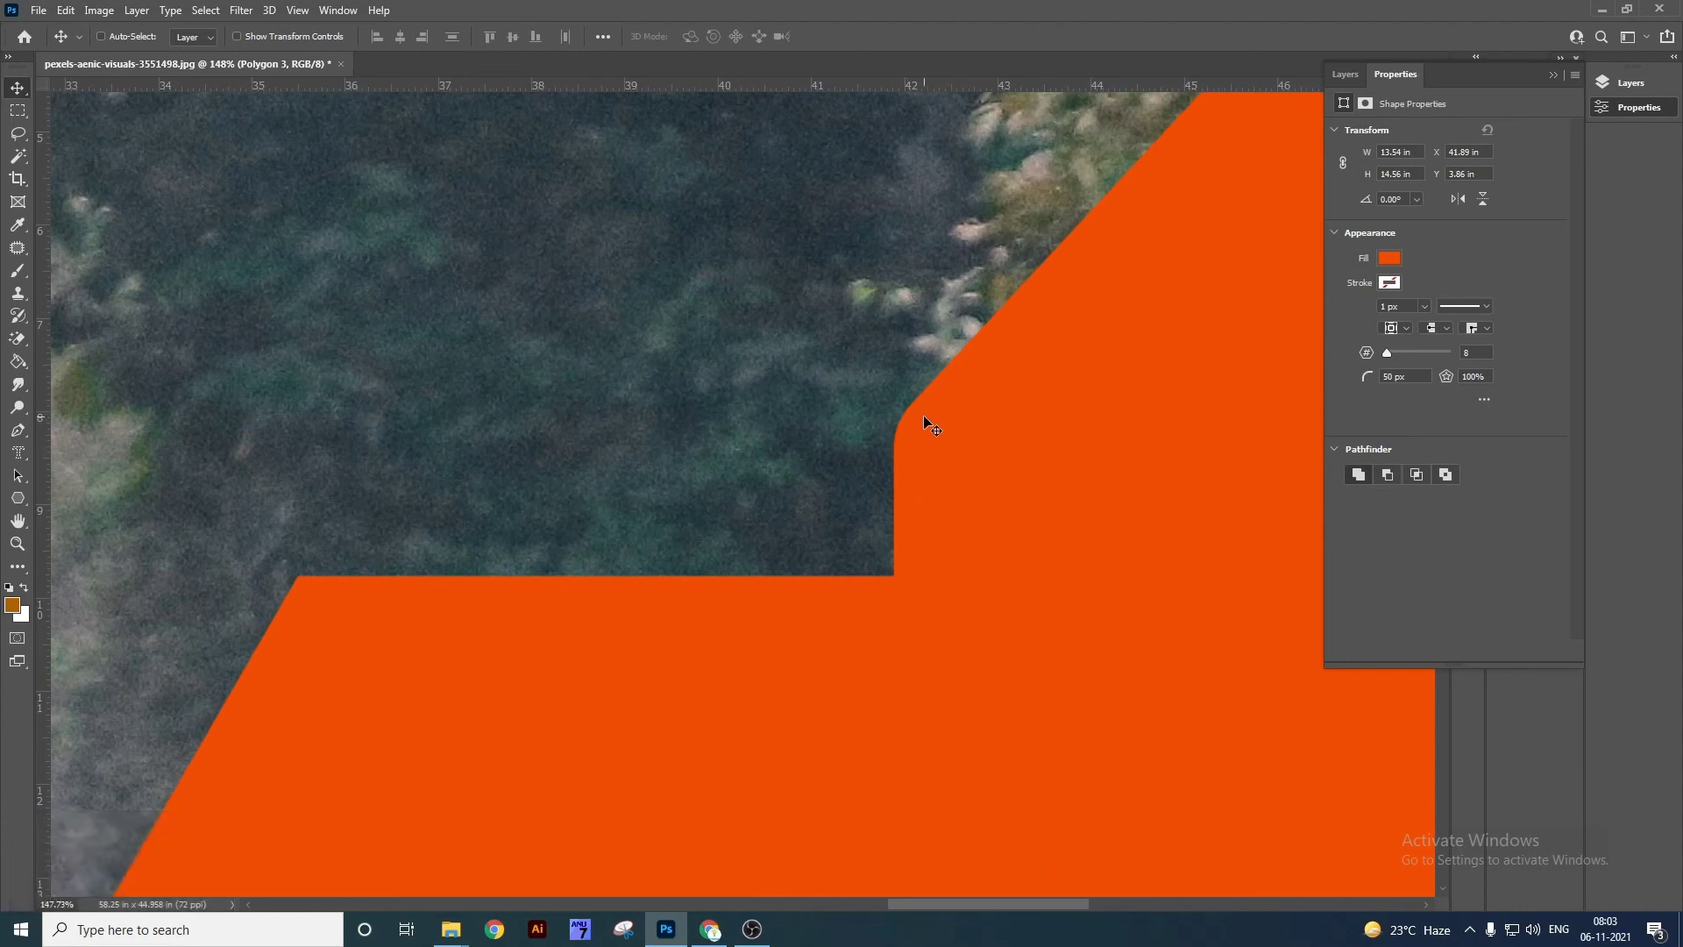
right_click(1048, 515)
left_click(1094, 529)
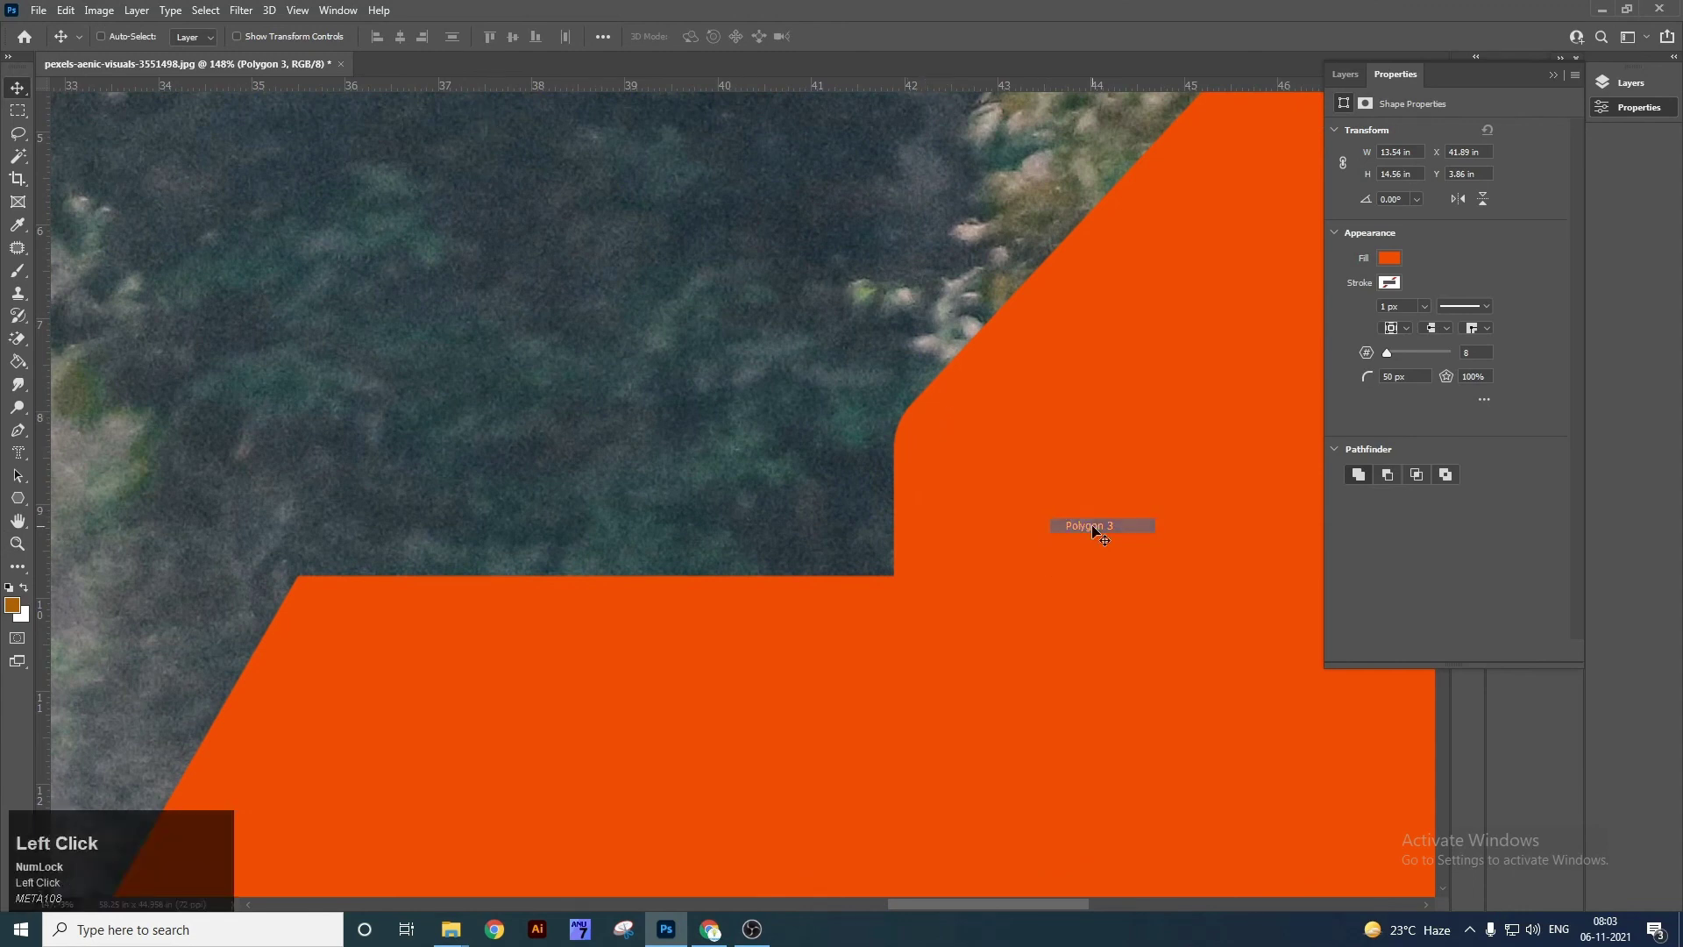
key("Delete")
Delete the Polygon 2 layer and fit the whole photo on screen.
right_click(903, 601)
left_click(918, 614)
key("Delete")
key("ctrl+0")
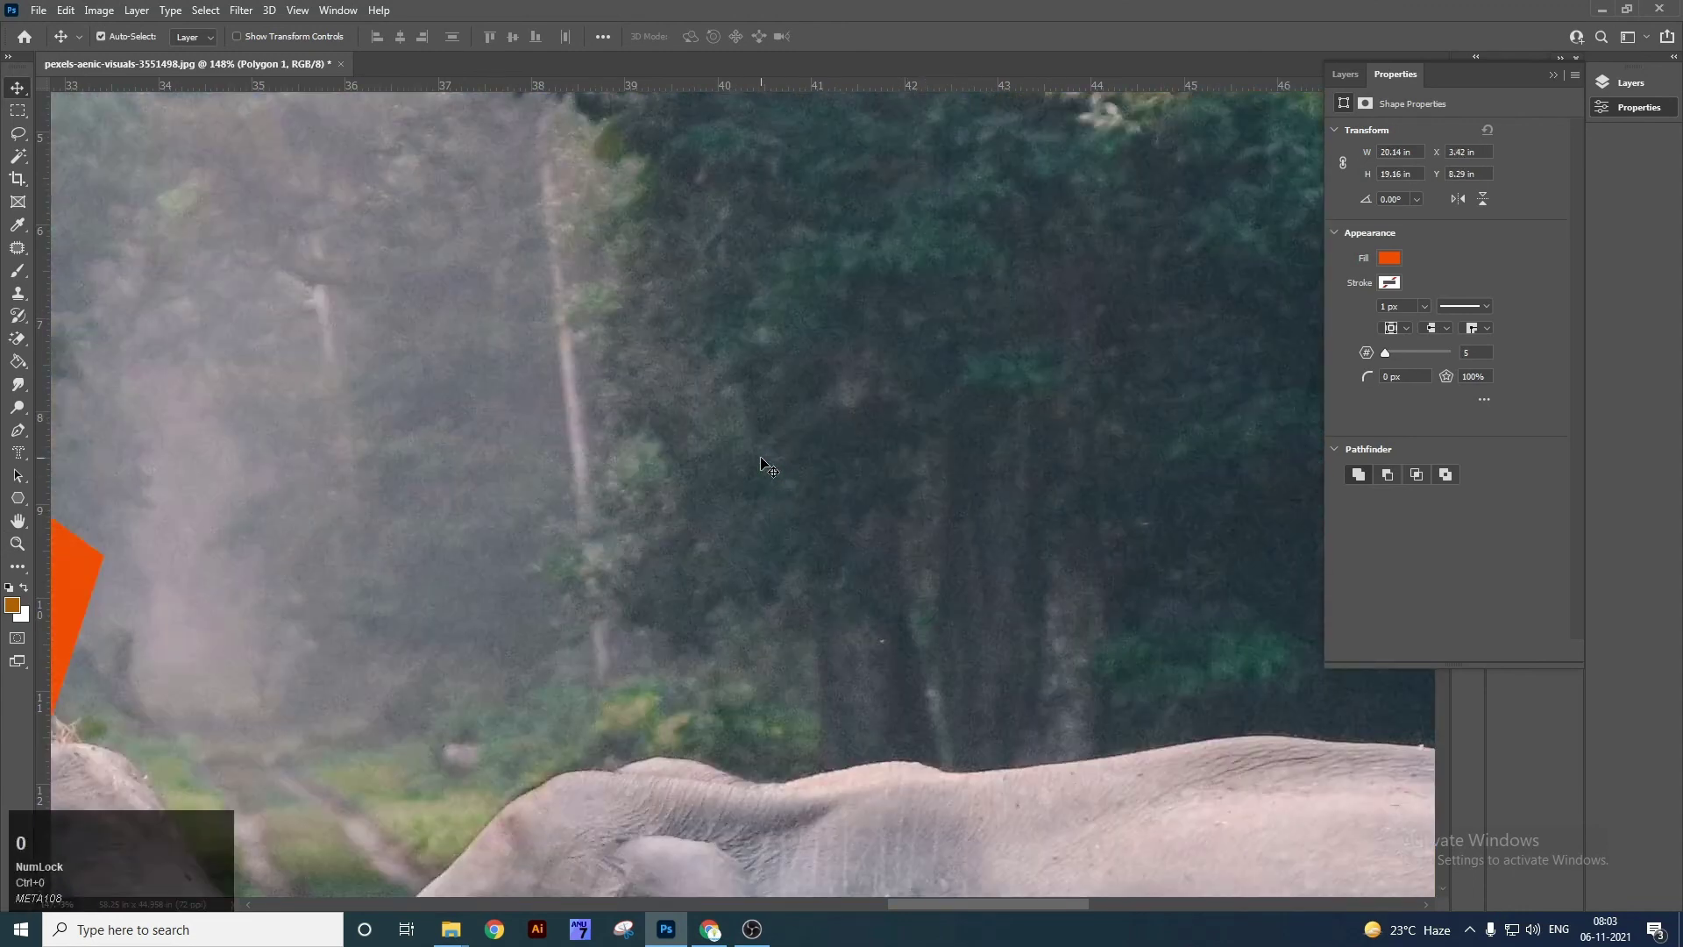
right_click(26, 497)
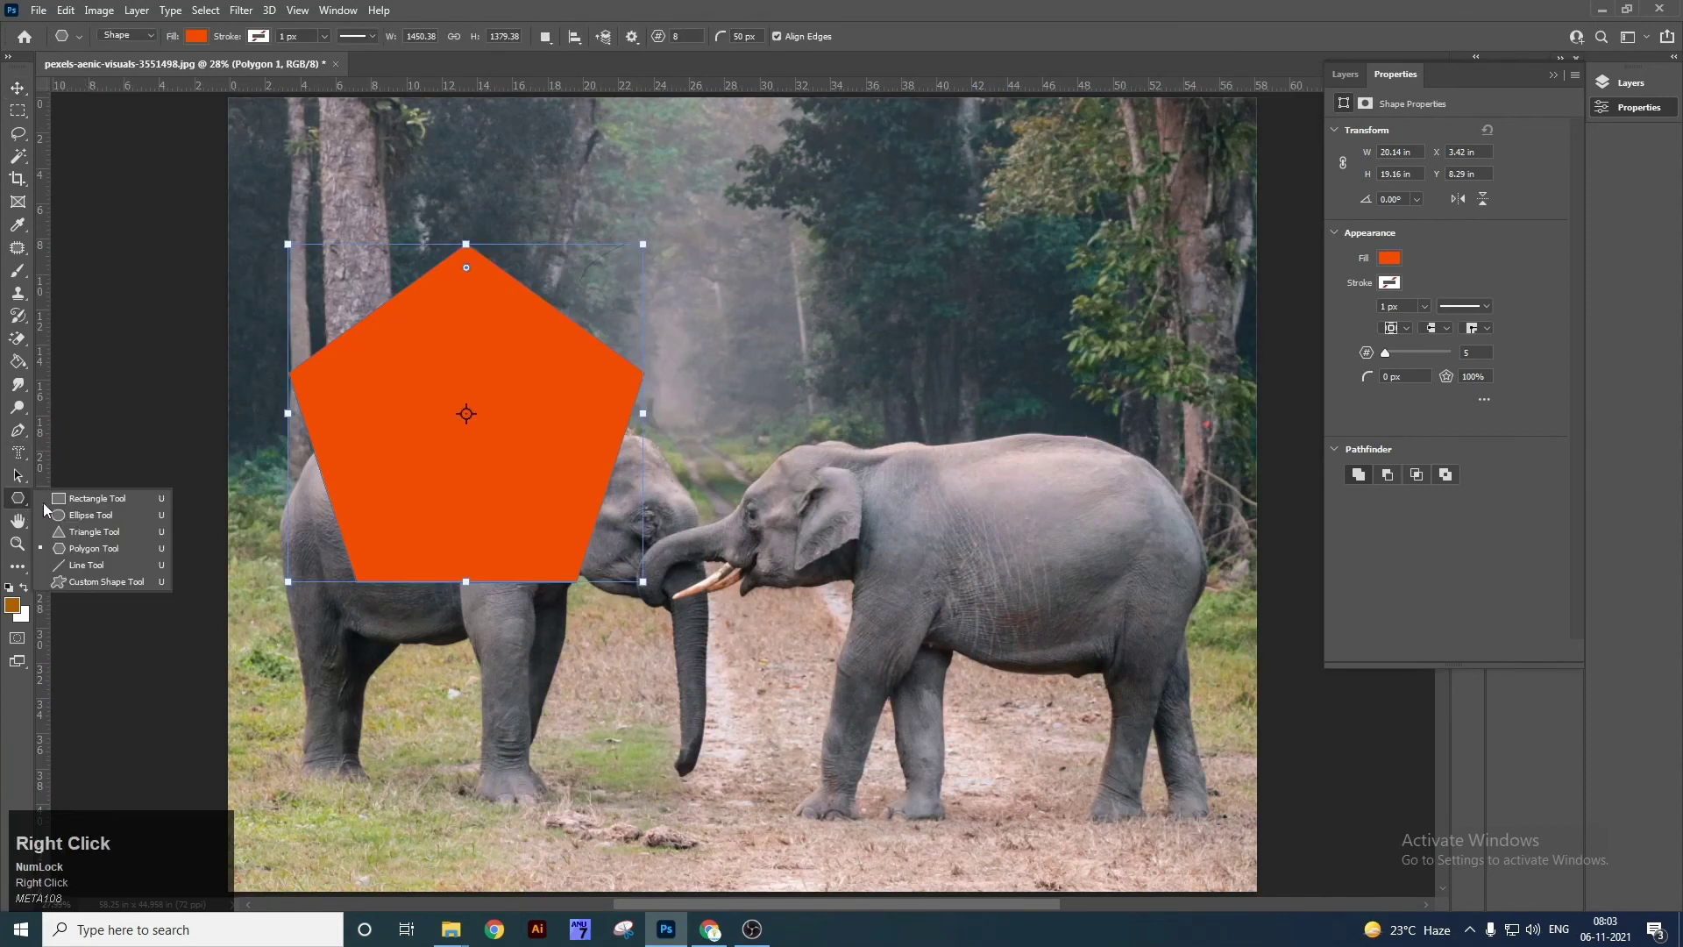
Draw a small triangle at upper right, then undo it.
left_click(103, 542)
left_click(684, 36)
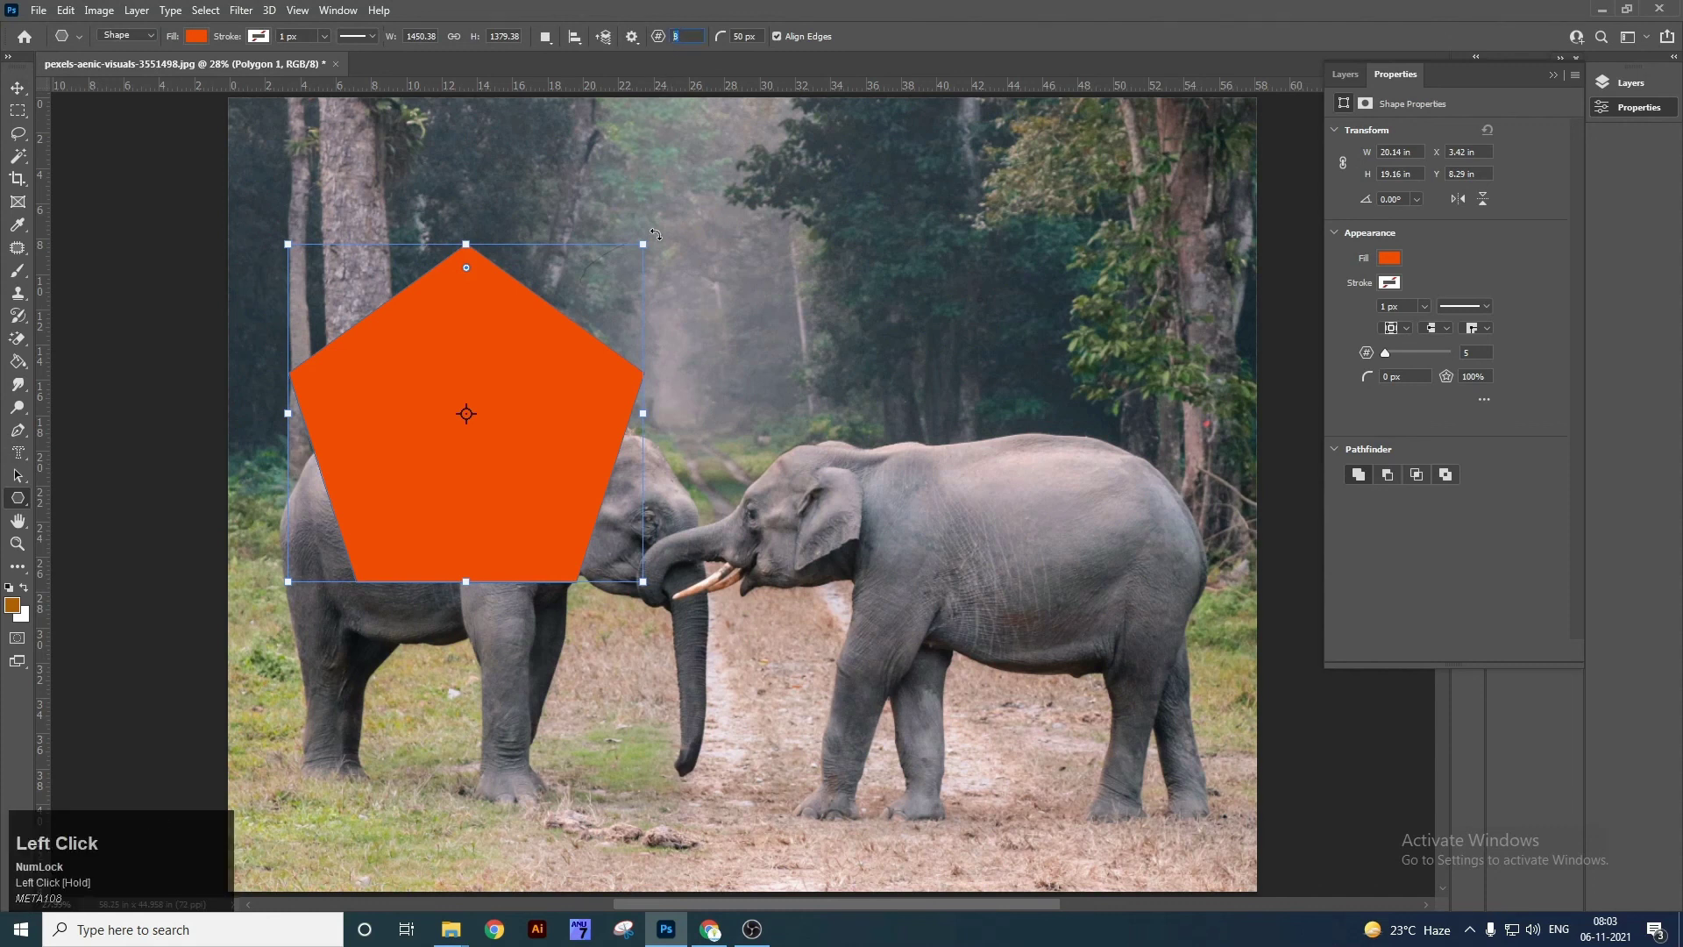
left_click_drag(854, 180, 1004, 429)
key("ctrl+z")
Round the pentagon's corners with its corner-radius handle, then undo until the pentagon is gone.
left_click(674, 36)
left_click_drag(762, 35, 695, 35)
left_click_drag(467, 267, 465, 443)
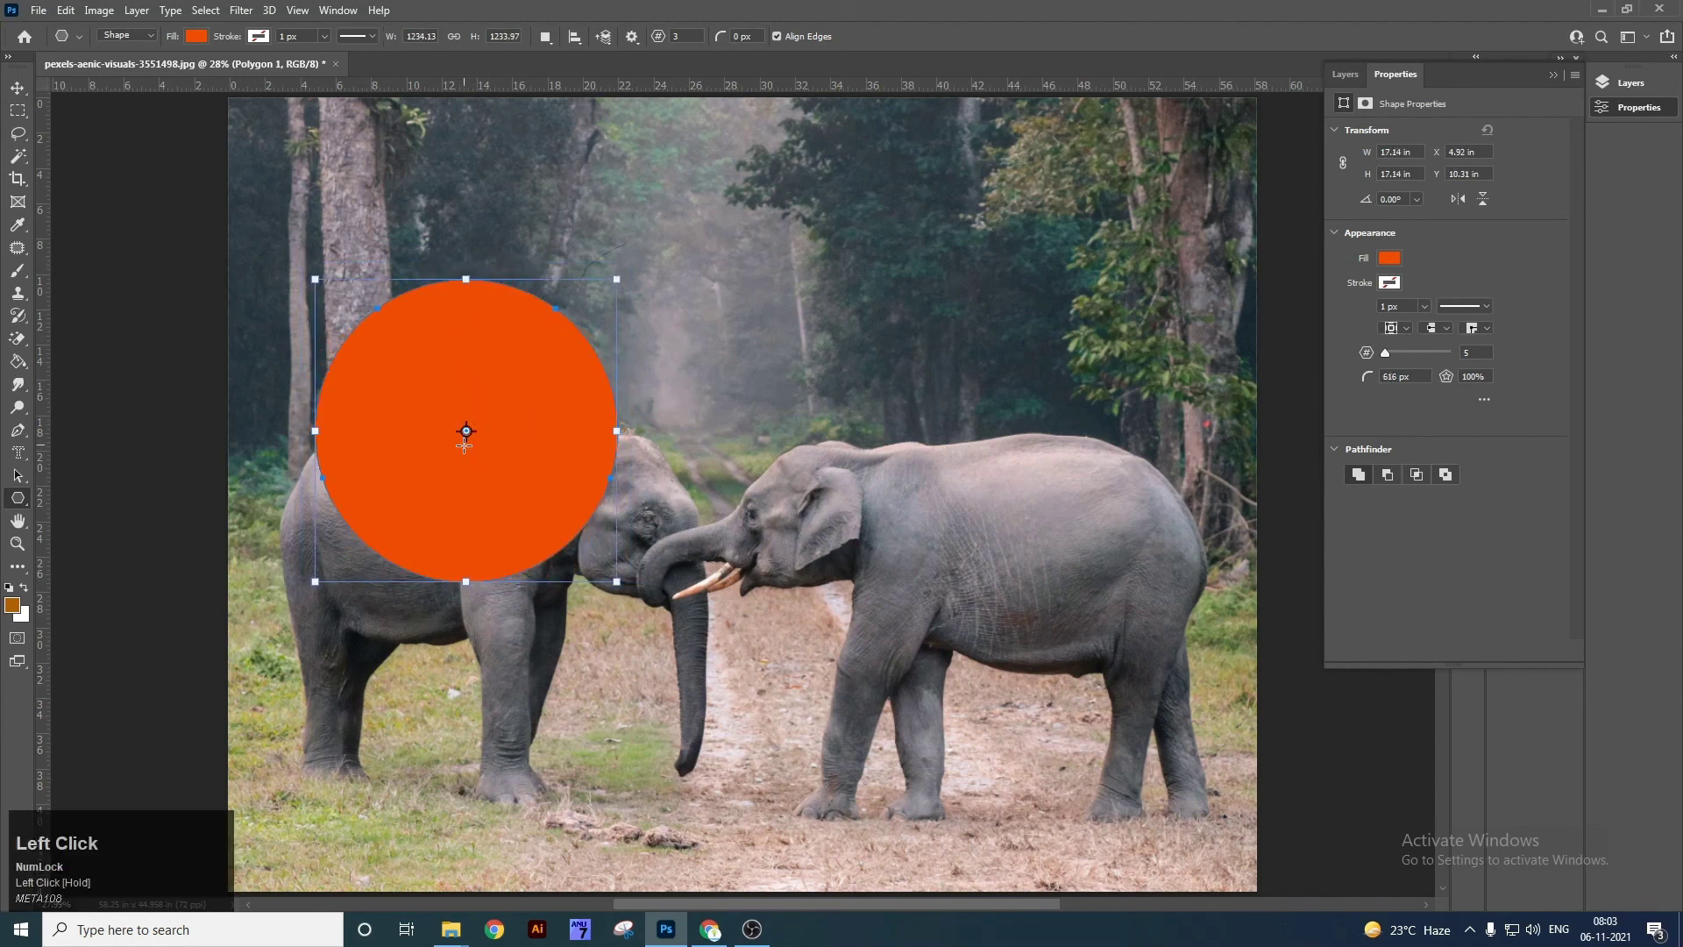
key("ctrl+z")
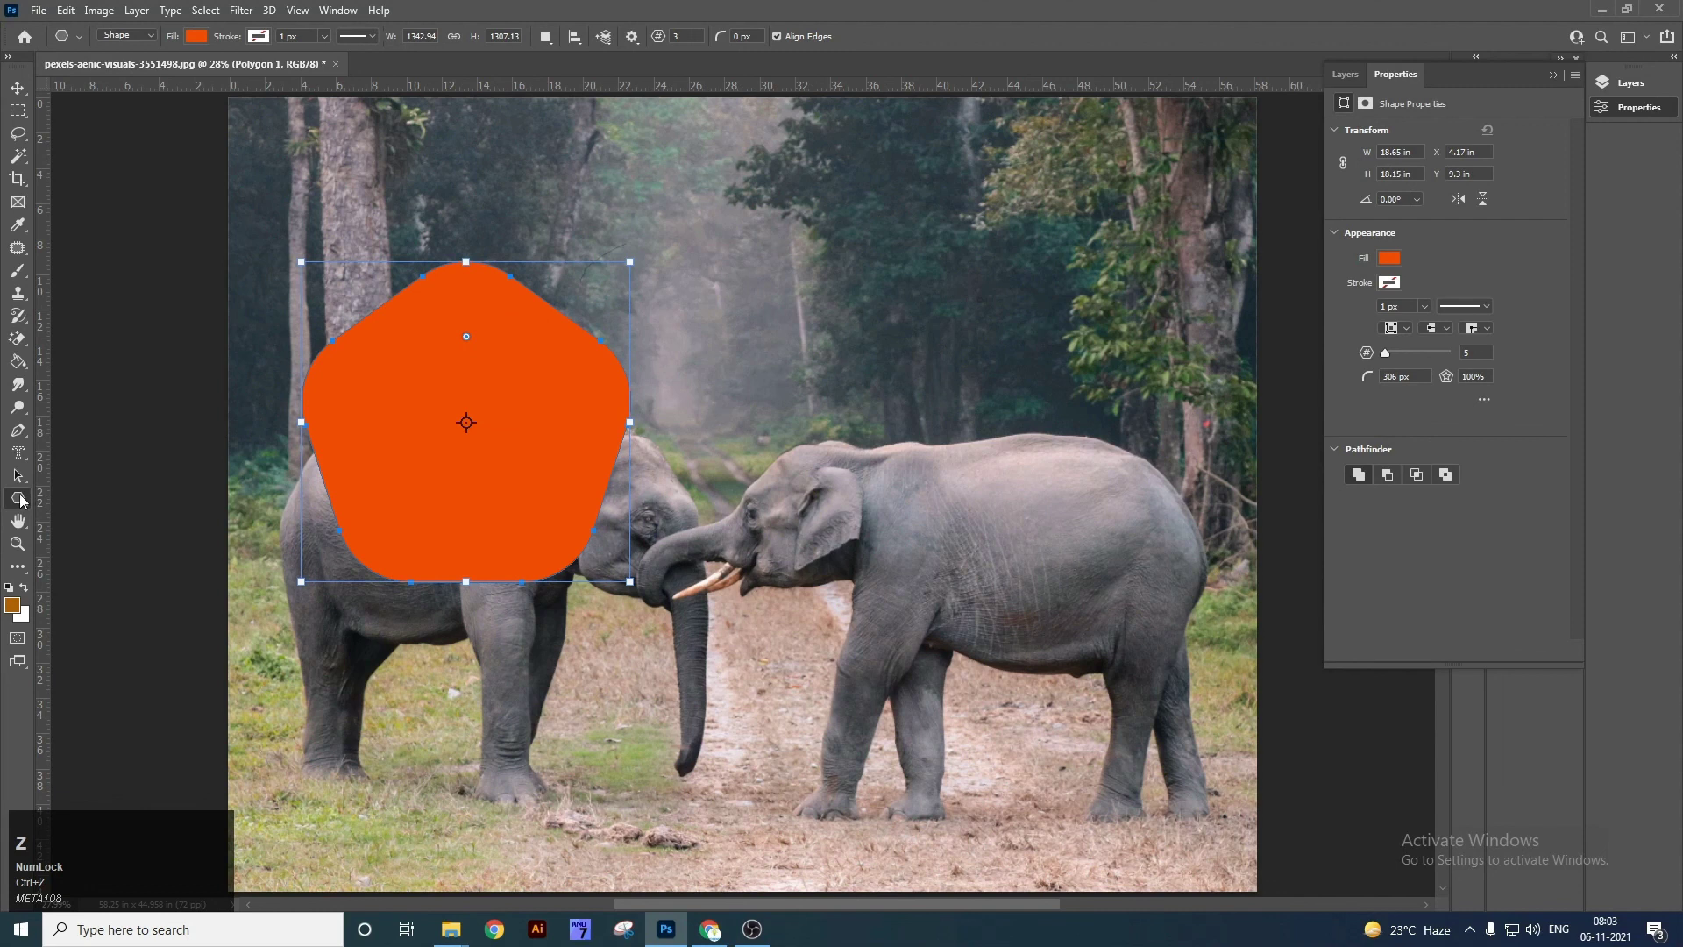
key("ctrl+z")
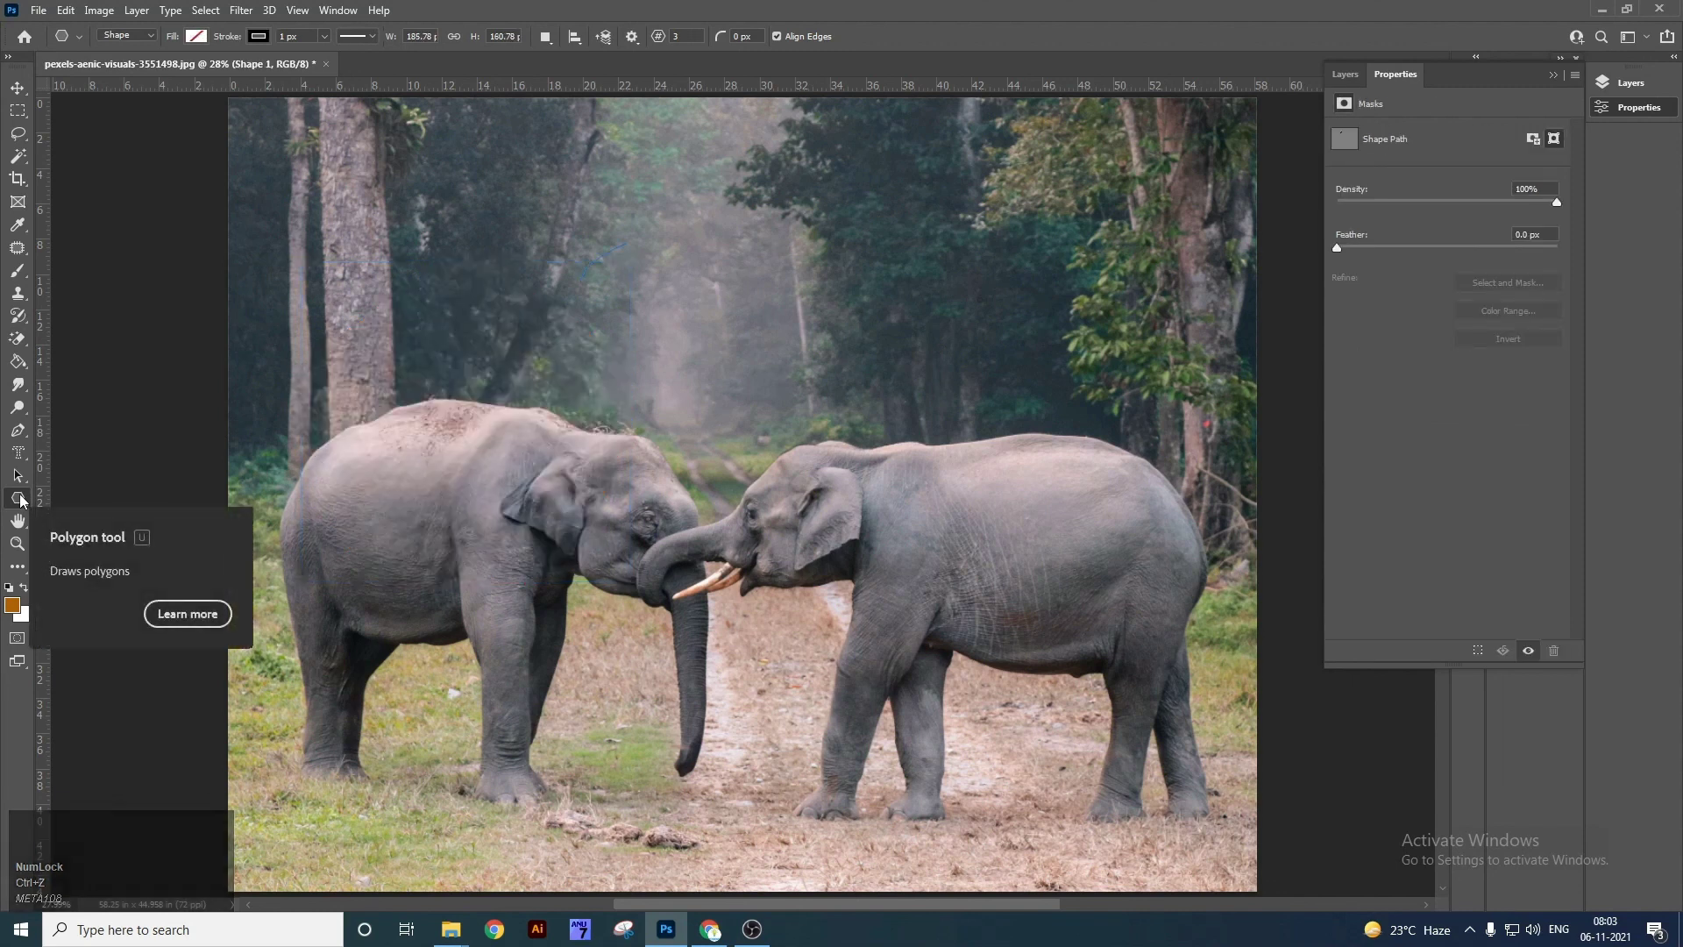
Draw a diagonal straight line across the trees and move it slightly lower.
right_click(18, 498)
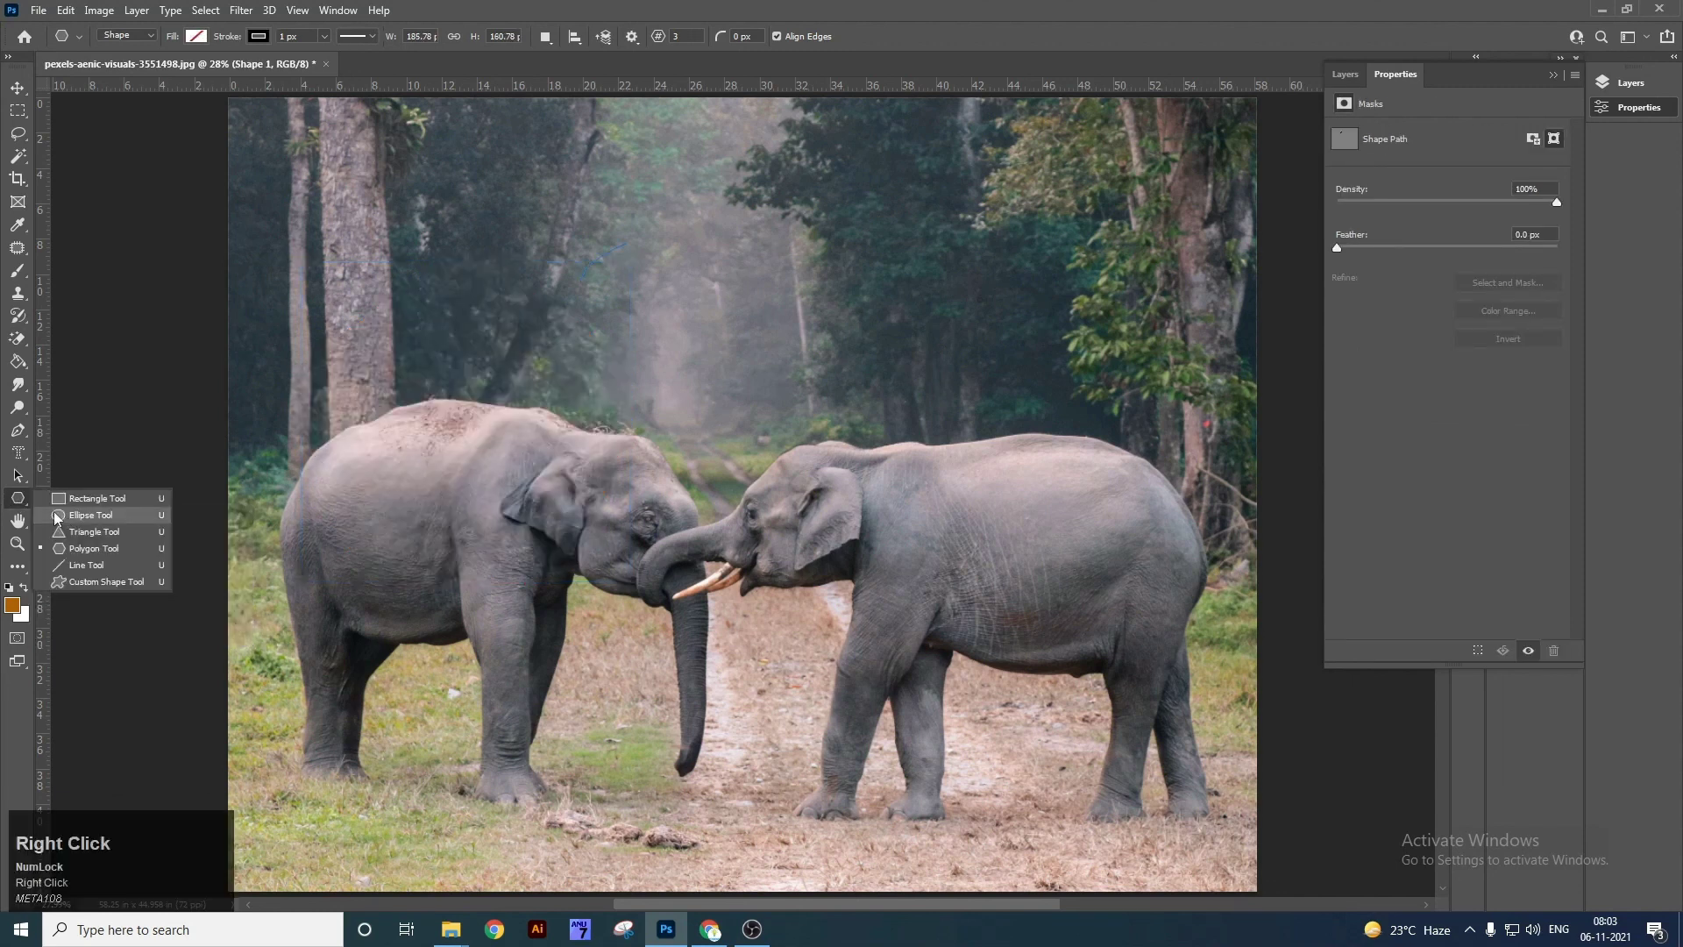
left_click(100, 572)
left_click_drag(504, 325, 986, 204)
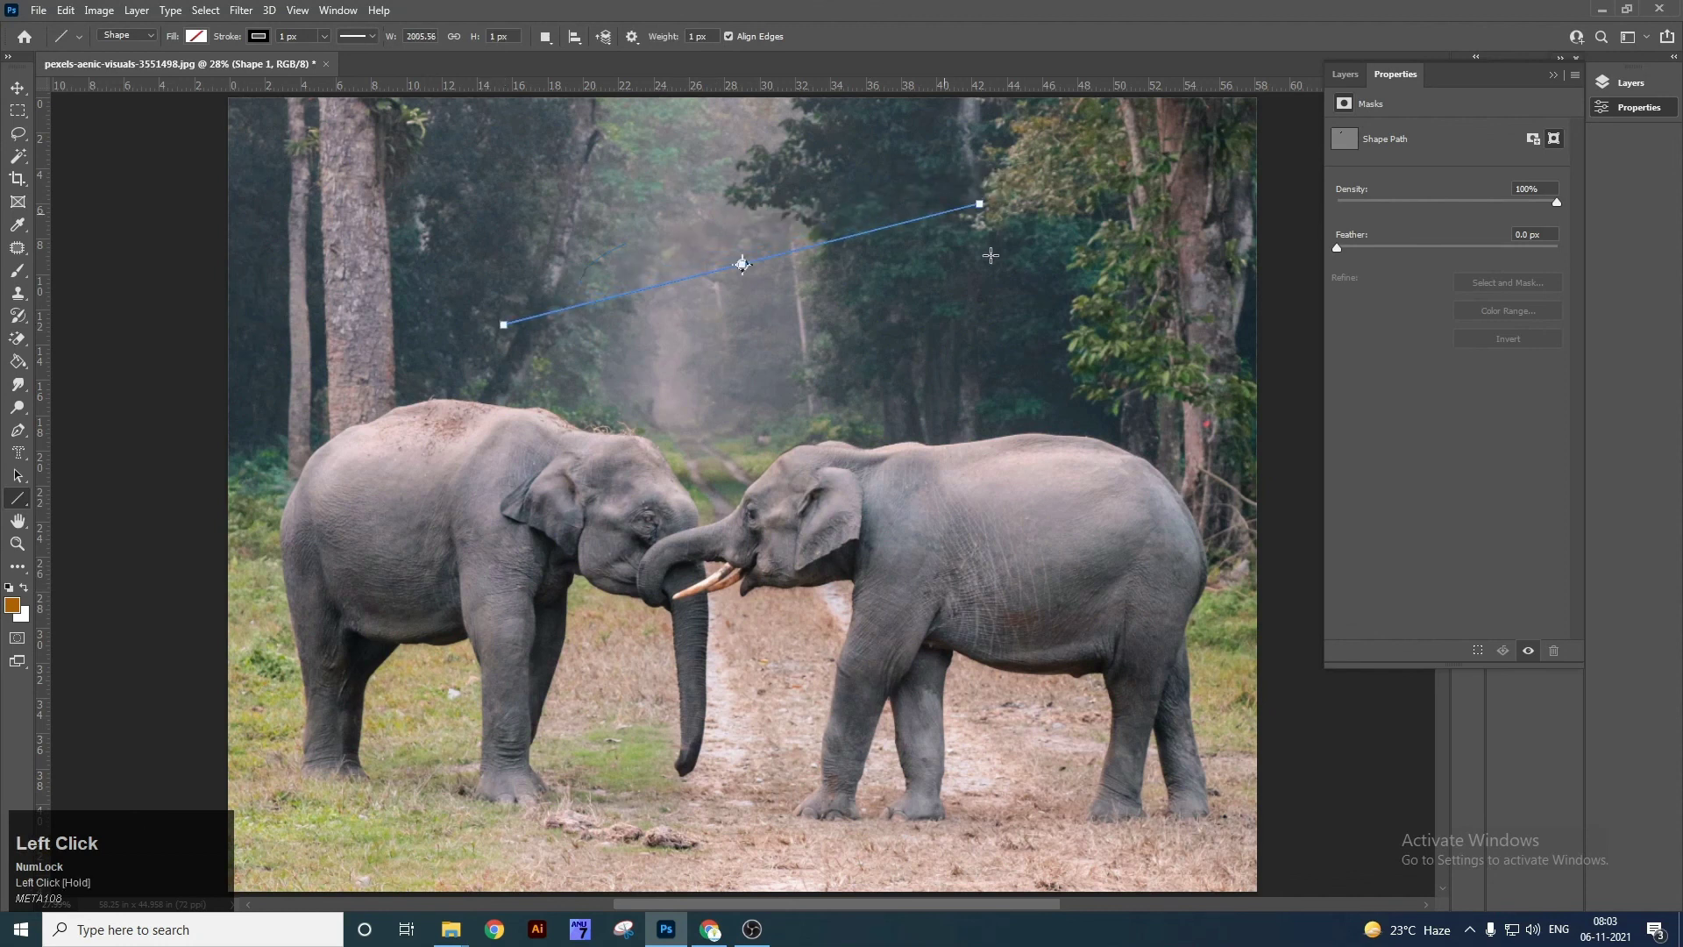
key("v")
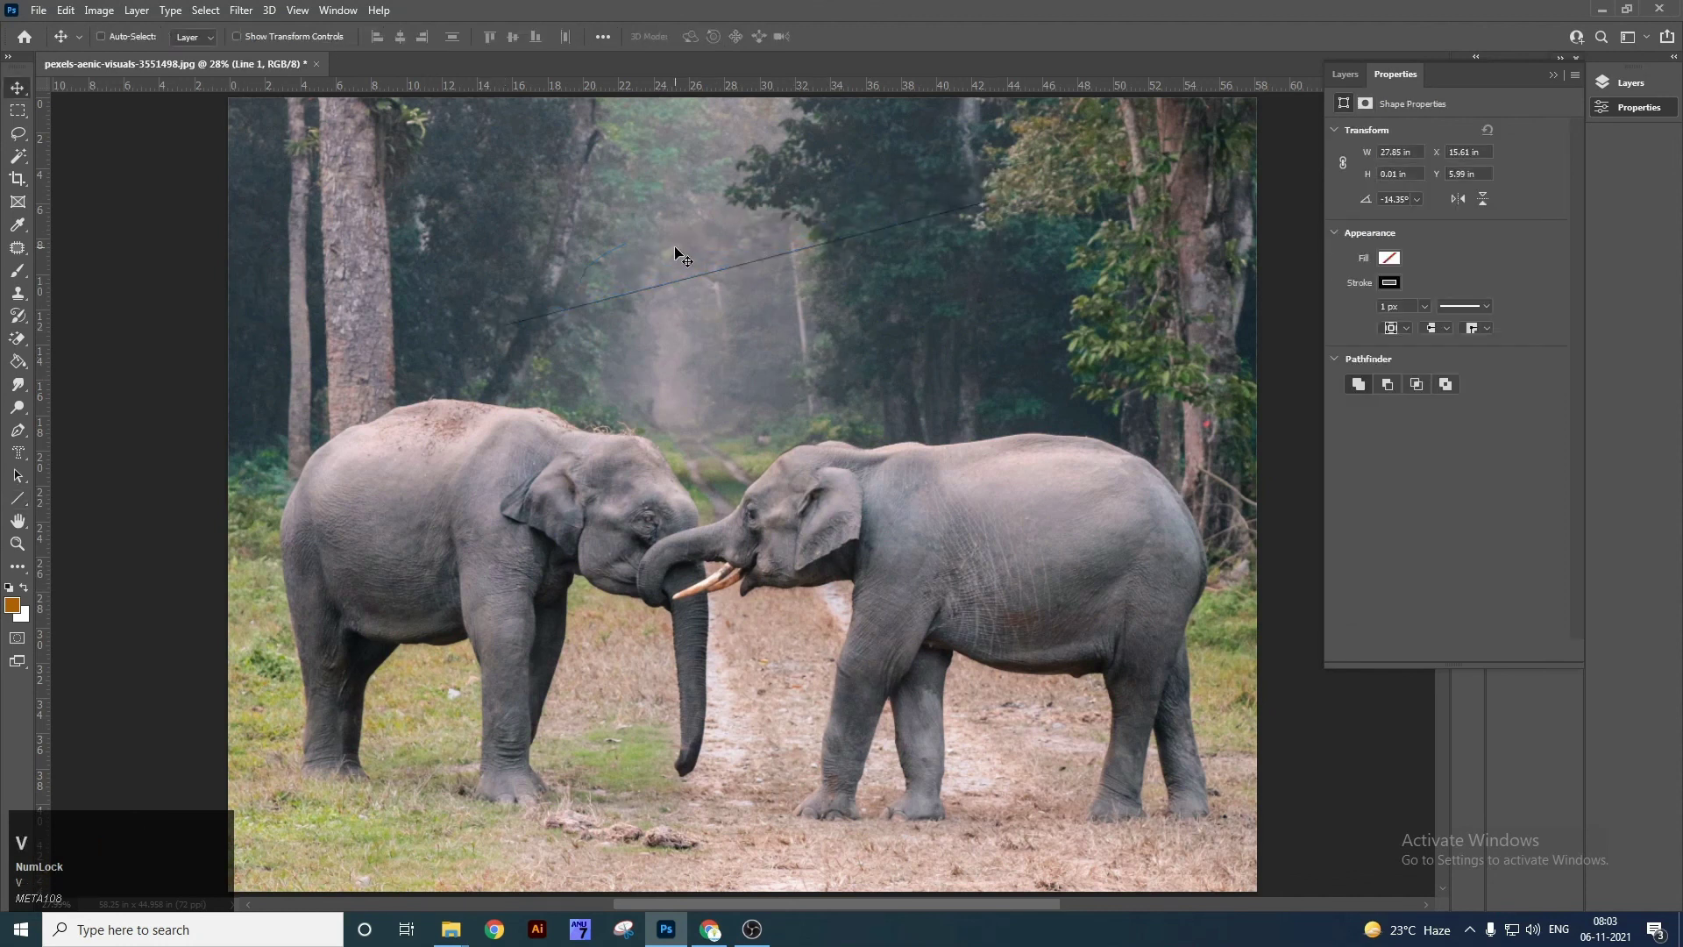
left_click_drag(877, 269, 877, 300)
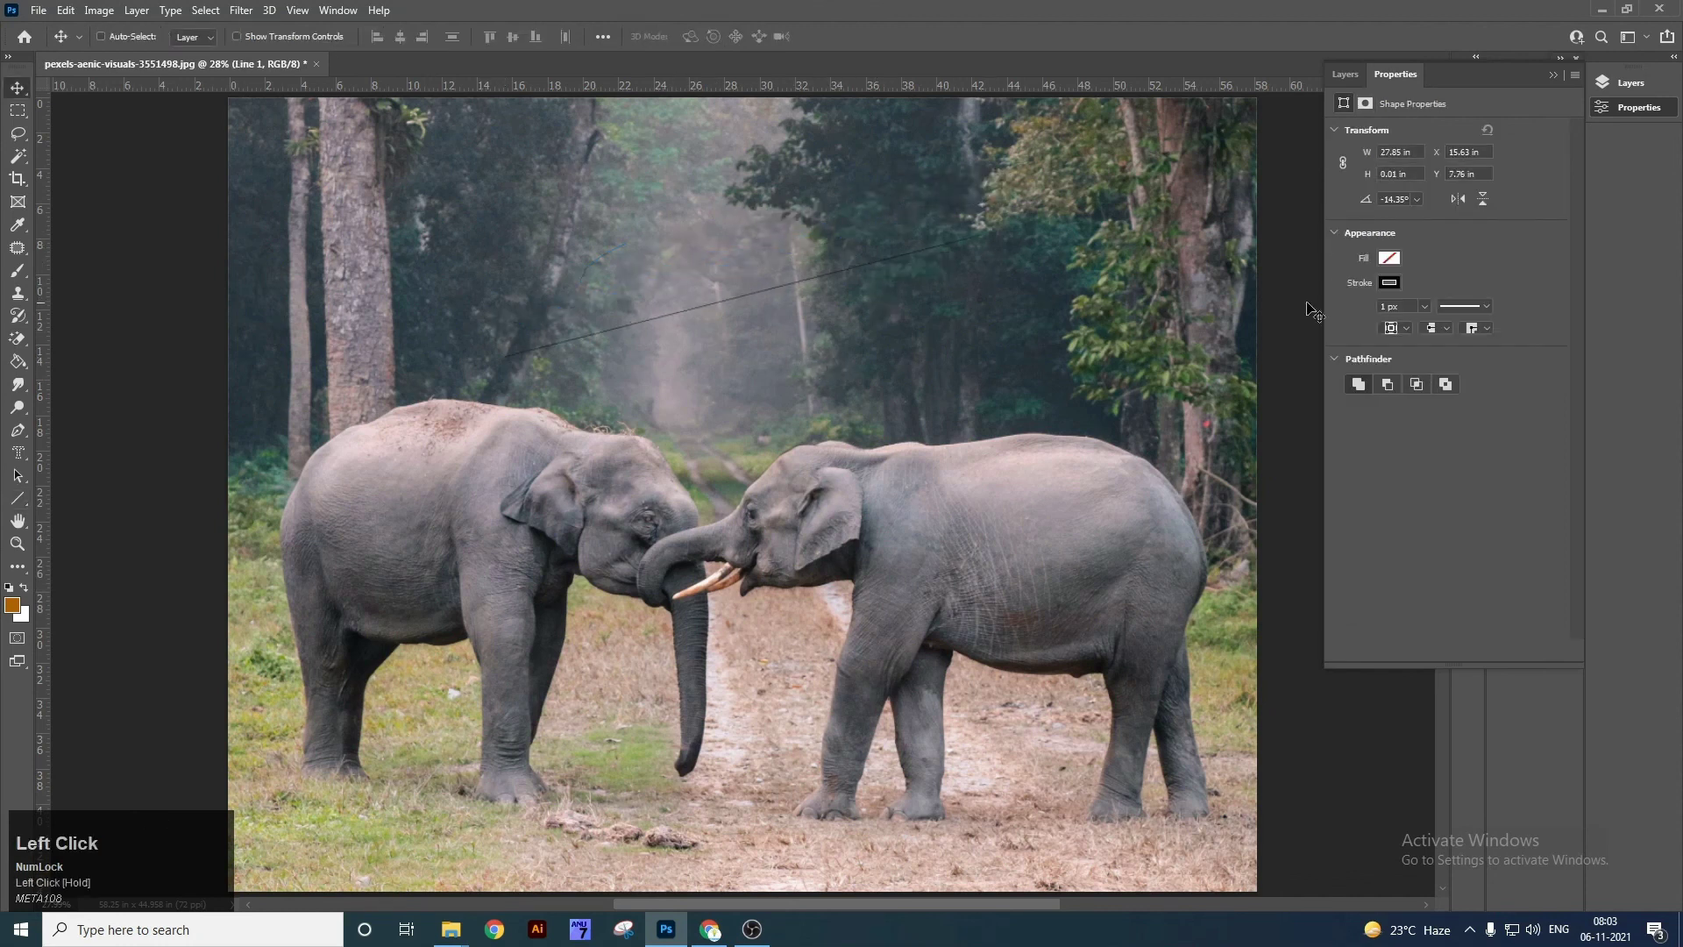
Give the line an orange 50 px stroke, then delete it.
left_click(1388, 282)
left_click(1352, 367)
left_click(1452, 256)
left_click(1410, 307)
type("50")
key("Return")
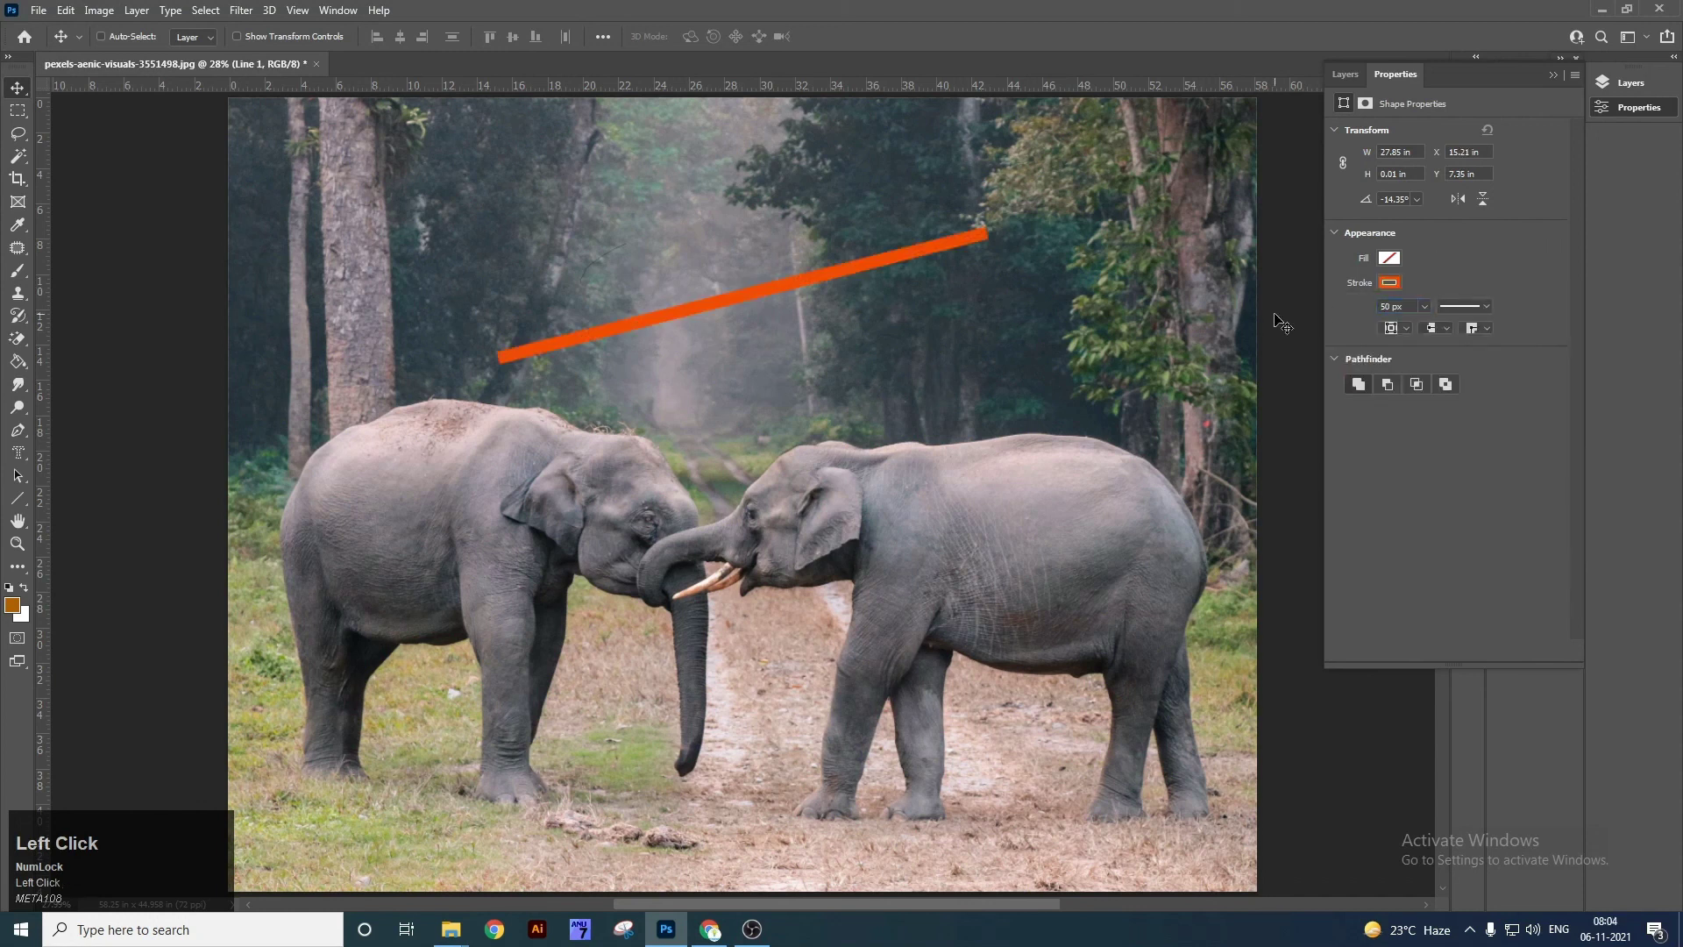
key("Delete")
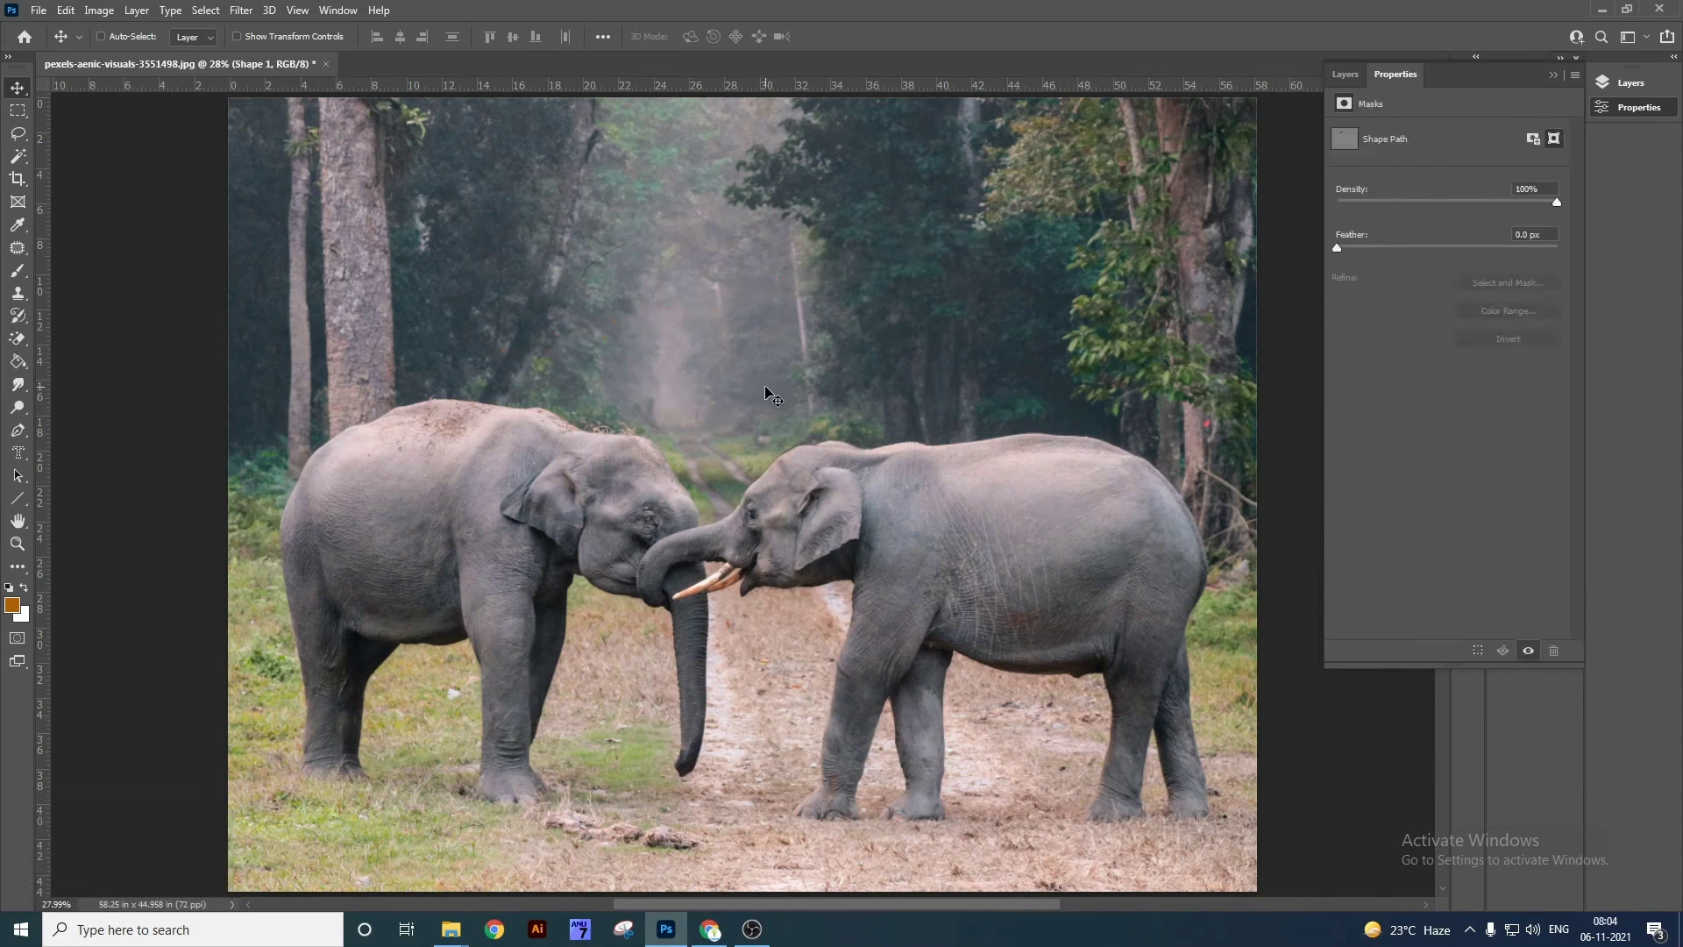
Close the elephant photo without saving and start a new document.
key("ctrl+w")
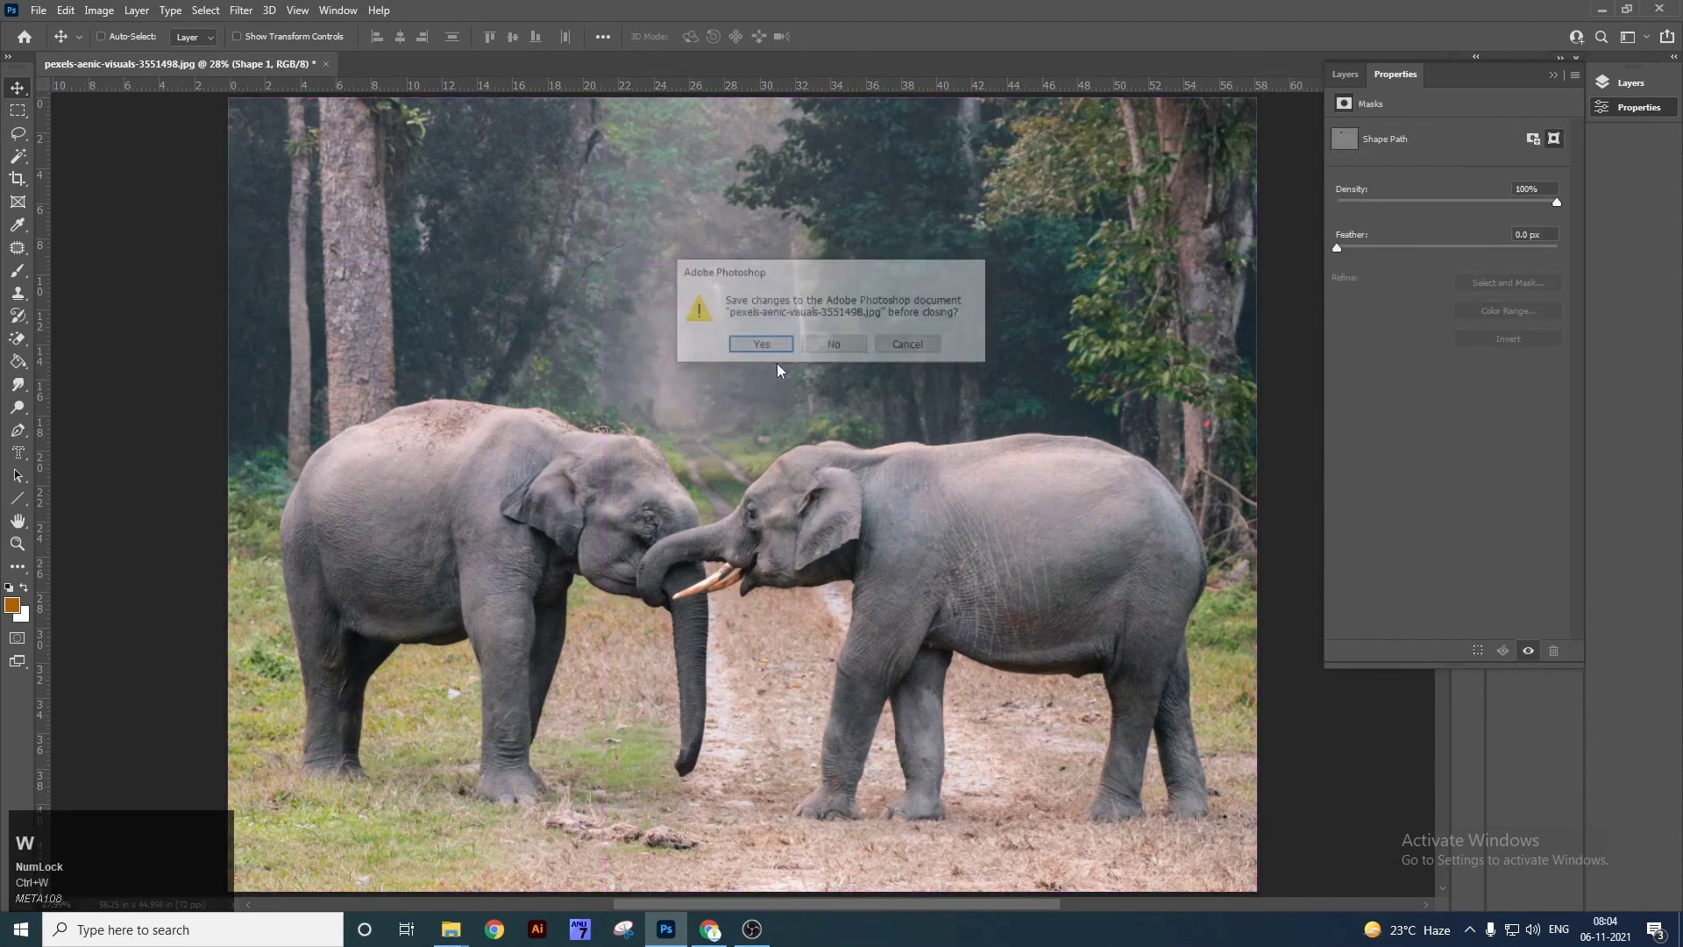
left_click(823, 348)
key("ctrl+n")
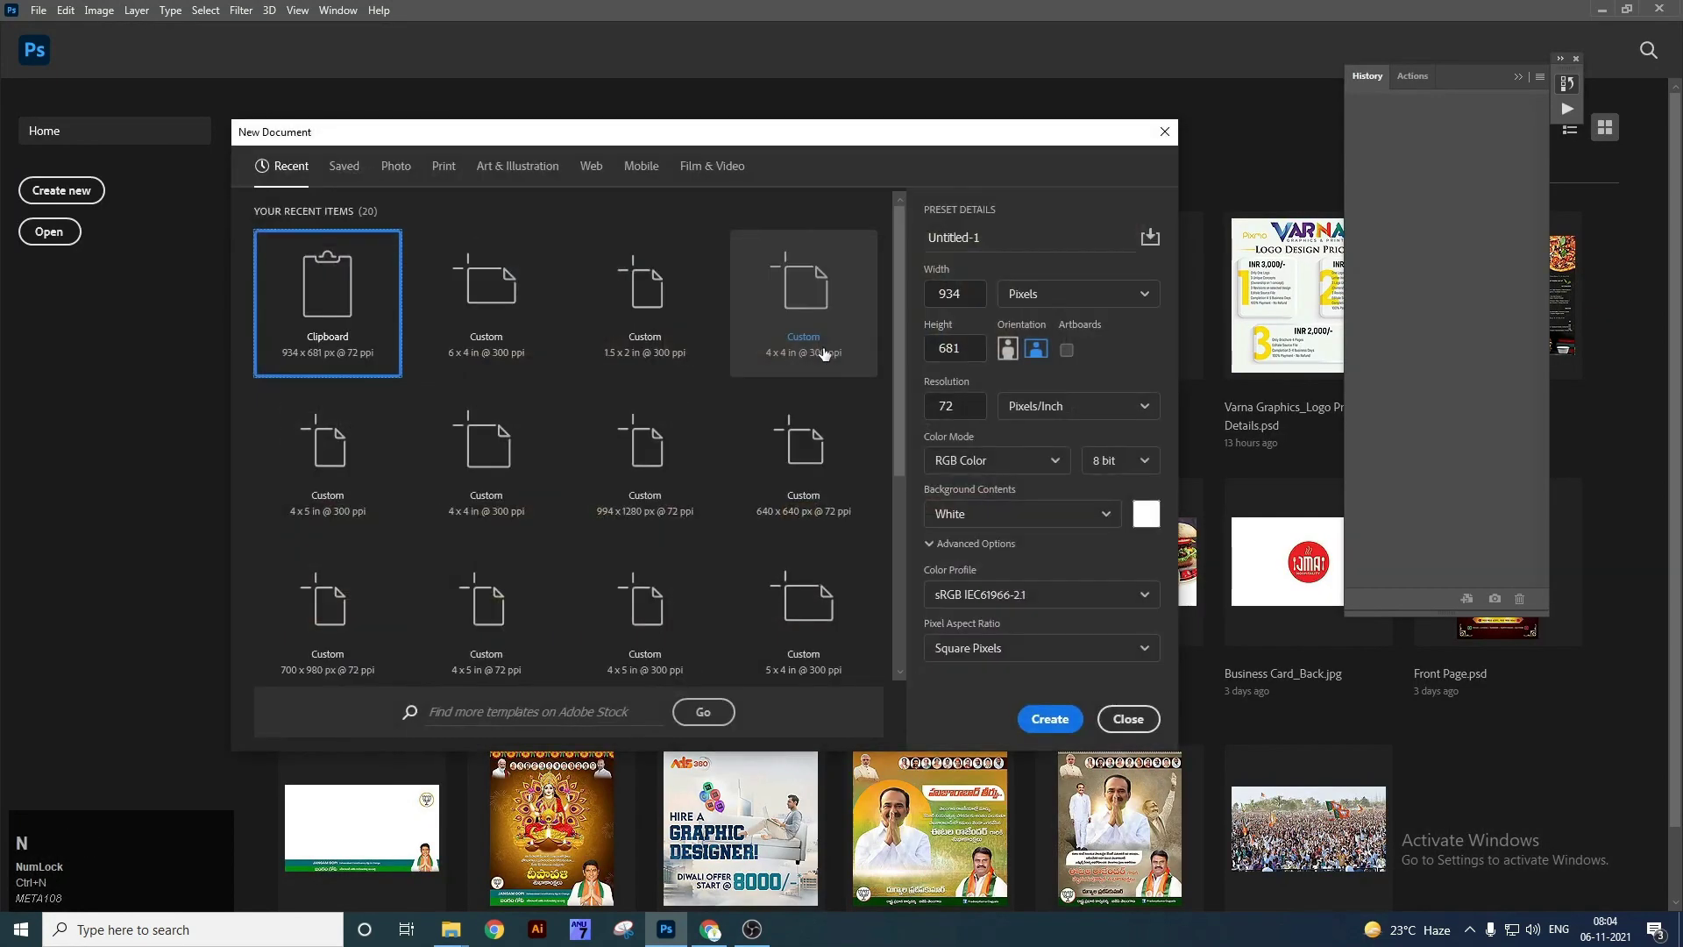
Create the new document at 6 × 4 inches and 300 ppi.
left_click(954, 294)
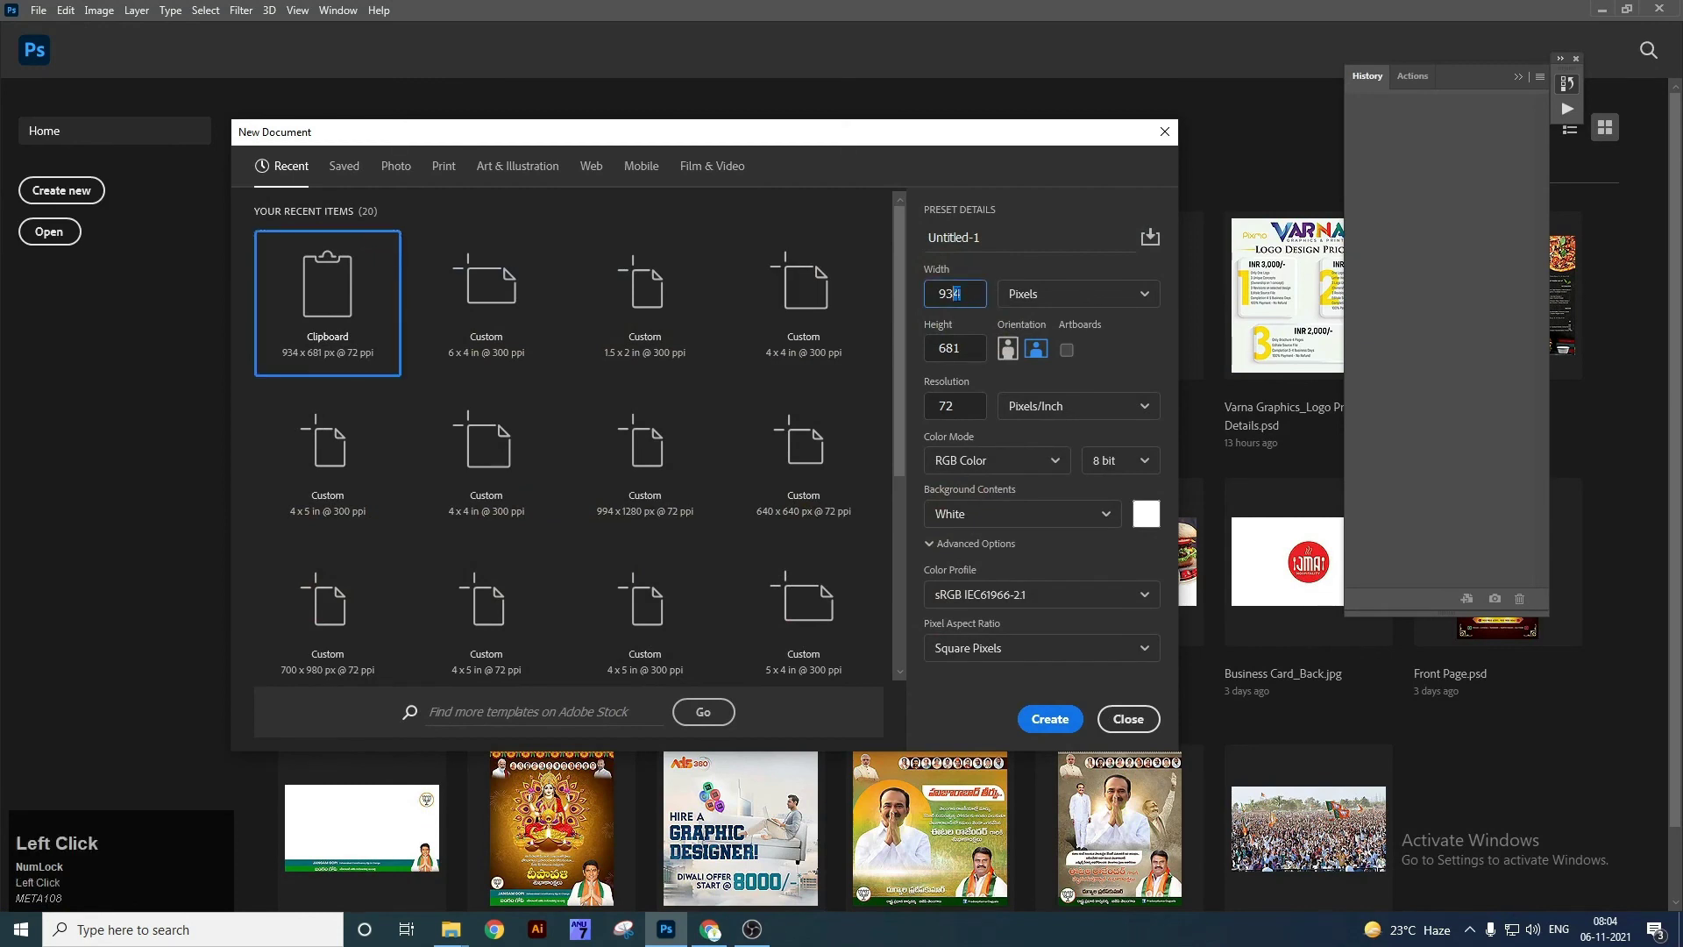
type("6")
key("Tab")
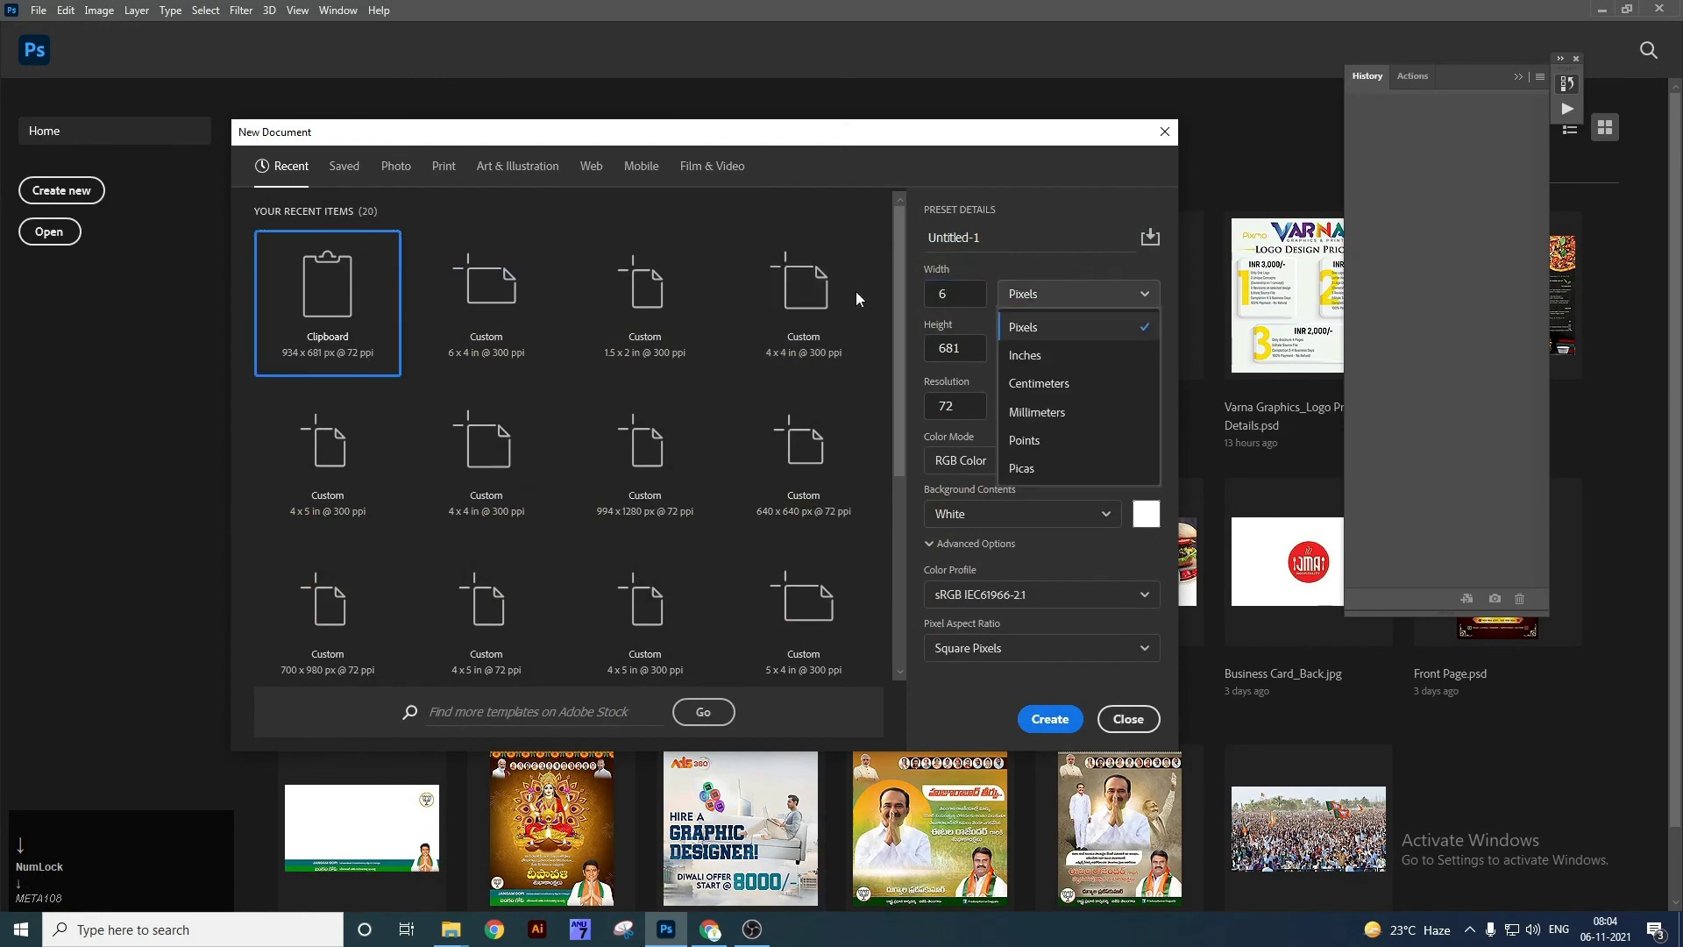
left_click(1073, 357)
left_click(975, 347)
left_click(1041, 295)
left_click(1049, 355)
left_click(954, 295)
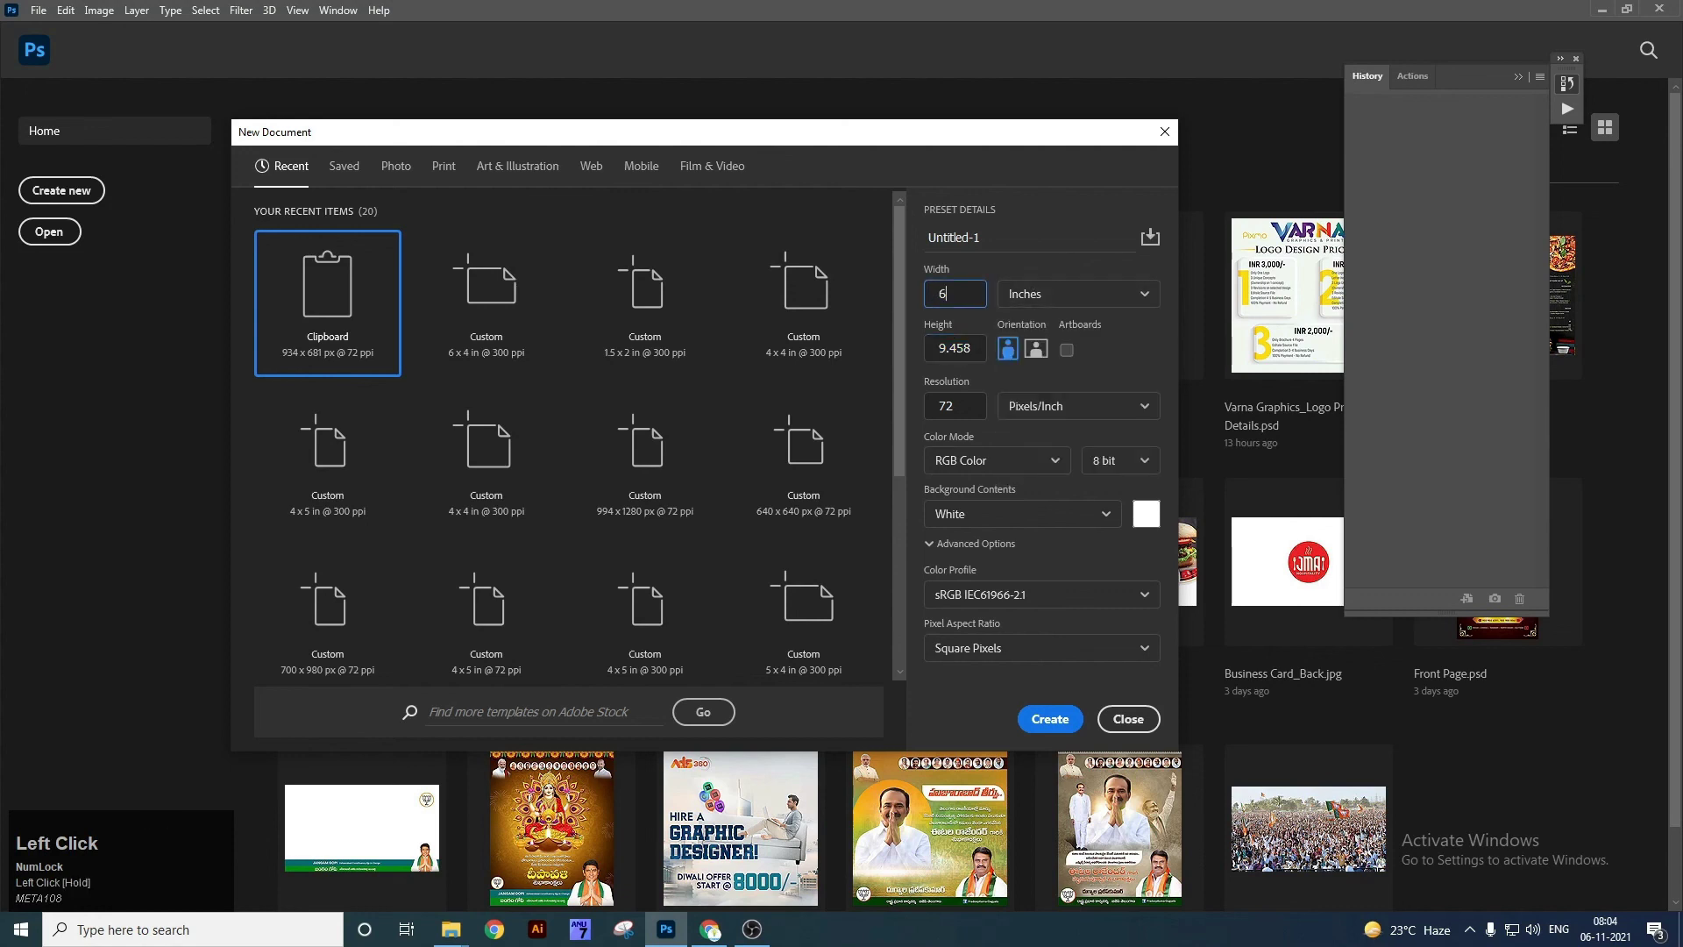
left_click_drag(941, 349, 924, 408)
key("Return")
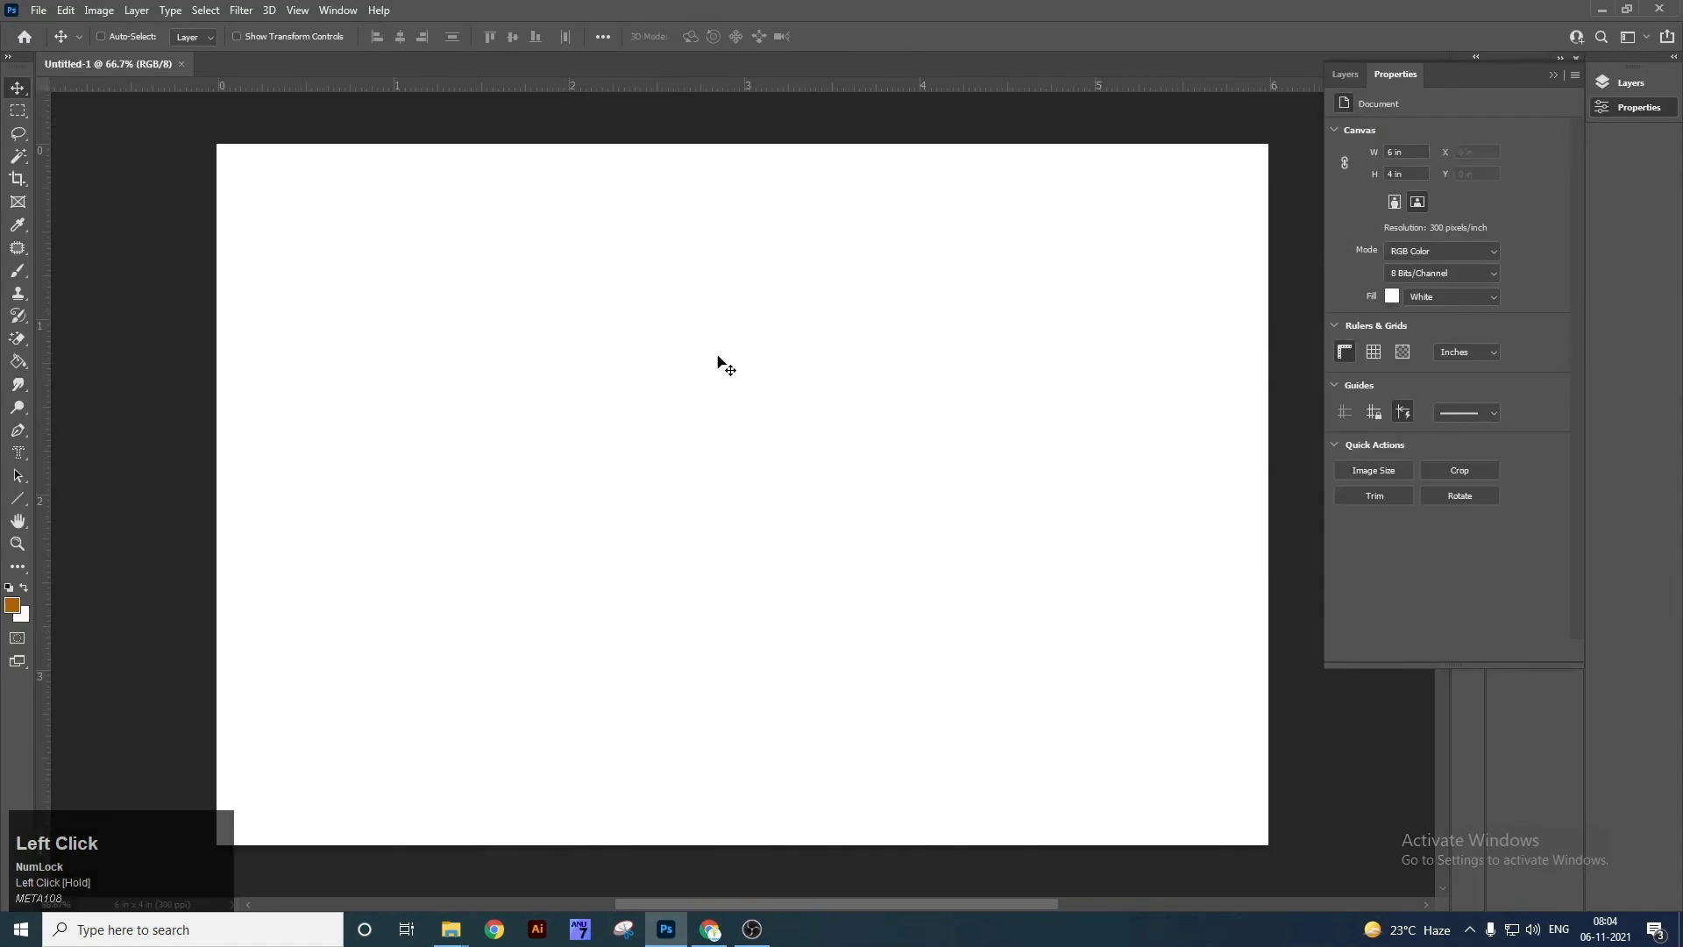
Draw the kangaroo custom shape from the Wild Animals set across the canvas centre.
right_click(18, 498)
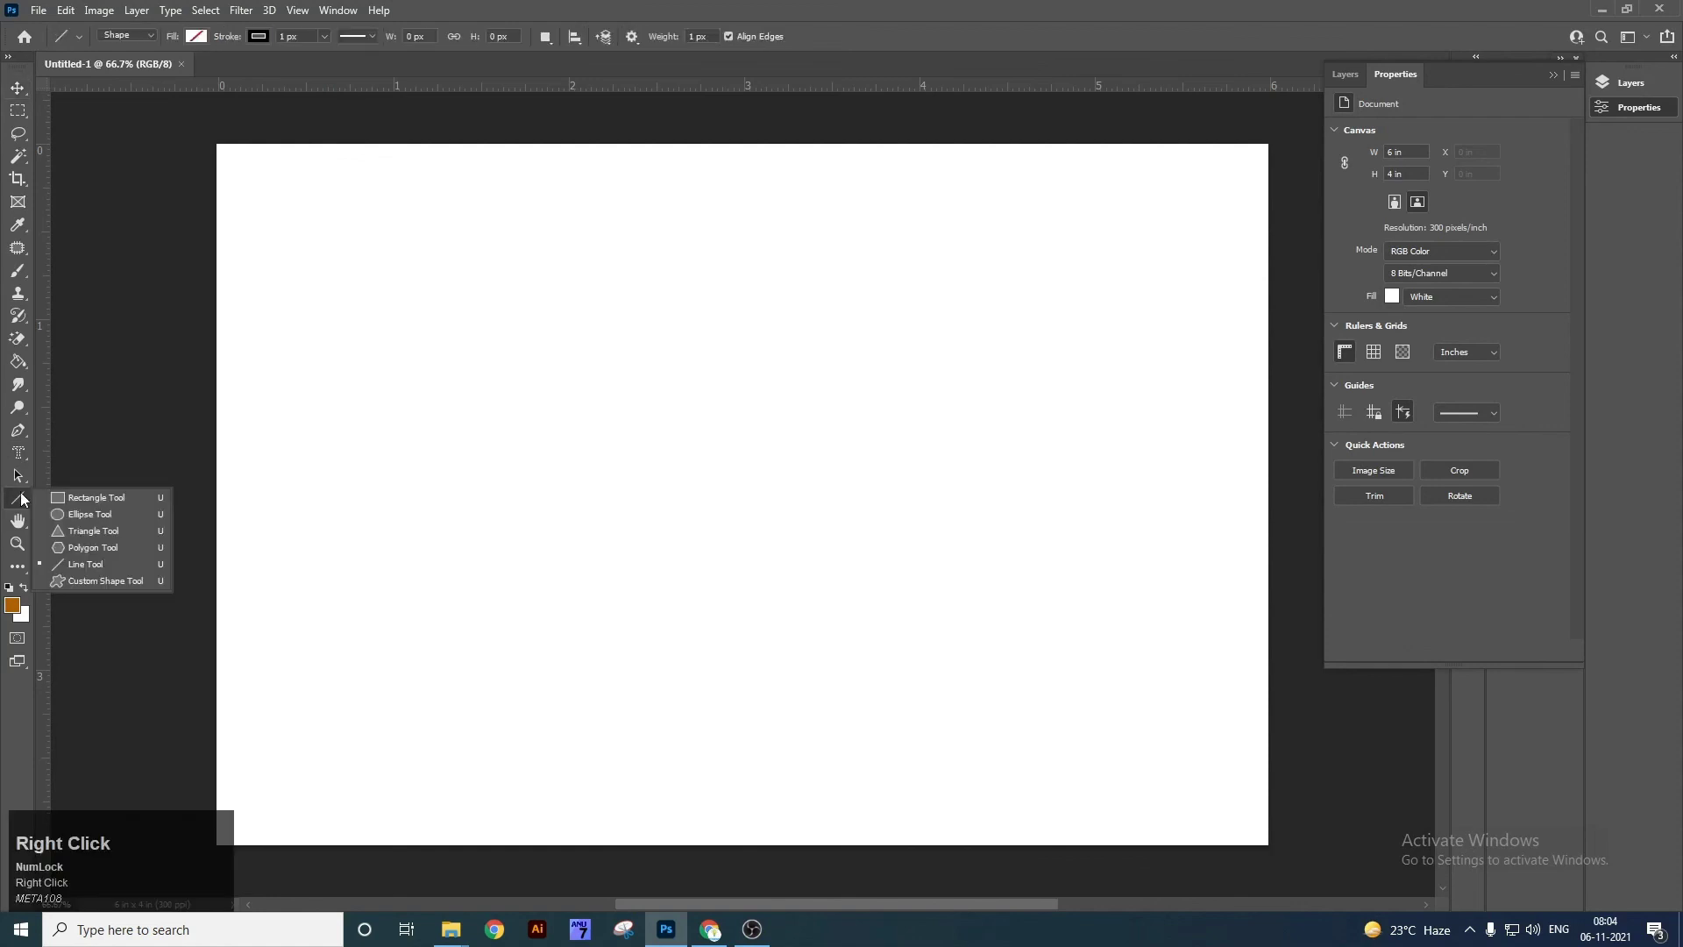
left_click(110, 586)
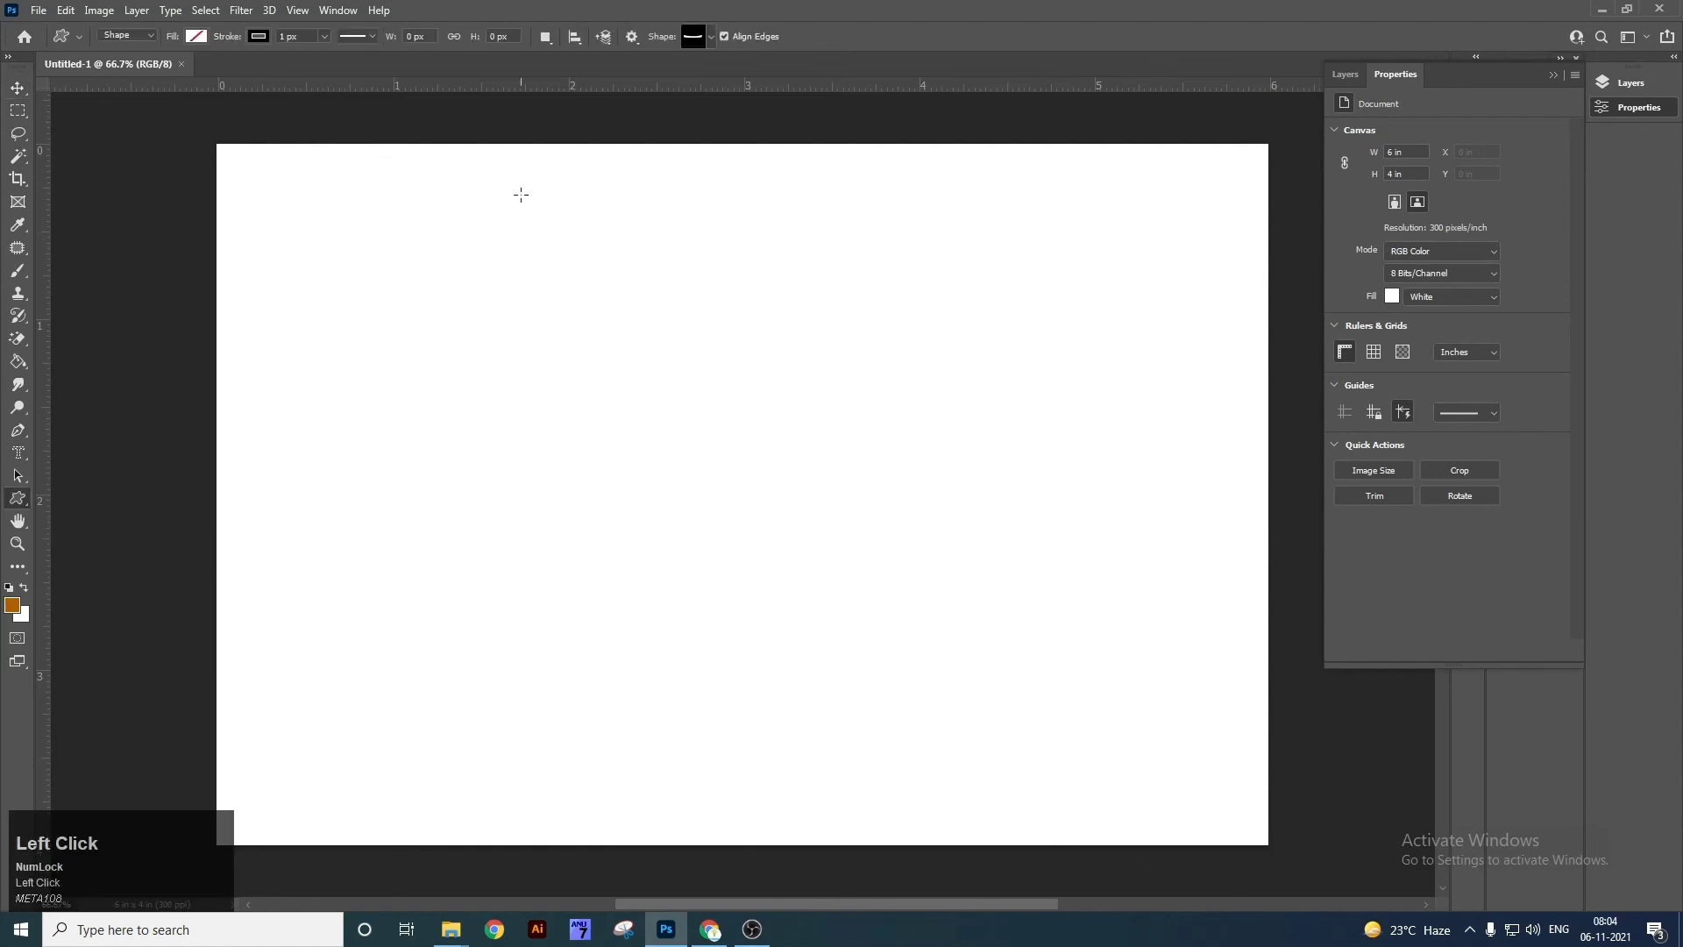
left_click(711, 37)
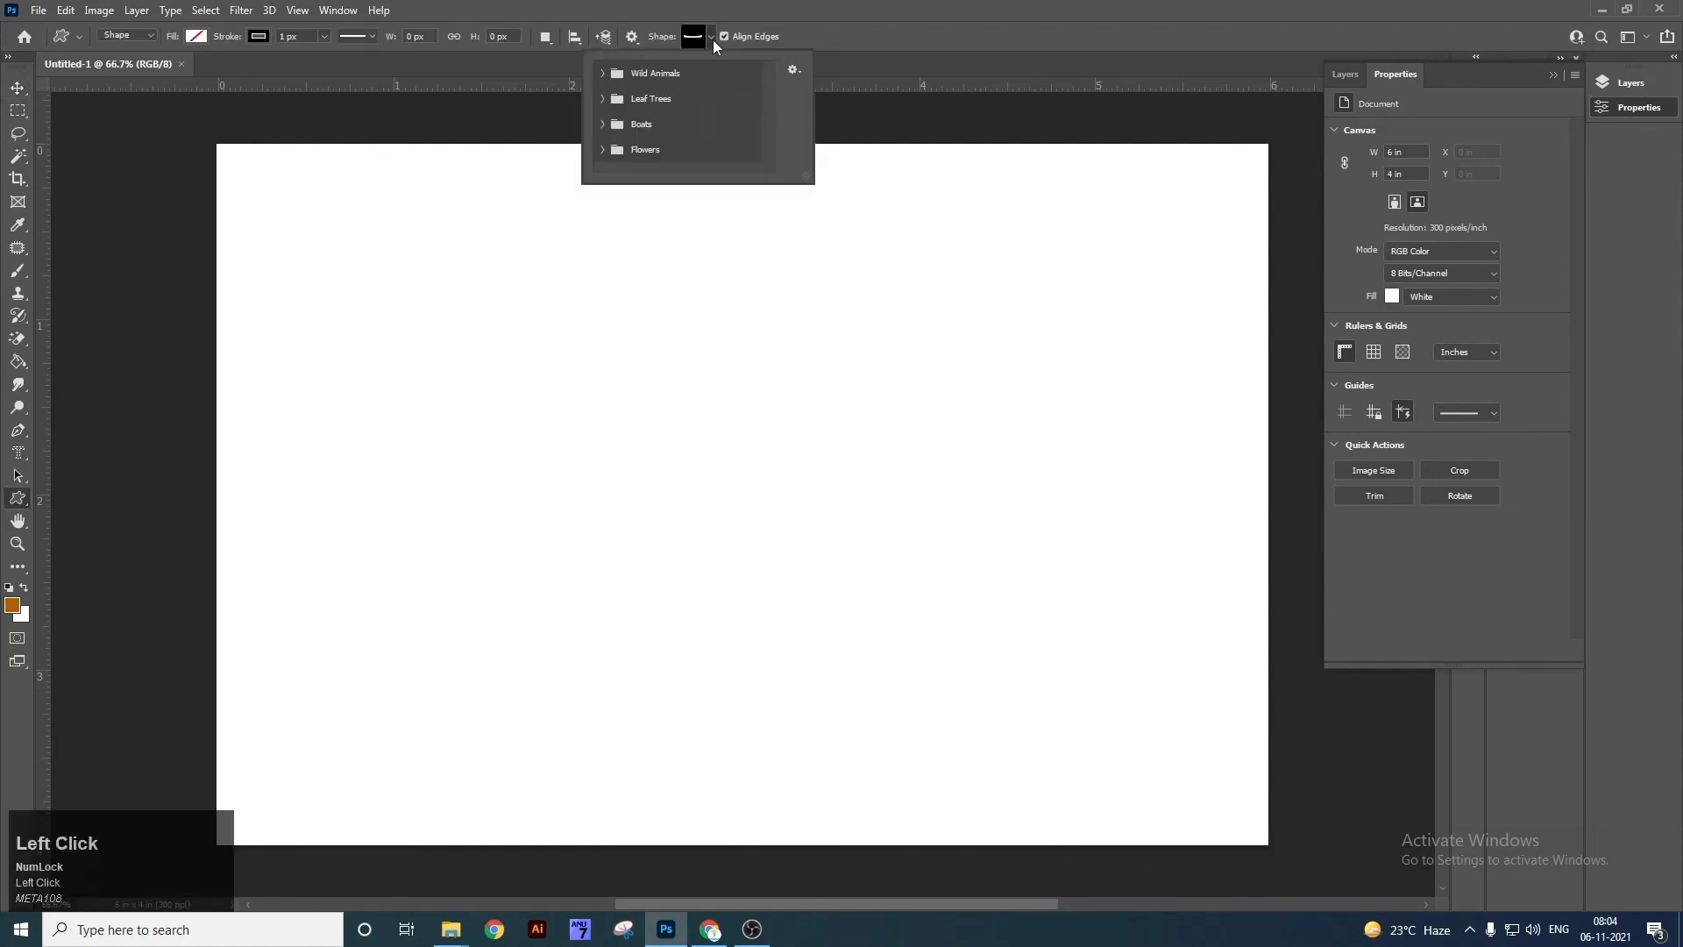
left_click(603, 73)
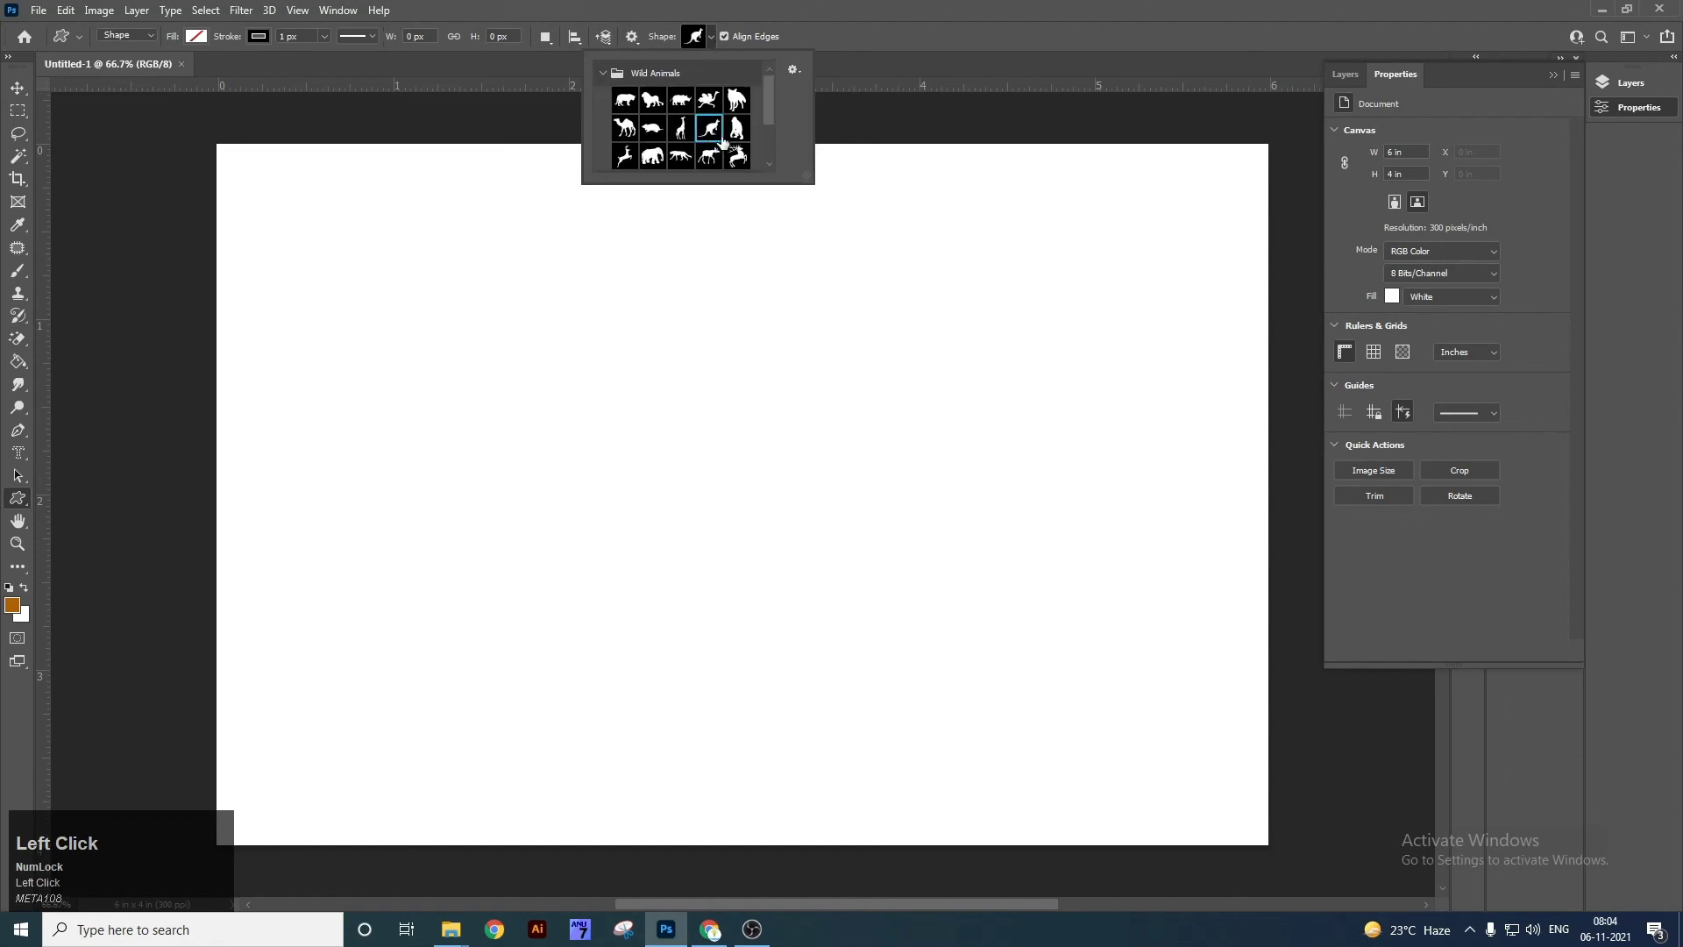
left_click(689, 299)
left_click_drag(450, 316, 965, 665)
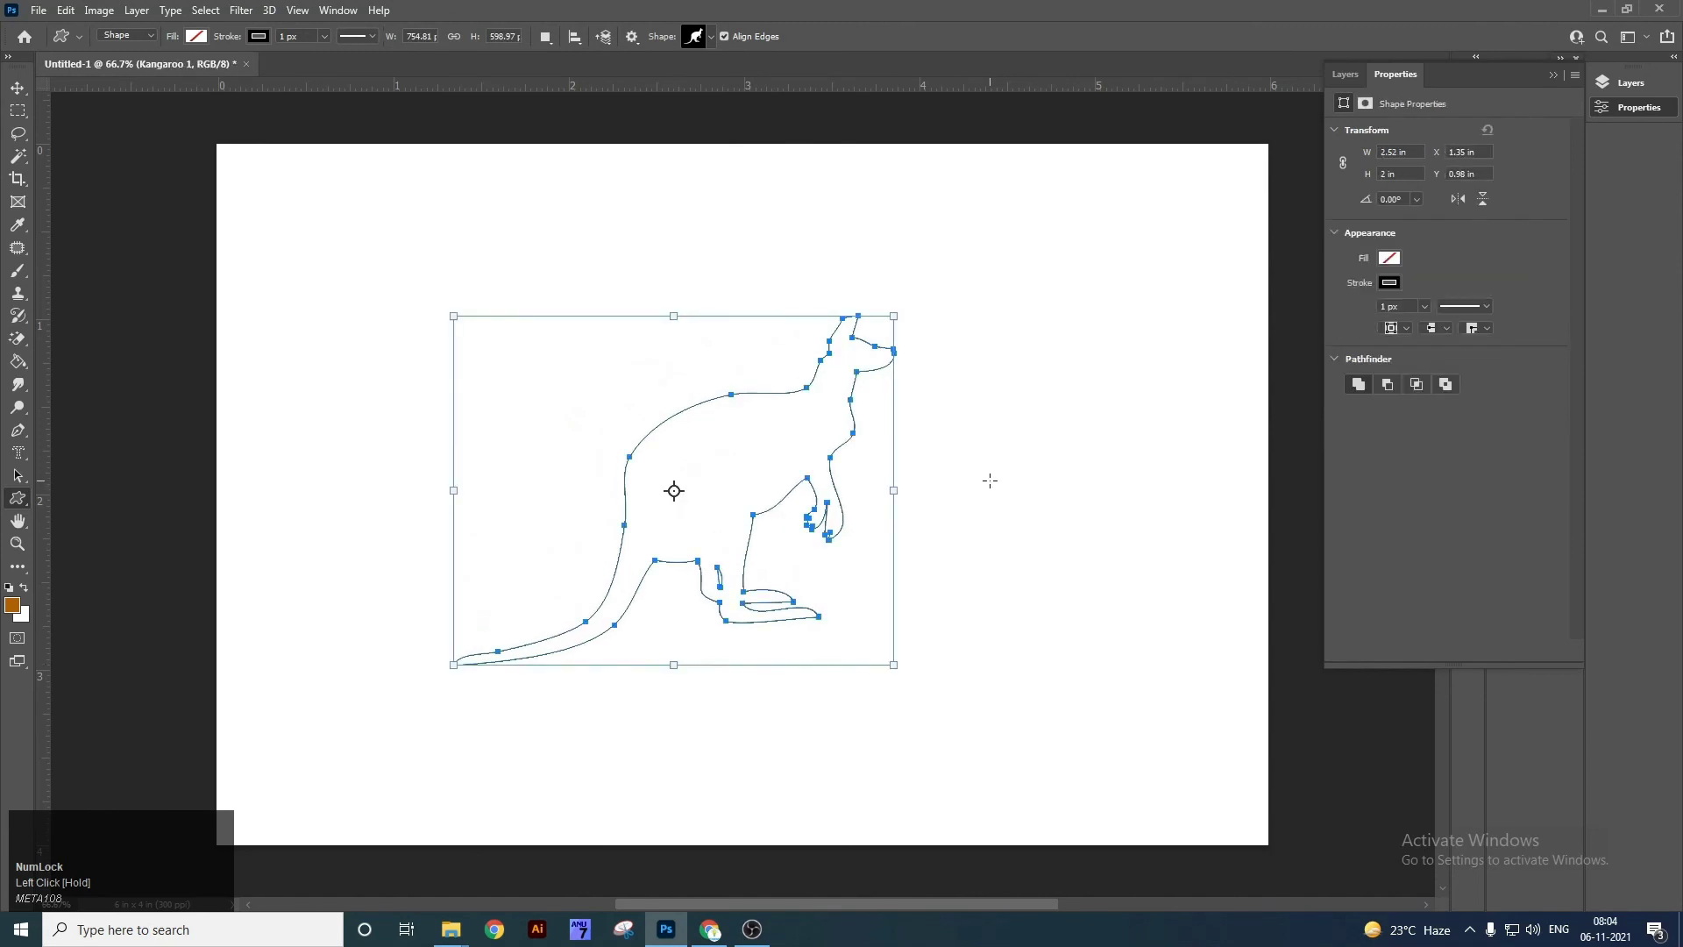
Enlarge the custom shape picker to list the Wild Animals, Leaf Trees, Boats and Flowers groups.
key("v")
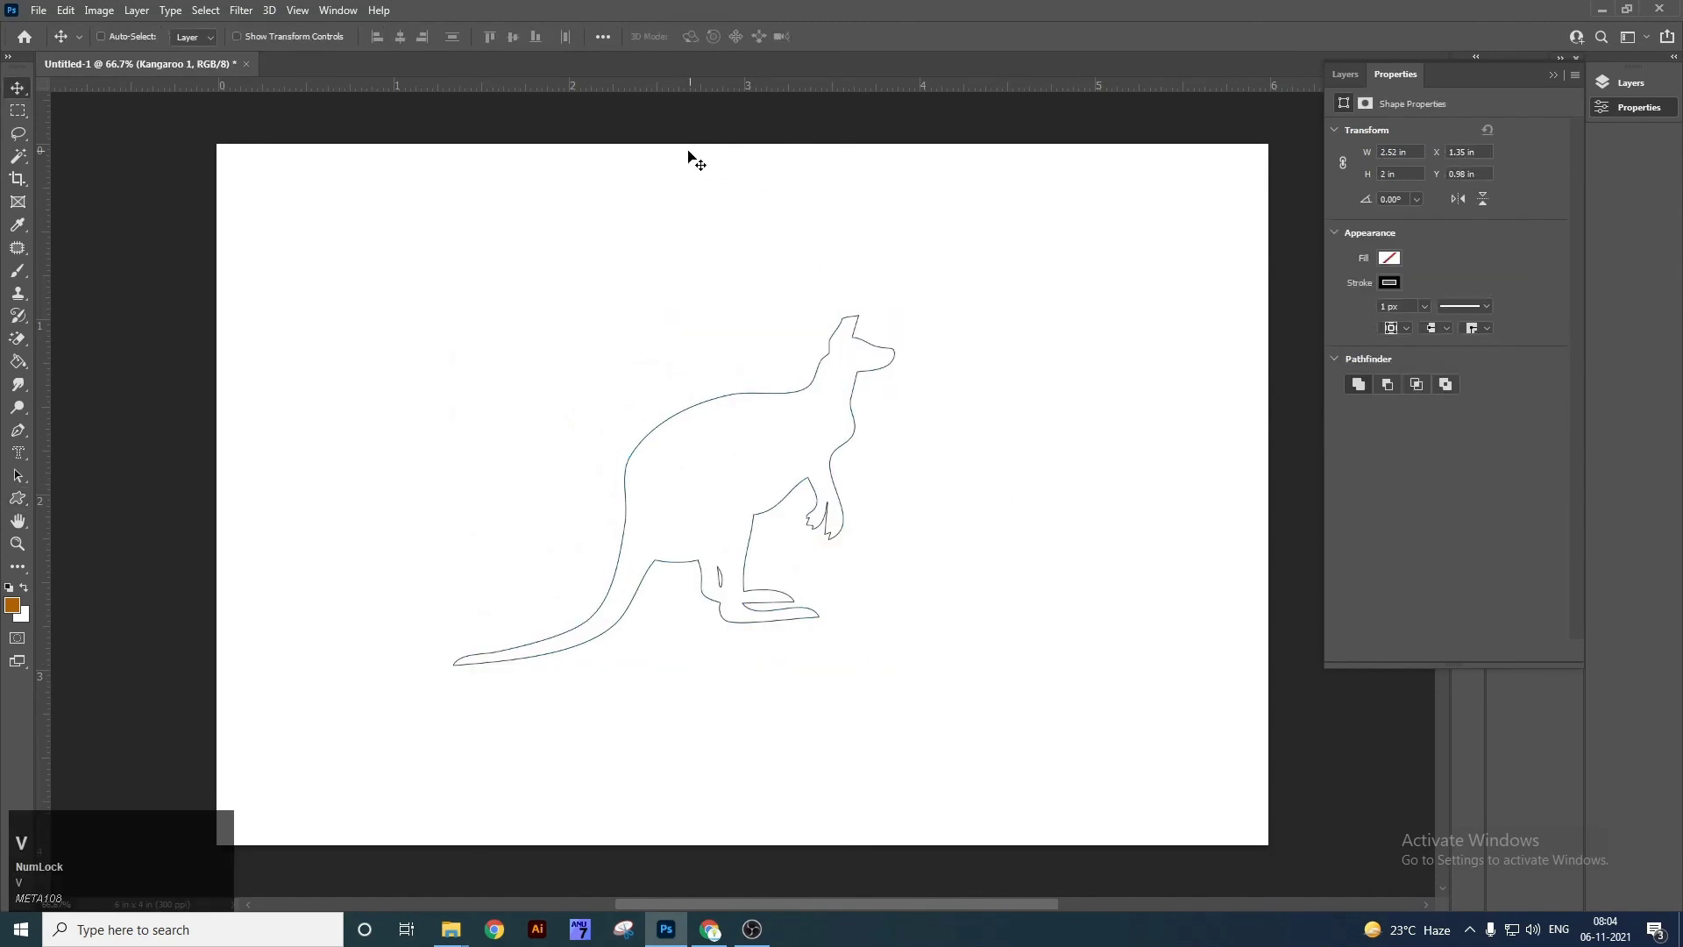
left_click(19, 501)
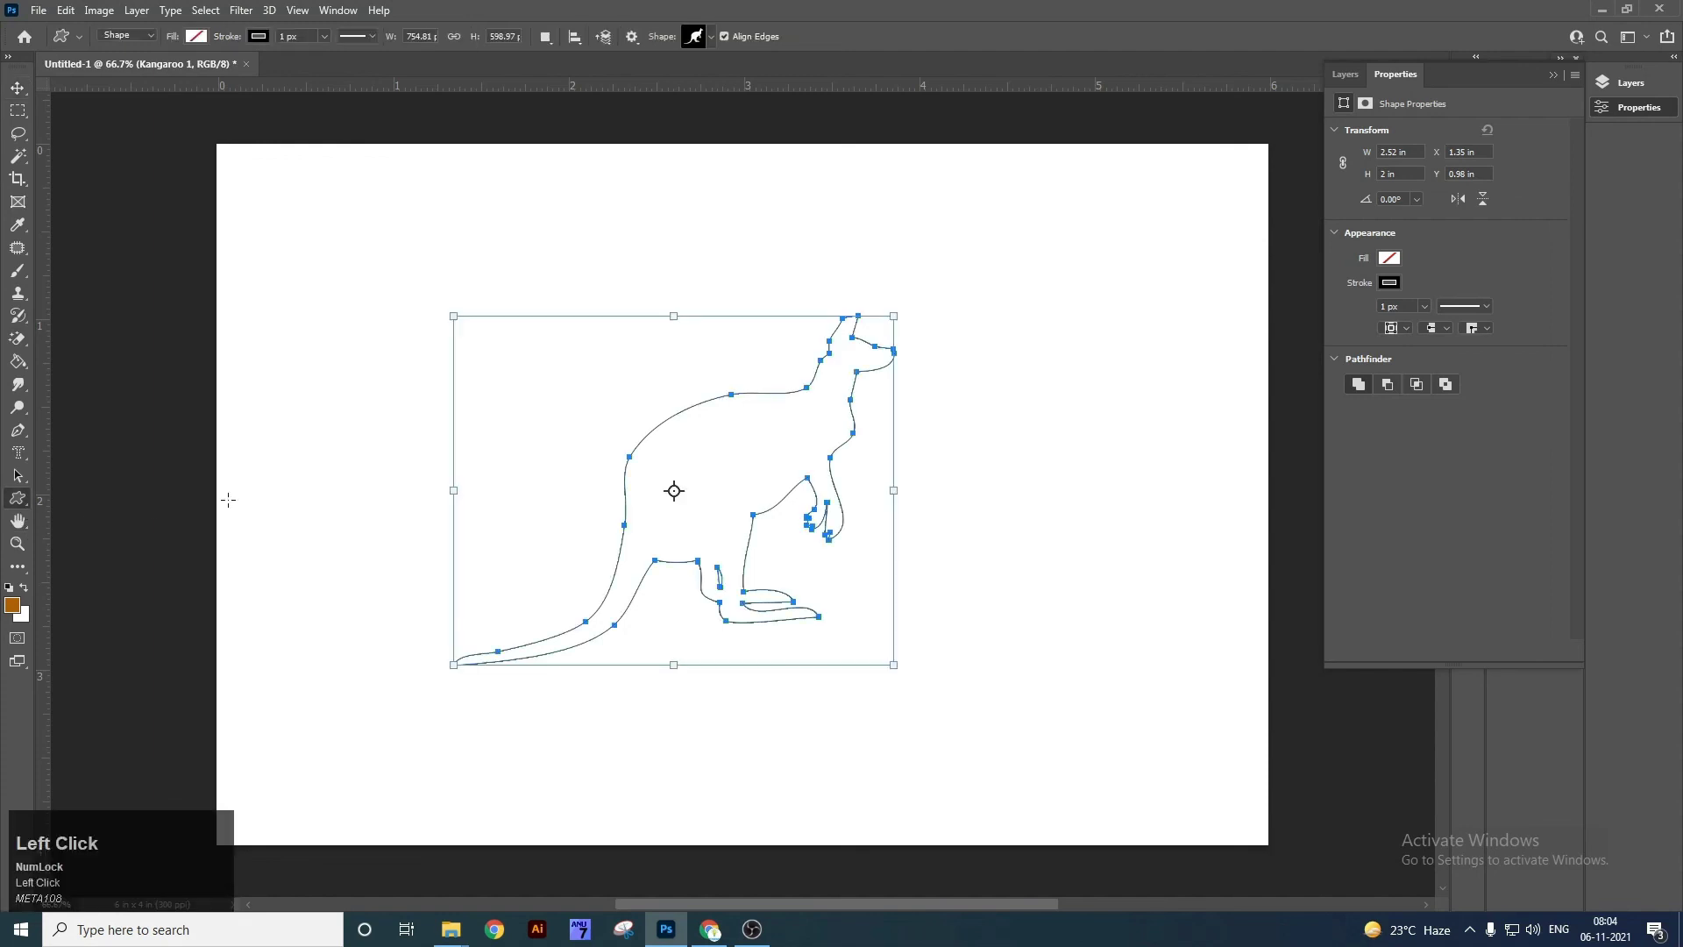
left_click(708, 38)
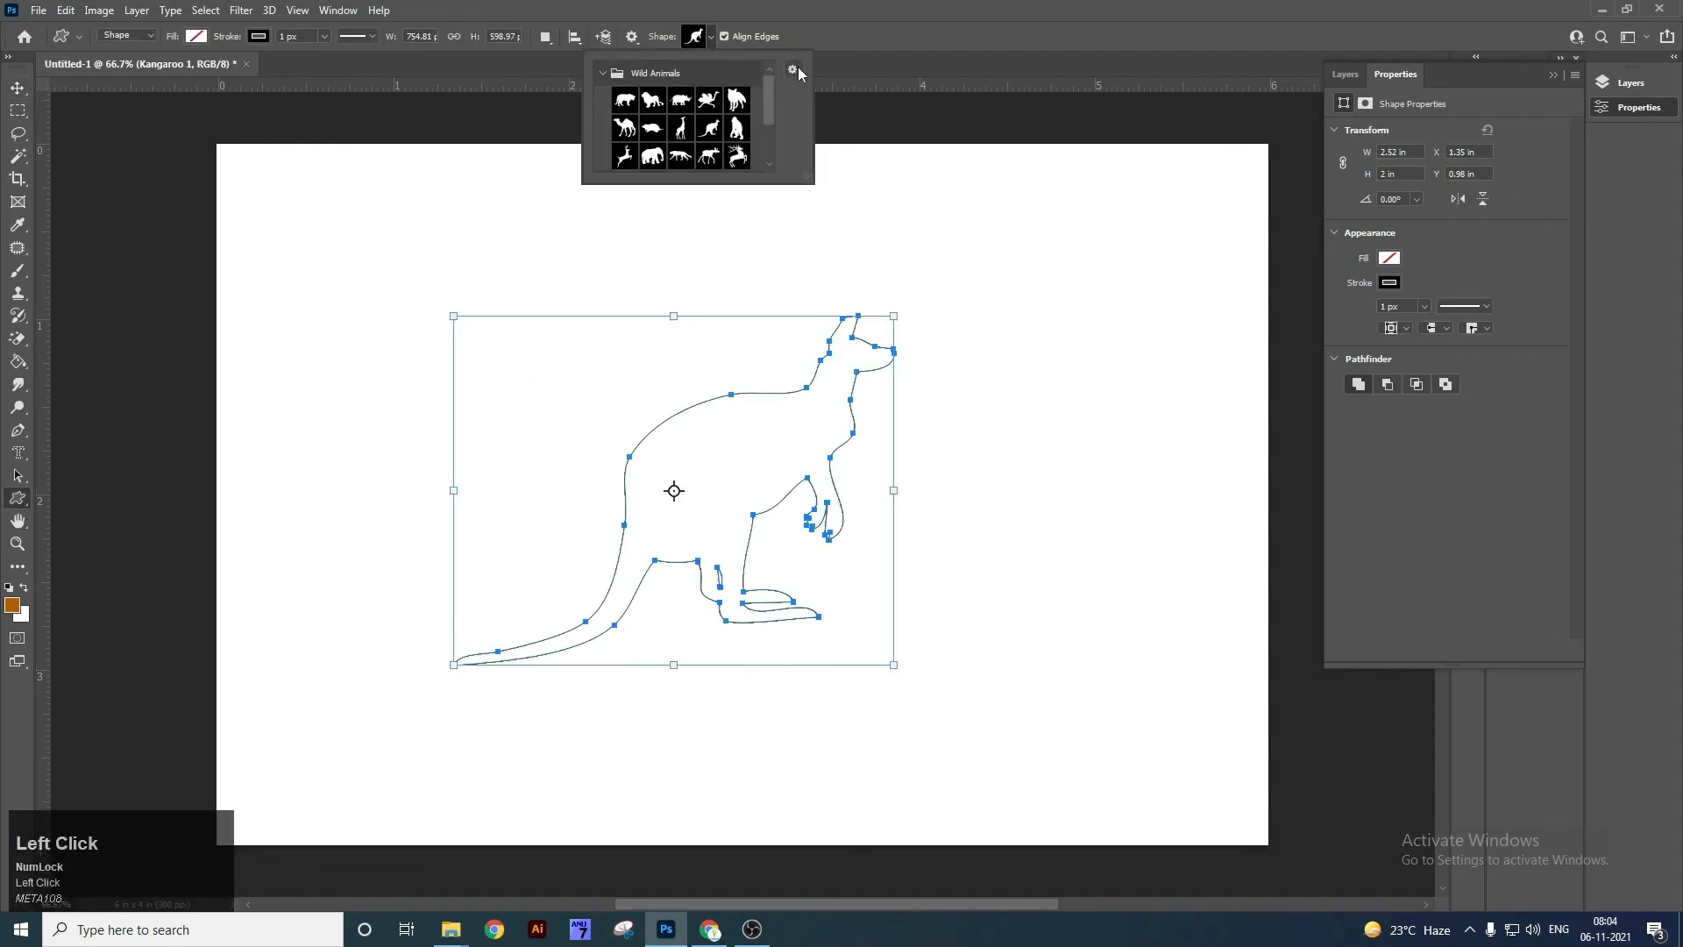
left_click(795, 70)
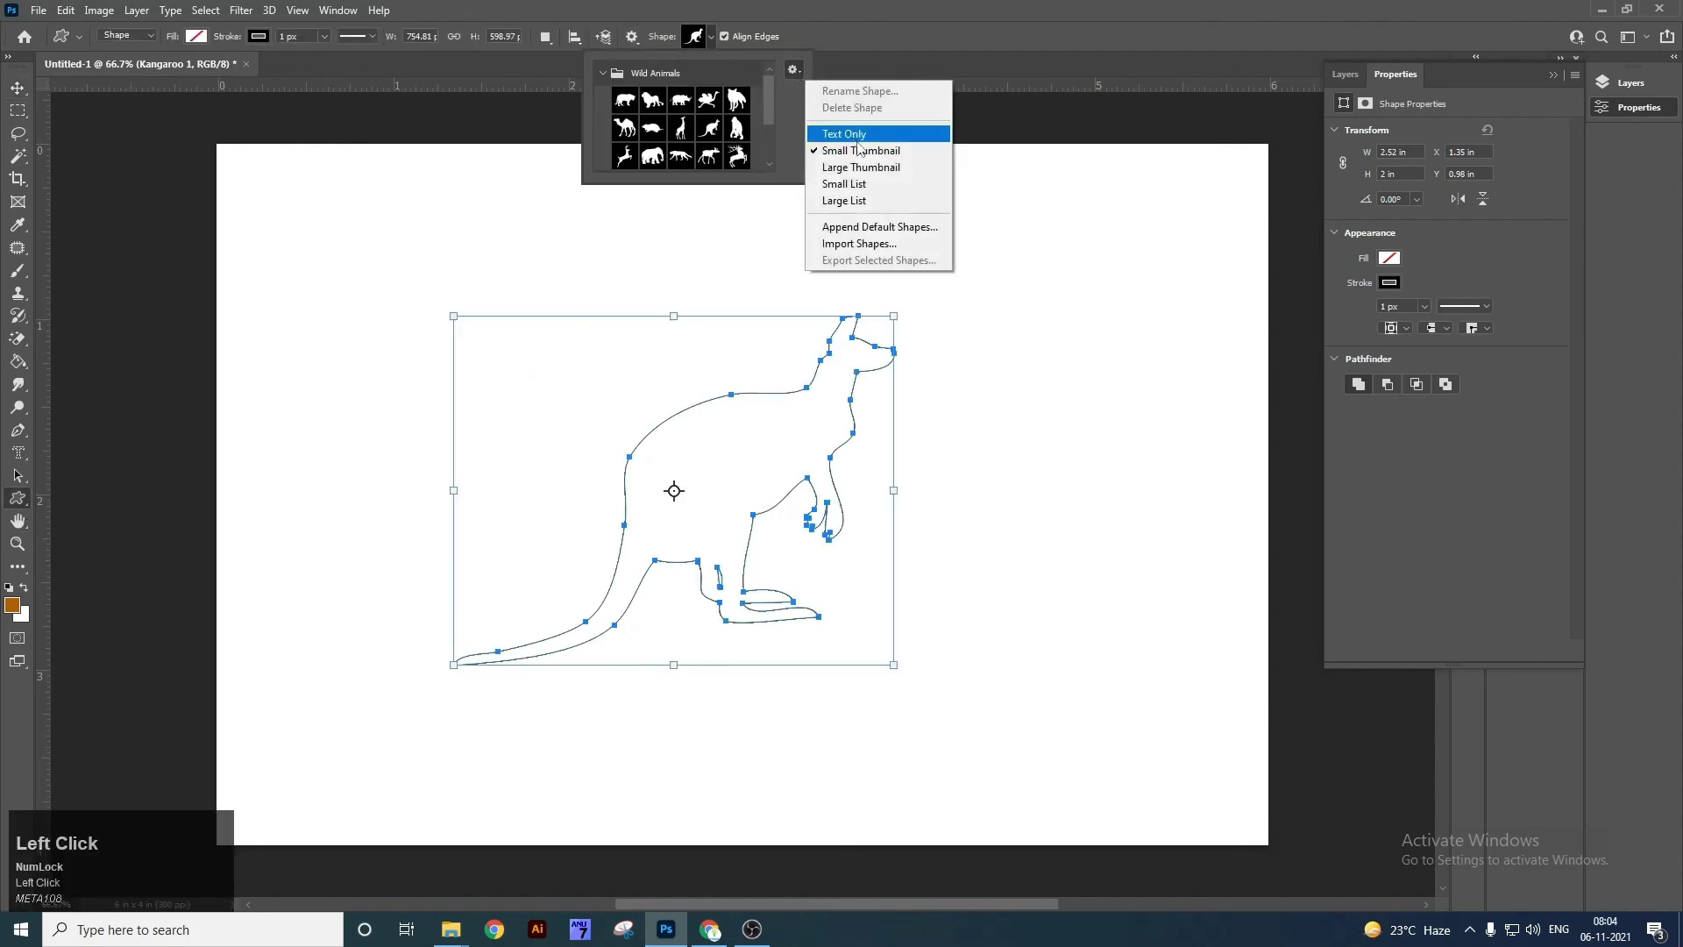
left_click(775, 119)
left_click_drag(807, 179, 919, 480)
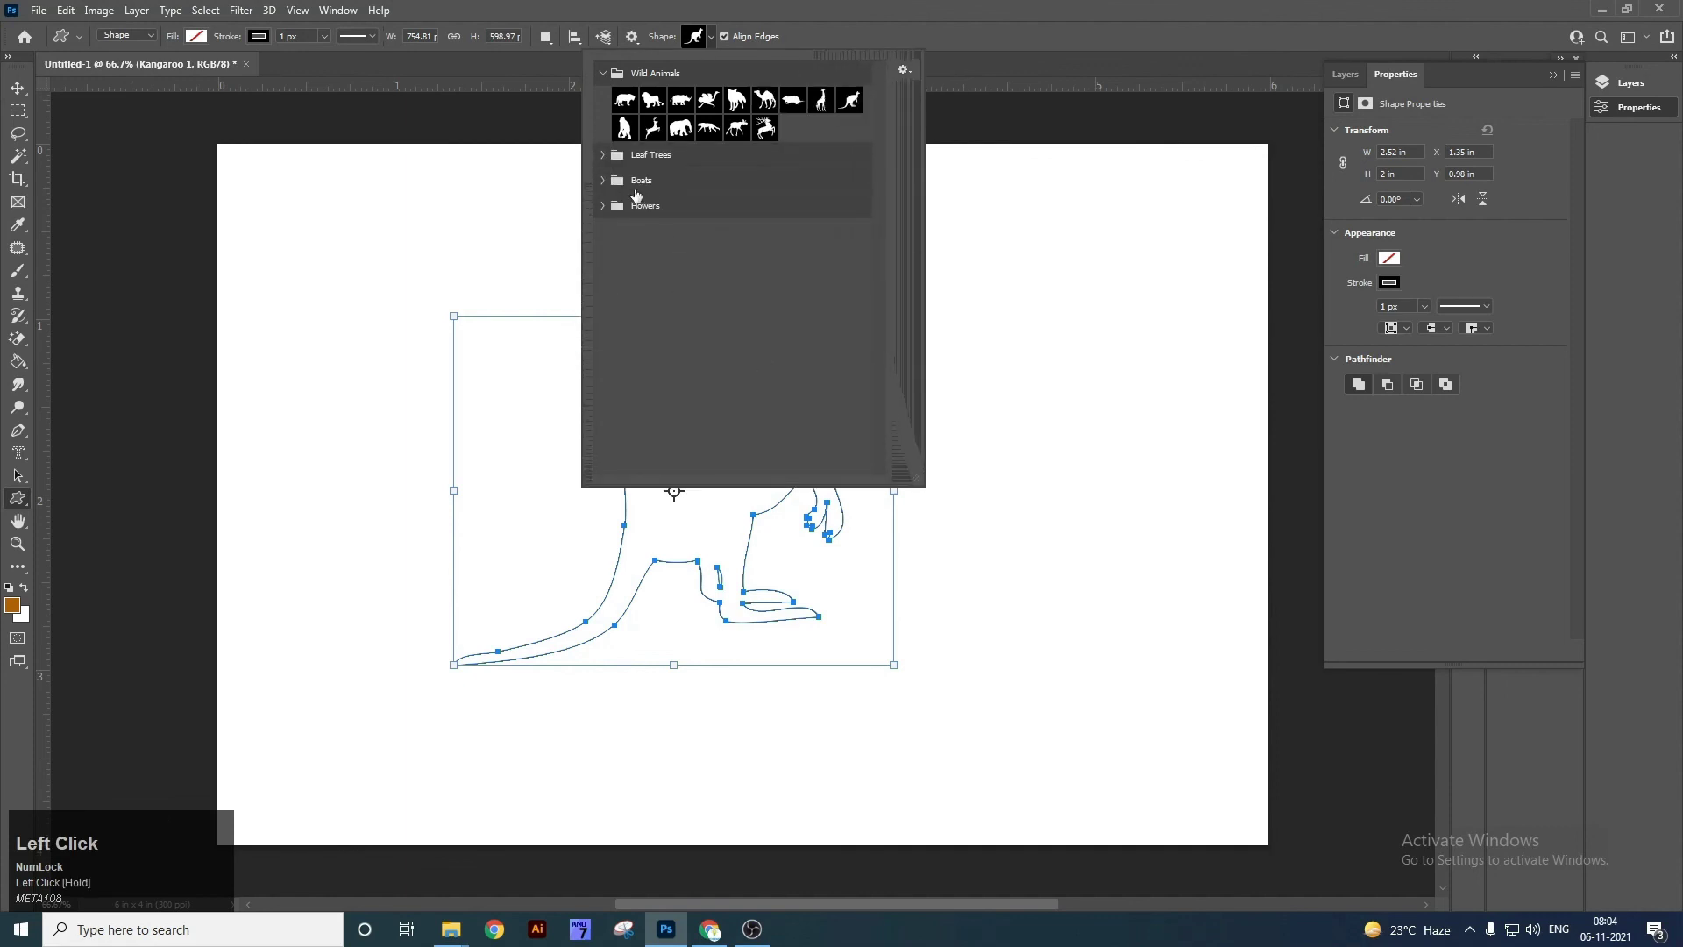
left_click(905, 71)
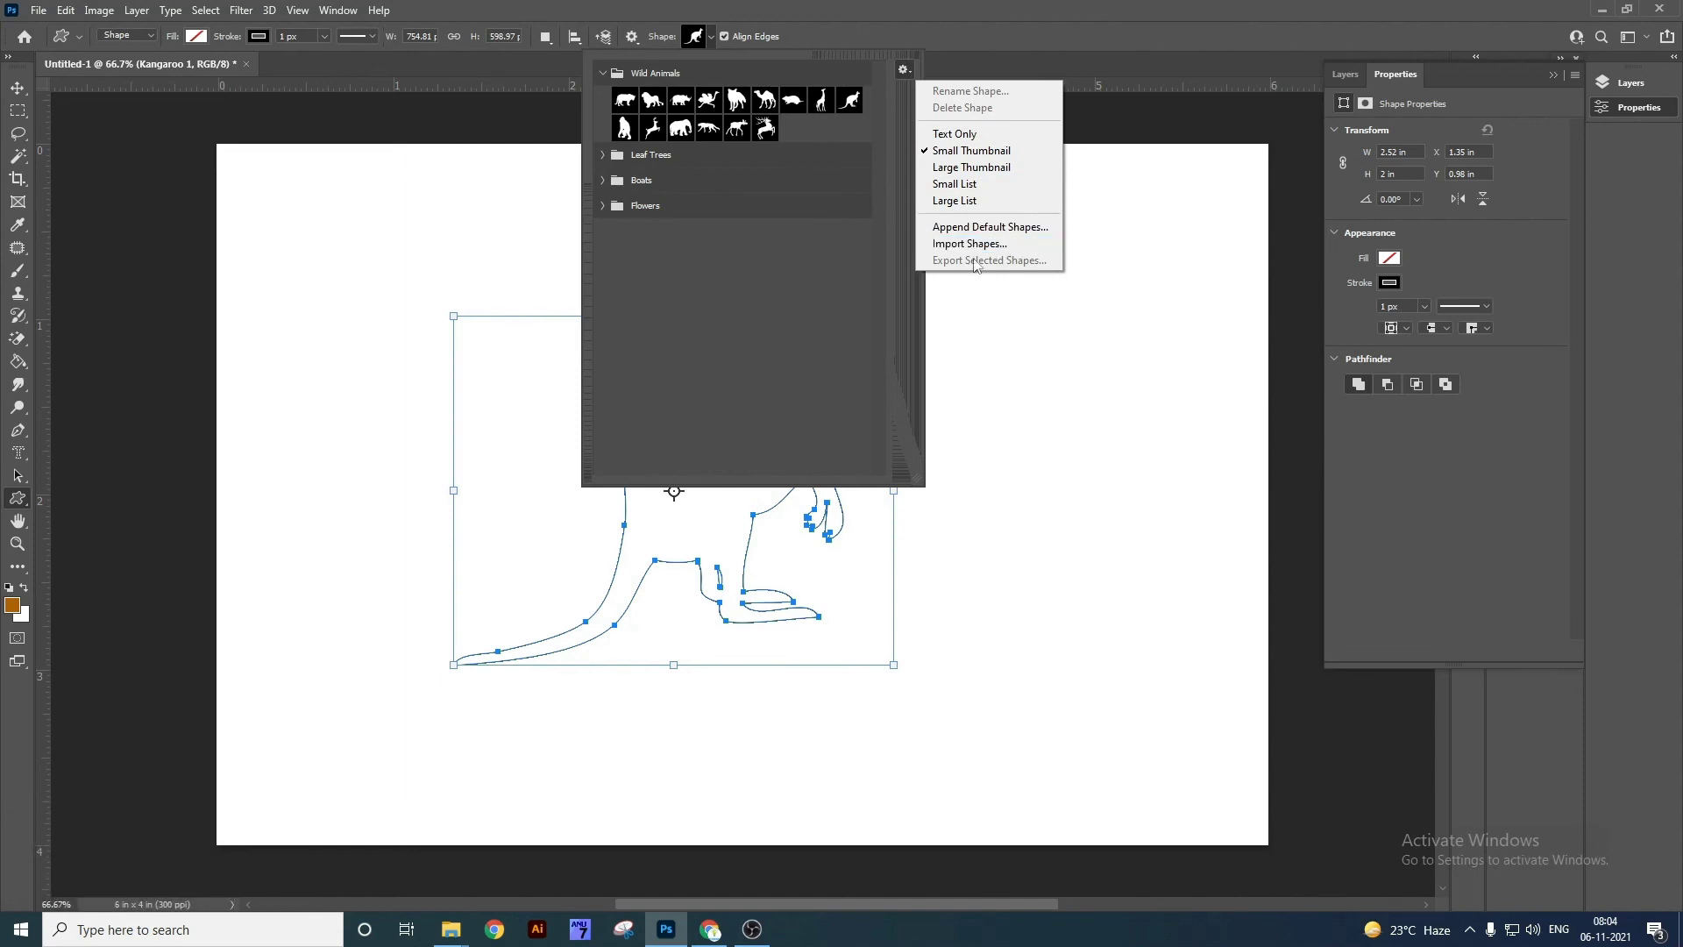
left_click(601, 208)
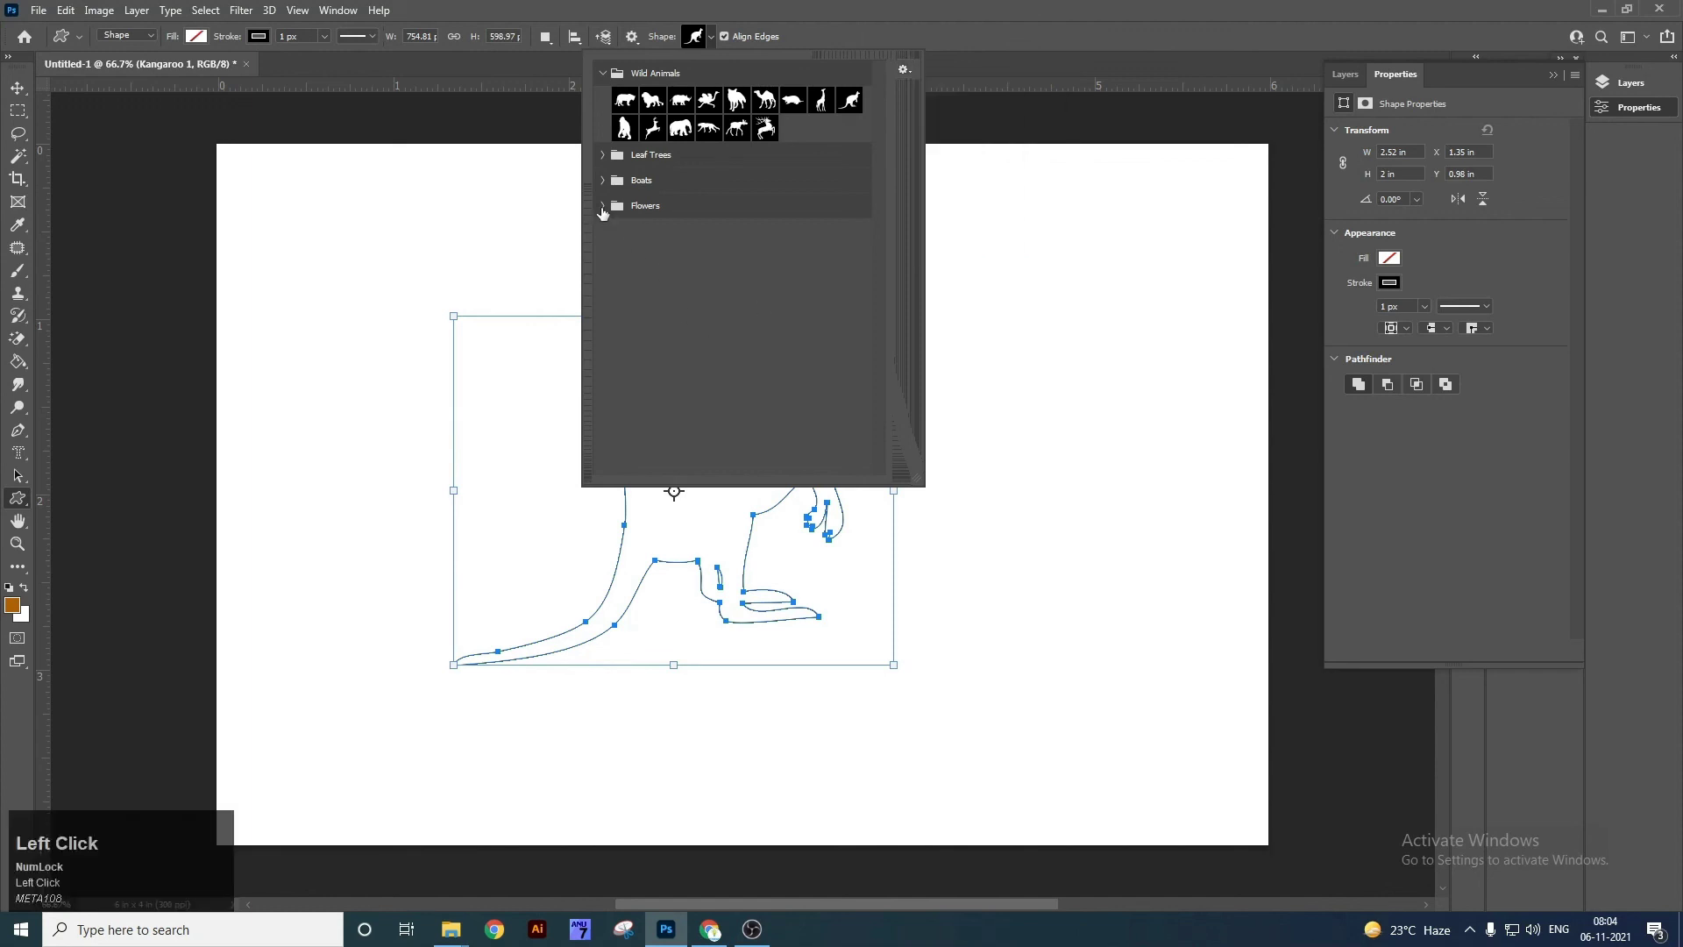
Draw a large flower from the Flowers set on the left of the canvas.
left_click(605, 207)
left_click(685, 267)
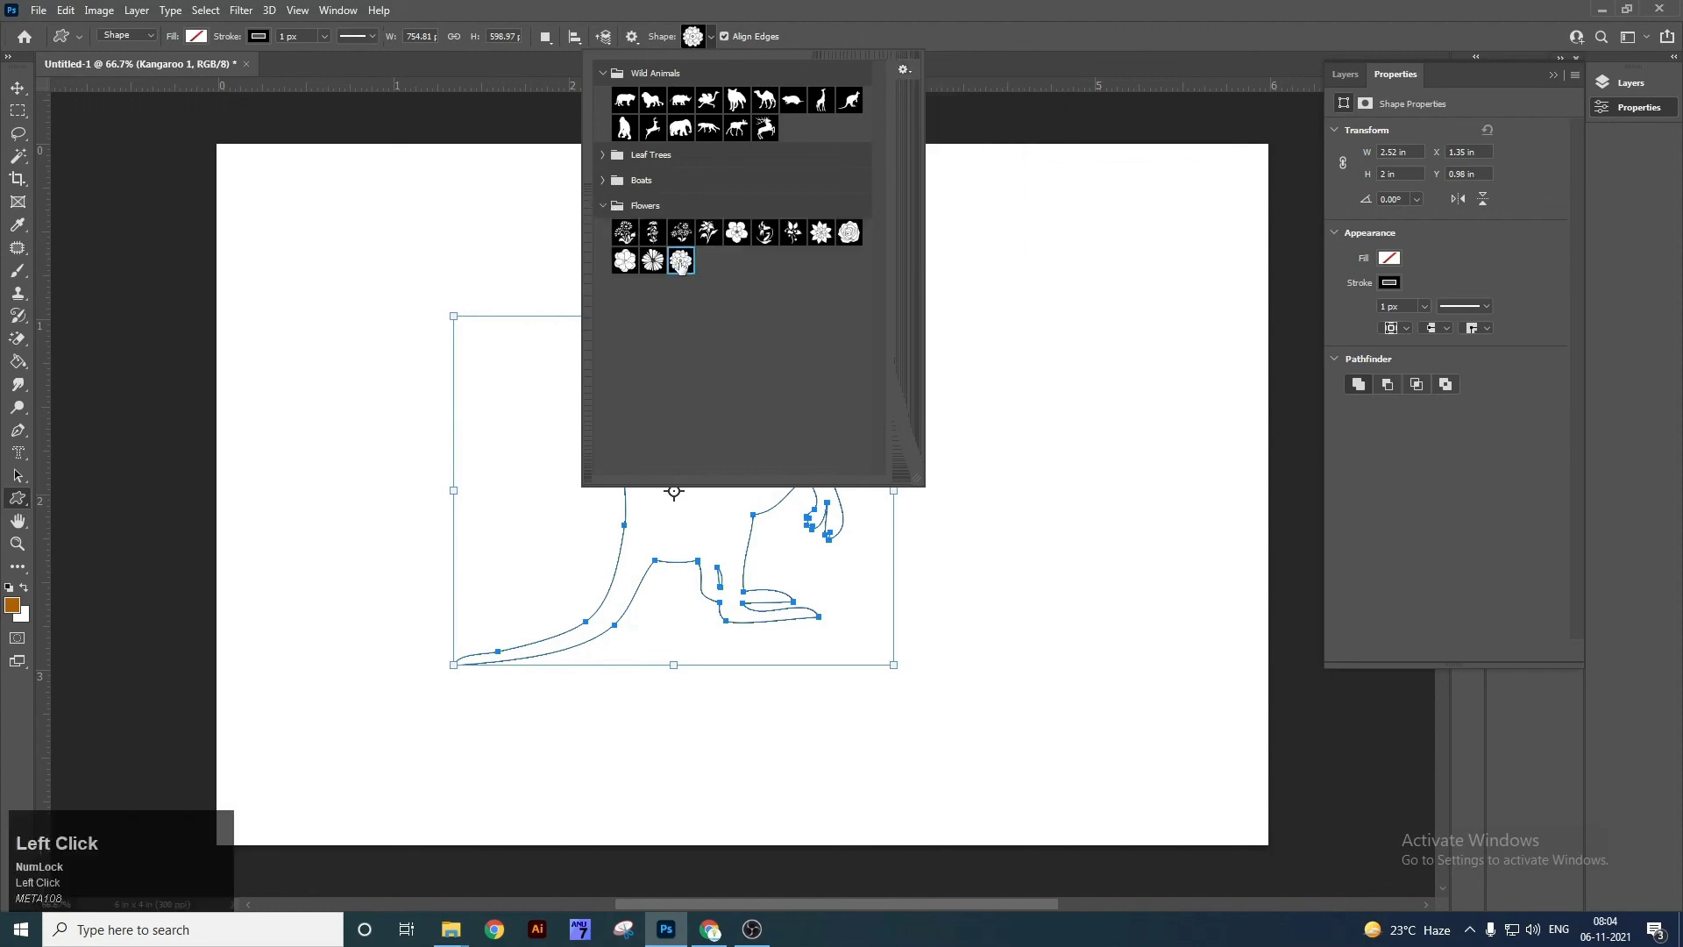
left_click_drag(492, 227, 451, 225)
left_click_drag(288, 242, 726, 656)
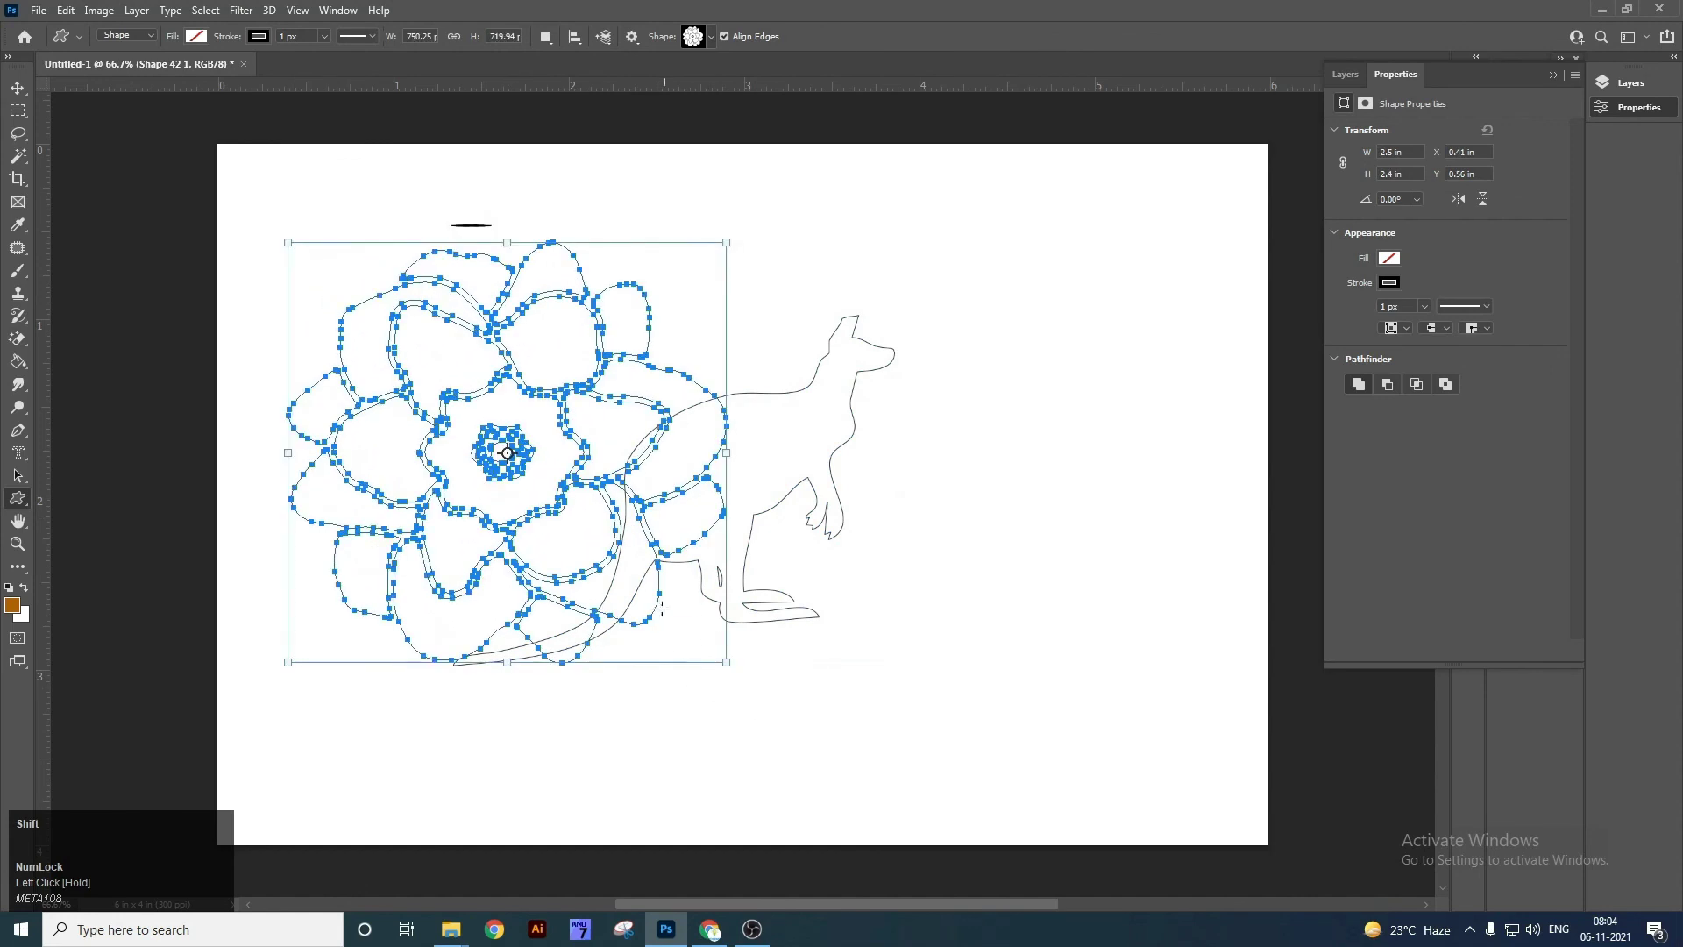
Fill the flower with brown on a new layer, move it right, then delete it and the kangaroo.
key("ctrl+backslash")
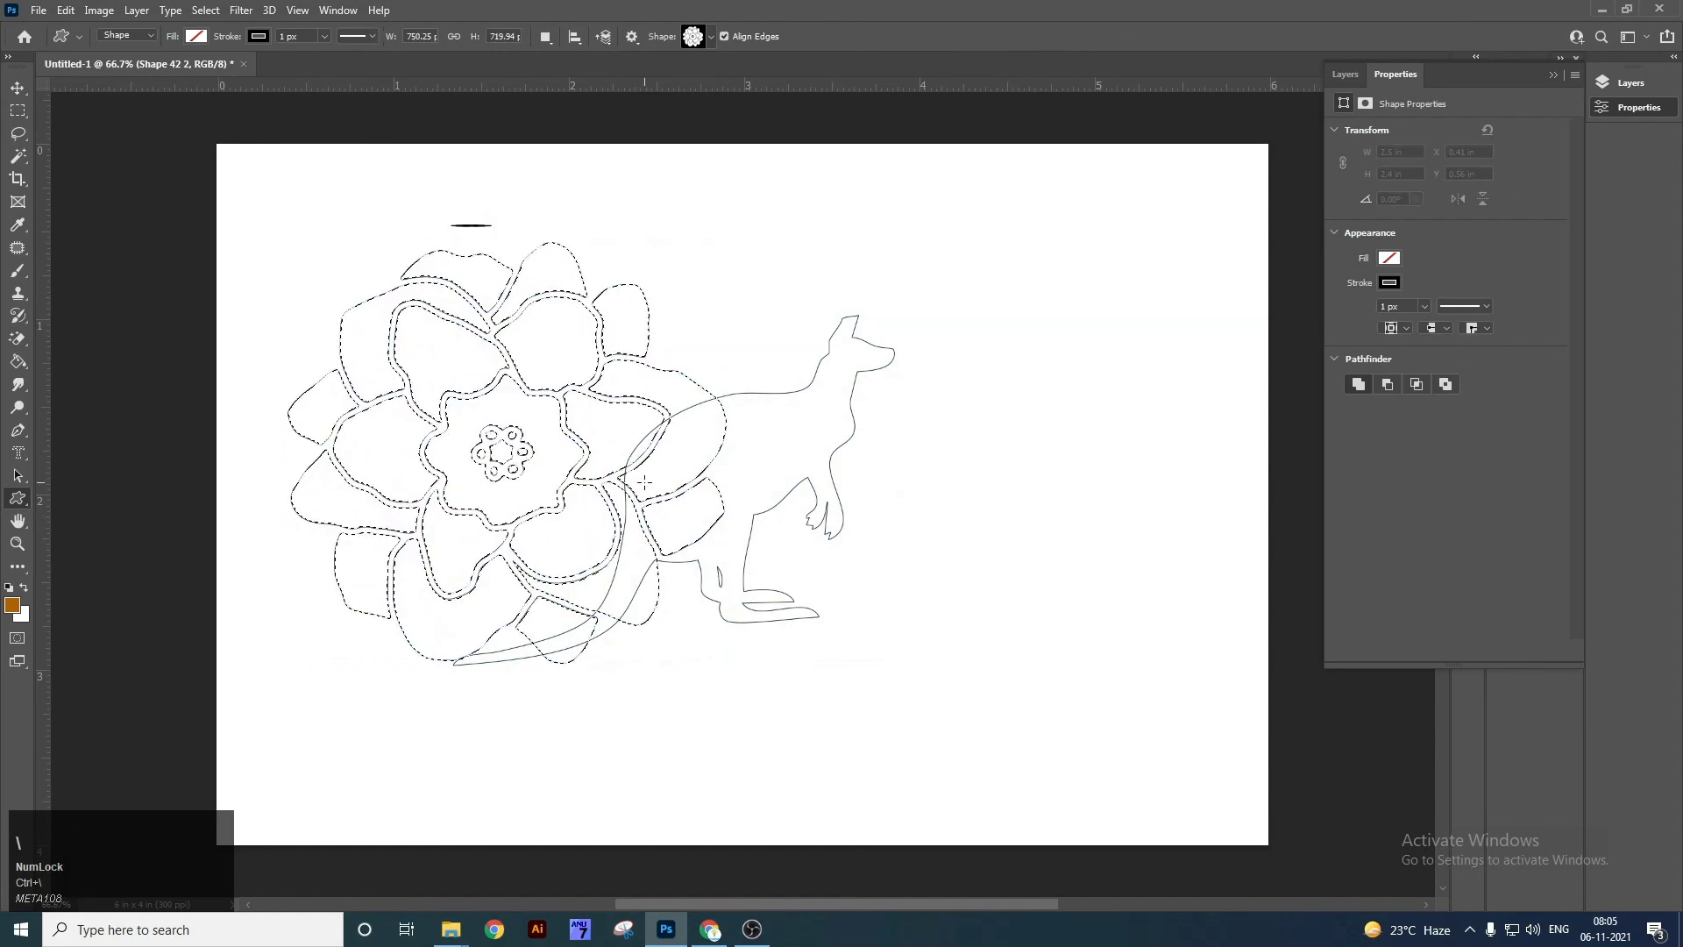
key("ctrl+shift+n")
key("Return")
key("alt+BackSpace")
key("ctrl+d")
key("v")
left_click_drag(580, 430, 831, 478)
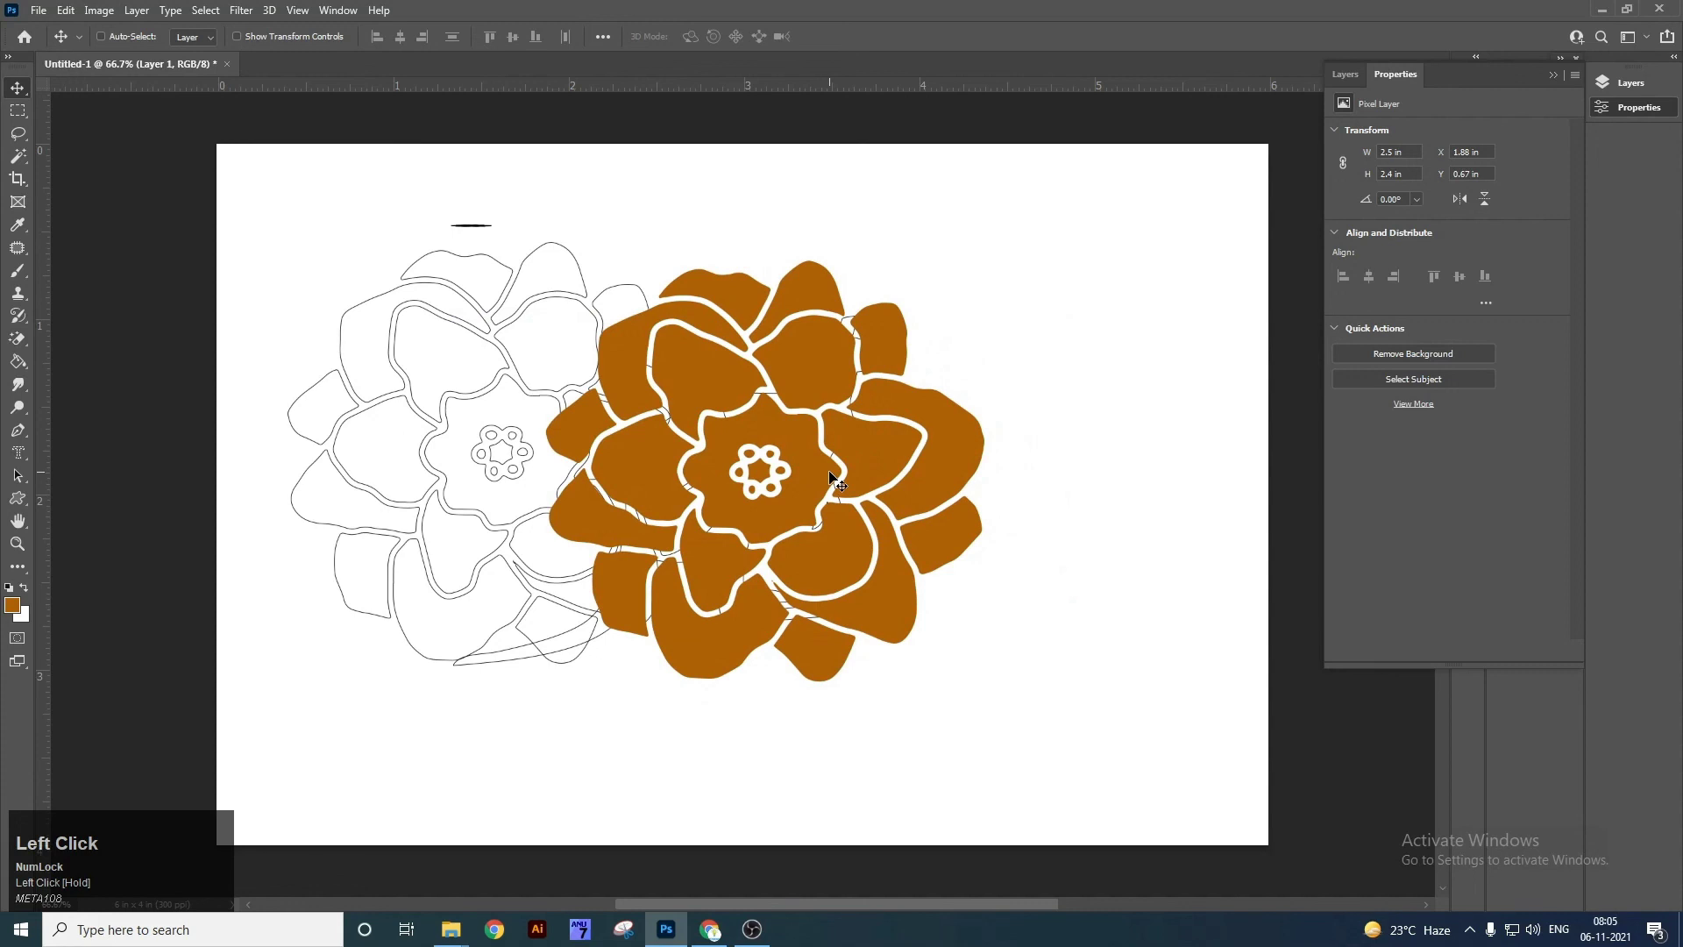
key("Delete")
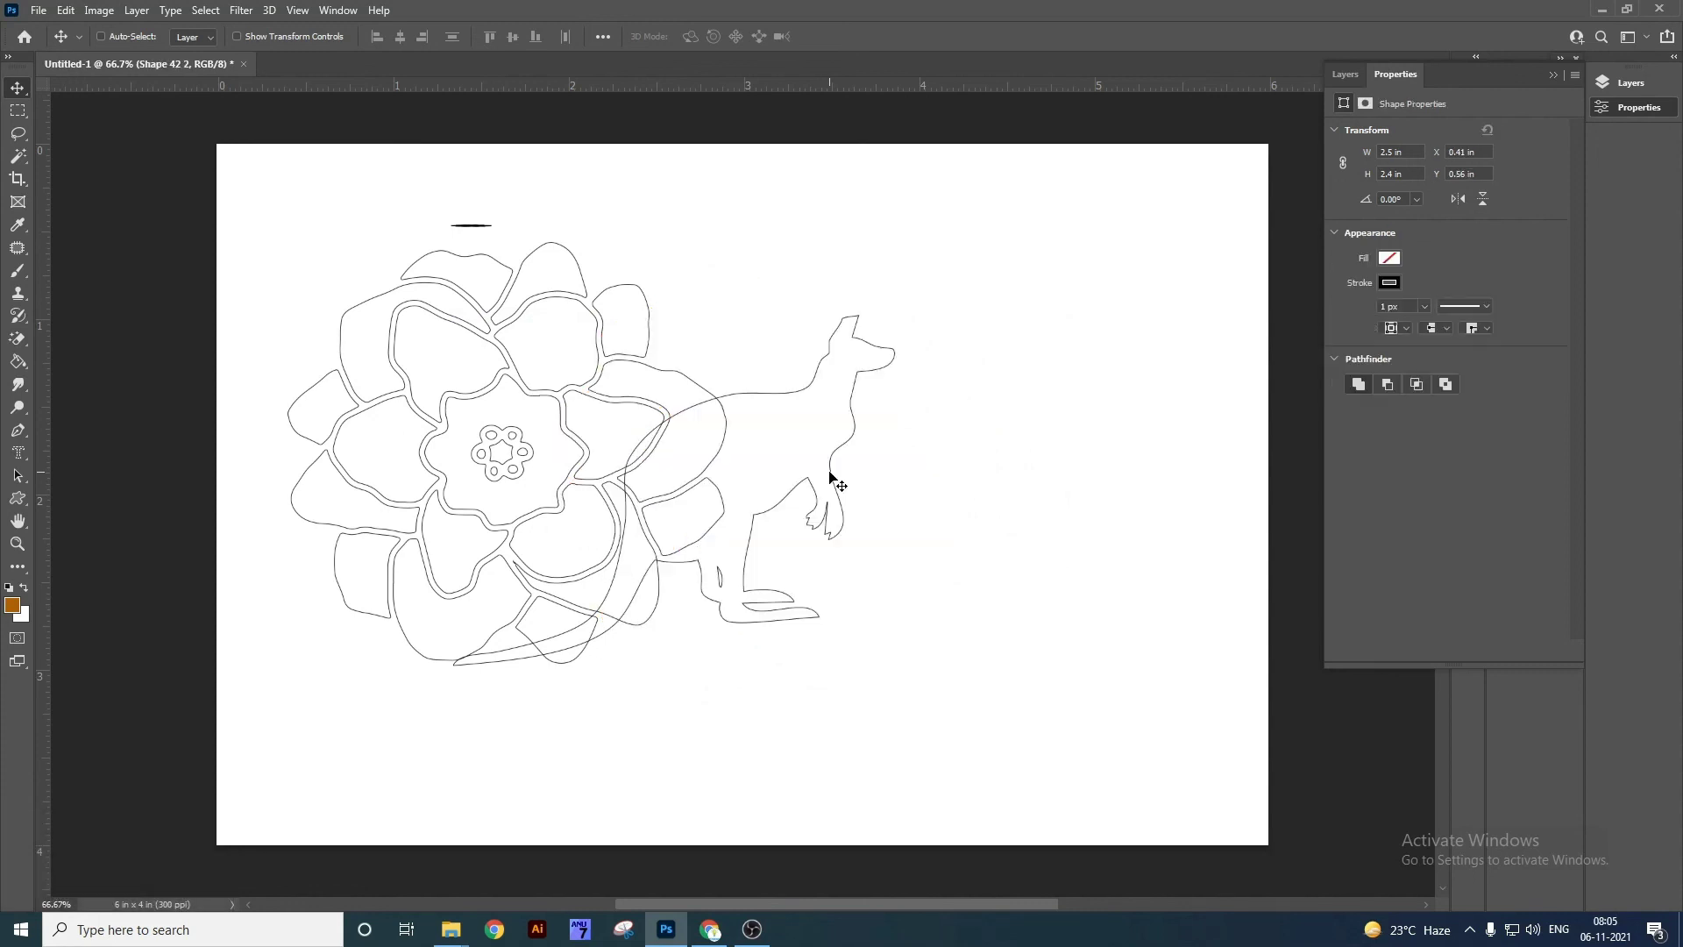
key("Delete")
key("Delete")
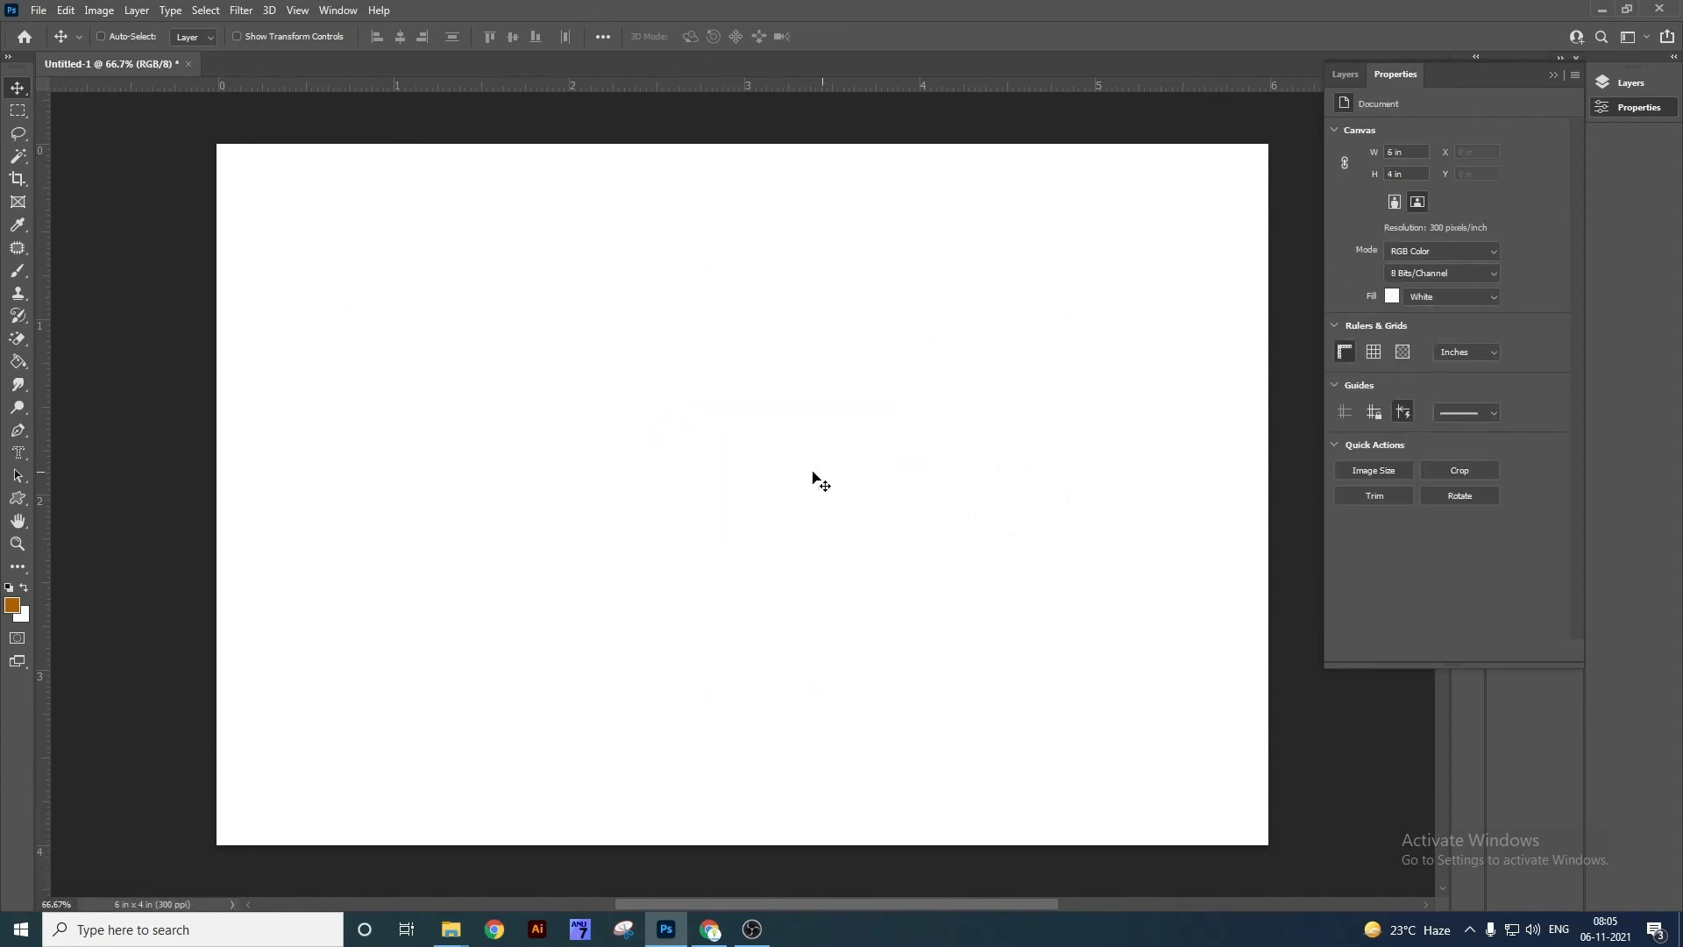
right_click(20, 507)
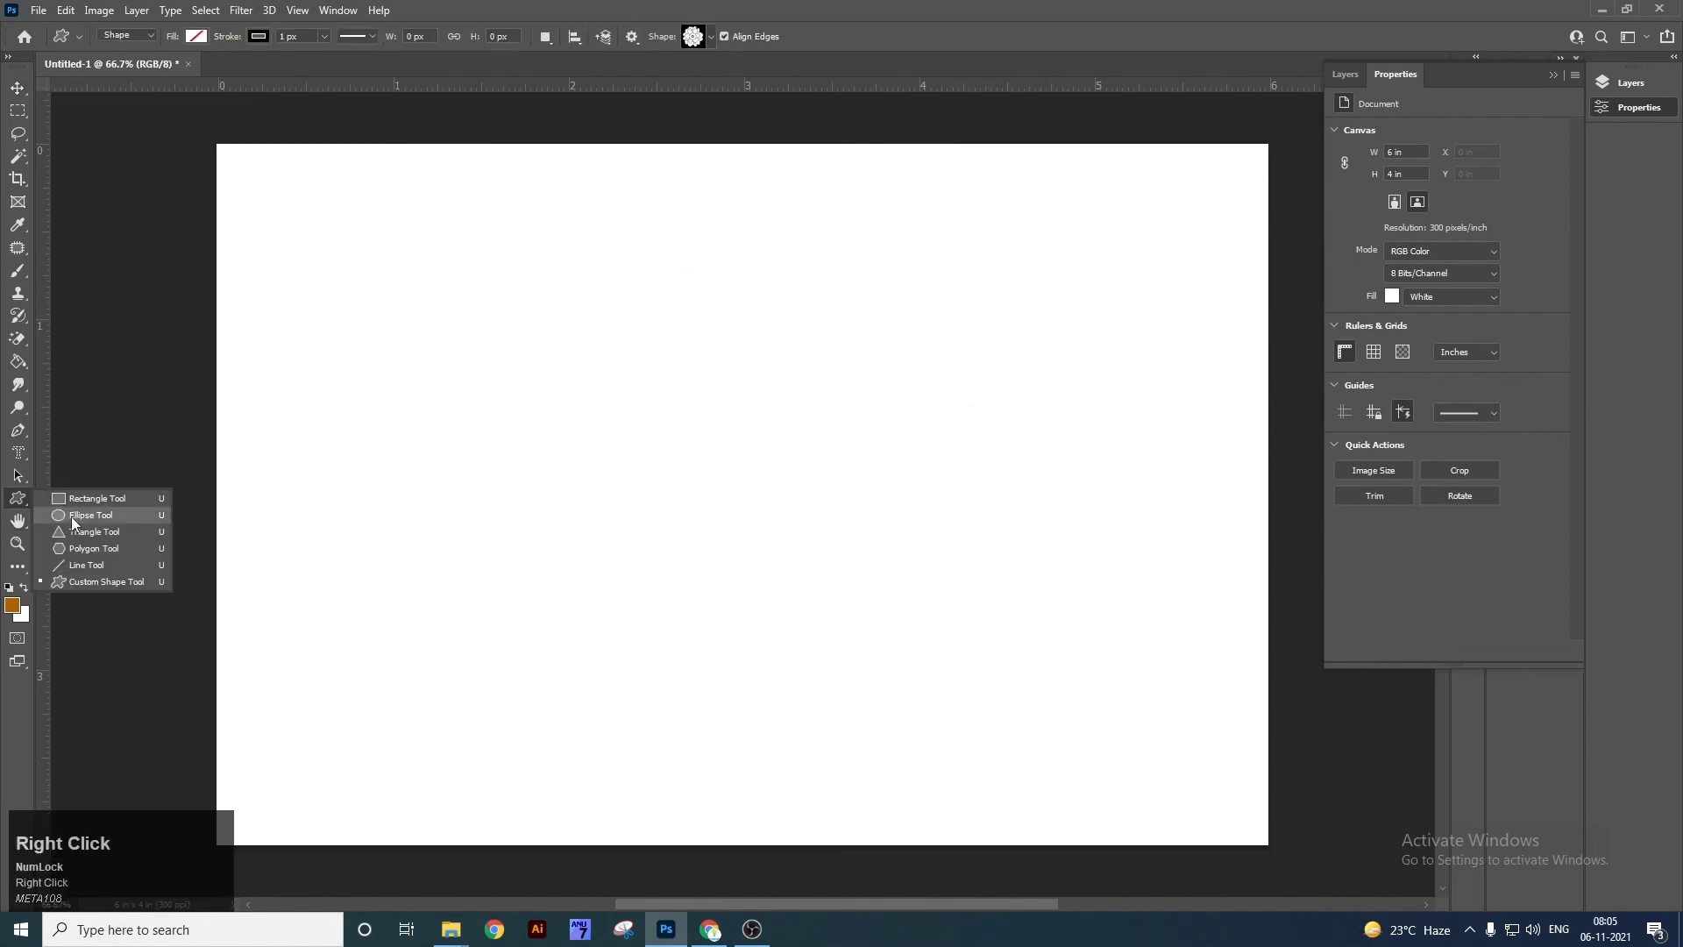
left_click(88, 581)
left_click(712, 37)
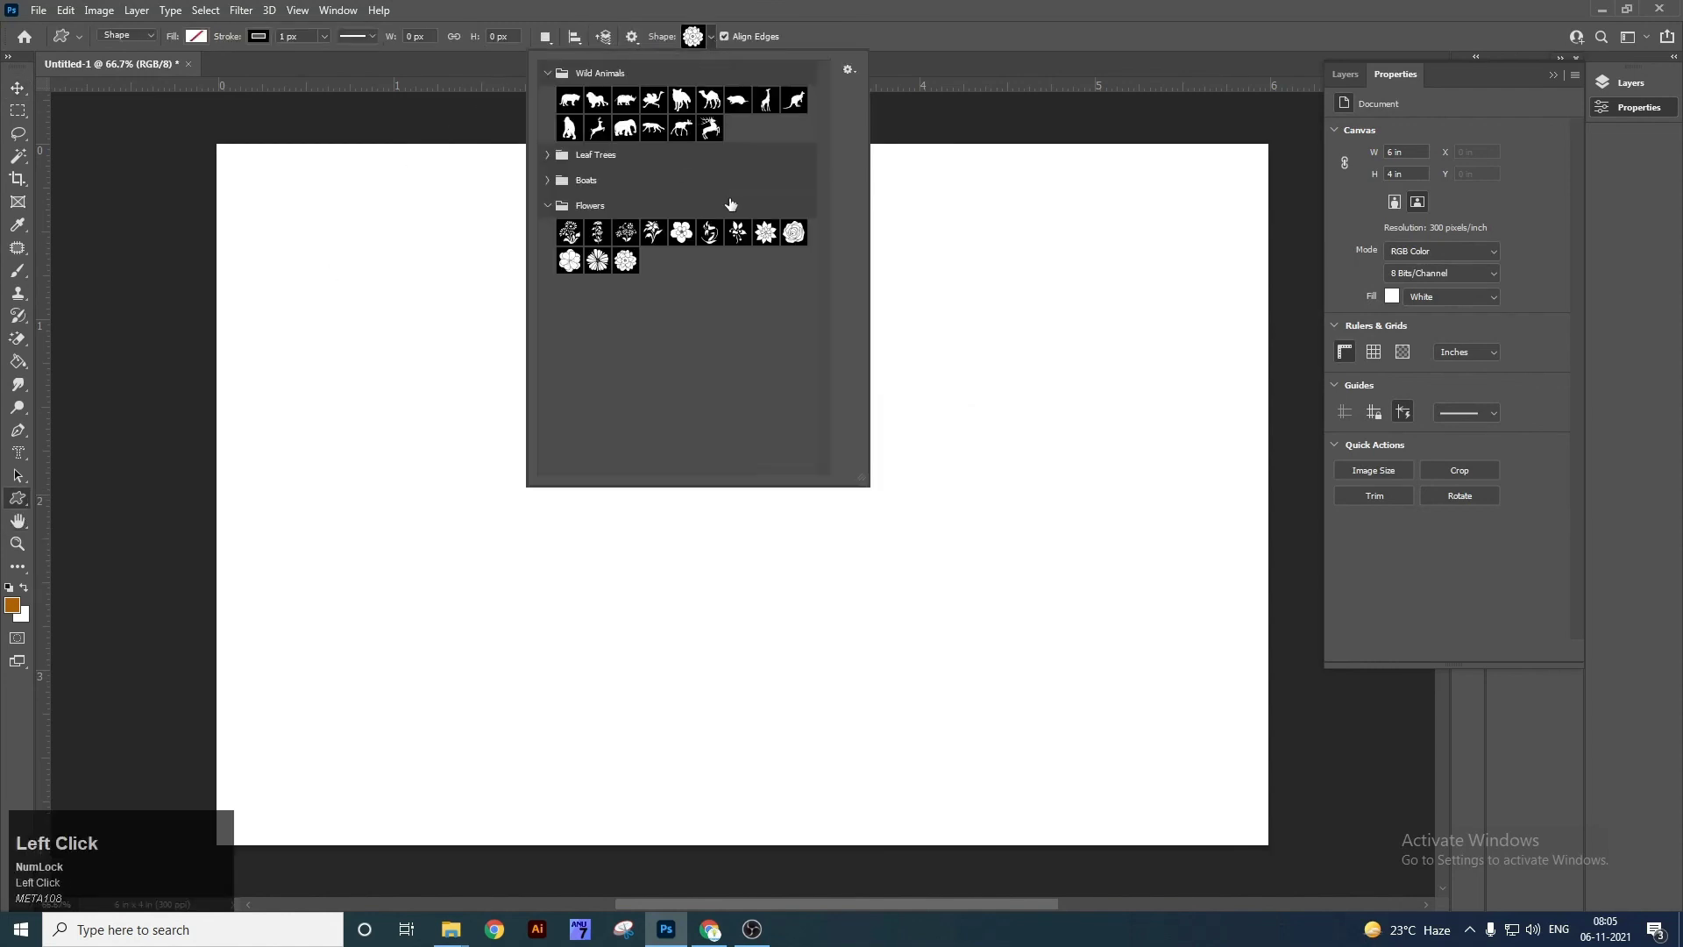
left_click(653, 233)
left_click(399, 307)
left_click_drag(399, 306, 844, 733)
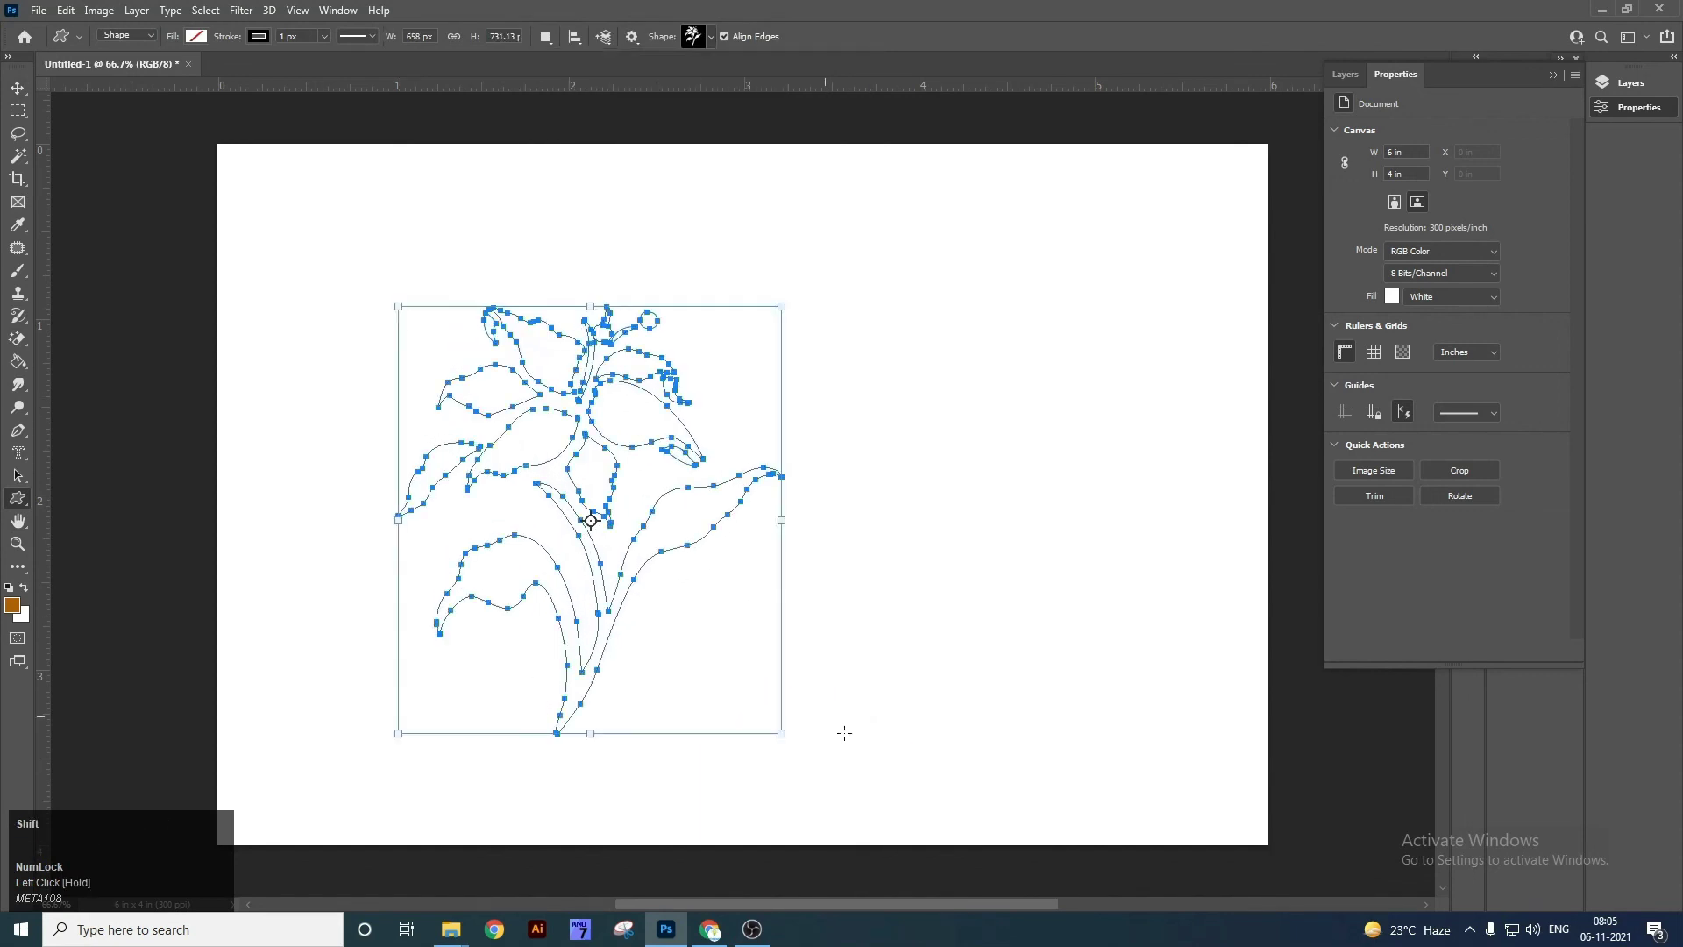
key("ctrl+Return")
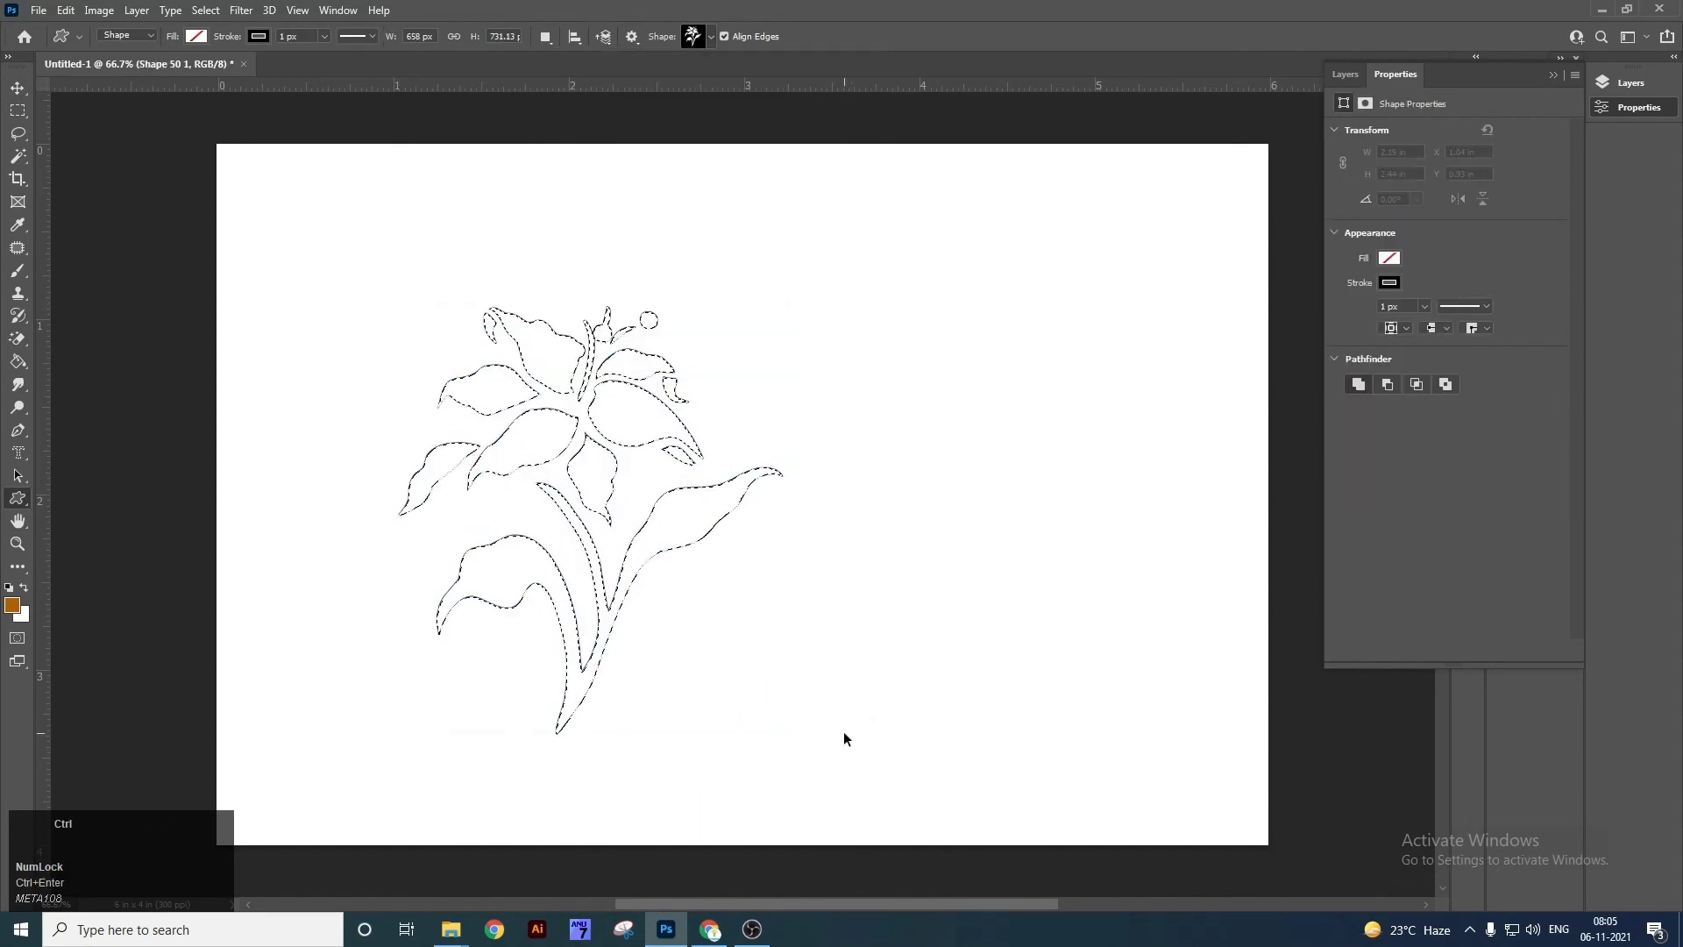
key("ctrl+z")
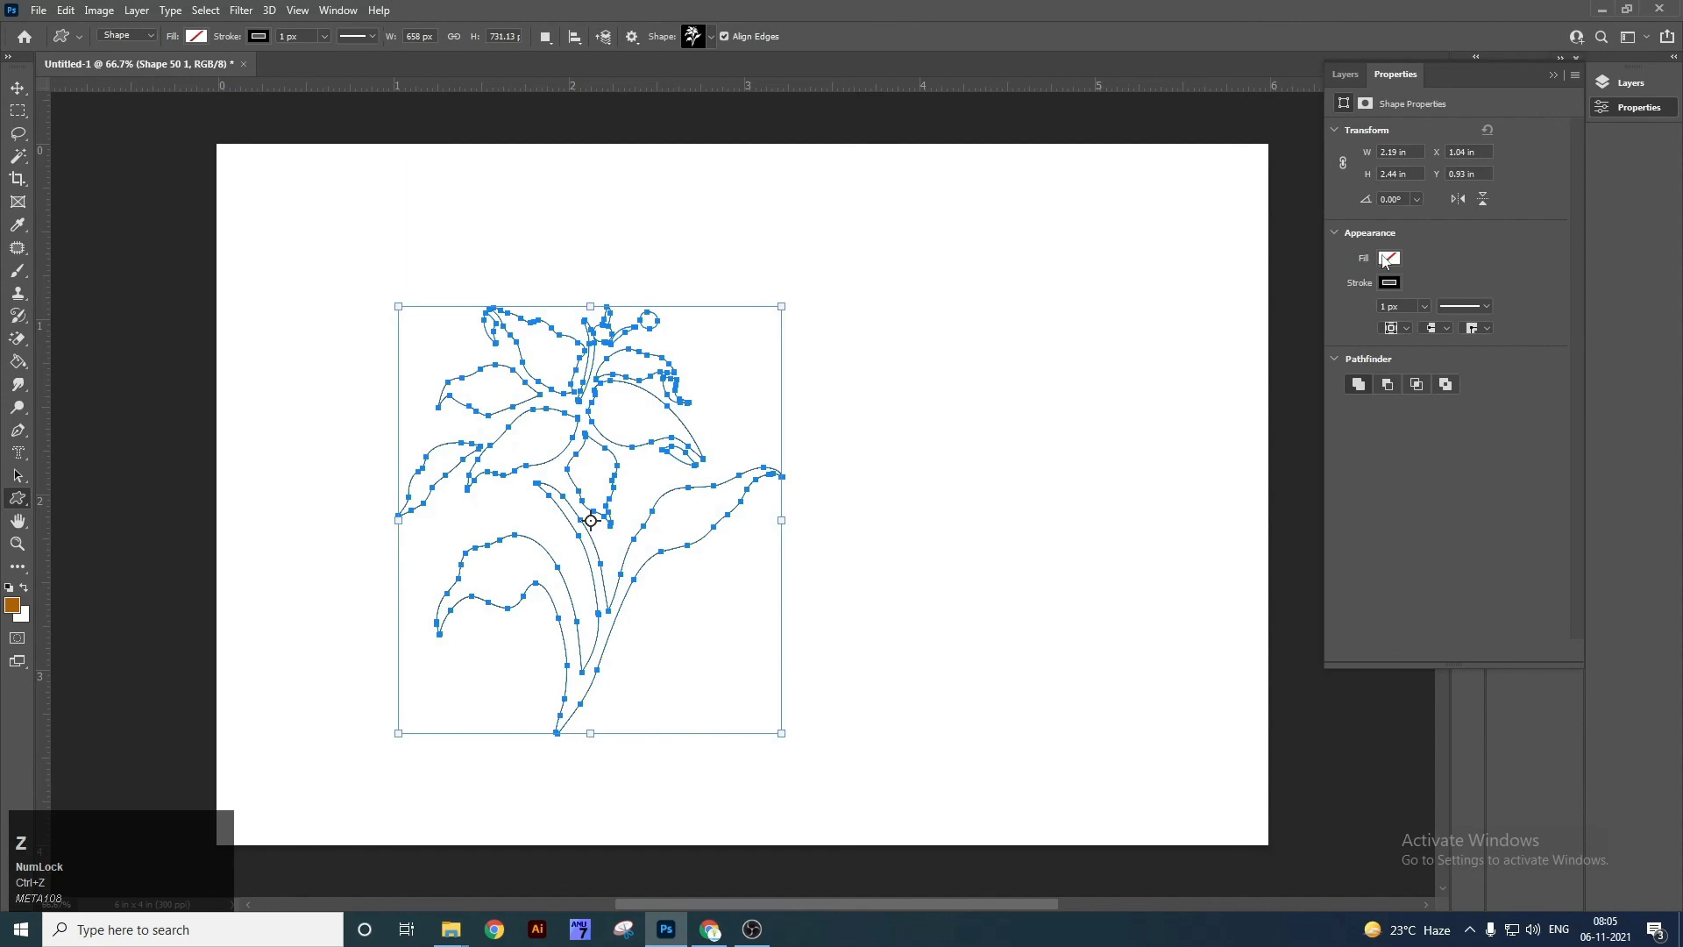
left_click(1387, 260)
left_click(1346, 352)
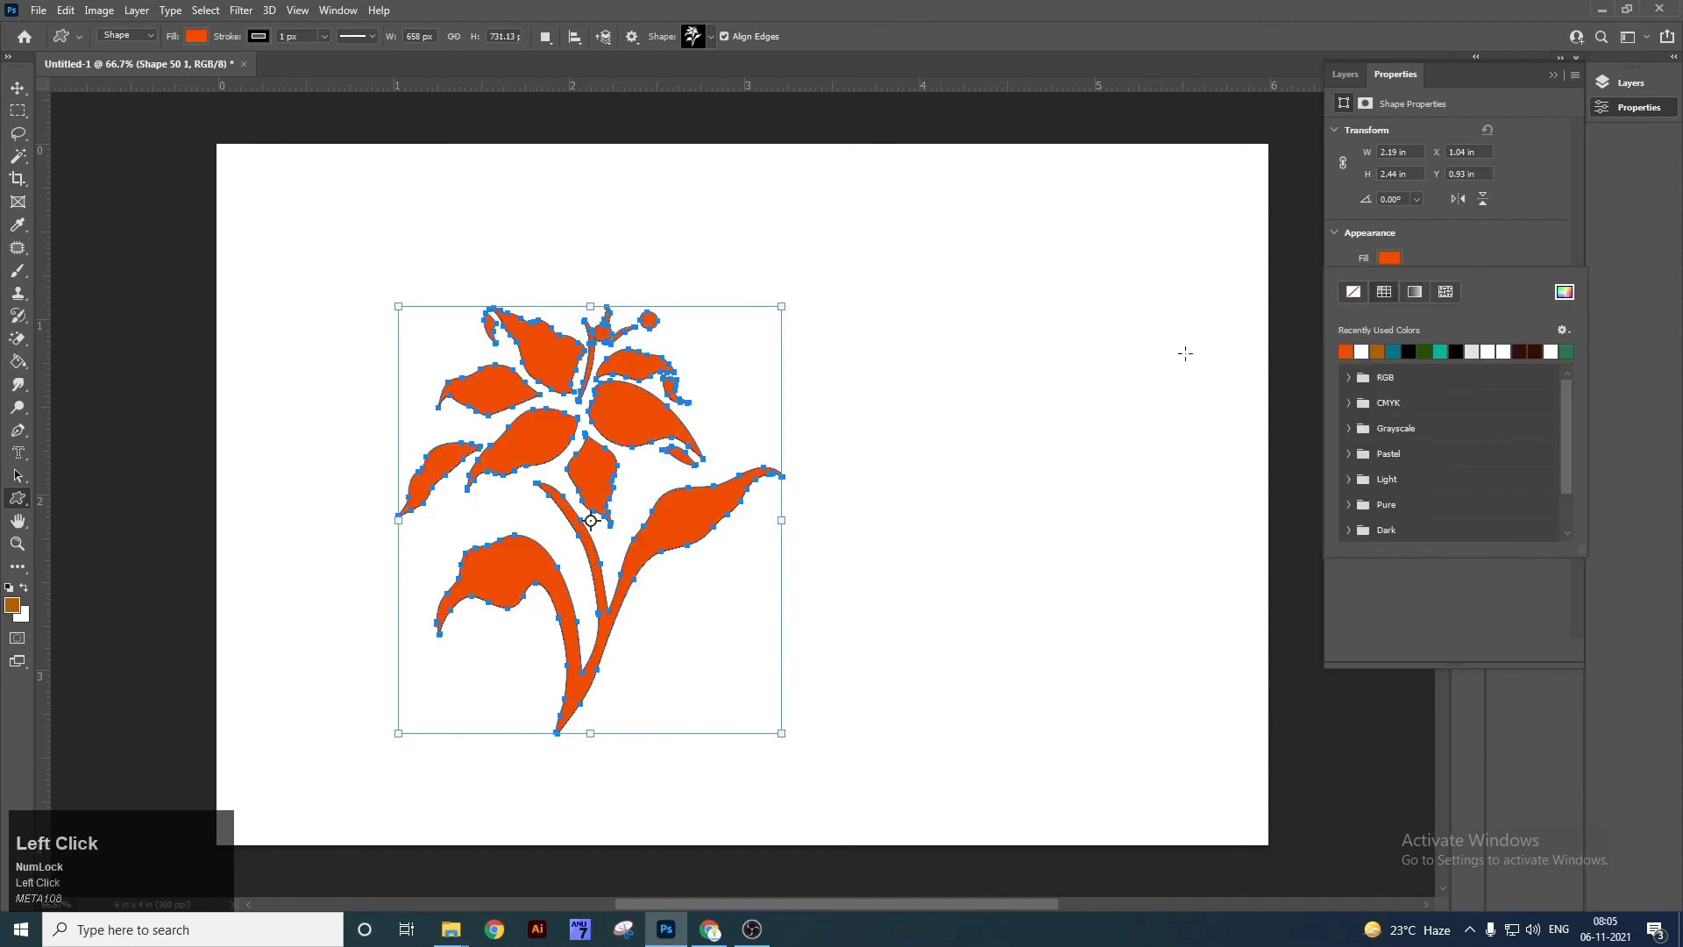
left_click(1183, 349)
key("v")
left_click(1389, 283)
left_click(1351, 319)
left_click(747, 508)
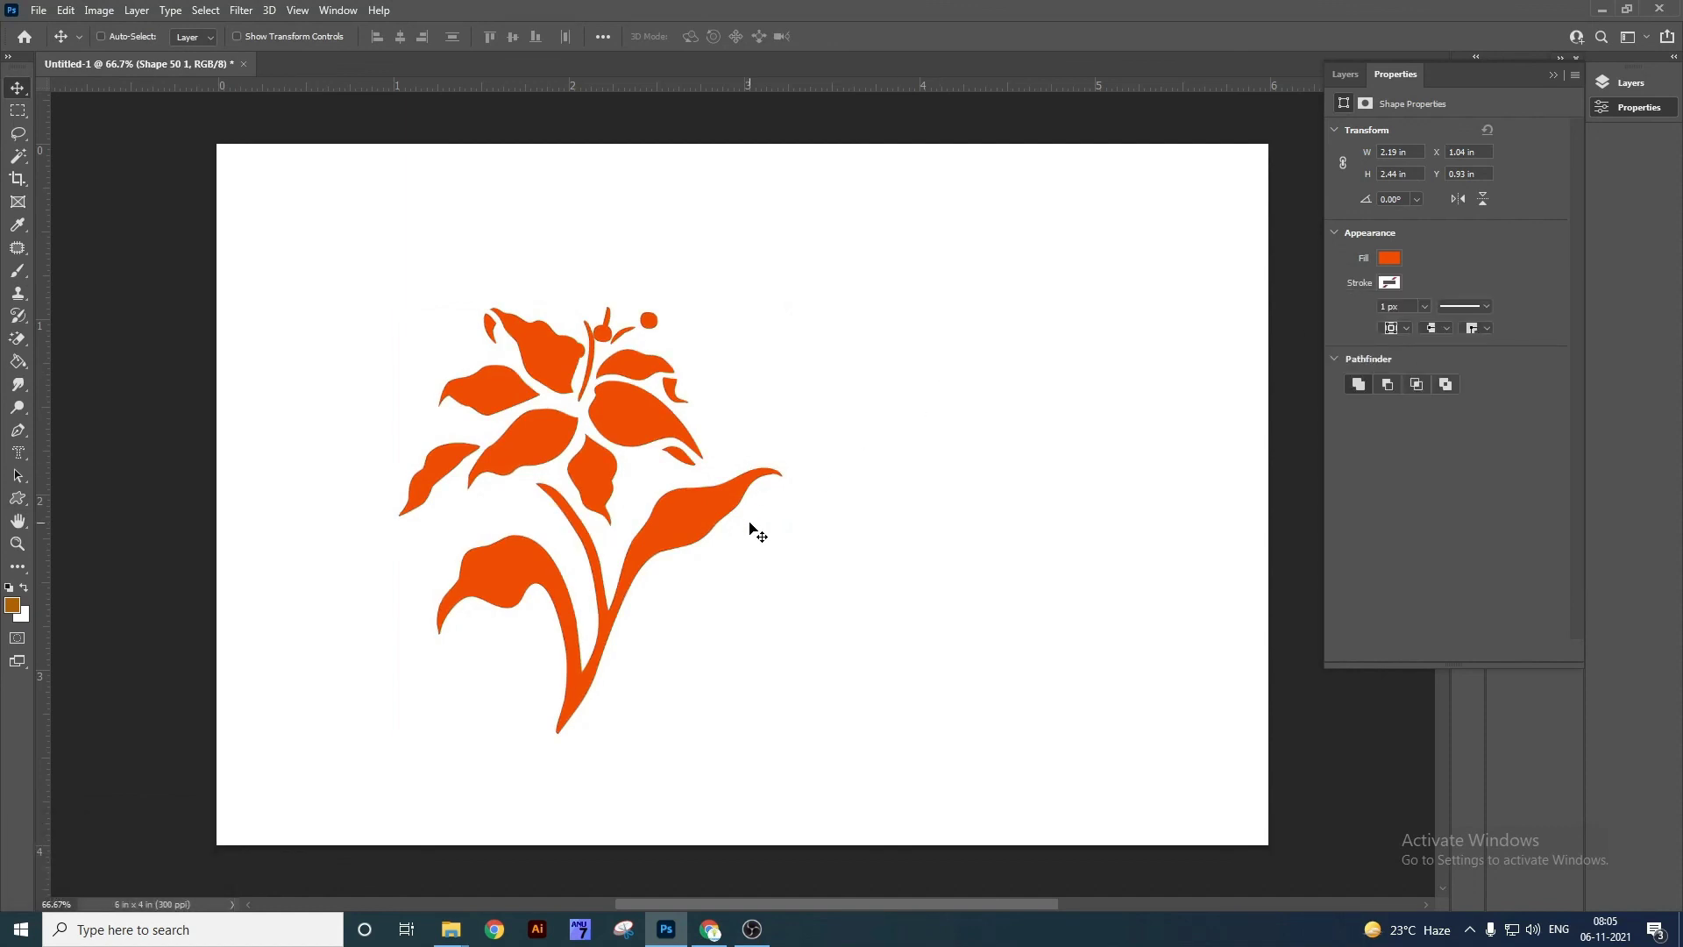
key("Delete")
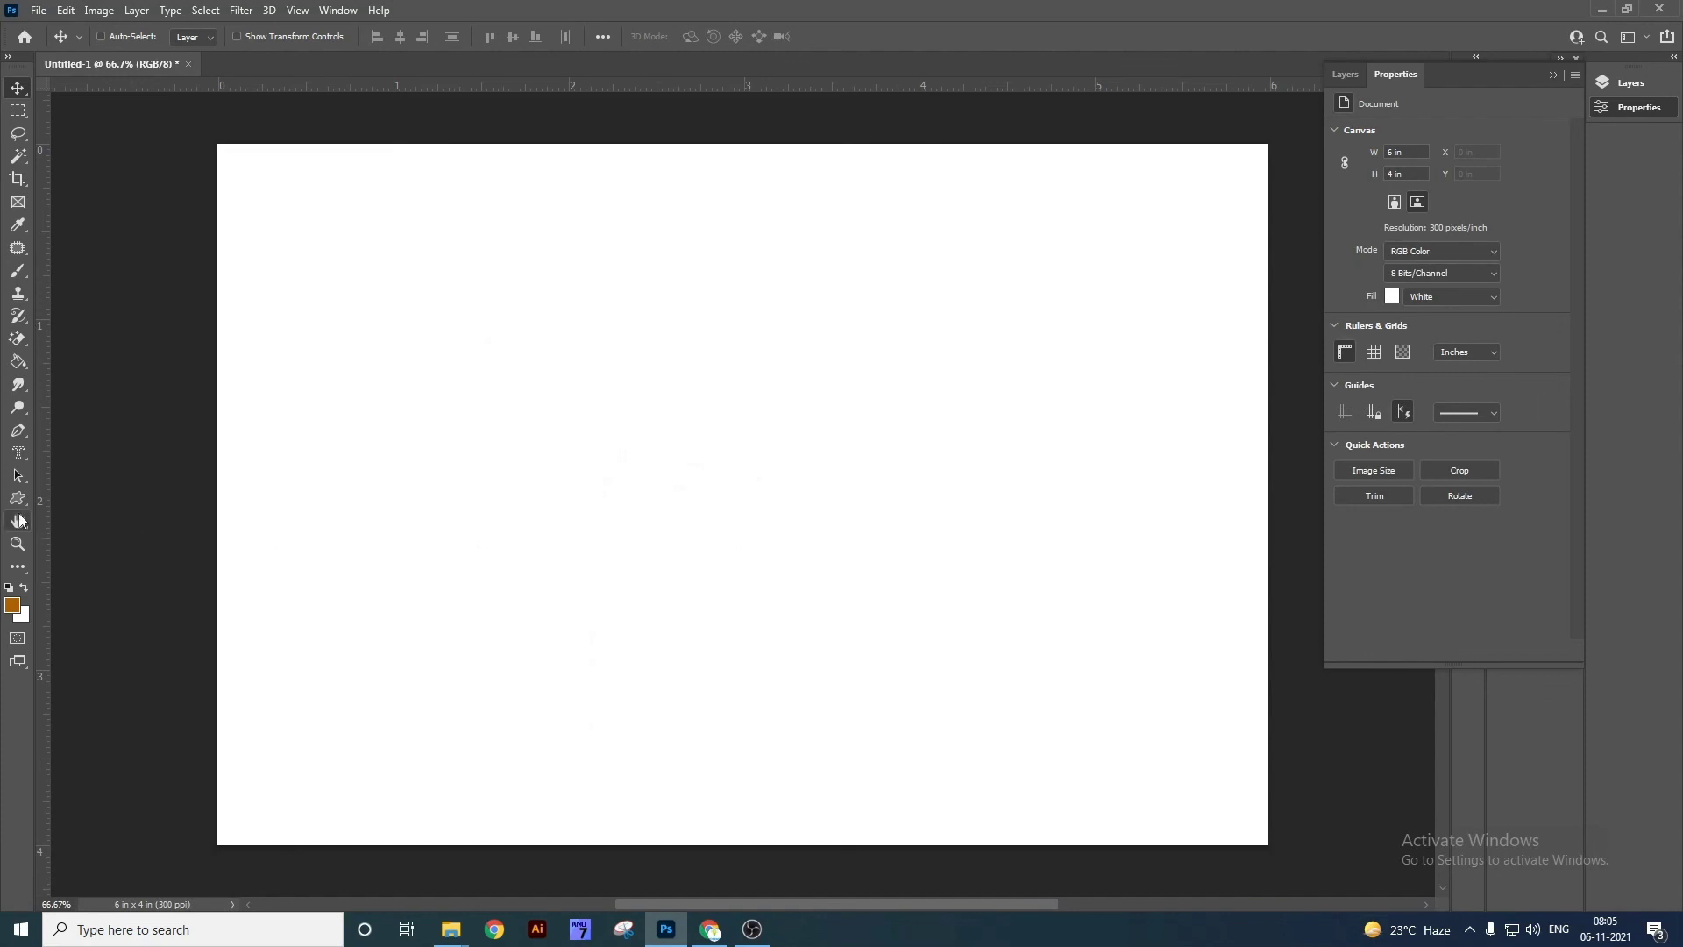
Open the elephant photo by dragging it from the desktop into Photoshop.
right_click(19, 524)
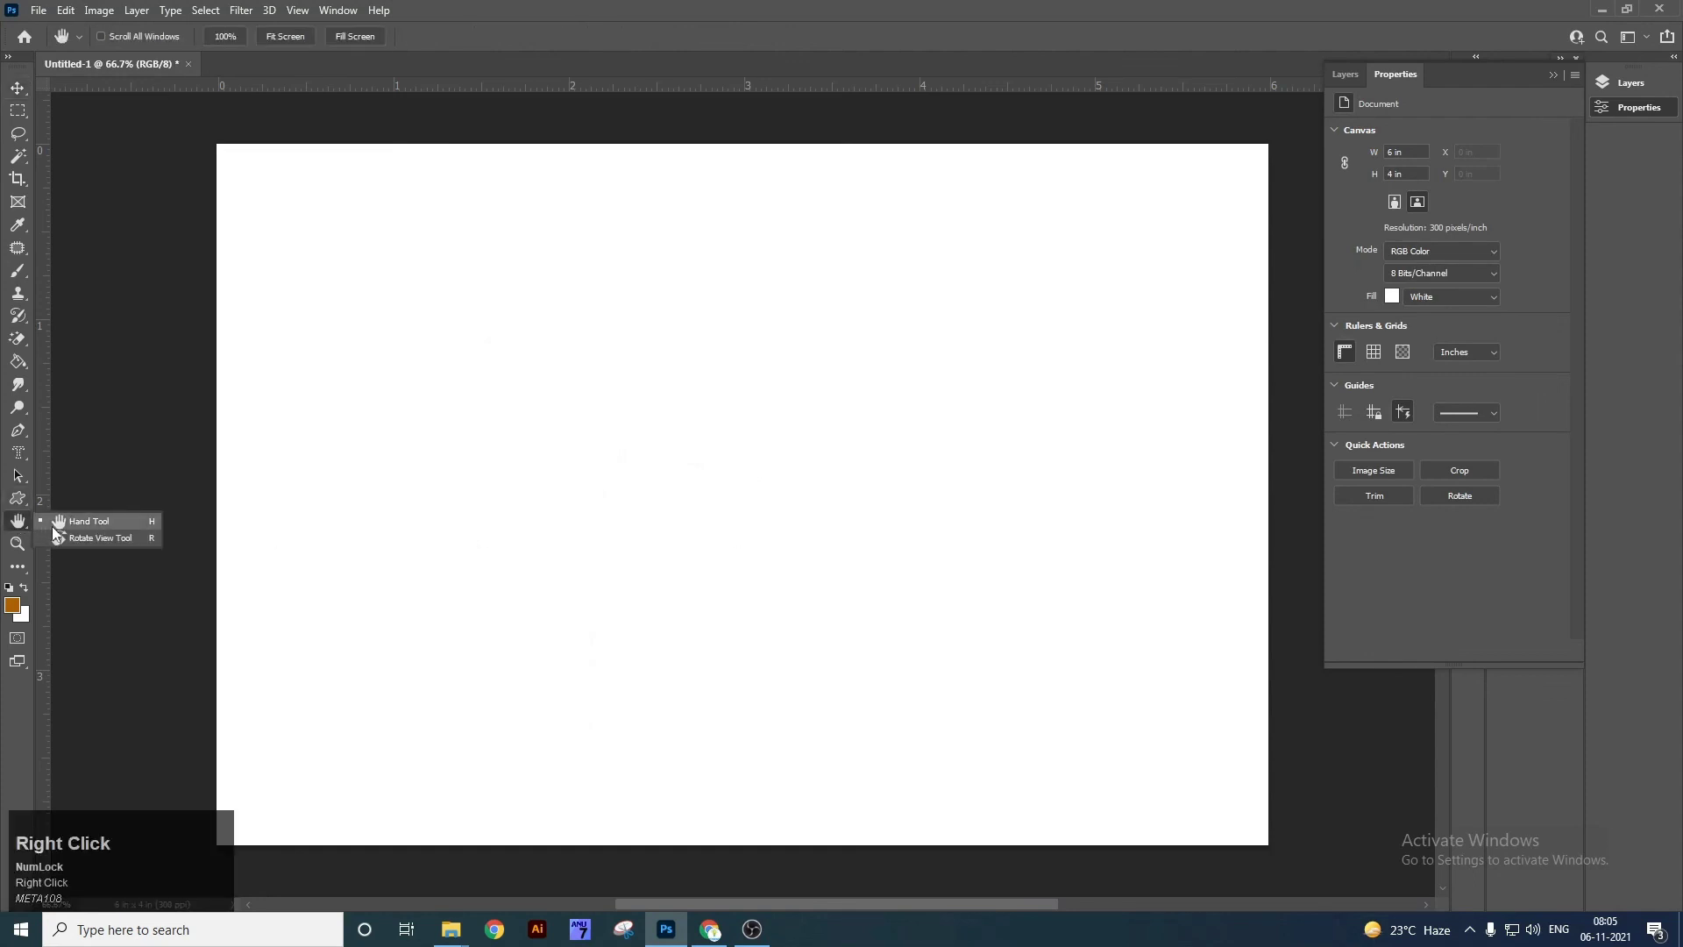
left_click(81, 524)
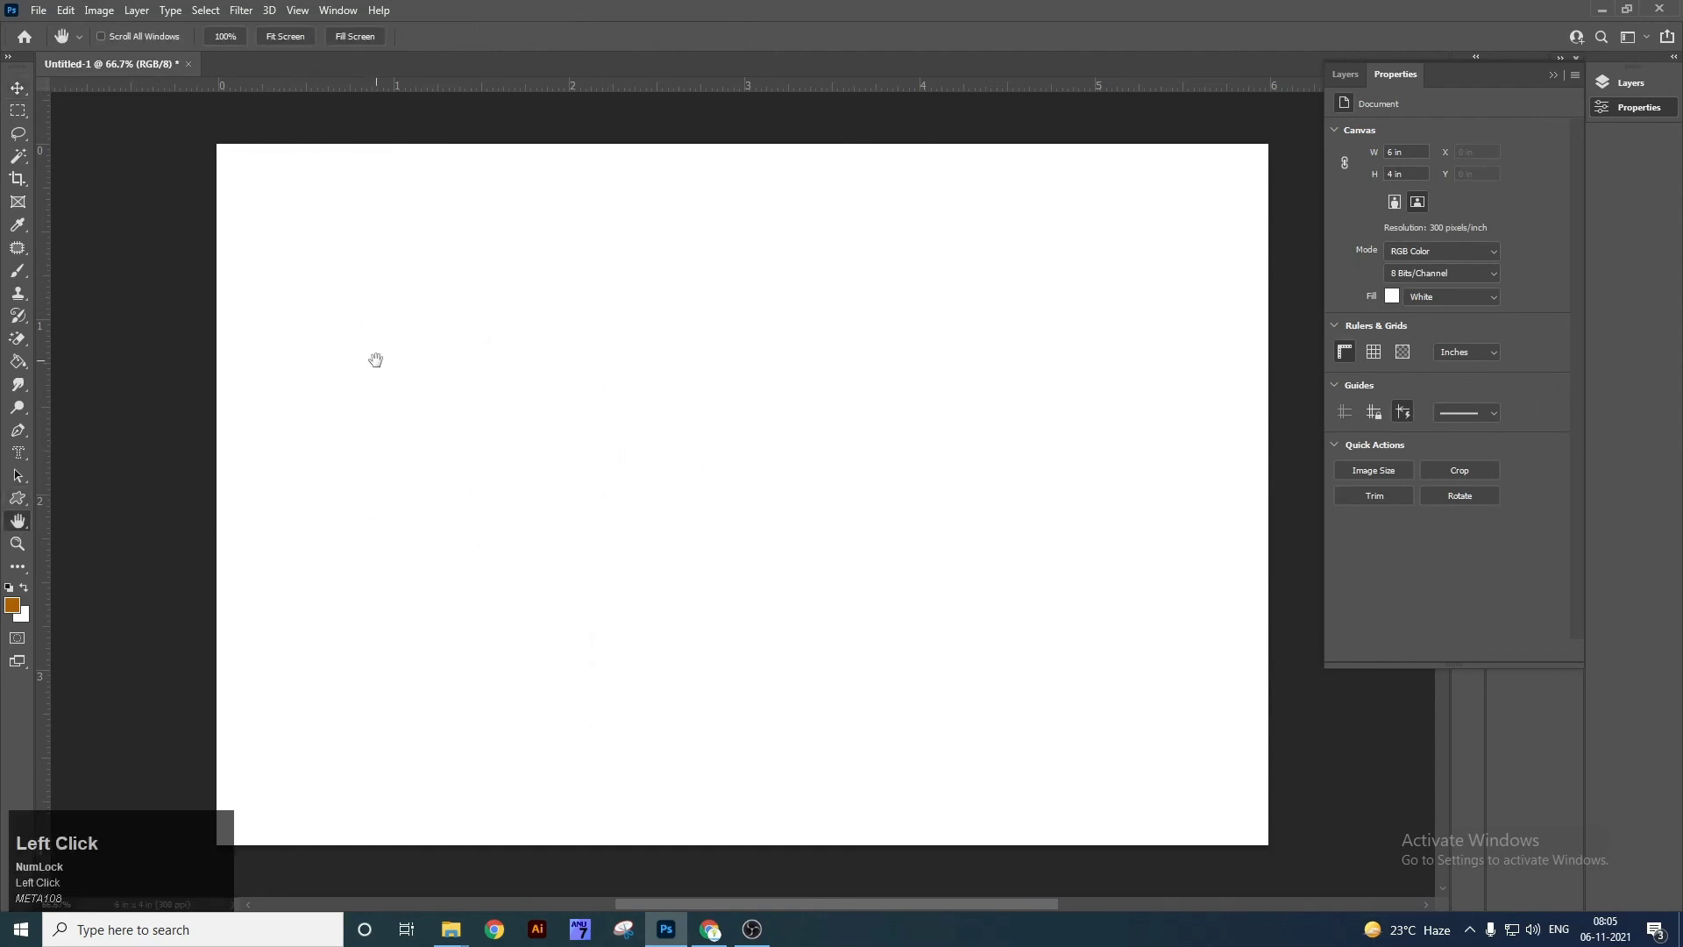
key("super+d")
left_click_drag(35, 564, 726, 67)
Pan and zoom around the elephant photo with the Hand Tool, then fit it on screen.
left_click_drag(721, 351, 859, 519)
key("z")
key("Tab")
key("Tab")
key("Tab")
left_click(17, 517)
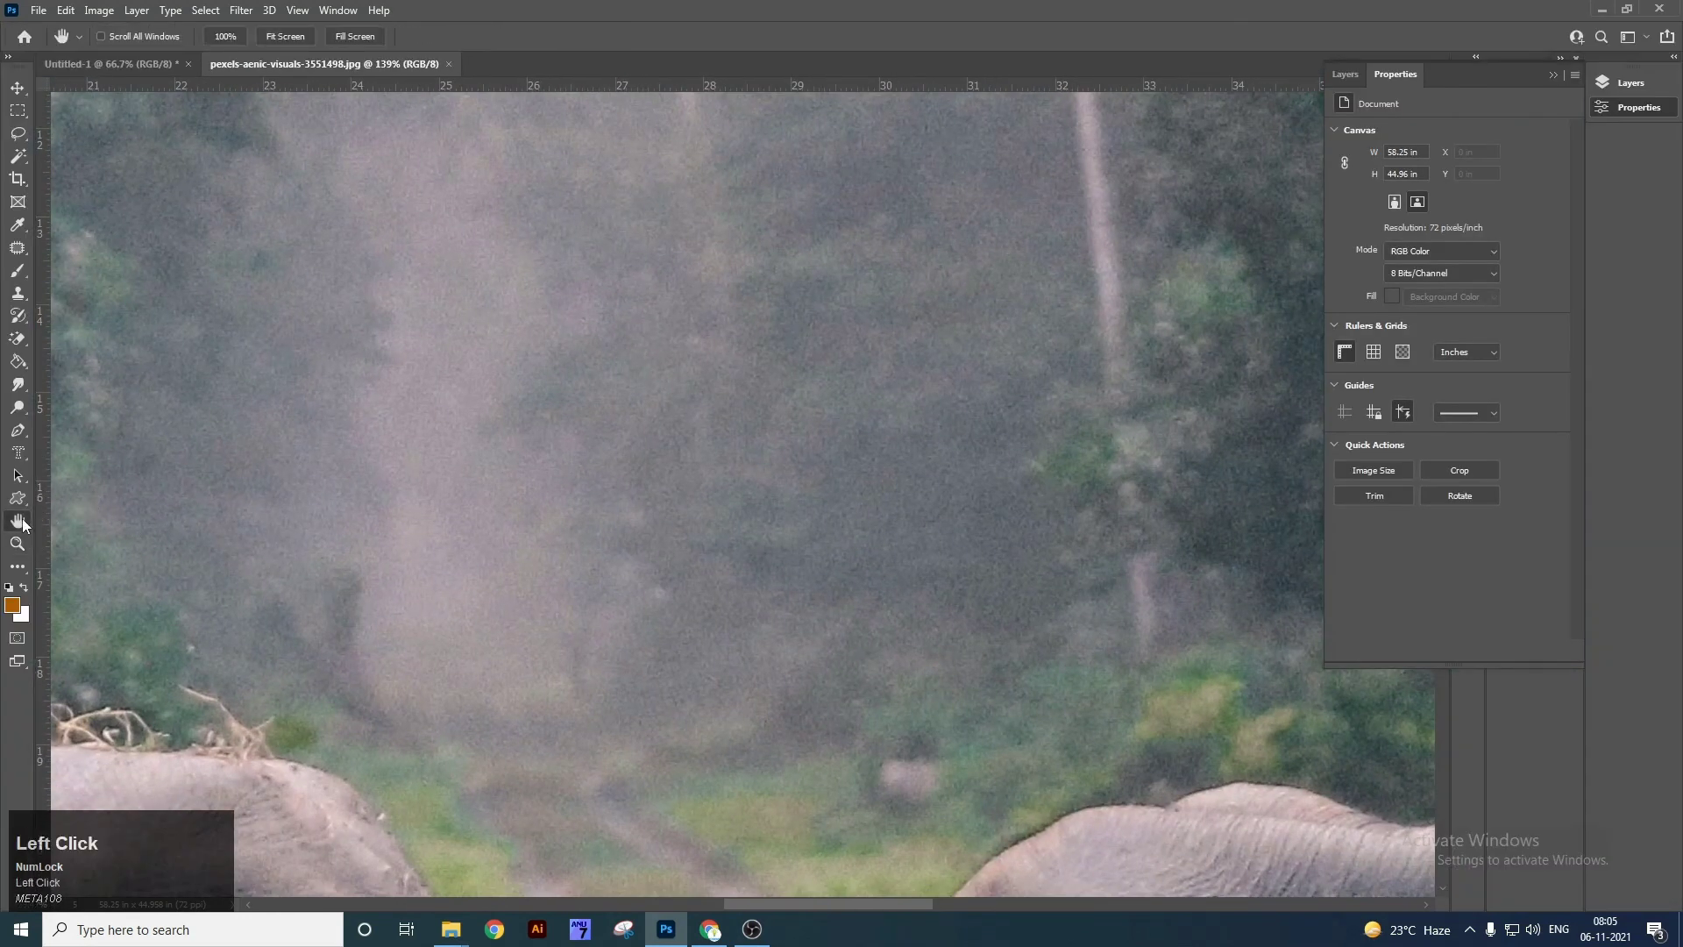
key("Tab")
left_click_drag(477, 533, 834, 330)
key("ctrl+0")
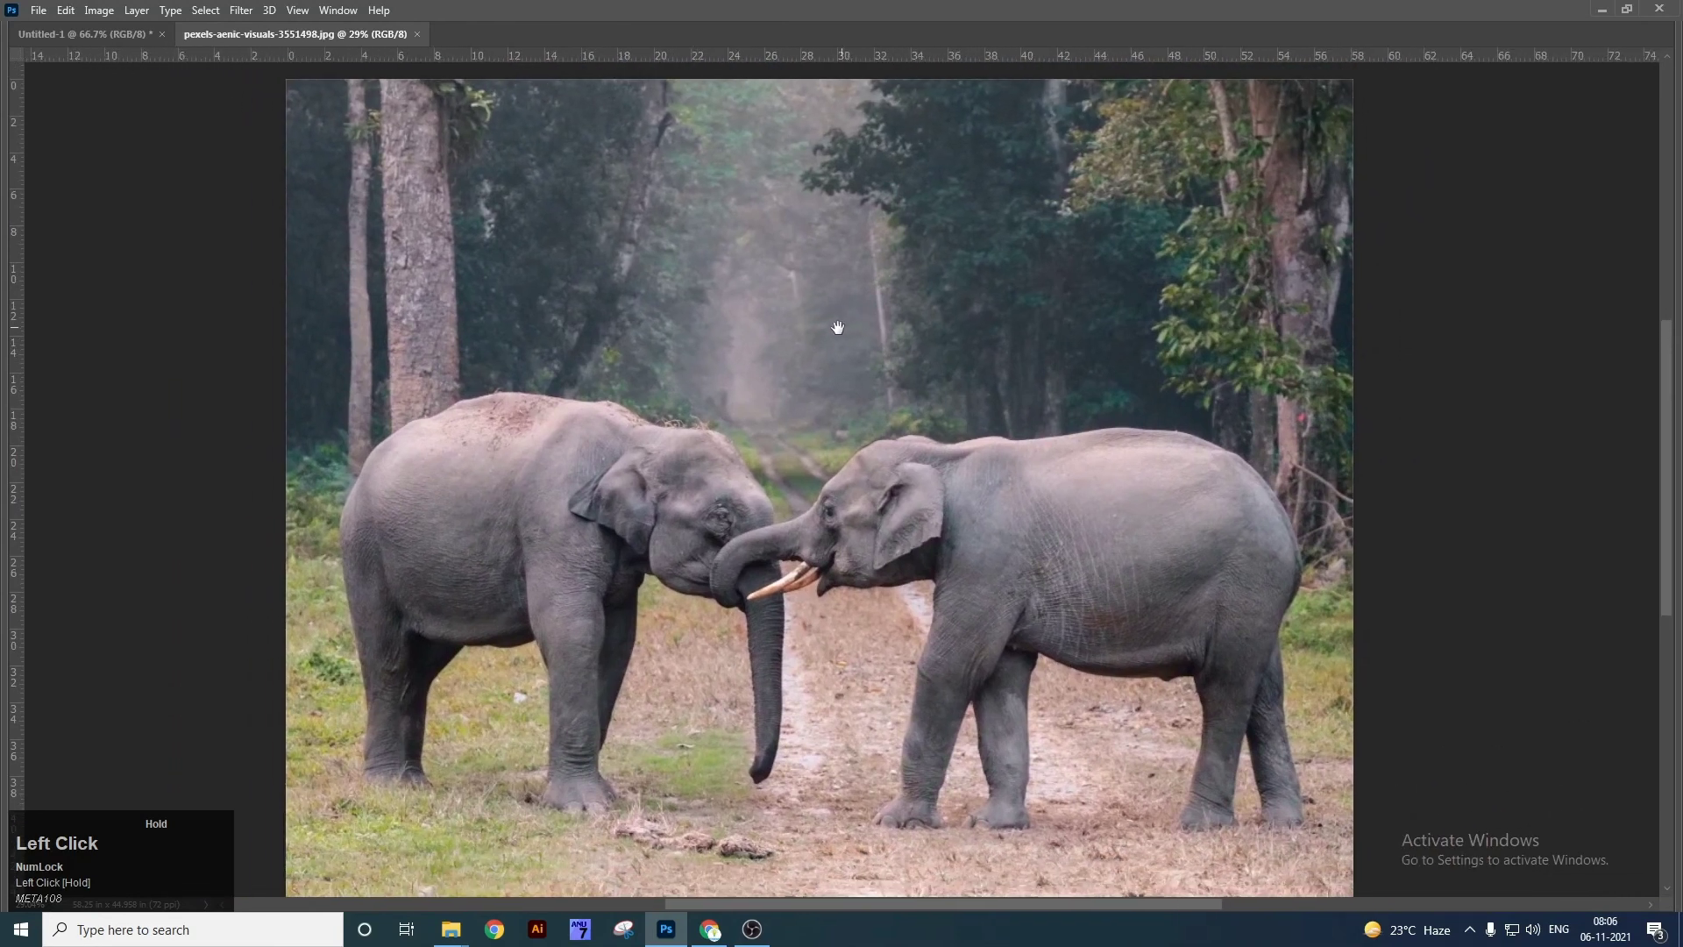
key("Tab")
right_click(16, 522)
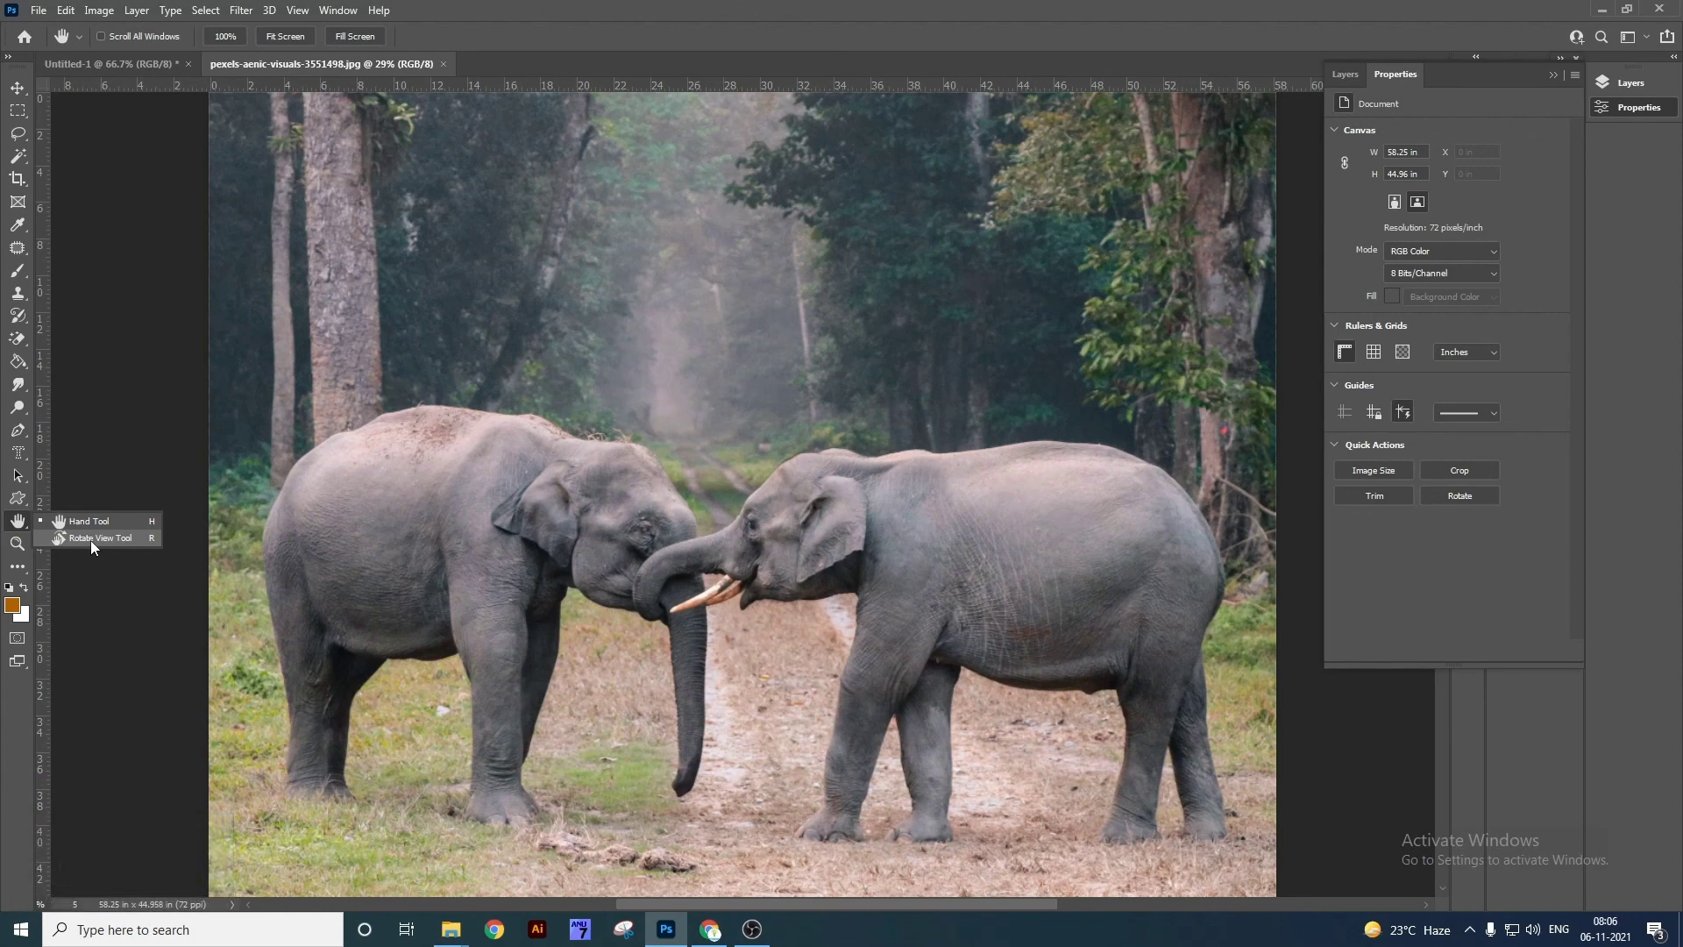
left_click(91, 540)
left_click_drag(267, 534, 570, 537)
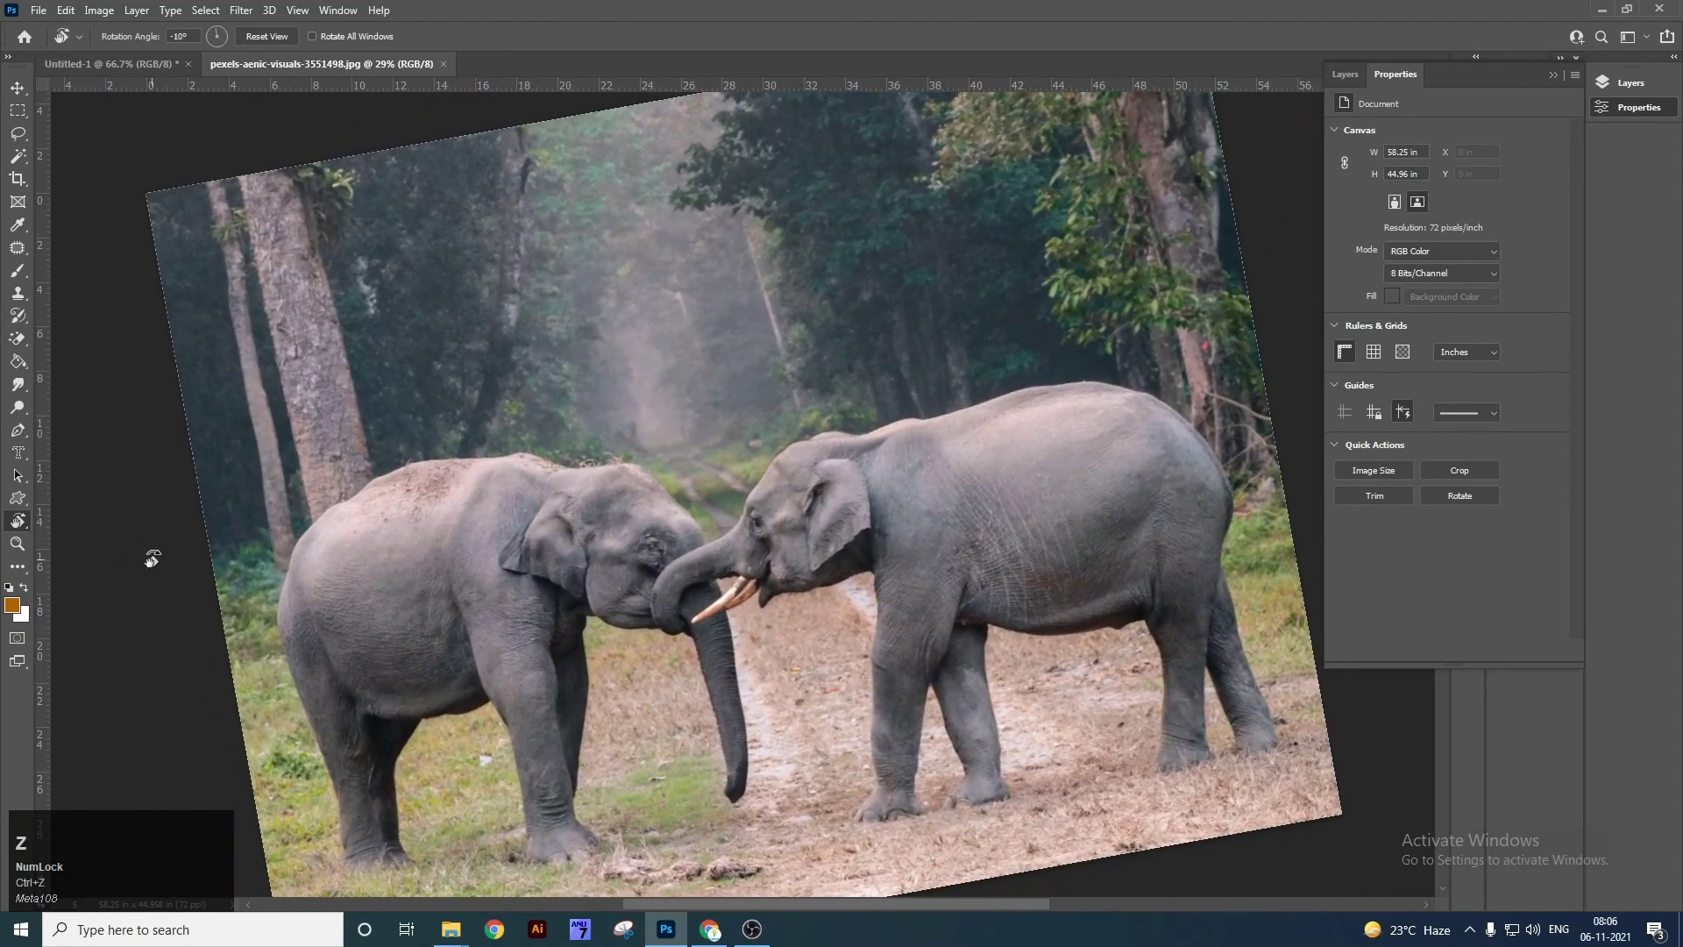
key("ctrl")
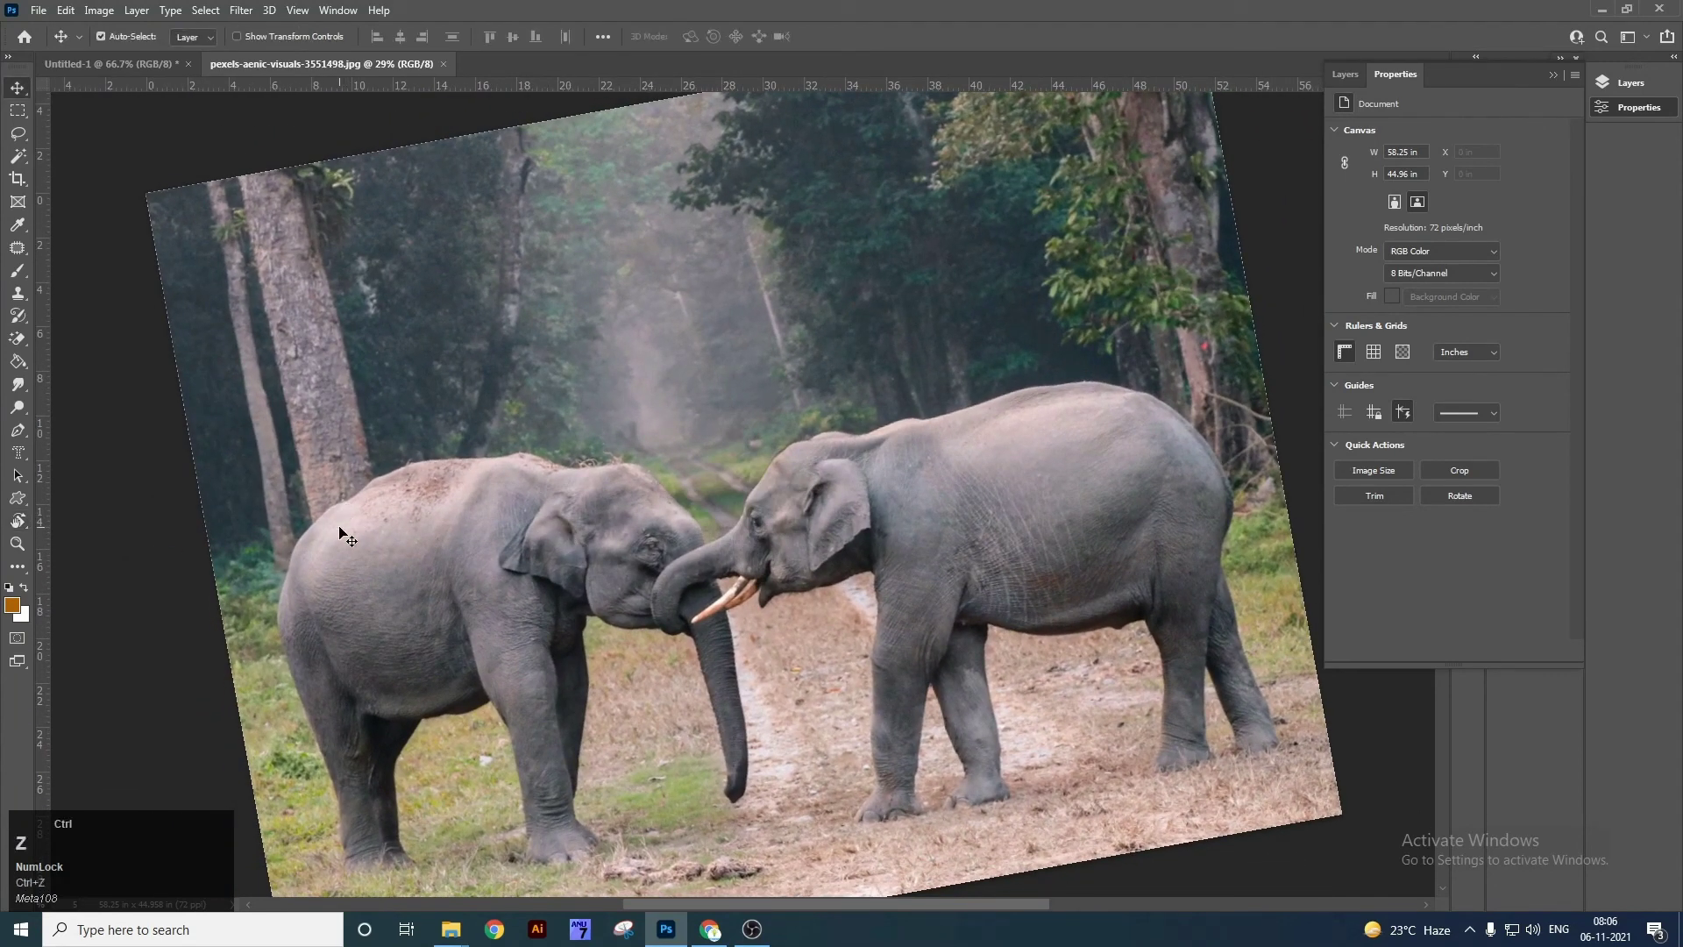
key("ctrl+0")
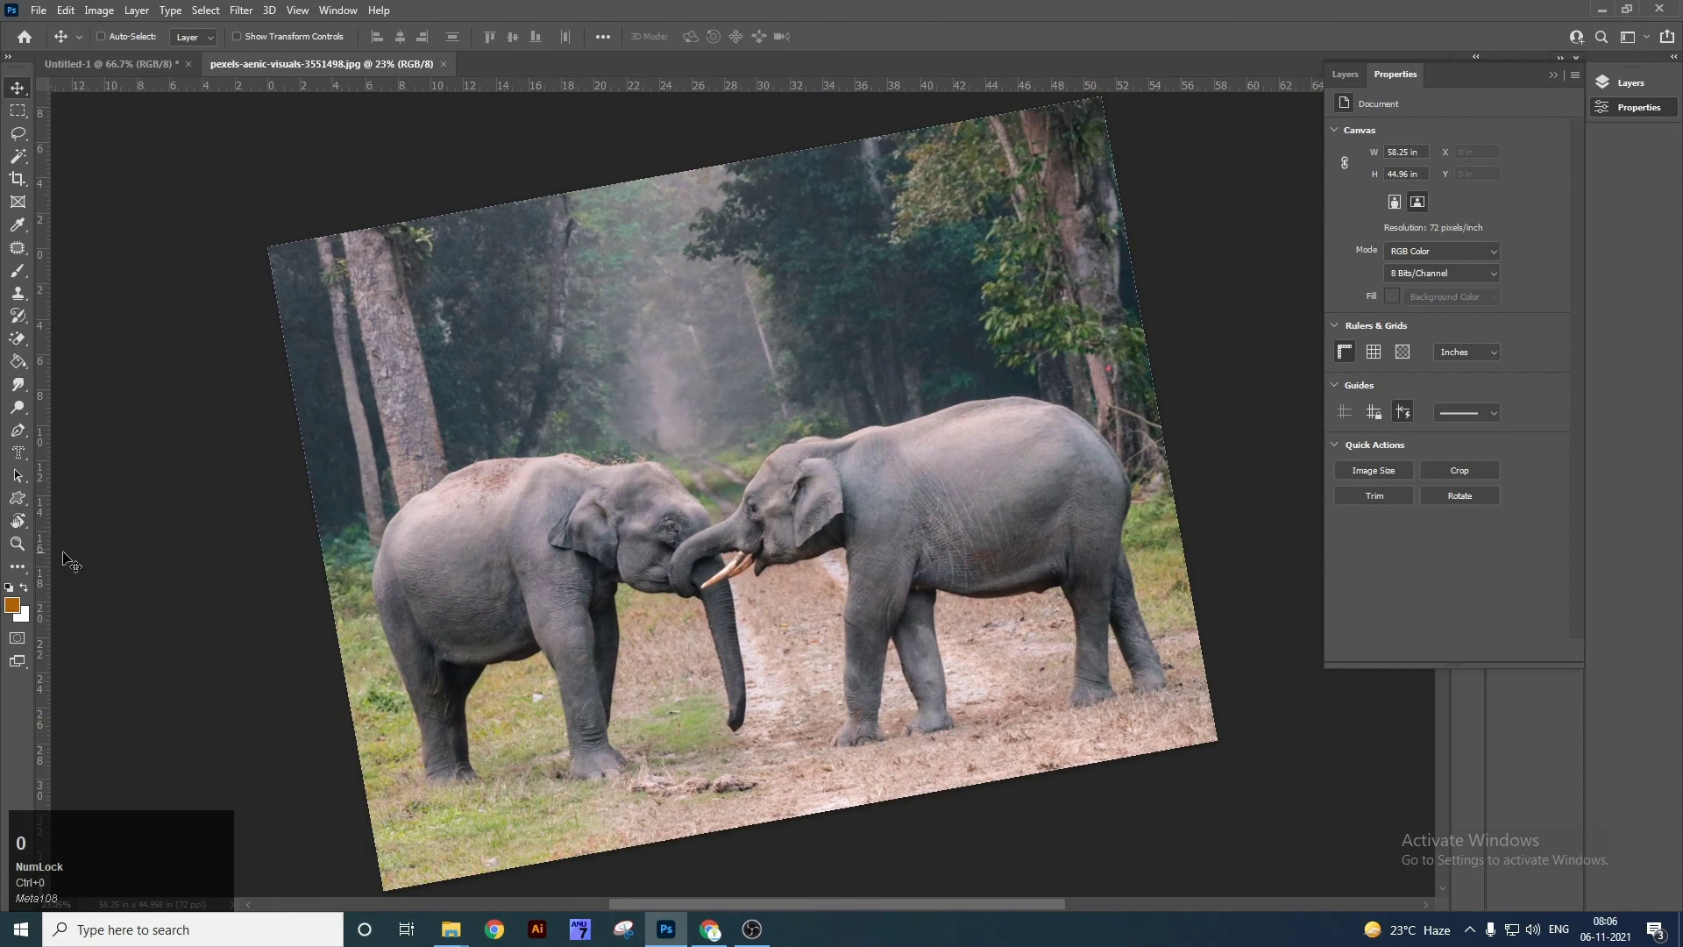
right_click(19, 522)
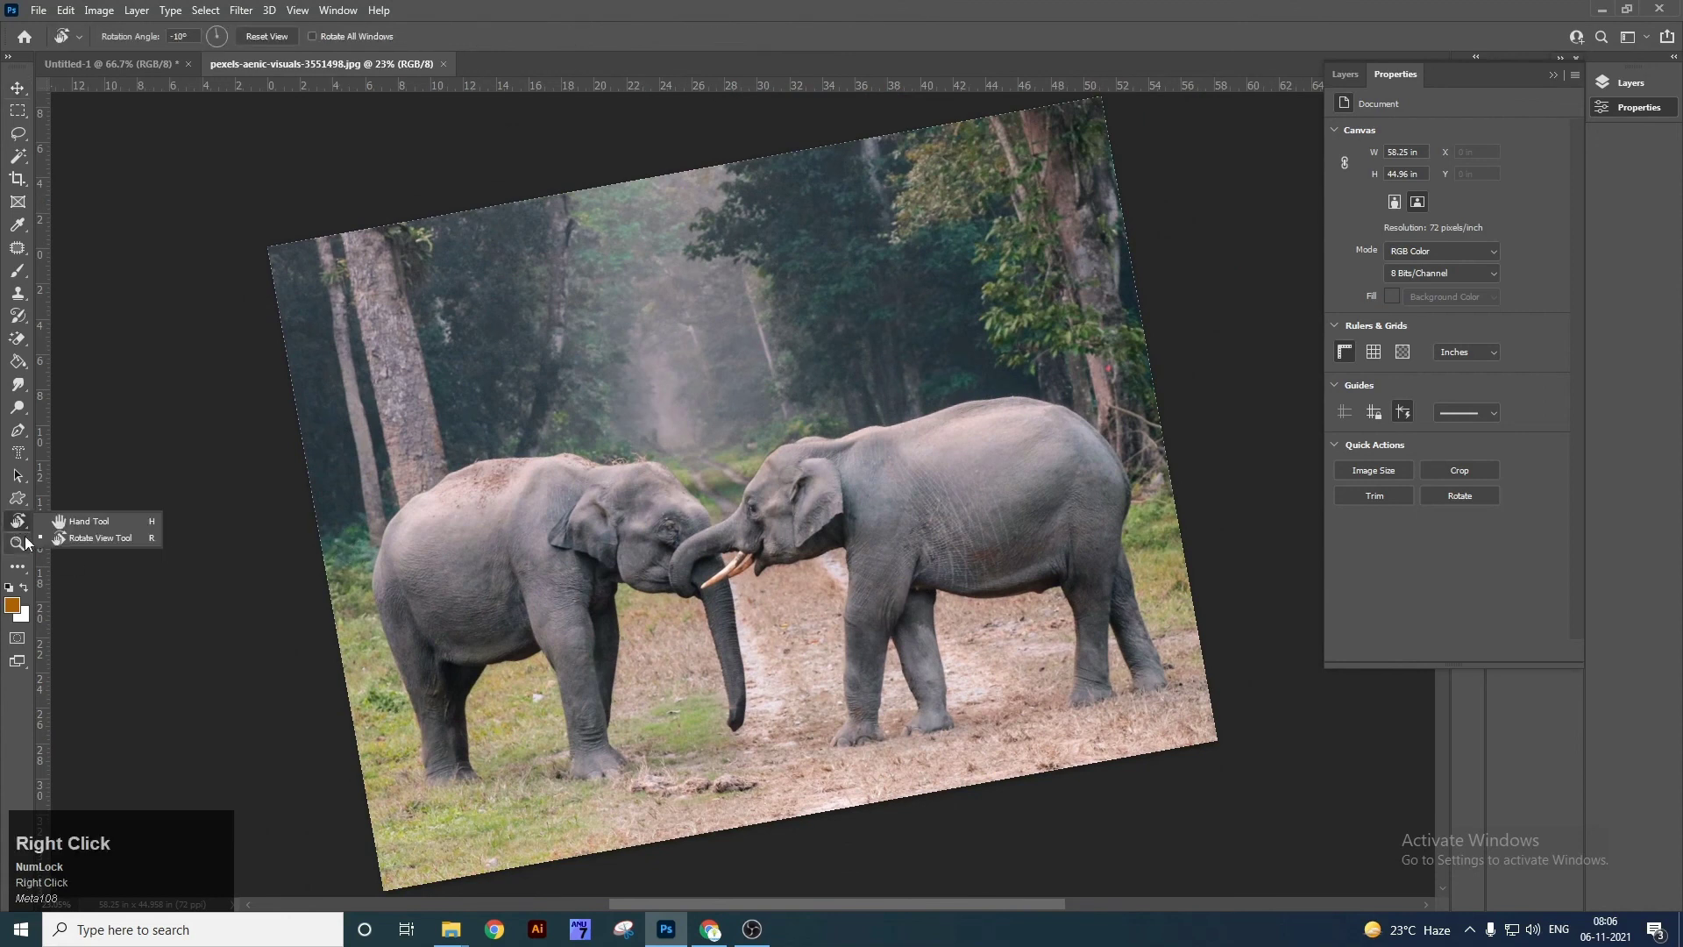
left_click(158, 536)
left_click_drag(477, 522, 434, 510)
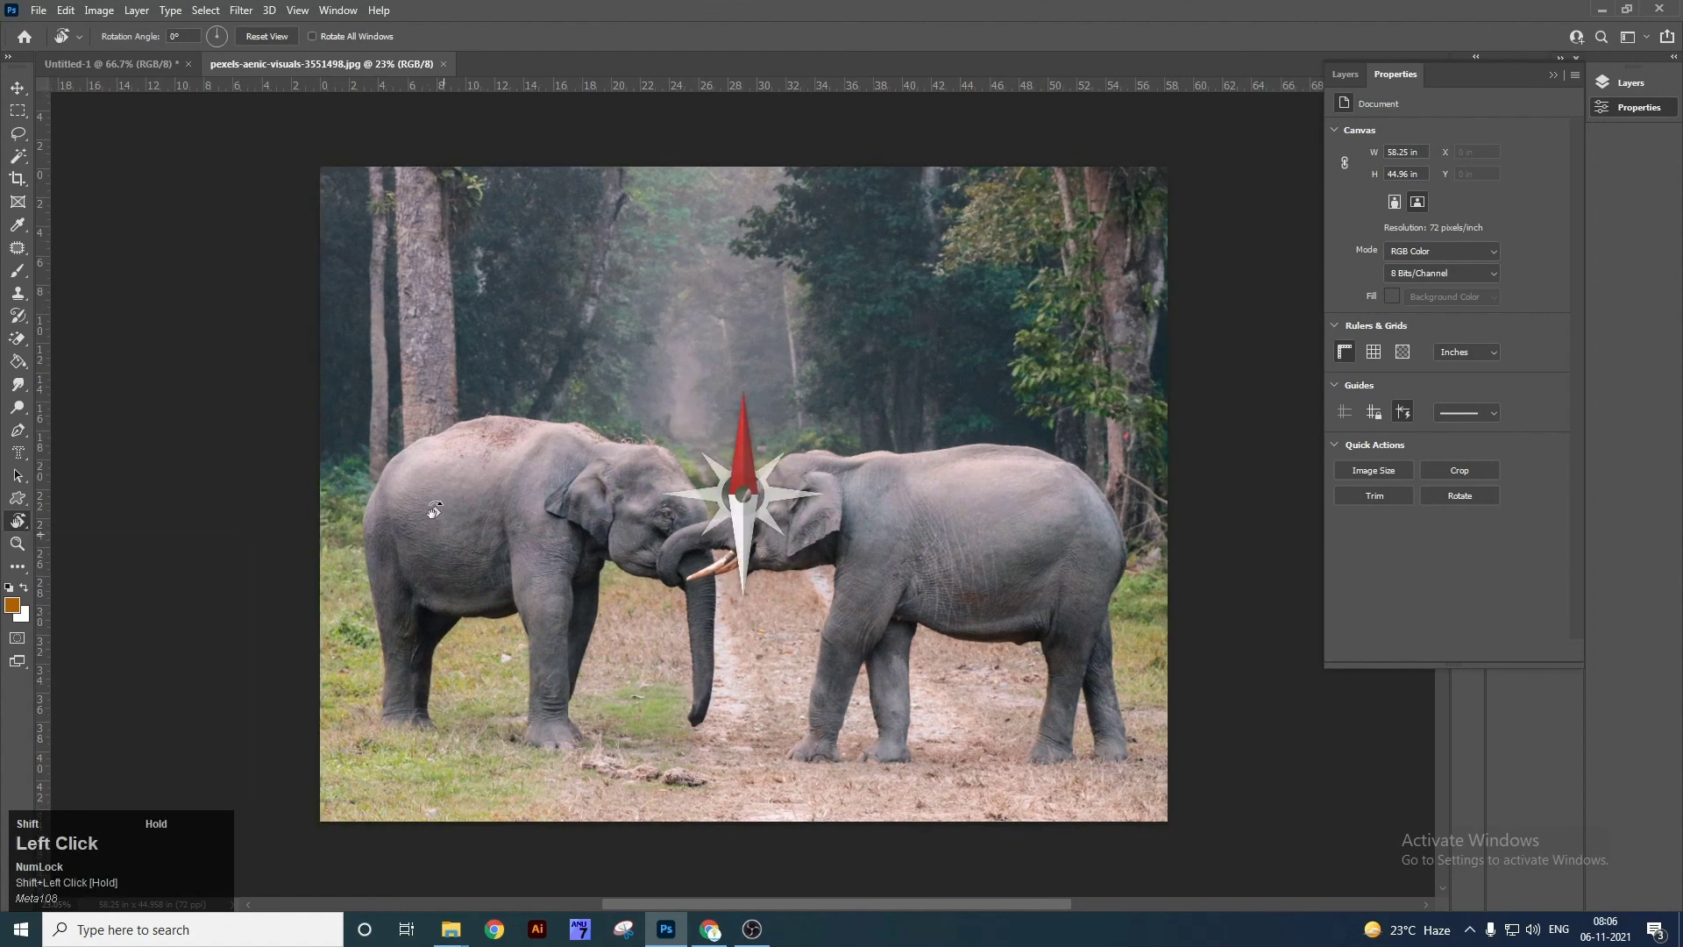
right_click(21, 523)
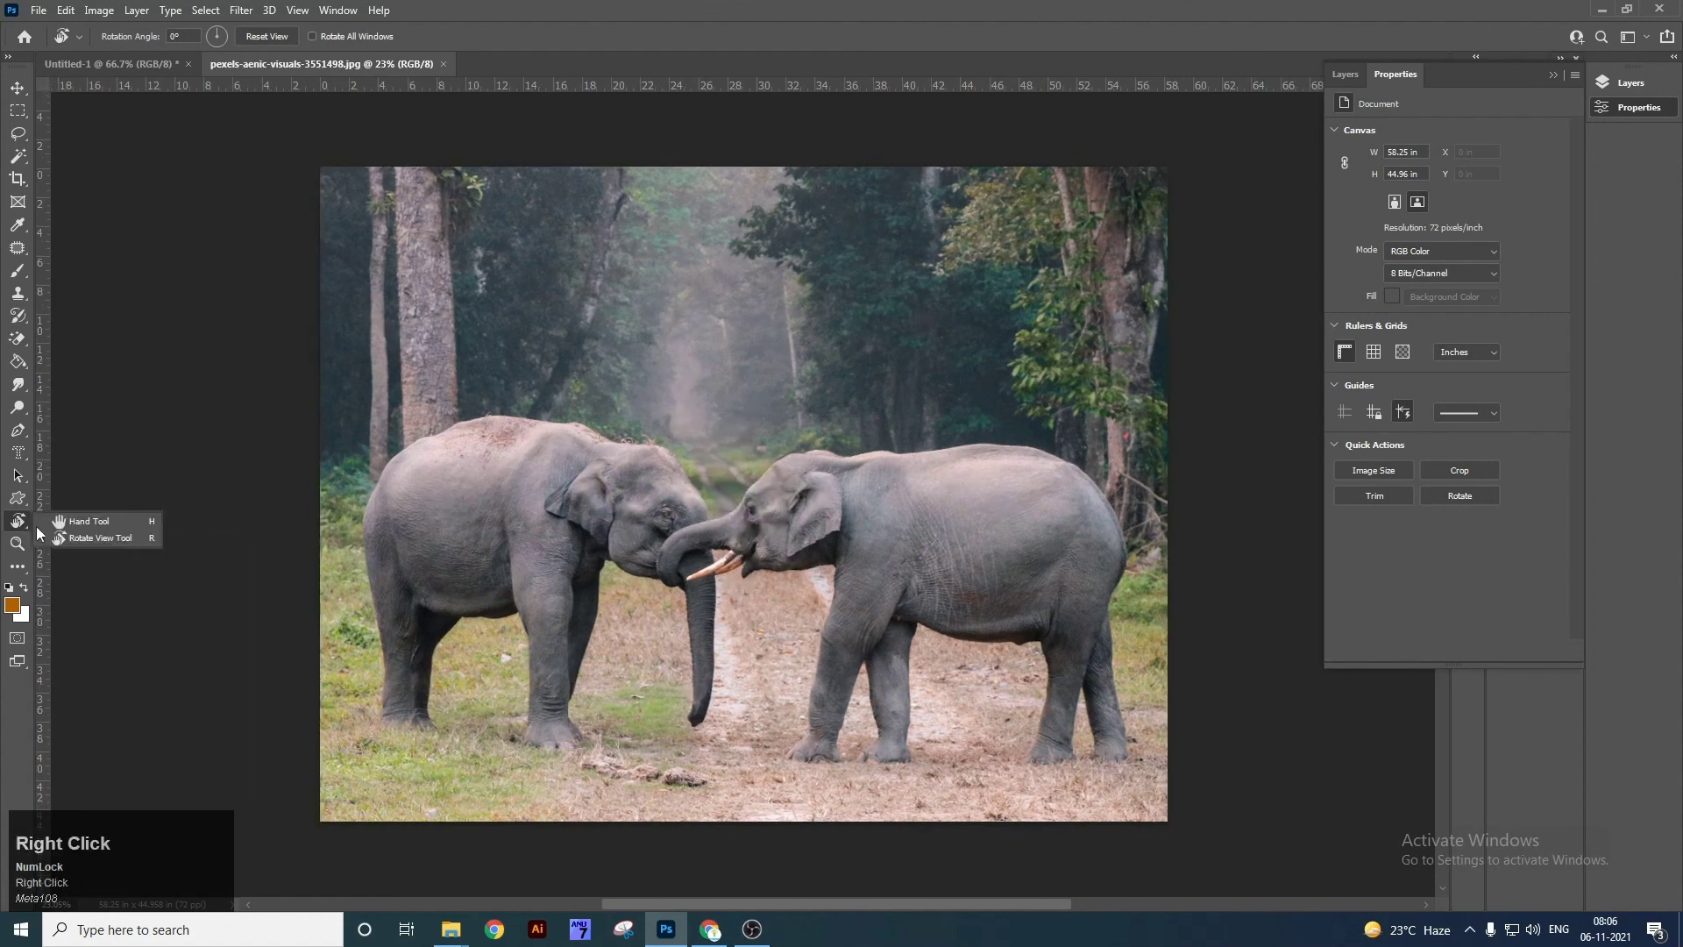
left_click(19, 545)
right_click(18, 544)
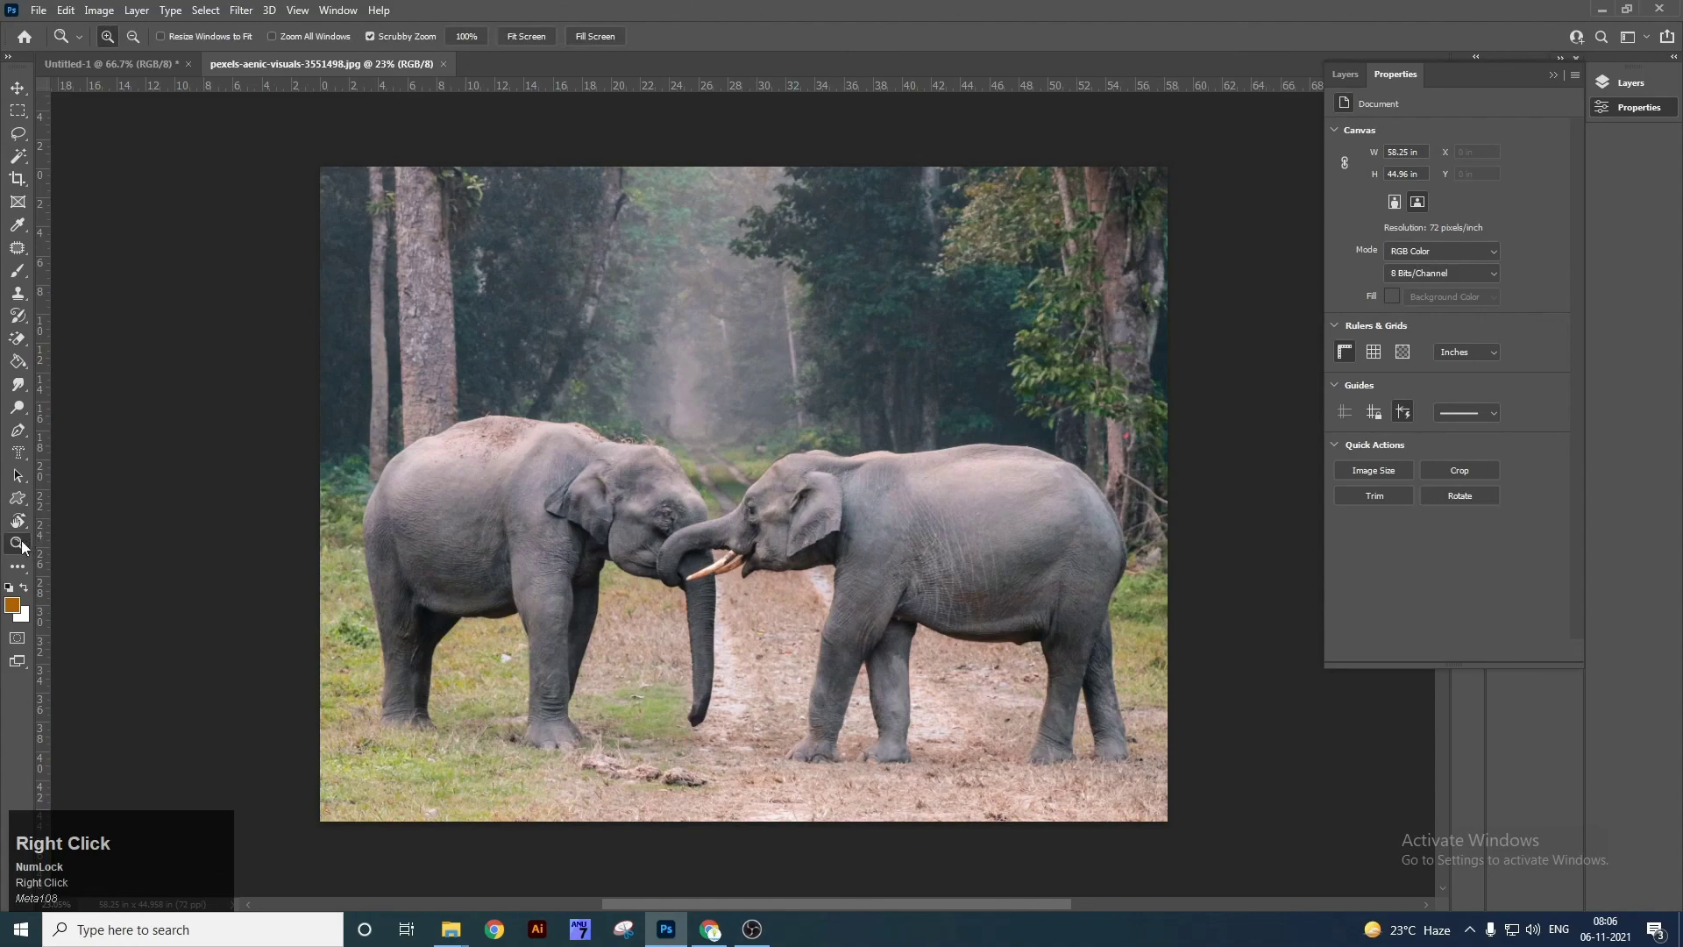
left_click_drag(746, 307, 786, 533)
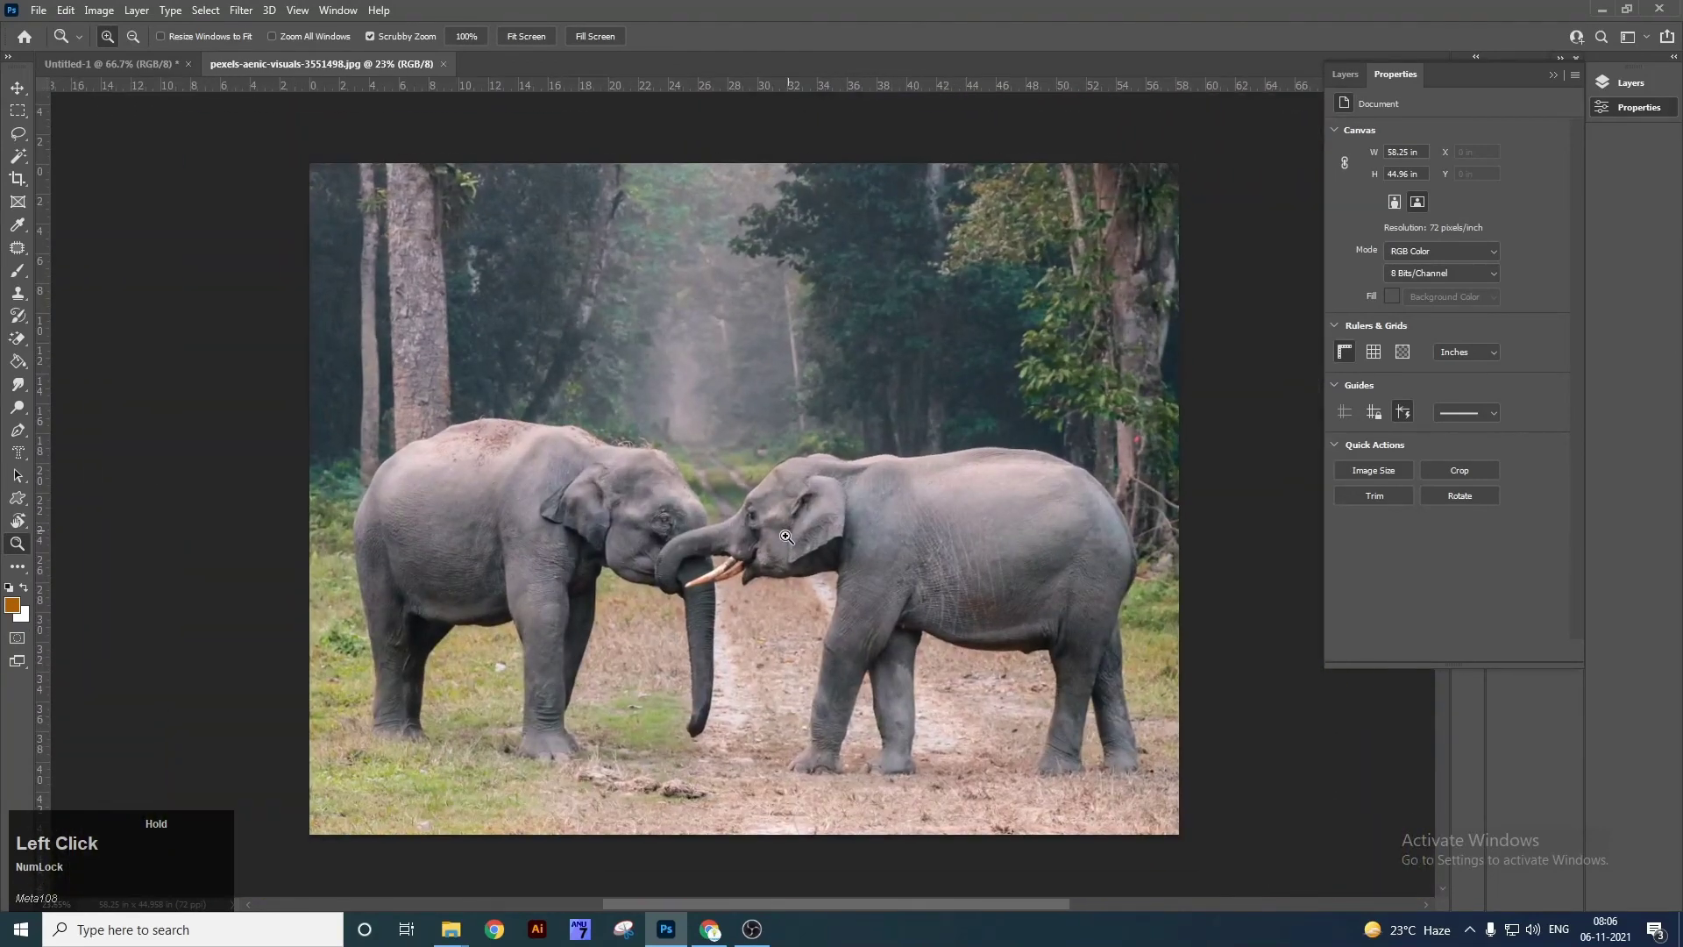
left_click(12, 605)
Set the foreground colour to bright green #30a017 in the colour picker.
left_click_drag(1201, 745, 1172, 689)
left_click(1226, 763)
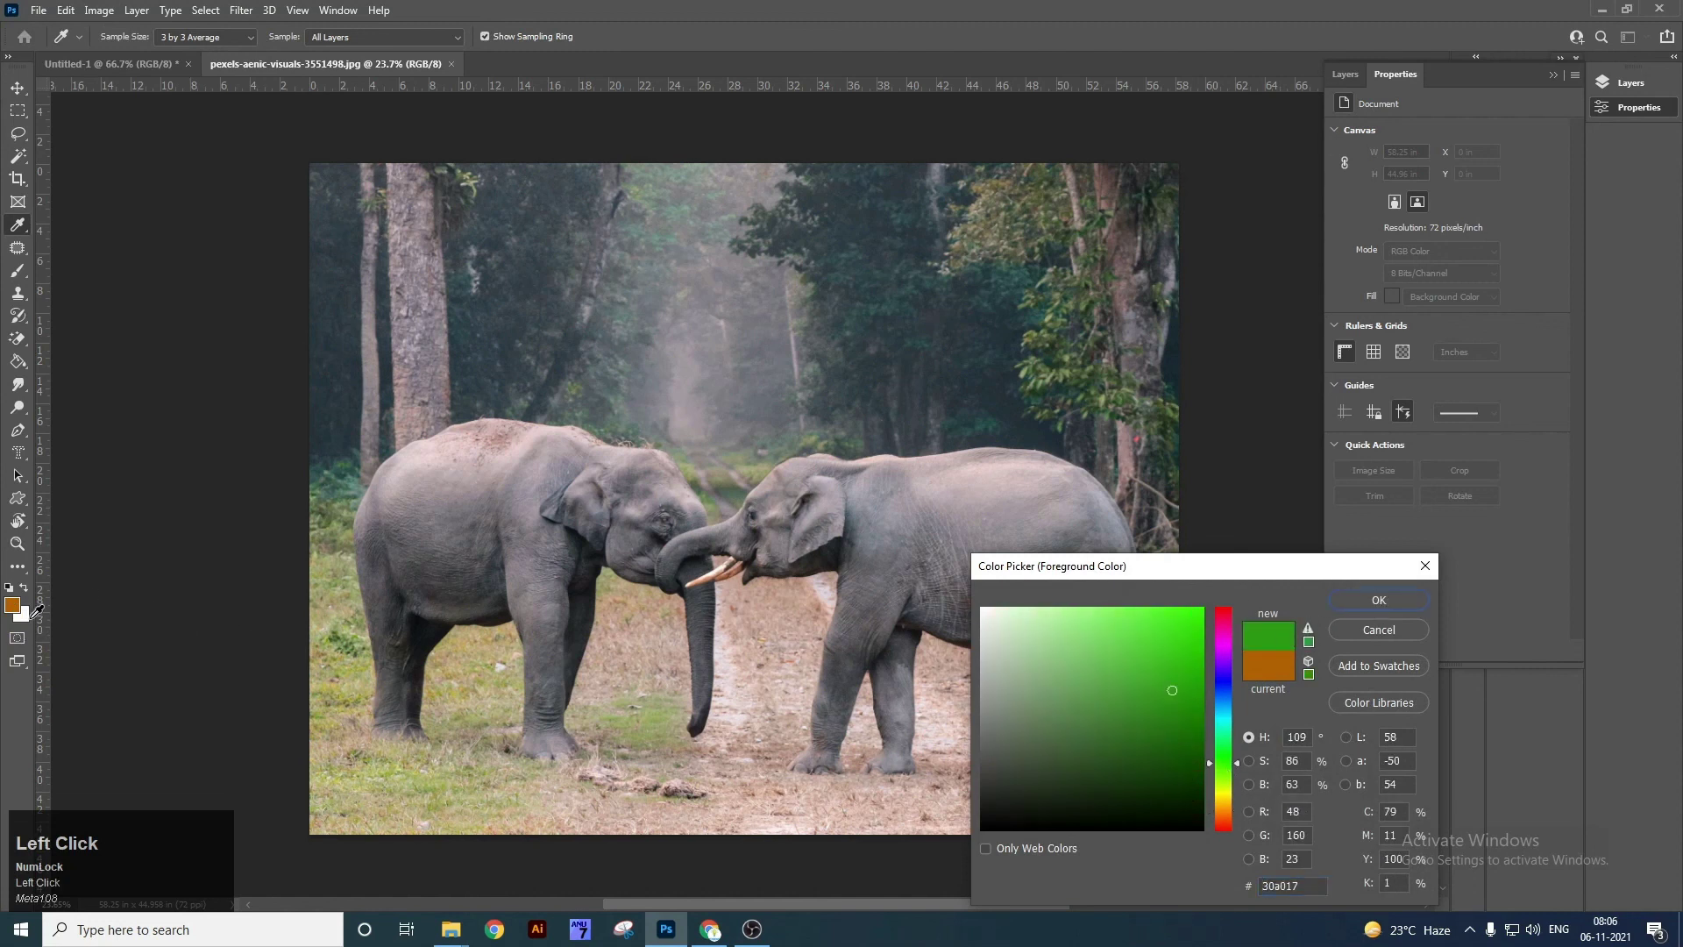
left_click(1383, 610)
Make dark red #730101 the background colour, keeping green as the foreground.
key("x")
left_click(13, 605)
left_click(1190, 737)
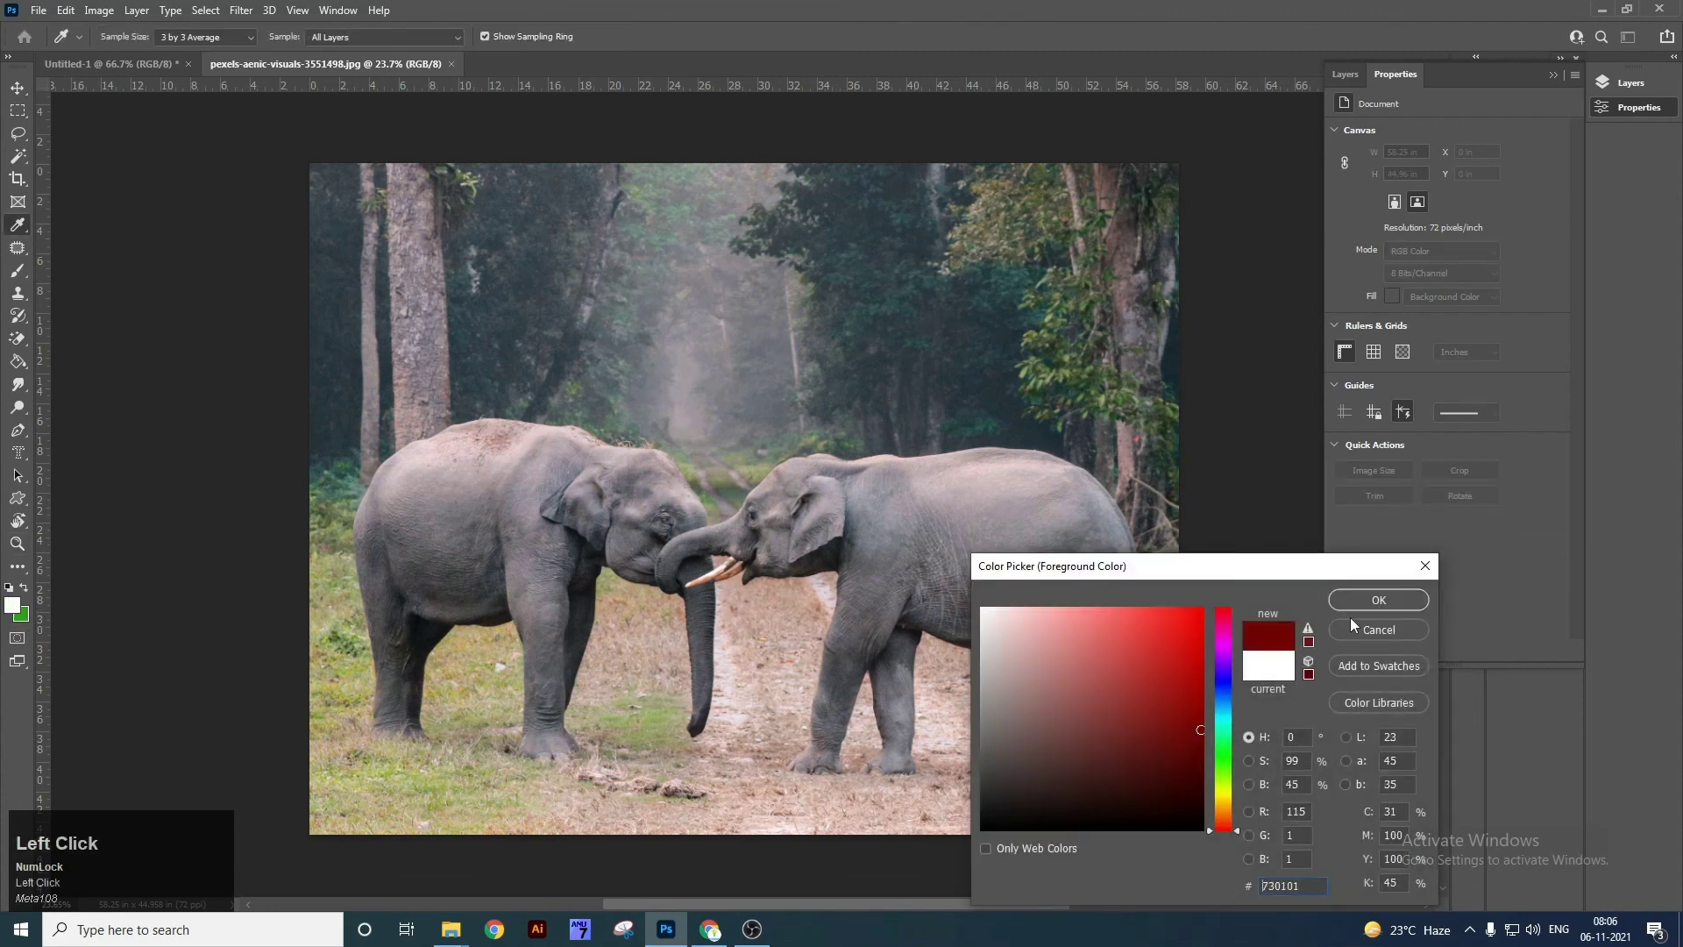
left_click(1355, 603)
key("x")
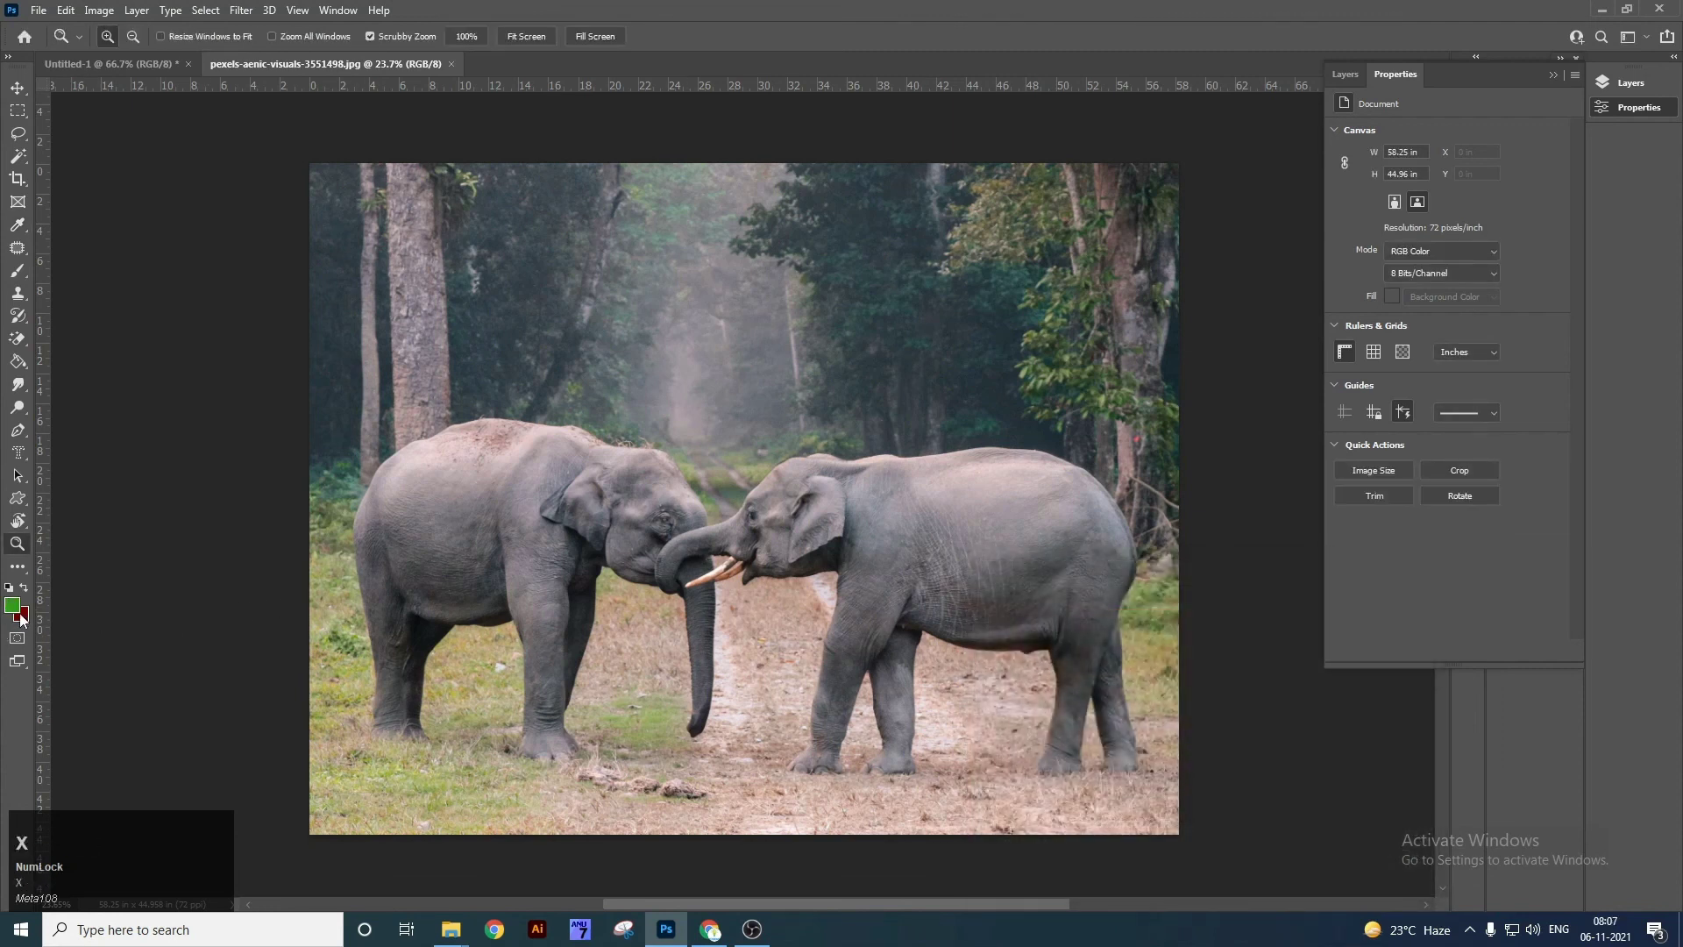